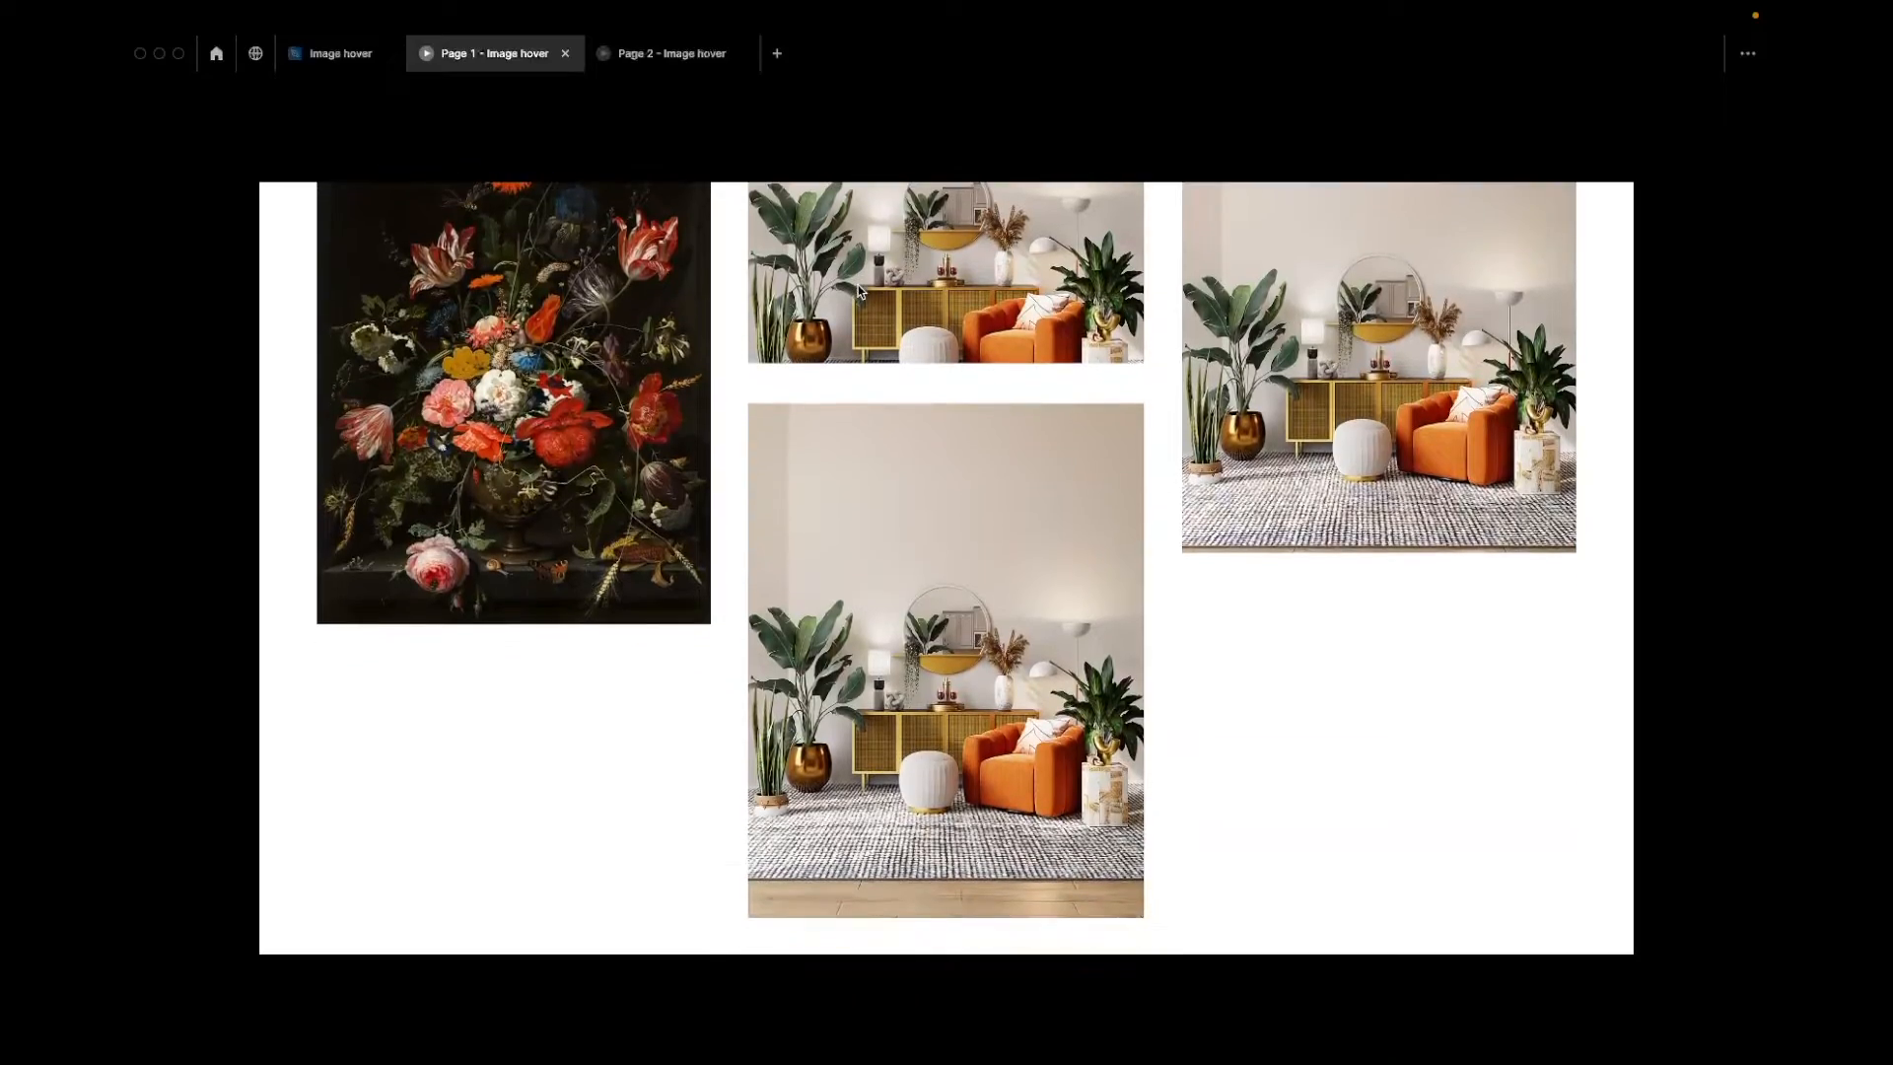
Compare the image scroll effects in the Page 1 and Page 2 prototypes of the Image hover file
{"action": "left_click", "coordinate": [640, 55]}
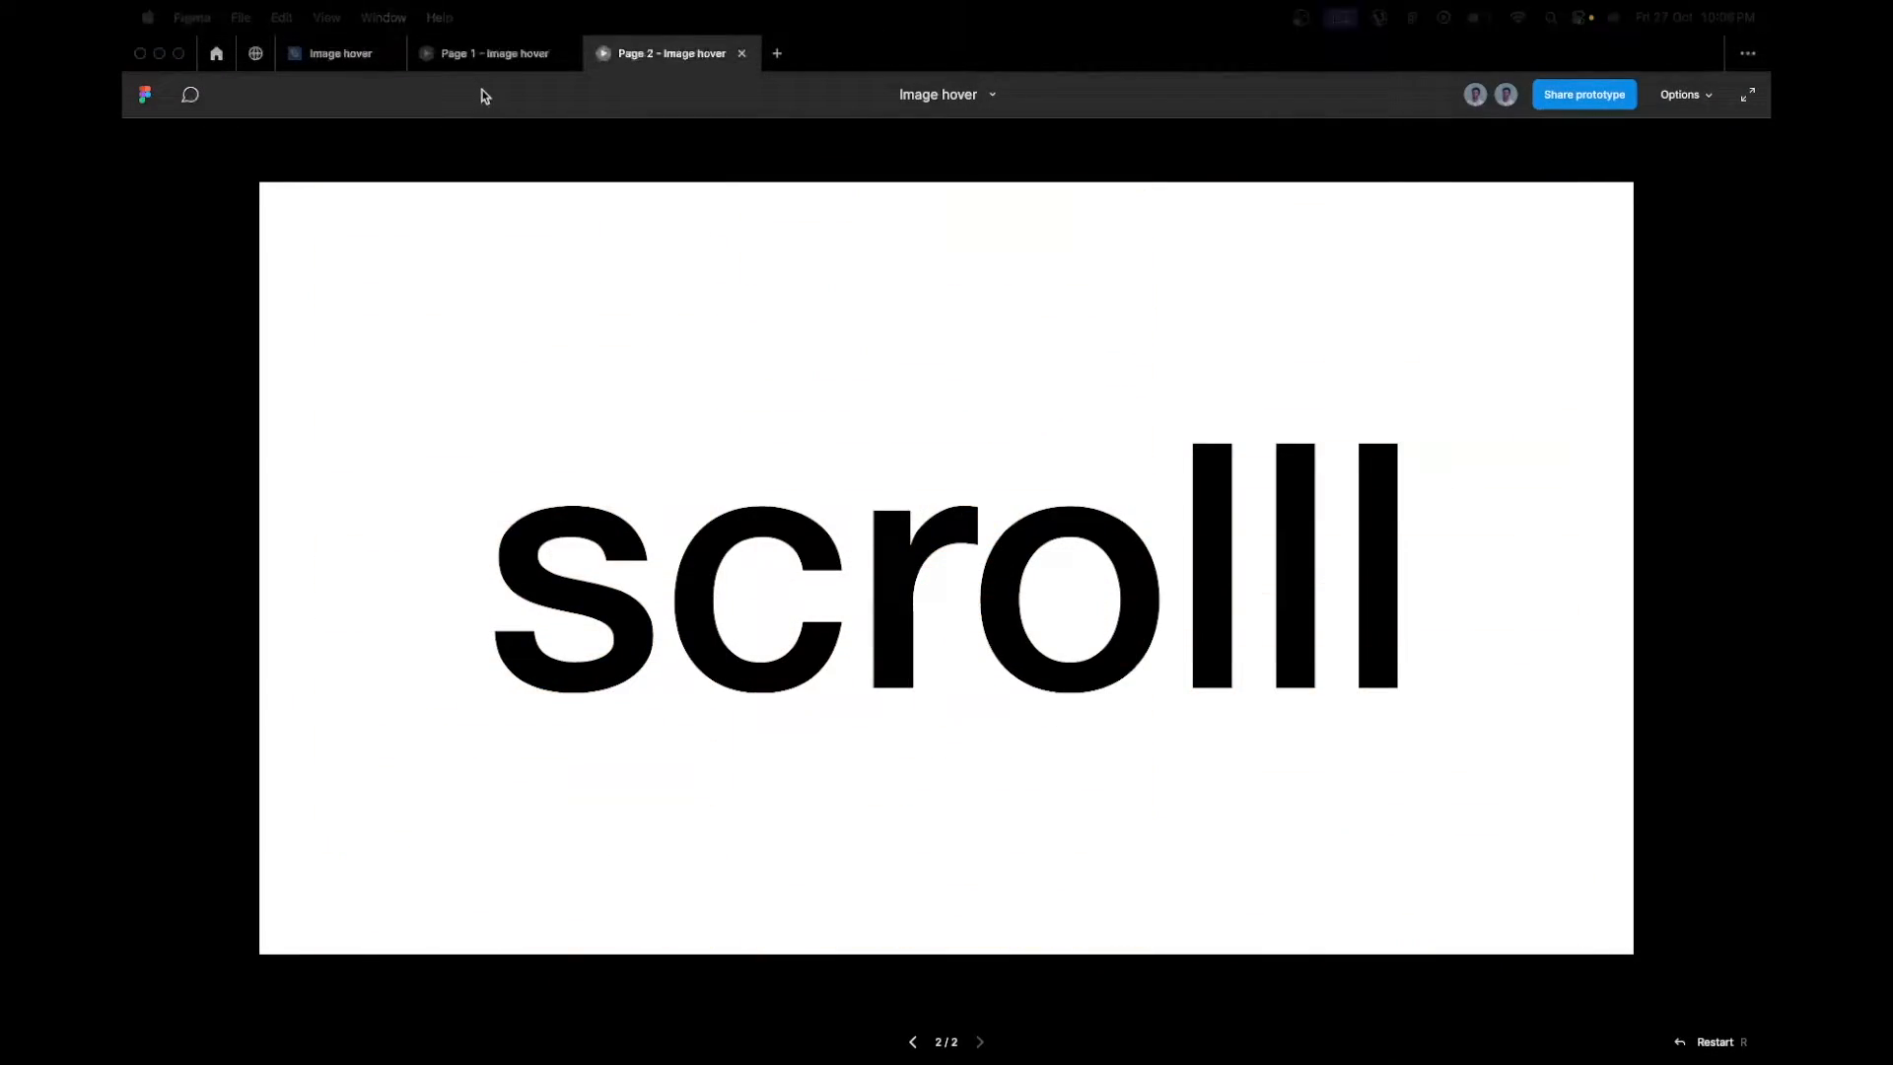
{"action": "left_click", "coordinate": [478, 67]}
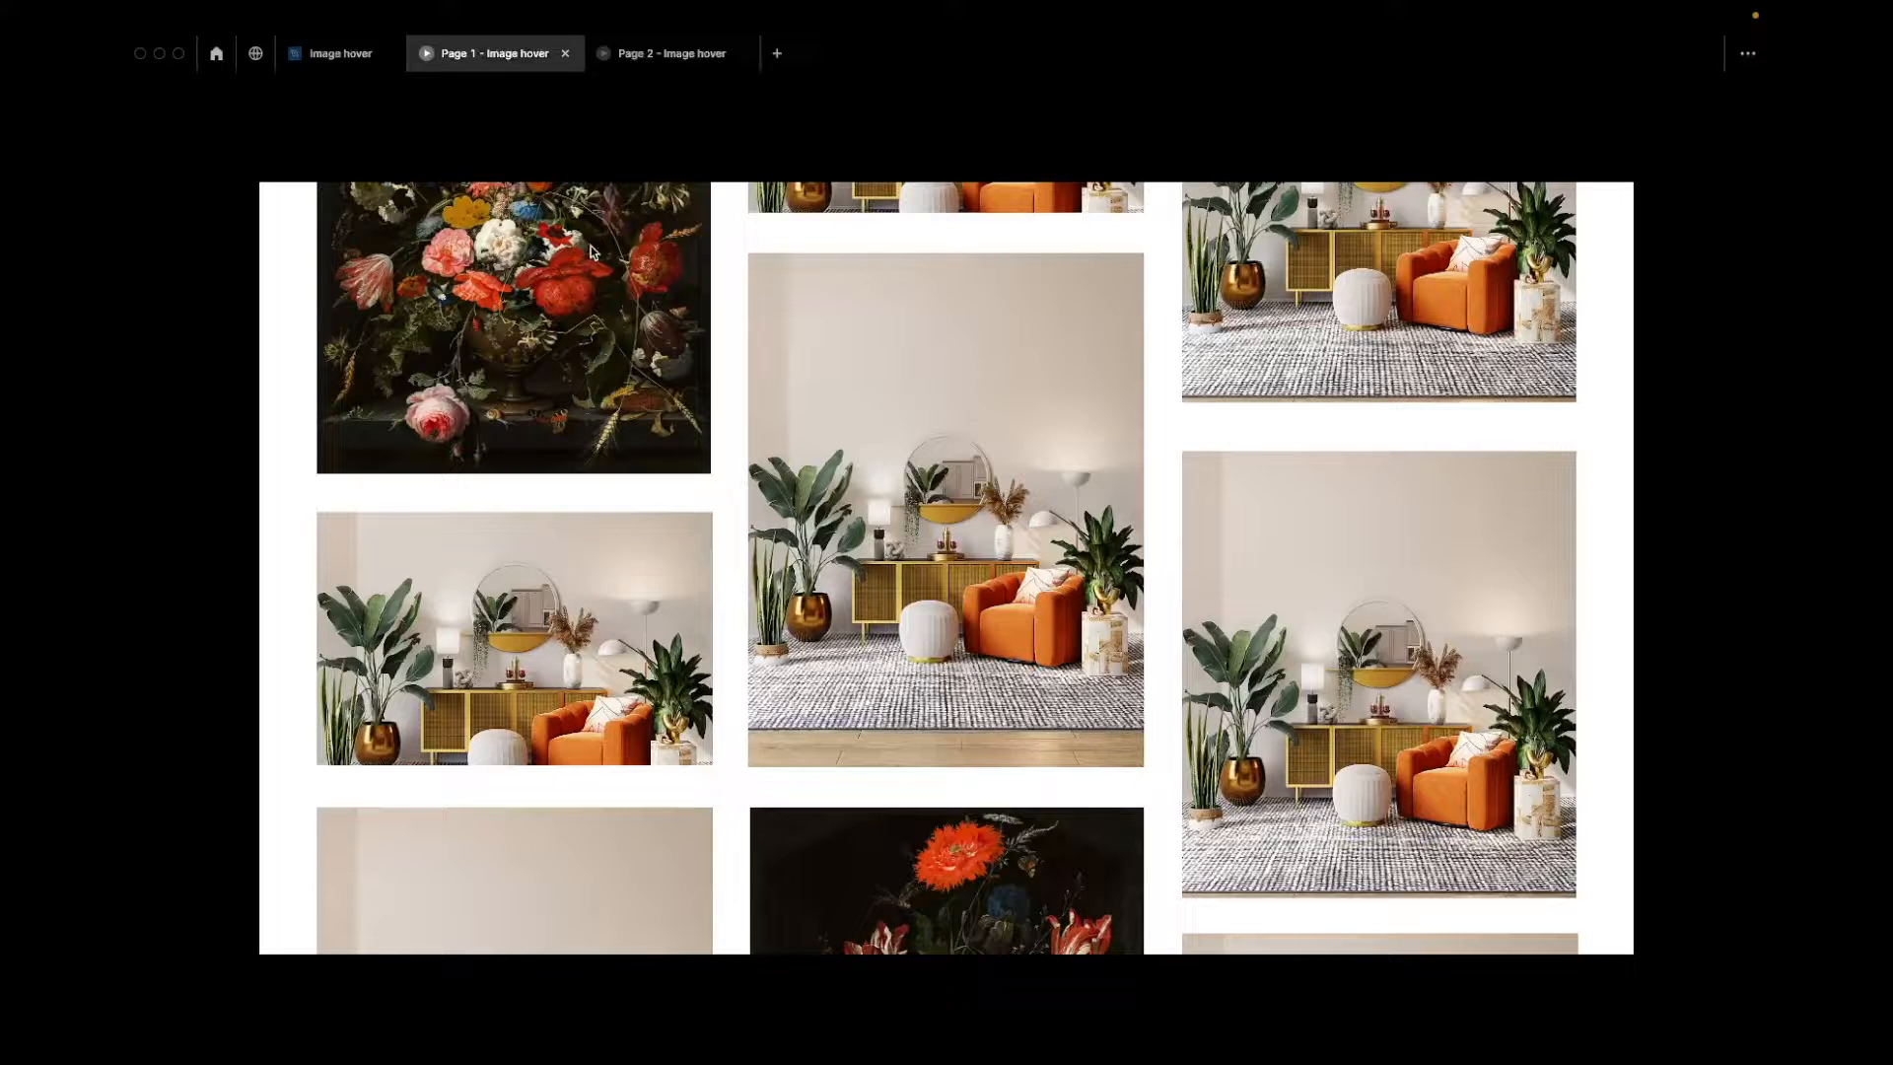
{"action": "left_click", "coordinate": [651, 62]}
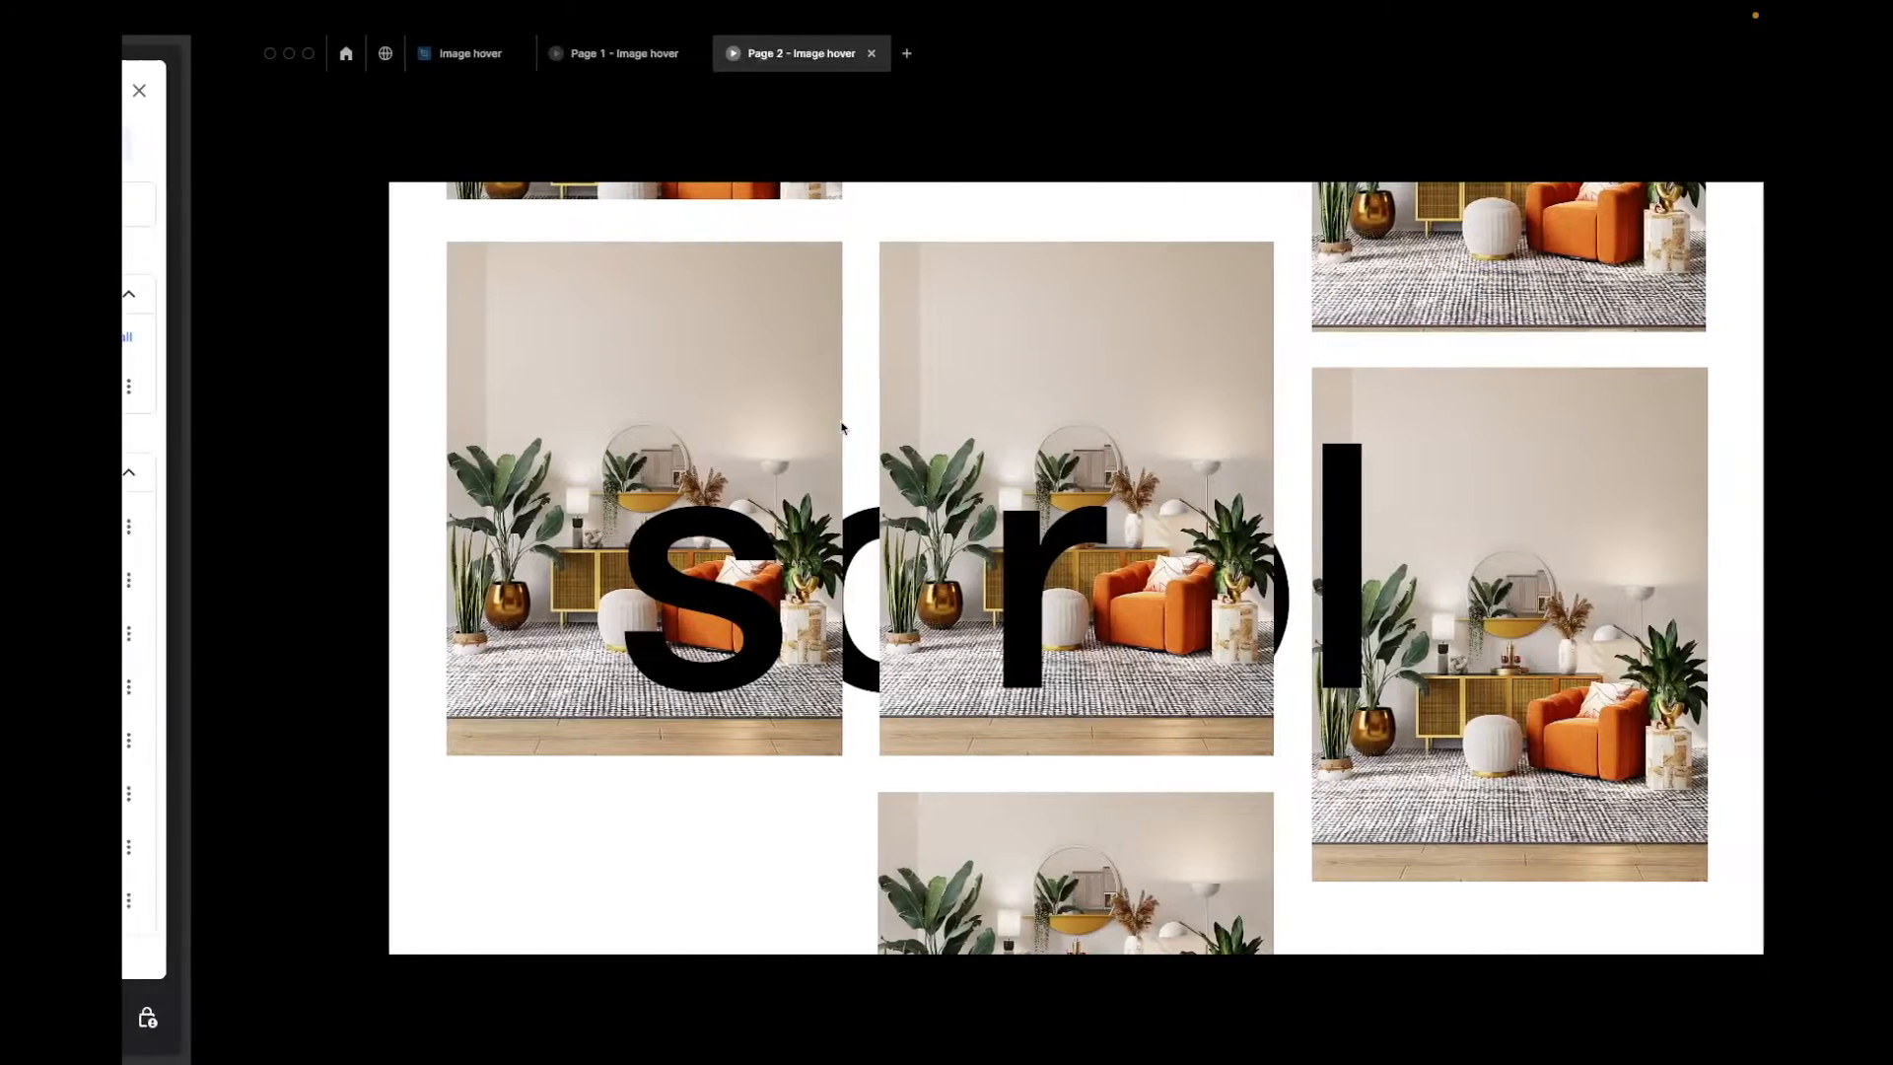
Switch to the Google Meet call, admit everyone waiting to join, and return to the Figma prototype
{"action": "key", "text": "super+Tab"}
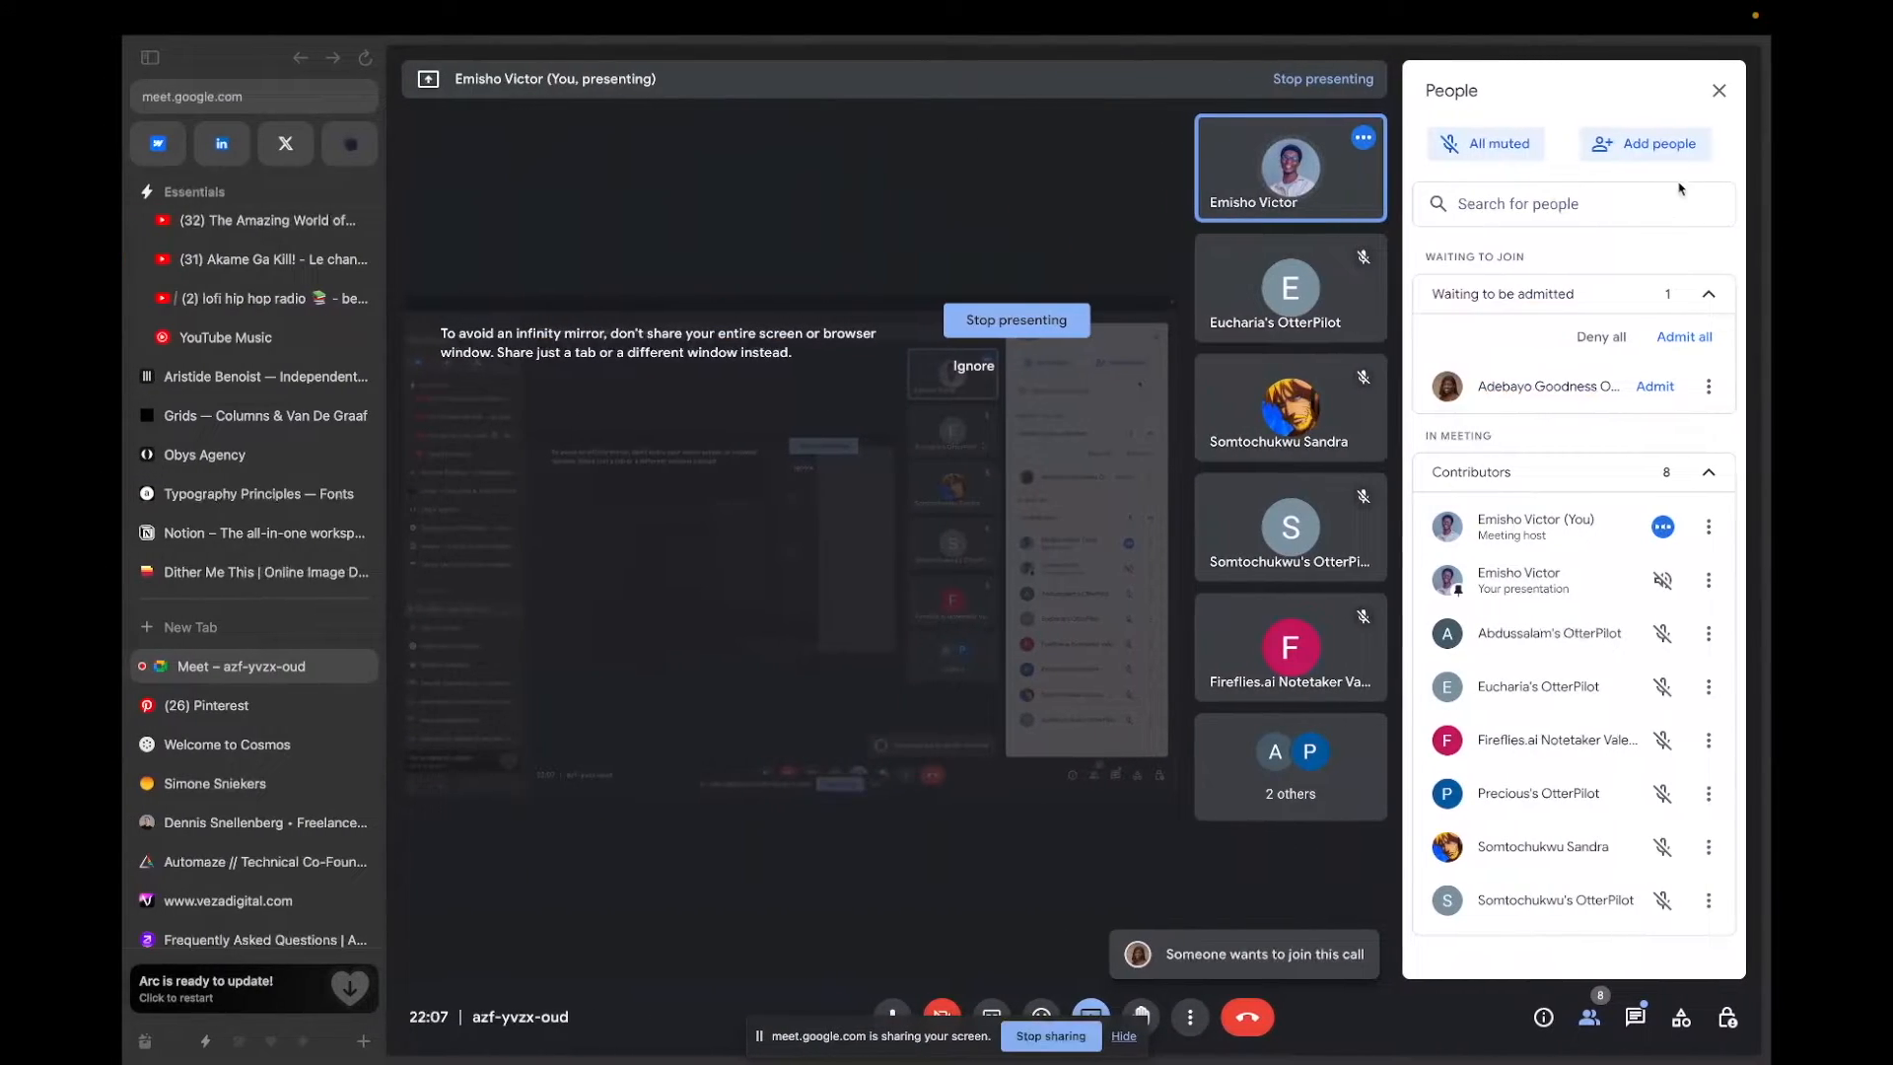
{"action": "left_click", "coordinate": [1670, 340]}
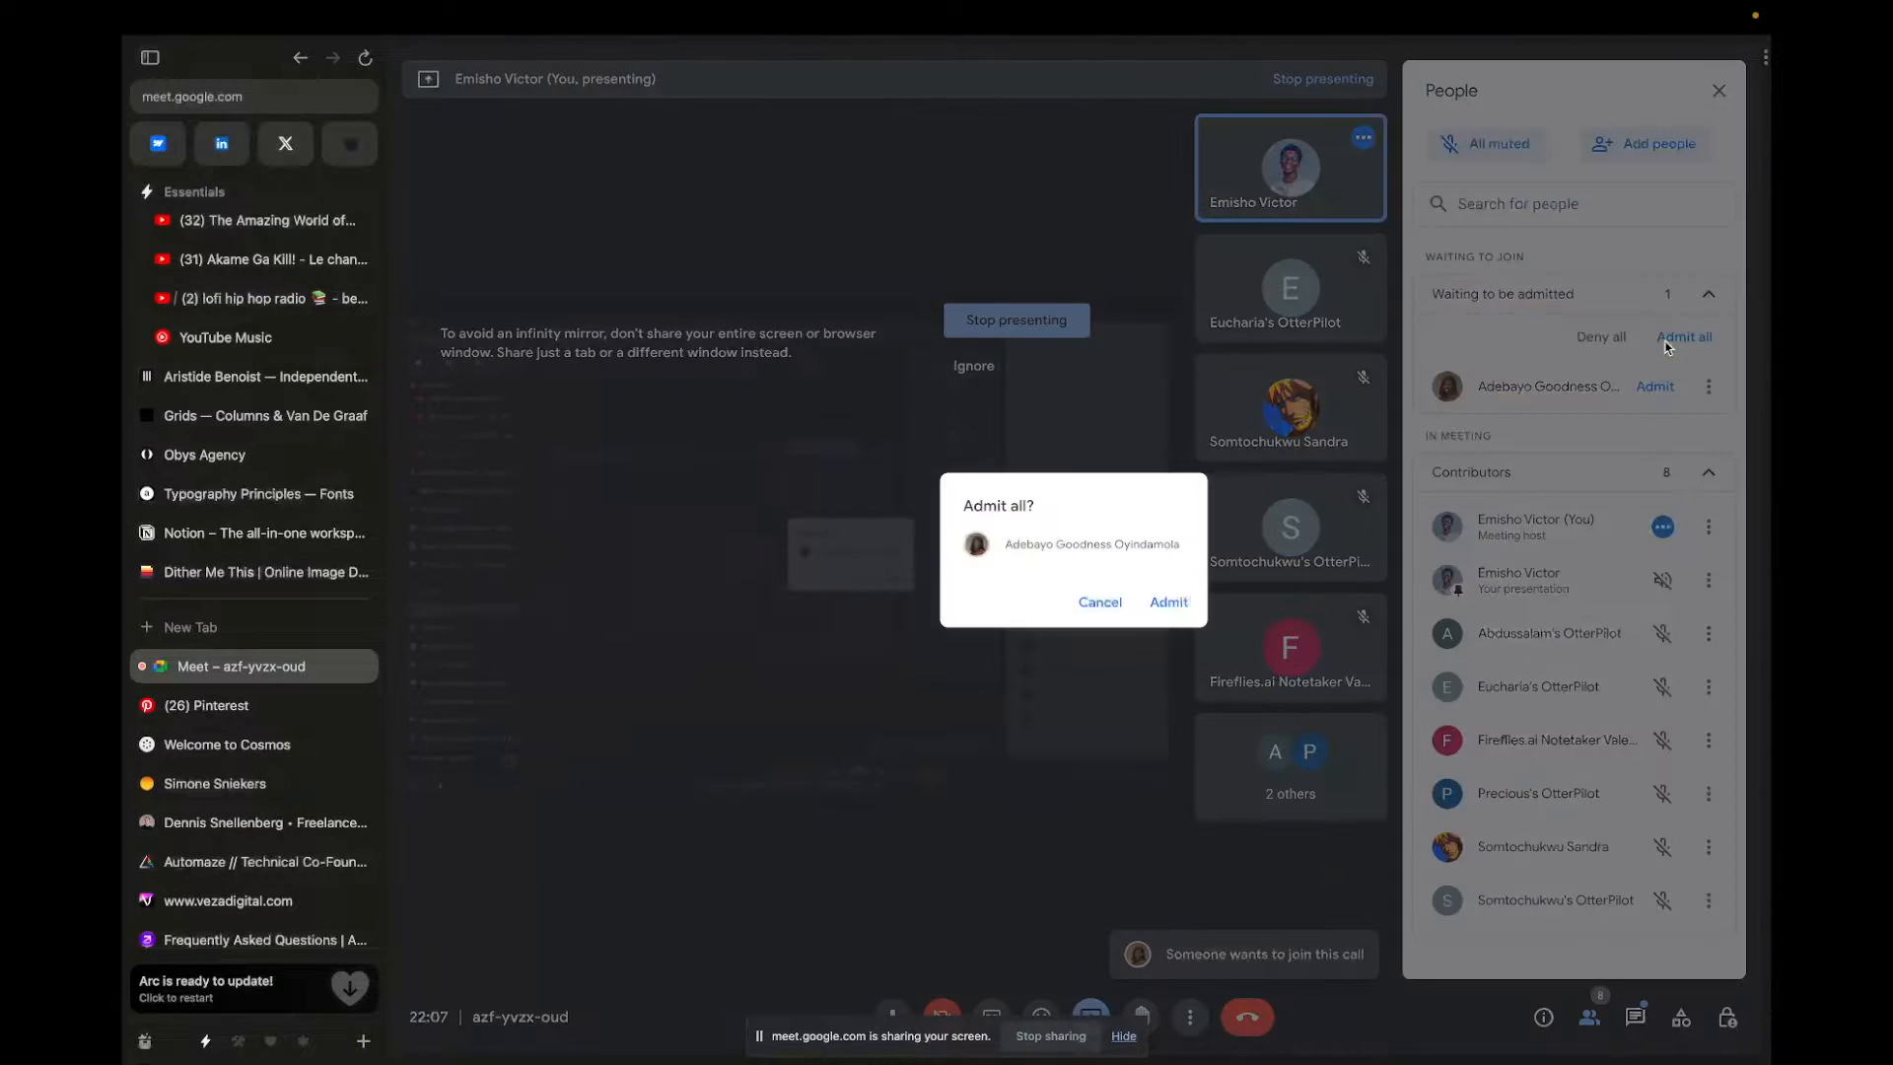
{"action": "left_click", "coordinate": [1170, 603]}
{"action": "key", "text": "super+Tab"}
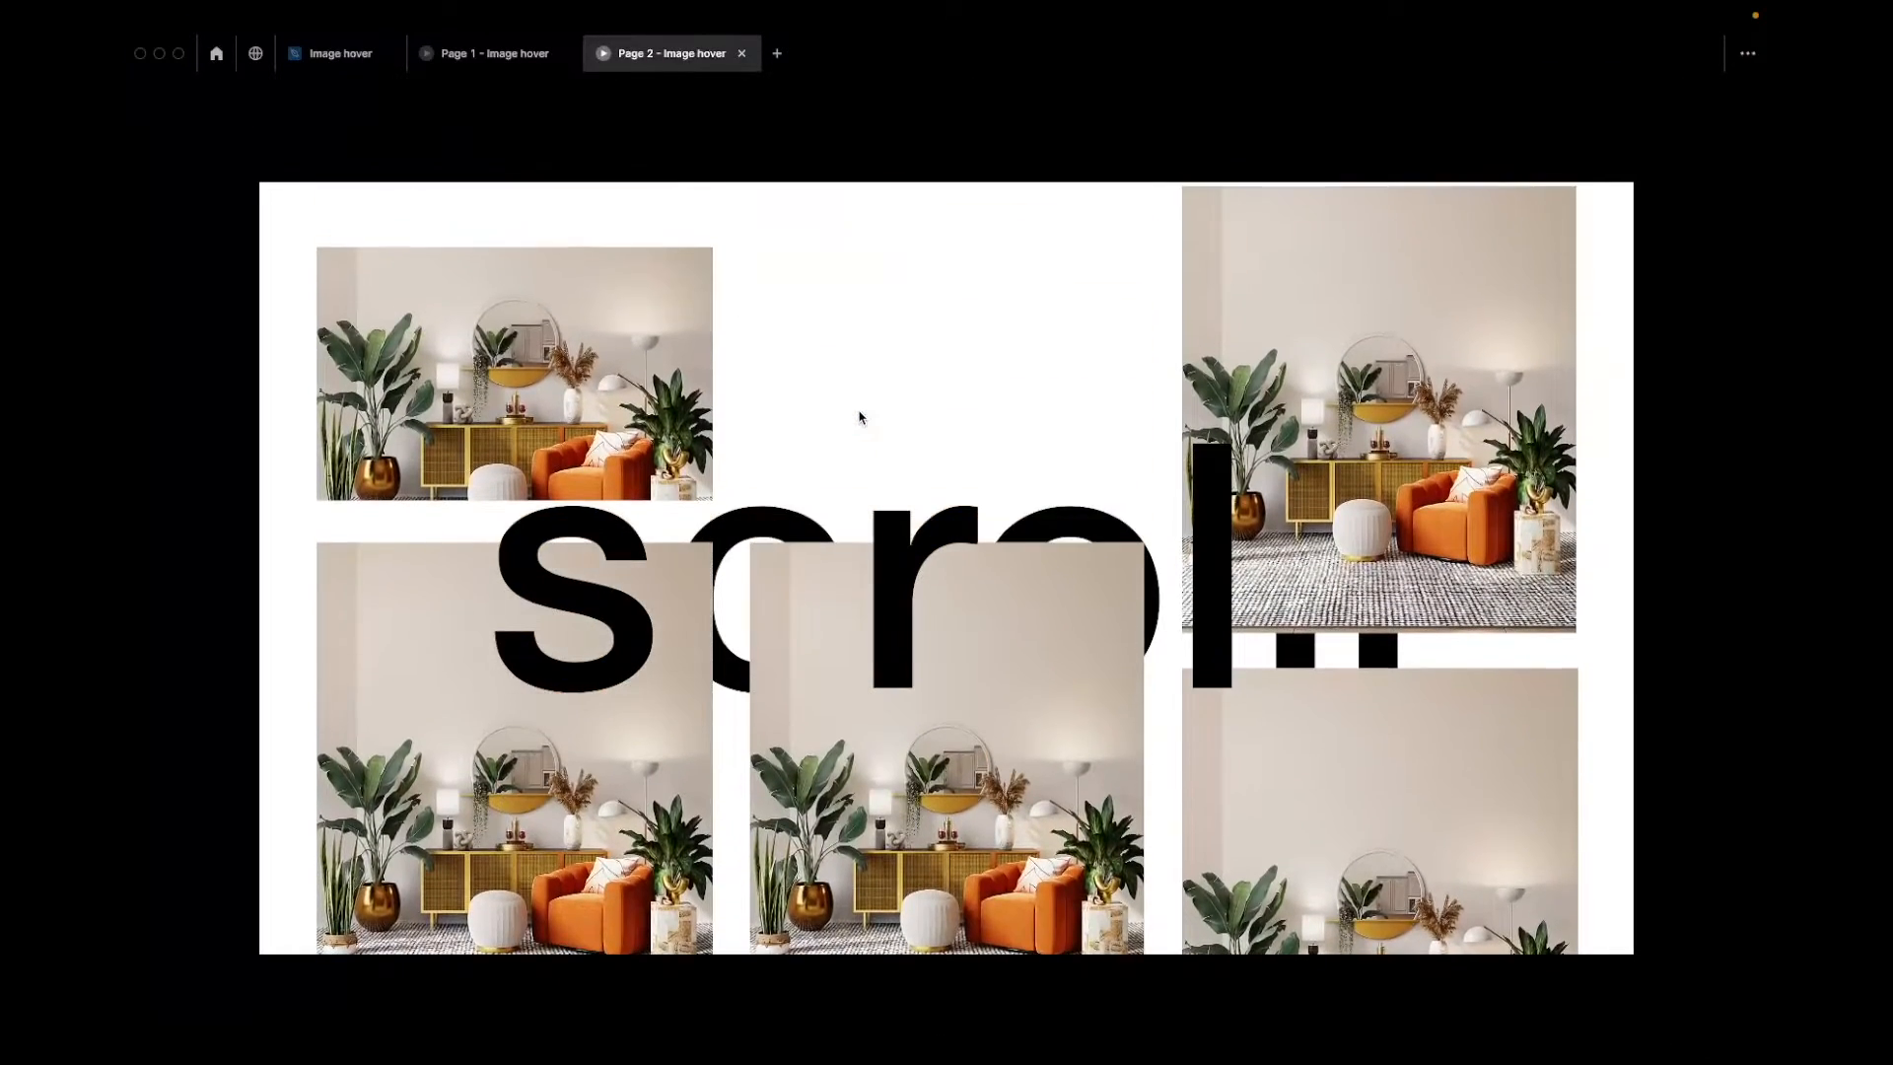
Switch to the Arc browser, copy the link of the orange fashion portfolio site, and send it in the Meet call's chat
{"action": "key", "text": "ctrl+Left"}
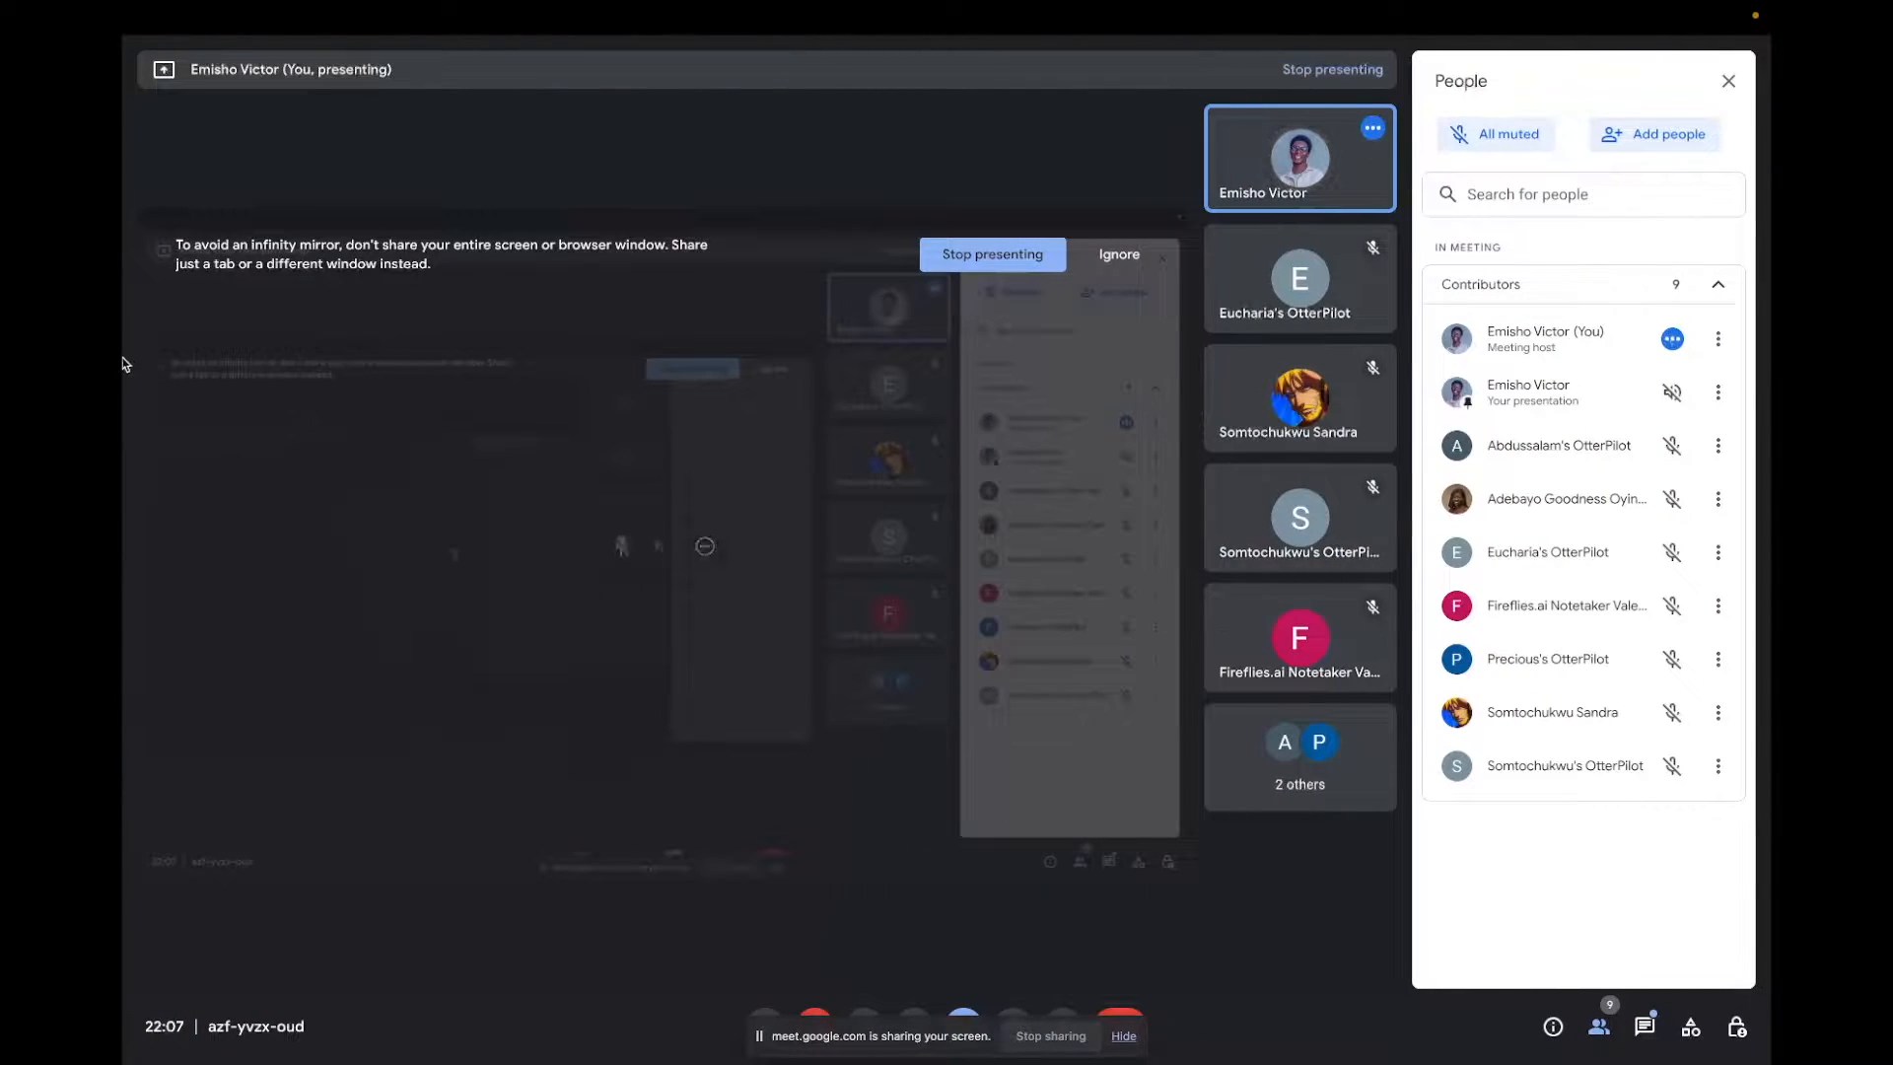
{"action": "mouse_move", "coordinate": [126, 336]}
{"action": "left_click", "coordinate": [153, 66]}
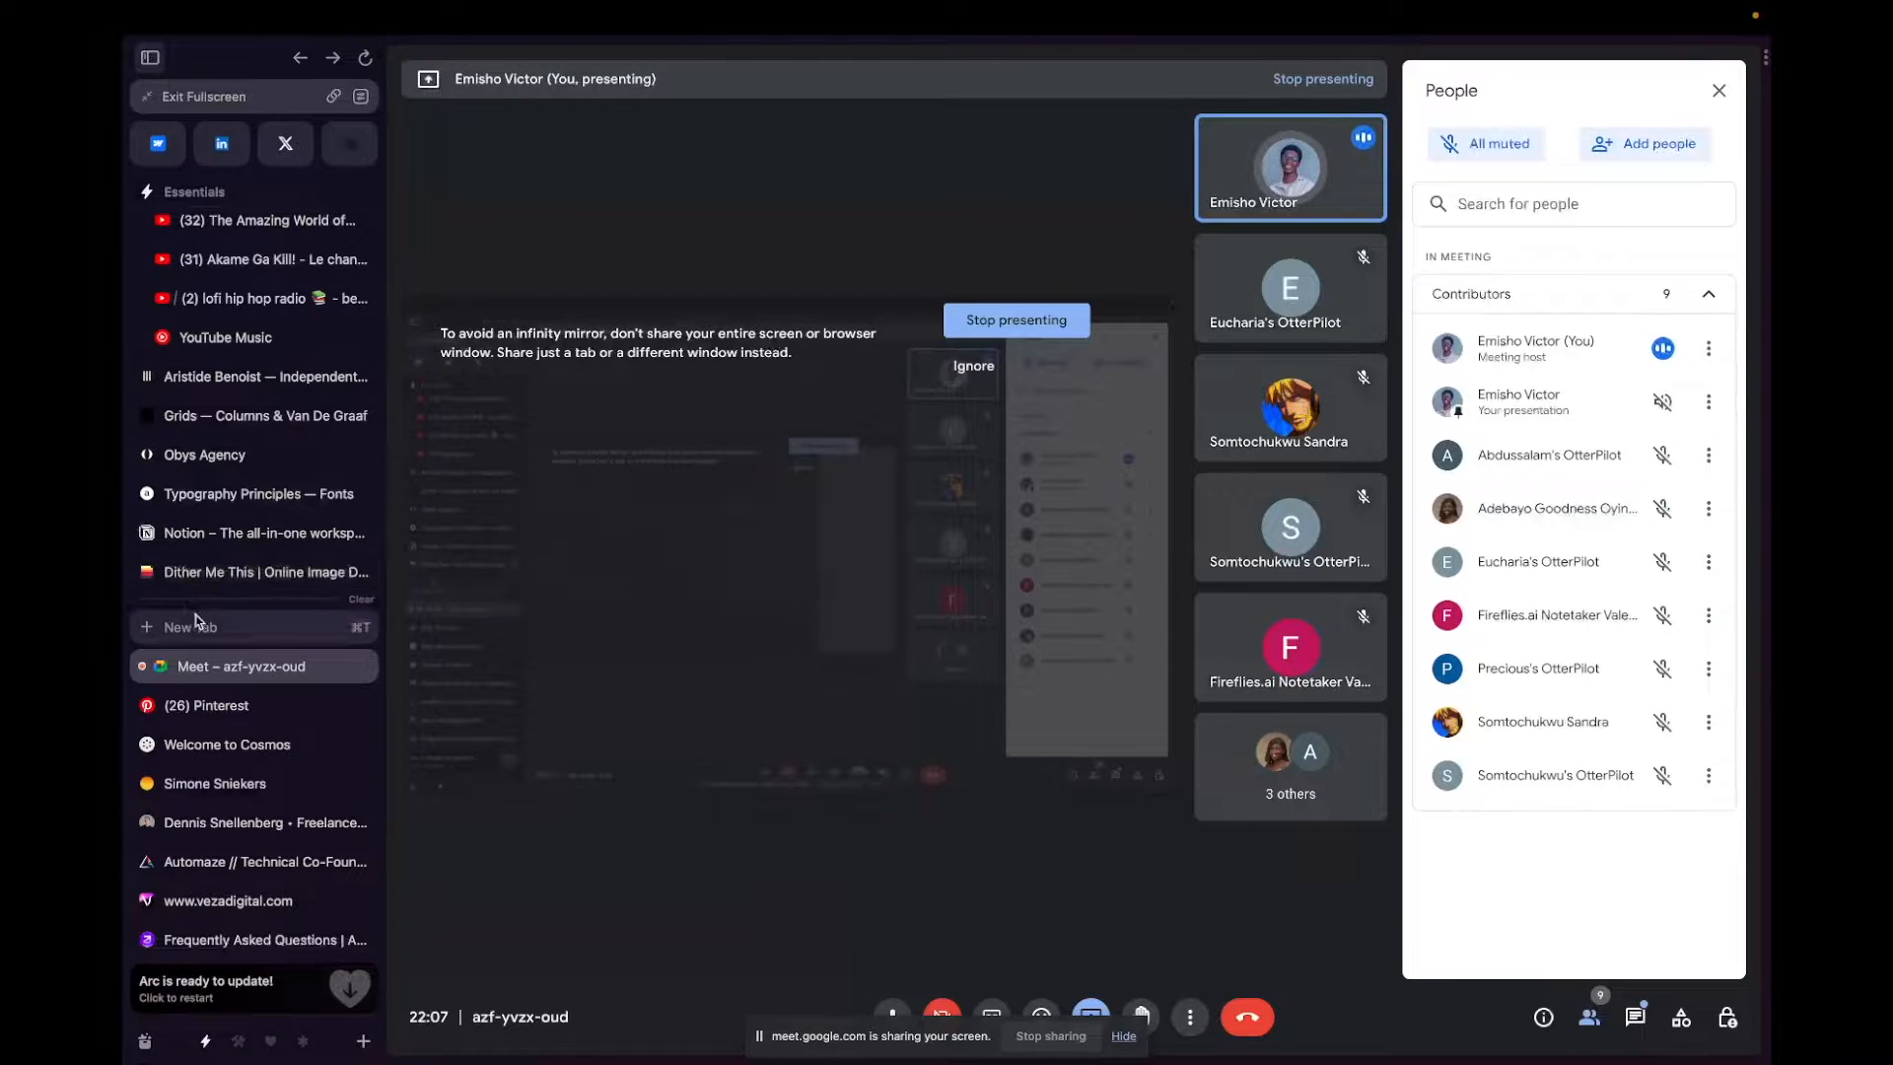
{"action": "left_click", "coordinate": [255, 786]}
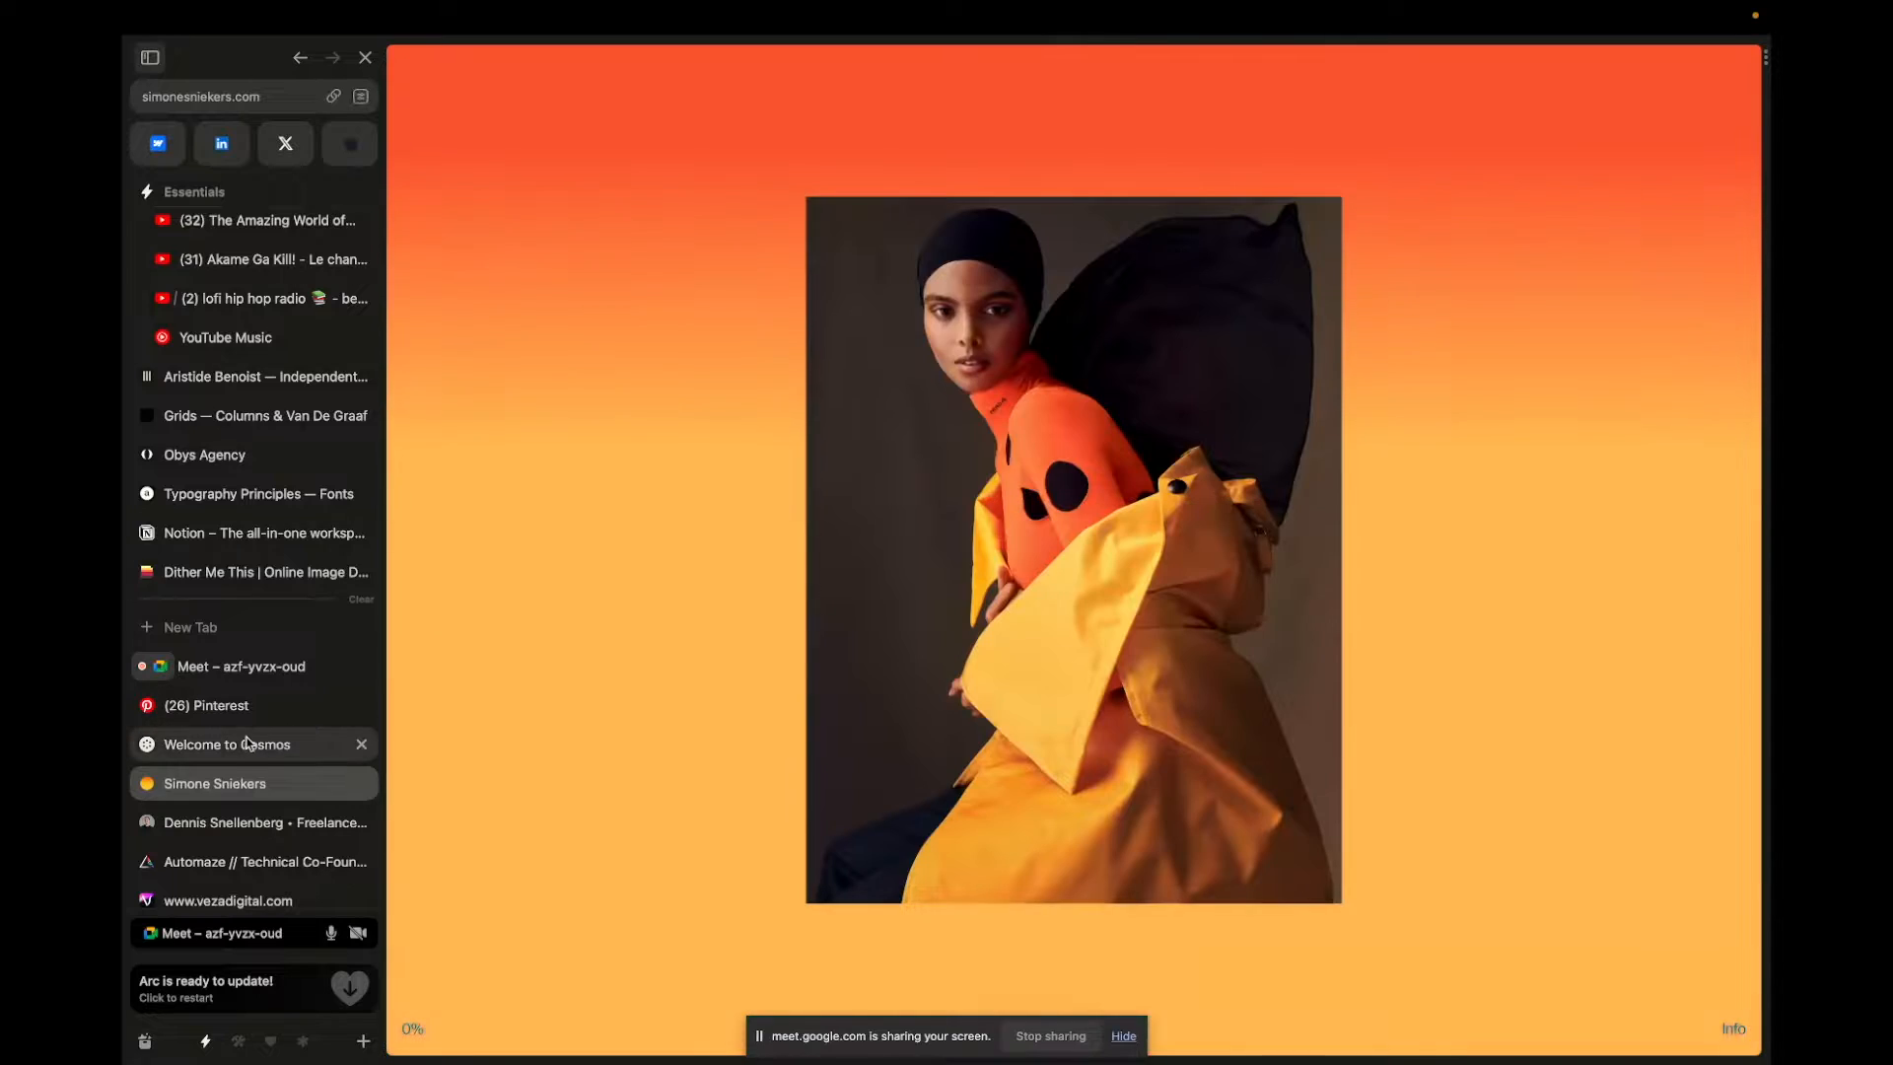
{"action": "left_click", "coordinate": [330, 96]}
{"action": "left_click", "coordinate": [266, 668]}
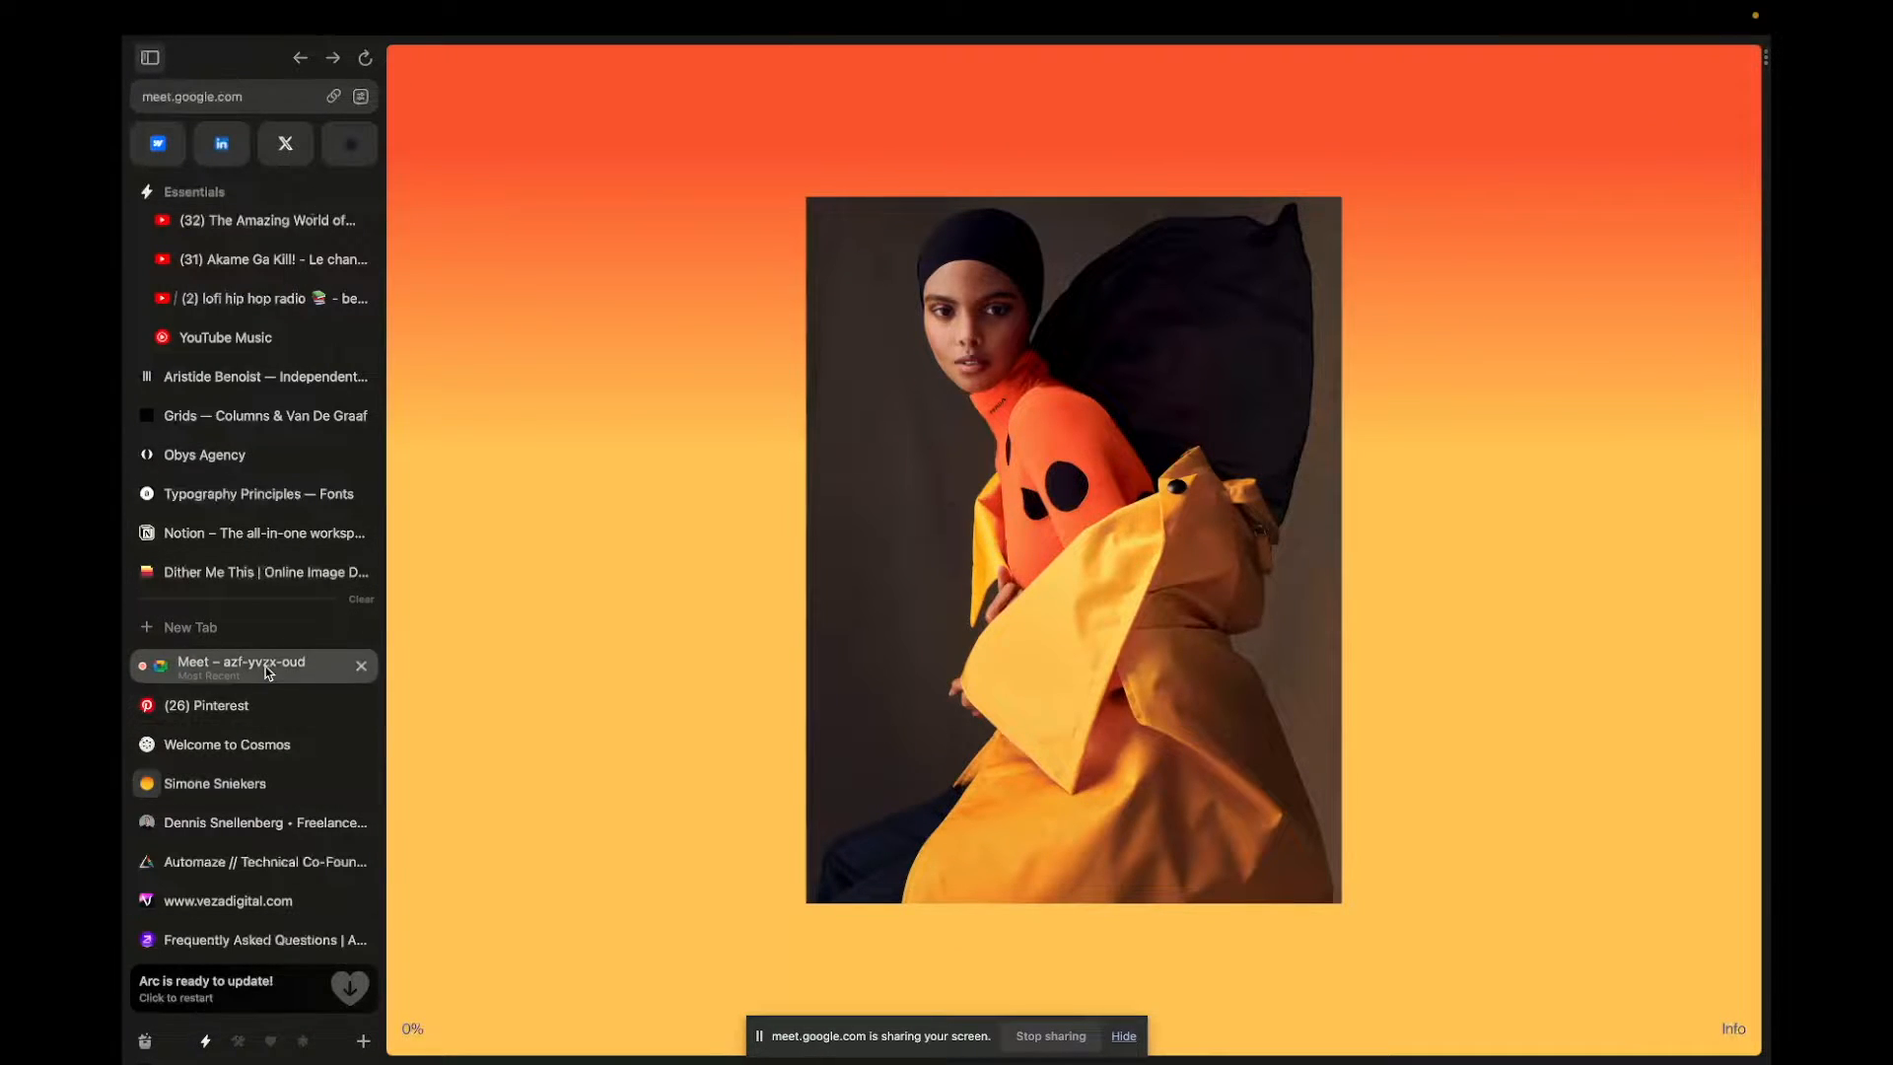
{"action": "left_click", "coordinate": [1636, 1016]}
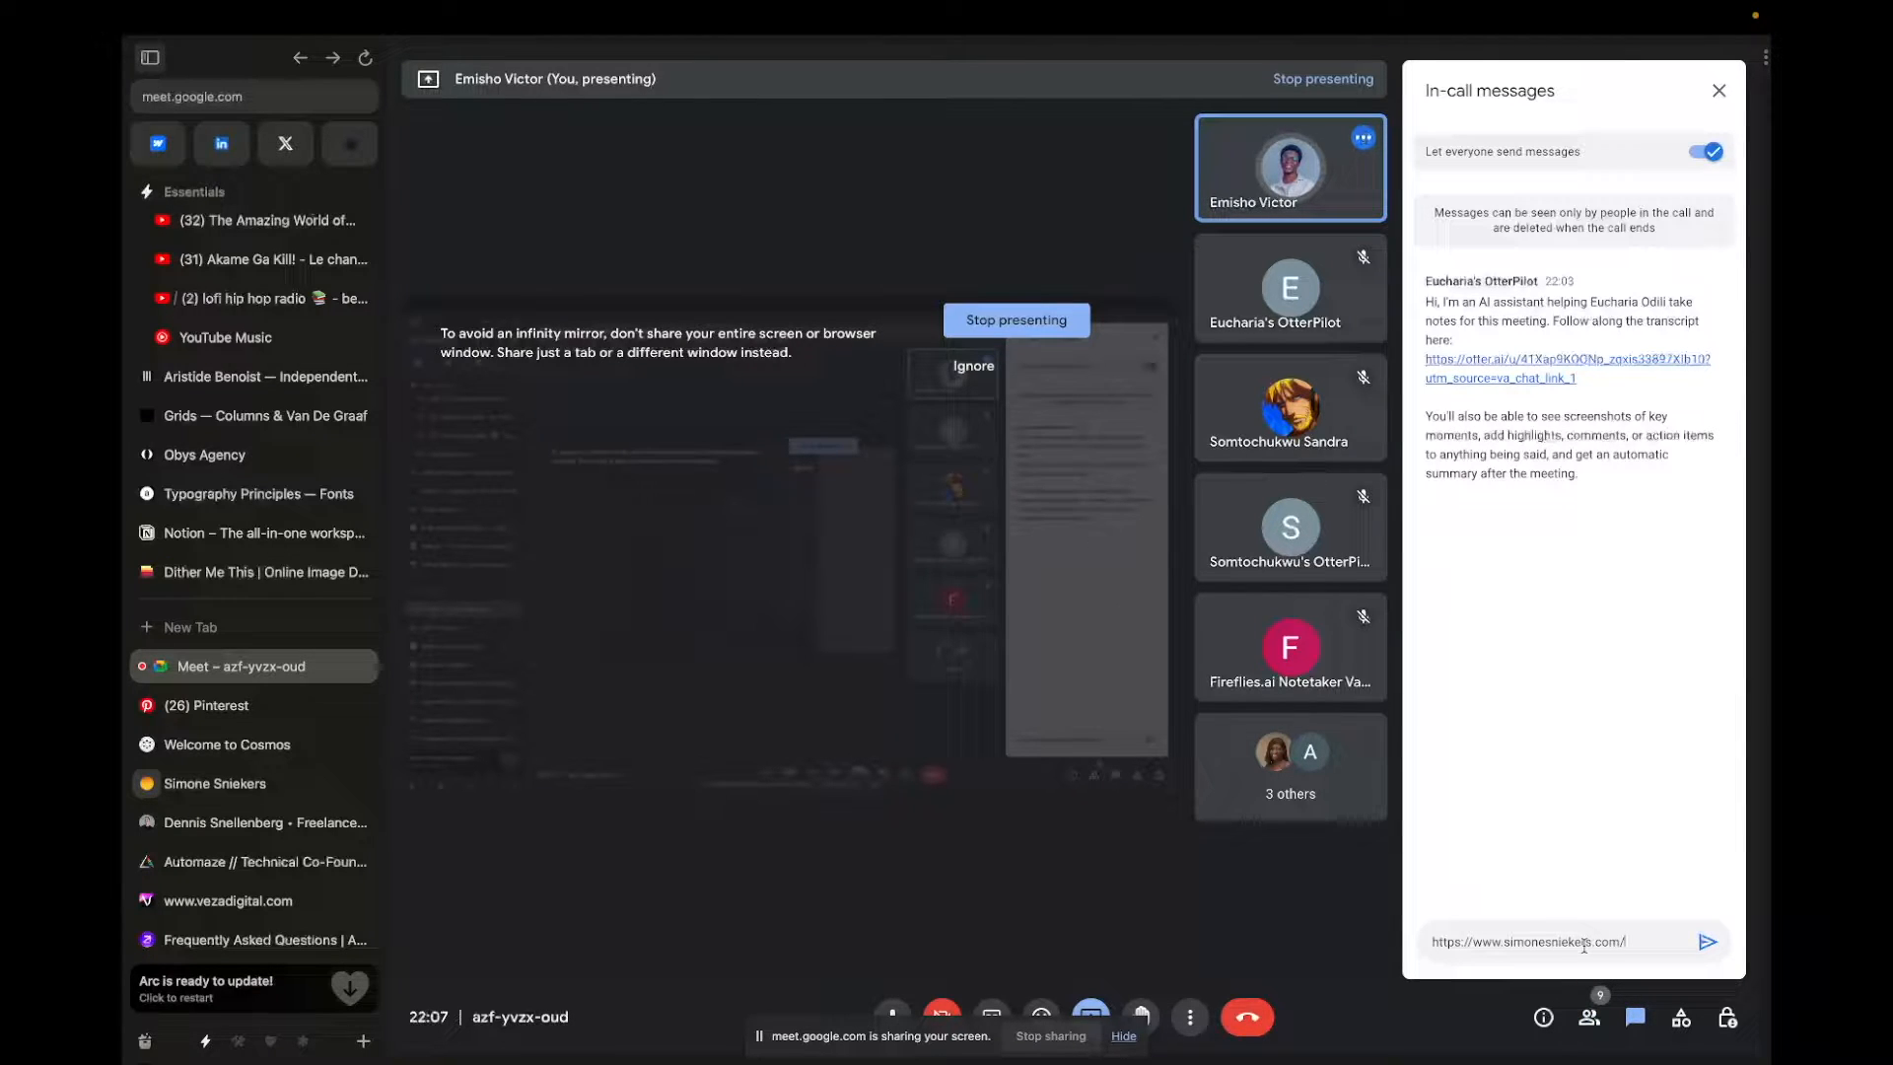
{"action": "key", "text": "Return"}
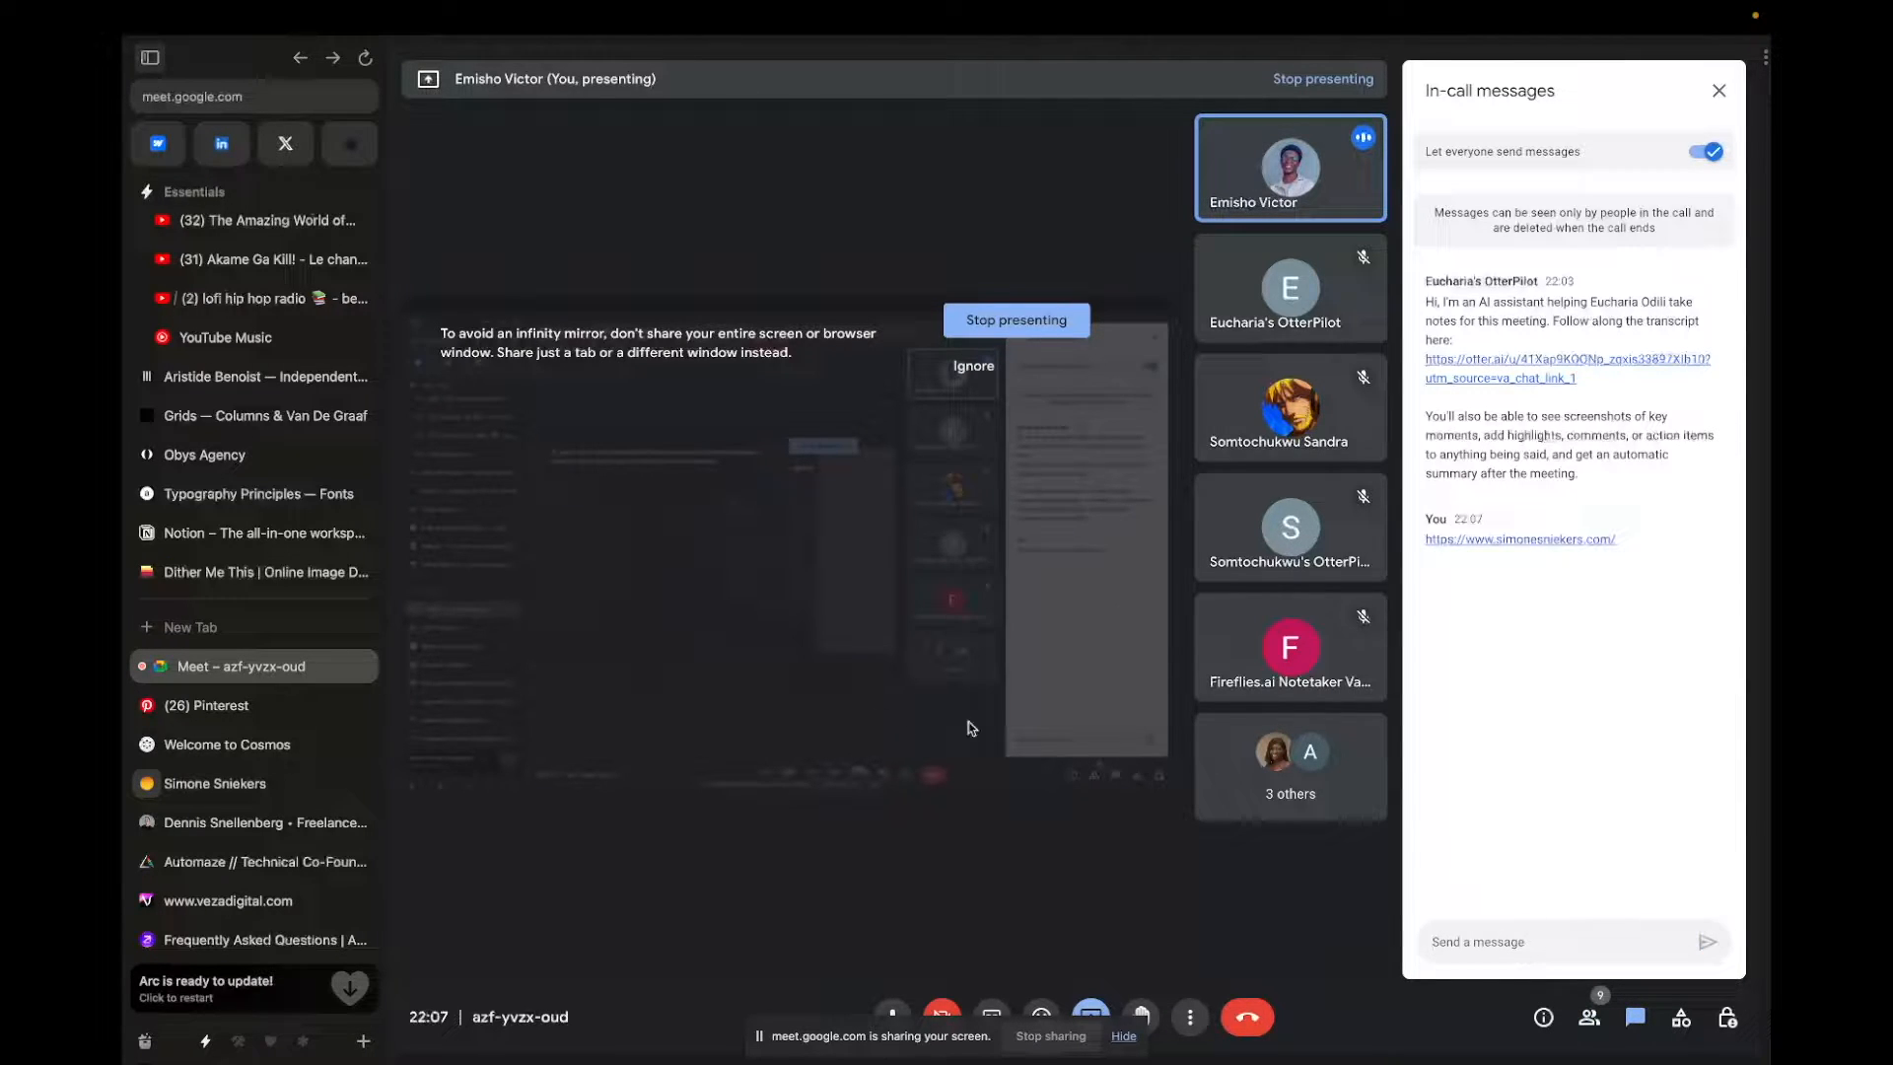
Examine how images reveal and background colours change while moving down the fashion portfolio site
{"action": "left_click", "coordinate": [246, 785]}
{"action": "scroll", "coordinate": [690, 601], "scroll_direction": "down", "scroll_amount": 3}
{"action": "scroll", "coordinate": [746, 562], "scroll_direction": "down", "scroll_amount": 5}
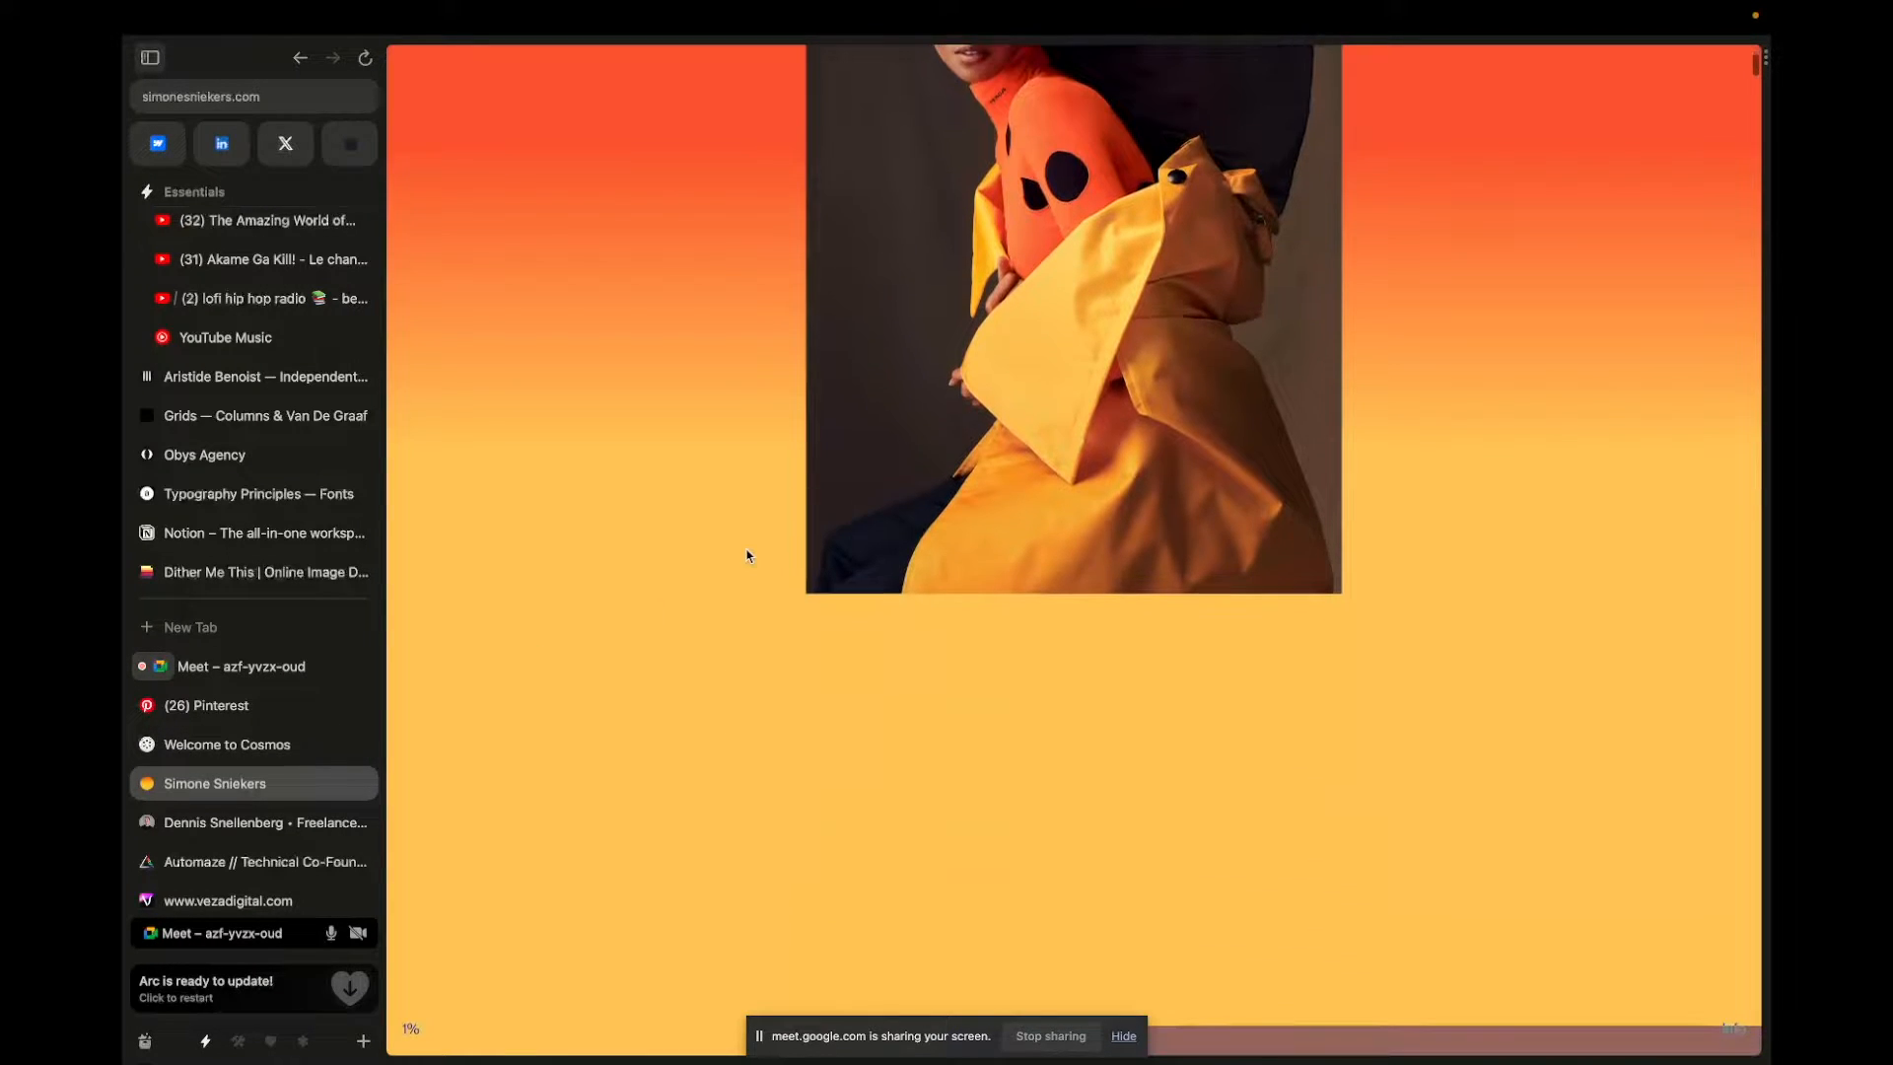
{"action": "scroll", "coordinate": [746, 555], "scroll_direction": "down", "scroll_amount": 3}
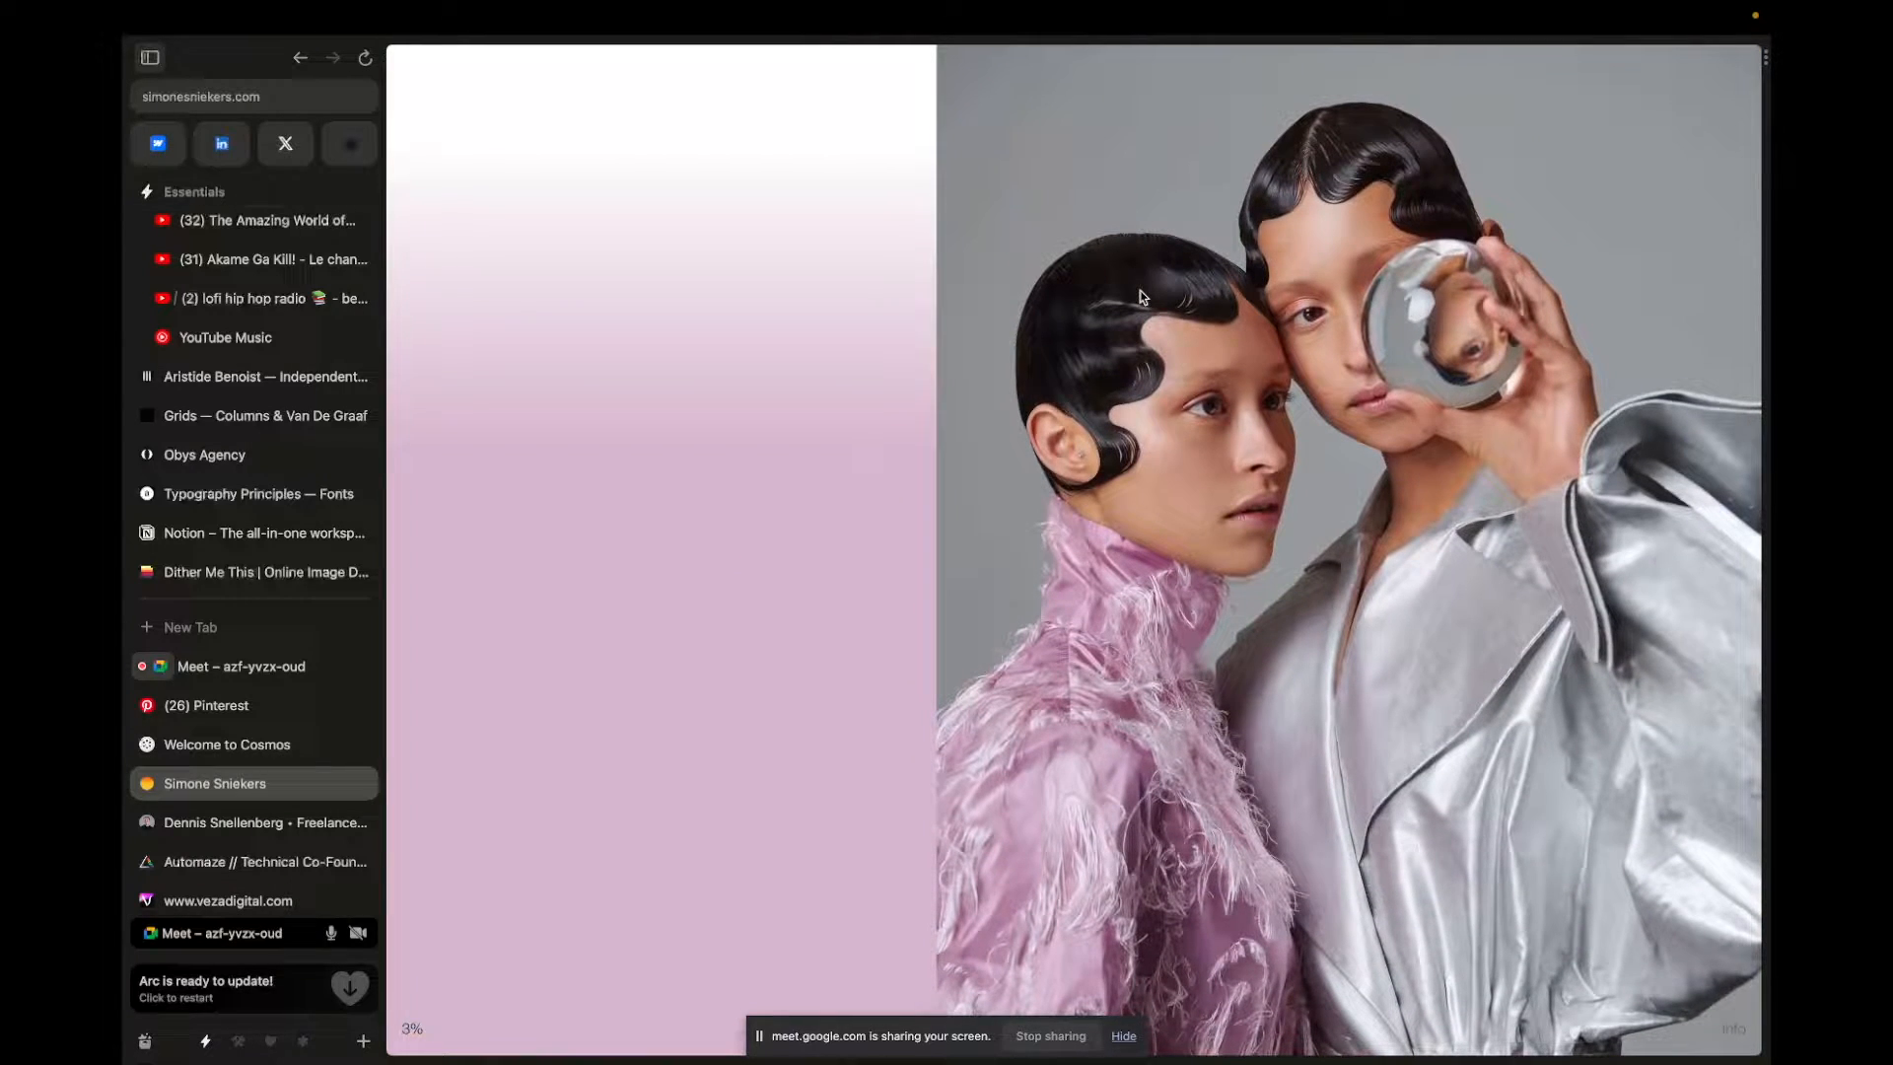
{"action": "scroll", "coordinate": [1141, 296], "scroll_direction": "down", "scroll_amount": 7}
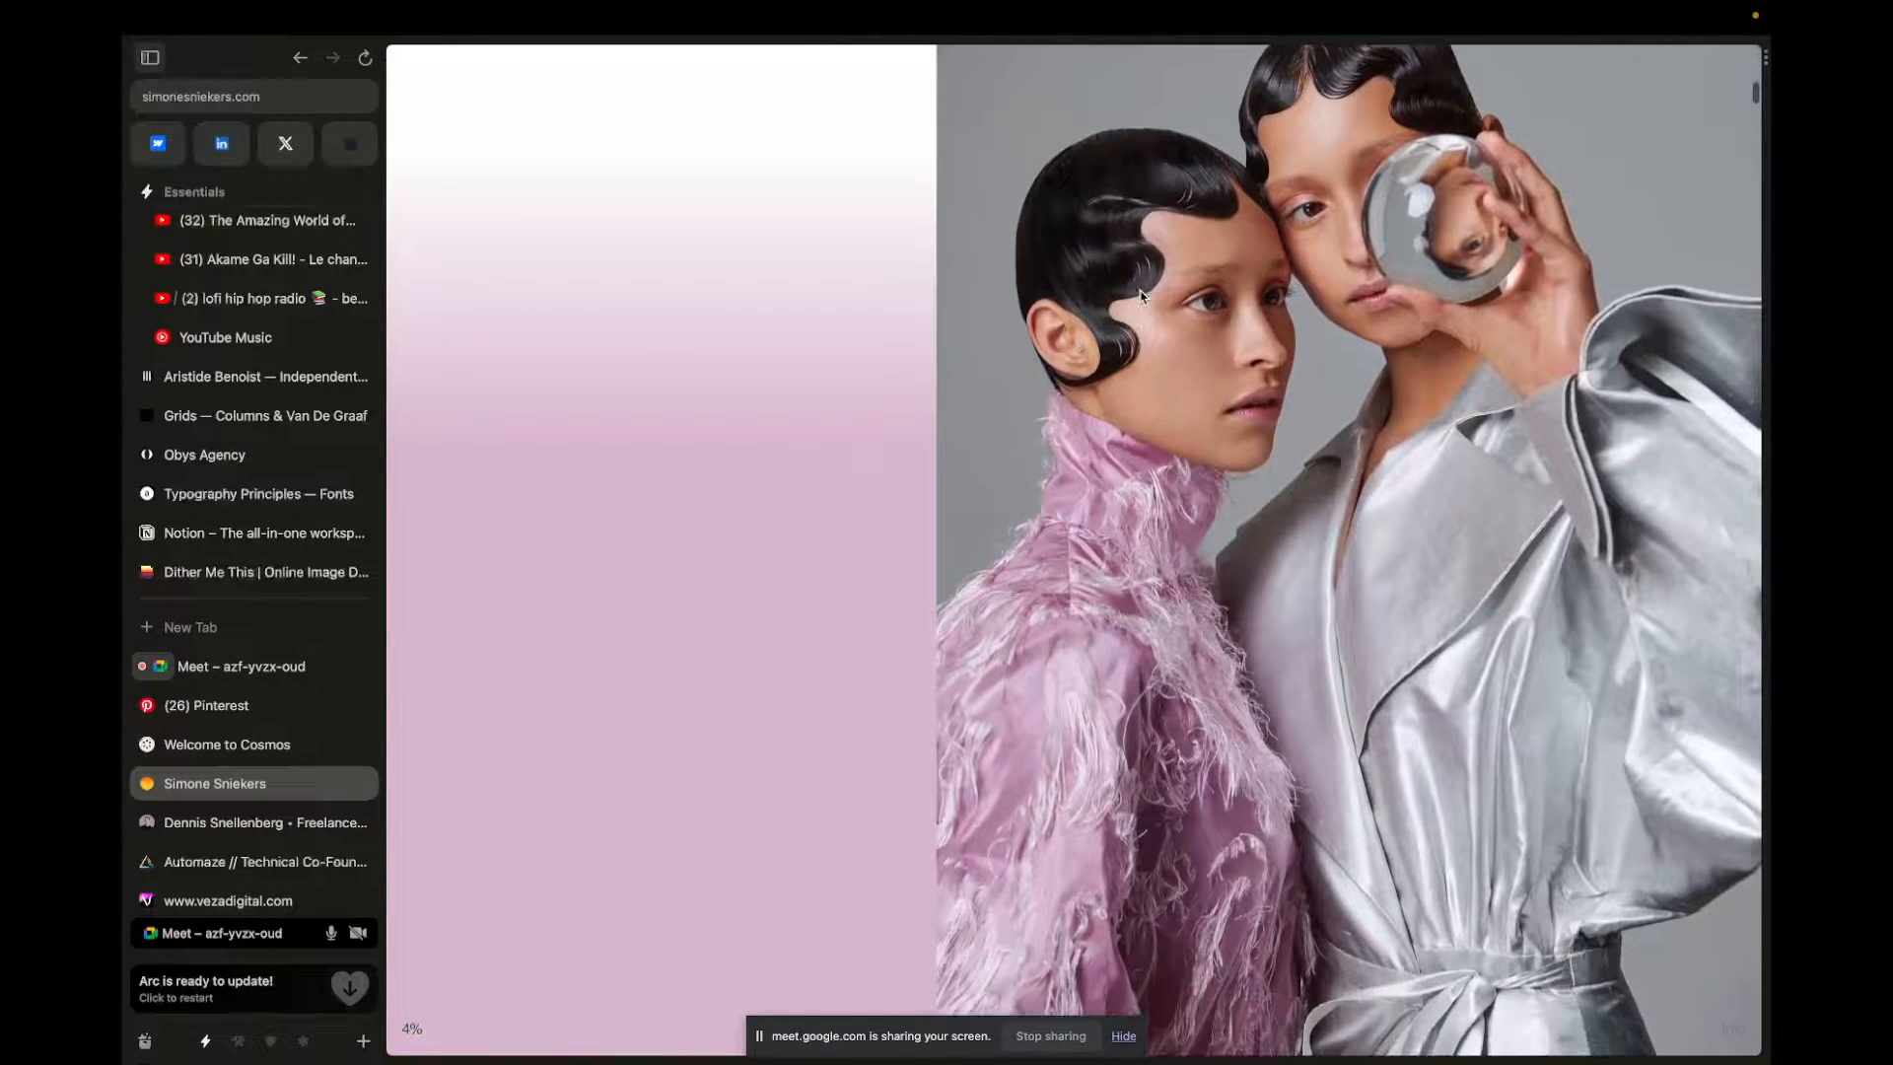
{"action": "scroll", "coordinate": [1140, 295], "scroll_direction": "down", "scroll_amount": 6}
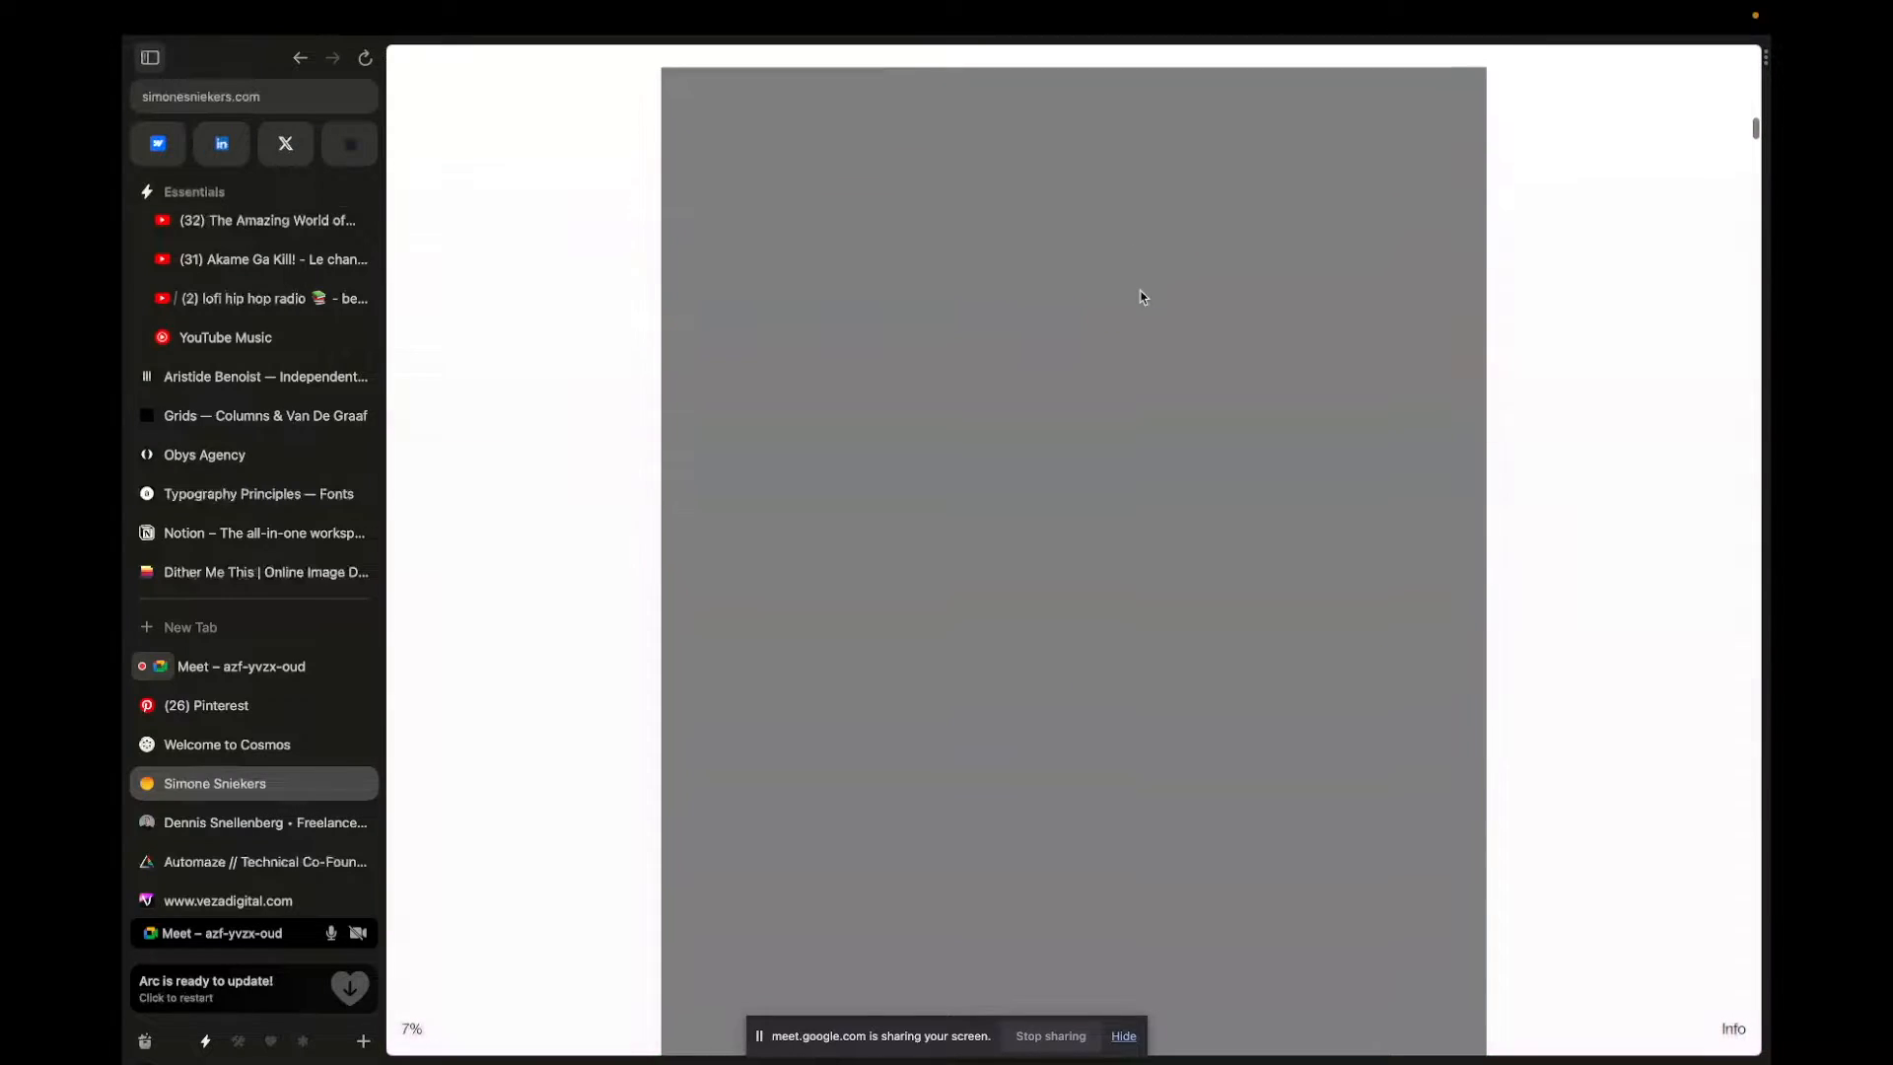
{"action": "scroll", "coordinate": [1099, 327], "scroll_direction": "down", "scroll_amount": 7}
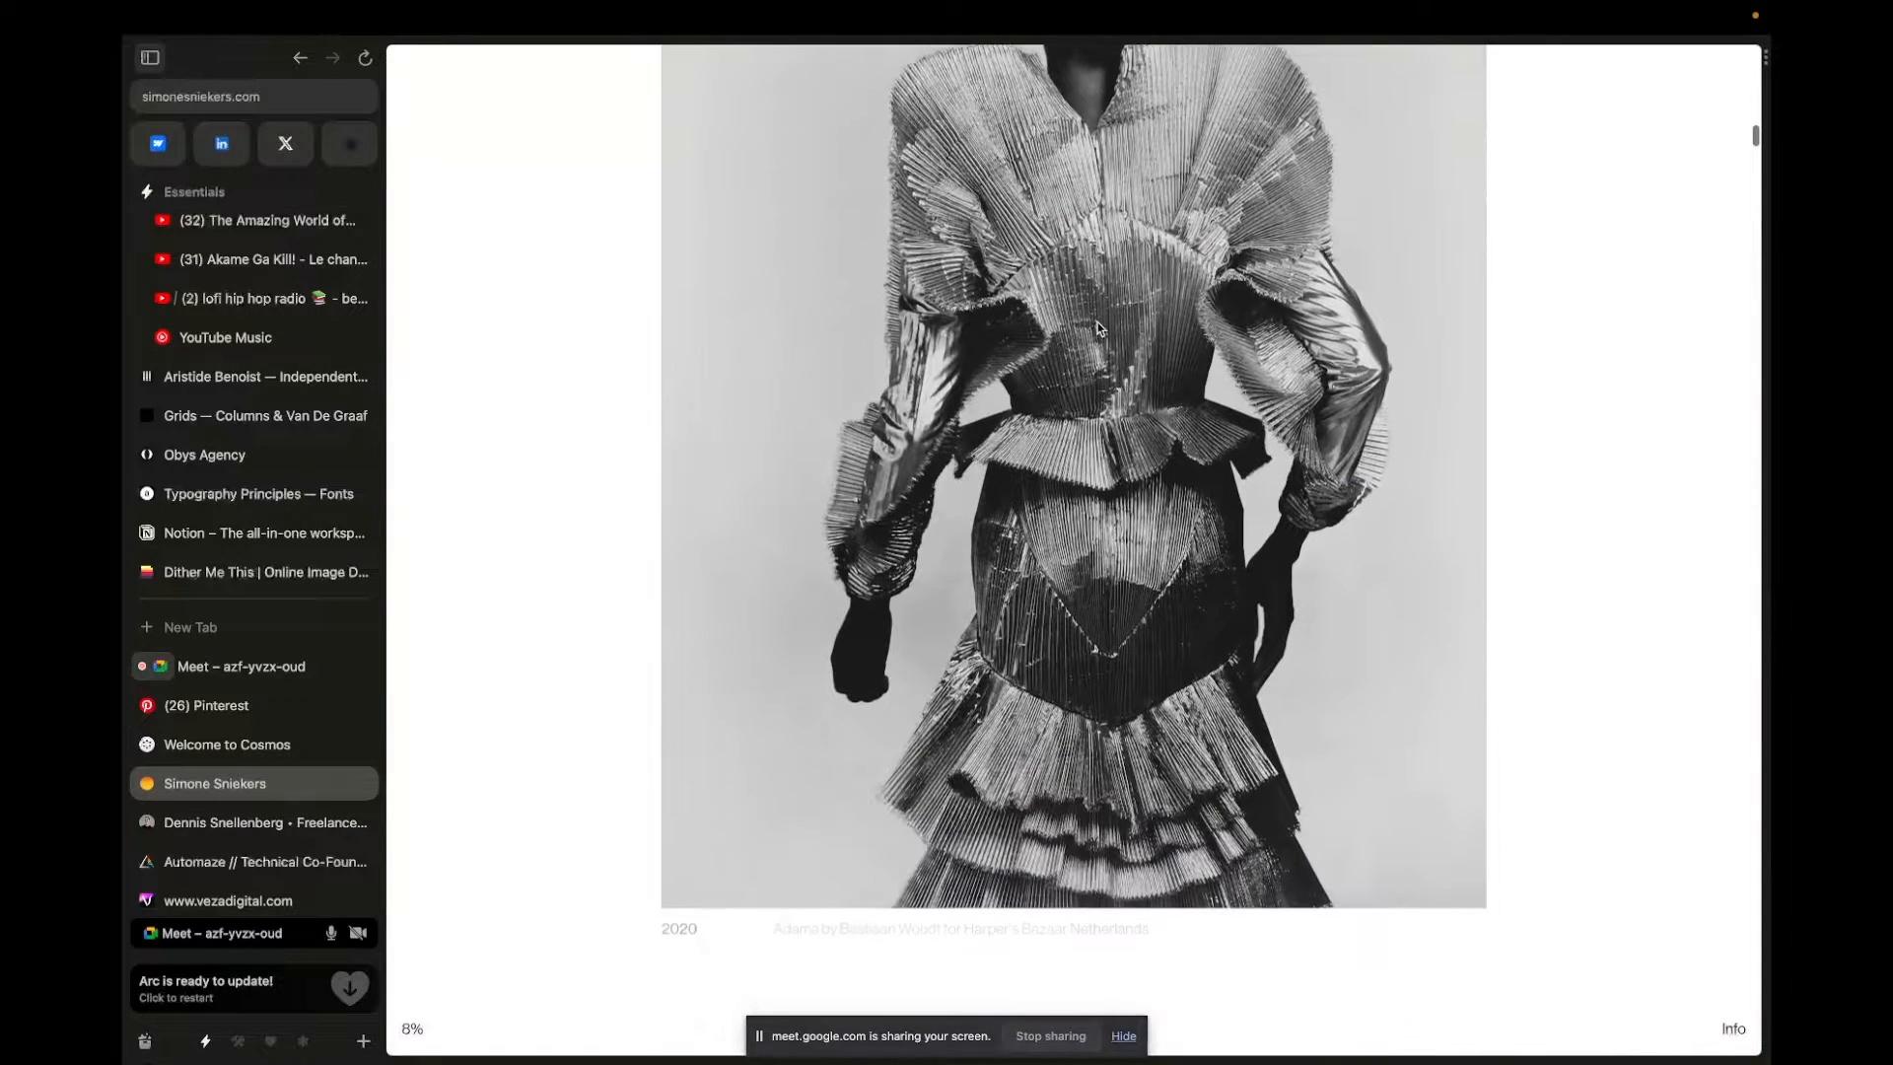
{"action": "scroll", "coordinate": [1099, 327], "scroll_direction": "down", "scroll_amount": 8}
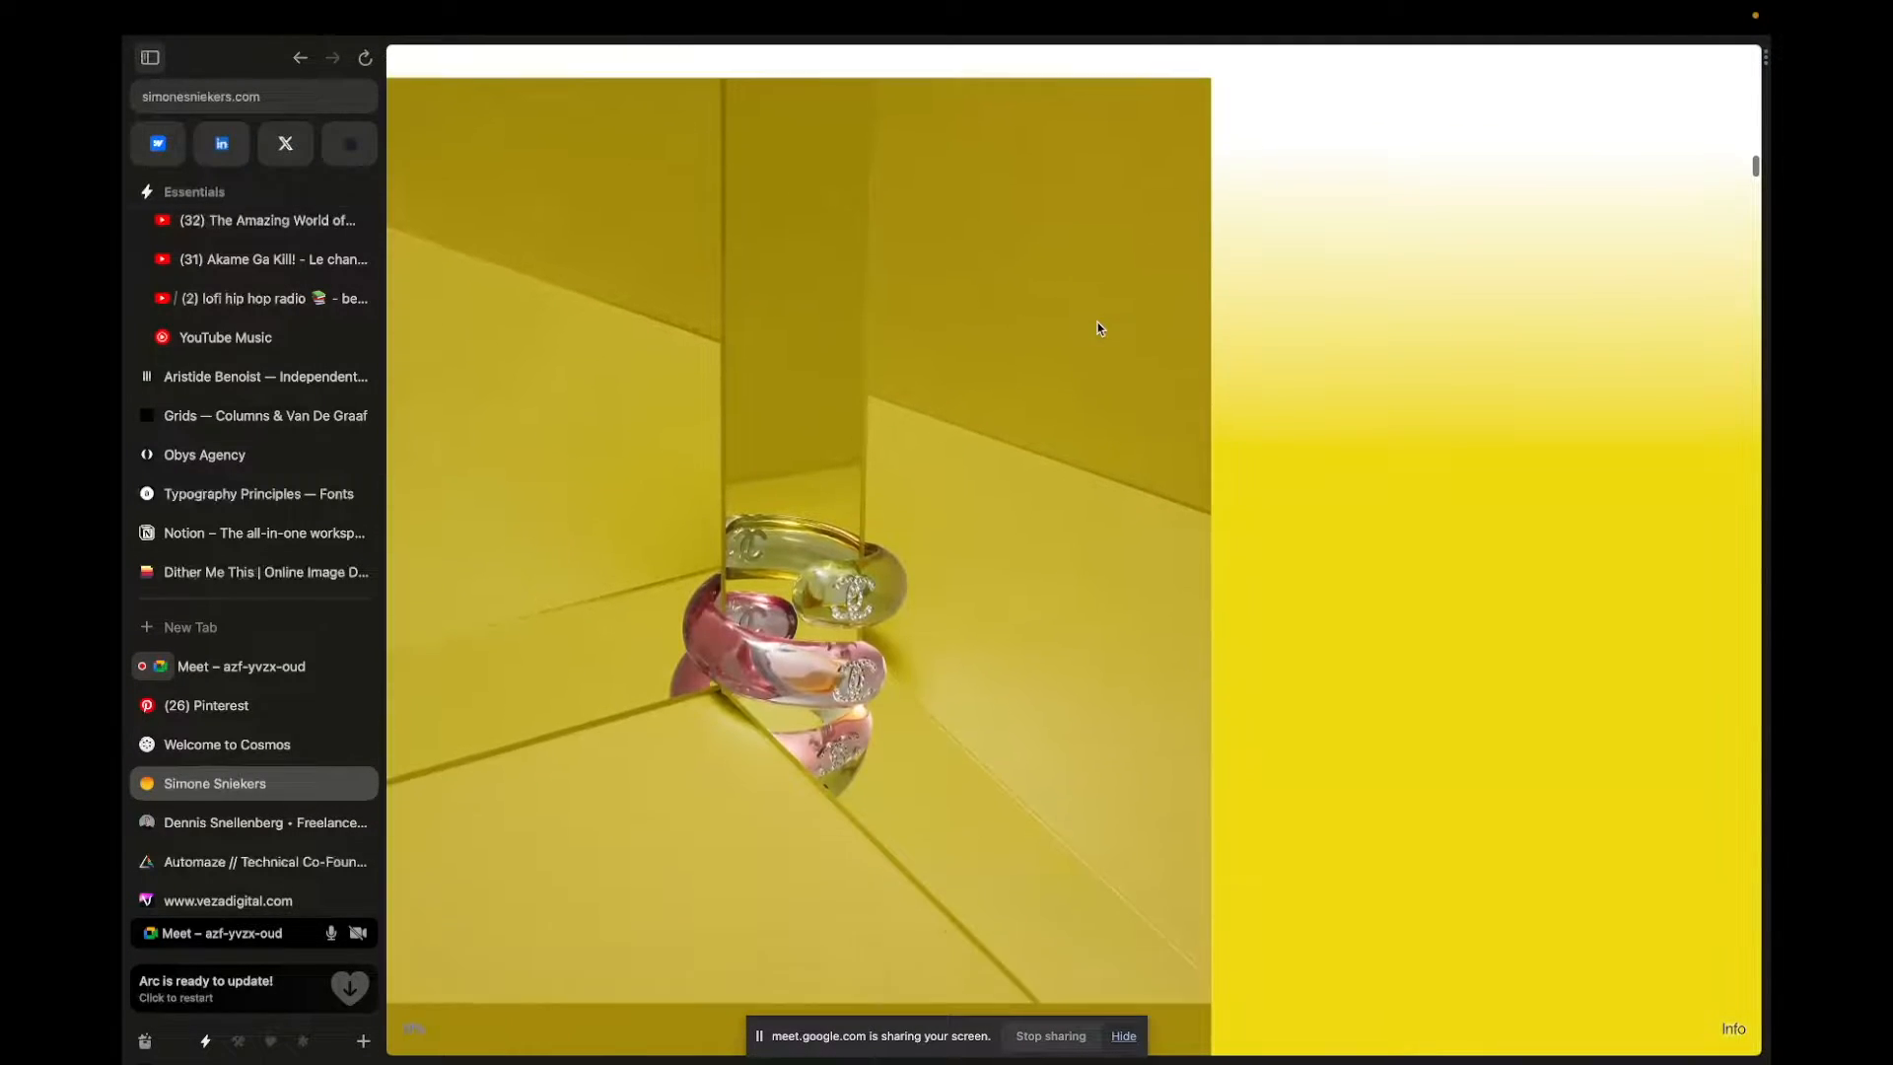
{"action": "scroll", "coordinate": [1099, 327], "scroll_direction": "down", "scroll_amount": 7}
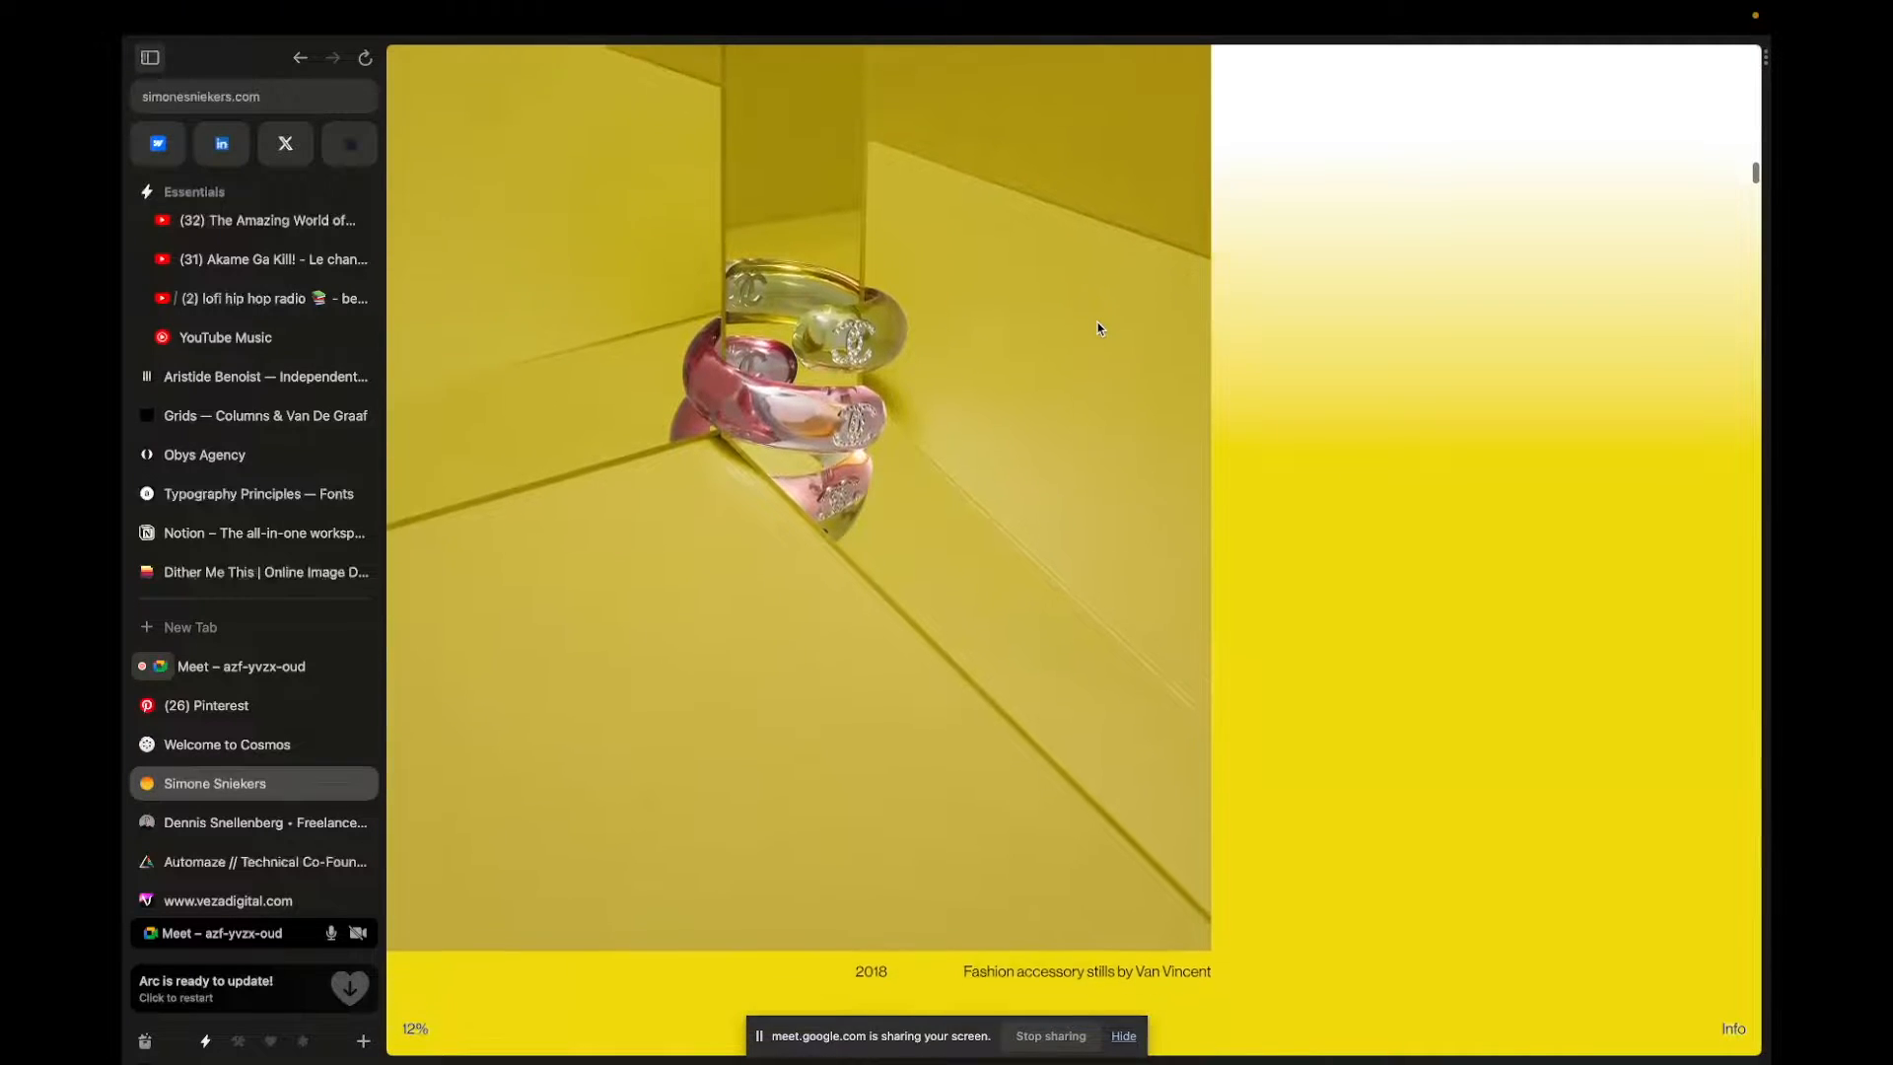
{"action": "scroll", "coordinate": [1099, 327], "scroll_direction": "down", "scroll_amount": 8}
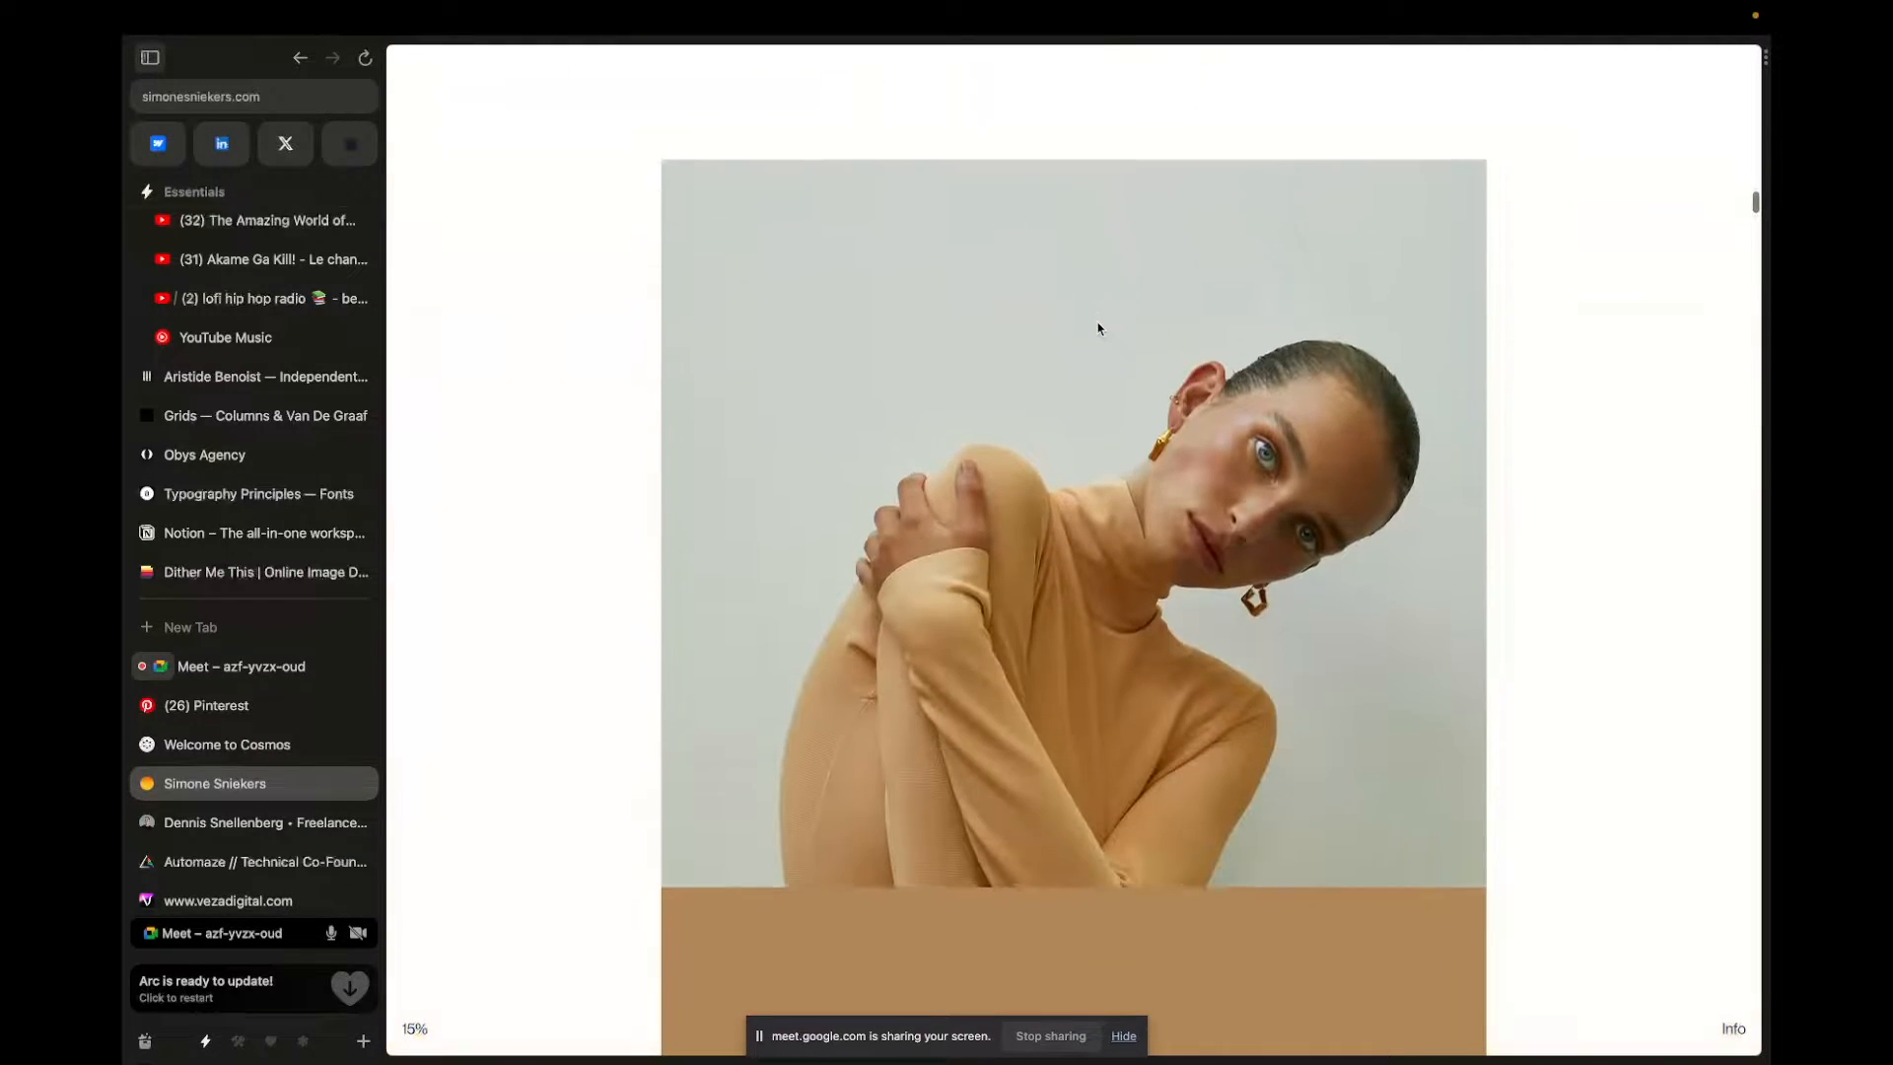
{"action": "scroll", "coordinate": [1099, 327], "scroll_direction": "down", "scroll_amount": 8}
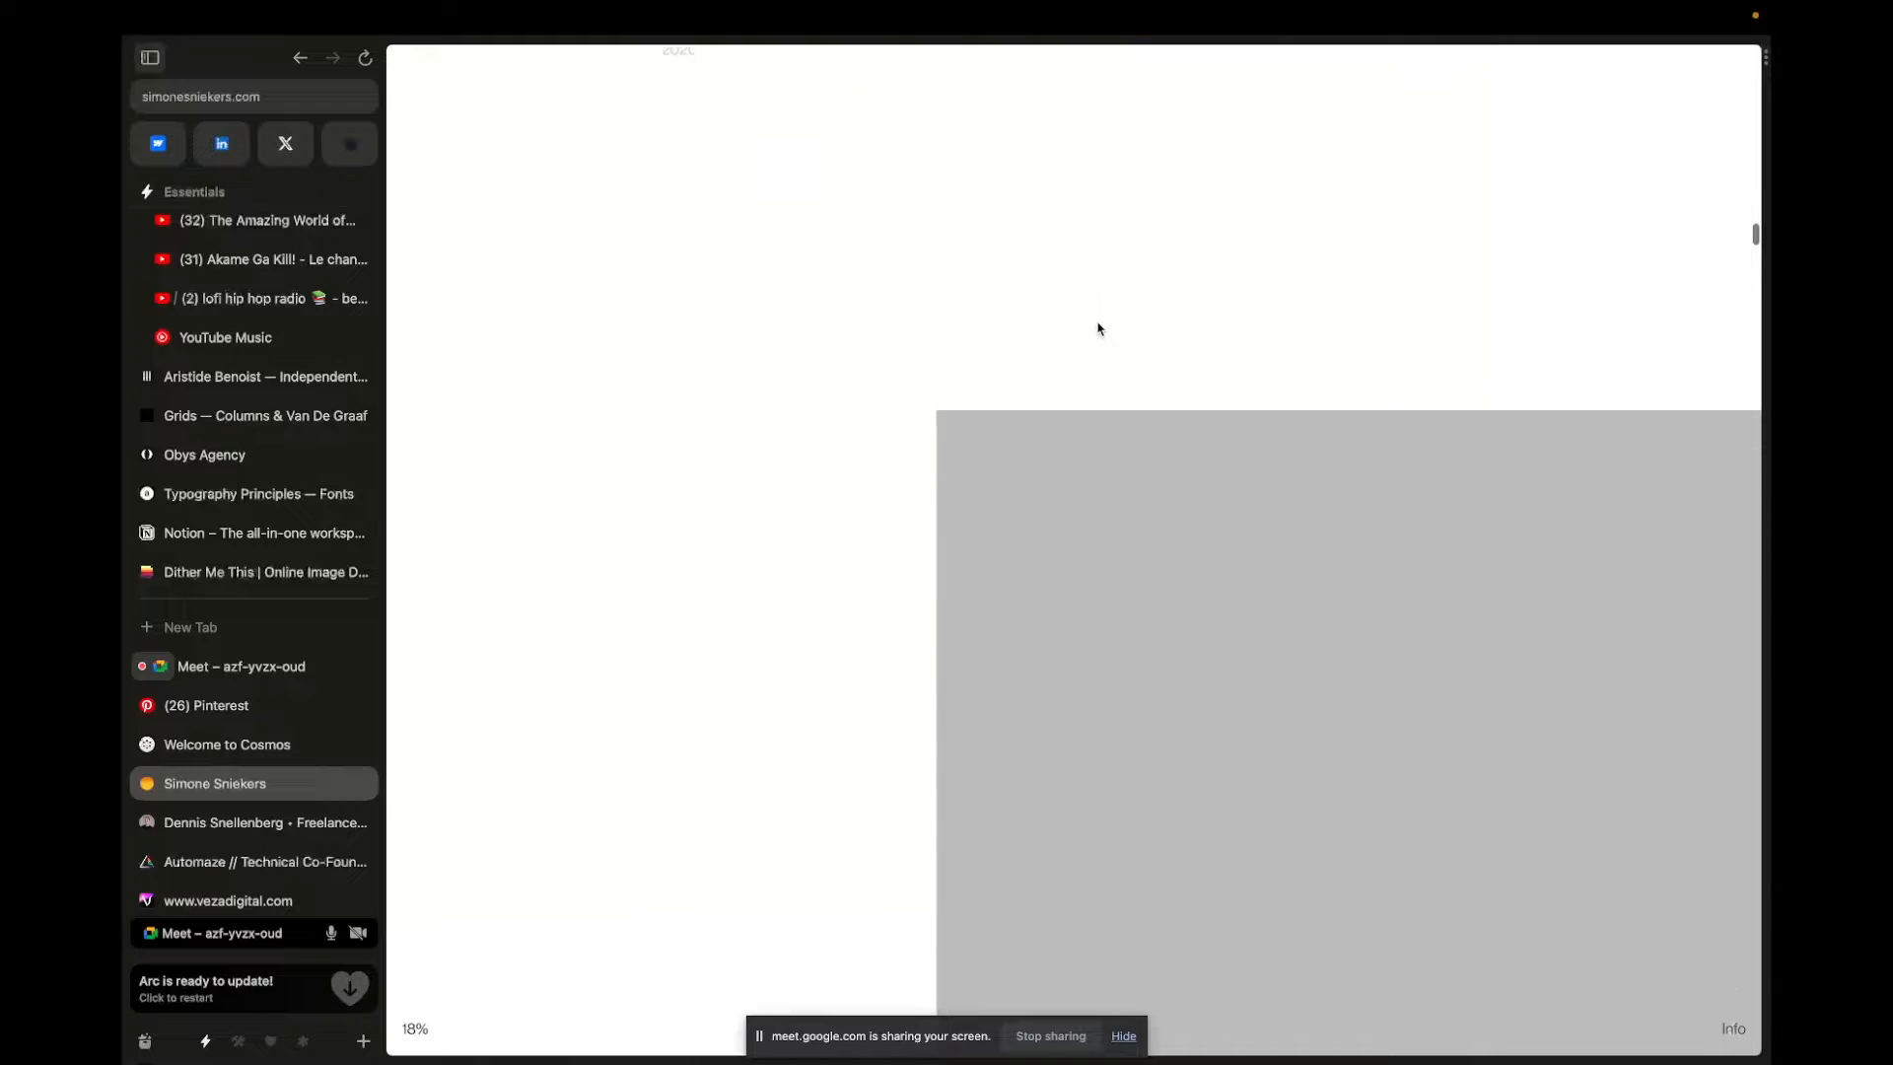
{"action": "scroll", "coordinate": [1099, 328], "scroll_direction": "down", "scroll_amount": 8}
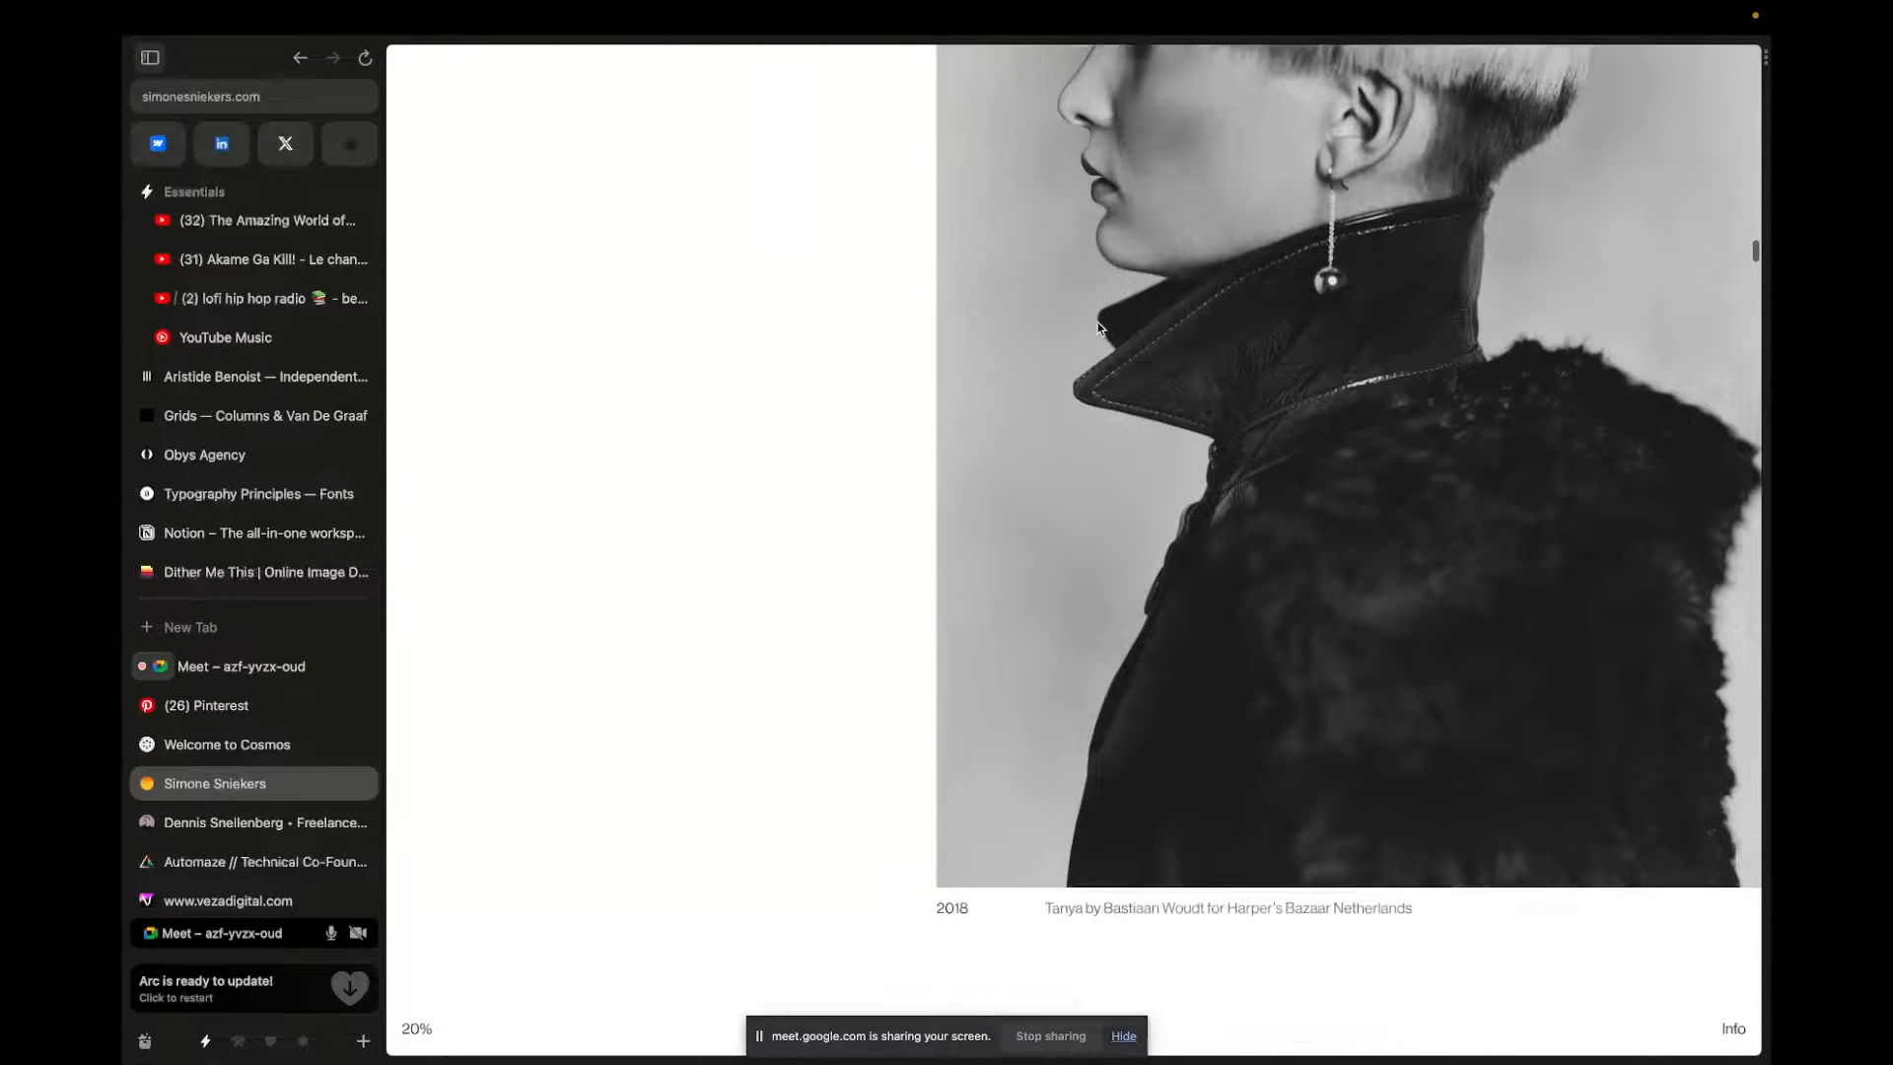
{"action": "scroll", "coordinate": [1099, 327], "scroll_direction": "down", "scroll_amount": 6}
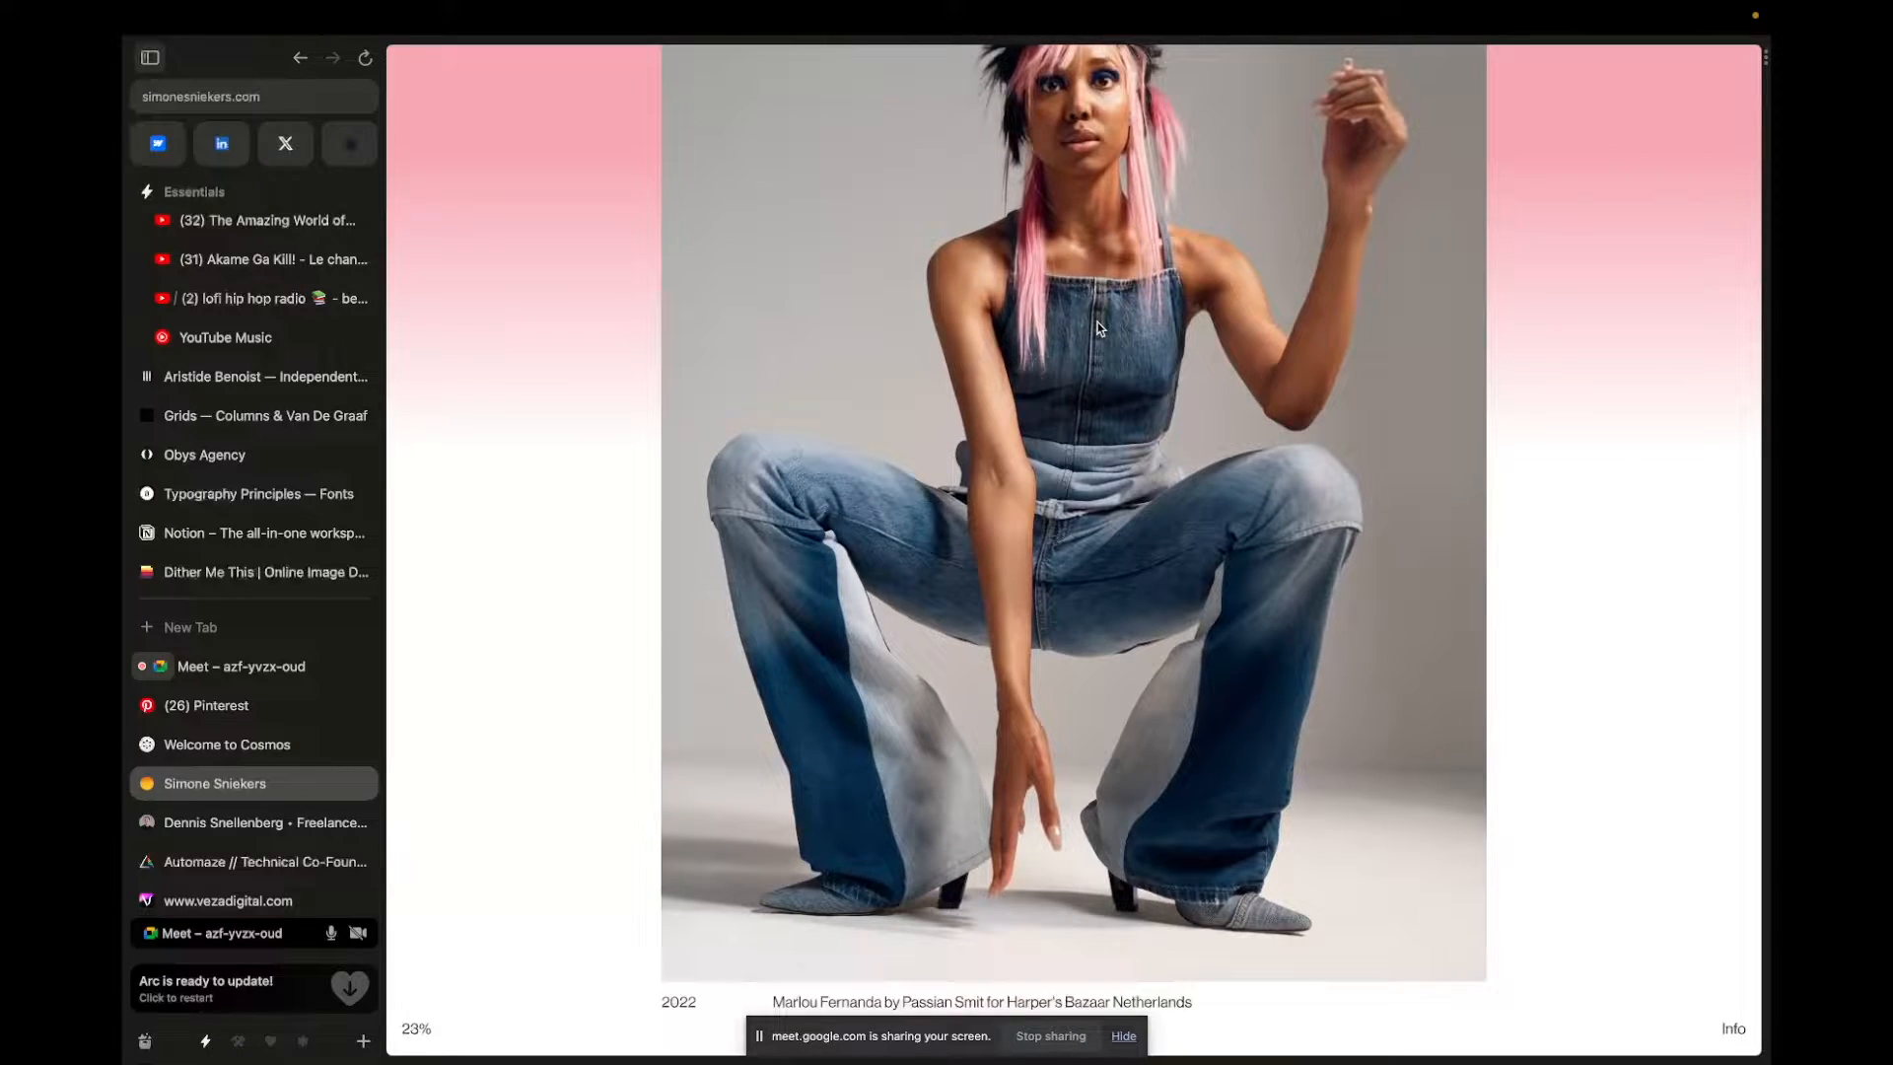
Switch back to Figma and examine the image reveal on scroll in the Page 1 prototype, followed by the Page 2 prototype
{"action": "key", "text": "ctrl+Right"}
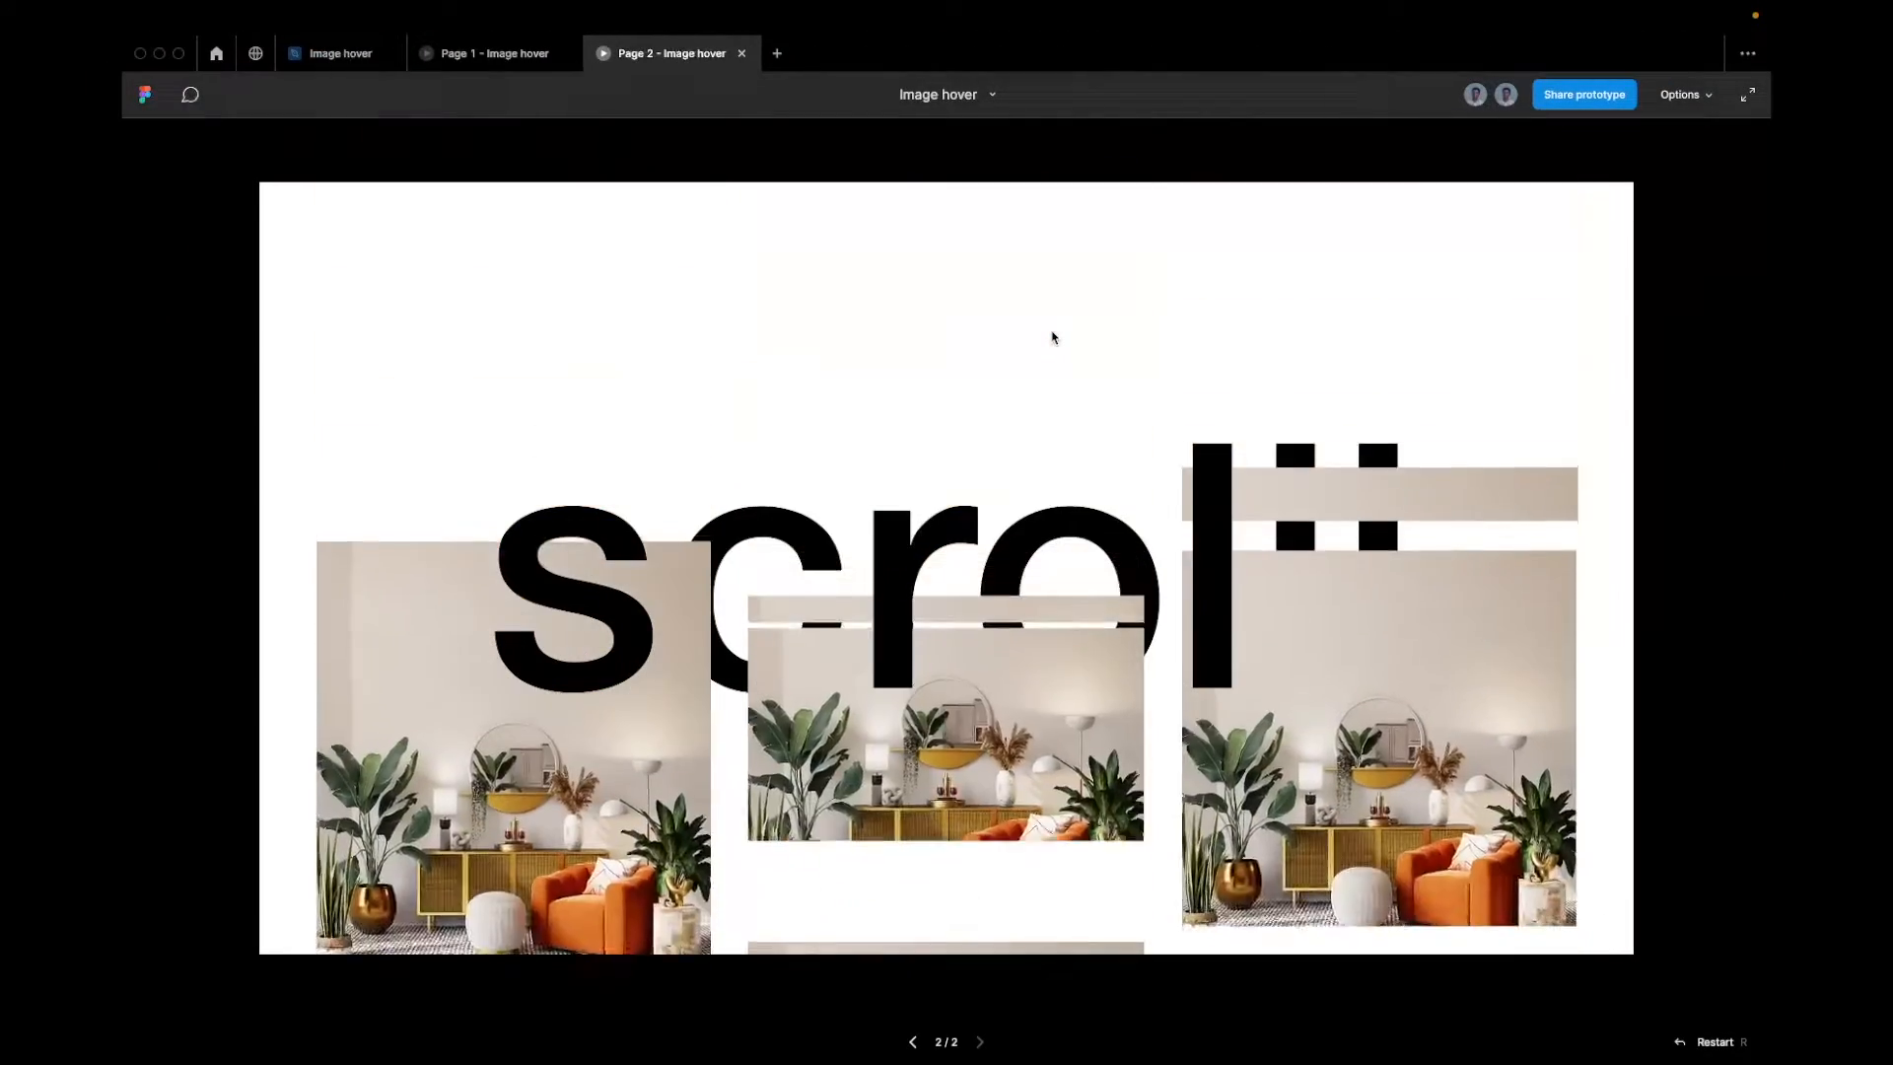
{"action": "left_click", "coordinate": [486, 63]}
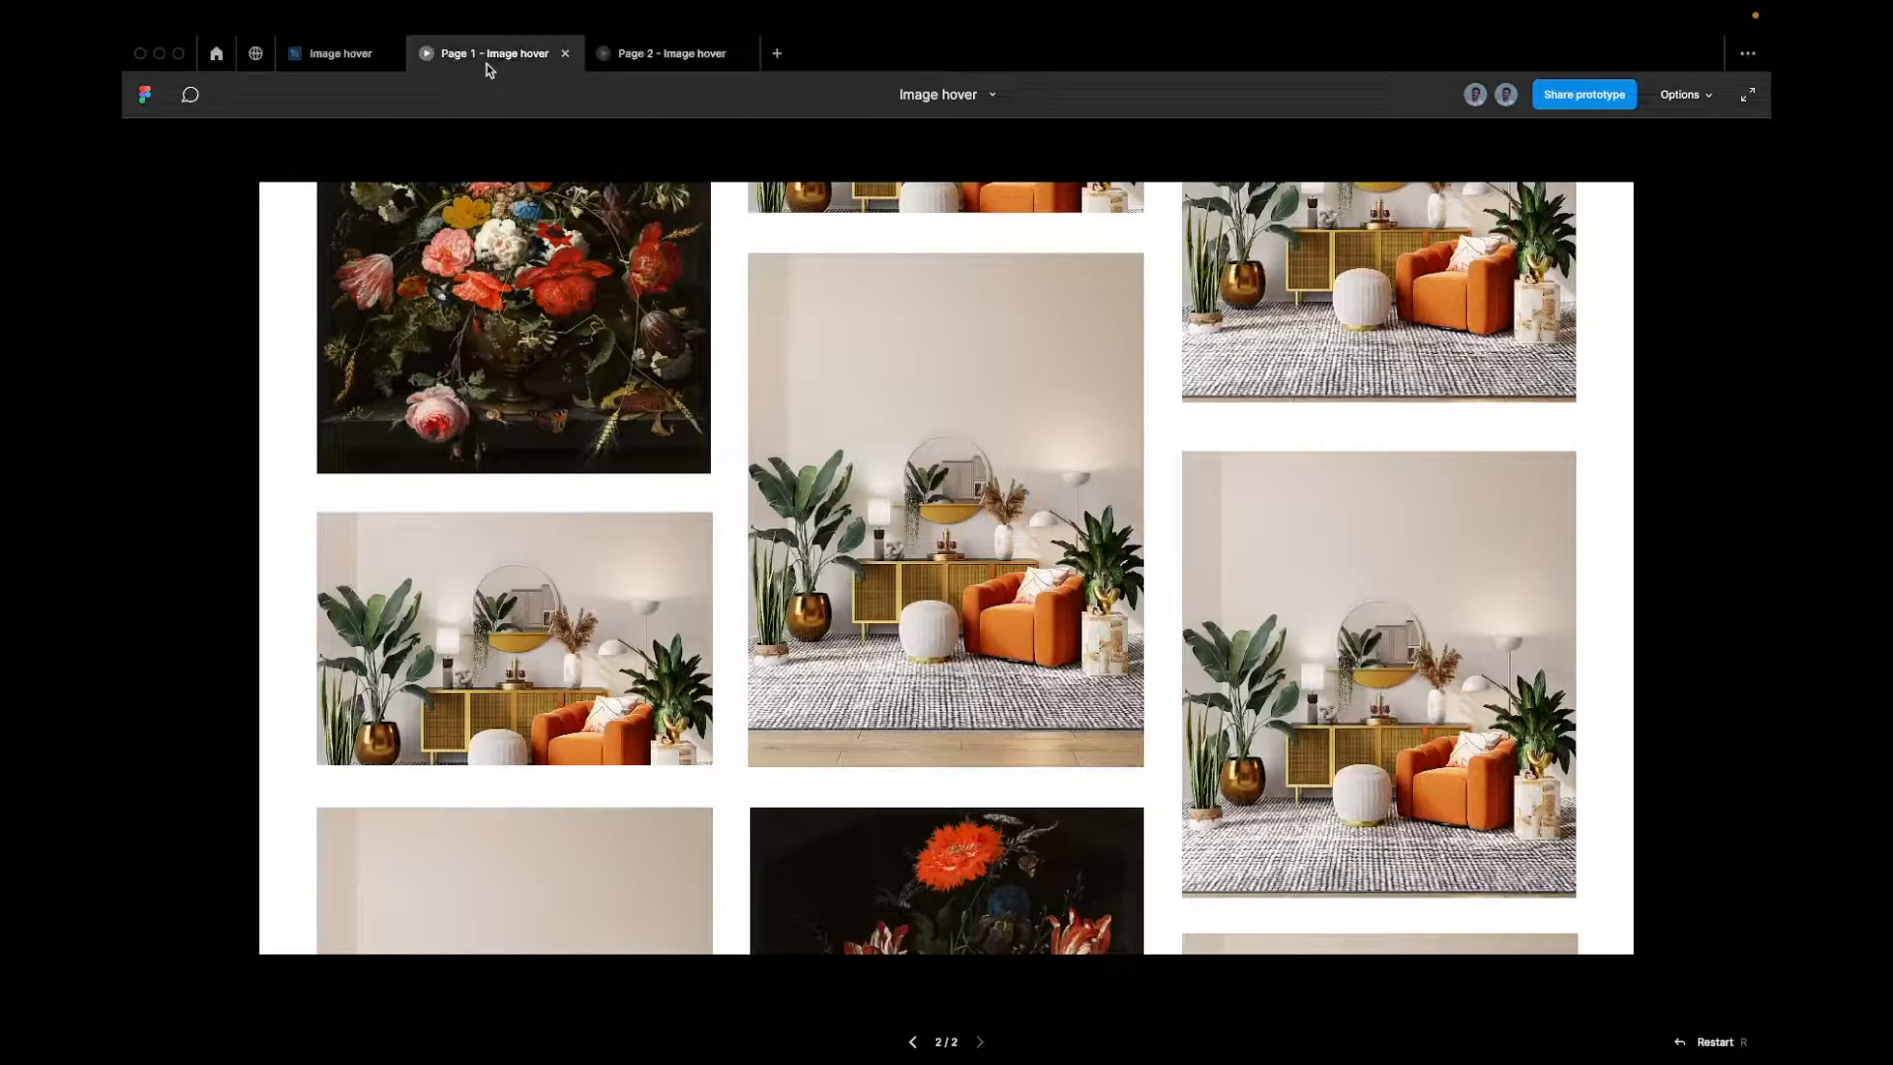
{"action": "right_click", "coordinate": [487, 63]}
{"action": "left_click", "coordinate": [549, 126]}
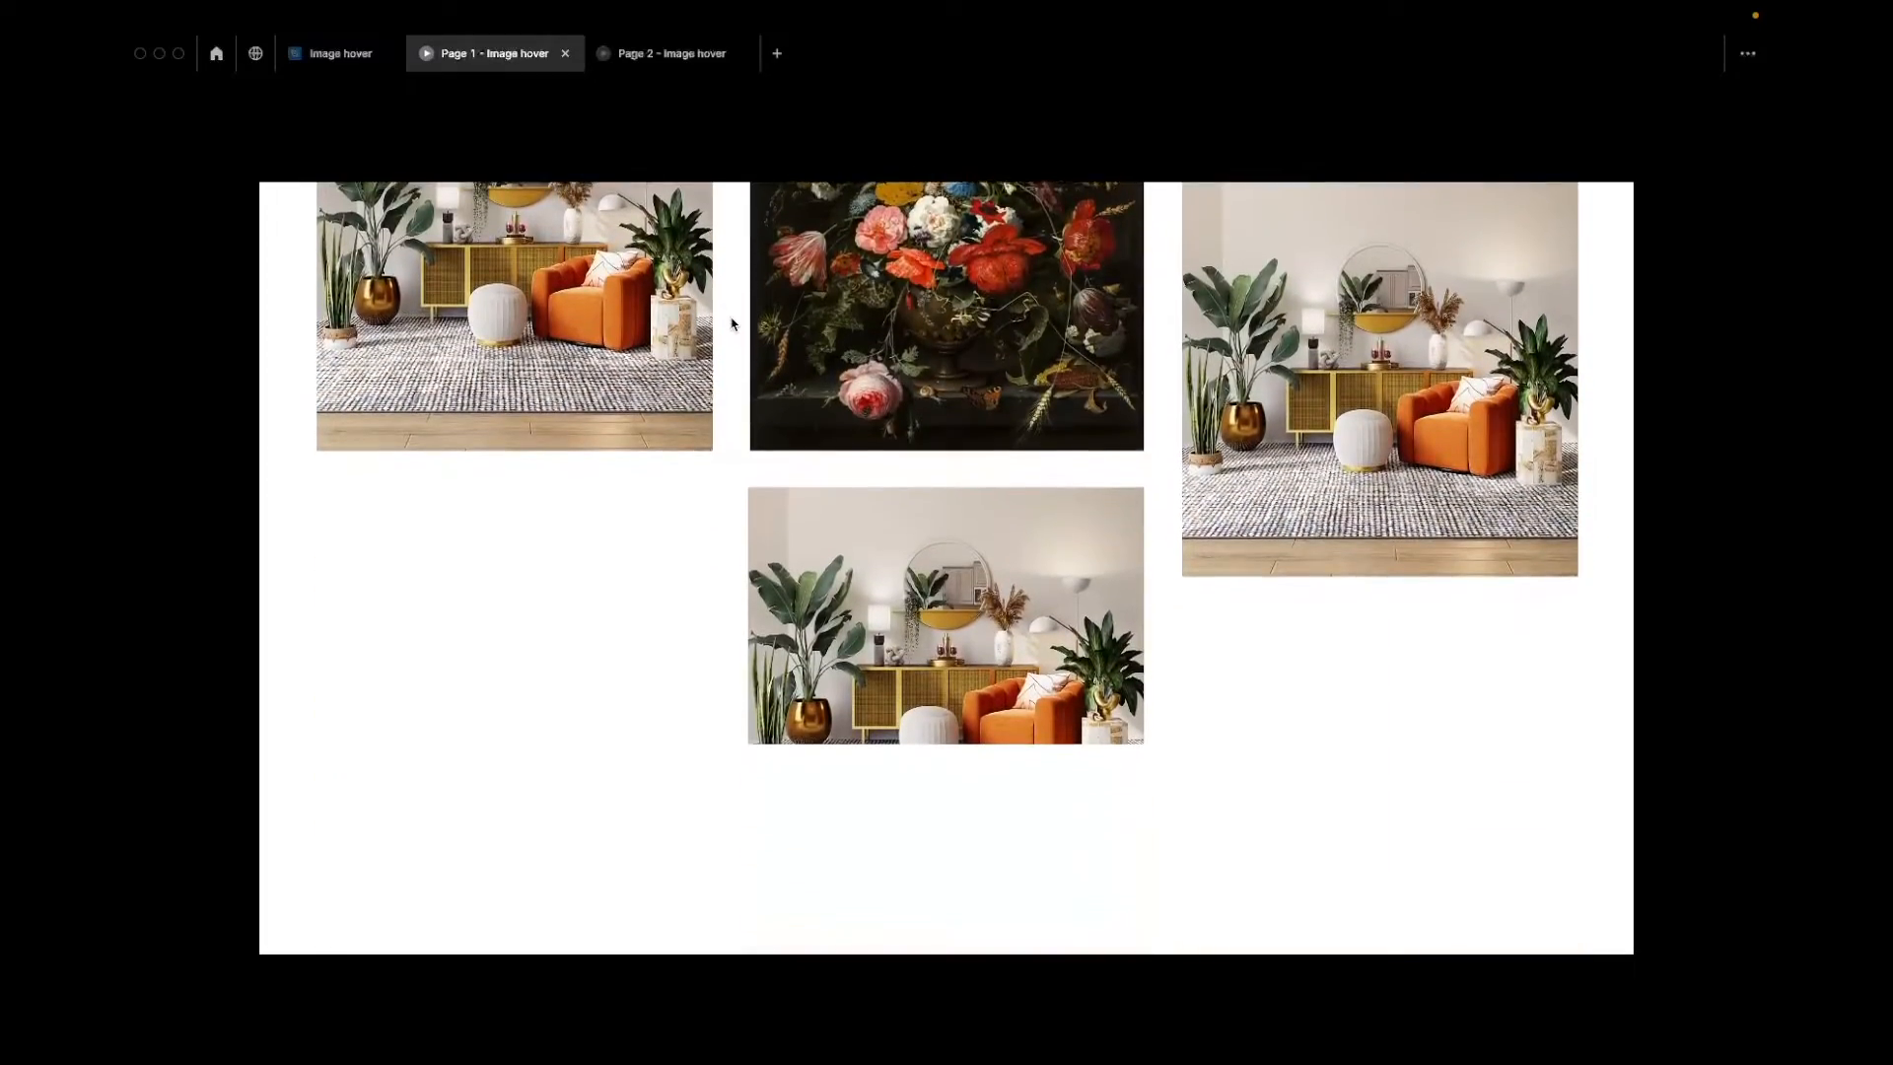
{"action": "scroll", "coordinate": [732, 323], "scroll_direction": "down", "scroll_amount": 1}
{"action": "scroll", "coordinate": [731, 323], "scroll_direction": "down", "scroll_amount": 5}
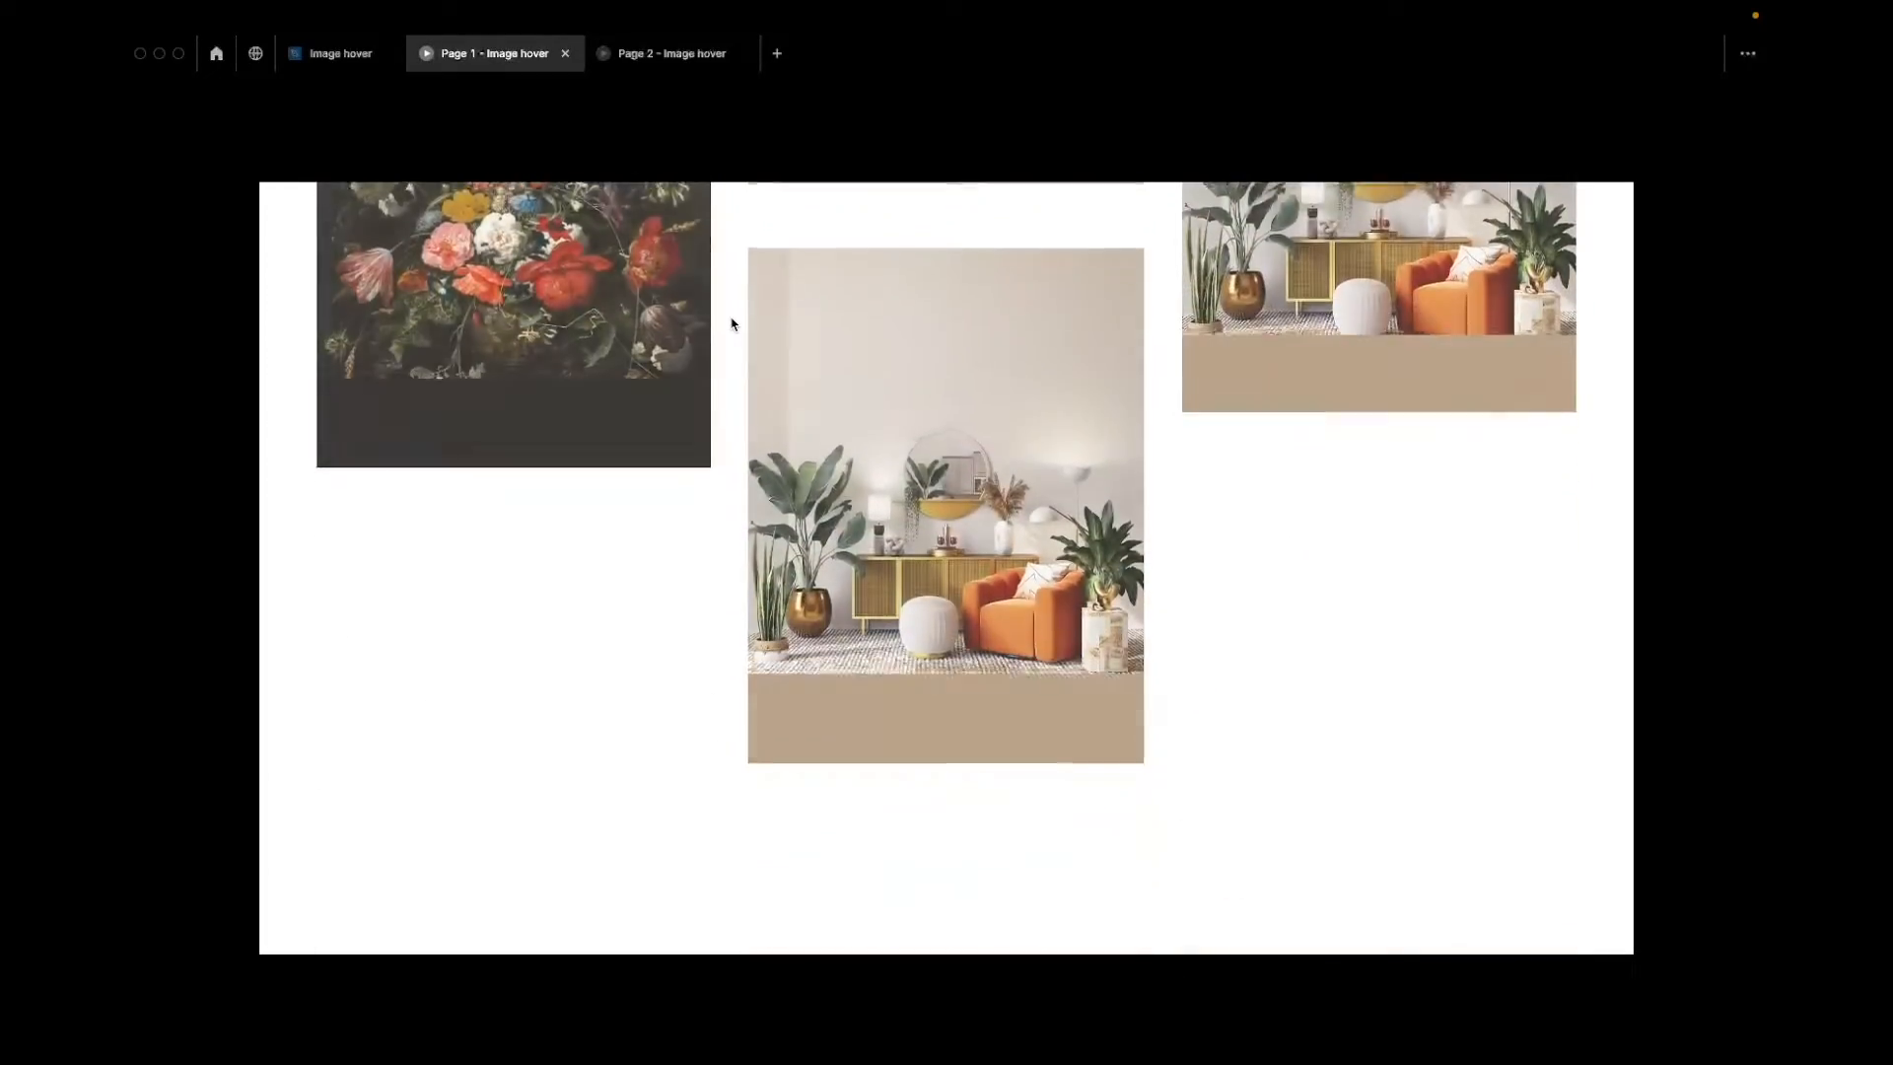
{"action": "scroll", "coordinate": [731, 323], "scroll_direction": "down", "scroll_amount": 3}
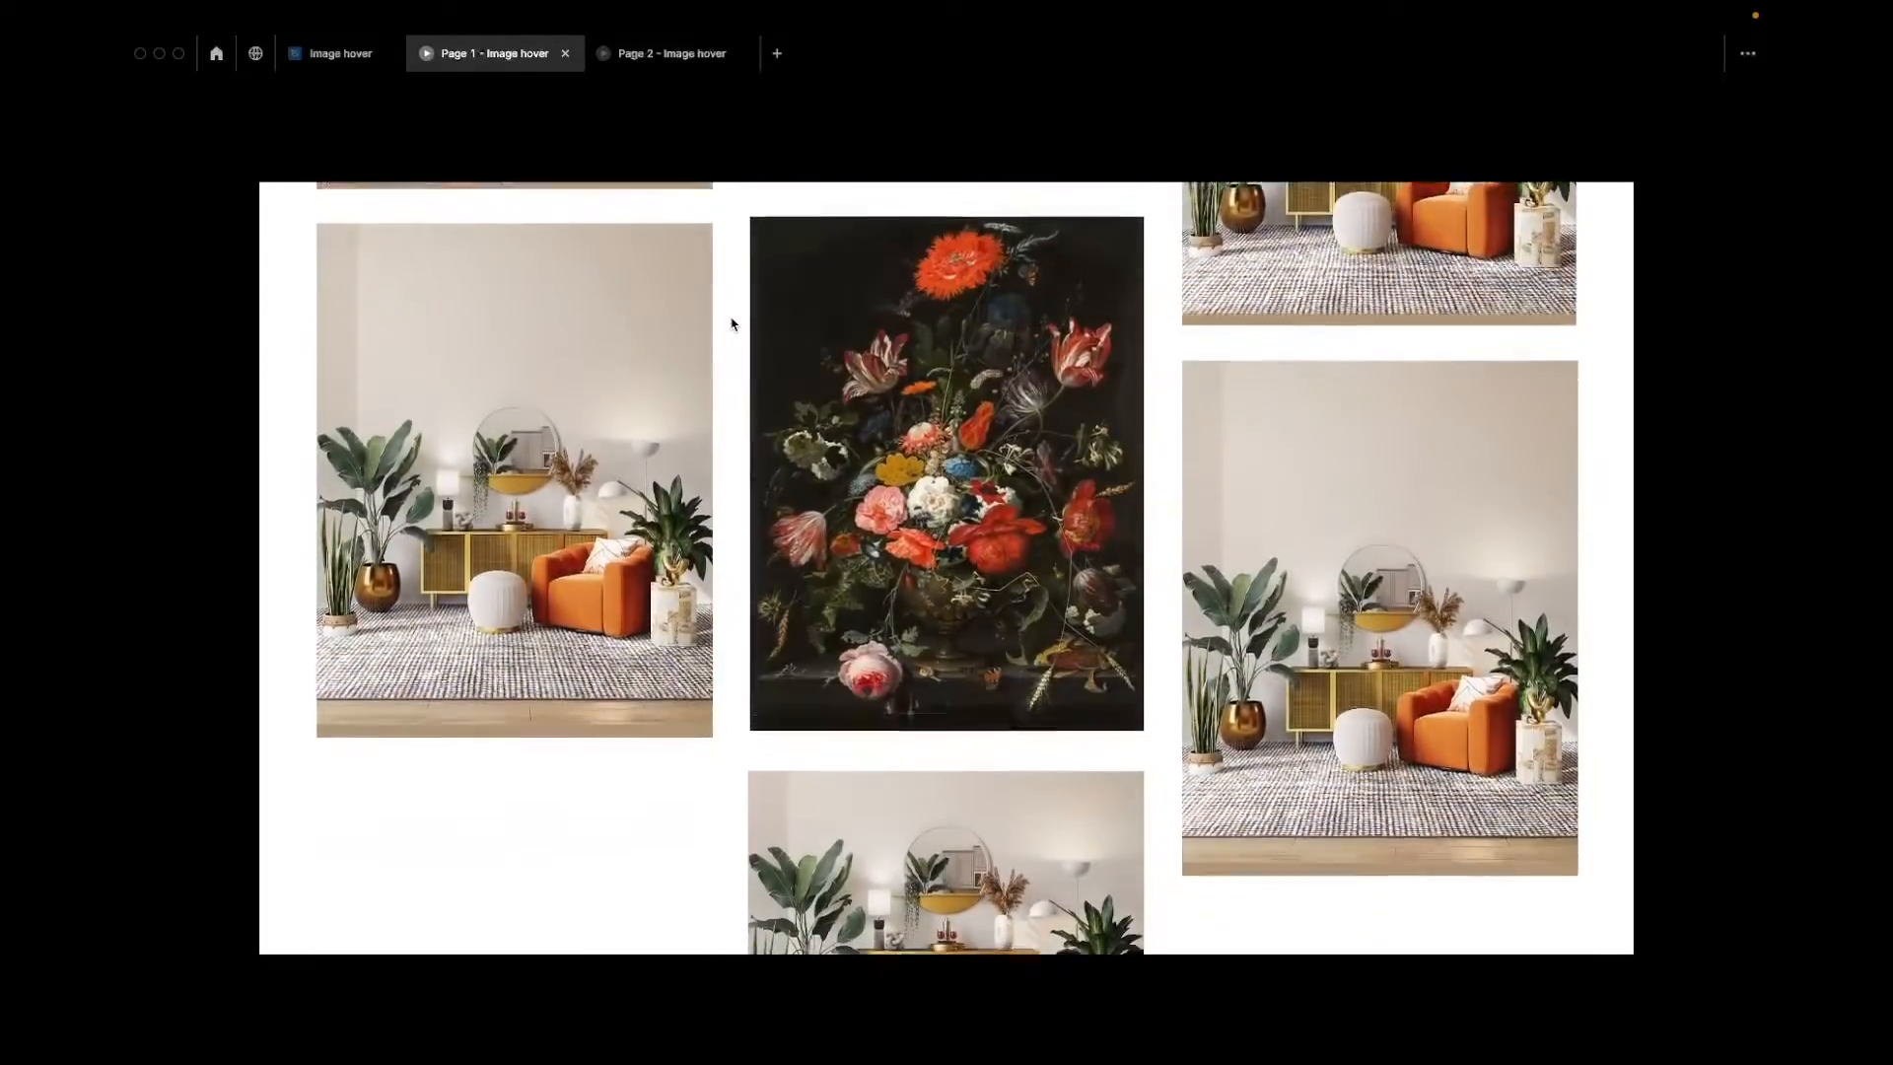
{"action": "scroll", "coordinate": [731, 324], "scroll_direction": "up", "scroll_amount": 4}
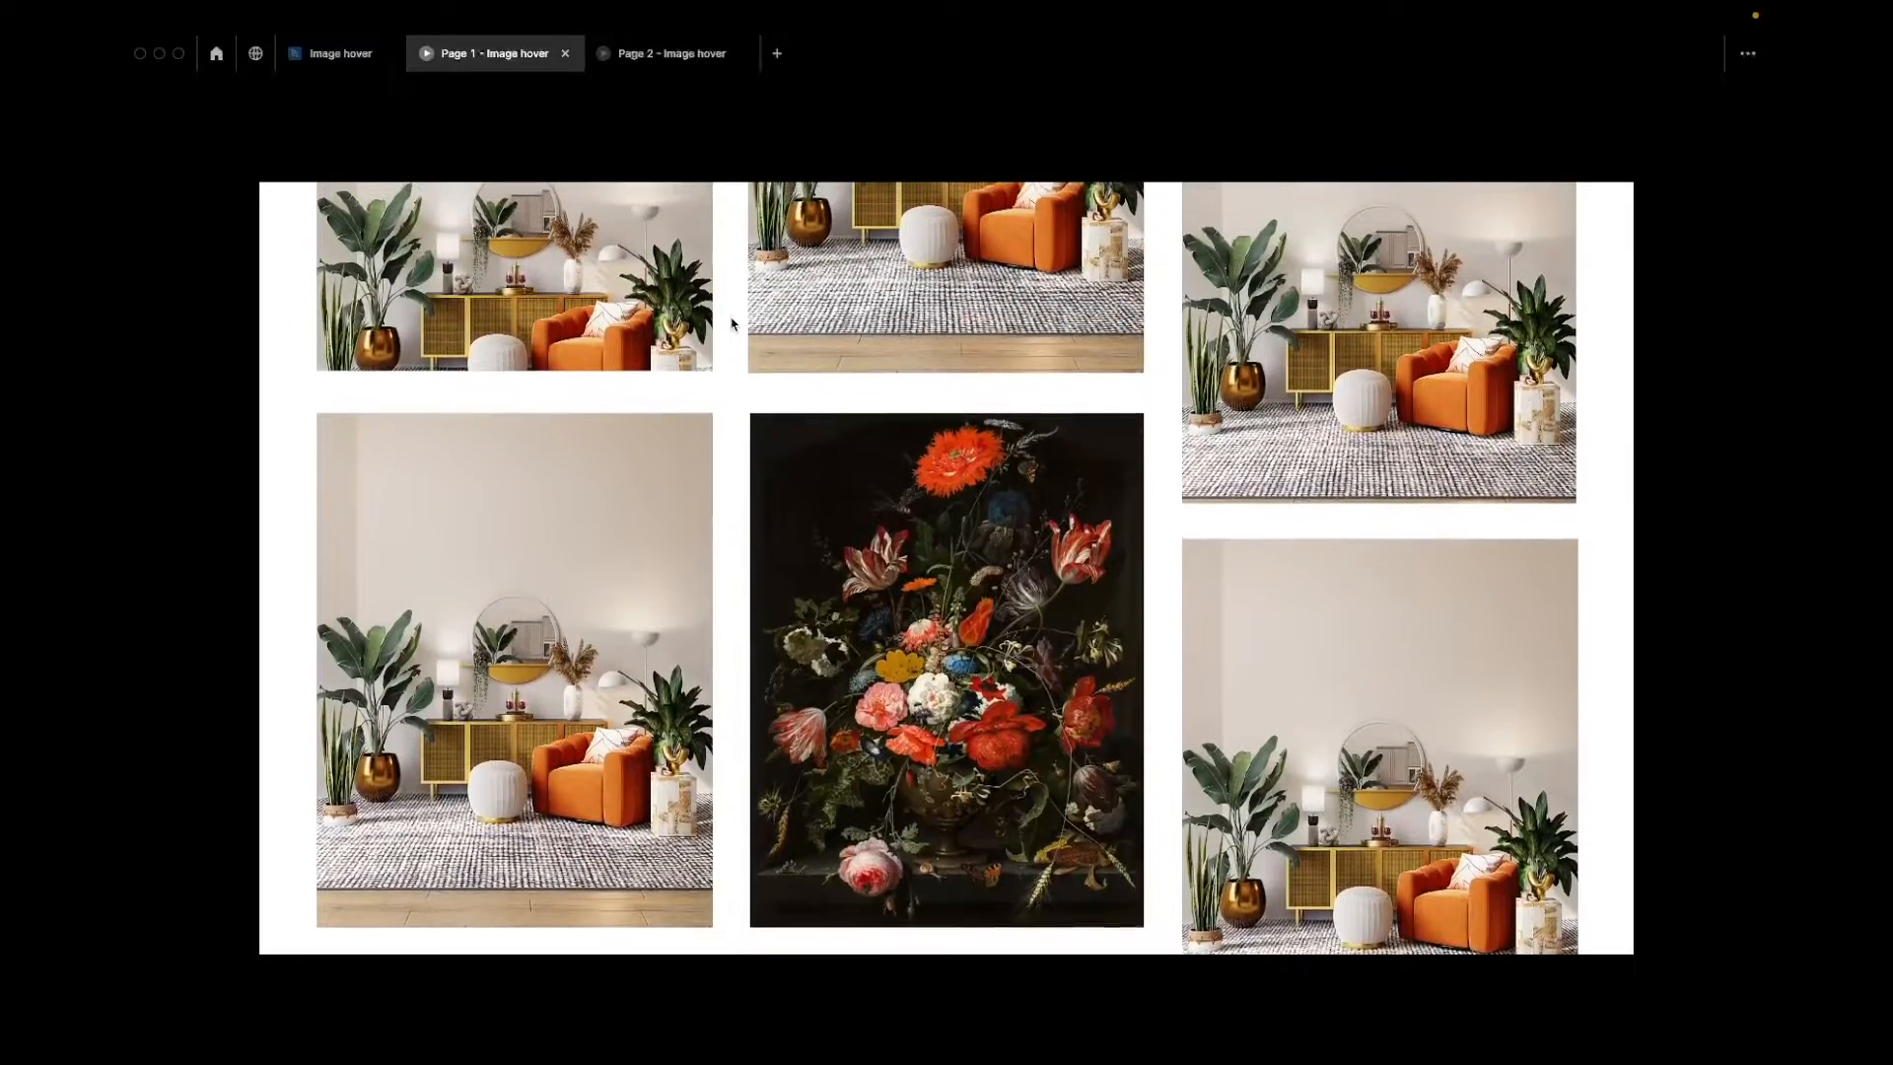
{"action": "scroll", "coordinate": [731, 324], "scroll_direction": "up", "scroll_amount": 9}
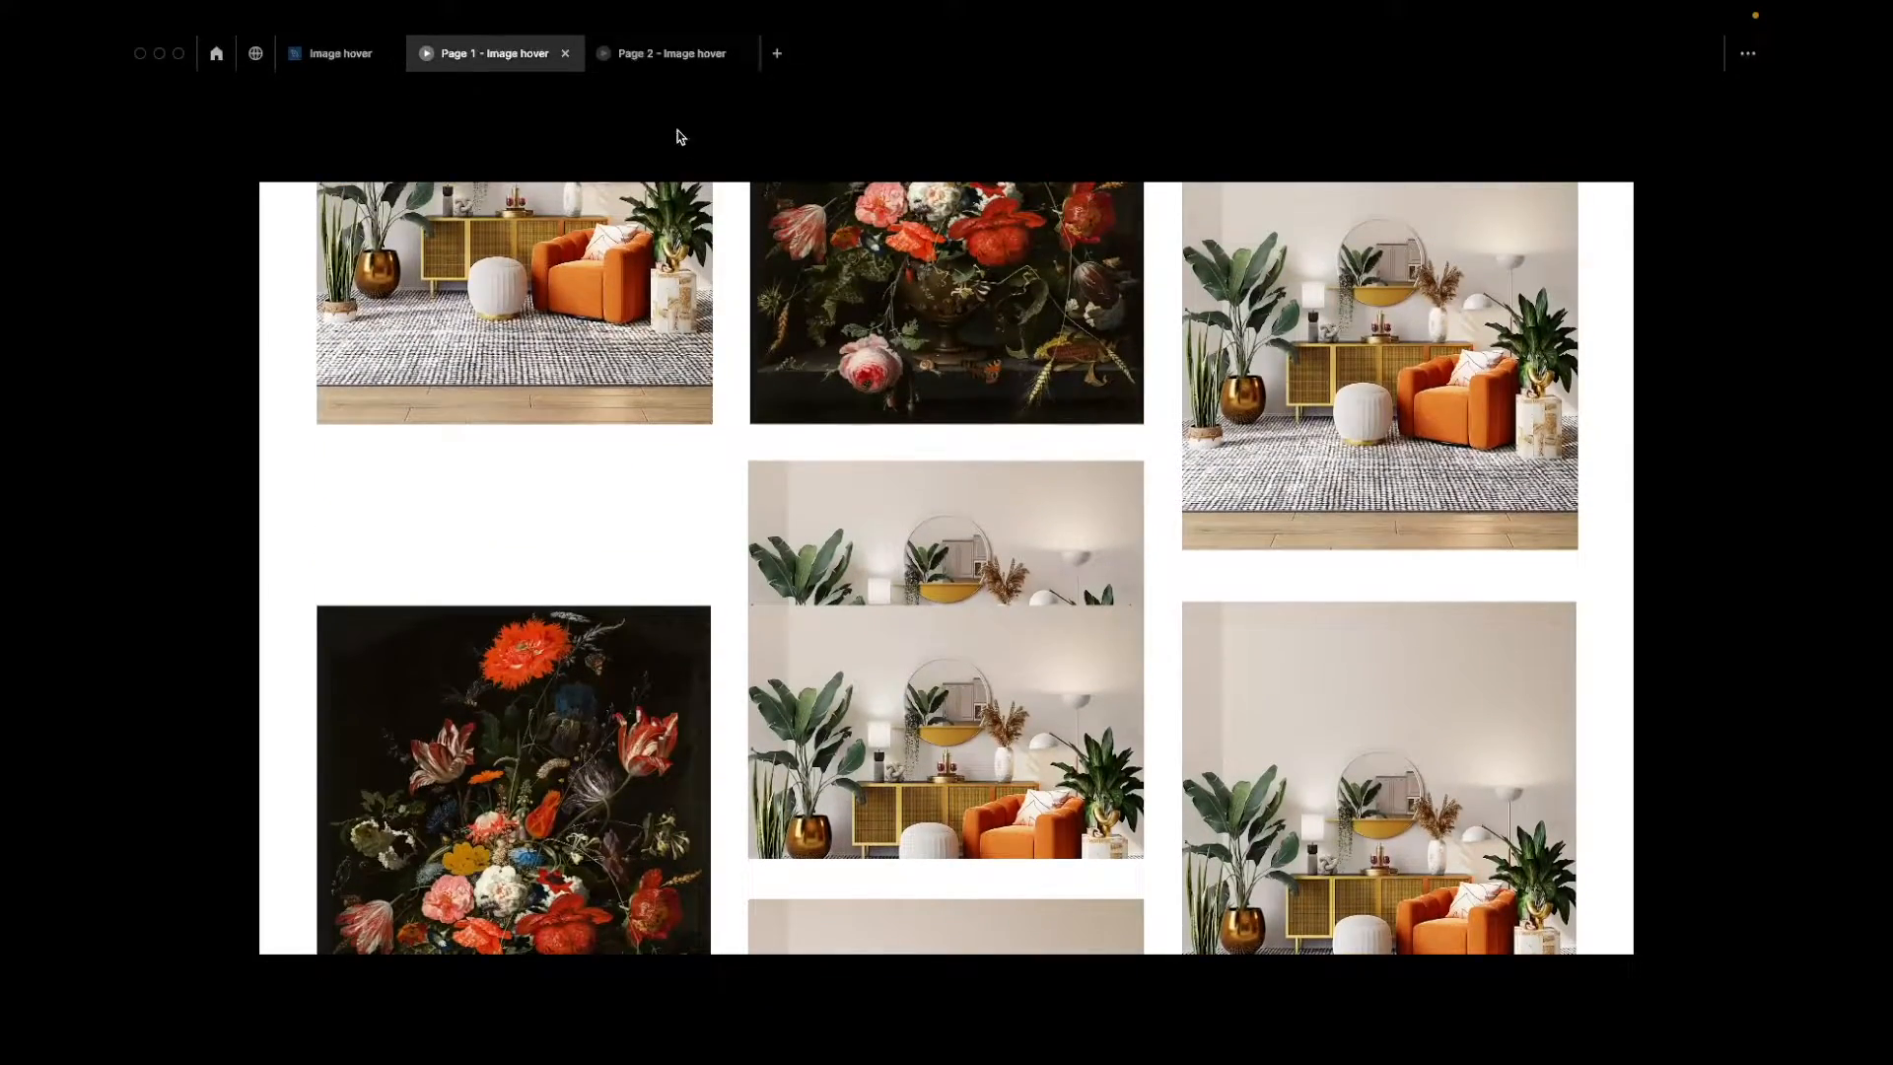
{"action": "left_click", "coordinate": [680, 55]}
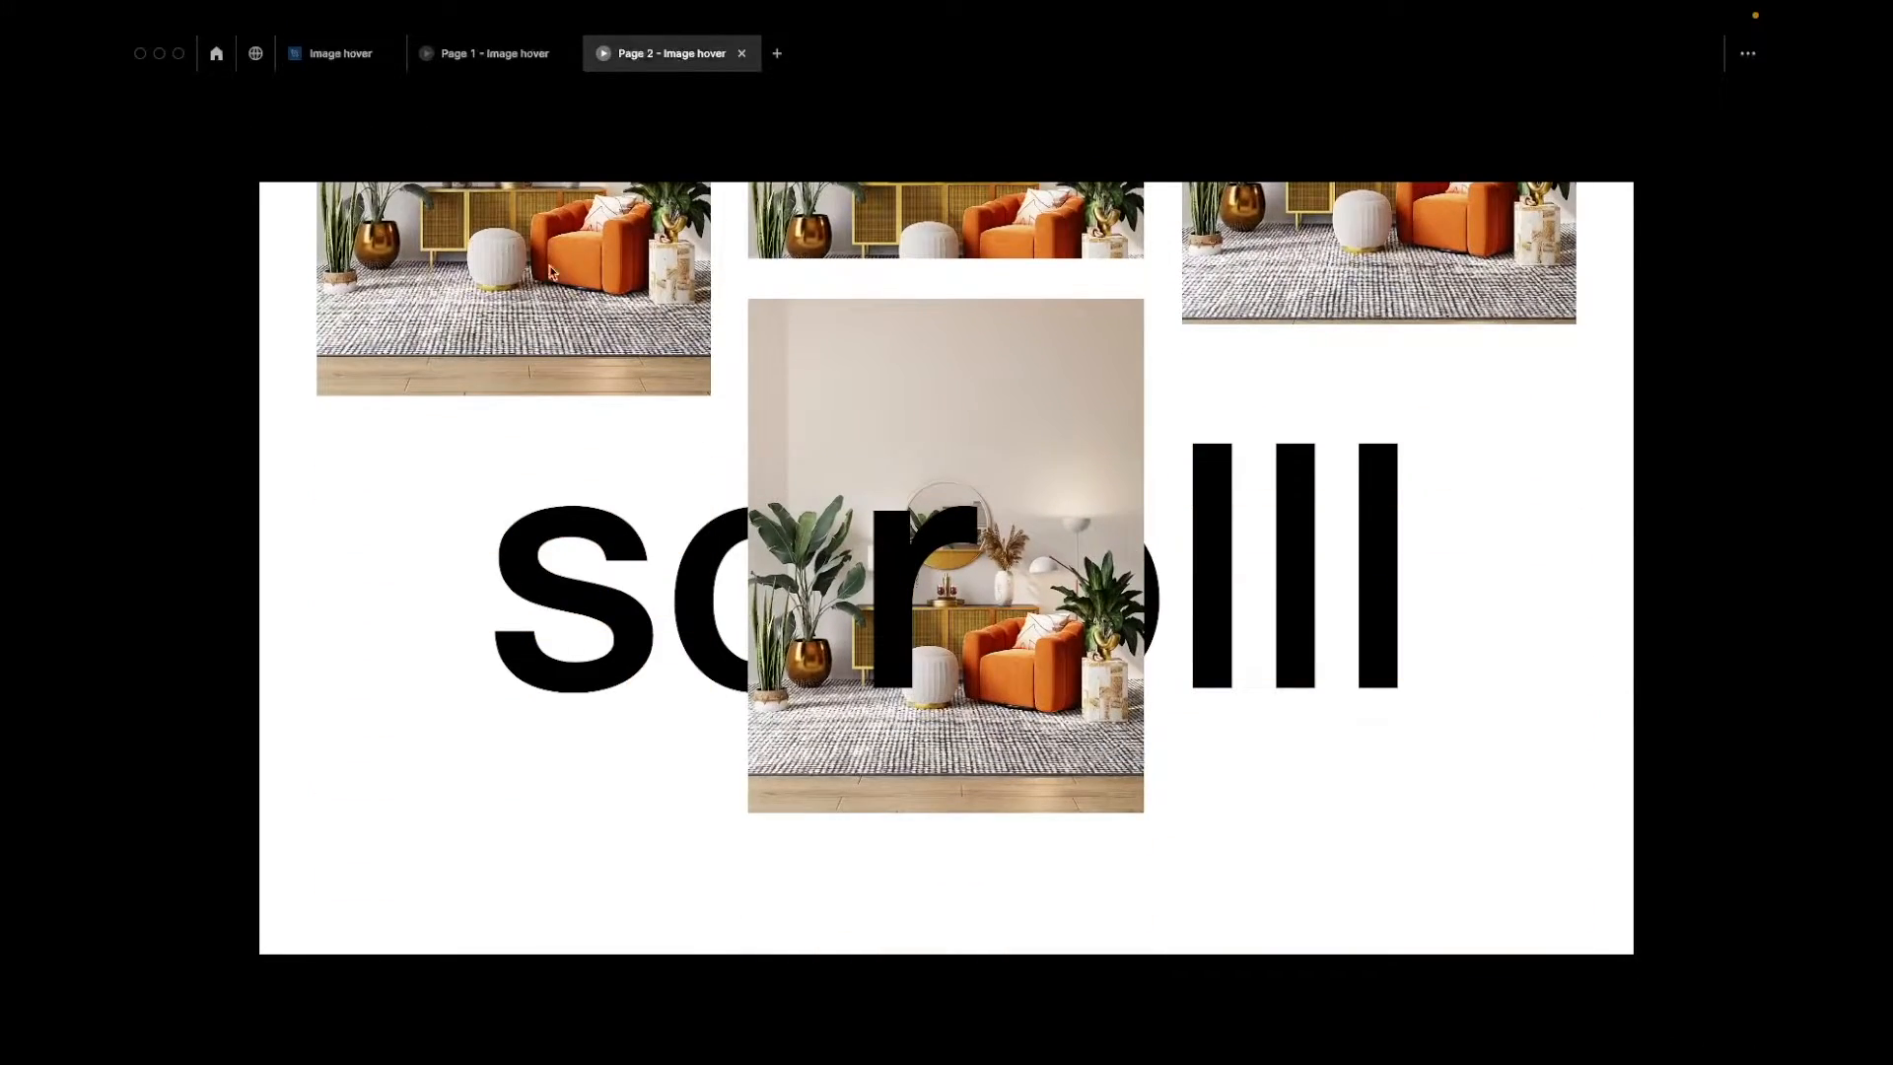
In the Image hover design file, add a third page, place it below Page 2, and open it
{"action": "left_click", "coordinate": [314, 61]}
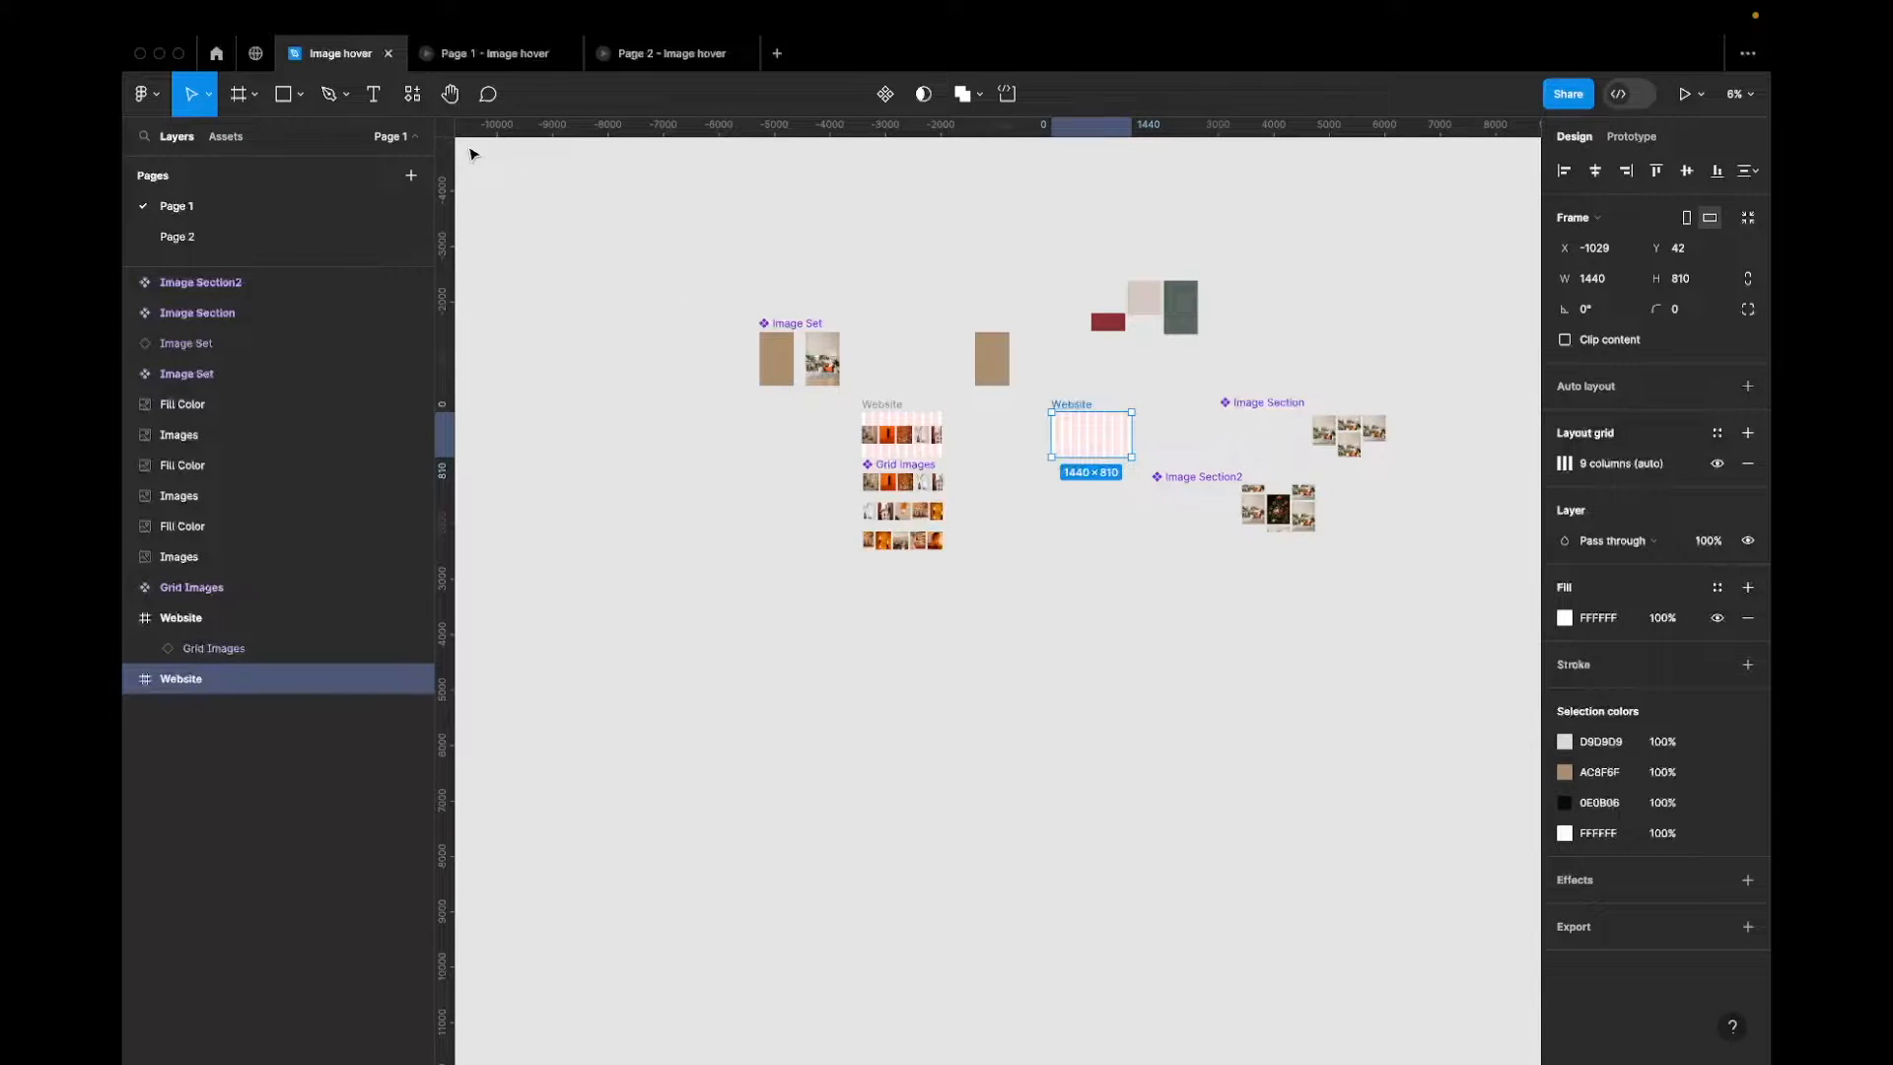
{"action": "left_click", "coordinate": [412, 173]}
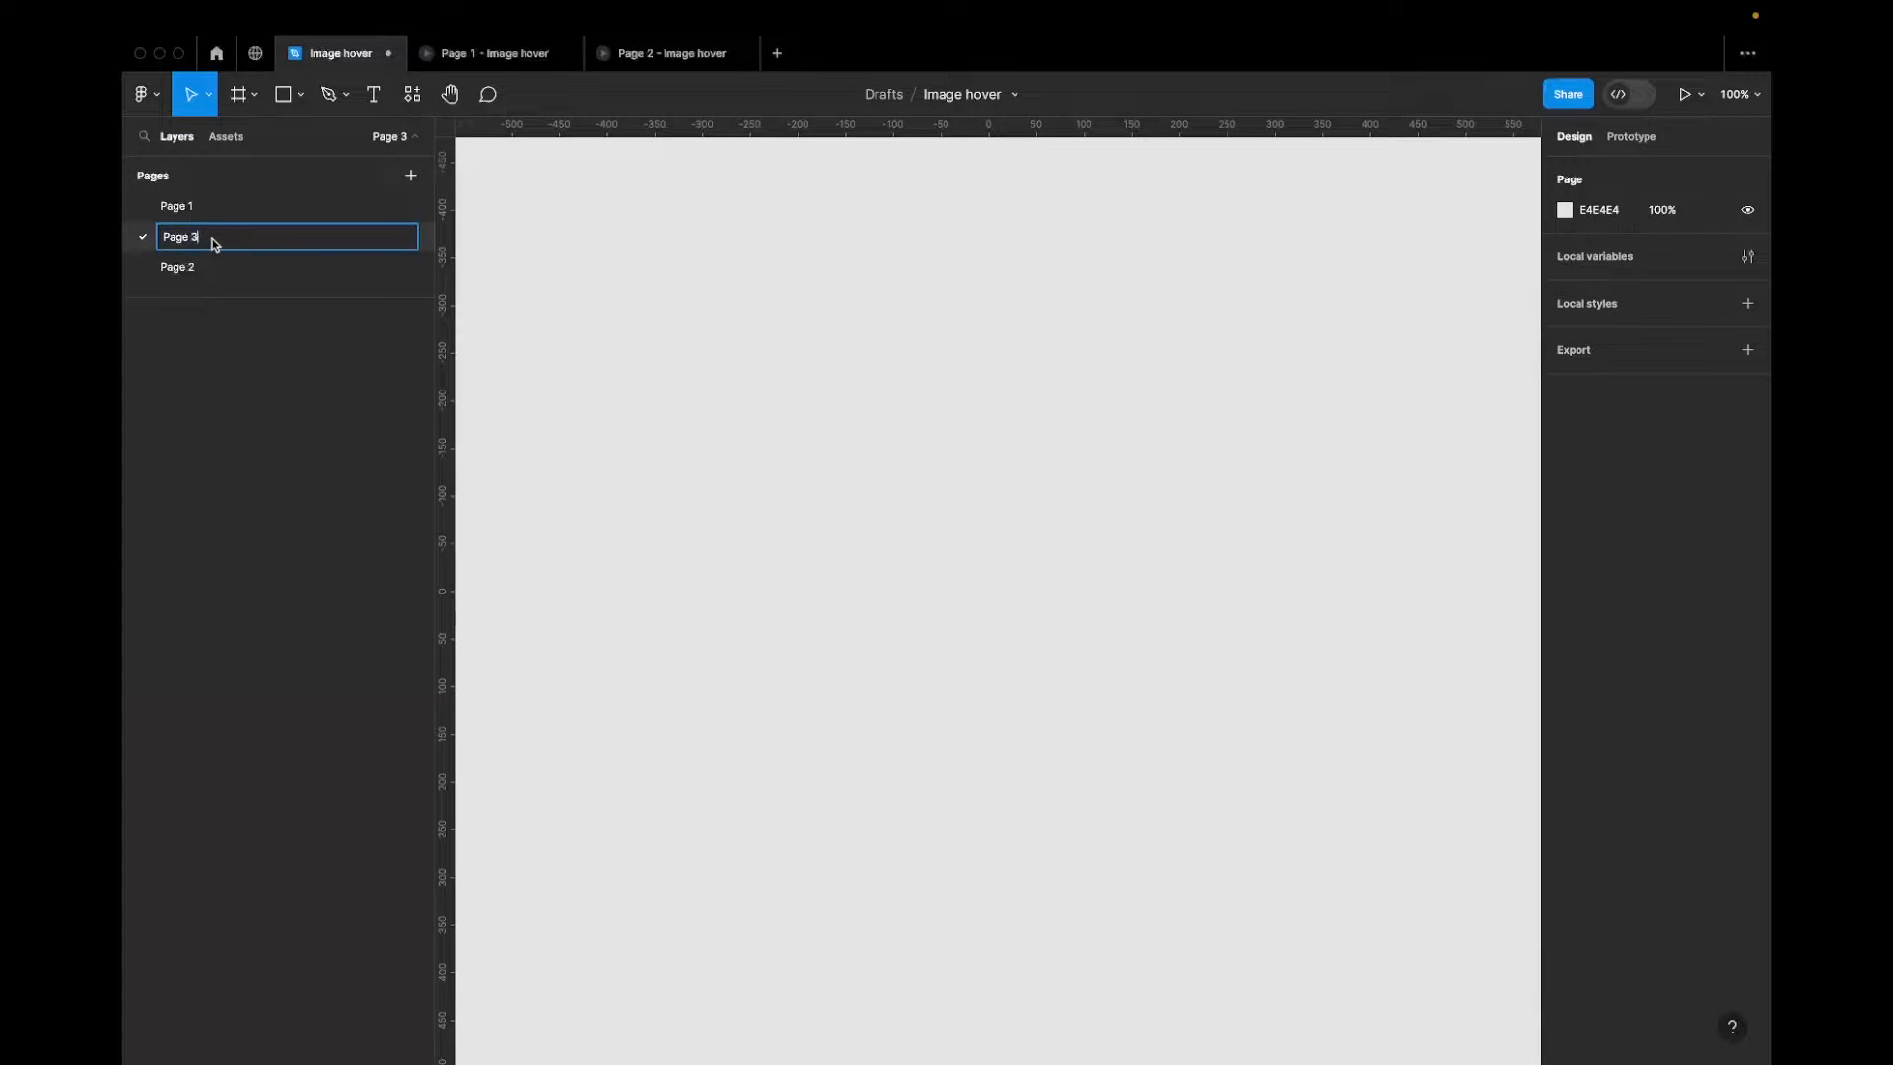
{"action": "left_click", "coordinate": [202, 267]}
{"action": "left_click_drag", "start_coordinate": [202, 267], "coordinate": [209, 230]}
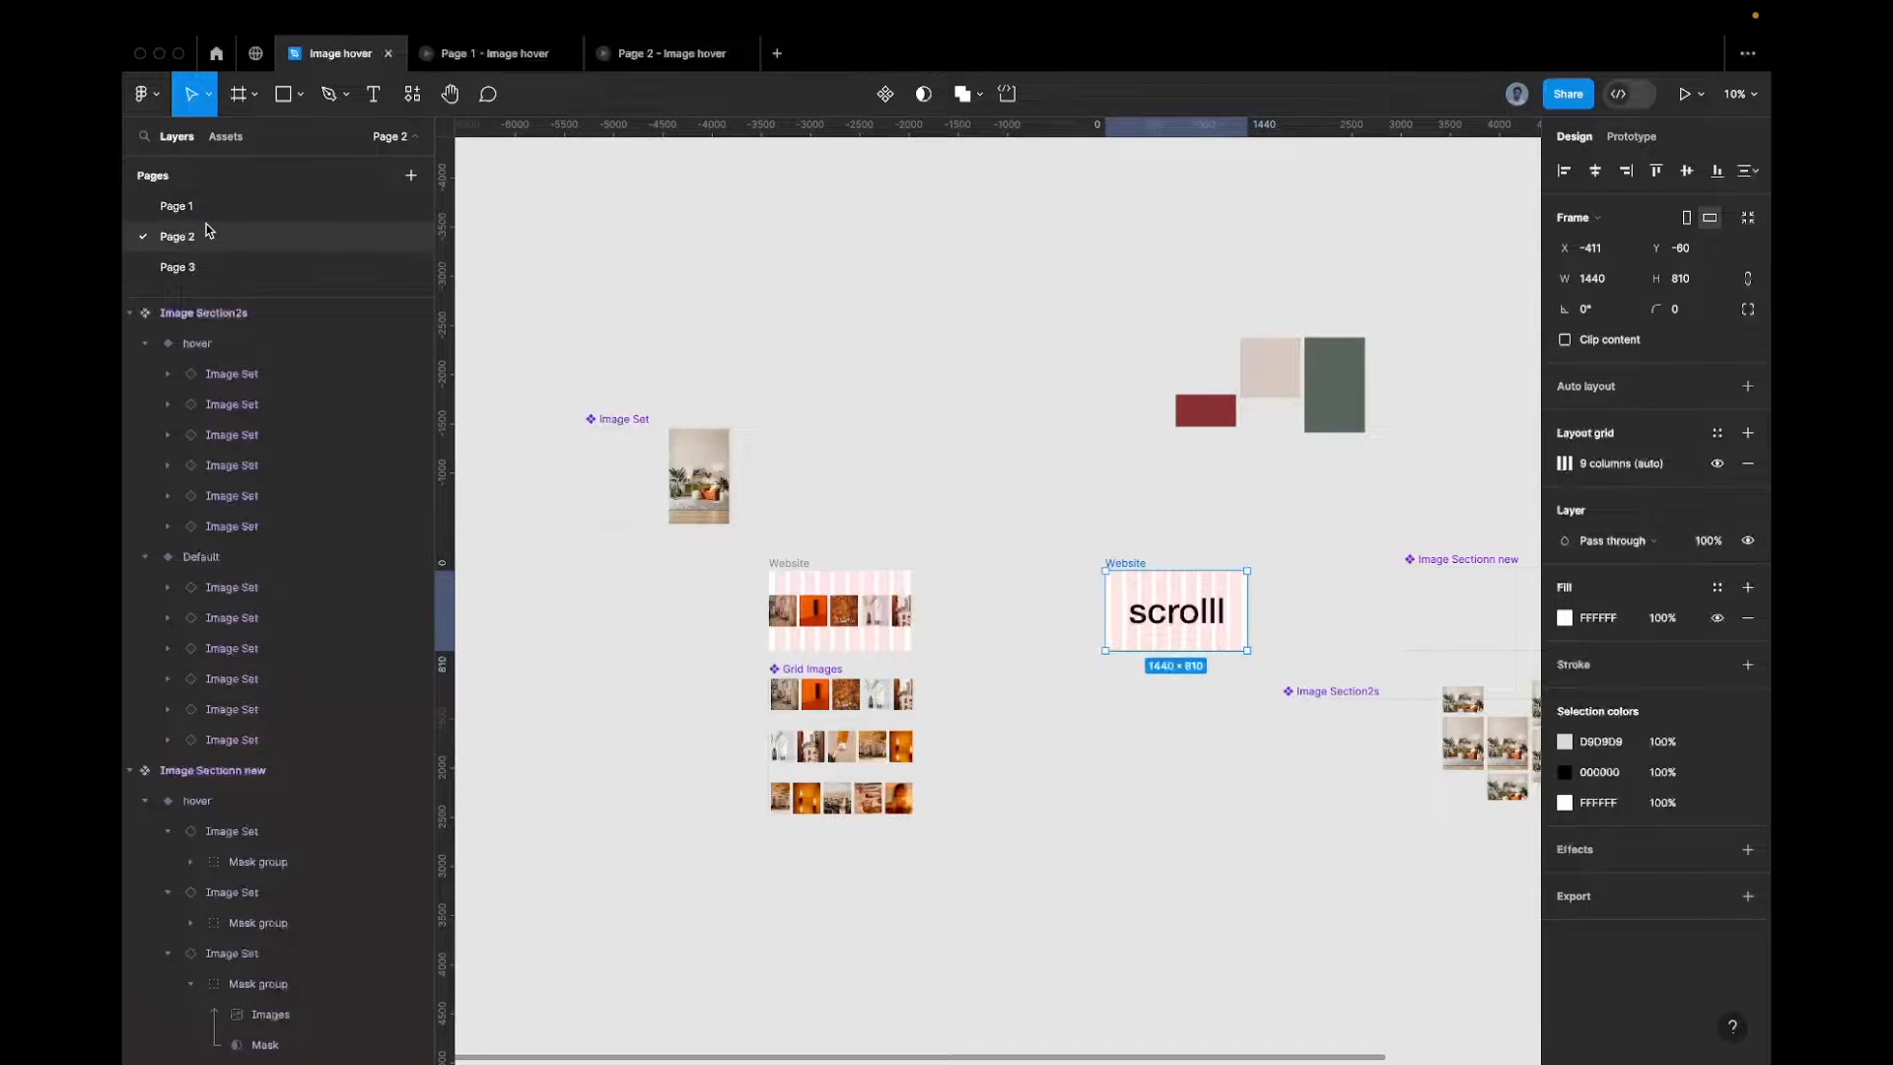
{"action": "left_click", "coordinate": [200, 266]}
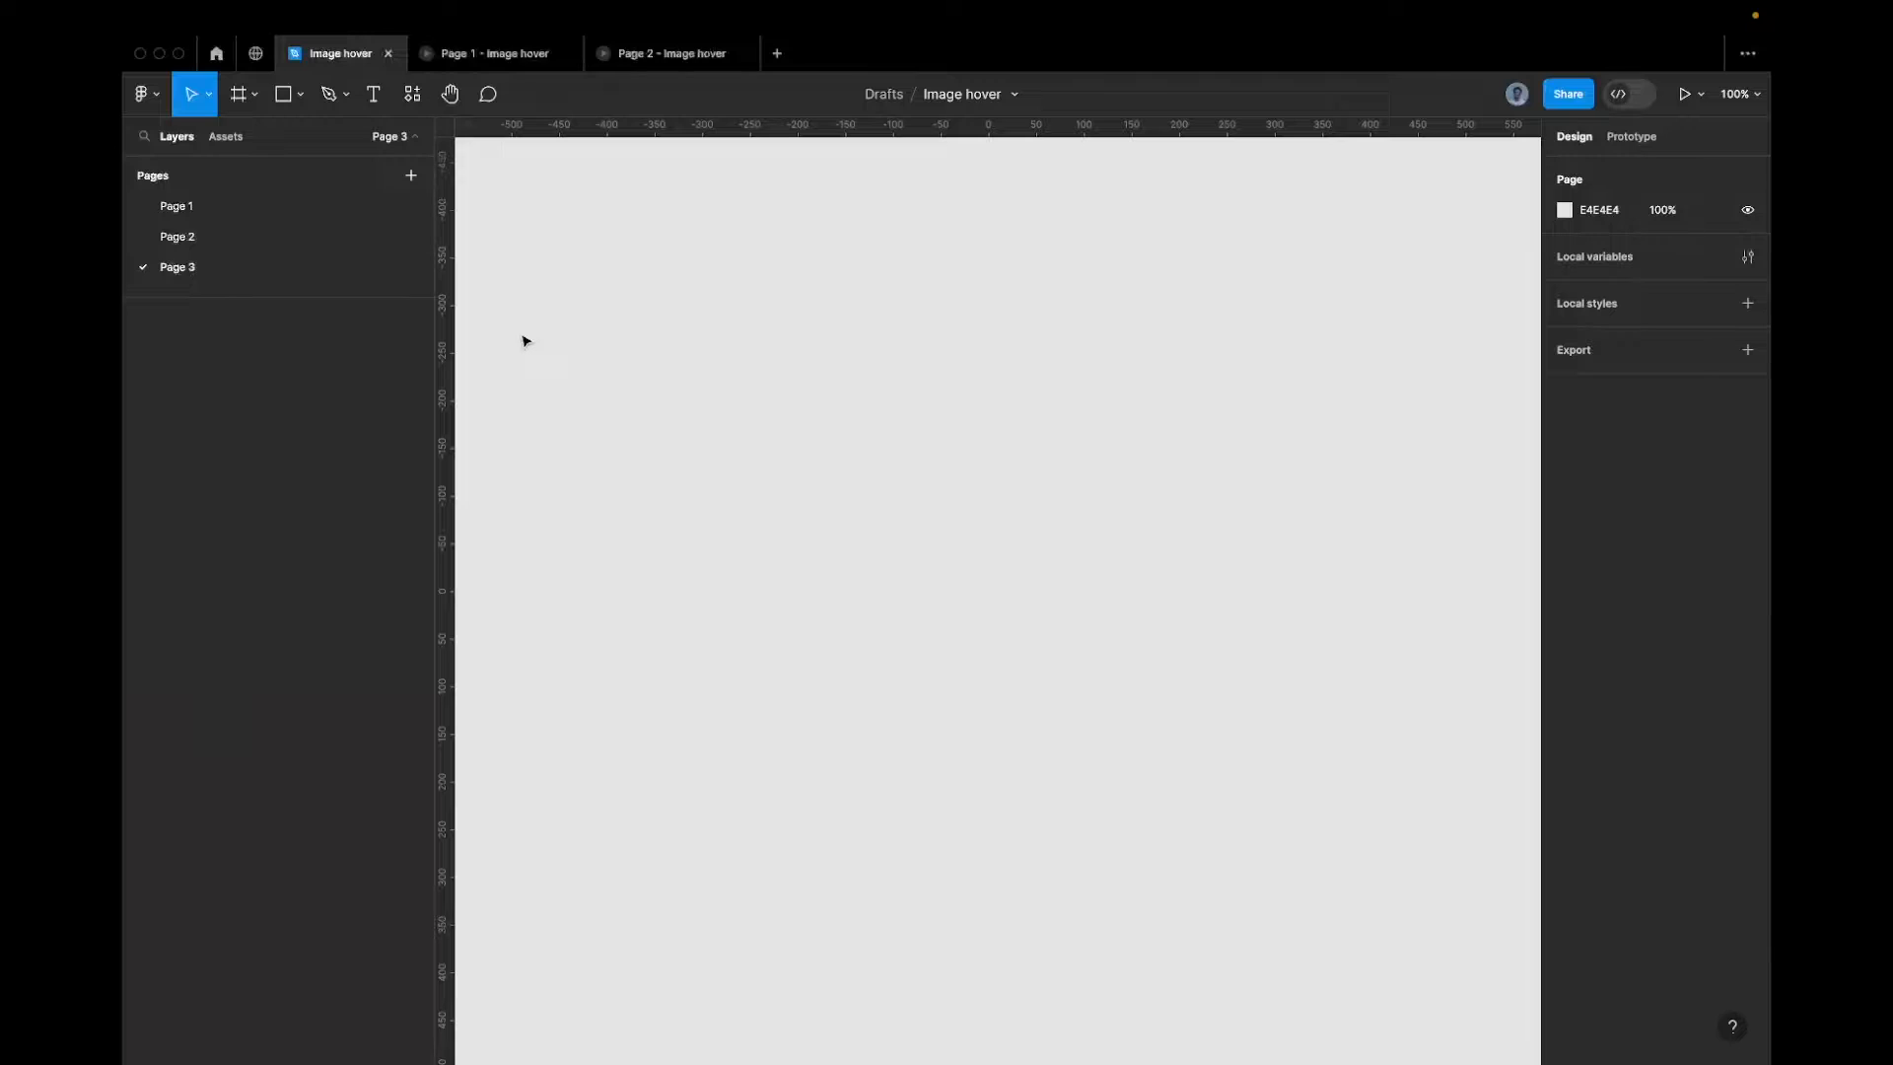
Draw a frame on Page 3 and size it to 1440 wide by 810 high
{"action": "key", "text": "f"}
{"action": "left_click_drag", "start_coordinate": [597, 341], "coordinate": [1061, 631]}
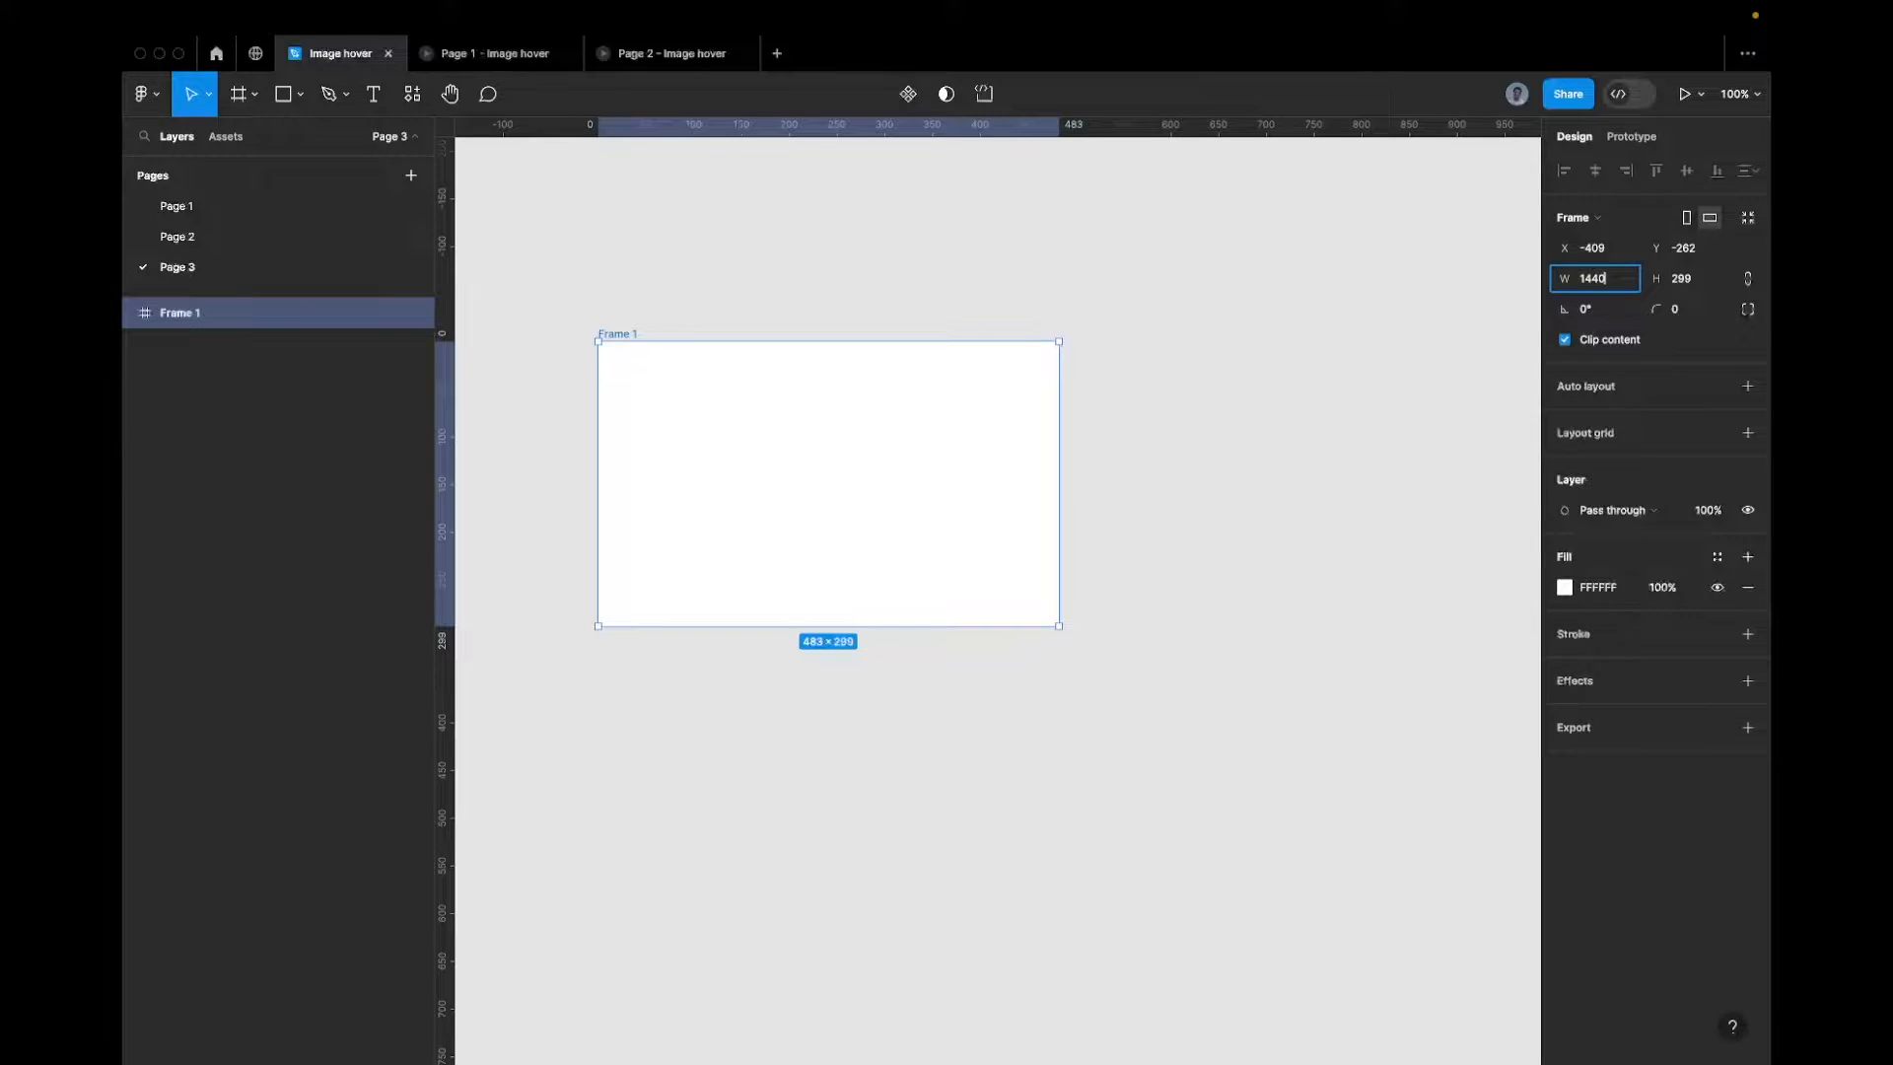
{"action": "type", "text": "1440"}
{"action": "key", "text": "Return"}
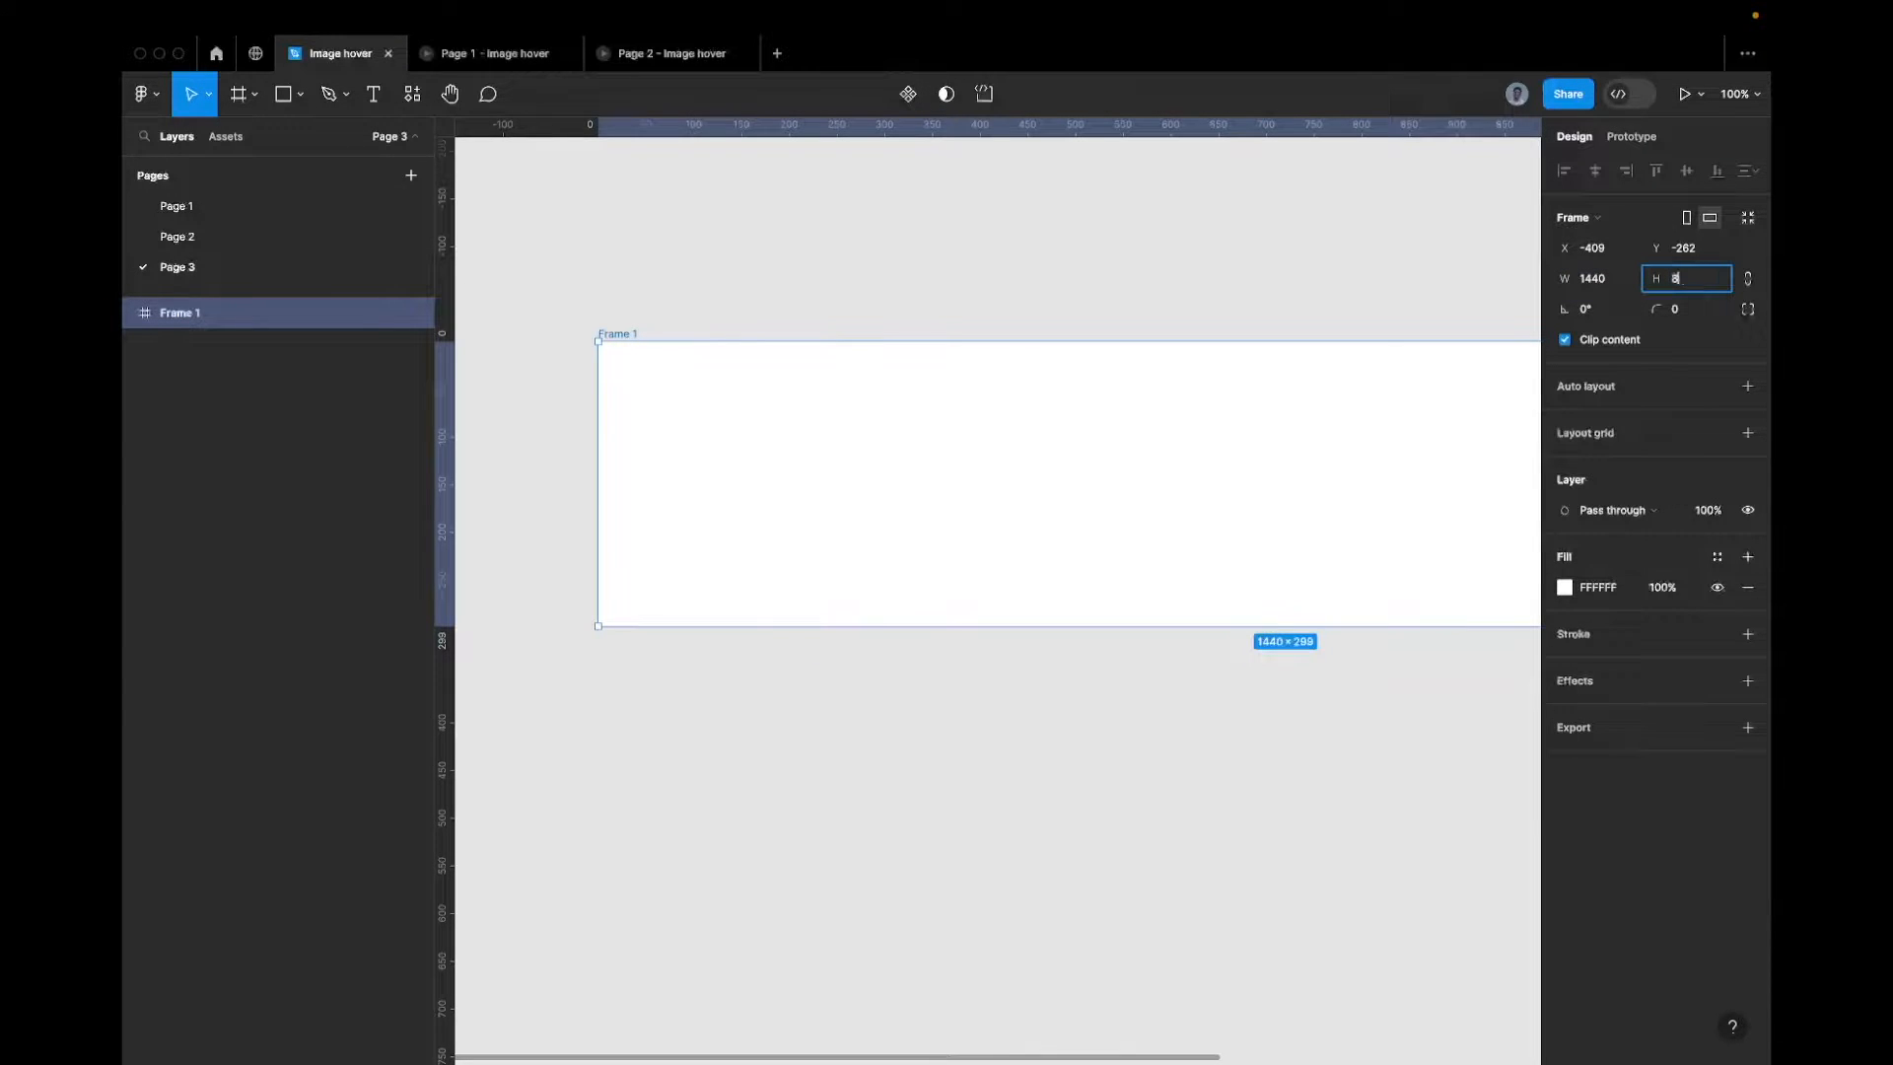
{"action": "type", "text": "810"}
{"action": "key", "text": "Return"}
{"action": "key", "text": "shift+1"}
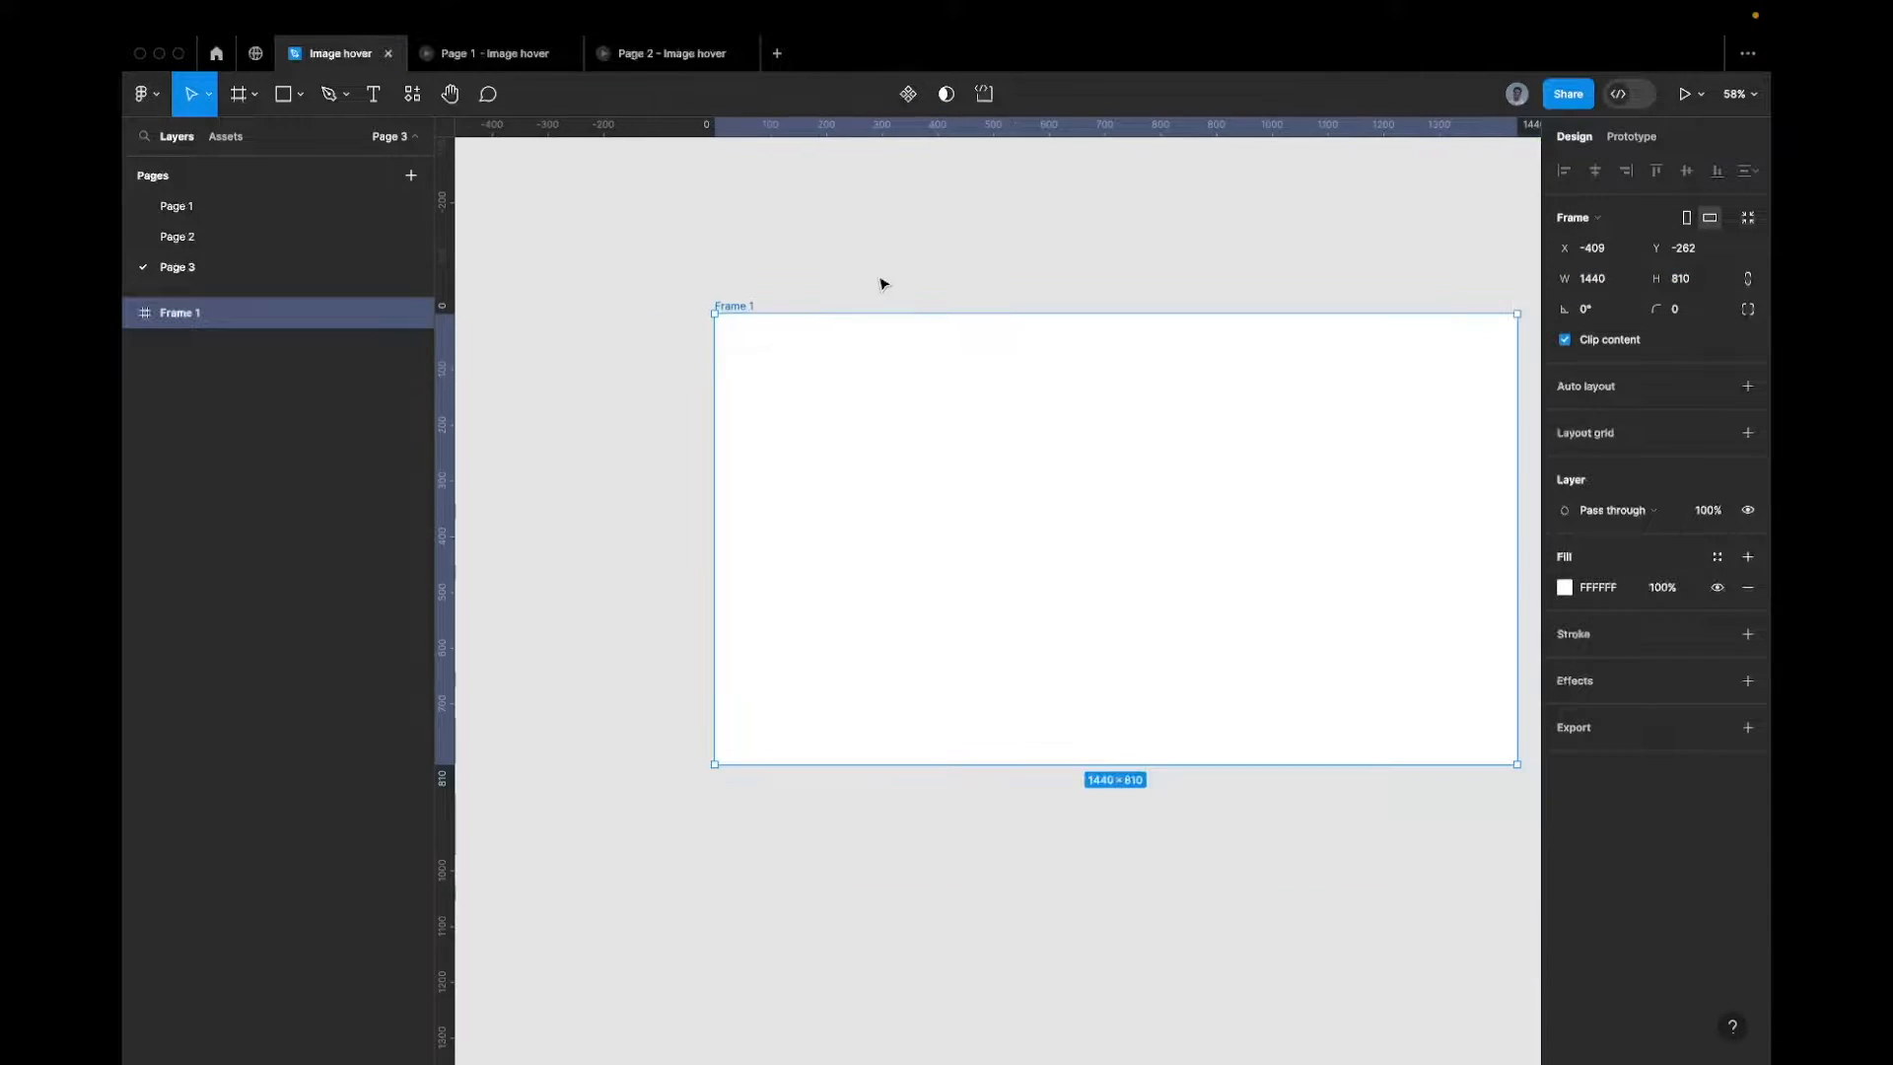
{"action": "scroll", "coordinate": [882, 284], "scroll_direction": "down", "scroll_amount": 2}
{"action": "scroll", "coordinate": [882, 283], "scroll_direction": "right", "scroll_amount": 2}
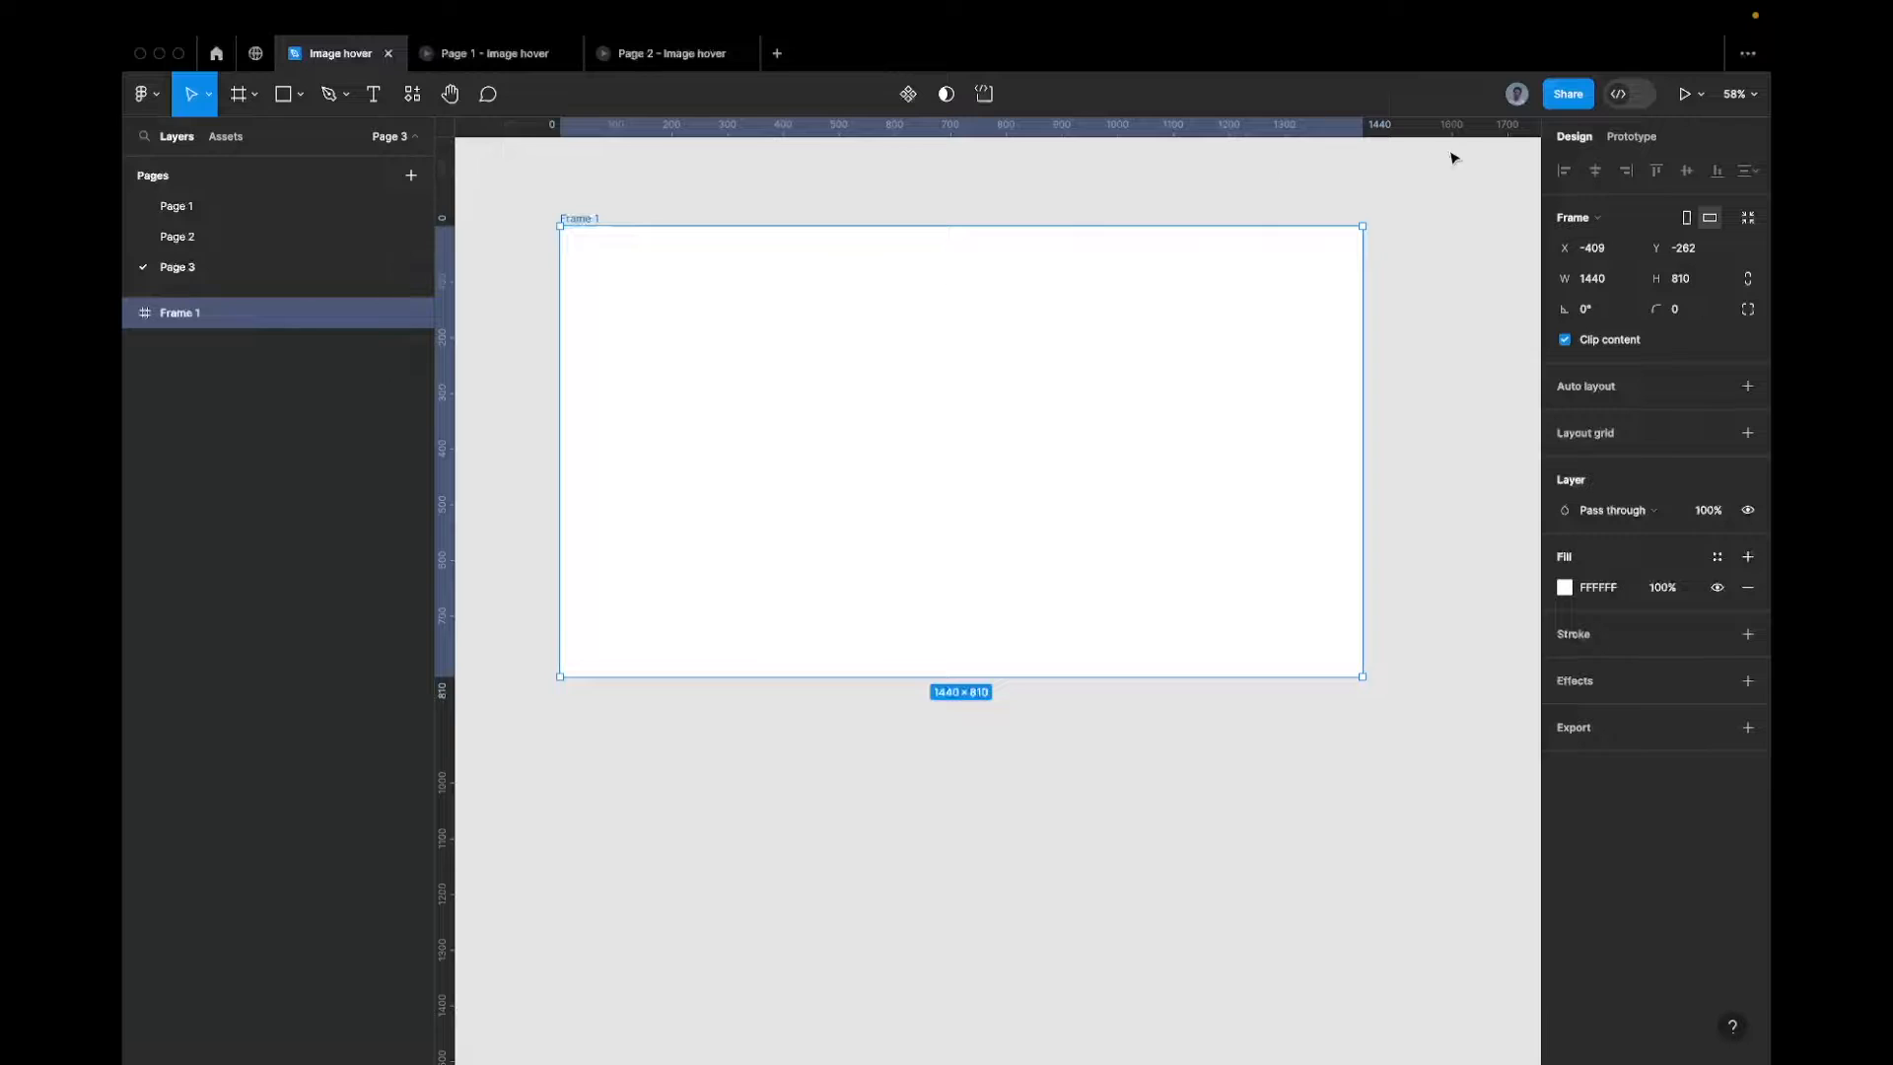
Start the Page 3 prototype preview, view the portfolio site in Arc with its sidebar hidden, and return to the Image hover design file
{"action": "left_click", "coordinate": [1688, 95]}
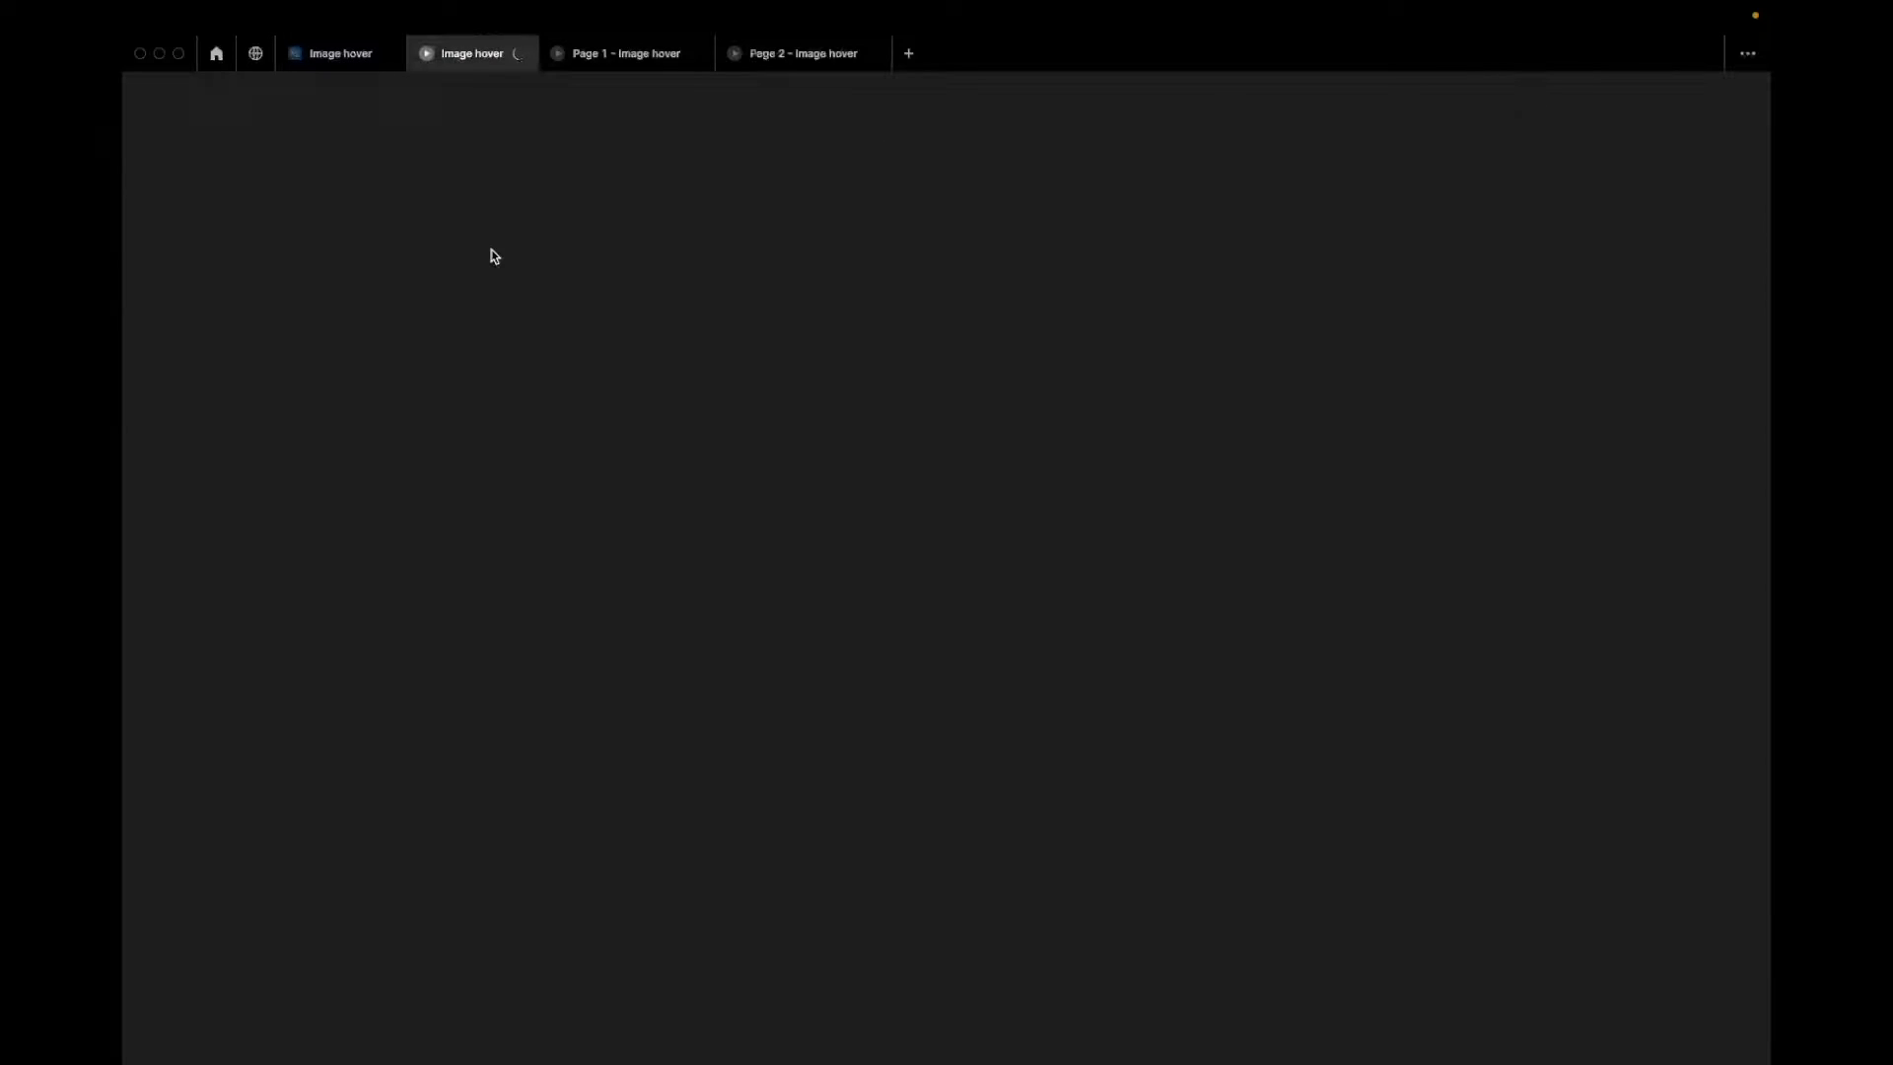
{"action": "mouse_move", "coordinate": [327, 67]}
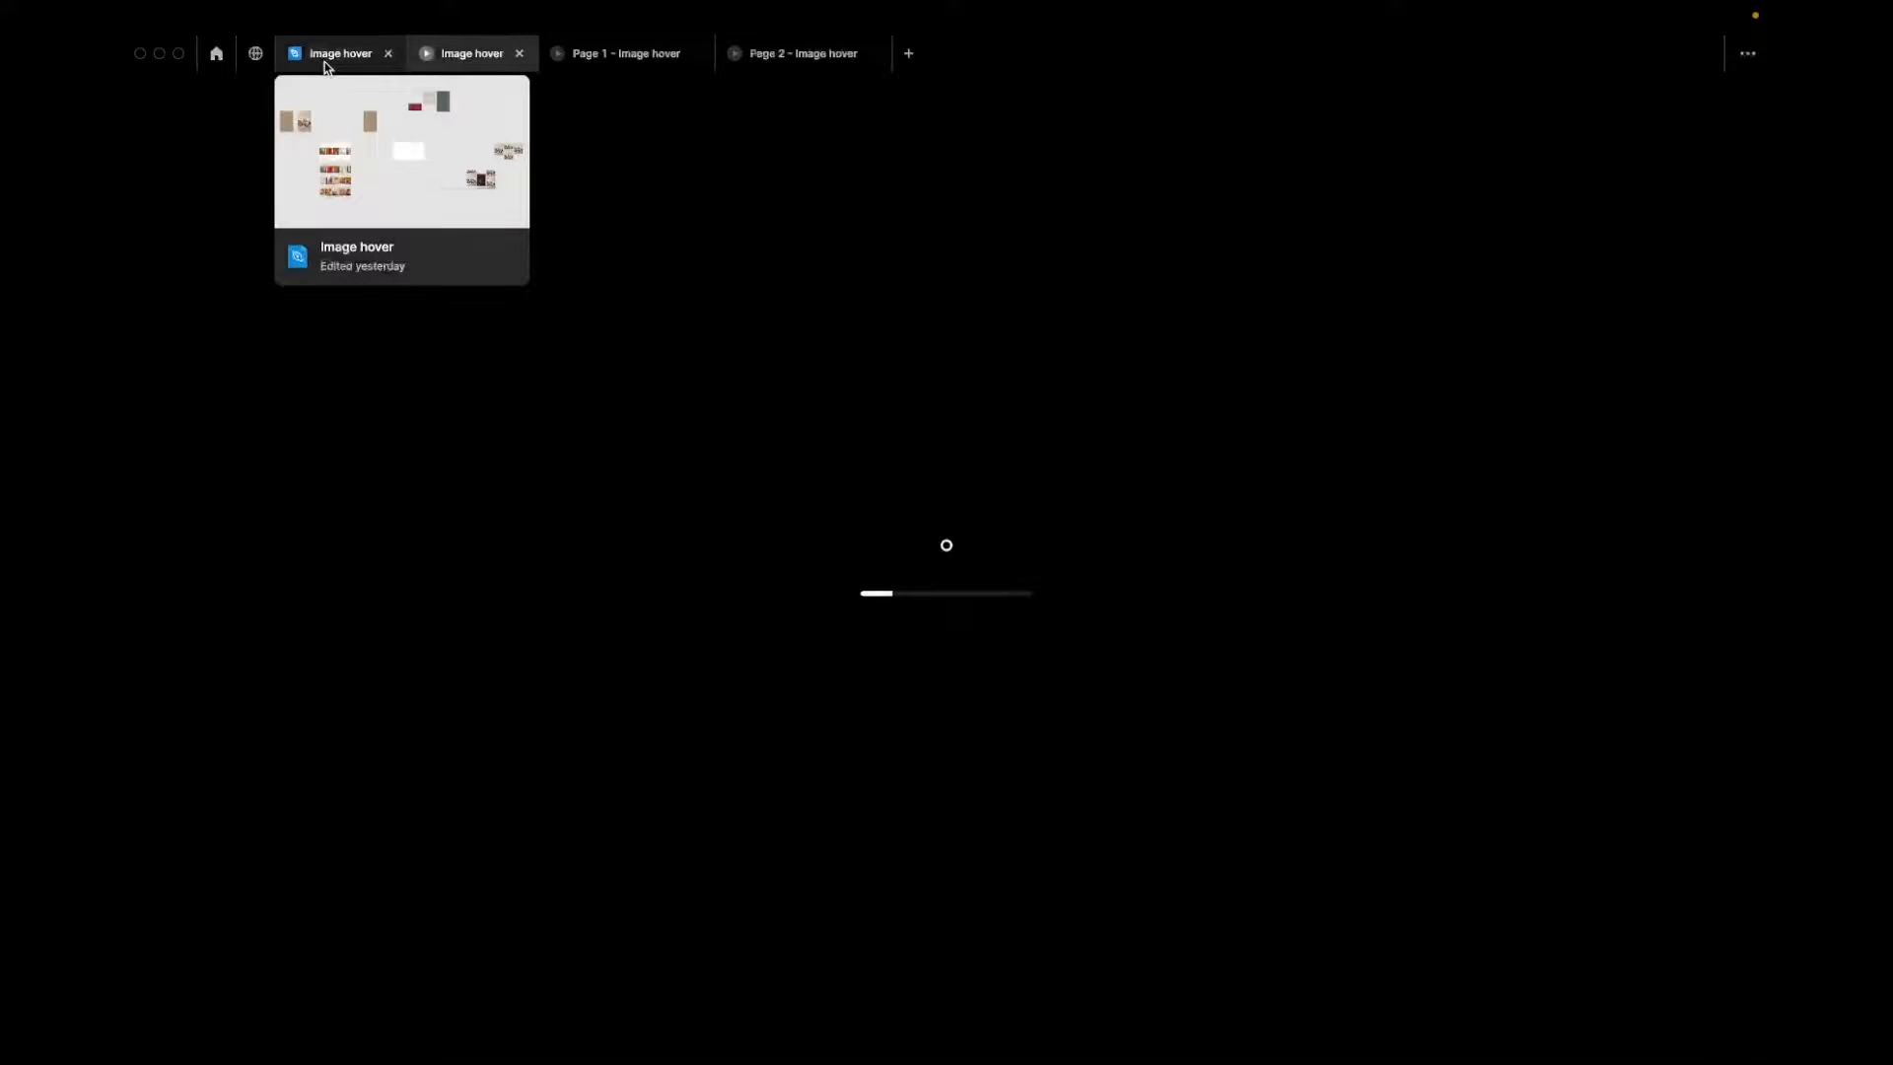
{"action": "key", "text": "ctrl+Left"}
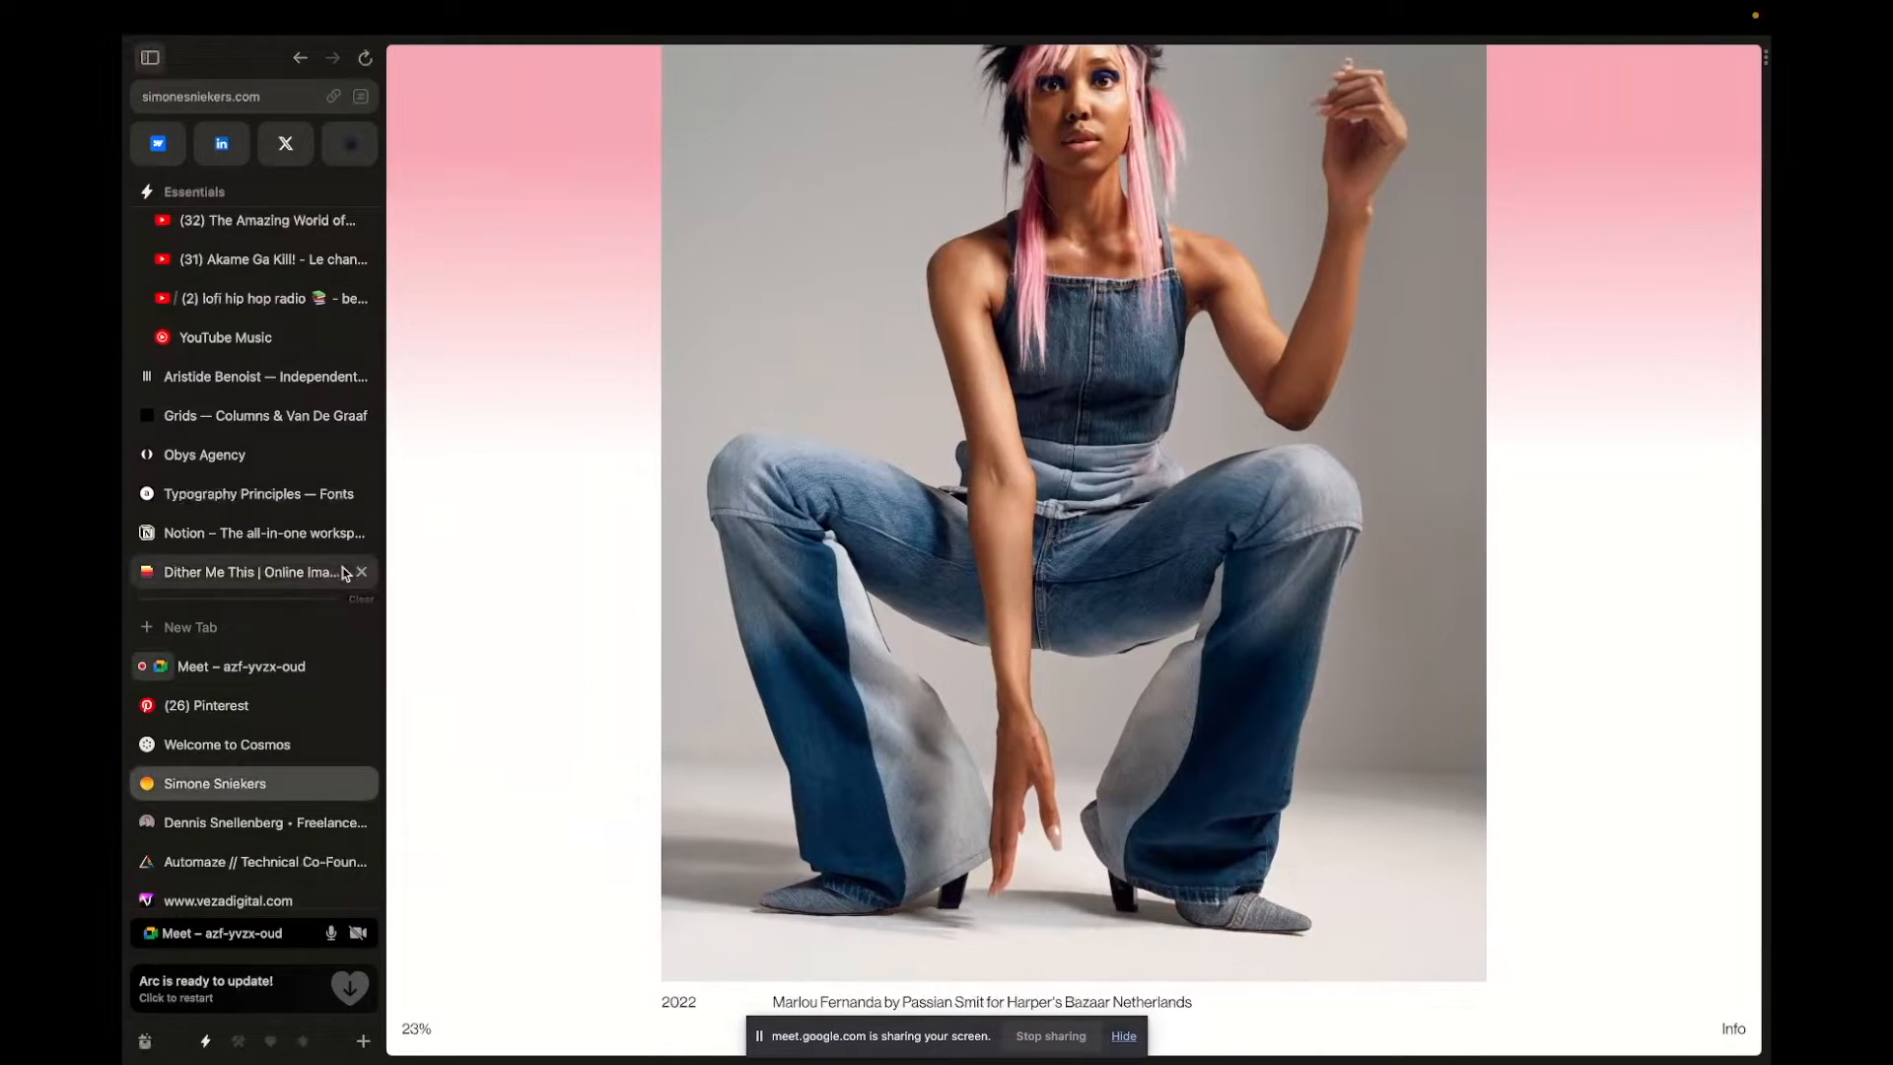
{"action": "scroll", "coordinate": [773, 737], "scroll_direction": "down", "scroll_amount": 2}
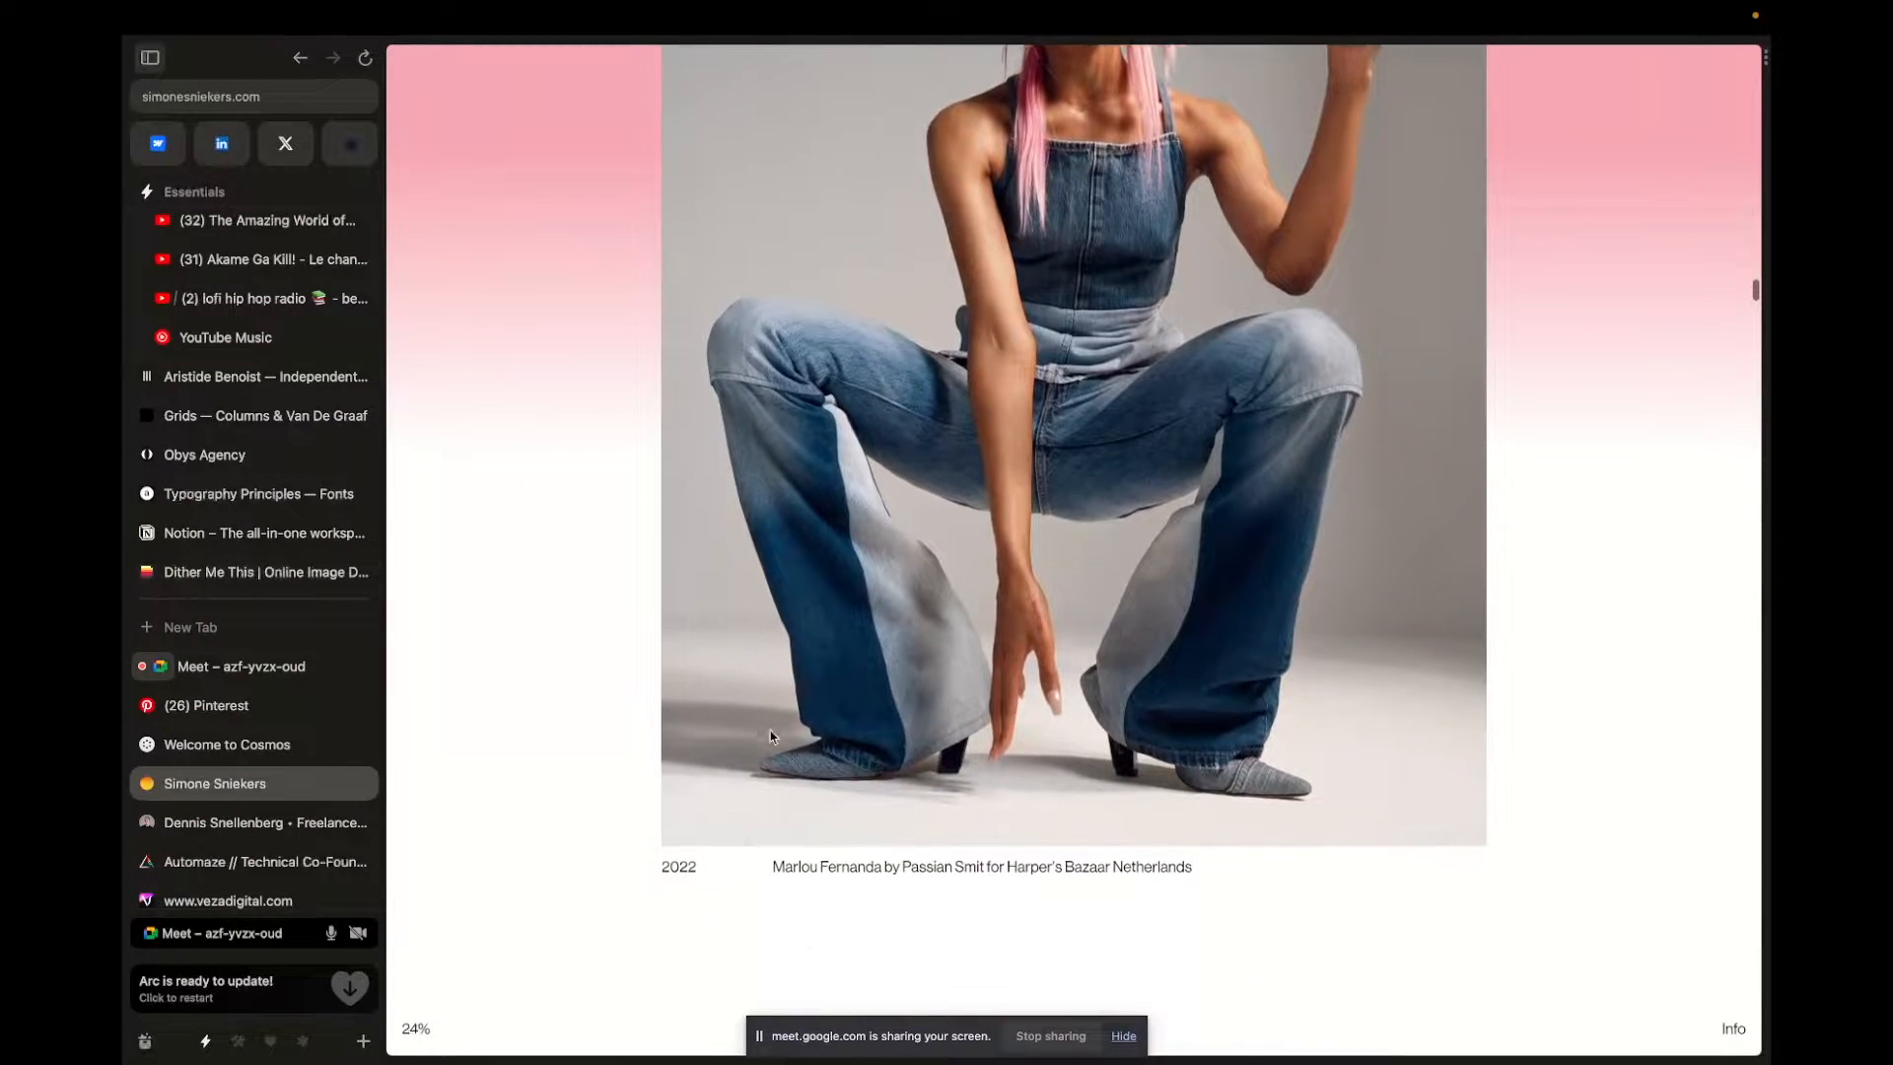
{"action": "scroll", "coordinate": [774, 736], "scroll_direction": "up", "scroll_amount": 5}
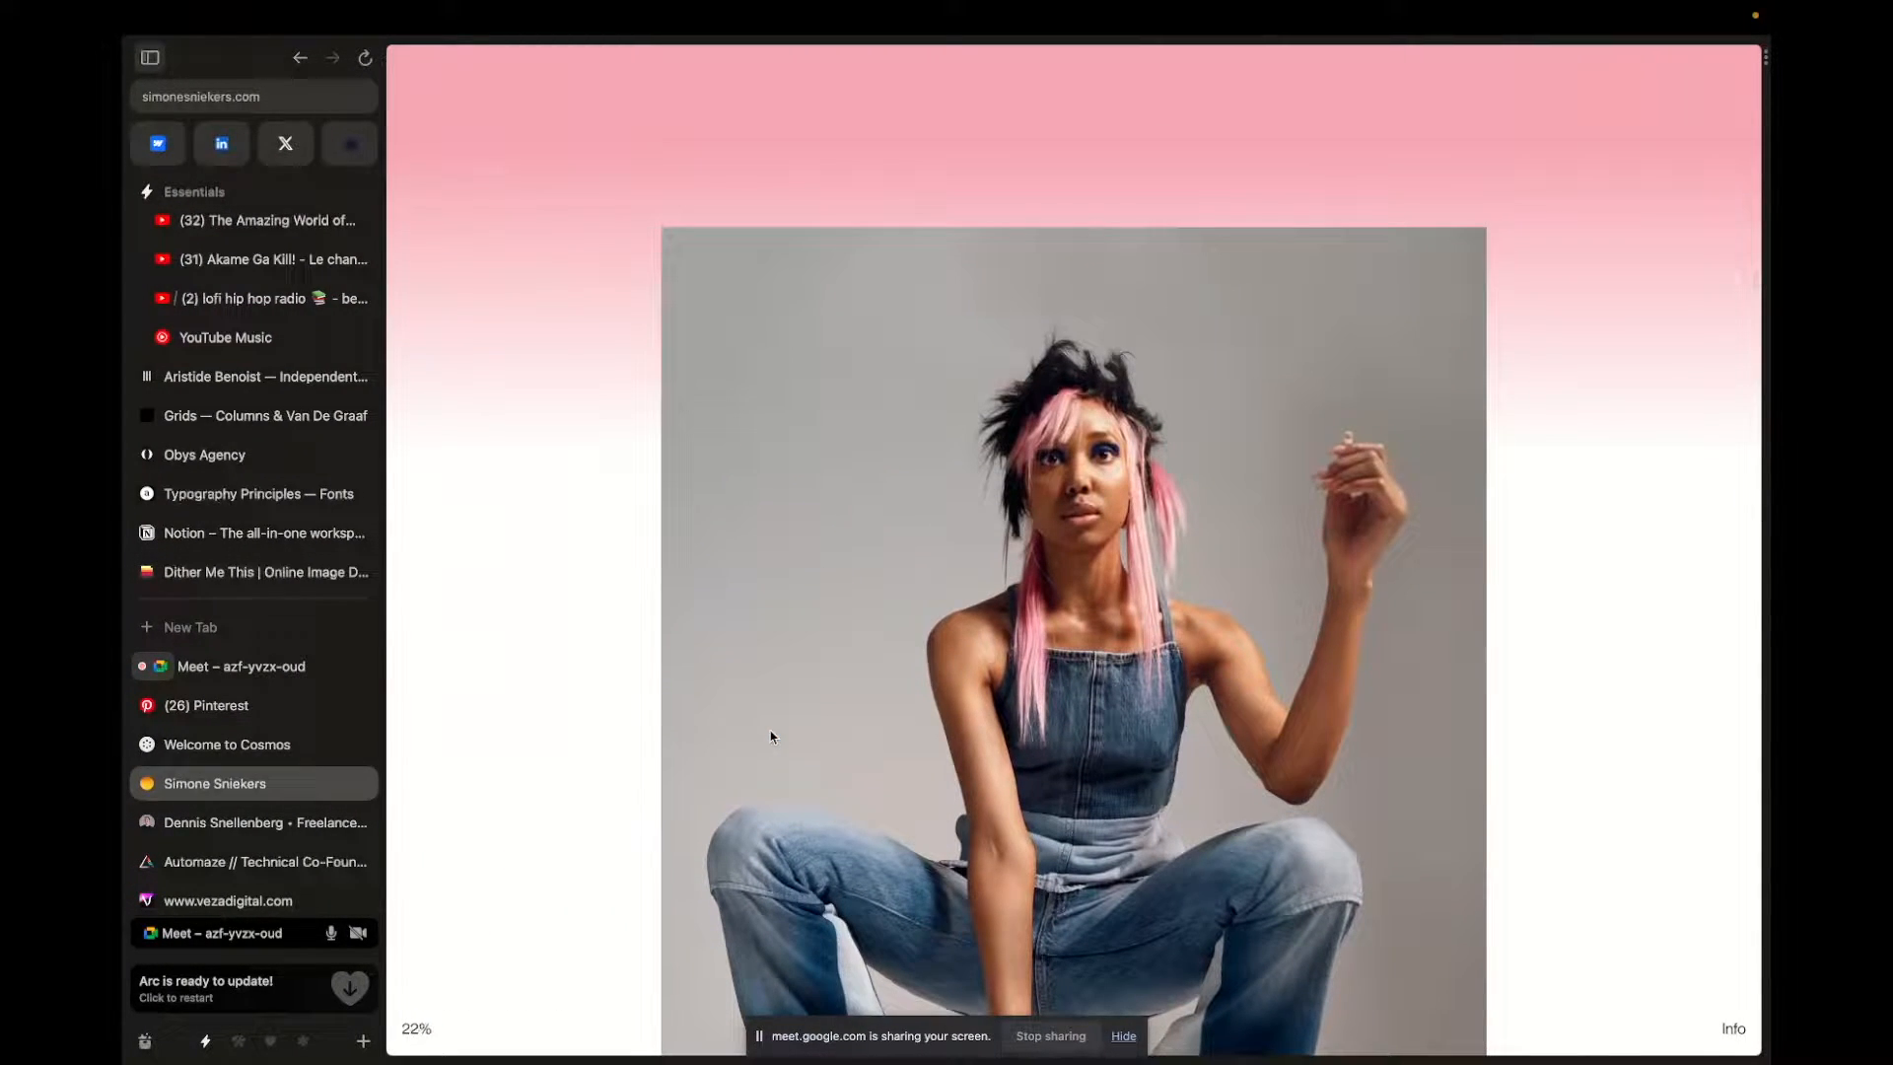
{"action": "key", "text": "super+s"}
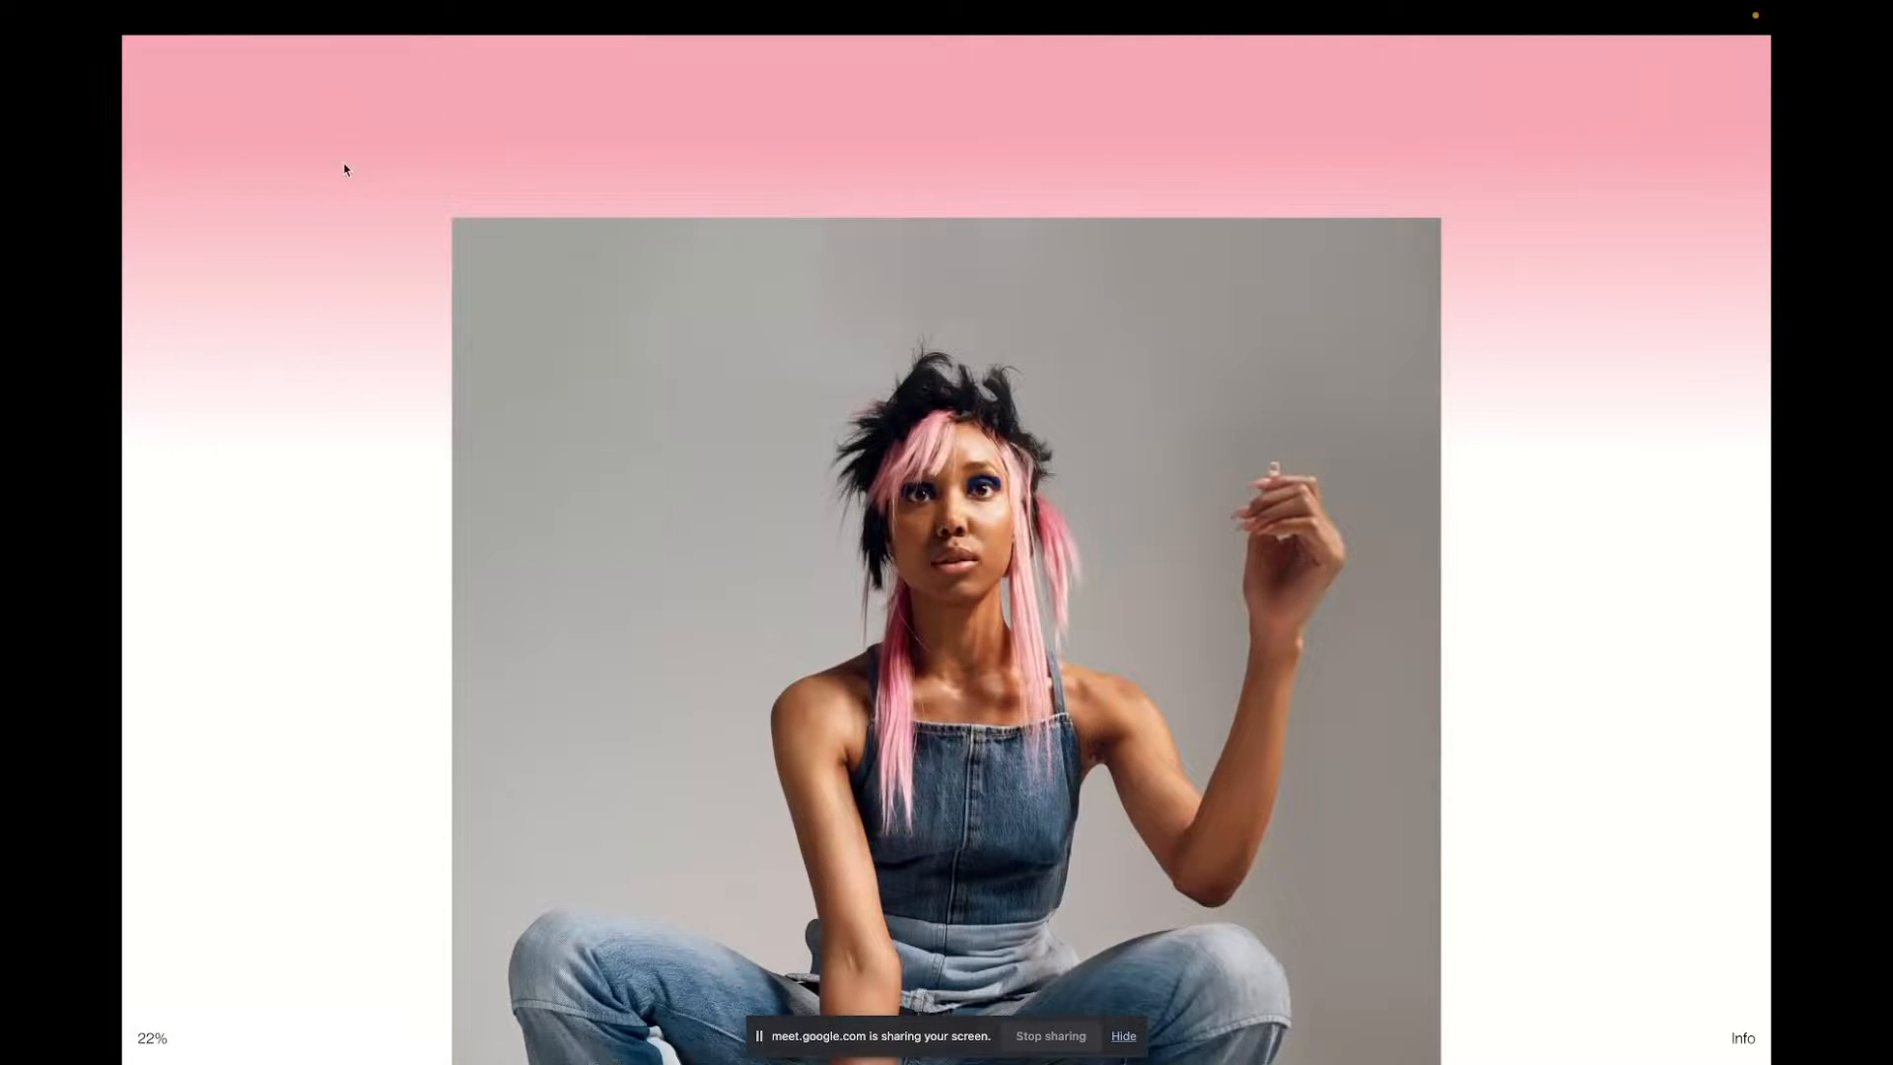
{"action": "key", "text": "ctrl+Right"}
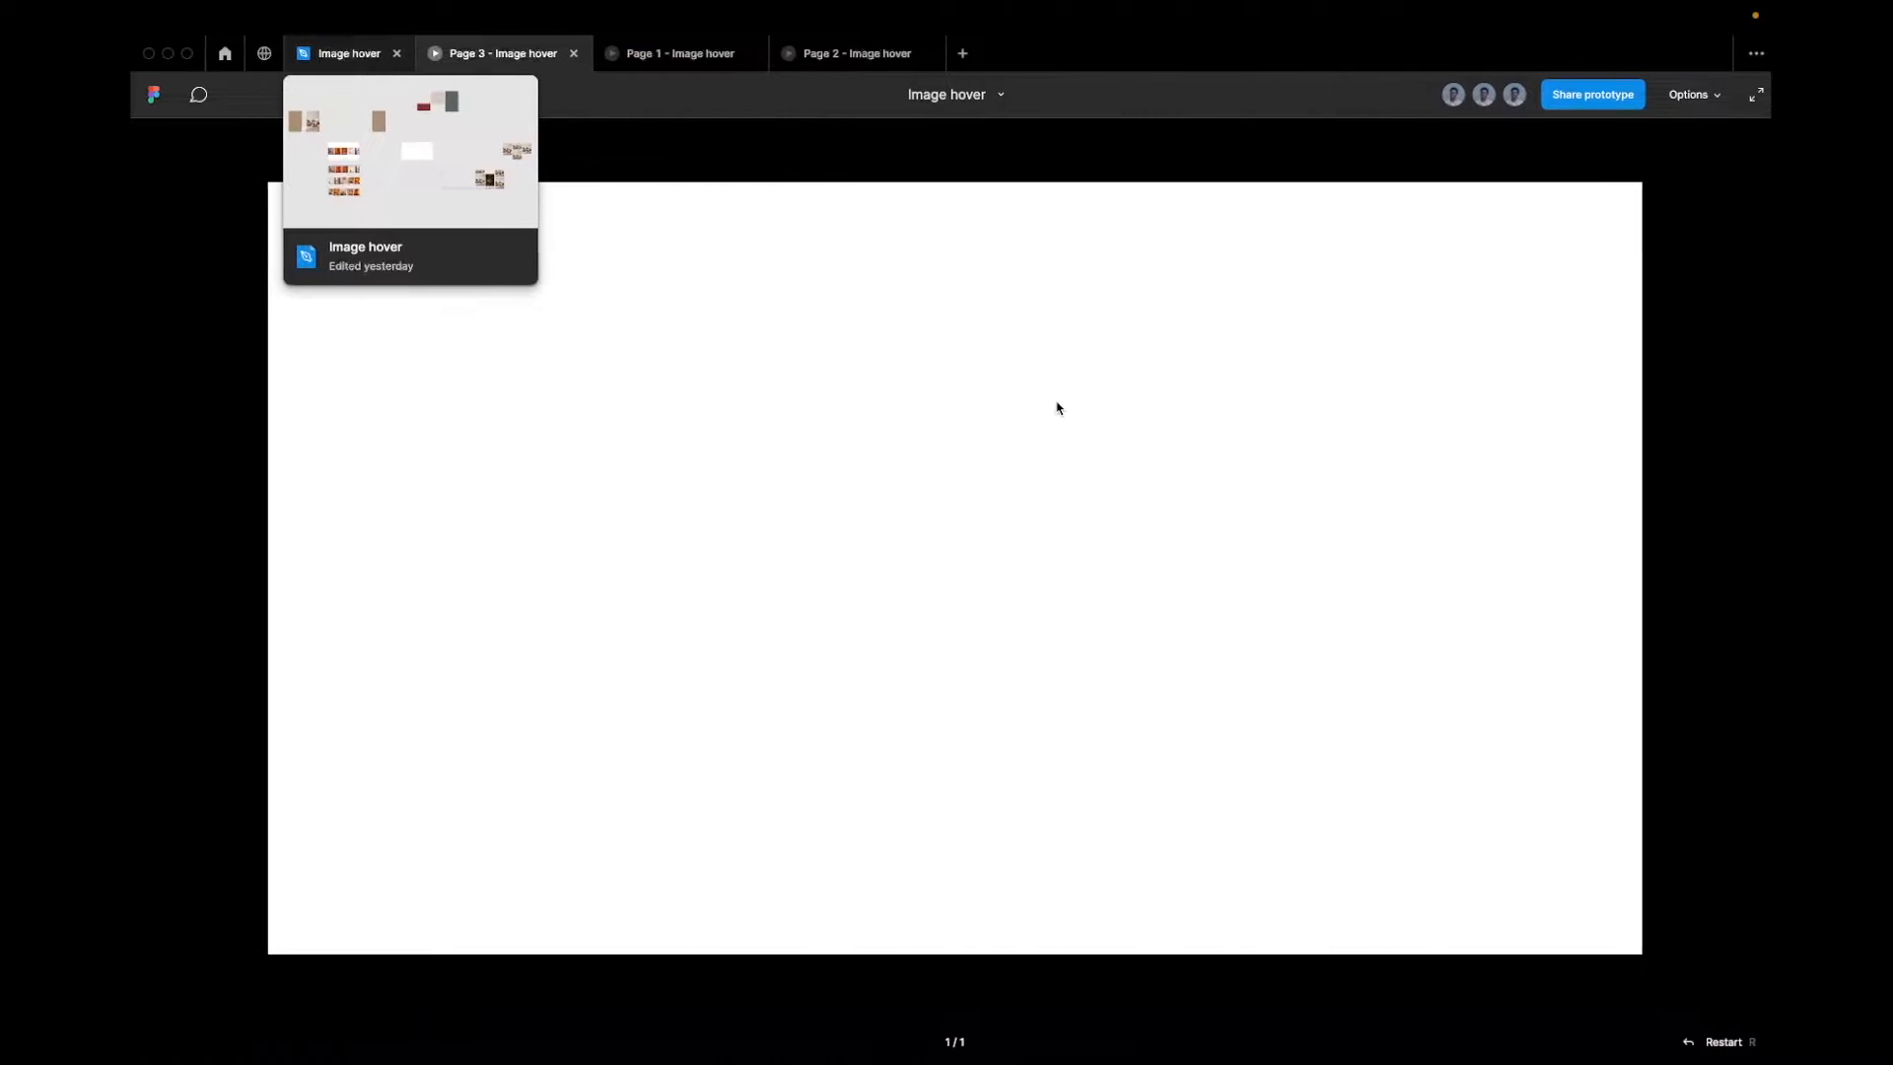
{"action": "left_click", "coordinate": [328, 53]}
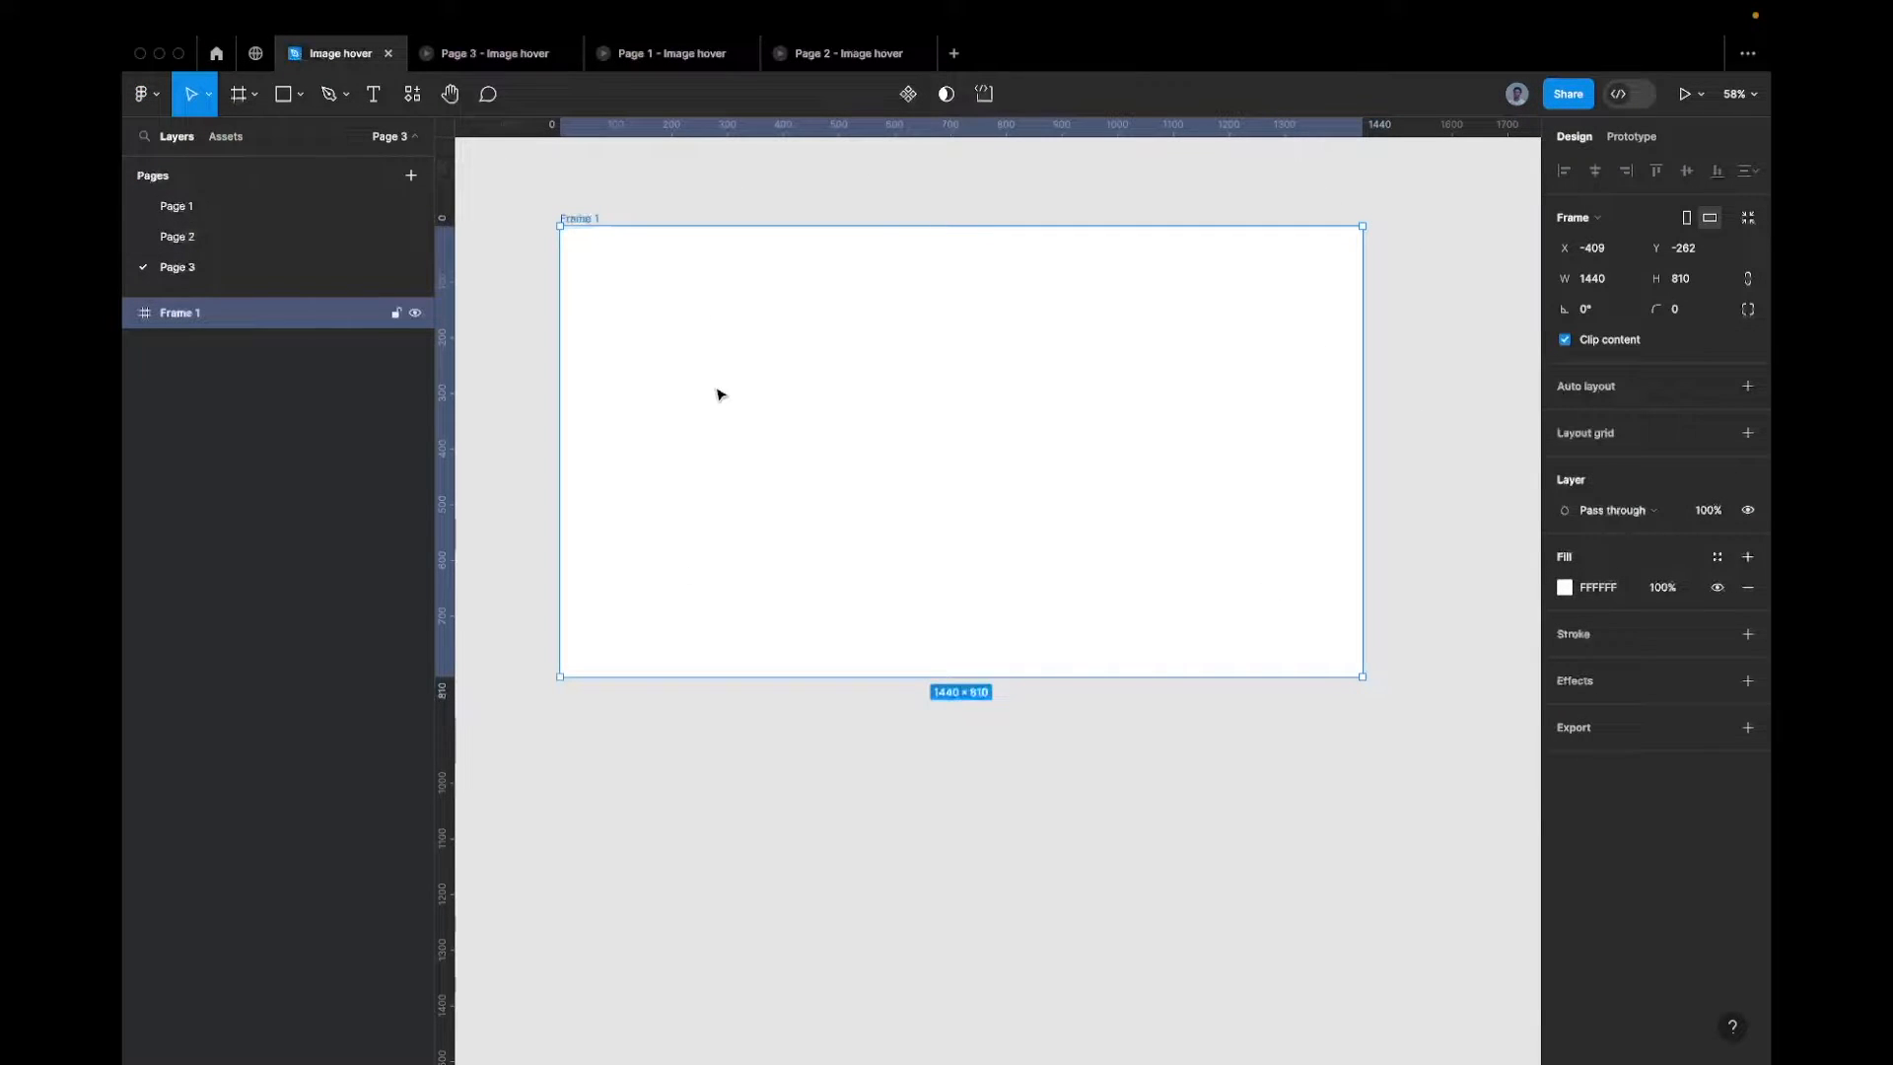
Switch to Arc and examine how images and background colours enter the visible screen area on the portfolio site, and return to Figma
{"action": "scroll", "coordinate": [948, 203], "scroll_direction": "down", "scroll_amount": 5}
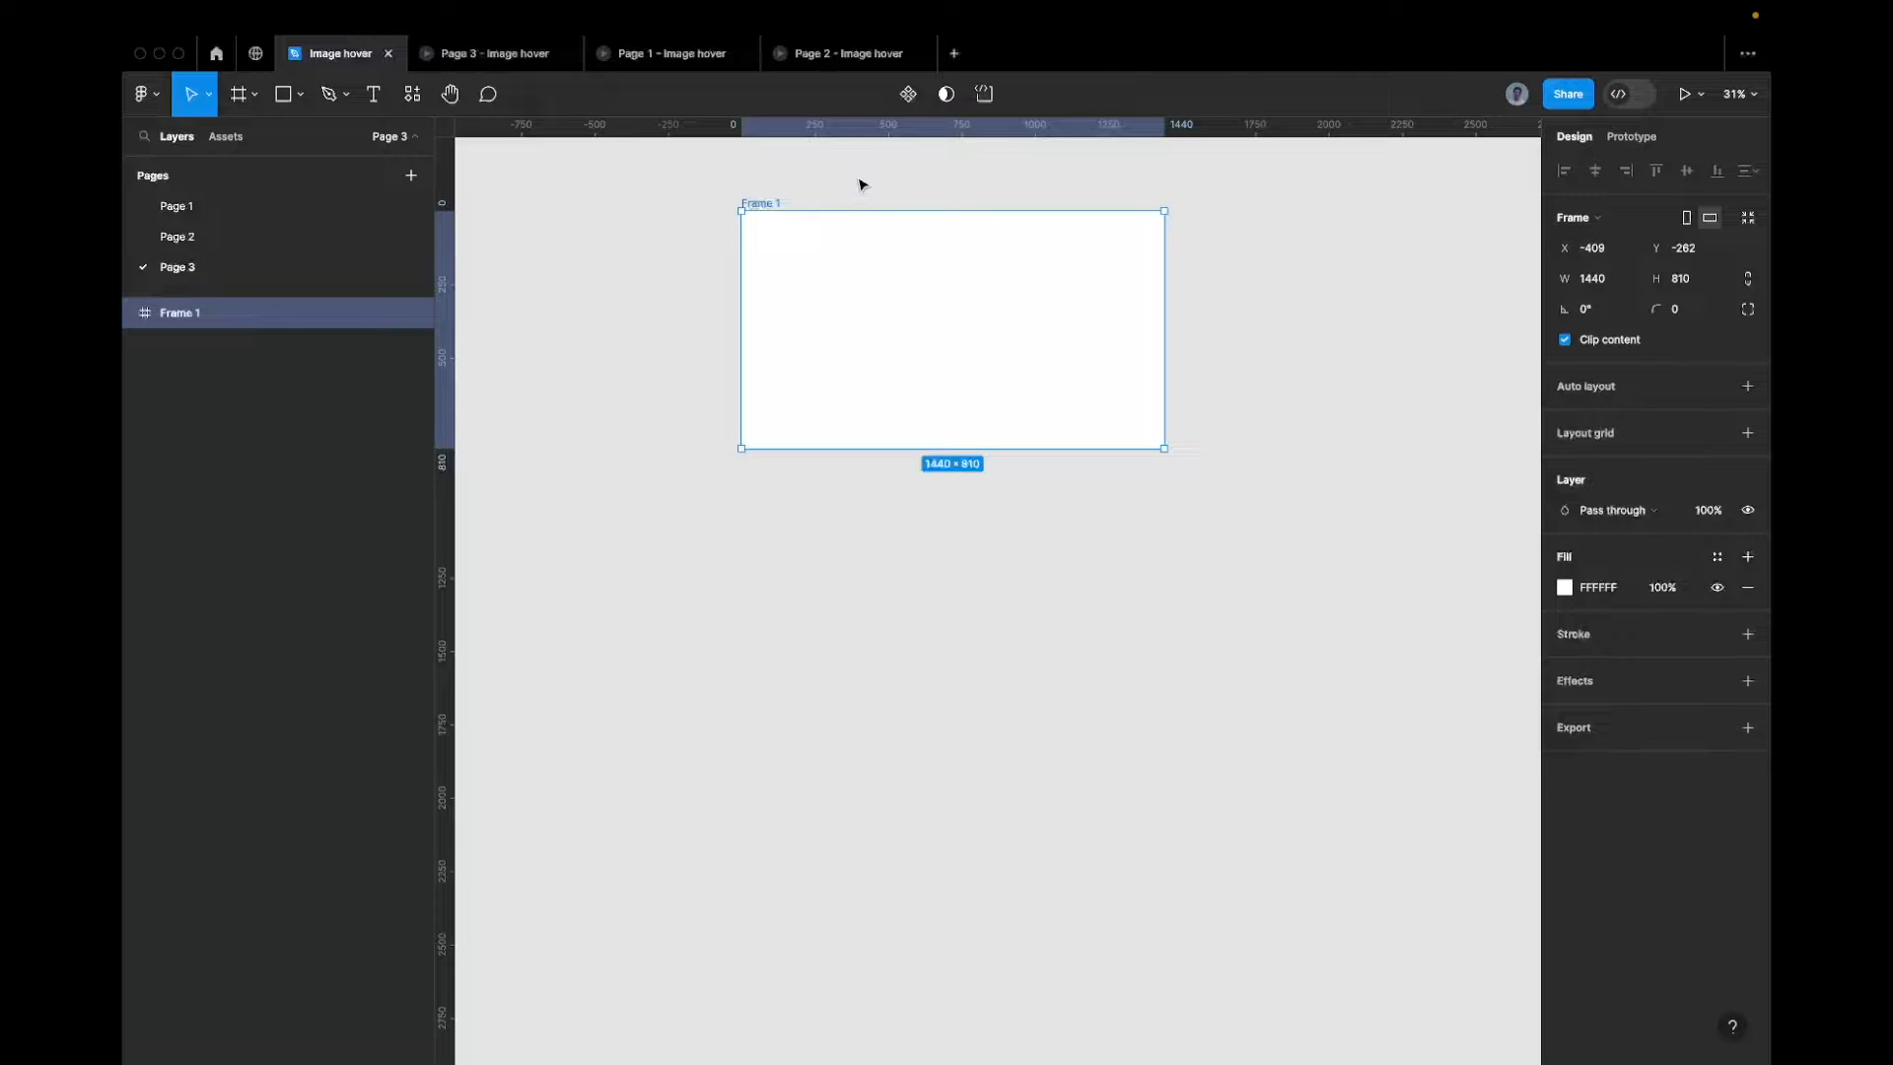
{"action": "scroll", "coordinate": [862, 185], "scroll_direction": "up", "scroll_amount": 3}
{"action": "key", "text": "ctrl+Left"}
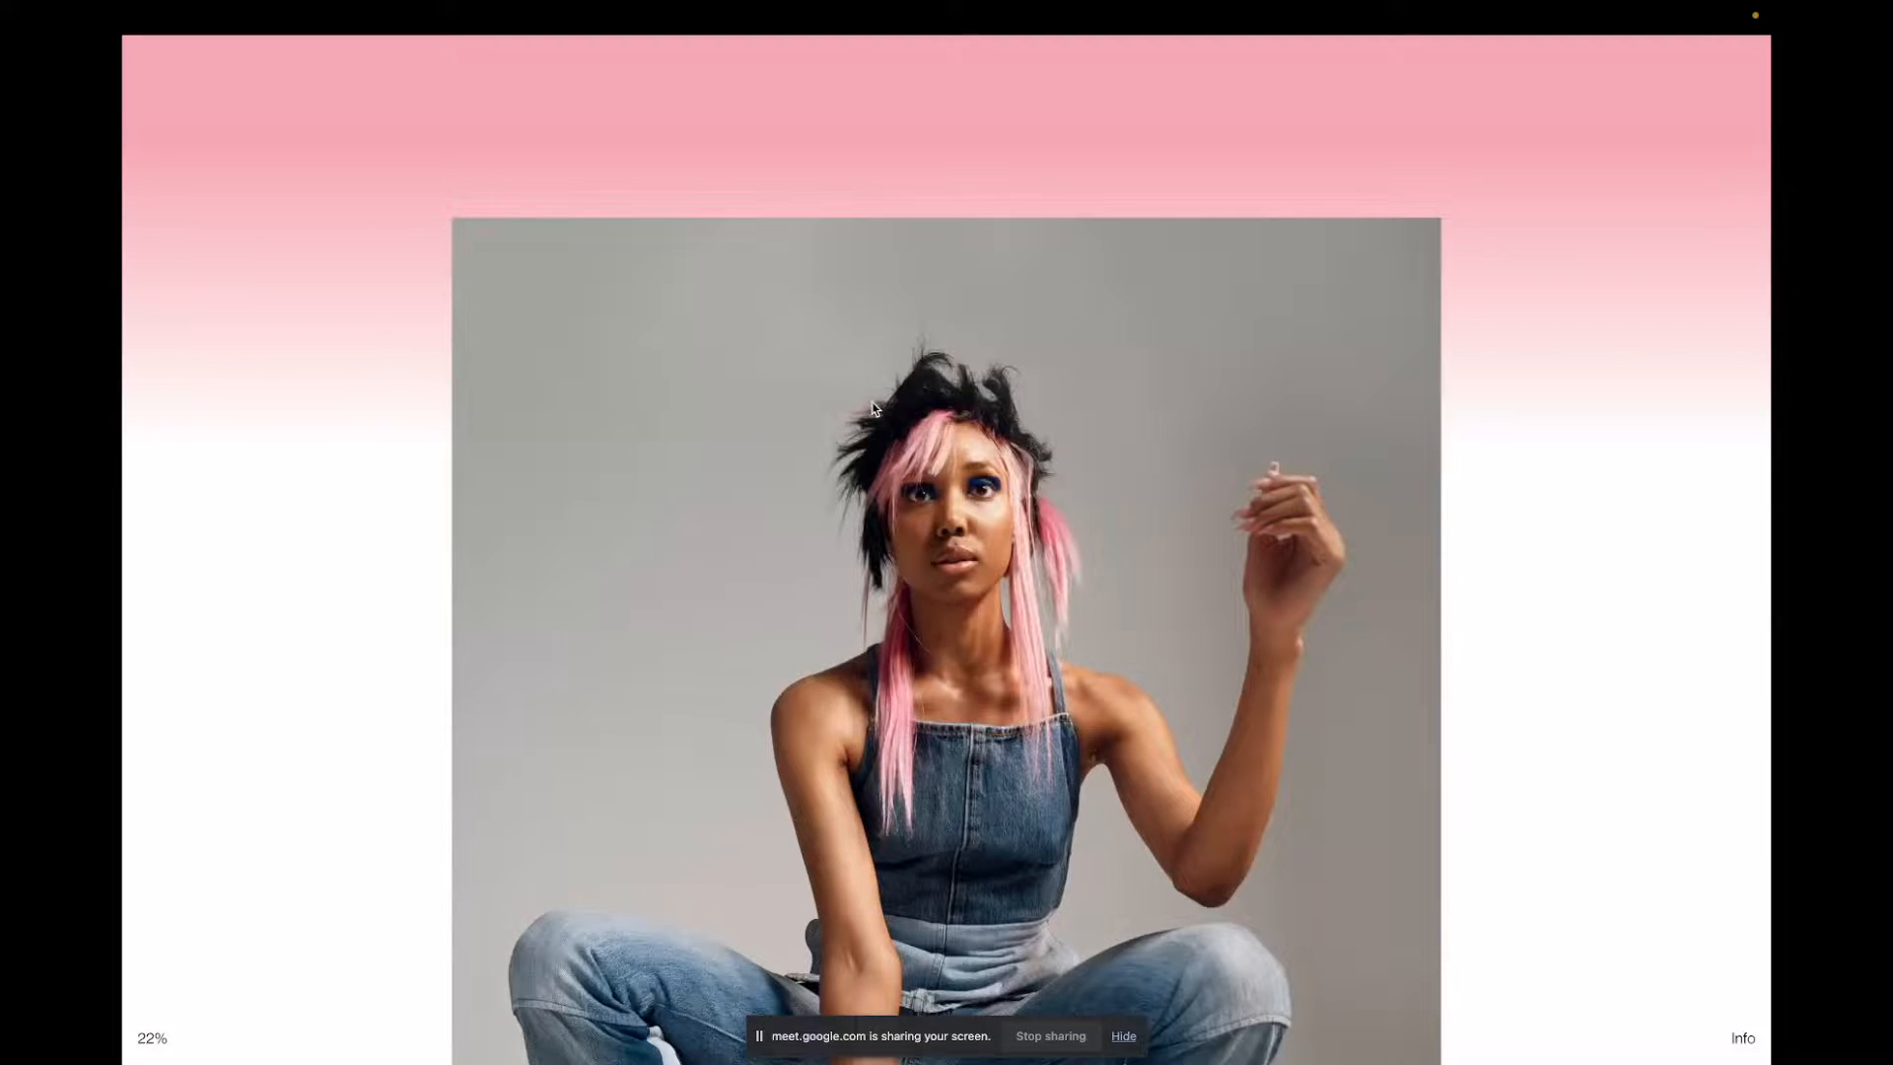
{"action": "scroll", "coordinate": [873, 407], "scroll_direction": "down", "scroll_amount": 15}
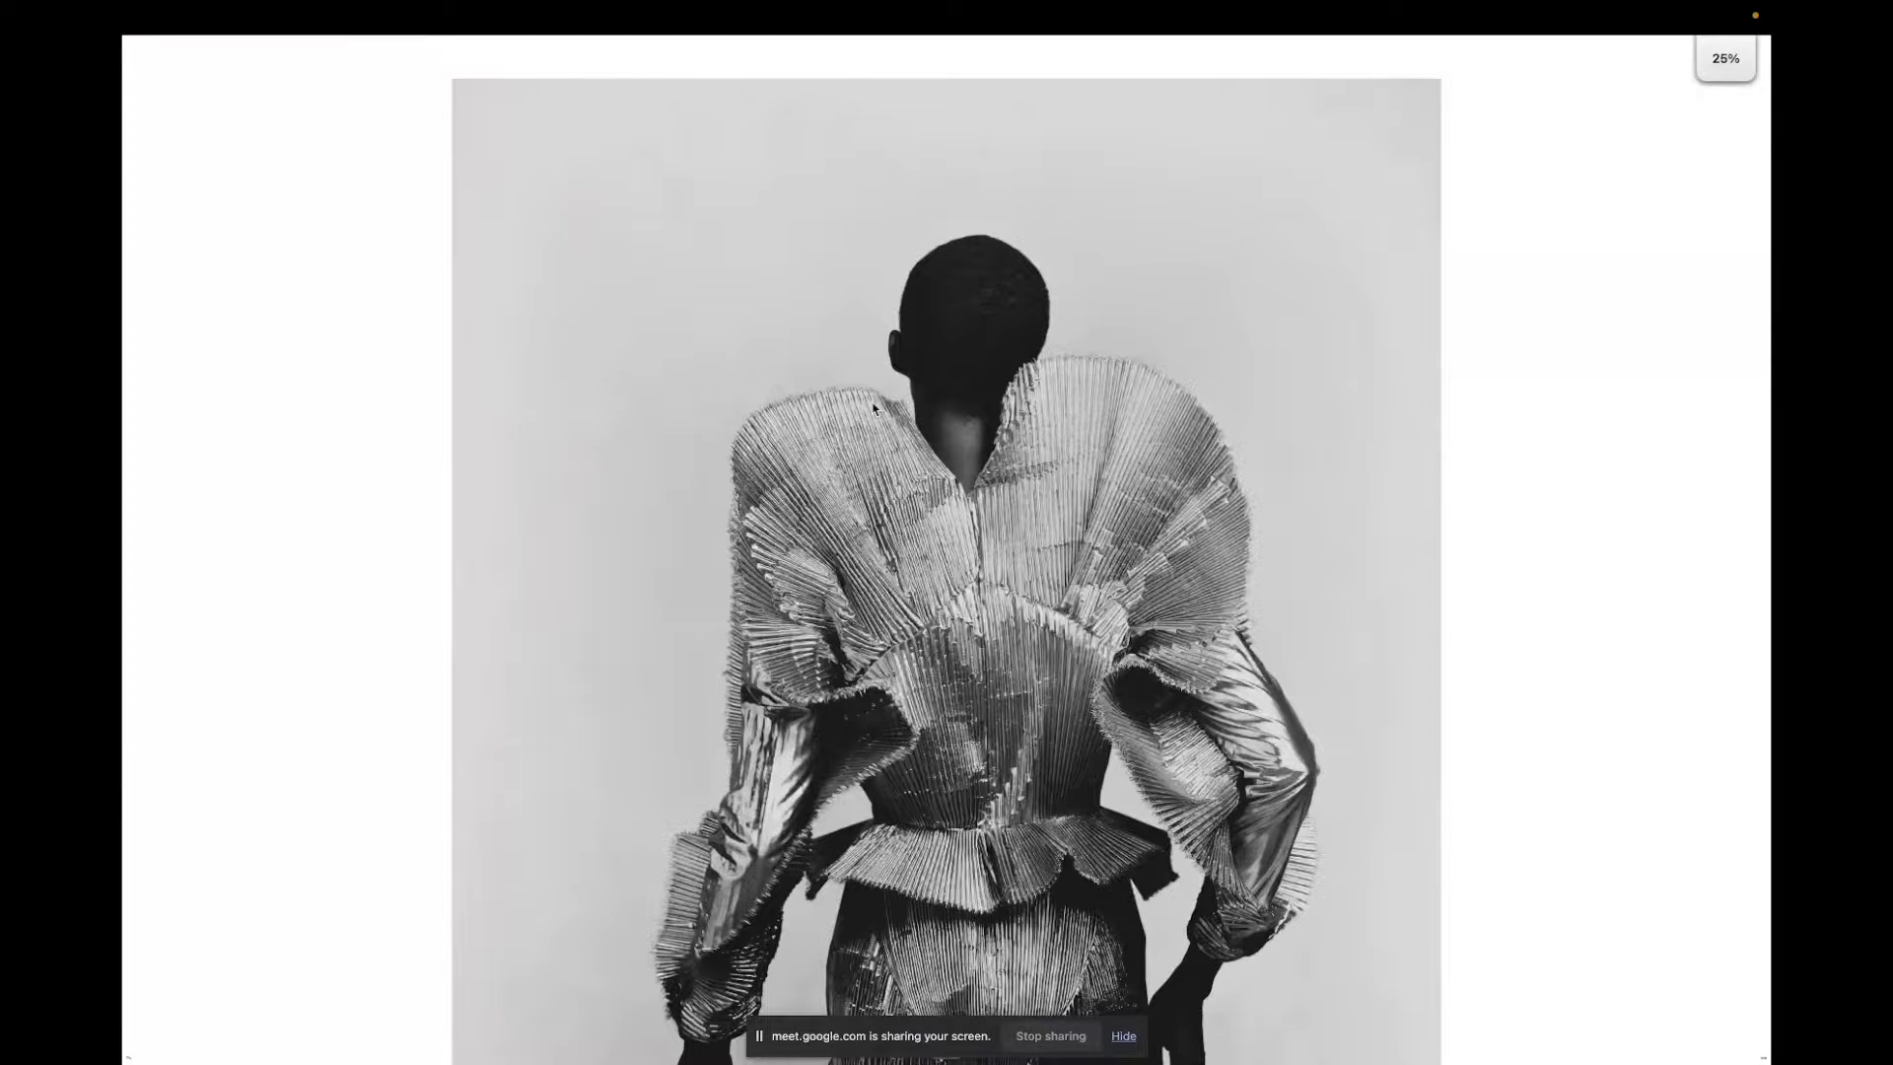
{"action": "scroll", "coordinate": [873, 407], "scroll_direction": "down", "scroll_amount": 20}
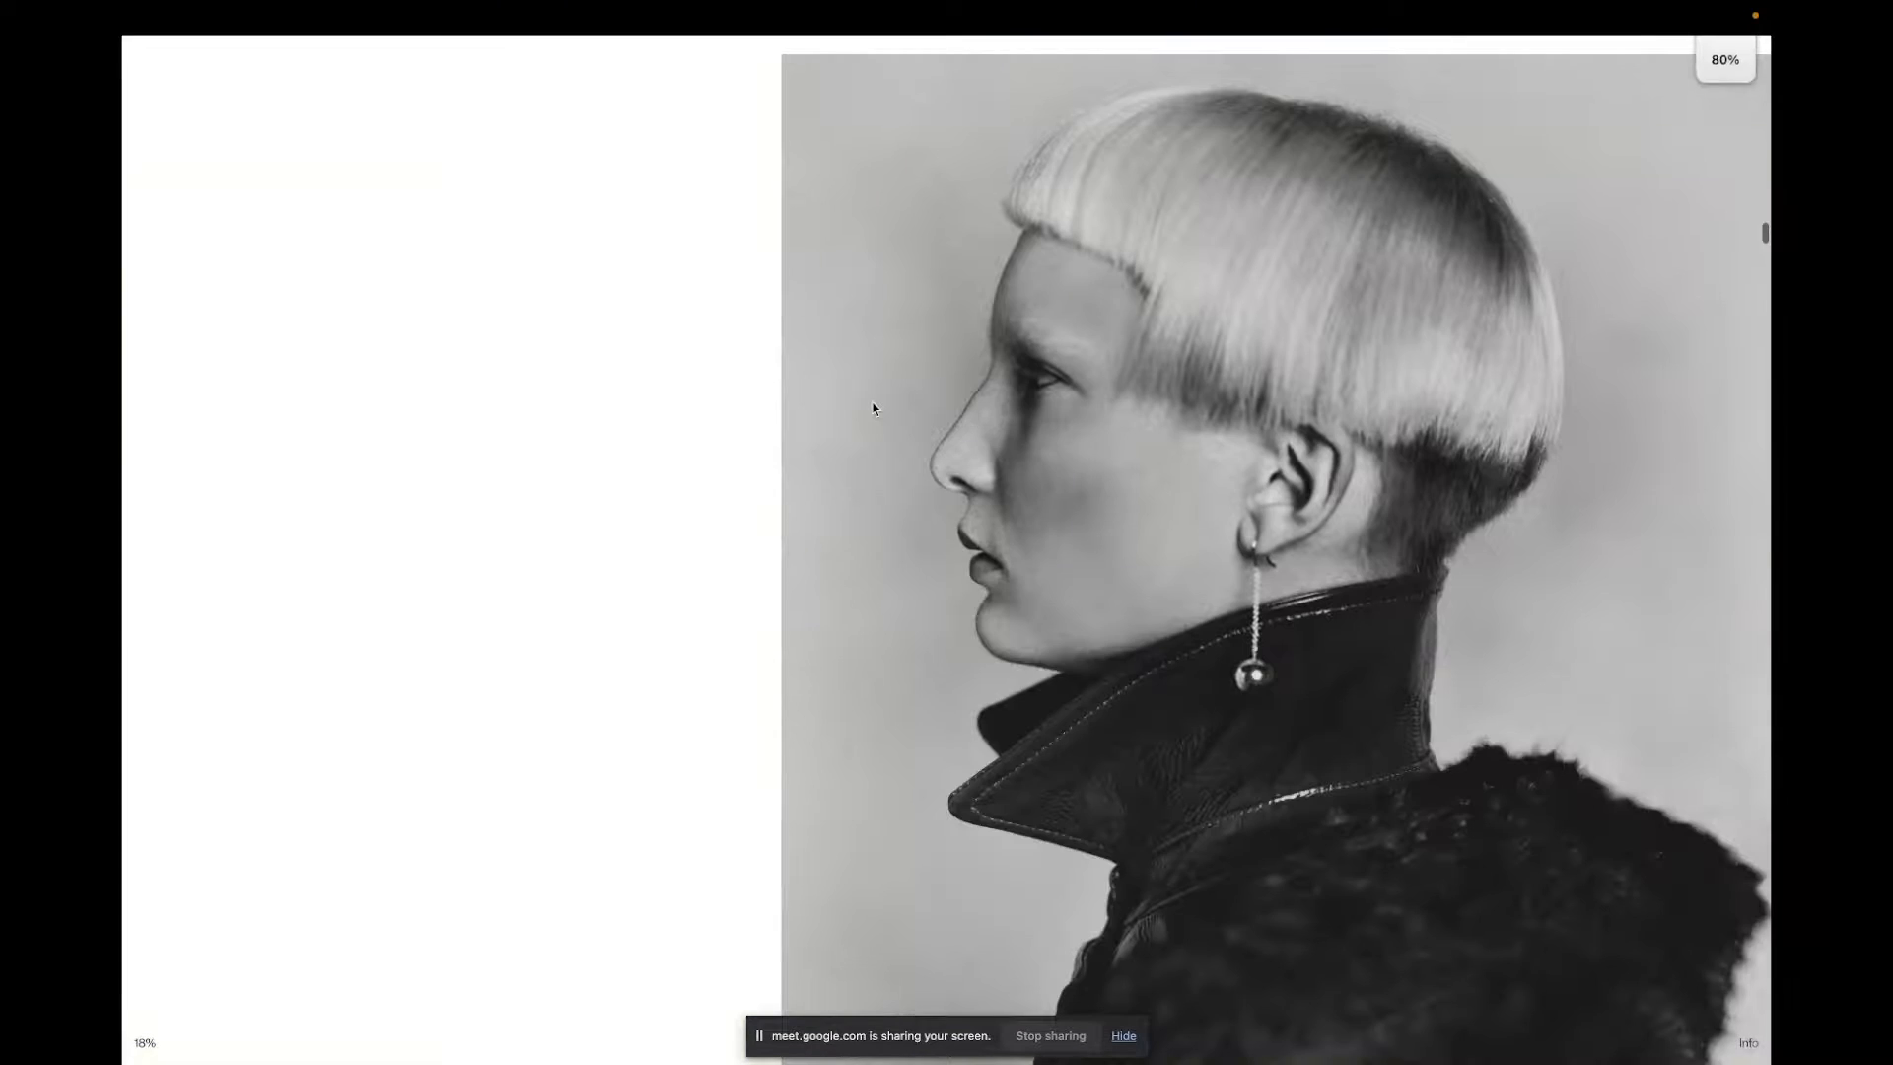
{"action": "scroll", "coordinate": [872, 407], "scroll_direction": "down", "scroll_amount": 10}
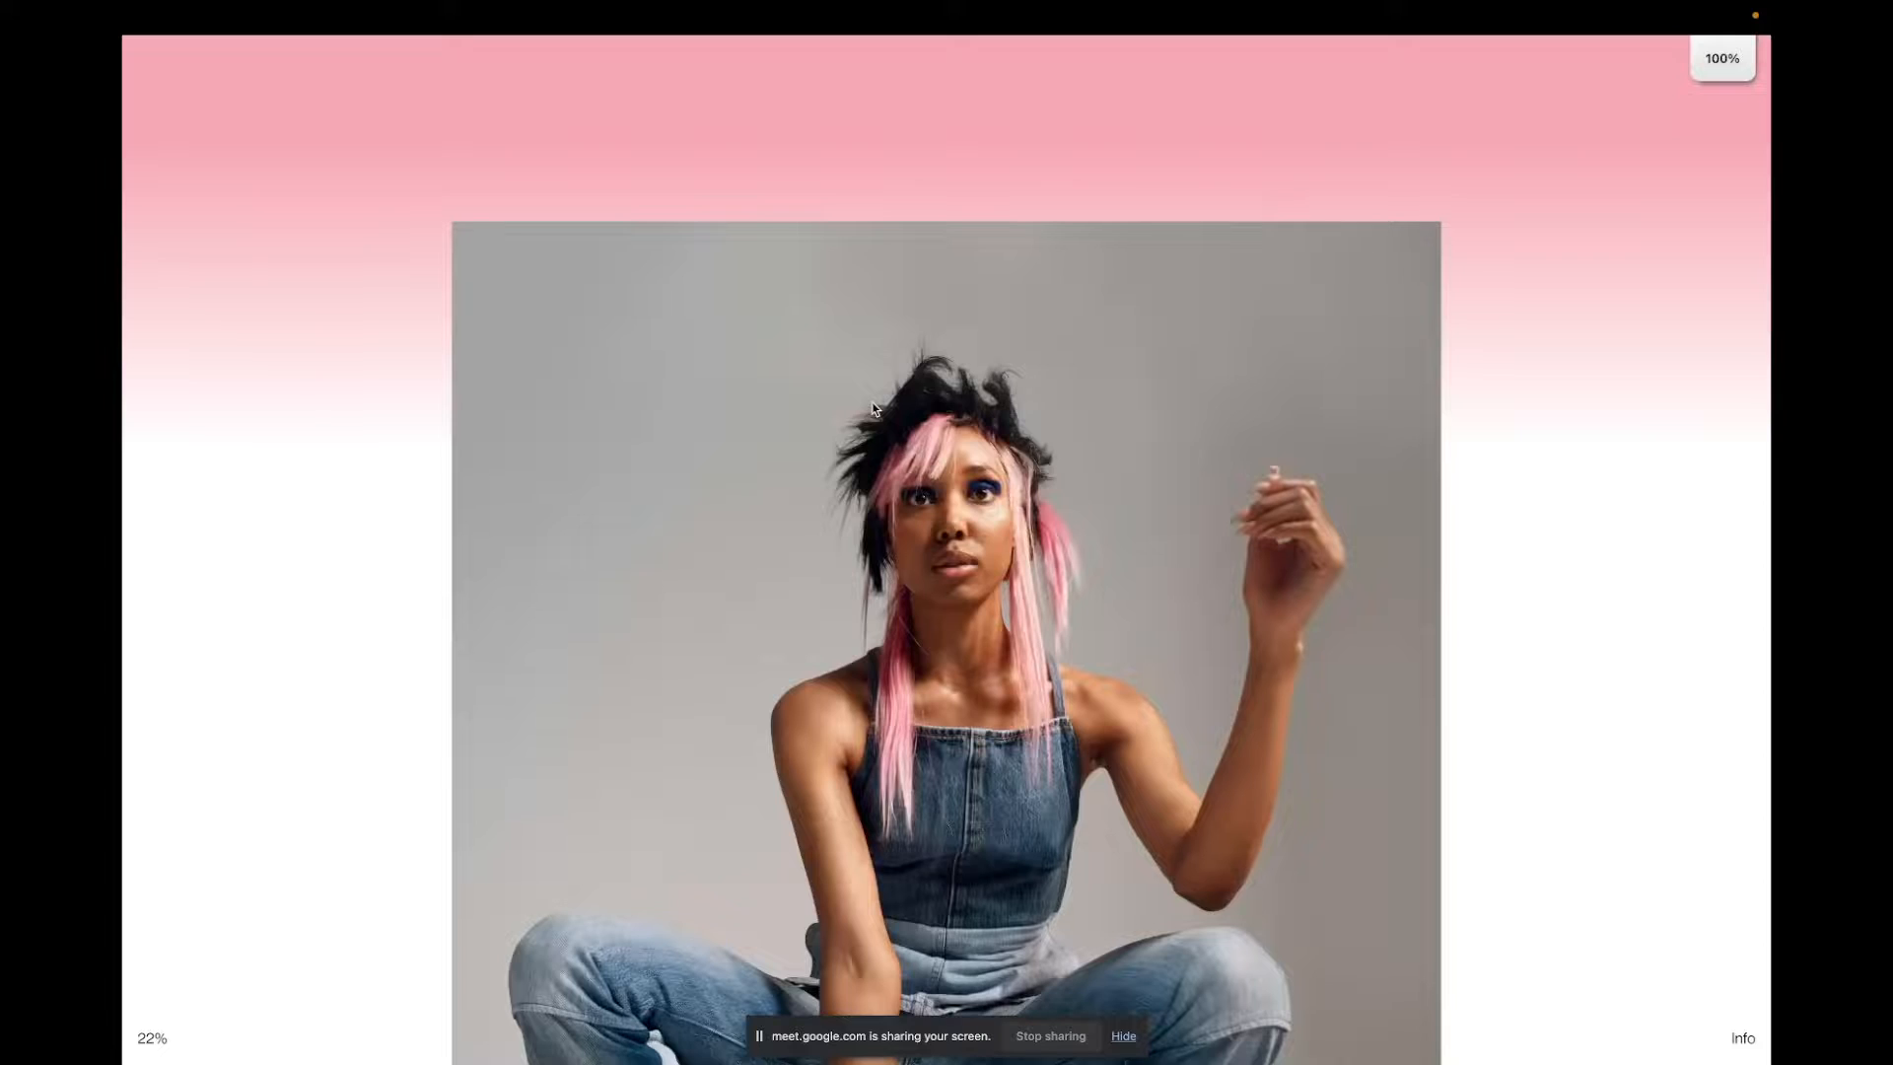
{"action": "scroll", "coordinate": [873, 407], "scroll_direction": "down", "scroll_amount": 10}
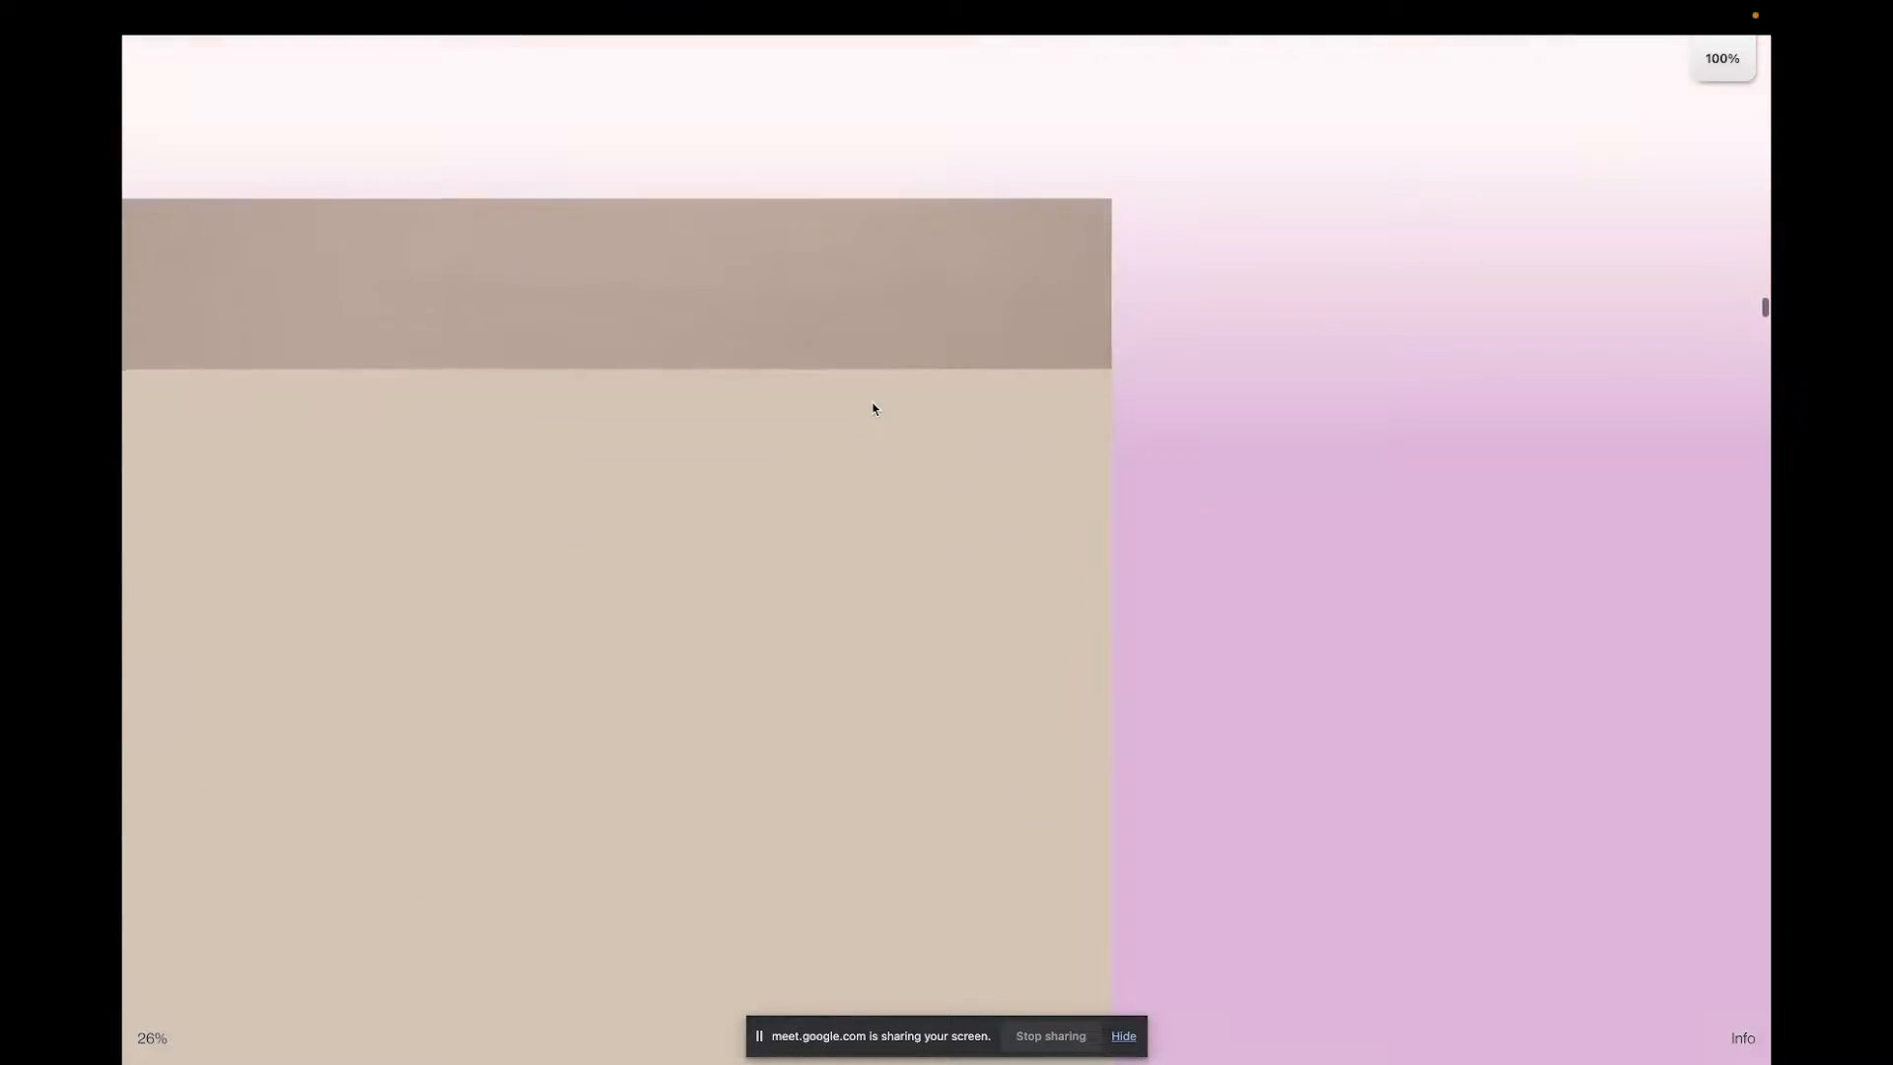
{"action": "scroll", "coordinate": [872, 407], "scroll_direction": "down", "scroll_amount": 10}
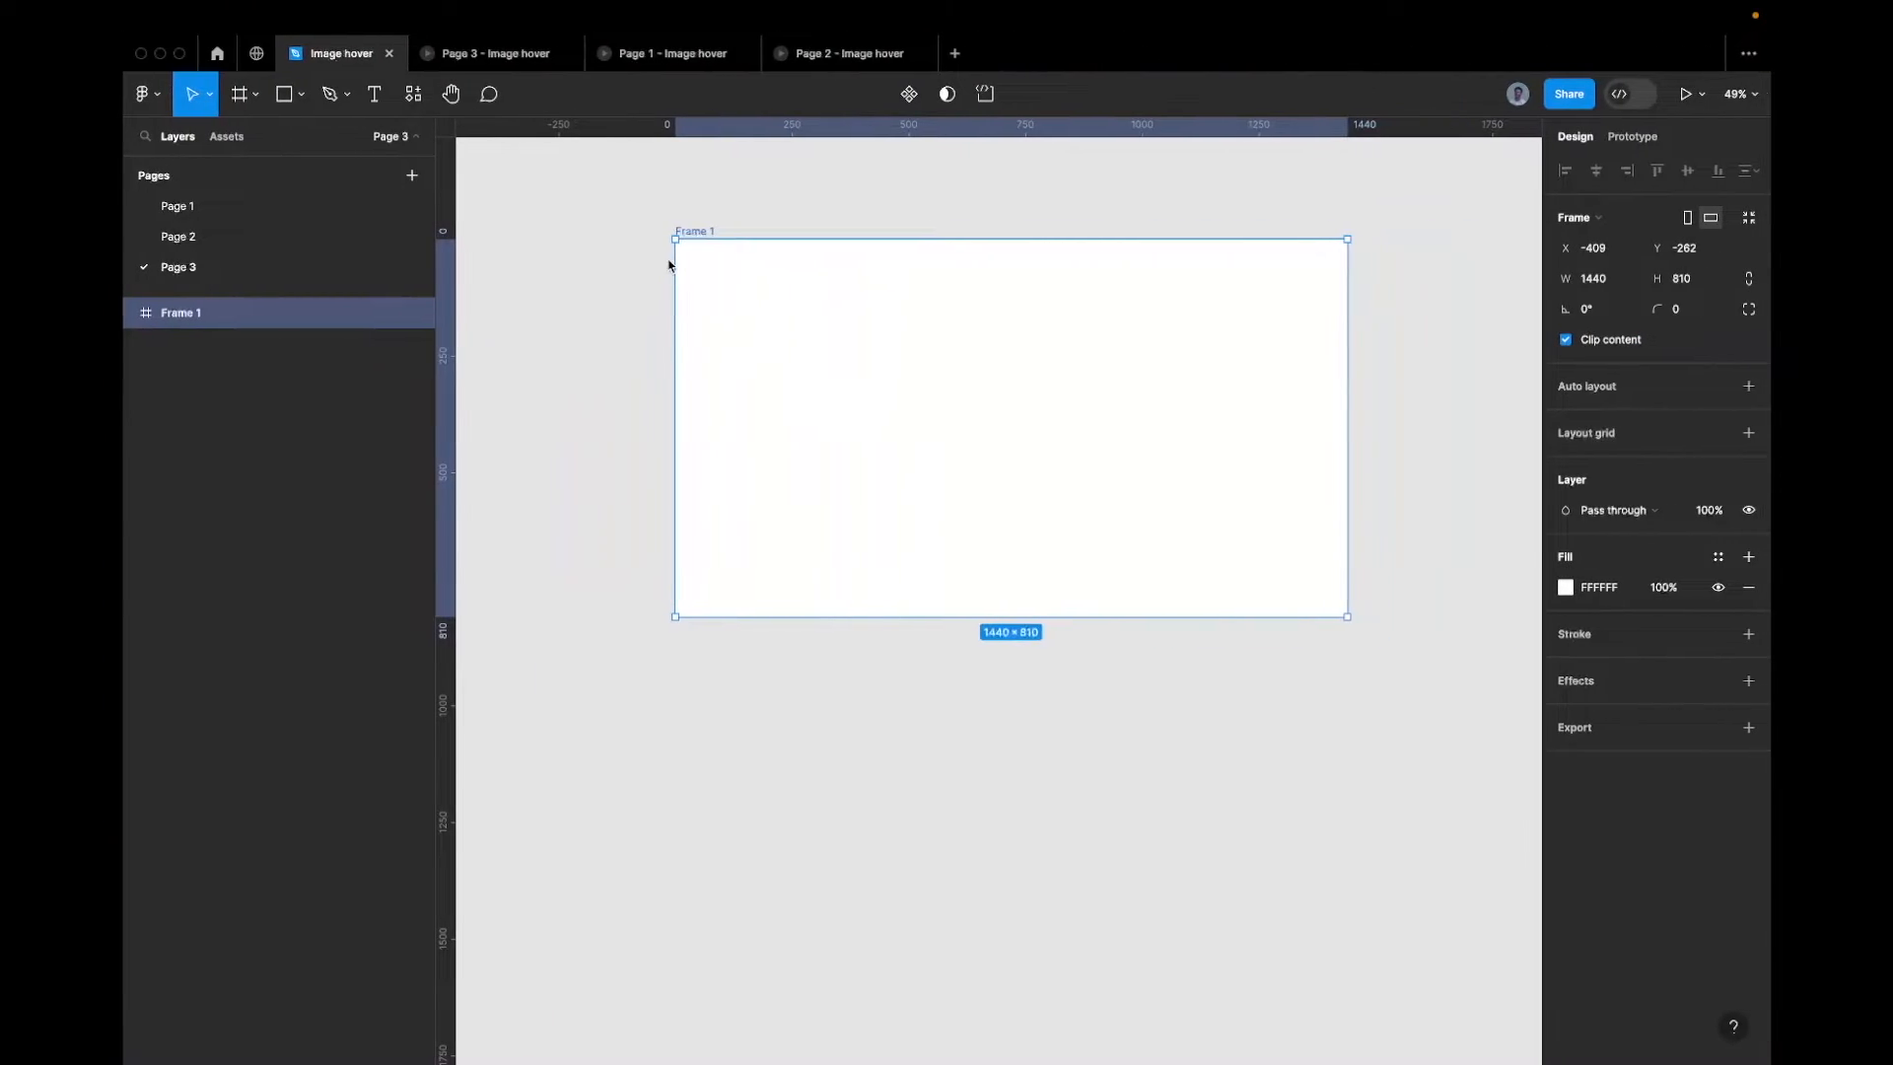
Rename the 1440 × 810 frame on Page 3 as Viewport
{"action": "double_click", "coordinate": [683, 229]}
{"action": "type", "text": "Viewpoert"}
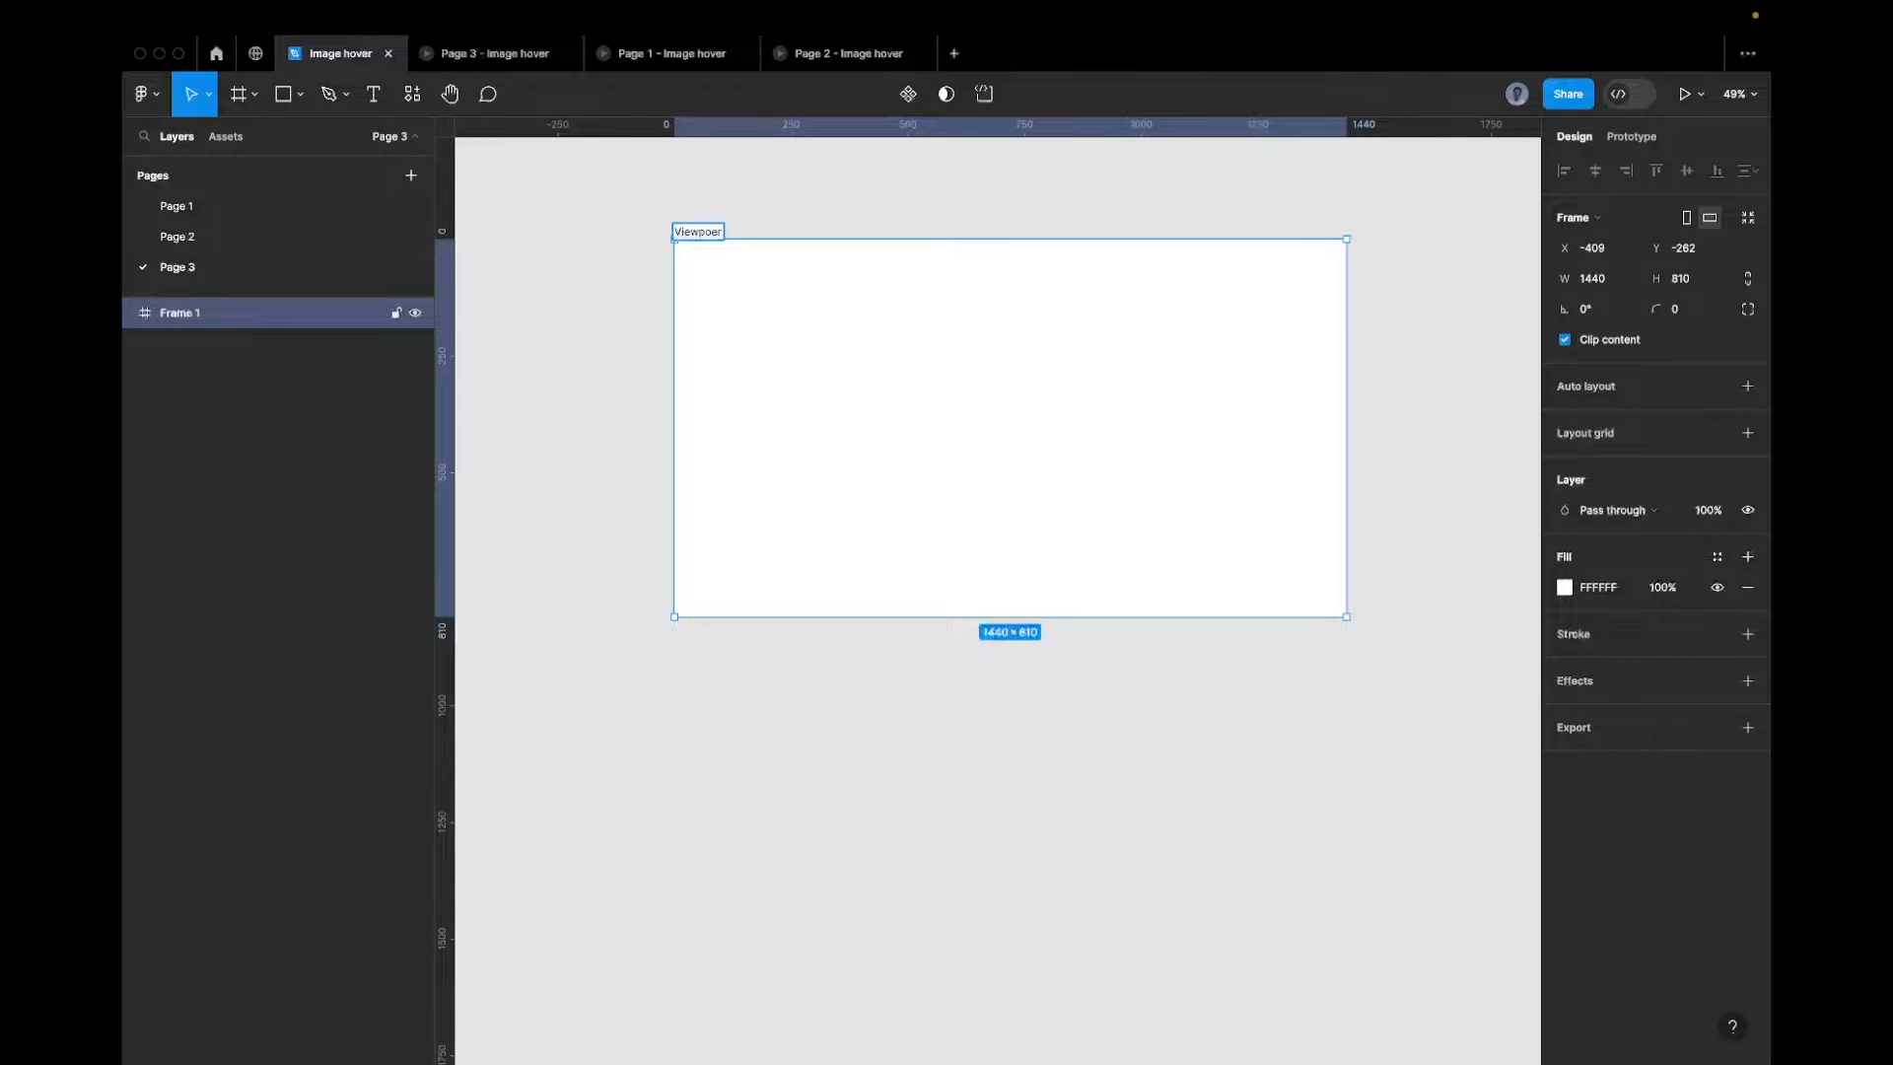
{"action": "key", "text": "Return"}
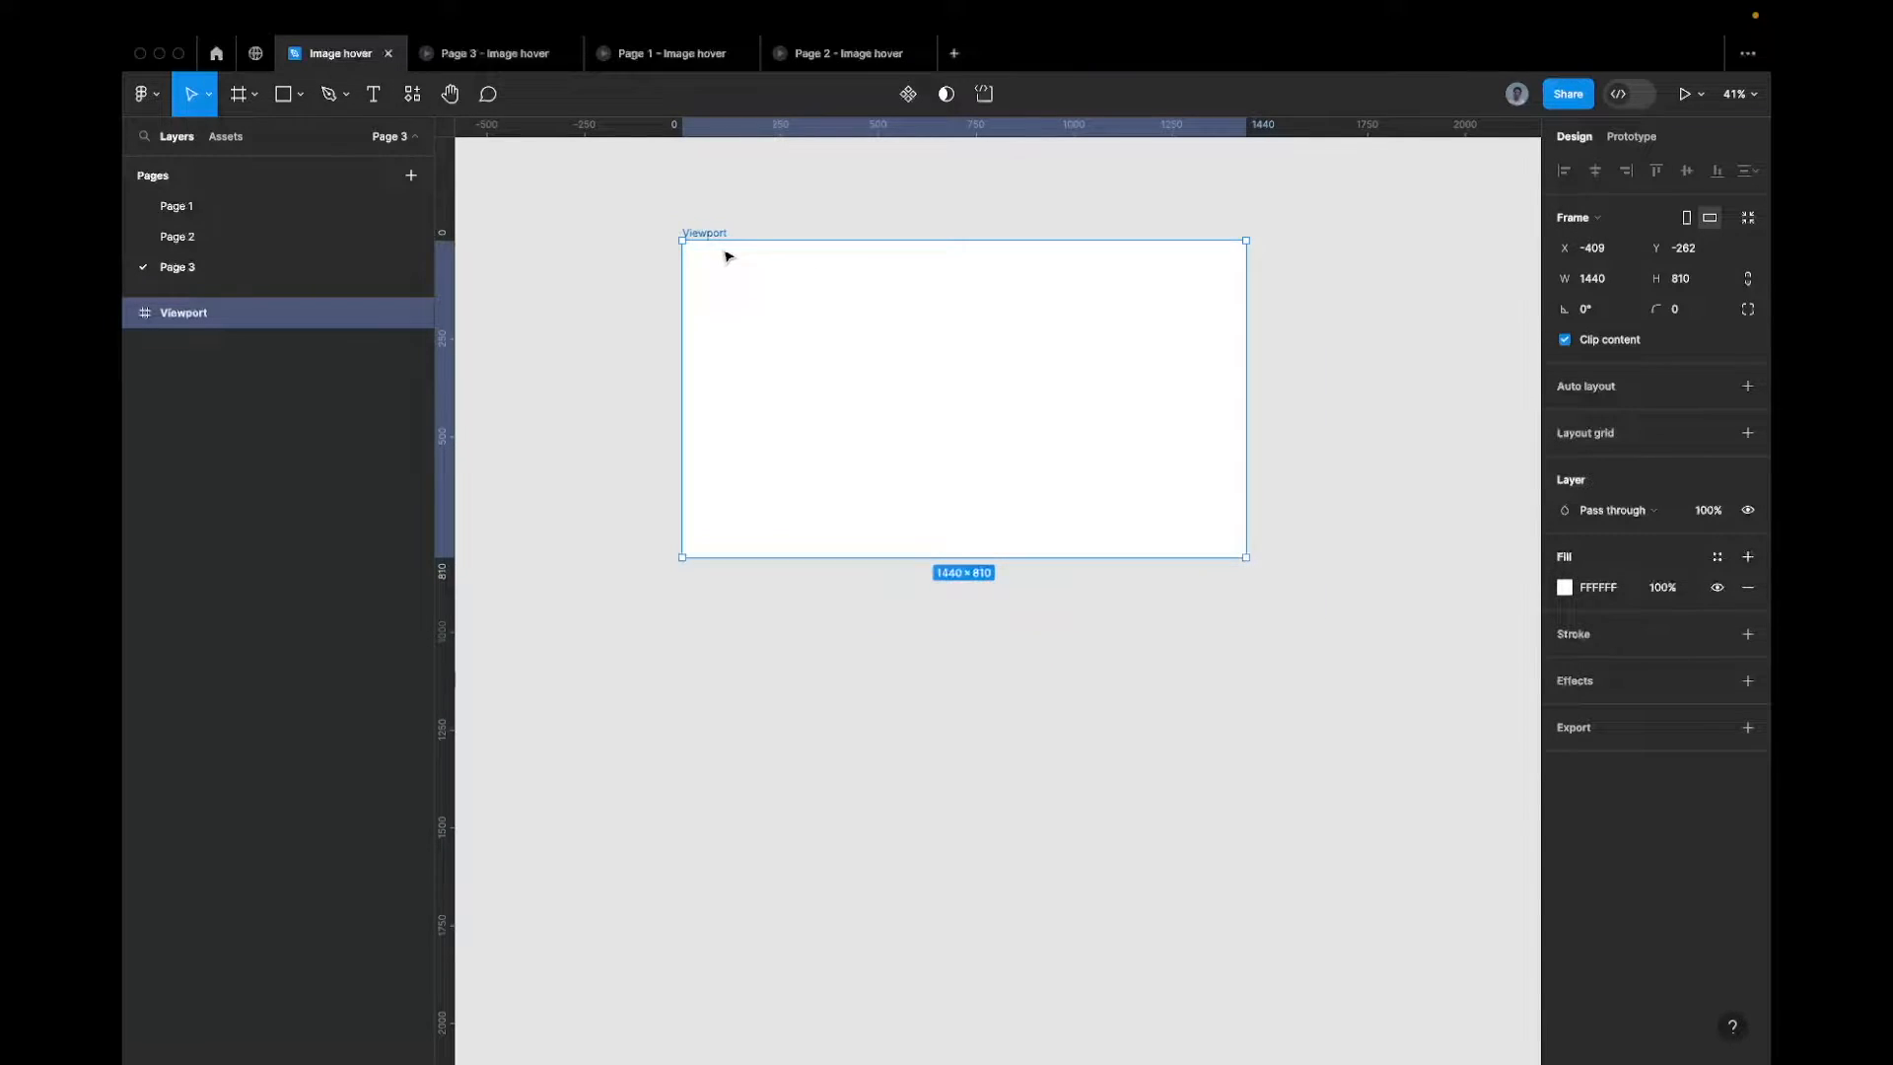
Review the Page 1 prototype and the Page 2 prototype, and return to the Image hover design file
{"action": "left_click", "coordinate": [684, 63]}
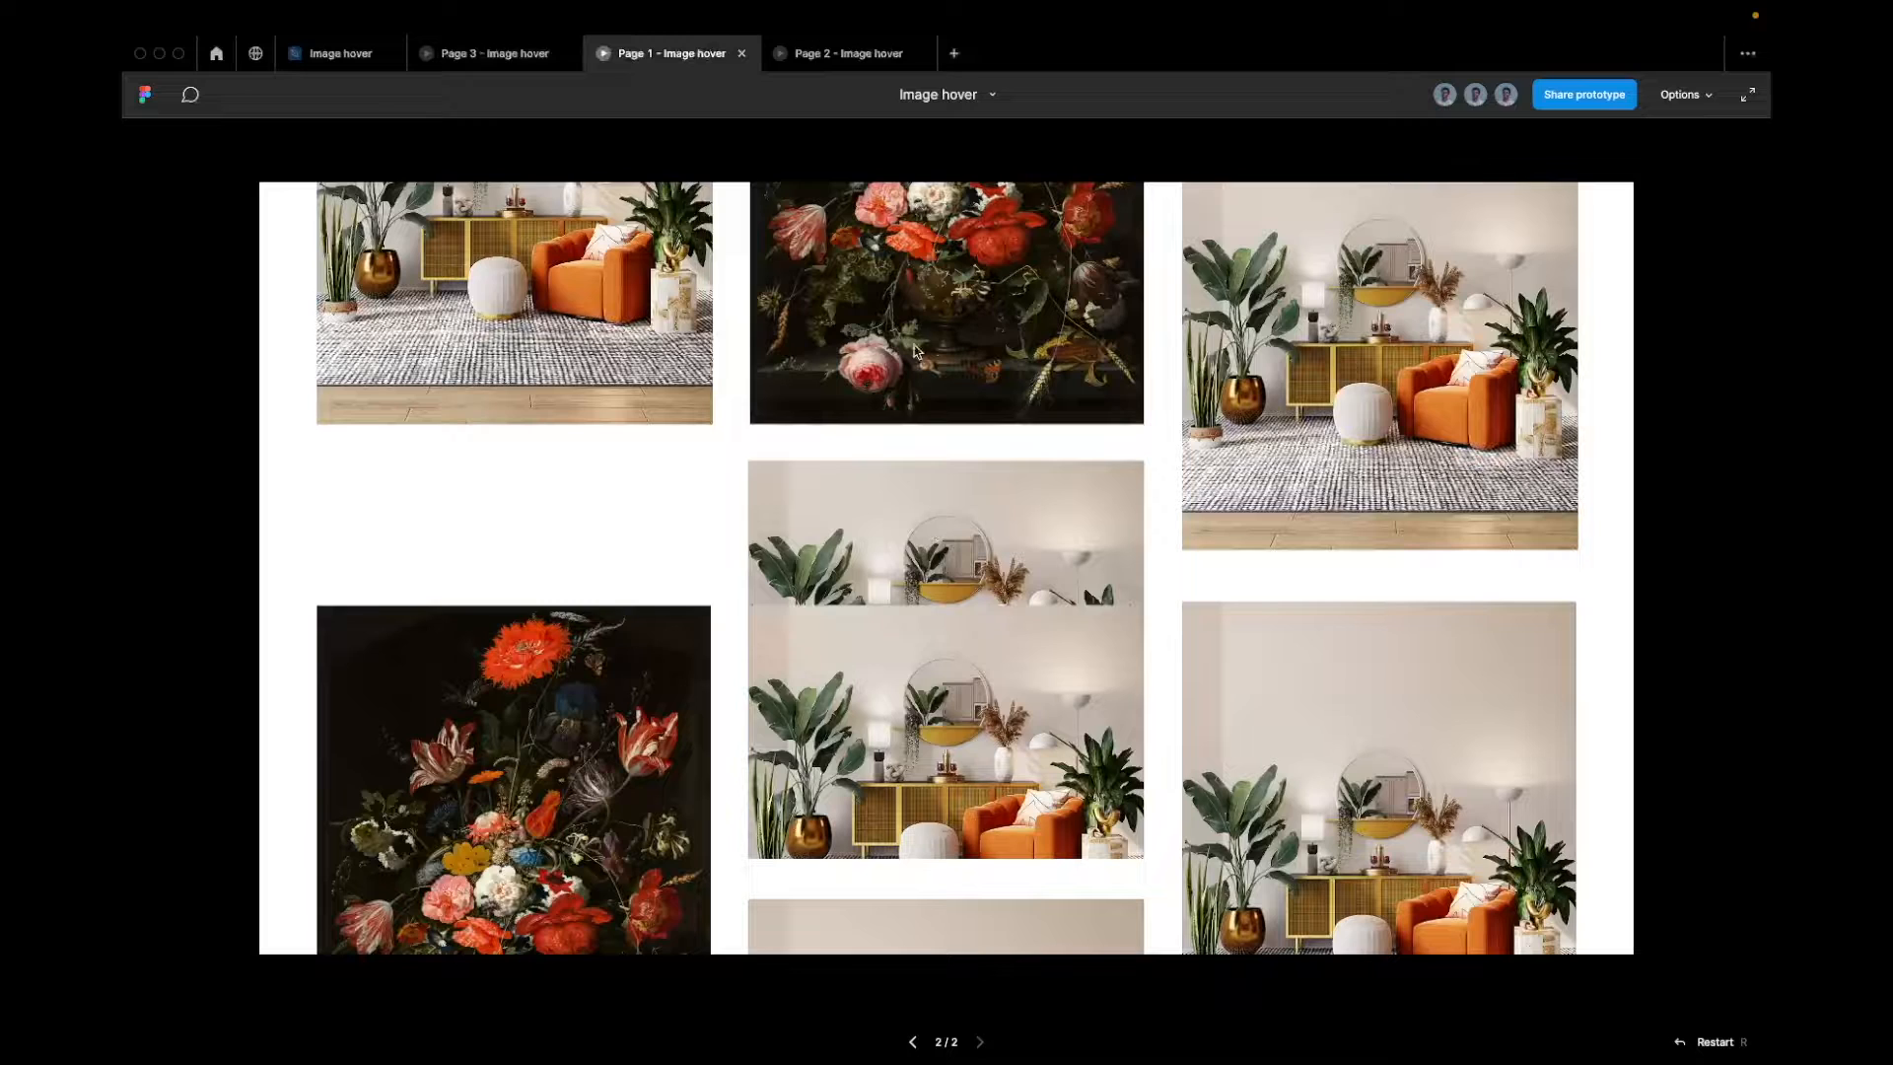
{"action": "left_click", "coordinate": [818, 65]}
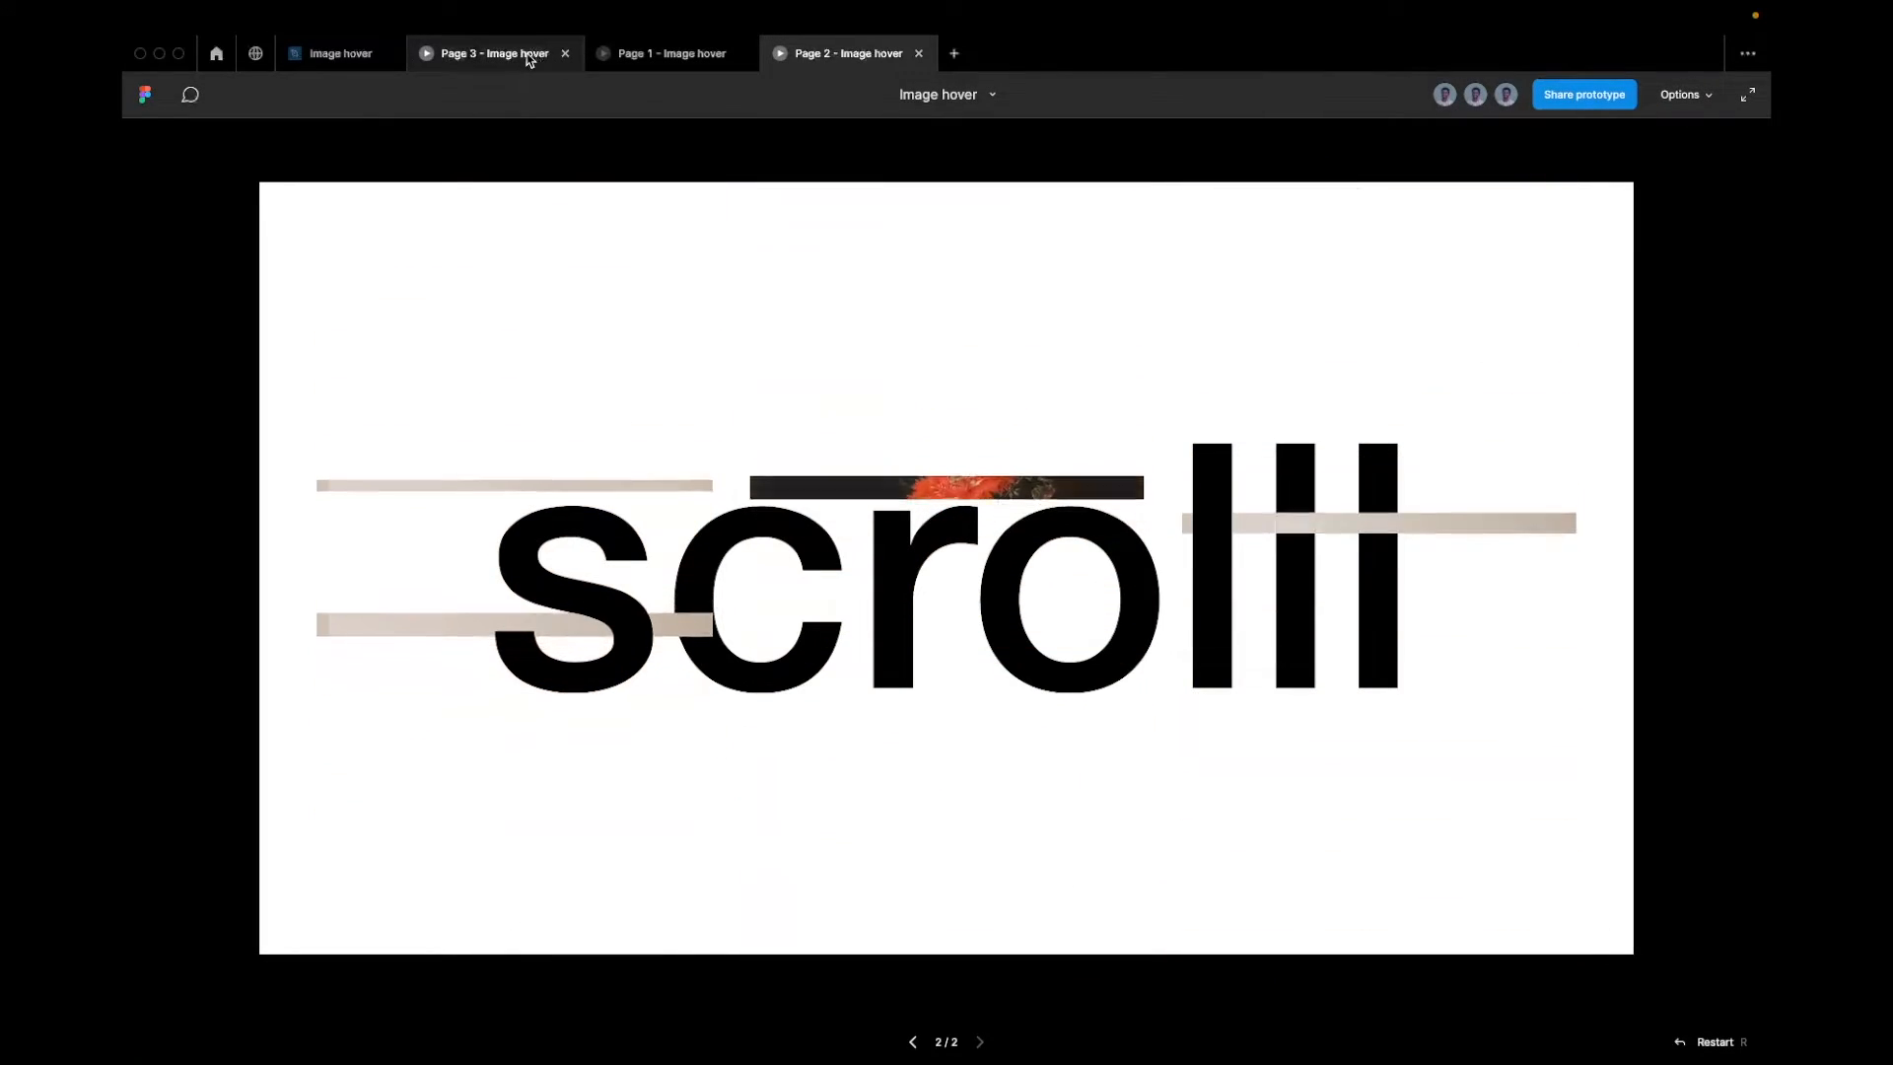
{"action": "left_click", "coordinate": [335, 53]}
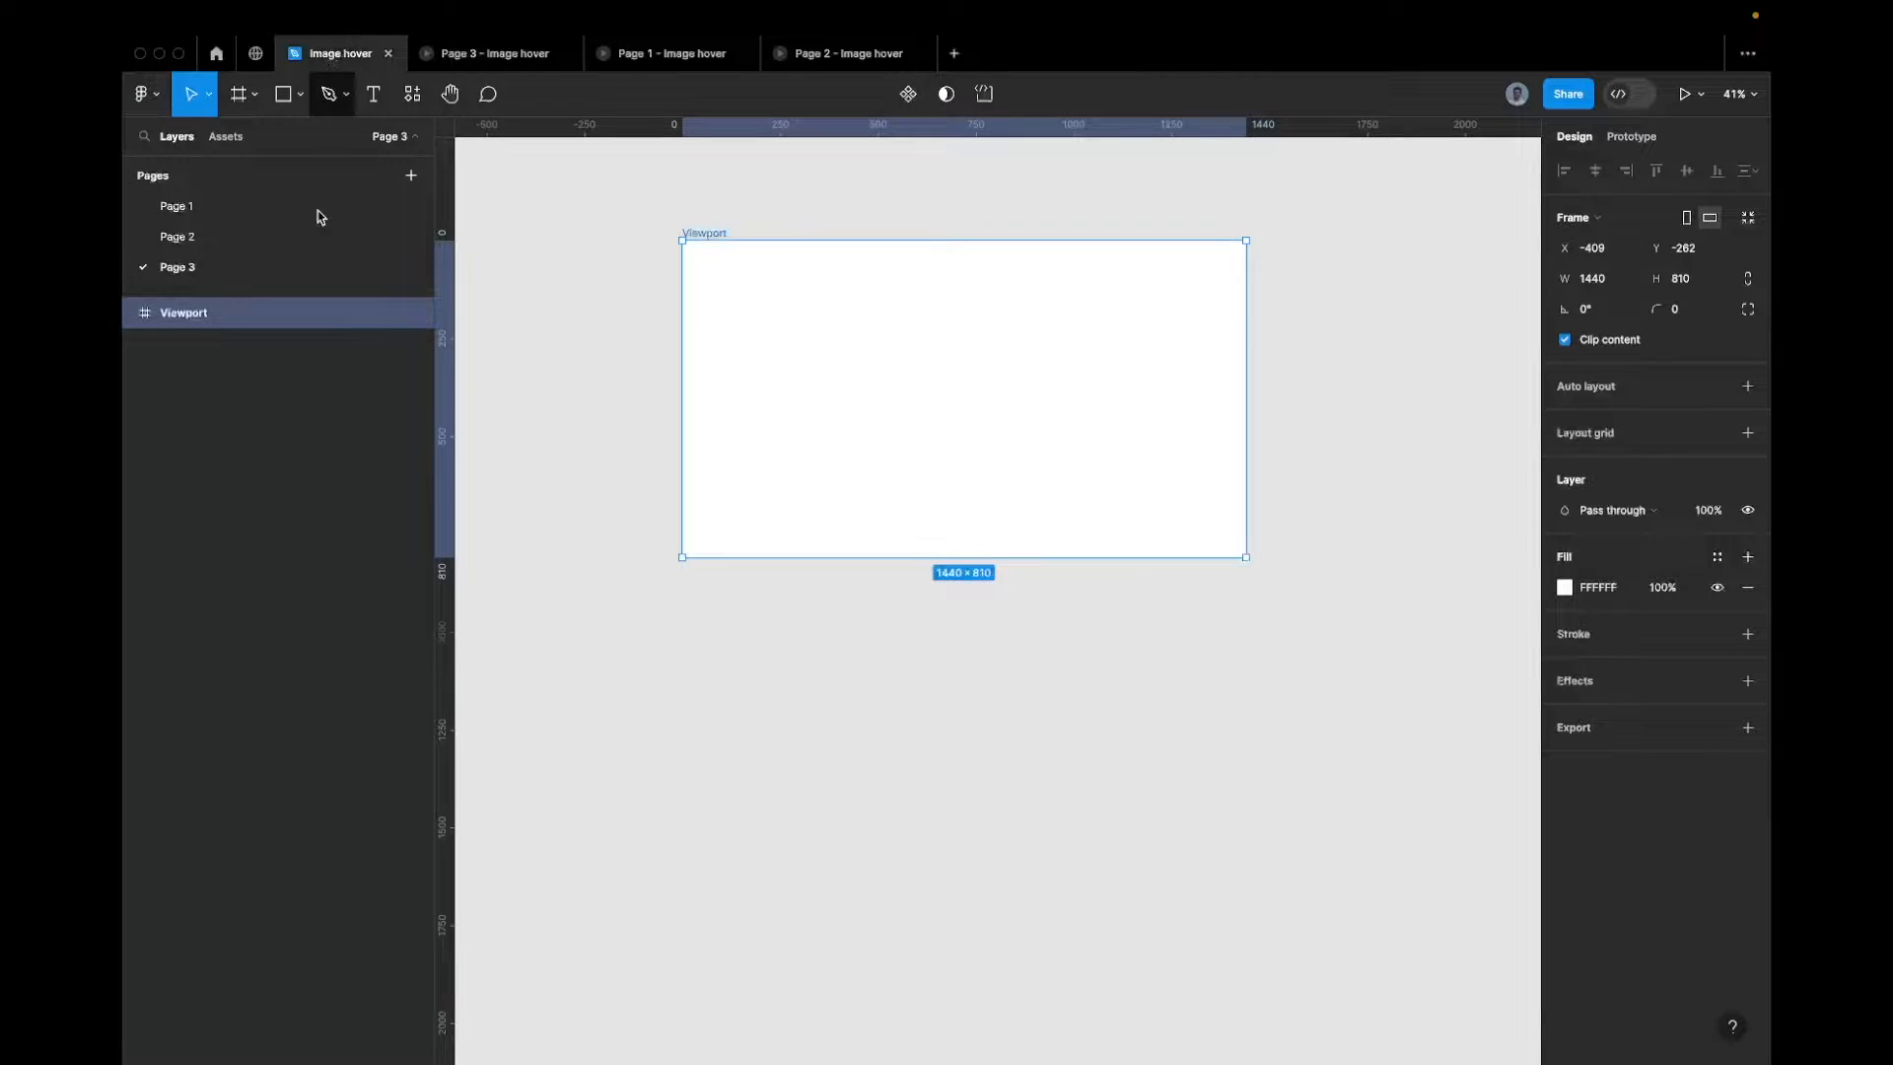
On Page 2, make the hidden white fill visible on all variants of the Image Sectionn new and Image Section2s components
{"action": "left_click", "coordinate": [272, 235]}
{"action": "scroll", "coordinate": [1021, 527], "scroll_direction": "down", "scroll_amount": 5}
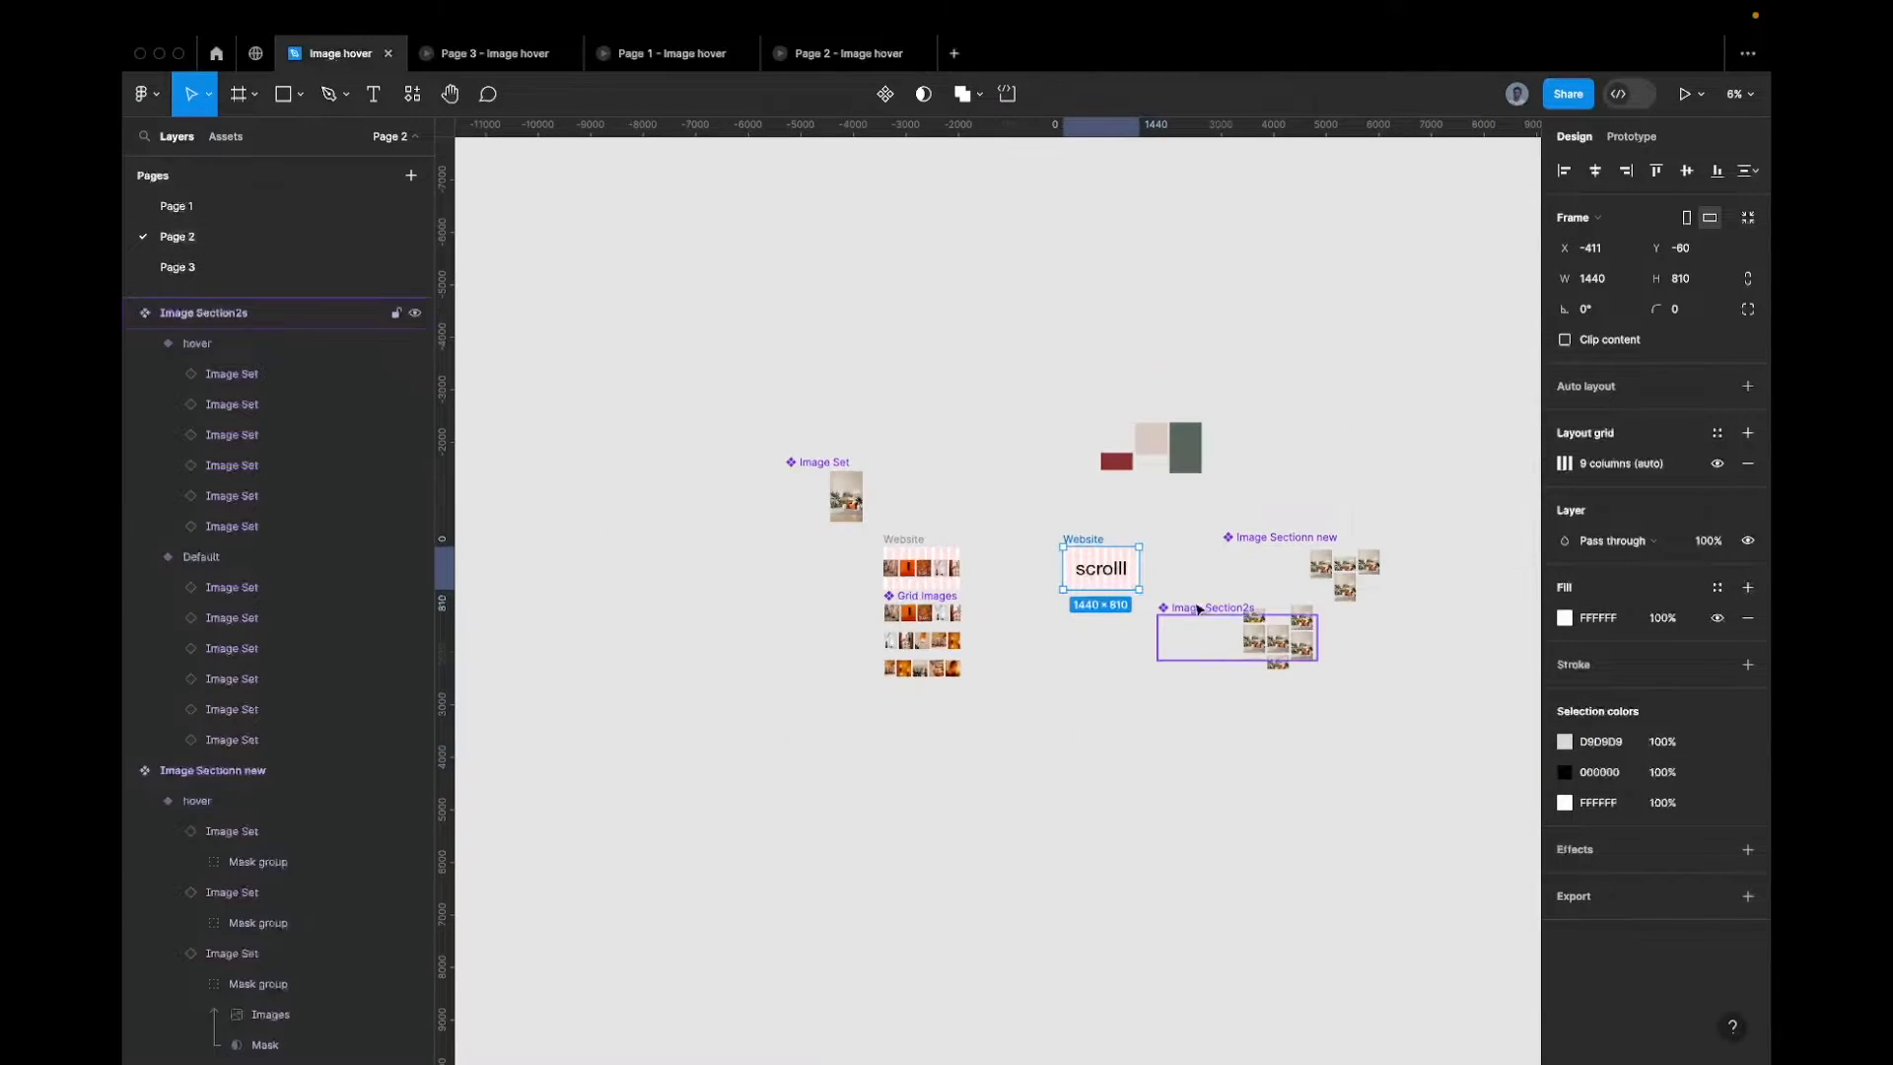
{"action": "left_click", "coordinate": [1114, 569]}
{"action": "left_click", "coordinate": [1240, 570]}
{"action": "left_click", "coordinate": [1316, 576], "text": "shift"}
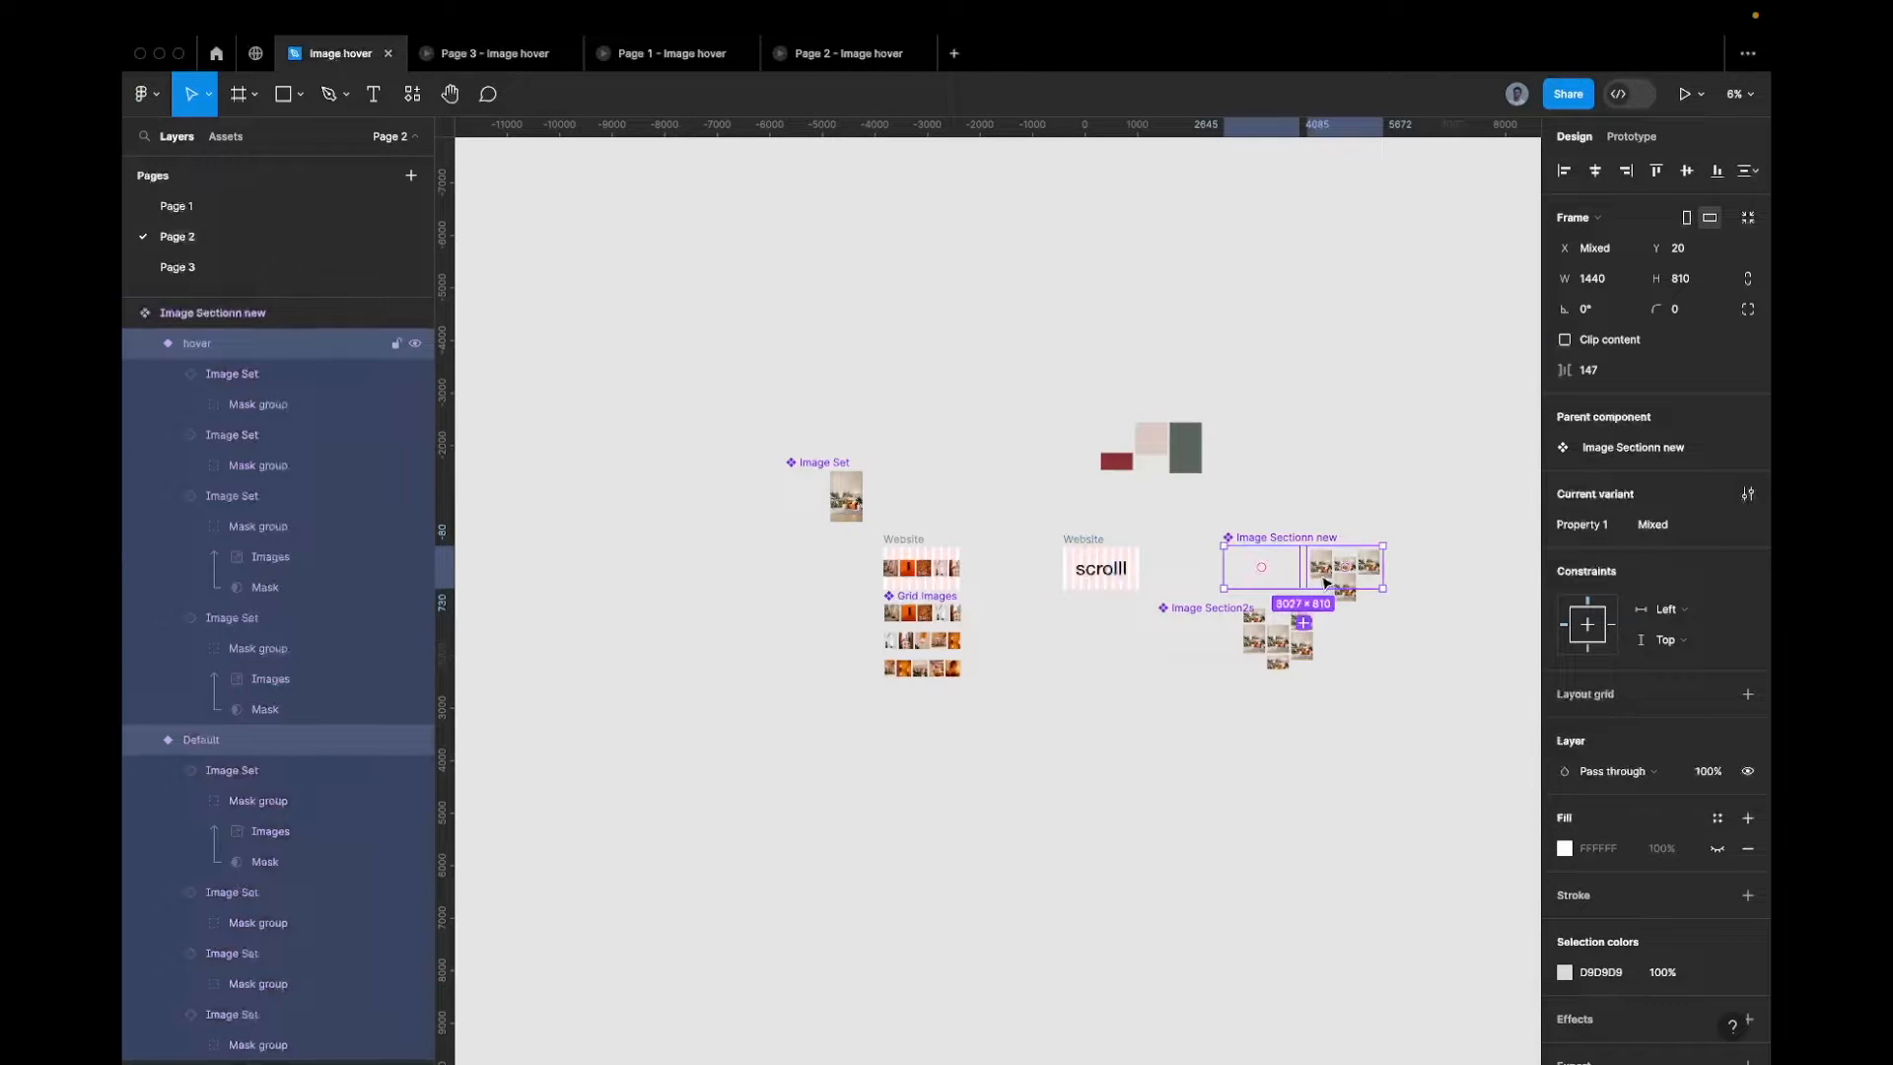
{"action": "left_click_drag", "start_coordinate": [1153, 530], "coordinate": [1422, 770]}
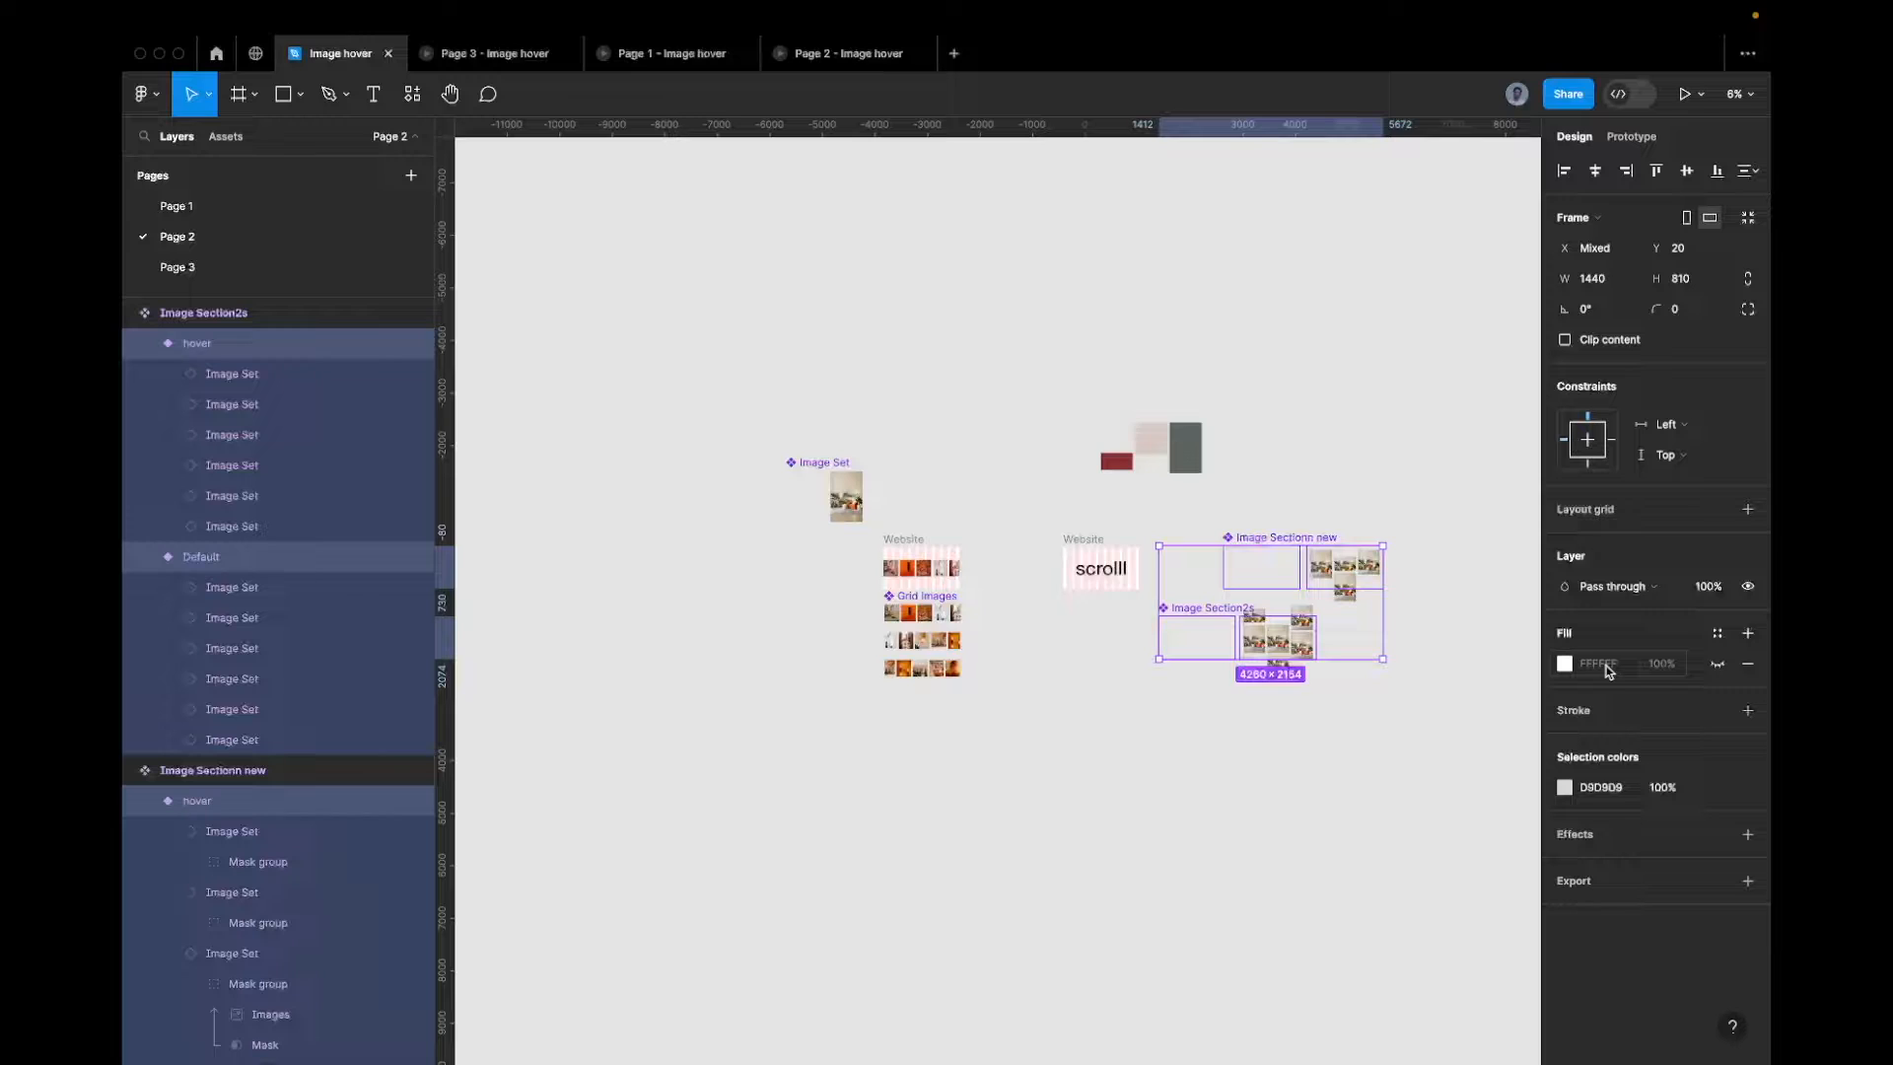
{"action": "left_click", "coordinate": [1717, 663]}
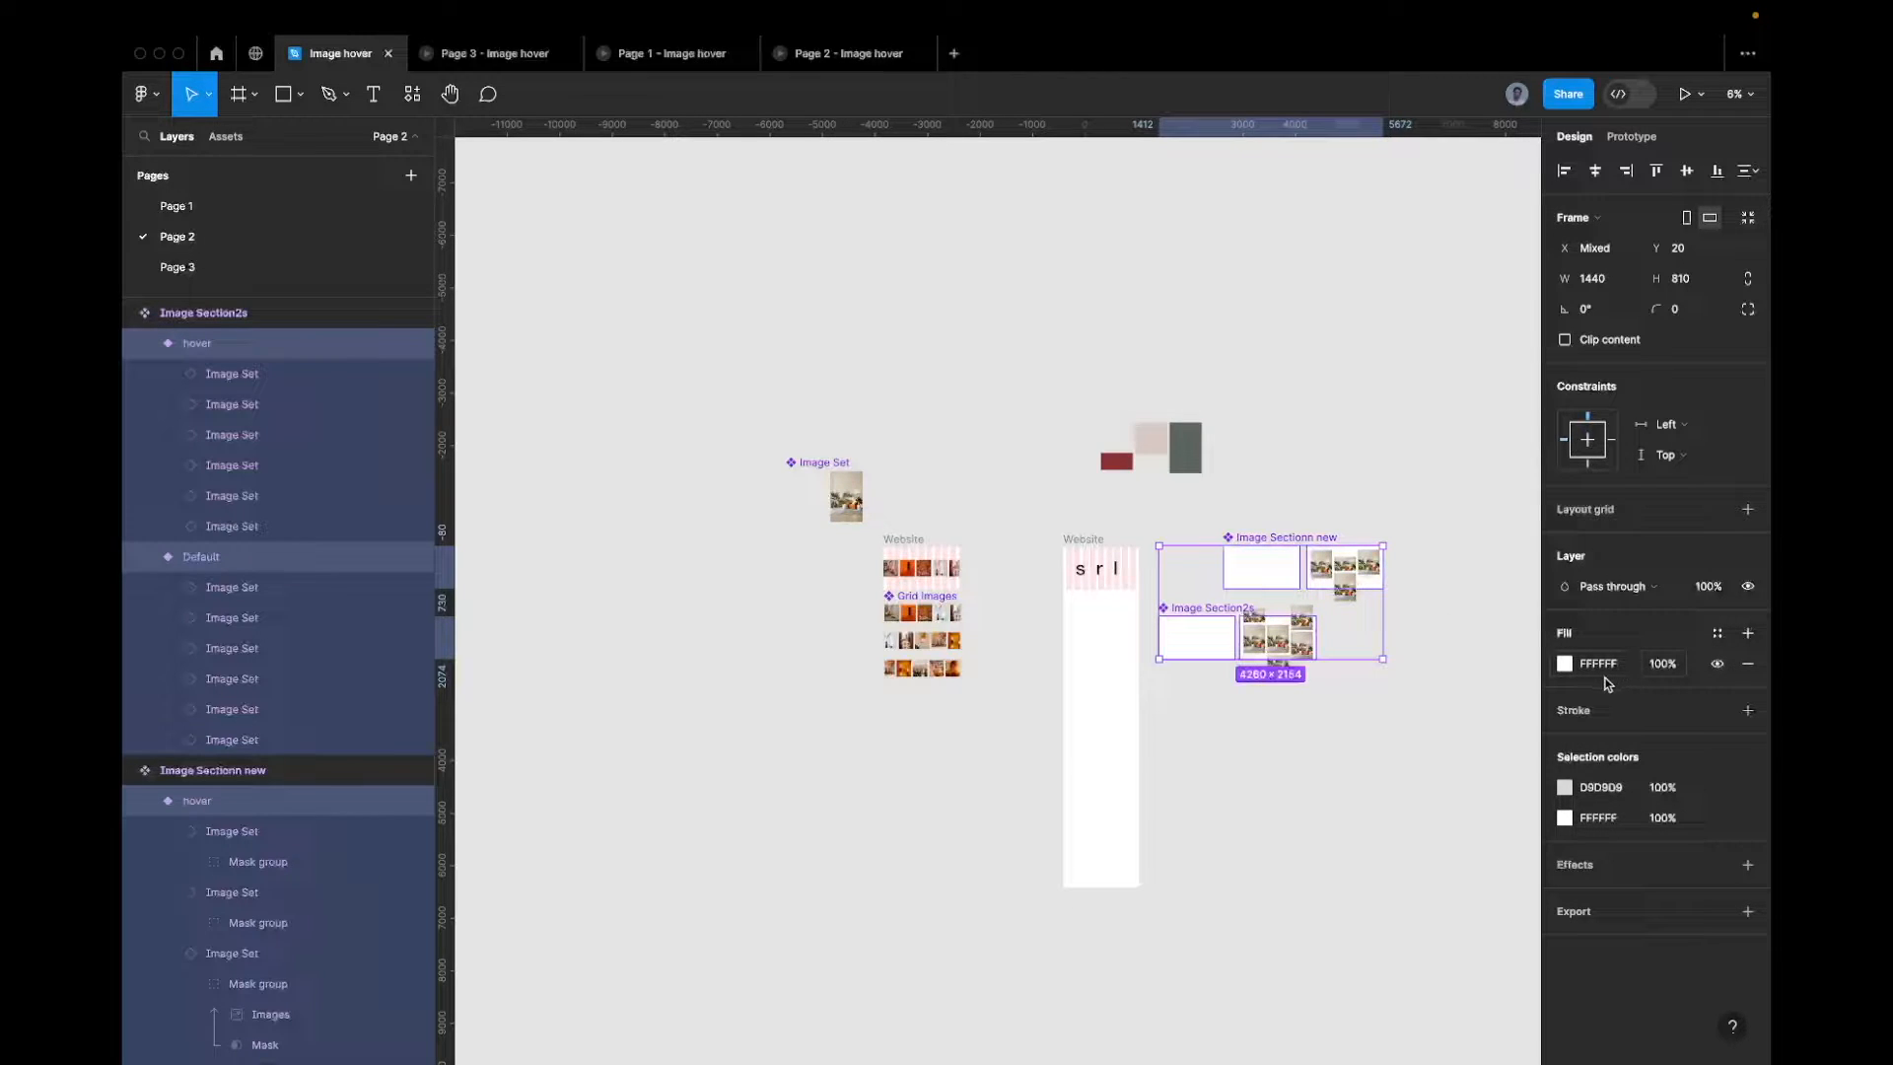
Set the fill of both Image Section2s variants to red (FF0000)
{"action": "left_click", "coordinate": [1200, 607]}
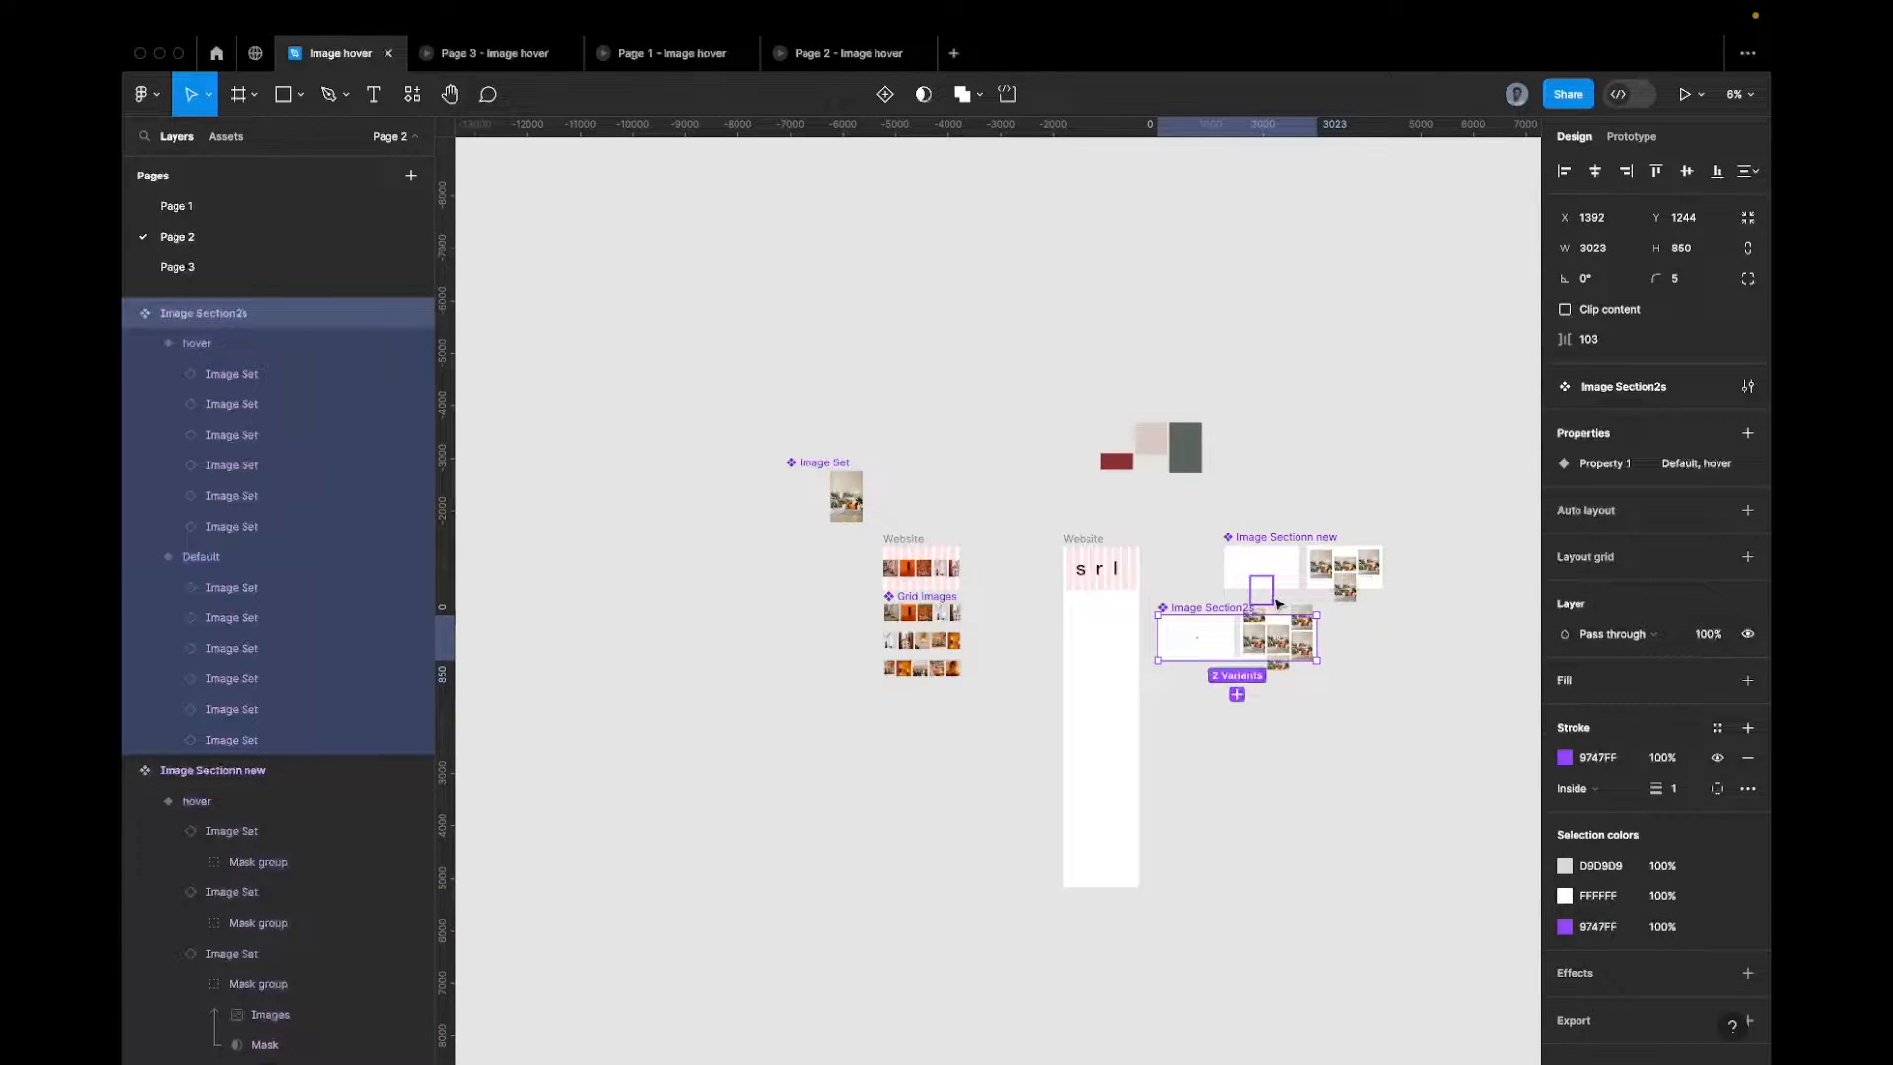
{"action": "key", "text": "Return"}
{"action": "left_click", "coordinate": [1602, 848]}
{"action": "type", "text": "ff0000"}
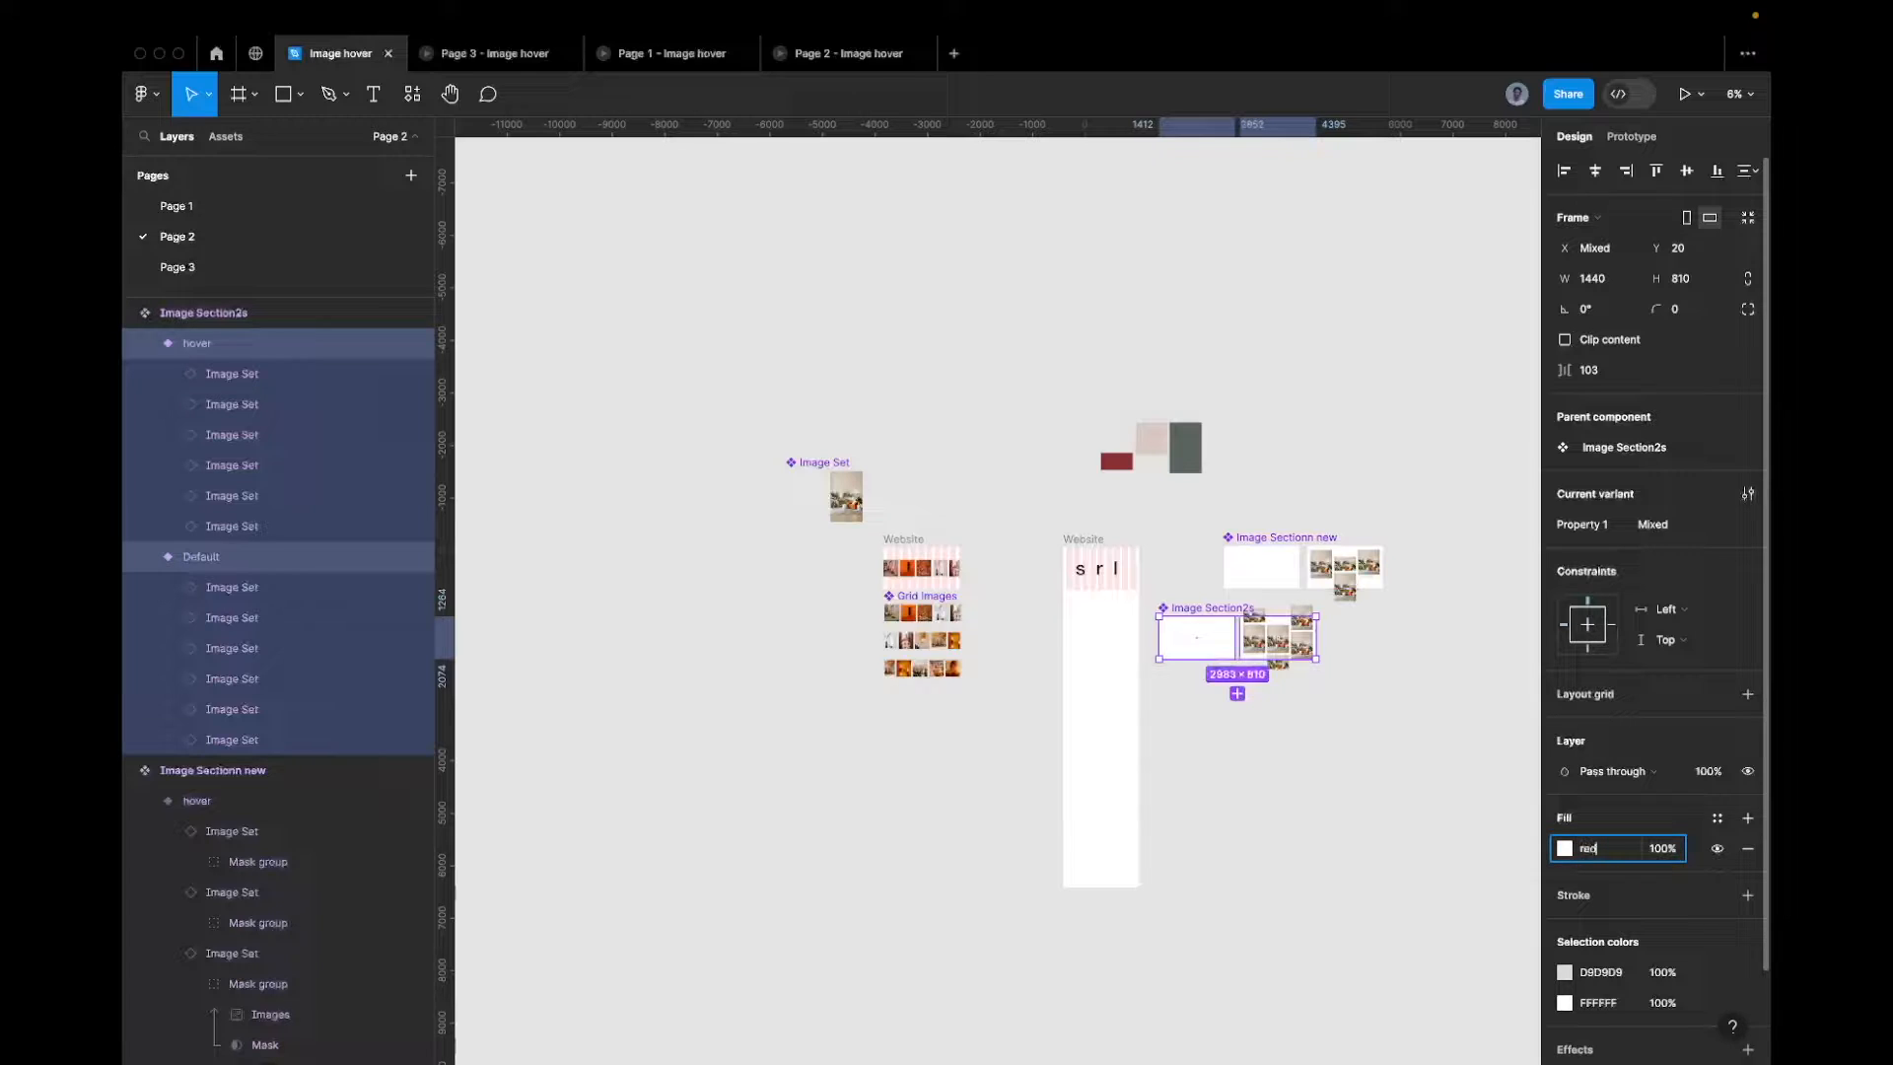
{"action": "key", "text": "Return"}
Examine how the sections are stacked in the Website frame, comparing an Image Section2s instance with the component's Default variant
{"action": "scroll", "coordinate": [1153, 606], "scroll_direction": "up", "scroll_amount": 5, "text": "ctrl"}
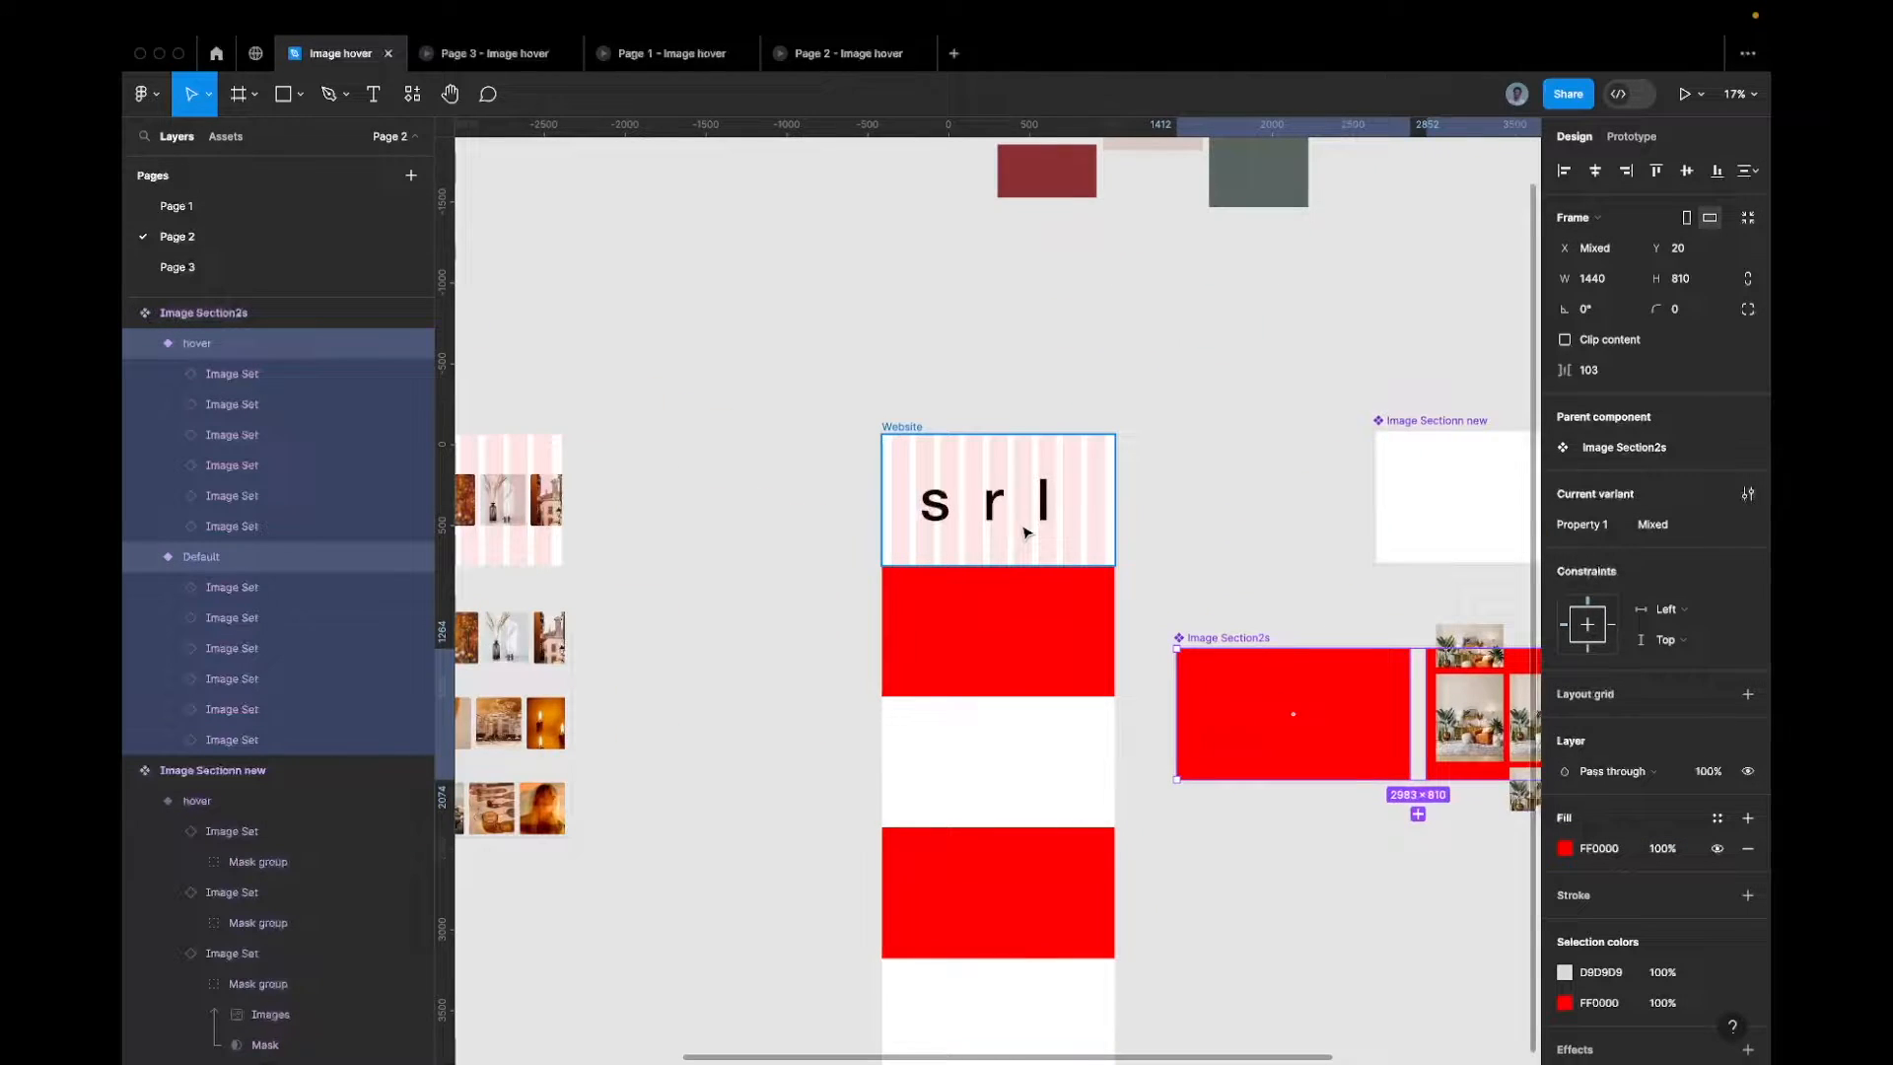
{"action": "scroll", "coordinate": [980, 515], "scroll_direction": "down", "scroll_amount": 1}
{"action": "scroll", "coordinate": [981, 514], "scroll_direction": "right", "scroll_amount": 1}
{"action": "left_click", "coordinate": [904, 586]}
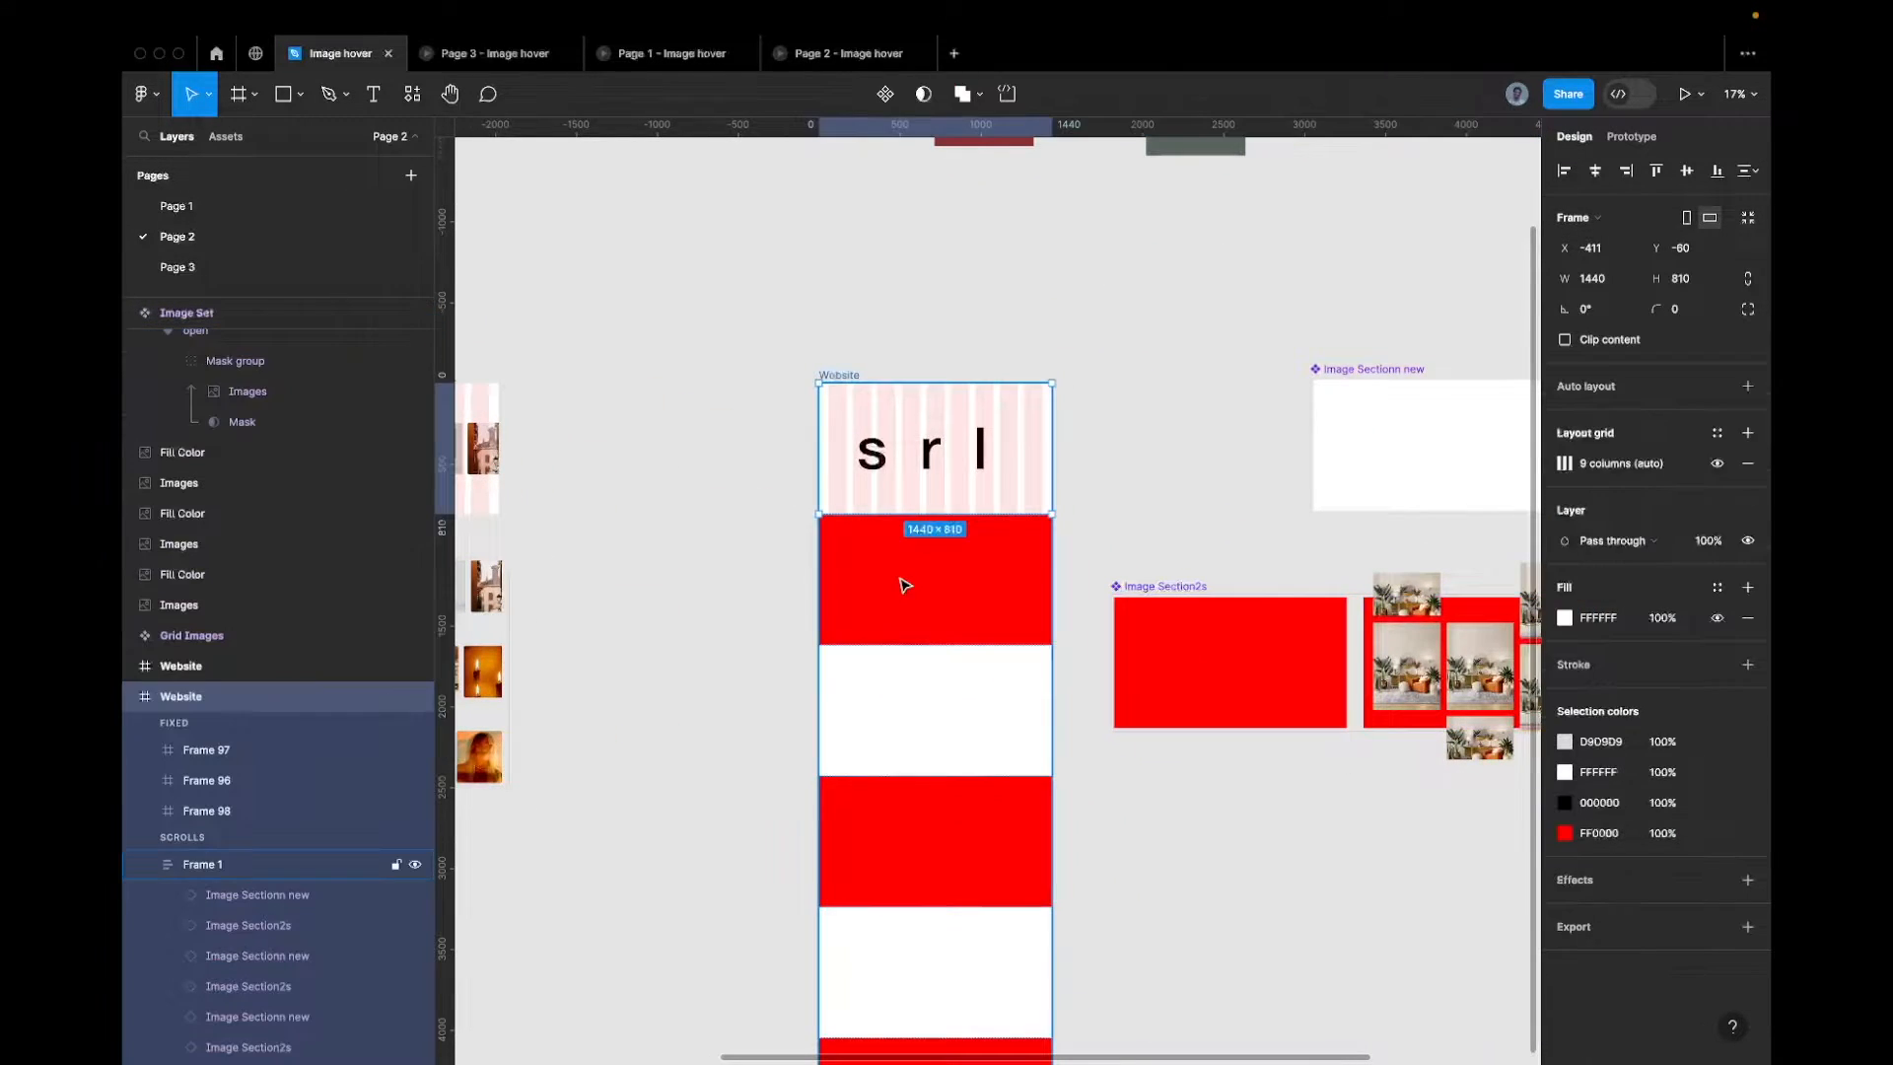
{"action": "scroll", "coordinate": [1165, 545], "scroll_direction": "down", "scroll_amount": 3}
{"action": "scroll", "coordinate": [1165, 545], "scroll_direction": "right", "scroll_amount": 3}
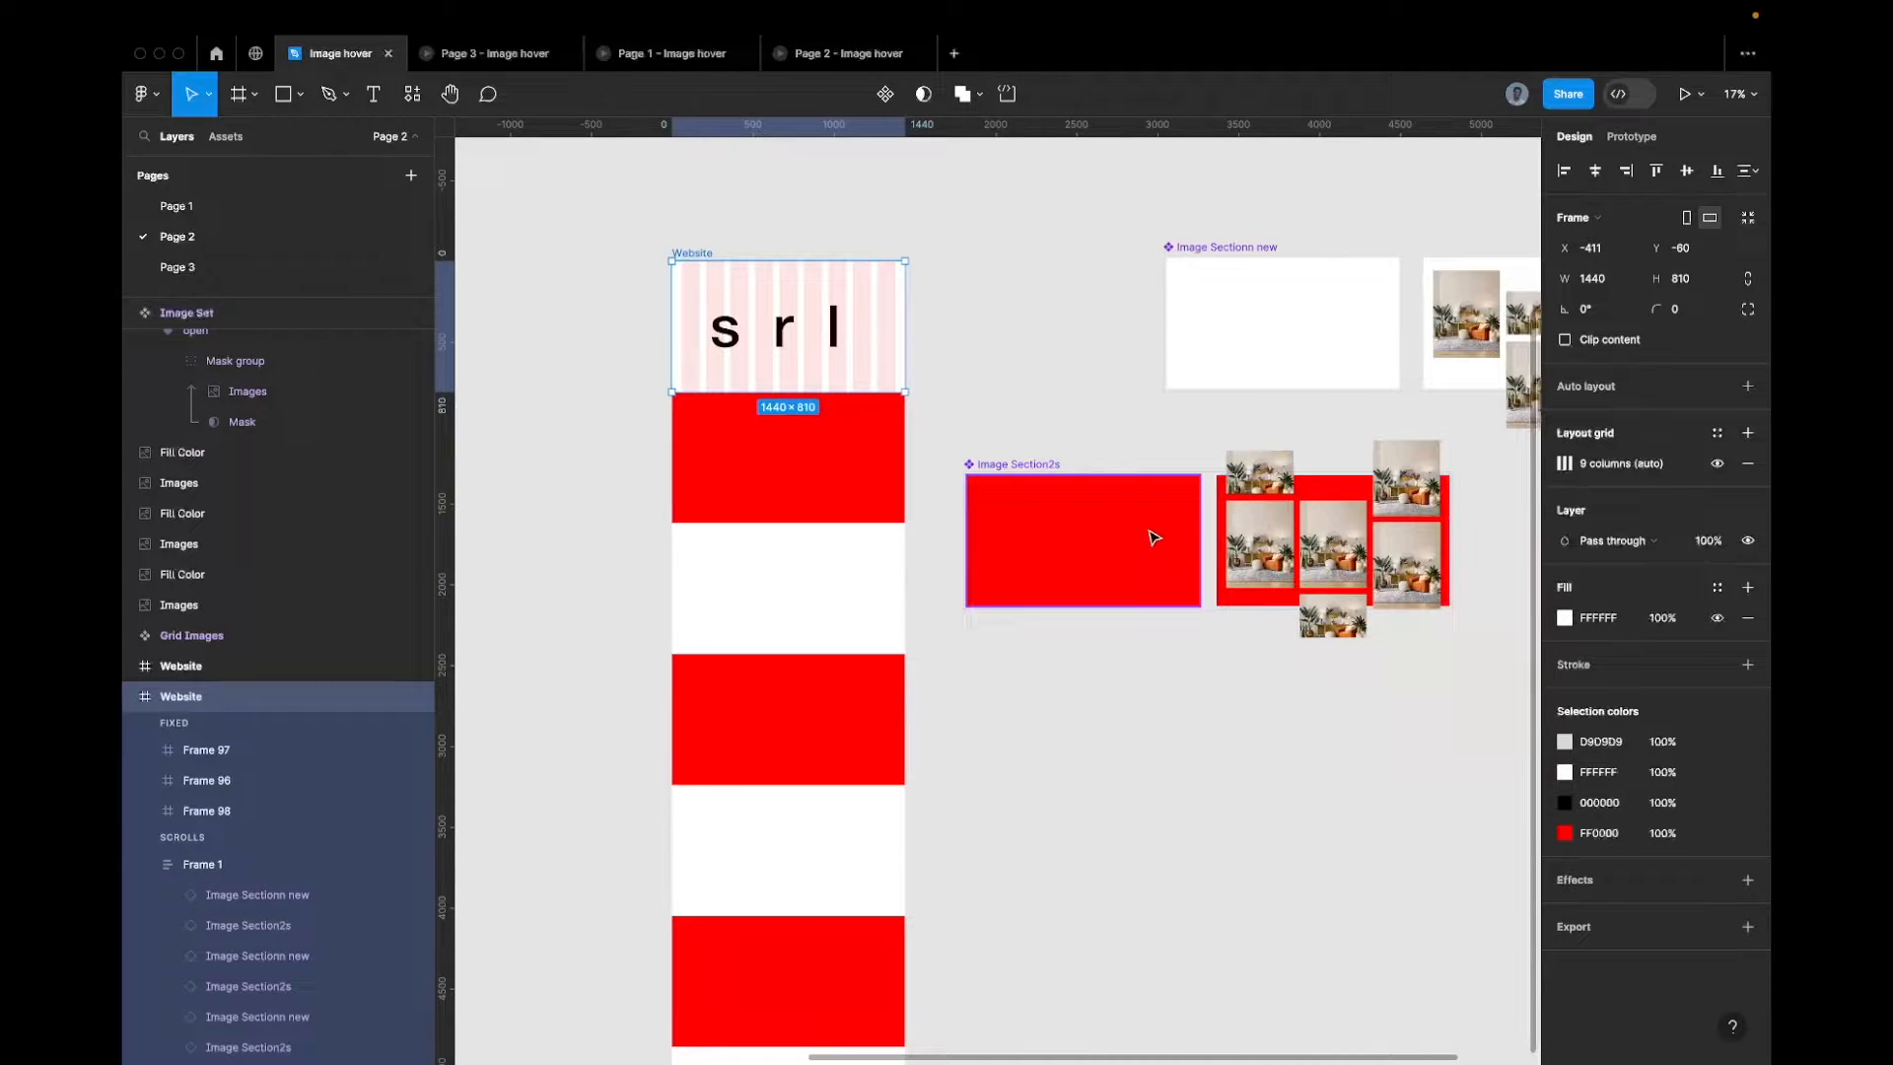
{"action": "left_click", "coordinate": [1126, 522]}
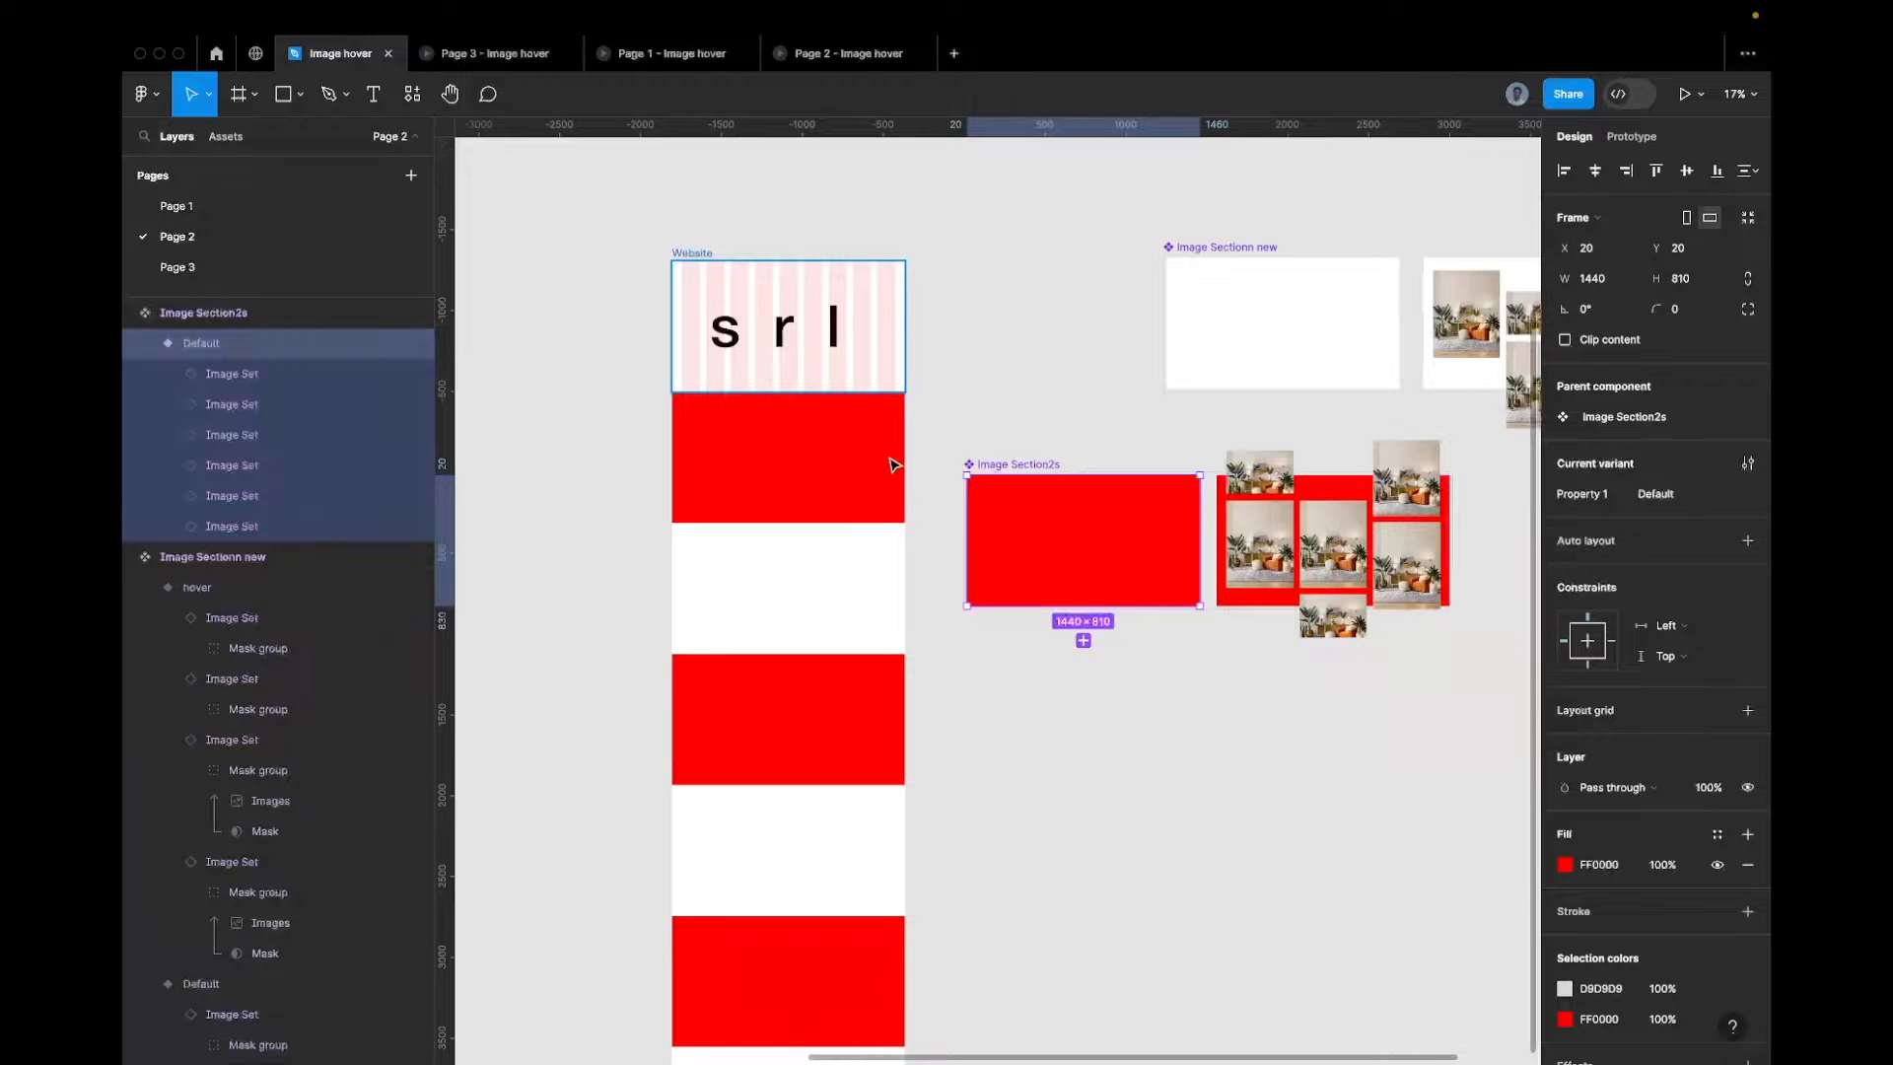
{"action": "left_click", "coordinate": [736, 460]}
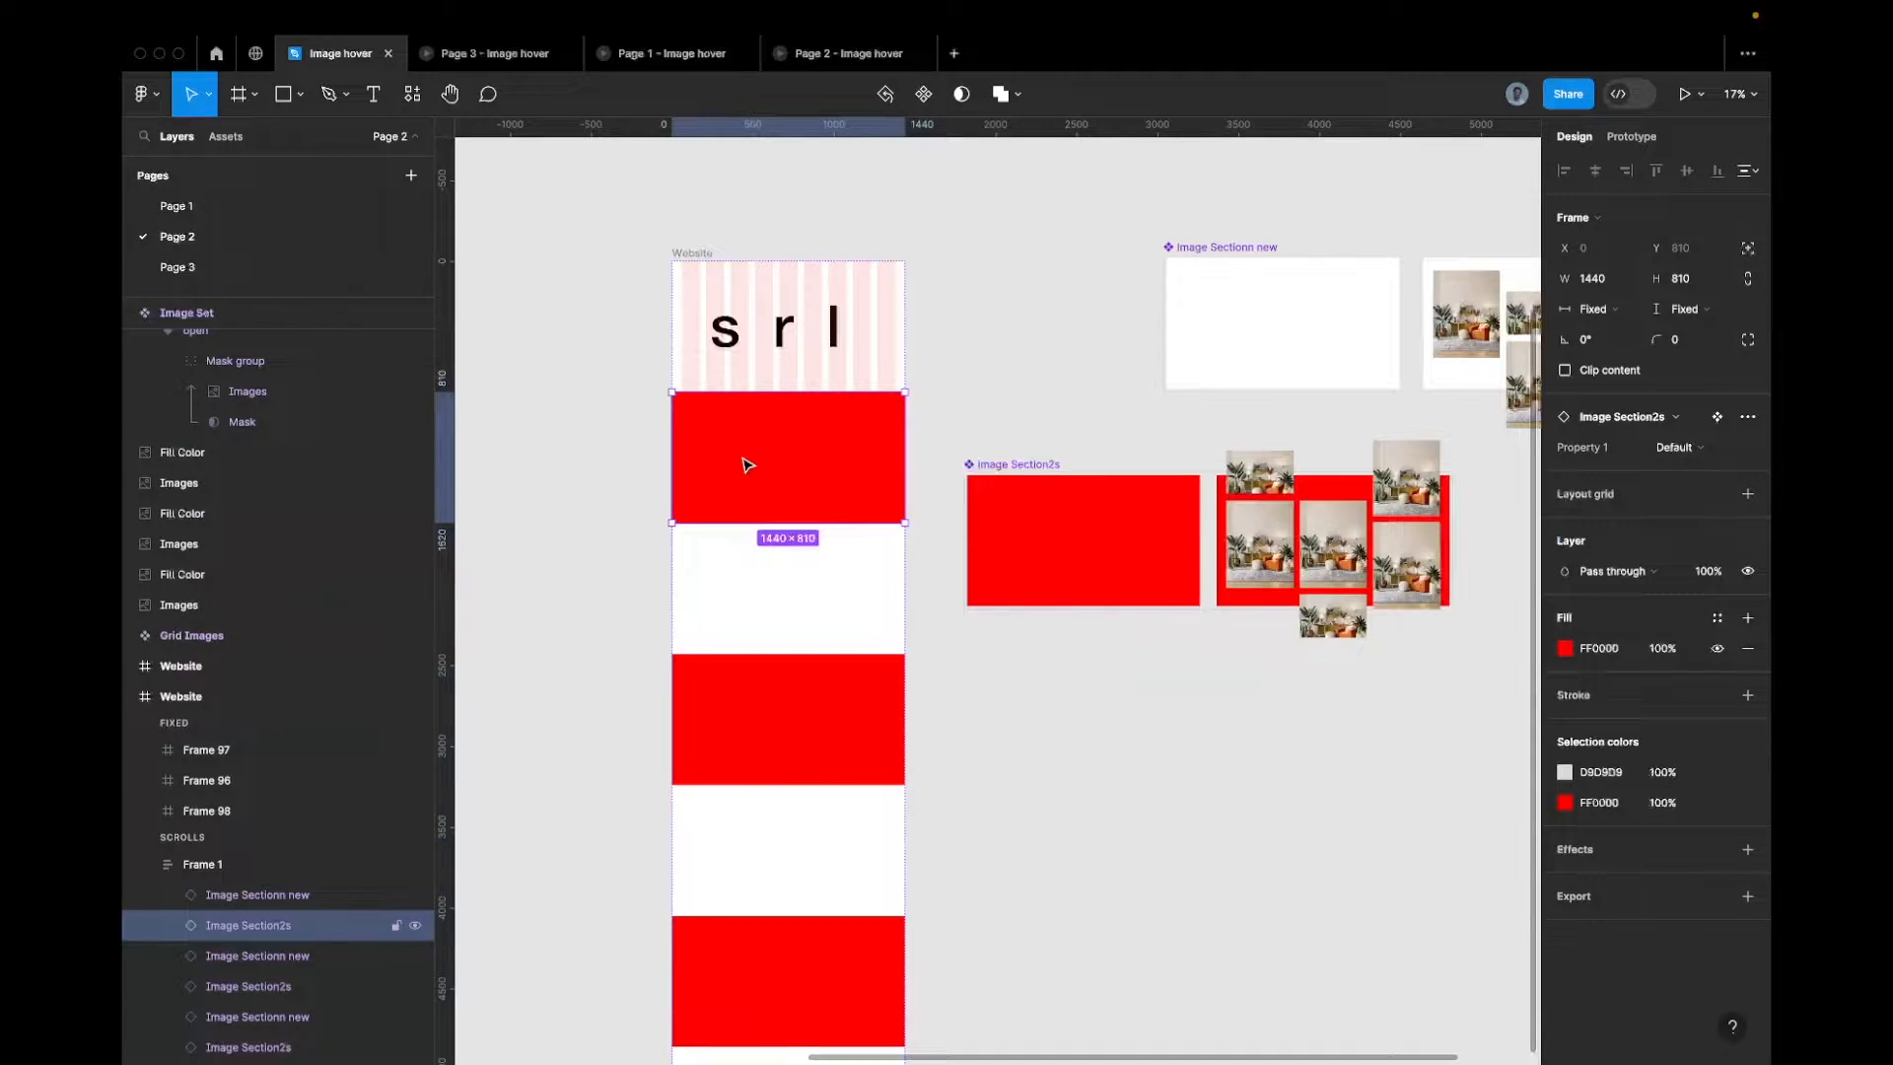
Compare the first Image Sectionn new instance in the Website frame with the component's Default and hover variants
{"action": "left_click", "coordinate": [803, 376]}
{"action": "scroll", "coordinate": [793, 381], "scroll_direction": "up", "scroll_amount": 5}
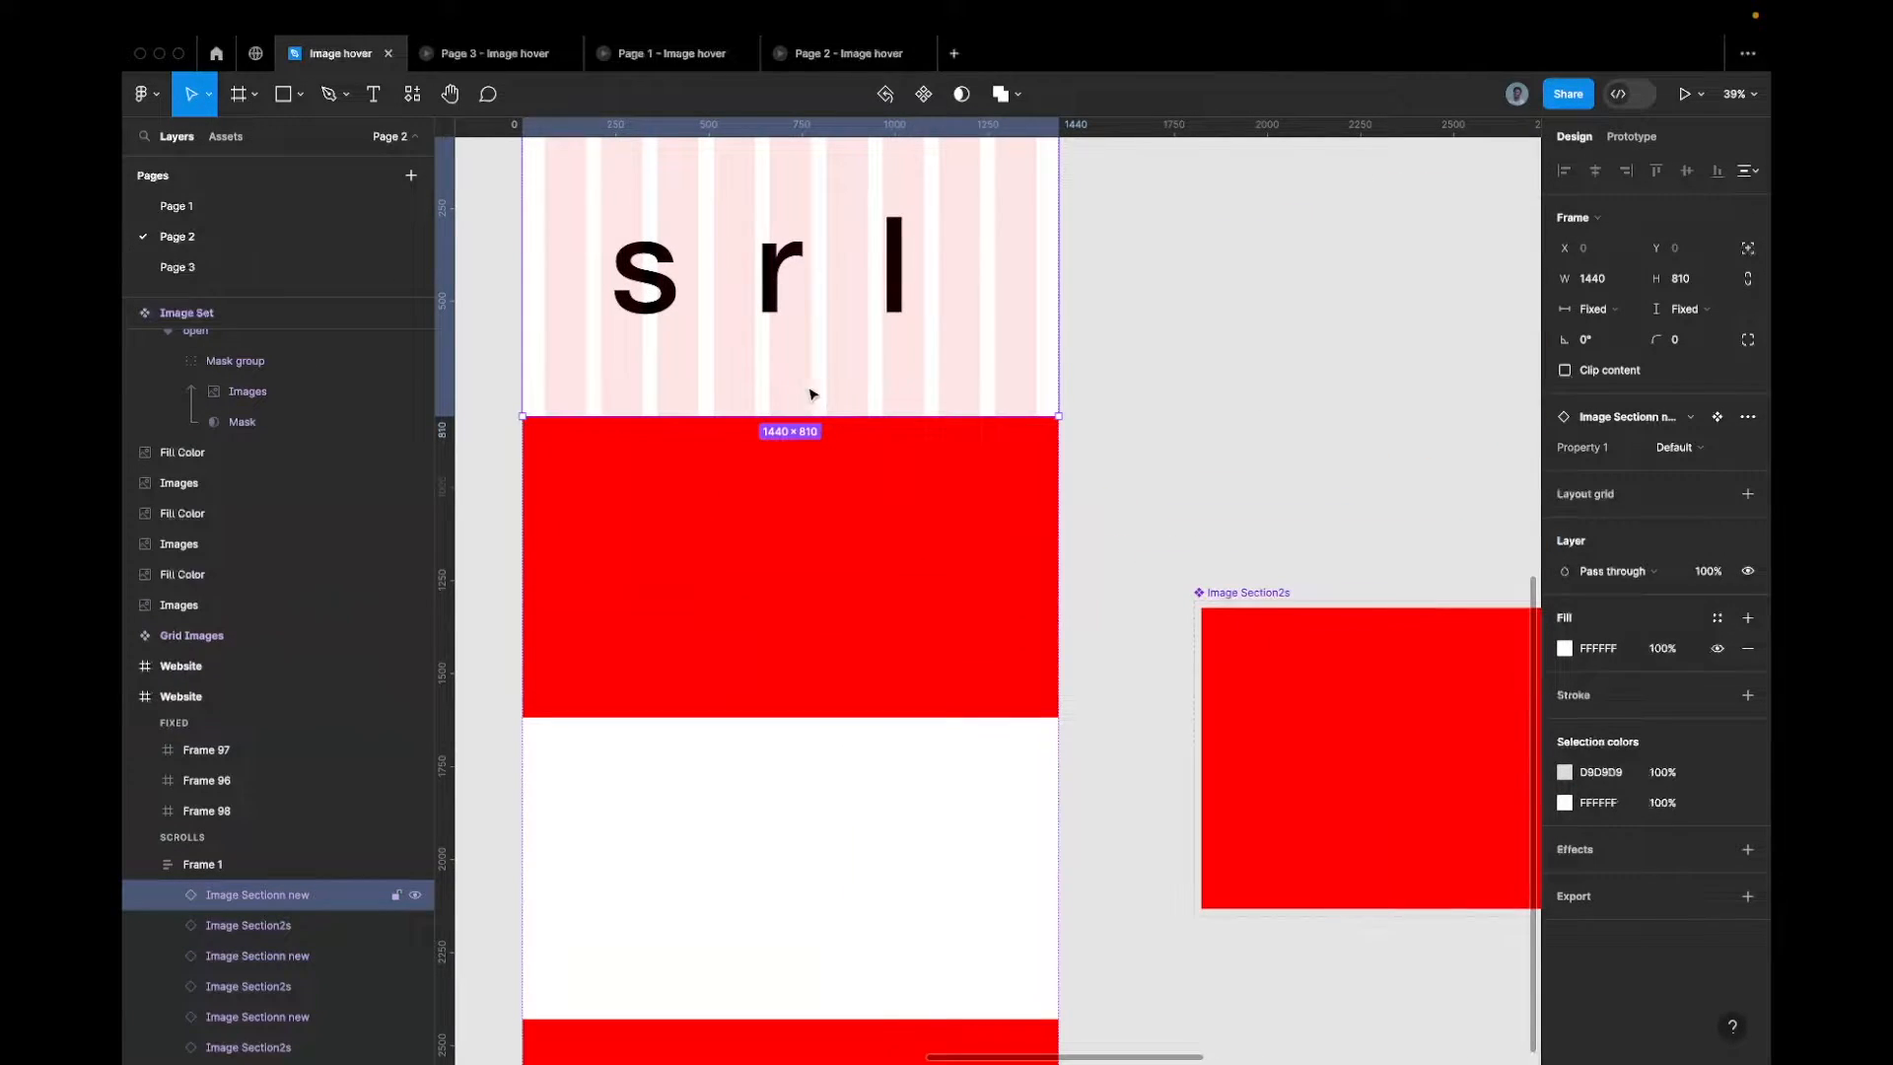
{"action": "scroll", "coordinate": [800, 395], "scroll_direction": "down", "scroll_amount": 2}
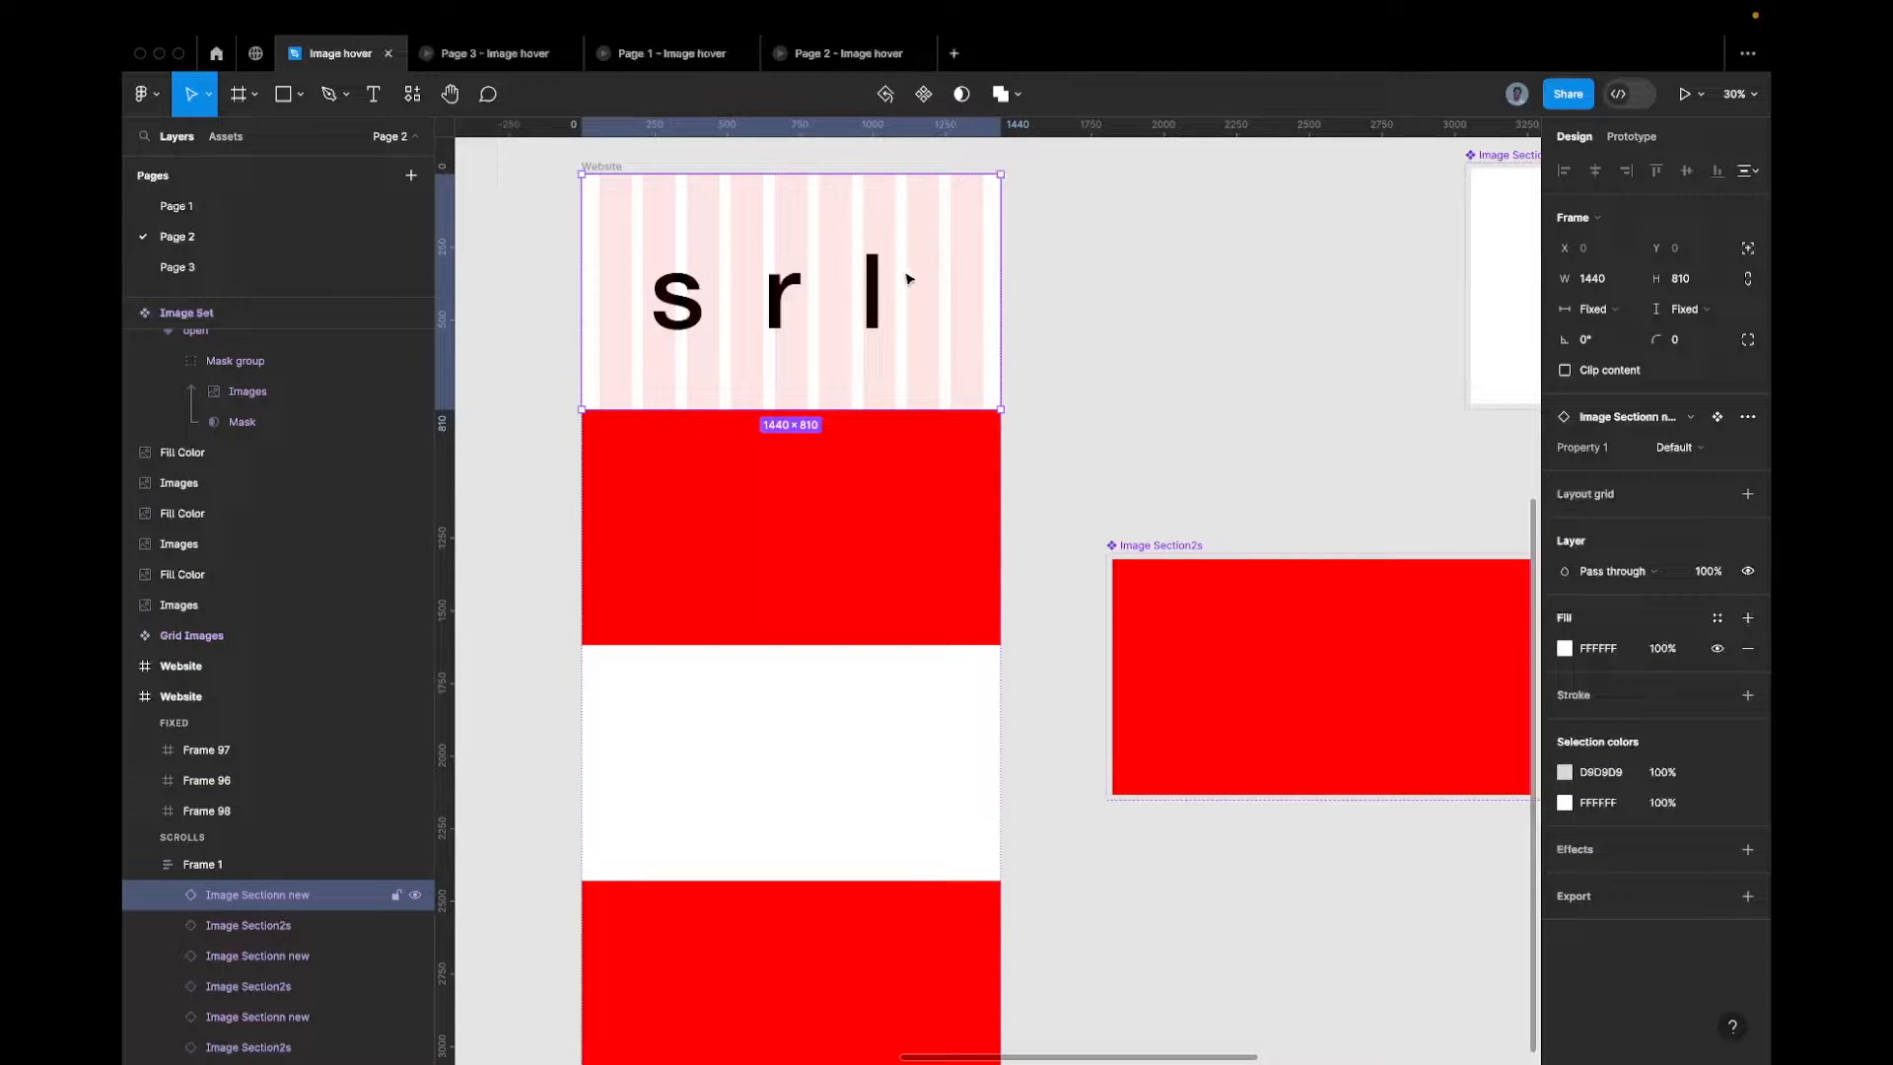
{"action": "scroll", "coordinate": [1271, 650], "scroll_direction": "right", "scroll_amount": 5}
{"action": "scroll", "coordinate": [1272, 650], "scroll_direction": "up", "scroll_amount": 1}
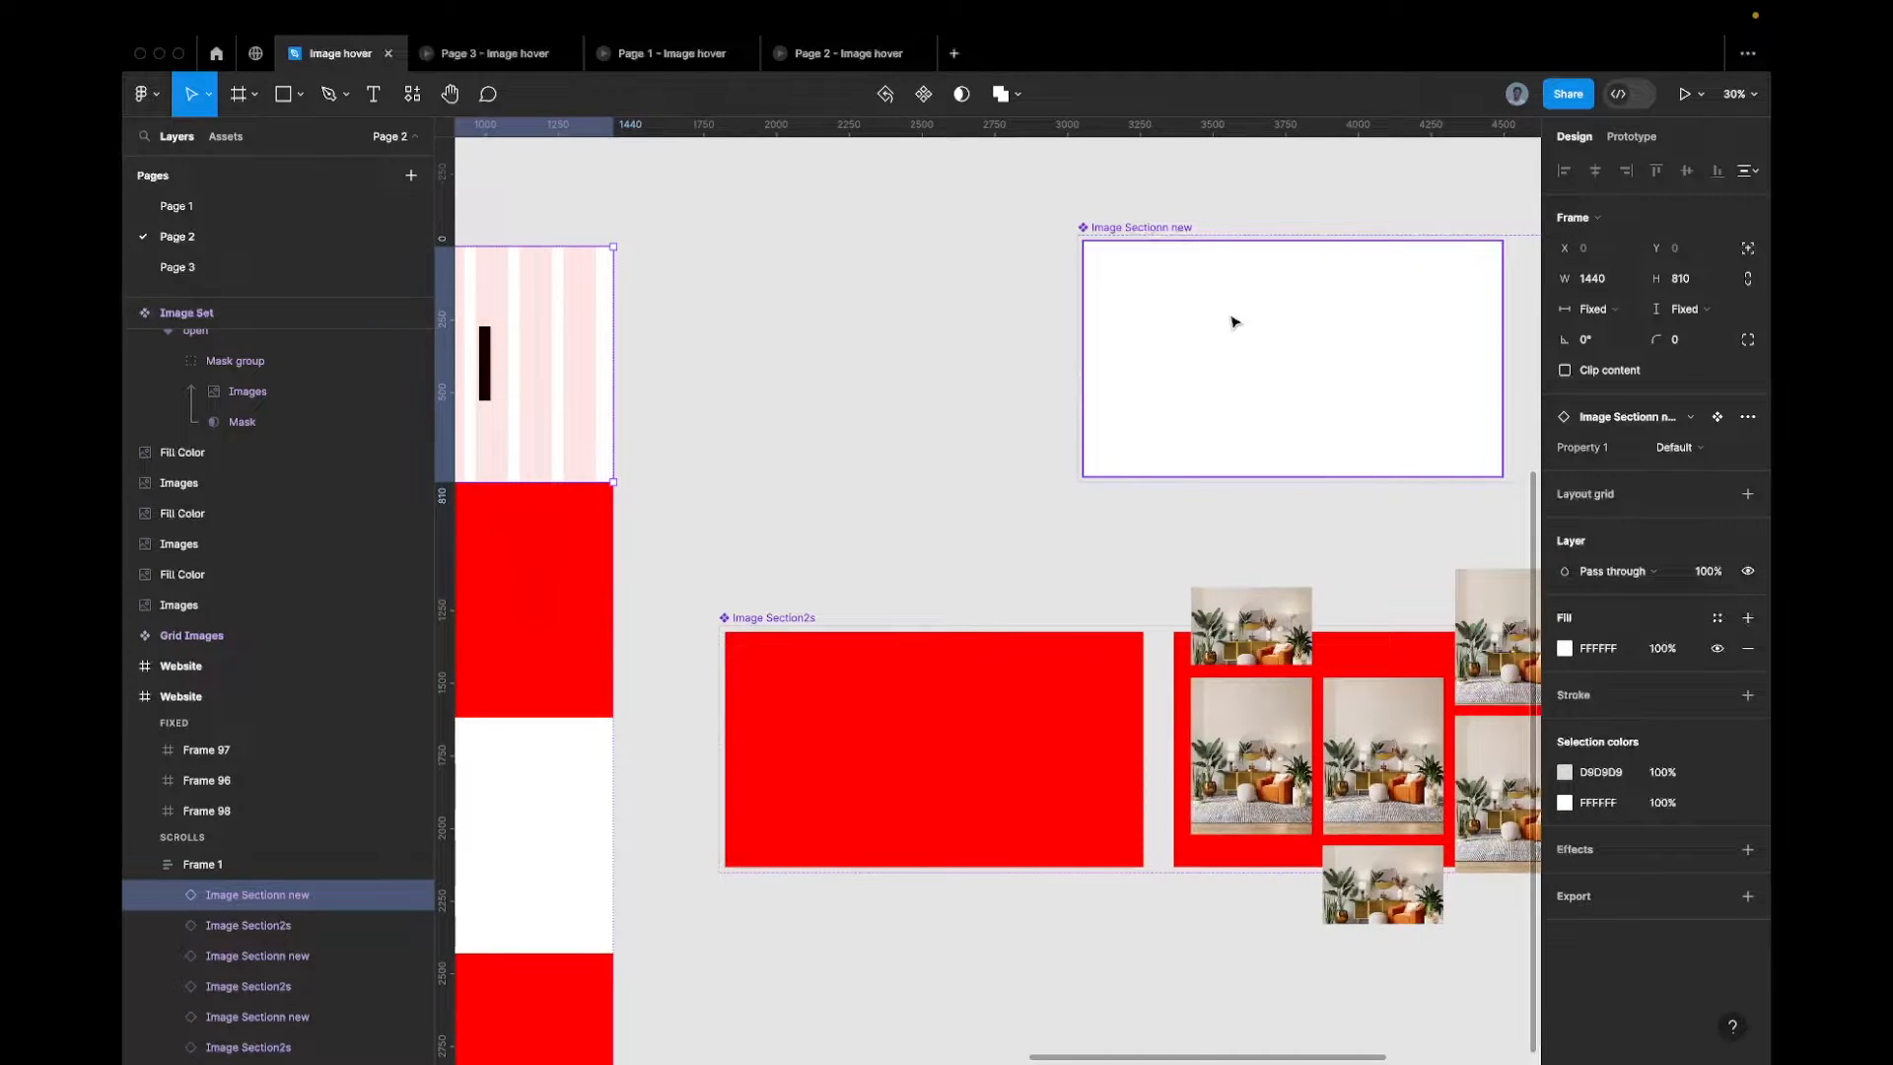
{"action": "scroll", "coordinate": [1234, 321], "scroll_direction": "down", "scroll_amount": 3}
{"action": "scroll", "coordinate": [1217, 321], "scroll_direction": "right", "scroll_amount": 1}
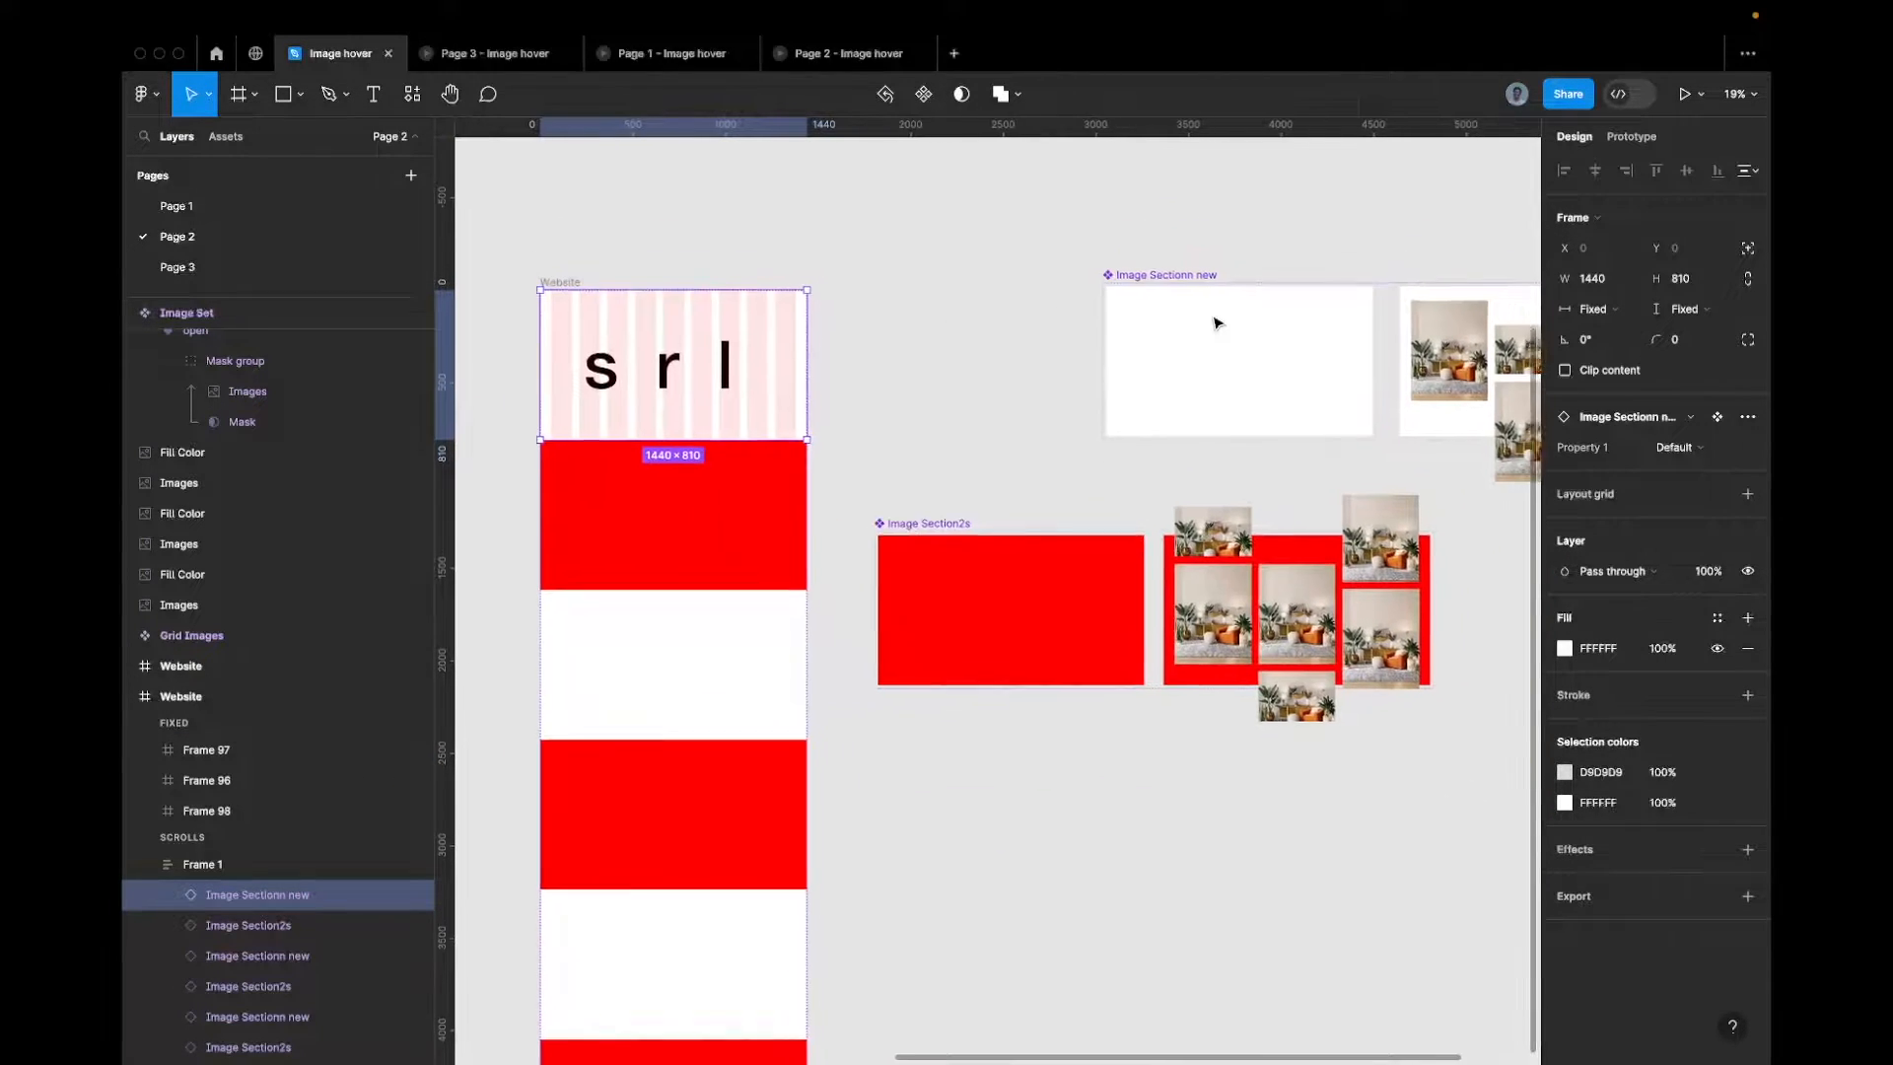
{"action": "scroll", "coordinate": [1215, 321], "scroll_direction": "right", "scroll_amount": 1}
{"action": "left_click", "coordinate": [1184, 345]}
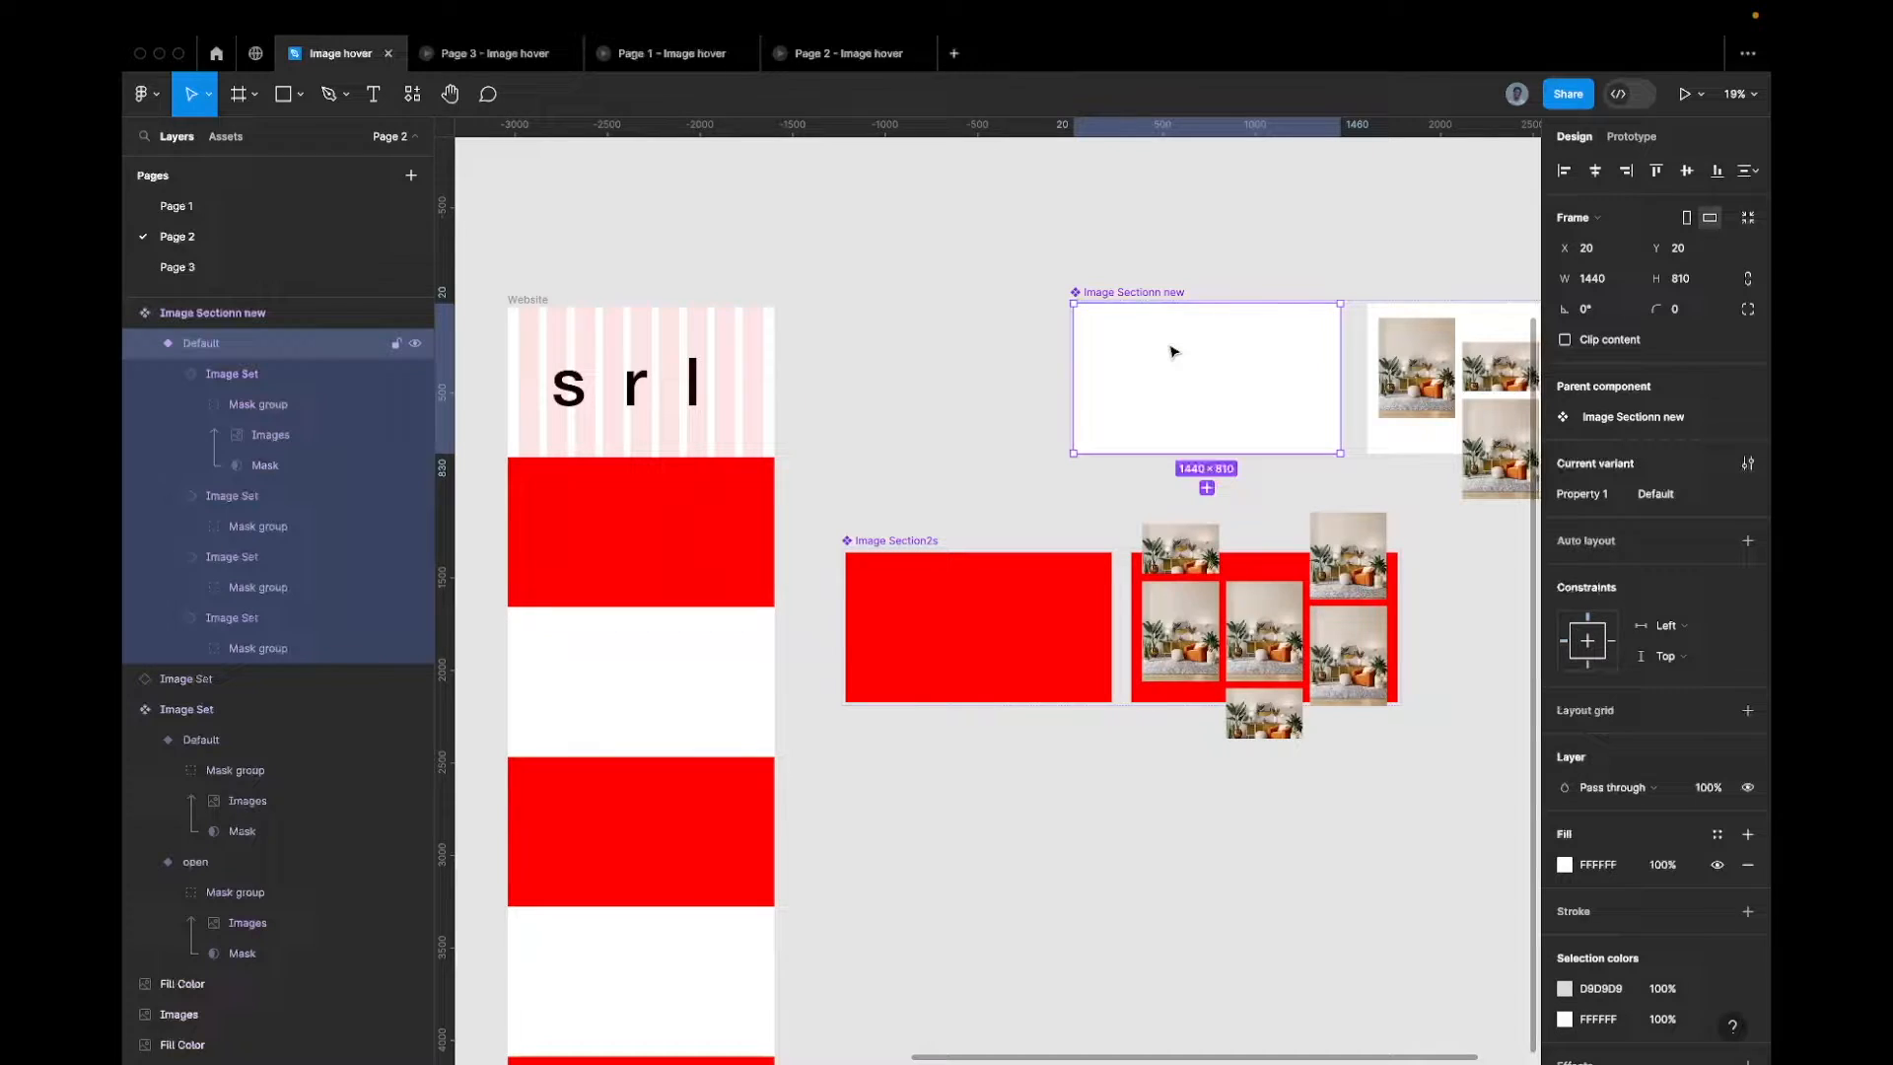
{"action": "scroll", "coordinate": [1368, 358], "scroll_direction": "right", "scroll_amount": 2}
{"action": "scroll", "coordinate": [1367, 357], "scroll_direction": "up", "scroll_amount": 1}
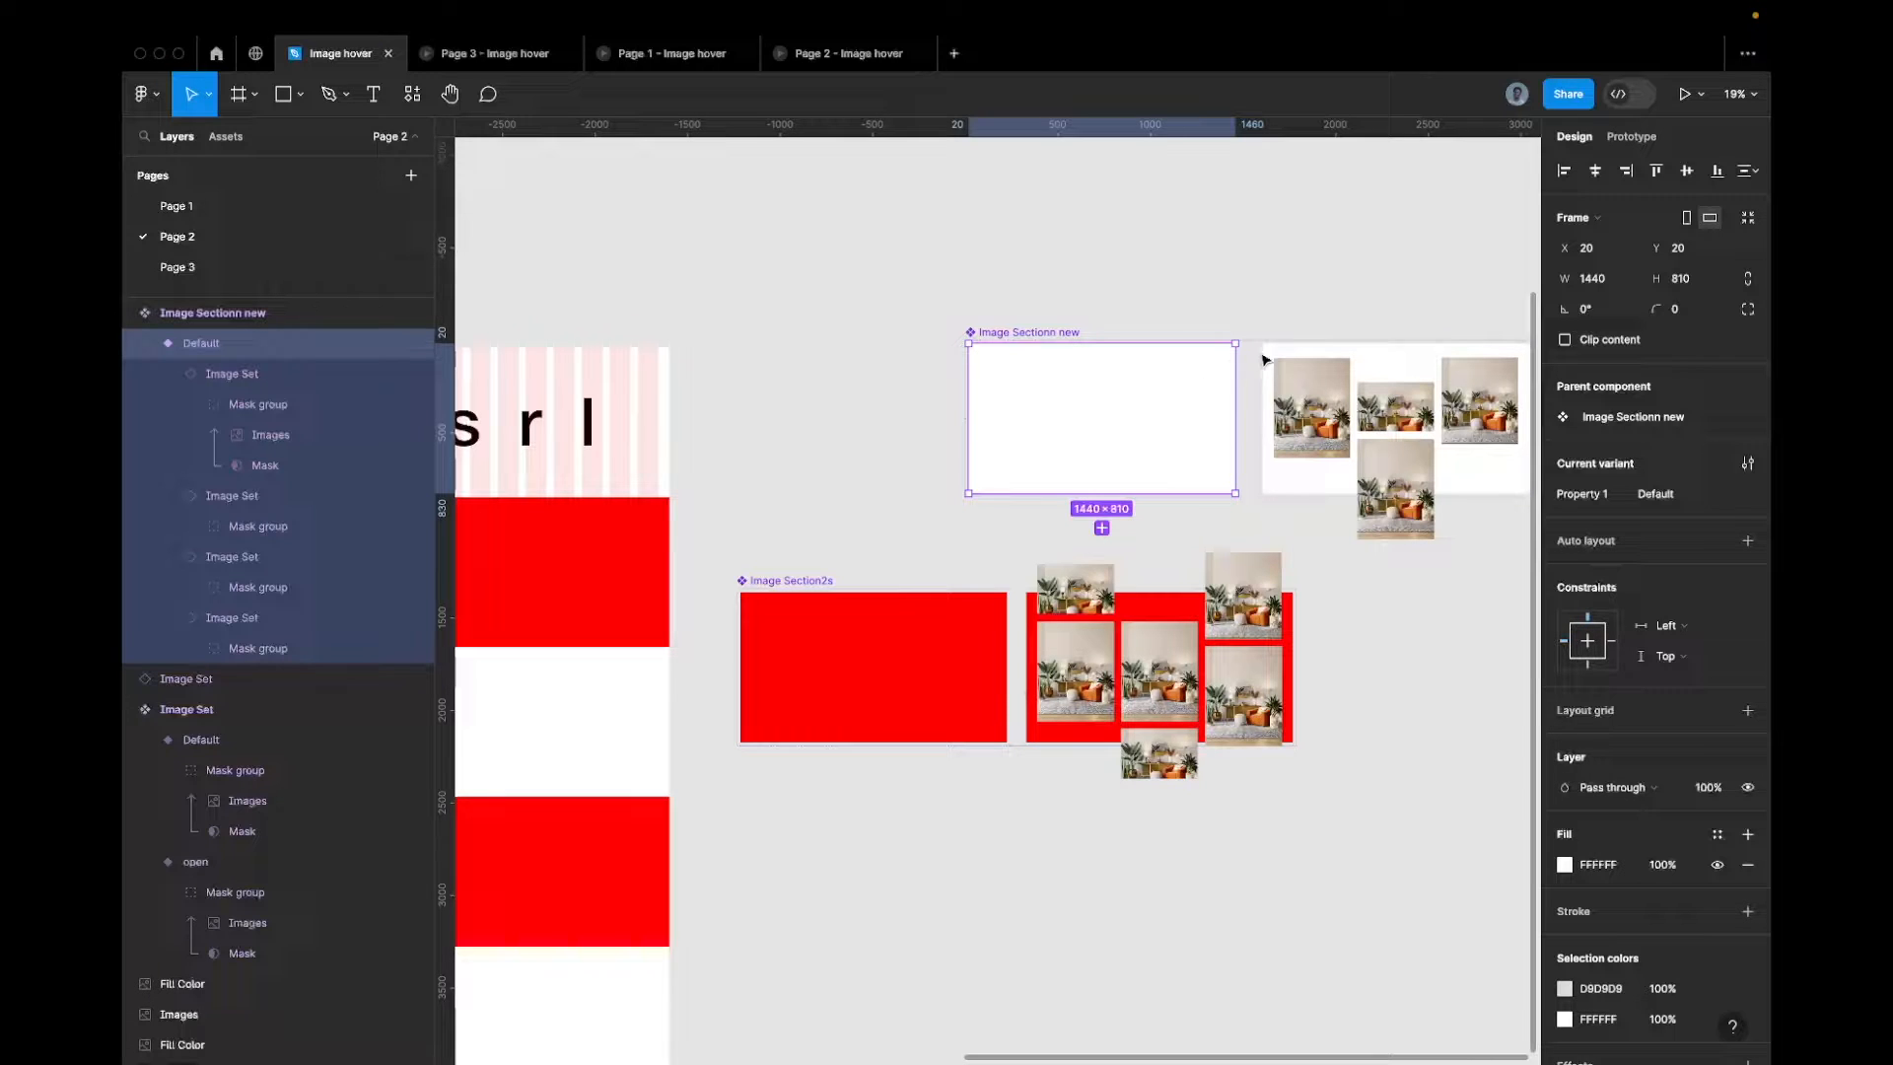
{"action": "left_click", "coordinate": [1312, 395]}
{"action": "scroll", "coordinate": [1073, 431], "scroll_direction": "left", "scroll_amount": 5}
{"action": "scroll", "coordinate": [1073, 431], "scroll_direction": "down", "scroll_amount": 2}
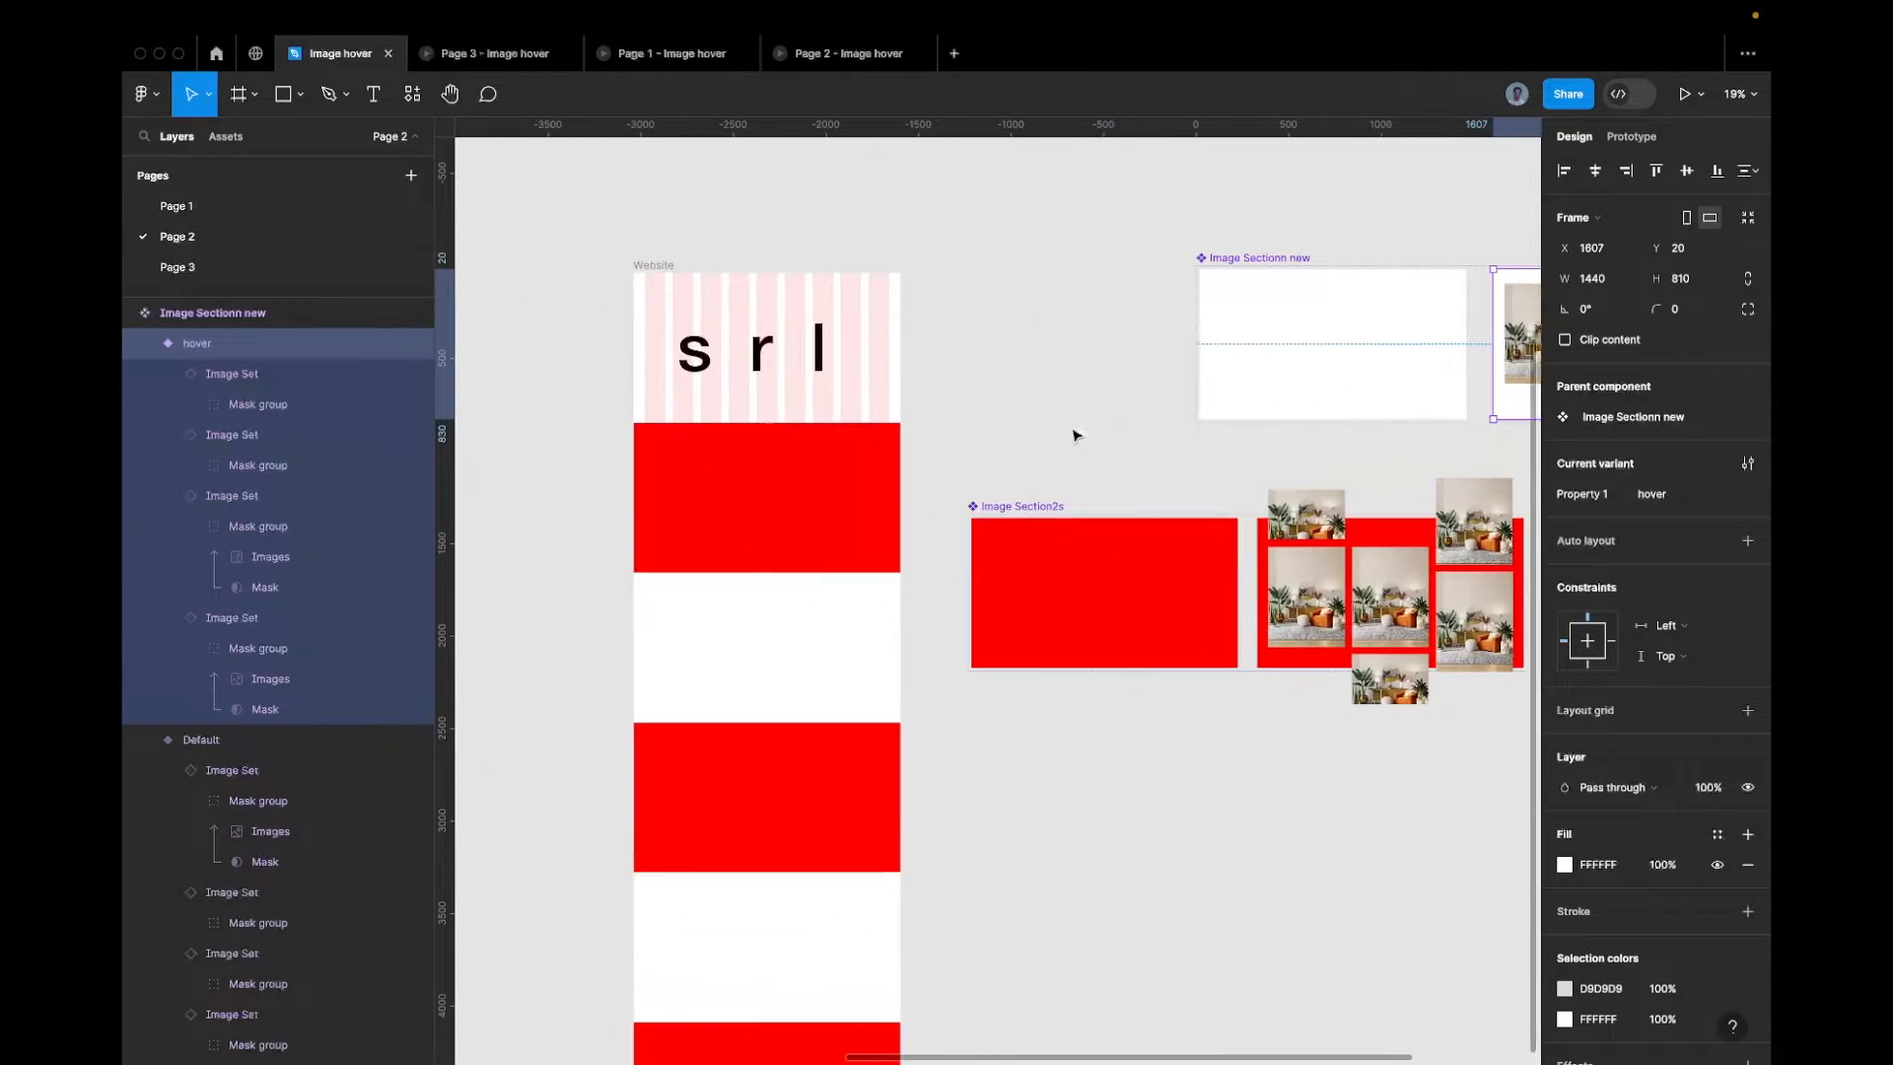
Examine the Image Section2s Default variant, the alternating sections of the Website frame, and its fixed letter frames r and s
{"action": "left_click", "coordinate": [1022, 580]}
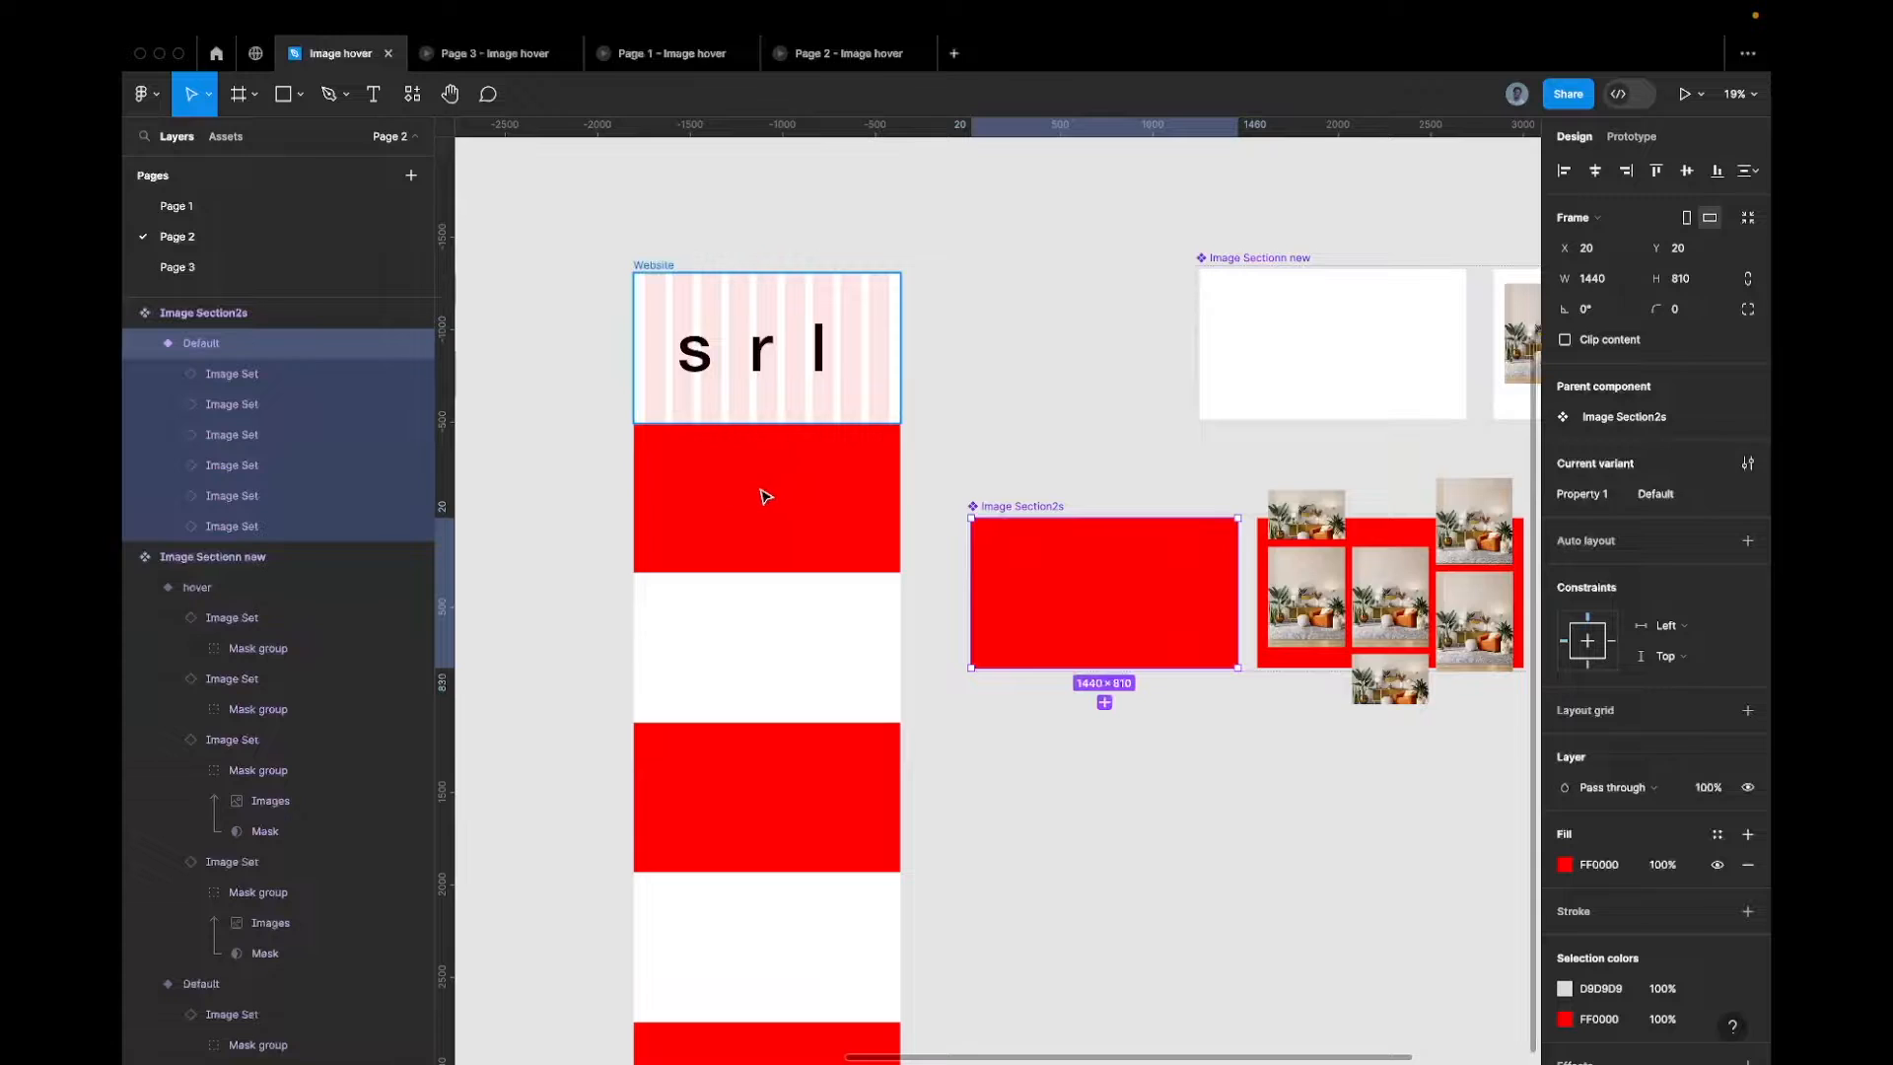
{"action": "scroll", "coordinate": [816, 682], "scroll_direction": "down", "scroll_amount": 10}
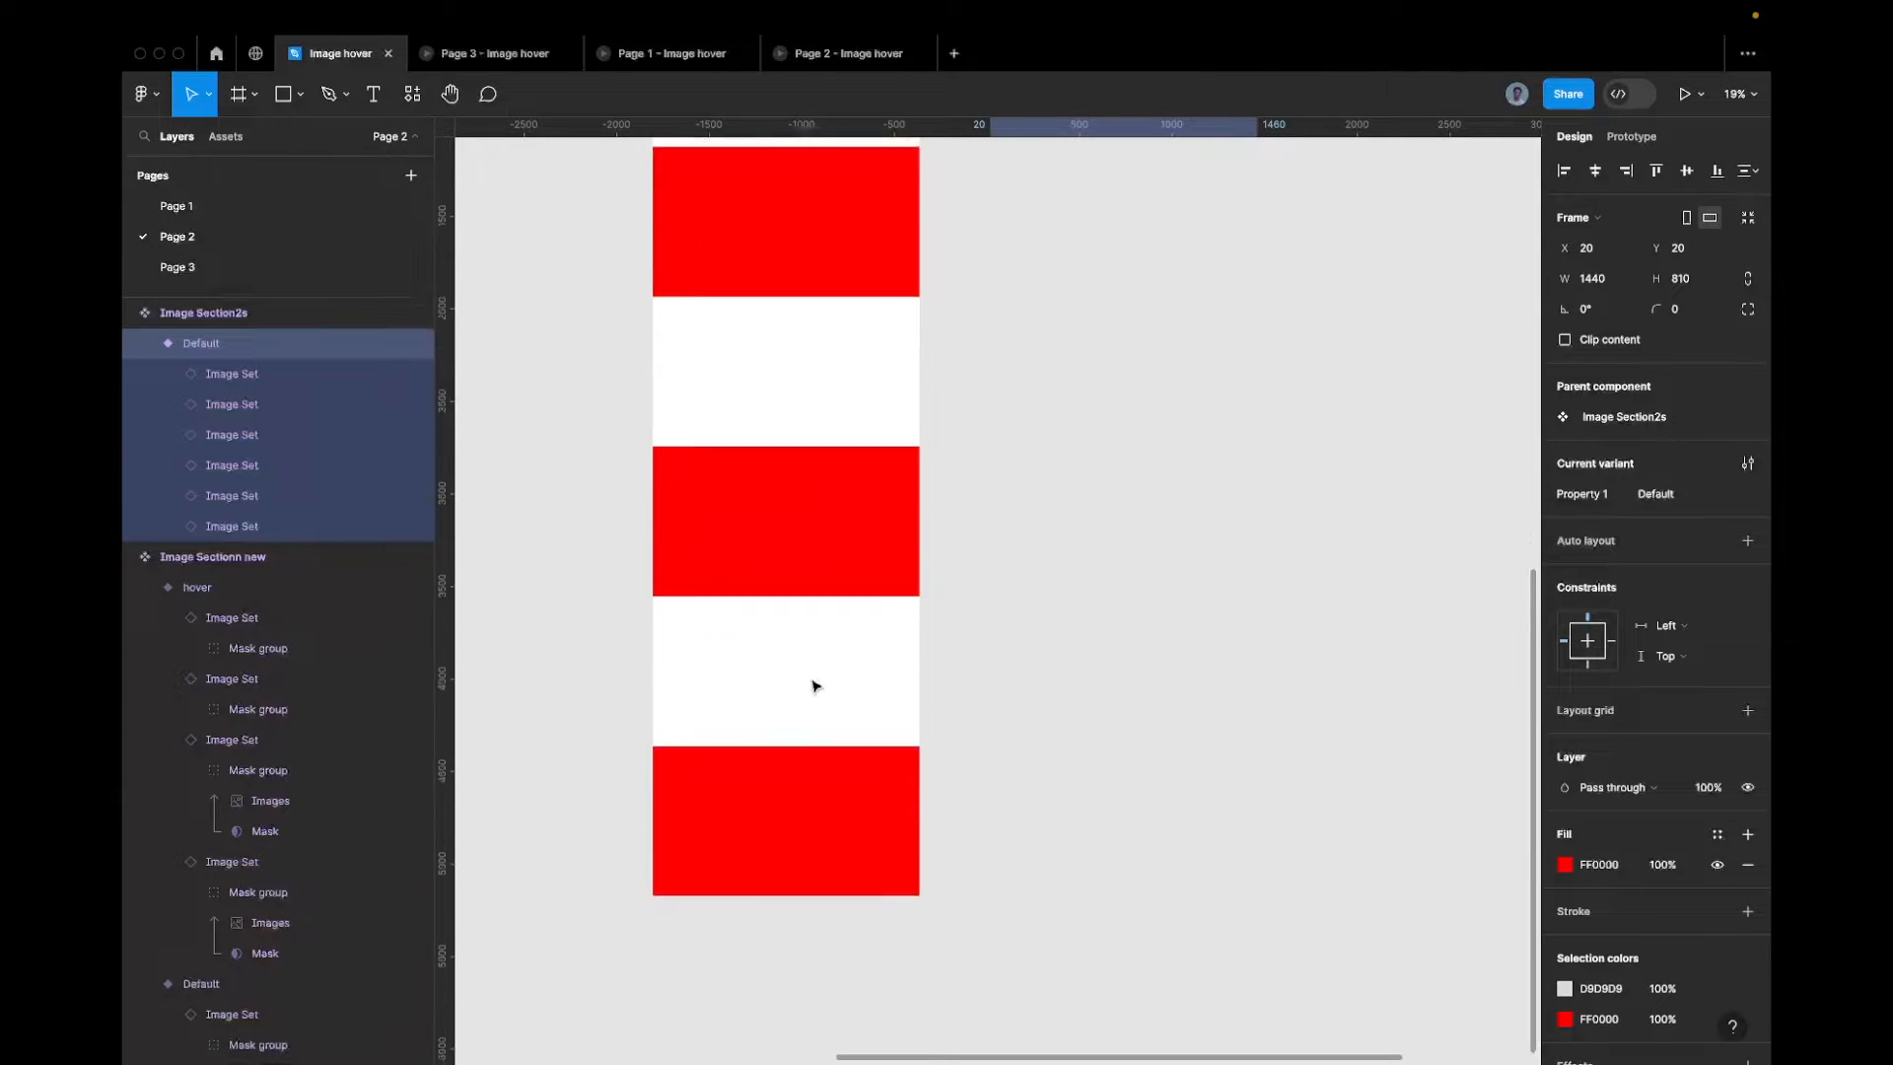
{"action": "scroll", "coordinate": [749, 385], "scroll_direction": "up", "scroll_amount": 6}
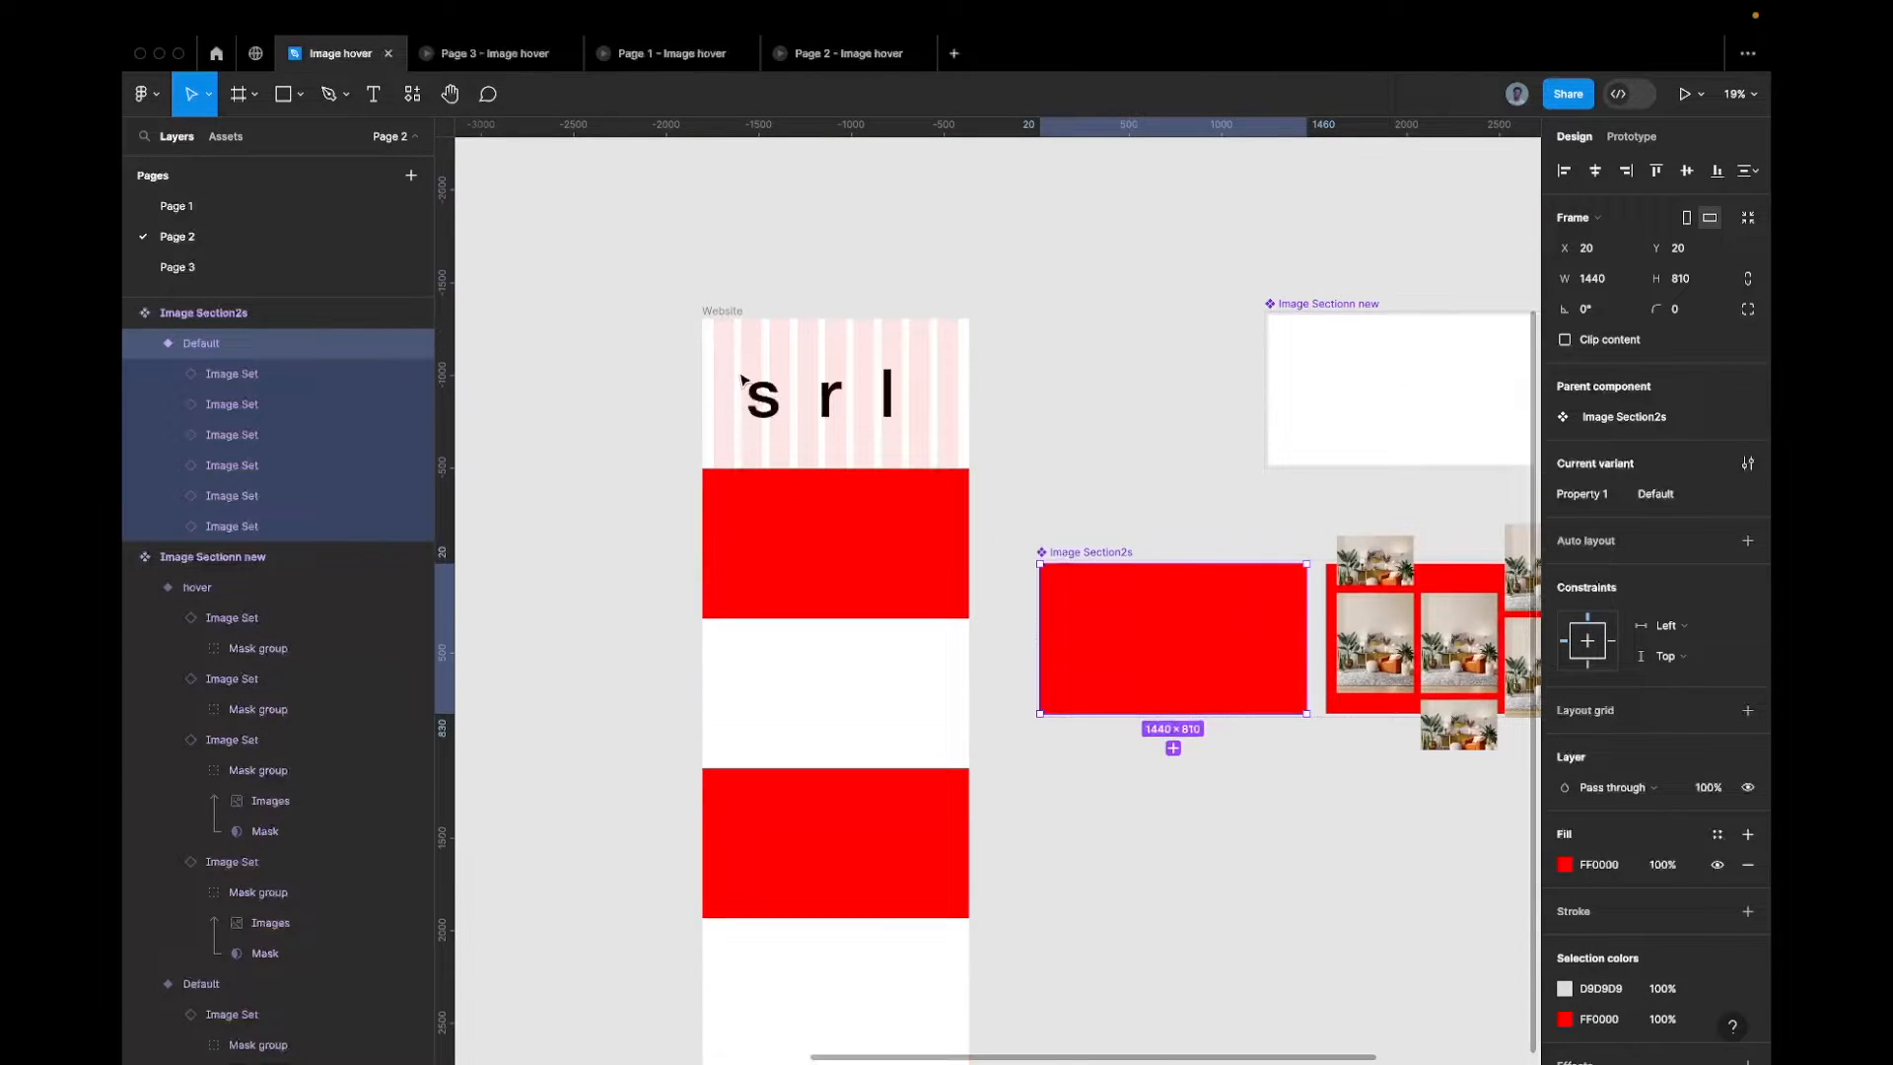
{"action": "left_click", "coordinate": [831, 395]}
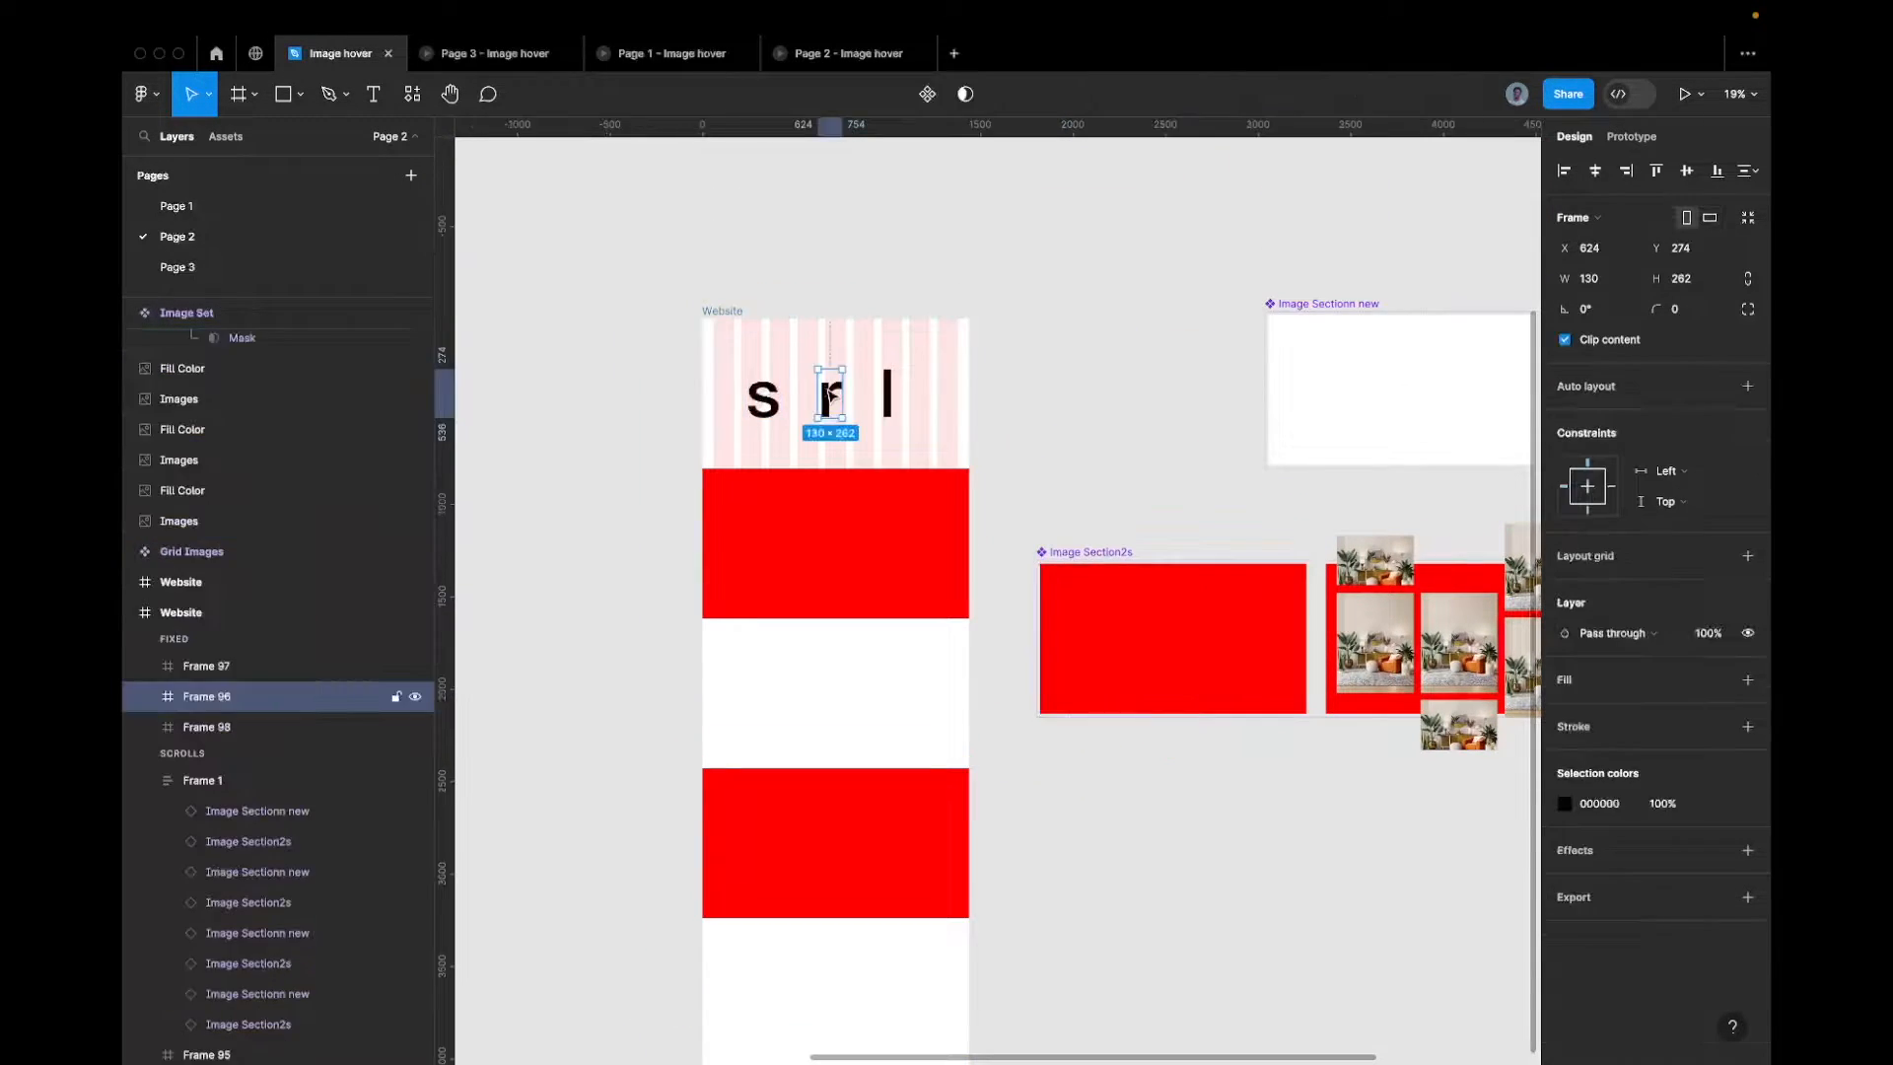
{"action": "left_click", "coordinate": [763, 400]}
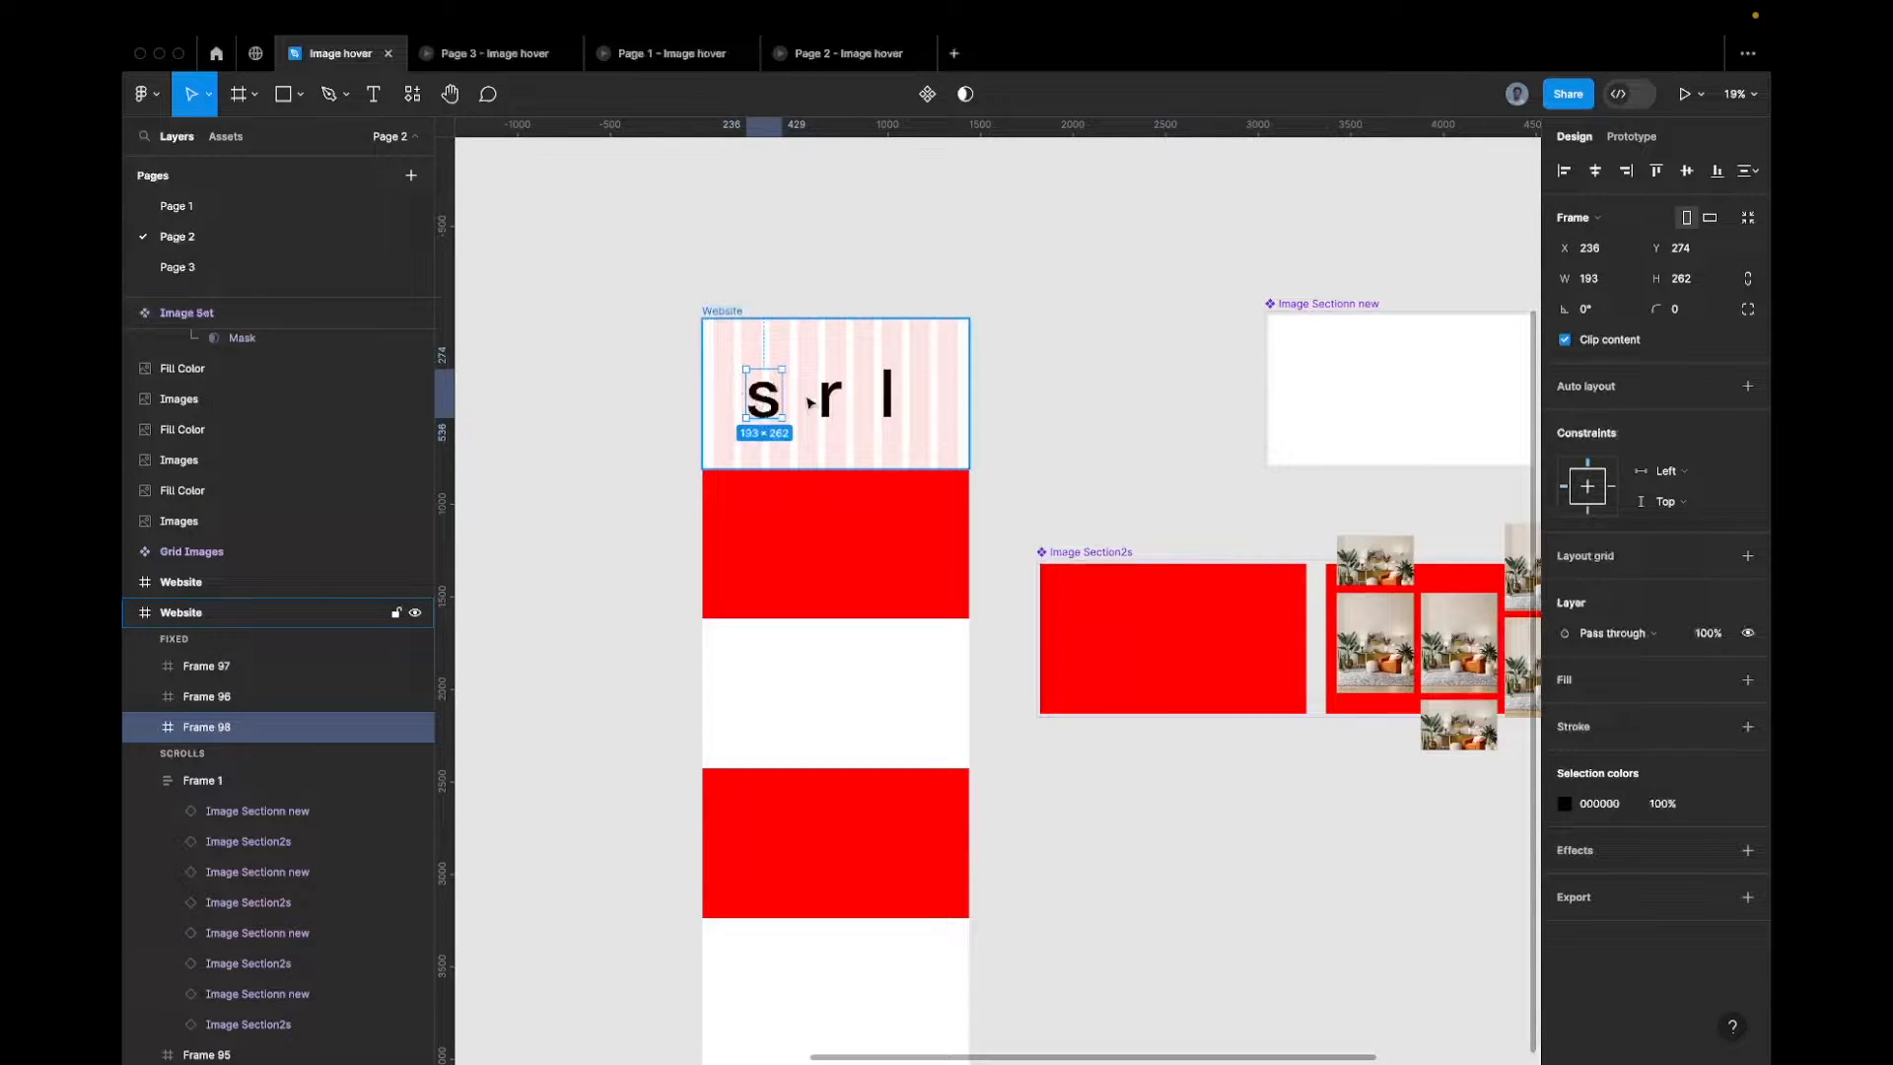
Undo the recent selection changes on Page 2
{"action": "key", "text": "super+z"}
{"action": "key", "text": "super+z"}
{"action": "key", "text": "super+z"}
{"action": "key", "text": "super+z"}
{"action": "scroll", "coordinate": [808, 402], "scroll_direction": "down", "scroll_amount": 4}
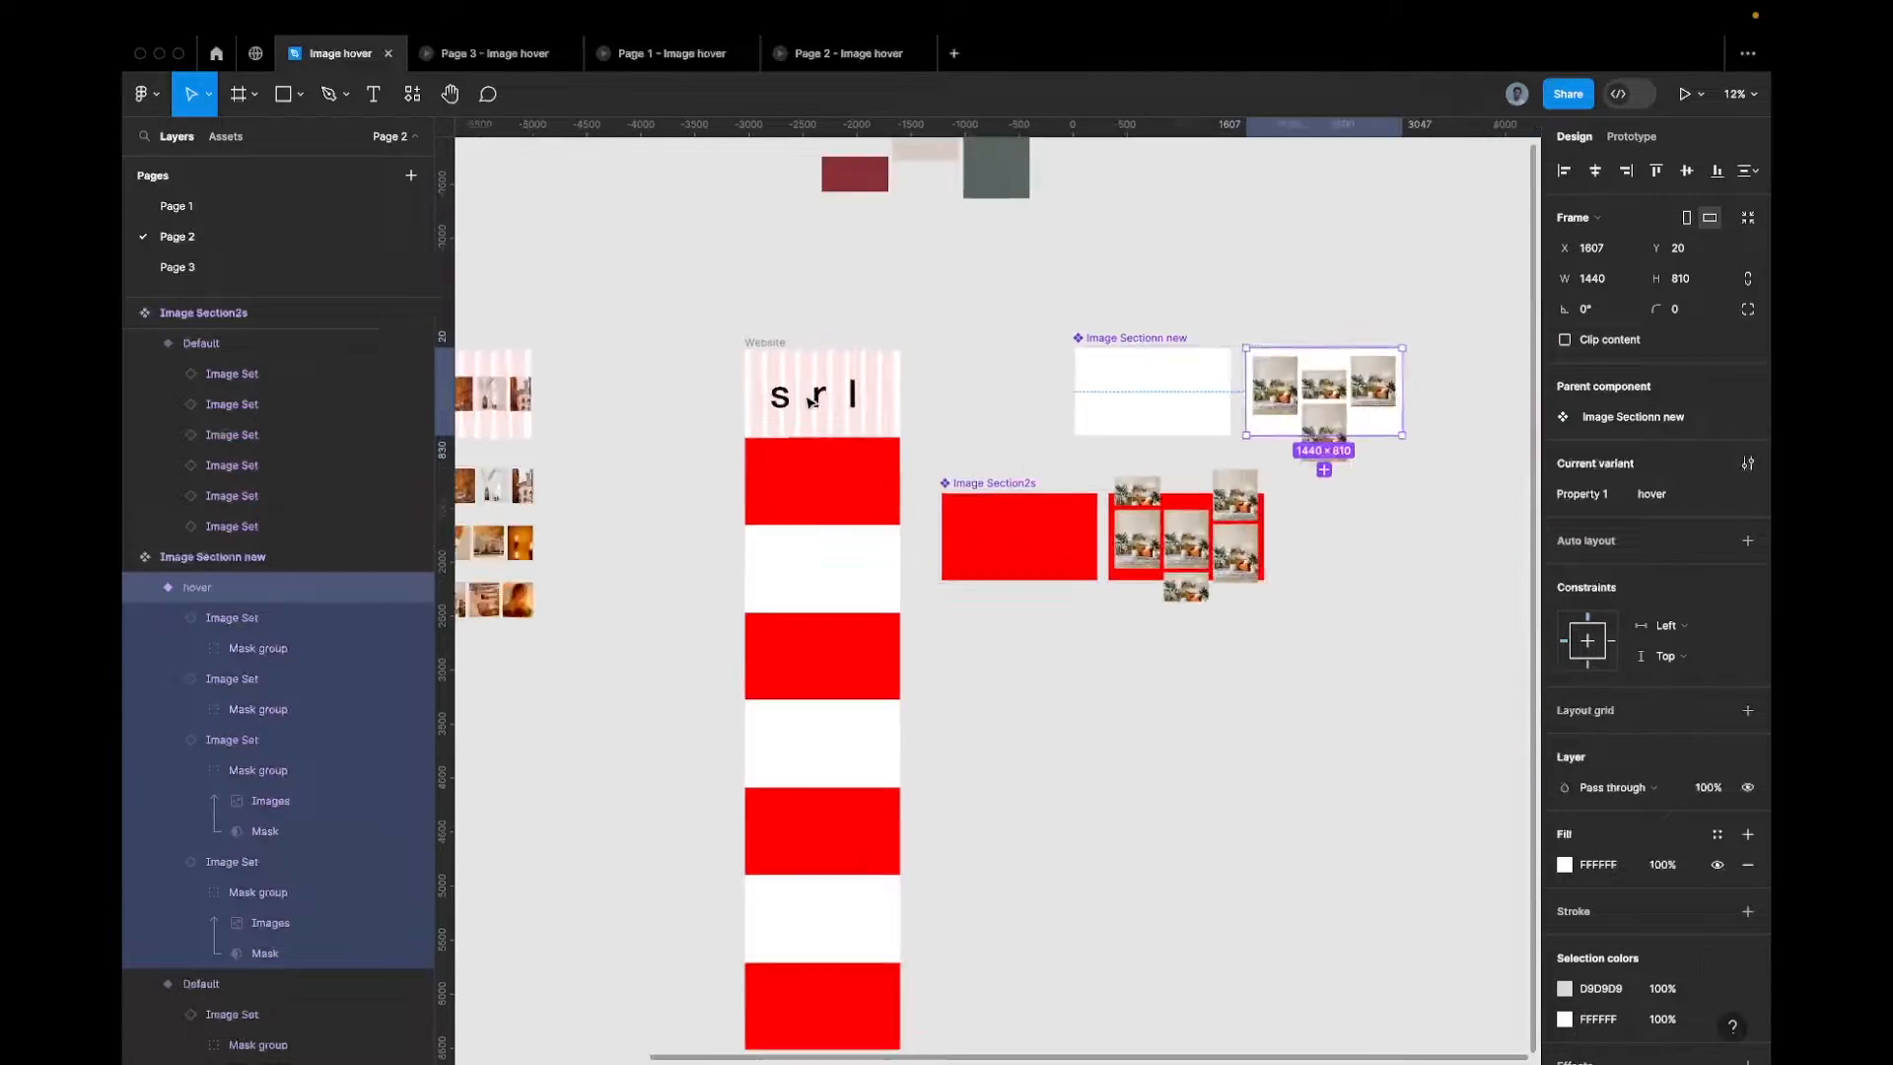
{"action": "key", "text": "super+z"}
{"action": "key", "text": "super+z"}
{"action": "key", "text": "super+z"}
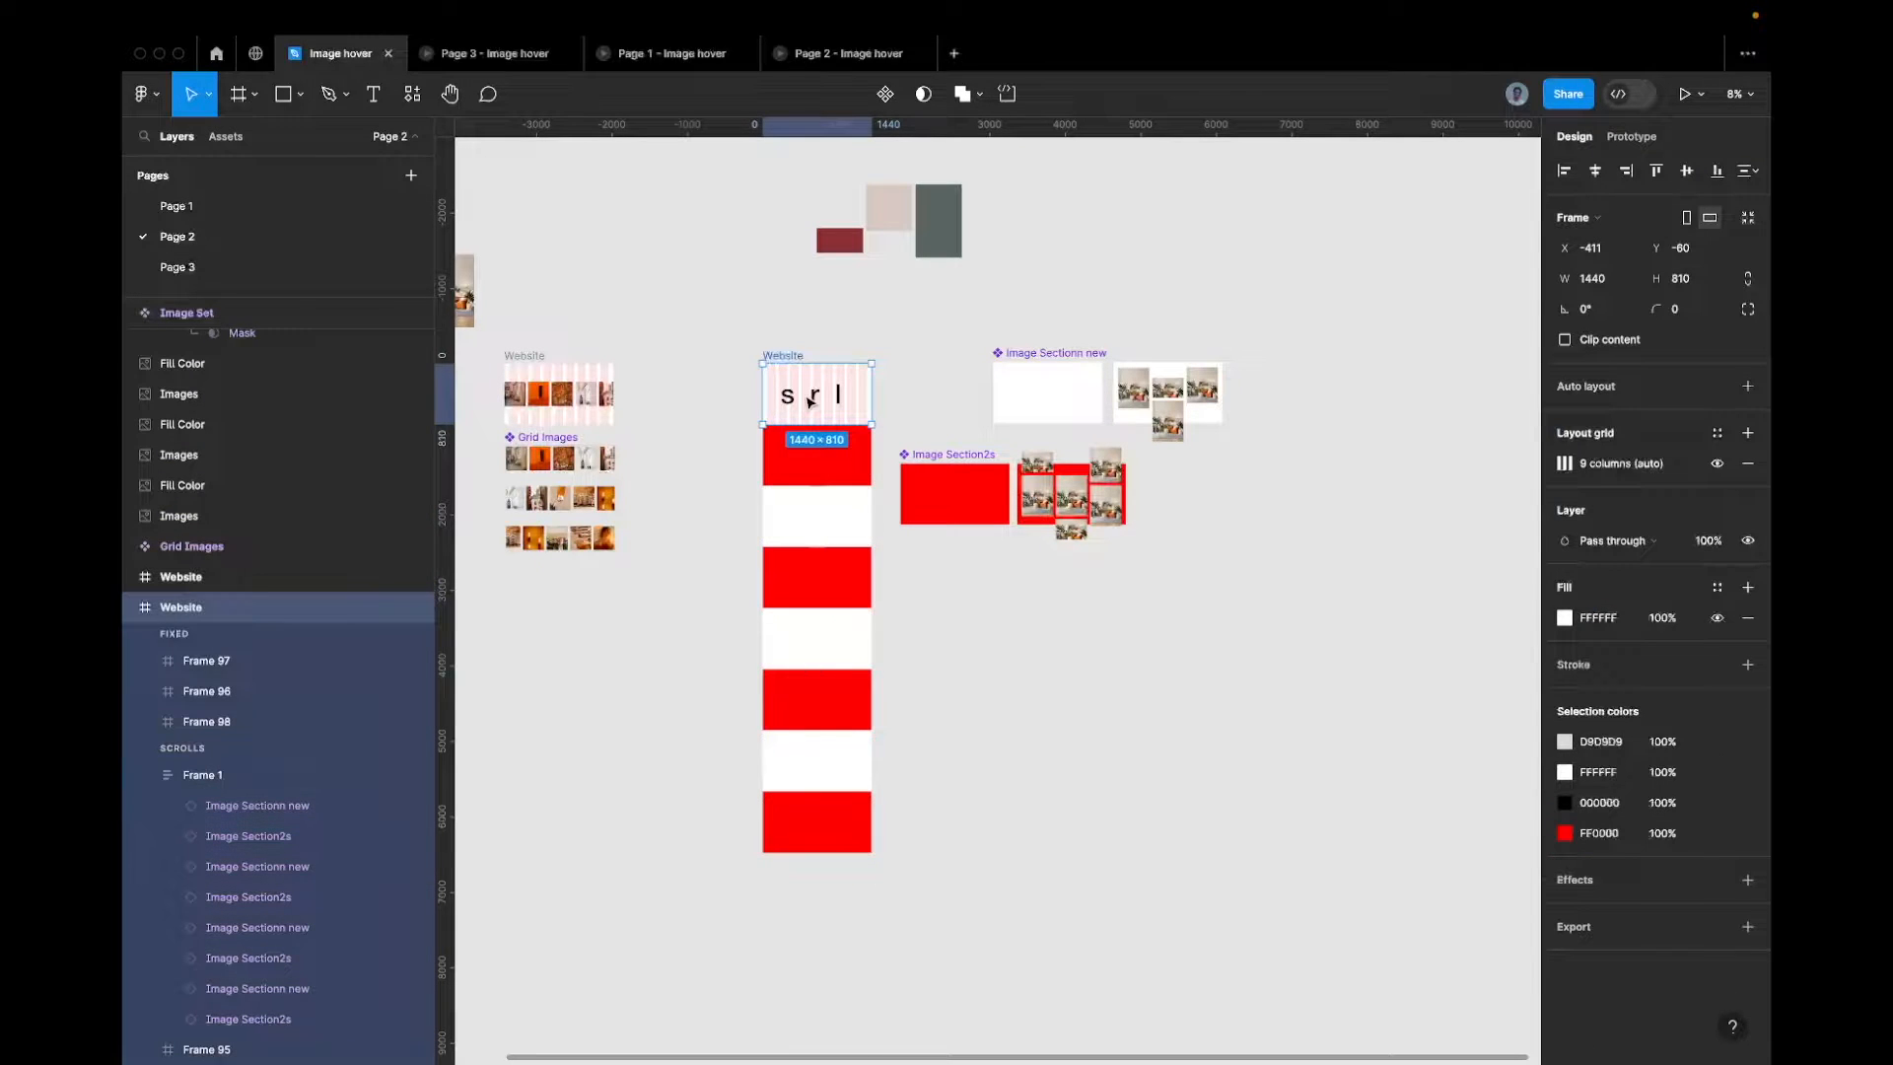
Examine the Image Sectionn new Default variant alongside the Website frame's stacked sections
{"action": "left_click", "coordinate": [1032, 402]}
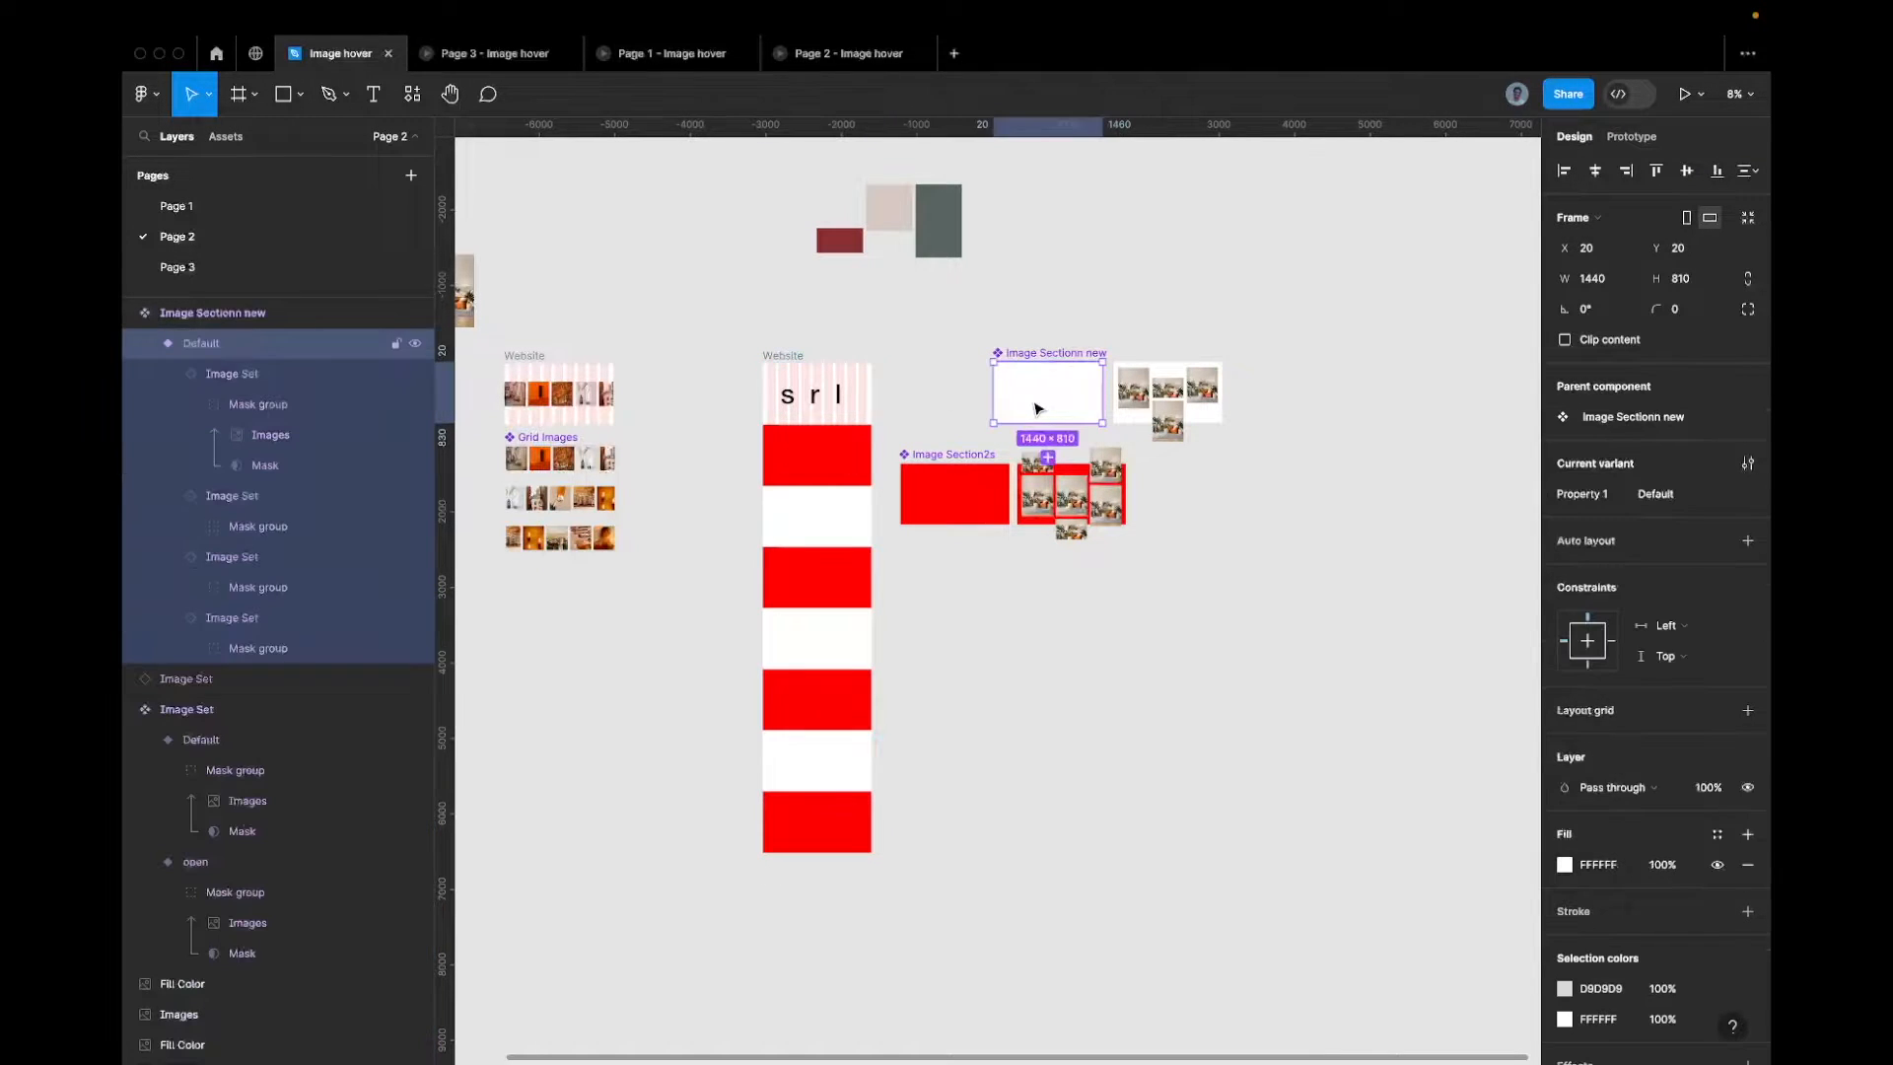
{"action": "scroll", "coordinate": [1041, 407], "scroll_direction": "up", "scroll_amount": 2}
{"action": "scroll", "coordinate": [1041, 407], "scroll_direction": "up", "scroll_amount": 3}
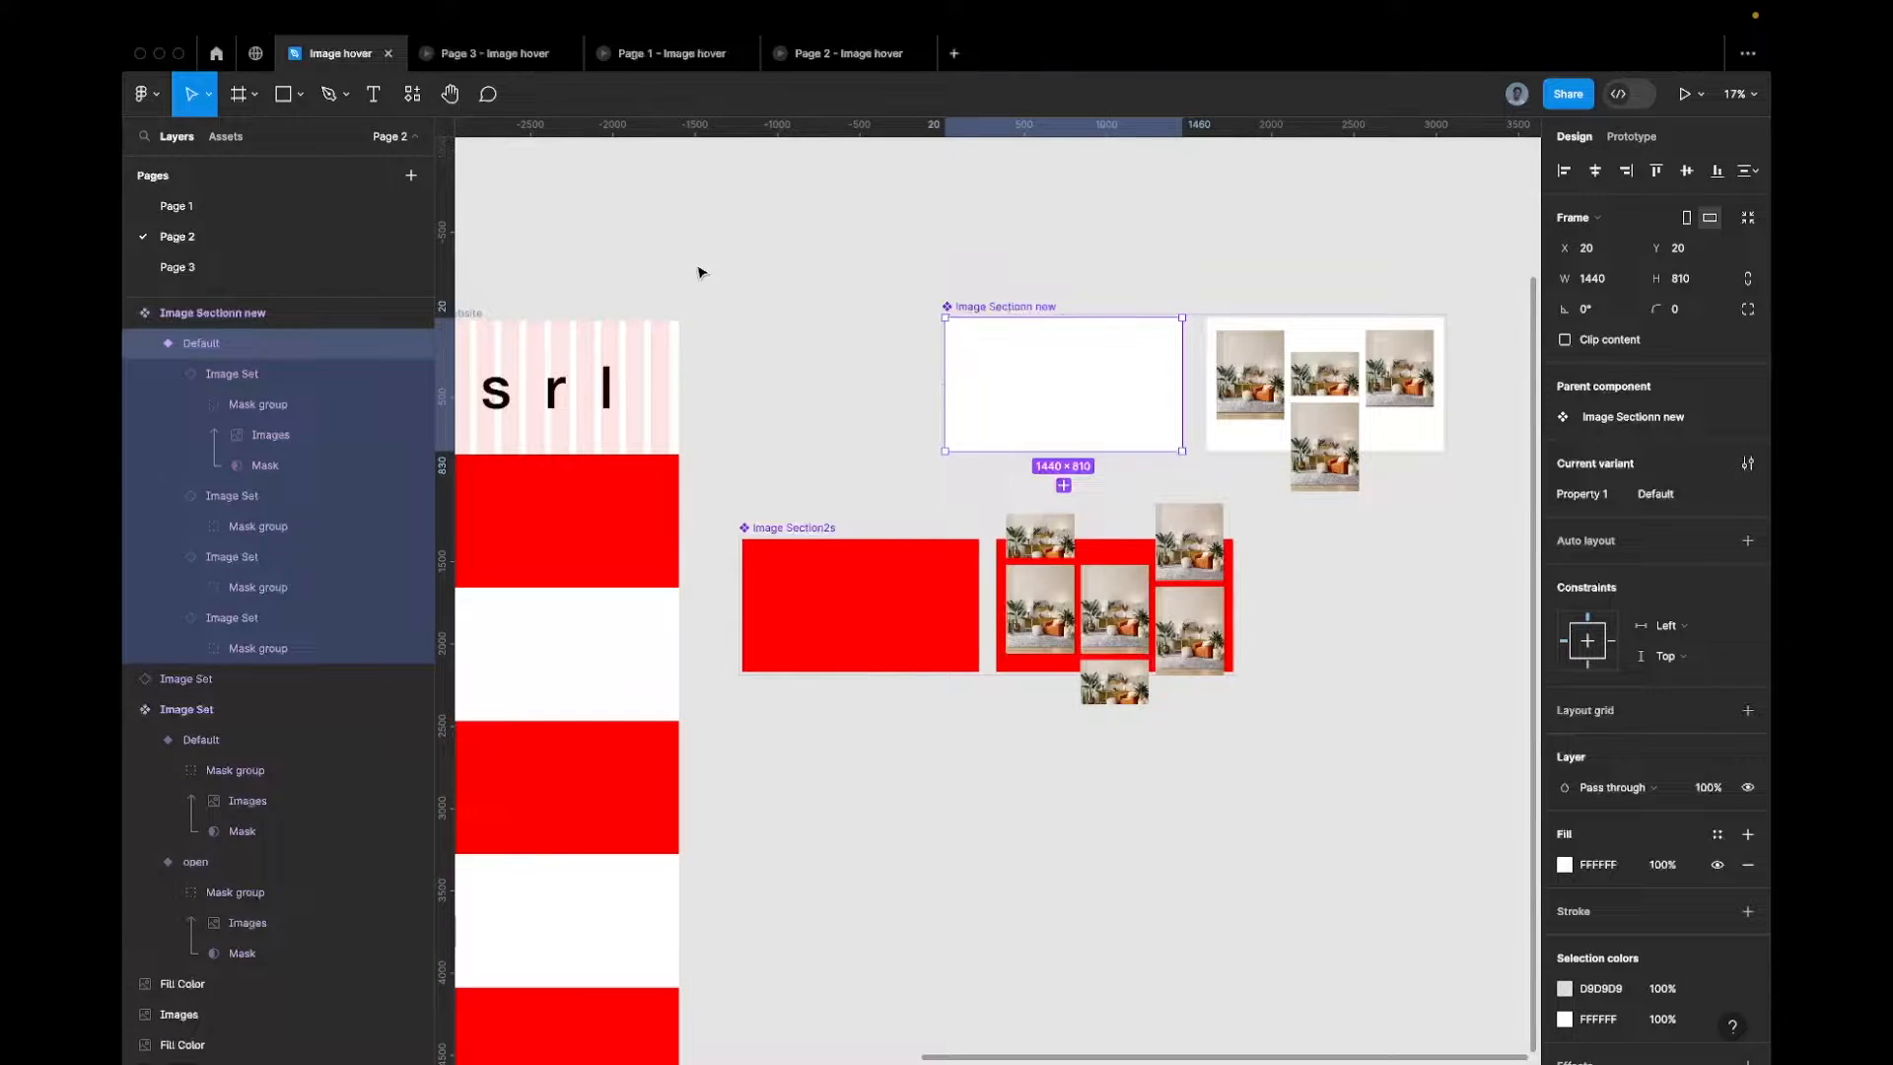
{"action": "scroll", "coordinate": [698, 272], "scroll_direction": "left", "scroll_amount": 10}
{"action": "scroll", "coordinate": [696, 268], "scroll_direction": "down", "scroll_amount": 3, "text": "ctrl"}
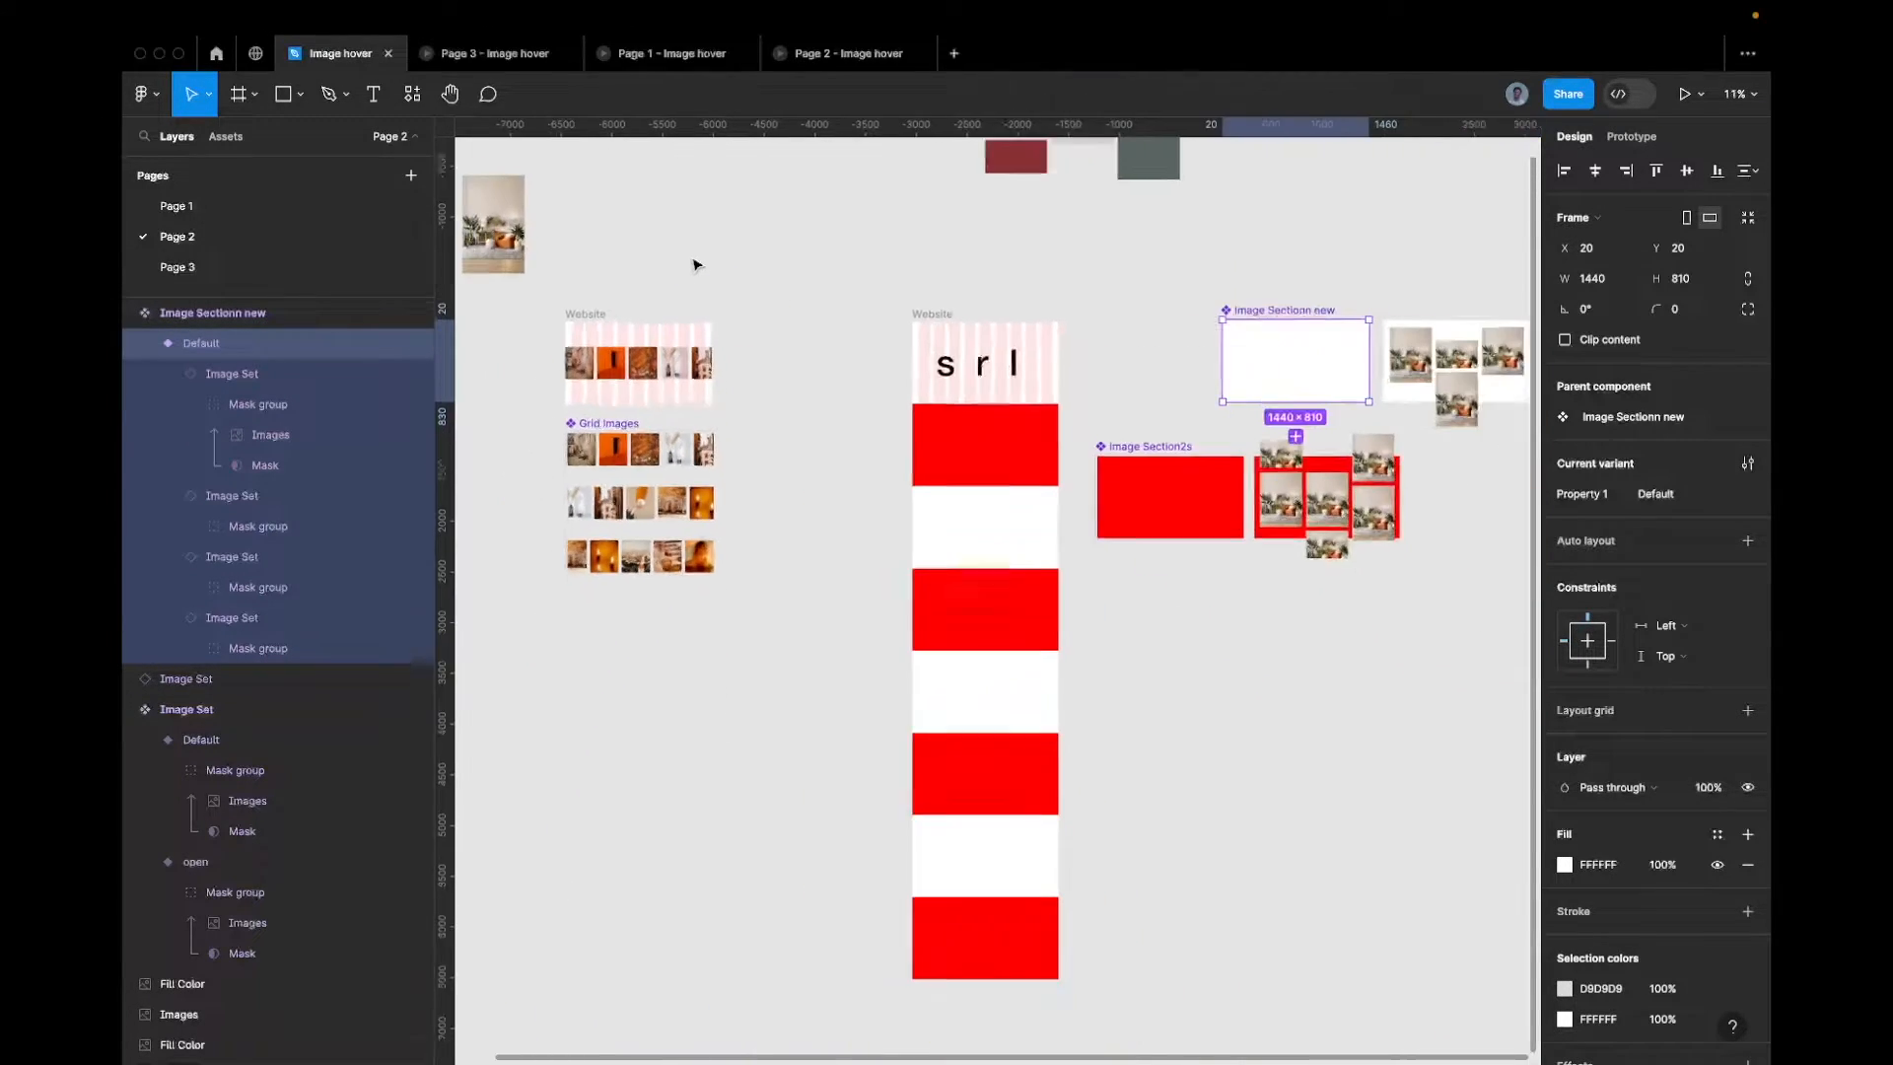
{"action": "scroll", "coordinate": [1362, 357], "scroll_direction": "up", "scroll_amount": 5, "text": "ctrl"}
{"action": "scroll", "coordinate": [1362, 357], "scroll_direction": "down", "scroll_amount": 3, "text": "ctrl"}
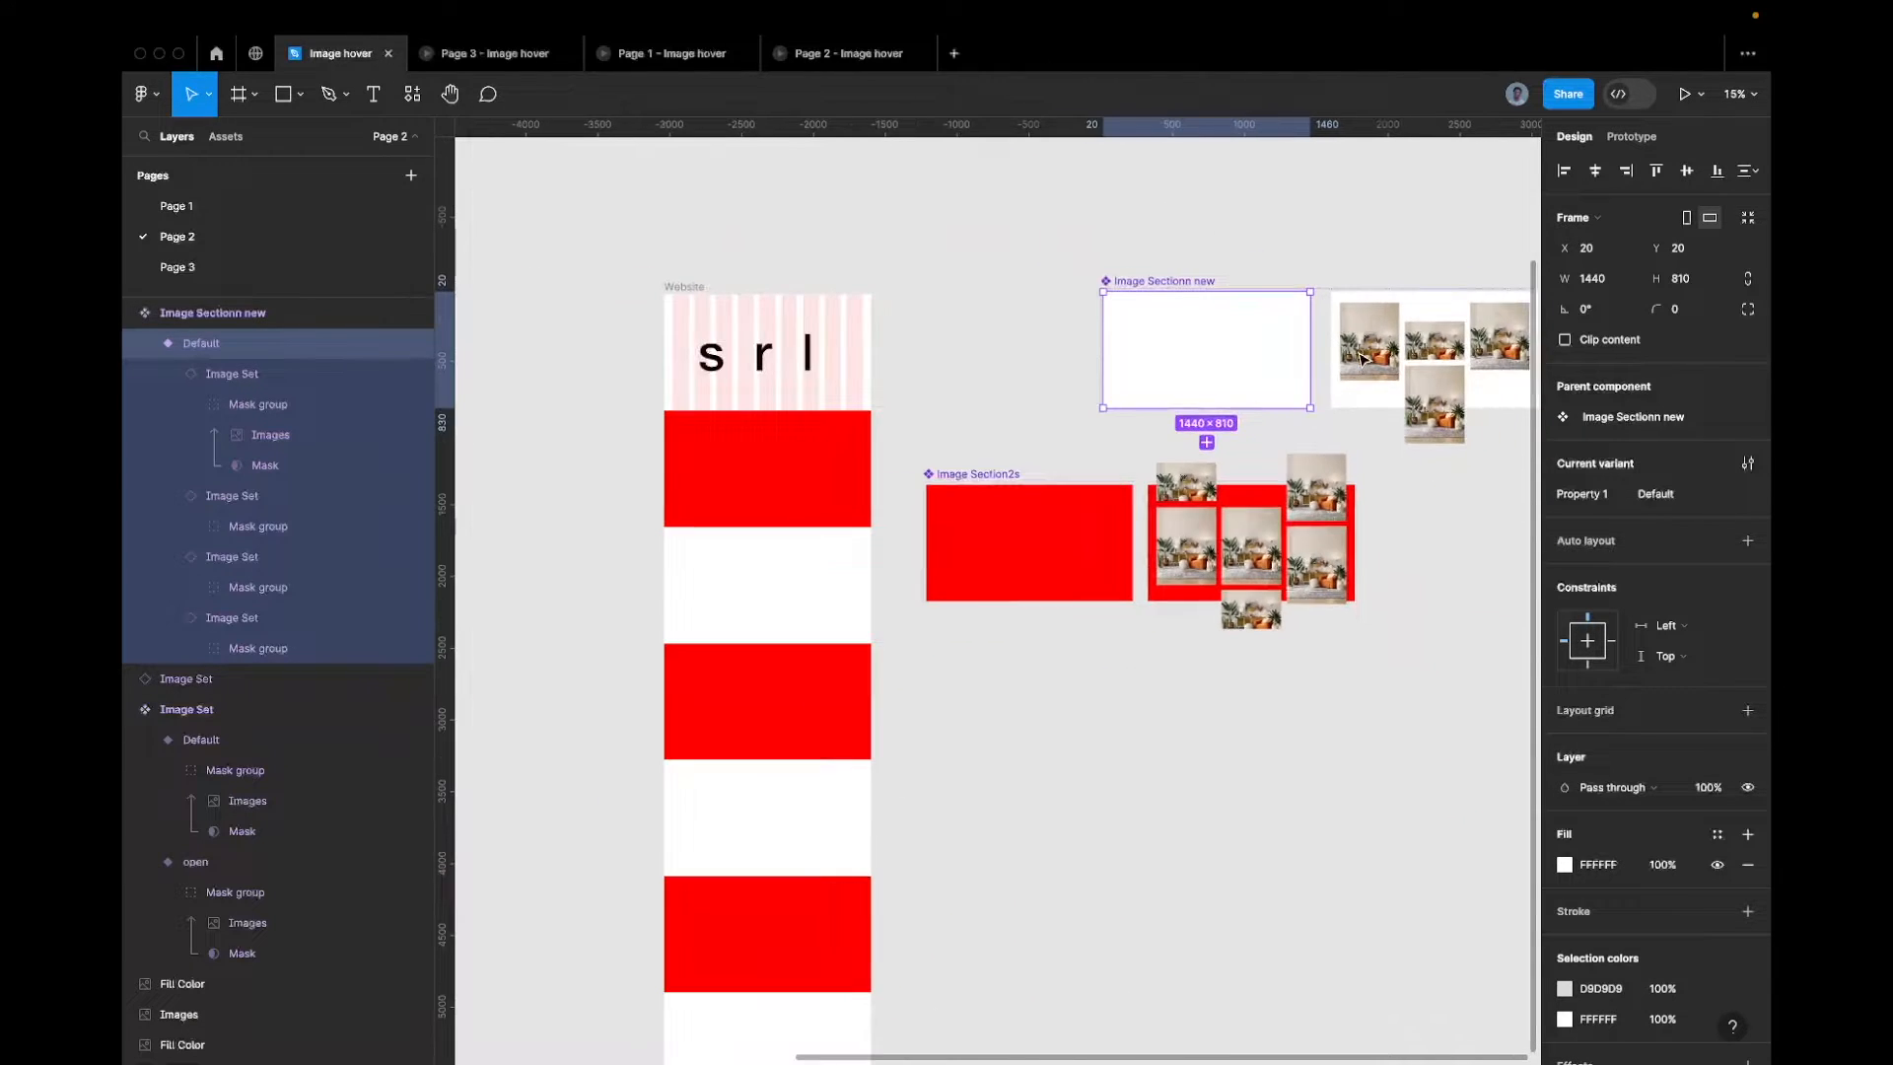
Examine the Image Set component's Default variant and the image sets placed in the Image Sectionn new hover variant
{"action": "scroll", "coordinate": [1362, 357], "scroll_direction": "up", "scroll_amount": 4}
{"action": "scroll", "coordinate": [1361, 357], "scroll_direction": "left", "scroll_amount": 10}
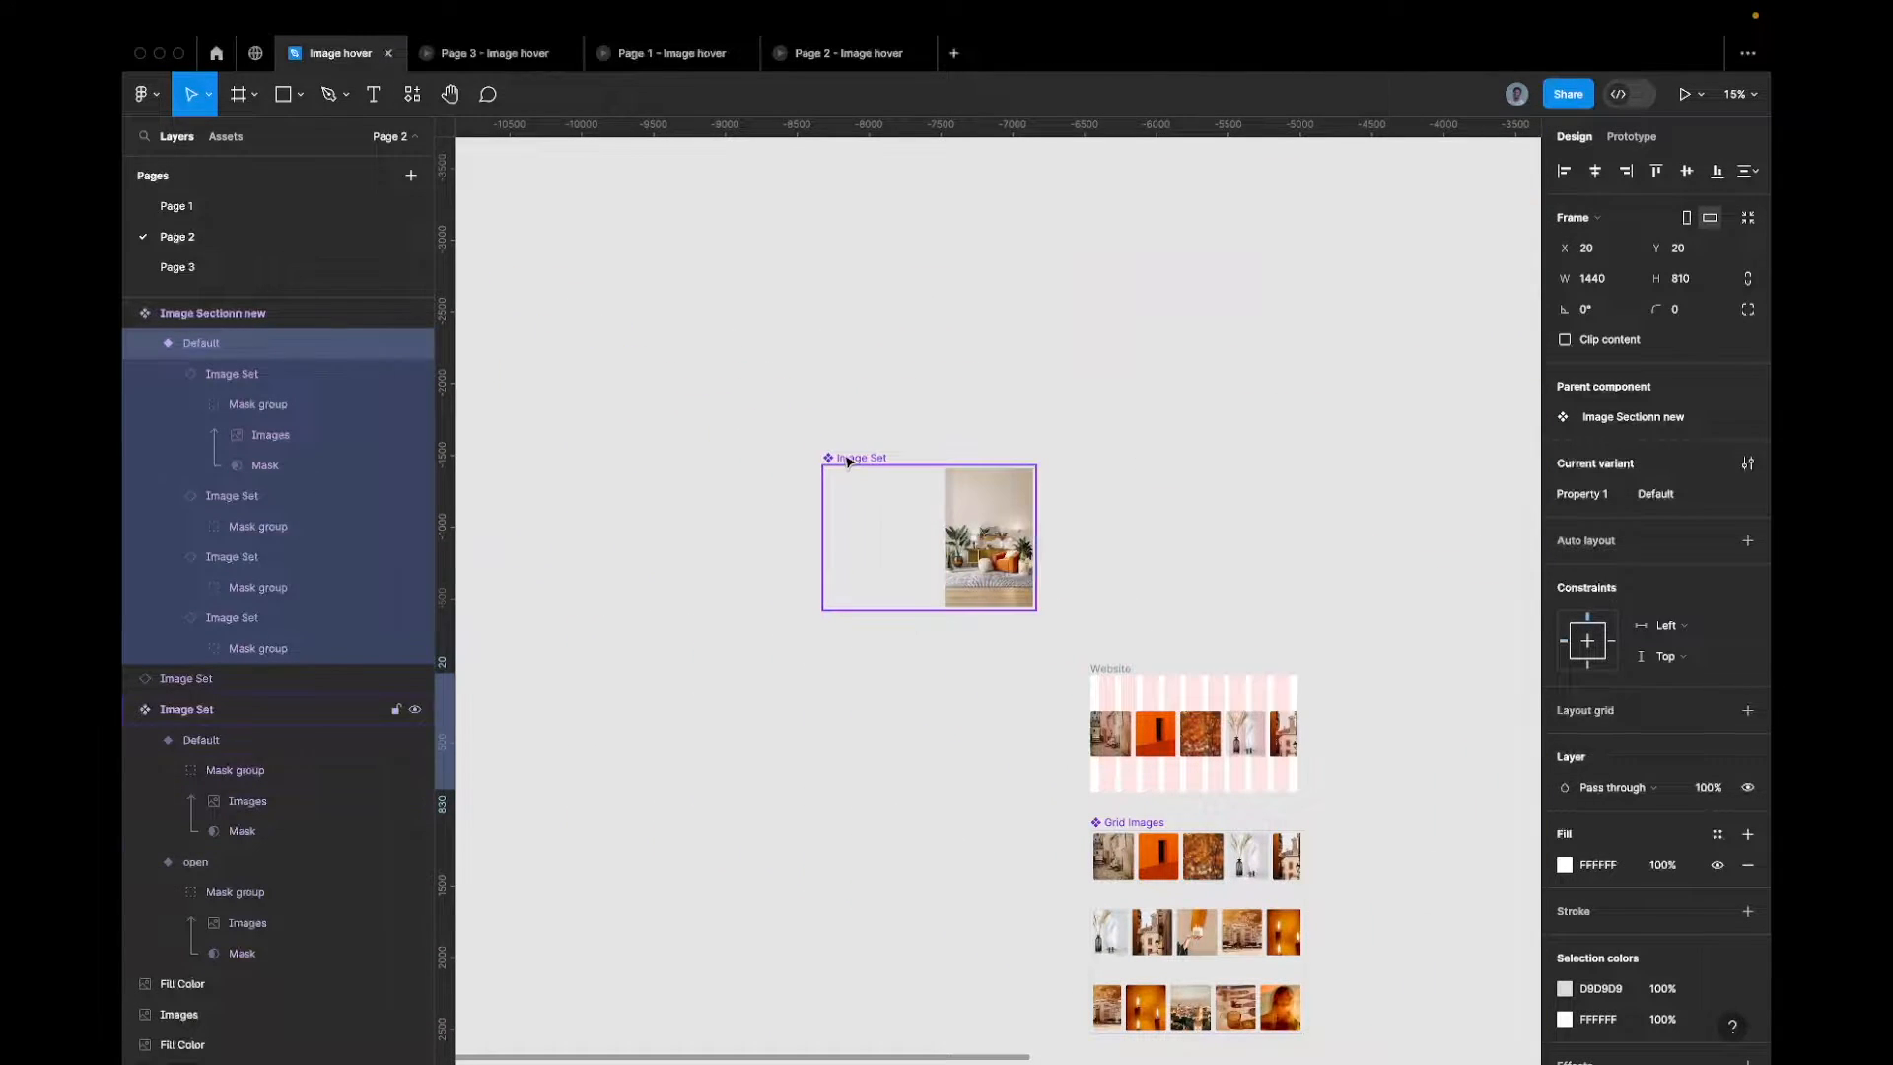
{"action": "left_click", "coordinate": [848, 460]}
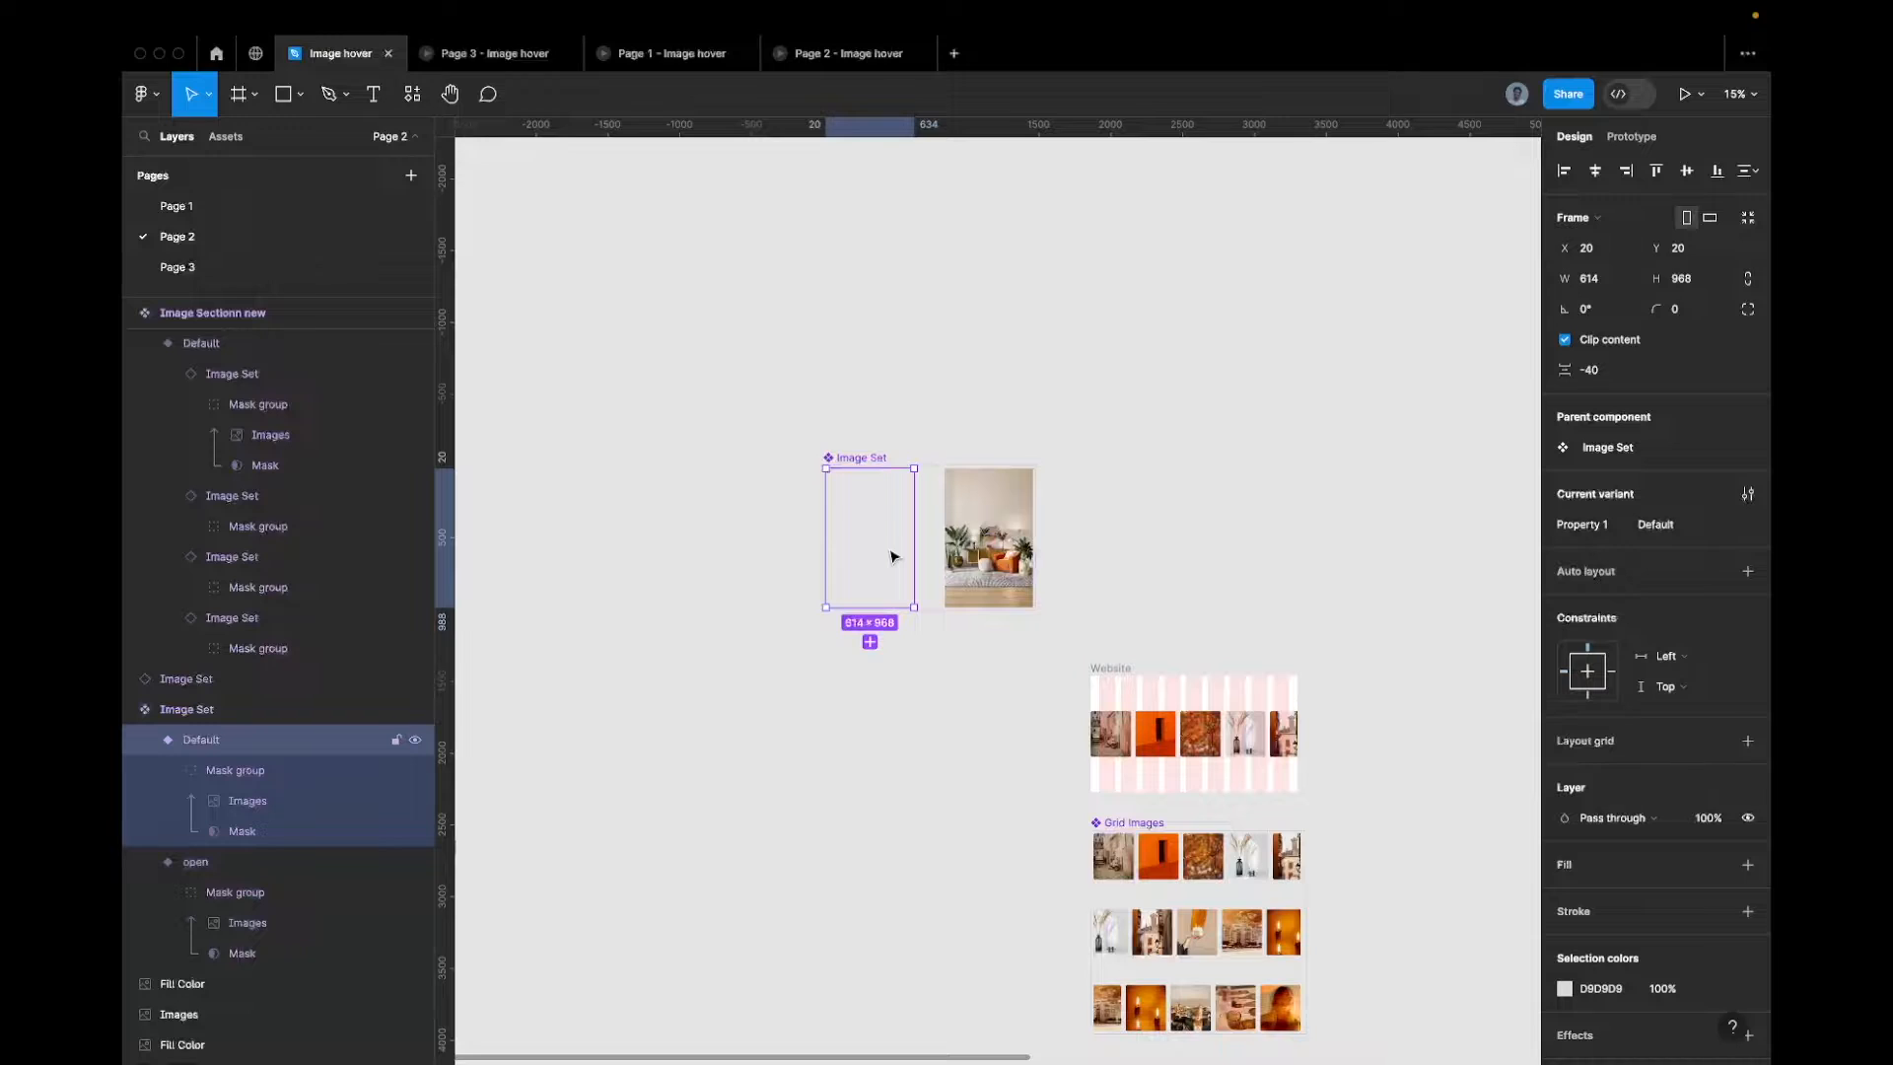
{"action": "scroll", "coordinate": [1025, 552], "scroll_direction": "down", "scroll_amount": 4, "text": "ctrl"}
{"action": "scroll", "coordinate": [1031, 553], "scroll_direction": "right", "scroll_amount": 10}
{"action": "scroll", "coordinate": [1031, 553], "scroll_direction": "down", "scroll_amount": 3}
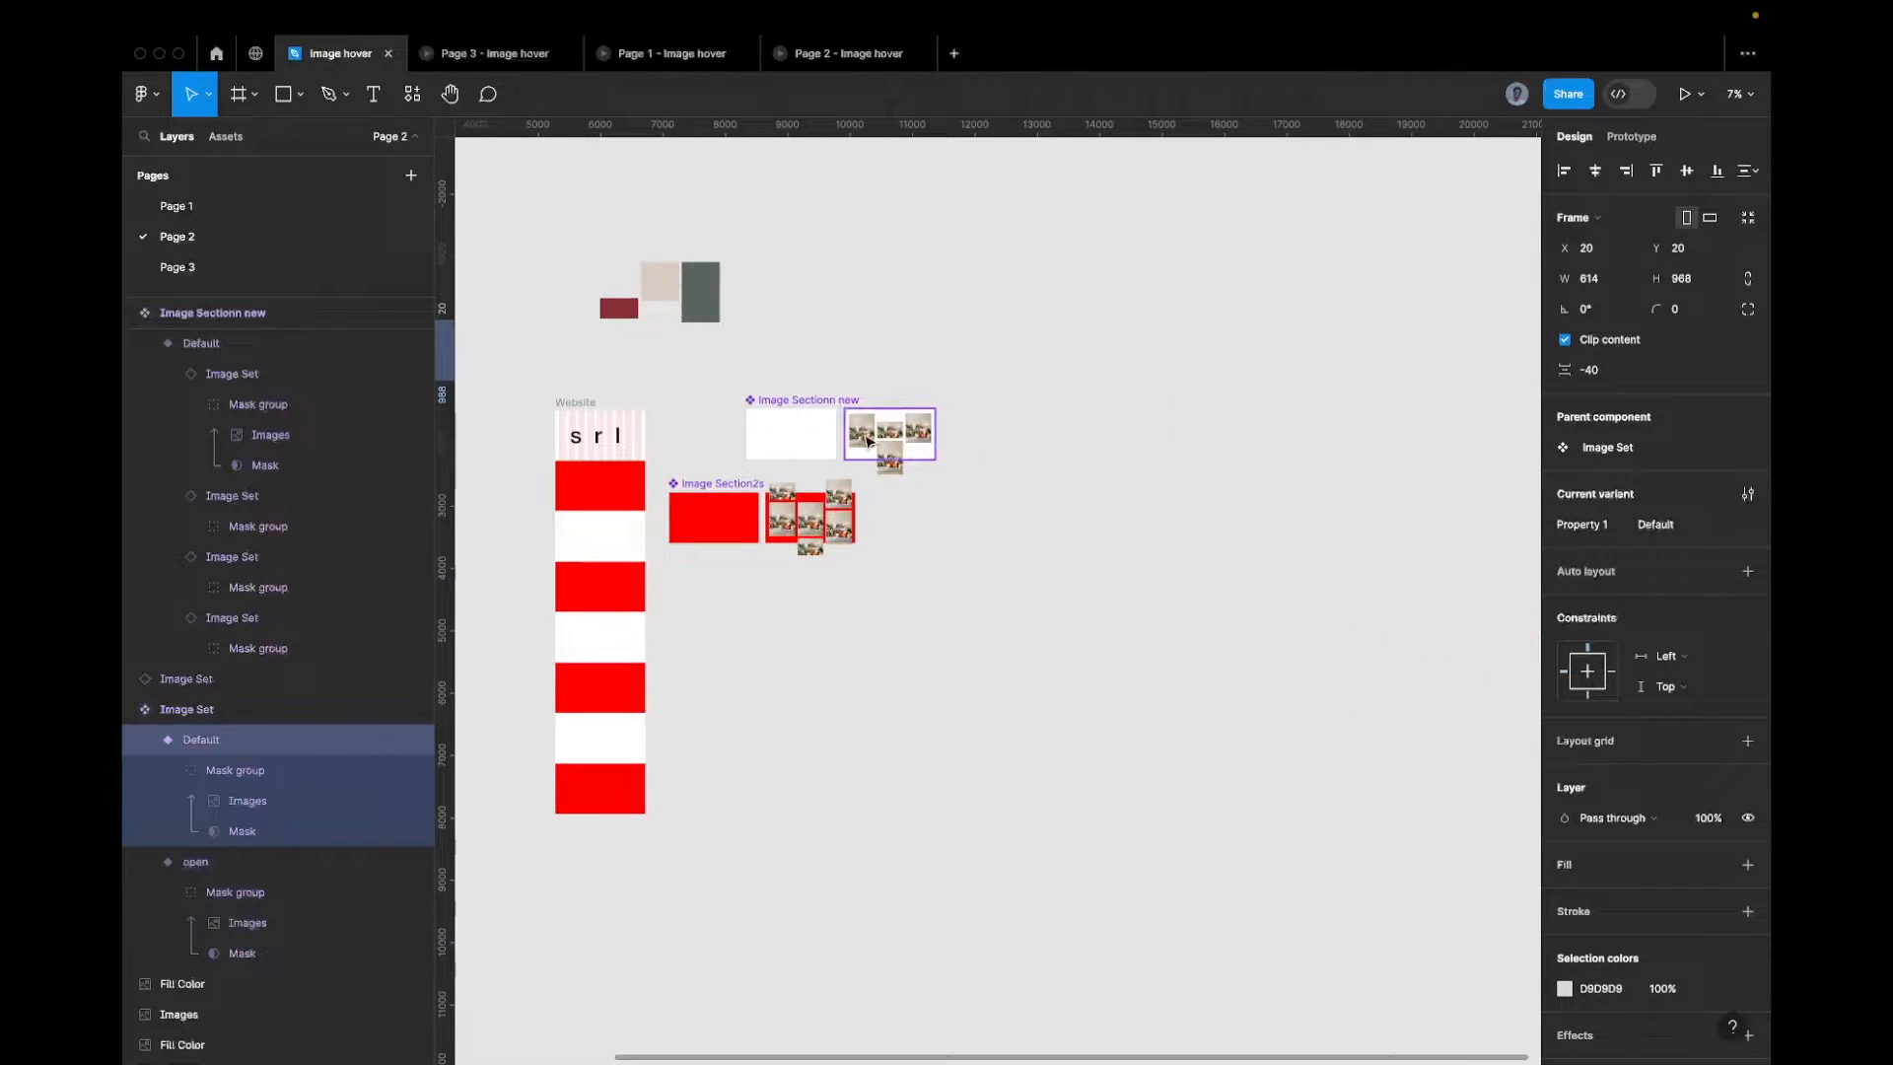
{"action": "scroll", "coordinate": [867, 440], "scroll_direction": "up", "scroll_amount": 5, "text": "ctrl"}
{"action": "scroll", "coordinate": [917, 419], "scroll_direction": "left", "scroll_amount": 1}
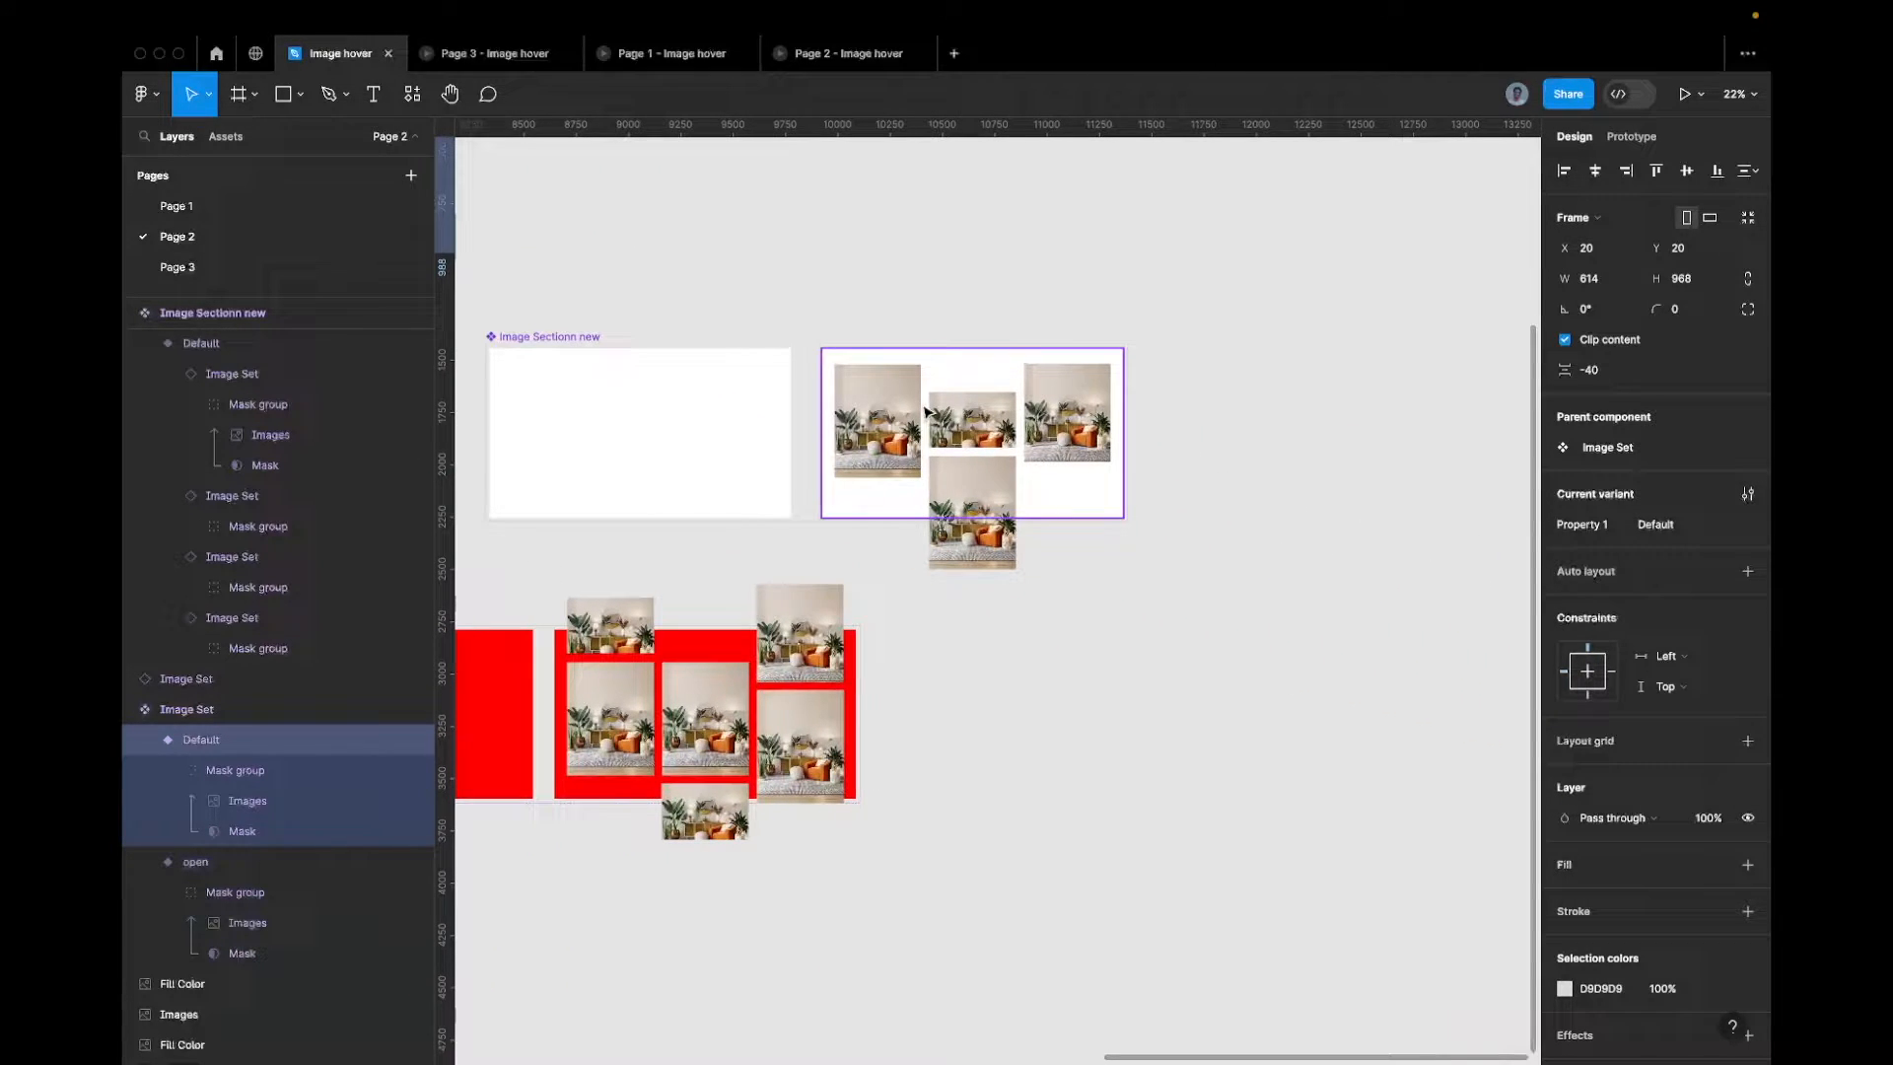
Check the Page 1 prototype, return to the Image hover design file, and open Page 3
{"action": "left_click", "coordinate": [665, 57]}
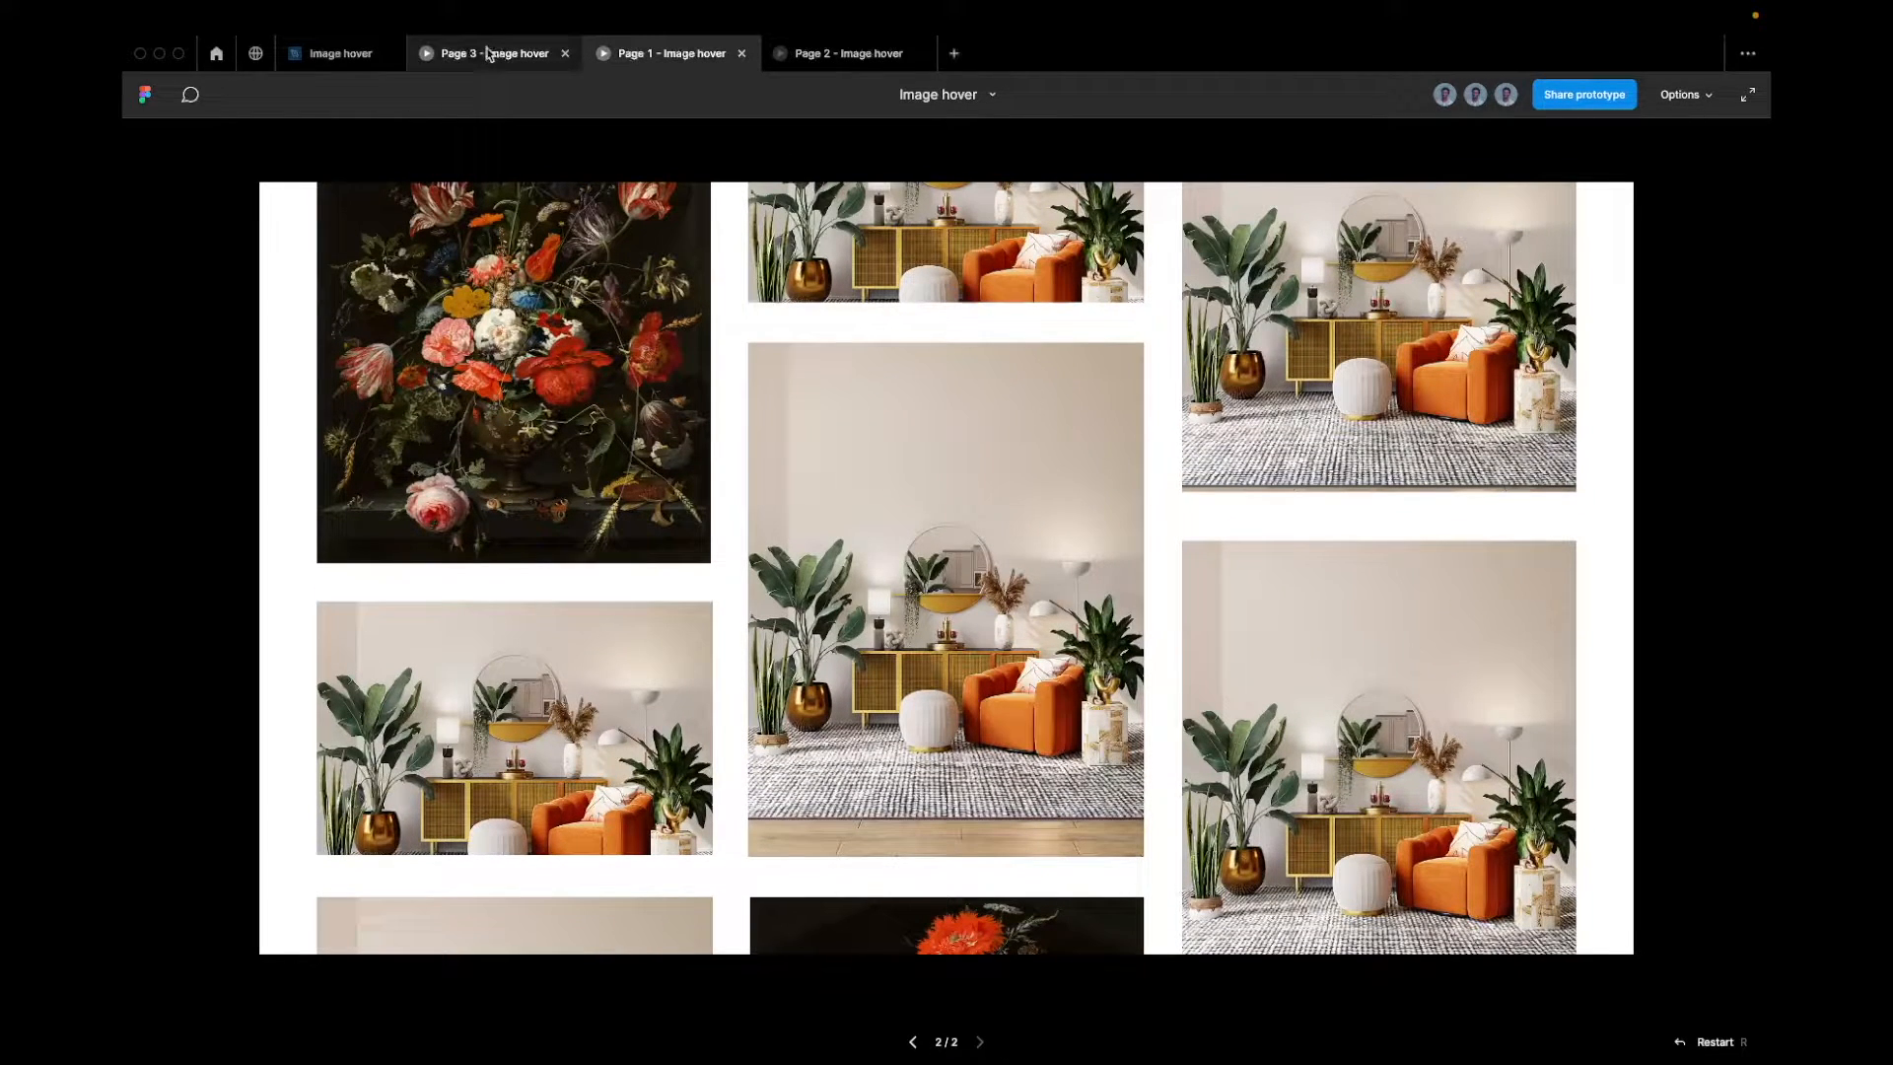
{"action": "left_click", "coordinate": [344, 56]}
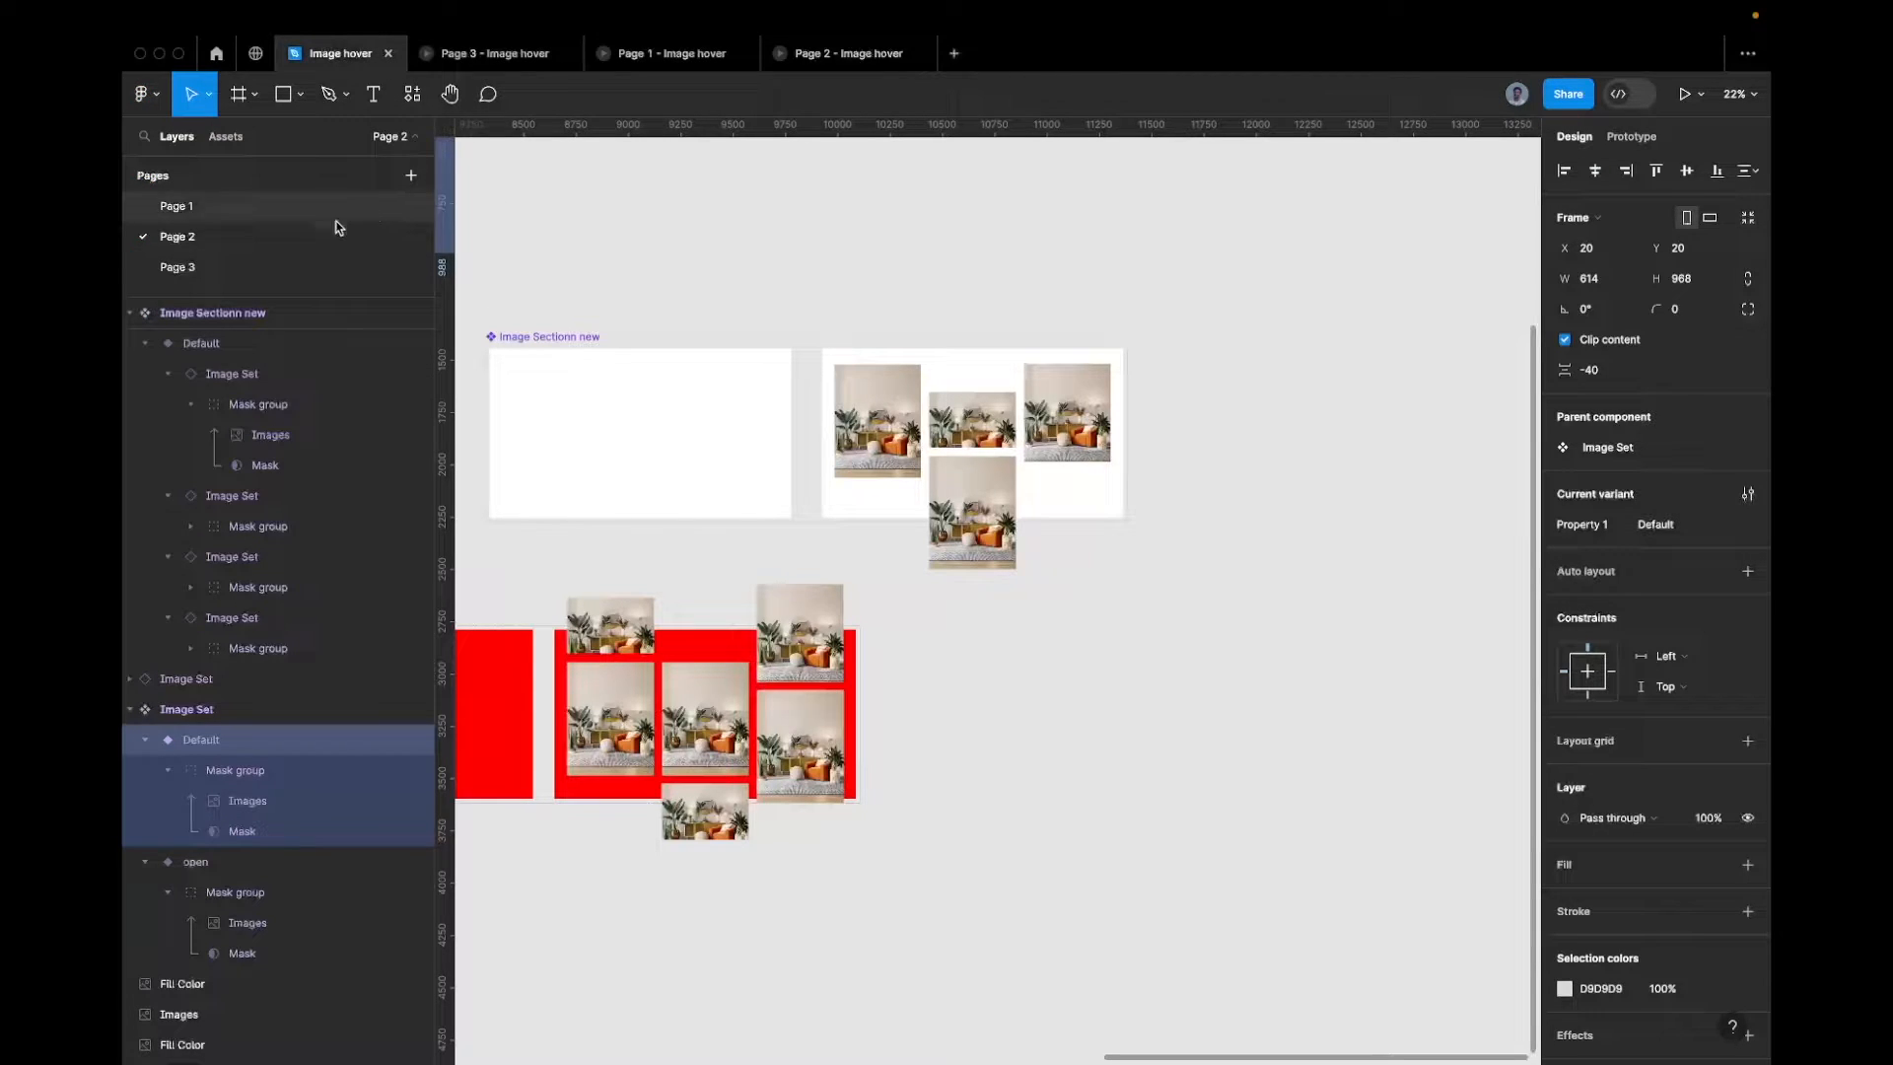
{"action": "left_click", "coordinate": [308, 267]}
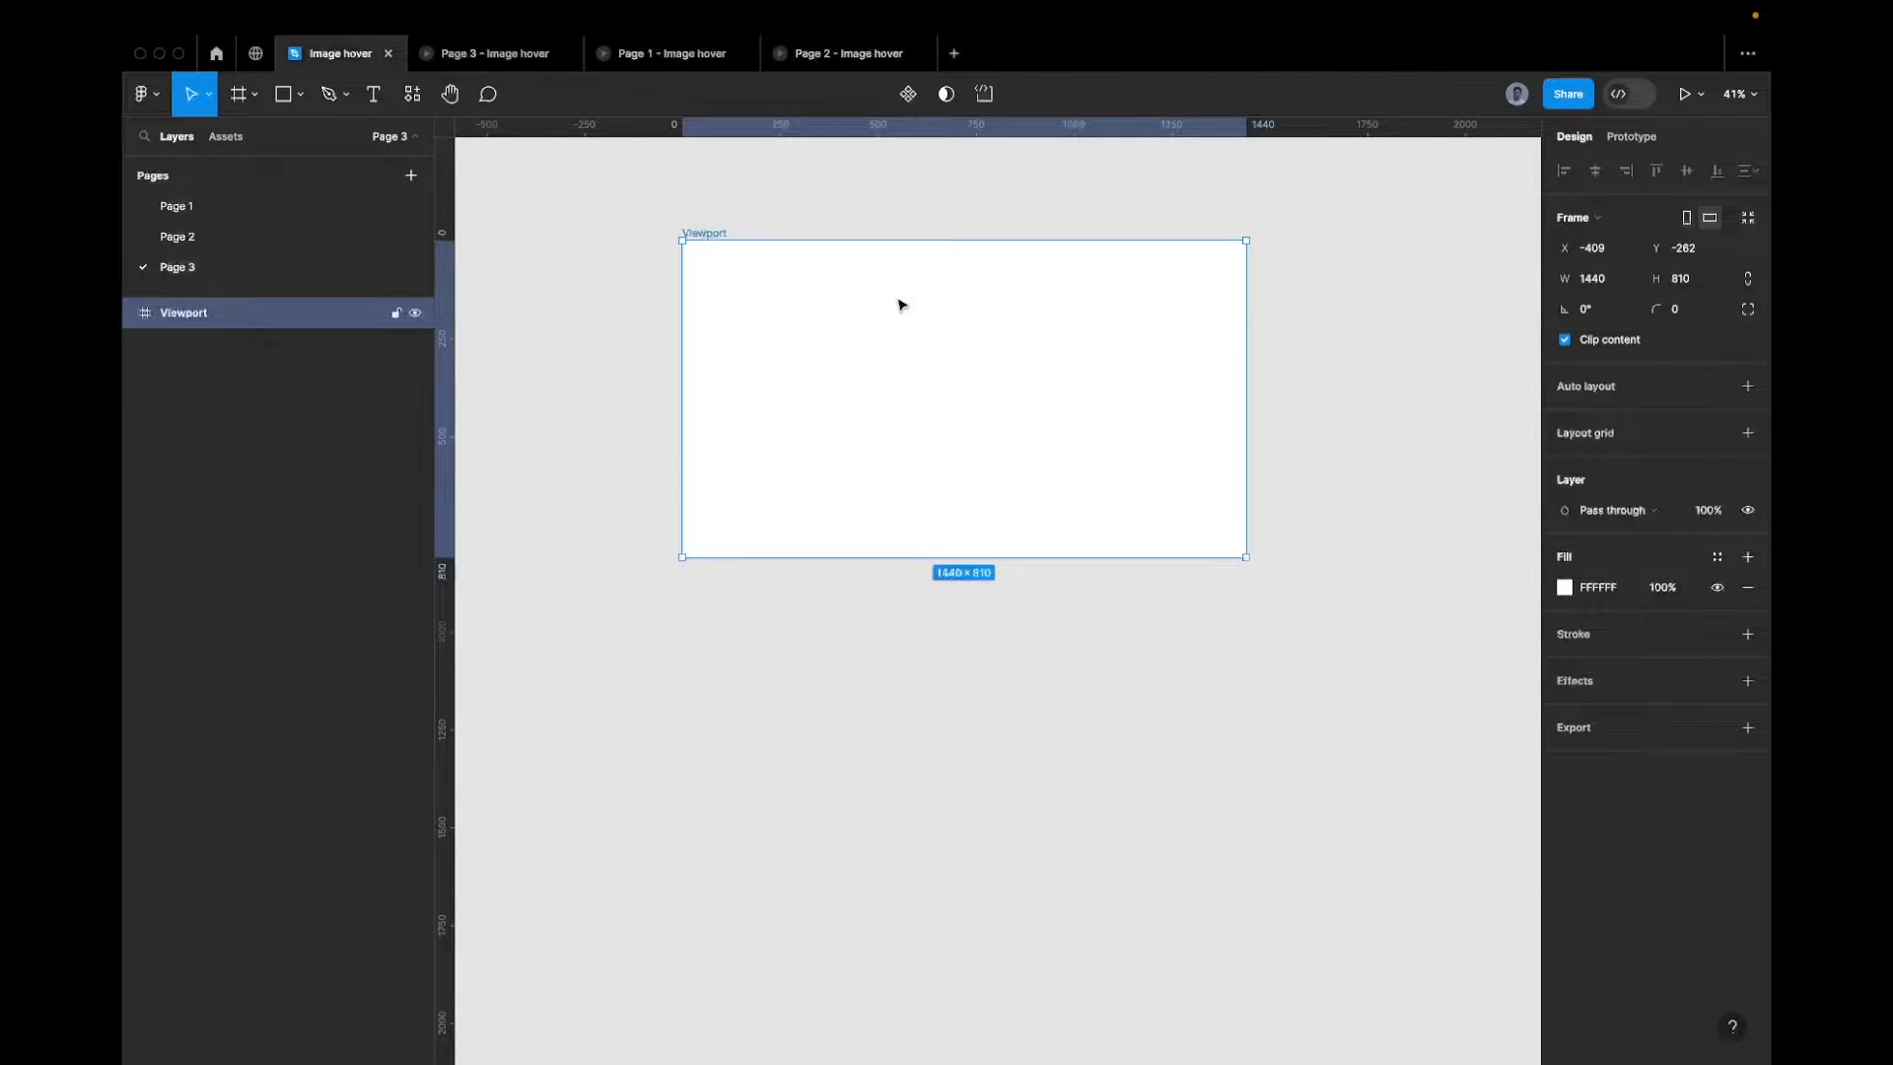
Add a layout grid to the Viewport frame and change its type to Columns
{"action": "scroll", "coordinate": [837, 307], "scroll_direction": "down", "scroll_amount": 5}
{"action": "scroll", "coordinate": [836, 306], "scroll_direction": "up", "scroll_amount": 4}
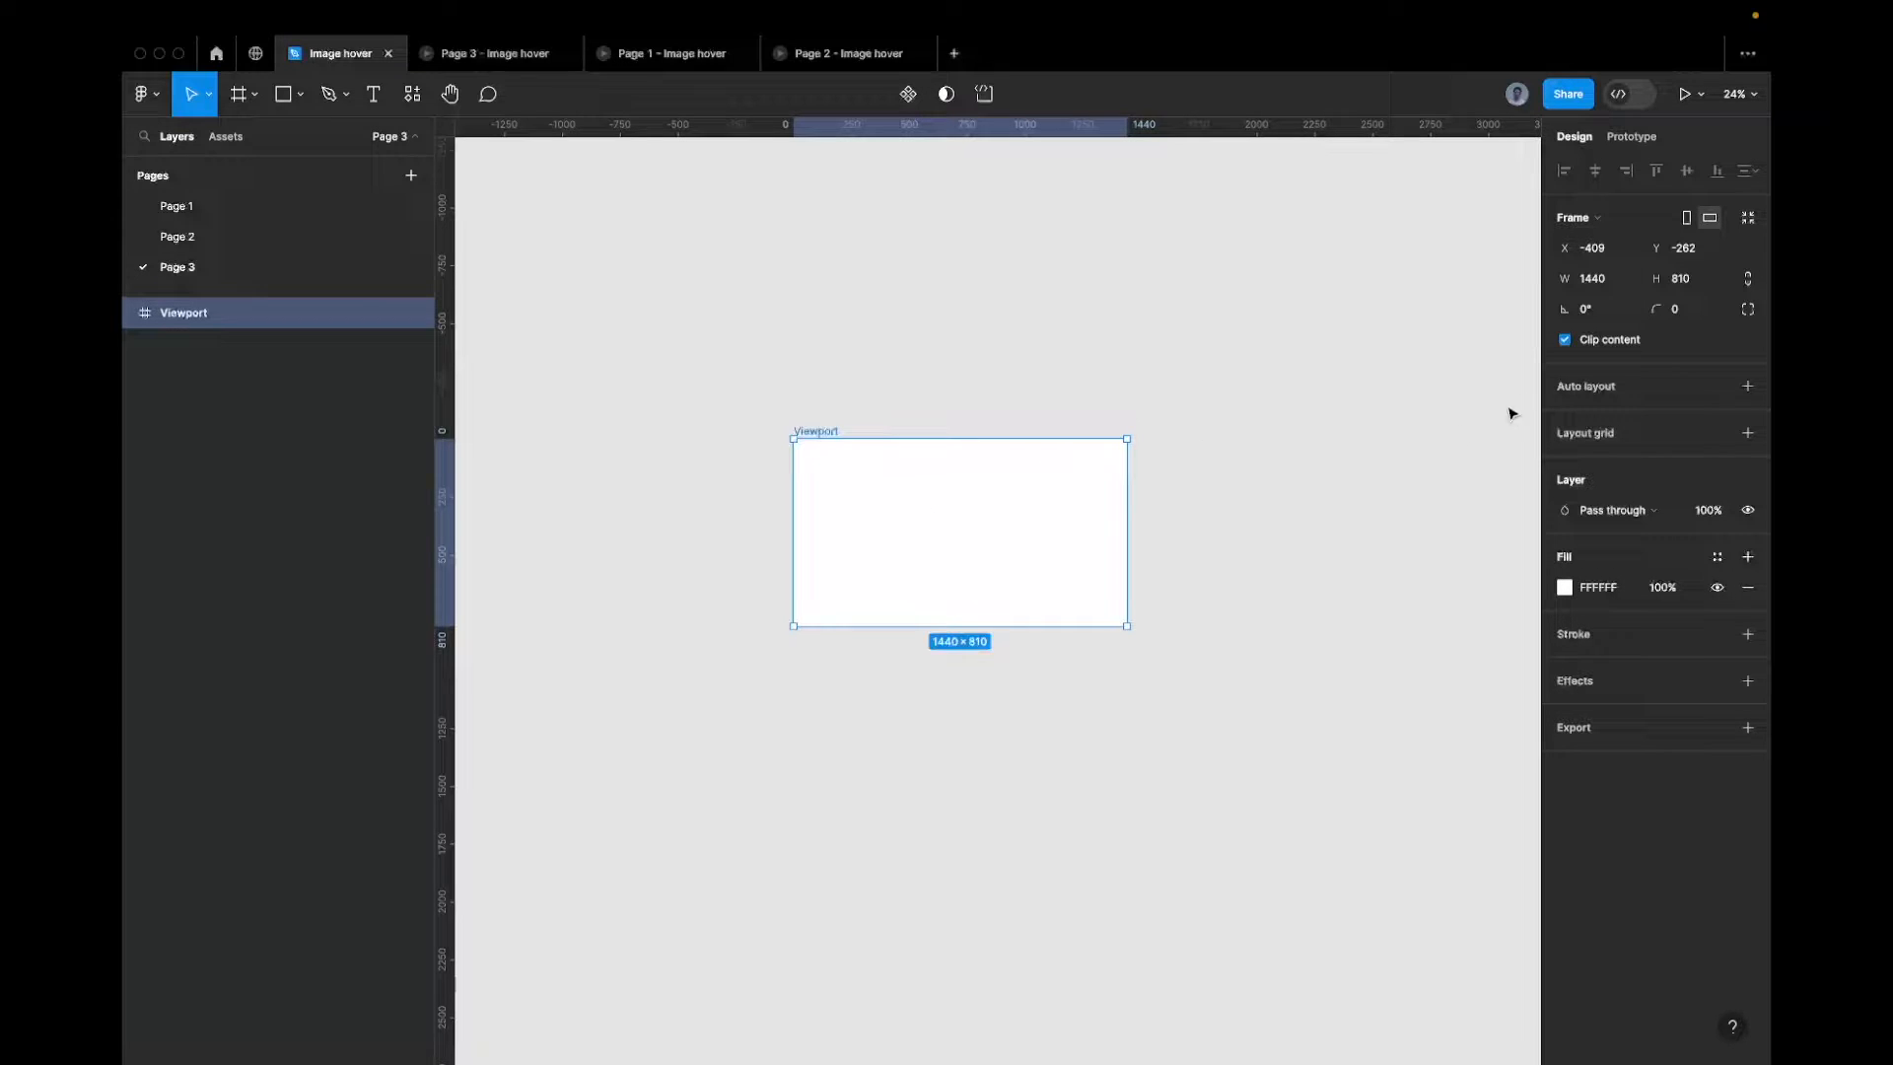
{"action": "left_click", "coordinate": [1748, 433]}
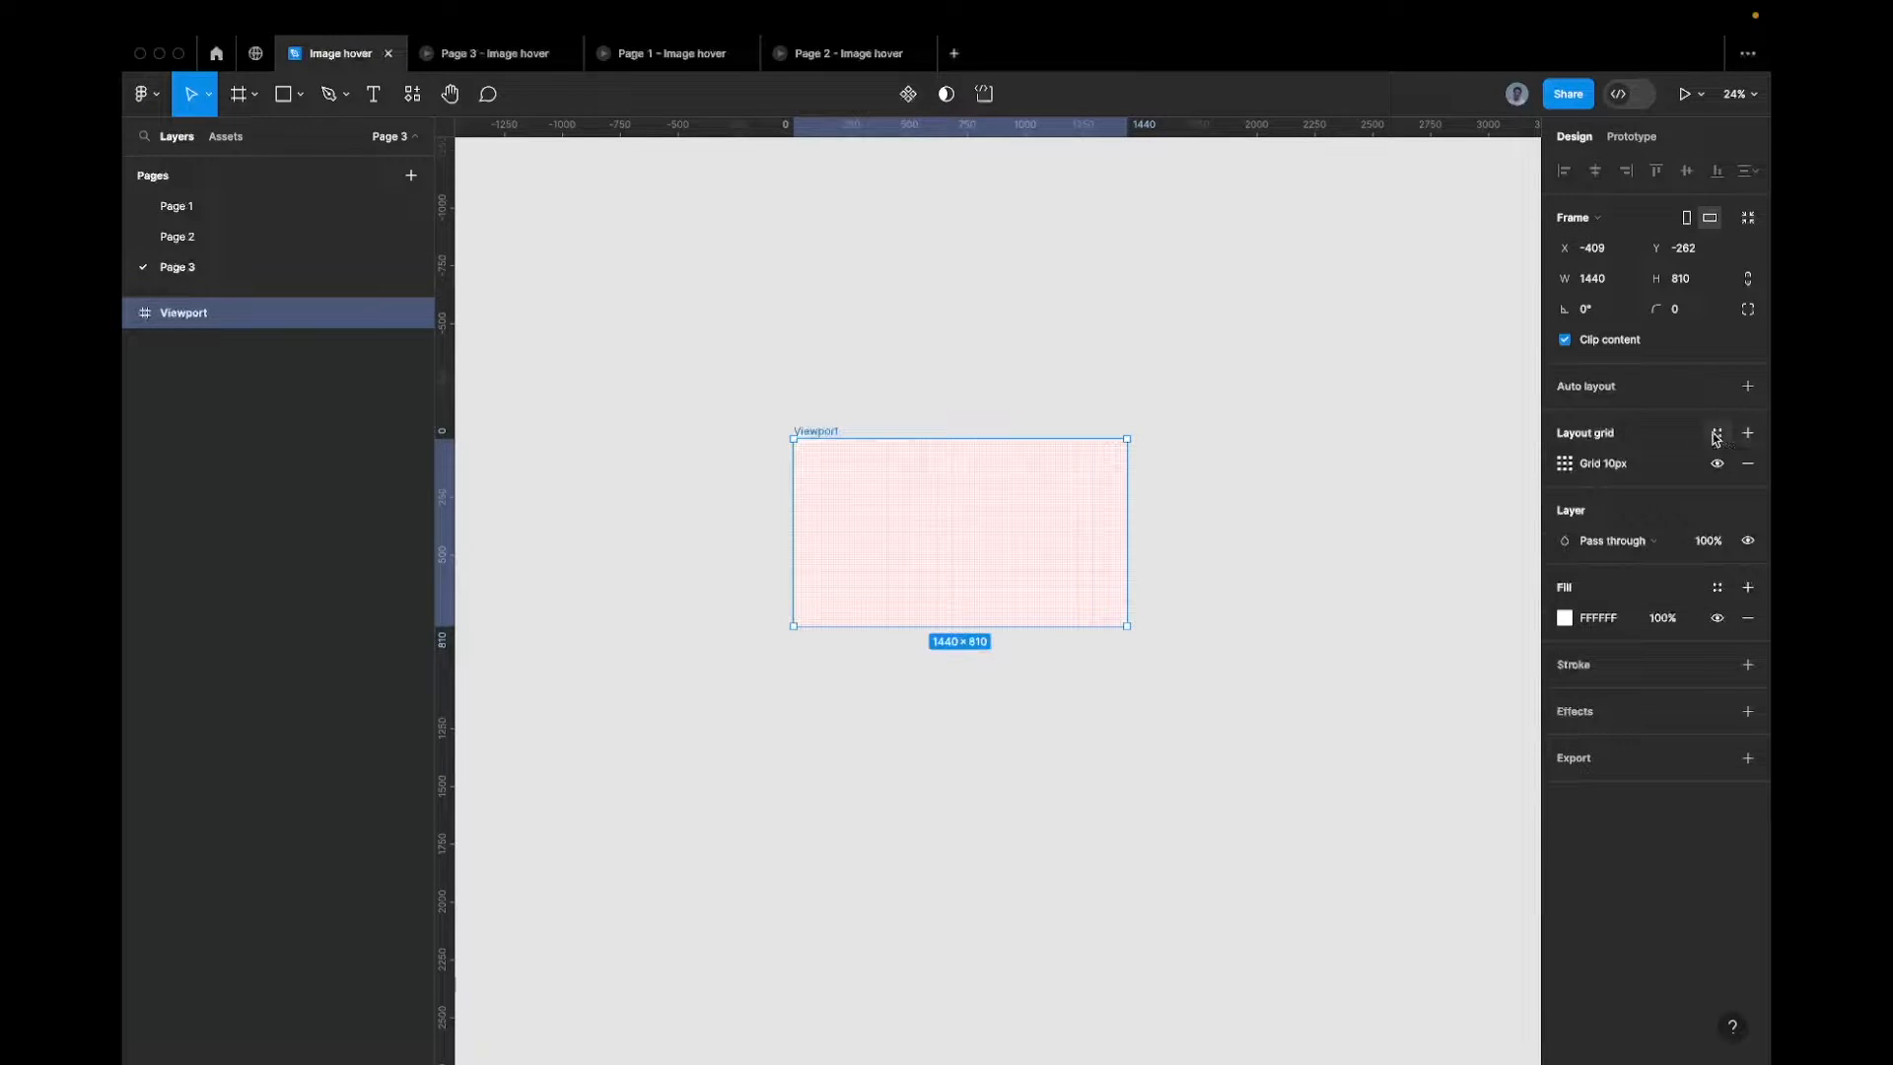
{"action": "left_click", "coordinate": [1566, 464]}
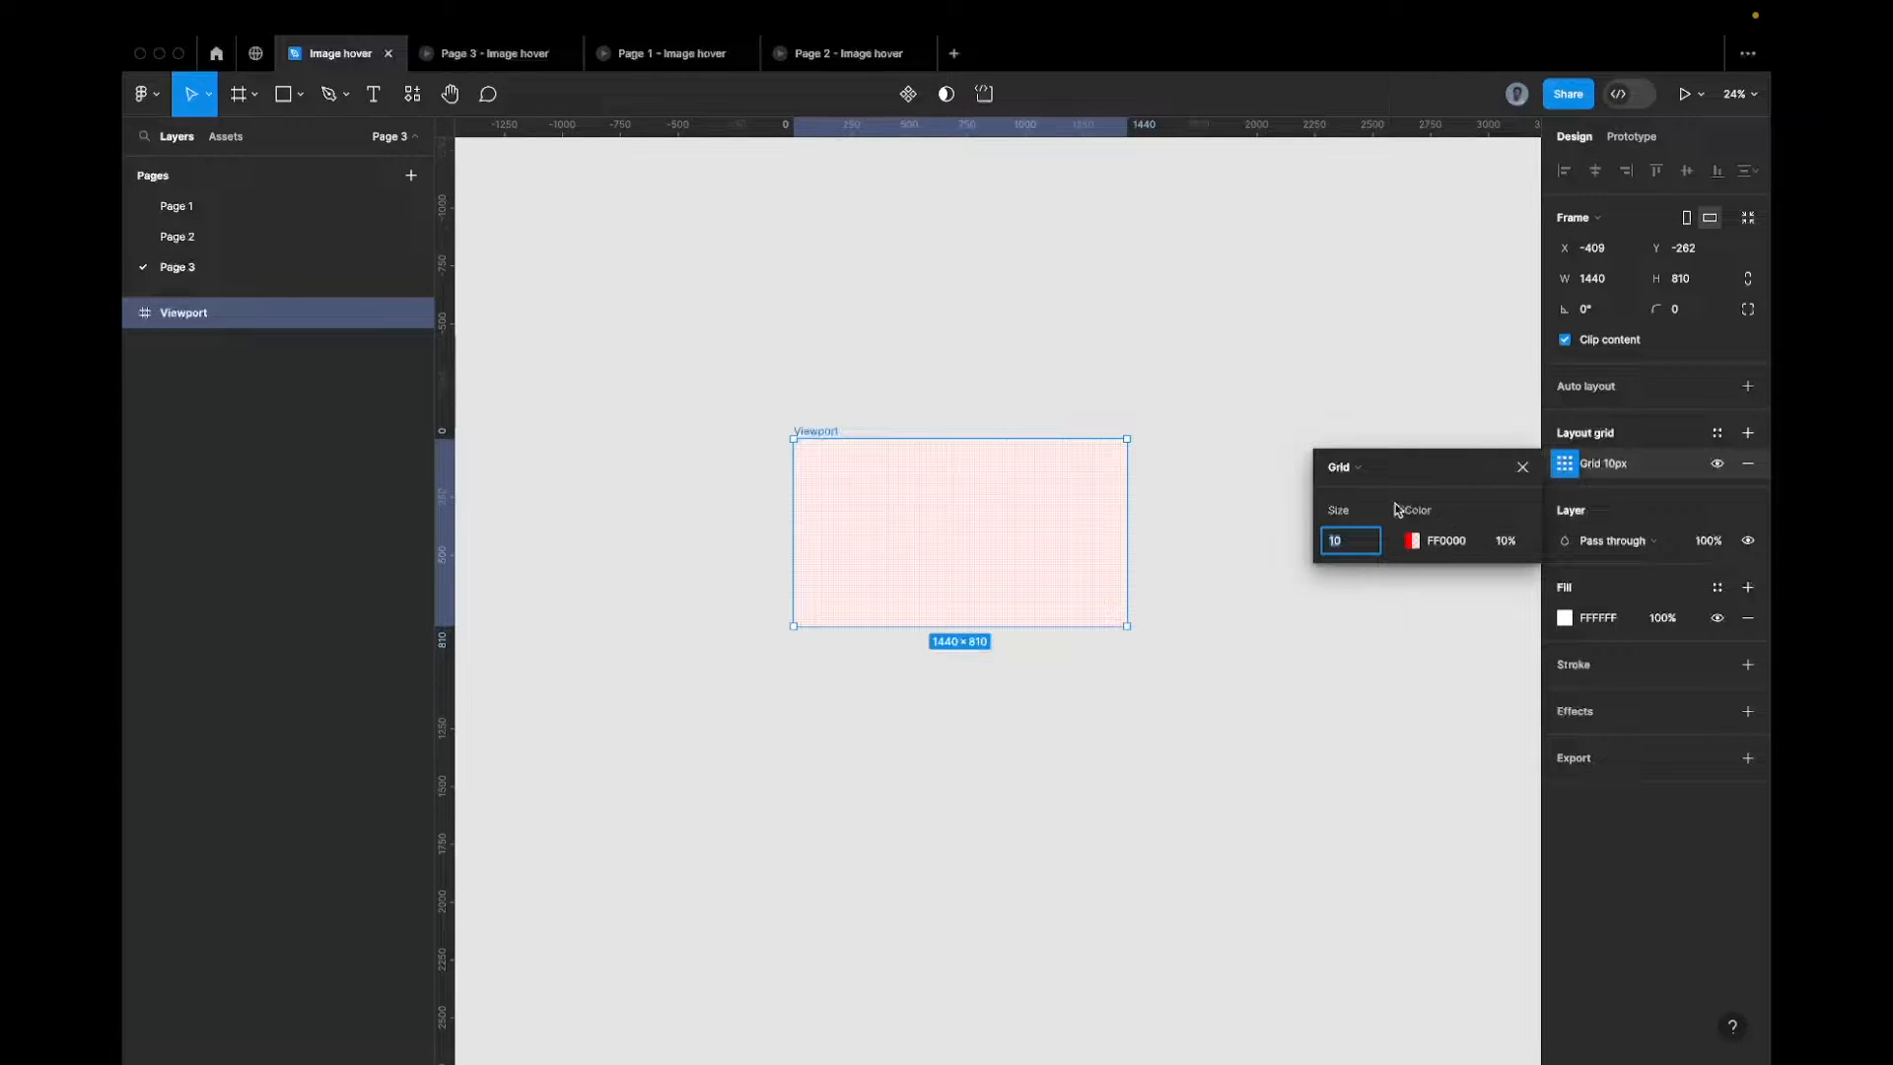
{"action": "left_click", "coordinate": [1353, 470]}
{"action": "left_click", "coordinate": [1365, 490]}
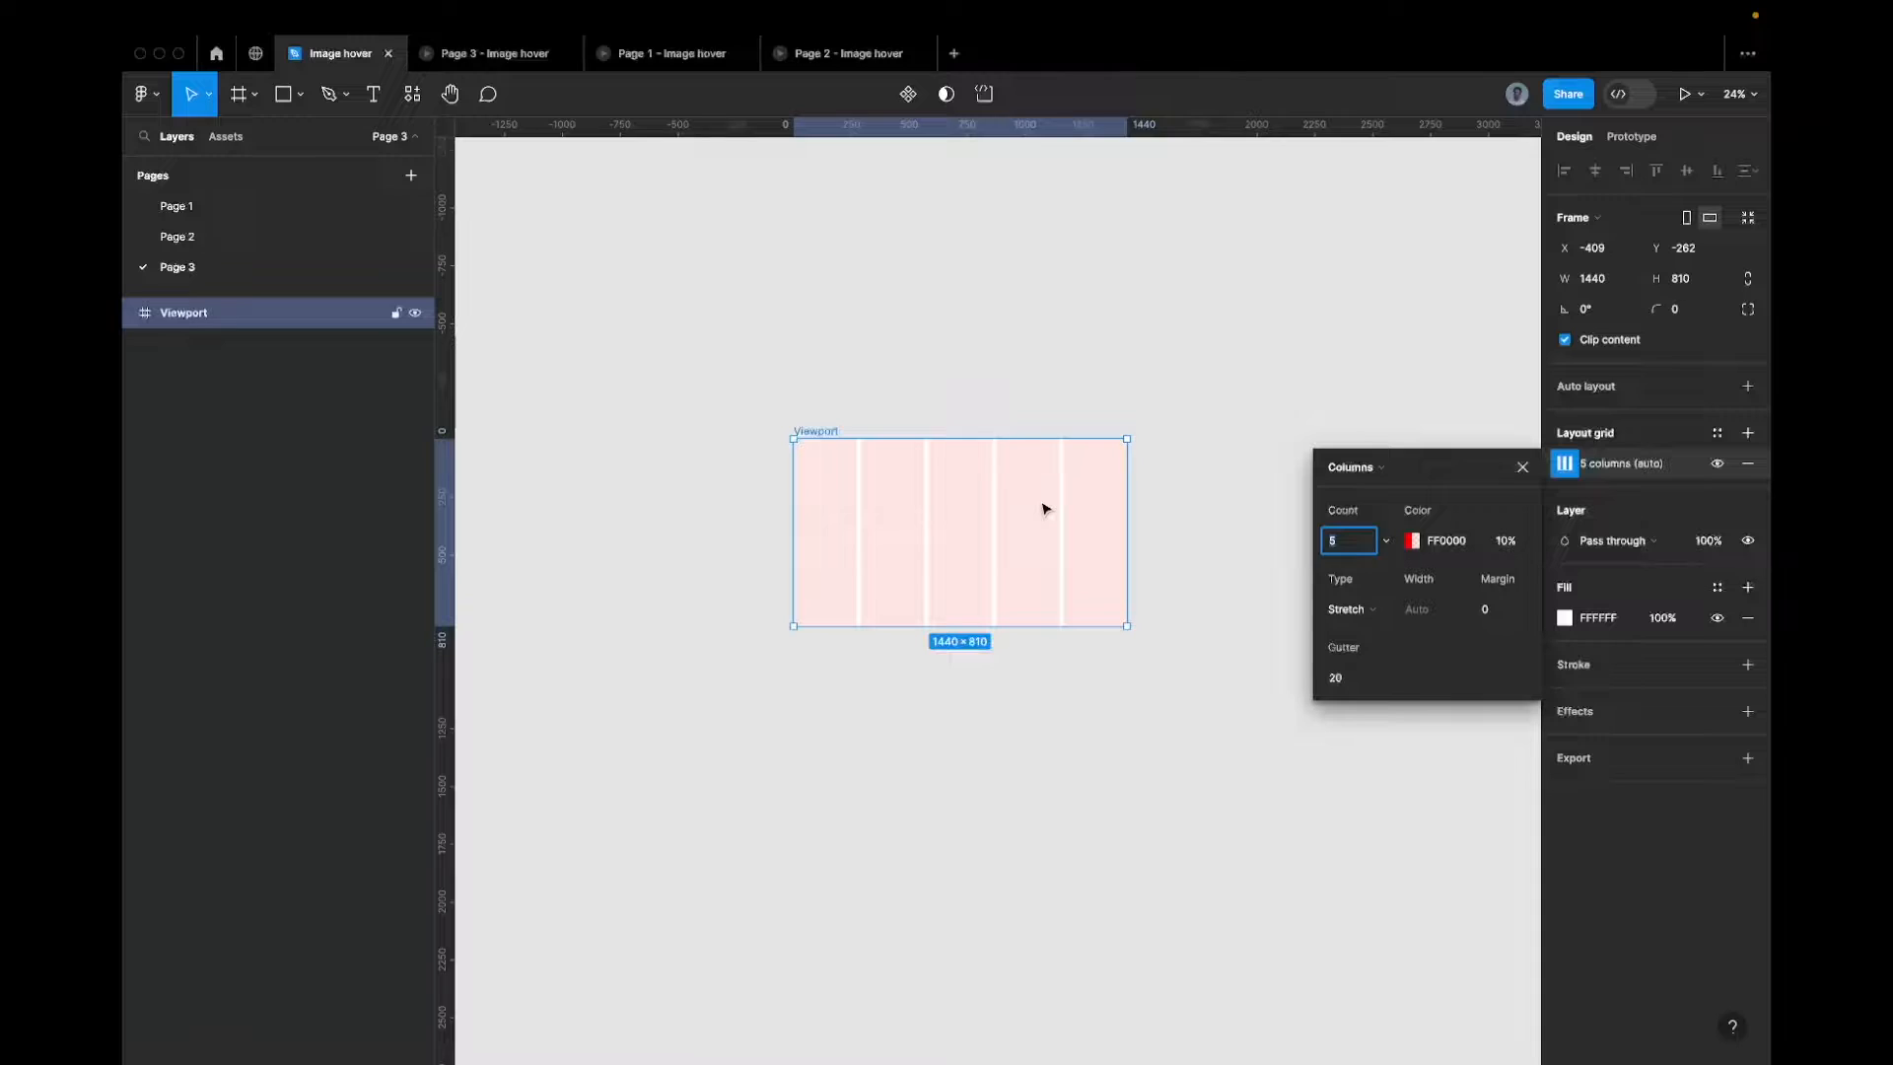
Set the Viewport column grid to a margin of 60, a gutter of 40 and a count of 8
{"action": "scroll", "coordinate": [1047, 508], "scroll_direction": "up", "scroll_amount": 3}
{"action": "left_click", "coordinate": [1493, 609]}
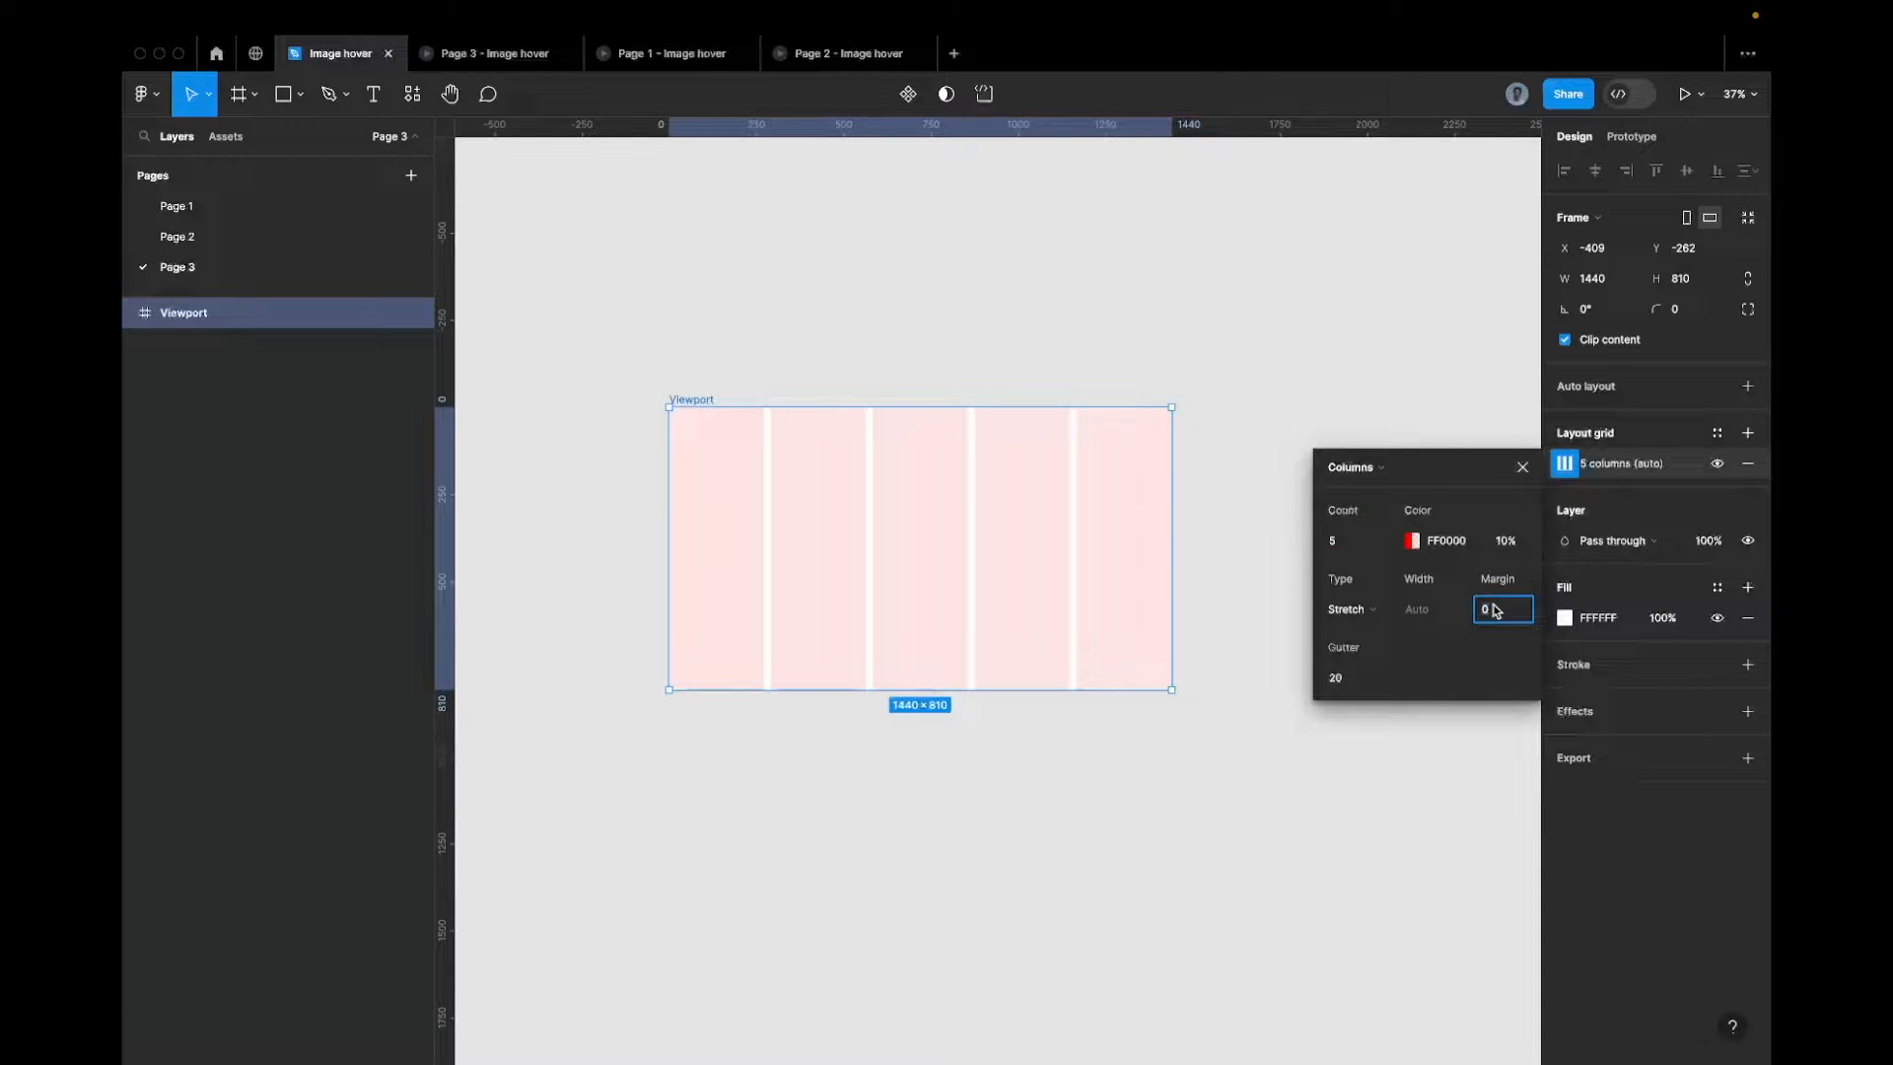
{"action": "type", "text": "60"}
{"action": "key", "text": "Return"}
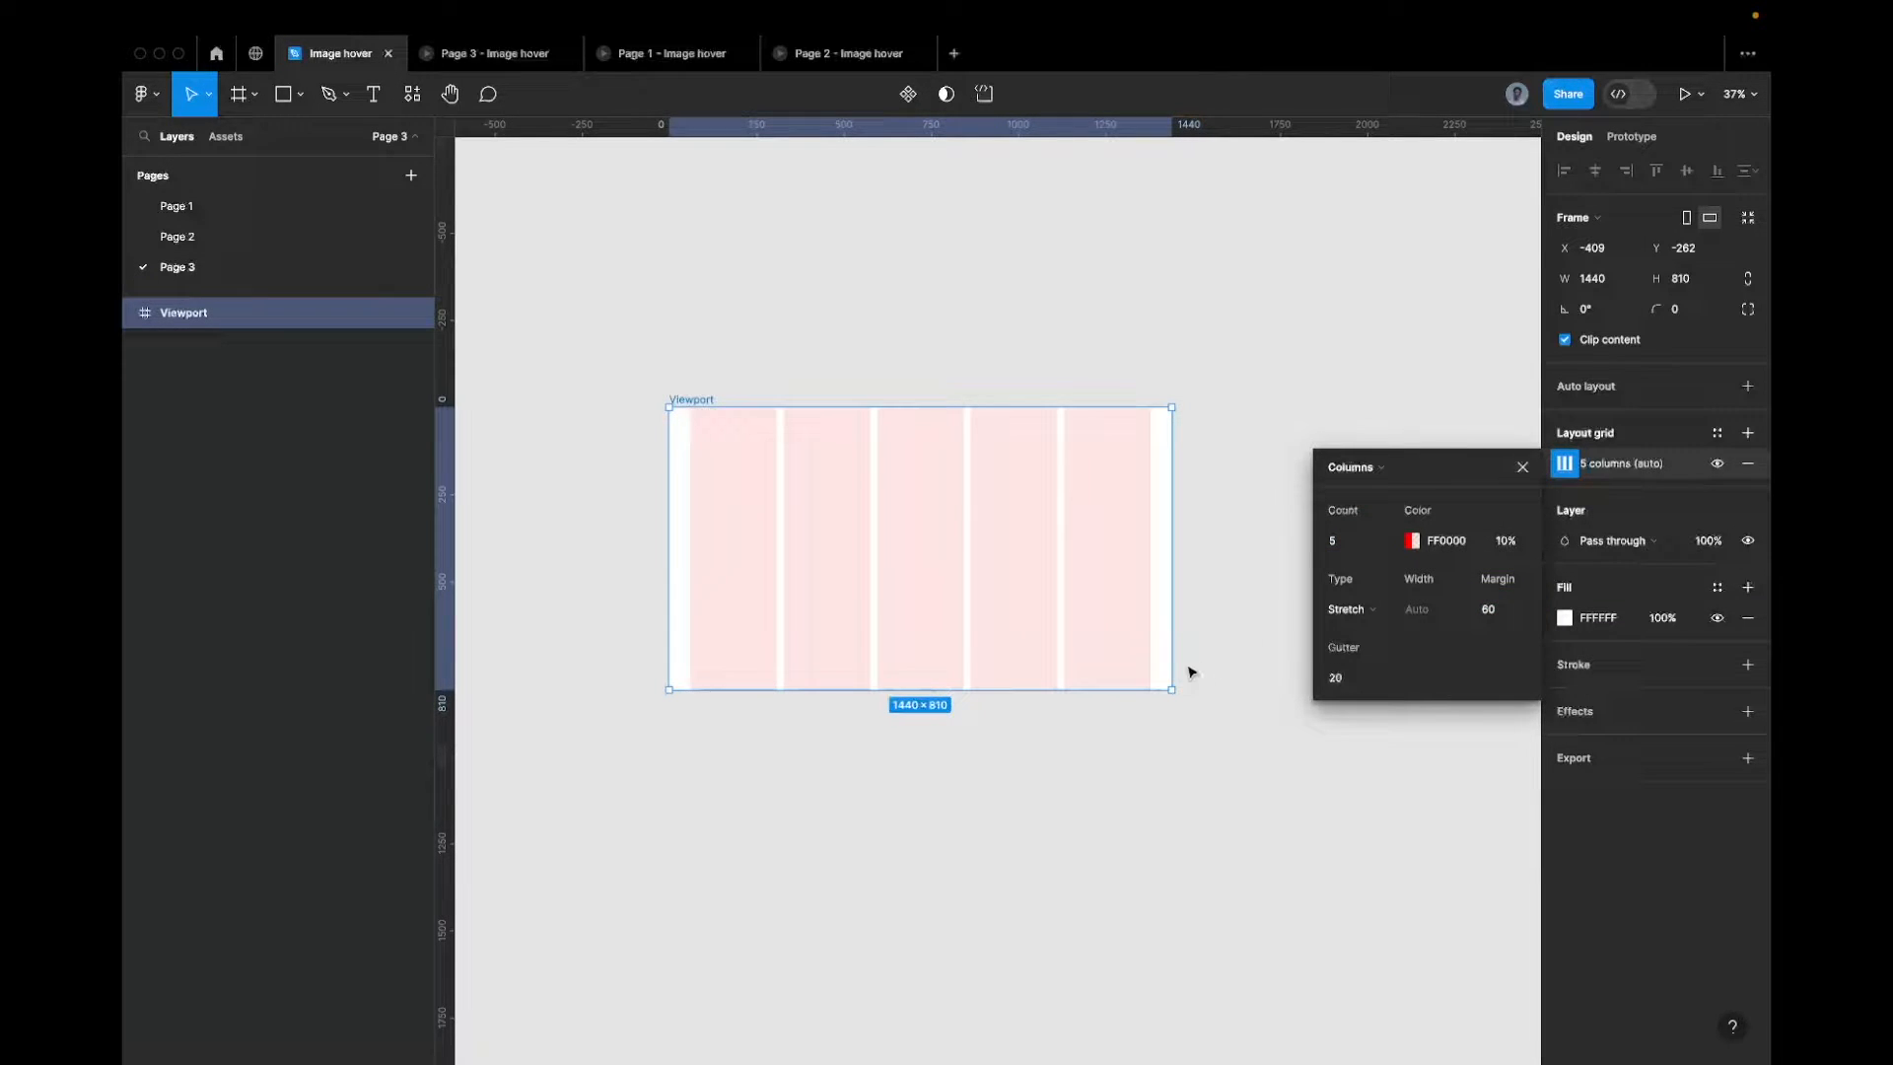
{"action": "left_click", "coordinate": [1360, 682]}
{"action": "type", "text": "40"}
{"action": "key", "text": "Return"}
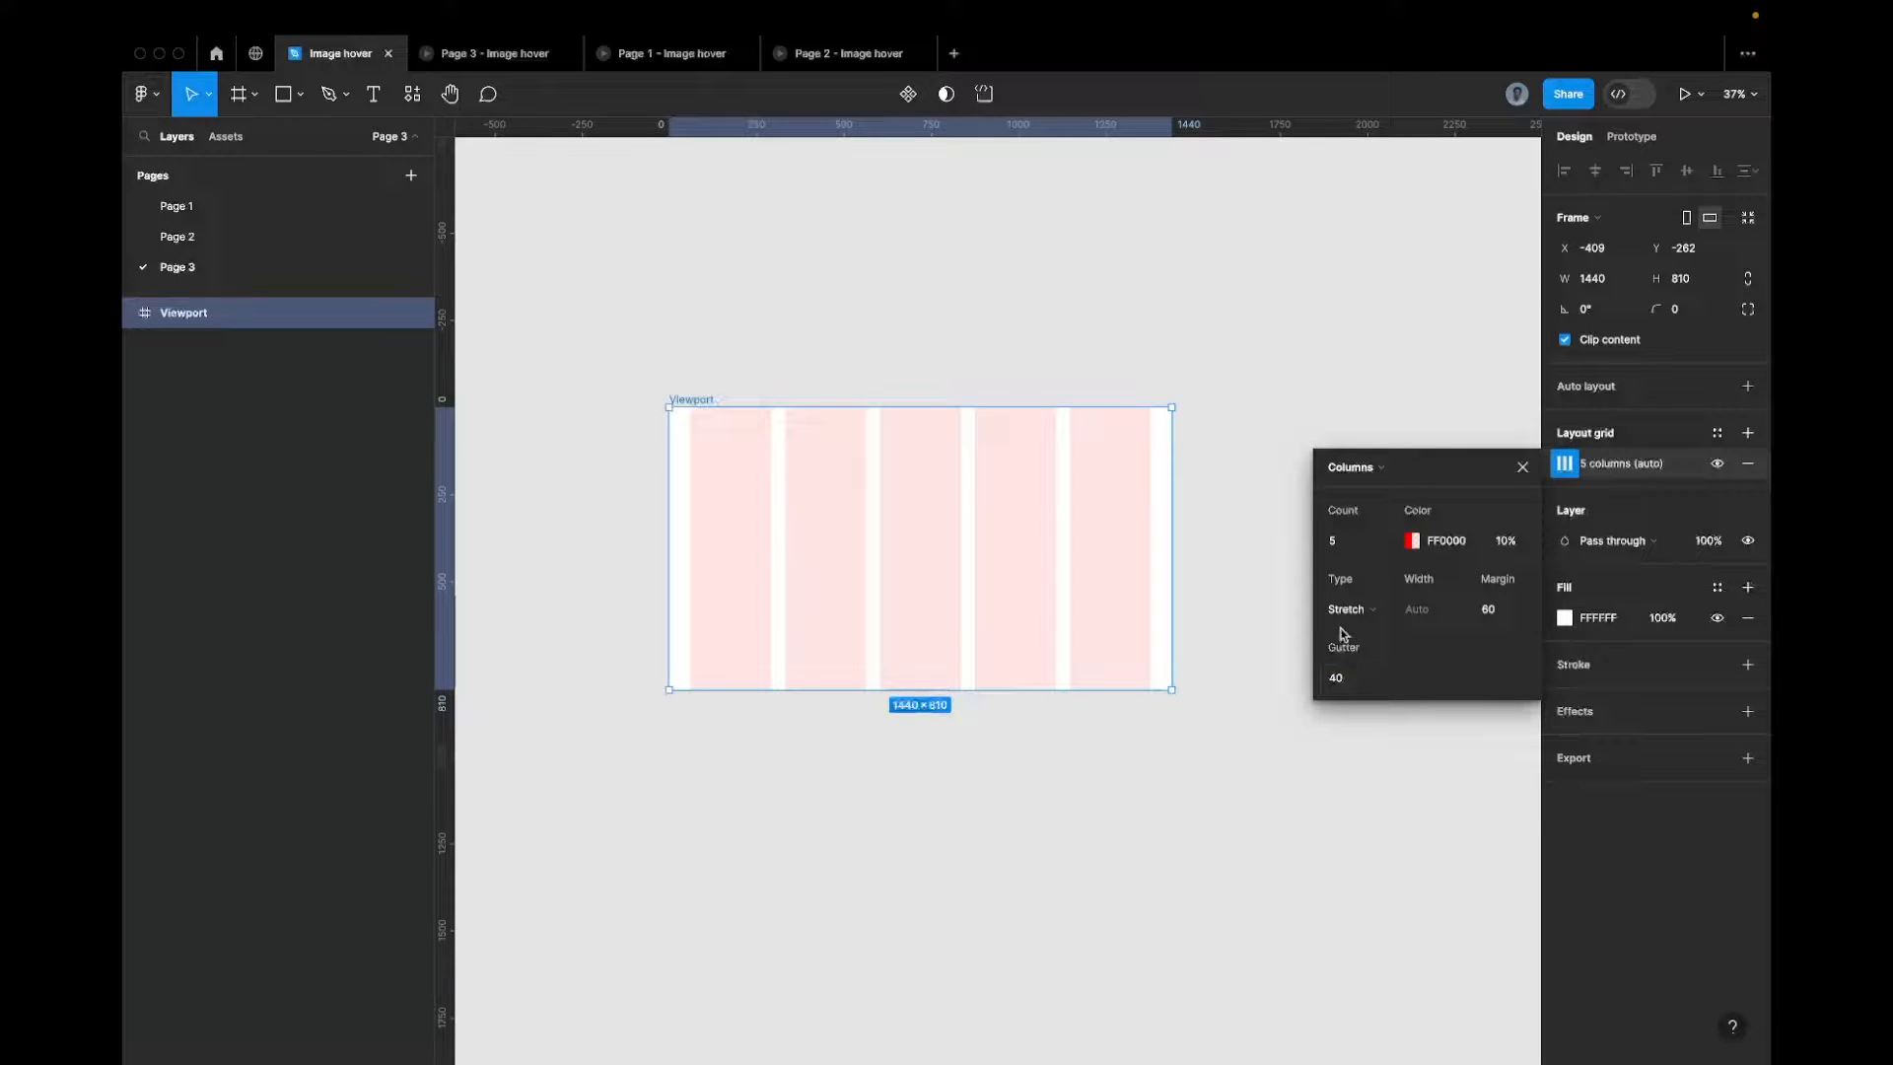
{"action": "left_click", "coordinate": [1343, 545]}
{"action": "type", "text": "8"}
{"action": "key", "text": "Return"}
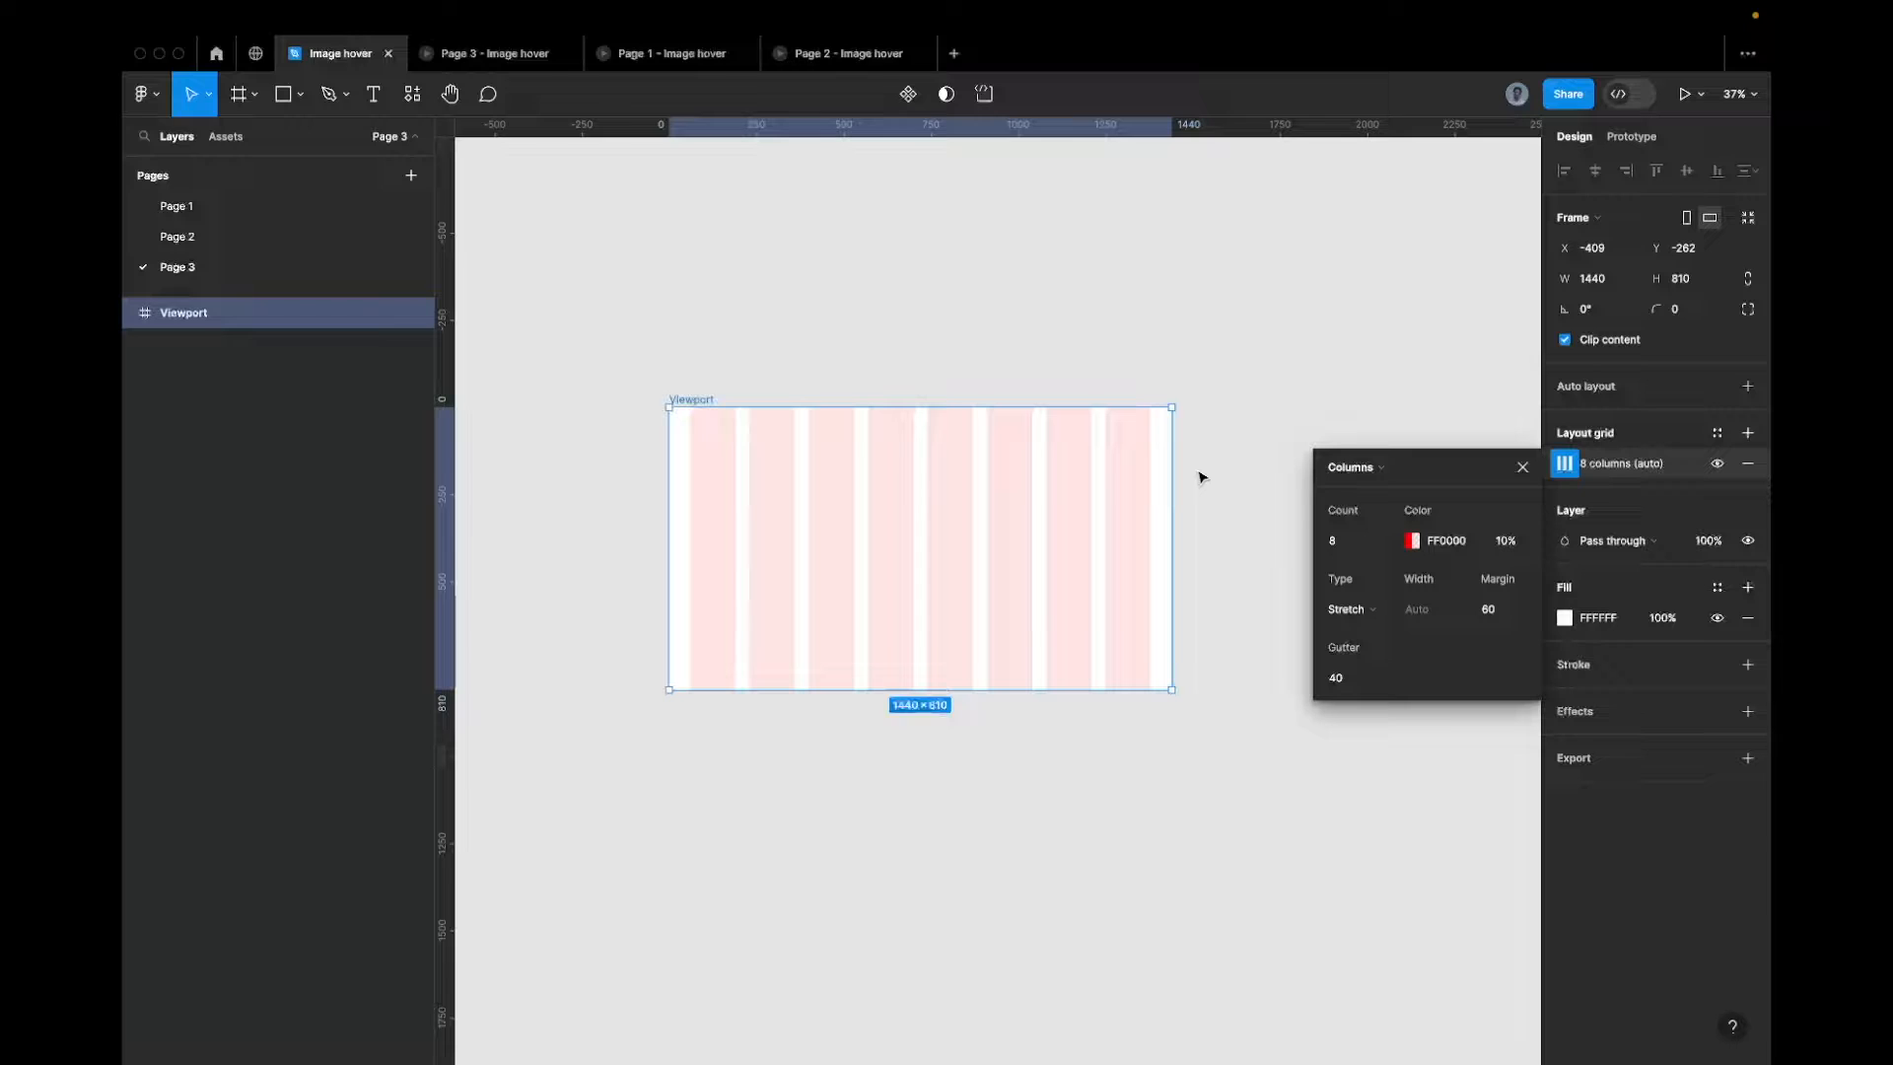
Draw a rectangle about 452 × 412 in the Viewport frame's upper-left area, across the first three grid columns
{"action": "key", "text": "r"}
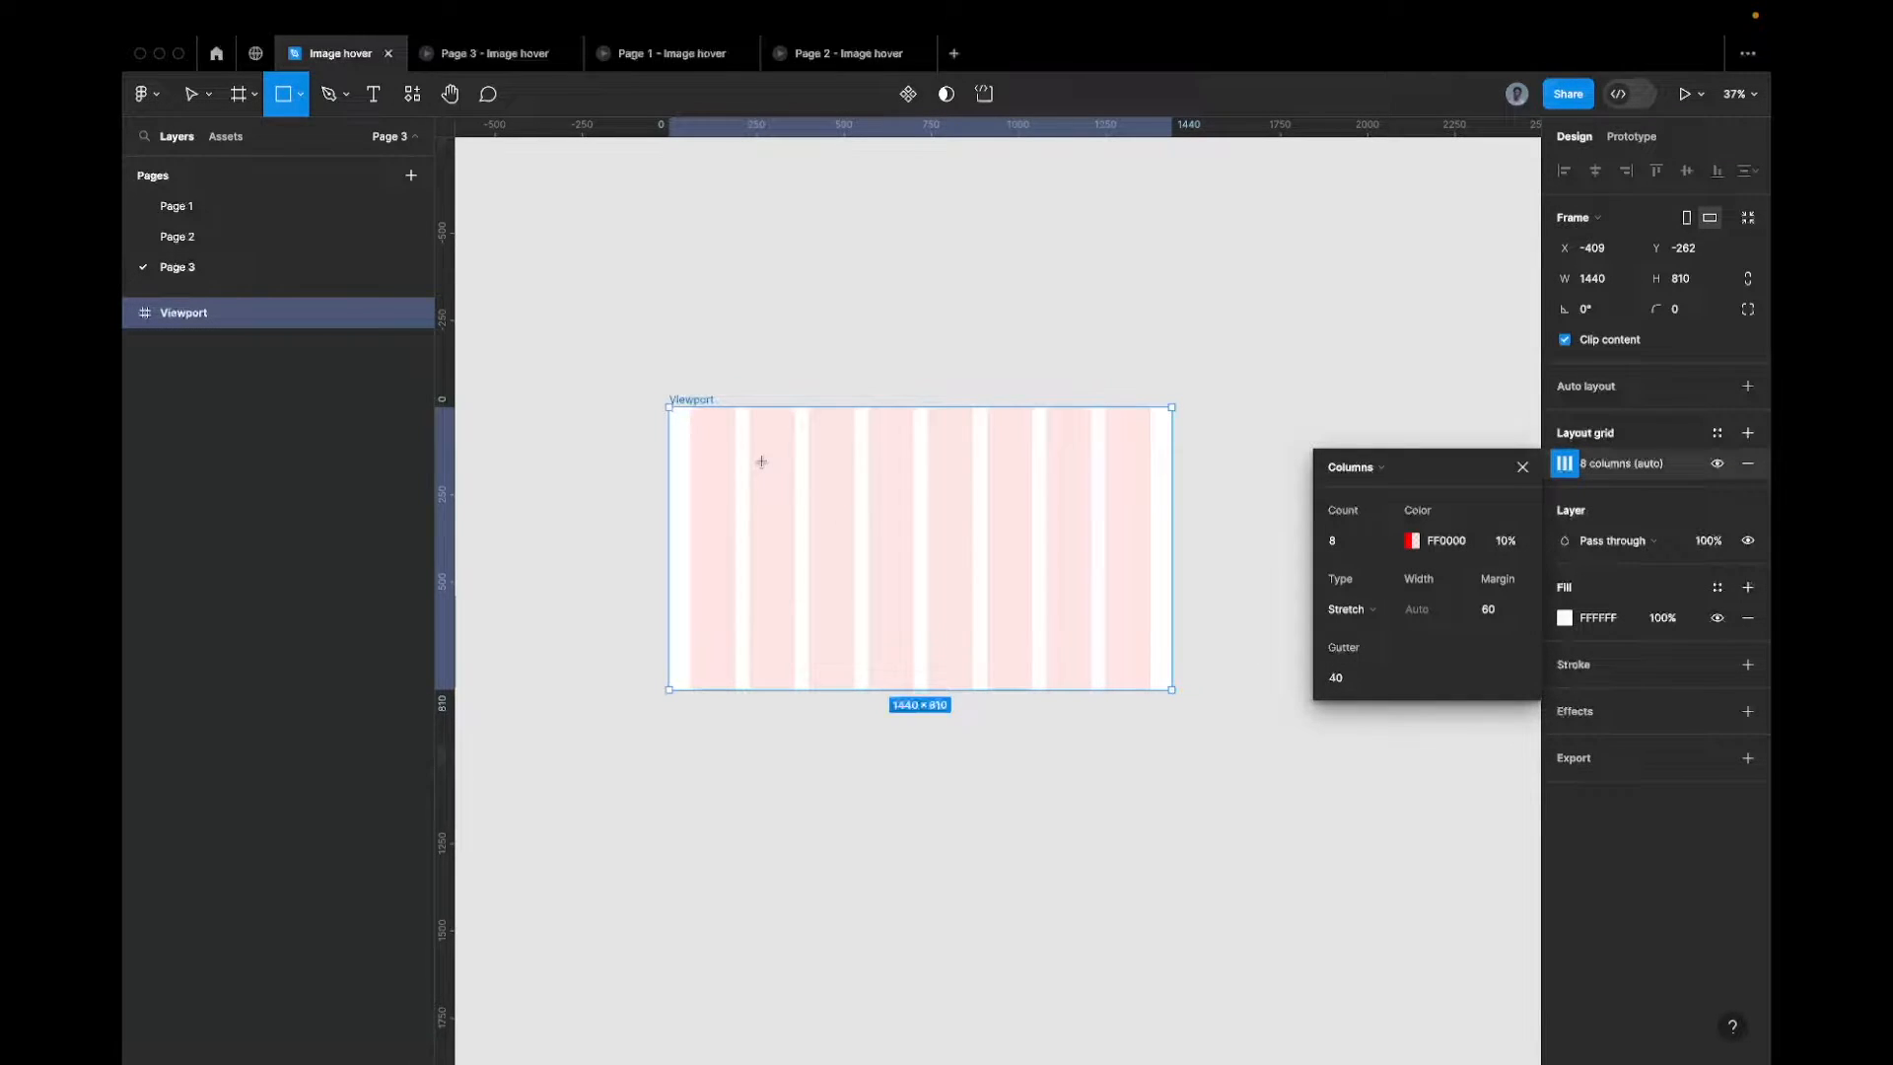
{"action": "scroll", "coordinate": [761, 462], "scroll_direction": "right", "scroll_amount": 1}
{"action": "left_click_drag", "start_coordinate": [687, 437], "coordinate": [847, 586]}
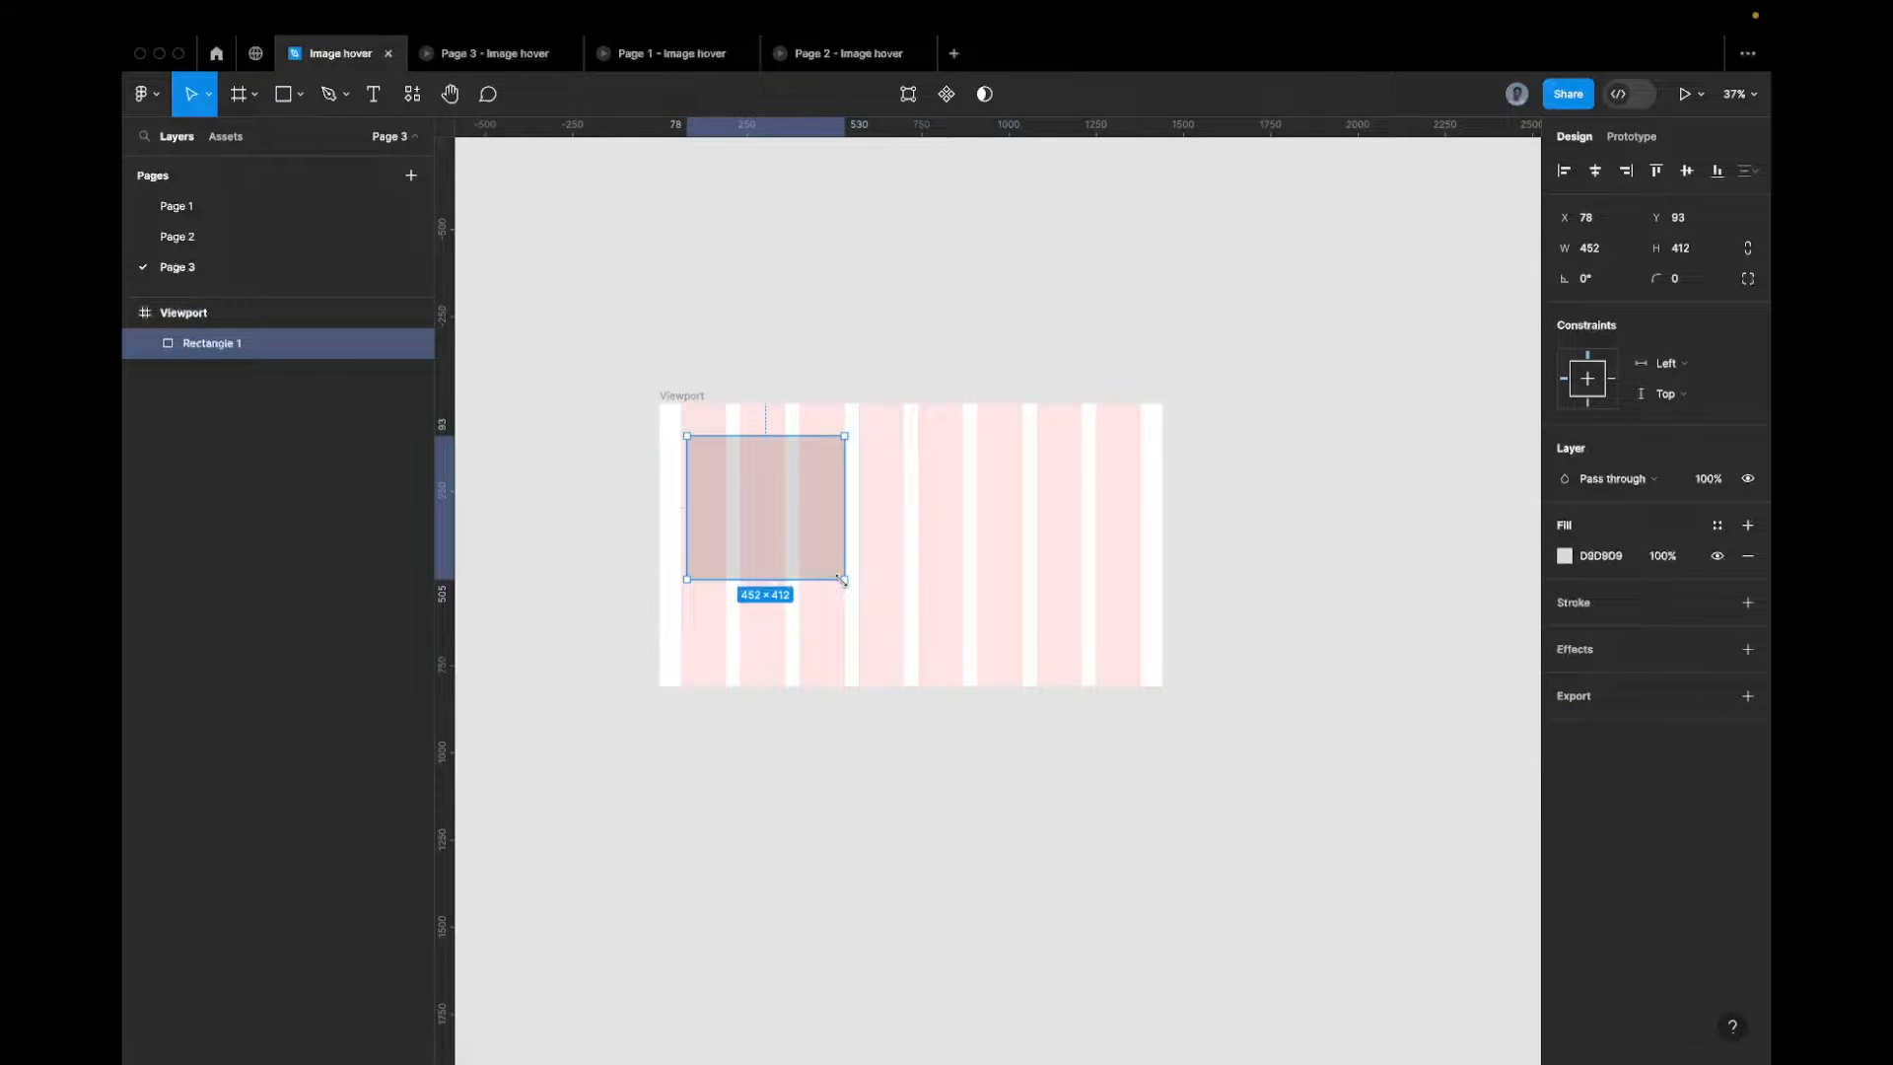
Extend the rectangle's left edge to the start of the first grid column so it is 470 wide
{"action": "scroll", "coordinate": [824, 523], "scroll_direction": "up", "scroll_amount": 5}
{"action": "scroll", "coordinate": [824, 524], "scroll_direction": "left", "scroll_amount": 3}
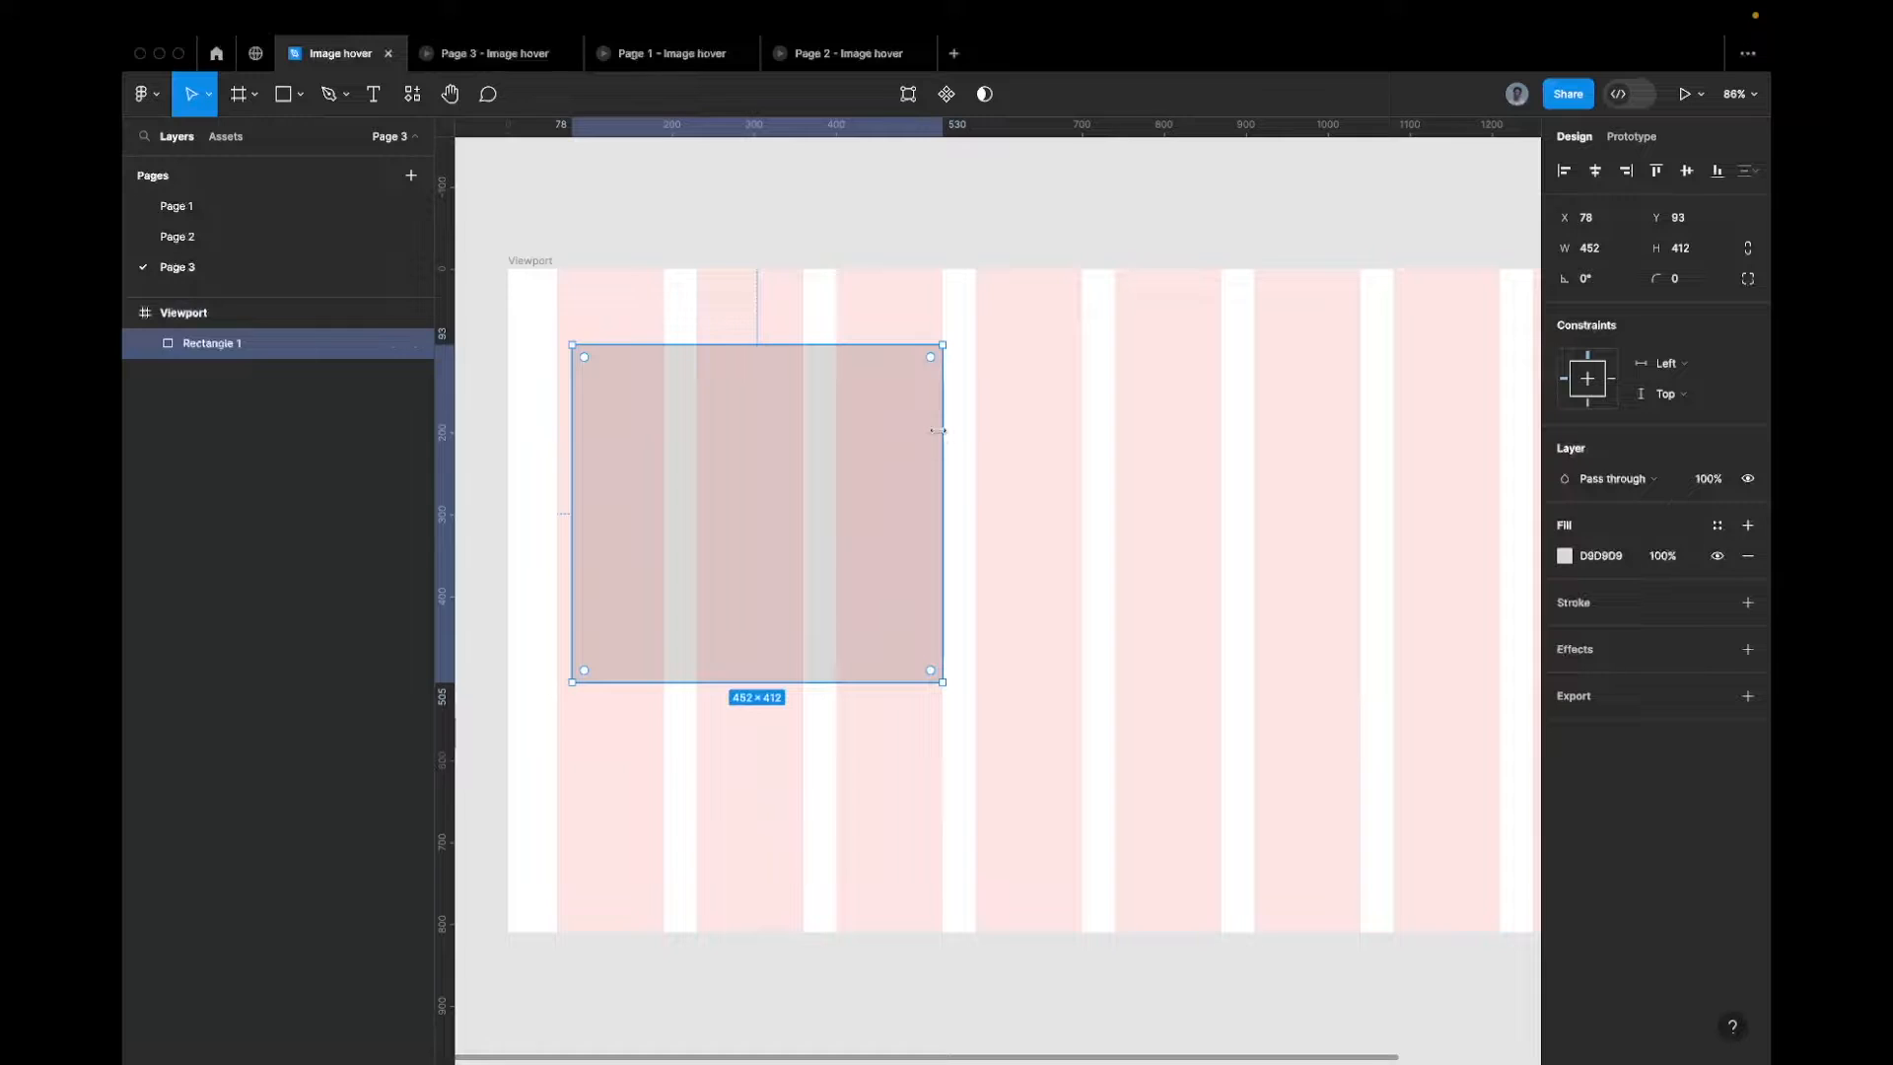
{"action": "scroll", "coordinate": [566, 371], "scroll_direction": "up", "scroll_amount": 7}
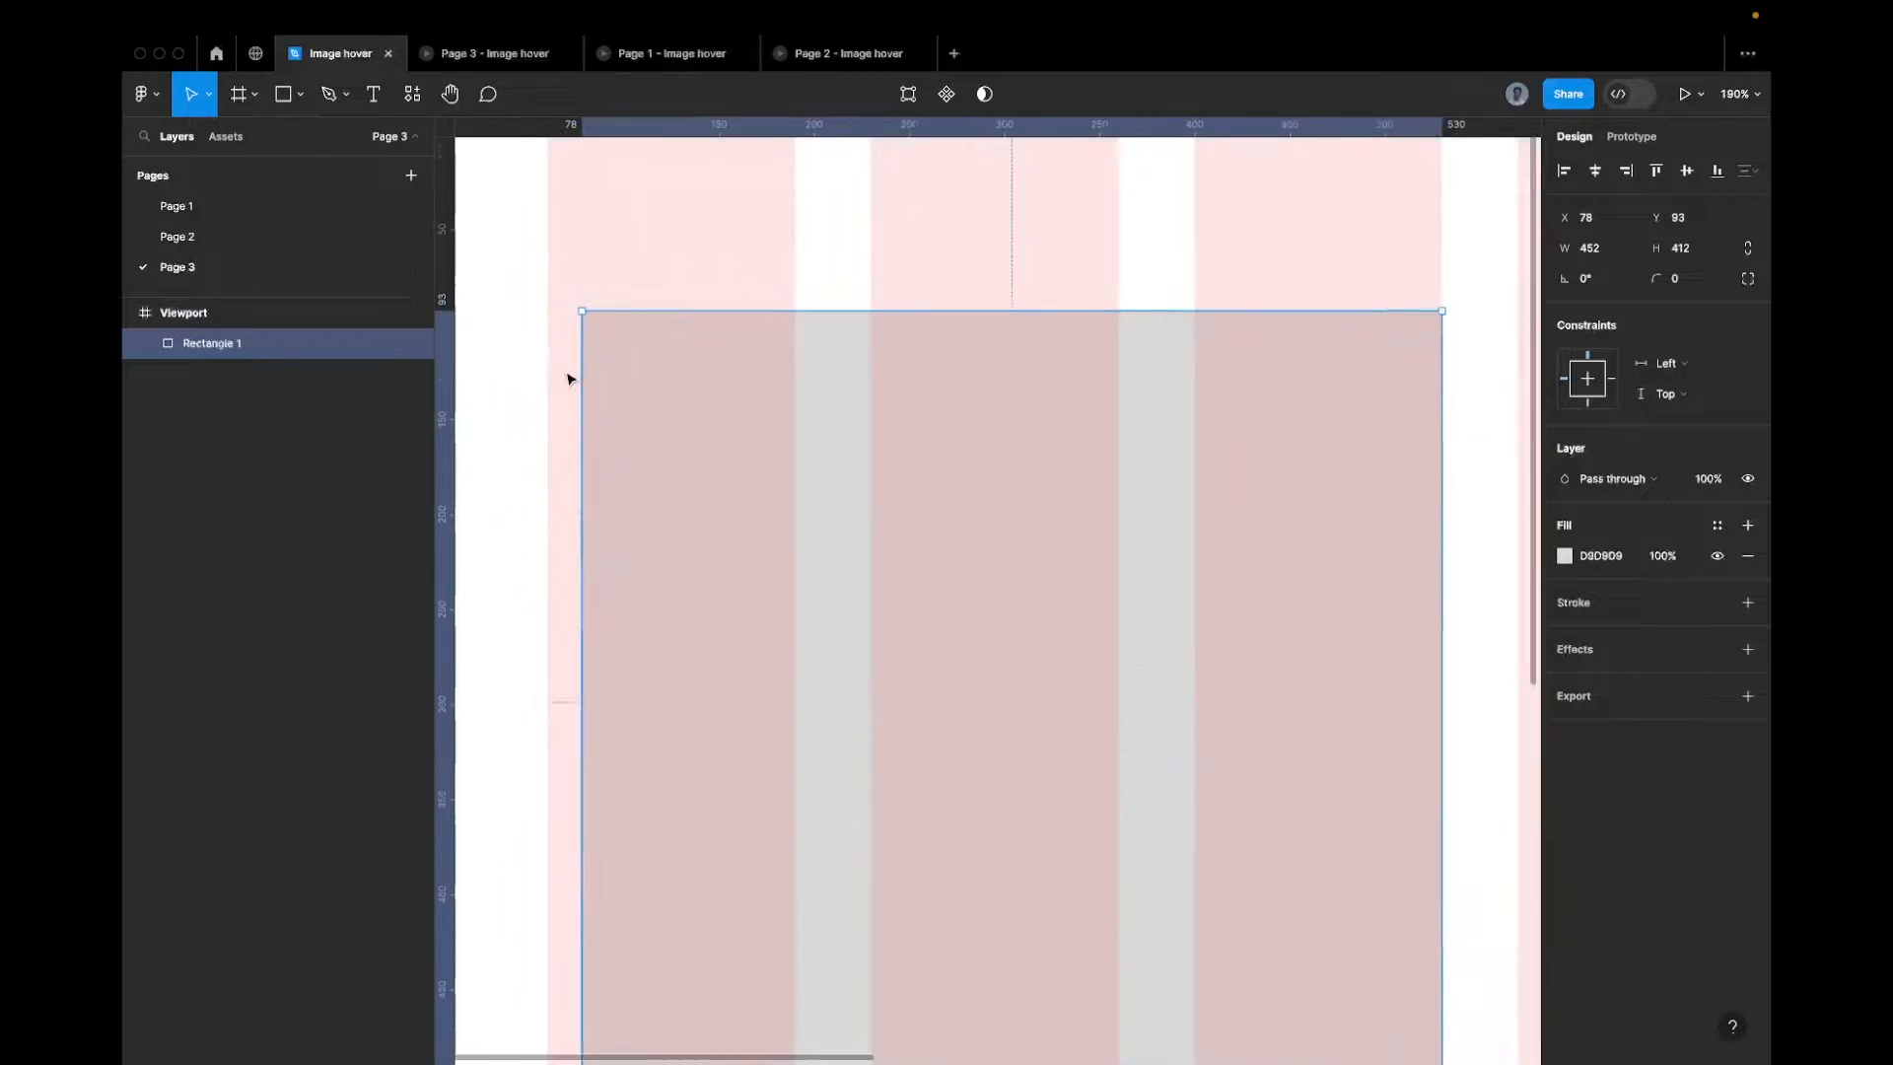
{"action": "left_click_drag", "start_coordinate": [585, 370], "coordinate": [539, 374]}
{"action": "scroll", "coordinate": [539, 373], "scroll_direction": "down", "scroll_amount": 5}
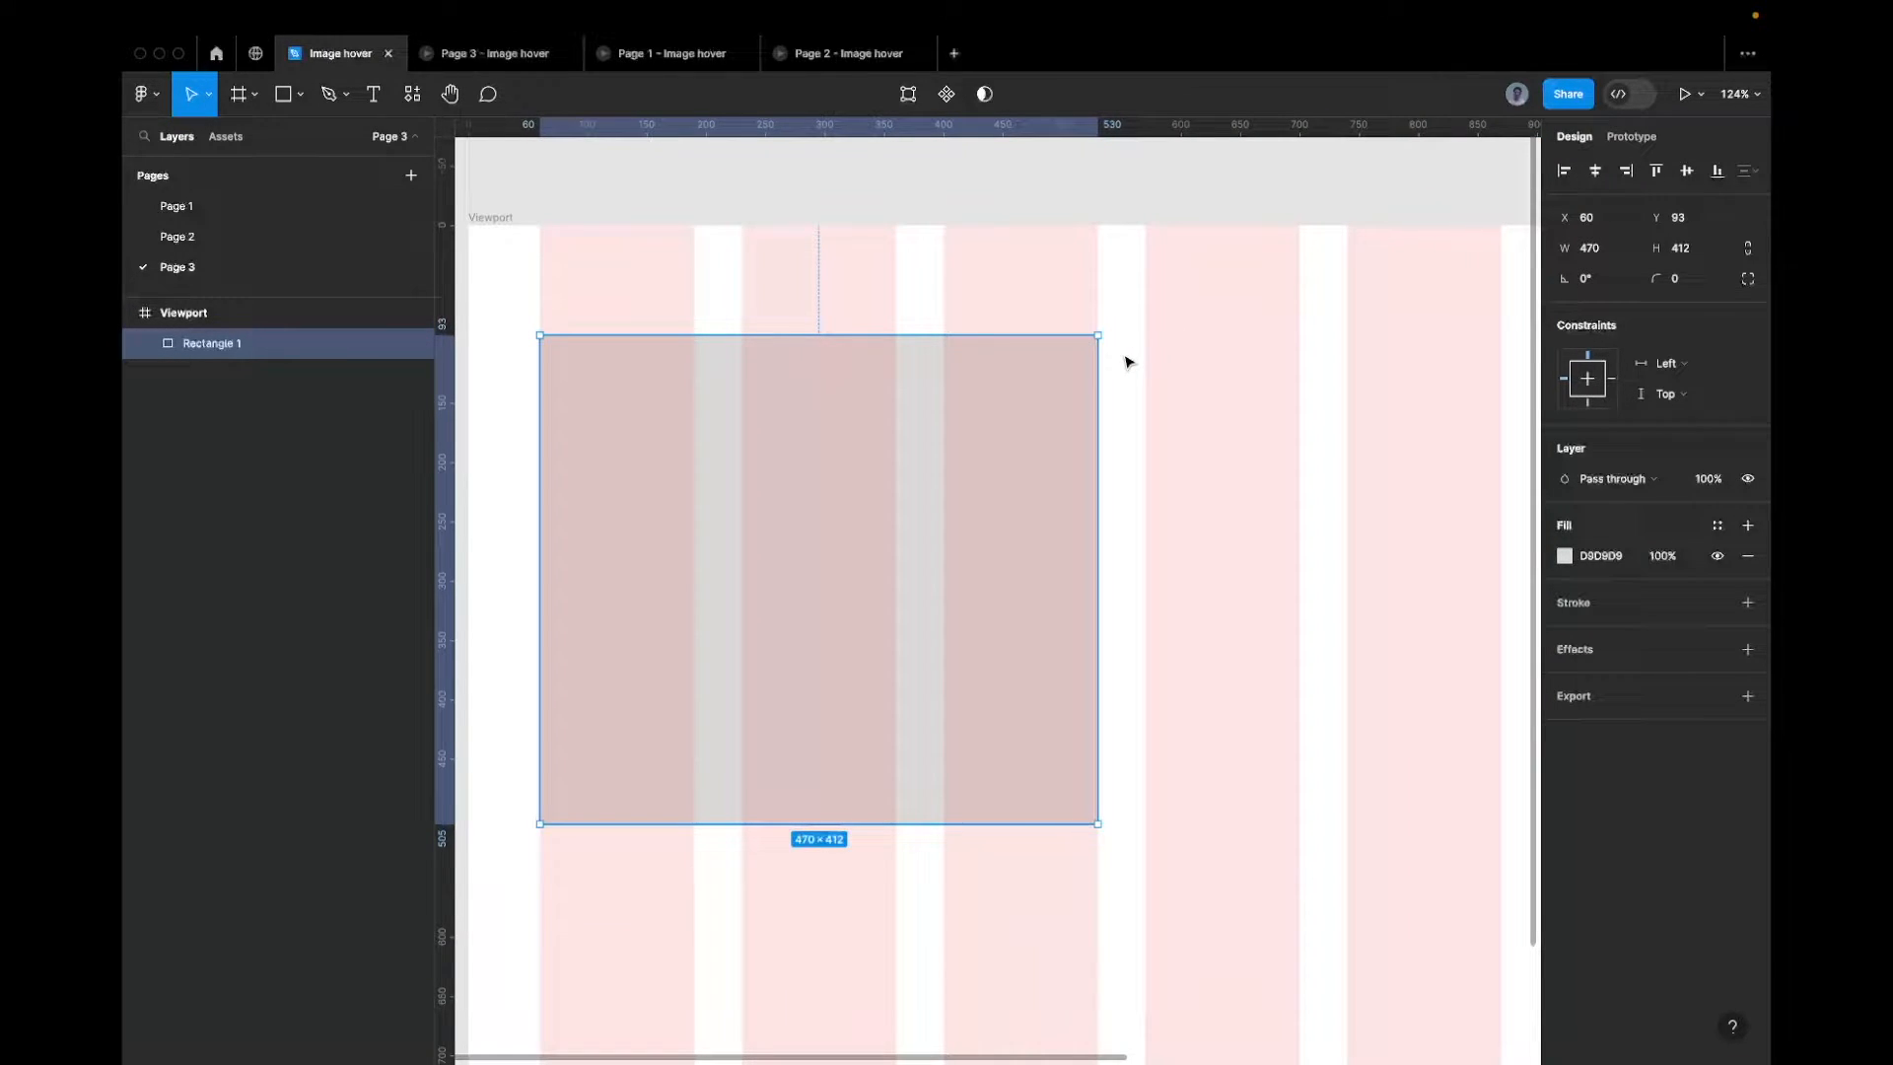
Duplicate the rectangle twice to form a row of three across the Viewport frame, all at the same height
{"action": "scroll", "coordinate": [1129, 362], "scroll_direction": "down", "scroll_amount": 3}
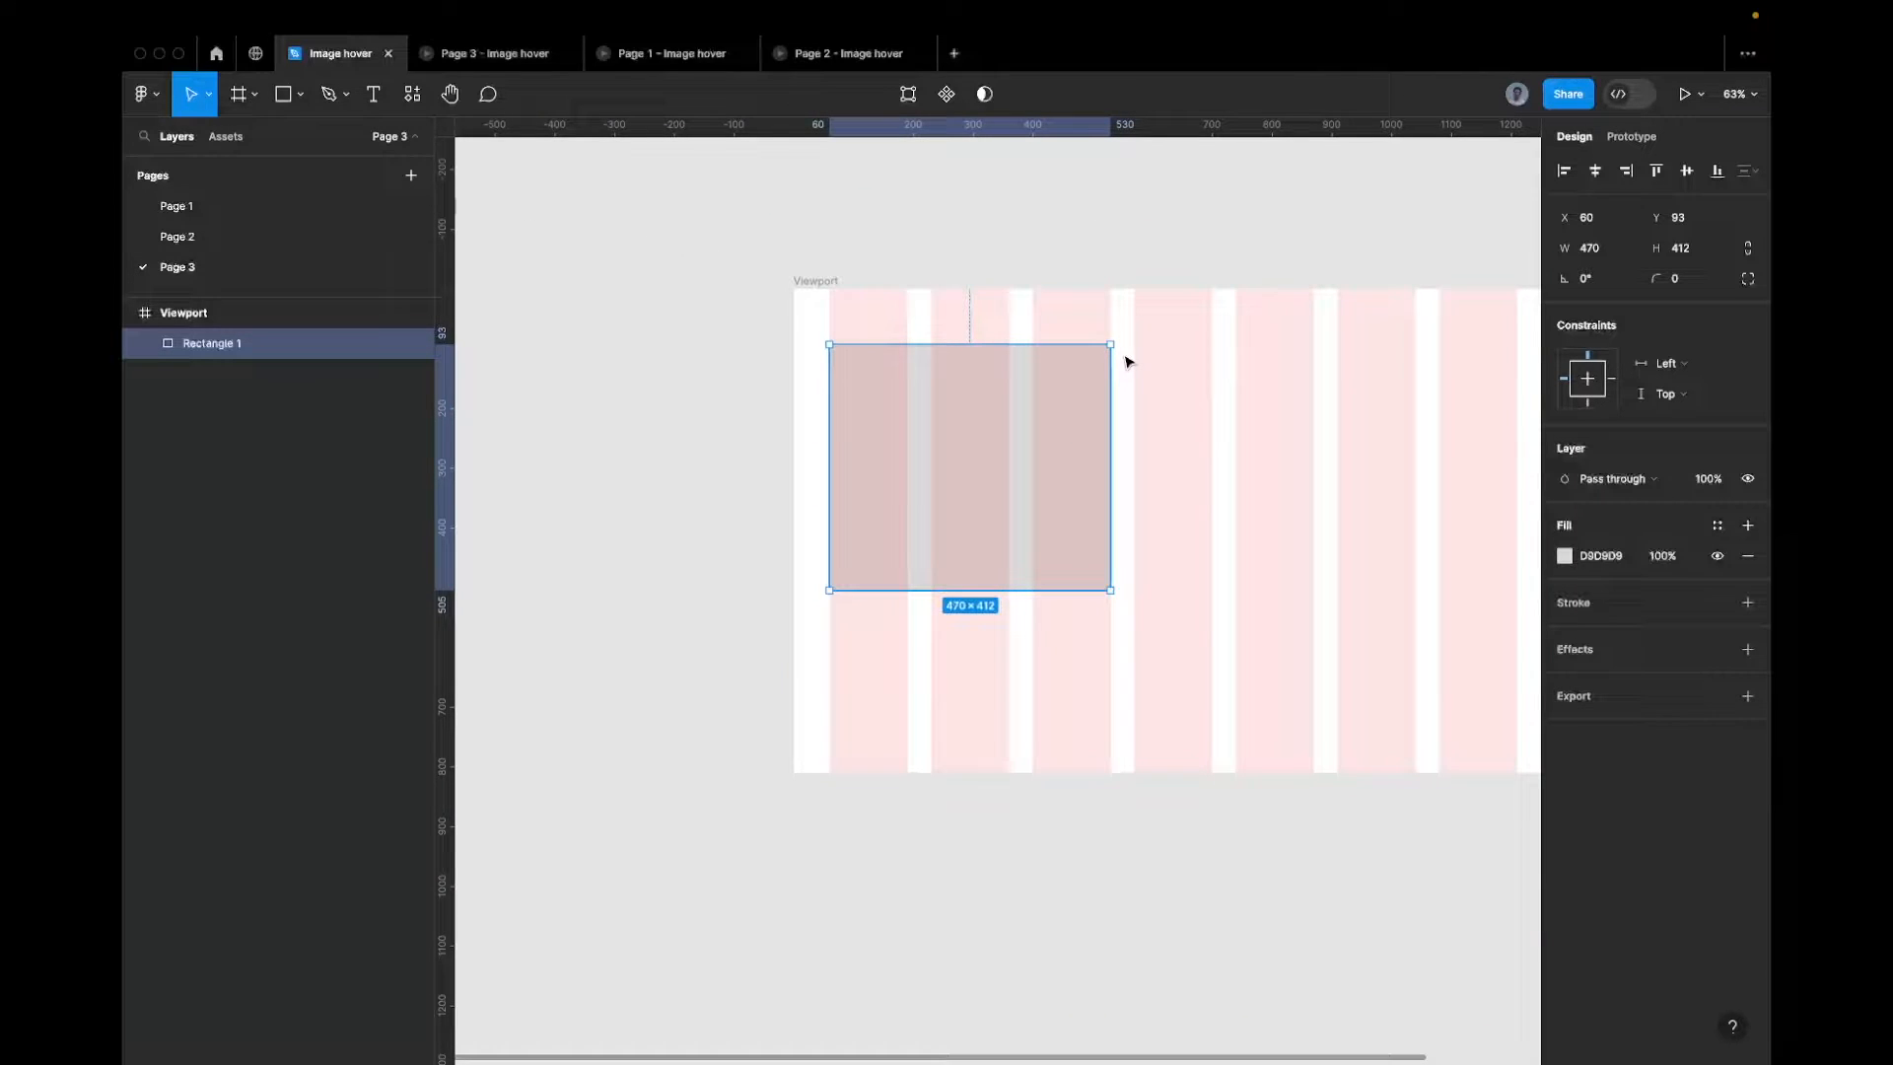
{"action": "scroll", "coordinate": [1129, 362], "scroll_direction": "up", "scroll_amount": 15}
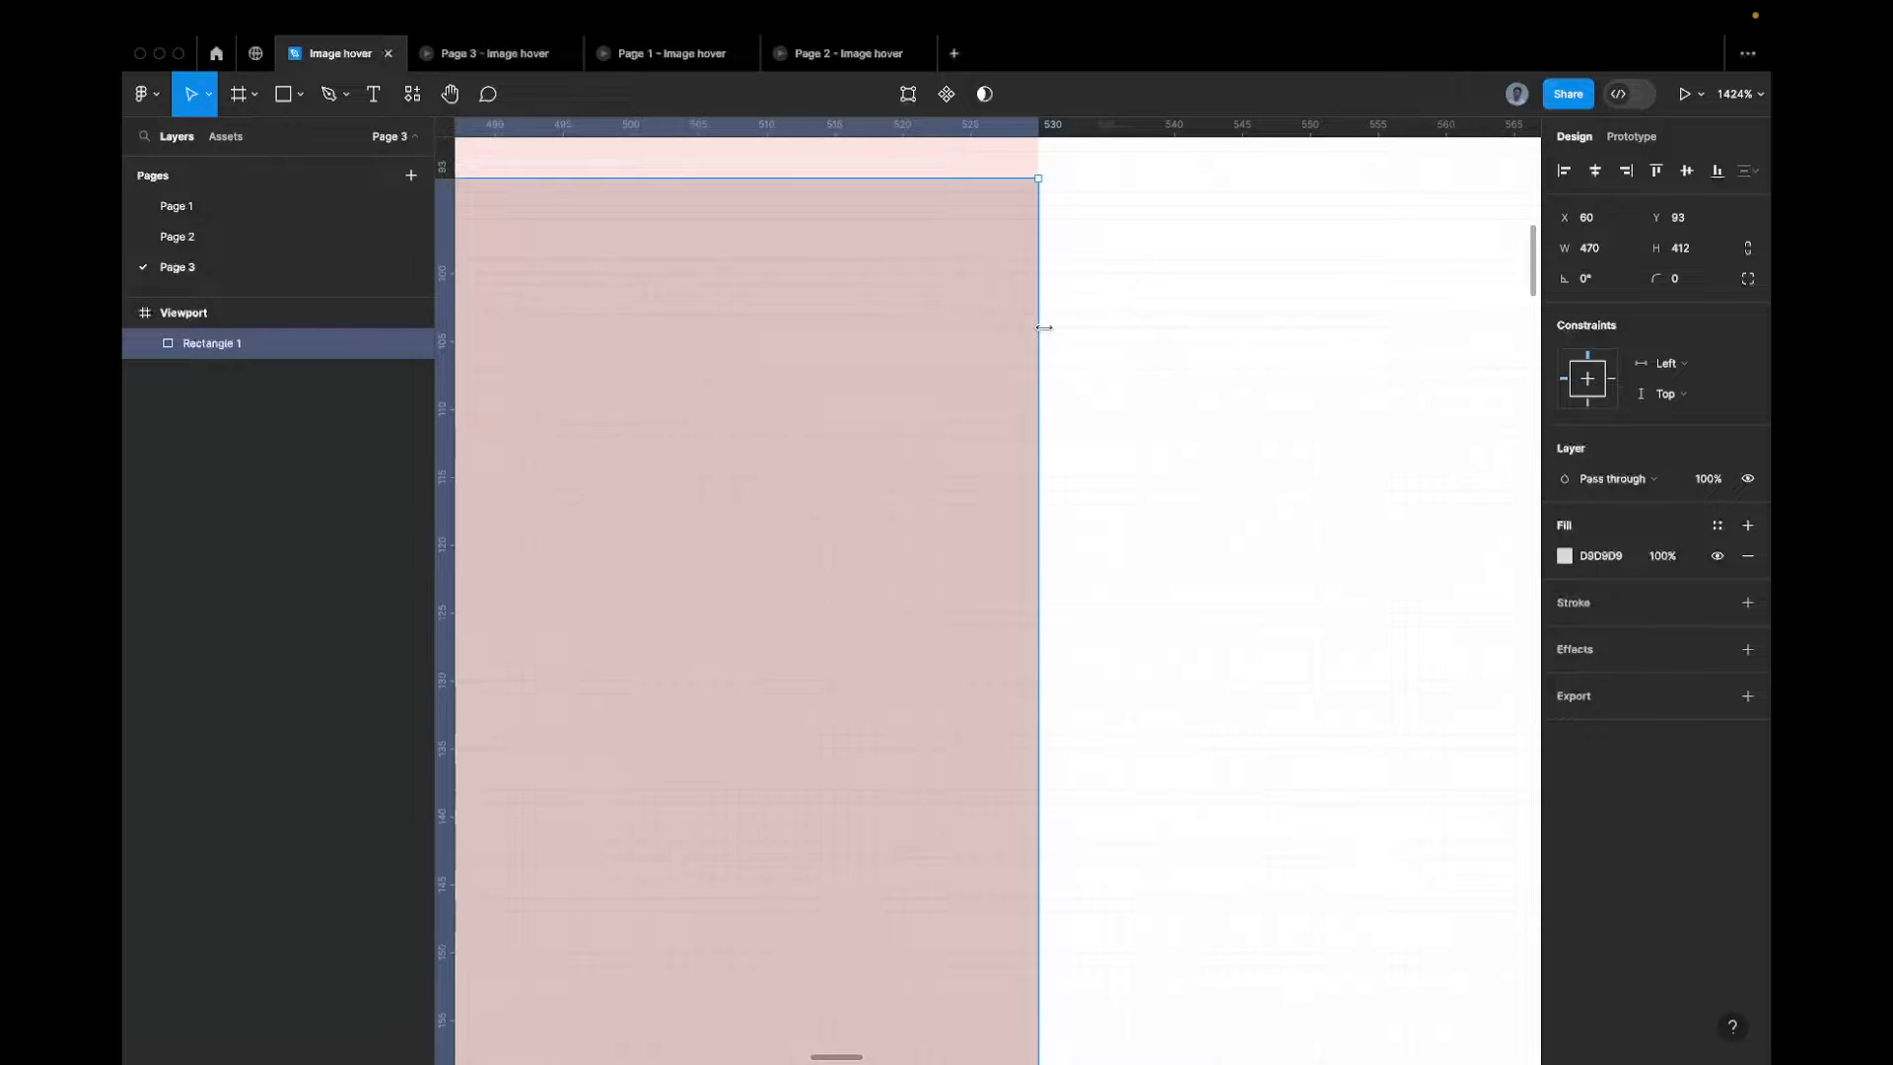
{"action": "scroll", "coordinate": [1043, 327], "scroll_direction": "down", "scroll_amount": 15}
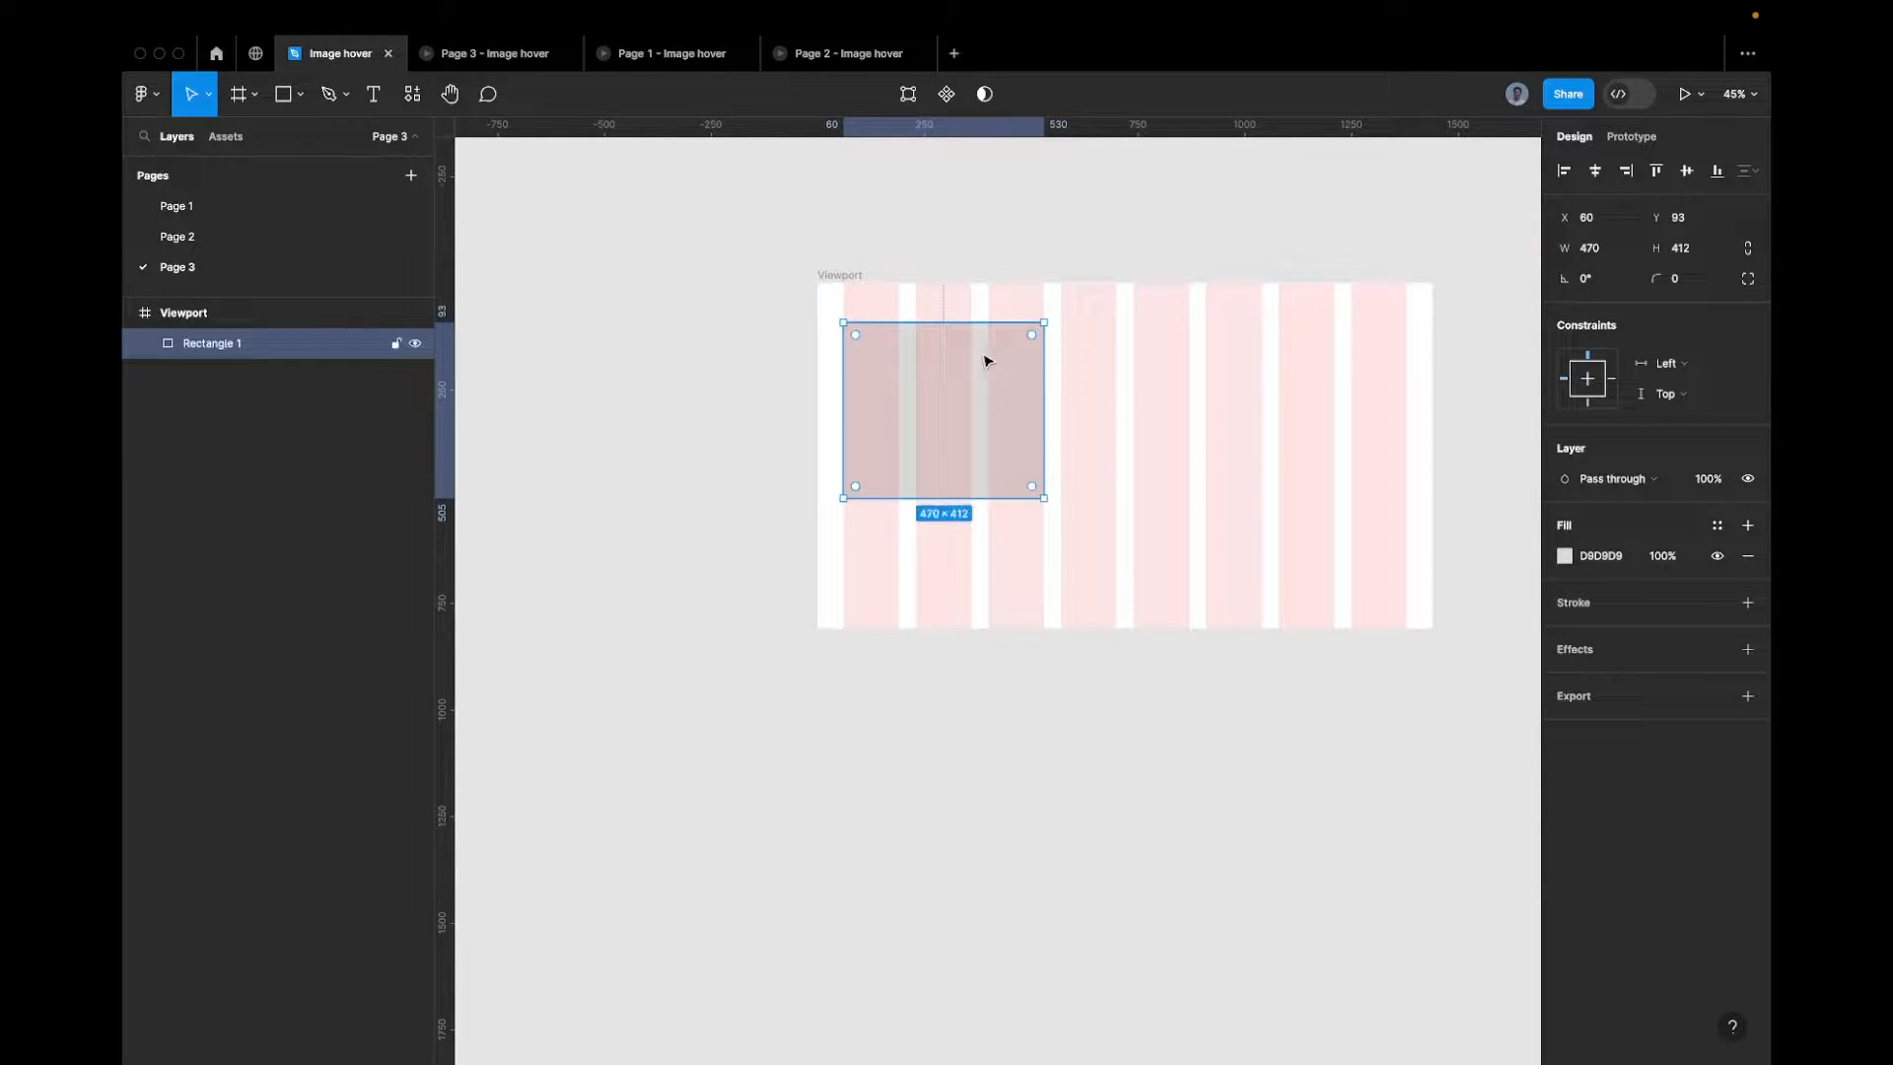
{"action": "left_click_drag", "start_coordinate": [991, 424], "coordinate": [1346, 426]}
{"action": "left_click", "coordinate": [1162, 423]}
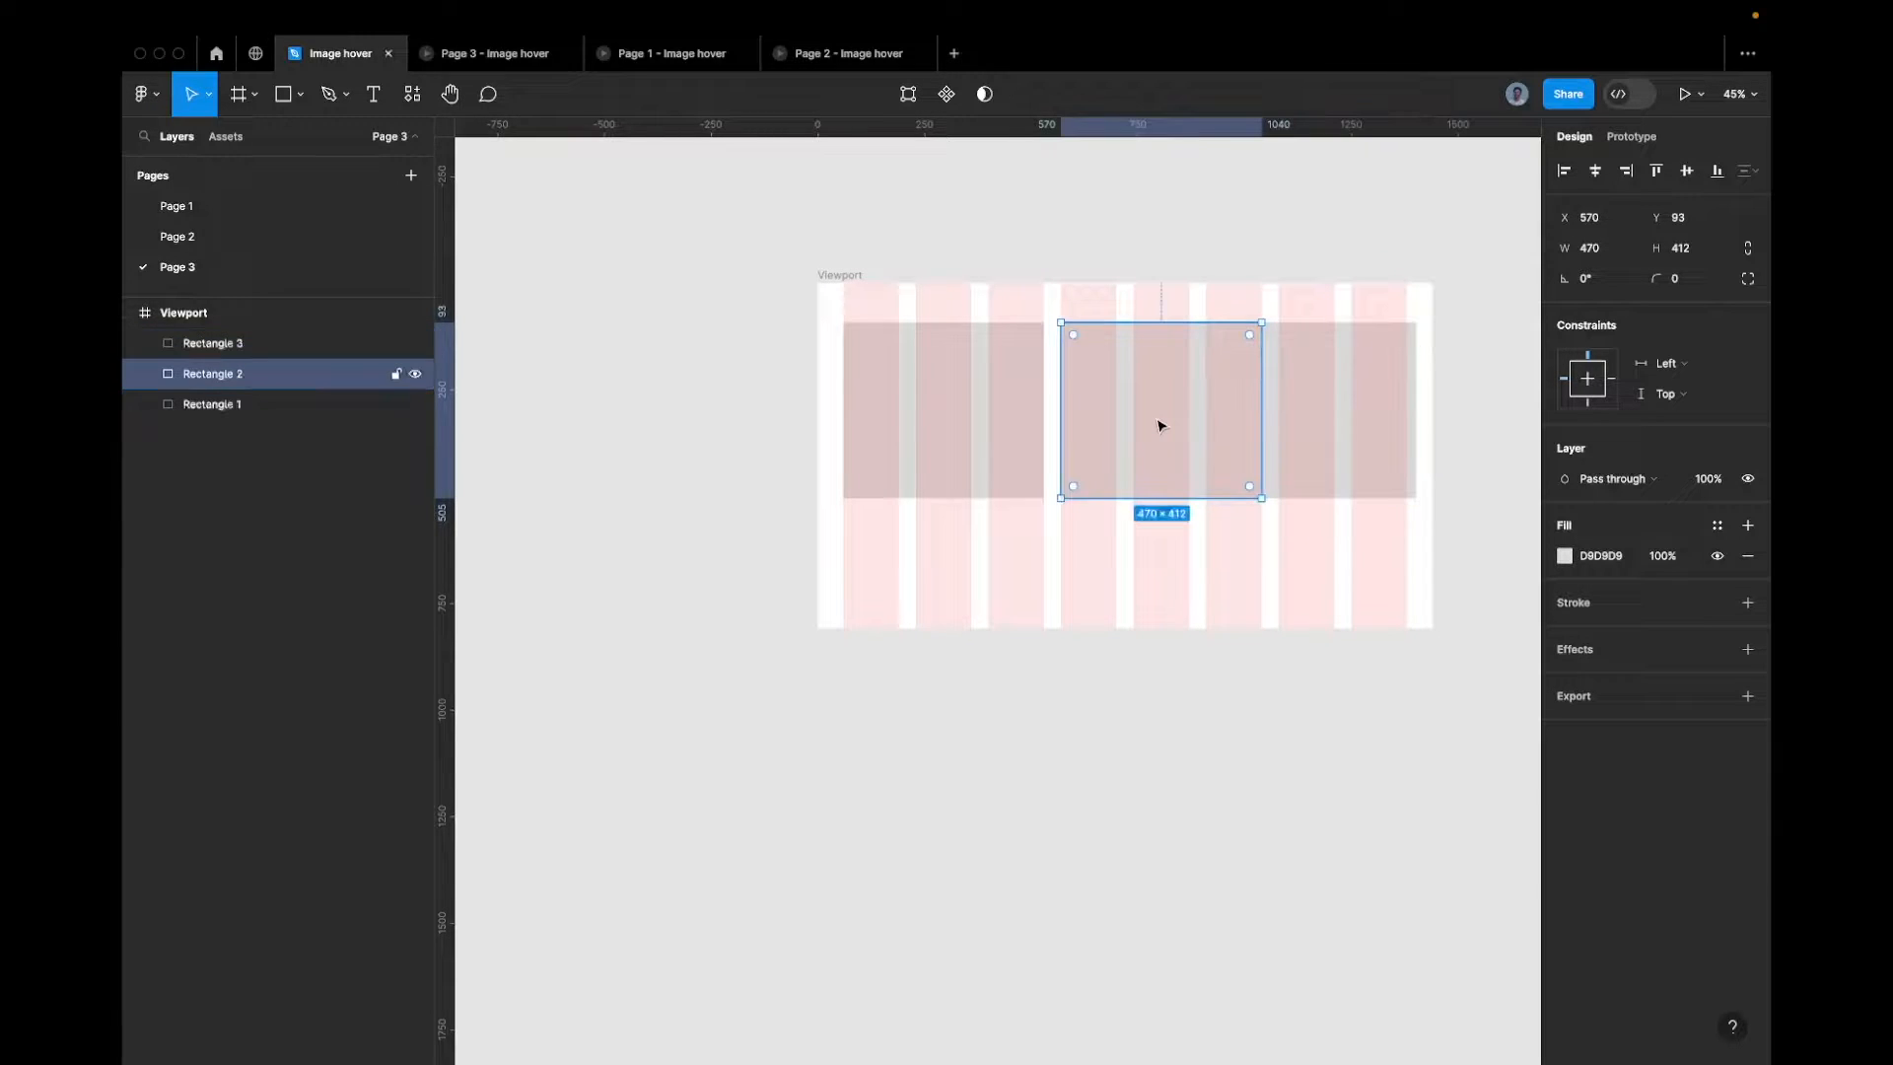
Change the Viewport frame's column grid count to 9
{"action": "left_click", "coordinate": [843, 275]}
{"action": "left_click", "coordinate": [1565, 465]}
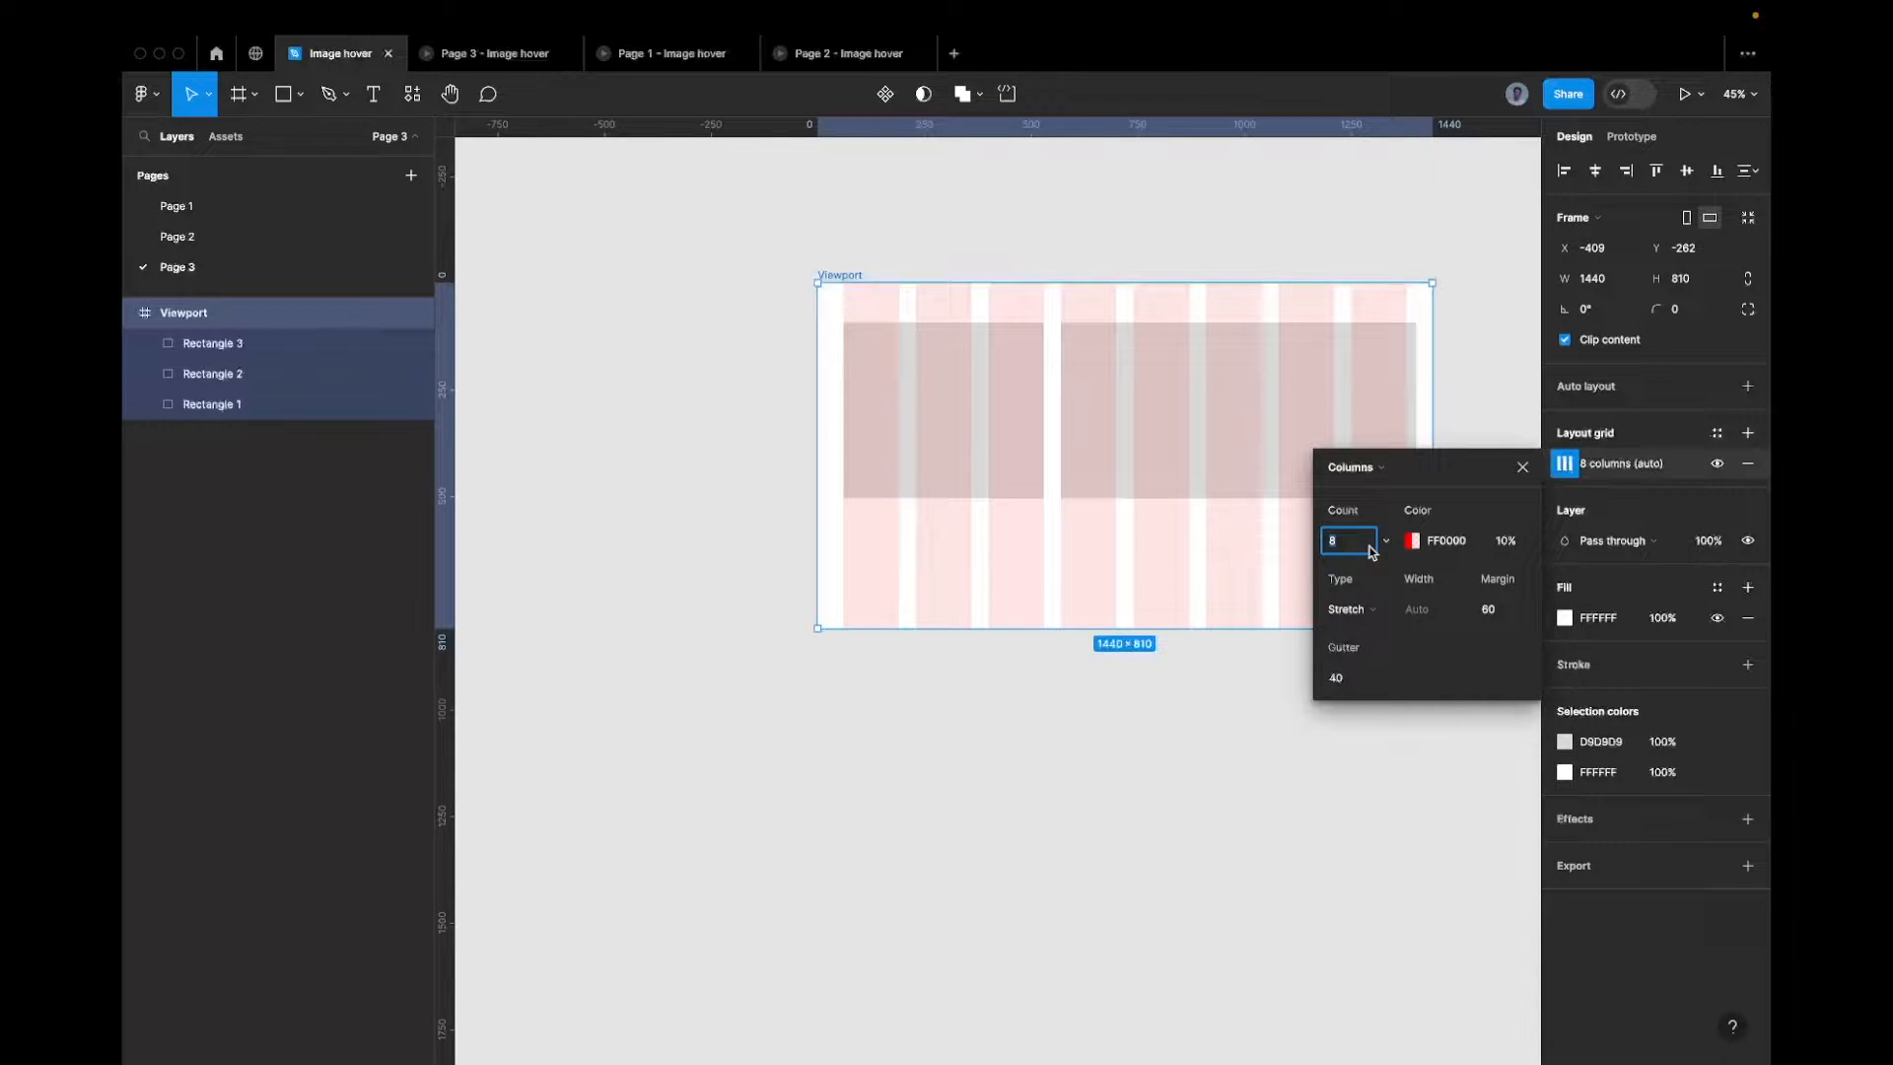
{"action": "type", "text": "9"}
{"action": "key", "text": "Return"}
Resize the three rectangles so each spans exactly three grid columns, about 413 wide, with one gutter between neighbours
{"action": "left_click", "coordinate": [976, 424]}
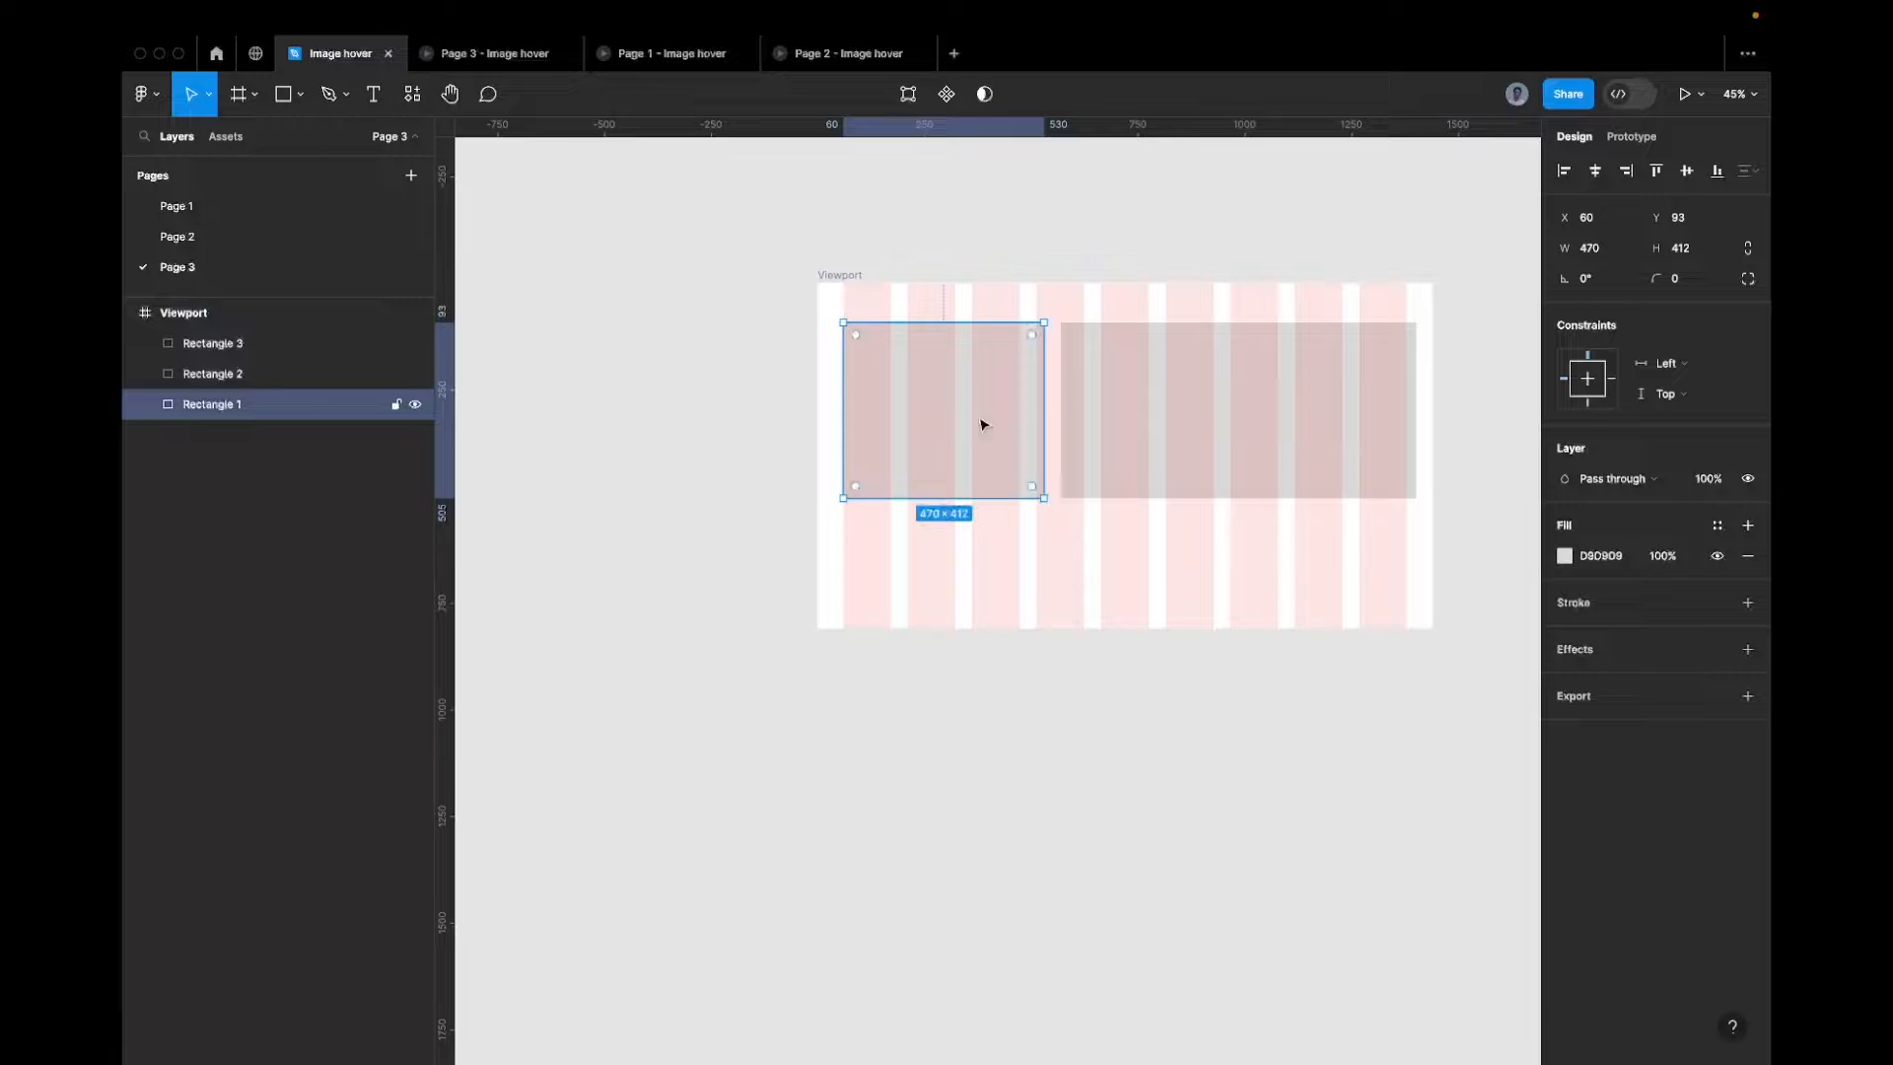
{"action": "mouse_move", "coordinate": [1044, 414]}
{"action": "left_mouse_down"}
{"action": "mouse_move", "coordinate": [1018, 414]}
{"action": "mouse_move", "coordinate": [1031, 401]}
{"action": "left_mouse_up"}
{"action": "left_click", "coordinate": [1089, 414]}
{"action": "mouse_move", "coordinate": [1262, 391]}
{"action": "left_mouse_down"}
{"action": "mouse_move", "coordinate": [1214, 391]}
{"action": "mouse_move", "coordinate": [1233, 388]}
{"action": "left_mouse_up"}
{"action": "left_click", "coordinate": [1276, 393]}
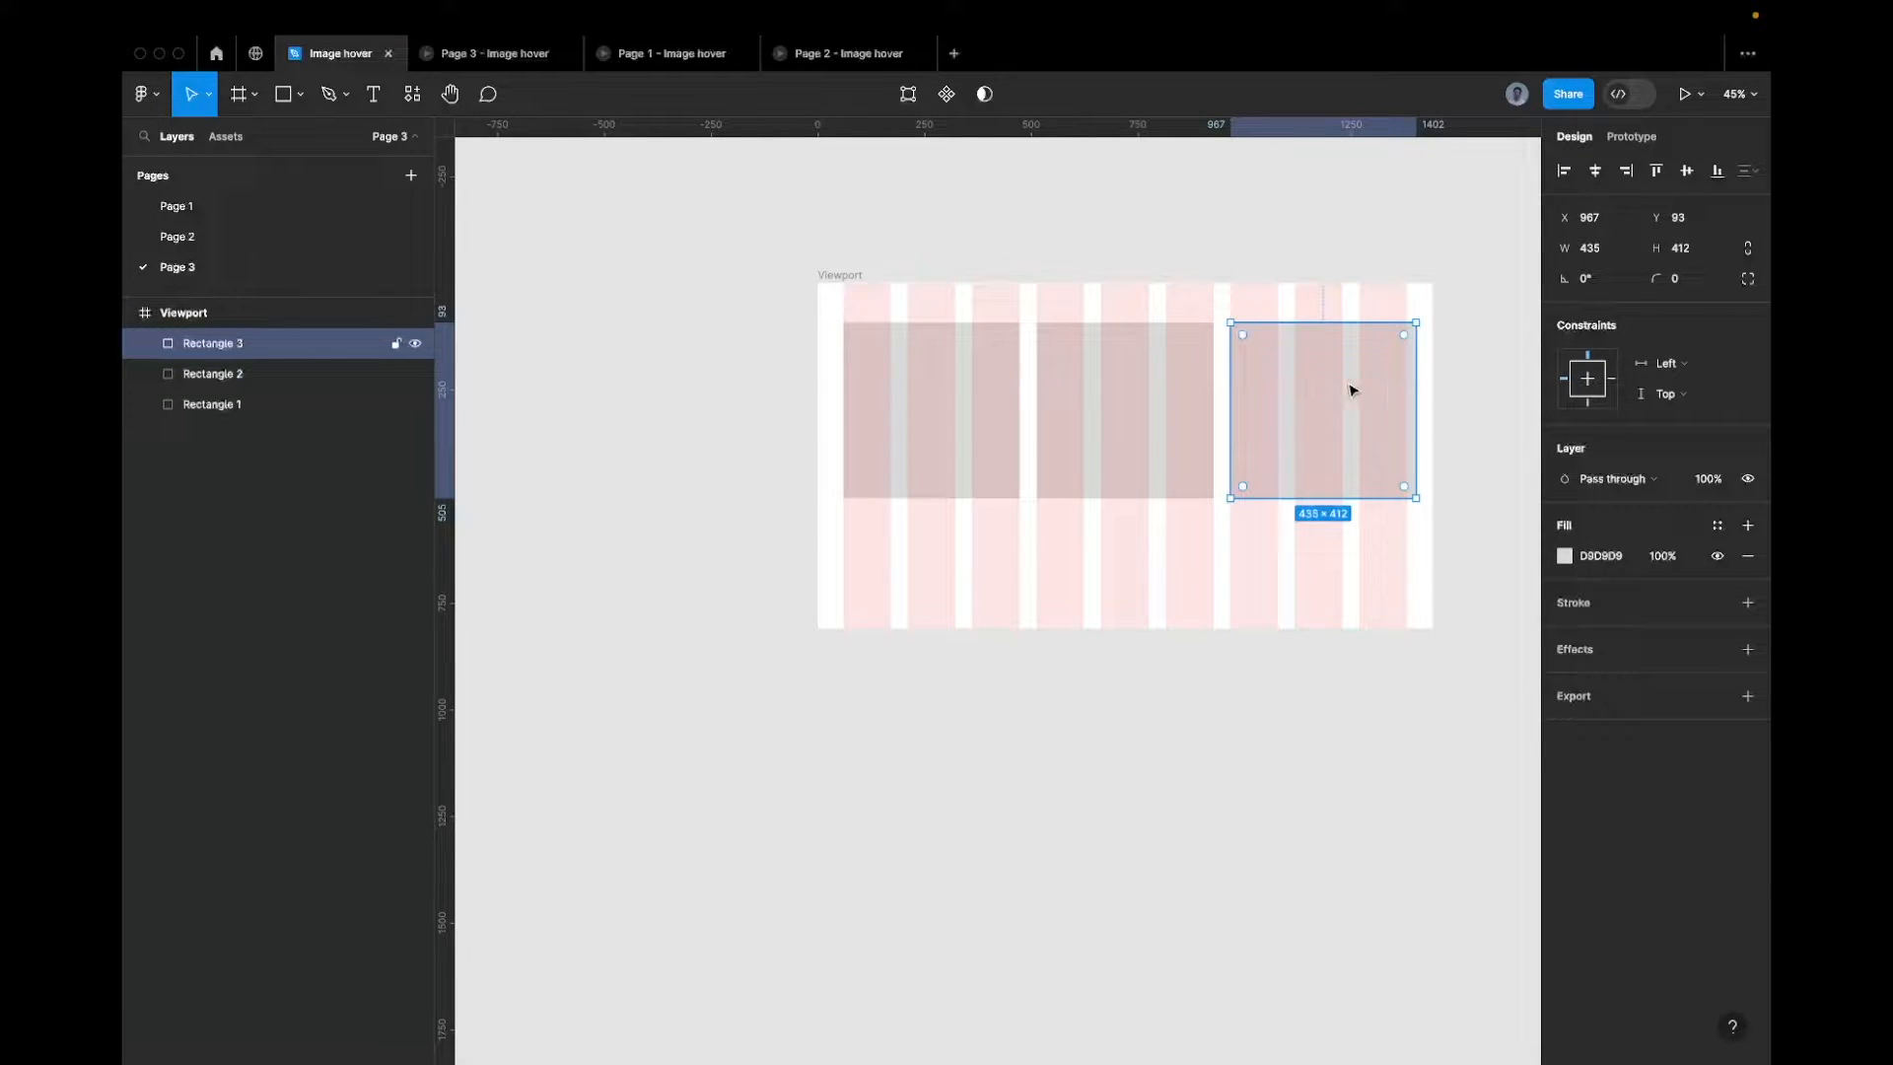
{"action": "left_click_drag", "start_coordinate": [1416, 375], "coordinate": [1406, 375]}
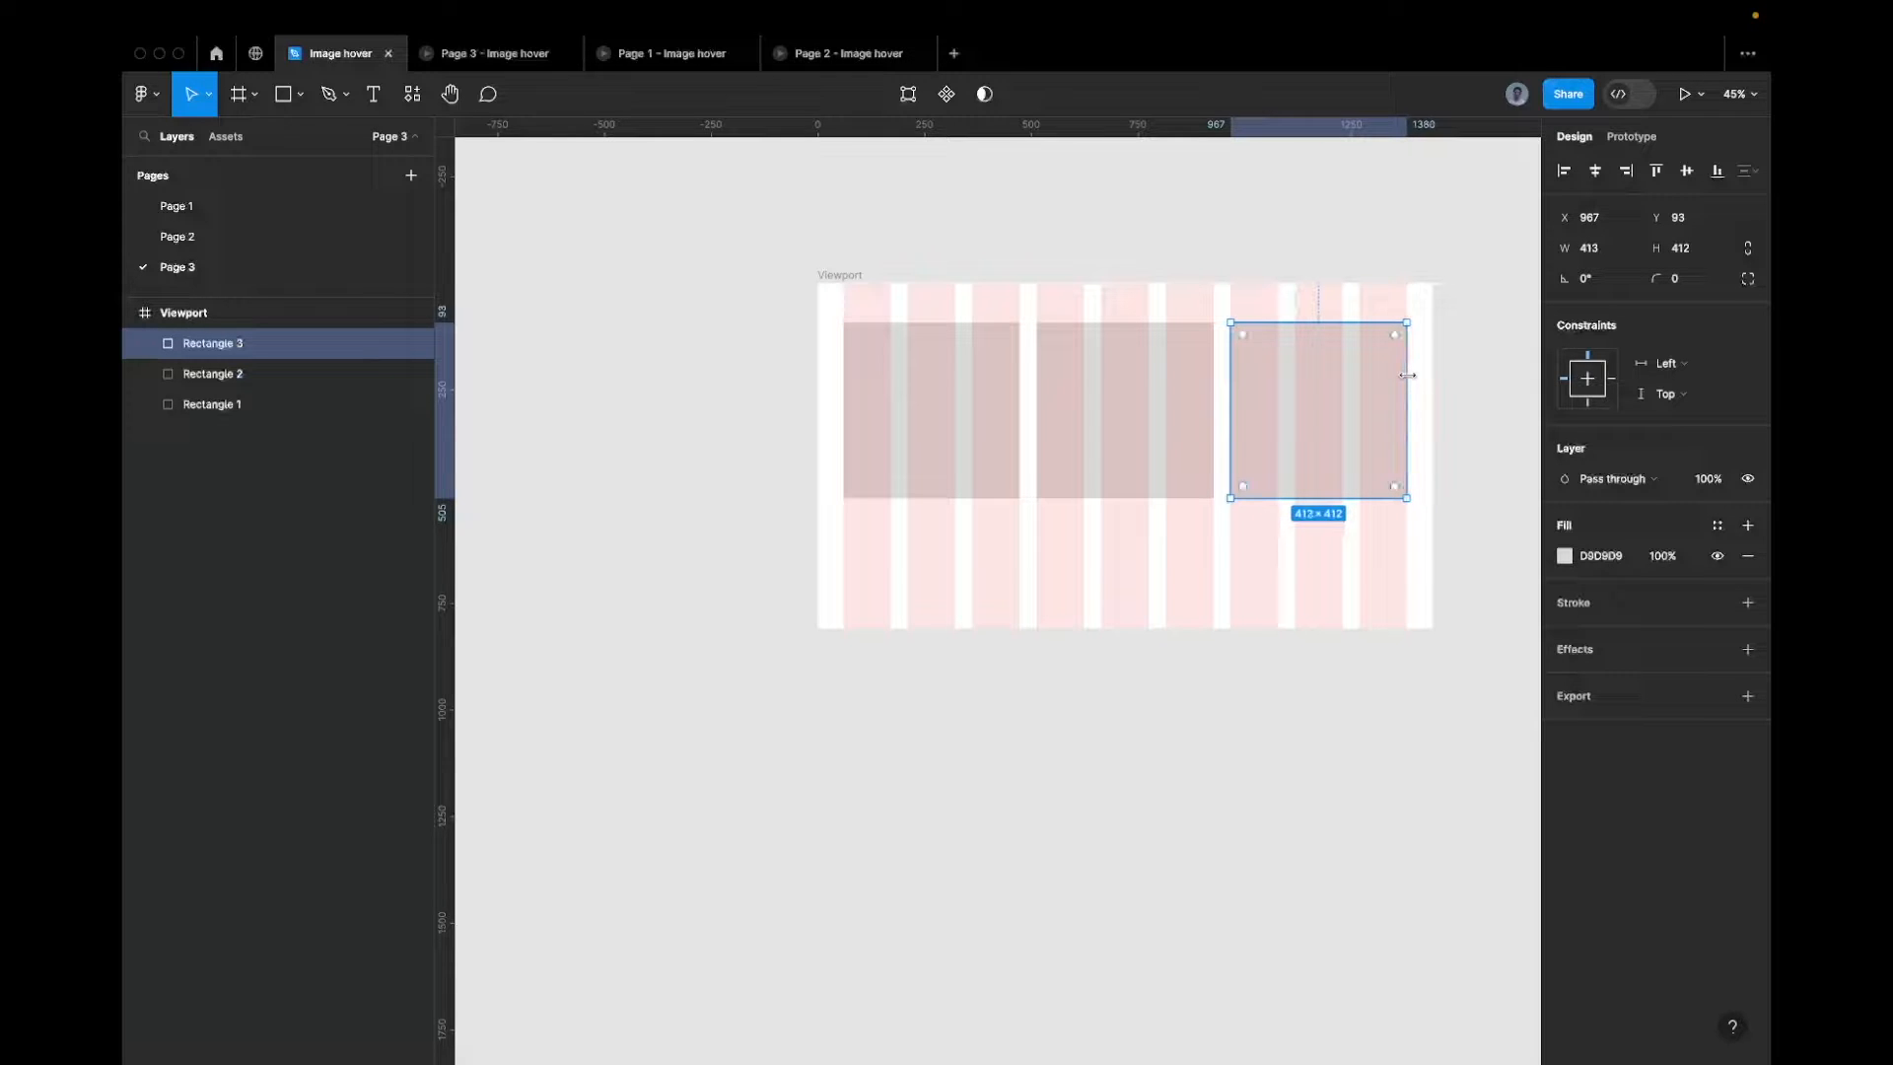
Compare the rectangles' sizes and set the middle rectangle's height to 414 so it is square
{"action": "scroll", "coordinate": [924, 478], "scroll_direction": "up", "scroll_amount": 5}
{"action": "left_click", "coordinate": [924, 478]}
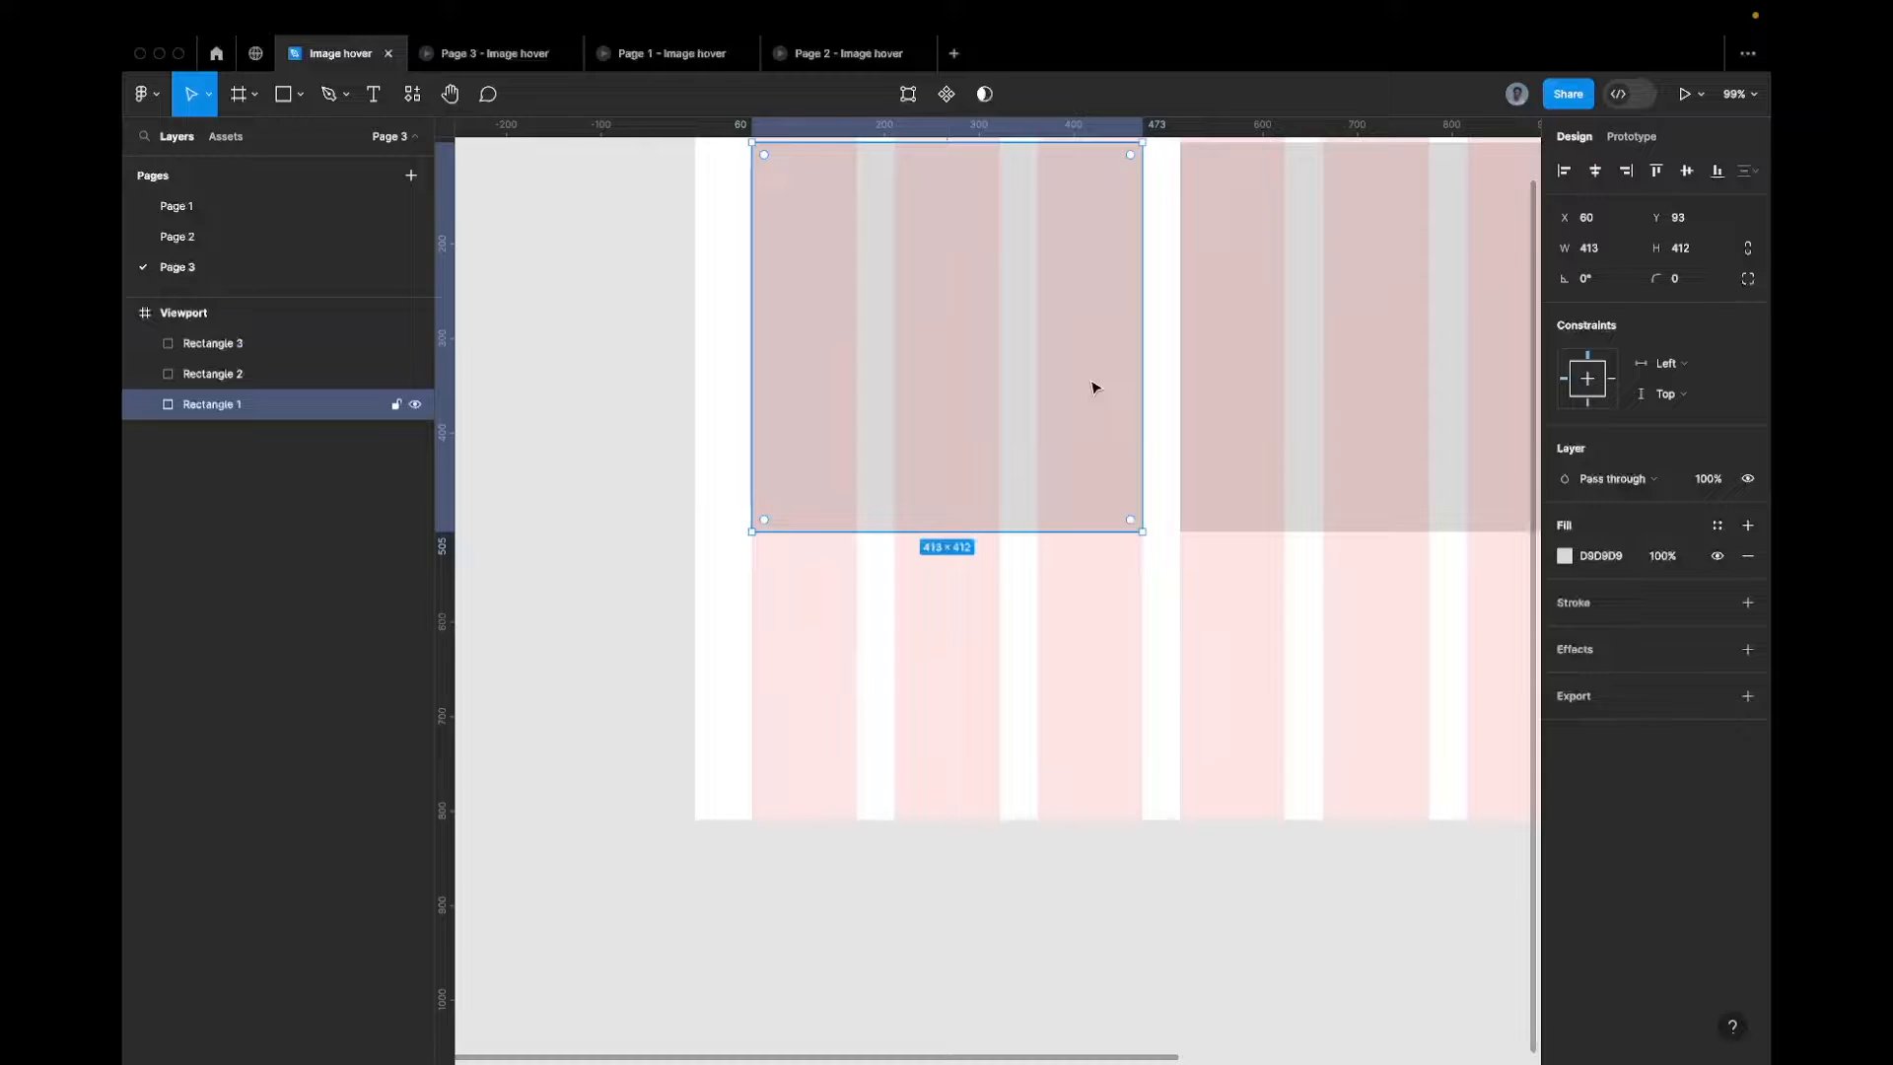
{"action": "scroll", "coordinate": [1092, 386], "scroll_direction": "up", "scroll_amount": 4}
{"action": "scroll", "coordinate": [1364, 448], "scroll_direction": "down", "scroll_amount": 2}
{"action": "scroll", "coordinate": [1365, 449], "scroll_direction": "right", "scroll_amount": 3}
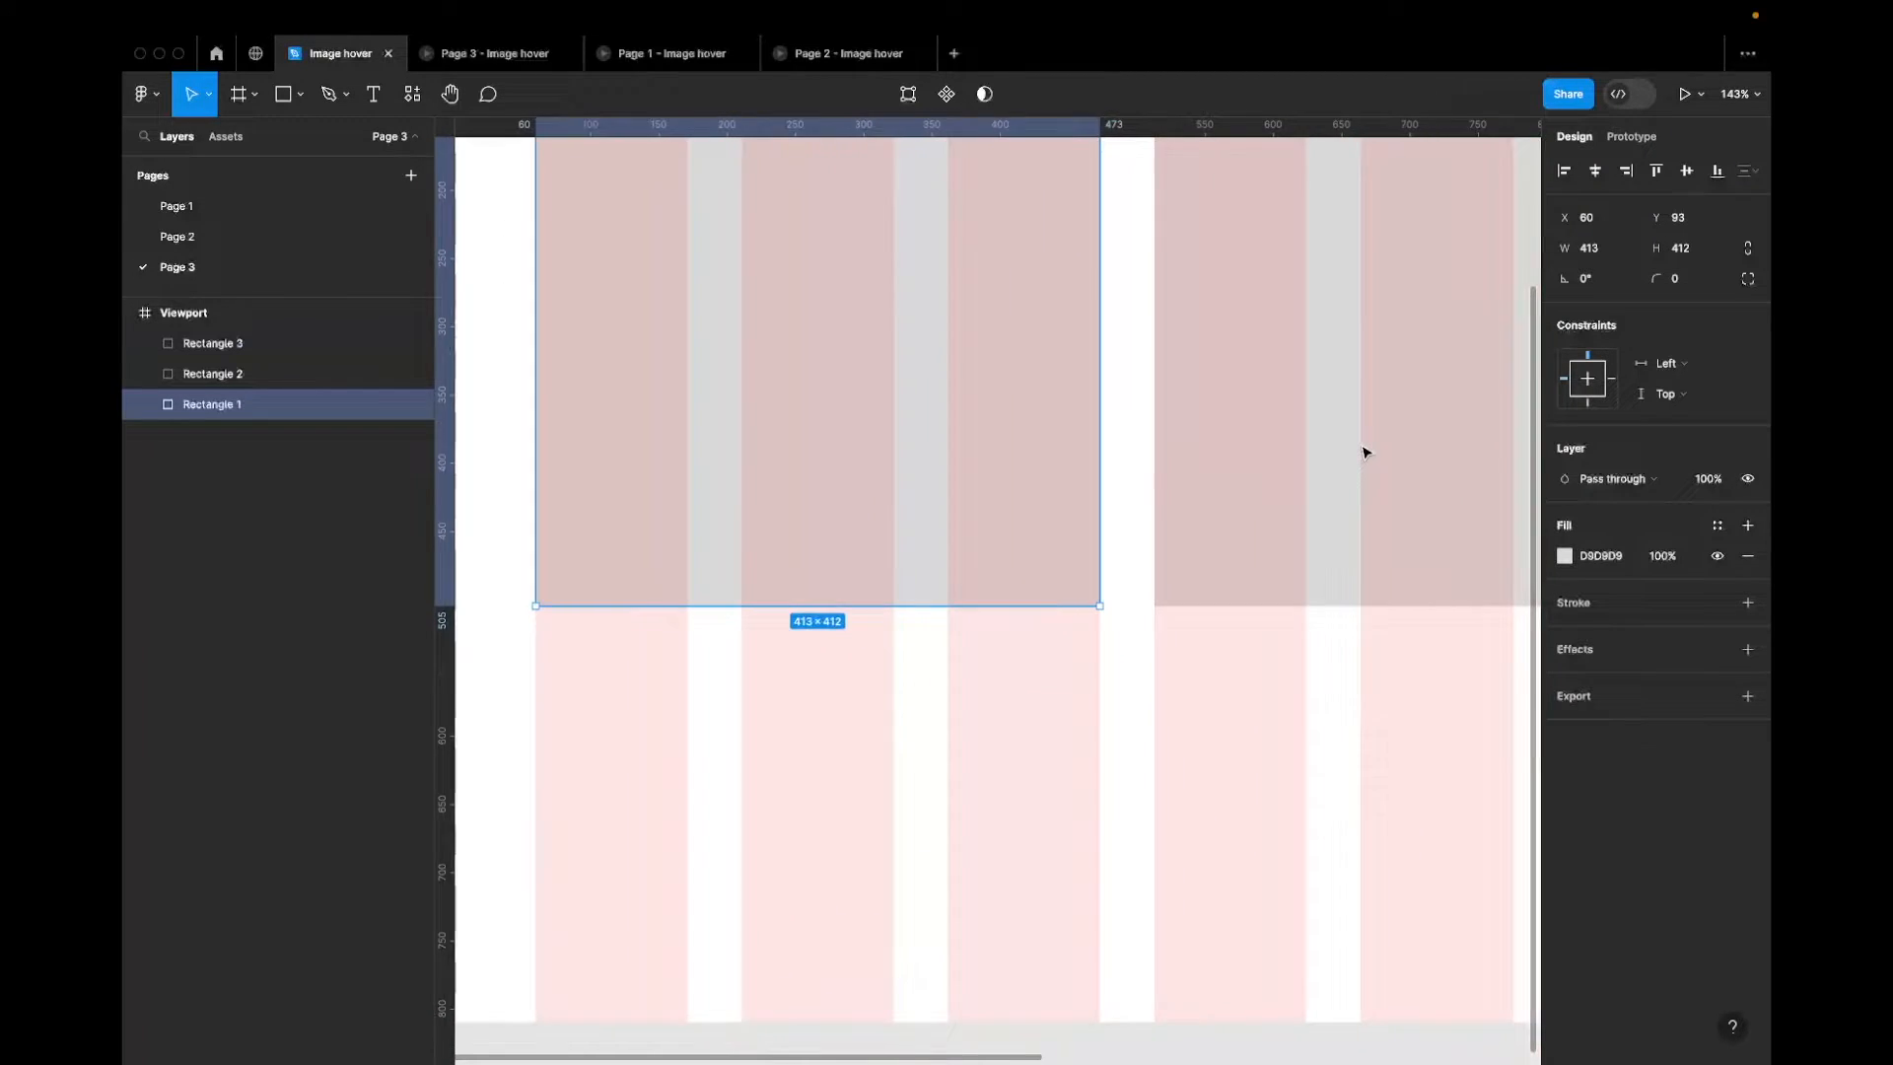
{"action": "scroll", "coordinate": [1365, 451], "scroll_direction": "down", "scroll_amount": 5}
{"action": "scroll", "coordinate": [1232, 440], "scroll_direction": "right", "scroll_amount": 1}
{"action": "left_click", "coordinate": [1349, 435]}
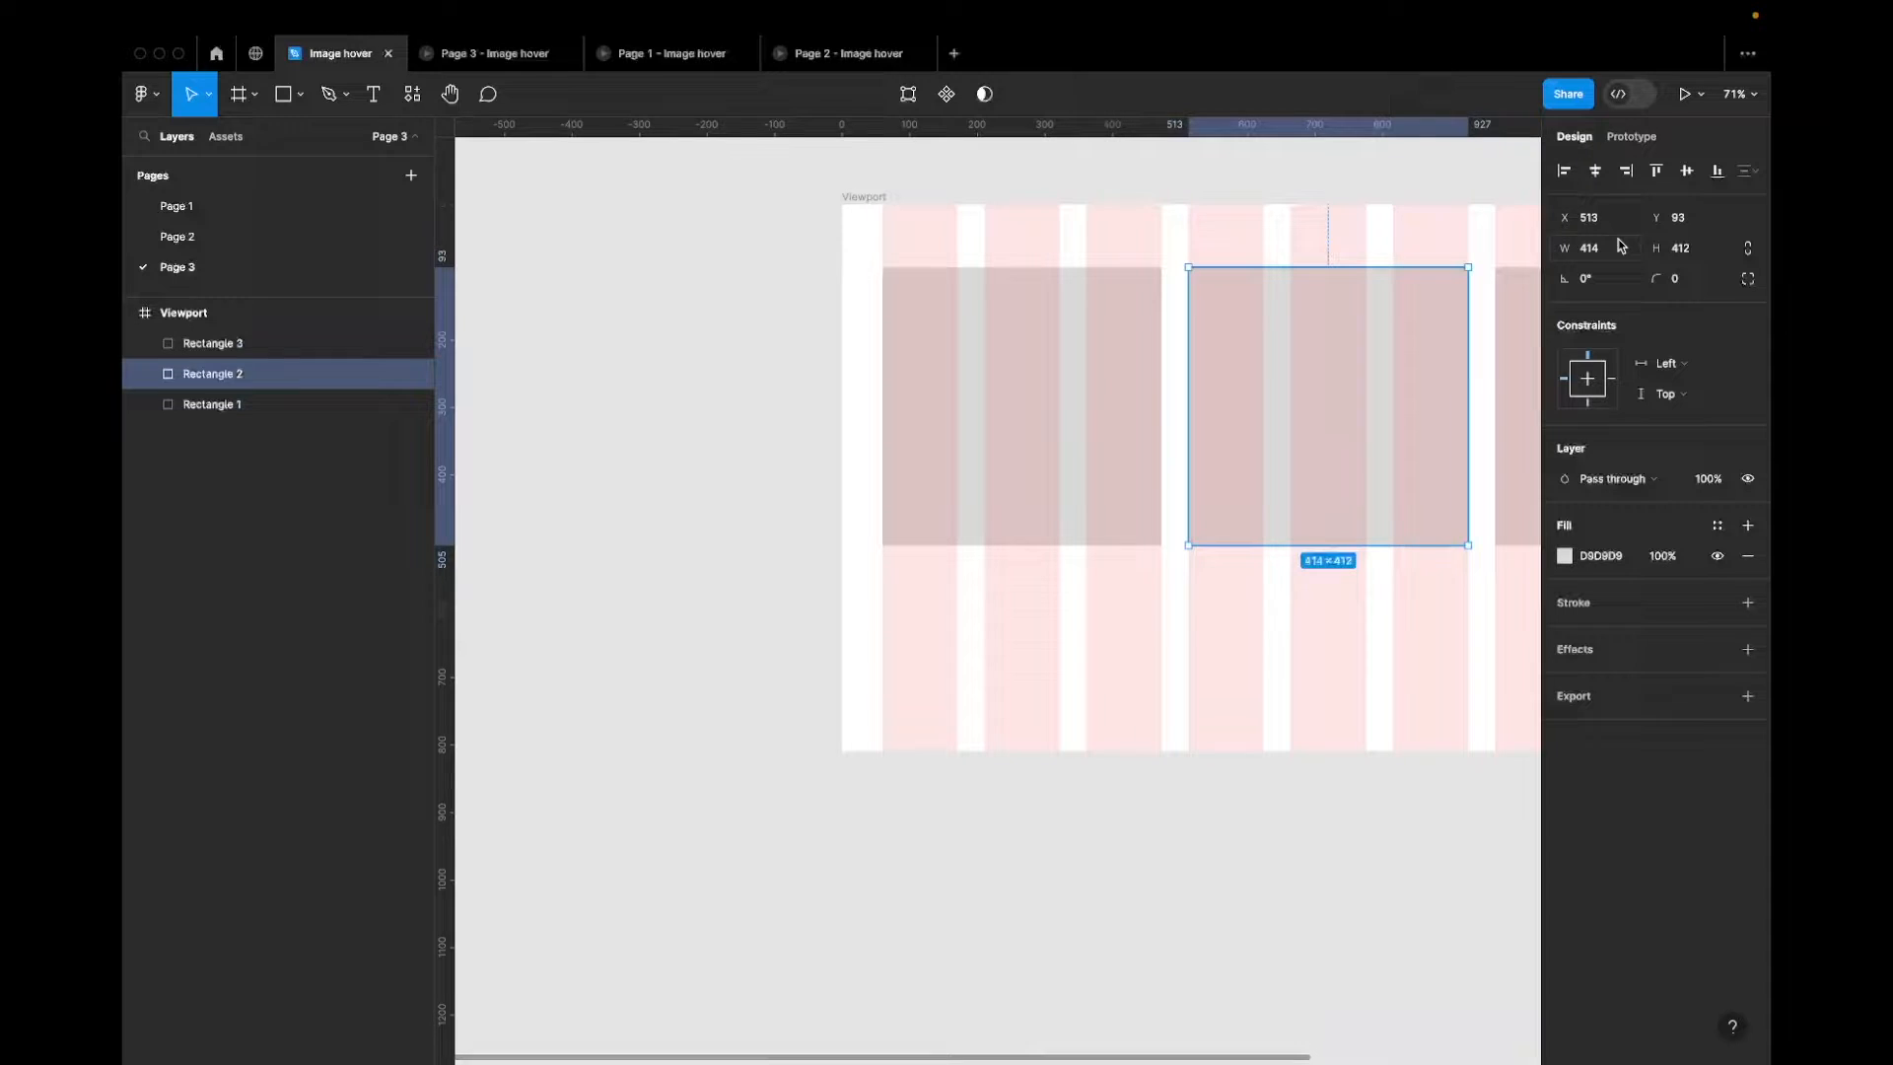
{"action": "left_click", "coordinate": [1695, 247]}
{"action": "type", "text": "414"}
{"action": "key", "text": "Return"}
{"action": "scroll", "coordinate": [1102, 402], "scroll_direction": "right", "scroll_amount": 2}
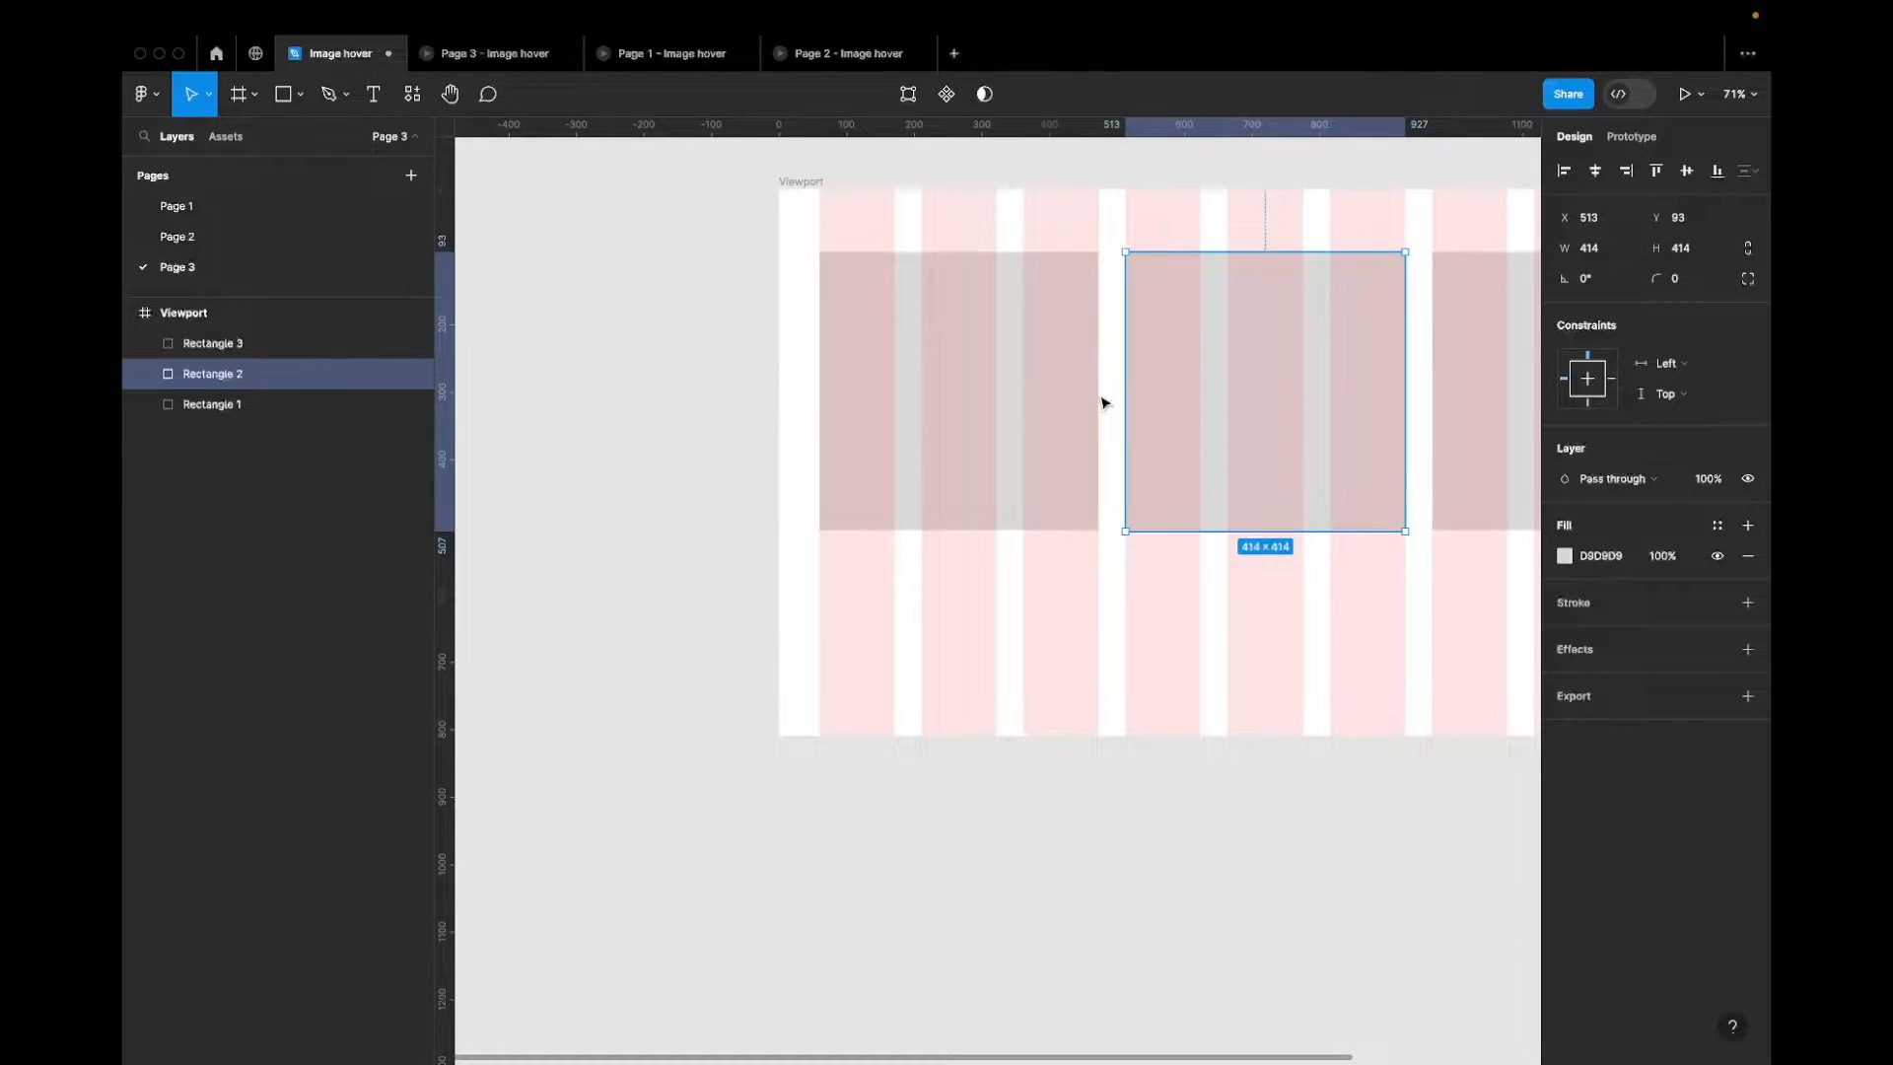
{"action": "scroll", "coordinate": [1102, 402], "scroll_direction": "down", "scroll_amount": 5}
{"action": "scroll", "coordinate": [1102, 402], "scroll_direction": "right", "scroll_amount": 3}
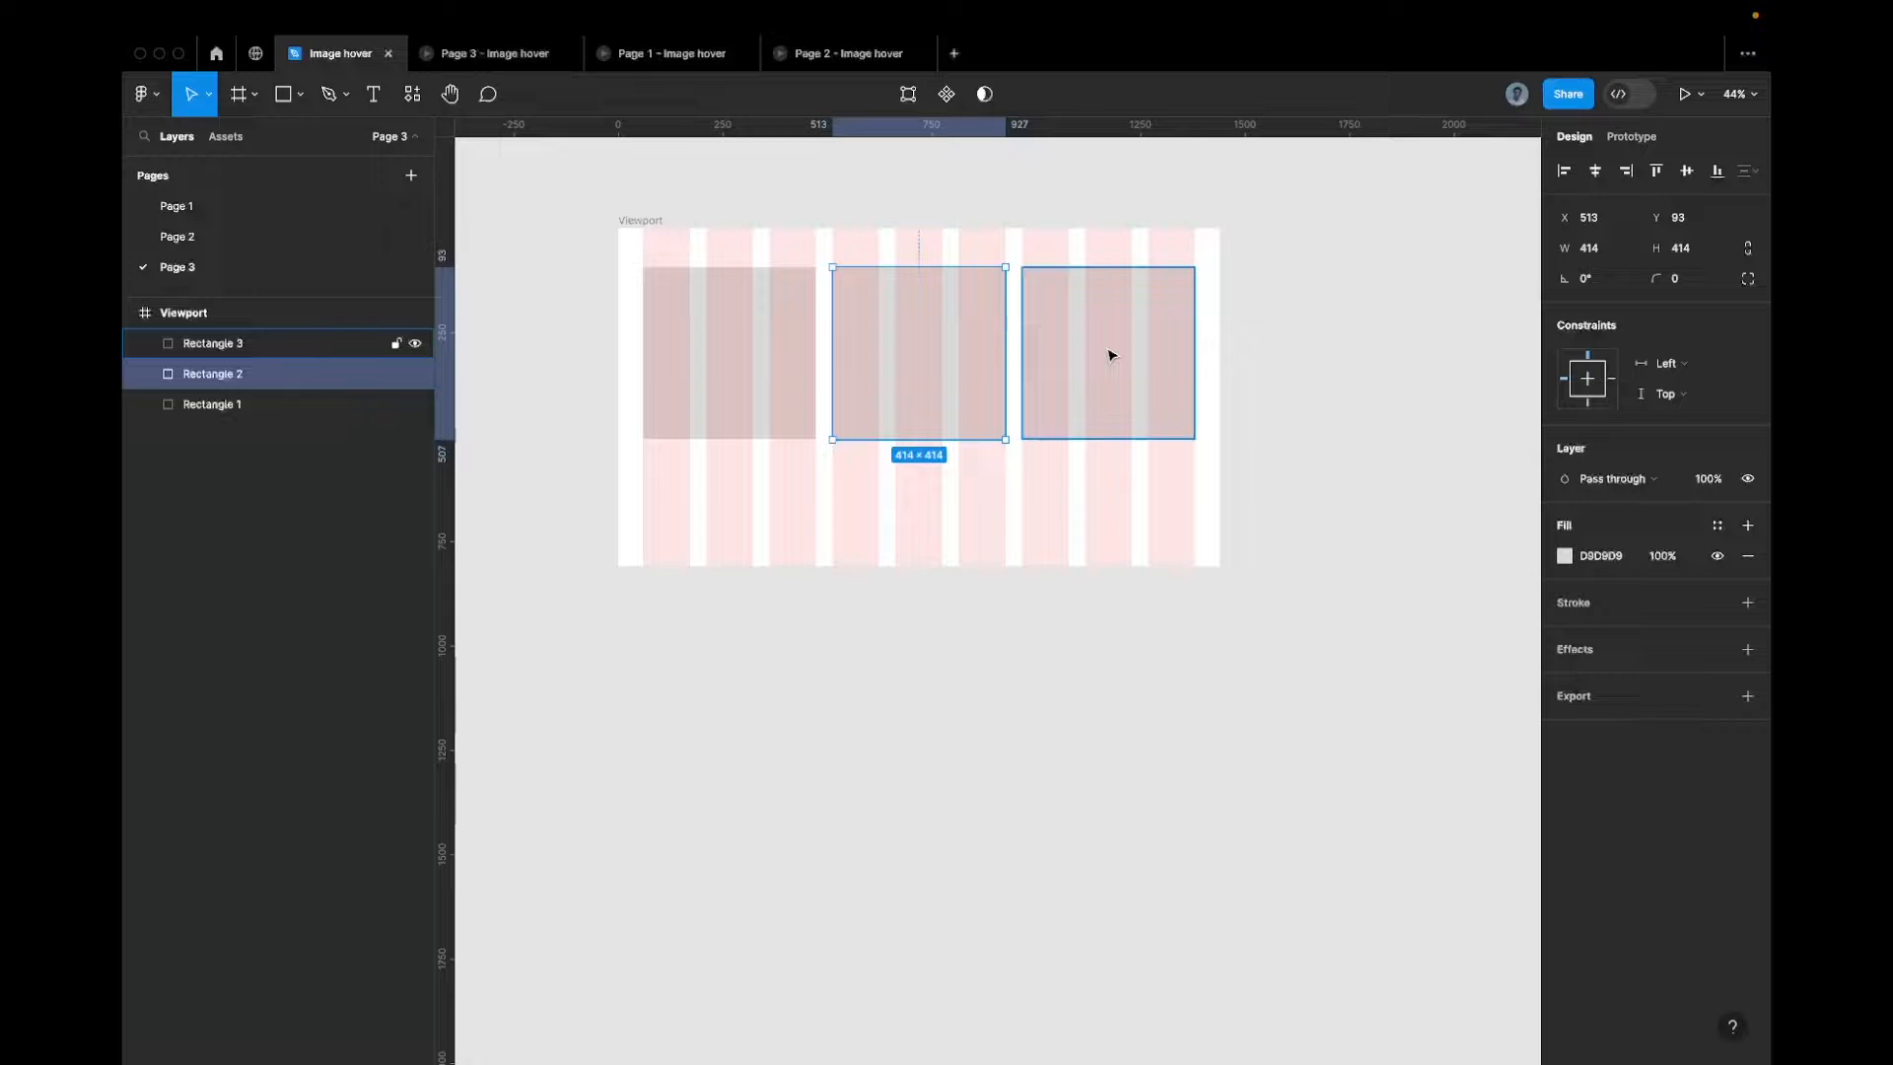
{"action": "left_click", "coordinate": [696, 359]}
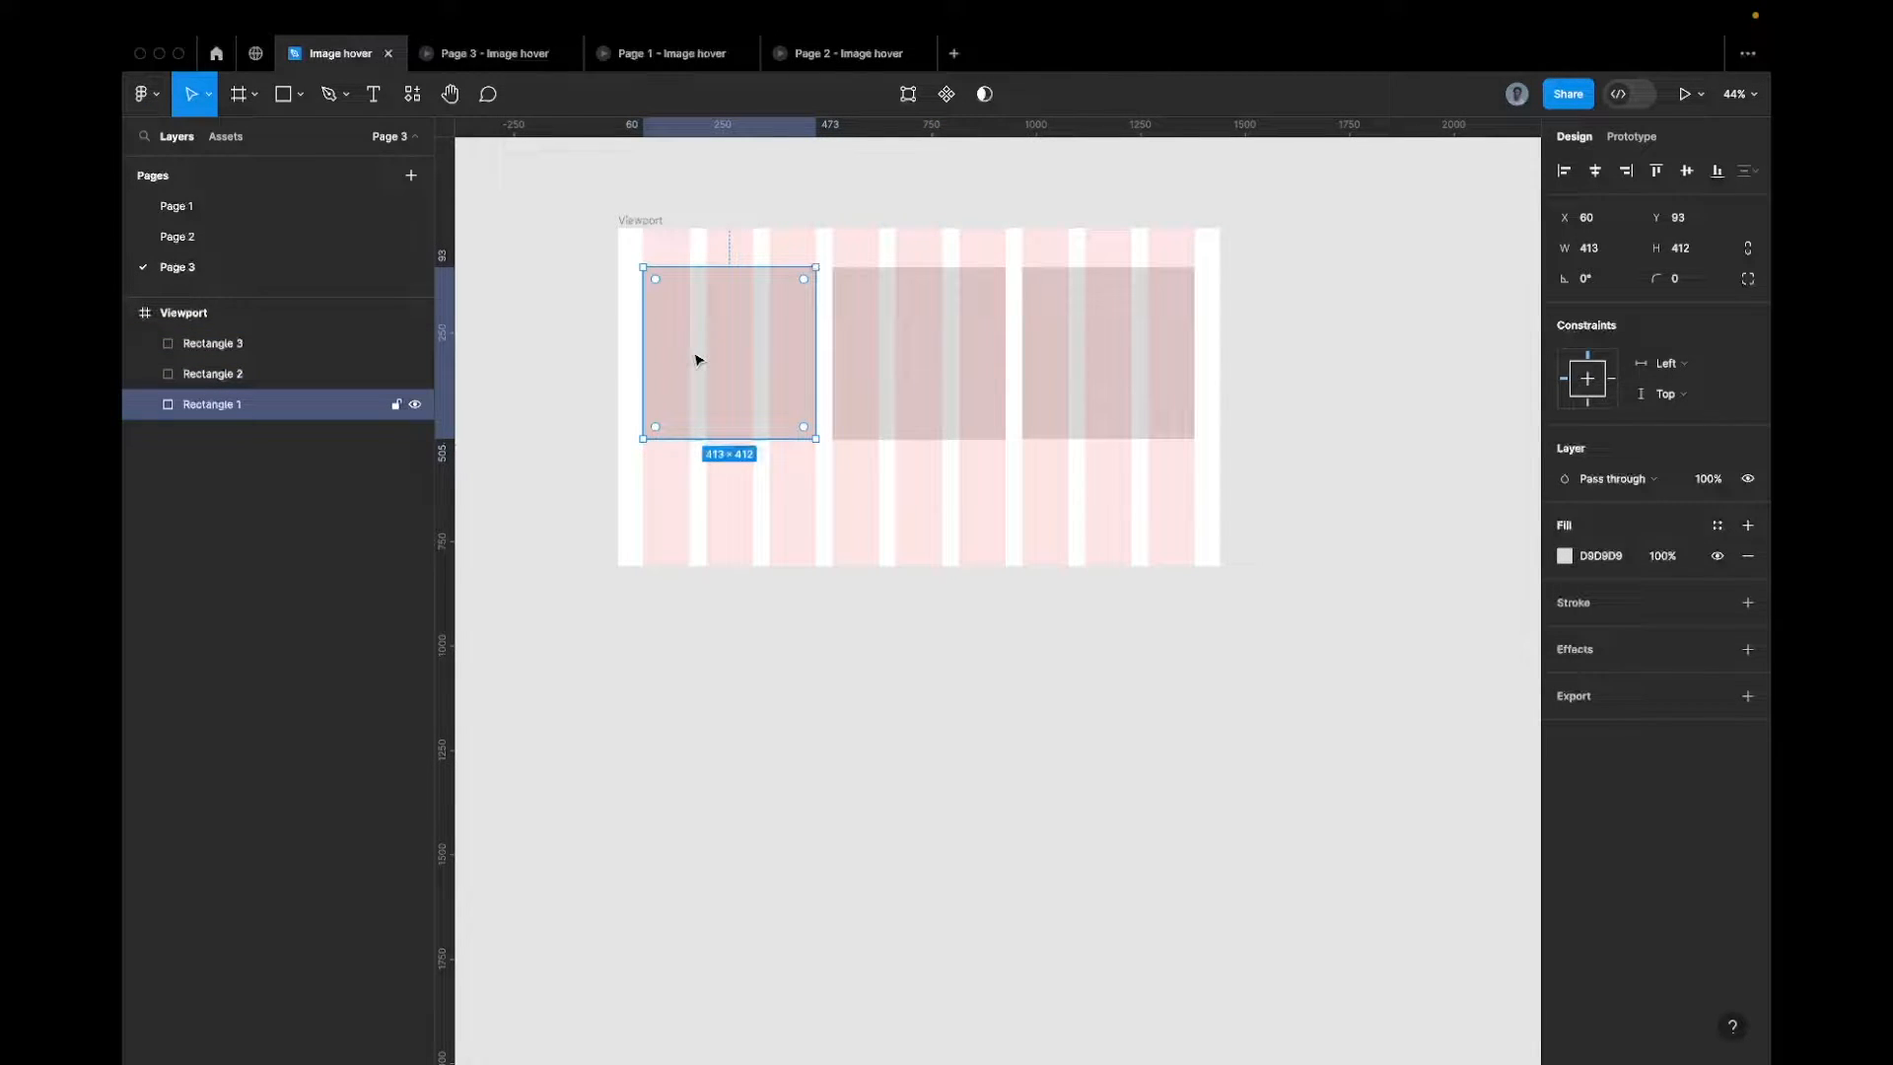
Switch to the portfolio site in the browser and examine its image placement and background transitions from the handbag section back to the opening image
{"action": "key", "text": "ctrl+Left"}
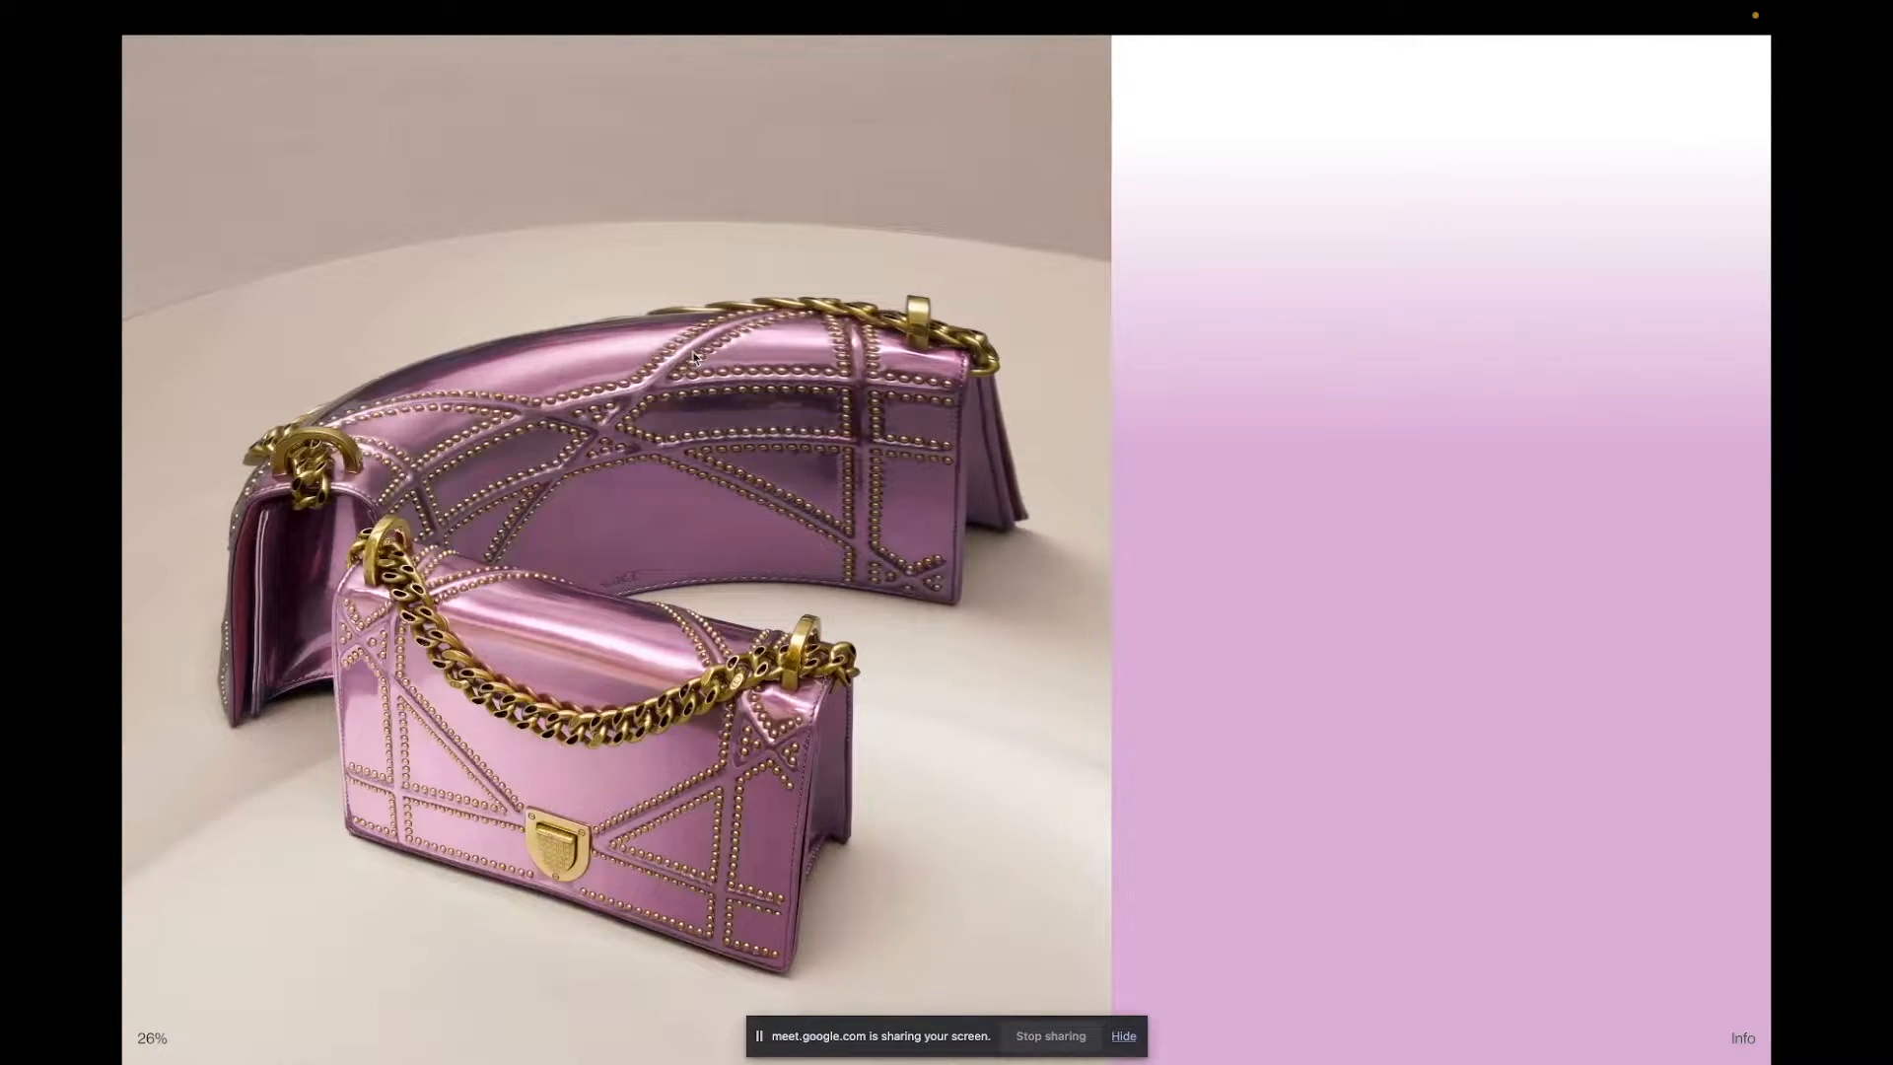
{"action": "left_click", "coordinate": [1123, 1039]}
{"action": "scroll", "coordinate": [899, 674], "scroll_direction": "up", "scroll_amount": 5}
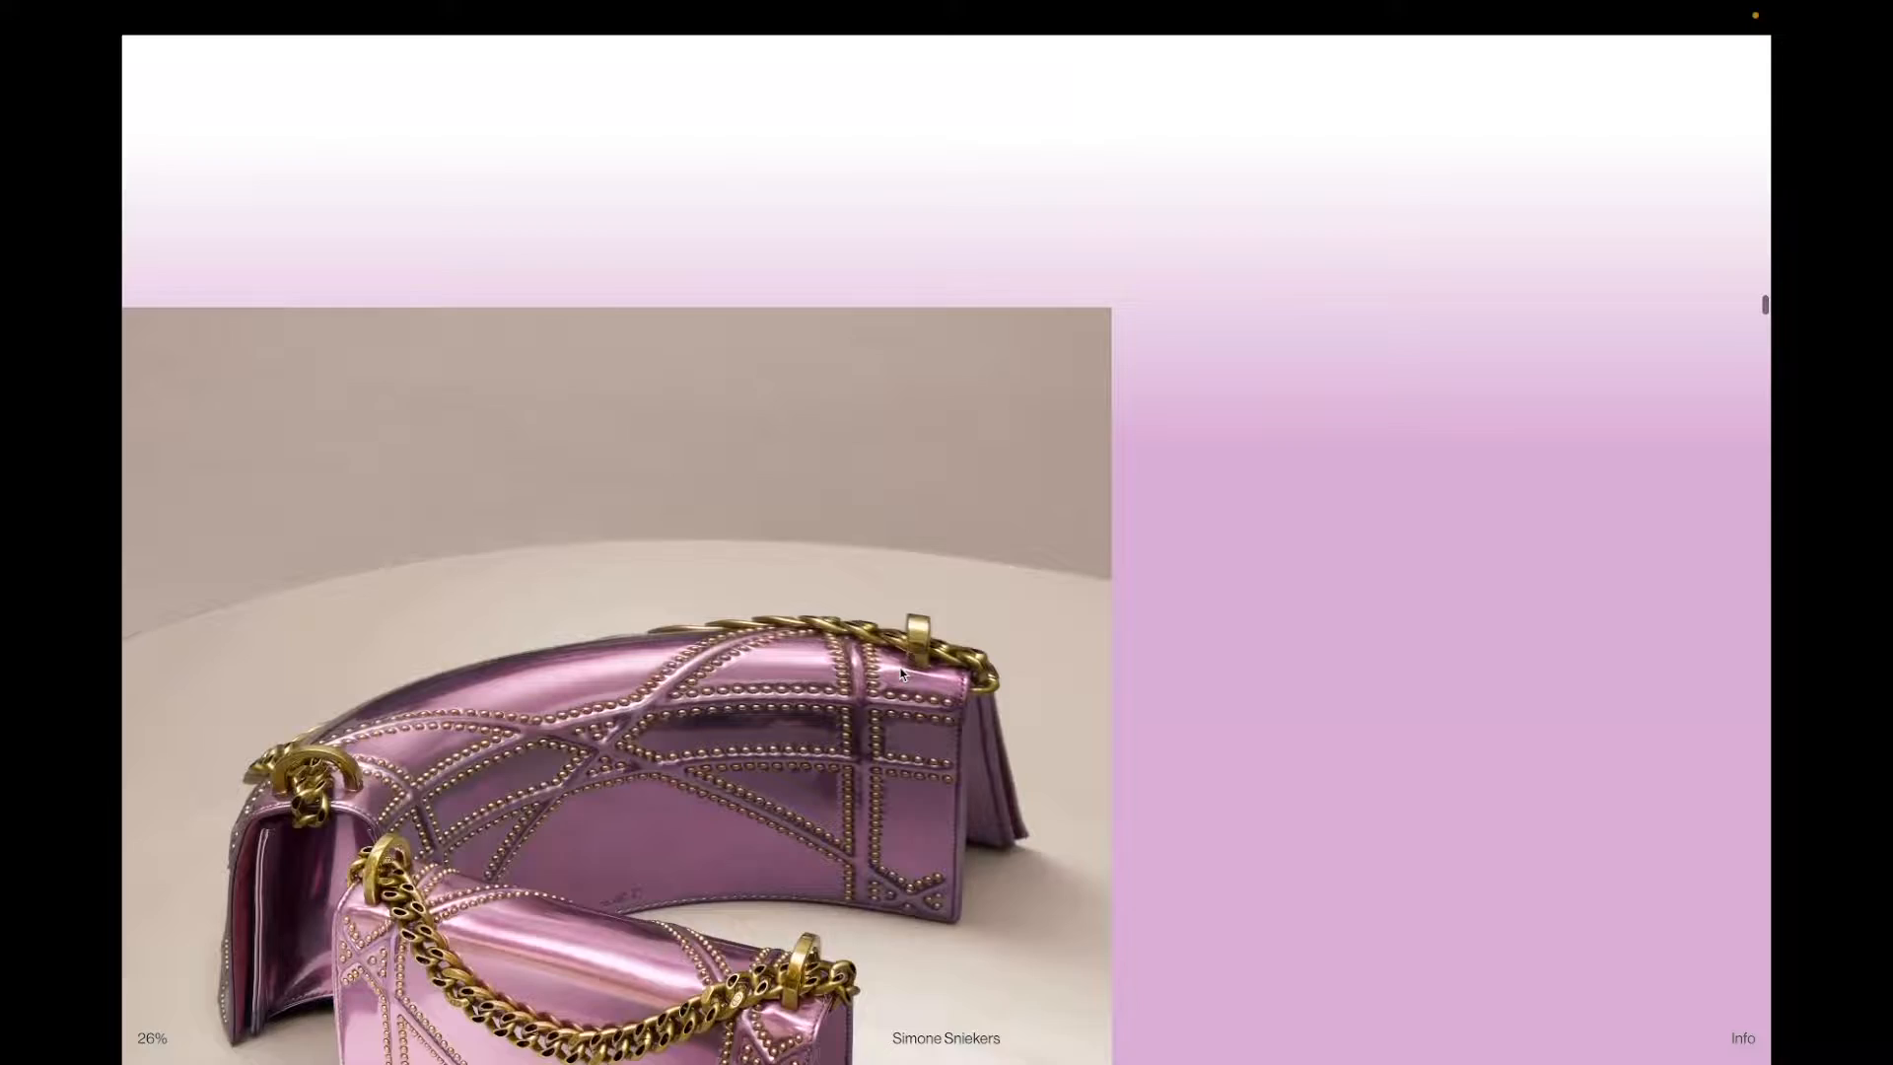
{"action": "scroll", "coordinate": [899, 674], "scroll_direction": "down", "scroll_amount": 5}
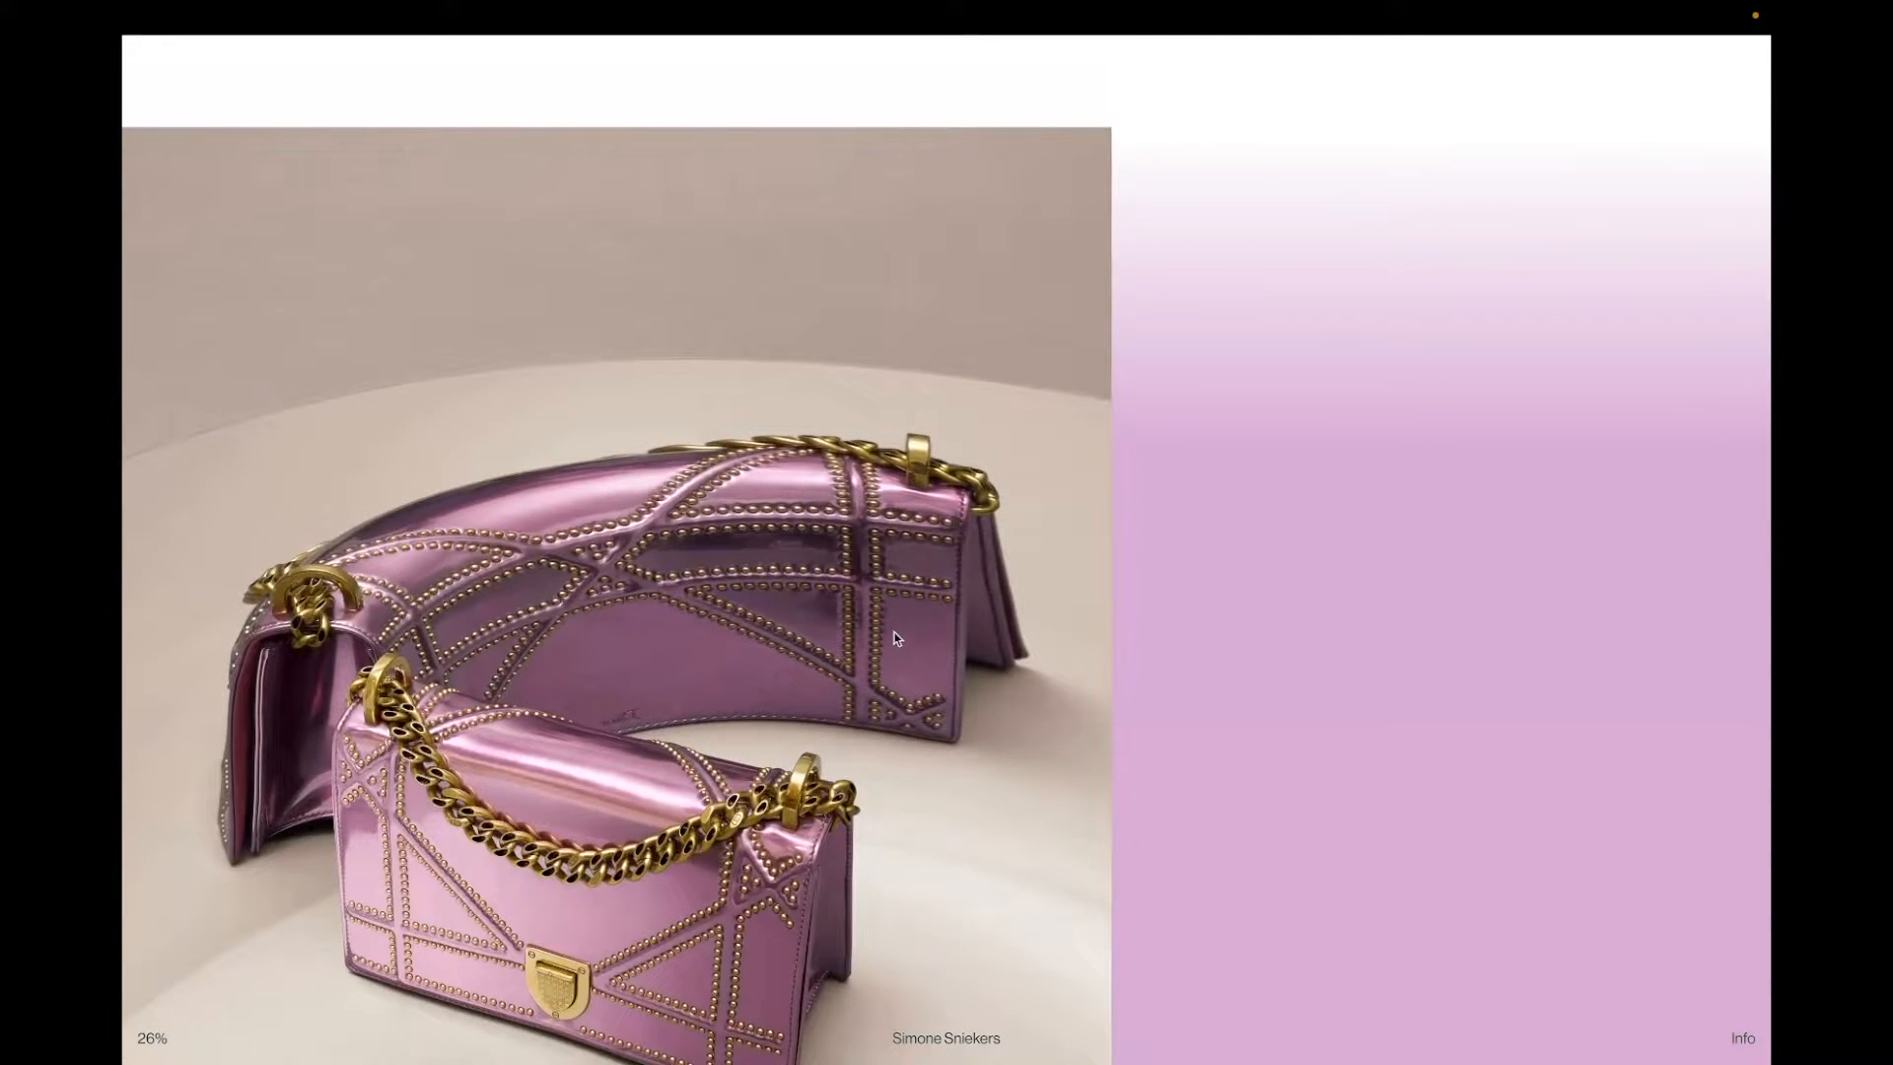
{"action": "scroll", "coordinate": [895, 639], "scroll_direction": "up", "scroll_amount": 10}
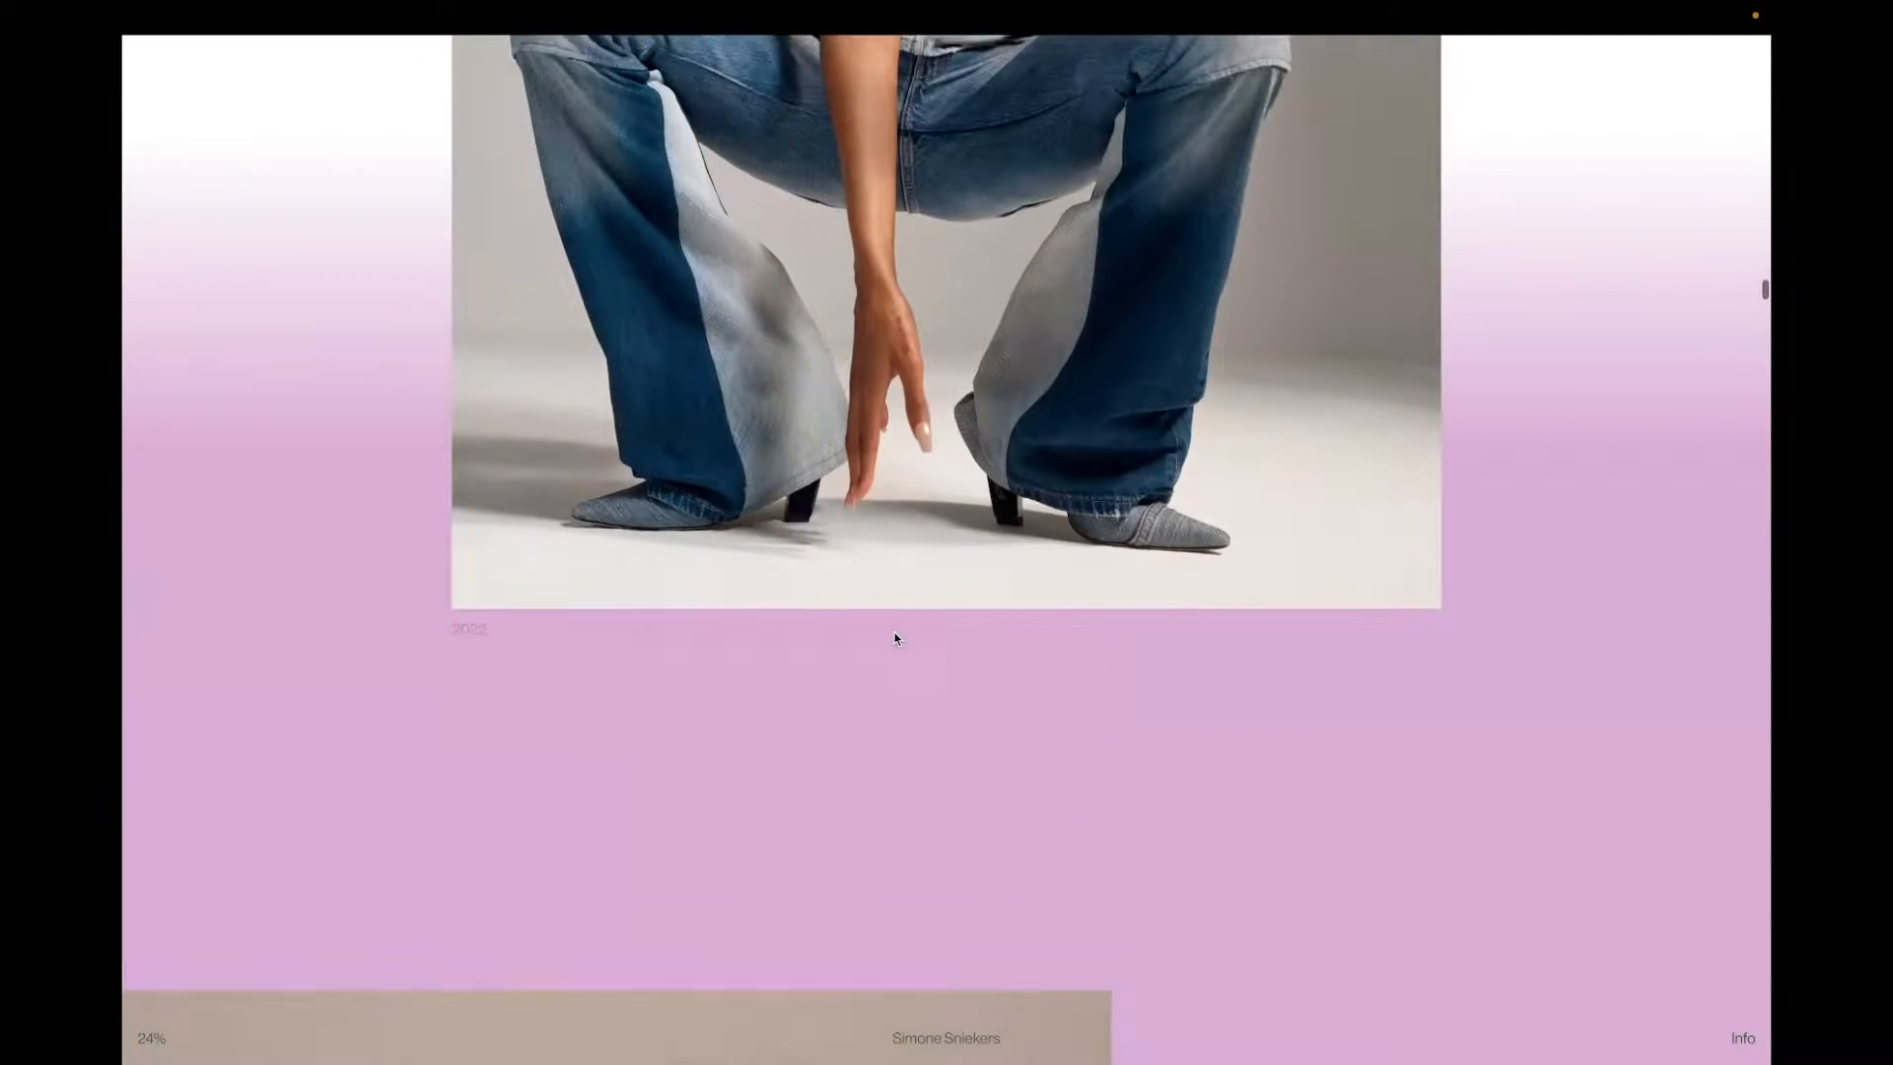
{"action": "scroll", "coordinate": [895, 639], "scroll_direction": "down", "scroll_amount": 10}
{"action": "scroll", "coordinate": [895, 639], "scroll_direction": "up", "scroll_amount": 3}
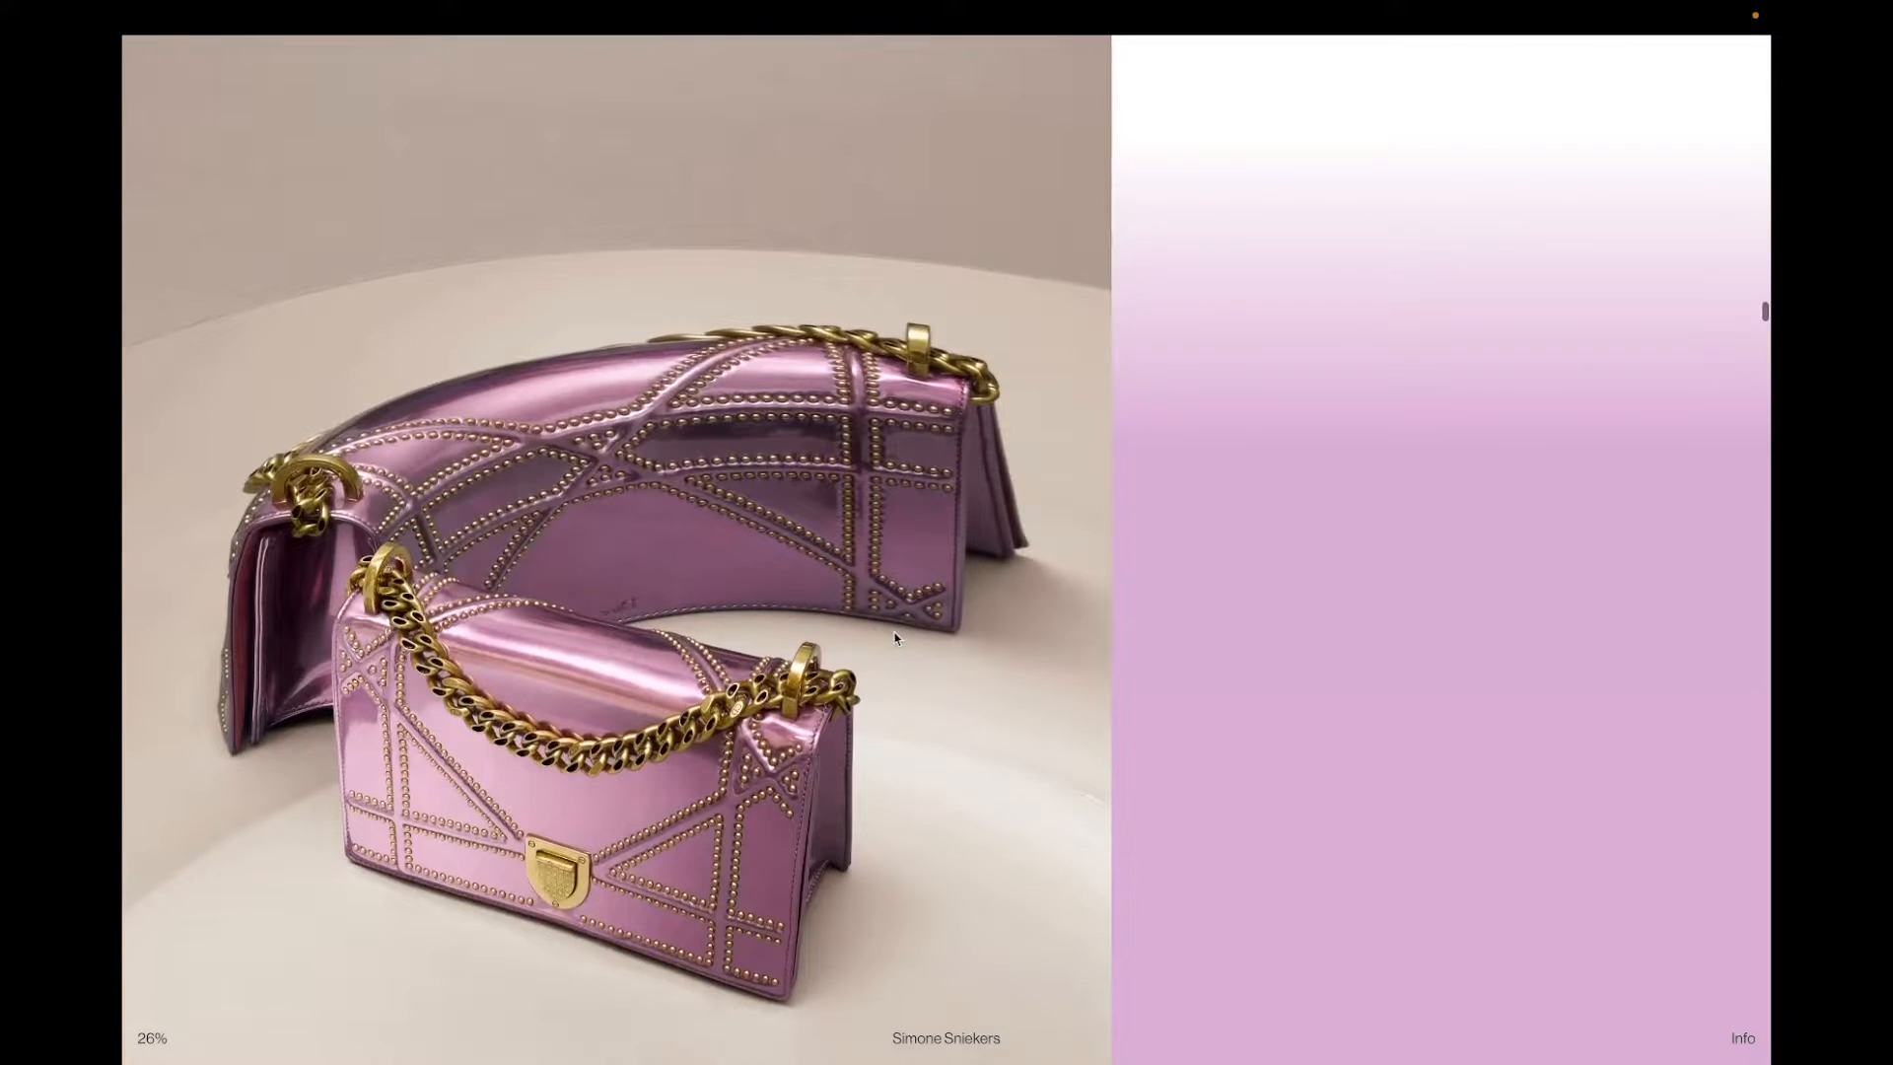
{"action": "scroll", "coordinate": [895, 638], "scroll_direction": "up", "scroll_amount": 15}
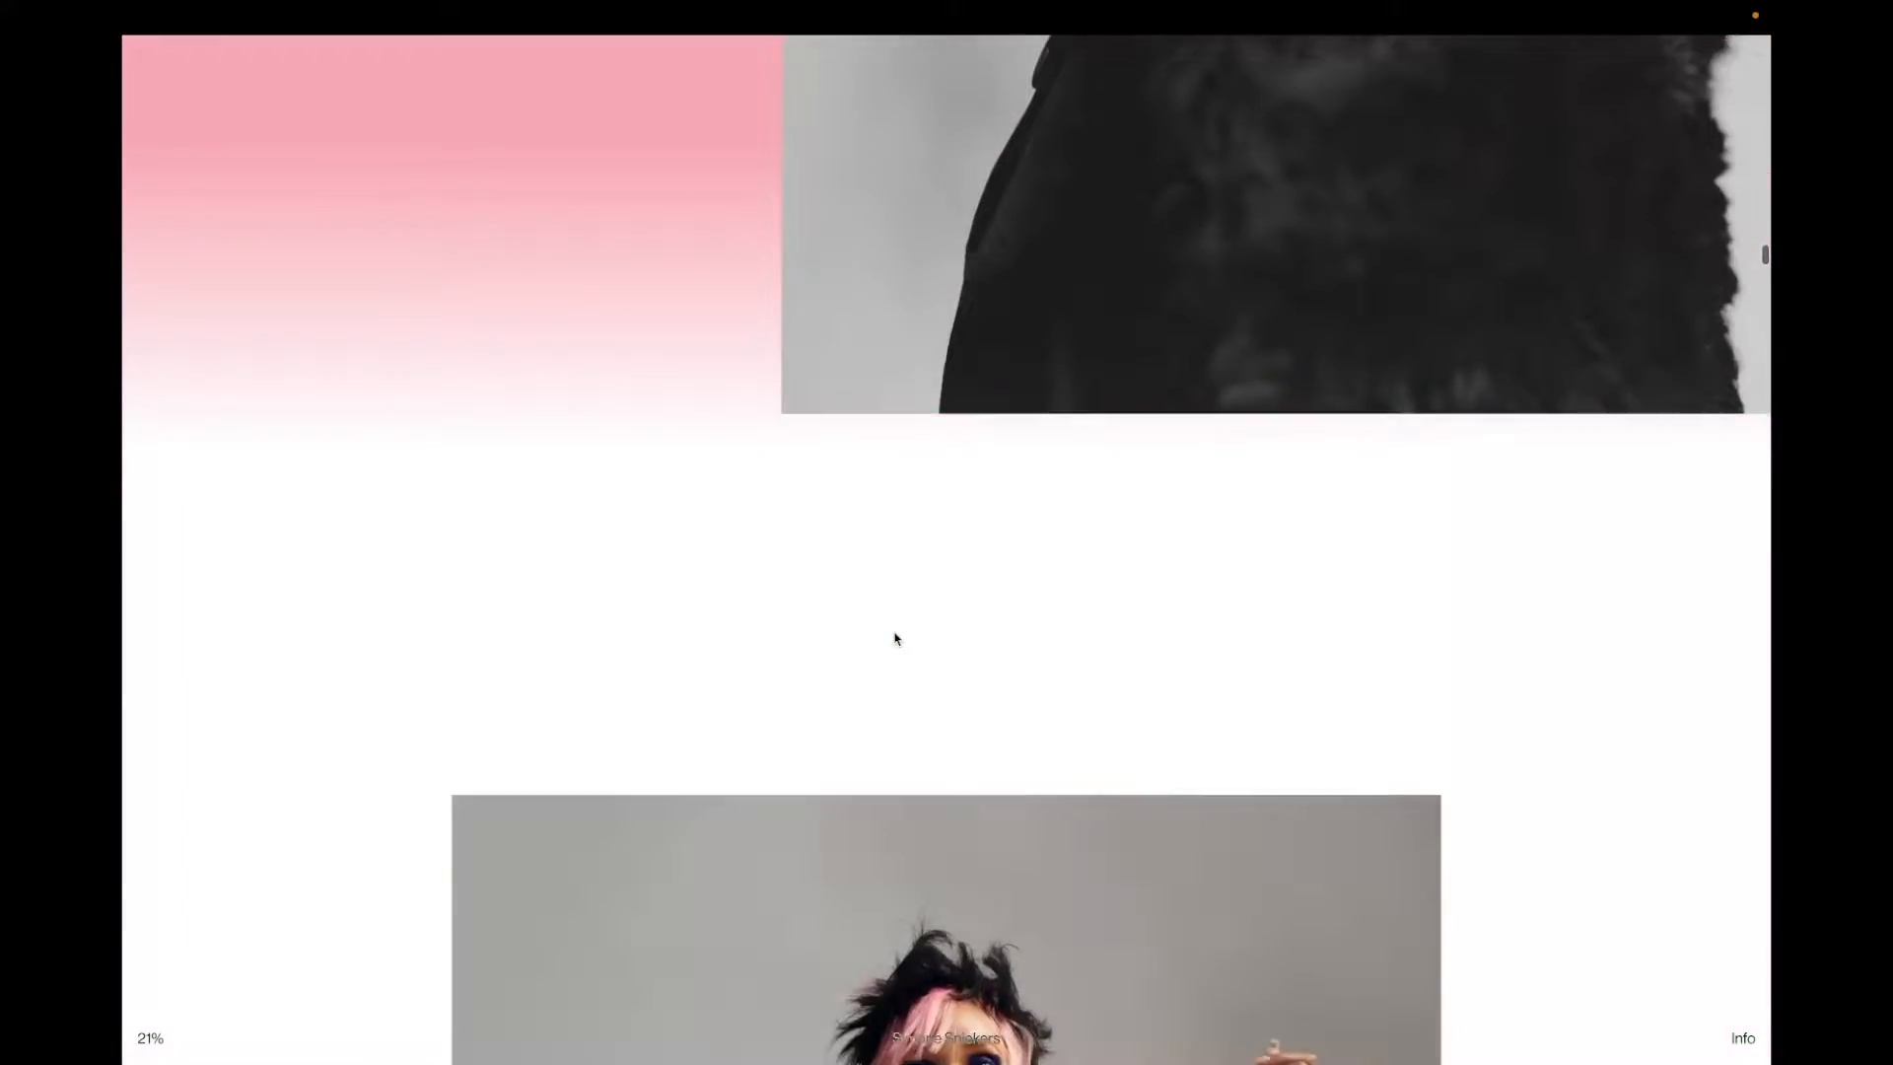
{"action": "scroll", "coordinate": [895, 638], "scroll_direction": "up", "scroll_amount": 15}
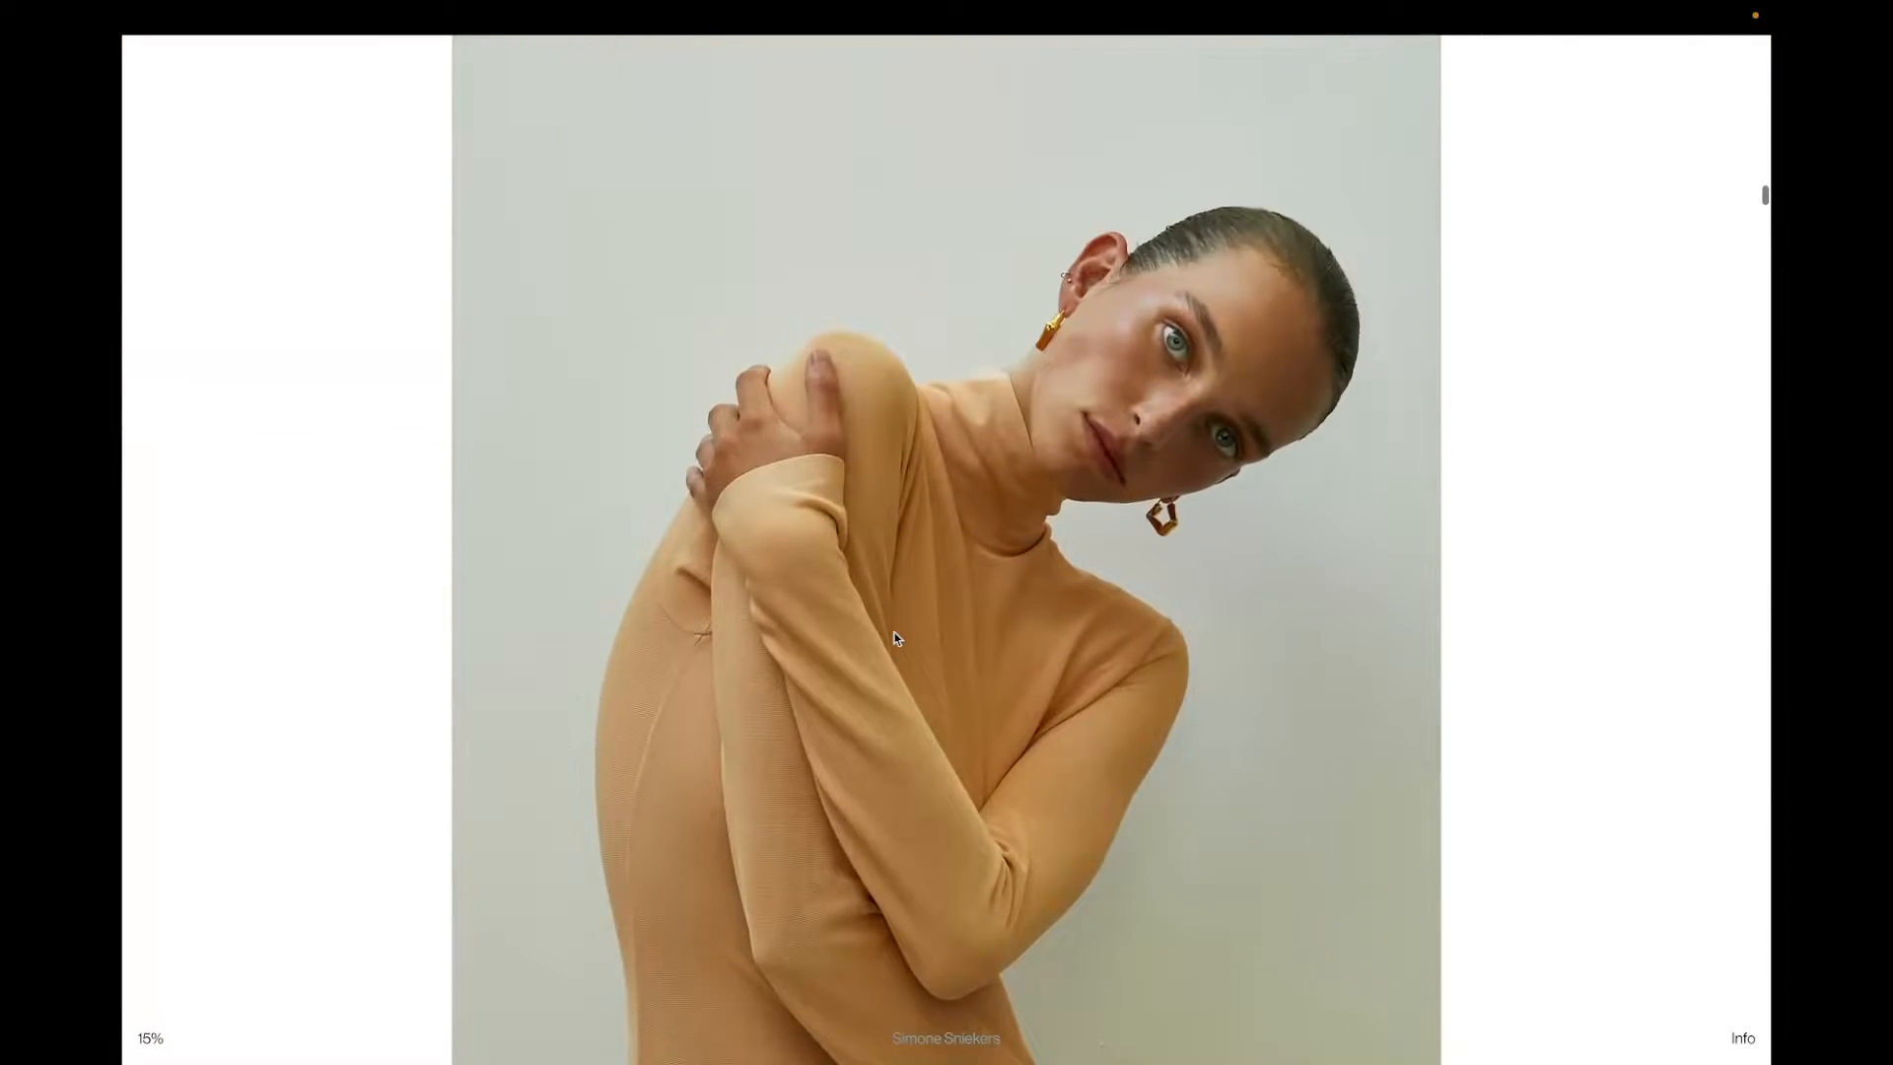
{"action": "scroll", "coordinate": [895, 640], "scroll_direction": "up", "scroll_amount": 15}
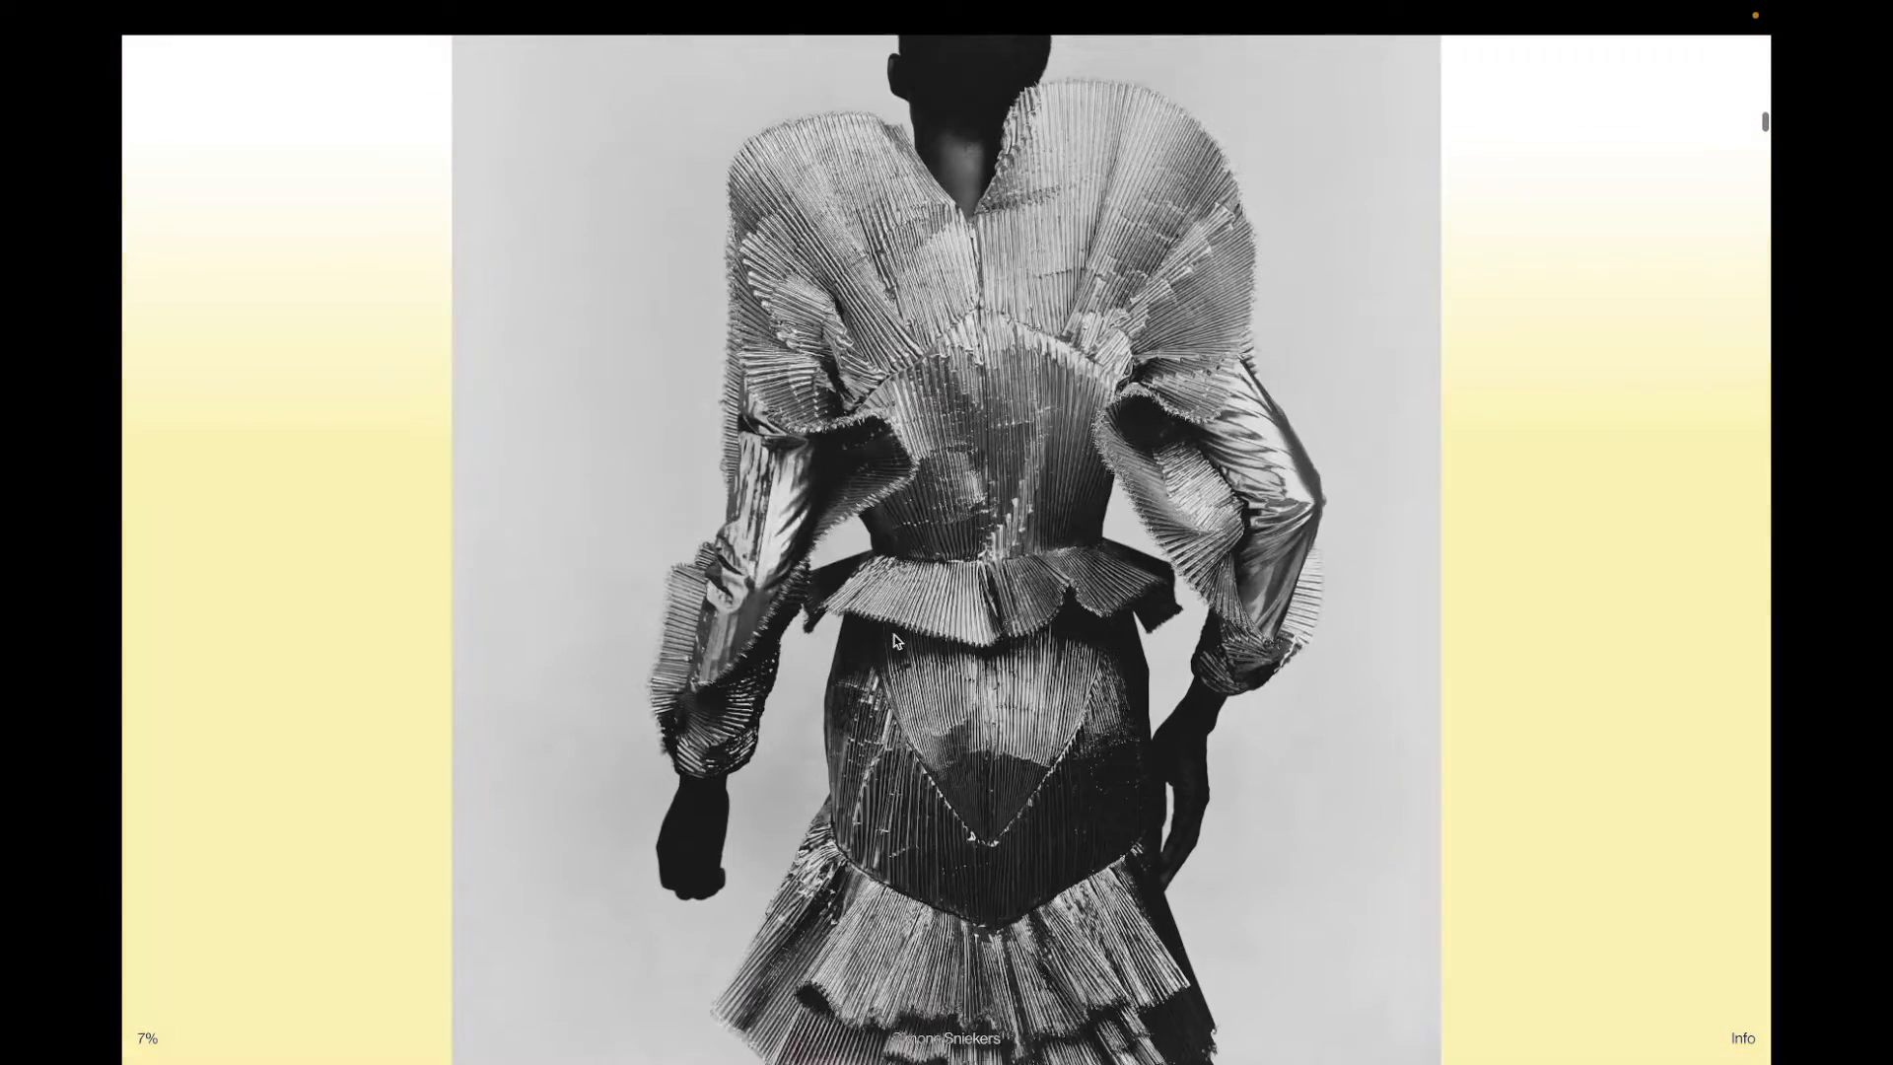
{"action": "scroll", "coordinate": [895, 641], "scroll_direction": "up", "scroll_amount": 10}
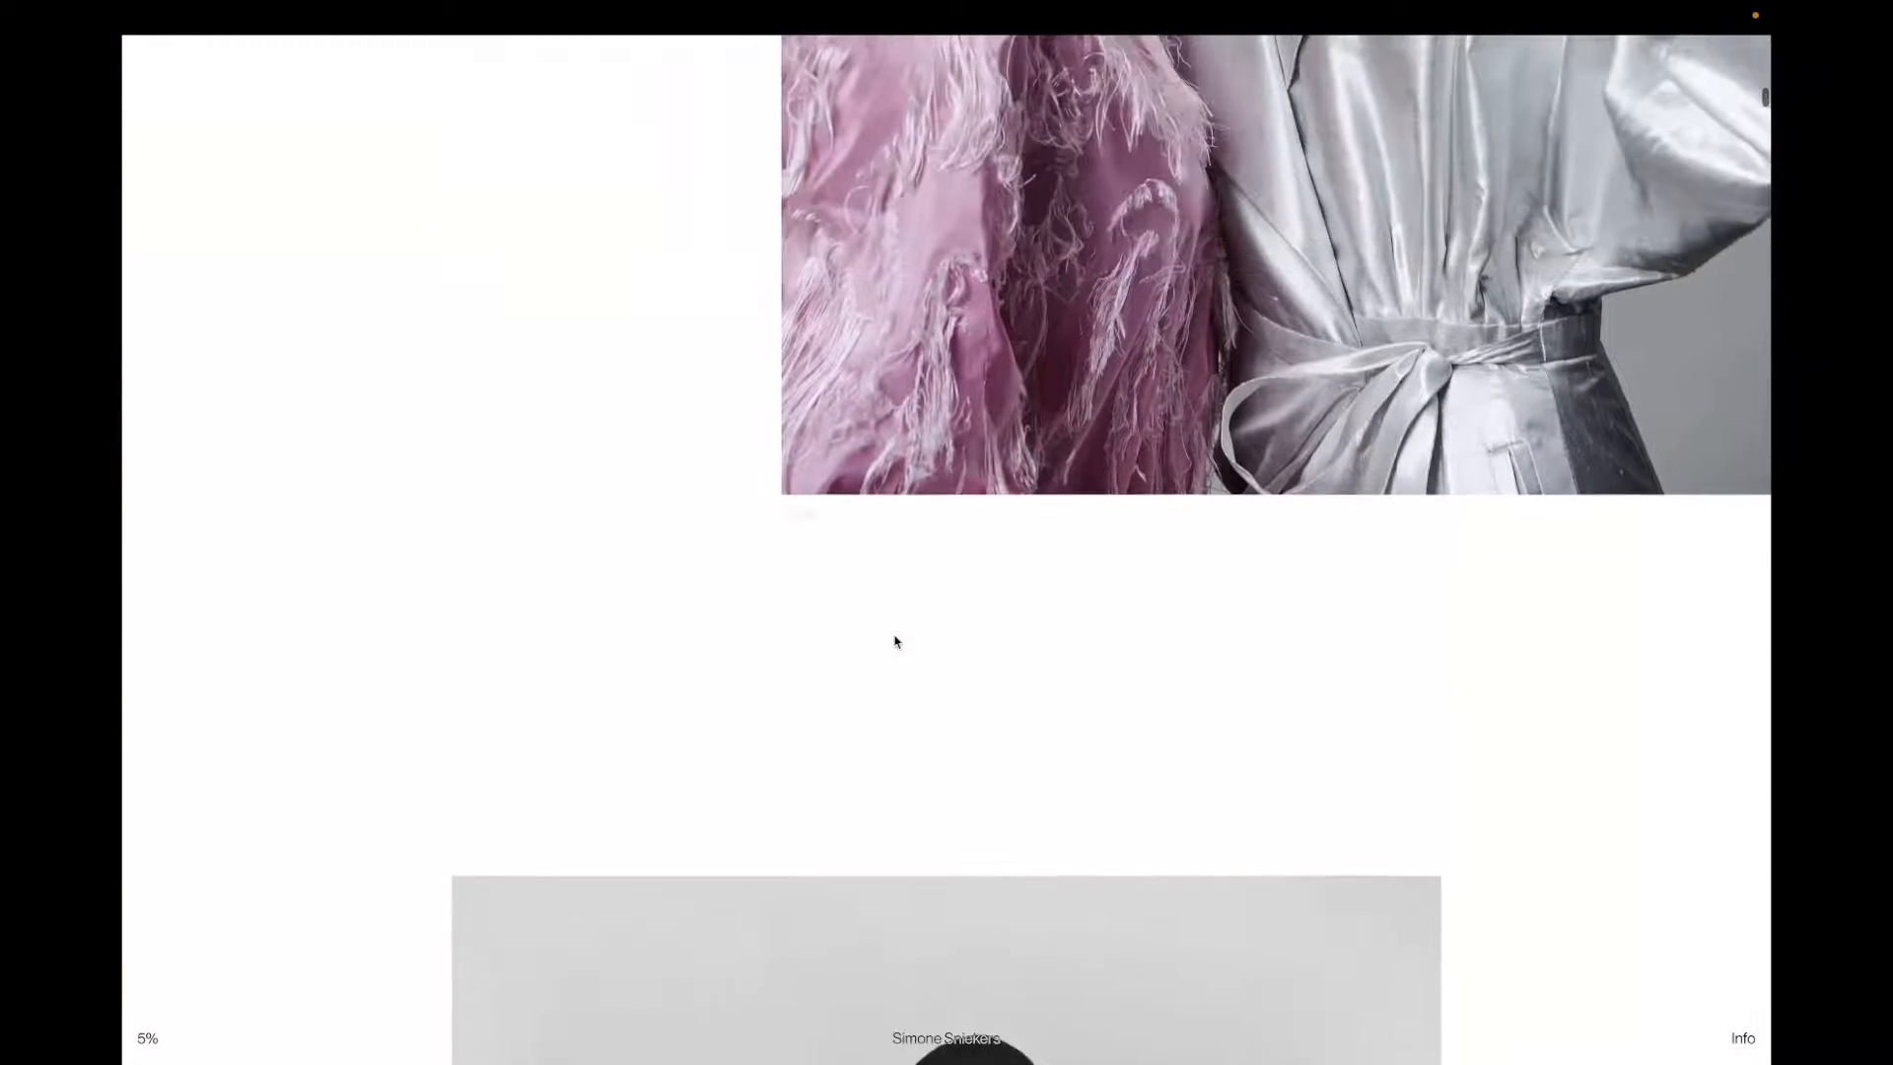
{"action": "scroll", "coordinate": [895, 641], "scroll_direction": "up", "scroll_amount": 10}
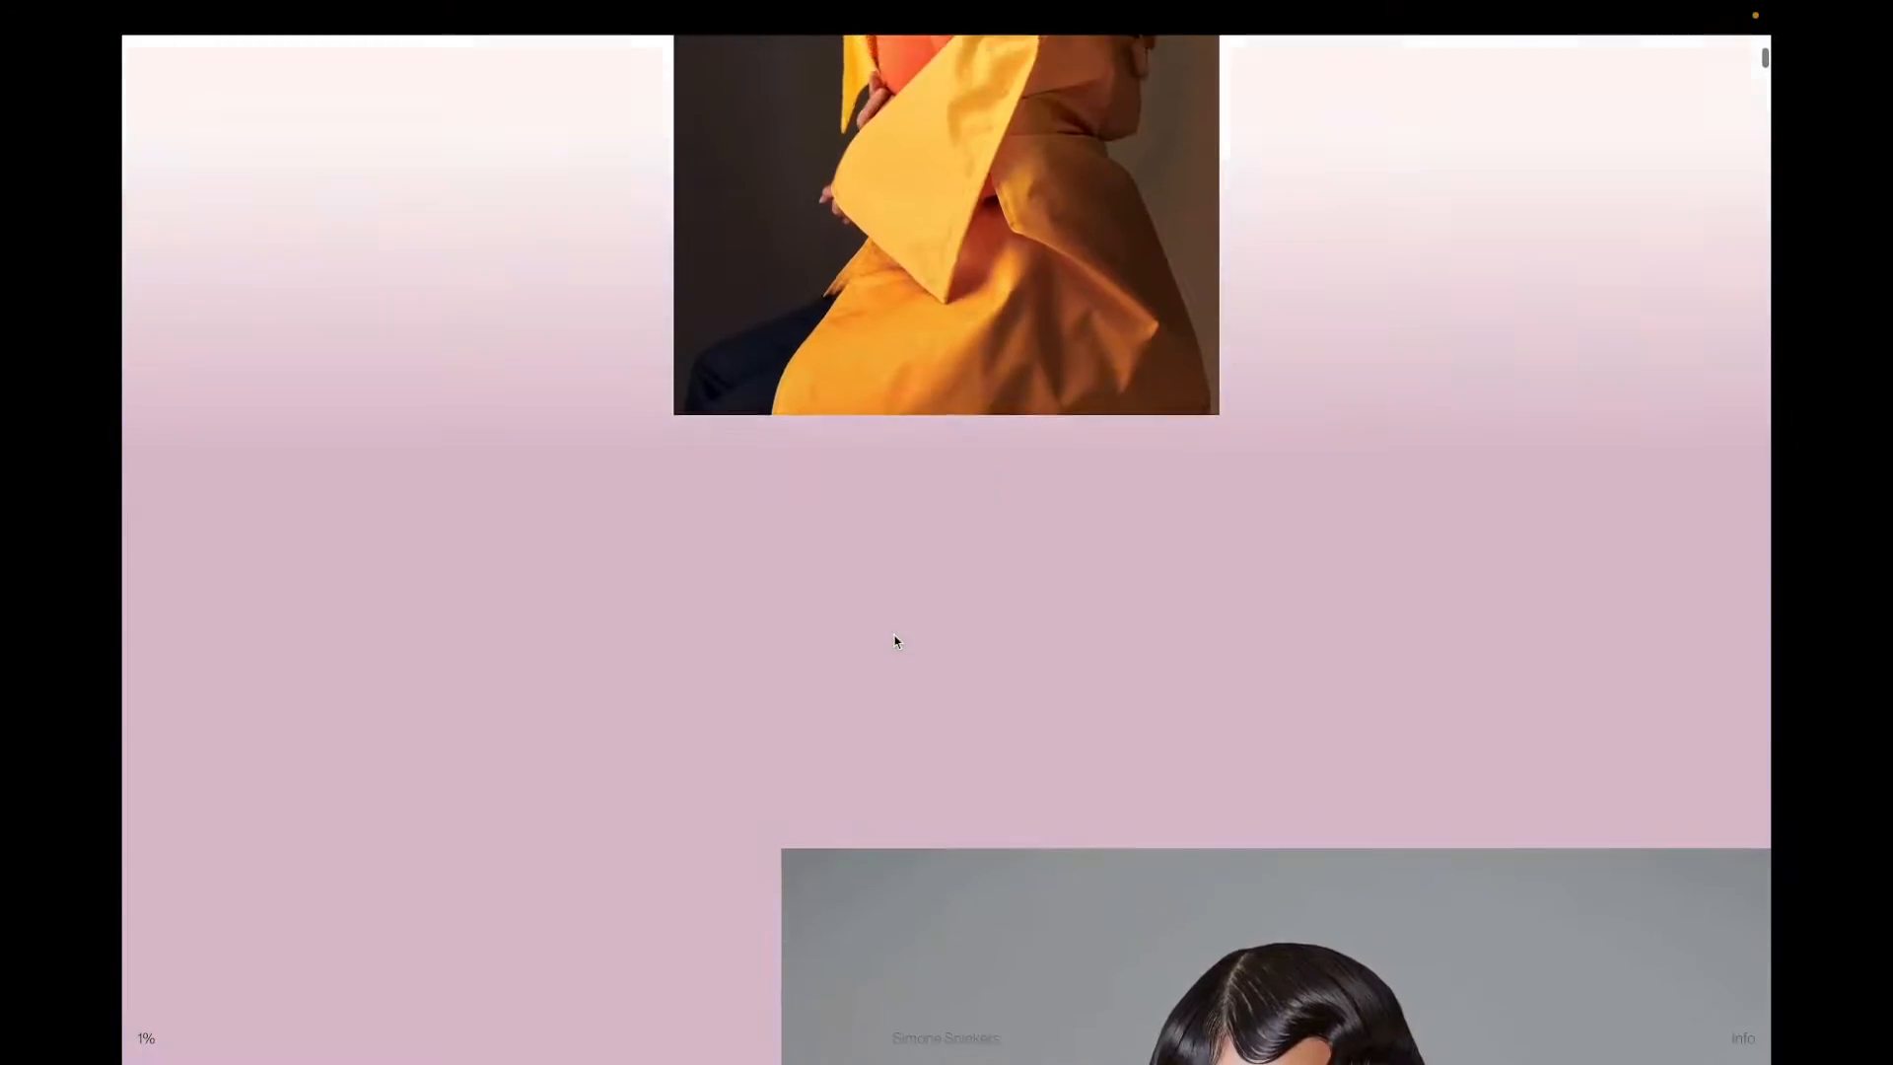
{"action": "scroll", "coordinate": [895, 641], "scroll_direction": "up", "scroll_amount": 3}
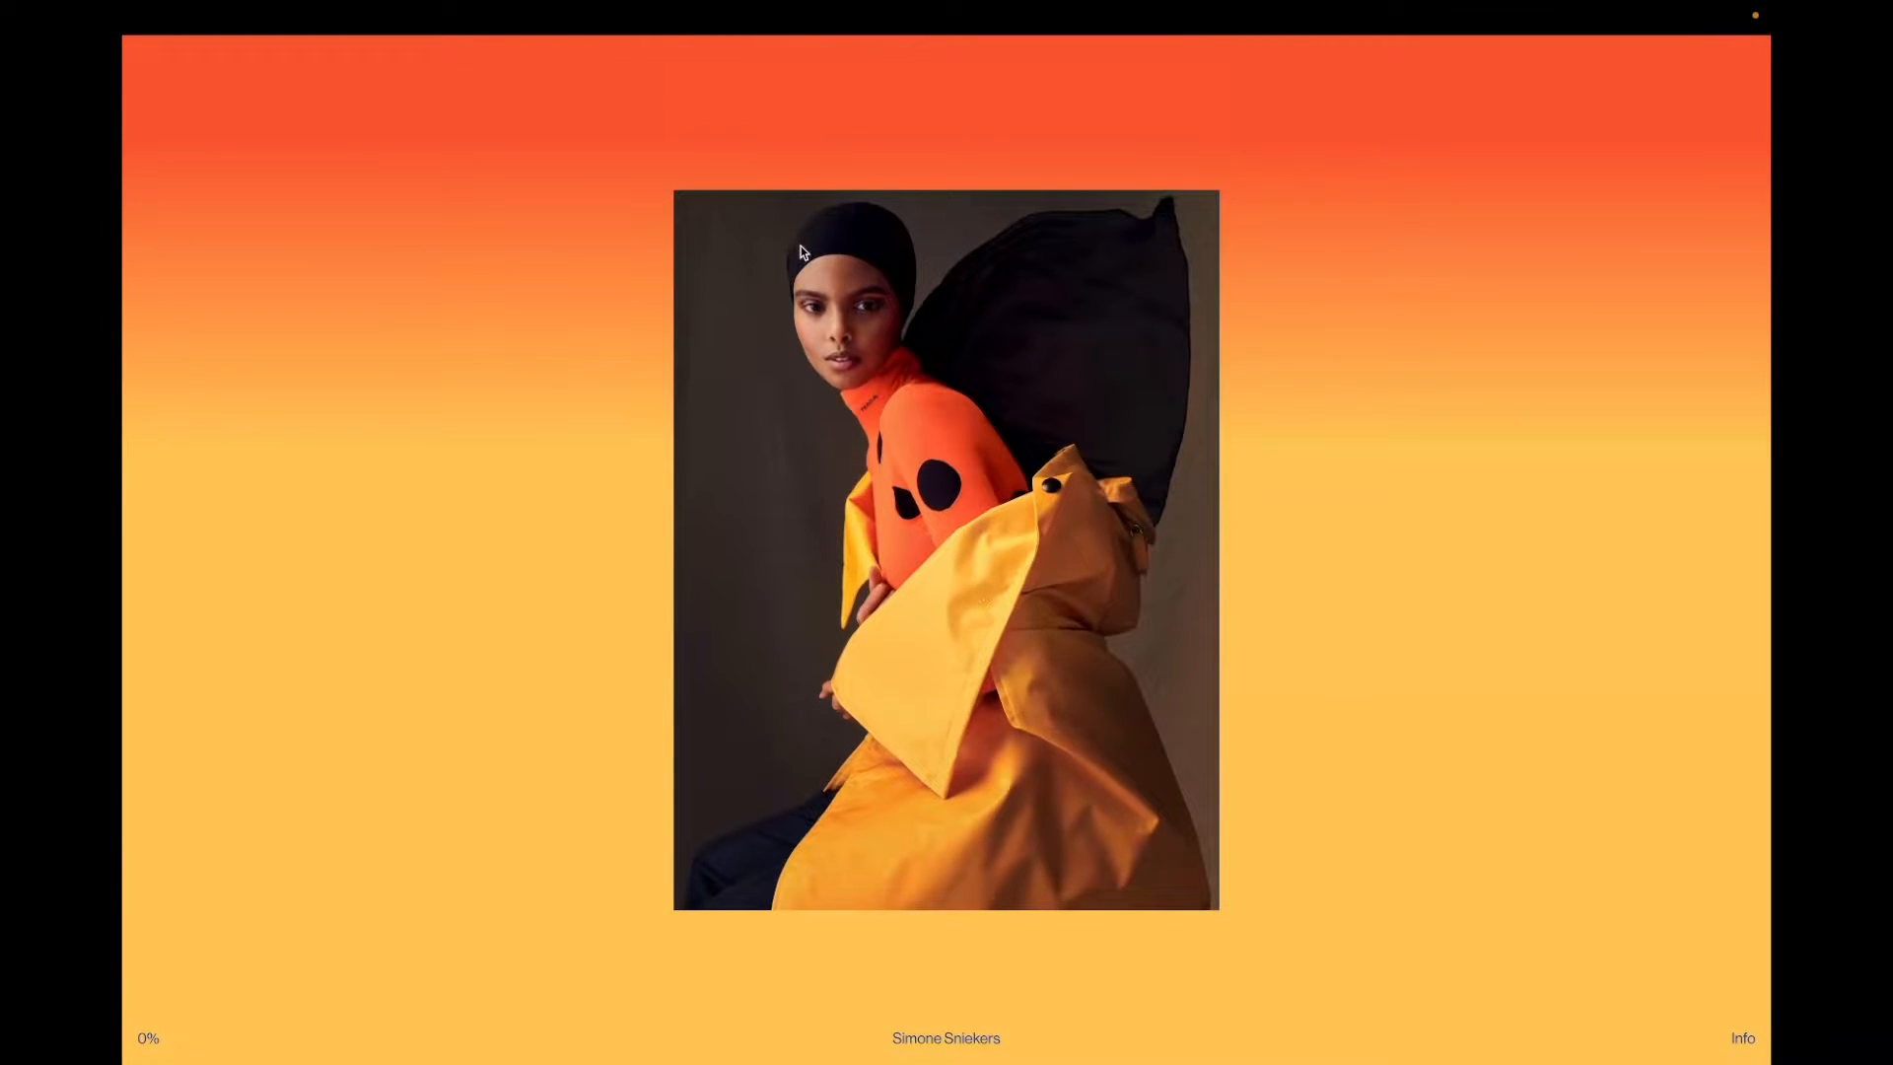
{"action": "scroll", "coordinate": [1065, 325], "scroll_direction": "down", "scroll_amount": 2}
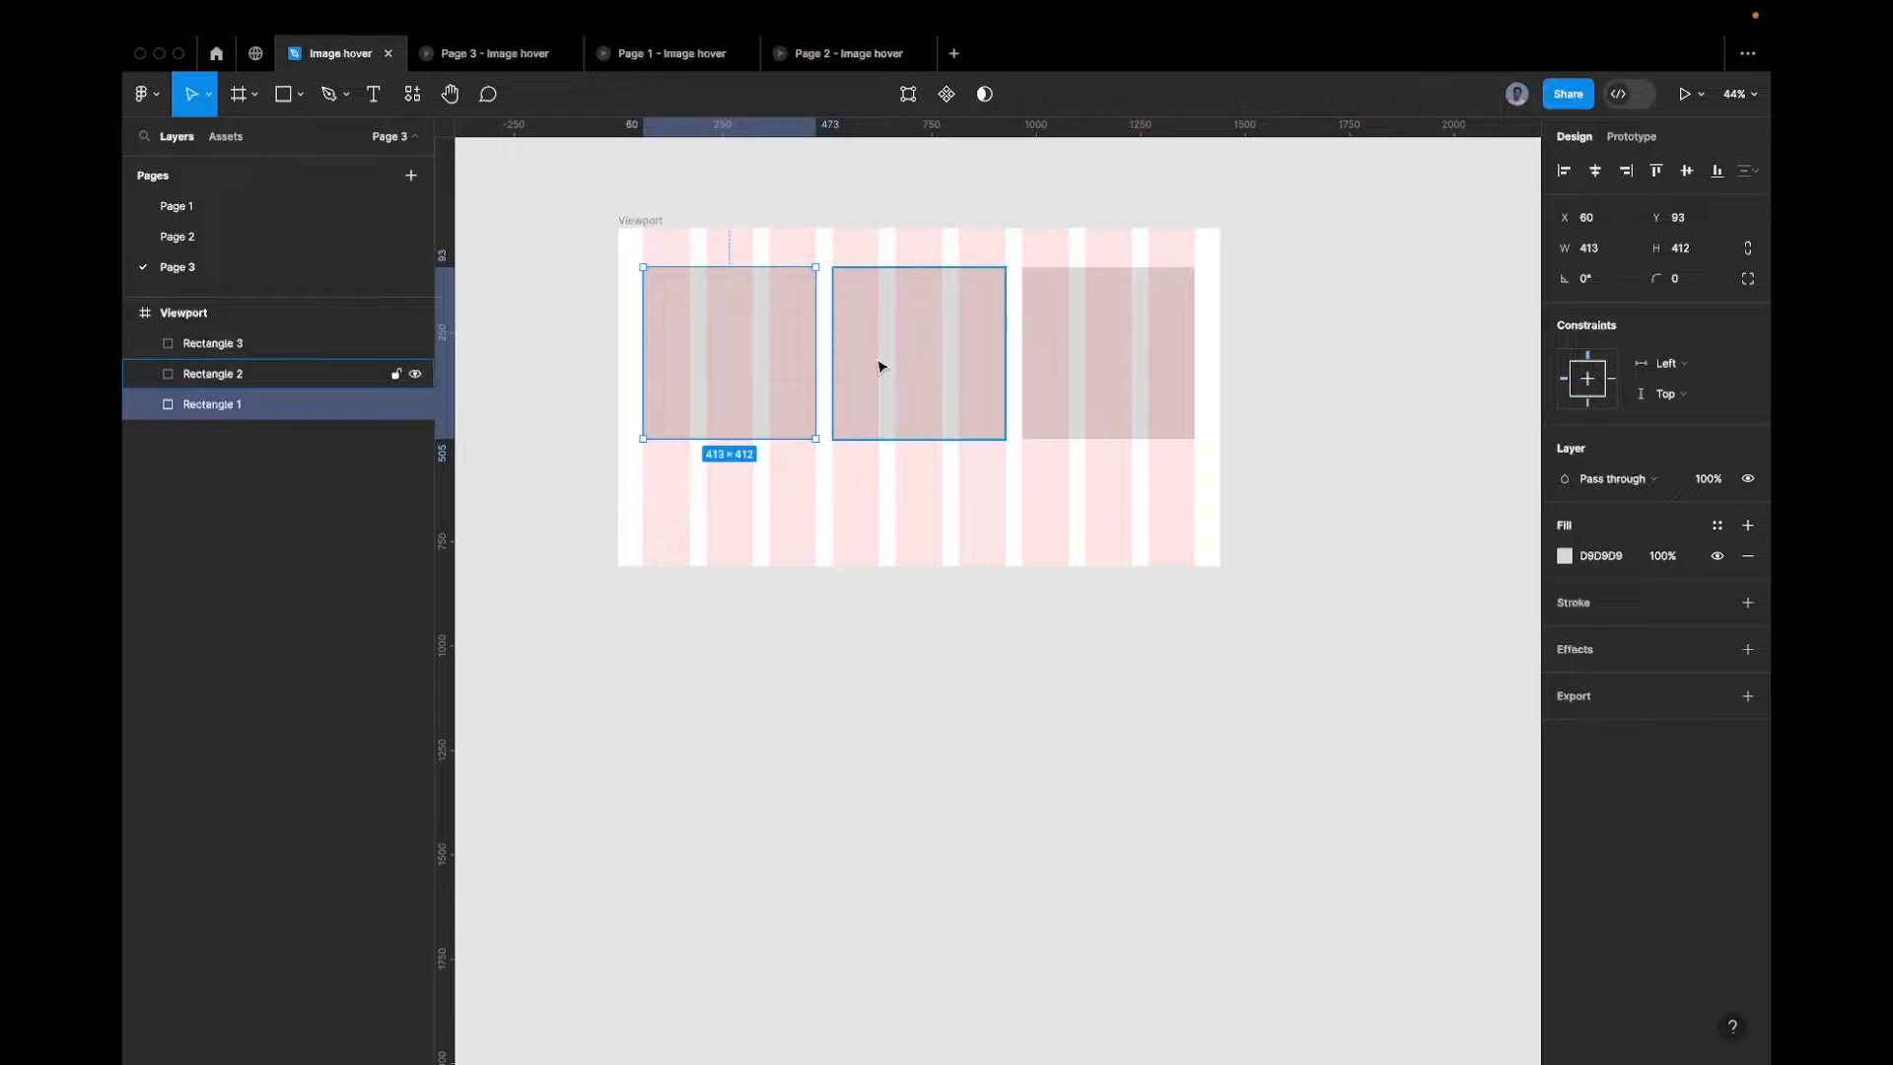
Stretch the first rectangle downward to about 613 high and shorten the third rectangle to about 176 high
{"action": "scroll", "coordinate": [748, 418], "scroll_direction": "up", "scroll_amount": 3}
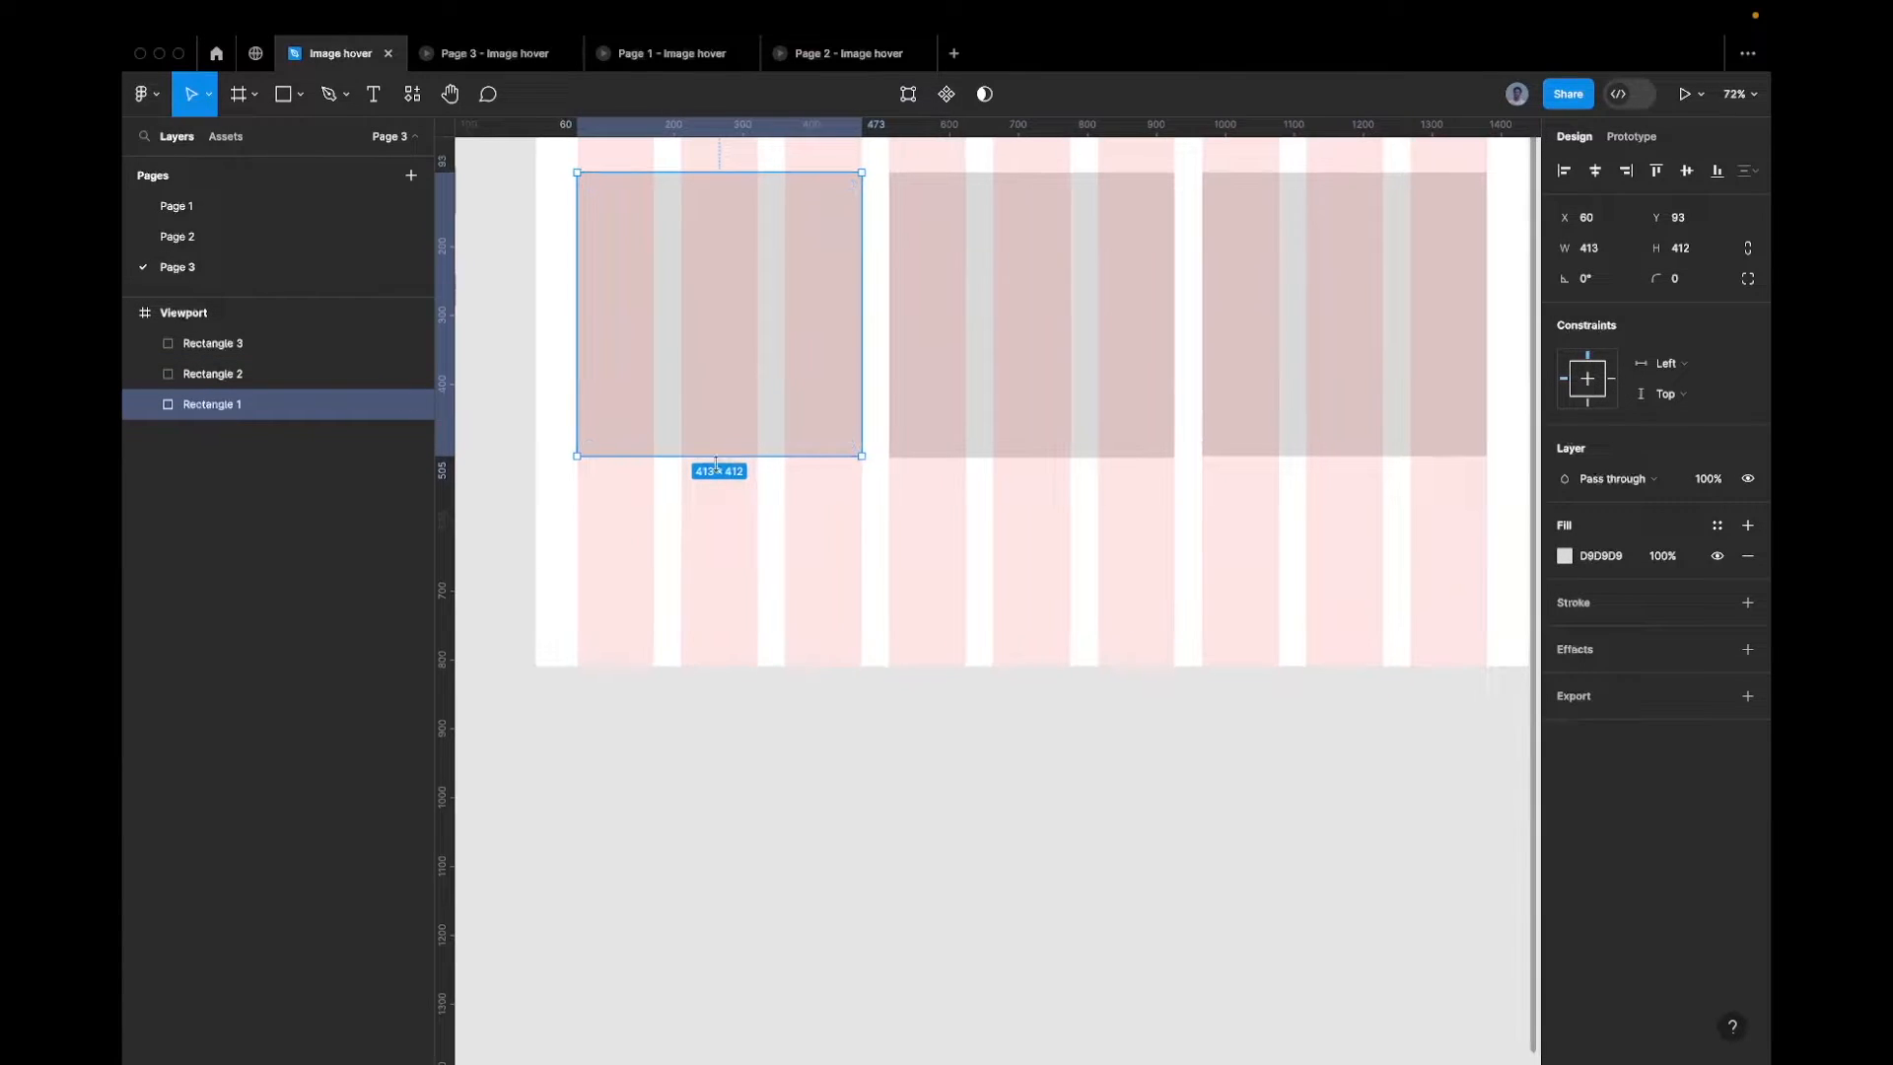
{"action": "left_click_drag", "start_coordinate": [715, 501], "coordinate": [722, 594]}
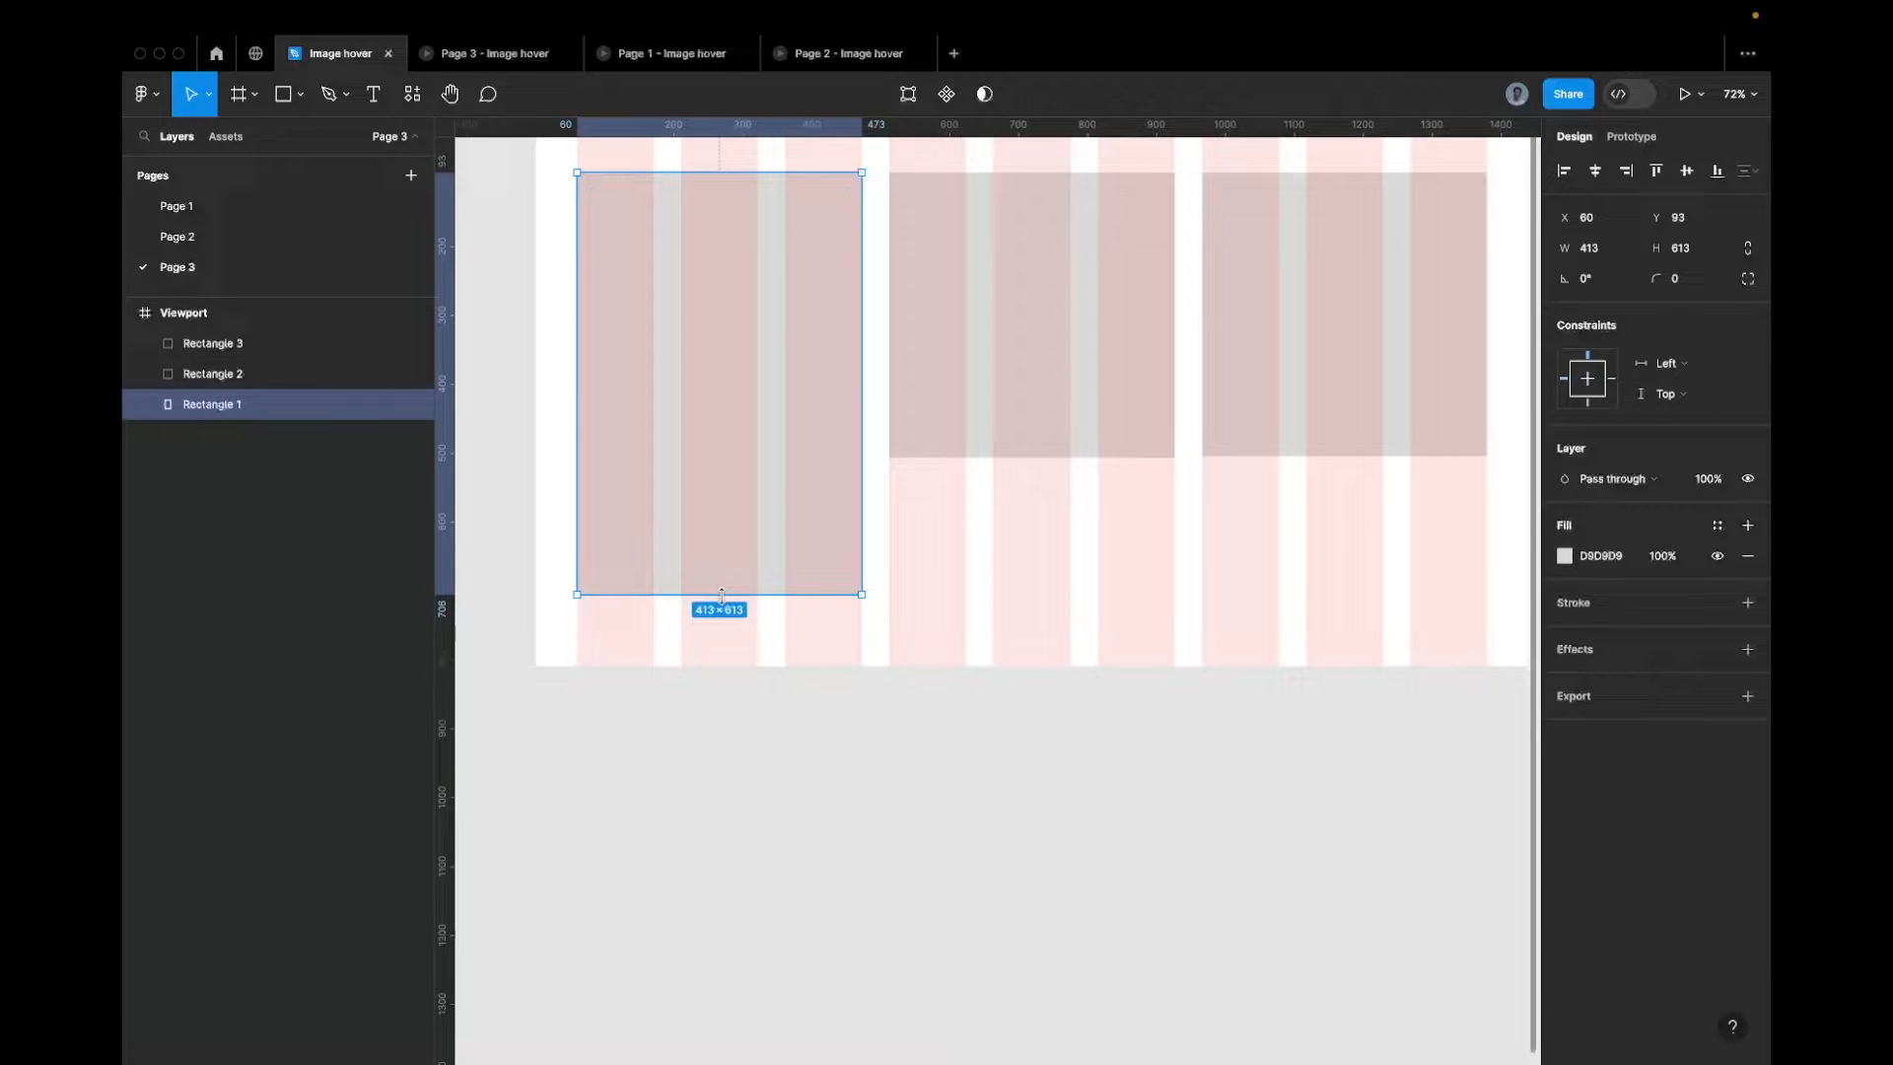
{"action": "scroll", "coordinate": [722, 602], "scroll_direction": "down", "scroll_amount": 5}
{"action": "left_click", "coordinate": [900, 446]}
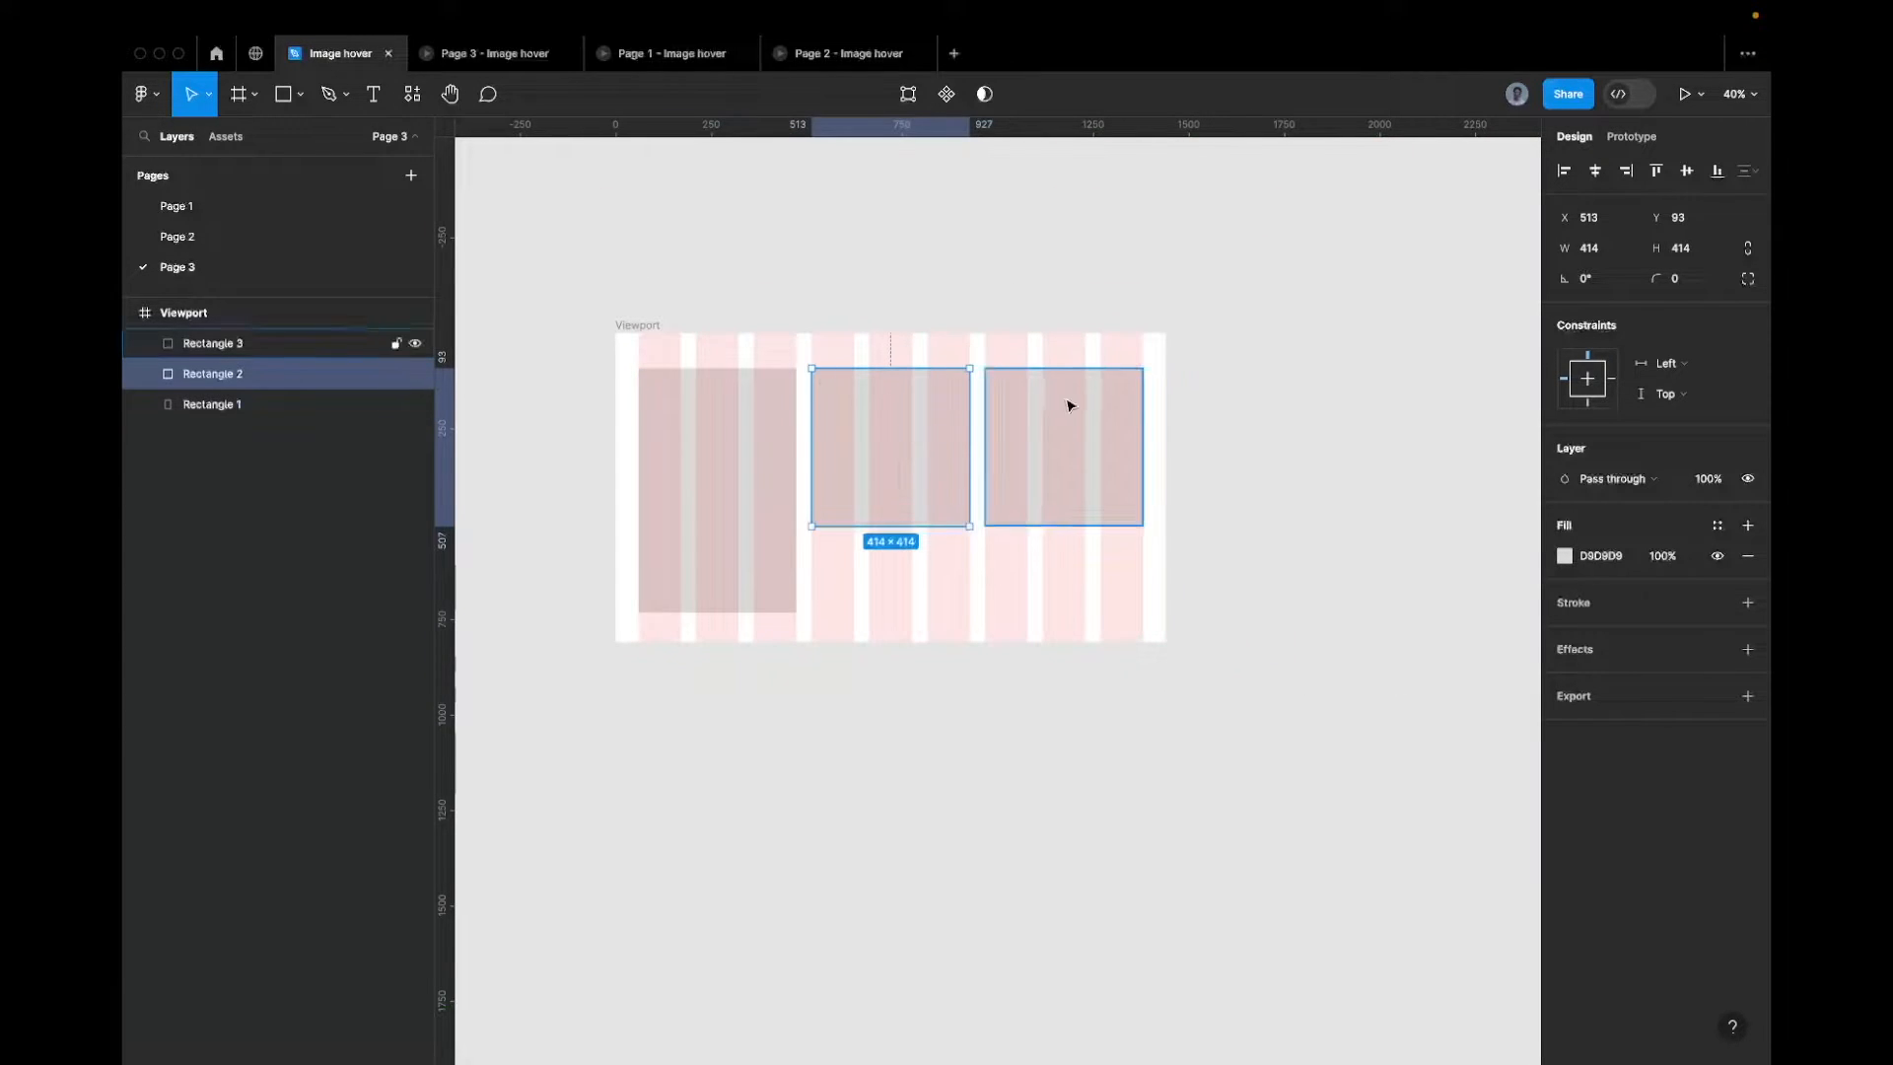
{"action": "left_click", "coordinate": [999, 445]}
{"action": "left_click_drag", "start_coordinate": [1035, 524], "coordinate": [1038, 435]}
{"action": "scroll", "coordinate": [1022, 427], "scroll_direction": "up", "scroll_amount": 10}
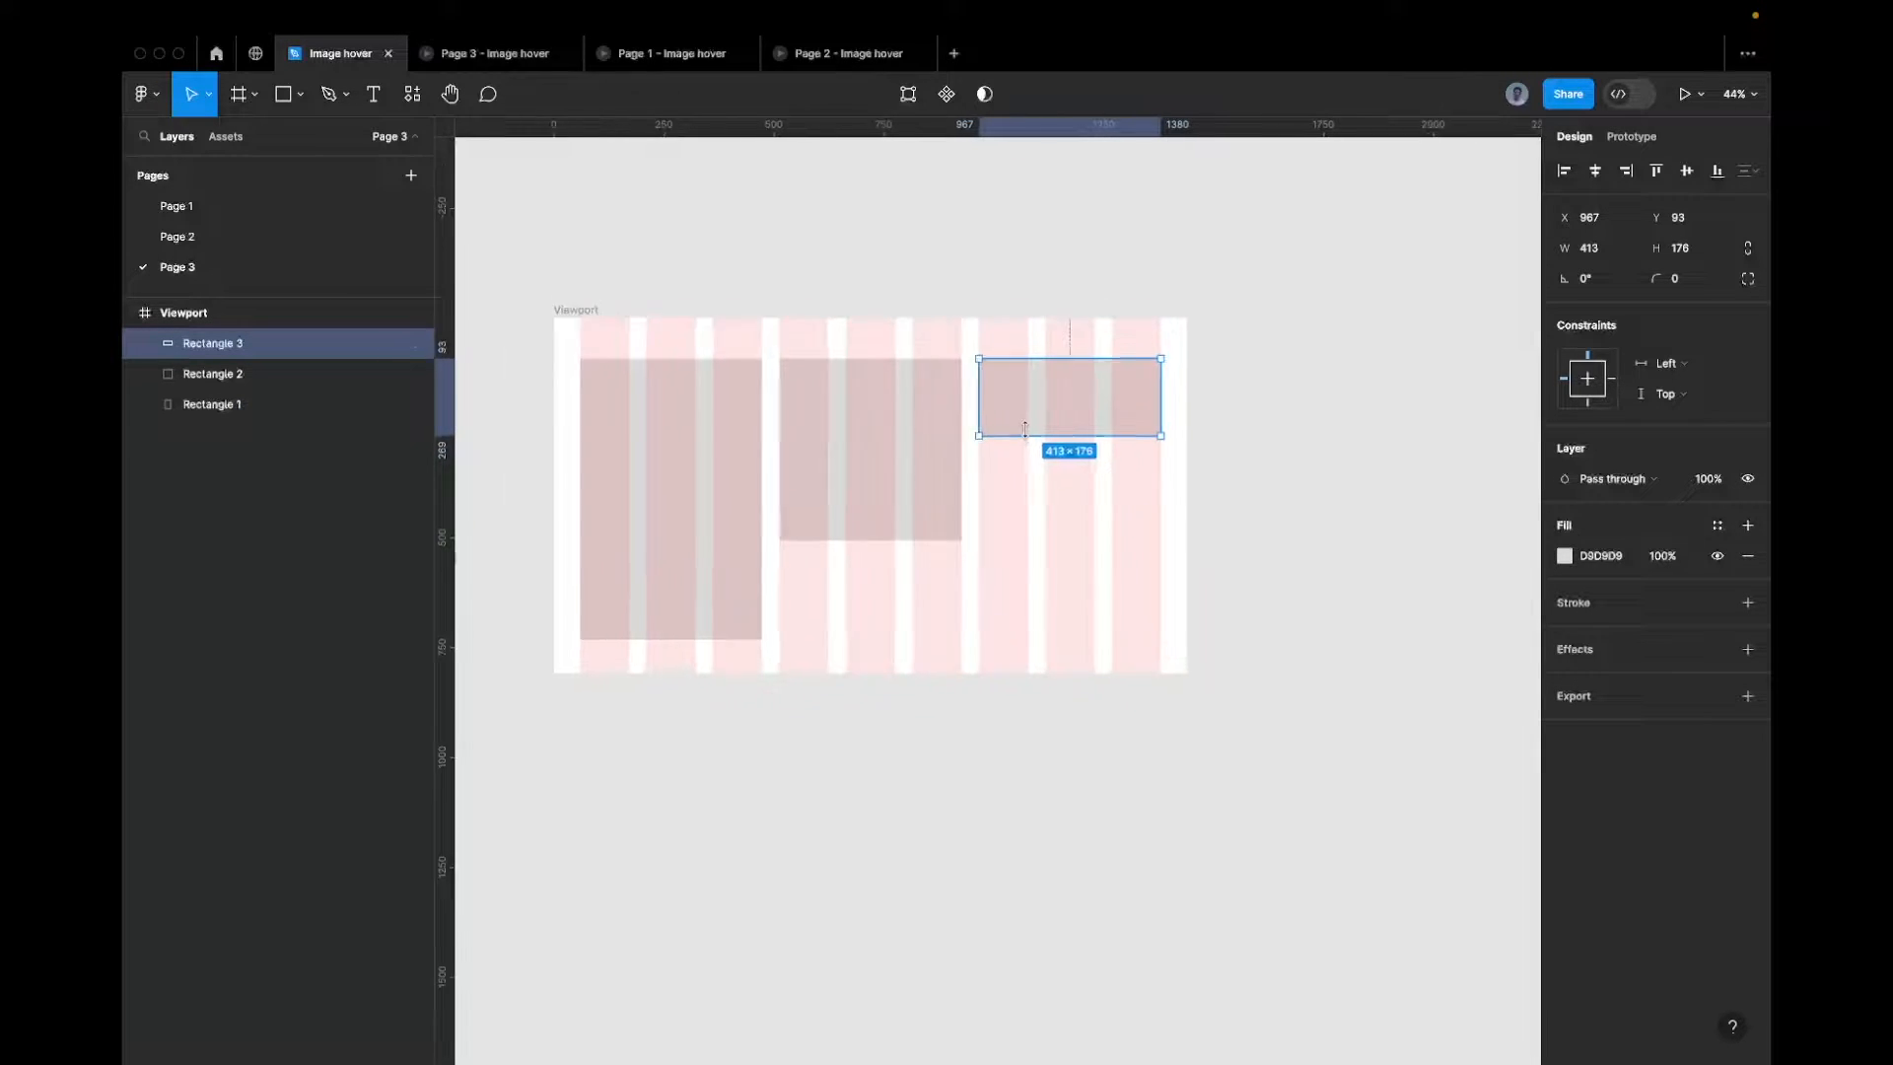
{"action": "scroll", "coordinate": [975, 395], "scroll_direction": "down", "scroll_amount": 8}
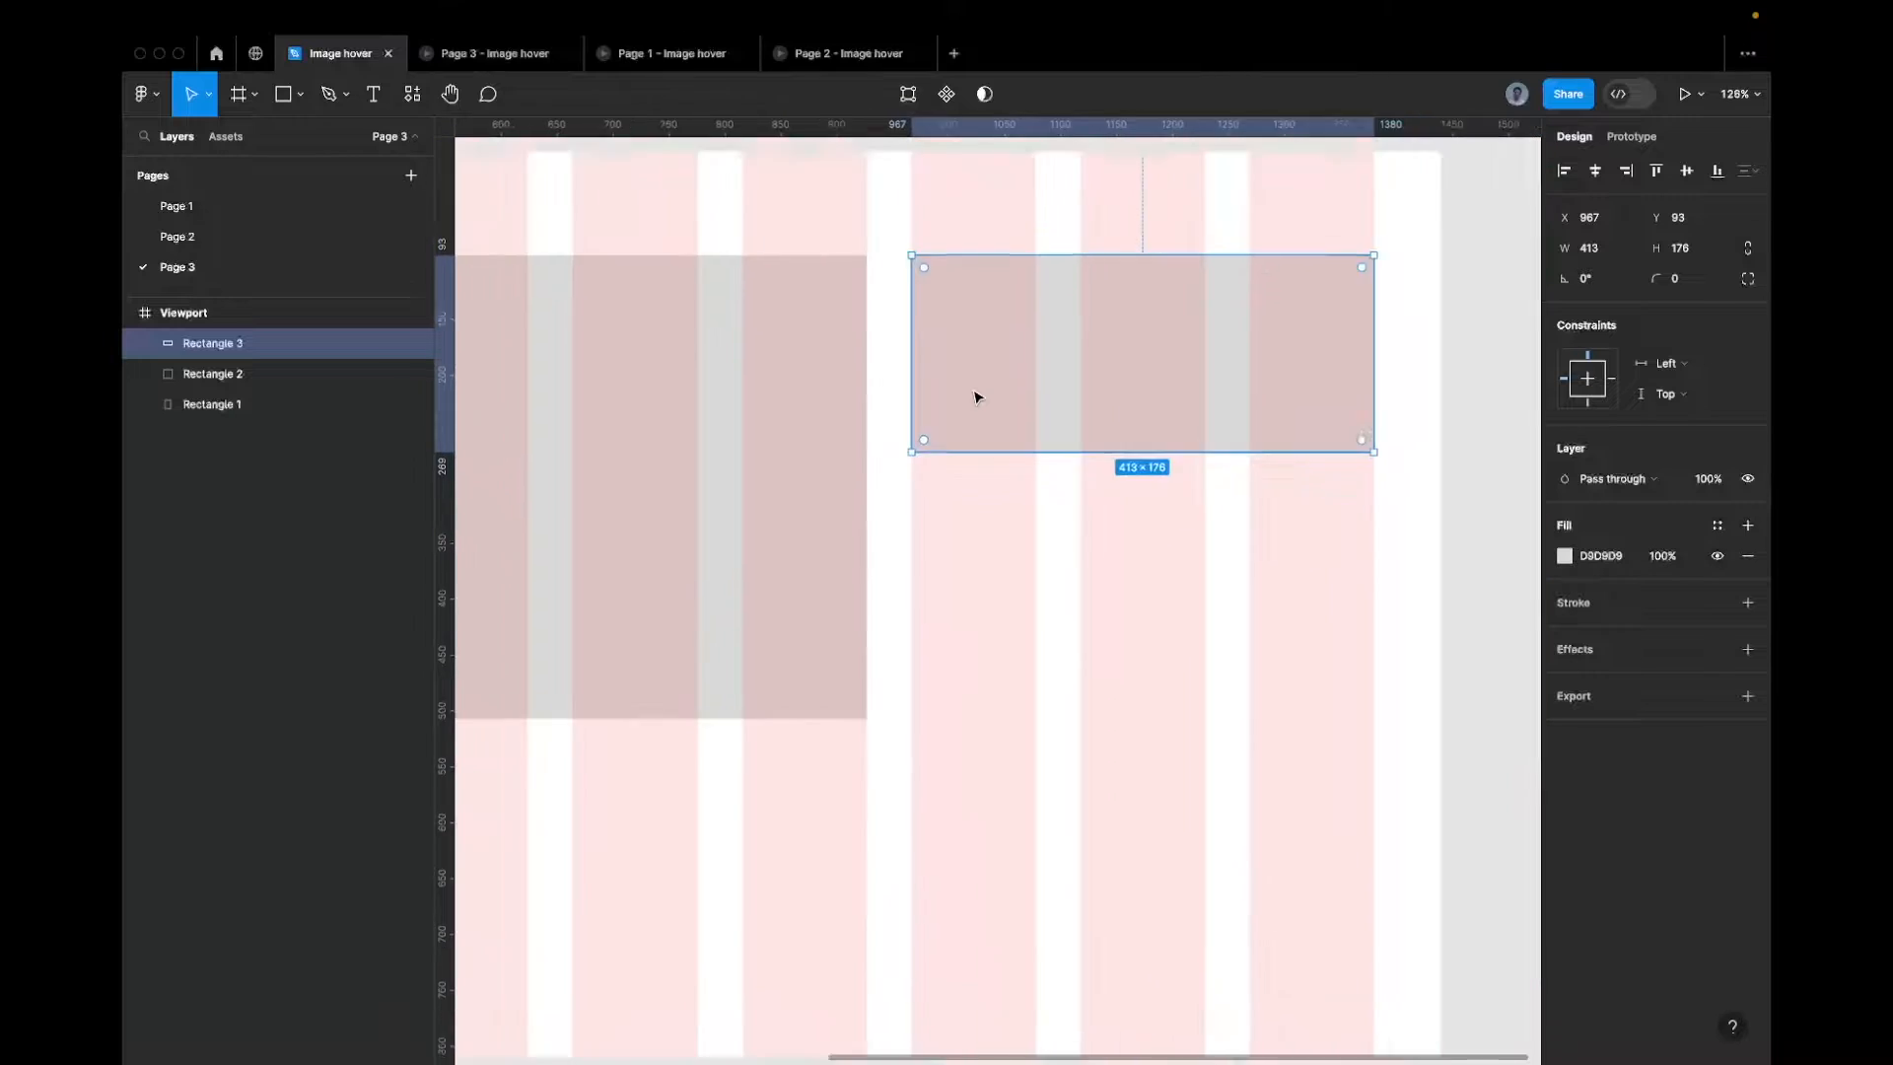
{"action": "left_click", "coordinate": [833, 478]}
{"action": "scroll", "coordinate": [741, 504], "scroll_direction": "down", "scroll_amount": 1}
{"action": "scroll", "coordinate": [741, 504], "scroll_direction": "down", "scroll_amount": 2}
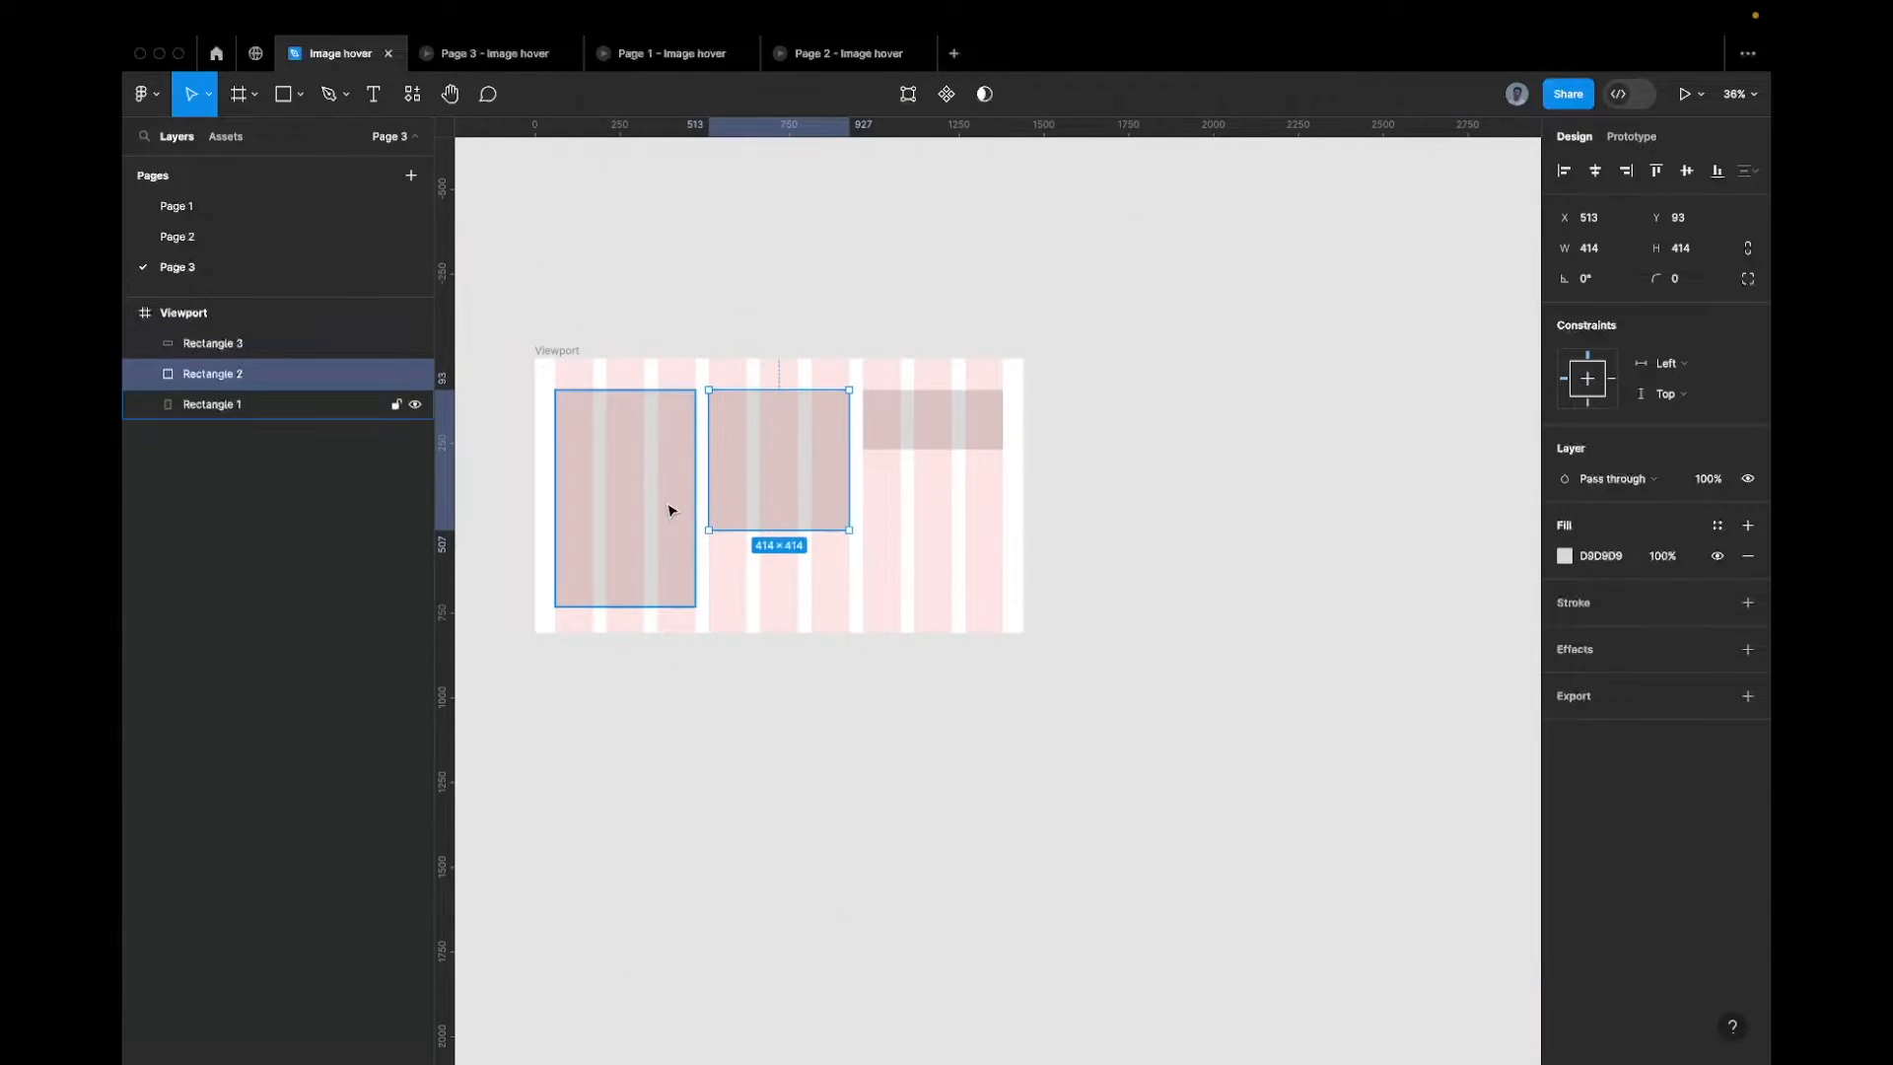
Duplicate the tall first rectangle beneath the short third rectangle, aligned to its columns with a 40 px gap between them
{"action": "left_click", "coordinate": [668, 512]}
{"action": "left_click_drag", "start_coordinate": [667, 511], "coordinate": [976, 578]}
{"action": "scroll", "coordinate": [941, 419], "scroll_direction": "up", "scroll_amount": 2}
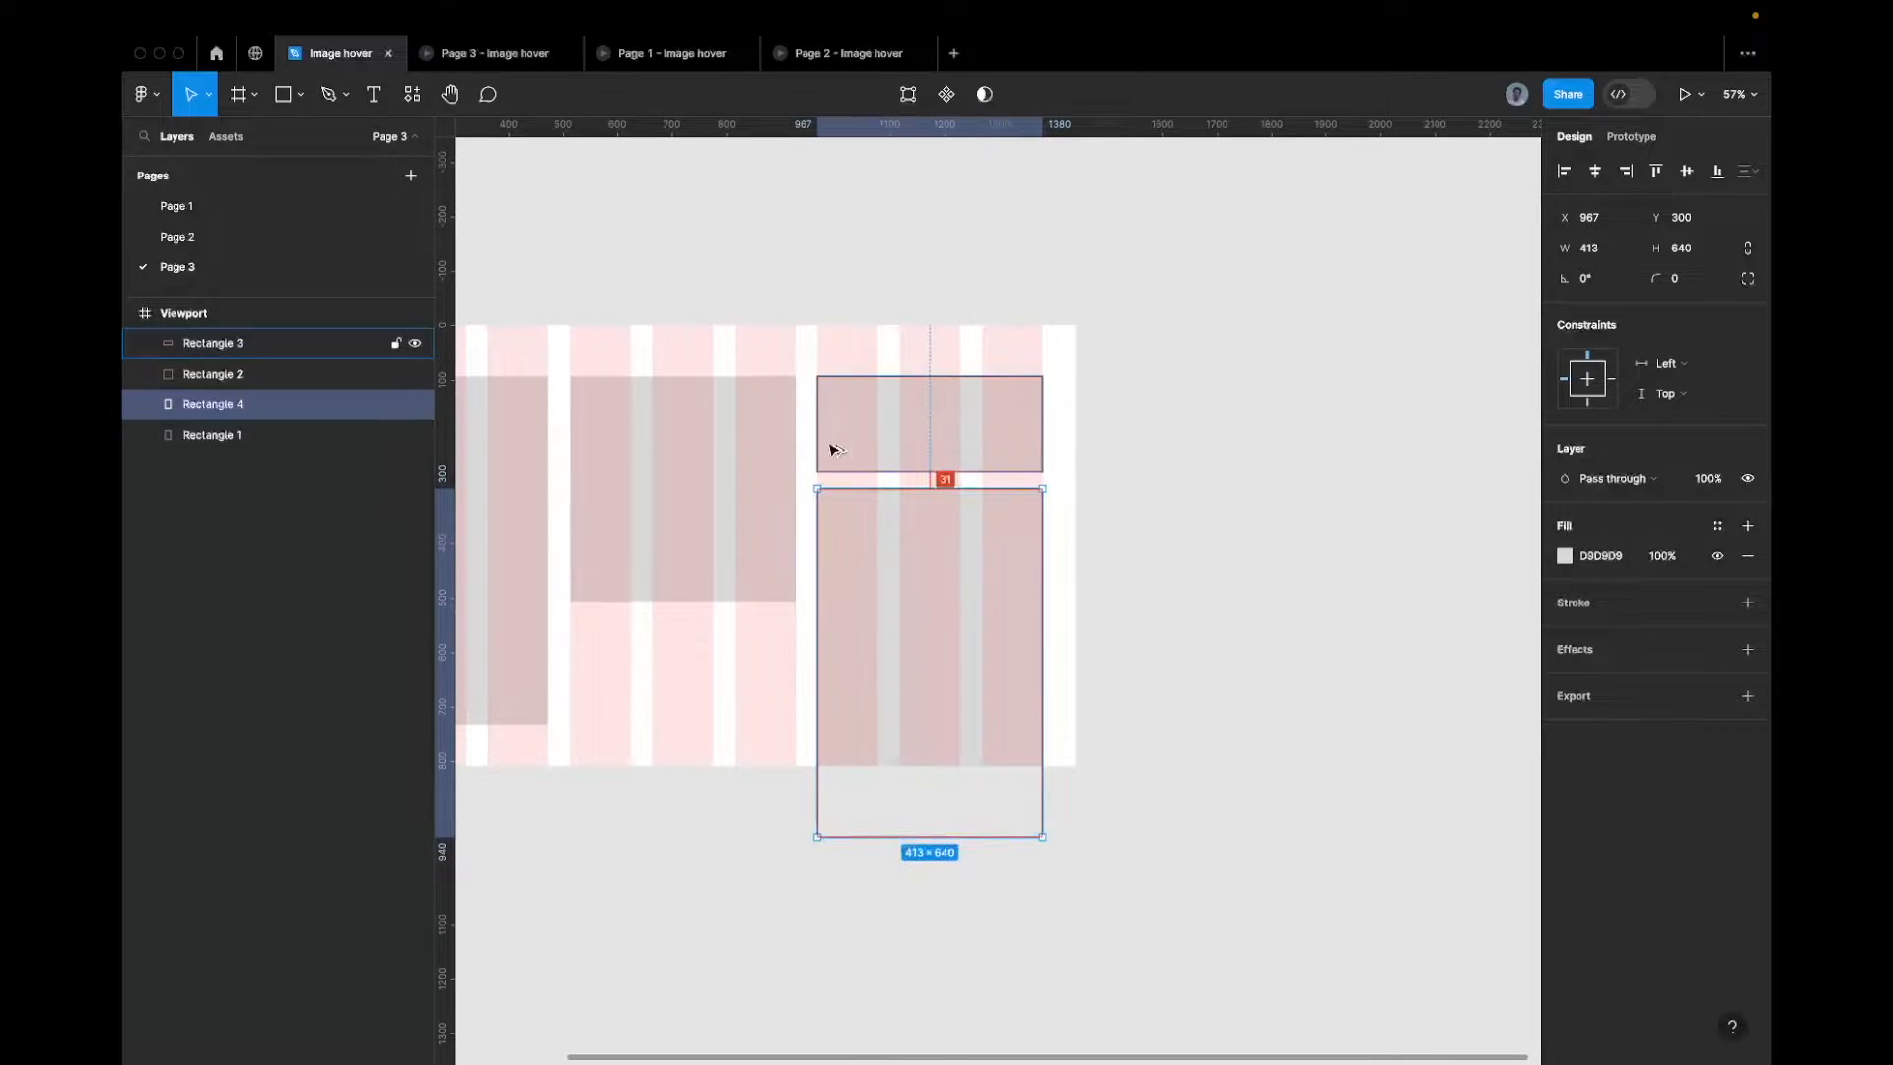
{"action": "key", "text": "shift+Down"}
{"action": "key", "text": "alt"}
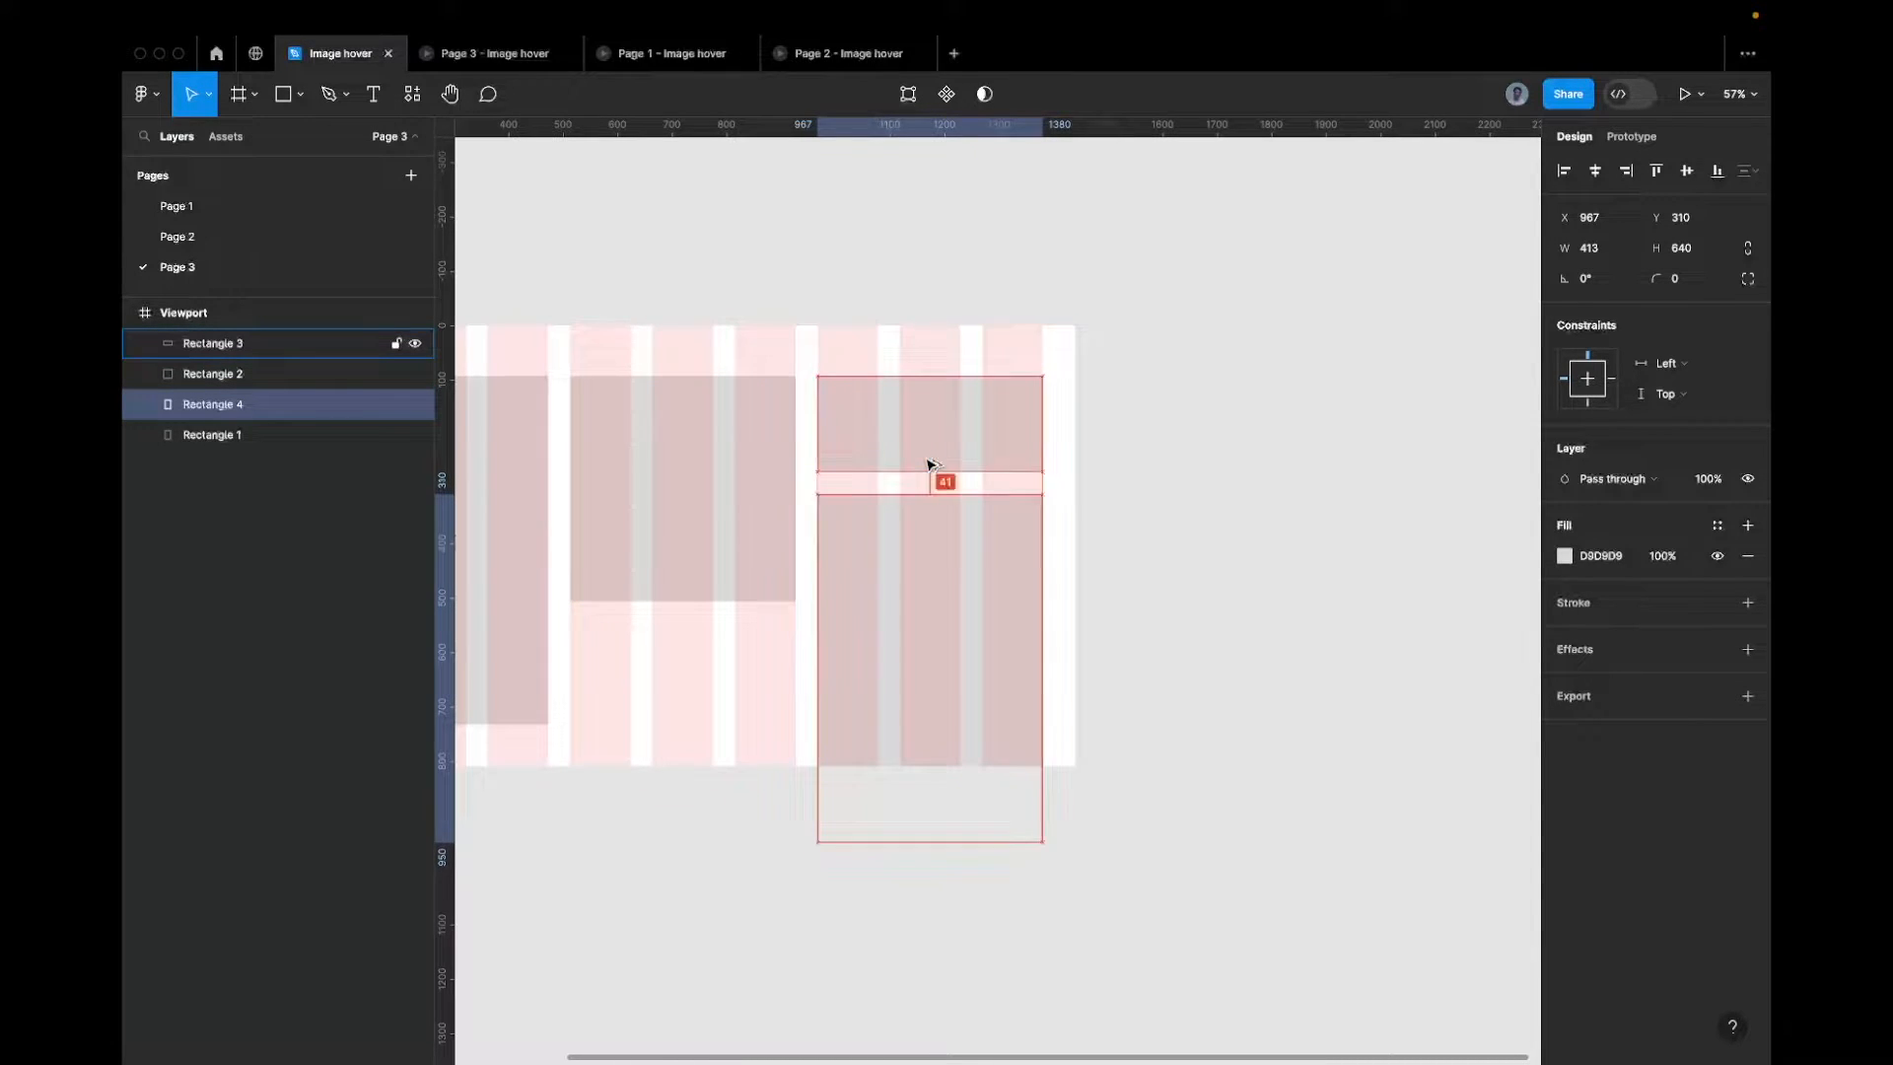
{"action": "key", "text": "Up"}
{"action": "key", "text": "alt"}
{"action": "scroll", "coordinate": [928, 463], "scroll_direction": "down", "scroll_amount": 2}
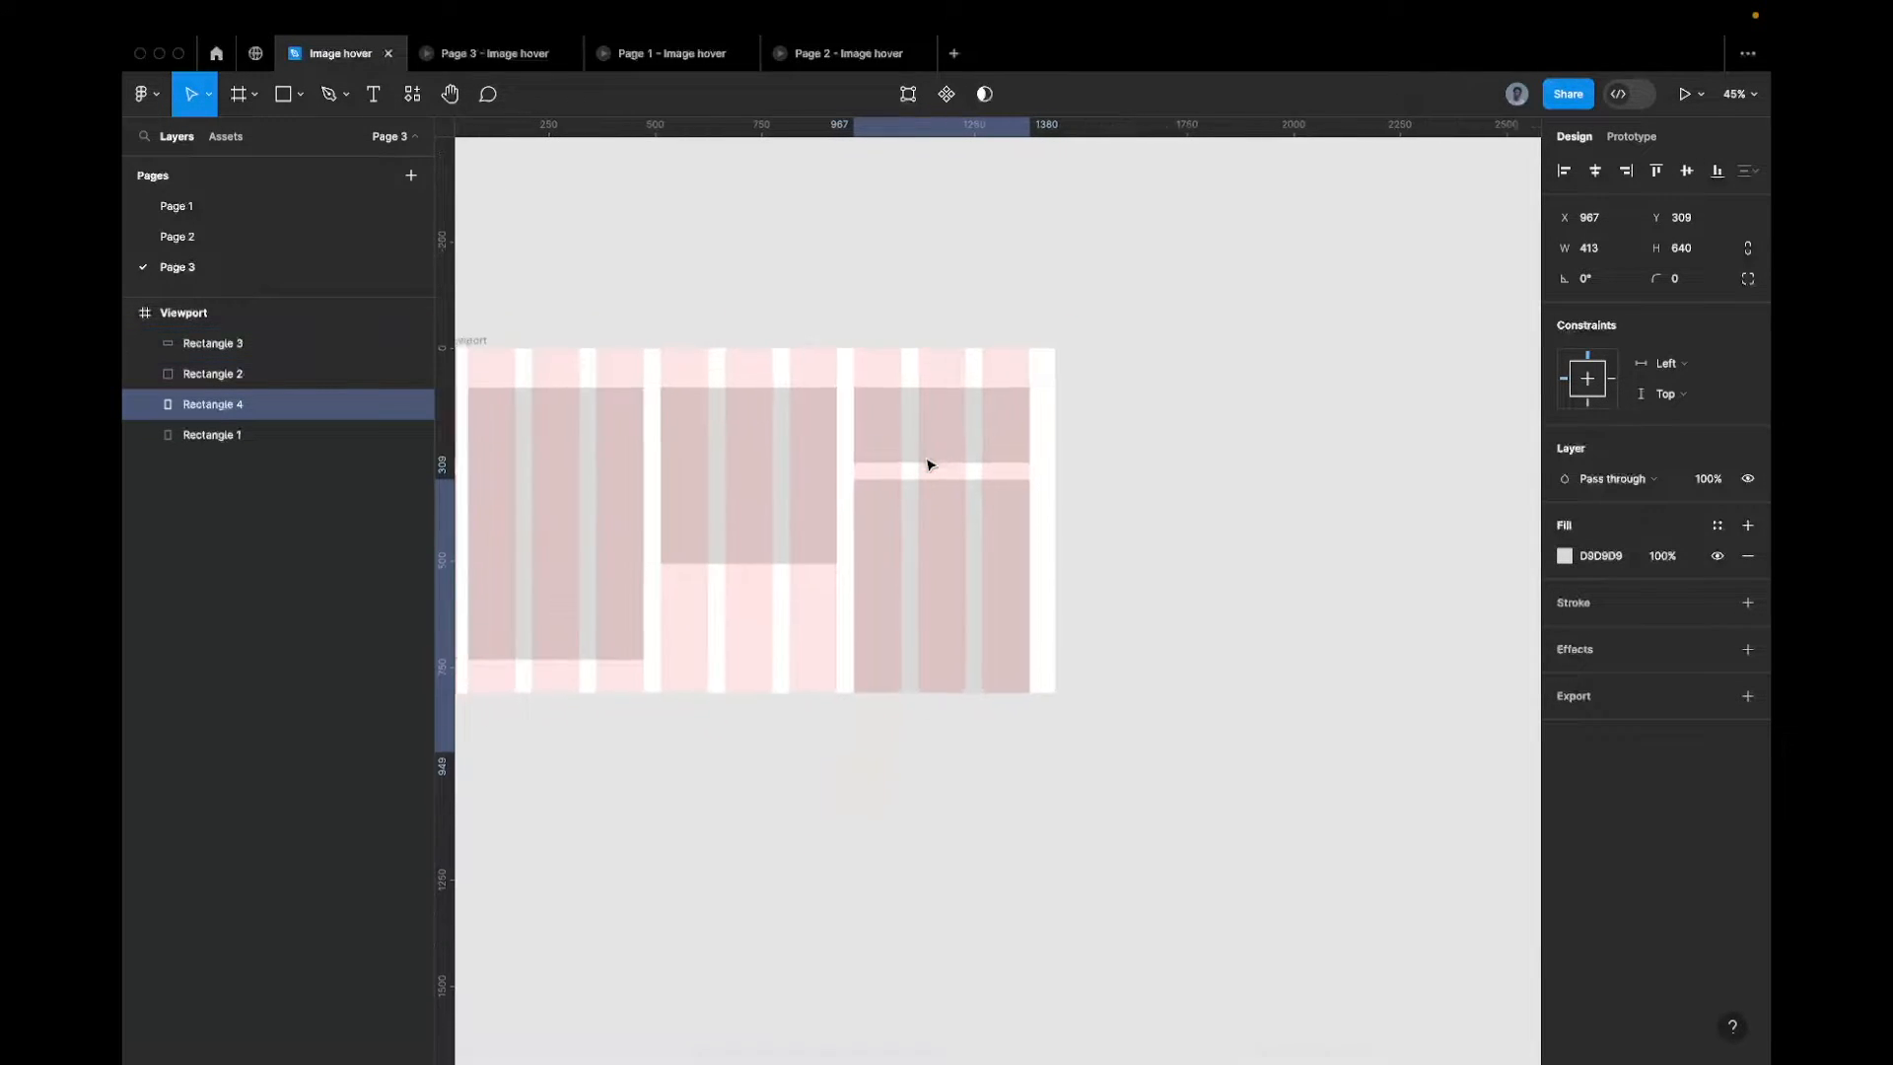
Duplicate the short third rectangle beneath the middle square, aligned to its columns and 40 px below it
{"action": "scroll", "coordinate": [887, 473], "scroll_direction": "left", "scroll_amount": 5}
{"action": "scroll", "coordinate": [887, 473], "scroll_direction": "down", "scroll_amount": 3}
{"action": "left_click", "coordinate": [792, 452]}
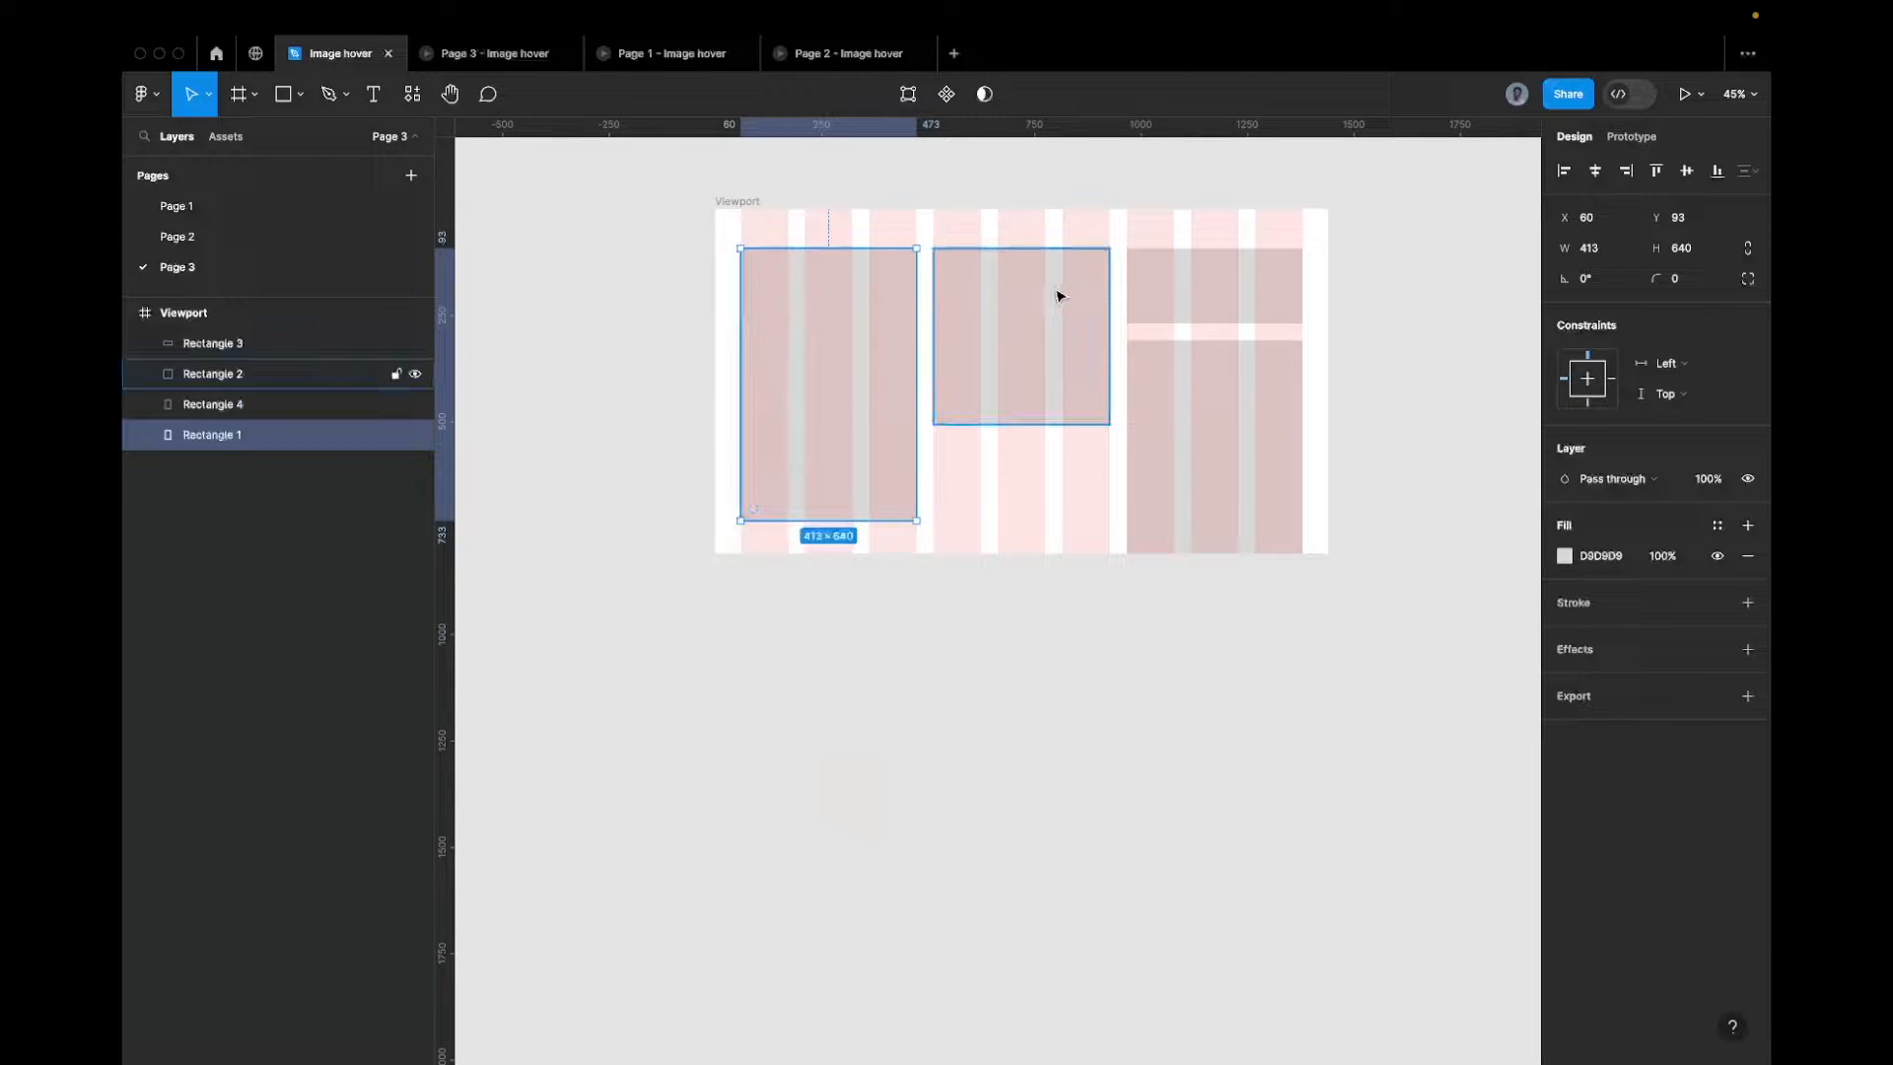
{"action": "left_click", "coordinate": [1202, 287]}
{"action": "left_click_drag", "start_coordinate": [1202, 287], "coordinate": [1003, 482]}
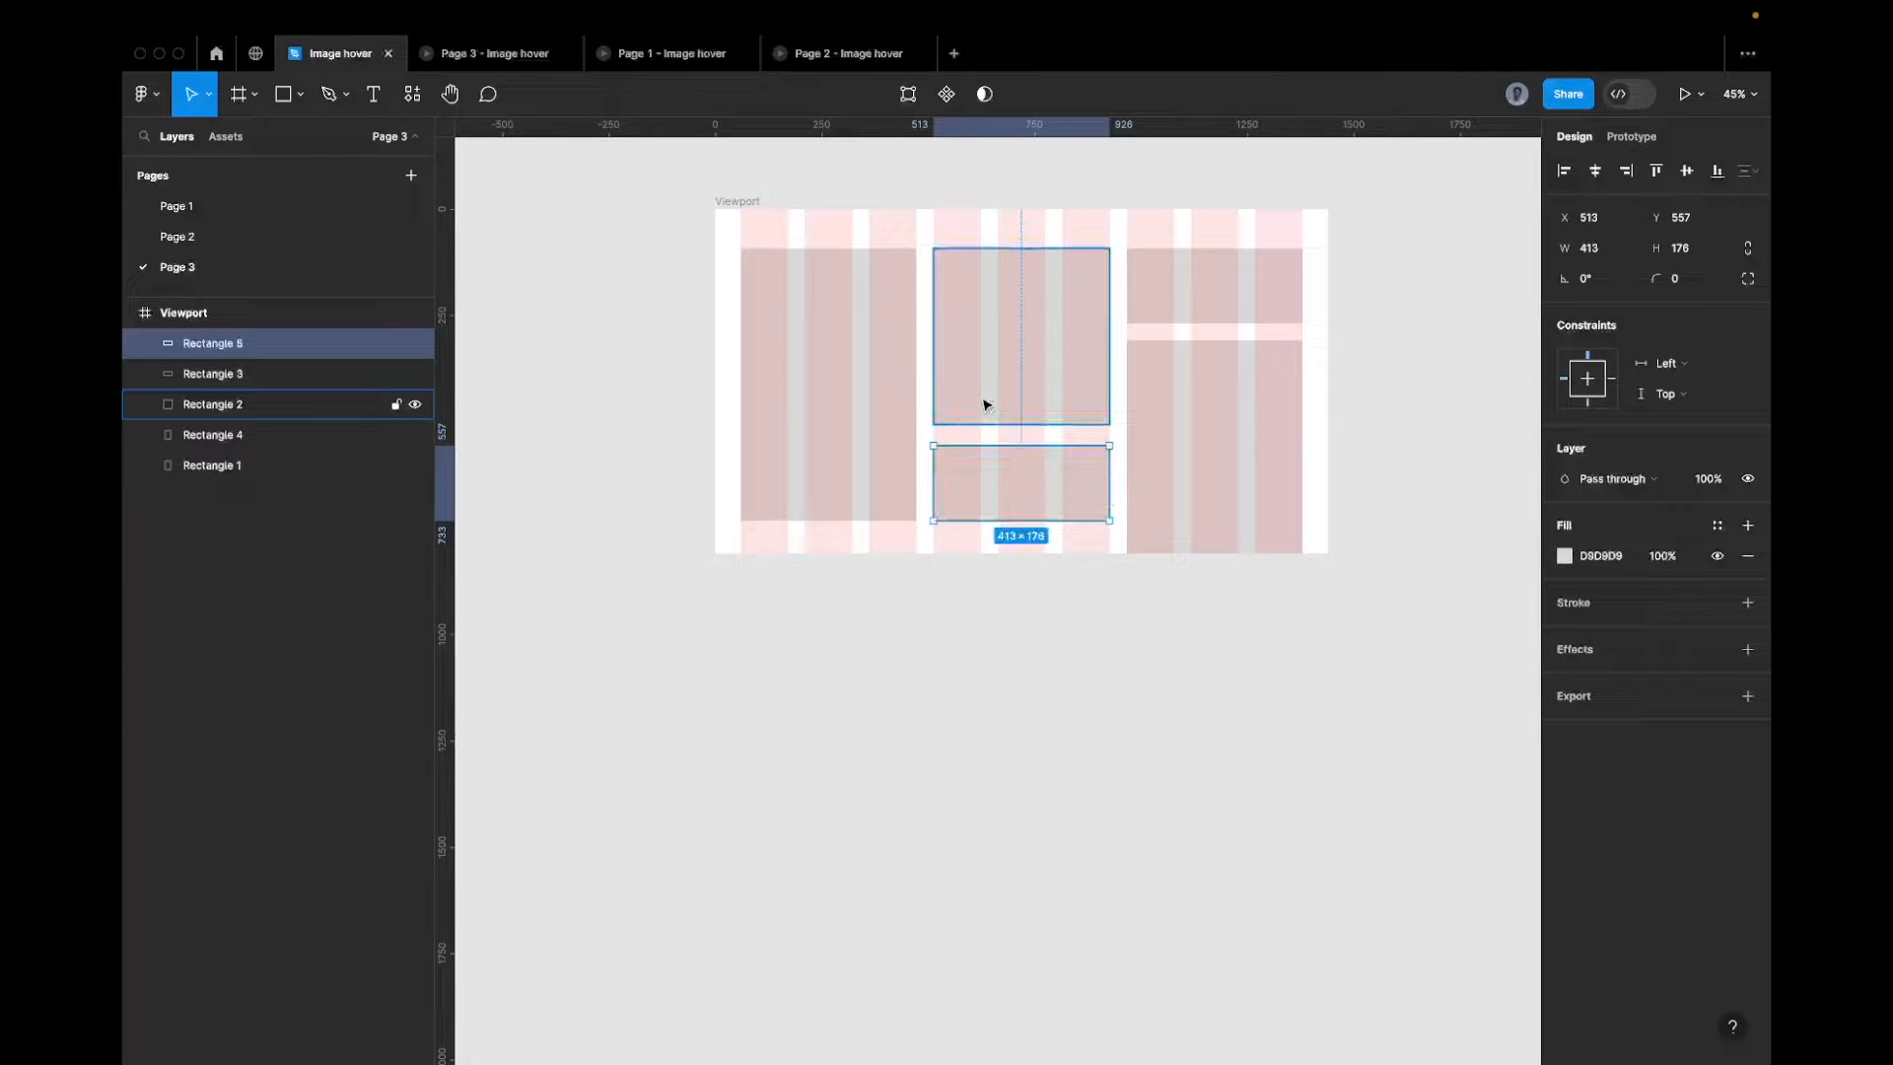
{"action": "key", "text": "shift+Up"}
{"action": "key", "text": "alt"}
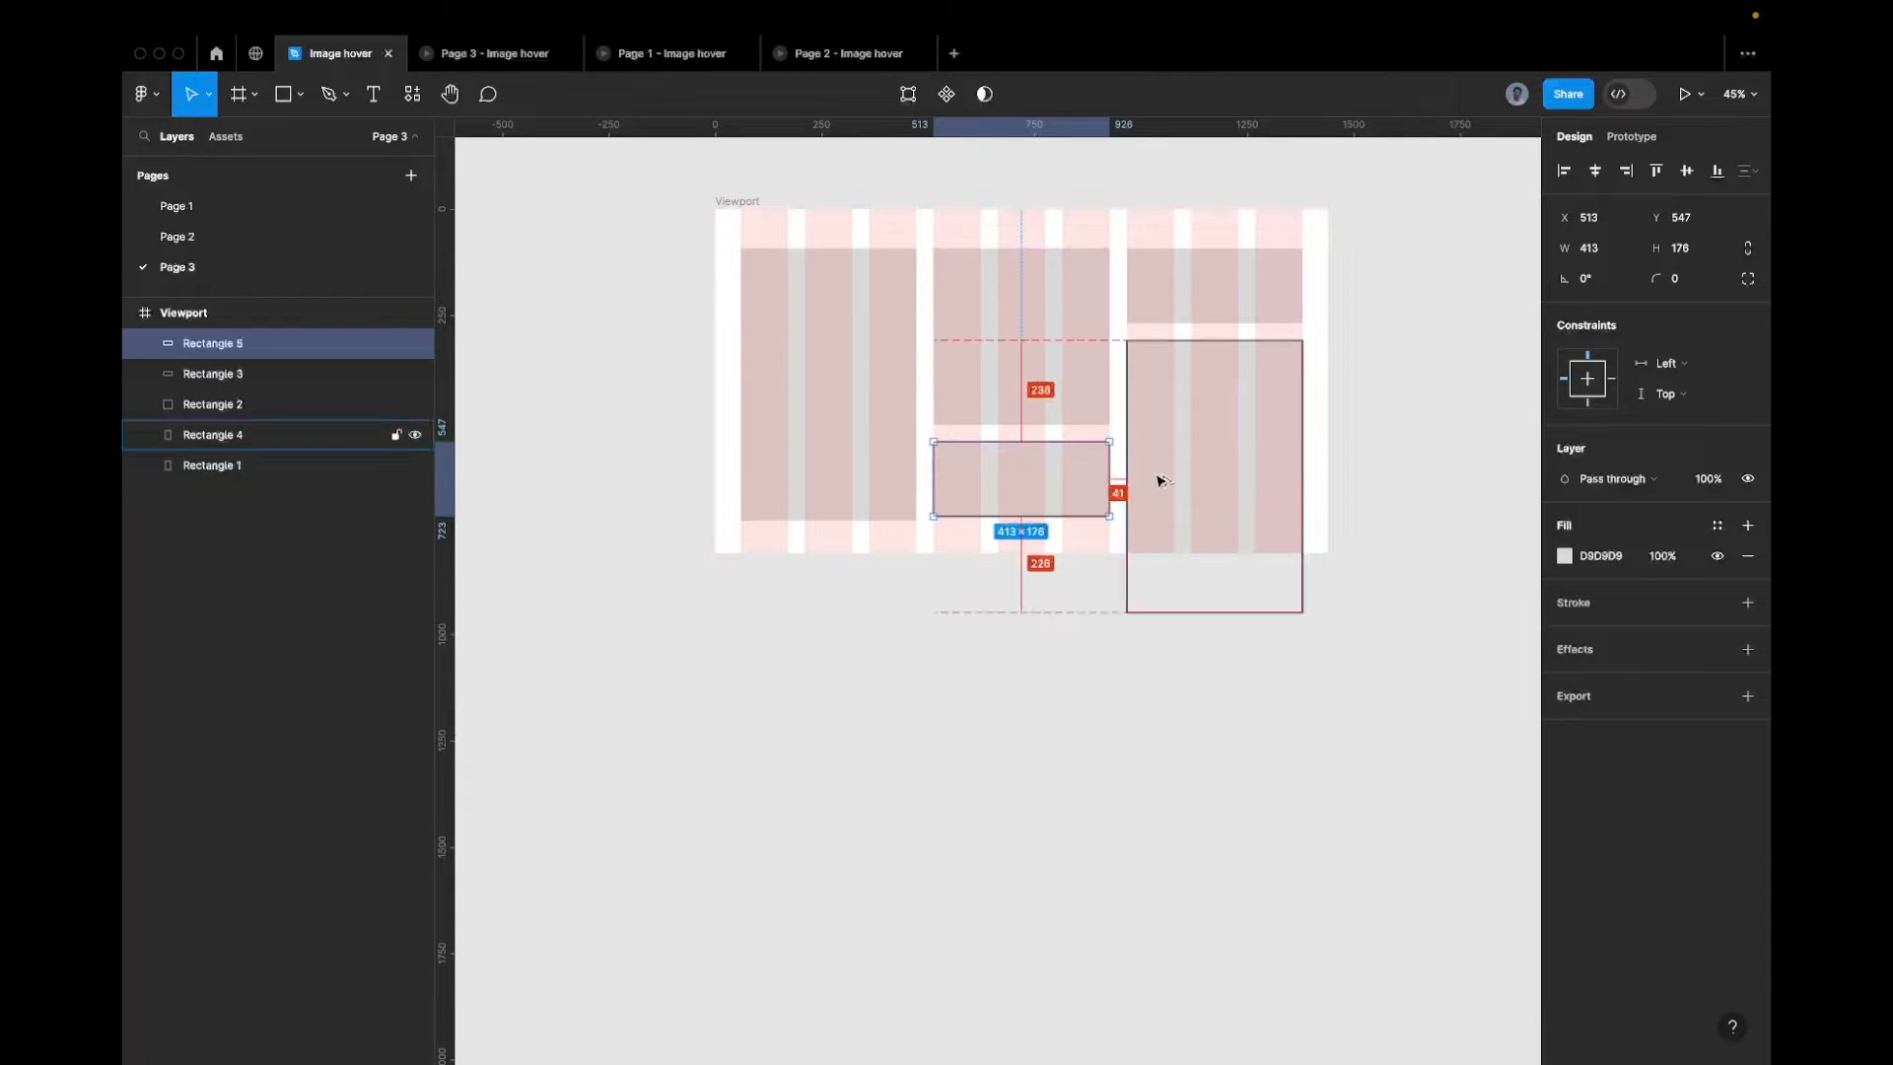
Widen the short rectangle under the middle square to 414 so its edge meets the grid column
{"action": "scroll", "coordinate": [1187, 532], "scroll_direction": "up", "scroll_amount": 3}
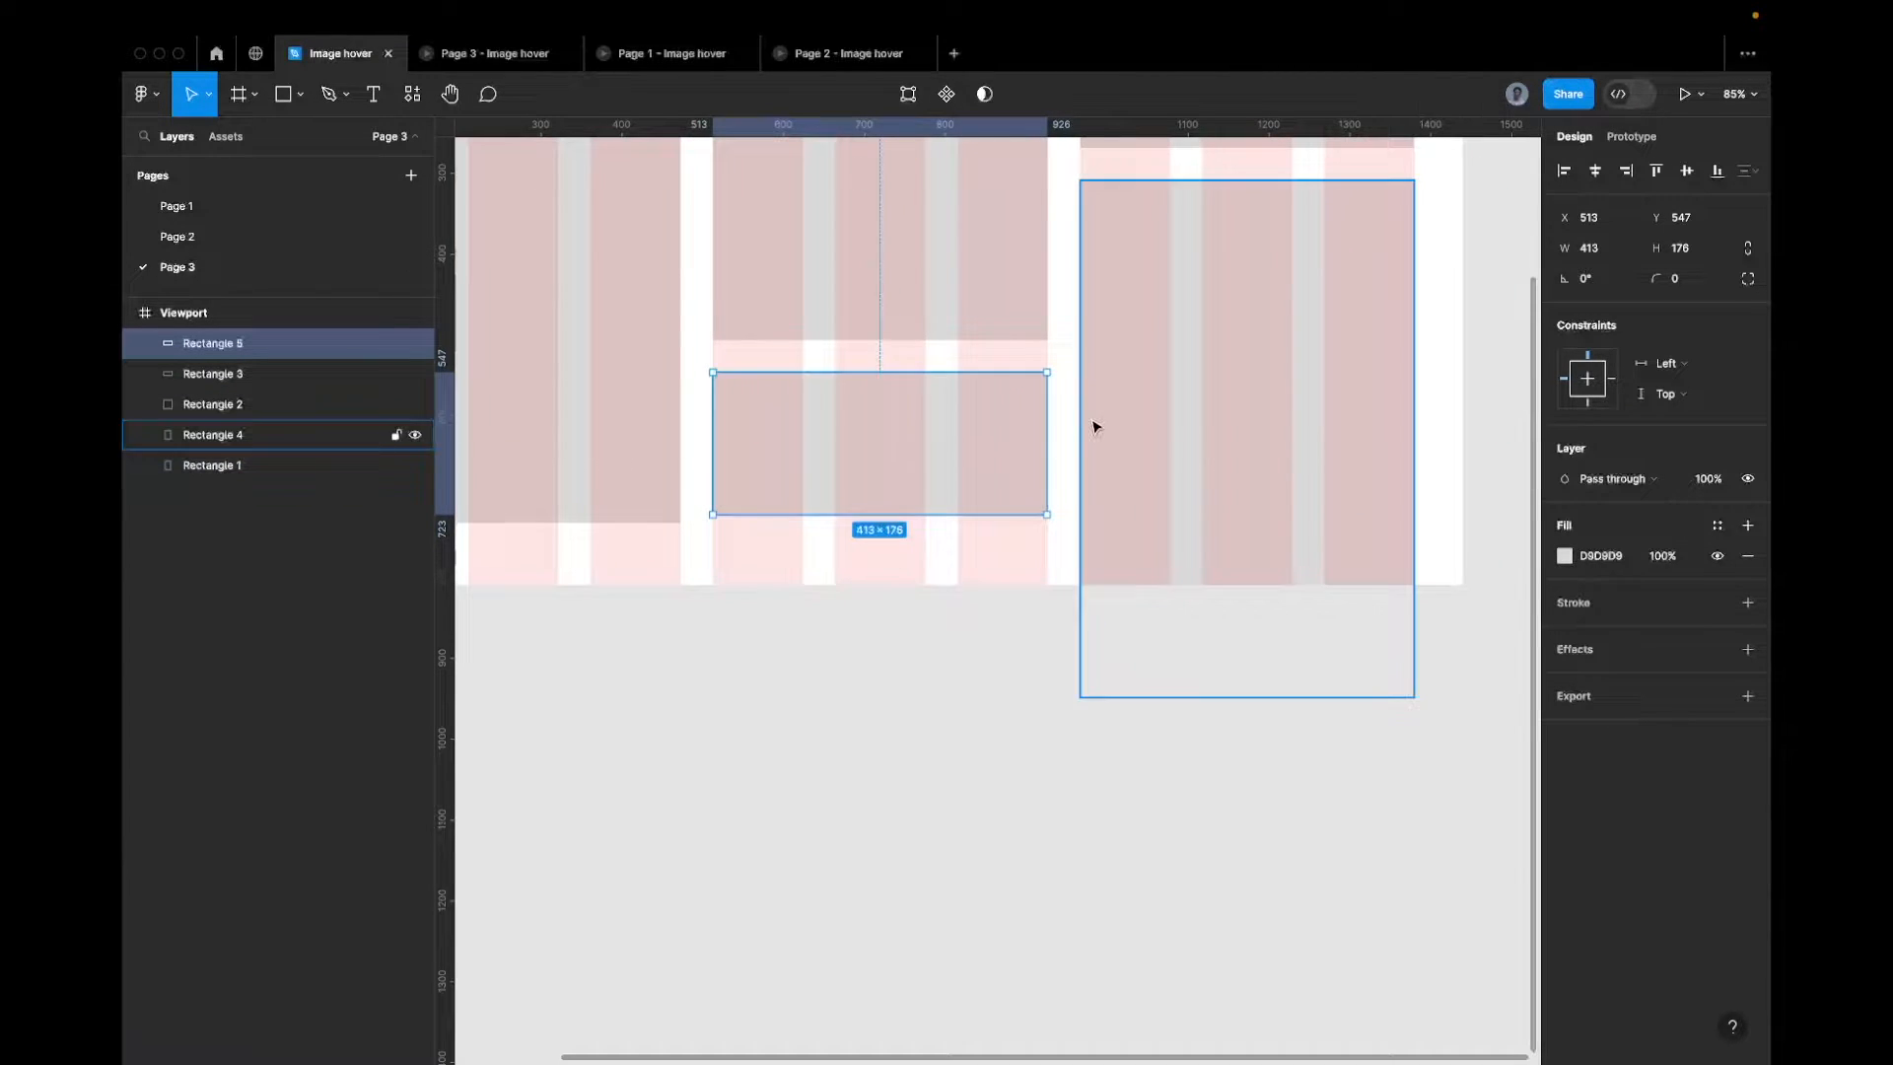
{"action": "scroll", "coordinate": [1092, 425], "scroll_direction": "up", "scroll_amount": 6}
{"action": "scroll", "coordinate": [952, 430], "scroll_direction": "up", "scroll_amount": 4}
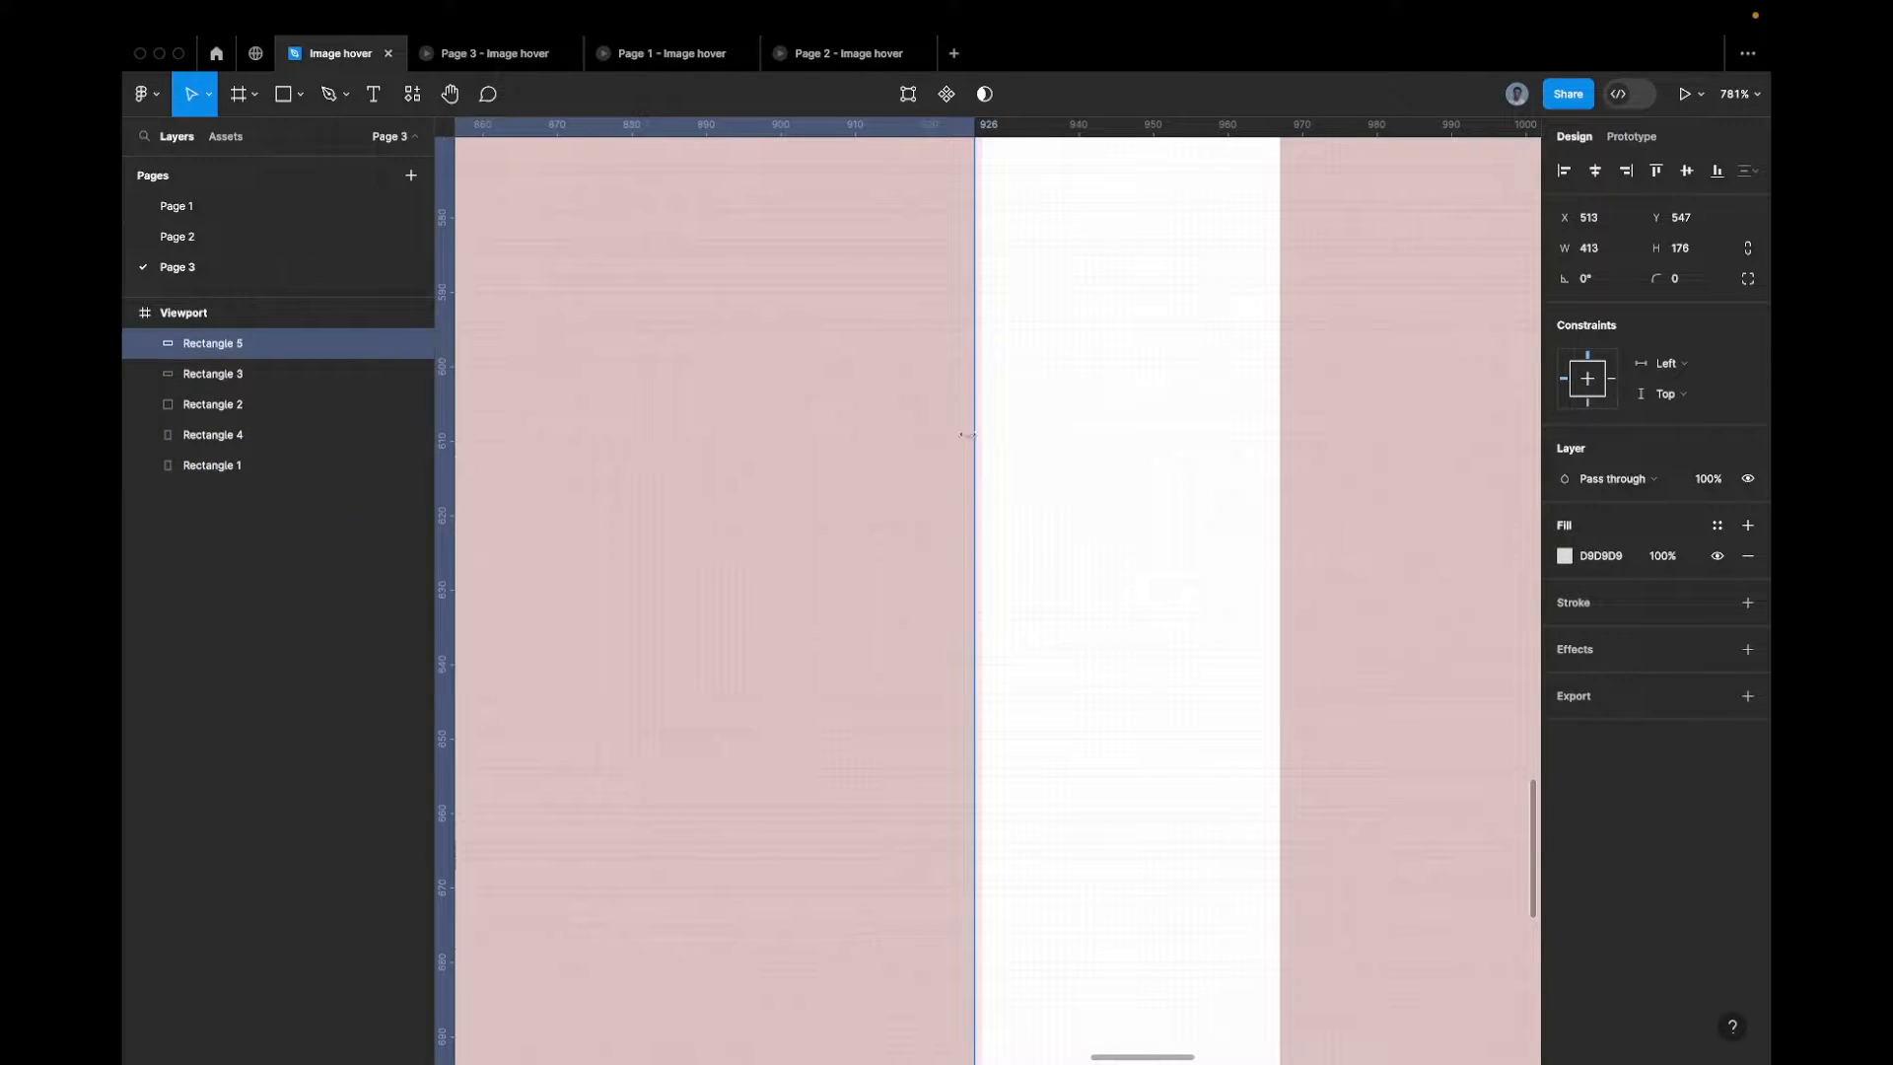
{"action": "left_click_drag", "start_coordinate": [982, 439], "coordinate": [982, 439]}
{"action": "scroll", "coordinate": [983, 448], "scroll_direction": "down", "scroll_amount": 4}
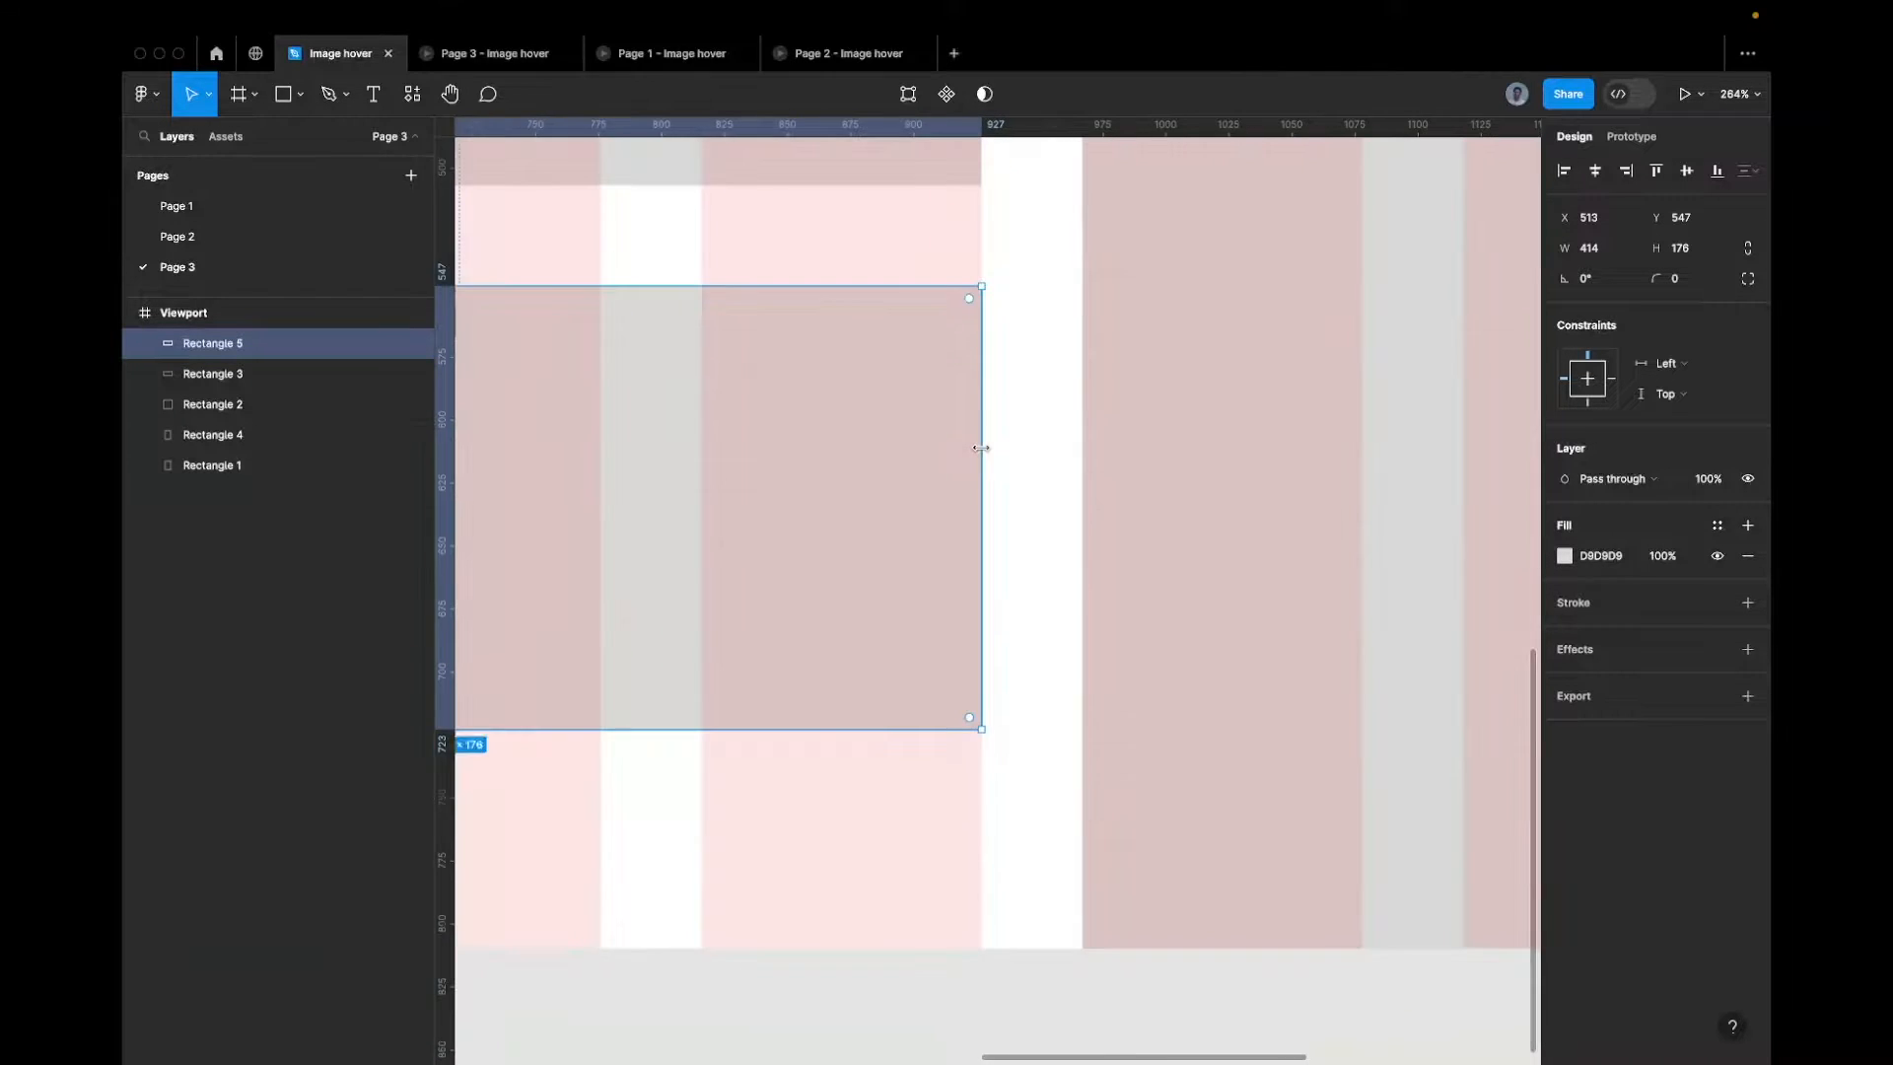
Examine how the edges of the middle and third-column rectangles line up with the grid columns and compare their sizes
{"action": "scroll", "coordinate": [983, 450], "scroll_direction": "up", "scroll_amount": 6}
{"action": "scroll", "coordinate": [1027, 445], "scroll_direction": "right", "scroll_amount": 10}
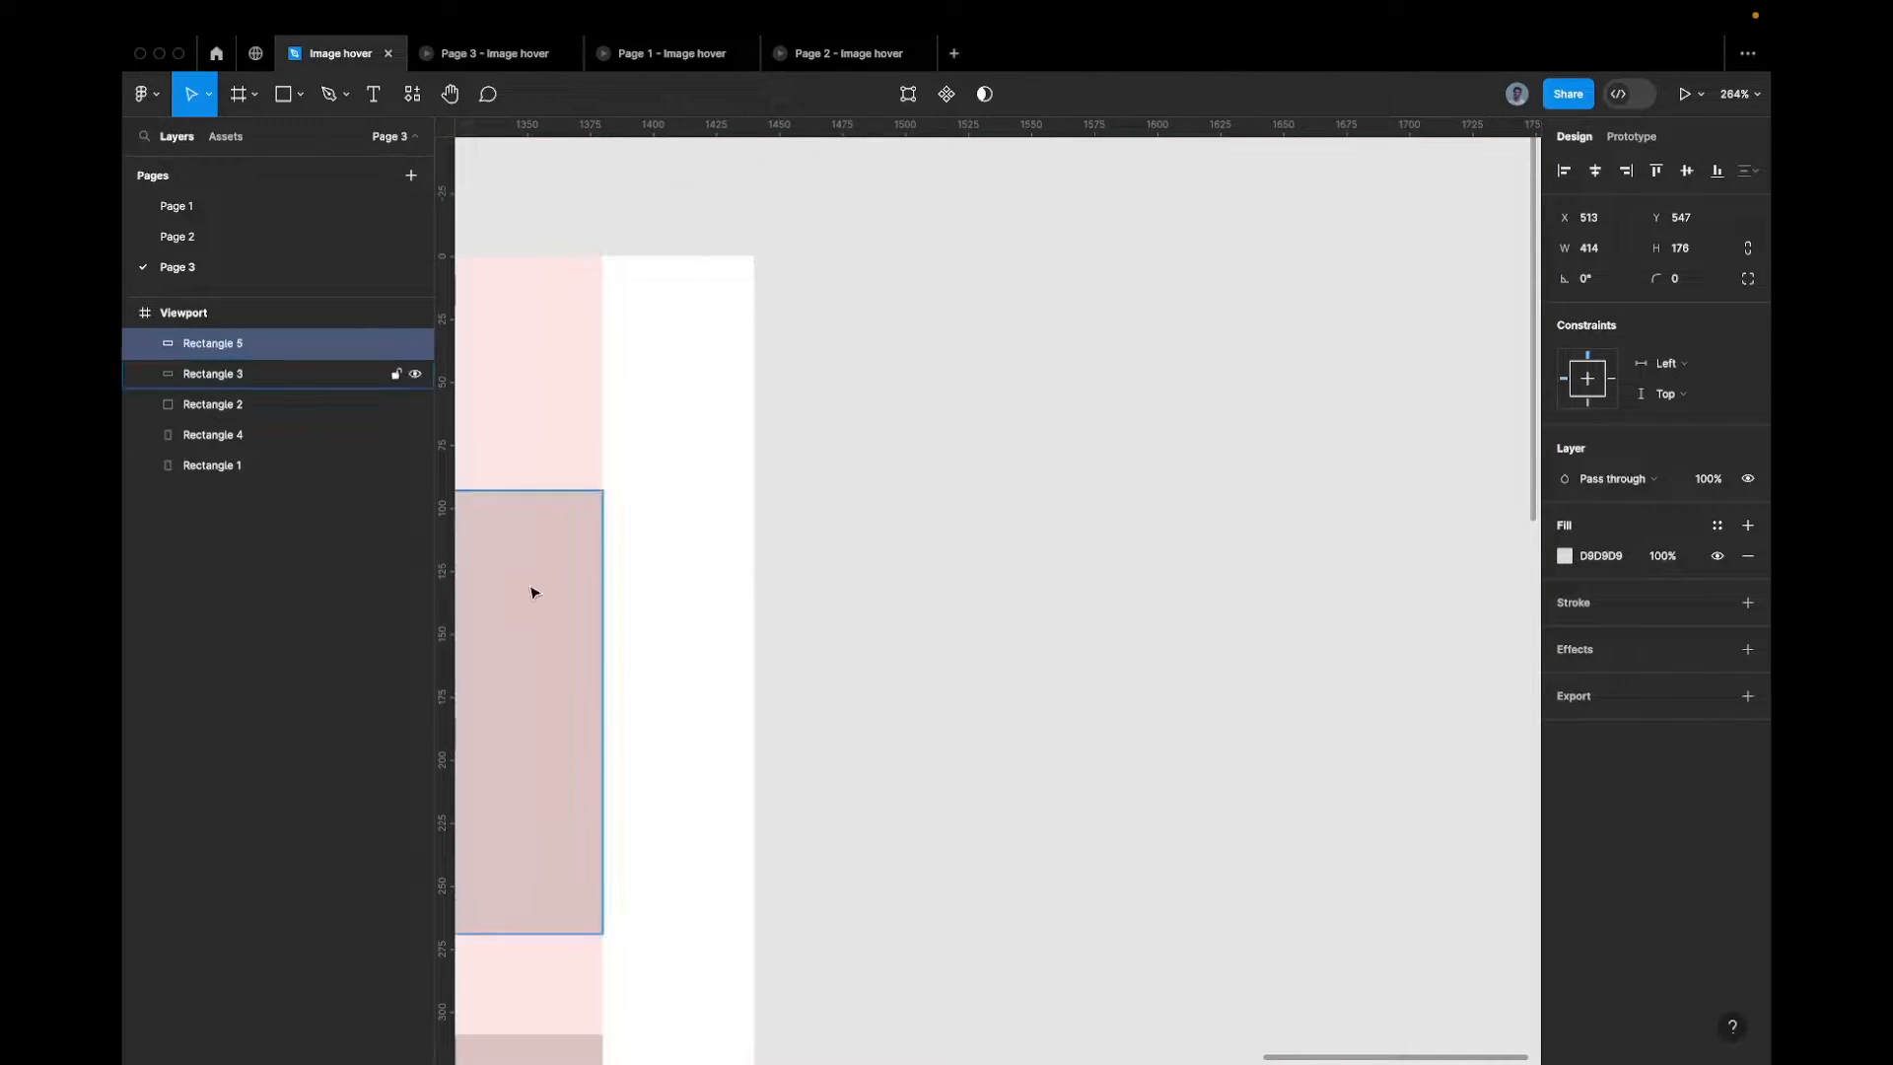
{"action": "scroll", "coordinate": [531, 590], "scroll_direction": "up", "scroll_amount": 6}
{"action": "scroll", "coordinate": [731, 562], "scroll_direction": "down", "scroll_amount": 5}
{"action": "scroll", "coordinate": [731, 562], "scroll_direction": "left", "scroll_amount": 5}
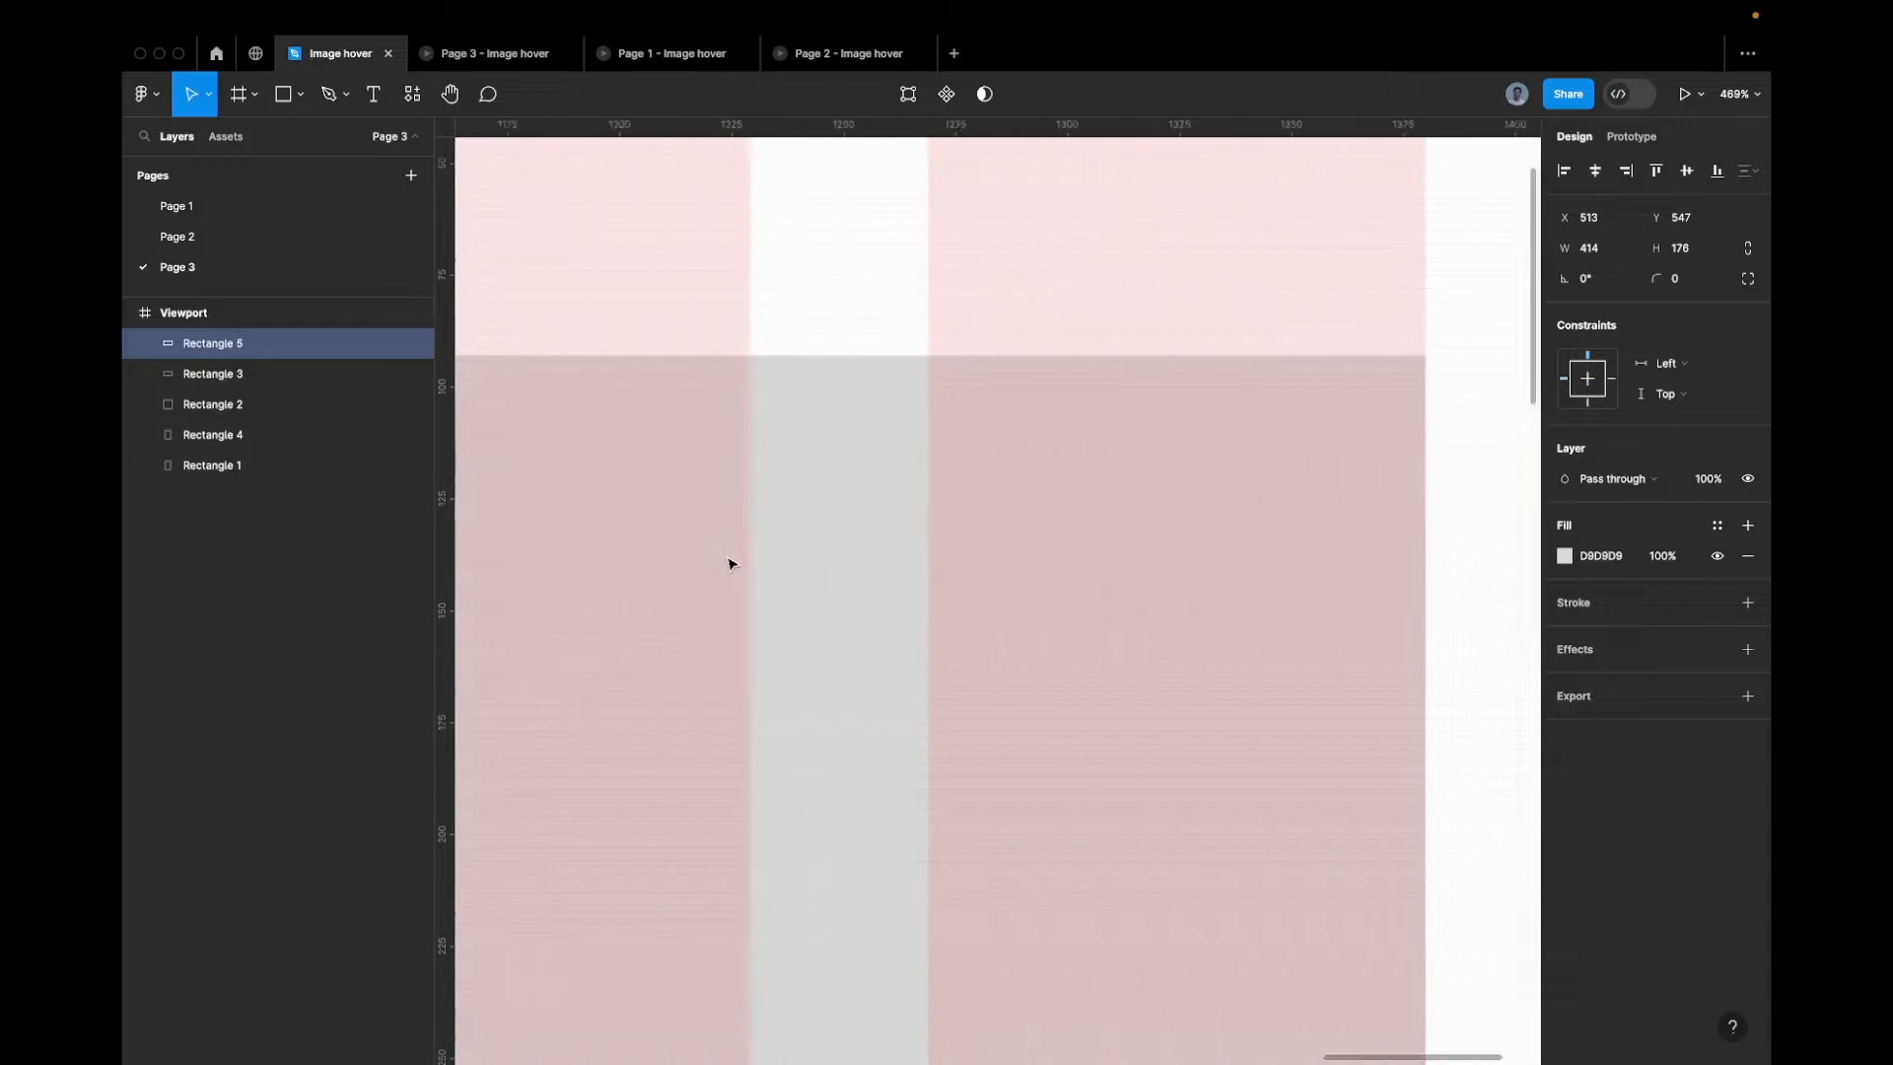
{"action": "scroll", "coordinate": [944, 471], "scroll_direction": "left", "scroll_amount": 6}
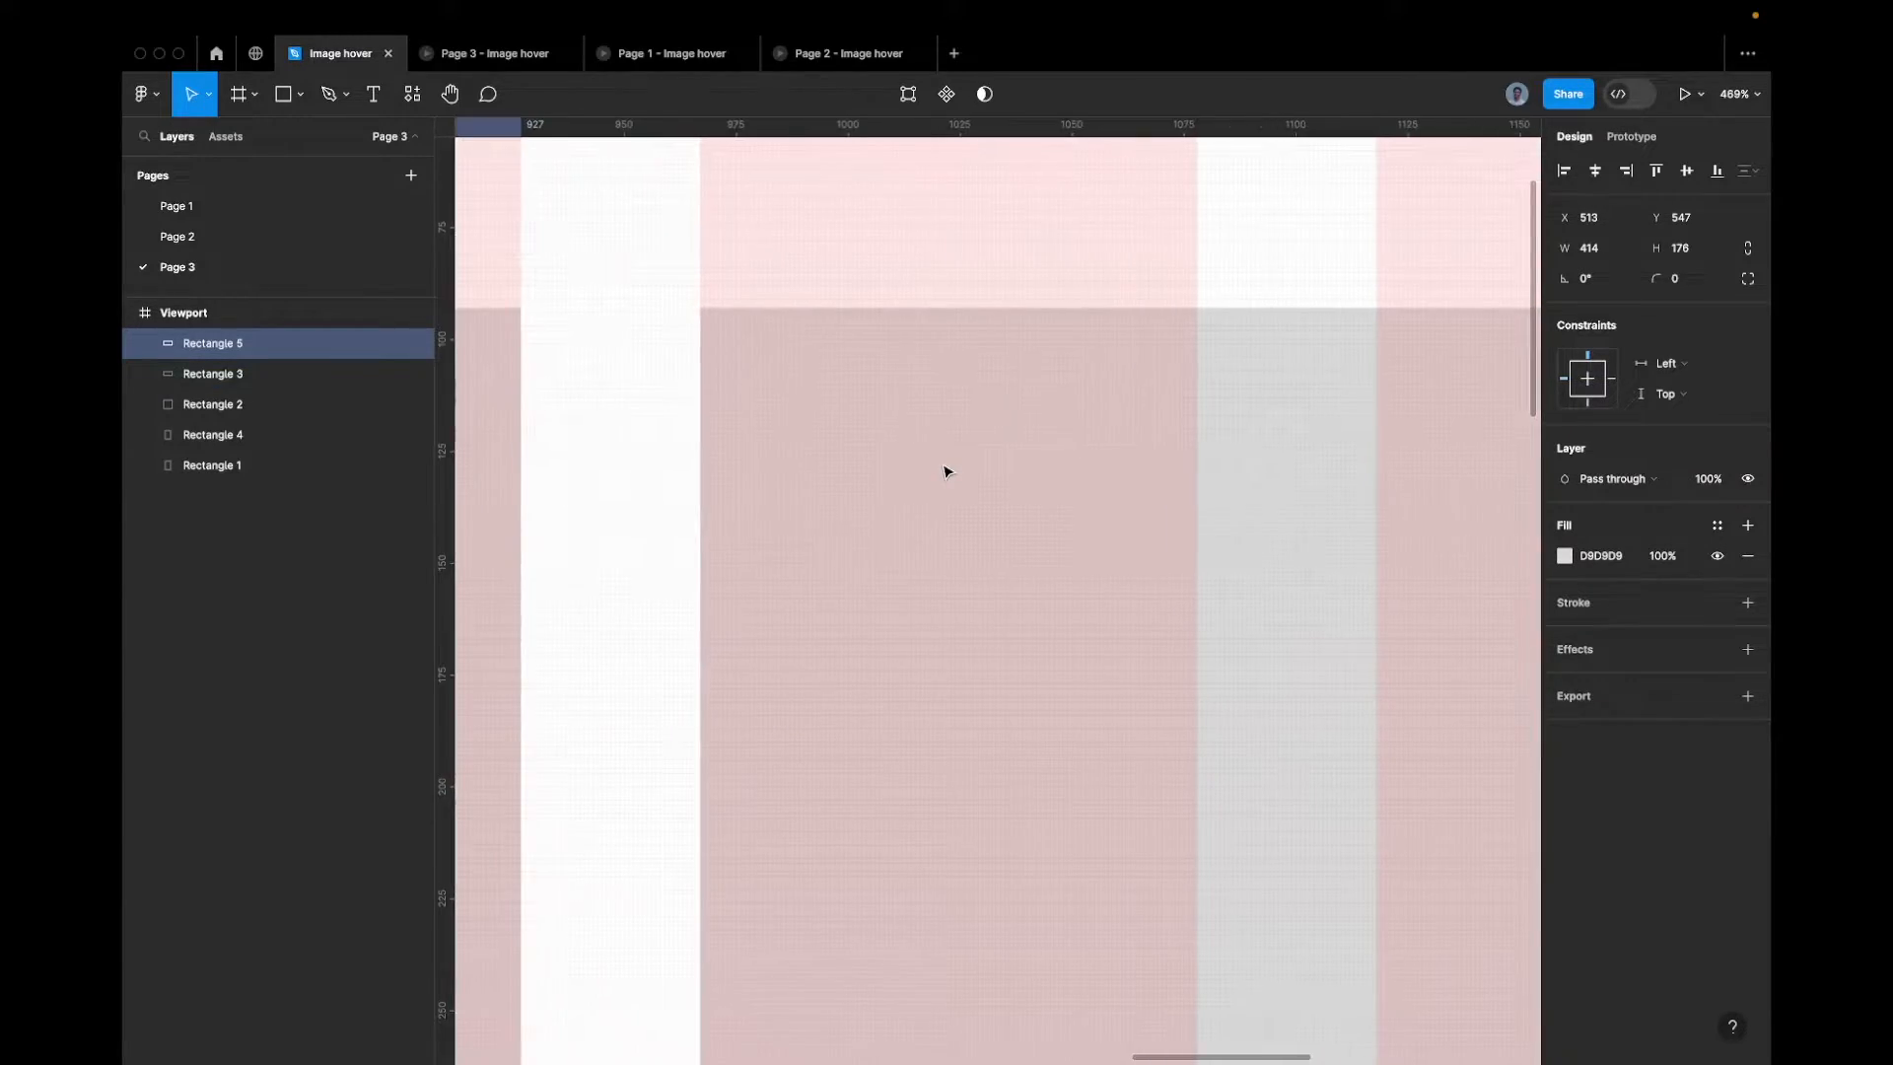
{"action": "scroll", "coordinate": [944, 471], "scroll_direction": "down", "scroll_amount": 5}
{"action": "scroll", "coordinate": [947, 473], "scroll_direction": "down", "scroll_amount": 5}
{"action": "scroll", "coordinate": [946, 473], "scroll_direction": "left", "scroll_amount": 2}
{"action": "left_click", "coordinate": [1133, 402]}
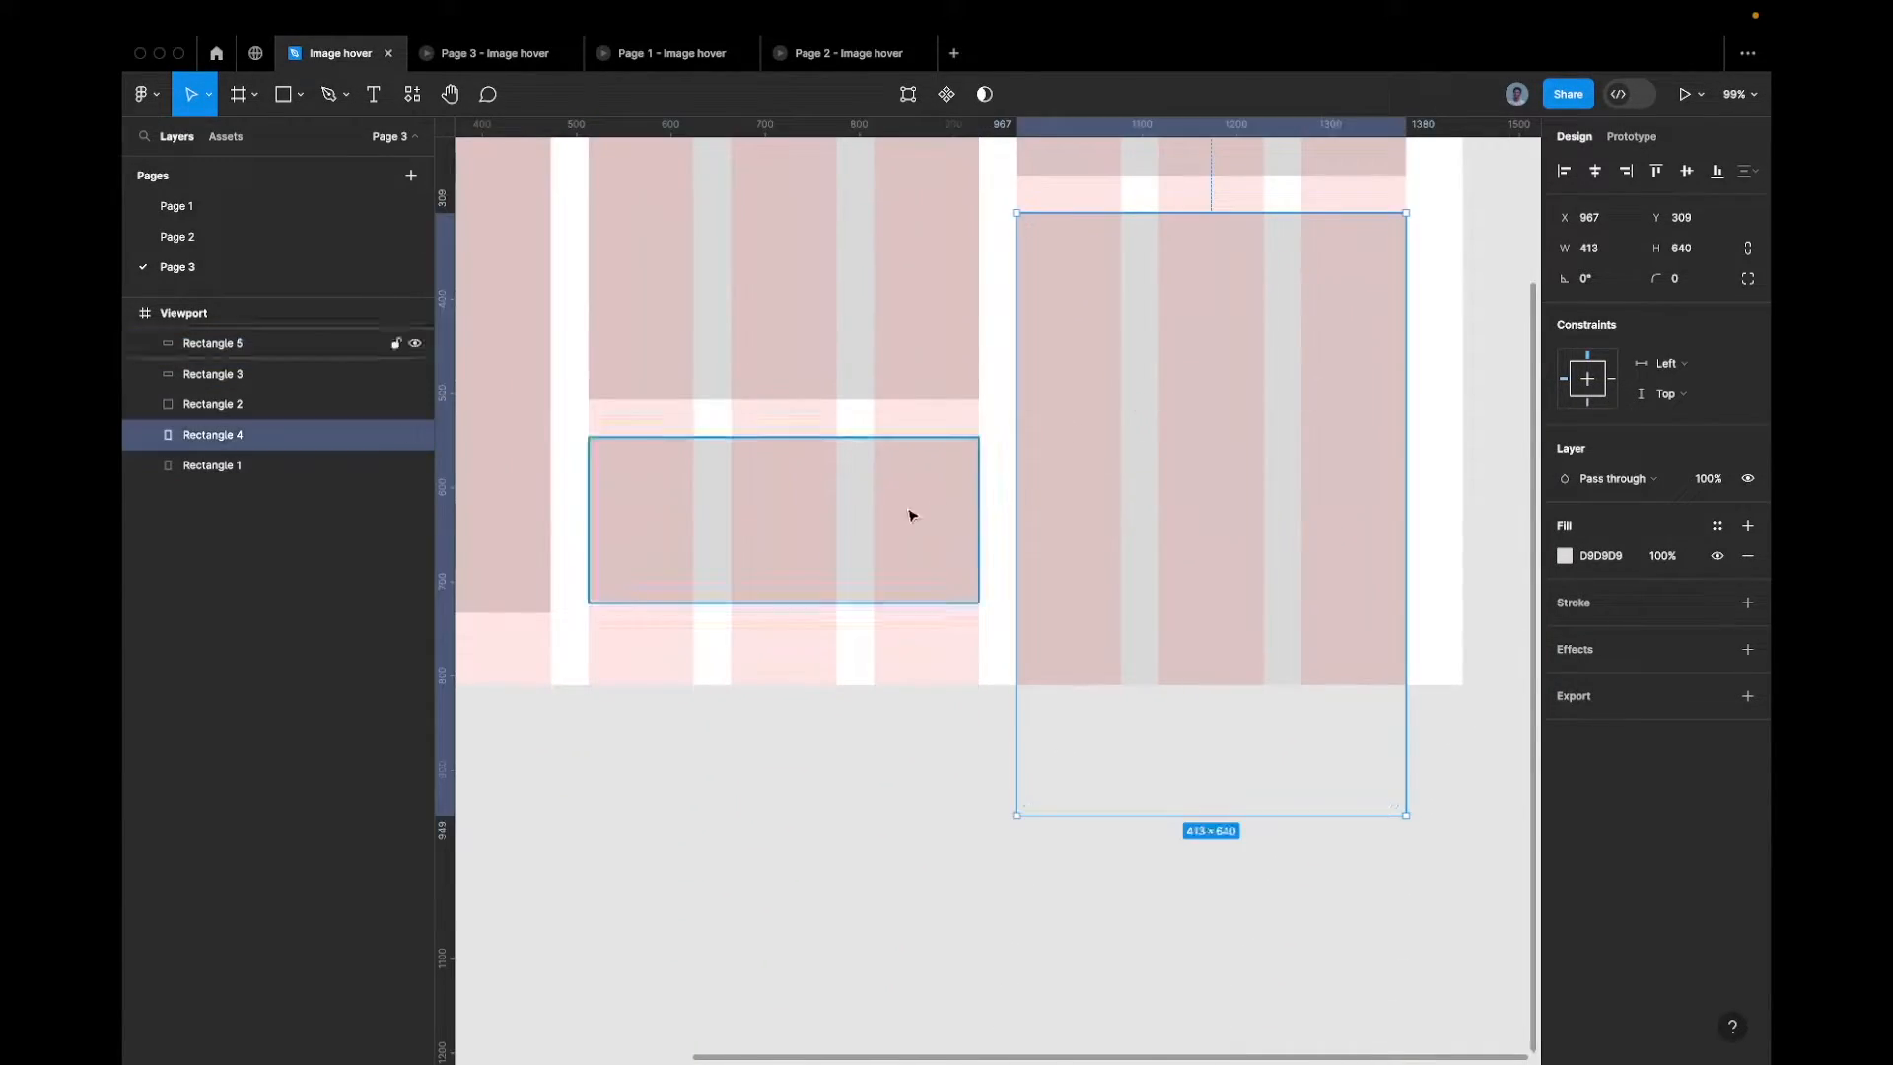
{"action": "scroll", "coordinate": [923, 509], "scroll_direction": "up", "scroll_amount": 2}
{"action": "scroll", "coordinate": [936, 518], "scroll_direction": "up", "scroll_amount": 1}
{"action": "left_click", "coordinate": [947, 522]}
{"action": "scroll", "coordinate": [930, 494], "scroll_direction": "down", "scroll_amount": 3}
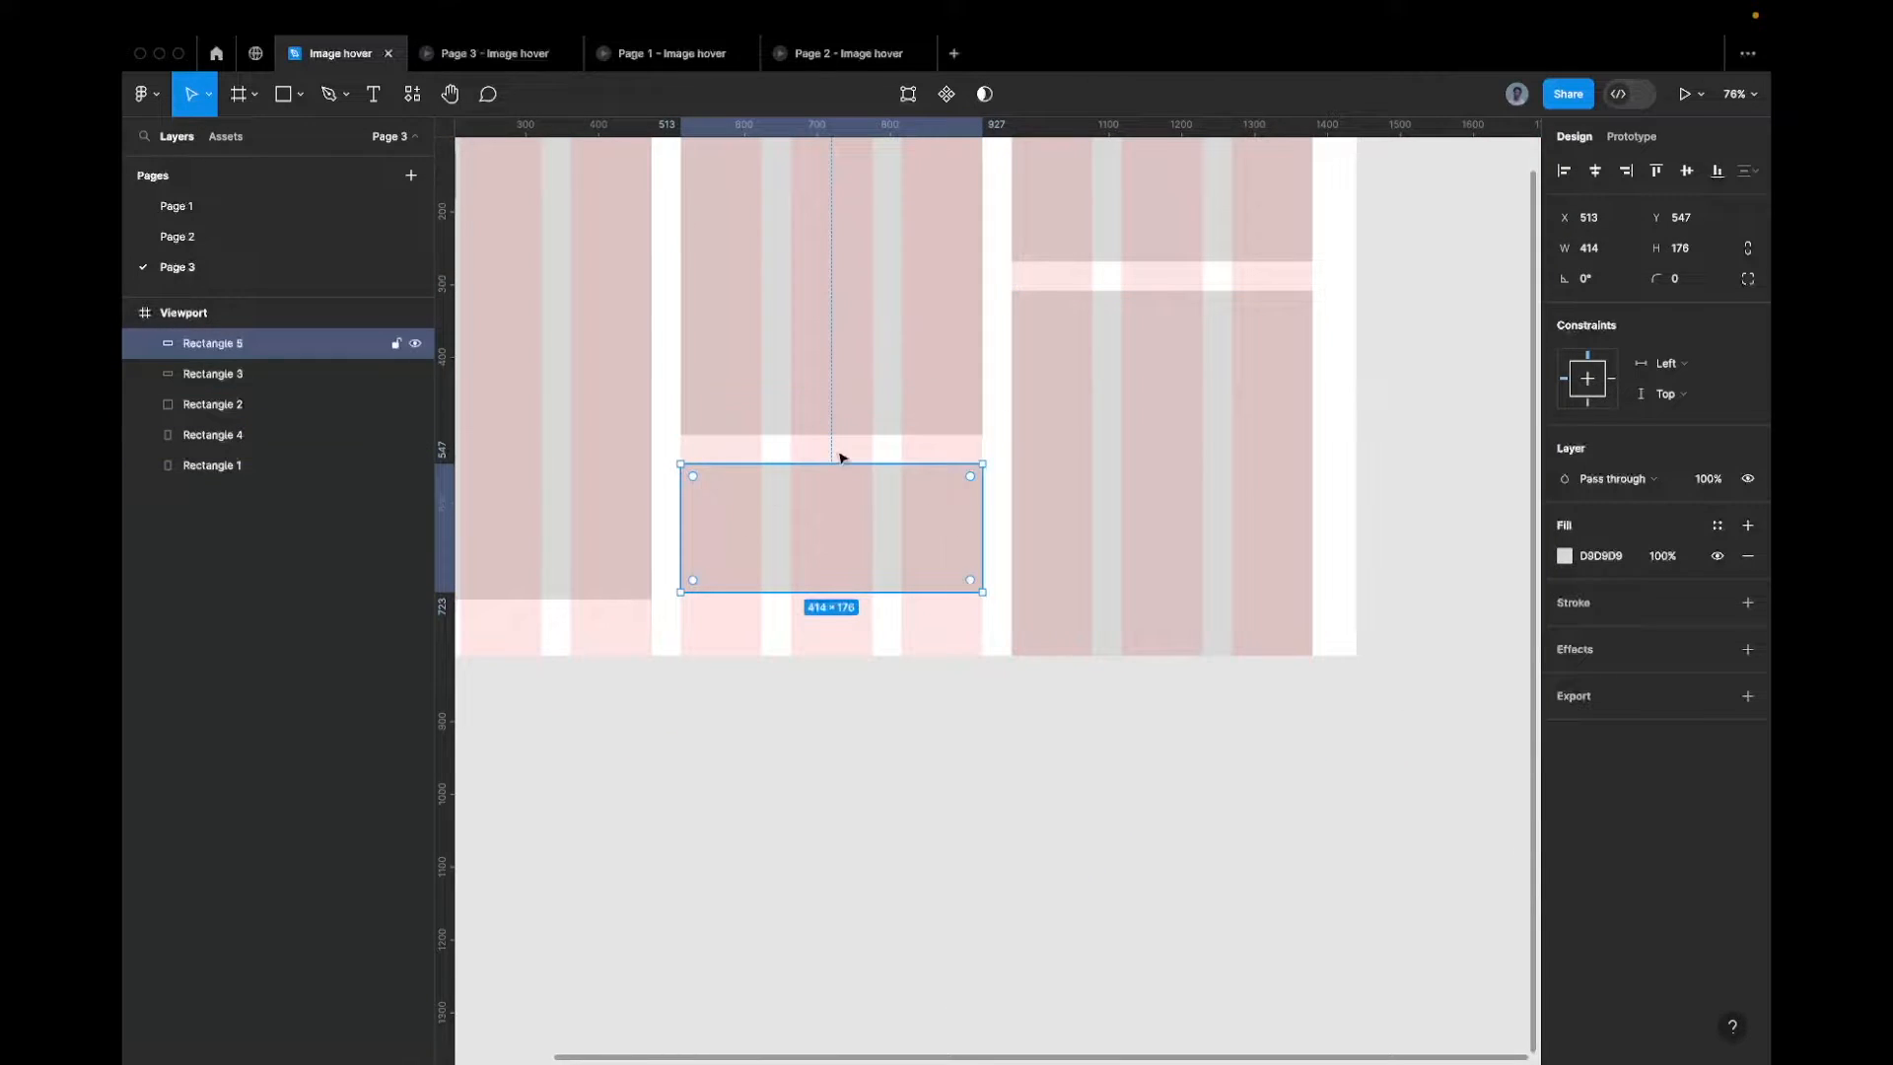
{"action": "scroll", "coordinate": [986, 444], "scroll_direction": "down", "scroll_amount": 4}
{"action": "left_click", "coordinate": [1260, 397]}
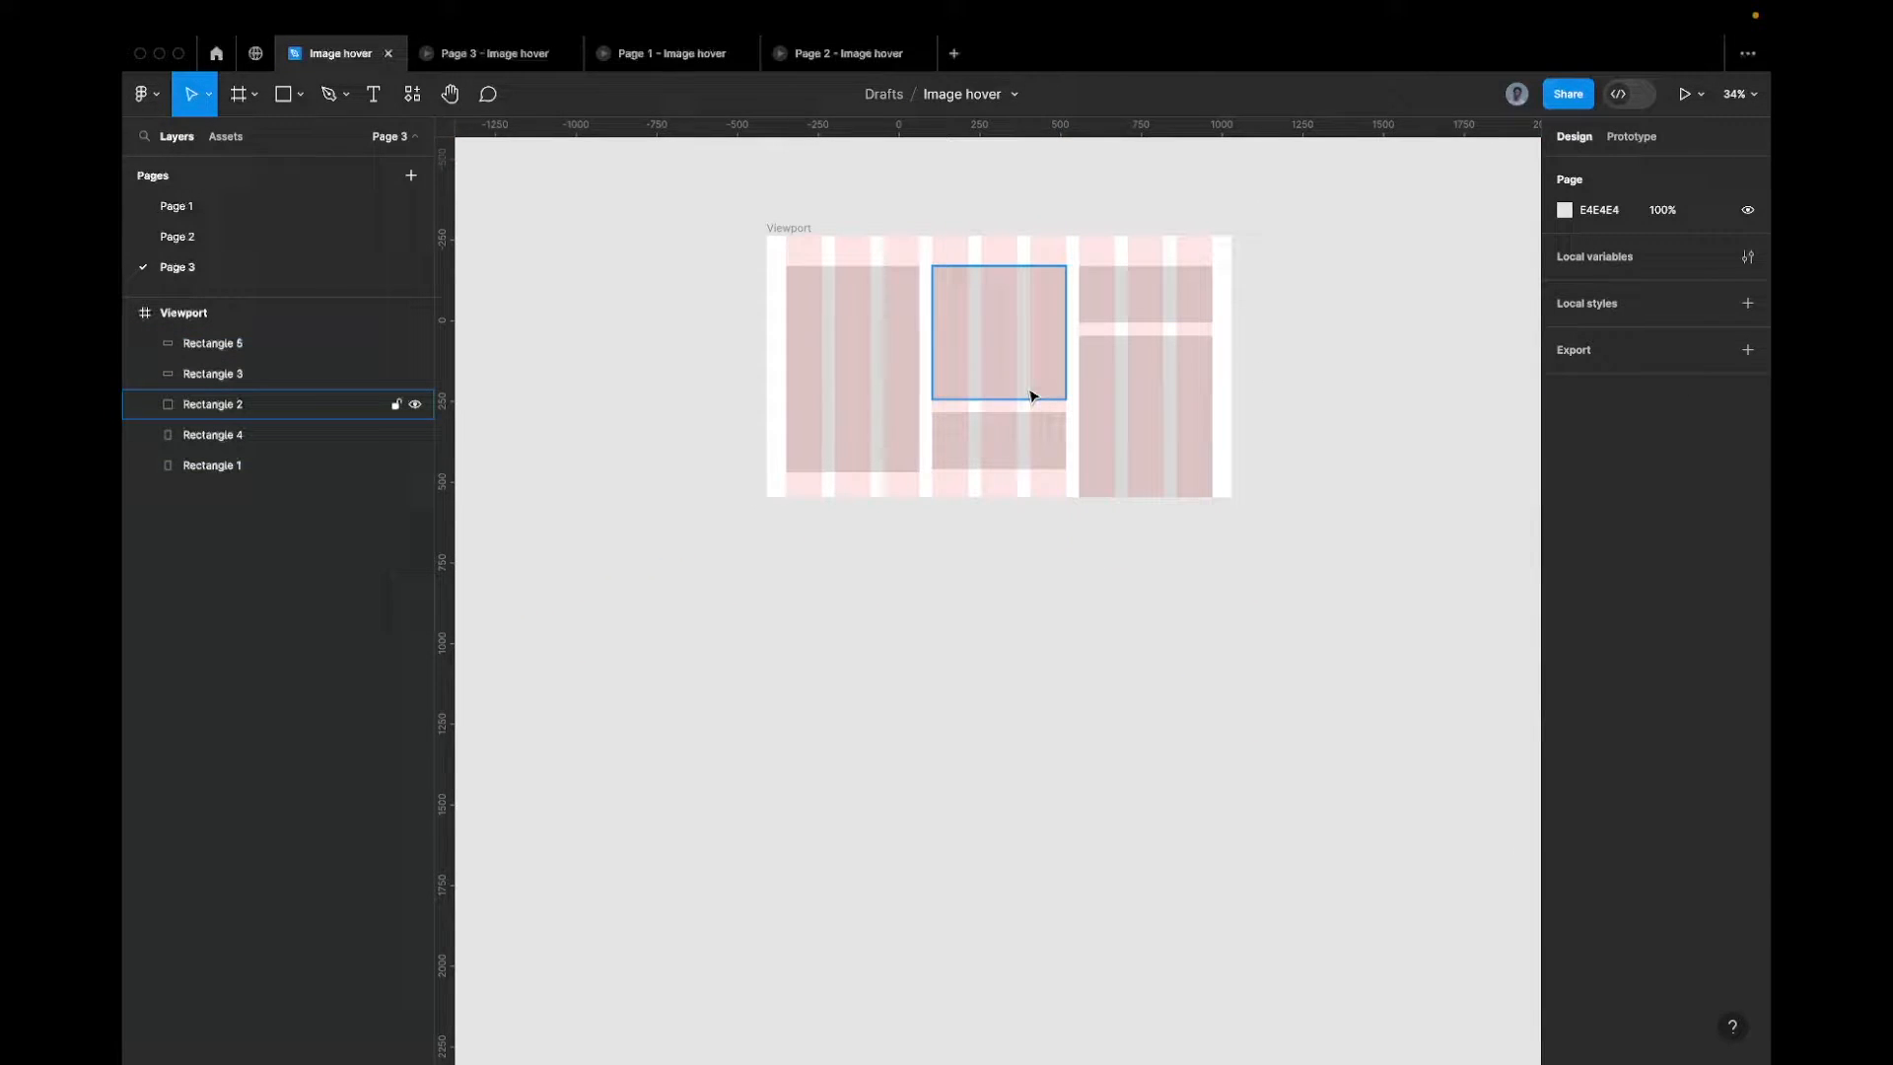
Stretch the lower middle rectangle downward to about 456 high and turn off content clipping on the Viewport frame
{"action": "left_click", "coordinate": [974, 465]}
{"action": "left_click_drag", "start_coordinate": [968, 469], "coordinate": [968, 559]}
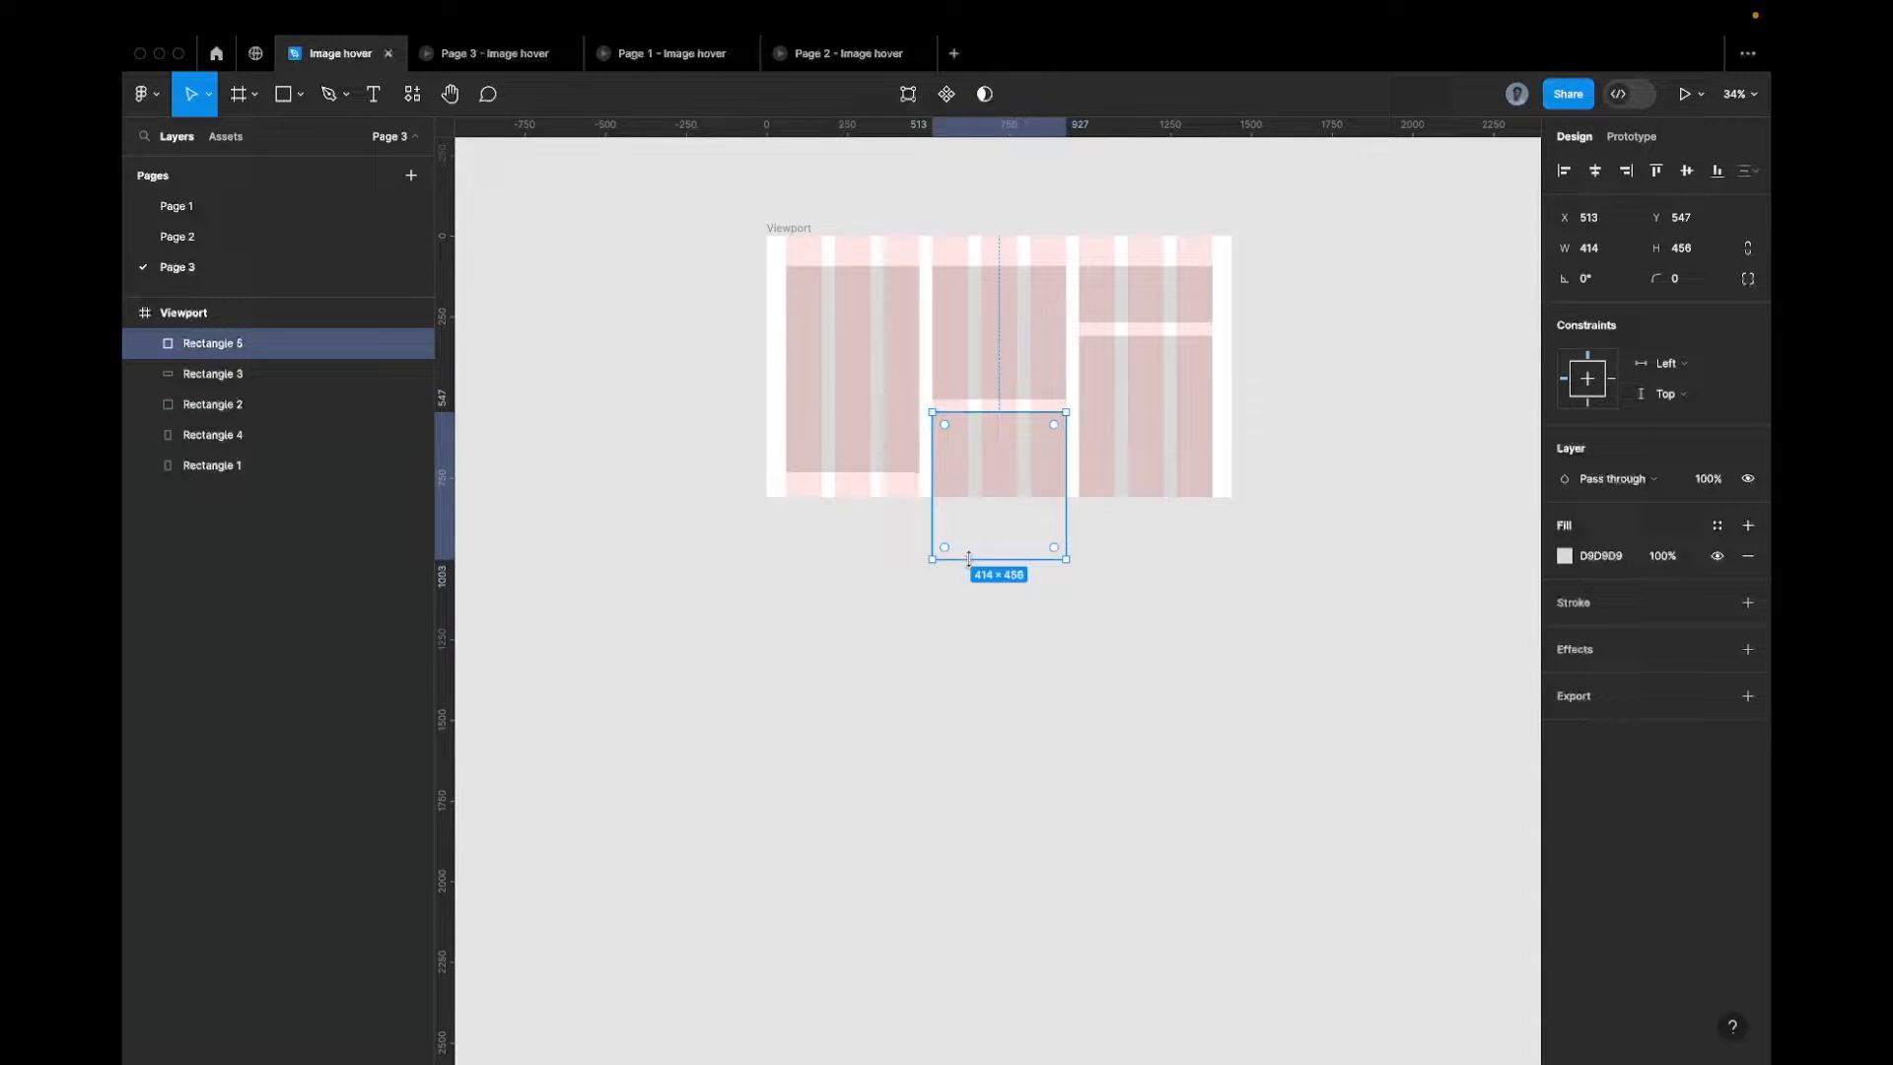
{"action": "left_click", "coordinate": [792, 235]}
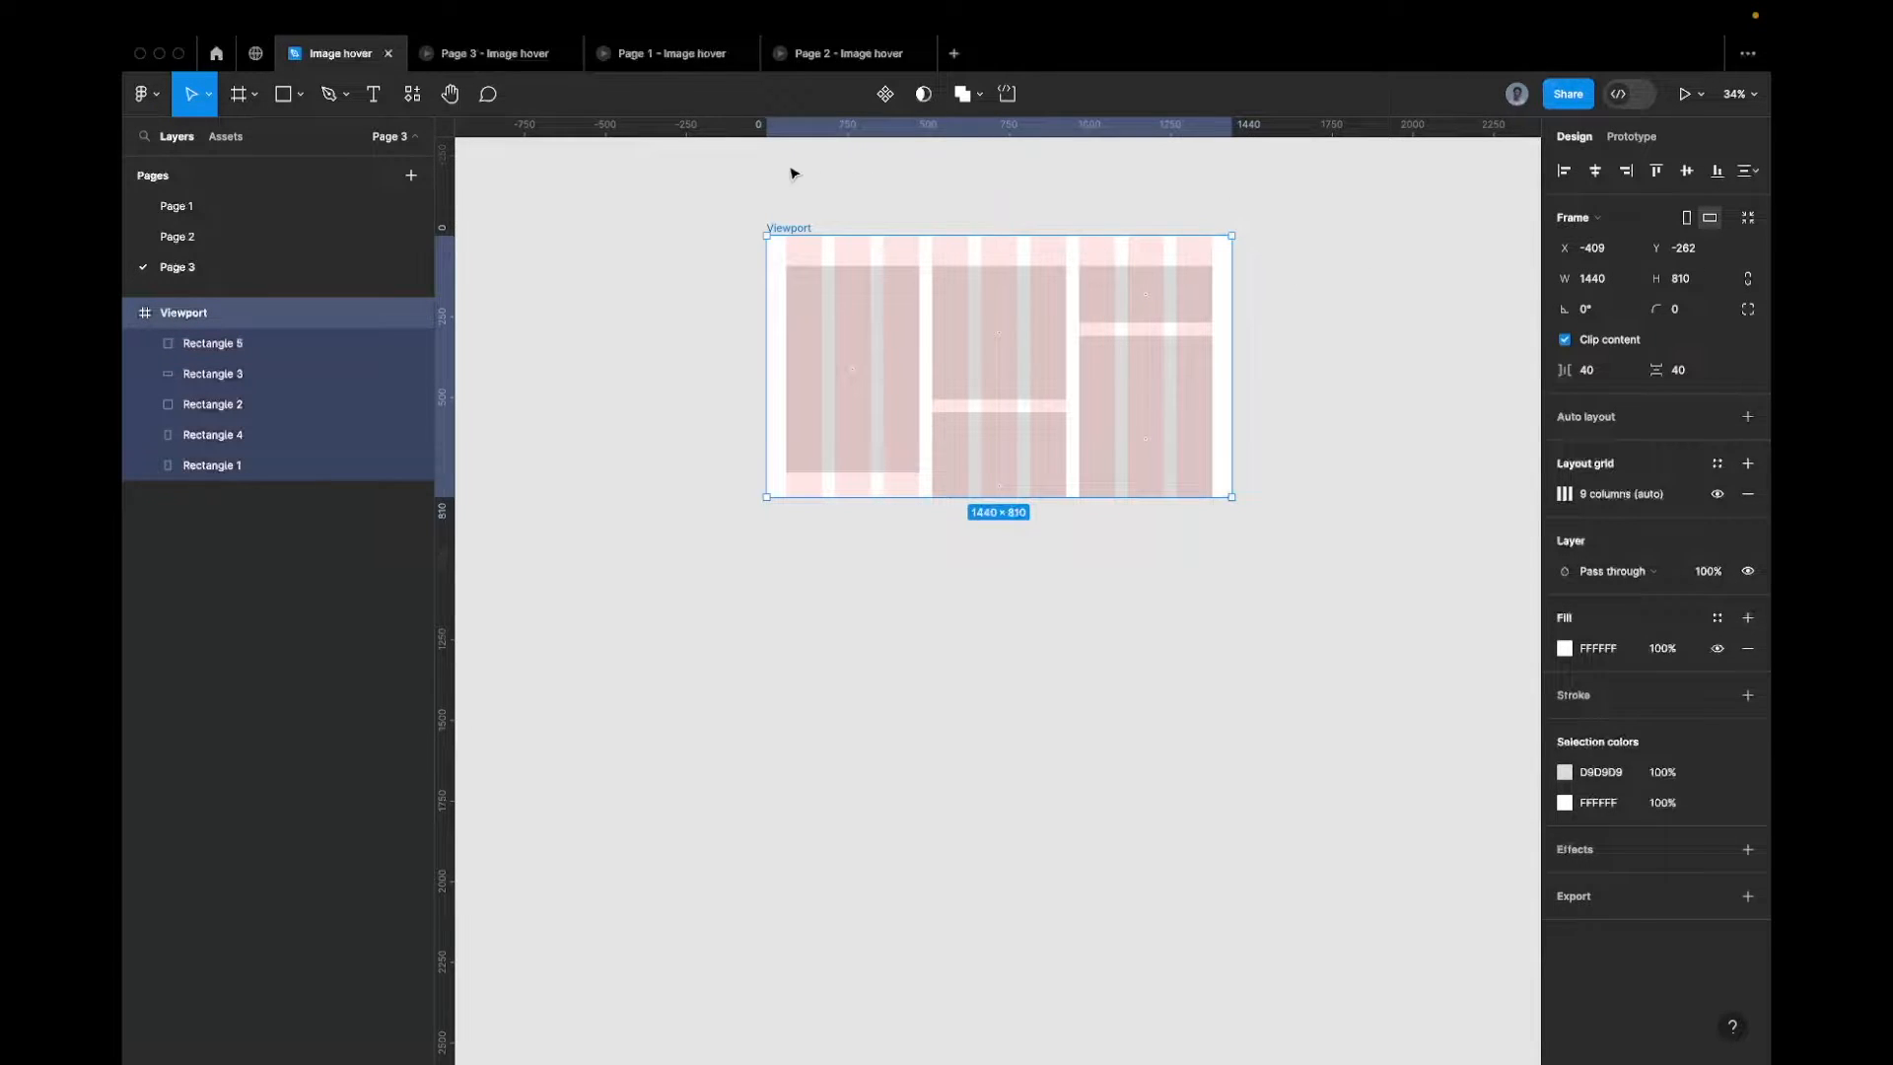
{"action": "left_click", "coordinate": [1598, 343]}
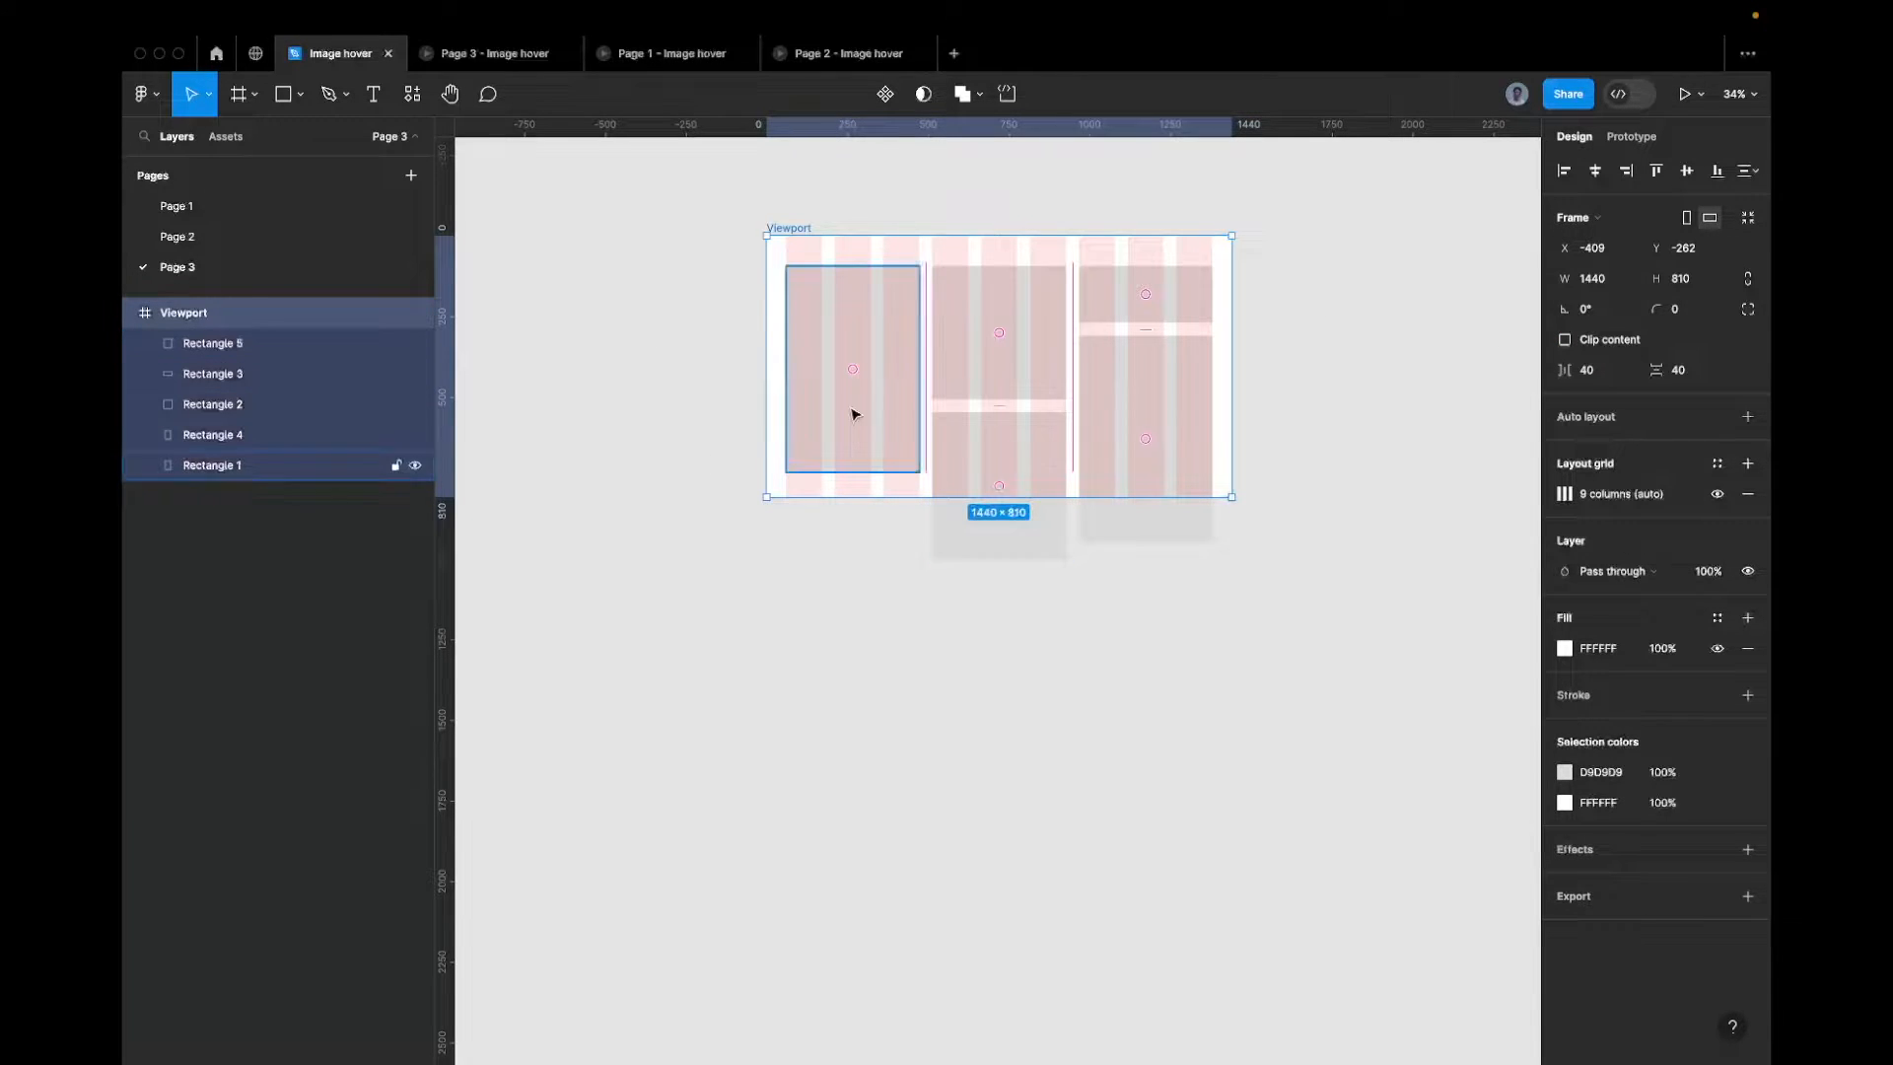
Recolour all five placeholder rectangles in the Viewport frame to FF0000
{"action": "left_click", "coordinate": [663, 370]}
{"action": "left_click_drag", "start_coordinate": [663, 369], "coordinate": [1314, 616]}
{"action": "left_click_drag", "start_coordinate": [531, 191], "coordinate": [1394, 710]}
{"action": "left_click", "coordinate": [1597, 773]}
{"action": "type", "text": "ff0000"}
{"action": "key", "text": "Return"}
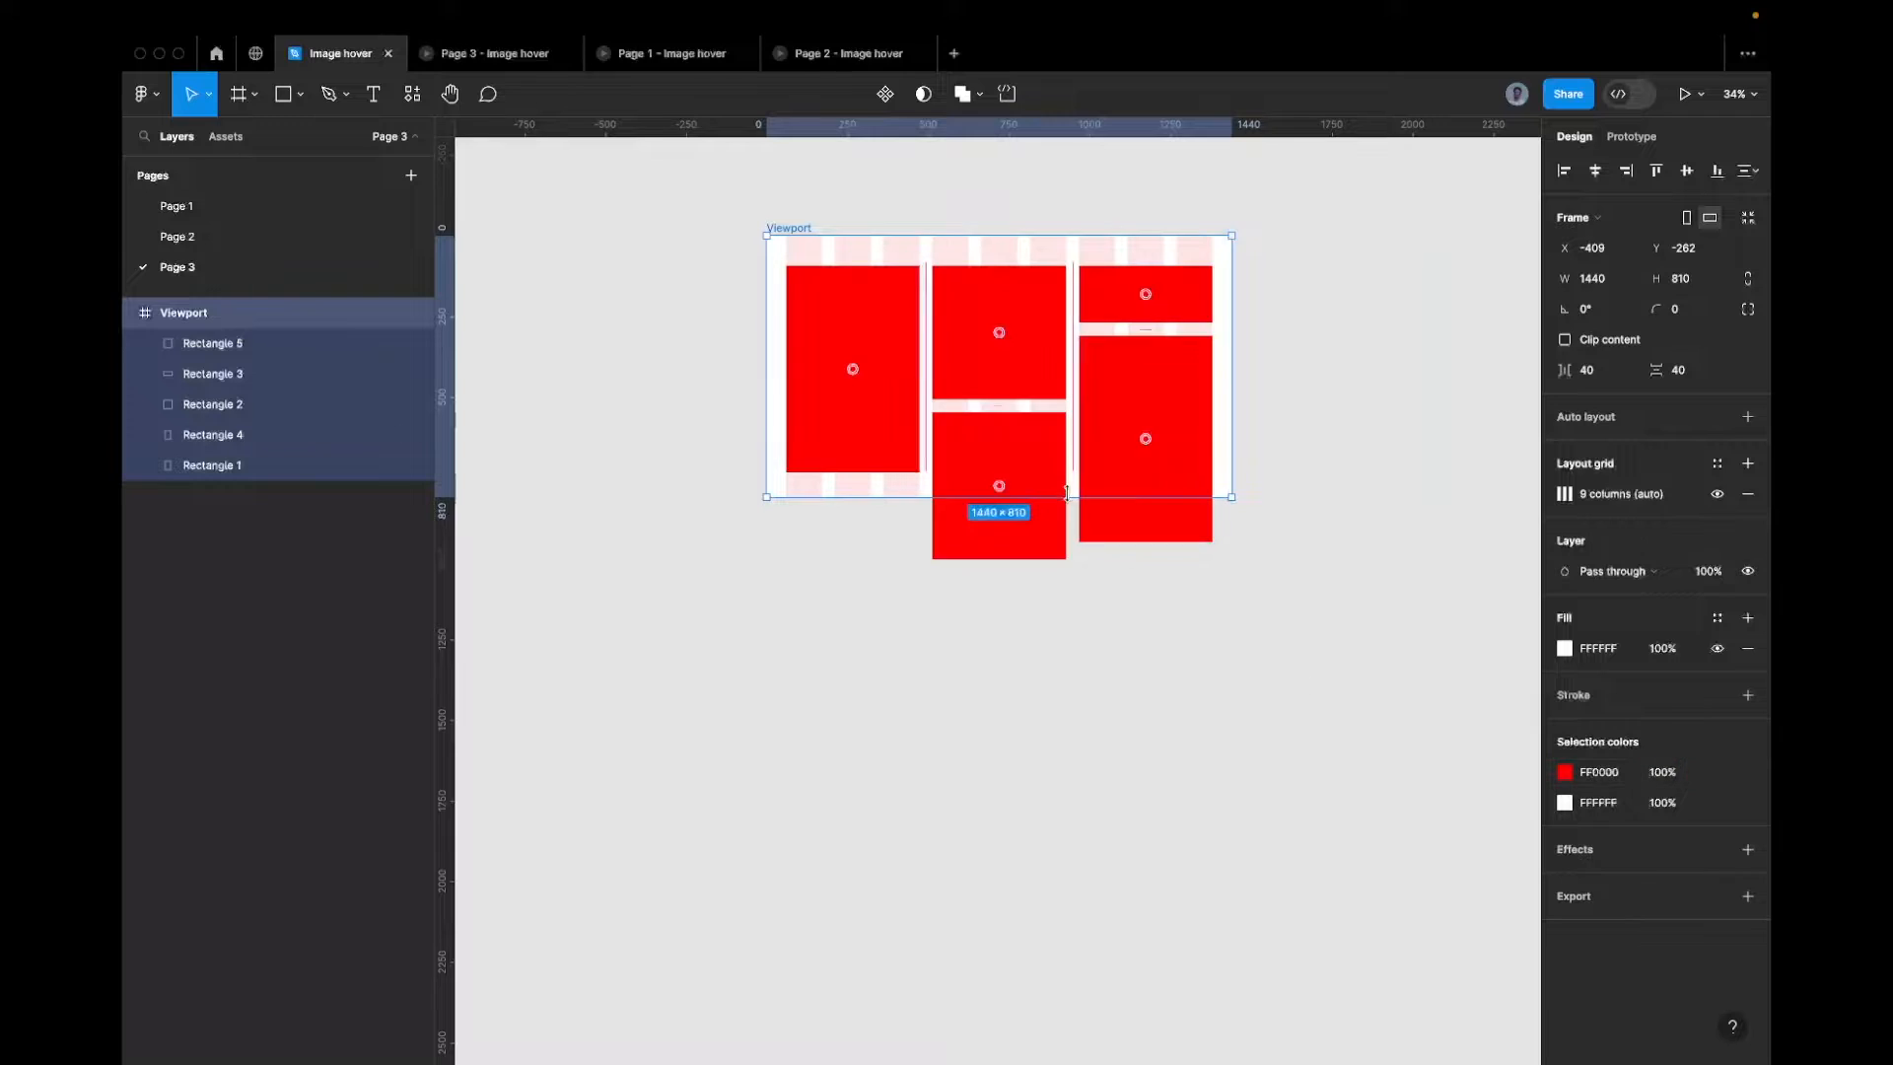
{"action": "left_click", "coordinate": [1294, 483]}
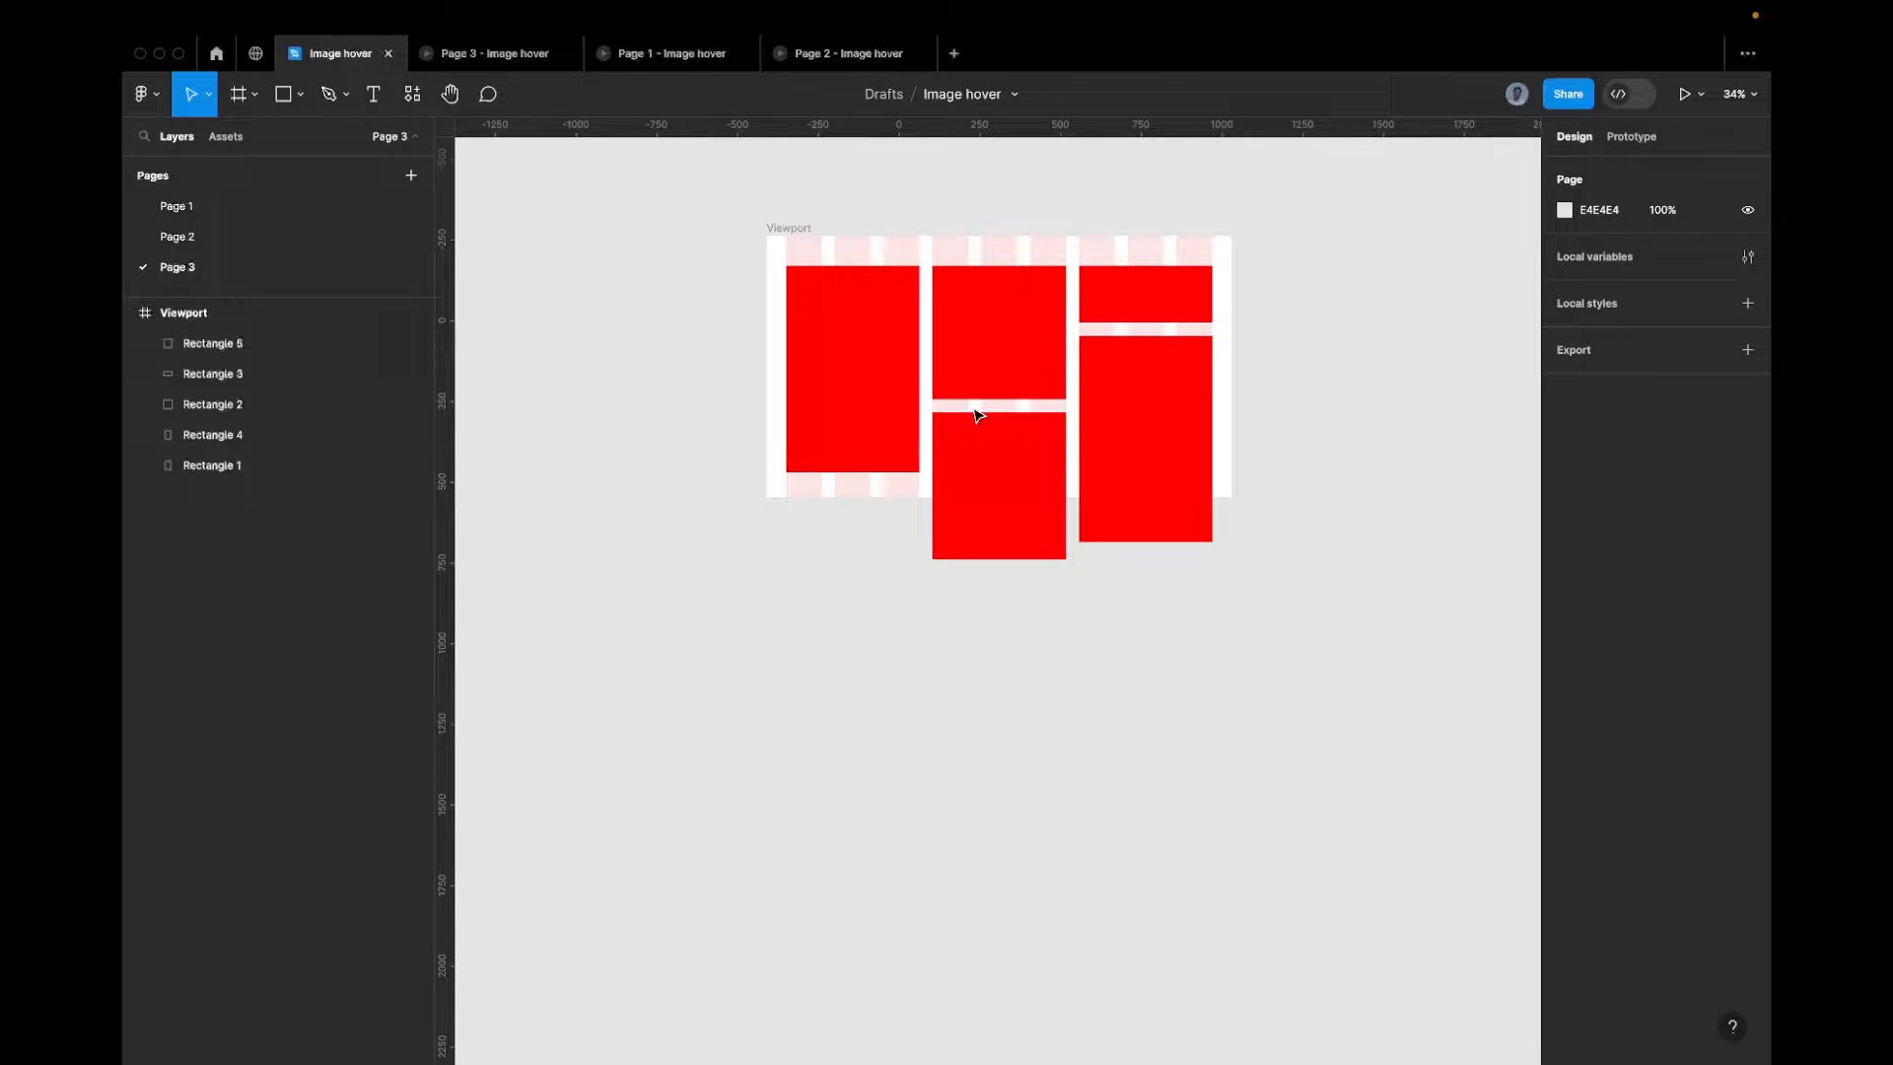
Stretch the lower middle rectangle downward to about 965 high
{"action": "left_click", "coordinate": [976, 340]}
{"action": "left_click", "coordinate": [1009, 479]}
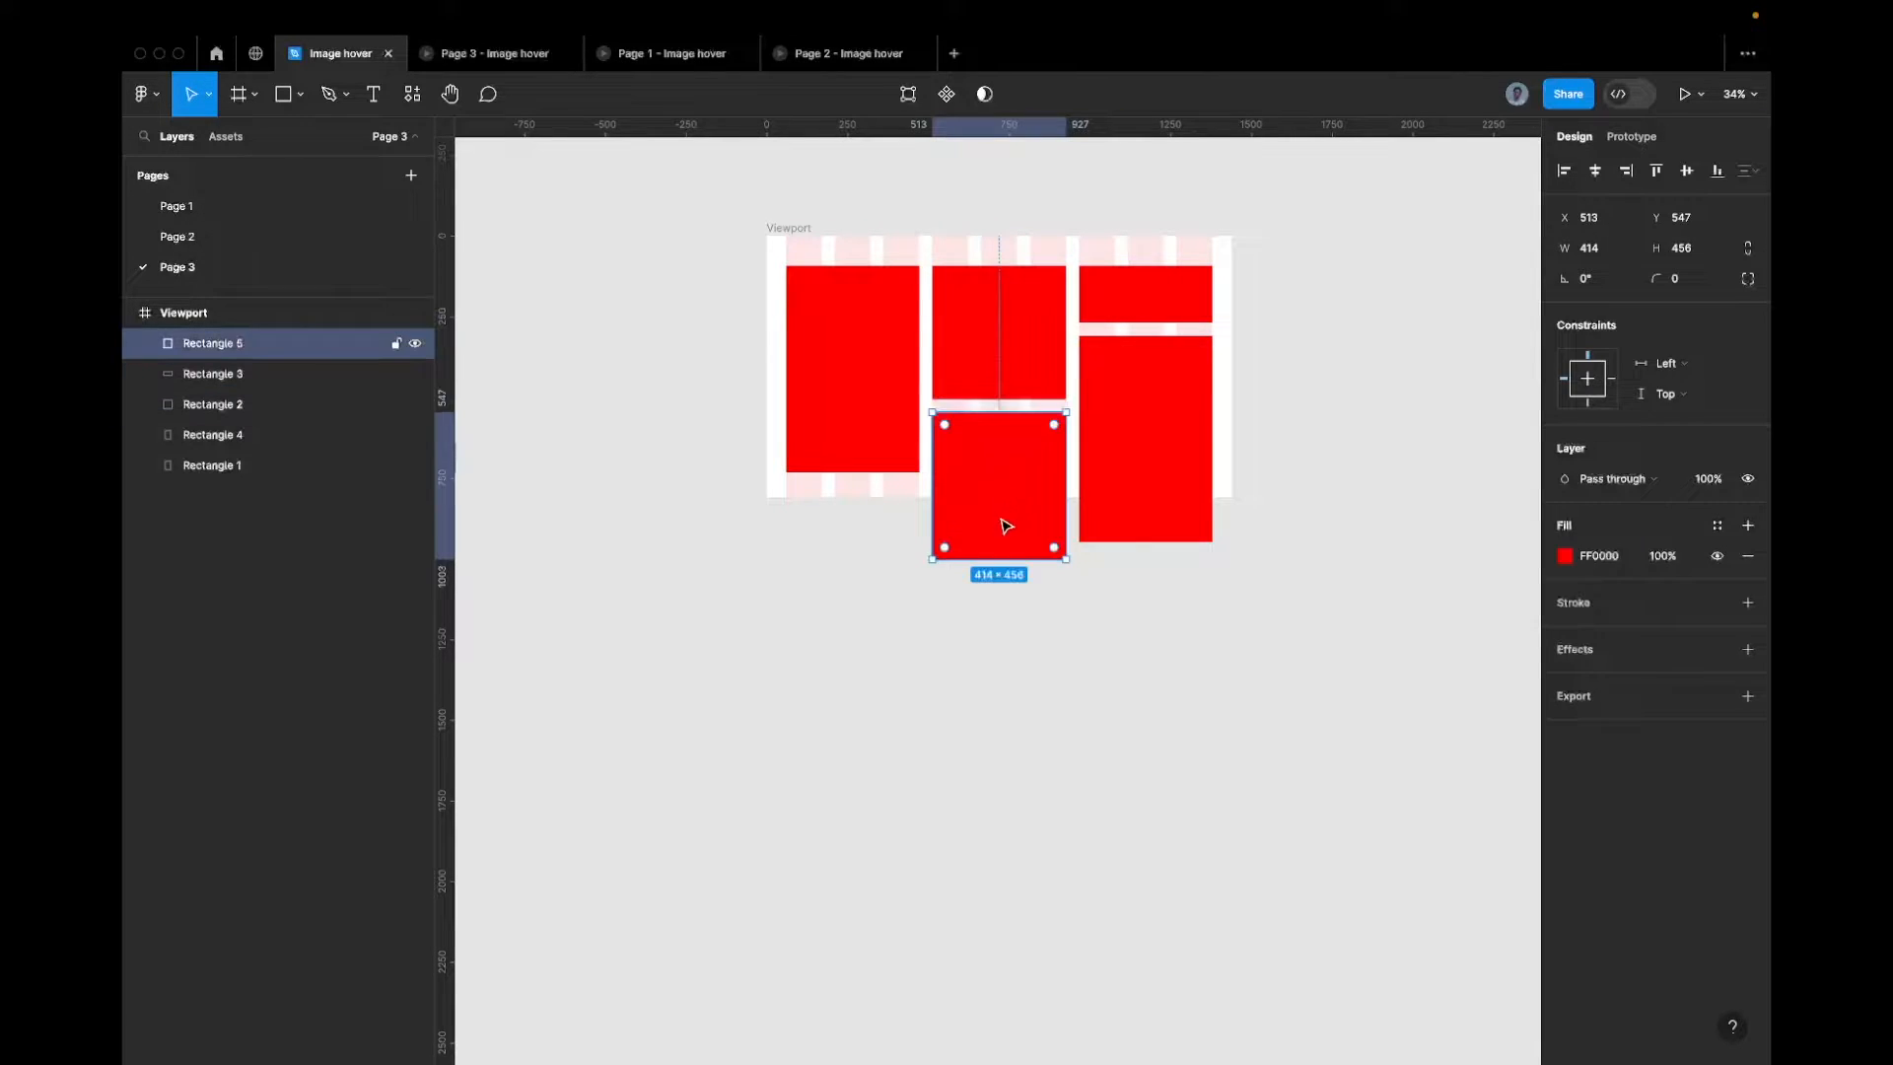
{"action": "left_click_drag", "start_coordinate": [1001, 554], "coordinate": [1001, 723]}
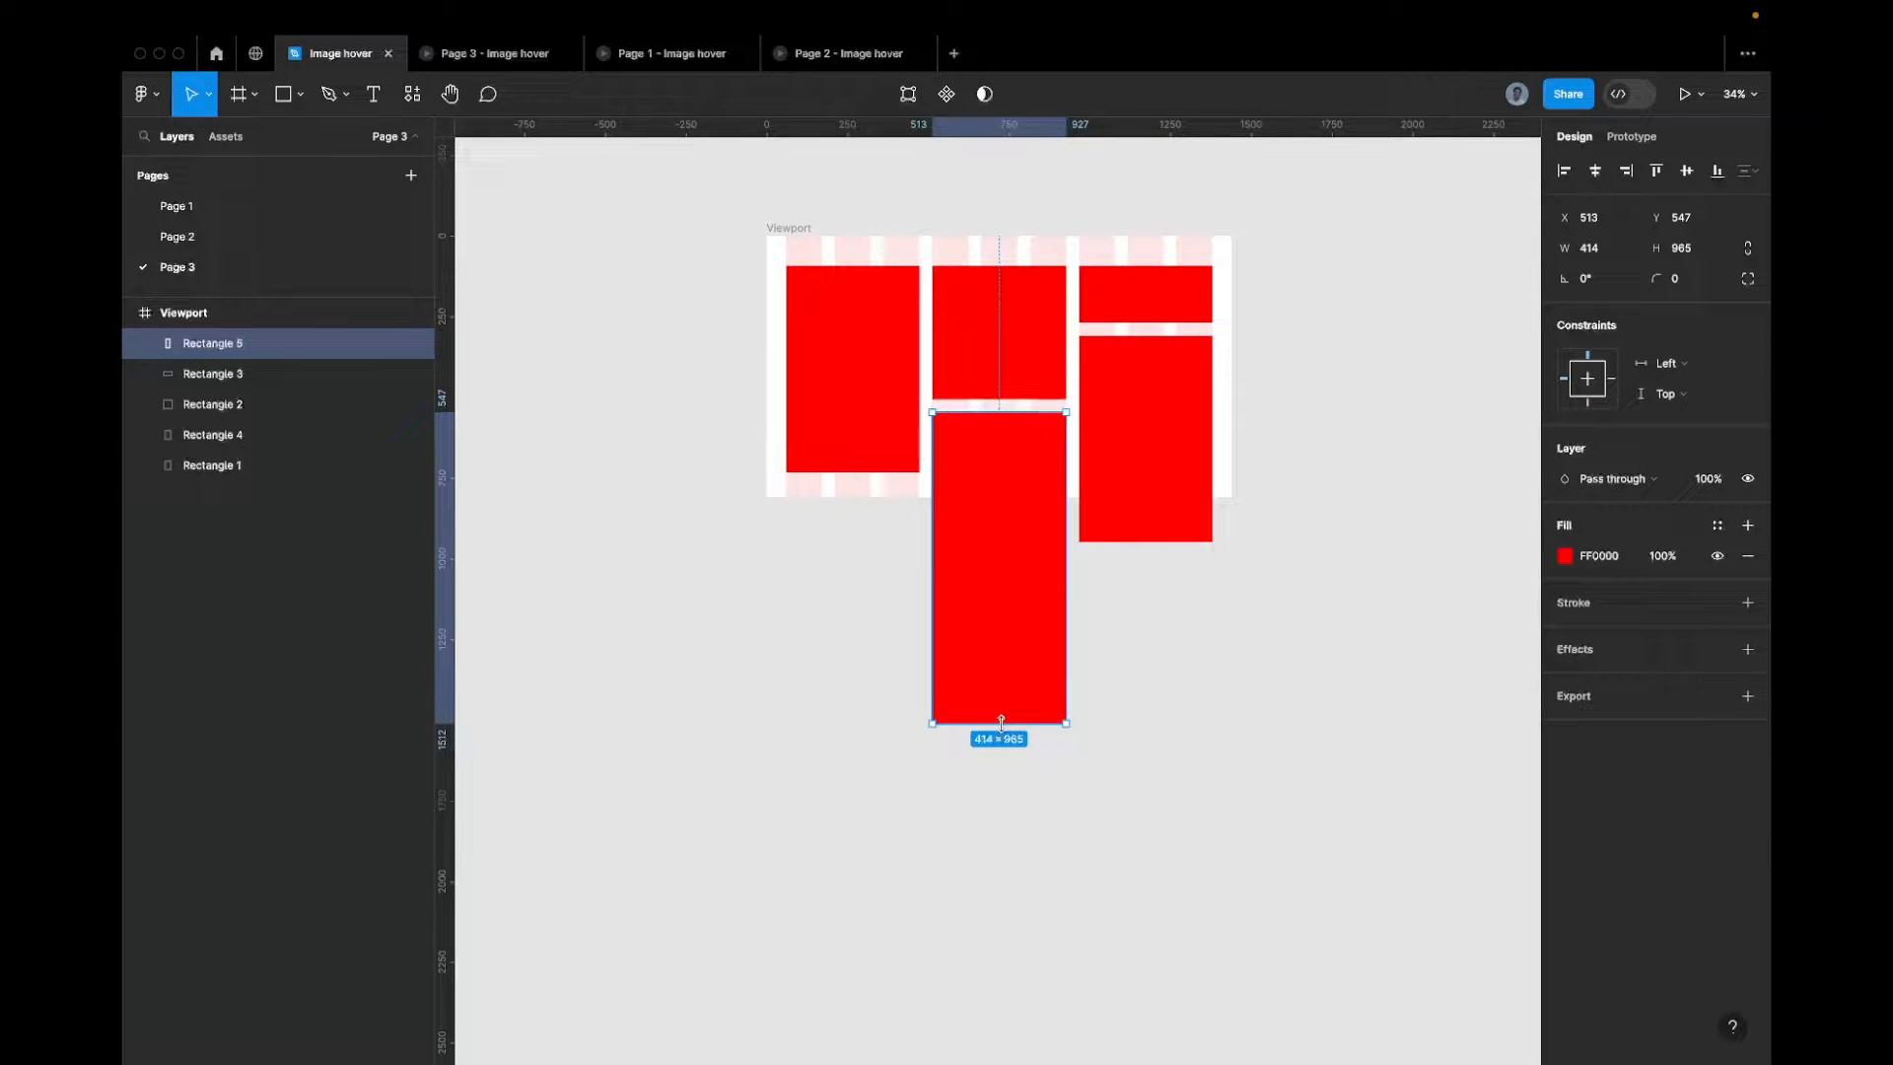
{"action": "left_click", "coordinate": [1272, 516]}
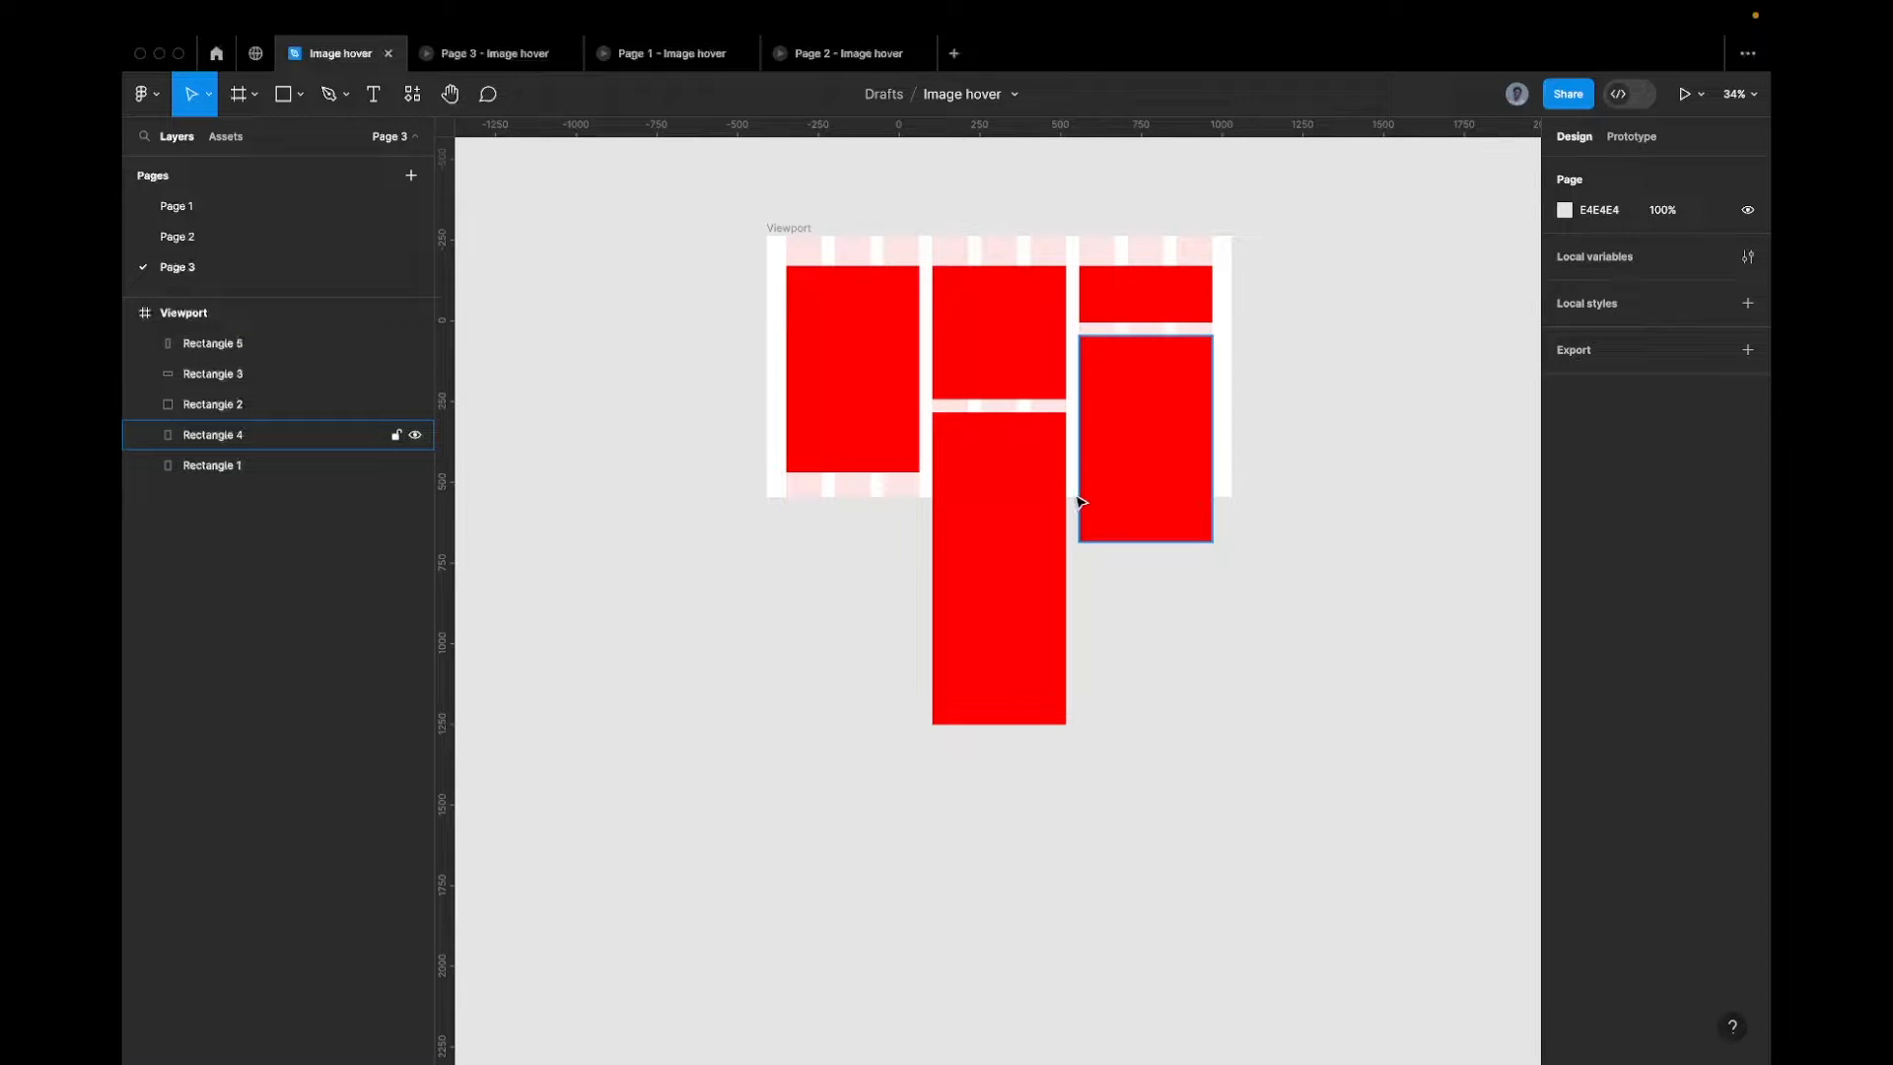
Shorten the first rectangle to about 544 high and the lower middle rectangle to about 734 high
{"action": "left_click", "coordinate": [961, 493]}
{"action": "left_click", "coordinate": [849, 418]}
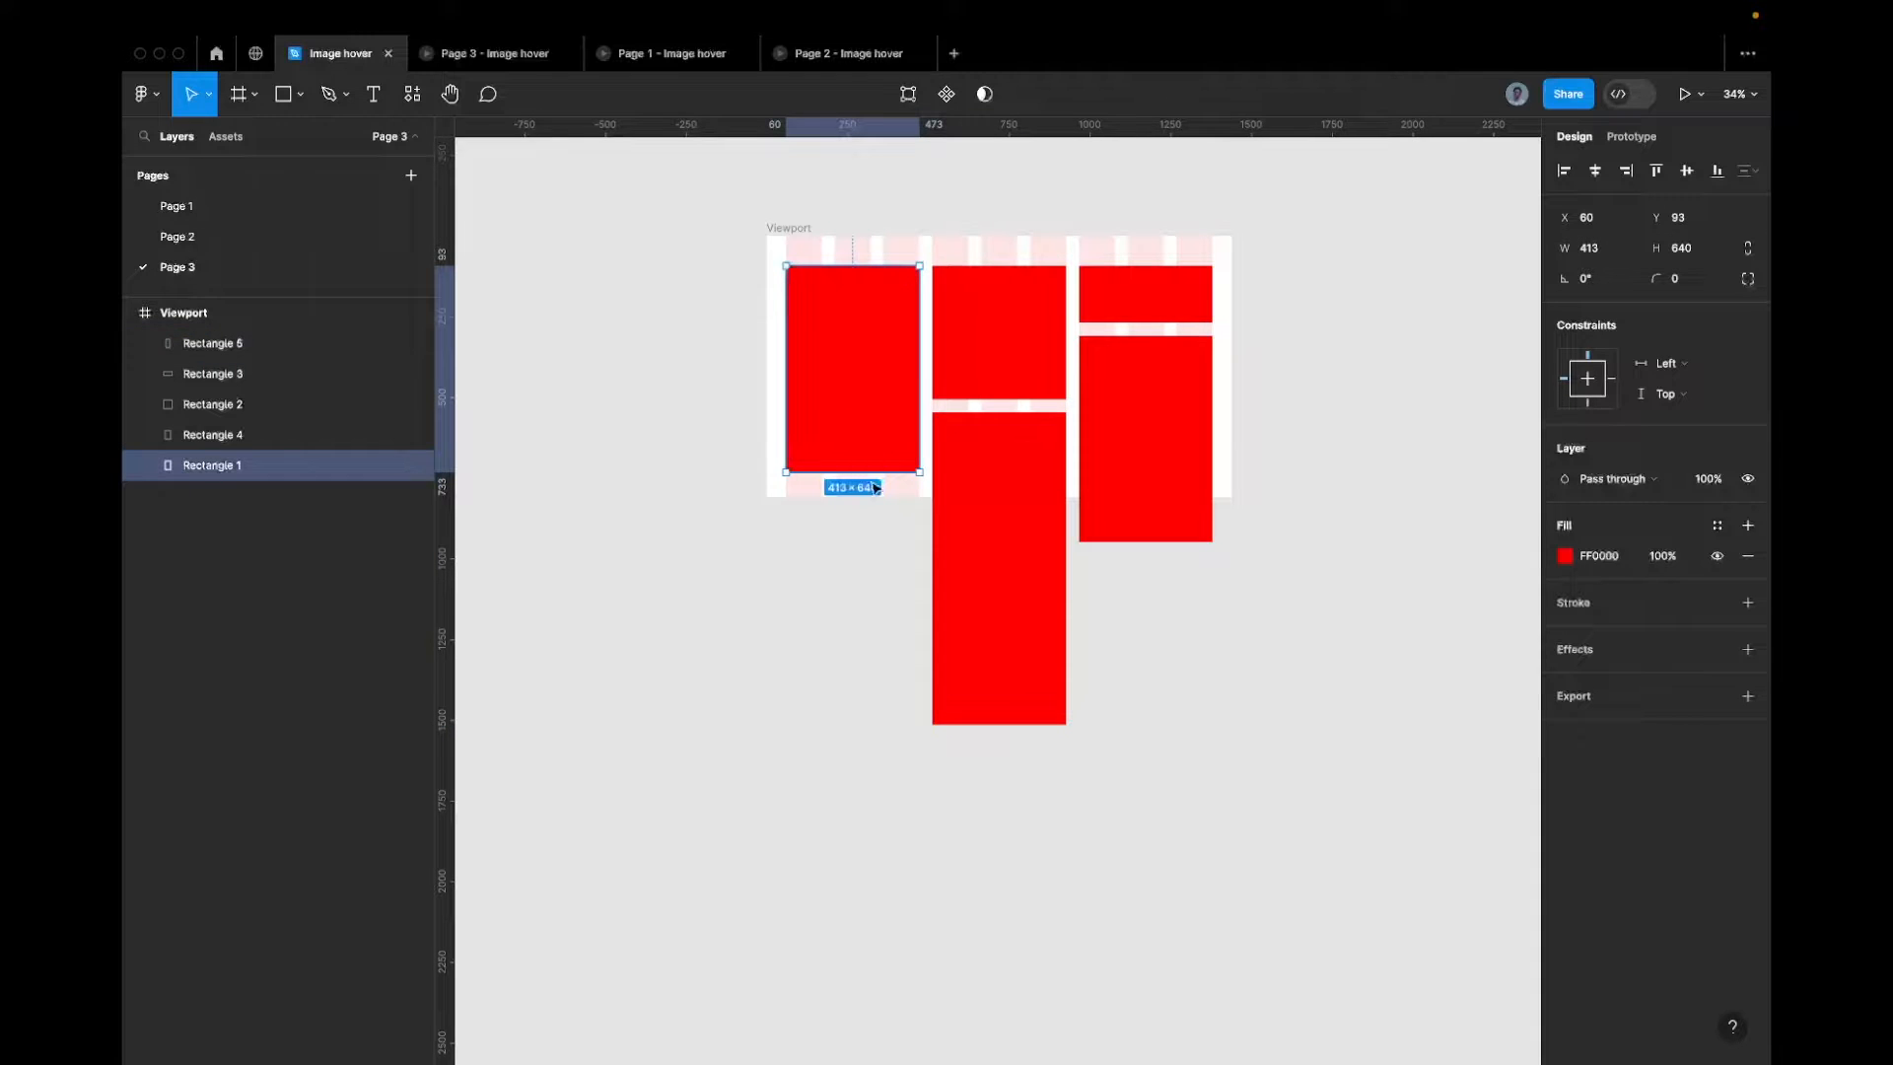
{"action": "left_click_drag", "start_coordinate": [870, 472], "coordinate": [875, 440]}
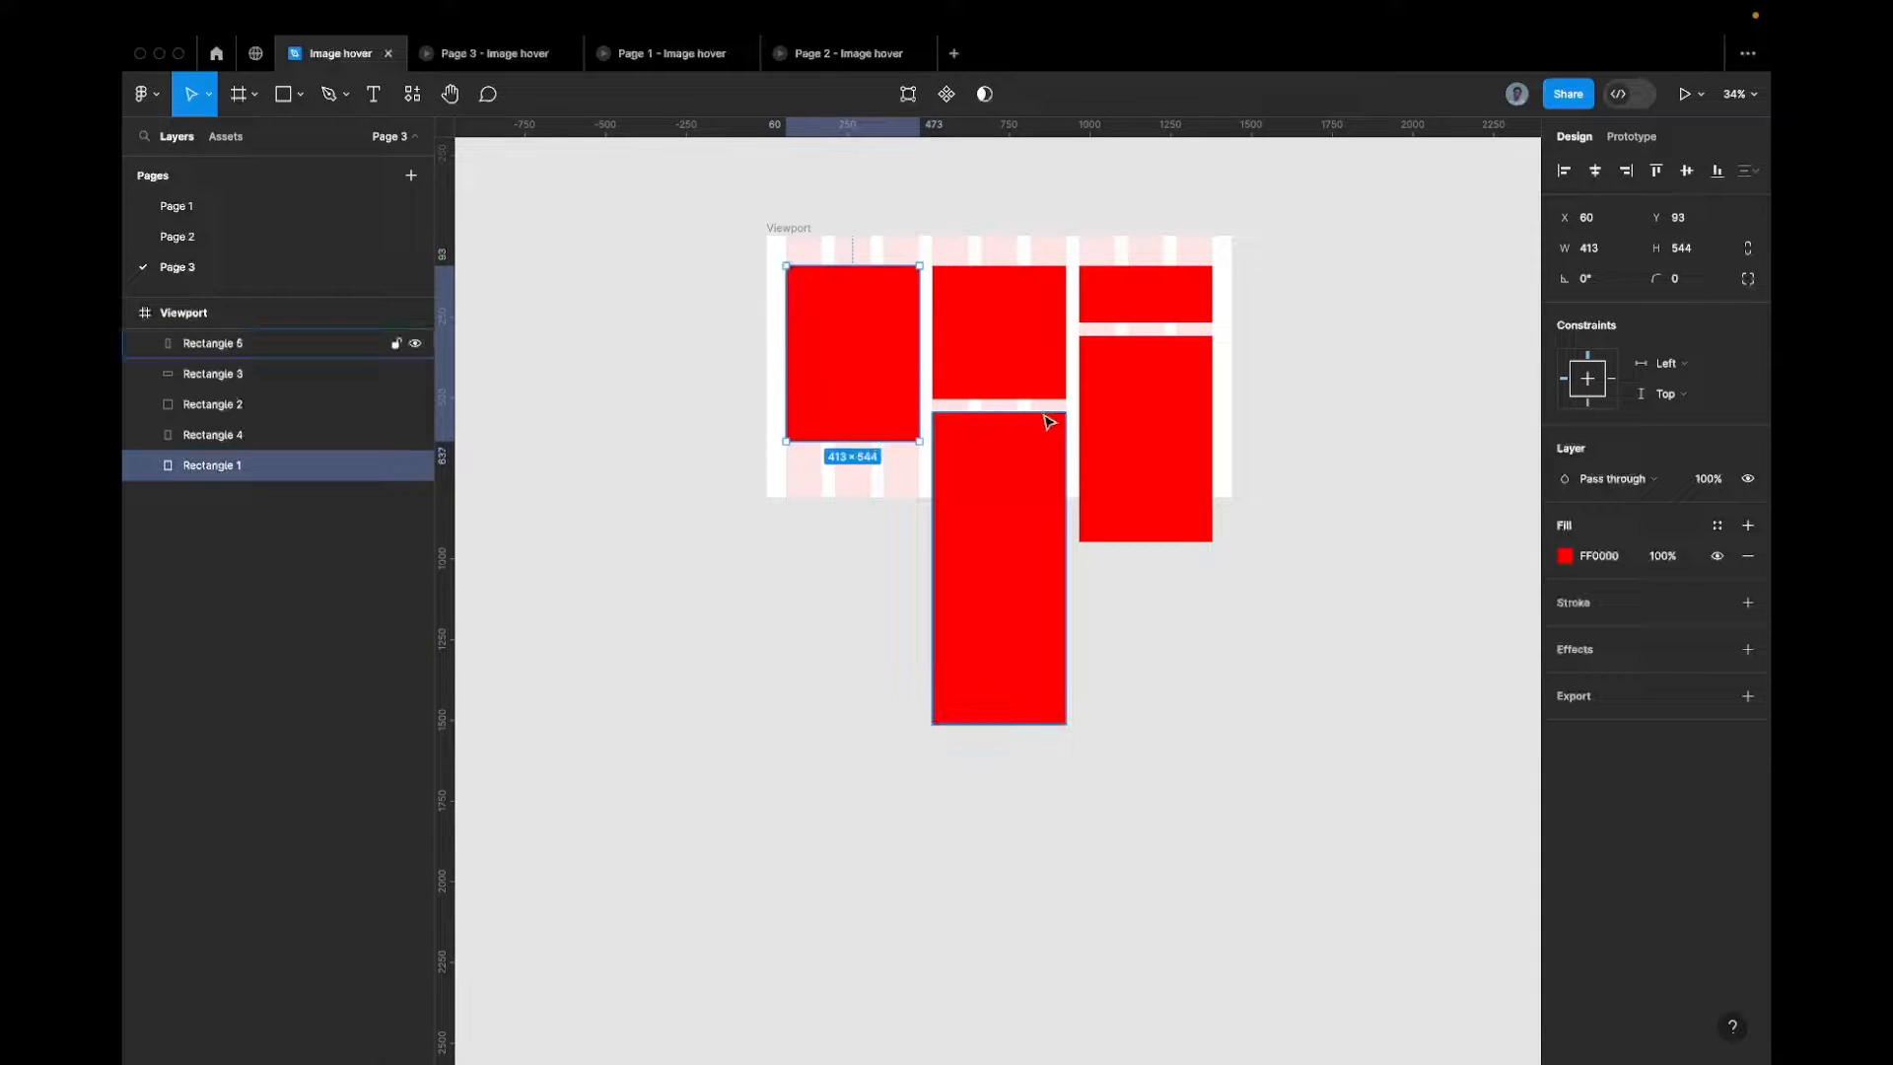
{"action": "left_click", "coordinate": [1054, 497]}
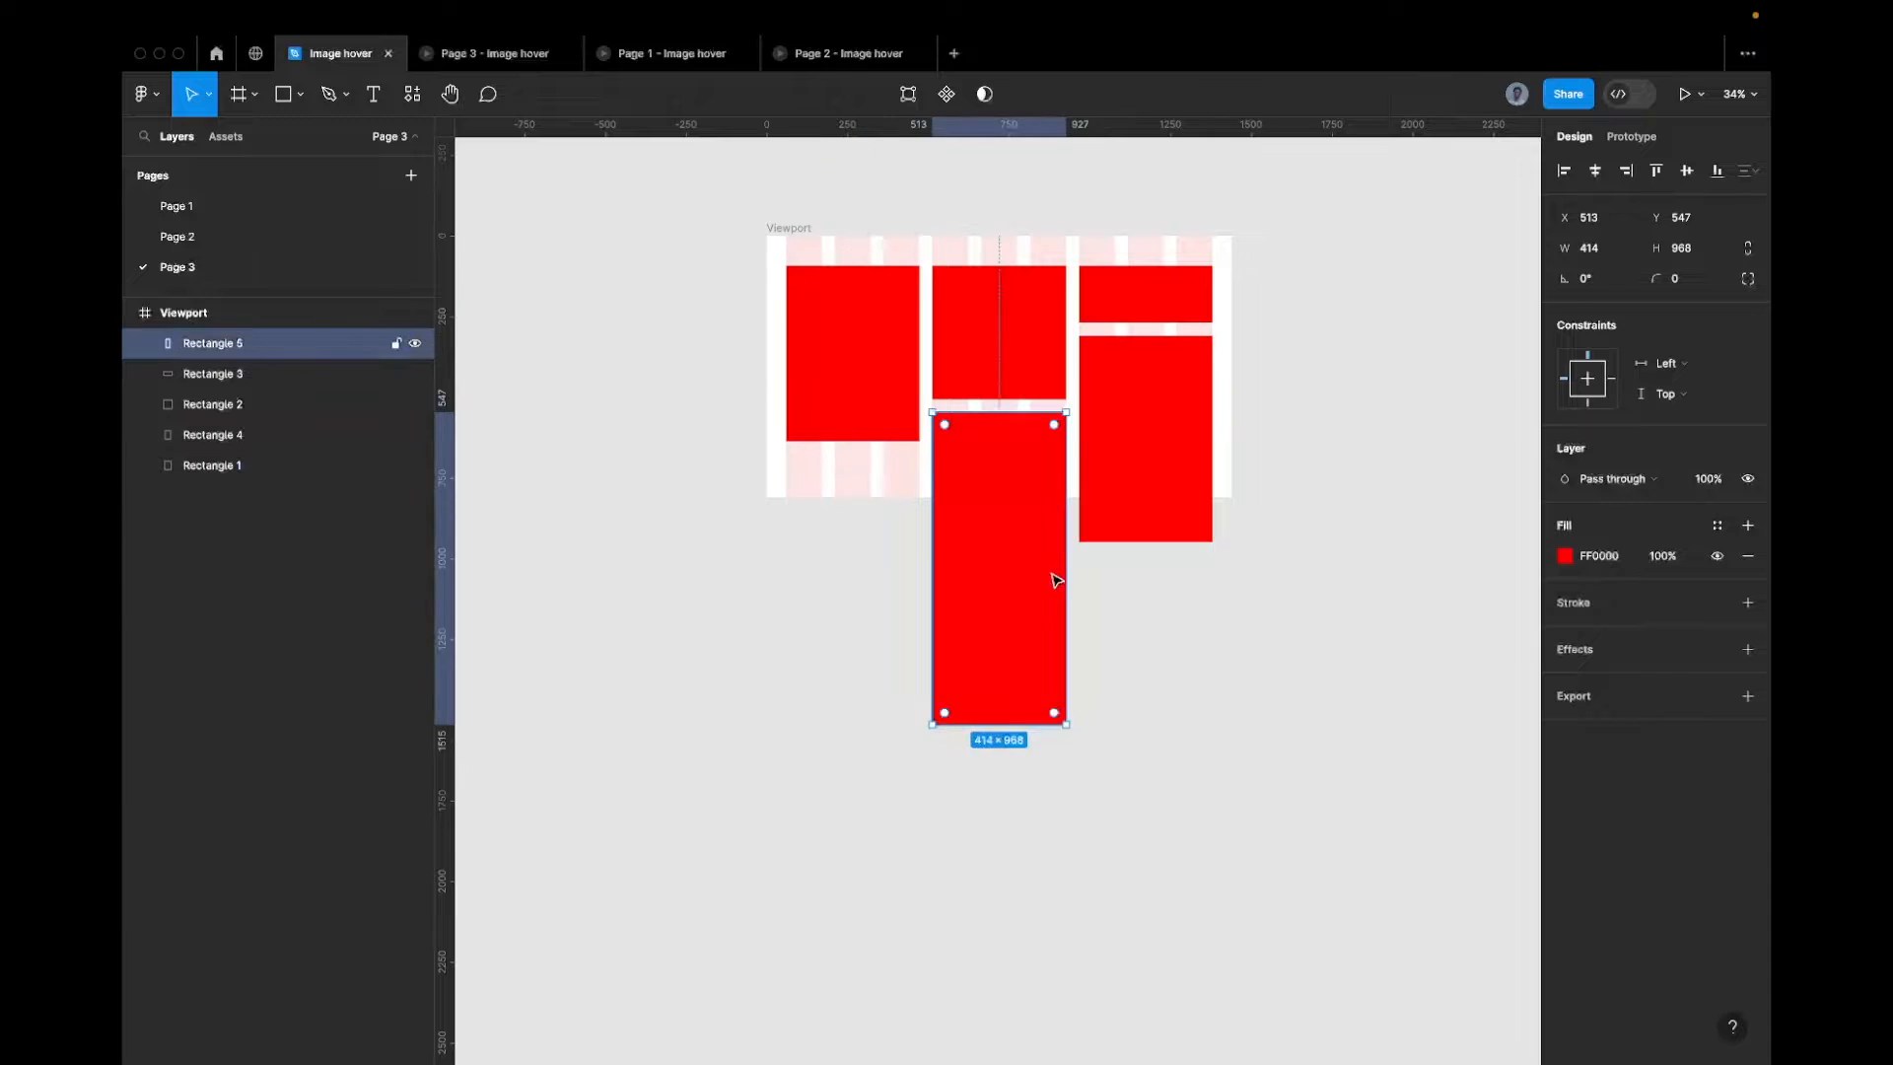
{"action": "left_click_drag", "start_coordinate": [1017, 727], "coordinate": [1025, 646]}
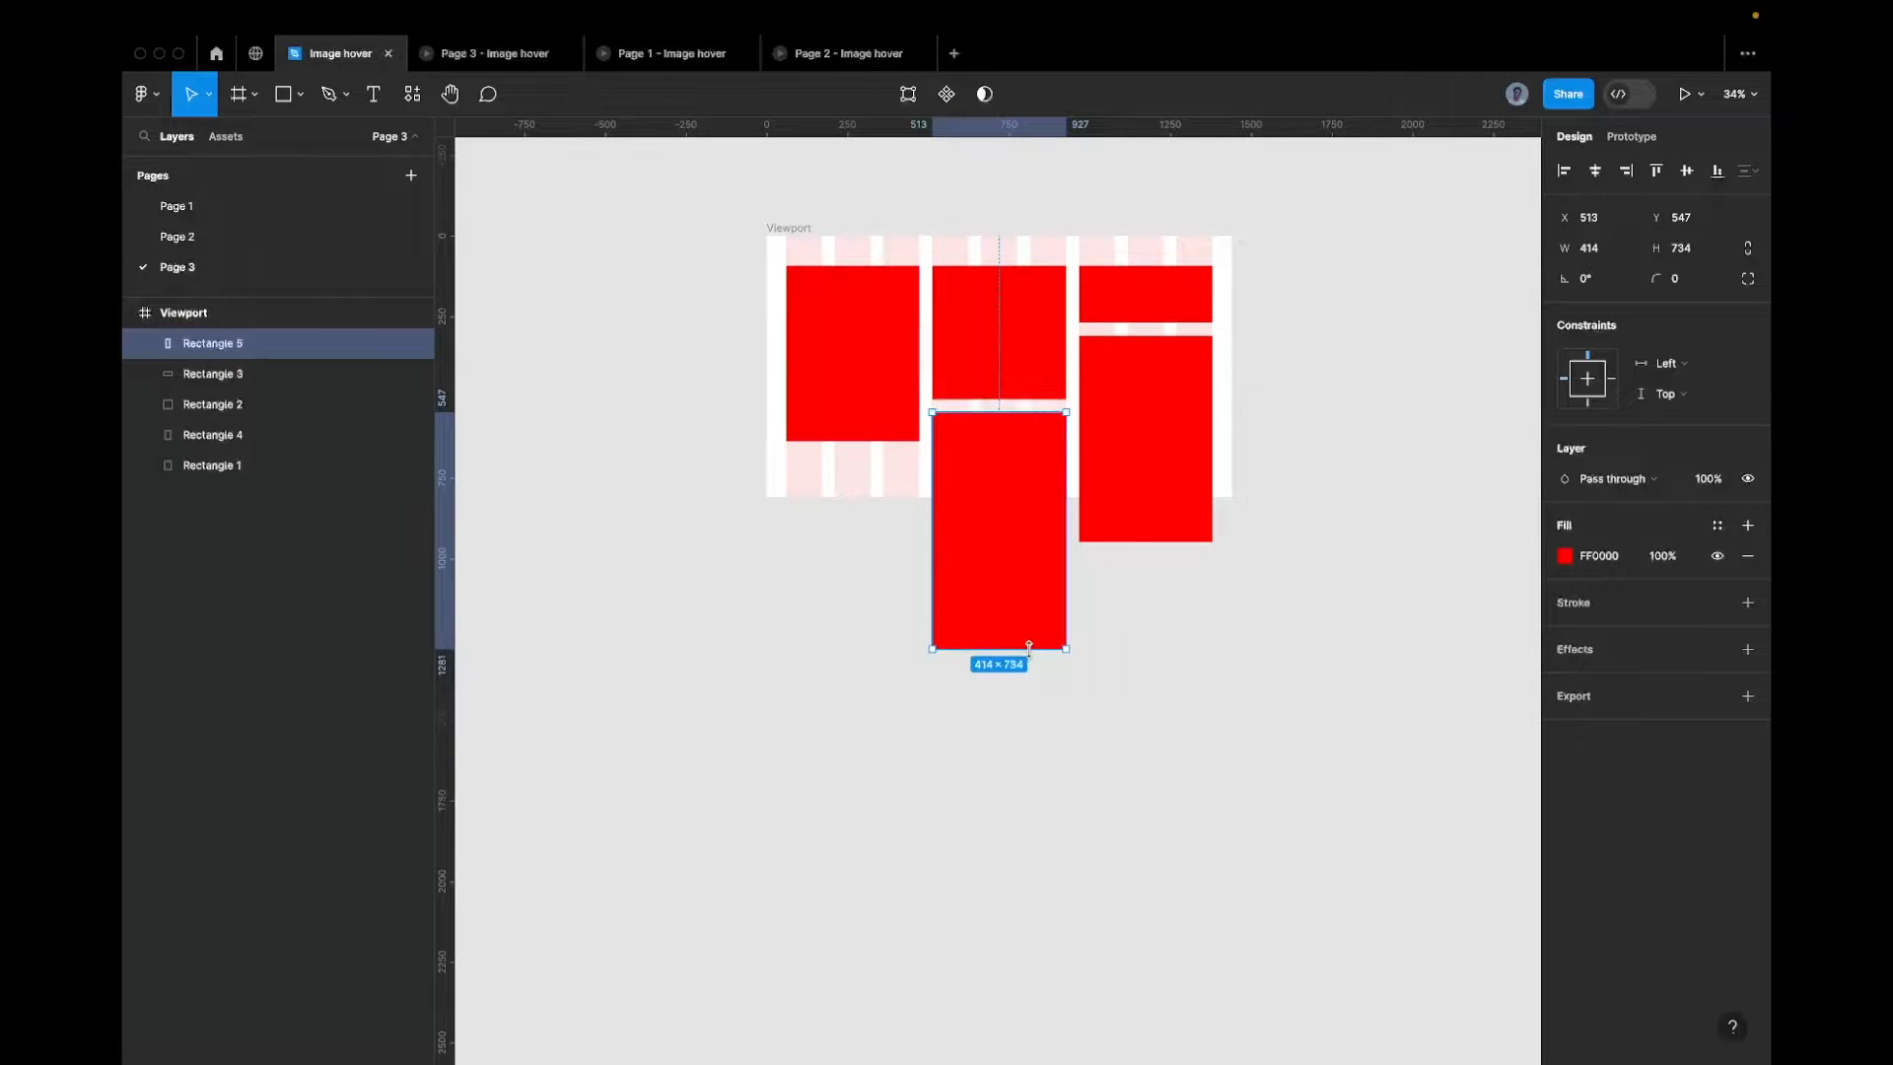
Replace the lower rectangle in the third column with a copy of the shortened first rectangle
{"action": "left_click", "coordinate": [780, 347]}
{"action": "left_click", "coordinate": [848, 358]}
{"action": "key", "text": "ctrl+c"}
{"action": "left_click", "coordinate": [1155, 361]}
{"action": "key", "text": "ctrl+shift+r"}
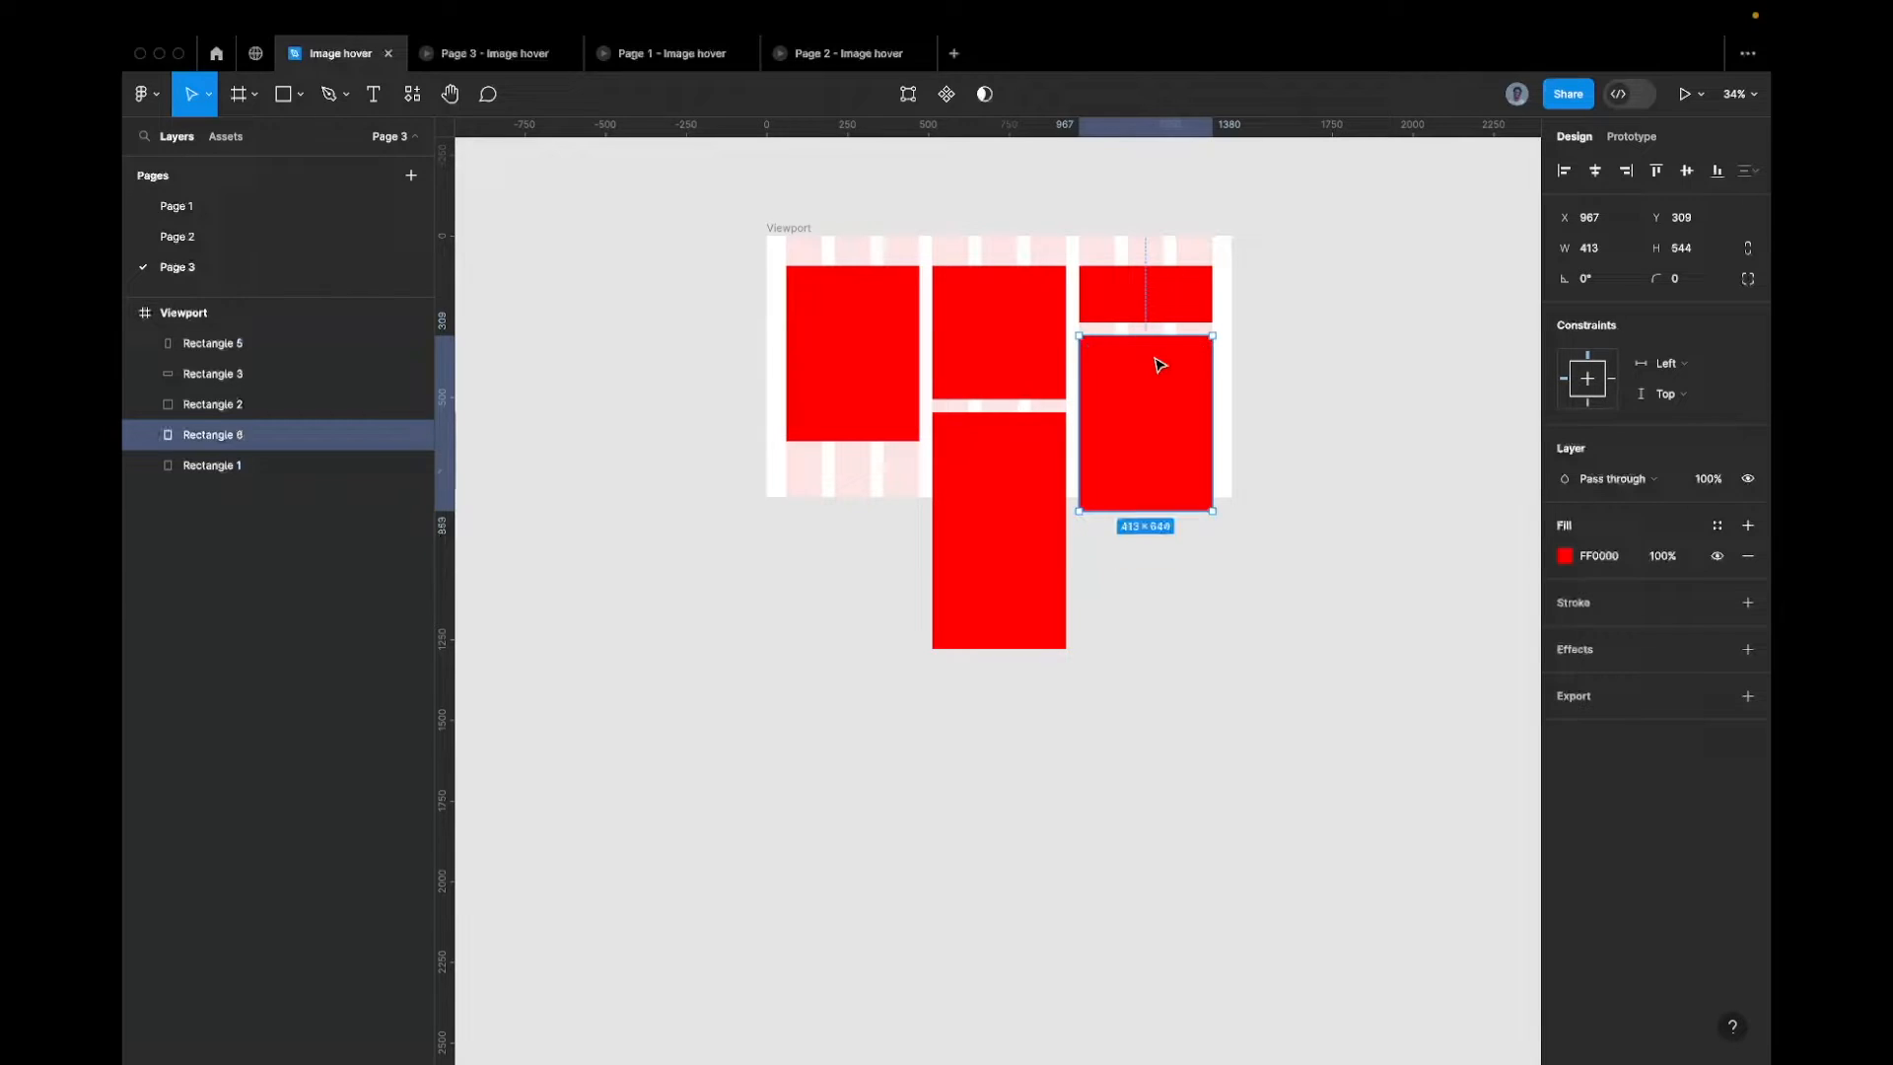
{"action": "left_click", "coordinate": [1395, 412]}
Shorten the lower middle rectangle to about 702 high
{"action": "left_click", "coordinate": [982, 589]}
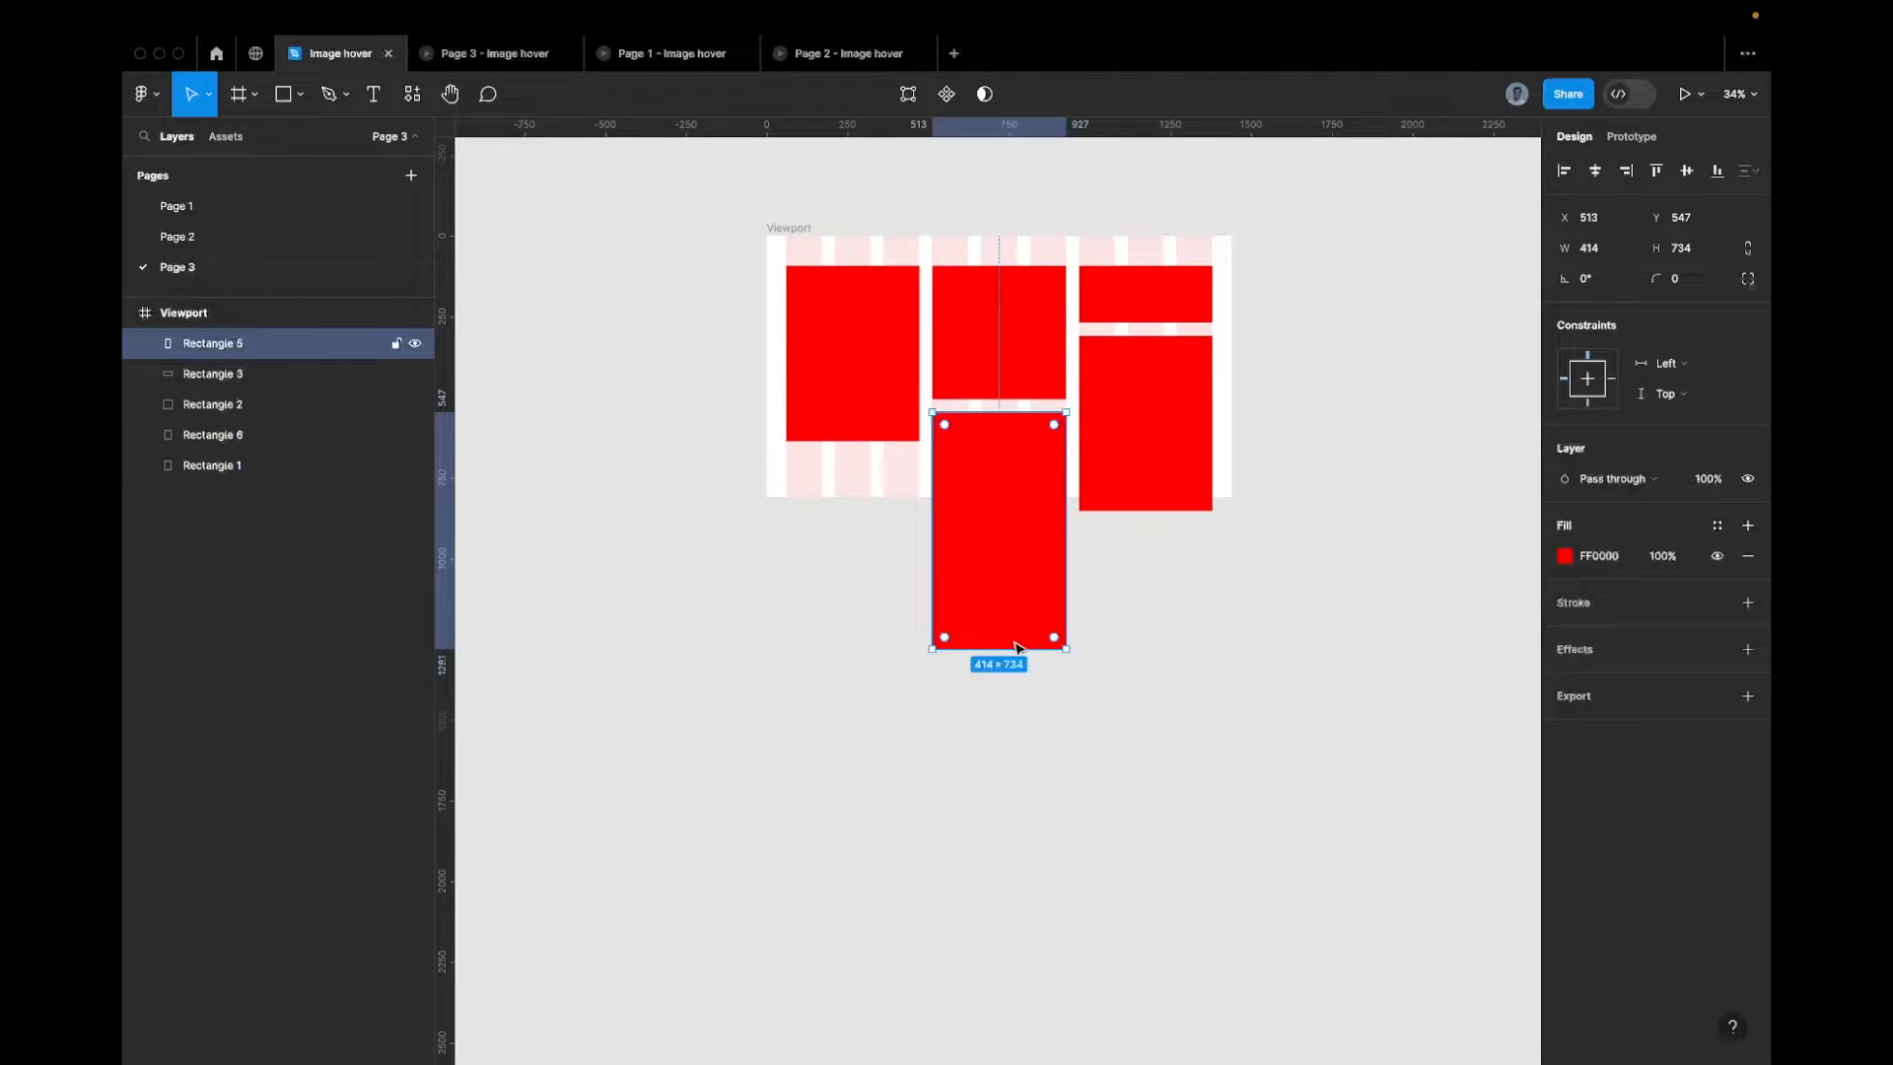
{"action": "mouse_move", "coordinate": [1005, 647]}
{"action": "left_mouse_down"}
{"action": "mouse_move", "coordinate": [1004, 603]}
{"action": "mouse_move", "coordinate": [1004, 638]}
{"action": "left_mouse_up"}
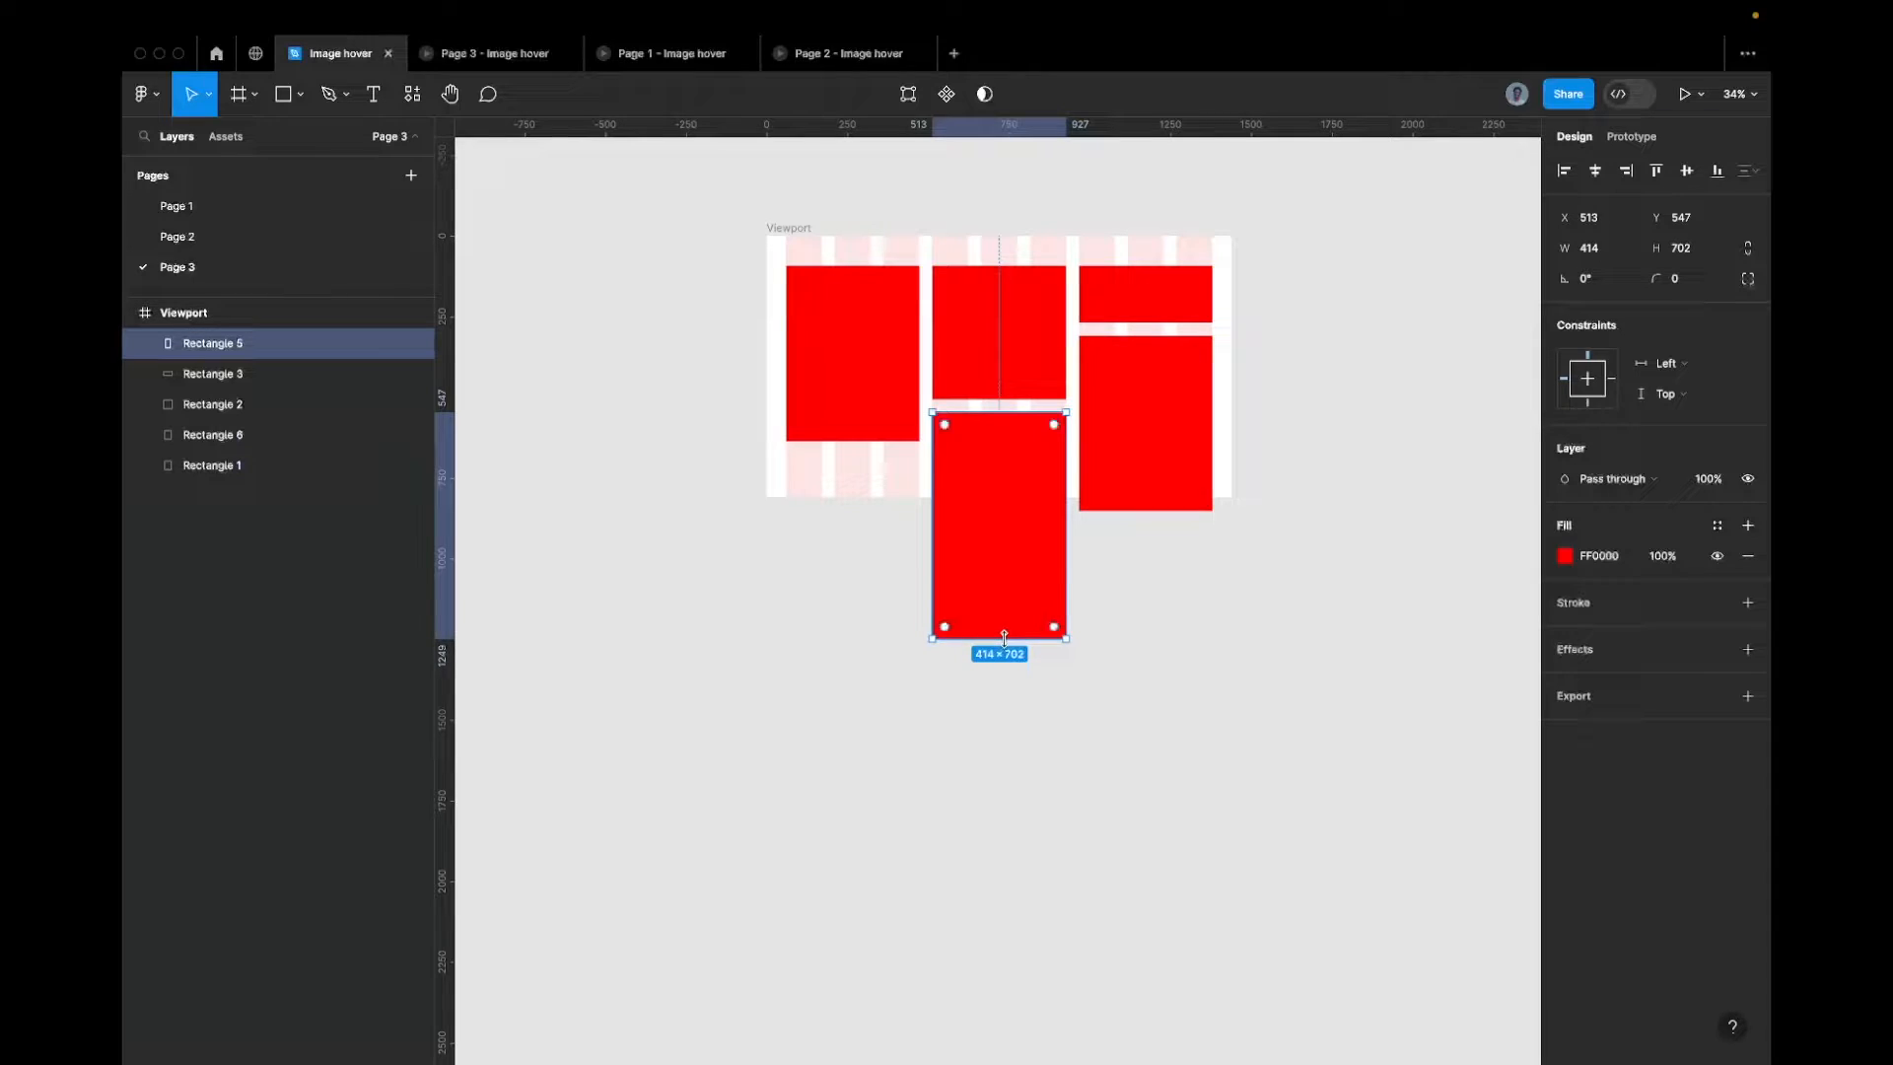
{"action": "left_click", "coordinate": [1113, 433]}
{"action": "left_click", "coordinate": [1311, 530]}
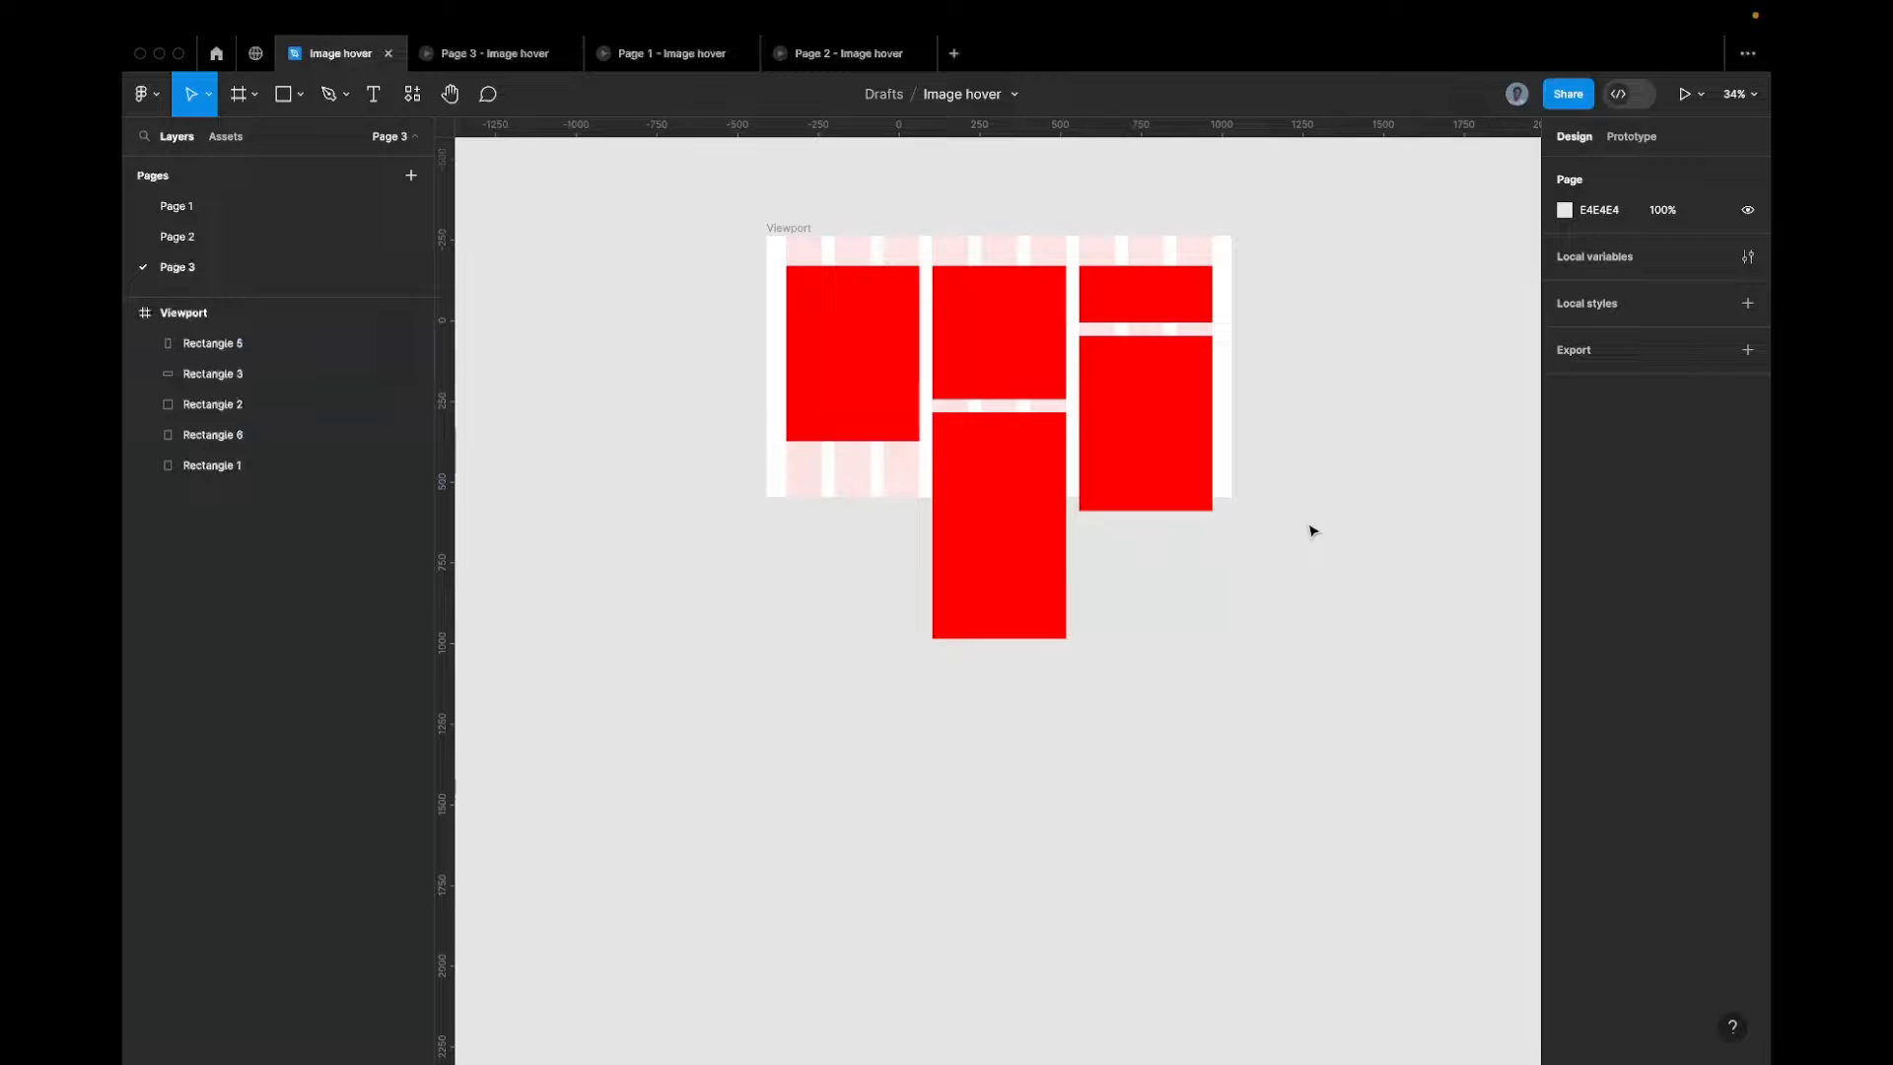
{"action": "scroll", "coordinate": [1183, 524], "scroll_direction": "down", "scroll_amount": 2}
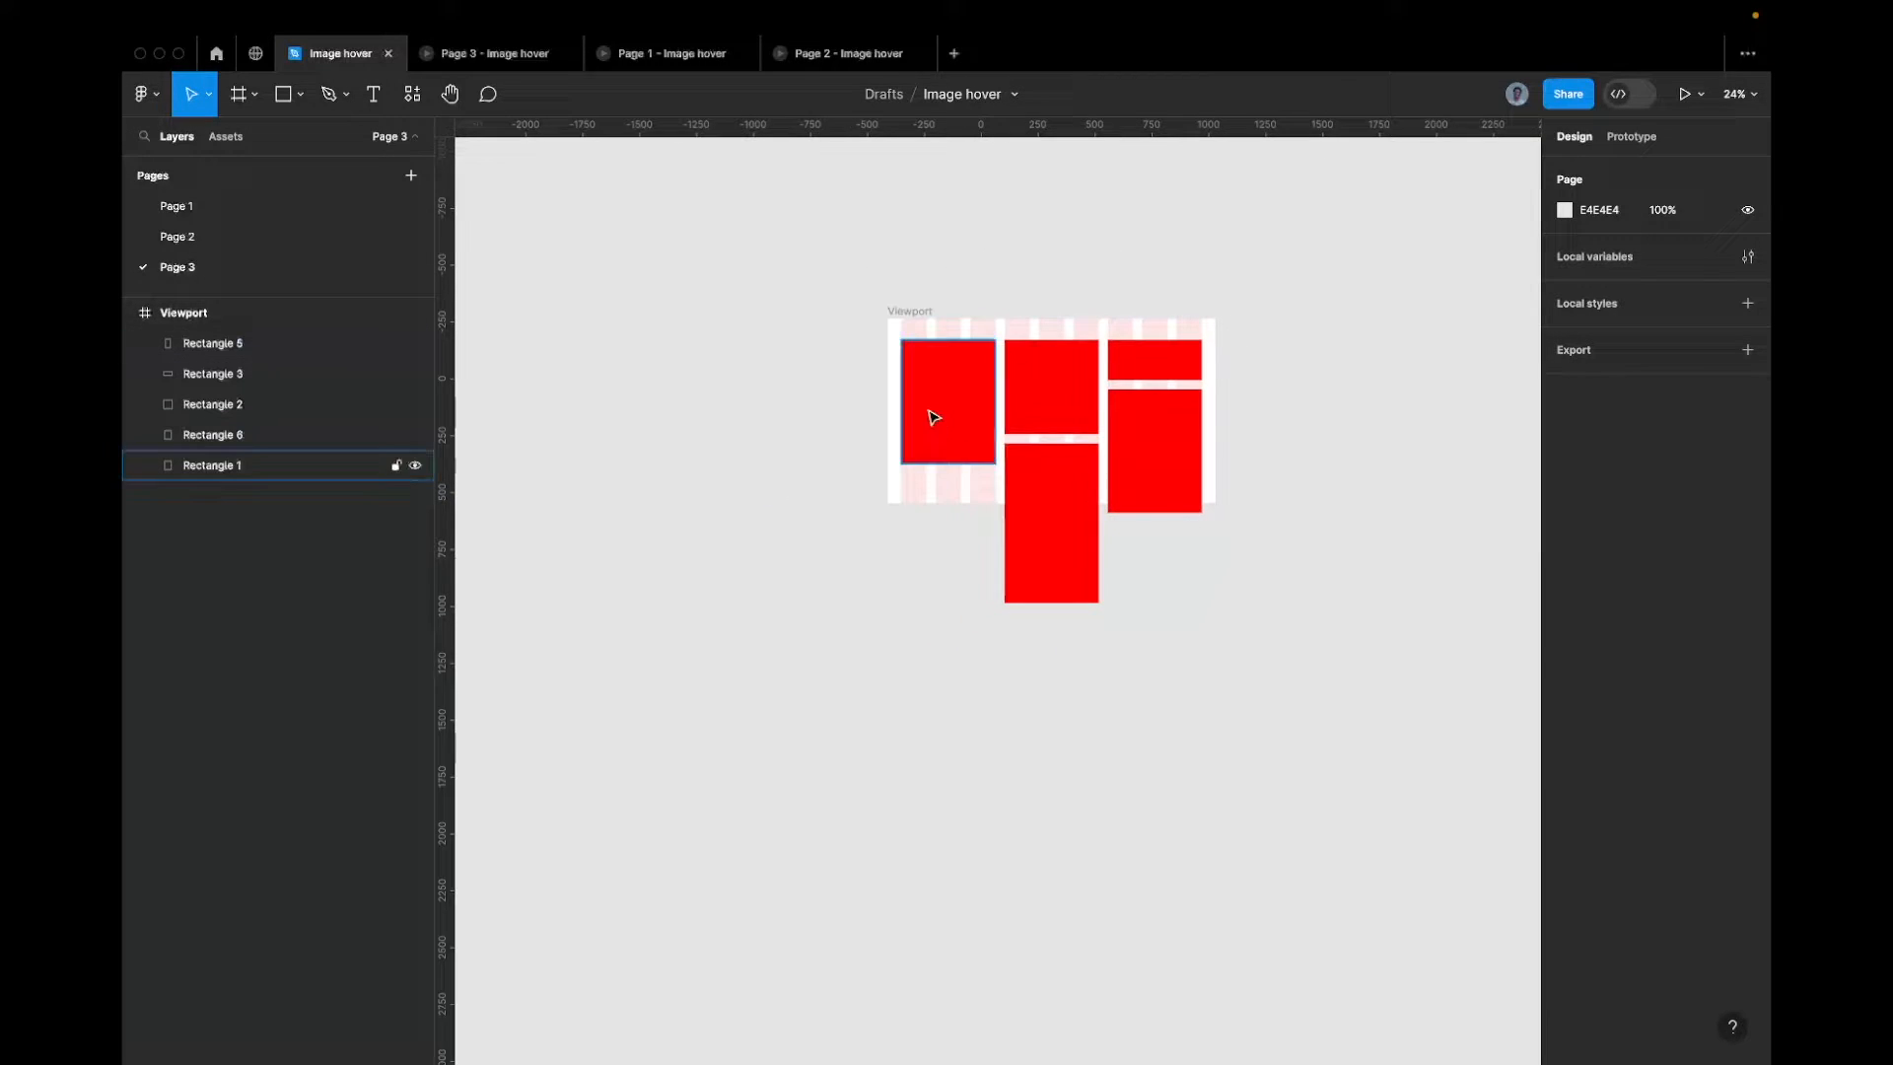
{"action": "left_click_drag", "start_coordinate": [840, 379], "coordinate": [1297, 536]}
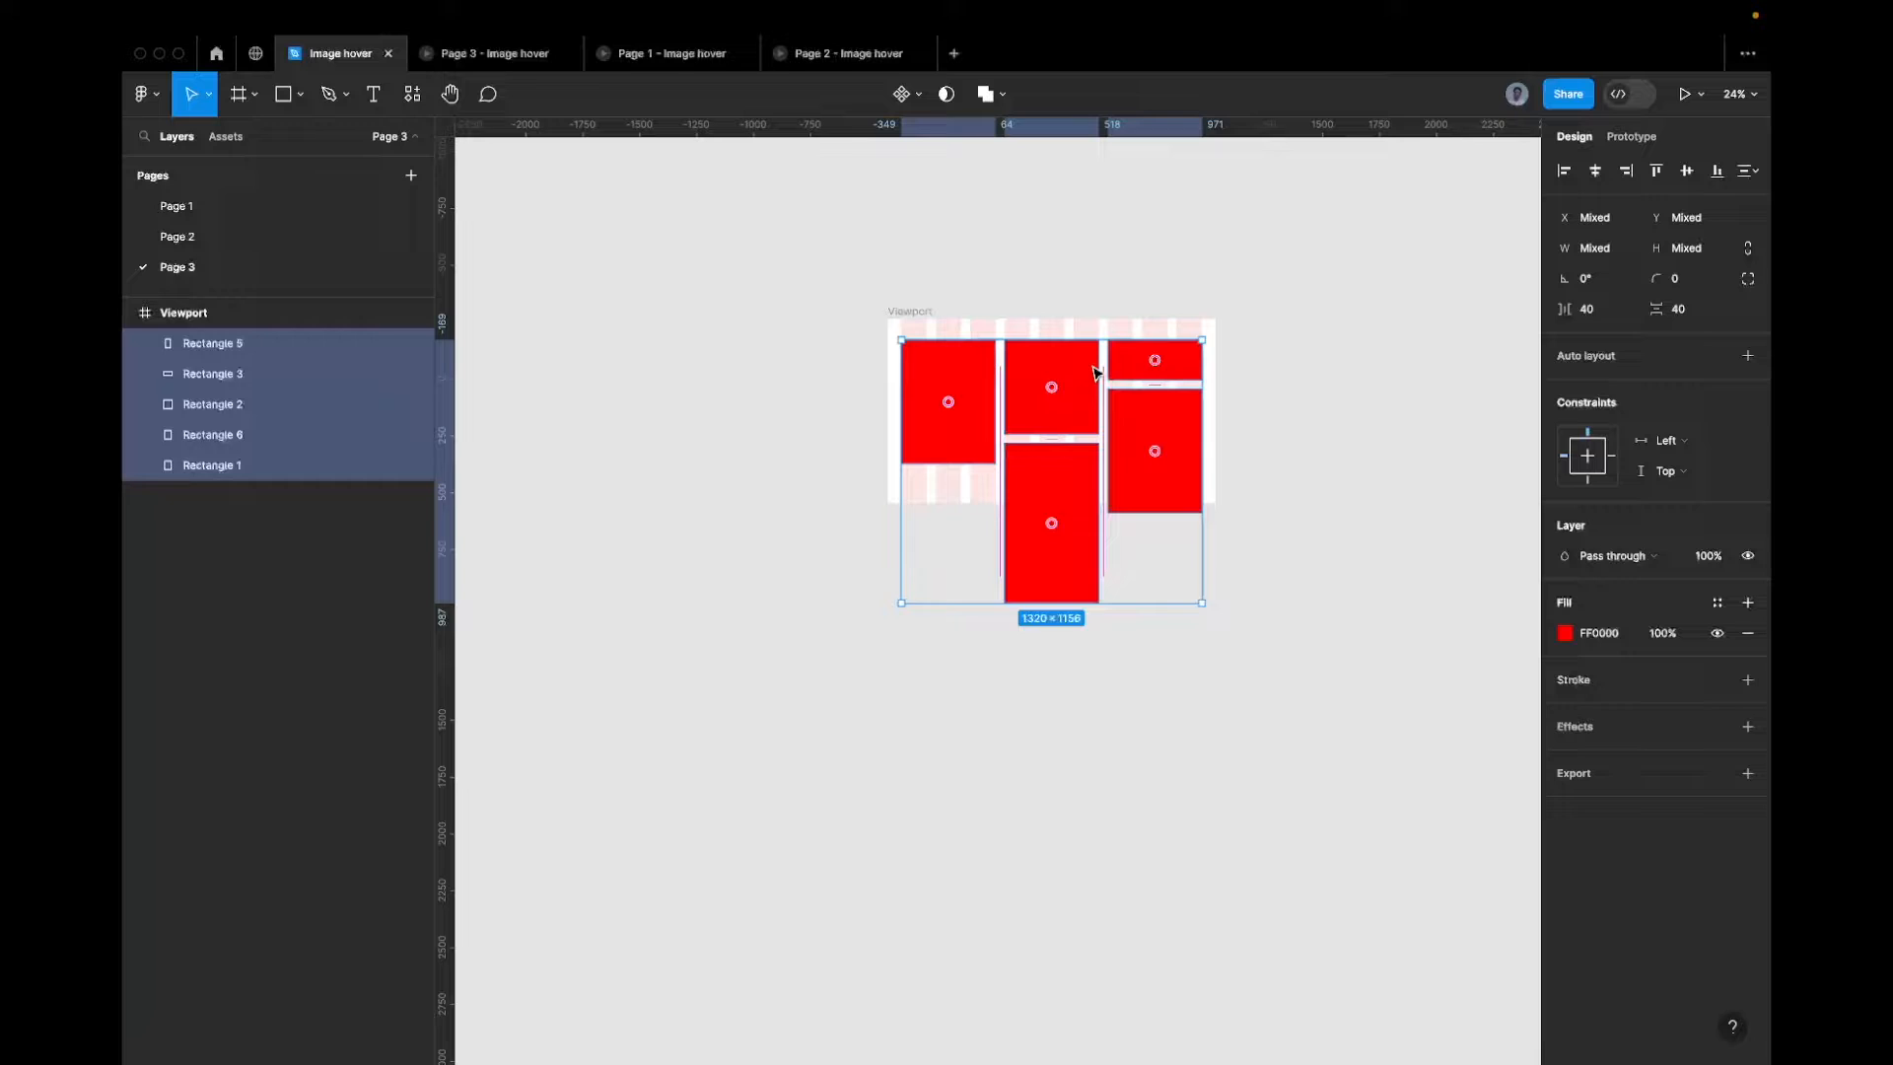
{"action": "left_click", "coordinate": [787, 336]}
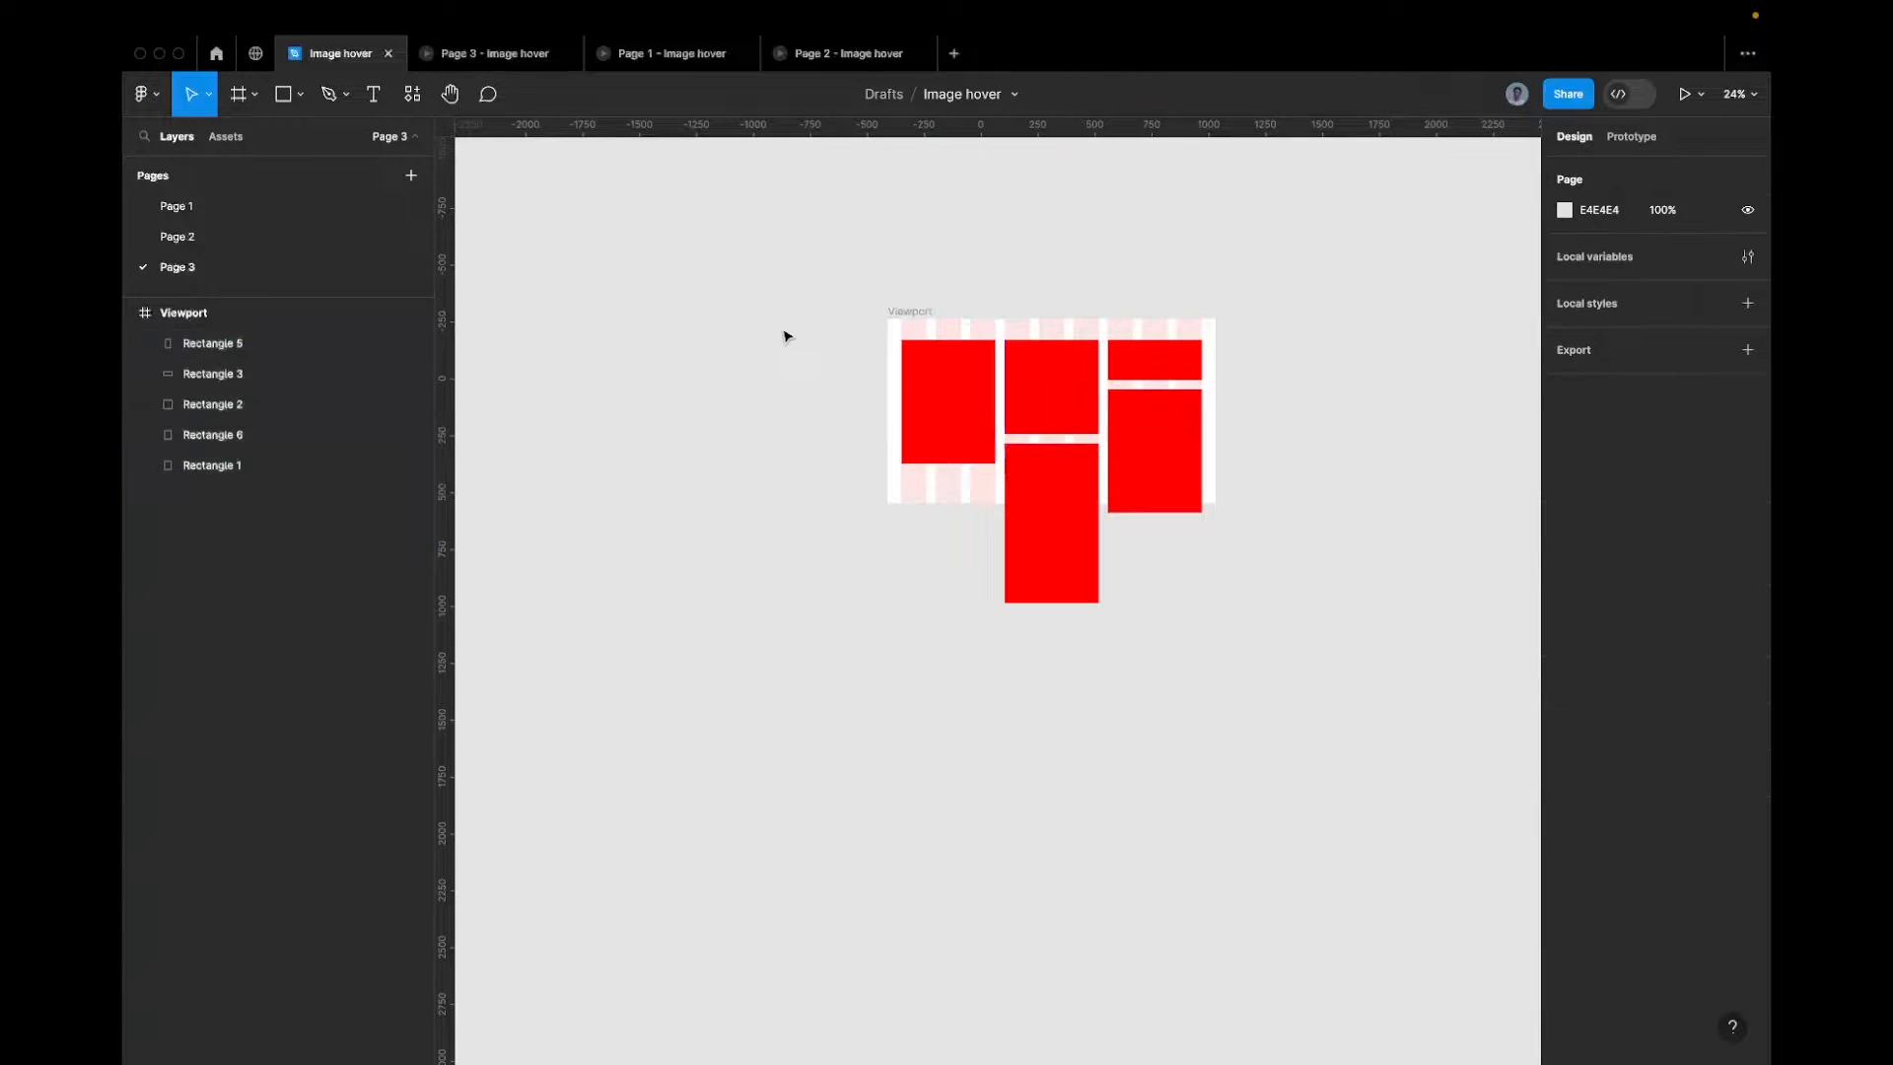
{"action": "left_click_drag", "start_coordinate": [799, 322], "coordinate": [1248, 488]}
{"action": "left_click", "coordinate": [1201, 309]}
{"action": "key", "text": "r"}
{"action": "mouse_move", "coordinate": [1238, 316]}
{"action": "left_mouse_down"}
{"action": "mouse_move", "coordinate": [1479, 503]}
{"action": "mouse_move", "coordinate": [1534, 503]}
{"action": "left_mouse_up"}
{"action": "key", "text": "Delete"}
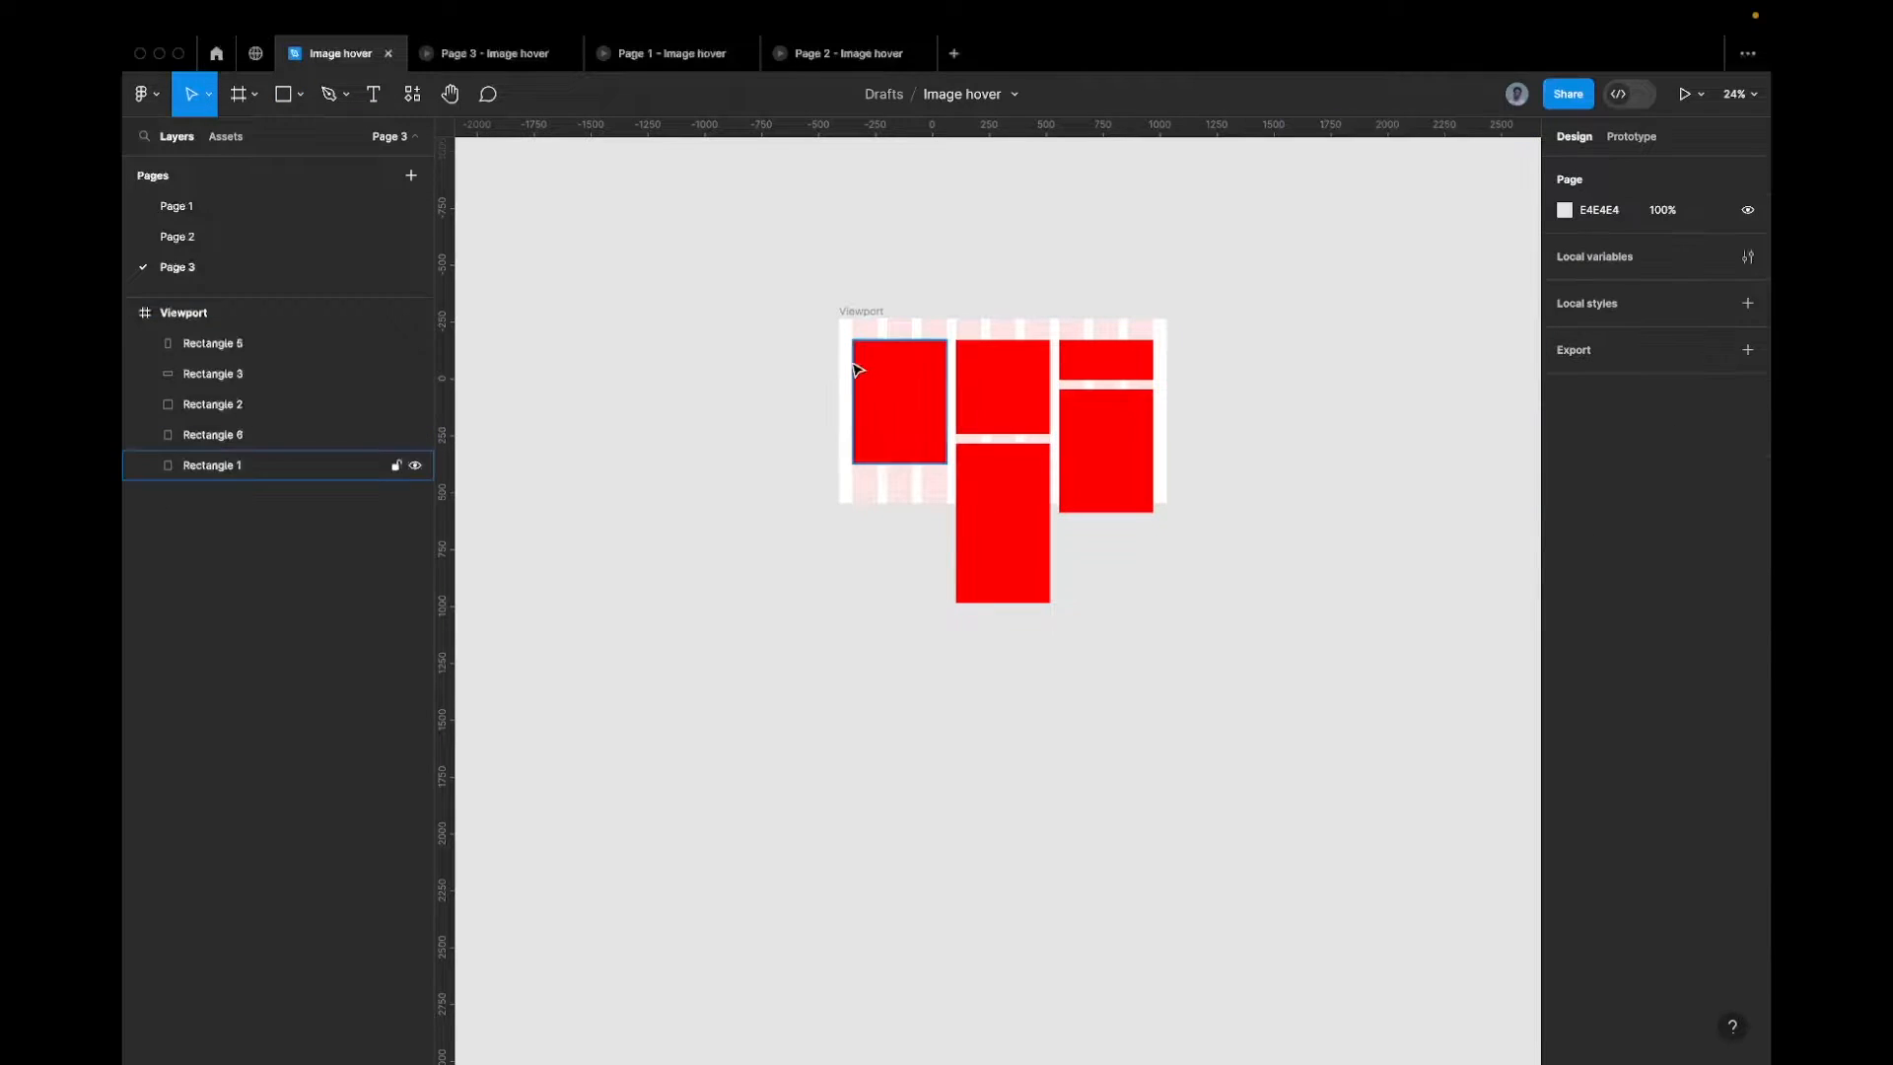
{"action": "left_click", "coordinate": [858, 313]}
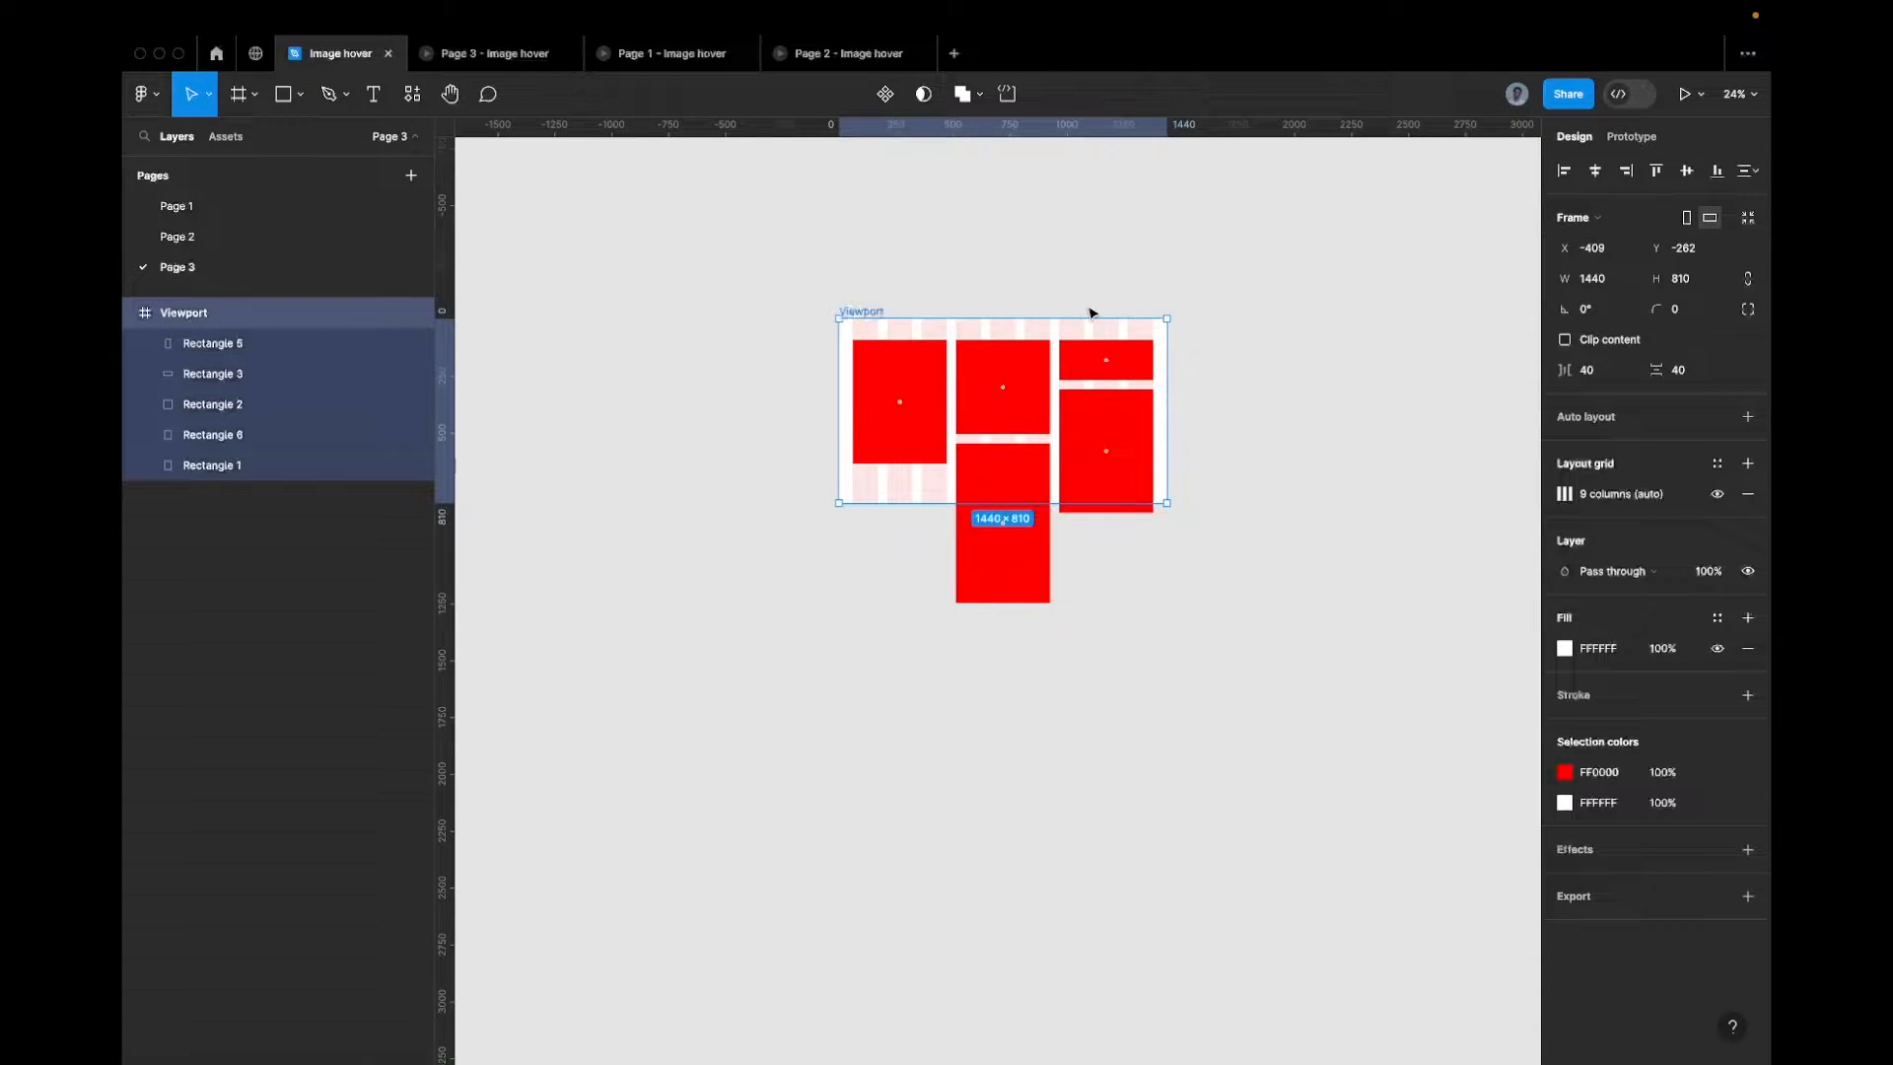
{"action": "key", "text": "r"}
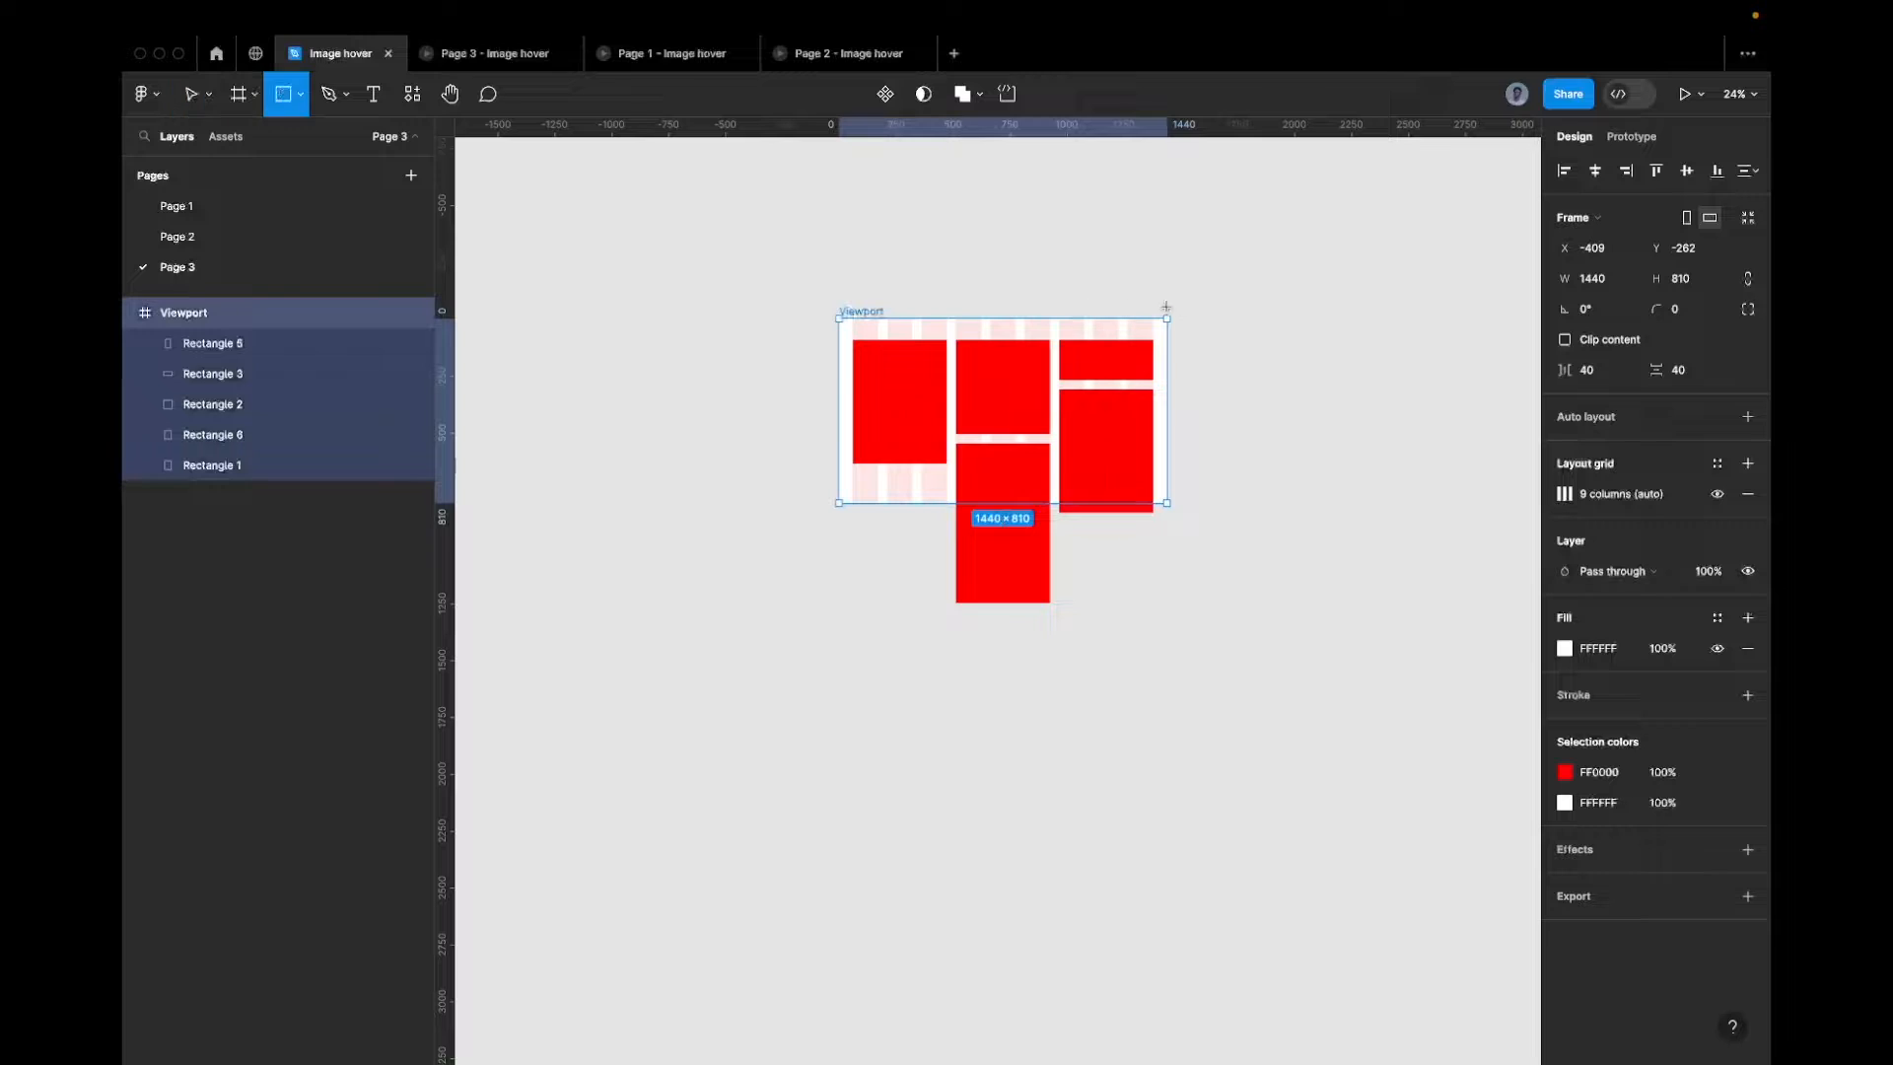
{"action": "left_click_drag", "start_coordinate": [1225, 320], "coordinate": [1415, 418]}
{"action": "key", "text": "ctrl+z"}
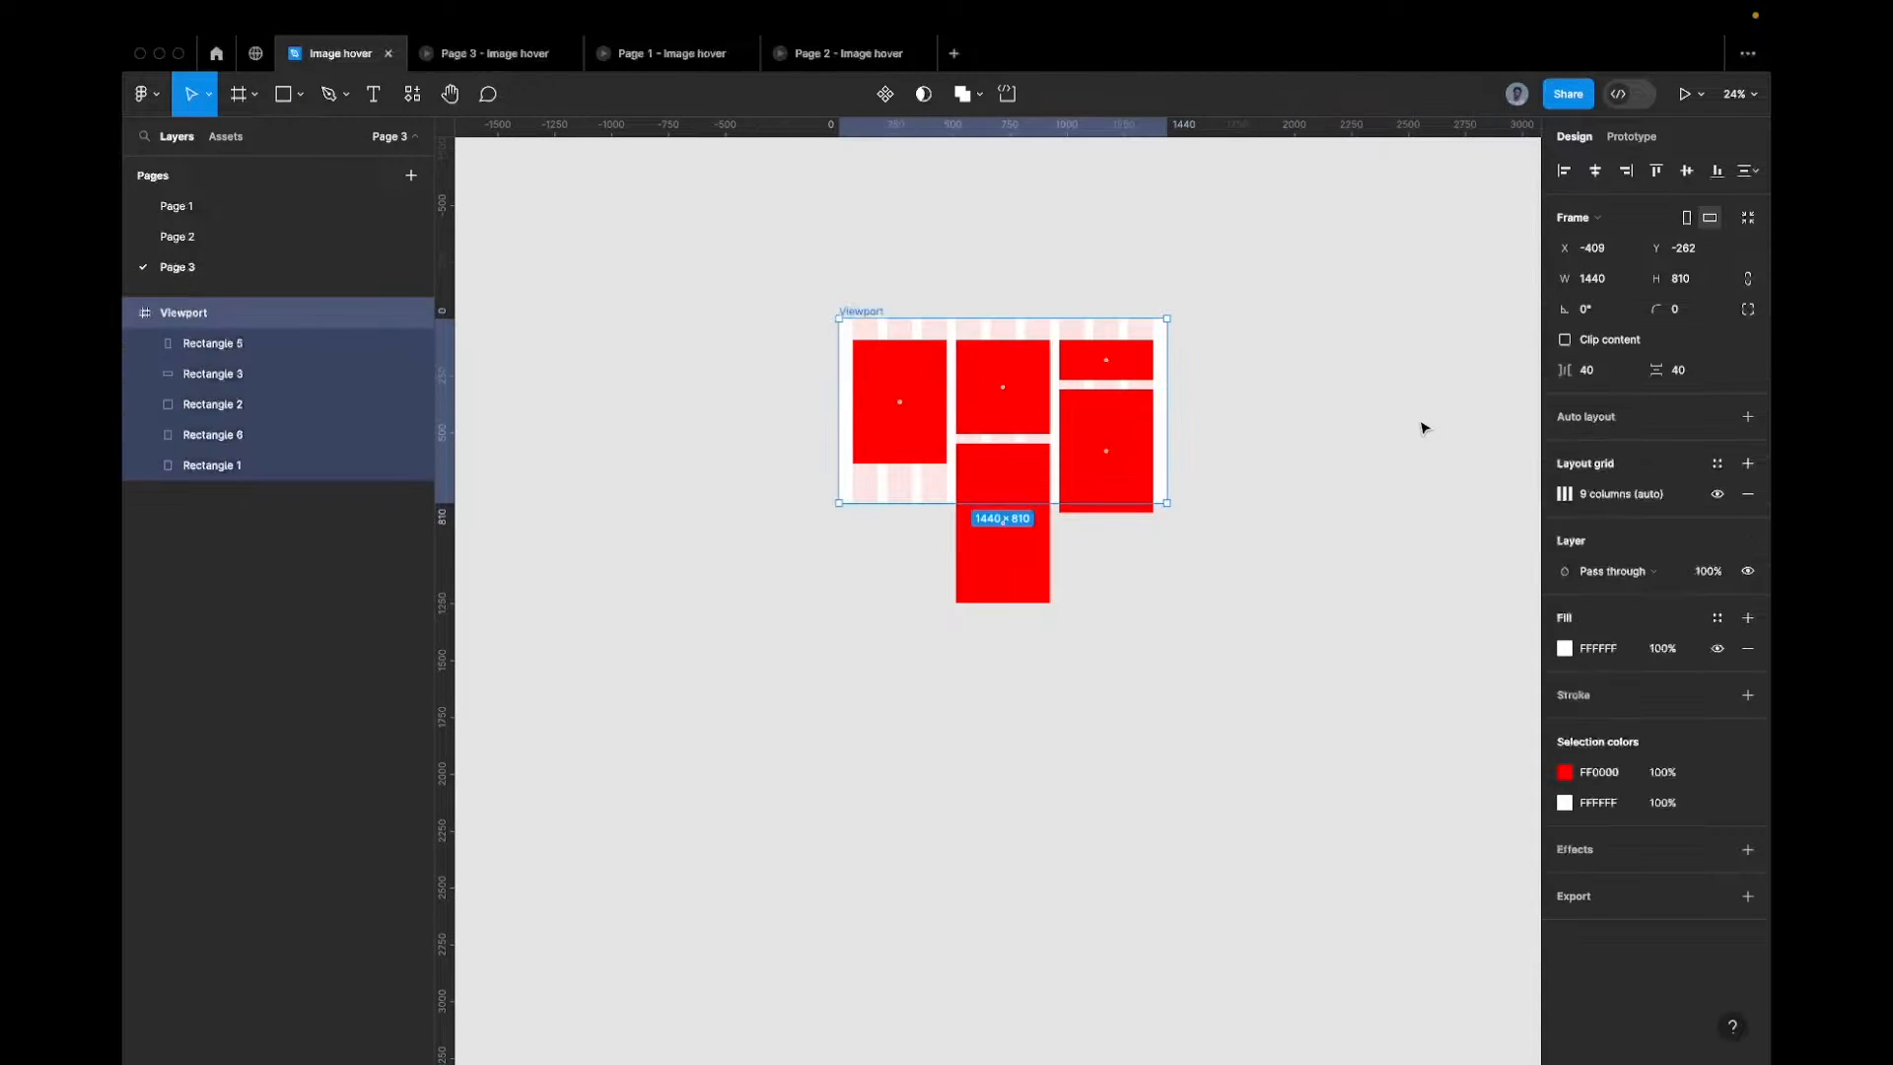
Add a new 810 px high frame beside the Viewport frame and set its width to 1440
{"action": "key", "text": "f"}
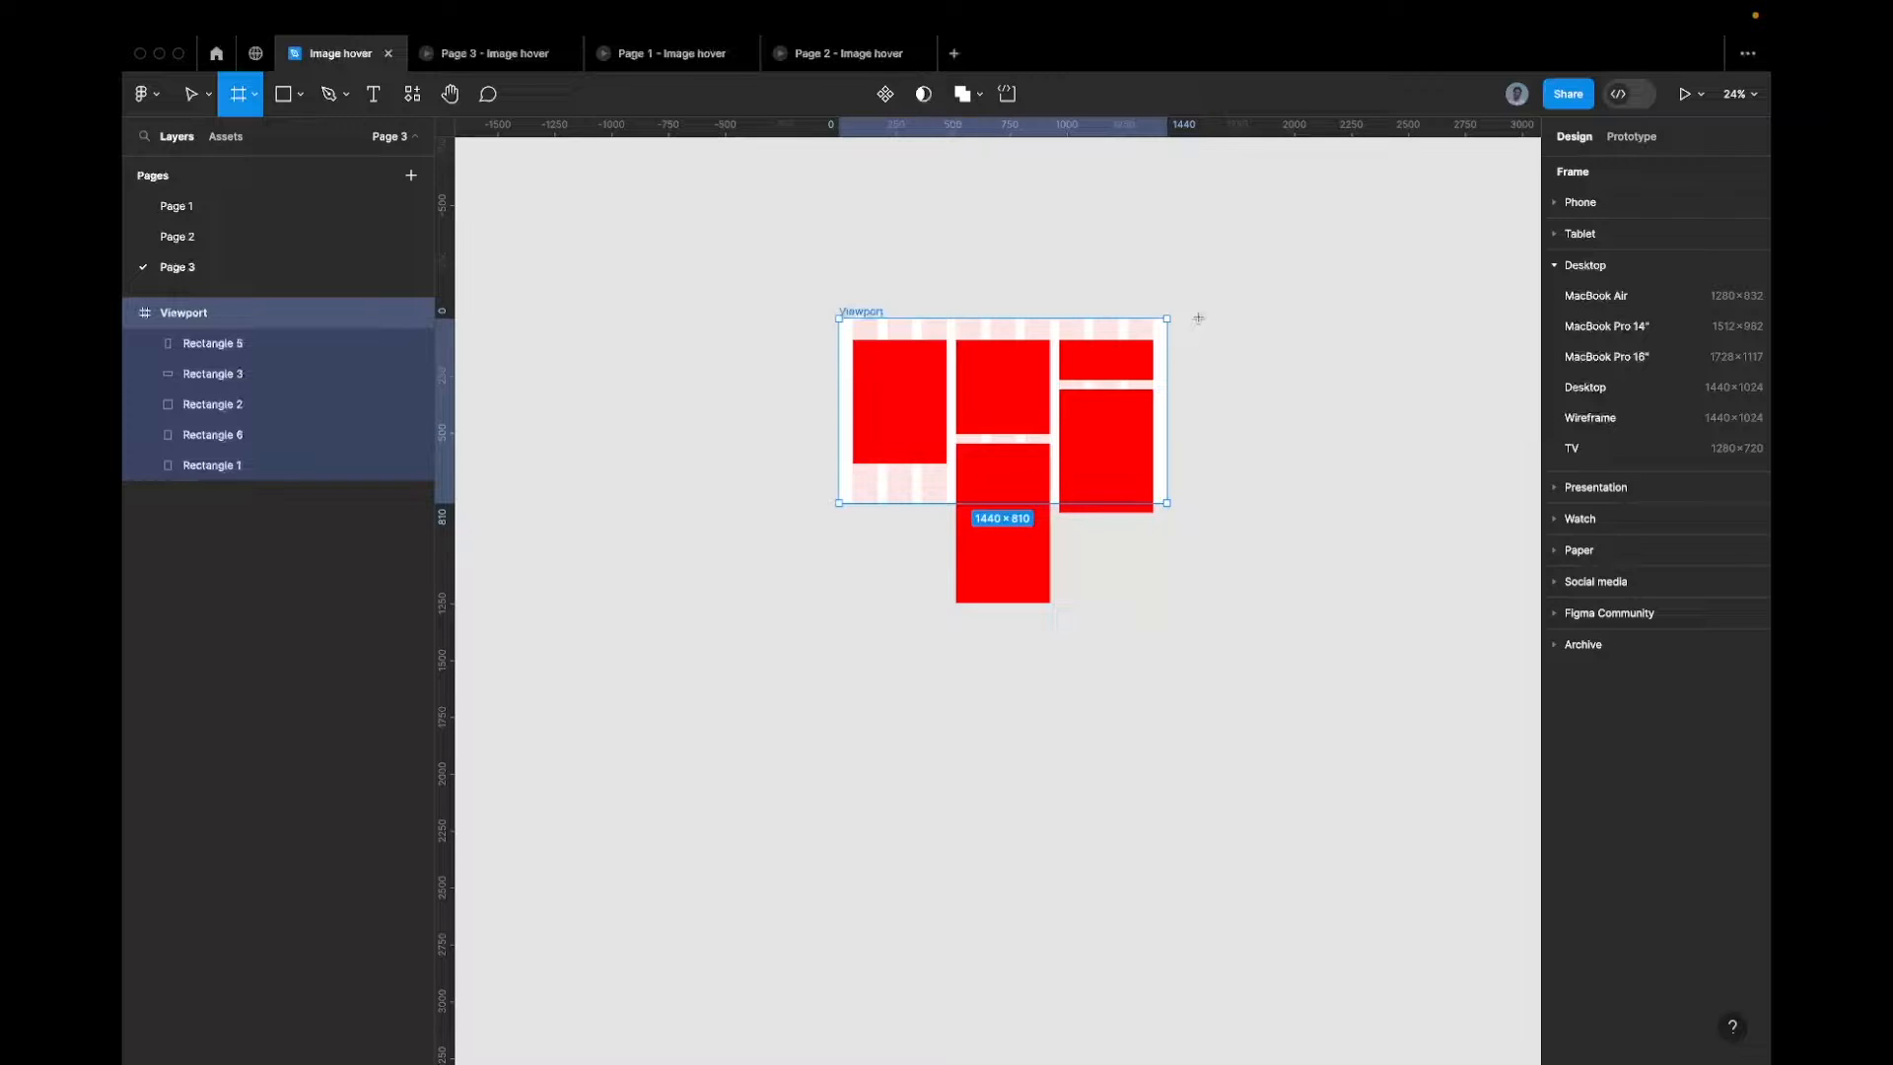
{"action": "left_click_drag", "start_coordinate": [1177, 317], "coordinate": [1435, 510]}
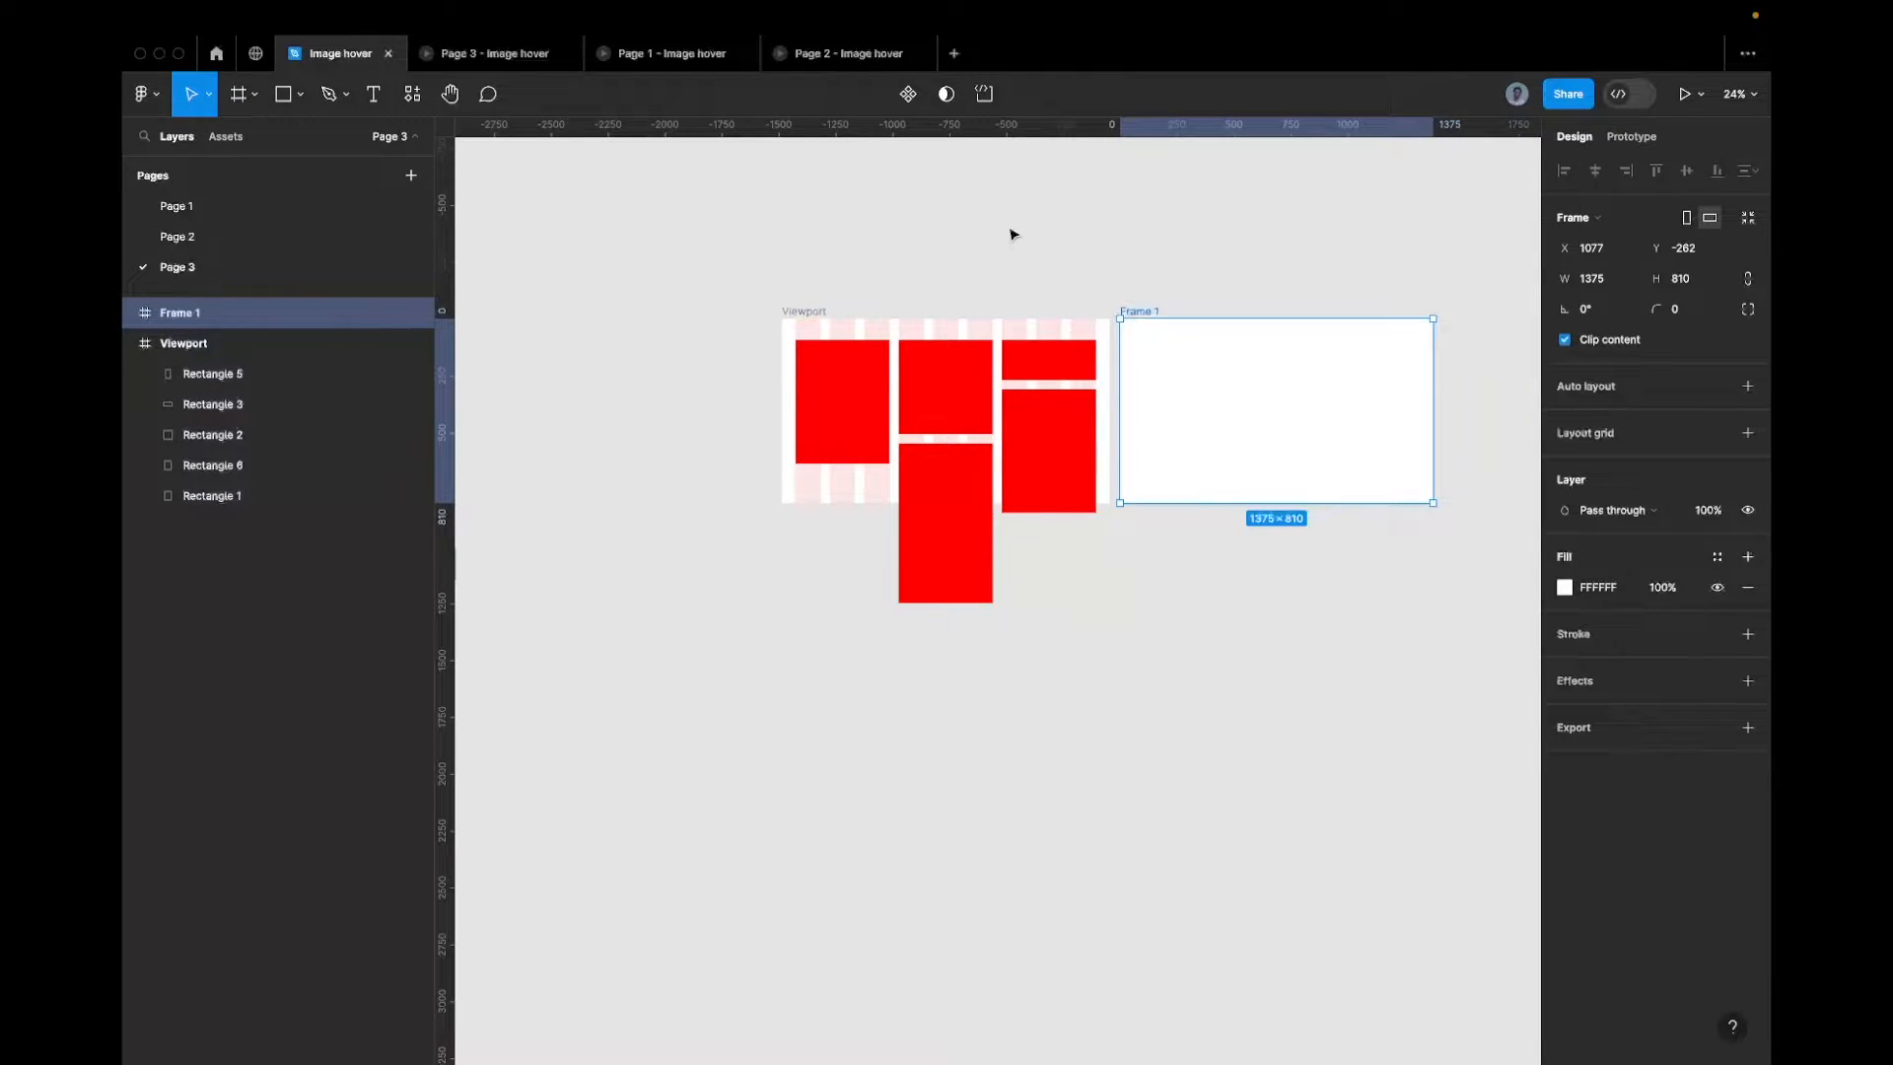
{"action": "left_click", "coordinate": [815, 315]}
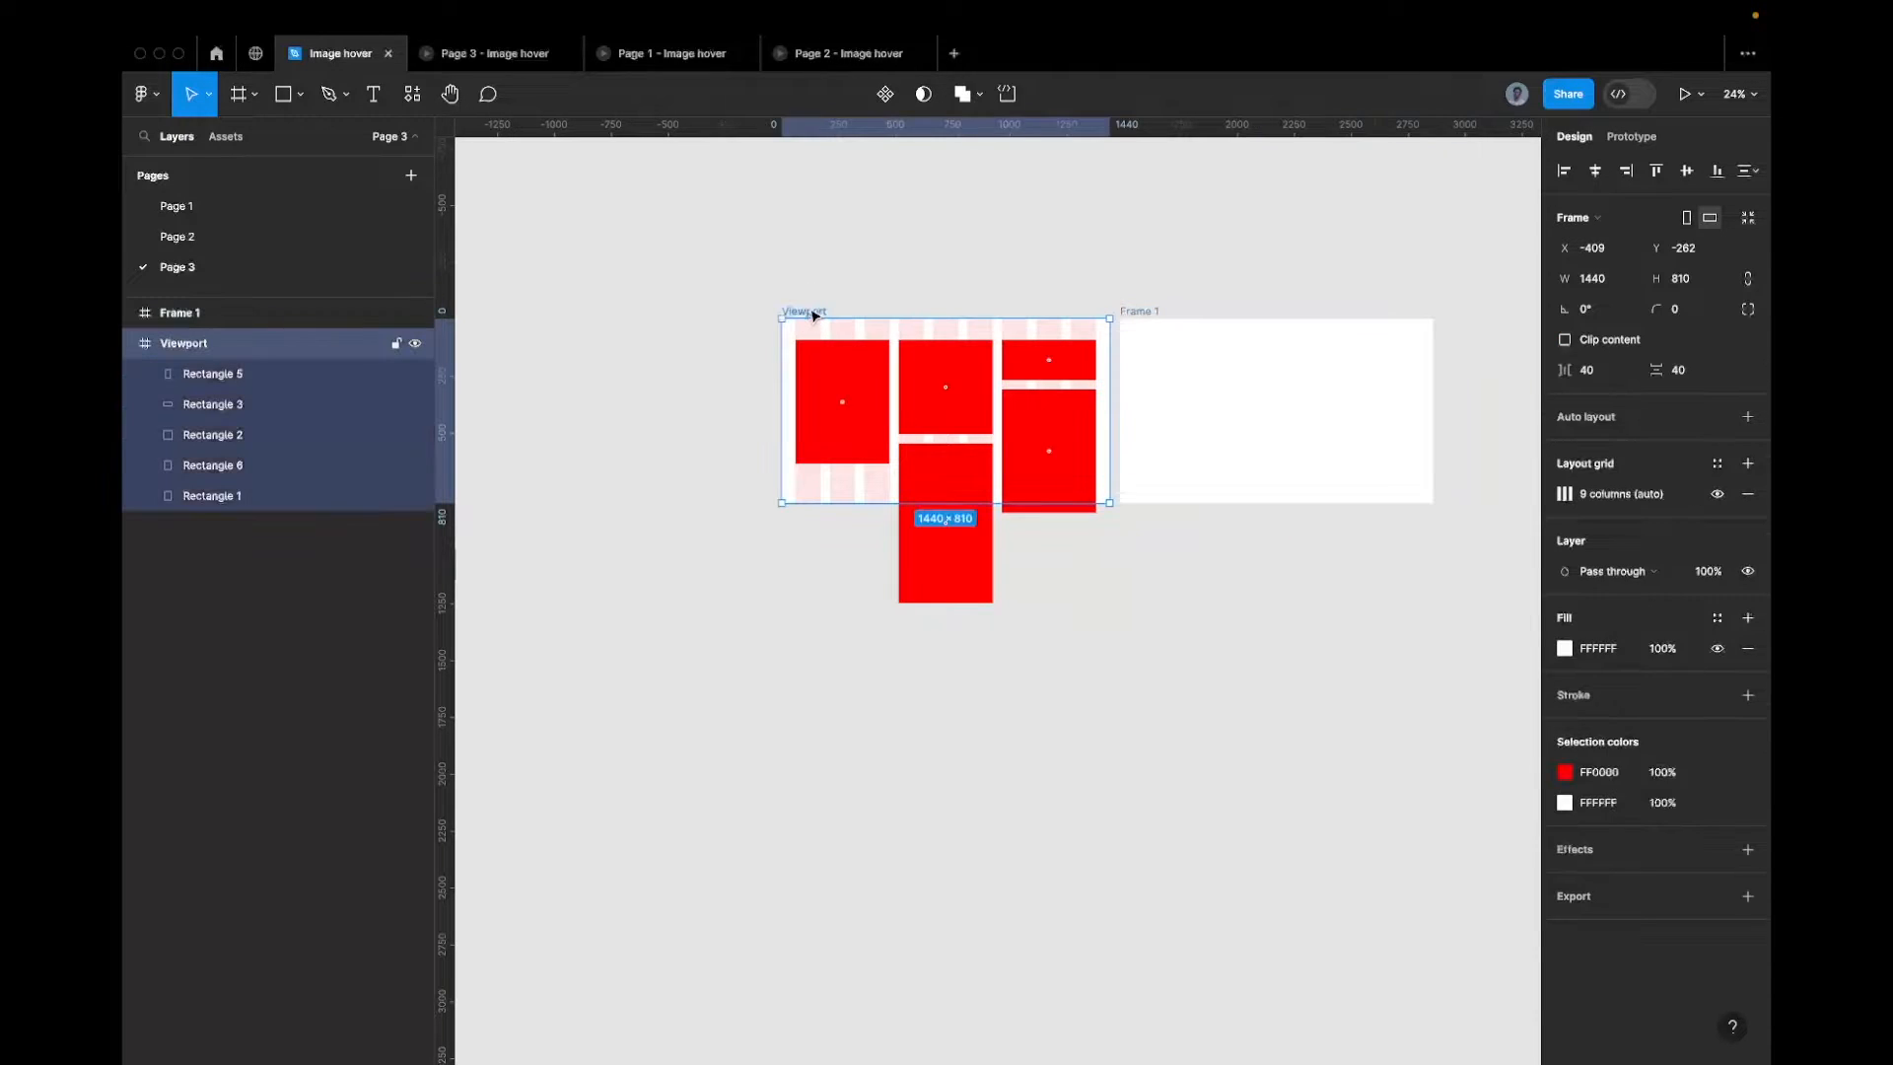
{"action": "left_click", "coordinate": [1136, 312]}
{"action": "left_click", "coordinate": [1608, 280]}
{"action": "type", "text": "1"}
{"action": "key", "text": "Tab"}
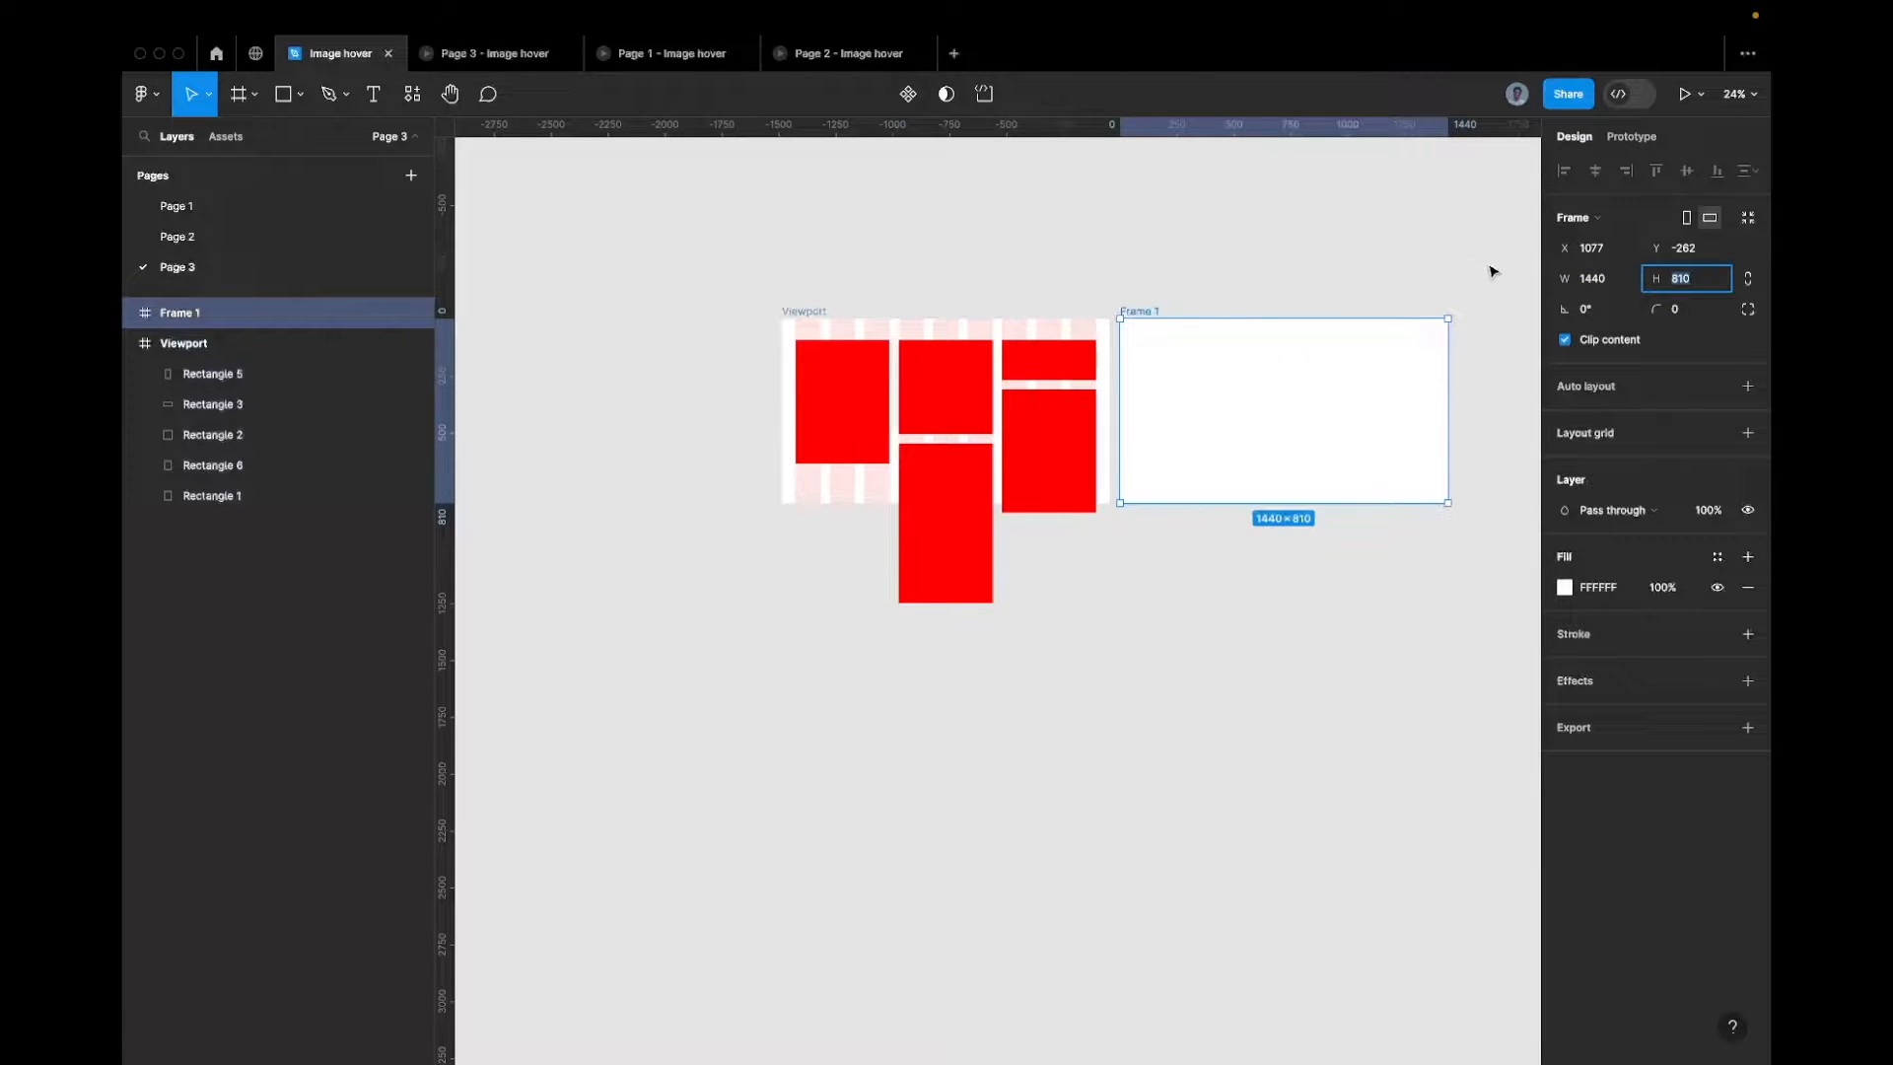
Rename the new frame Section
{"action": "double_click", "coordinate": [1132, 311]}
{"action": "type", "text": "Sewi"}
{"action": "key", "text": "BackSpace"}
{"action": "type", "text": "ctiomnn"}
{"action": "key", "text": "Return"}
Move all five red rectangles out of Viewport into the Section frame, and turn off content clipping on Section
{"action": "left_click_drag", "start_coordinate": [696, 359], "coordinate": [1110, 533]}
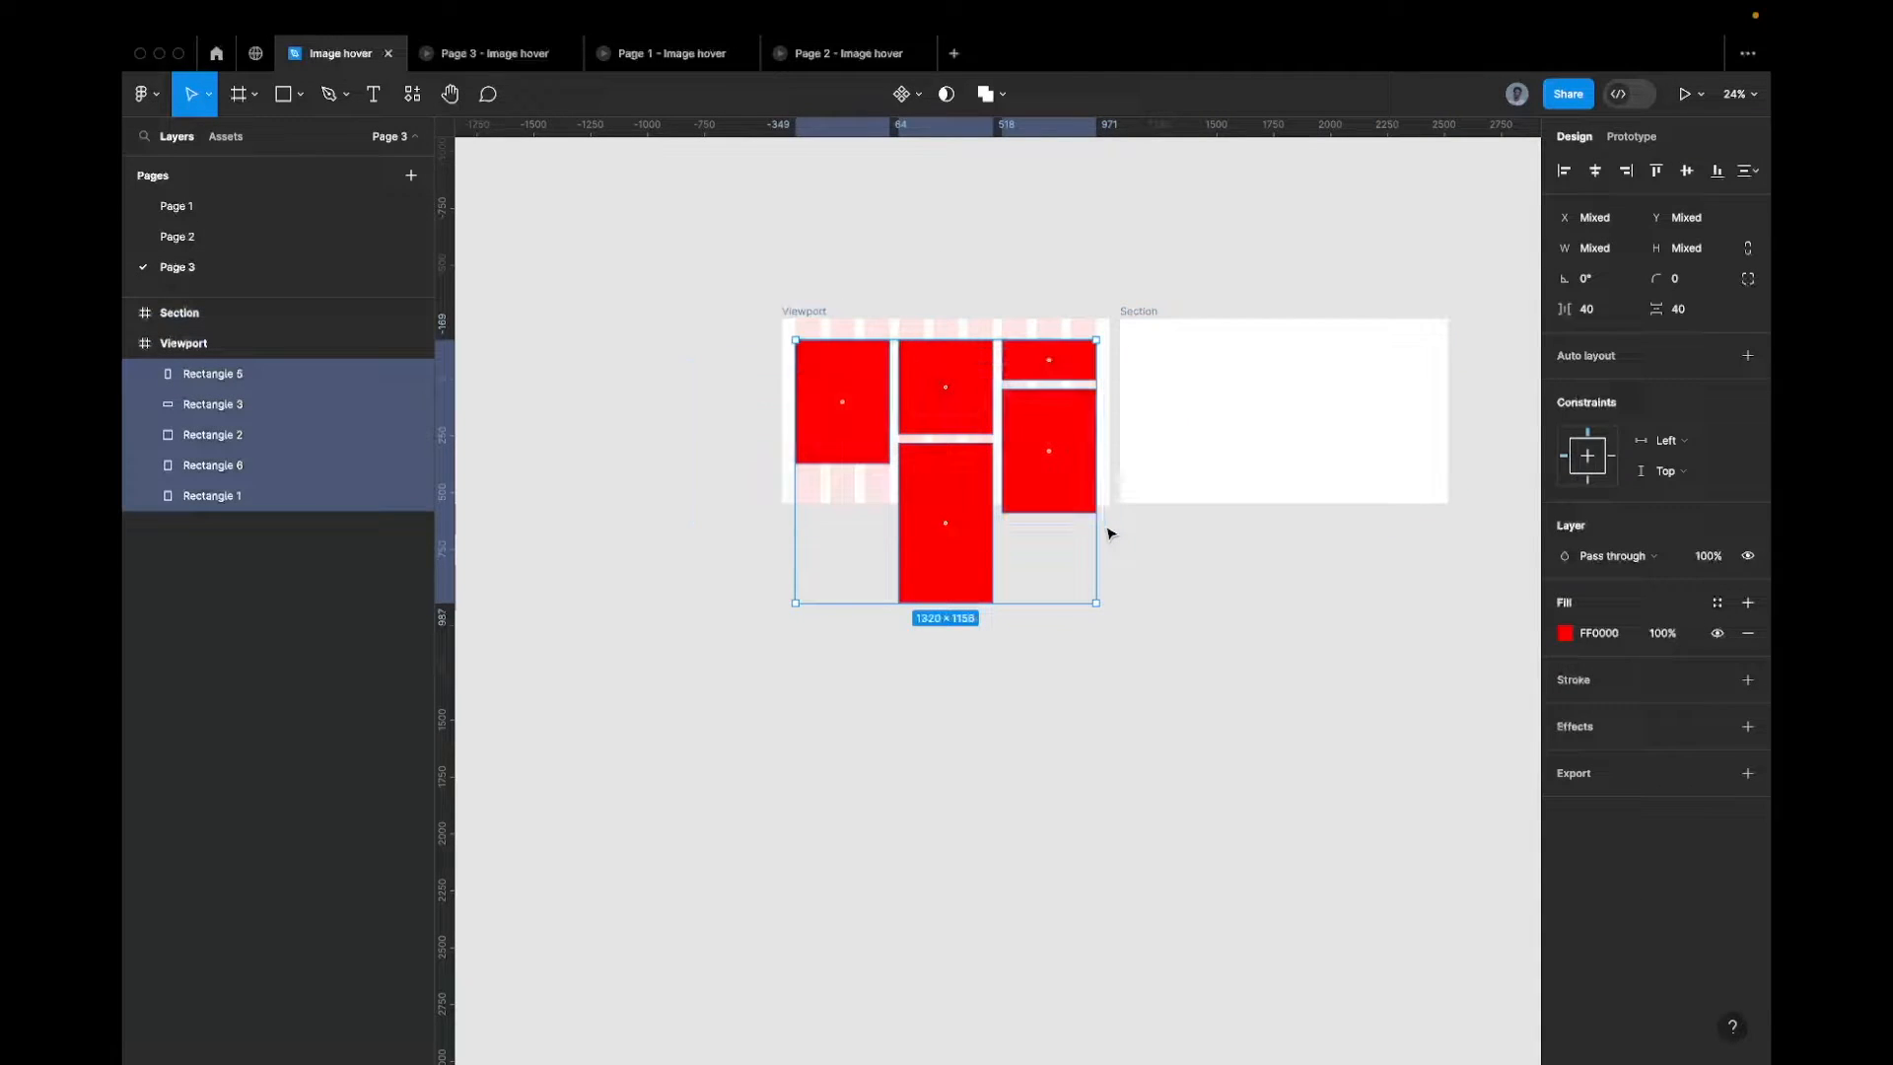
{"action": "left_click", "coordinate": [976, 422]}
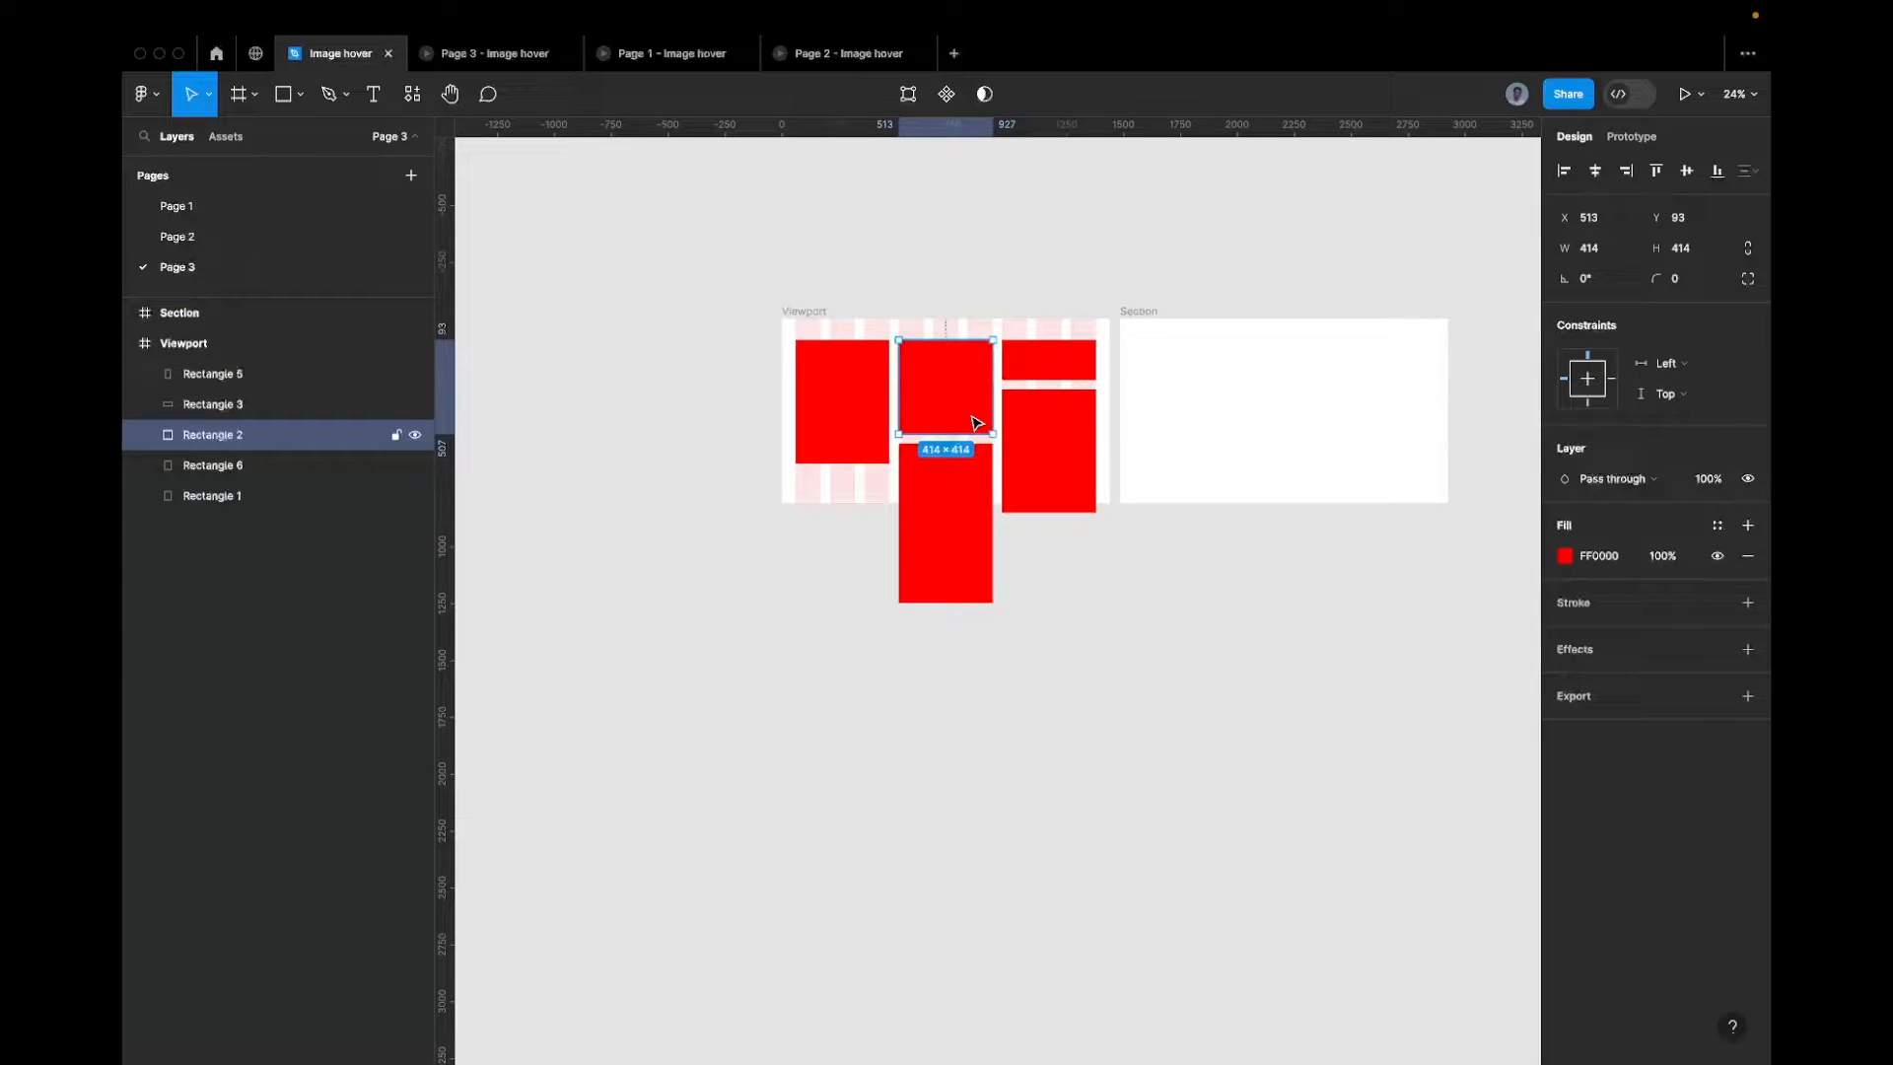
{"action": "key", "text": "super+a"}
{"action": "right_click", "coordinate": [972, 412]}
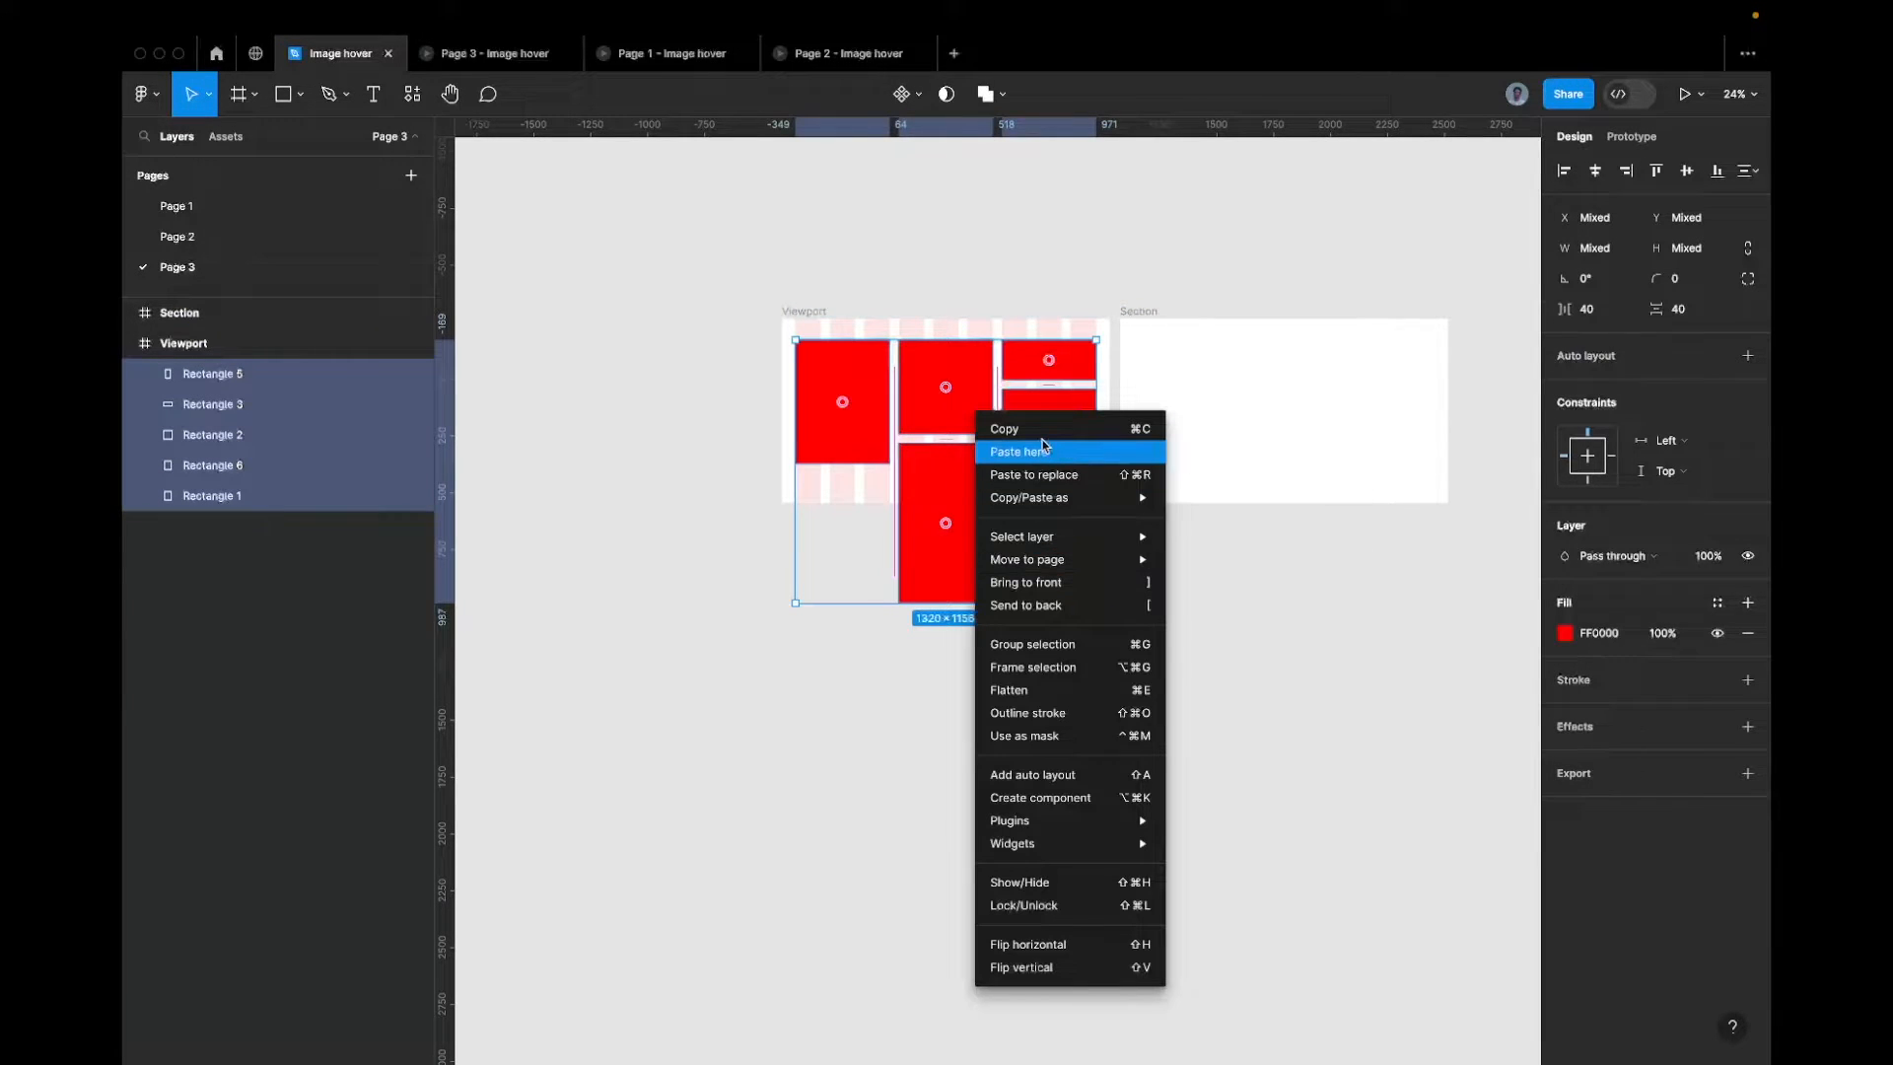
{"action": "key", "text": "Escape"}
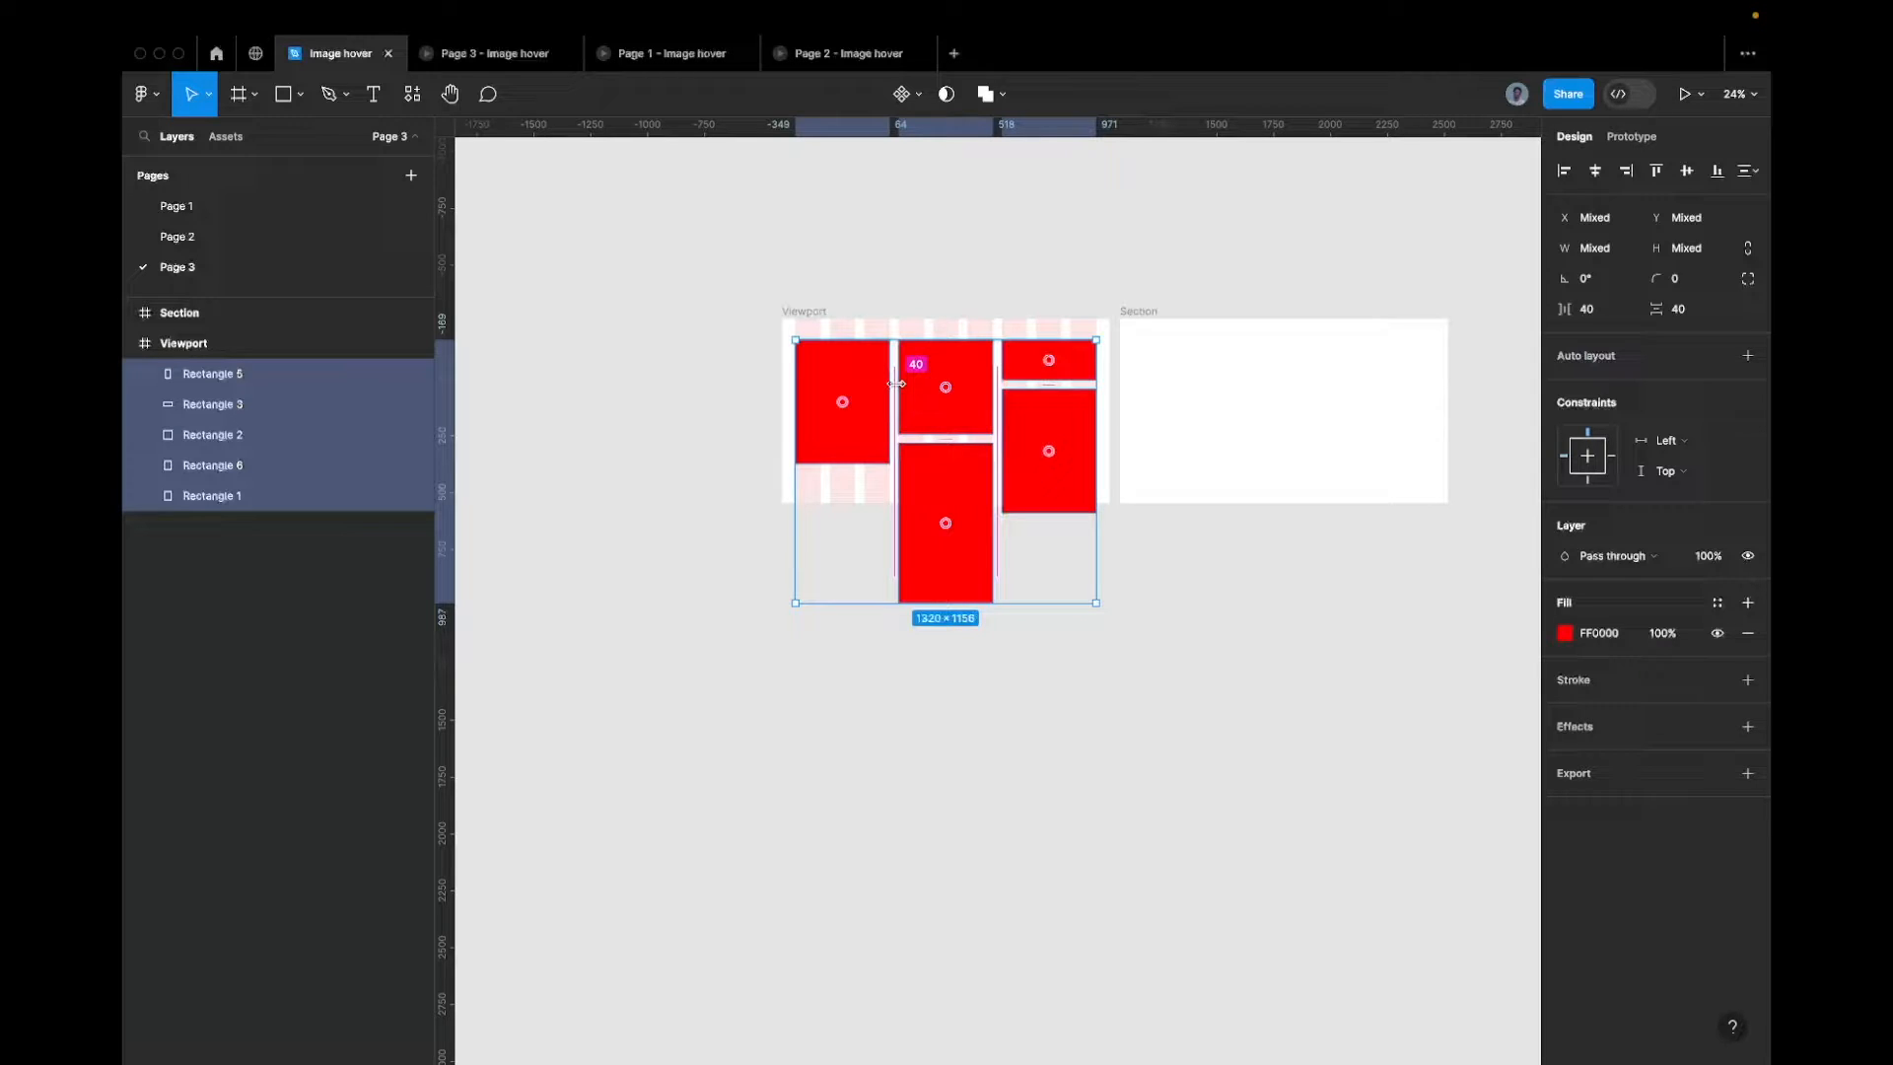
{"action": "key", "text": "Delete"}
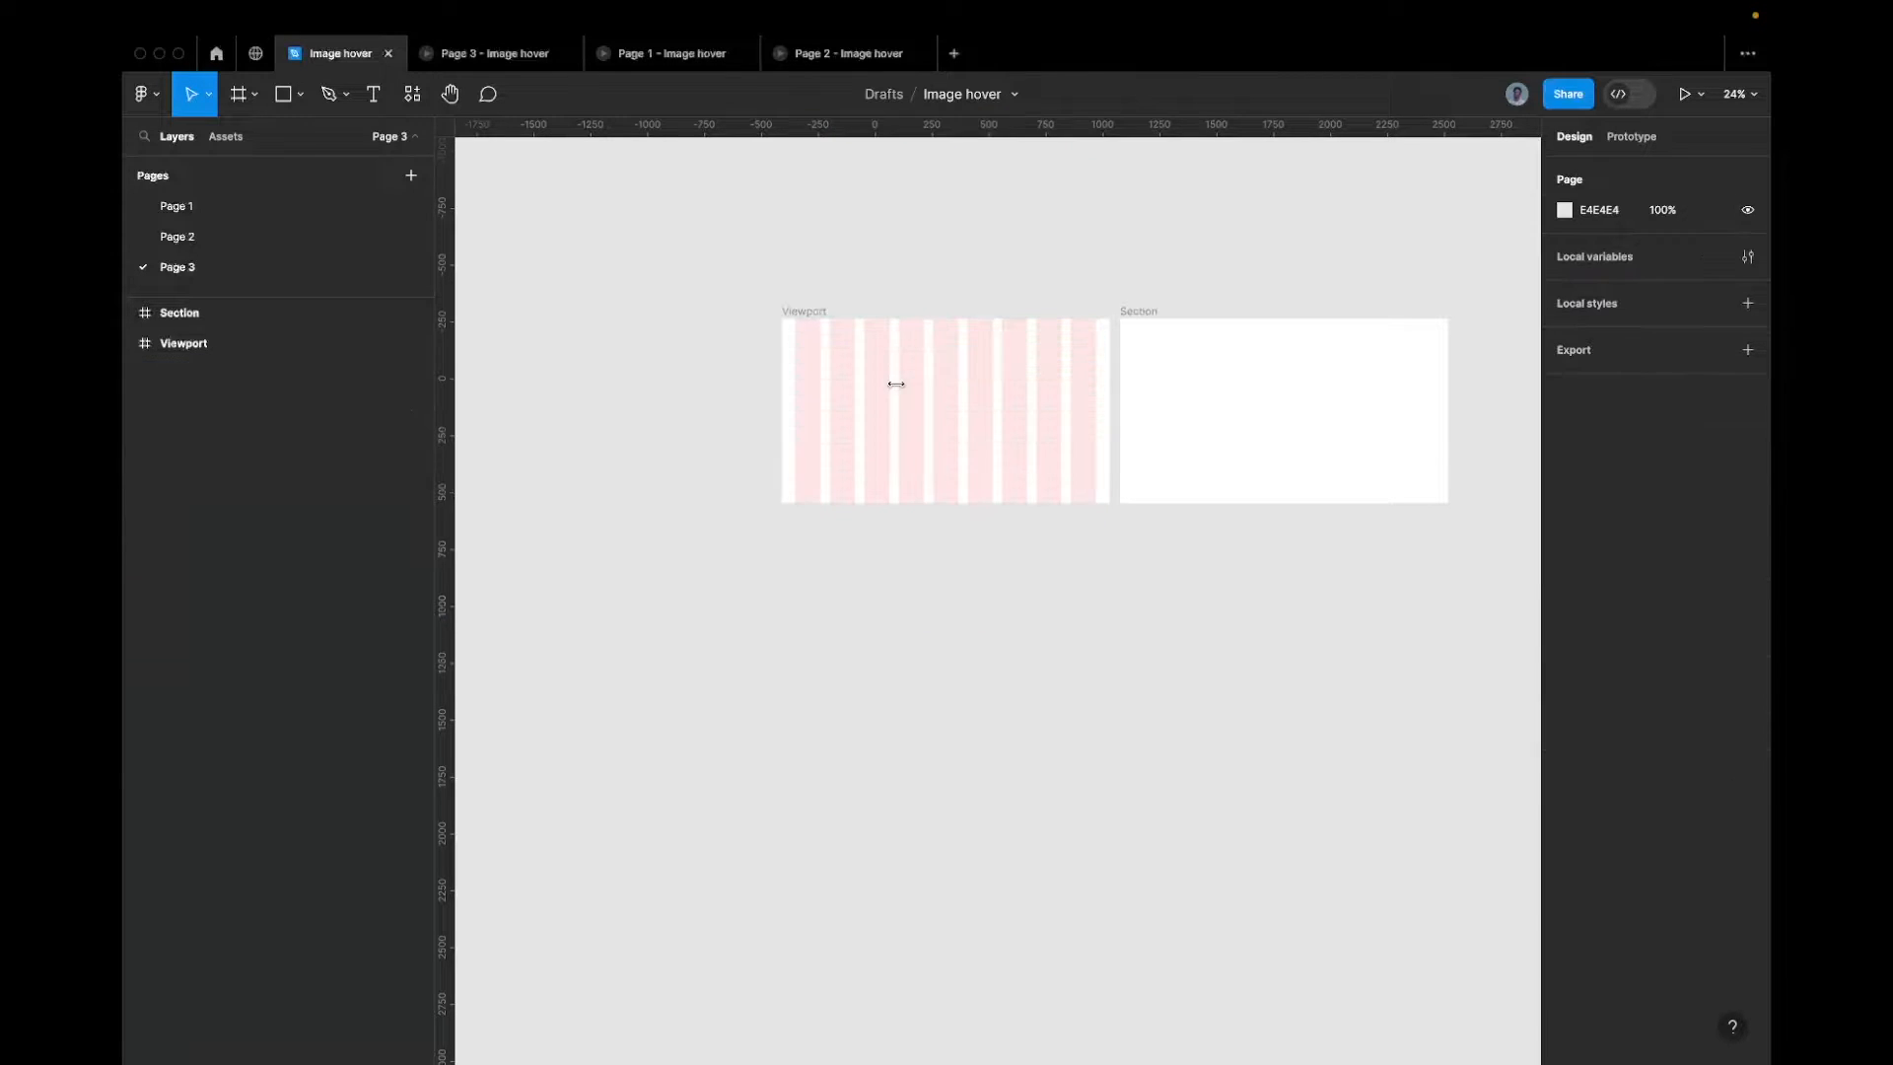
{"action": "left_click", "coordinate": [1143, 312]}
{"action": "key", "text": "super+v"}
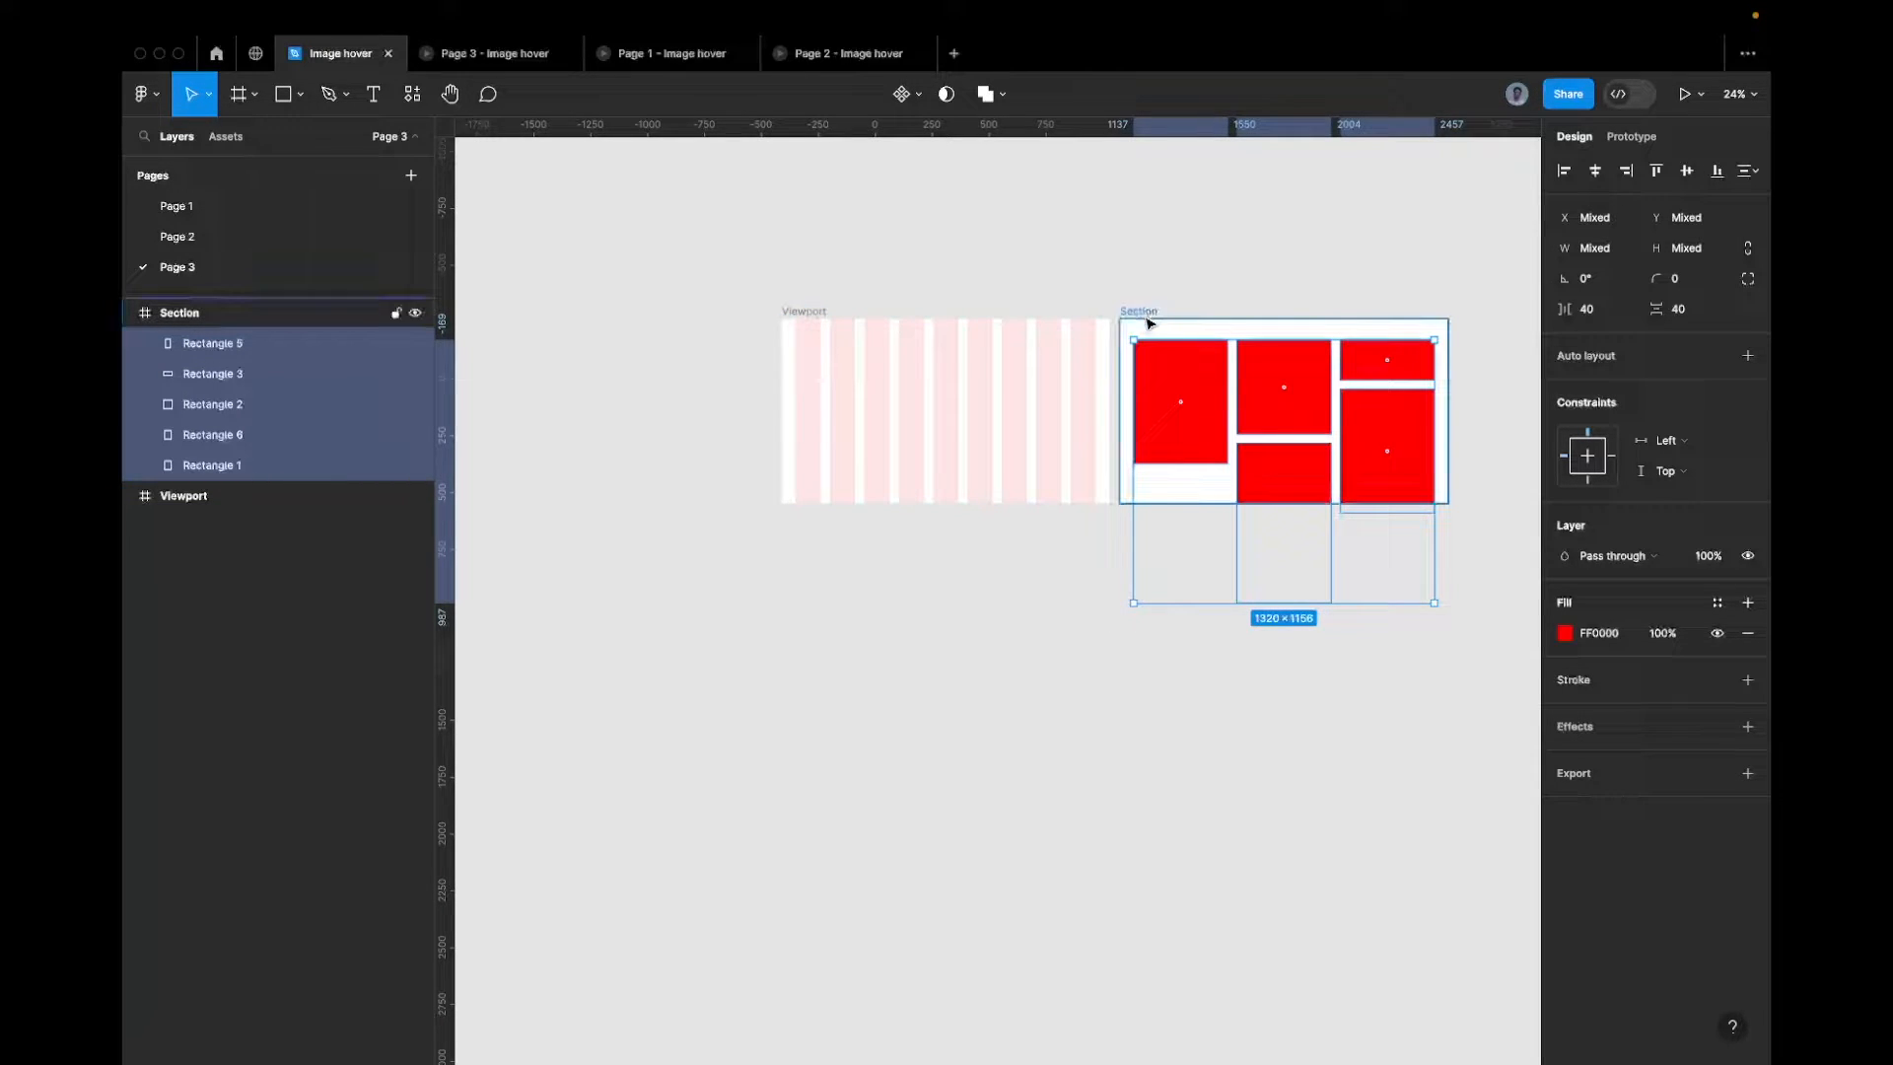
{"action": "left_click", "coordinate": [1144, 312]}
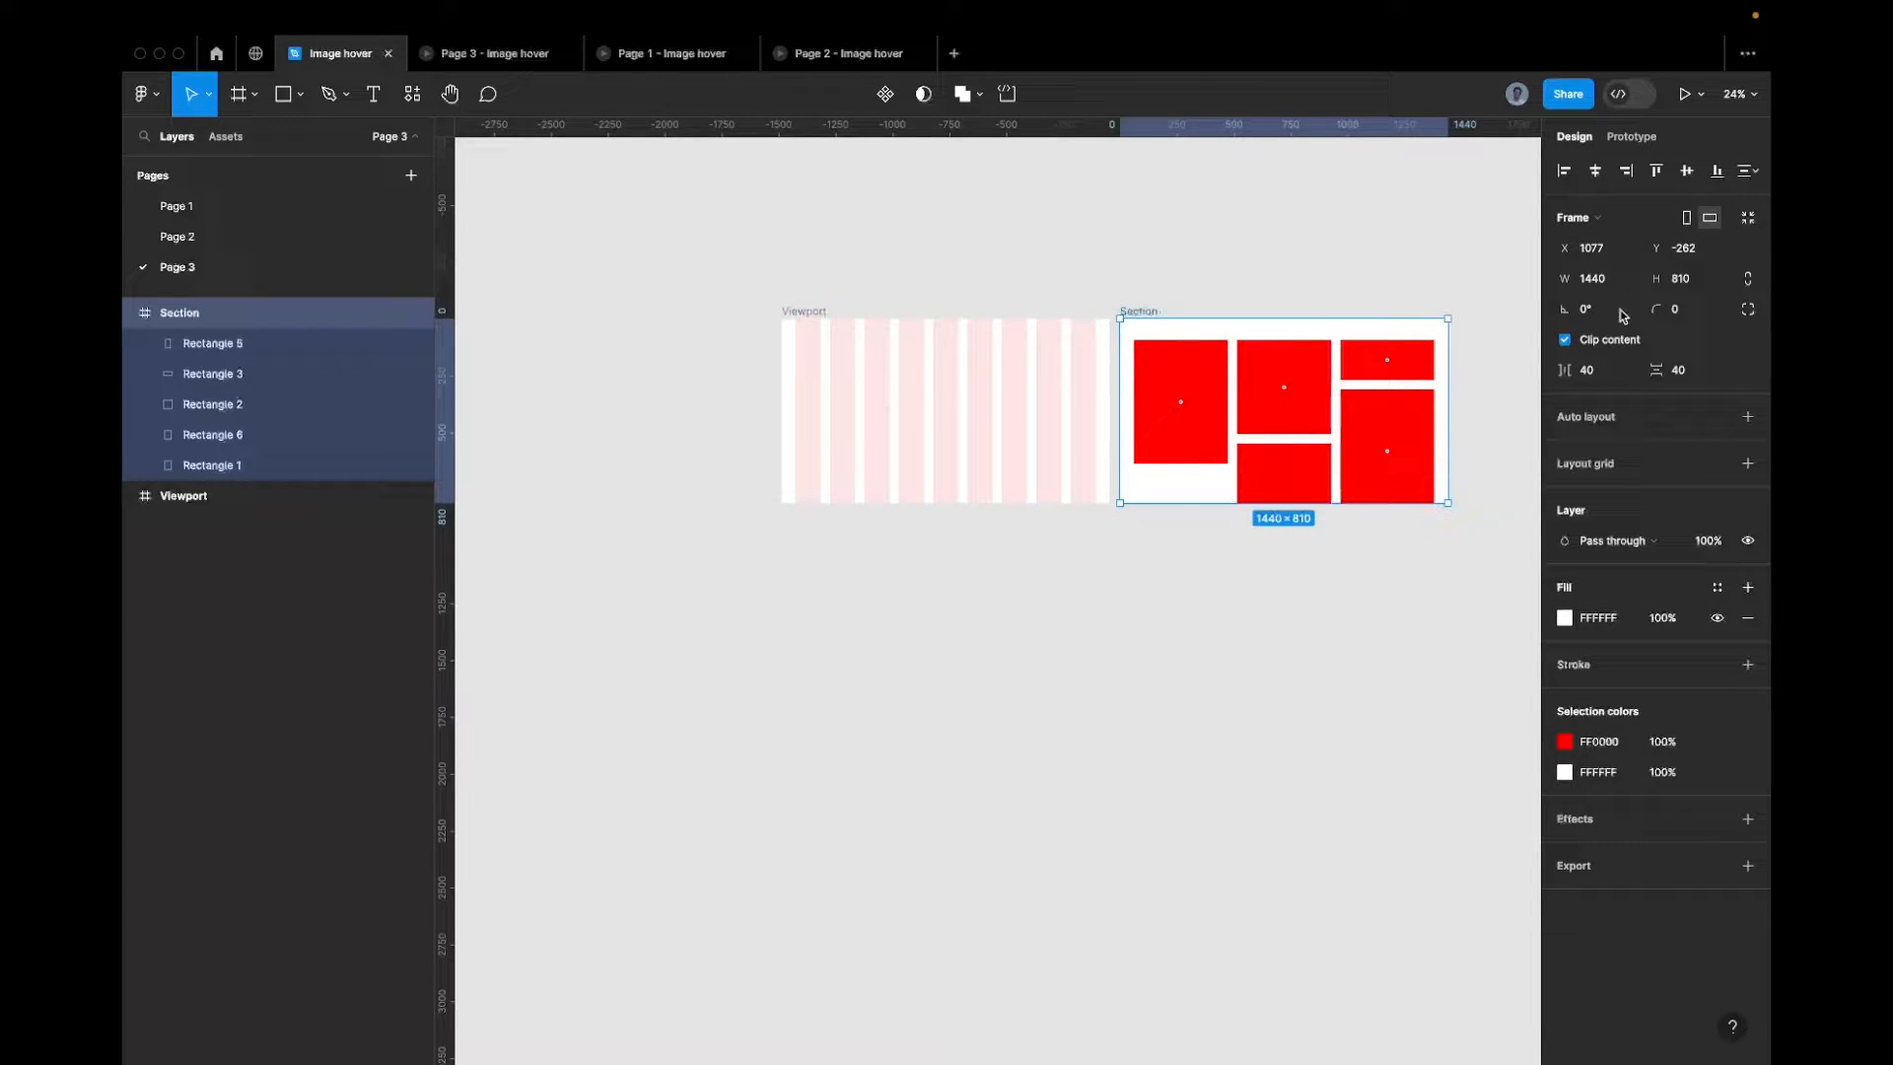
{"action": "left_click", "coordinate": [1609, 340]}
Move all five rectangles up together until their top edge is 60 px below the Section frame's top
{"action": "scroll", "coordinate": [1453, 338], "scroll_direction": "up", "scroll_amount": 5}
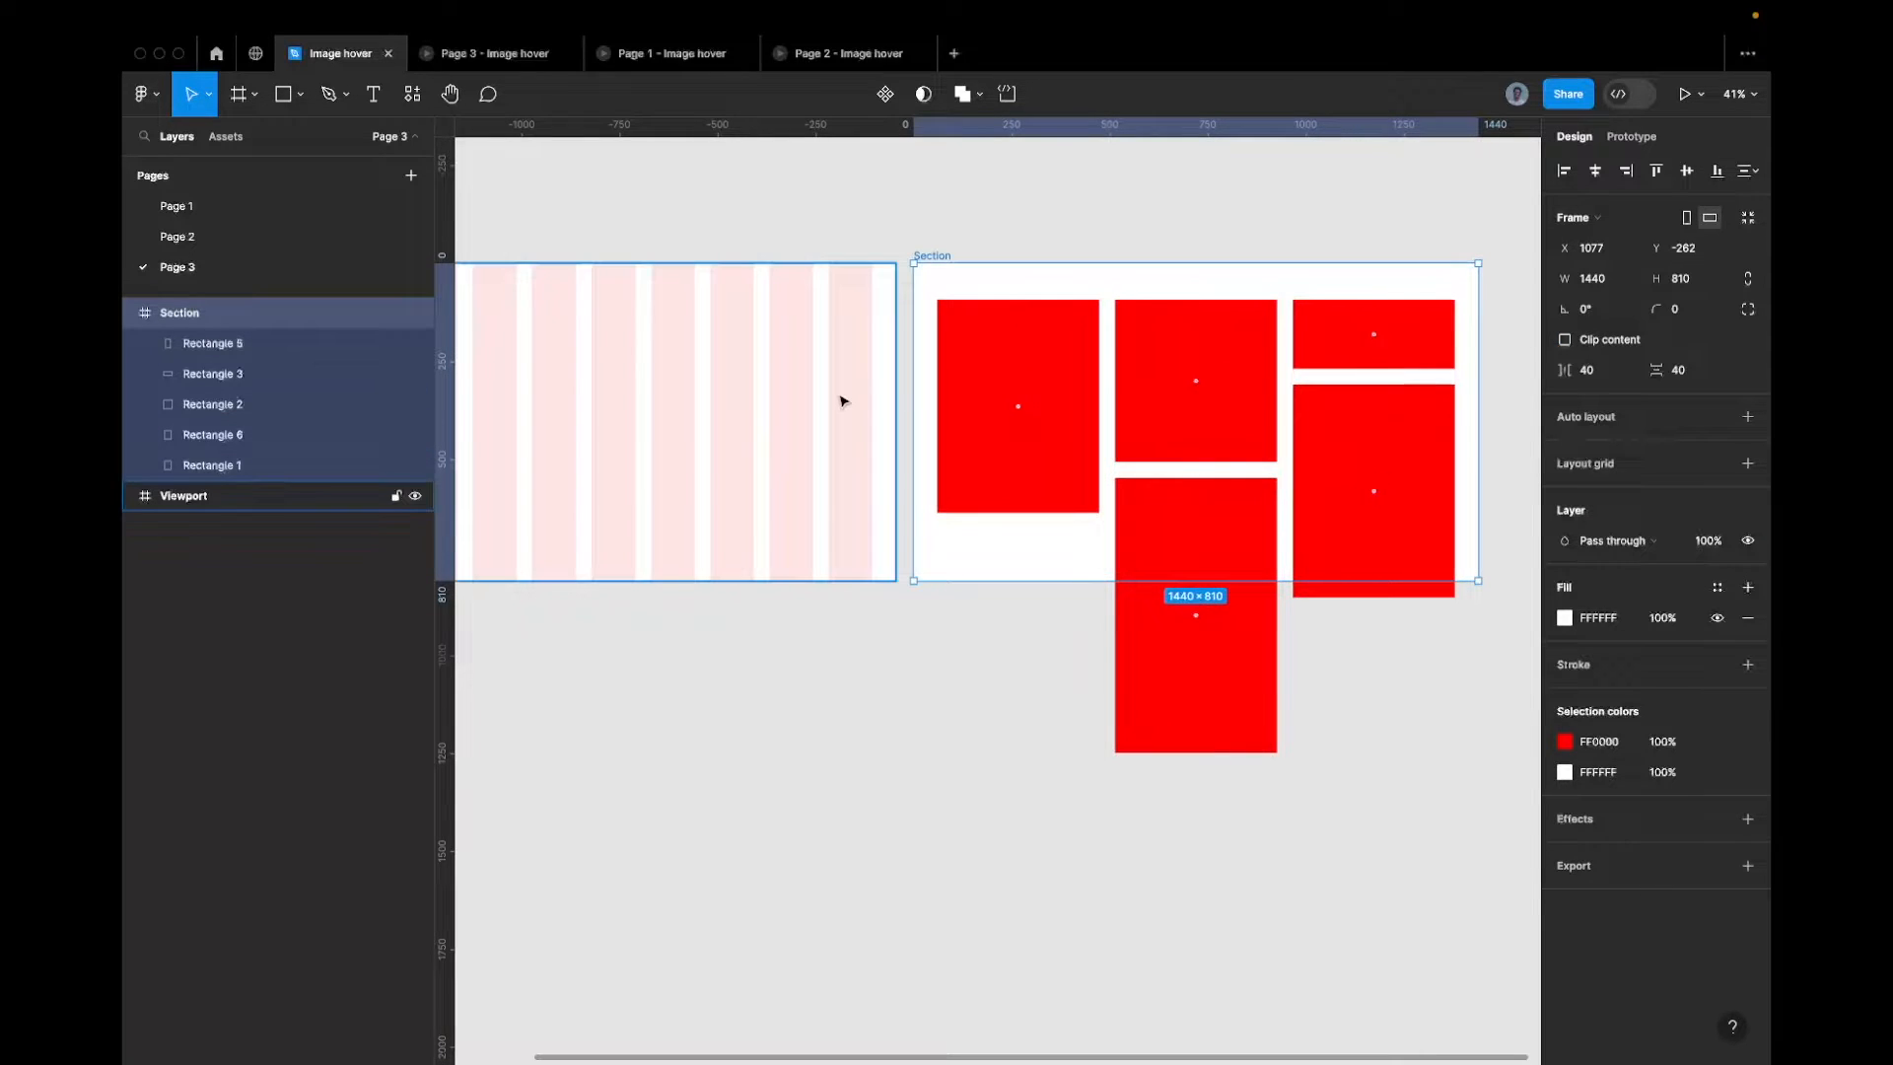
{"action": "left_click_drag", "start_coordinate": [901, 299], "coordinate": [1441, 512]}
{"action": "key", "text": "alt"}
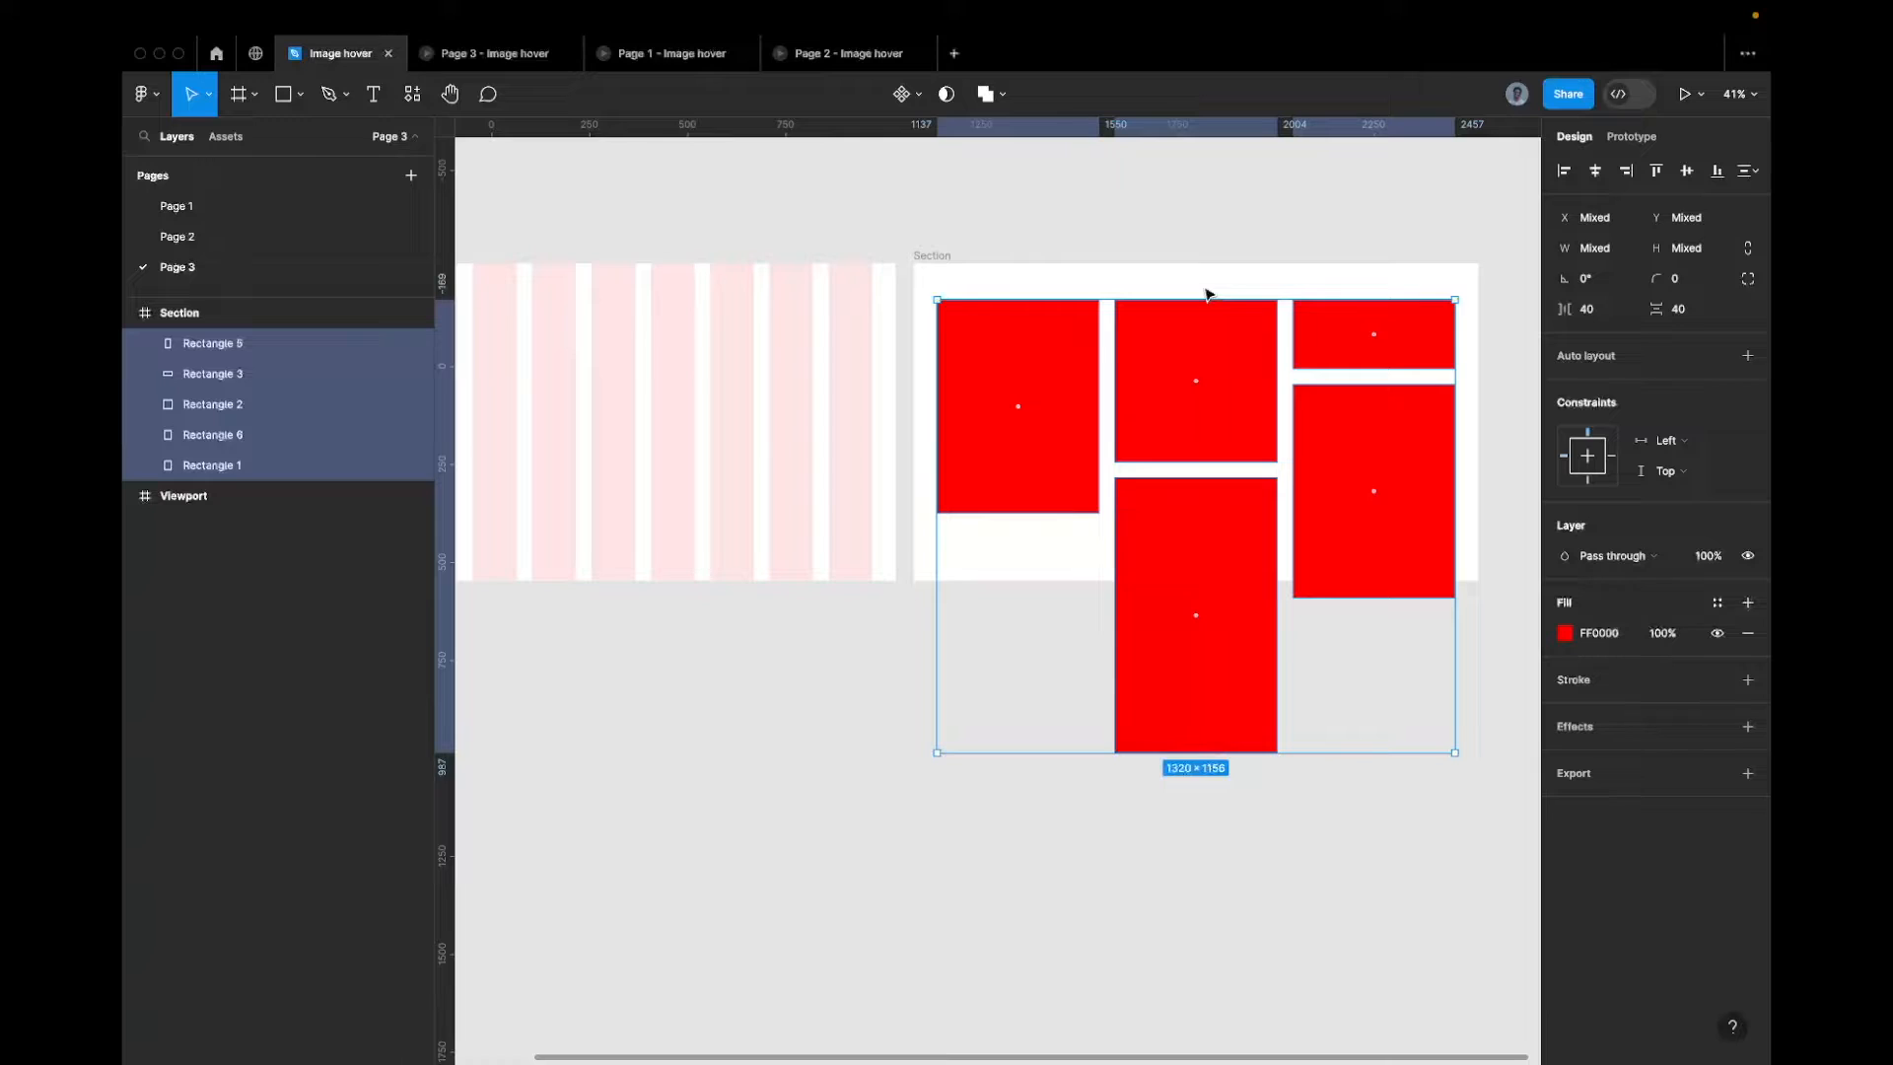
{"action": "key", "text": "shift+Up"}
{"action": "key", "text": "shift+Up"}
{"action": "key", "text": "alt"}
{"action": "key", "text": "alt"}
{"action": "key", "text": "alt"}
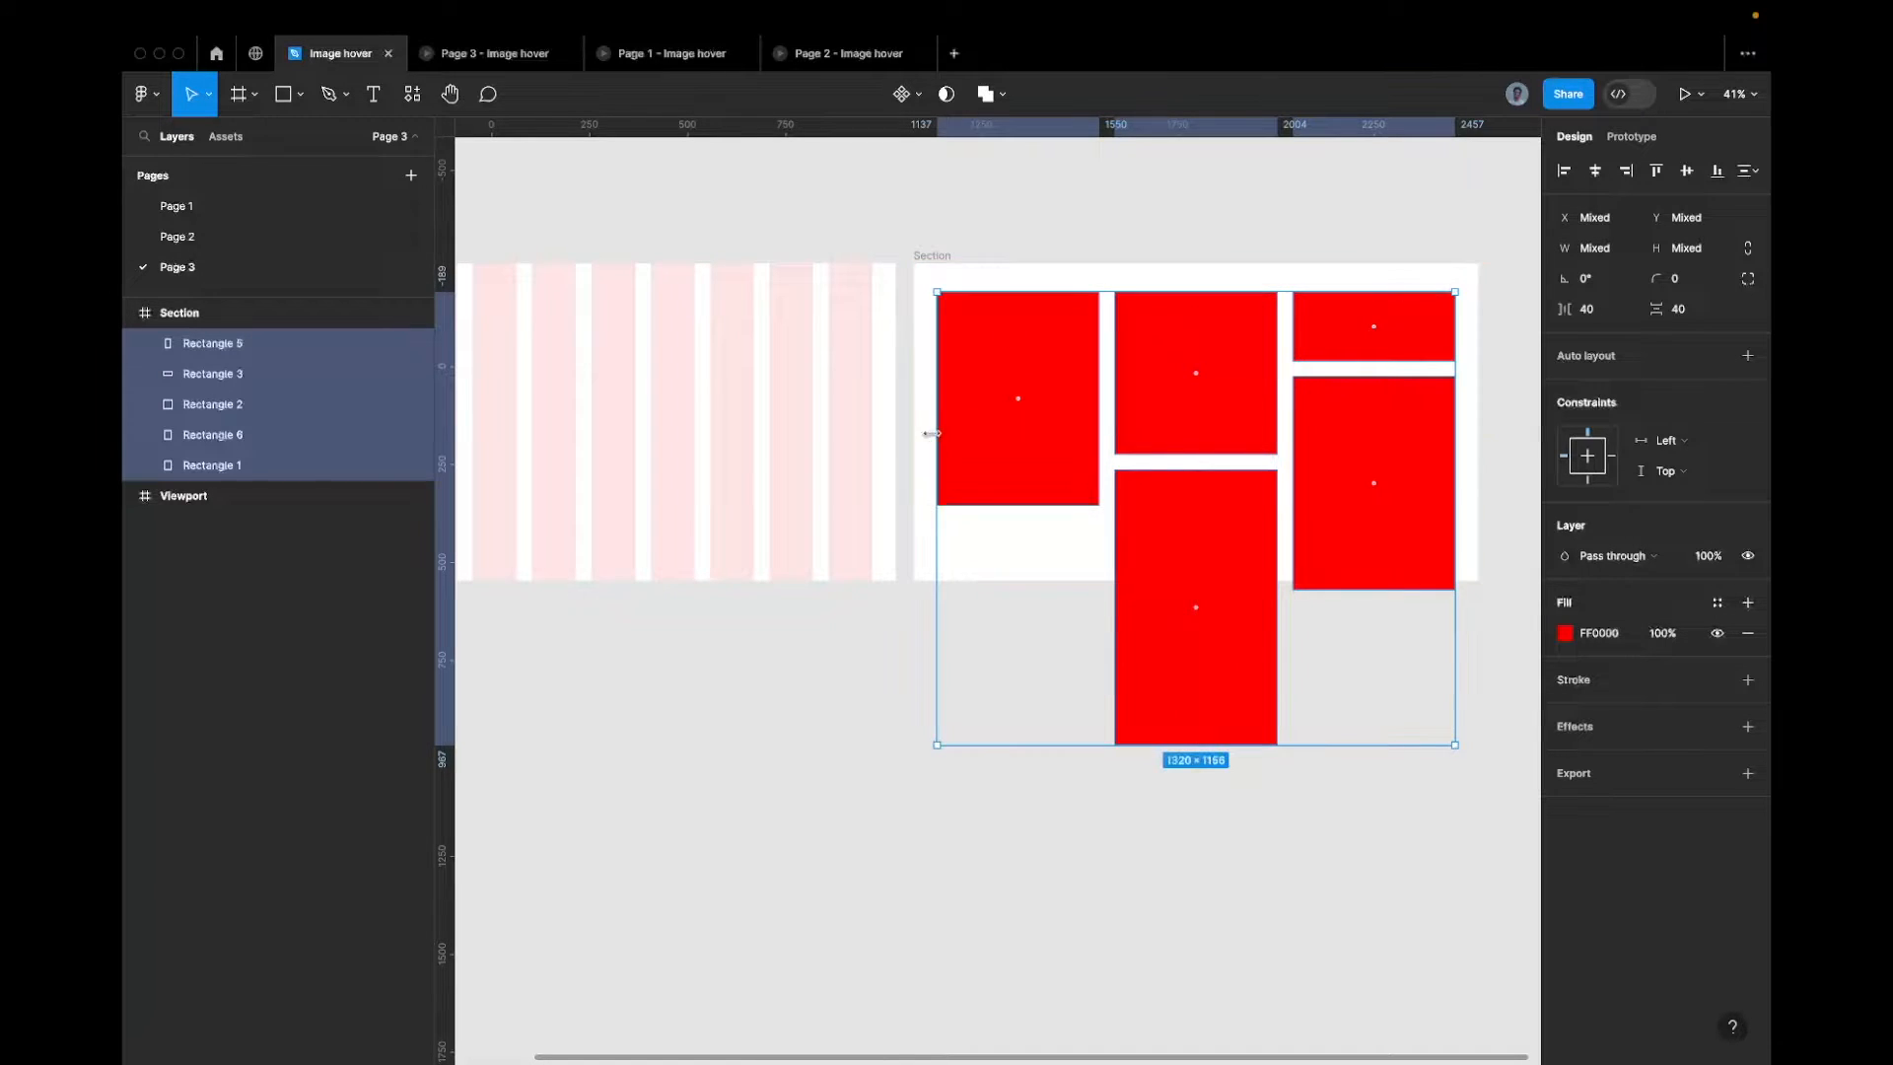
{"action": "key", "text": "alt"}
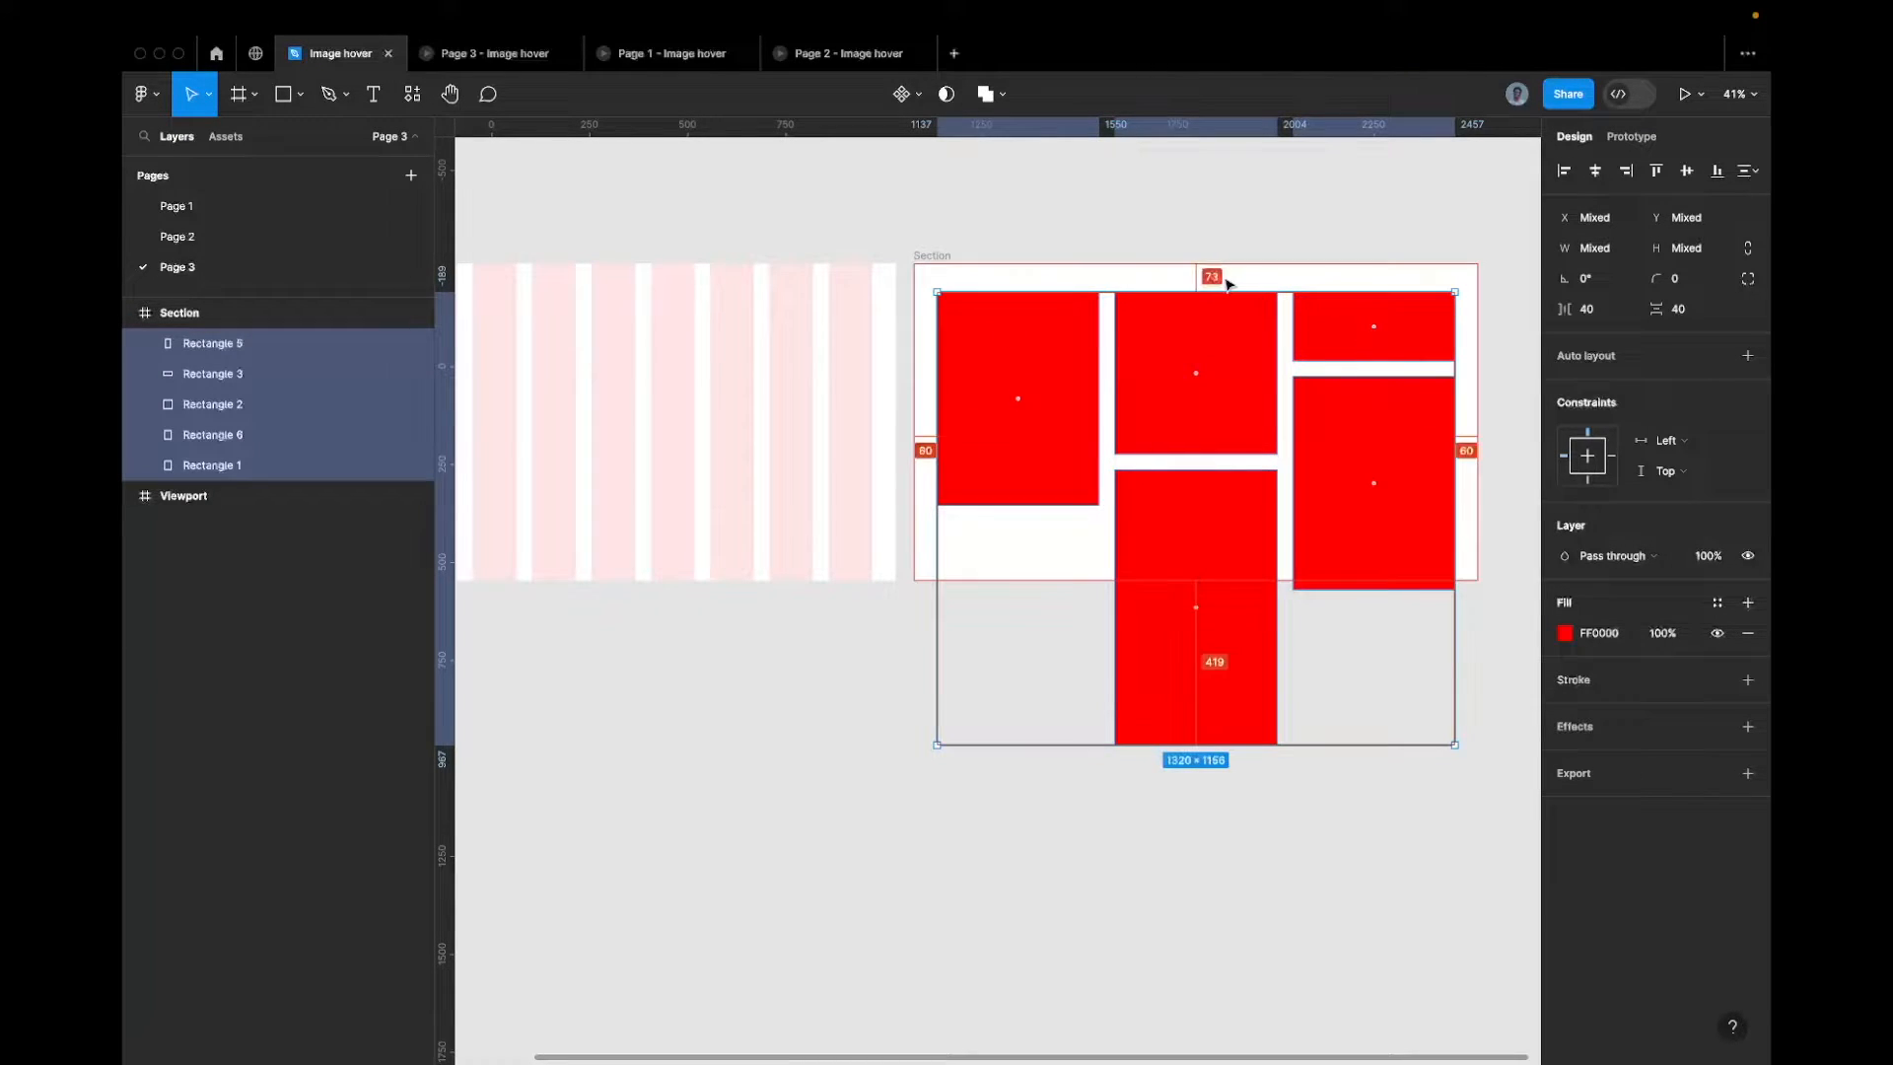
{"action": "key", "text": "shift+Up"}
{"action": "key", "text": "alt"}
{"action": "key", "text": "Up"}
{"action": "key", "text": "Up"}
{"action": "key", "text": "Up"}
{"action": "key", "text": "alt"}
{"action": "key", "text": "alt"}
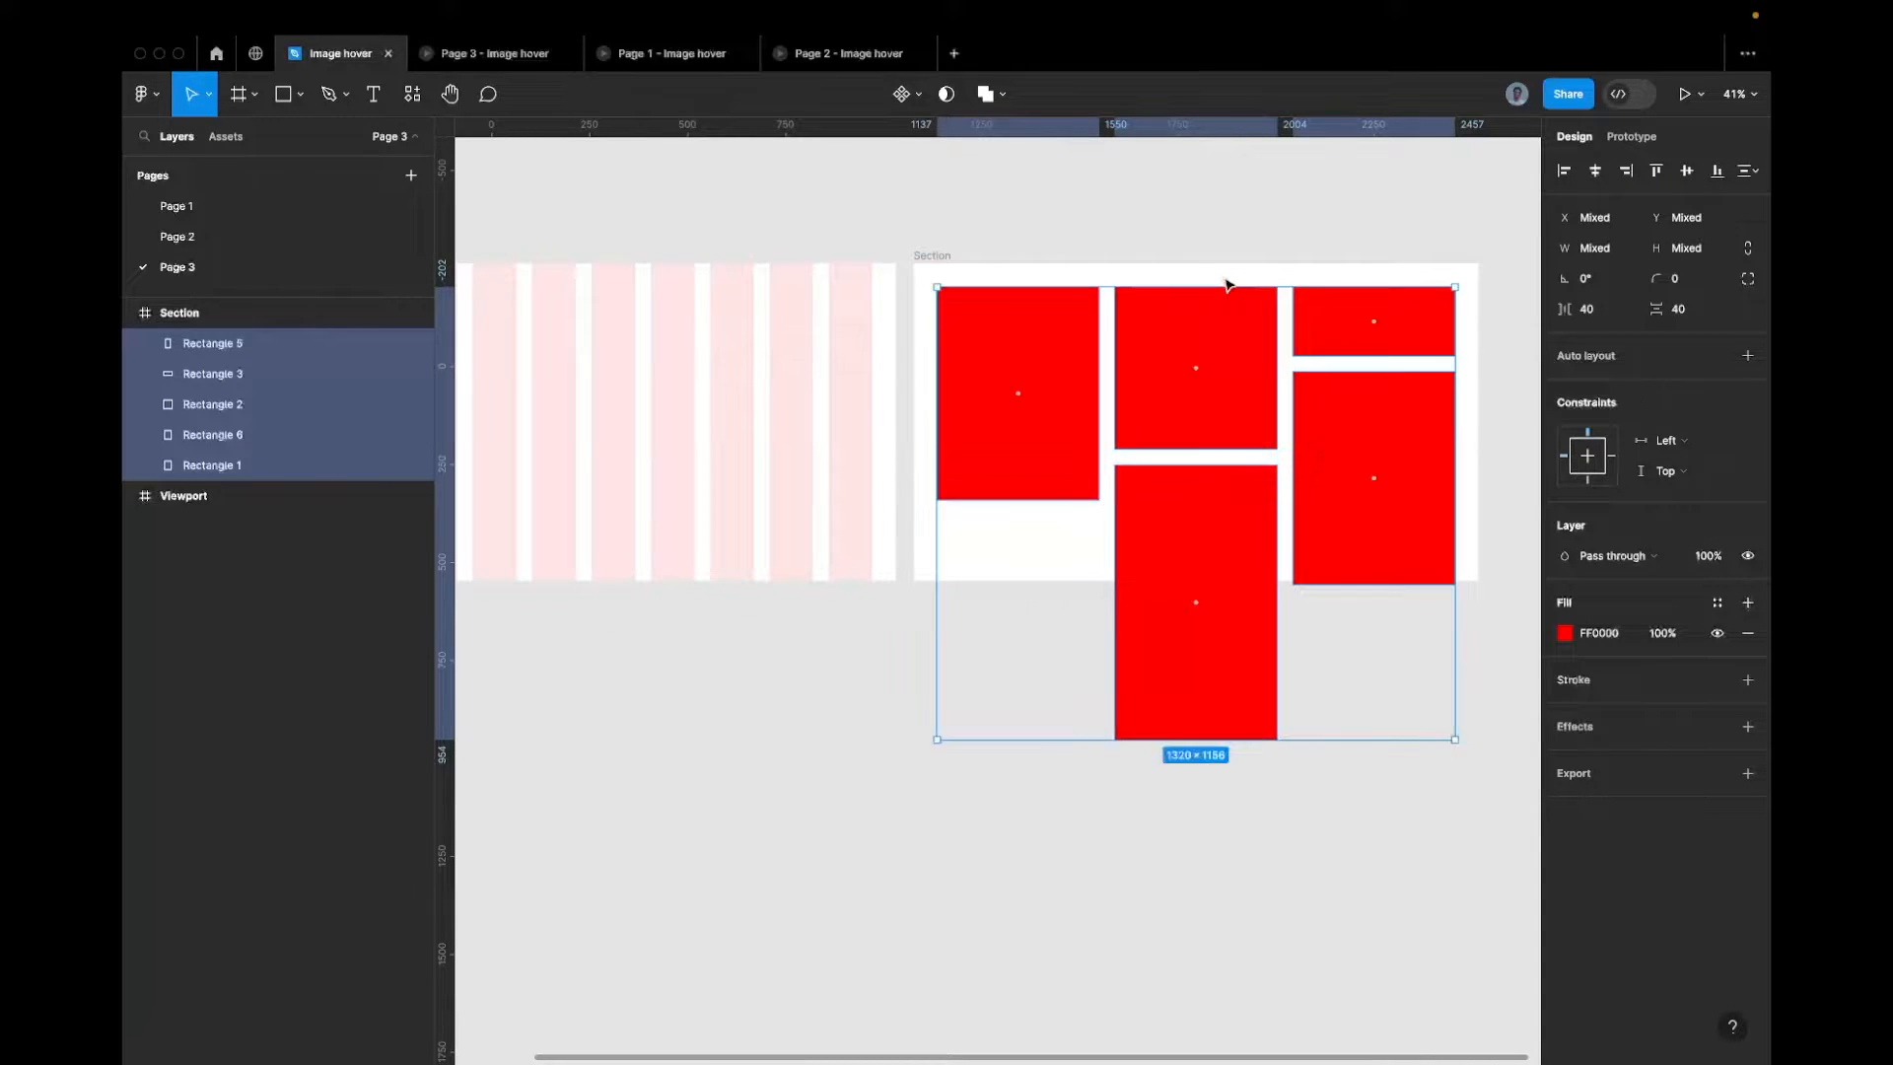
{"action": "scroll", "coordinate": [1223, 281], "scroll_direction": "down", "scroll_amount": 3}
{"action": "left_click", "coordinate": [1206, 264]}
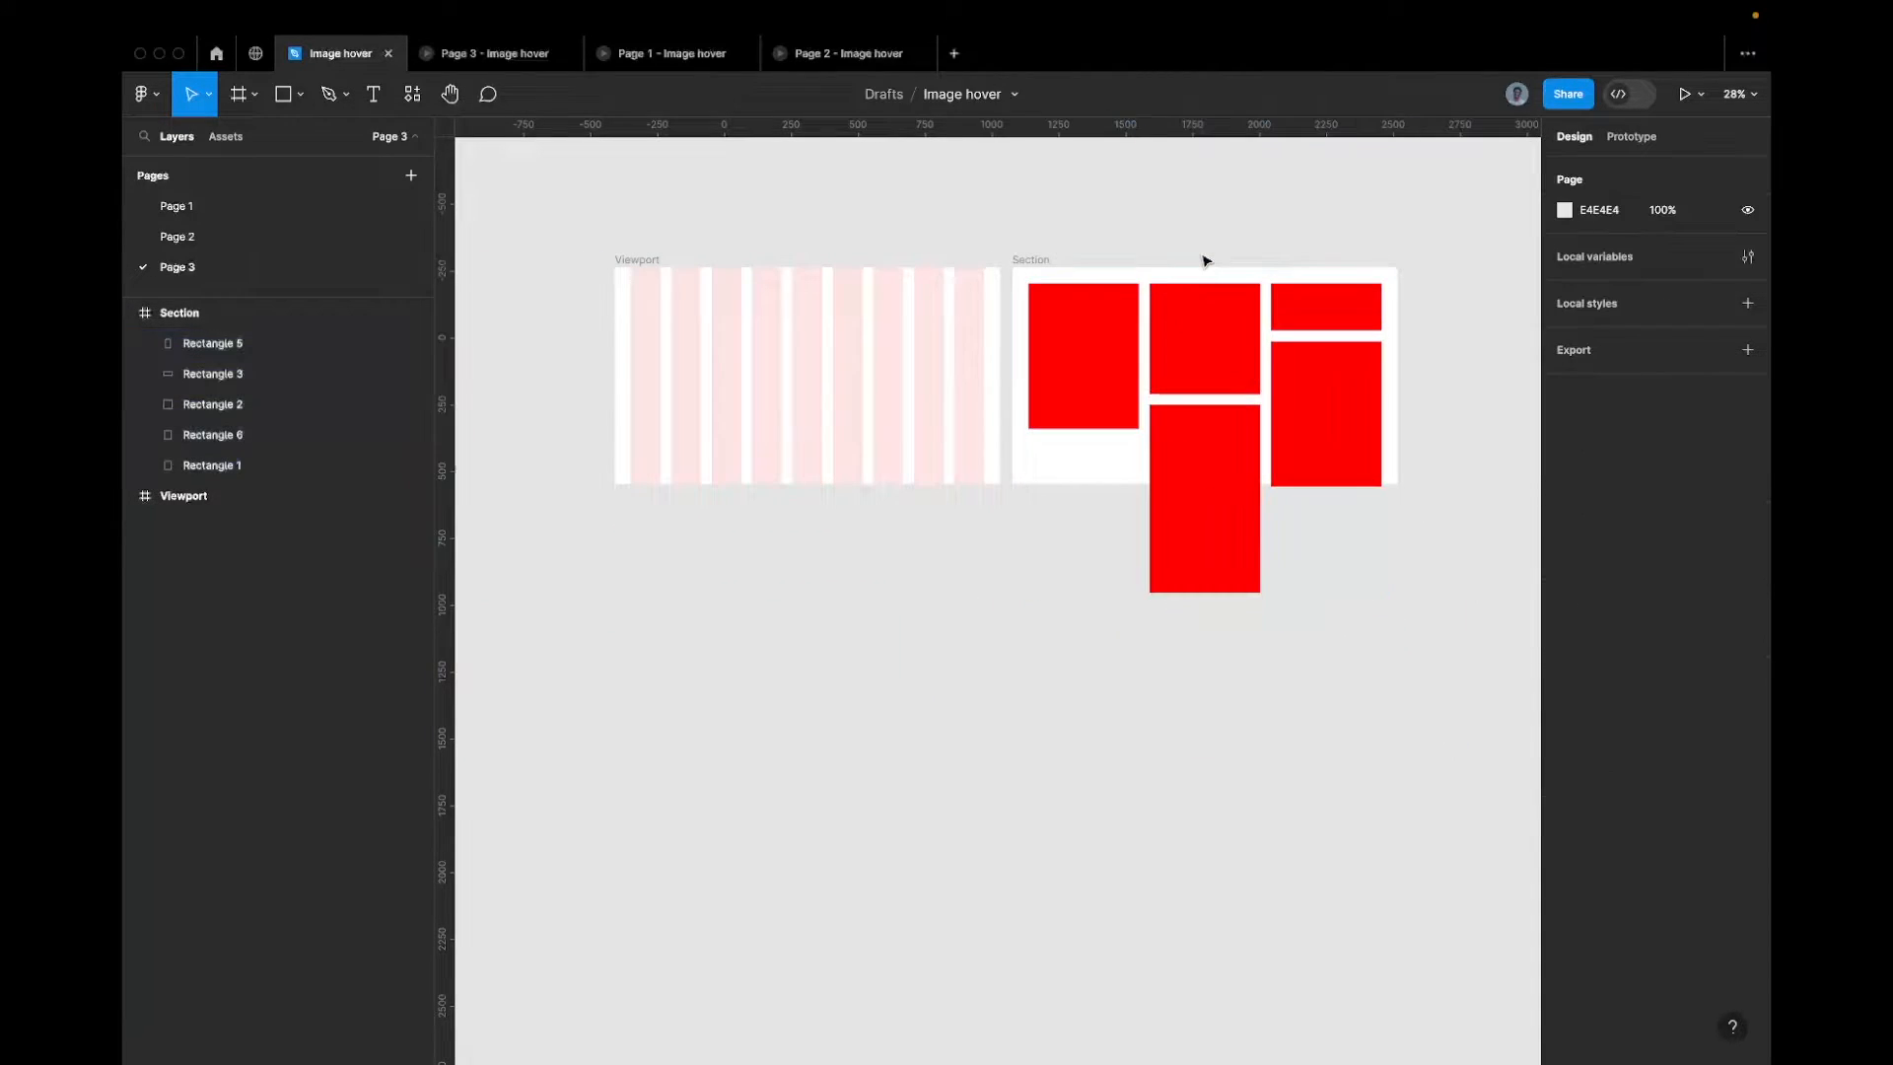
Lower both middle-column rectangles together by about 60 px, giving the column a staggered start
{"action": "left_click_drag", "start_coordinate": [1460, 322], "coordinate": [1223, 401]}
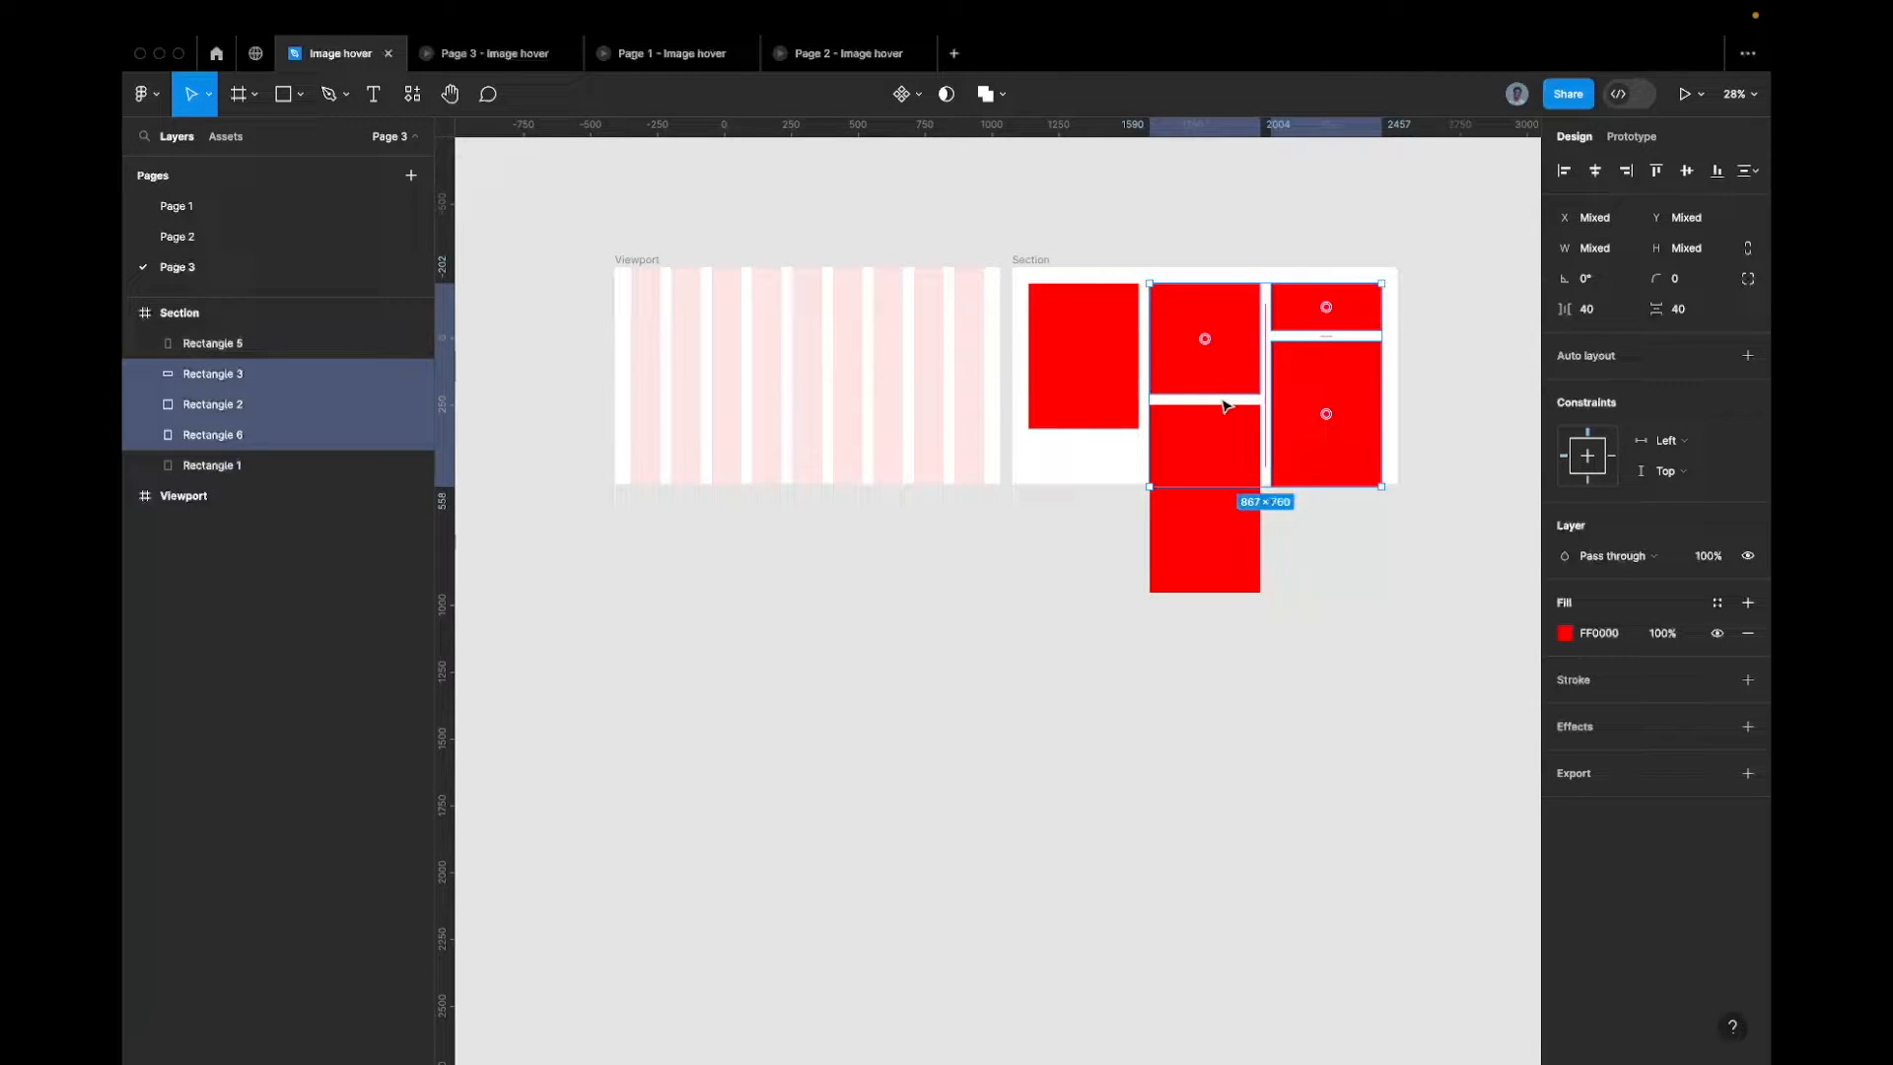
{"action": "left_click_drag", "start_coordinate": [1262, 724], "coordinate": [1212, 376]}
{"action": "key", "text": "shift+Down"}
{"action": "key", "text": "shift+Down"}
{"action": "key", "text": "shift+Down"}
{"action": "key", "text": "shift+Down"}
{"action": "key", "text": "shift+Down"}
{"action": "key", "text": "shift+Down"}
{"action": "key", "text": "shift+Down"}
{"action": "key", "text": "shift+Down"}
{"action": "key", "text": "shift+Down"}
{"action": "key", "text": "shift+Down"}
{"action": "key", "text": "shift+Down"}
{"action": "key", "text": "shift+Down"}
{"action": "key", "text": "shift+Down"}
{"action": "key", "text": "shift+Down"}
{"action": "key", "text": "shift+Down"}
{"action": "key", "text": "shift+Down"}
{"action": "key", "text": "shift+Up"}
{"action": "key", "text": "shift+Up"}
{"action": "key", "text": "shift+Up"}
{"action": "key", "text": "shift+Up"}
{"action": "key", "text": "shift+Up"}
{"action": "key", "text": "shift+Up"}
{"action": "key", "text": "shift+Up"}
{"action": "key", "text": "shift+Up"}
{"action": "key", "text": "shift+Up"}
{"action": "key", "text": "shift+Up"}
{"action": "key", "text": "shift+Up"}
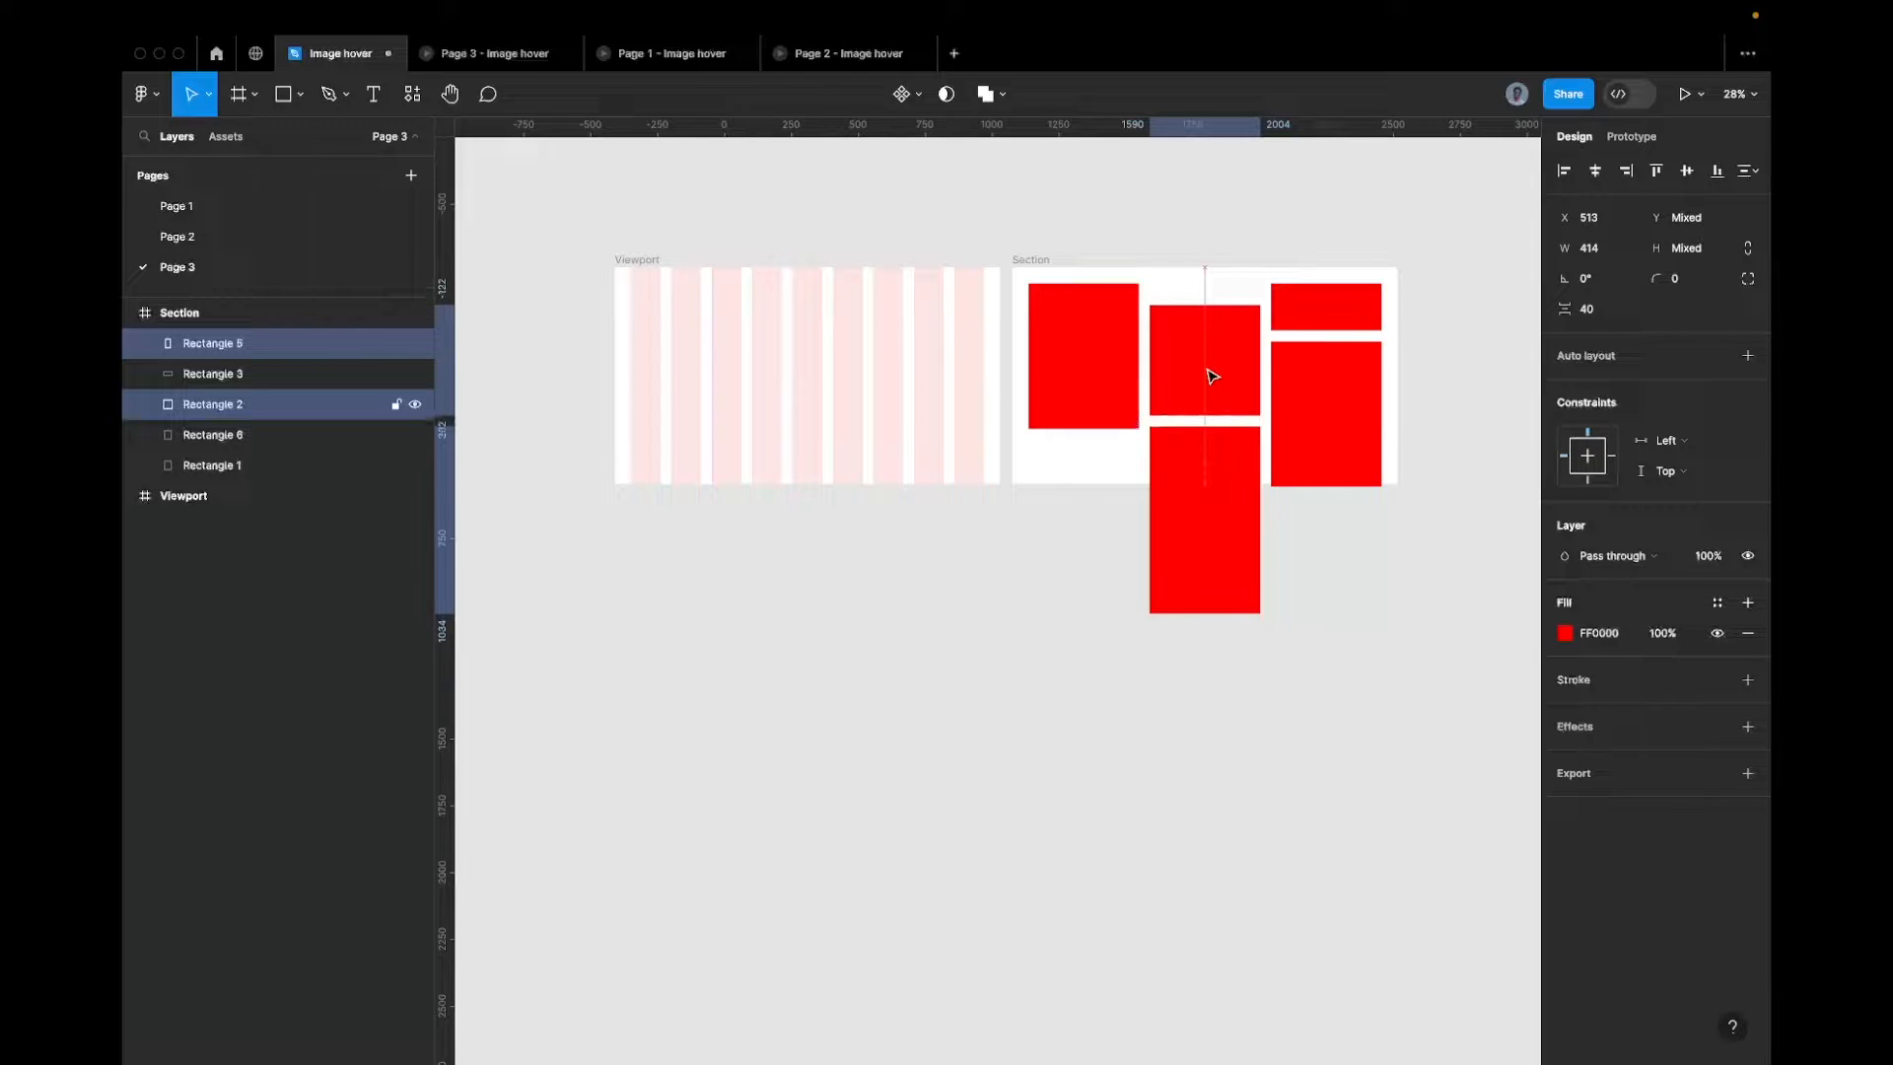
Lower both third-column rectangles together until the upper one sits at Y 240 in the Section frame
{"action": "left_click_drag", "start_coordinate": [1434, 301], "coordinate": [1342, 416]}
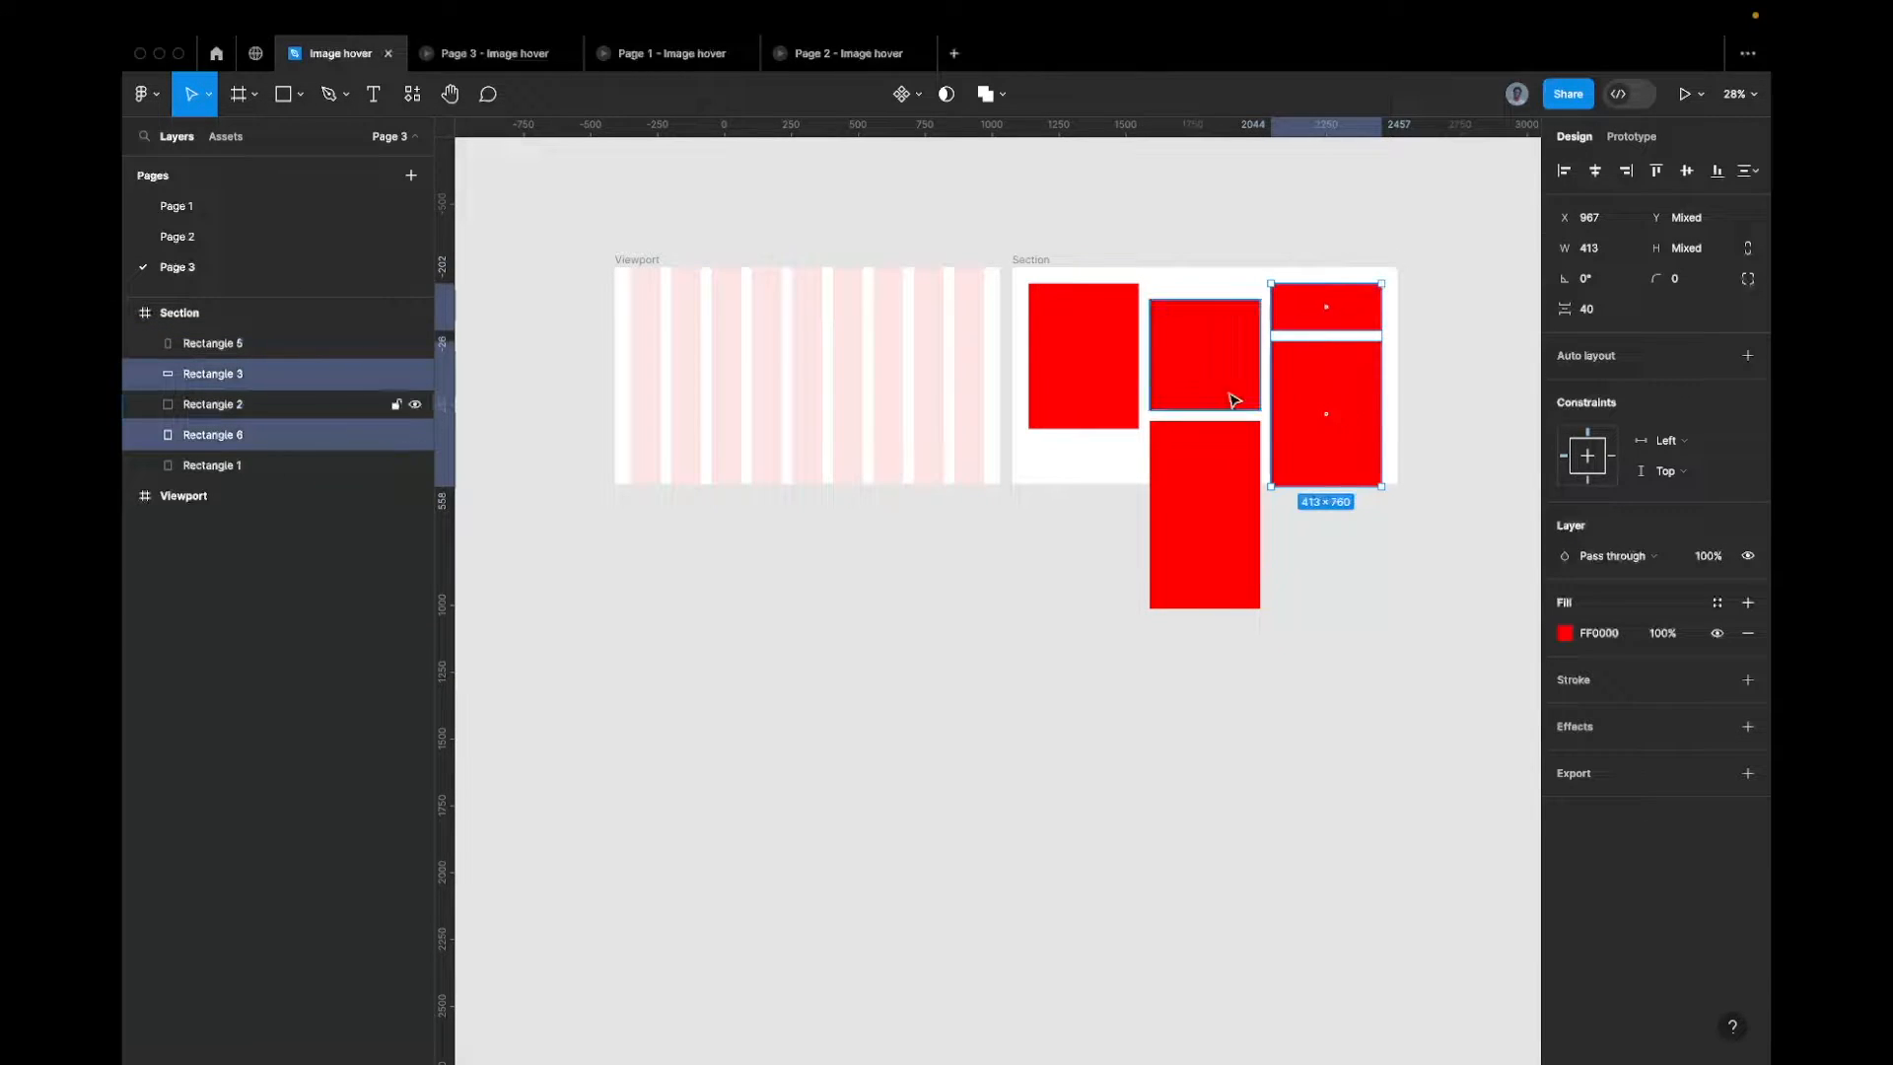
{"action": "key", "text": "shift+Down"}
{"action": "key", "text": "shift+Up"}
{"action": "left_click", "coordinate": [1322, 310]}
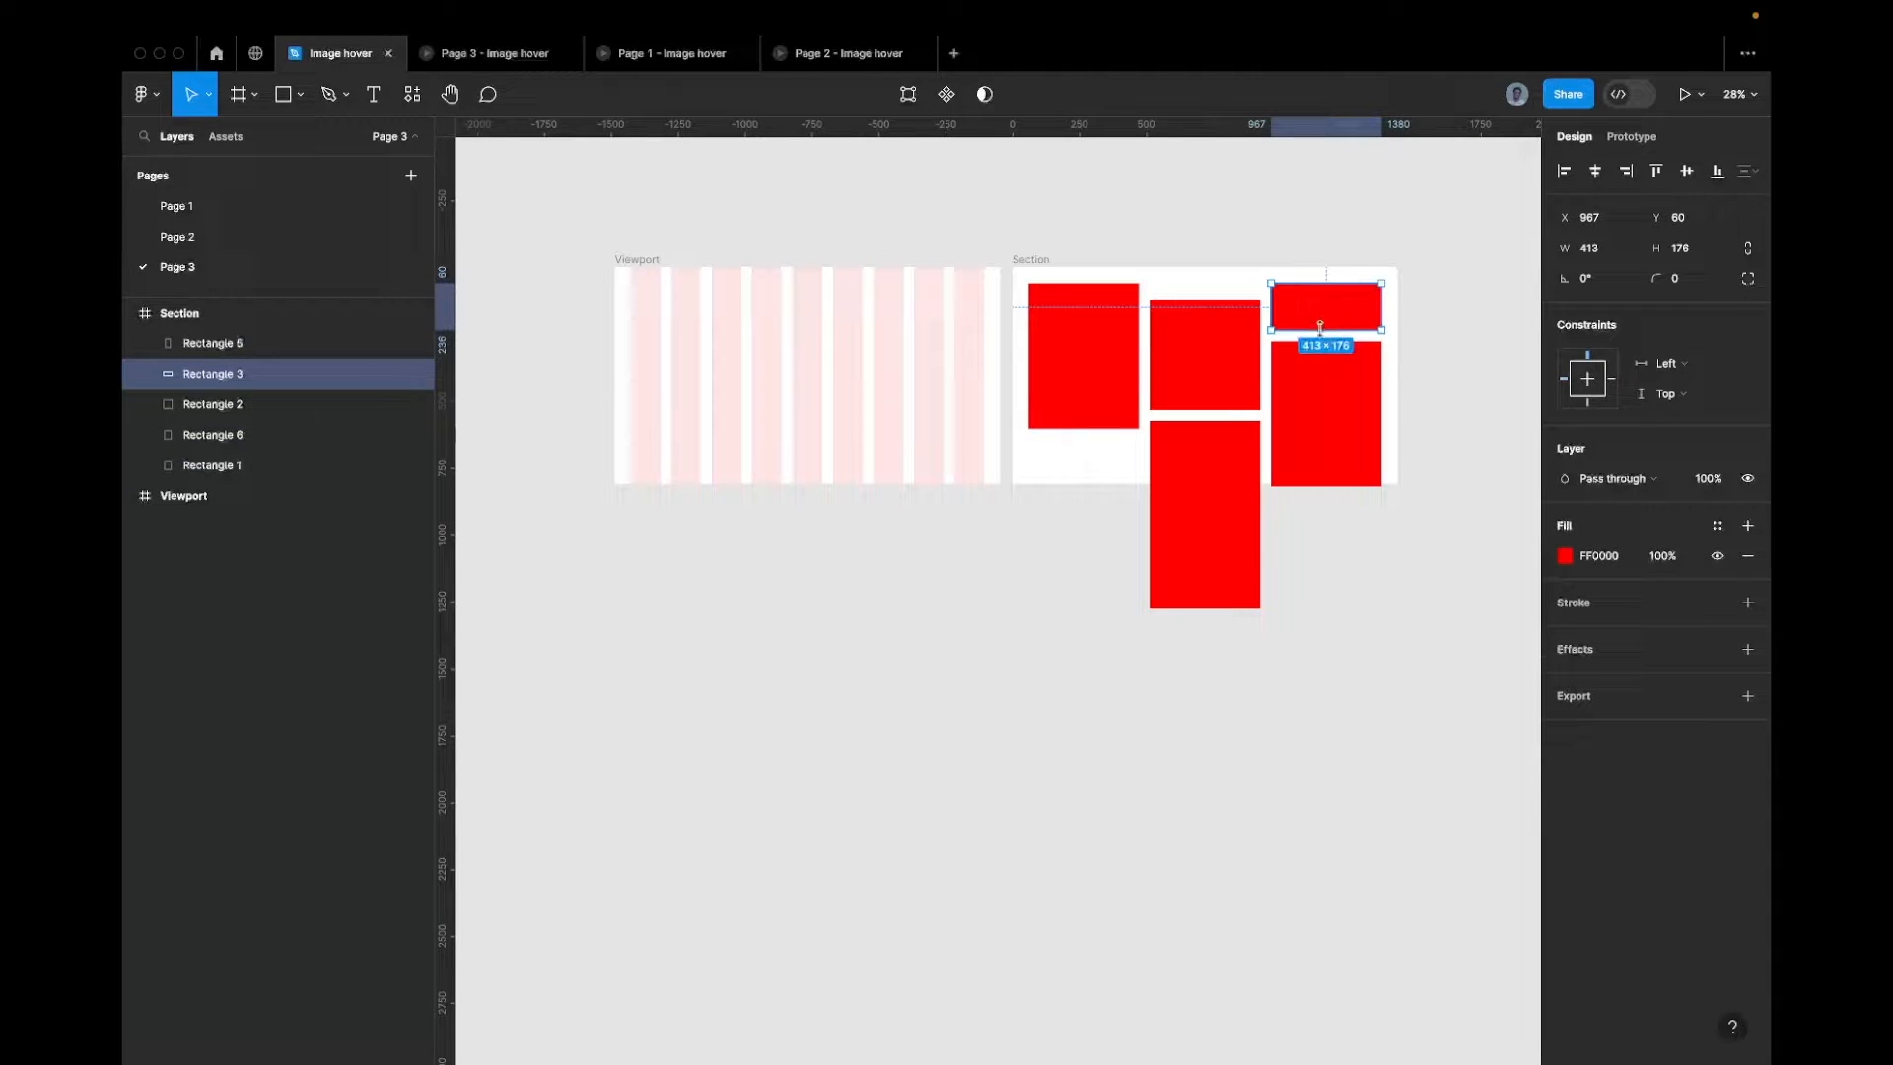
{"action": "left_click", "coordinate": [1329, 394], "text": "shift"}
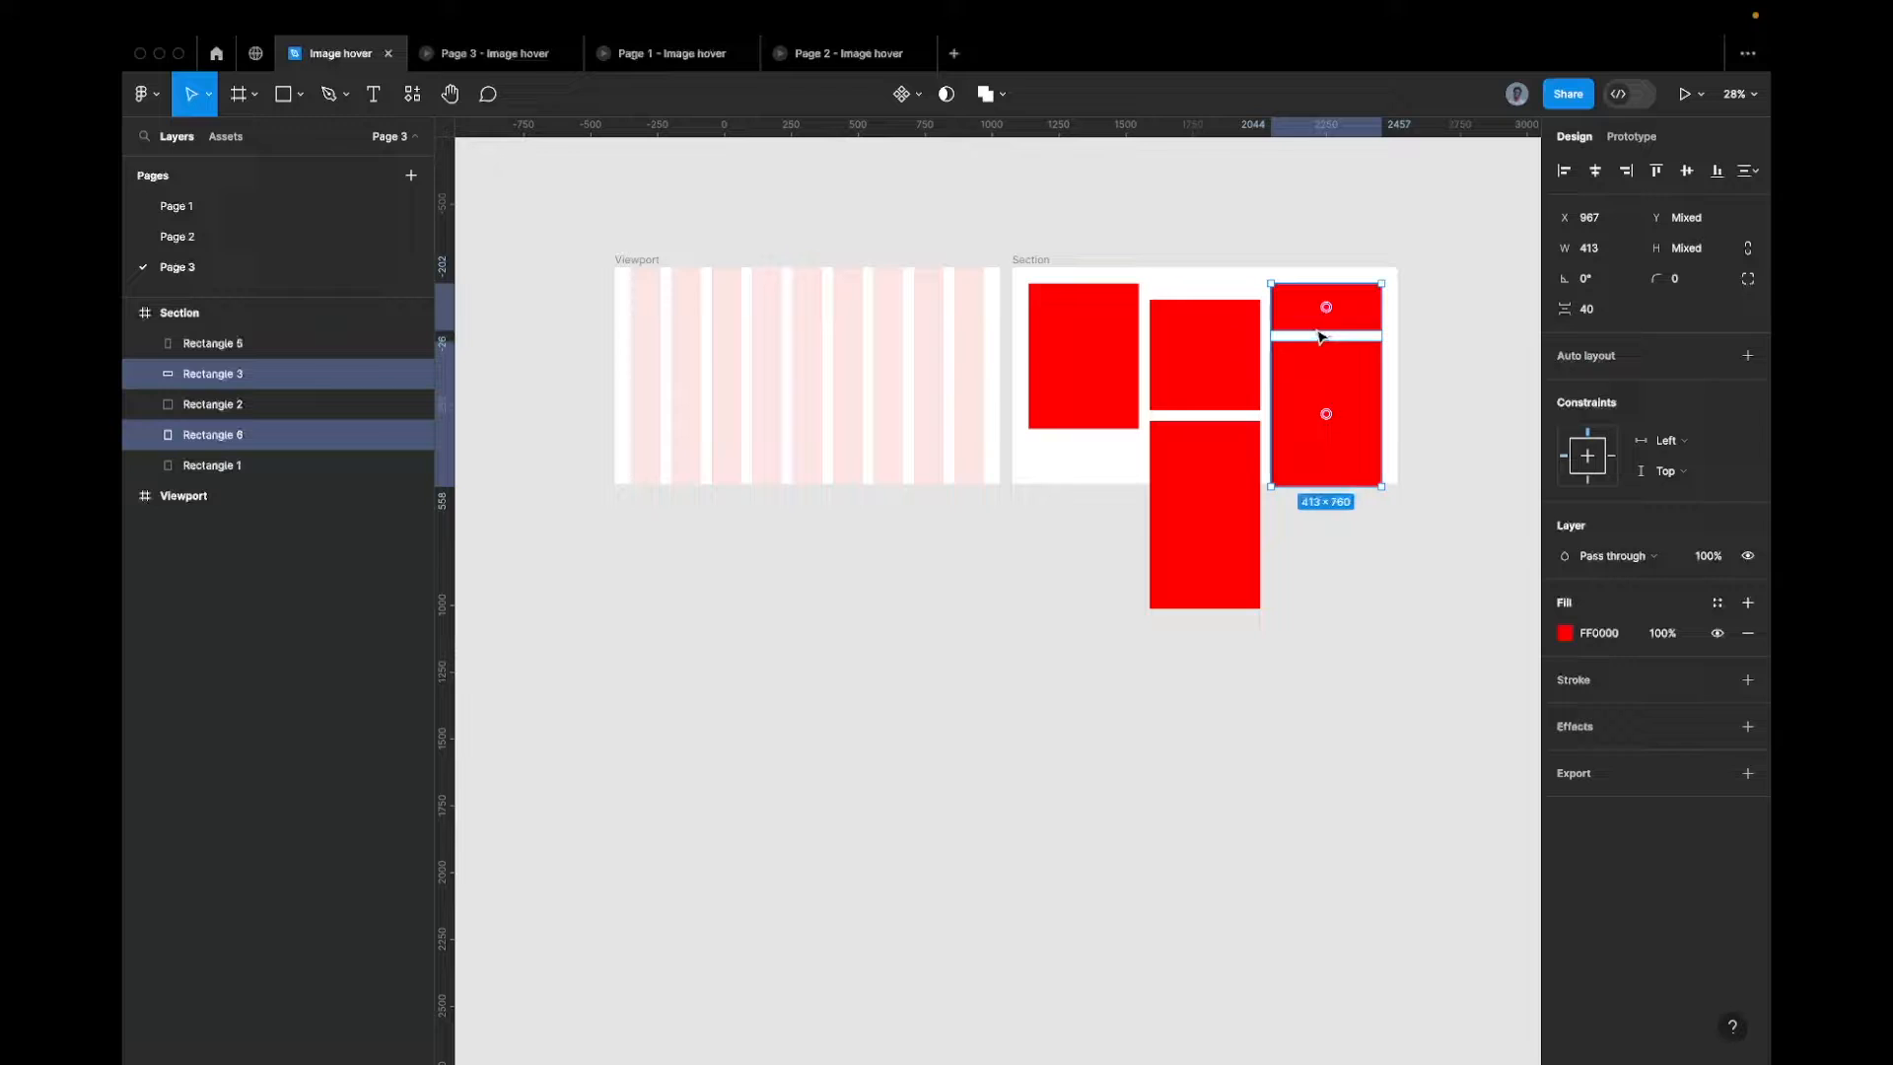
{"action": "key", "text": "shift+Down"}
{"action": "key", "text": "shift+Down"}
{"action": "key", "text": "shift+Down"}
{"action": "key", "text": "shift+Down"}
{"action": "key", "text": "shift+Down"}
{"action": "key", "text": "shift+Down"}
{"action": "key", "text": "shift+Down"}
{"action": "key", "text": "shift+Down"}
{"action": "key", "text": "shift+Down"}
{"action": "key", "text": "shift+Down"}
{"action": "key", "text": "shift+Down"}
{"action": "key", "text": "shift+Down"}
{"action": "key", "text": "shift+Down"}
{"action": "key", "text": "shift+Down"}
{"action": "key", "text": "shift+Down"}
{"action": "key", "text": "shift+Down"}
{"action": "key", "text": "shift+Down"}
{"action": "key", "text": "shift+Down"}
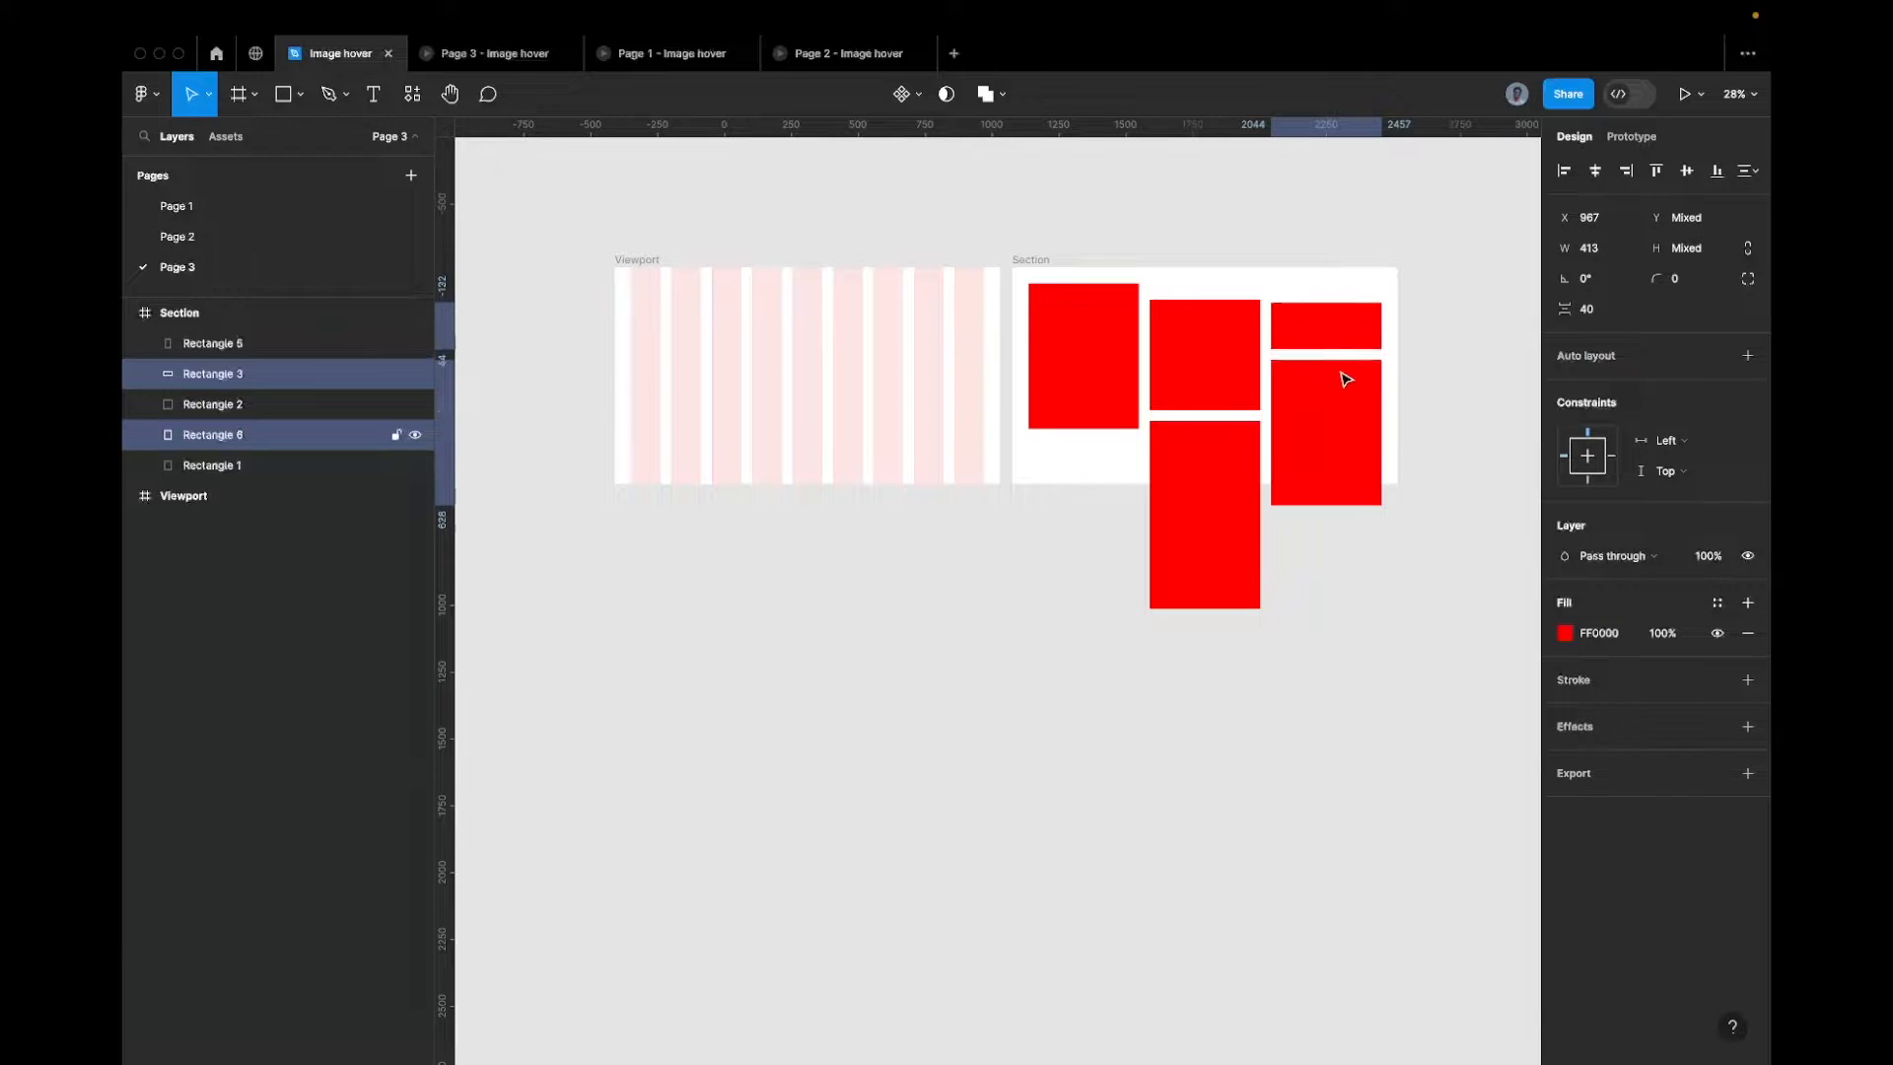
{"action": "key", "text": "shift+Up"}
{"action": "key", "text": "shift+Up"}
{"action": "key", "text": "shift+Up"}
{"action": "key", "text": "shift+Up"}
{"action": "key", "text": "shift+Up"}
{"action": "key", "text": "shift+Up"}
{"action": "key", "text": "shift+Up"}
{"action": "key", "text": "shift+Up"}
{"action": "key", "text": "shift+Up"}
{"action": "key", "text": "shift+Up"}
{"action": "key", "text": "shift+Up"}
{"action": "key", "text": "shift+Up"}
{"action": "key", "text": "shift+Up"}
{"action": "key", "text": "shift+Up"}
{"action": "key", "text": "shift+Up"}
{"action": "key", "text": "shift+Up"}
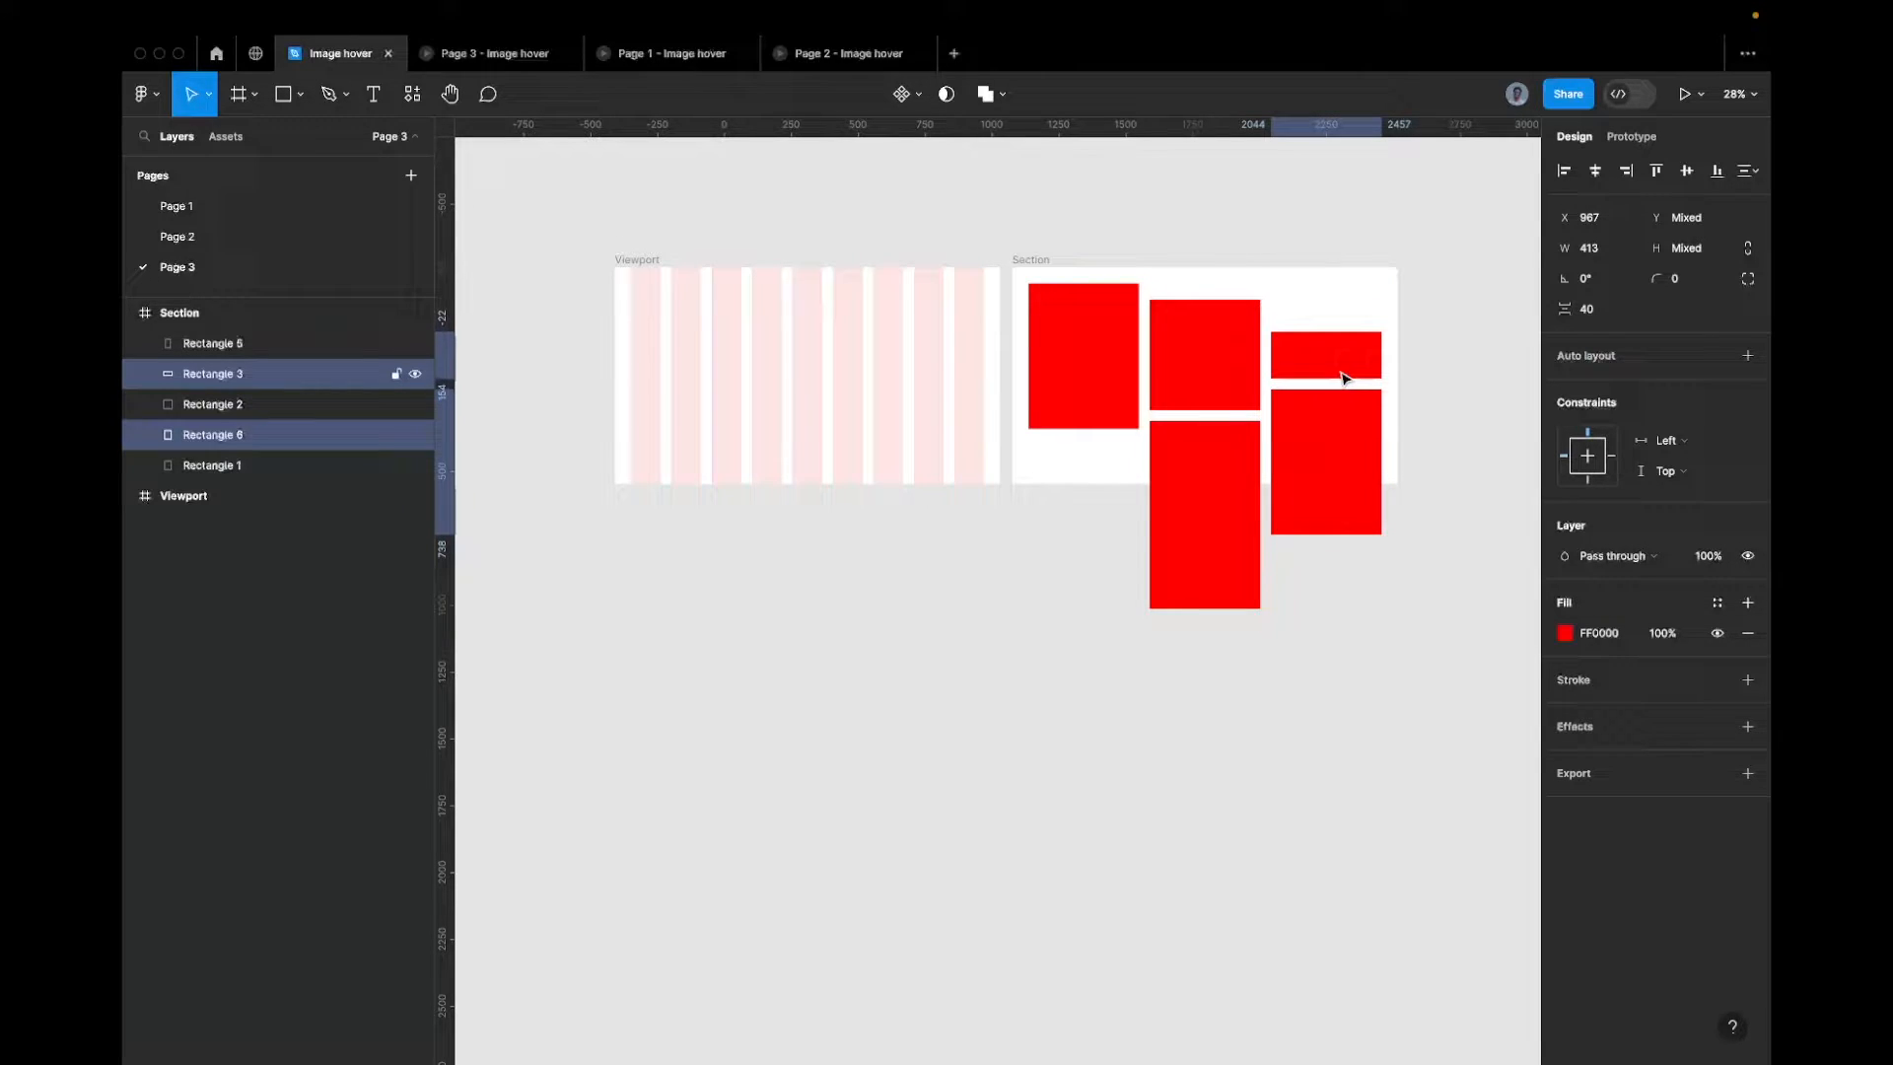
{"action": "key", "text": "shift+Down"}
{"action": "key", "text": "shift+Down"}
{"action": "key", "text": "shift+Down"}
{"action": "key", "text": "shift+Down"}
{"action": "key", "text": "shift+Down"}
{"action": "key", "text": "shift+Down"}
{"action": "key", "text": "shift+Down"}
{"action": "key", "text": "shift+Down"}
{"action": "key", "text": "shift+Down"}
{"action": "key", "text": "shift+Down"}
{"action": "key", "text": "shift+Down"}
{"action": "key", "text": "shift+Down"}
{"action": "key", "text": "shift+Down"}
{"action": "key", "text": "shift+Down"}
{"action": "key", "text": "shift+Down"}
Extend the upper third-column rectangle downward to a height of 216
{"action": "scroll", "coordinate": [1343, 377], "scroll_direction": "up", "scroll_amount": 3}
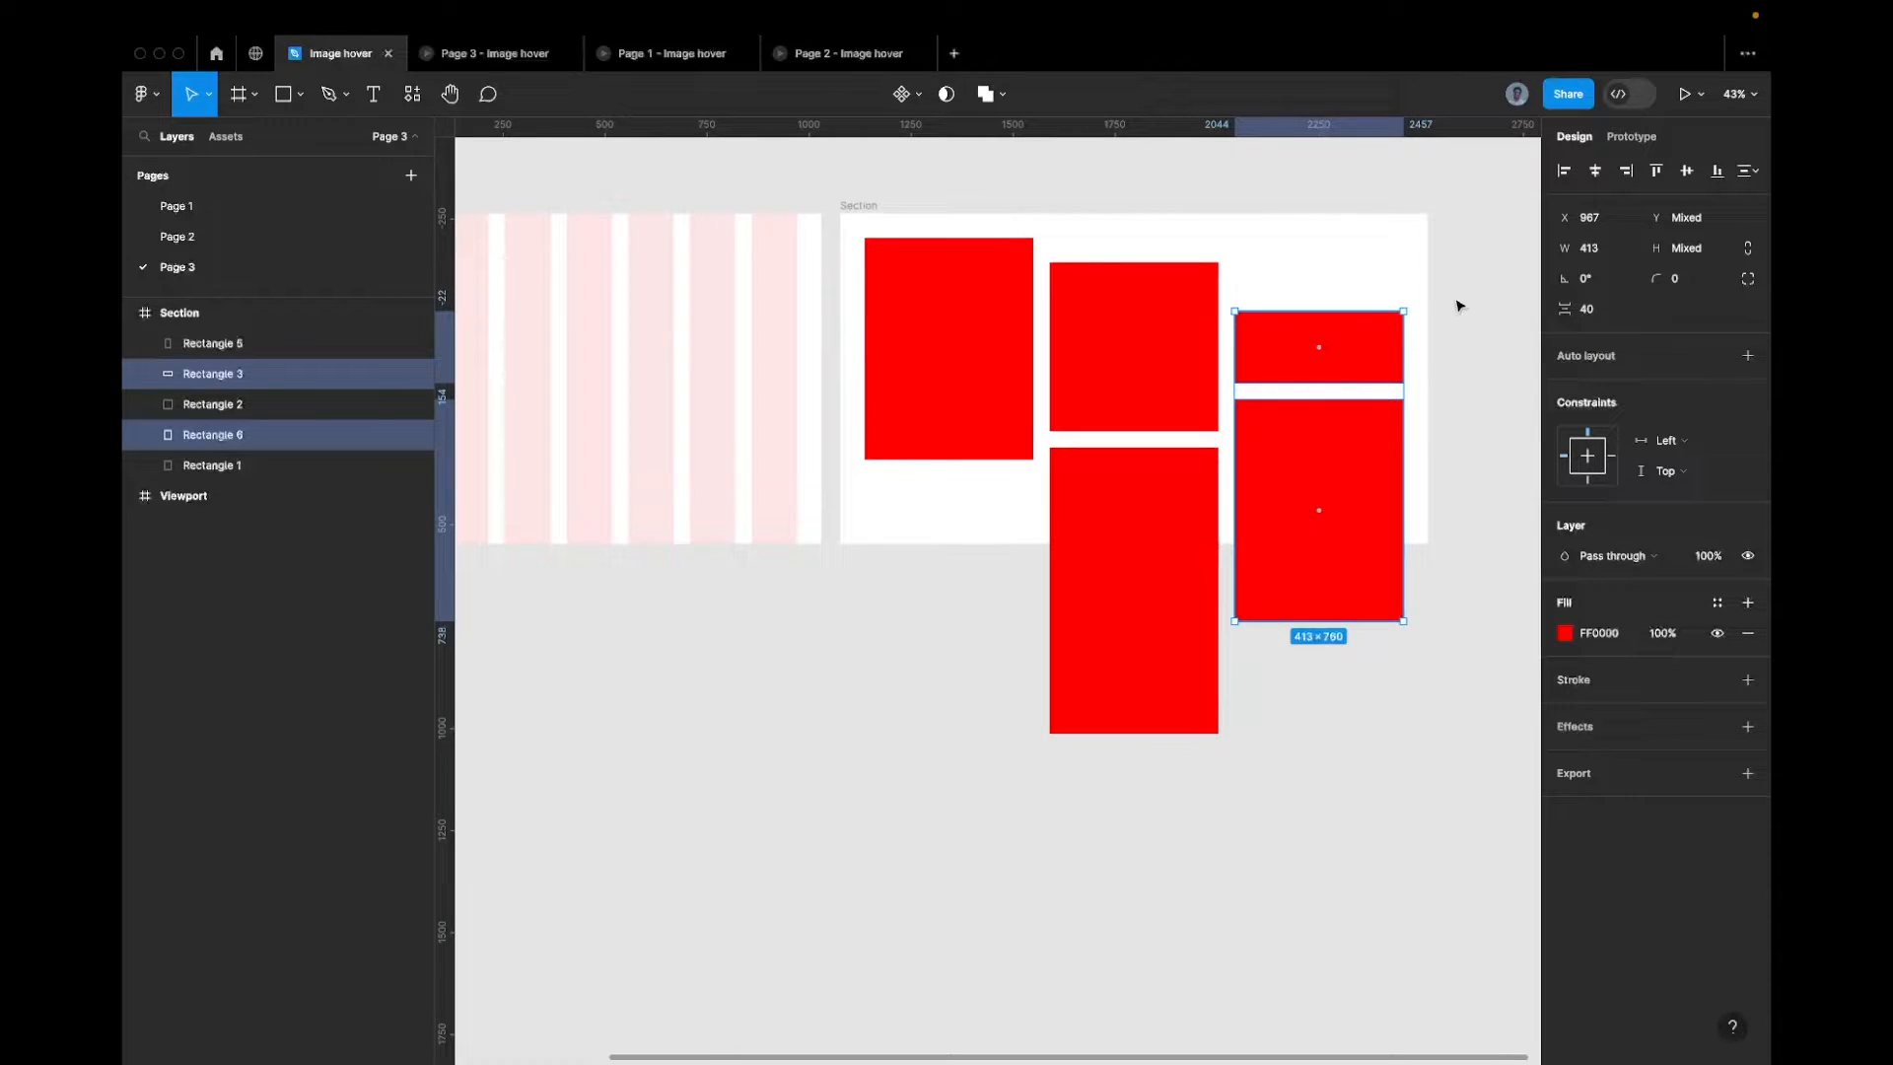
{"action": "left_click", "coordinate": [1361, 371]}
{"action": "left_click_drag", "start_coordinate": [1319, 383], "coordinate": [1321, 406]}
Move the lower third-column rectangle down about 40 px to restore the gap beneath the upper one
{"action": "left_click", "coordinate": [1326, 438]}
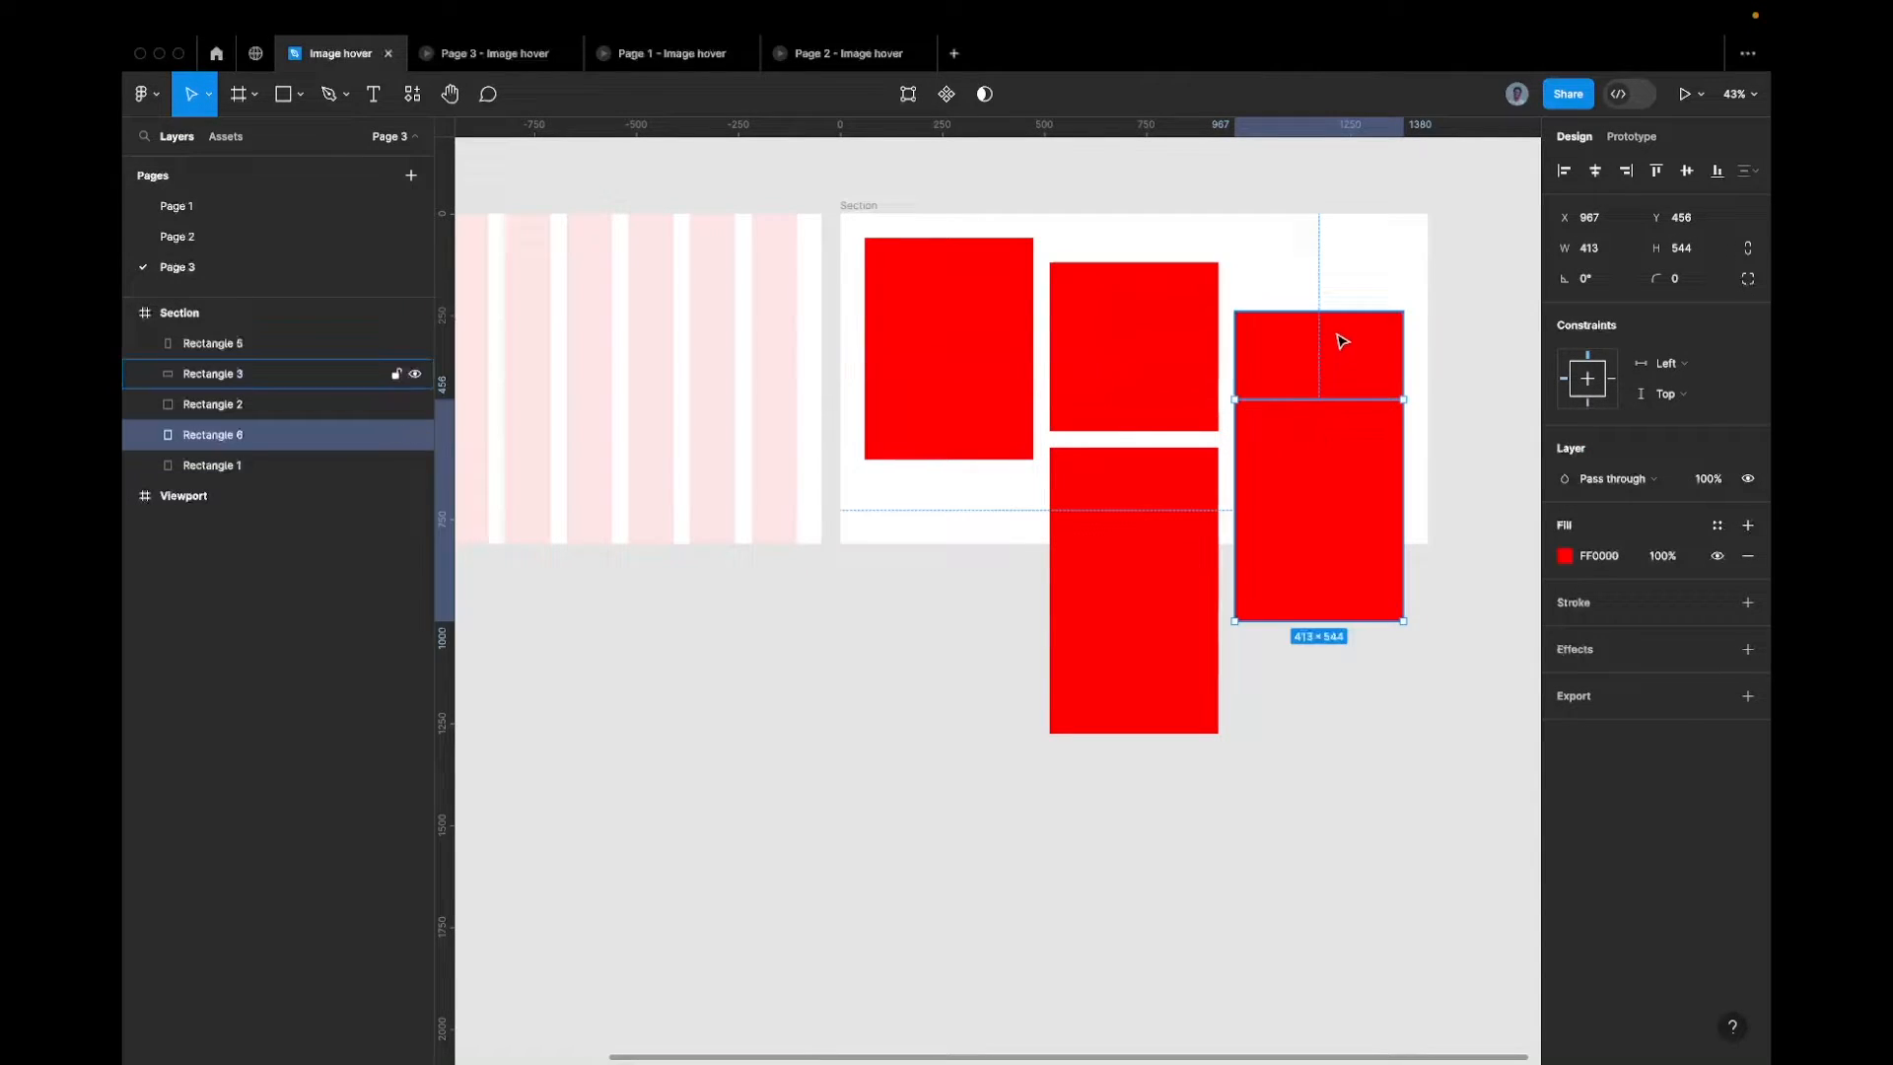
{"action": "key", "text": "shift+Down"}
{"action": "key", "text": "shift+Down"}
{"action": "key", "text": "shift+Down"}
{"action": "key", "text": "shift+Down"}
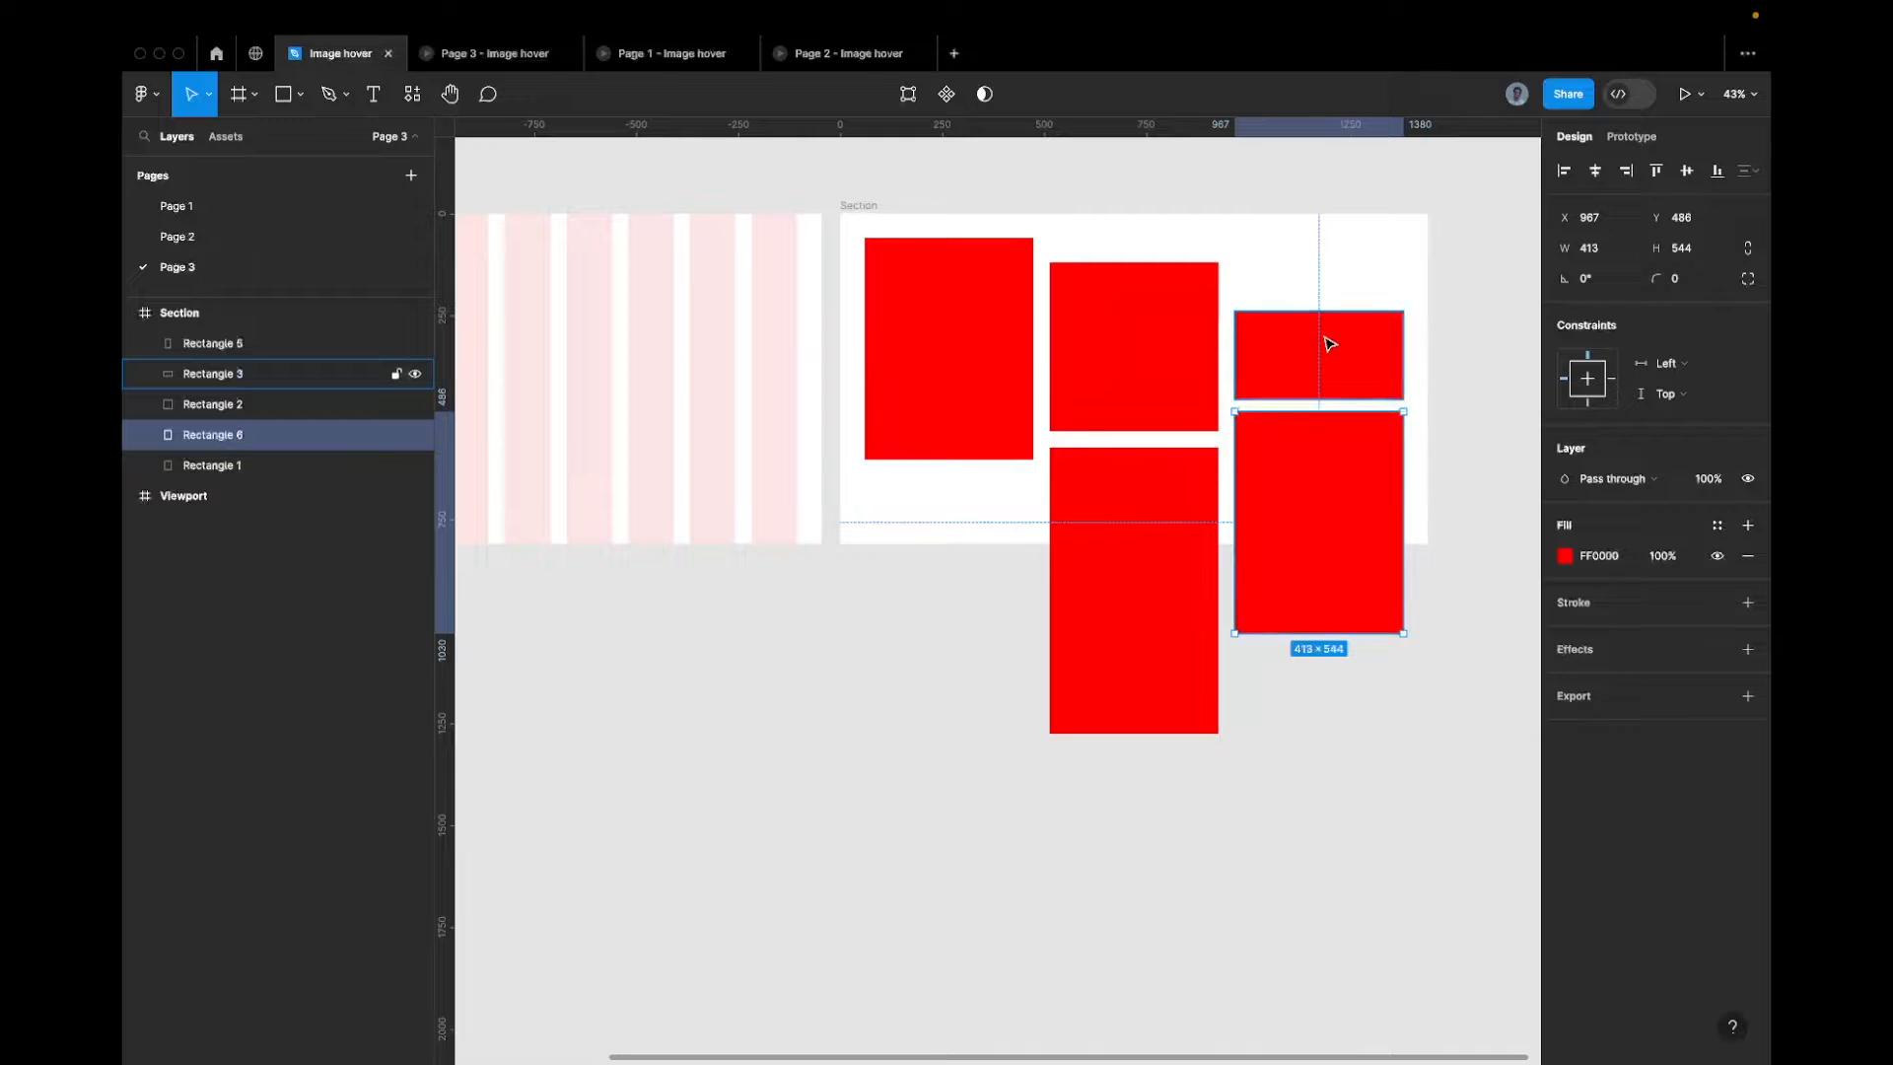
{"action": "scroll", "coordinate": [1324, 337], "scroll_direction": "down", "scroll_amount": 3}
{"action": "left_click", "coordinate": [1460, 307]}
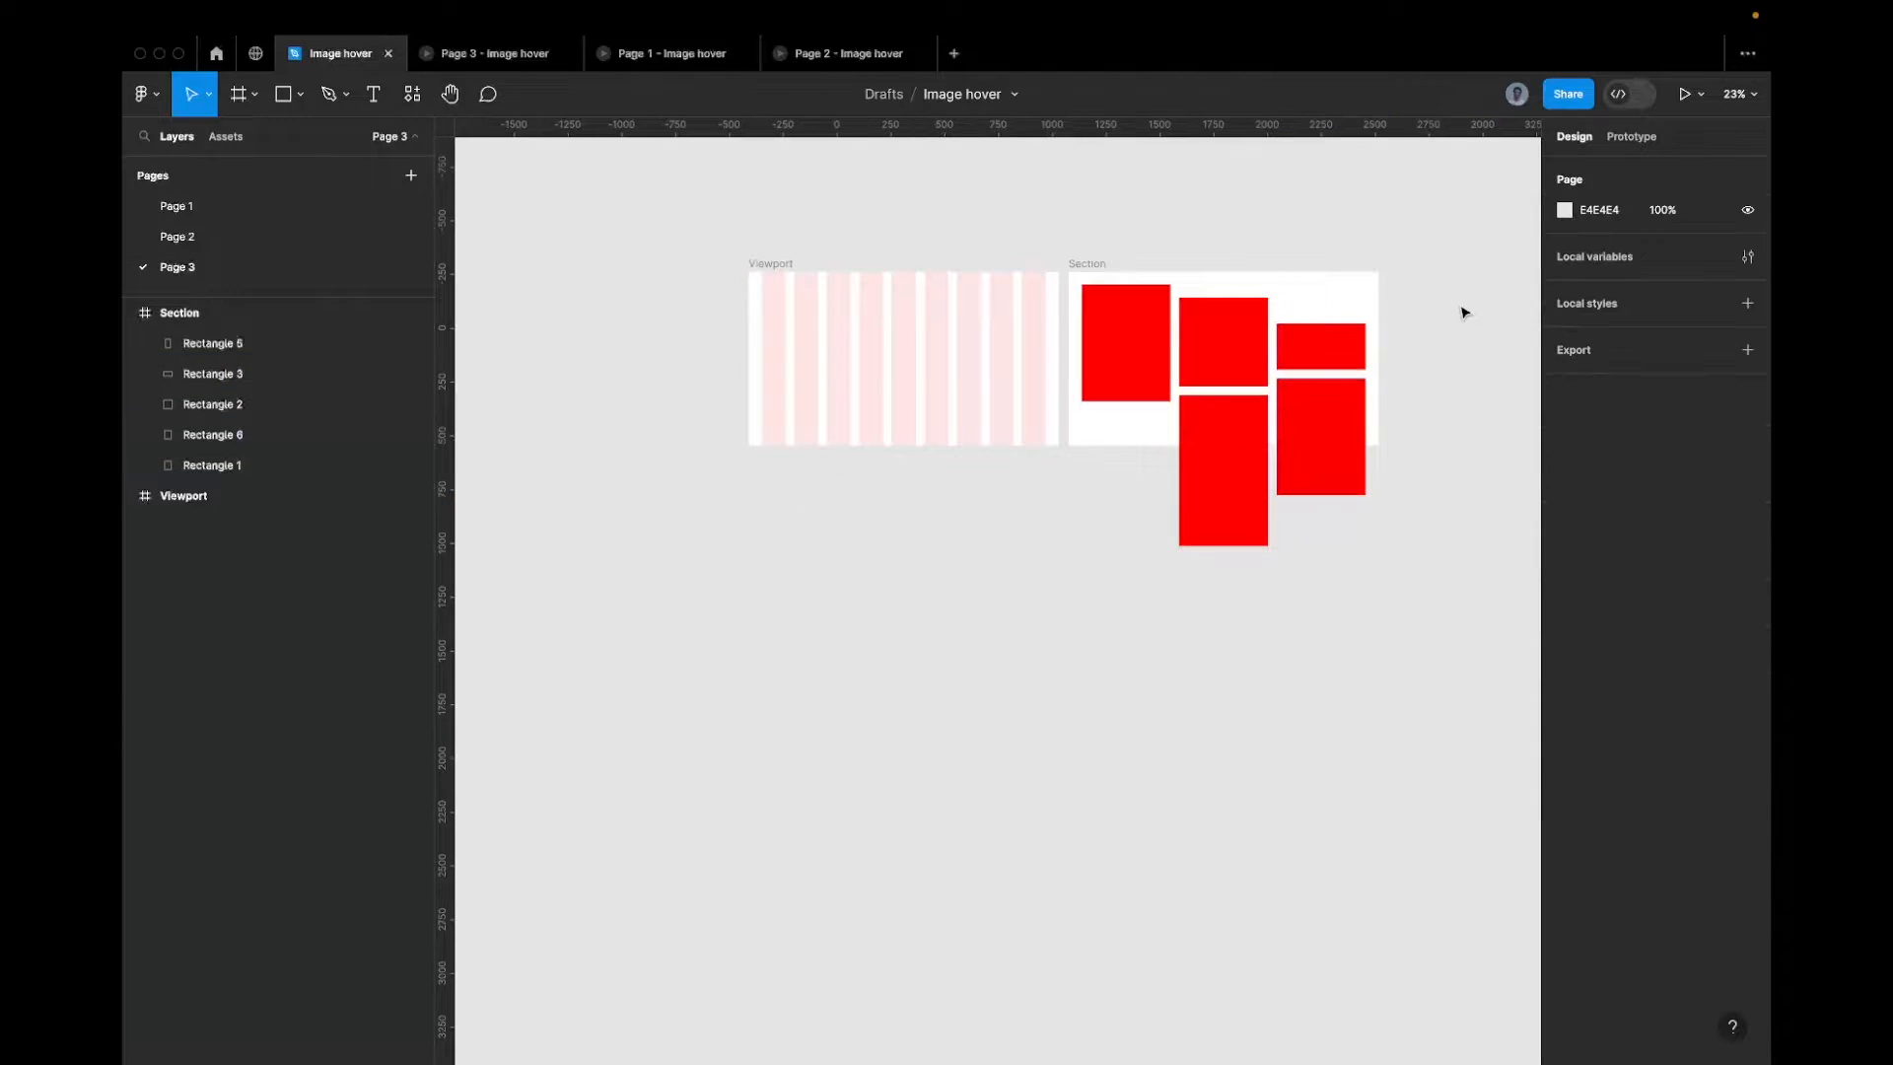
Extend the upper third-column rectangle upward to a height of about 244, with its top at Y 212
{"action": "left_click", "coordinate": [1316, 345]}
{"action": "scroll", "coordinate": [1314, 343], "scroll_direction": "up", "scroll_amount": 4}
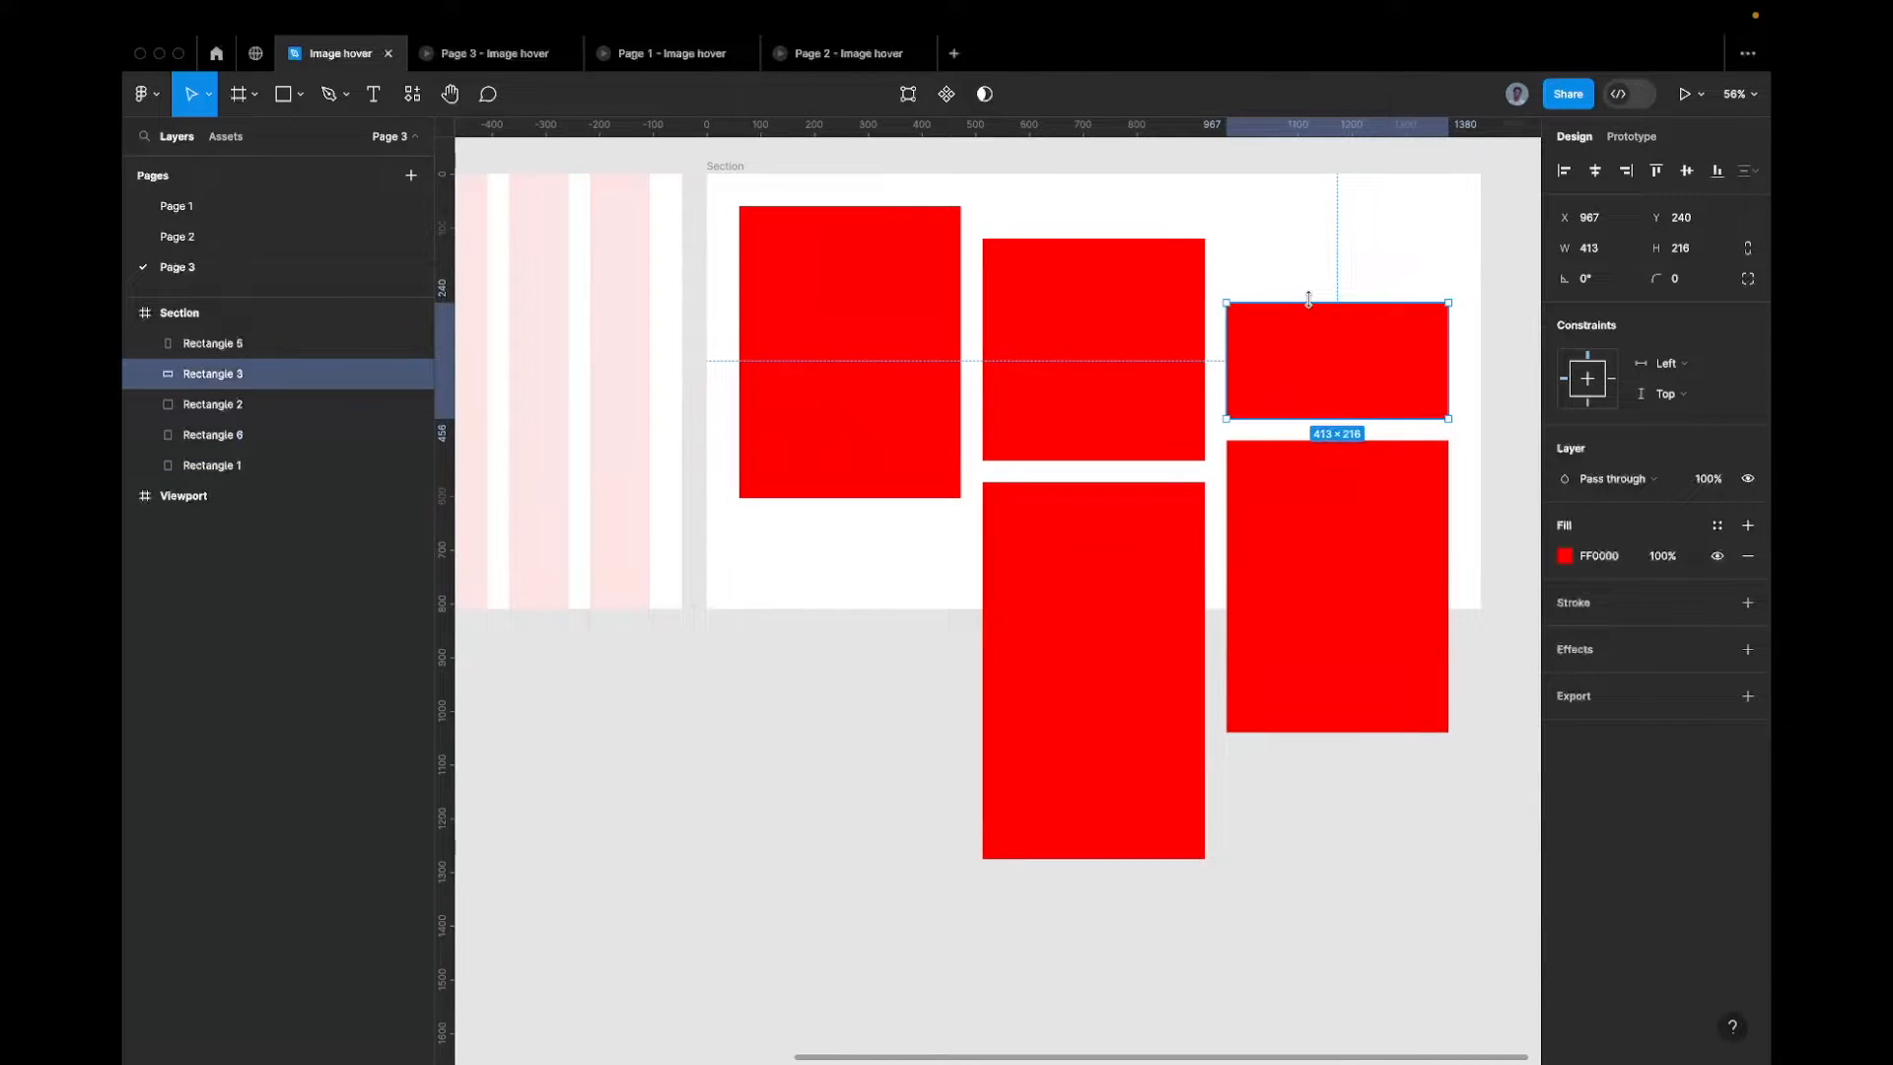
{"action": "left_click_drag", "start_coordinate": [1308, 298], "coordinate": [1306, 284]}
{"action": "scroll", "coordinate": [1307, 285], "scroll_direction": "down", "scroll_amount": 3}
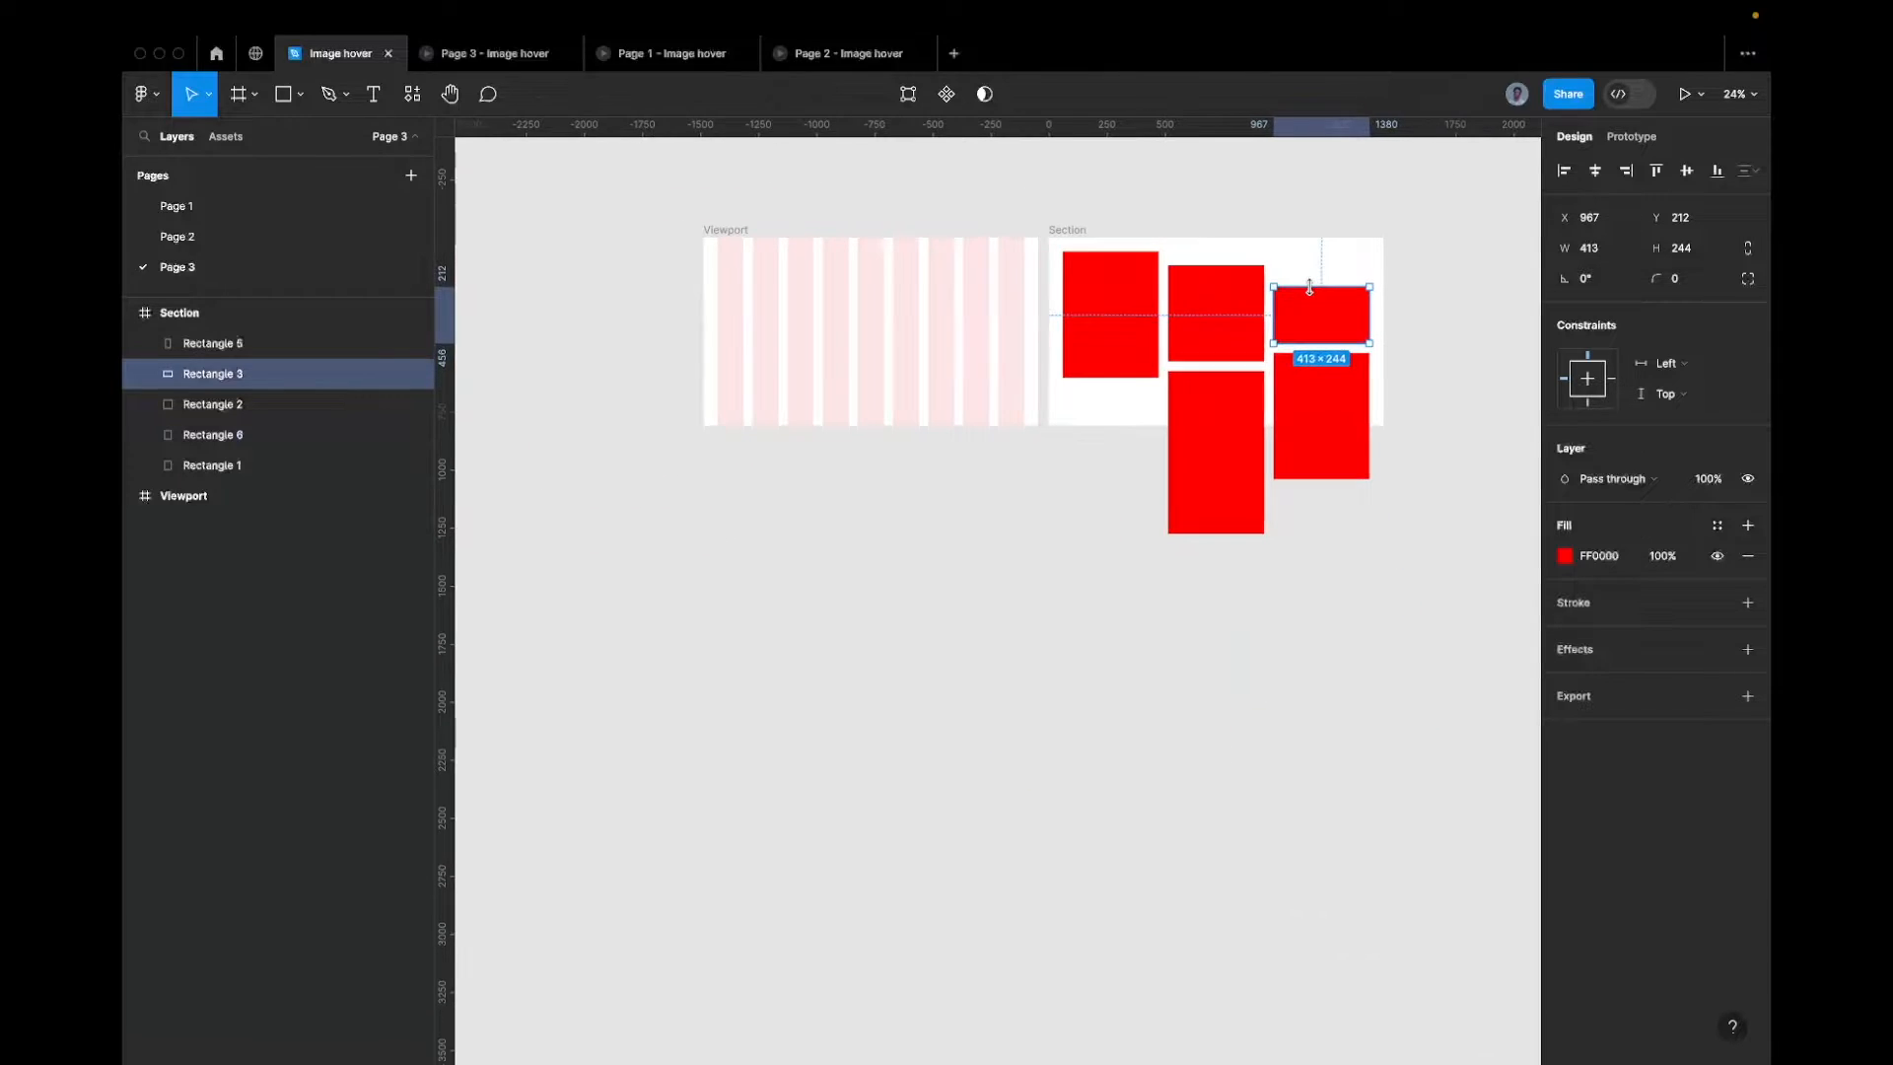
{"action": "left_click", "coordinate": [1397, 275]}
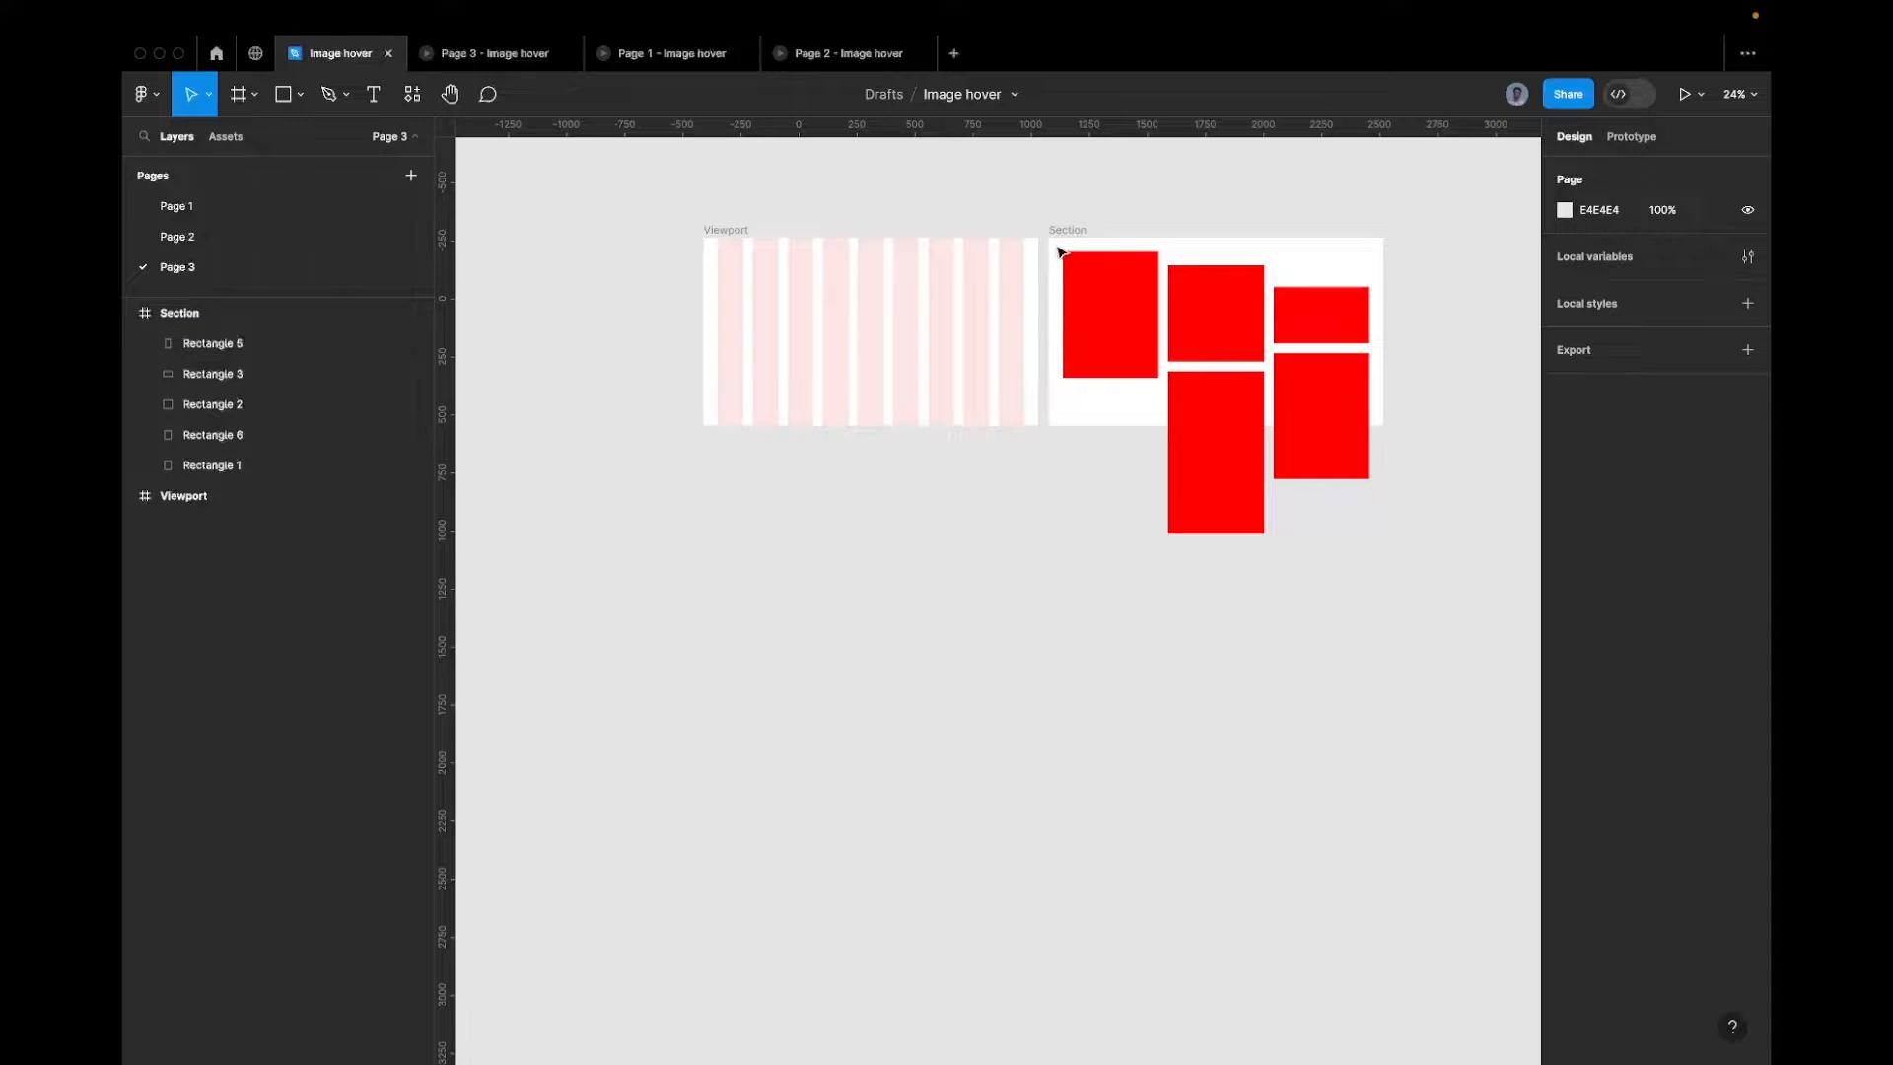
Move the Section frame further away from Viewport to X 1118, keeping its vertical position
{"action": "mouse_move", "coordinate": [1056, 242]}
{"action": "left_mouse_down"}
{"action": "mouse_move", "coordinate": [1170, 169]}
{"action": "mouse_move", "coordinate": [1282, 195]}
{"action": "mouse_move", "coordinate": [1052, 296]}
{"action": "mouse_move", "coordinate": [1090, 249]}
{"action": "mouse_move", "coordinate": [1074, 242]}
{"action": "left_mouse_up"}
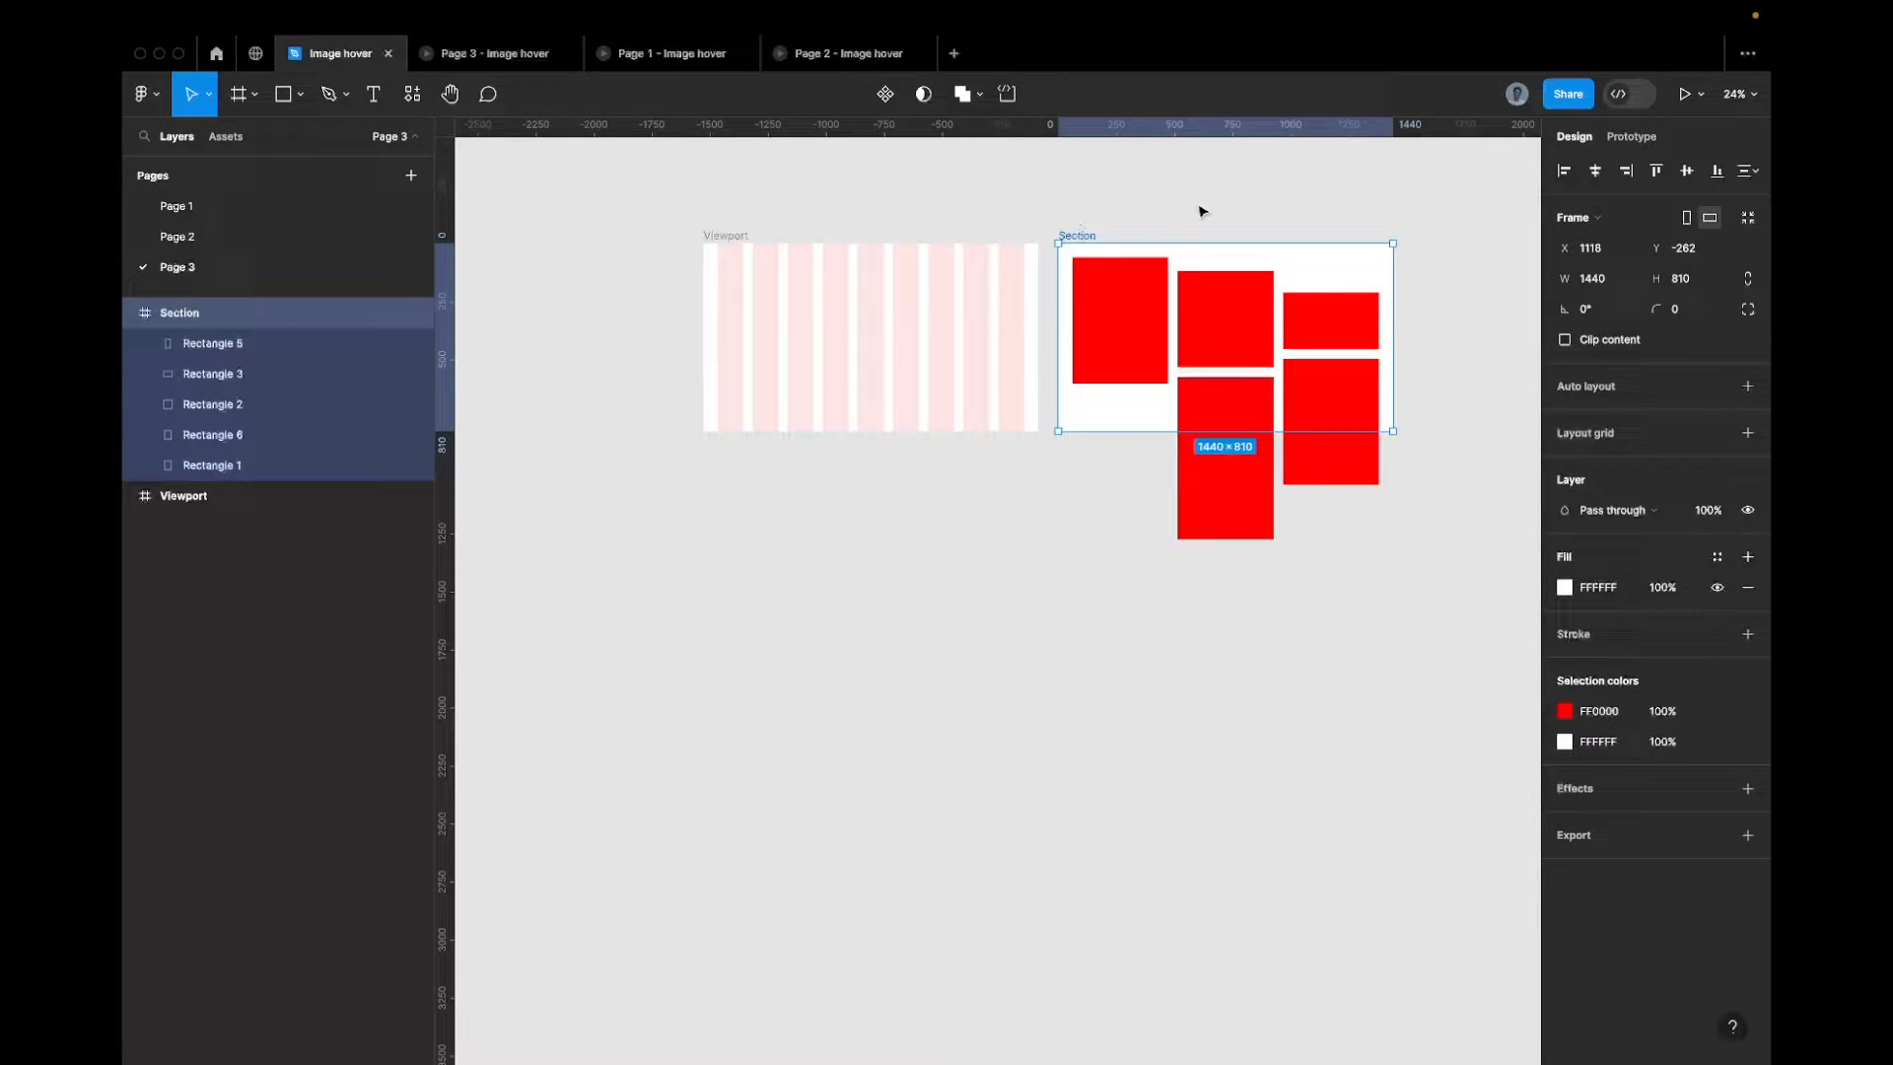
Examine the existing image section components and website frames on Page 2 and Page 1 as a reference
{"action": "scroll", "coordinate": [1144, 280], "scroll_direction": "left", "scroll_amount": 1}
{"action": "scroll", "coordinate": [1144, 281], "scroll_direction": "up", "scroll_amount": 1}
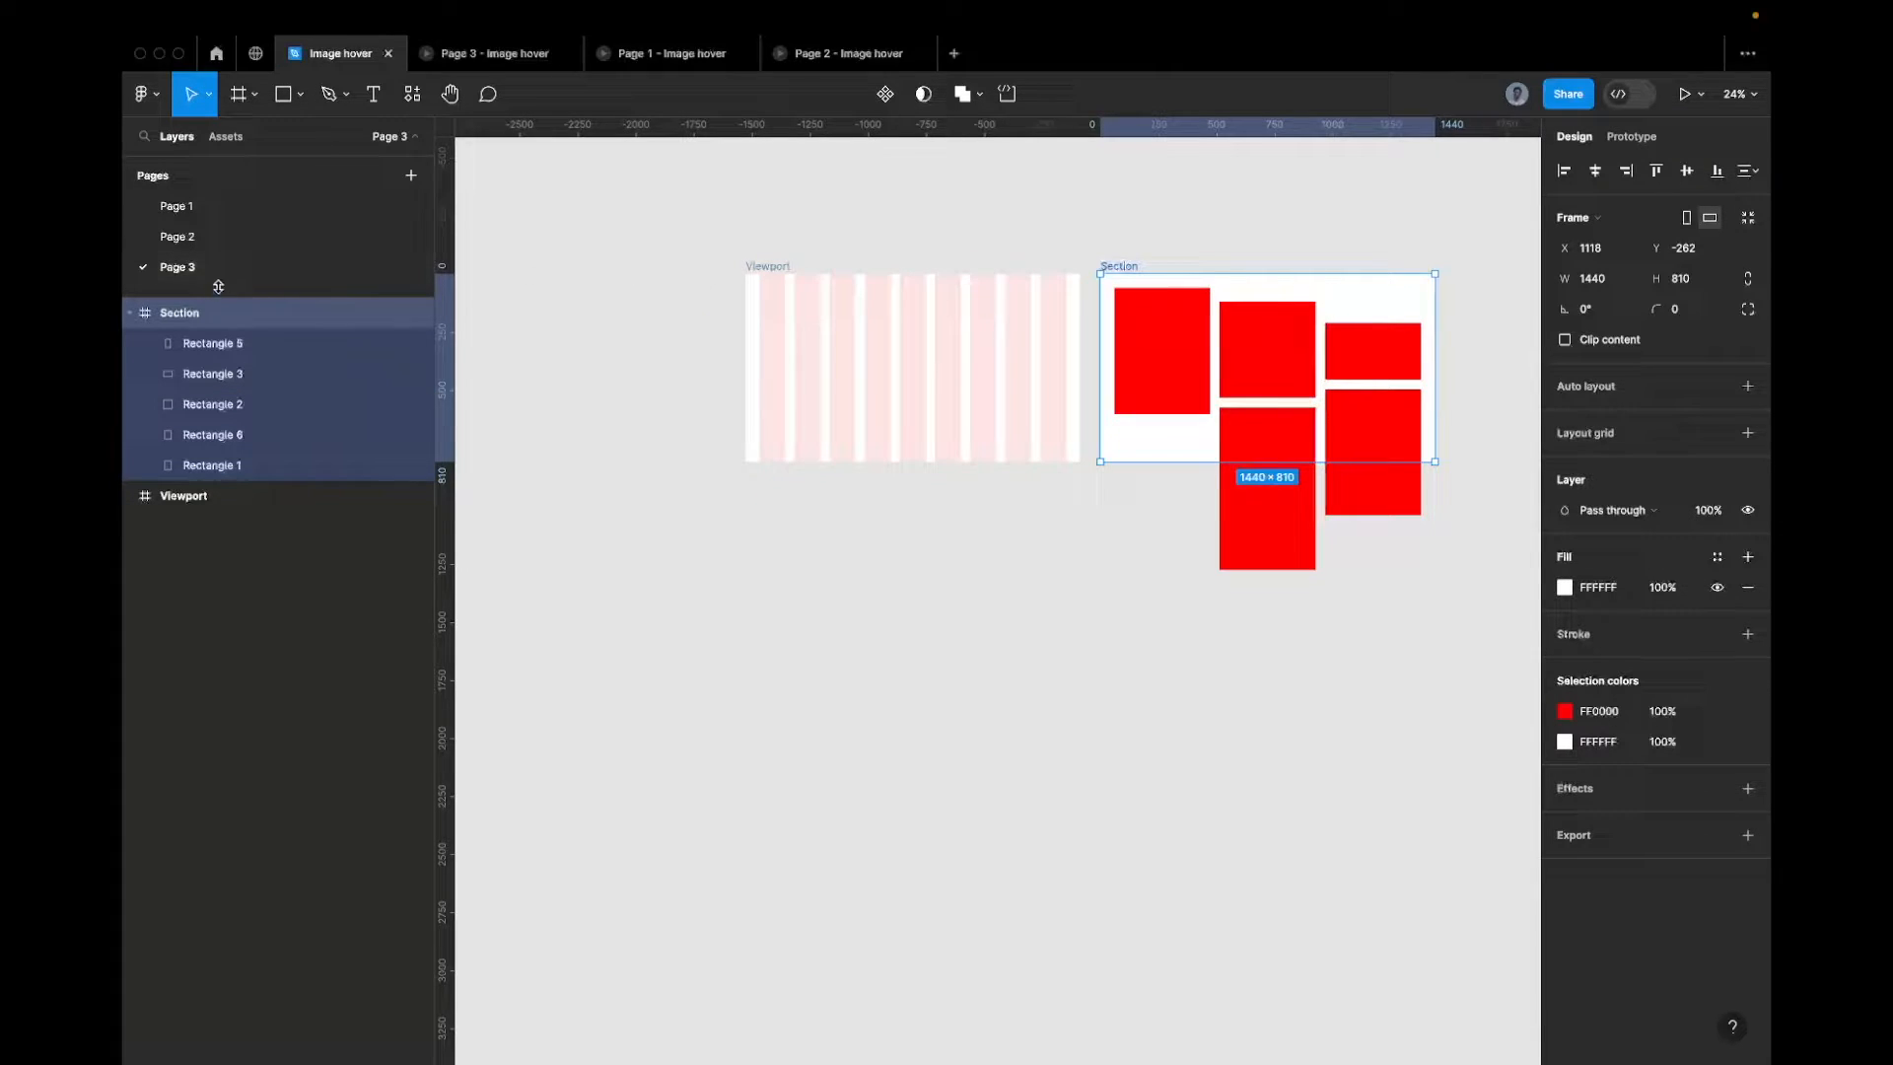
{"action": "left_click", "coordinate": [178, 237]}
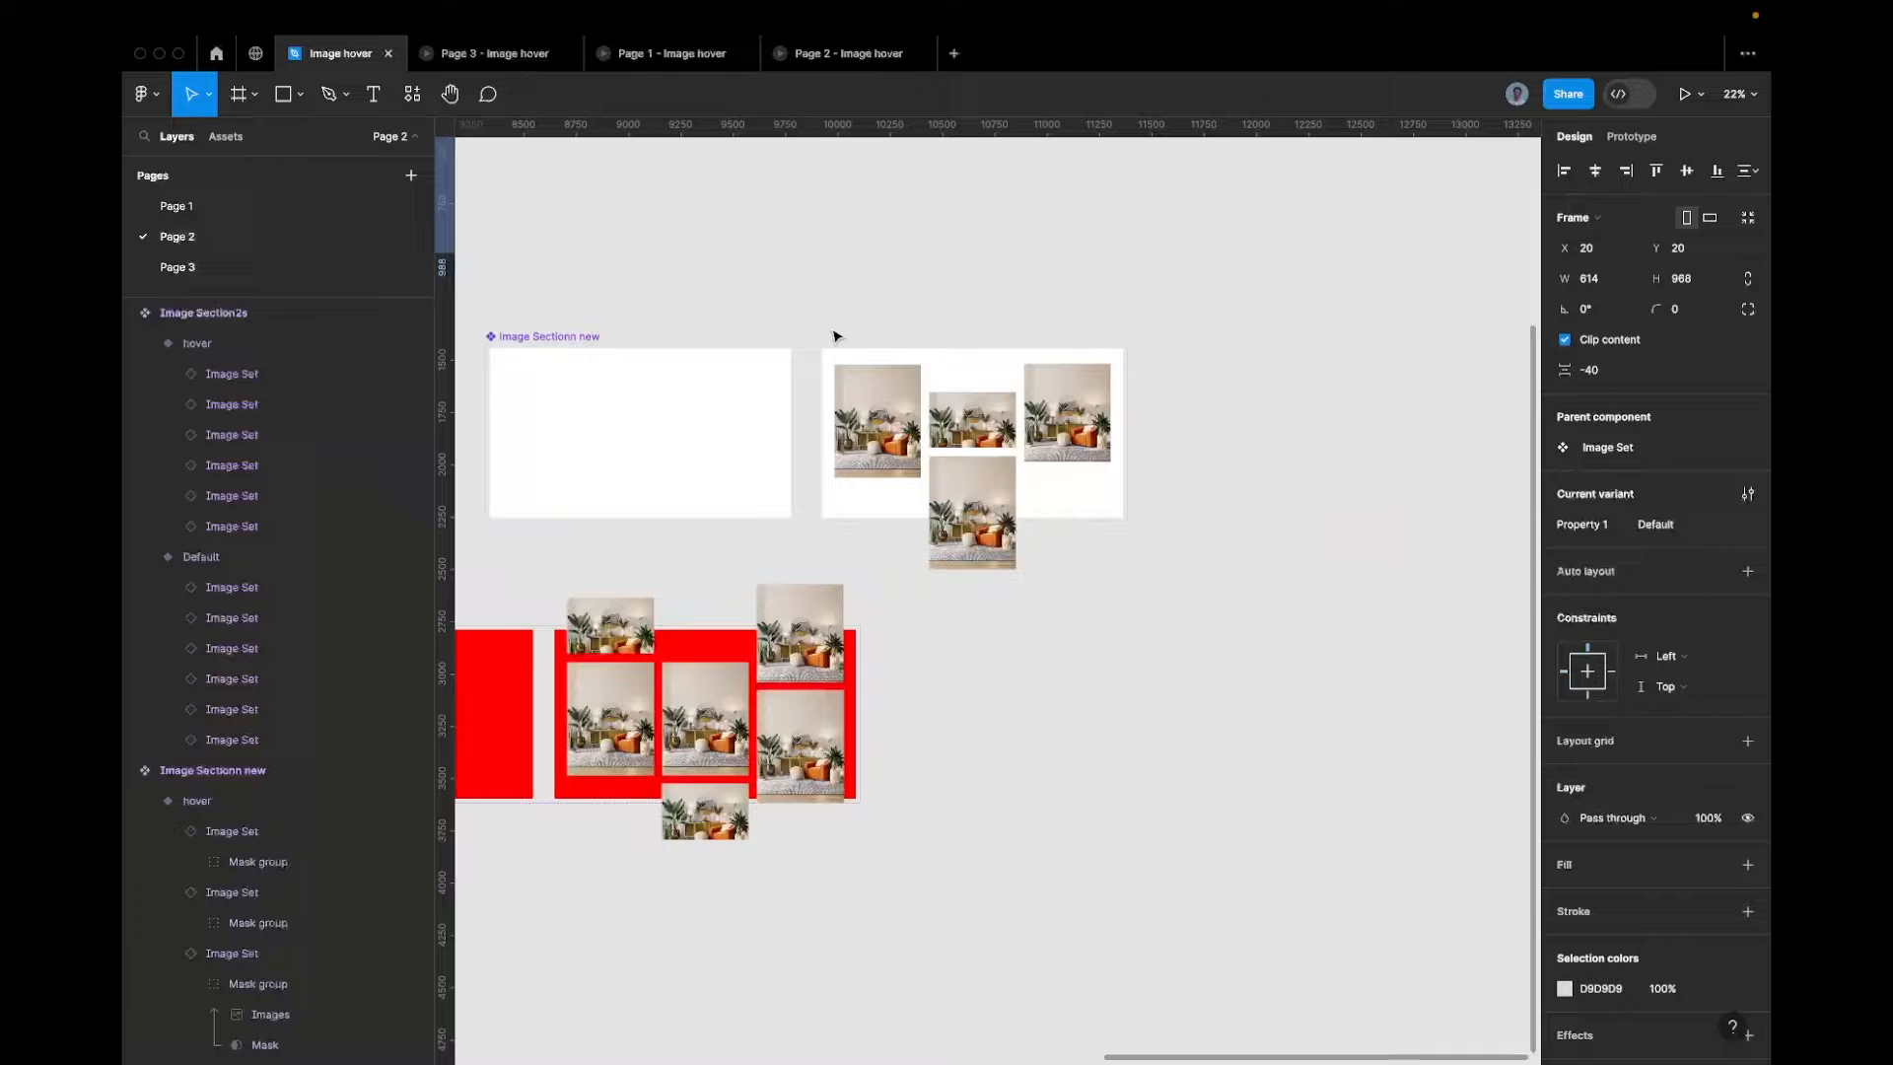
{"action": "double_click", "coordinate": [885, 452]}
{"action": "scroll", "coordinate": [884, 452], "scroll_direction": "left", "scroll_amount": 8}
{"action": "scroll", "coordinate": [884, 452], "scroll_direction": "down", "scroll_amount": 5}
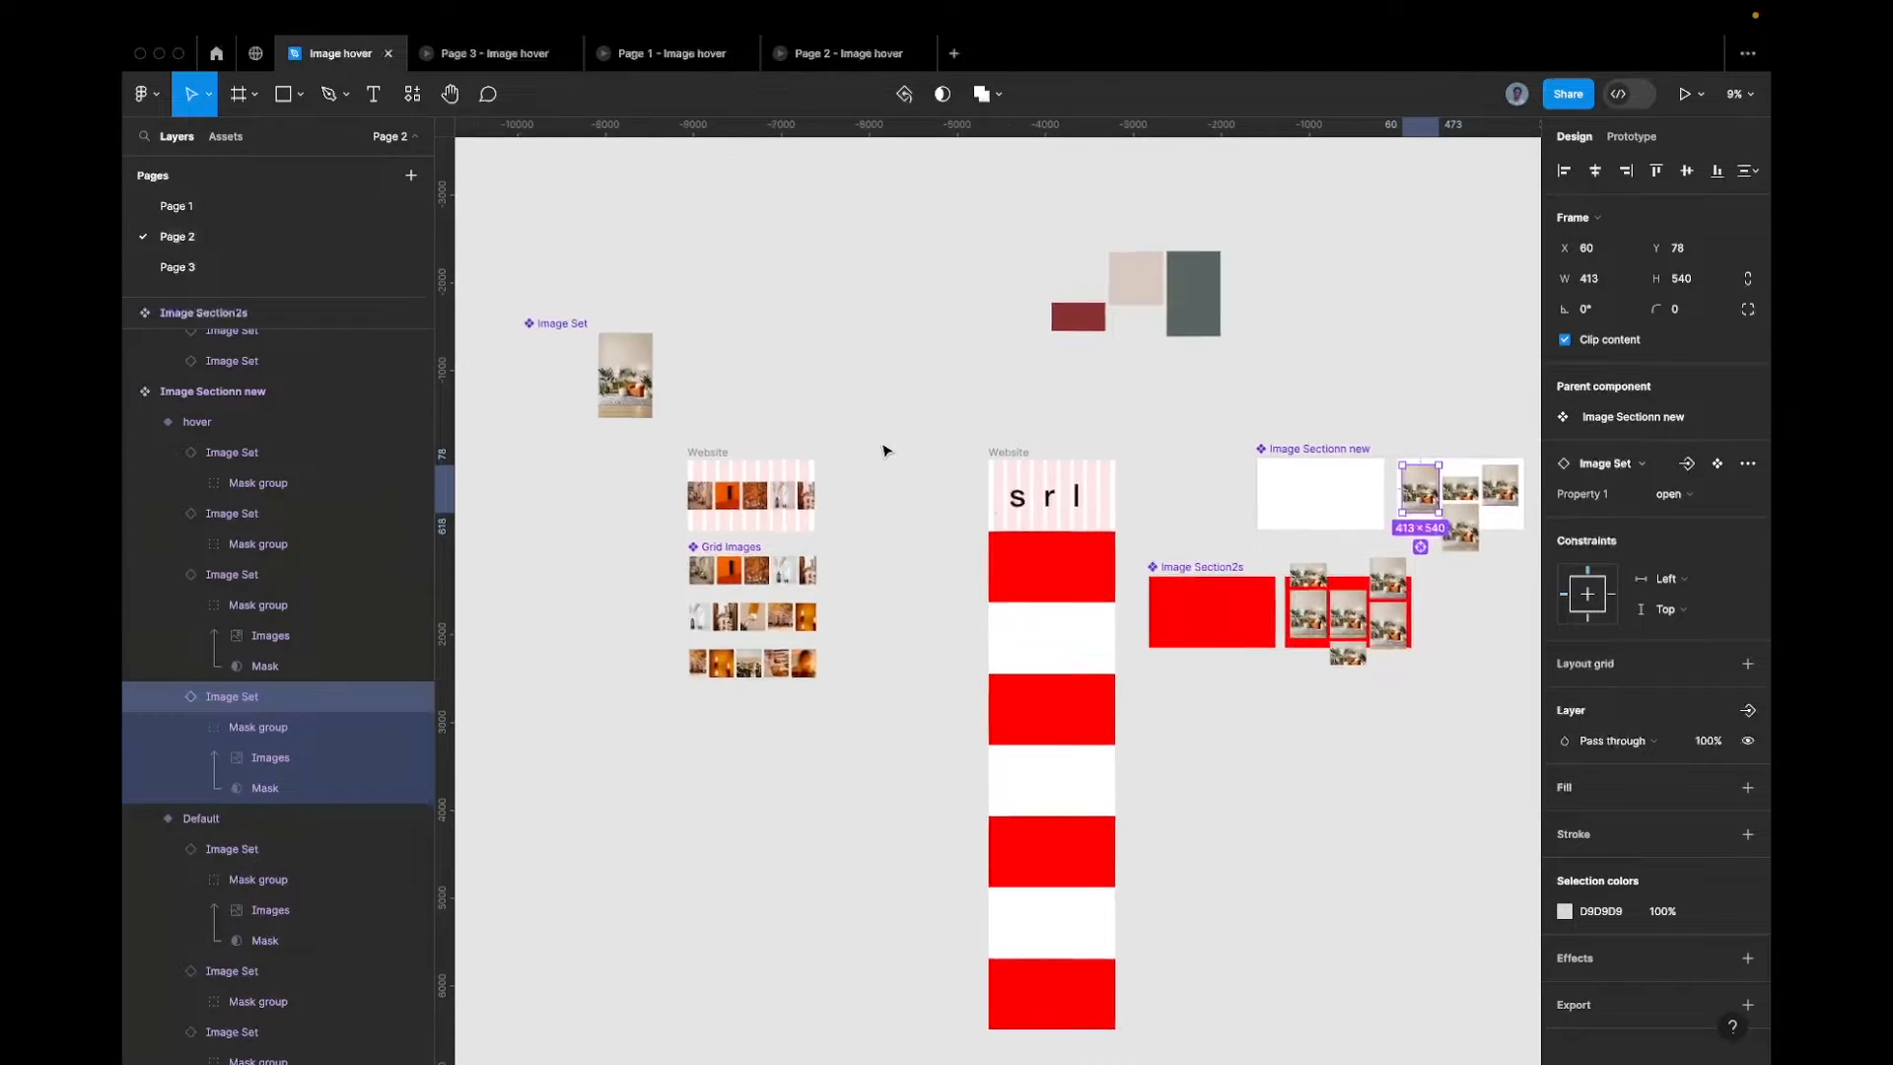
{"action": "scroll", "coordinate": [885, 453], "scroll_direction": "left", "scroll_amount": 3}
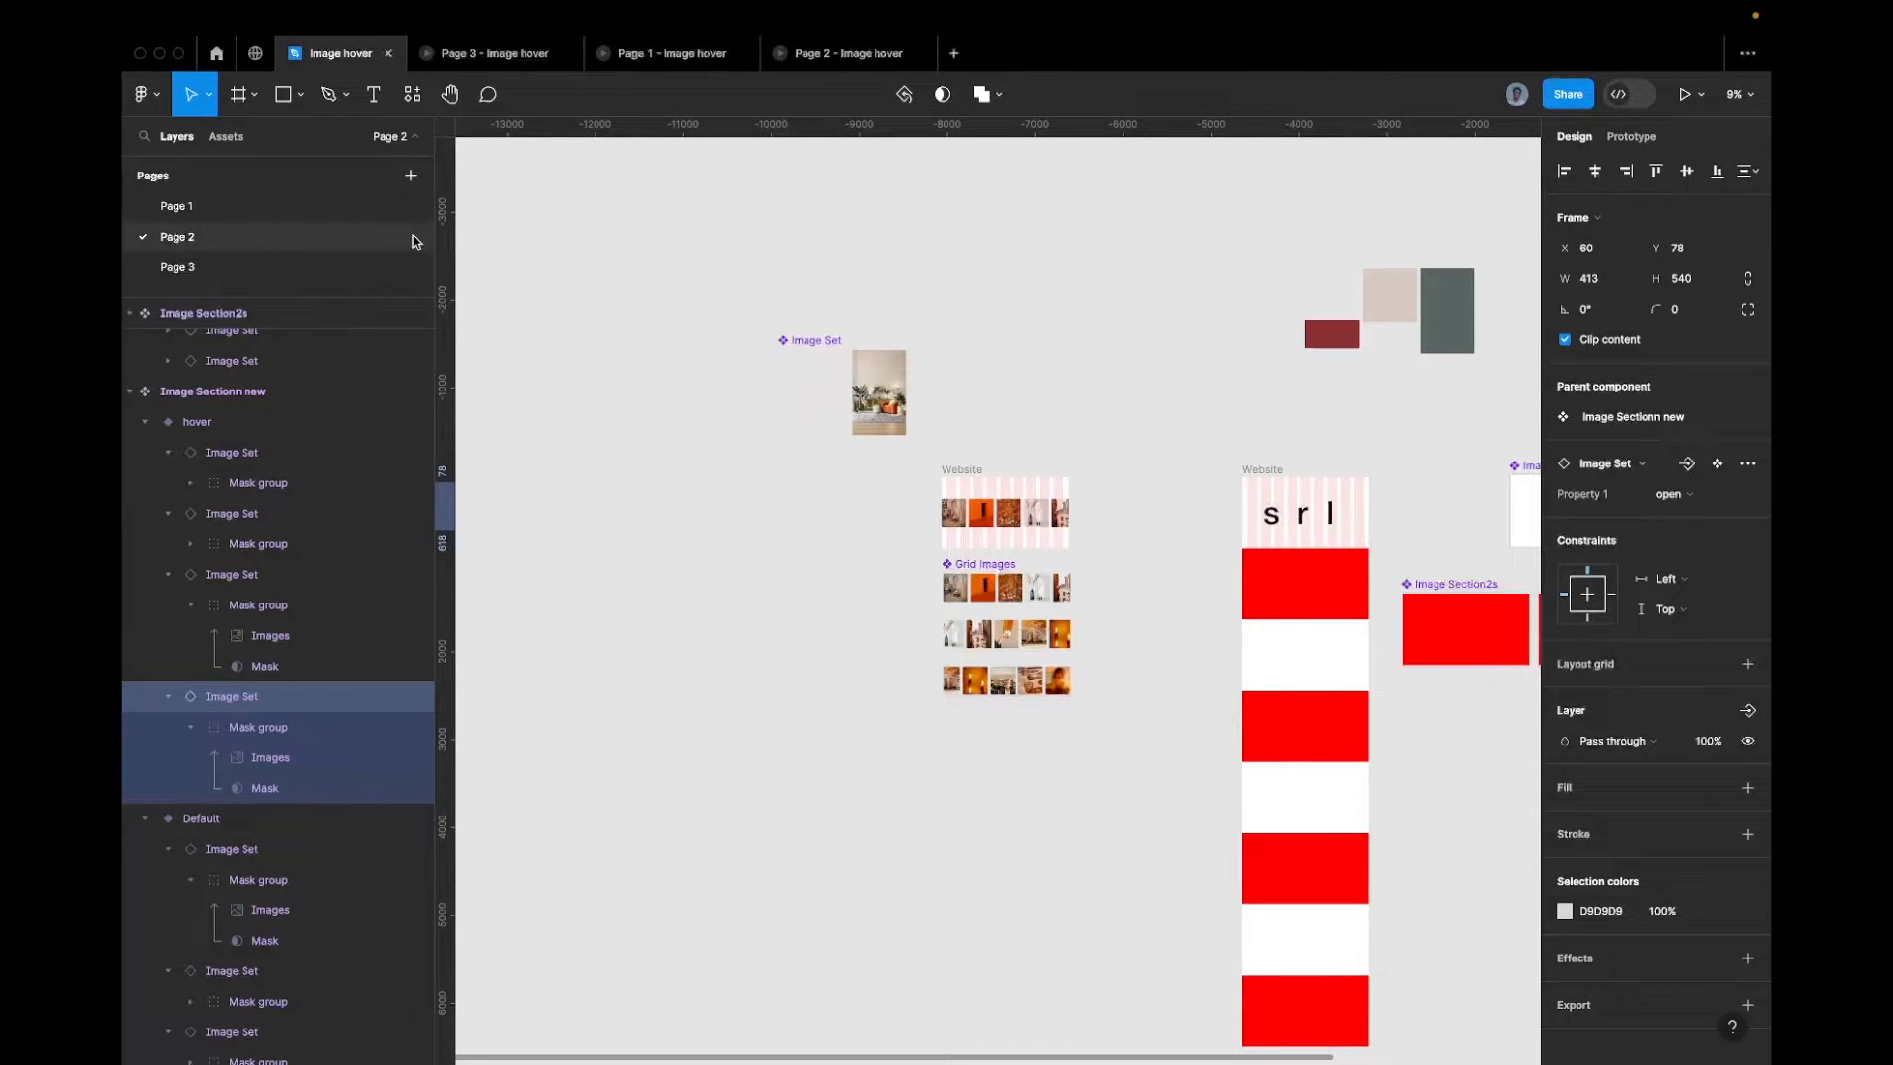
{"action": "scroll", "coordinate": [1193, 437], "scroll_direction": "right", "scroll_amount": 5}
{"action": "scroll", "coordinate": [1192, 436], "scroll_direction": "right", "scroll_amount": 1}
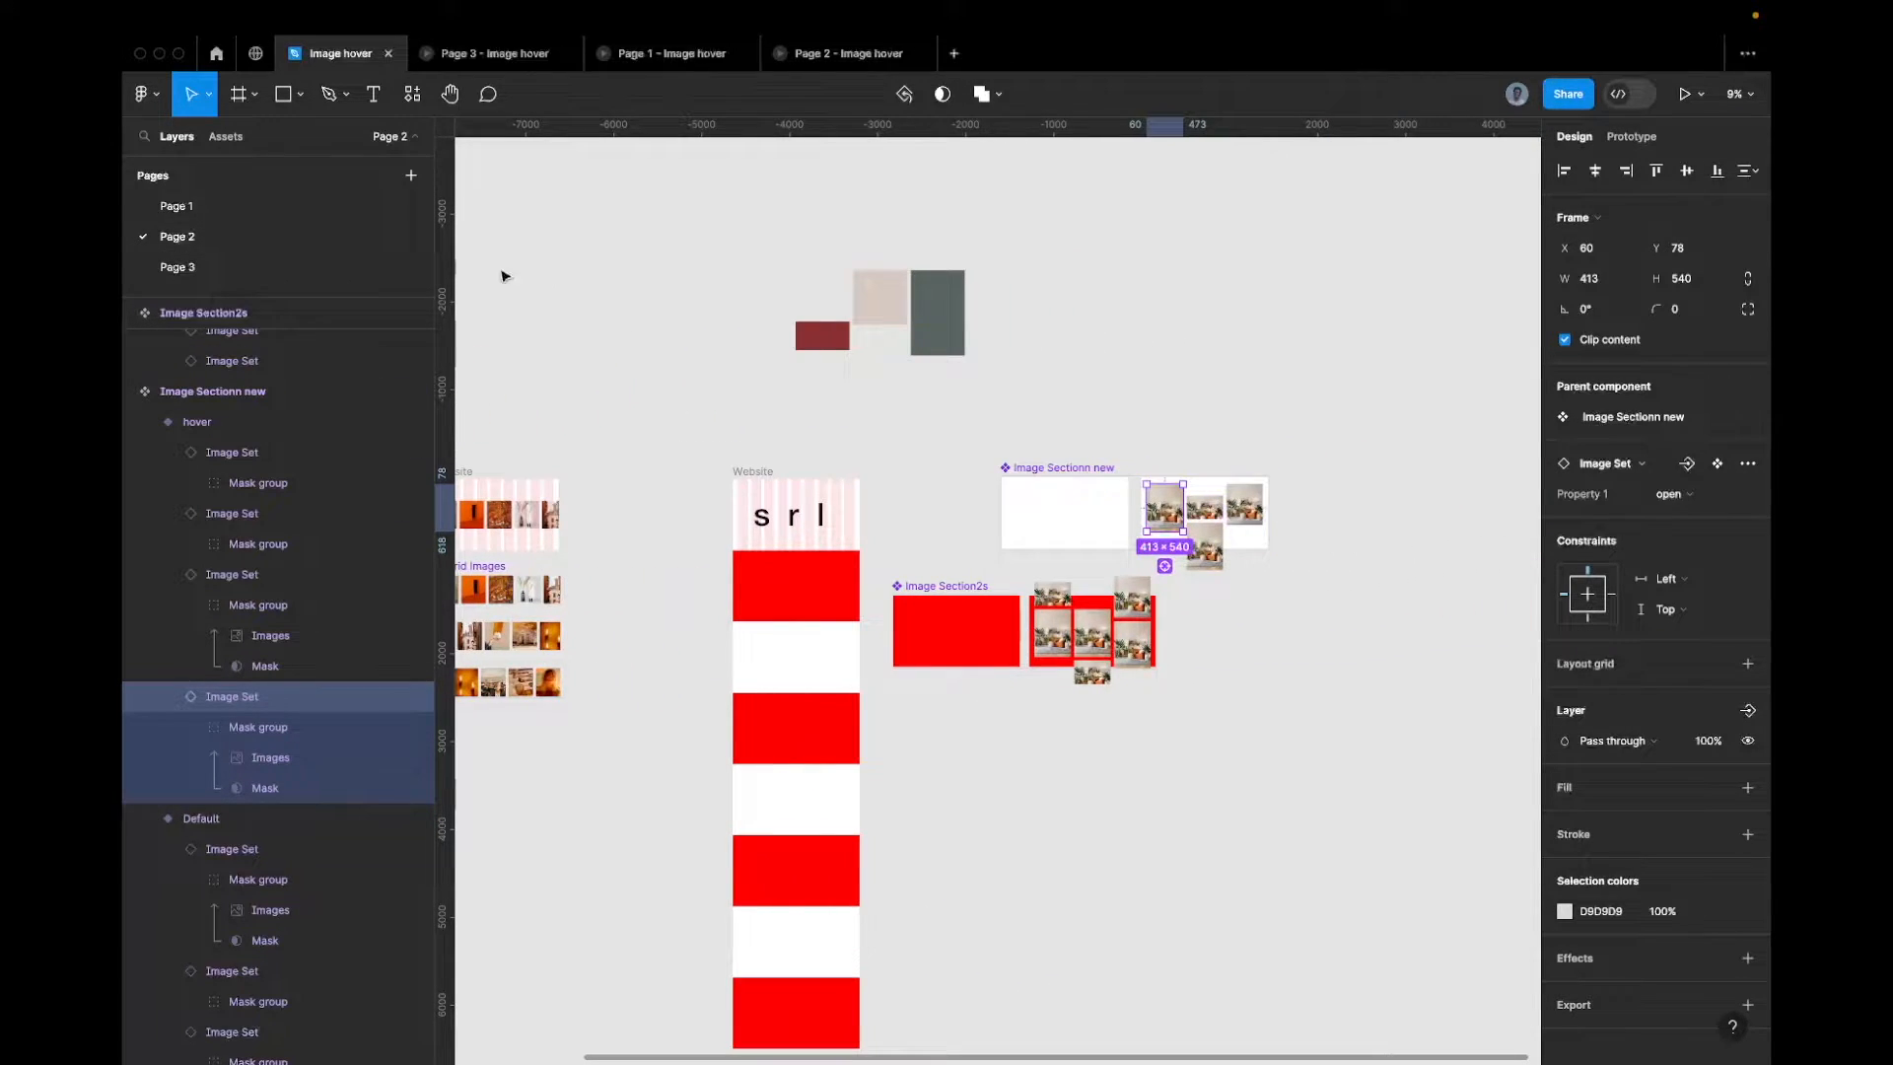
{"action": "left_click", "coordinate": [339, 207]}
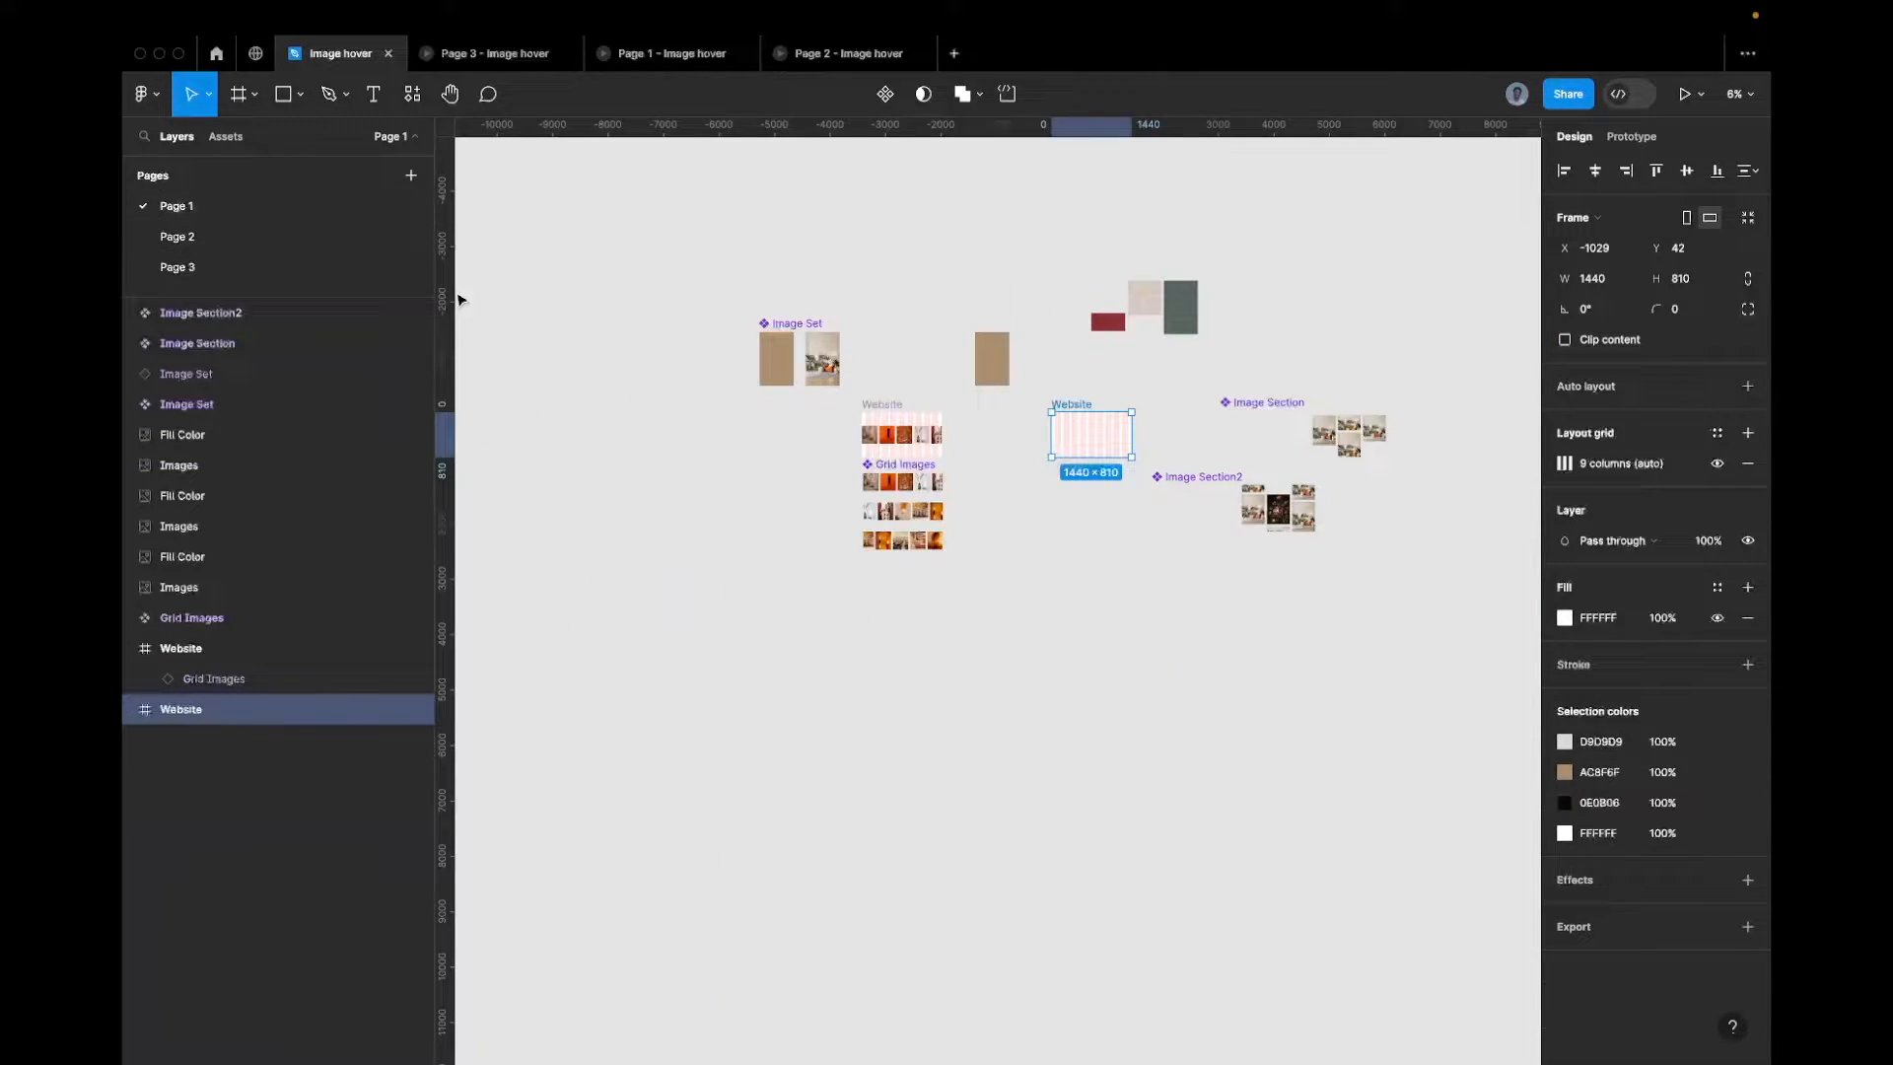
On Page 3, copy the Section's first-column rectangle onto the empty canvas beyond Viewport at X -1672, Y -202
{"action": "left_click", "coordinate": [359, 268]}
{"action": "left_click", "coordinate": [1185, 336]}
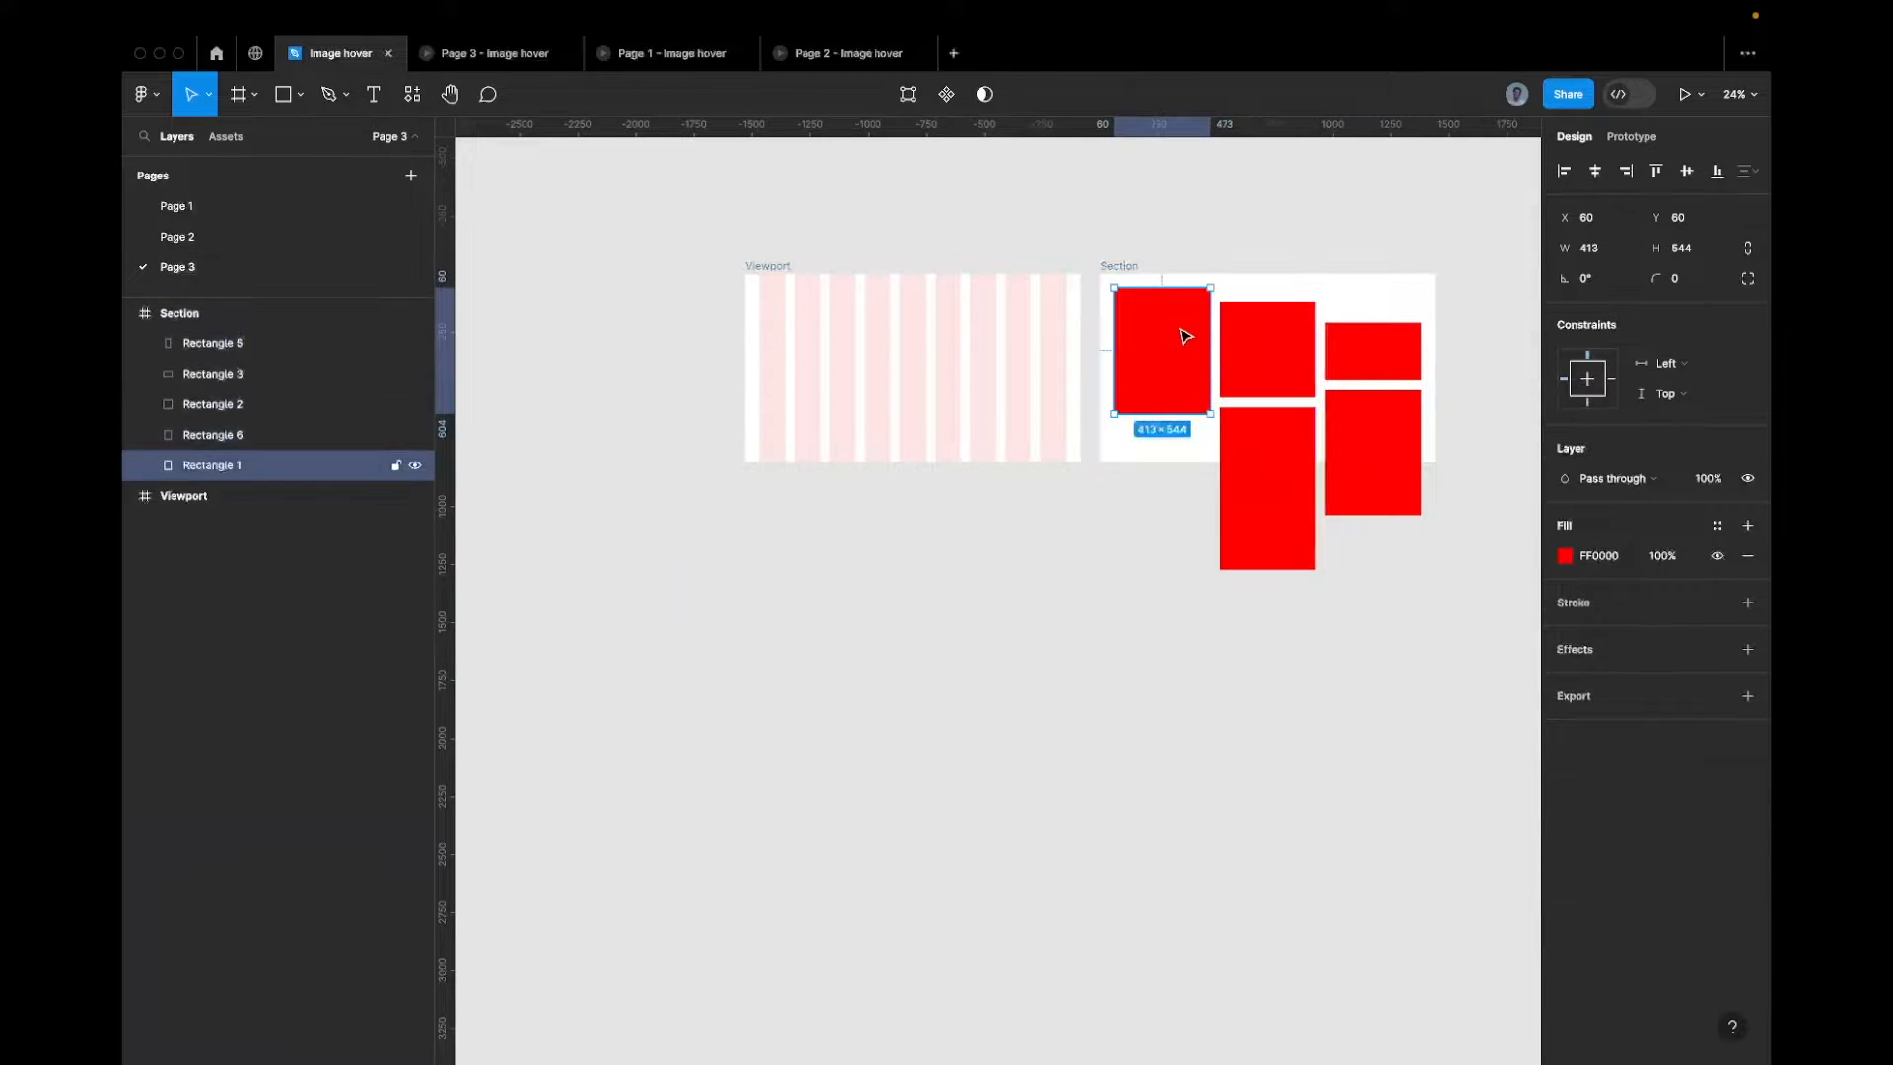
{"action": "left_click_drag", "start_coordinate": [1184, 336], "coordinate": [519, 268]}
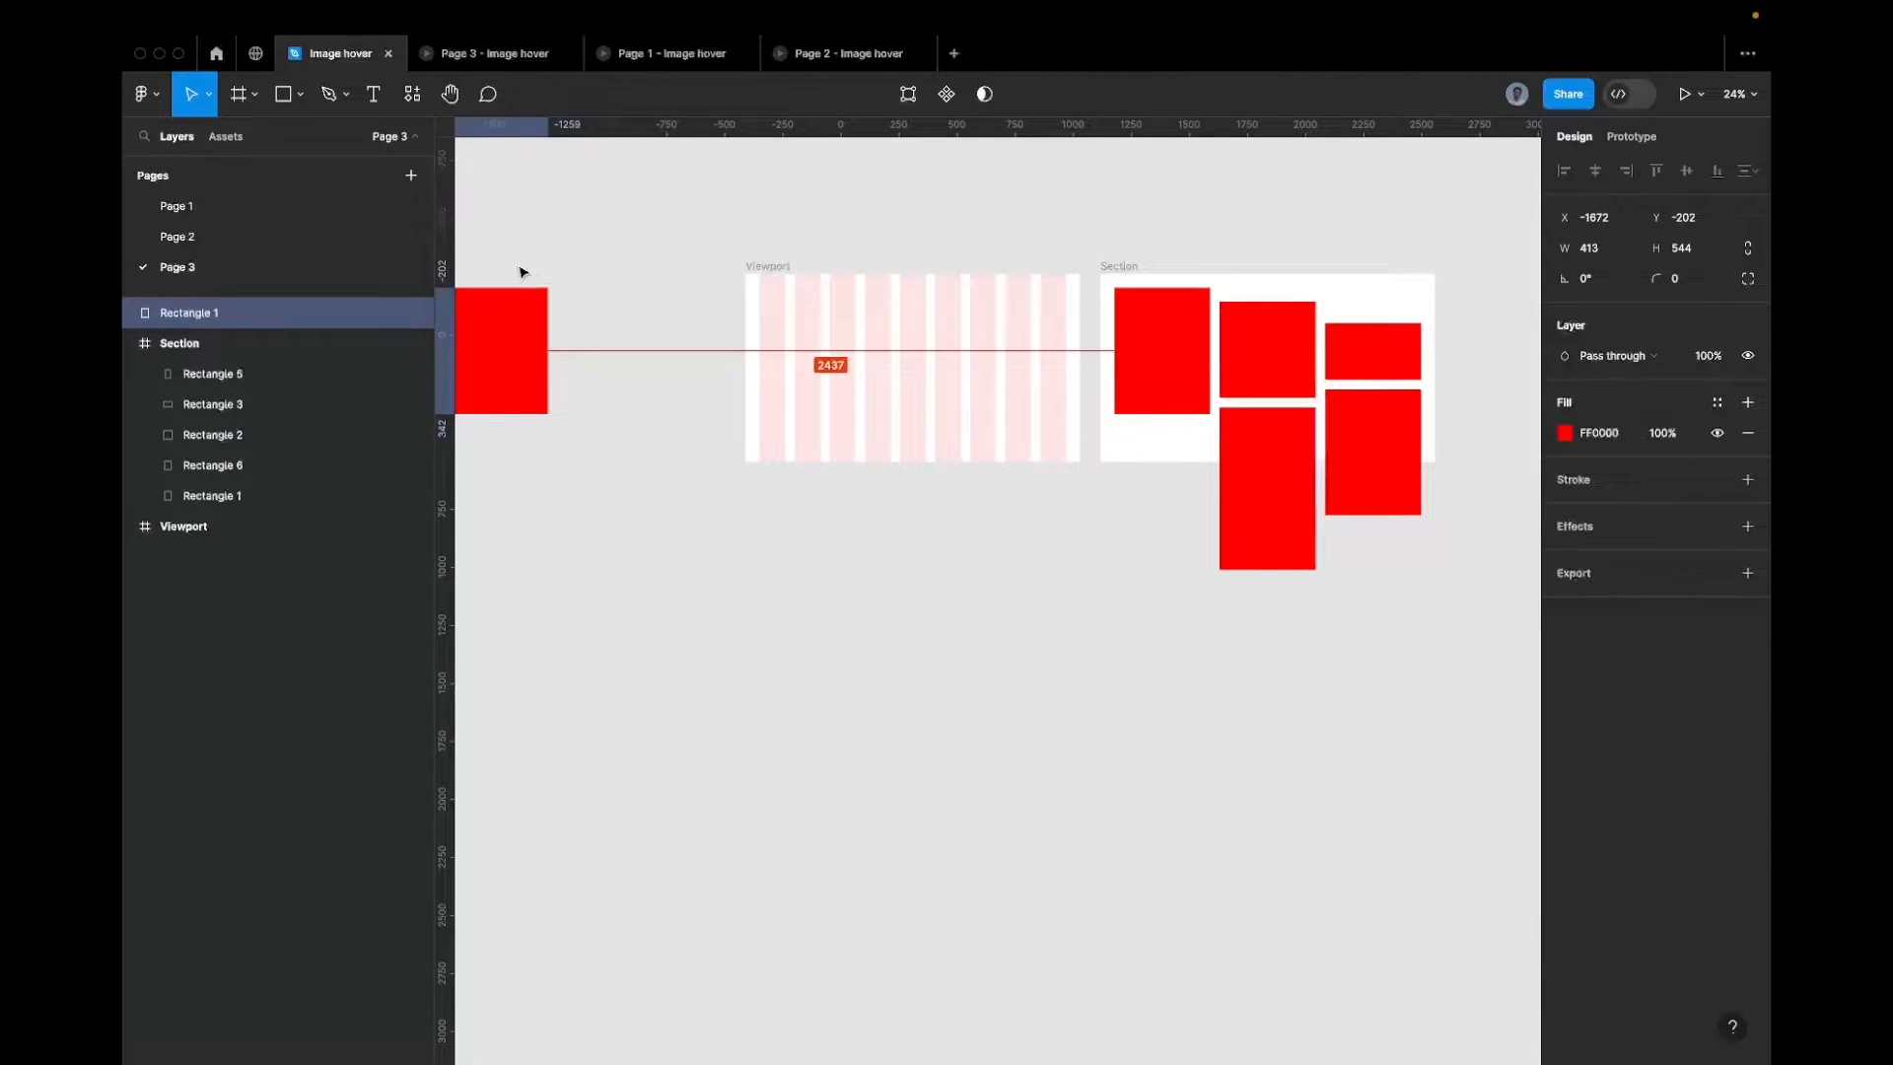
{"action": "scroll", "coordinate": [522, 272], "scroll_direction": "left", "scroll_amount": 3}
{"action": "scroll", "coordinate": [523, 272], "scroll_direction": "left", "scroll_amount": 3}
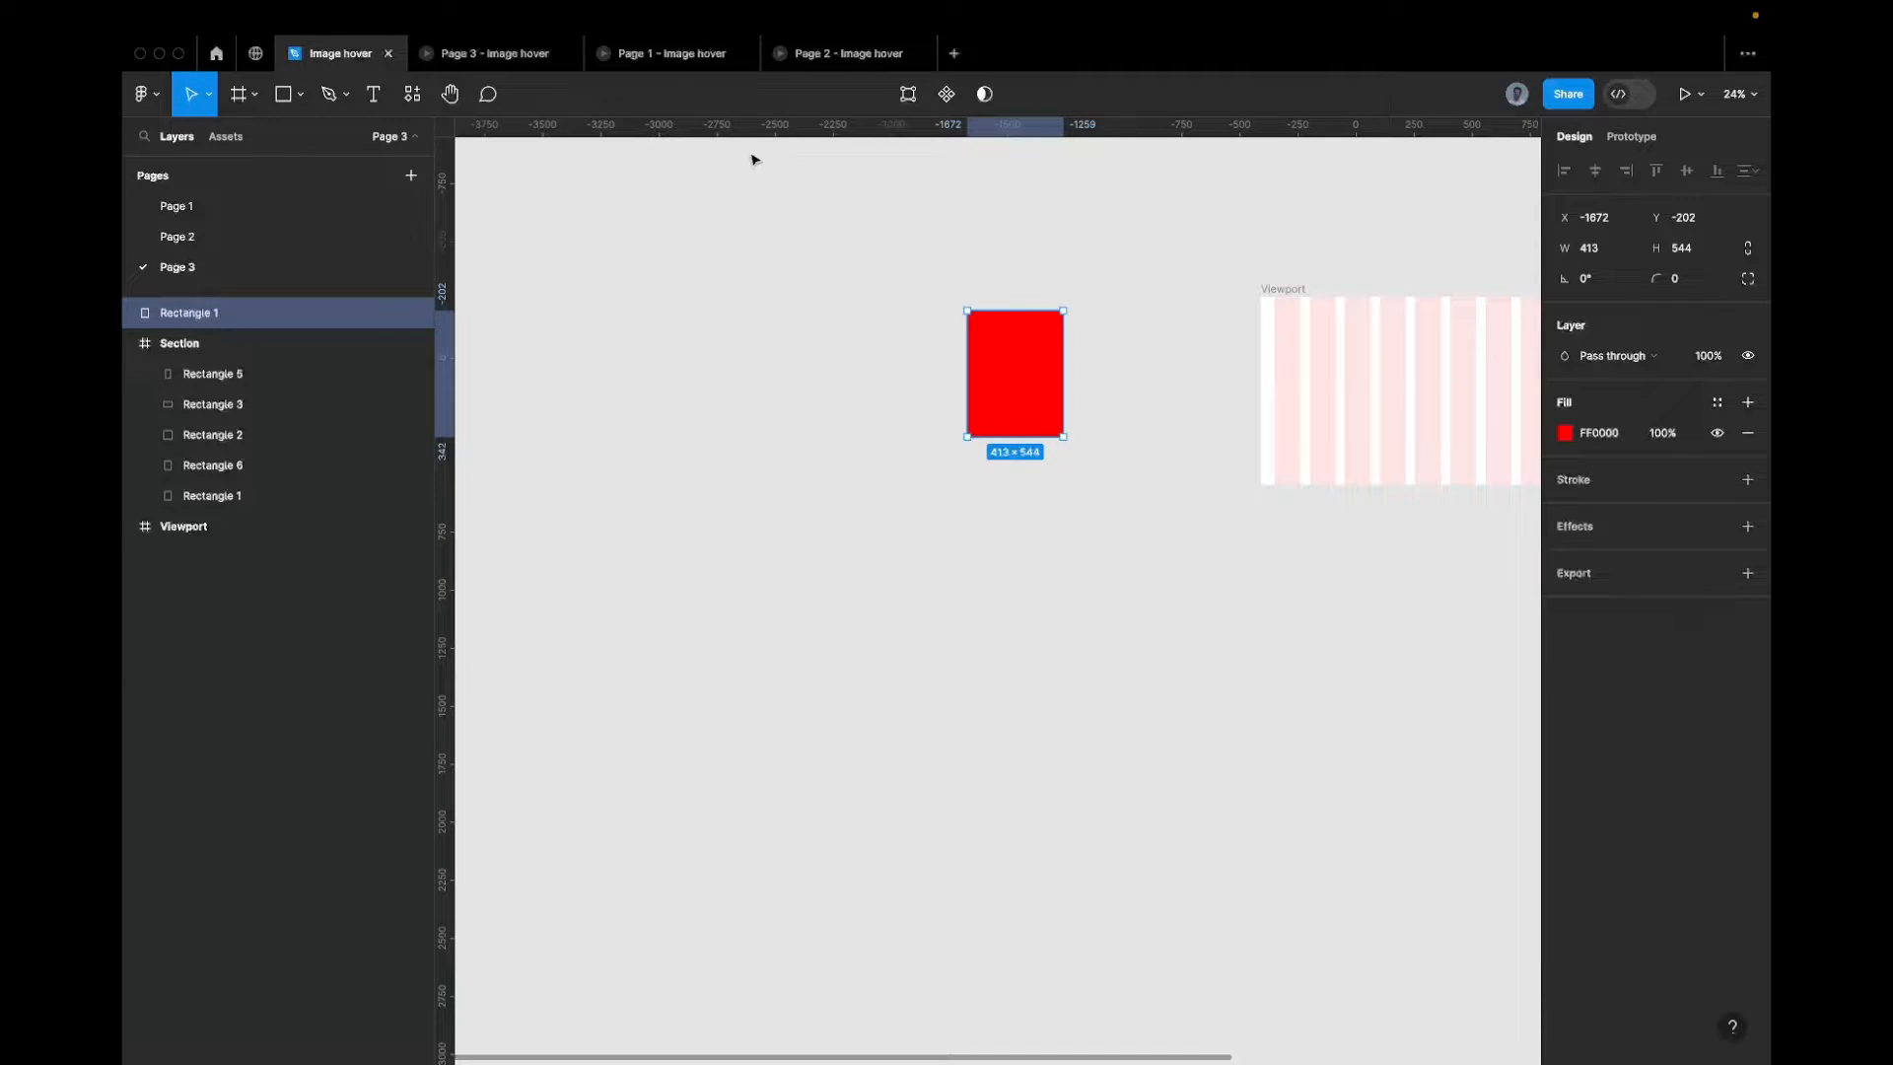
Review the Page 2 and Page 1 prototype previews as a reference, and return to the Image hover design file
{"action": "left_click", "coordinate": [833, 57]}
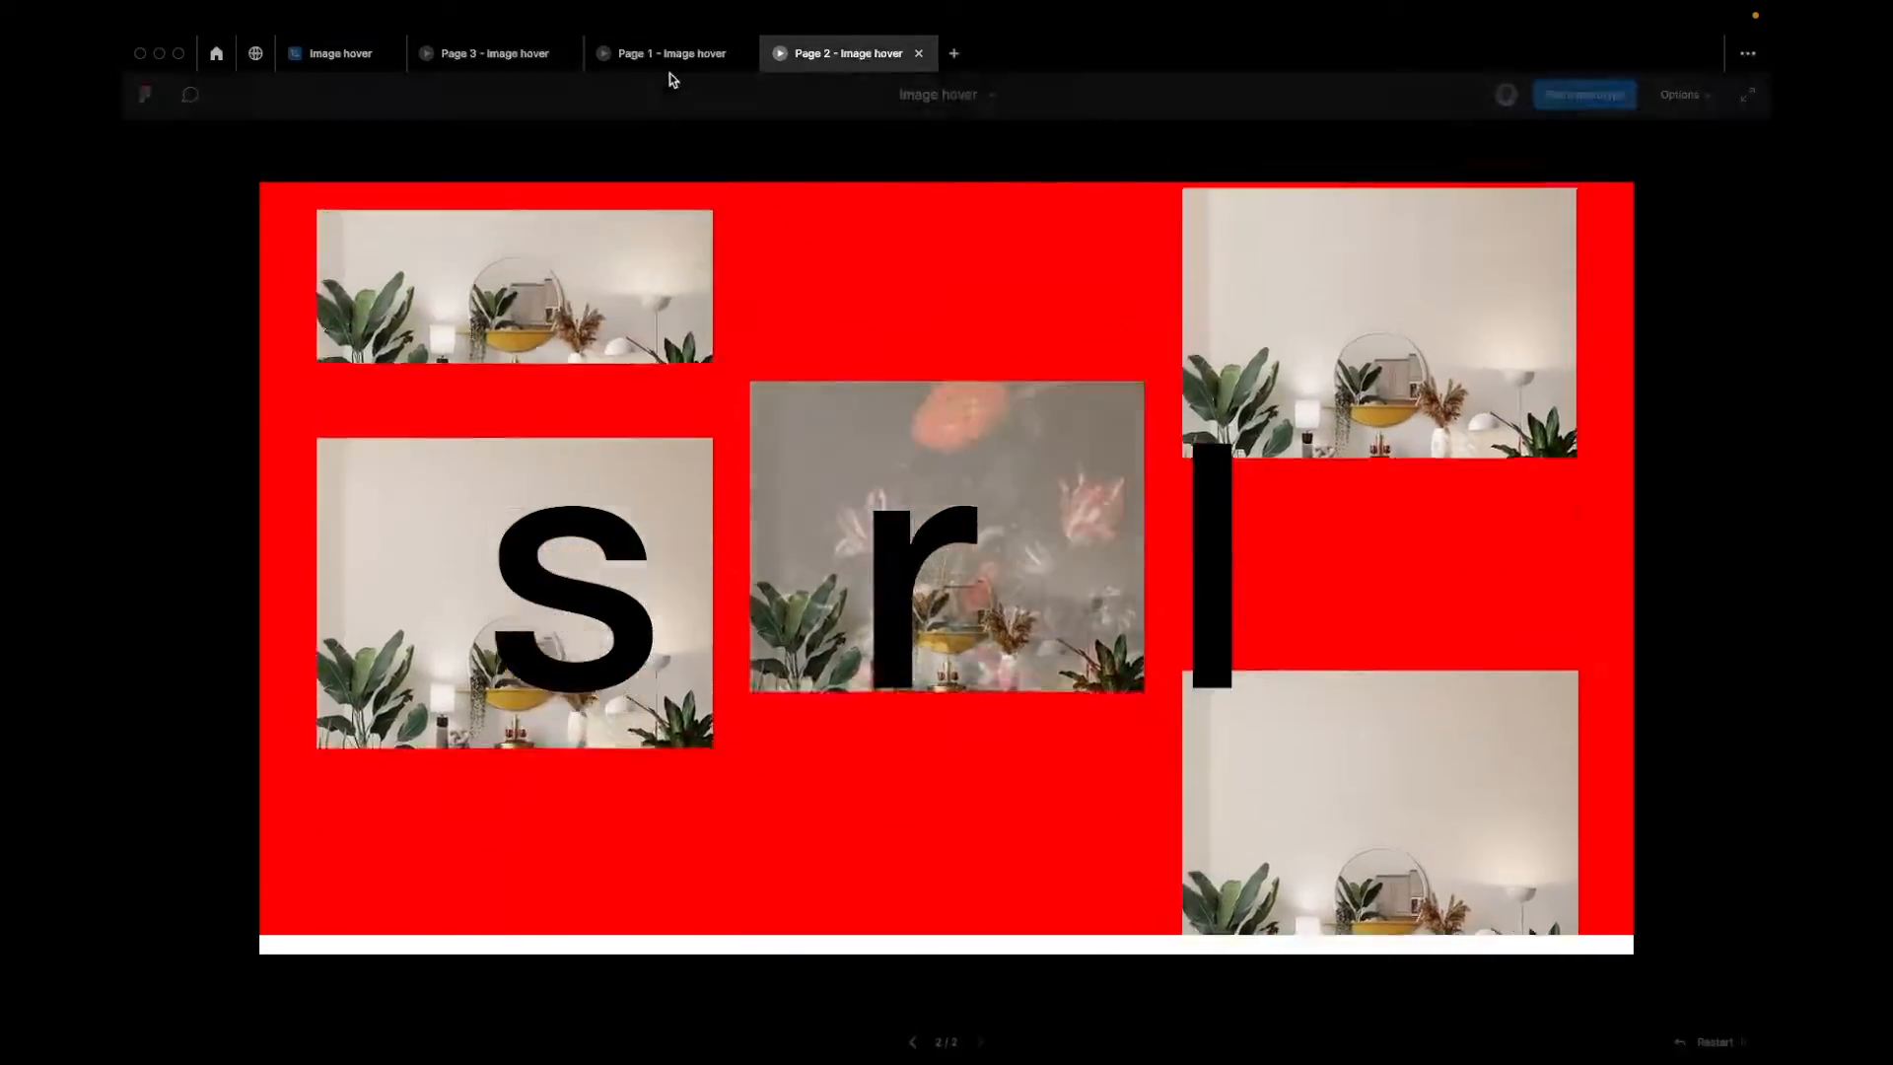
{"action": "left_click", "coordinate": [656, 58]}
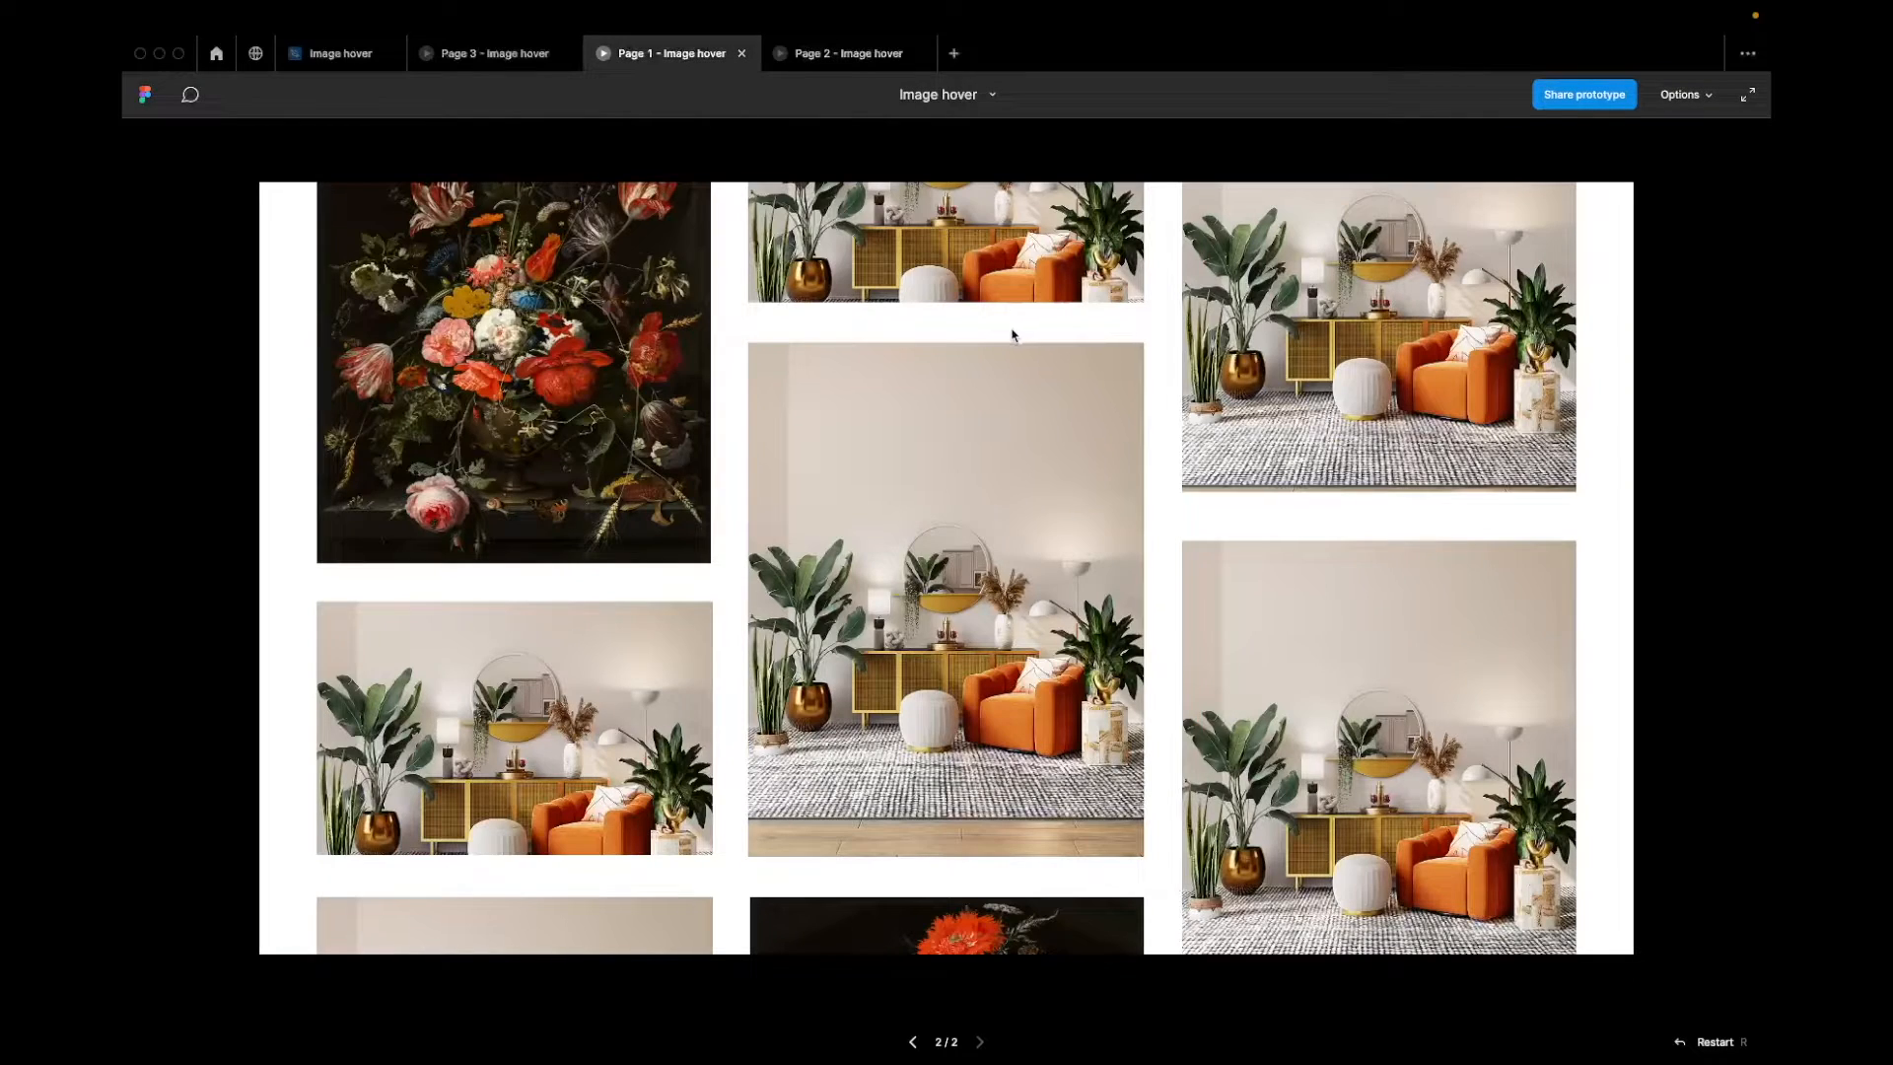
{"action": "left_click", "coordinate": [370, 59]}
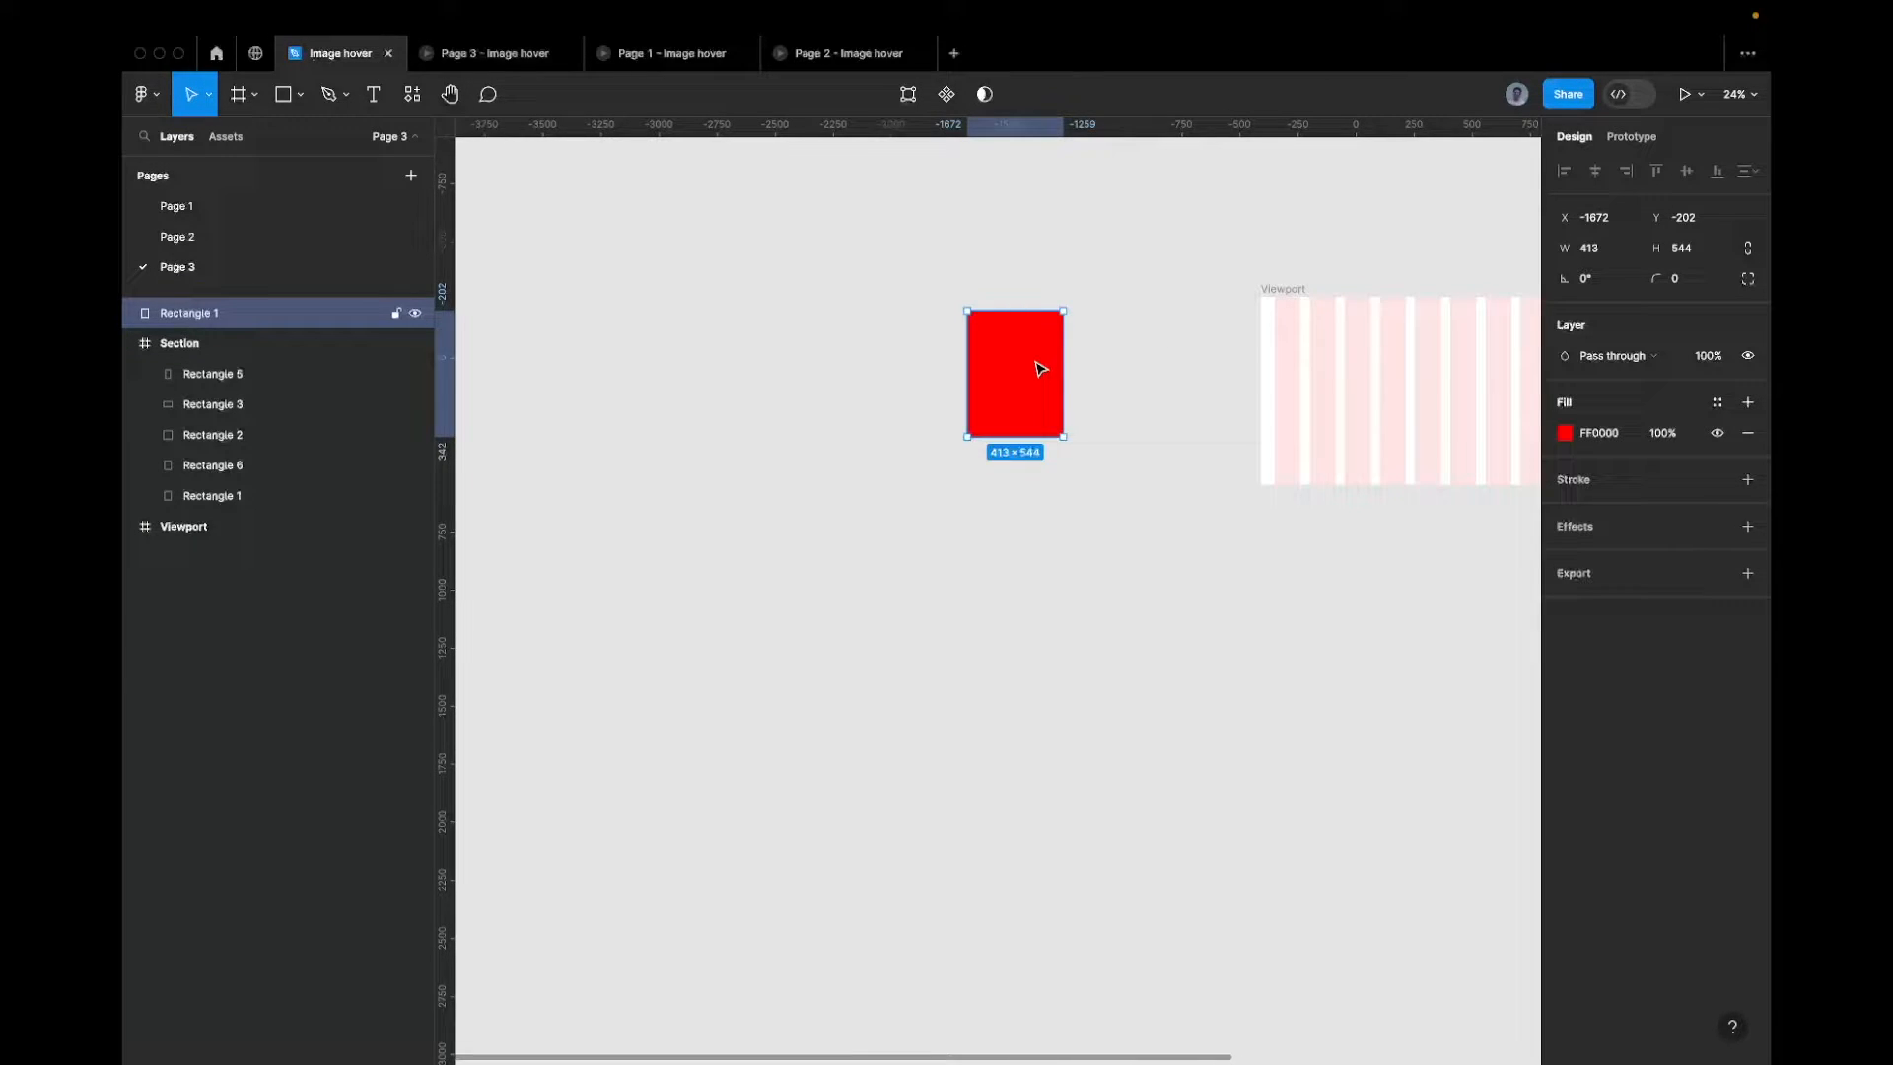
Duplicate the standalone 413 × 544 rectangle and place the duplicate beside the original at X -2177, on the side away from Viewport
{"action": "key", "text": "super+d"}
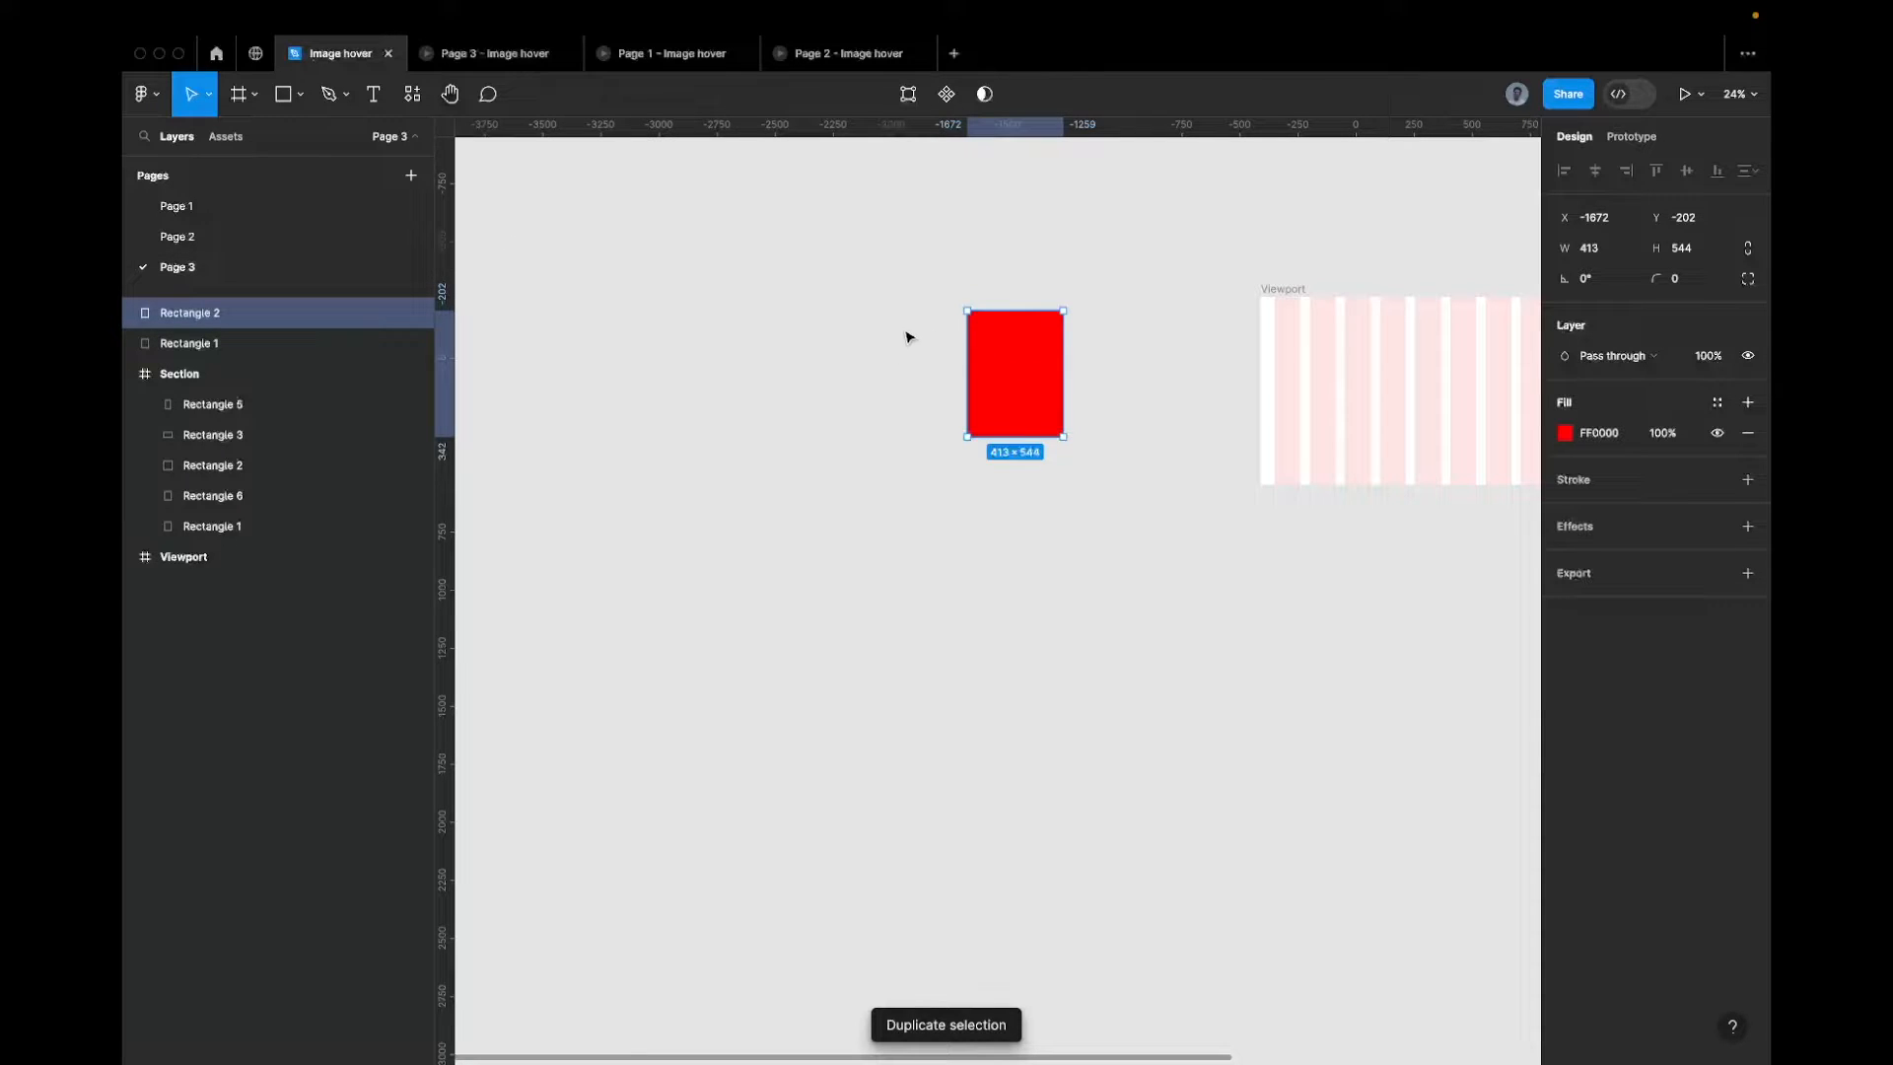
{"action": "left_click_drag", "start_coordinate": [833, 331], "coordinate": [1206, 378]}
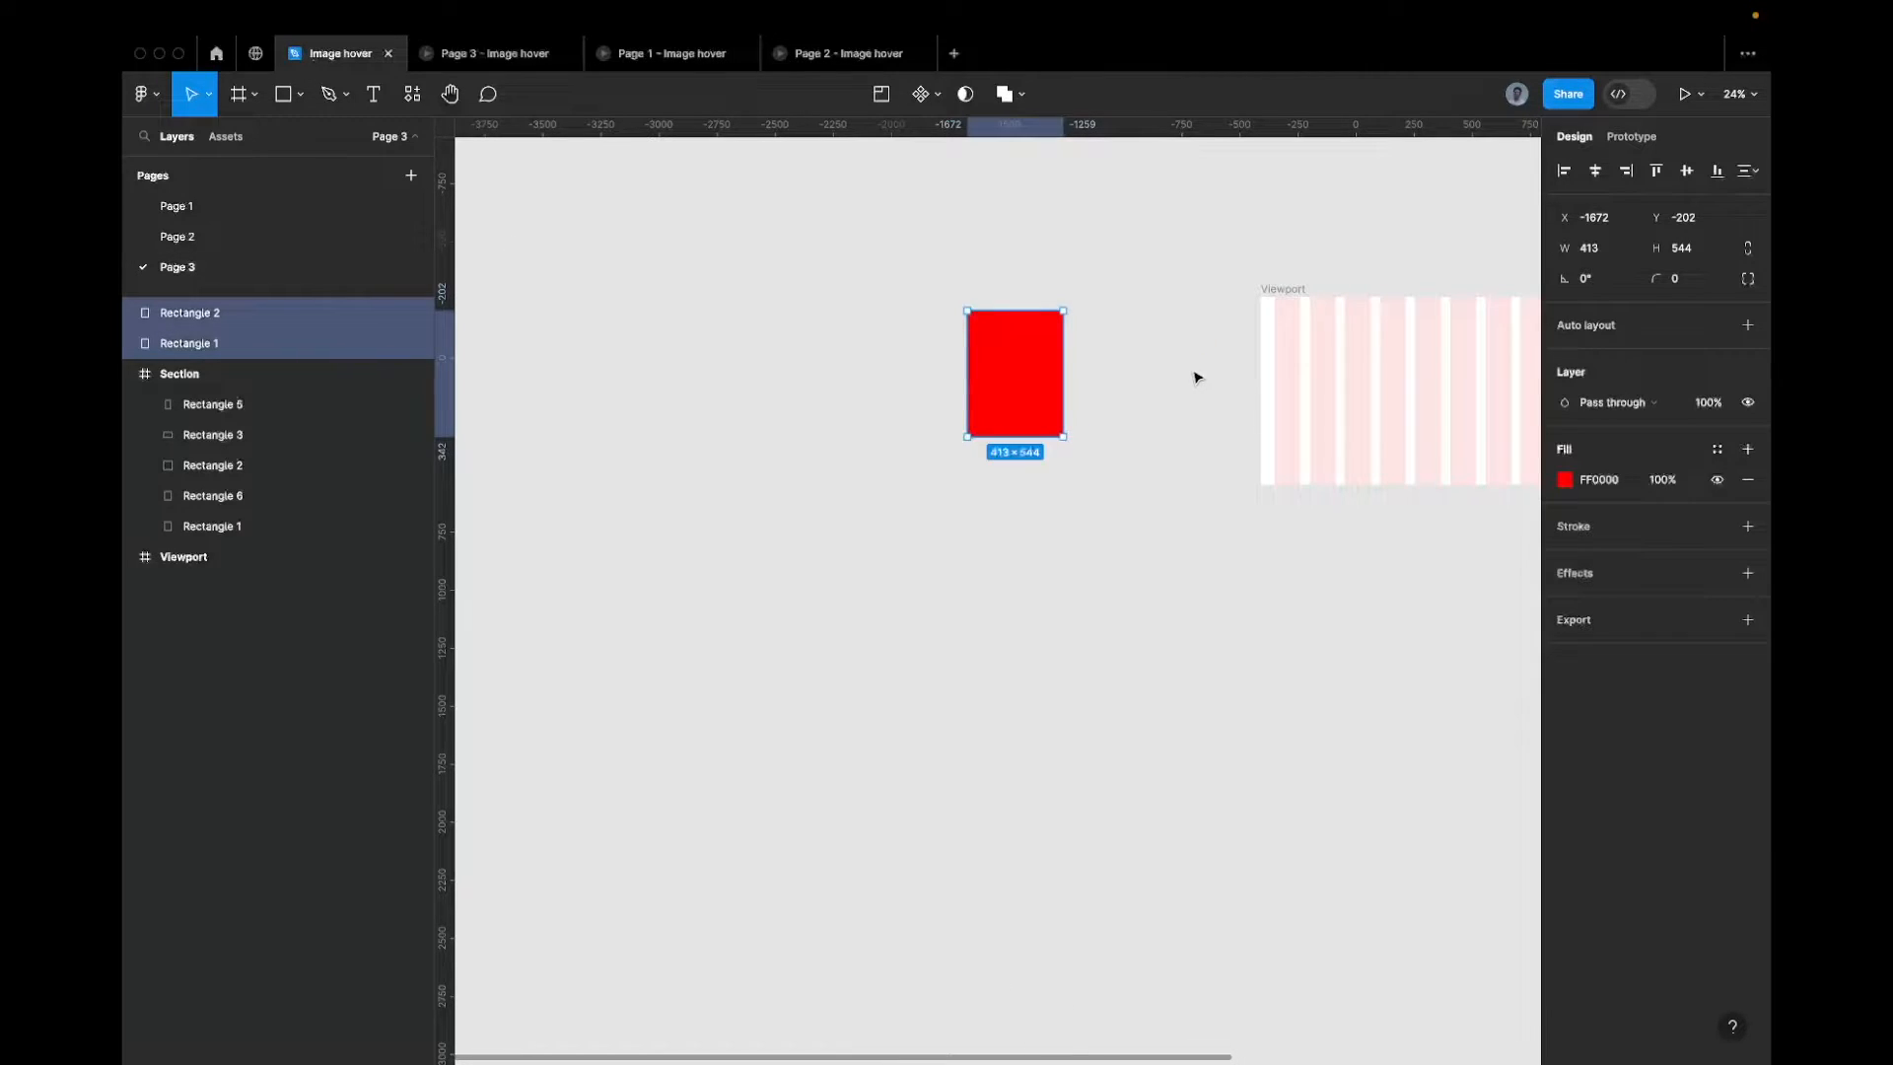
{"action": "left_click", "coordinate": [1201, 377]}
{"action": "left_click_drag", "start_coordinate": [1056, 369], "coordinate": [937, 367]}
Rename the standalone rectangle nearer Viewport as Mask and its duplicate as Img
{"action": "left_click", "coordinate": [1023, 368]}
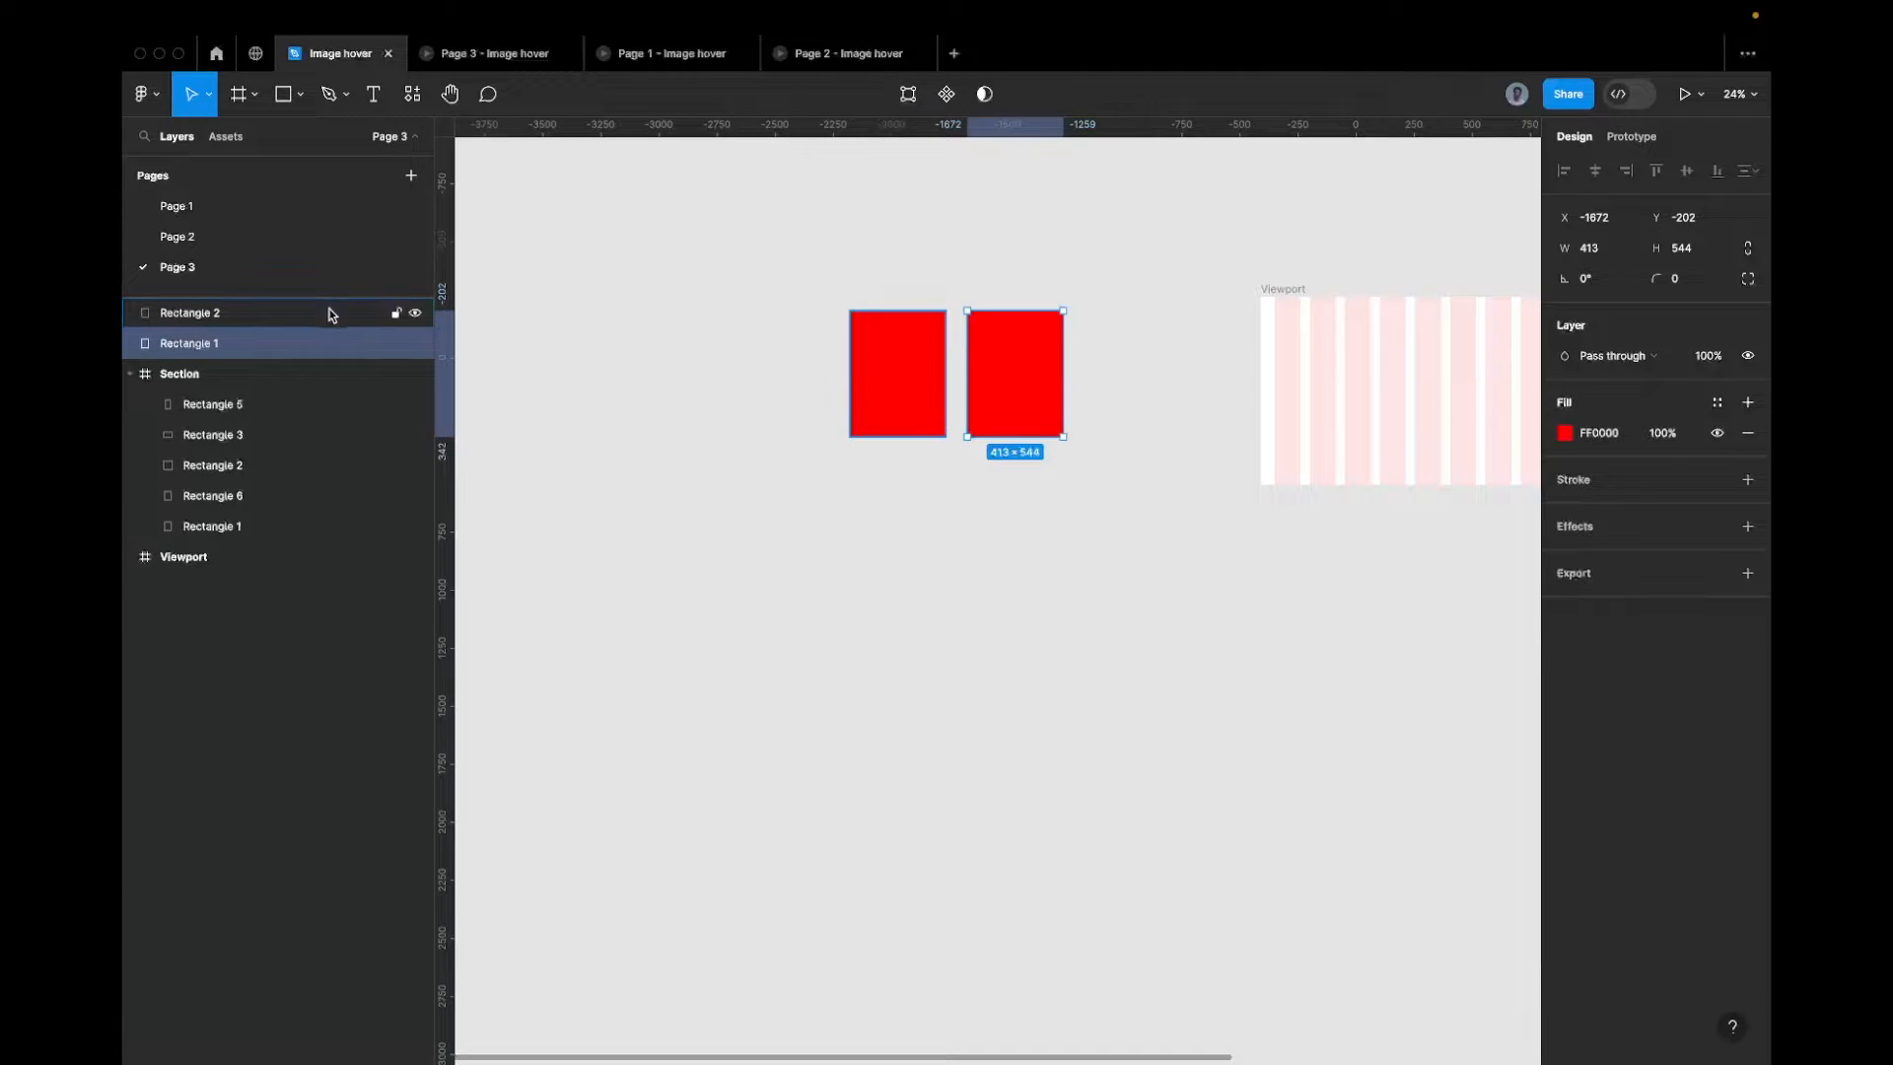
{"action": "double_click", "coordinate": [217, 344]}
{"action": "type", "text": "Mask"}
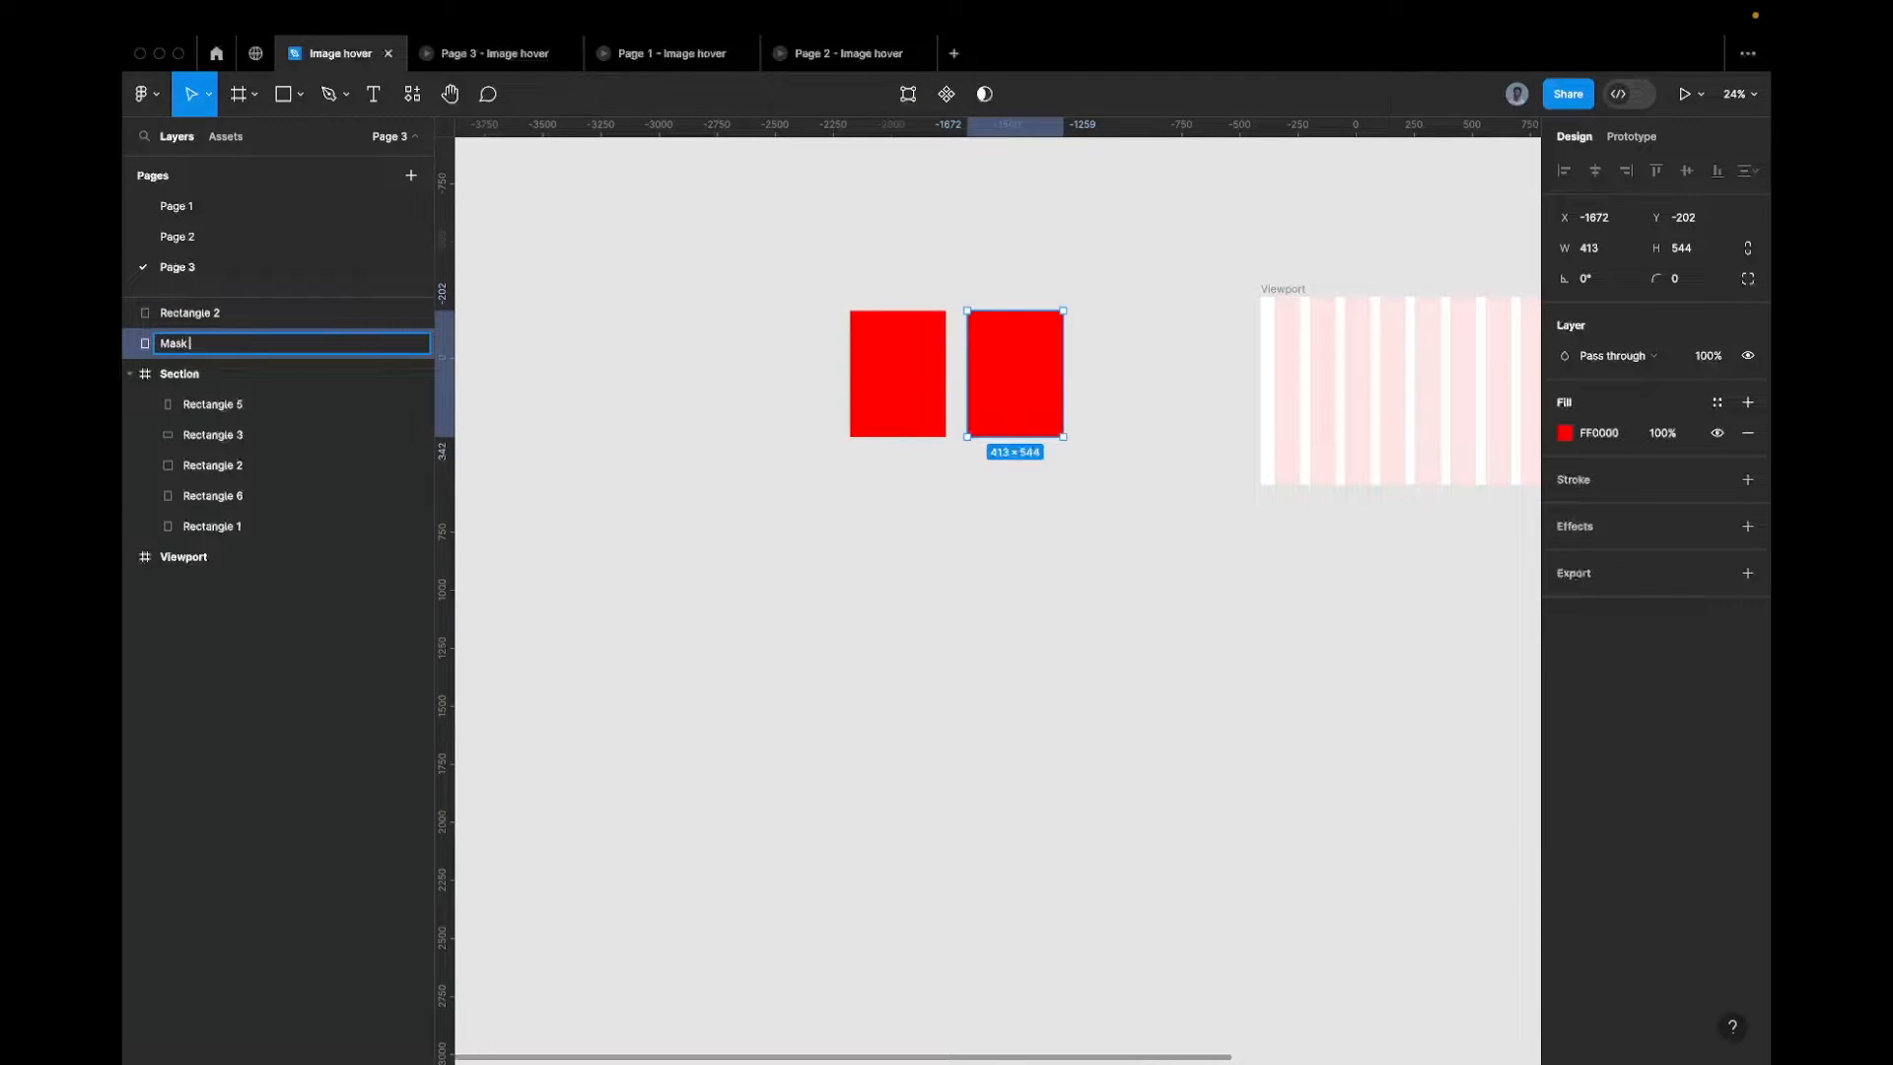
{"action": "key", "text": "Return"}
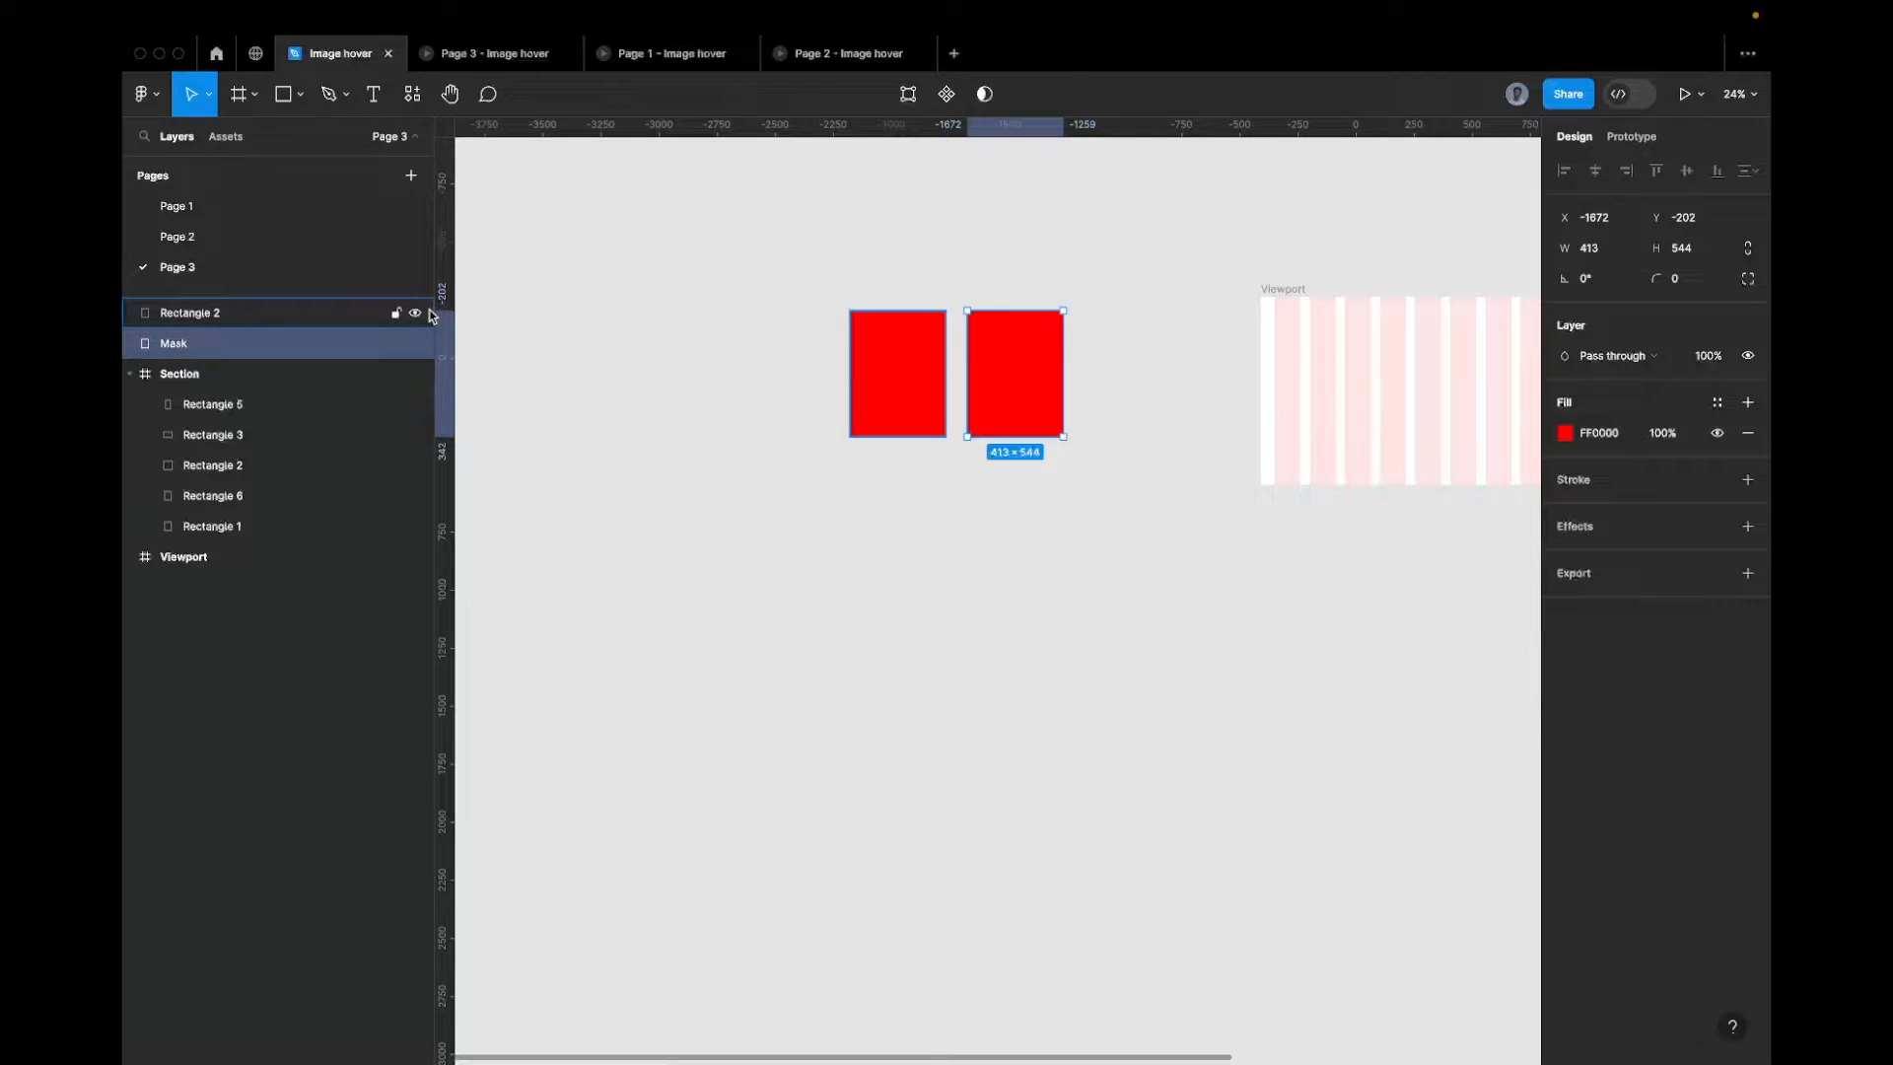
{"action": "left_click", "coordinate": [896, 351]}
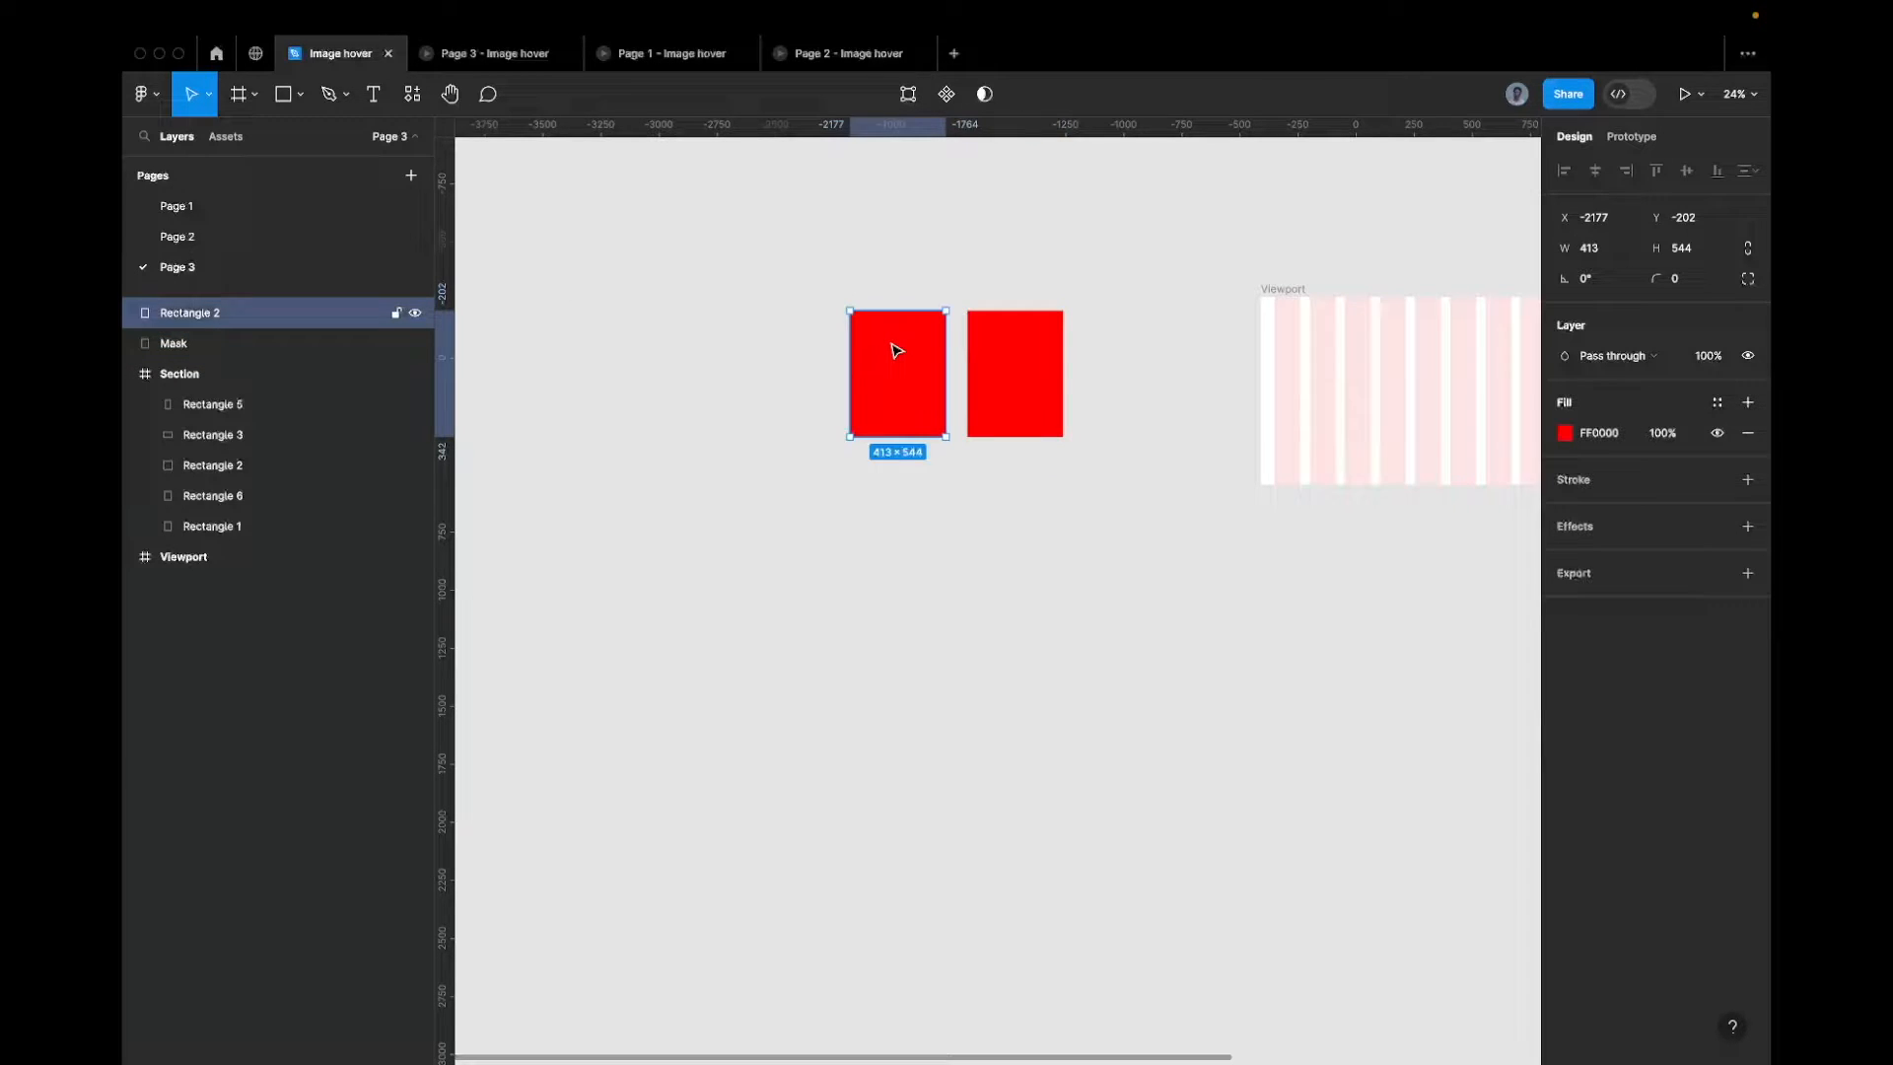
{"action": "key", "text": "super+r"}
{"action": "type", "text": "Imnage"}
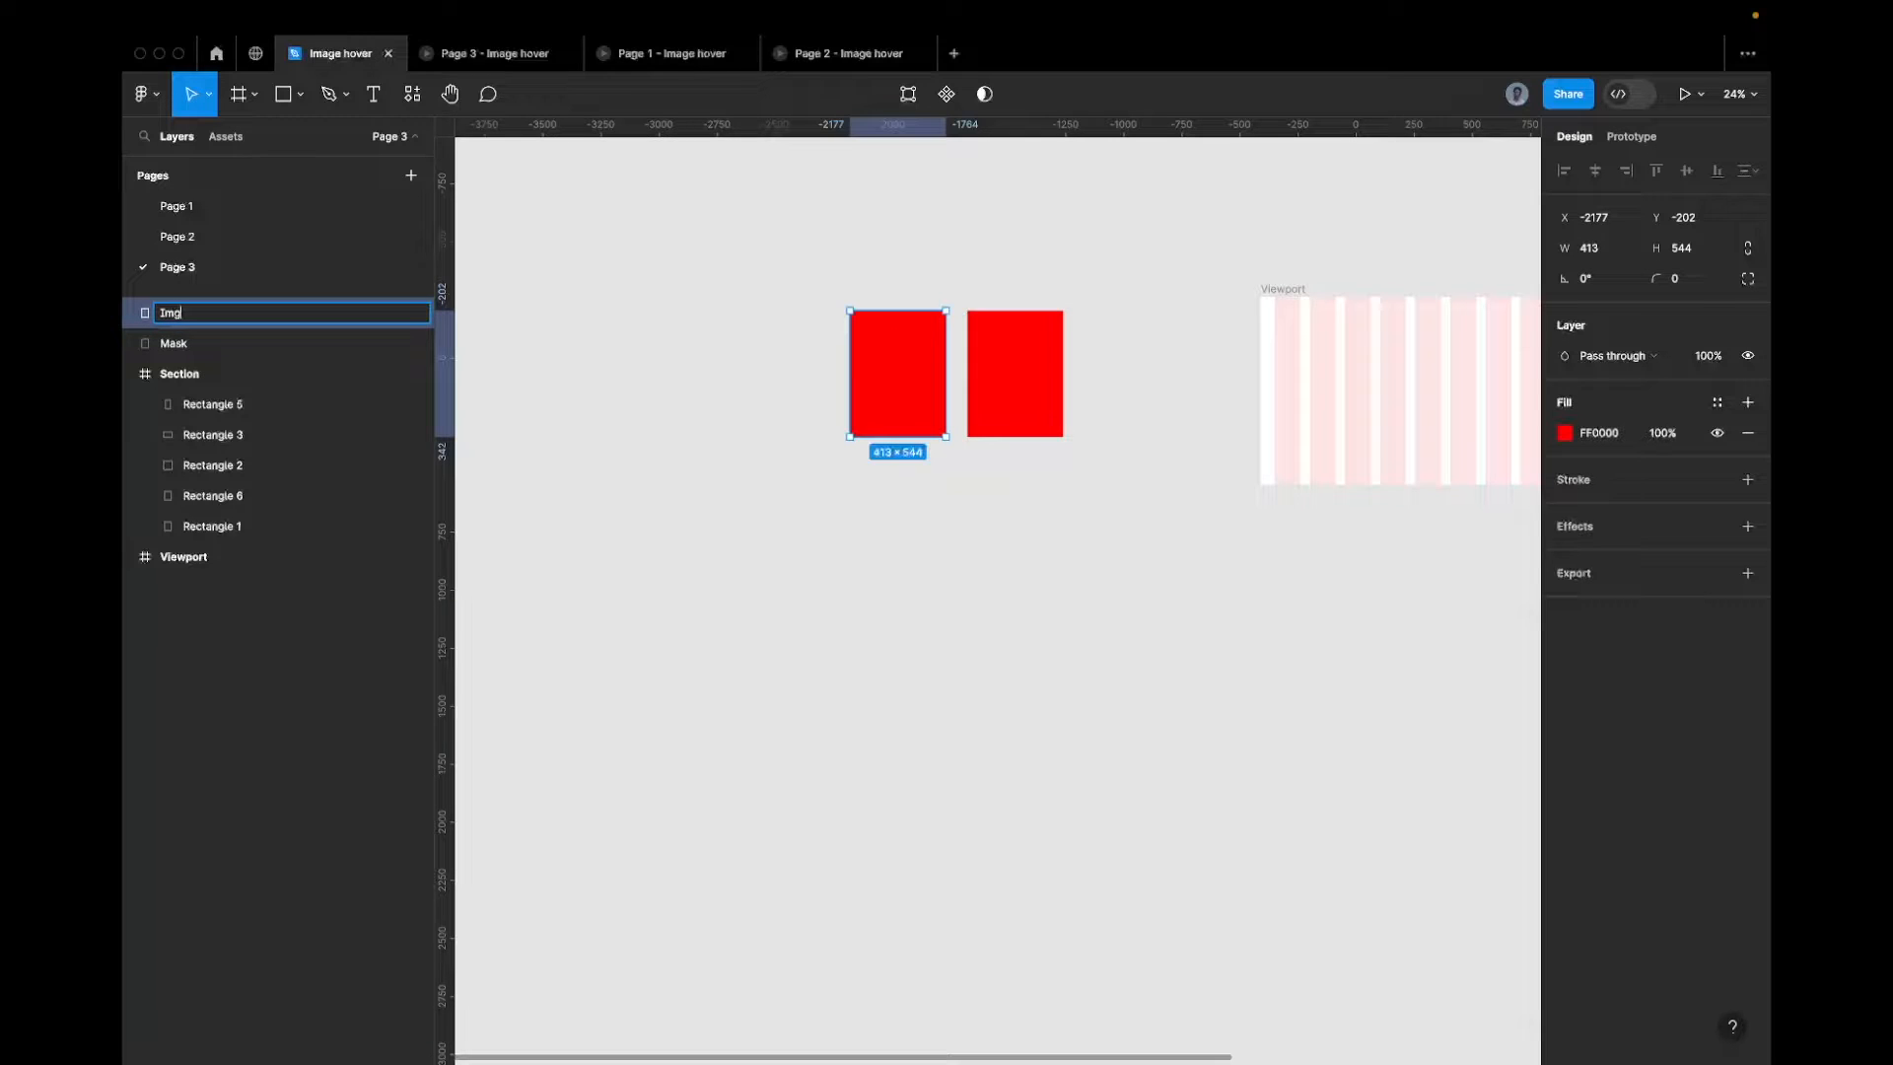
{"action": "key", "text": "Return"}
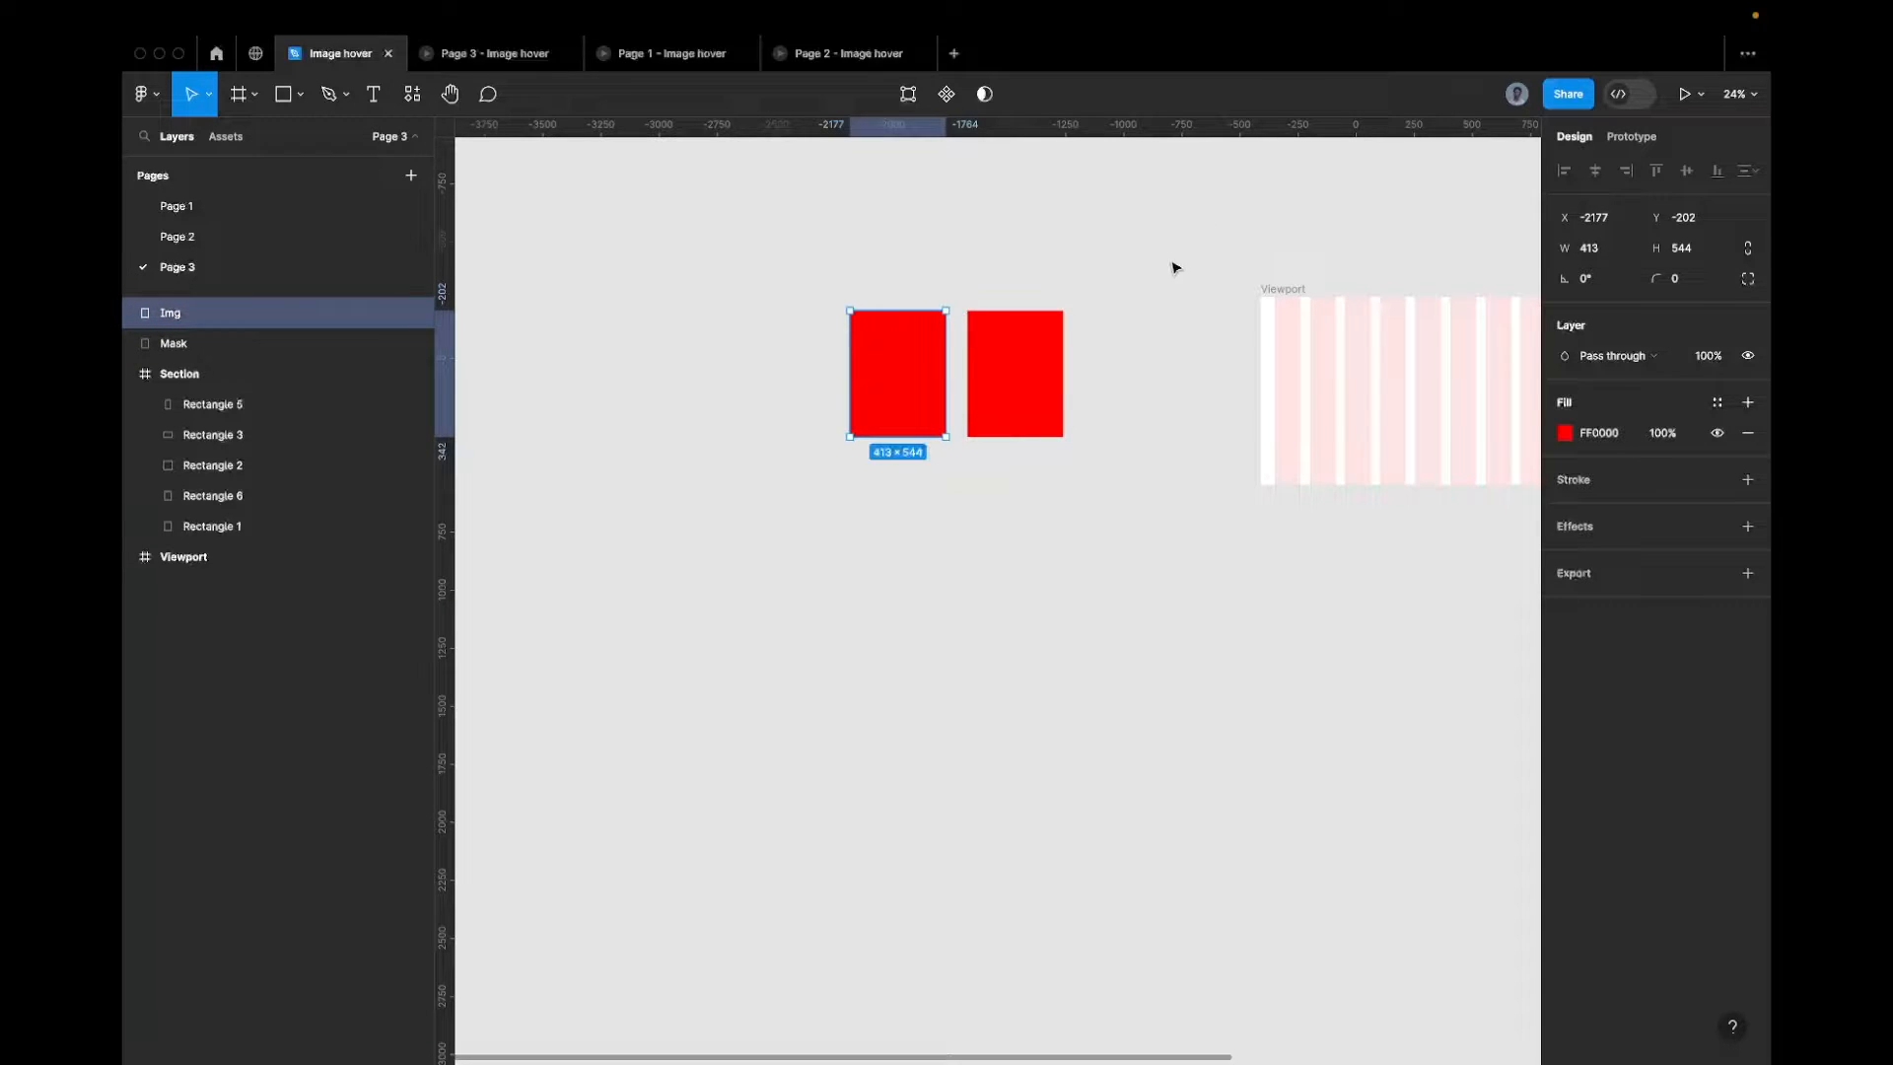
Set the Mask rectangle's fill colour to 000000 to tell it apart from Img
{"action": "left_click", "coordinate": [1010, 346]}
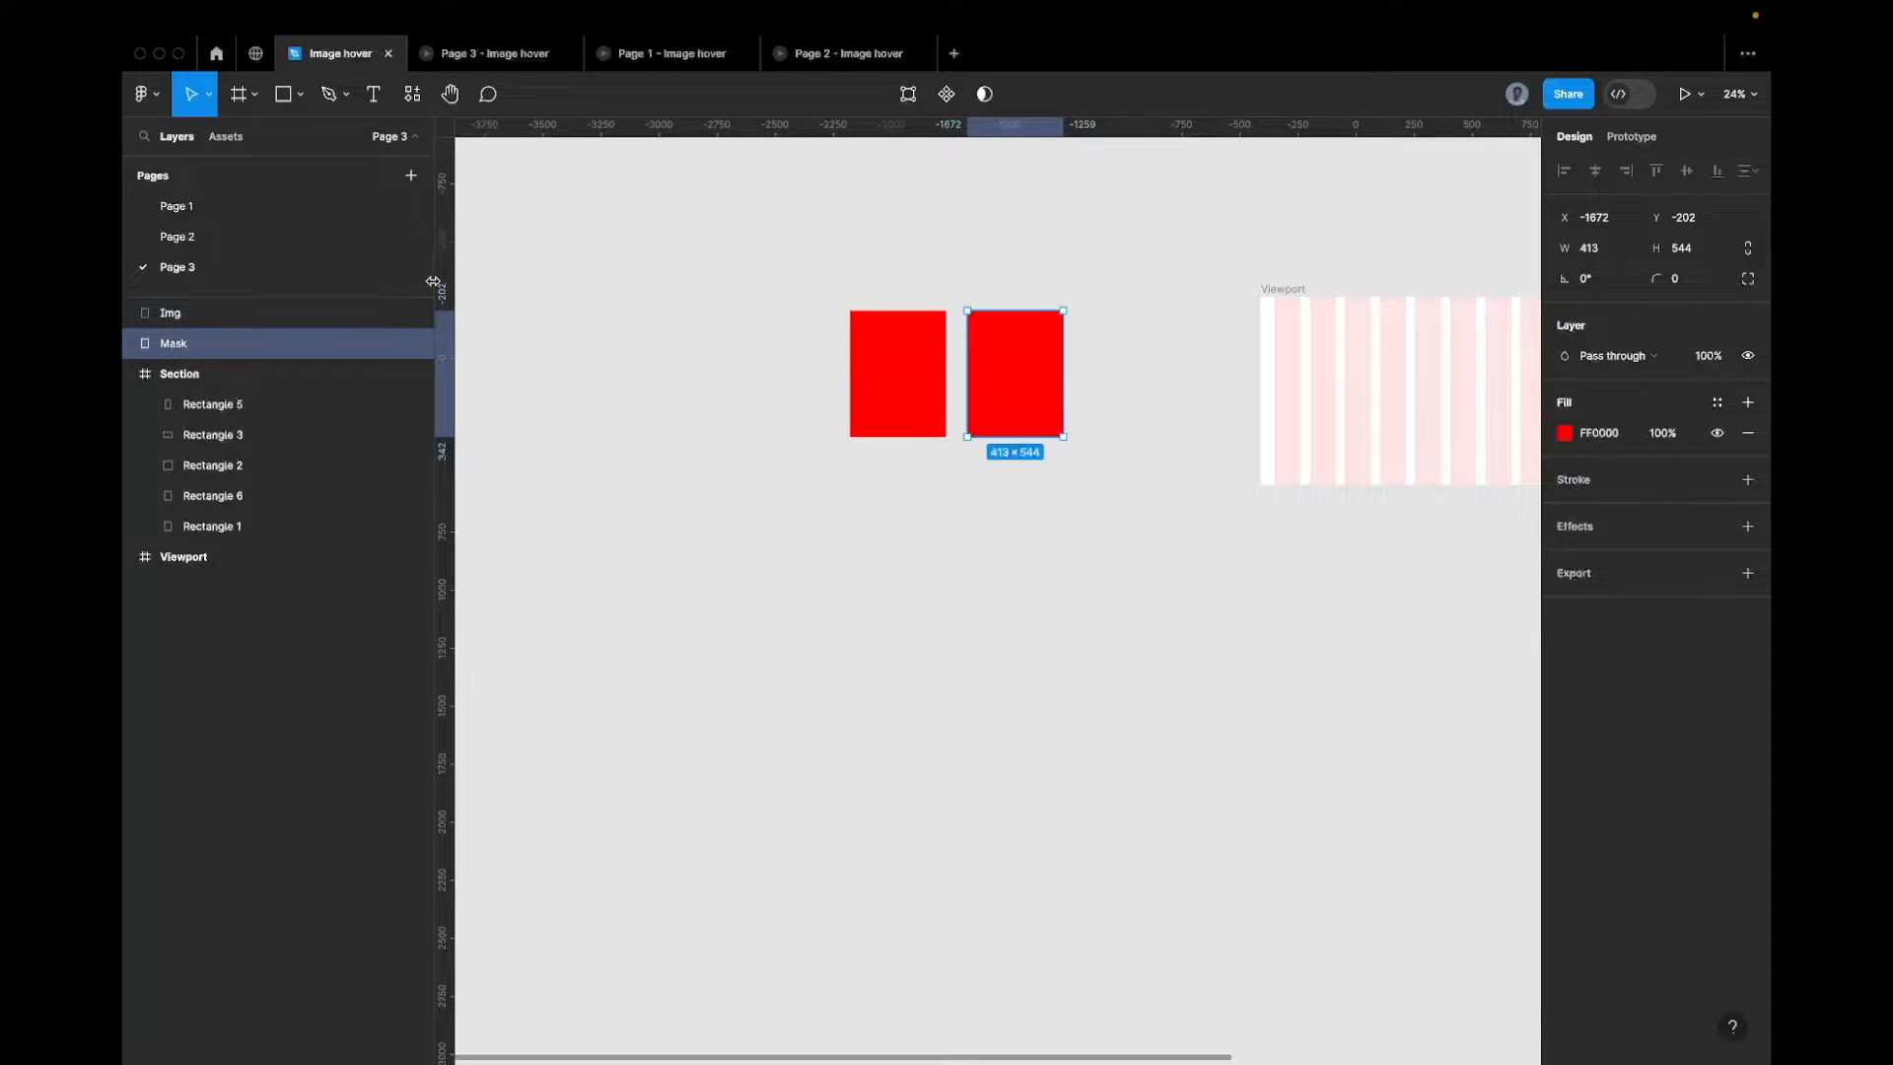
{"action": "left_click", "coordinate": [168, 321]}
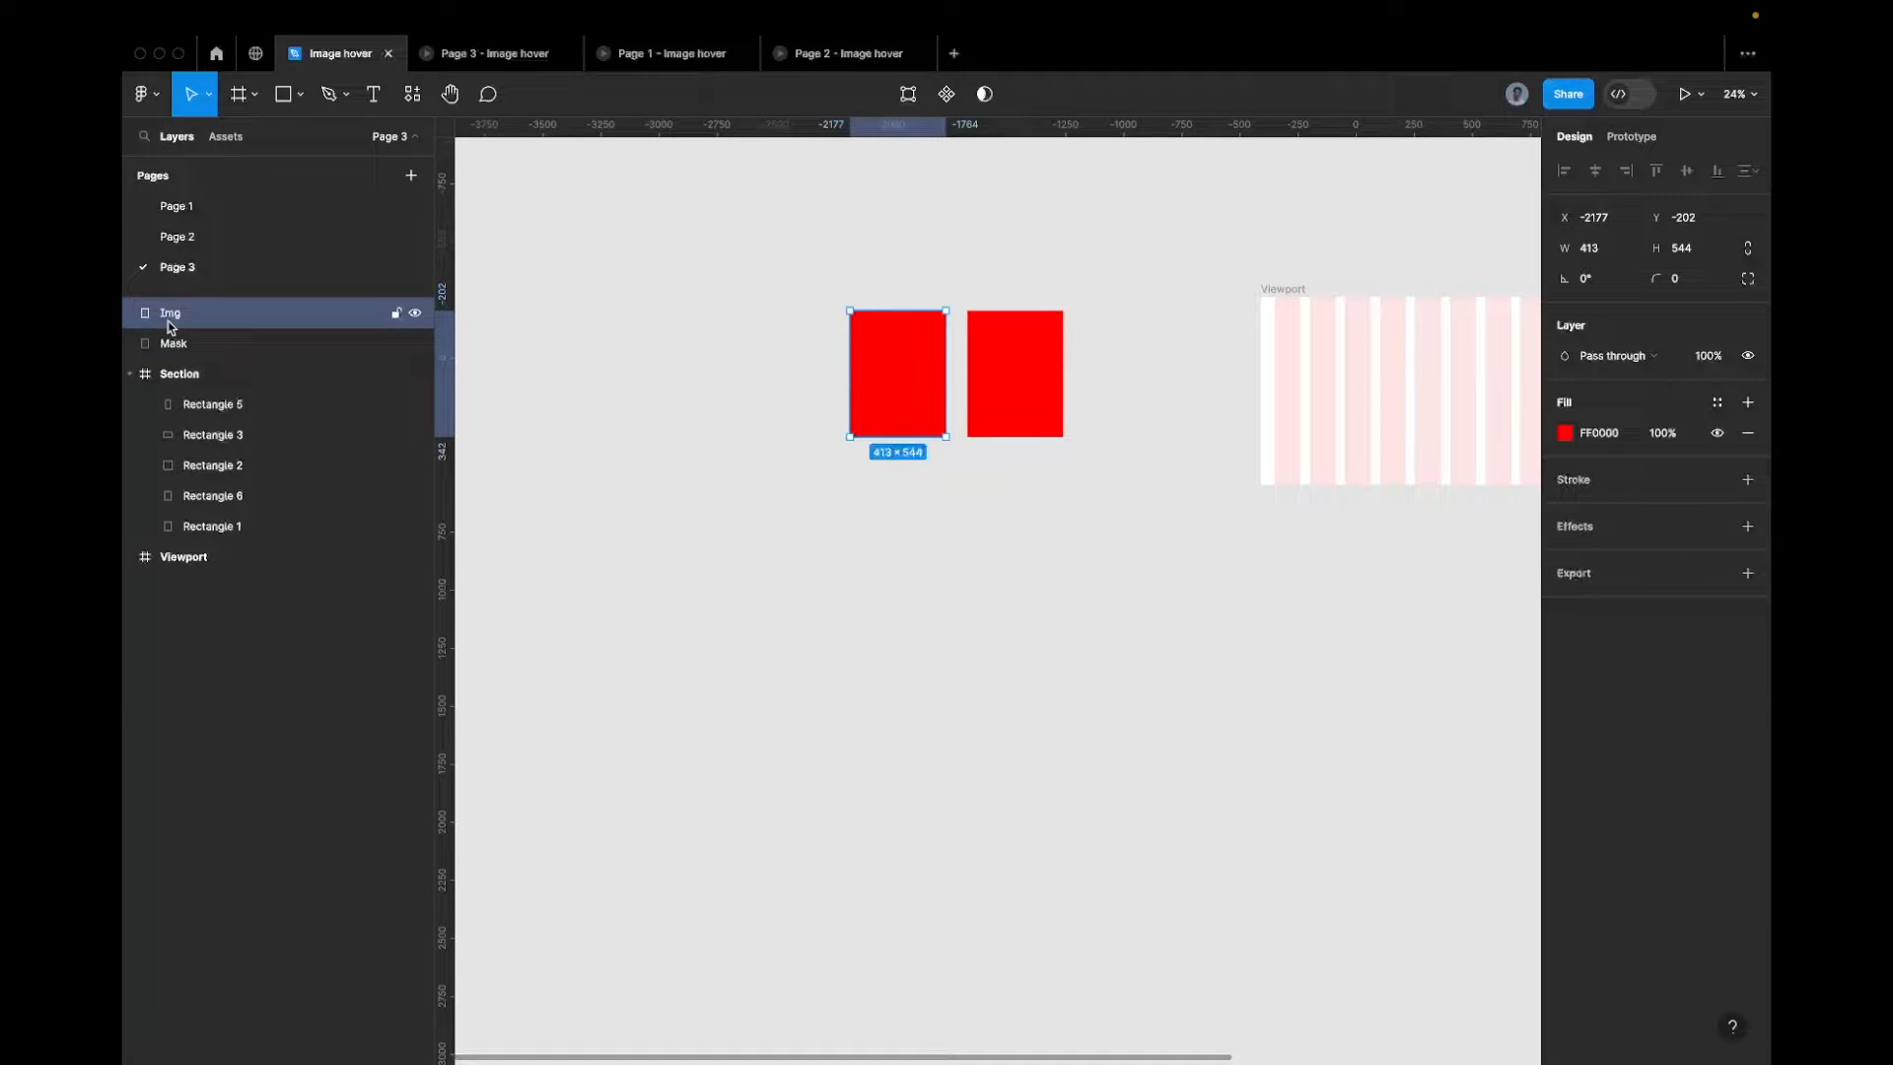
{"action": "left_click", "coordinate": [169, 341]}
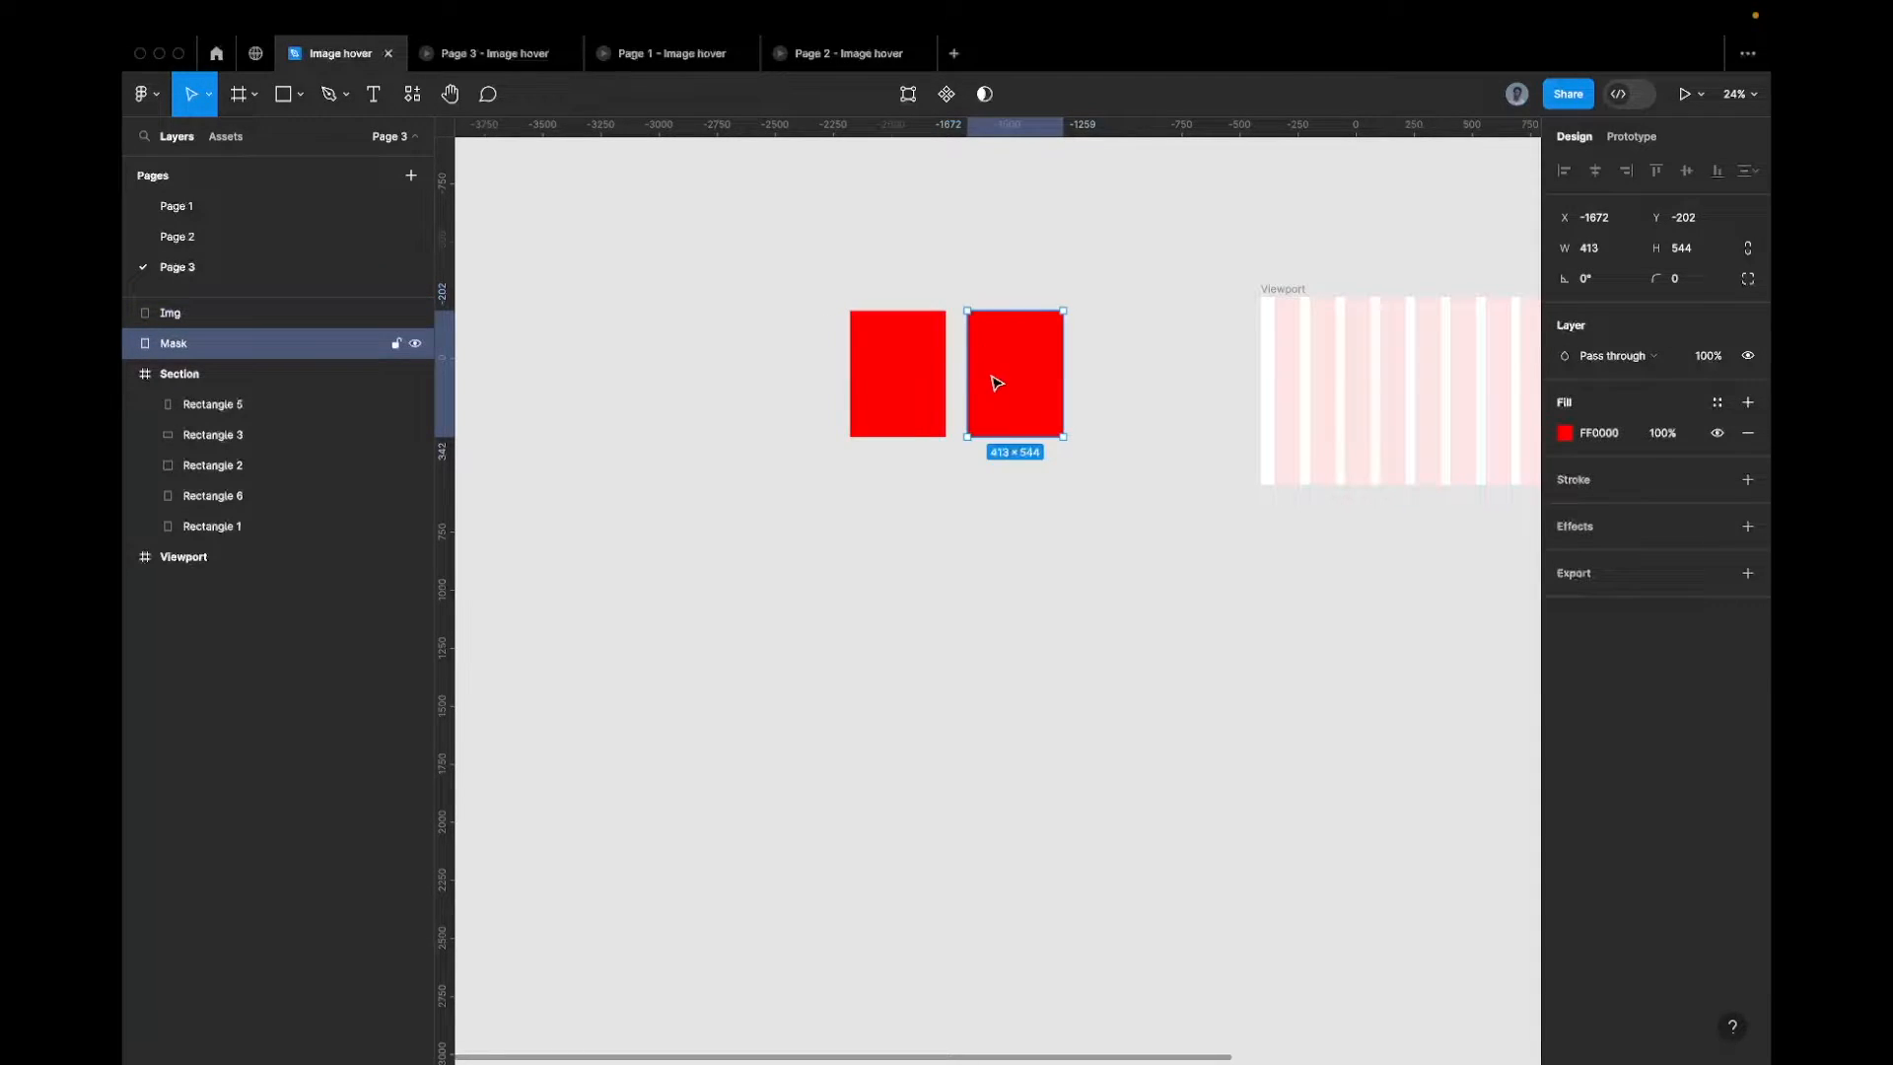
{"action": "left_click", "coordinate": [1587, 441]}
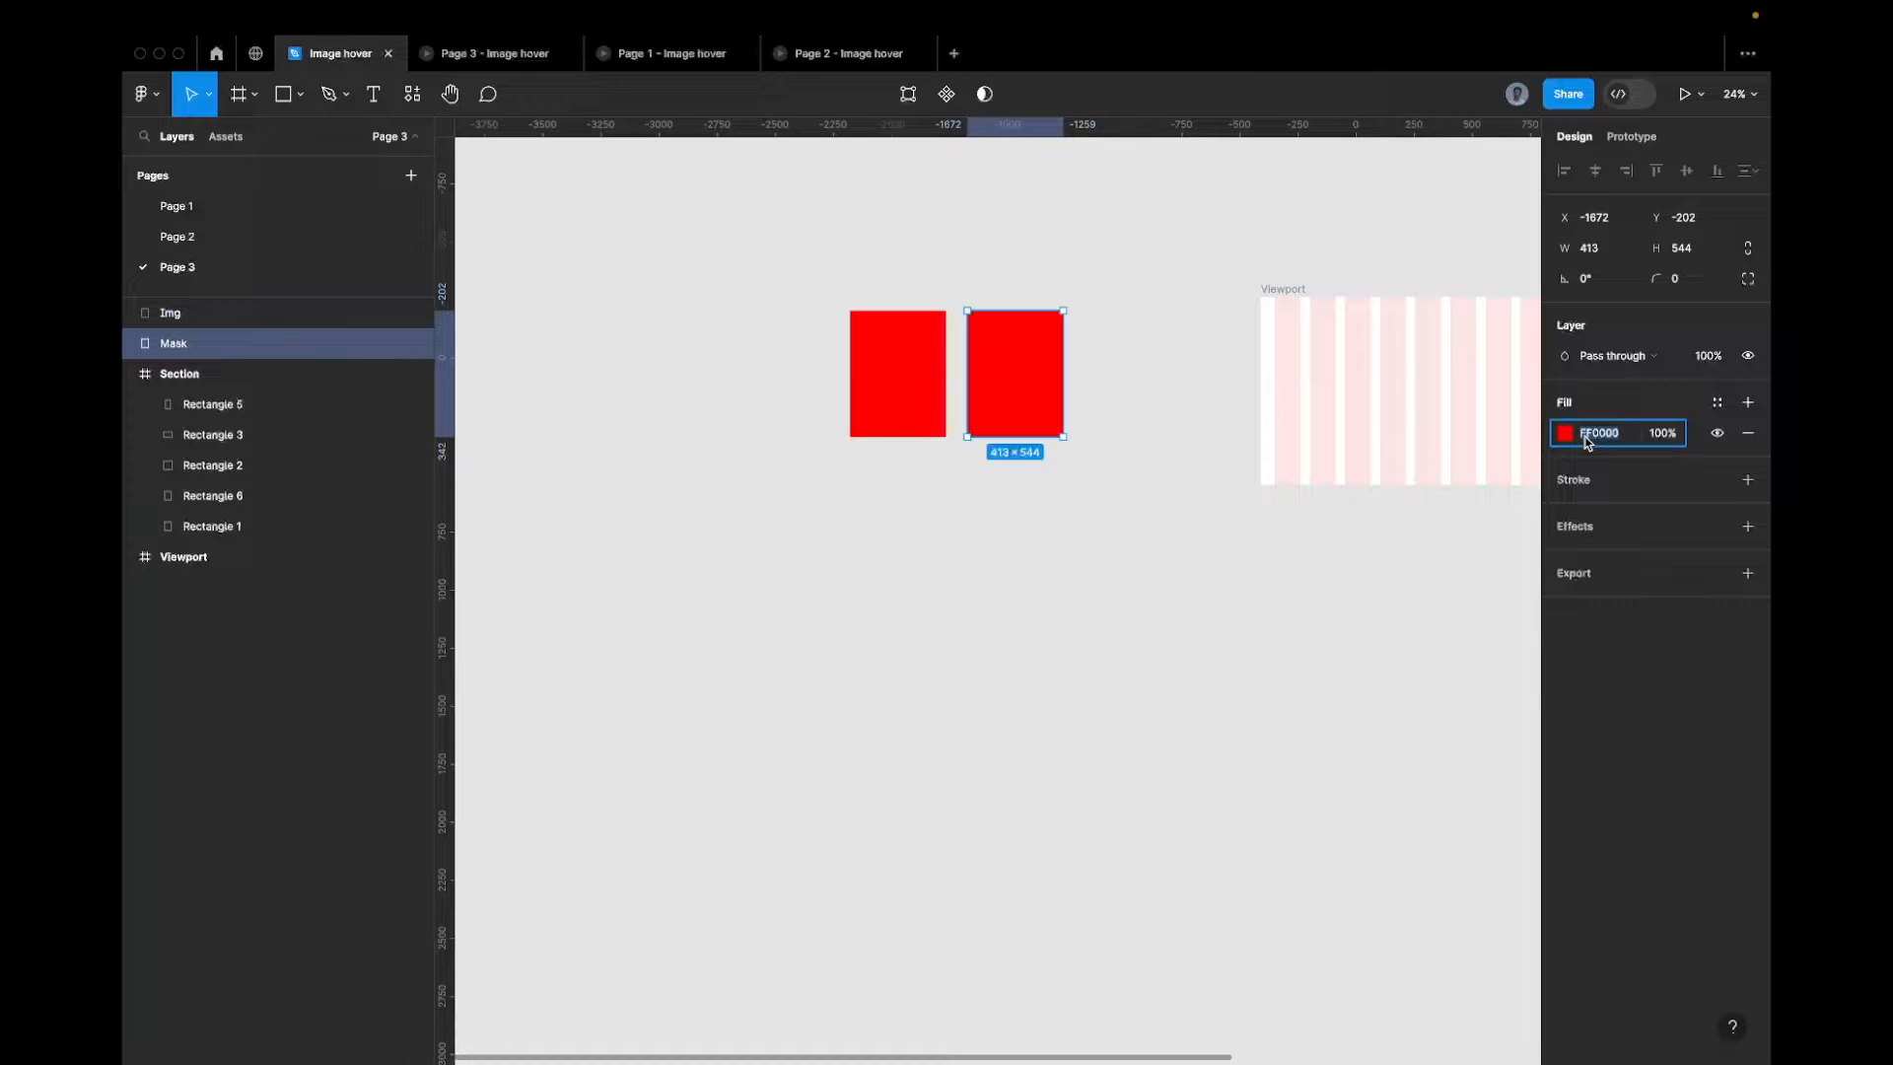
{"action": "type", "text": "000000"}
{"action": "key", "text": "Return"}
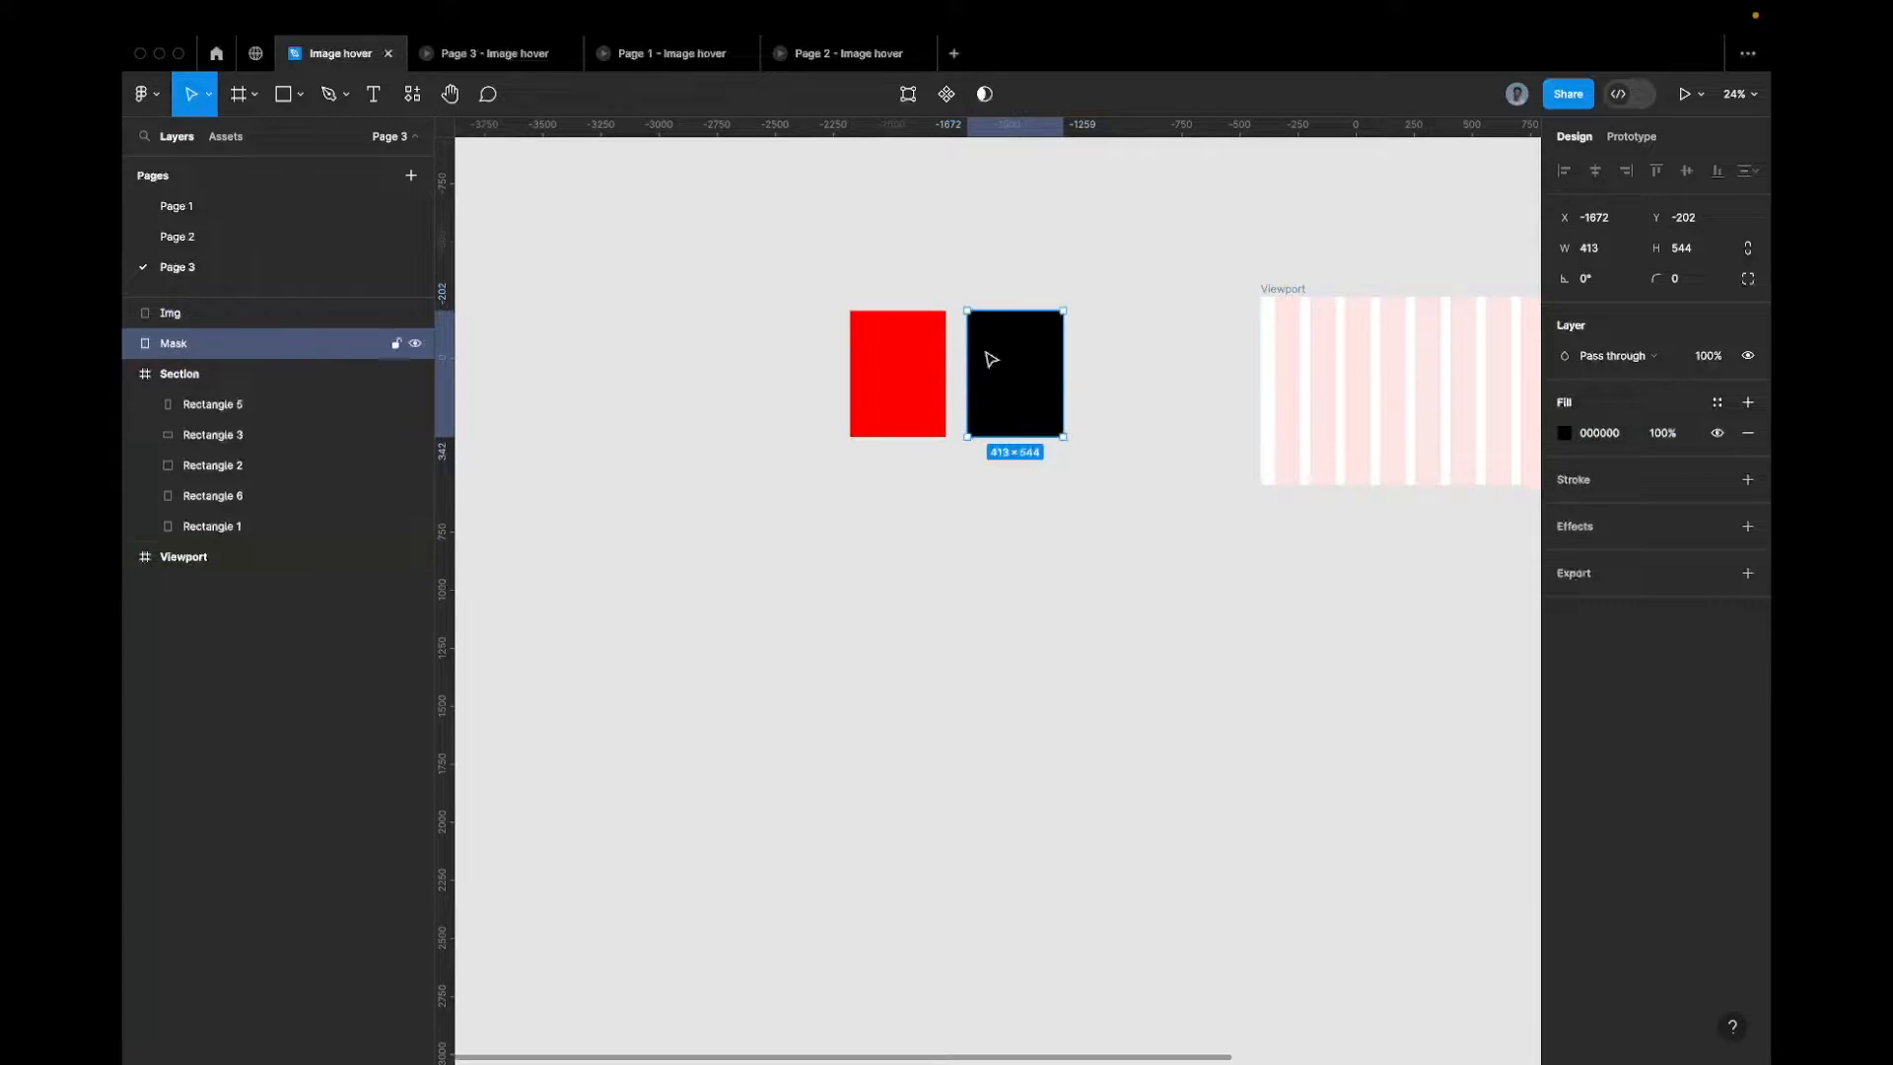
Try to overlap the Img rectangle halfway across the Mask rectangle, and undo the move
{"action": "left_click_drag", "start_coordinate": [877, 360], "coordinate": [964, 384]}
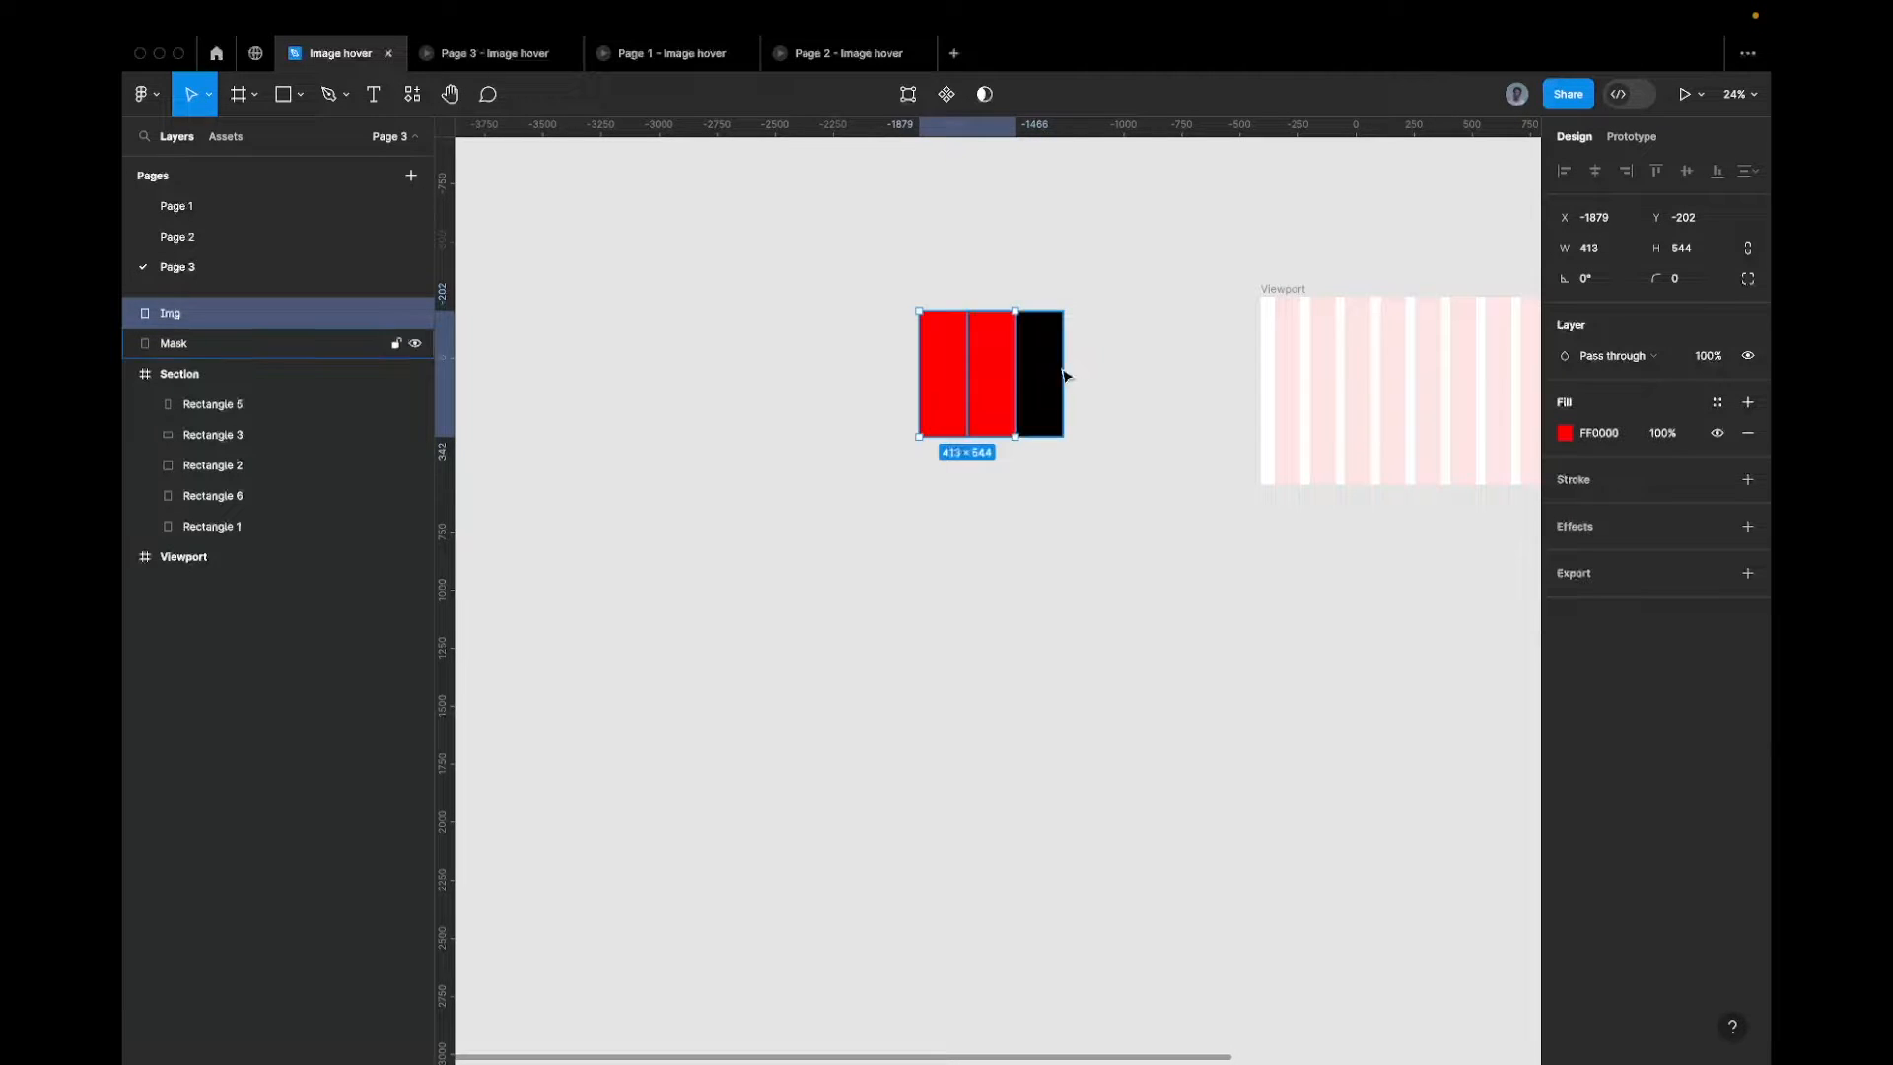
{"action": "left_click", "coordinate": [1048, 374]}
{"action": "key", "text": "ctrl+z"}
{"action": "key", "text": "ctrl+z"}
{"action": "key", "text": "ctrl+z"}
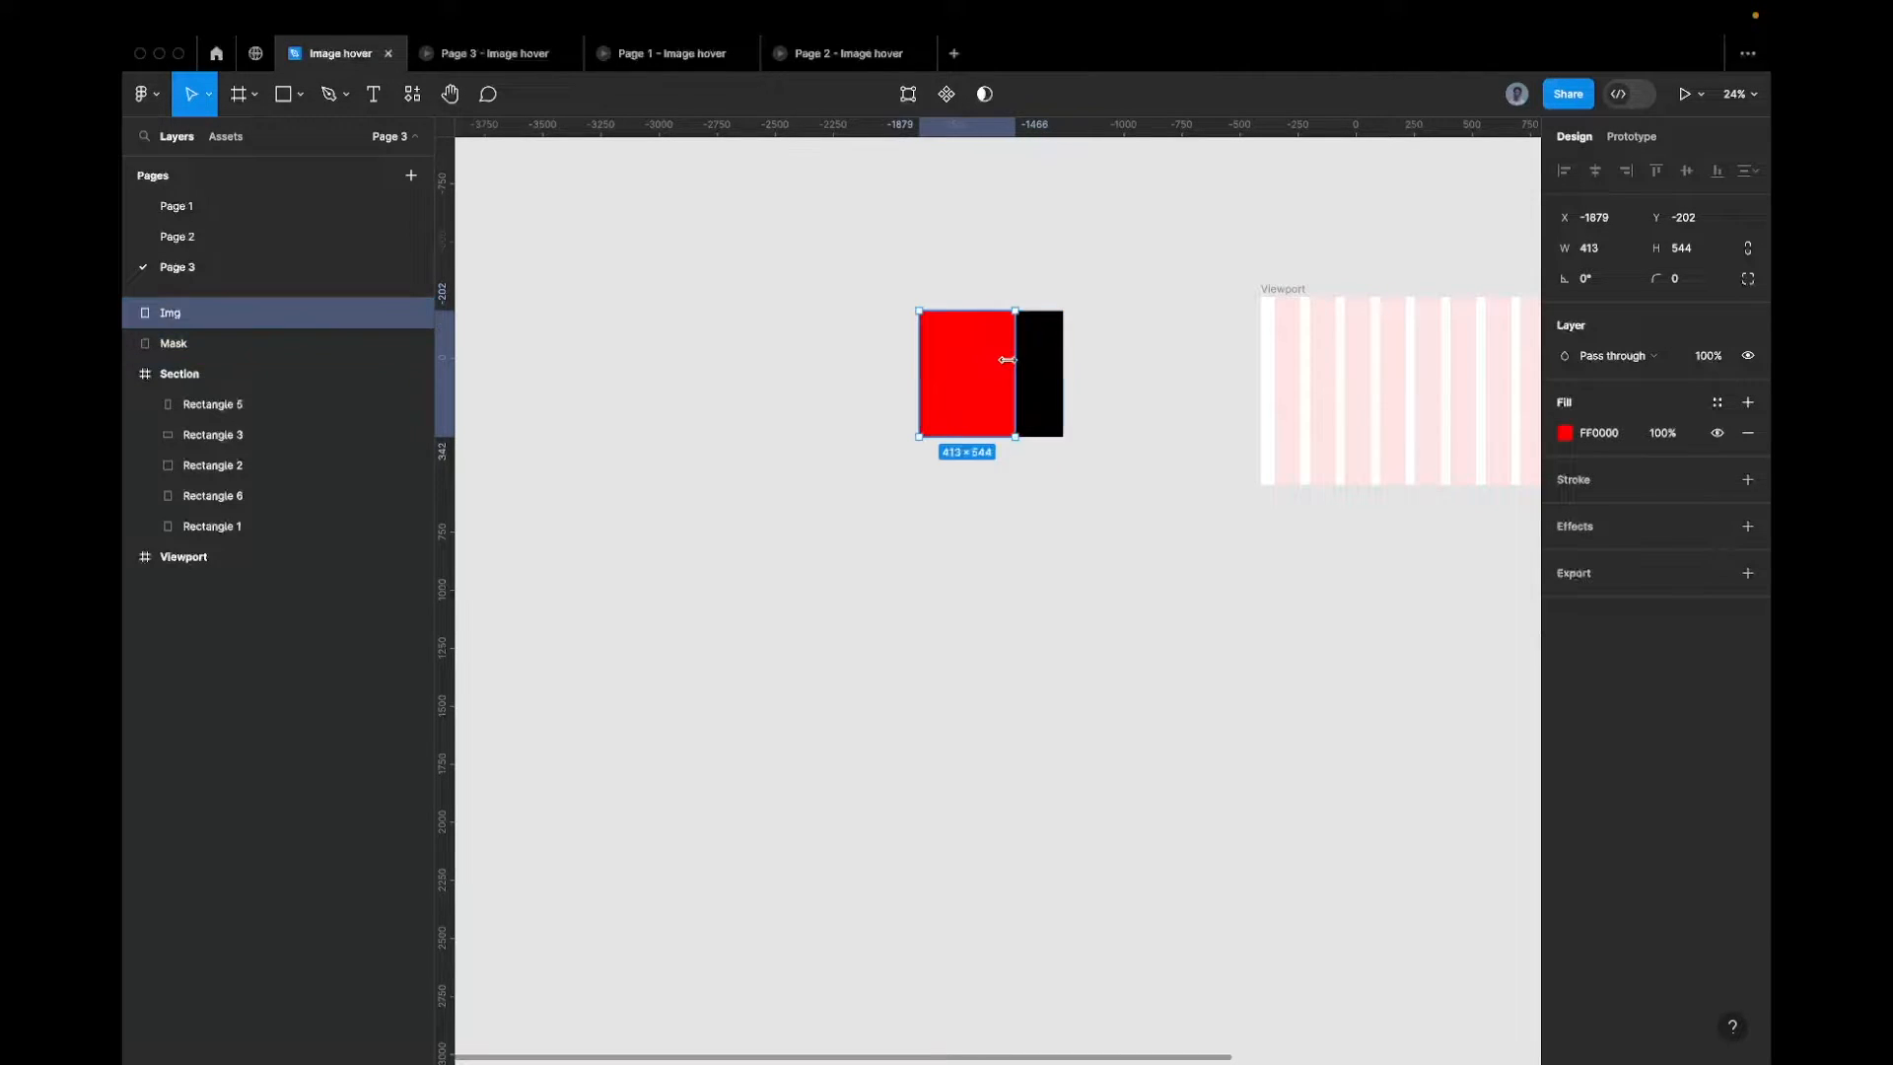
With the Img rectangle selected, find the Unsplash plugin and run it
{"action": "scroll", "coordinate": [966, 357], "scroll_direction": "up", "scroll_amount": 3}
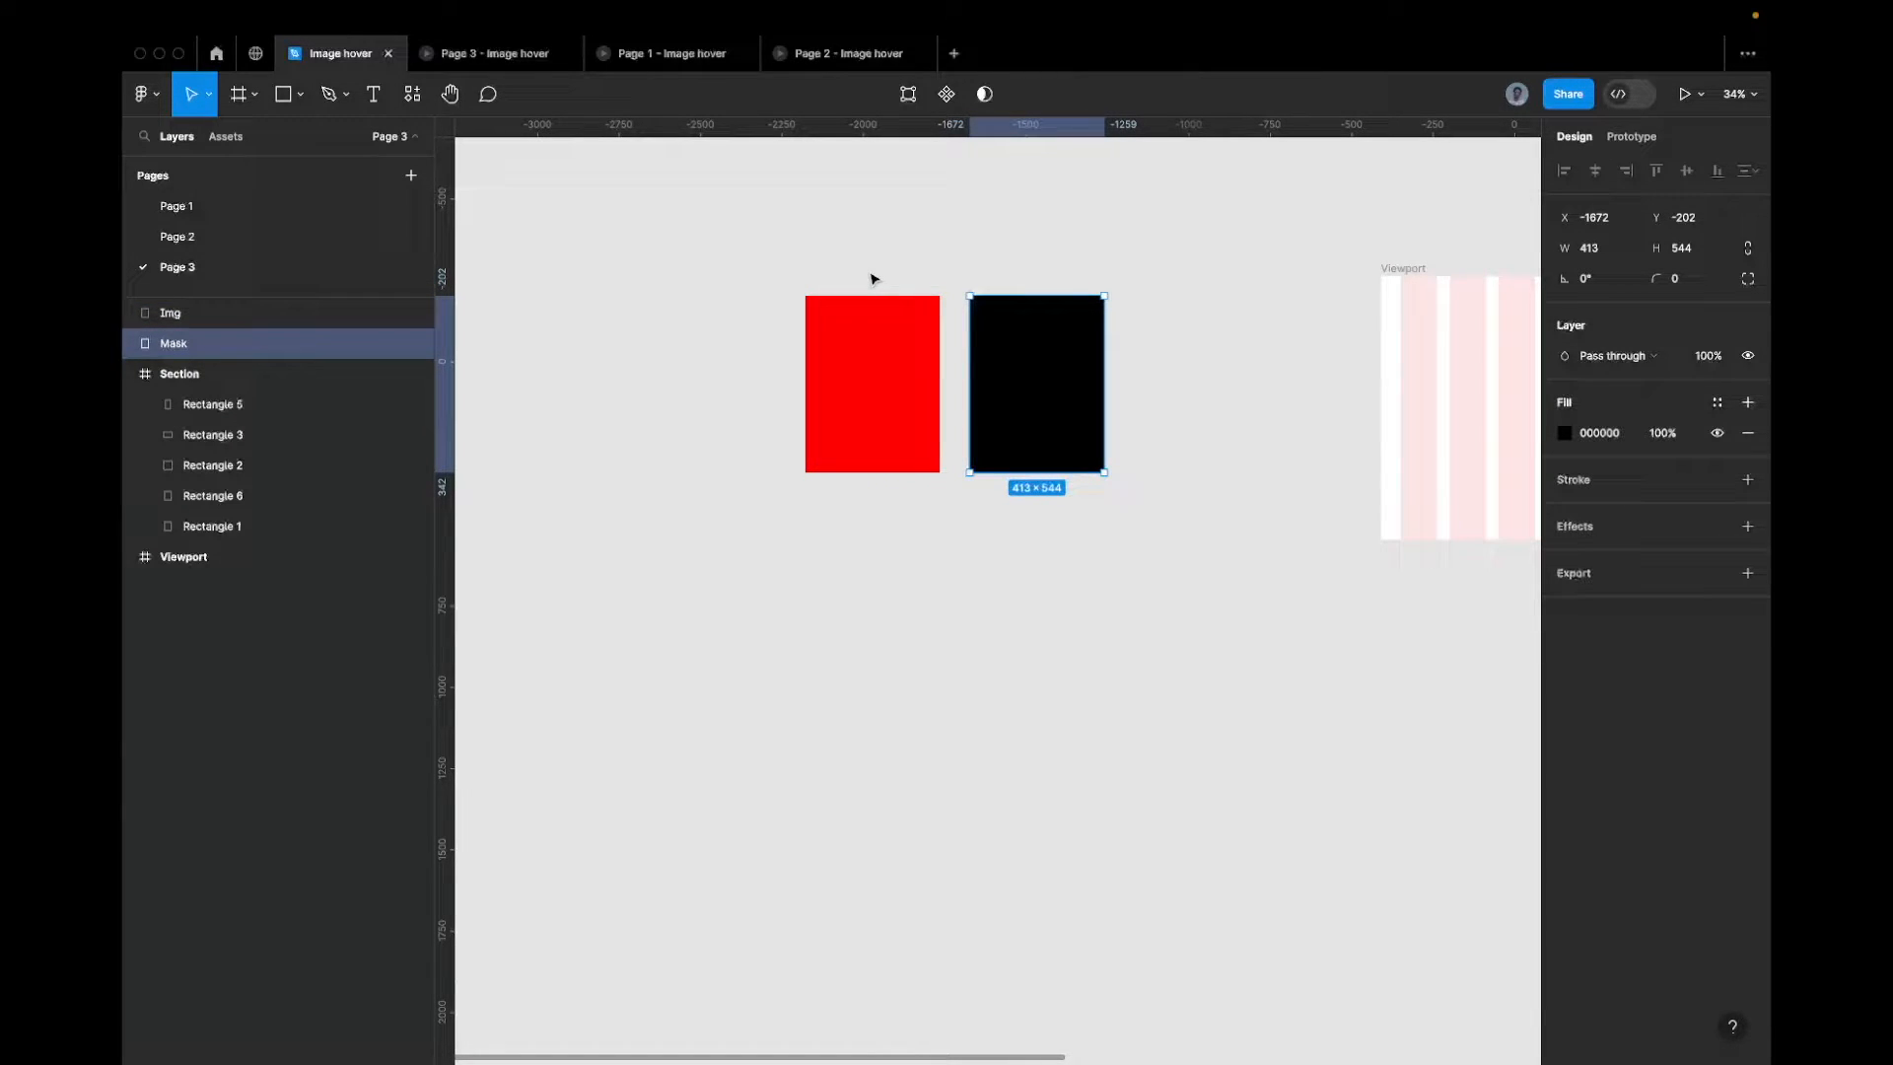
{"action": "left_click", "coordinate": [919, 412]}
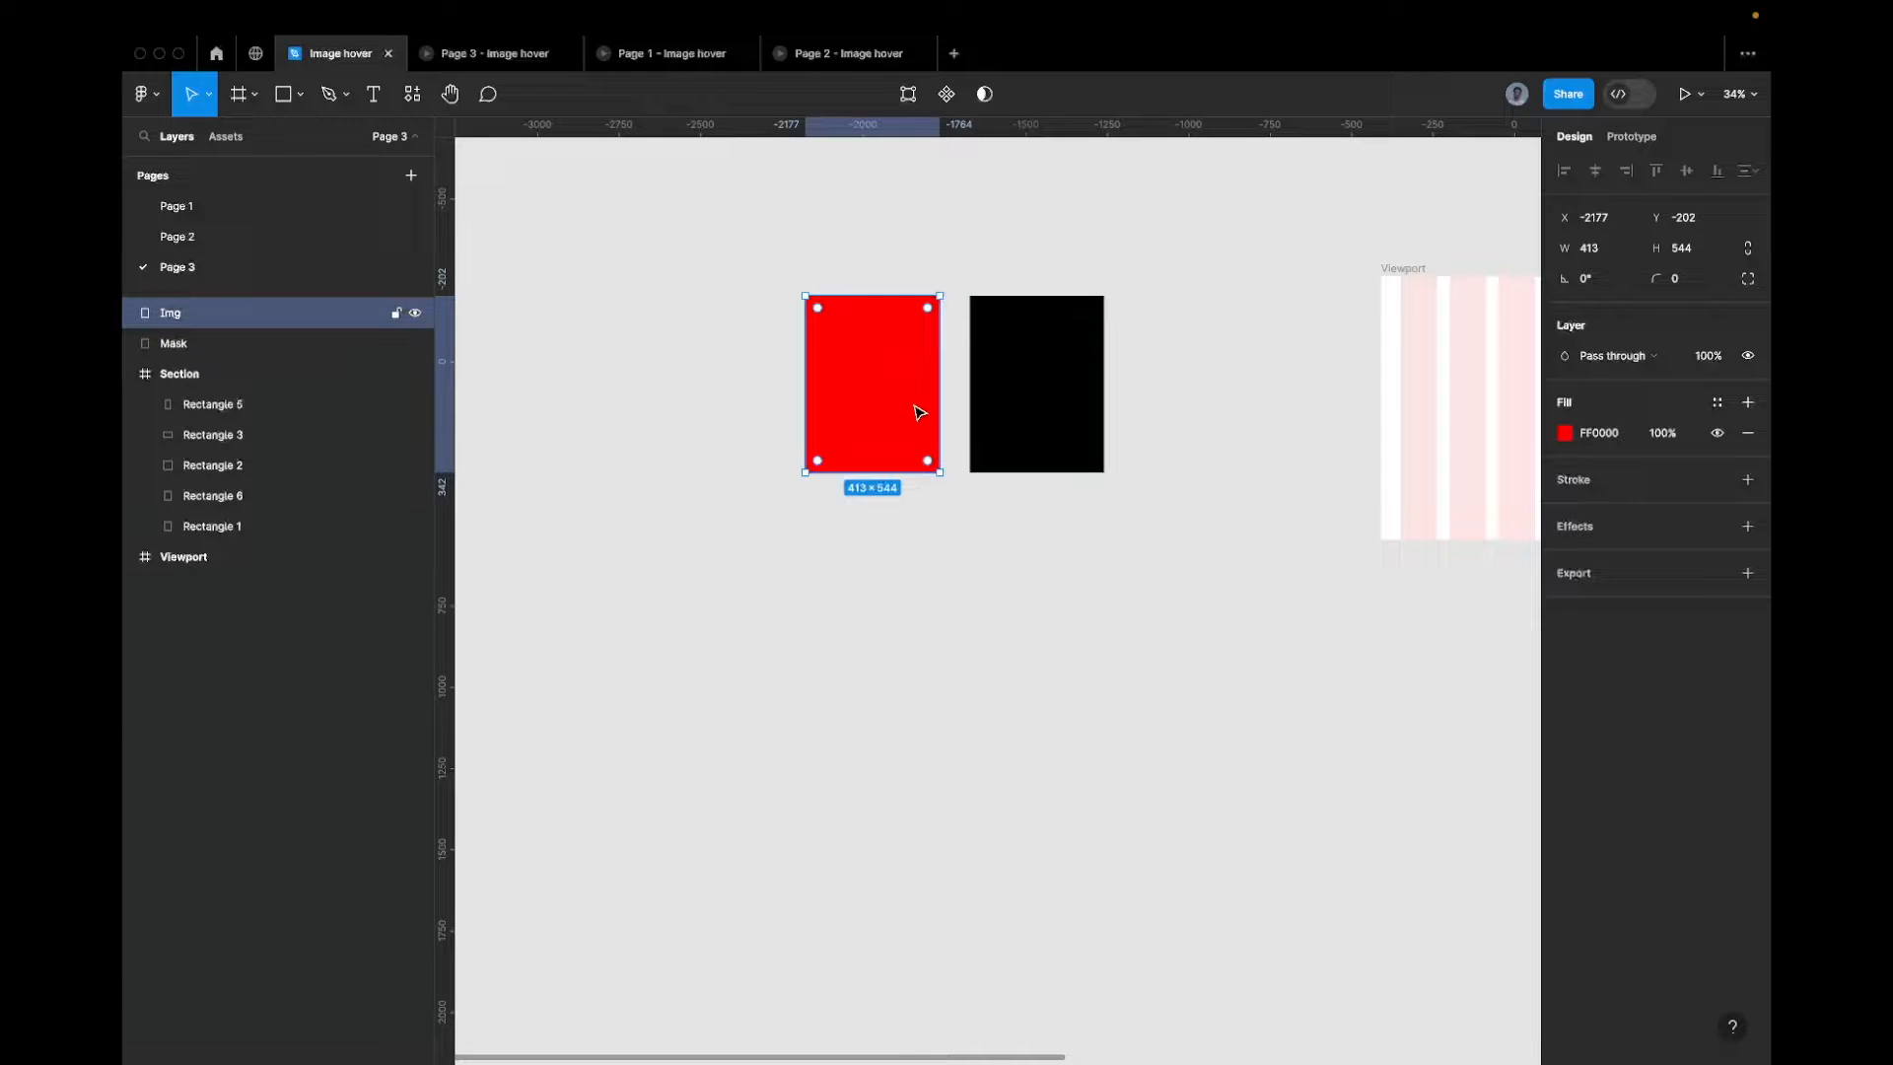
{"action": "left_click", "coordinate": [406, 96]}
{"action": "left_click", "coordinate": [505, 137]}
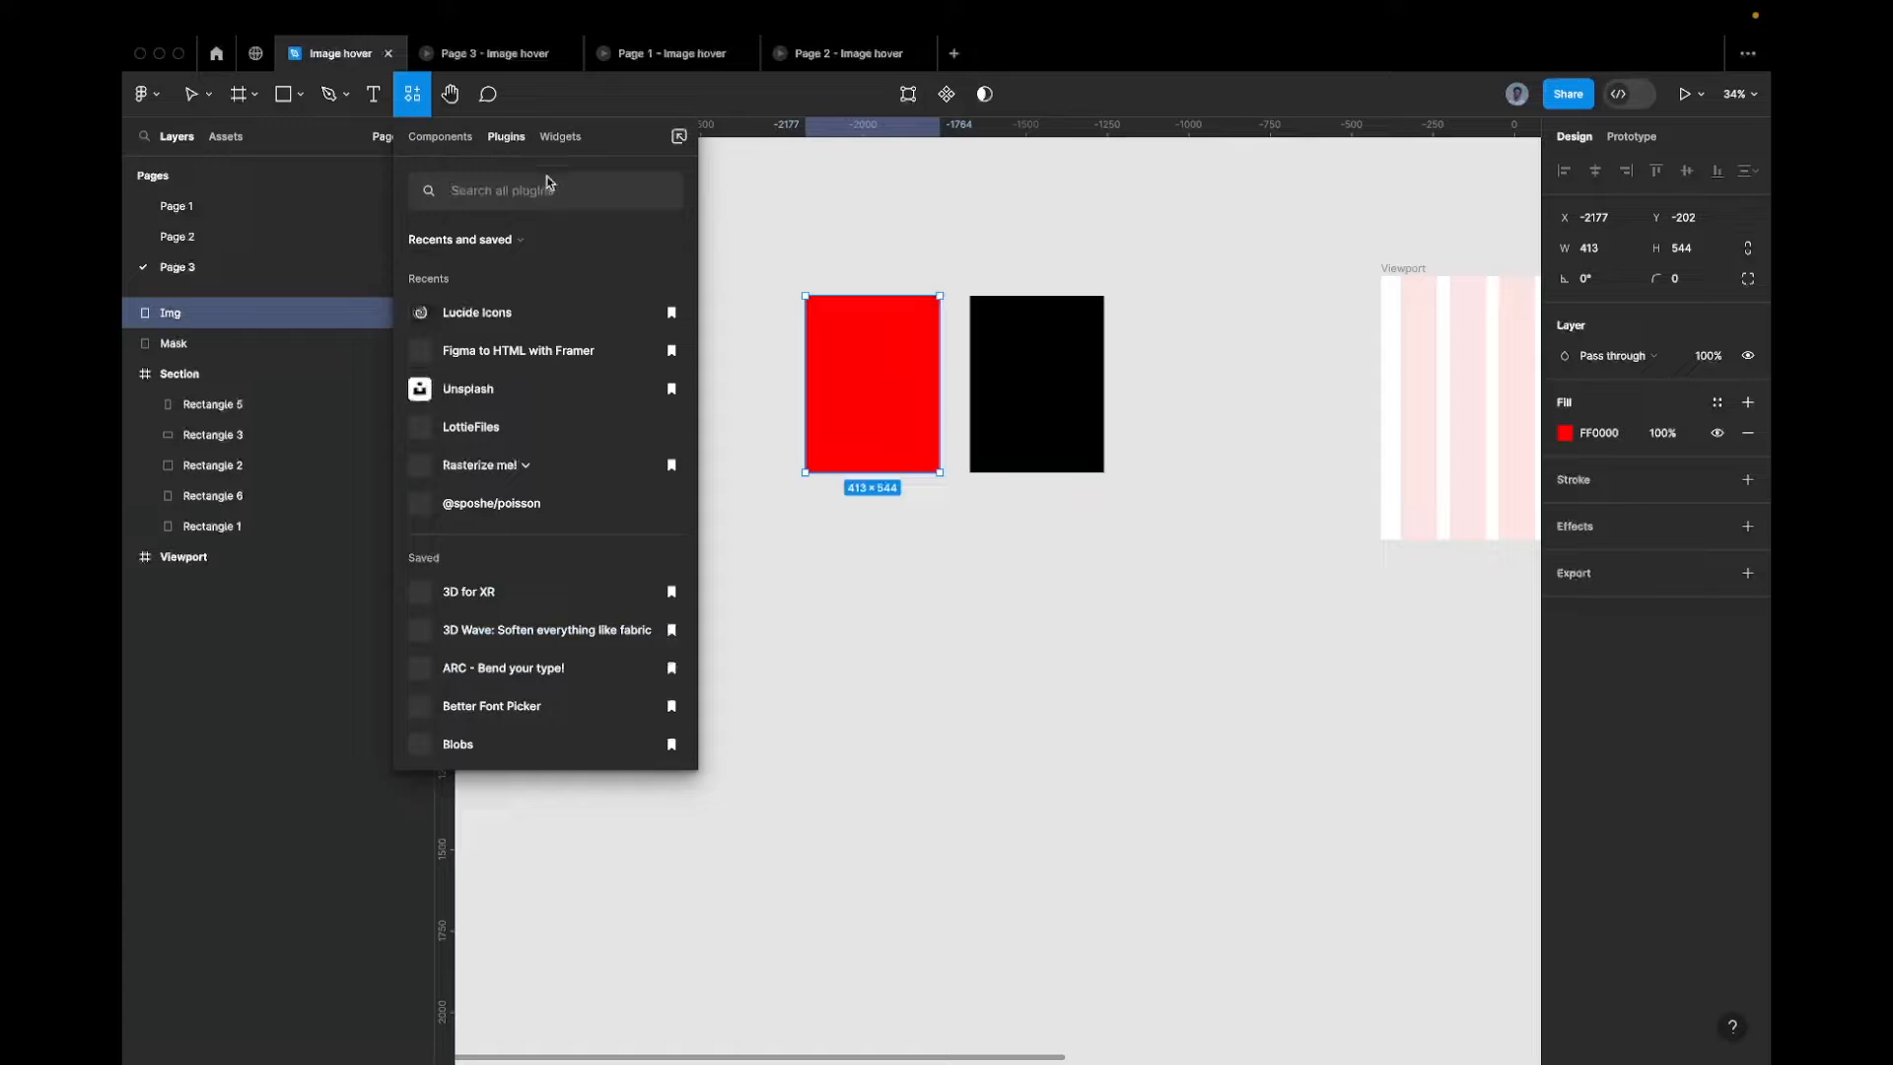
{"action": "left_click", "coordinate": [490, 189]}
{"action": "type", "text": "unsop"}
{"action": "key", "text": "BackSpace"}
{"action": "key", "text": "BackSpace"}
{"action": "key", "text": "BackSpace"}
{"action": "type", "text": "p"}
{"action": "key", "text": "BackSpace"}
{"action": "type", "text": "spl"}
{"action": "key", "text": "BackSpace"}
{"action": "type", "text": "pla"}
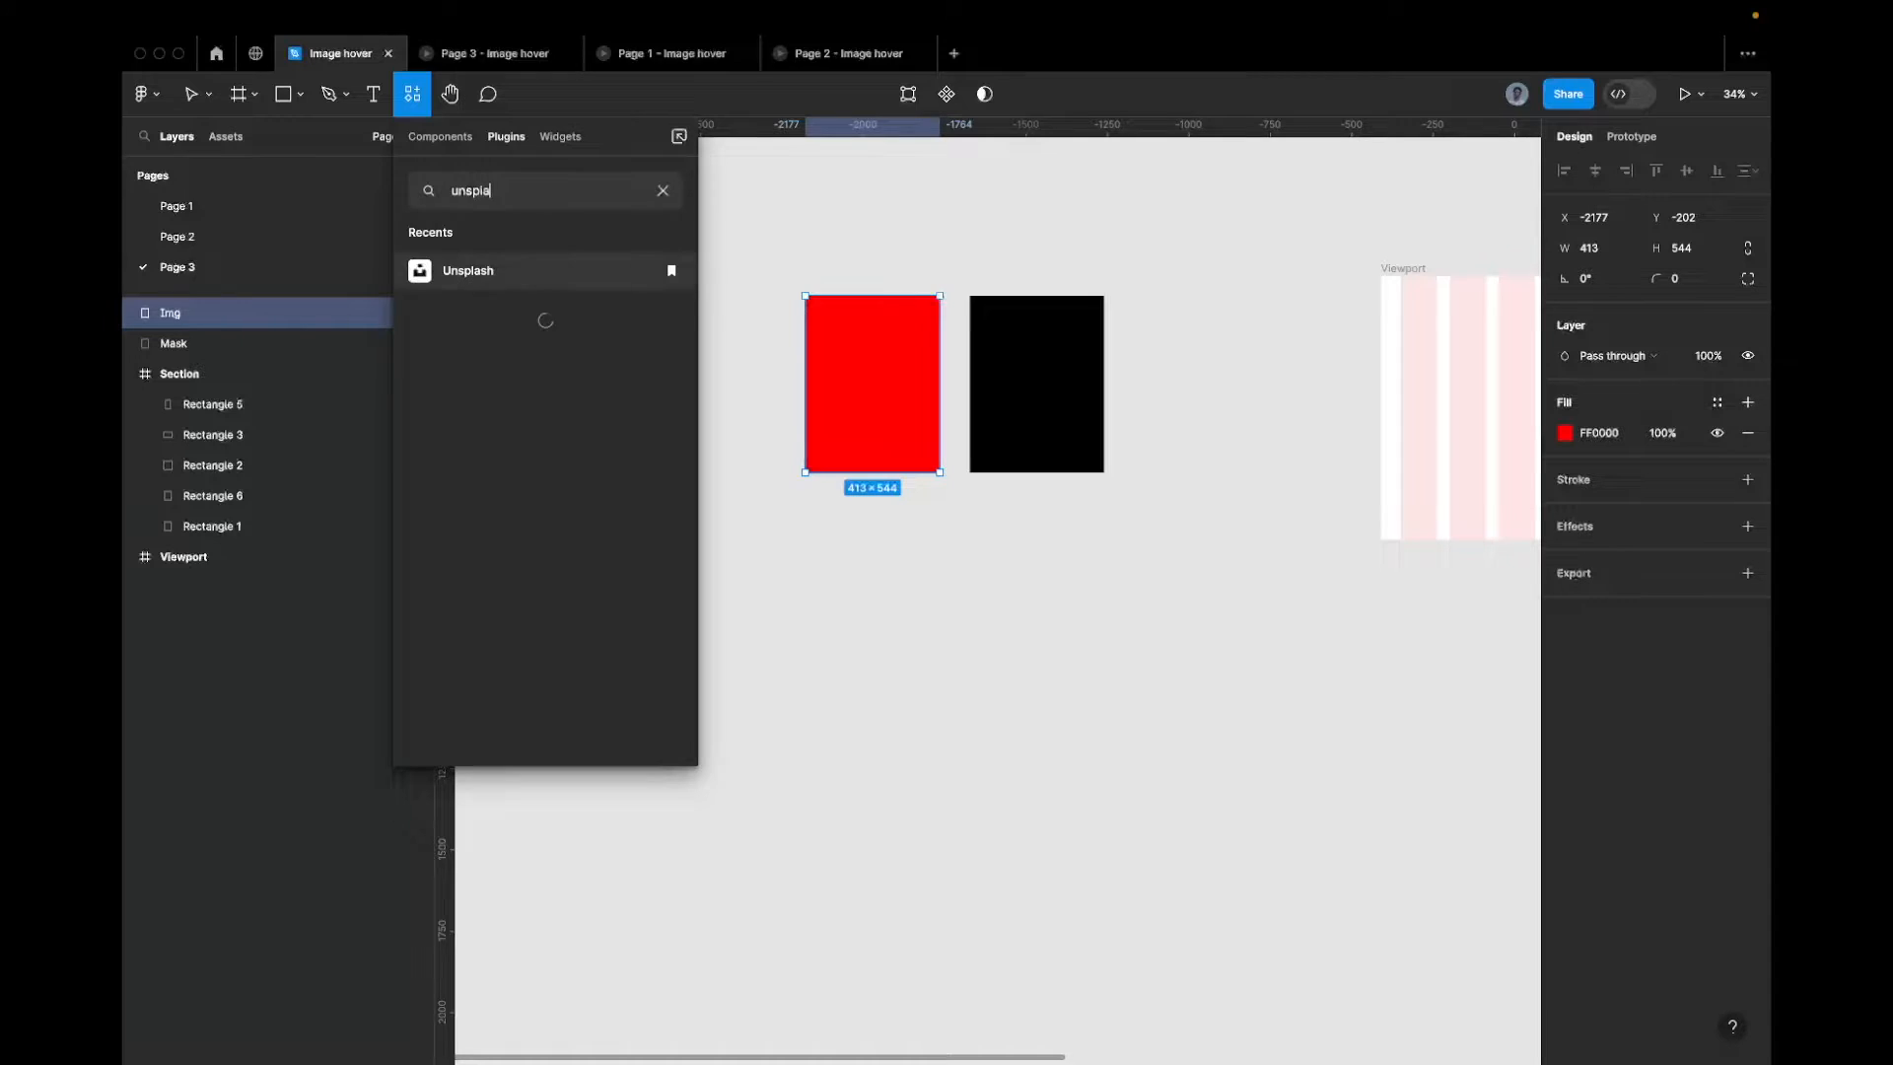
{"action": "left_click", "coordinate": [446, 277]}
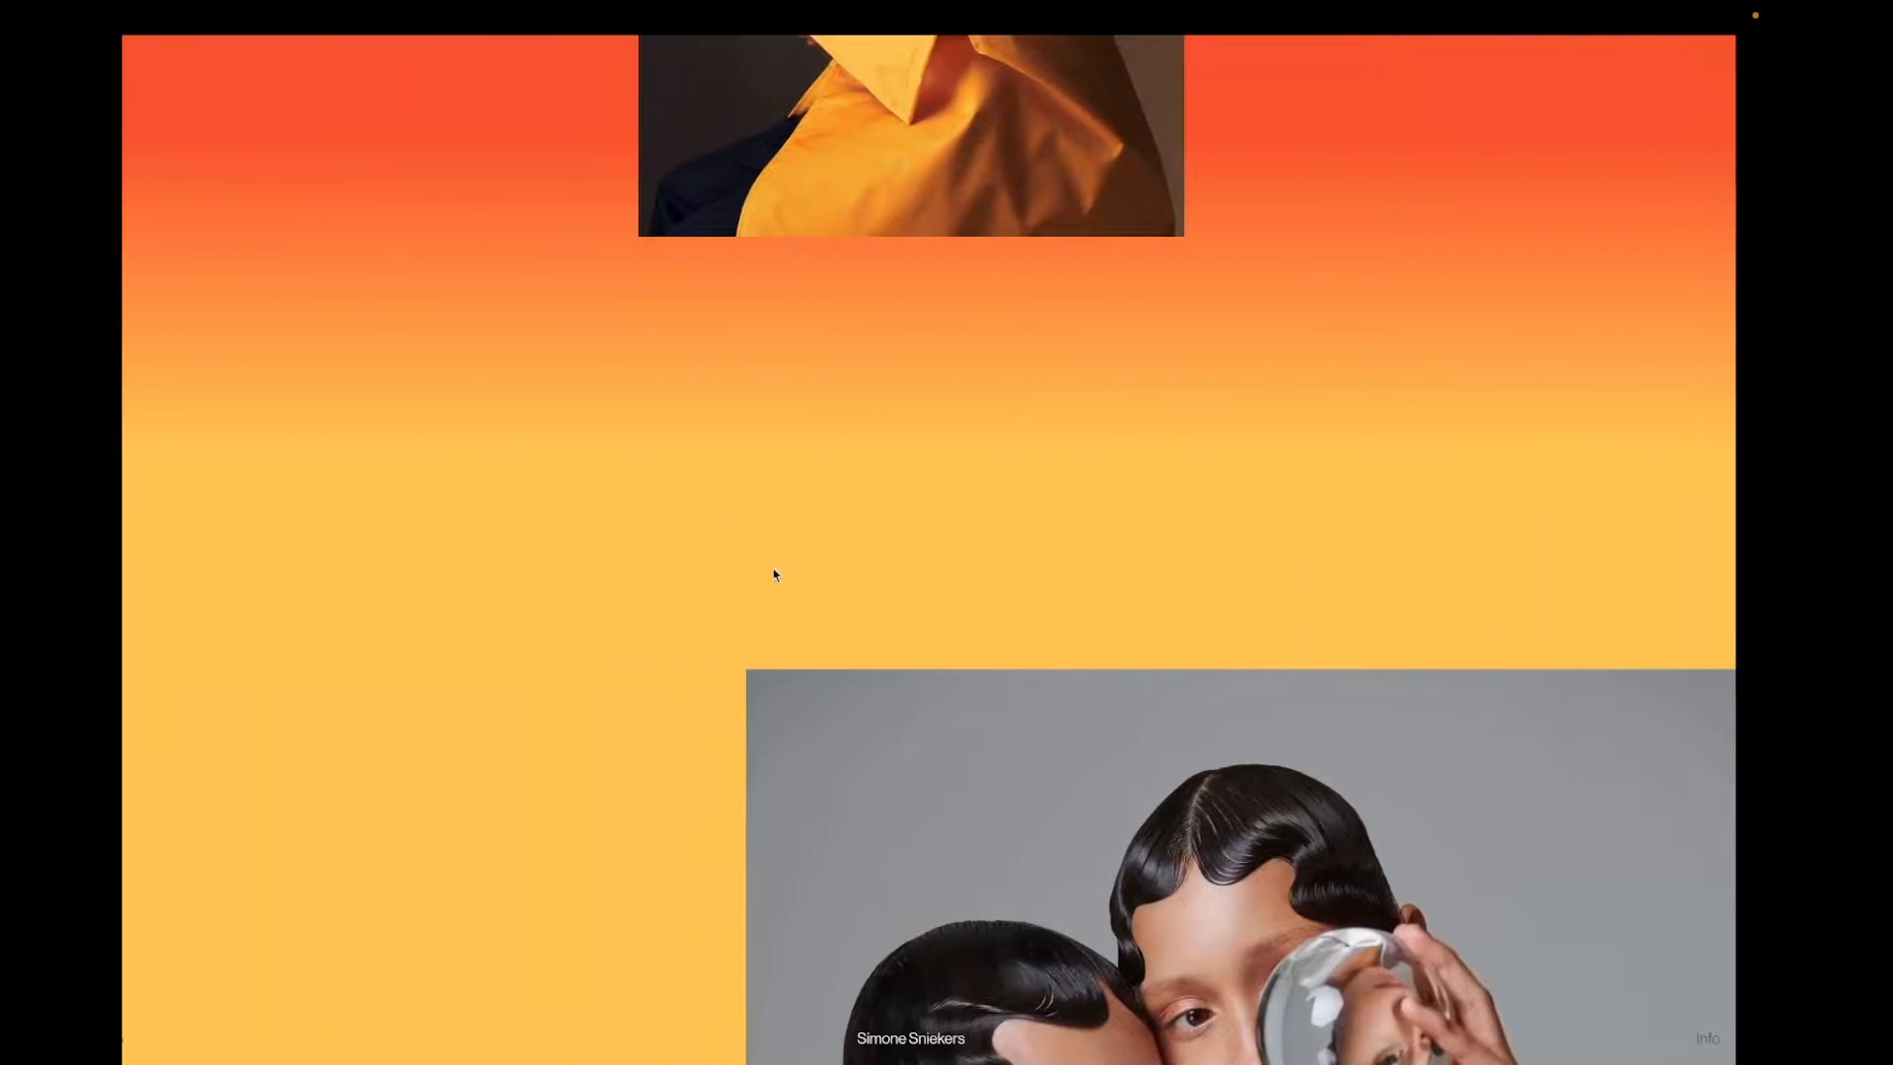
Switch to the Google Meet call, admit the waiting participant, and return to Figma
{"action": "mouse_move", "coordinate": [125, 560]}
{"action": "left_click", "coordinate": [258, 667]}
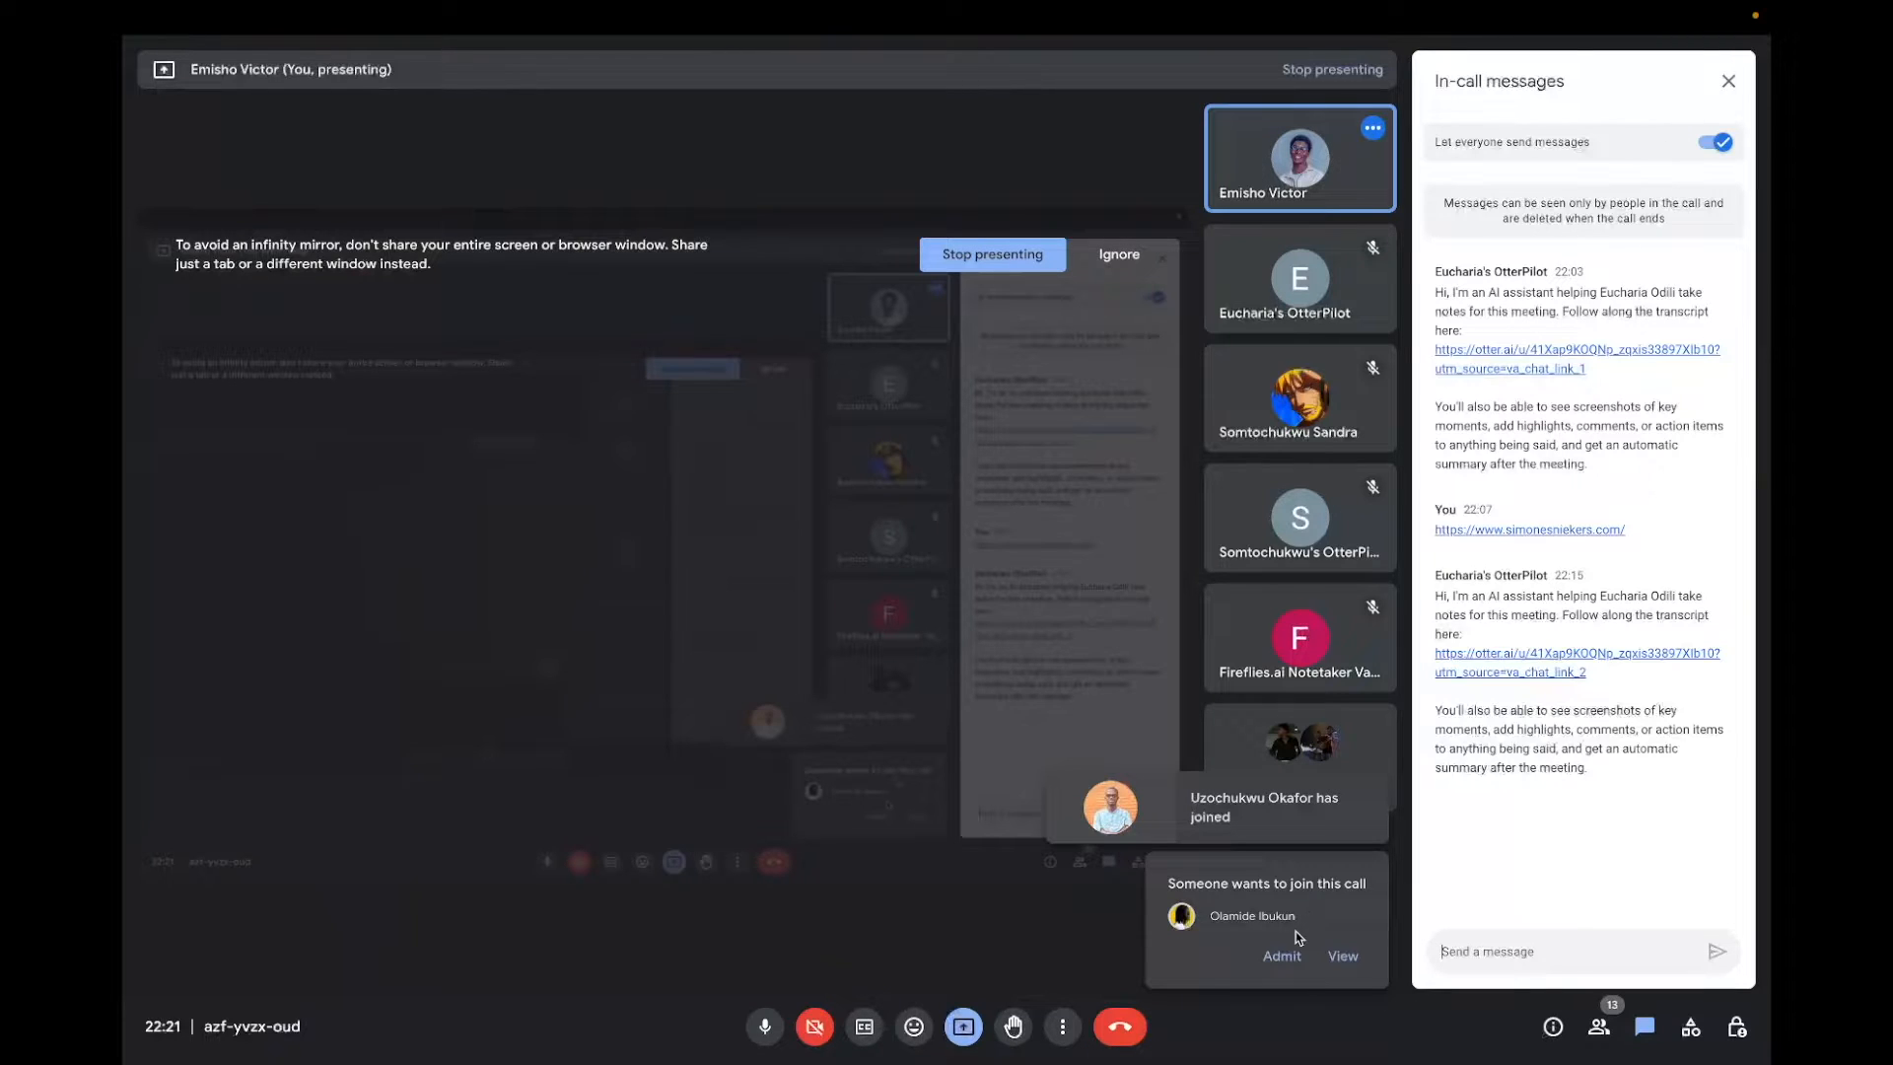
{"action": "left_click", "coordinate": [1285, 954]}
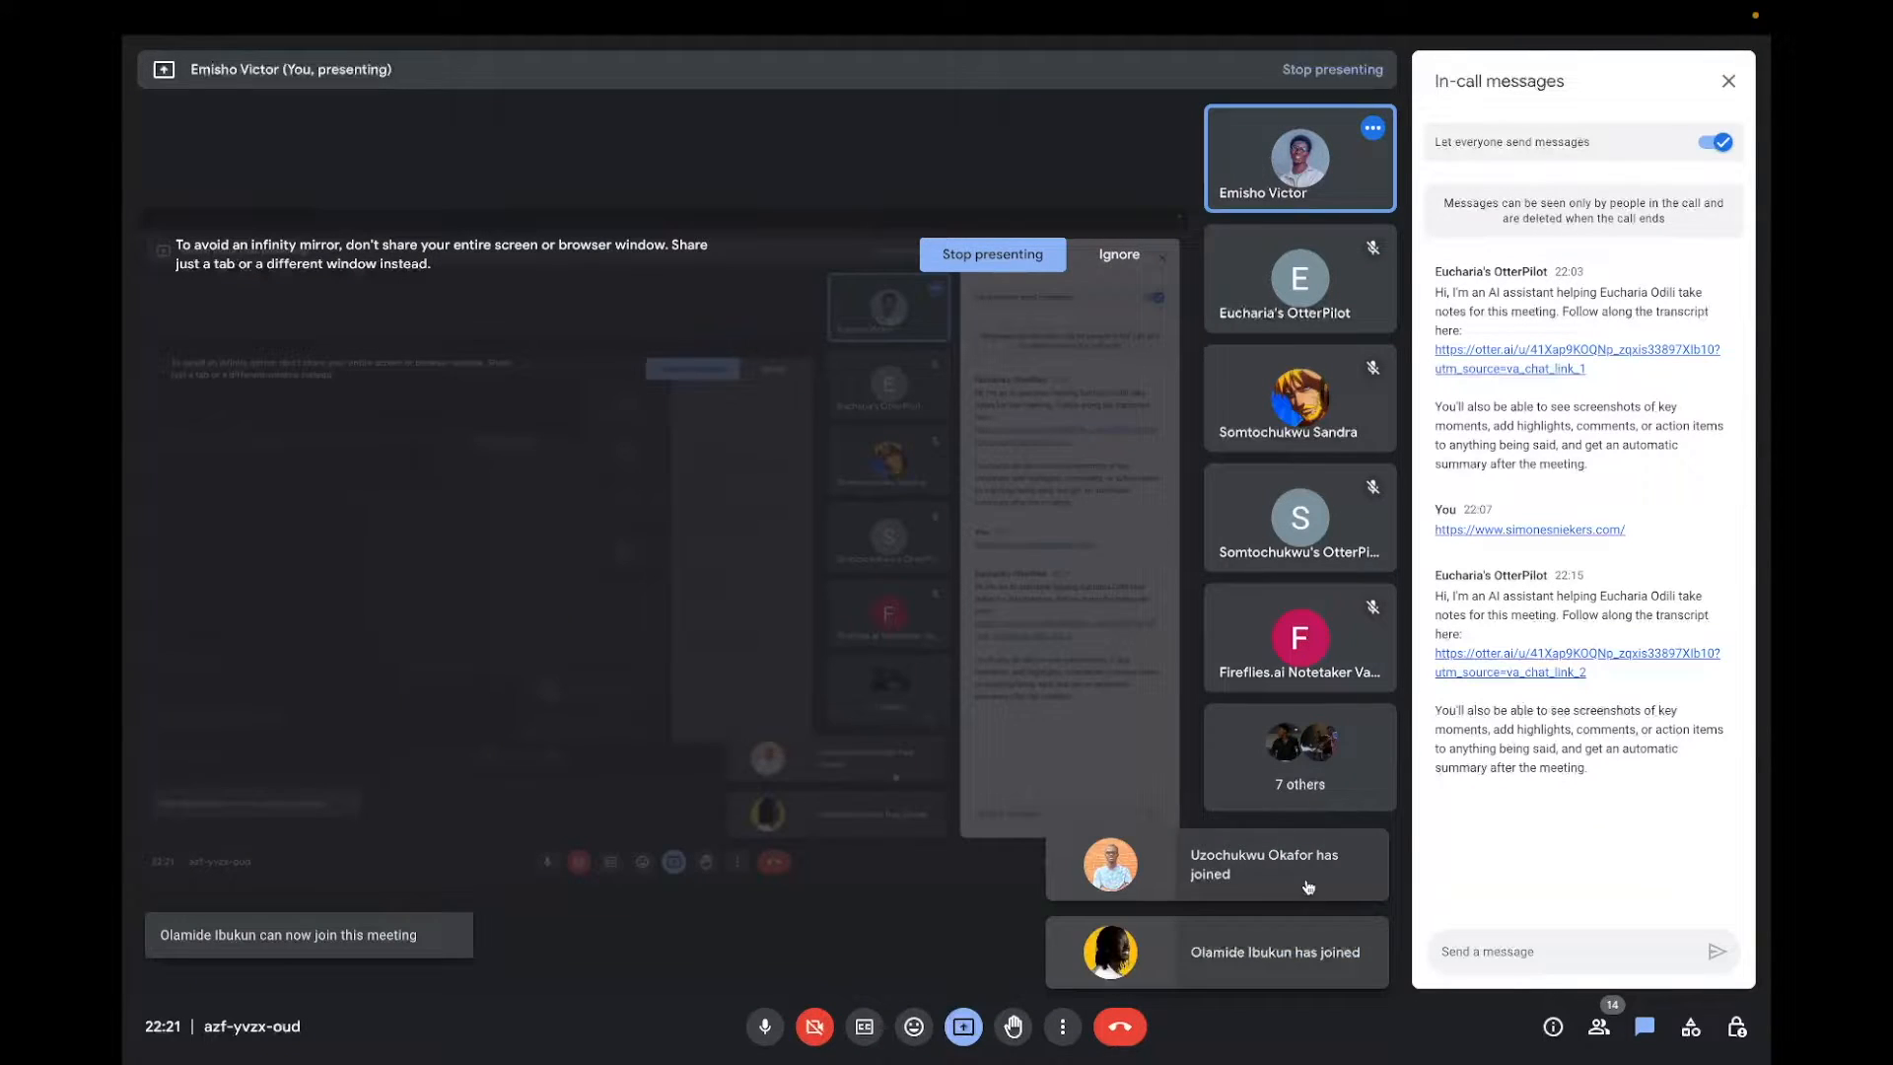
{"action": "key", "text": "ctrl+Right"}
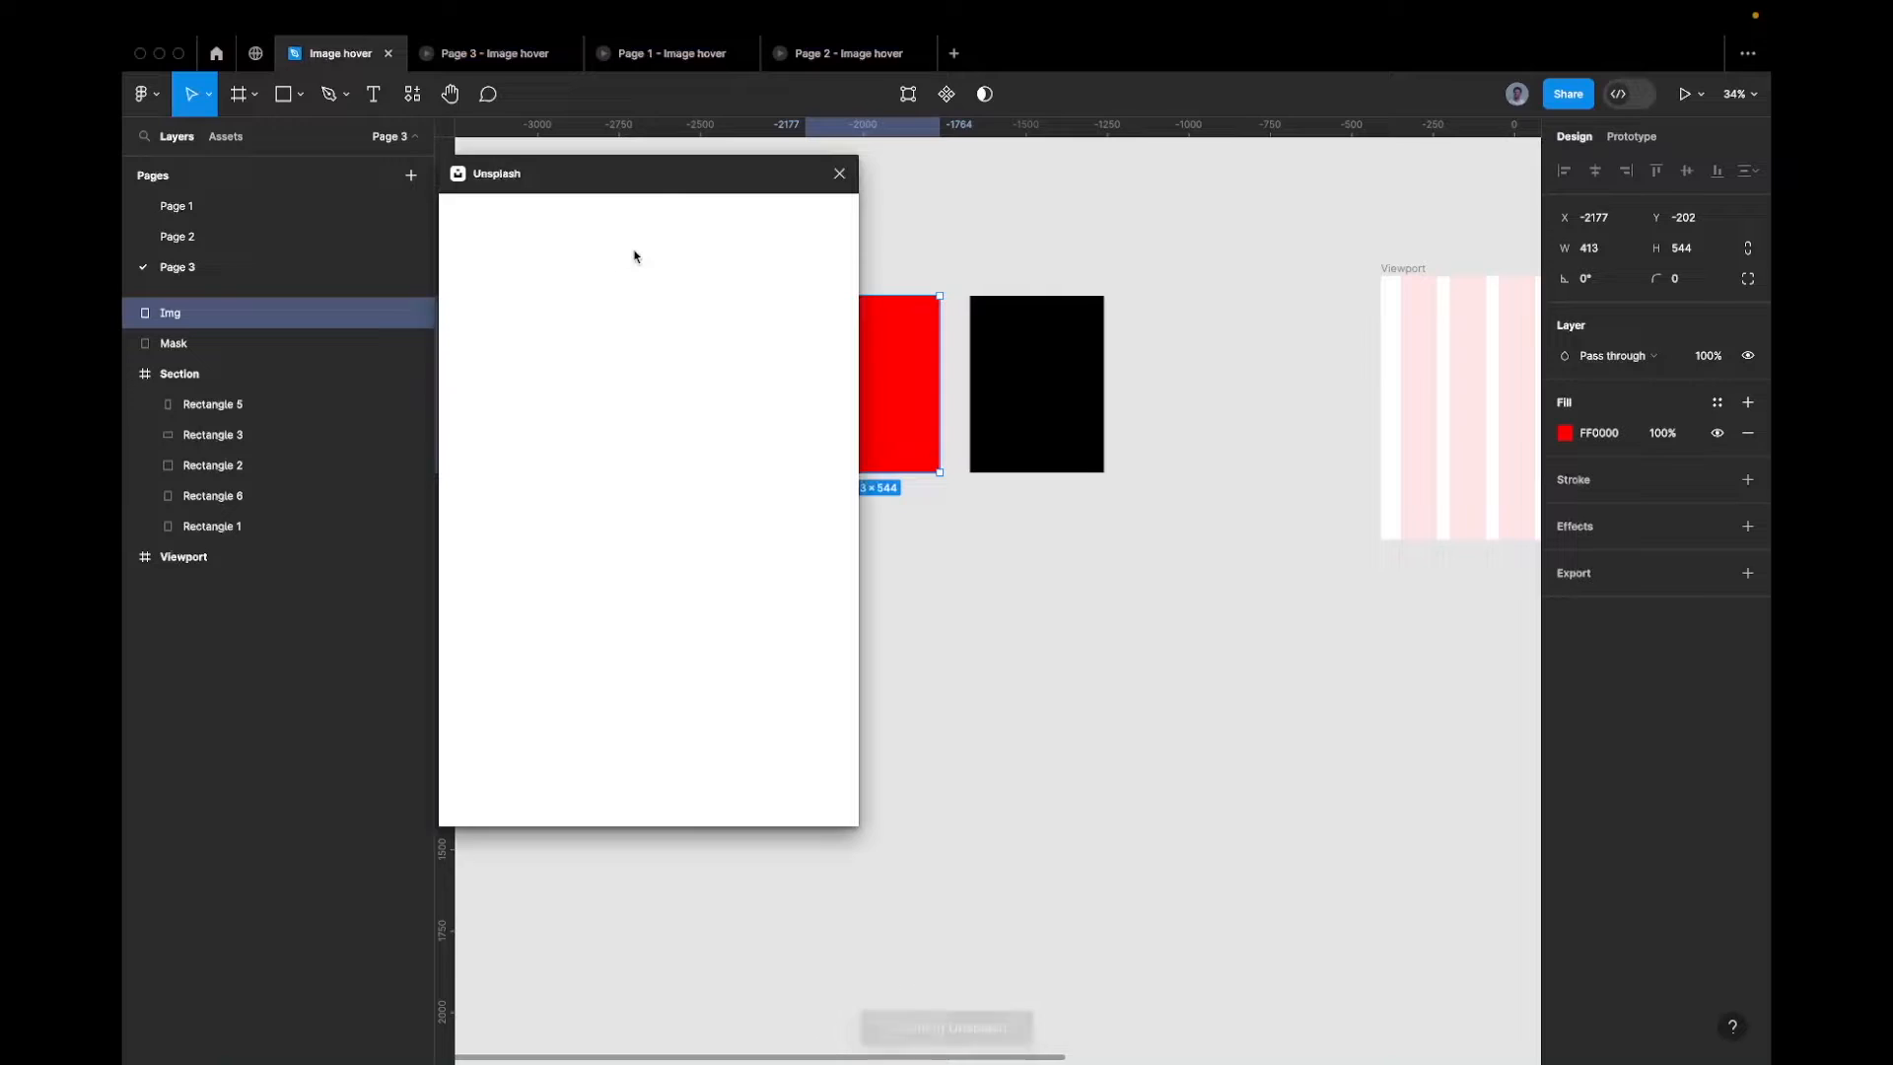
Fill the Img rectangle with the high-windowed living room photo from Unsplash's interior category, and close the plugin
{"action": "scroll", "coordinate": [981, 326], "scroll_direction": "left", "scroll_amount": 2}
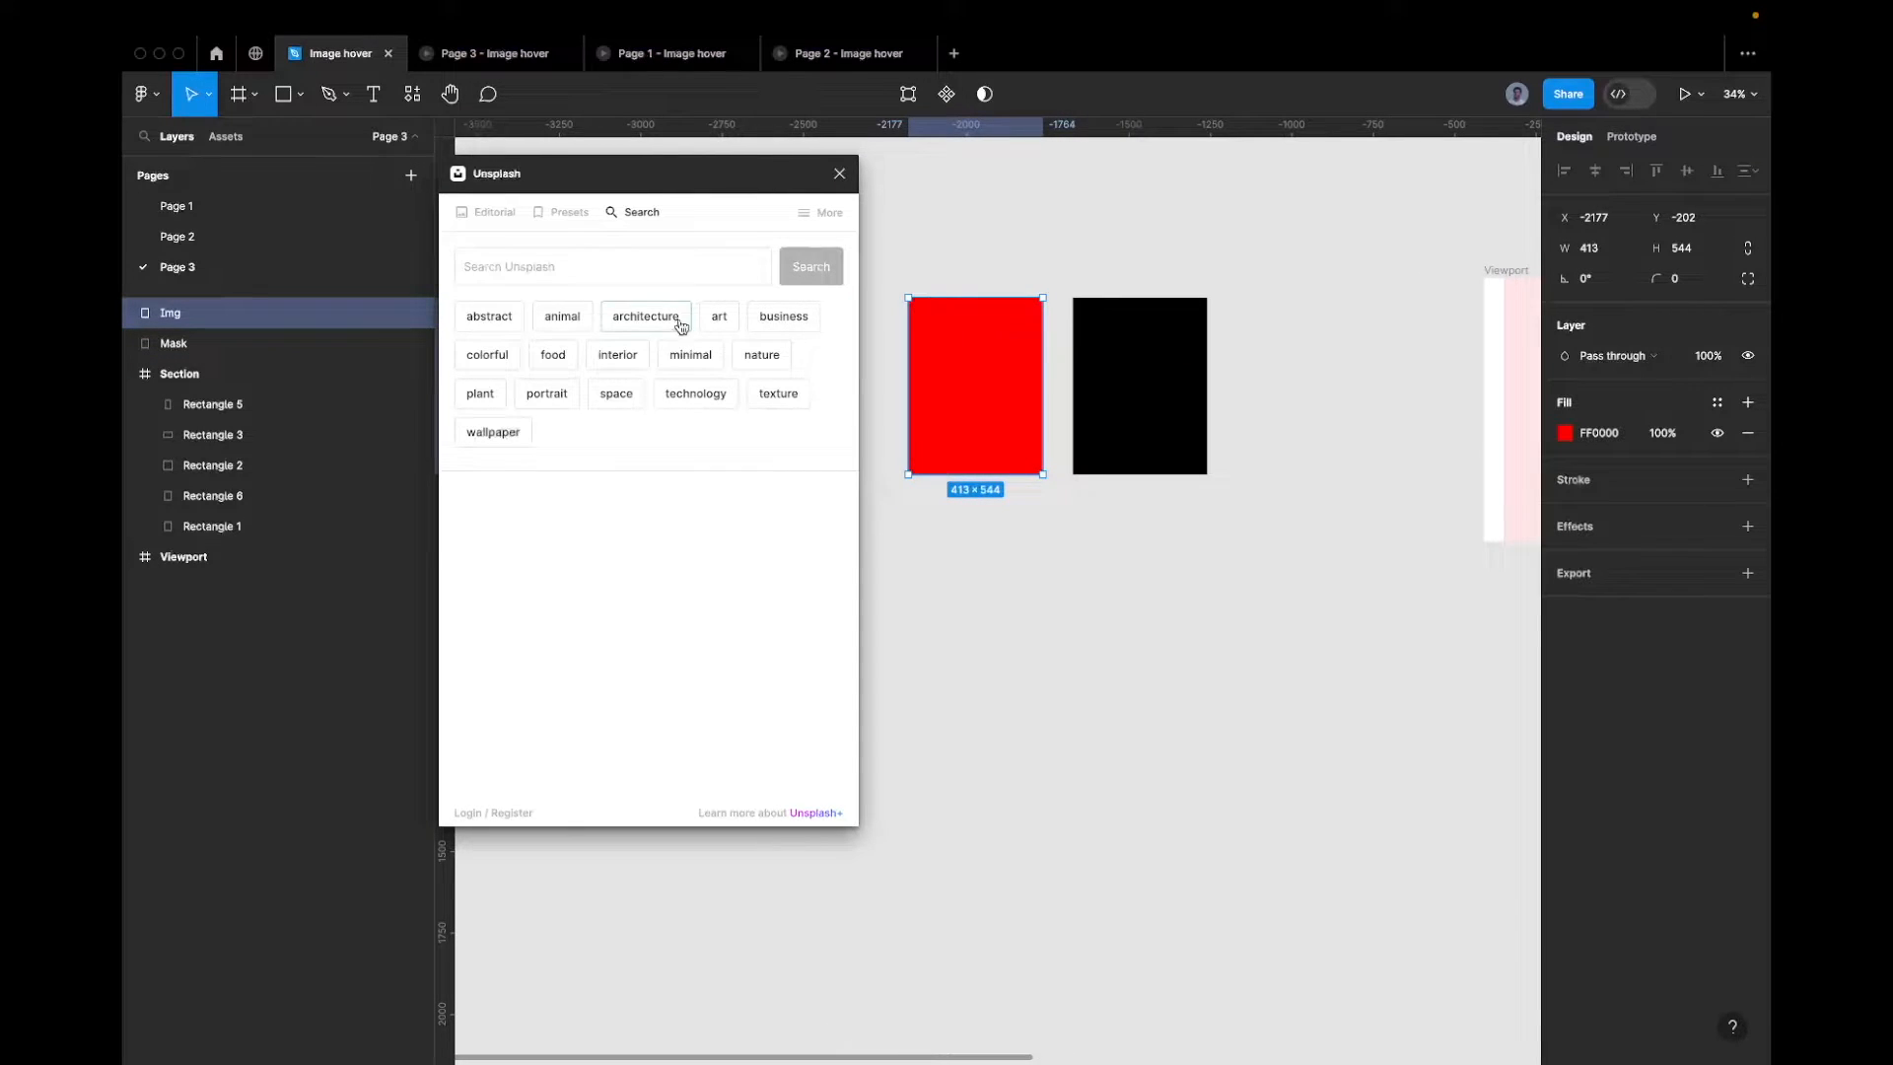
{"action": "left_click", "coordinate": [615, 357]}
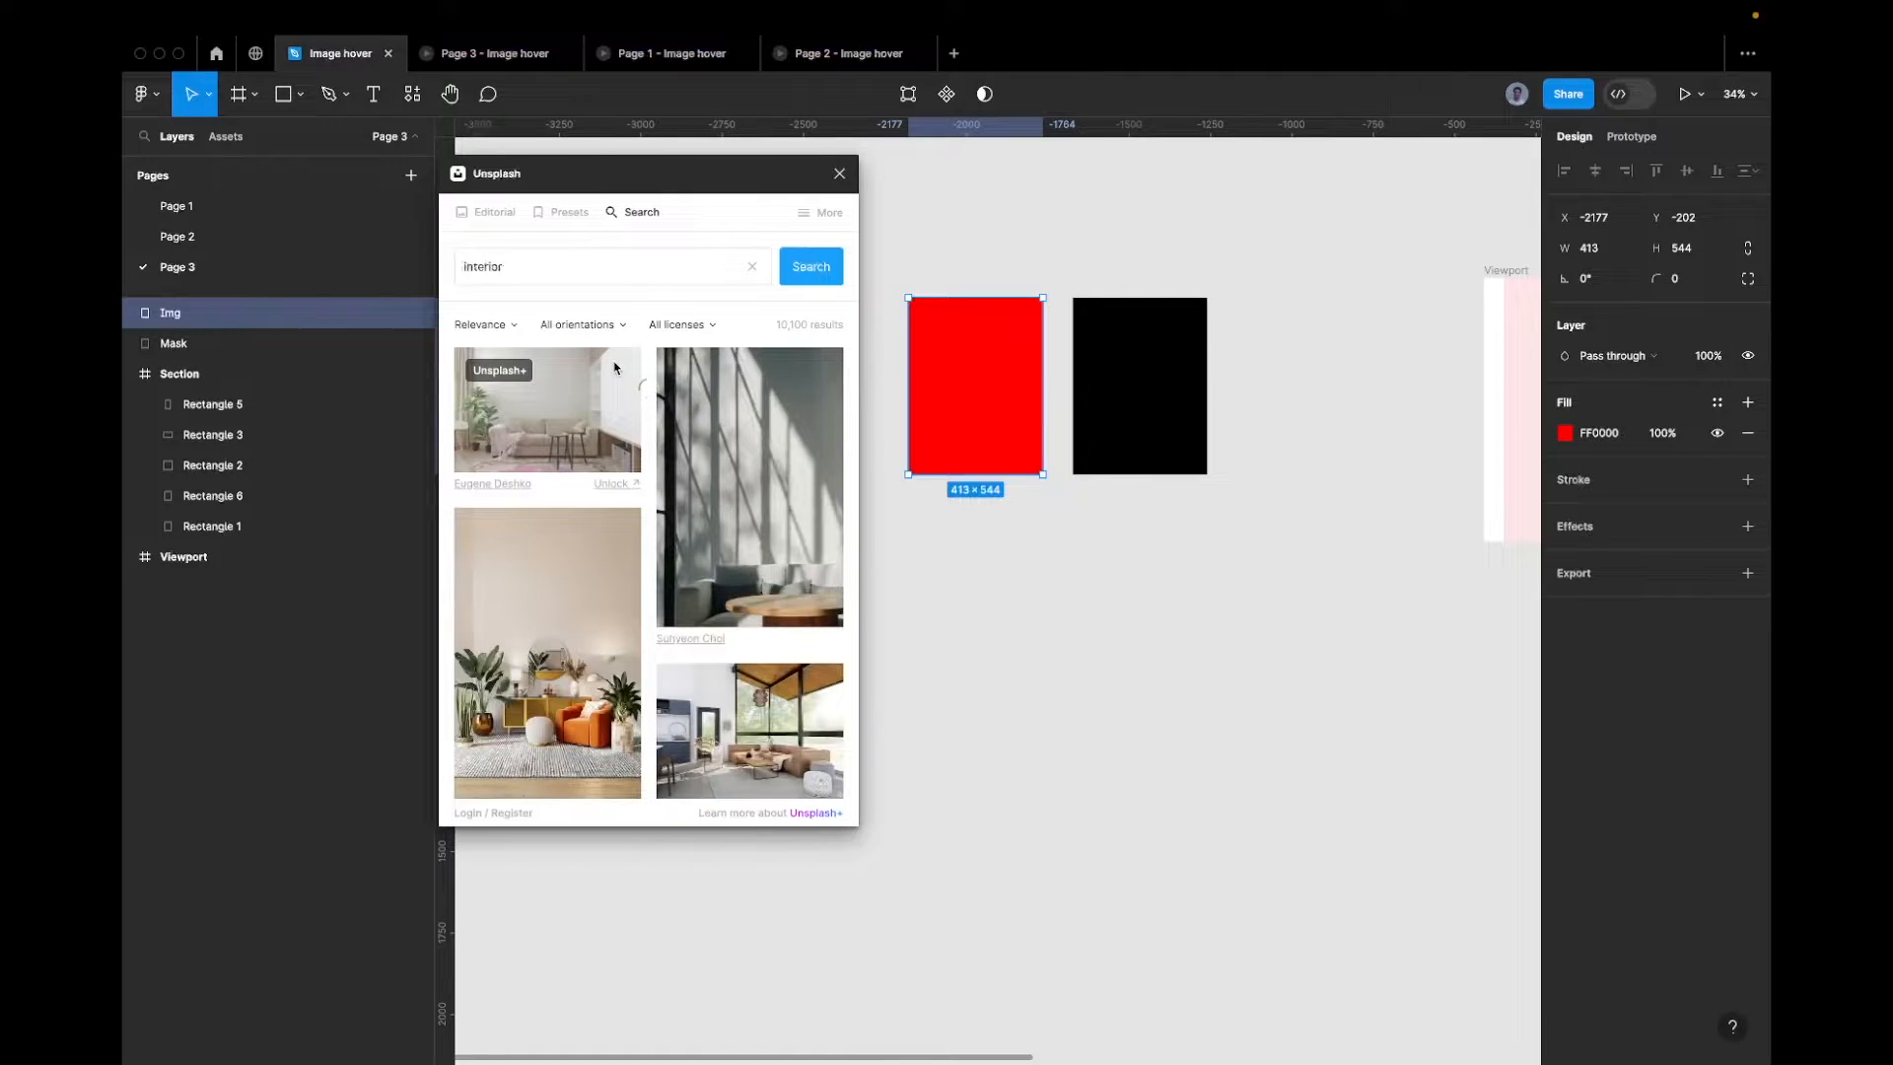
{"action": "scroll", "coordinate": [614, 368], "scroll_direction": "down", "scroll_amount": 1}
{"action": "scroll", "coordinate": [641, 414], "scroll_direction": "down", "scroll_amount": 10}
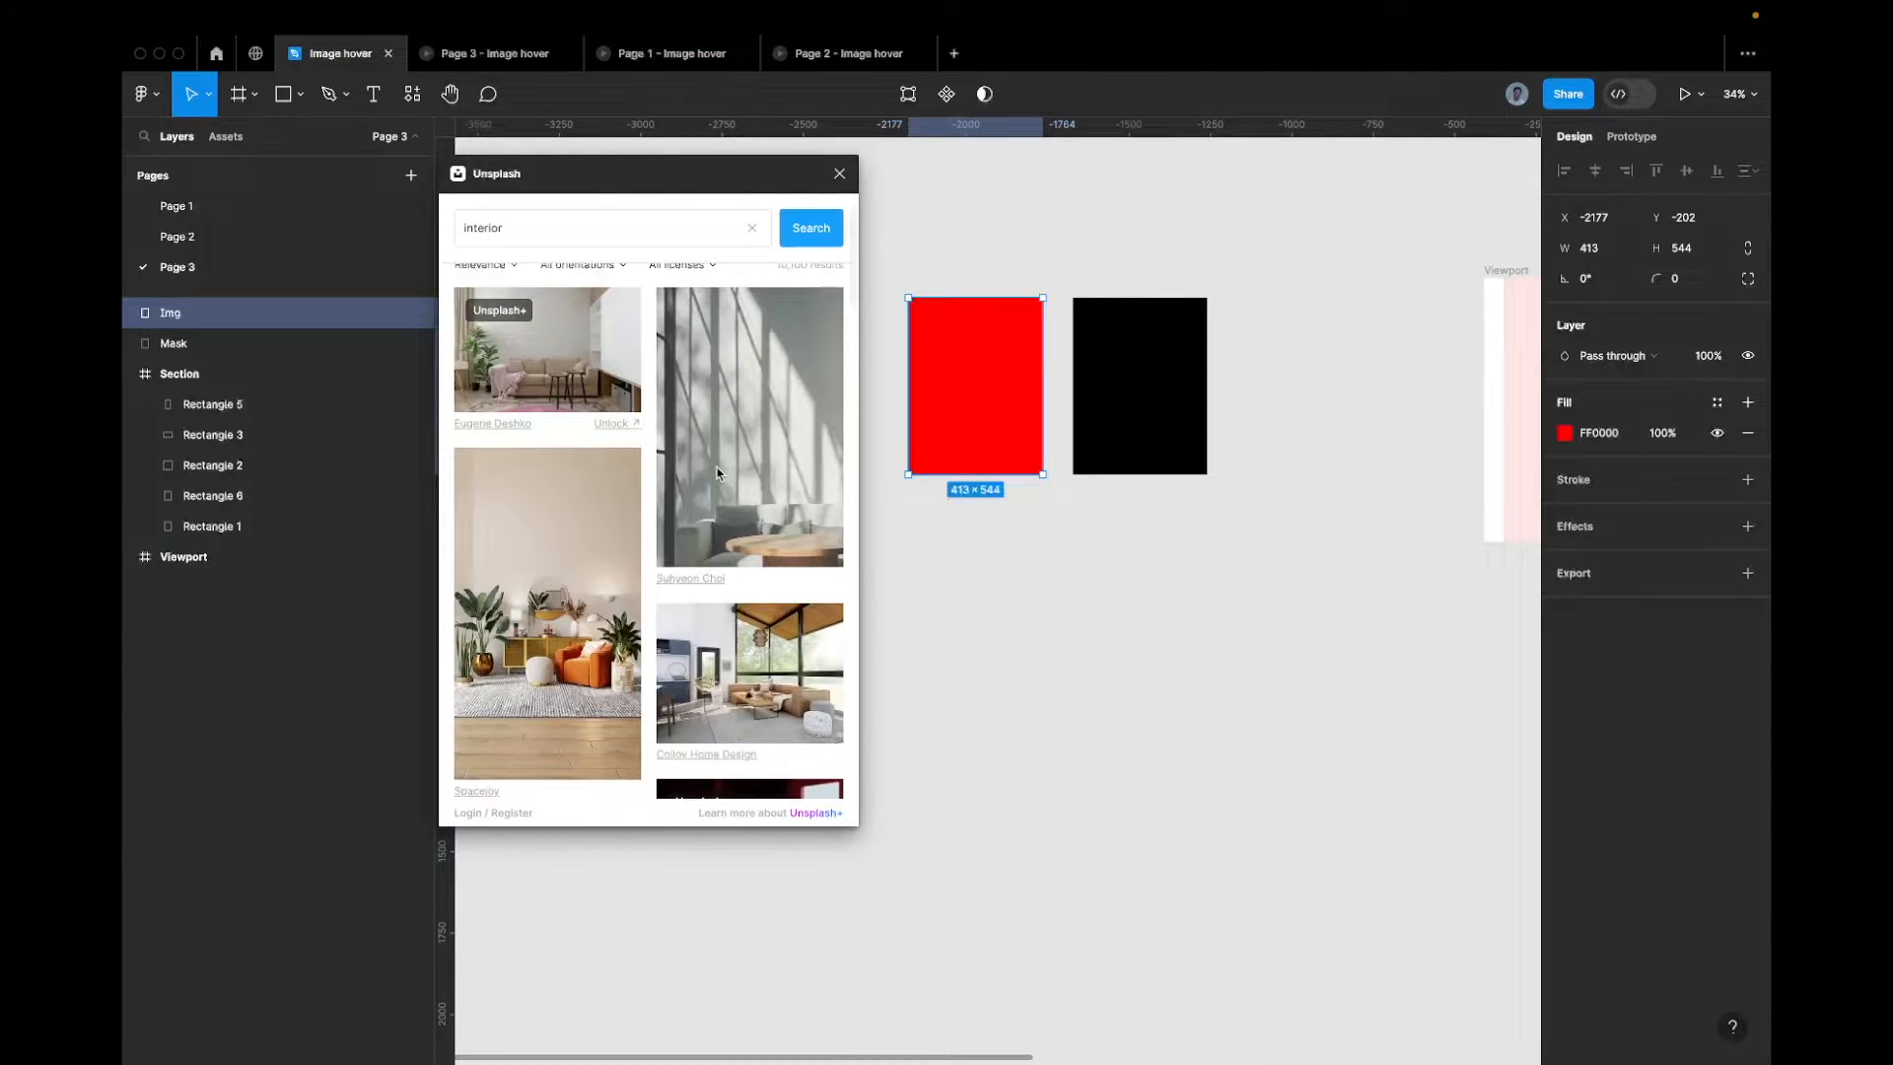
{"action": "scroll", "coordinate": [673, 470], "scroll_direction": "up", "scroll_amount": 1}
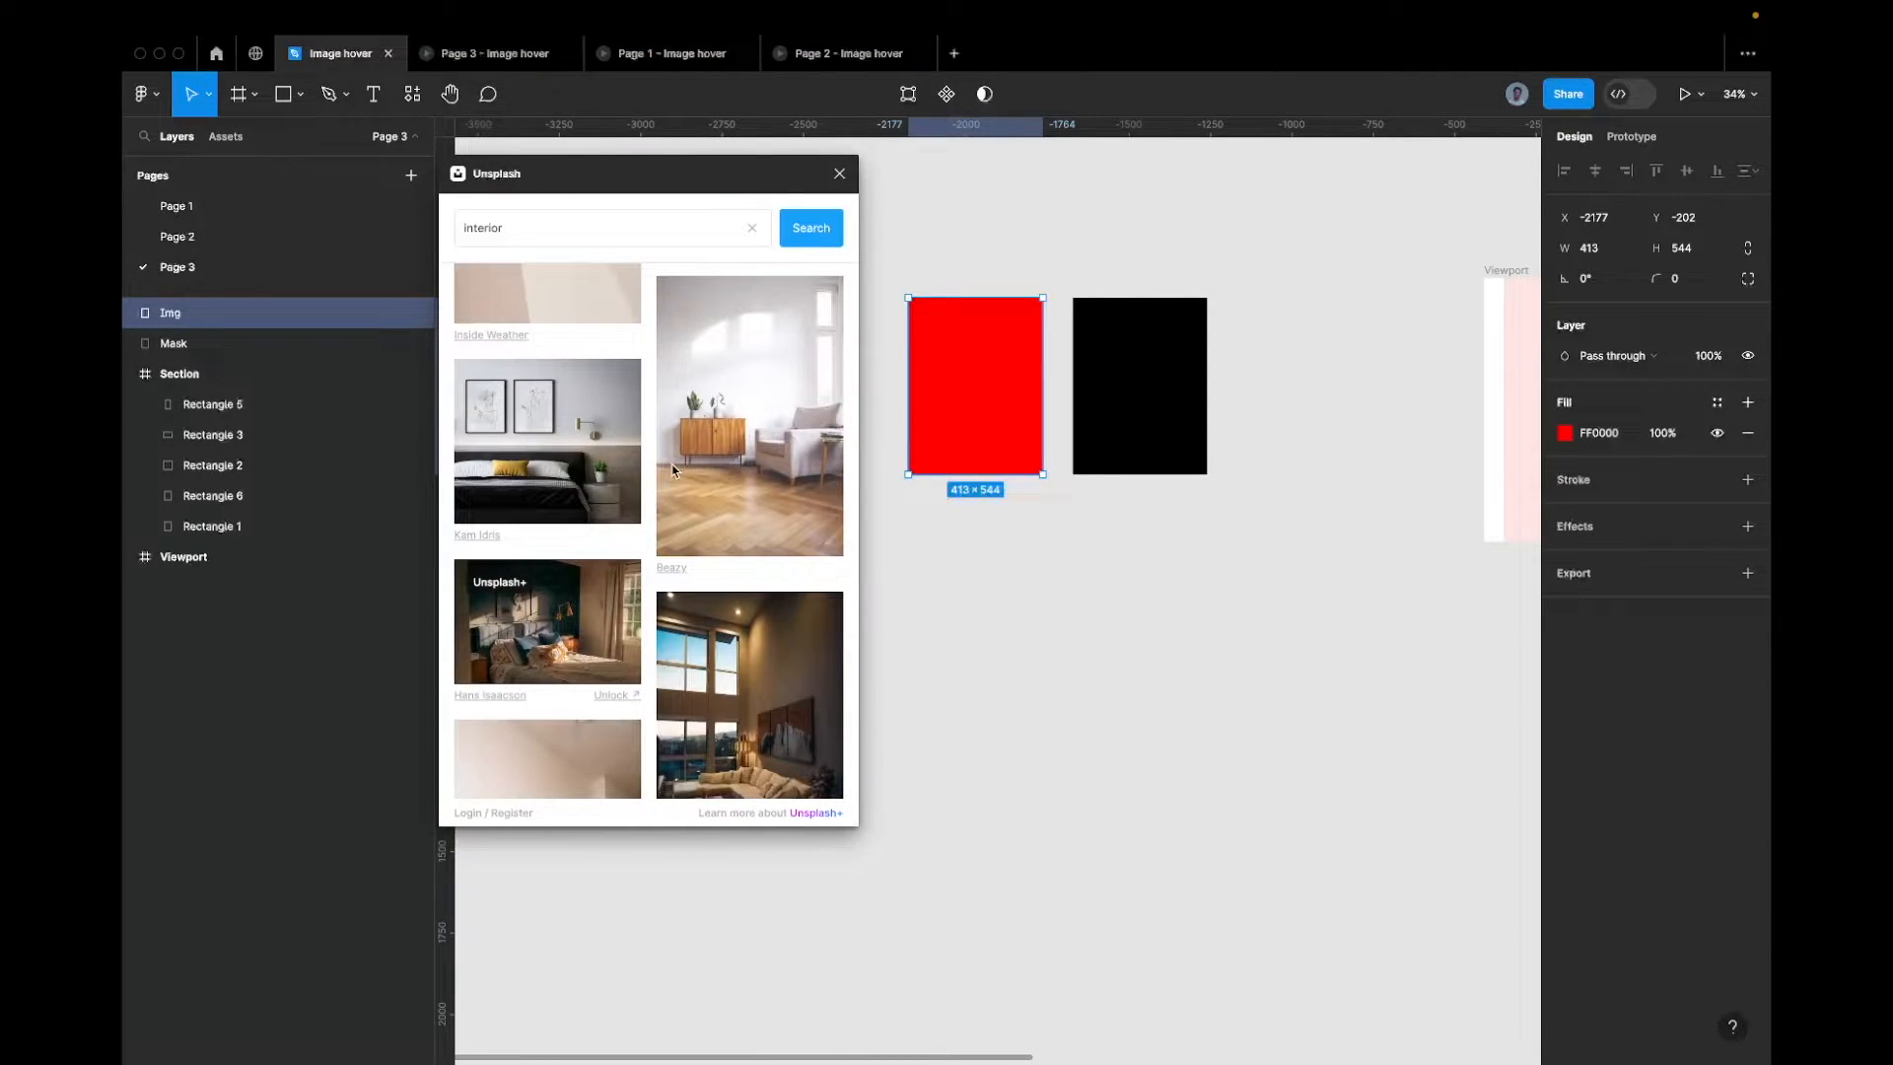
{"action": "scroll", "coordinate": [801, 452], "scroll_direction": "down", "scroll_amount": 2}
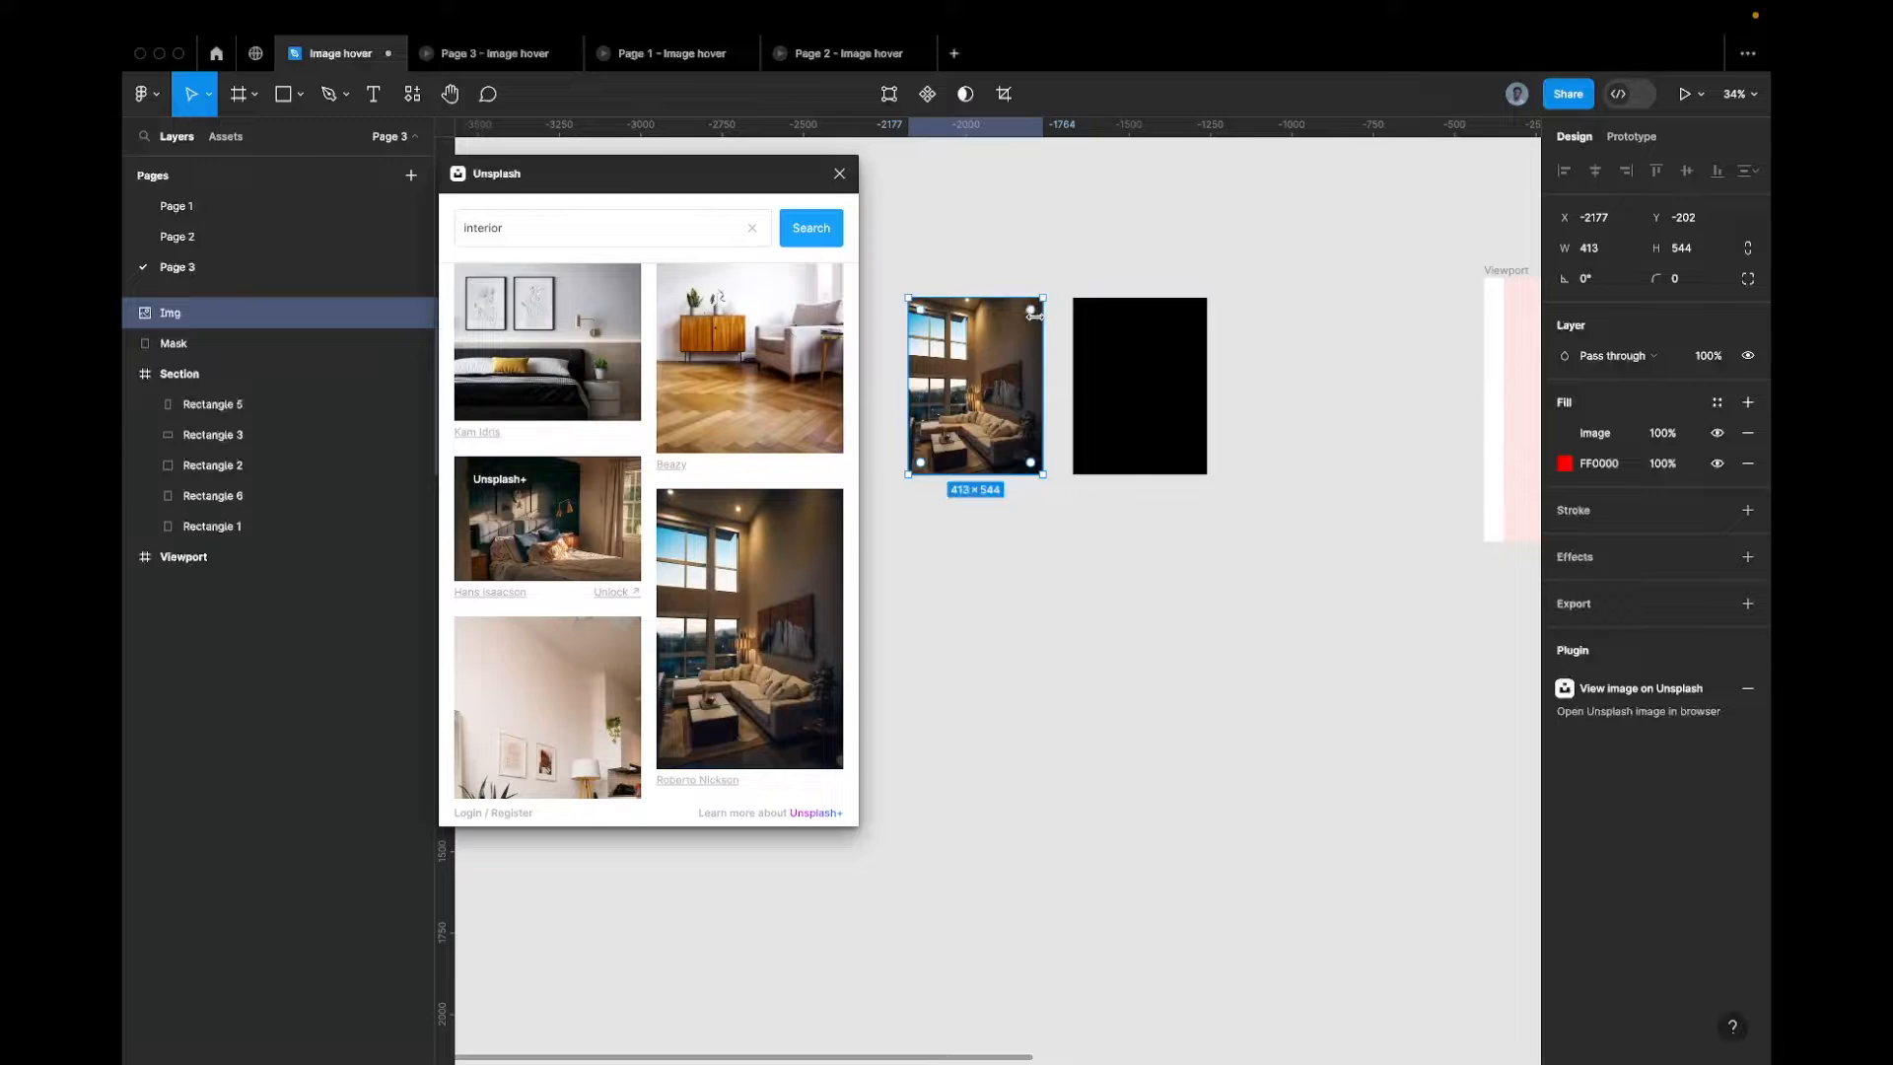
{"action": "left_click", "coordinate": [839, 174]}
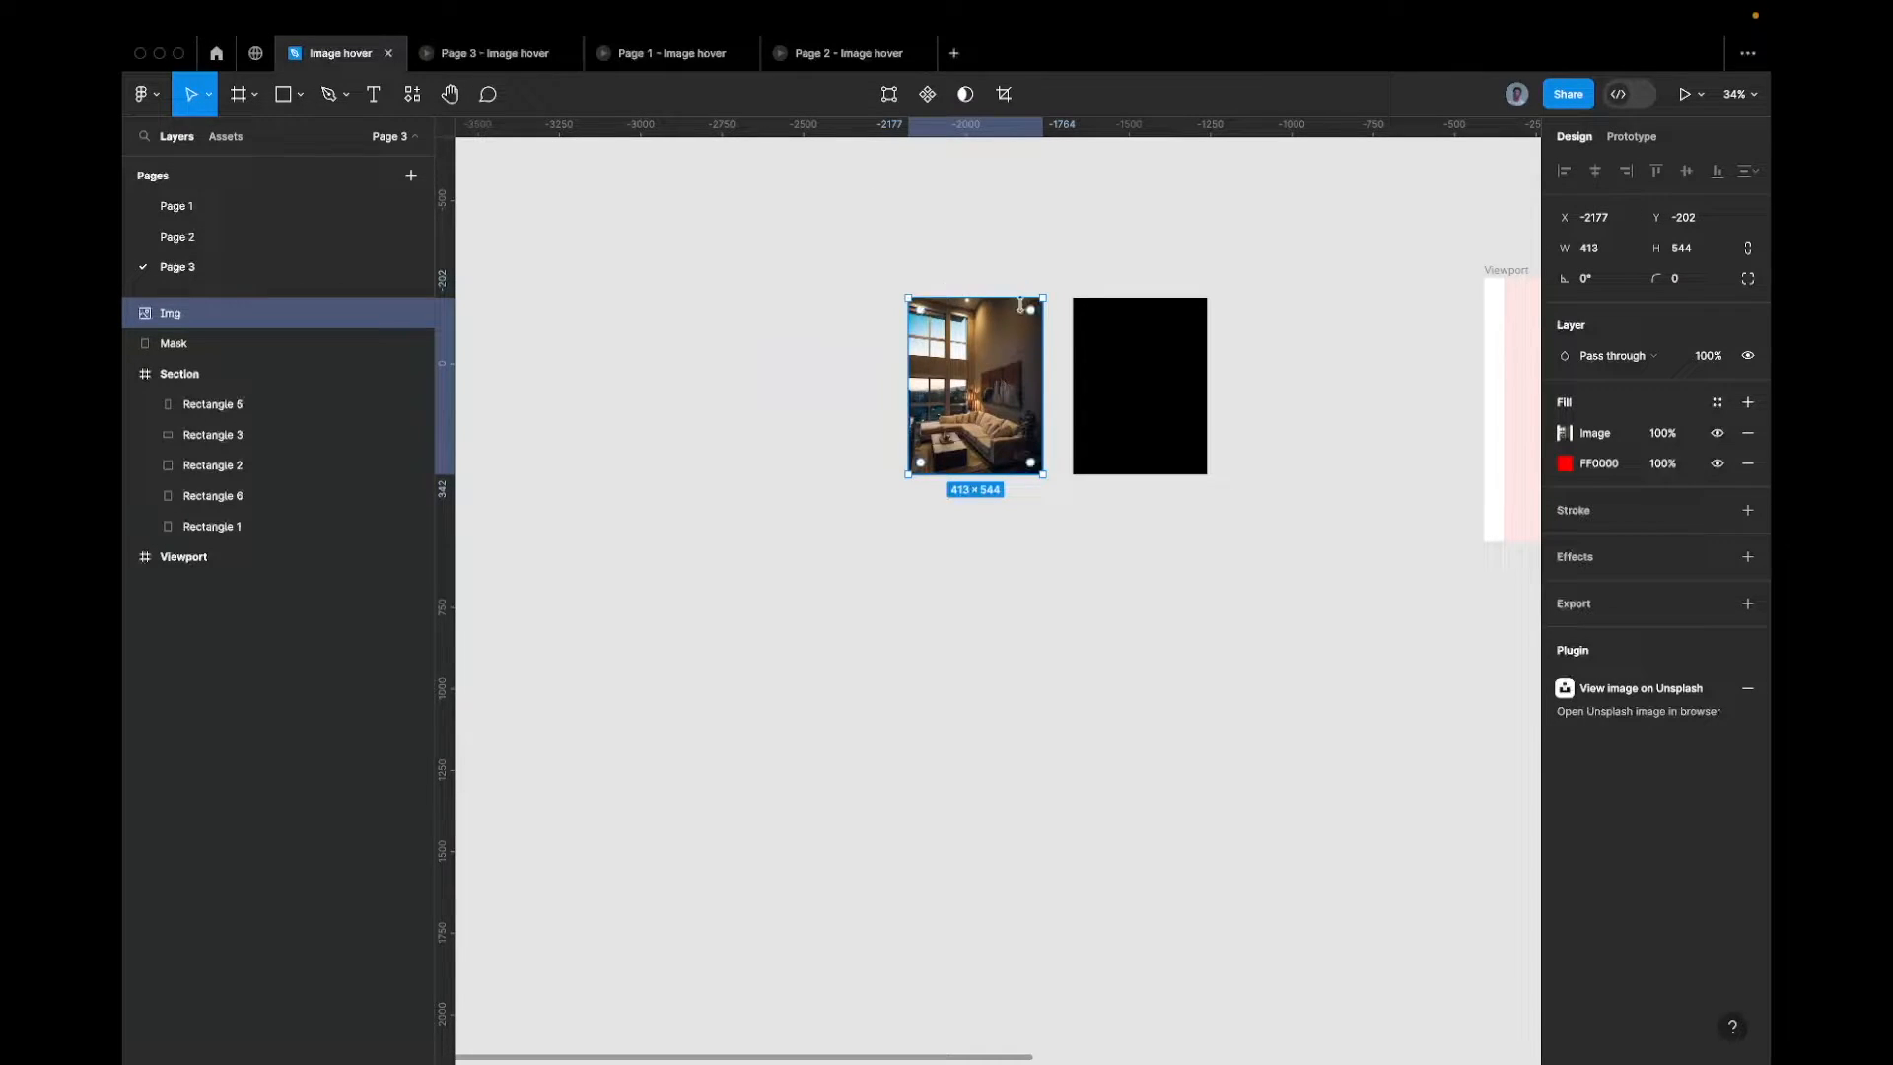
Align Img exactly over the Mask rectangle, and apply Use as mask to both layers
{"action": "left_click_drag", "start_coordinate": [902, 269], "coordinate": [1176, 381]}
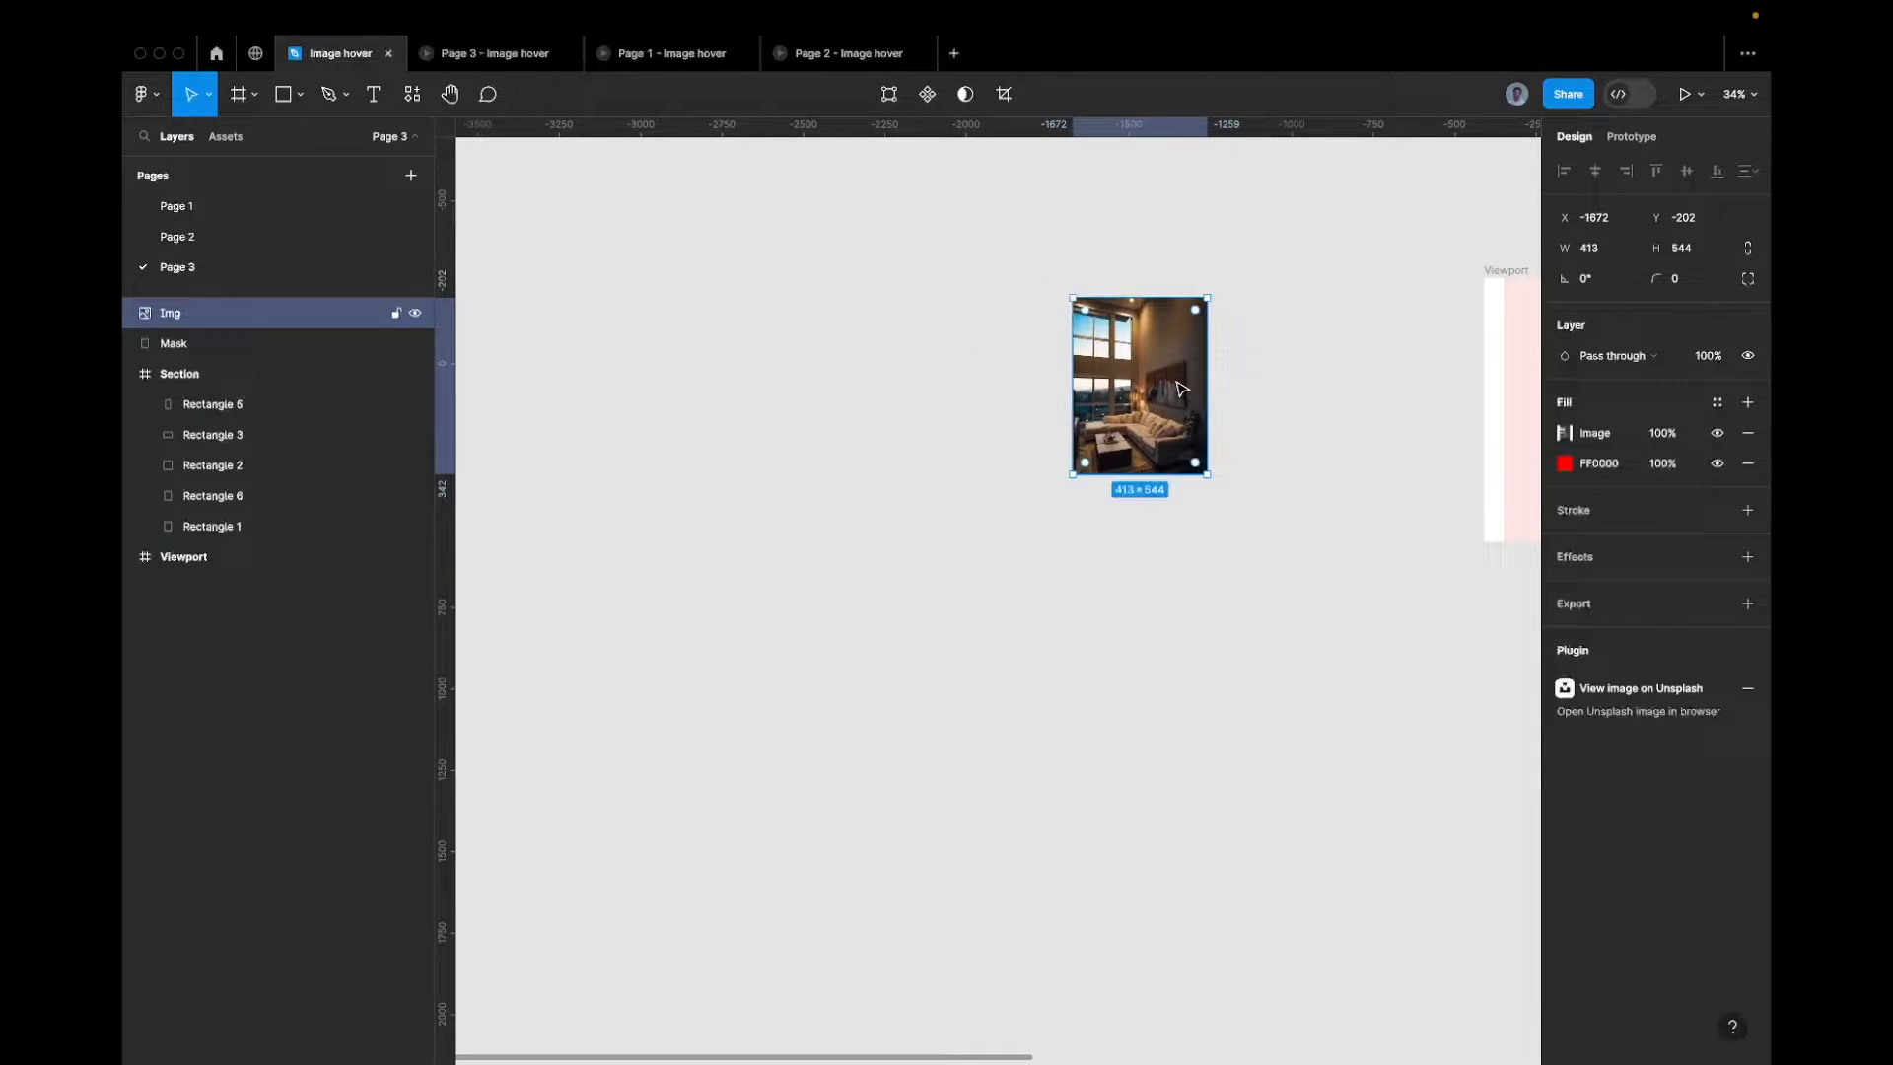
{"action": "left_click_drag", "start_coordinate": [1297, 380], "coordinate": [1028, 384]}
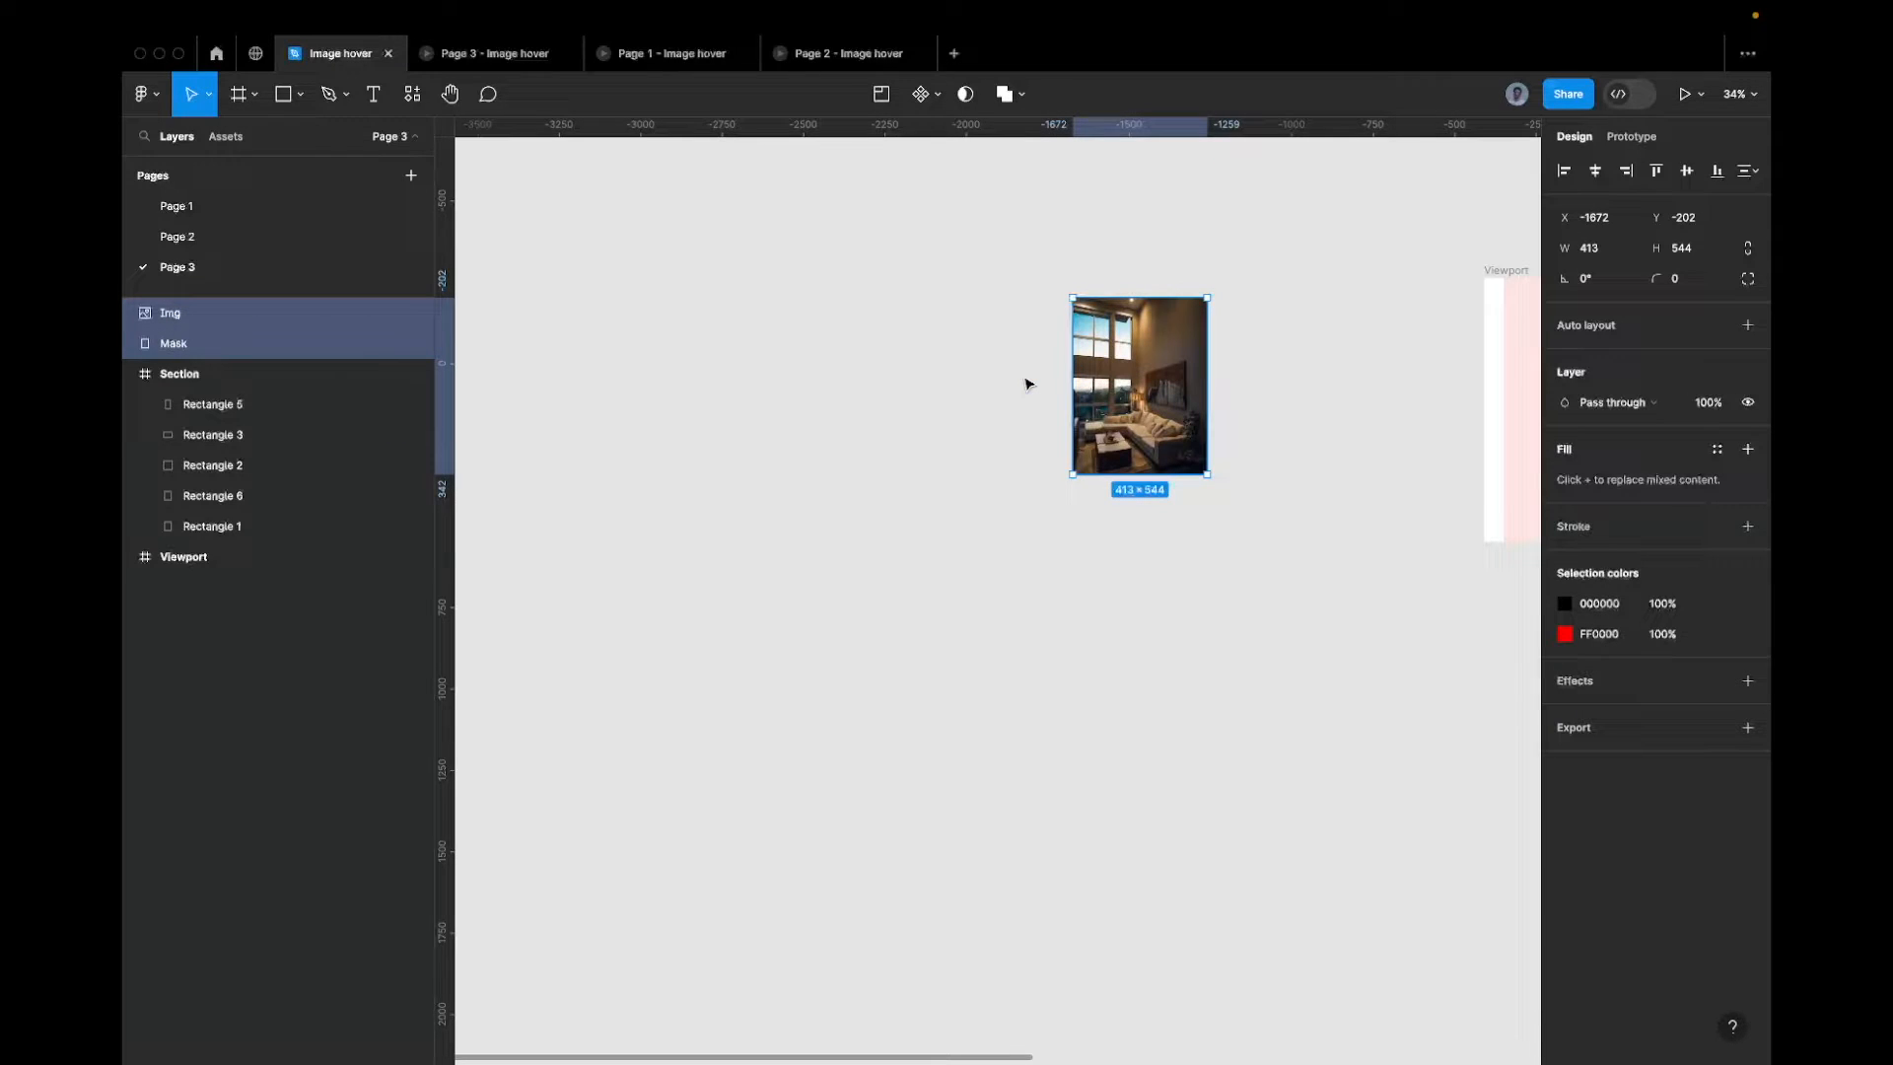
{"action": "right_click", "coordinate": [1155, 393]}
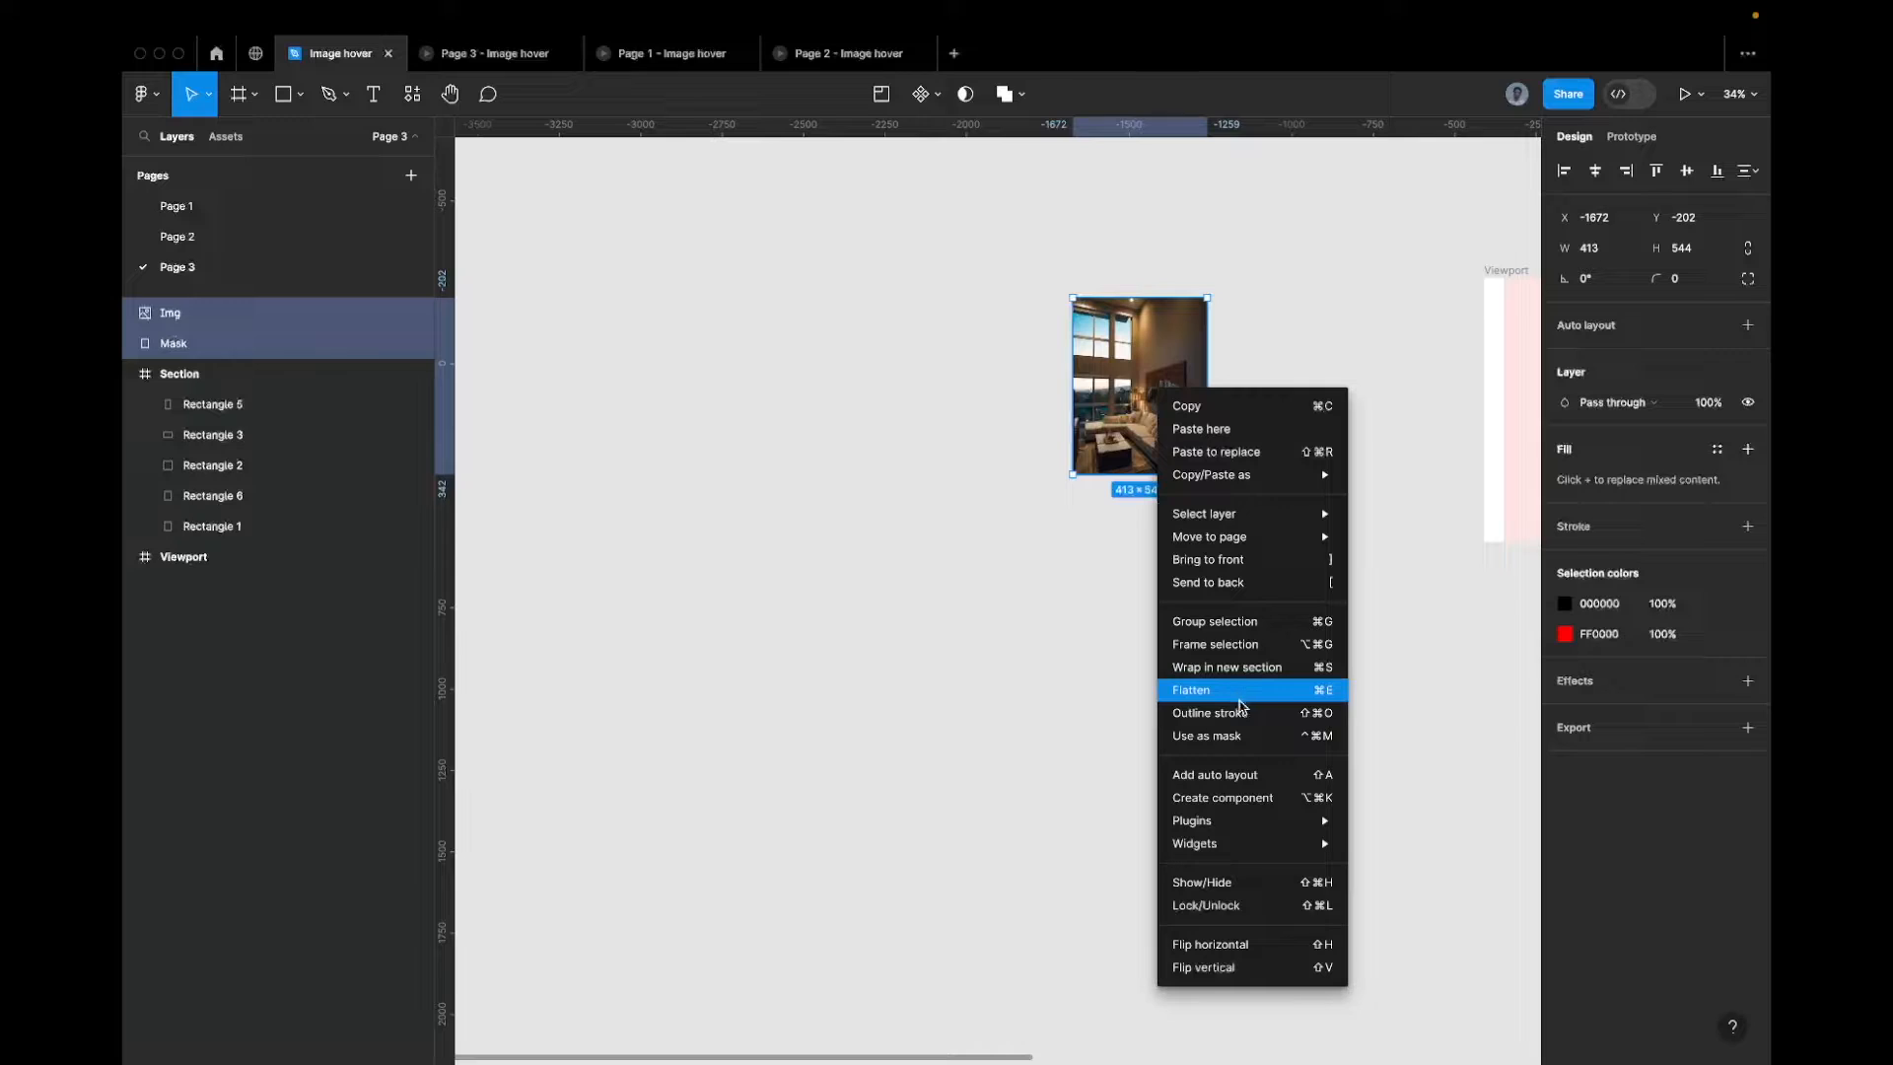
{"action": "left_click", "coordinate": [1240, 736]}
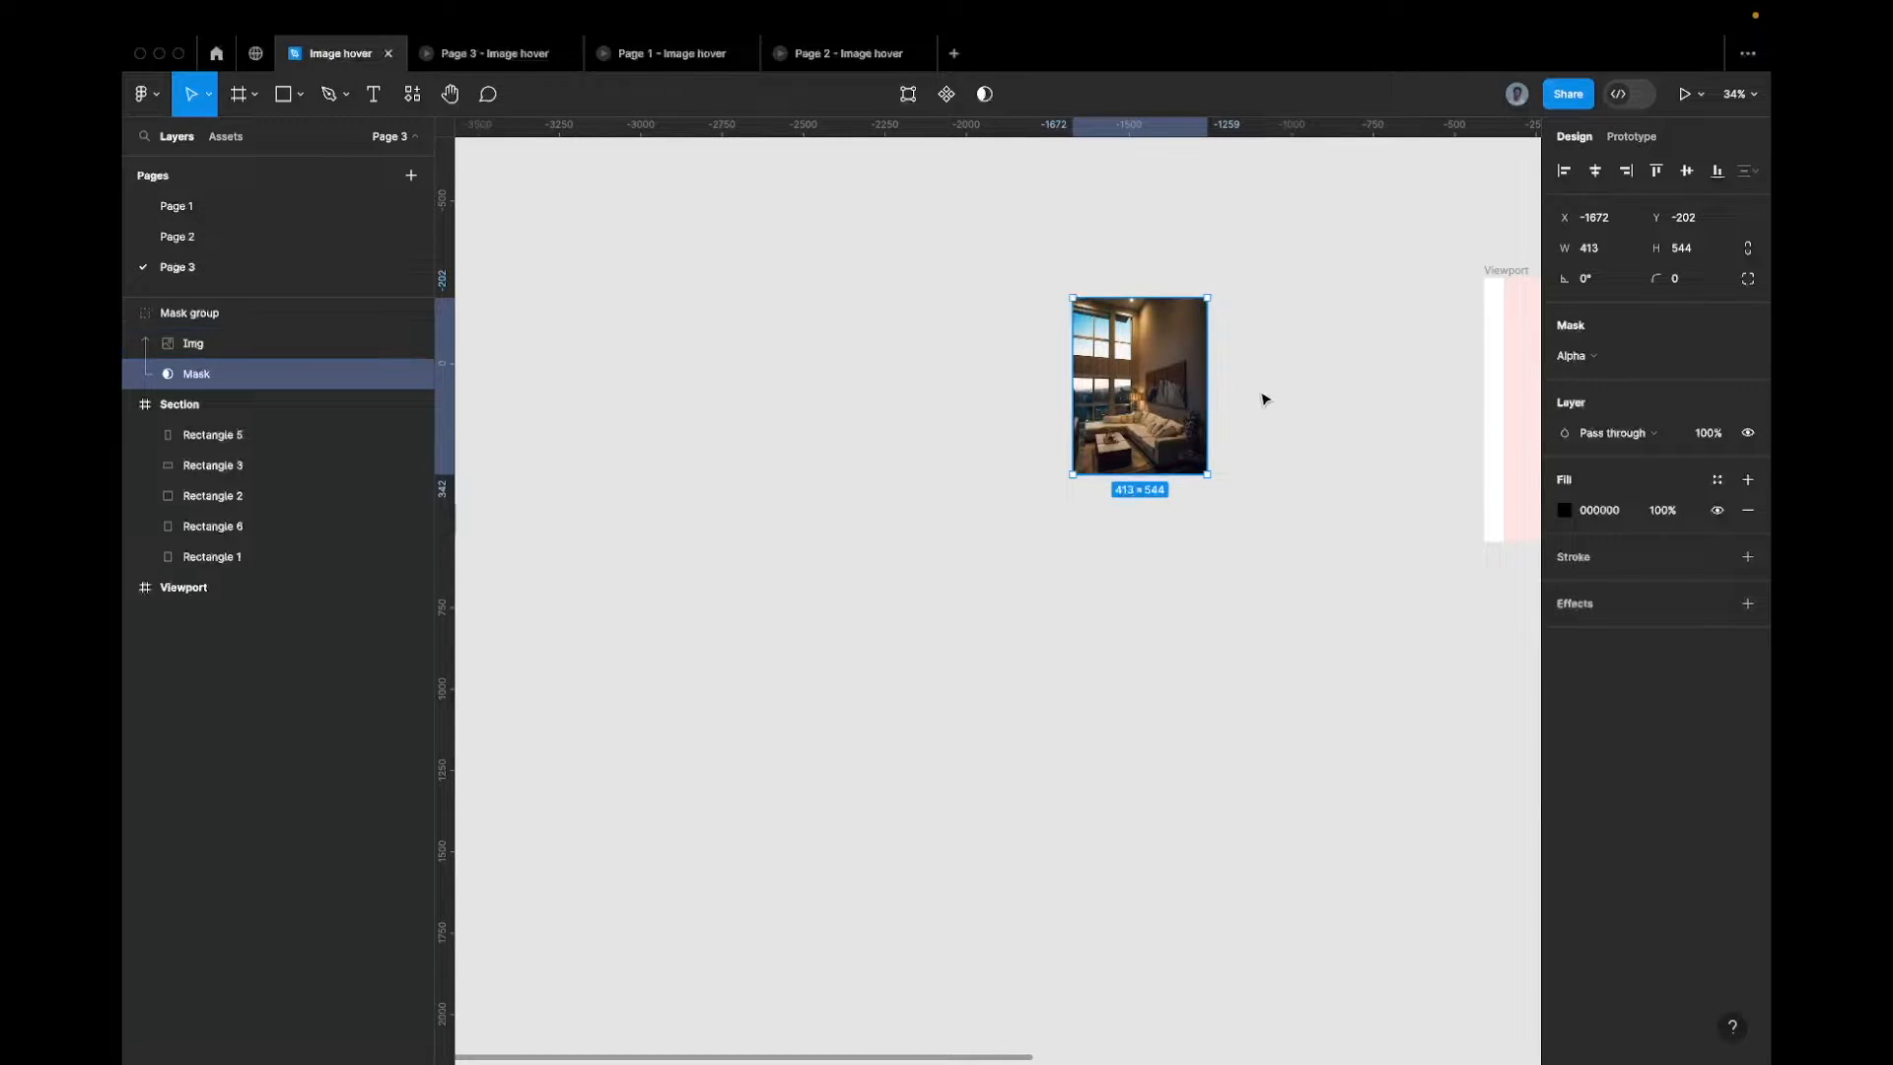
Nudge the Mask layer horizontally to X -1222, clear of the image, to demonstrate the reveal
{"action": "key", "text": "shift+Right"}
{"action": "key", "text": "shift+Right"}
{"action": "key", "text": "shift+Right"}
{"action": "key", "text": "shift+Right"}
{"action": "key", "text": "shift+Right"}
{"action": "key", "text": "shift+Right"}
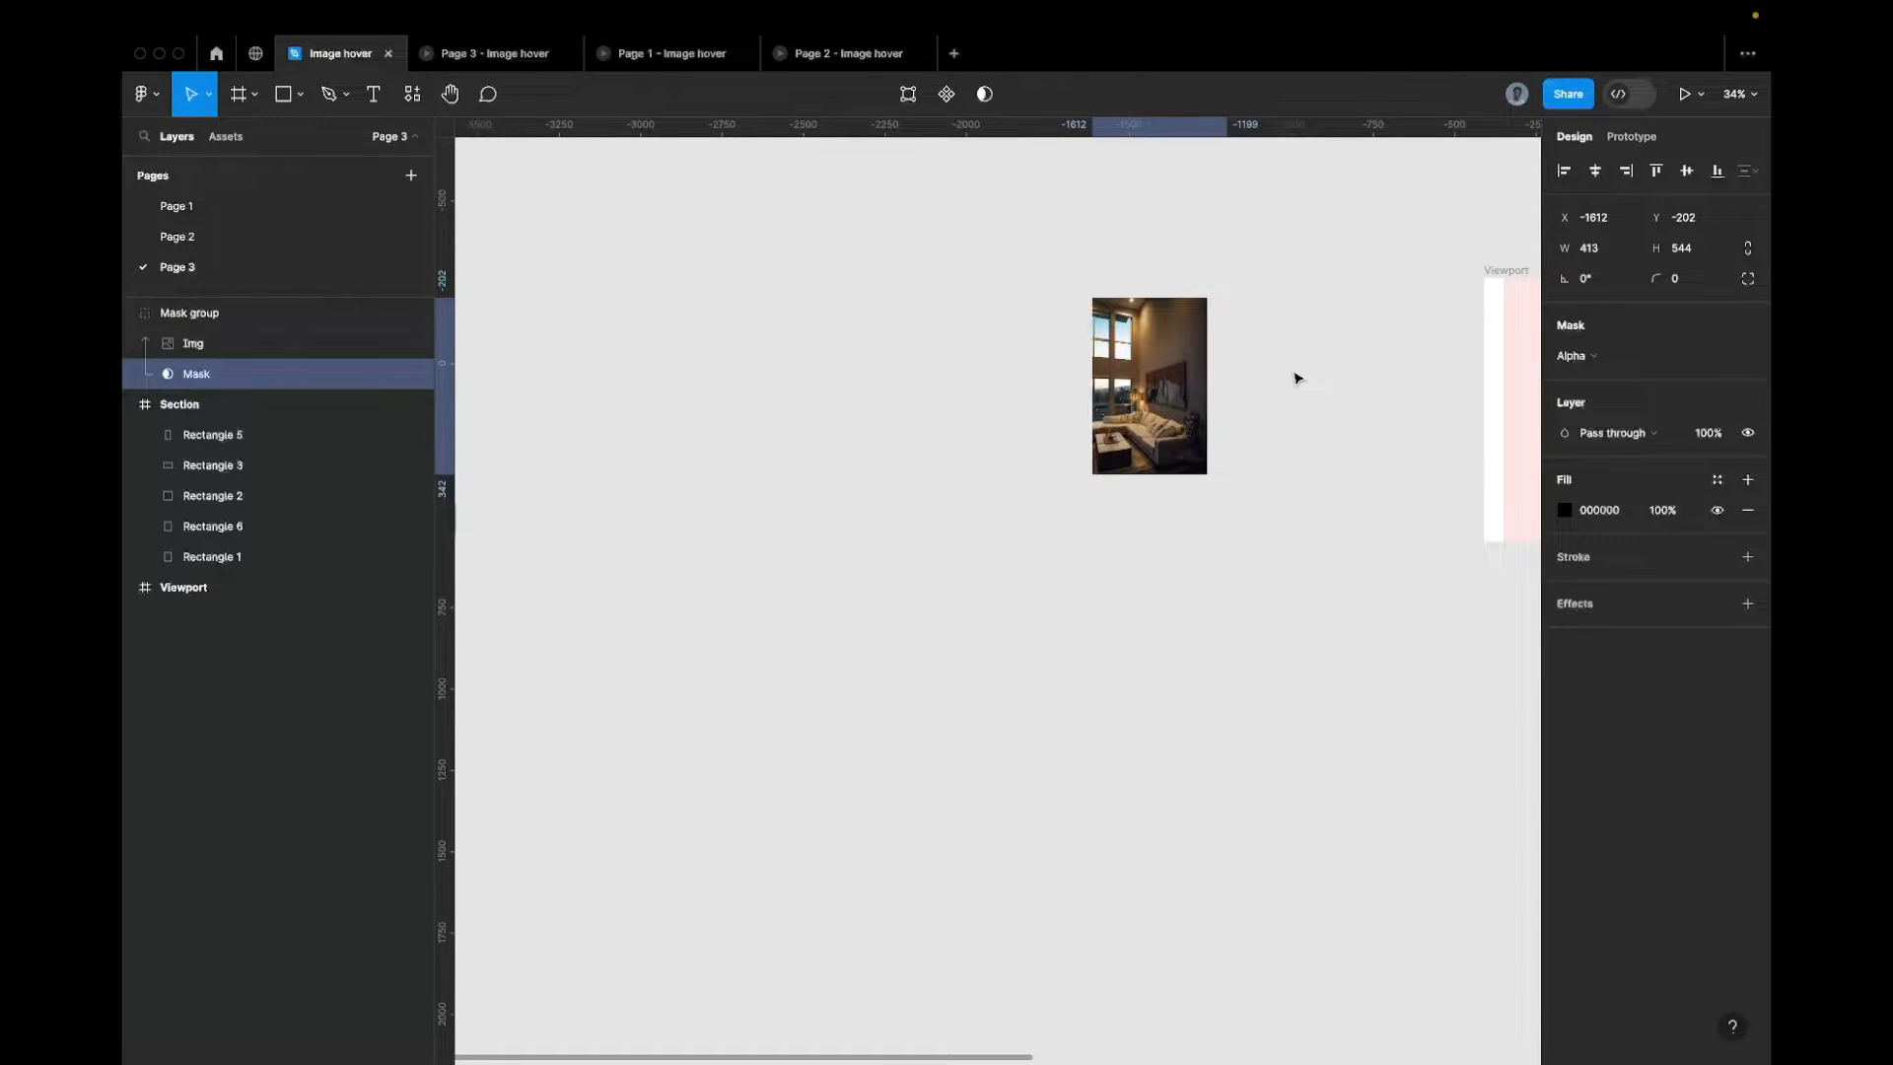
{"action": "key", "text": "shift+Right"}
{"action": "key", "text": "shift+Right"}
{"action": "key", "text": "shift+Right"}
{"action": "key", "text": "shift+Right"}
{"action": "key", "text": "shift+Right"}
{"action": "key", "text": "shift+Right"}
{"action": "key", "text": "shift+Right"}
{"action": "key", "text": "shift+Right"}
{"action": "key", "text": "shift+Right"}
{"action": "key", "text": "shift+Right"}
{"action": "key", "text": "shift+Right"}
{"action": "key", "text": "shift+Right"}
{"action": "key", "text": "shift+Right"}
{"action": "key", "text": "shift+Right"}
{"action": "key", "text": "shift+Right"}
{"action": "key", "text": "shift+Right"}
{"action": "key", "text": "shift+Right"}
{"action": "key", "text": "shift+Right"}
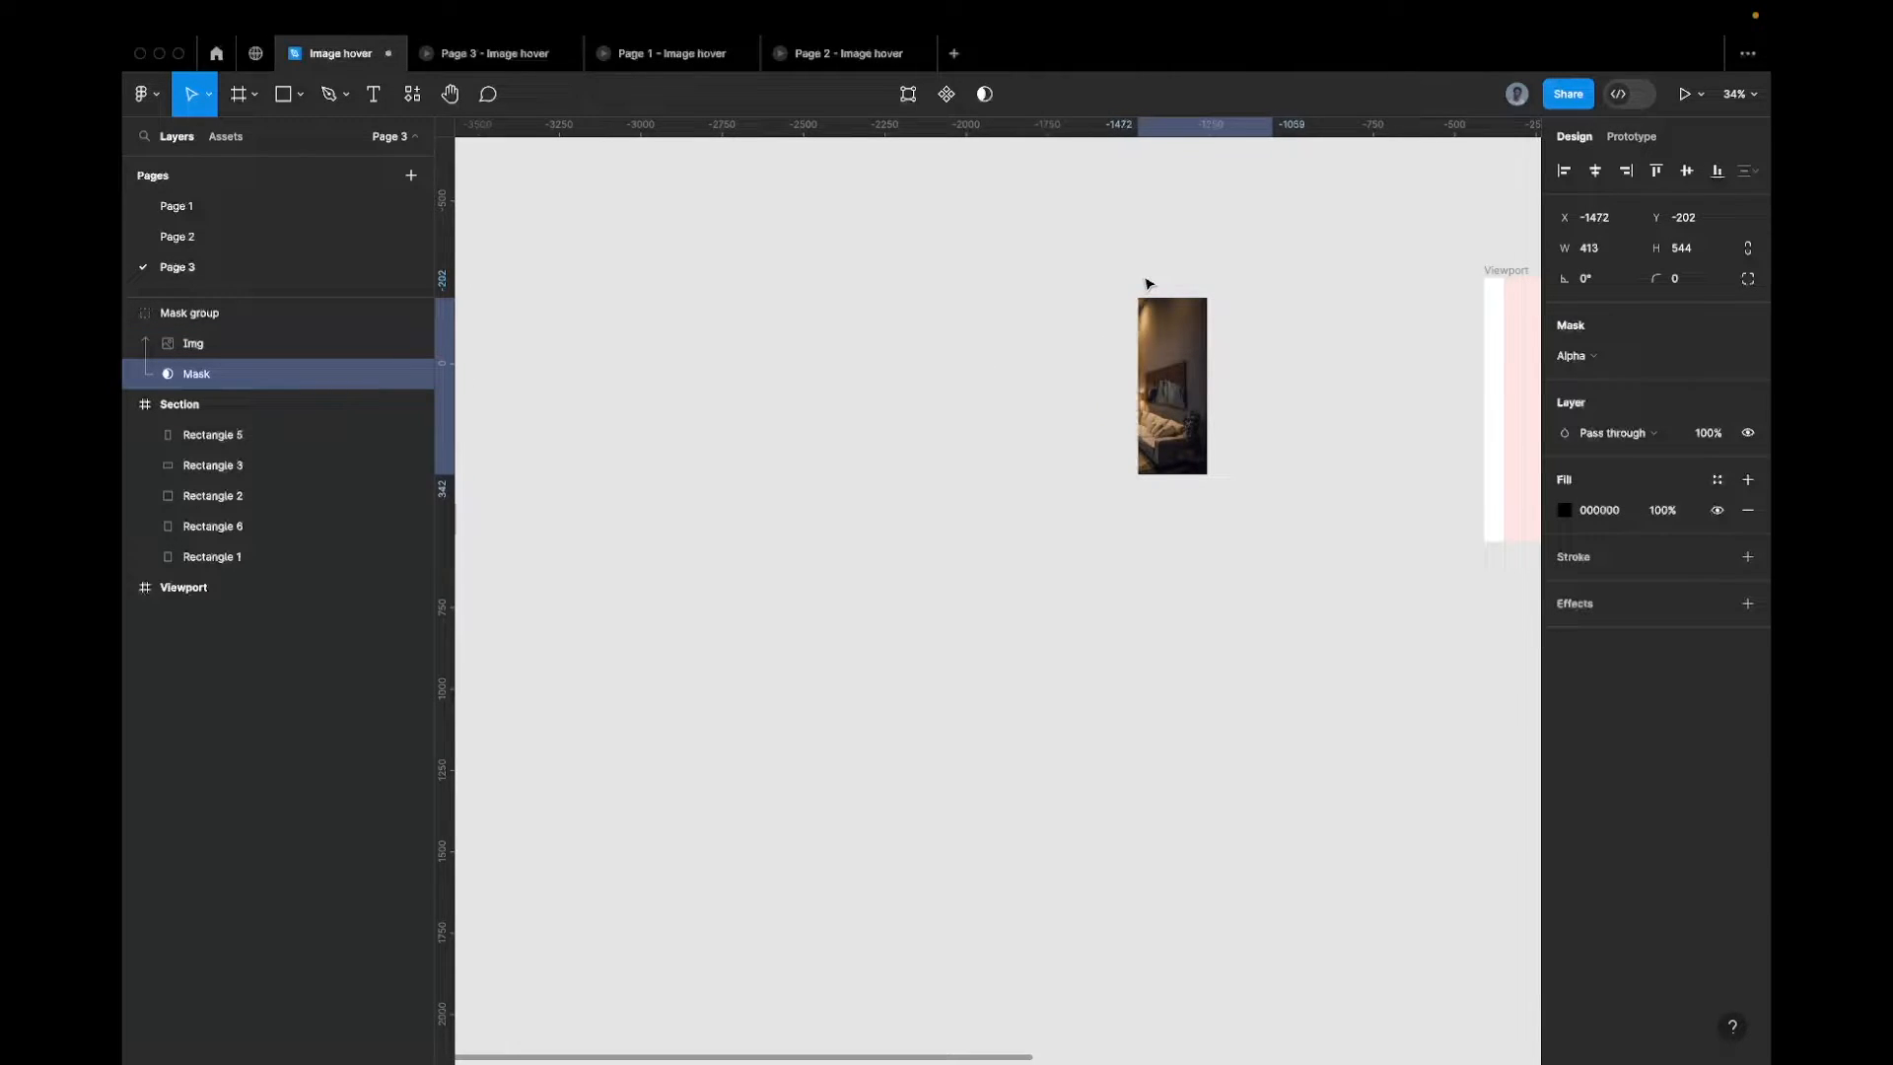
{"action": "key", "text": "shift+Right"}
{"action": "key", "text": "shift+Right"}
{"action": "key", "text": "shift+Right"}
{"action": "key", "text": "shift+Right"}
{"action": "key", "text": "shift+Right"}
{"action": "key", "text": "shift+Right"}
{"action": "key", "text": "shift+Right"}
{"action": "key", "text": "shift+Right"}
{"action": "key", "text": "shift+Right"}
{"action": "key", "text": "shift+Right"}
{"action": "key", "text": "shift+Right"}
{"action": "key", "text": "shift+Right"}
{"action": "key", "text": "shift+Right"}
{"action": "key", "text": "shift+Right"}
{"action": "key", "text": "shift+Right"}
{"action": "key", "text": "shift+Right"}
{"action": "key", "text": "shift+Right"}
{"action": "key", "text": "shift+Right"}
{"action": "key", "text": "shift+Right"}
{"action": "key", "text": "shift+Right"}
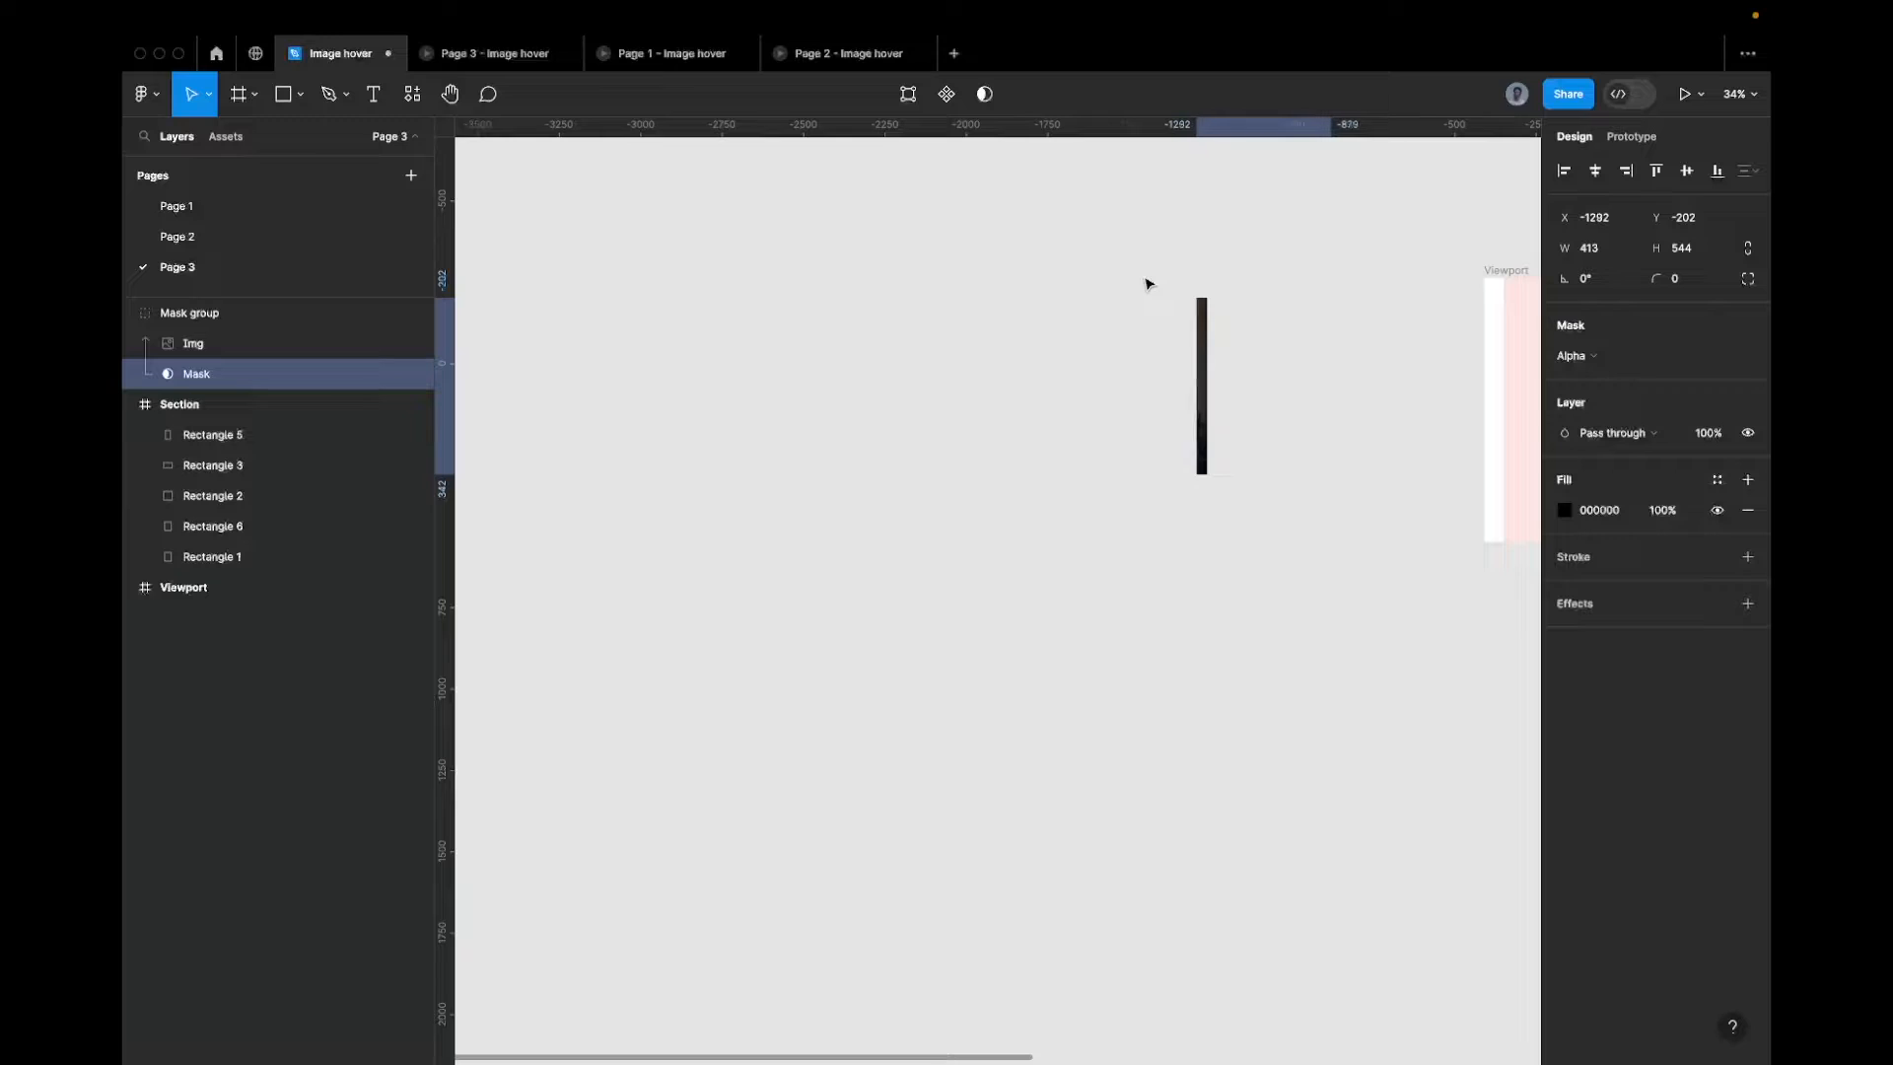
{"action": "left_click", "coordinate": [1229, 249]}
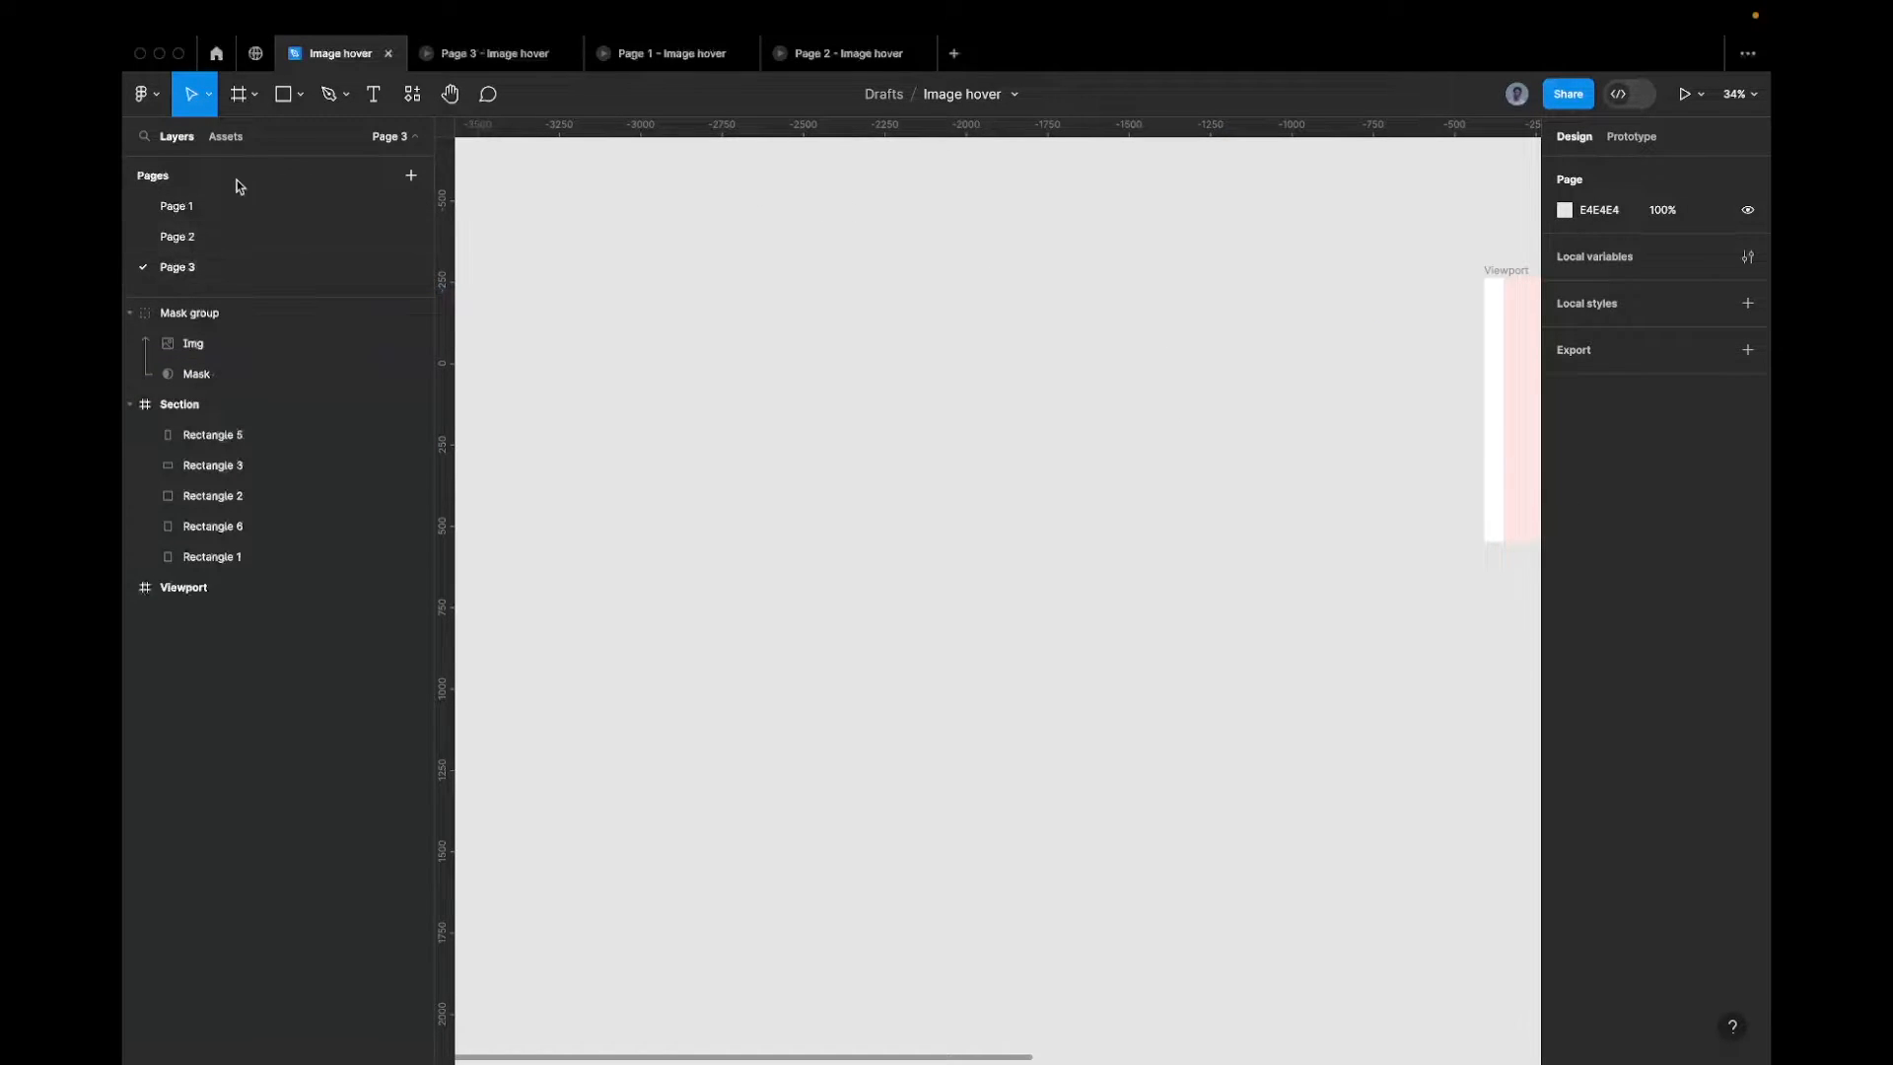
Examine the Image Sectionn new component on Page 2 and the Page 2 and Page 3 prototypes, and return to Page 3
{"action": "left_click", "coordinate": [208, 240]}
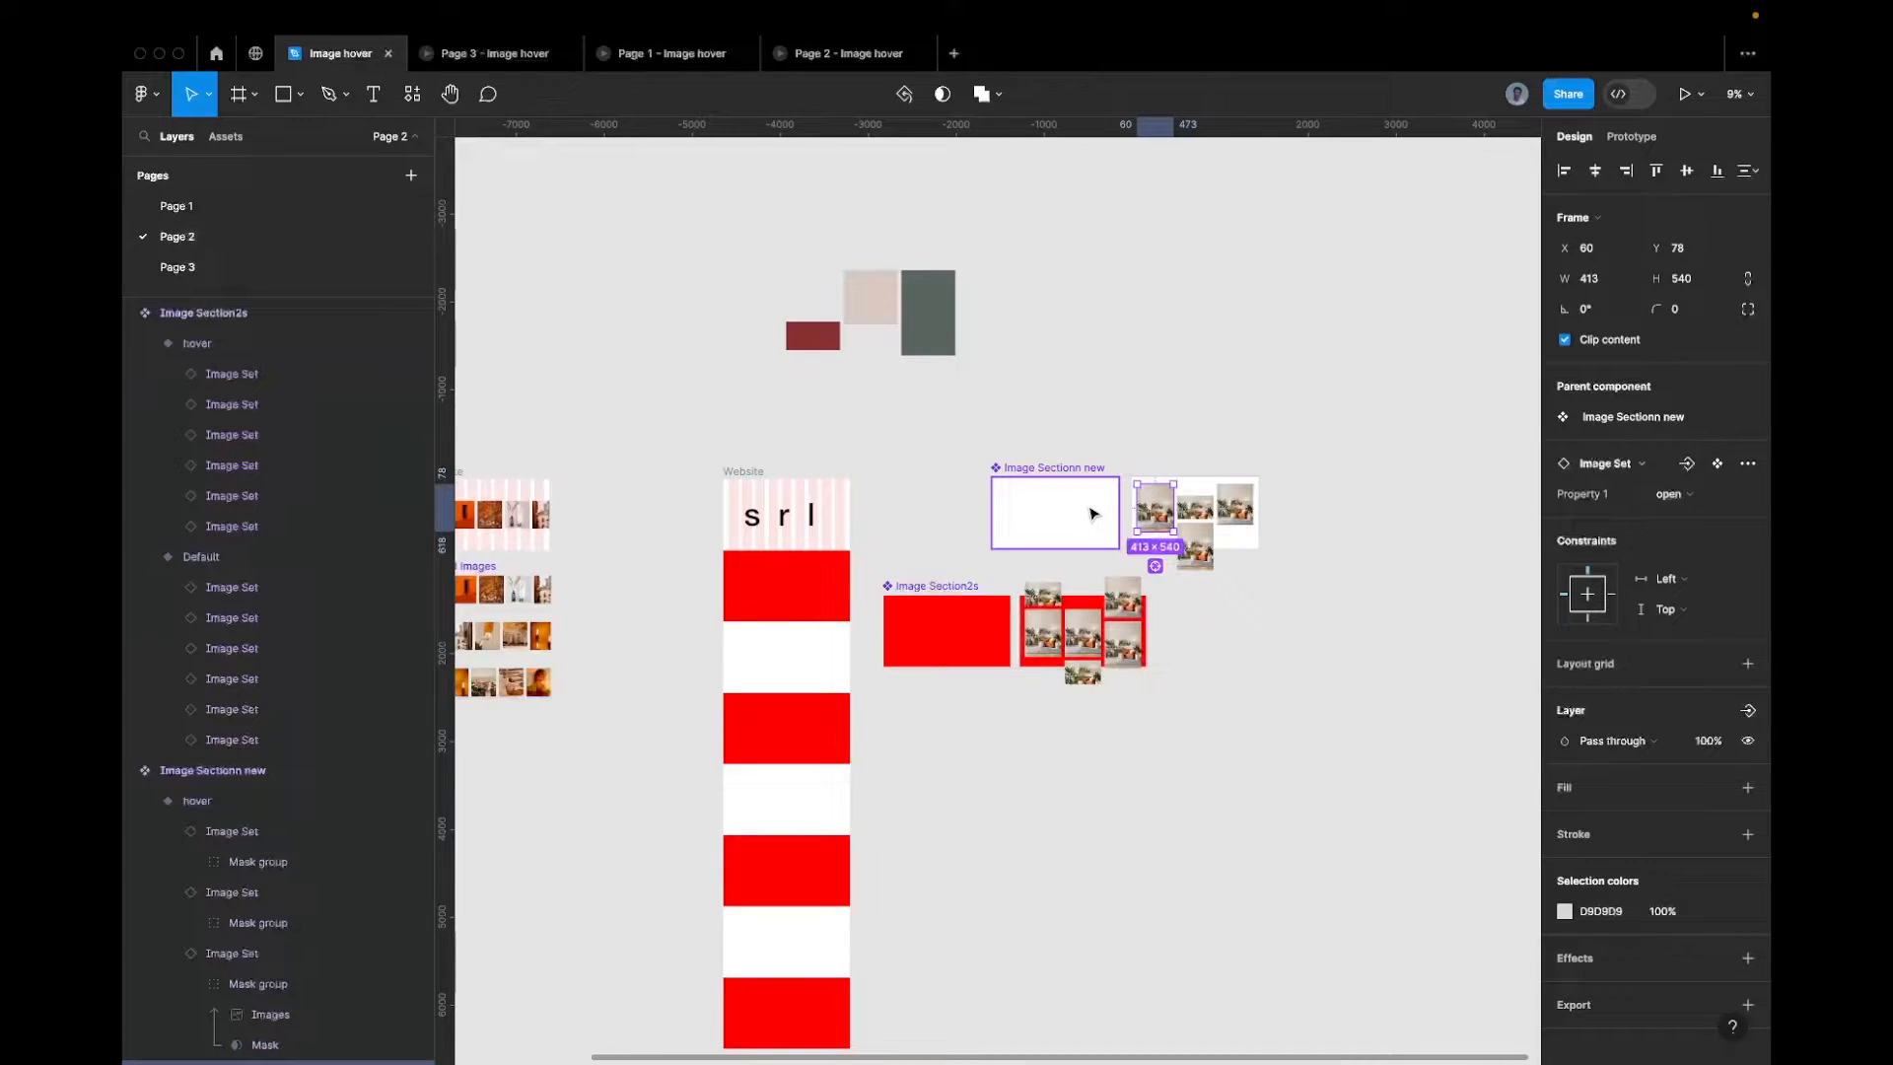
{"action": "scroll", "coordinate": [1092, 514], "scroll_direction": "up", "scroll_amount": 5}
{"action": "scroll", "coordinate": [1092, 514], "scroll_direction": "left", "scroll_amount": 3}
{"action": "left_click", "coordinate": [1092, 512]}
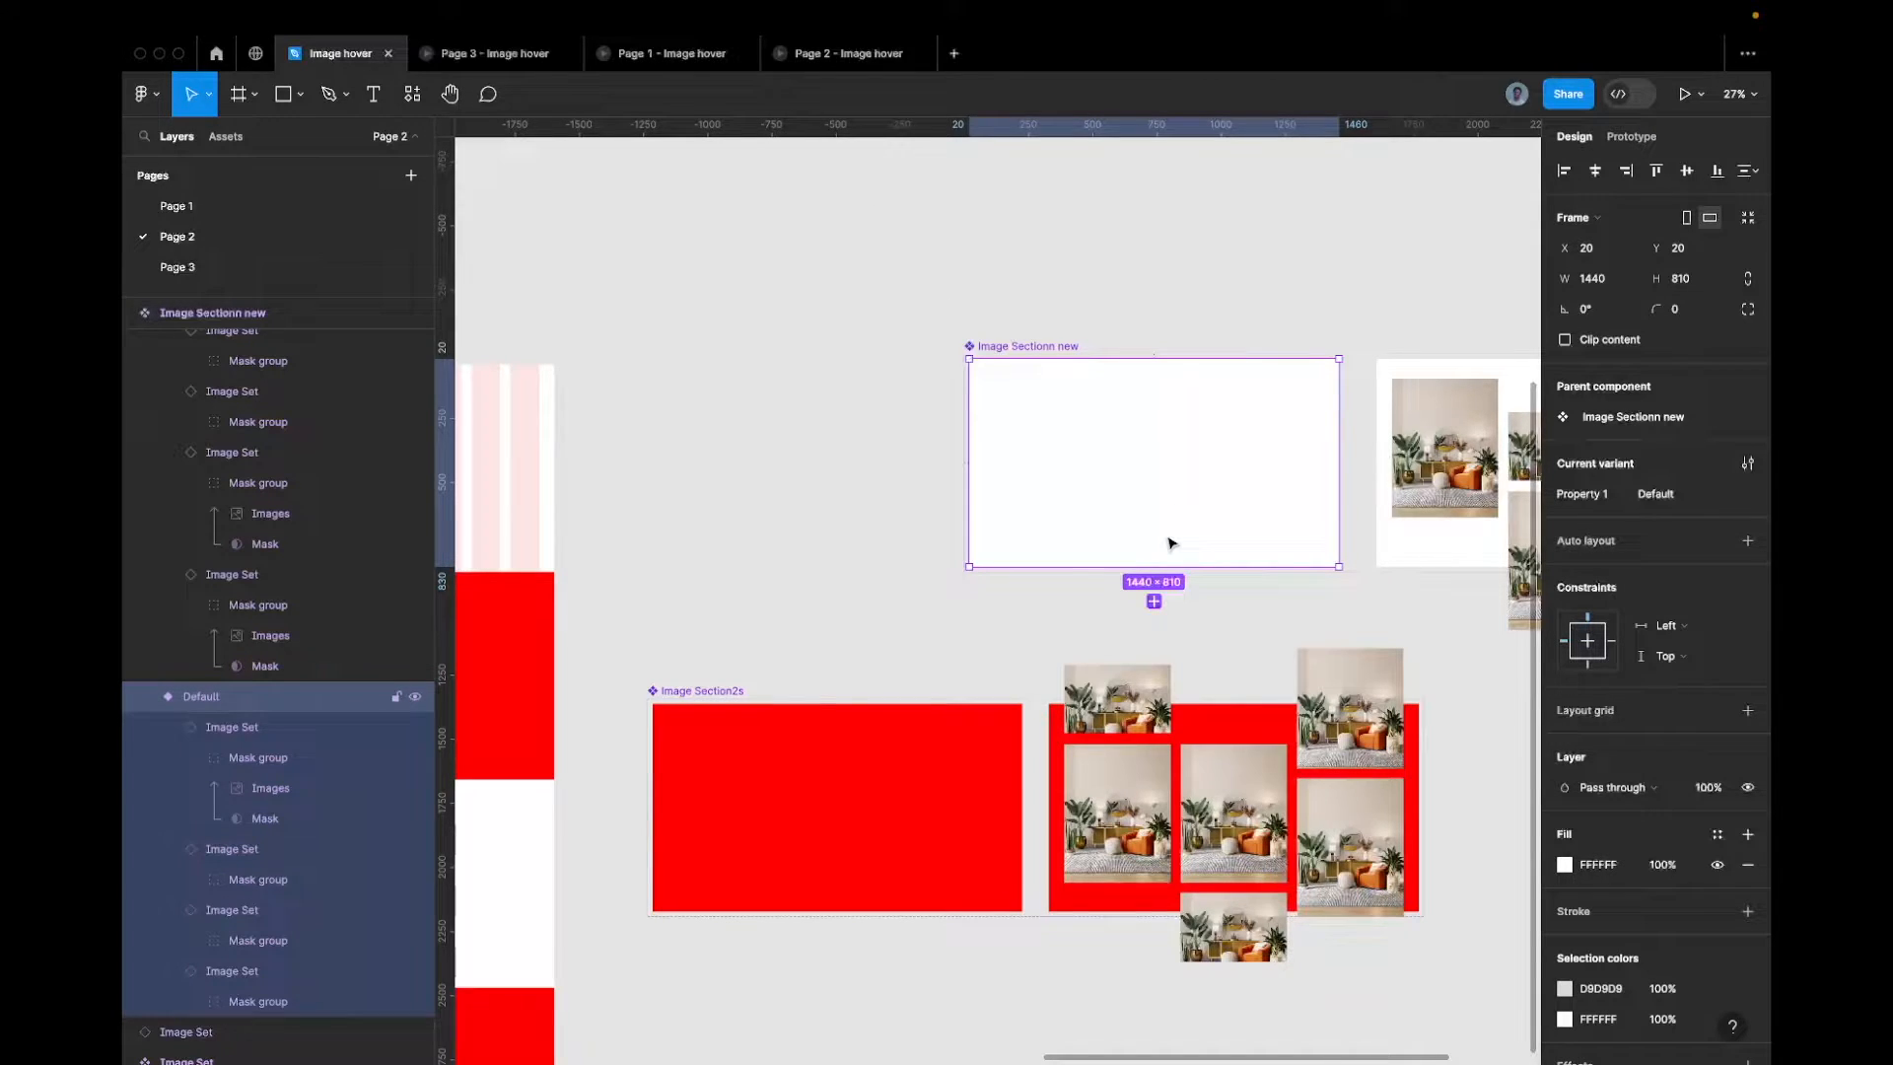
{"action": "left_click", "coordinate": [818, 61]}
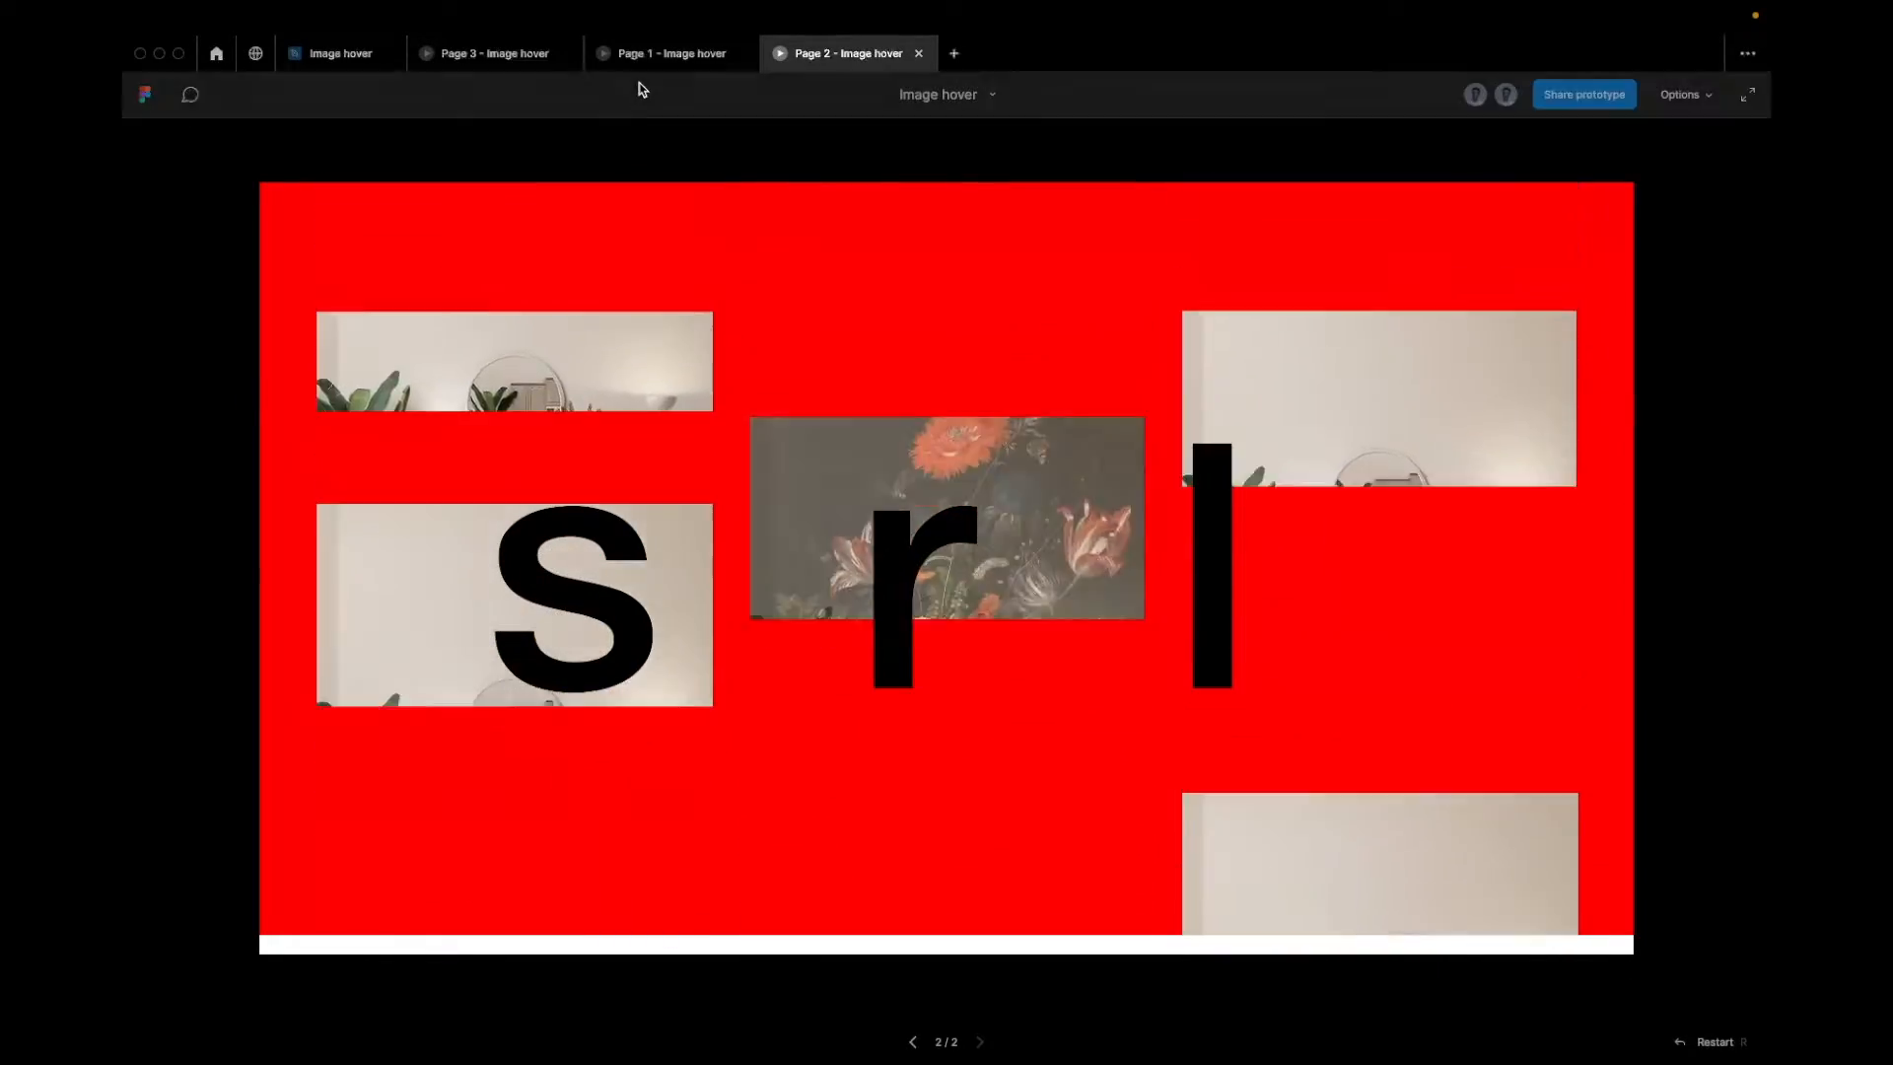
{"action": "left_click", "coordinate": [532, 57]}
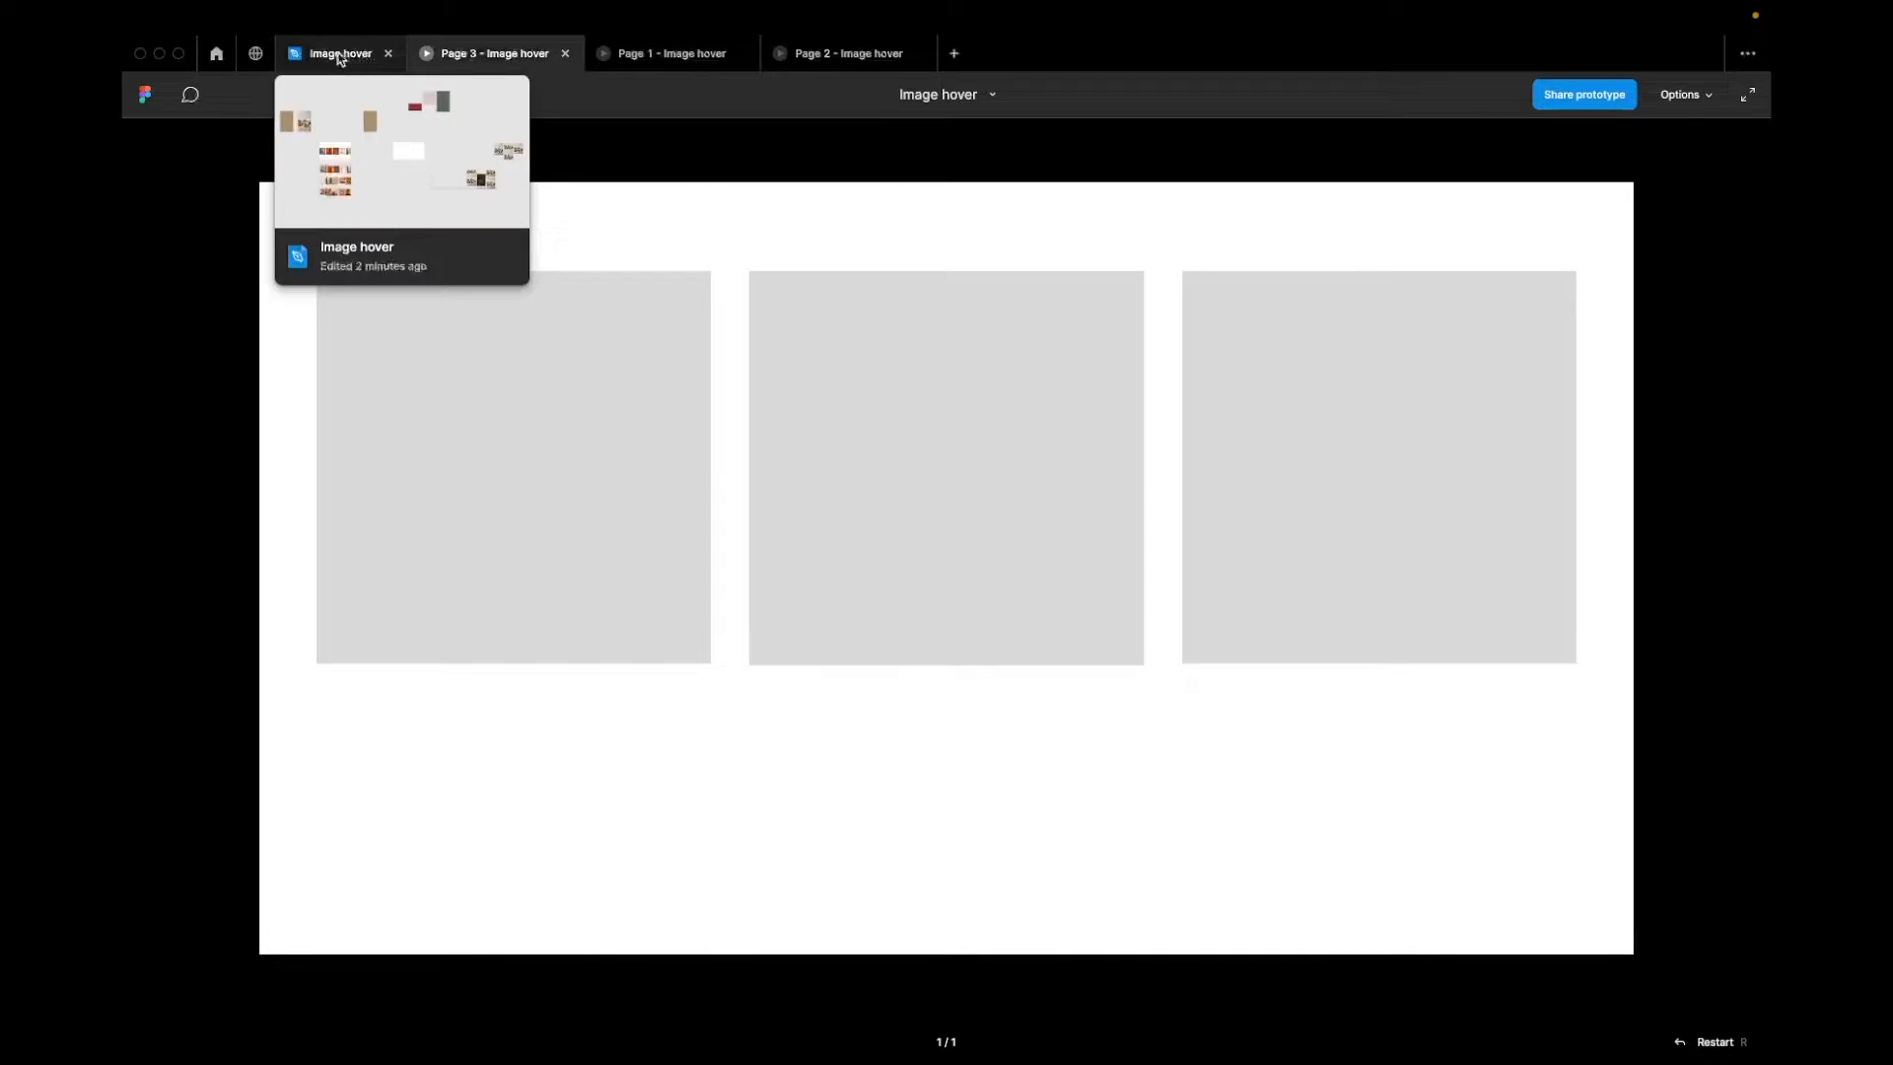
{"action": "left_click", "coordinate": [315, 56]}
{"action": "scroll", "coordinate": [1240, 375], "scroll_direction": "down", "scroll_amount": 3}
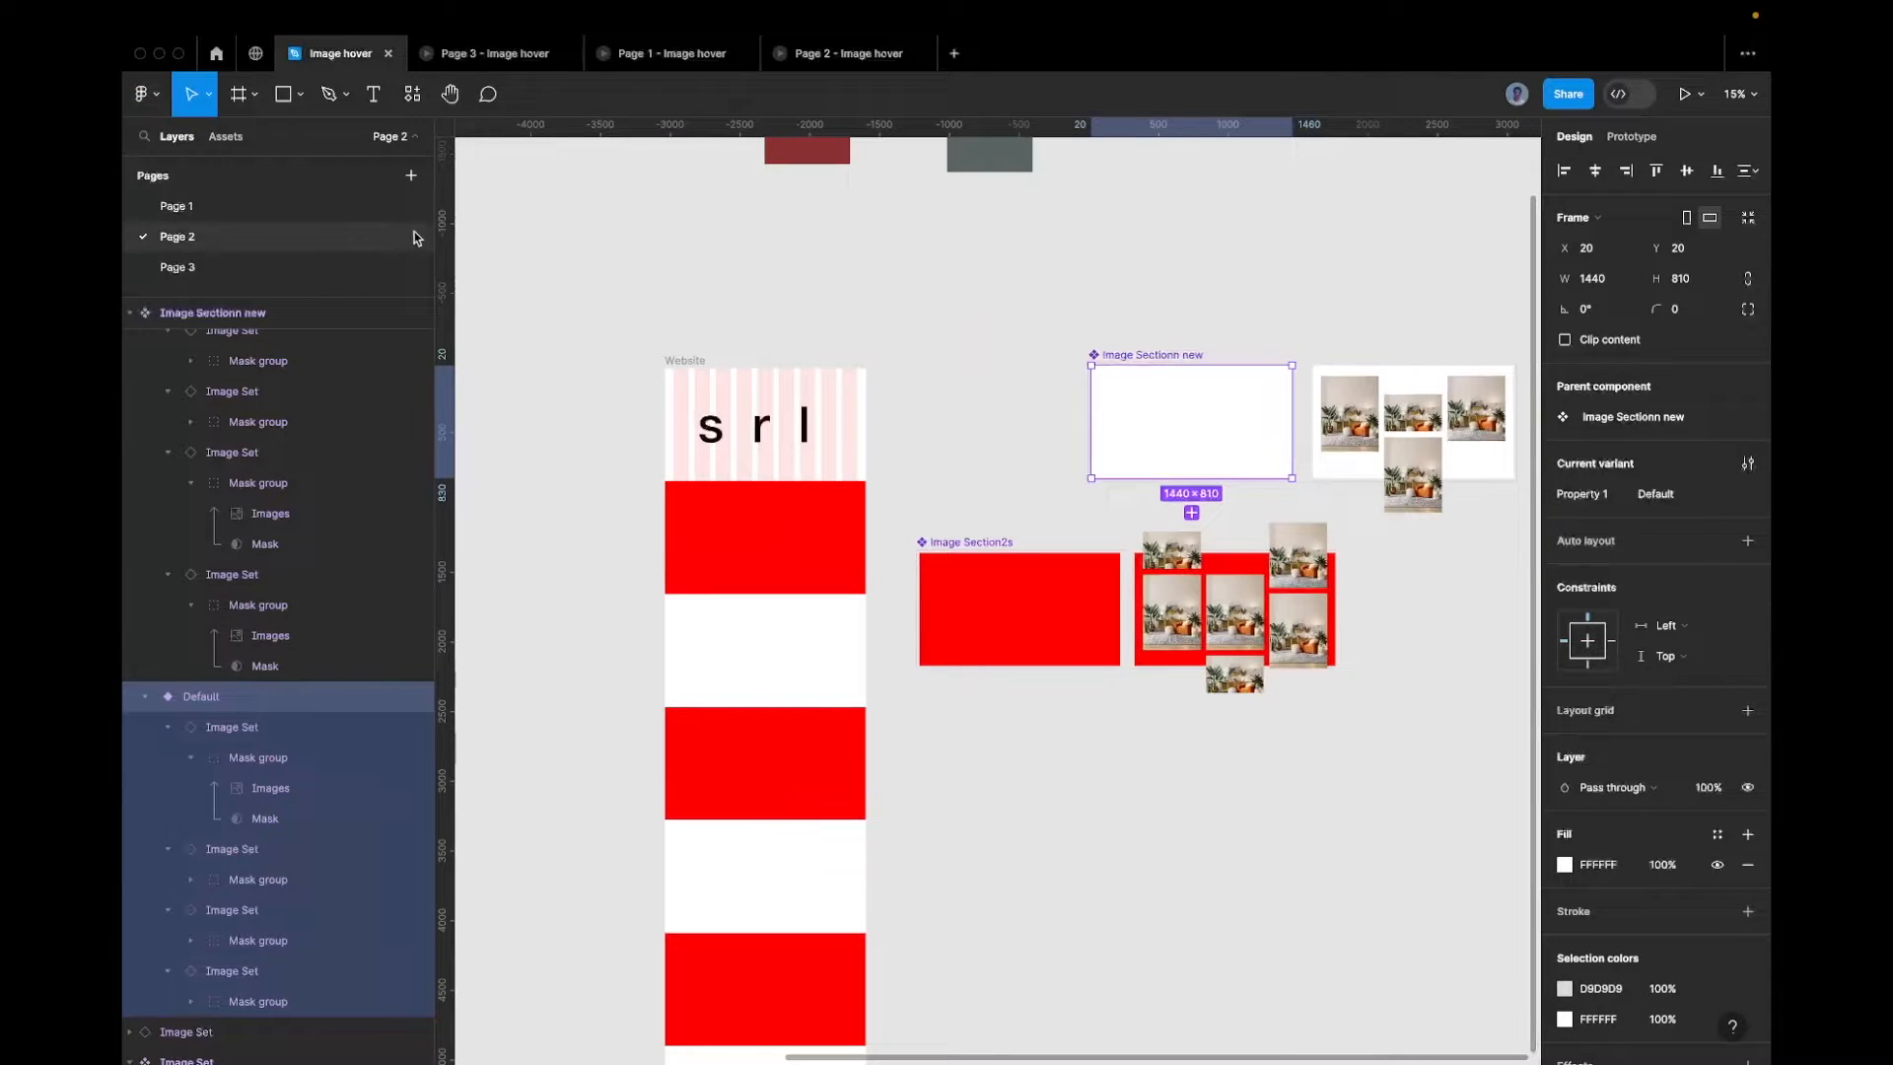
{"action": "left_click", "coordinate": [357, 260]}
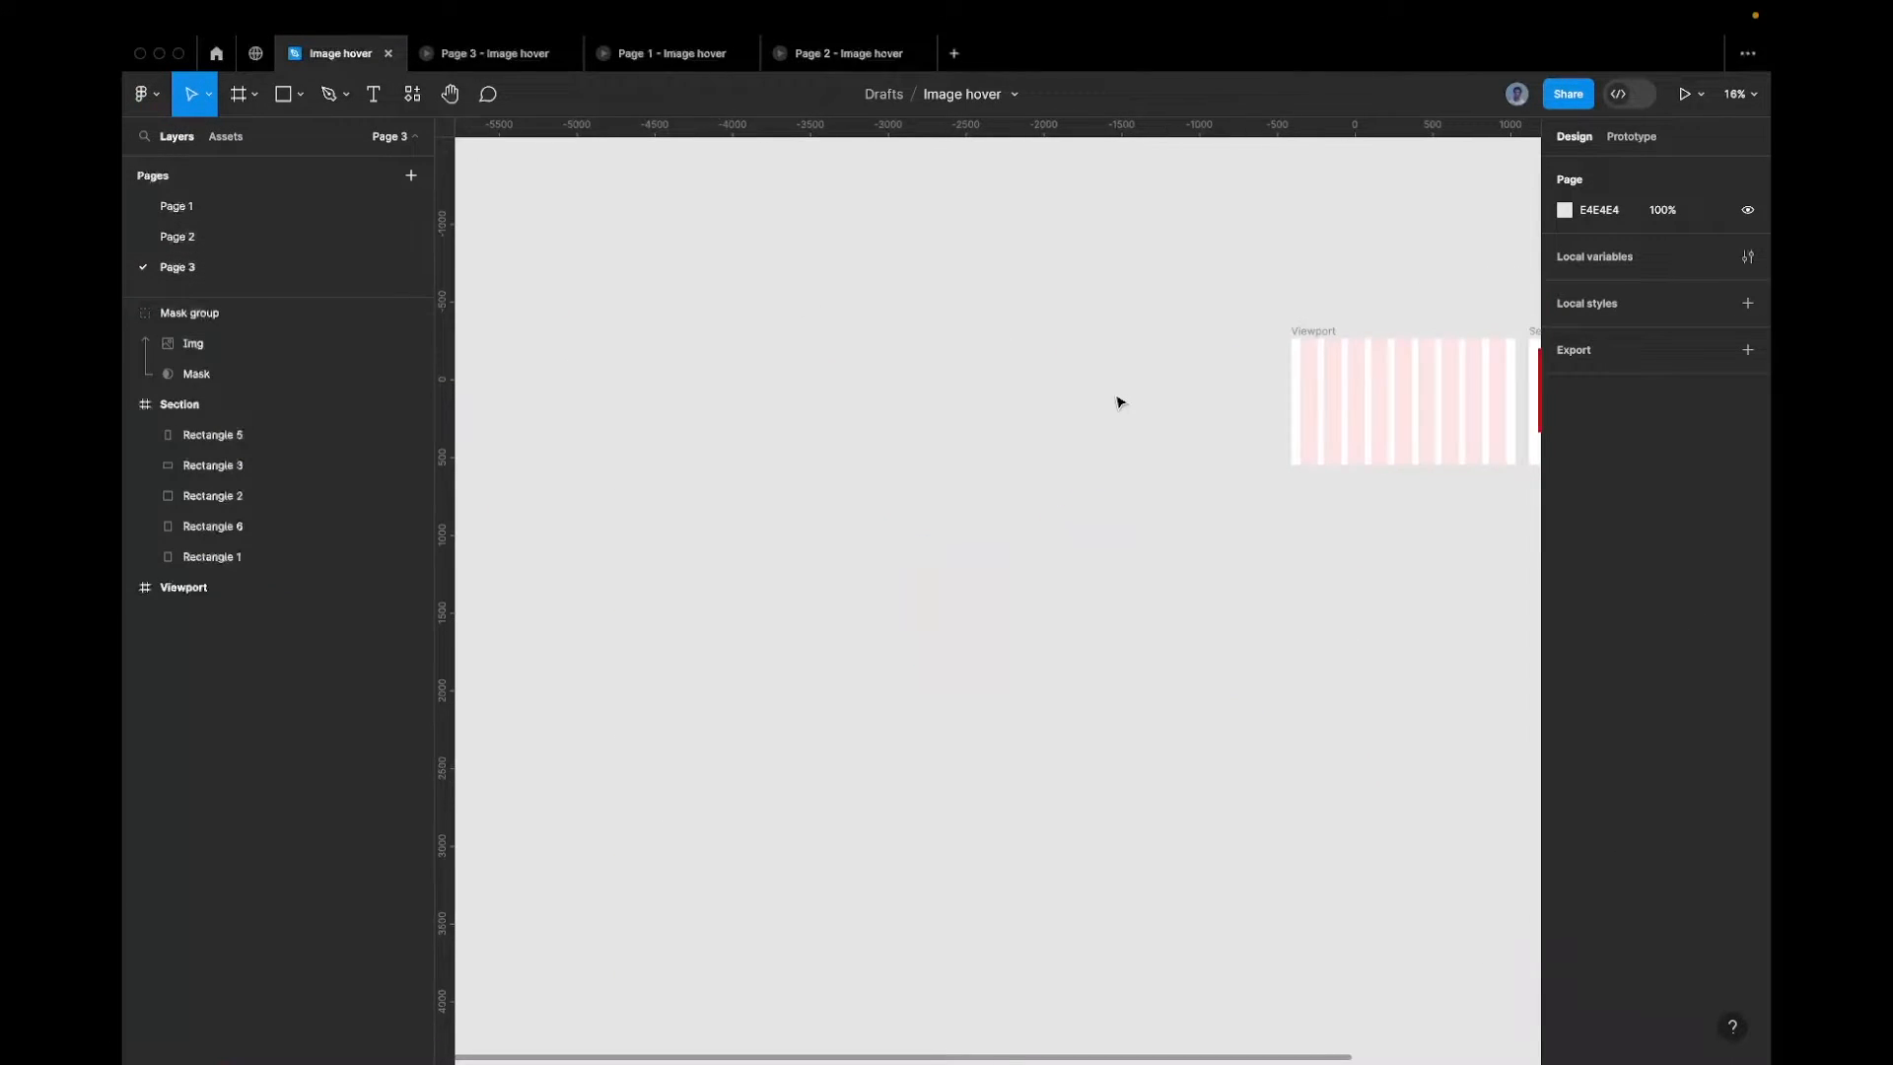
Undo the Mask layer's moves back to its position over the image, keeping the Mask group
{"action": "key", "text": "super+z"}
{"action": "key", "text": "super+z"}
{"action": "key", "text": "super+z"}
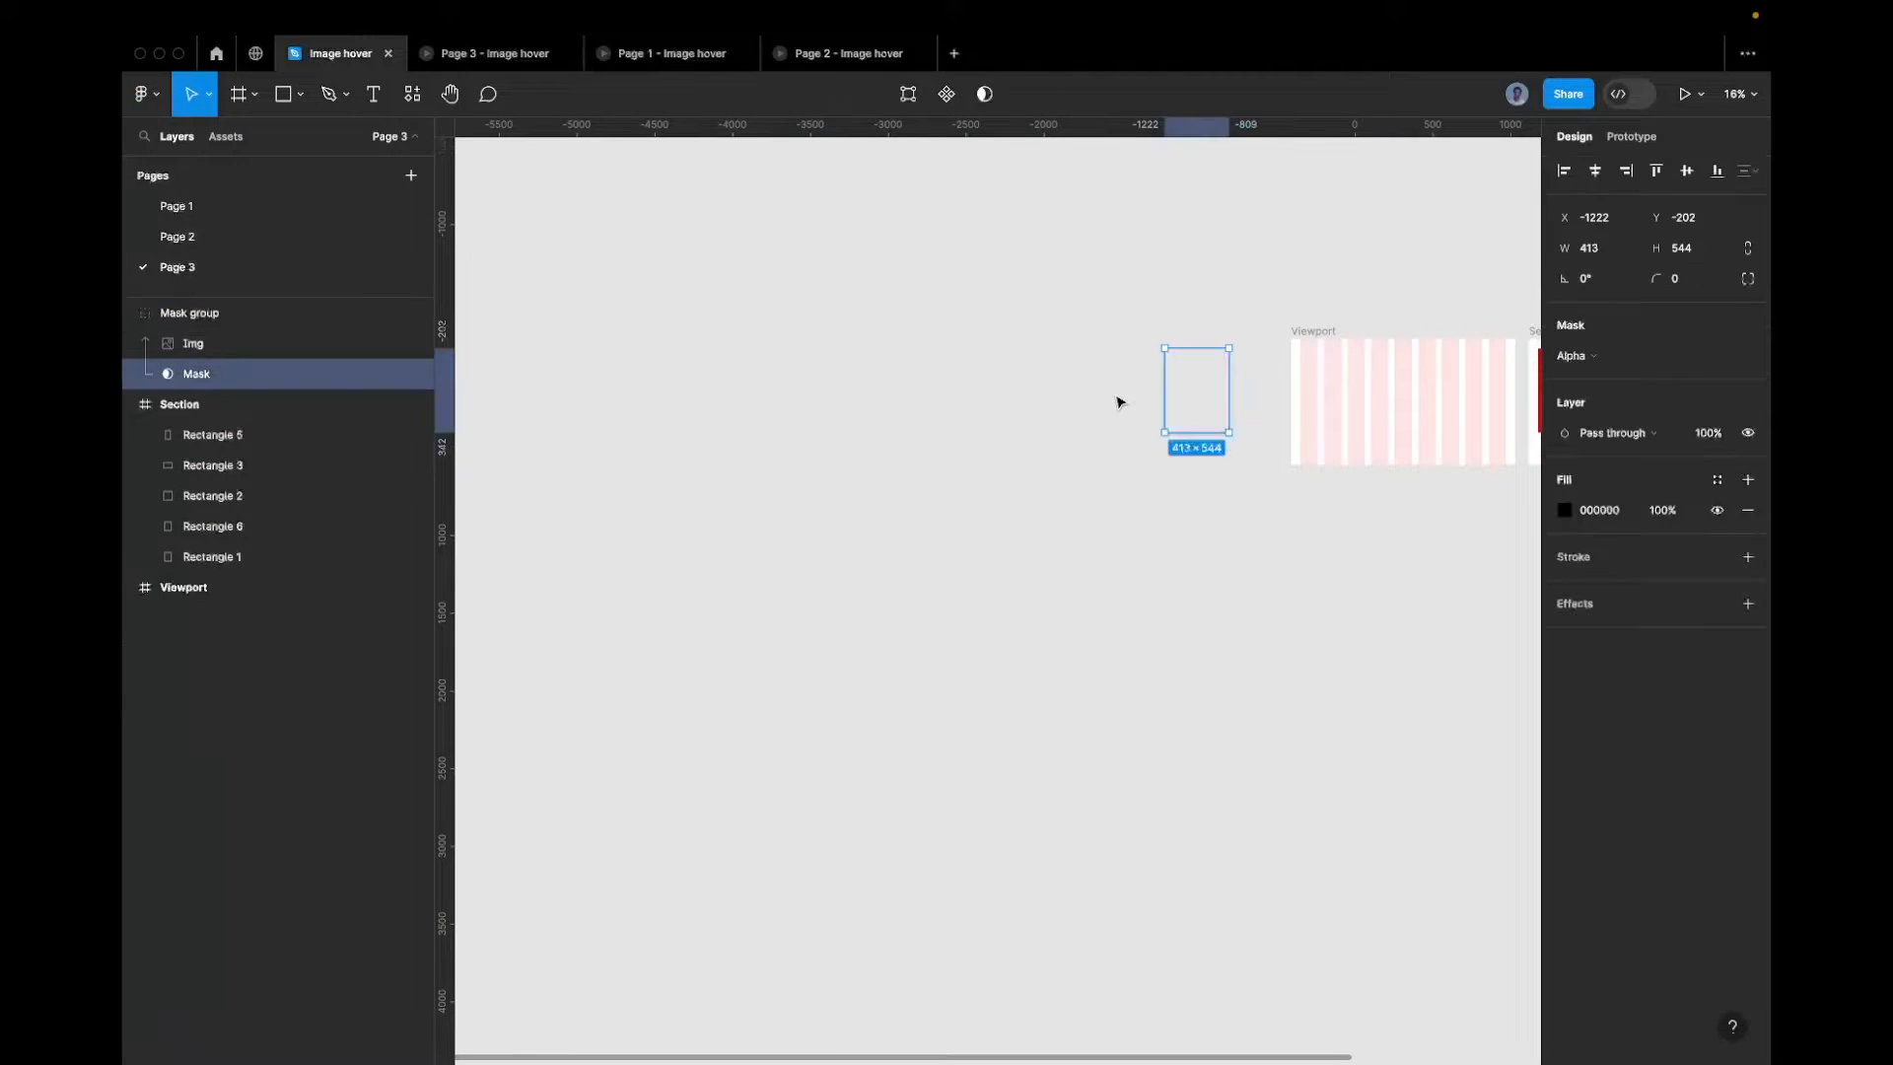
{"action": "key", "text": "super+z"}
{"action": "key", "text": "super+z"}
{"action": "key", "text": "super+z"}
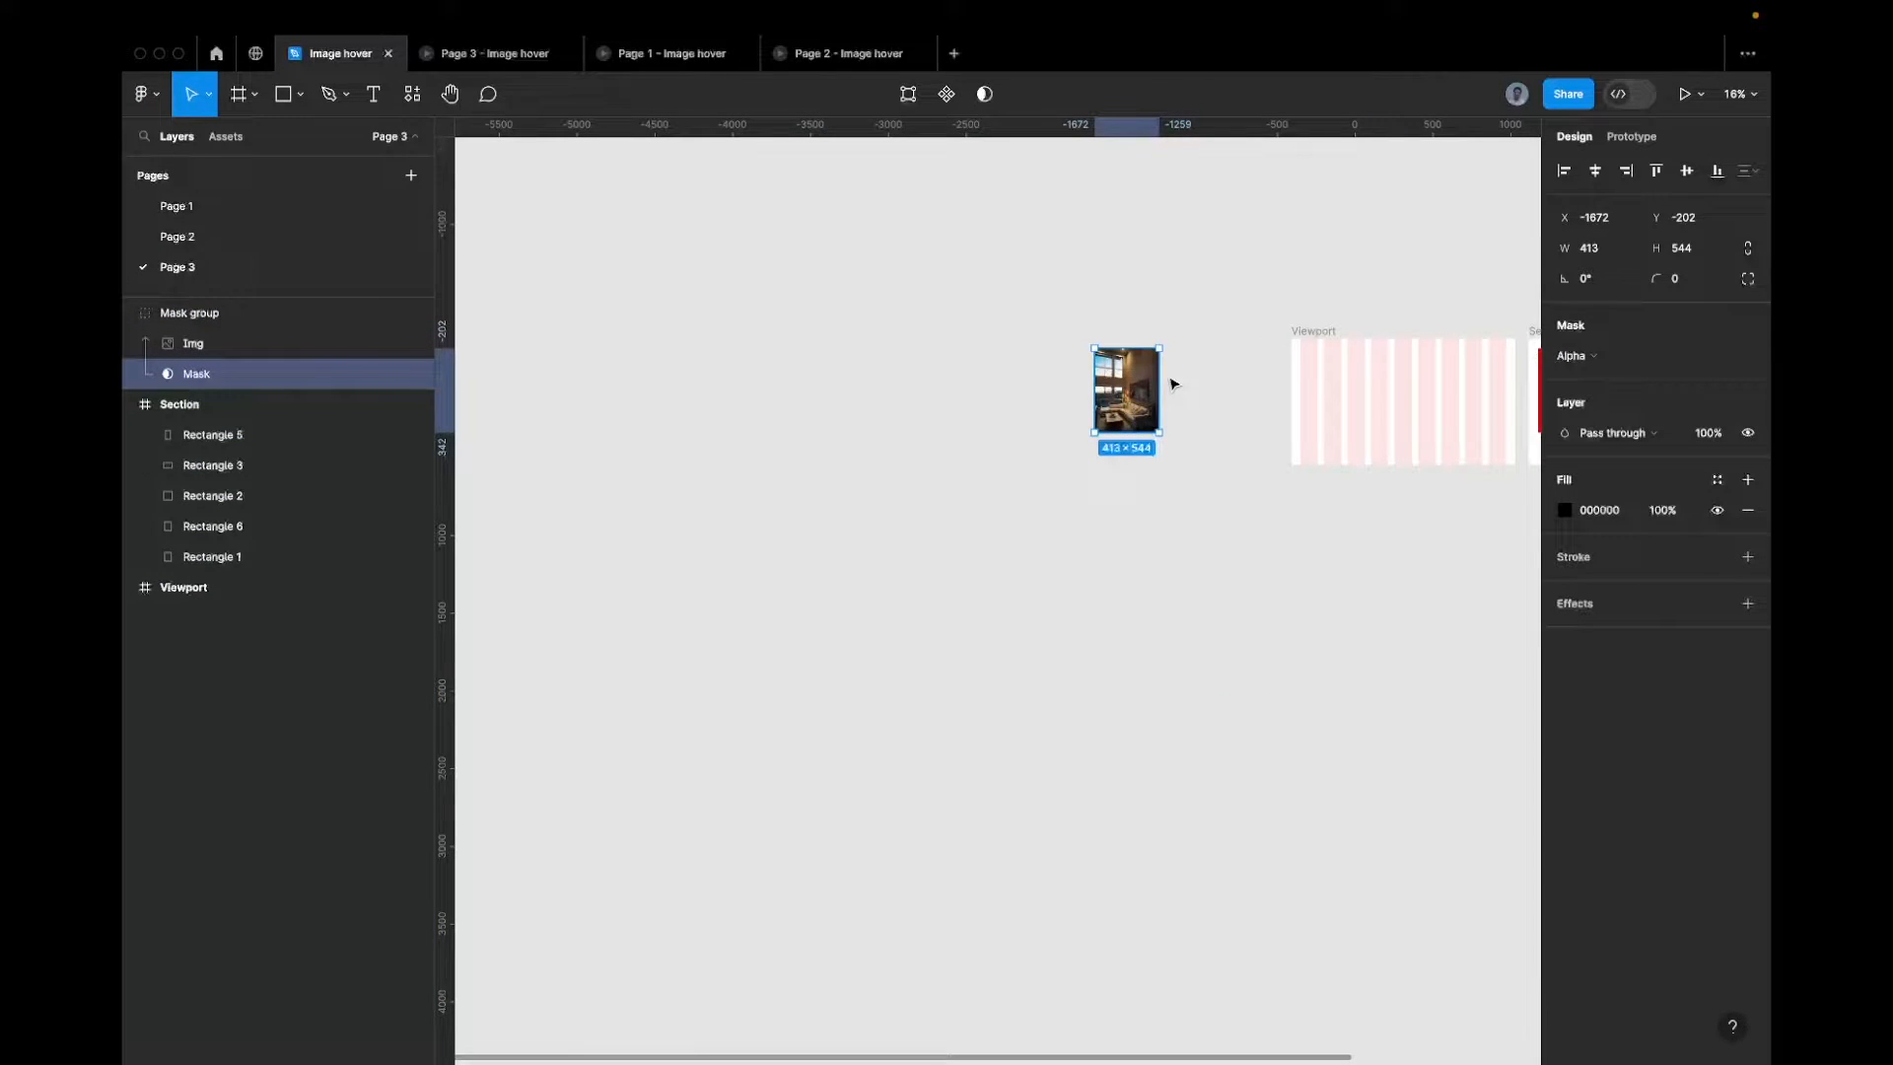
{"action": "scroll", "coordinate": [1173, 384], "scroll_direction": "up", "scroll_amount": 3}
{"action": "key", "text": "super+z"}
{"action": "key", "text": "super+shift+z"}
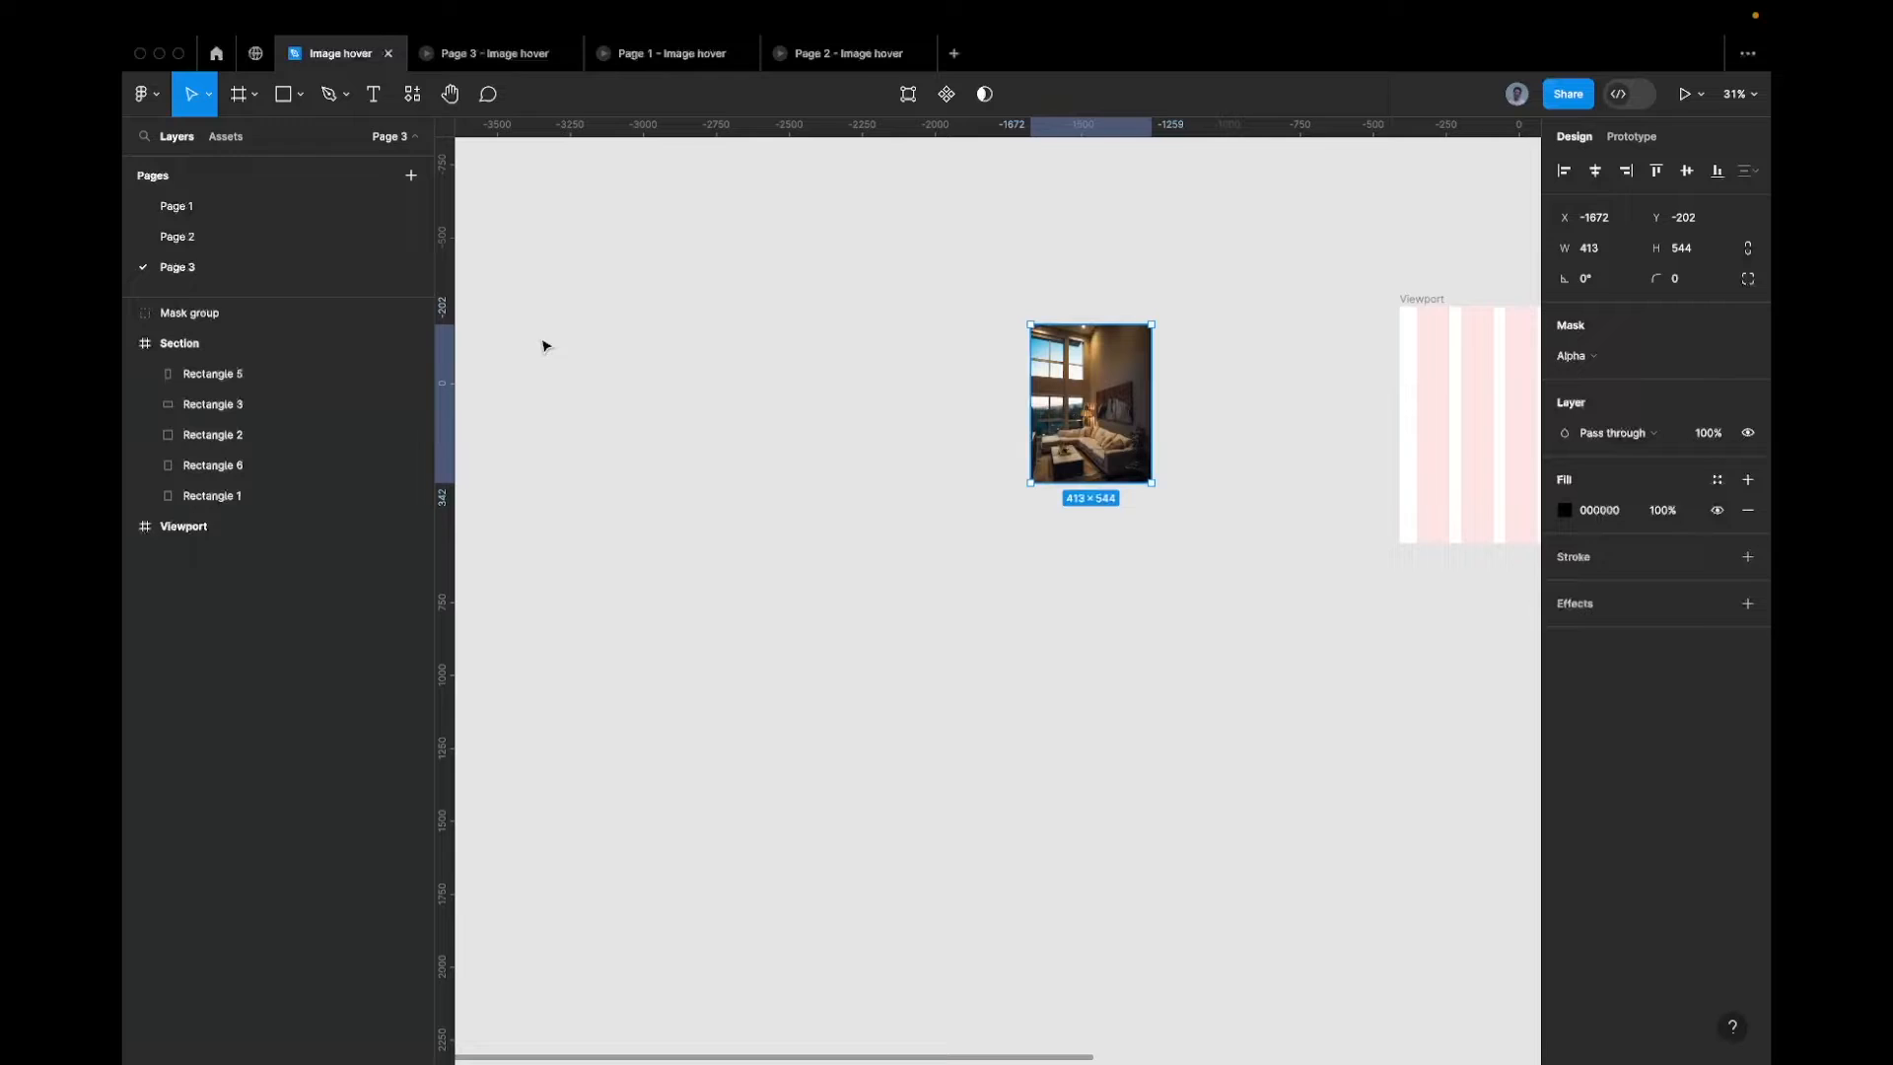
{"action": "left_click", "coordinate": [197, 313]}
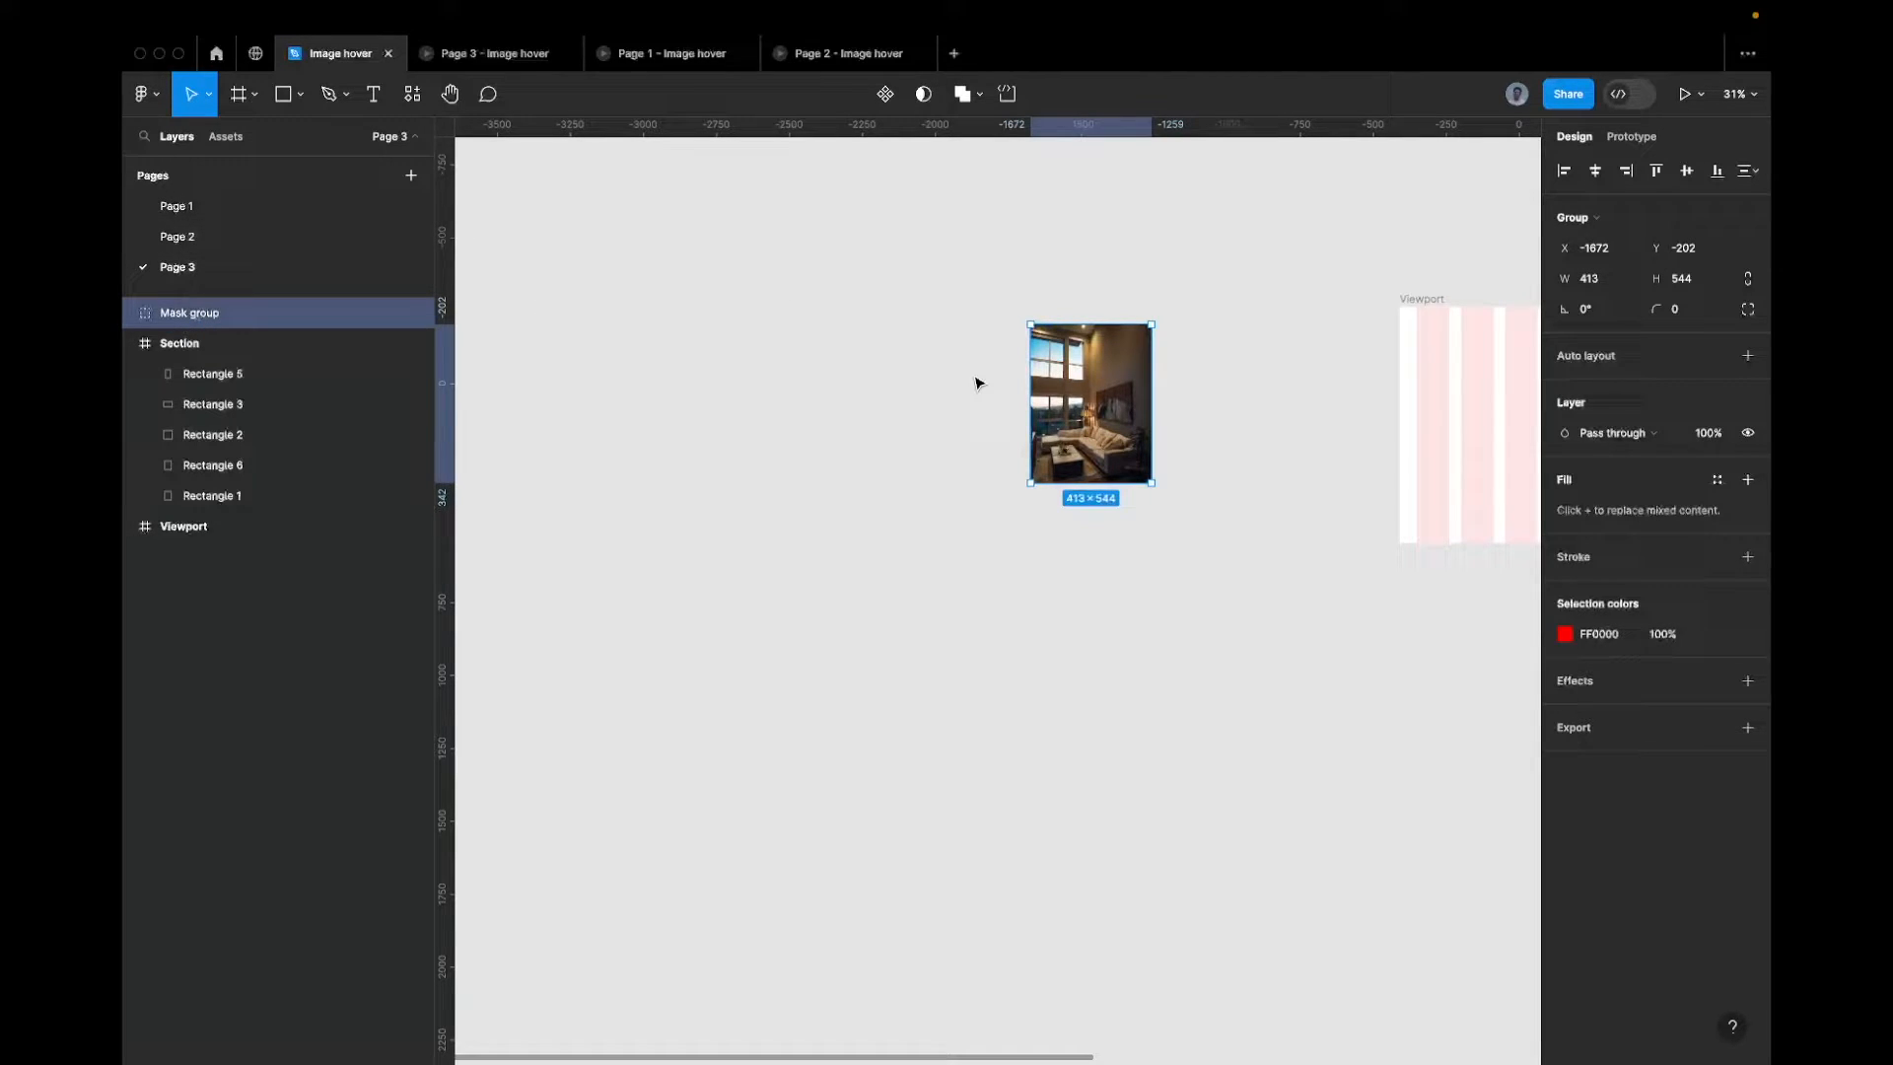
{"action": "key", "text": "Return"}
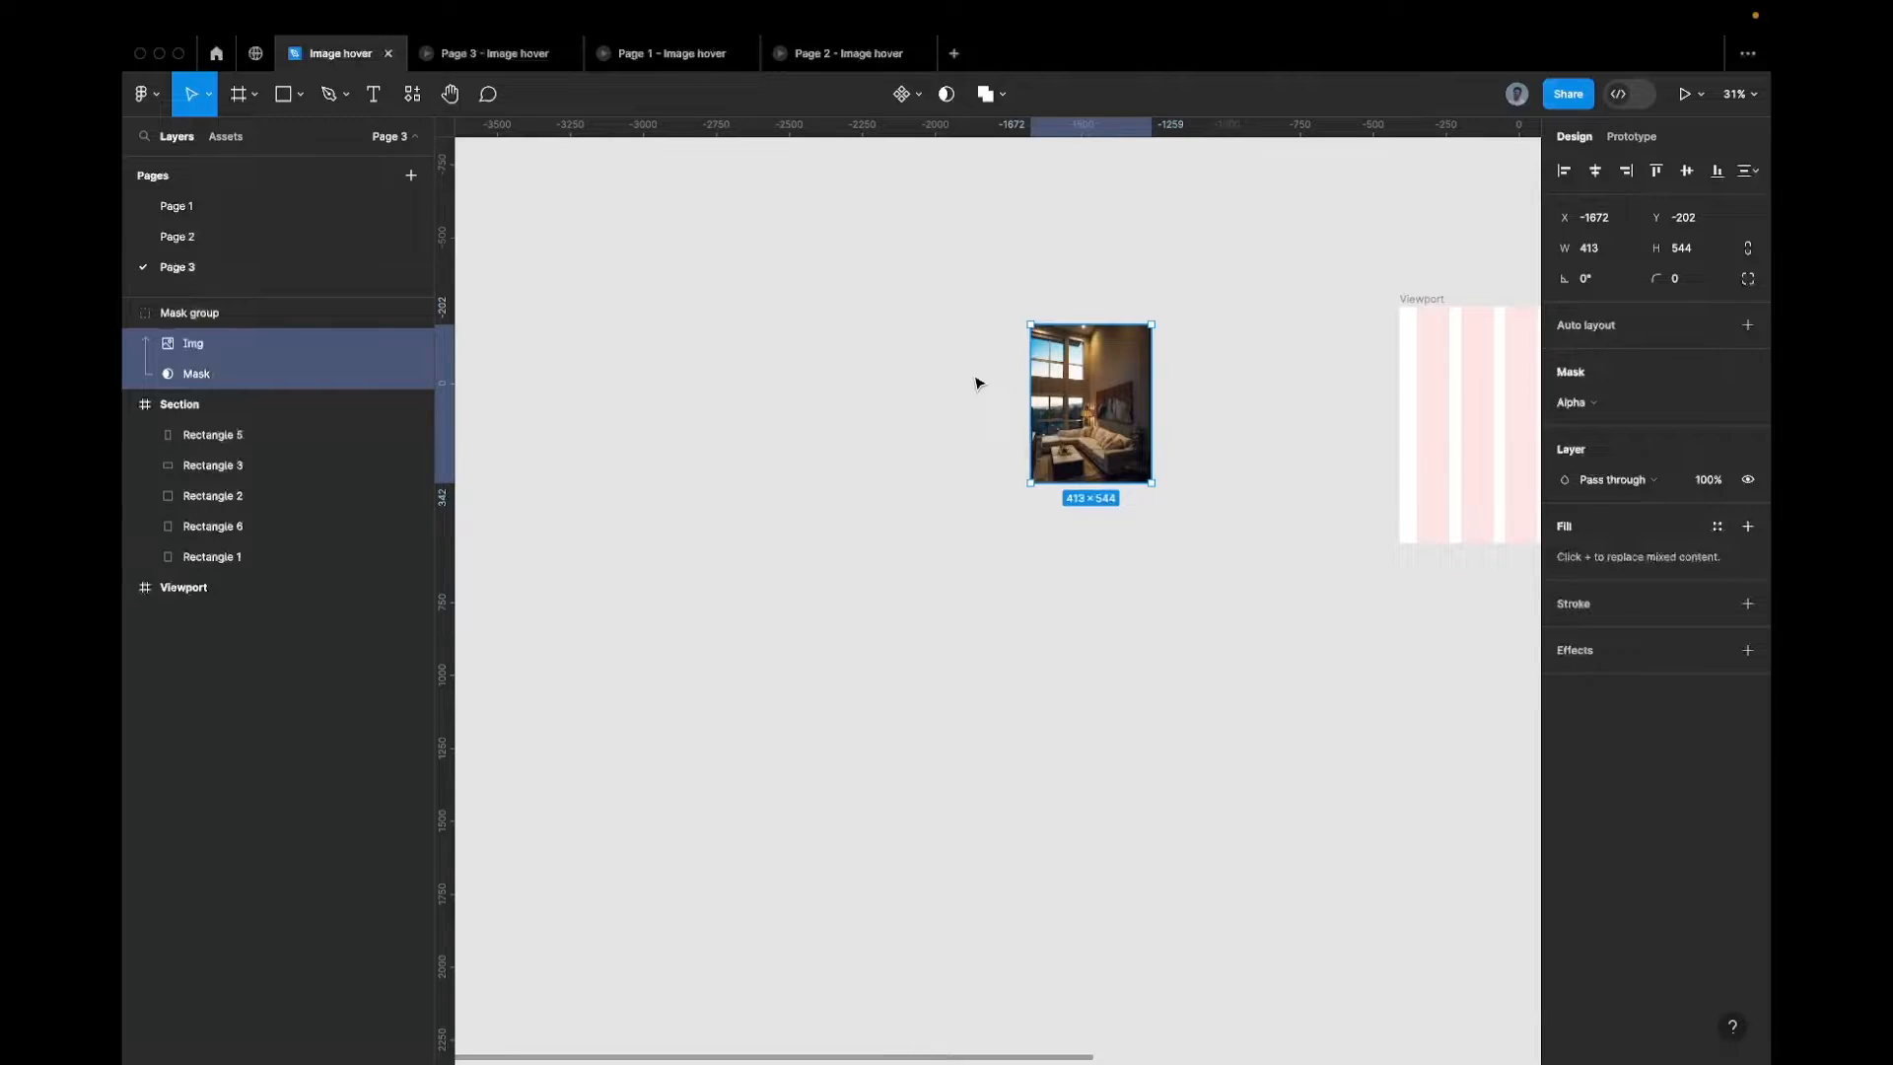
{"action": "left_click", "coordinate": [983, 355]}
{"action": "left_click", "coordinate": [1075, 362]}
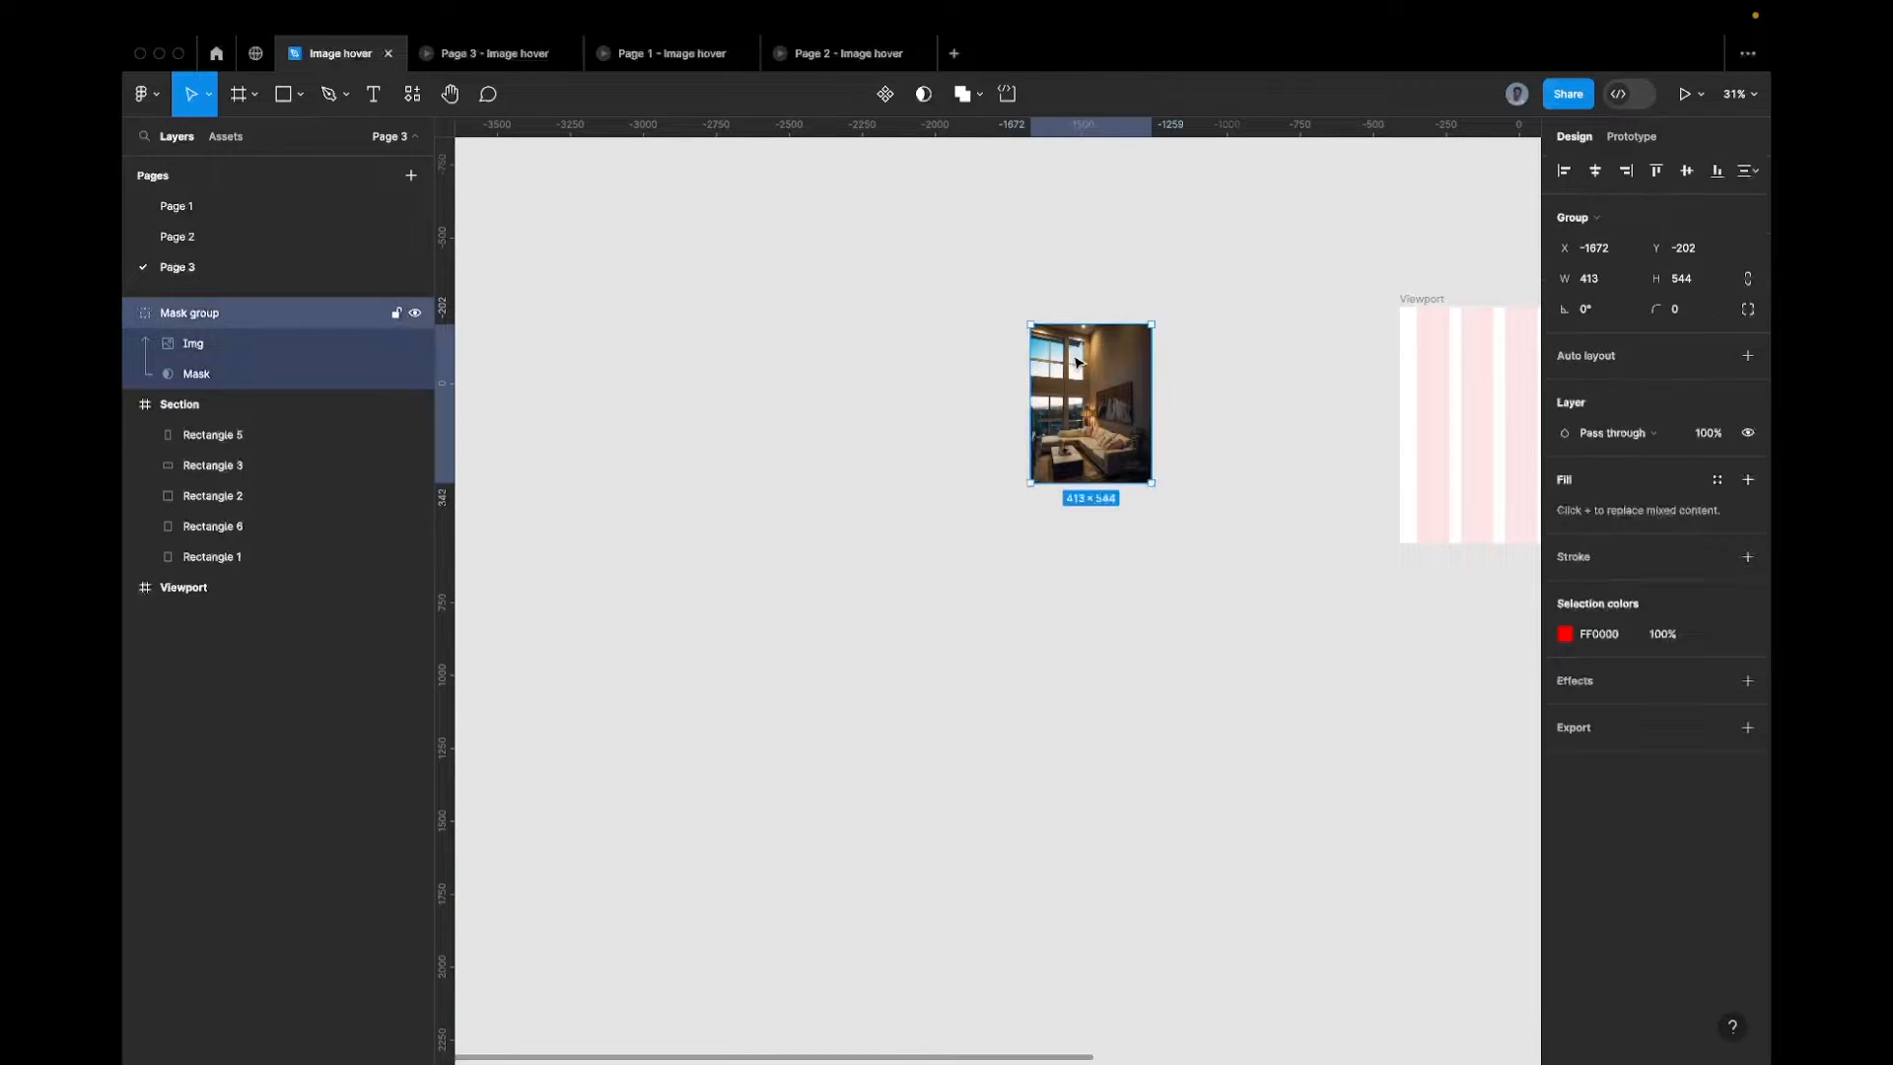
{"action": "right_click", "coordinate": [1076, 361]}
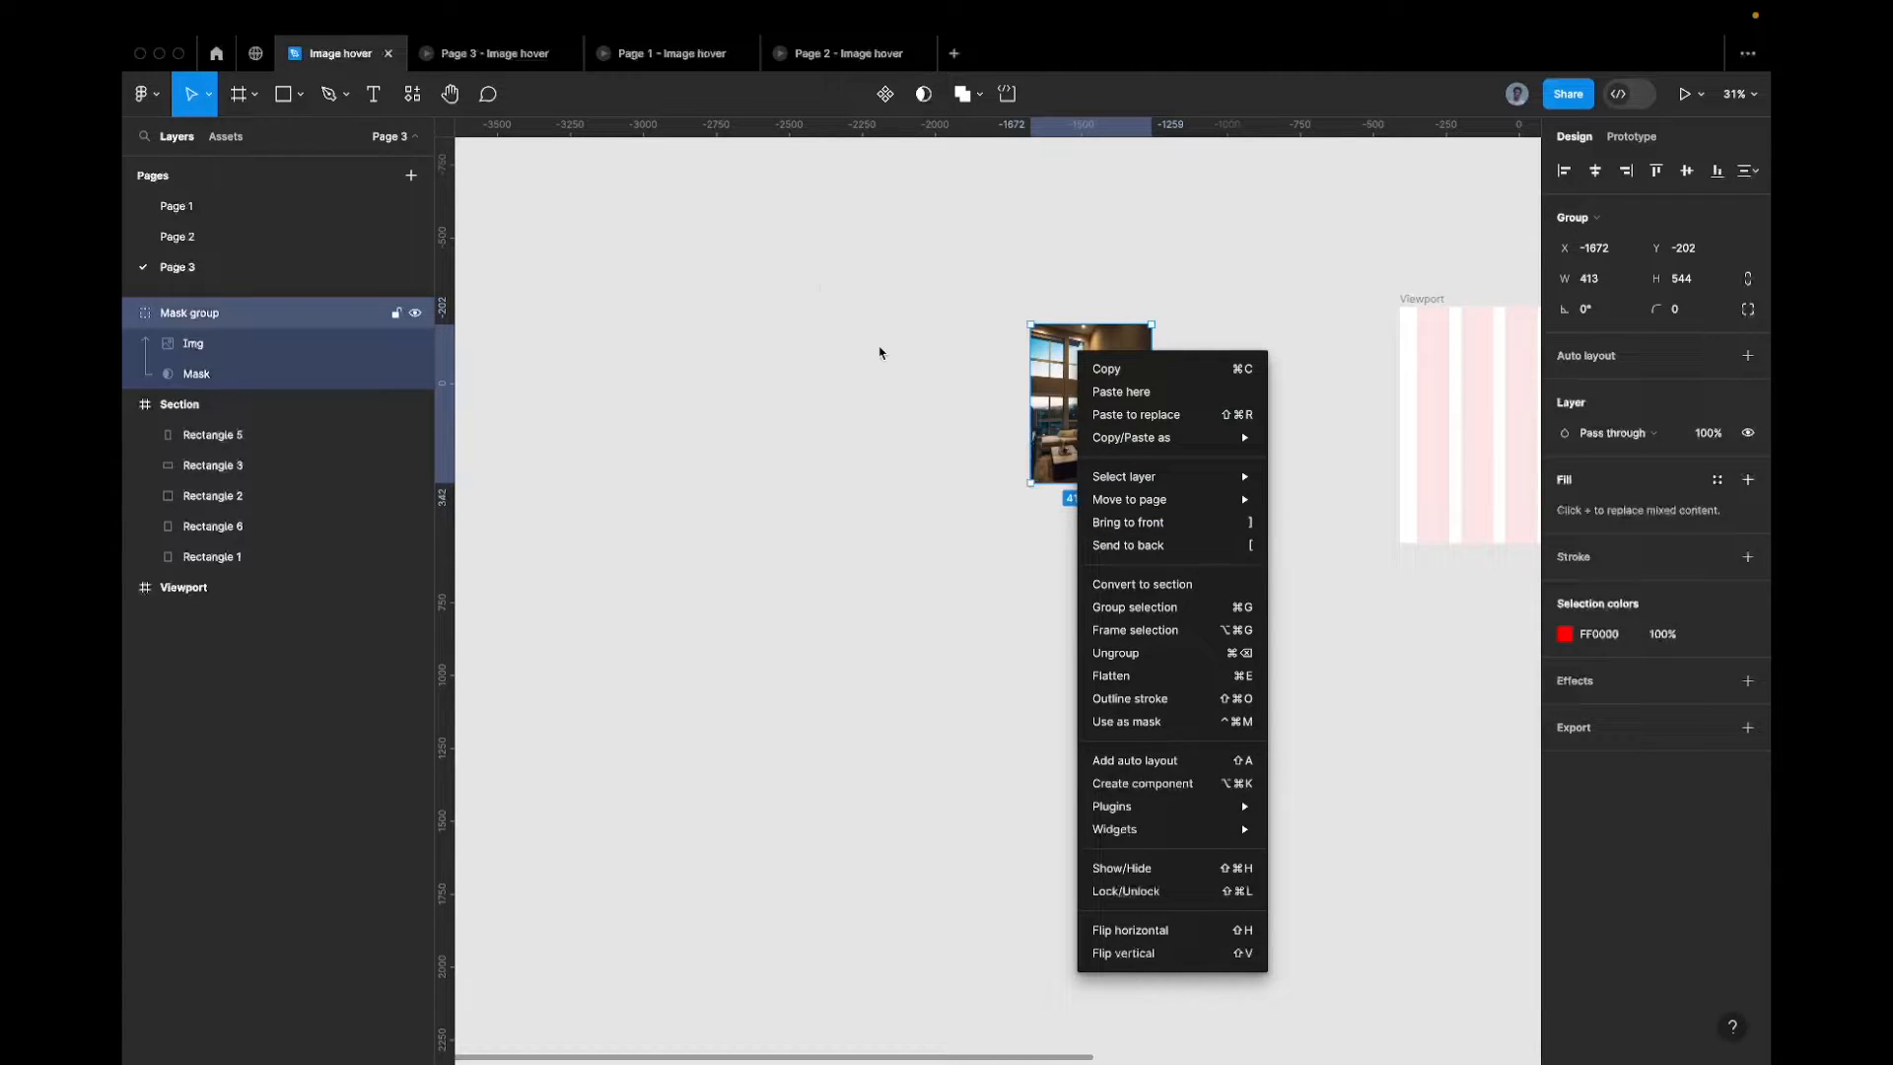
{"action": "left_click", "coordinate": [832, 287]}
{"action": "right_click", "coordinate": [1102, 385]}
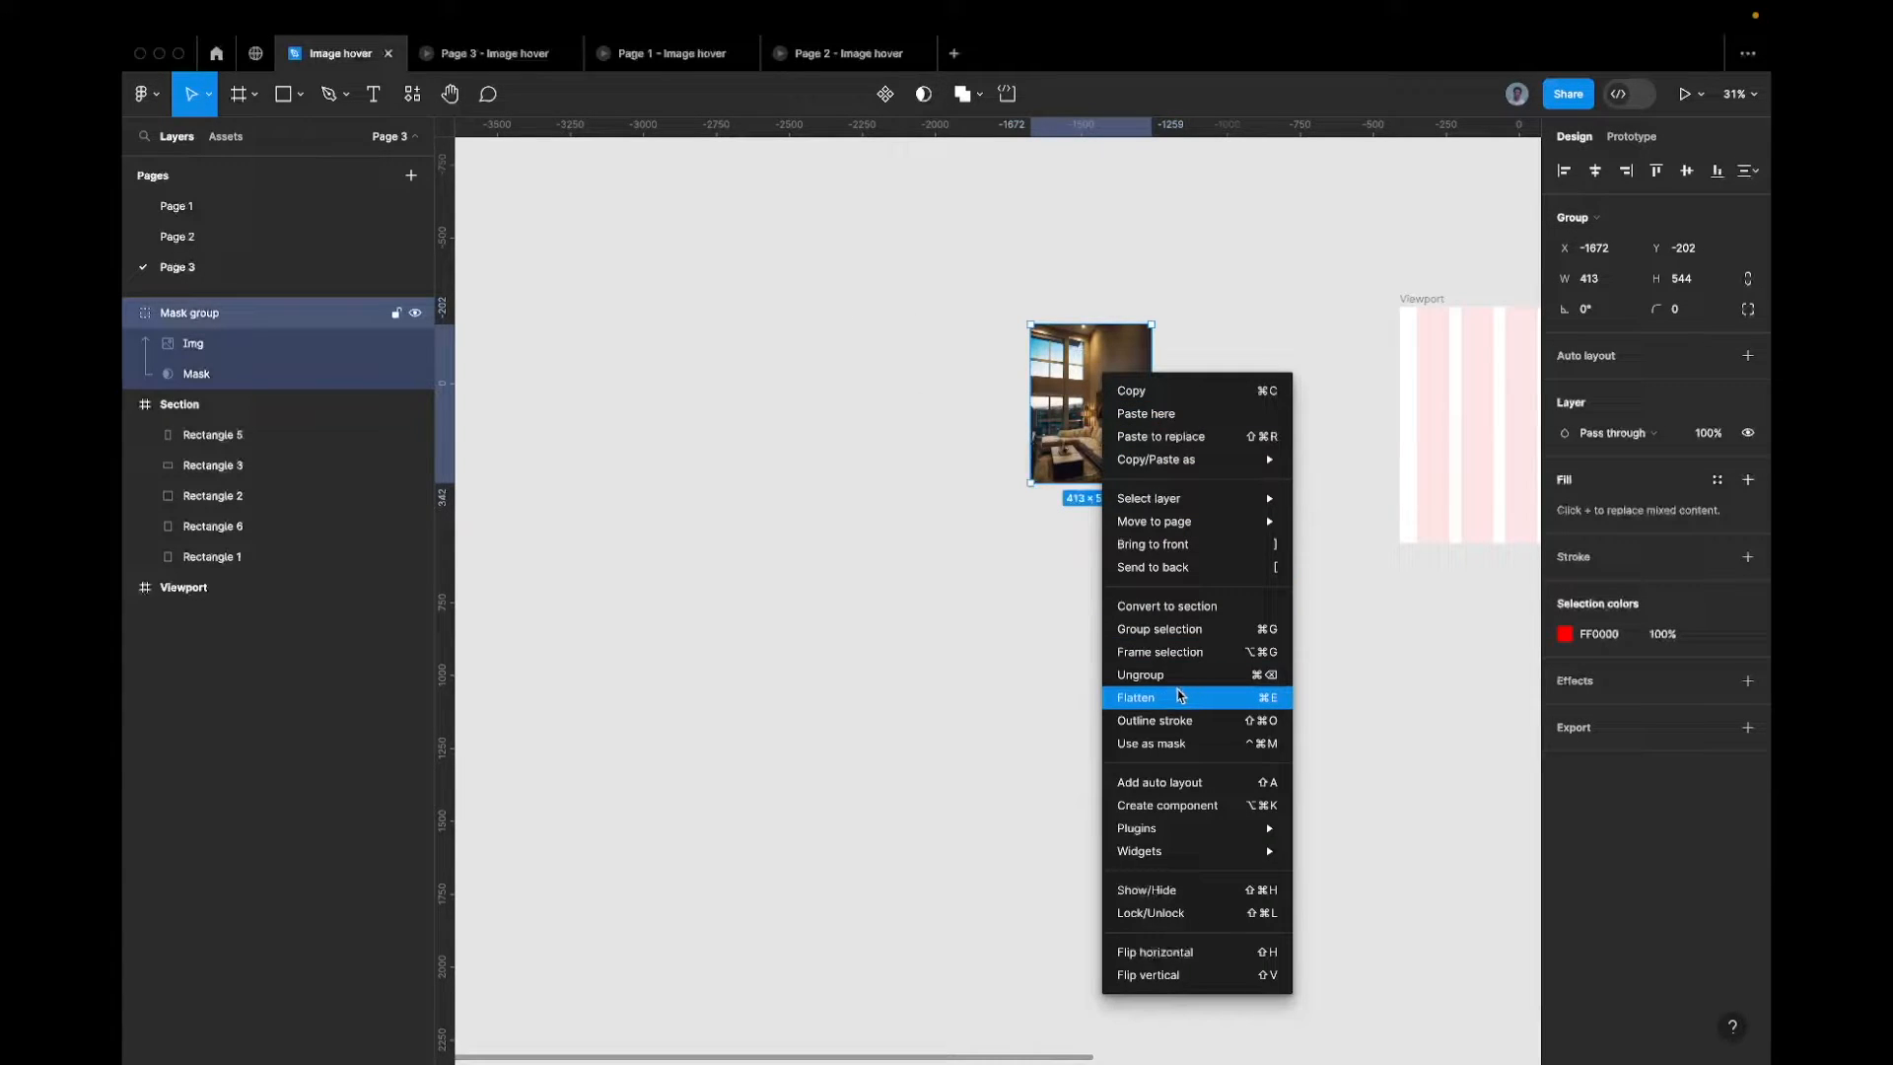
{"action": "left_click", "coordinate": [965, 562]}
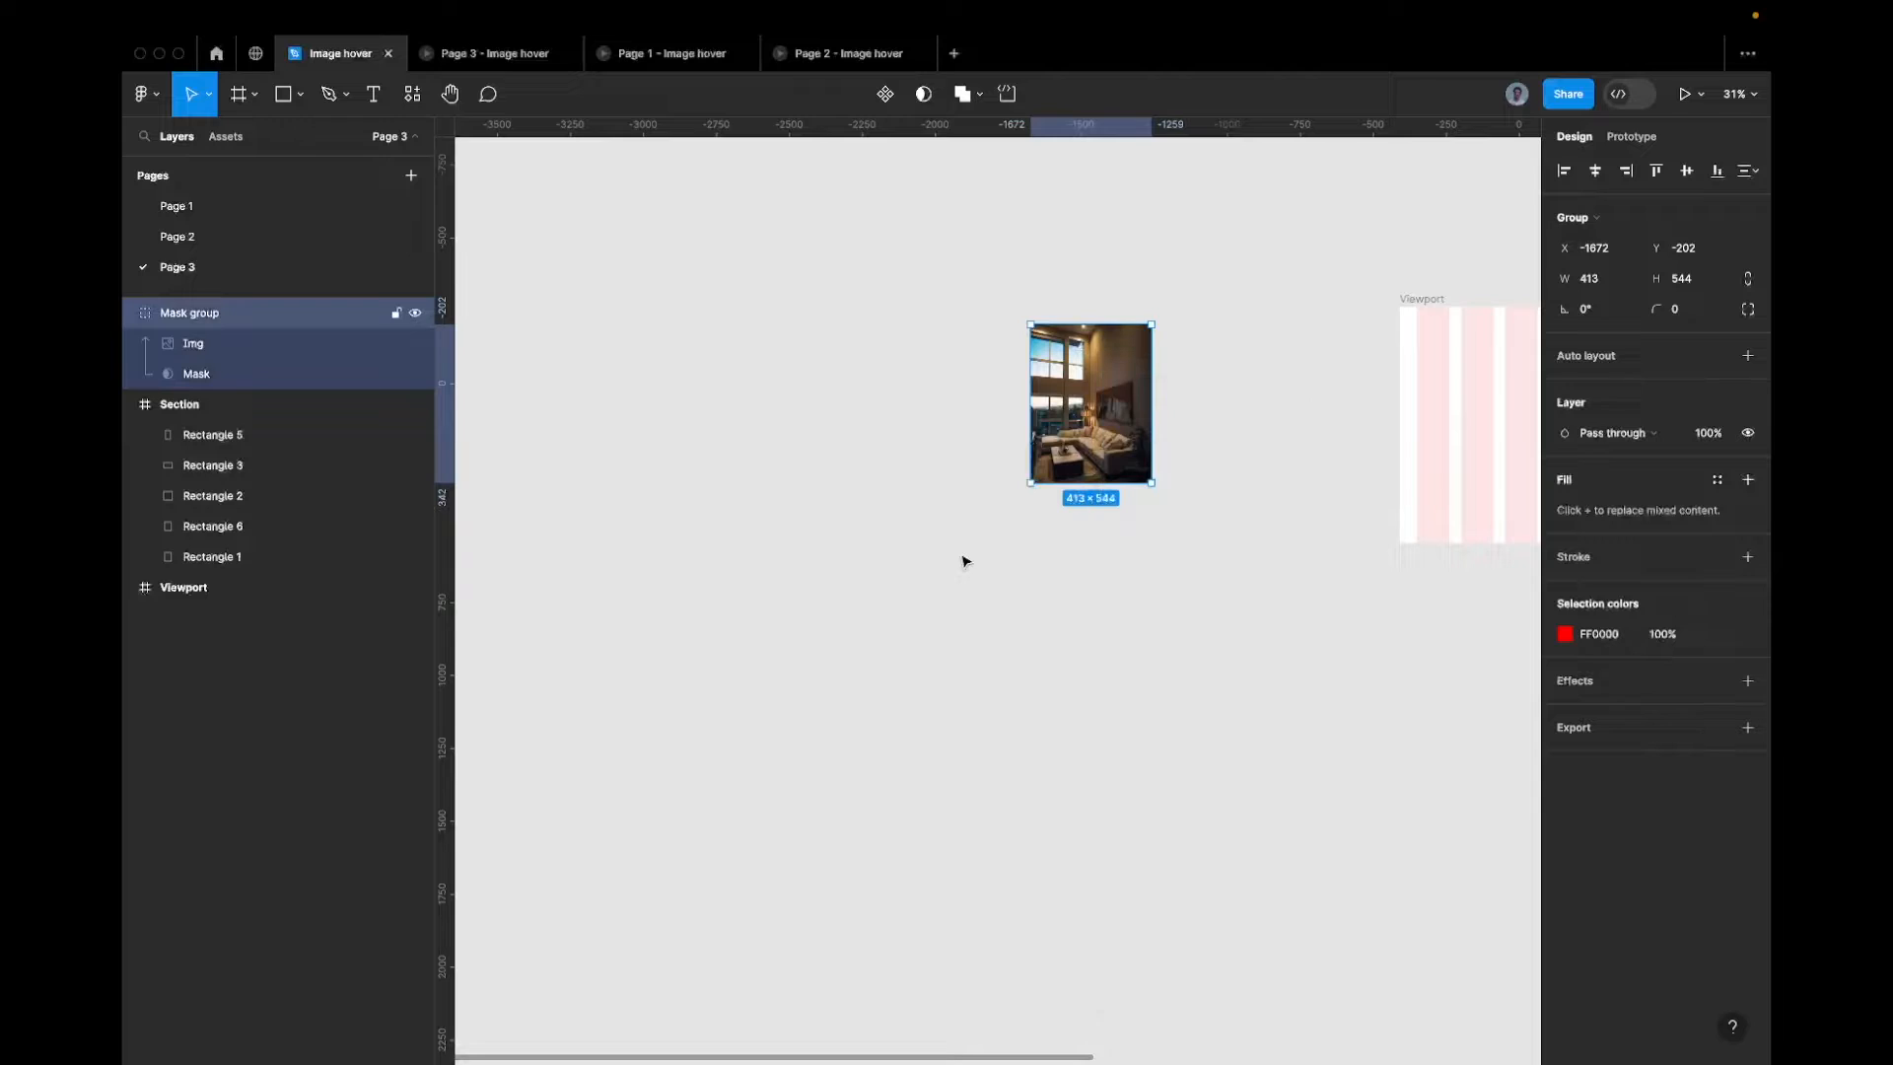
{"action": "left_click_drag", "start_coordinate": [1099, 483], "coordinate": [1029, 483]}
{"action": "key", "text": "Escape"}
Wrap the Mask group in a frame with Frame selection
{"action": "left_click", "coordinate": [1134, 390]}
{"action": "right_click", "coordinate": [1134, 390]}
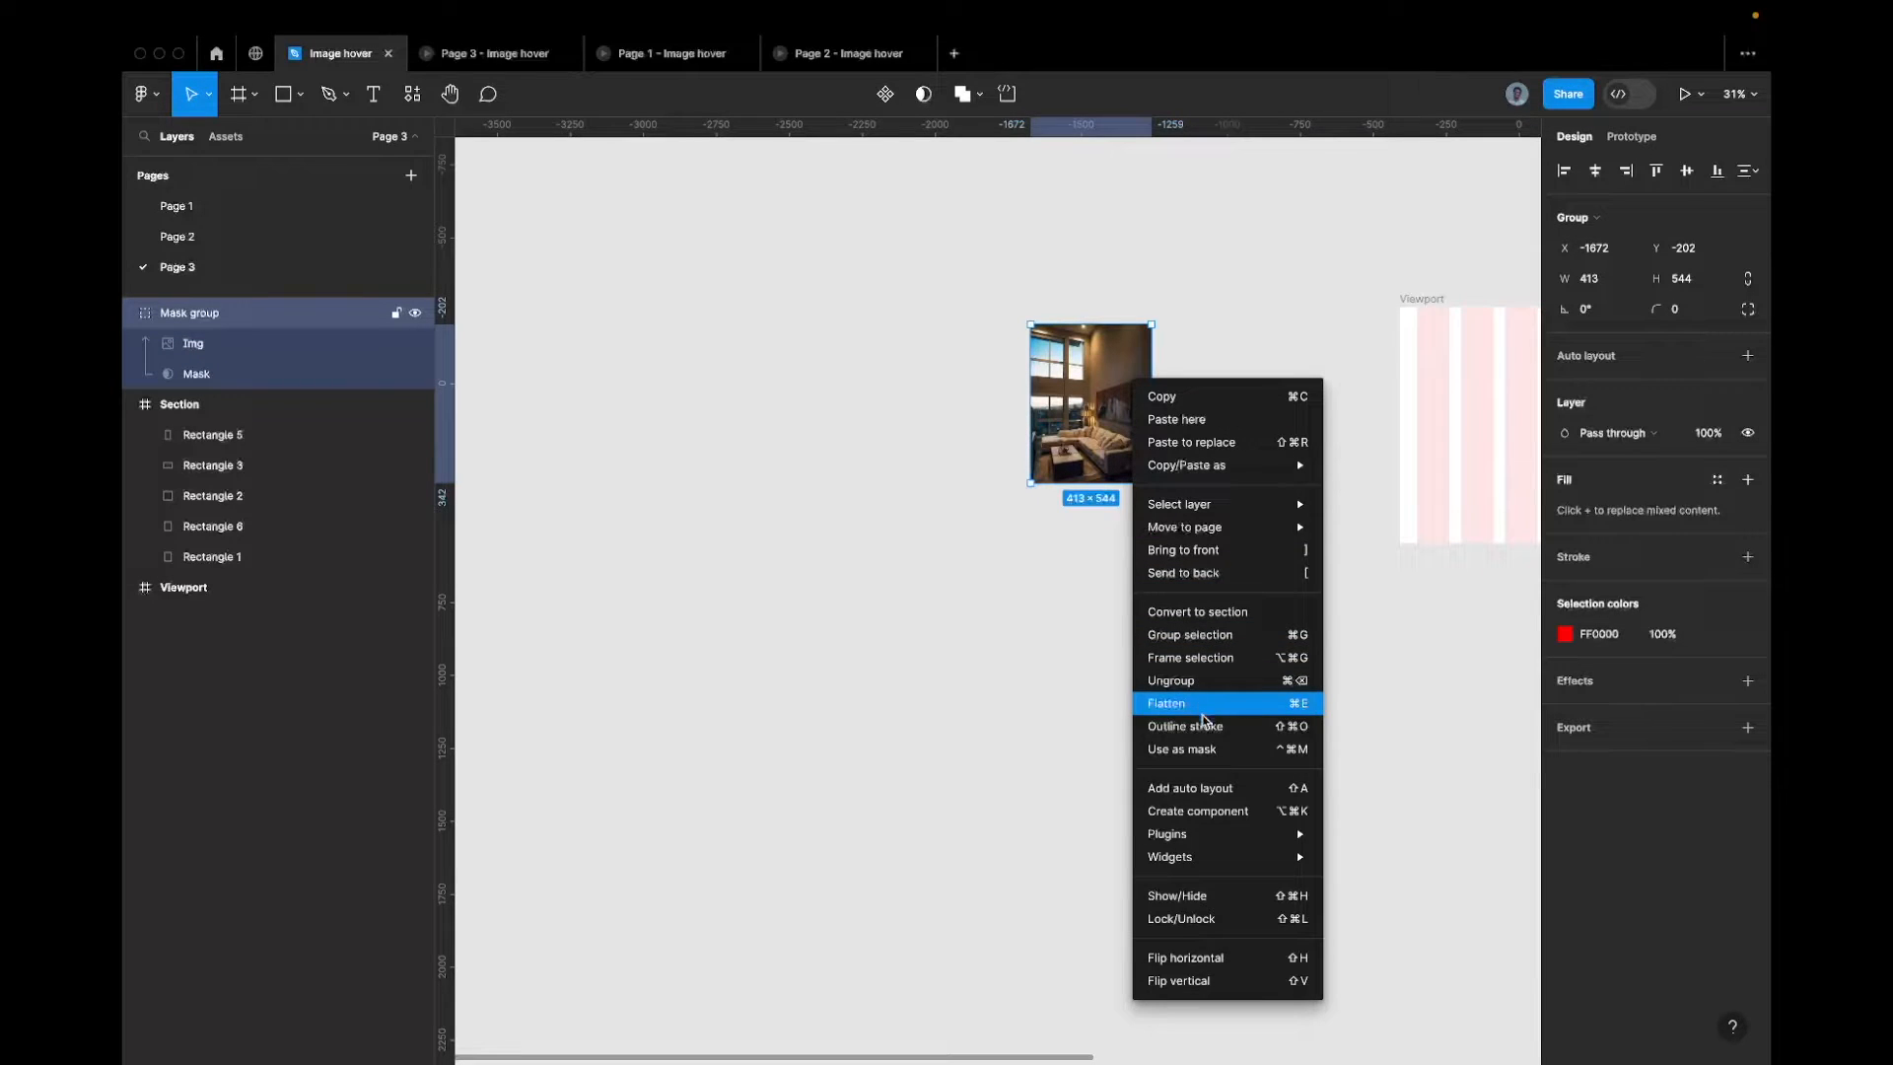
{"action": "left_click", "coordinate": [1248, 657]}
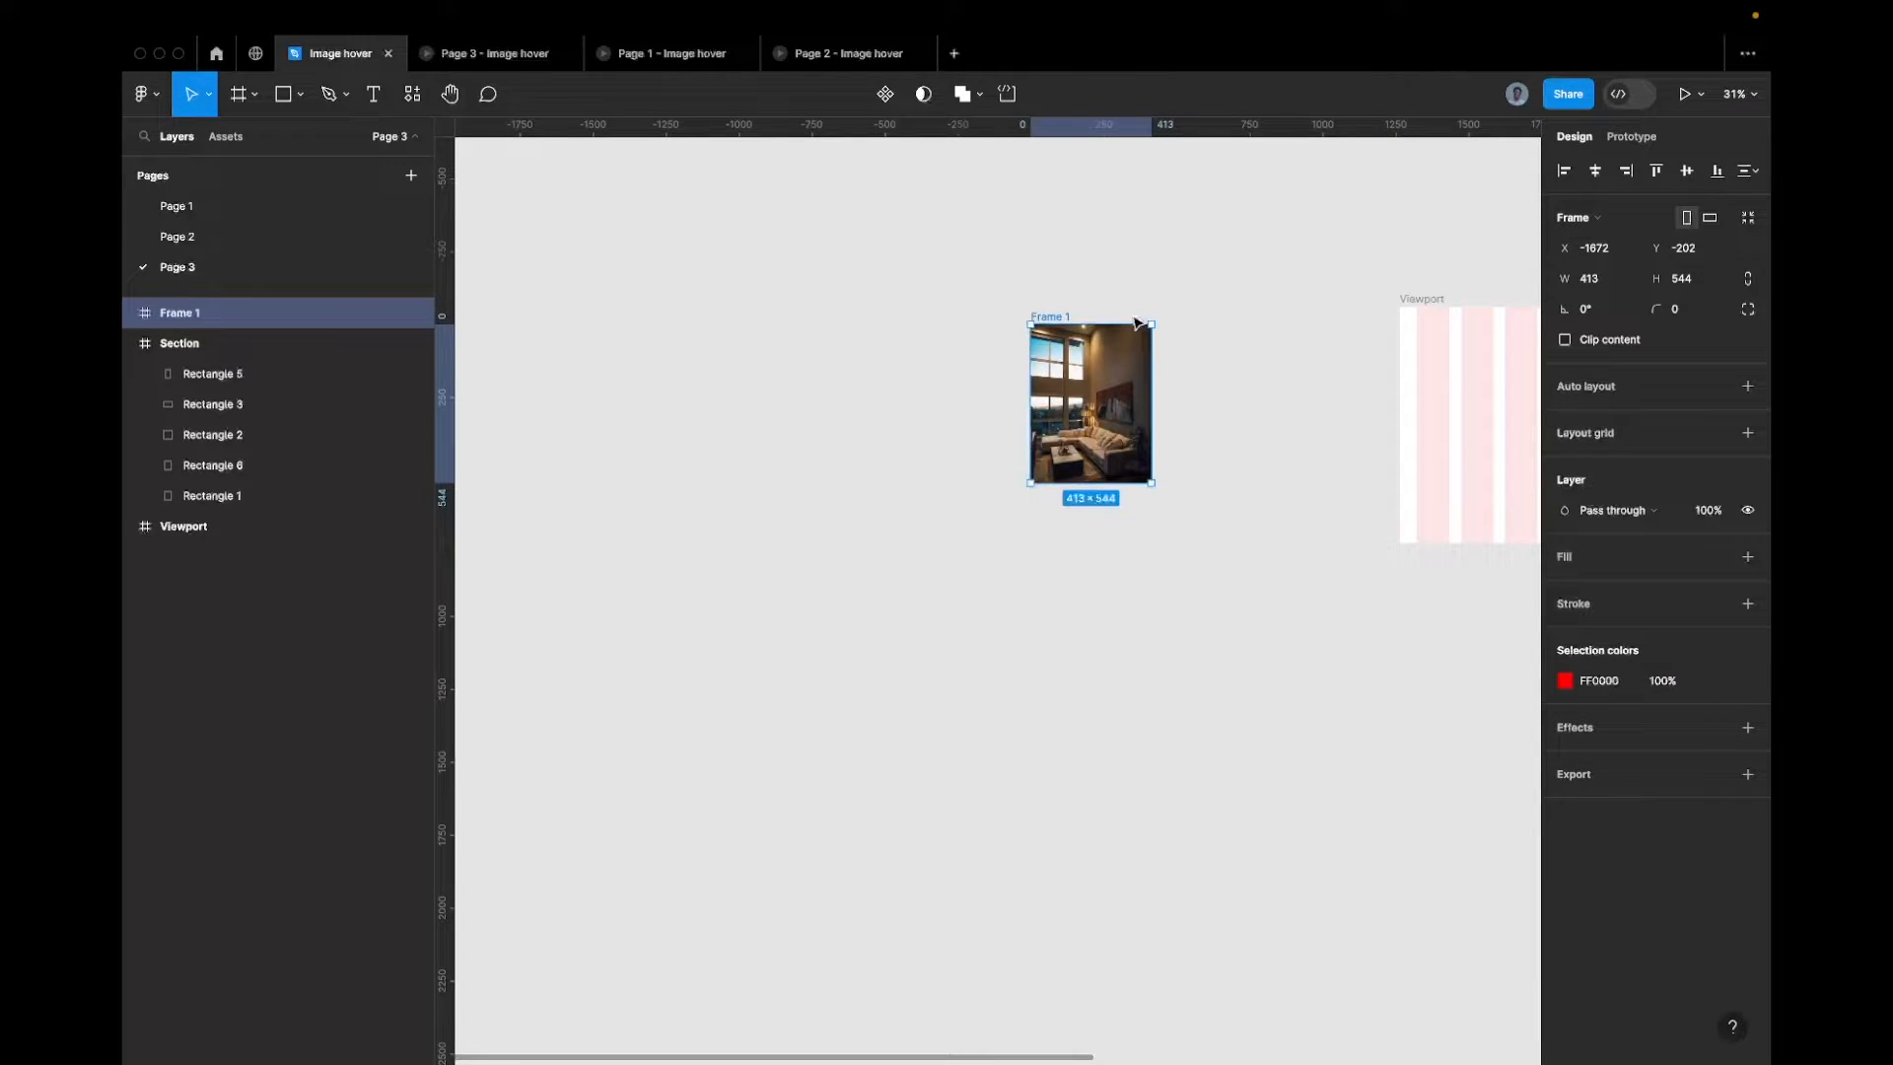
Rename the frame around the masked image as Img Frame
{"action": "double_click", "coordinate": [1056, 317]}
{"action": "type", "text": "image"}
{"action": "key", "text": "super+a"}
{"action": "type", "text": "Img frame"}
{"action": "key", "text": "BackSpace"}
{"action": "key", "text": "BackSpace"}
{"action": "key", "text": "BackSpace"}
{"action": "type", "text": "Frame"}
{"action": "key", "text": "Return"}
Place a copy of Img Frame inside Viewport at X 251, Y 133, and select the square placeholder in Section
{"action": "scroll", "coordinate": [1106, 352], "scroll_direction": "right", "scroll_amount": 2}
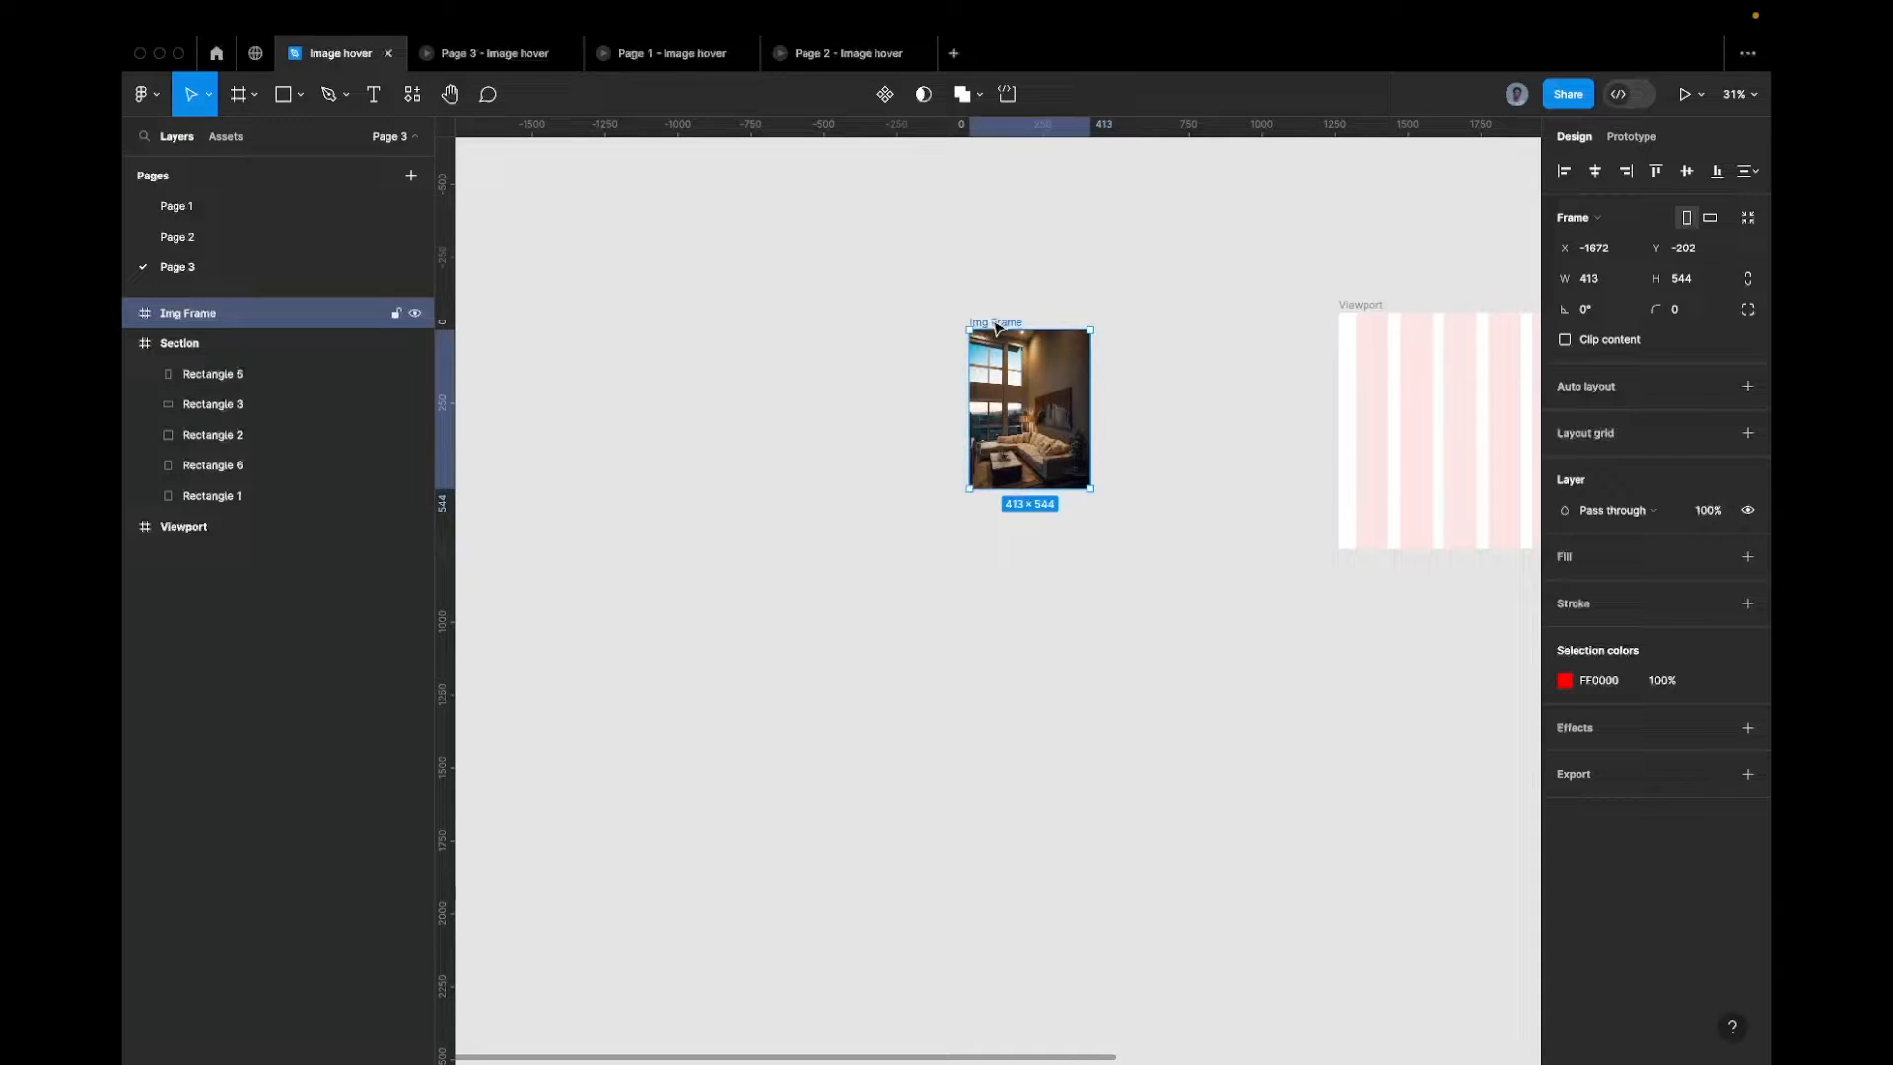
{"action": "left_click_drag", "start_coordinate": [997, 329], "coordinate": [1389, 371]}
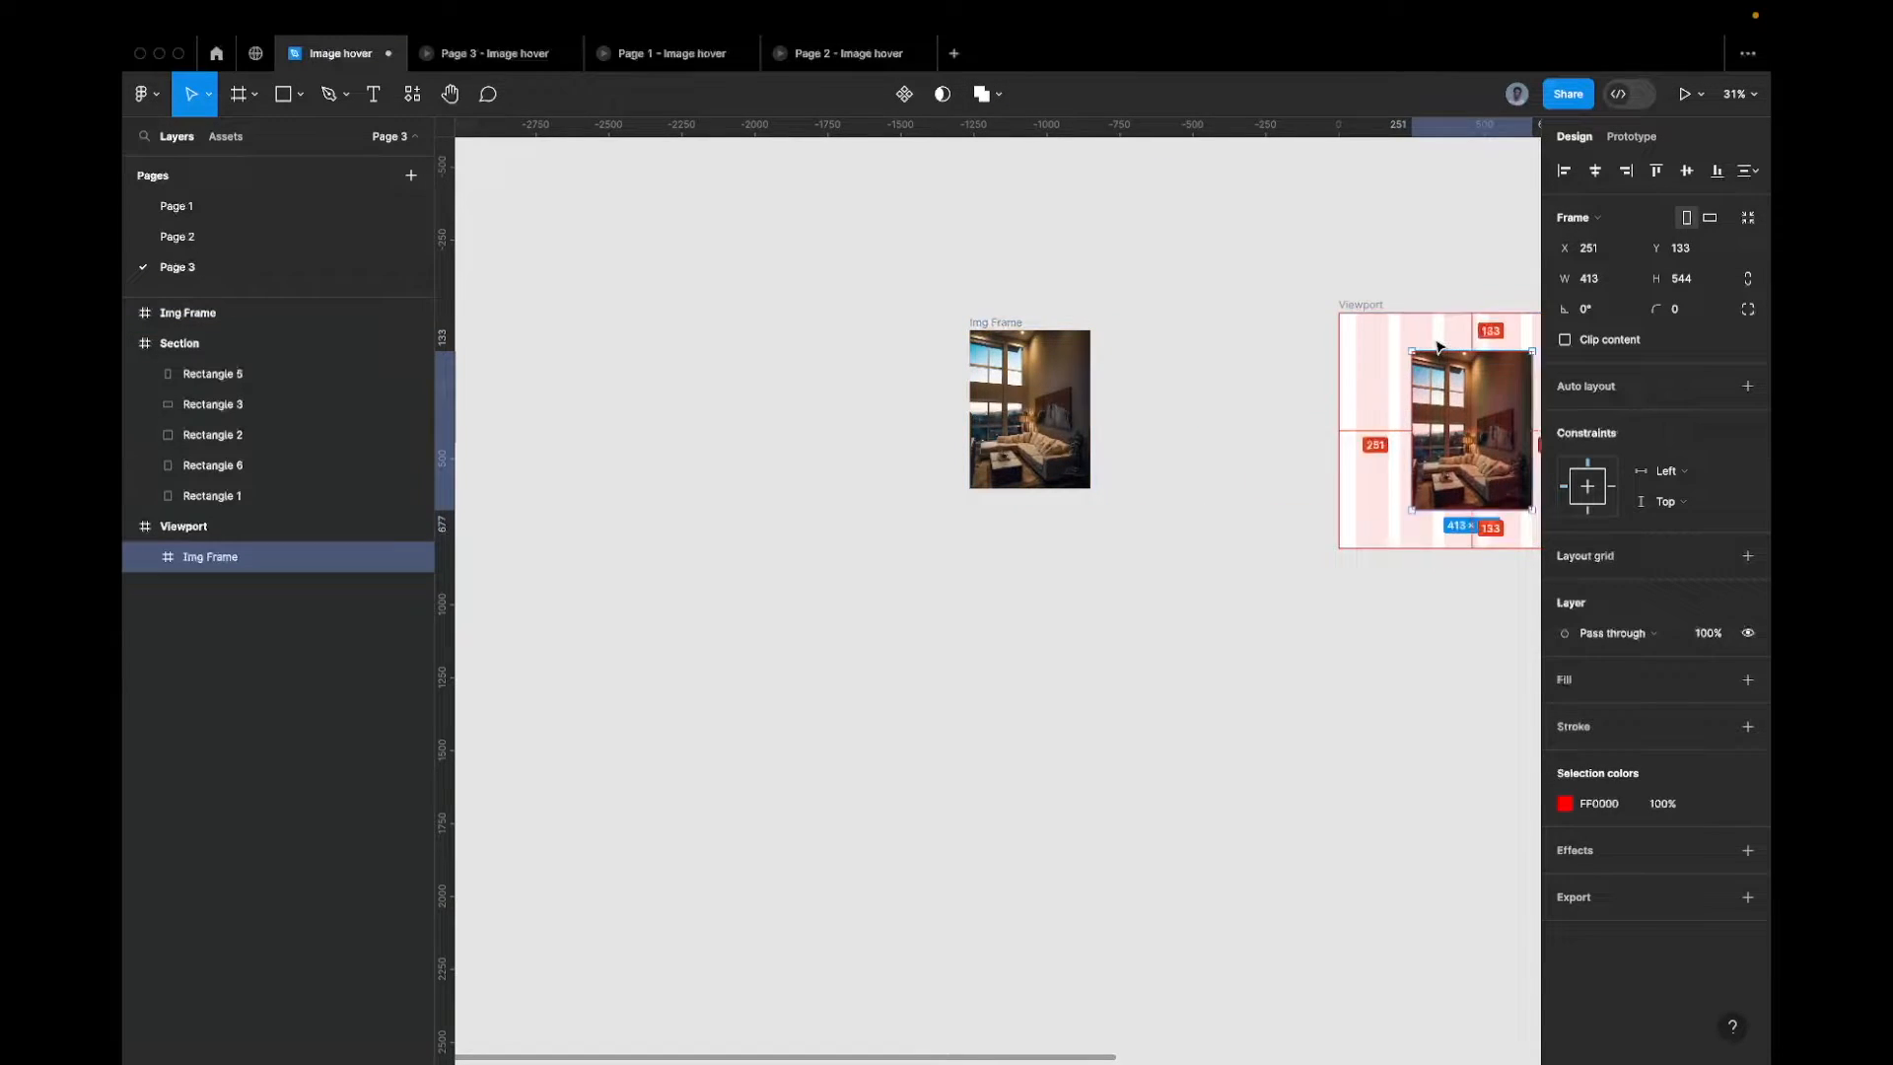
{"action": "scroll", "coordinate": [1435, 346], "scroll_direction": "right", "scroll_amount": 3}
{"action": "scroll", "coordinate": [1439, 350], "scroll_direction": "right", "scroll_amount": 6}
{"action": "scroll", "coordinate": [1439, 350], "scroll_direction": "up", "scroll_amount": 2}
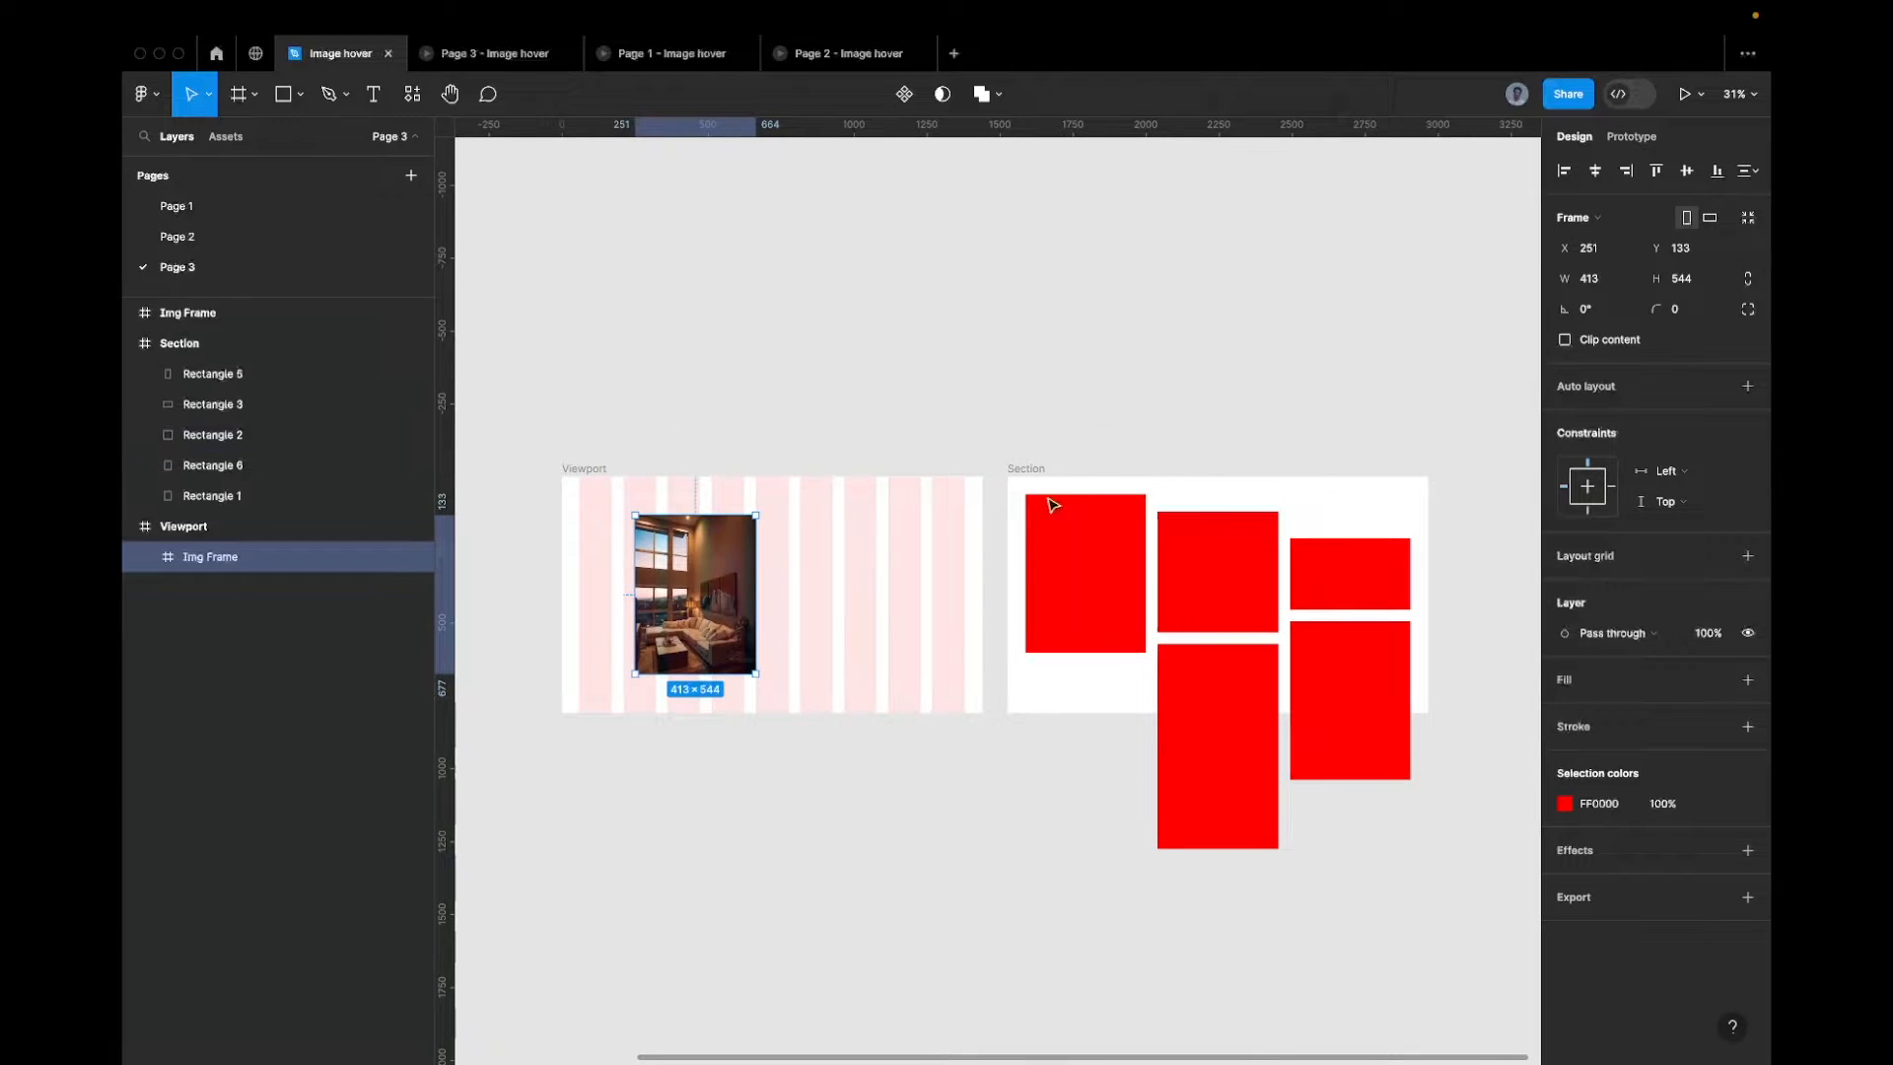
{"action": "left_click", "coordinate": [1220, 562]}
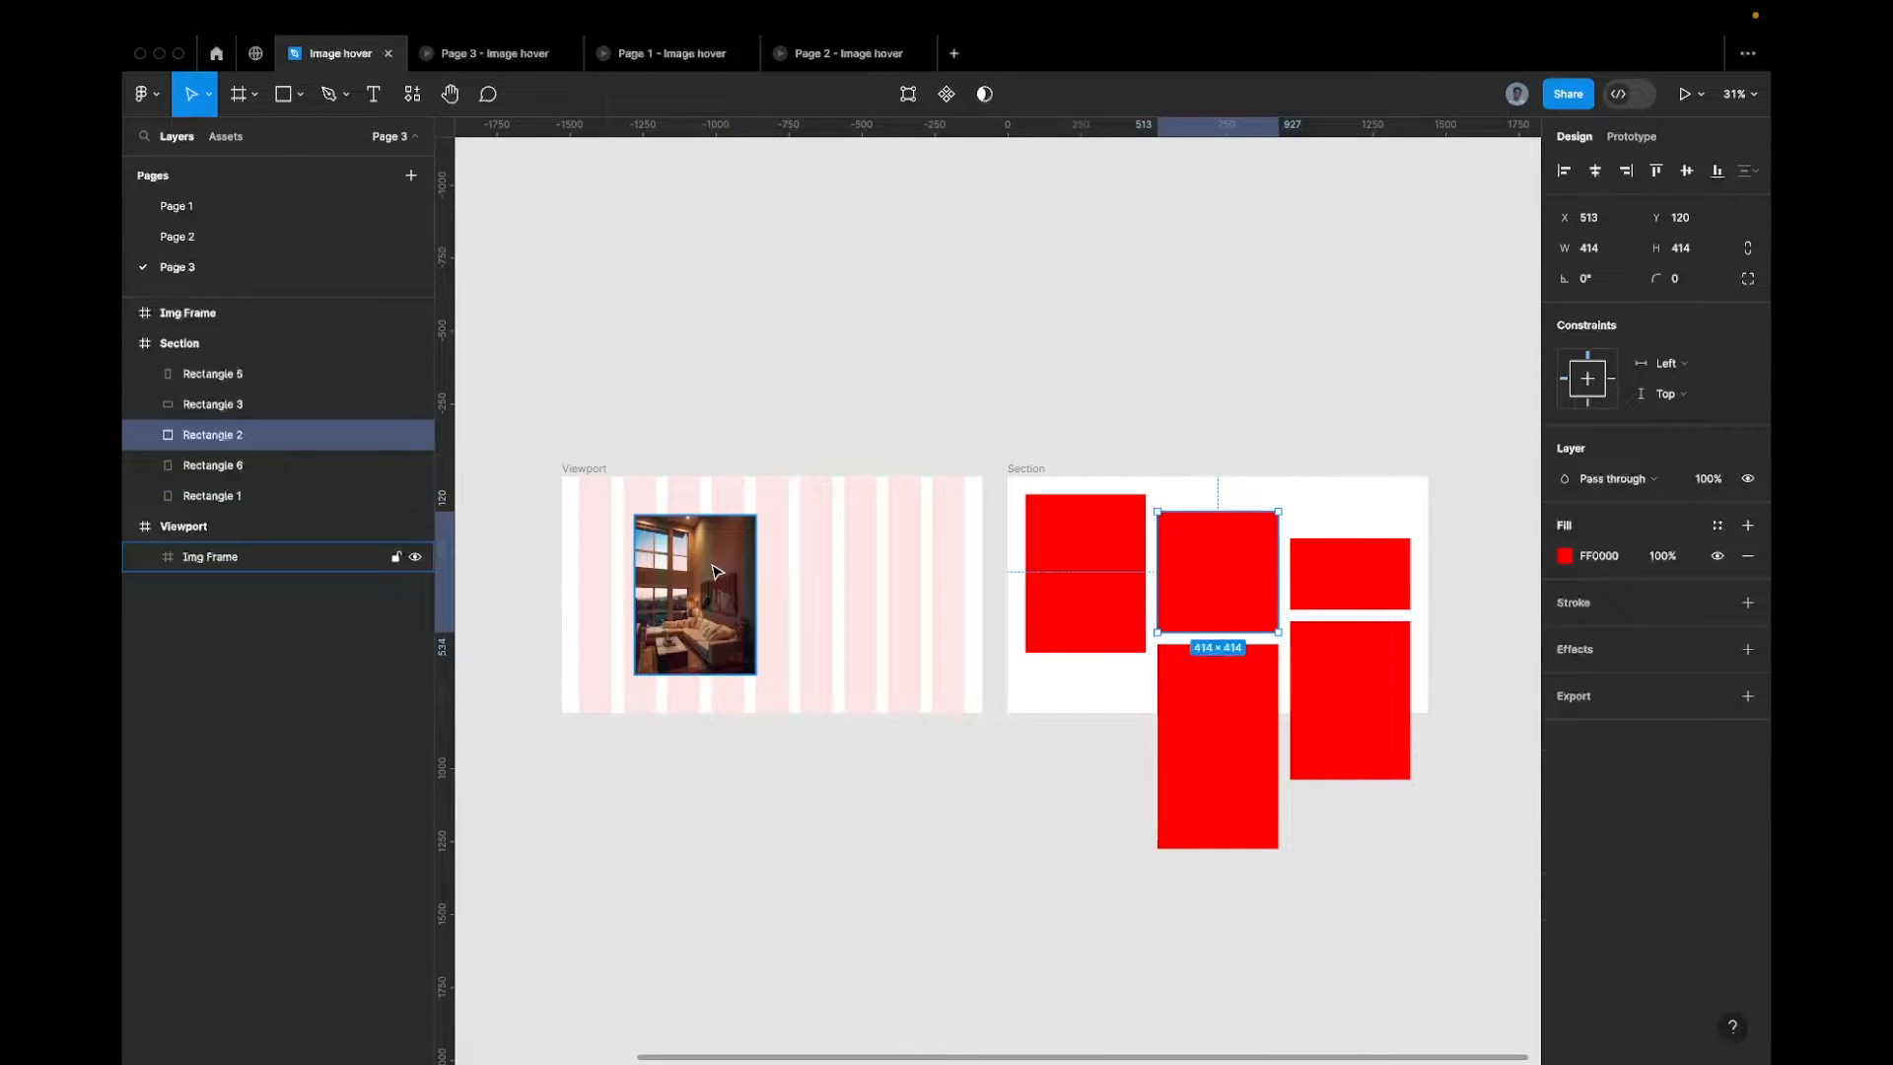
Shorten the Img Frame copy inside Viewport to a height of 266, keeping its width at 413
{"action": "left_click", "coordinate": [712, 571]}
{"action": "scroll", "coordinate": [711, 572], "scroll_direction": "left", "scroll_amount": 4}
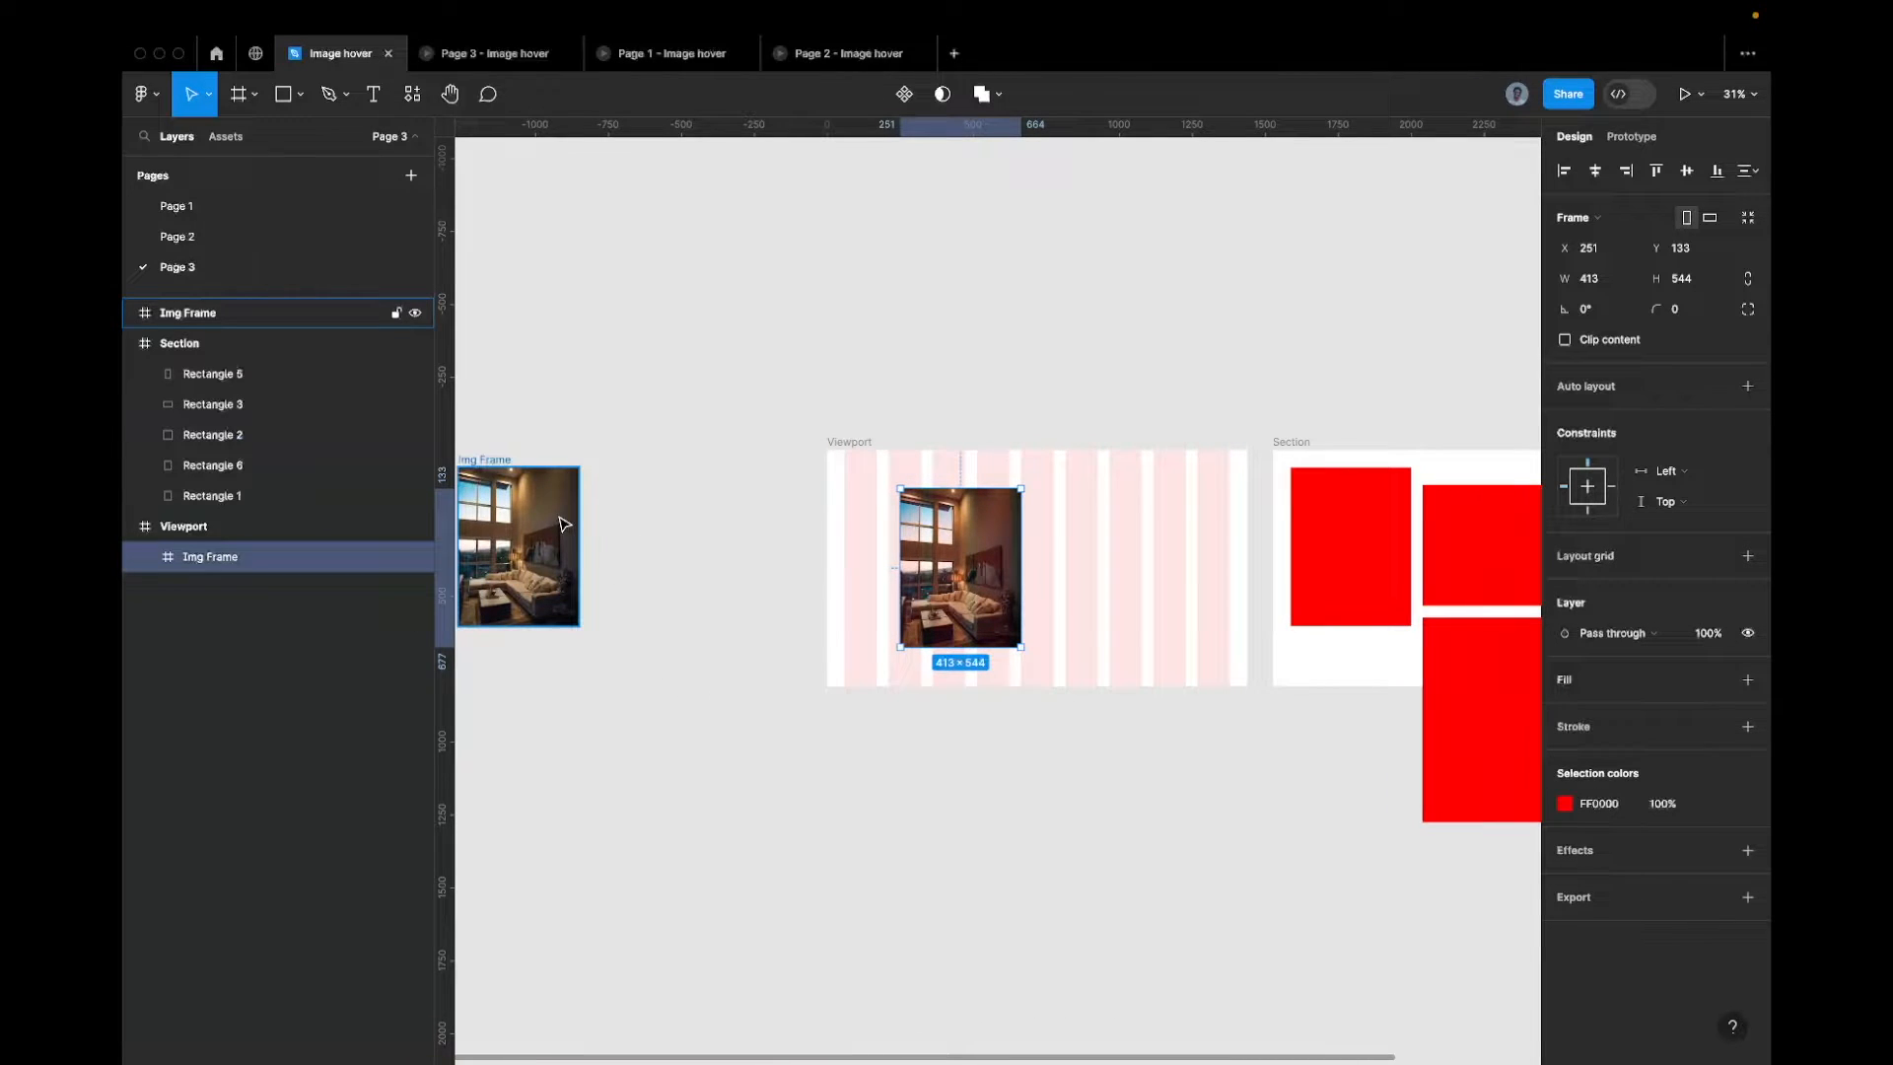
{"action": "scroll", "coordinate": [1048, 600], "scroll_direction": "right", "scroll_amount": 4}
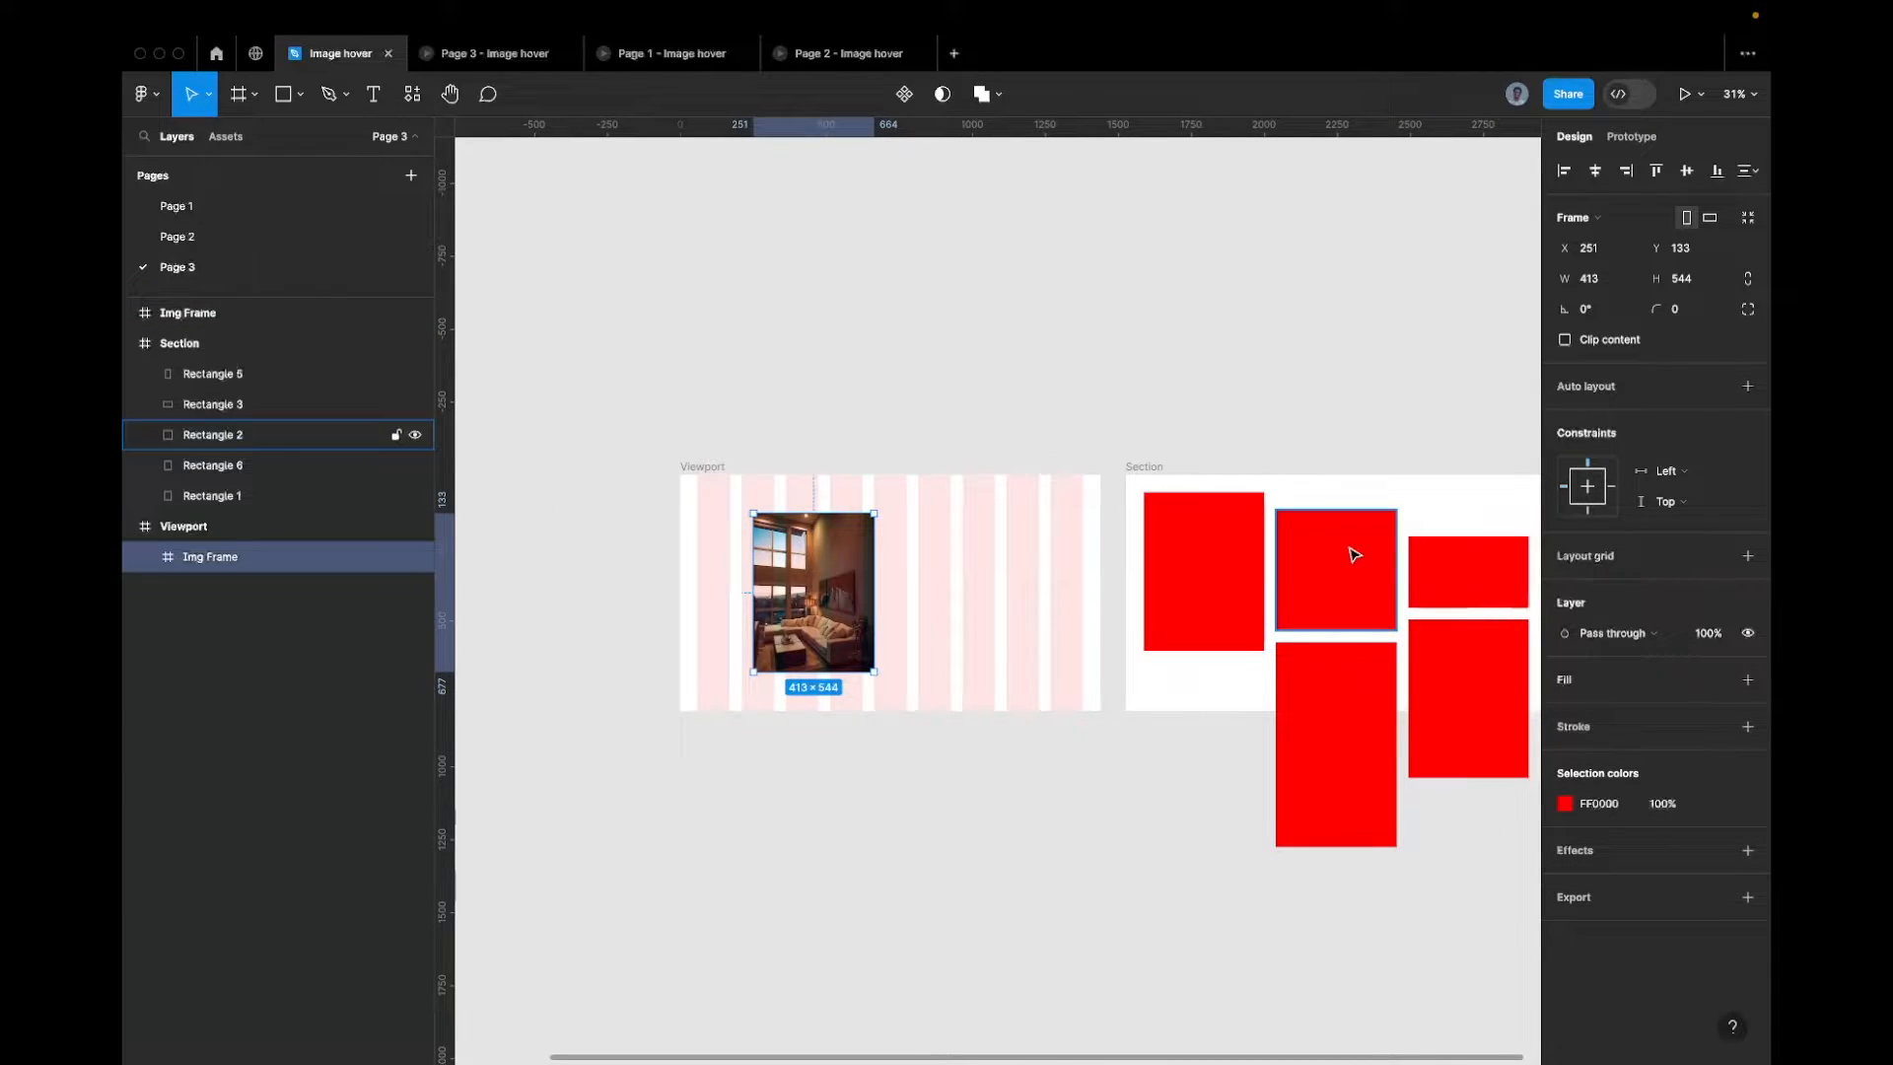
{"action": "left_click_drag", "start_coordinate": [856, 671], "coordinate": [814, 613]}
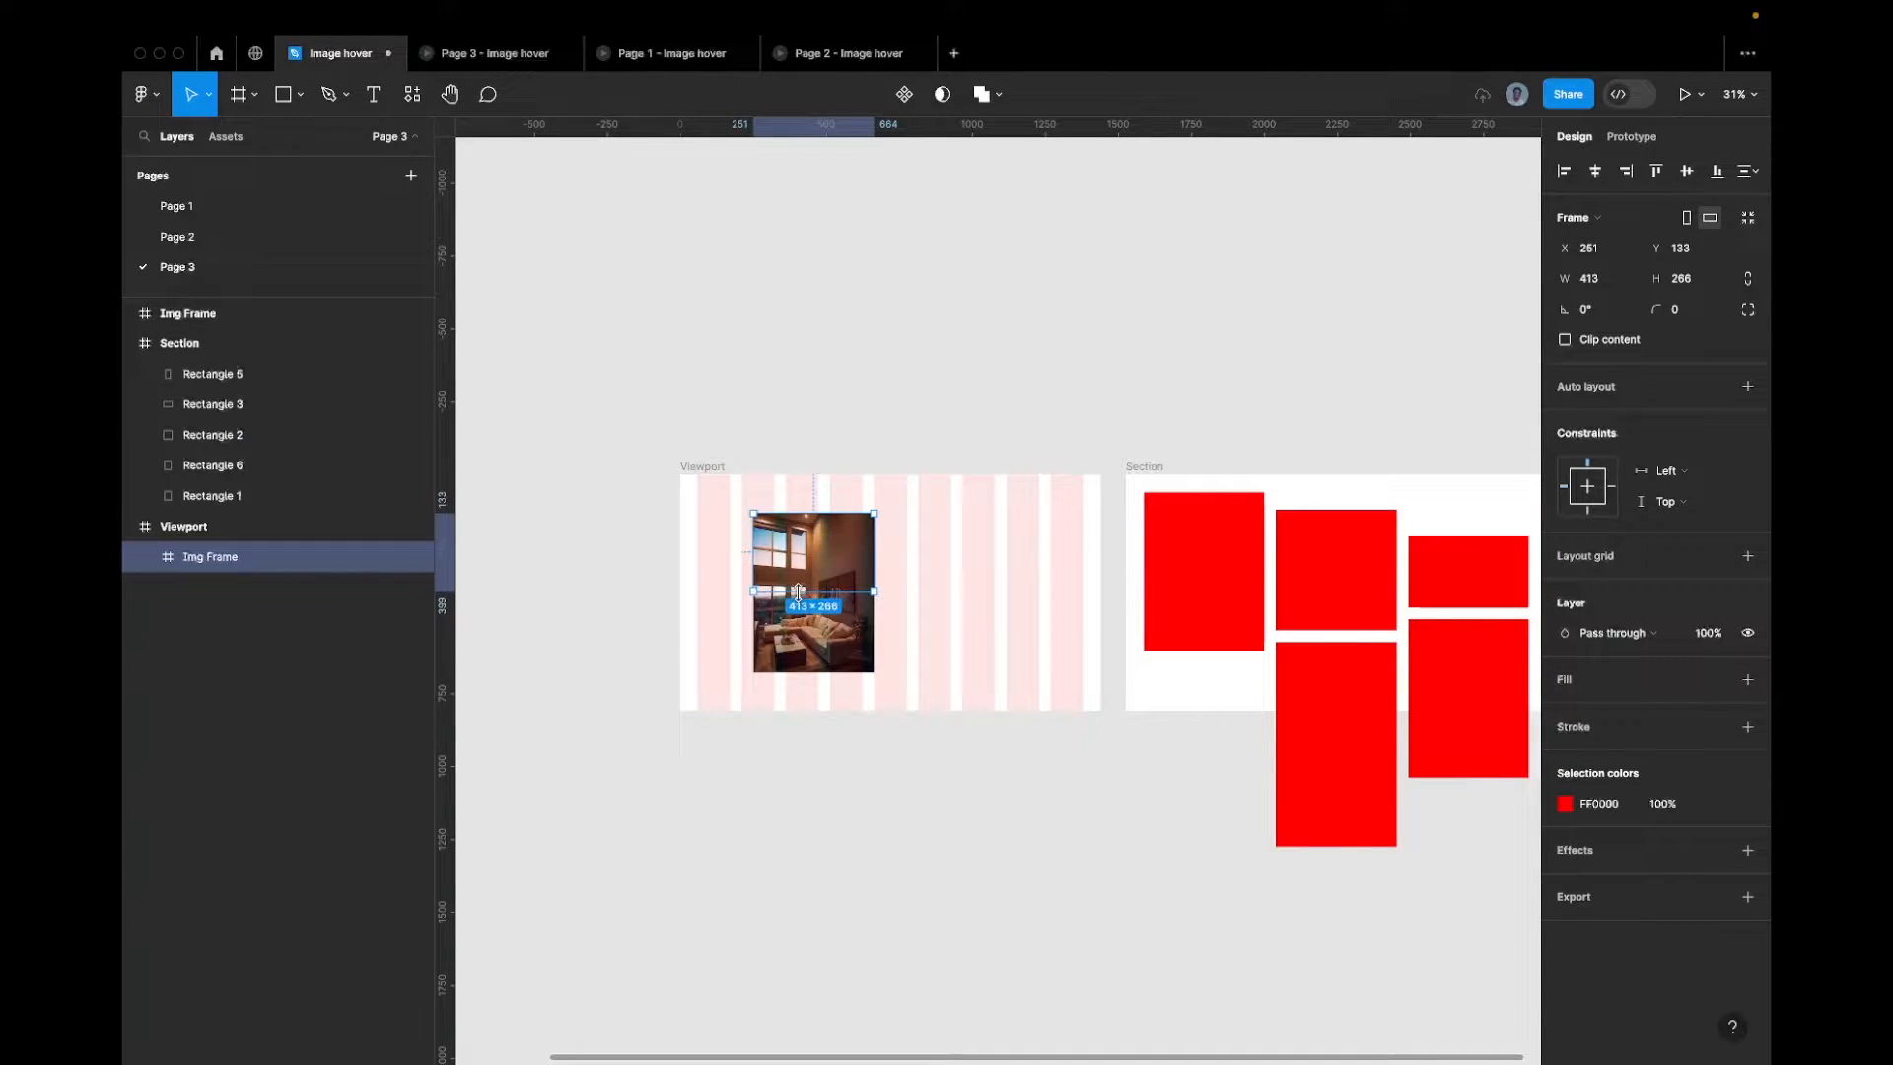
Undo the resize and the placement of the Img Frame copy, leaving Viewport empty
{"action": "key", "text": "ctrl+z"}
{"action": "key", "text": "ctrl+z"}
{"action": "key", "text": "ctrl+z"}
{"action": "key", "text": "ctrl+z"}
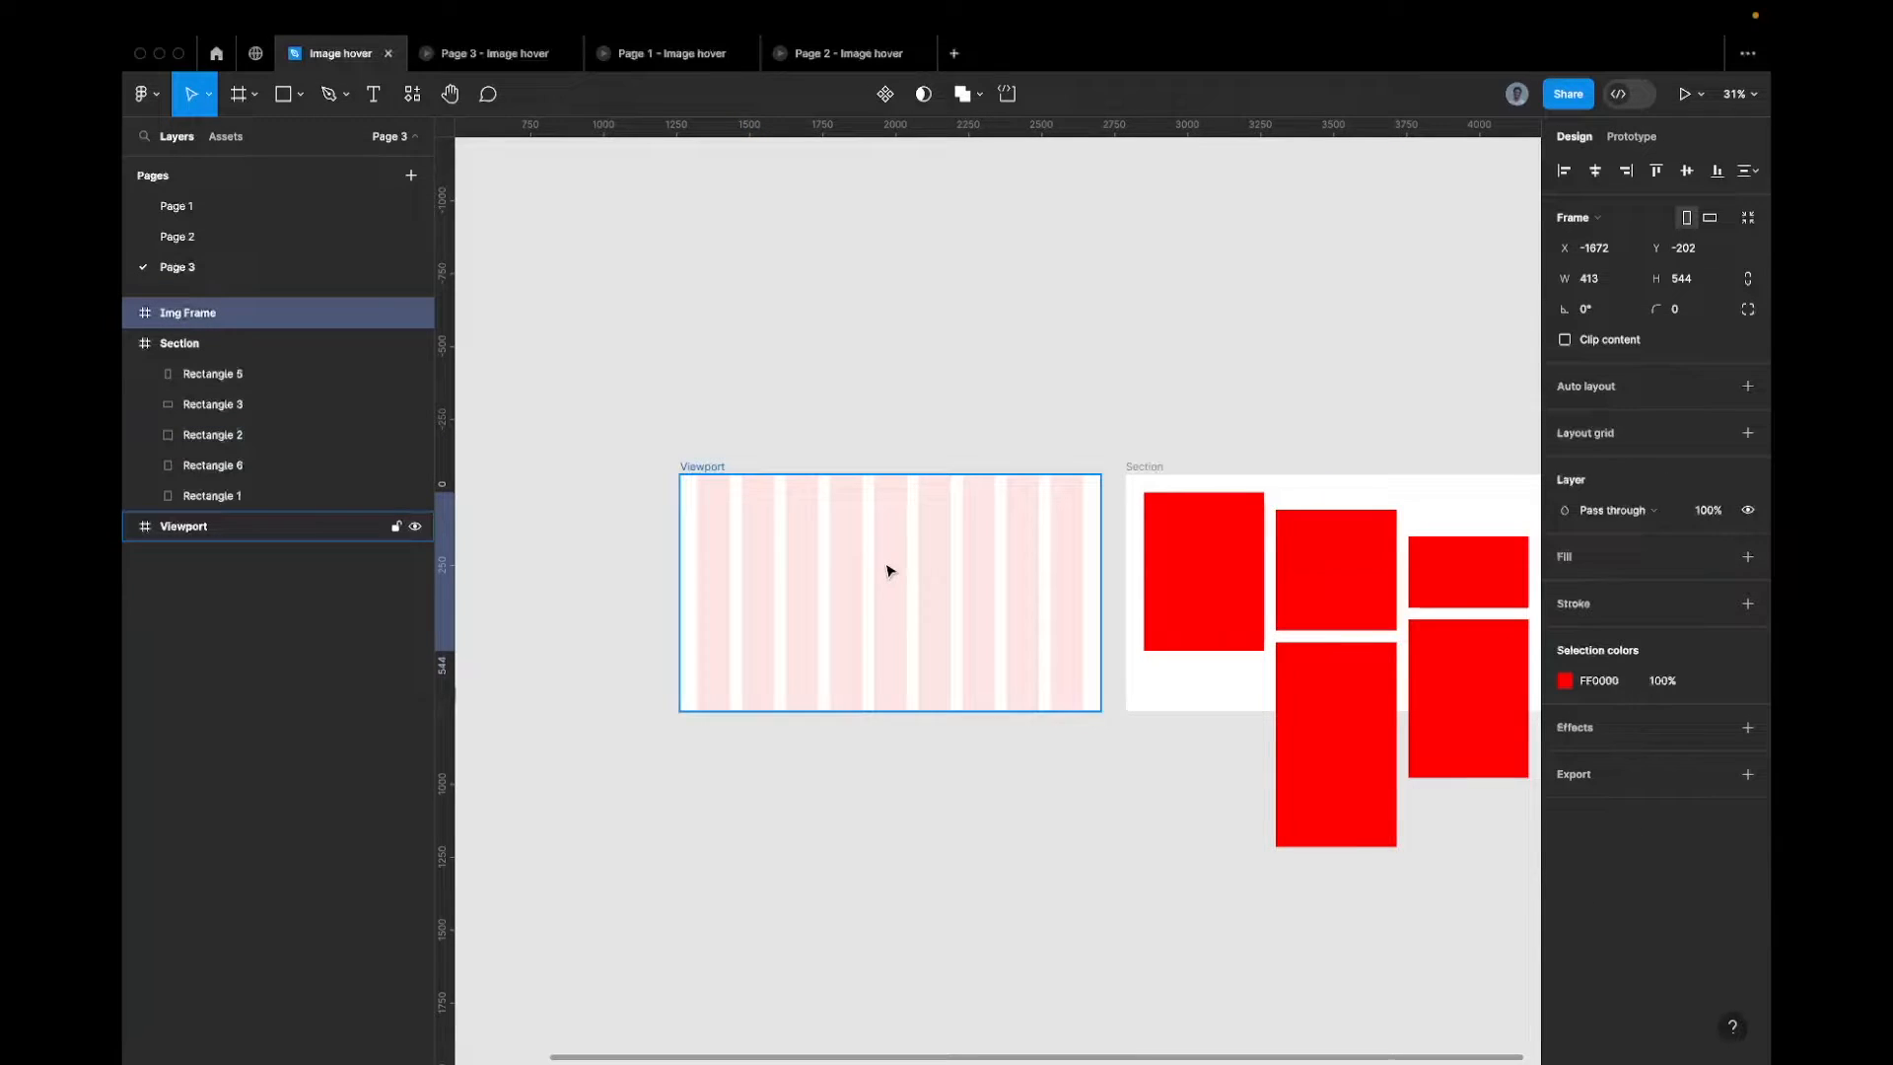
Turn on Clip content for the original Img Frame outside Viewport
{"action": "scroll", "coordinate": [890, 570], "scroll_direction": "left", "scroll_amount": 5}
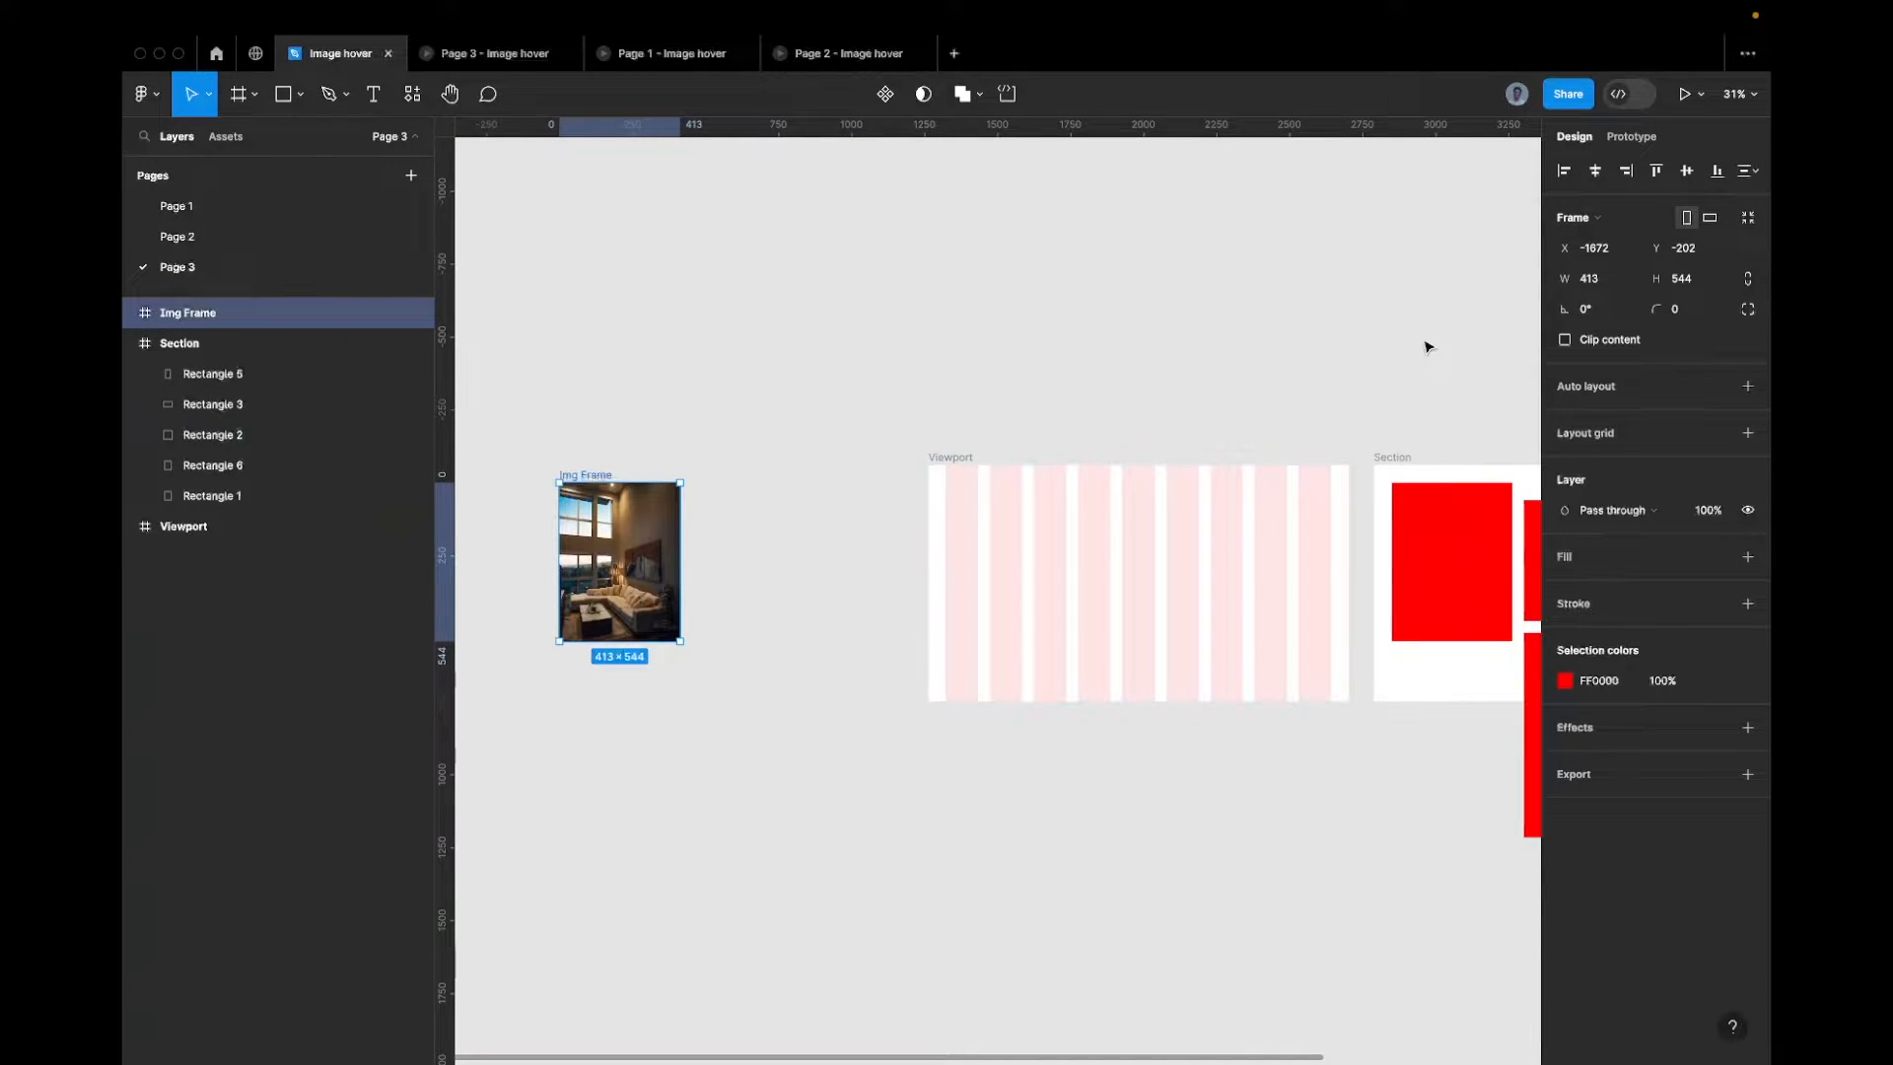
{"action": "left_click", "coordinate": [1627, 338]}
Set both the horizontal and vertical constraints of the Mask group inside Img Frame to Scale
{"action": "scroll", "coordinate": [1099, 419], "scroll_direction": "down", "scroll_amount": 3}
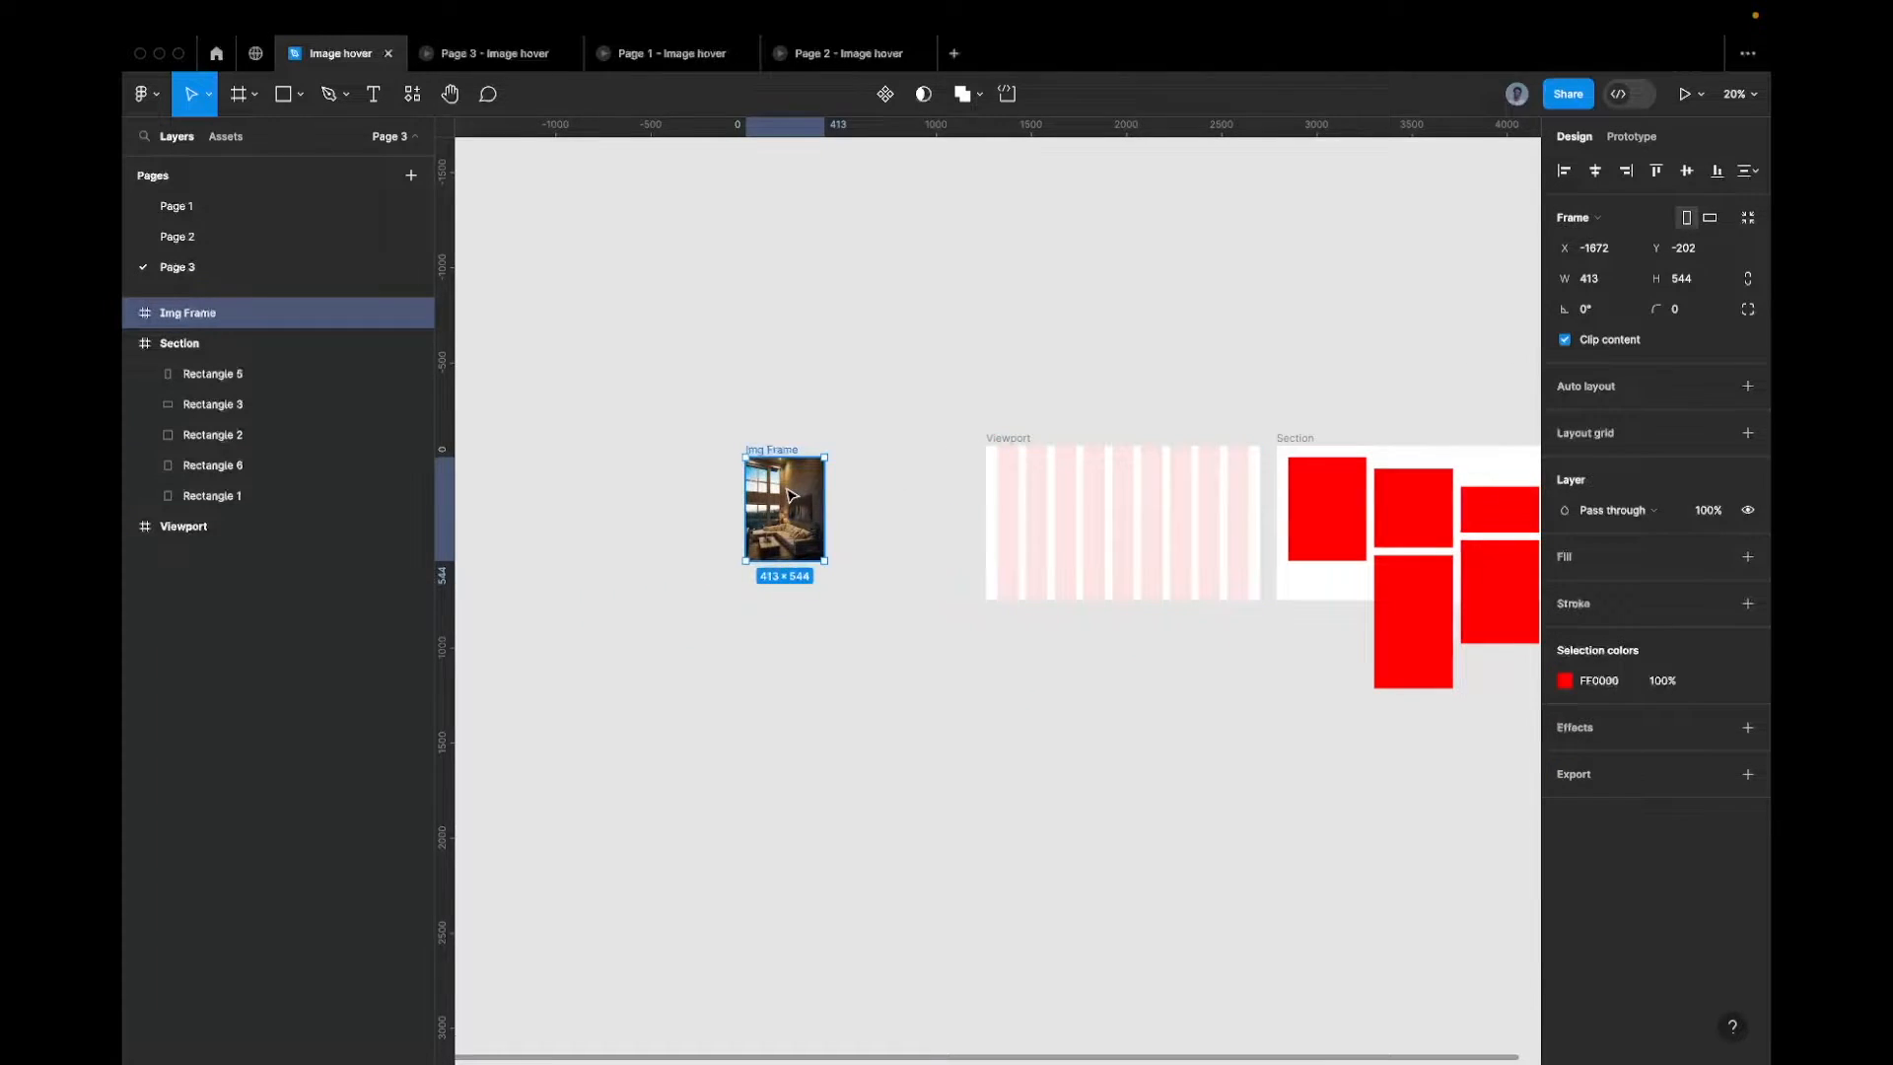
{"action": "scroll", "coordinate": [791, 495], "scroll_direction": "up", "scroll_amount": 3}
{"action": "scroll", "coordinate": [786, 491], "scroll_direction": "down", "scroll_amount": 2}
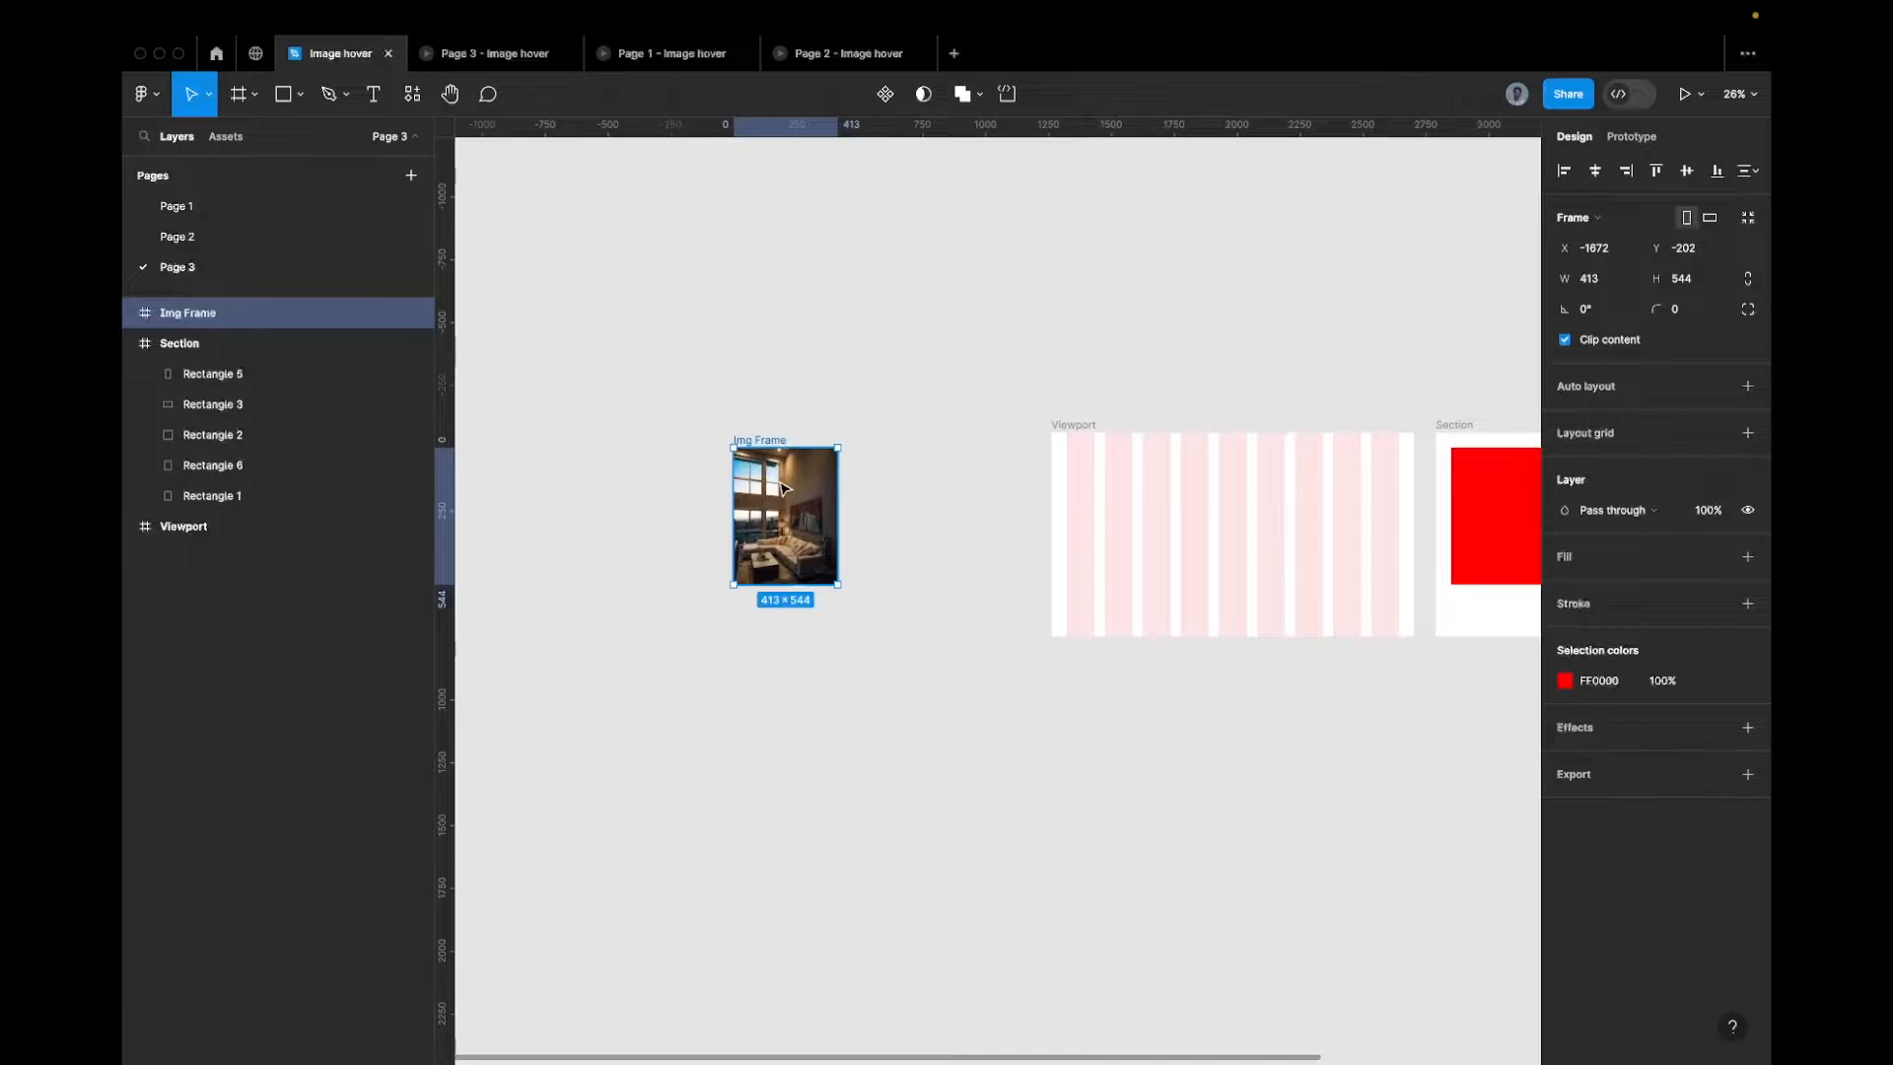
{"action": "scroll", "coordinate": [784, 489], "scroll_direction": "up", "scroll_amount": 3}
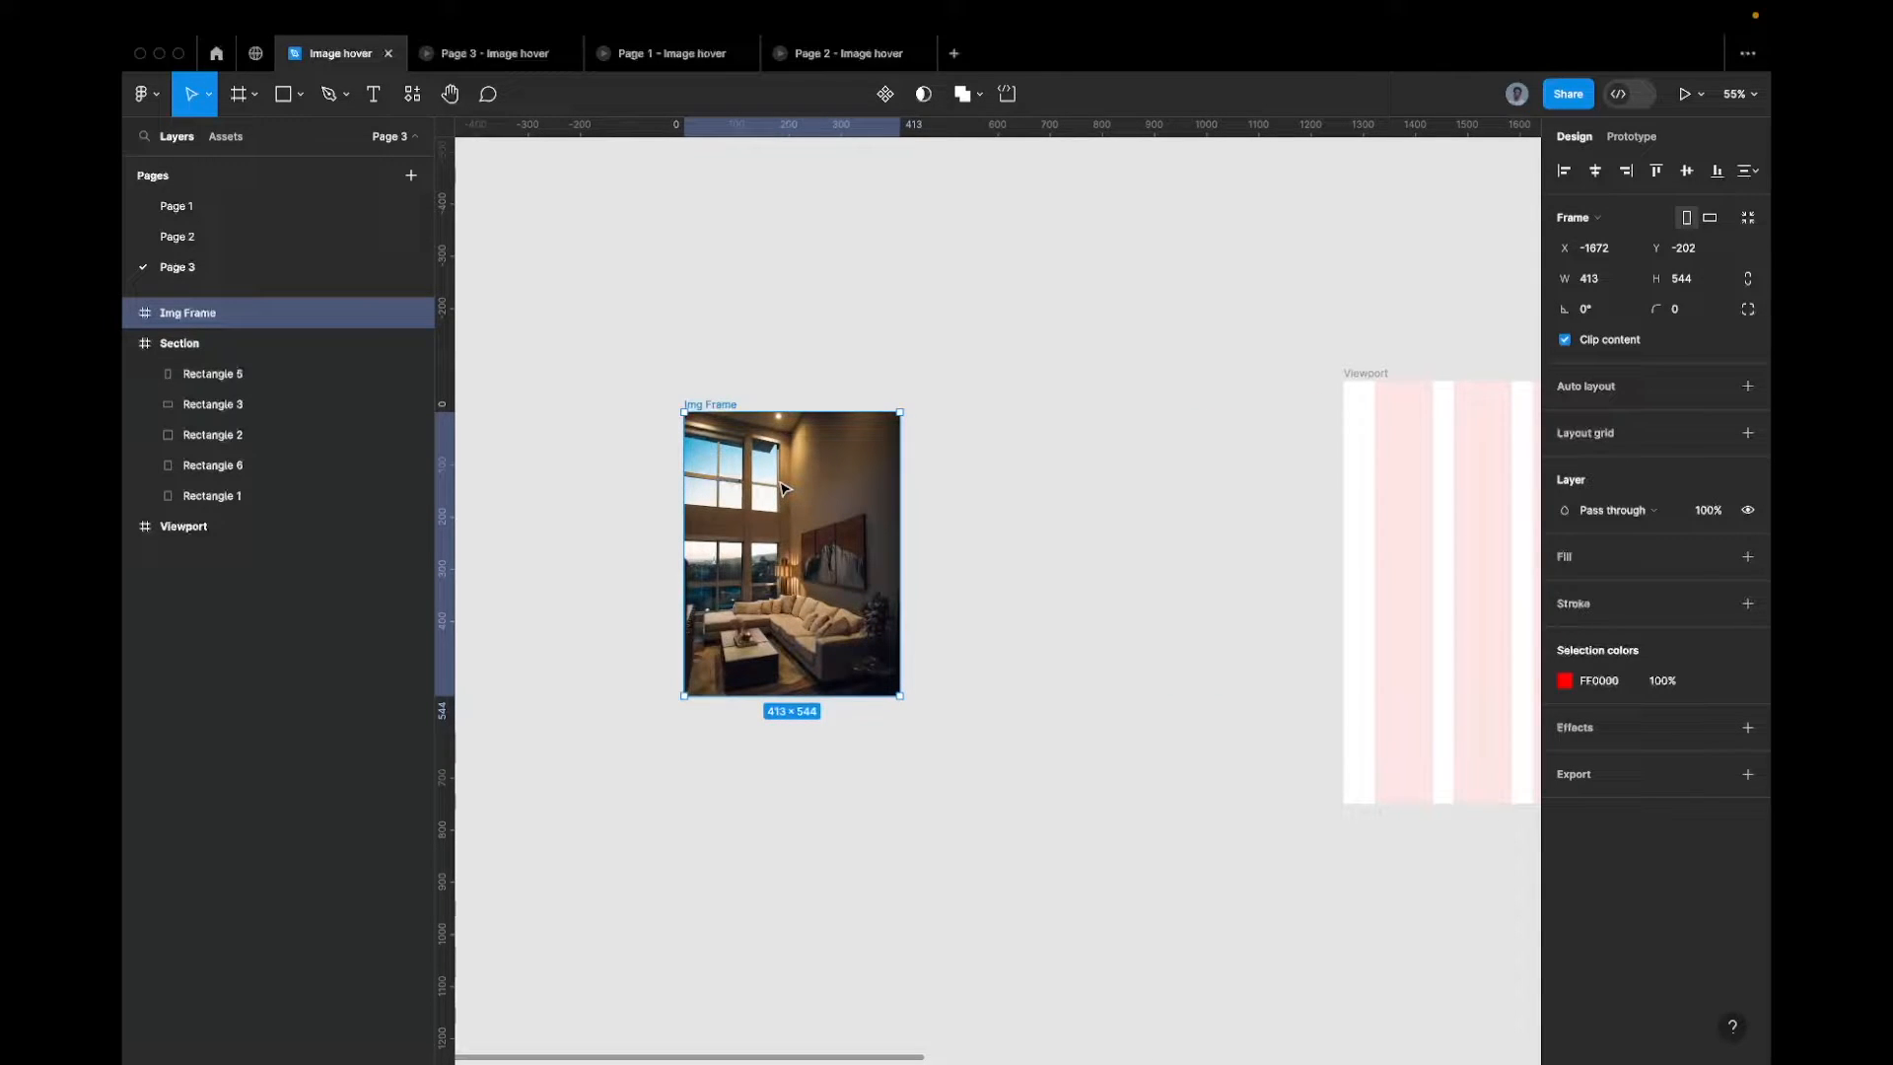
{"action": "left_click", "coordinate": [724, 444]}
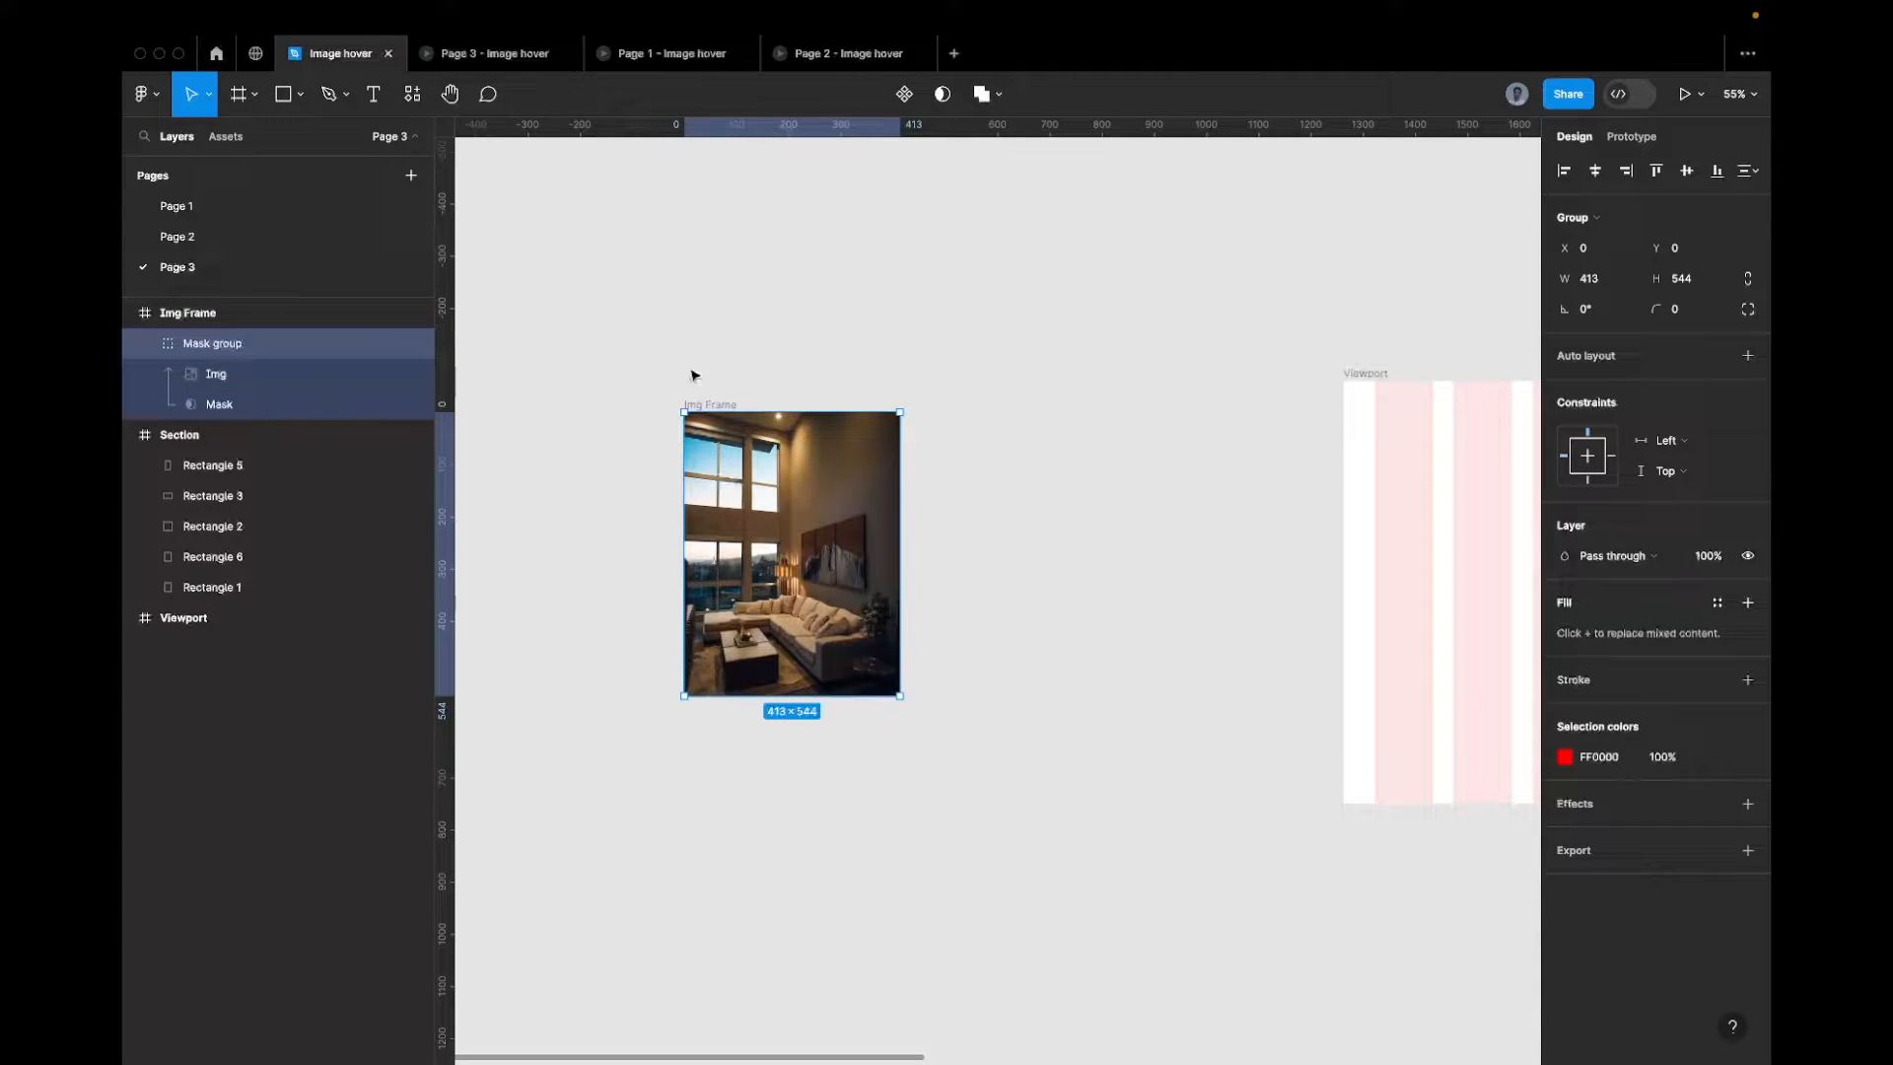
{"action": "left_click", "coordinate": [1703, 449]}
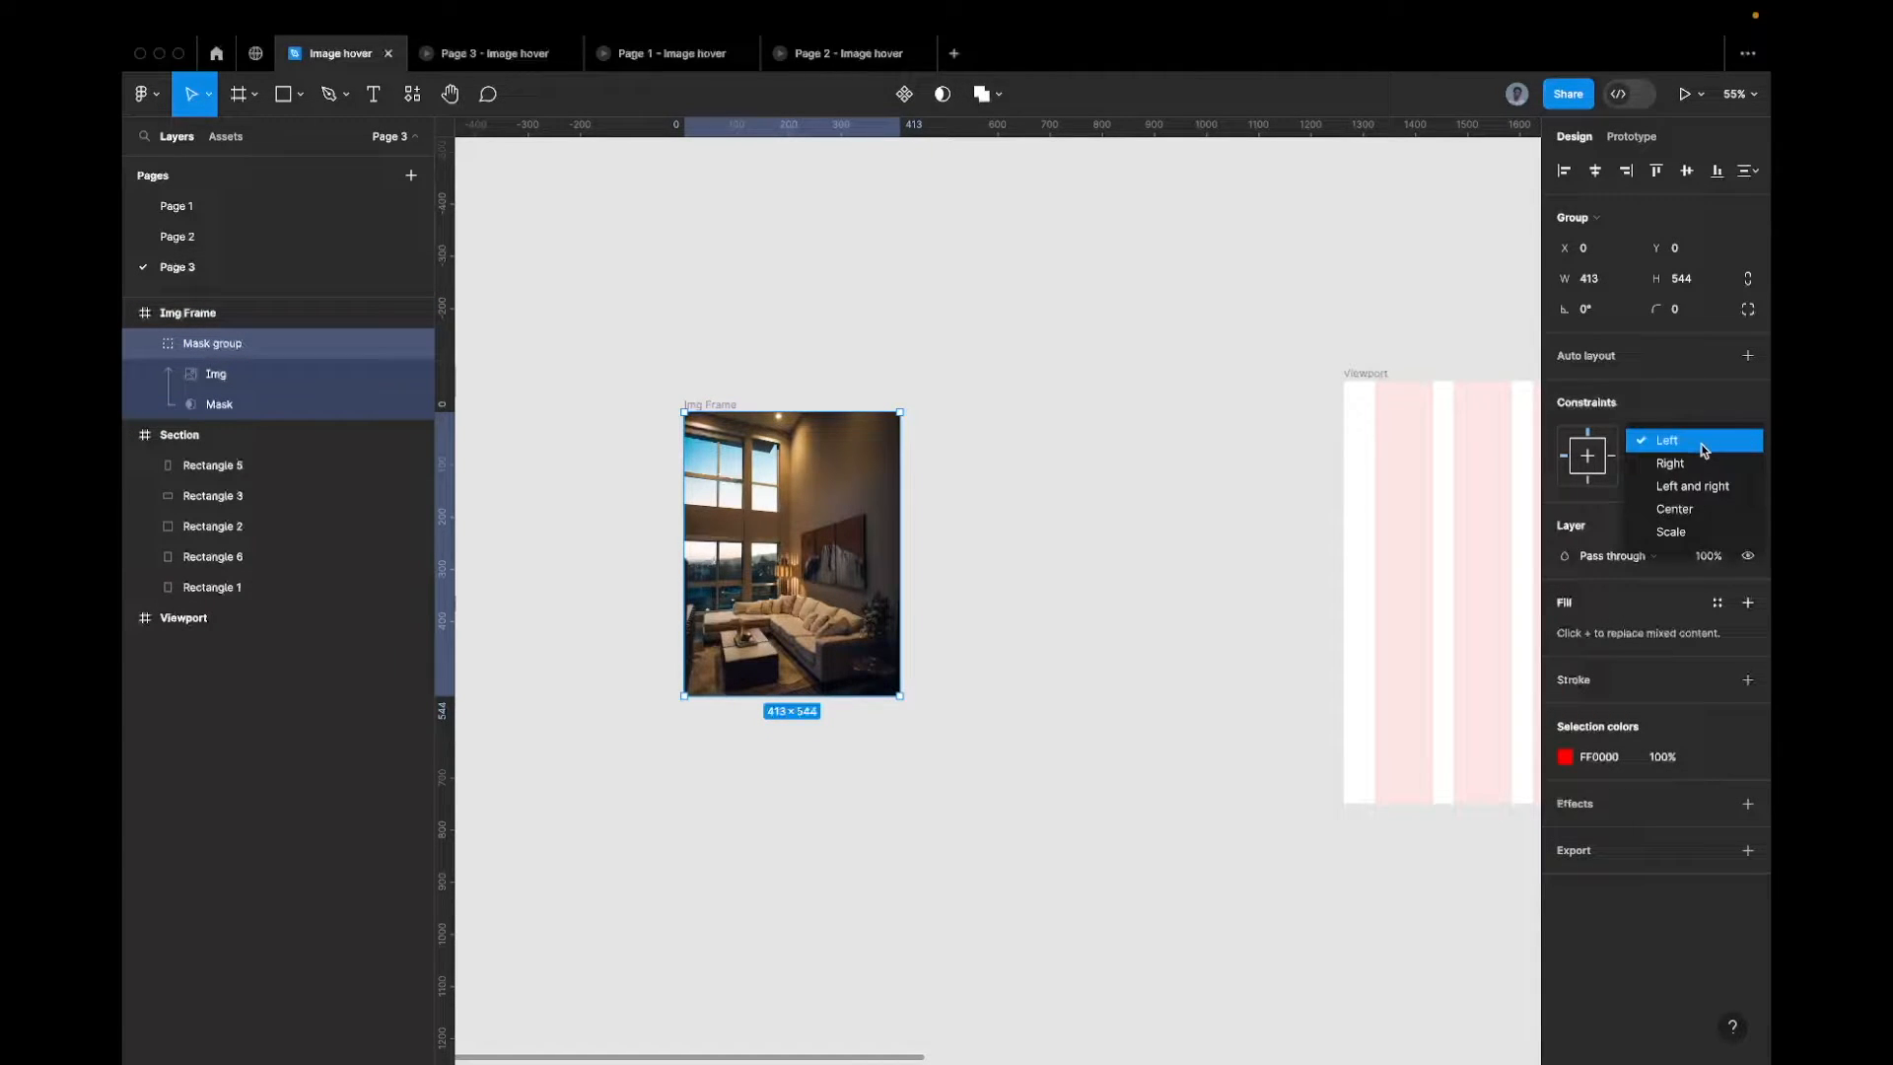
{"action": "left_click", "coordinate": [1701, 534]}
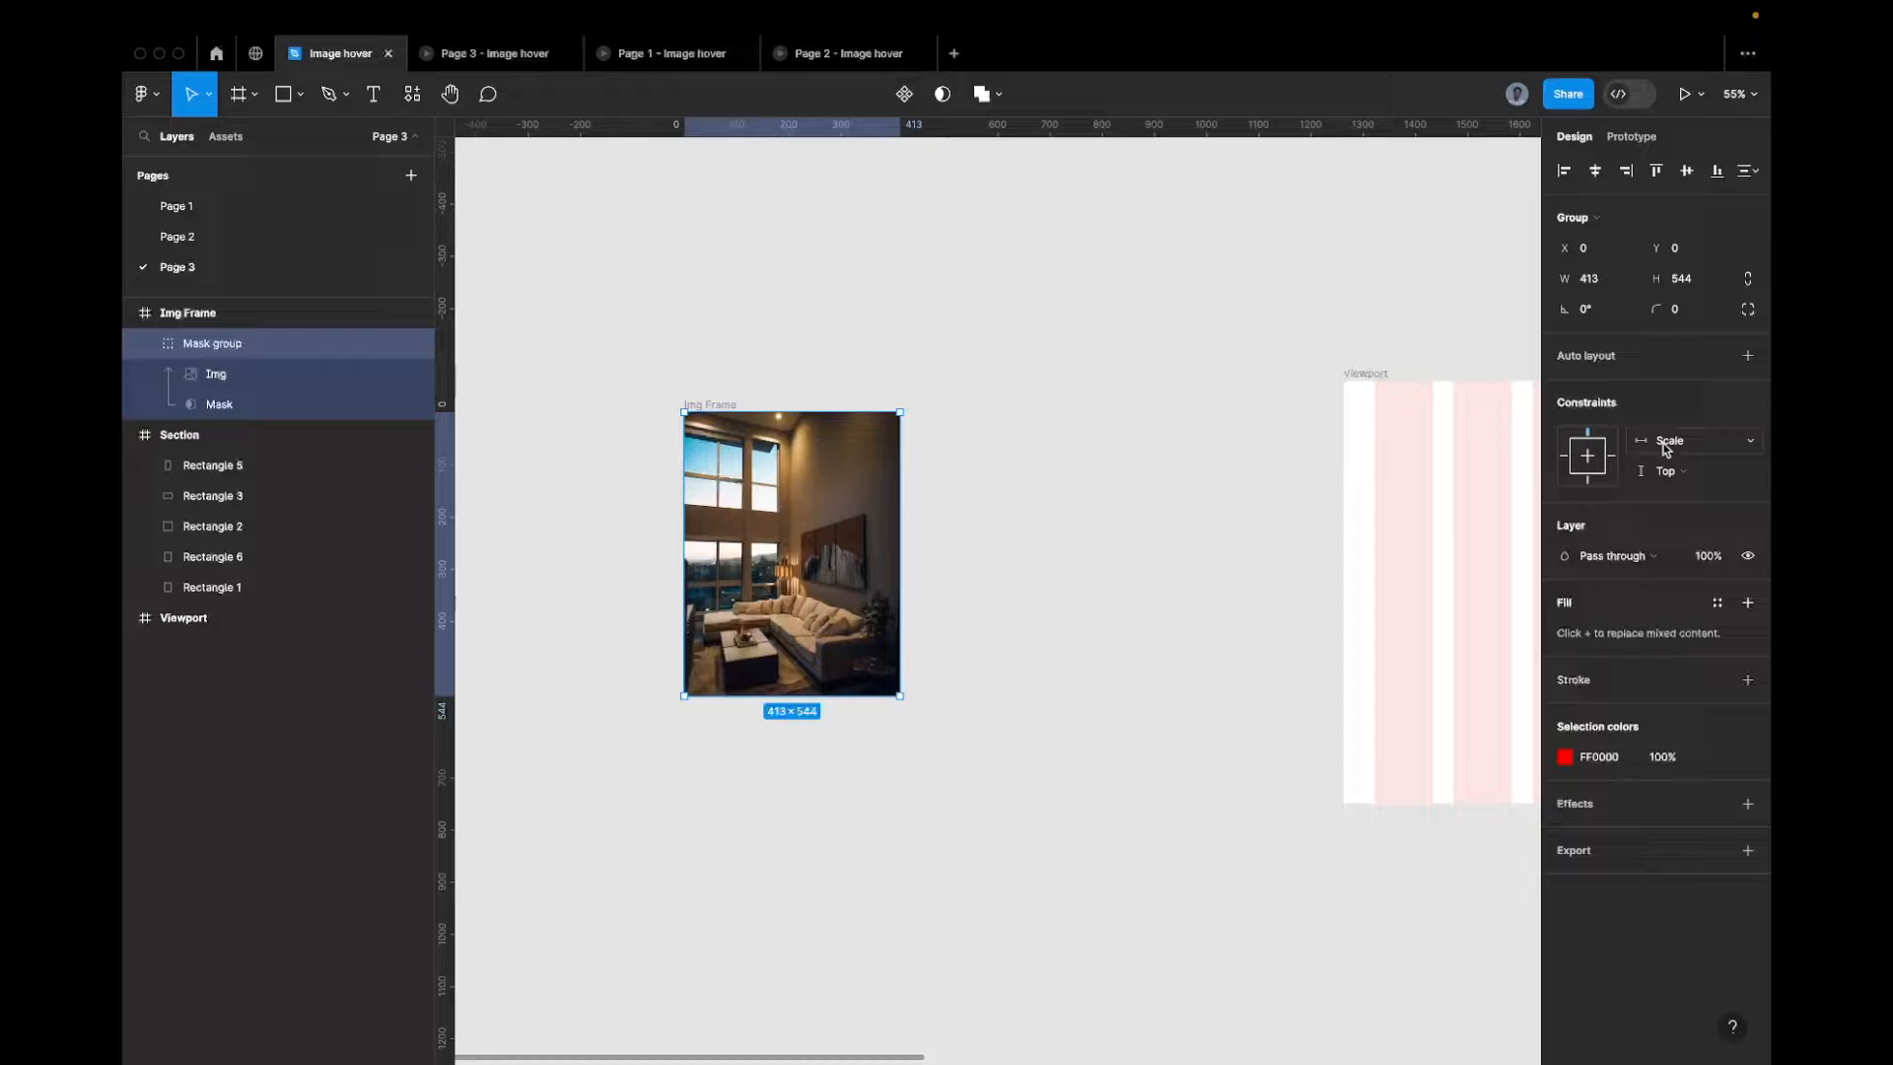
{"action": "left_click", "coordinate": [1665, 470]}
{"action": "left_click", "coordinate": [1672, 564]}
{"action": "left_click", "coordinate": [724, 399]}
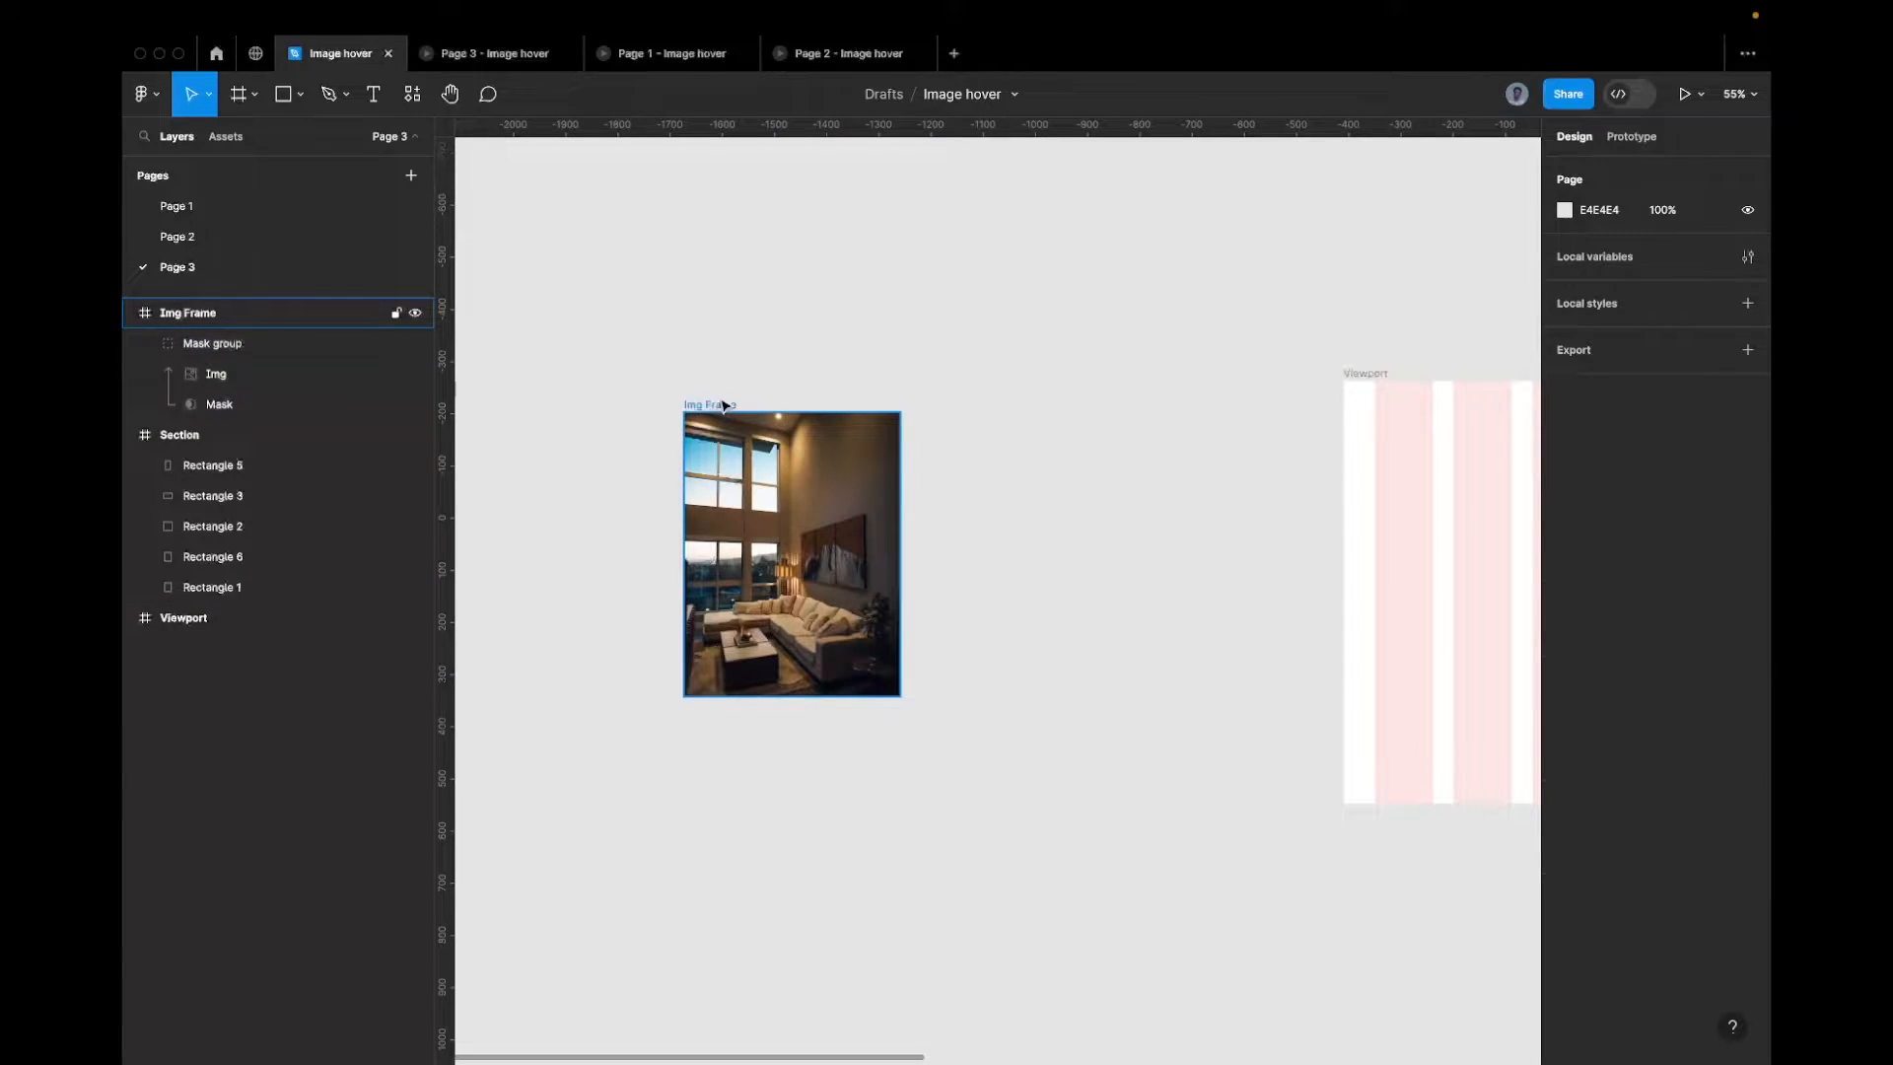
Try resizing Img Frame to test how the Mask group scales, and undo the resize
{"action": "left_click", "coordinate": [725, 404]}
{"action": "left_click_drag", "start_coordinate": [888, 691], "coordinate": [896, 595]}
{"action": "key", "text": "super+z"}
{"action": "key", "text": "super+z"}
{"action": "left_click", "coordinate": [963, 596]}
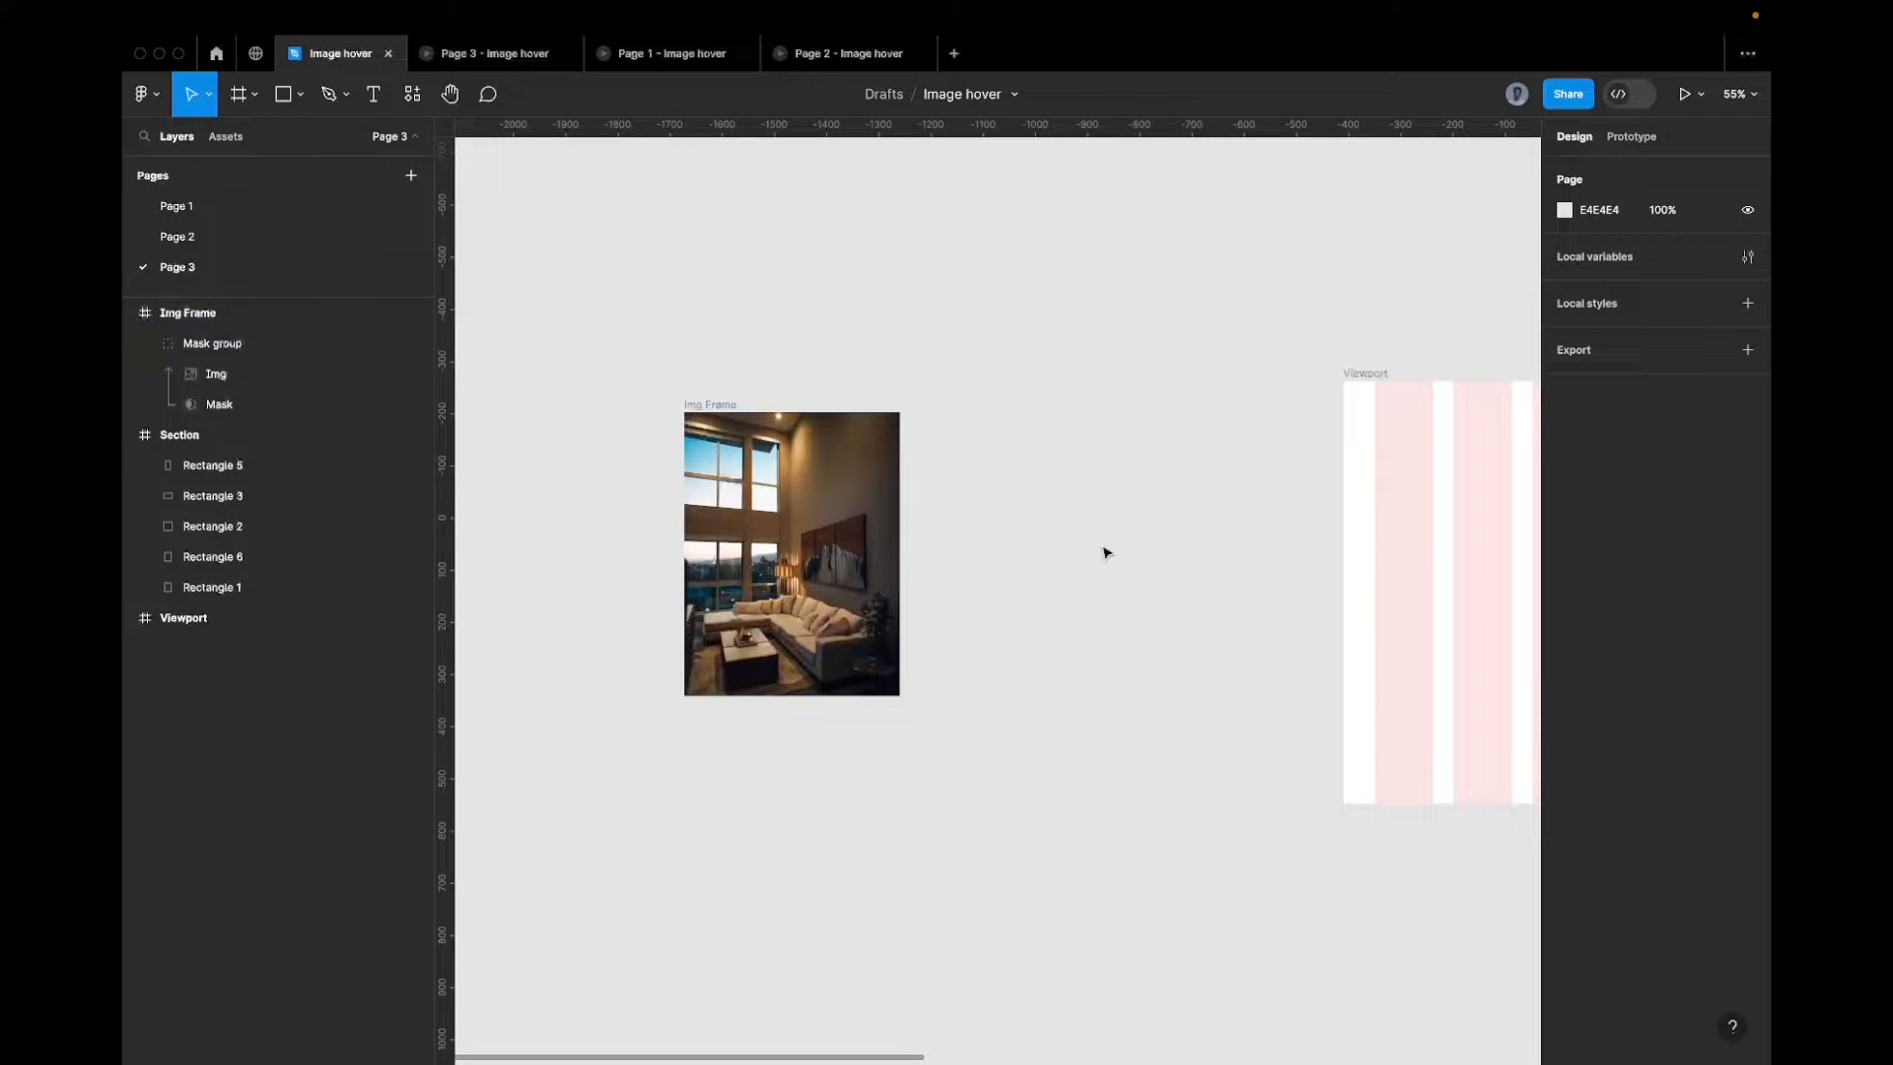
Duplicate the Img Frame, placing the copy beside the original on the side away from the Viewport
{"action": "scroll", "coordinate": [1106, 552], "scroll_direction": "down", "scroll_amount": 3}
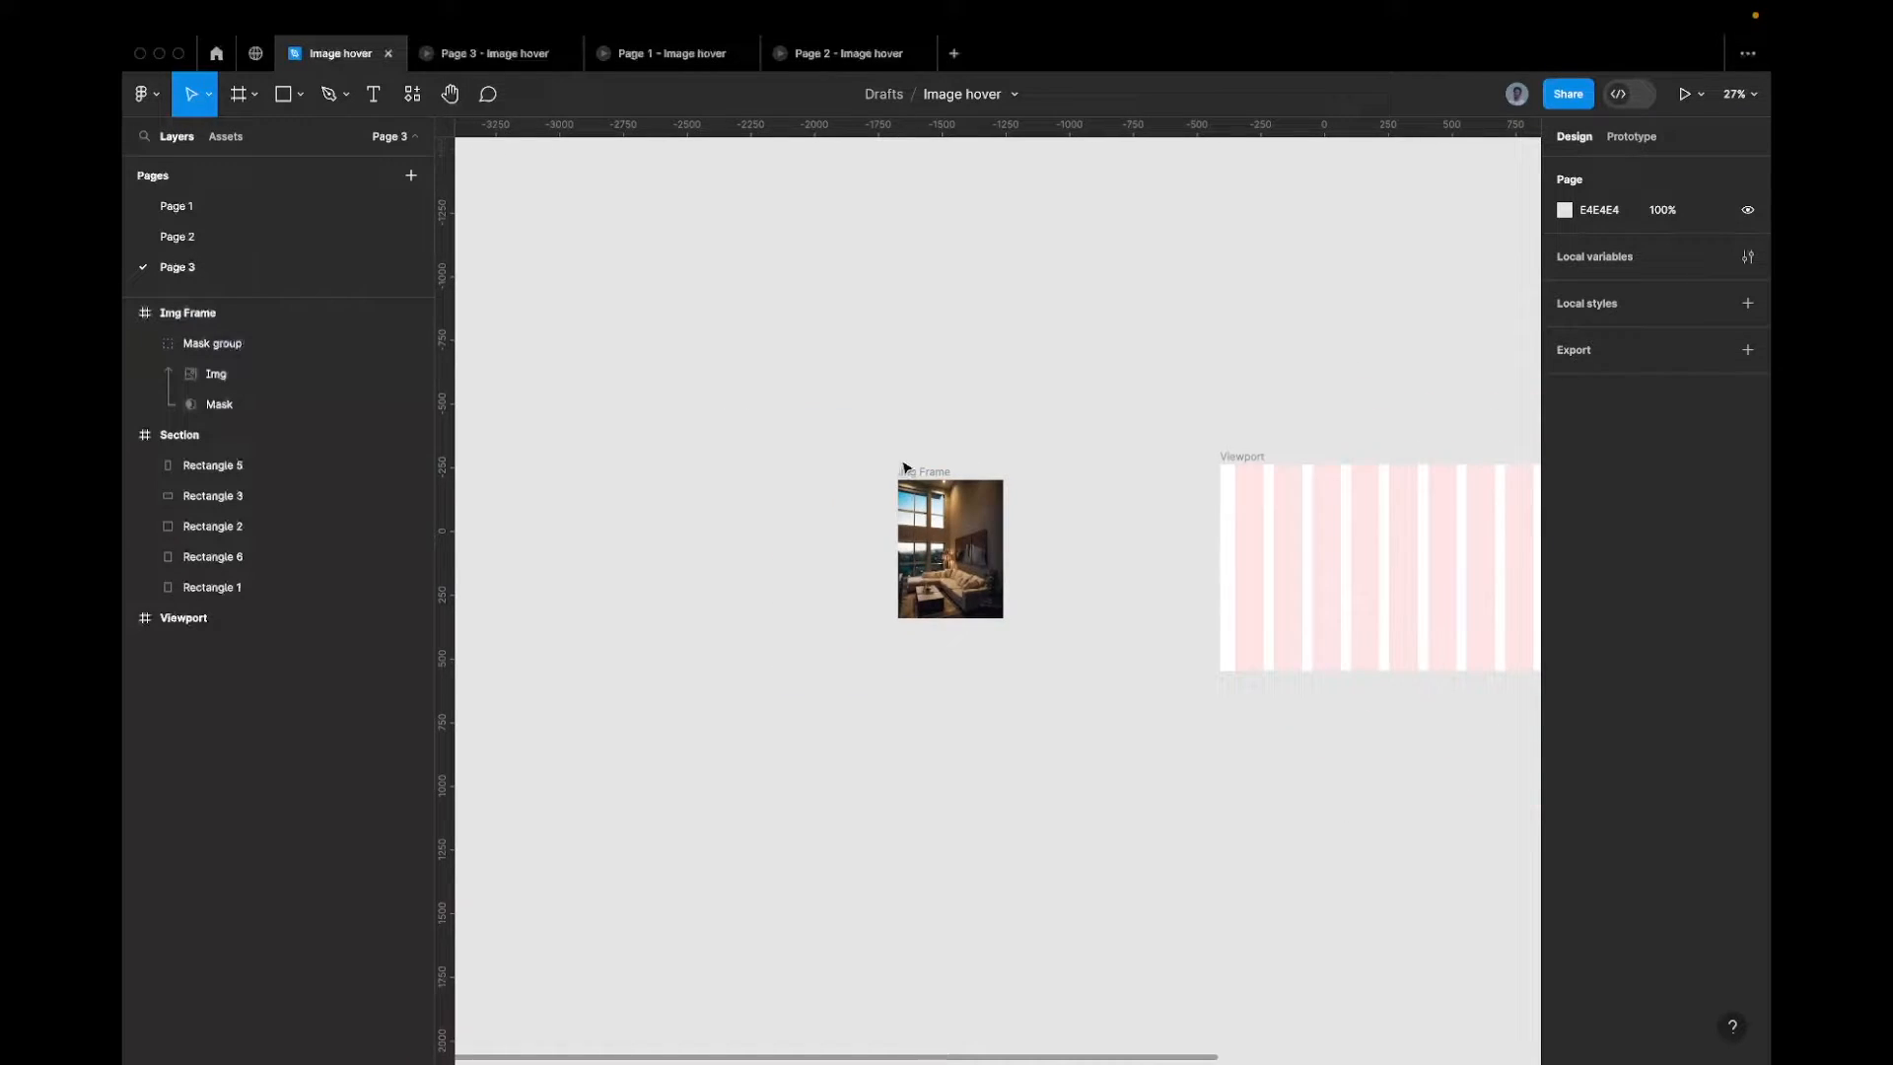
{"action": "left_click", "coordinate": [916, 473]}
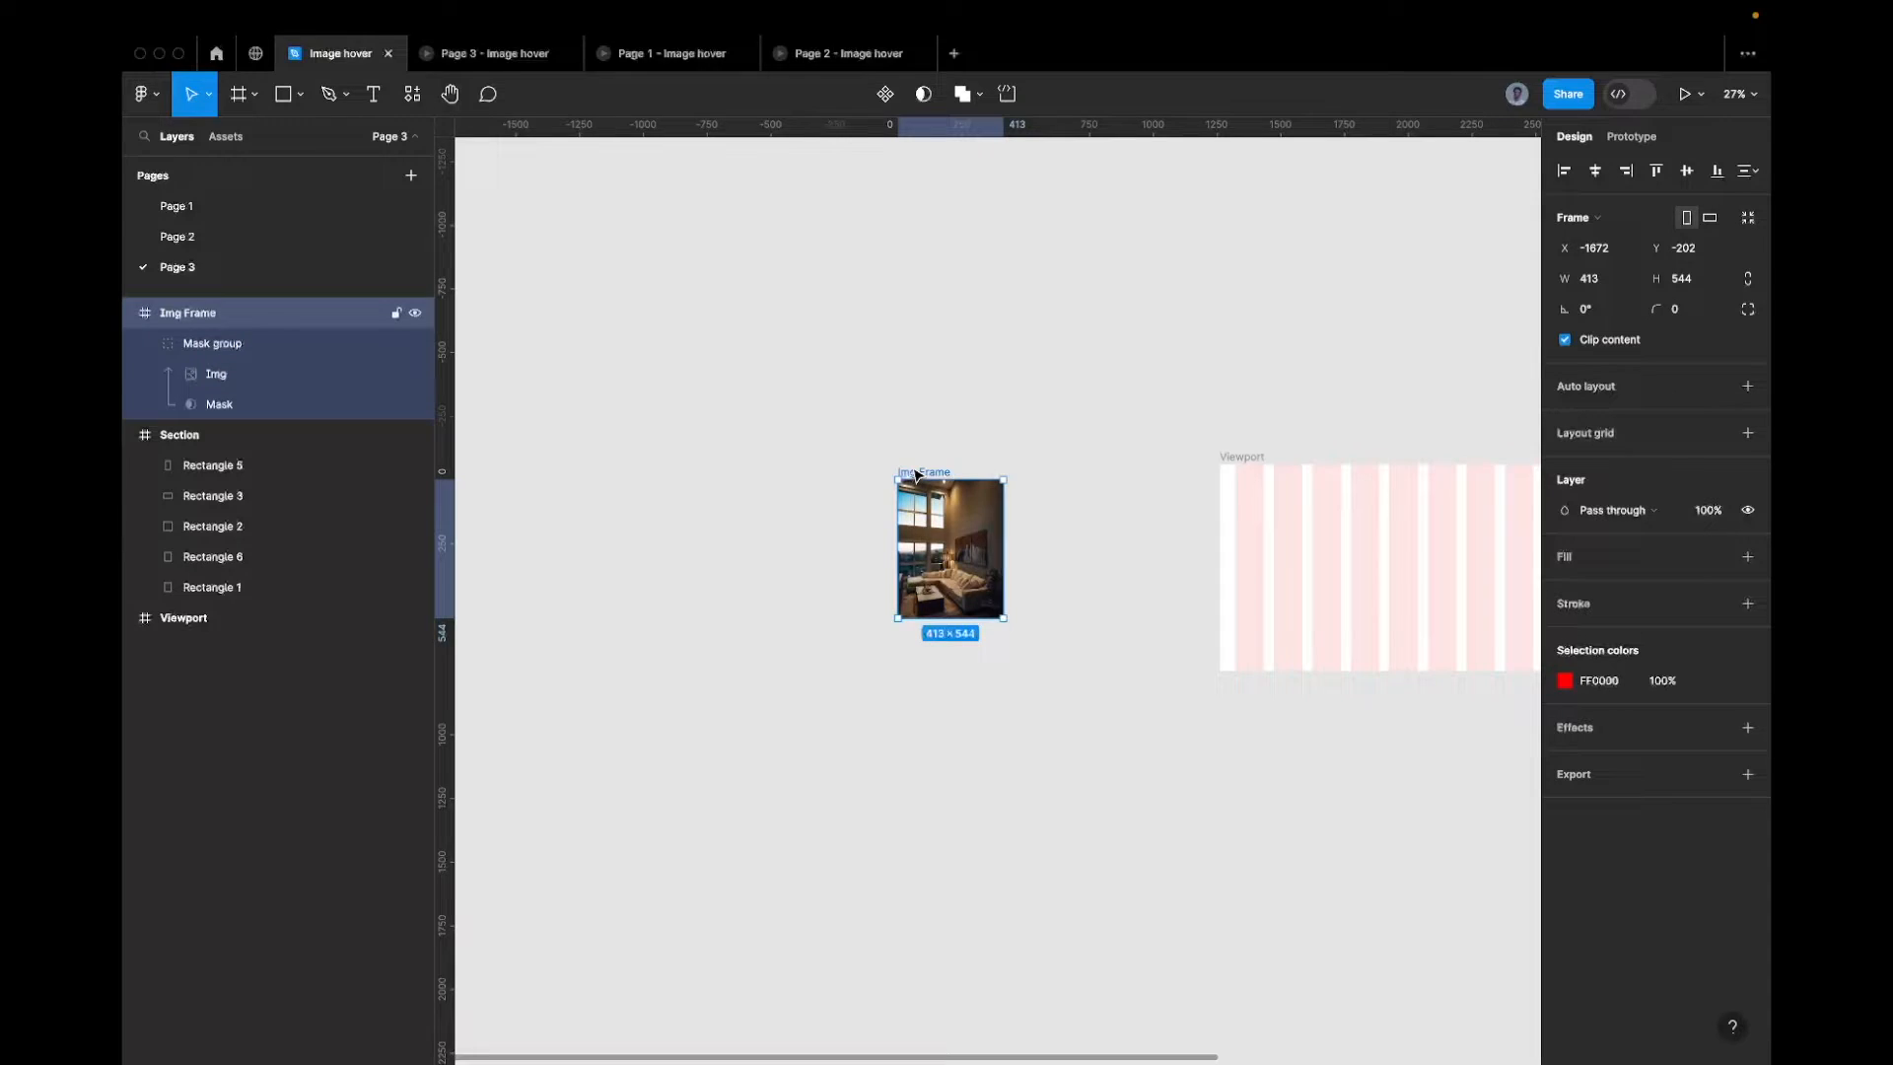
{"action": "left_click_drag", "start_coordinate": [916, 473], "coordinate": [780, 540]}
{"action": "left_click", "coordinate": [780, 540]}
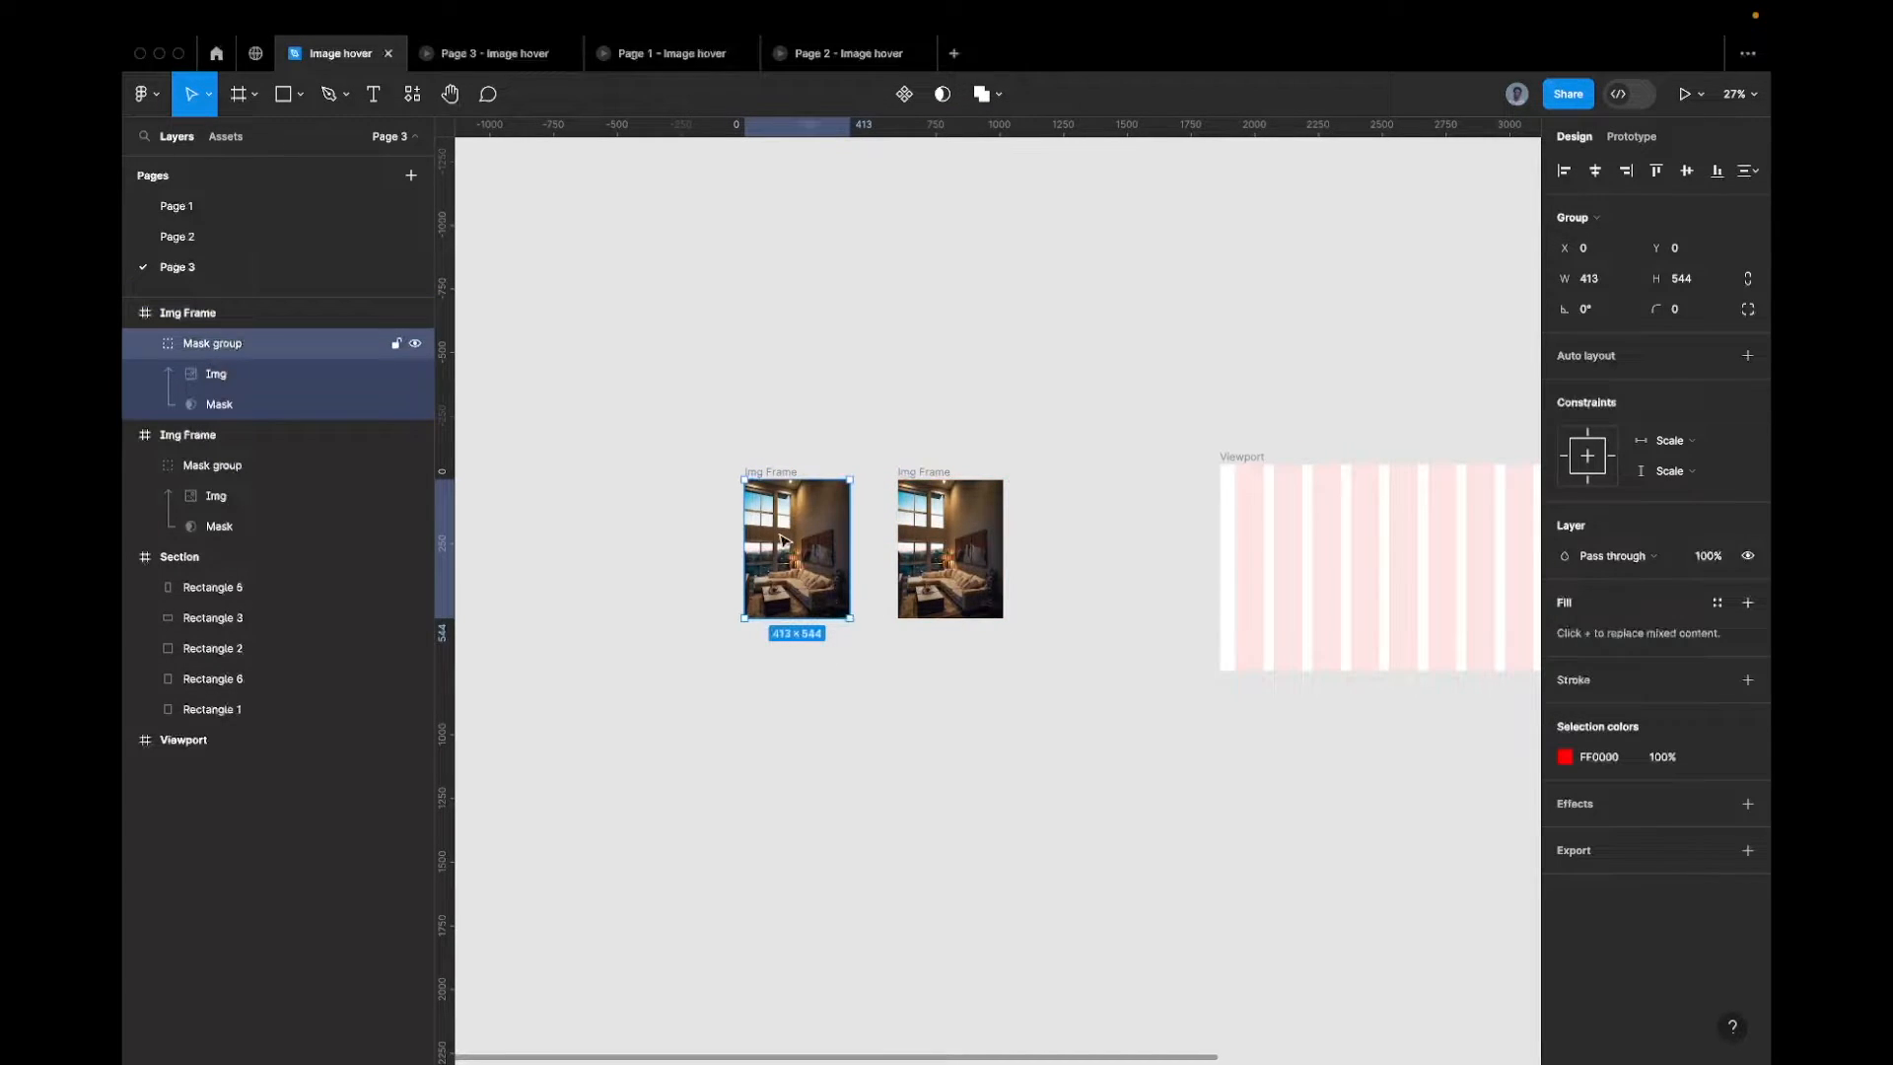
Try nudging the Mask layer of the duplicated Img Frame straight down by about 140 px
{"action": "left_click", "coordinate": [266, 405]}
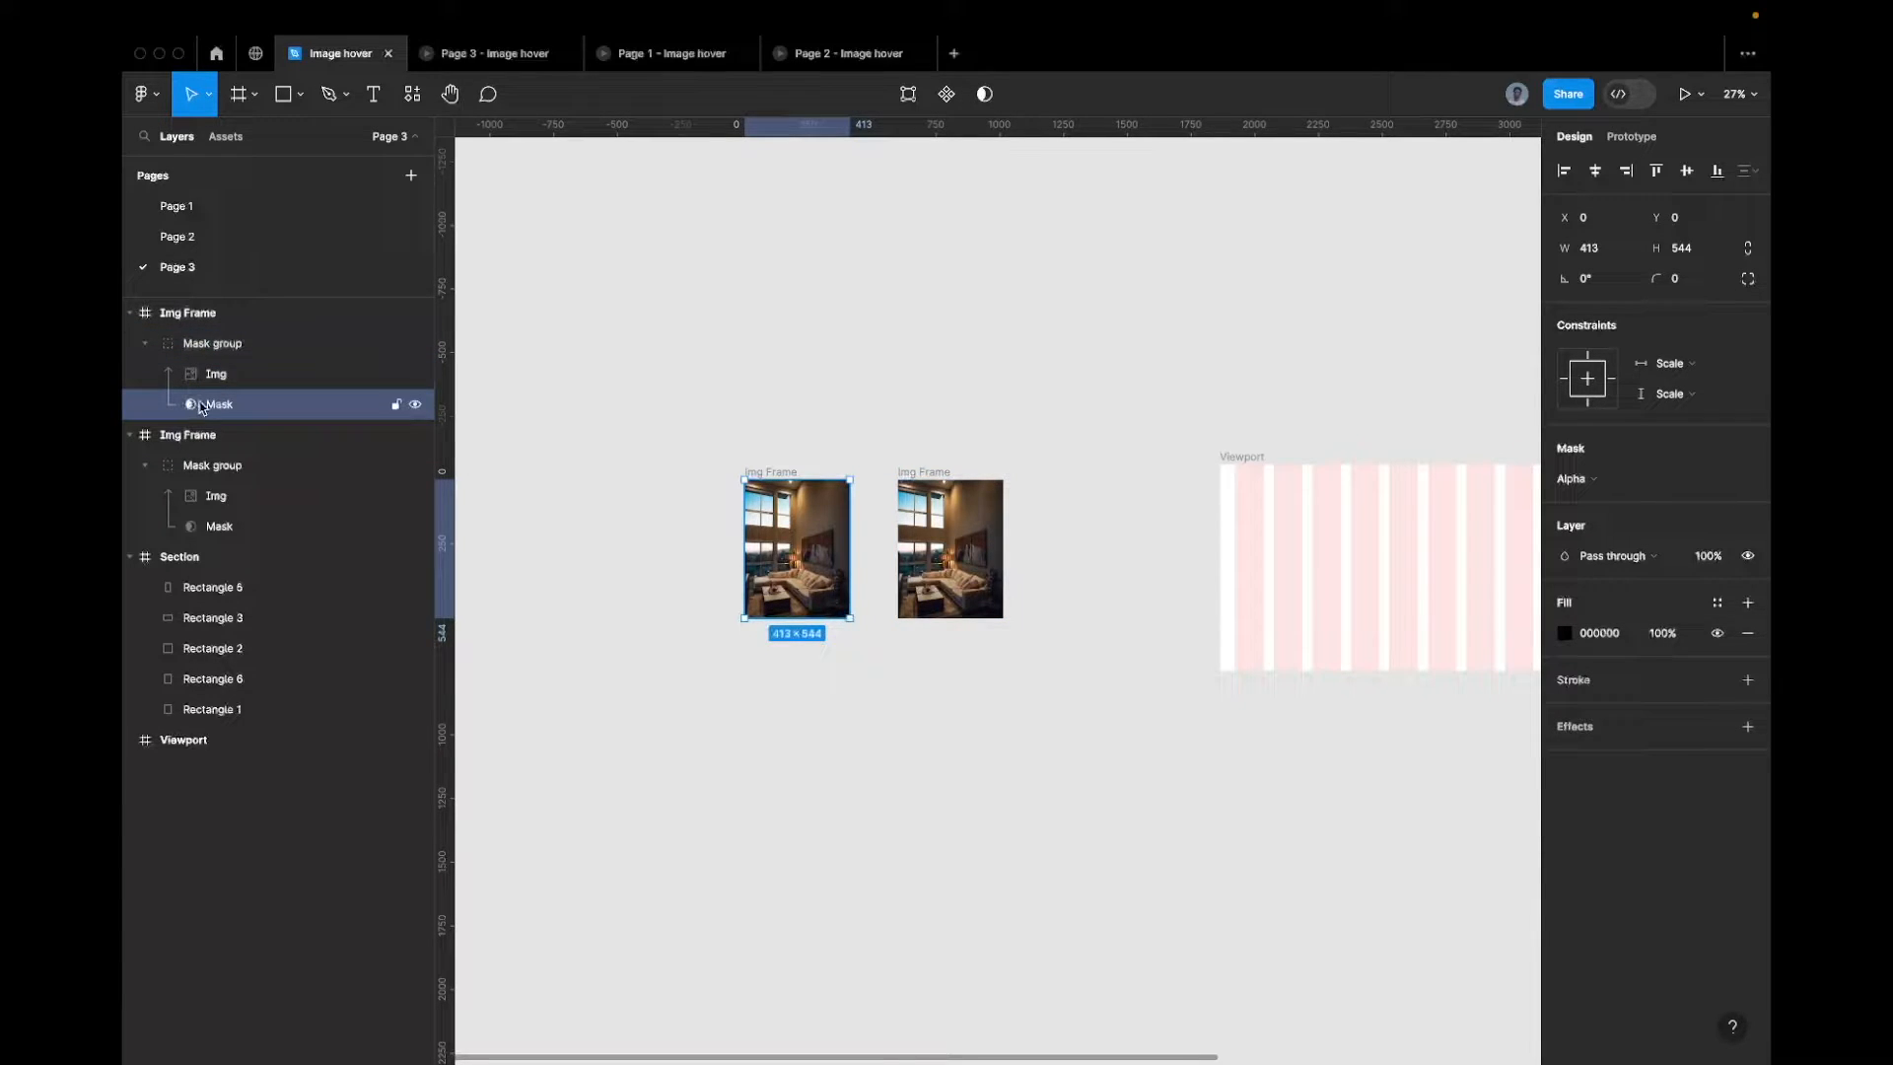
{"action": "key", "text": "shift+Down"}
{"action": "key", "text": "shift+Down"}
{"action": "key", "text": "shift+Down"}
{"action": "key", "text": "shift+Down"}
{"action": "key", "text": "shift+Down"}
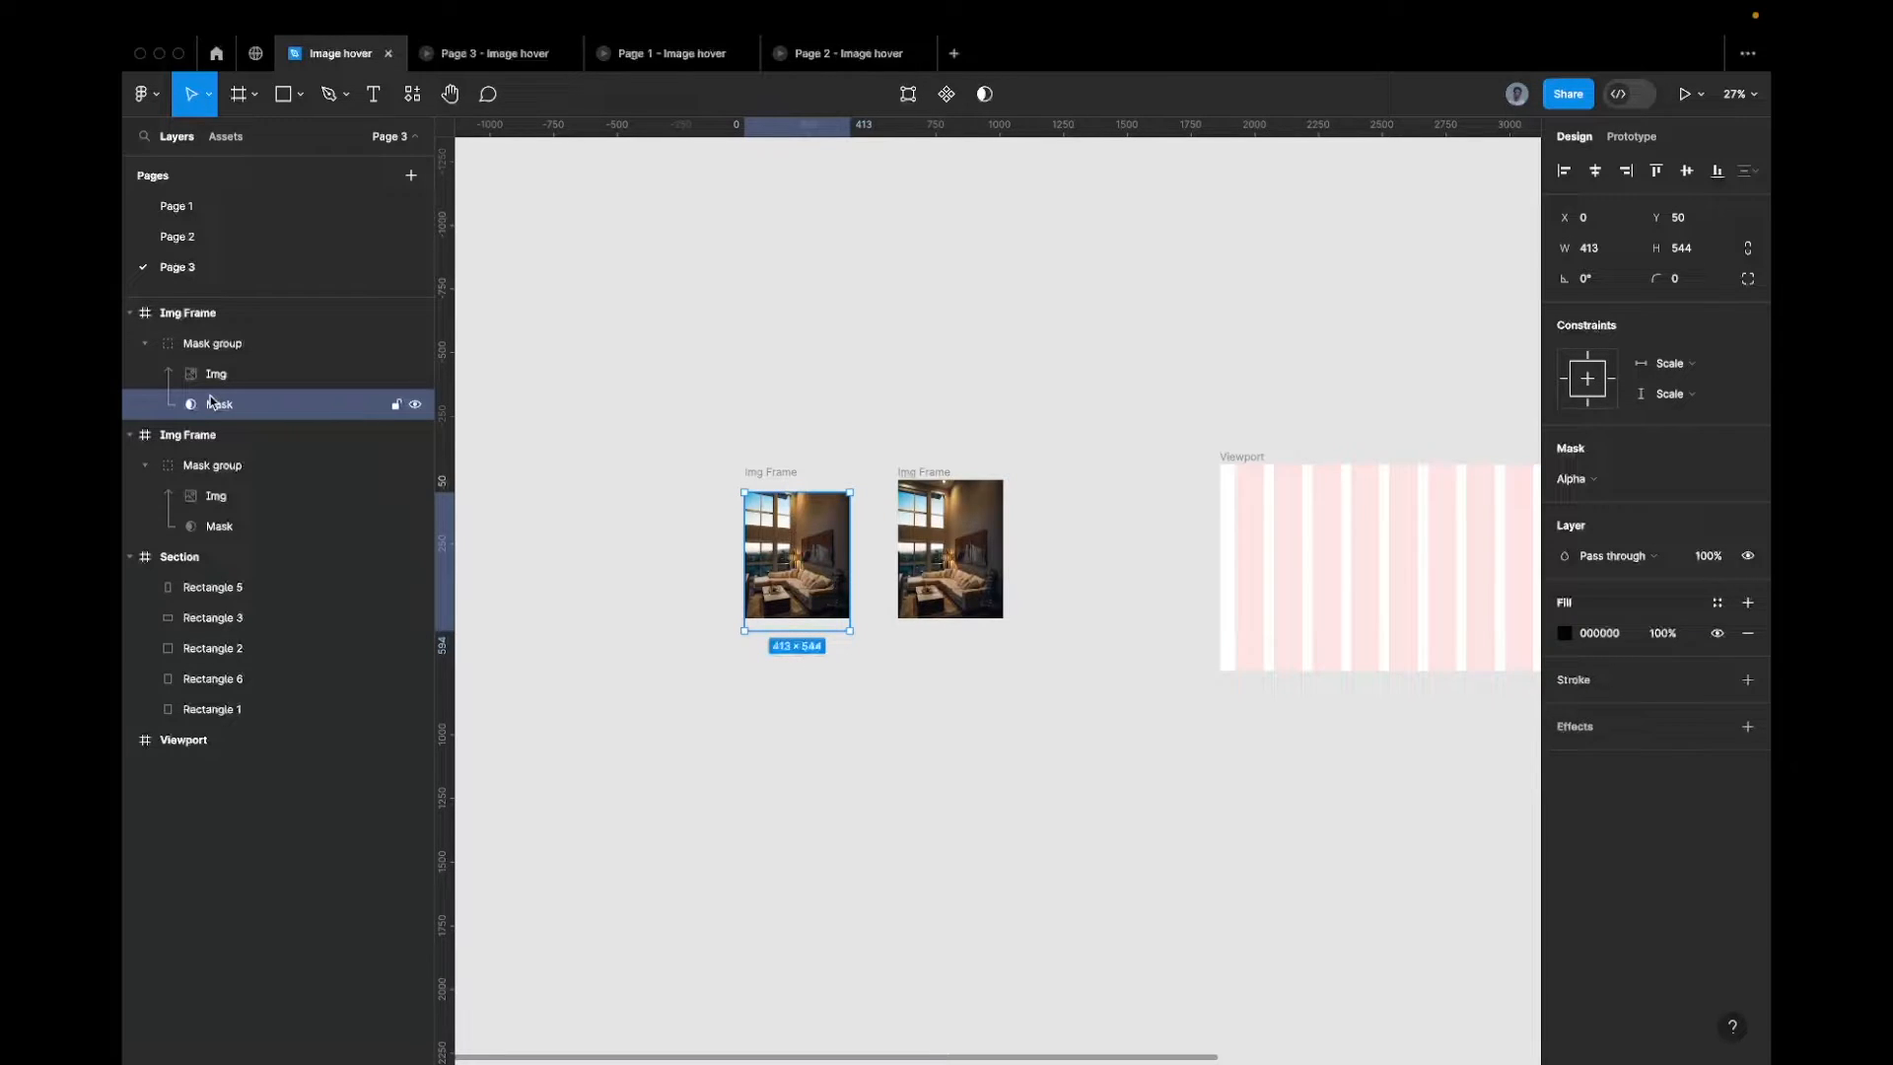
{"action": "key", "text": "shift+Down"}
{"action": "key", "text": "shift+Down"}
{"action": "key", "text": "shift+Down"}
{"action": "key", "text": "shift+Down"}
{"action": "key", "text": "shift+Down"}
{"action": "key", "text": "shift+Down"}
{"action": "key", "text": "shift+Down"}
{"action": "key", "text": "shift+Down"}
{"action": "key", "text": "shift+Down"}
{"action": "key", "text": "shift+Down"}
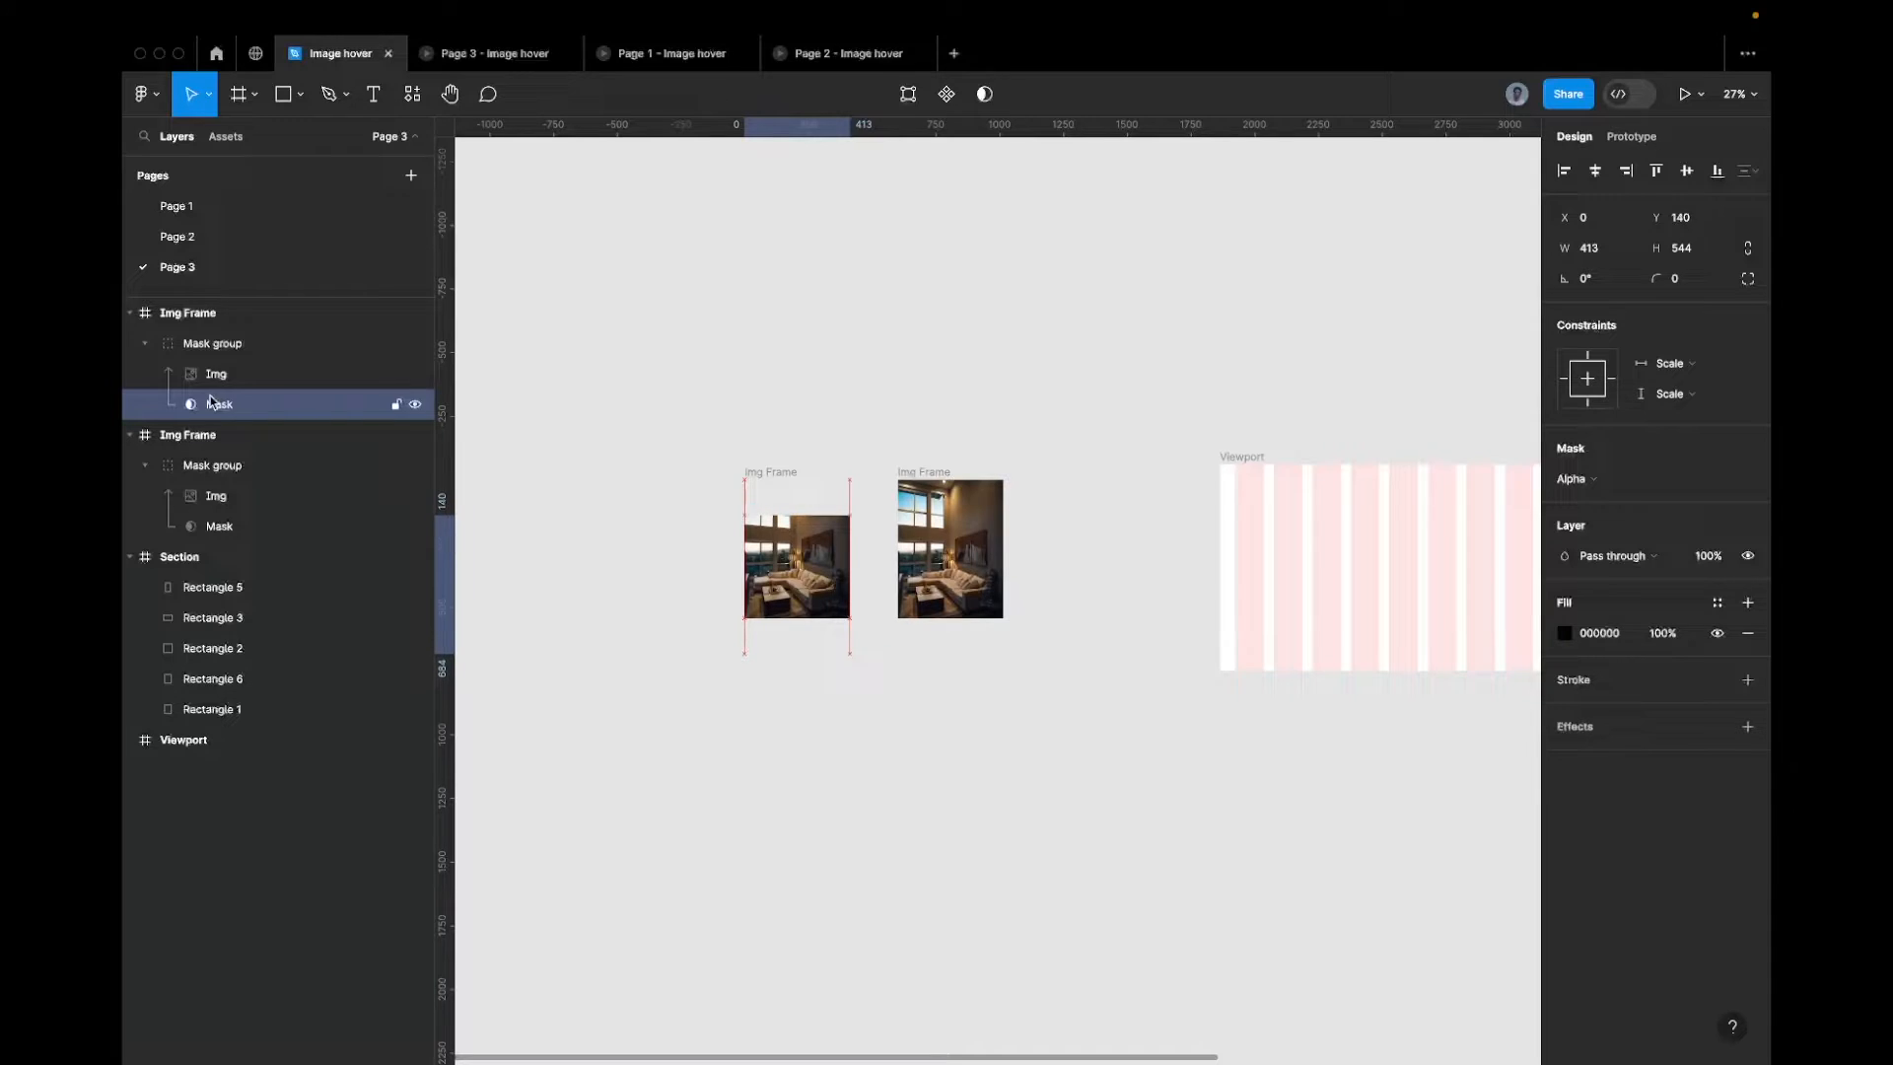
Return the duplicate's Mask layer to Y 0
{"action": "key", "text": "shift+Up"}
{"action": "key", "text": "shift+Up"}
{"action": "key", "text": "shift+Up"}
{"action": "key", "text": "shift+Up"}
{"action": "key", "text": "shift+Up"}
{"action": "key", "text": "shift+Up"}
{"action": "key", "text": "shift+Up"}
{"action": "key", "text": "shift+Up"}
{"action": "key", "text": "shift+Up"}
{"action": "key", "text": "shift+Up"}
{"action": "key", "text": "shift+Up"}
{"action": "key", "text": "shift+Up"}
{"action": "key", "text": "shift+Up"}
{"action": "key", "text": "shift+Up"}
{"action": "key", "text": "shift+Up"}
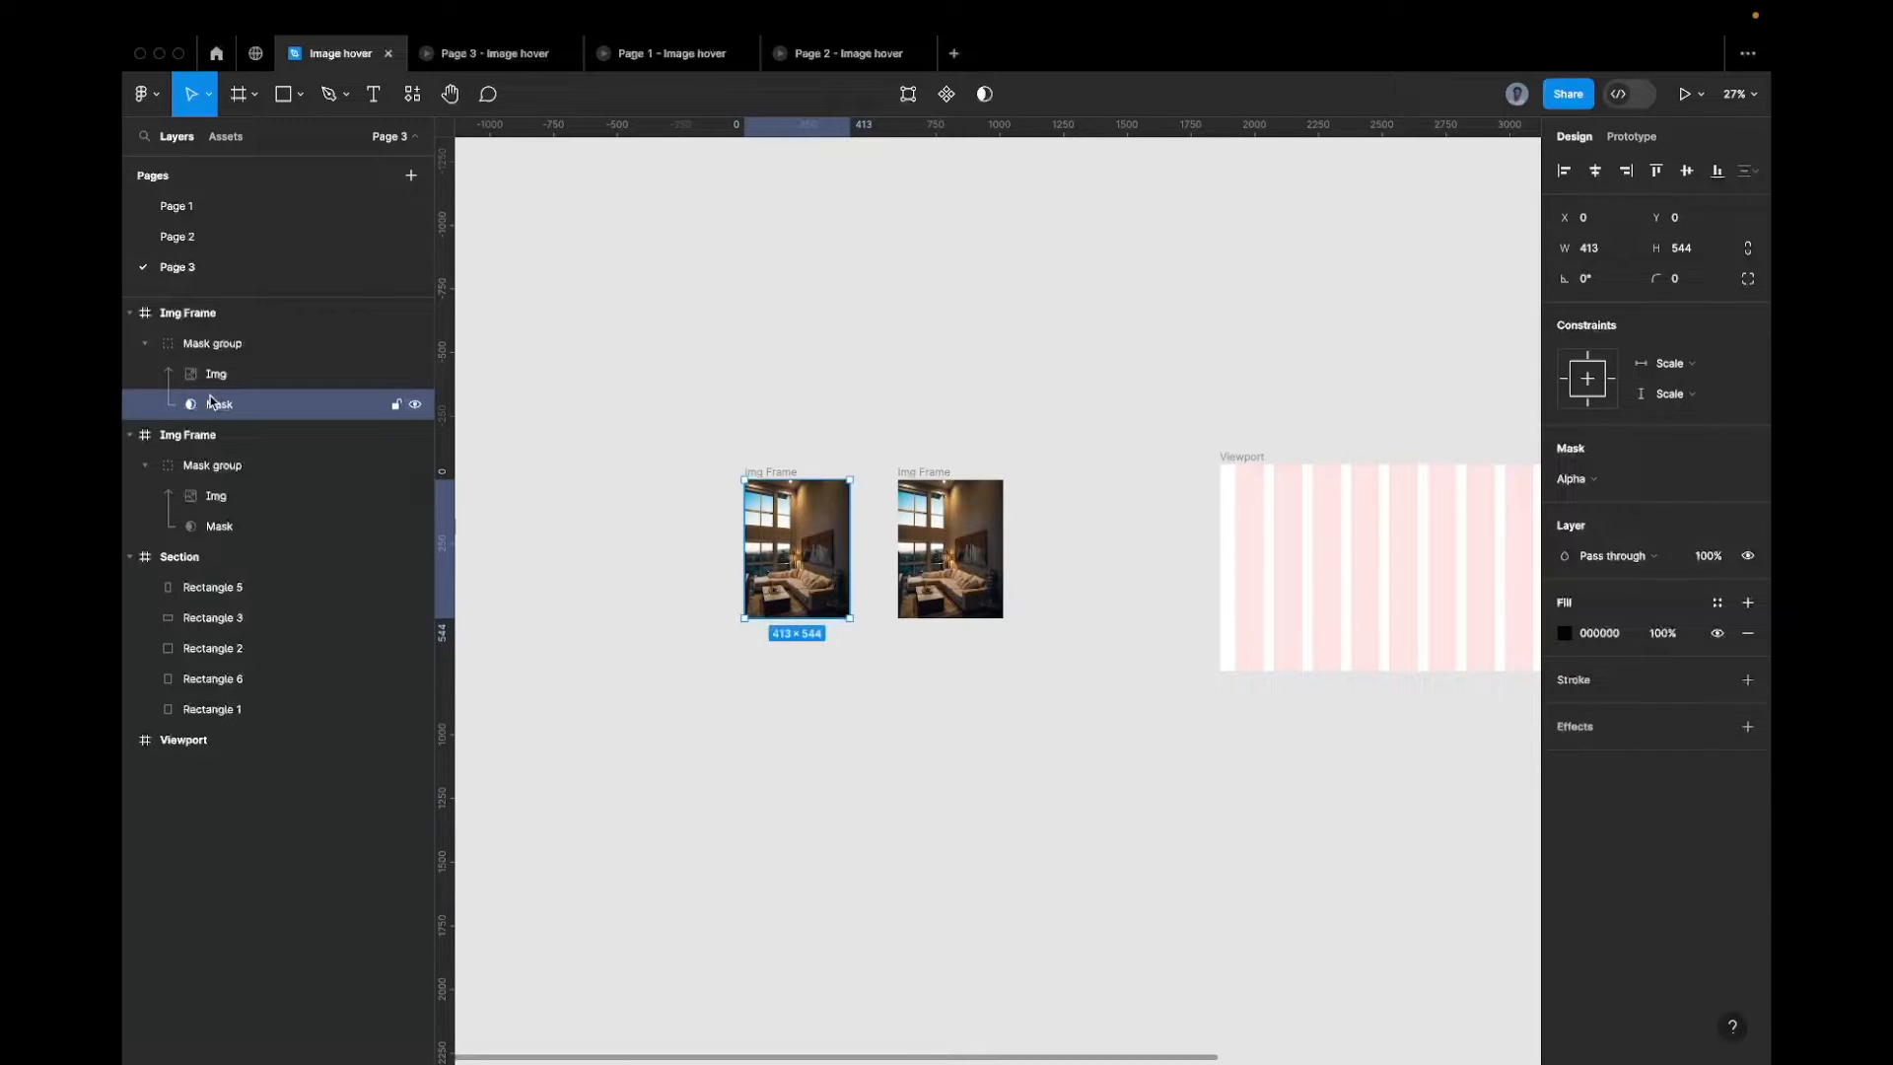
Enlarge the duplicate's Img layer proportionally from its centre to about 619 × 816
{"action": "key", "text": "shift+Return"}
{"action": "left_click", "coordinate": [215, 375]}
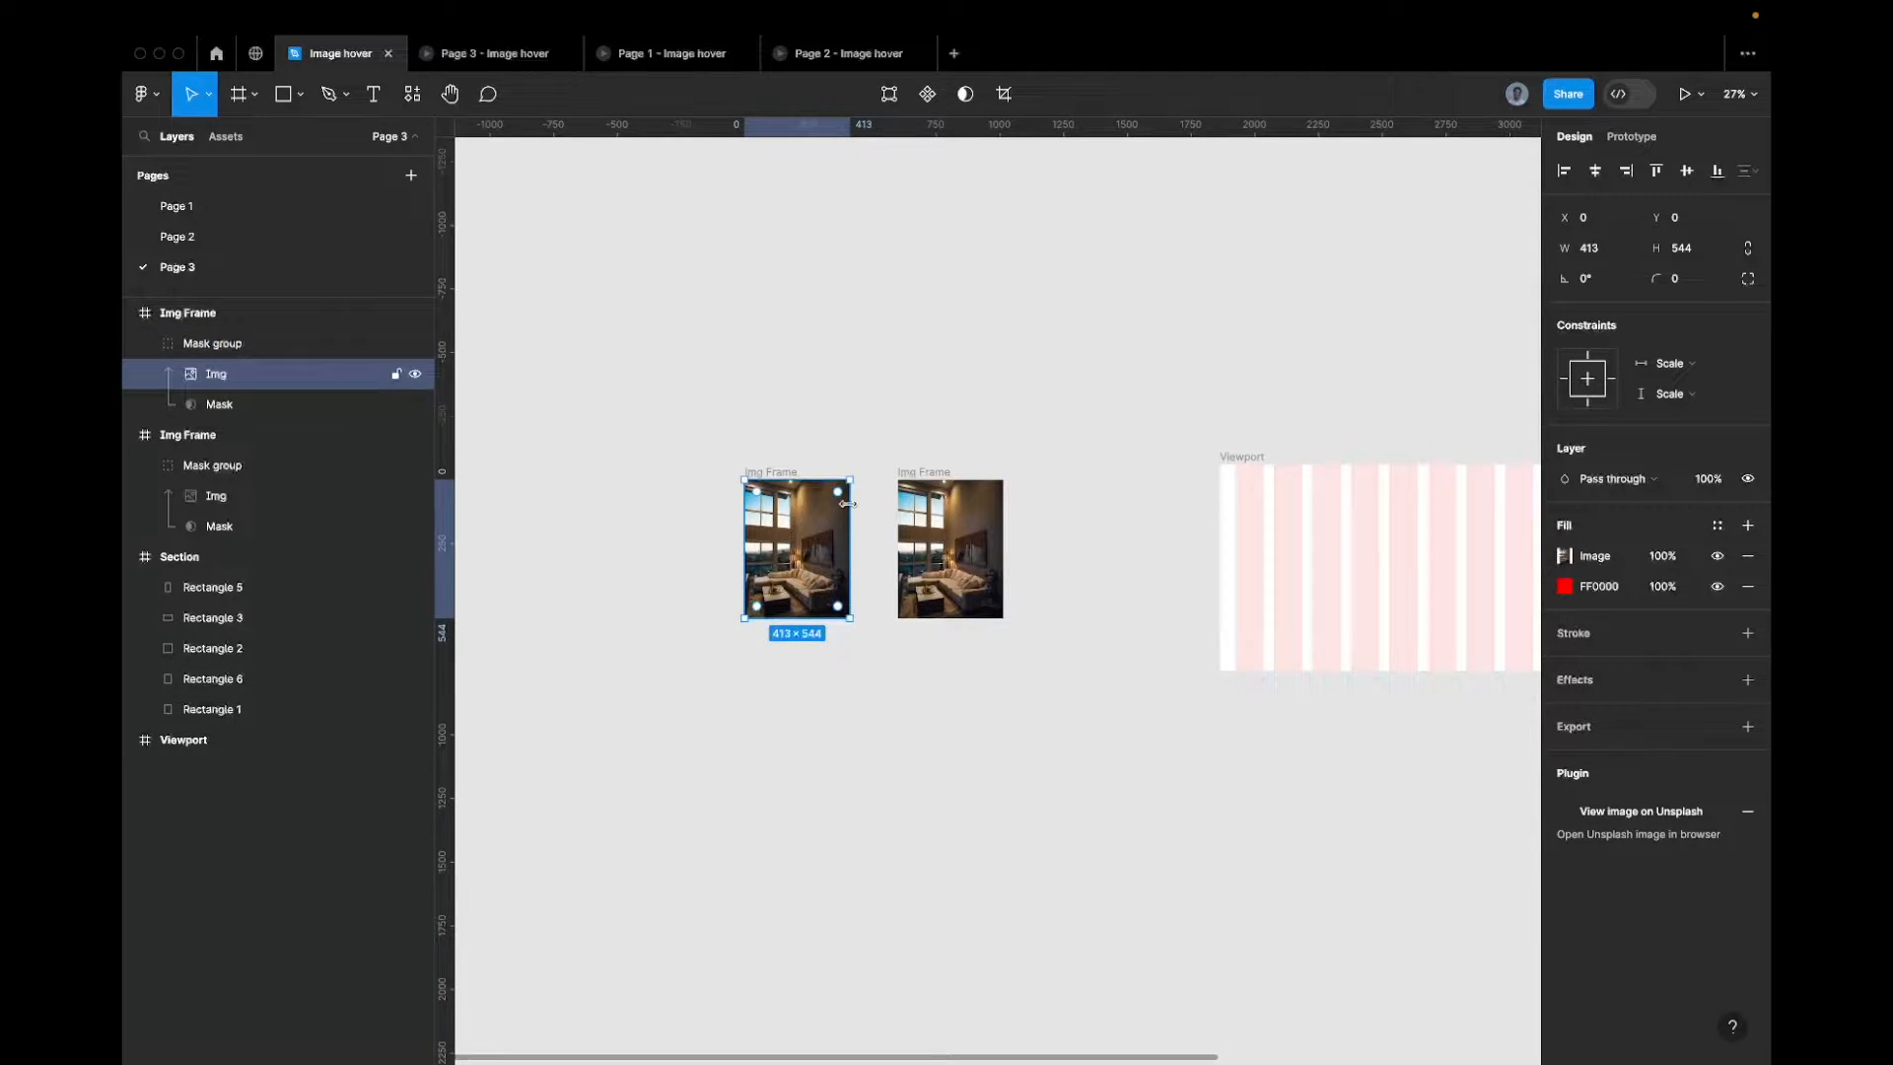
{"action": "scroll", "coordinate": [847, 504], "scroll_direction": "up", "scroll_amount": 5}
{"action": "left_click_drag", "start_coordinate": [847, 503], "coordinate": [904, 502]}
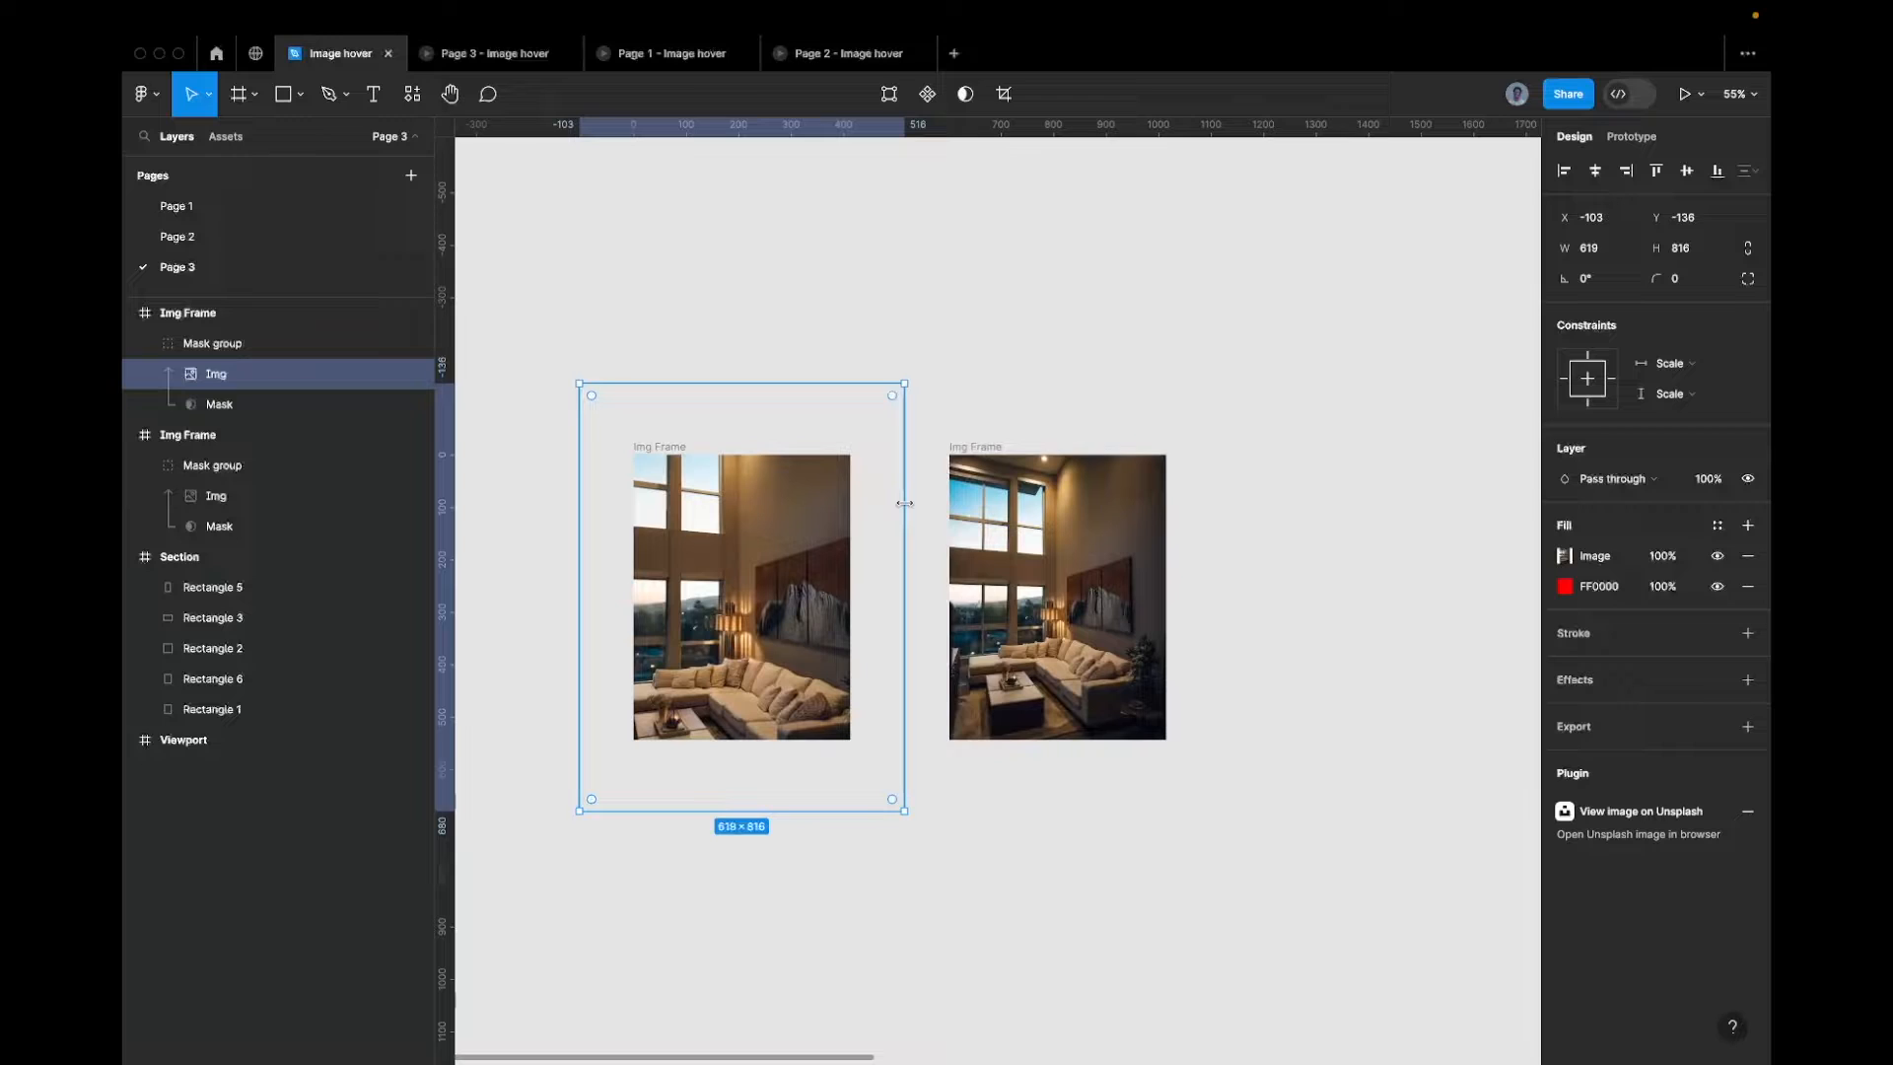
Try enlarging the duplicate's Img layer to about 2757 × 3634, and undo that resize
{"action": "left_click_drag", "start_coordinate": [904, 504], "coordinate": [1230, 562]}
{"action": "scroll", "coordinate": [1229, 562], "scroll_direction": "down", "scroll_amount": 5}
{"action": "scroll", "coordinate": [1230, 562], "scroll_direction": "down", "scroll_amount": 2}
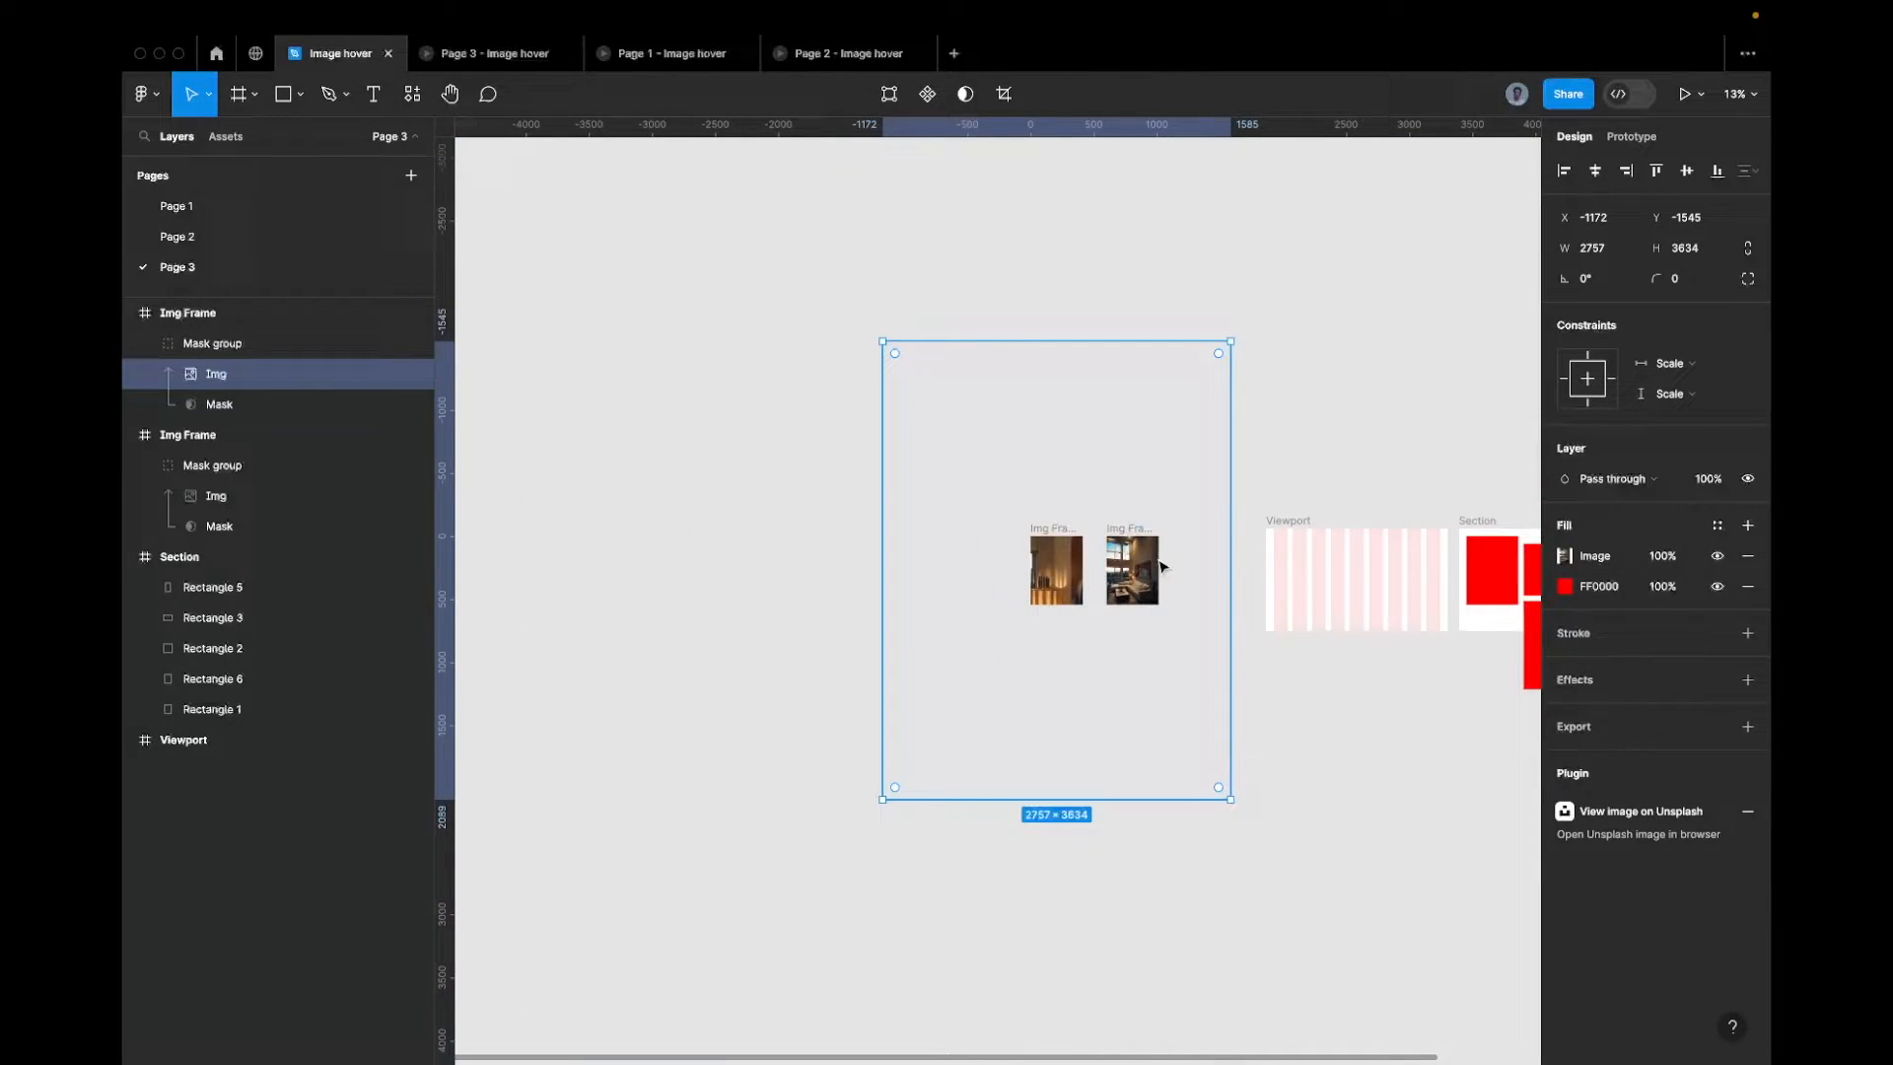
{"action": "key", "text": "ctrl+z"}
{"action": "scroll", "coordinate": [1148, 563], "scroll_direction": "up", "scroll_amount": 3}
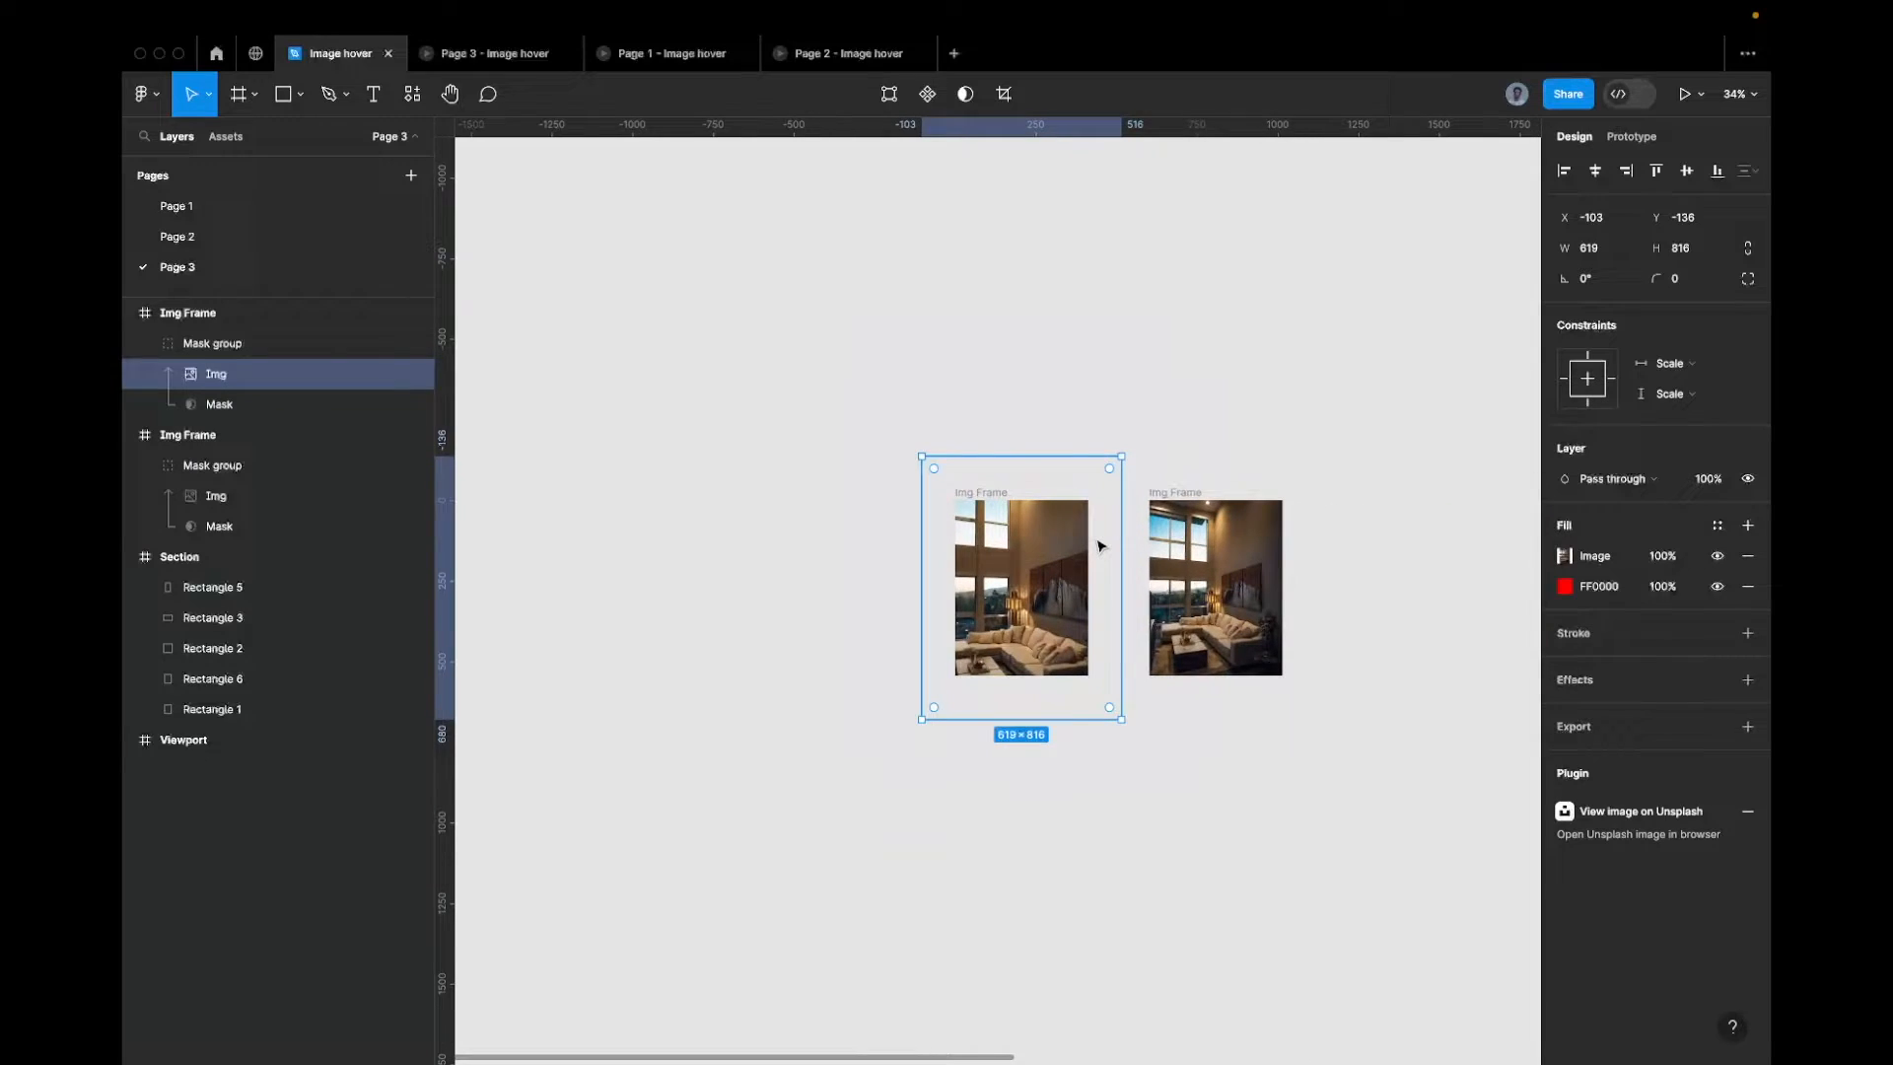
Enlarge the duplicate's Img layer proportionally from its centre to about 711 × 938
{"action": "scroll", "coordinate": [1101, 546], "scroll_direction": "up", "scroll_amount": 1}
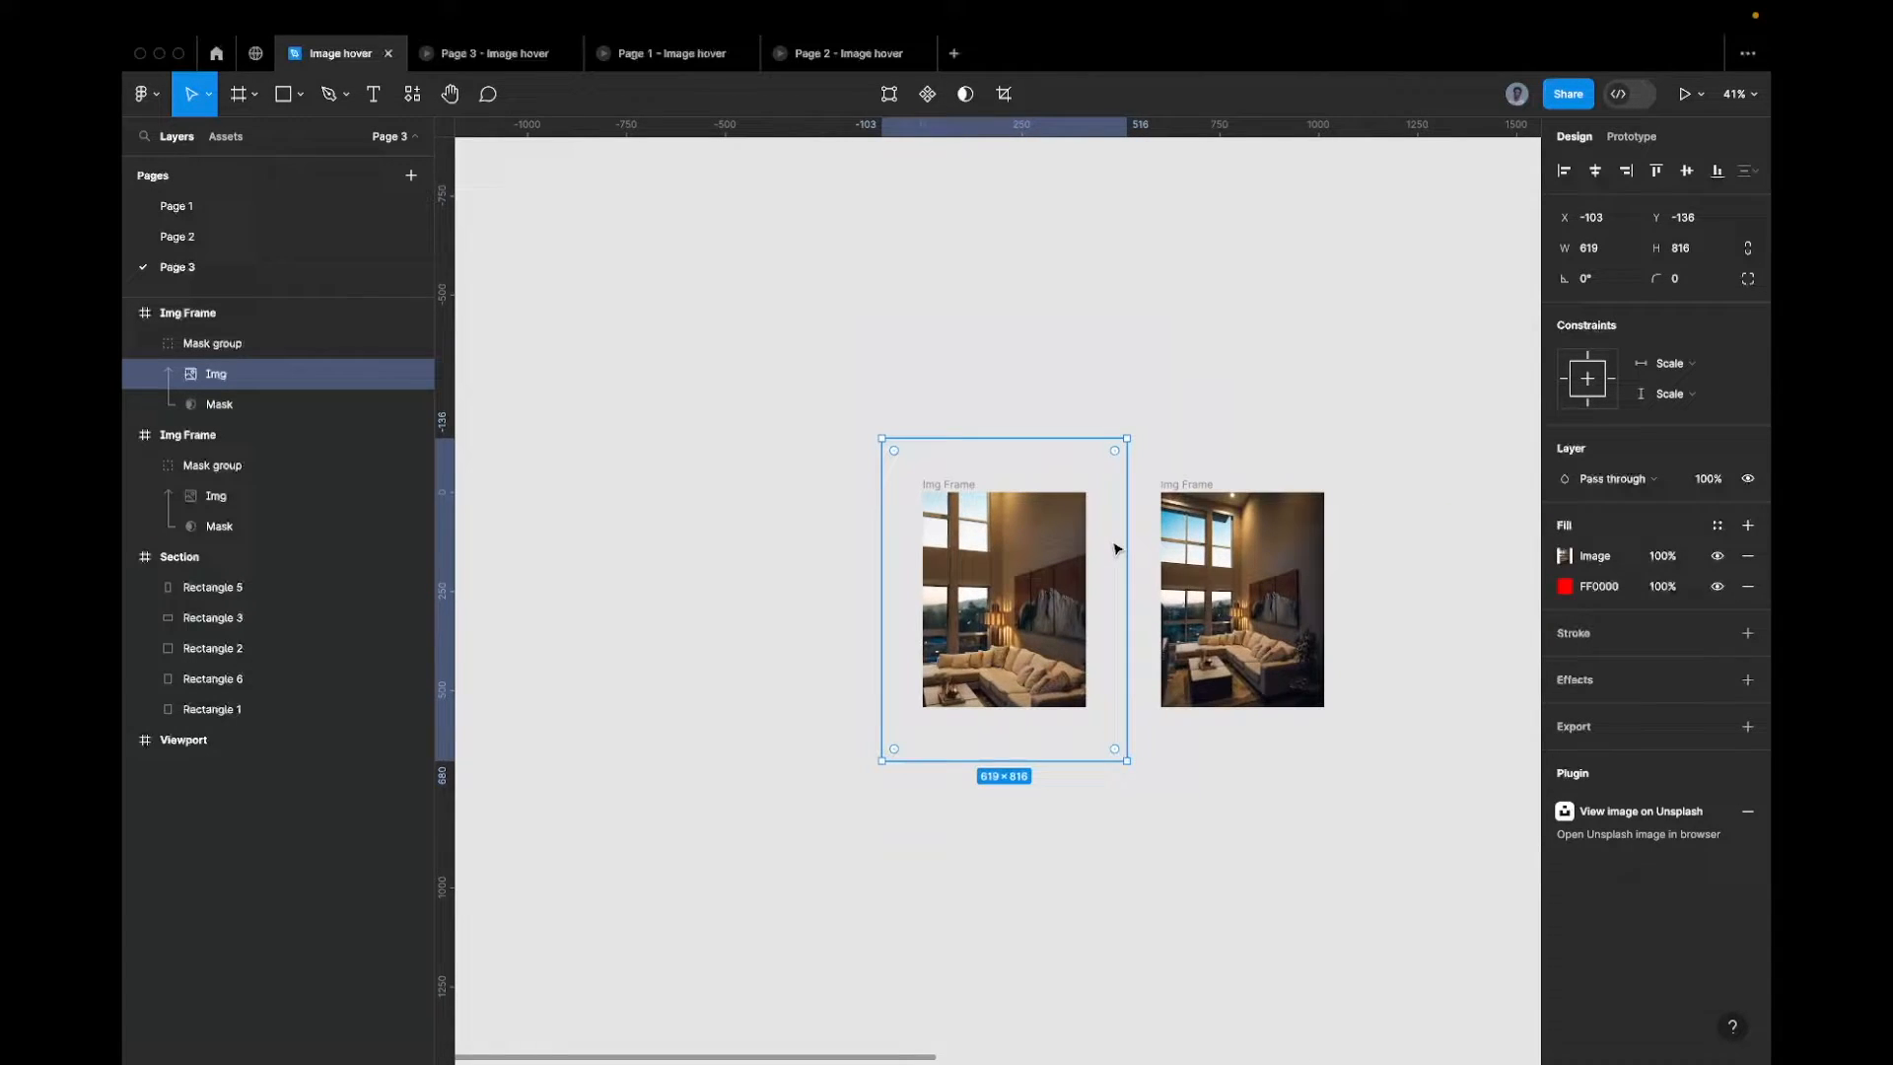
{"action": "left_click_drag", "start_coordinate": [1121, 542], "coordinate": [1145, 546]}
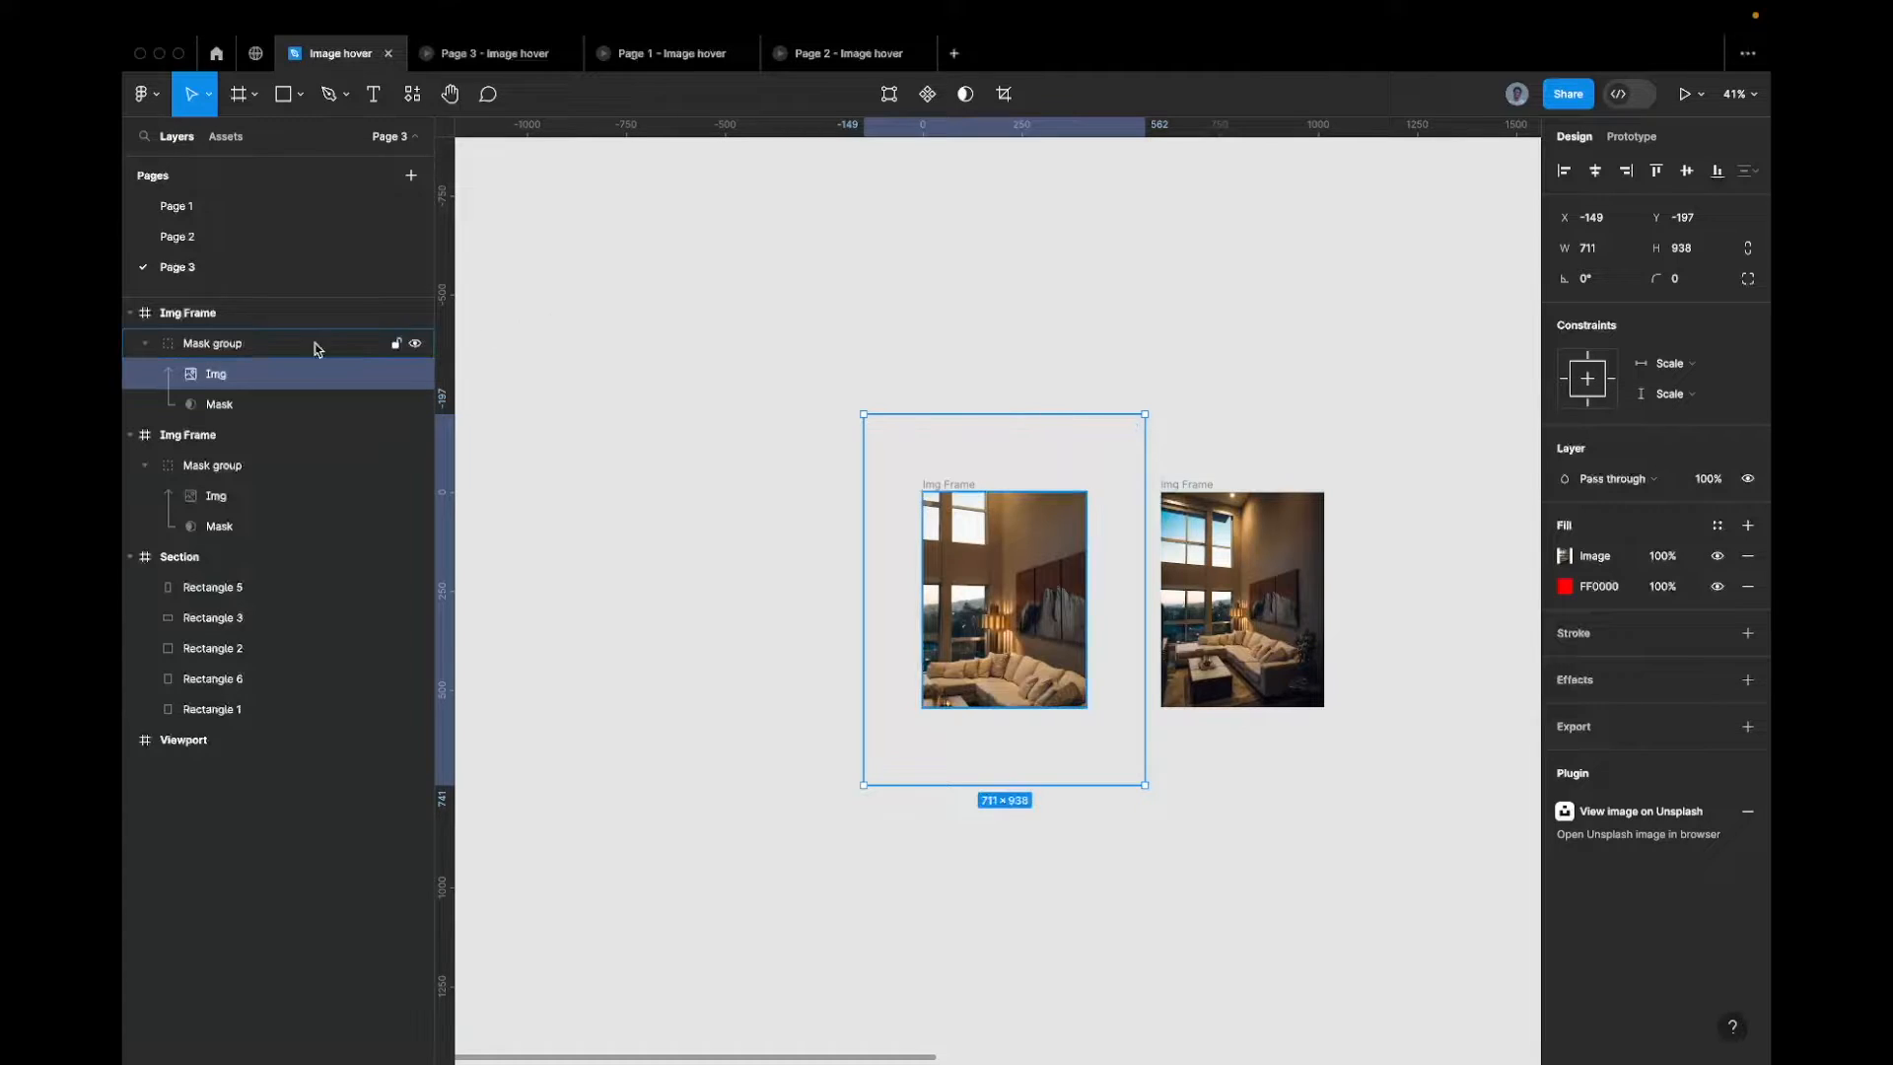
Try shifting the duplicate's Mask straight down over the enlarged image by at least 130 px, and undo the move
{"action": "left_click", "coordinate": [218, 406]}
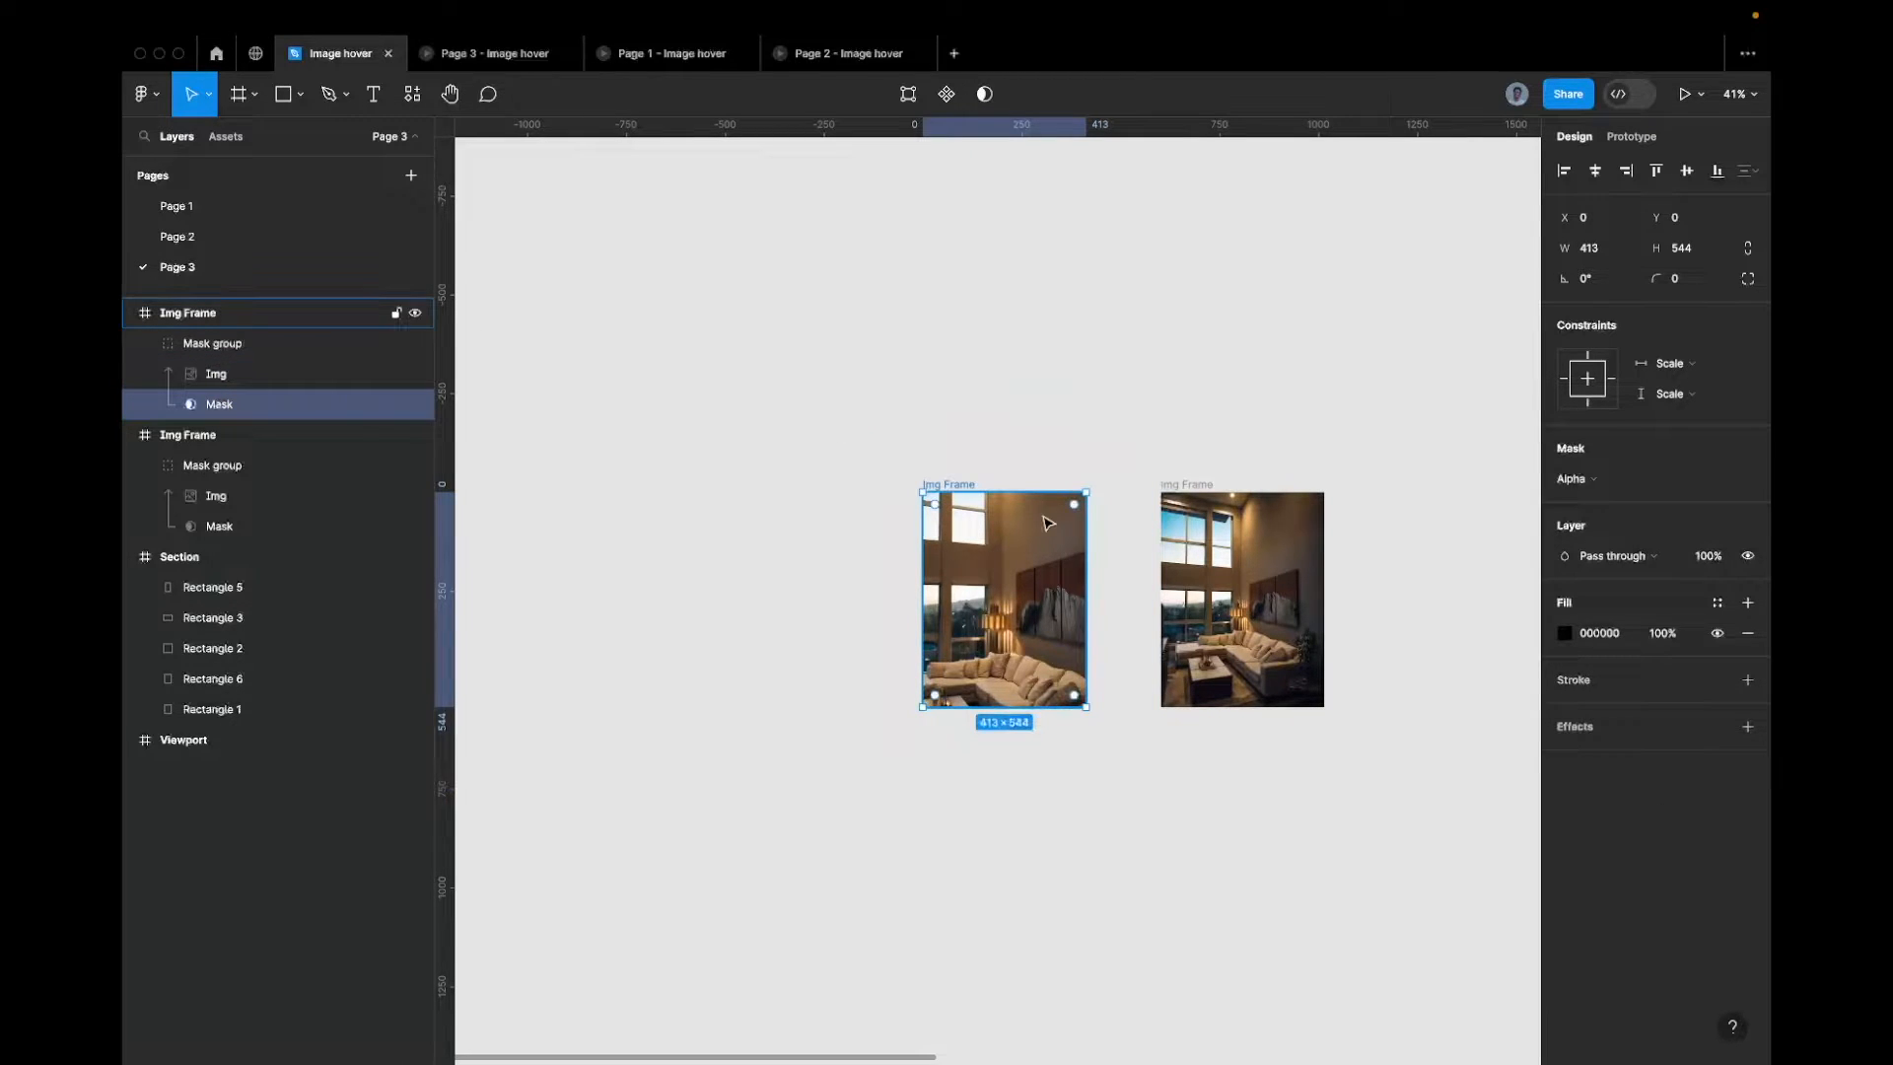
{"action": "key", "text": "shift+Down"}
{"action": "key", "text": "shift+Down"}
{"action": "key", "text": "shift+Down"}
{"action": "key", "text": "shift+Down"}
{"action": "key", "text": "shift+Down"}
{"action": "key", "text": "shift+Down"}
{"action": "key", "text": "shift+Down"}
{"action": "key", "text": "shift+Down"}
{"action": "key", "text": "shift+Down"}
{"action": "key", "text": "shift+Down"}
{"action": "key", "text": "shift+Down"}
{"action": "key", "text": "shift+Down"}
{"action": "key", "text": "shift+Down"}
{"action": "key", "text": "shift+Down"}
{"action": "key", "text": "shift+Down"}
{"action": "key", "text": "shift+Down"}
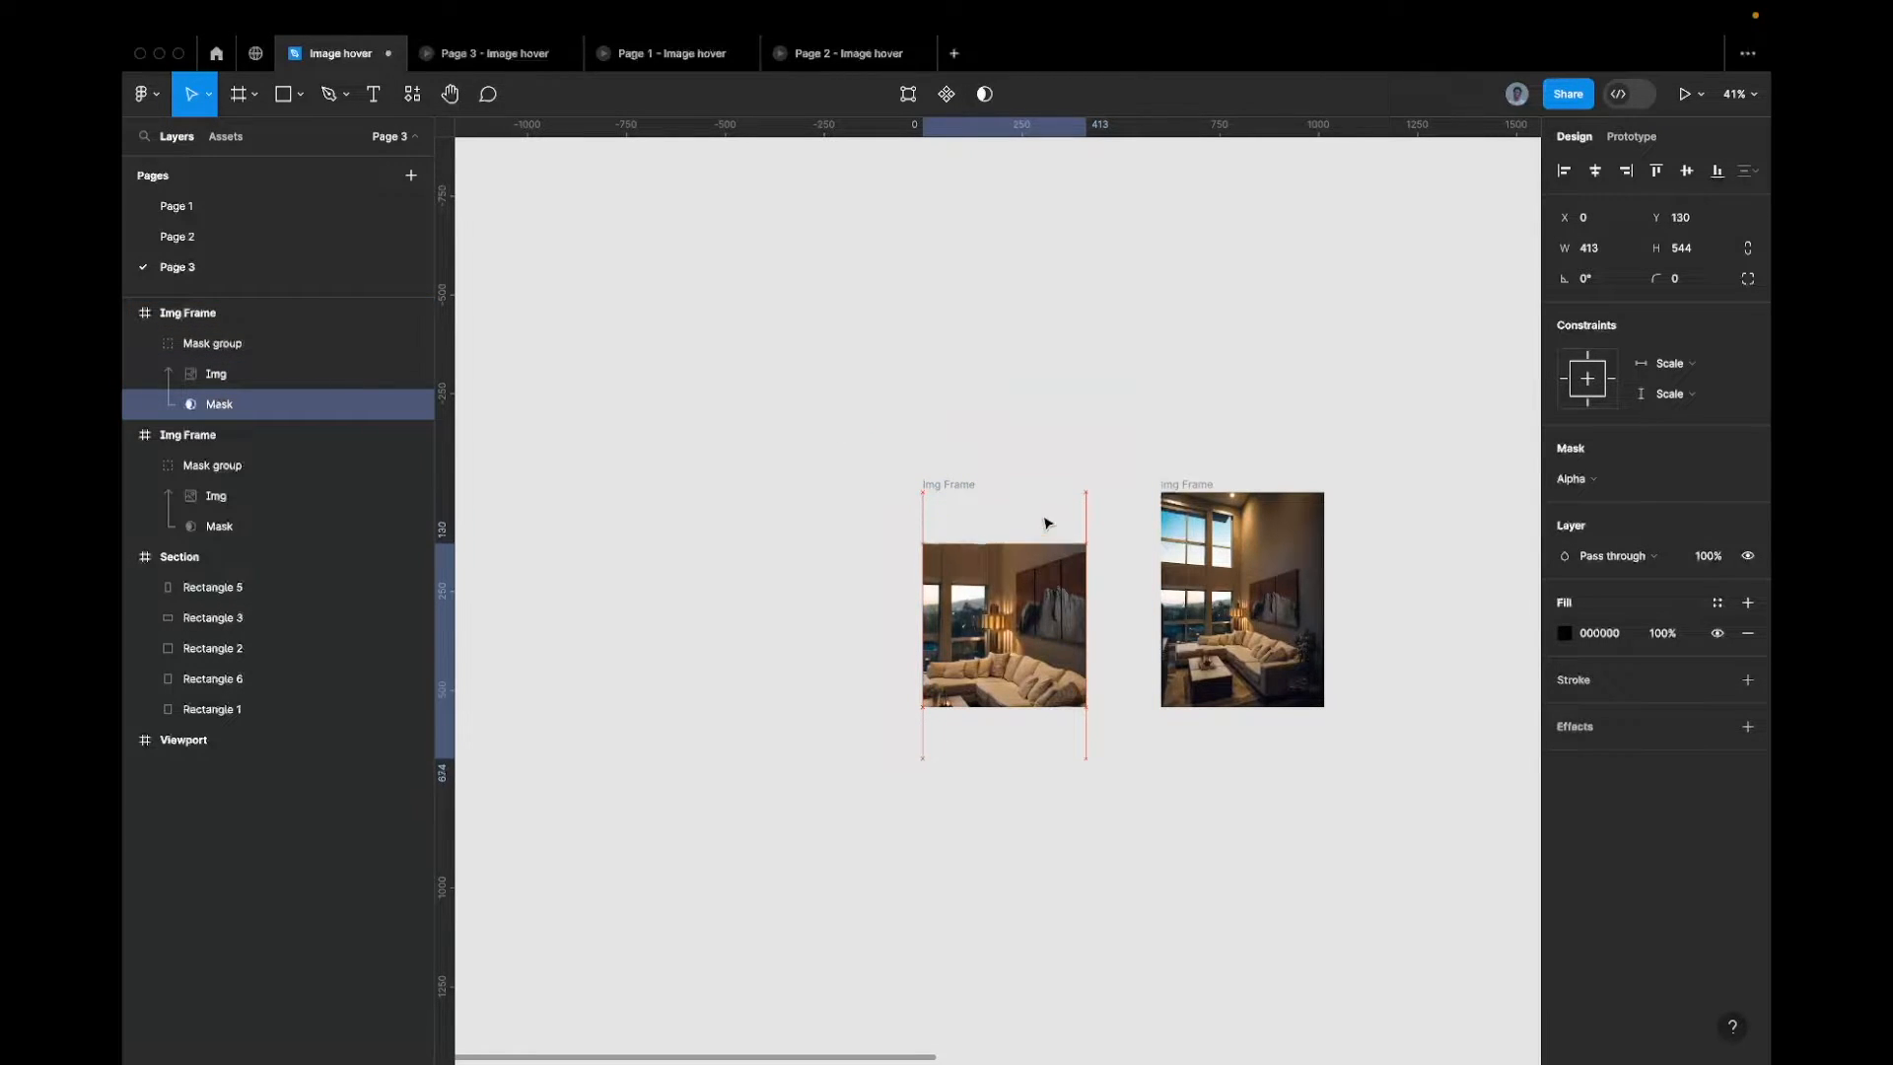
{"action": "key", "text": "super+z"}
{"action": "key", "text": "super+z"}
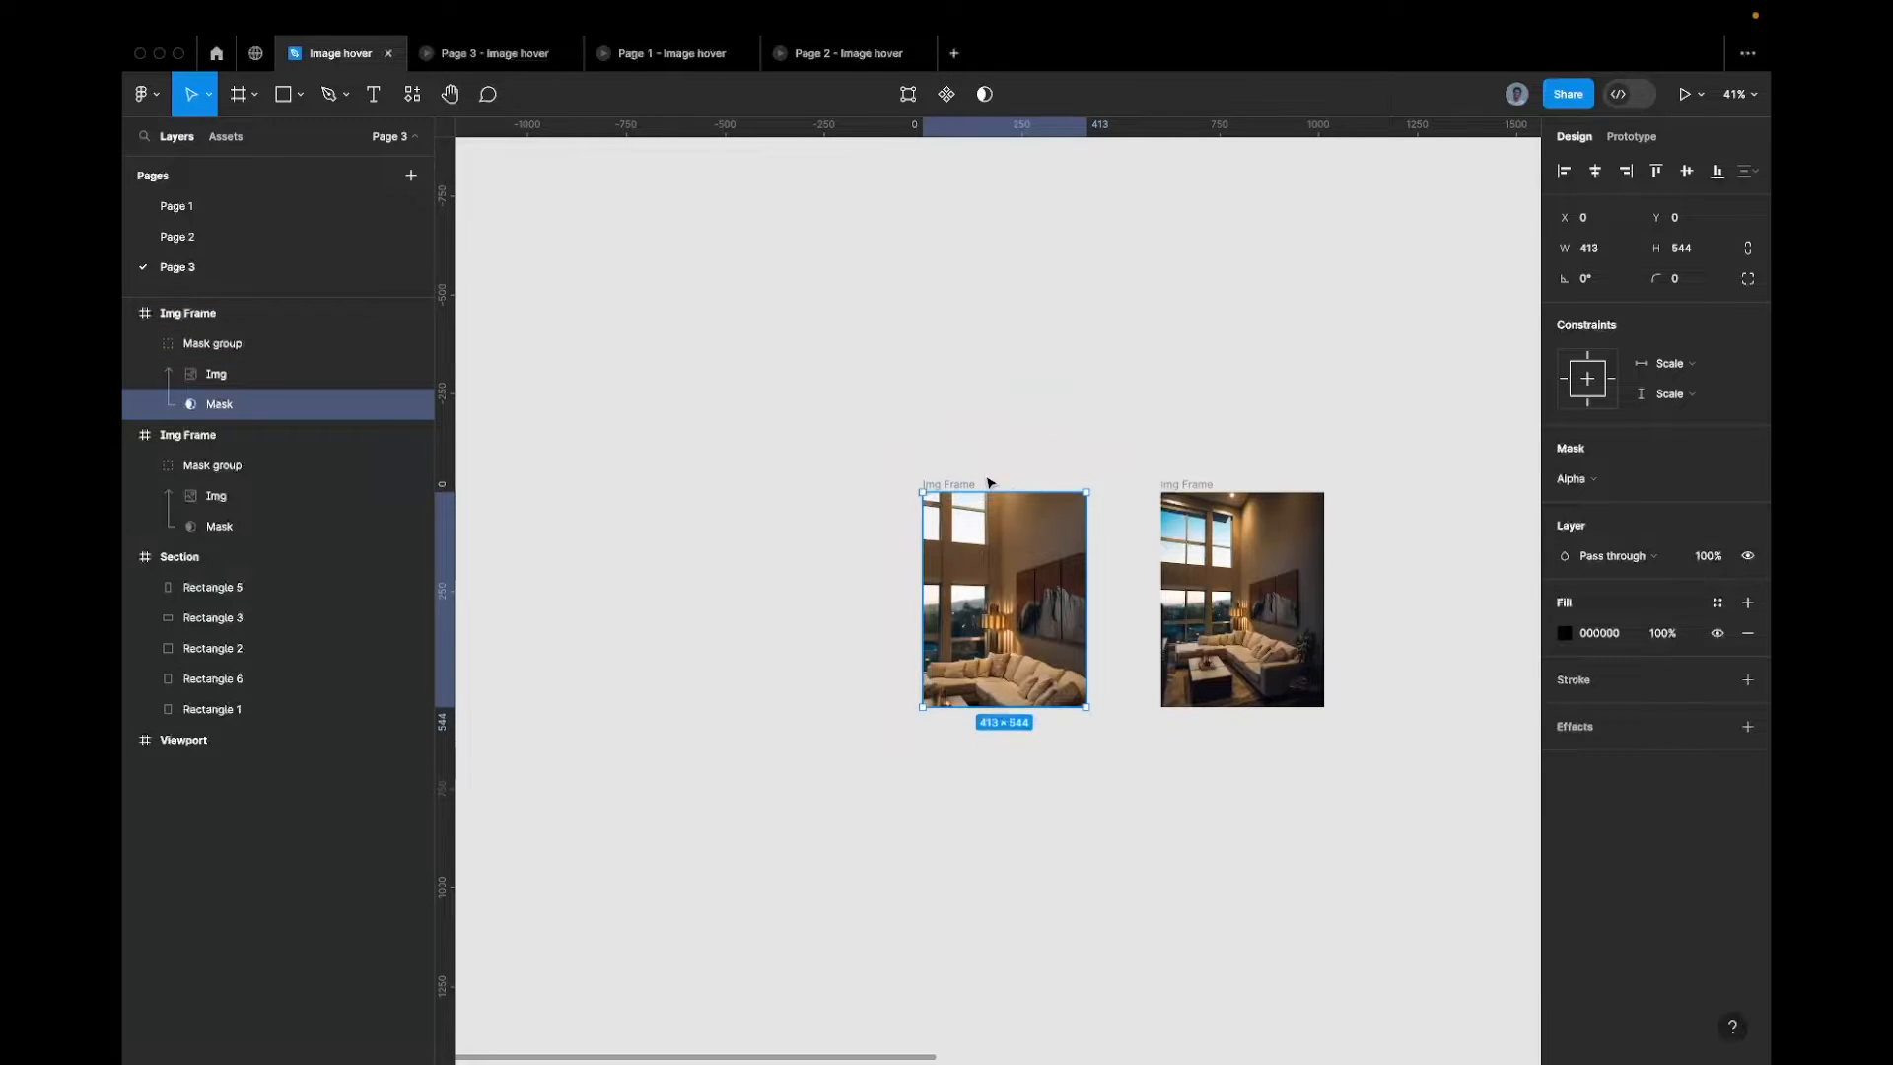
Set the Y position of the duplicate's Mask to 544, matching the Img Frame's height
{"action": "left_click", "coordinate": [963, 486]}
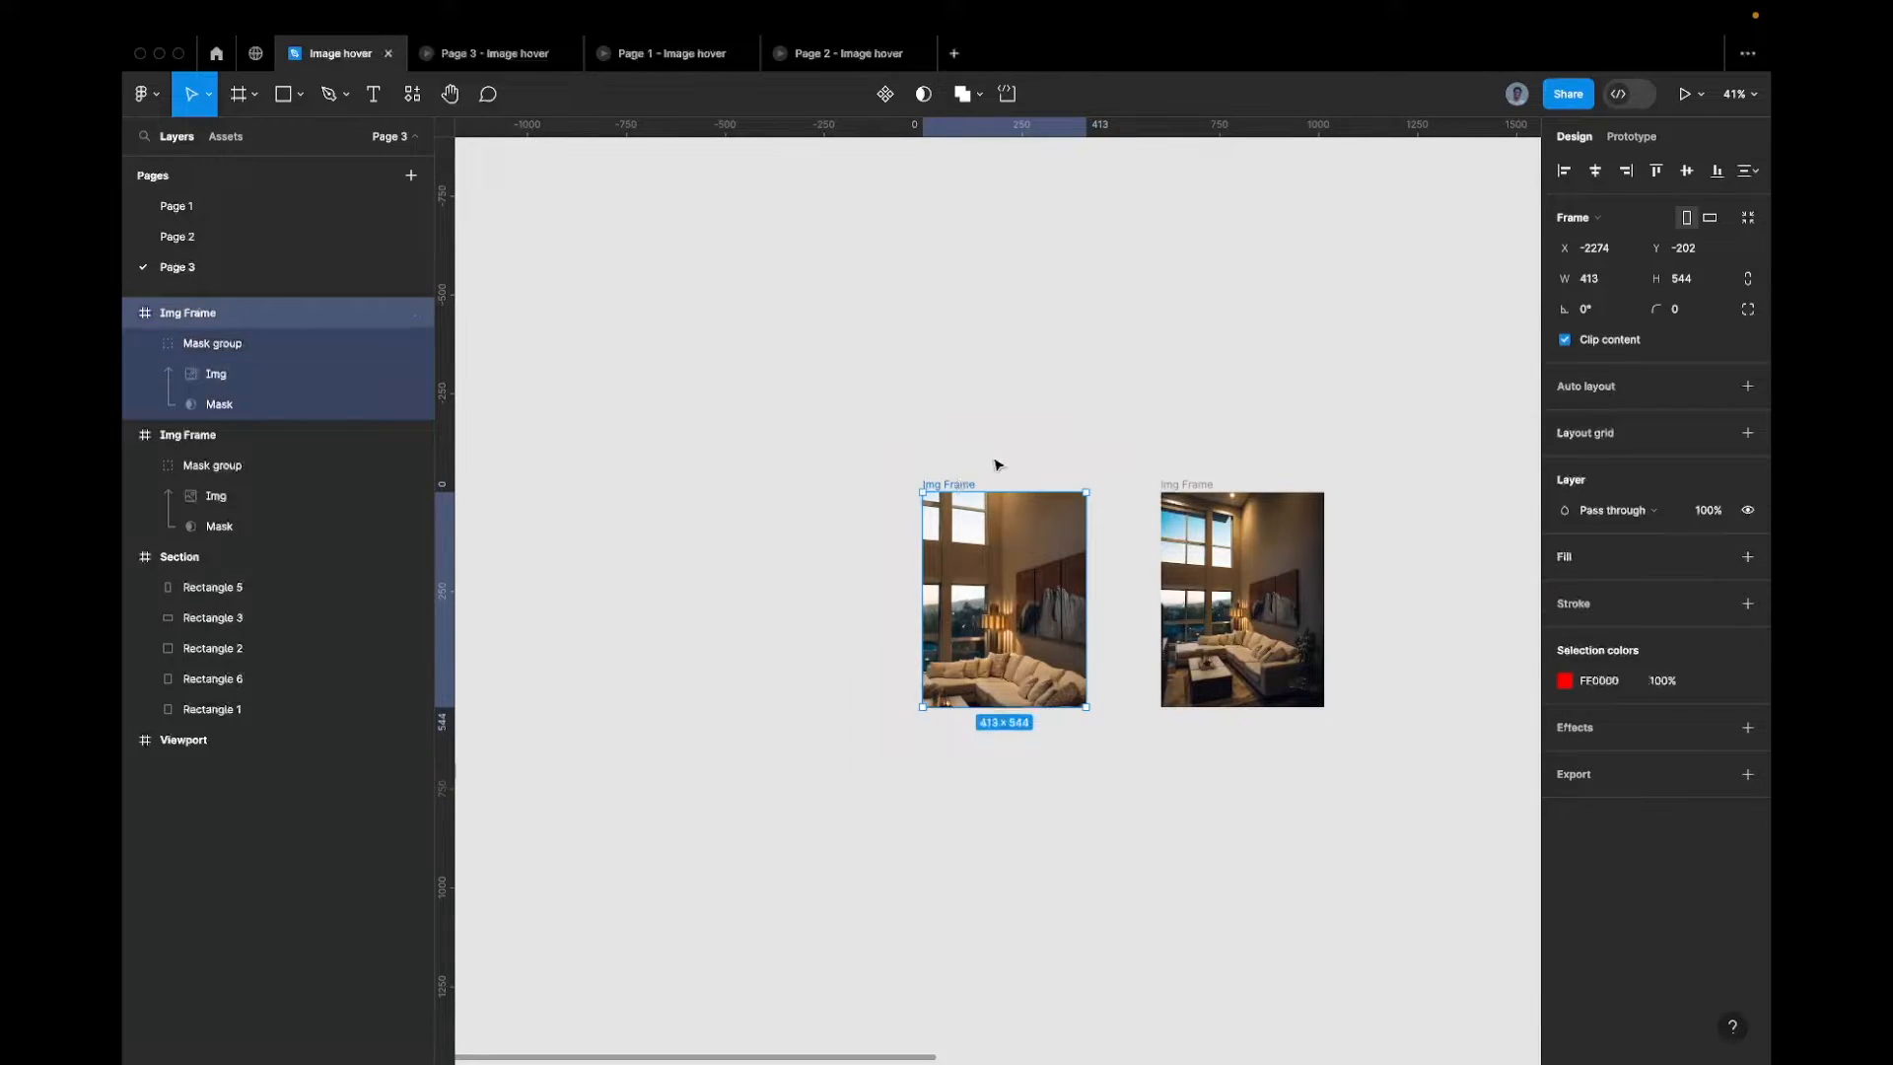
{"action": "left_click", "coordinate": [1694, 283]}
{"action": "left_click", "coordinate": [345, 405]}
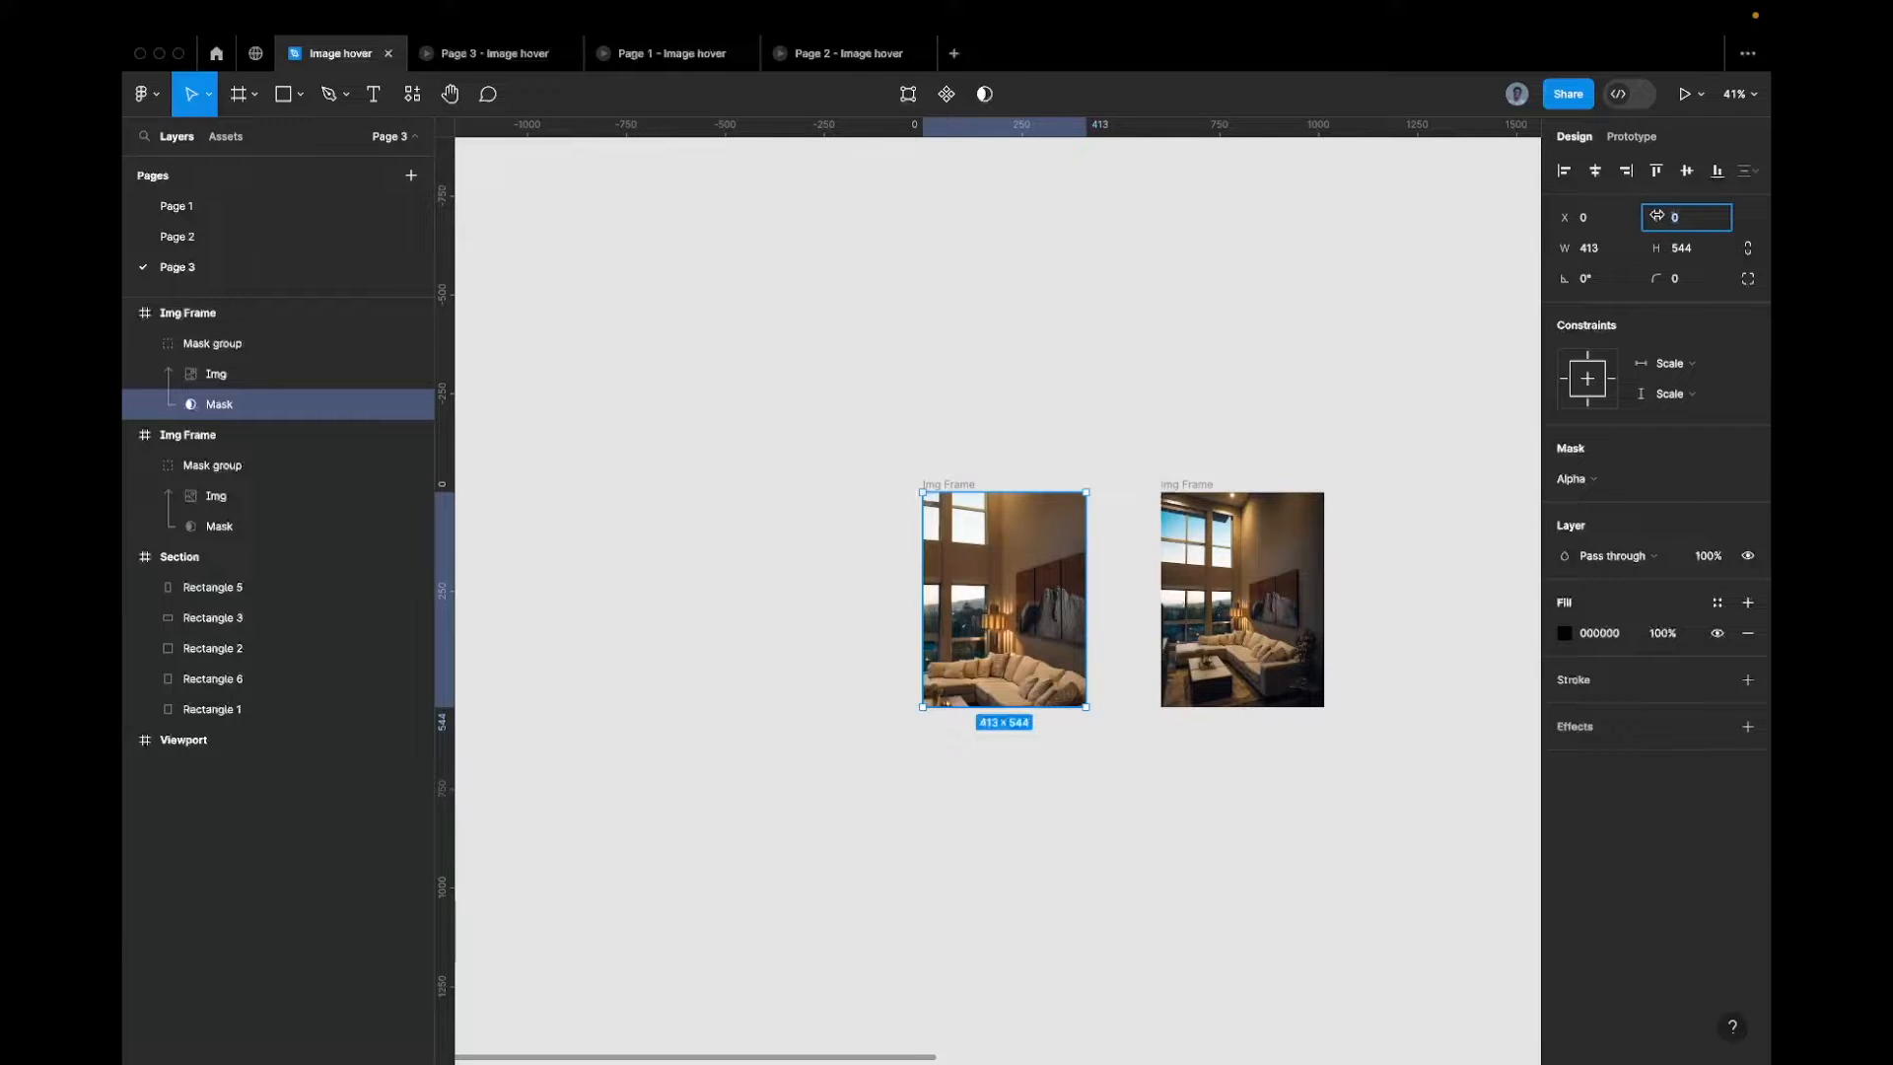
{"action": "type", "text": "544"}
{"action": "key", "text": "Return"}
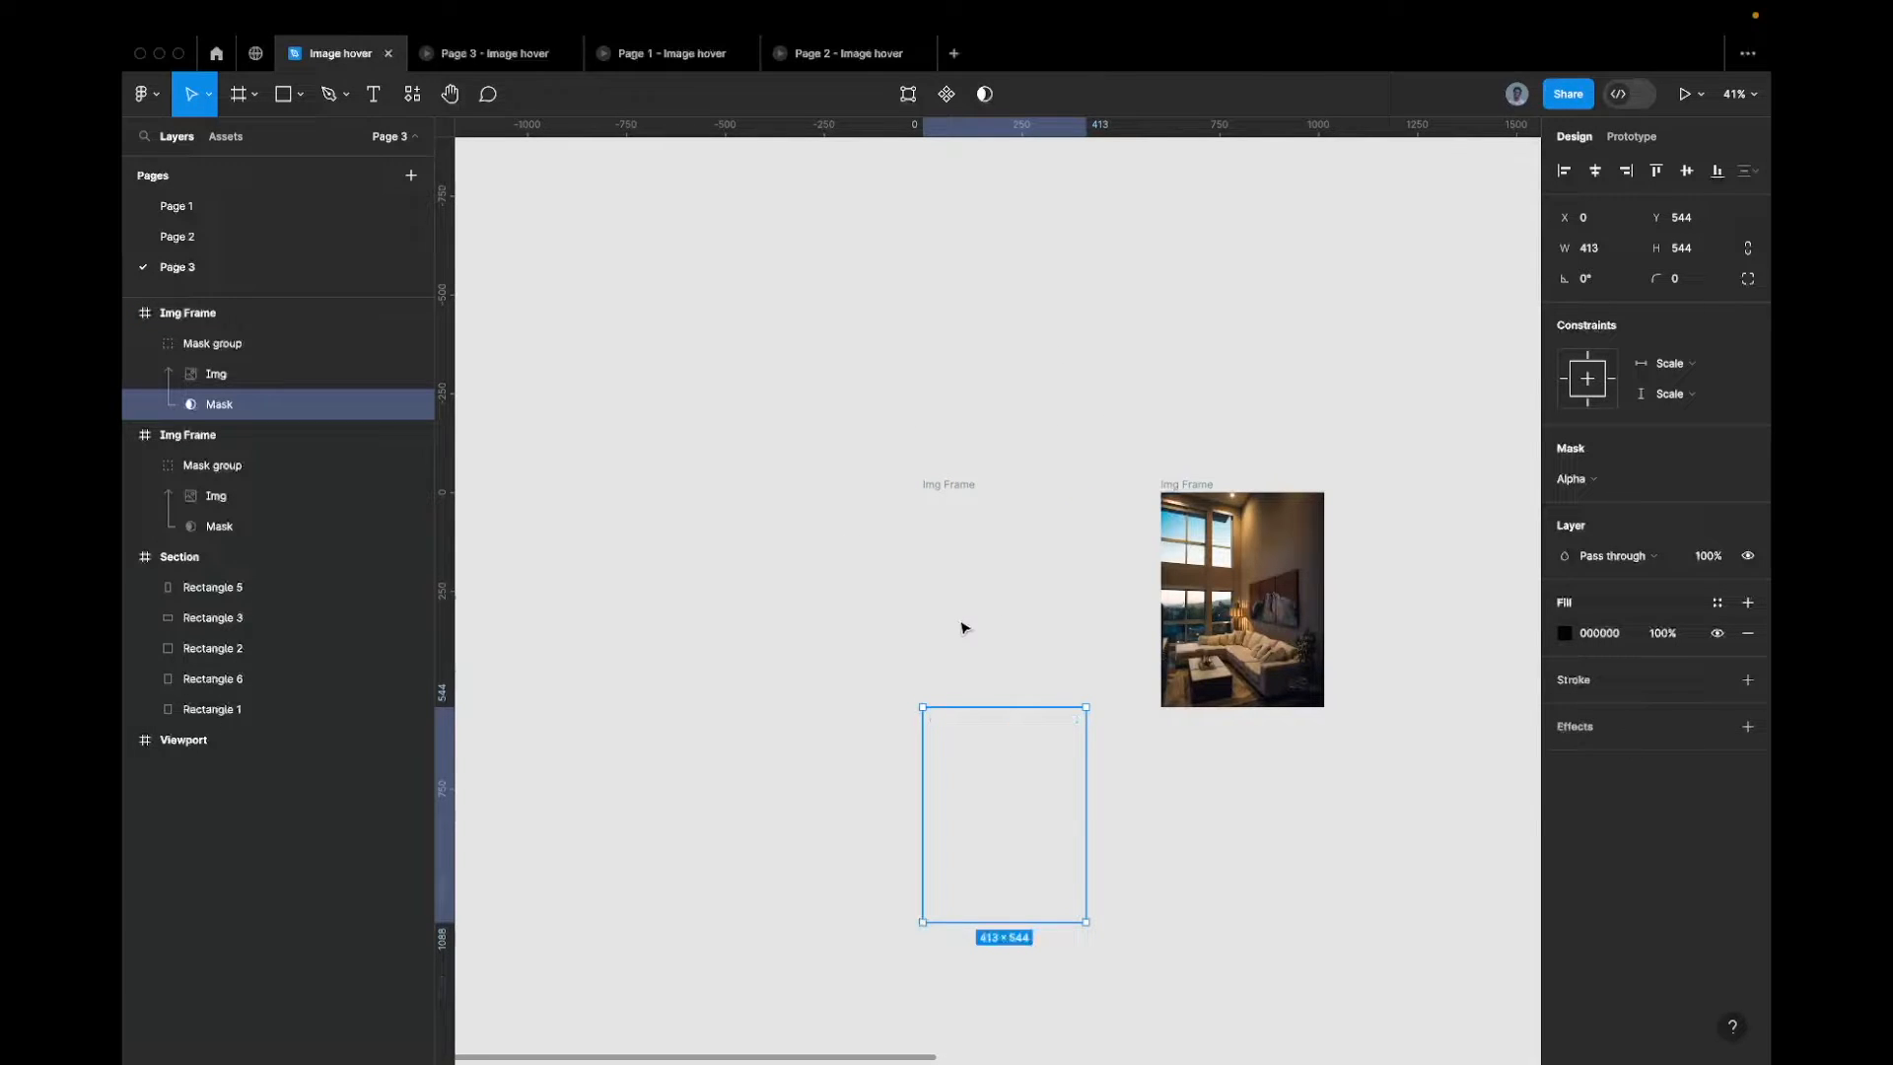
Add a black inside stroke of thickness 20 to the duplicated Img Frame
{"action": "left_click", "coordinate": [1710, 219]}
{"action": "key", "text": "Right"}
{"action": "scroll", "coordinate": [941, 680], "scroll_direction": "up", "scroll_amount": 5}
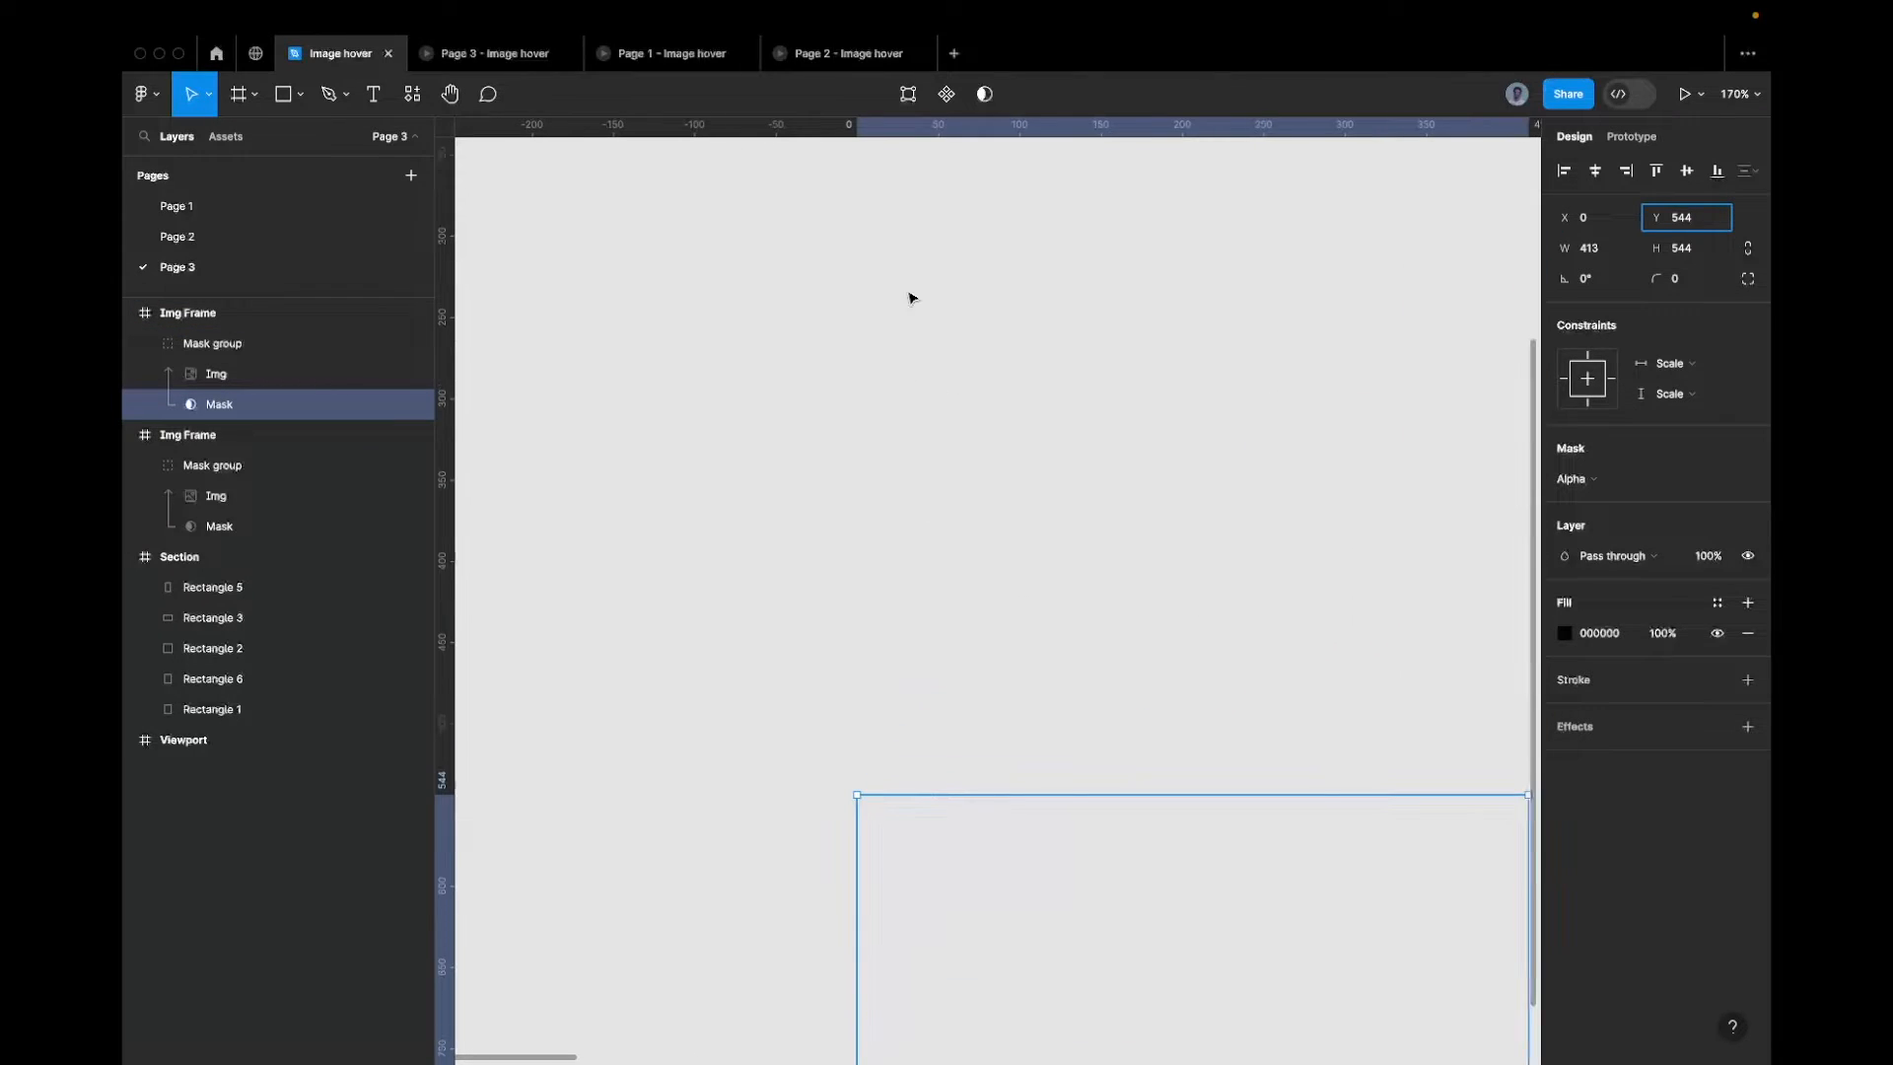
{"action": "scroll", "coordinate": [909, 298], "scroll_direction": "down", "scroll_amount": 5}
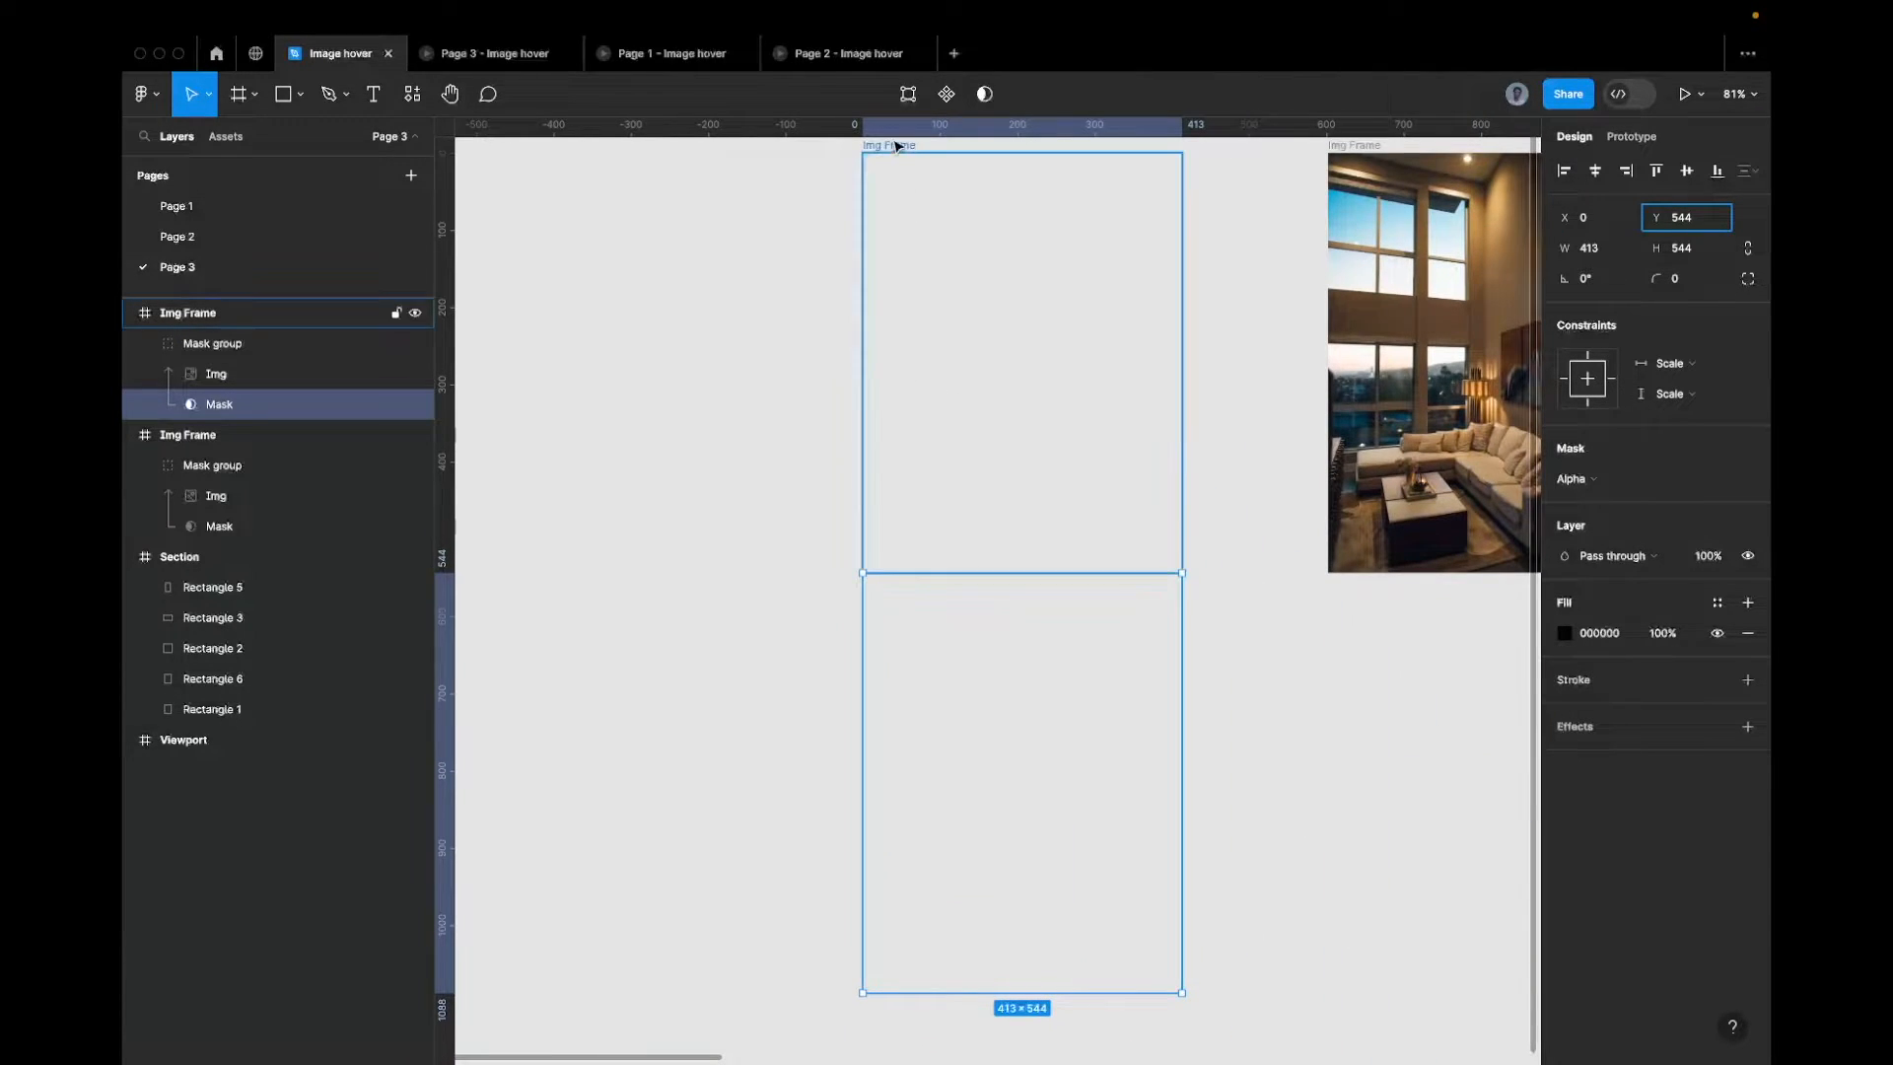
{"action": "left_click", "coordinate": [895, 146]}
{"action": "left_click", "coordinate": [1747, 634]}
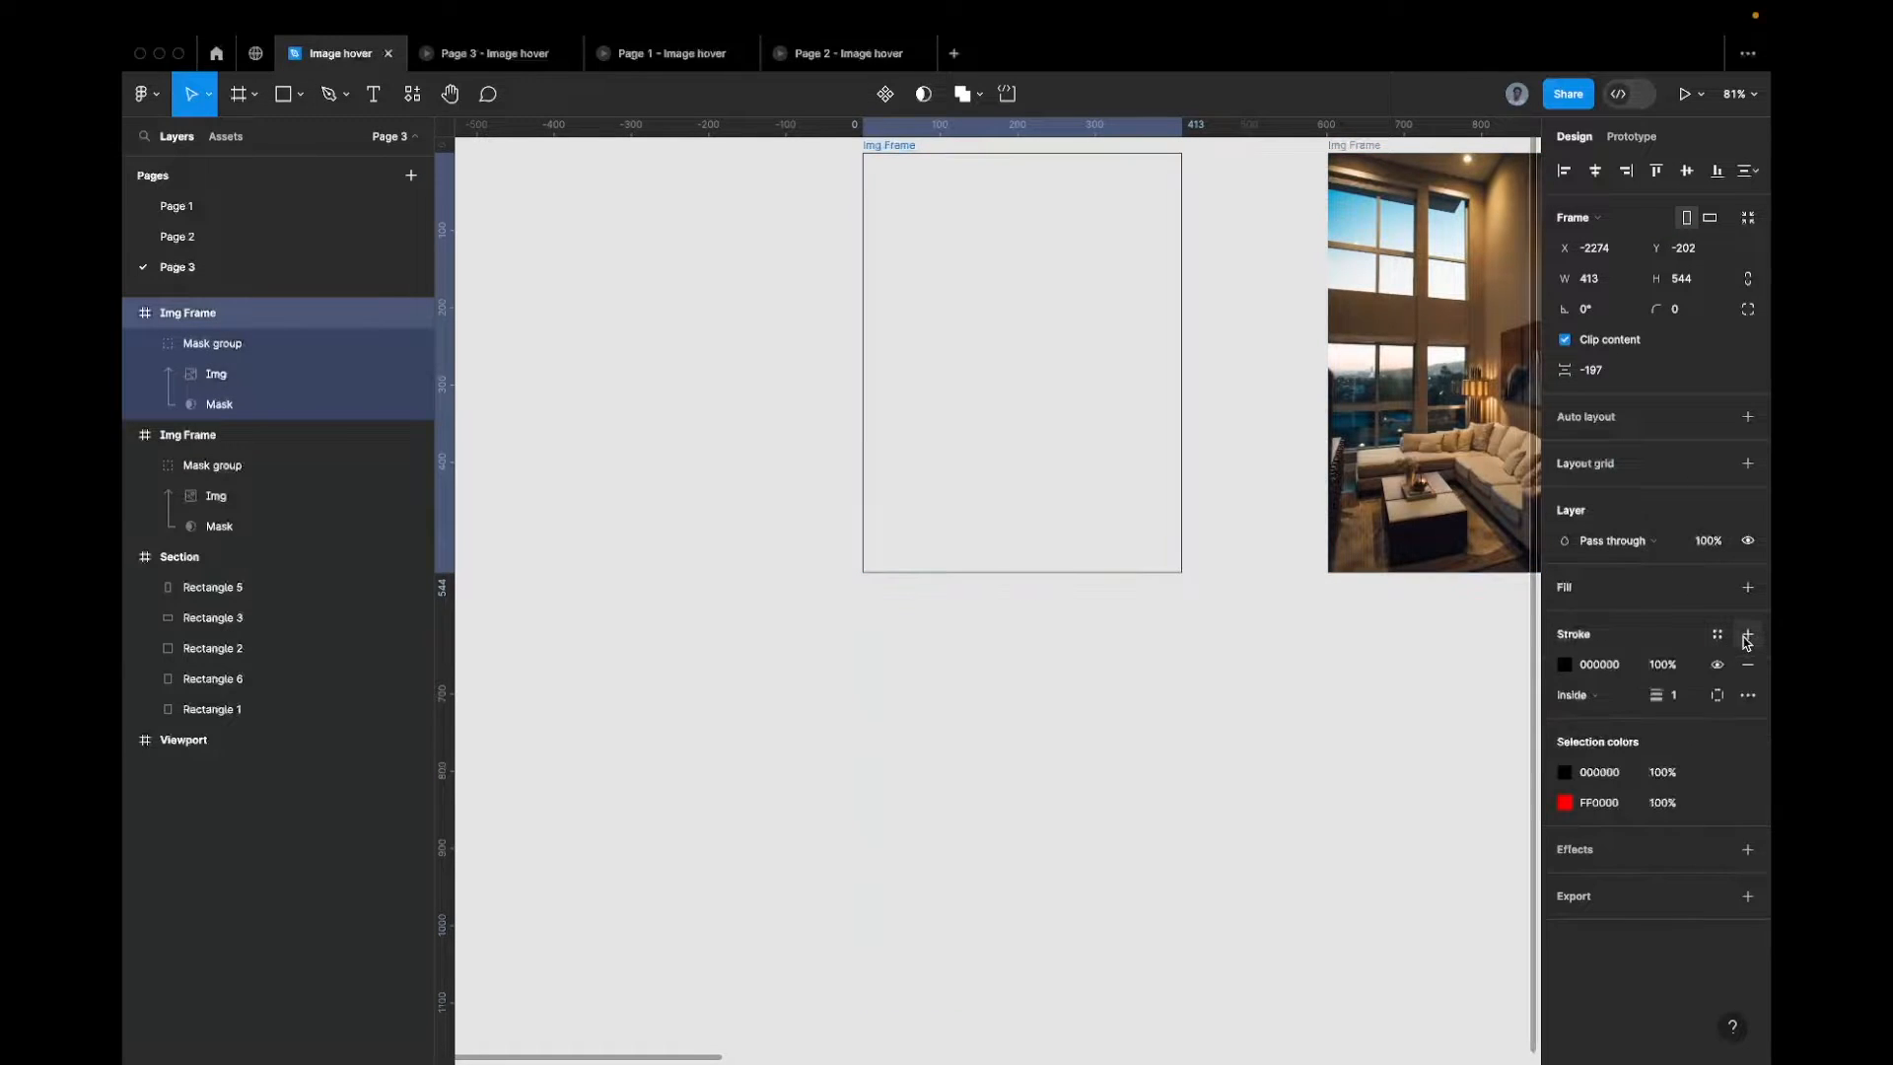
{"action": "left_click", "coordinate": [1682, 696]}
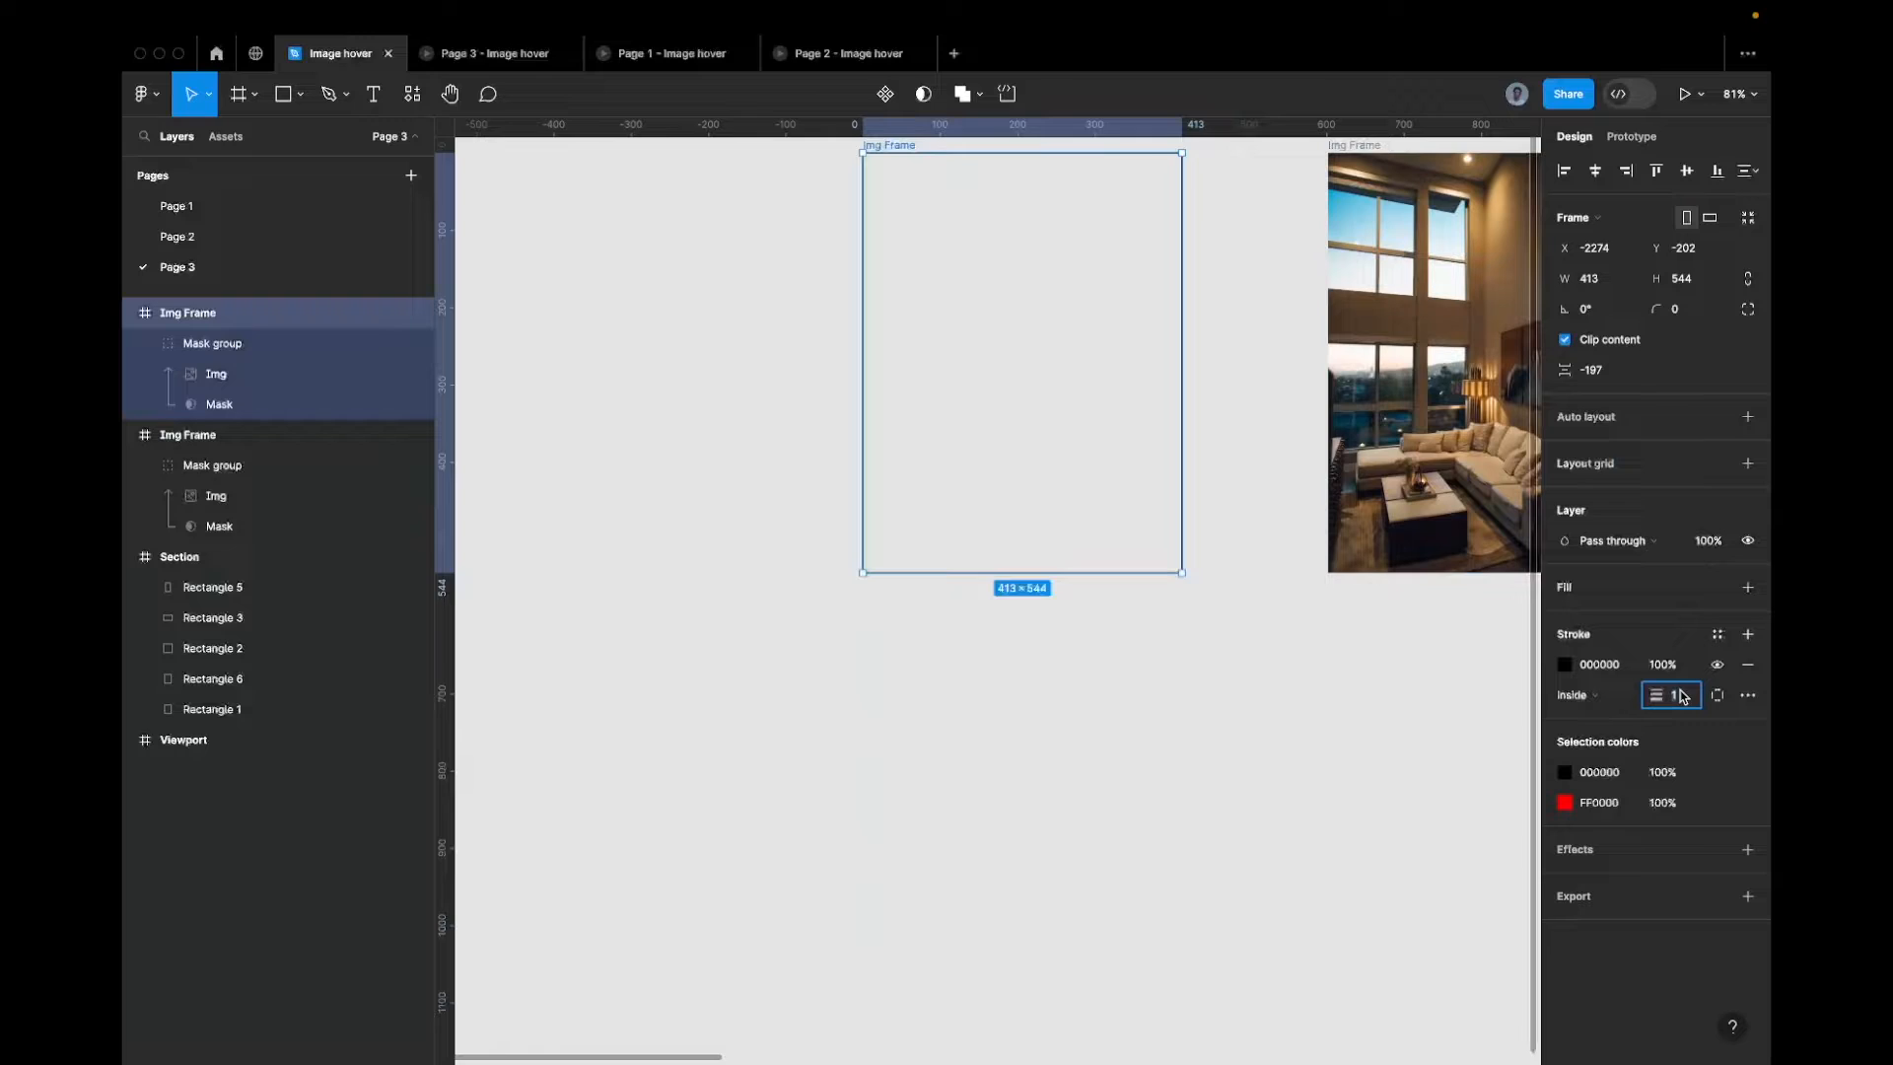
{"action": "type", "text": "20"}
{"action": "key", "text": "Return"}
Move the duplicate's Mask another 40 px down from the frame's lower edge, to Y 584
{"action": "left_click", "coordinate": [212, 343]}
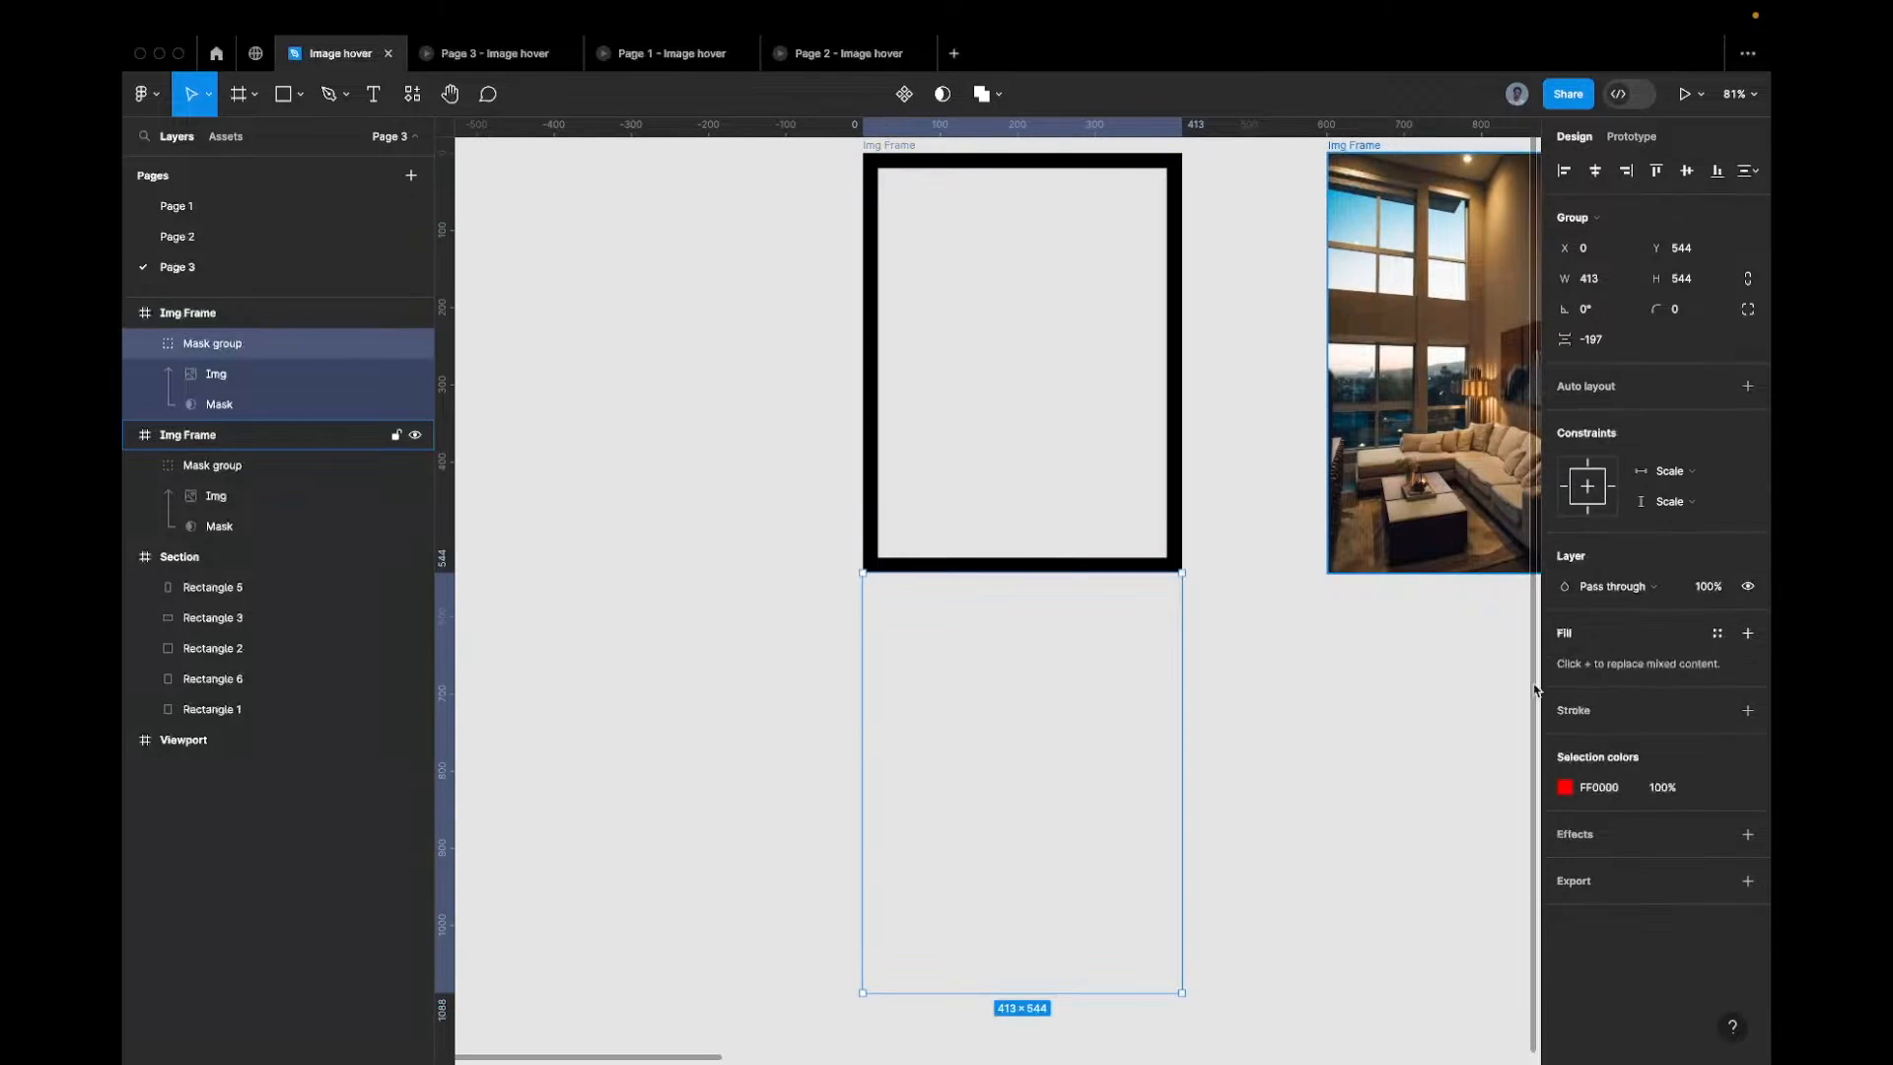
{"action": "left_click", "coordinate": [305, 404]}
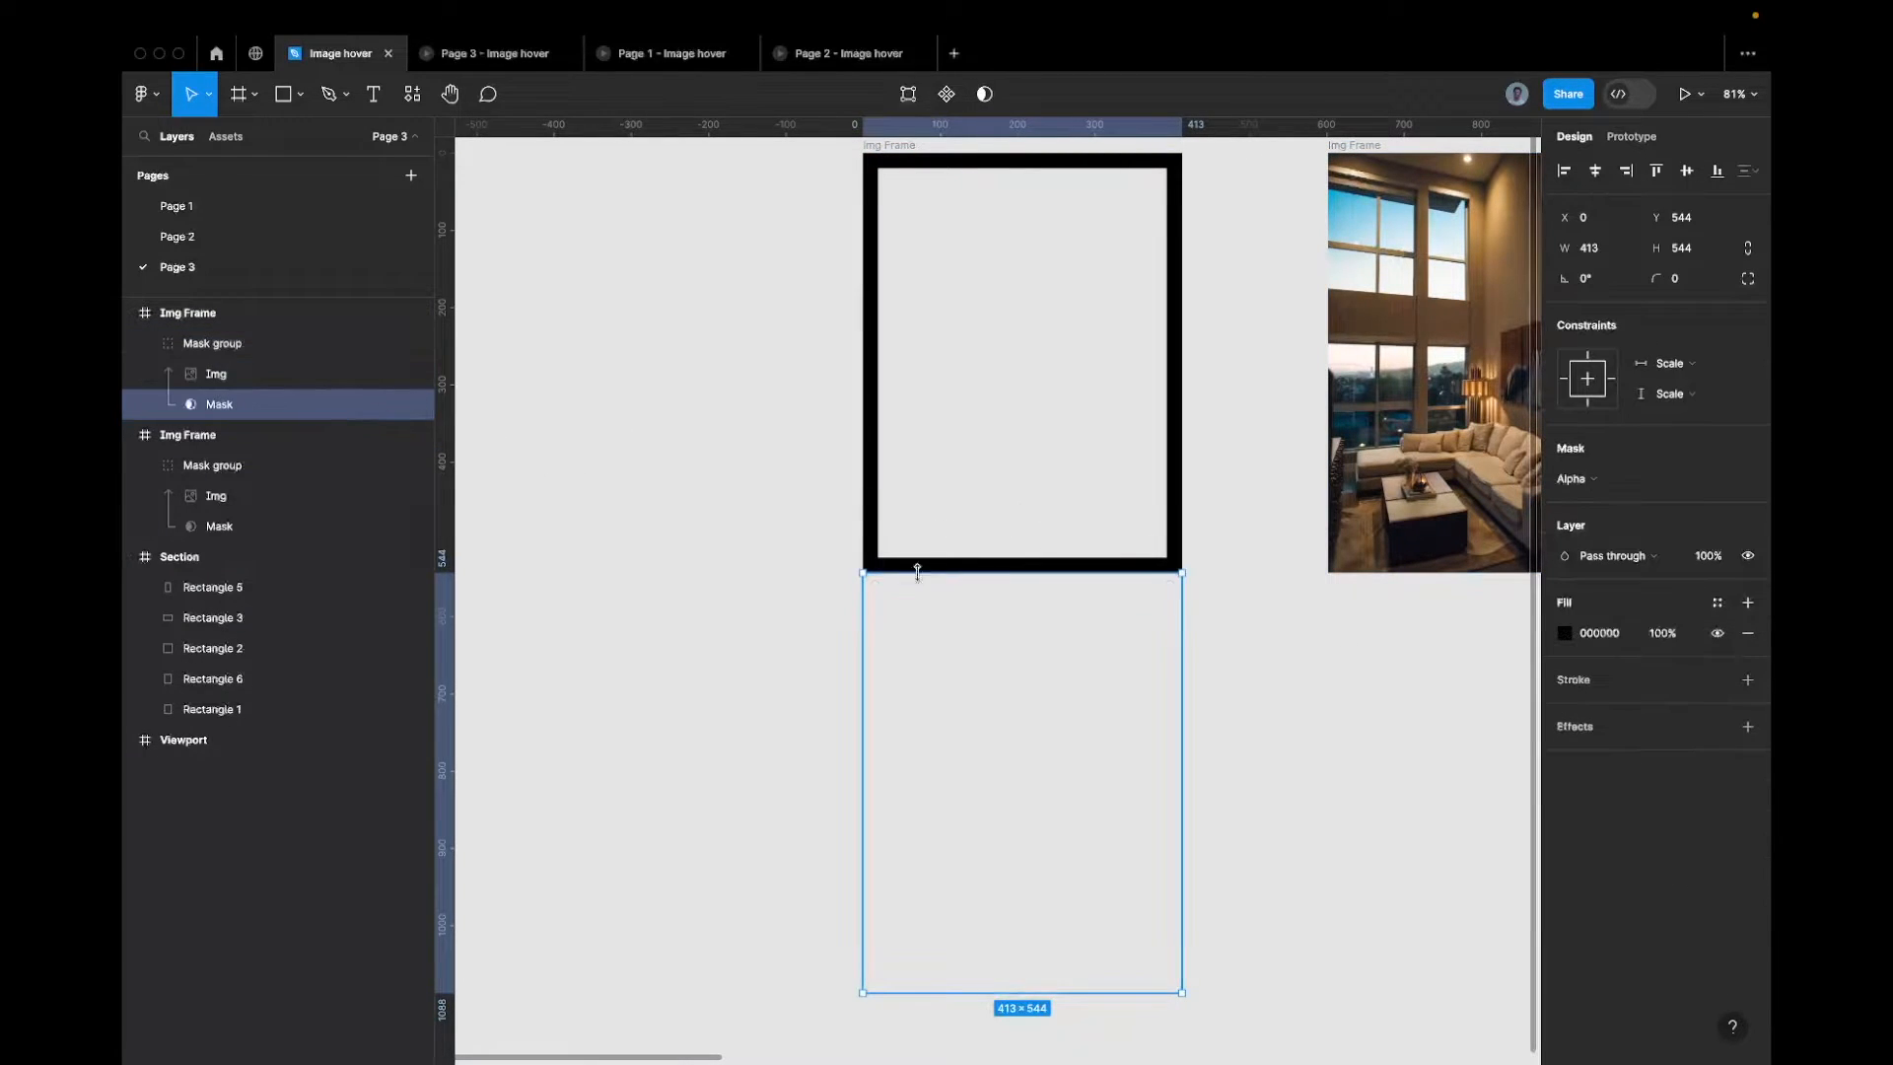
{"action": "scroll", "coordinate": [895, 596], "scroll_direction": "up", "scroll_amount": 10}
{"action": "scroll", "coordinate": [697, 453], "scroll_direction": "up", "scroll_amount": 5}
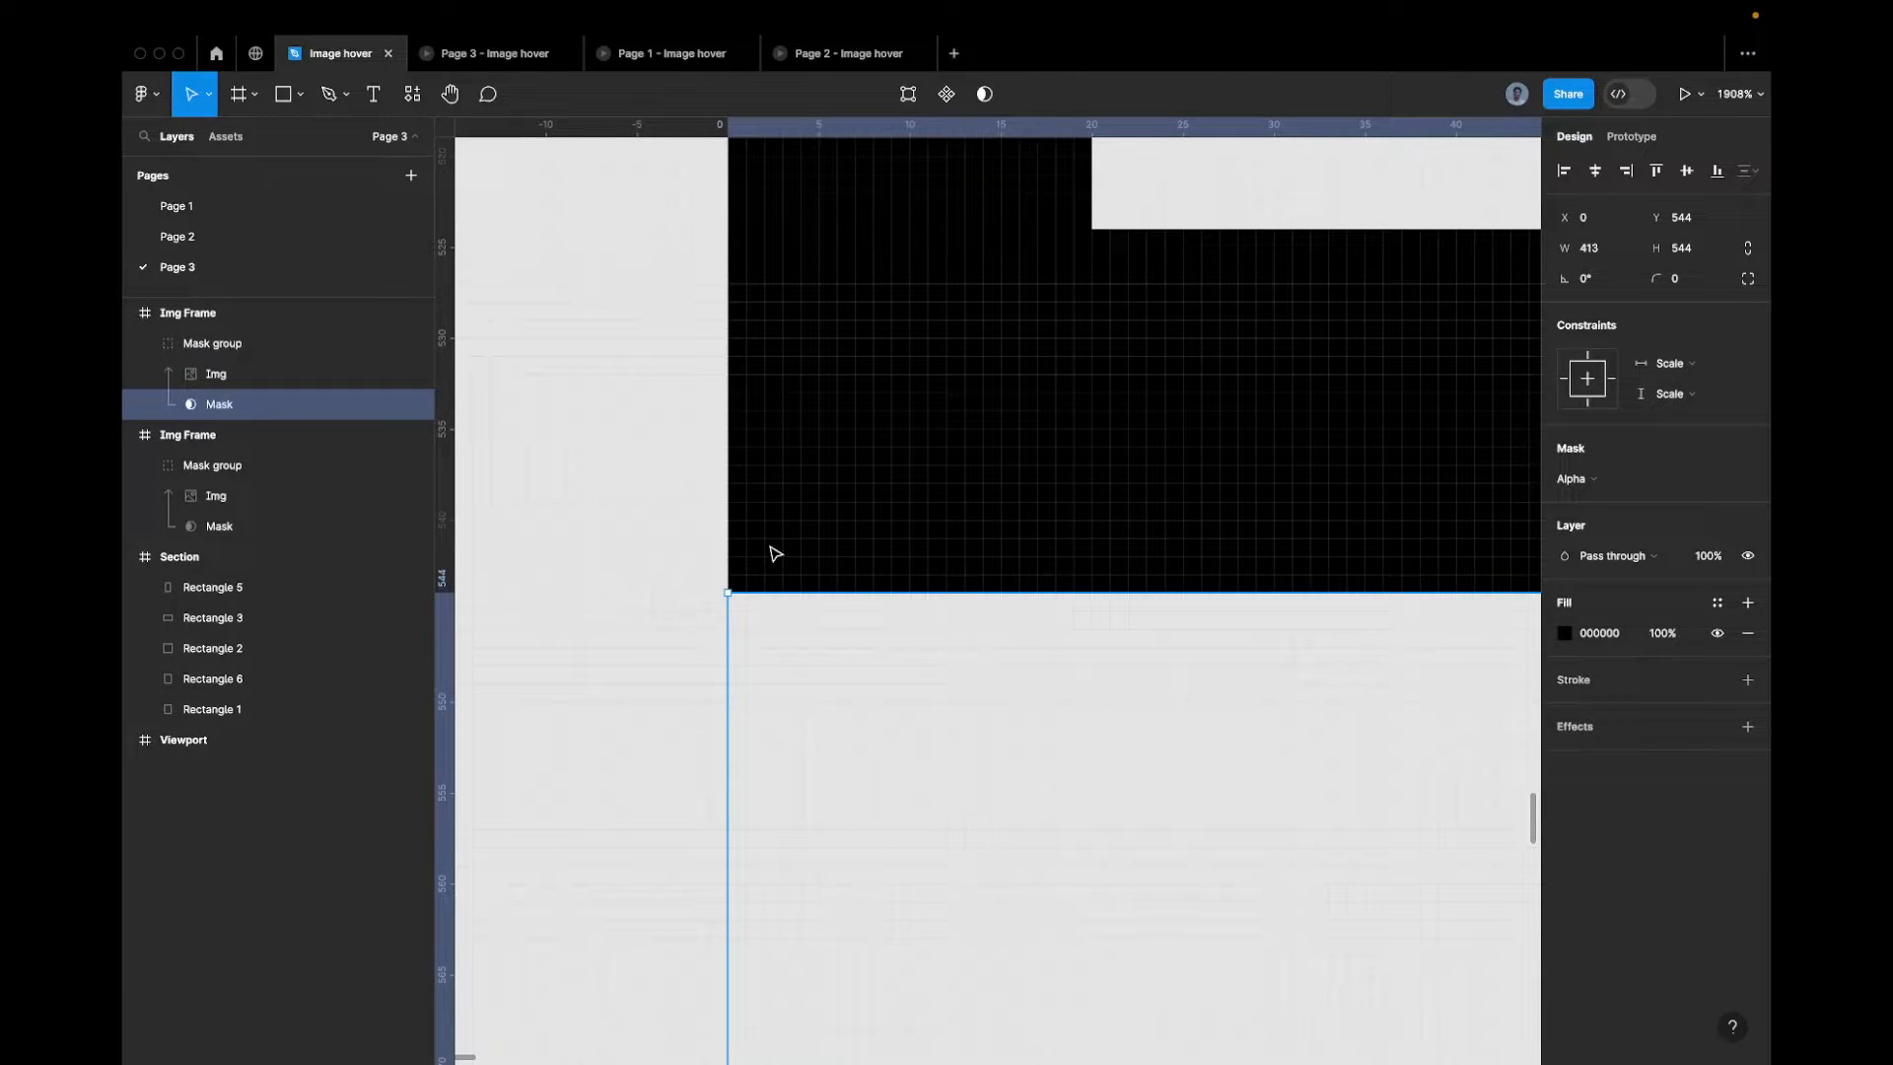
{"action": "scroll", "coordinate": [776, 554], "scroll_direction": "down", "scroll_amount": 7}
{"action": "left_click", "coordinate": [1704, 226]}
{"action": "key", "text": "Right"}
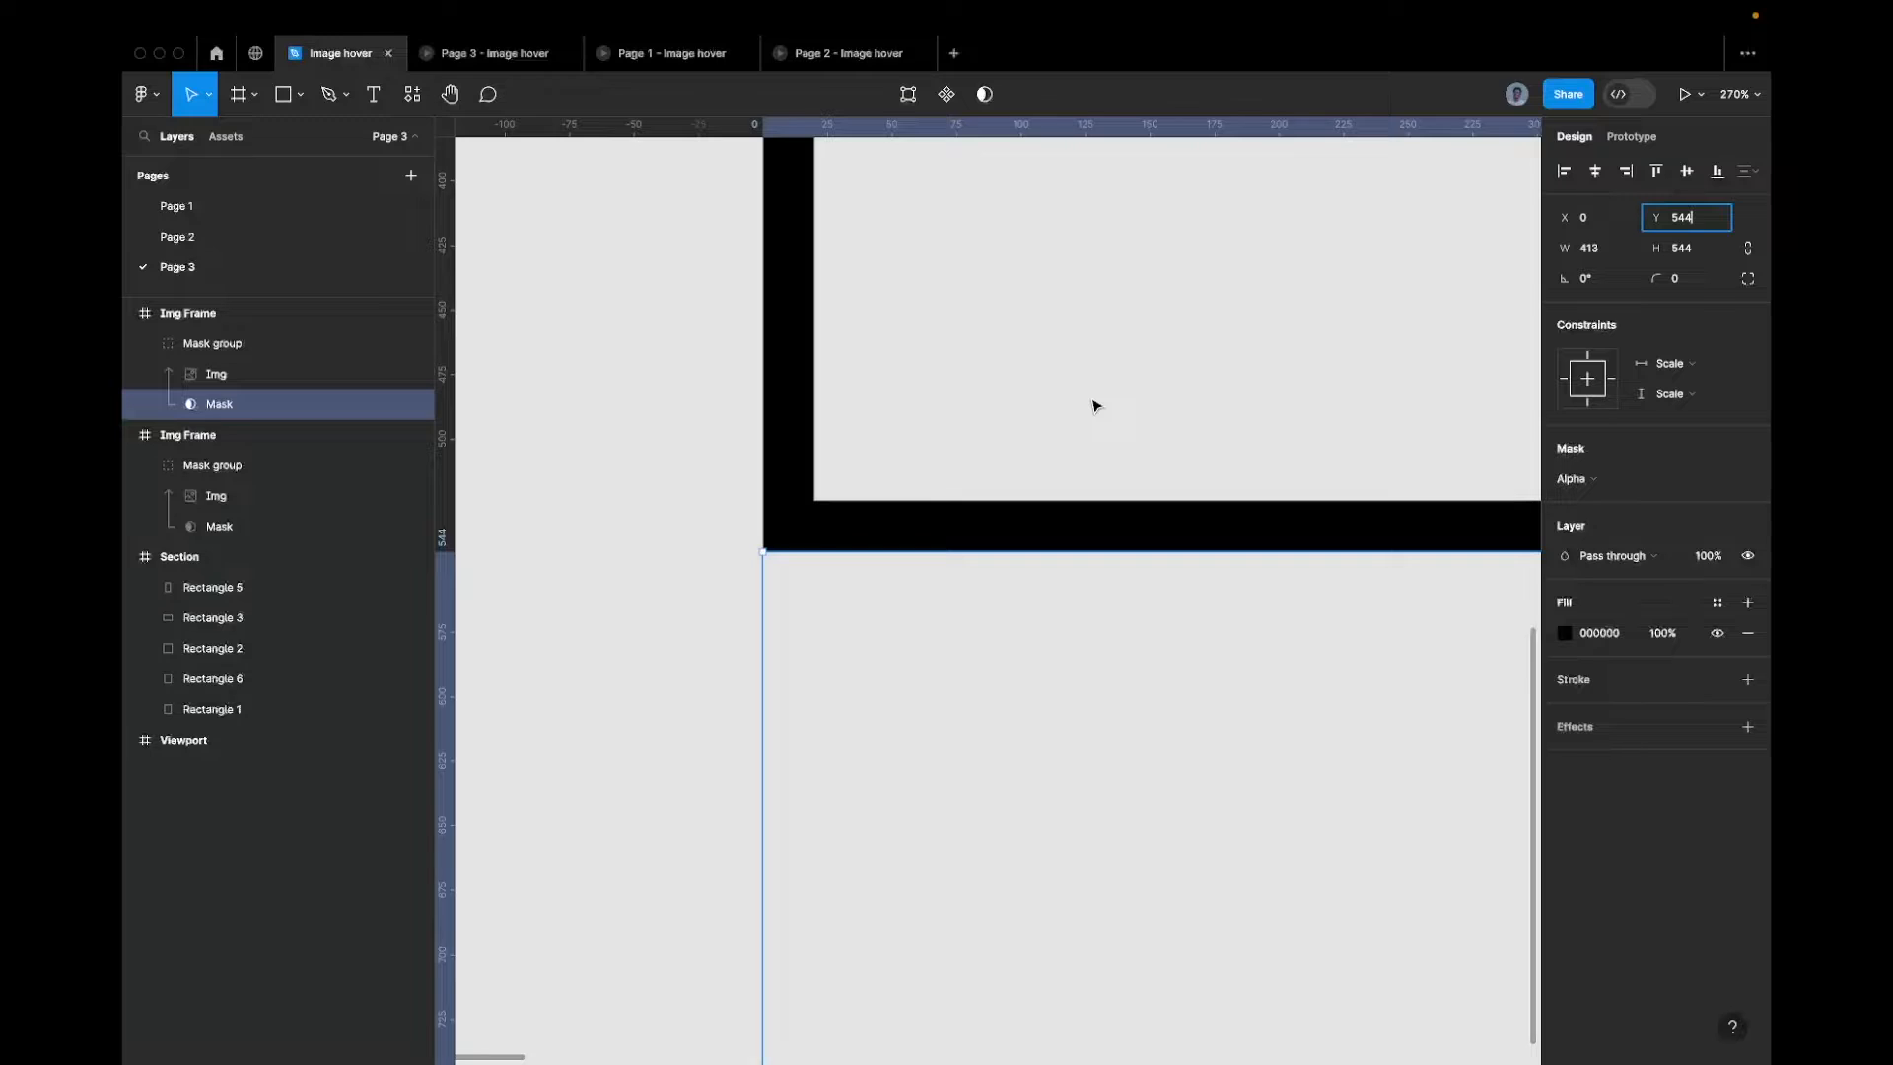
{"action": "type", "text": "+"}
{"action": "key", "text": "Return"}
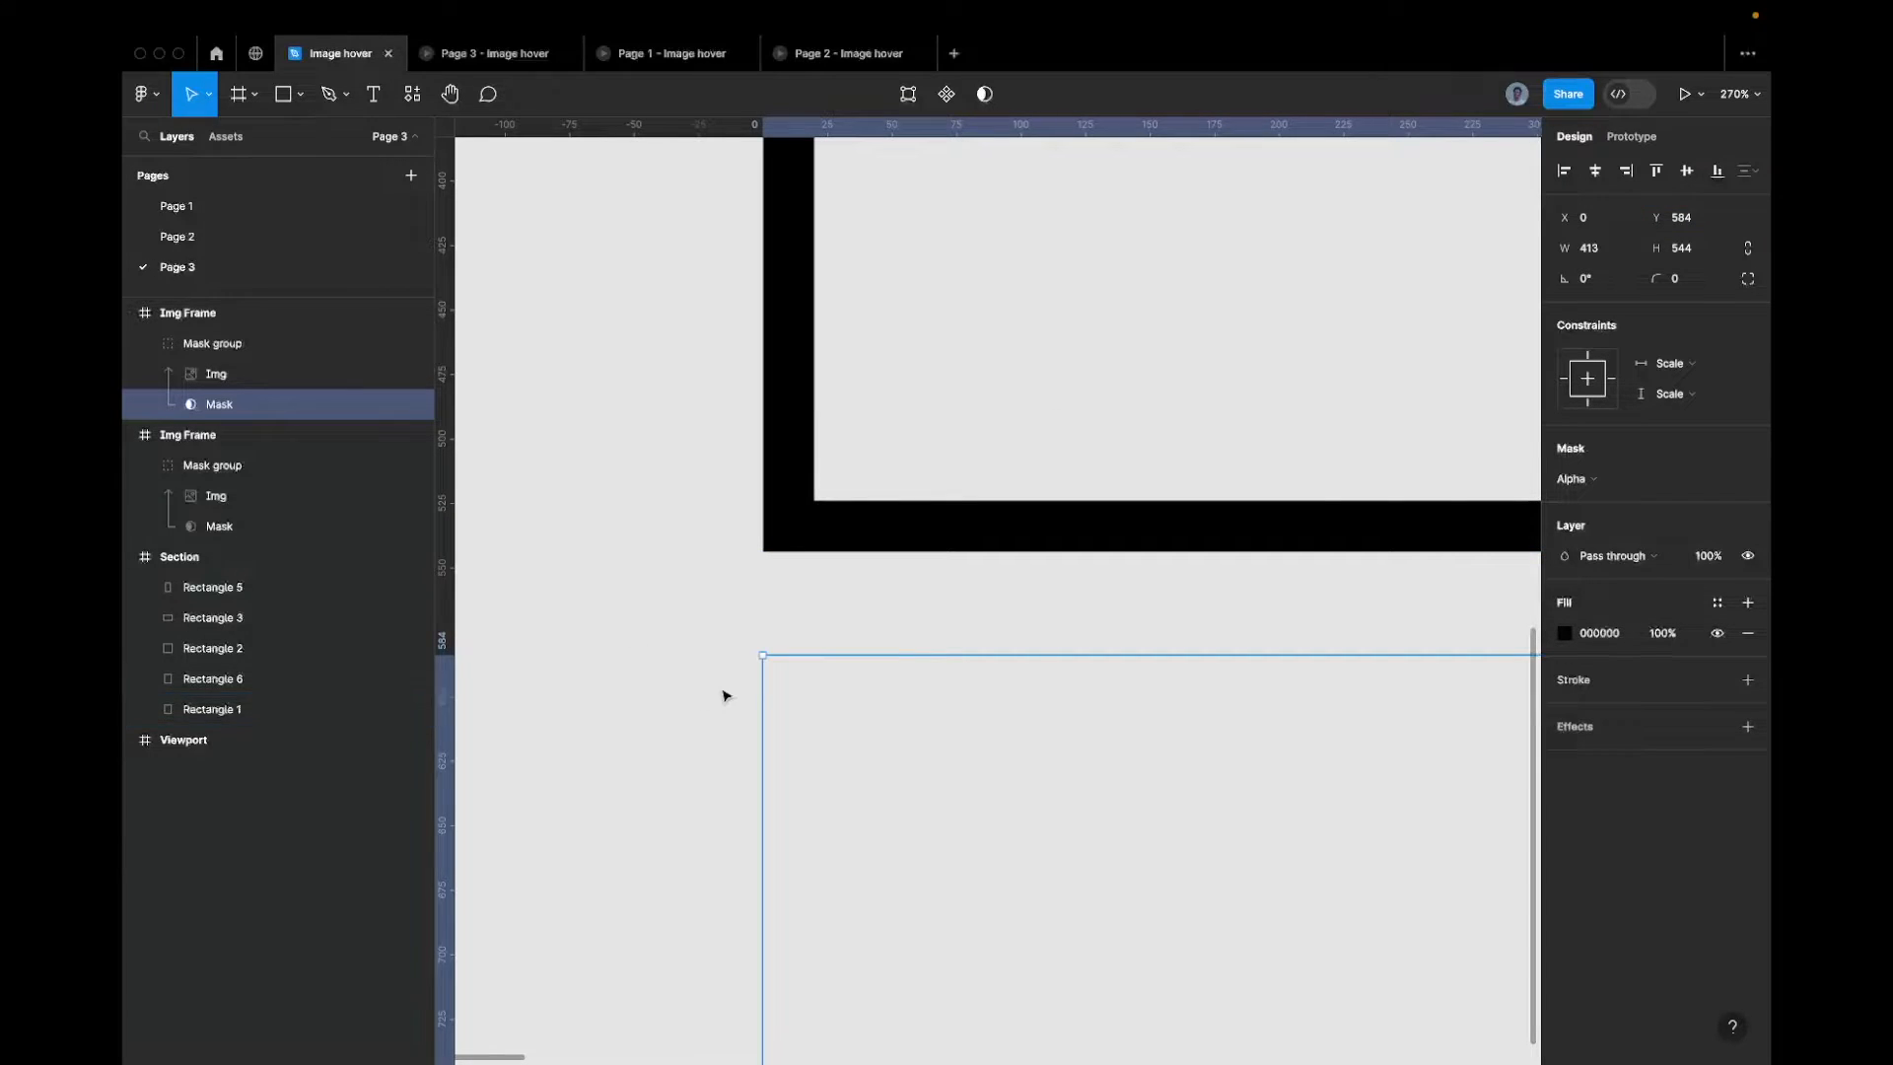
Measure the gap between the duplicated Img Frame's lower edge and its Mask
{"action": "scroll", "coordinate": [722, 689], "scroll_direction": "down", "scroll_amount": 5}
{"action": "key", "text": "alt"}
{"action": "key", "text": "alt"}
{"action": "key", "text": "alt"}
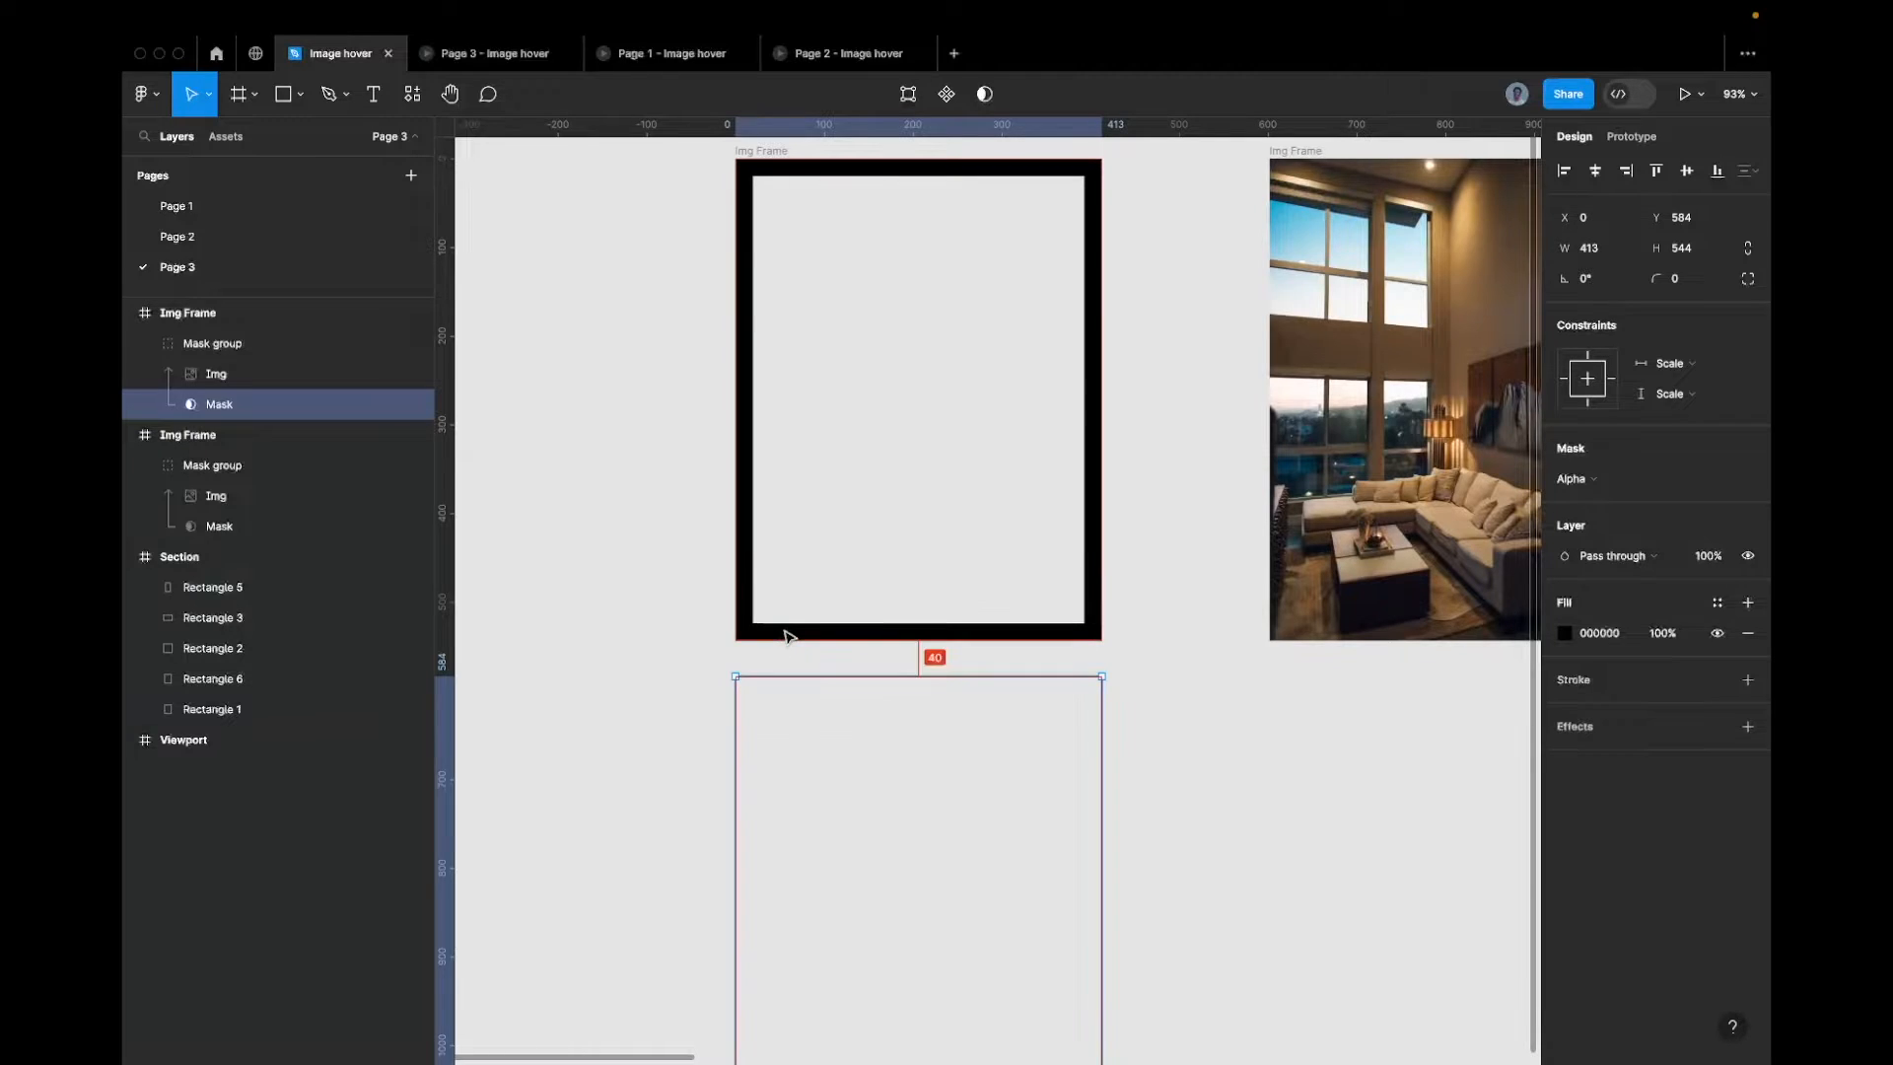
{"action": "key", "text": "alt"}
{"action": "key", "text": "alt"}
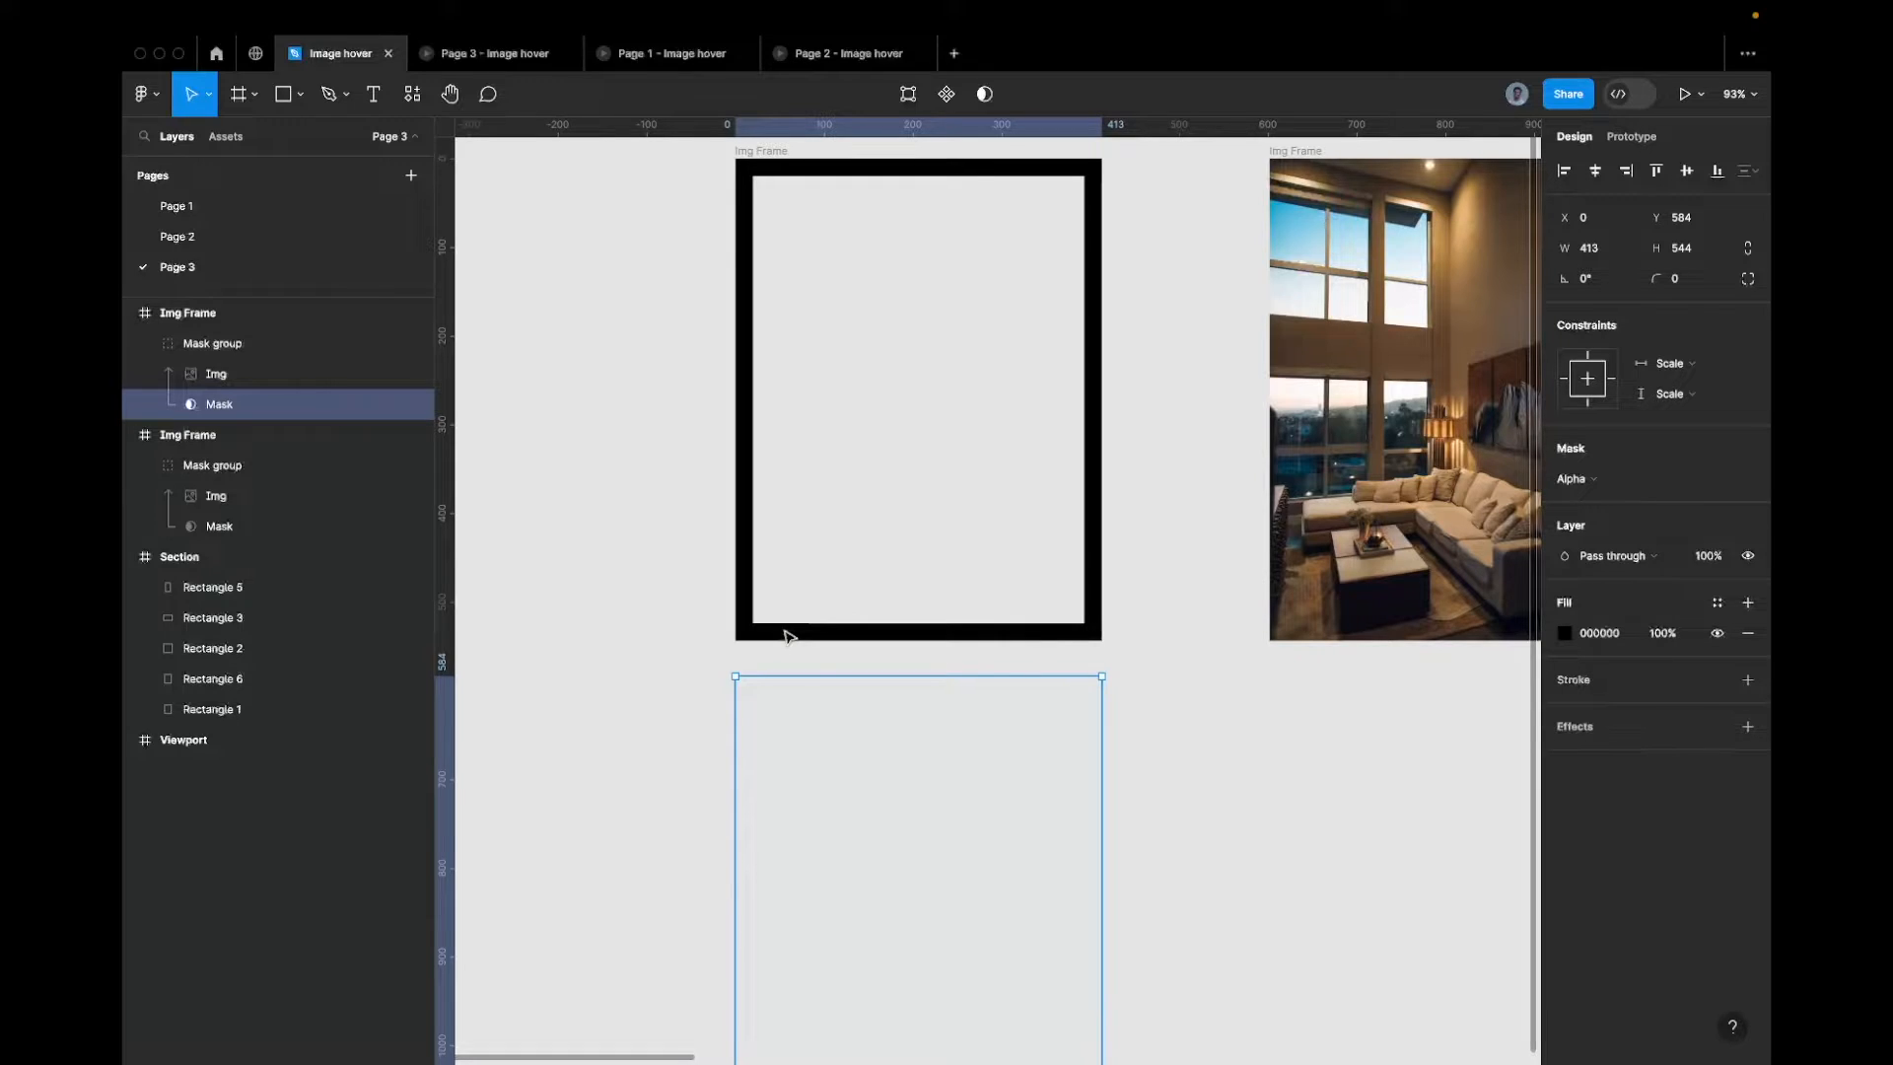
Remove the stroke from the duplicated Img Frame
{"action": "key", "text": "Escape"}
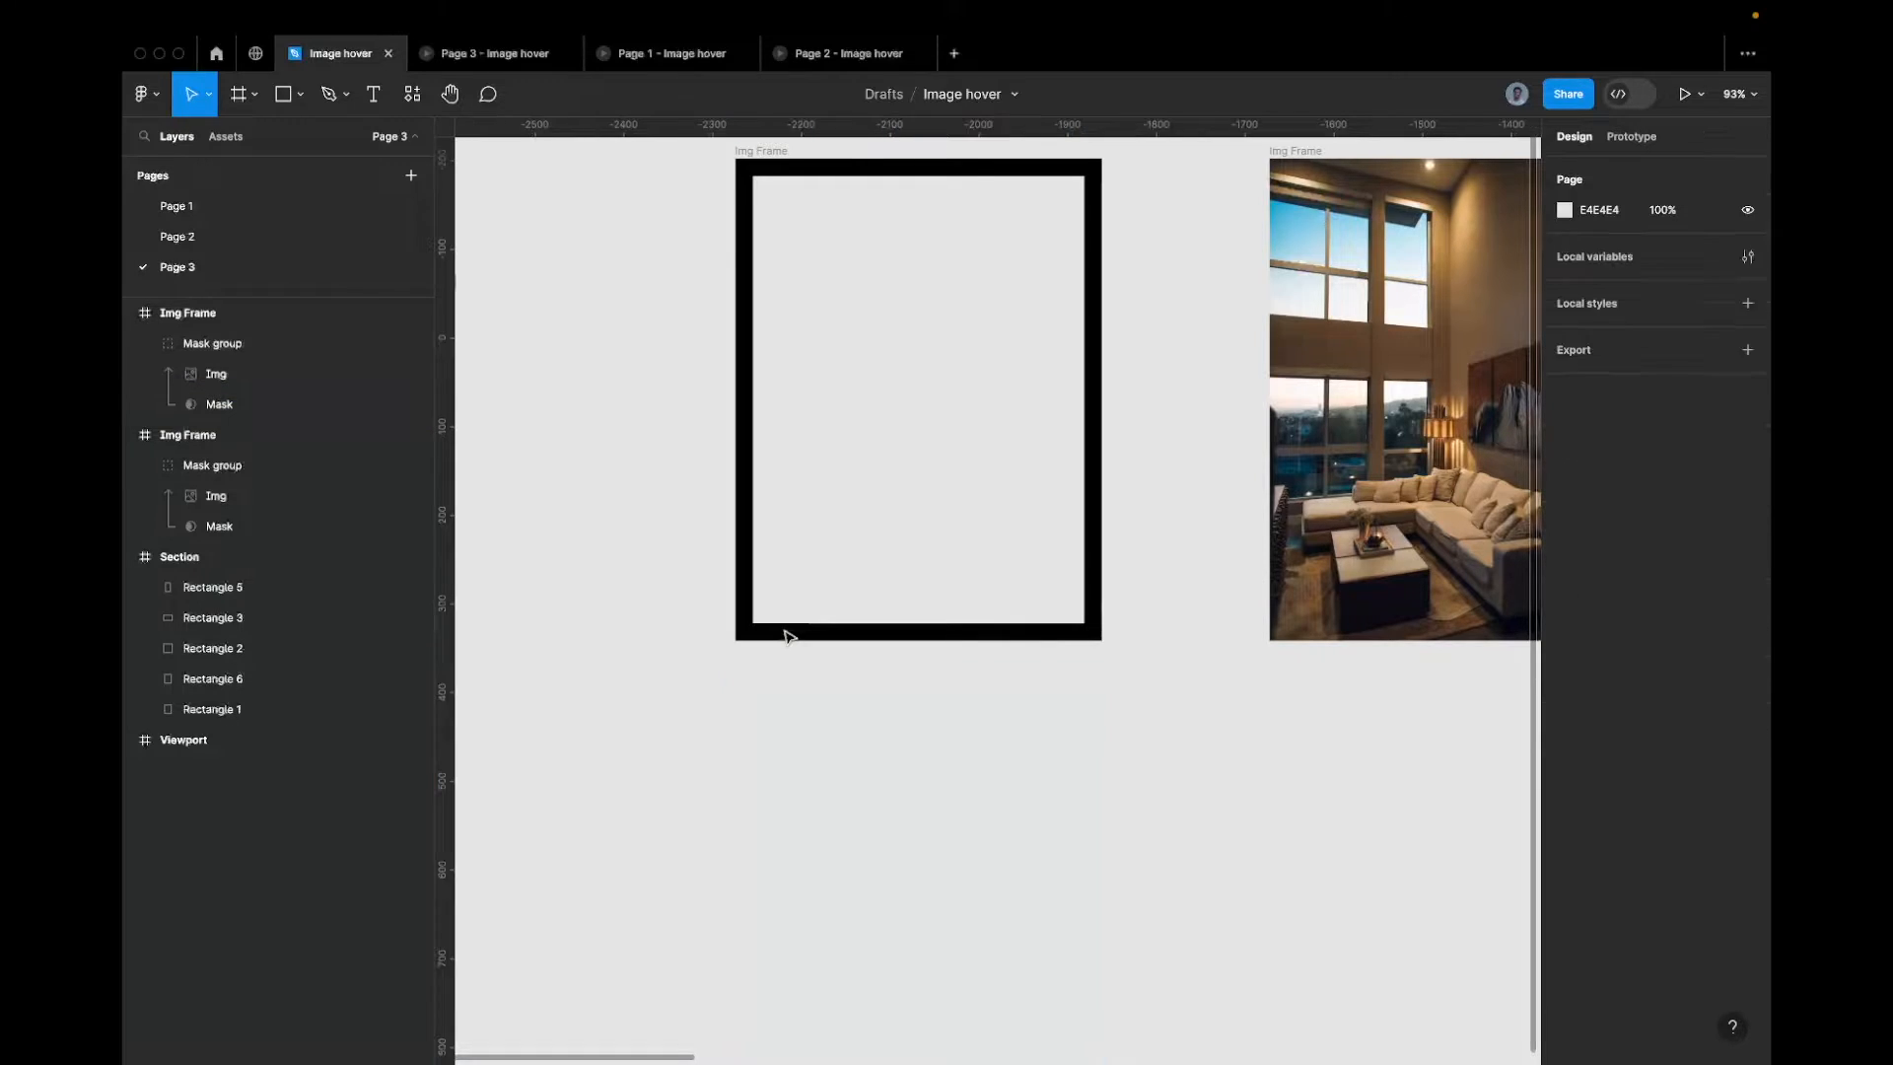
{"action": "left_click", "coordinate": [758, 155]}
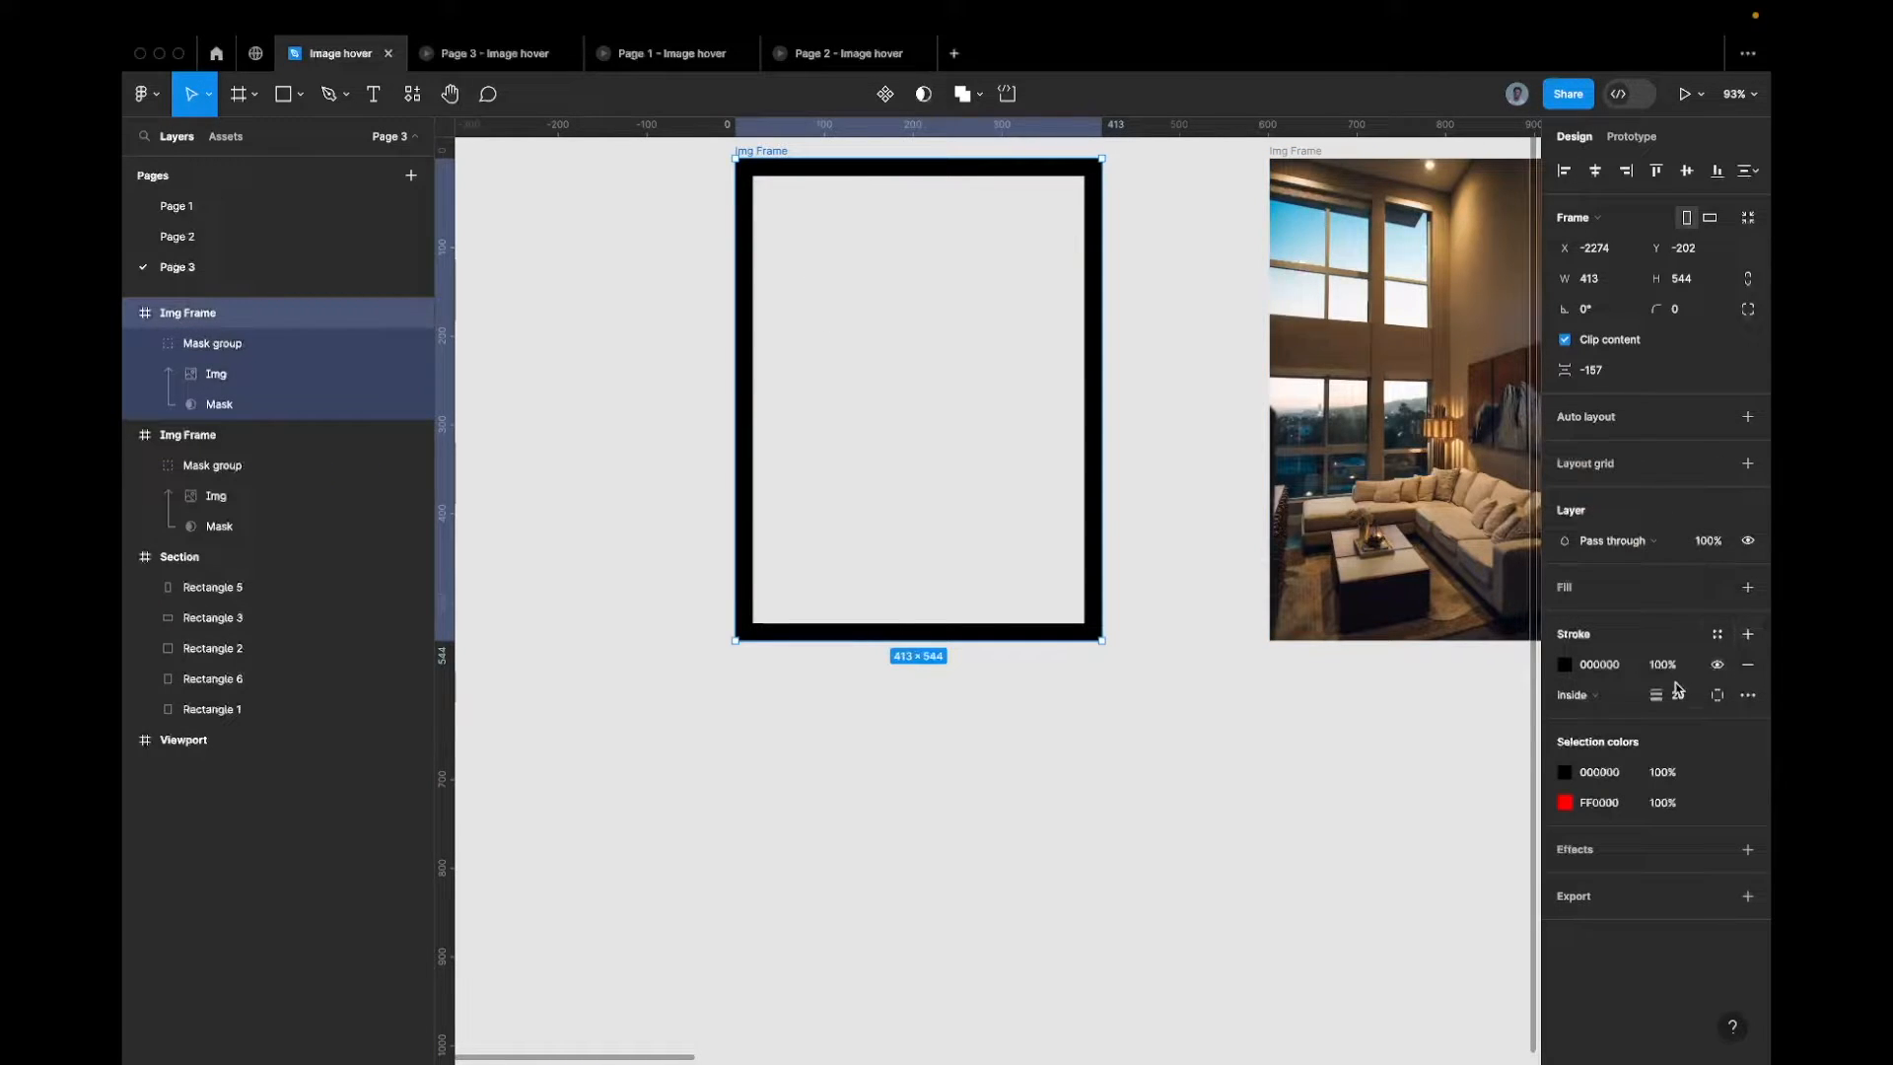
{"action": "left_click", "coordinate": [1747, 664]}
Combine both Img Frames into a component set
{"action": "scroll", "coordinate": [1353, 691], "scroll_direction": "down", "scroll_amount": 5}
{"action": "scroll", "coordinate": [1352, 689], "scroll_direction": "right", "scroll_amount": 3}
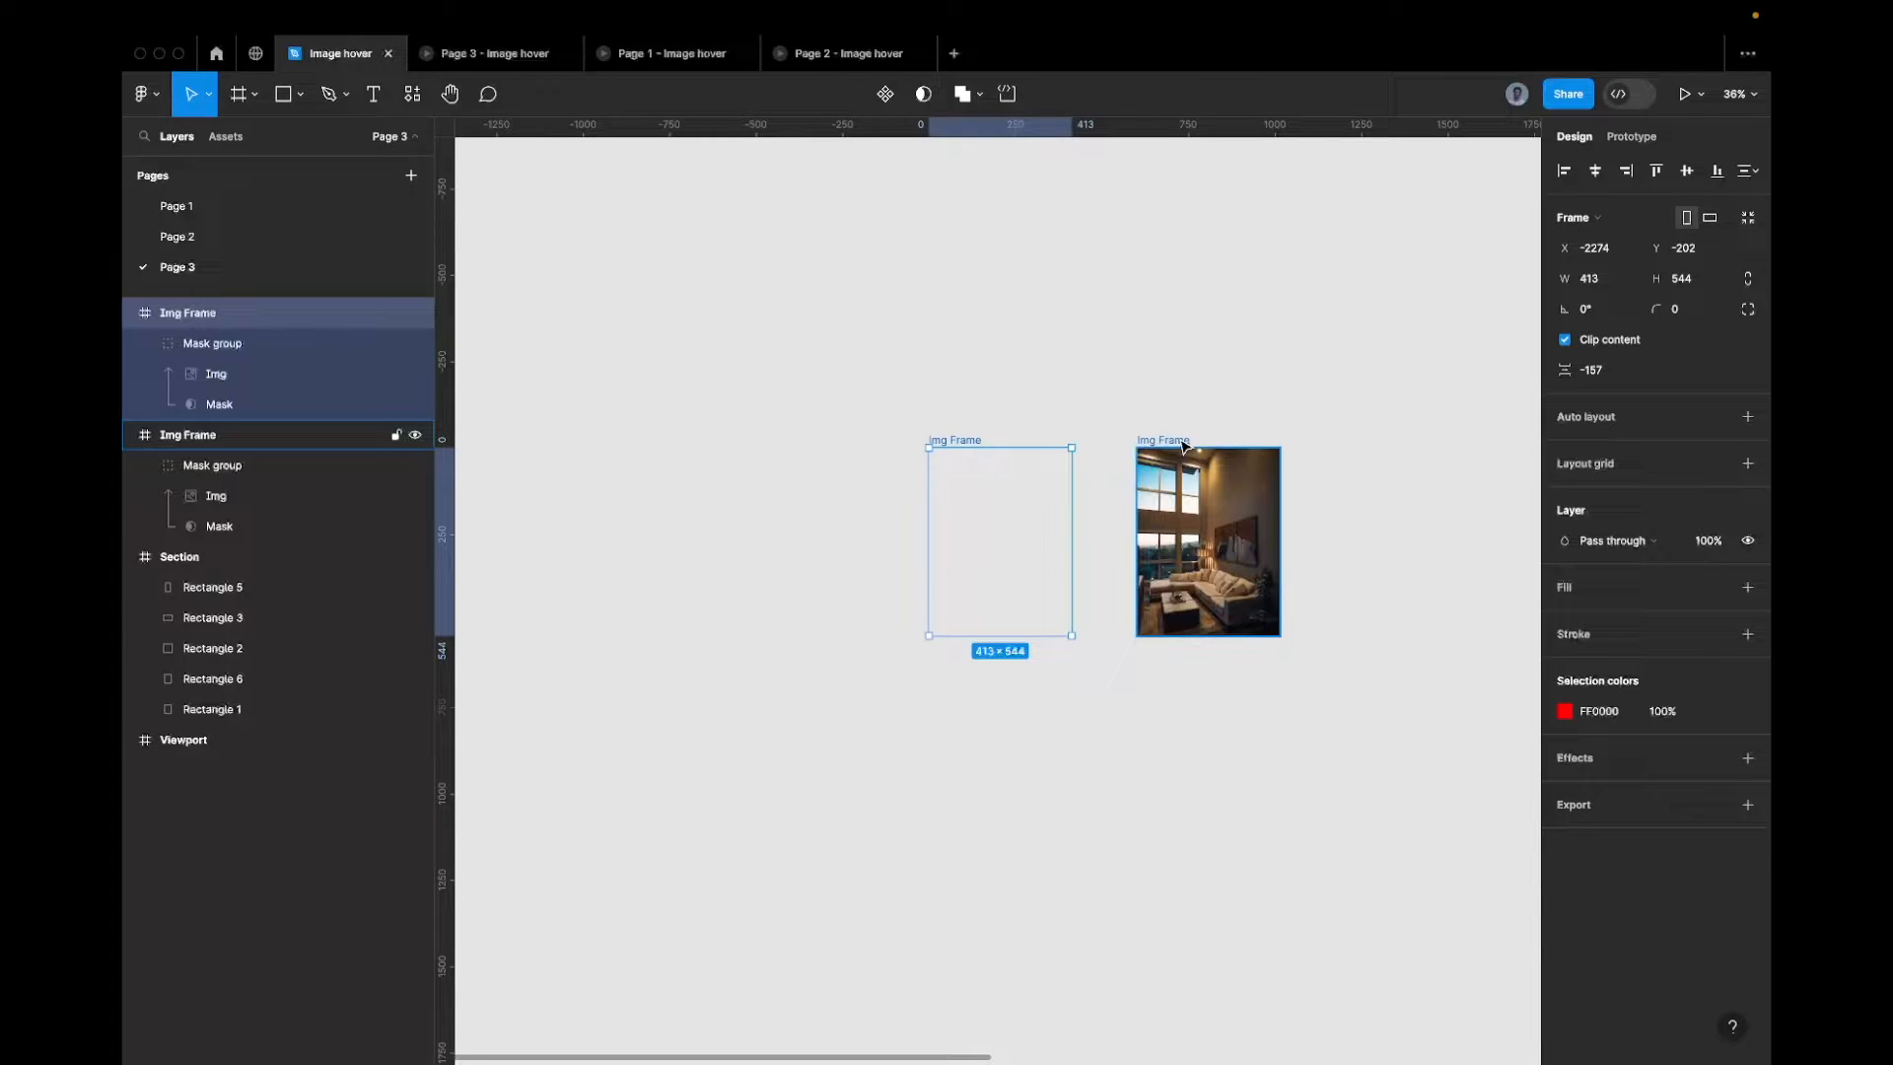
{"action": "left_click_drag", "start_coordinate": [729, 353], "coordinate": [1394, 680]}
{"action": "left_click", "coordinate": [918, 95]}
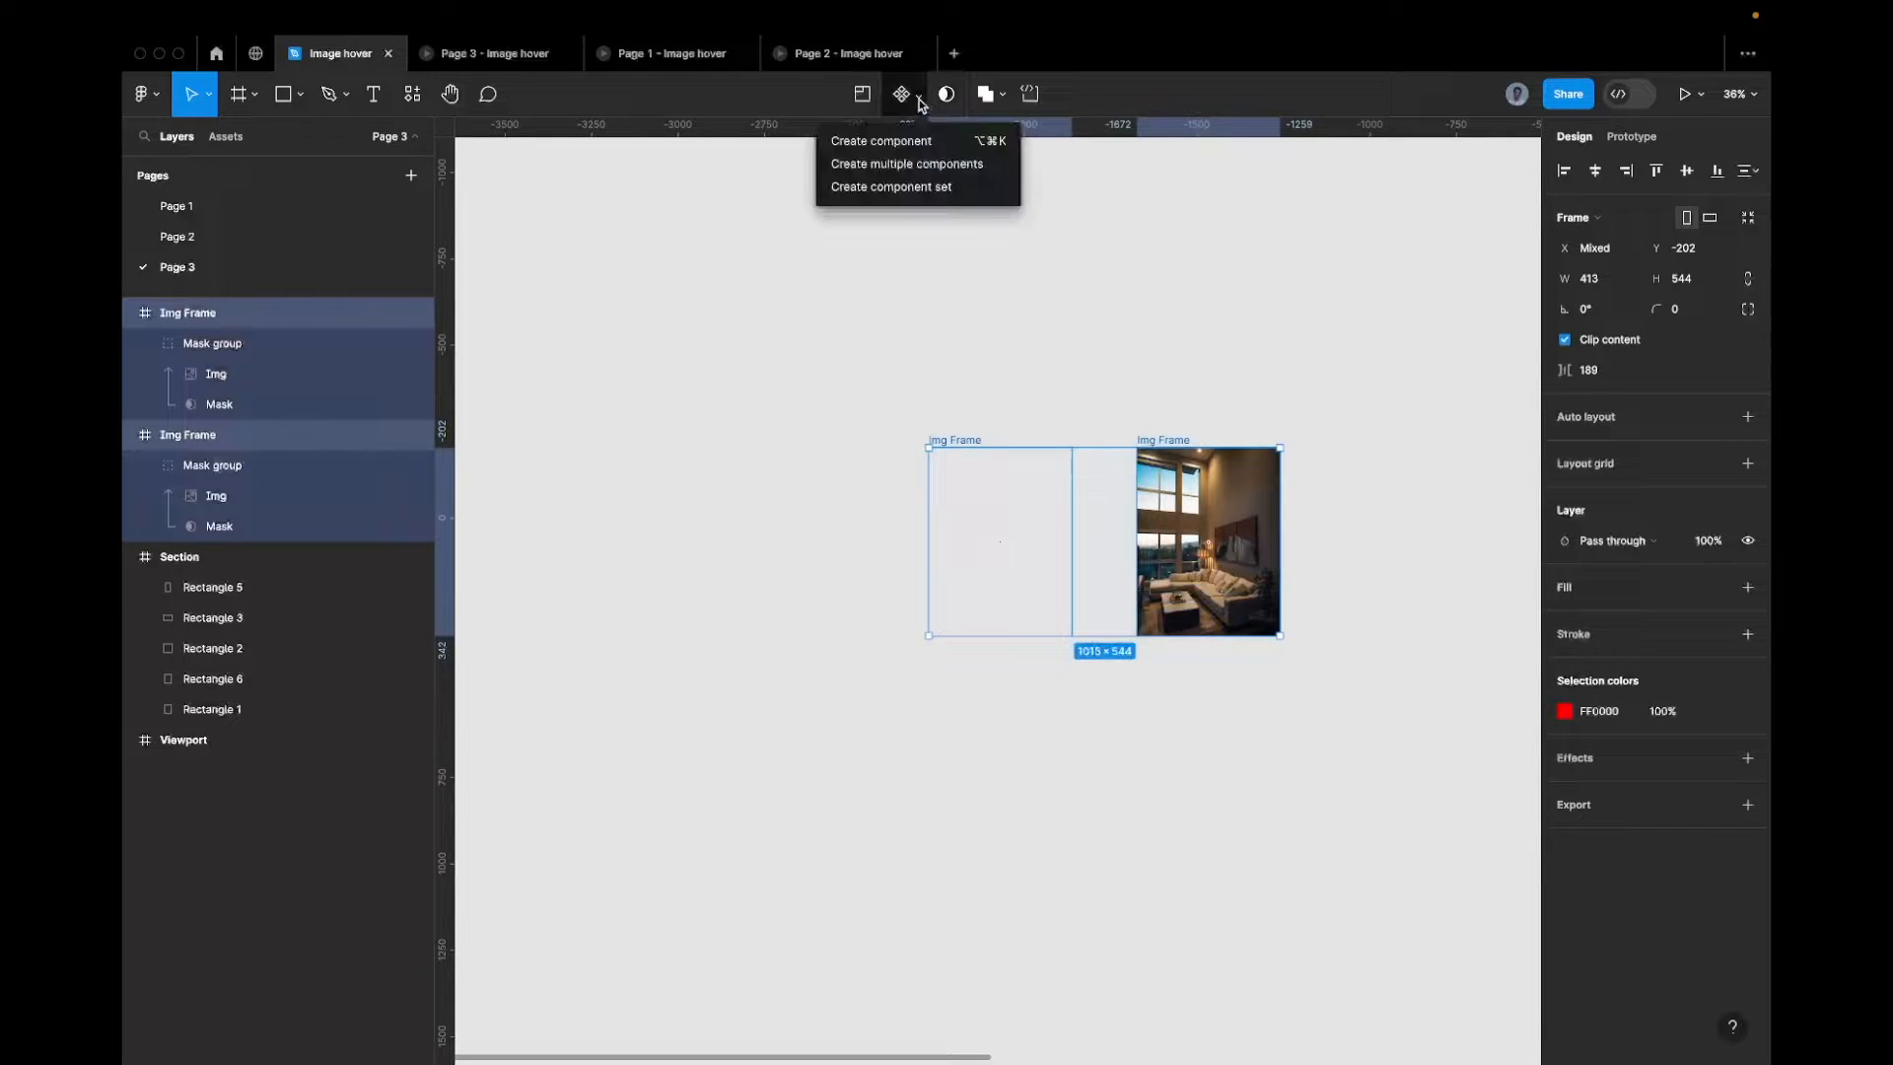
{"action": "left_click", "coordinate": [894, 188]}
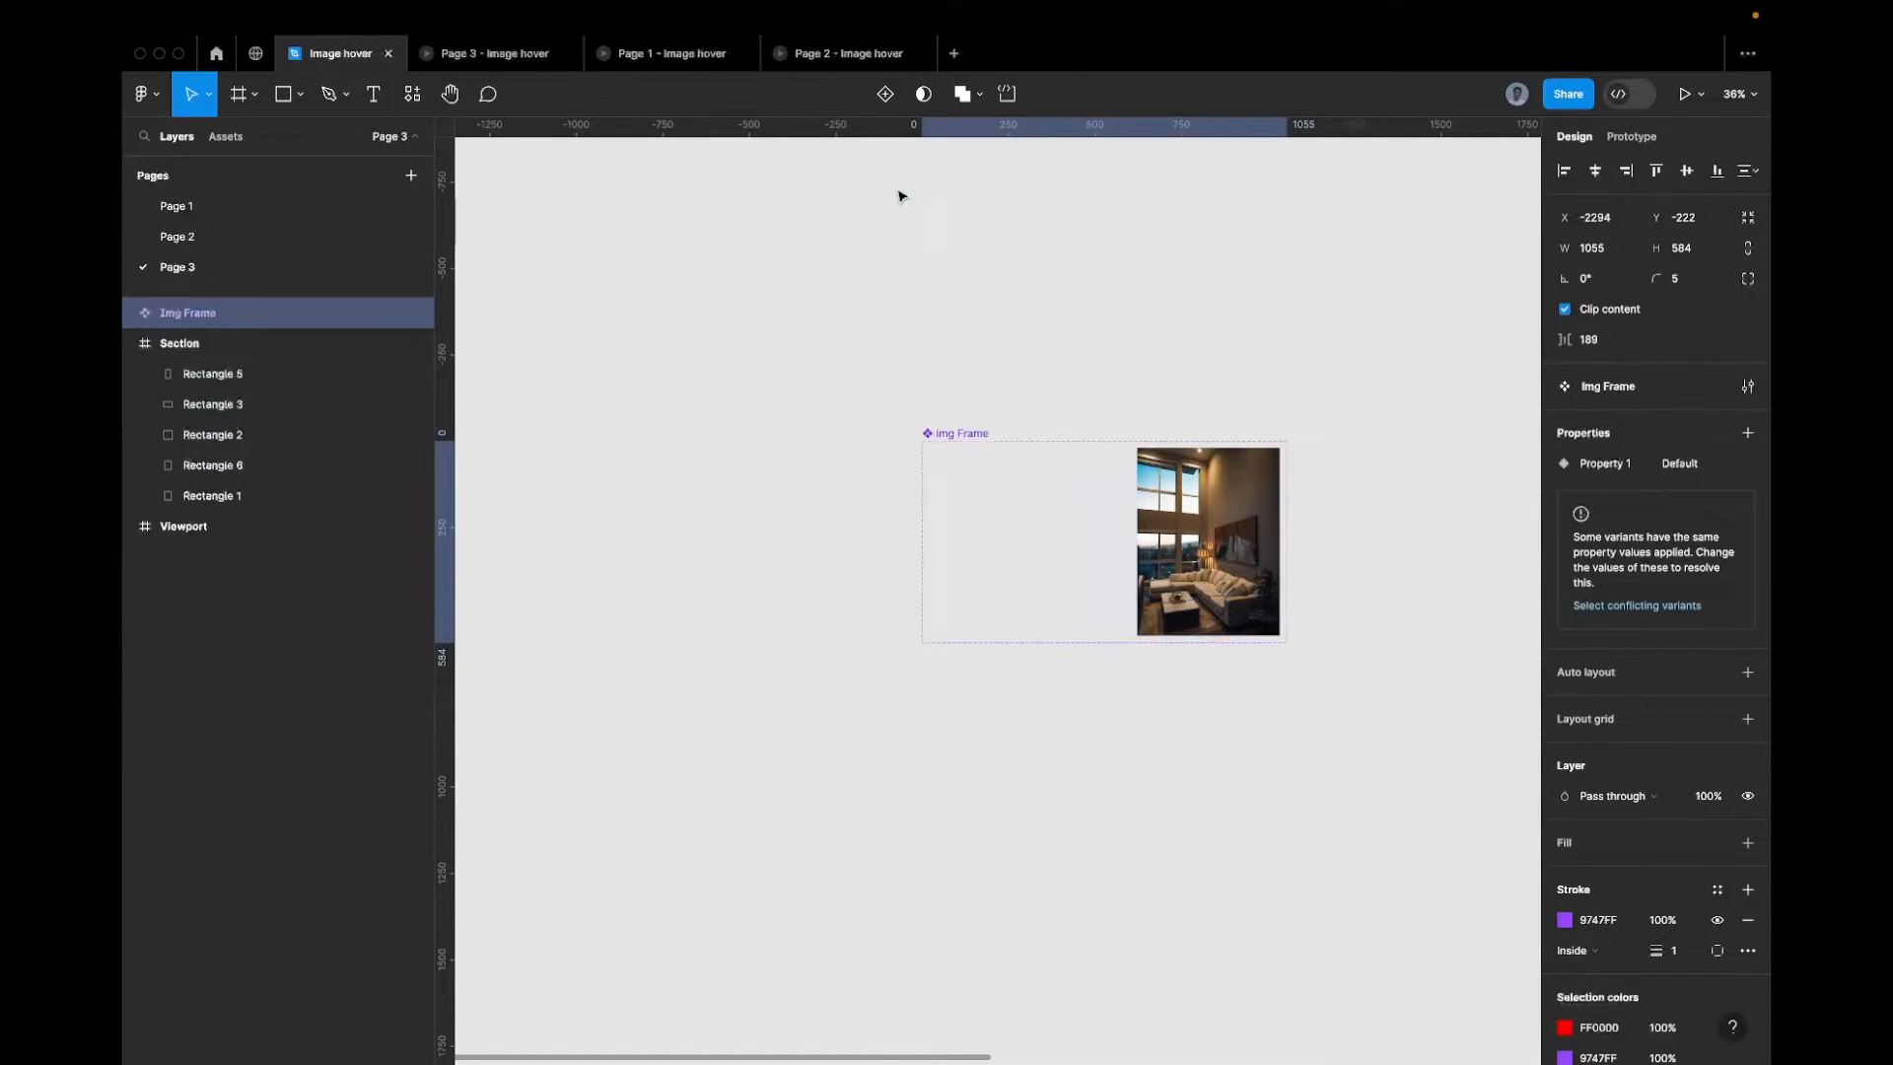
Set Property 1 of the Img Frame variant showing the full image to "open"
{"action": "left_click", "coordinate": [1071, 549]}
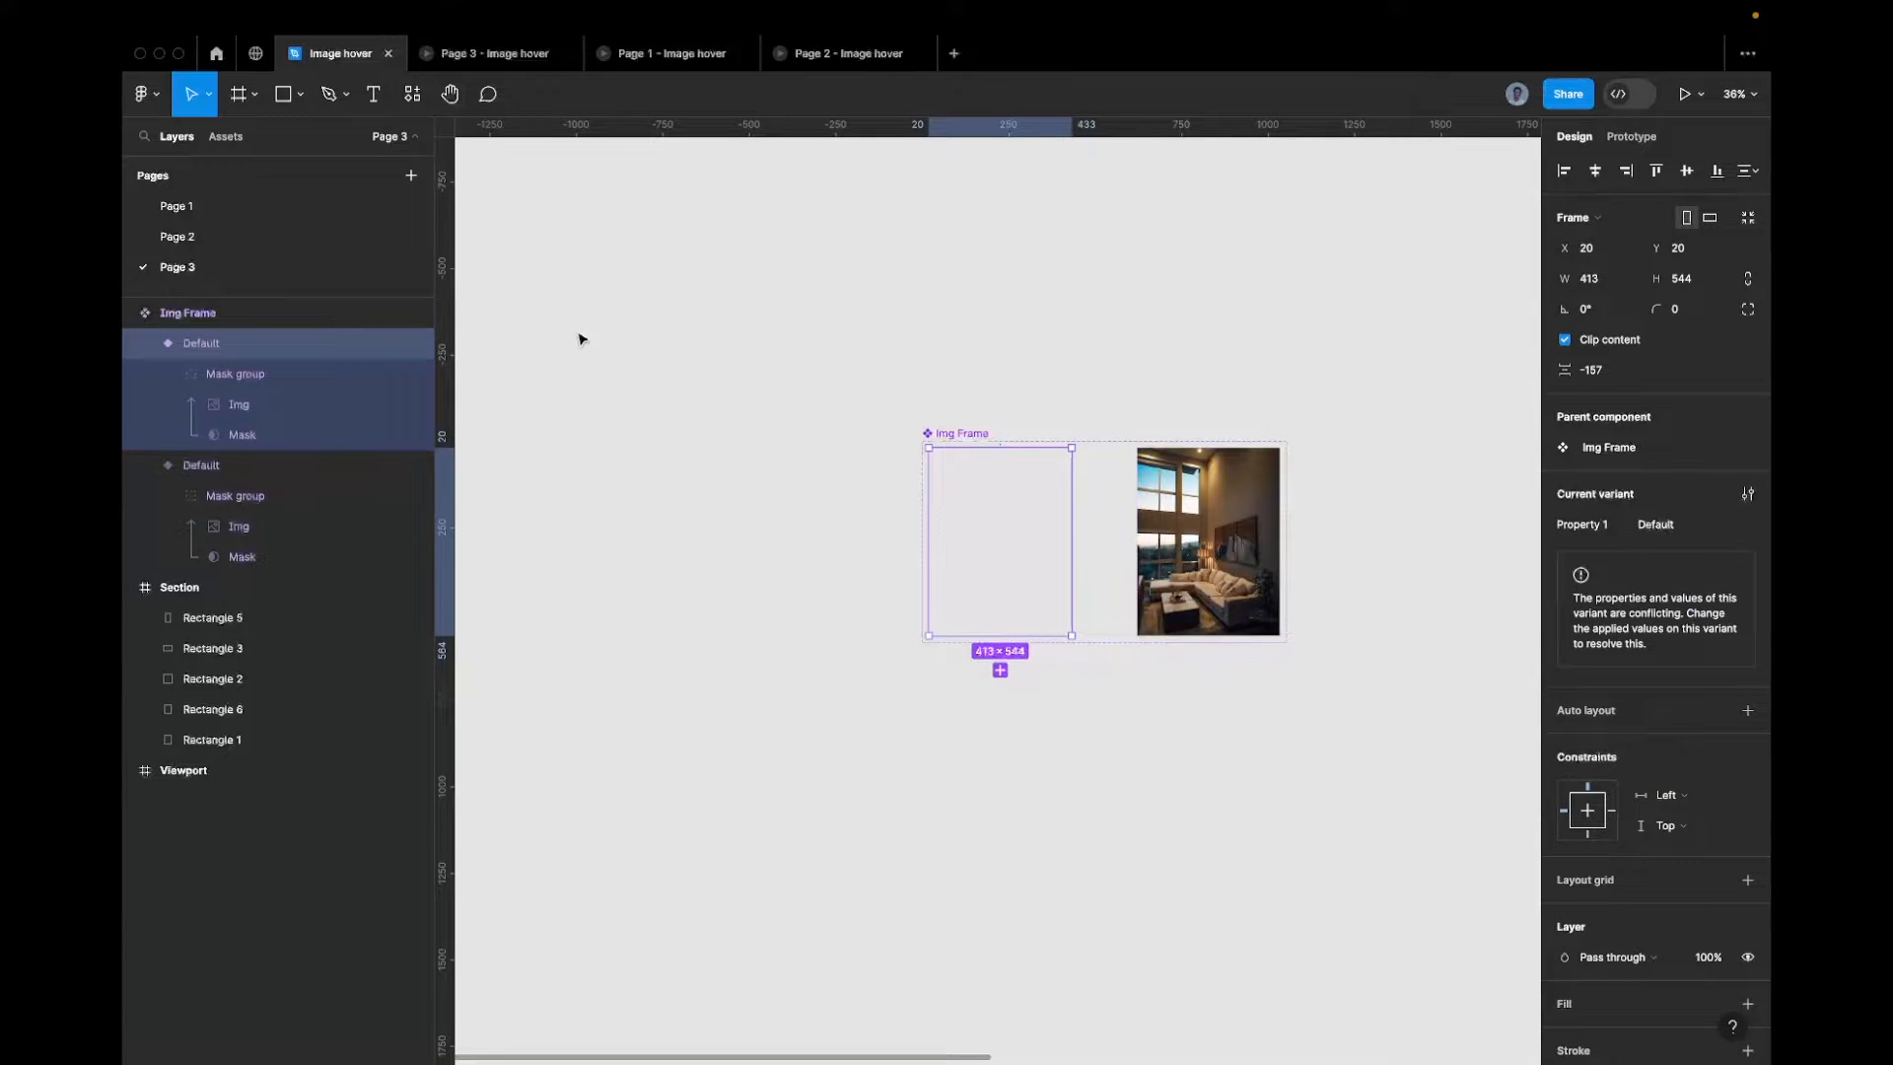
{"action": "left_click", "coordinate": [1232, 525]}
{"action": "left_click", "coordinate": [1681, 494]}
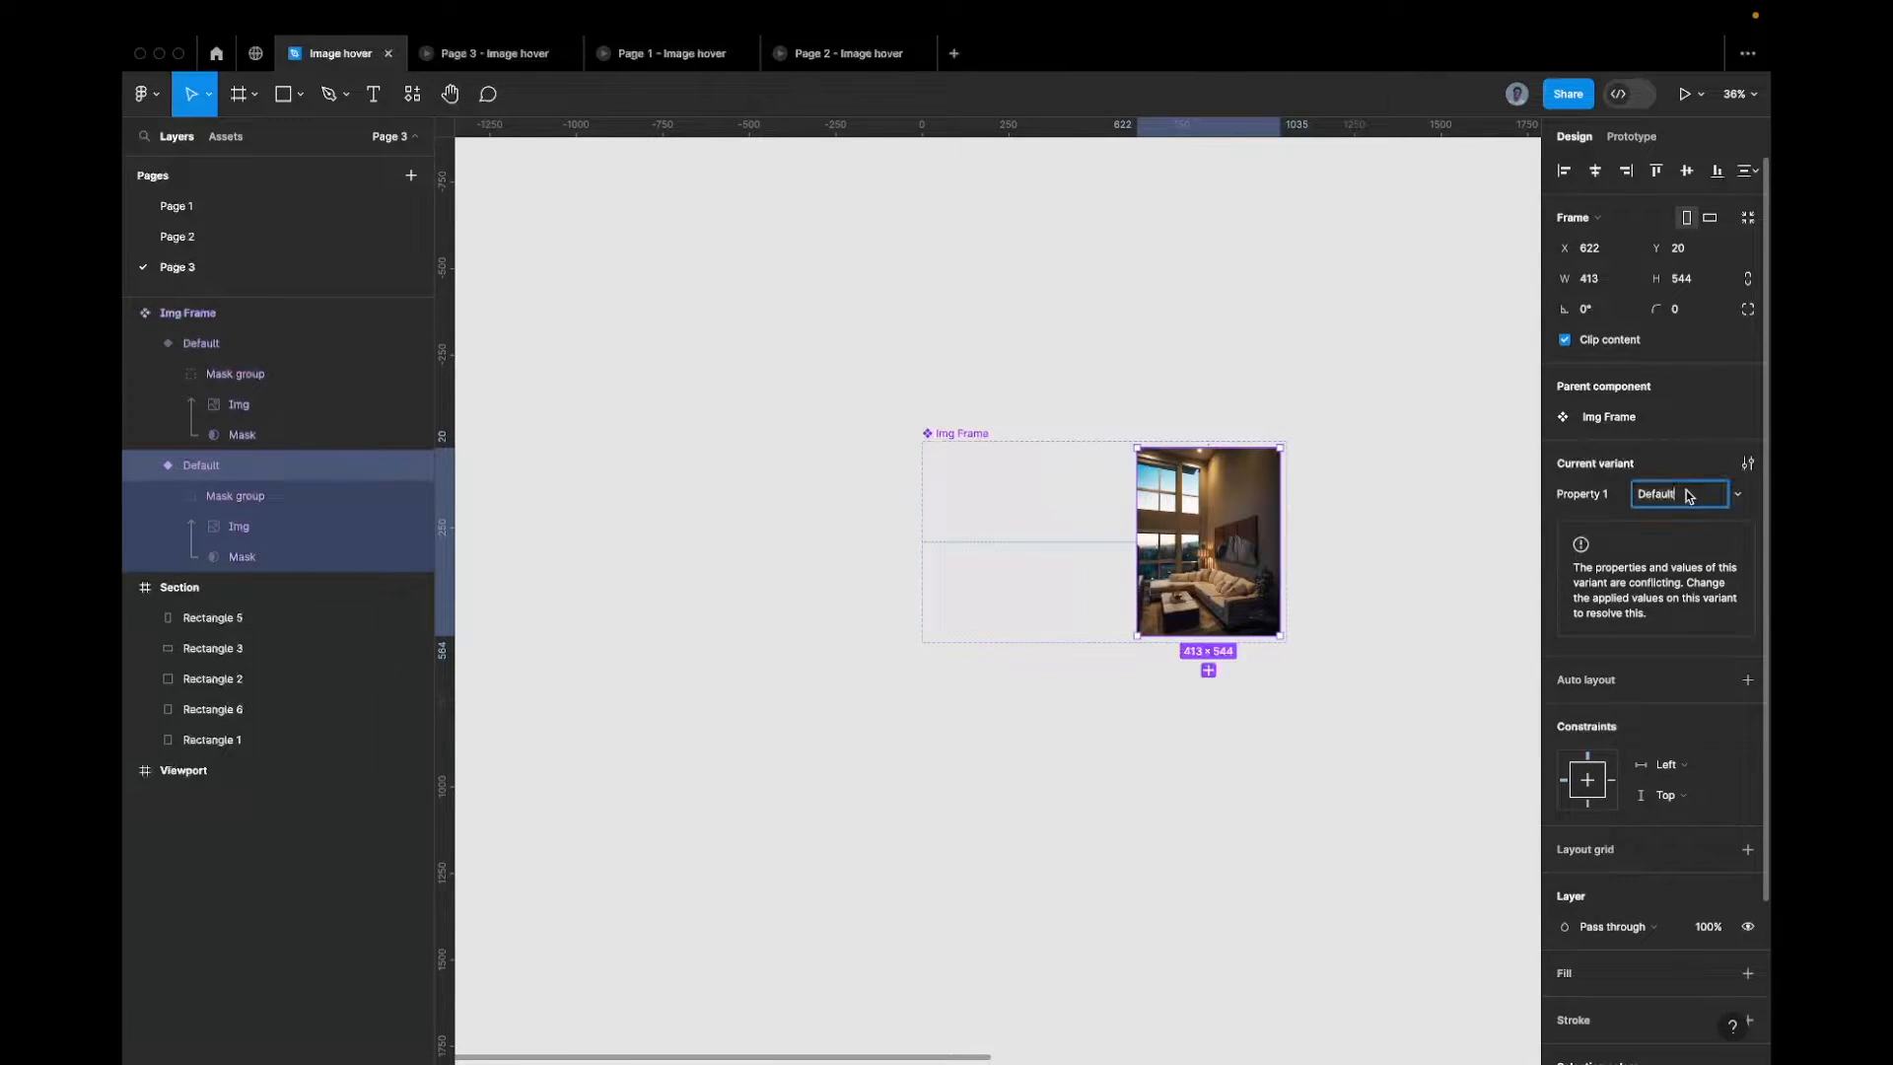
{"action": "type", "text": "open"}
{"action": "key", "text": "Return"}
Set Property 1 of the empty-looking Img Frame variant to "Closed"
{"action": "scroll", "coordinate": [1278, 445], "scroll_direction": "down", "scroll_amount": 3}
{"action": "scroll", "coordinate": [1272, 448], "scroll_direction": "right", "scroll_amount": 2}
{"action": "left_click", "coordinate": [1073, 512]}
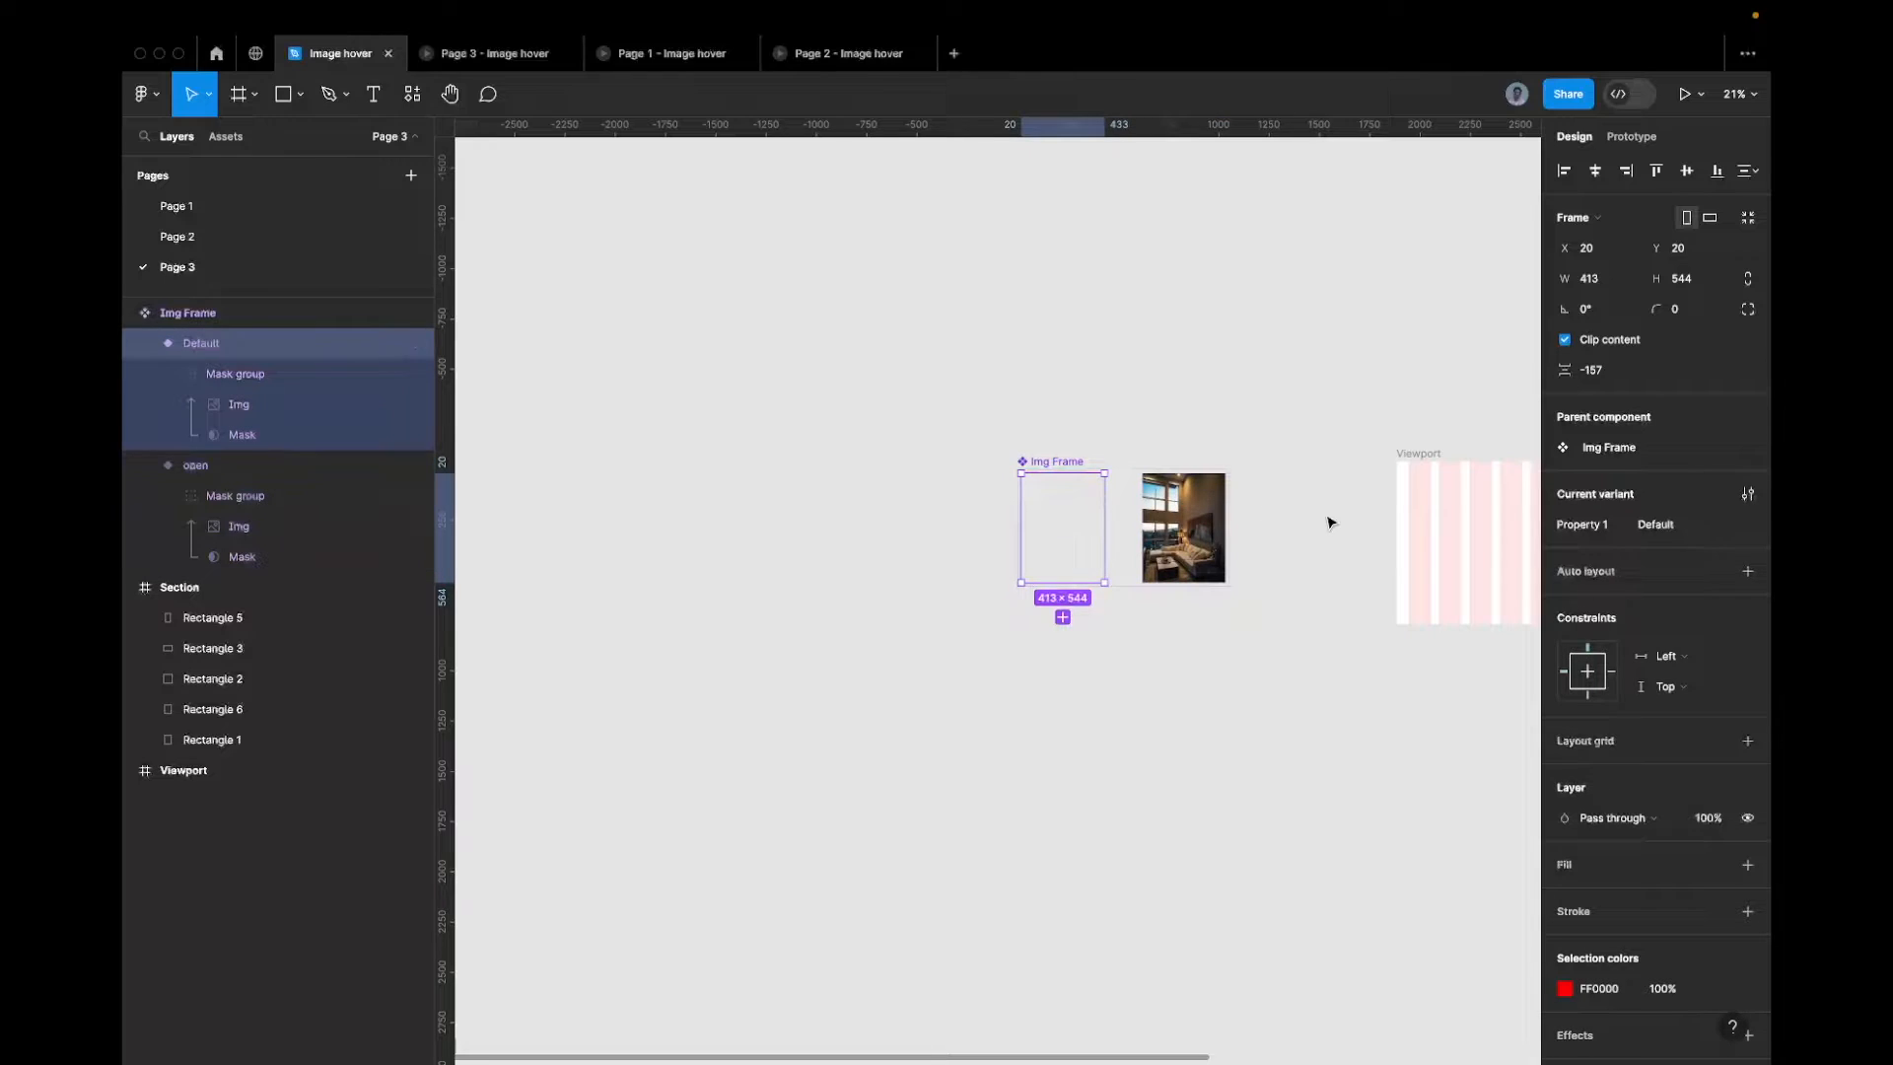
{"action": "left_click", "coordinate": [1664, 528]}
{"action": "type", "text": "Closed"}
Review the open and Closed variants and examine the Closed variant's prototype settings
{"action": "left_click", "coordinate": [1215, 507]}
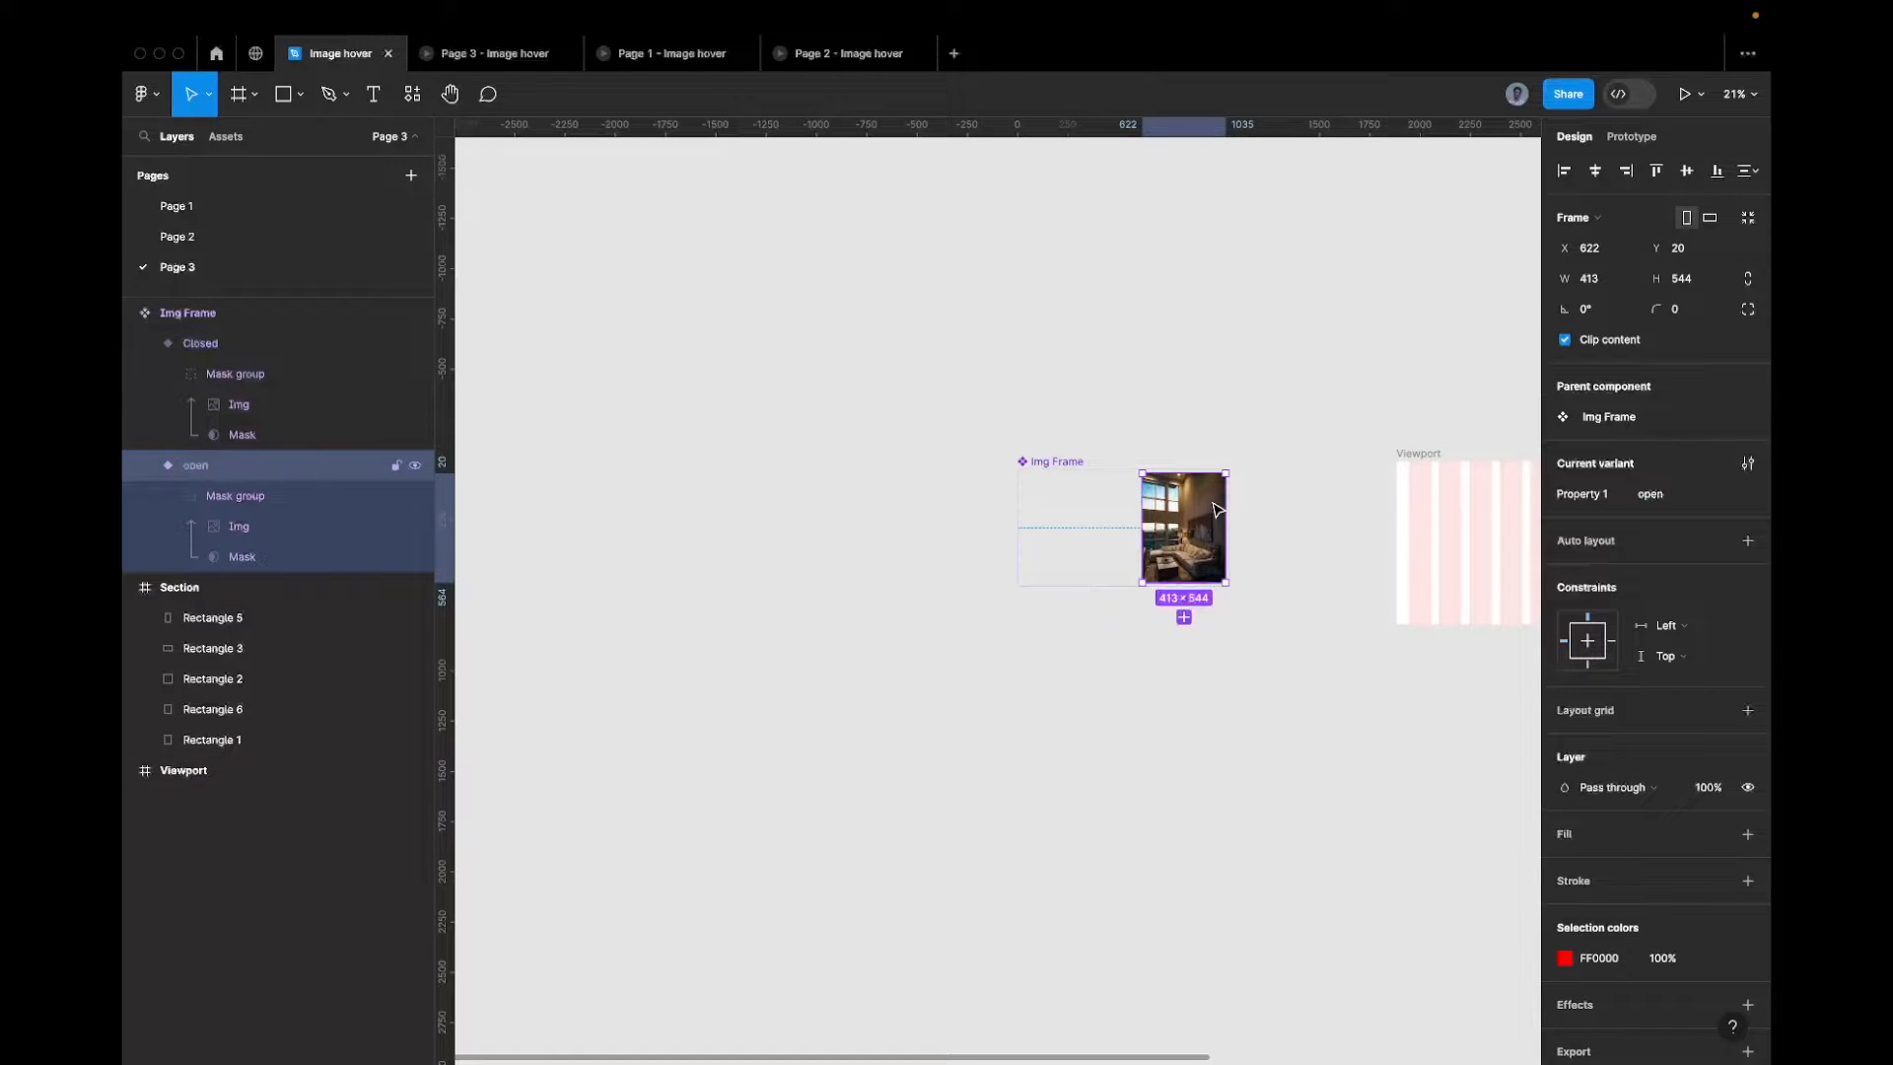
{"action": "scroll", "coordinate": [1215, 508], "scroll_direction": "right", "scroll_amount": 3}
{"action": "scroll", "coordinate": [1216, 507], "scroll_direction": "up", "scroll_amount": 1}
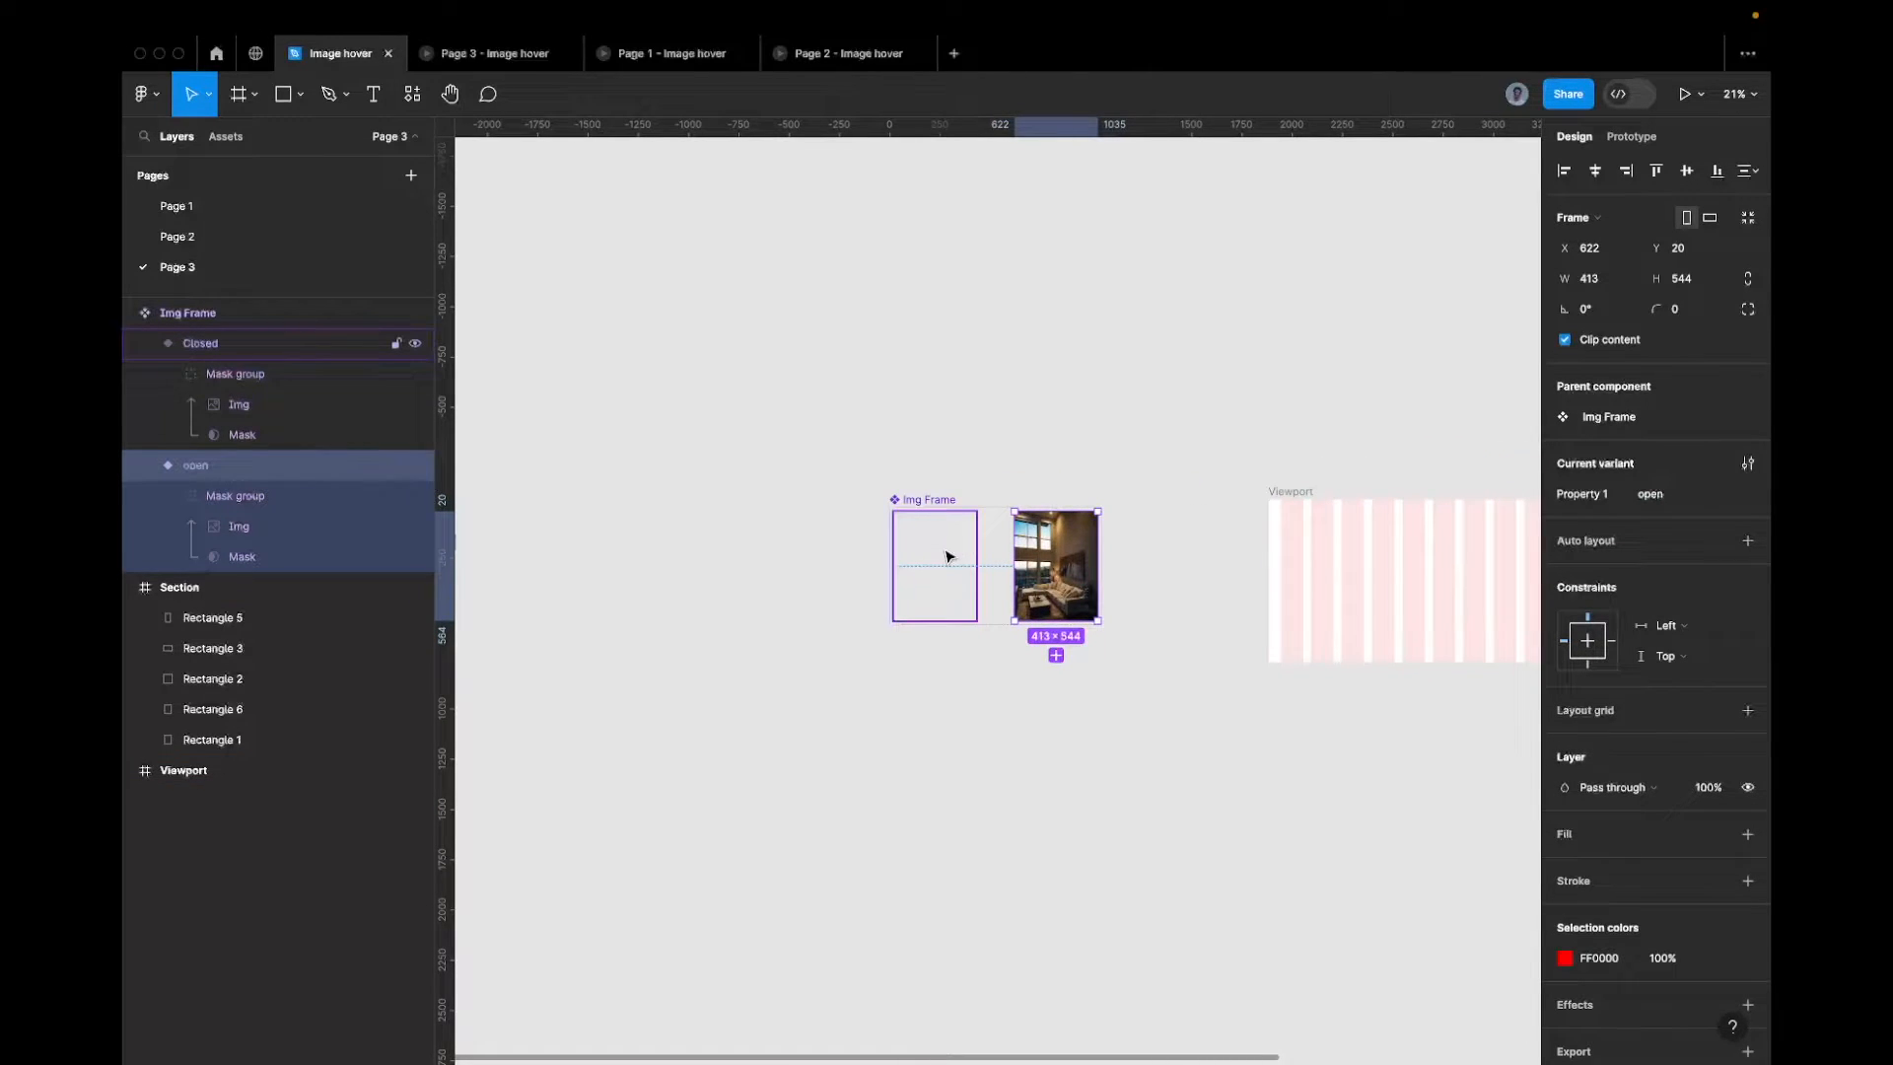
{"action": "left_click", "coordinate": [949, 557]}
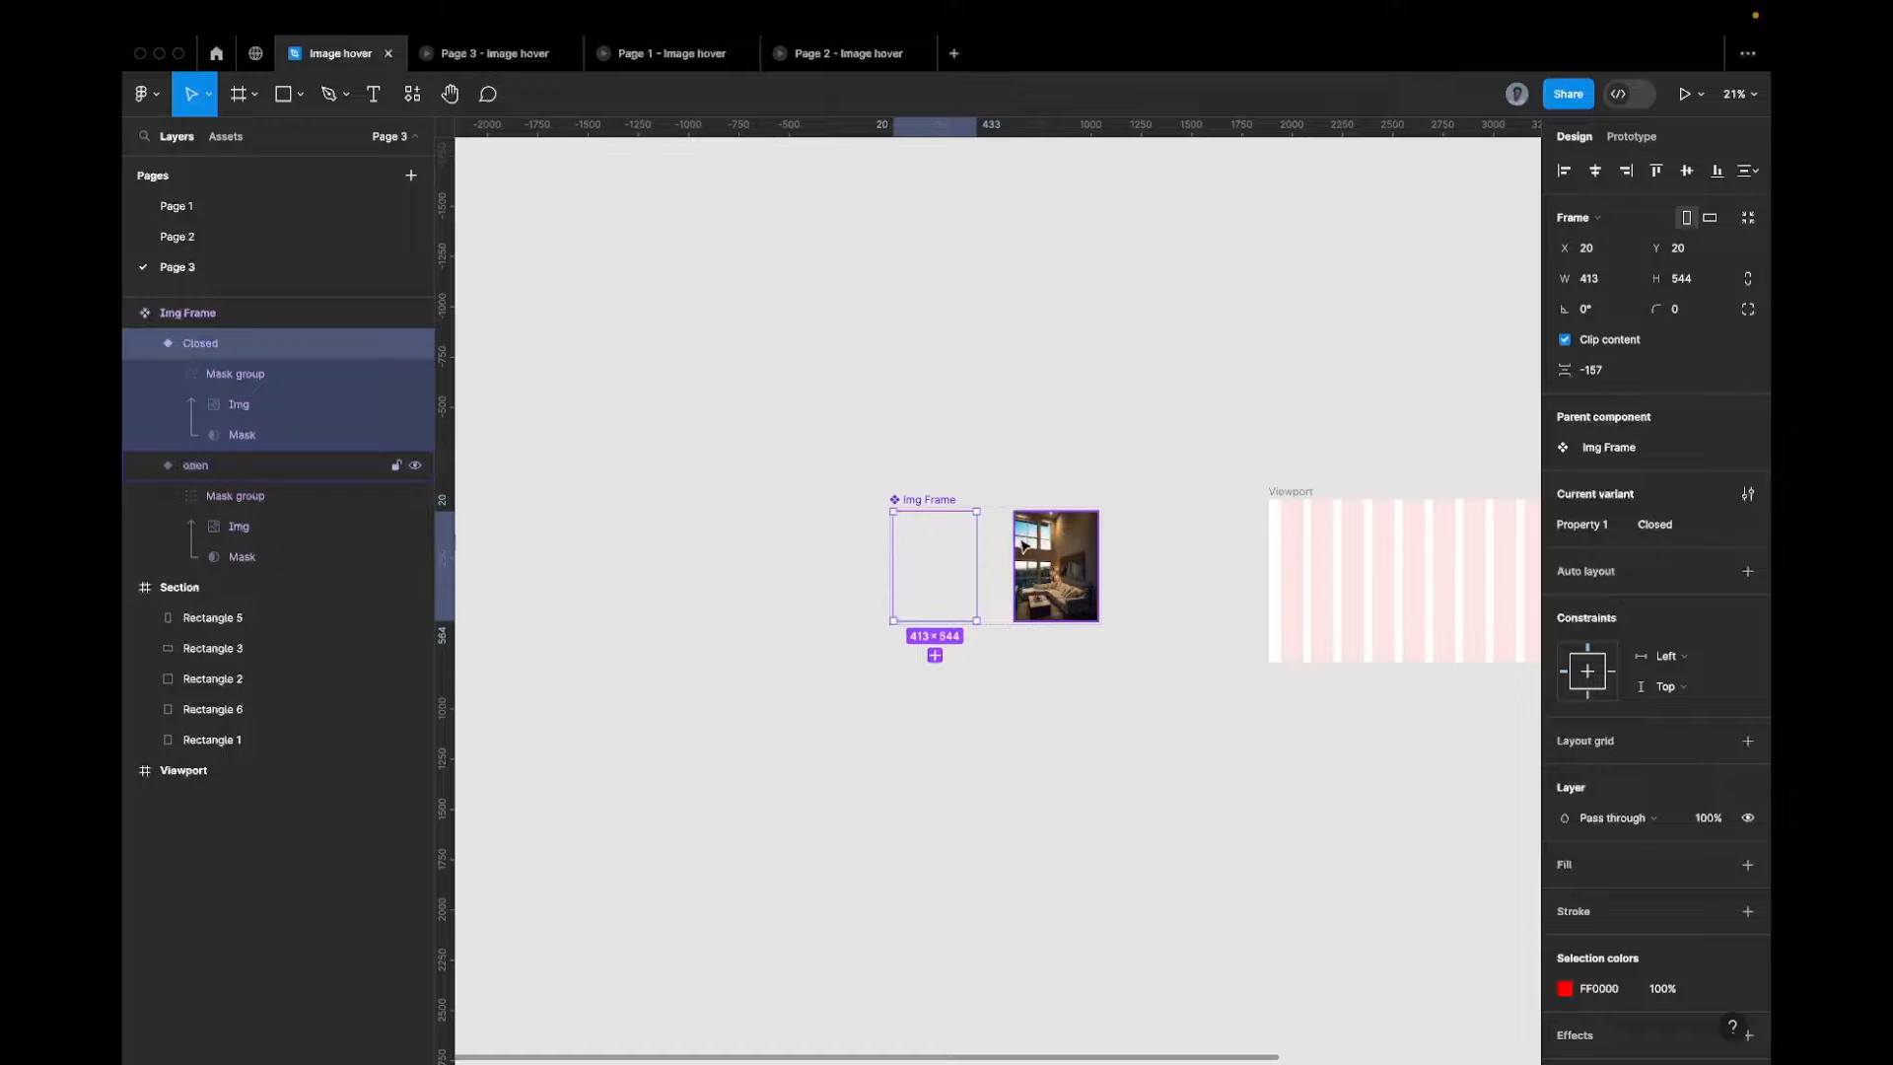
{"action": "scroll", "coordinate": [1021, 542], "scroll_direction": "up", "scroll_amount": 3}
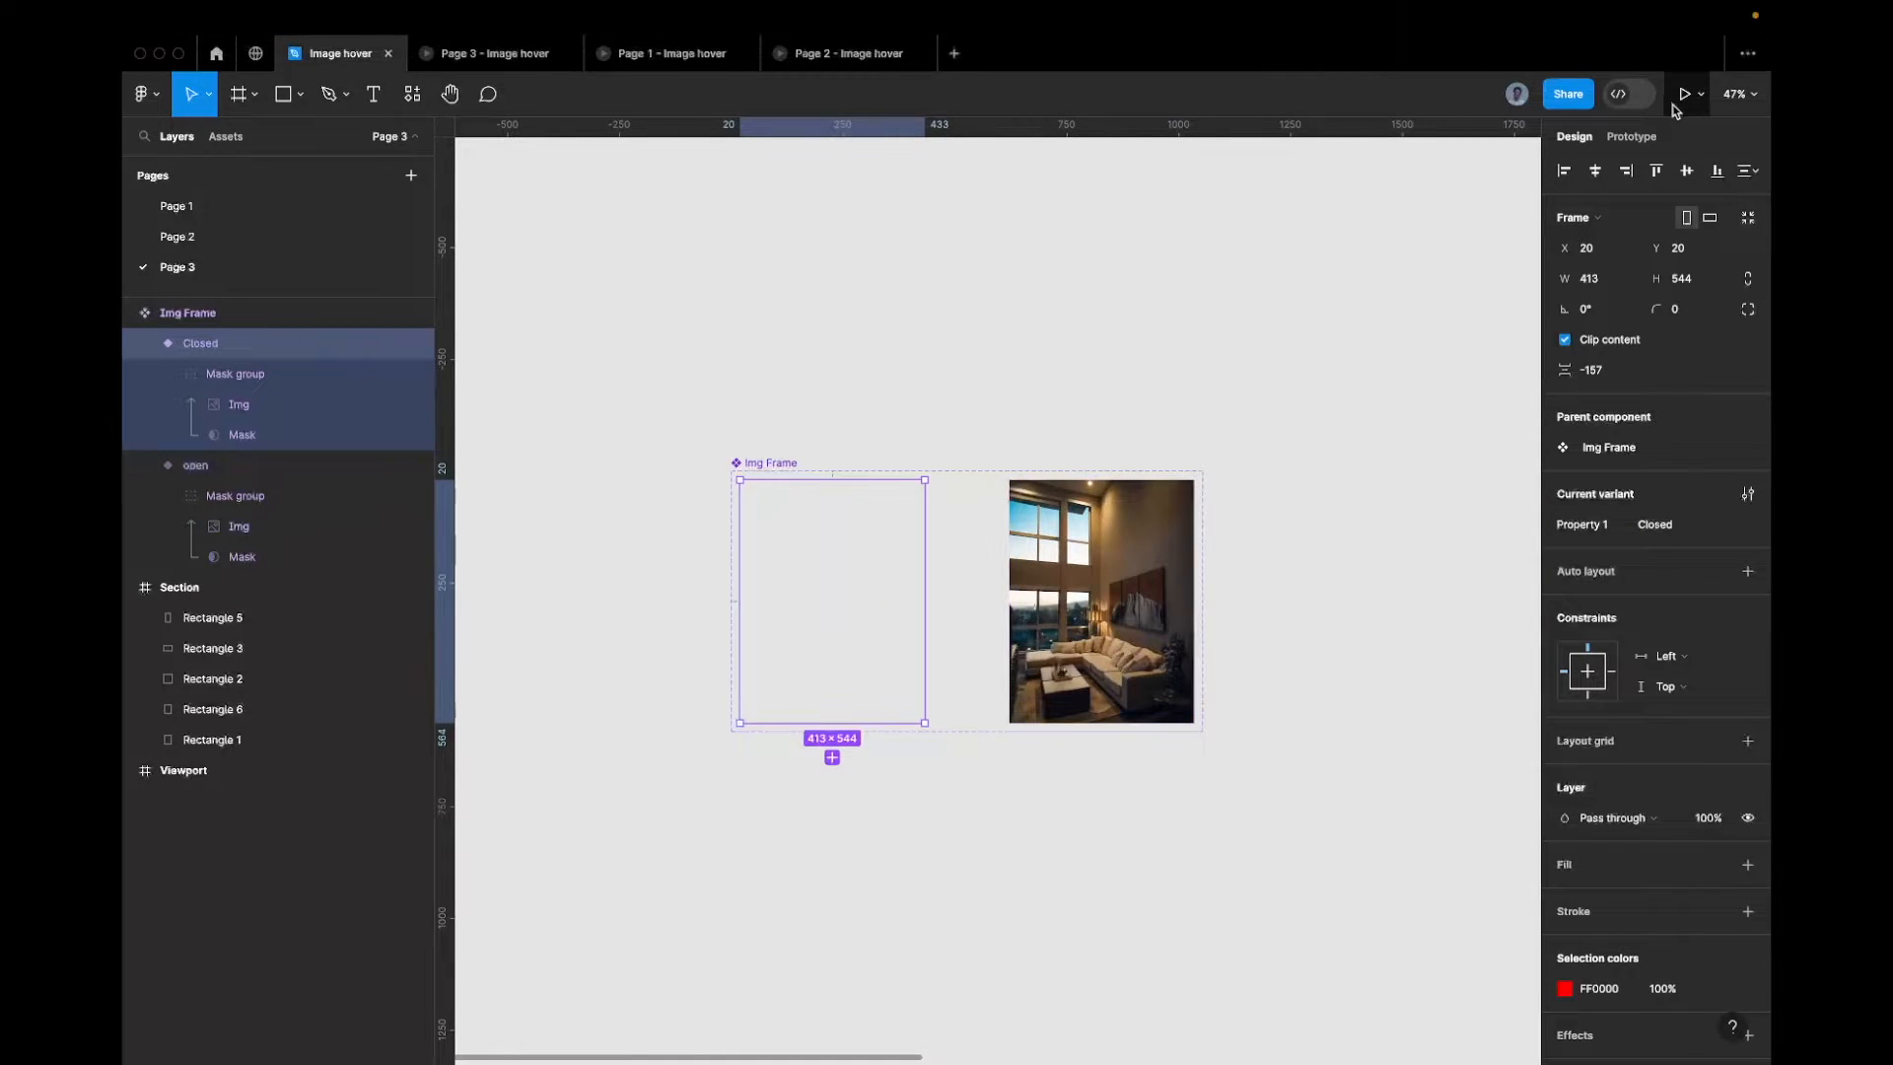
{"action": "left_click", "coordinate": [1633, 136]}
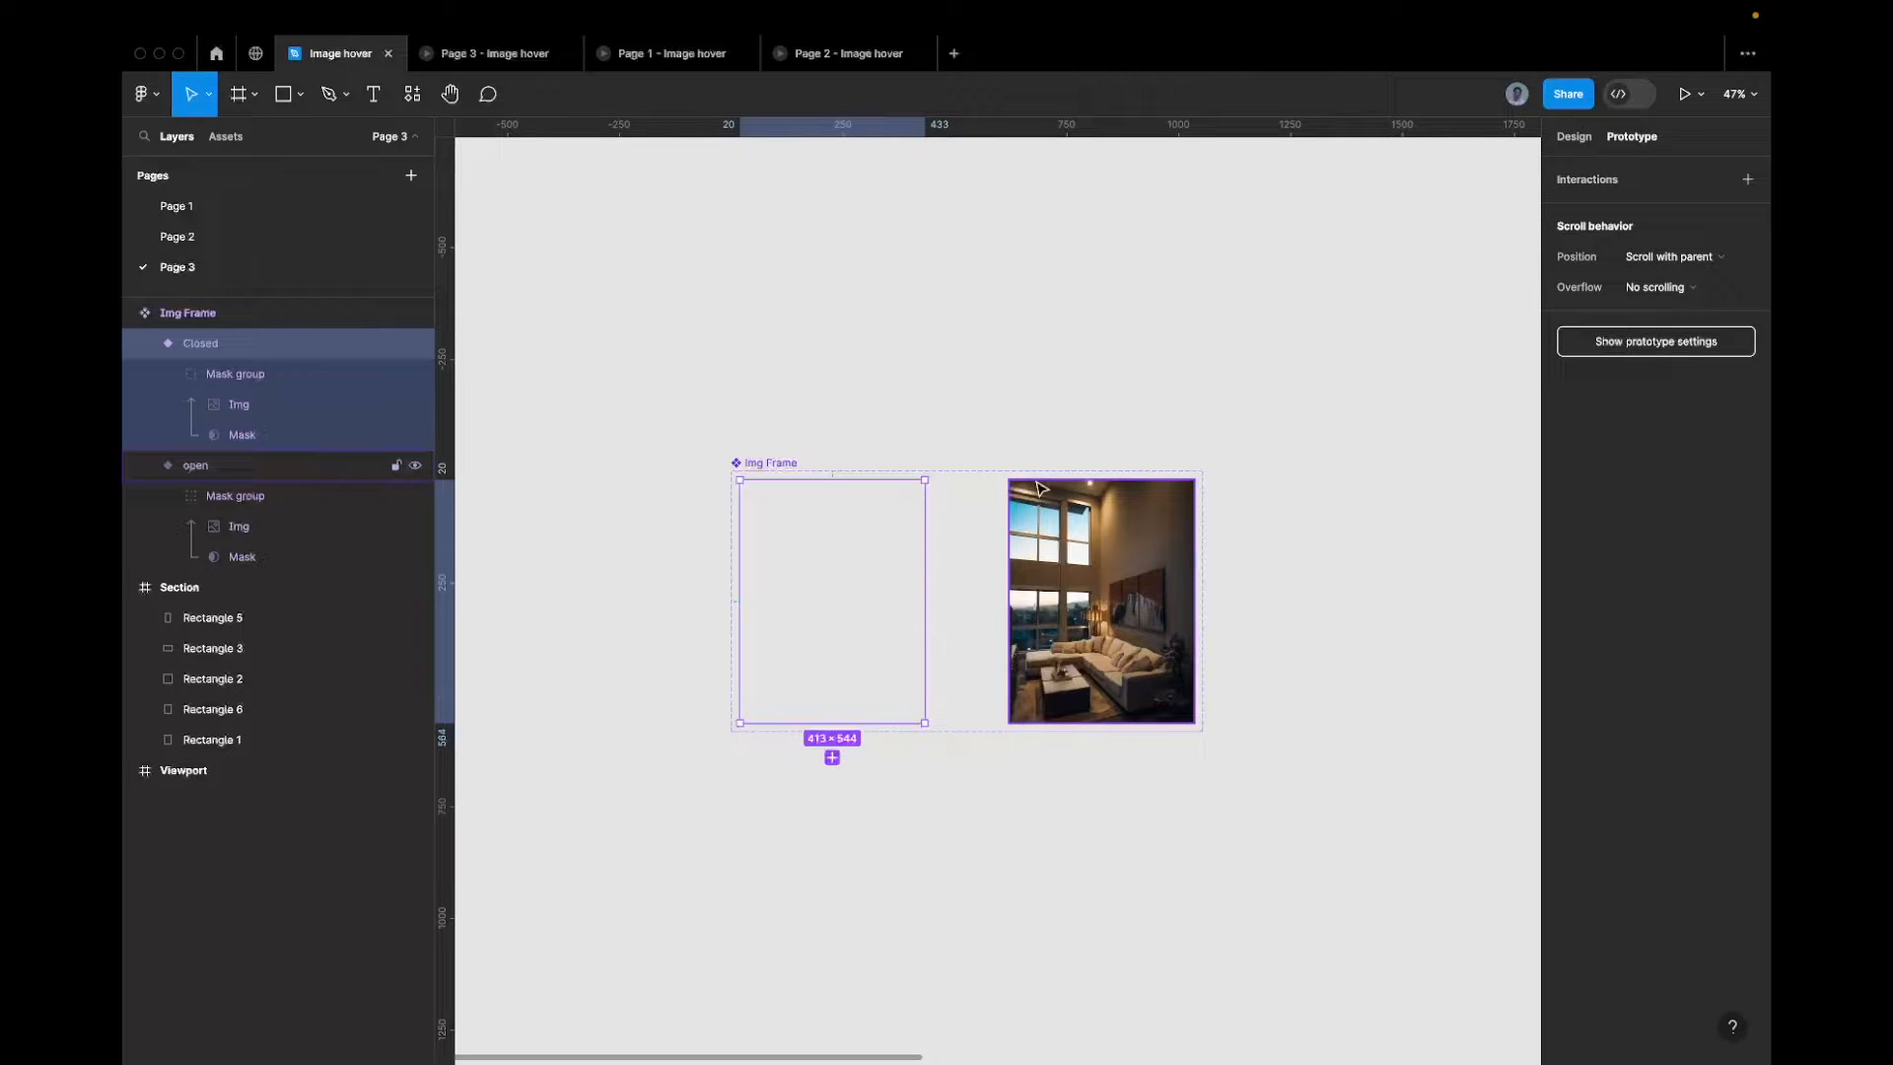
{"action": "scroll", "coordinate": [1040, 487], "scroll_direction": "down", "scroll_amount": 3}
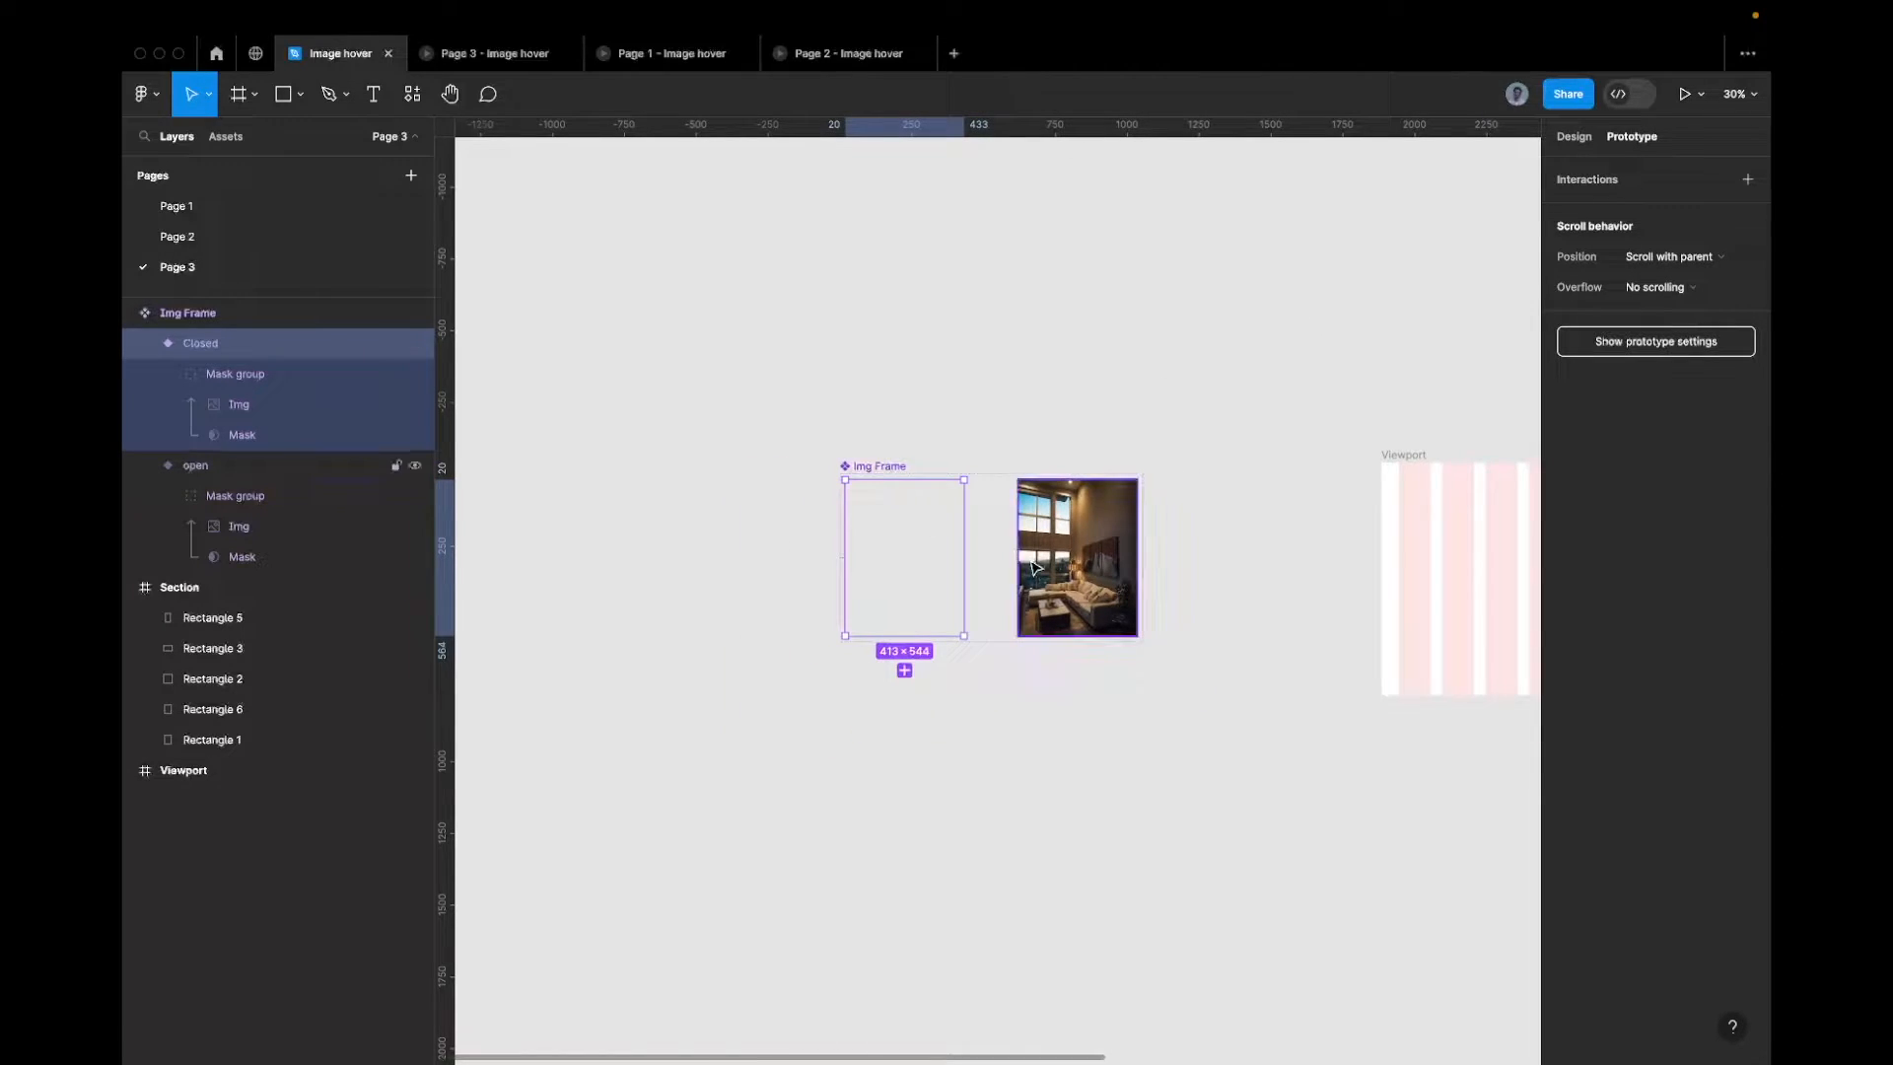
{"action": "scroll", "coordinate": [939, 555], "scroll_direction": "down", "scroll_amount": 3}
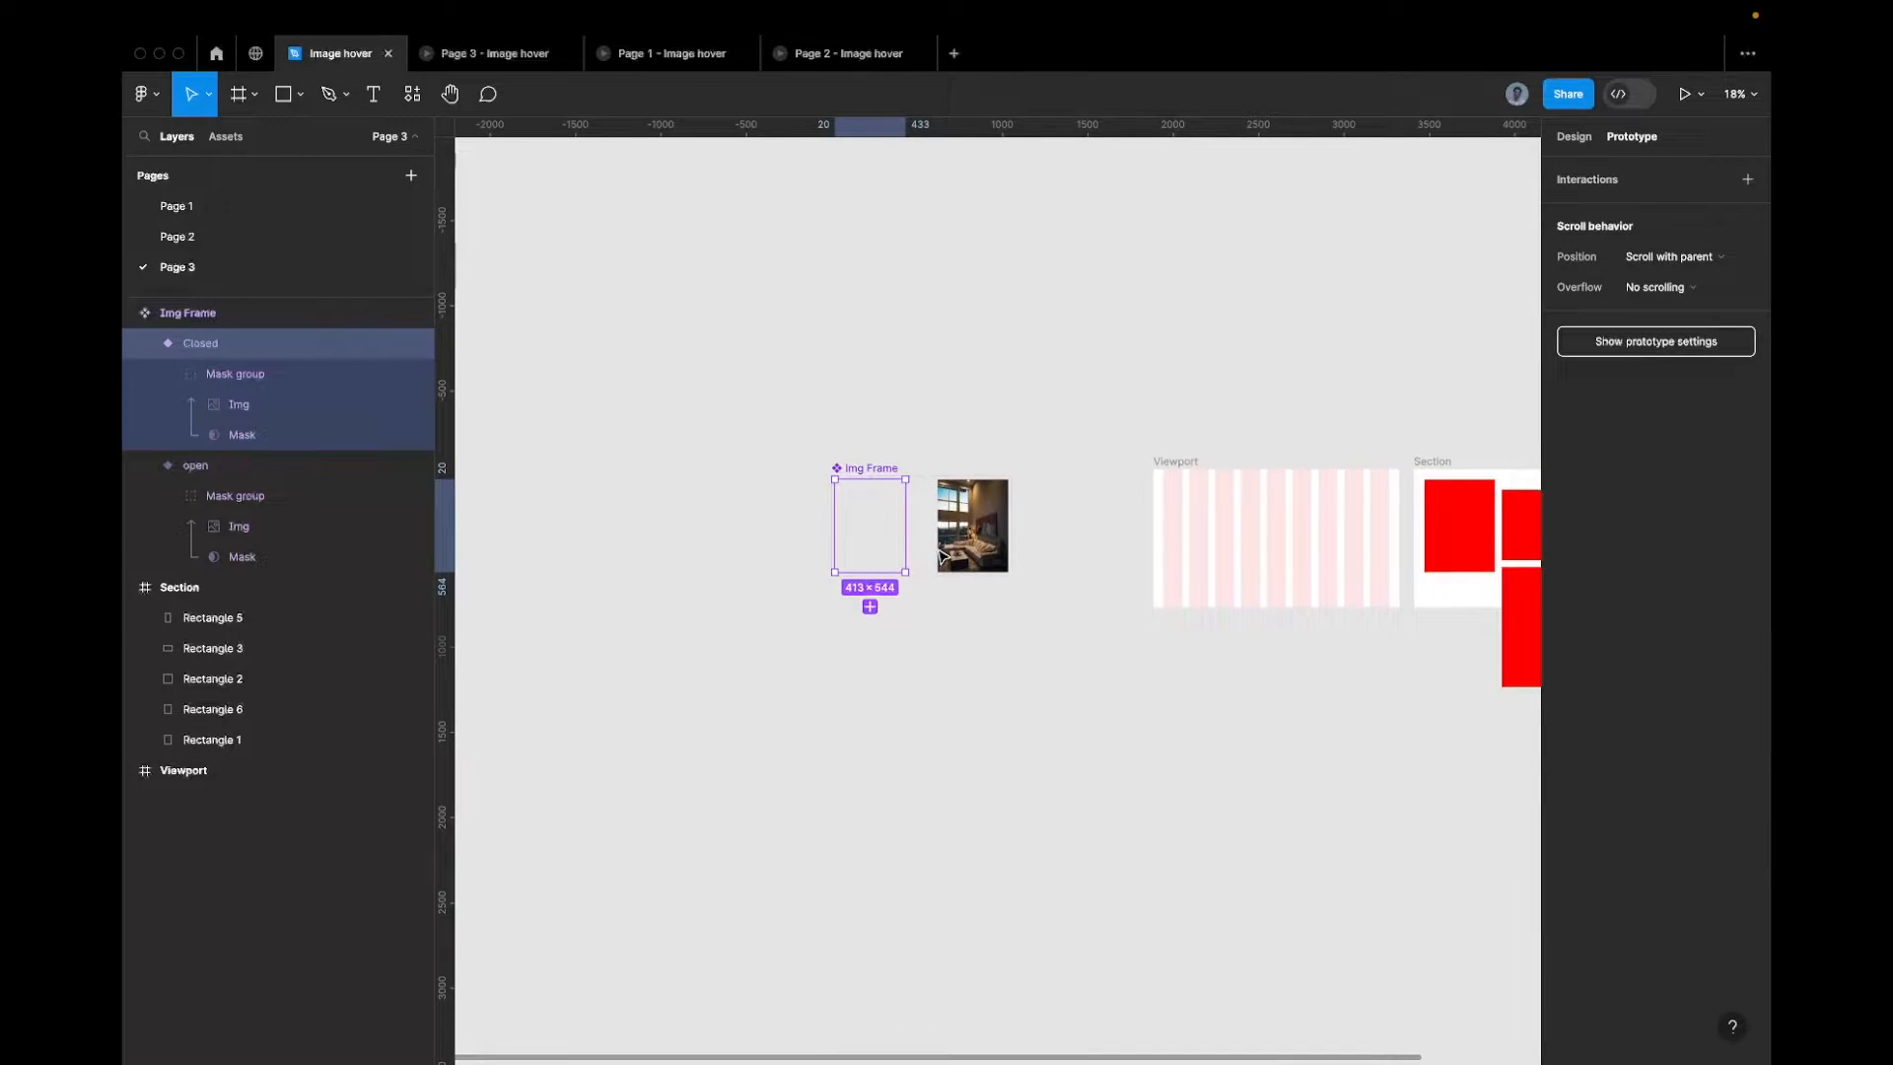
{"action": "scroll", "coordinate": [940, 555], "scroll_direction": "down", "scroll_amount": 2}
Copy the Closed variant of Img Frame for use in the Section frame
{"action": "left_click", "coordinate": [1158, 507]}
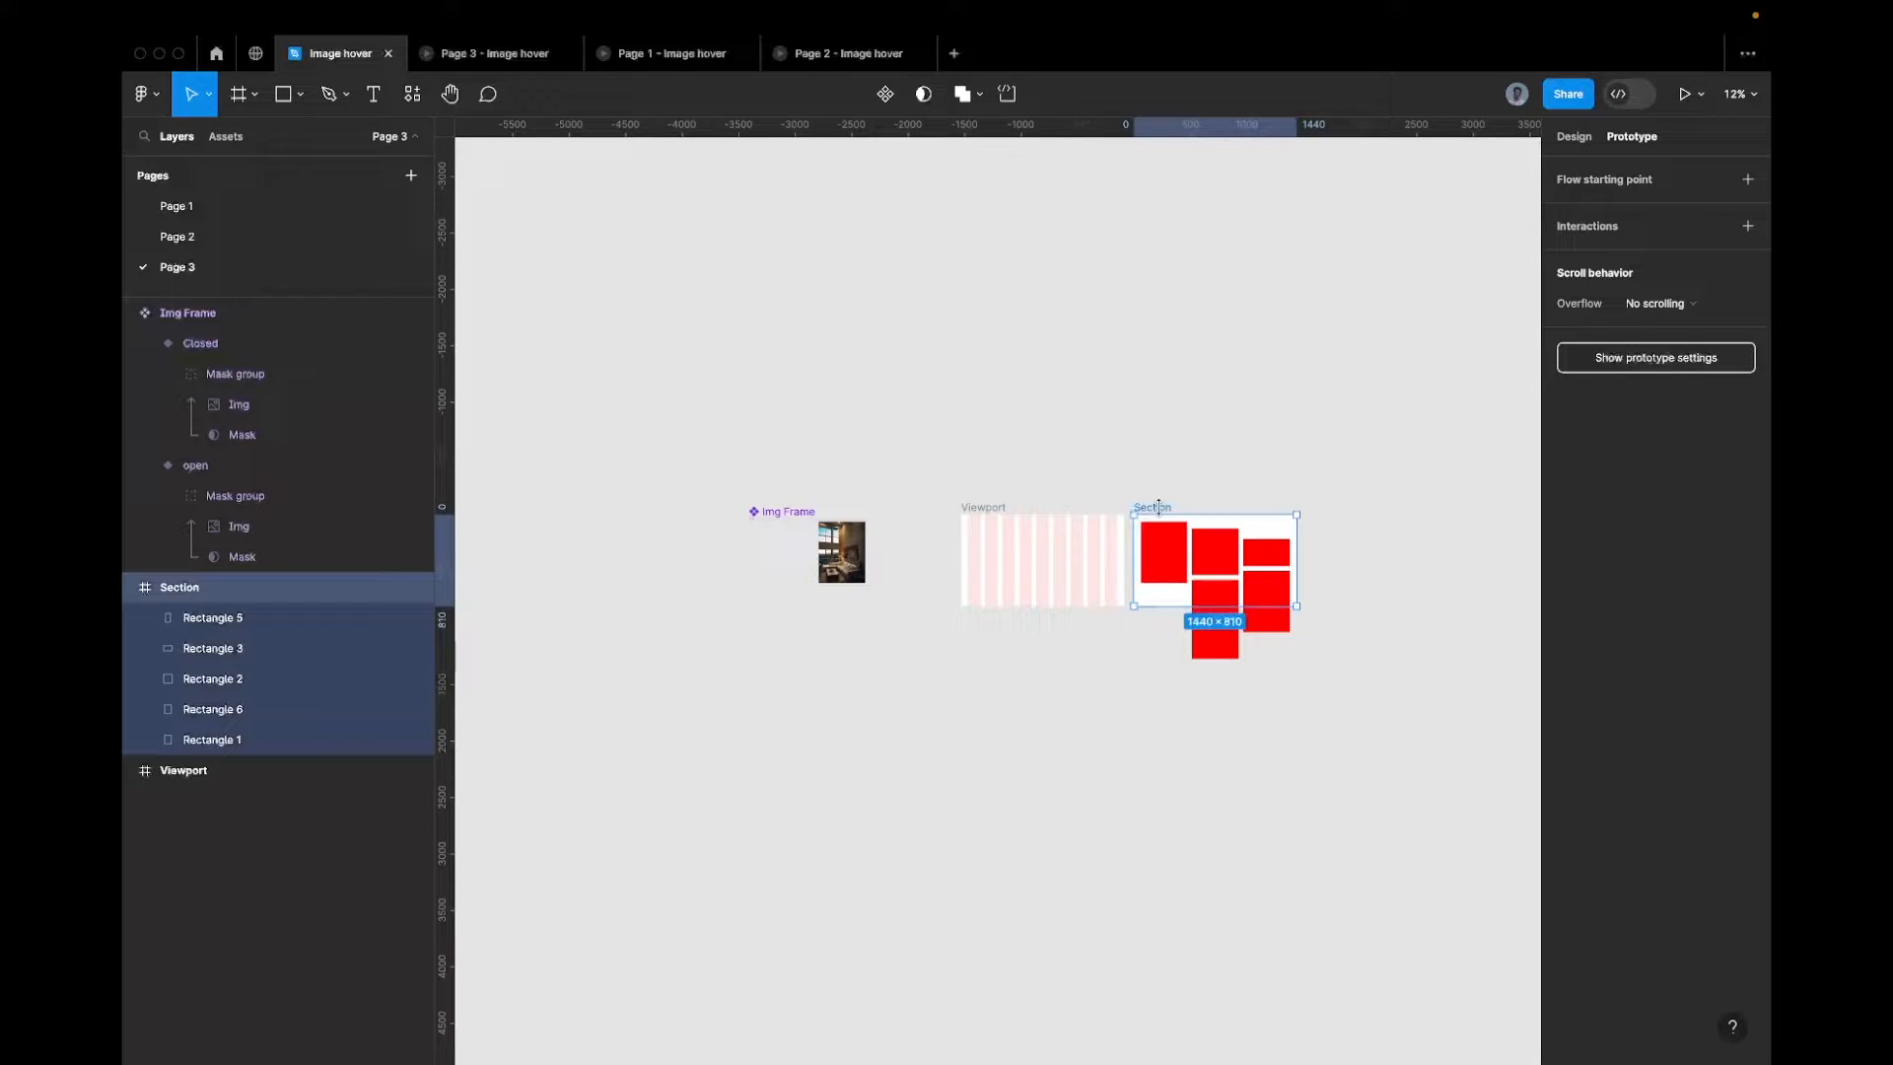
{"action": "left_click", "coordinate": [785, 566]}
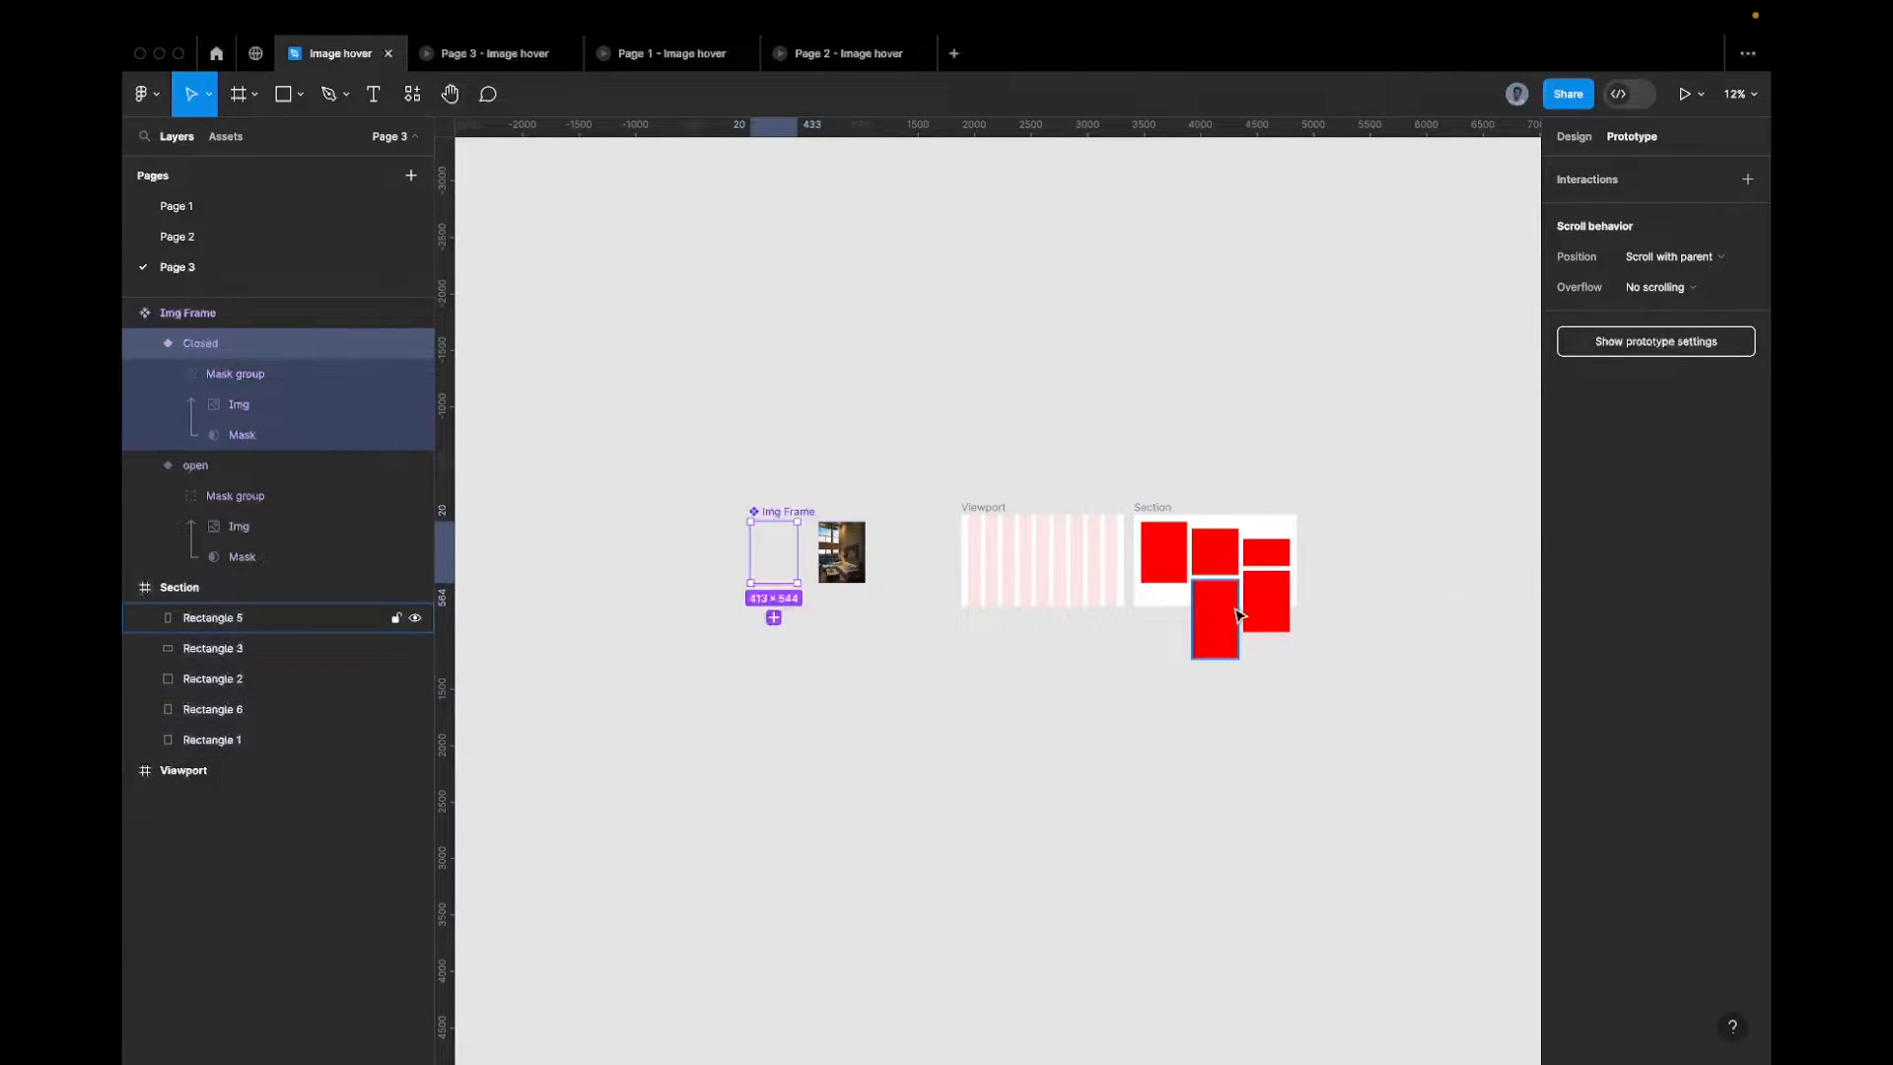
{"action": "scroll", "coordinate": [774, 562], "scroll_direction": "up", "scroll_amount": 3}
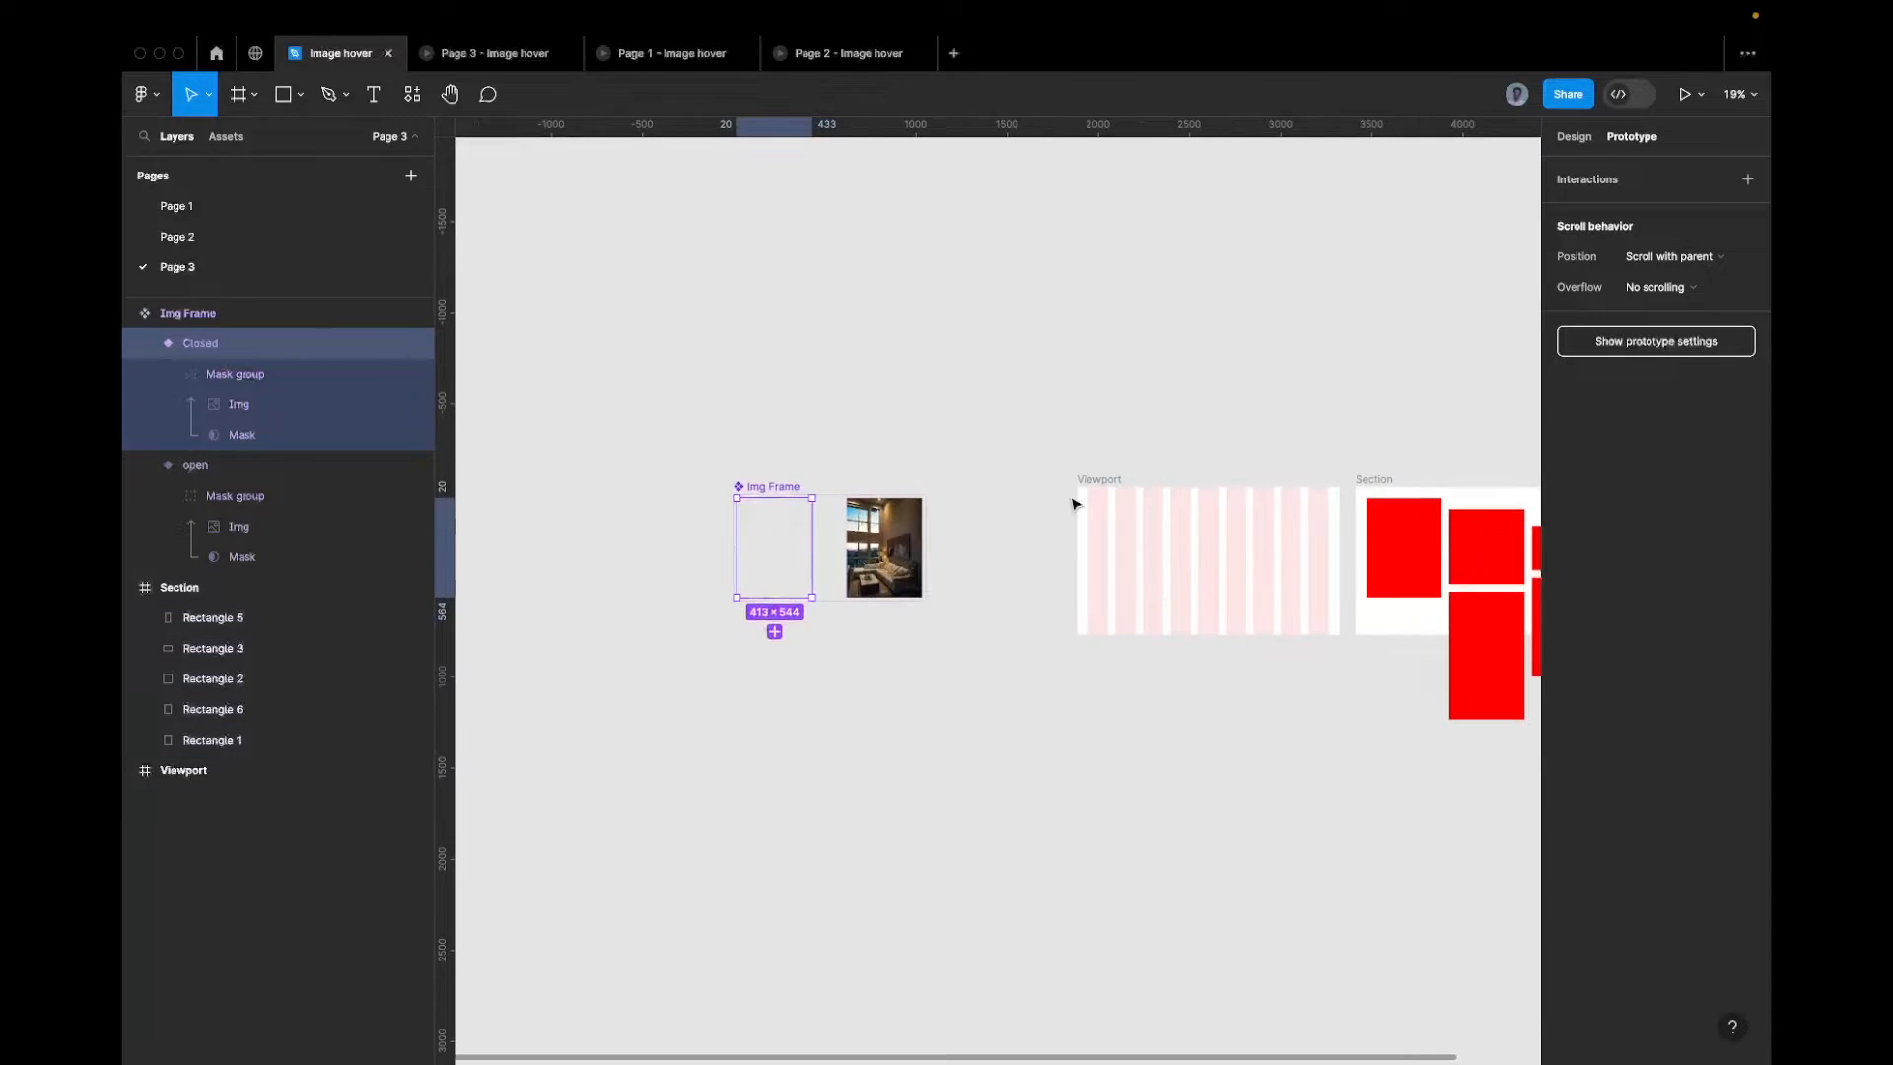
{"action": "scroll", "coordinate": [1075, 504], "scroll_direction": "right", "scroll_amount": 3}
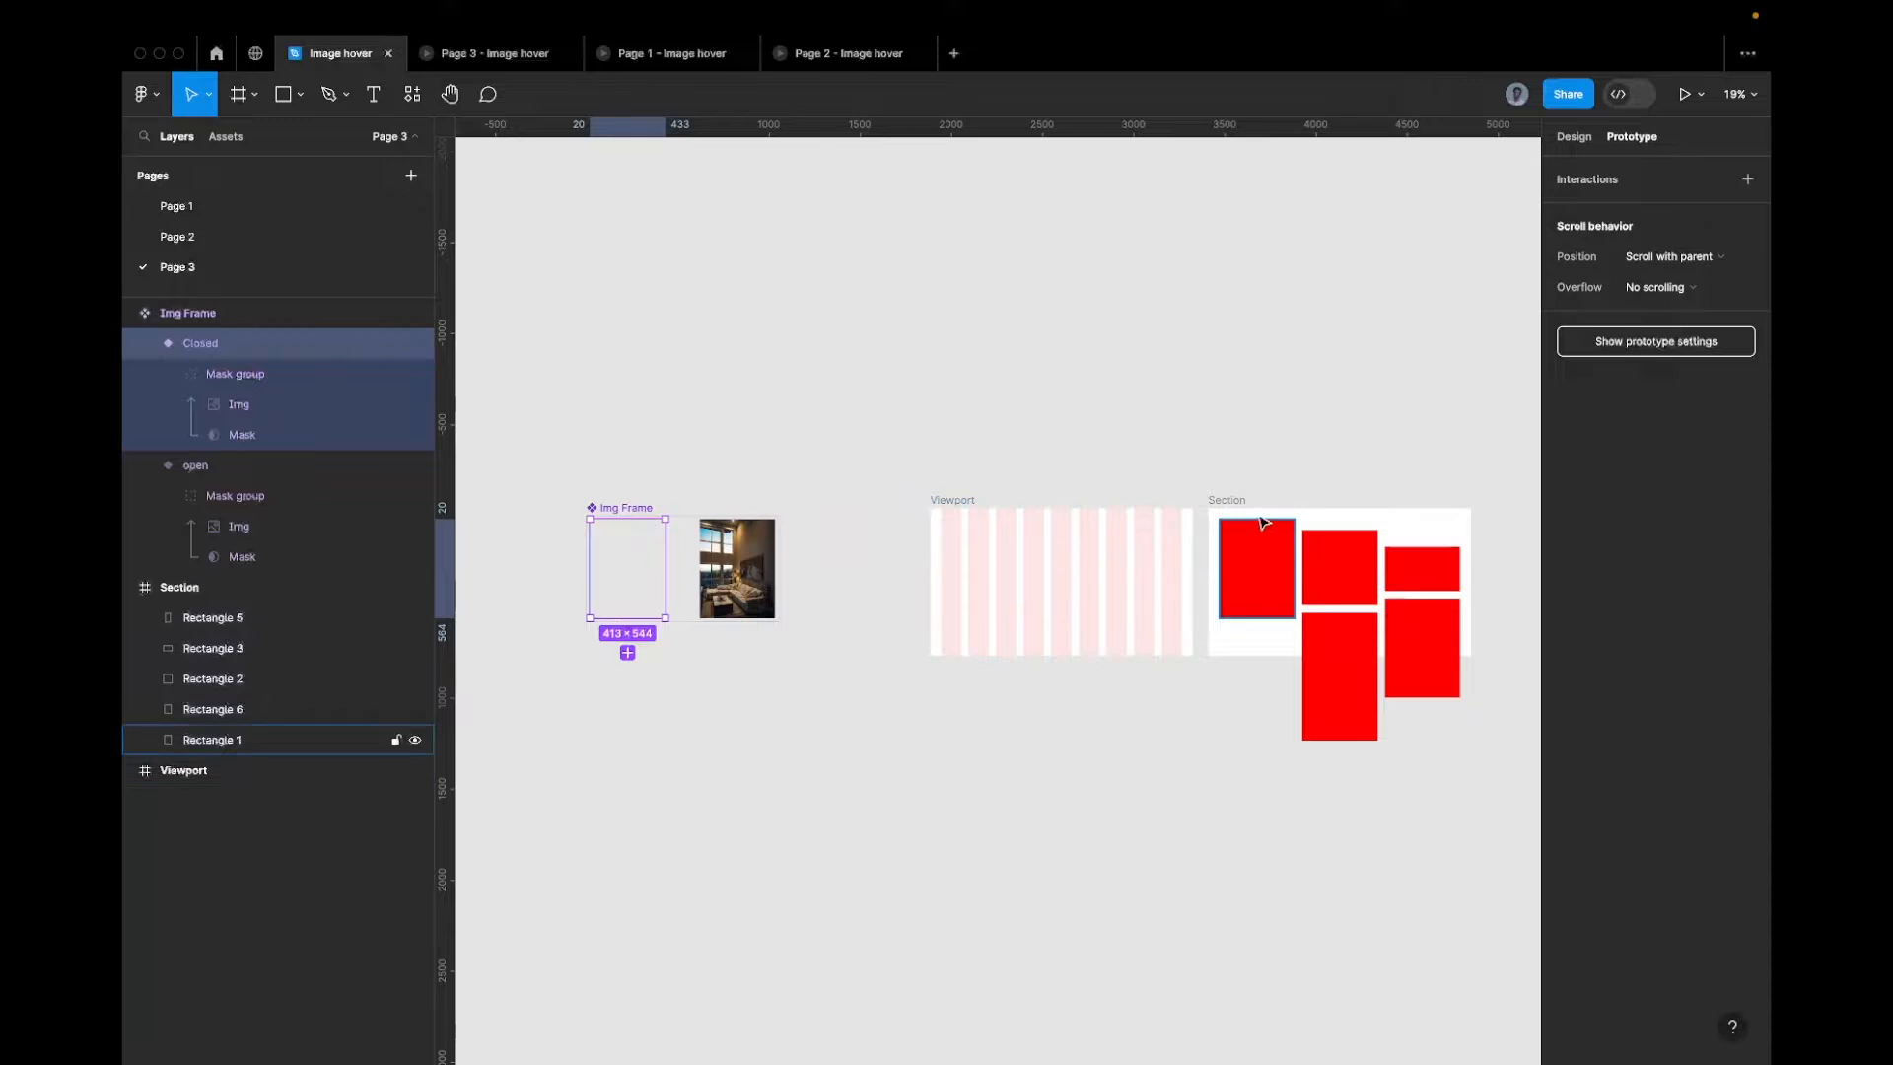
{"action": "left_click", "coordinate": [1220, 501]}
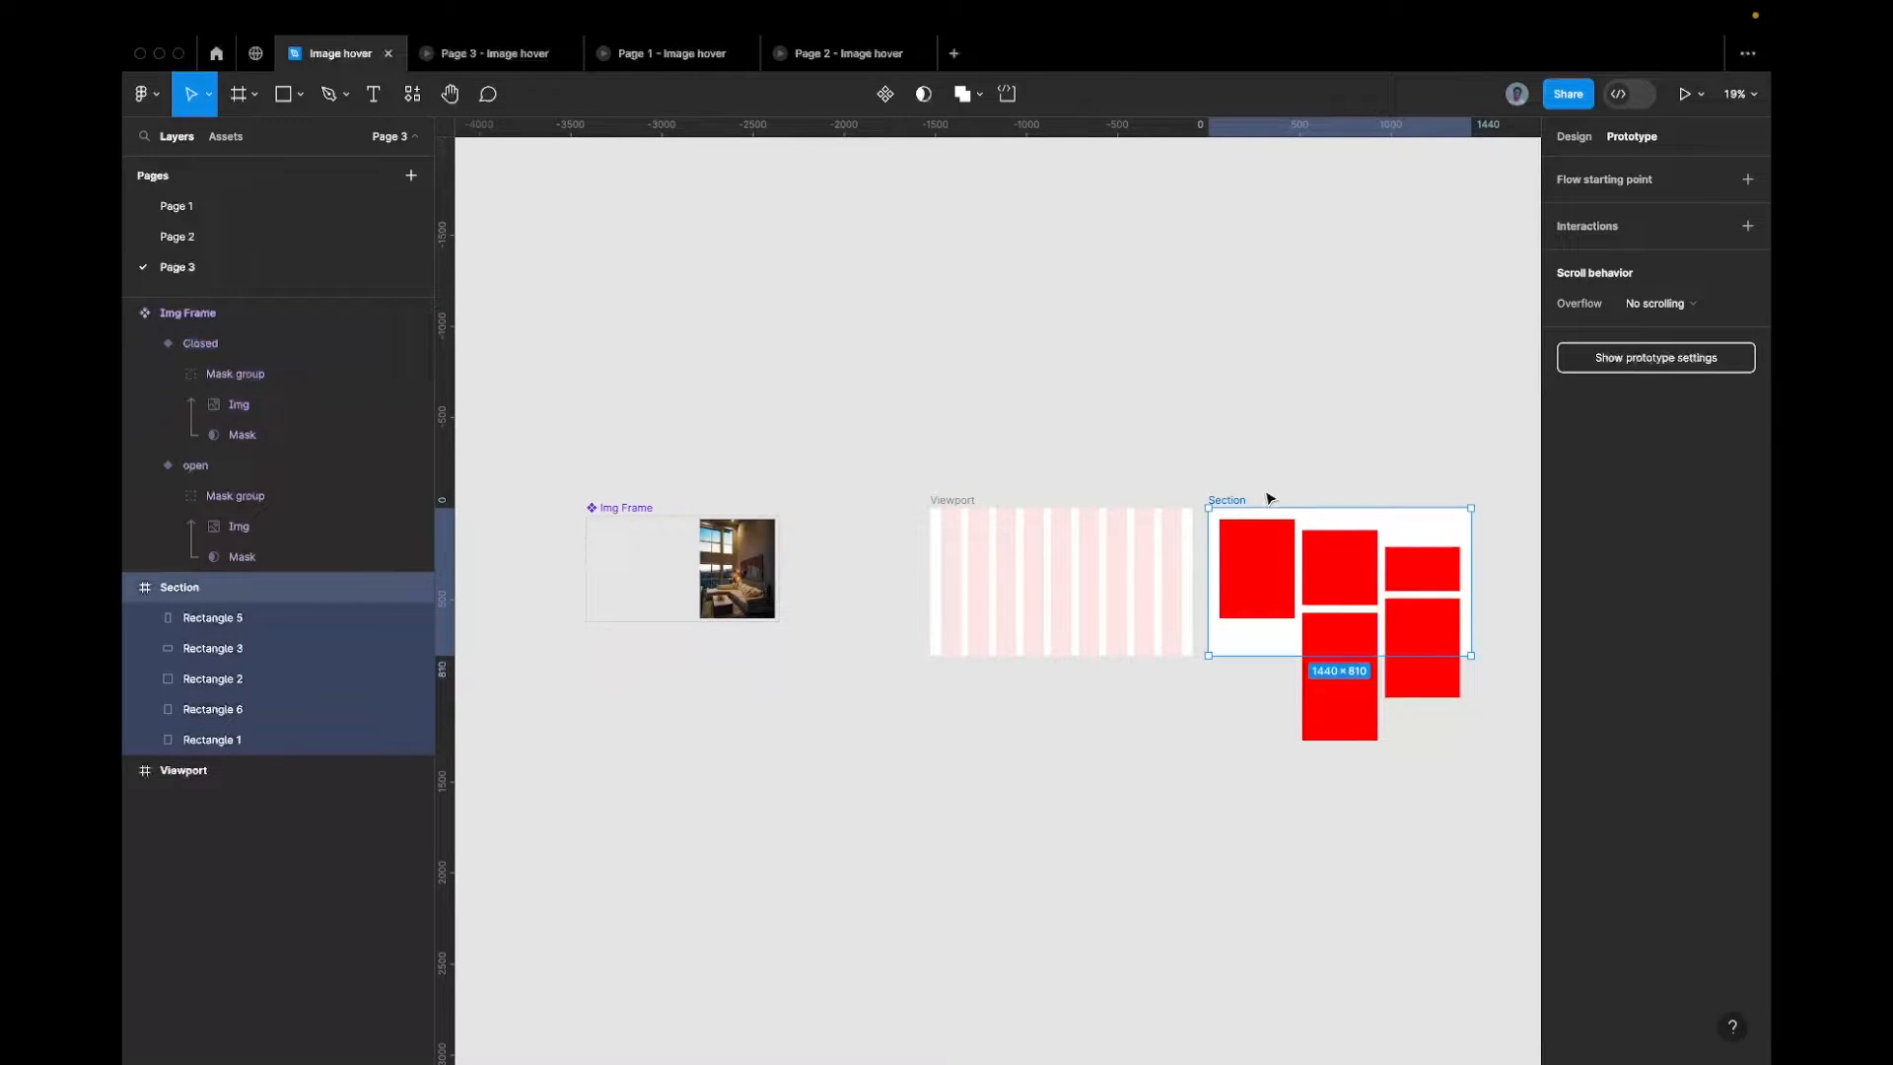
{"action": "left_click", "coordinate": [645, 537]}
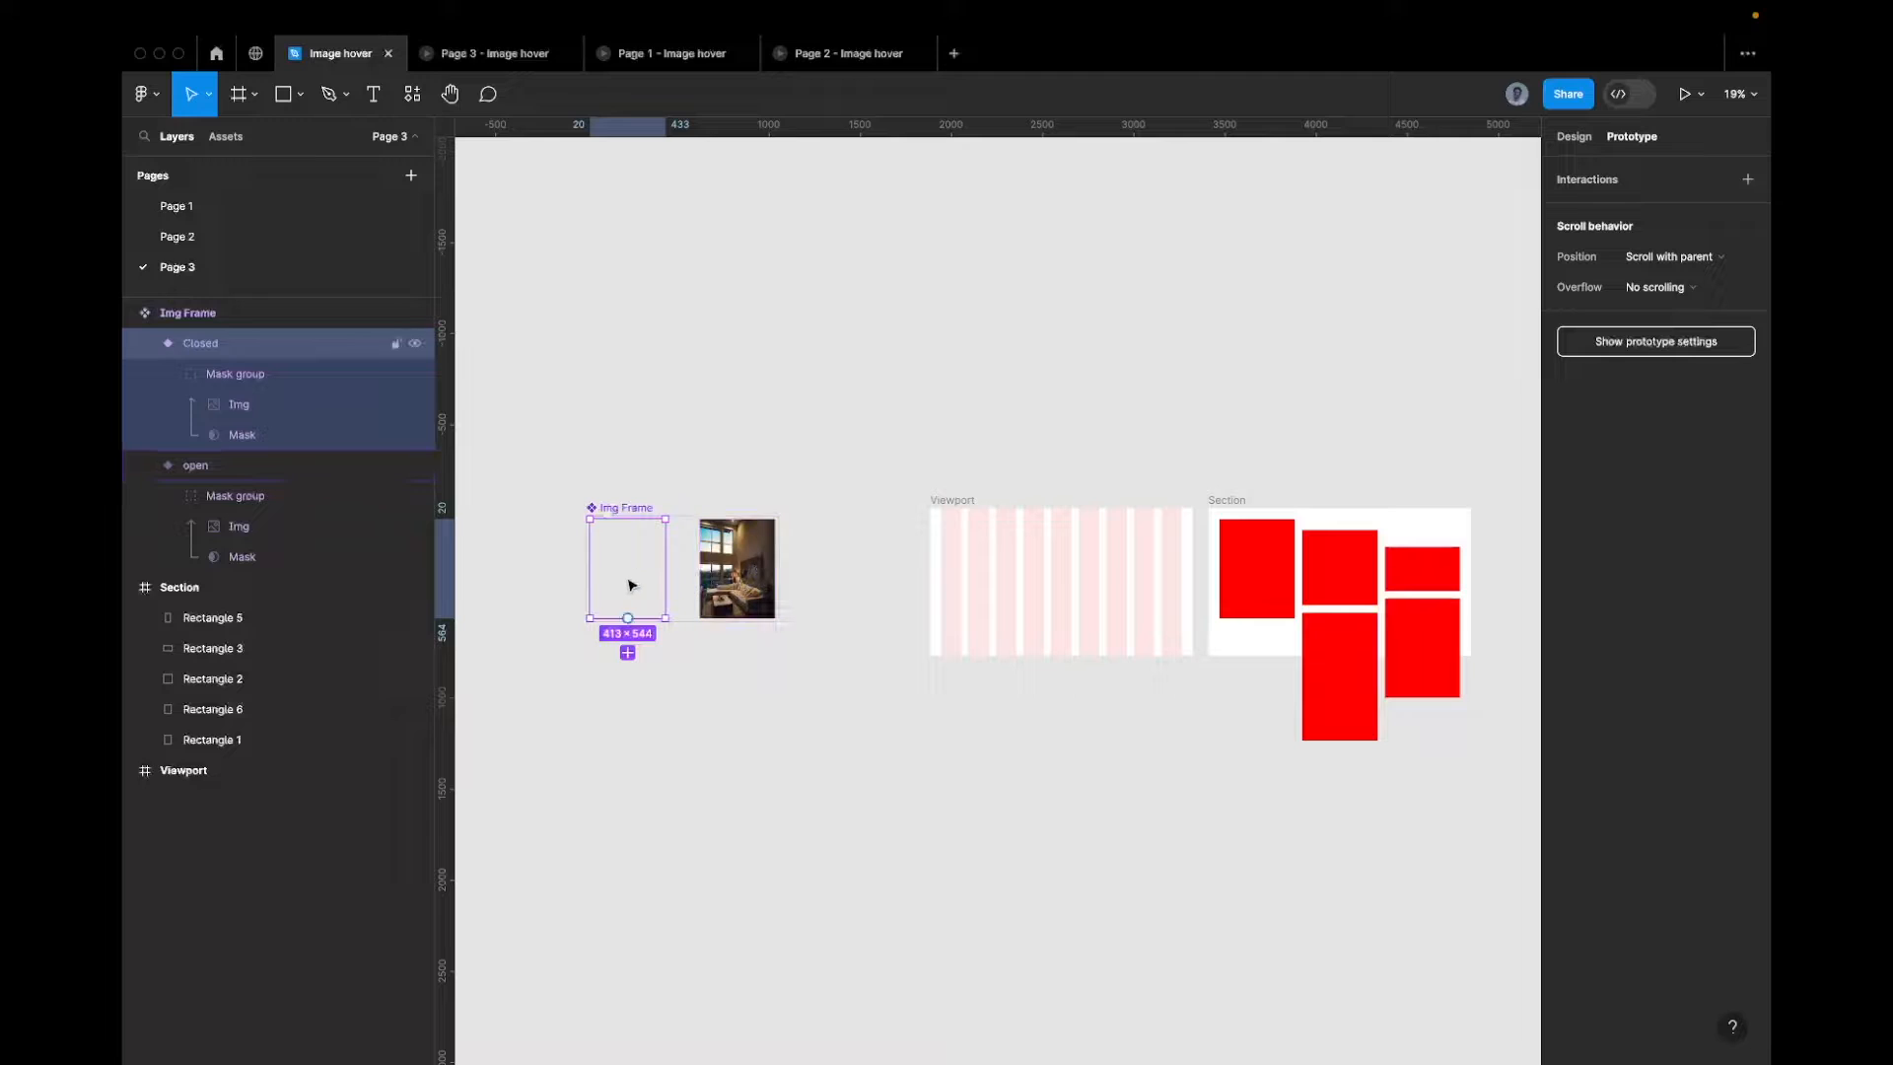
{"action": "scroll", "coordinate": [627, 584], "scroll_direction": "right", "scroll_amount": 5}
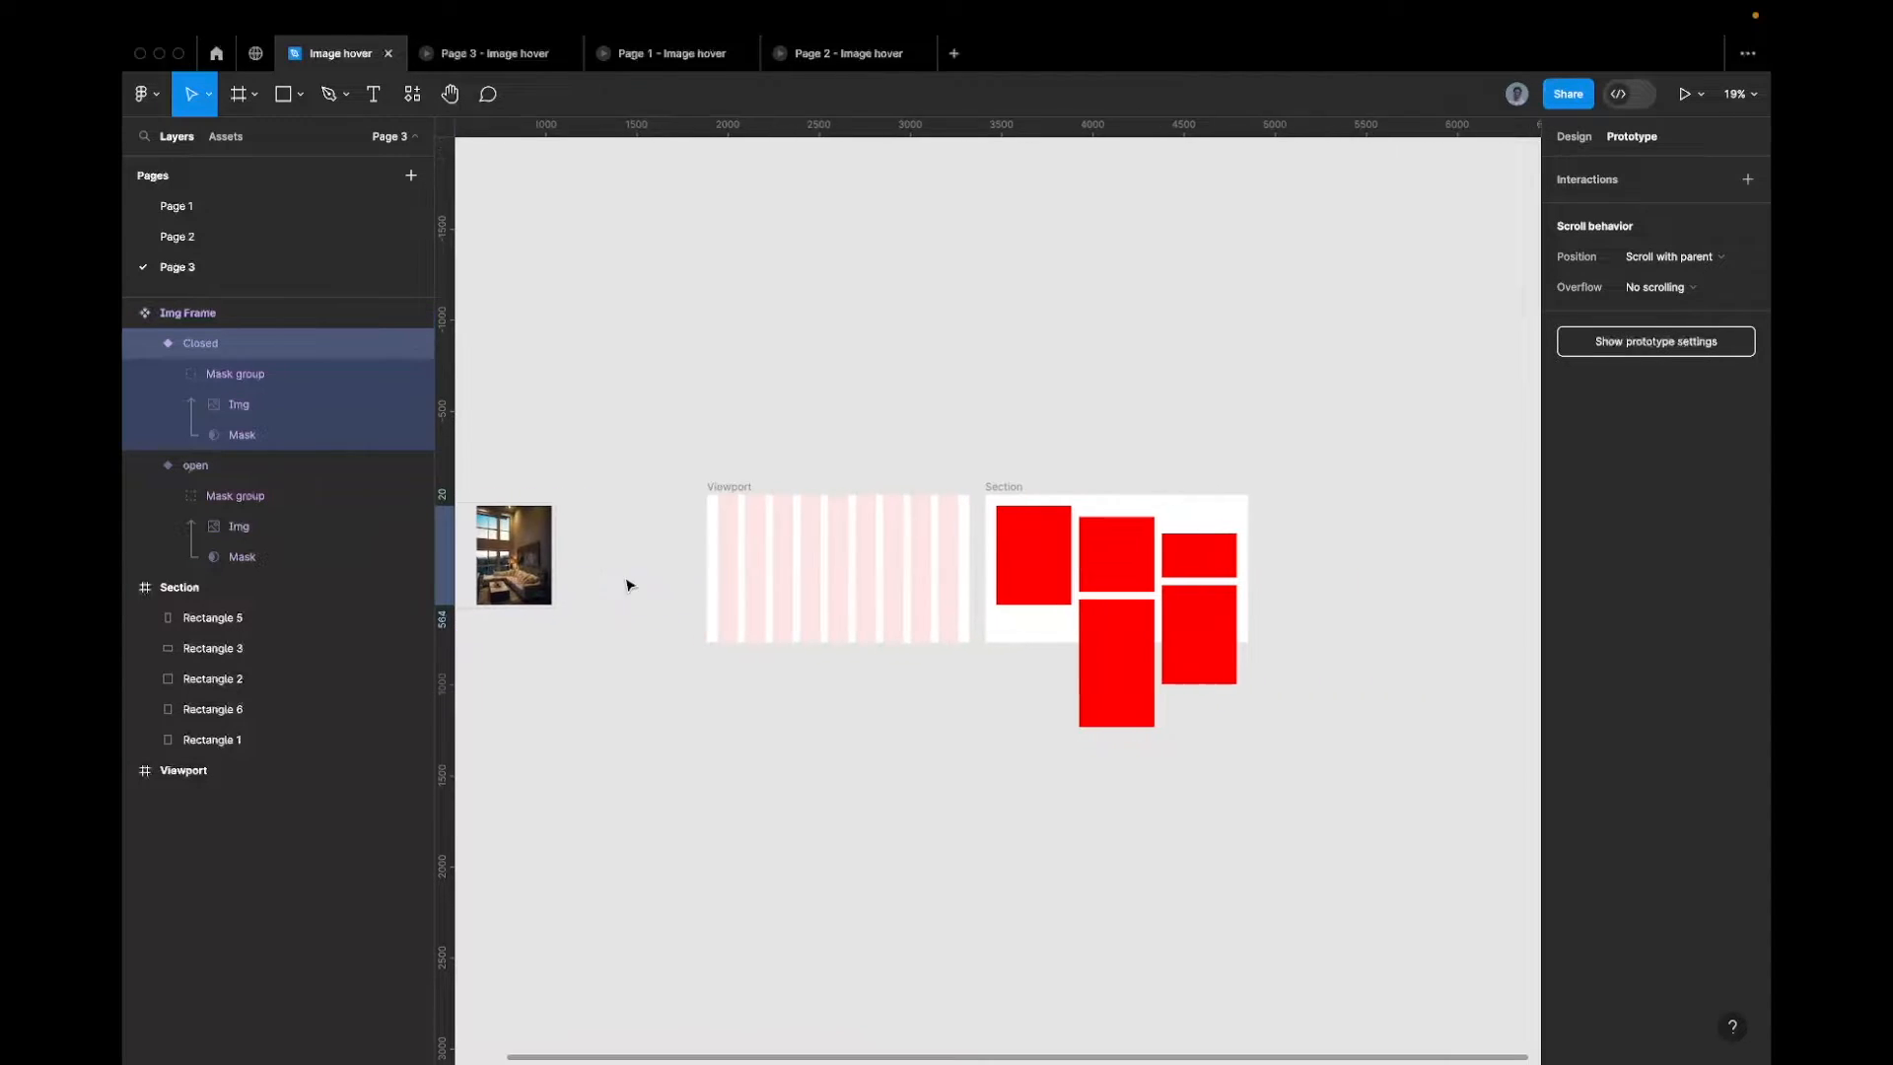
Try replacing Rectangle 1 in the Section frame with the copied Closed variant, and undo the replacement
{"action": "left_click", "coordinate": [1033, 552]}
{"action": "right_click", "coordinate": [1033, 552]}
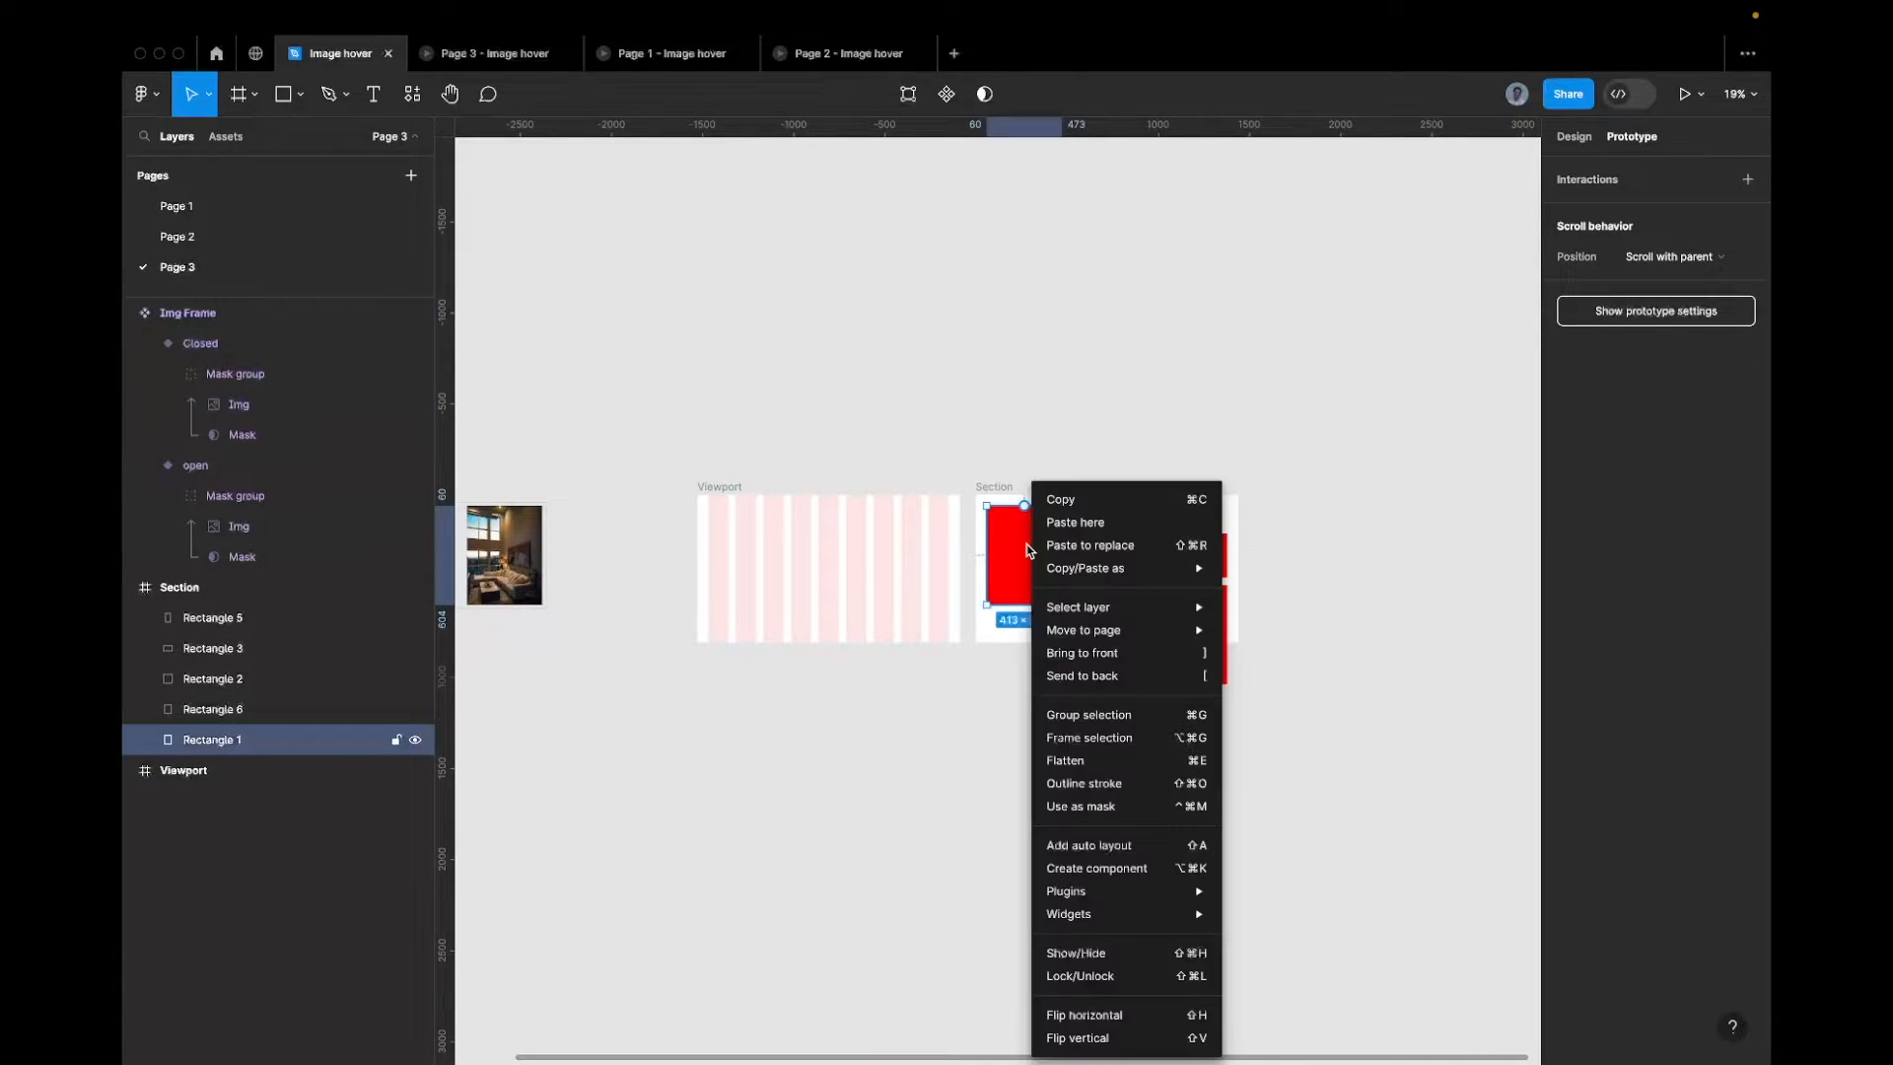
{"action": "left_click", "coordinate": [1076, 545]}
{"action": "scroll", "coordinate": [1074, 547], "scroll_direction": "up", "scroll_amount": 3}
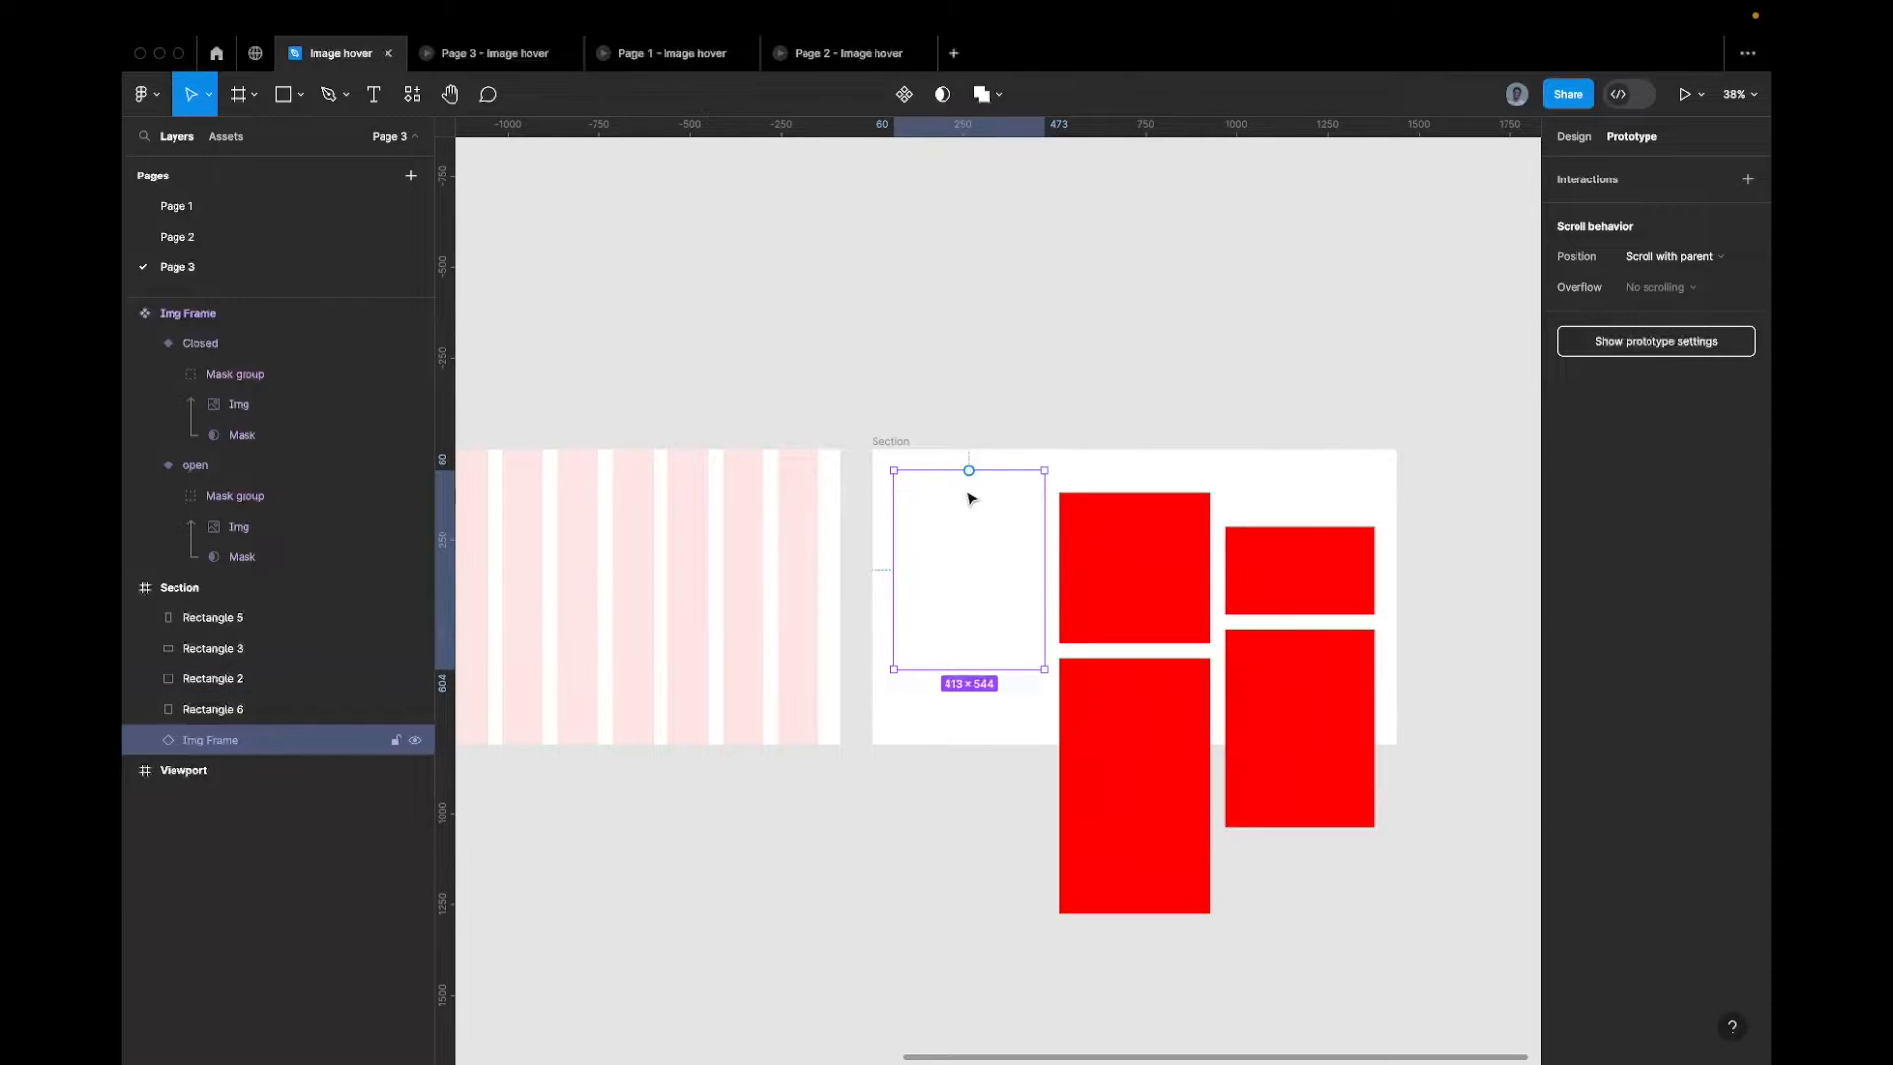
{"action": "left_click", "coordinate": [1154, 566]}
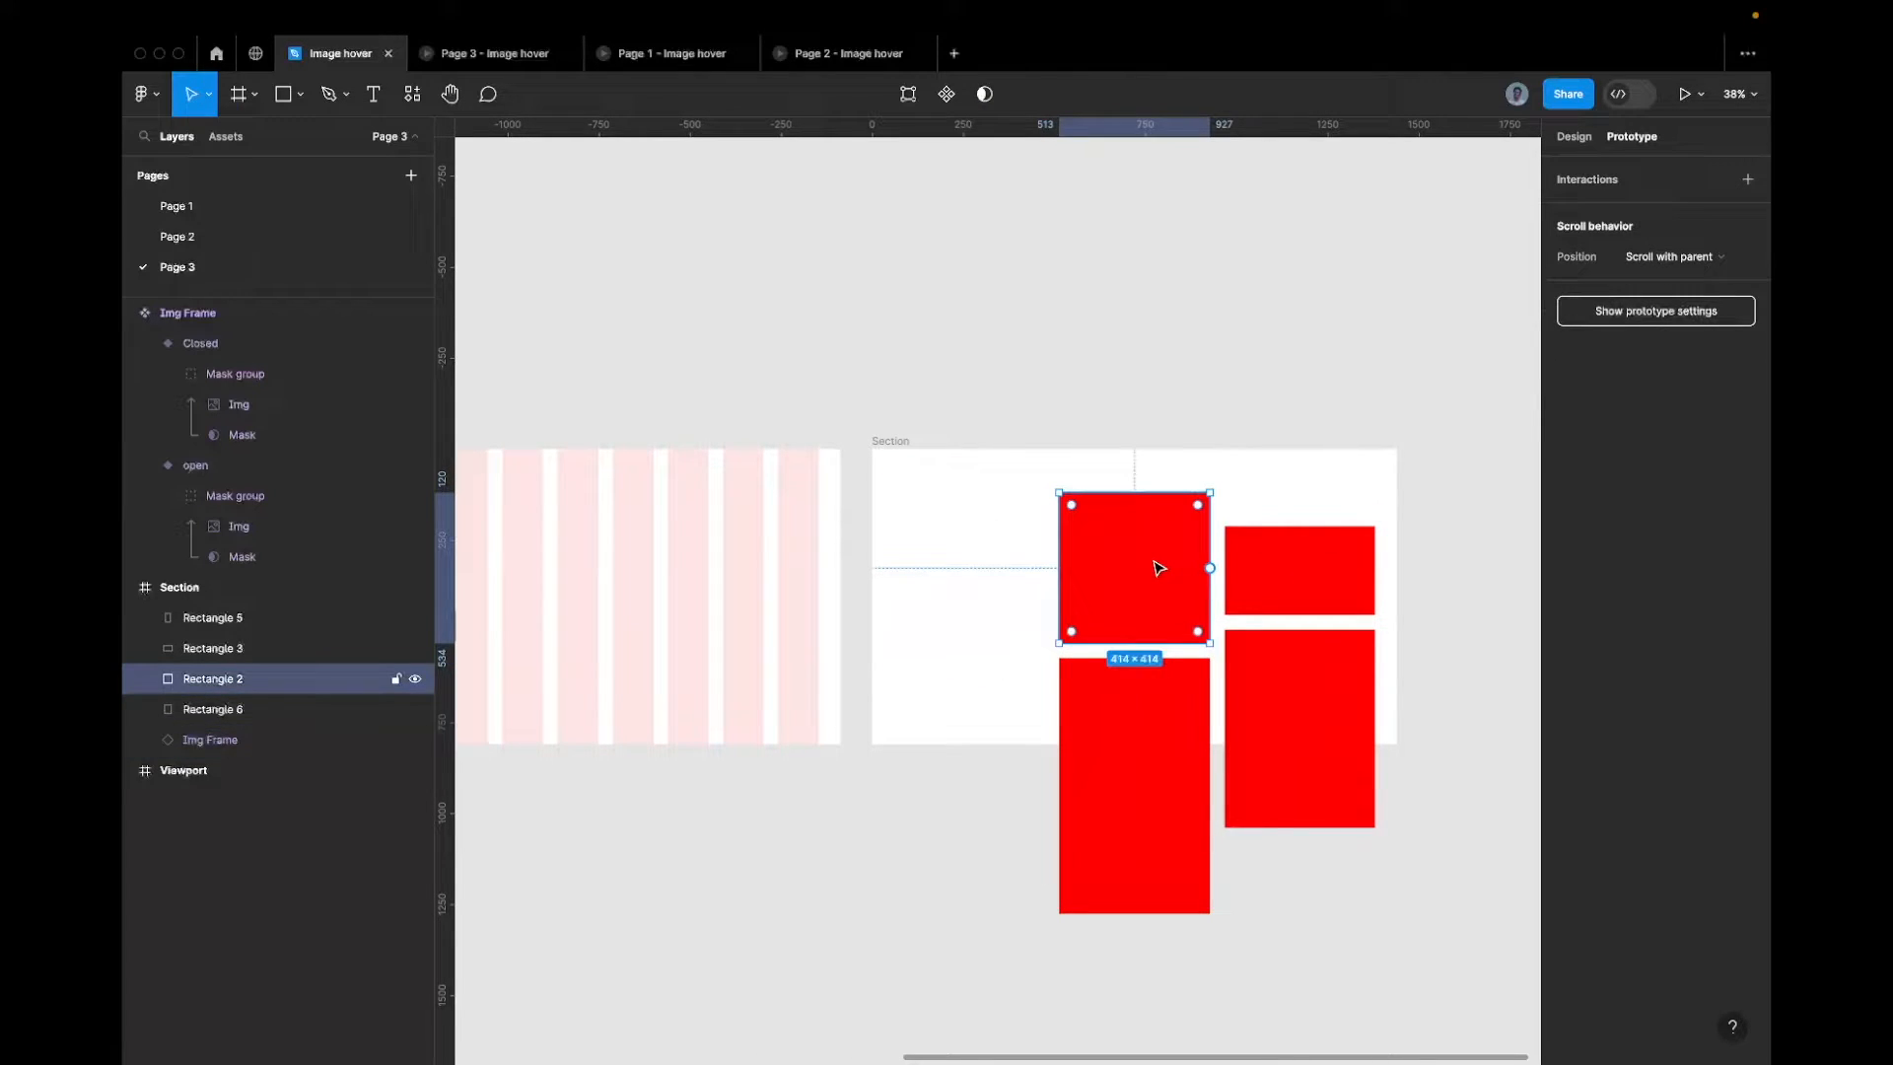
{"action": "left_click", "coordinate": [1574, 136]}
{"action": "scroll", "coordinate": [1213, 458], "scroll_direction": "down", "scroll_amount": 3}
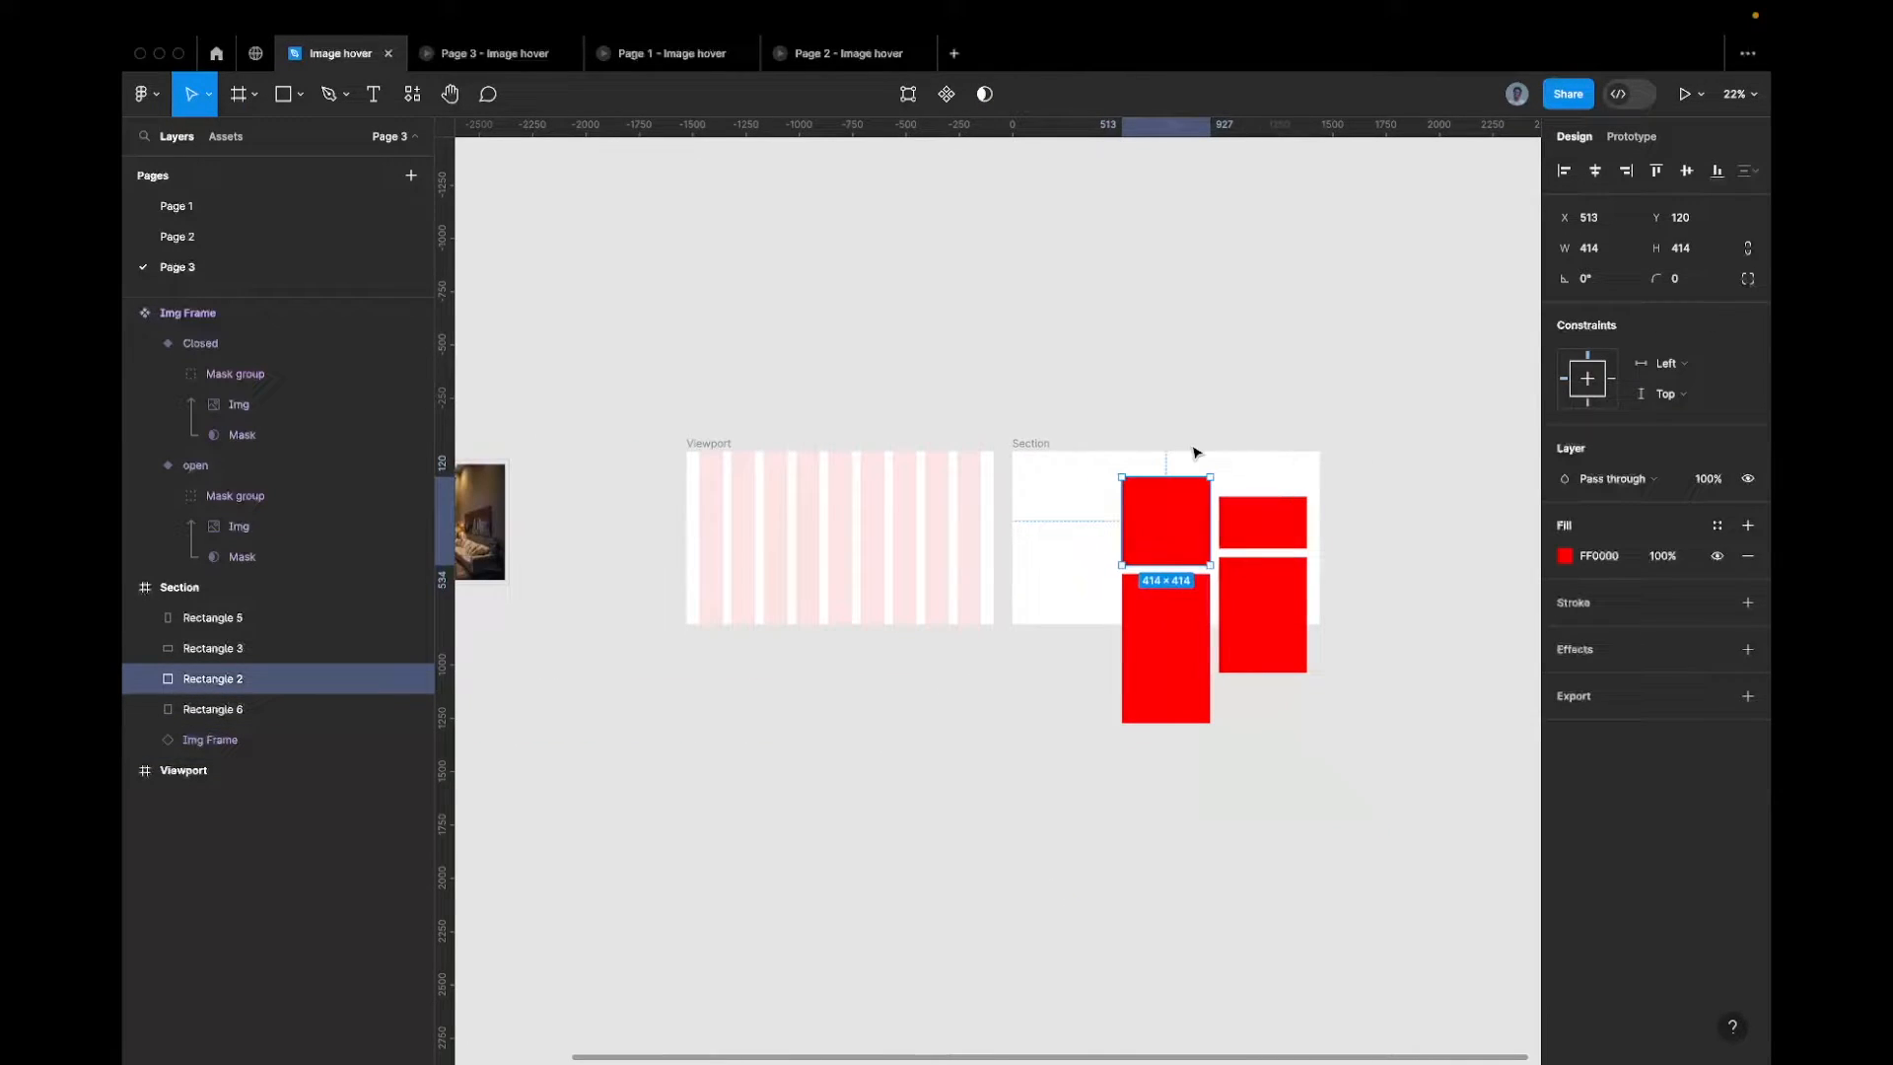
{"action": "key", "text": "ctrl+z"}
Replace Rectangle 1 in the Section frame with an instance of the copied Closed variant
{"action": "left_click", "coordinate": [1181, 515]}
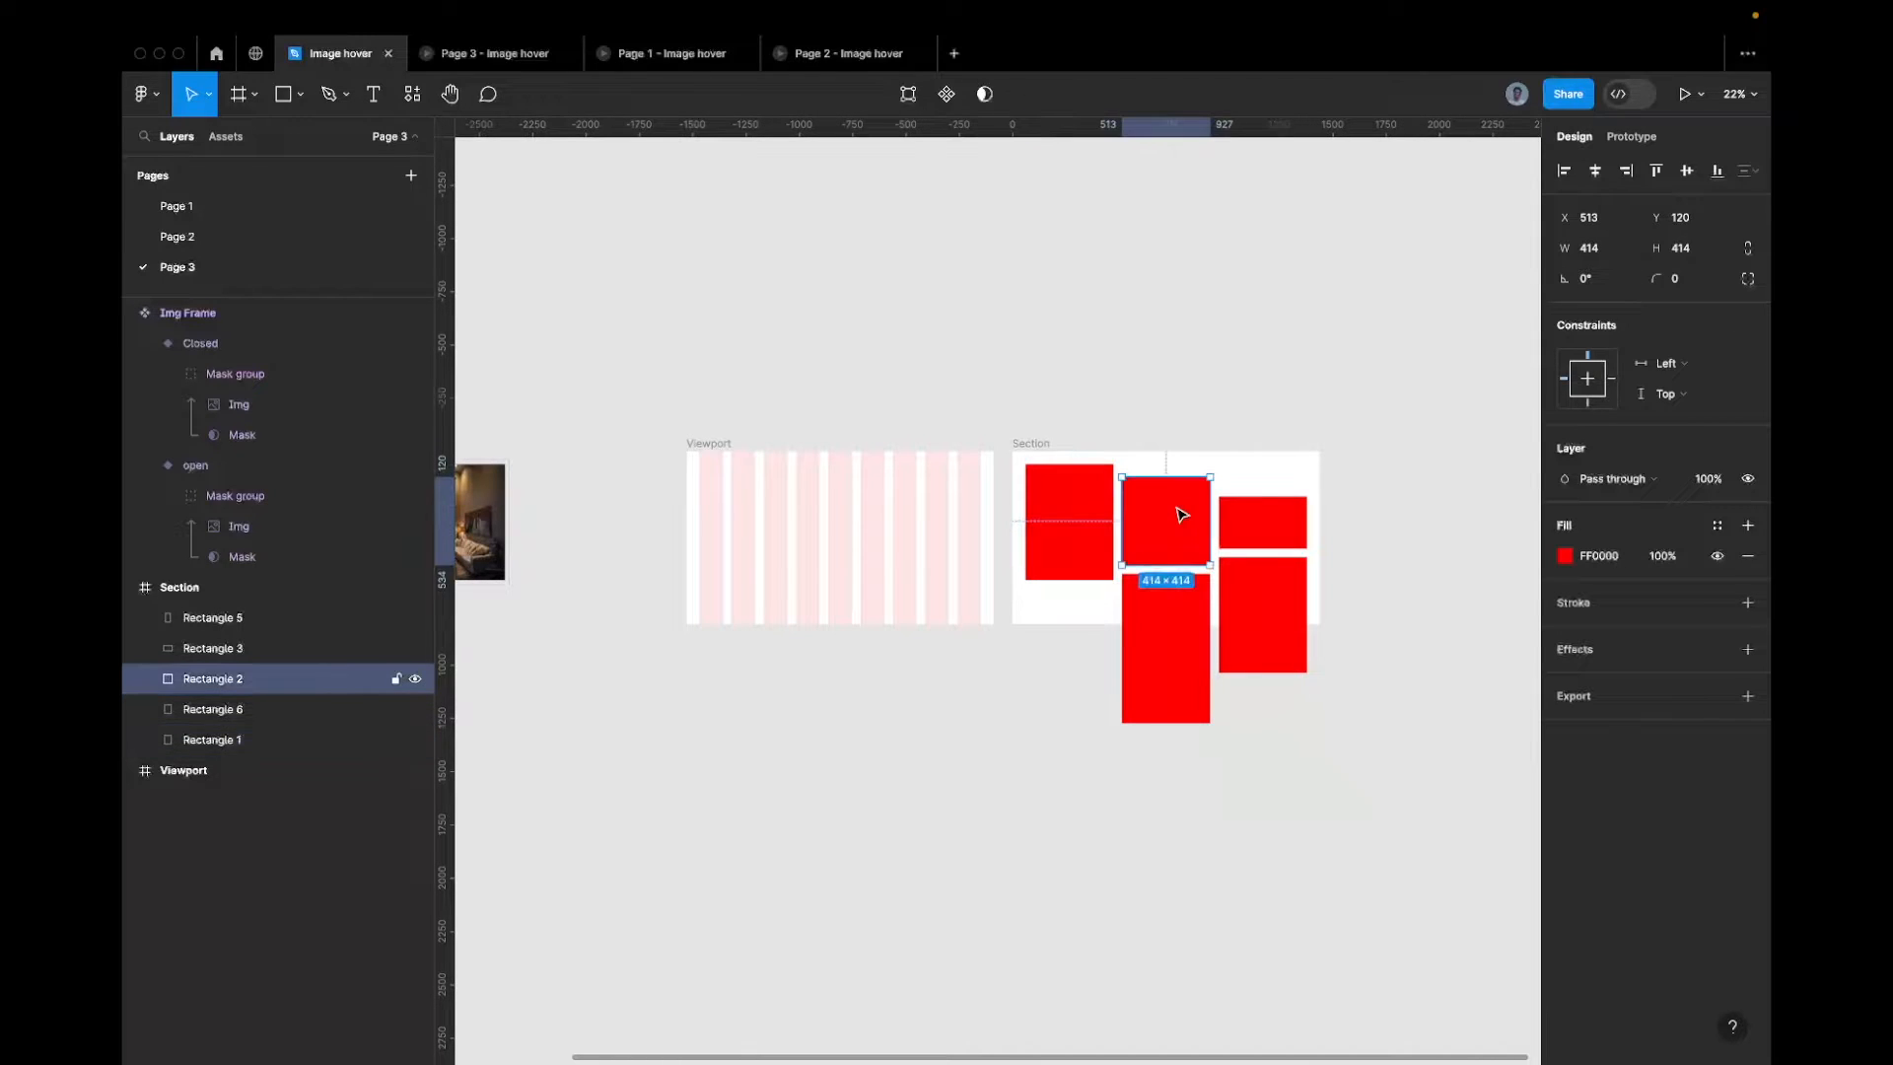
{"action": "left_click", "coordinate": [1106, 503]}
{"action": "right_click", "coordinate": [1108, 498]}
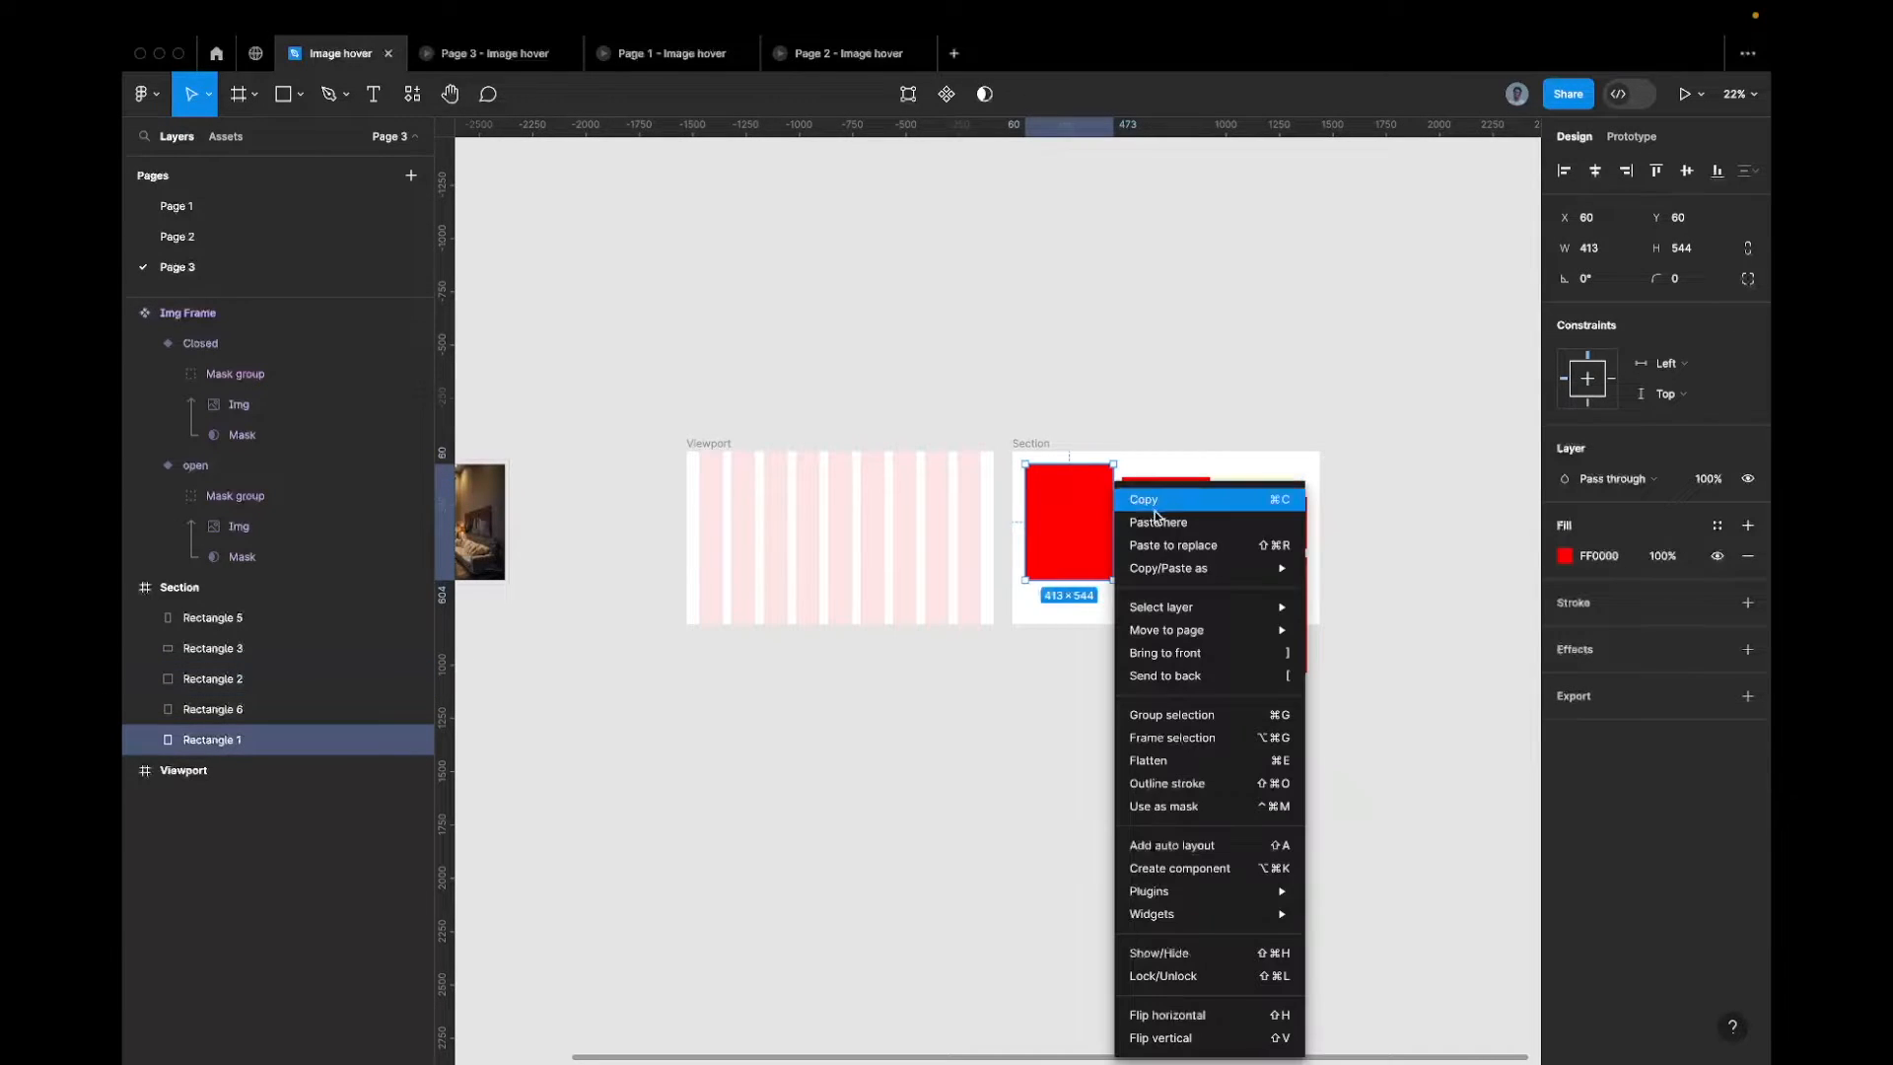
{"action": "left_click", "coordinate": [1172, 544]}
{"action": "scroll", "coordinate": [1074, 529], "scroll_direction": "up", "scroll_amount": 3}
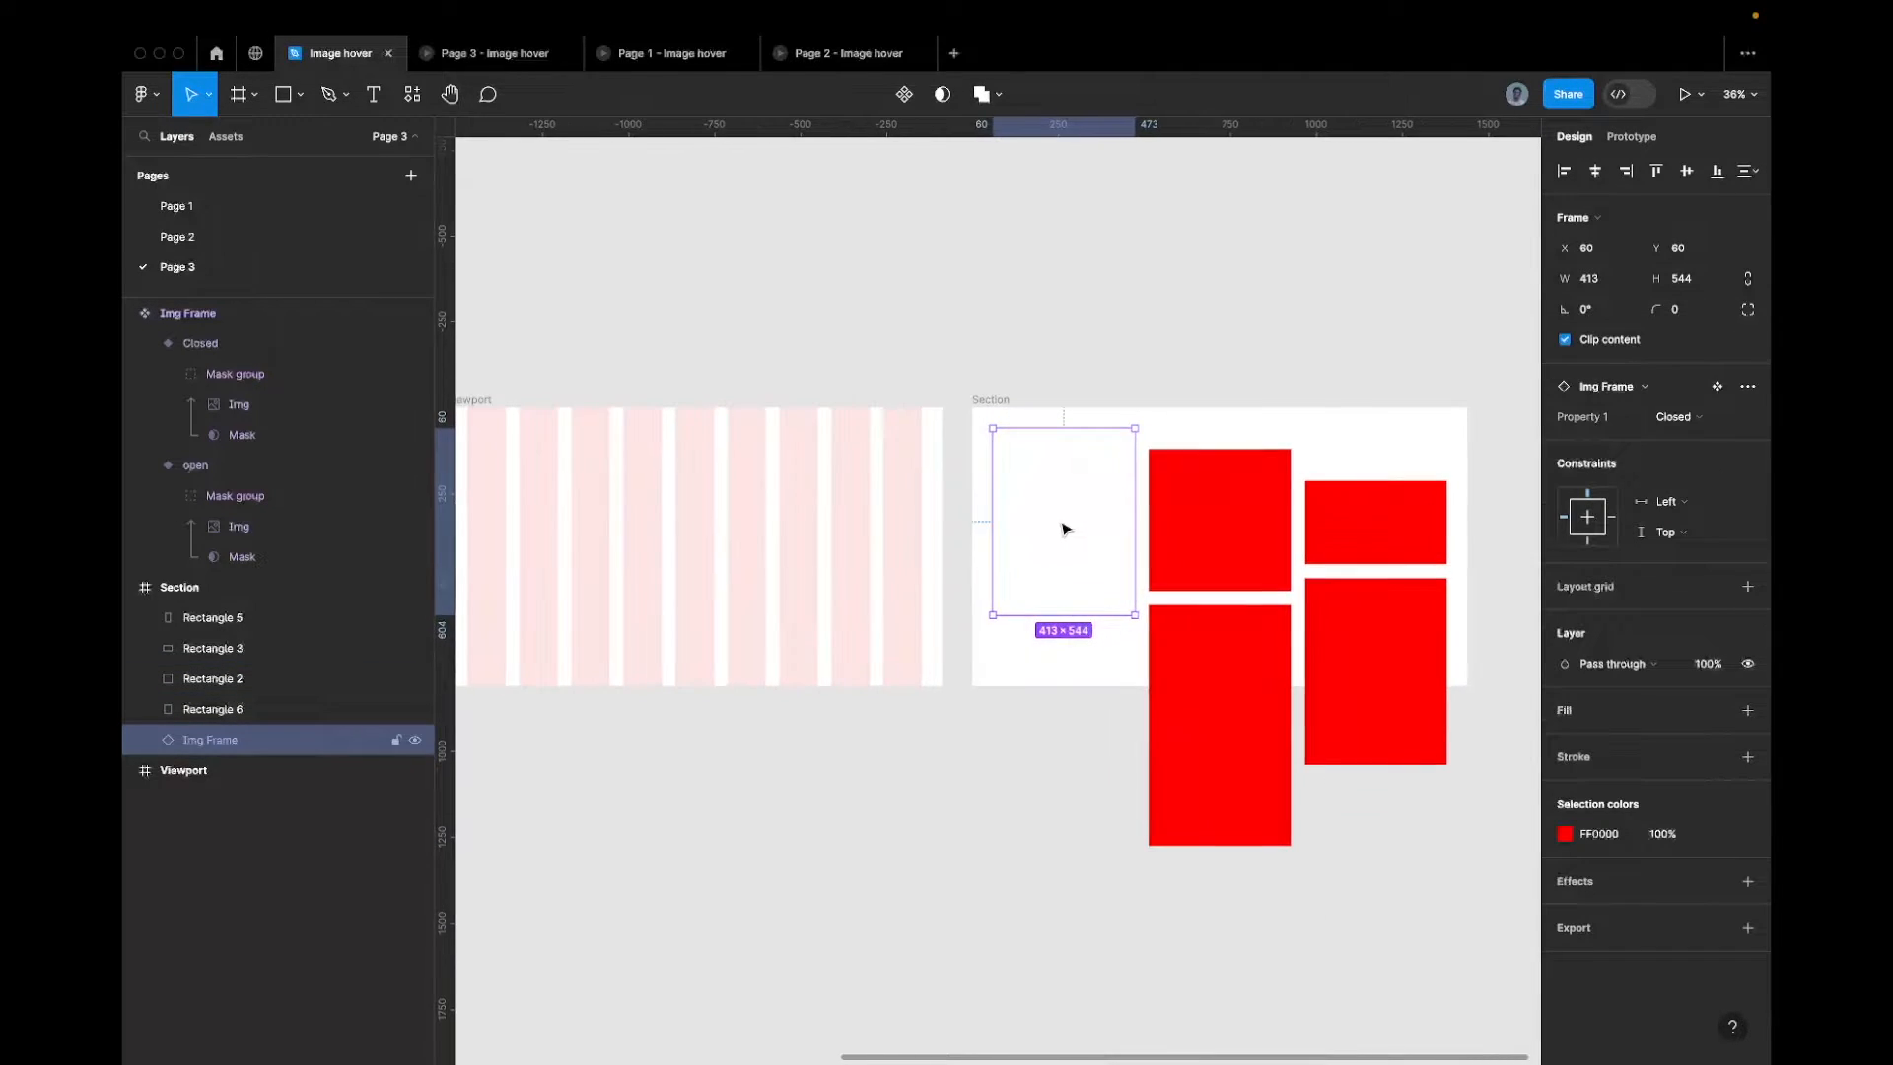
Replace Rectangle 2 in the Section frame with the copied Closed variant and resize the instance to 414 × 414
{"action": "left_click", "coordinate": [1198, 544]}
{"action": "right_click", "coordinate": [1197, 545]}
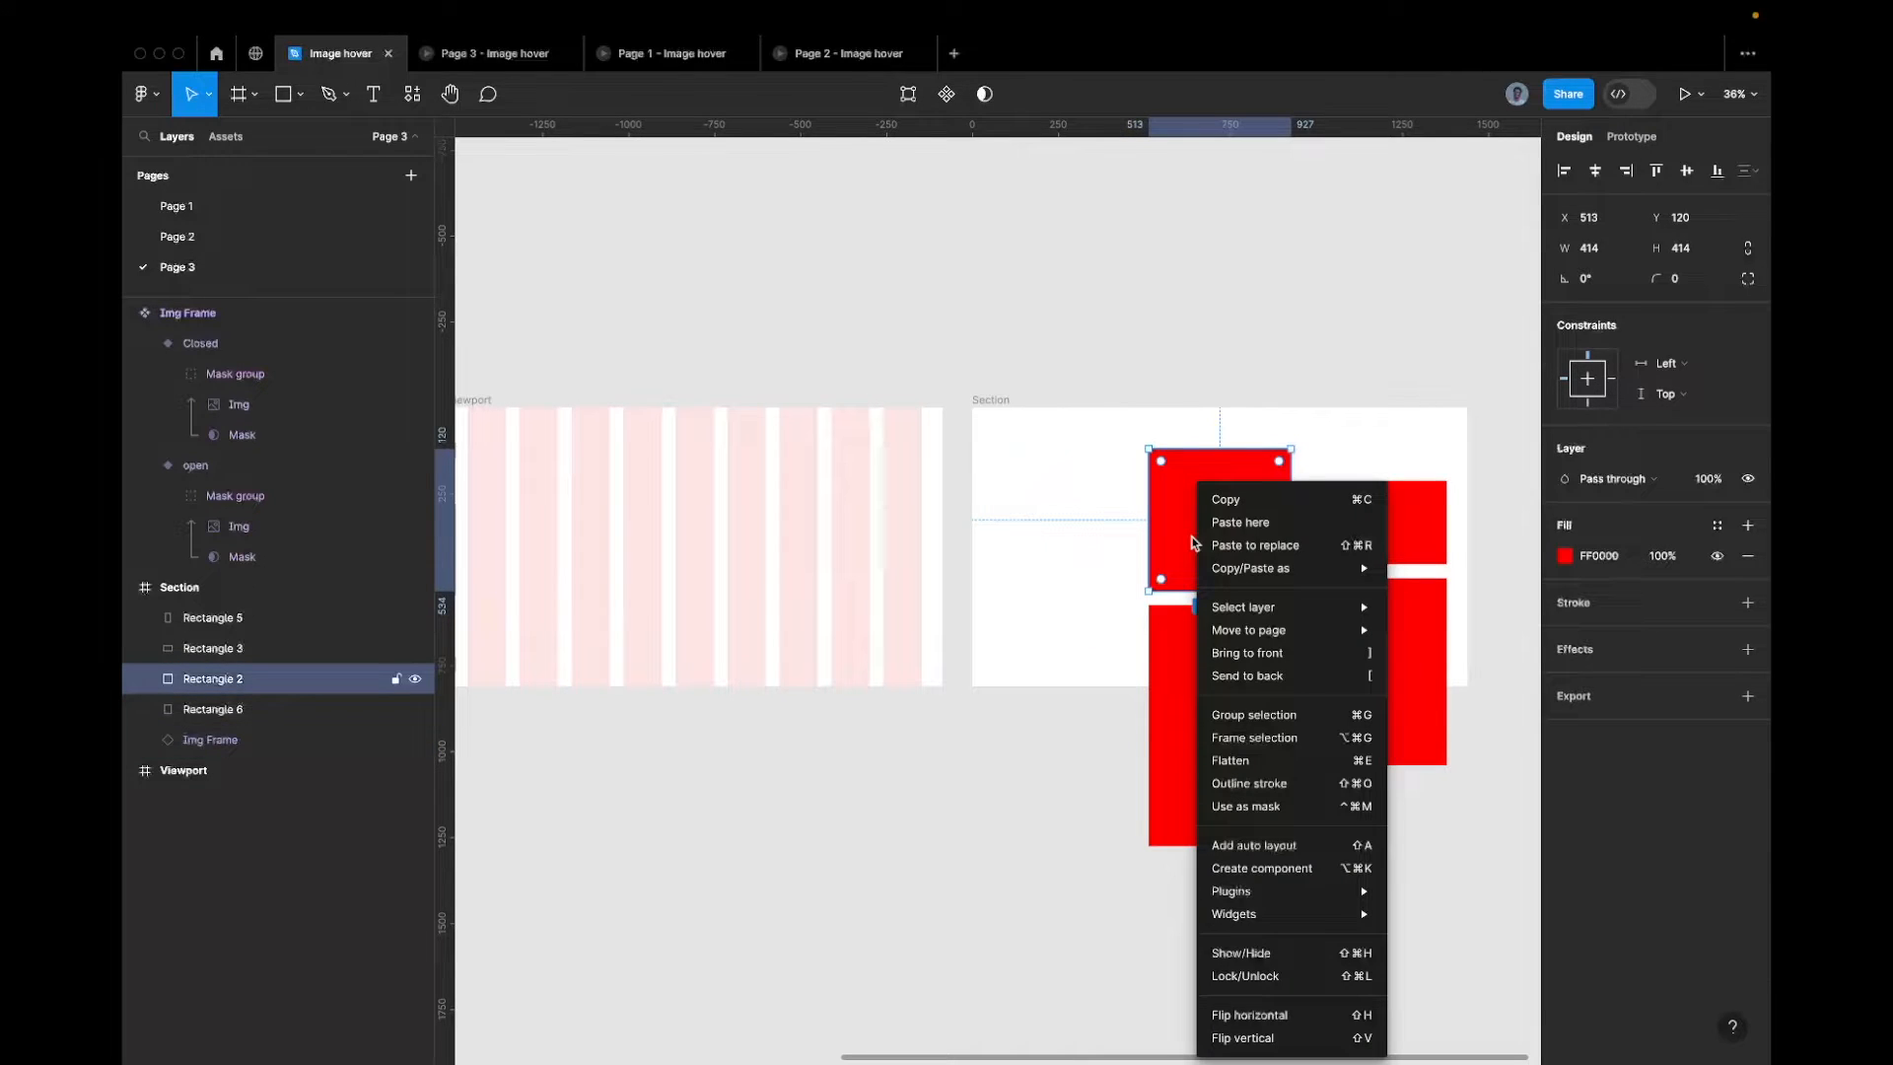
{"action": "left_click", "coordinate": [1274, 545]}
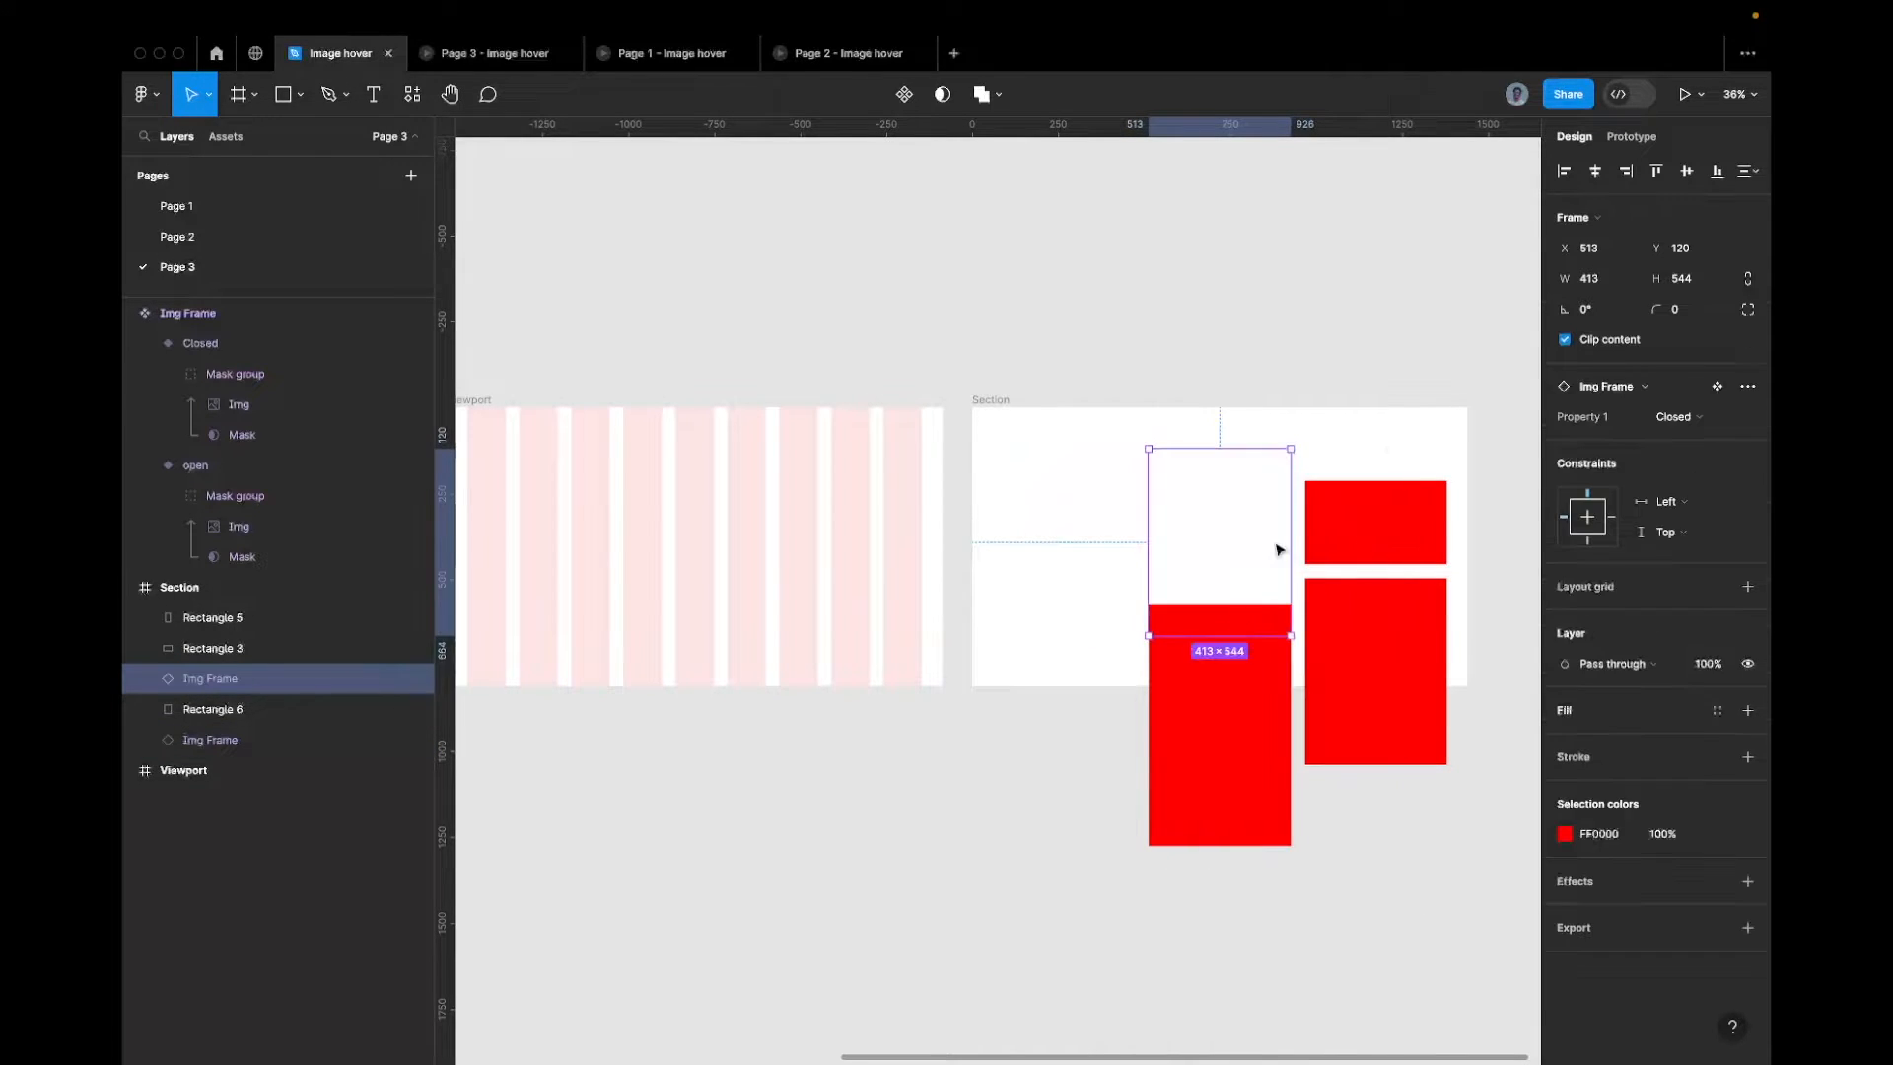
{"action": "left_click", "coordinate": [1612, 286]}
{"action": "type", "text": "414"}
{"action": "key", "text": "Return"}
{"action": "left_click", "coordinate": [1693, 277]}
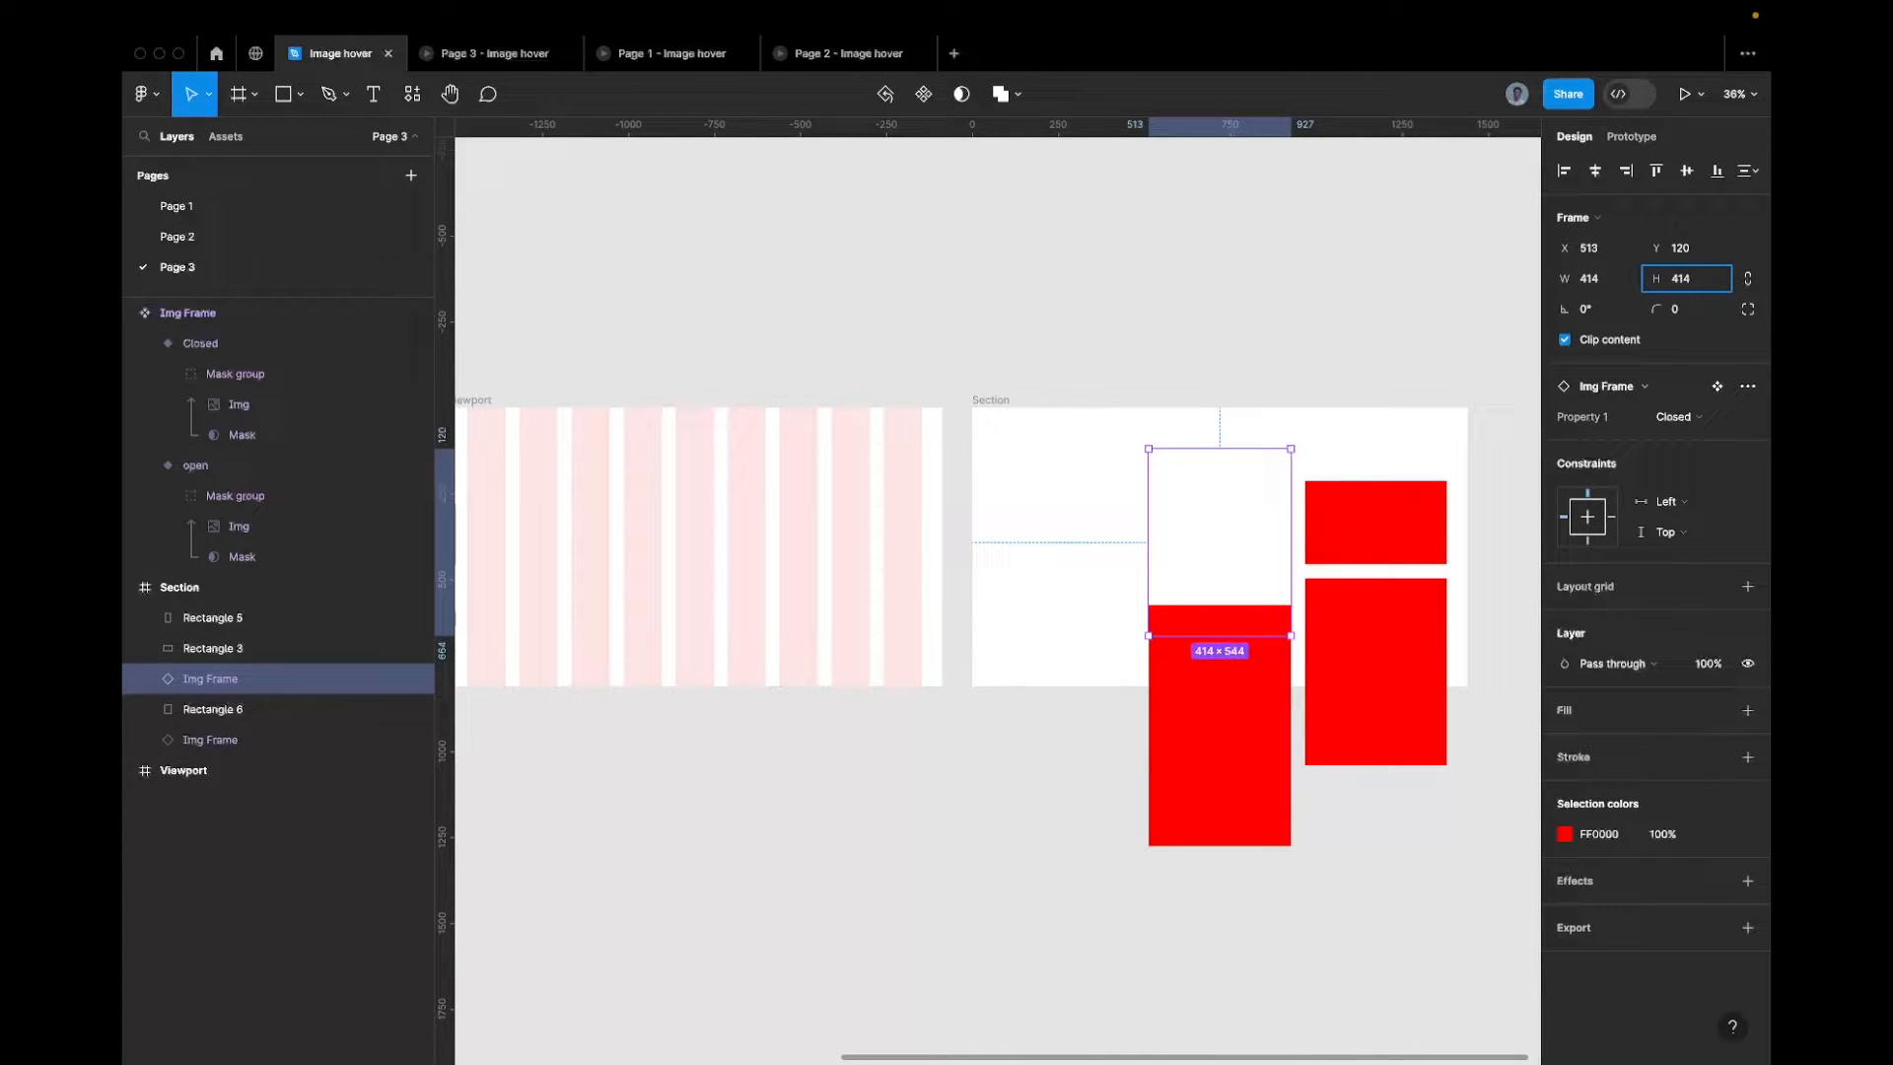
{"action": "type", "text": "414"}
{"action": "key", "text": "Return"}
Switch the 414 × 414 Img Frame instance to the open variant to preview its image, and undo the switch
{"action": "scroll", "coordinate": [1195, 582], "scroll_direction": "up", "scroll_amount": 3}
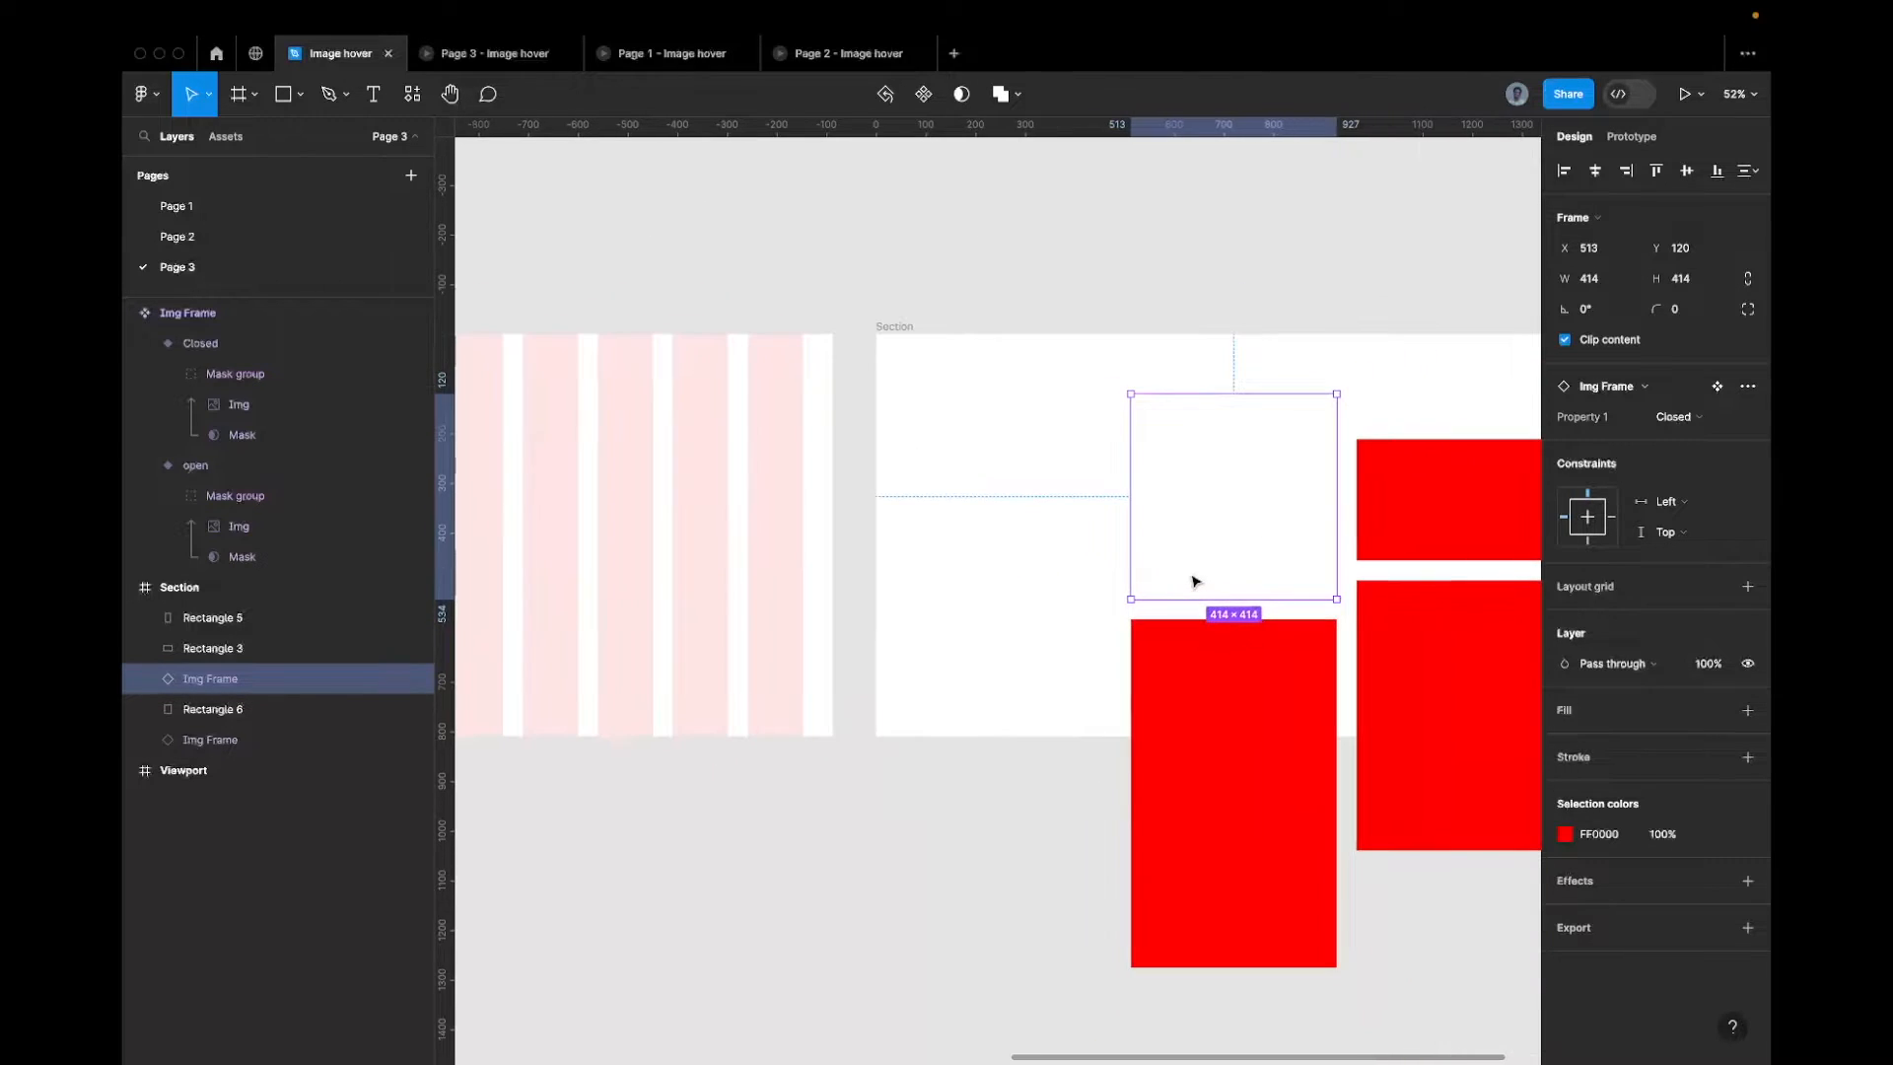
{"action": "left_click", "coordinate": [1676, 416]}
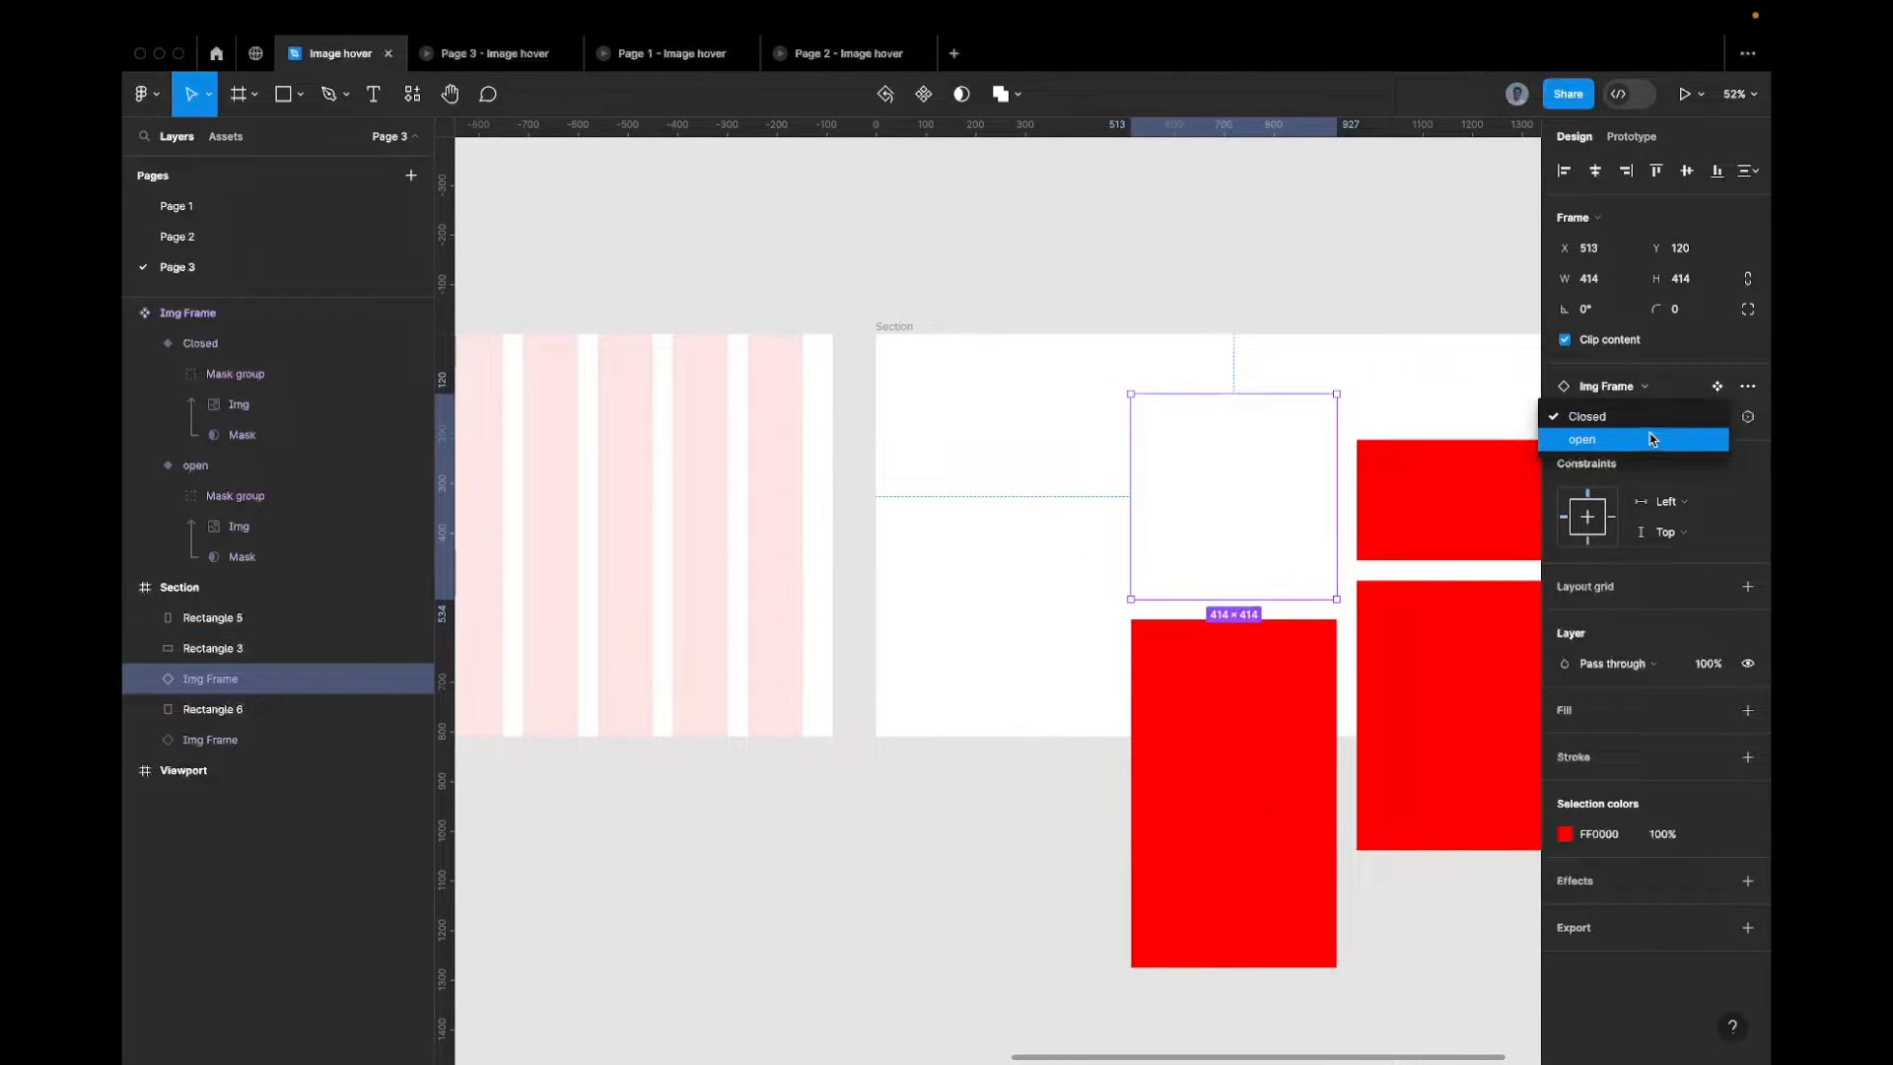
{"action": "left_click", "coordinate": [1652, 438]}
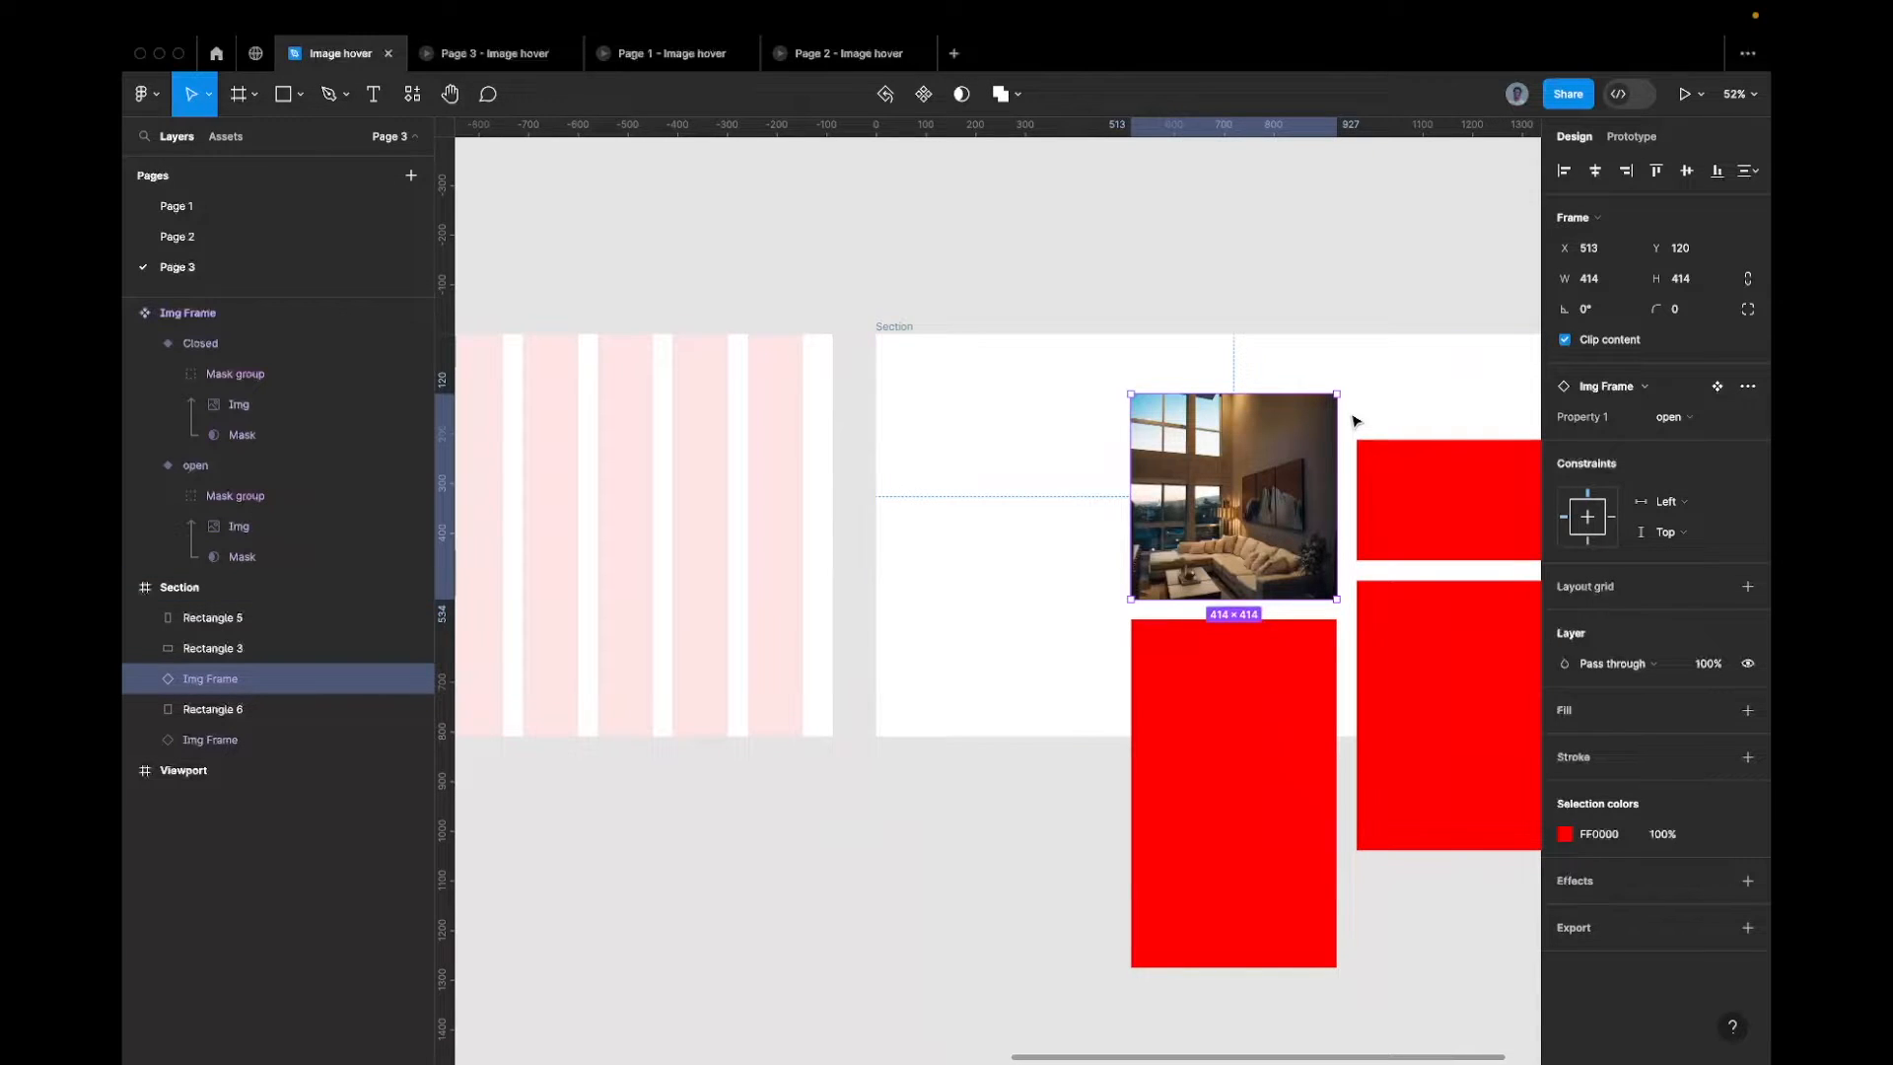
{"action": "scroll", "coordinate": [1352, 421], "scroll_direction": "down", "scroll_amount": 5}
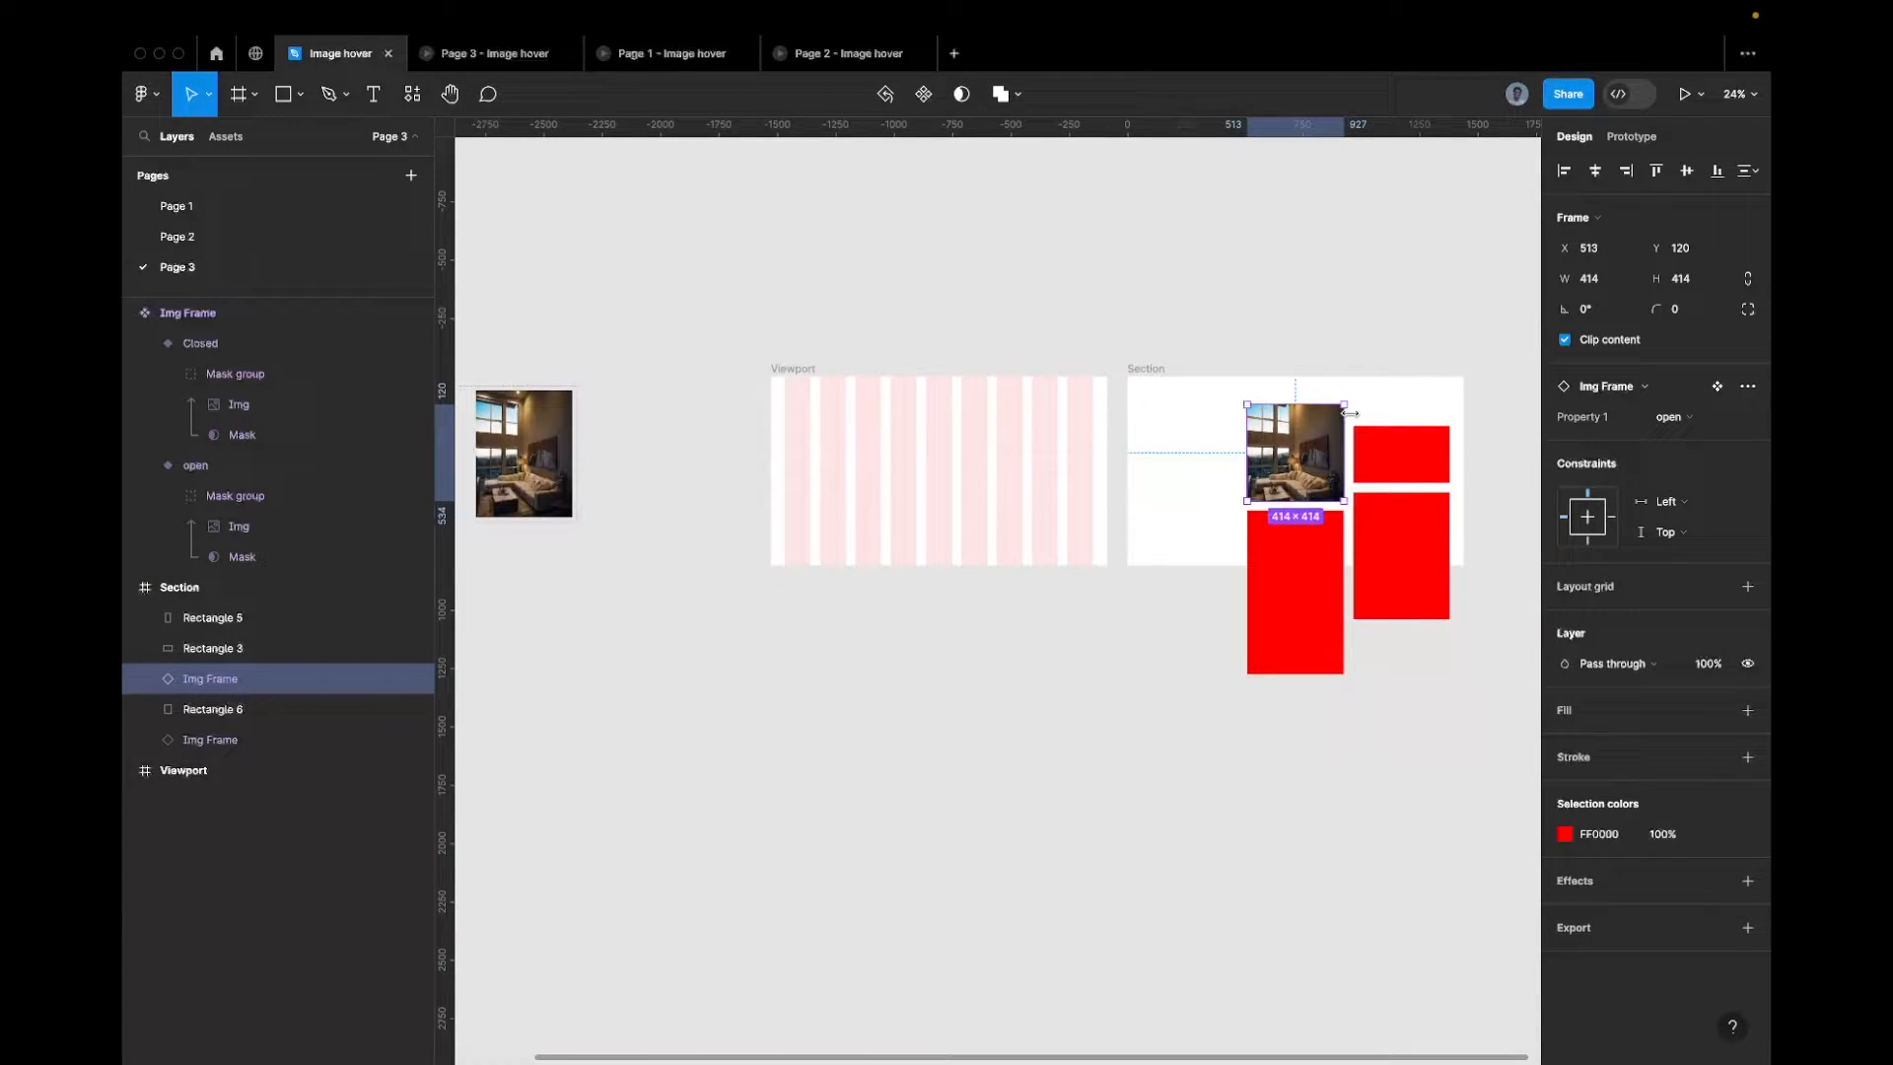
{"action": "key", "text": "super+z"}
{"action": "key", "text": "super+z"}
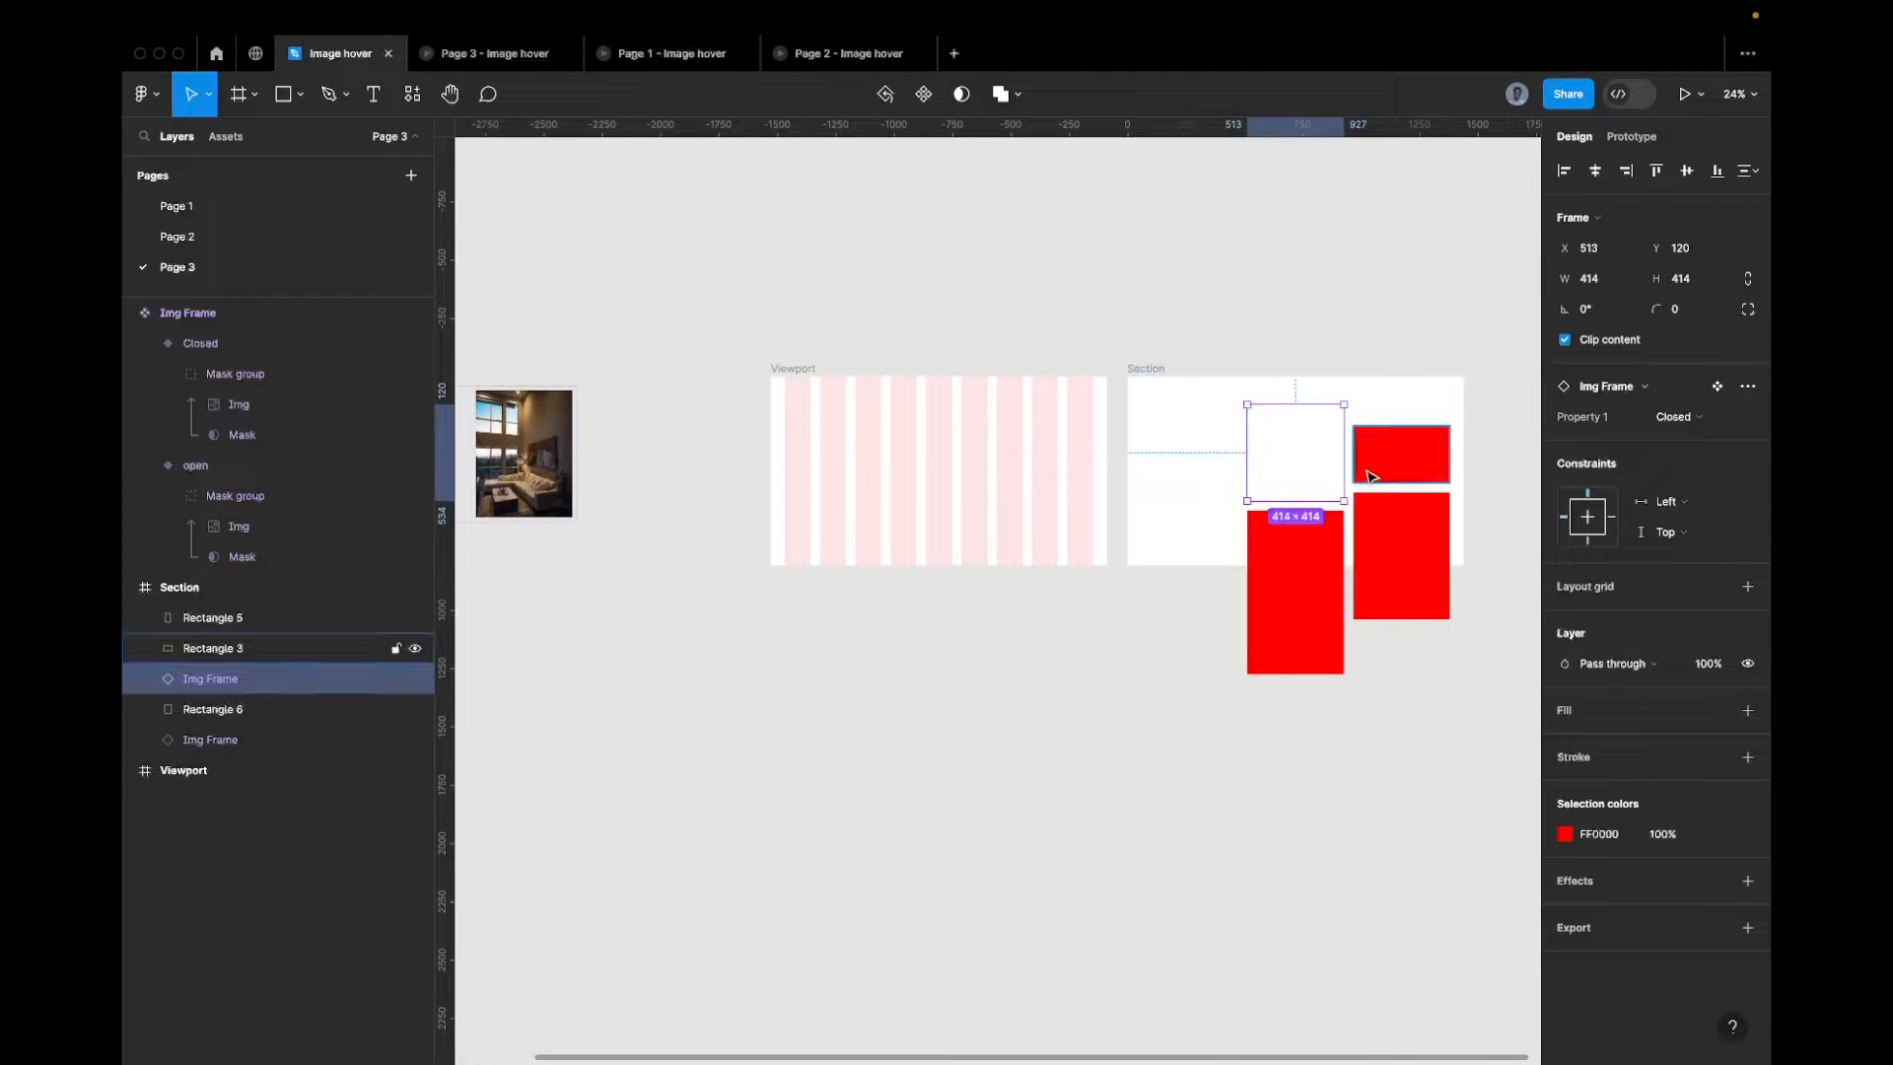
Replace Rectangle 3 in the Section frame with the copied Closed instance and set the instance's height to 244
{"action": "left_click_drag", "start_coordinate": [1292, 450], "coordinate": [1378, 473]}
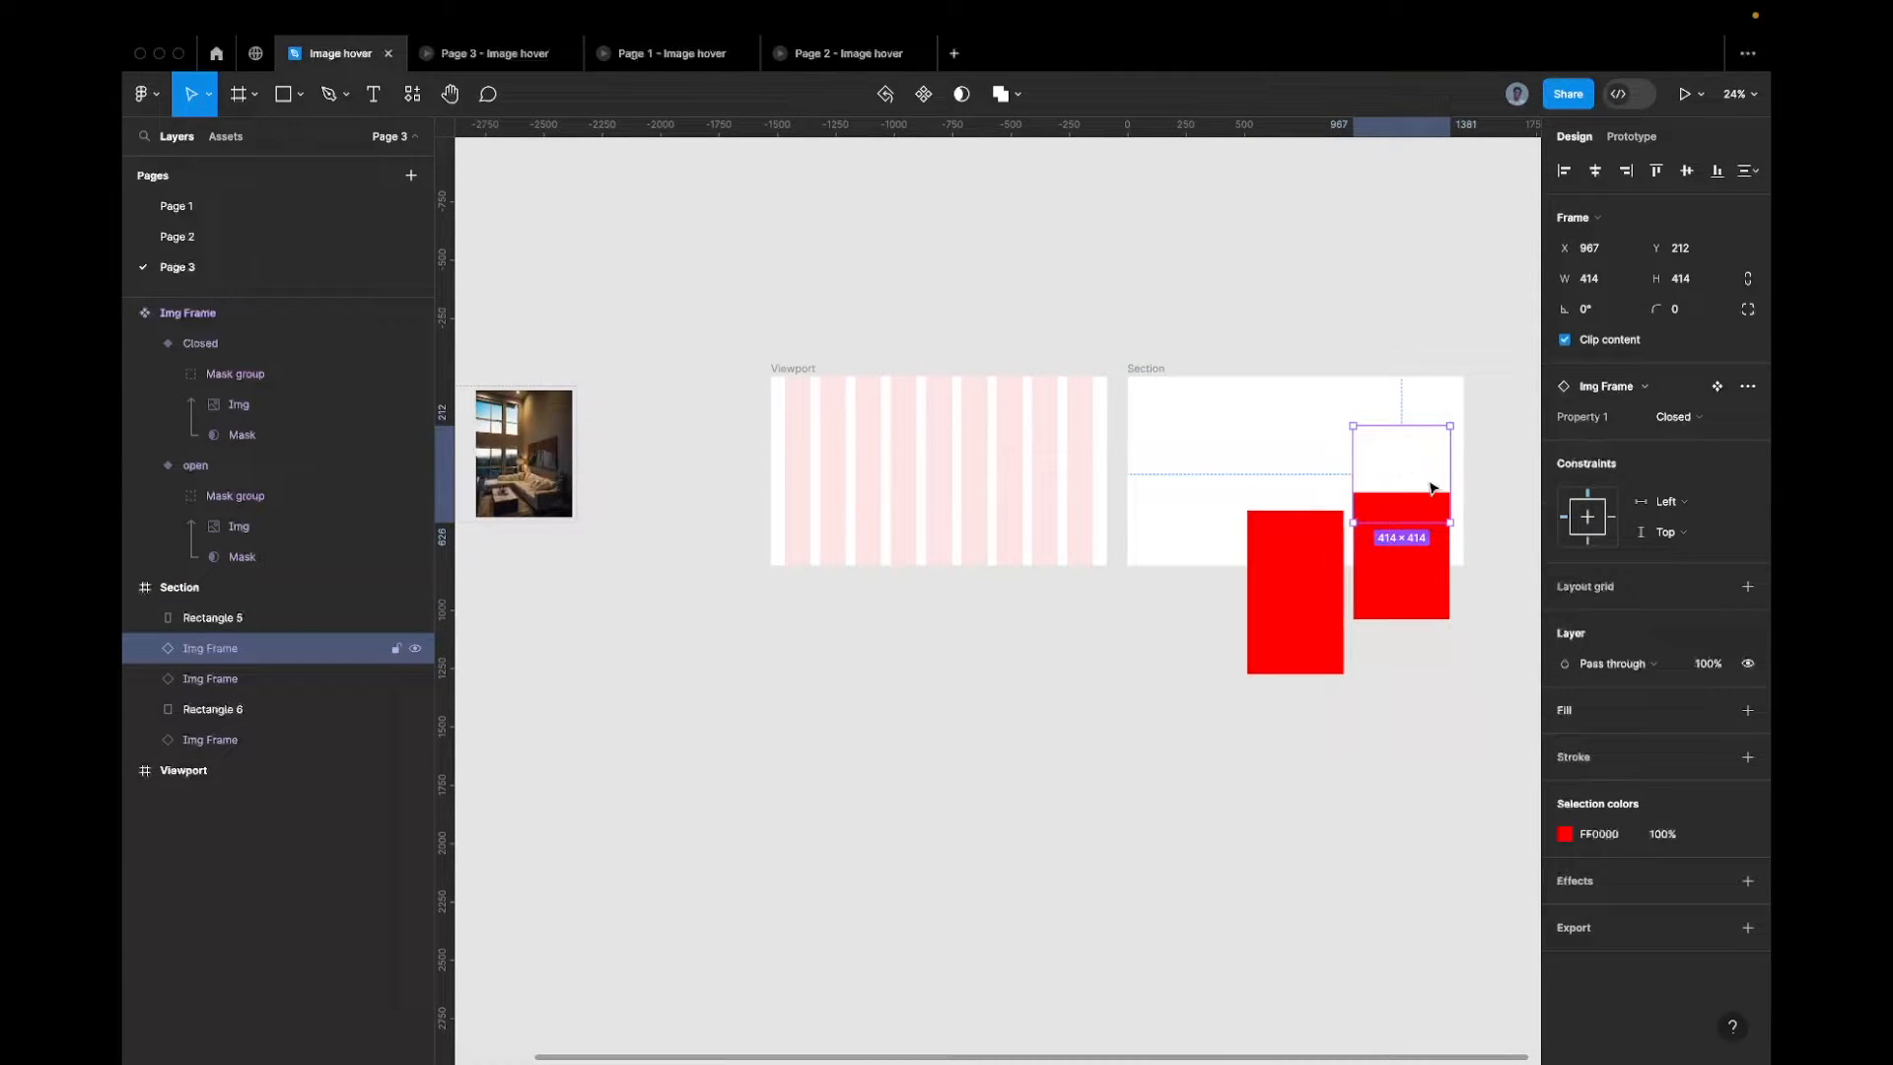
{"action": "key", "text": "super+z"}
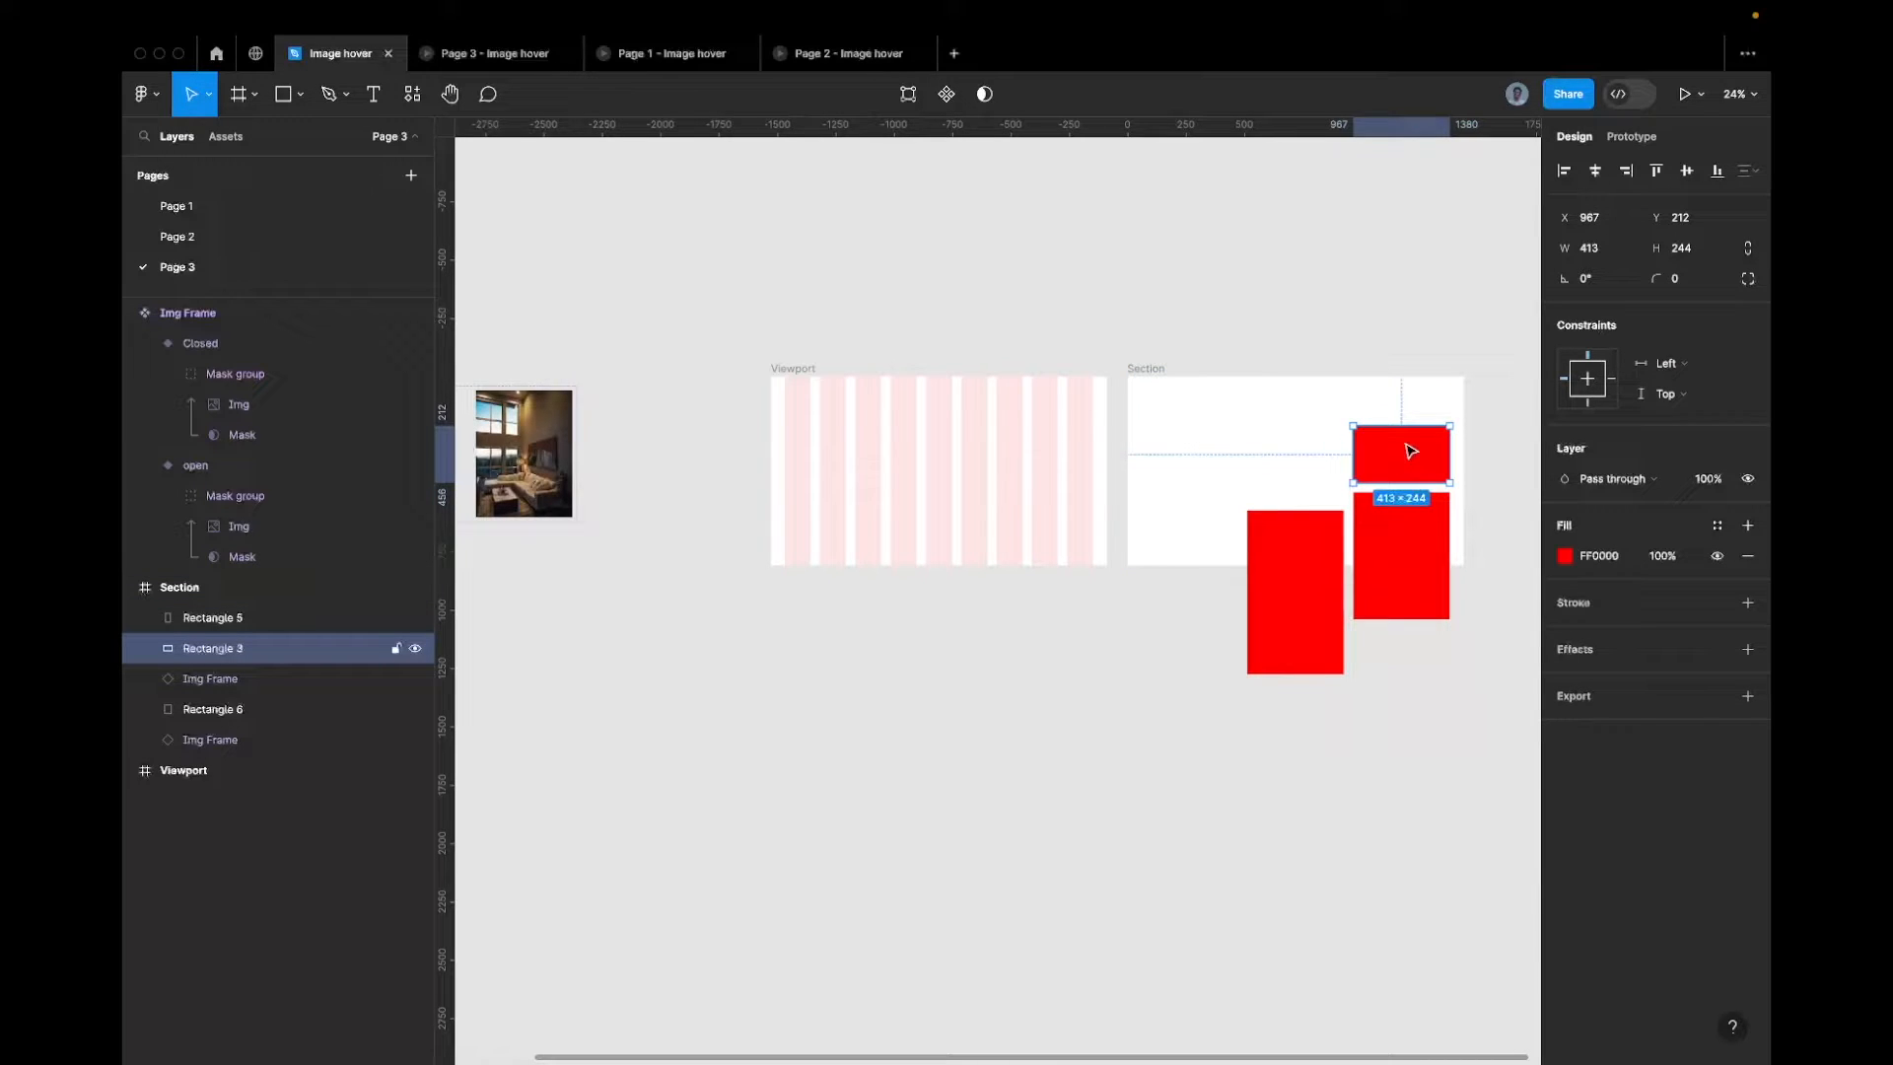
{"action": "key", "text": "super+shift+z"}
{"action": "key", "text": "super+a"}
{"action": "type", "text": "2"}
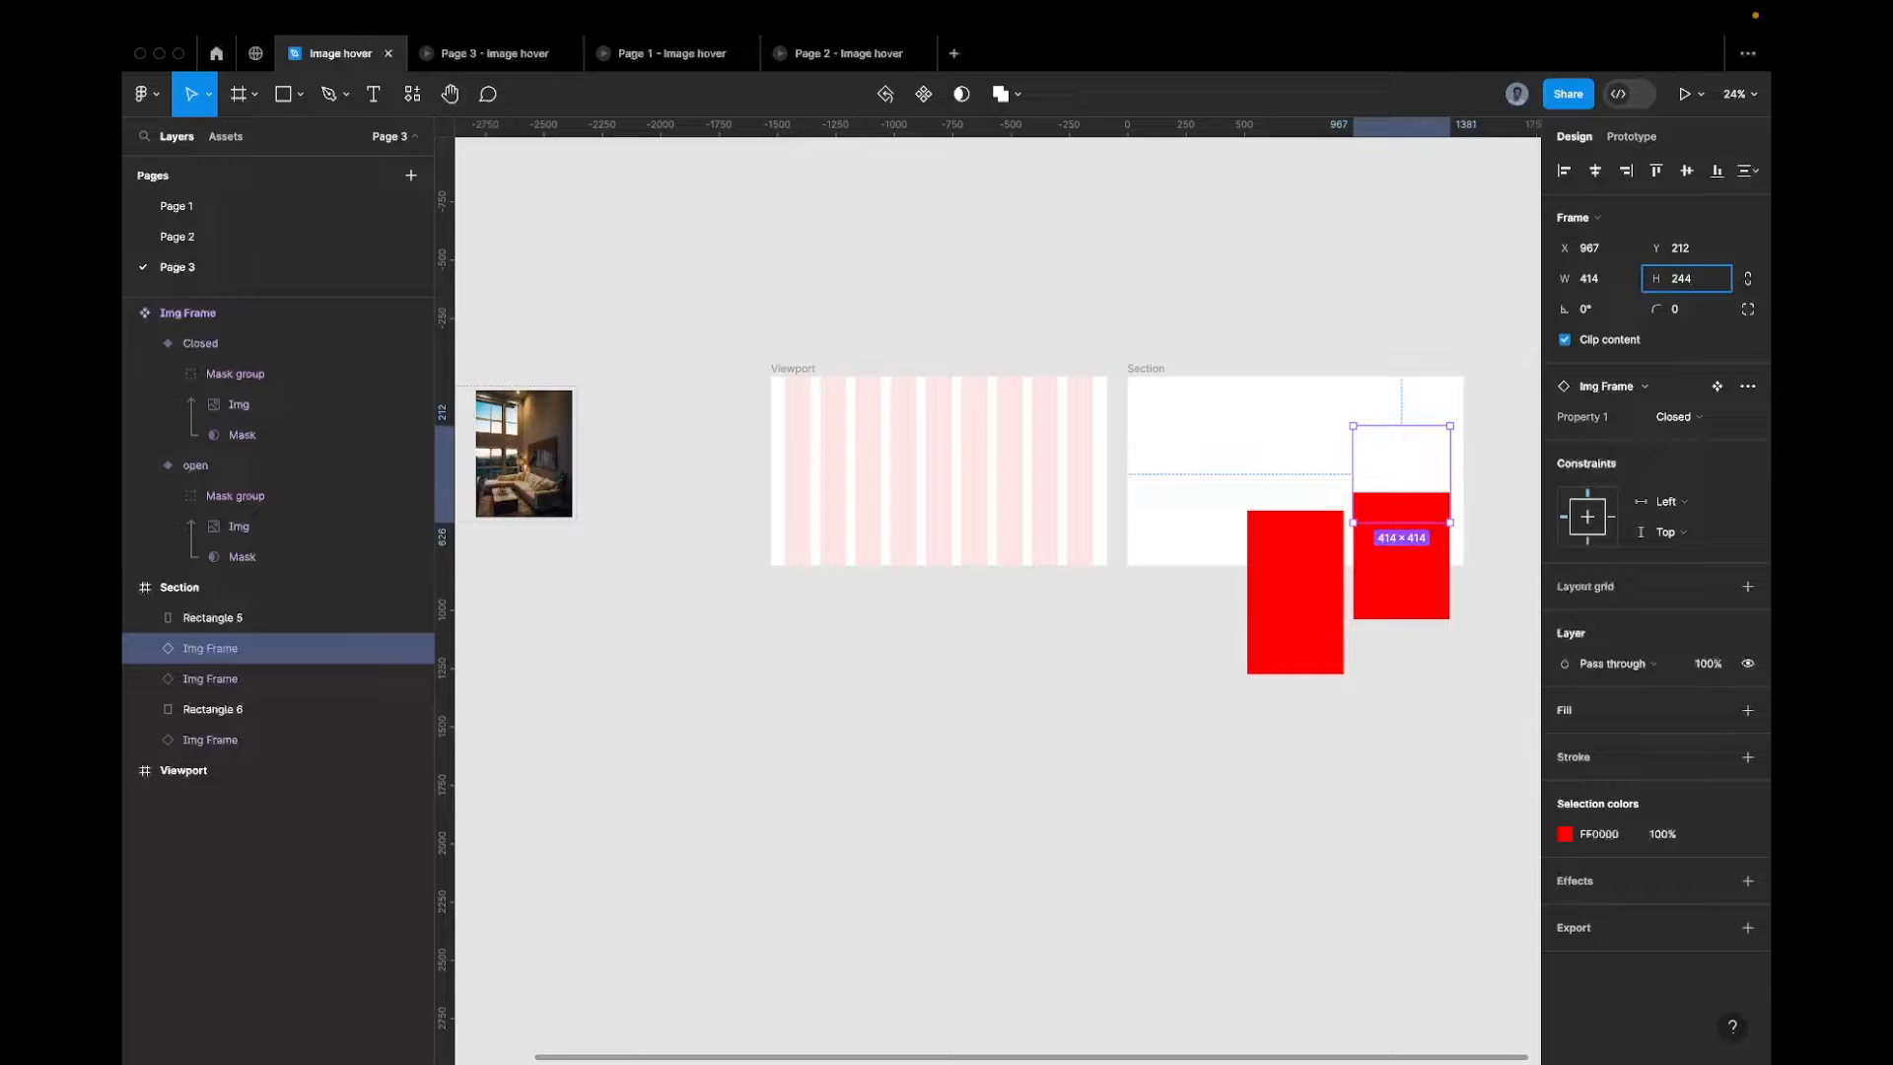
{"action": "key", "text": "Return"}
Switch the three Img Frame instances in the Section frame's upper row to the open variant
{"action": "left_click", "coordinate": [1289, 471], "text": "shift"}
{"action": "left_click", "coordinate": [1191, 473], "text": "shift"}
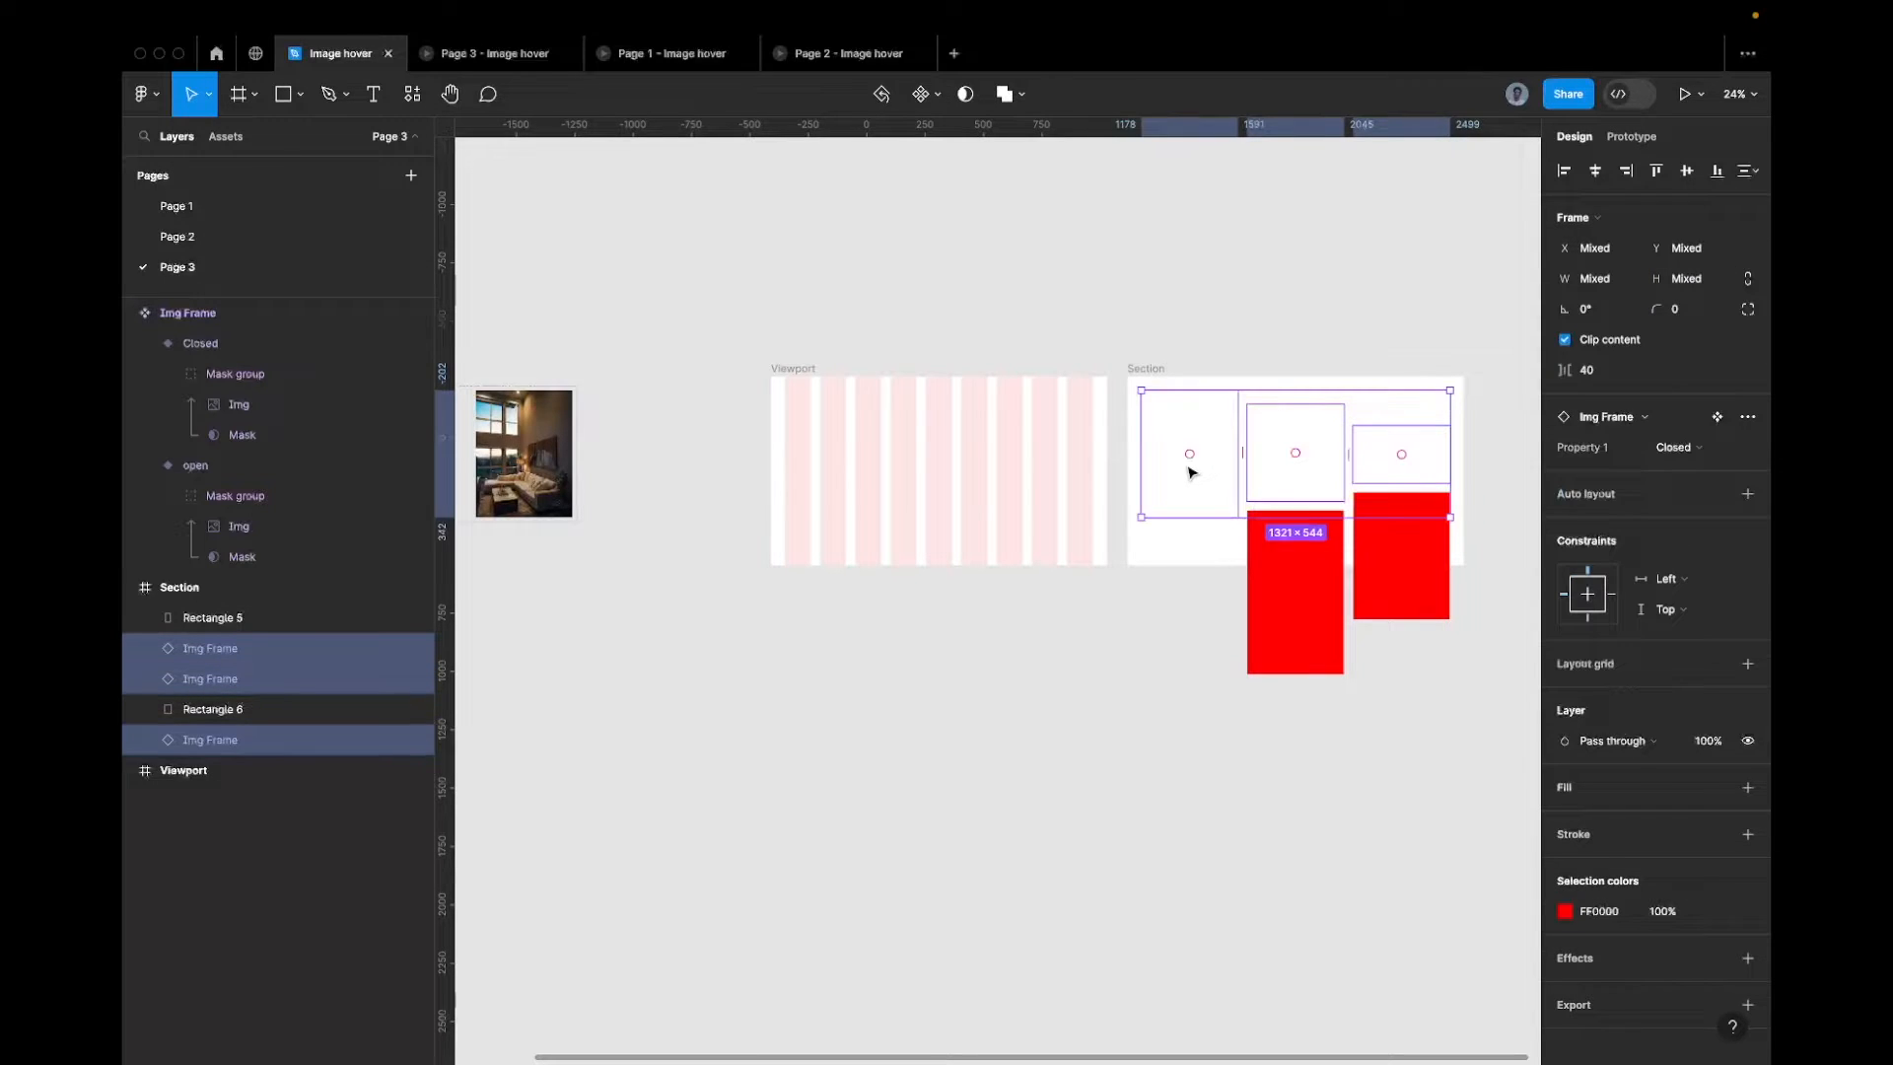
{"action": "left_click", "coordinate": [1672, 447]}
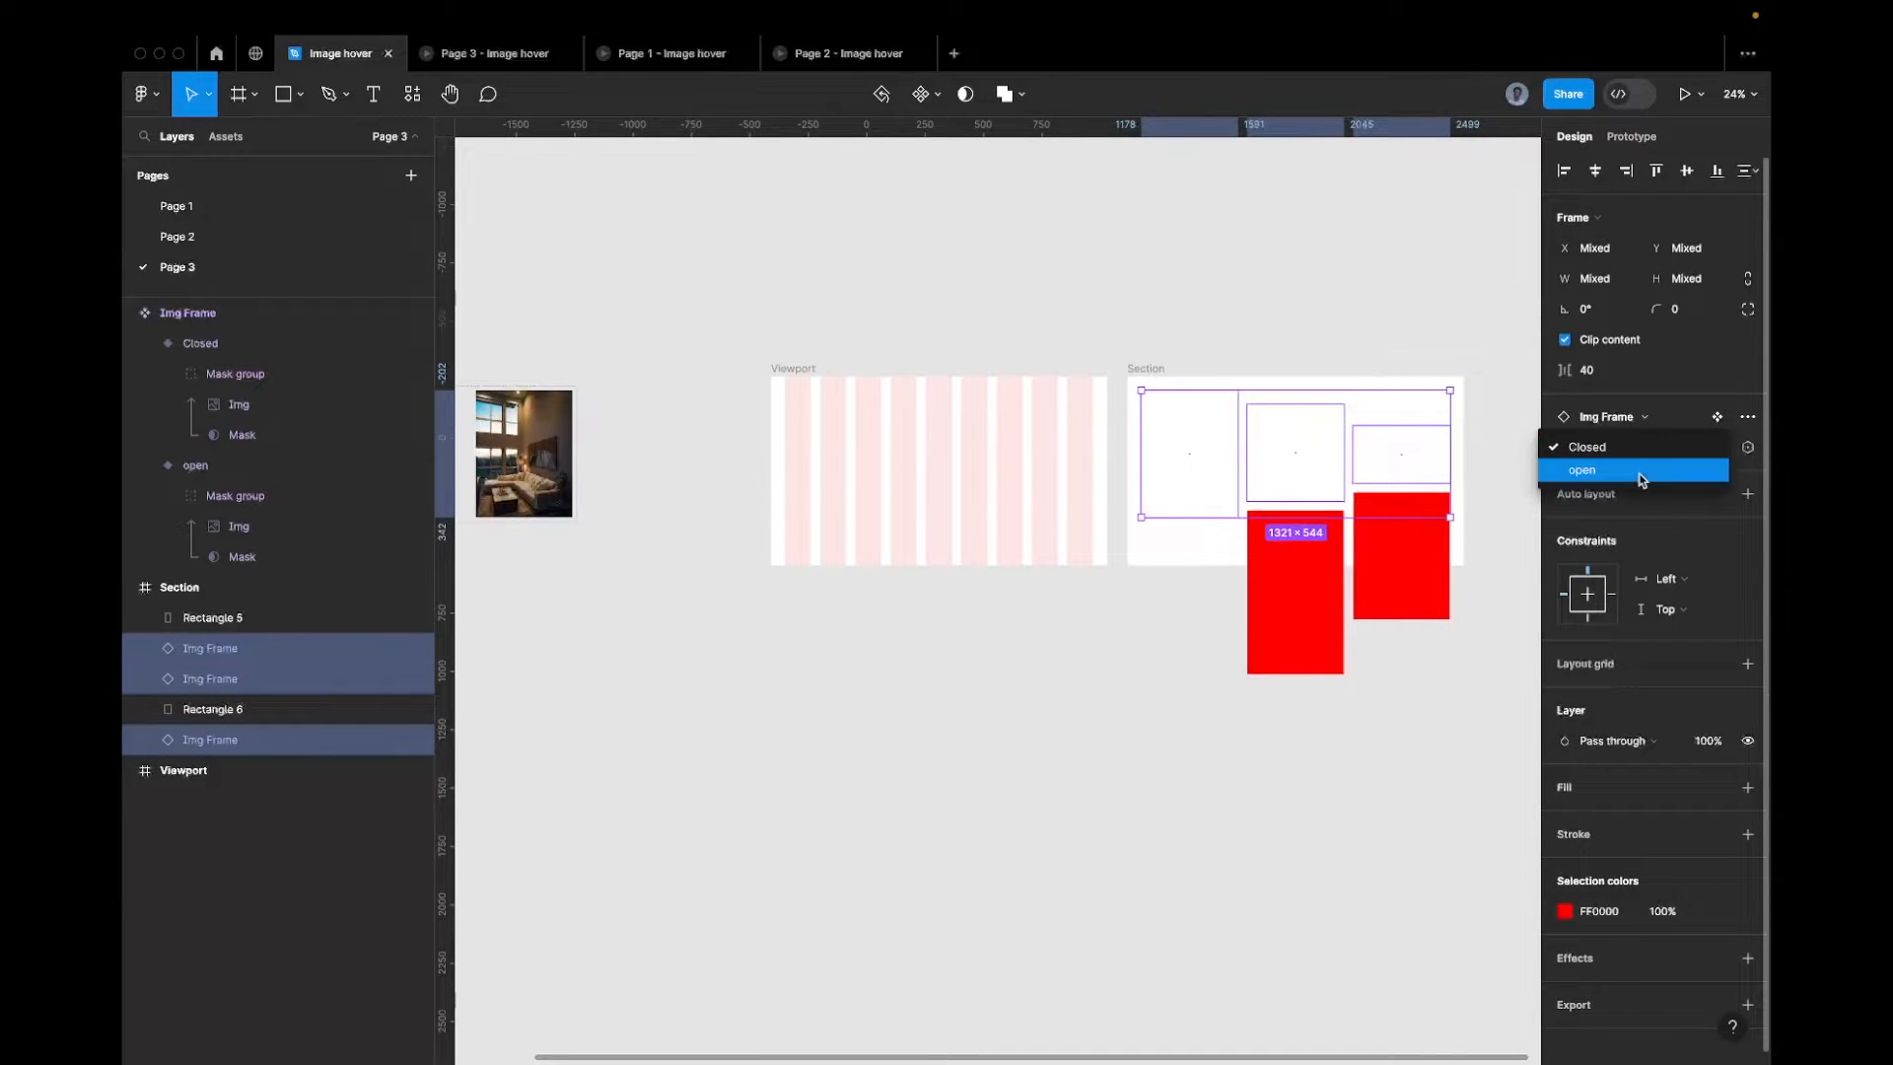
{"action": "left_click", "coordinate": [1640, 472]}
Replace Rectangle 6 with a copy of the open 414 × 244 Img Frame instance and set its height to 544
{"action": "left_click", "coordinate": [1377, 563]}
{"action": "scroll", "coordinate": [1381, 564], "scroll_direction": "up", "scroll_amount": 3}
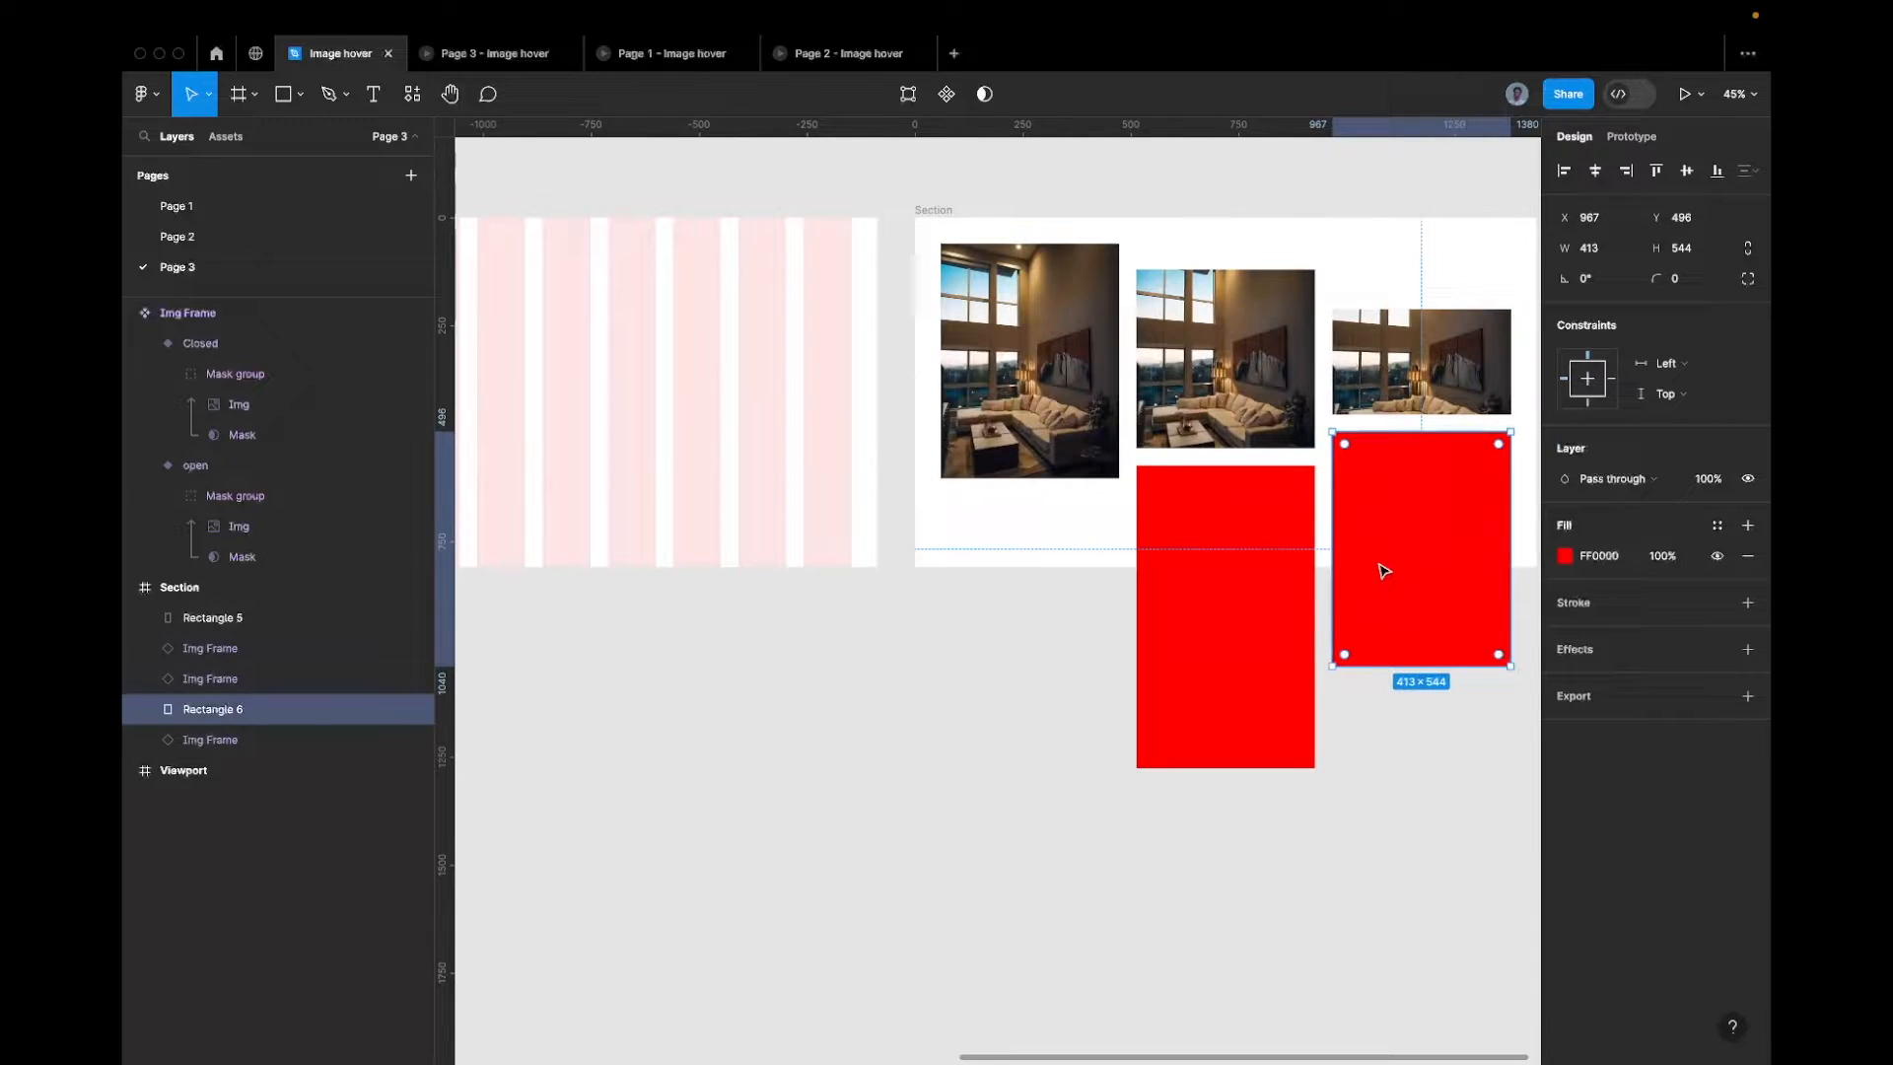
{"action": "left_click", "coordinate": [1400, 374]}
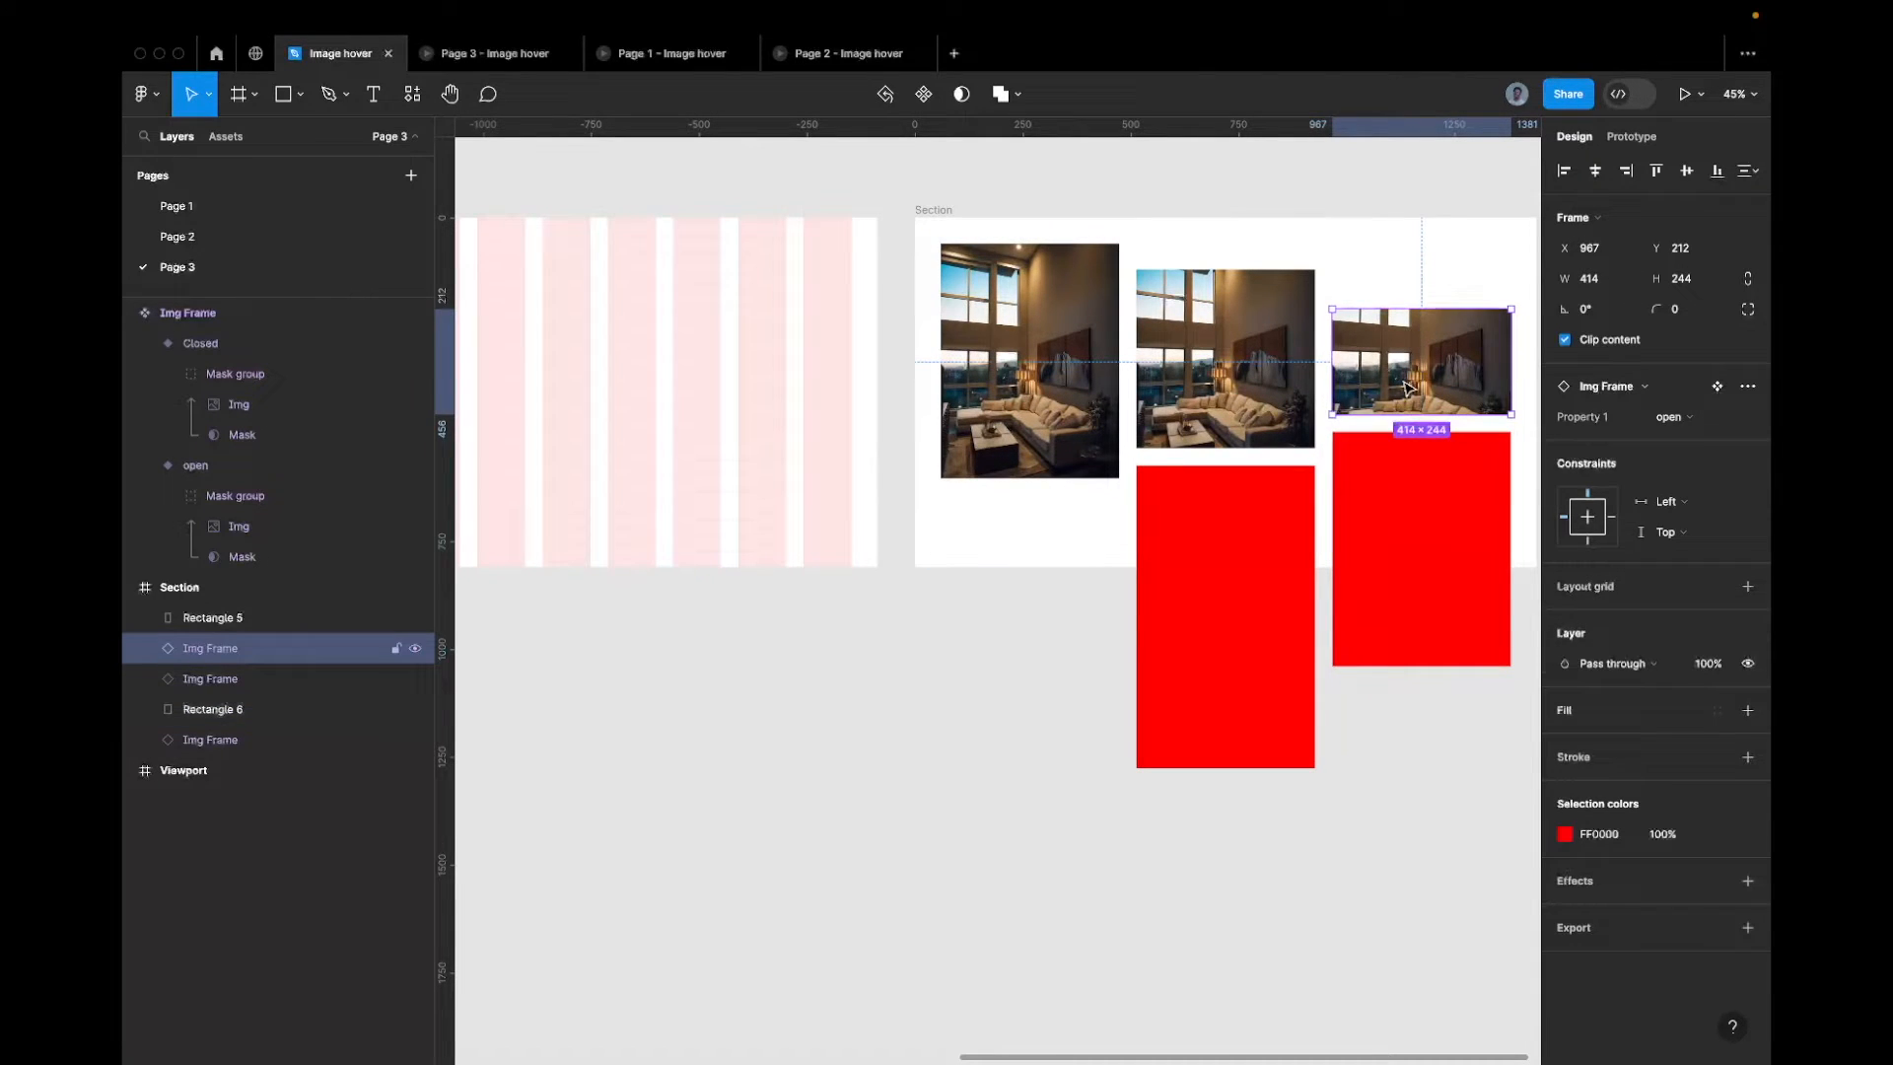
{"action": "left_click", "coordinate": [1411, 503]}
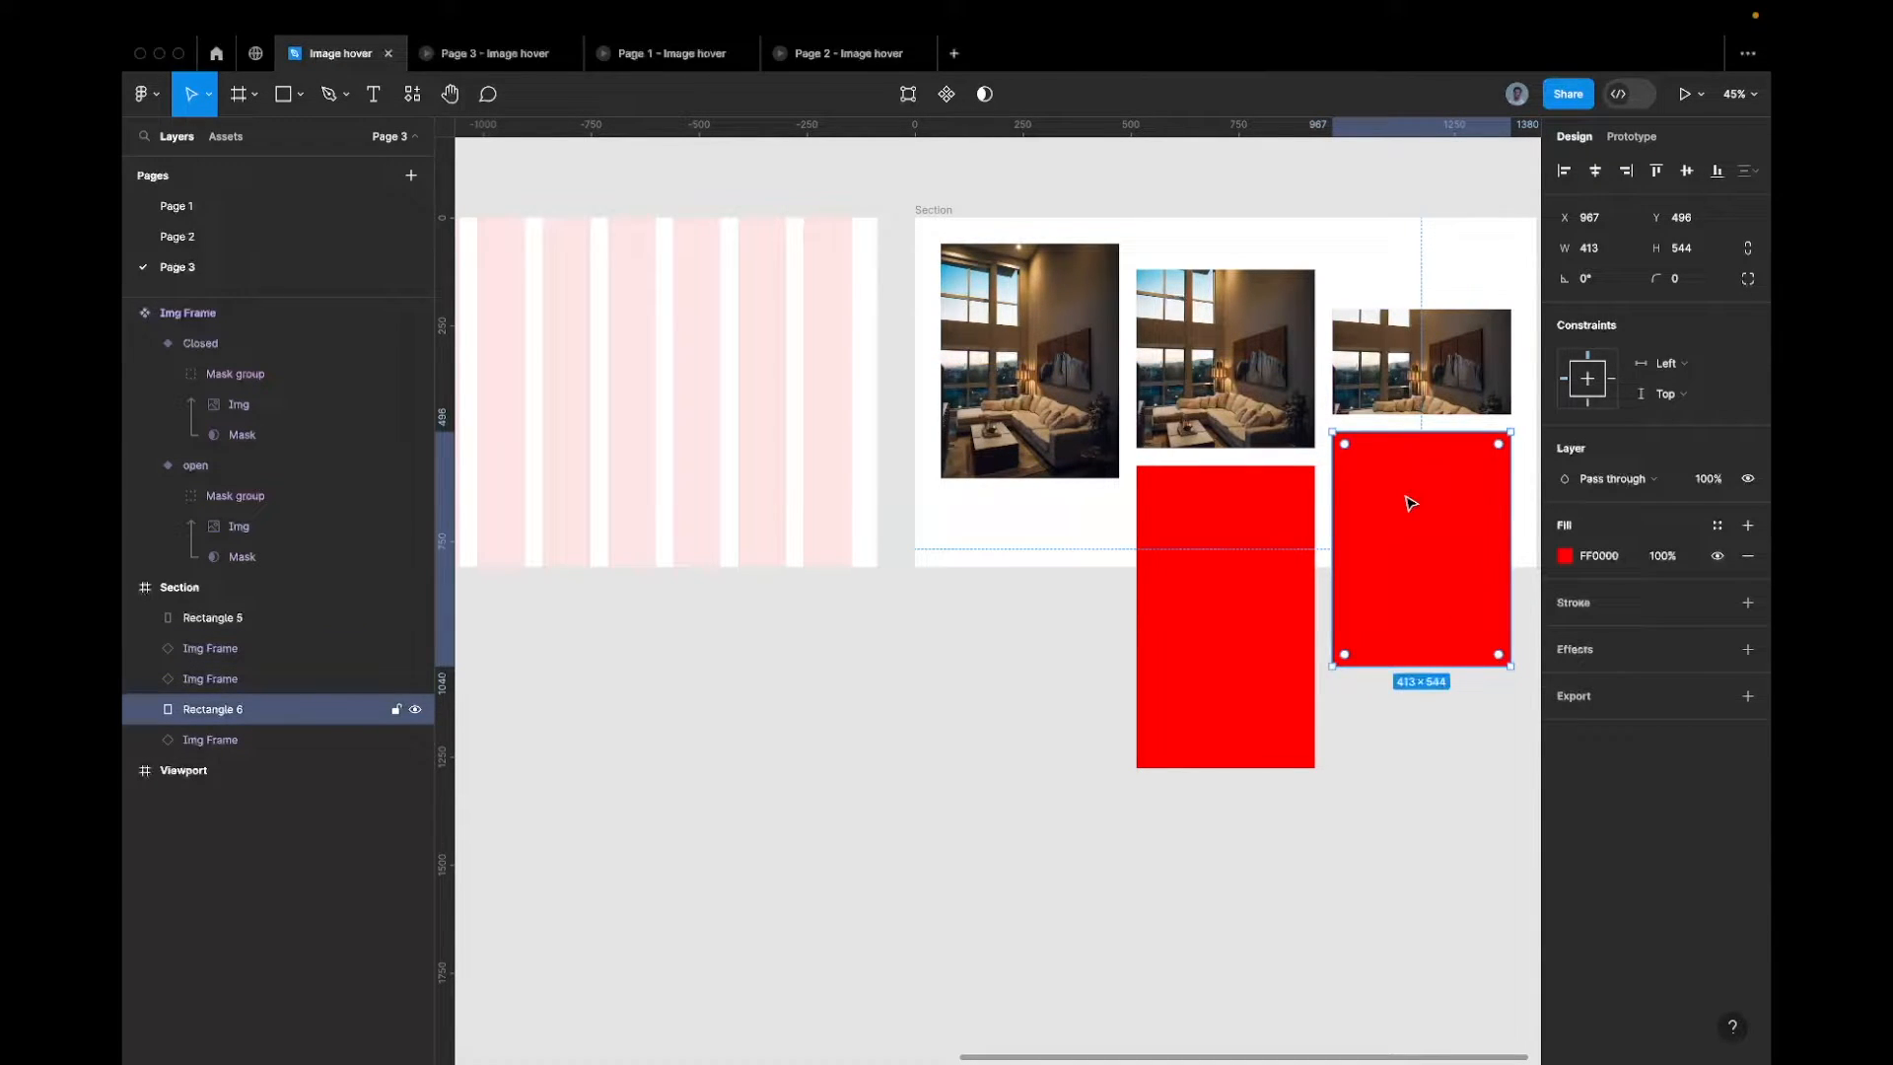
{"action": "key", "text": "ctrl+shift+r"}
{"action": "type", "text": "544"}
{"action": "key", "text": "Return"}
Replace Rectangle 5 with the copied open Img Frame instance and set its height to 702
{"action": "left_click", "coordinate": [1238, 493]}
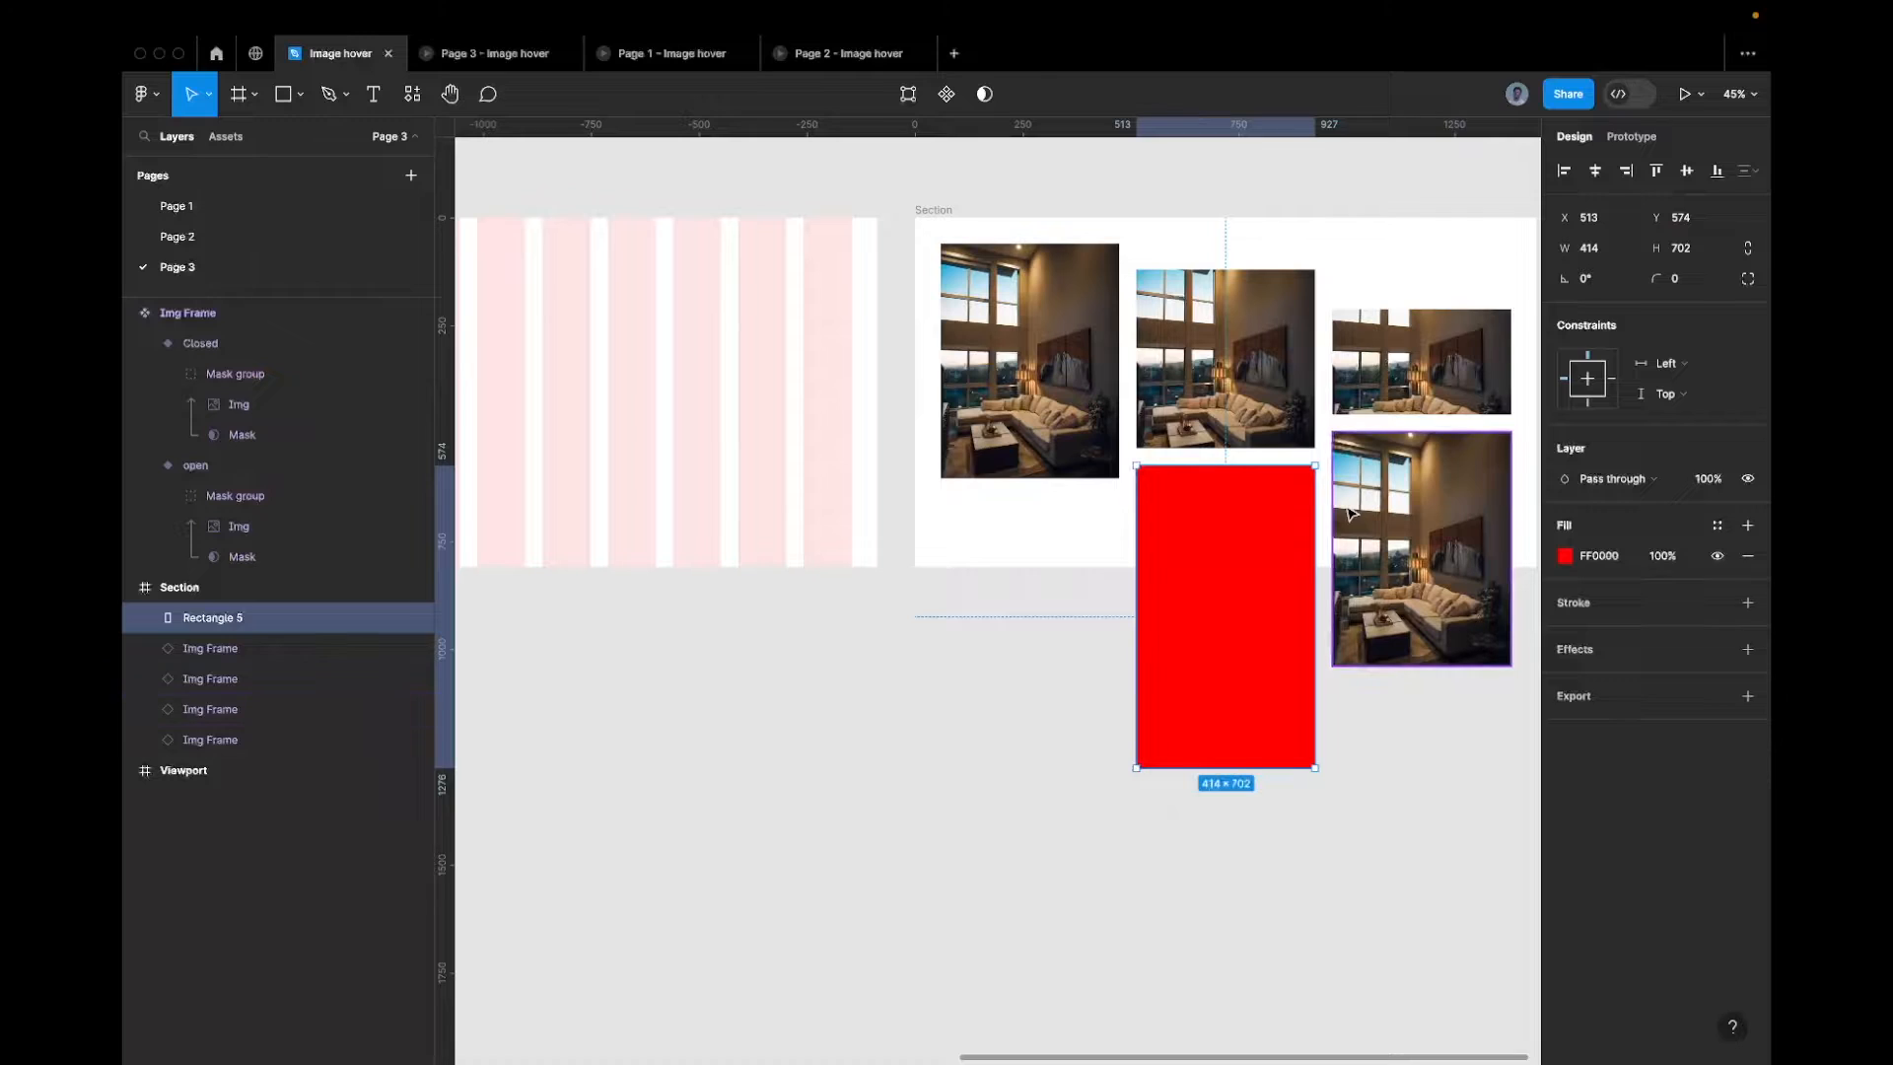
{"action": "key", "text": "ctrl+shift+r"}
{"action": "left_click", "coordinate": [1705, 284]}
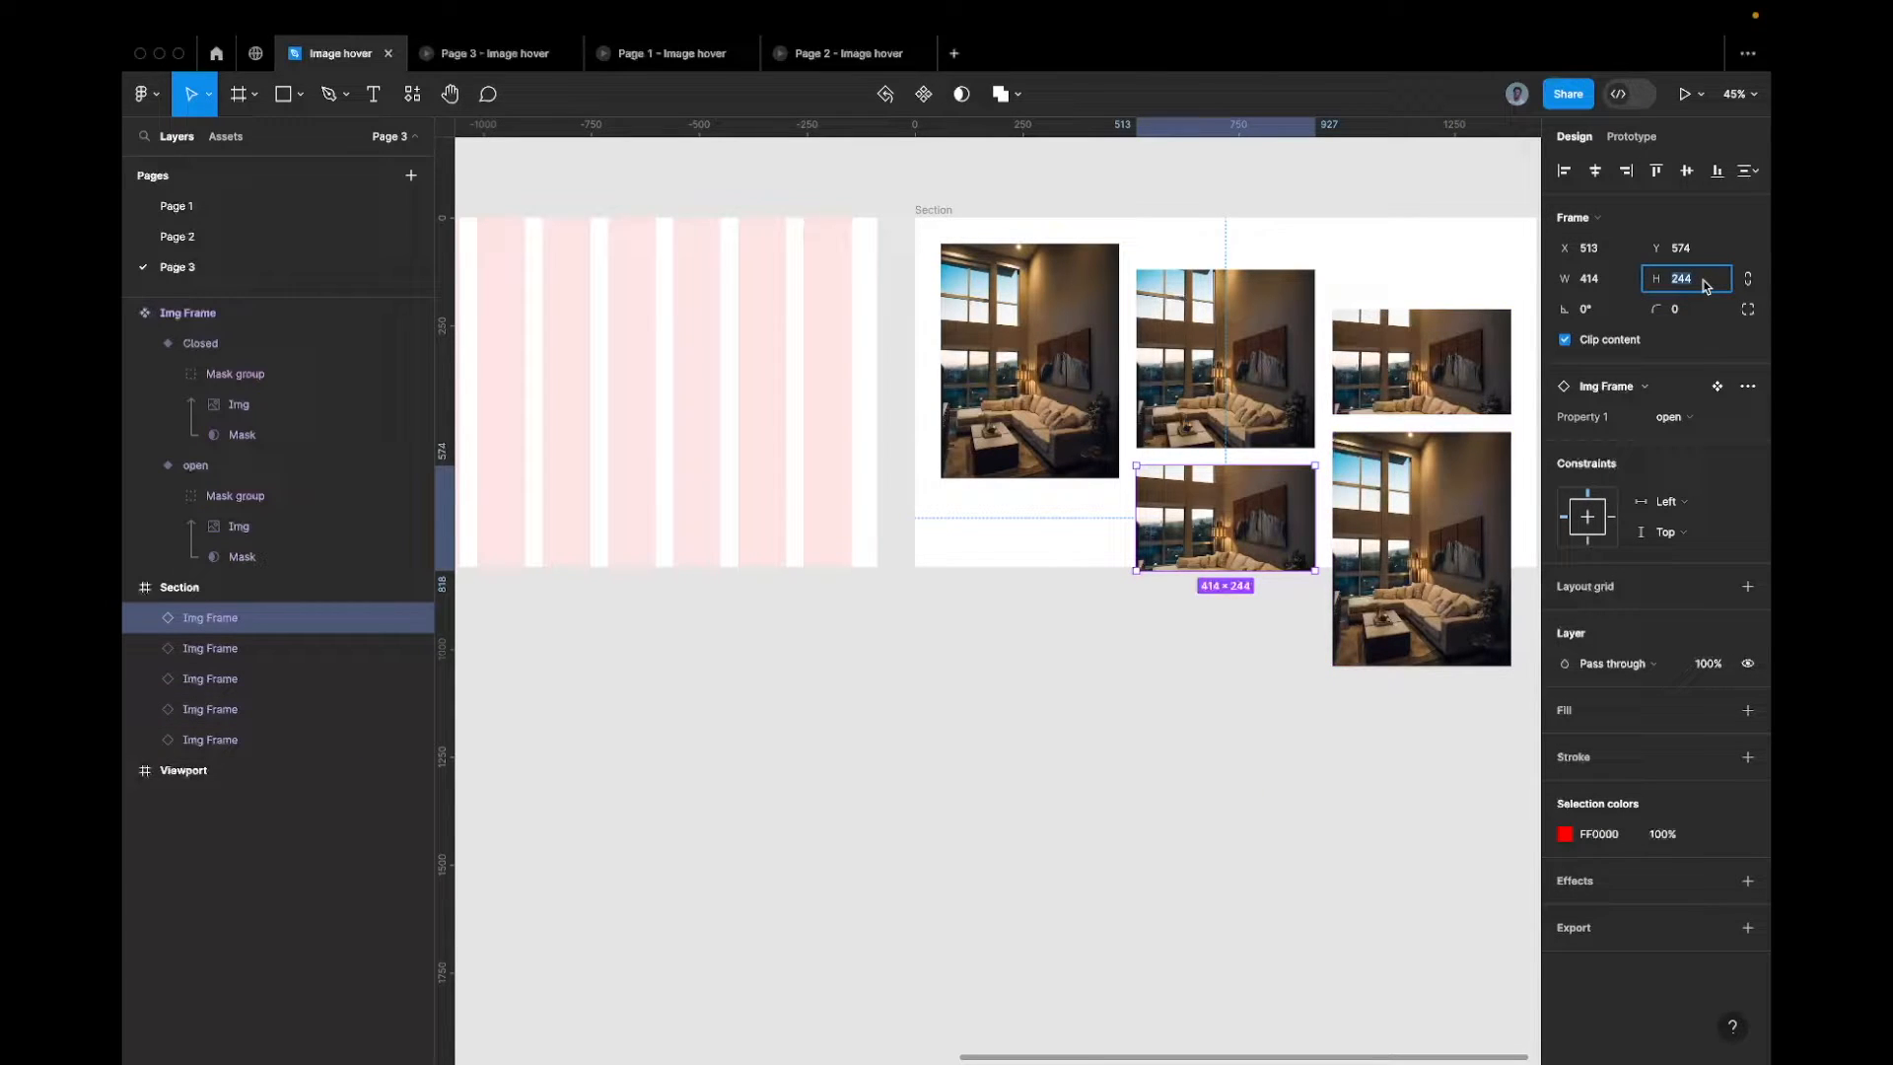
{"action": "type", "text": "702"}
{"action": "key", "text": "Return"}
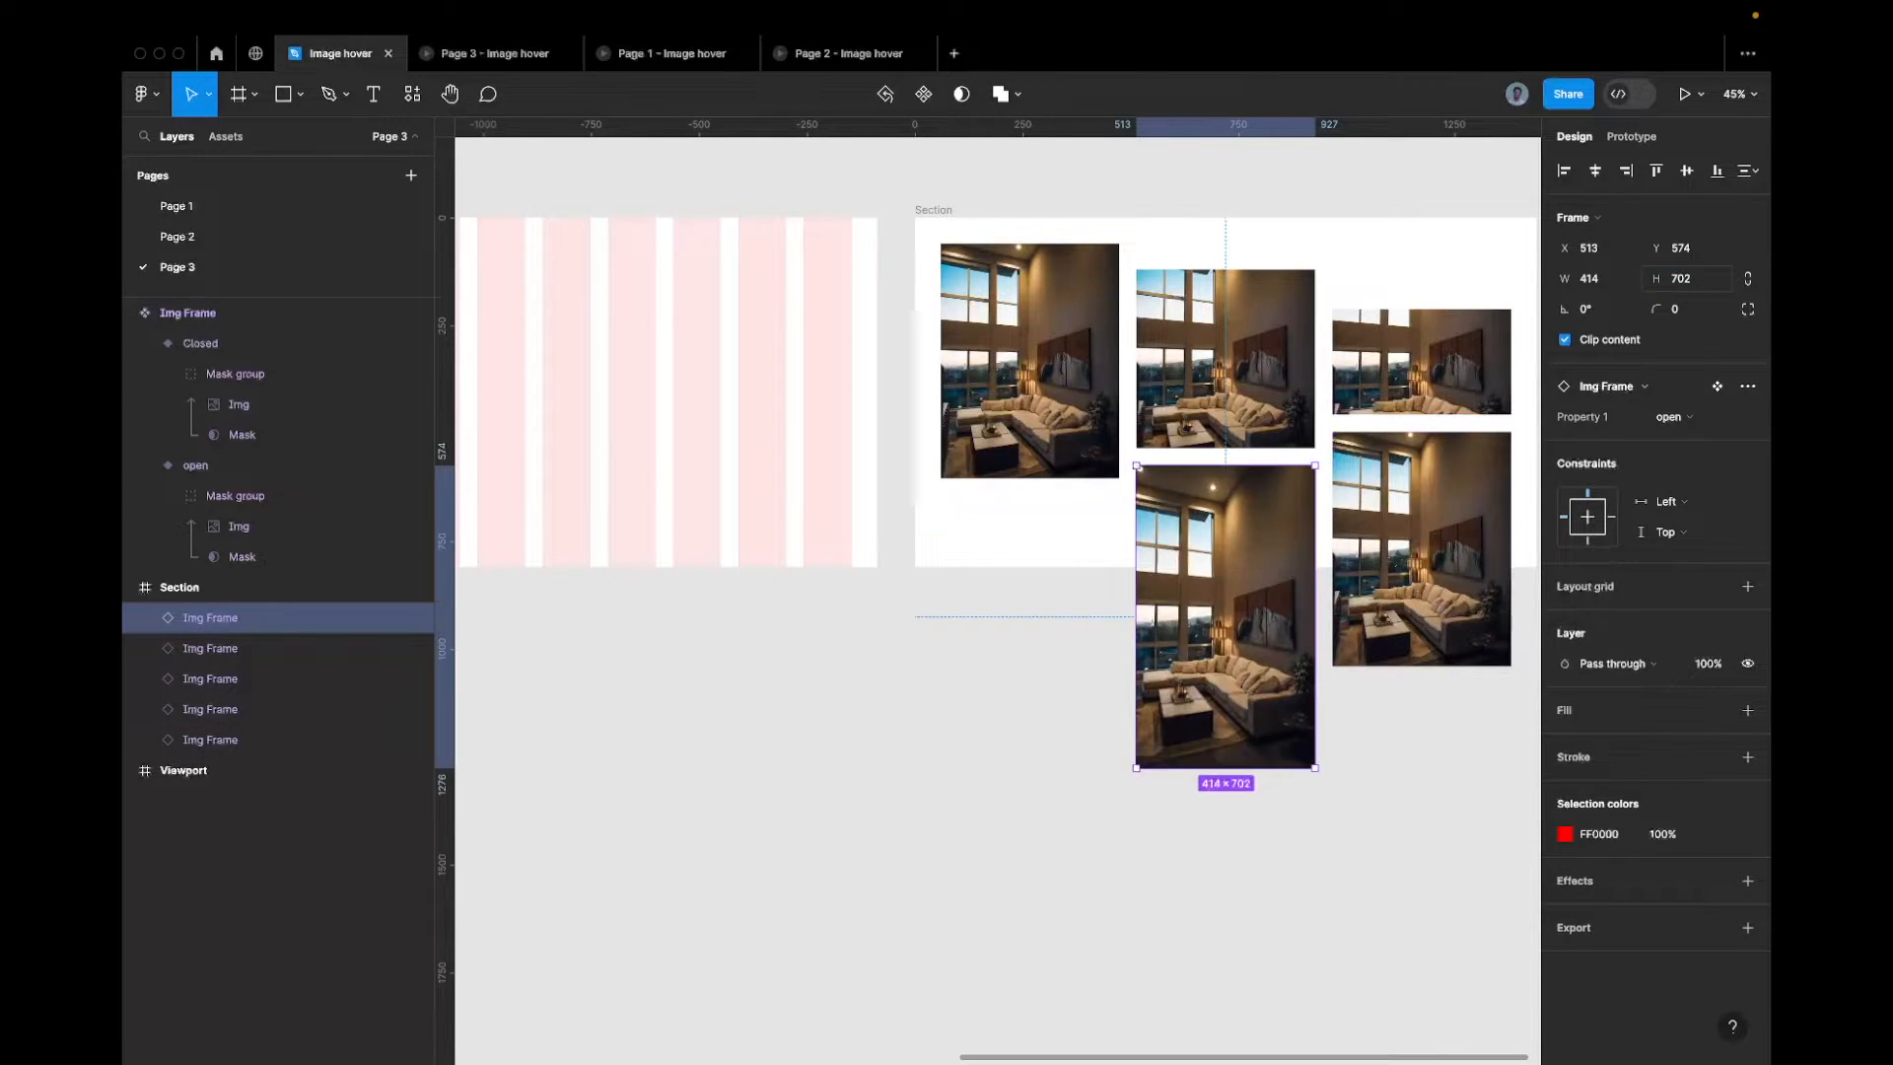
{"action": "left_click", "coordinate": [1501, 478]}
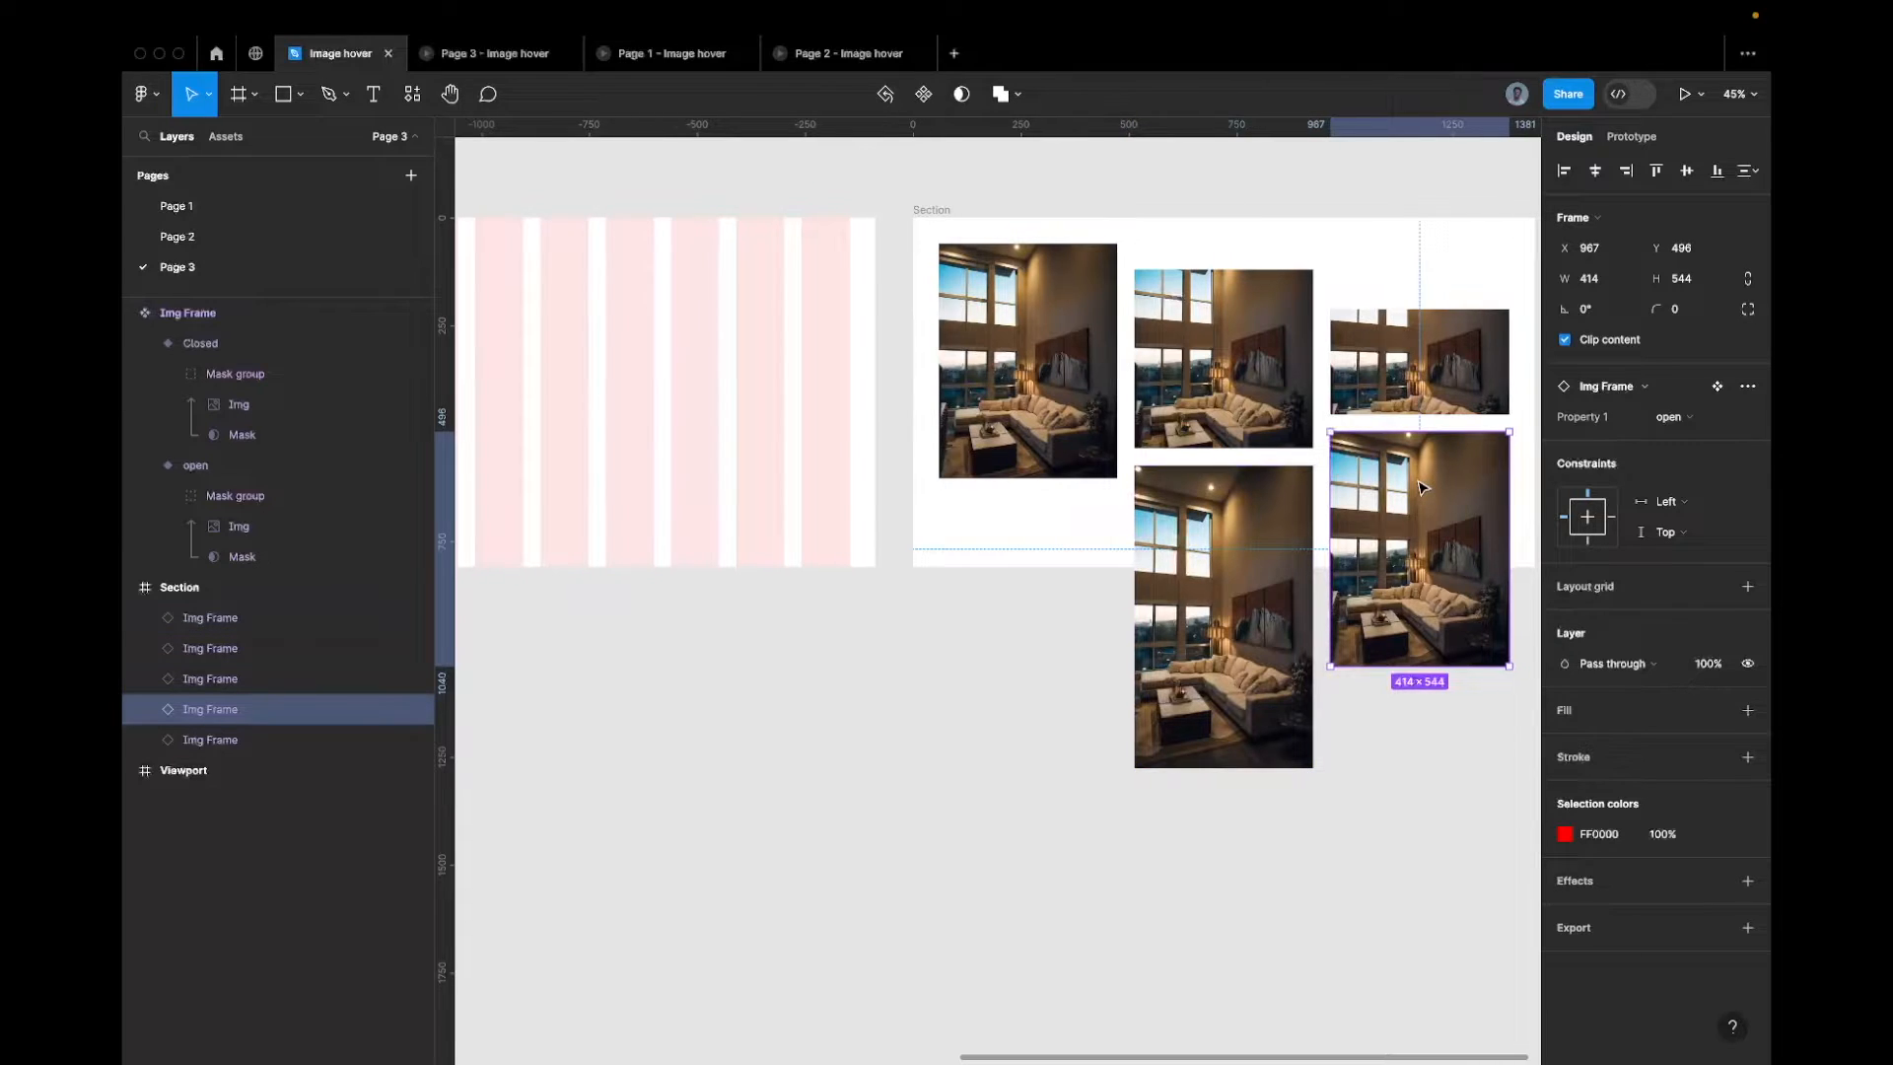
{"action": "scroll", "coordinate": [1316, 514], "scroll_direction": "right", "scroll_amount": 4}
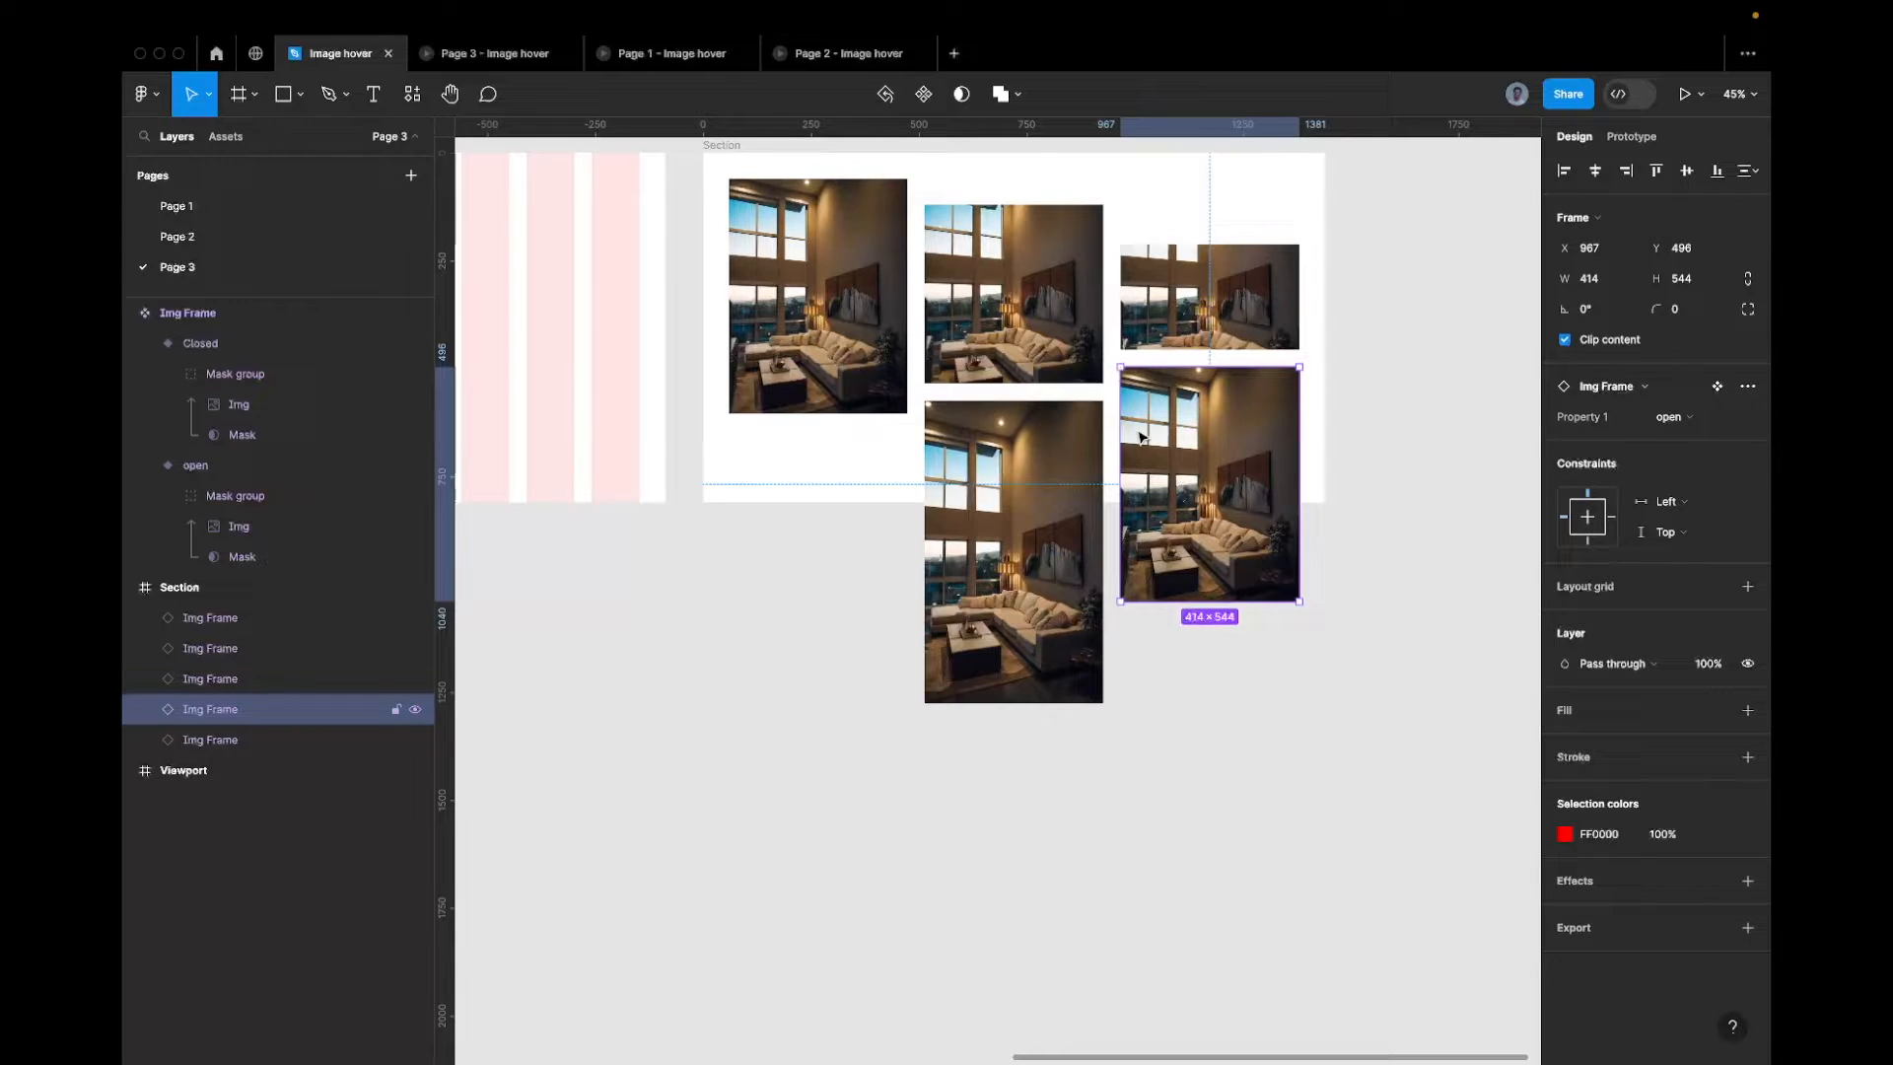
{"action": "scroll", "coordinate": [1138, 436], "scroll_direction": "left", "scroll_amount": 5}
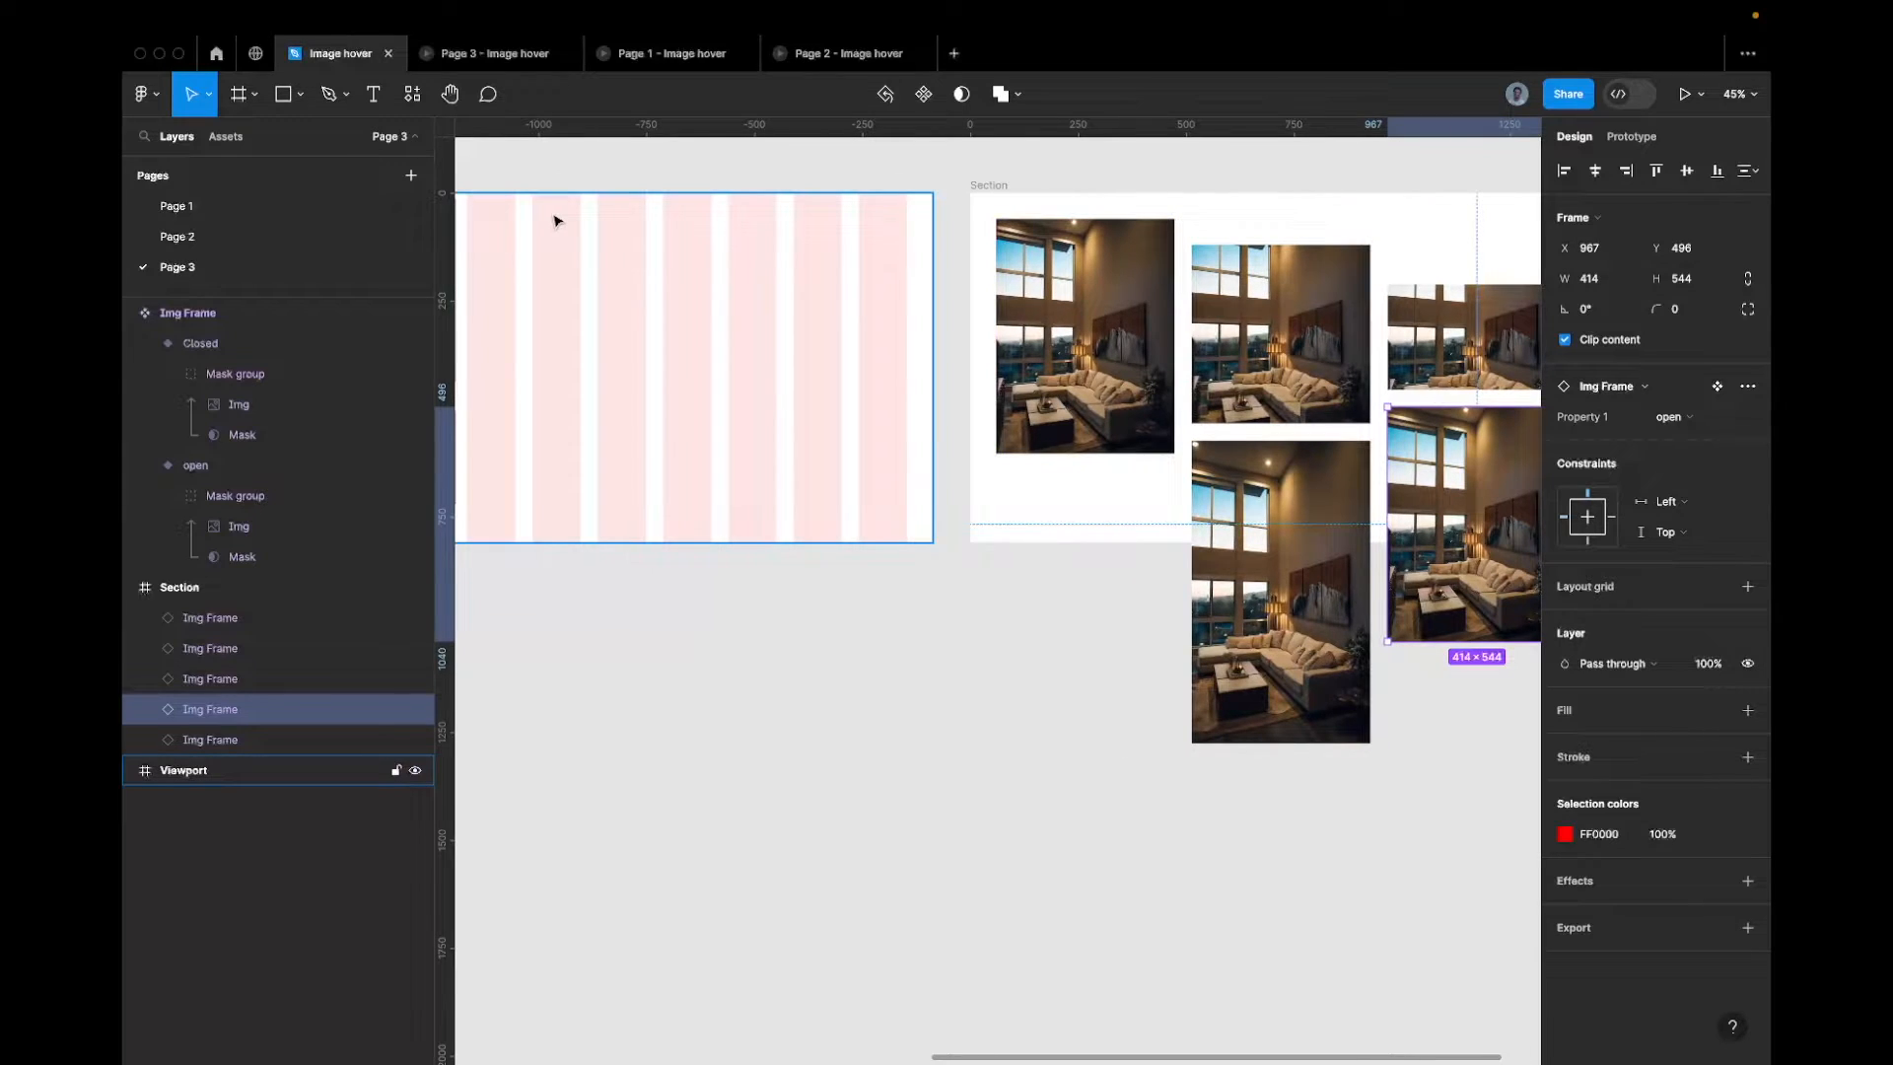
{"action": "scroll", "coordinate": [557, 221], "scroll_direction": "right", "scroll_amount": 5}
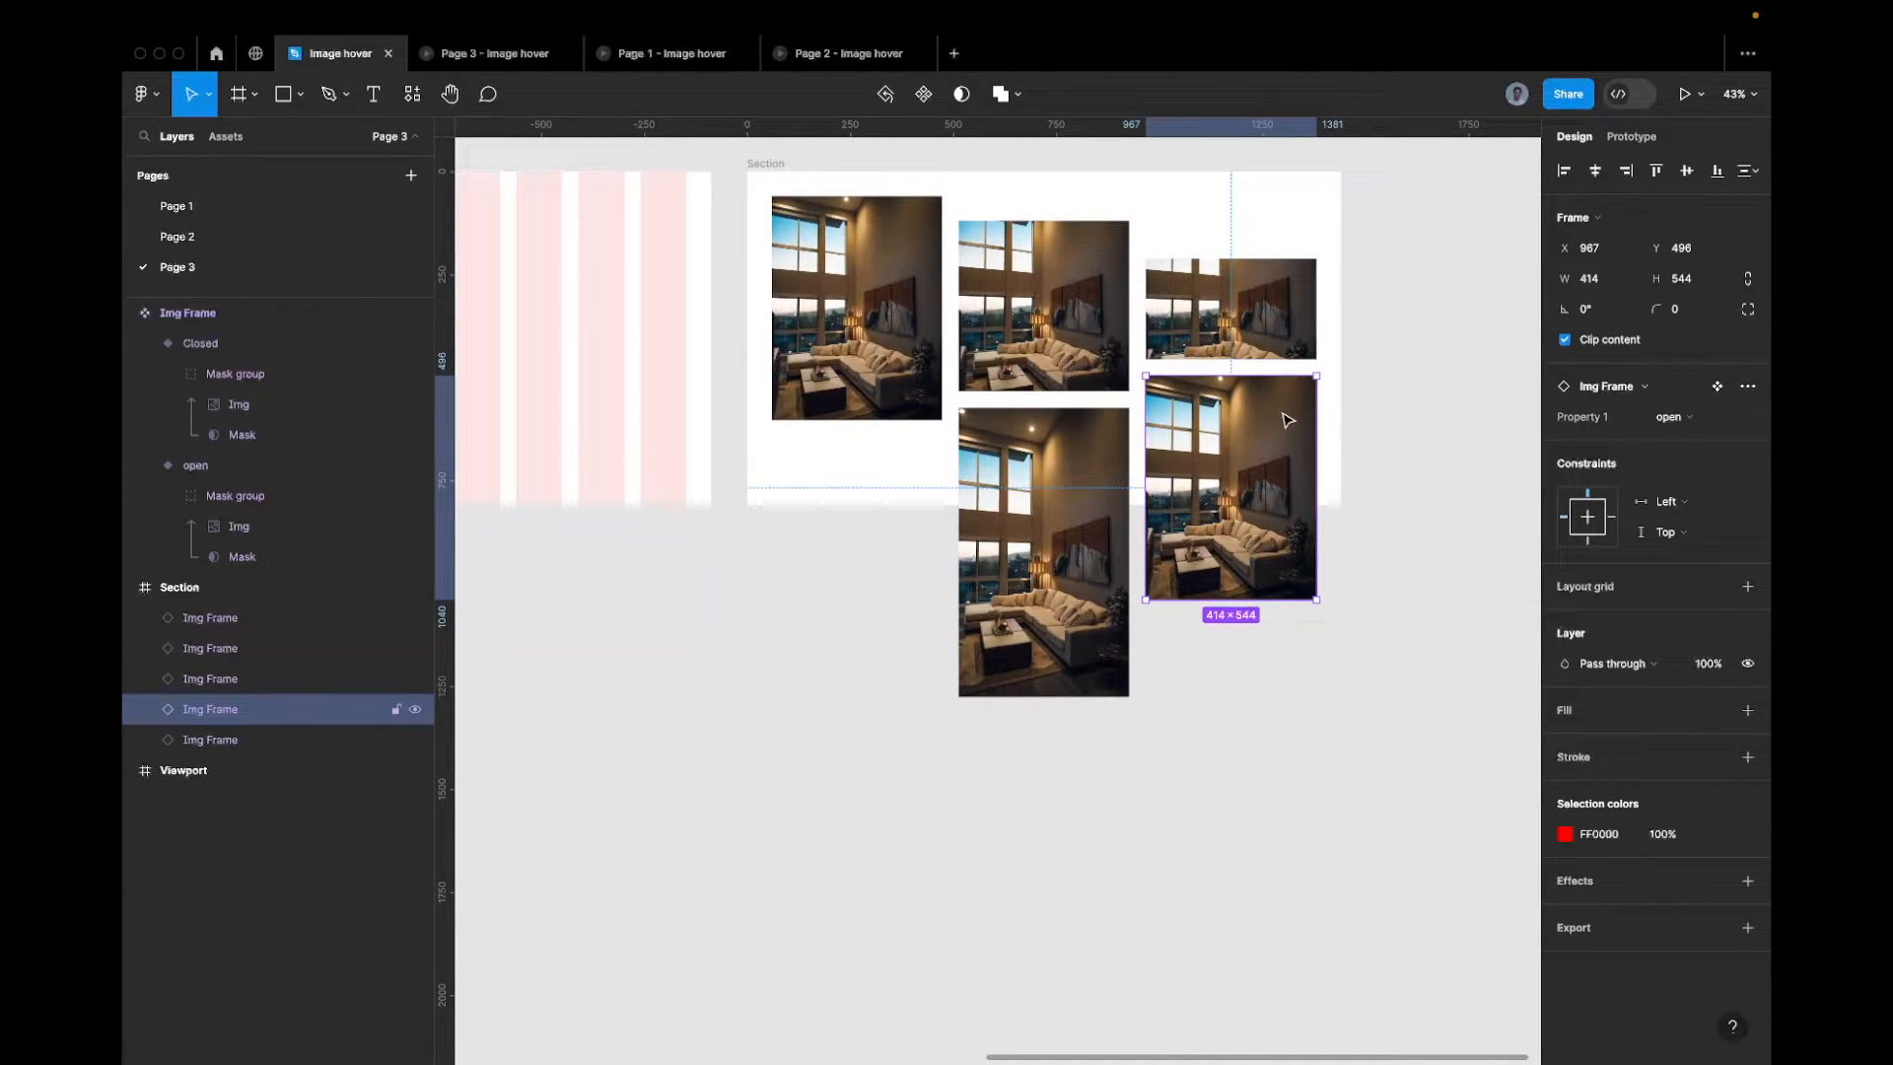
{"action": "scroll", "coordinate": [1286, 419], "scroll_direction": "down", "scroll_amount": 5}
Copy the Section frame and paste it in place of a placeholder rectangle of about 830 × 549 drawn in the Viewport frame
{"action": "left_click", "coordinate": [1010, 276]}
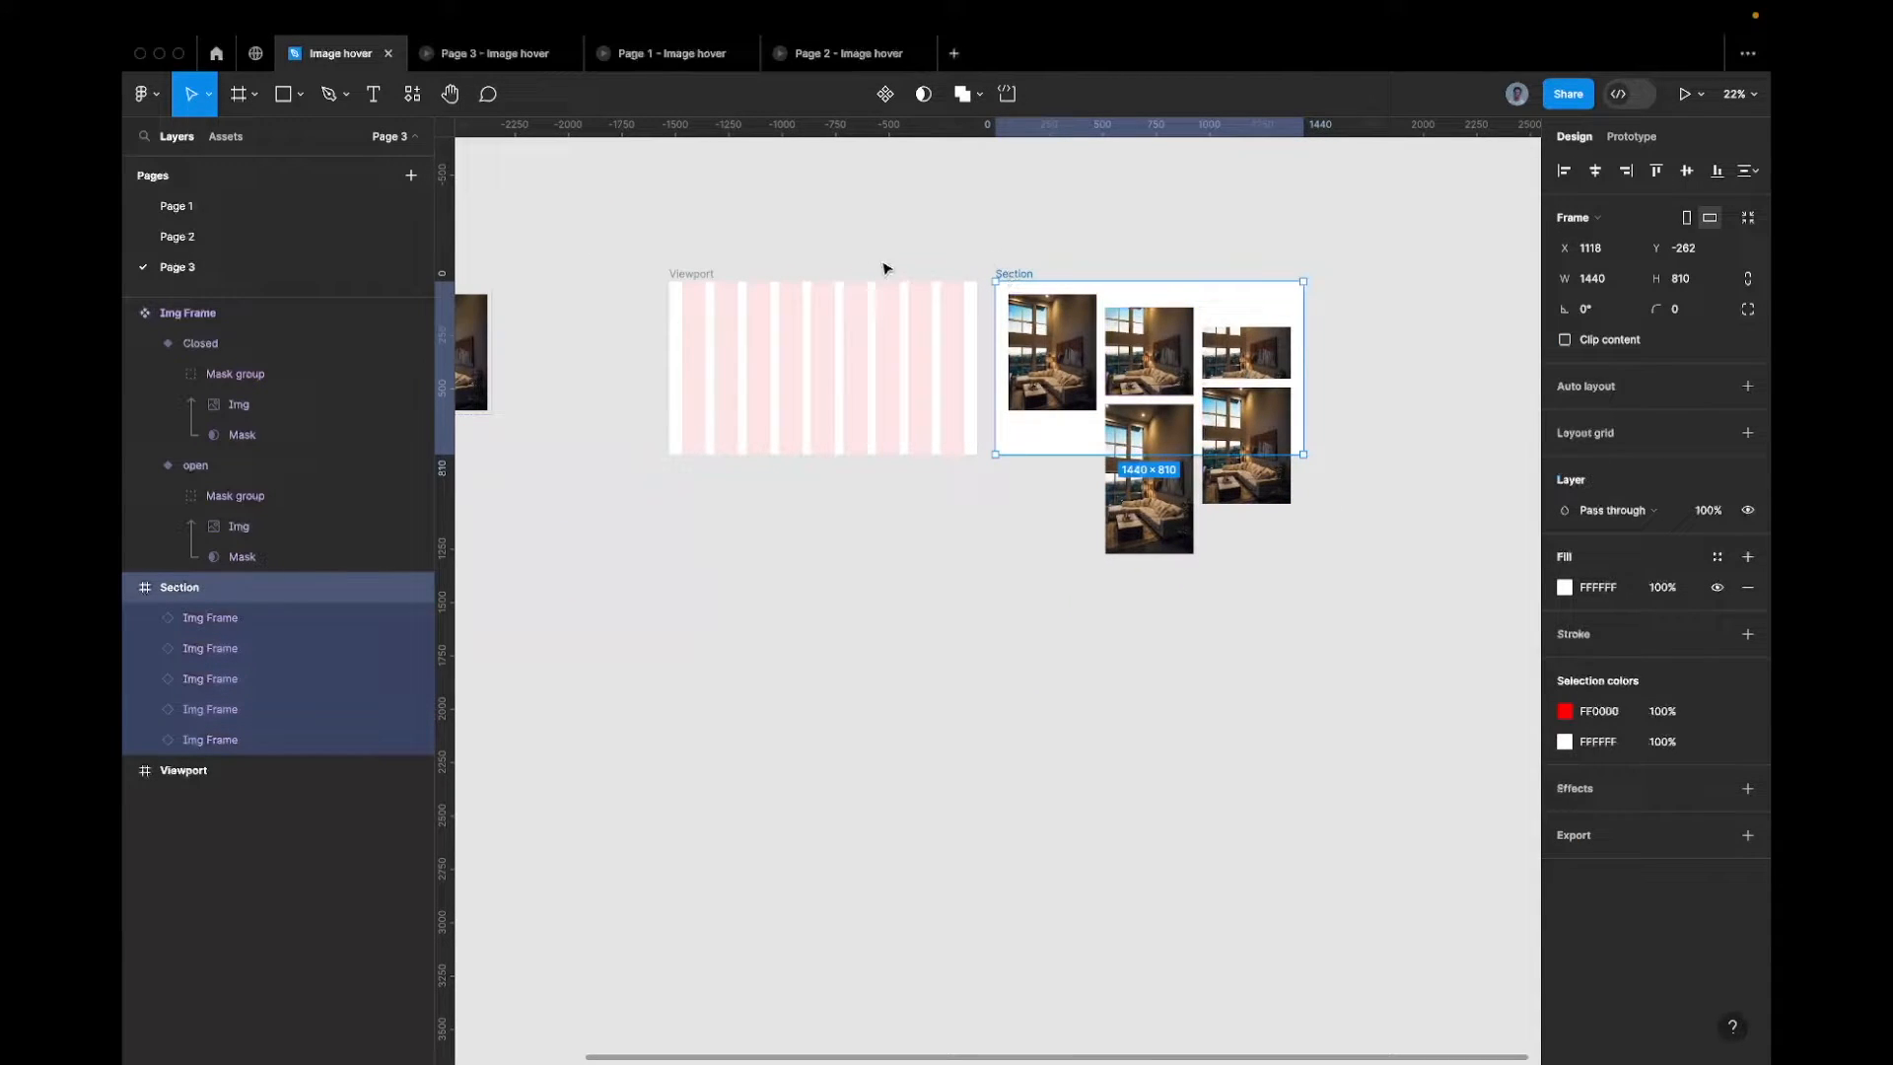
{"action": "left_click", "coordinate": [695, 274]}
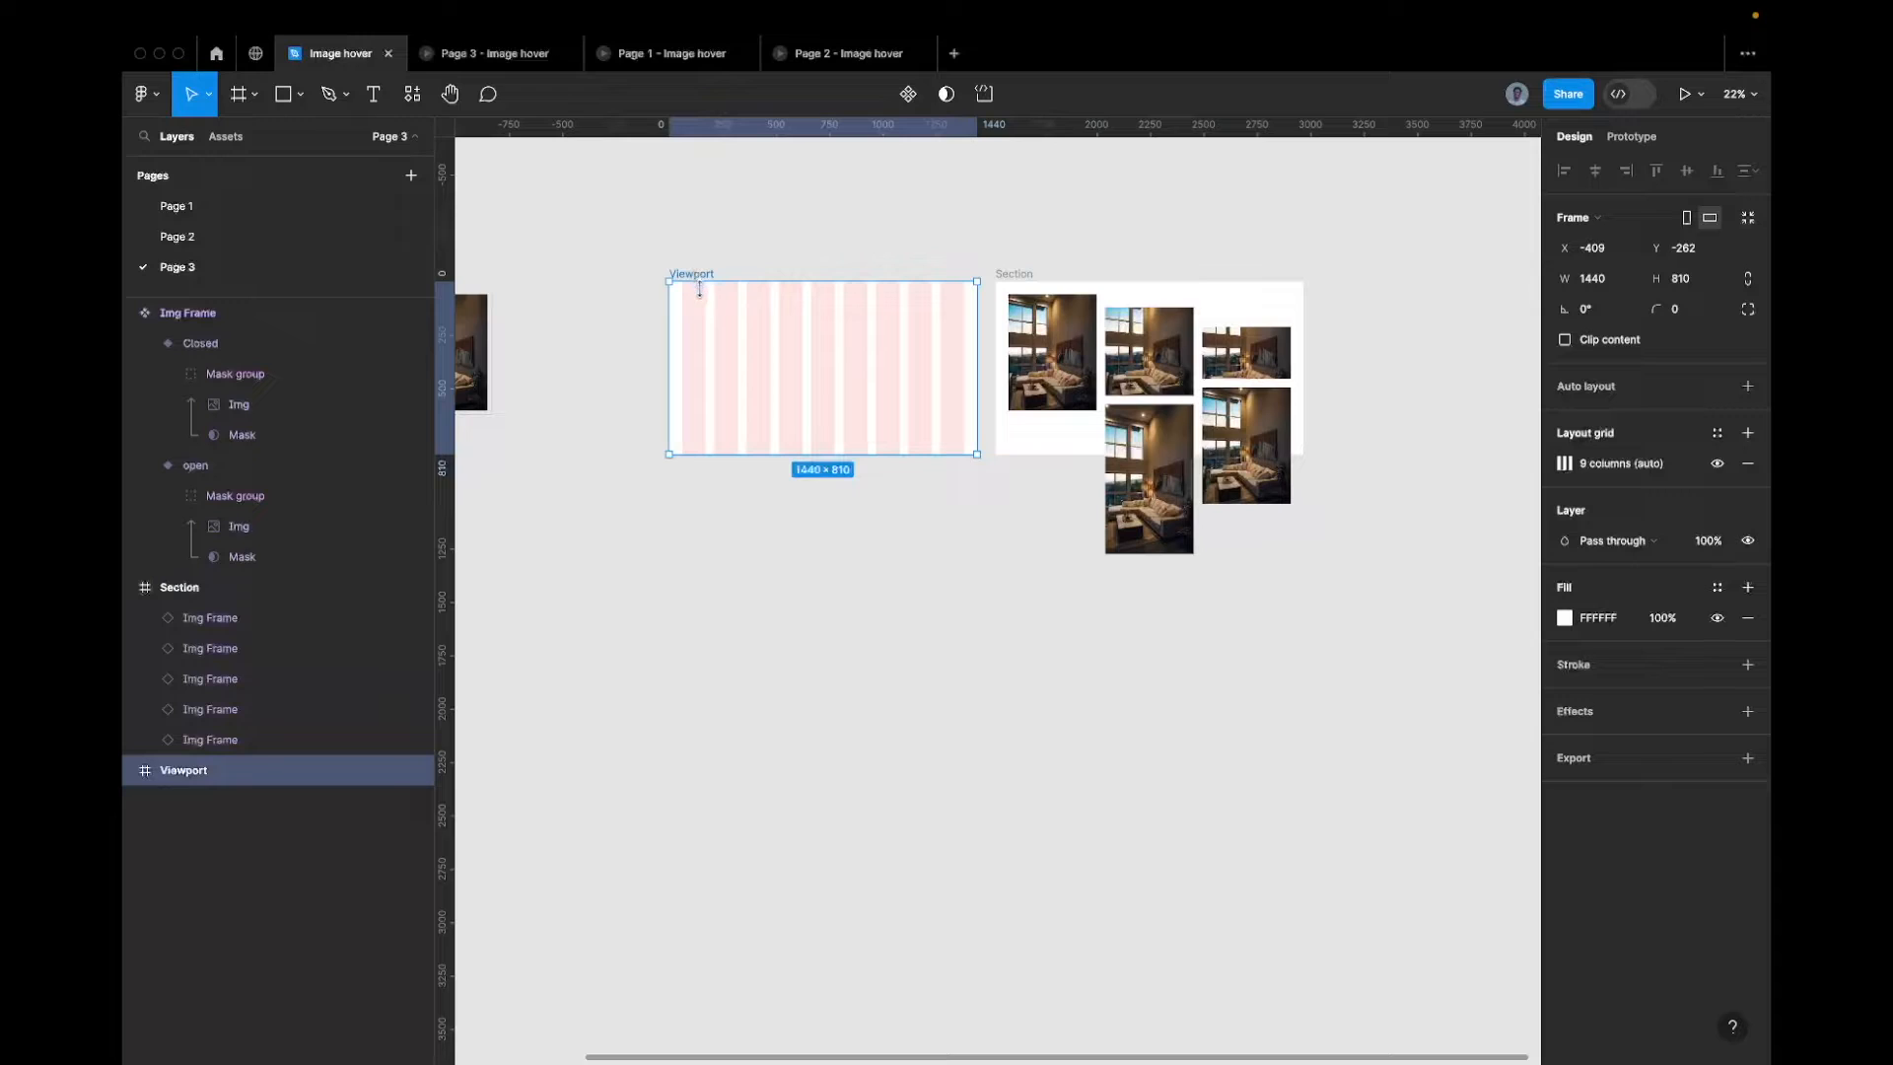
{"action": "key", "text": "r"}
{"action": "left_click_drag", "start_coordinate": [697, 311], "coordinate": [874, 428]}
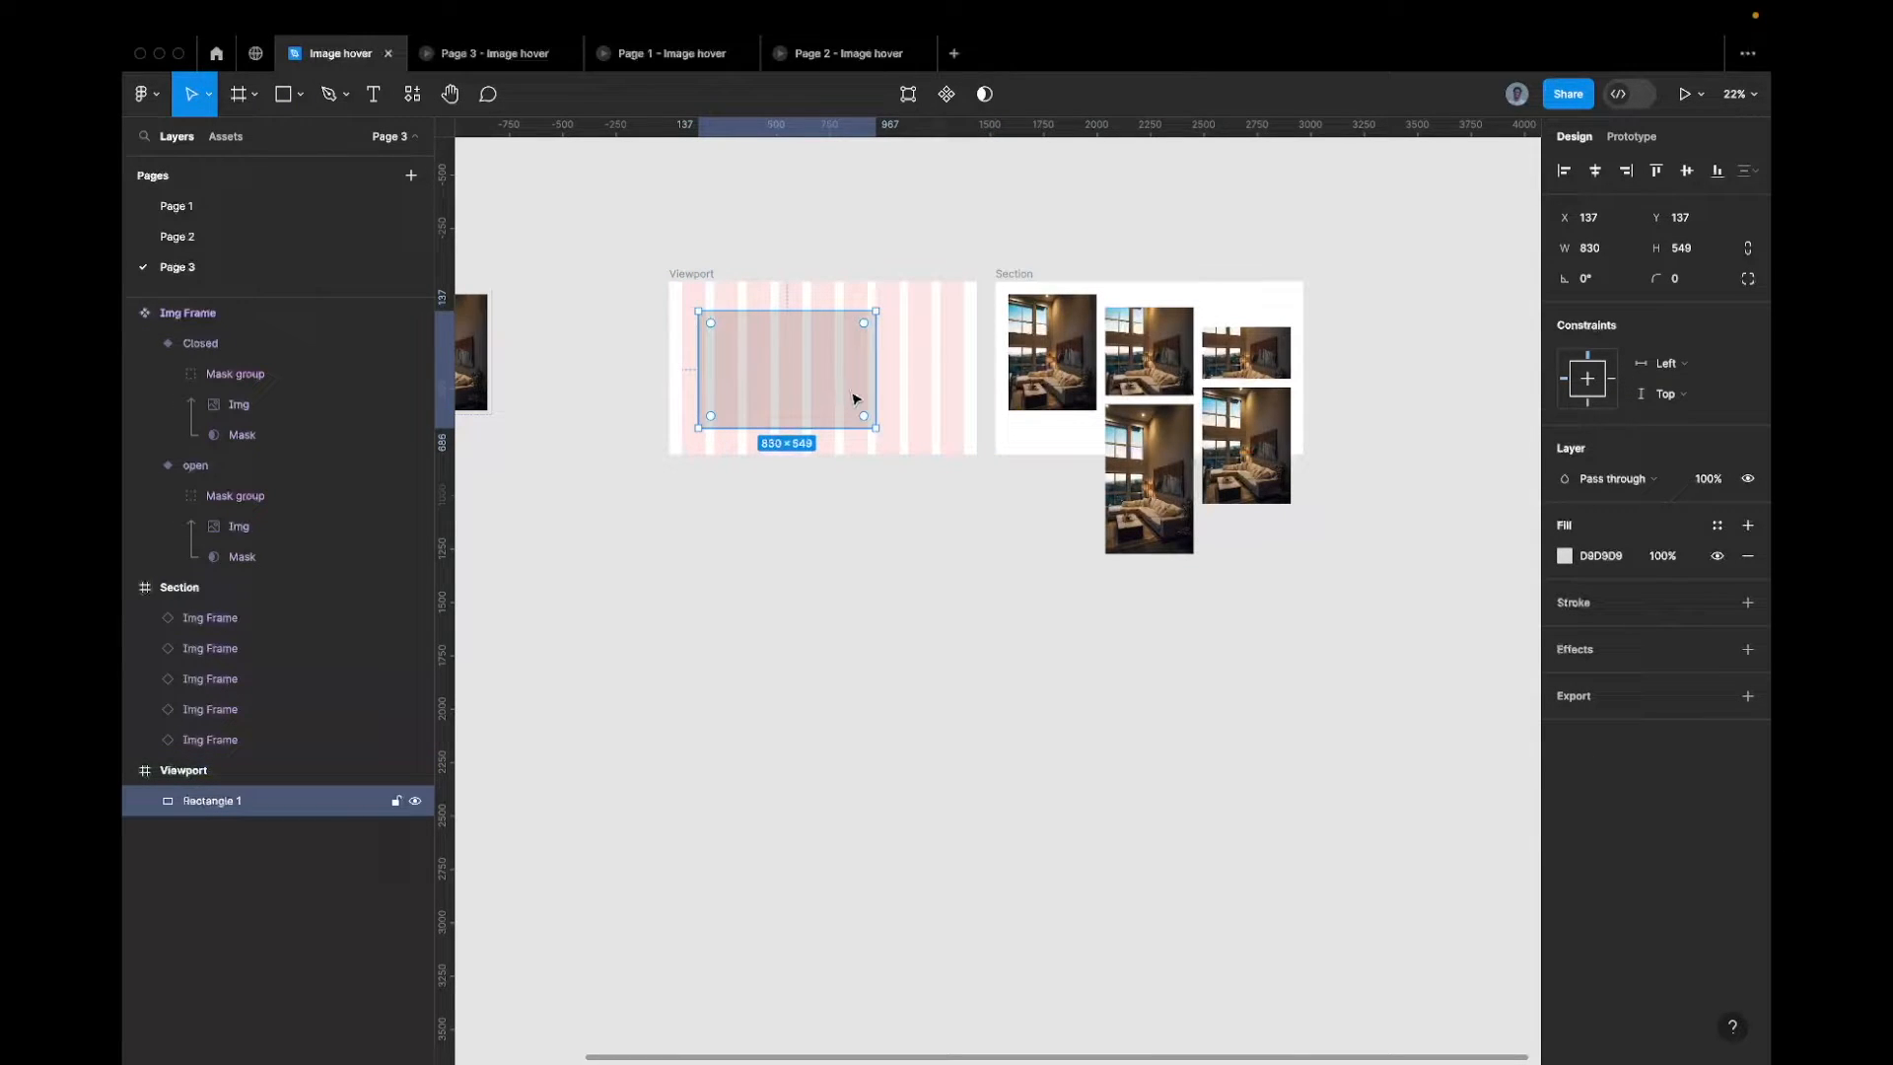
{"action": "right_click", "coordinate": [853, 398]}
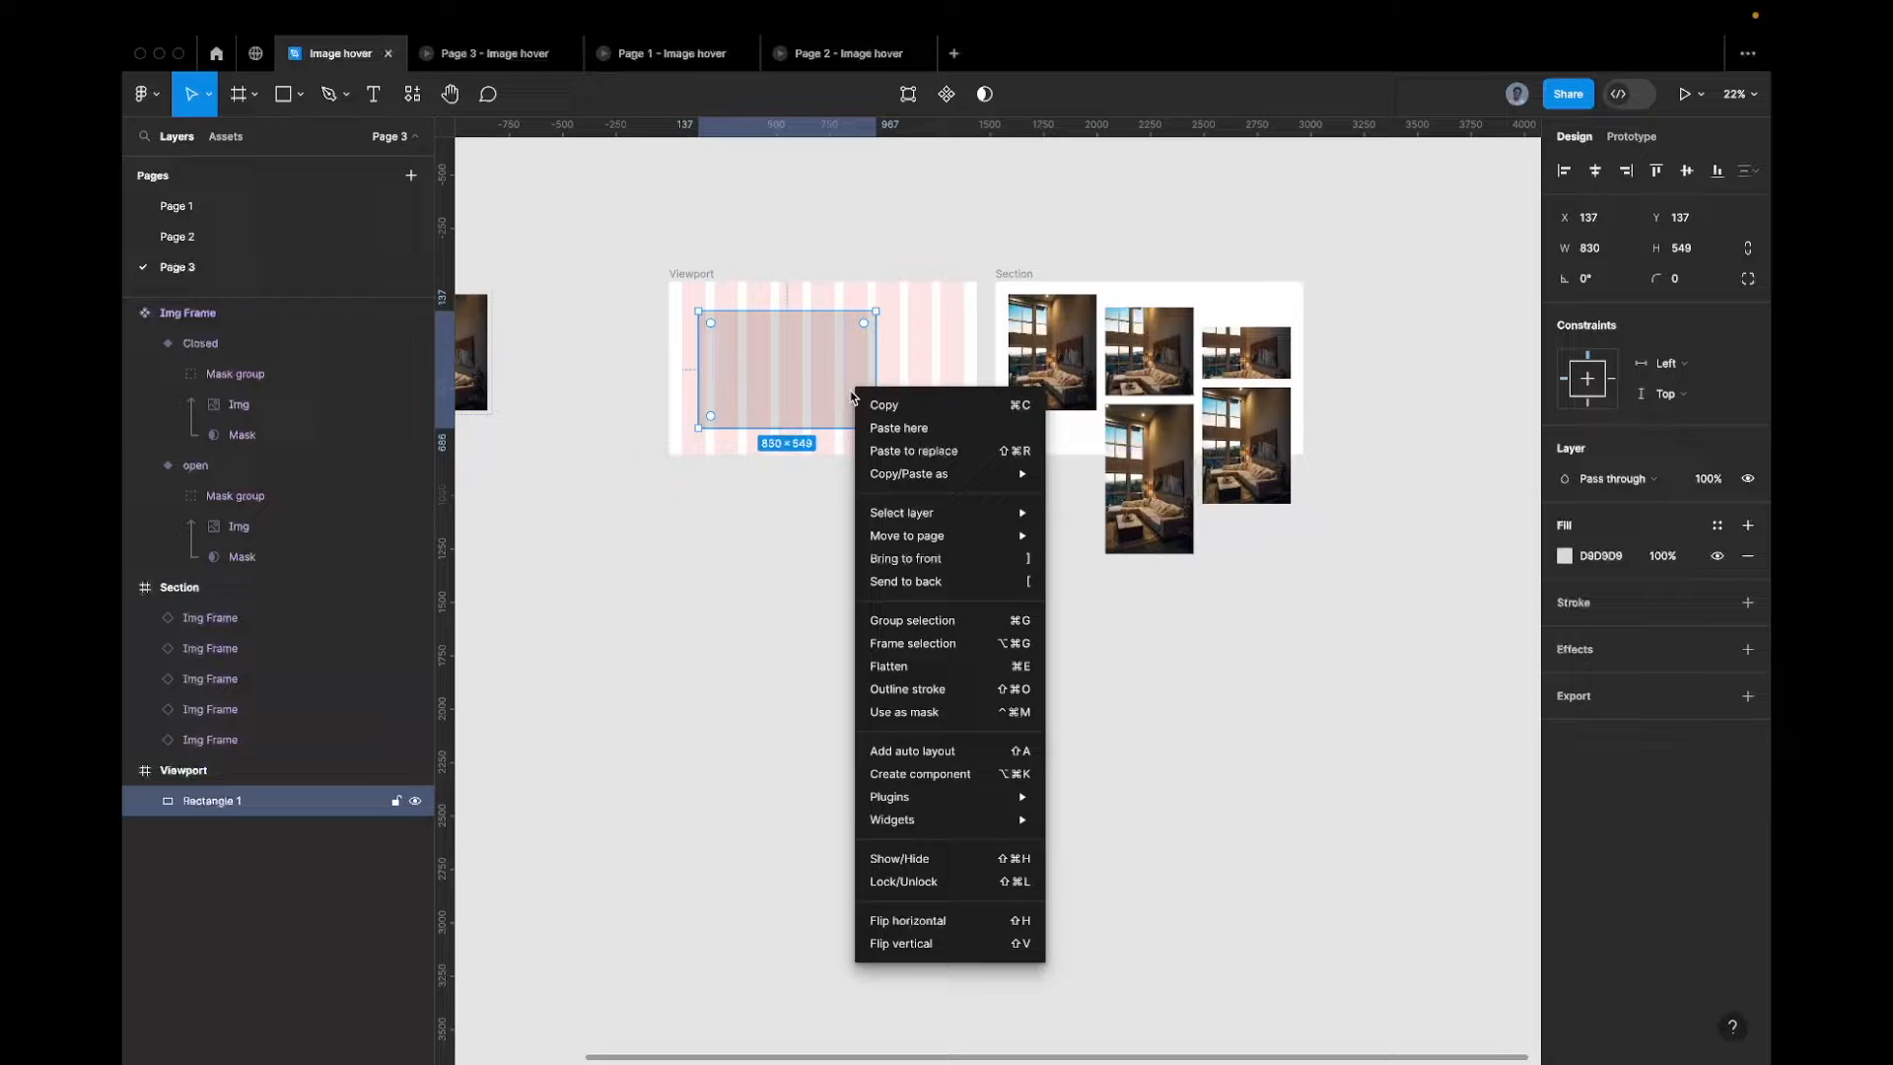
{"action": "left_click", "coordinate": [932, 449]}
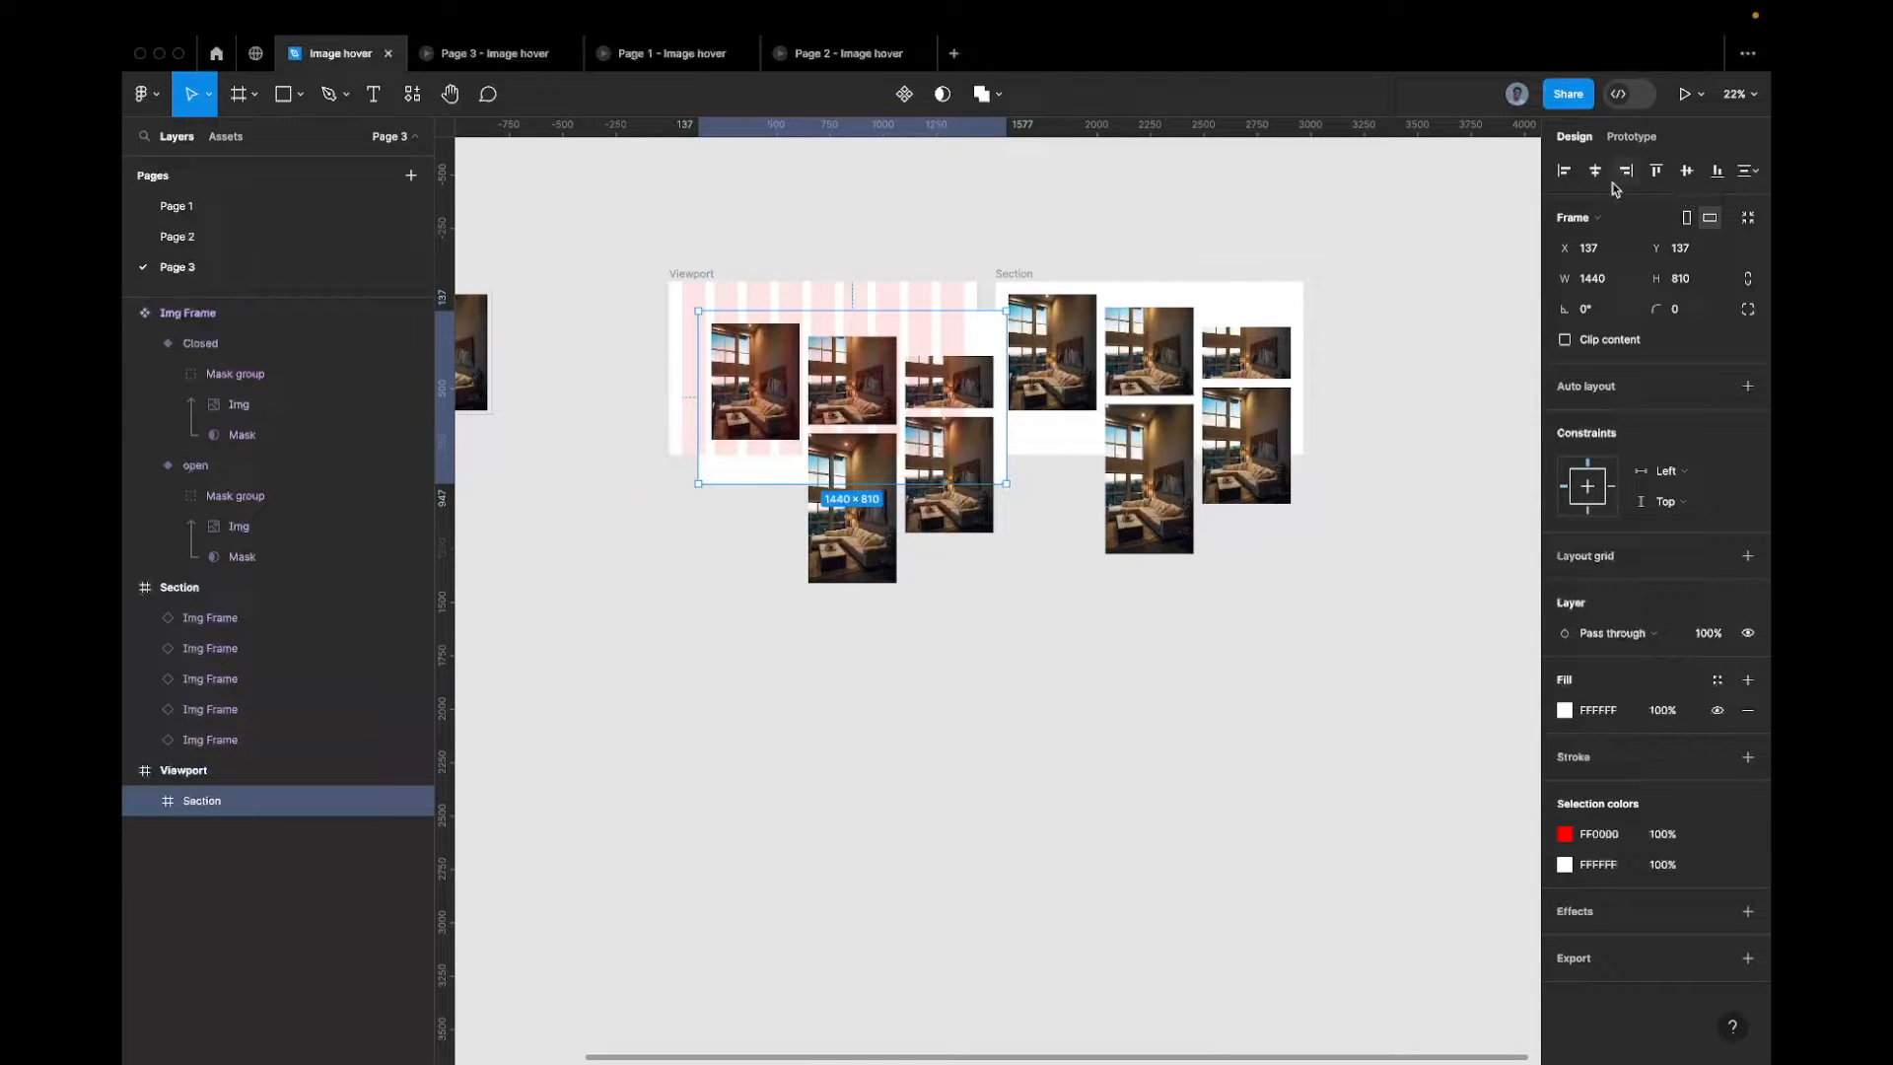
Fill the Section copy inside the Viewport with red and align it to the Viewport's left and top edges
{"action": "type", "text": "red"}
{"action": "key", "text": "Return"}
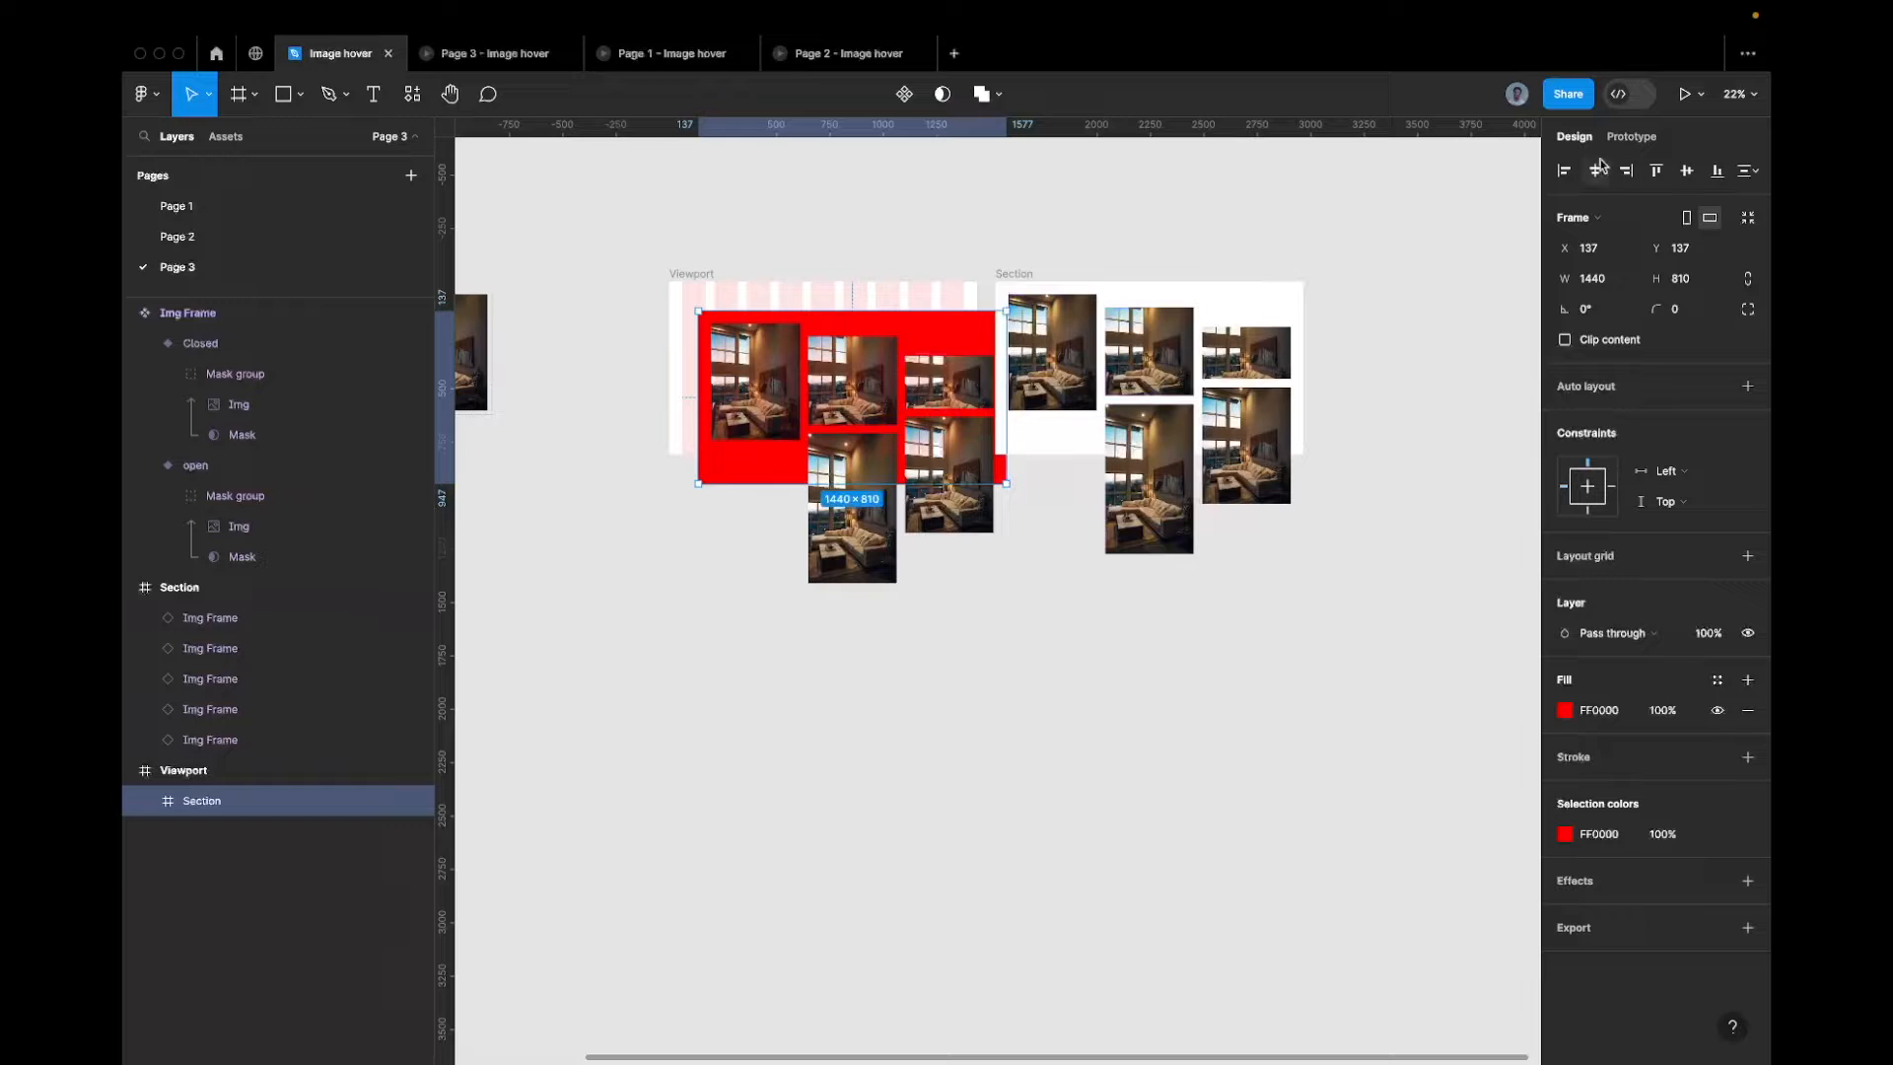
{"action": "left_click", "coordinate": [1561, 174]}
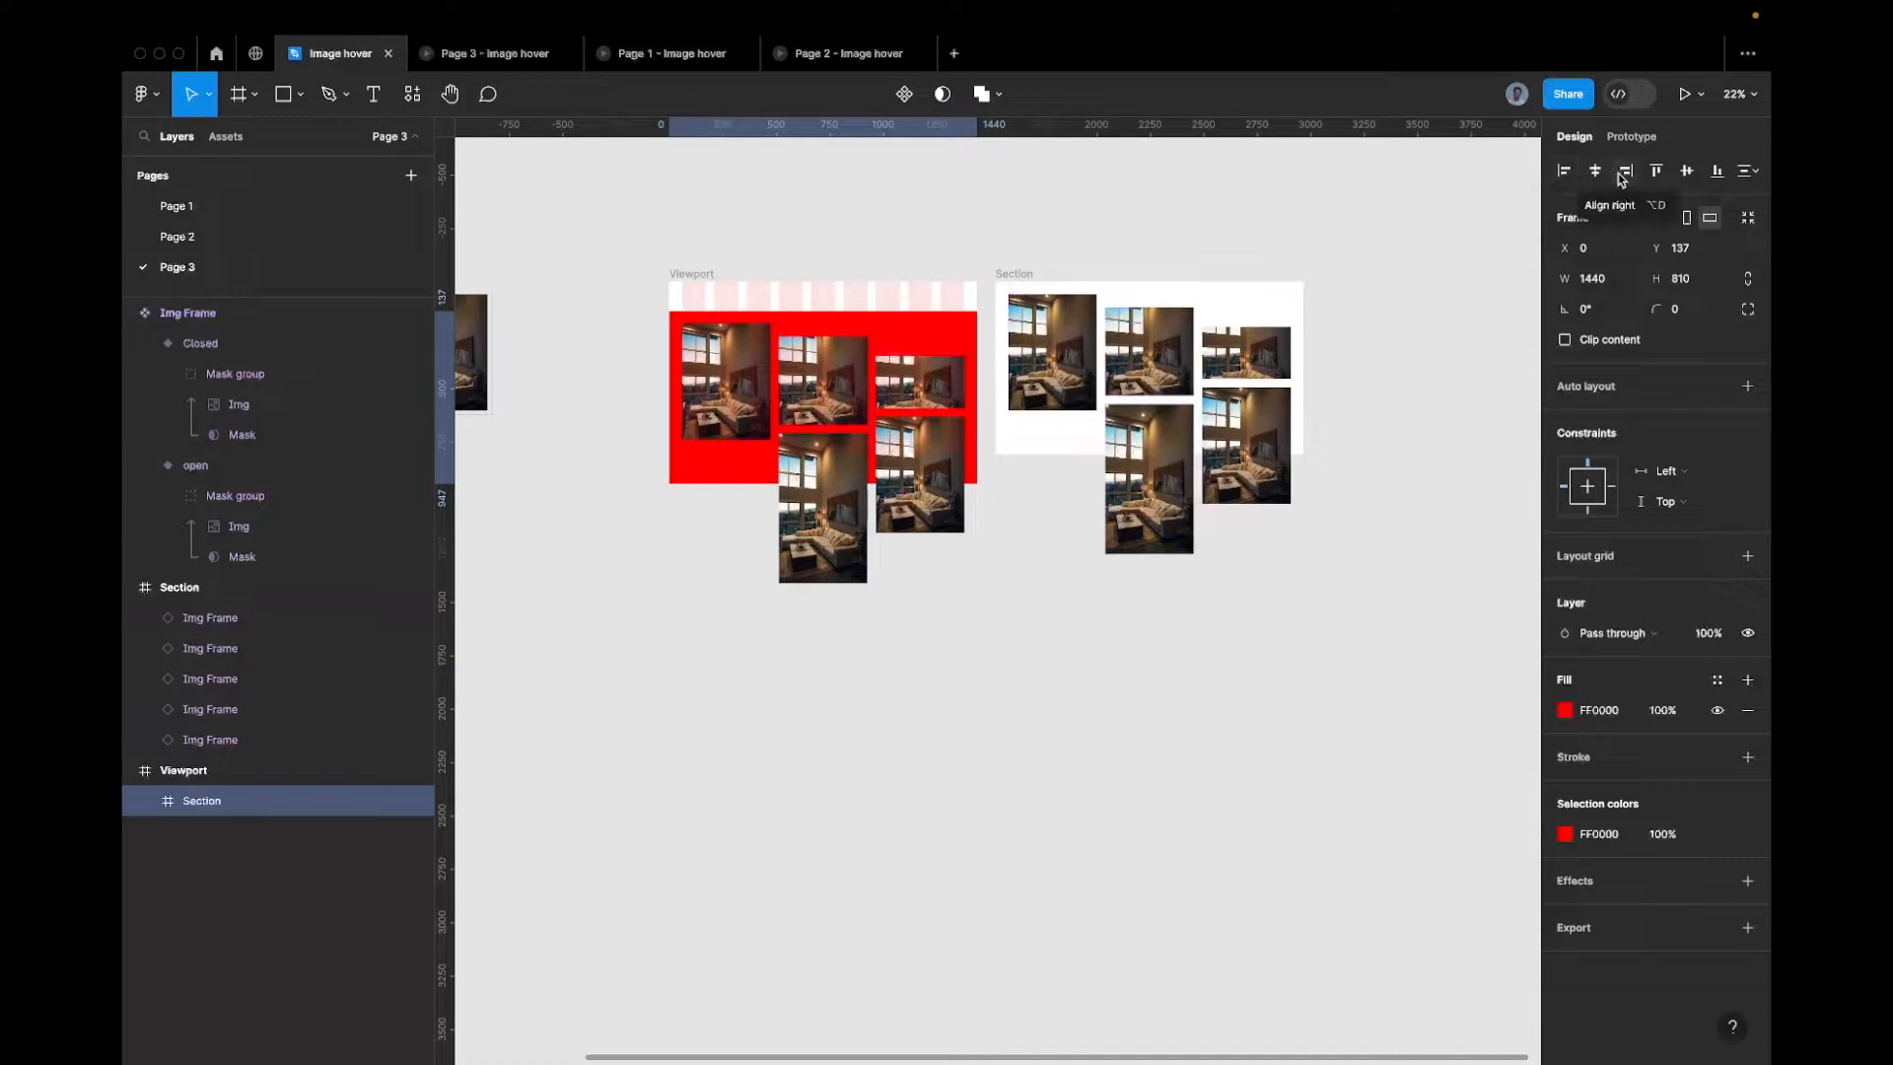
{"action": "left_click", "coordinate": [1656, 171]}
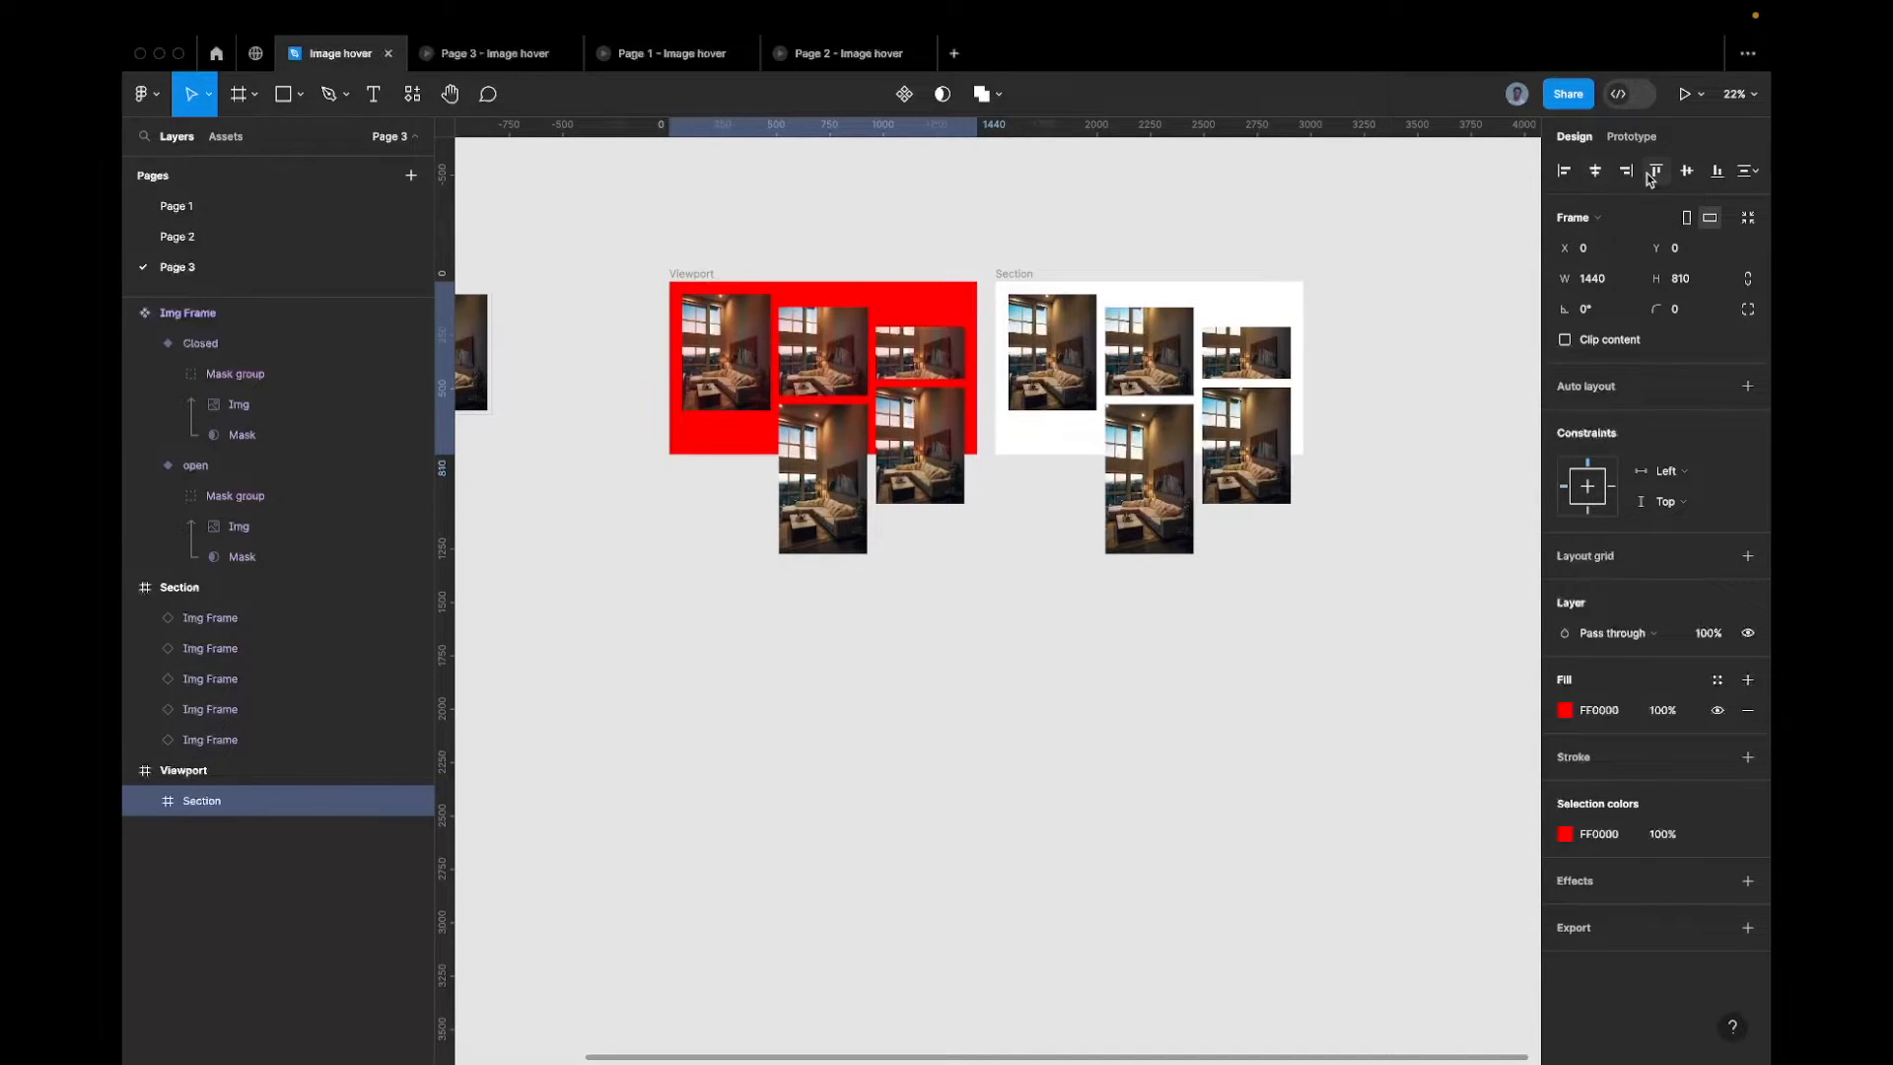
Change the red selection color in the Viewport frame to green 51B722
{"action": "left_click", "coordinate": [687, 276]}
{"action": "scroll", "coordinate": [684, 270], "scroll_direction": "up", "scroll_amount": 3}
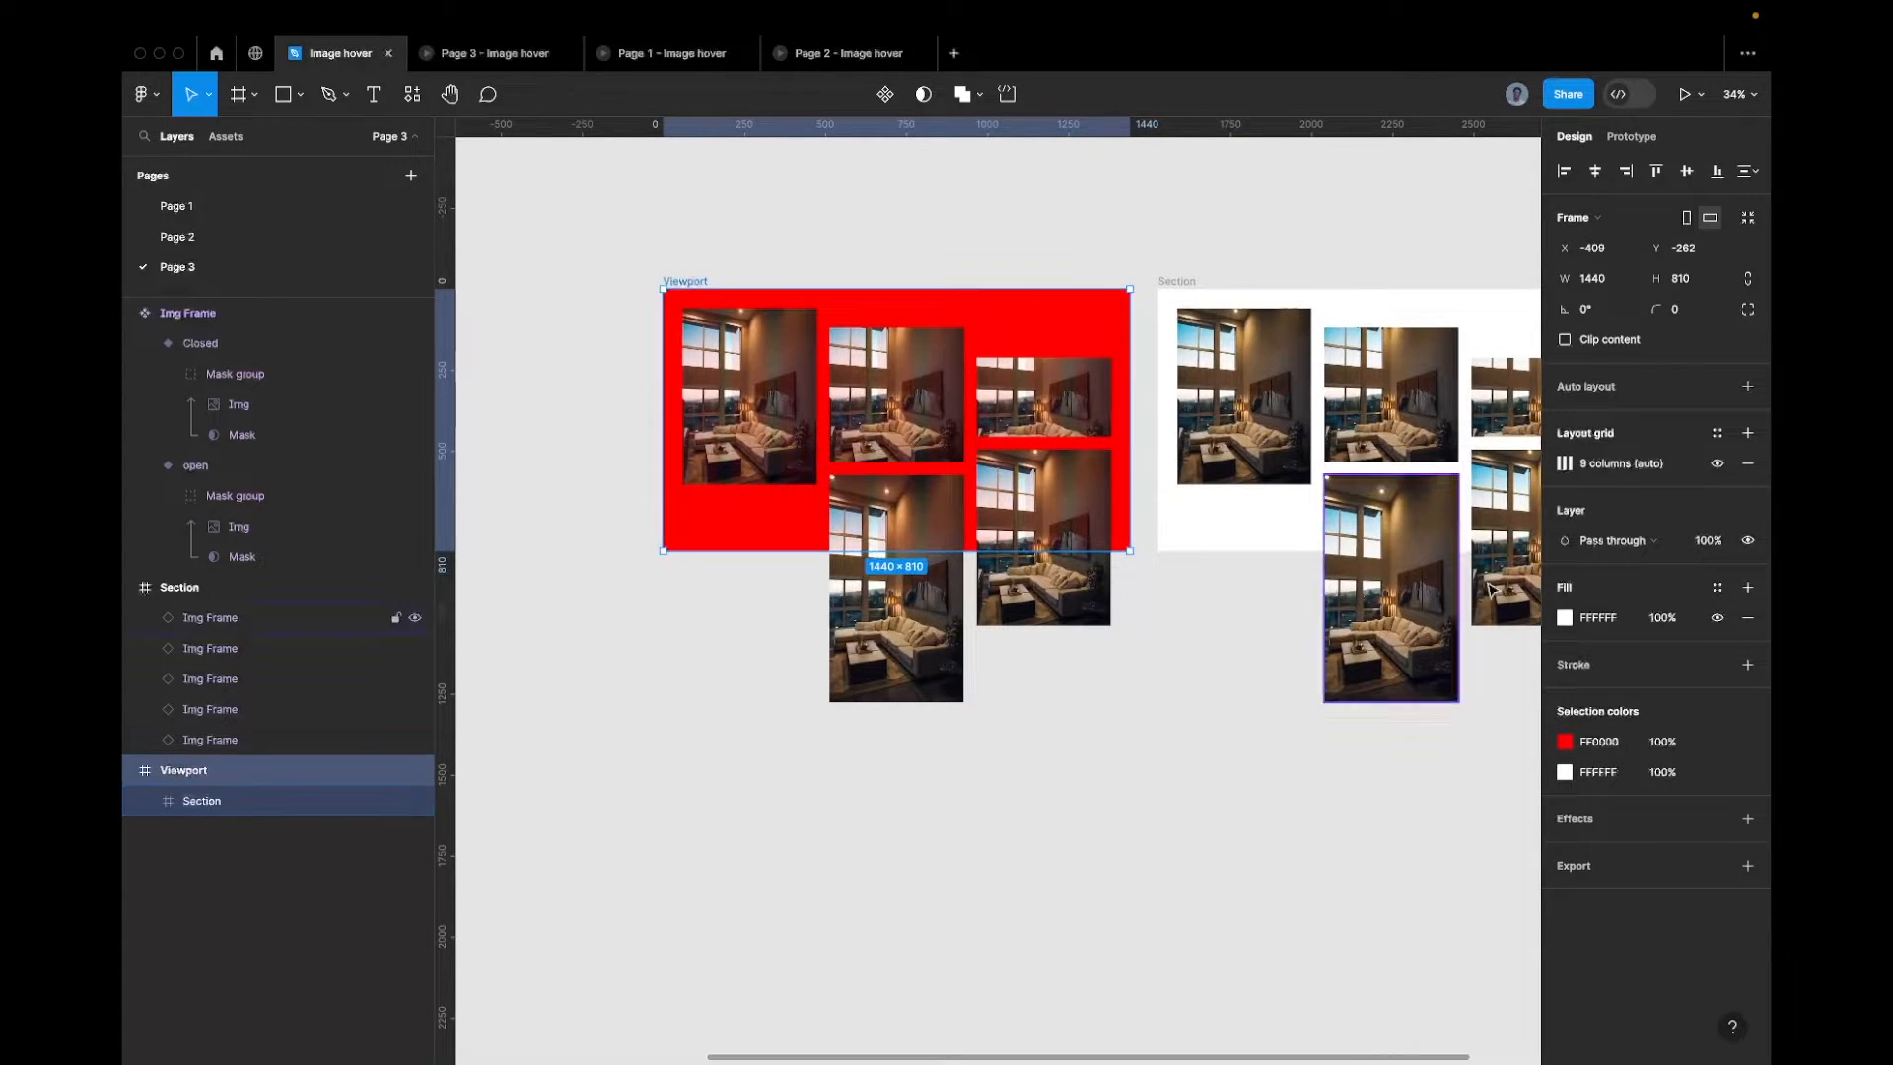
{"action": "left_click", "coordinate": [1564, 741]}
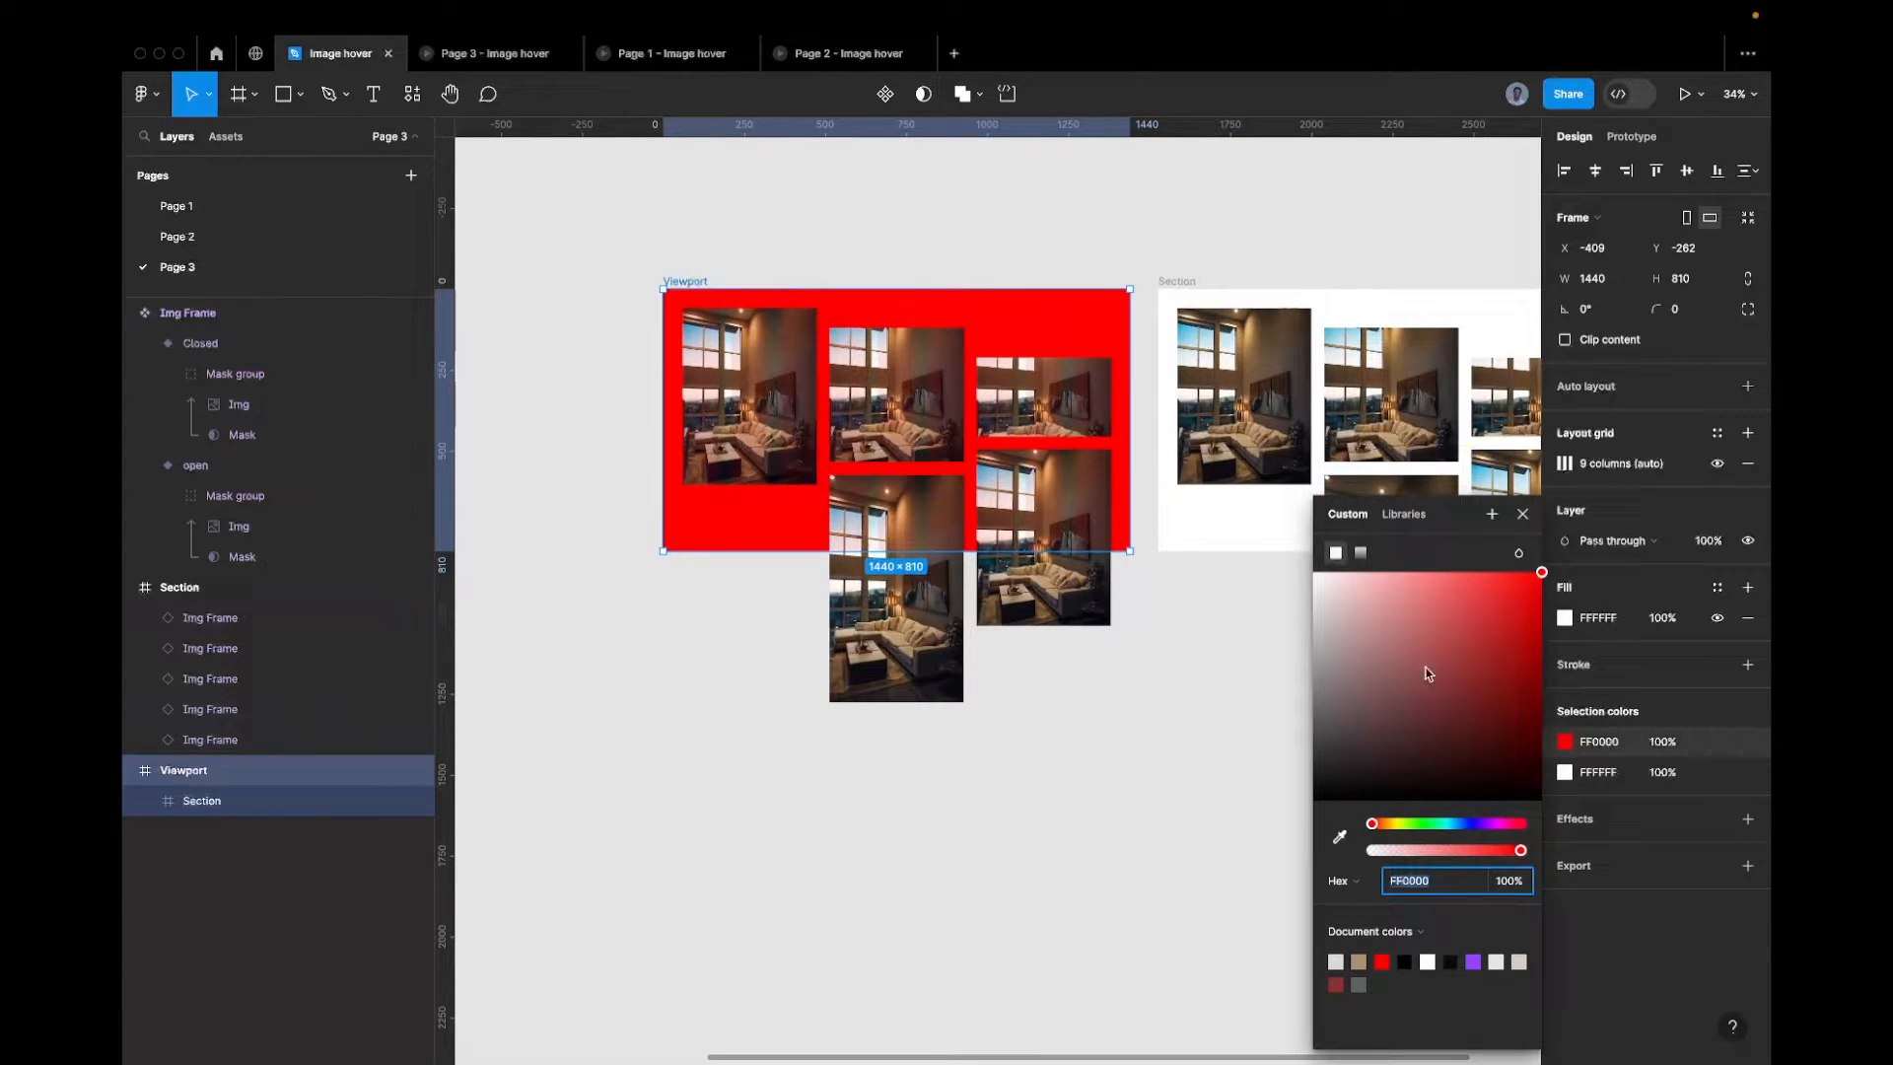
{"action": "left_click", "coordinate": [1416, 823]}
{"action": "left_click_drag", "start_coordinate": [1415, 690], "coordinate": [1379, 631]}
{"action": "left_click", "coordinate": [1500, 637]}
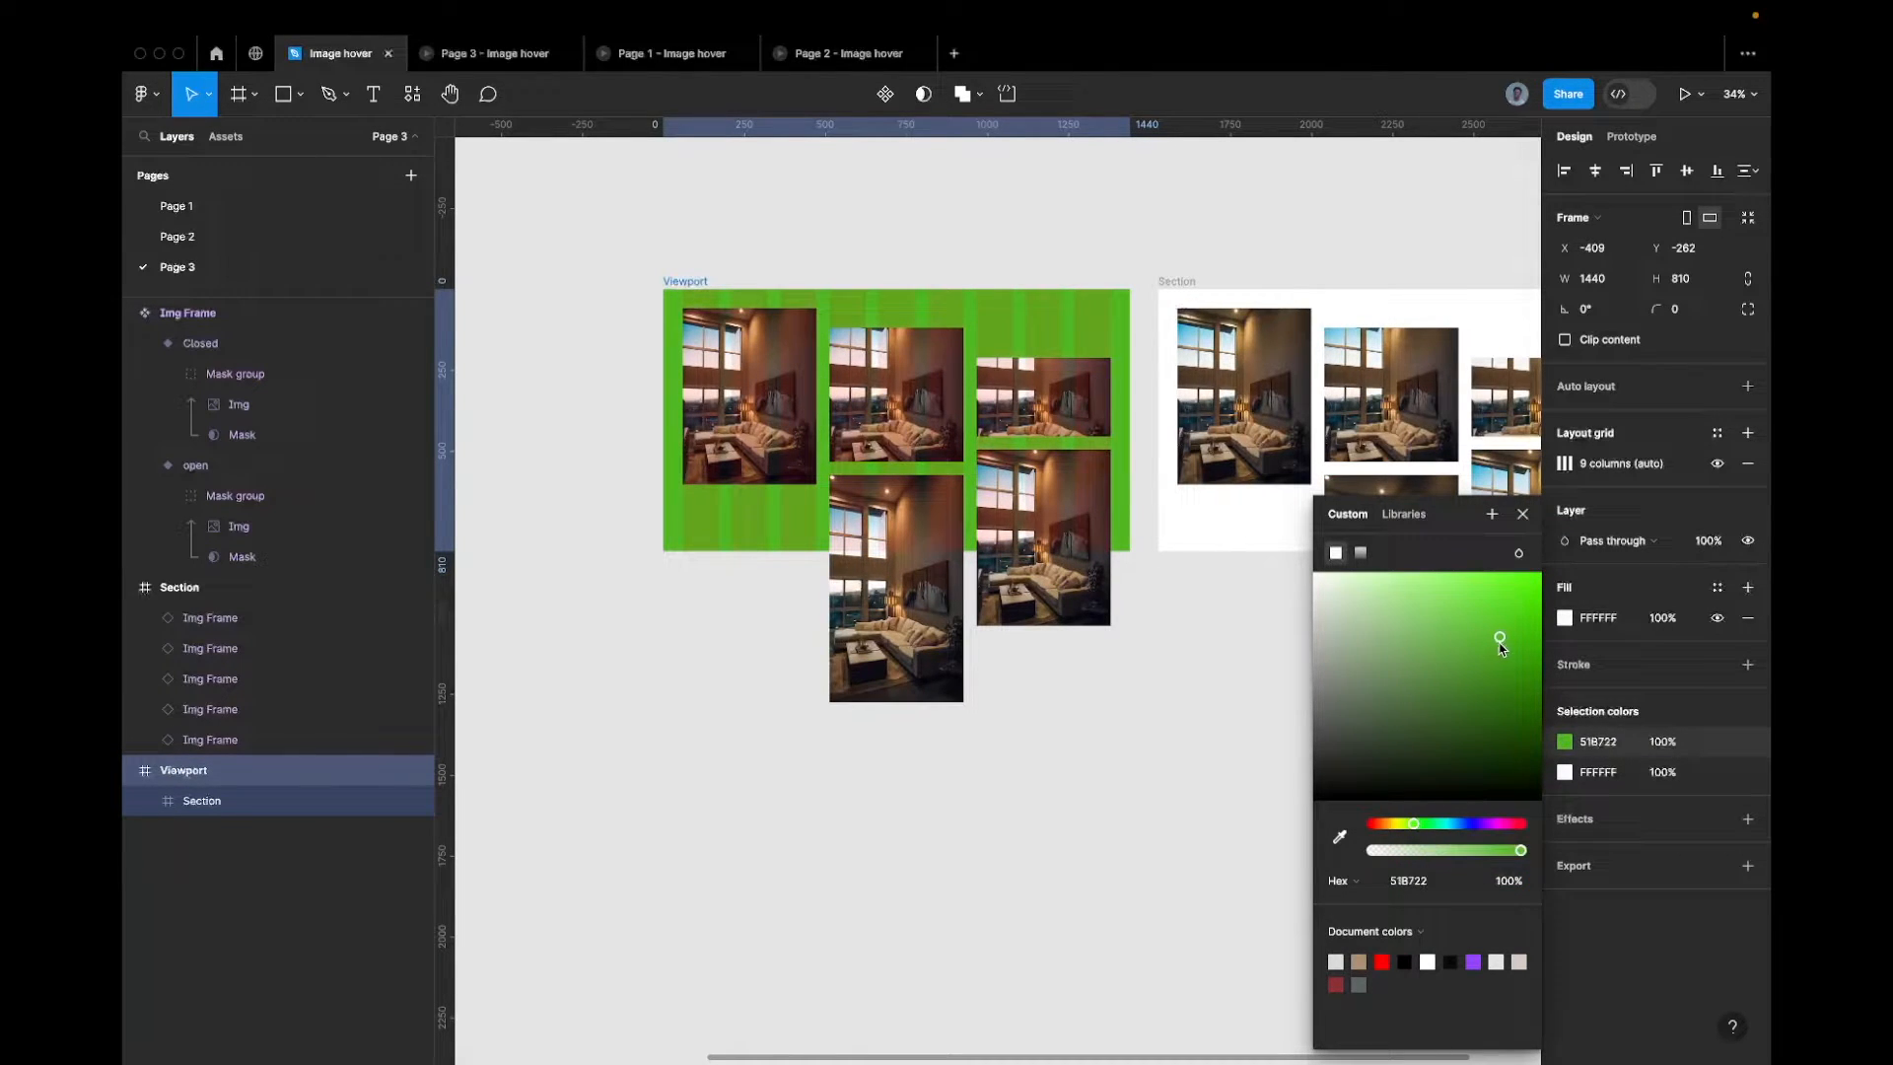
Examine how the image instances line up with the Viewport's column grid
{"action": "scroll", "coordinate": [726, 279], "scroll_direction": "up", "scroll_amount": 5}
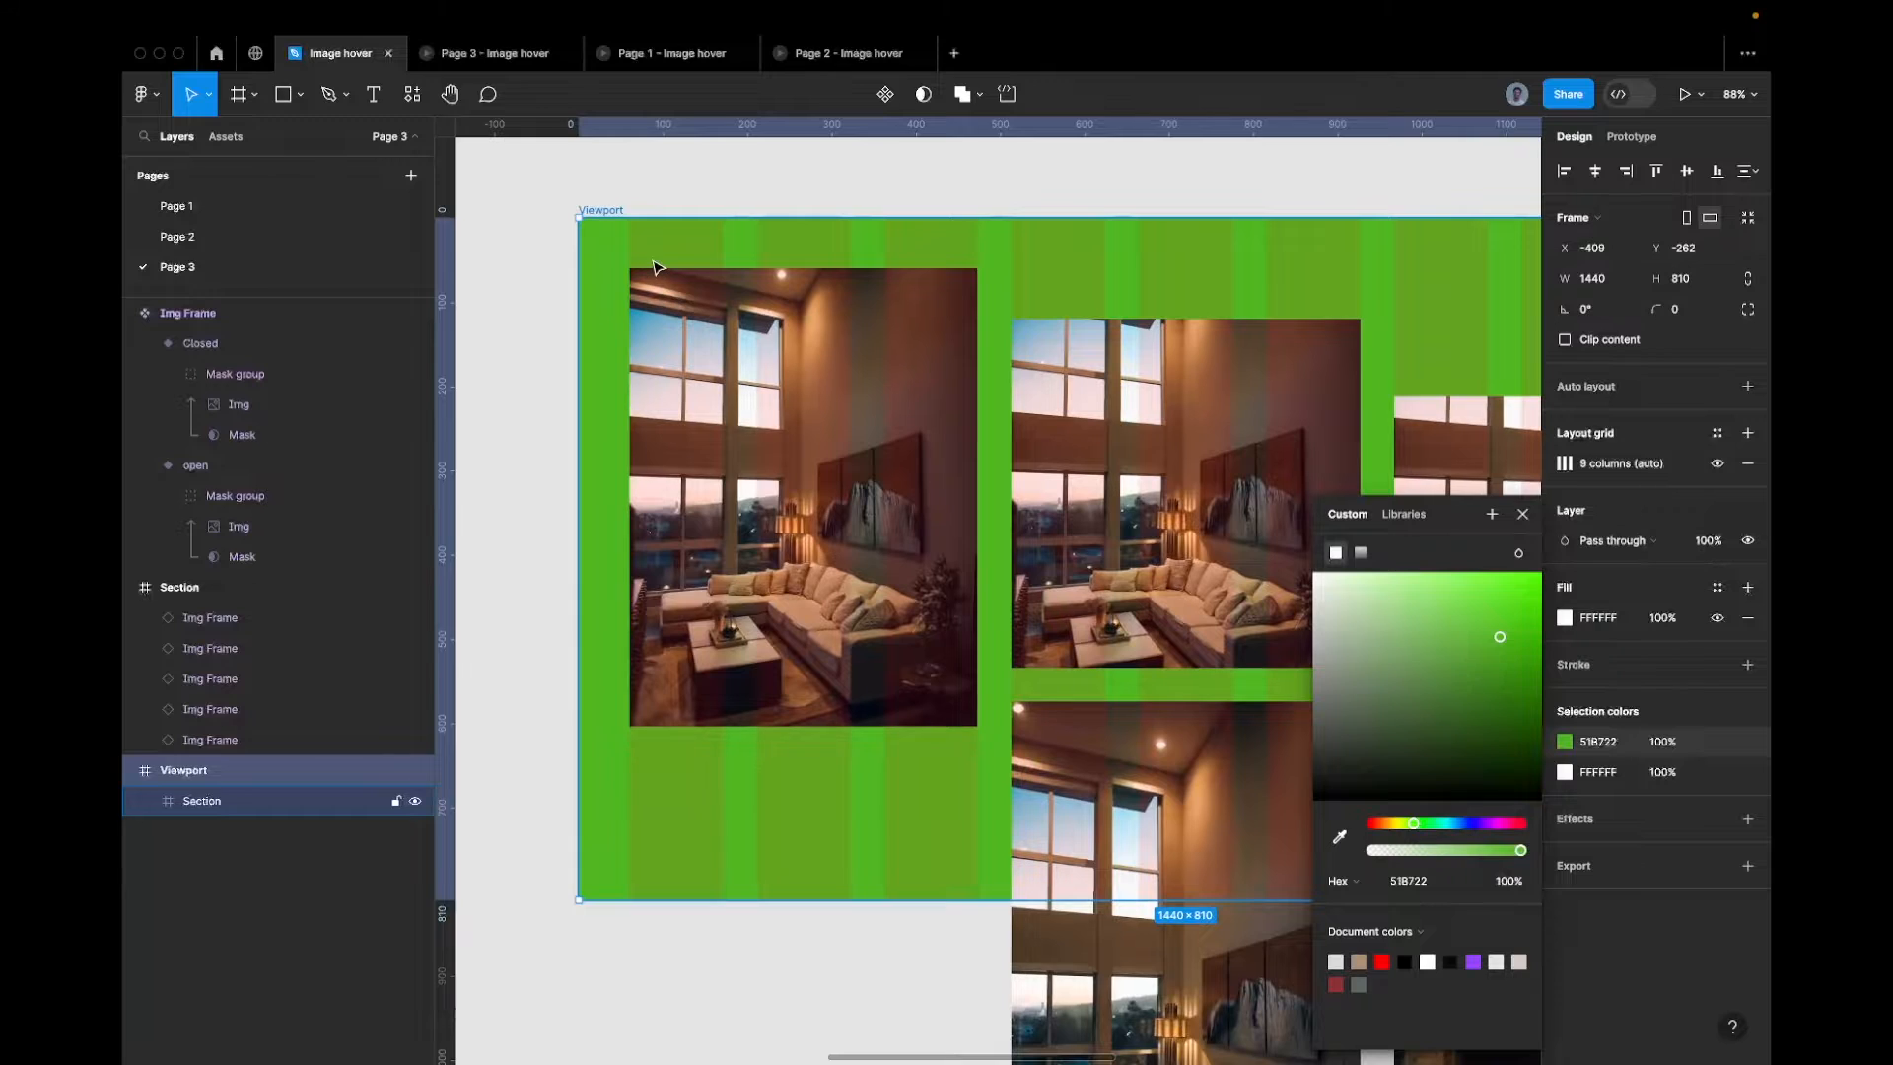
{"action": "scroll", "coordinate": [653, 266], "scroll_direction": "down", "scroll_amount": 3}
{"action": "scroll", "coordinate": [764, 254], "scroll_direction": "up", "scroll_amount": 3}
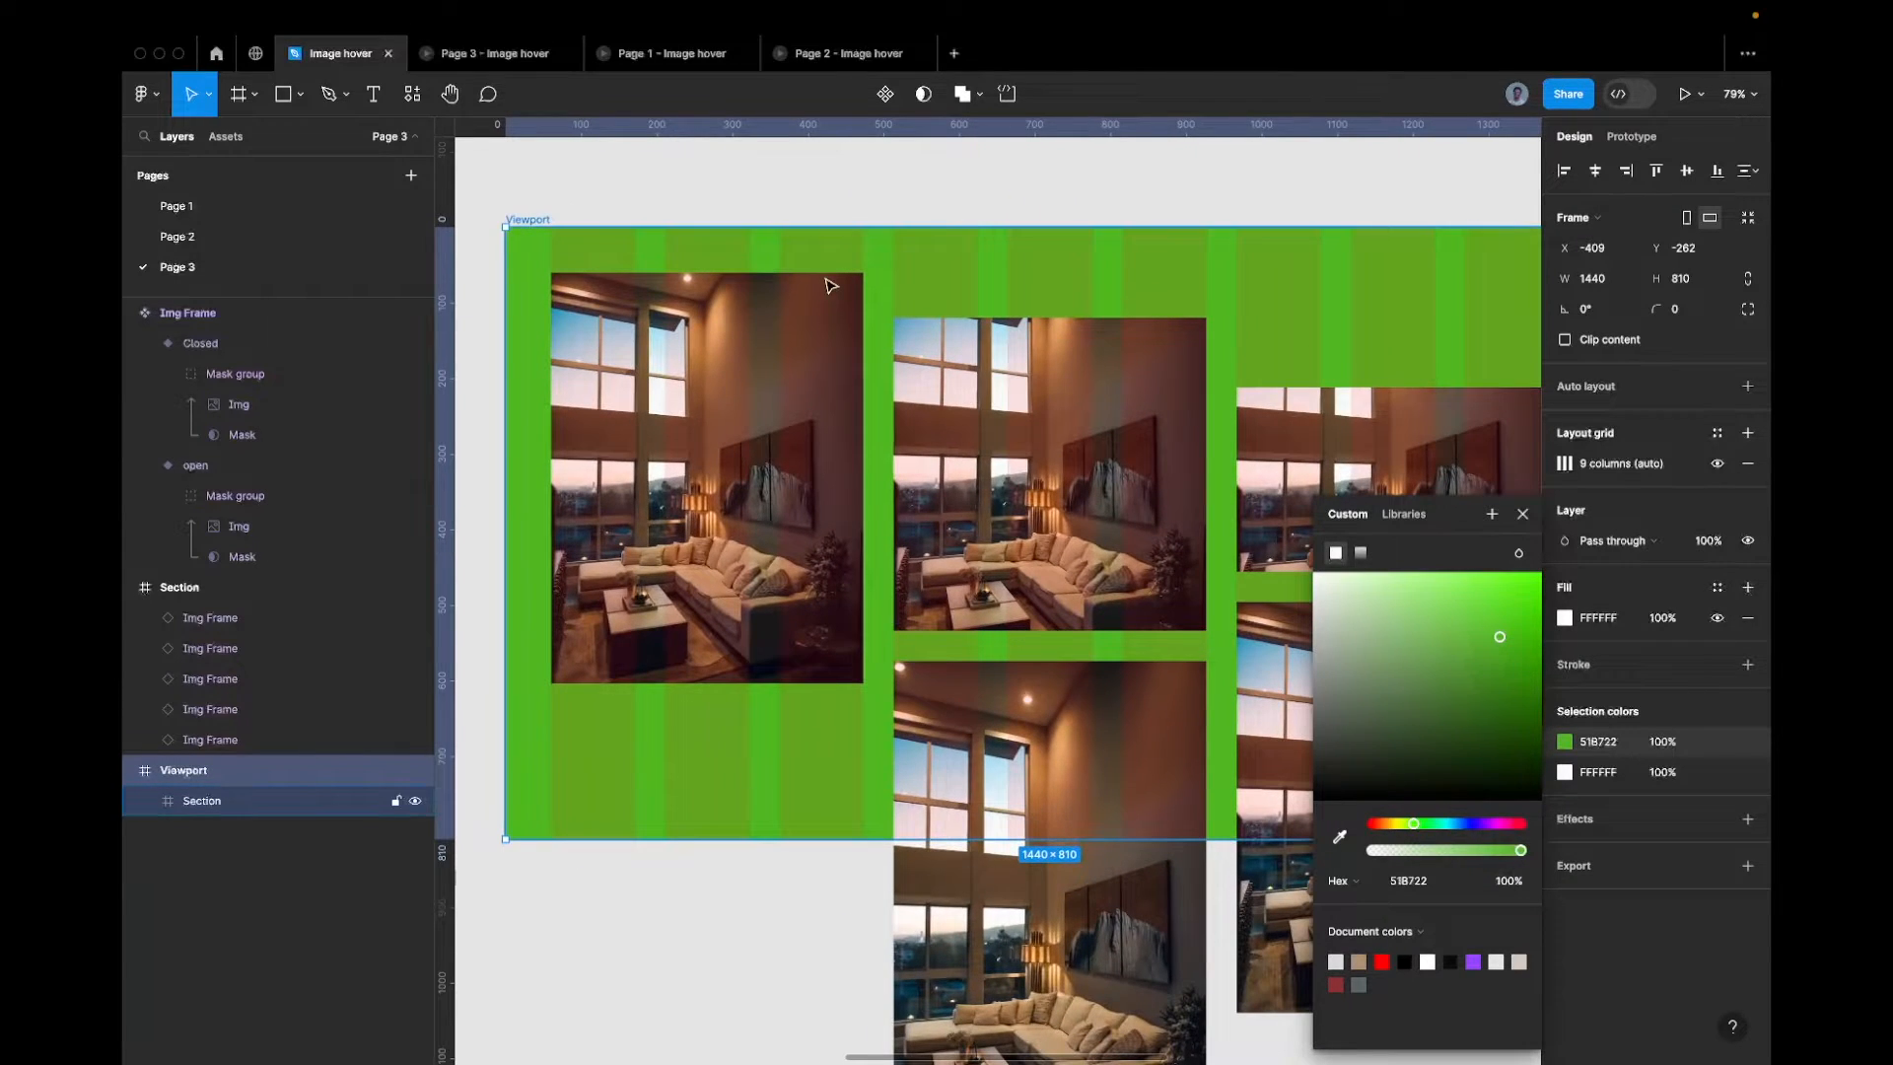
{"action": "scroll", "coordinate": [834, 282], "scroll_direction": "up", "scroll_amount": 3}
{"action": "scroll", "coordinate": [983, 255], "scroll_direction": "down", "scroll_amount": 4}
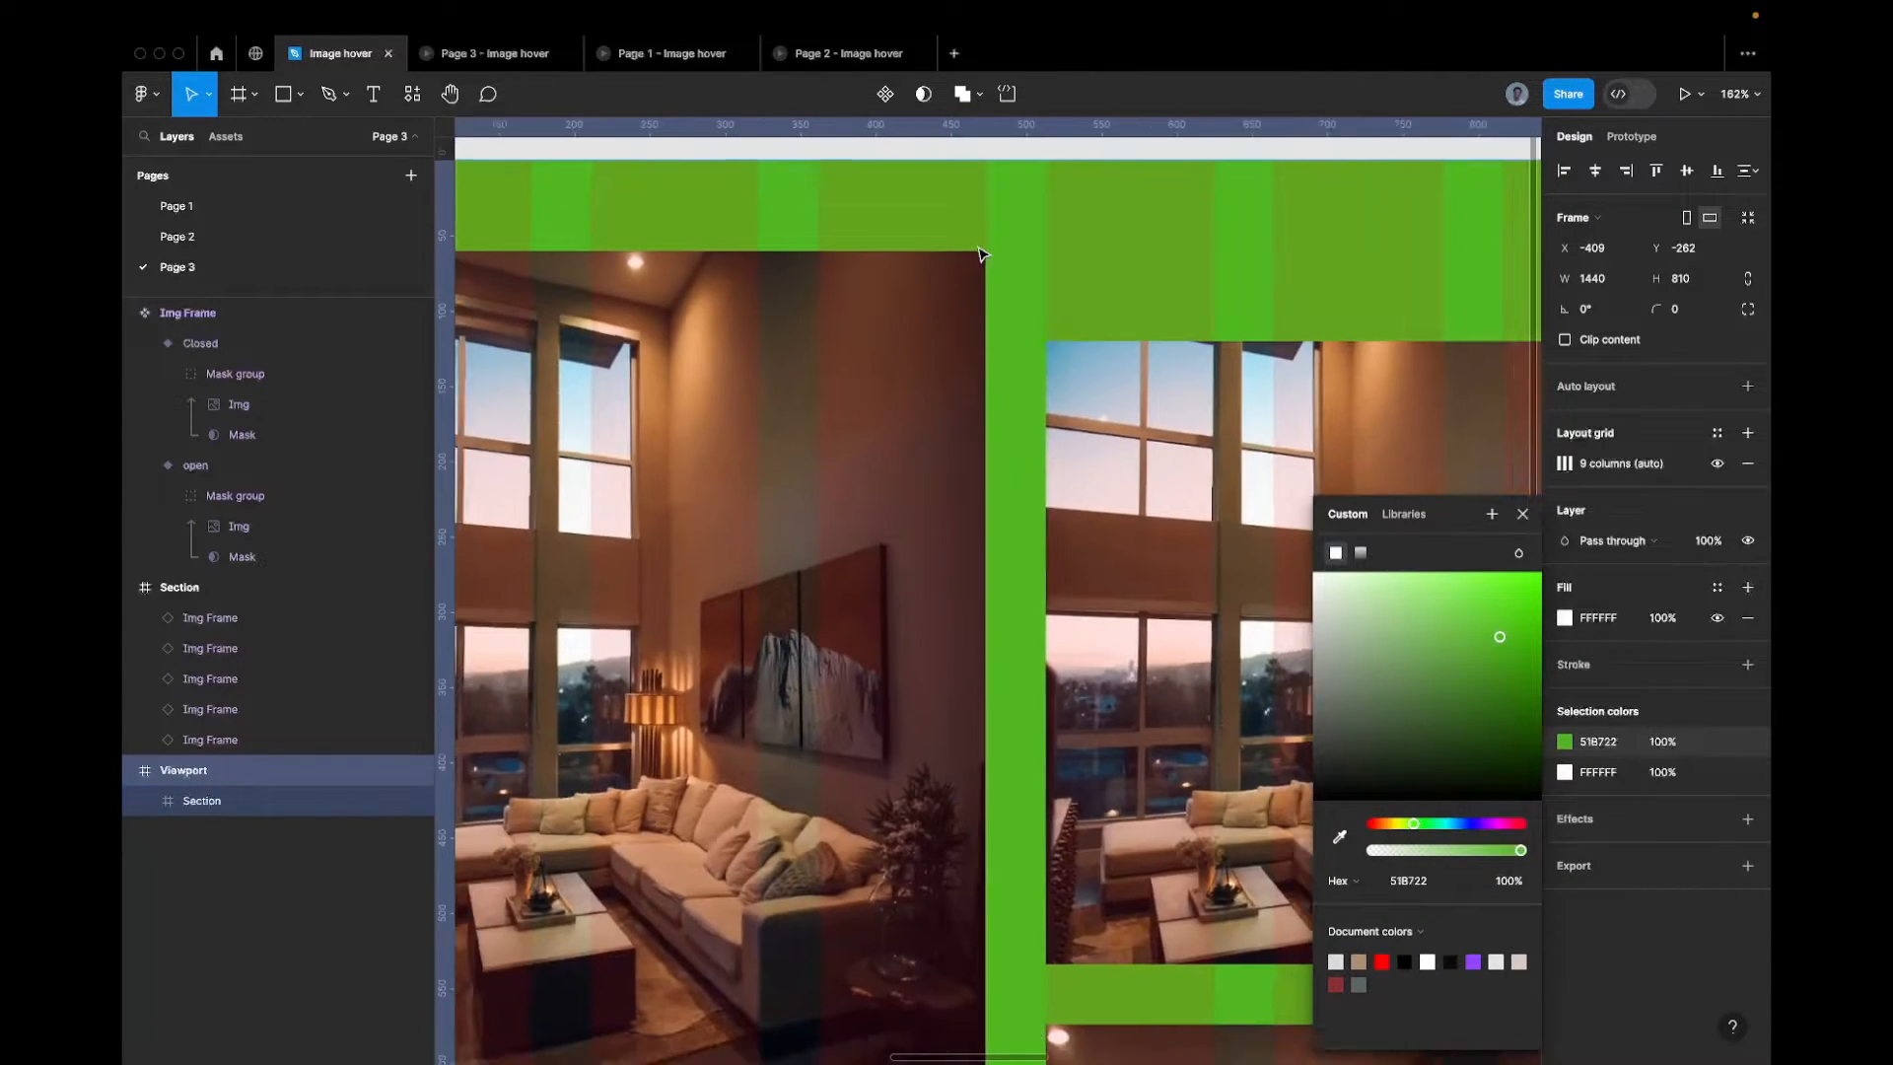
{"action": "scroll", "coordinate": [971, 248], "scroll_direction": "down", "scroll_amount": 4}
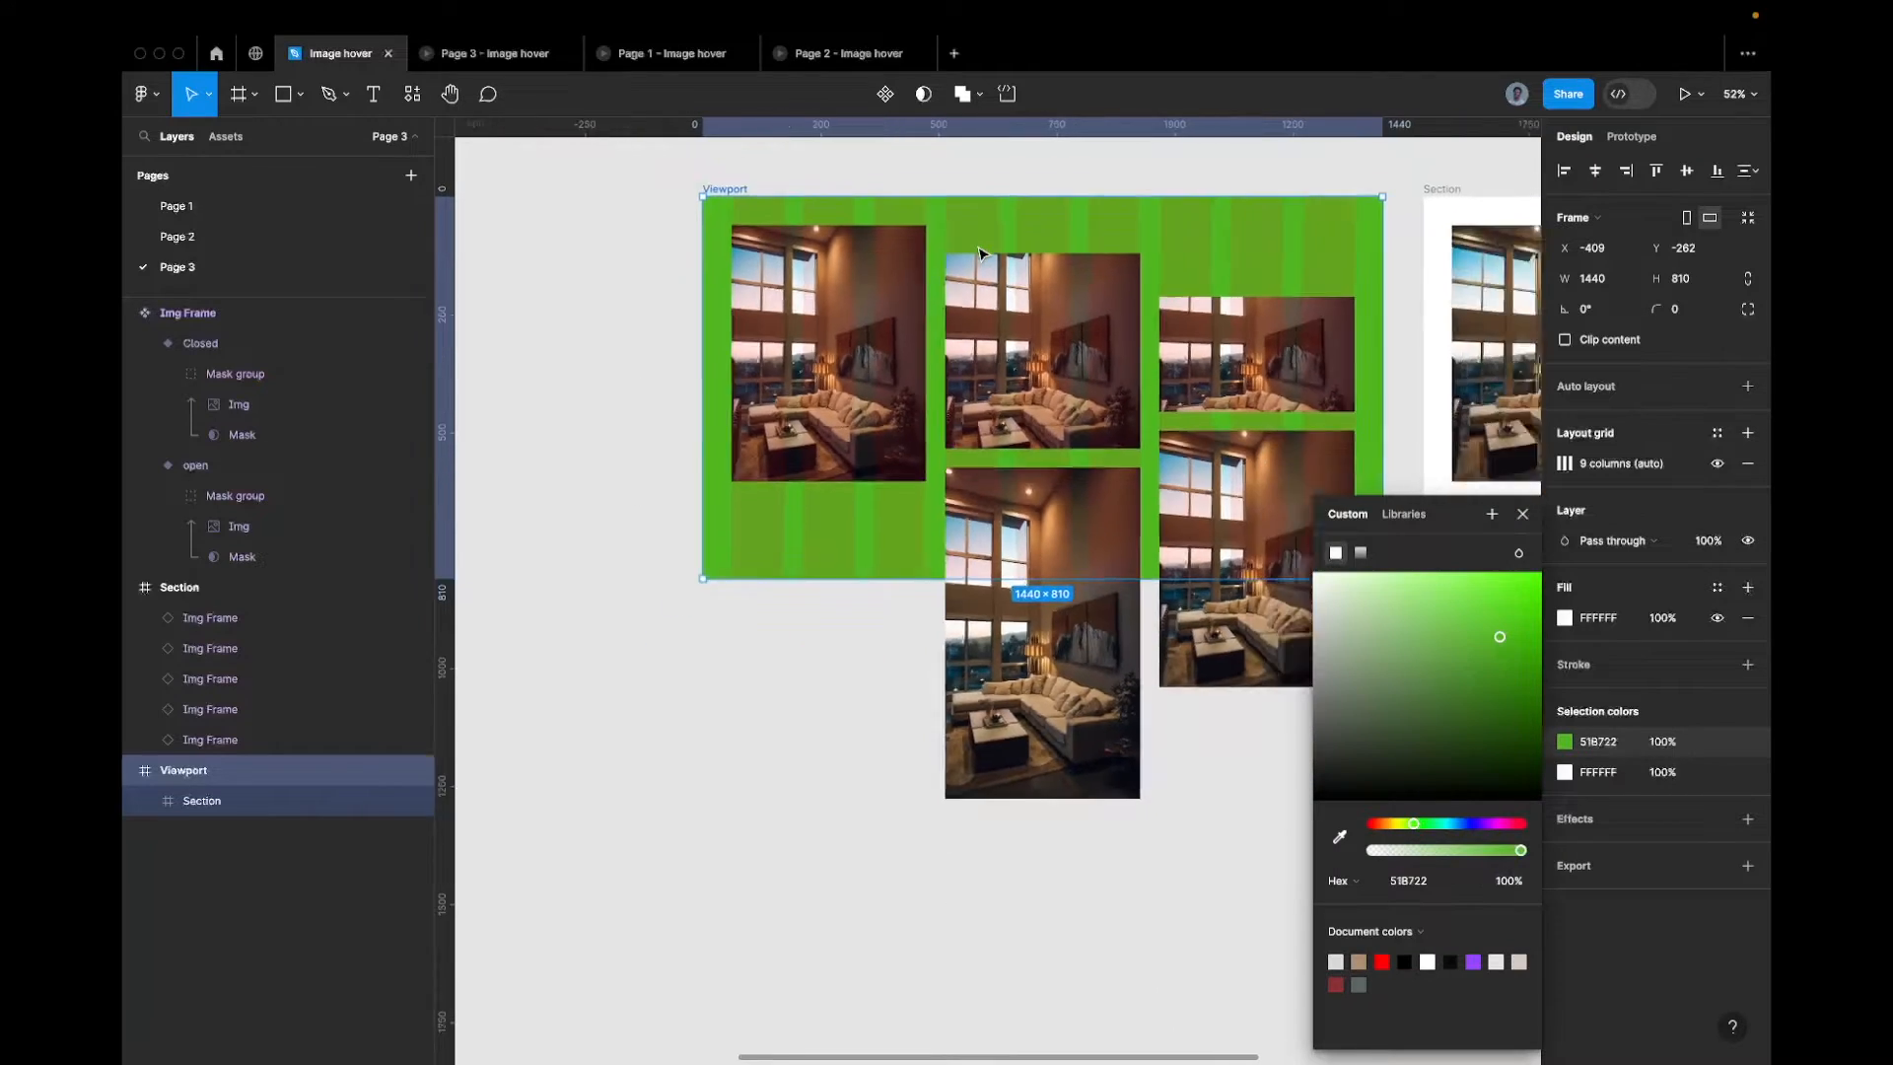
Try duplicating the green Section inside the Viewport, and undo the duplication
{"action": "left_click", "coordinate": [954, 241]}
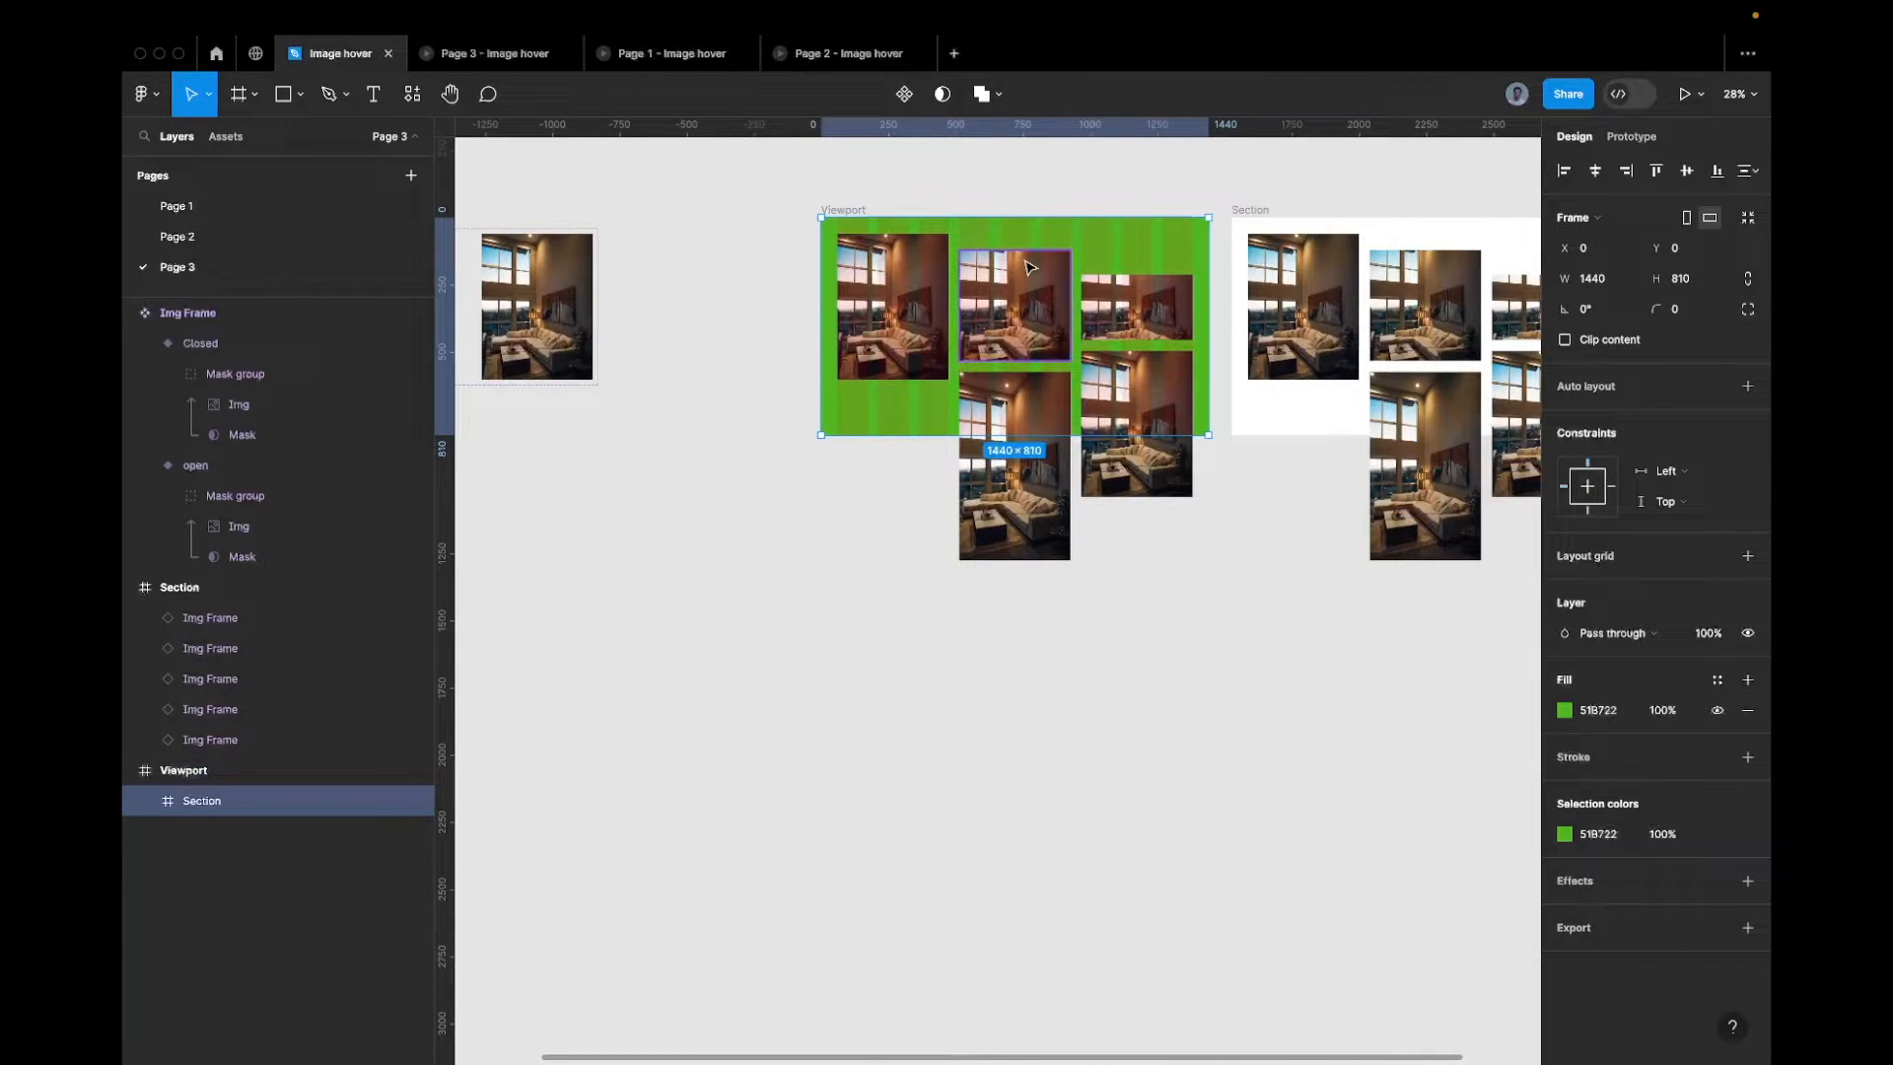
{"action": "key", "text": "super+d"}
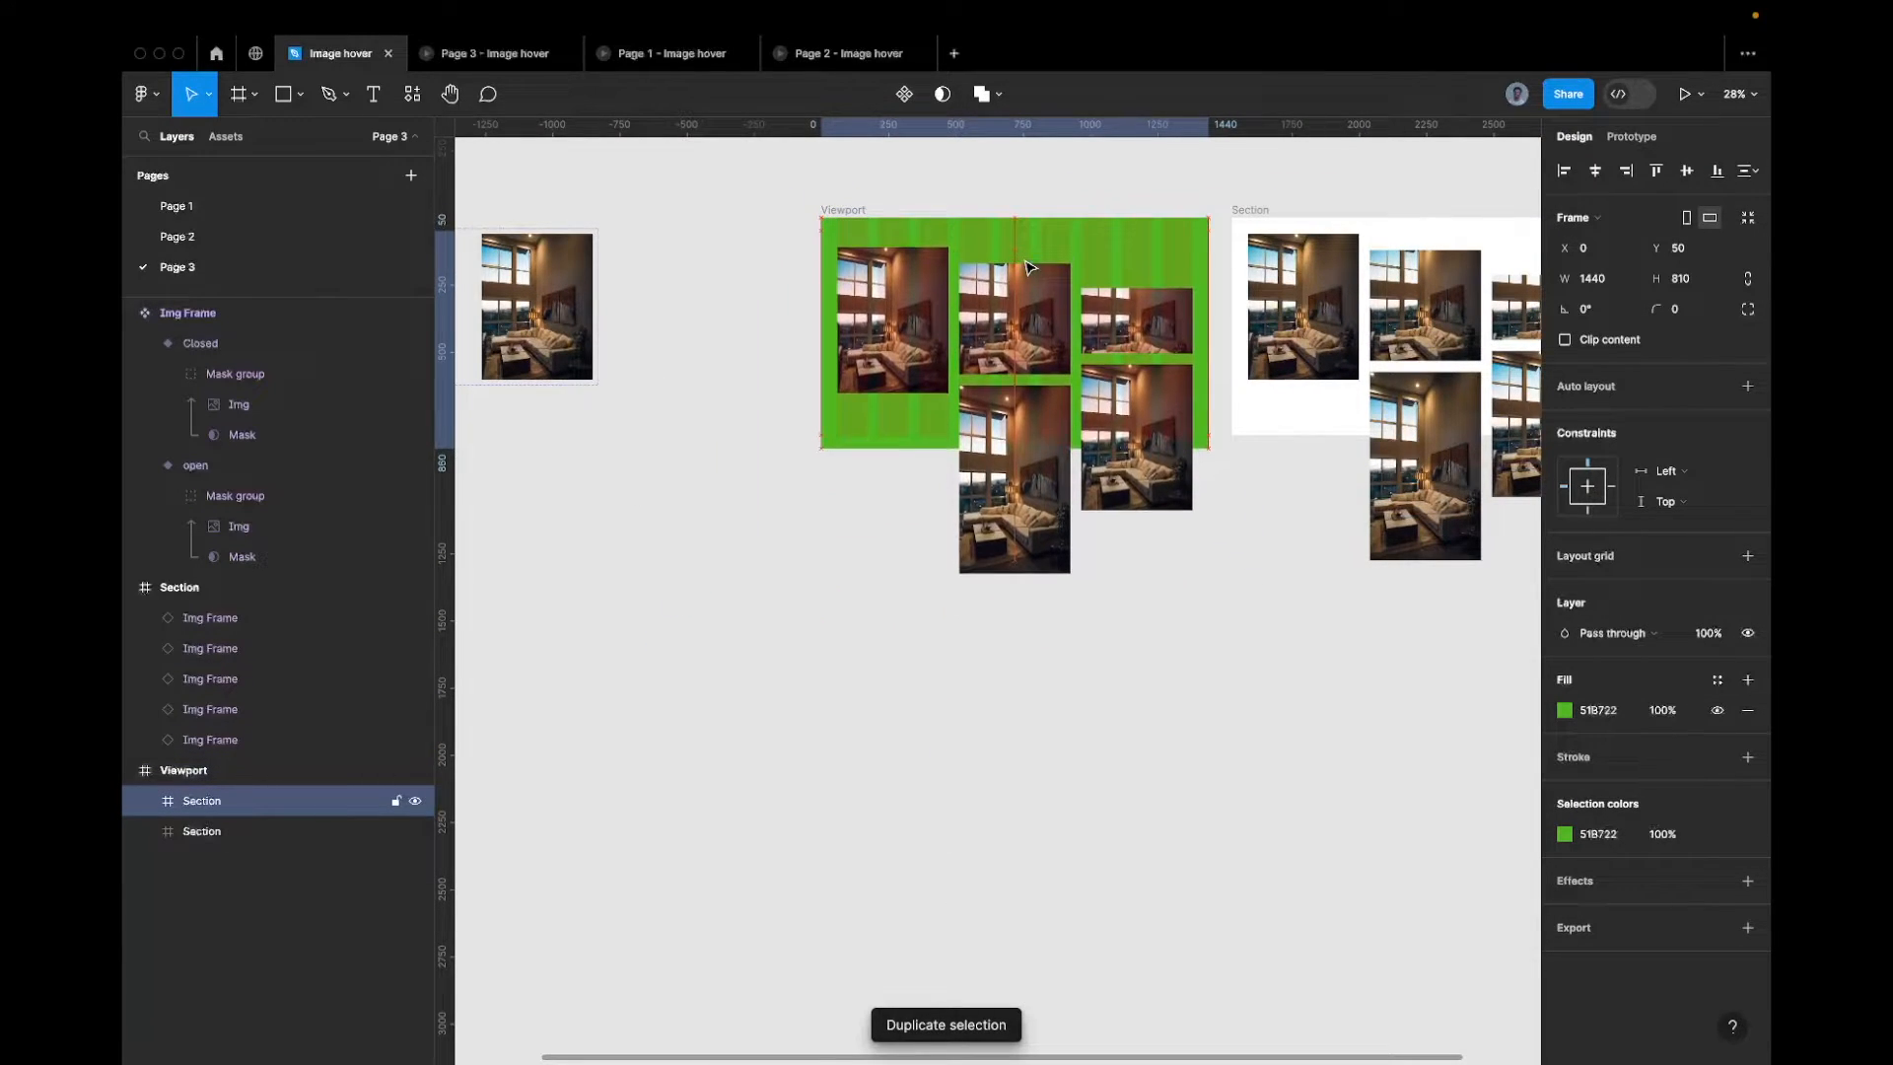
{"action": "key", "text": "super+z"}
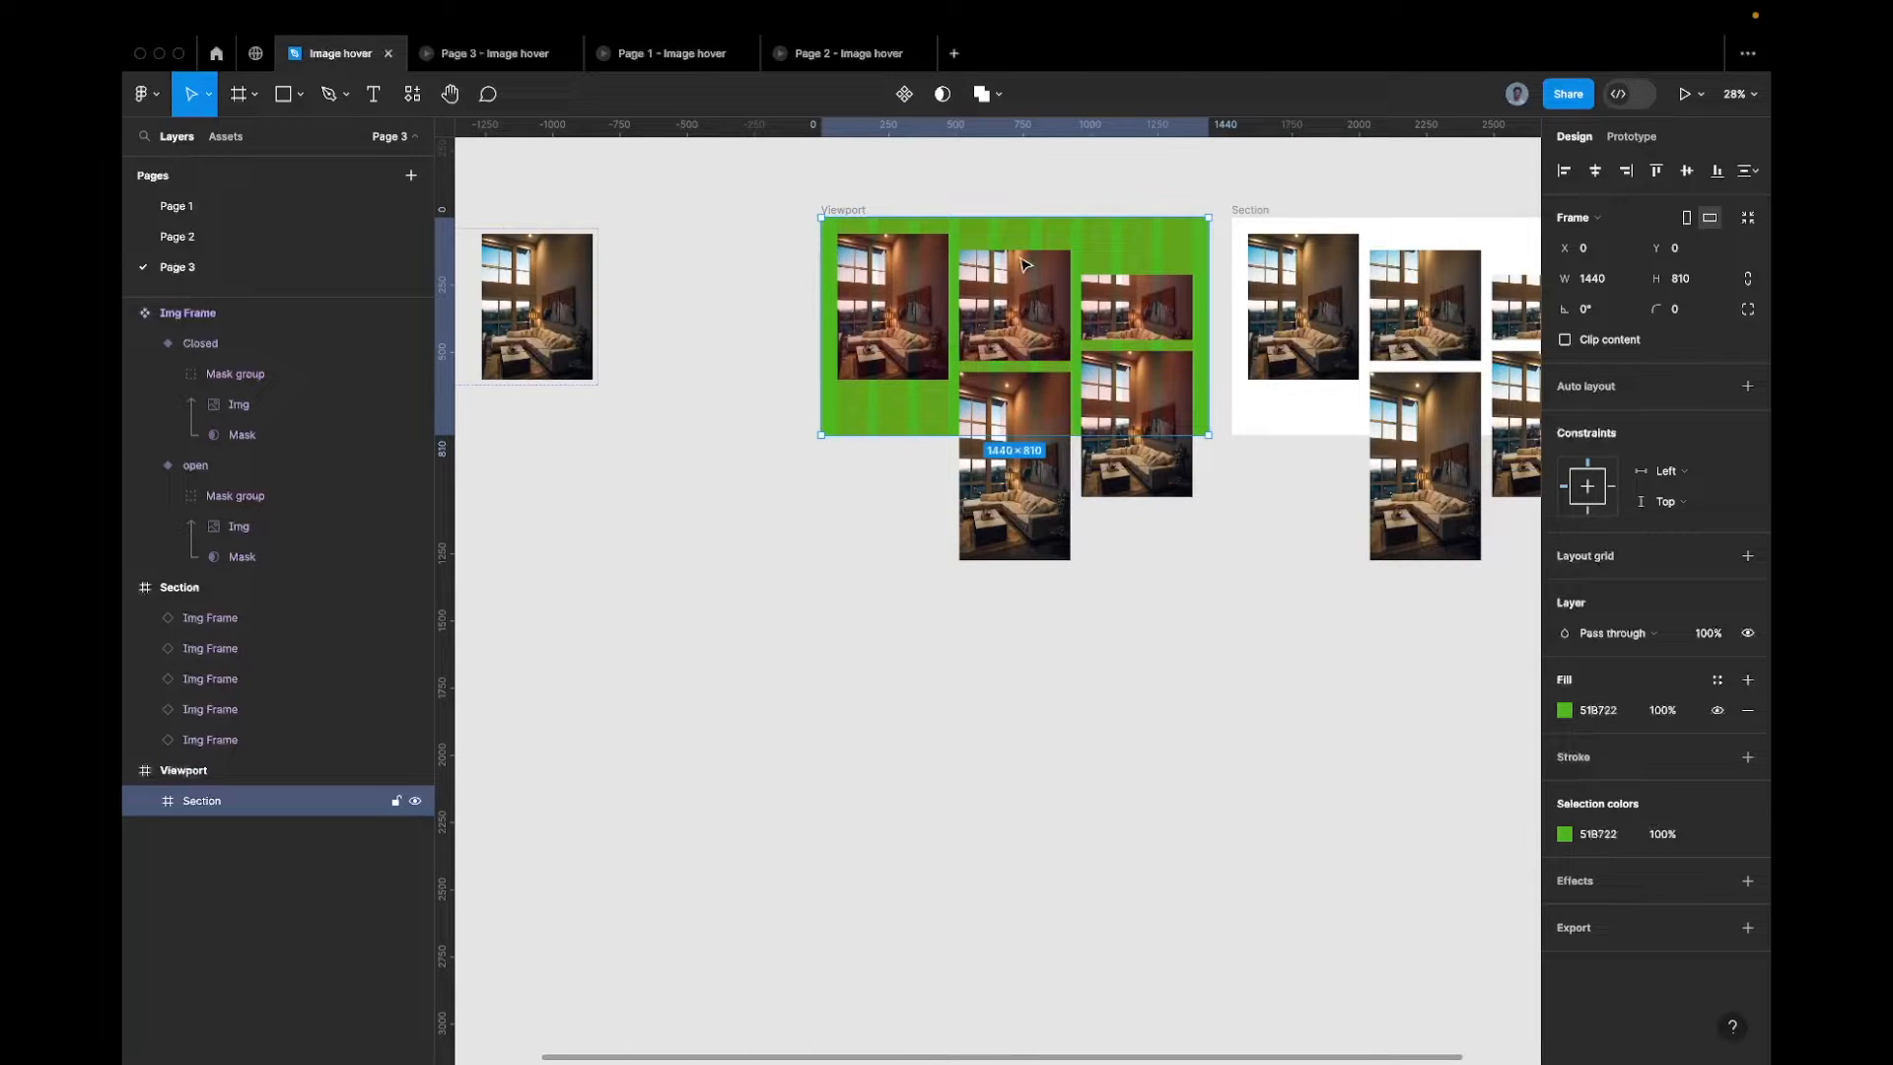
Duplicate the green Section inside the Viewport and wrap both Sections in a vertical auto layout
{"action": "right_click", "coordinate": [1025, 264]}
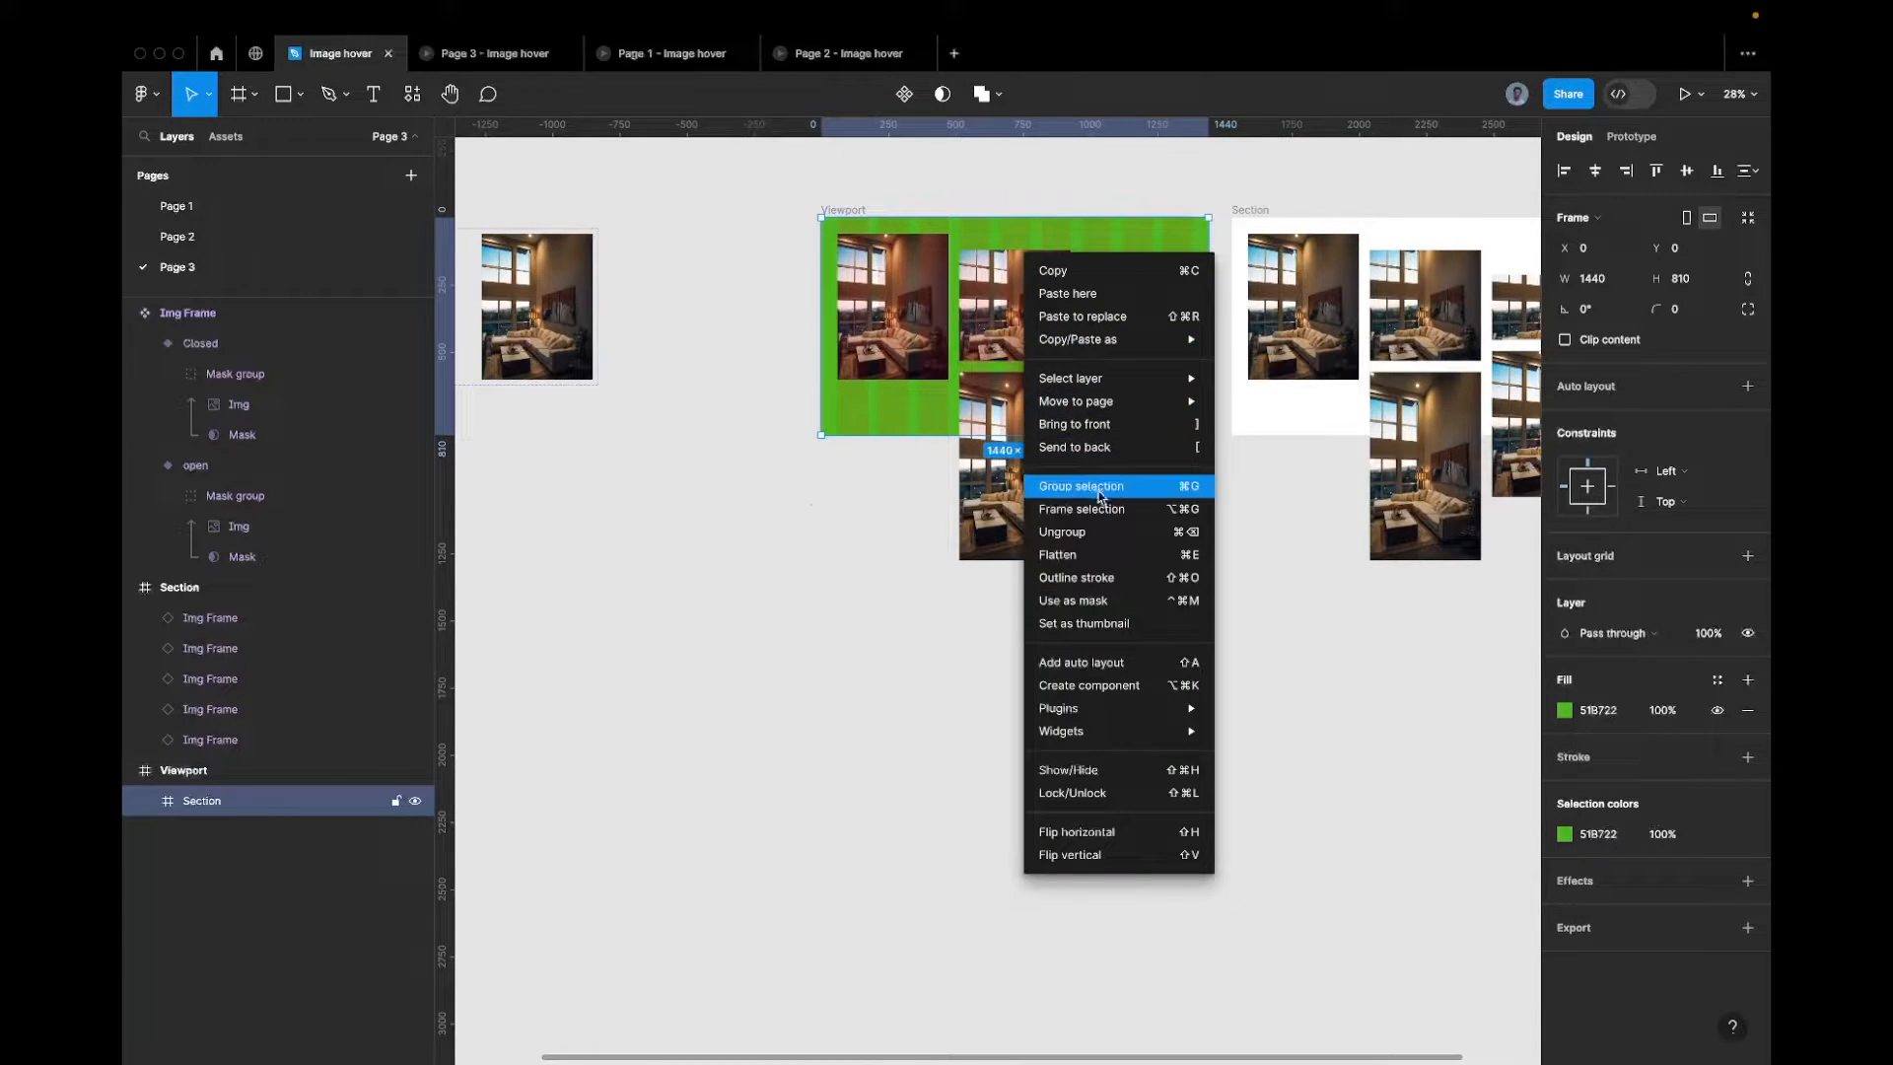
{"action": "right_click", "coordinate": [275, 796]}
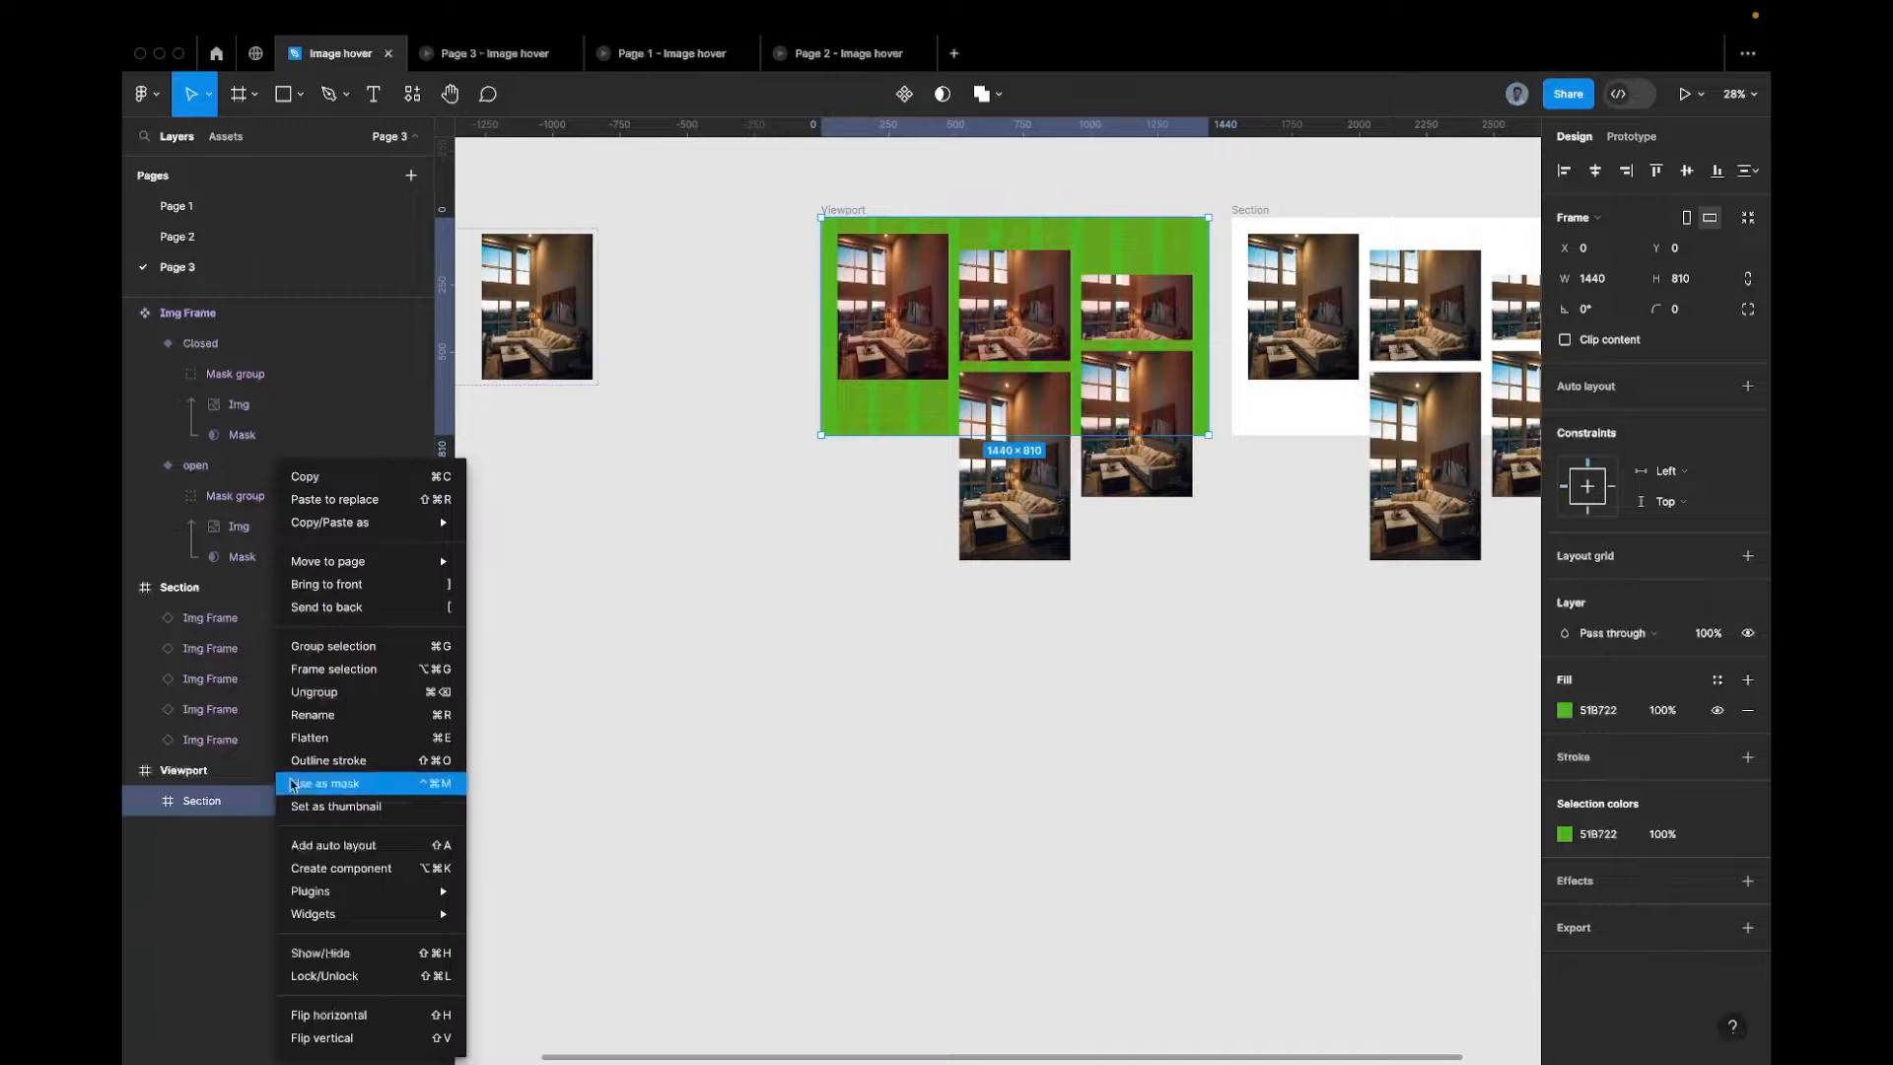
{"action": "left_click", "coordinate": [251, 811]}
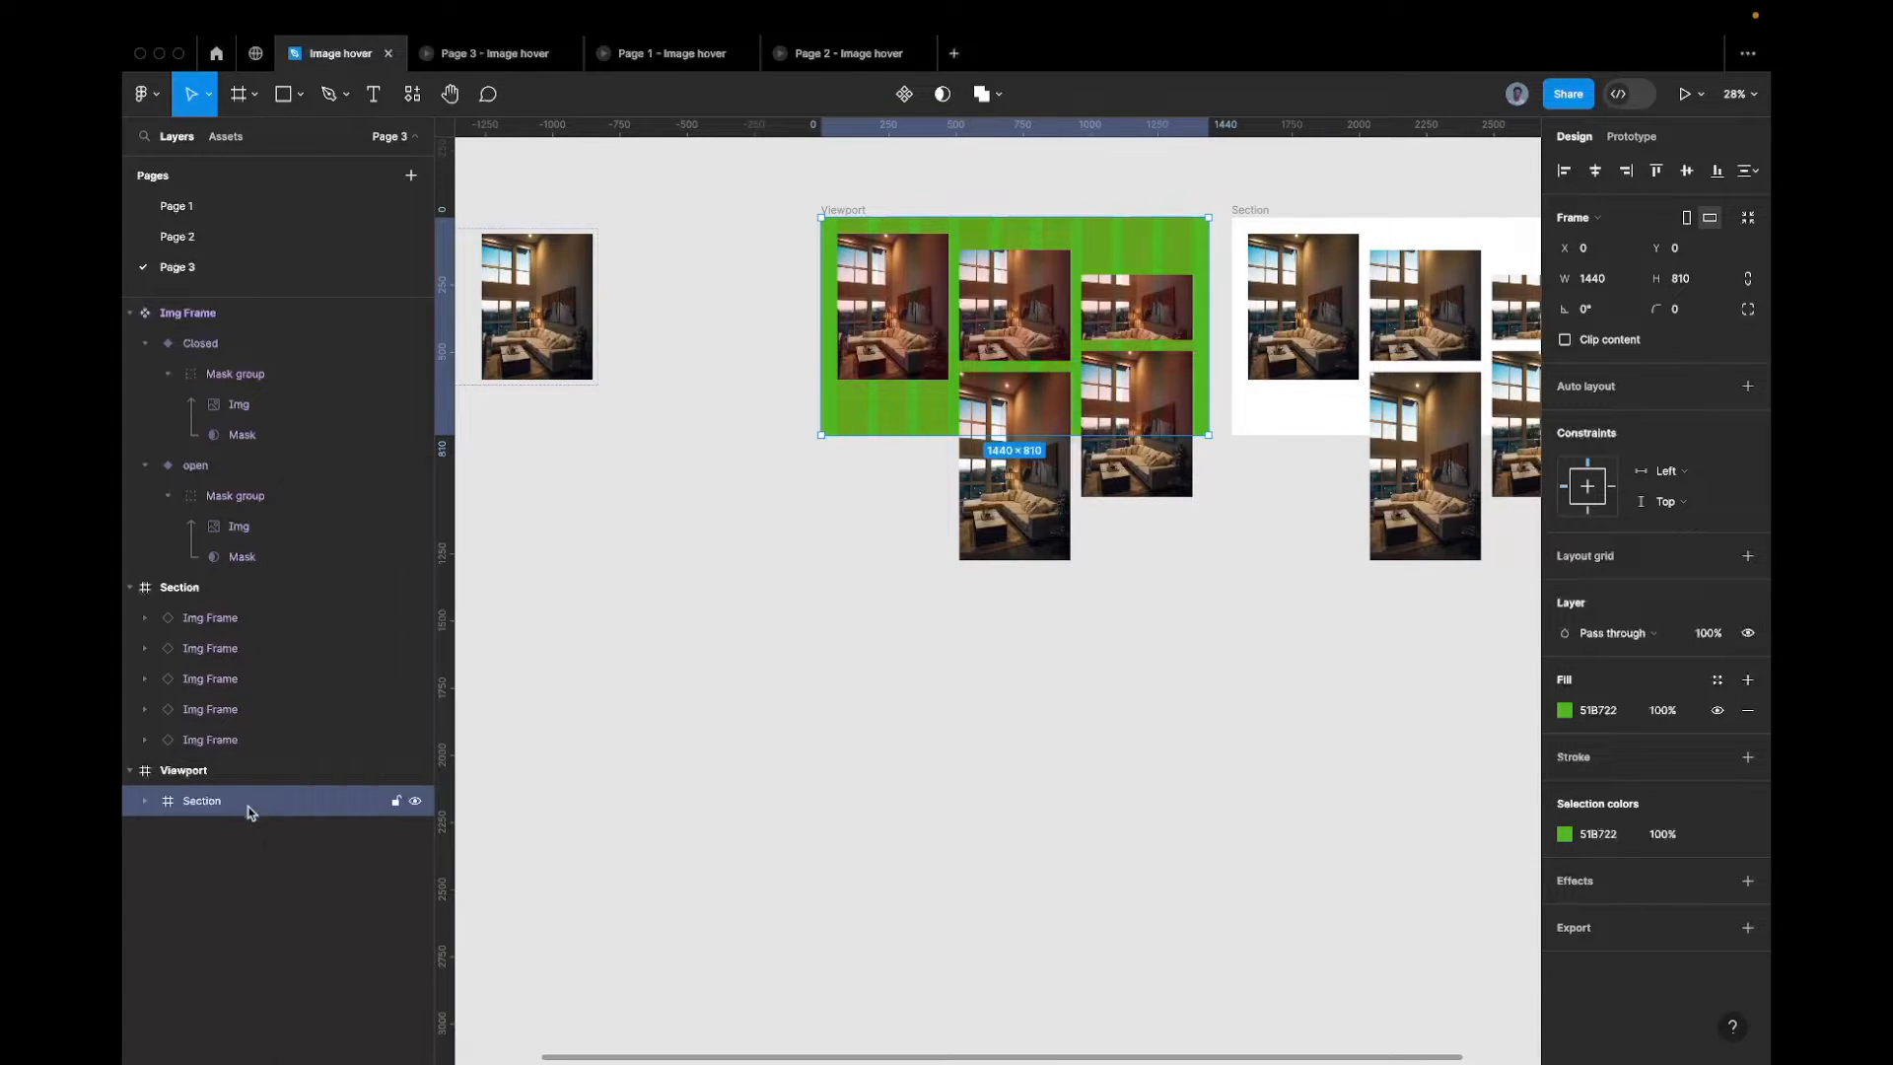
{"action": "key", "text": "ctrl+d"}
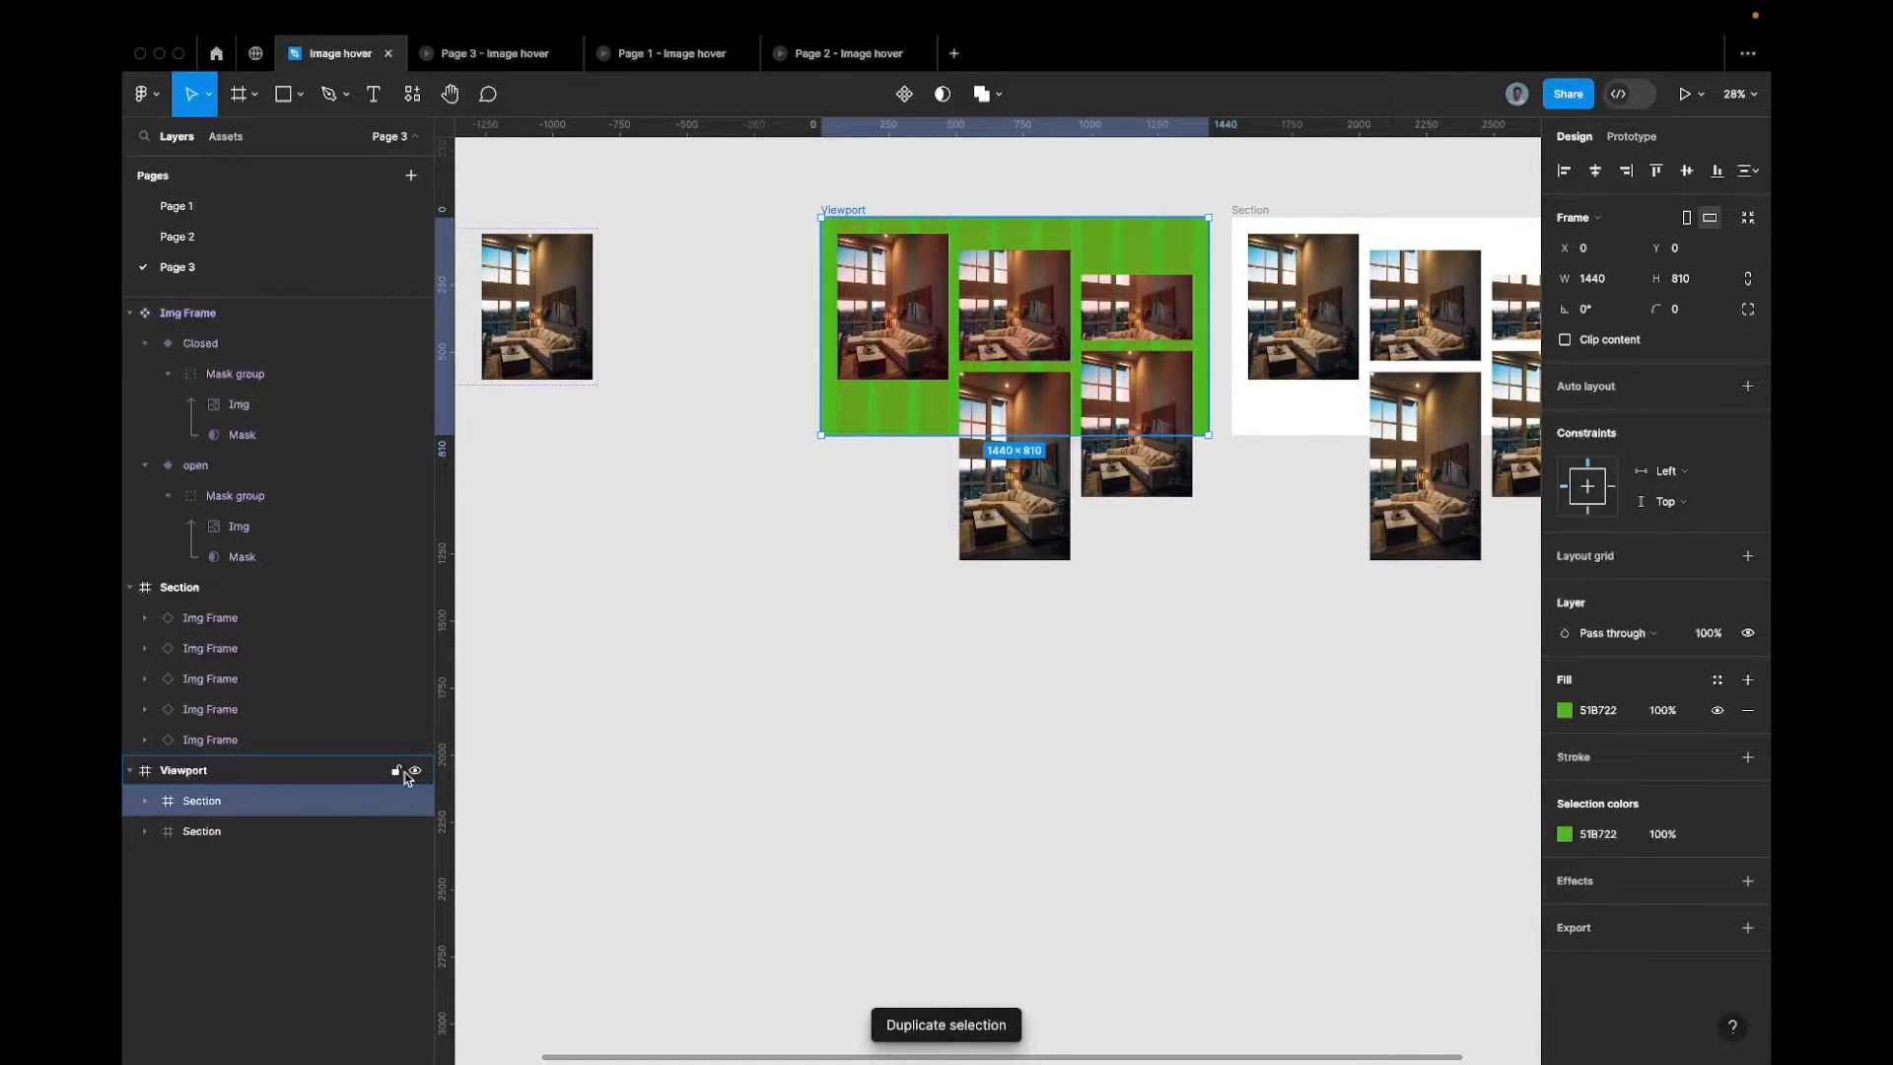
{"action": "left_click", "coordinate": [276, 828], "text": "shift"}
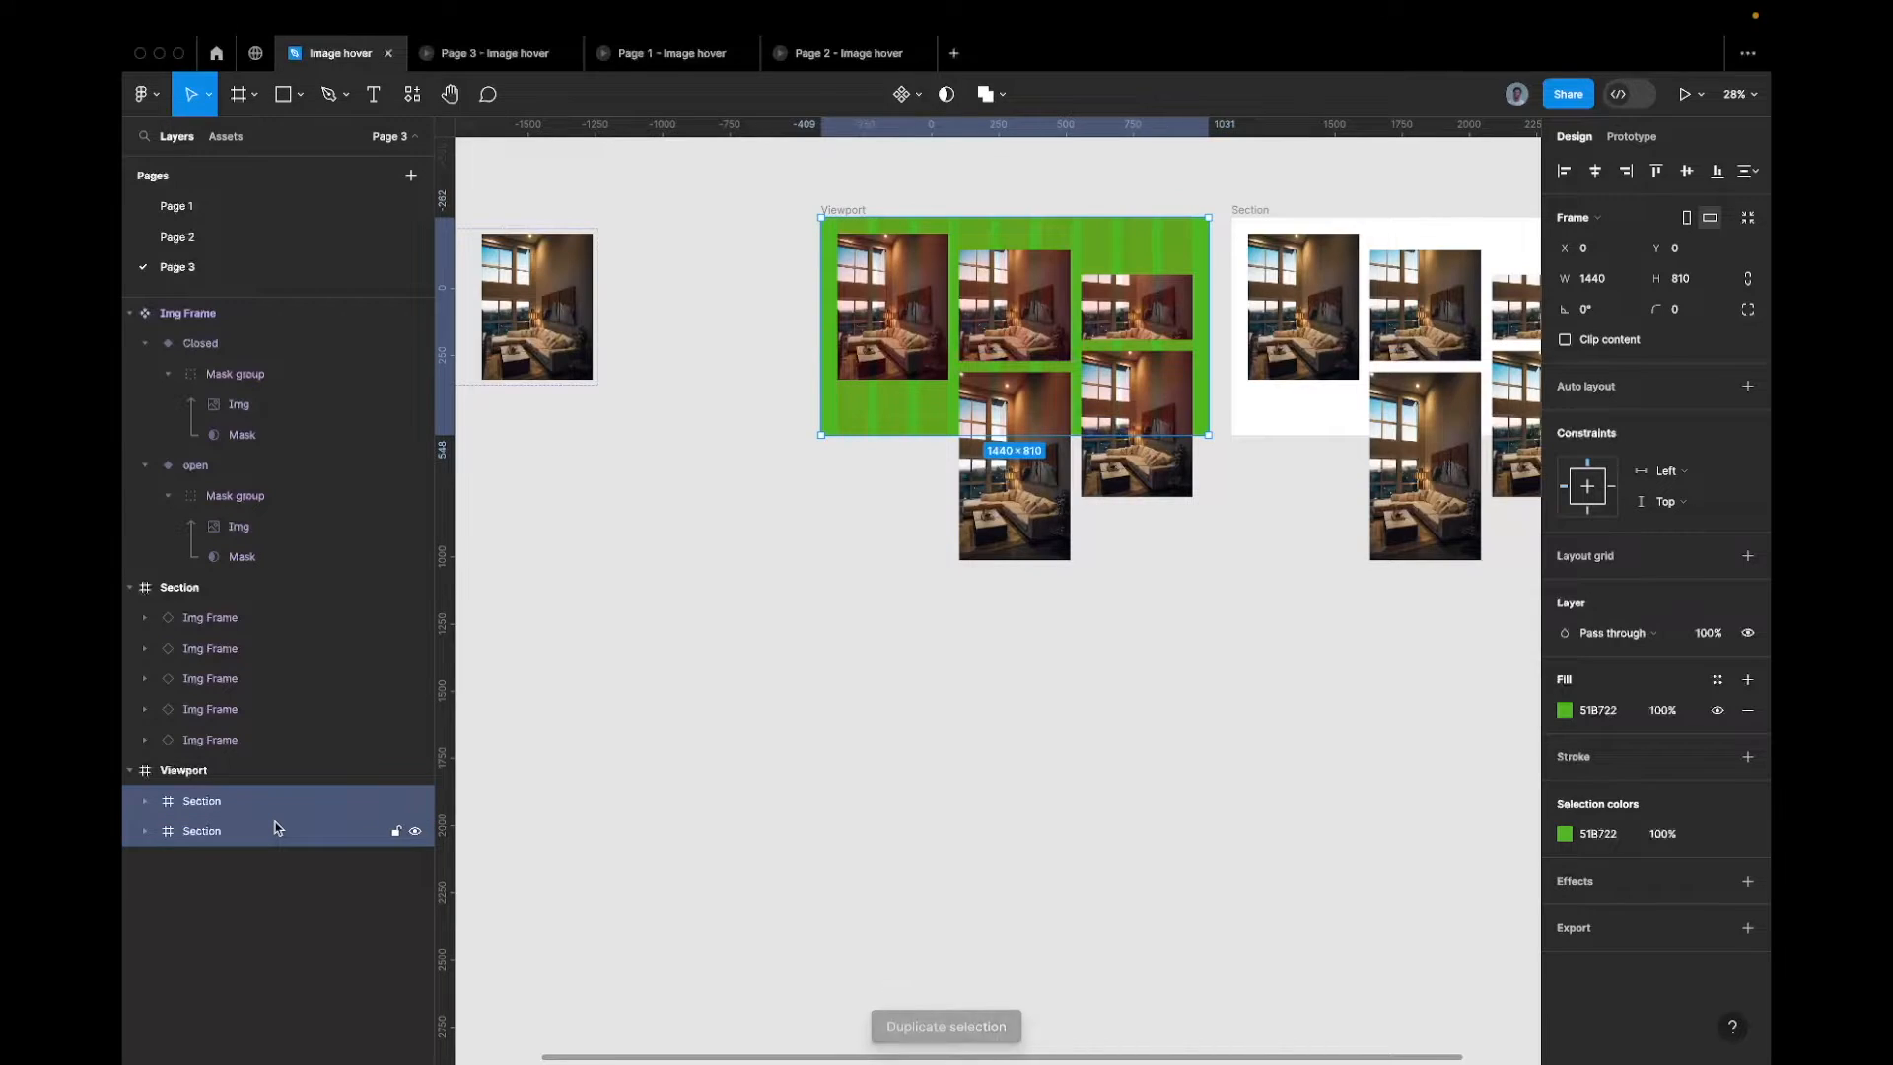
{"action": "key", "text": "shift+a"}
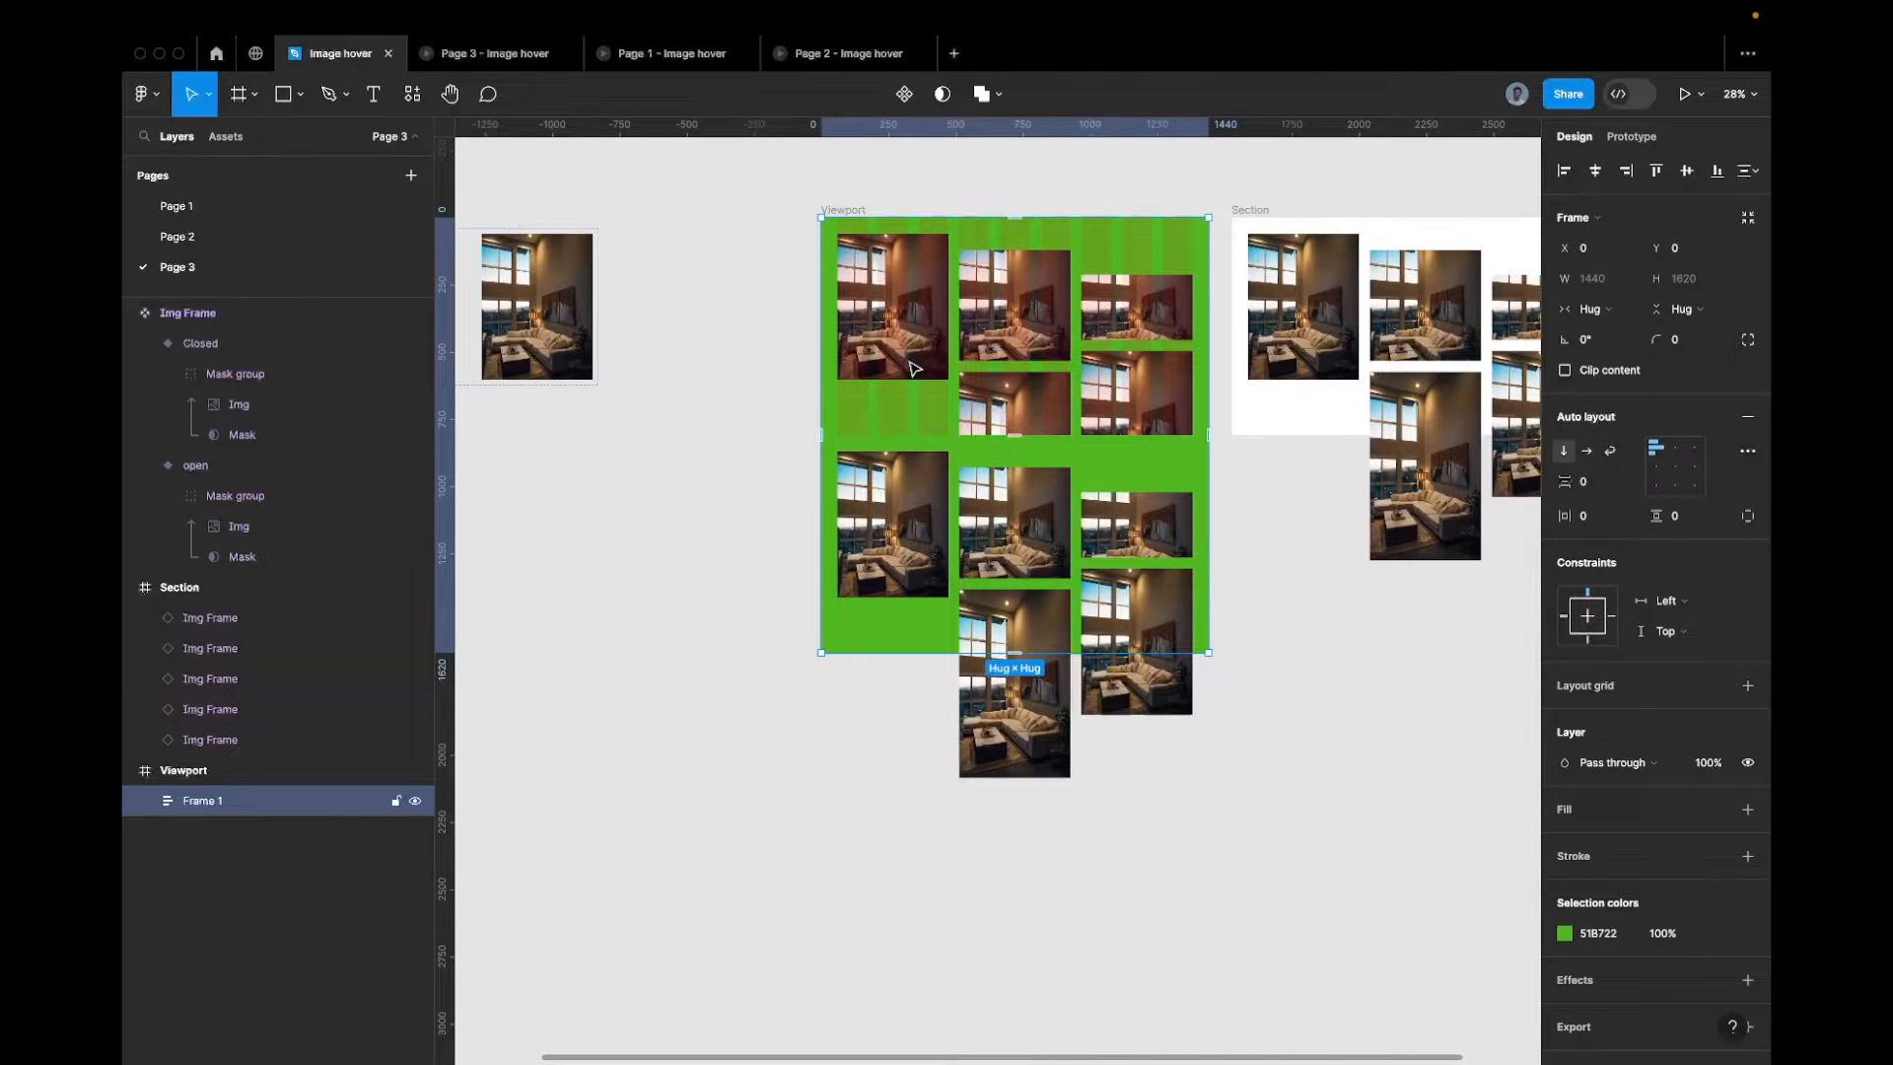
{"action": "scroll", "coordinate": [1025, 435], "scroll_direction": "up", "scroll_amount": 5}
{"action": "scroll", "coordinate": [1025, 435], "scroll_direction": "down", "scroll_amount": 3}
{"action": "left_click", "coordinate": [1747, 451]}
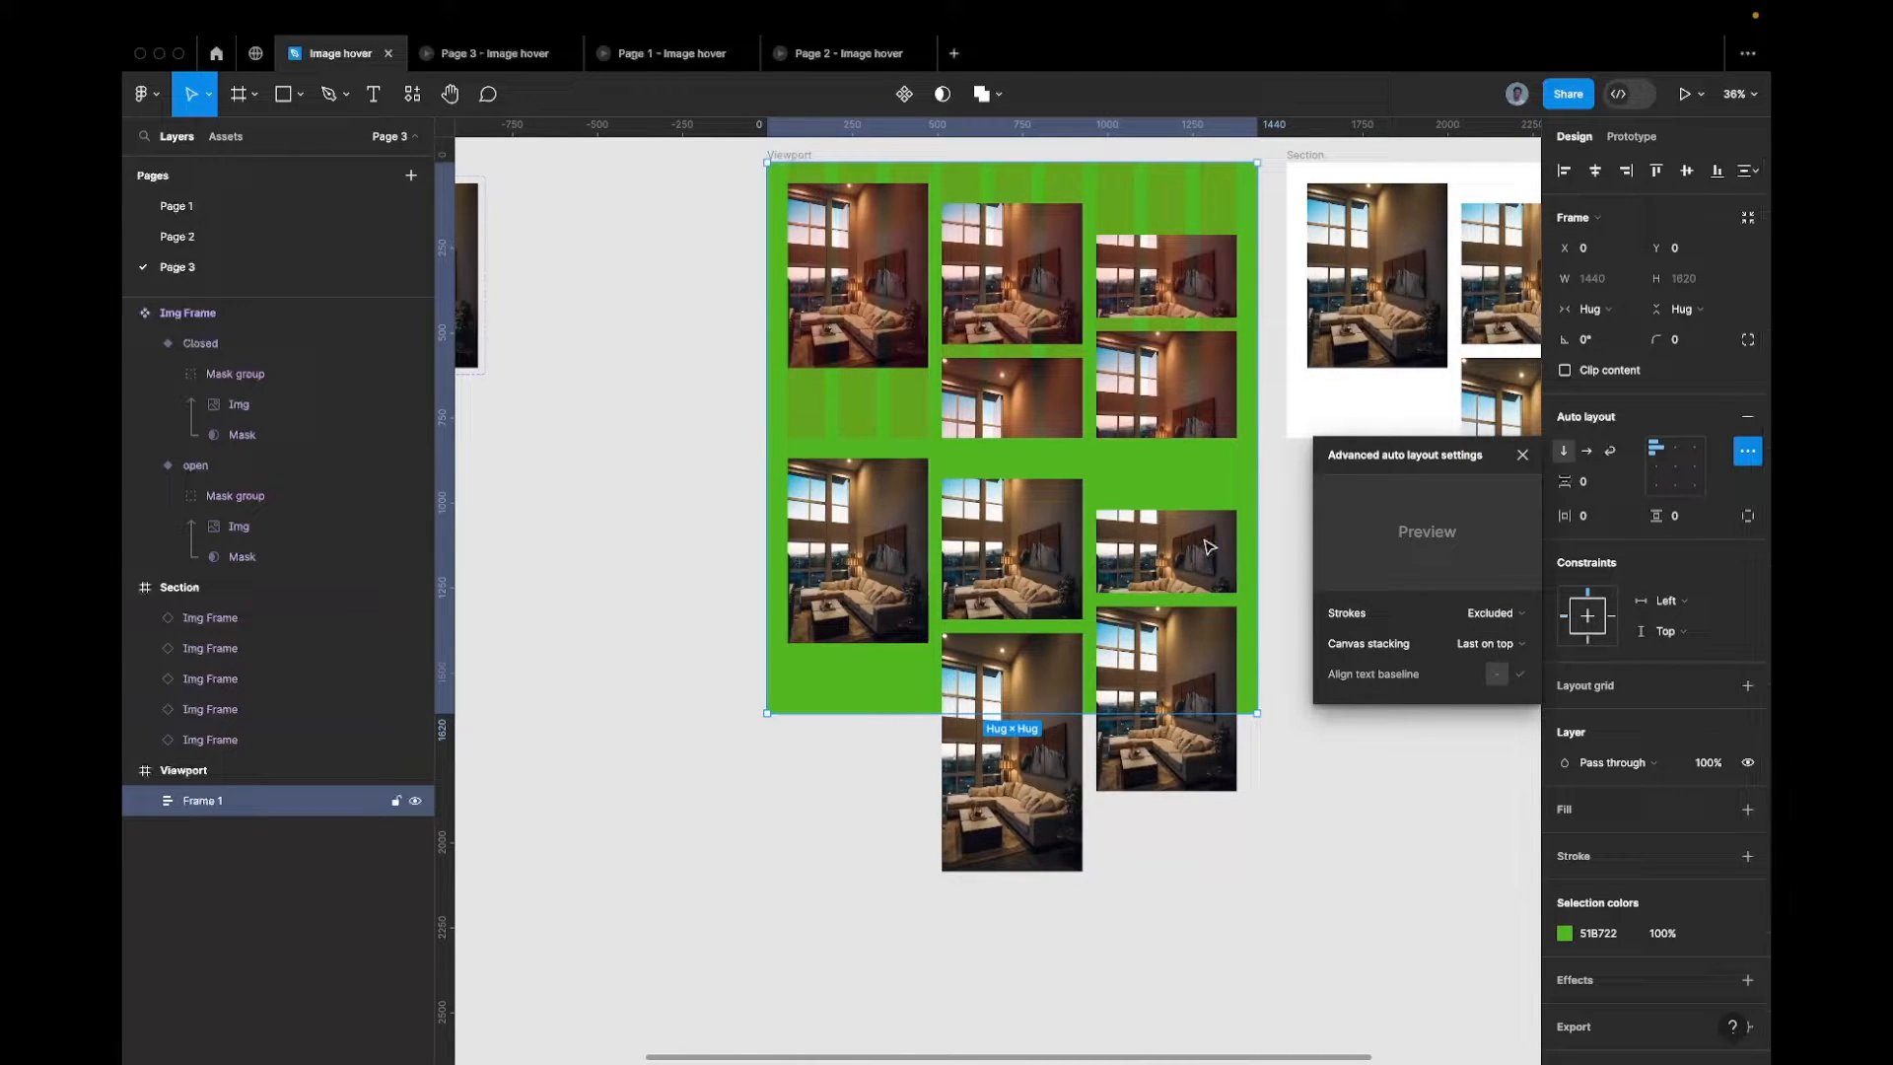
{"action": "scroll", "coordinate": [1098, 489], "scroll_direction": "down", "scroll_amount": 3}
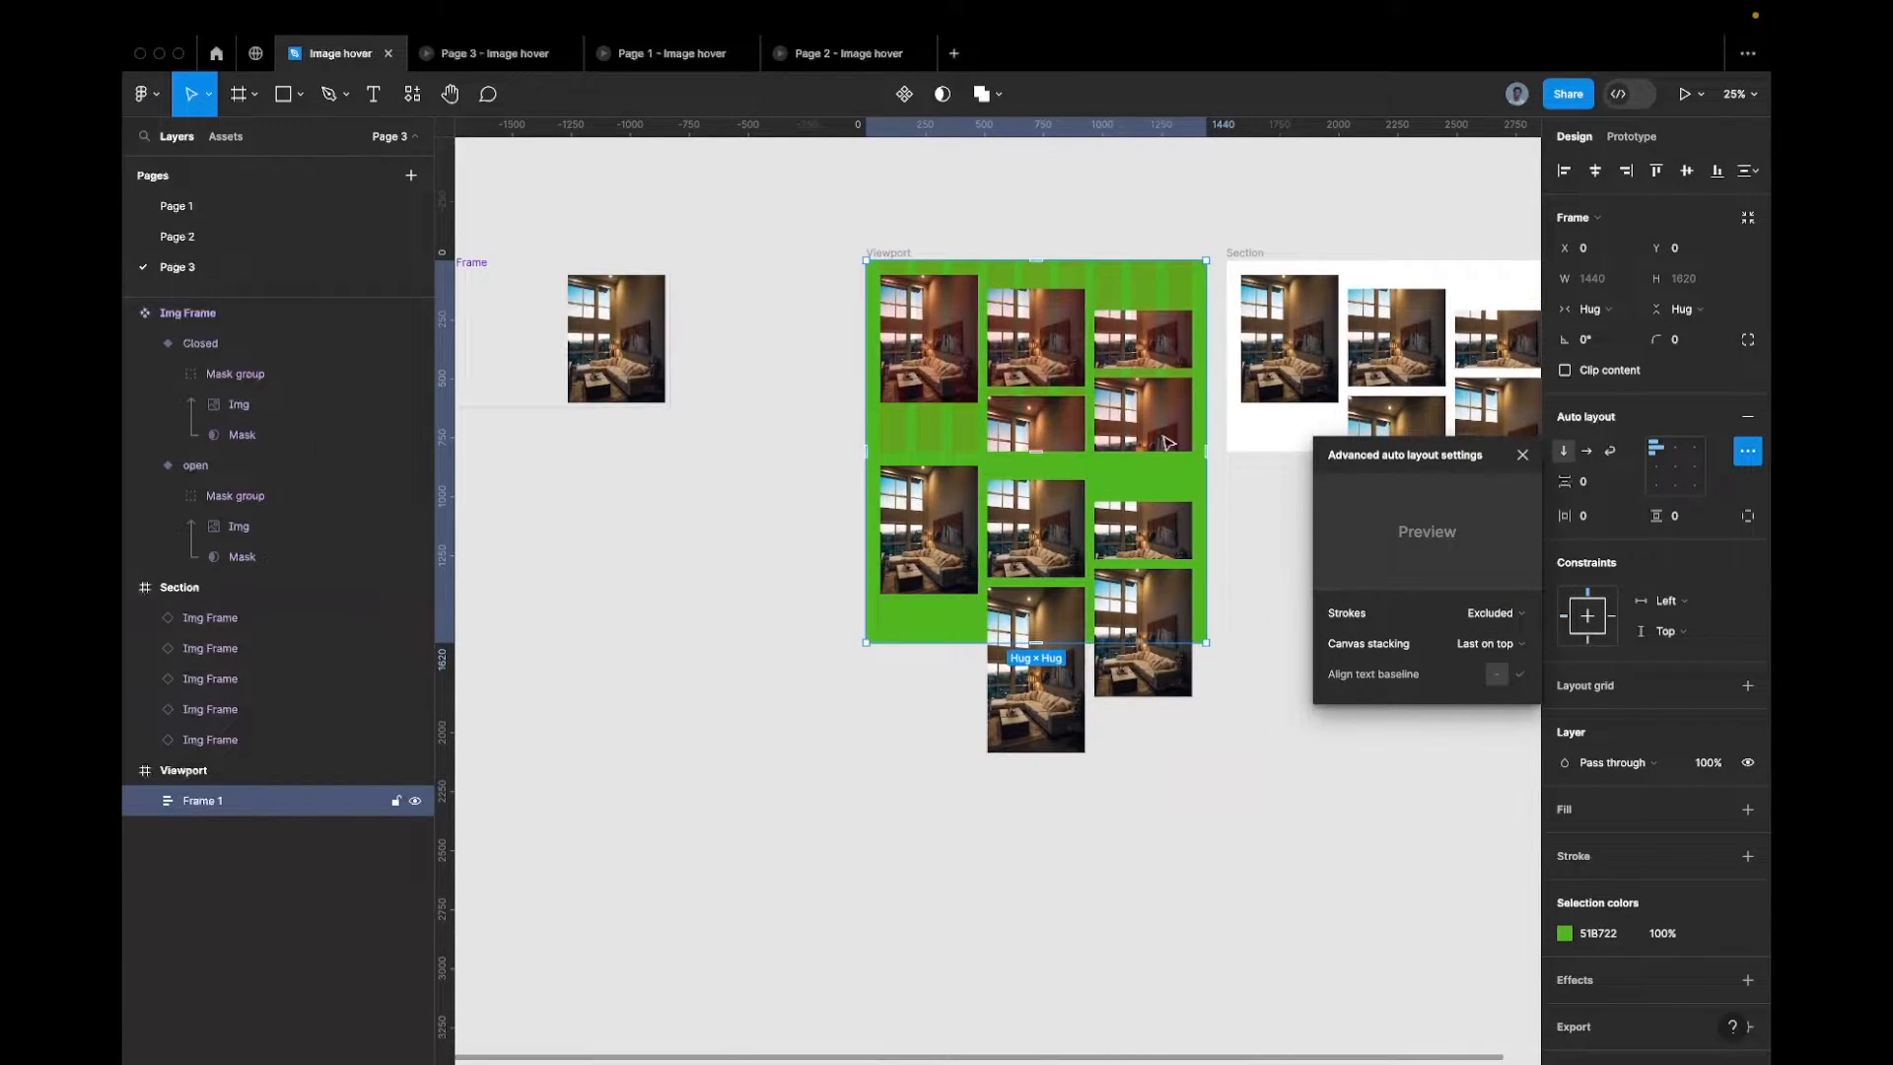
{"action": "scroll", "coordinate": [1199, 441], "scroll_direction": "right", "scroll_amount": 2}
{"action": "scroll", "coordinate": [1200, 441], "scroll_direction": "right", "scroll_amount": 1}
Select both Sections inside the auto layout frame and hide their green fill
{"action": "key", "text": "Return"}
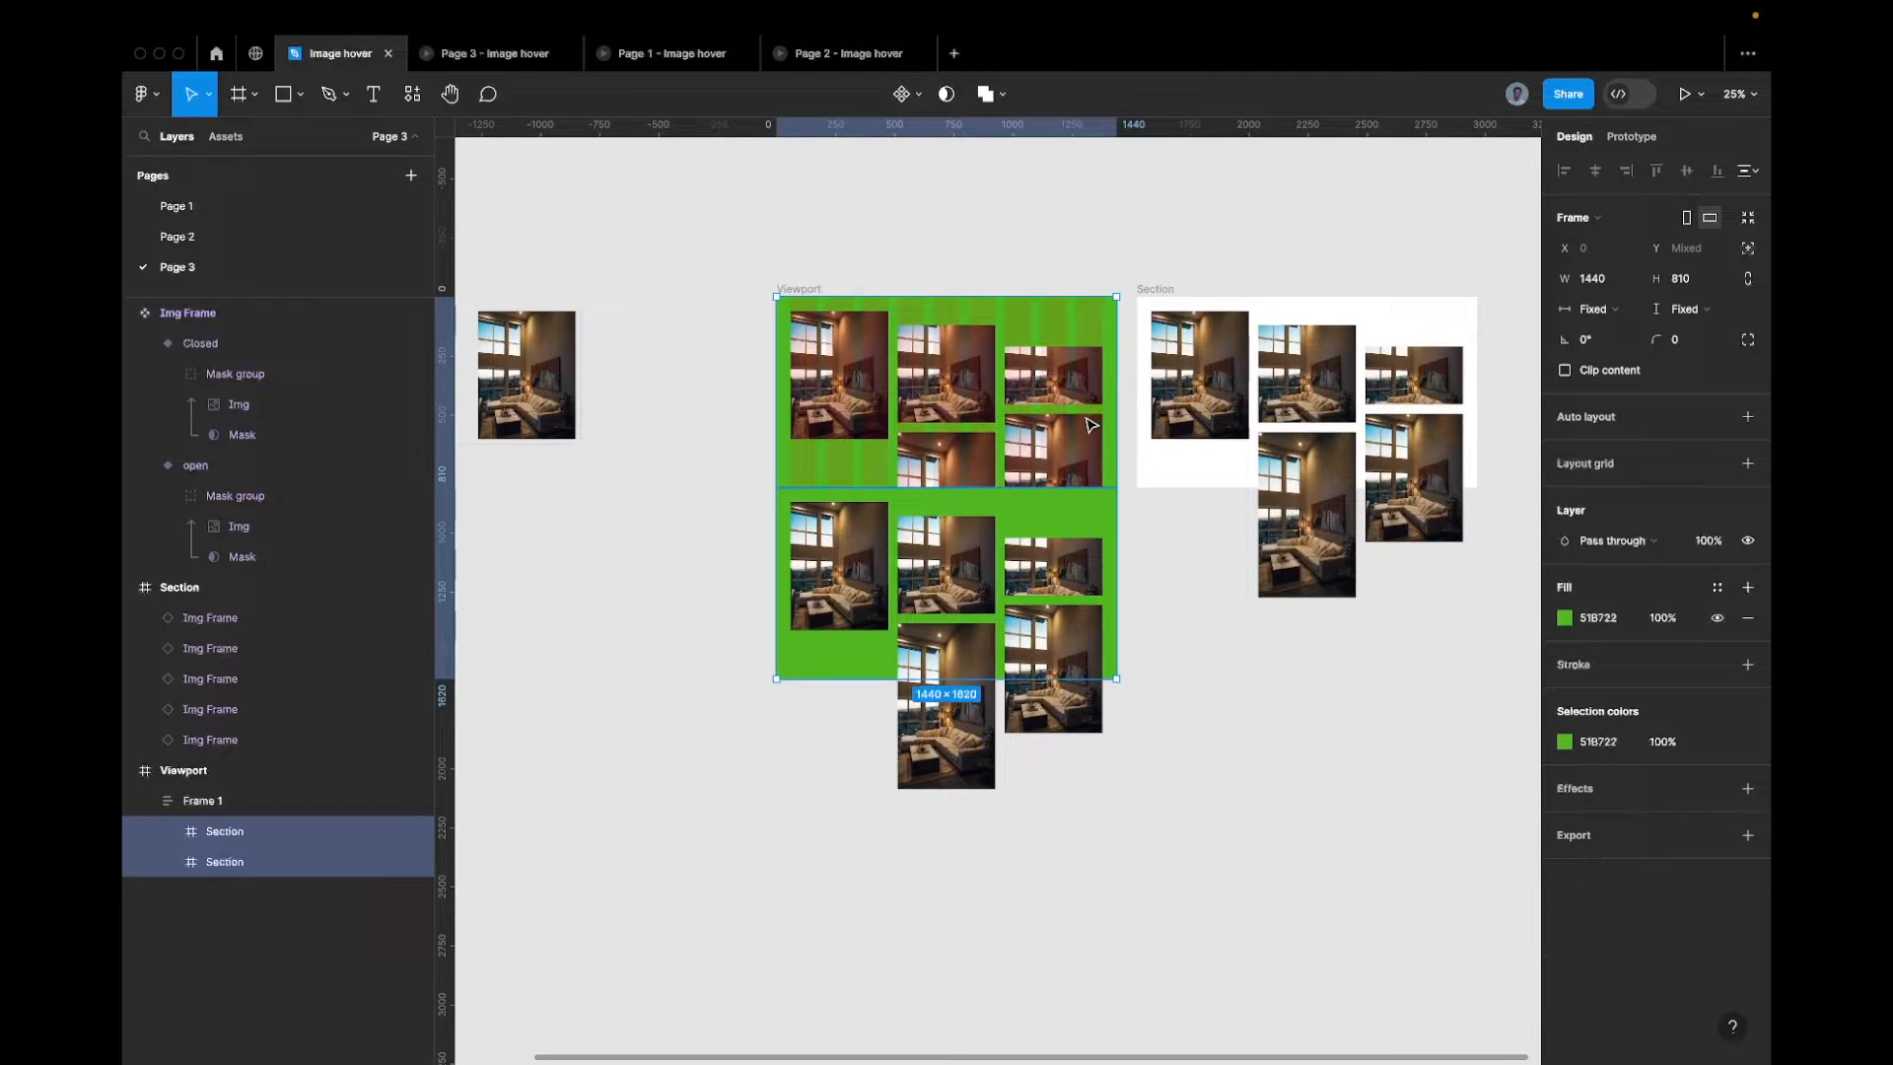
{"action": "left_click", "coordinate": [1717, 617]}
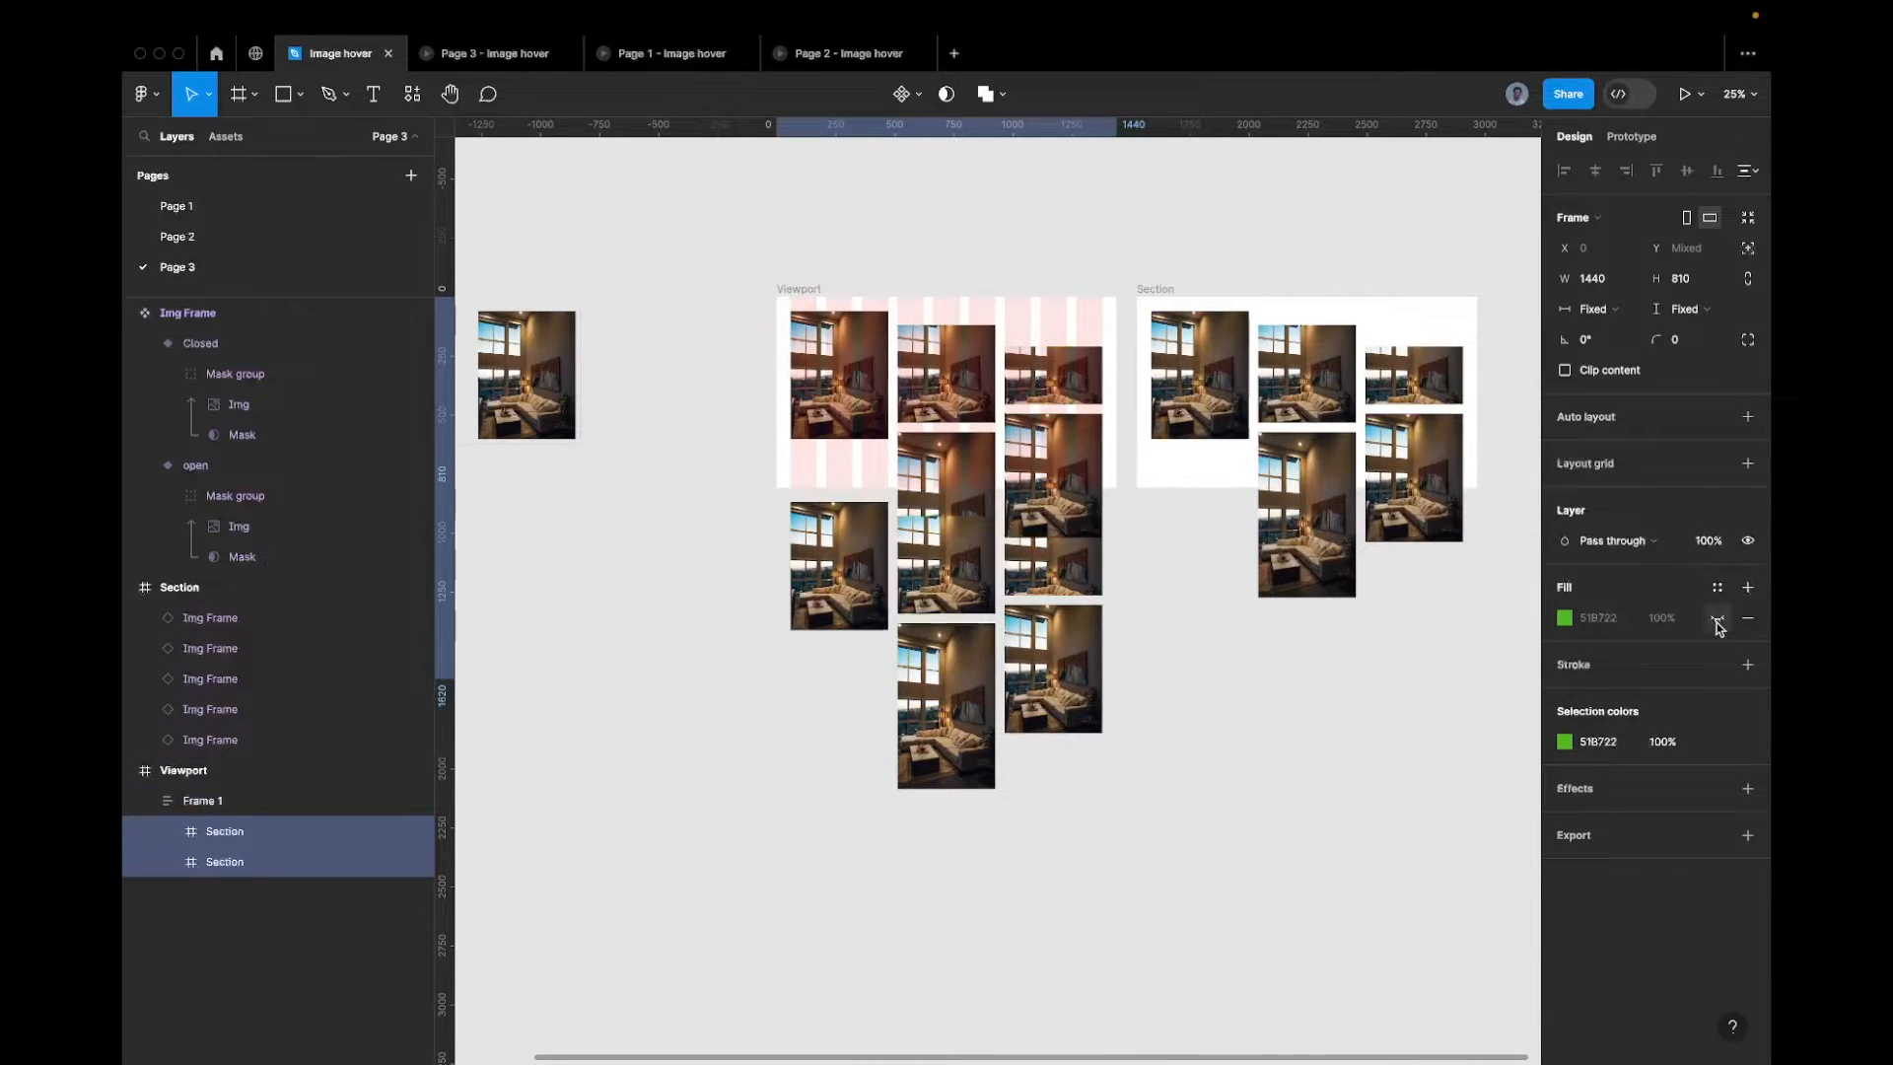
{"action": "scroll", "coordinate": [962, 494], "scroll_direction": "up", "scroll_amount": 5}
{"action": "scroll", "coordinate": [962, 495], "scroll_direction": "down", "scroll_amount": 3}
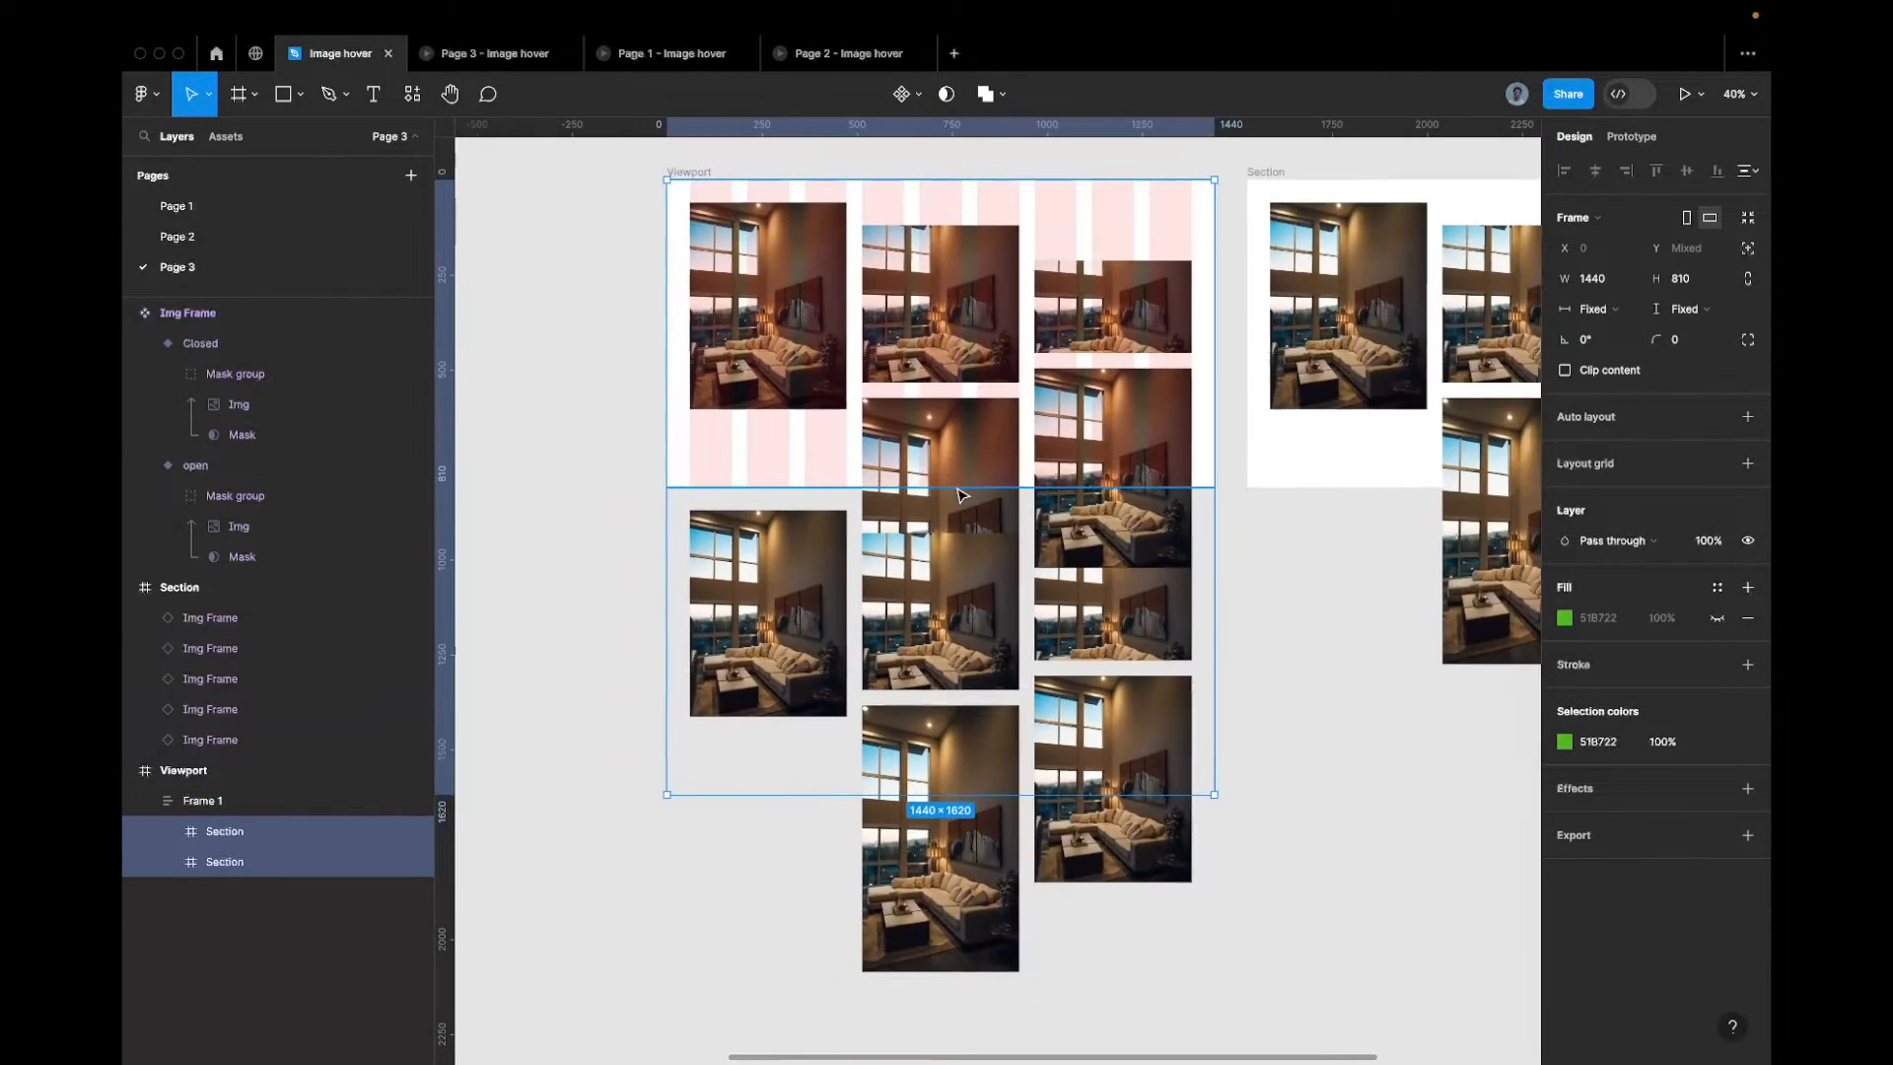
Move the lower Section's first-column image up to Y -170, just below the upper Section's first image
{"action": "double_click", "coordinate": [874, 419]}
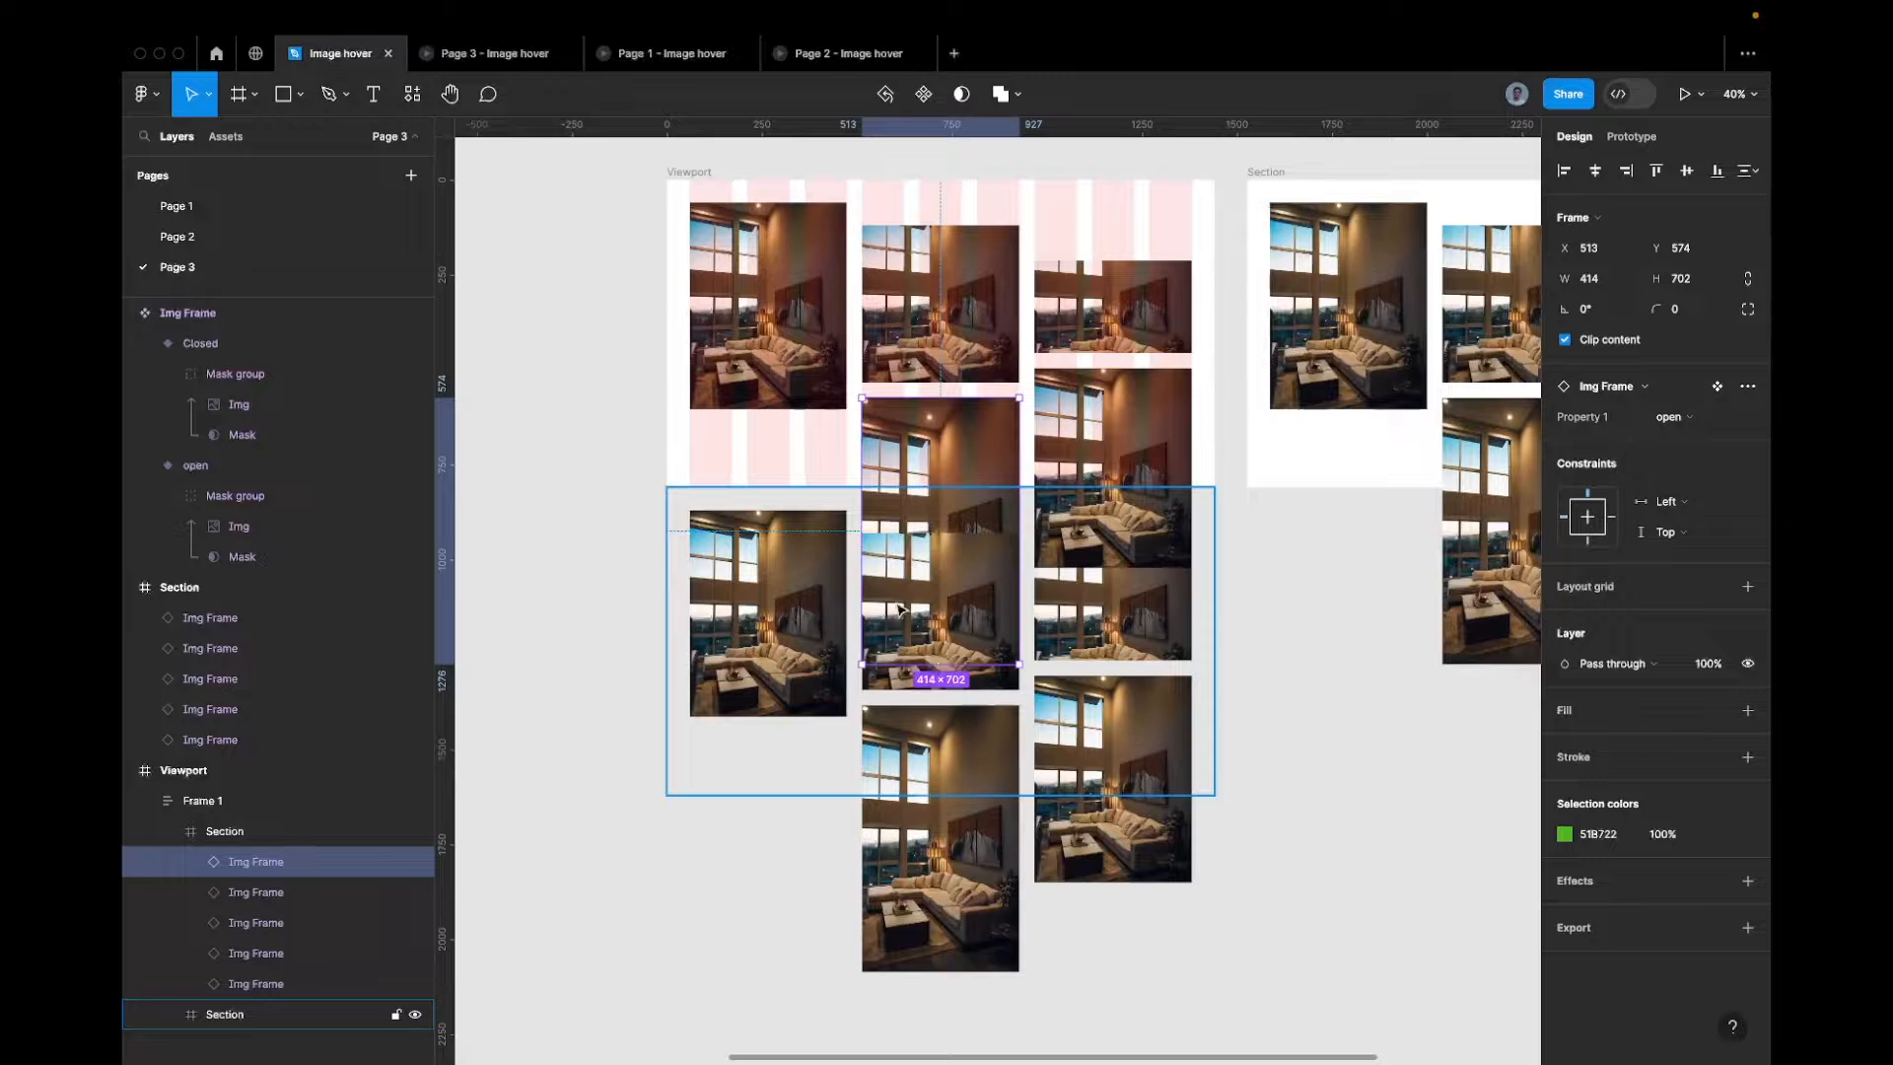
{"action": "left_click", "coordinate": [948, 724]}
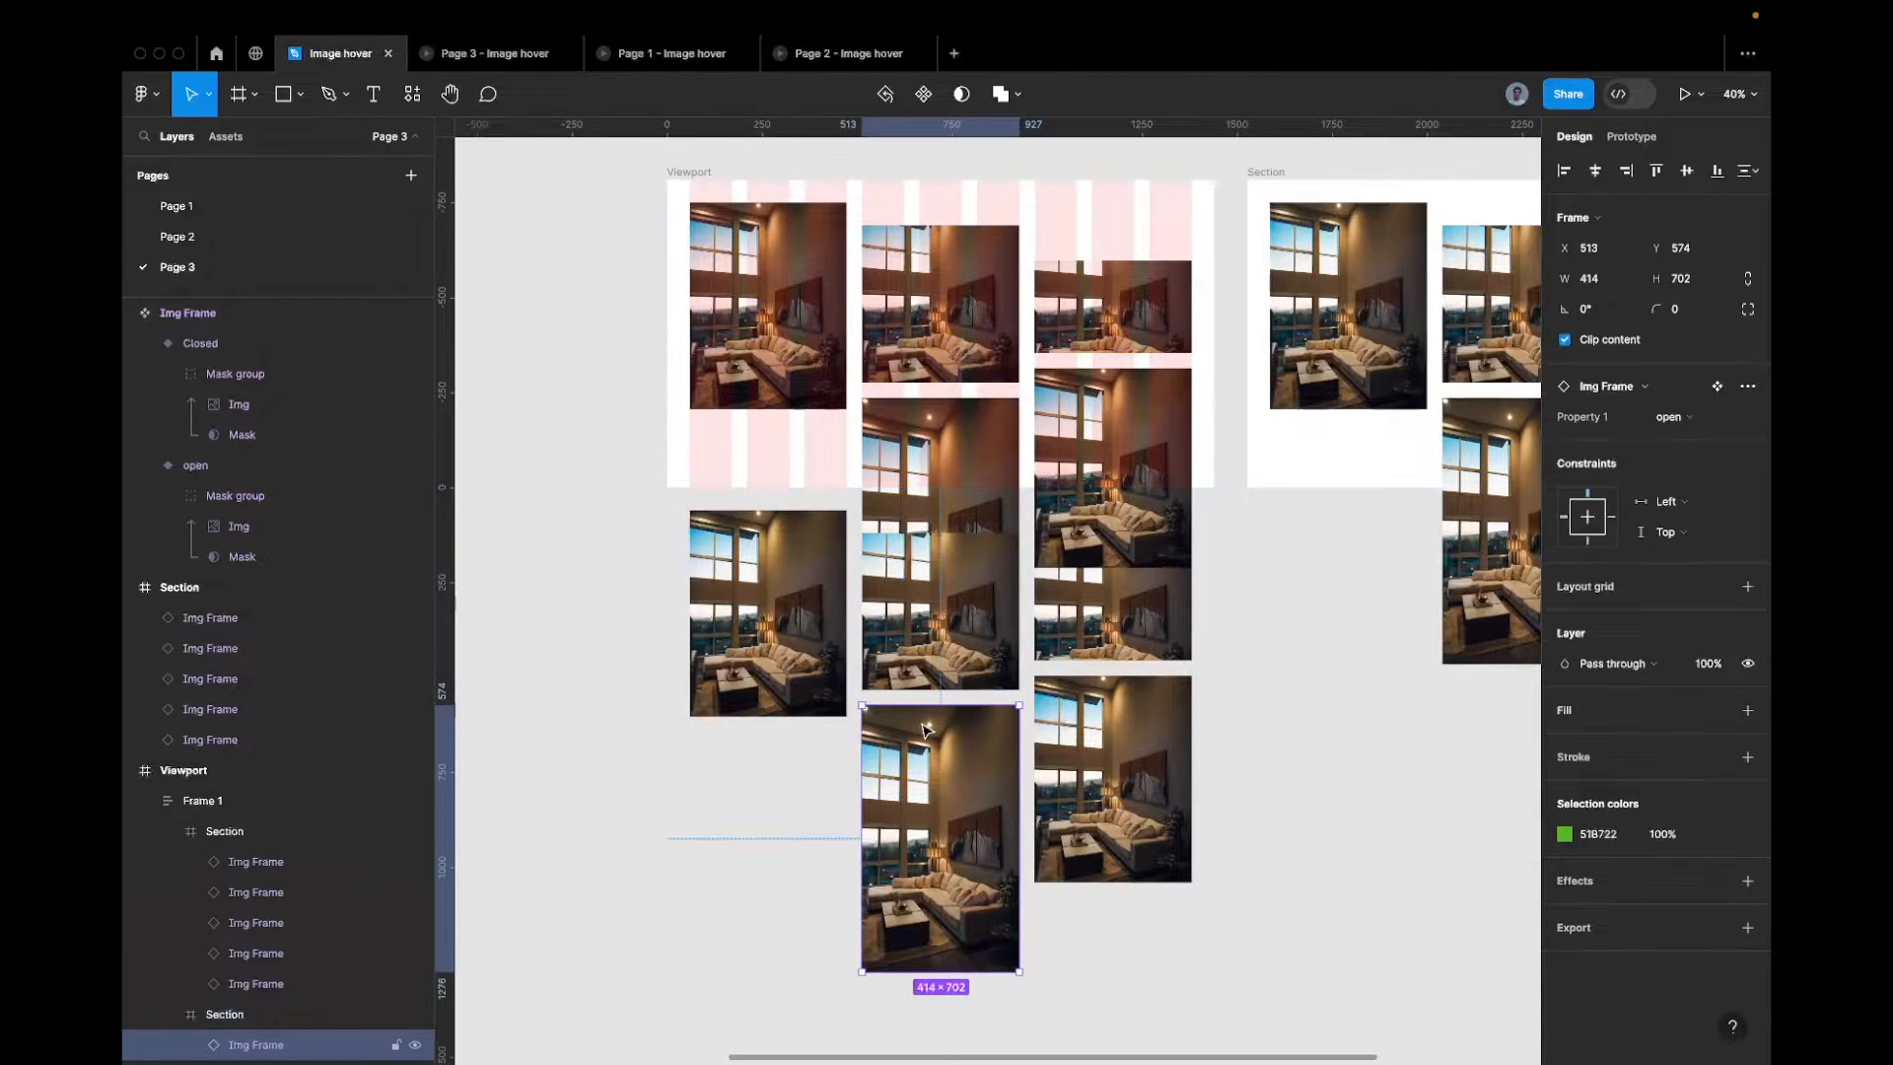
{"action": "left_click", "coordinate": [799, 601]}
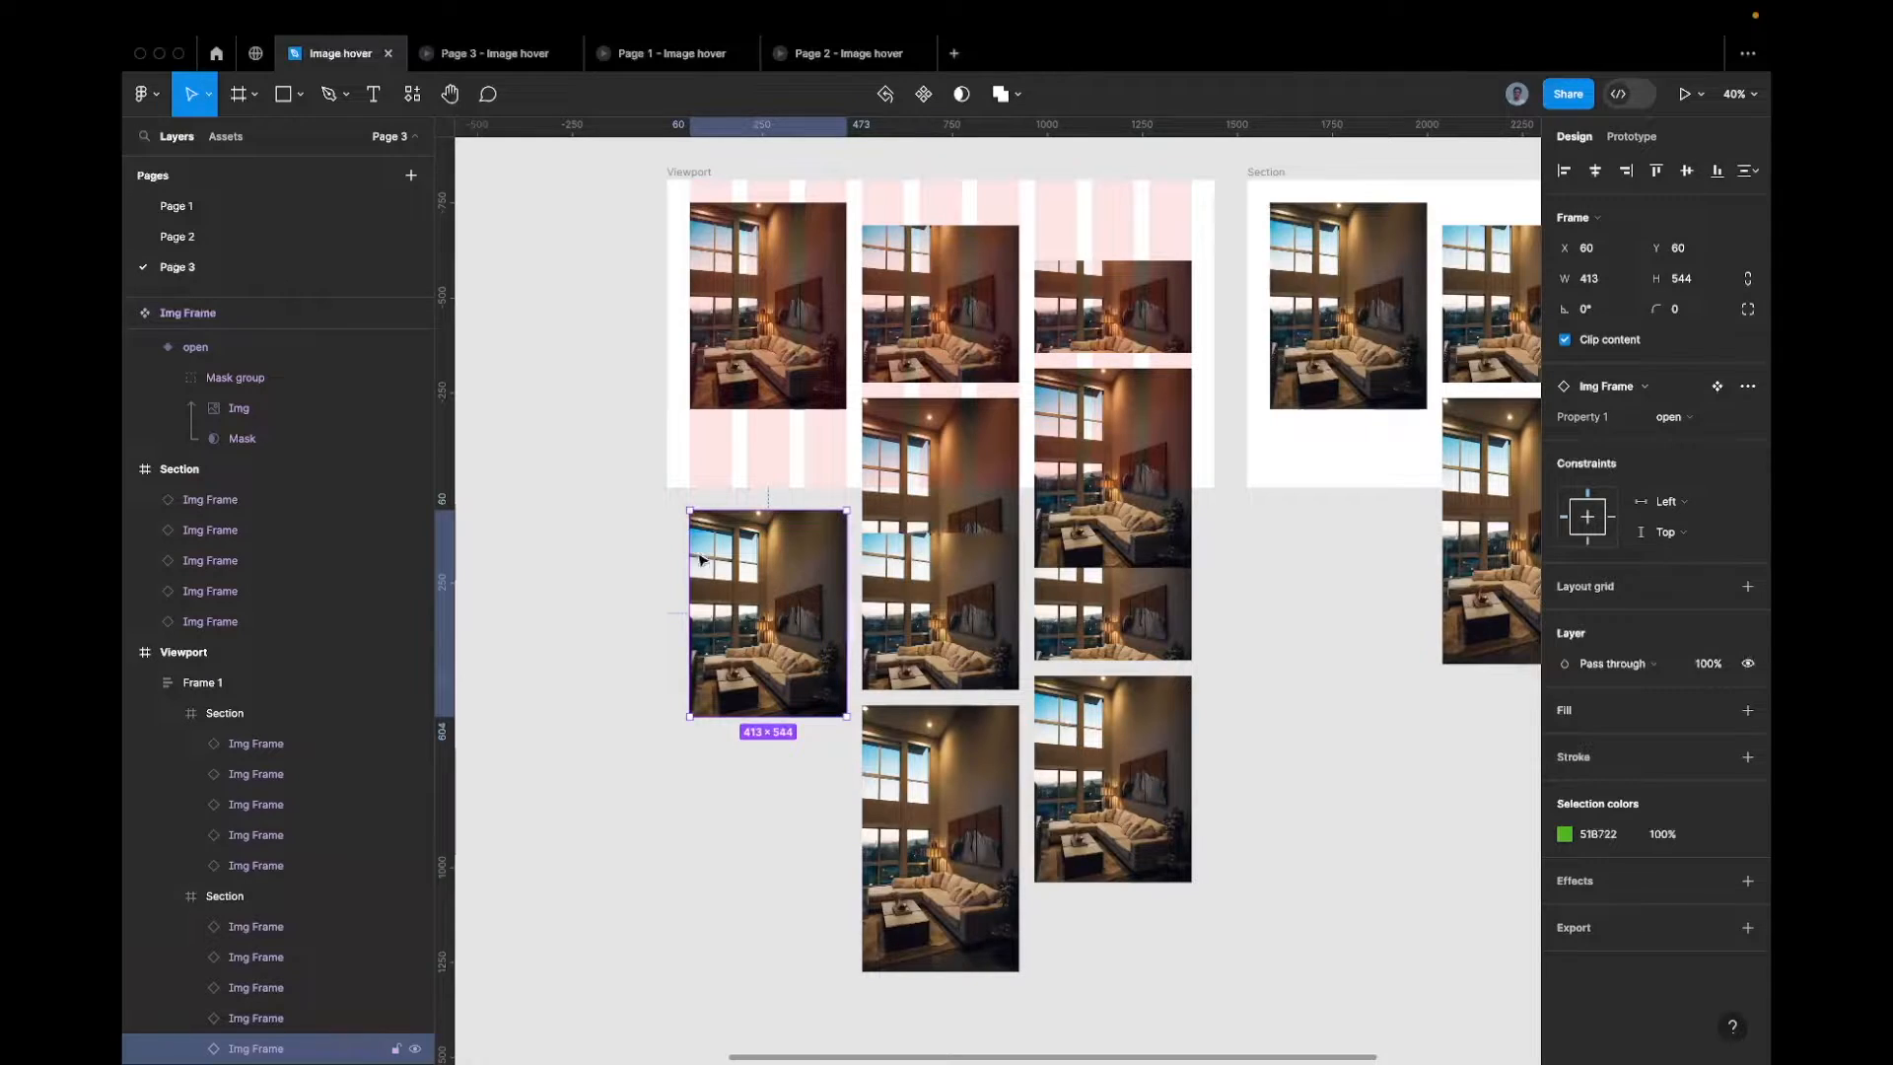
{"action": "left_click", "coordinate": [763, 449]}
{"action": "left_click", "coordinate": [815, 568]}
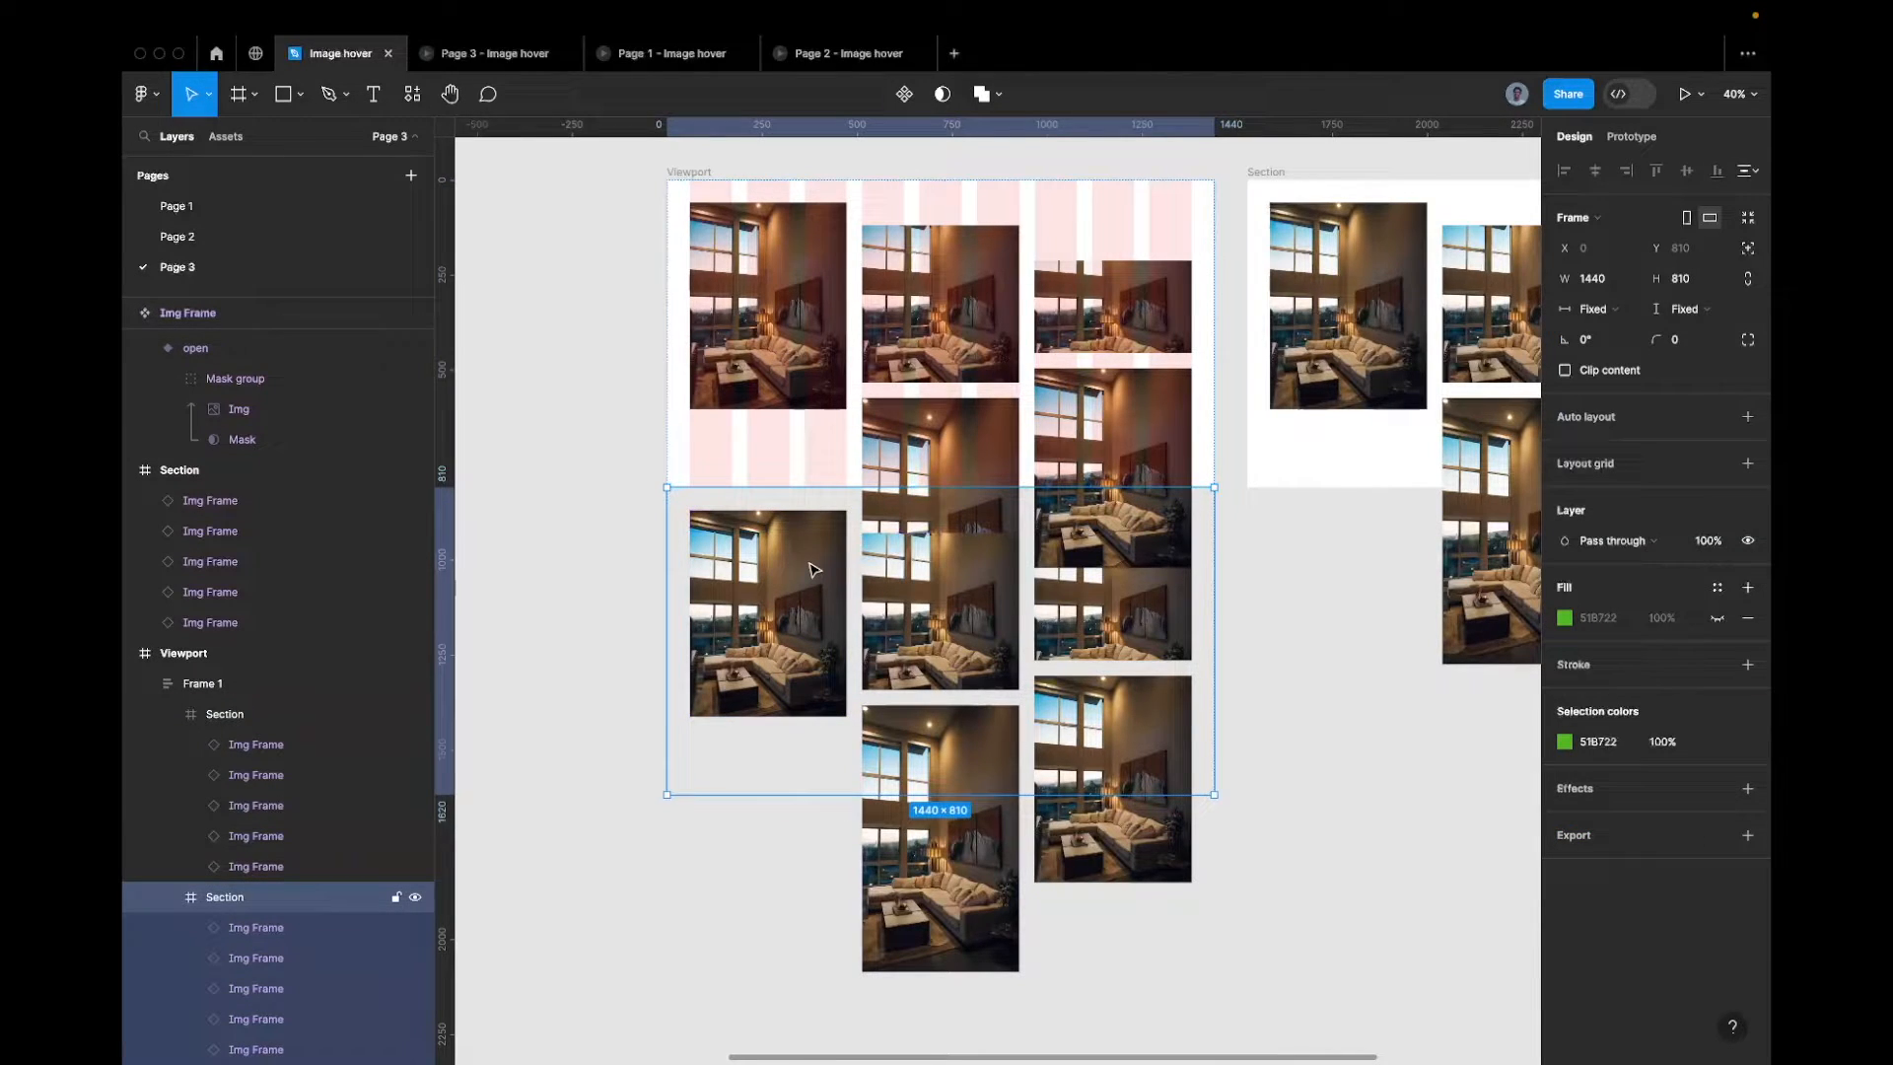
{"action": "left_click", "coordinate": [814, 569]}
{"action": "key", "text": "shift+Up"}
{"action": "key", "text": "shift+Up"}
{"action": "key", "text": "shift+Up"}
{"action": "key", "text": "shift+Up"}
{"action": "key", "text": "shift+Up"}
{"action": "key", "text": "shift+Up"}
{"action": "key", "text": "shift+Up"}
{"action": "key", "text": "shift+Up"}
{"action": "key", "text": "shift+Up"}
{"action": "key", "text": "shift+Up"}
{"action": "key", "text": "shift+Up"}
{"action": "key", "text": "shift+Up"}
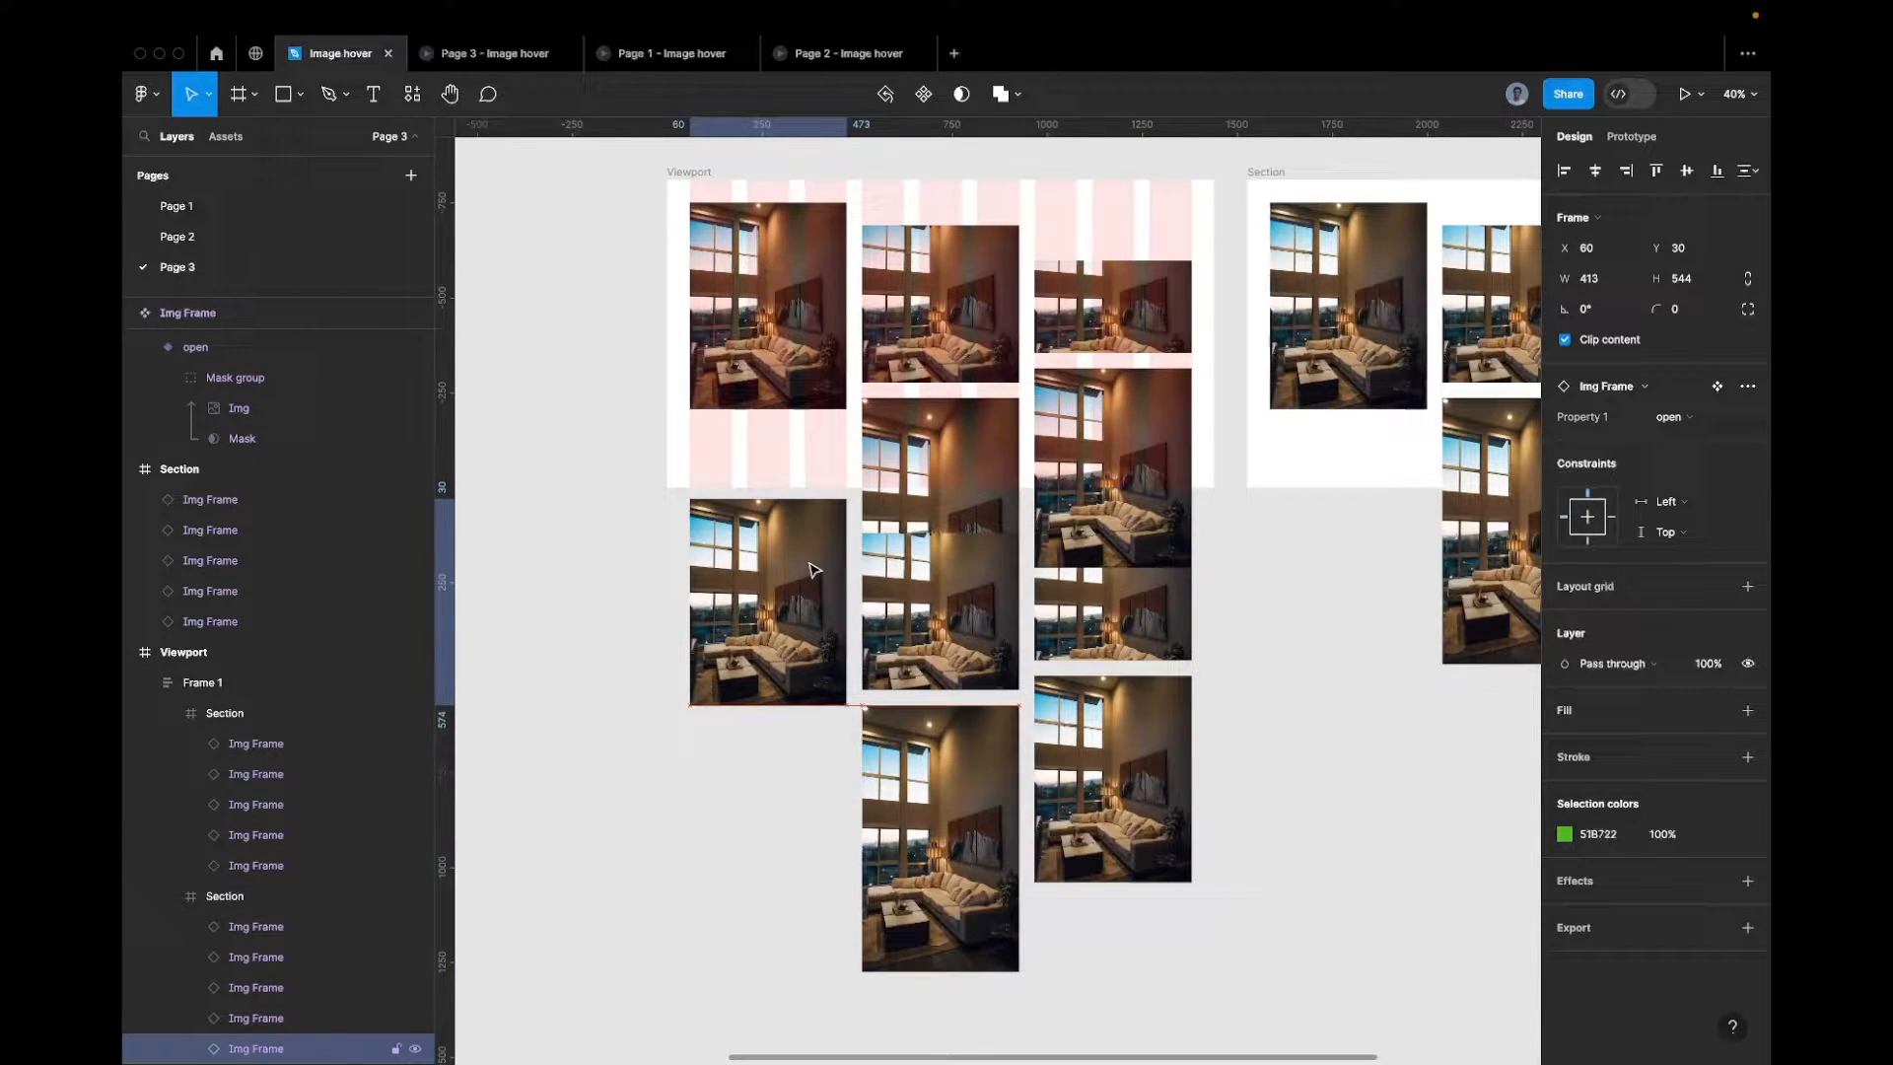
{"action": "key", "text": "shift+Up"}
{"action": "key", "text": "shift+Up"}
{"action": "key", "text": "shift+Up"}
{"action": "key", "text": "shift+Up"}
{"action": "key", "text": "shift+Up"}
{"action": "key", "text": "shift+Up"}
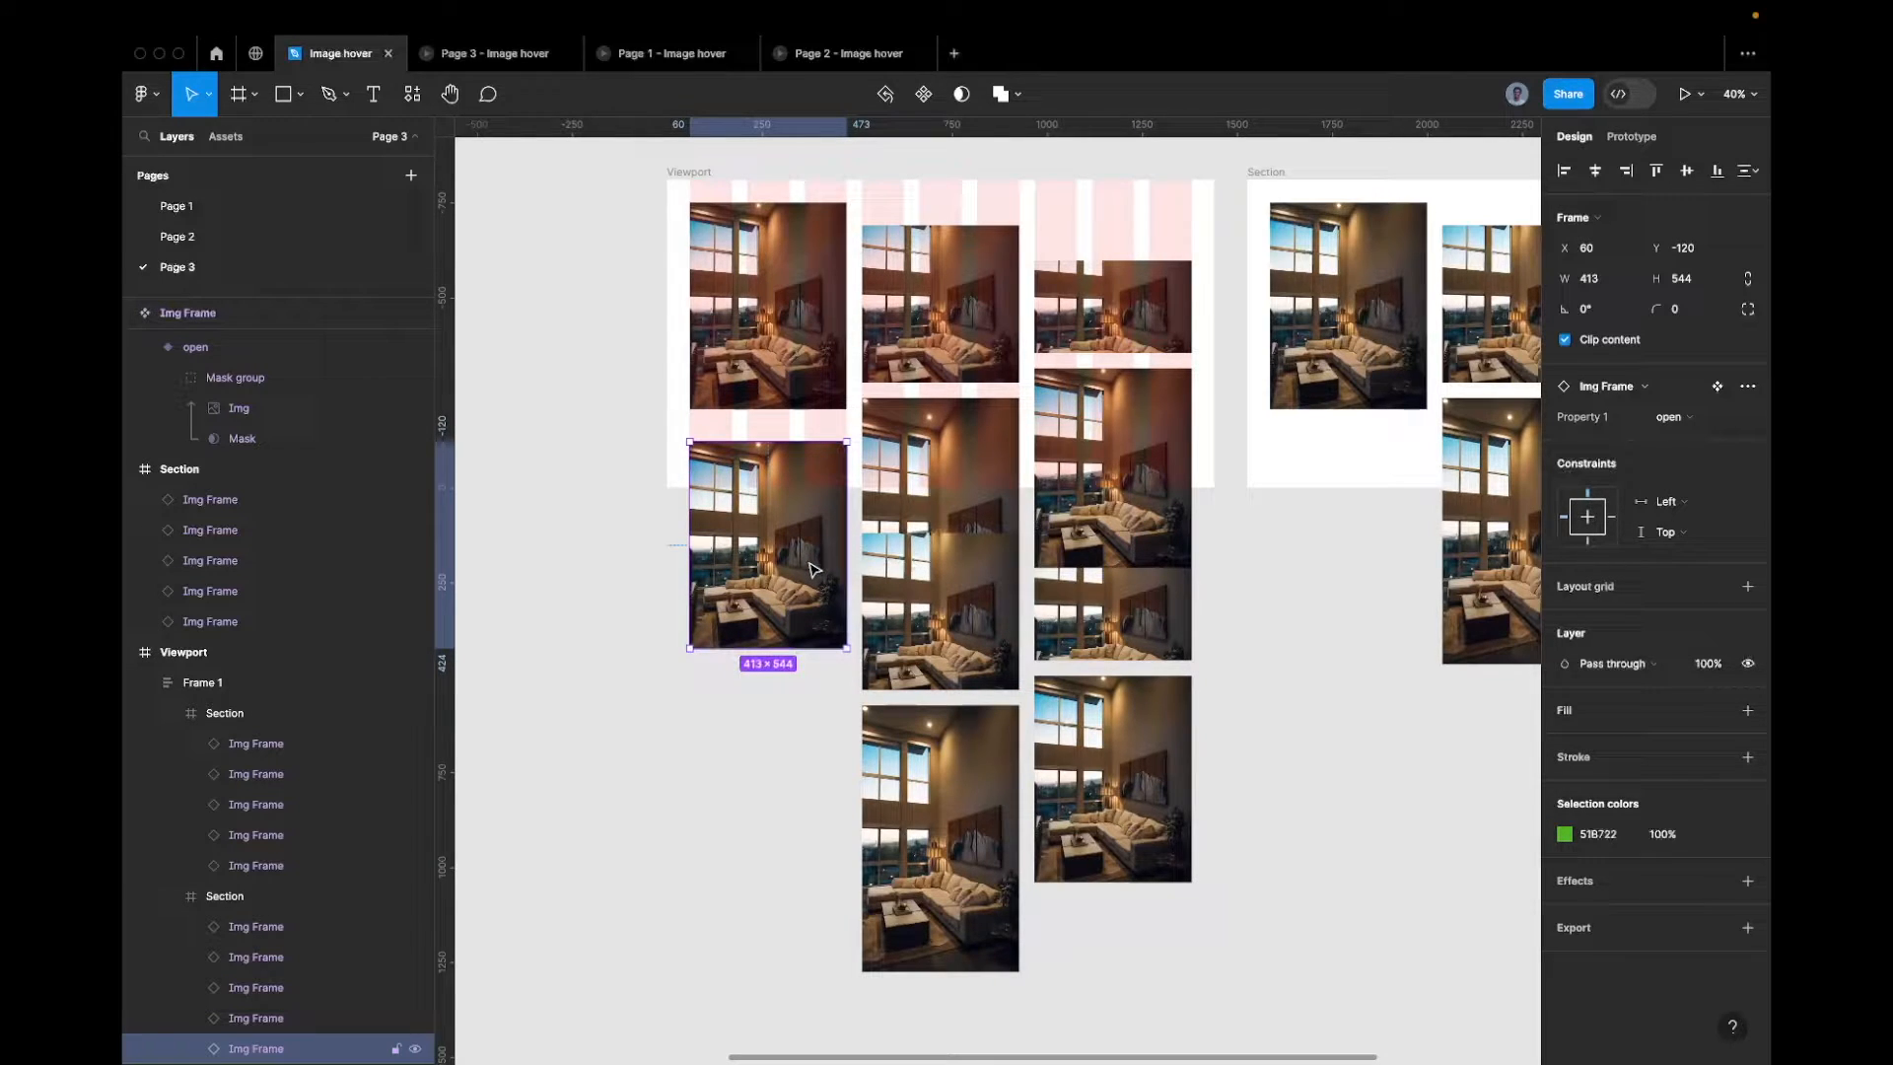
{"action": "key", "text": "shift+Up"}
{"action": "key", "text": "shift+Up"}
{"action": "key", "text": "shift+Up"}
{"action": "key", "text": "shift+Up"}
{"action": "key", "text": "shift+Up"}
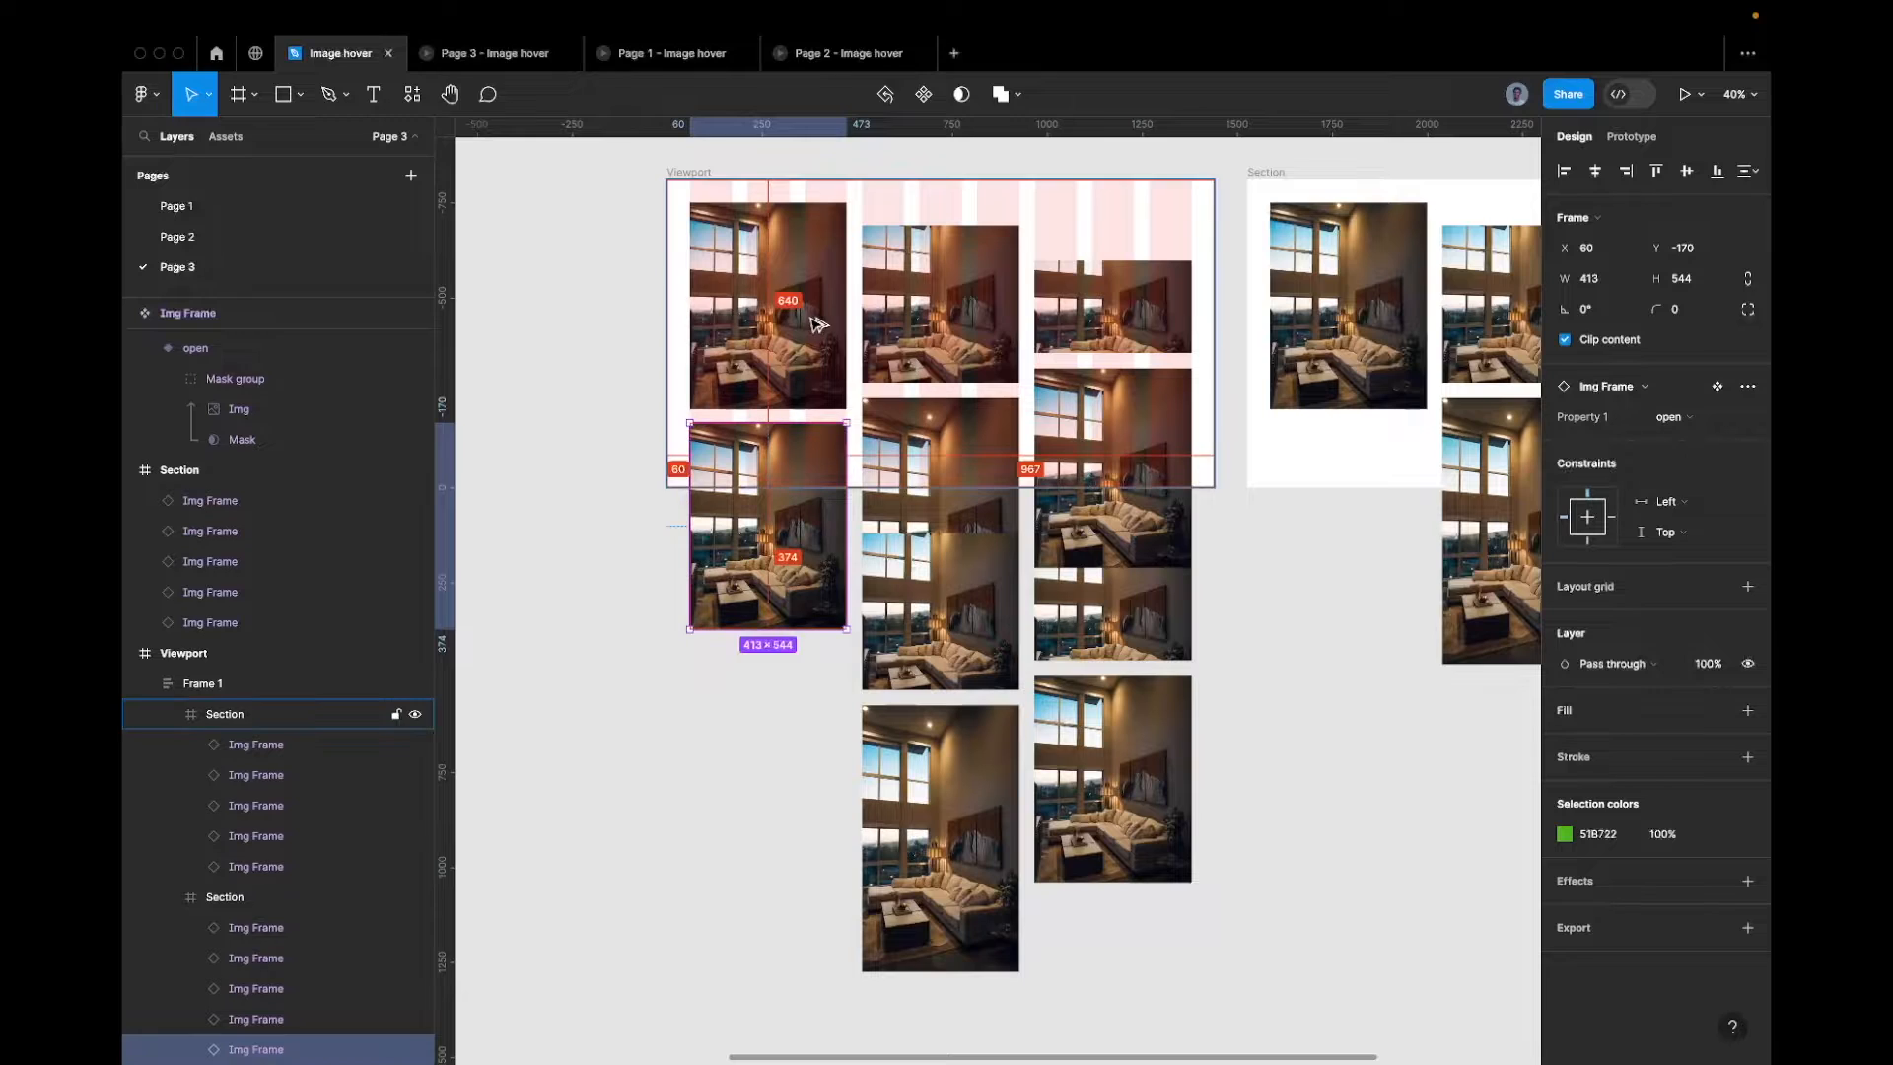
{"action": "scroll", "coordinate": [767, 373], "scroll_direction": "up", "scroll_amount": 10}
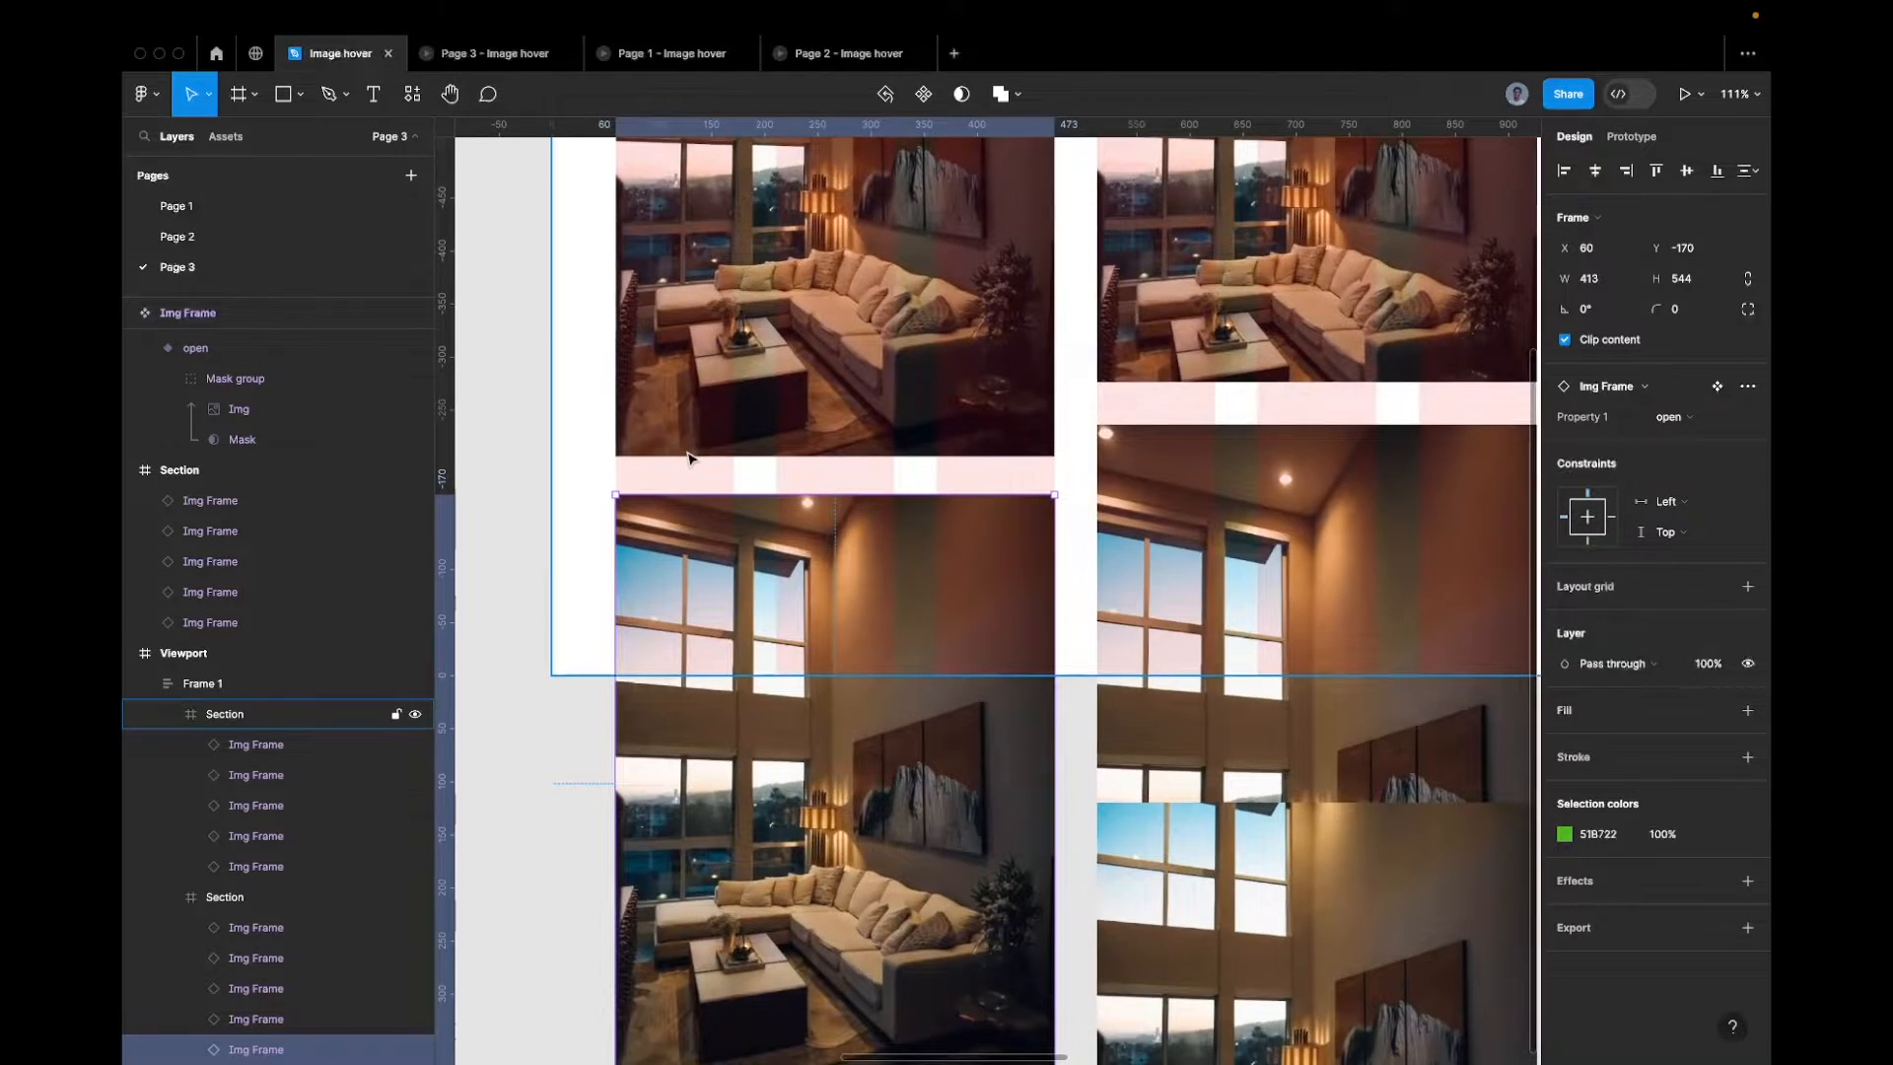
{"action": "scroll", "coordinate": [645, 473], "scroll_direction": "left", "scroll_amount": 5}
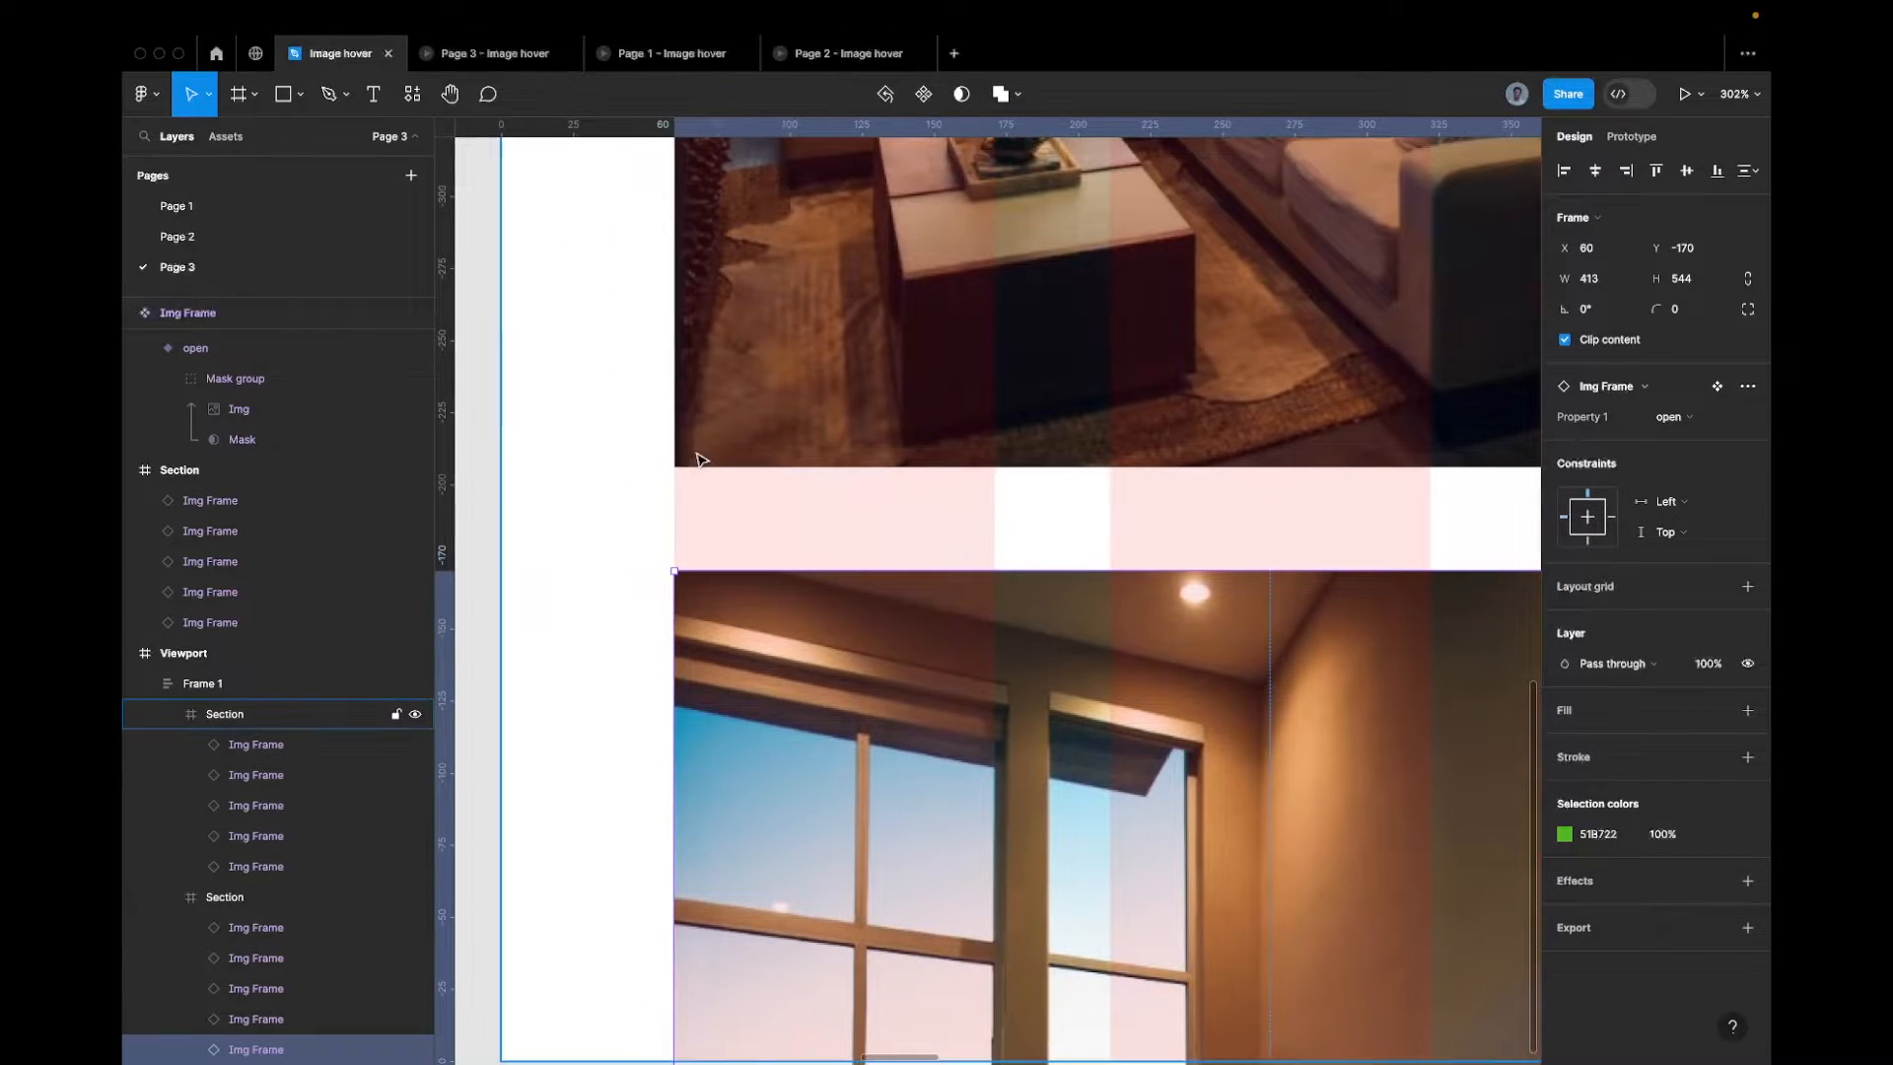
{"action": "scroll", "coordinate": [704, 460], "scroll_direction": "down", "scroll_amount": 5}
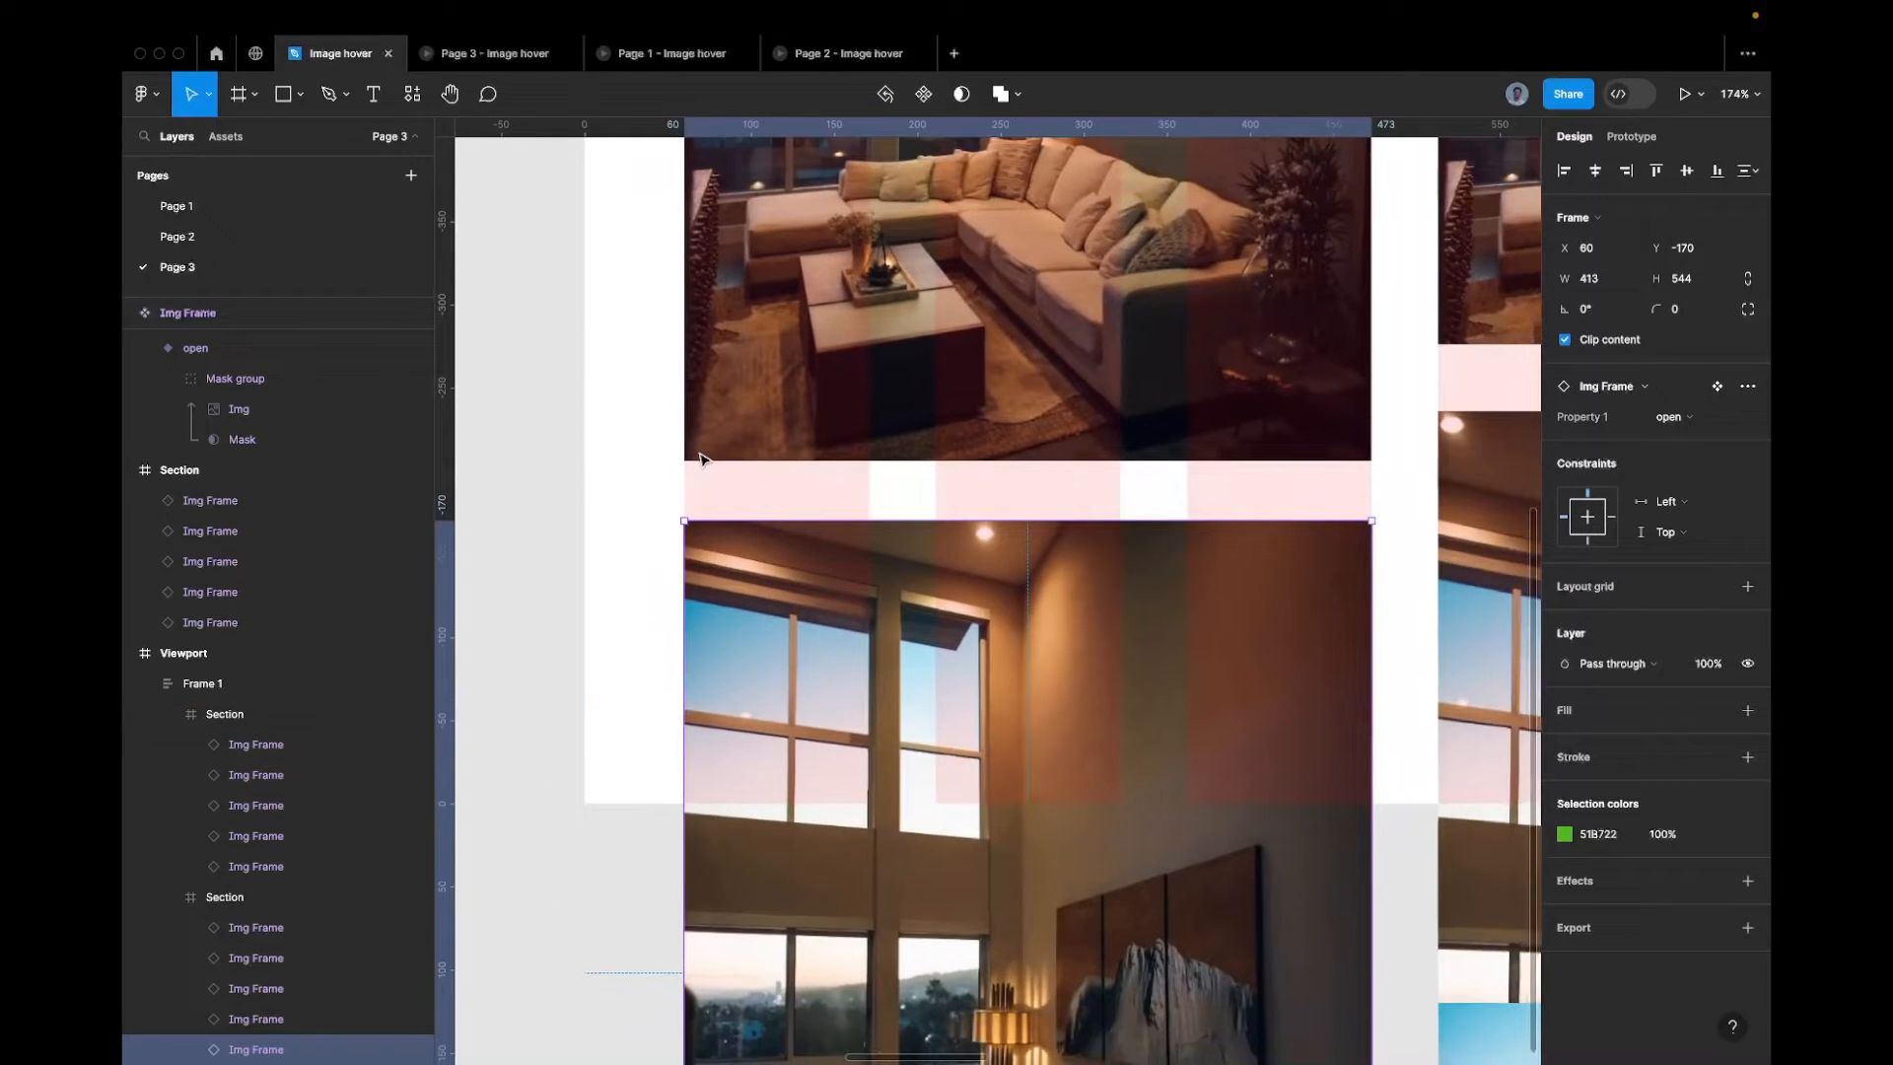
{"action": "scroll", "coordinate": [558, 675], "scroll_direction": "down", "scroll_amount": 4}
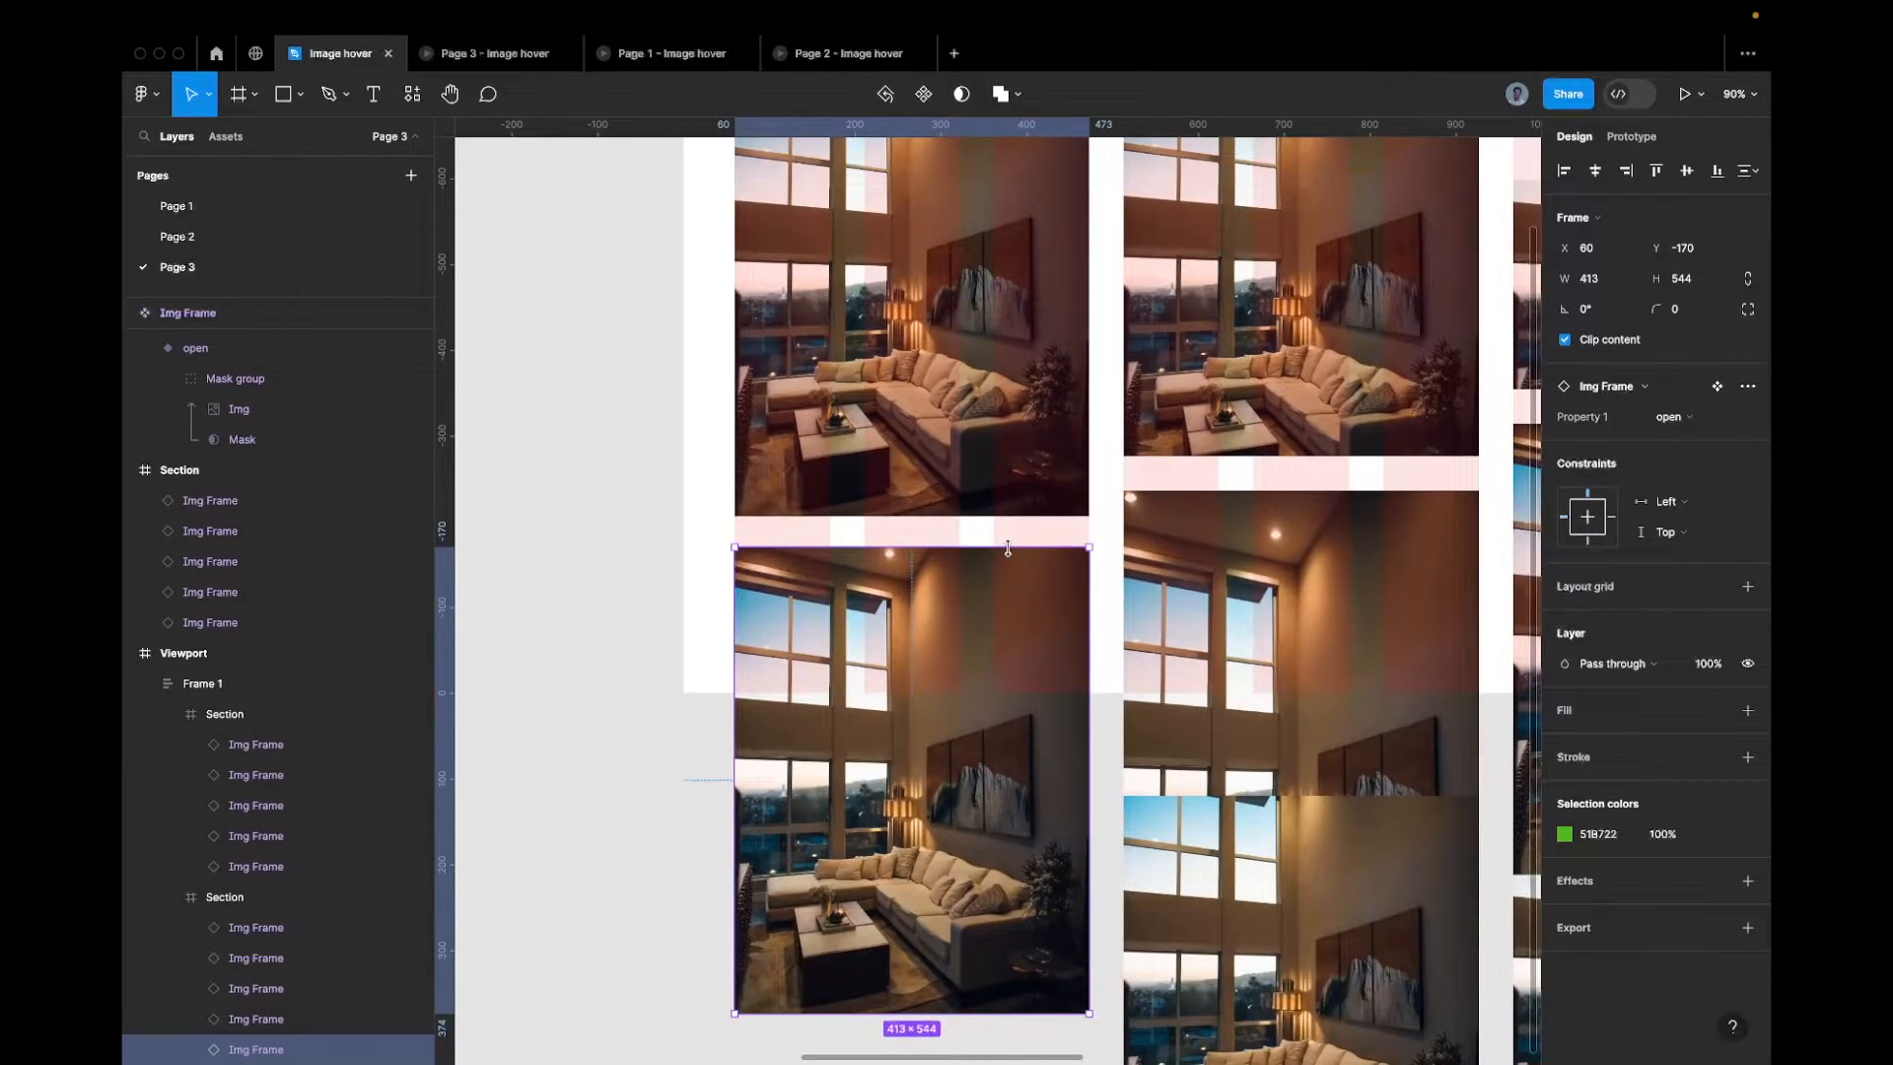
{"action": "scroll", "coordinate": [1006, 545], "scroll_direction": "down", "scroll_amount": 4}
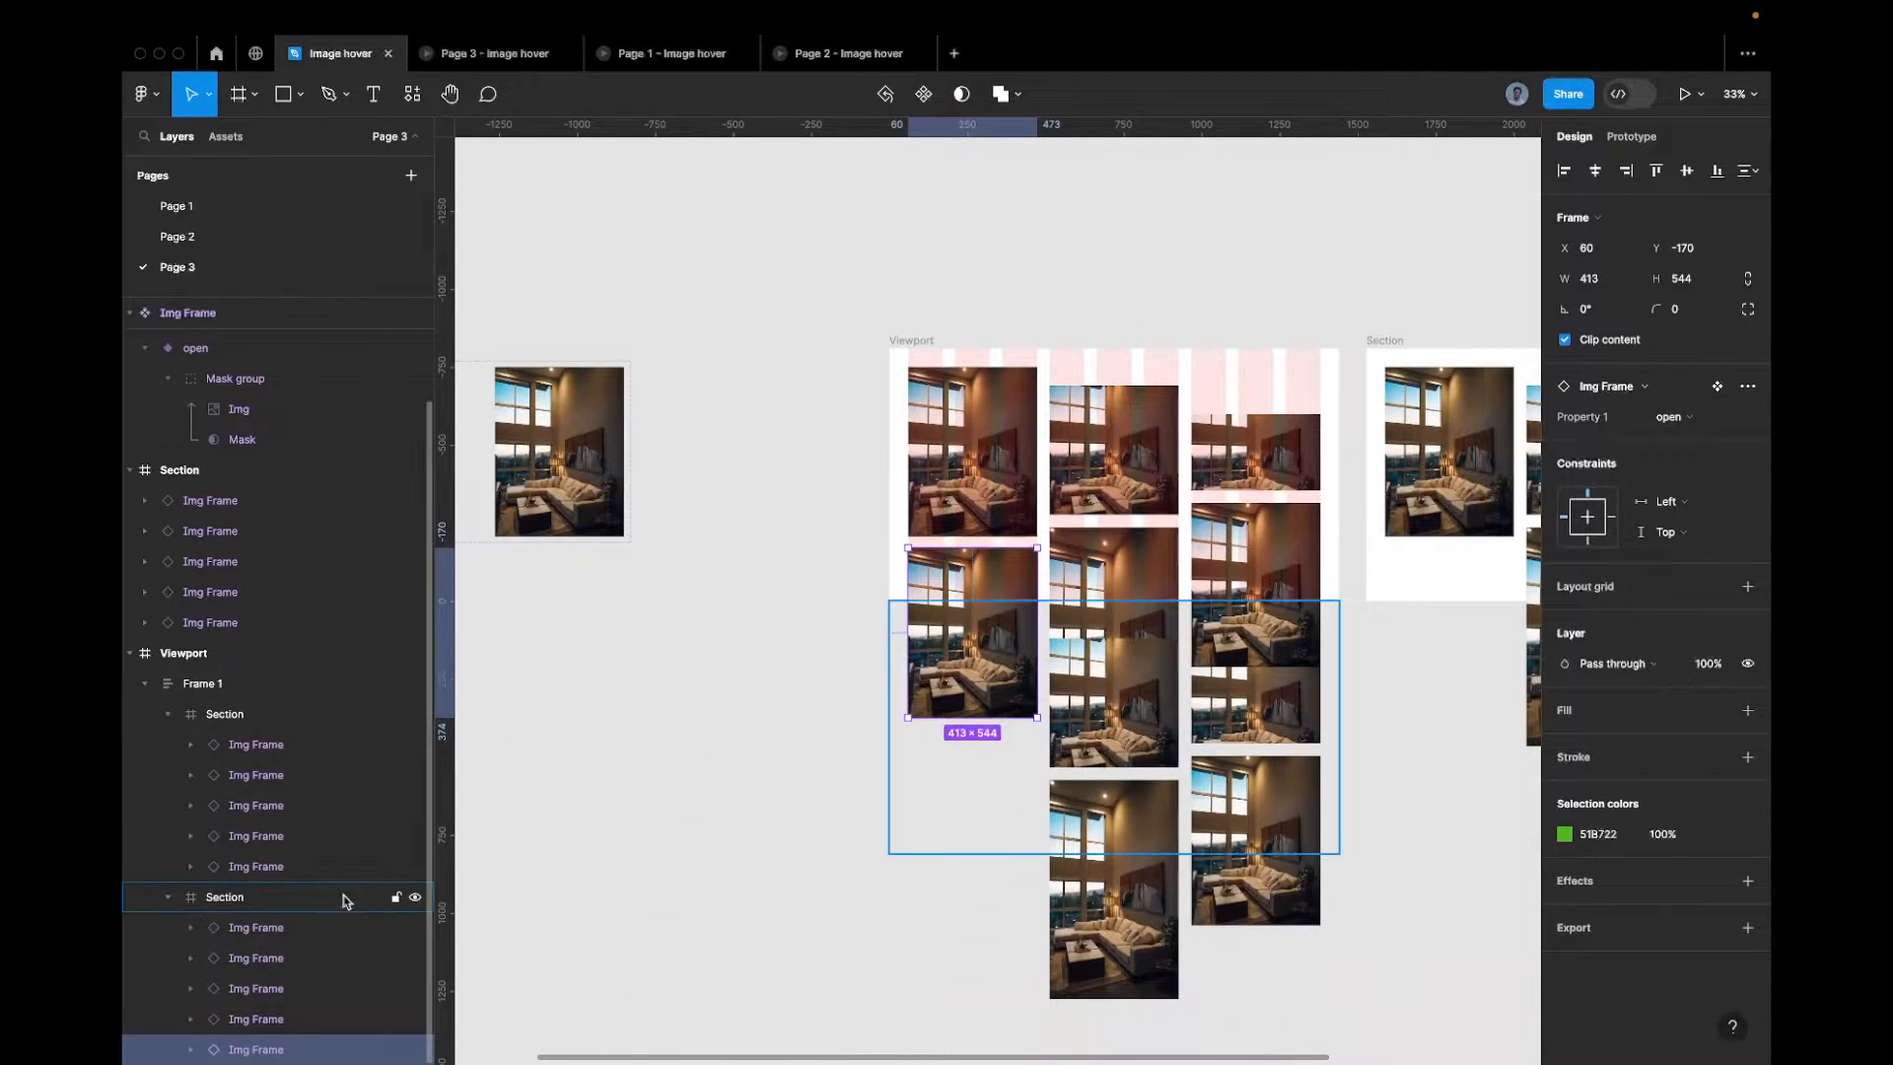
Rename the lower Section in the auto layout frame as Section 2
{"action": "left_click", "coordinate": [270, 896]}
{"action": "double_click", "coordinate": [232, 896]}
{"action": "left_click", "coordinate": [262, 903]}
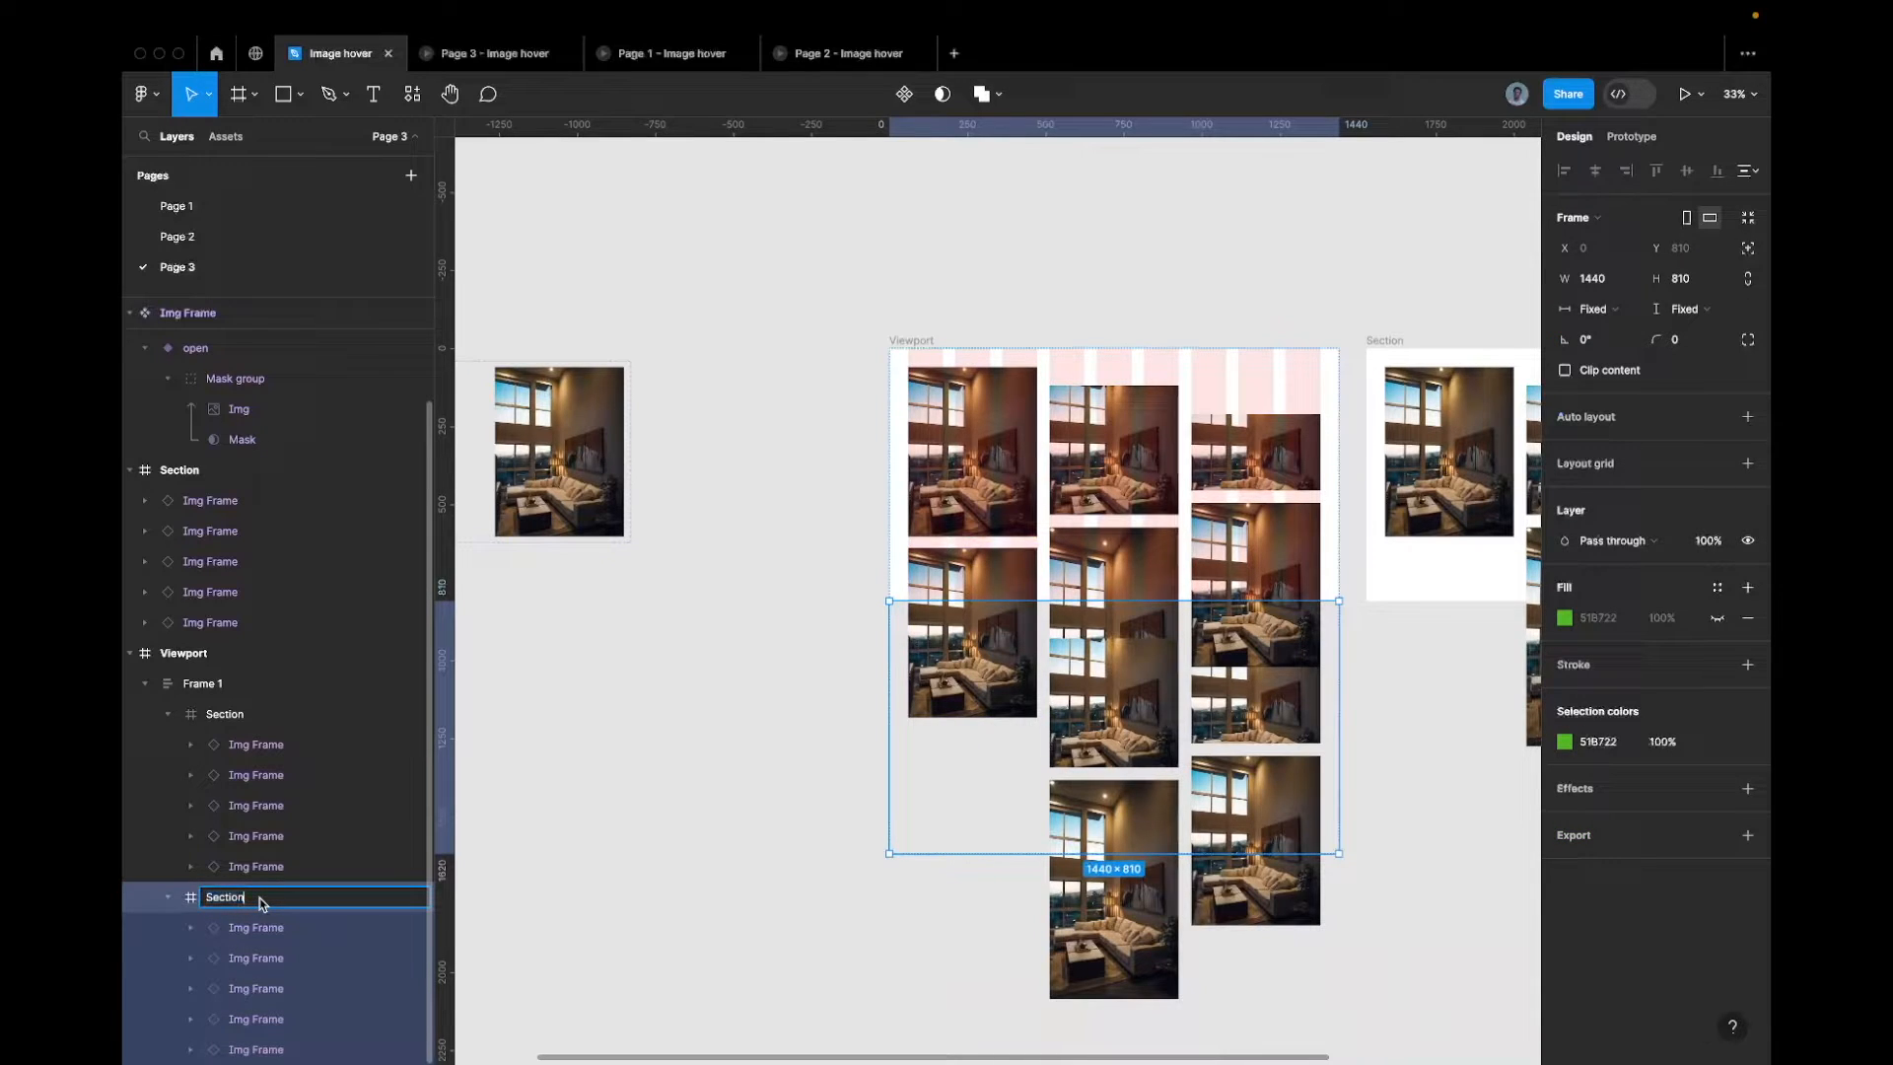
{"action": "key", "text": "Return"}
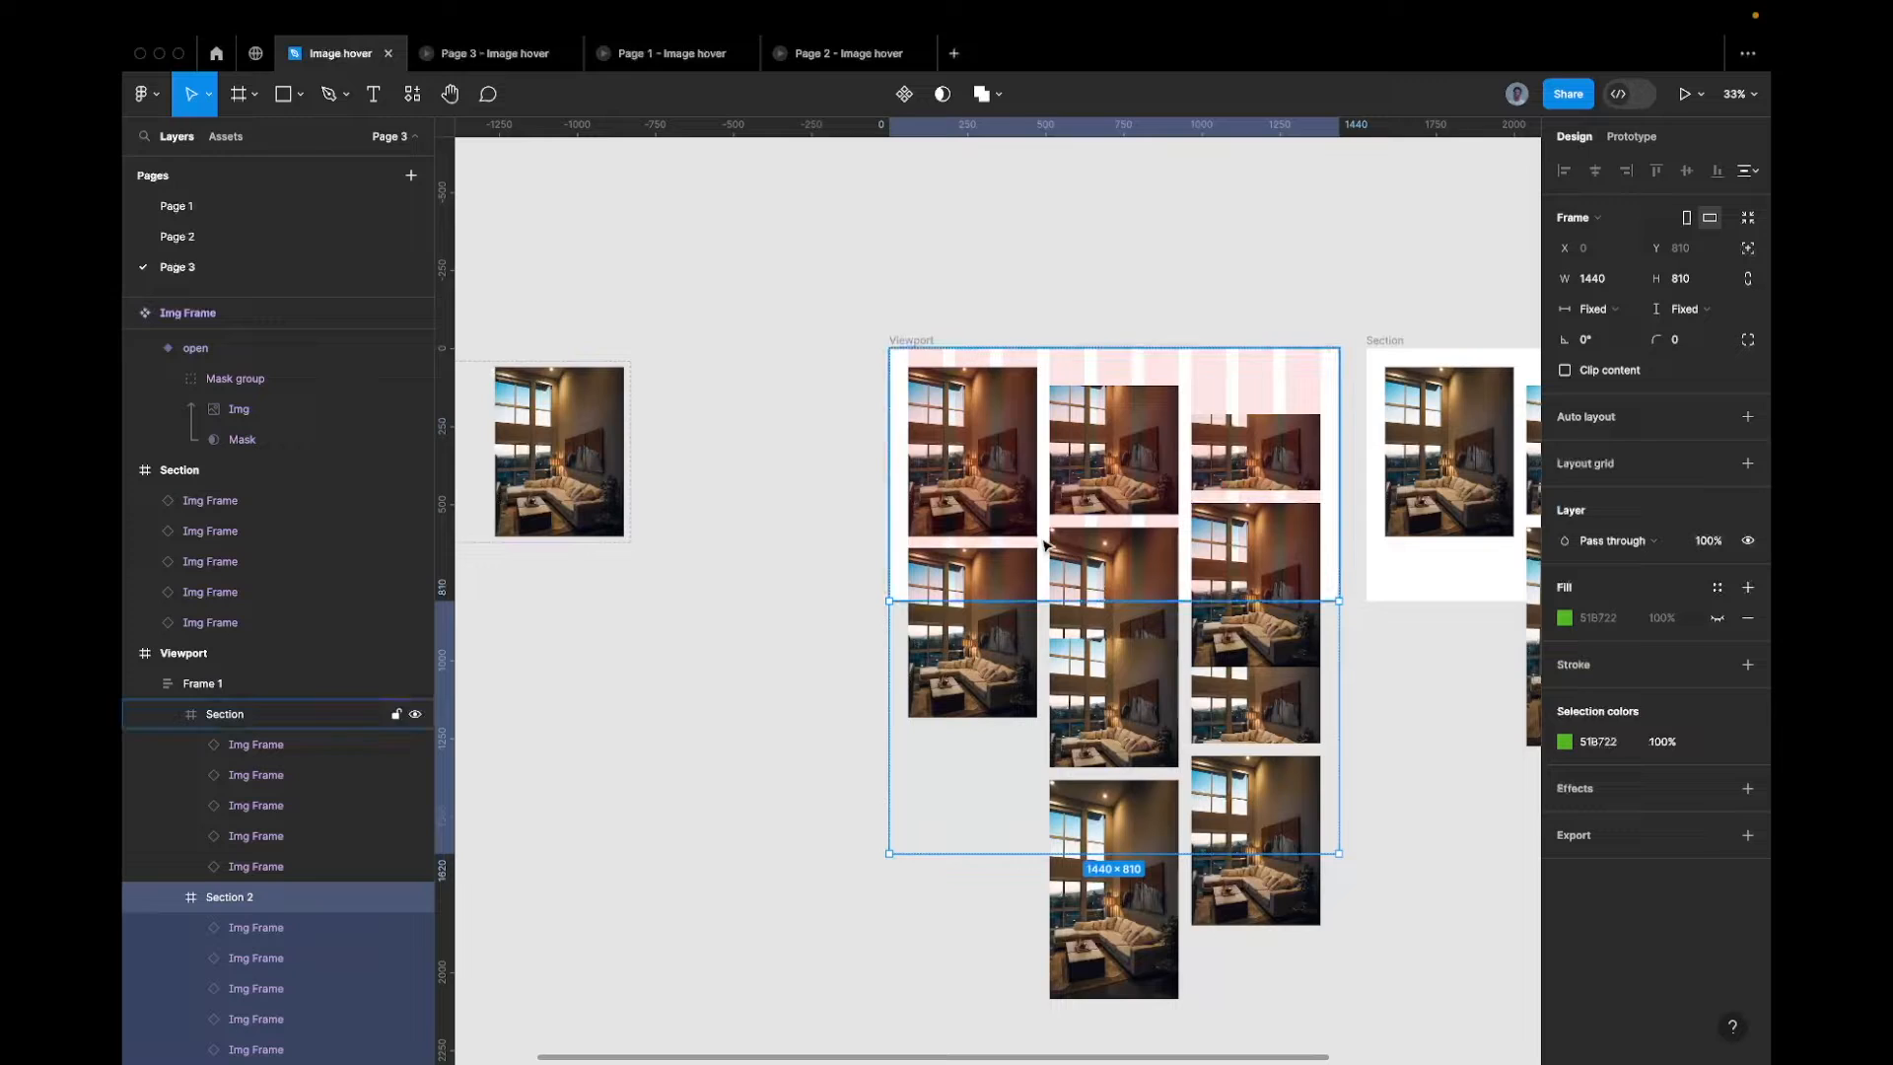
Adjust the first-column image of Section 2 to Y -150
{"action": "double_click", "coordinate": [999, 568]}
{"action": "left_click", "coordinate": [983, 518]}
{"action": "left_click", "coordinate": [990, 634]}
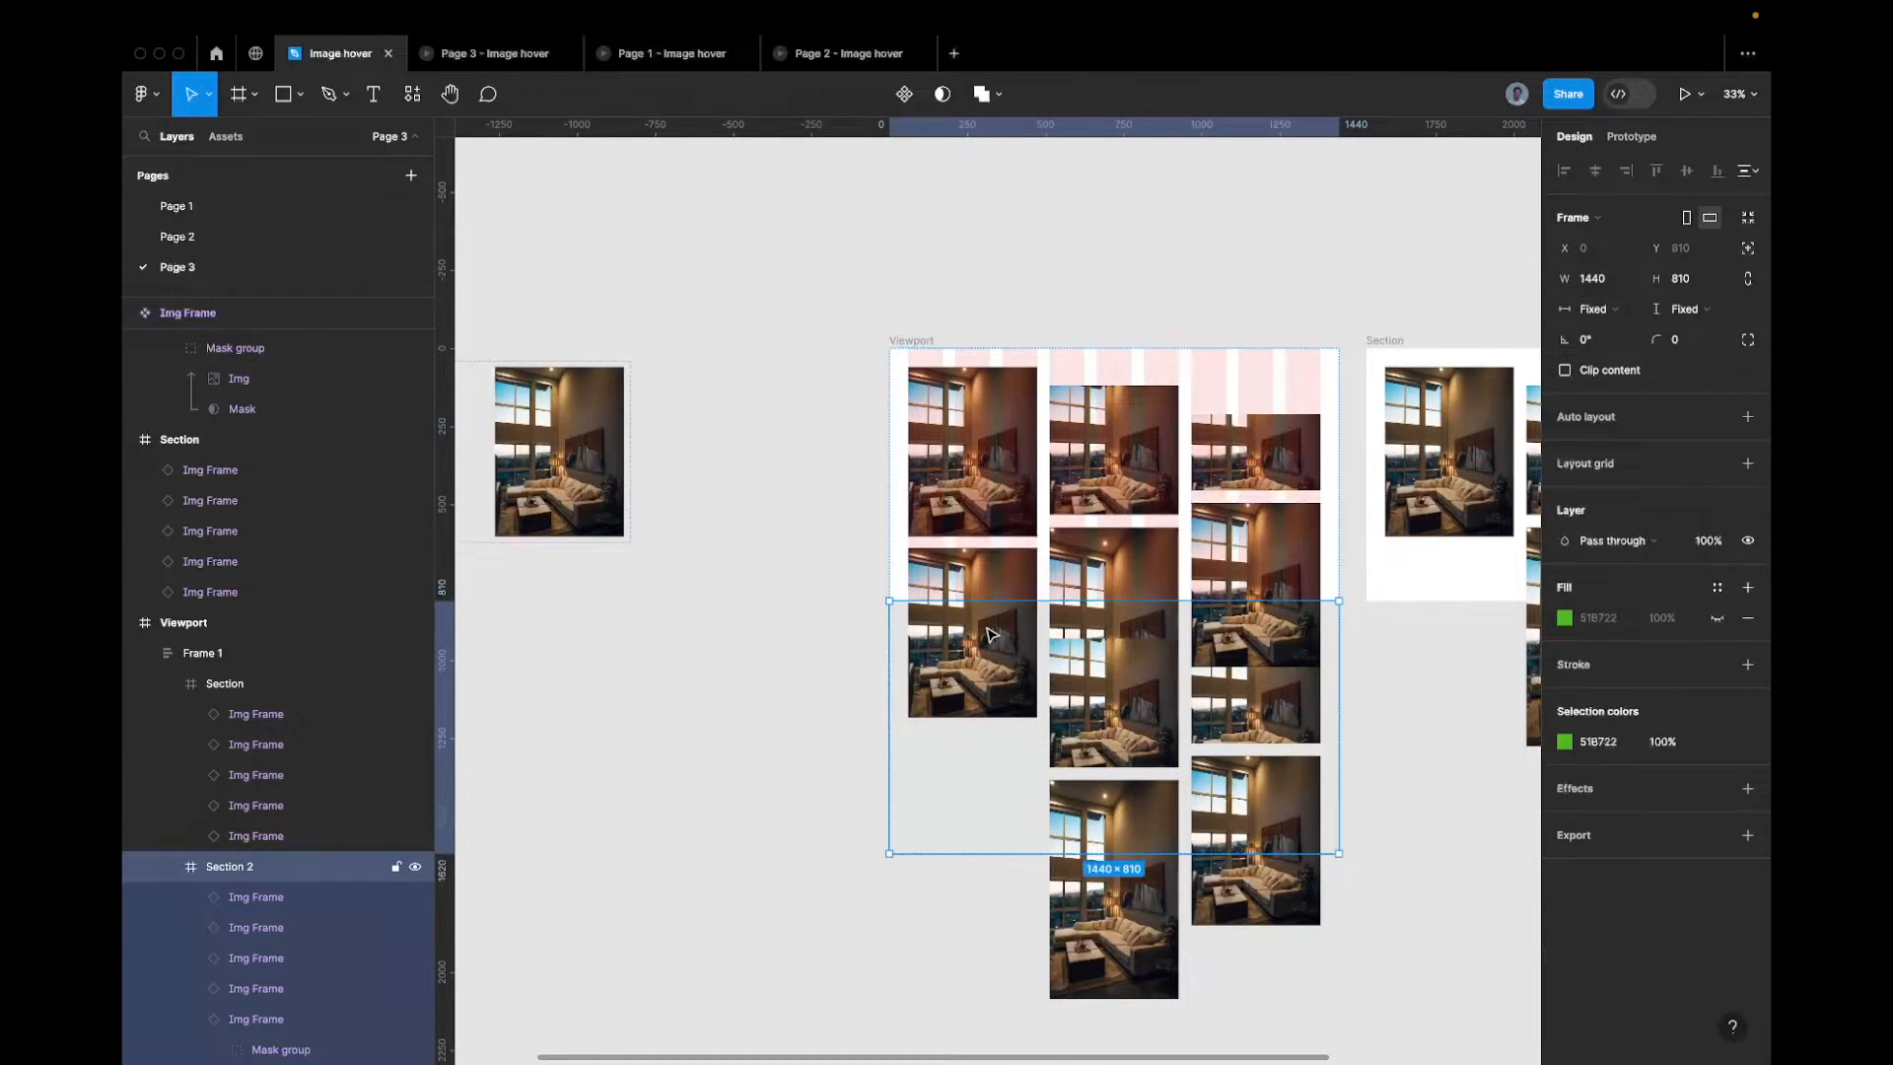
{"action": "left_click", "coordinate": [990, 635]}
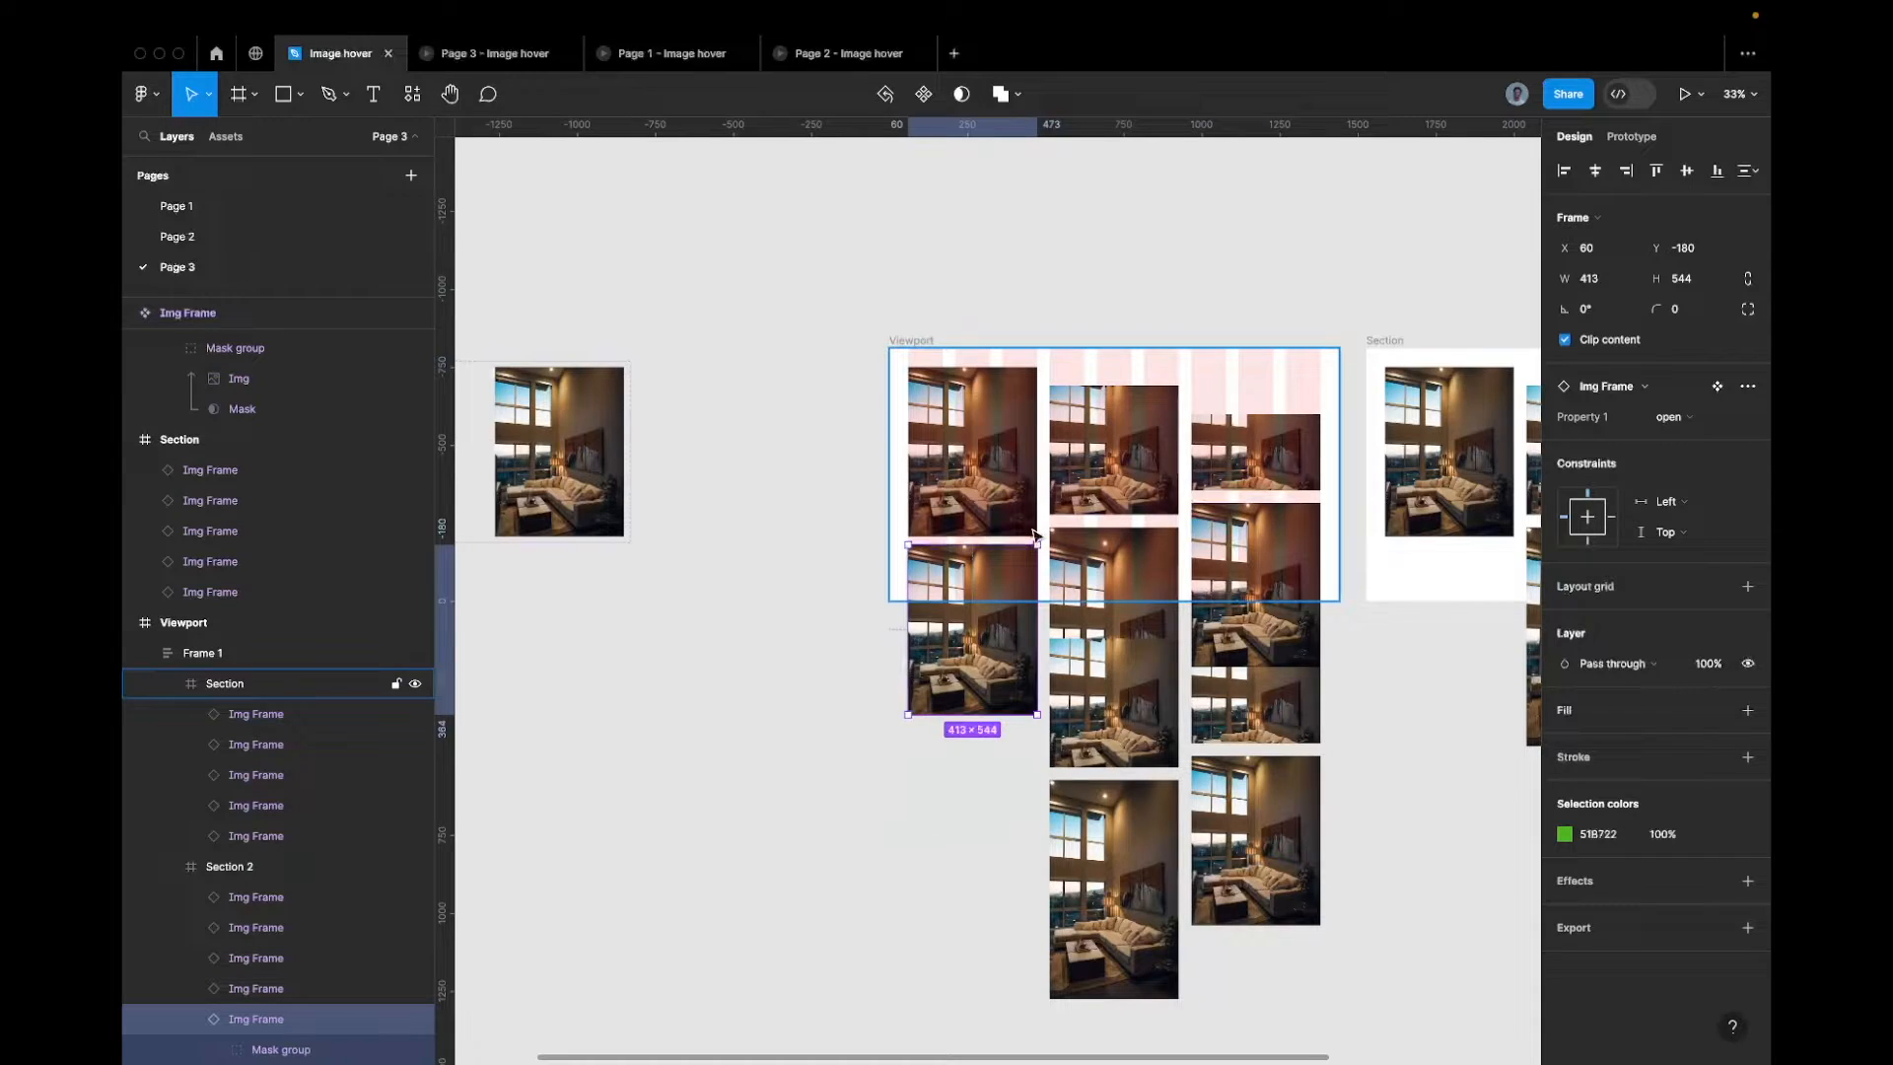
{"action": "key", "text": "shift+Down"}
{"action": "key", "text": "shift+Down"}
{"action": "key", "text": "shift+Down"}
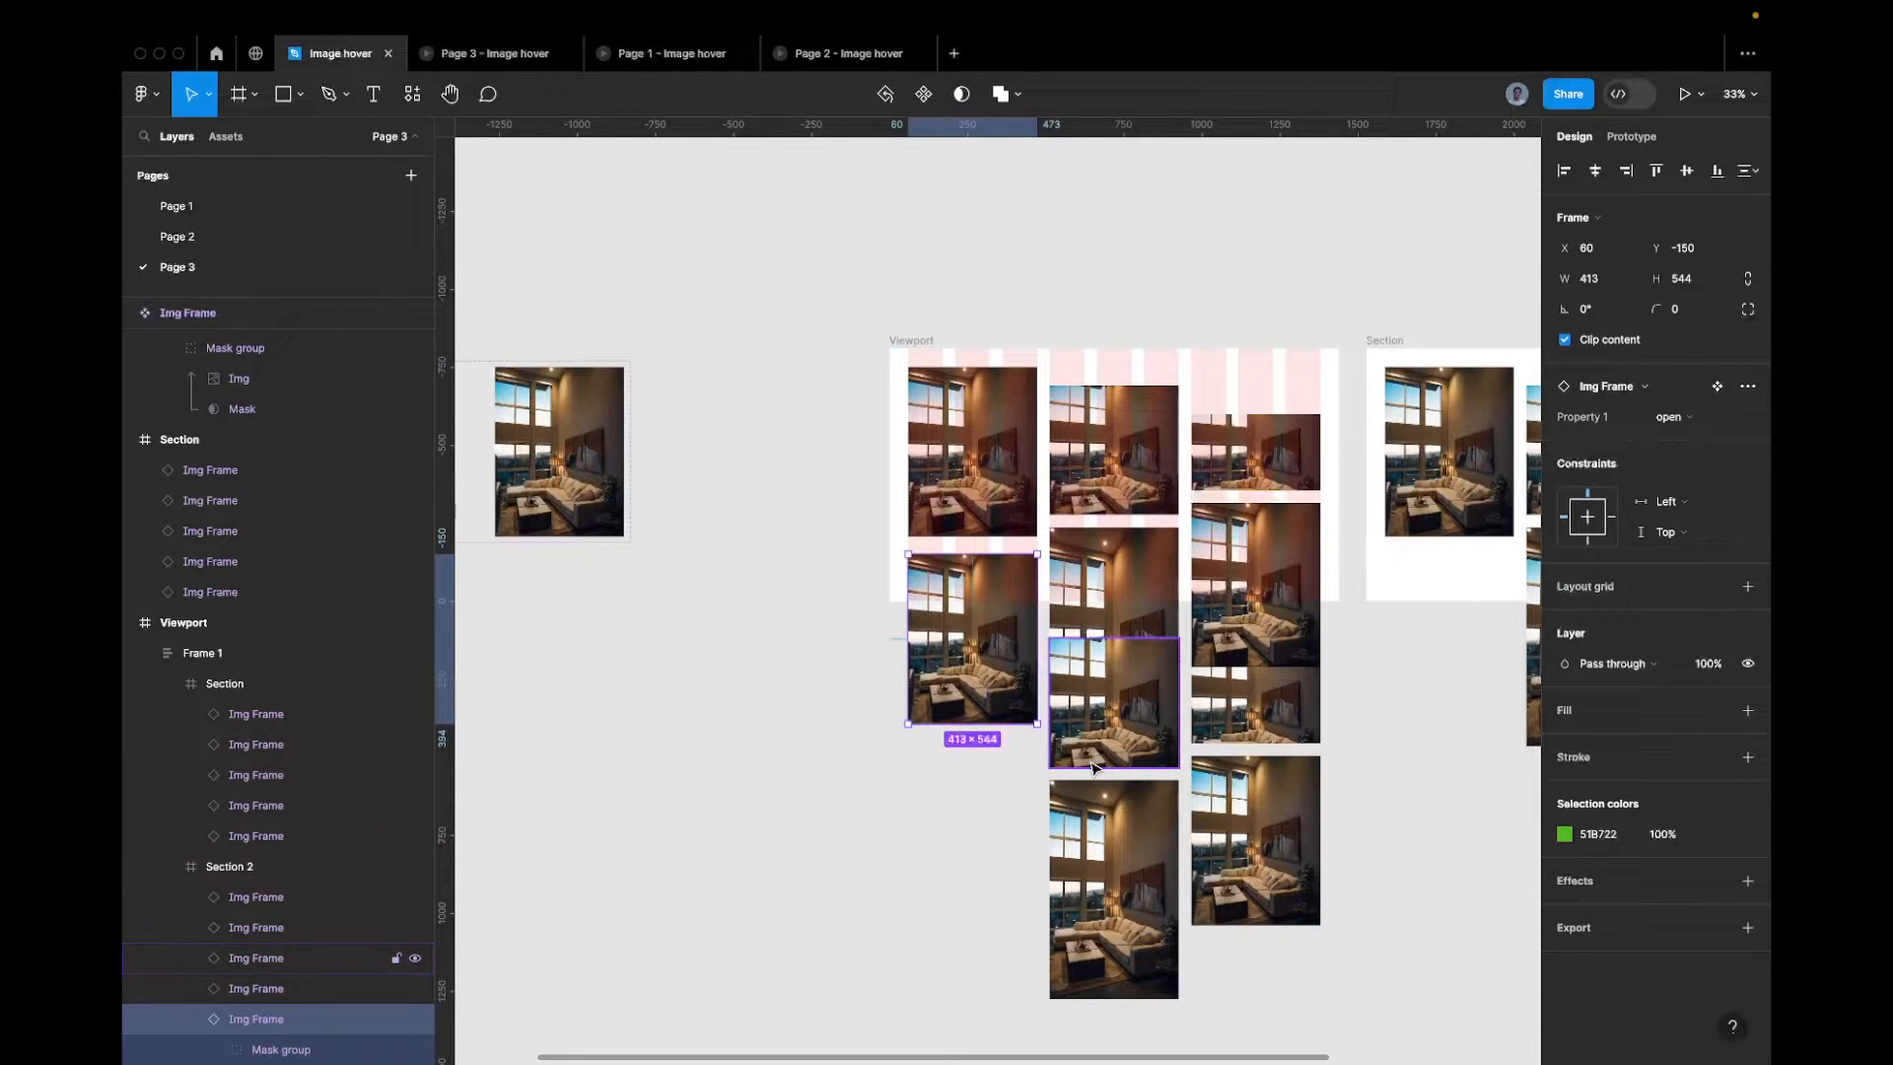
Move both second-column images of Section 2 down together until they clear the tall image above them
{"action": "left_click", "coordinate": [1092, 765]}
{"action": "left_click", "coordinate": [1094, 838], "text": "shift"}
{"action": "key", "text": "shift+Right"}
{"action": "key", "text": "shift+Left"}
{"action": "key", "text": "shift+Down"}
{"action": "key", "text": "shift+Down"}
{"action": "key", "text": "shift+Down"}
{"action": "key", "text": "shift+Down"}
{"action": "key", "text": "shift+Down"}
{"action": "key", "text": "shift+Down"}
{"action": "key", "text": "shift+Down"}
{"action": "key", "text": "shift+Down"}
{"action": "key", "text": "shift+Down"}
{"action": "key", "text": "shift+Down"}
{"action": "key", "text": "shift+Down"}
{"action": "key", "text": "shift+Down"}
{"action": "key", "text": "shift+Down"}
{"action": "key", "text": "shift+Down"}
{"action": "key", "text": "shift+Down"}
{"action": "key", "text": "shift+Down"}
{"action": "key", "text": "shift+Down"}
{"action": "key", "text": "shift+Down"}
{"action": "key", "text": "shift+Down"}
{"action": "key", "text": "shift+Down"}
{"action": "key", "text": "shift+Down"}
{"action": "key", "text": "shift+Down"}
{"action": "key", "text": "shift+Down"}
{"action": "key", "text": "shift+Down"}
{"action": "key", "text": "shift+Down"}
{"action": "key", "text": "shift+Down"}
{"action": "key", "text": "shift+Down"}
{"action": "key", "text": "shift+Down"}
{"action": "key", "text": "shift+Down"}
{"action": "key", "text": "shift+Down"}
{"action": "key", "text": "shift+Down"}
{"action": "key", "text": "shift+Down"}
{"action": "key", "text": "shift+Down"}
{"action": "key", "text": "shift+Down"}
{"action": "key", "text": "shift+Down"}
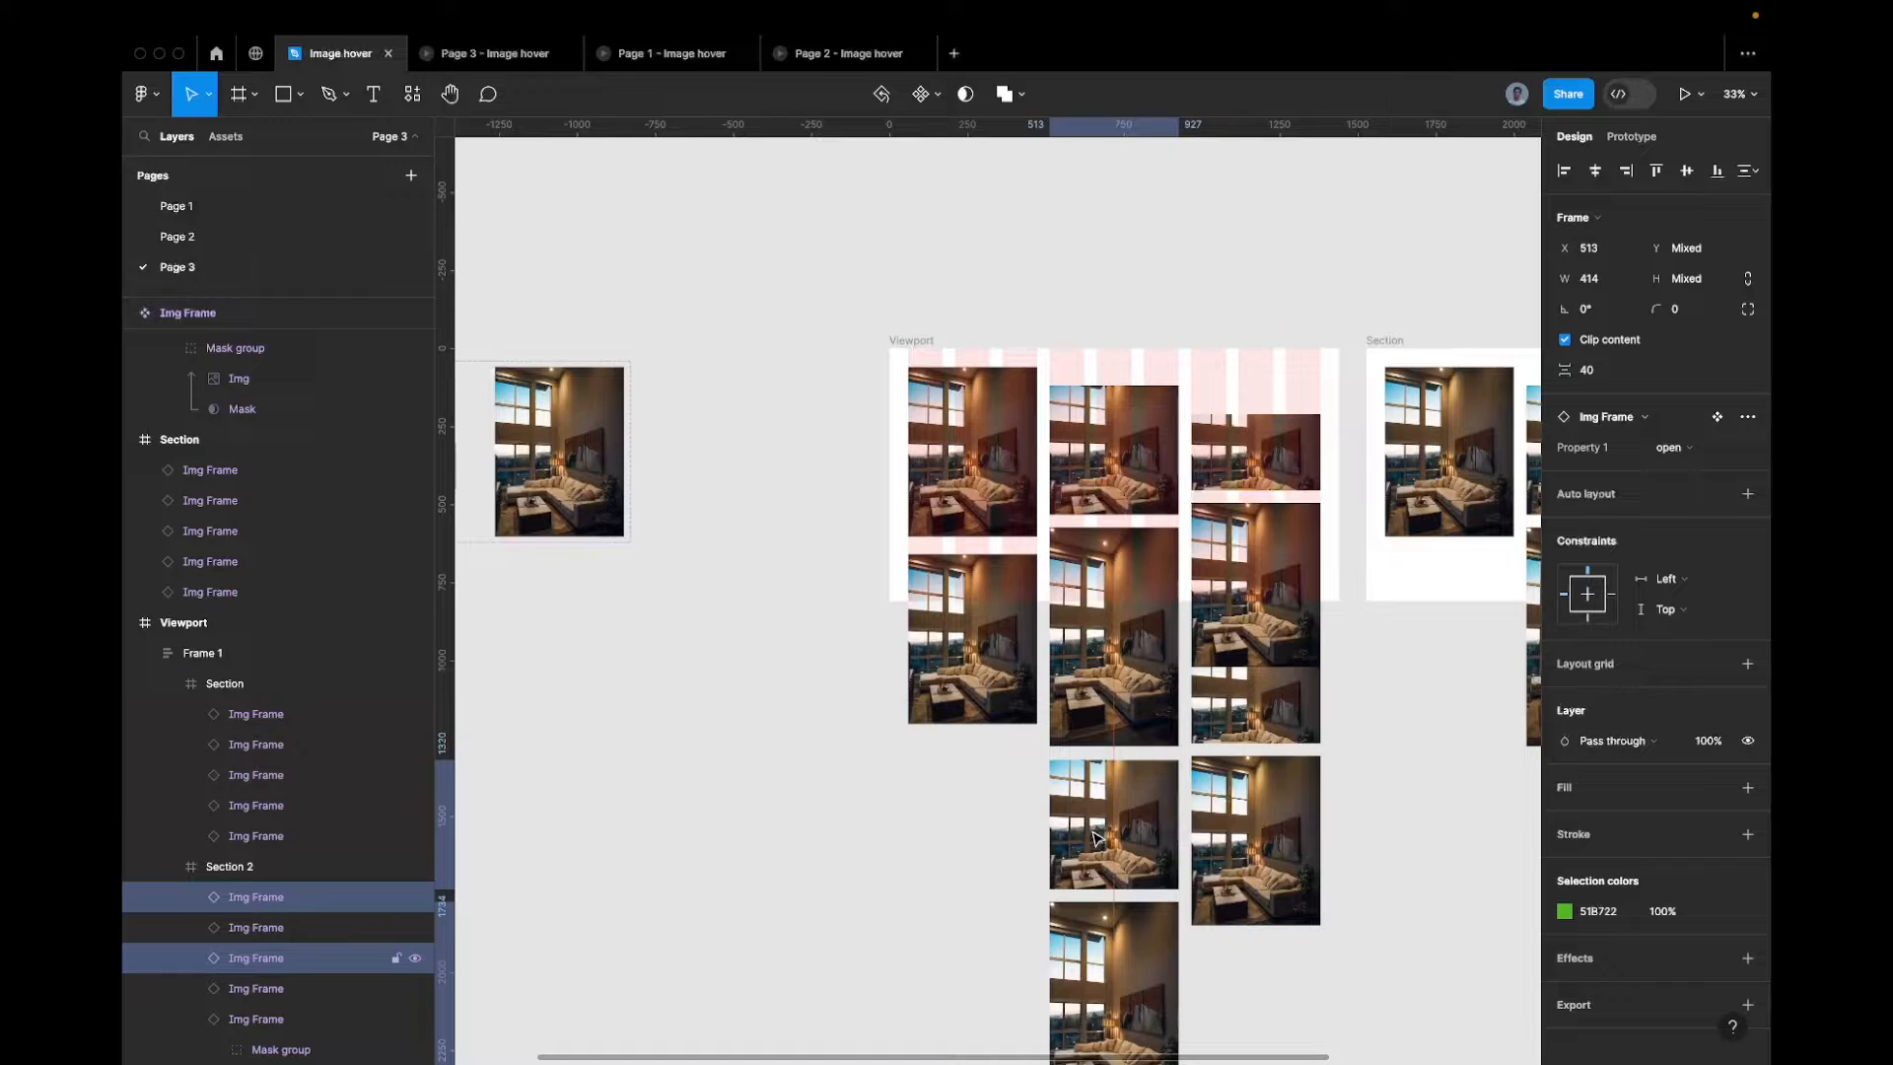
Shift both third-column images of Section 2 down together by 50 px
{"action": "left_click", "coordinate": [1267, 705]}
{"action": "left_click", "coordinate": [1282, 778], "text": "shift"}
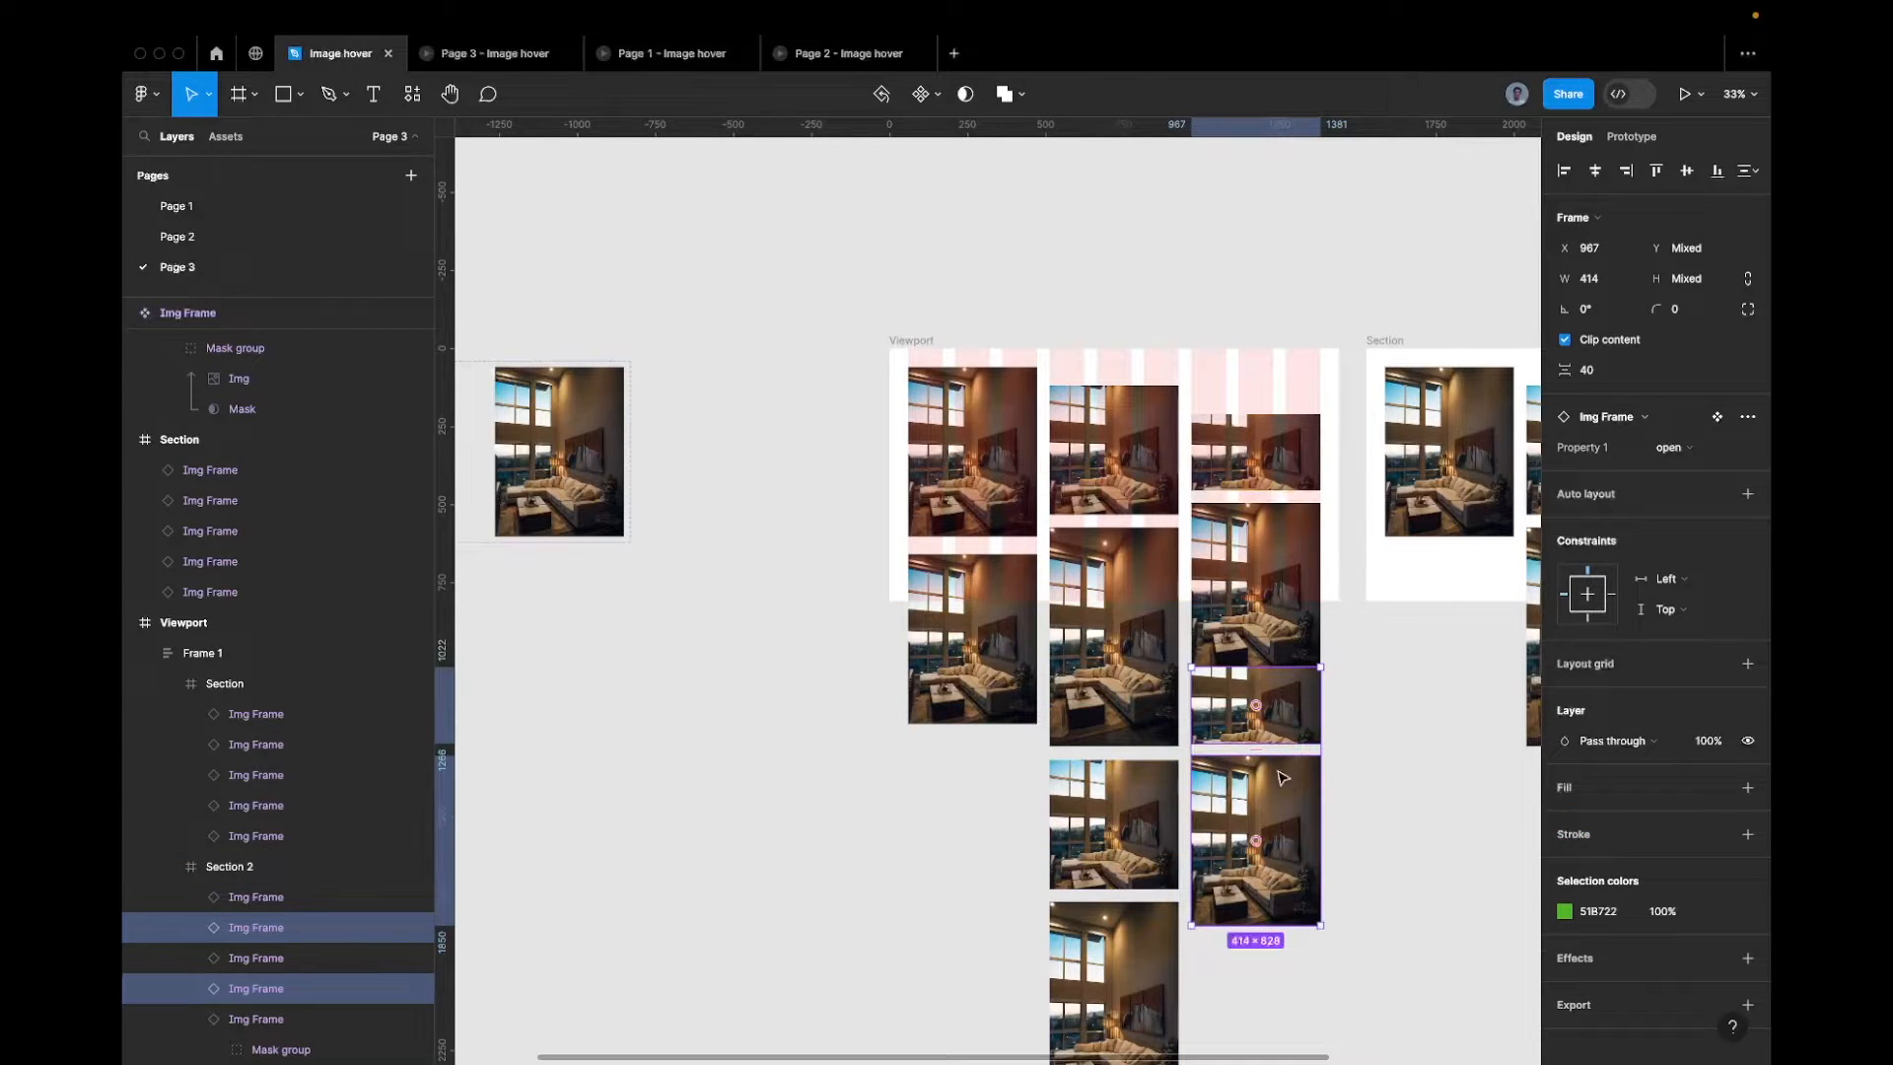
{"action": "key", "text": "shift+Down"}
{"action": "key", "text": "shift+Down"}
{"action": "key", "text": "shift+Down"}
{"action": "key", "text": "shift+Down"}
{"action": "key", "text": "shift+Down"}
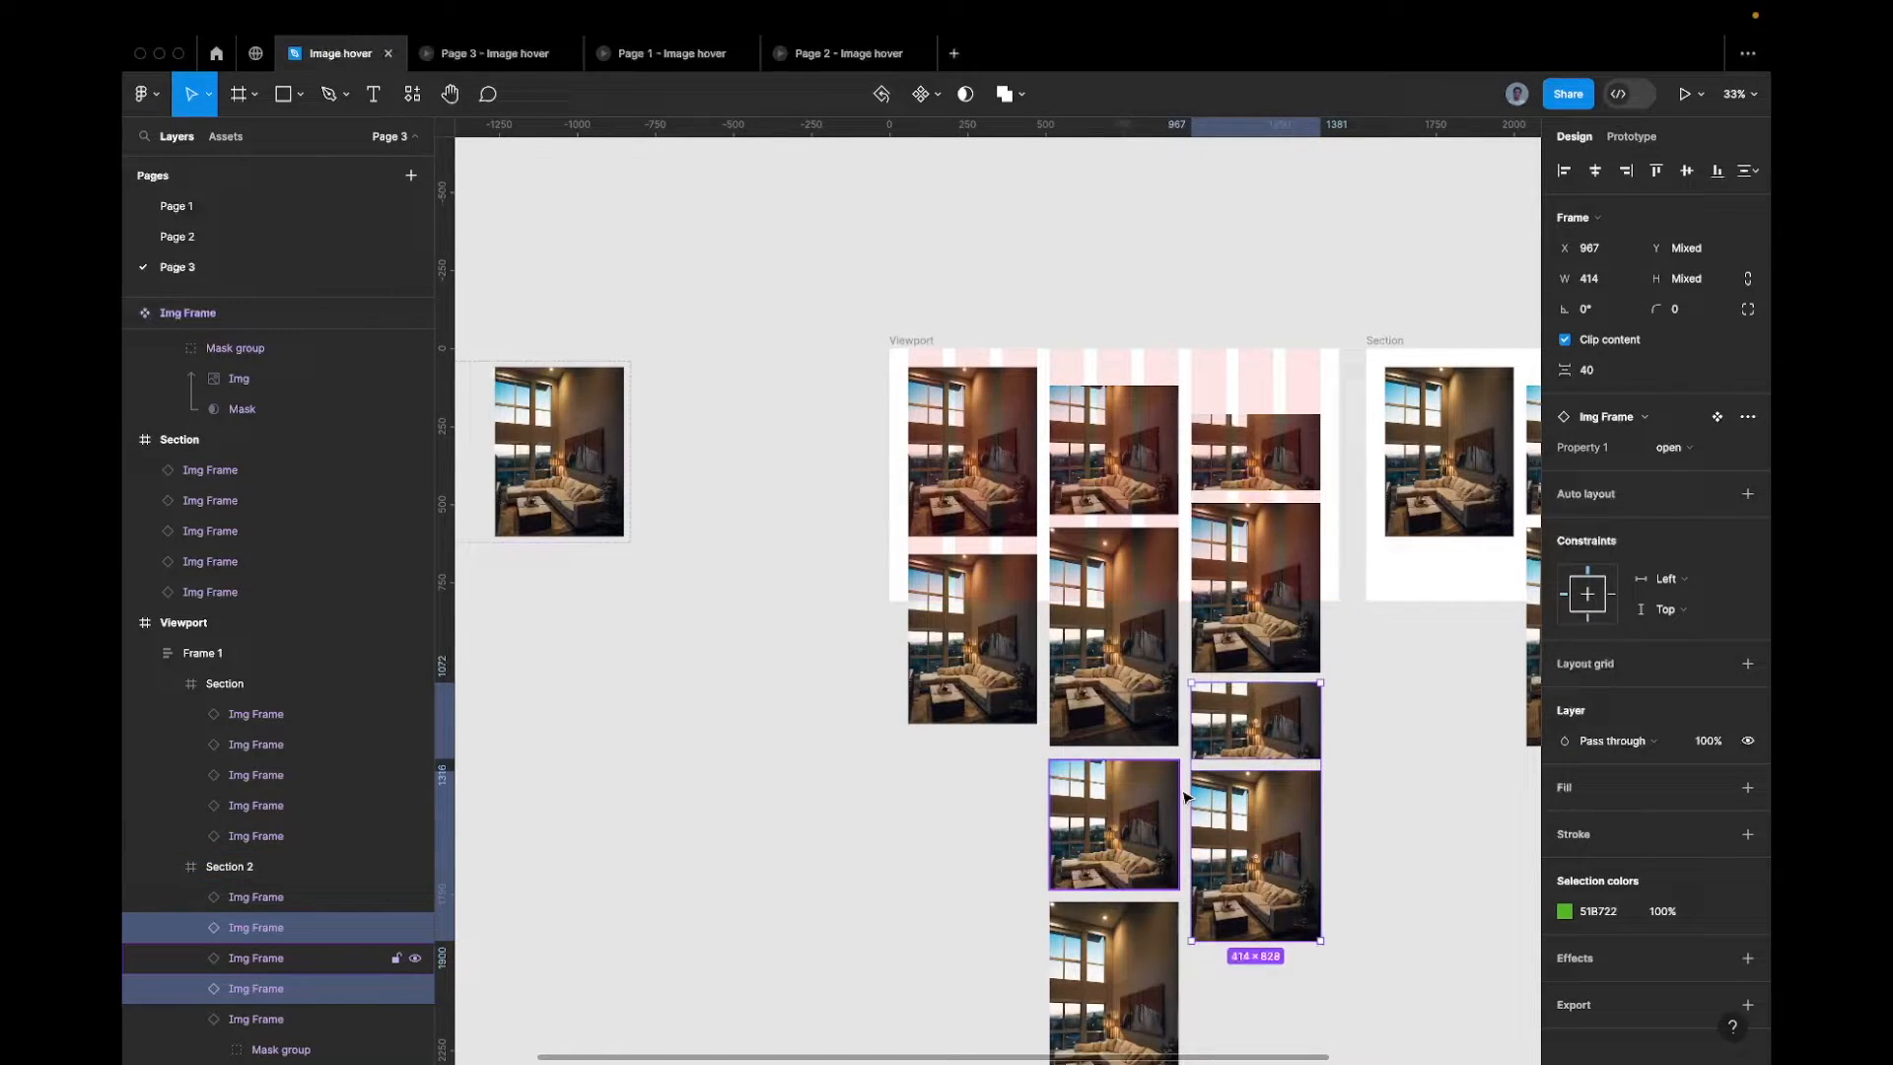
Move the two third-column images of Section 2 into the first column at X 60, just below its existing image
{"action": "left_click_drag", "start_coordinate": [1227, 798], "coordinate": [926, 858]}
{"action": "key", "text": "ctrl+z"}
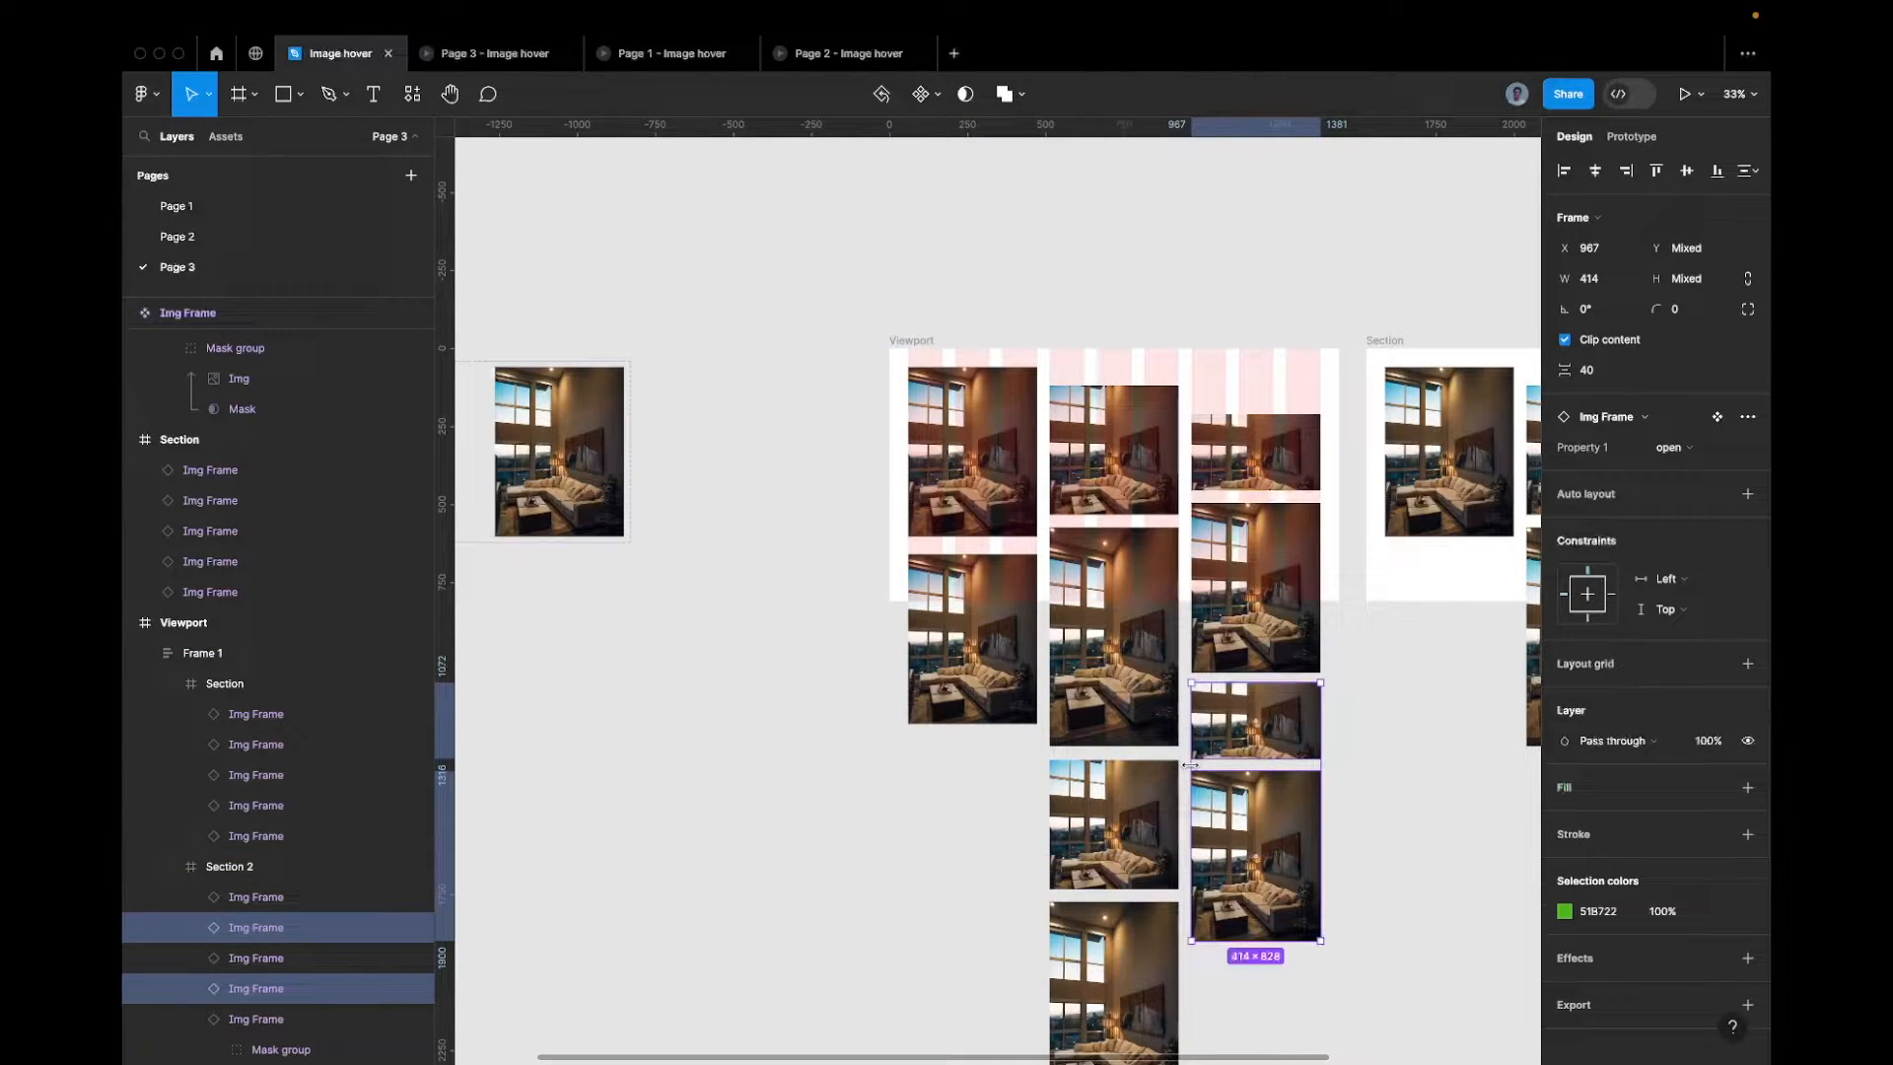
{"action": "left_click_drag", "start_coordinate": [1267, 783], "coordinate": [1001, 796]}
{"action": "scroll", "coordinate": [971, 746], "scroll_direction": "up", "scroll_amount": 5}
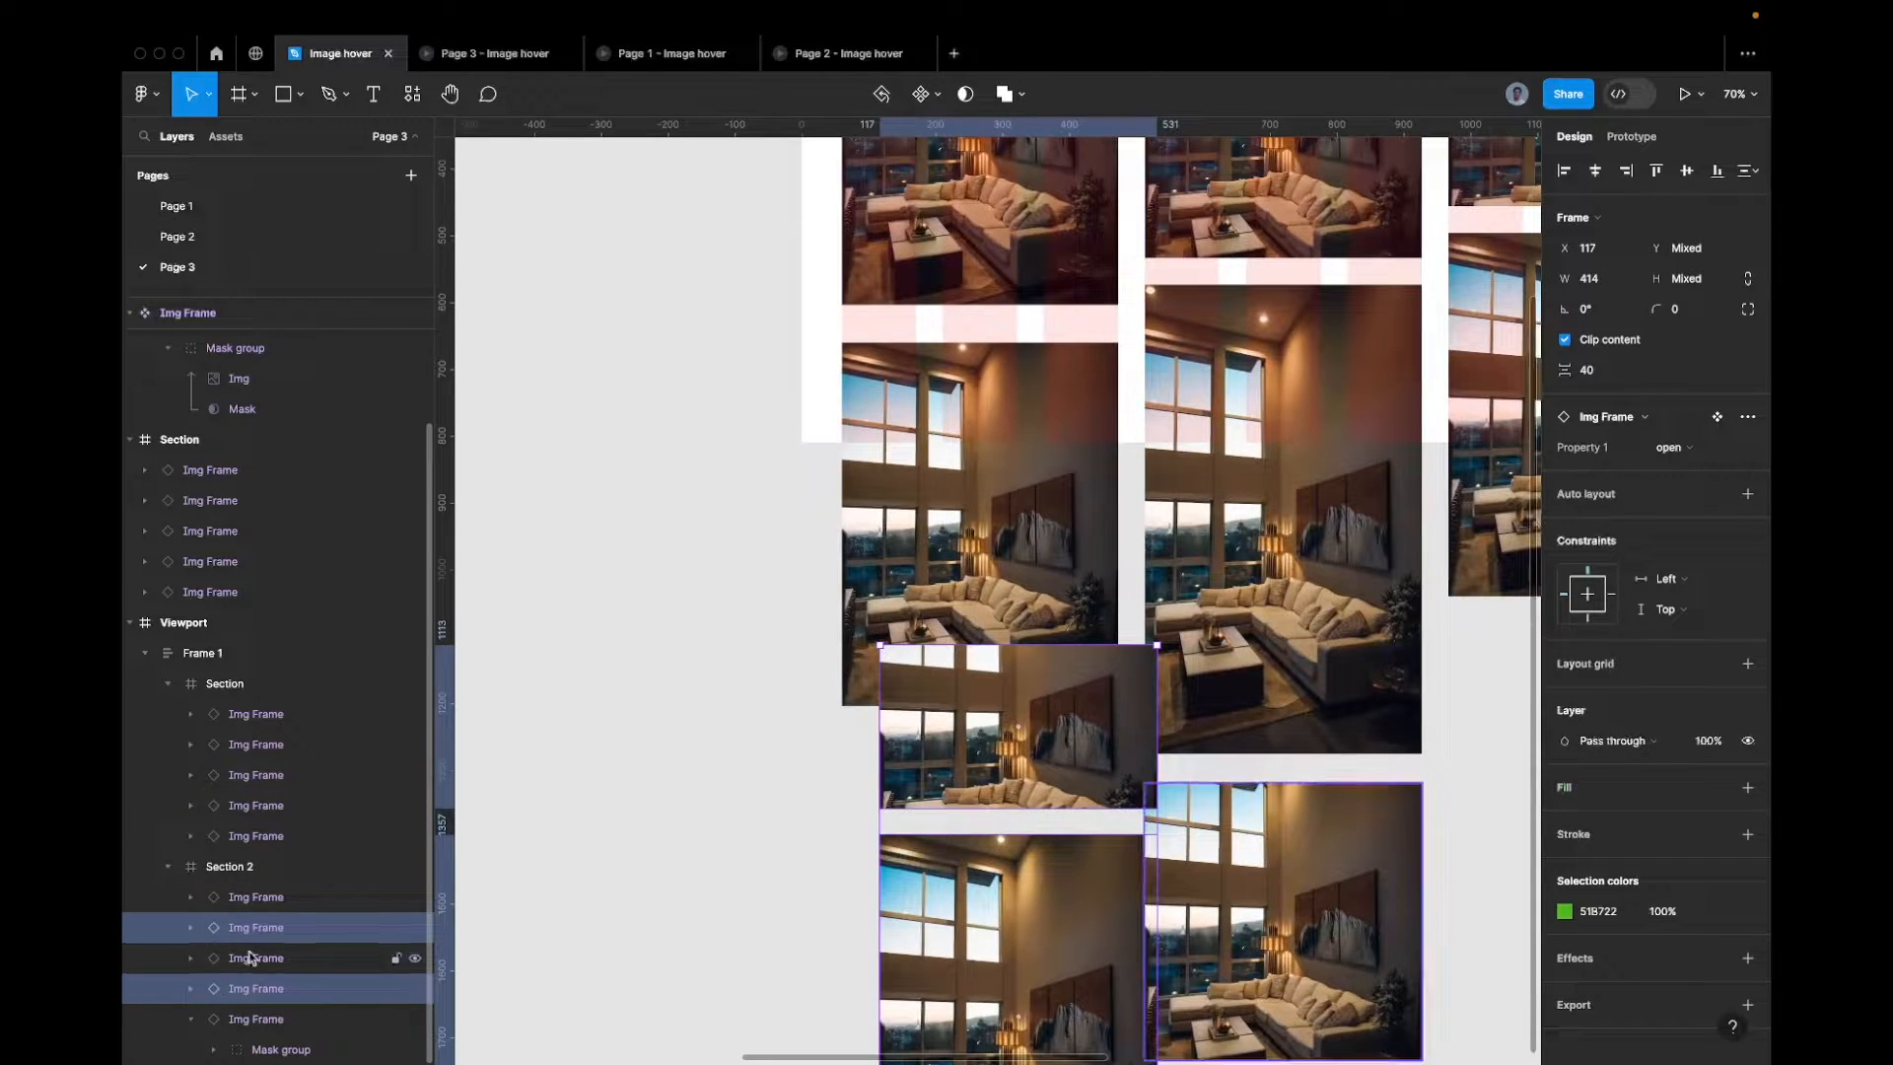
{"action": "mouse_move", "coordinate": [976, 734]}
{"action": "left_mouse_down"}
{"action": "mouse_move", "coordinate": [931, 803]}
{"action": "mouse_move", "coordinate": [968, 741]}
{"action": "left_mouse_up"}
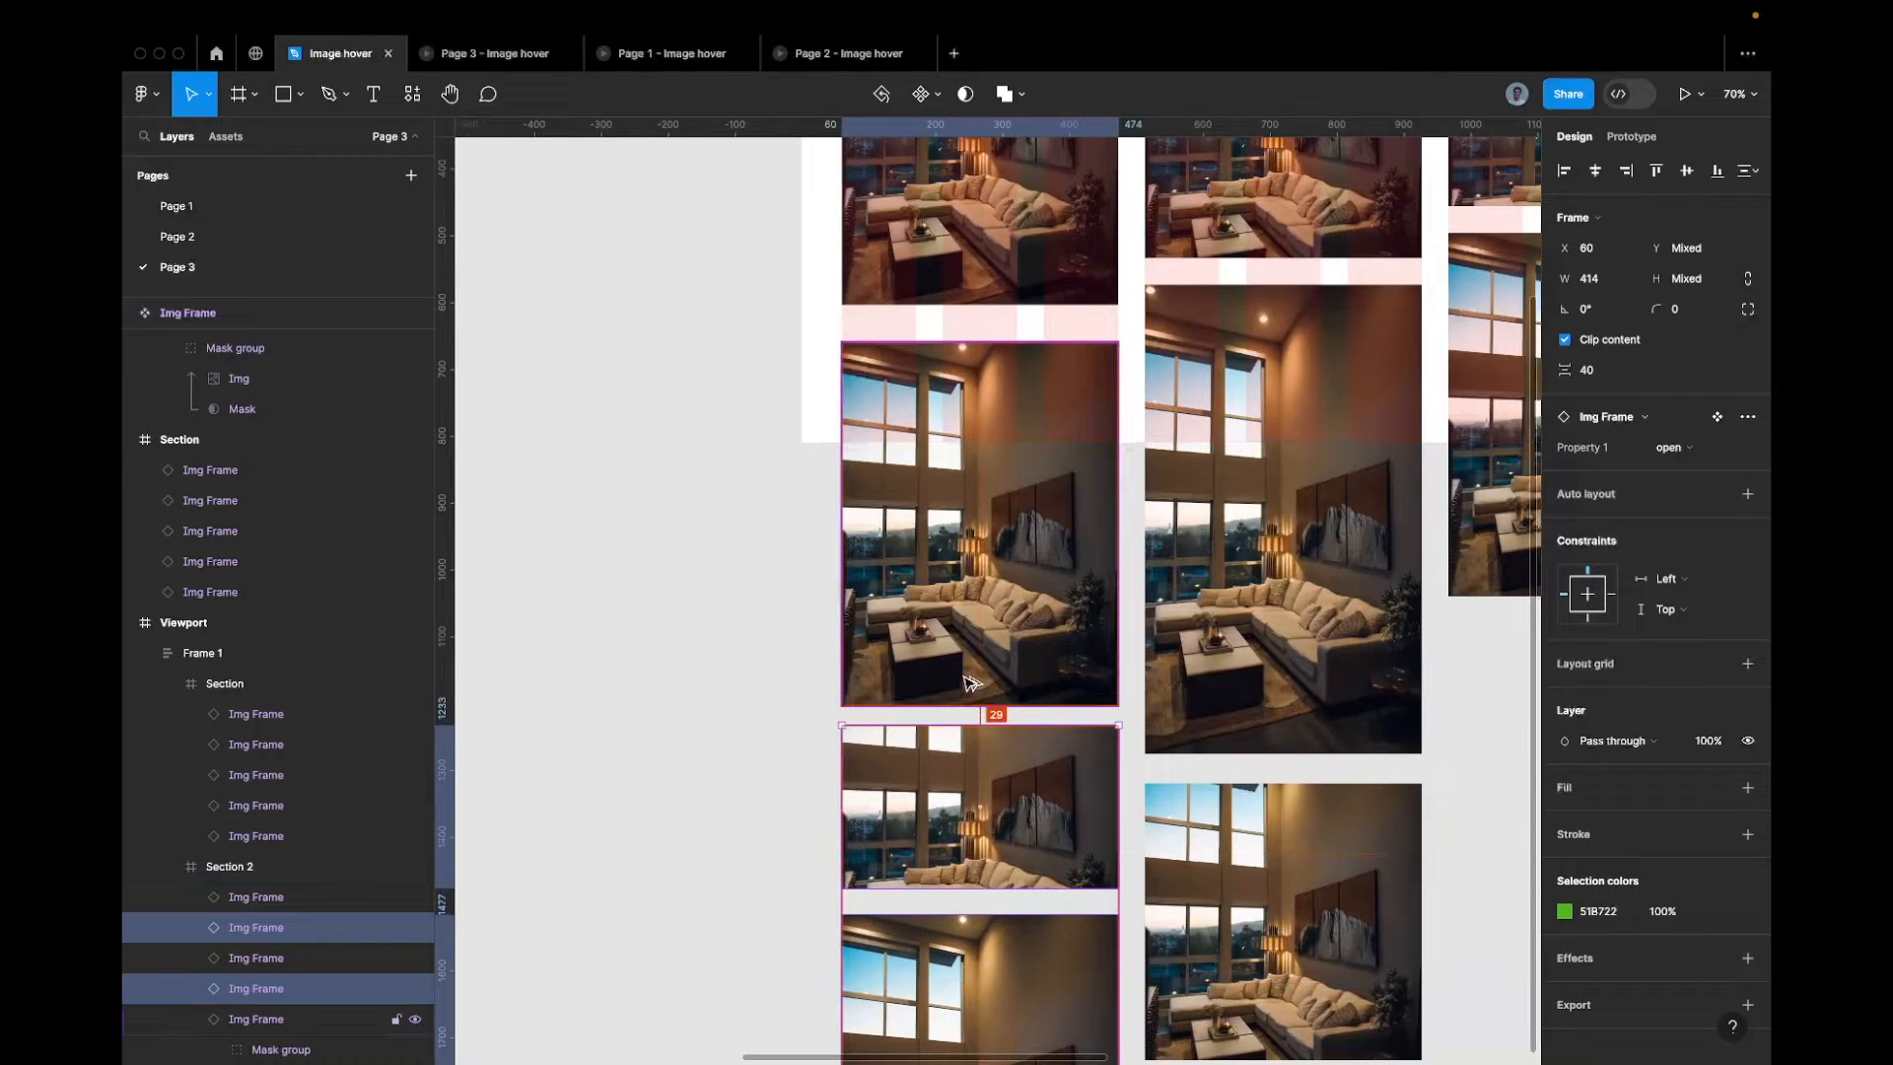
{"action": "key", "text": "shift+Down"}
{"action": "key", "text": "Down"}
Try moving second-column images of Section 2 into the third column, and undo the move
{"action": "scroll", "coordinate": [966, 682], "scroll_direction": "down", "scroll_amount": 5}
{"action": "left_click_drag", "start_coordinate": [1153, 789], "coordinate": [1287, 721]}
{"action": "key", "text": "super+z"}
{"action": "key", "text": "super+z"}
{"action": "key", "text": "super+z"}
{"action": "key", "text": "super+z"}
{"action": "key", "text": "super+z"}
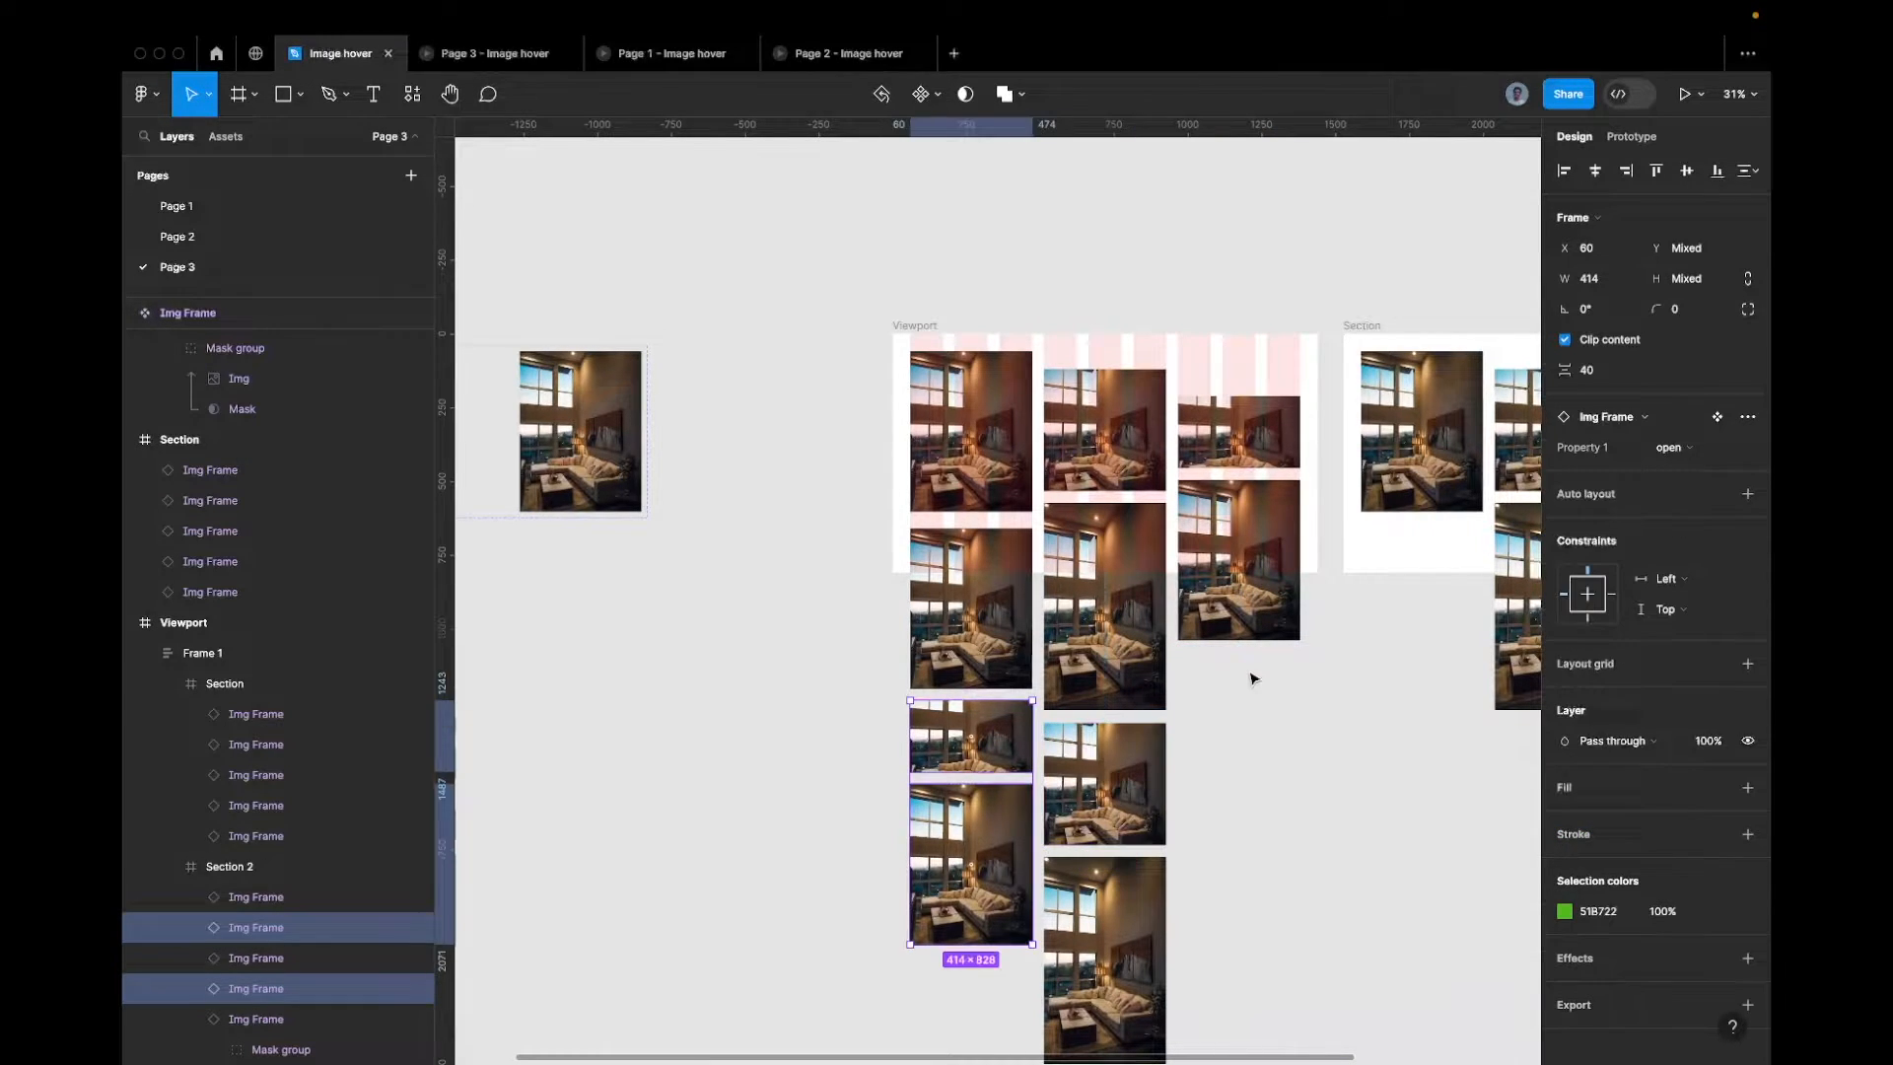
Undo the last image moves in Section 2, ungroup Frame 1 in the Viewport and delete Section 2
{"action": "key", "text": "super+z"}
{"action": "key", "text": "super+z"}
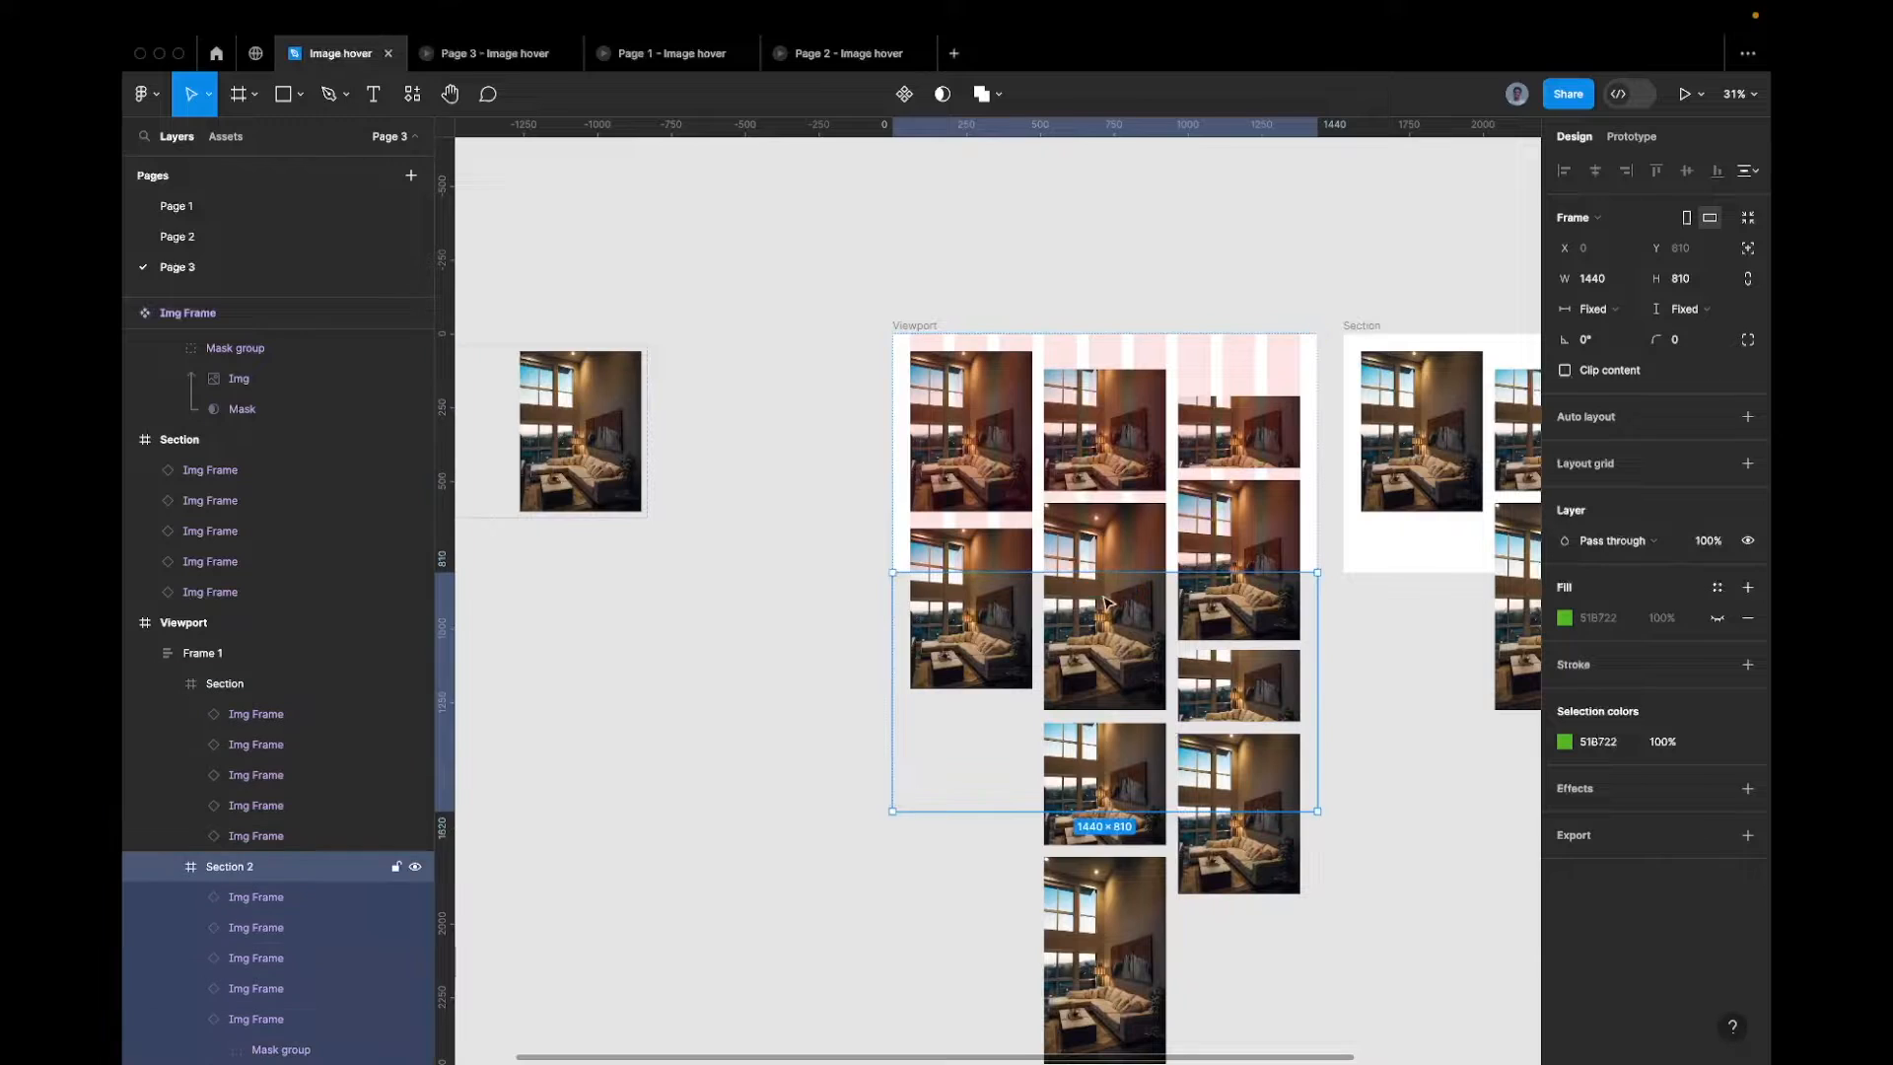
{"action": "right_click", "coordinate": [254, 656]}
{"action": "left_click", "coordinate": [264, 688]}
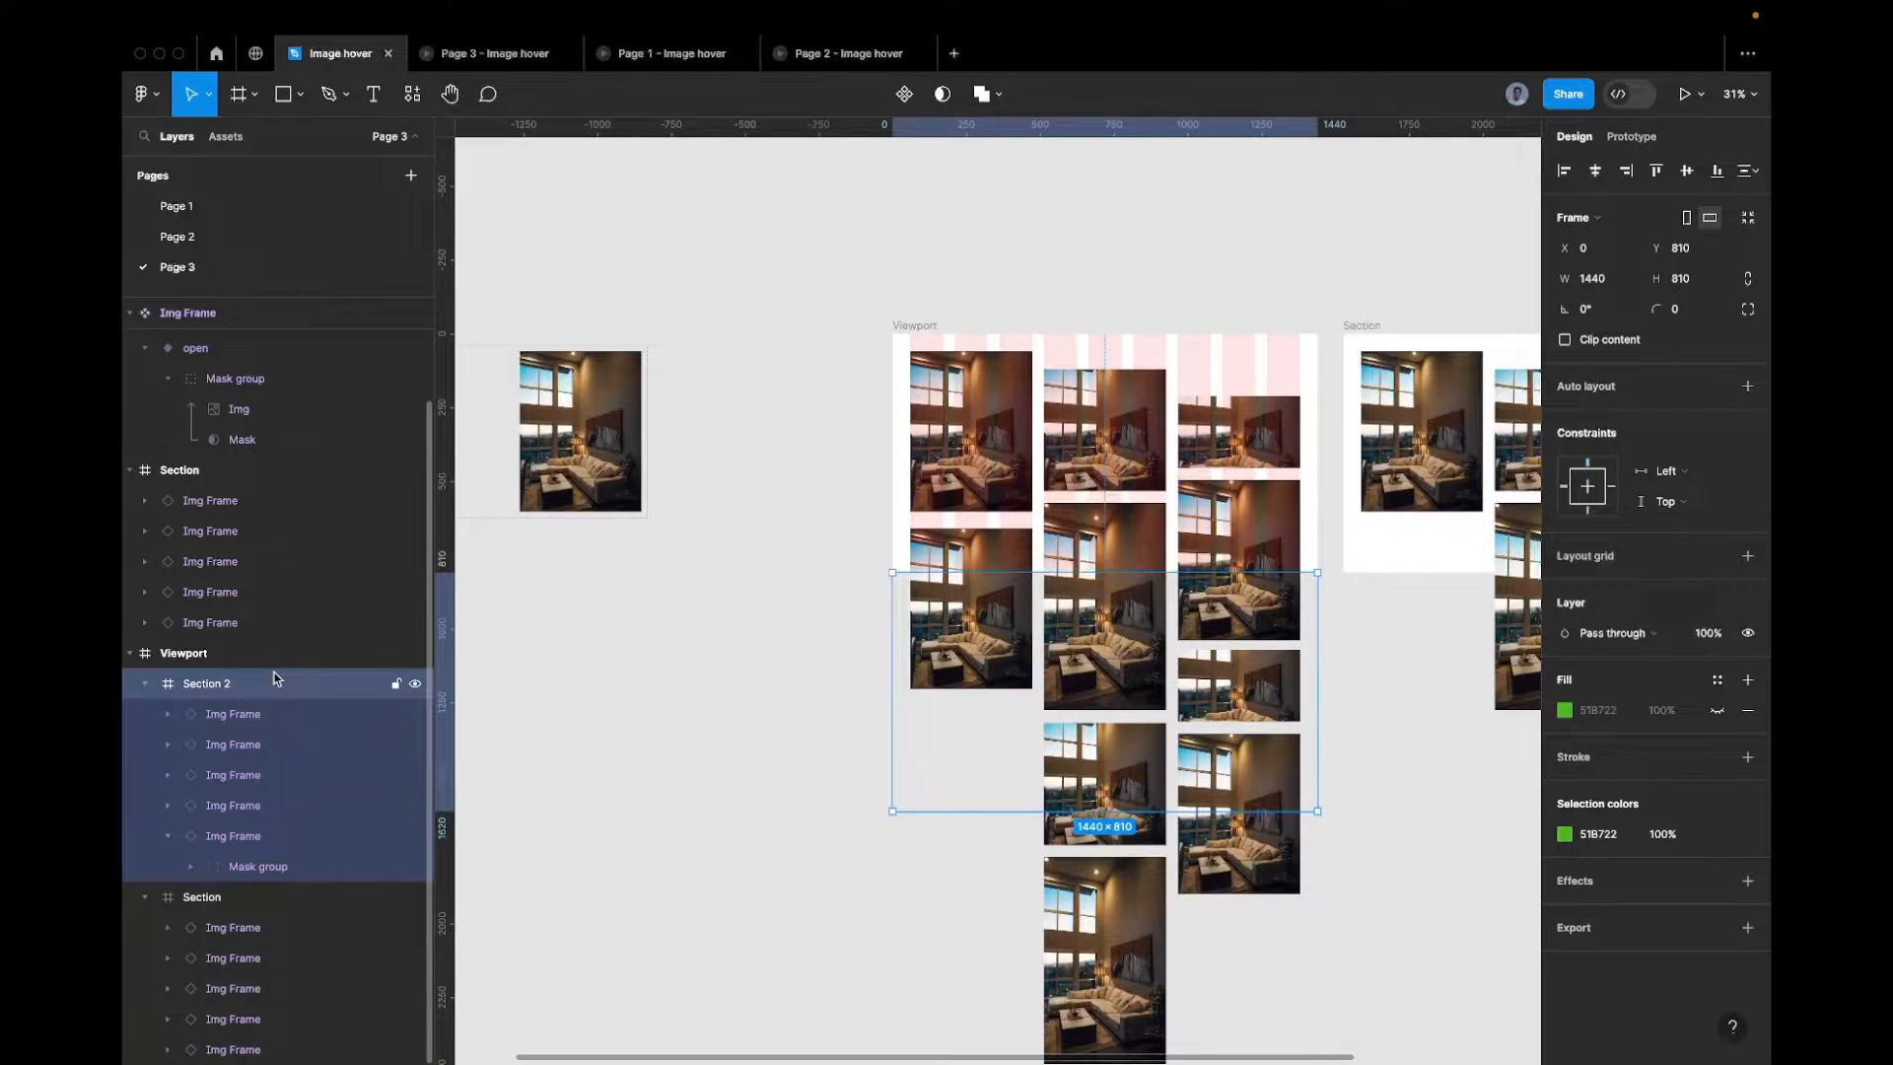
{"action": "key", "text": "Delete"}
Copy the Viewport's Section onto the canvas at X 2558, Y -262, and delete the old white-filled Section beside the Viewport
{"action": "left_click", "coordinate": [1116, 366]}
{"action": "scroll", "coordinate": [1111, 363], "scroll_direction": "down", "scroll_amount": 5}
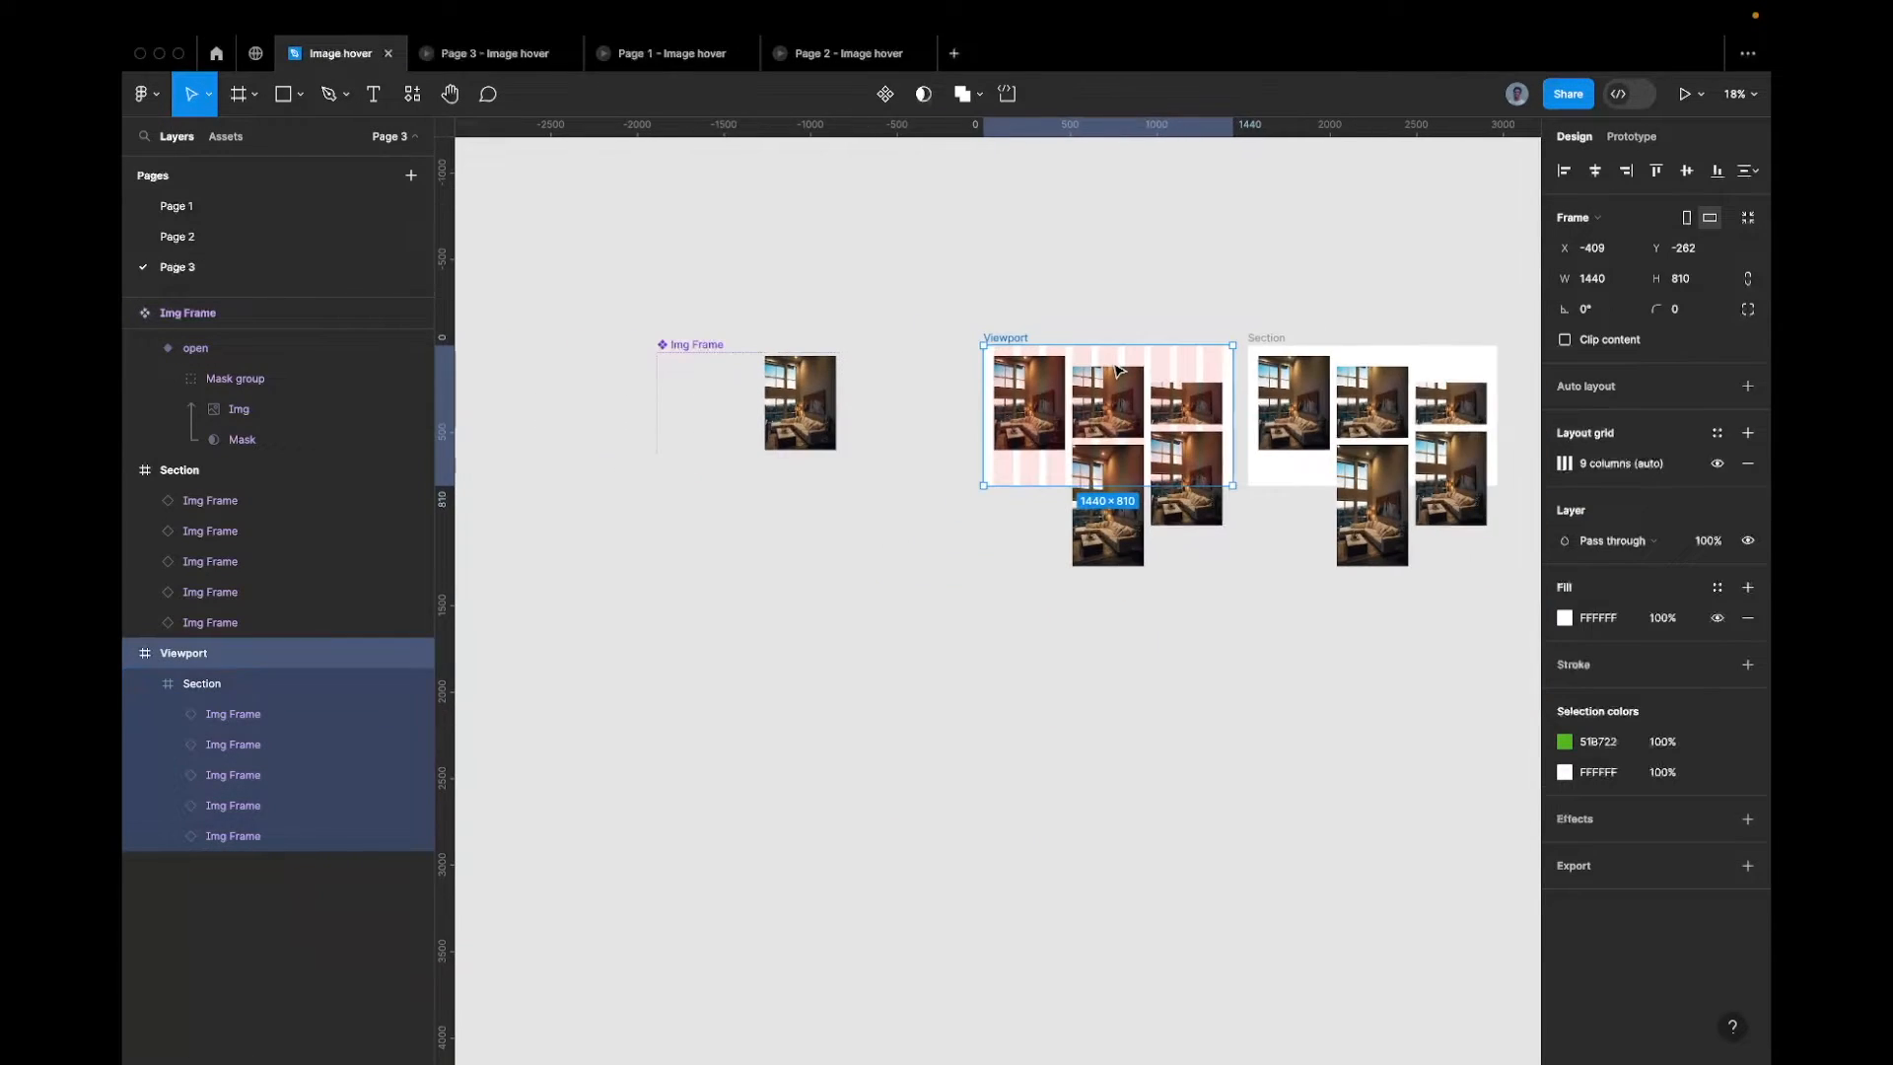
{"action": "key", "text": "Return"}
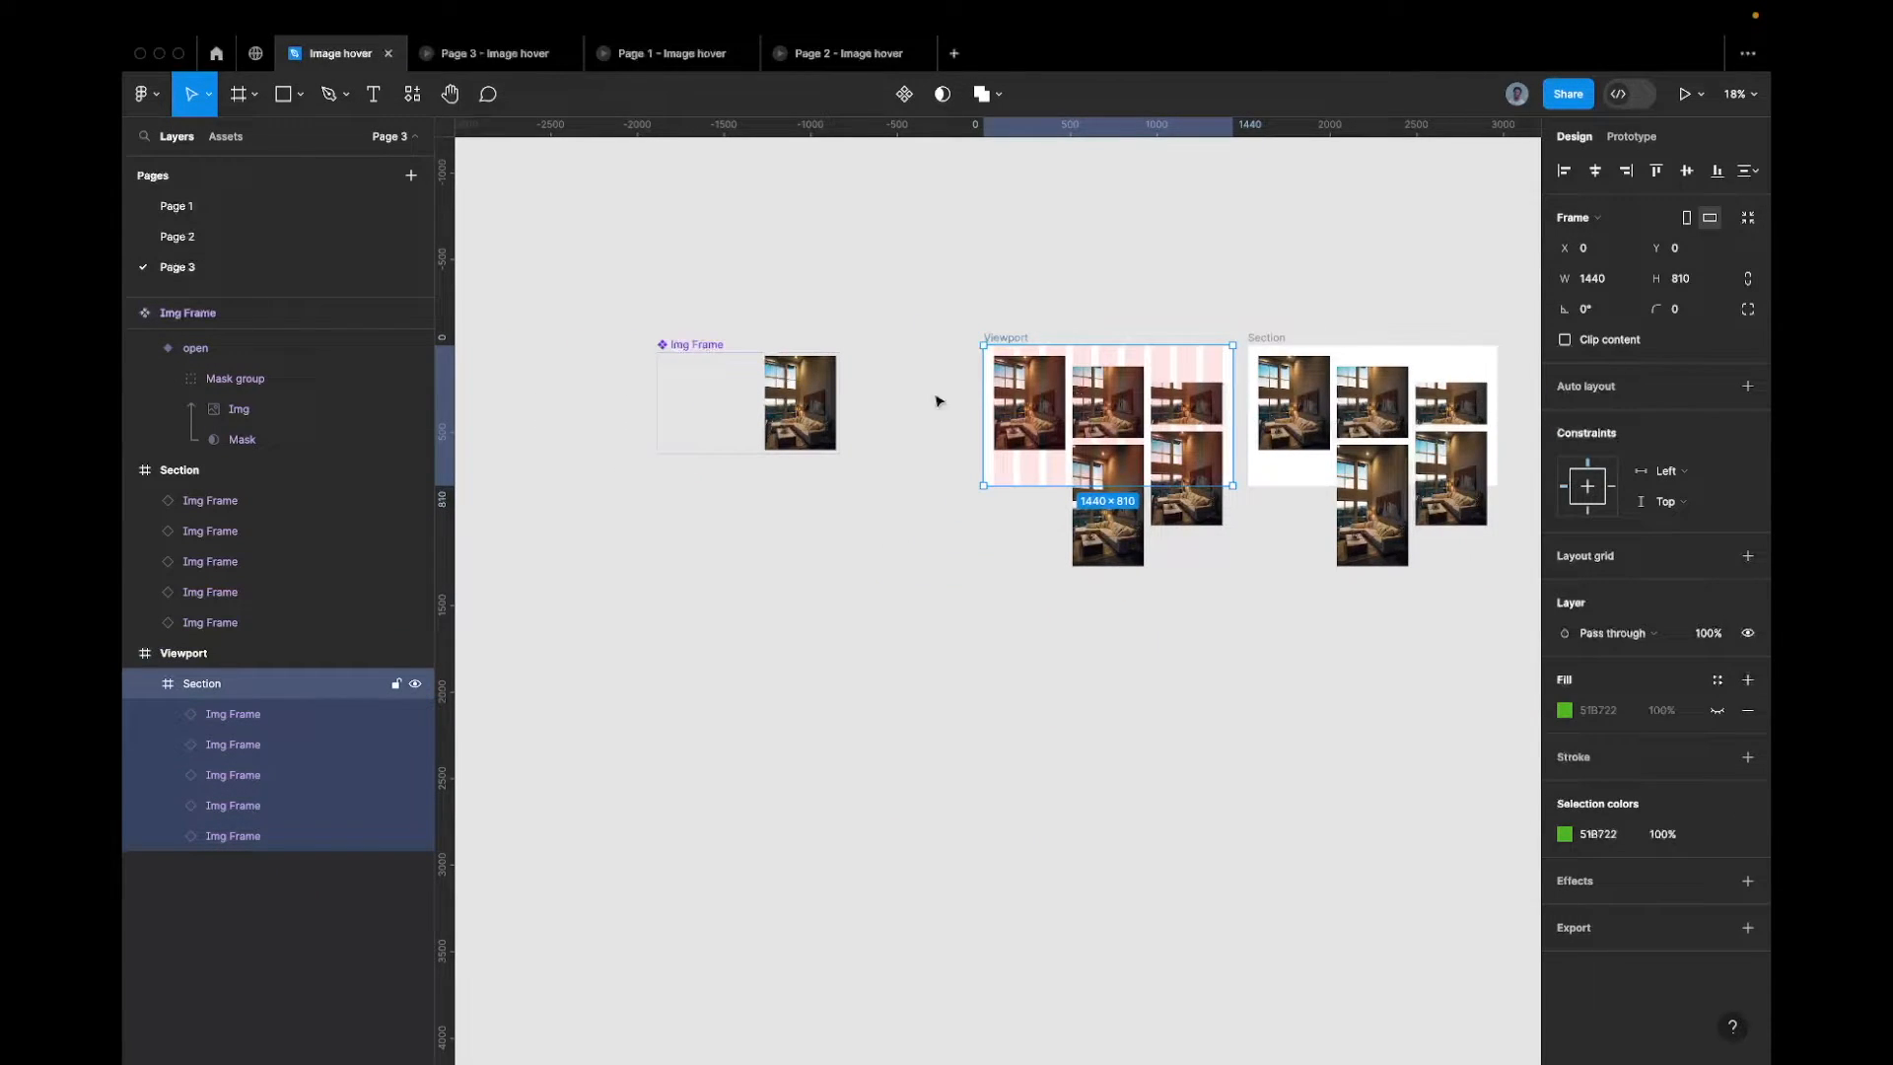
{"action": "left_click_drag", "start_coordinate": [1147, 373], "coordinate": [1384, 373], "text": "alt"}
{"action": "left_click", "coordinate": [1008, 339]}
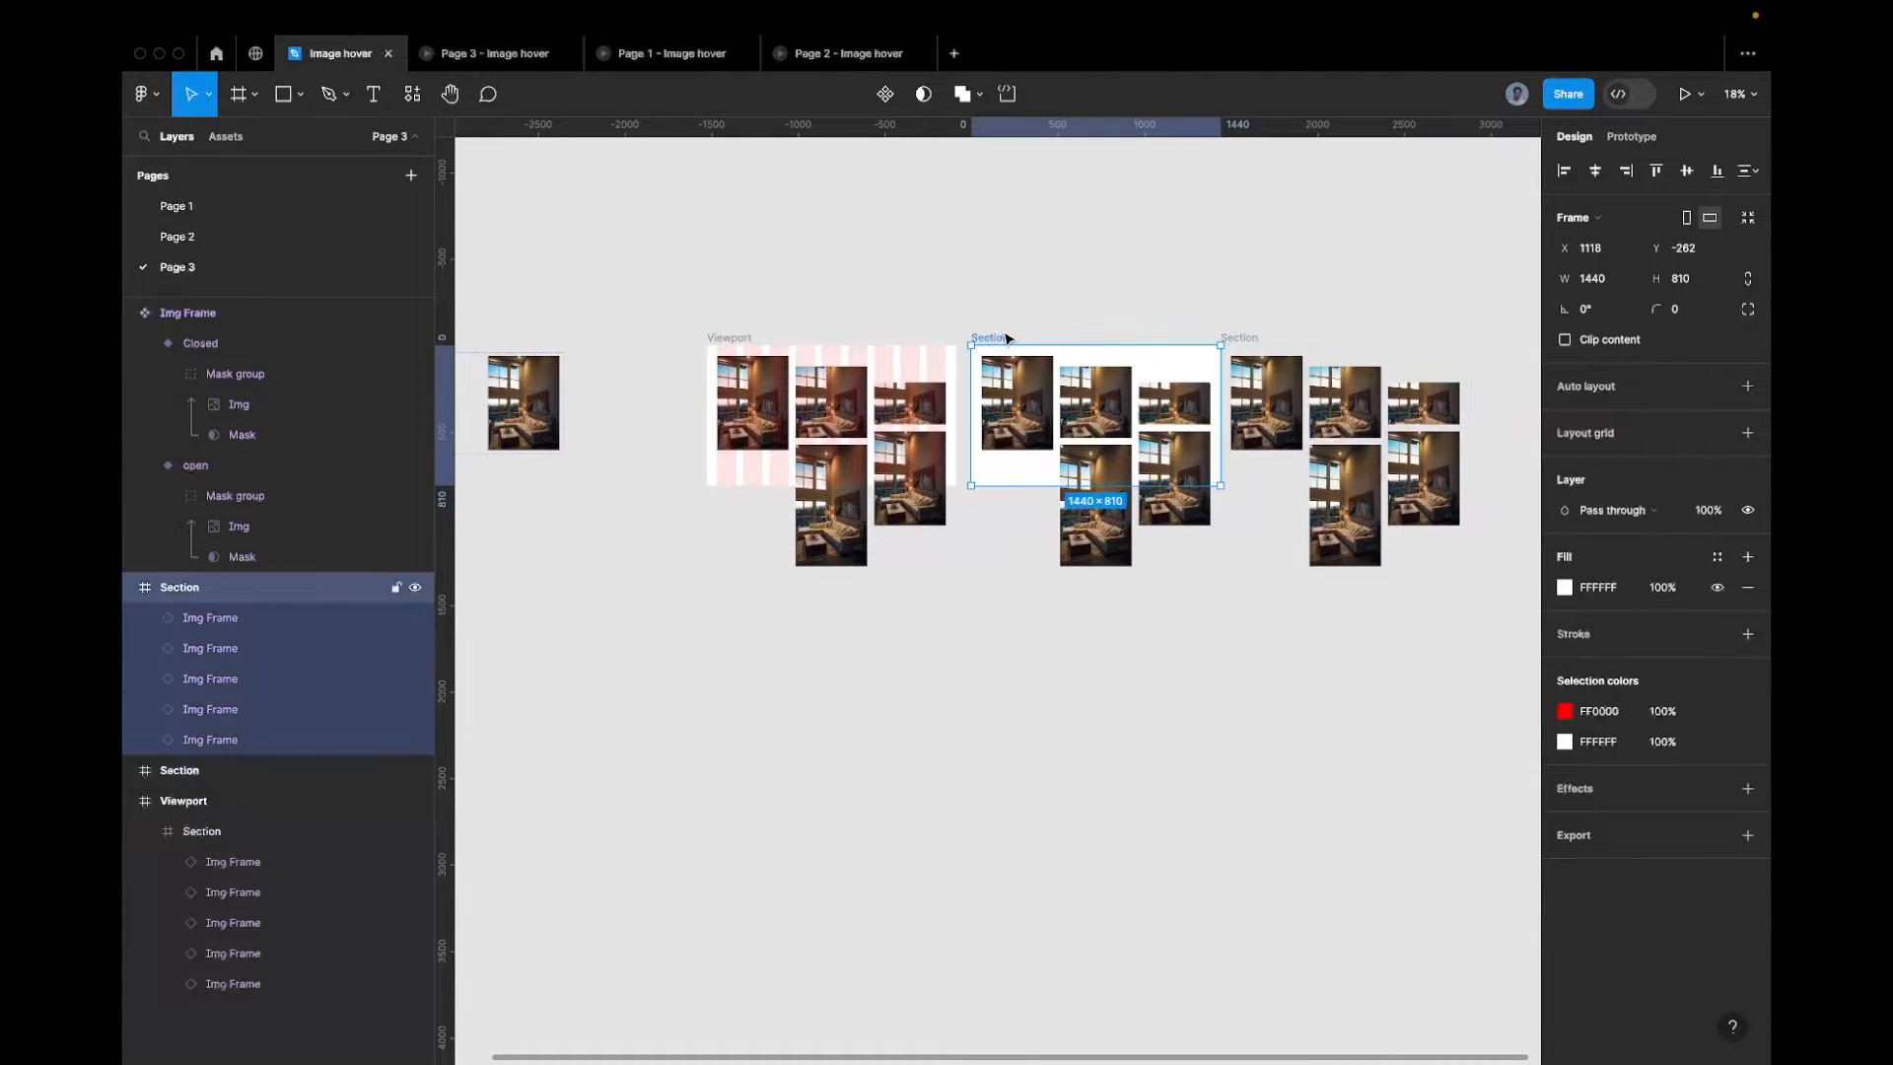
{"action": "key", "text": "BackSpace"}
Duplicate the transparent Section copy horizontally along the same row, placing the duplicate at X 4293, Y -262
{"action": "left_click", "coordinate": [1244, 340]}
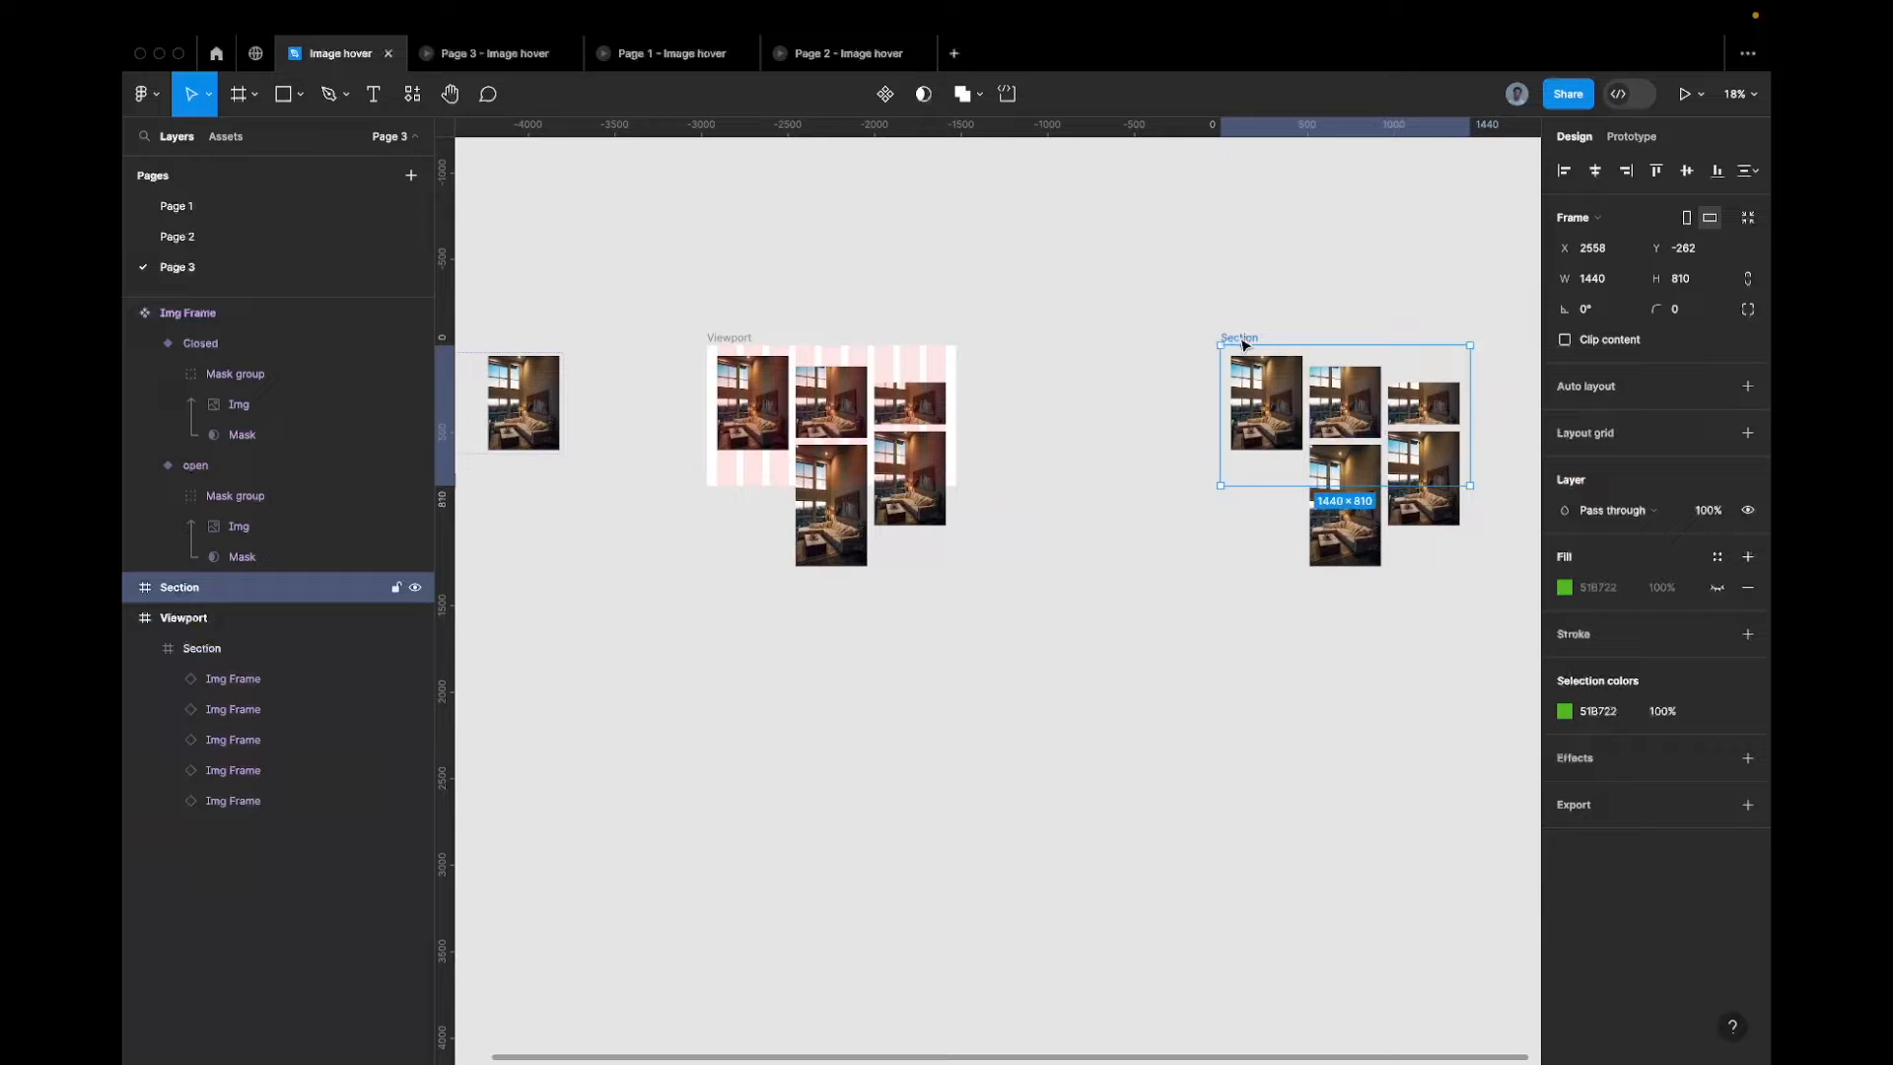
{"action": "scroll", "coordinate": [1244, 343], "scroll_direction": "right", "scroll_amount": 3}
{"action": "left_click_drag", "start_coordinate": [1117, 372], "coordinate": [1418, 373]}
{"action": "scroll", "coordinate": [1348, 382], "scroll_direction": "right", "scroll_amount": 1}
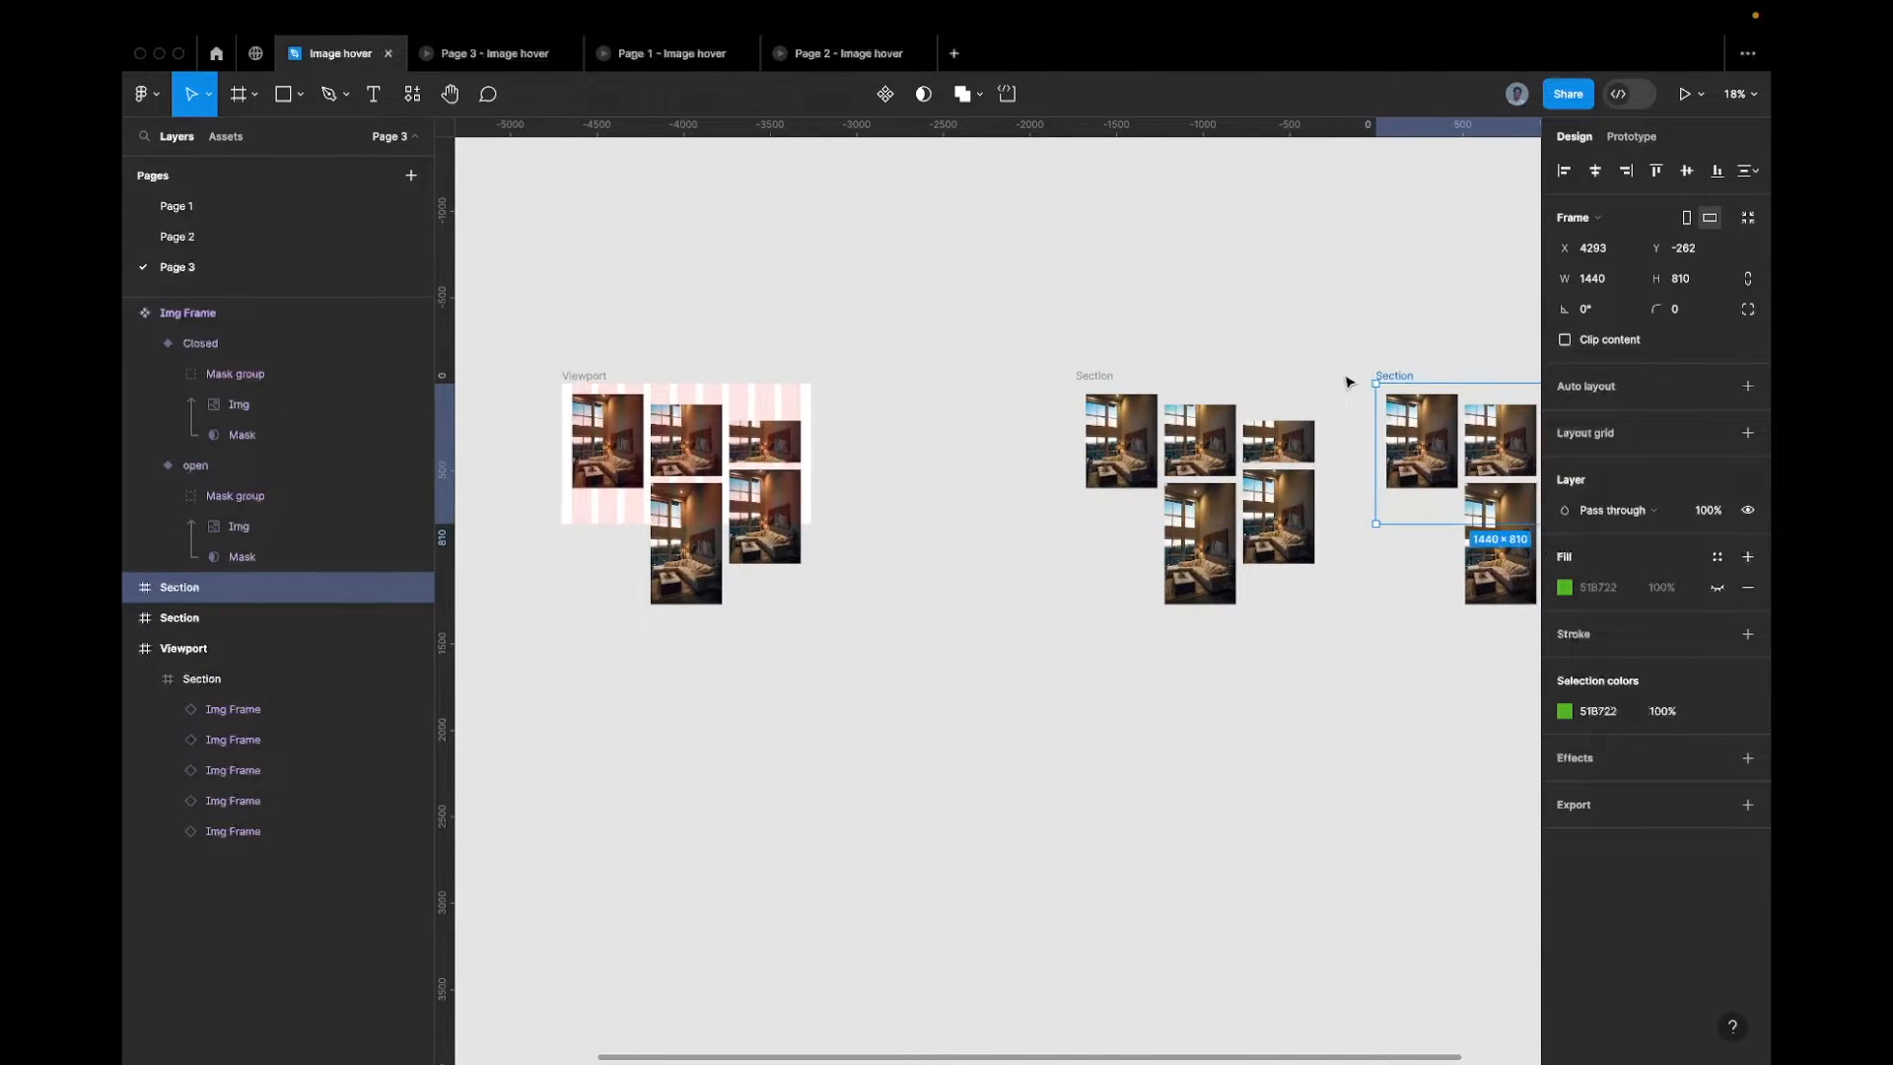
Switch all five Img Frame instances in the Section at X 2558 to the Closed variant
{"action": "left_click", "coordinate": [1107, 379]}
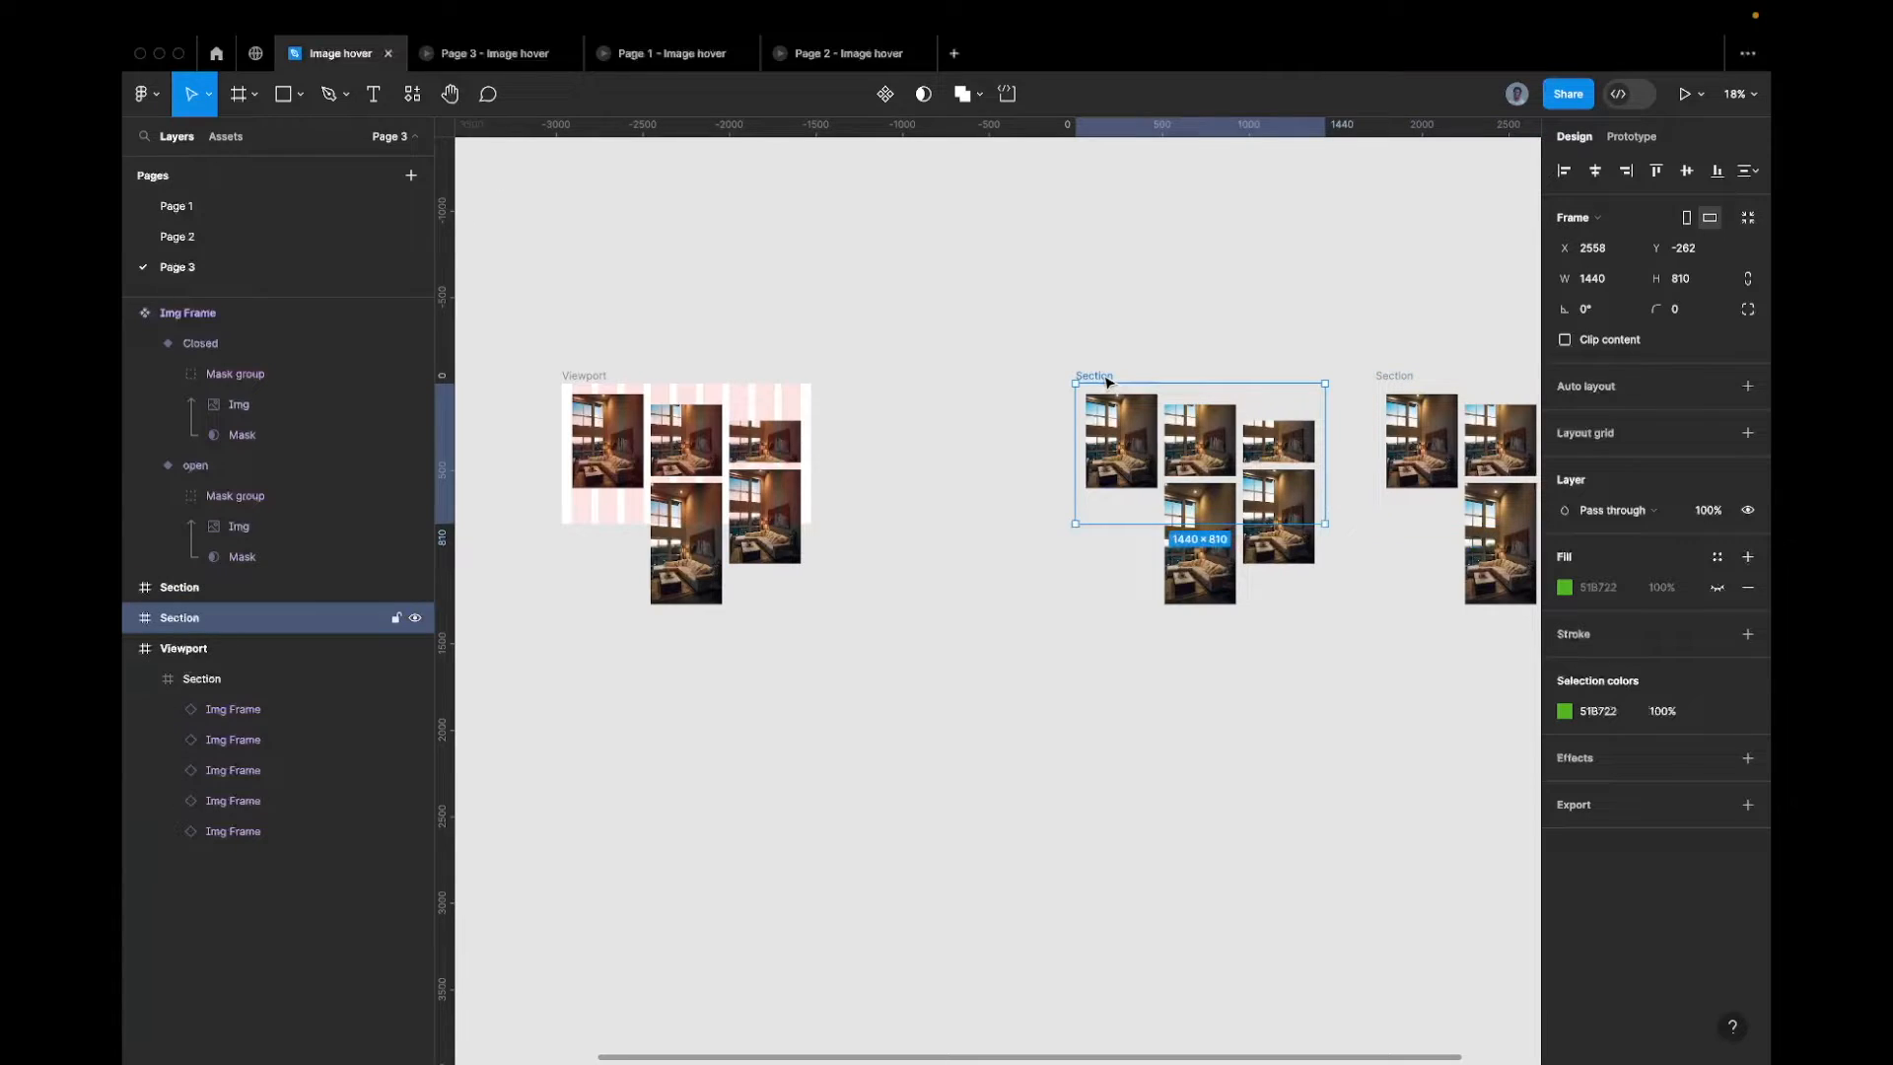
{"action": "key", "text": "Return"}
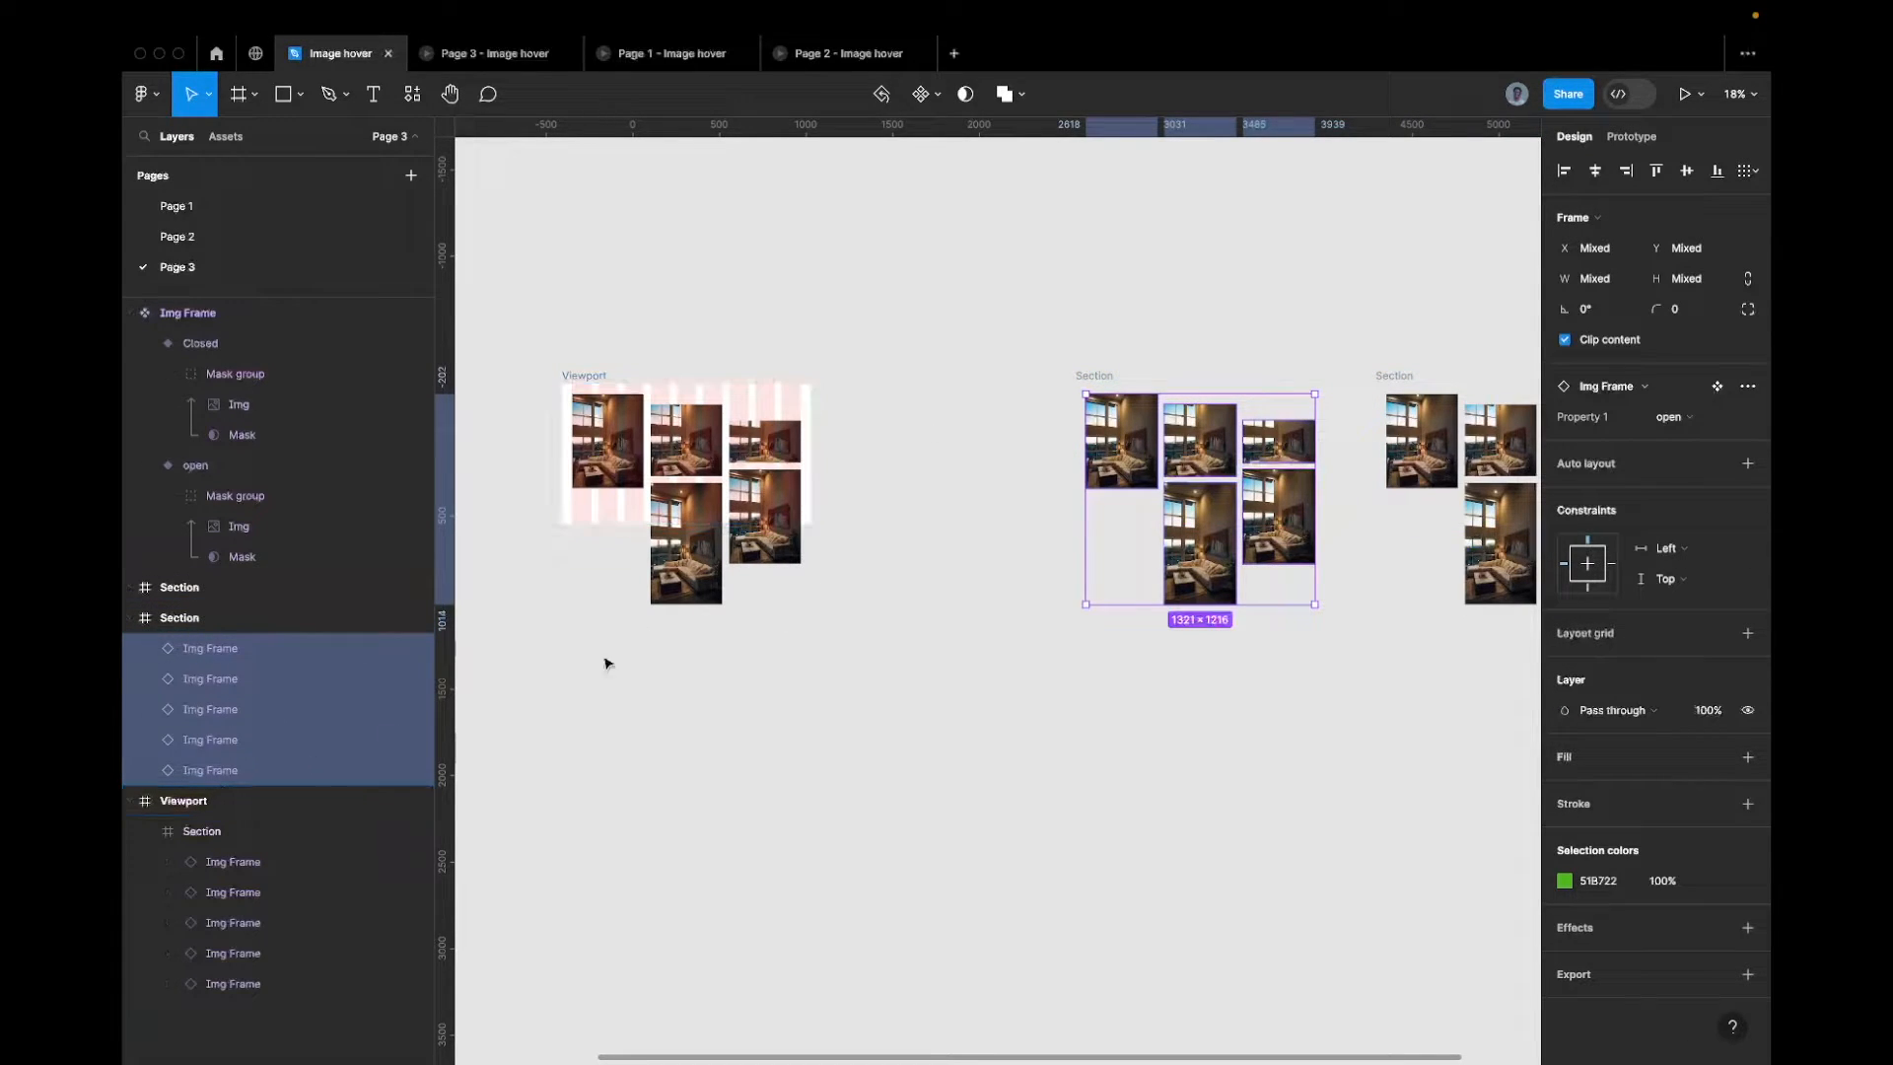
{"action": "left_click", "coordinate": [1678, 416]}
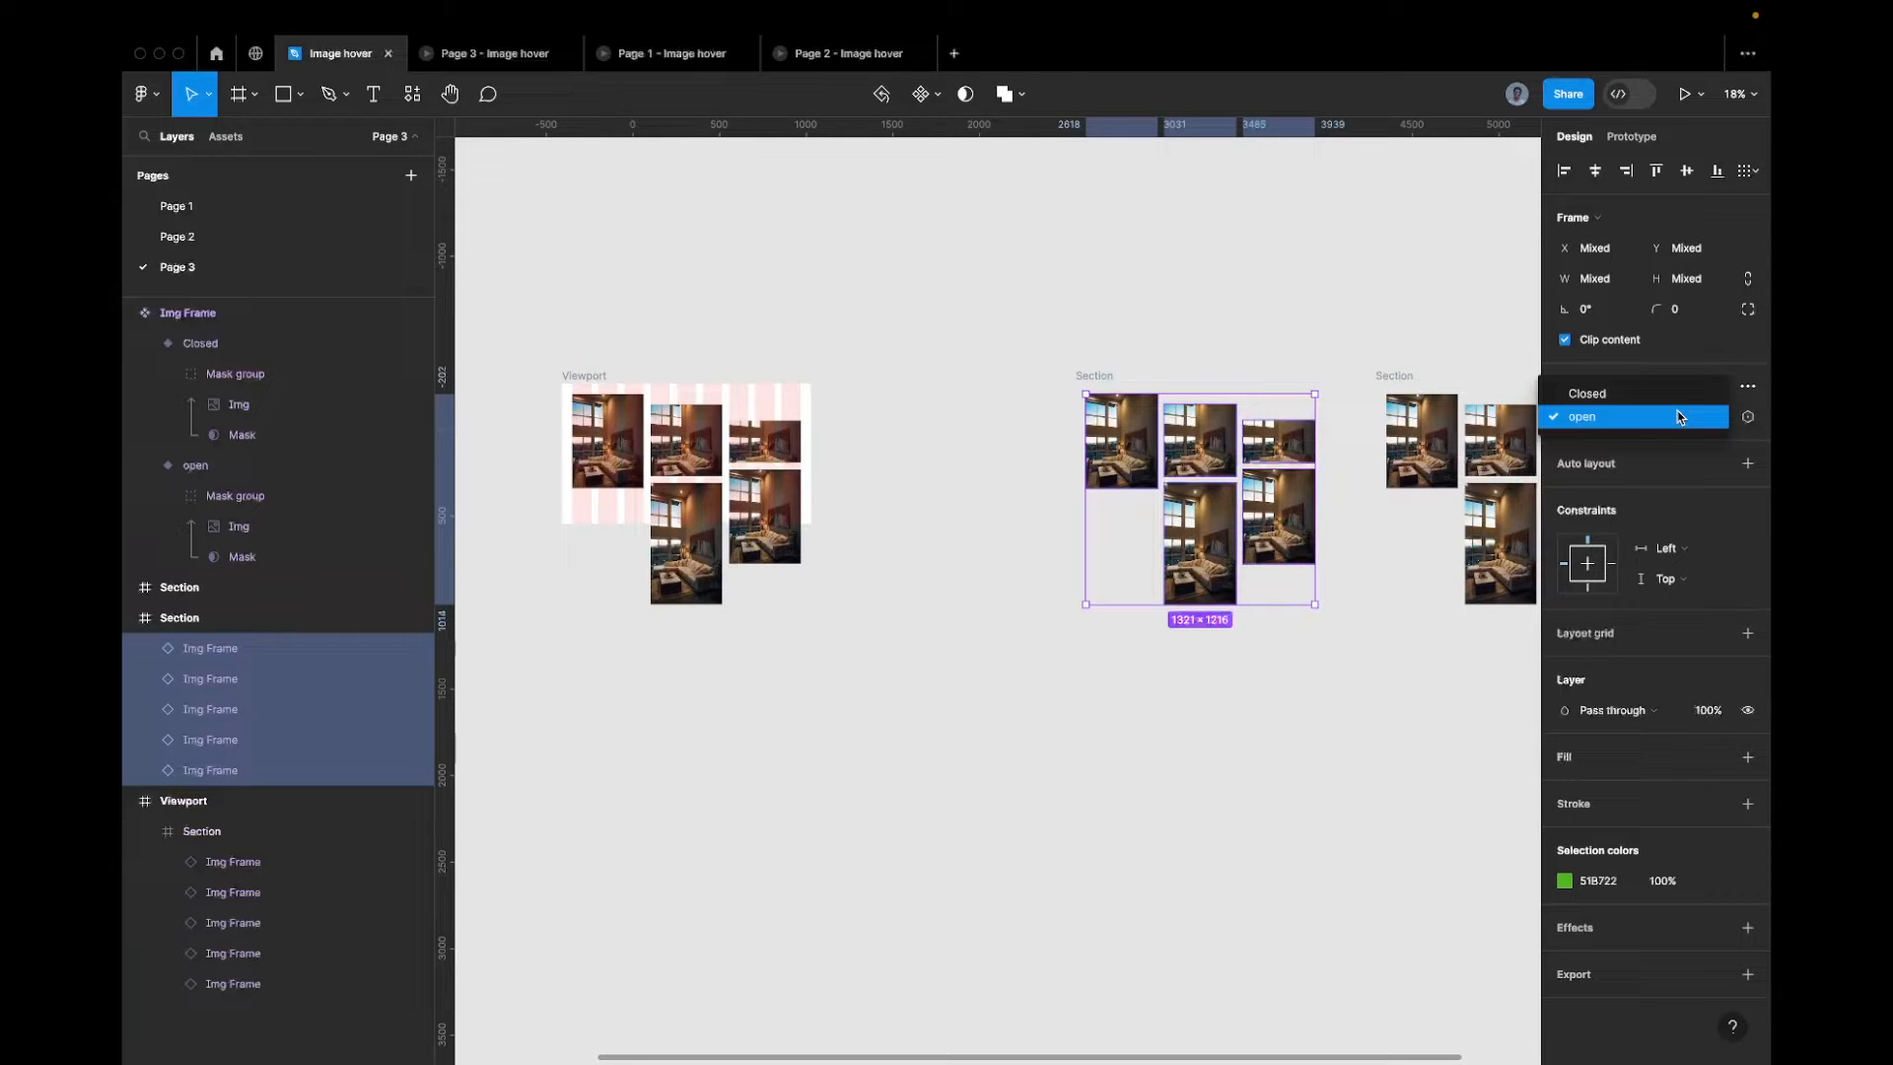
{"action": "left_click", "coordinate": [1608, 395]}
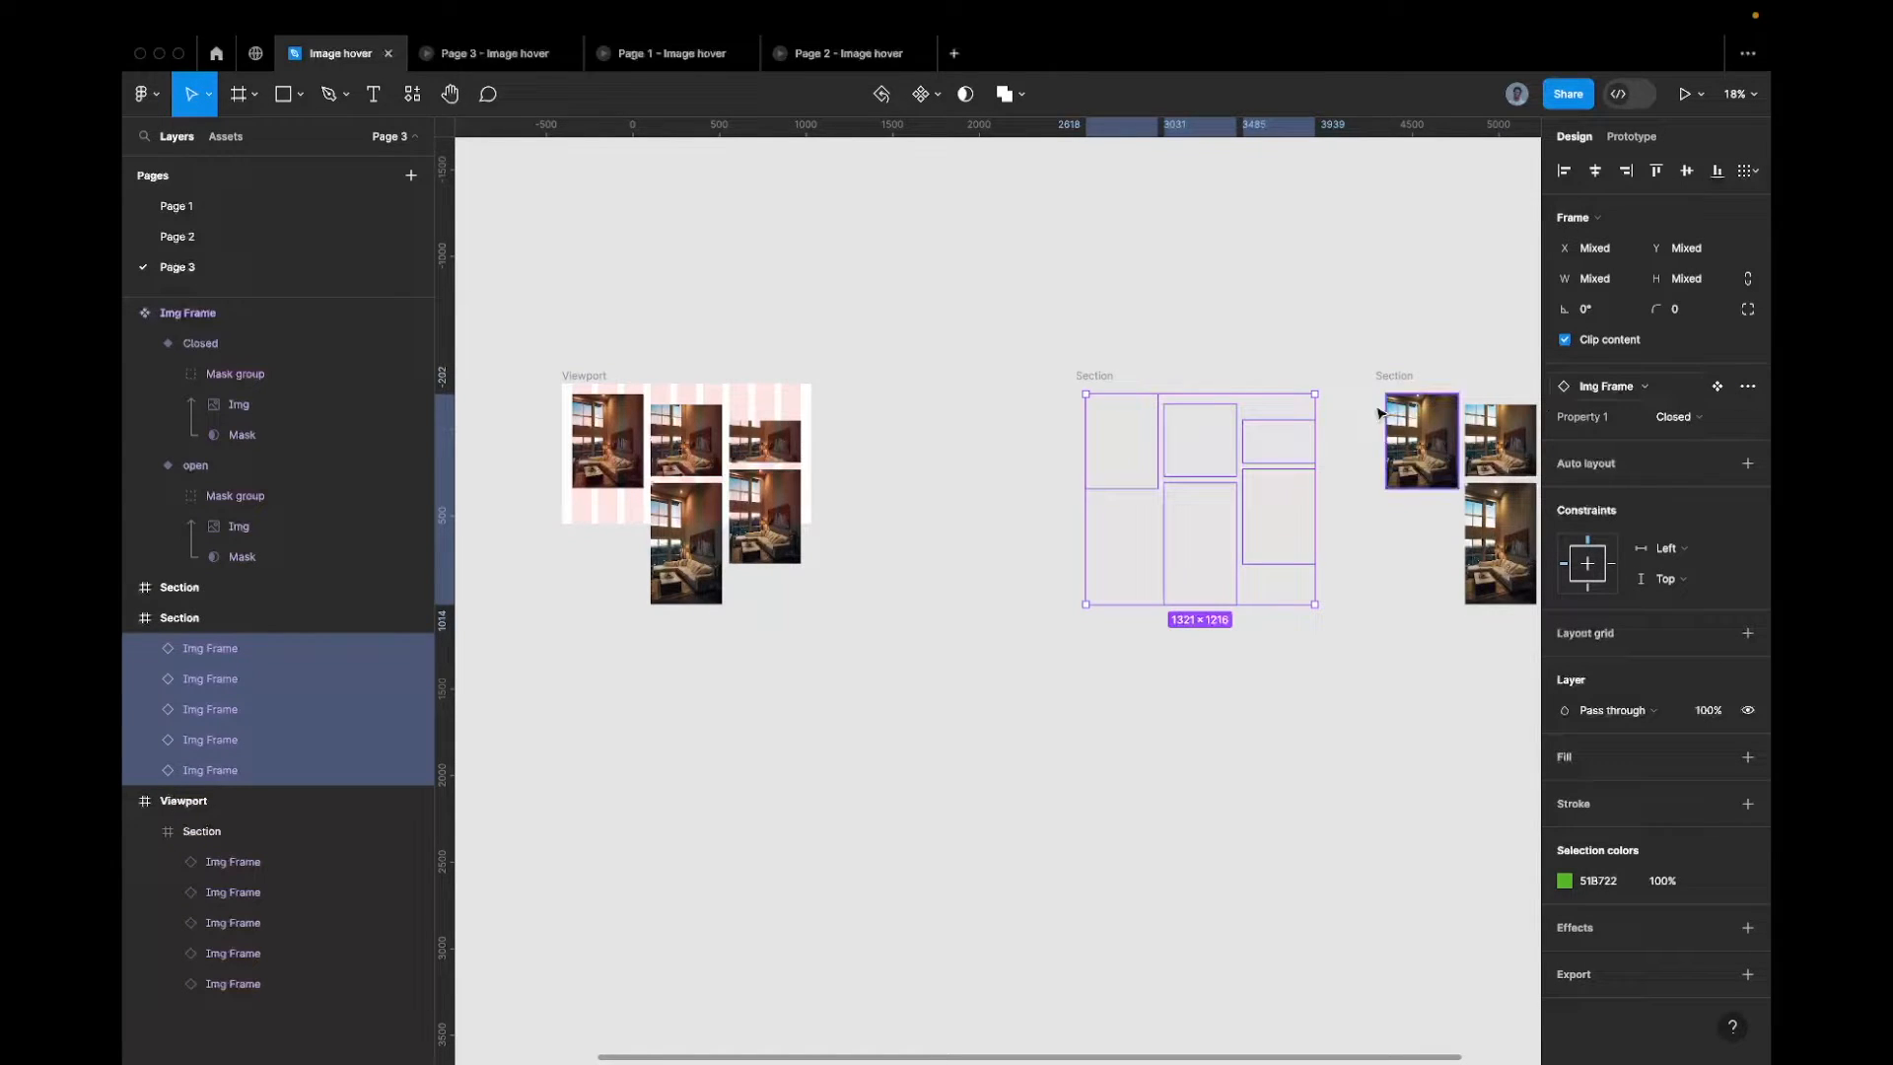
Compare the closed and open Section copies with the Closed and open variants of the Img Frame component set
{"action": "left_click", "coordinate": [1093, 375]}
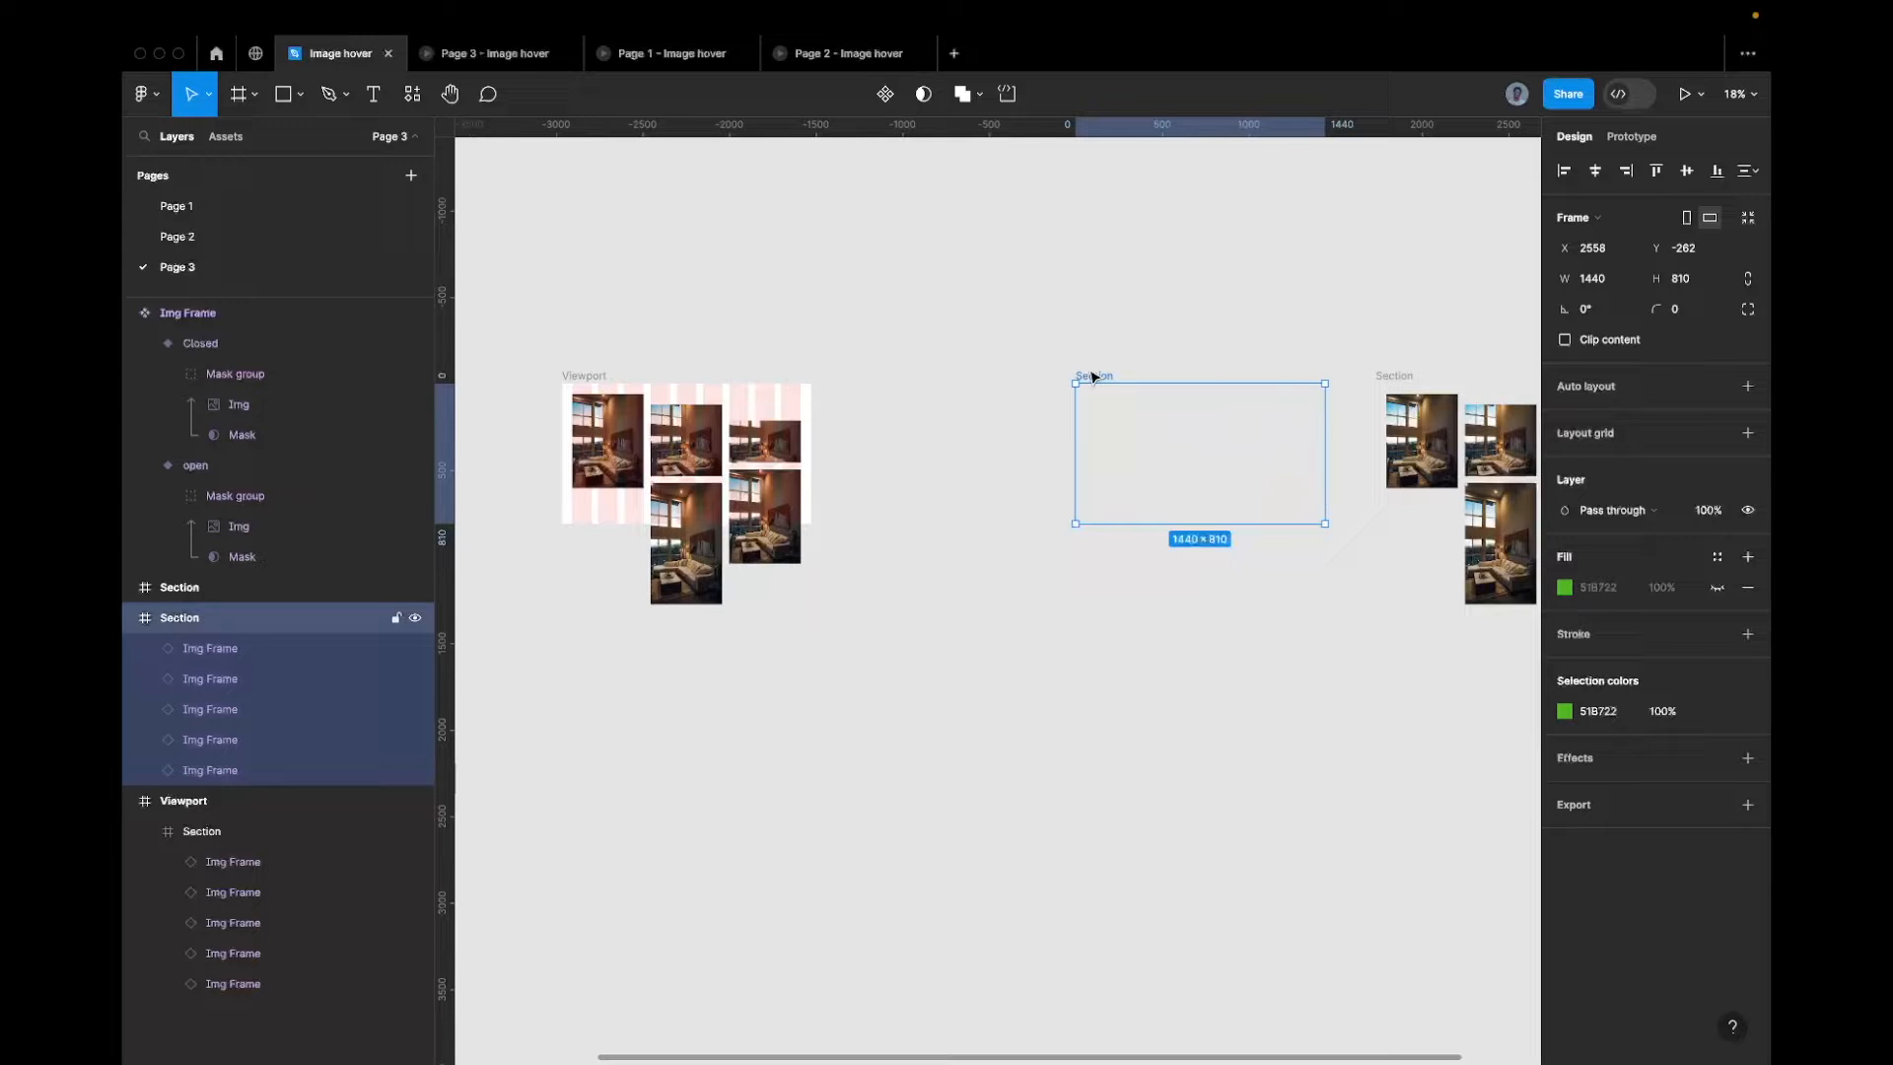
{"action": "scroll", "coordinate": [1381, 359], "scroll_direction": "right", "scroll_amount": 5}
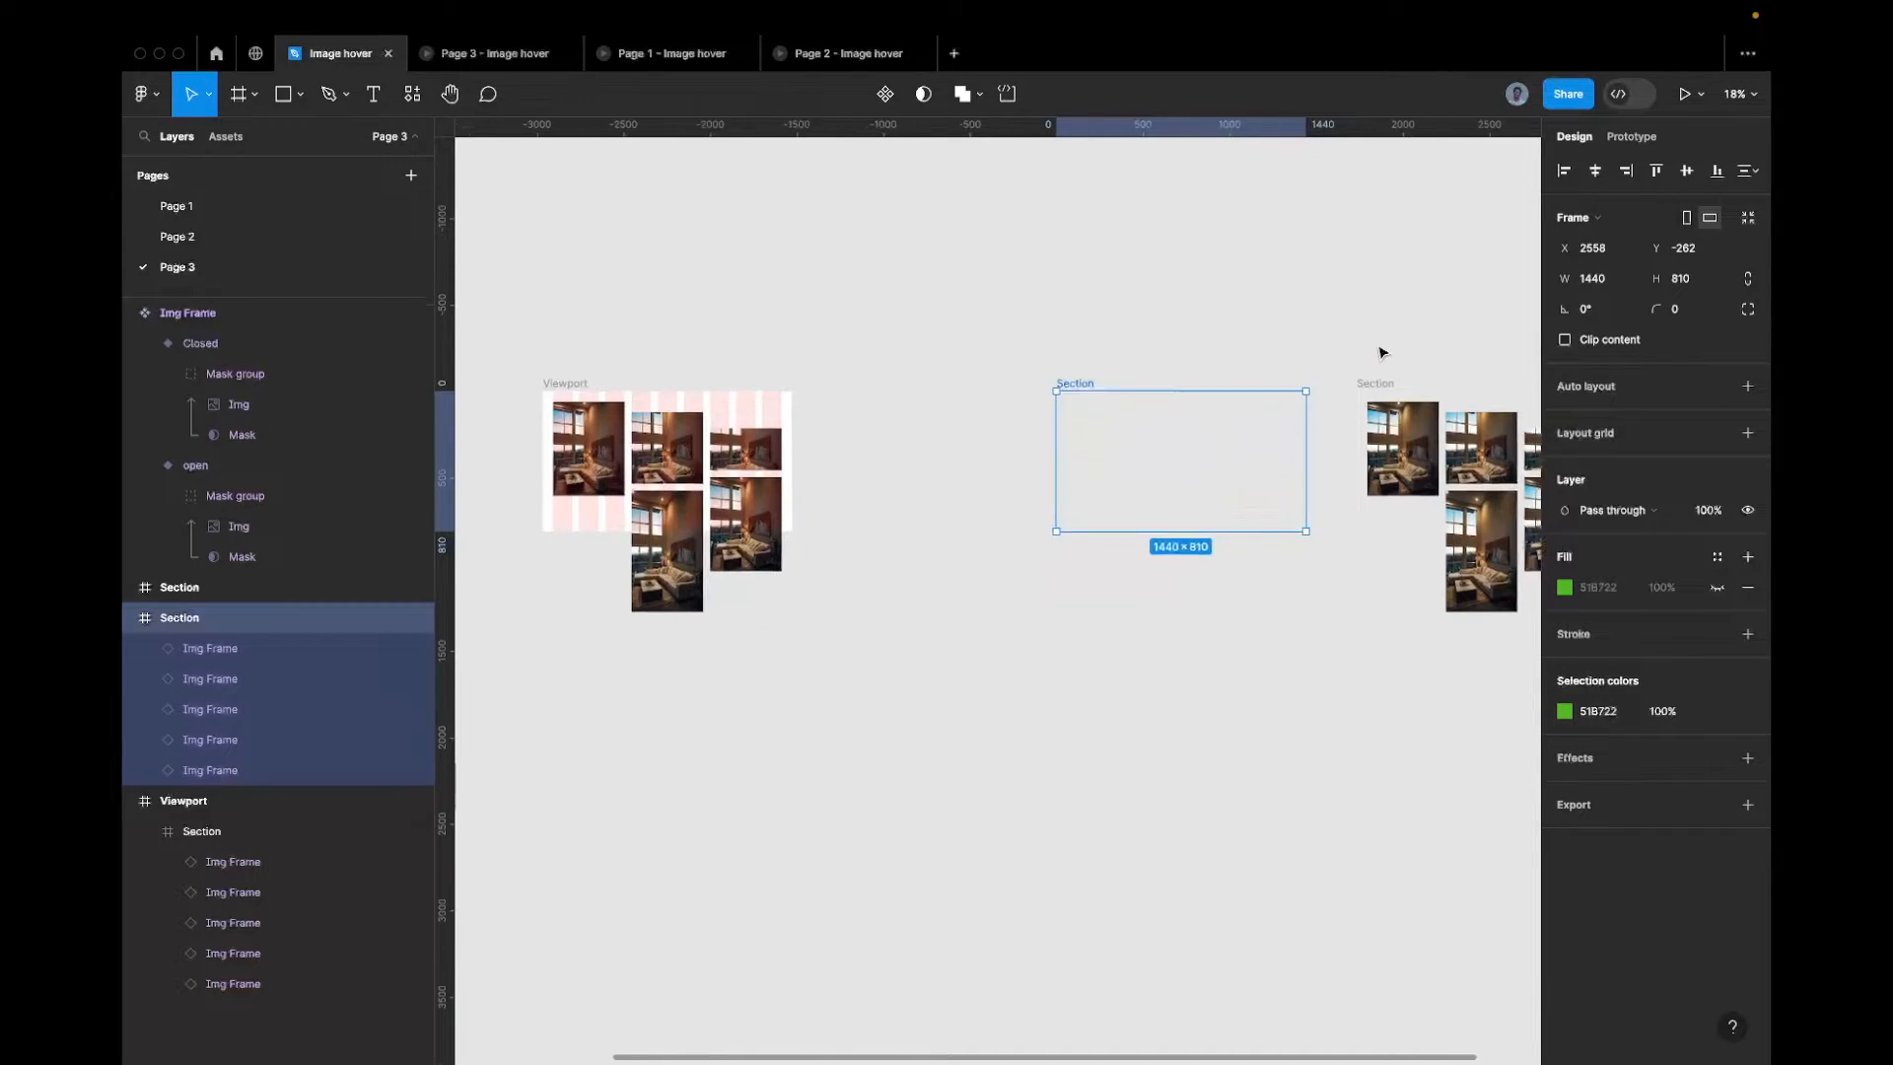
{"action": "left_click", "coordinate": [1190, 407]}
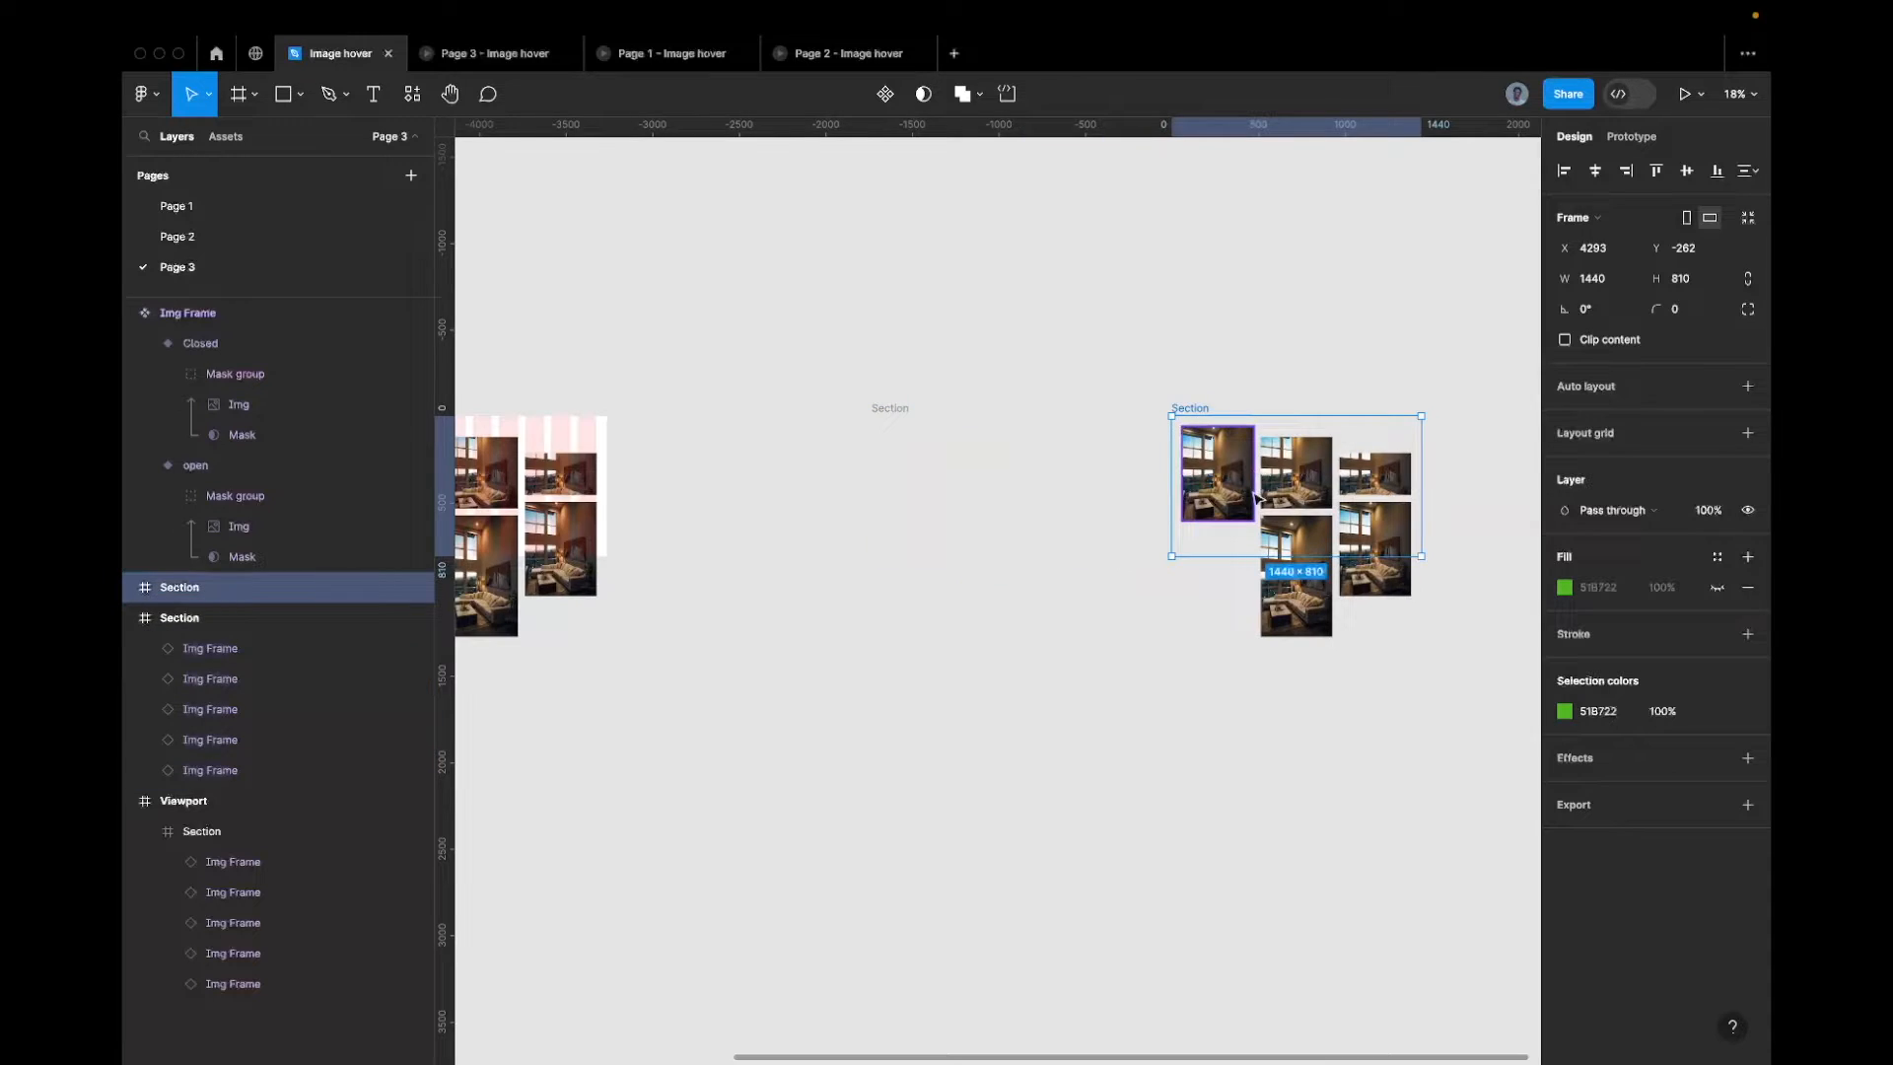
{"action": "scroll", "coordinate": [1245, 492], "scroll_direction": "down", "scroll_amount": 5}
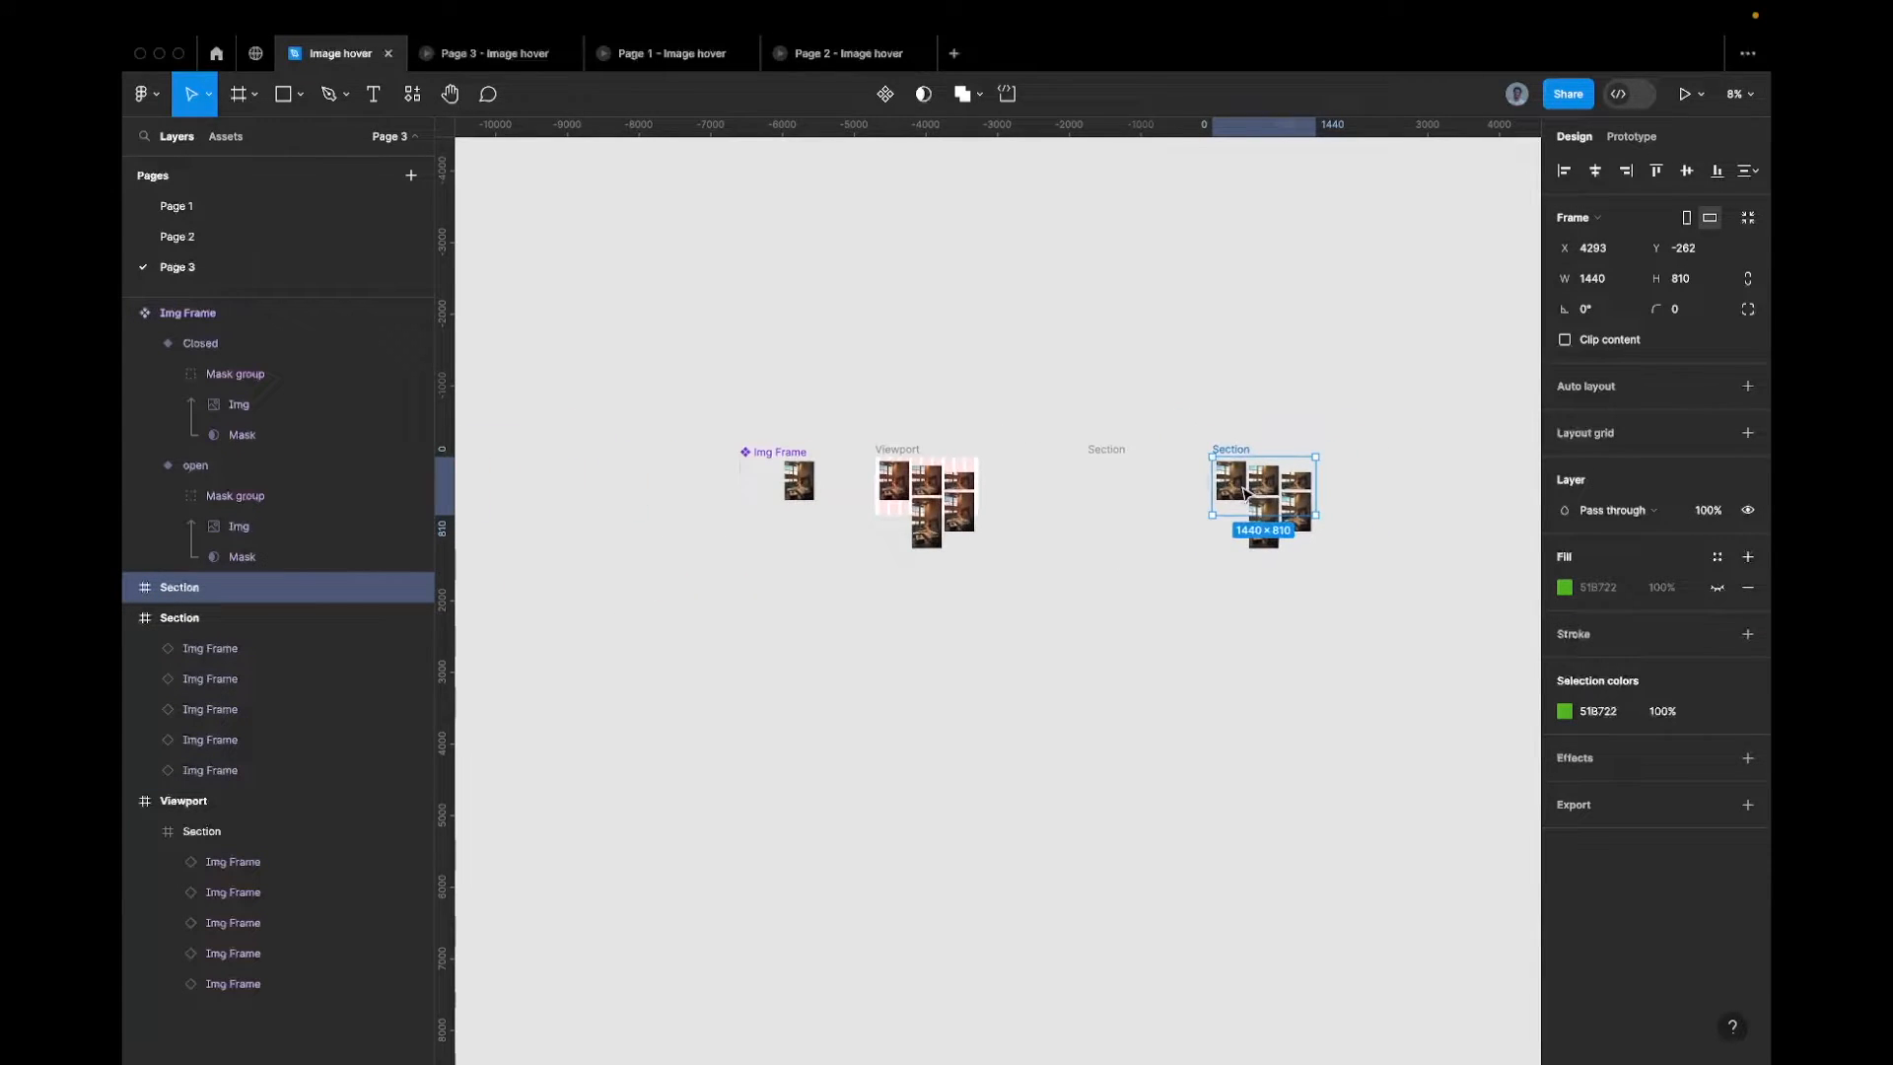
{"action": "scroll", "coordinate": [1091, 489], "scroll_direction": "left", "scroll_amount": 1}
{"action": "left_click", "coordinate": [802, 478]}
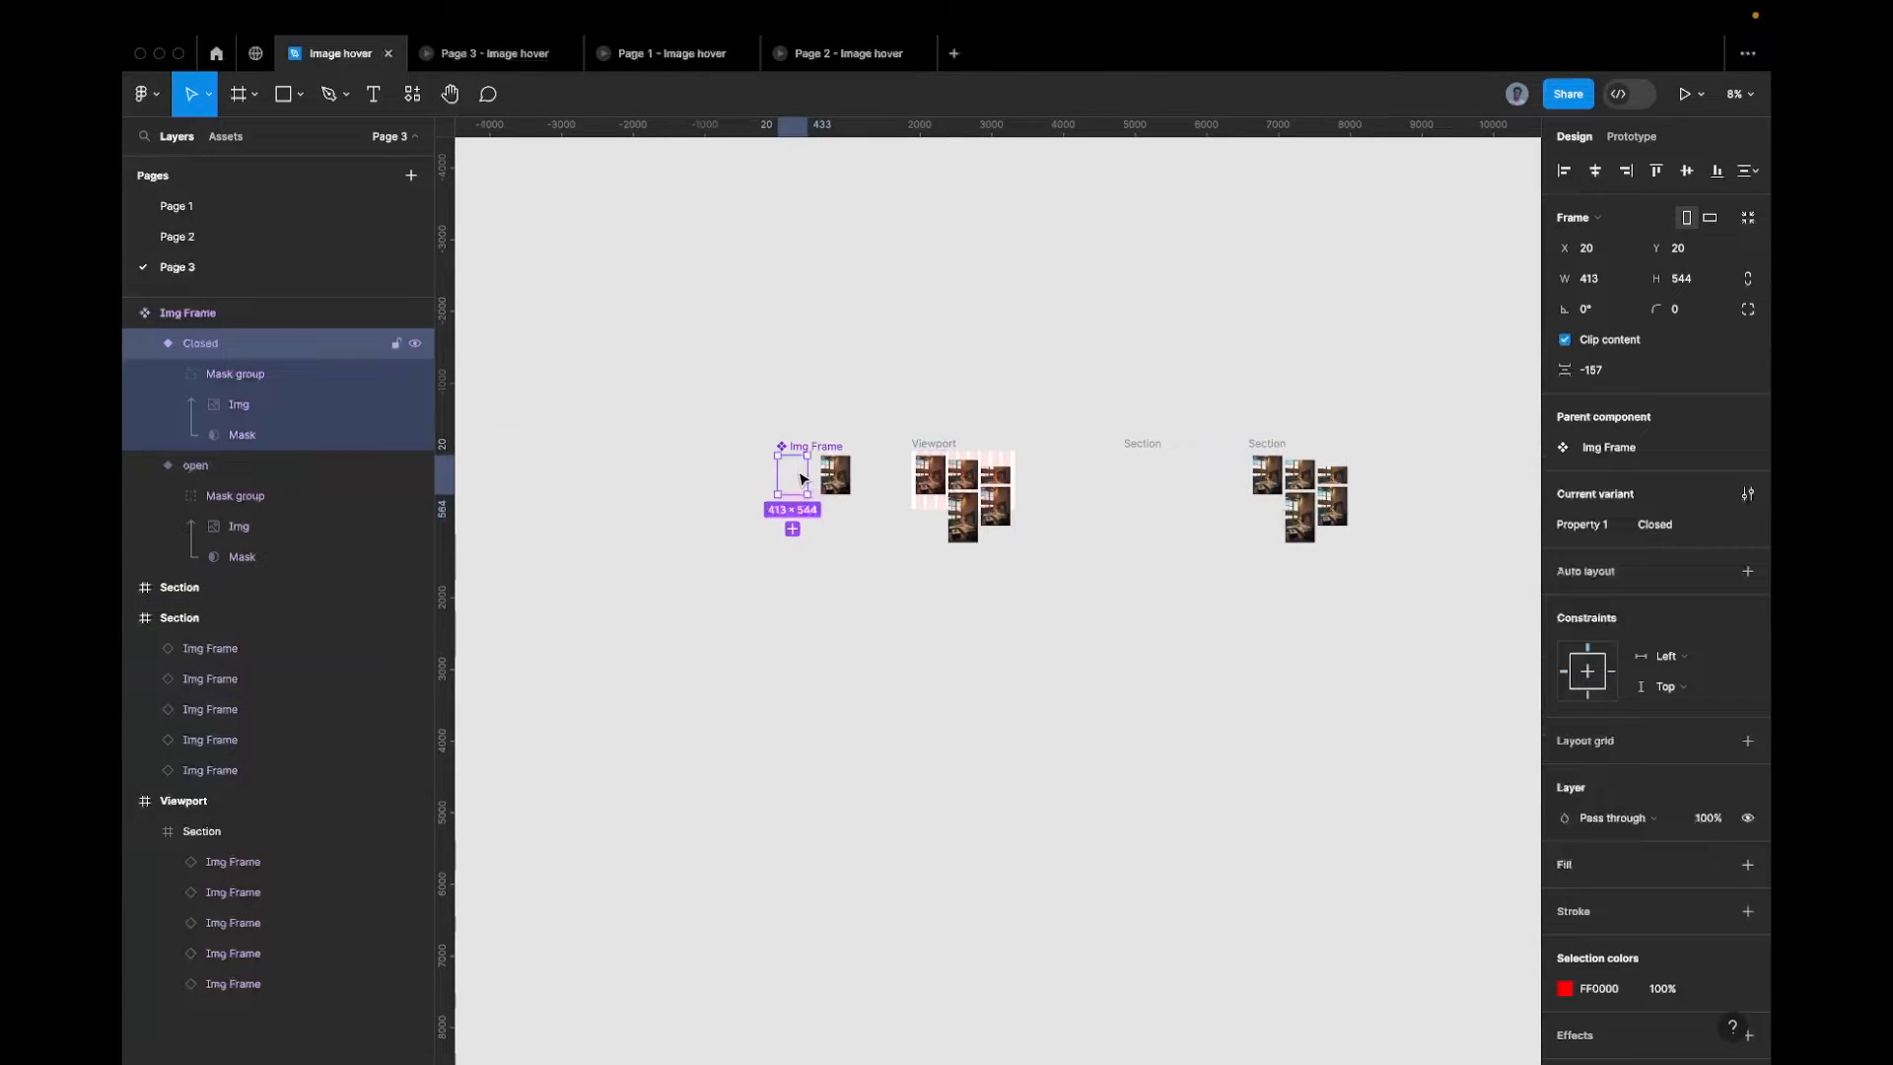
{"action": "scroll", "coordinate": [800, 479], "scroll_direction": "up", "scroll_amount": 3}
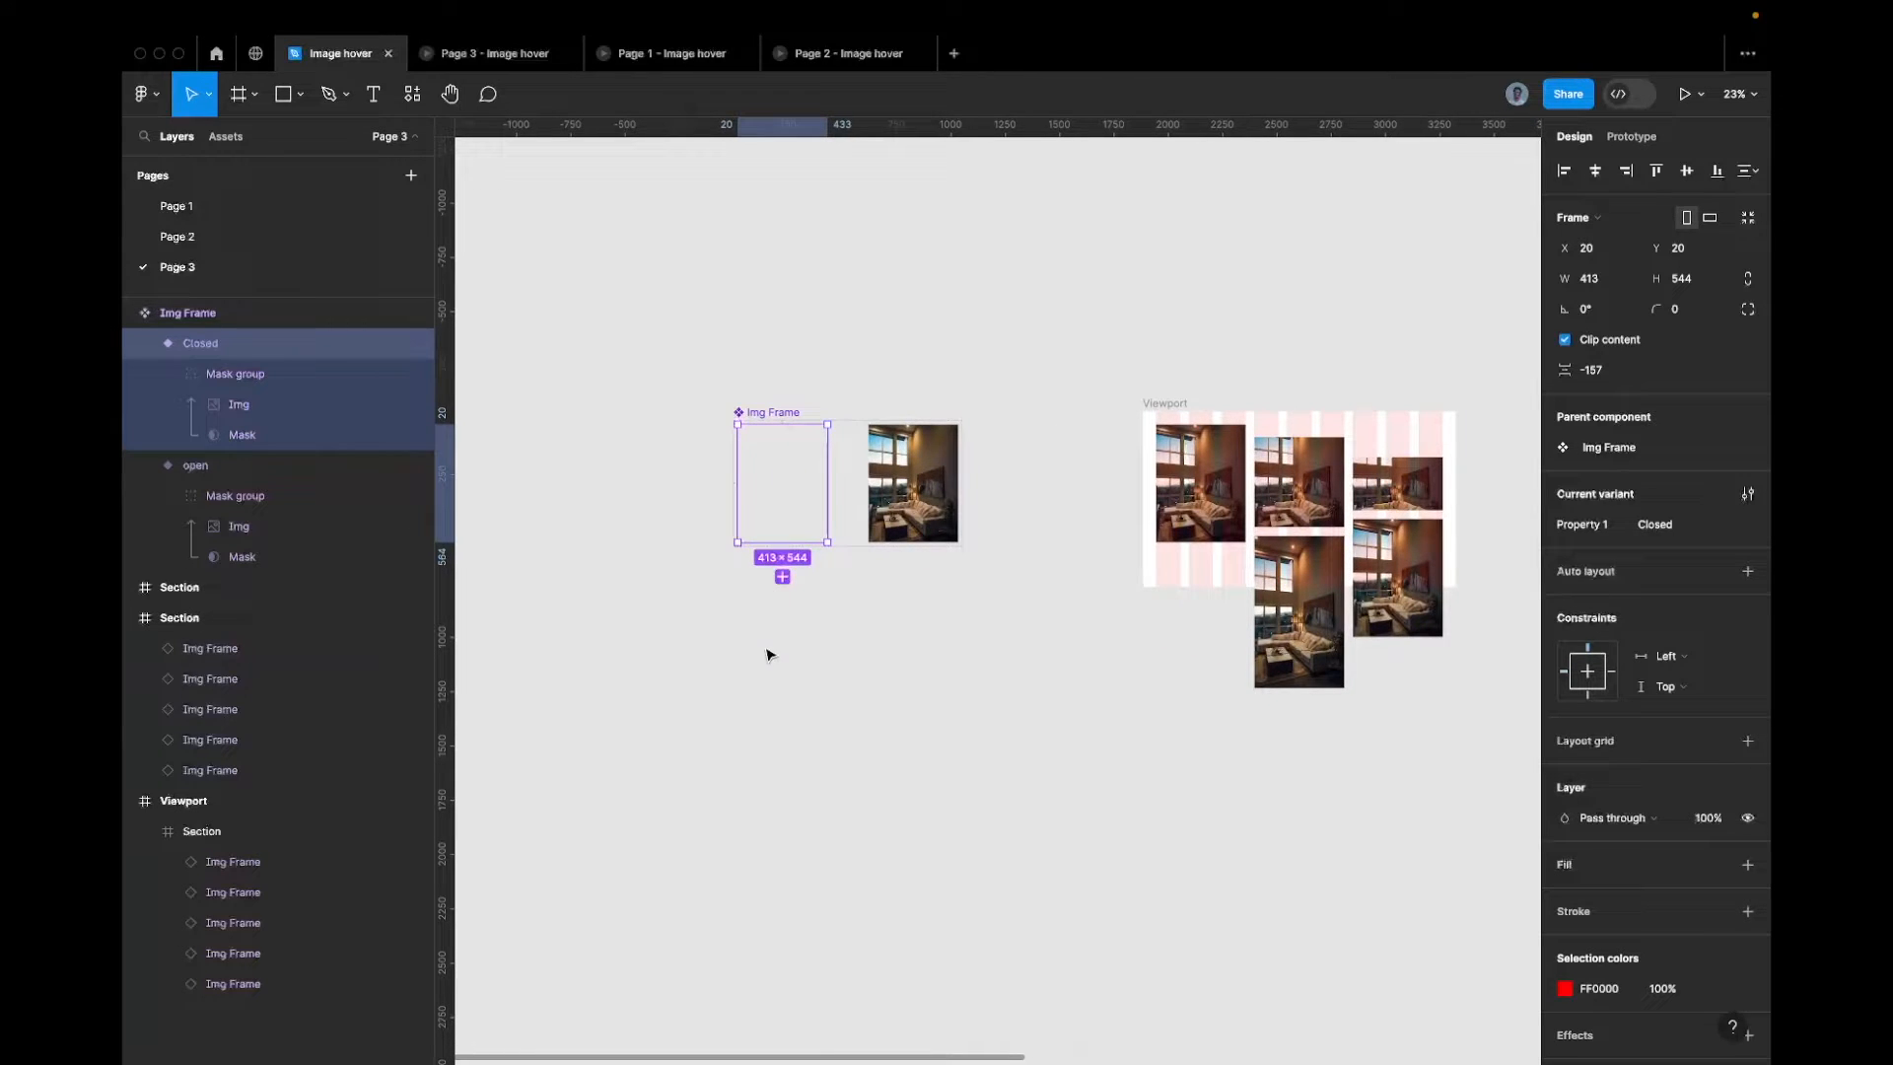
{"action": "scroll", "coordinate": [754, 542], "scroll_direction": "up", "scroll_amount": 5}
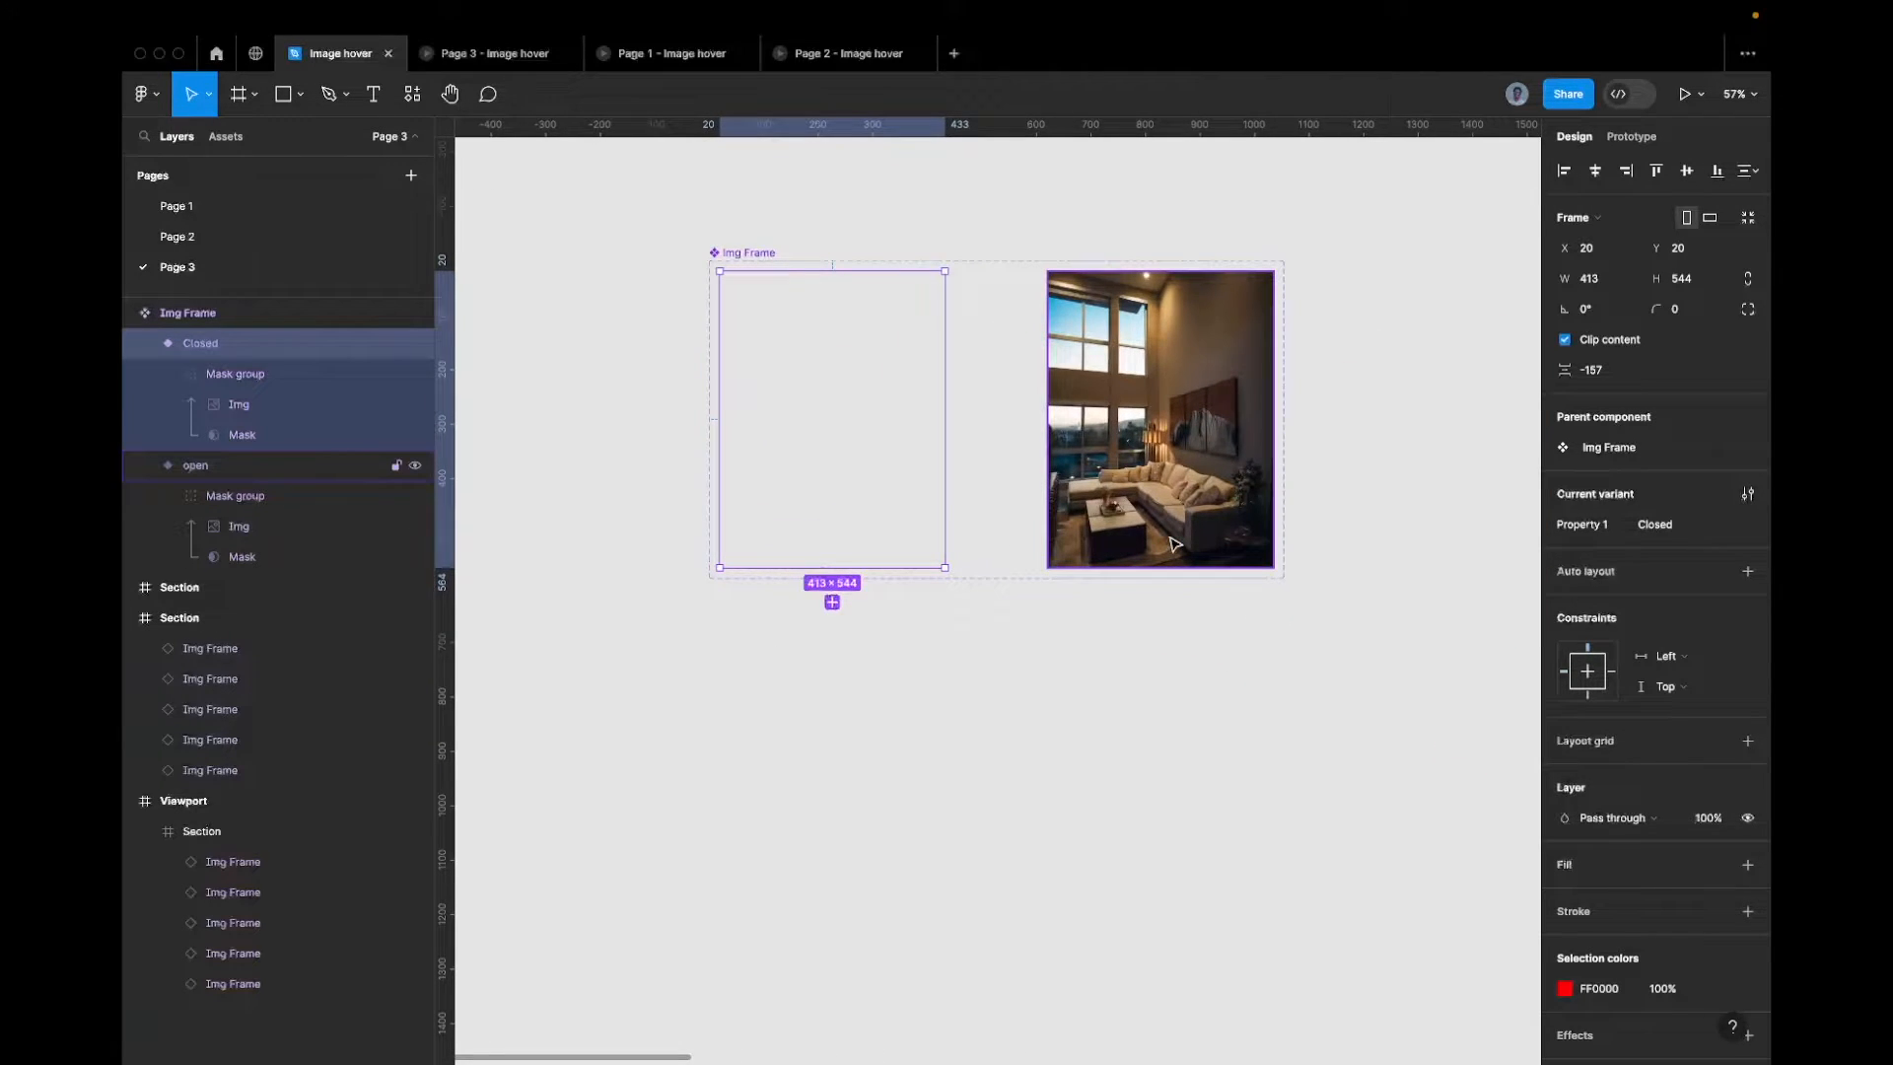
{"action": "scroll", "coordinate": [1173, 542], "scroll_direction": "down", "scroll_amount": 3}
{"action": "scroll", "coordinate": [1170, 541], "scroll_direction": "right", "scroll_amount": 5}
{"action": "scroll", "coordinate": [1170, 541], "scroll_direction": "down", "scroll_amount": 2}
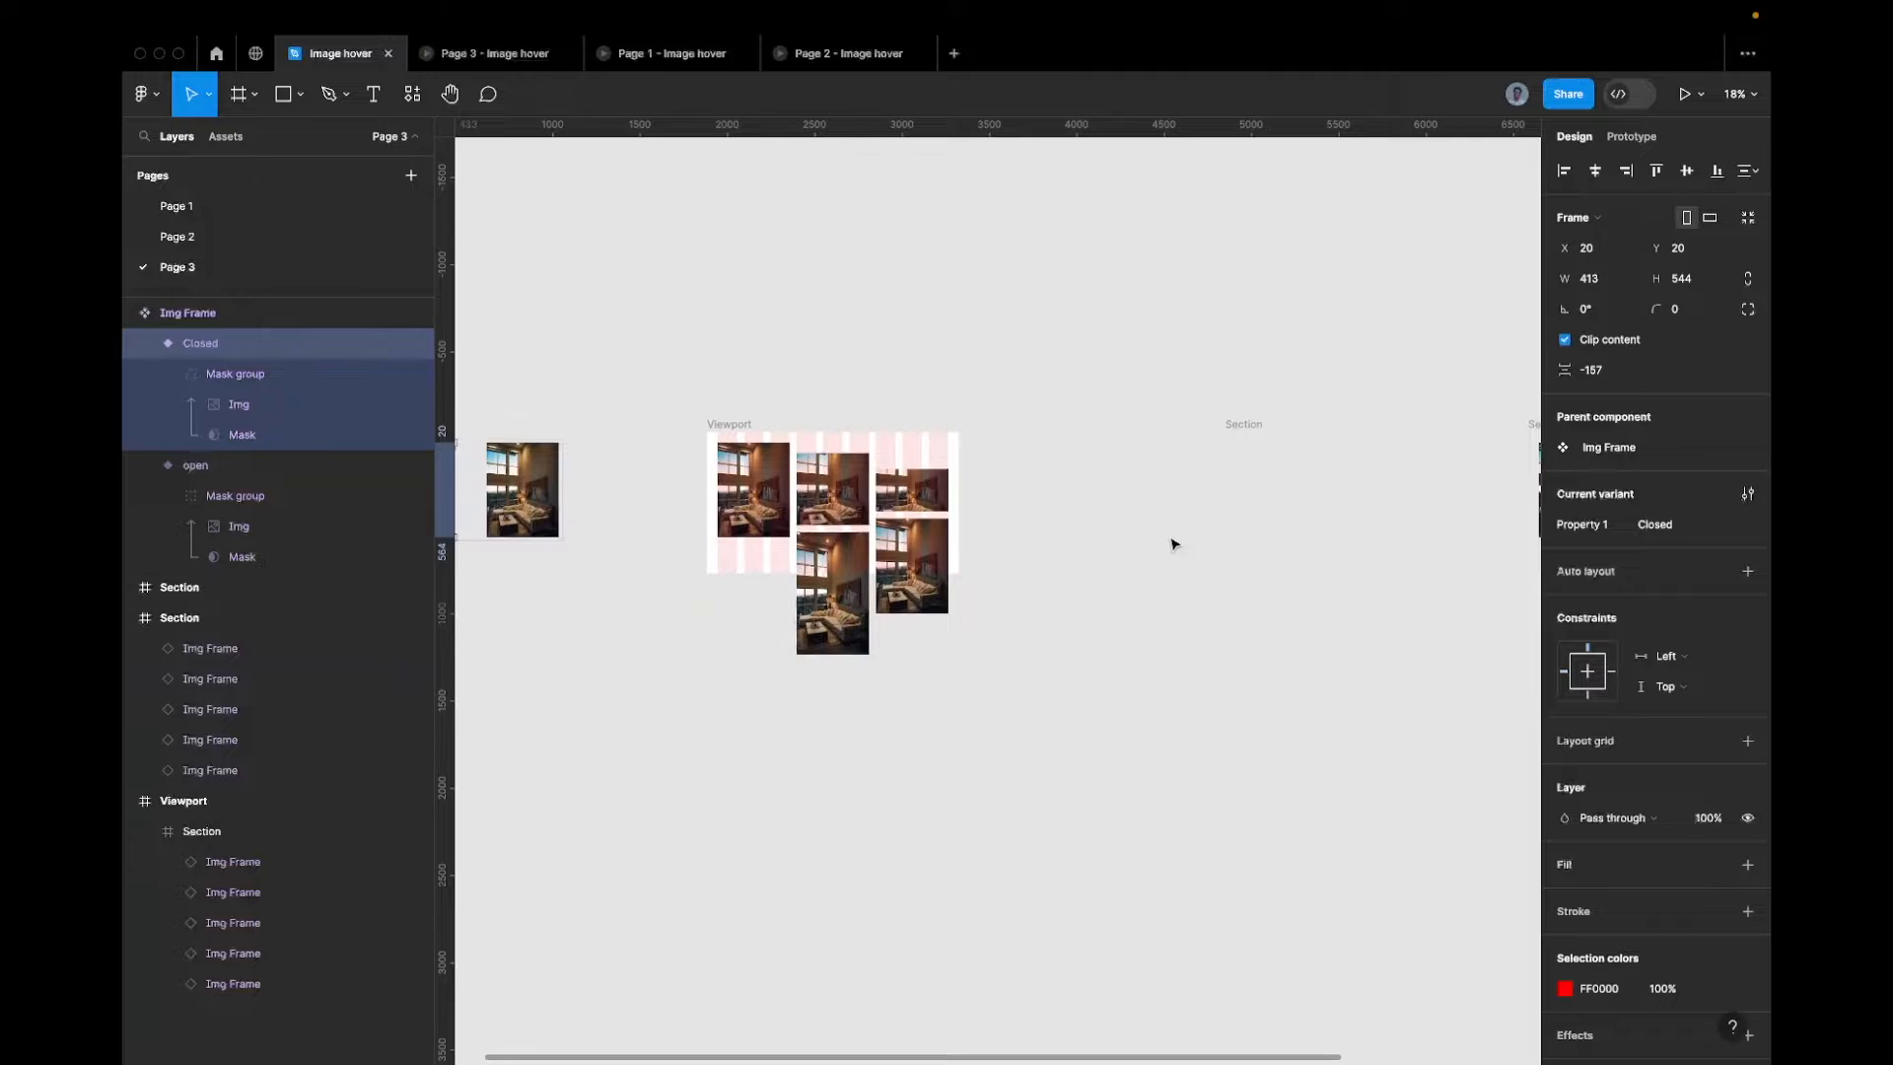
Create a component set from the two standalone Section frames
{"action": "scroll", "coordinate": [1170, 541], "scroll_direction": "right", "scroll_amount": 5}
{"action": "left_click_drag", "start_coordinate": [931, 325], "coordinate": [1484, 658]}
{"action": "left_click", "coordinate": [918, 94]}
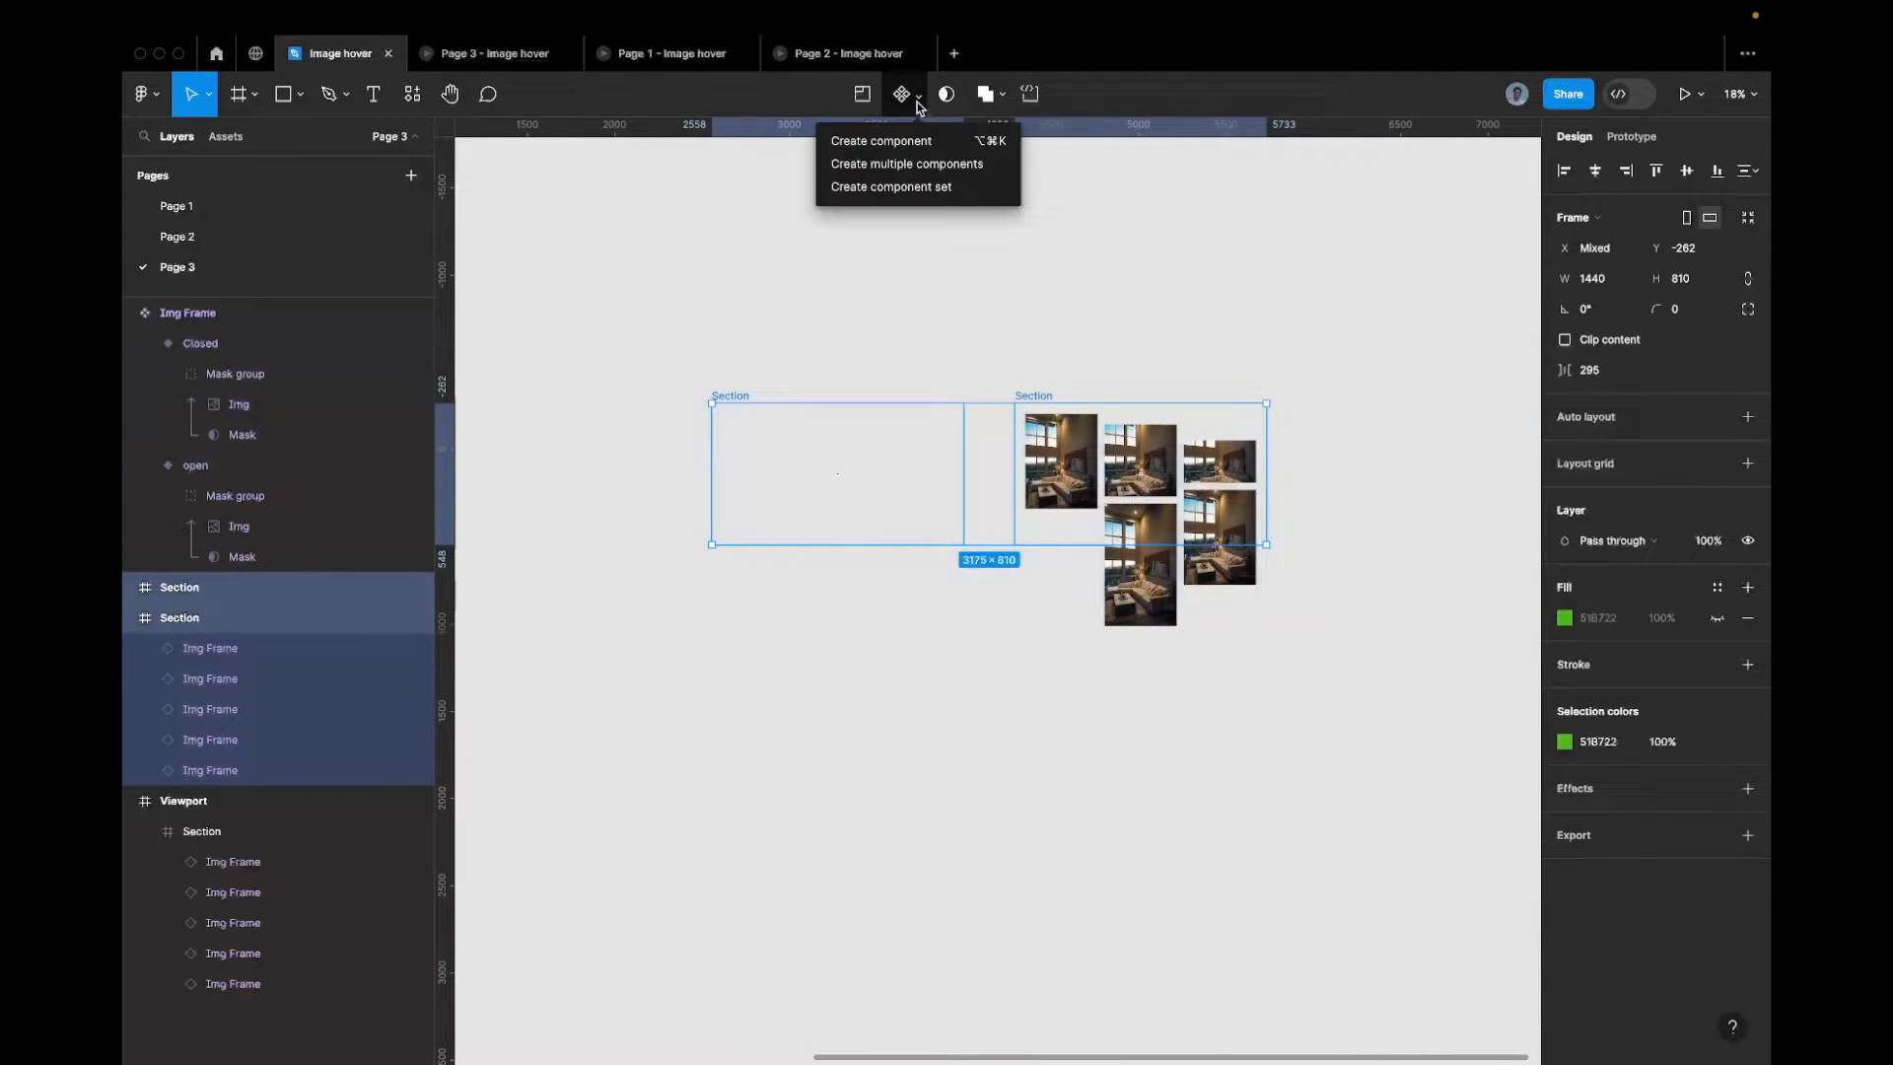
{"action": "left_click", "coordinate": [912, 189]}
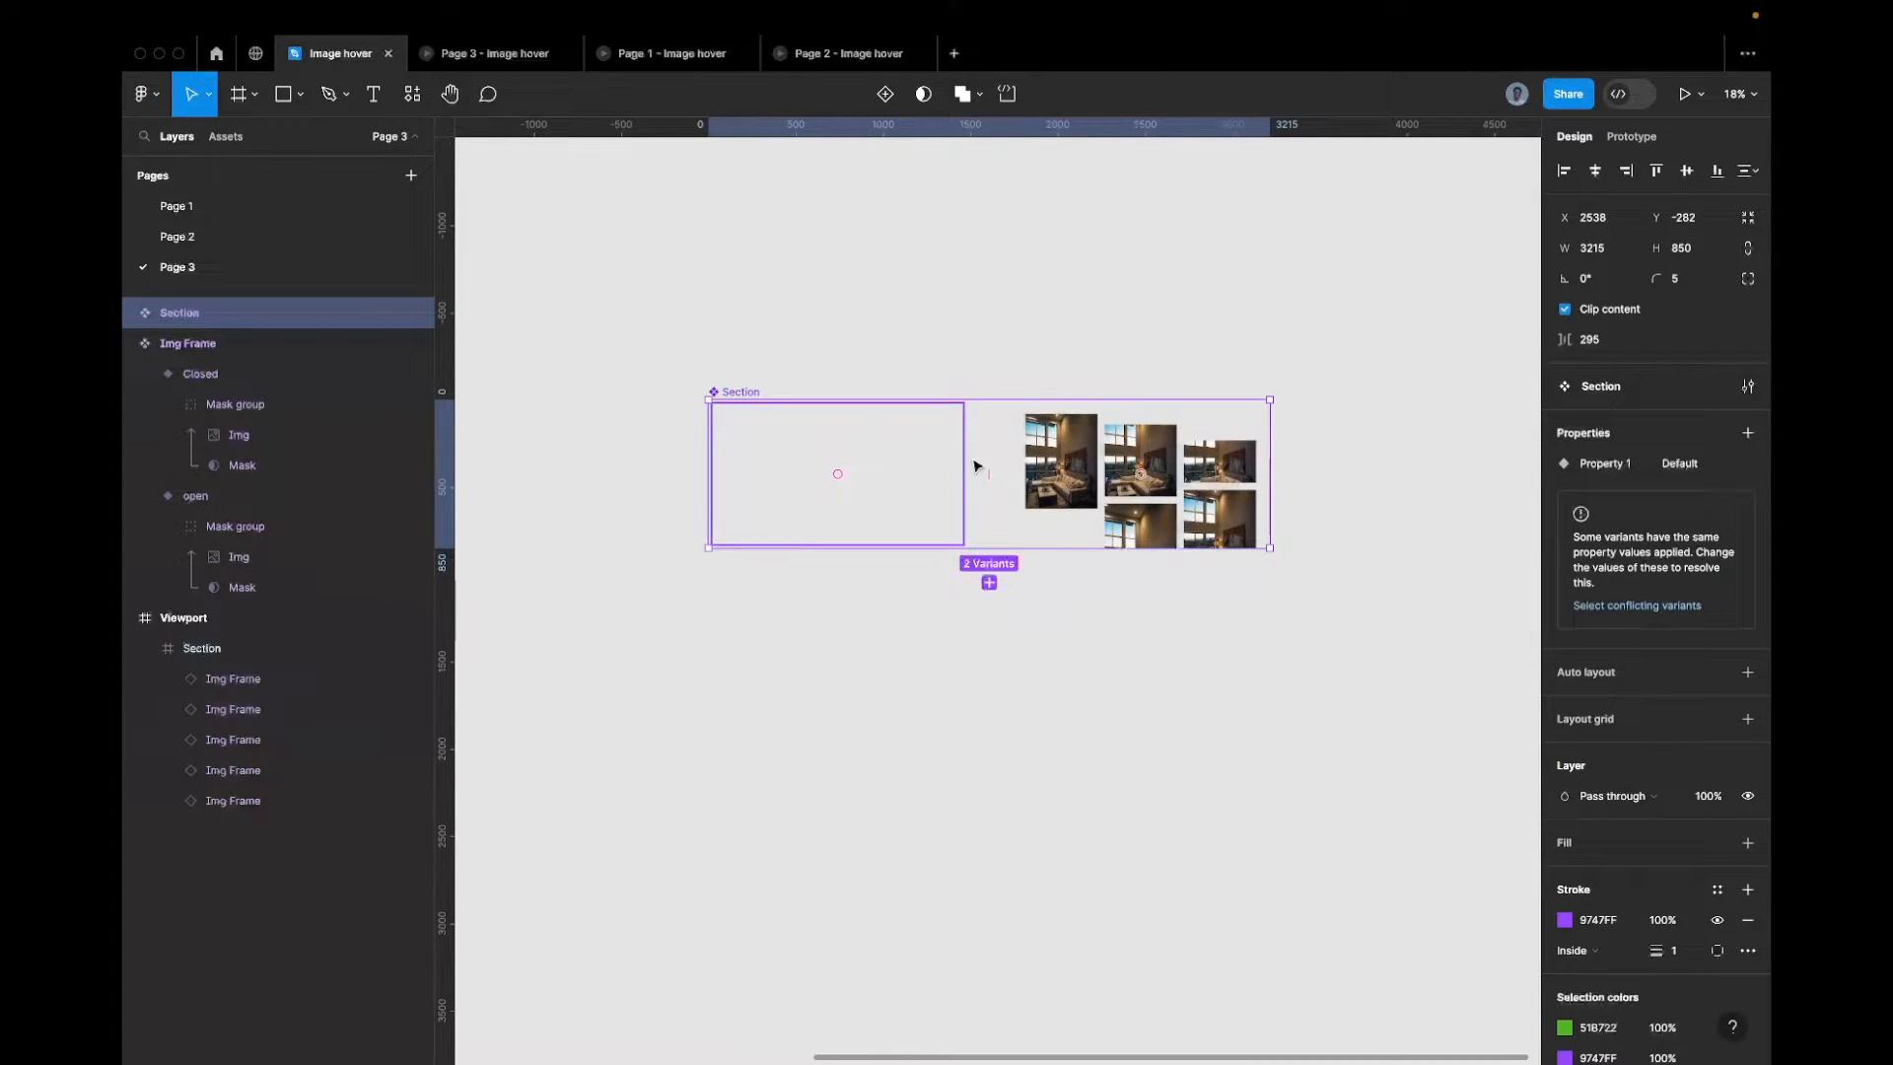
Set Property 1 of the Section variant with visible images to hover
{"action": "left_click", "coordinate": [1083, 456]}
{"action": "left_click", "coordinate": [1699, 501]}
{"action": "type", "text": "hove"}
{"action": "key", "text": "Return"}
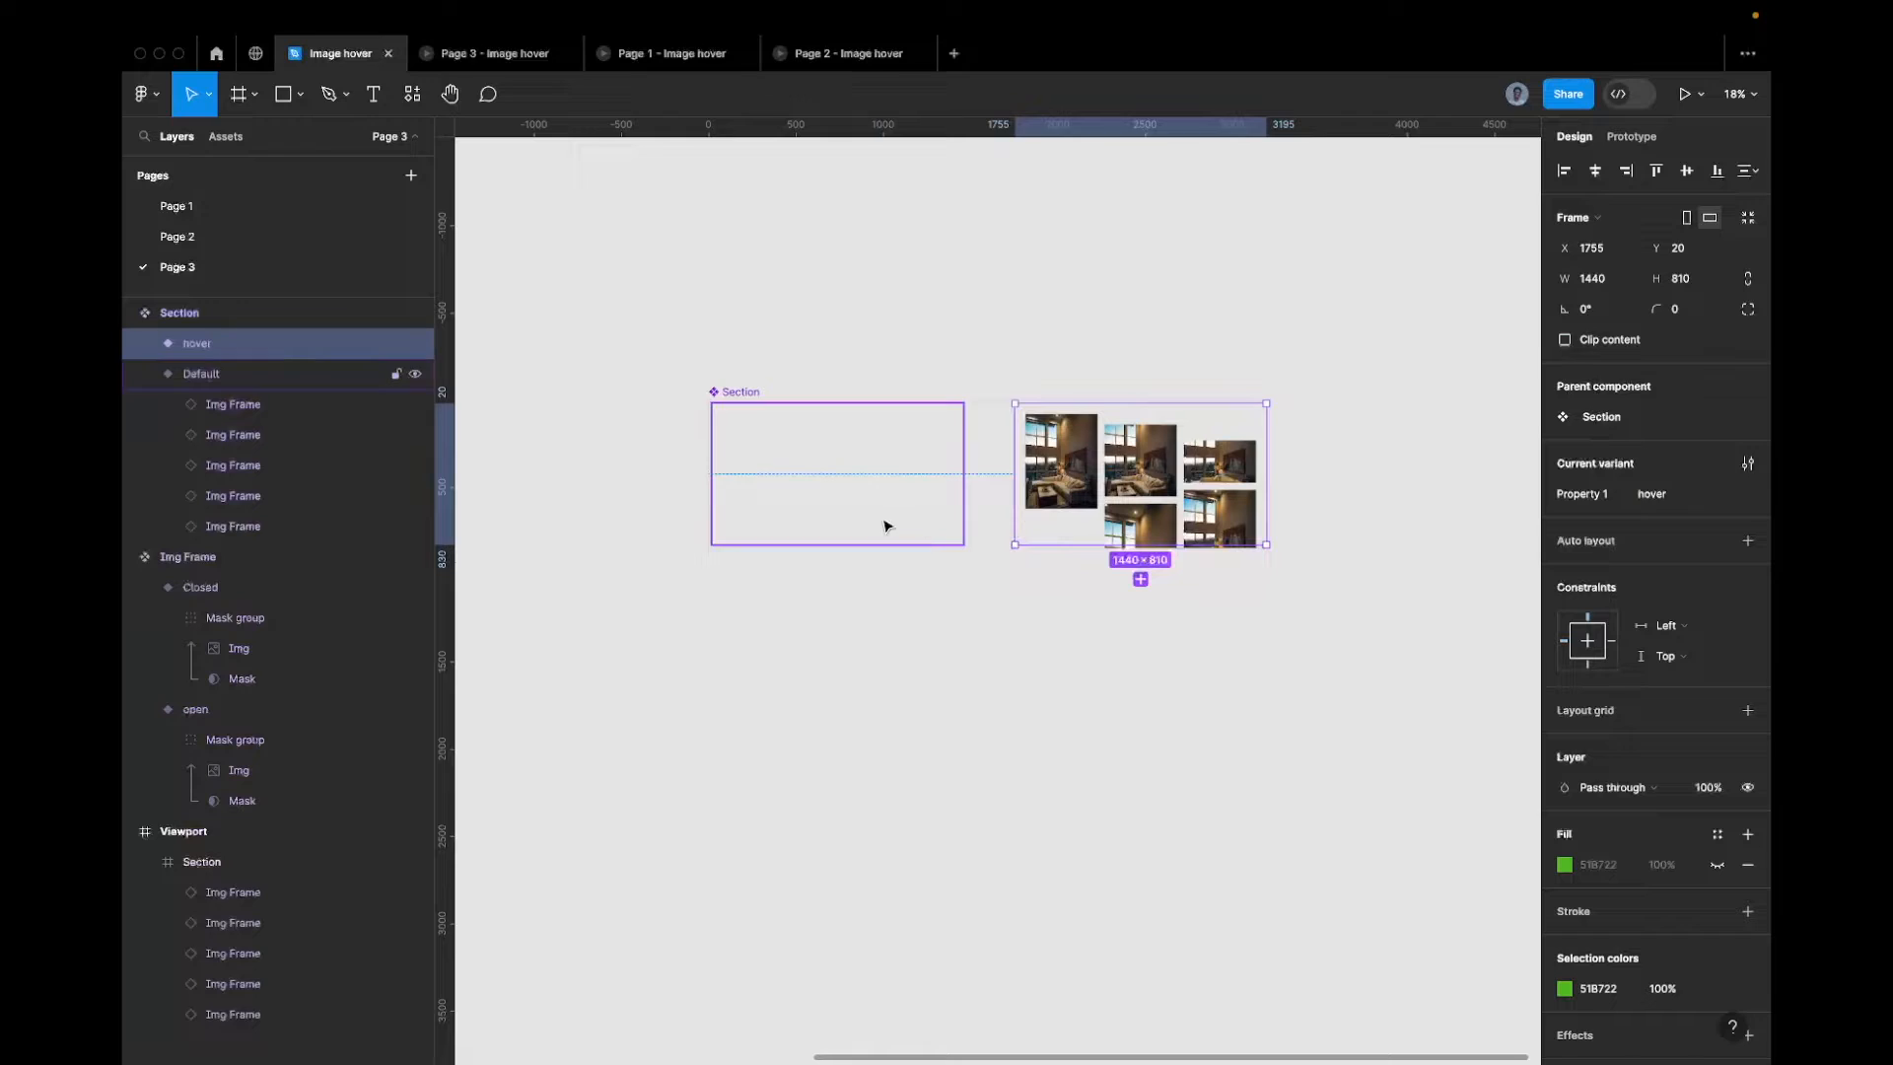
Add a prototype interaction from the Default Section variant that changes to the hover variant while hovering
{"action": "left_click", "coordinate": [883, 526]}
{"action": "left_click", "coordinate": [1043, 509]}
{"action": "left_click", "coordinate": [894, 494]}
{"action": "left_click", "coordinate": [1650, 135]}
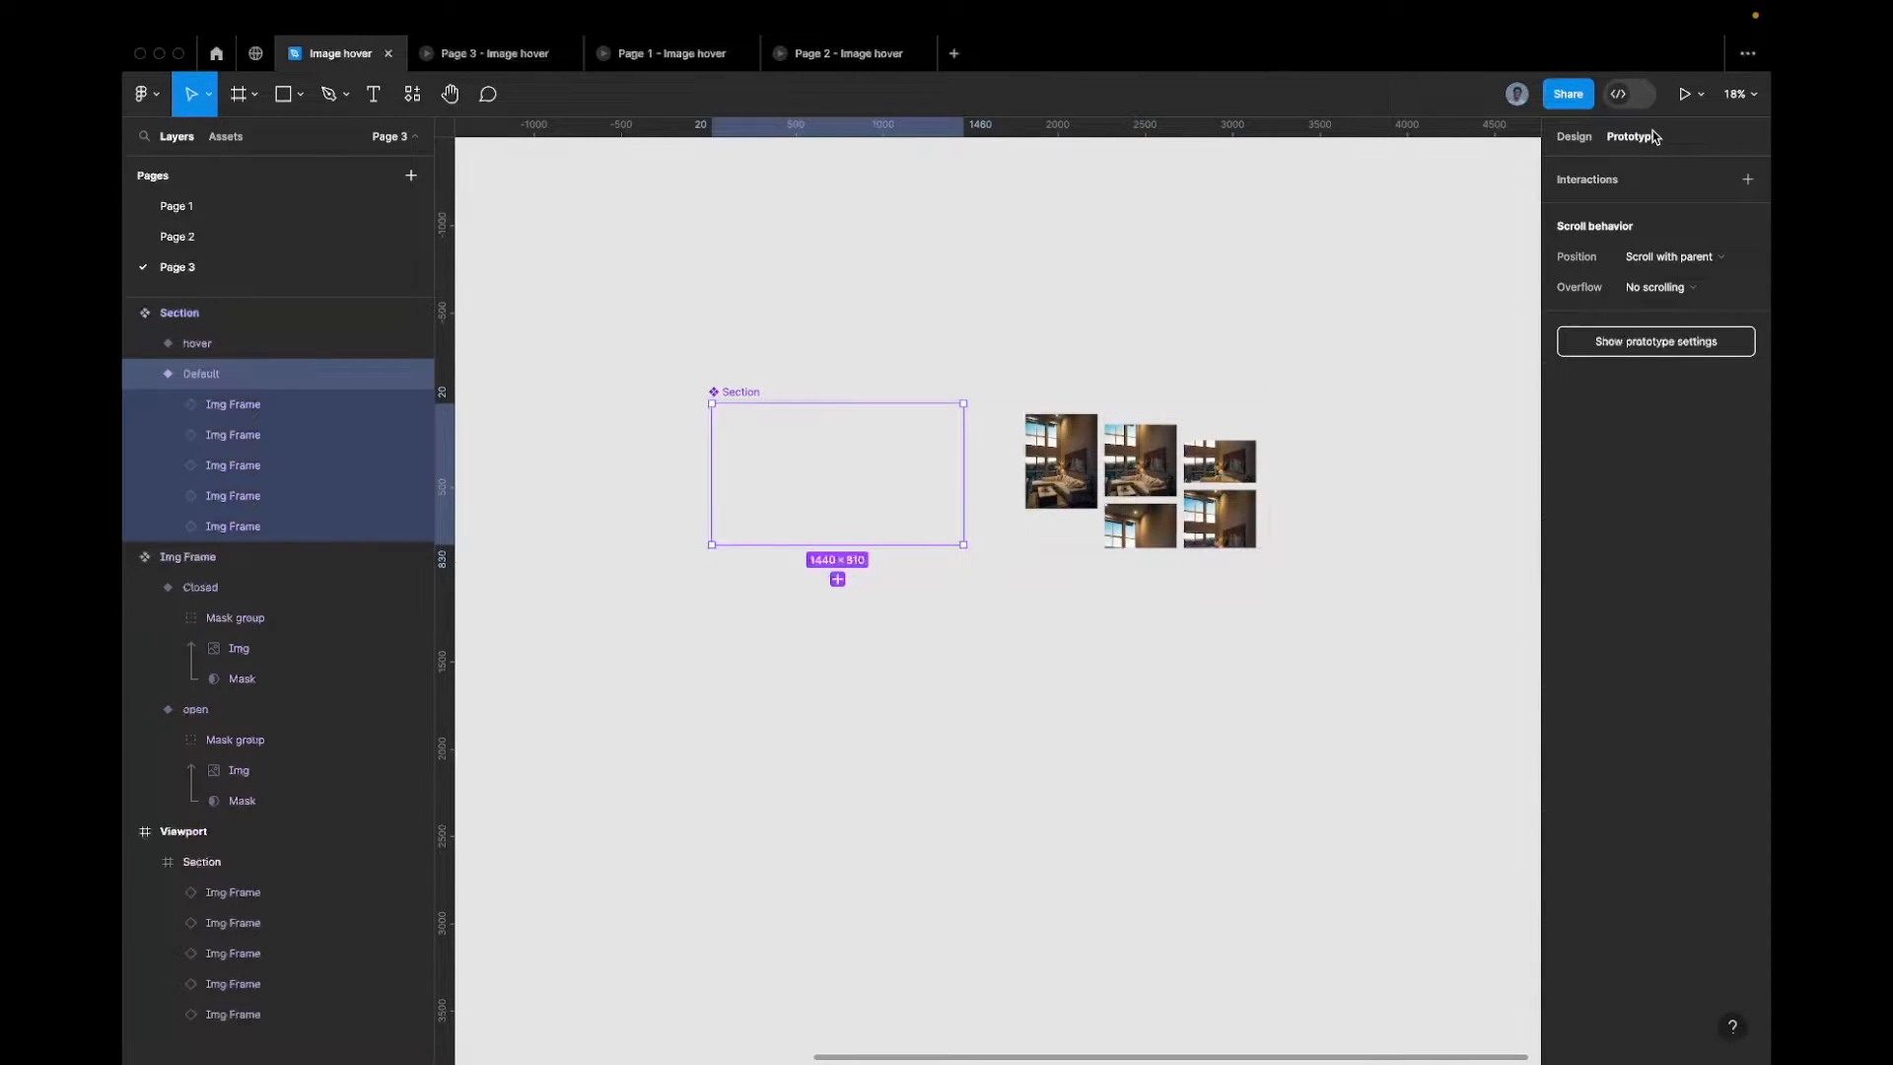
{"action": "left_click_drag", "start_coordinate": [963, 474], "coordinate": [1089, 483]}
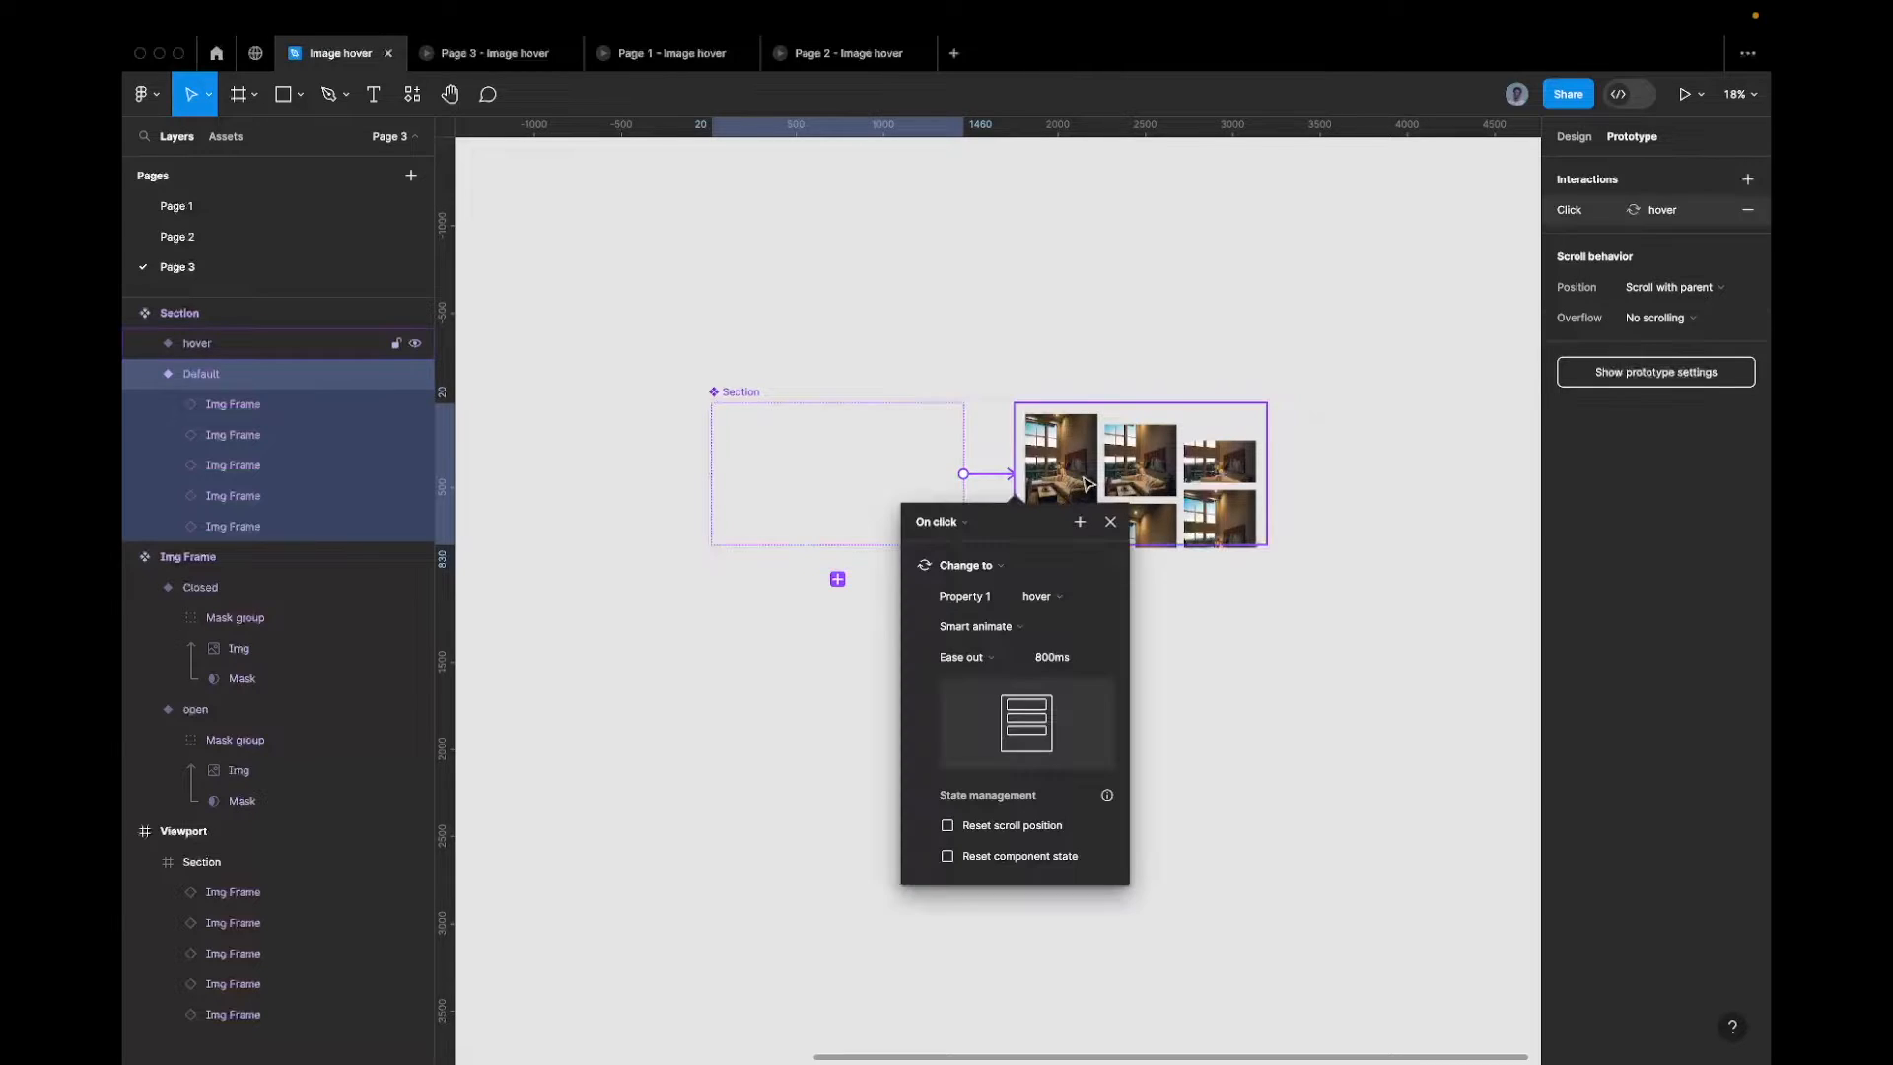
{"action": "left_click", "coordinate": [963, 517]}
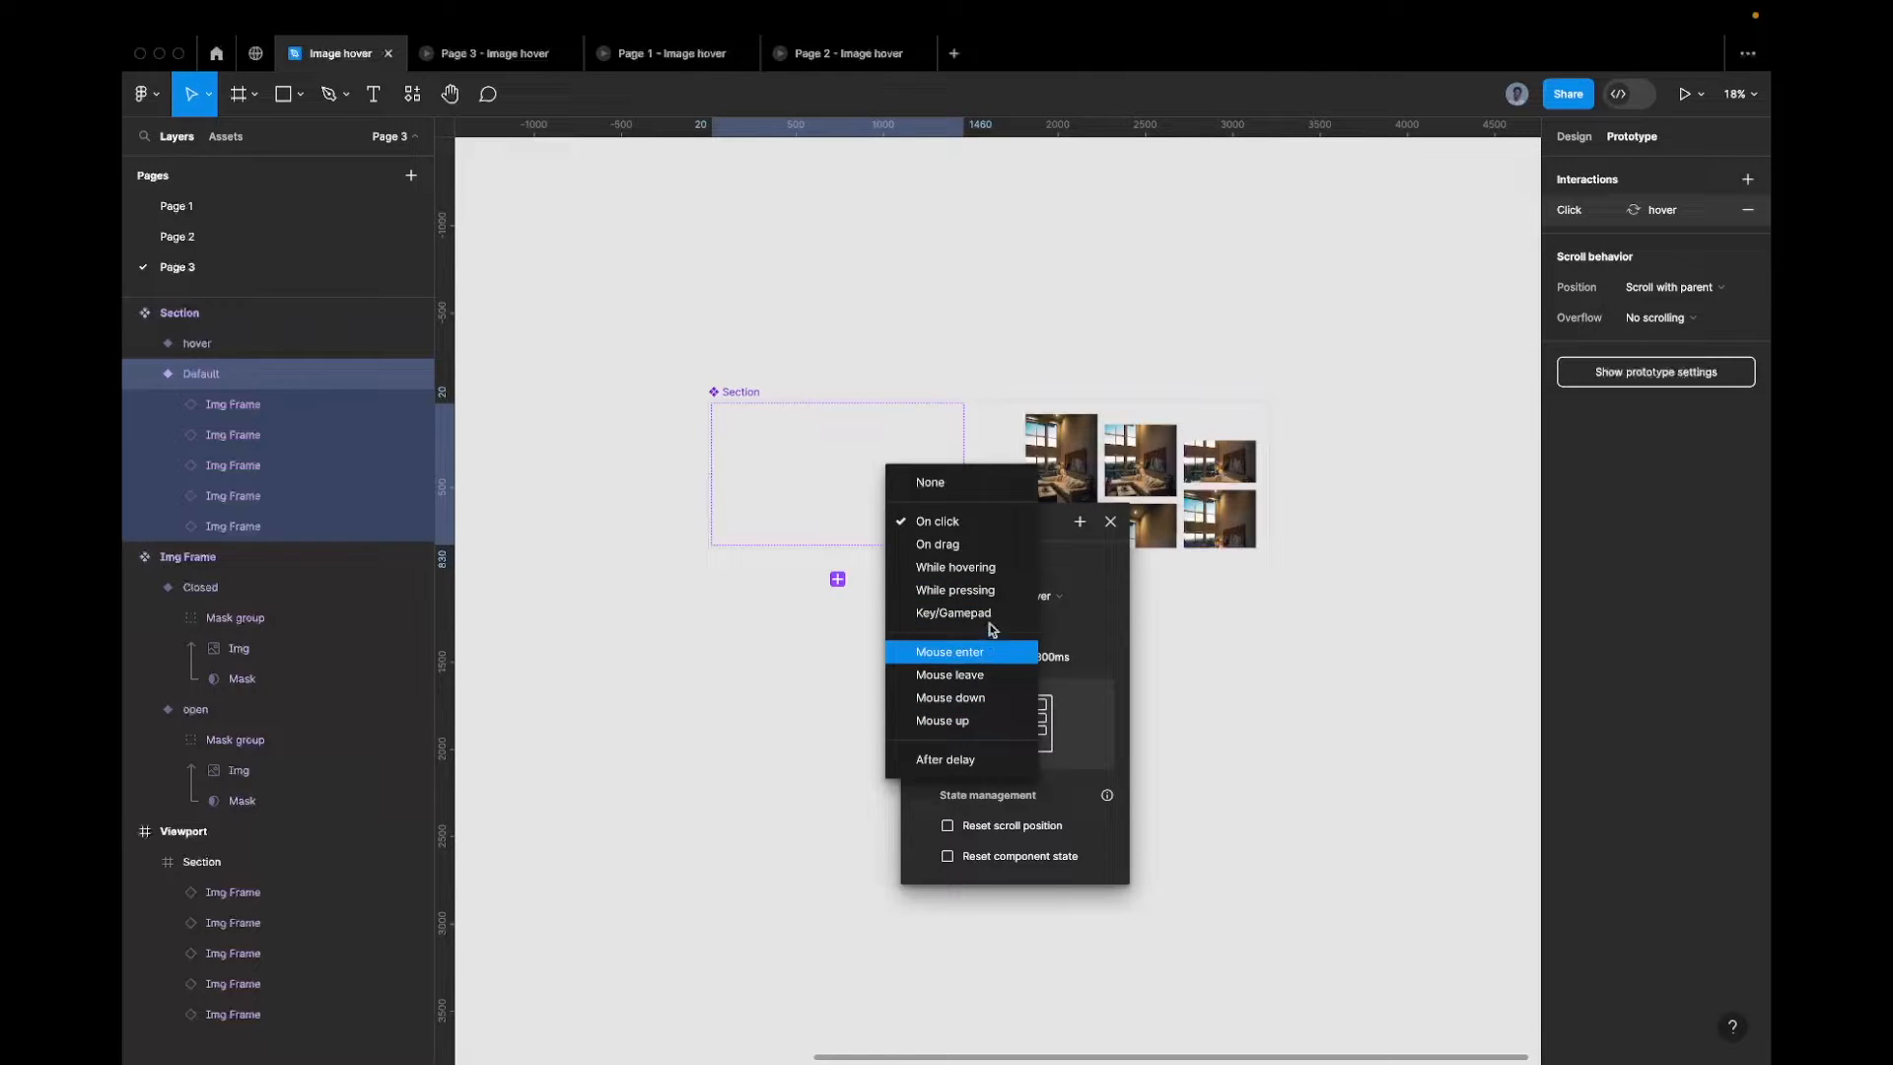
{"action": "left_click", "coordinate": [1020, 567]}
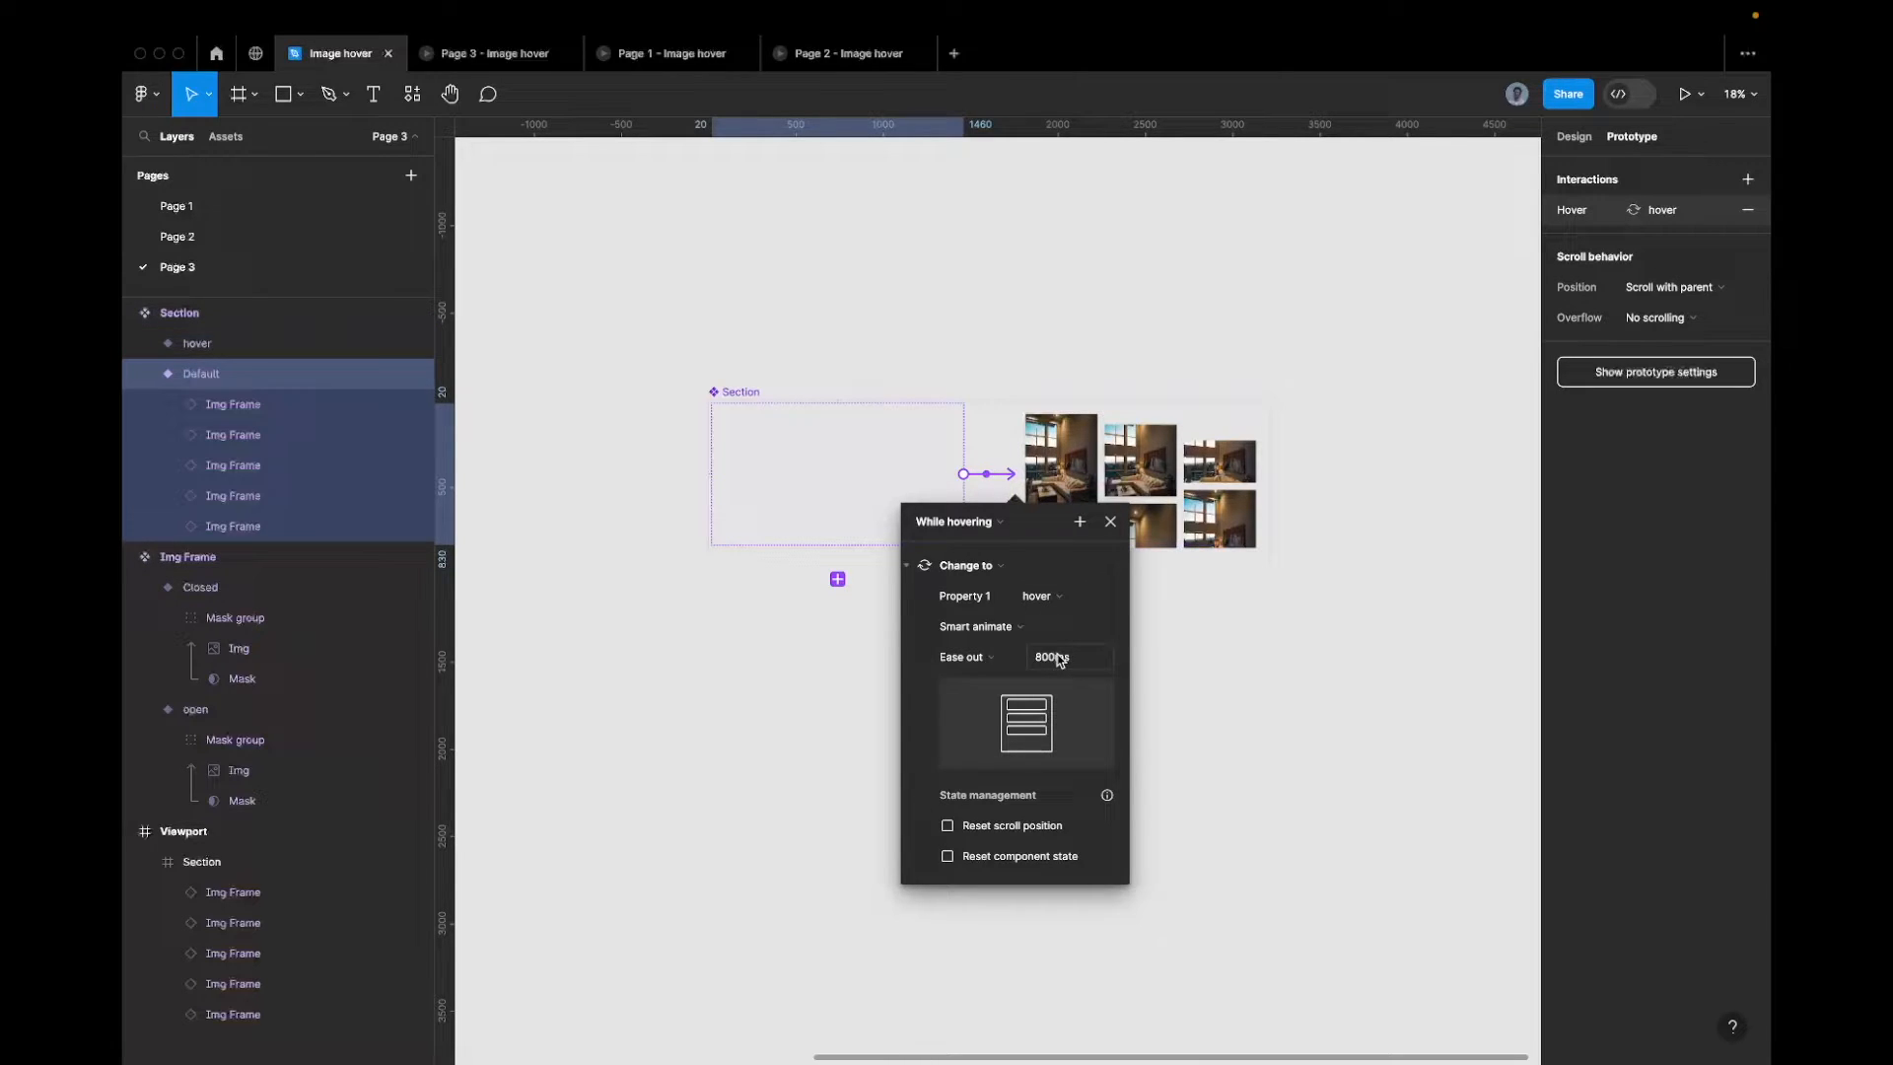
Review the easing options of the hover interaction, keep Ease out, and close the interaction details
{"action": "left_click", "coordinate": [1010, 661]}
{"action": "left_click", "coordinate": [996, 662]}
{"action": "left_click", "coordinate": [995, 663]}
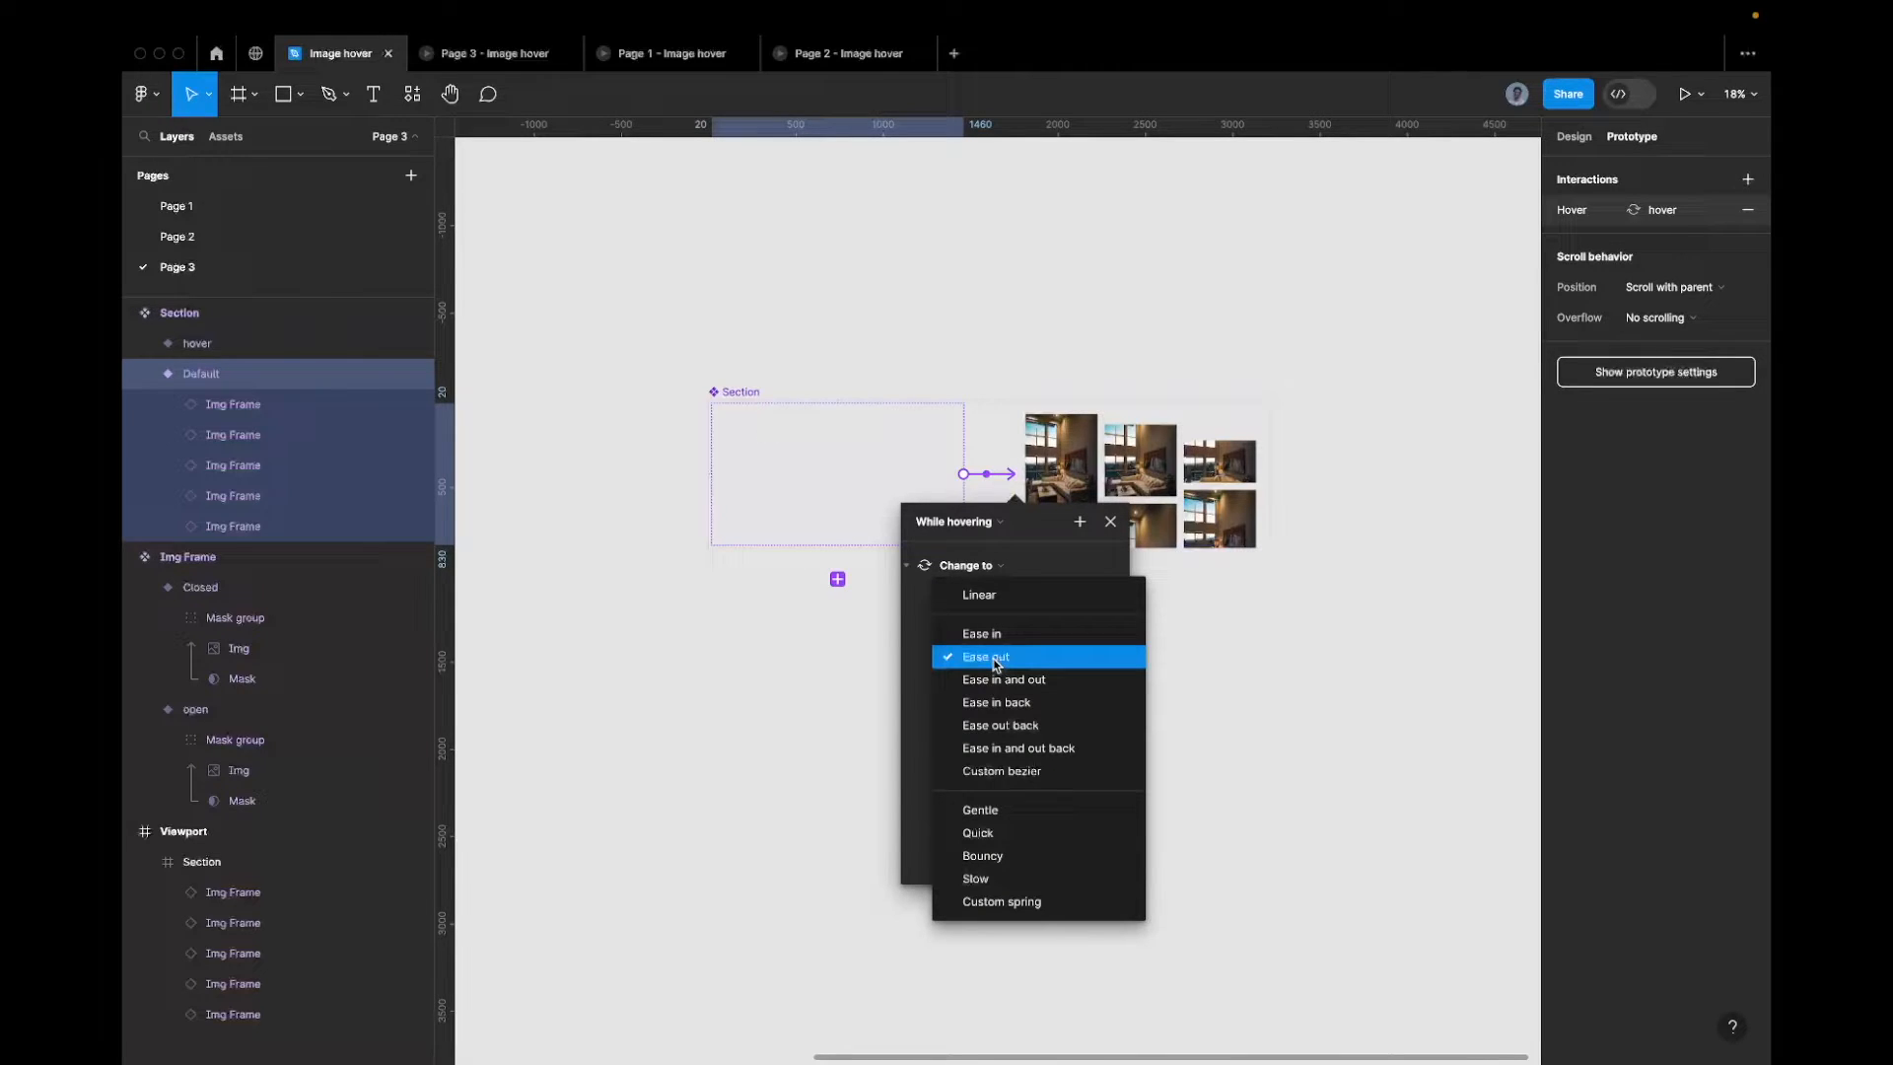
{"action": "left_click", "coordinate": [996, 658]}
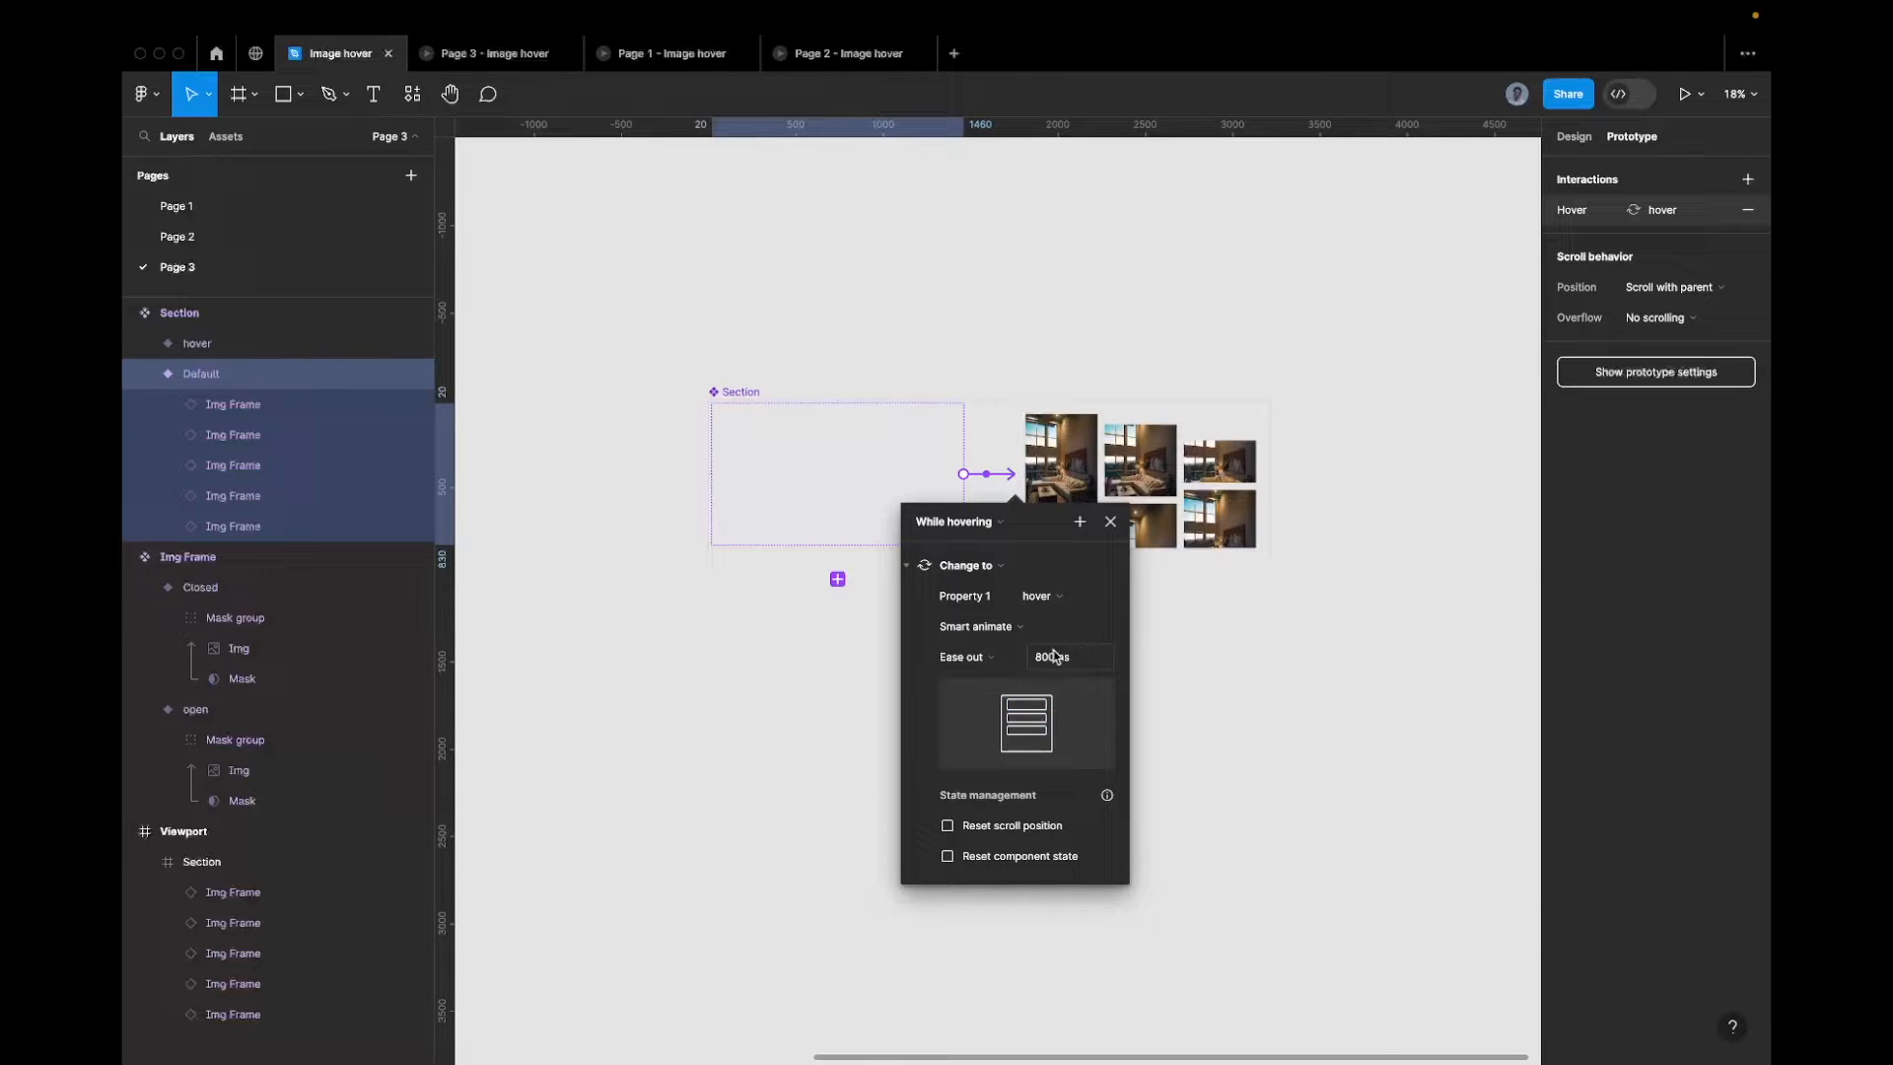
{"action": "left_click", "coordinate": [1055, 414]}
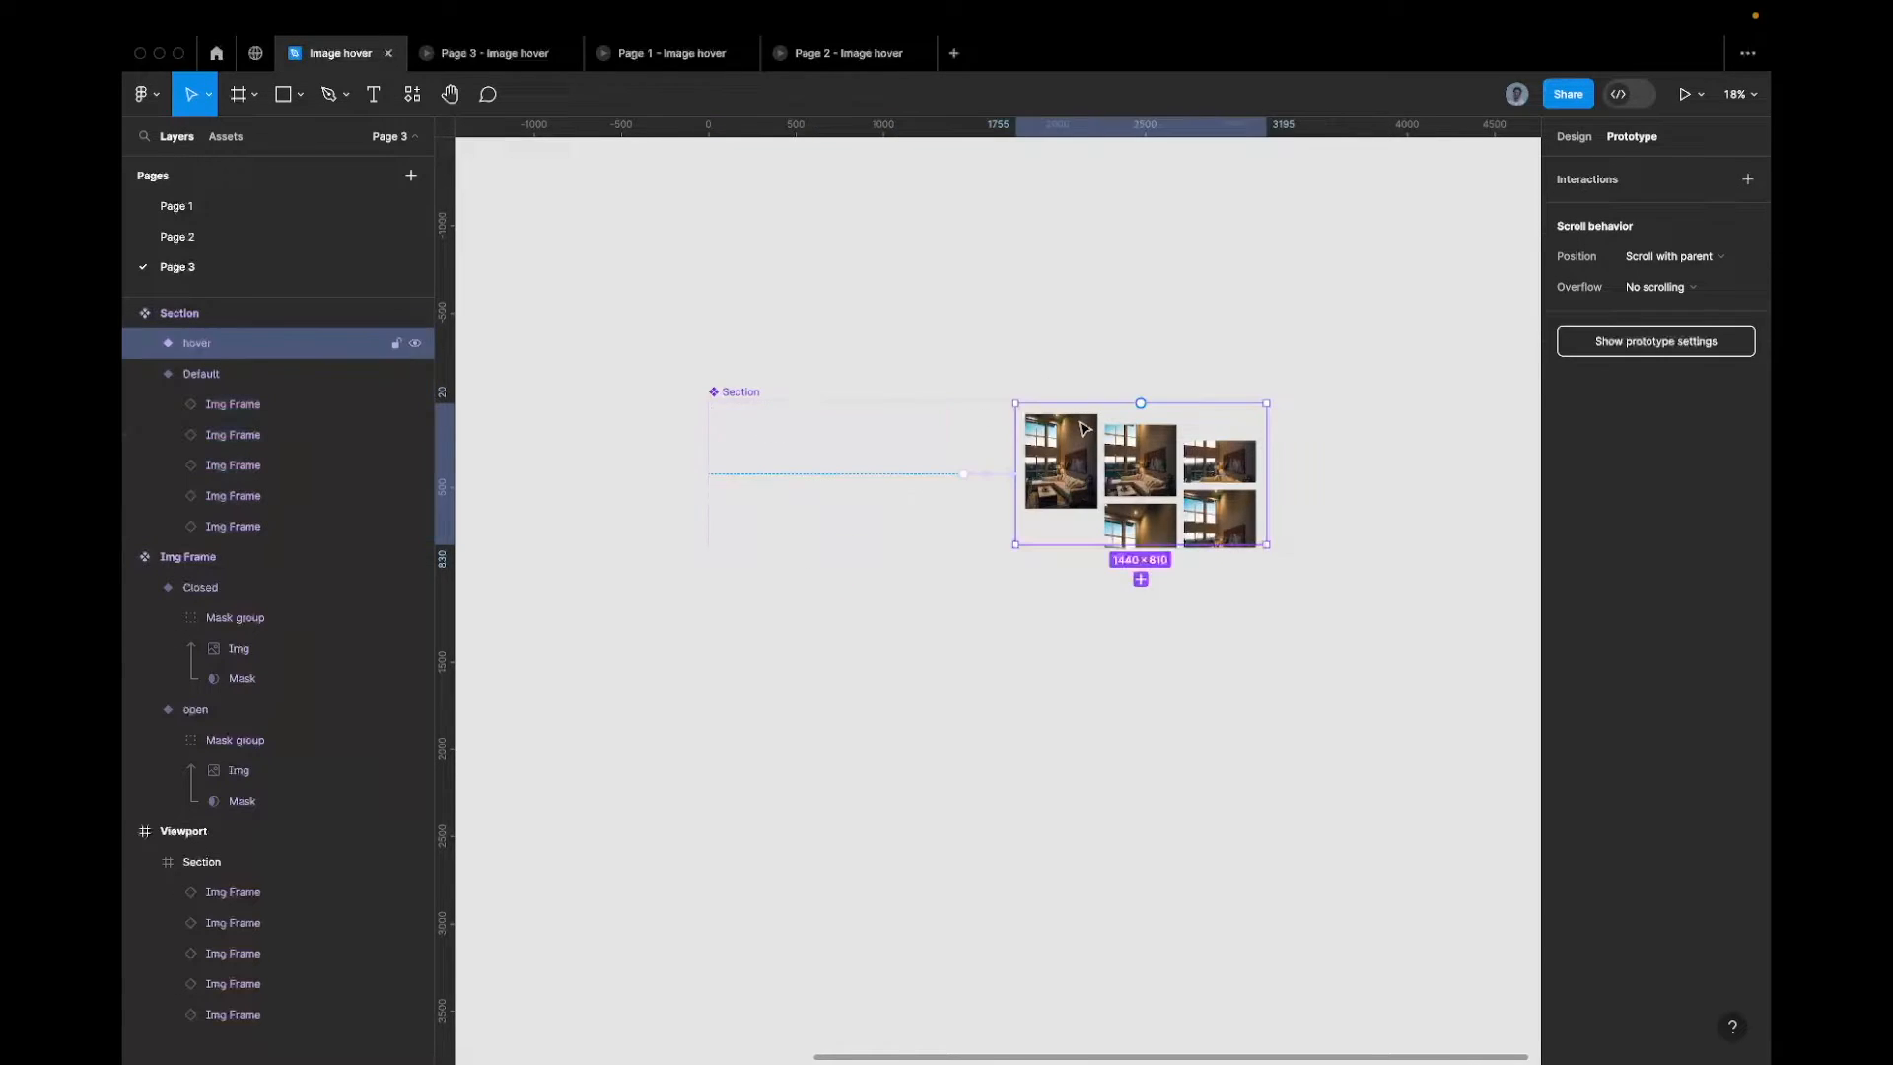
{"action": "left_click", "coordinate": [929, 448]}
Rename the Section component set to Section 1
{"action": "scroll", "coordinate": [927, 455], "scroll_direction": "down", "scroll_amount": 3}
{"action": "scroll", "coordinate": [926, 454], "scroll_direction": "left", "scroll_amount": 6}
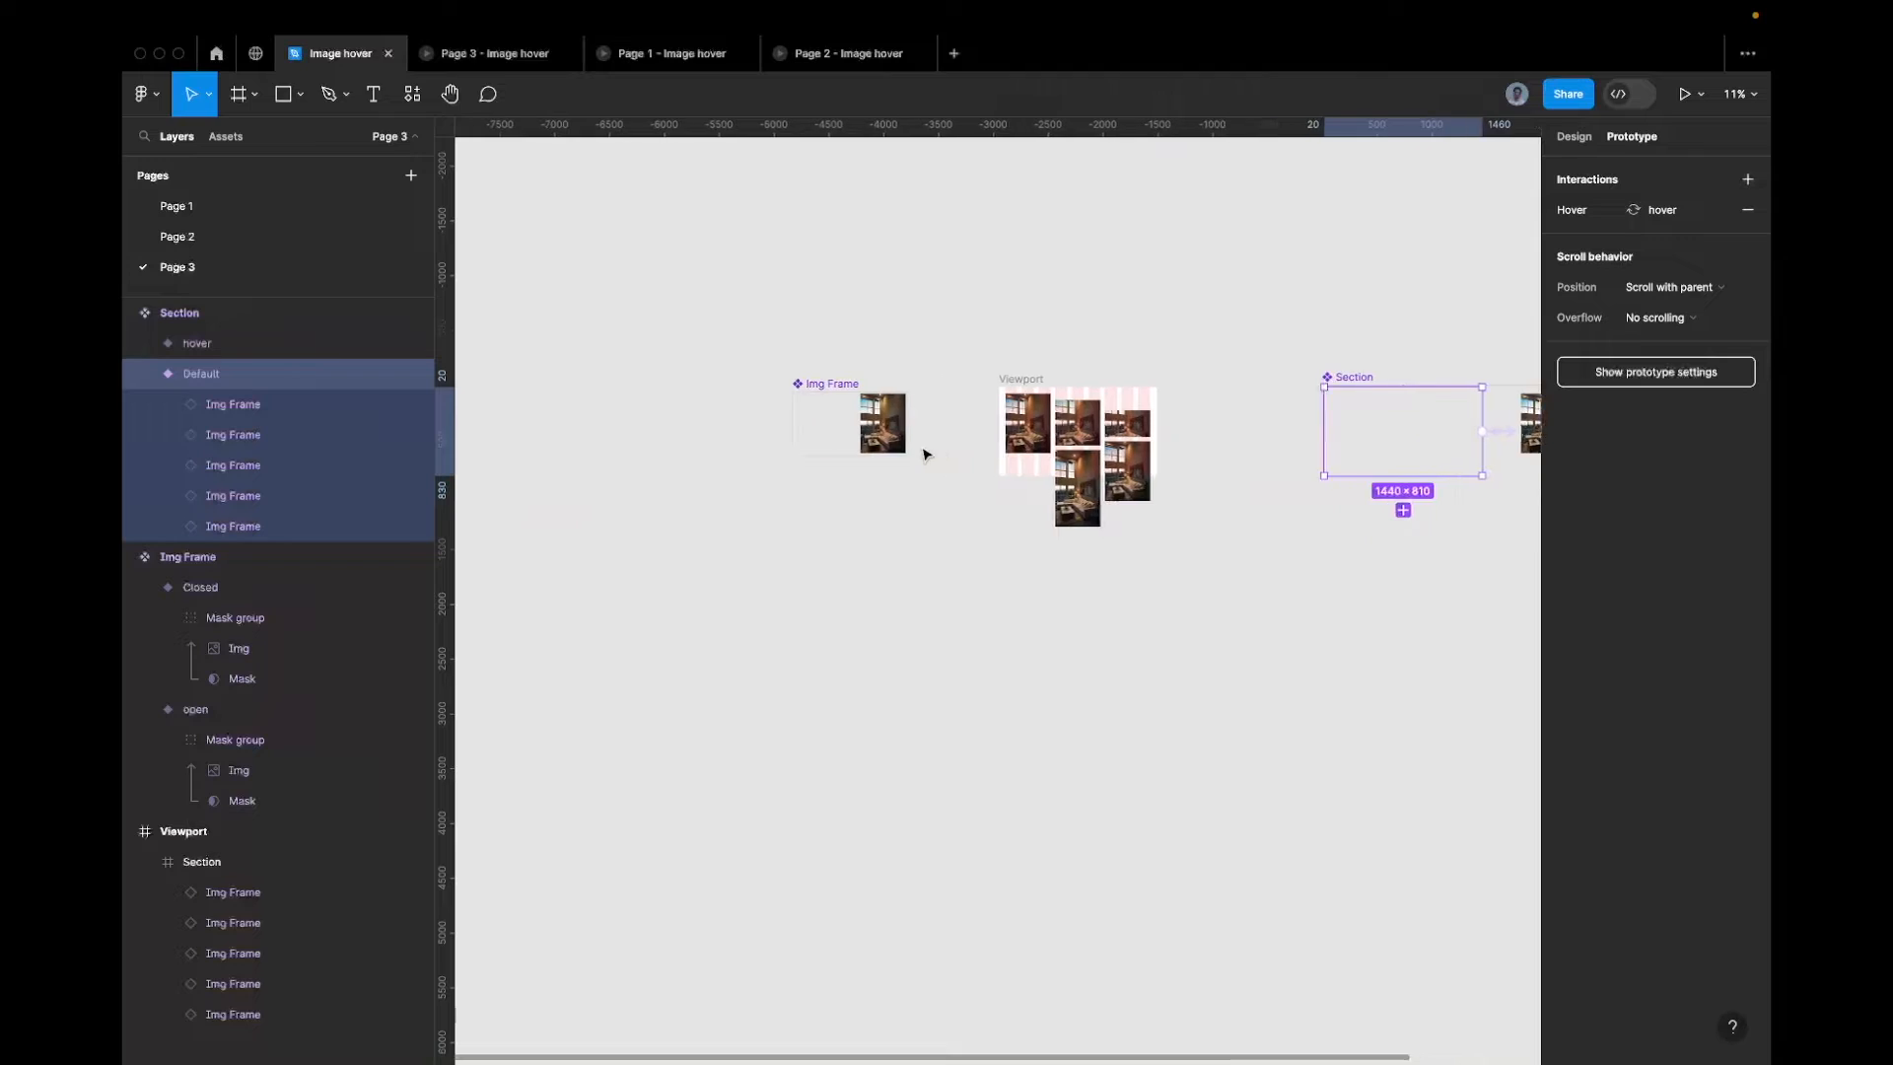
{"action": "scroll", "coordinate": [926, 455], "scroll_direction": "right", "scroll_amount": 3}
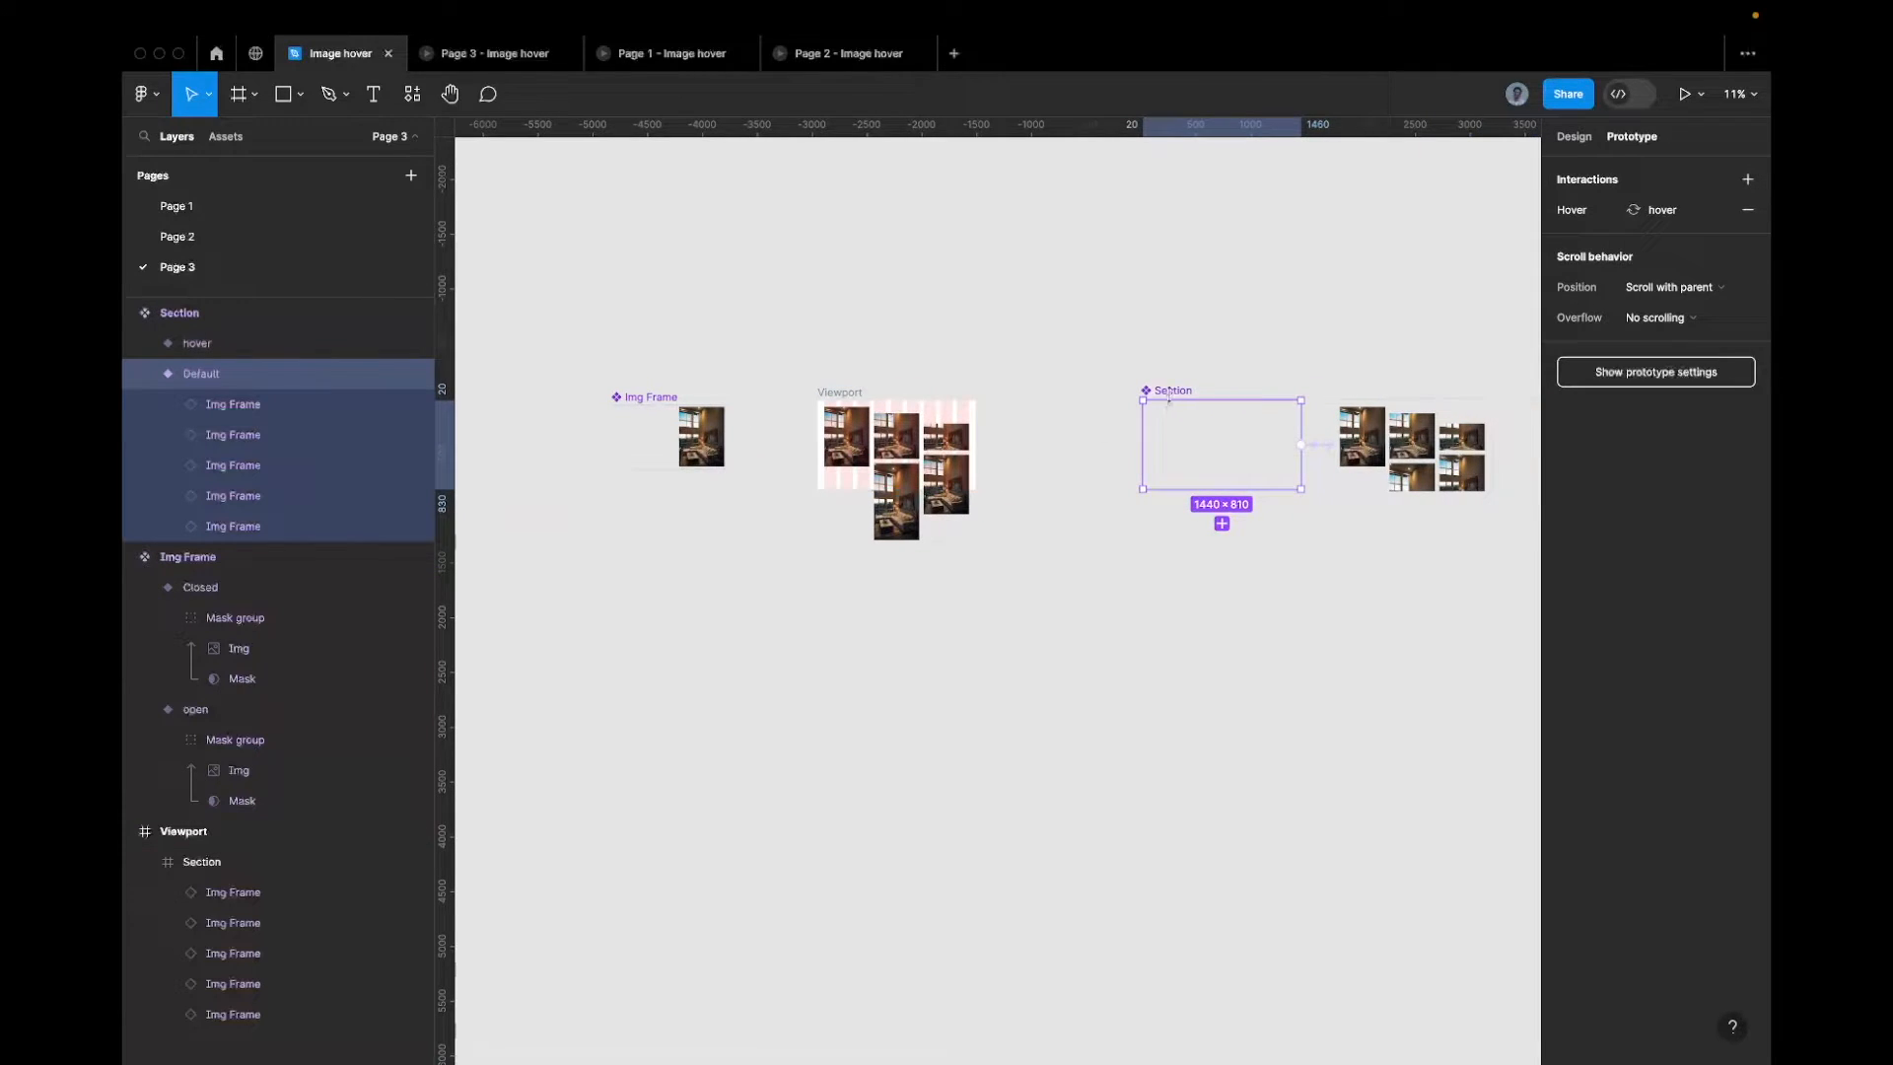
{"action": "double_click", "coordinate": [1173, 391]}
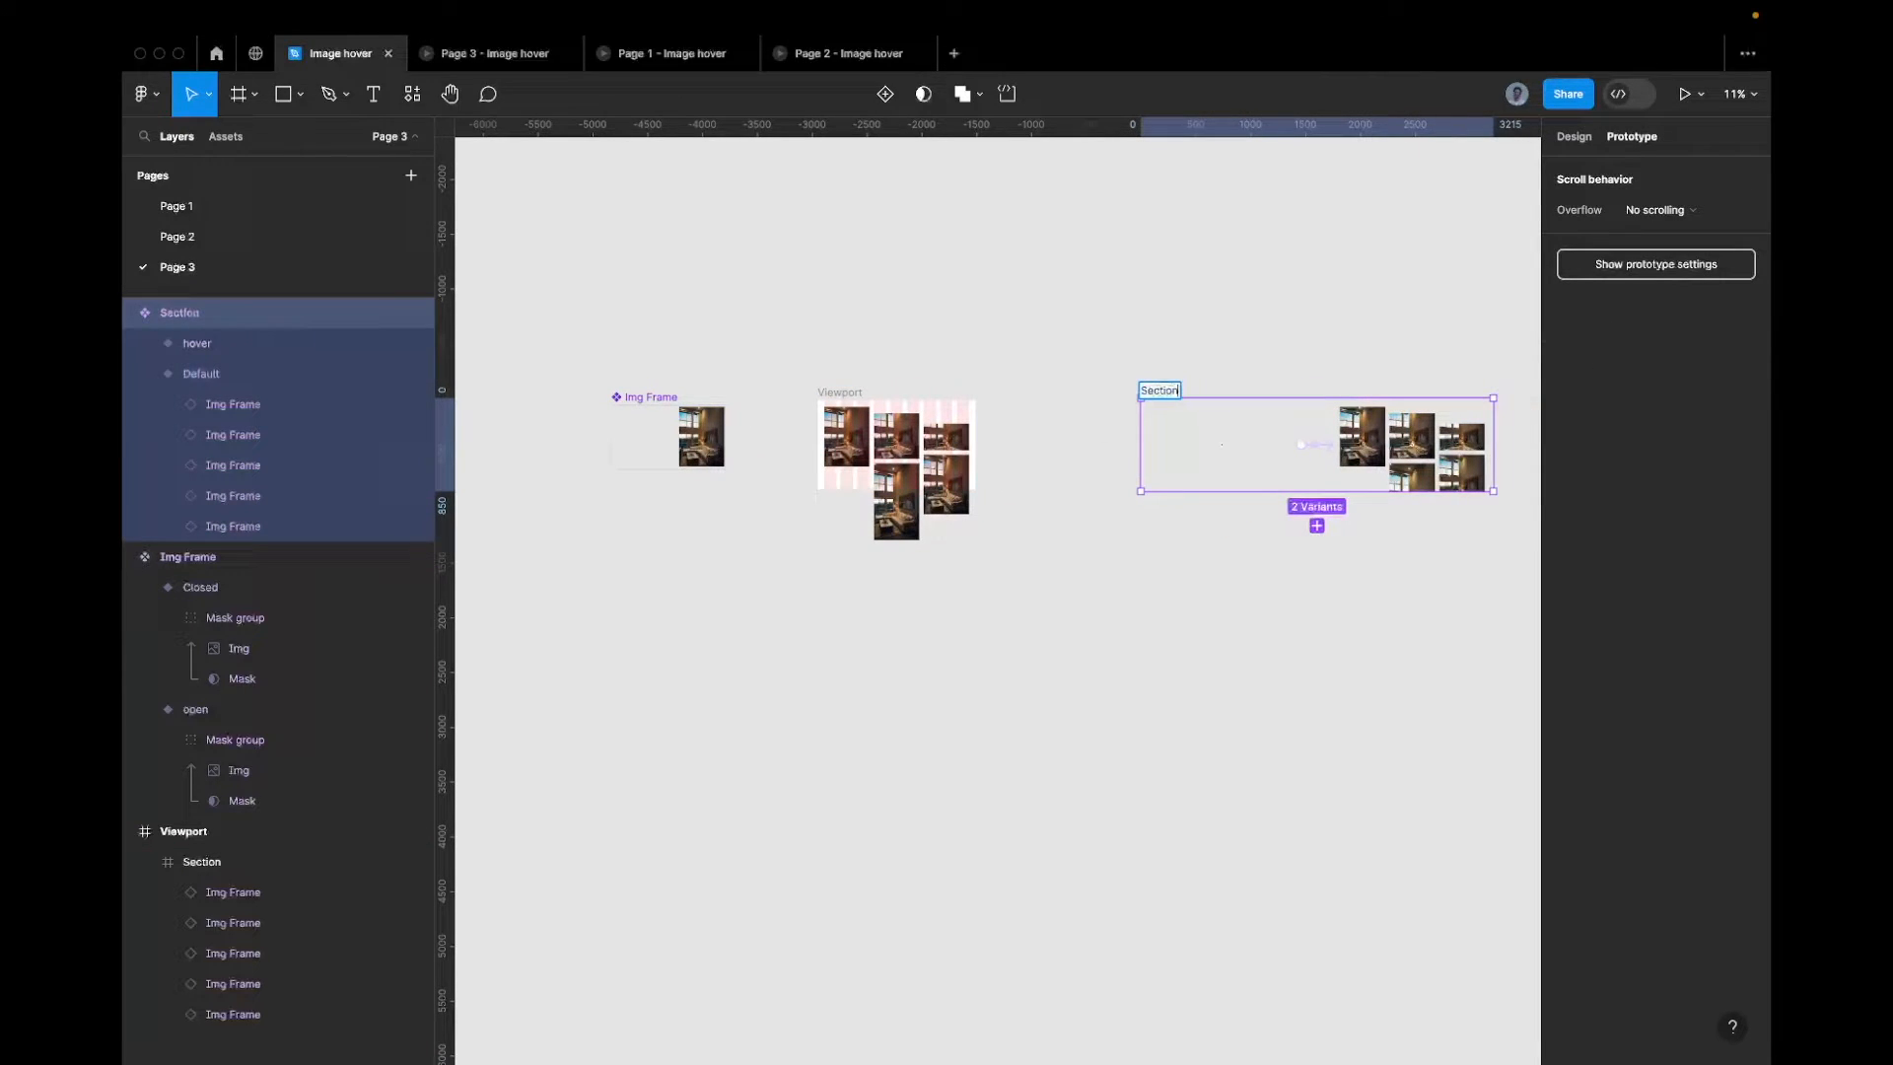
{"action": "type", "text": "1"}
{"action": "key", "text": "Return"}
Replace the Viewport frame with an instance of the Section 1 component's Default variant
{"action": "left_click", "coordinate": [899, 431]}
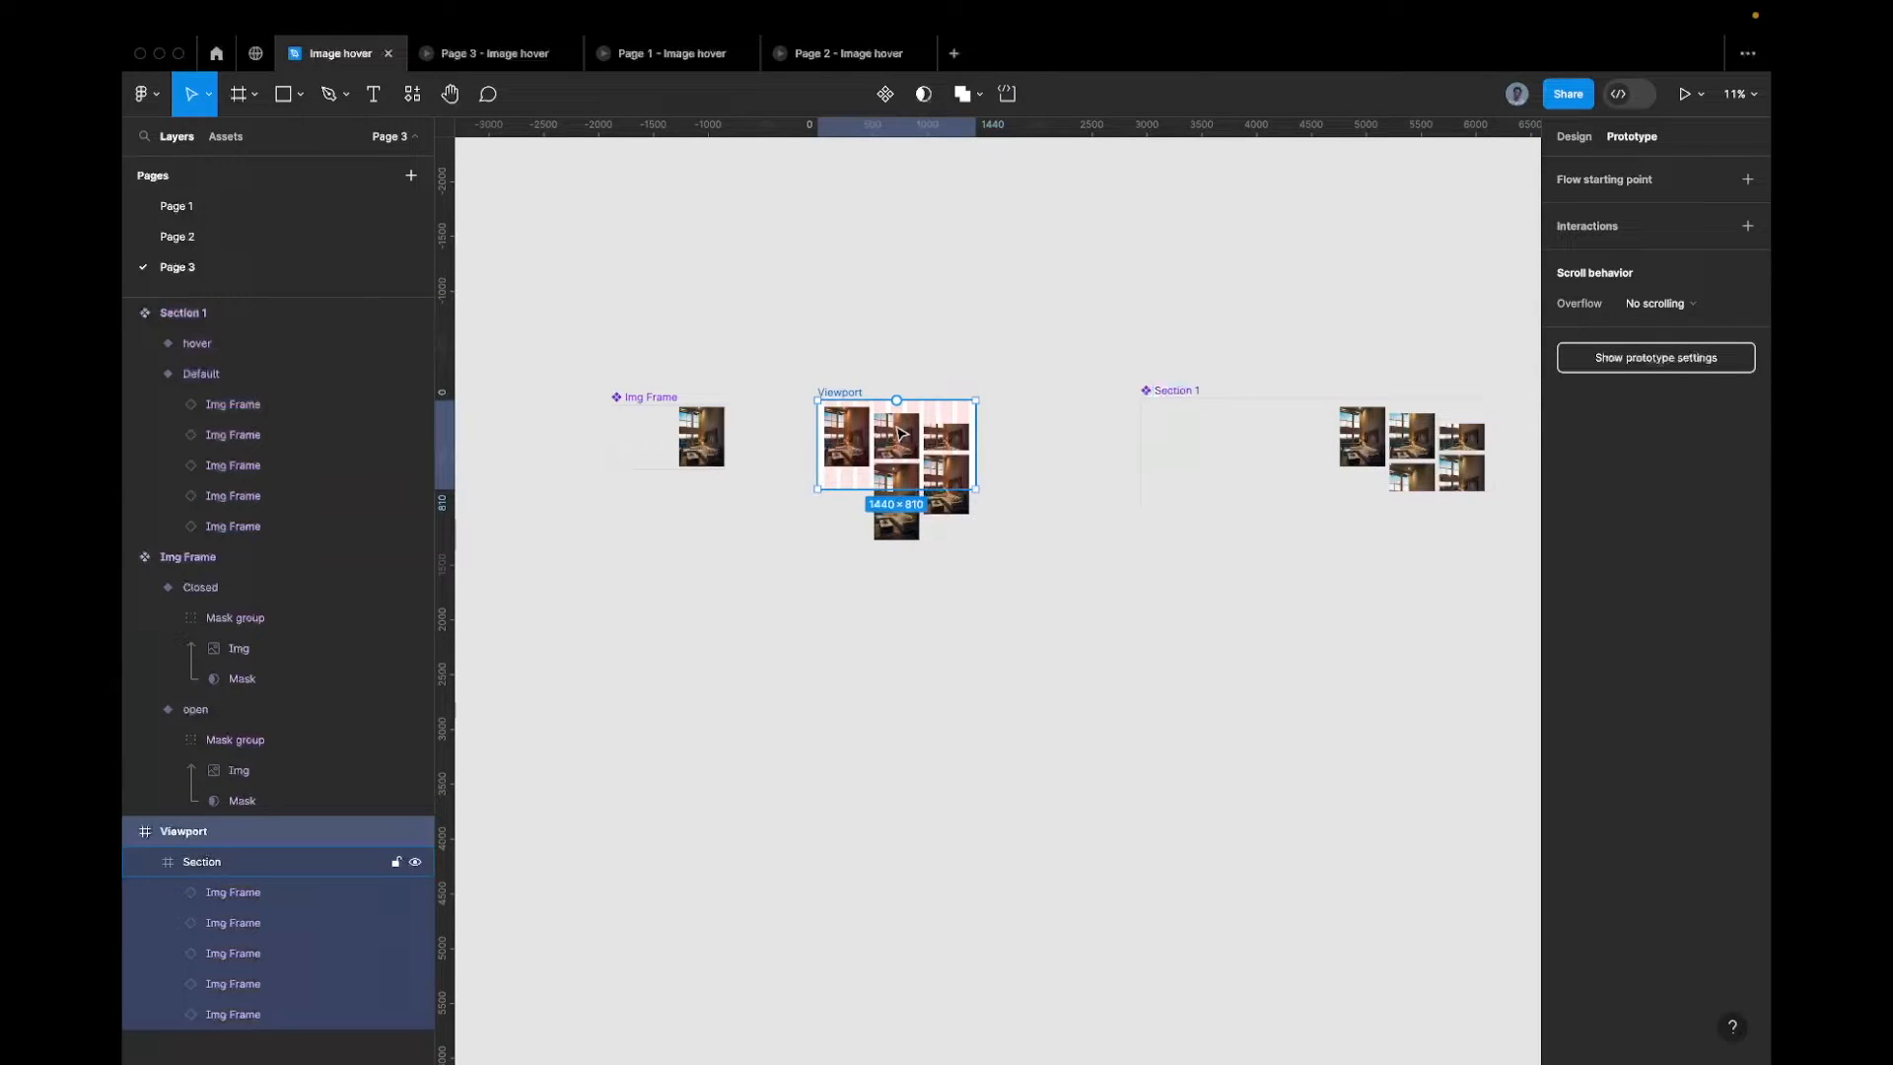
{"action": "key", "text": "shift+super+r"}
{"action": "right_click", "coordinate": [899, 432]}
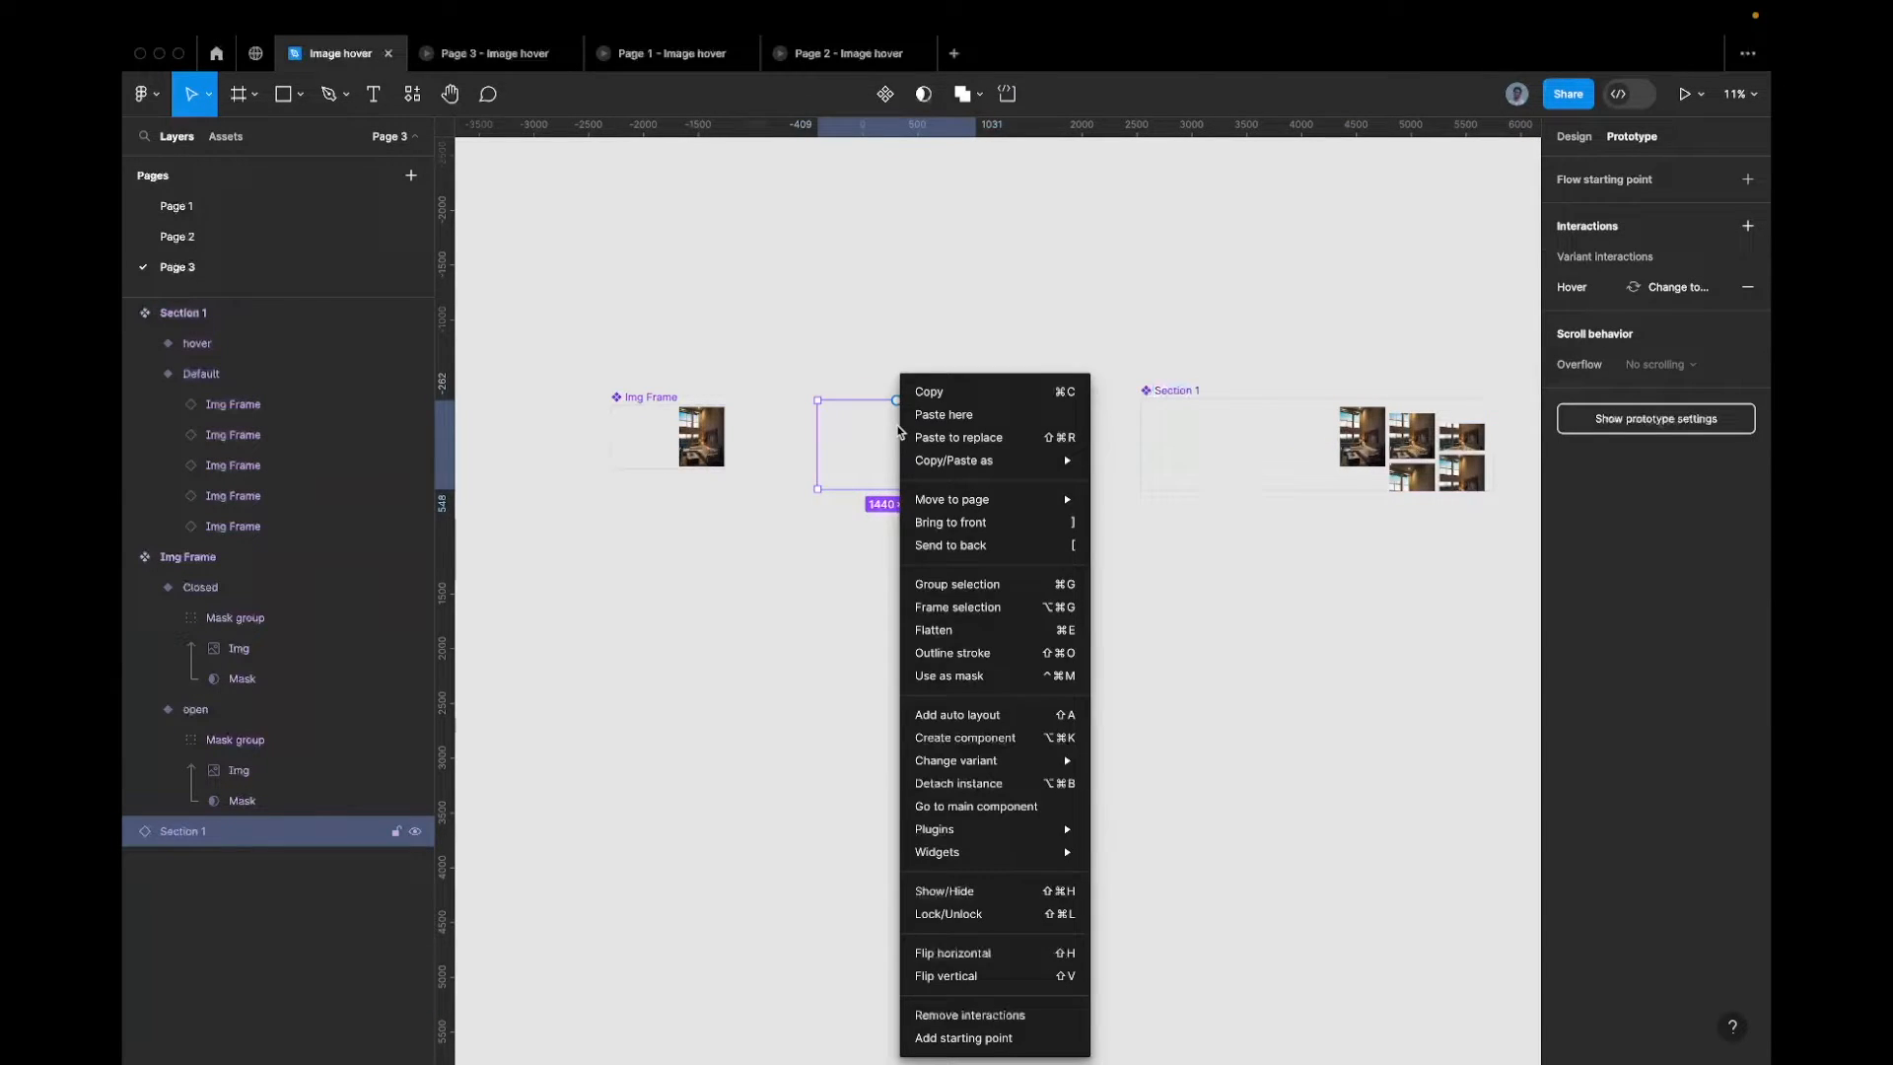
{"action": "left_click", "coordinate": [702, 386]}
{"action": "left_click", "coordinate": [702, 385]}
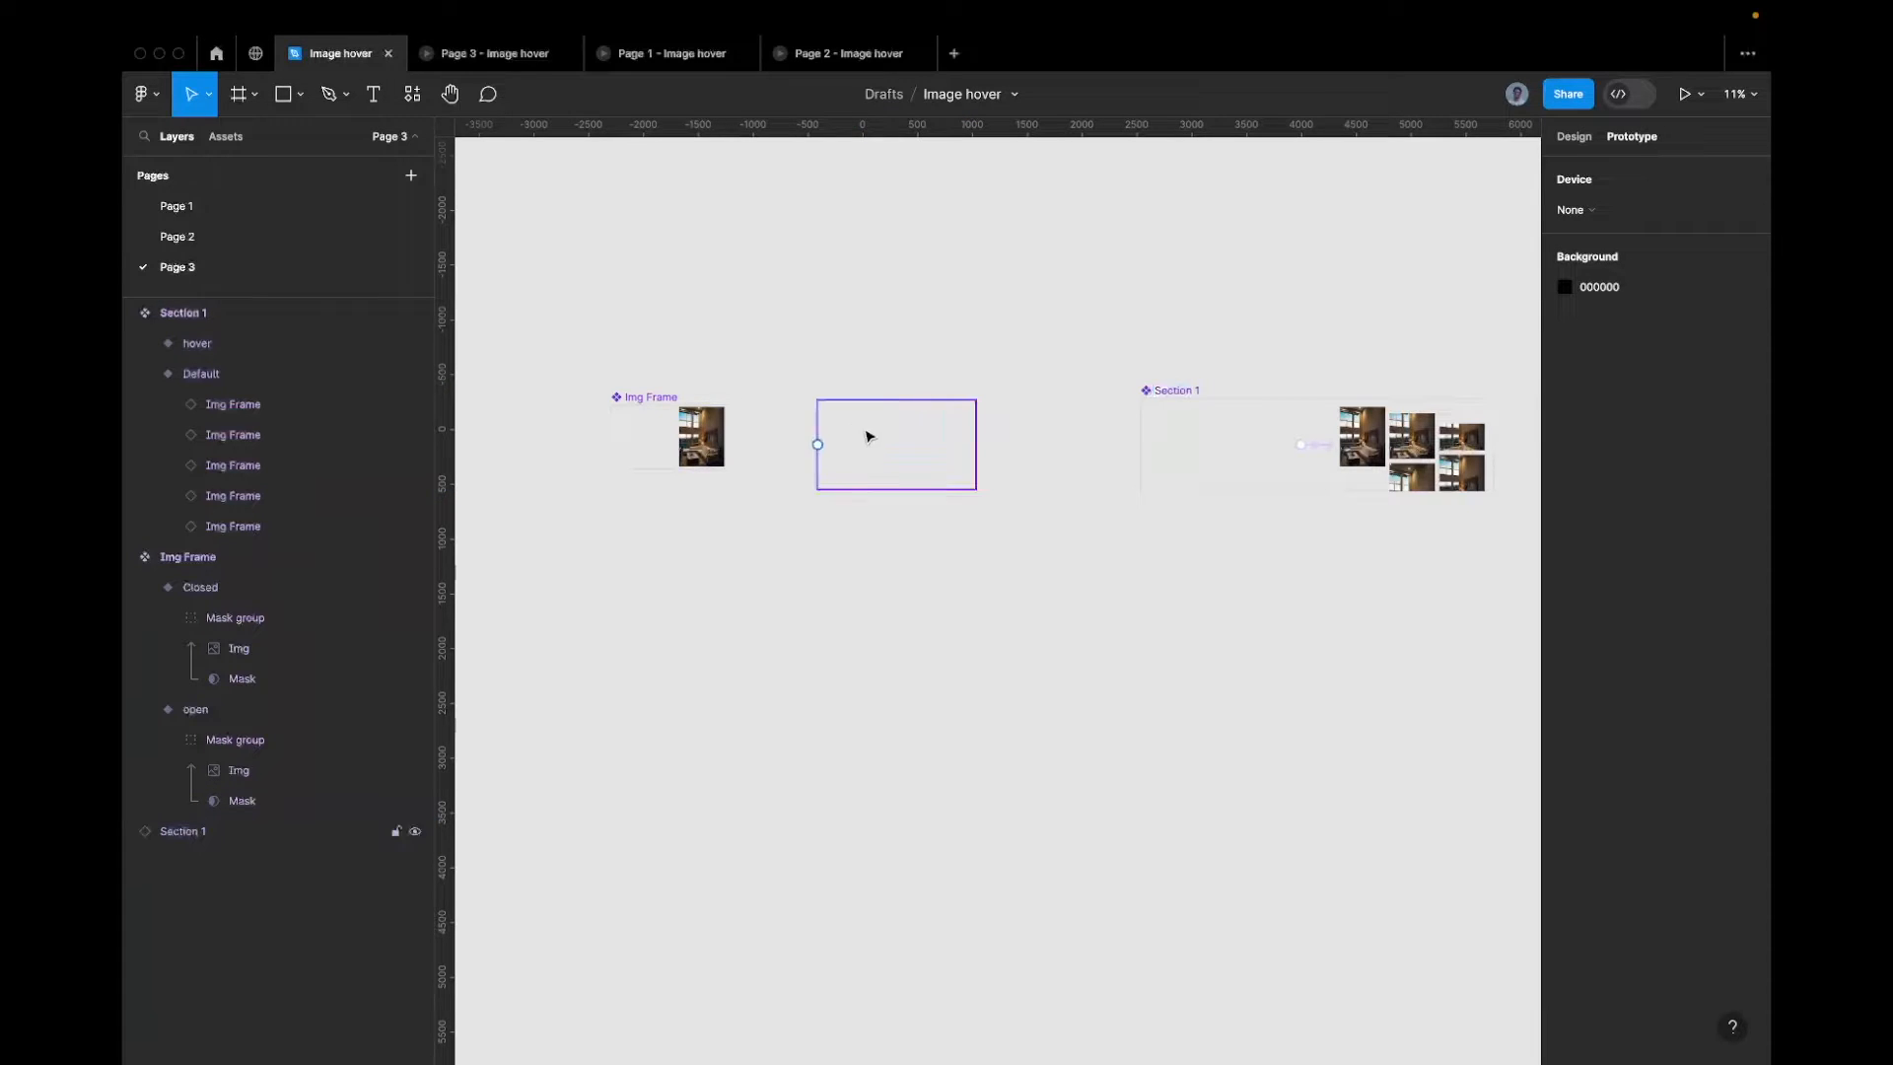
Undo the last Viewport replacement and replace the Section frame inside the Viewport with the copied Section 1 instance
{"action": "key", "text": "super+z"}
{"action": "left_click", "coordinate": [918, 451]}
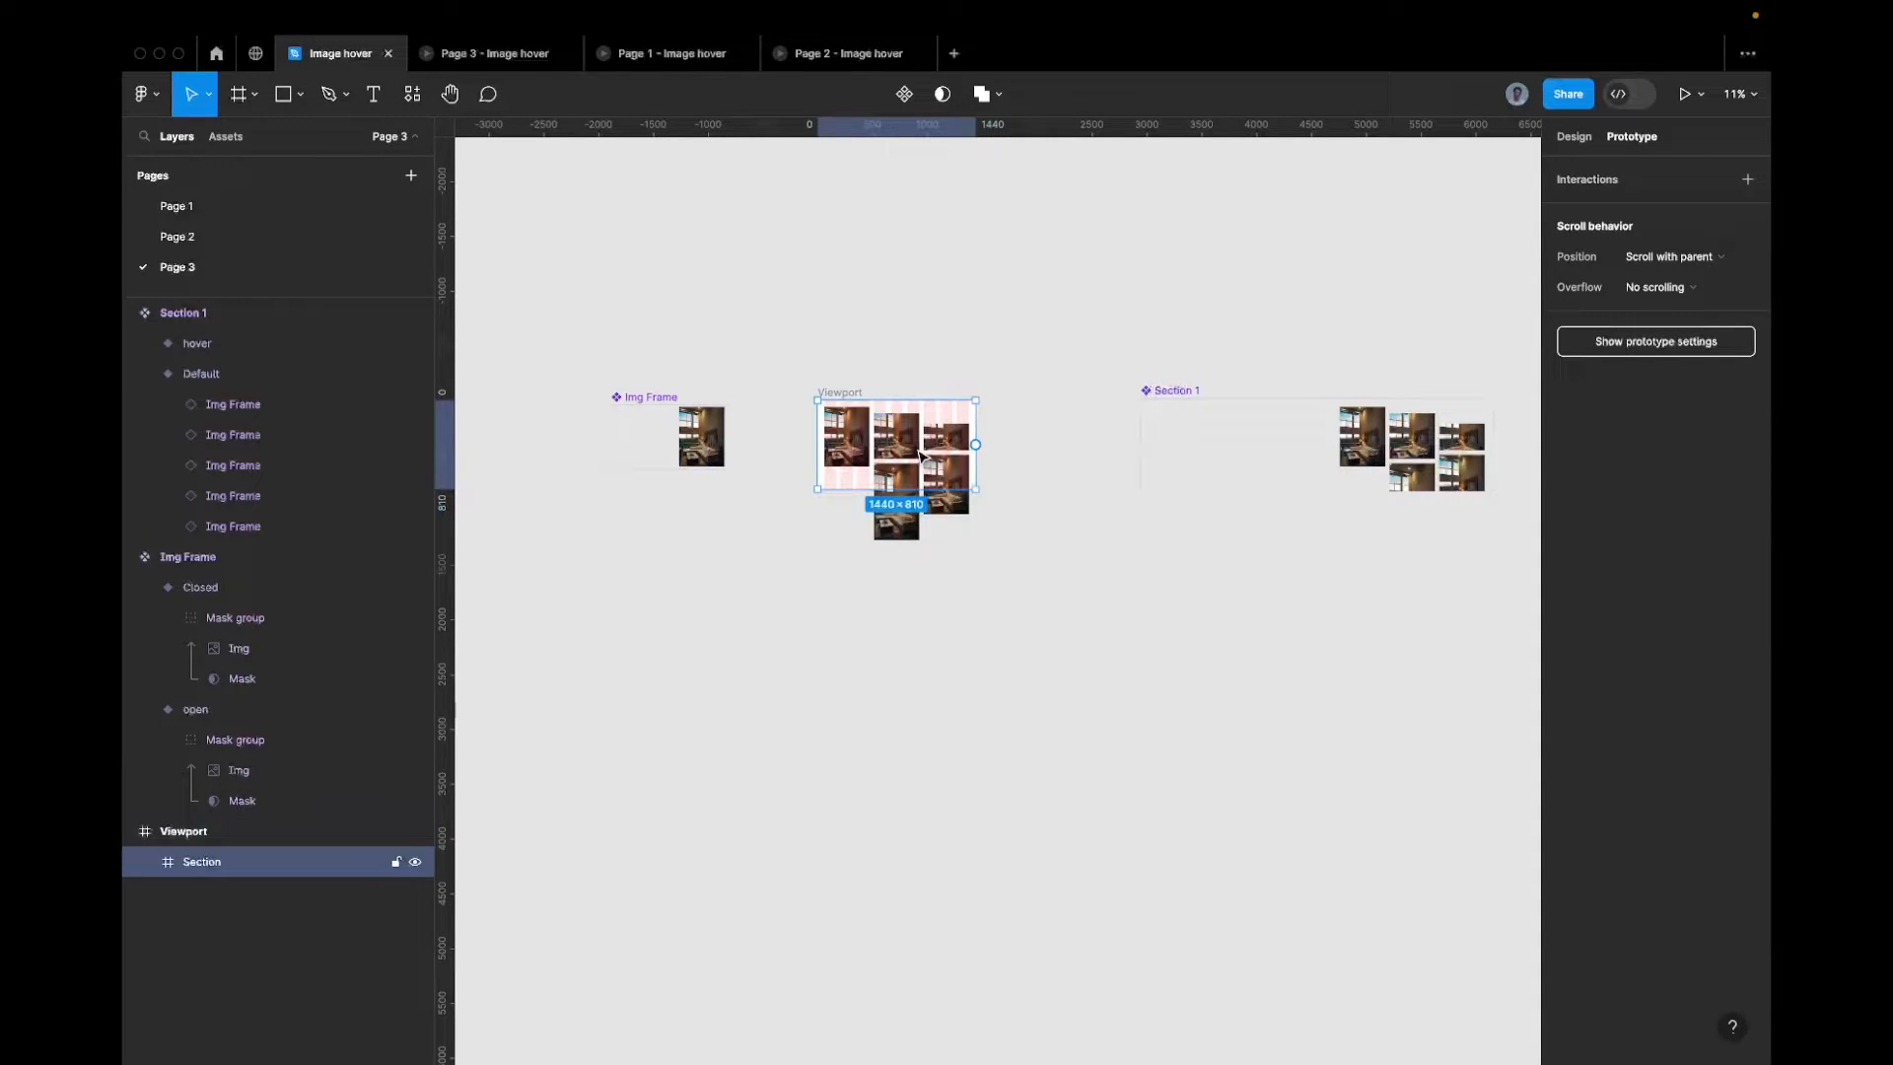
{"action": "scroll", "coordinate": [818, 478], "scroll_direction": "up", "scroll_amount": 2}
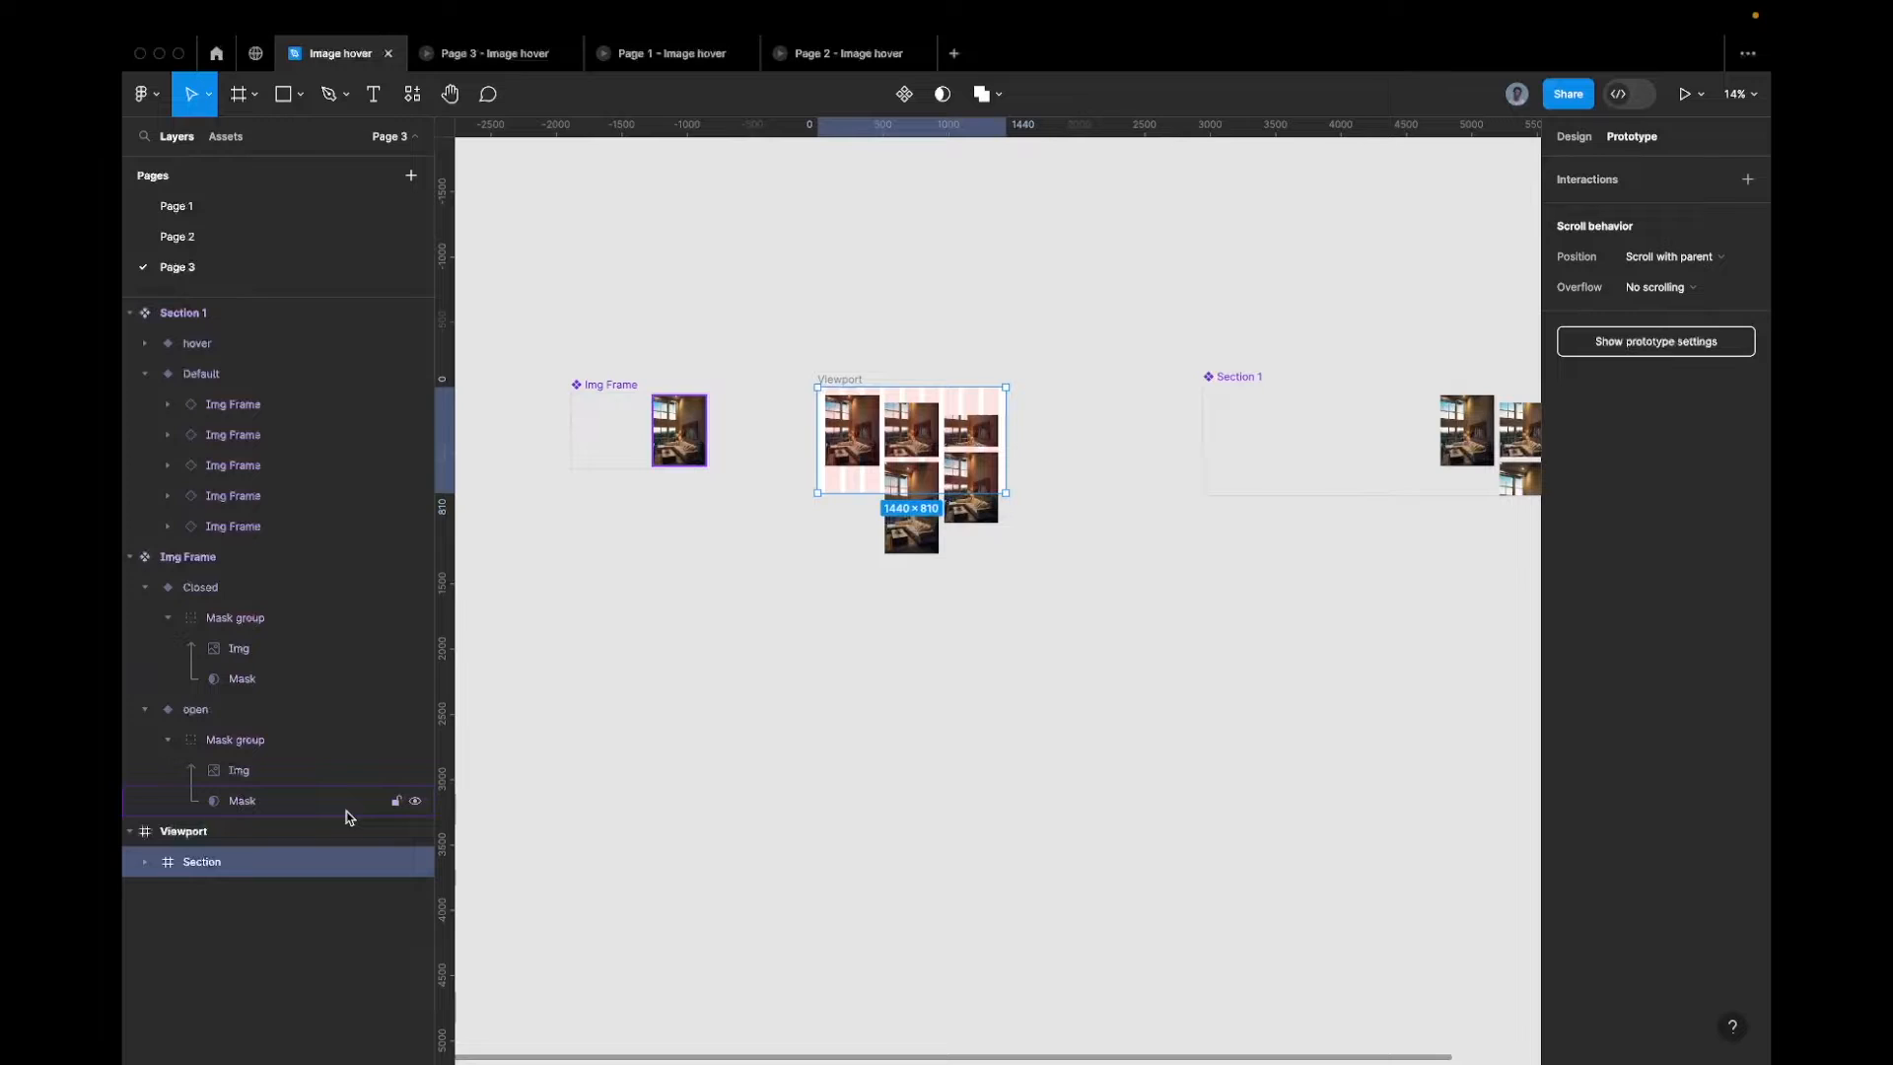
{"action": "right_click", "coordinate": [286, 861]}
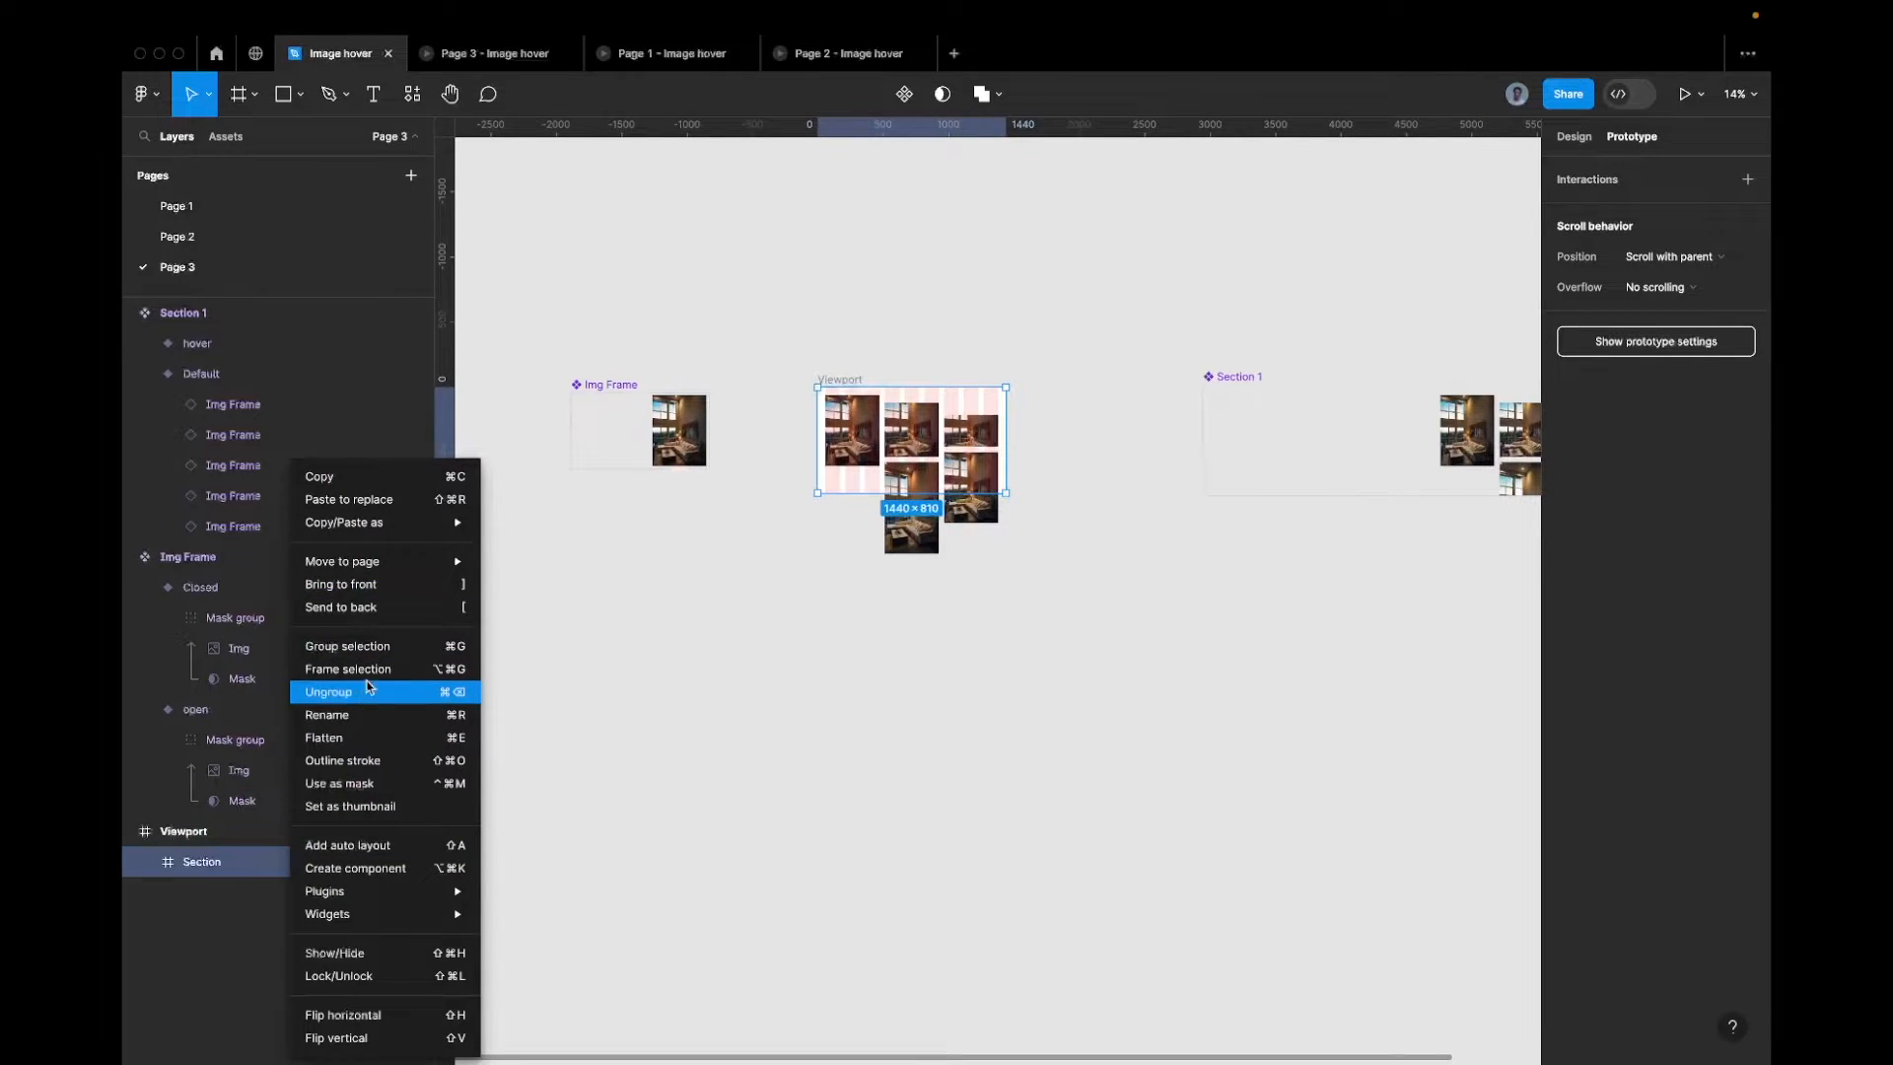
{"action": "left_click", "coordinate": [392, 508]}
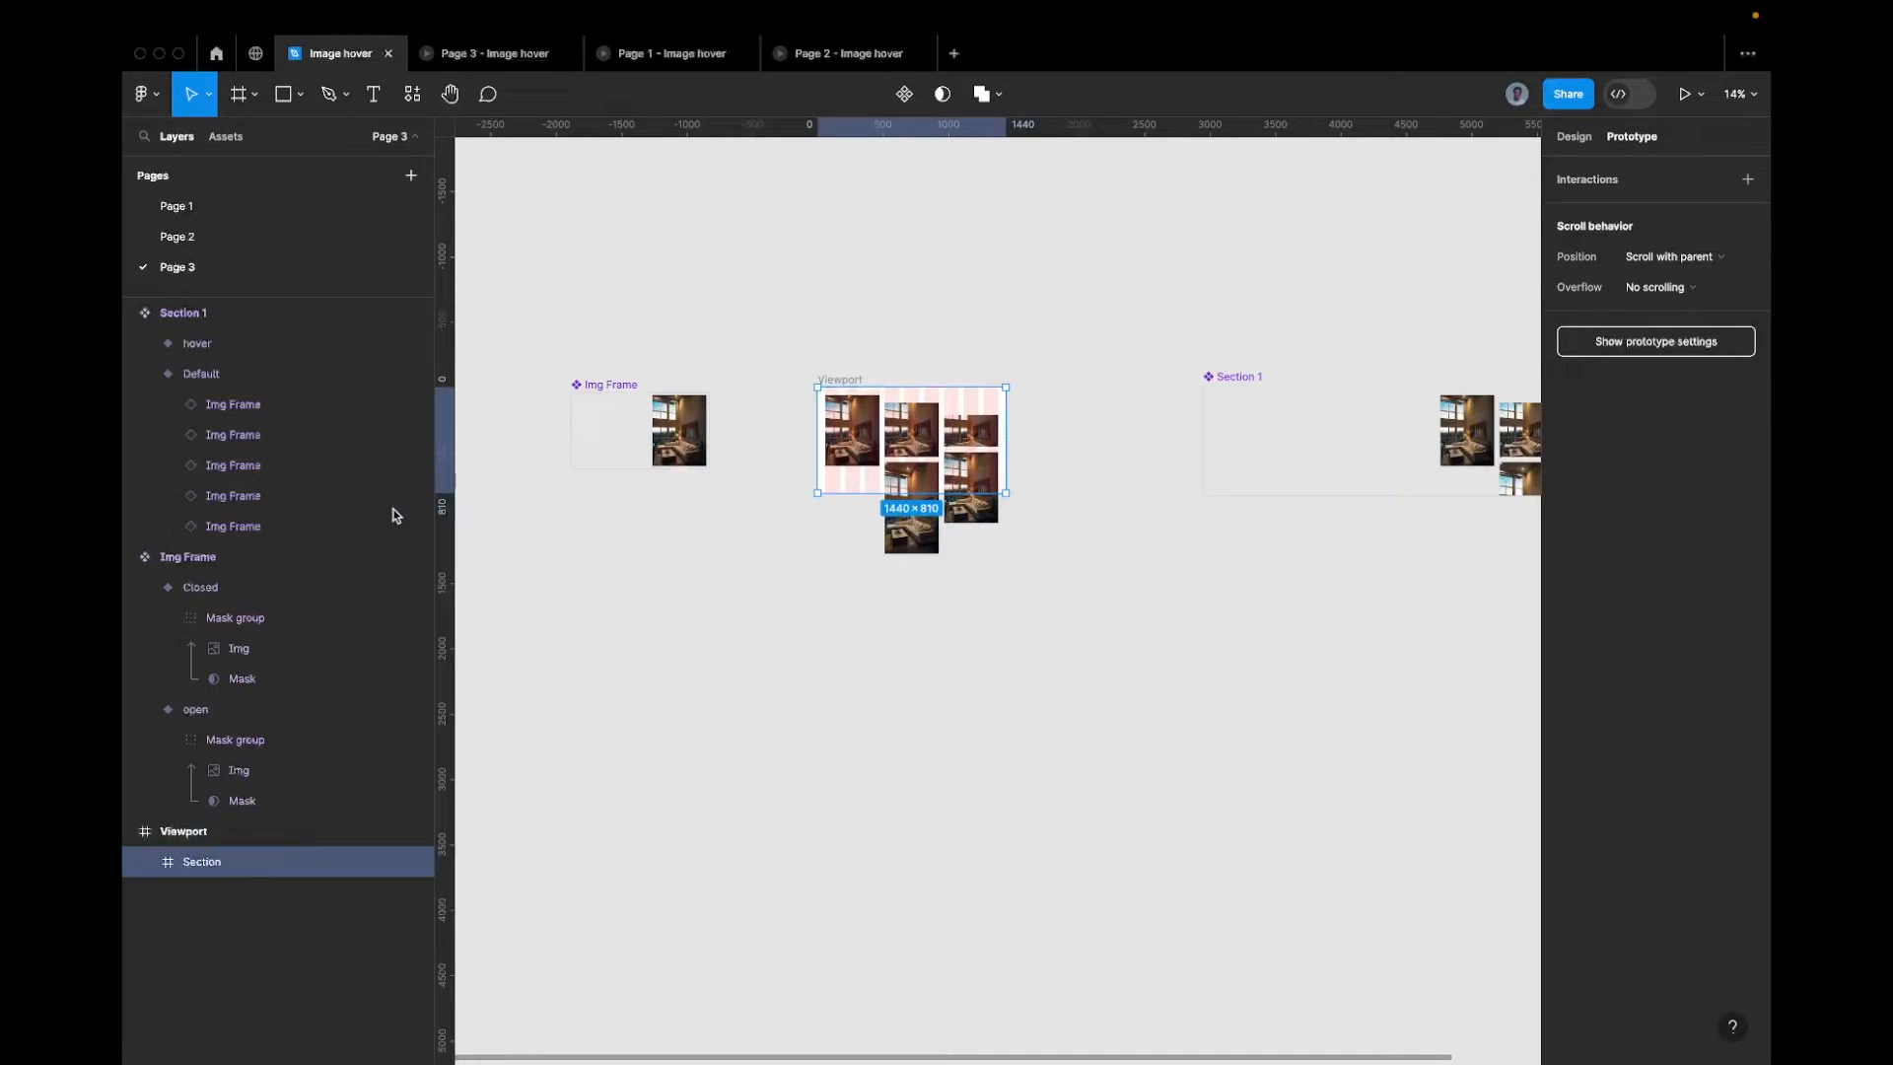
{"action": "scroll", "coordinate": [1003, 434], "scroll_direction": "up", "scroll_amount": 5}
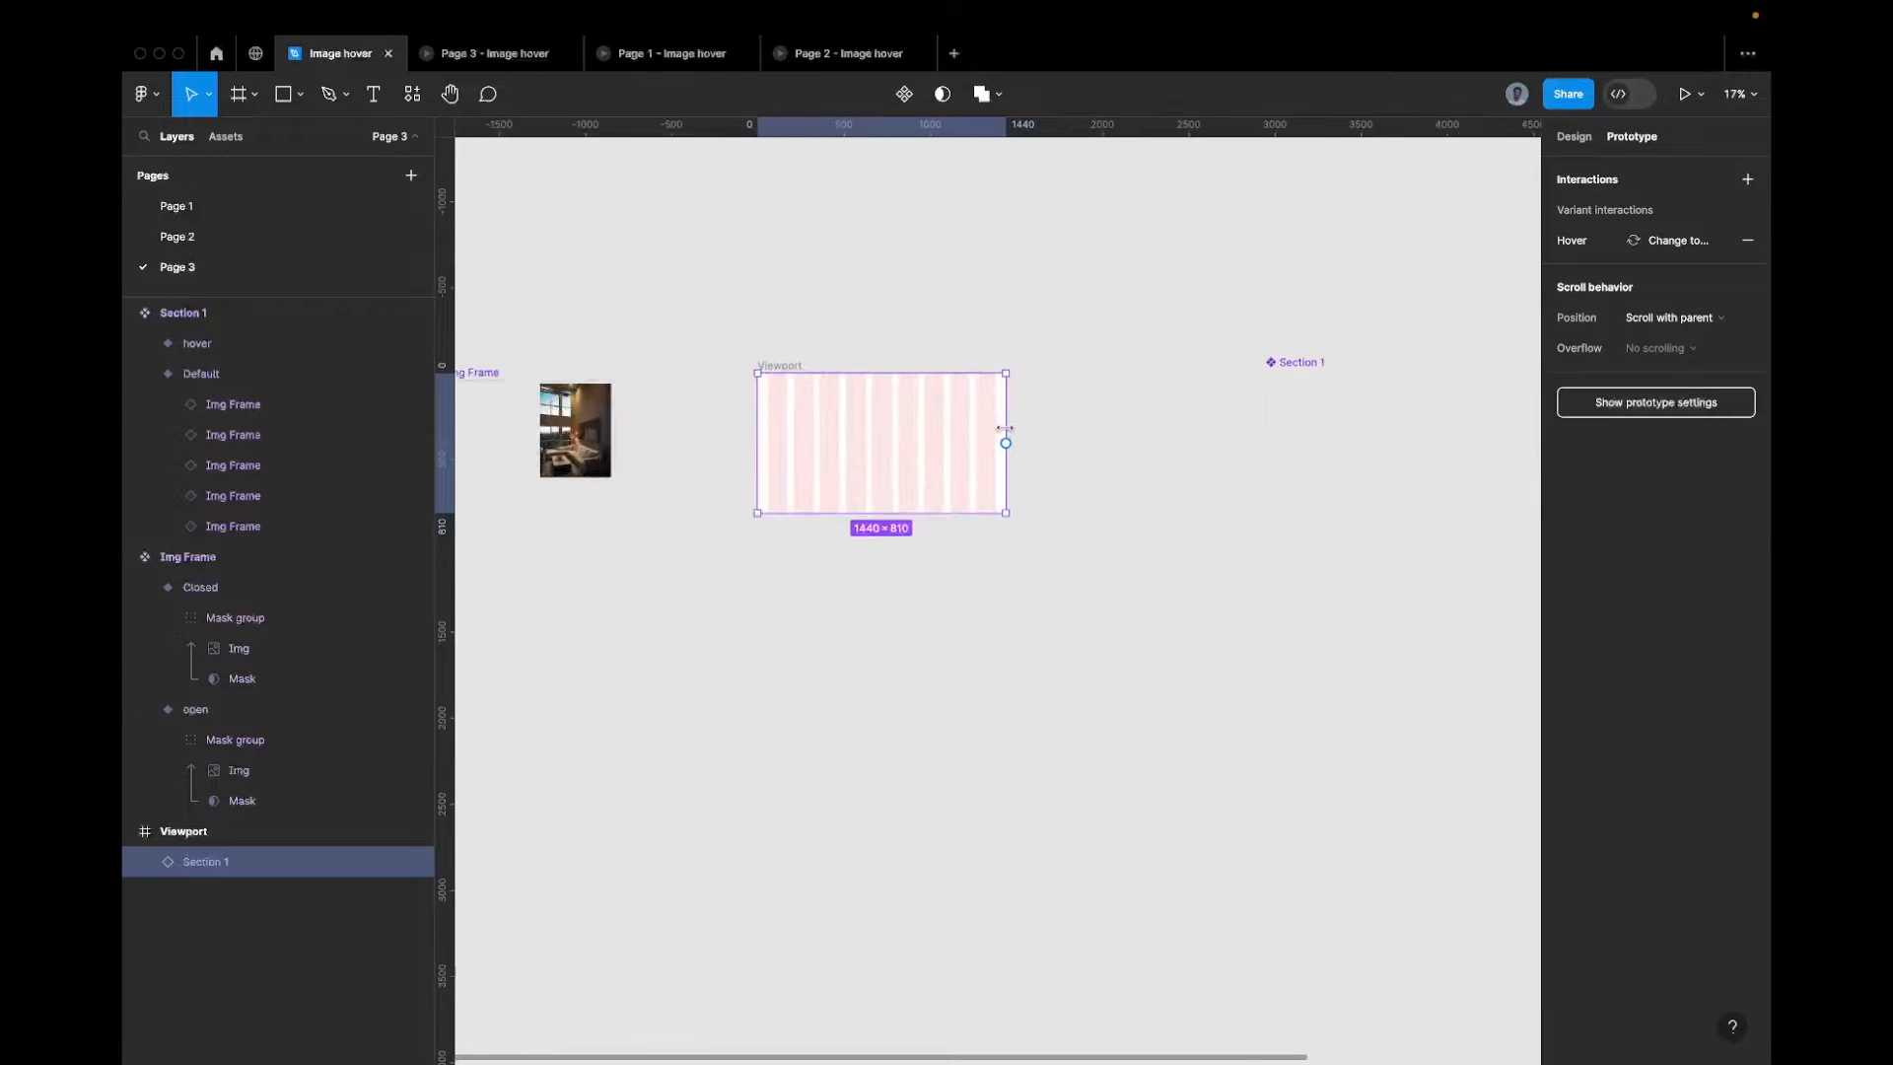
Preview the Page 3 prototype to test the section's hover reveal and return to the design file
{"action": "left_click", "coordinate": [1575, 138]}
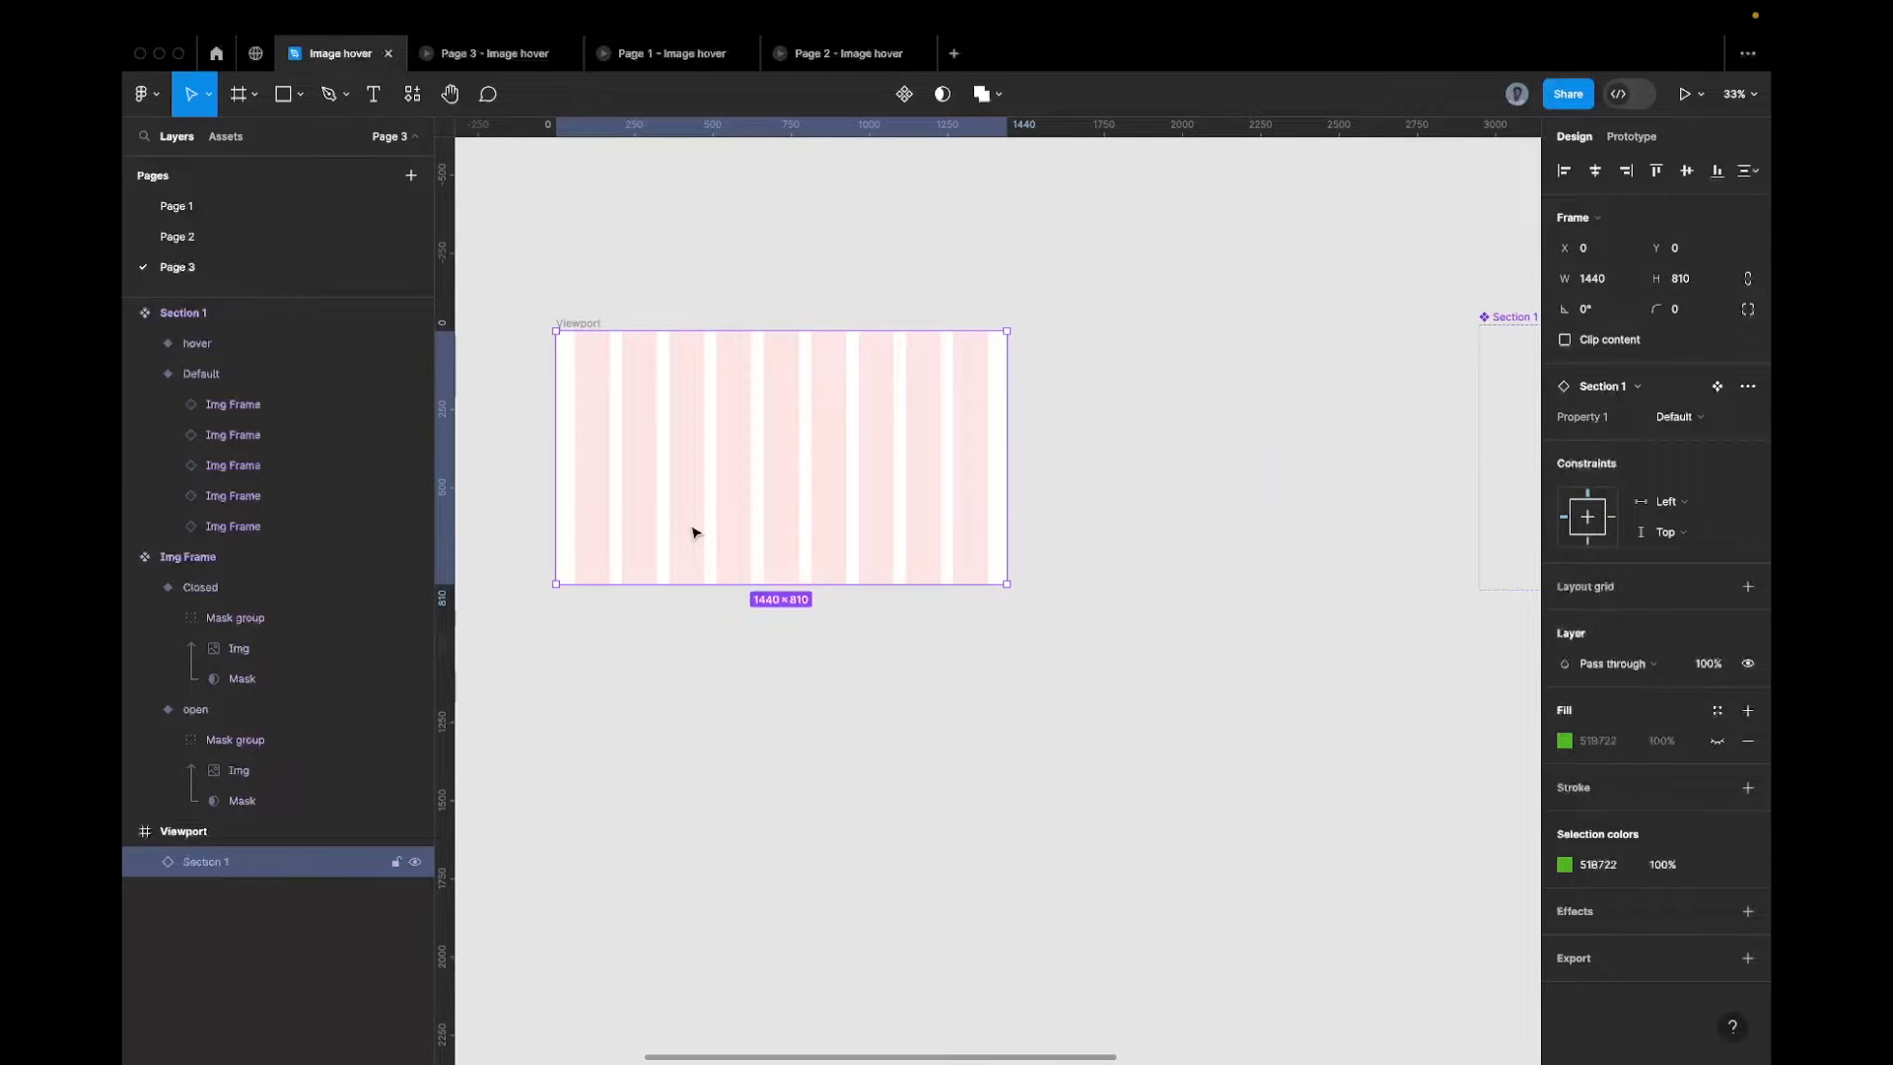
{"action": "scroll", "coordinate": [695, 532], "scroll_direction": "down", "scroll_amount": 2}
{"action": "scroll", "coordinate": [695, 532], "scroll_direction": "down", "scroll_amount": 2}
{"action": "scroll", "coordinate": [695, 532], "scroll_direction": "left", "scroll_amount": 2}
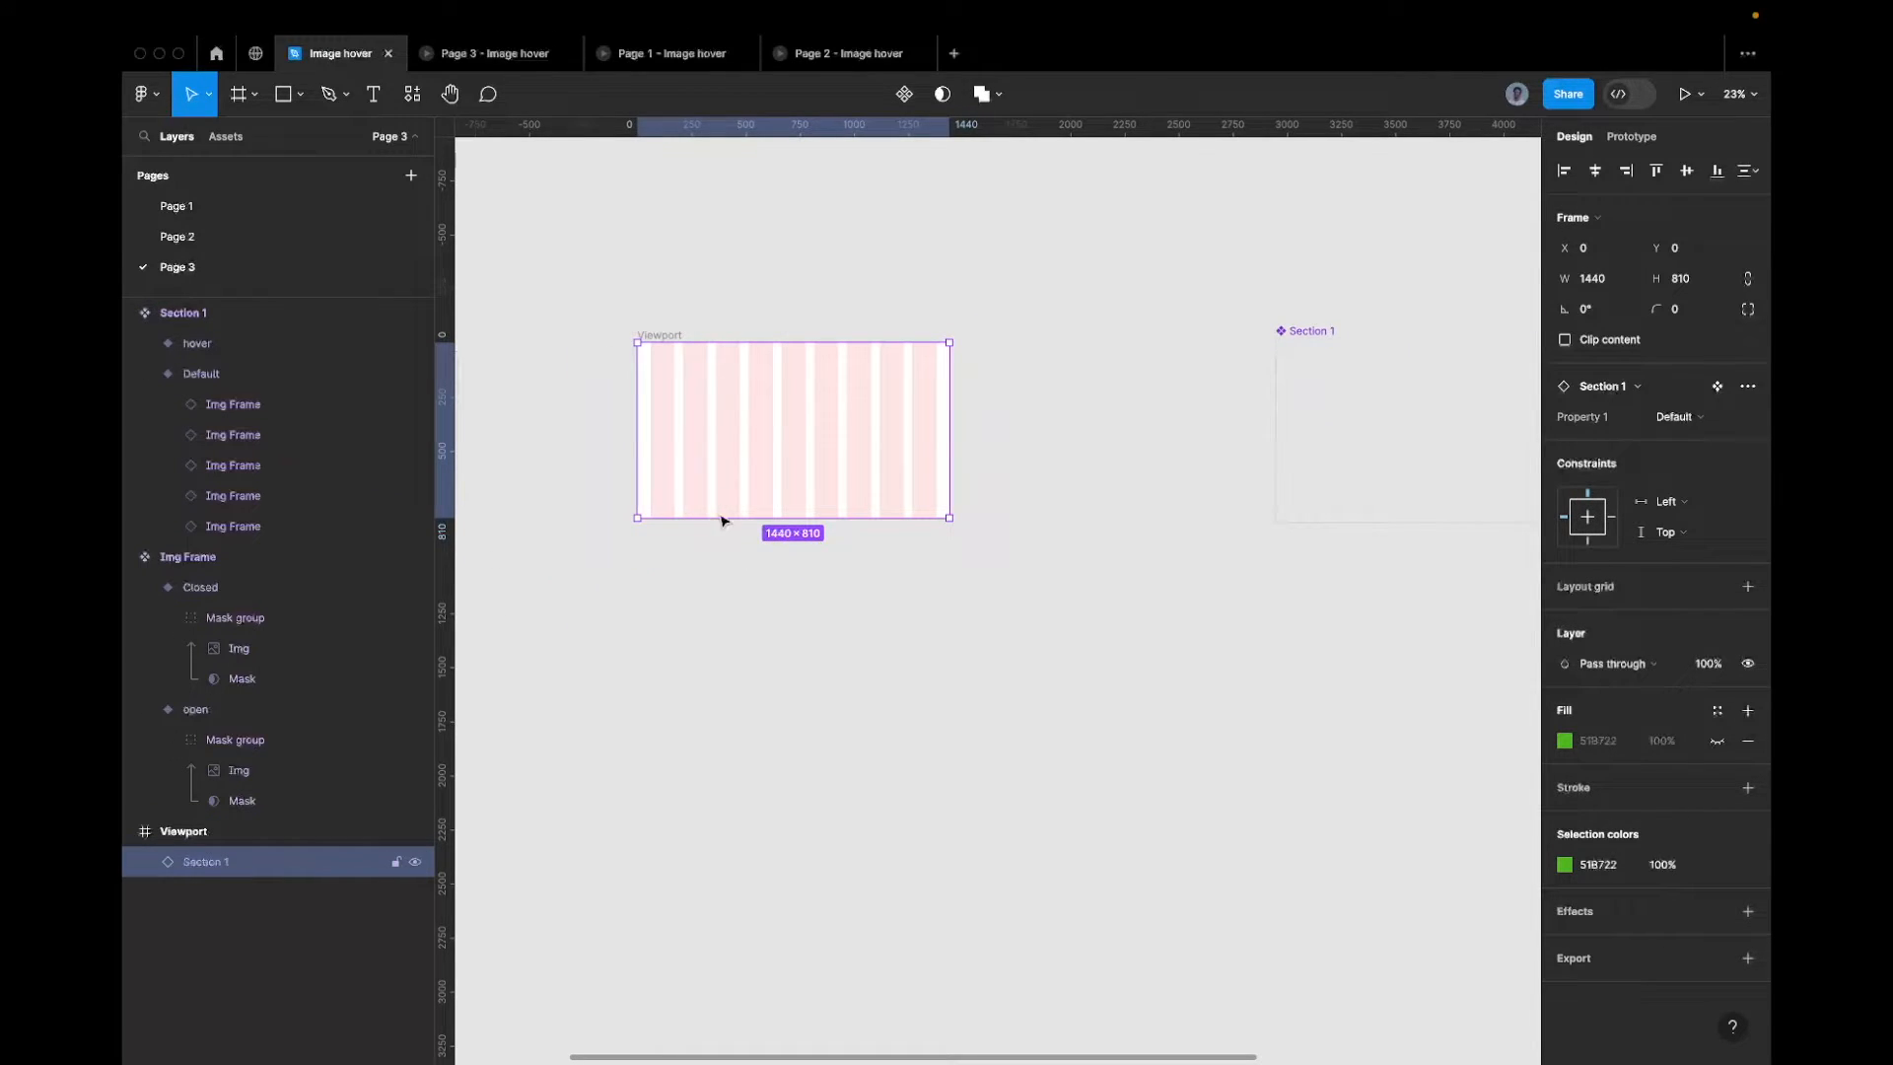
{"action": "scroll", "coordinate": [725, 570], "scroll_direction": "up", "scroll_amount": 3}
{"action": "scroll", "coordinate": [725, 592], "scroll_direction": "down", "scroll_amount": 1}
{"action": "scroll", "coordinate": [724, 592], "scroll_direction": "left", "scroll_amount": 1}
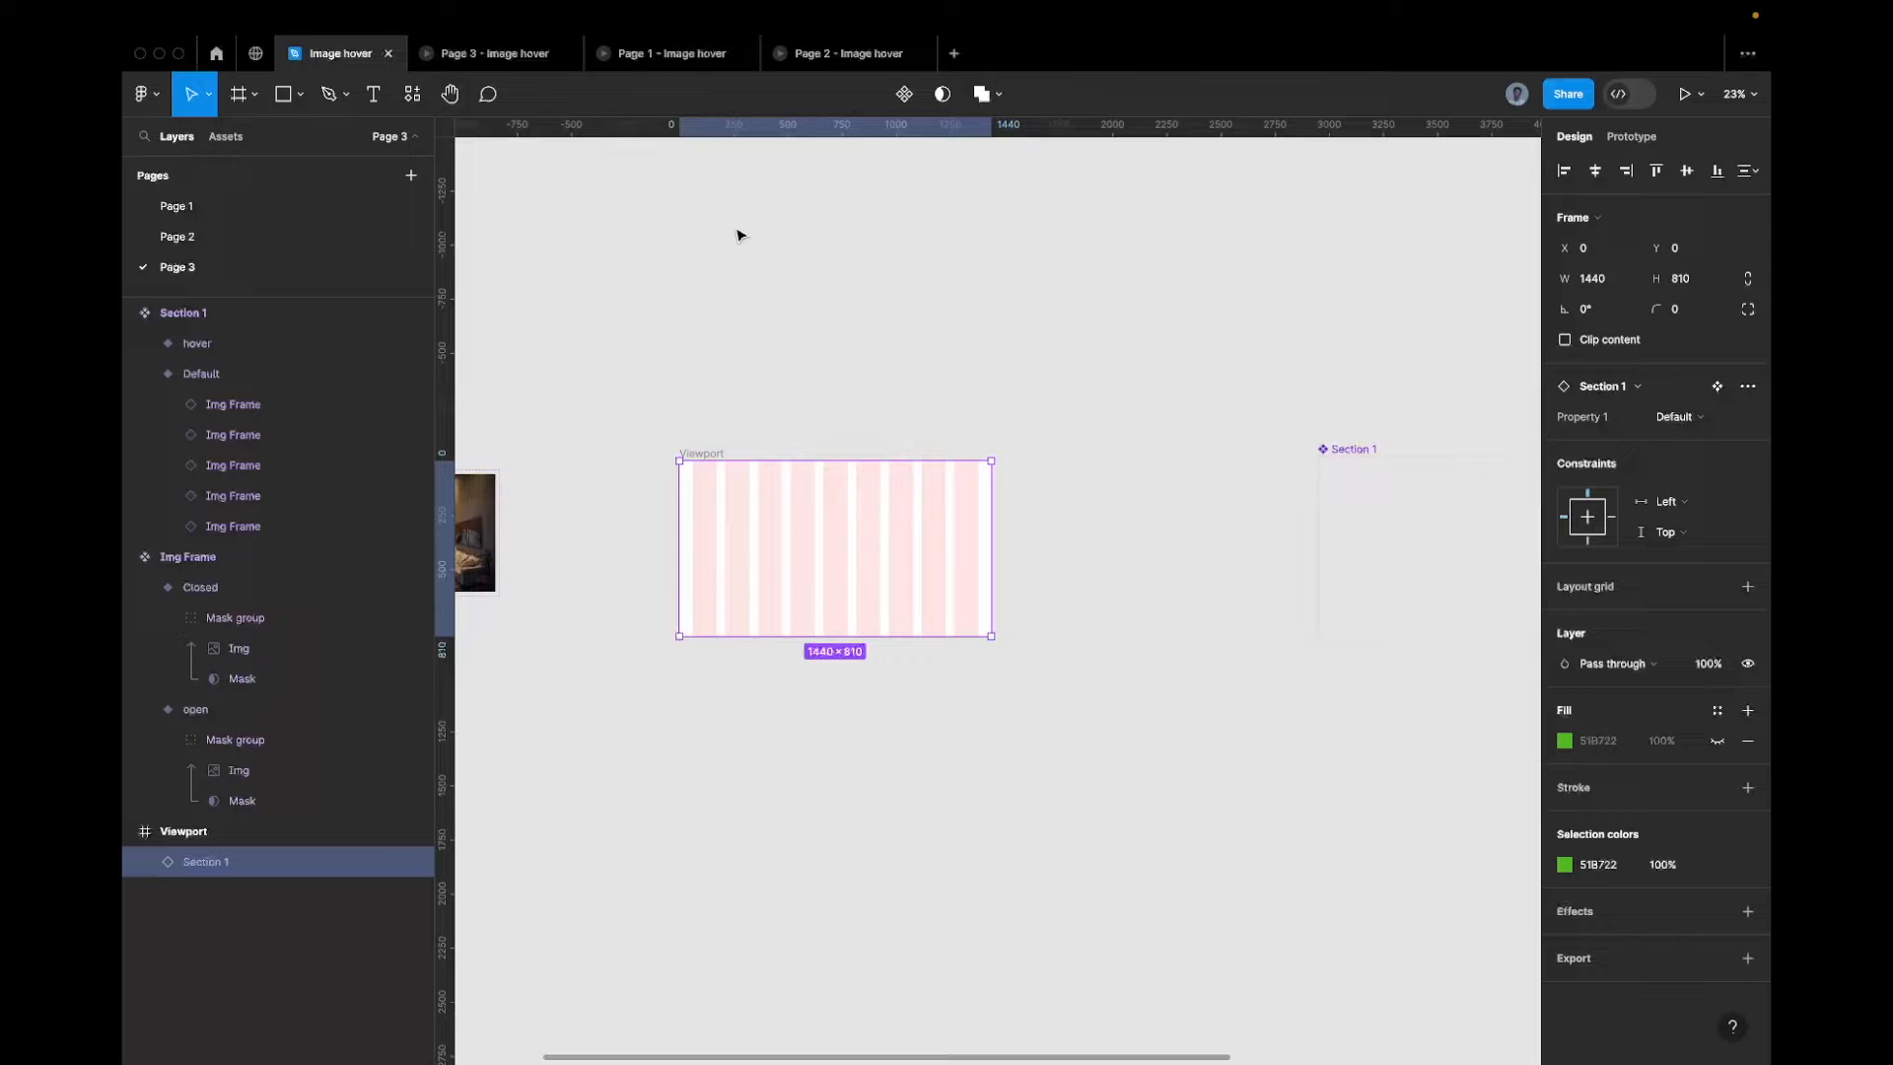
{"action": "left_click", "coordinate": [1683, 94]}
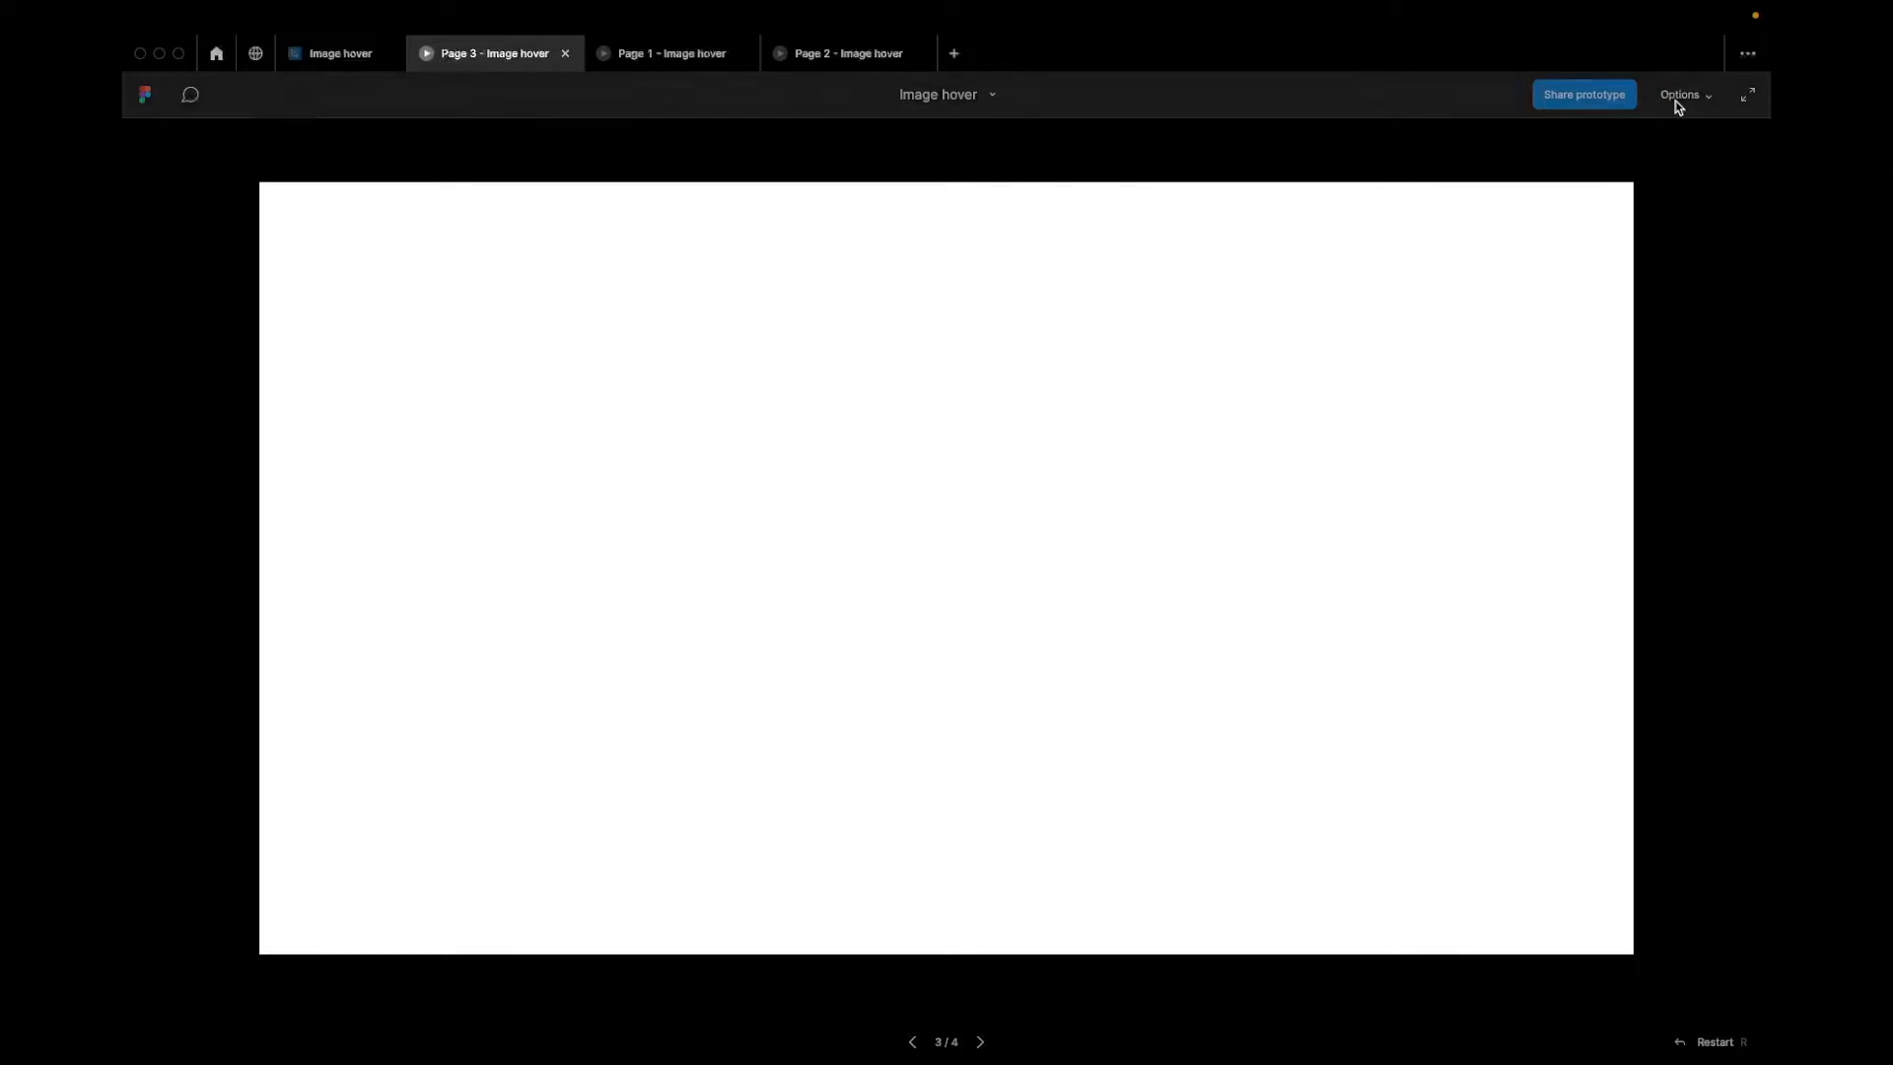
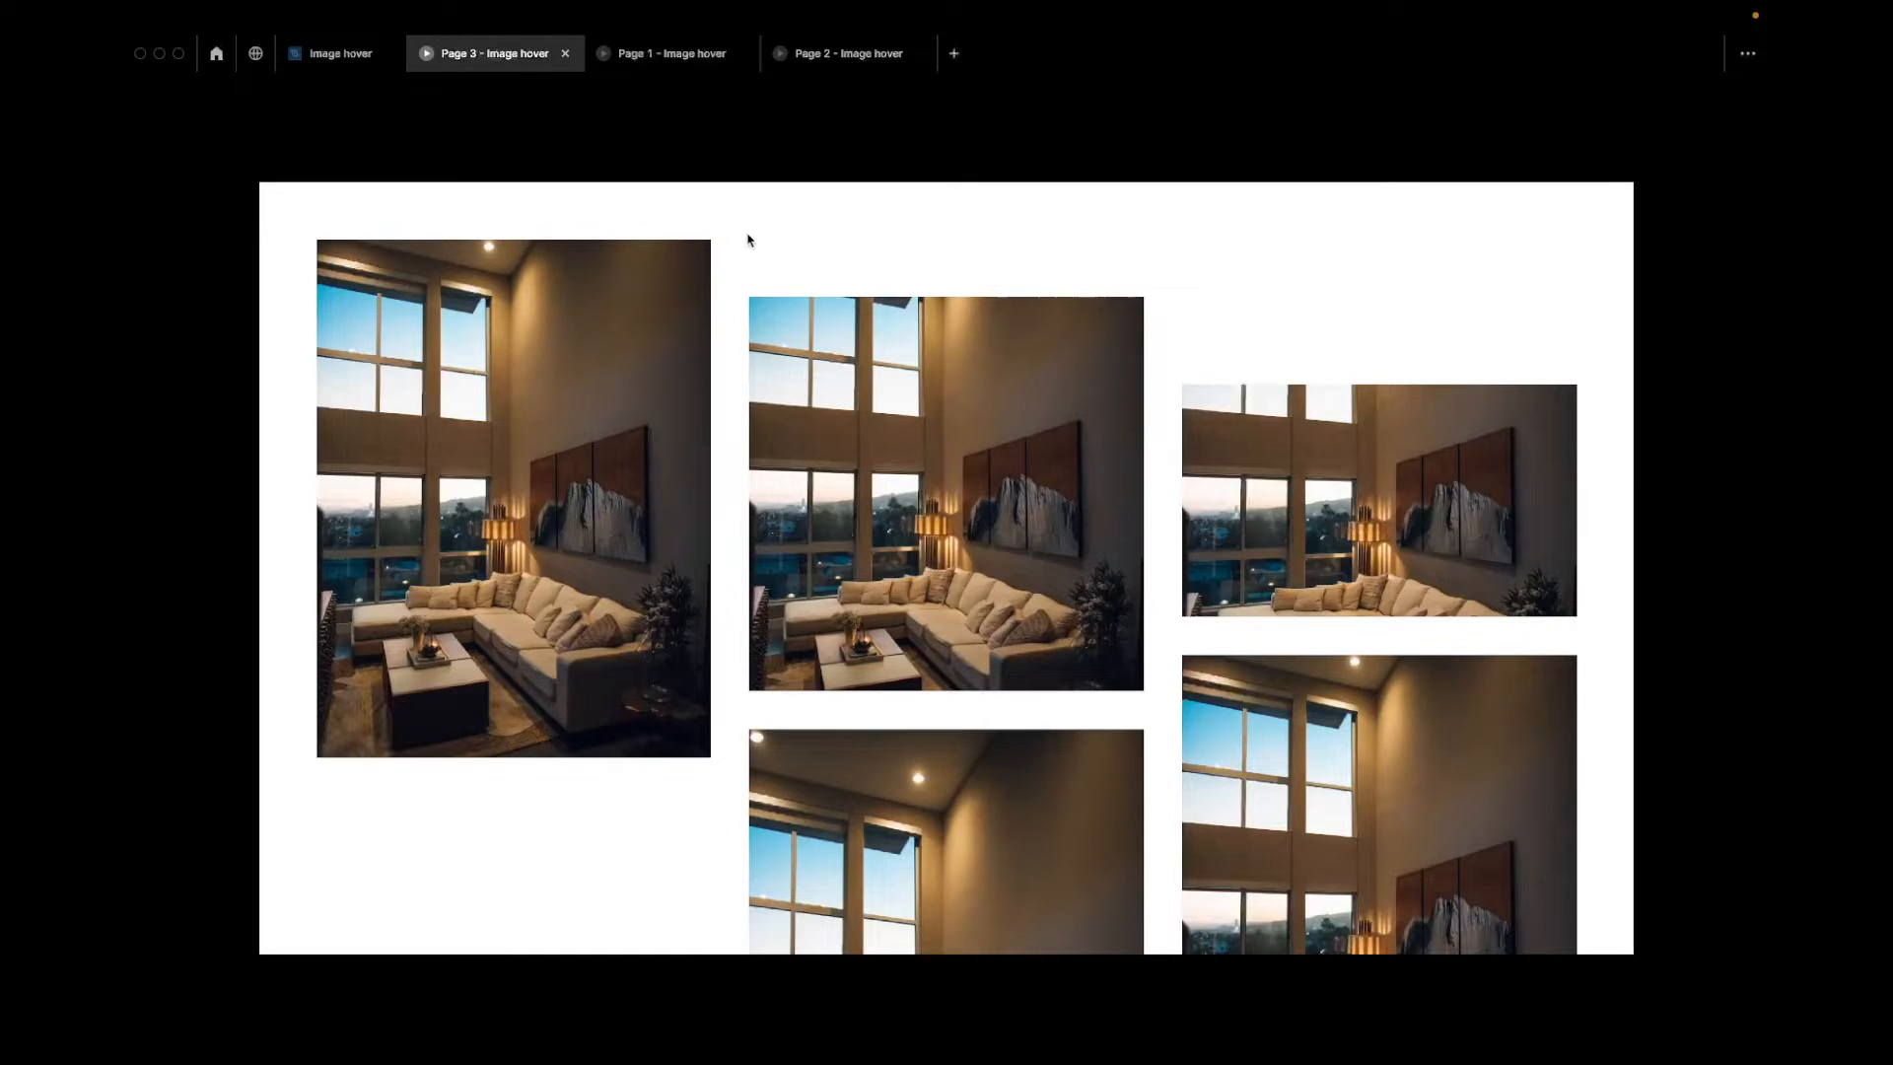
{"action": "left_click", "coordinate": [355, 53]}
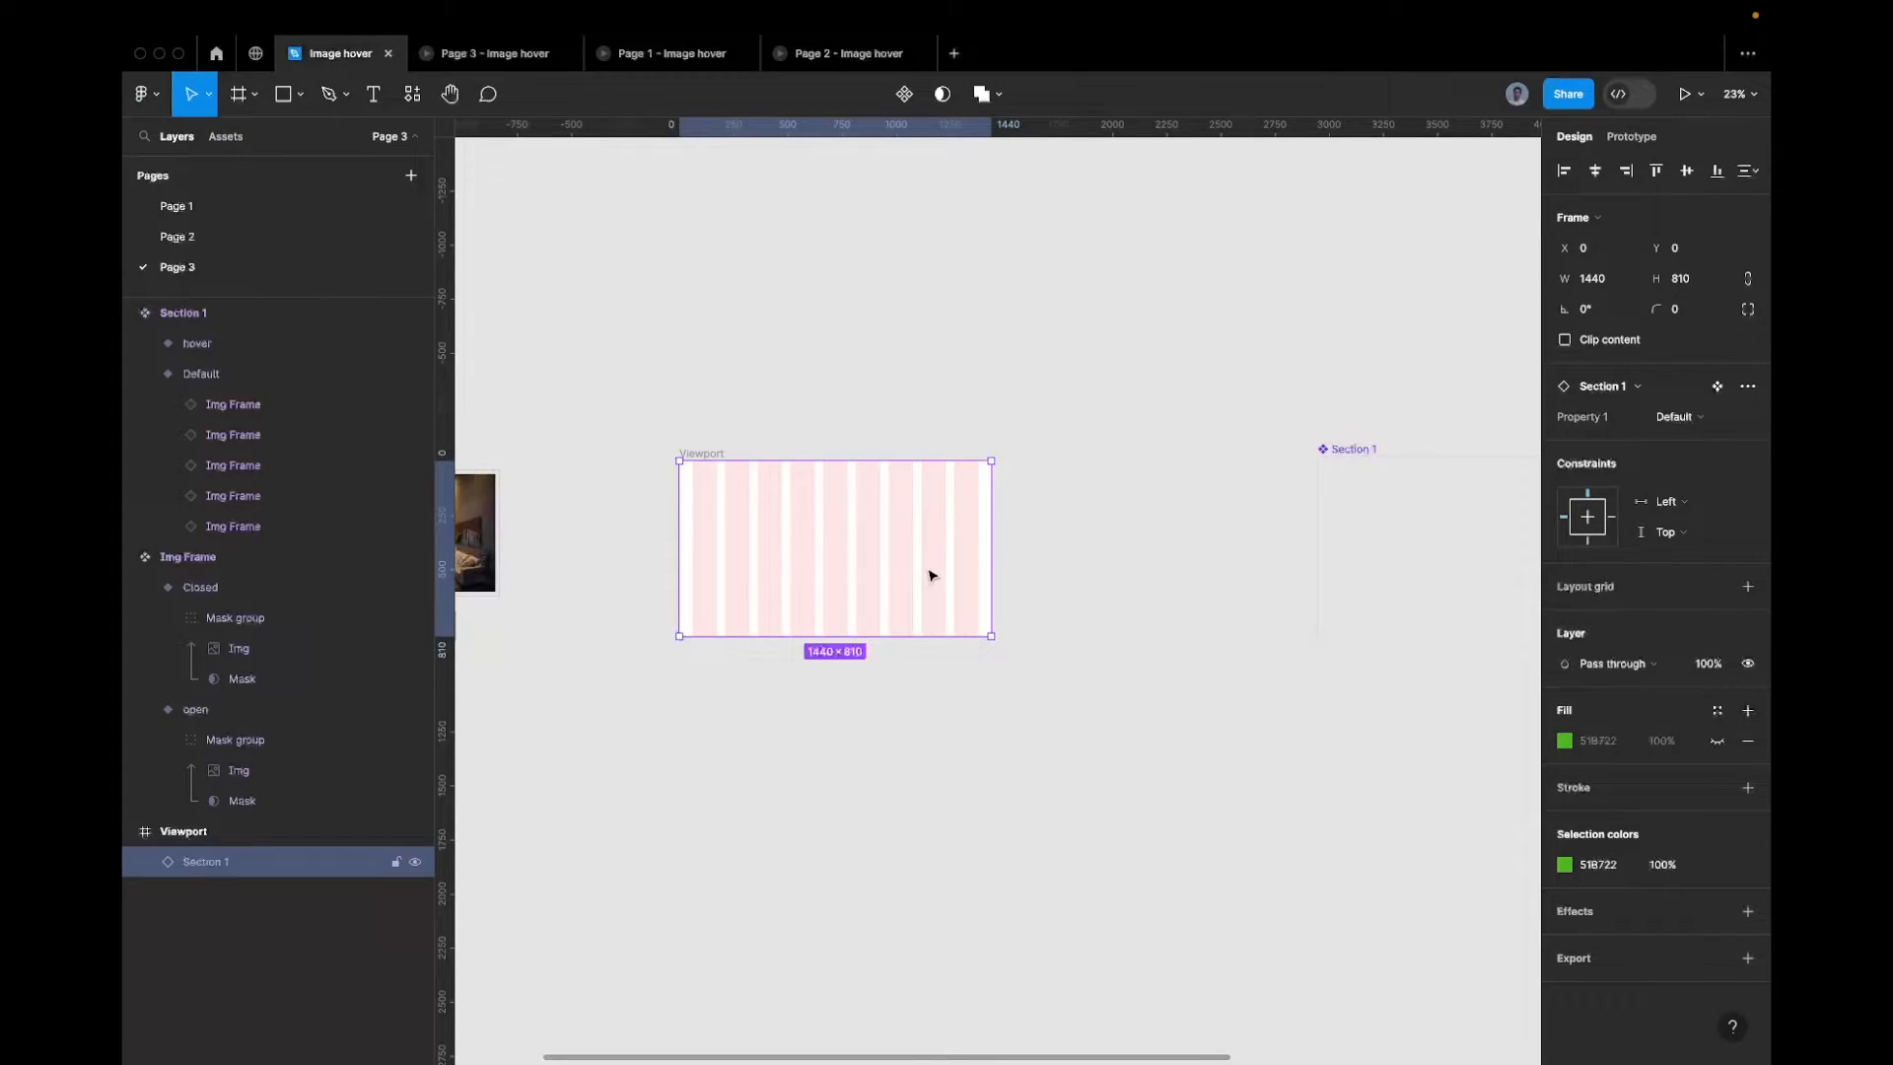
{"action": "left_click", "coordinate": [509, 61]}
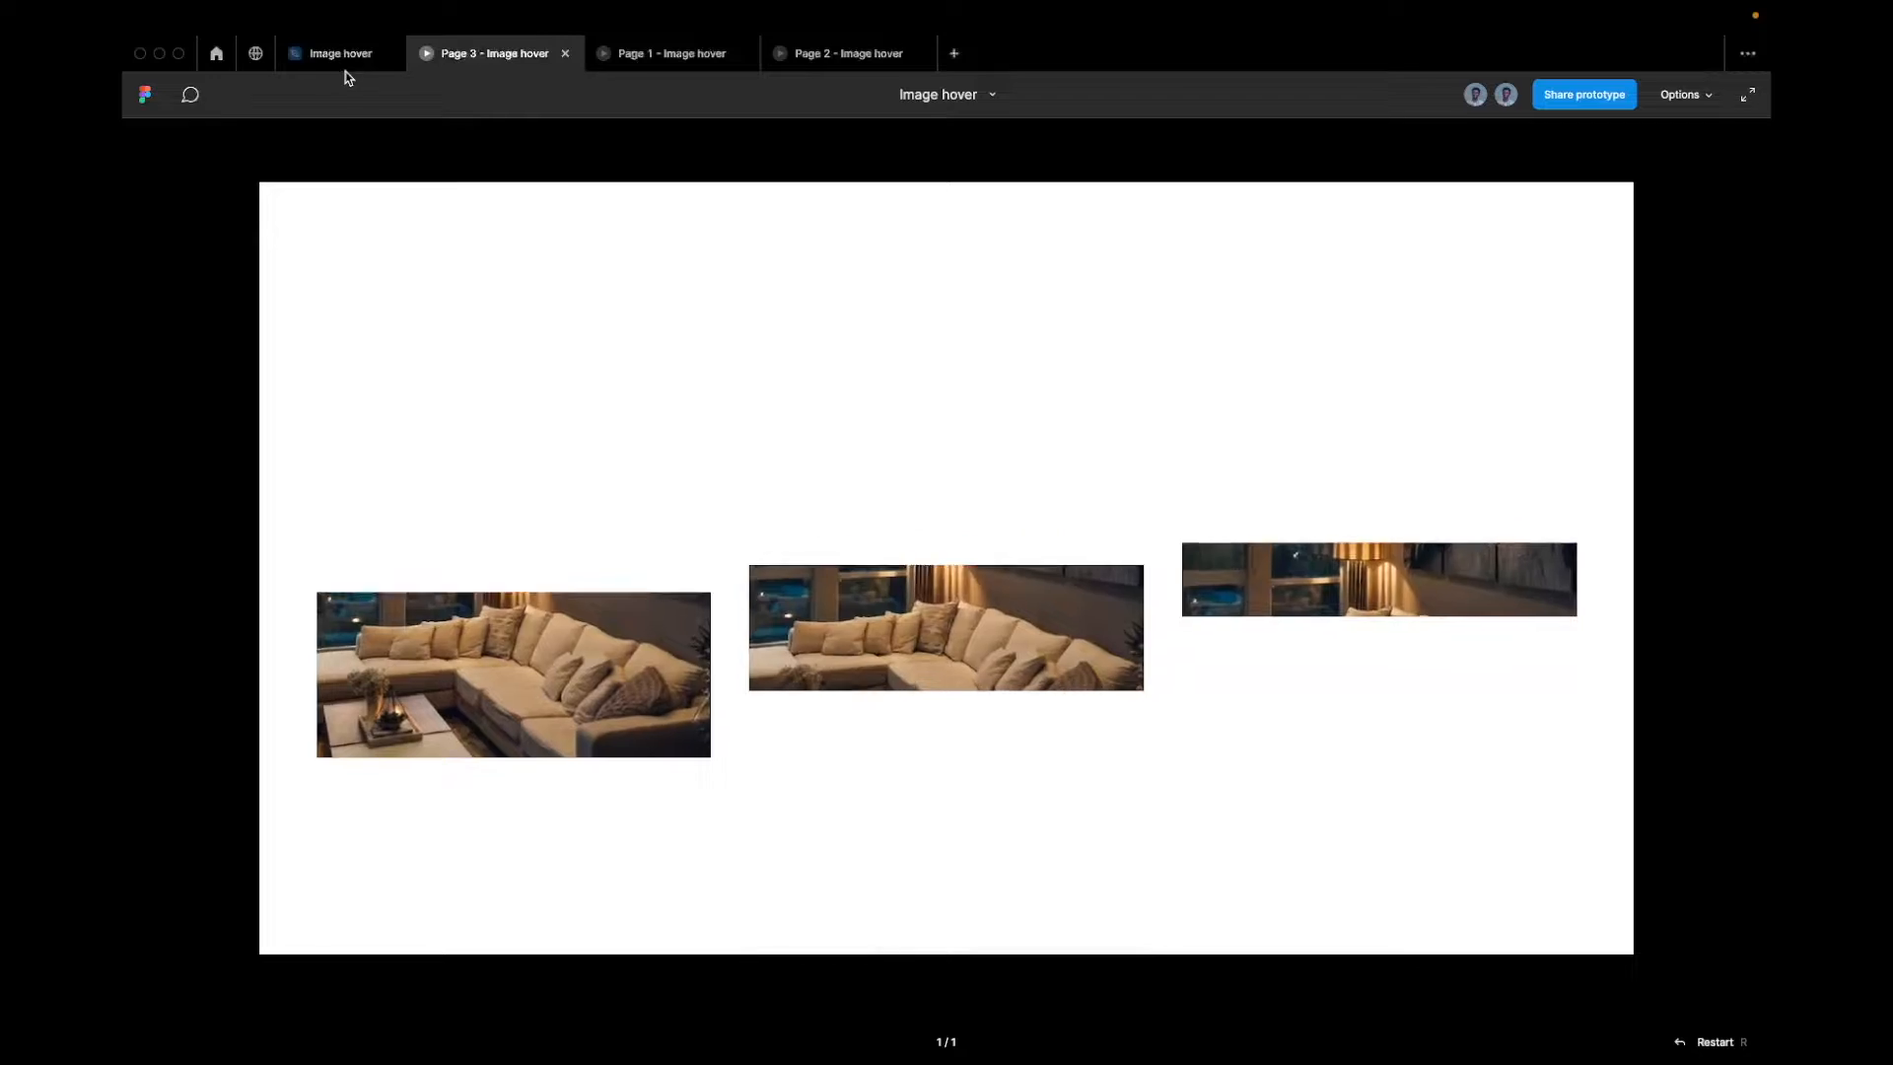
{"action": "left_click", "coordinate": [343, 63]}
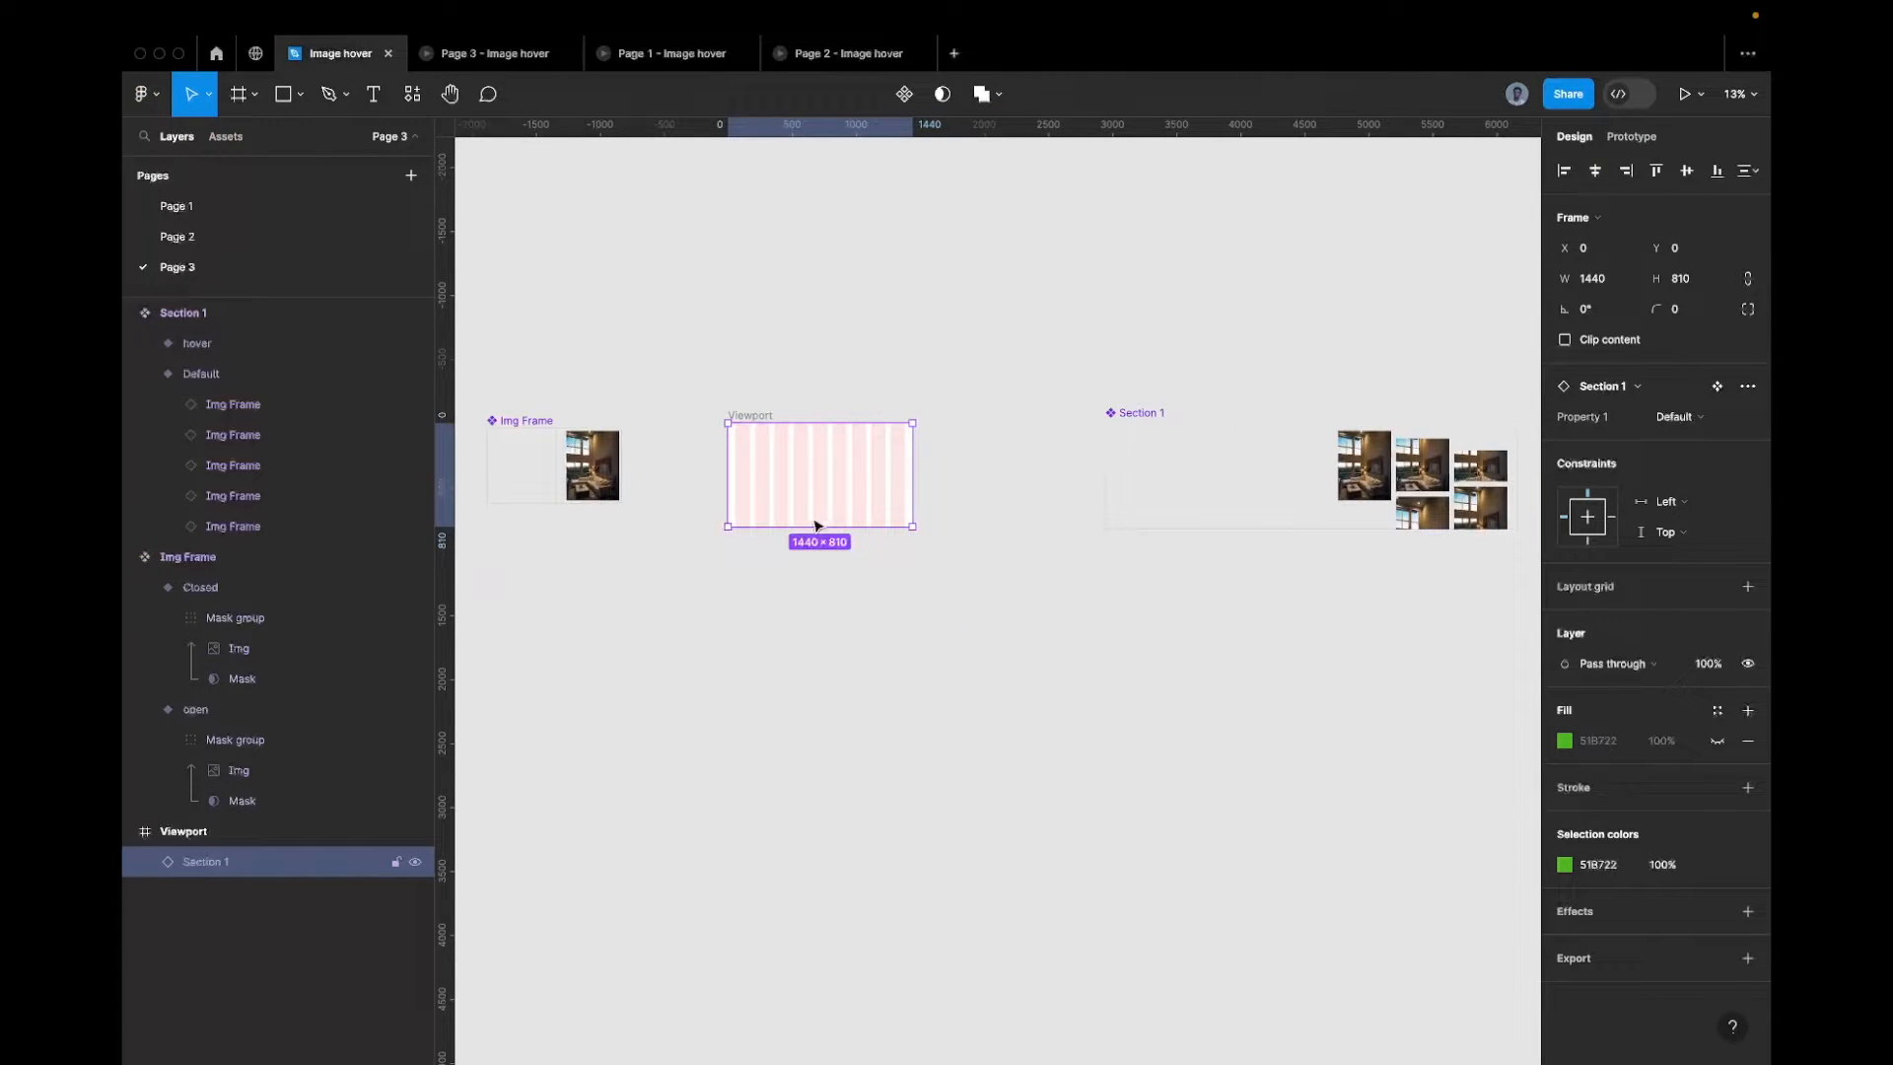
Switch the Viewport's Section 1 instance to the hover variant and duplicate it in place
{"action": "left_click", "coordinate": [1673, 417]}
{"action": "left_click", "coordinate": [1642, 445]}
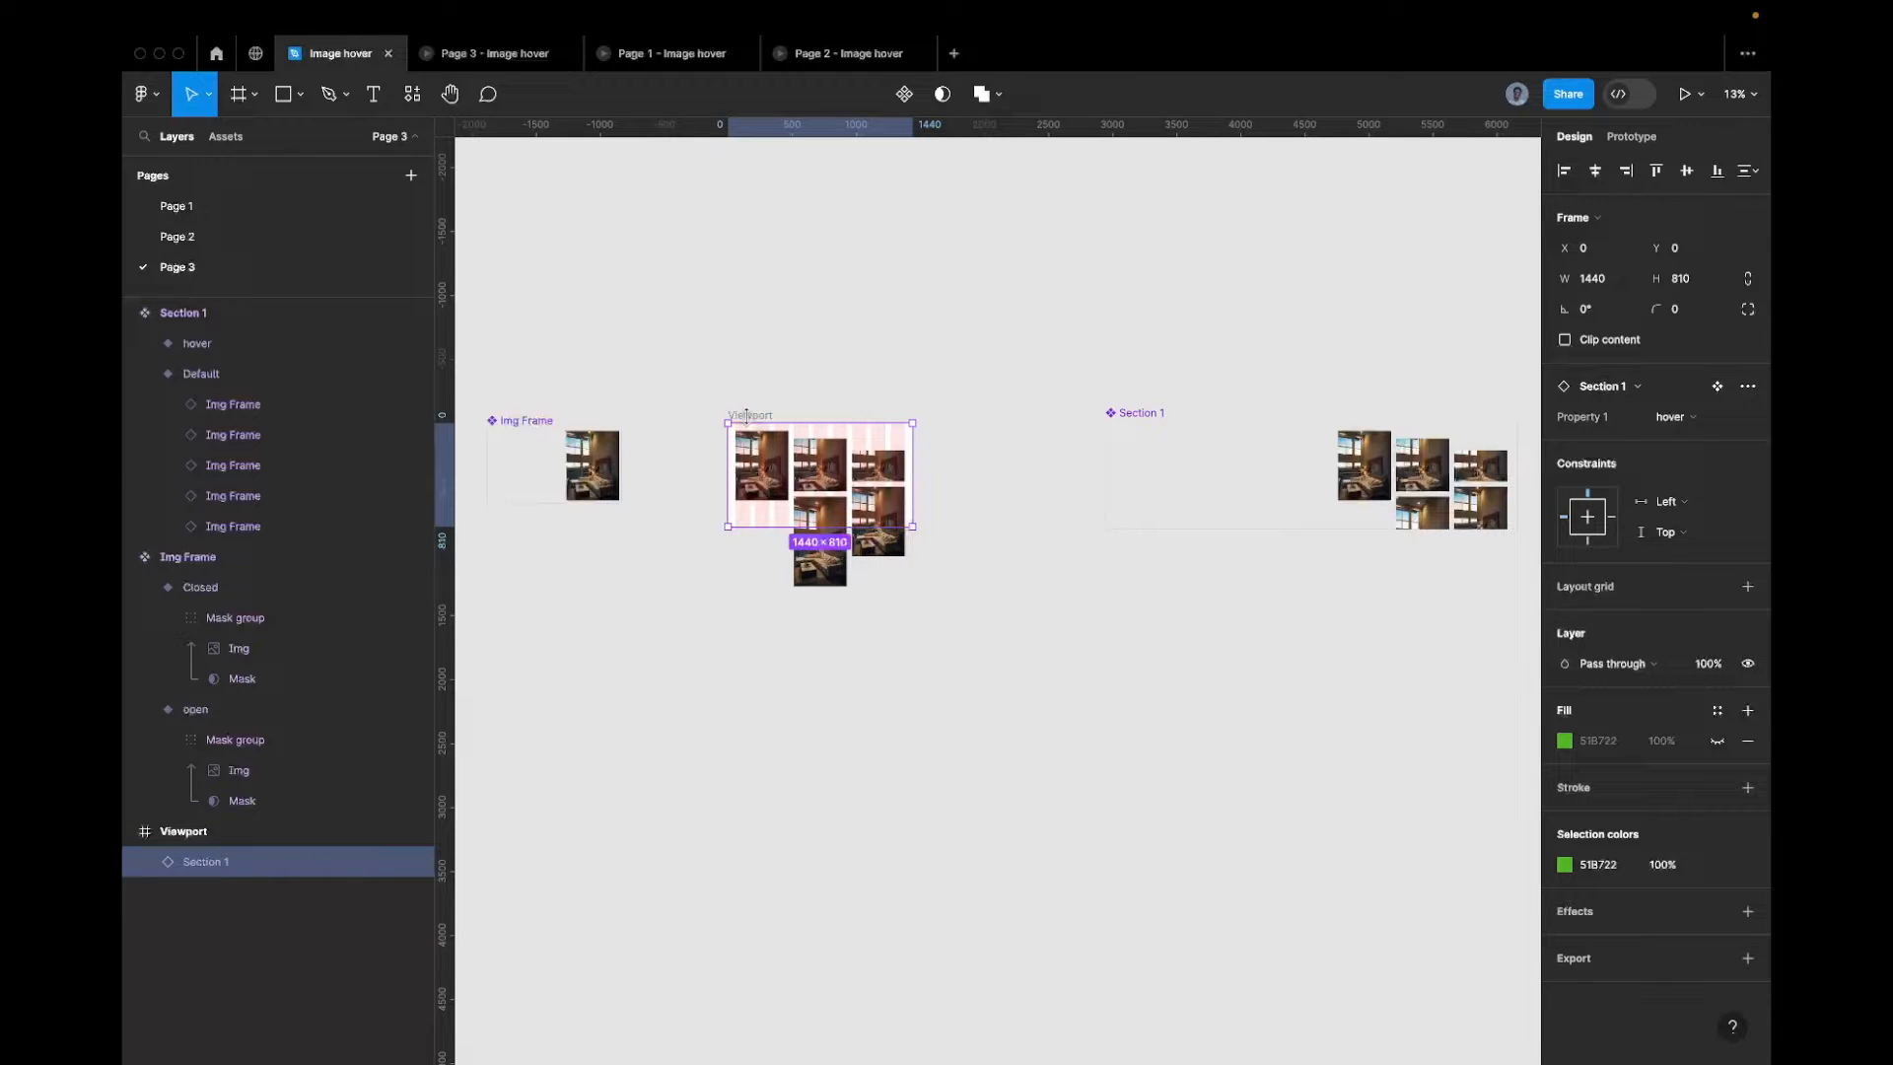
{"action": "key", "text": "super+d"}
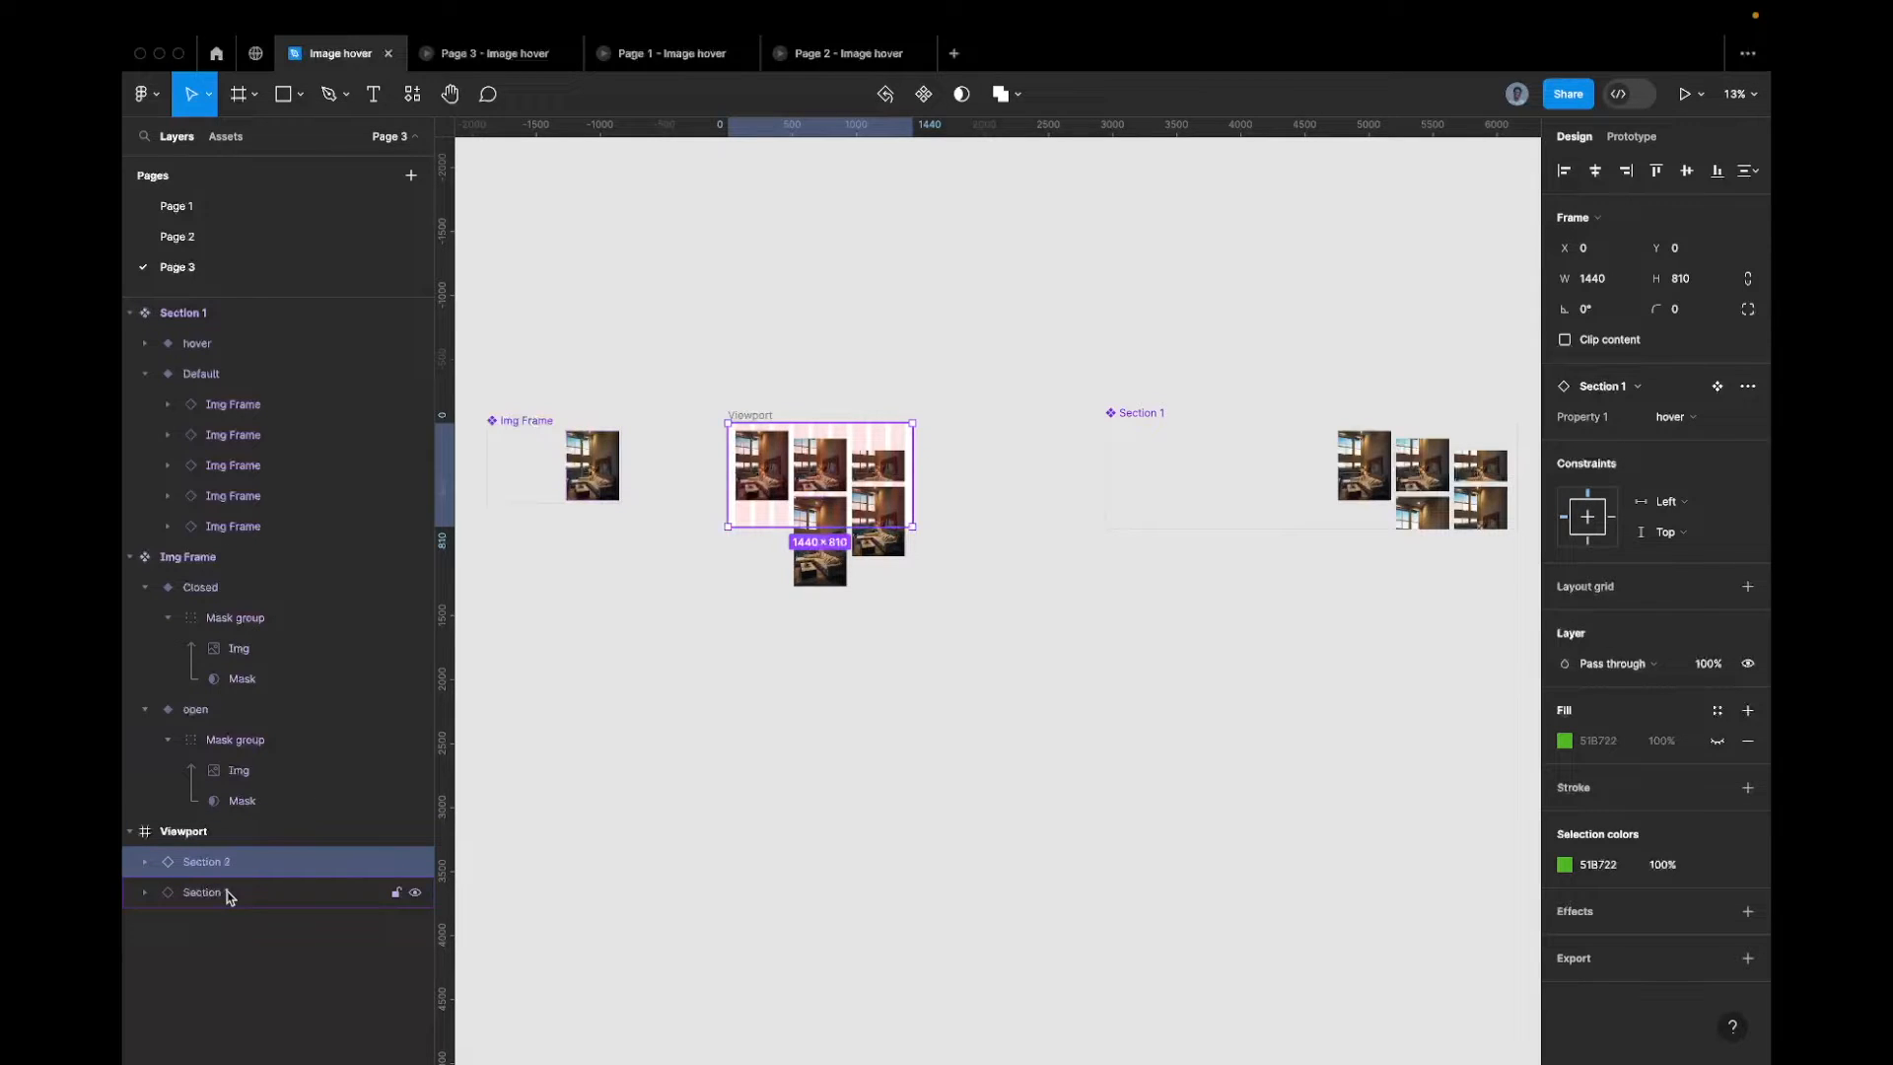
Rename the Section 1 component set to Section
{"action": "left_click", "coordinate": [1148, 415]}
{"action": "double_click", "coordinate": [1146, 413]}
{"action": "left_click", "coordinate": [1146, 412]}
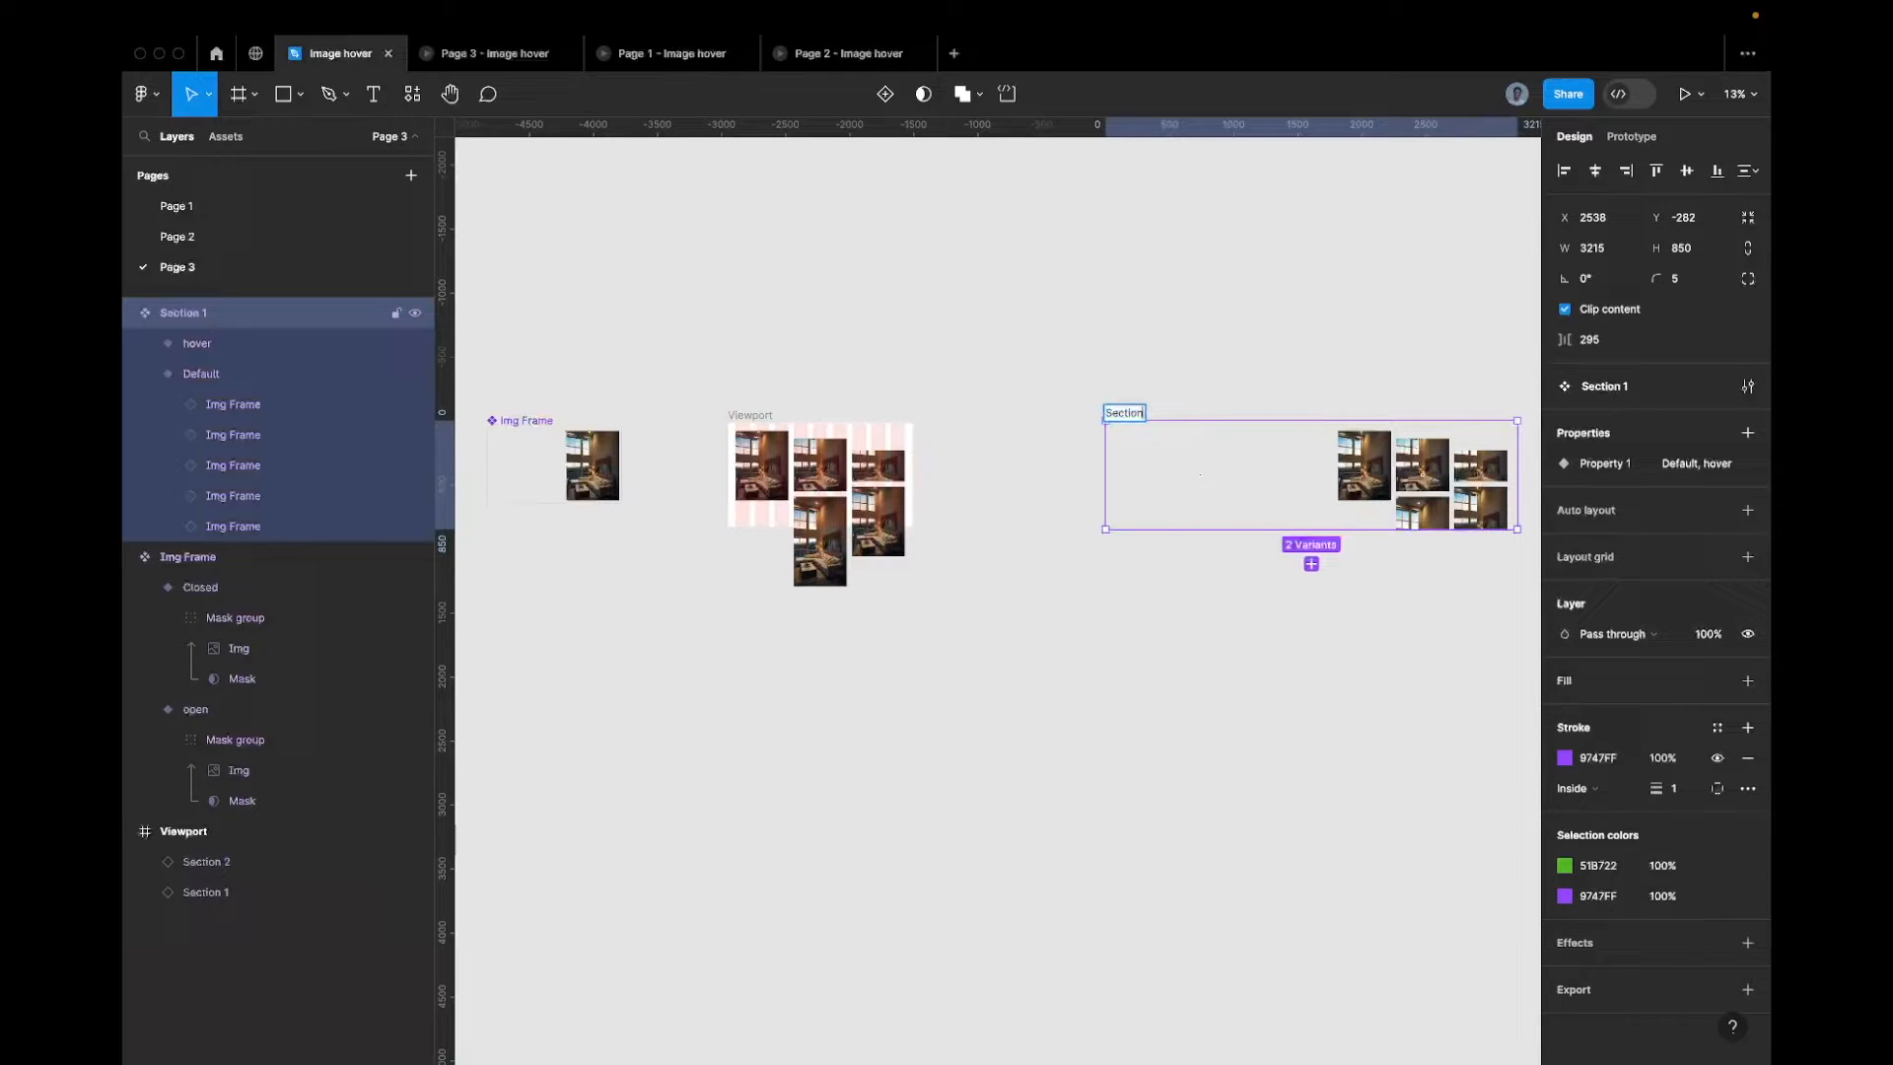
{"action": "left_click", "coordinate": [1020, 412]}
{"action": "left_click", "coordinate": [800, 473]}
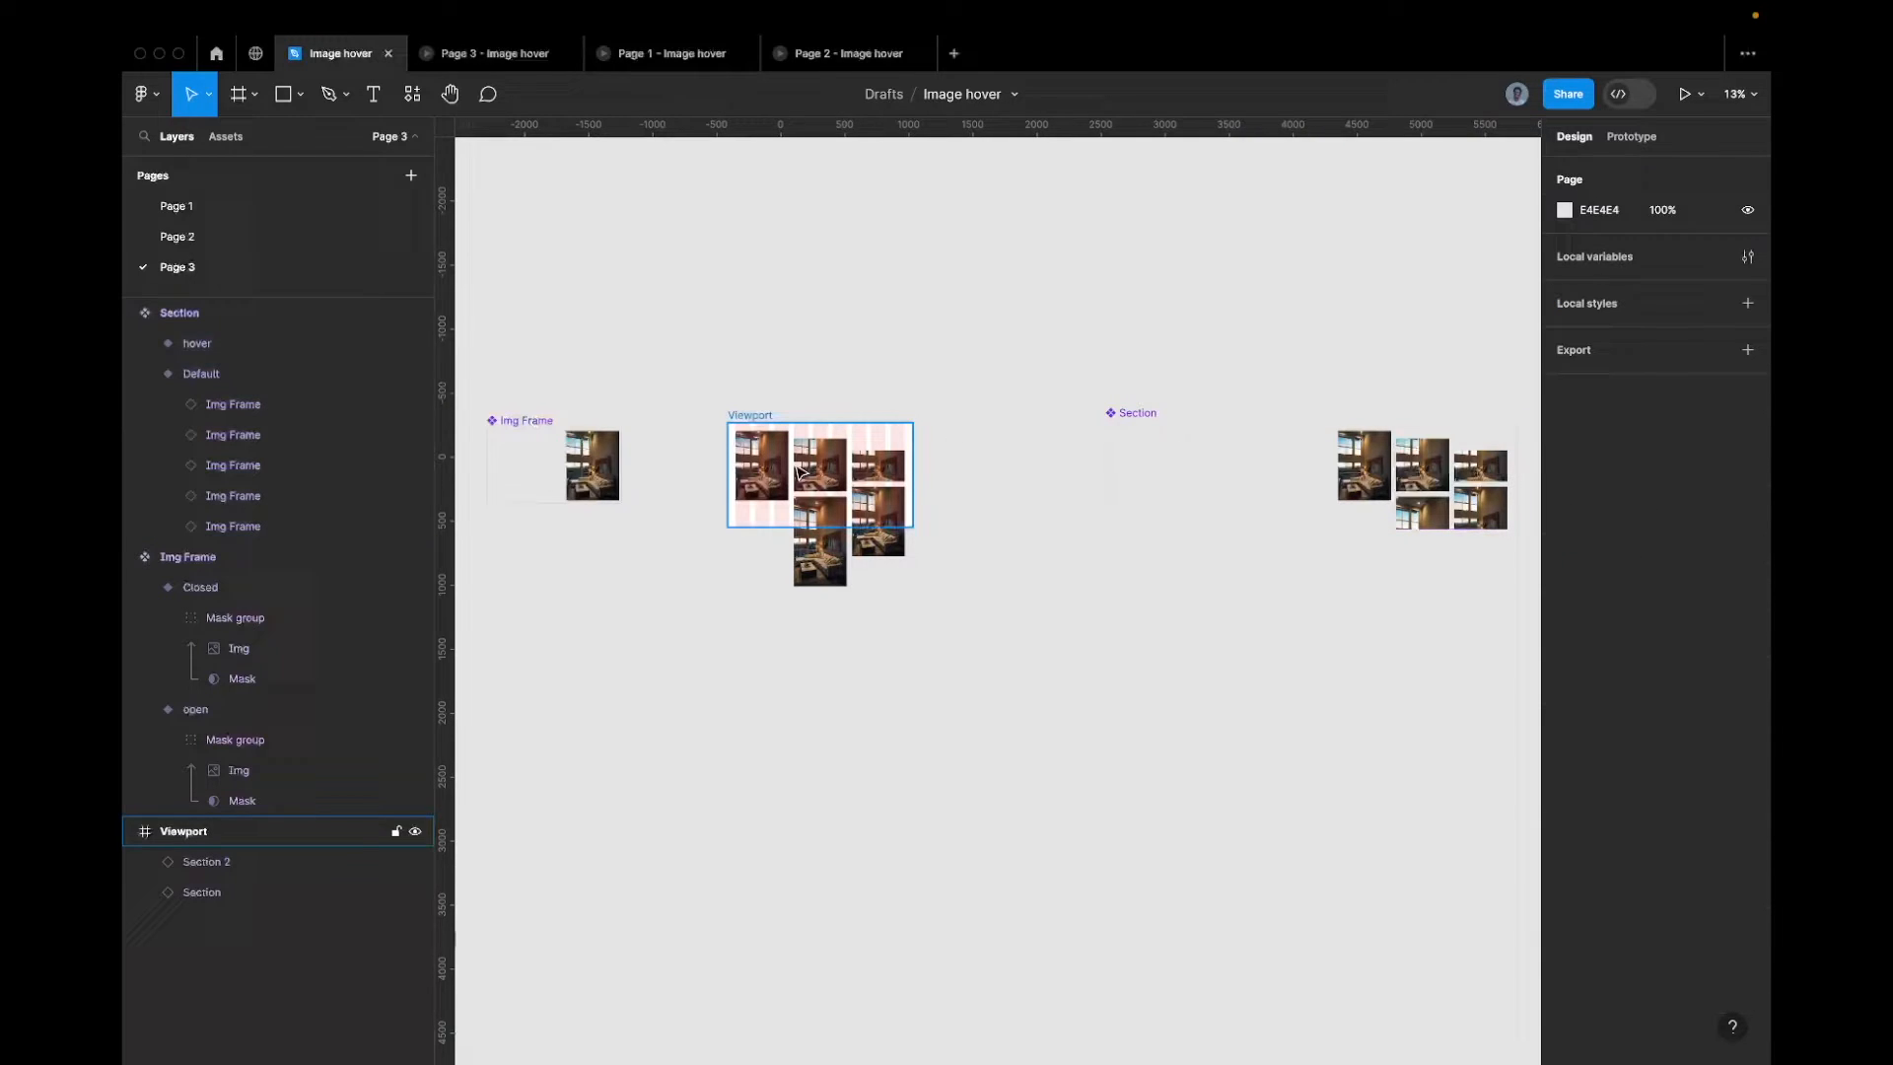
Rename the duplicated instance inside the Viewport as Sectionzzz
{"action": "left_click", "coordinate": [230, 859]}
{"action": "double_click", "coordinate": [229, 862]}
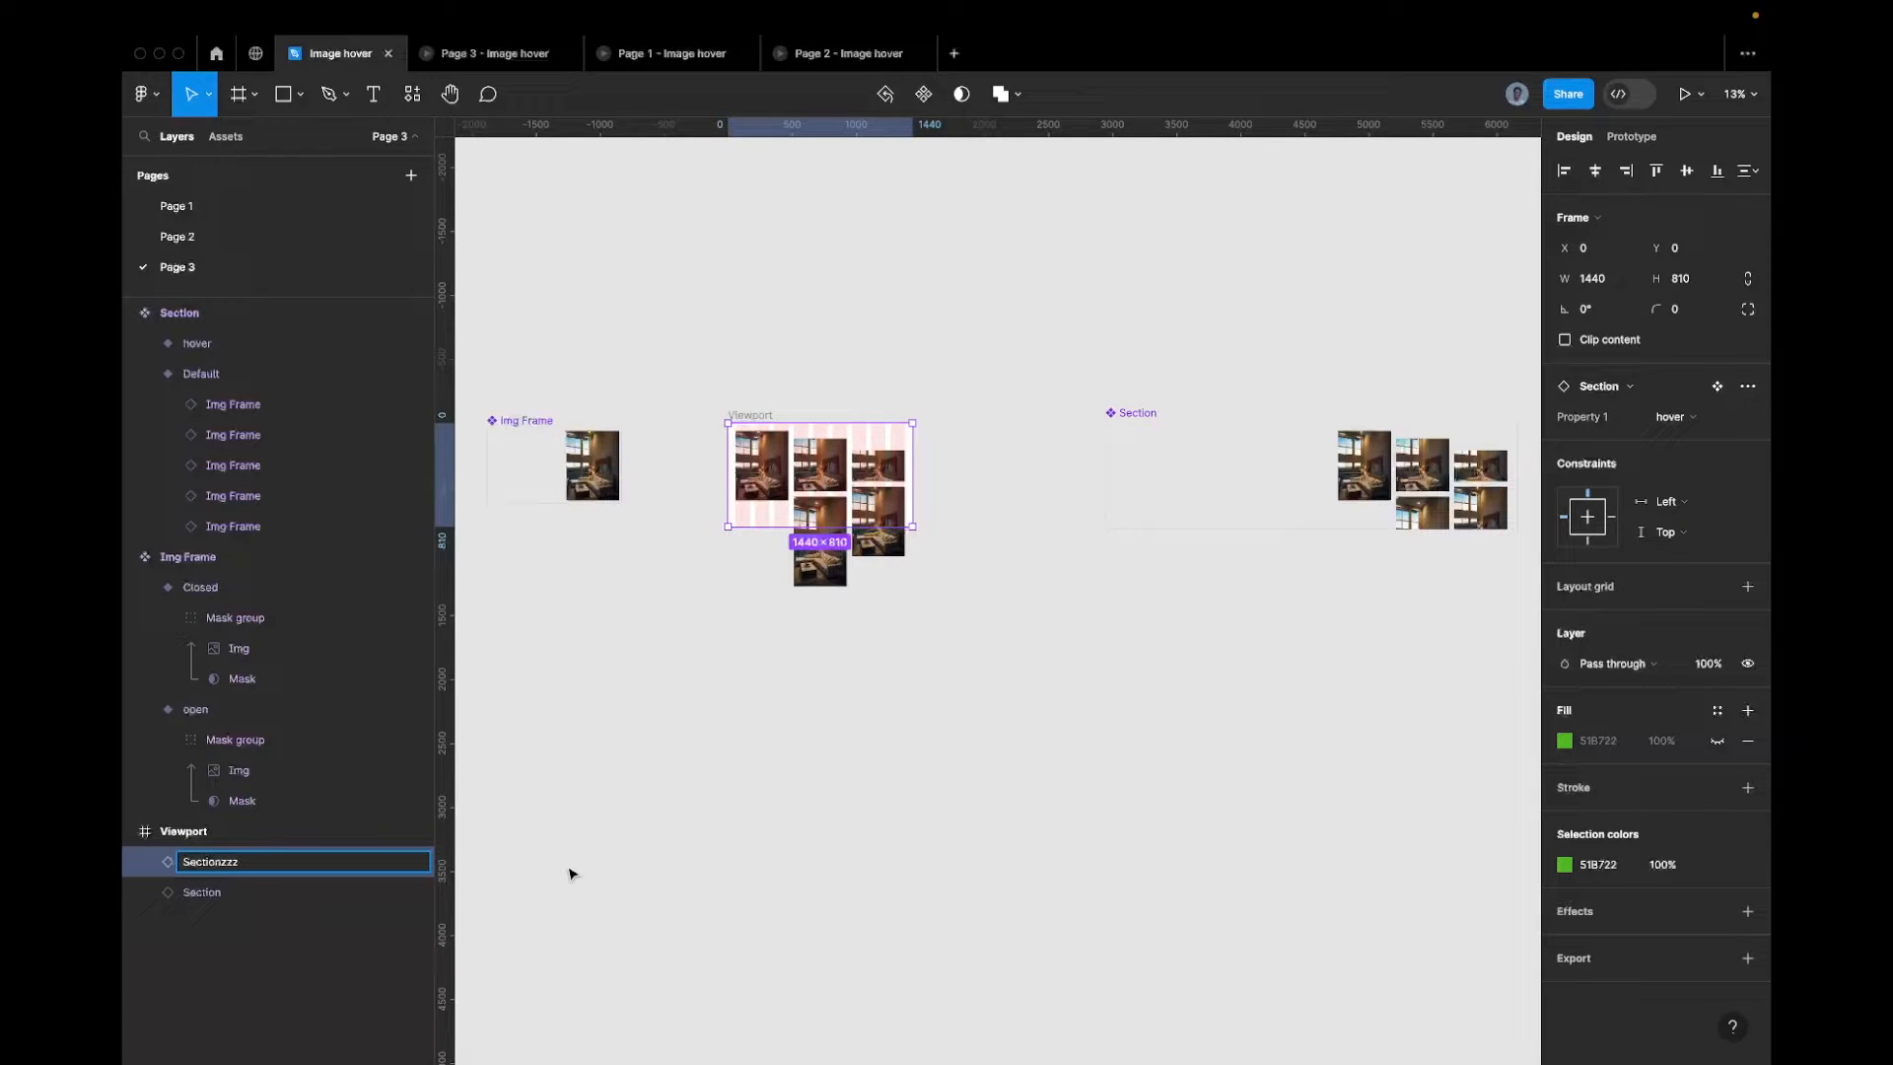
{"action": "left_click", "coordinate": [280, 903]}
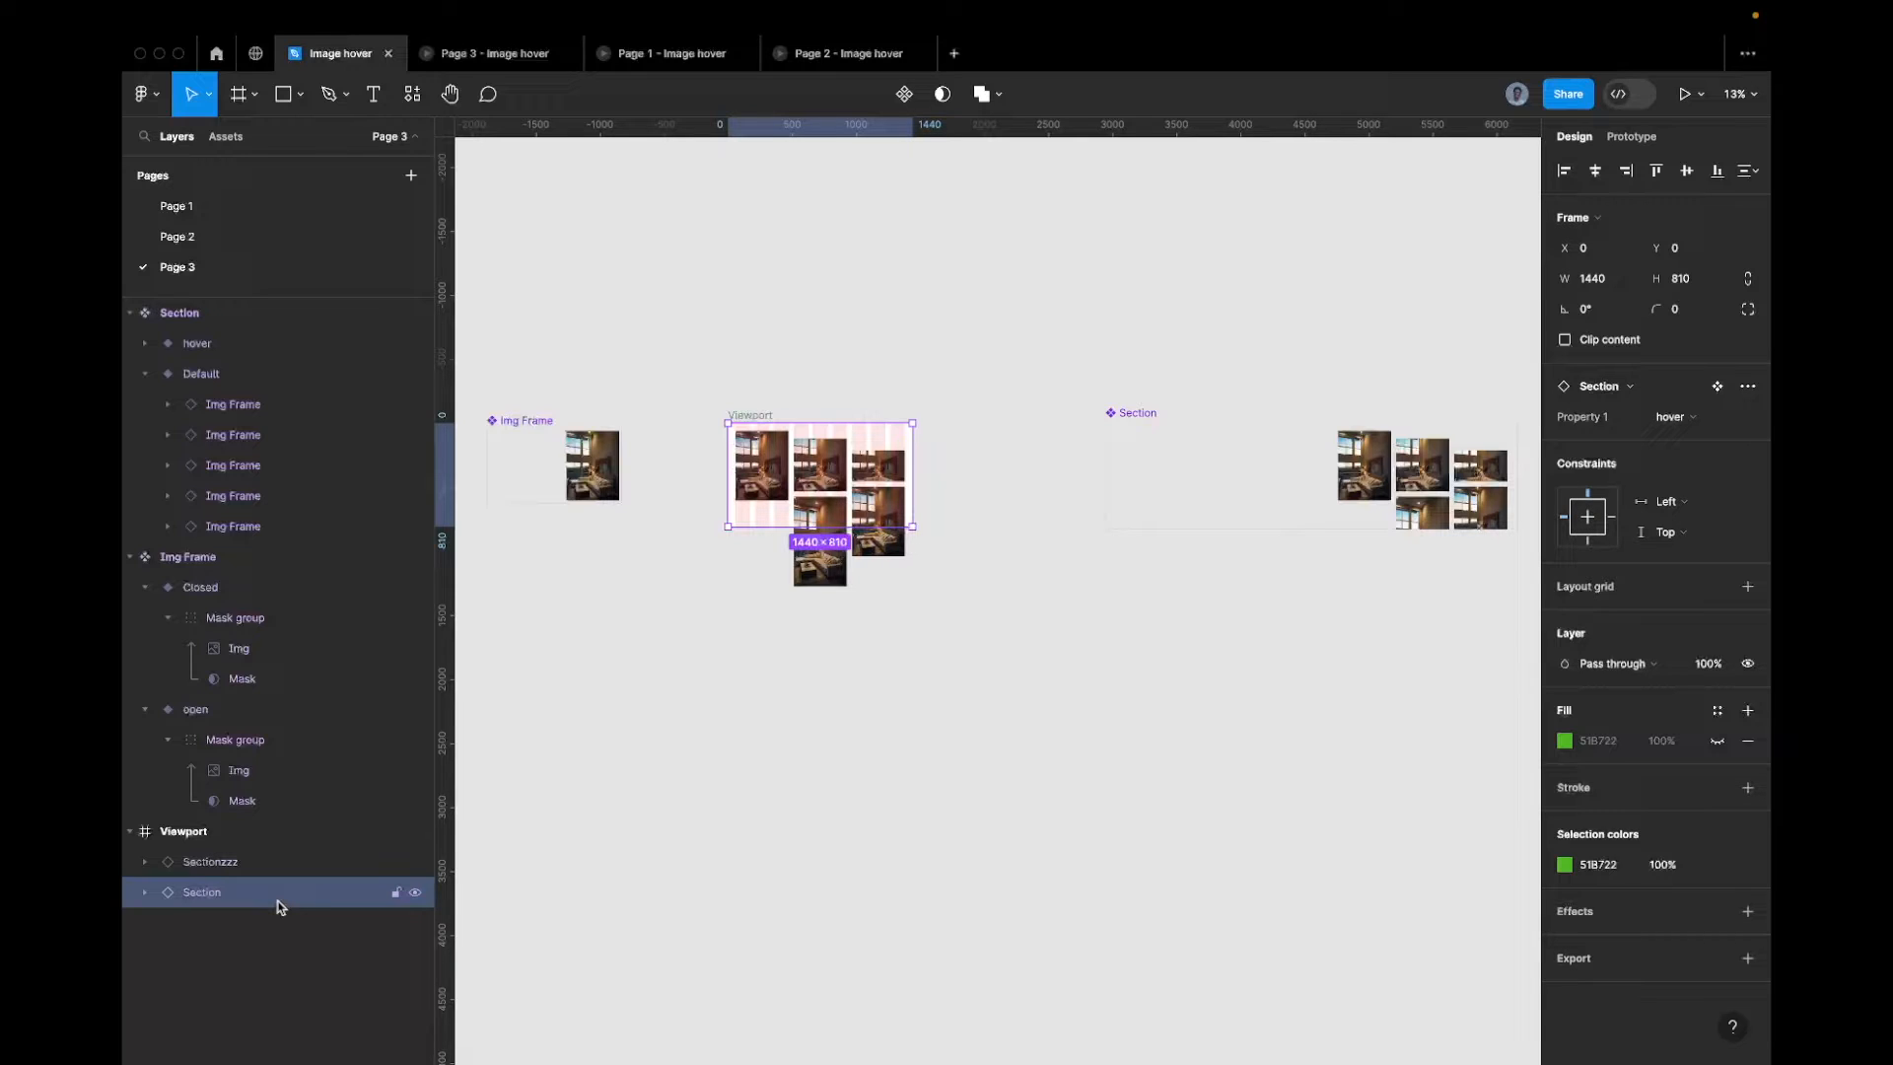
Wrap the Section and Sectionzzz instances in an auto layout frame and name the frame Section Stack
{"action": "left_click", "coordinate": [234, 861]}
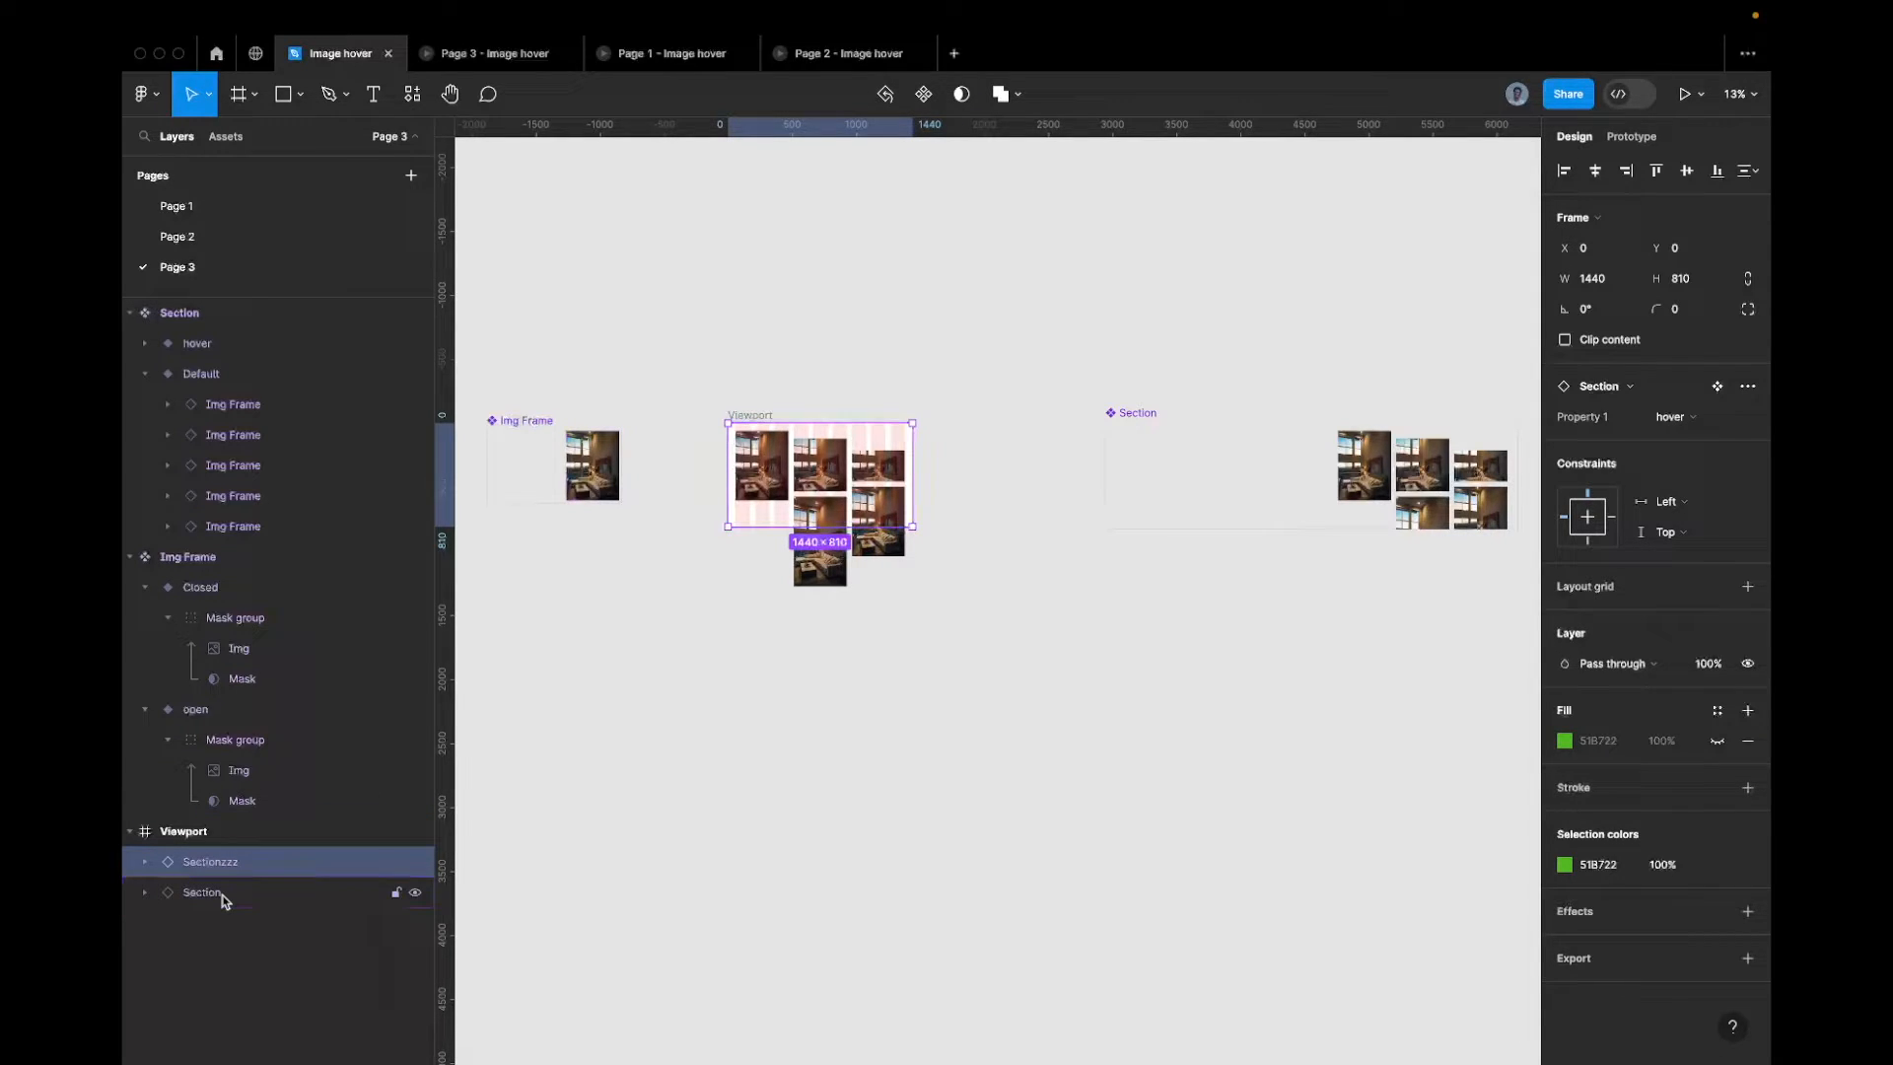
{"action": "left_click", "coordinate": [221, 897], "text": "shift"}
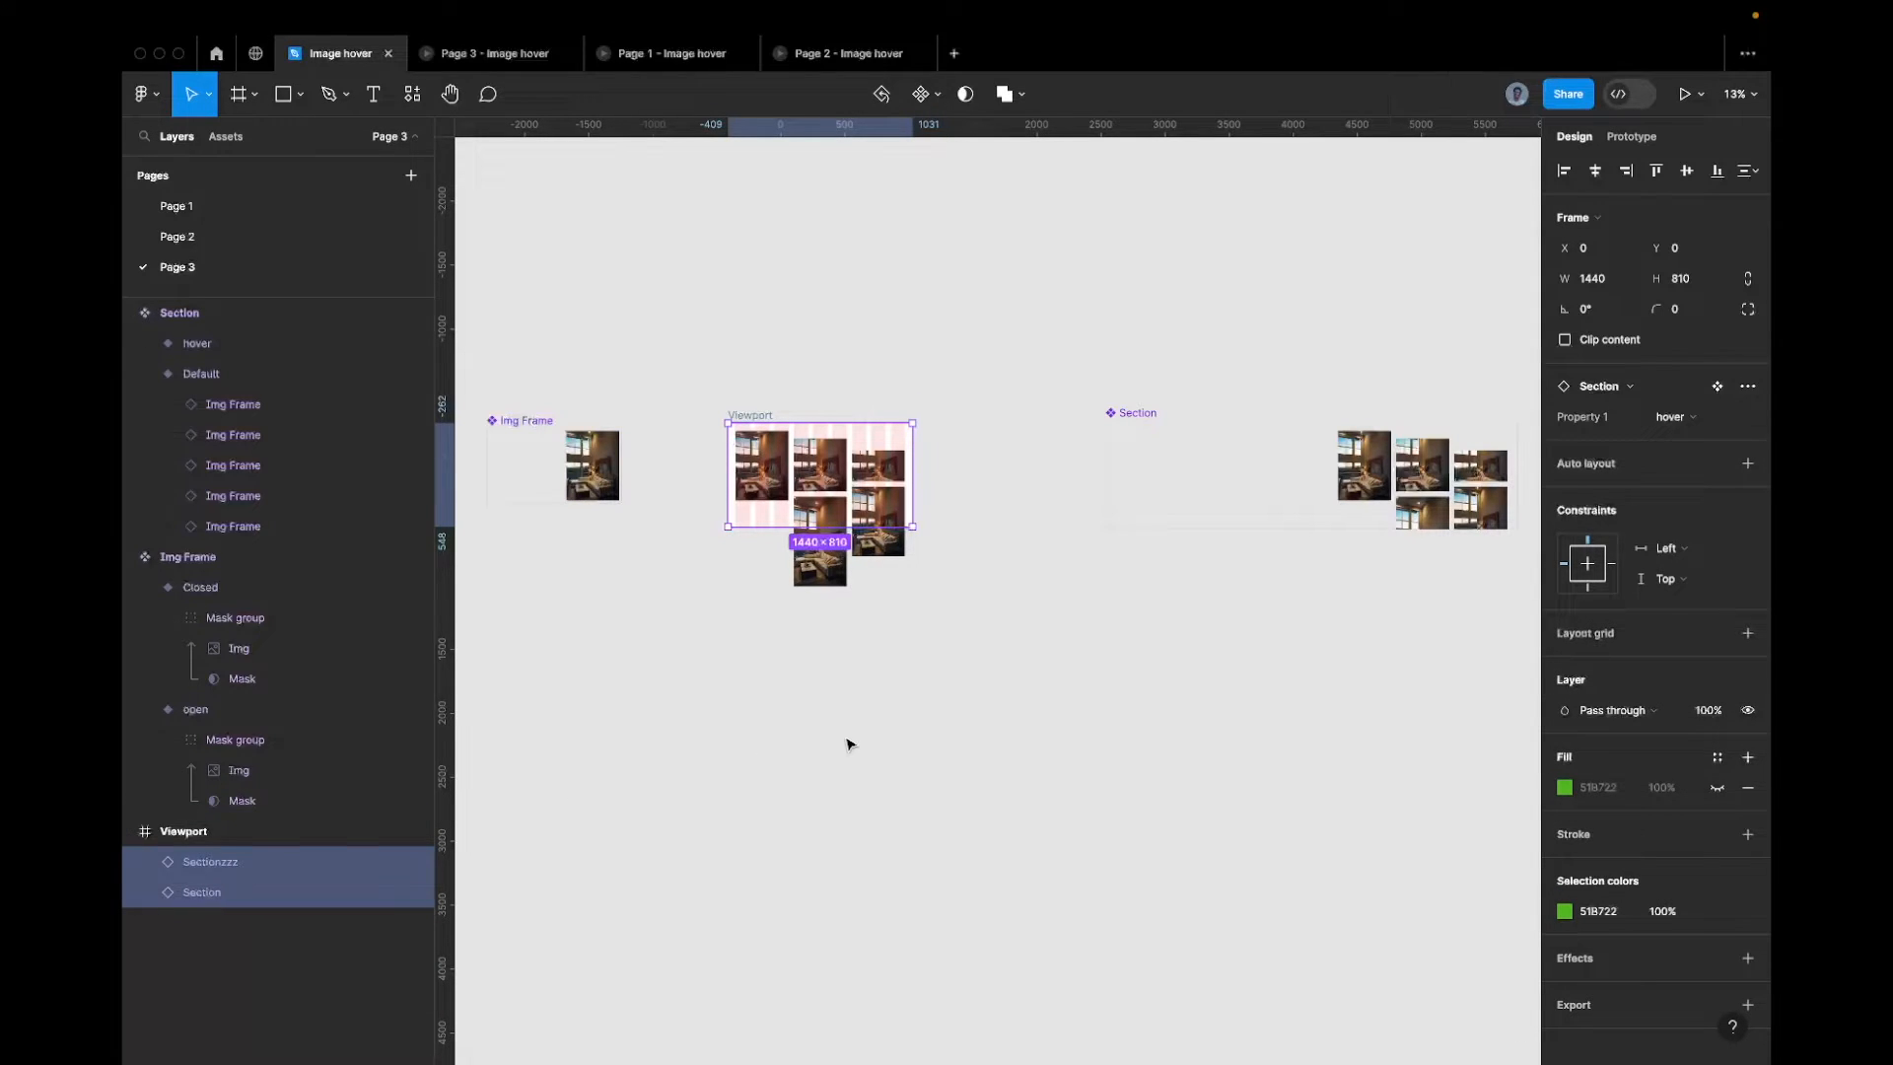
{"action": "key", "text": "shift+a"}
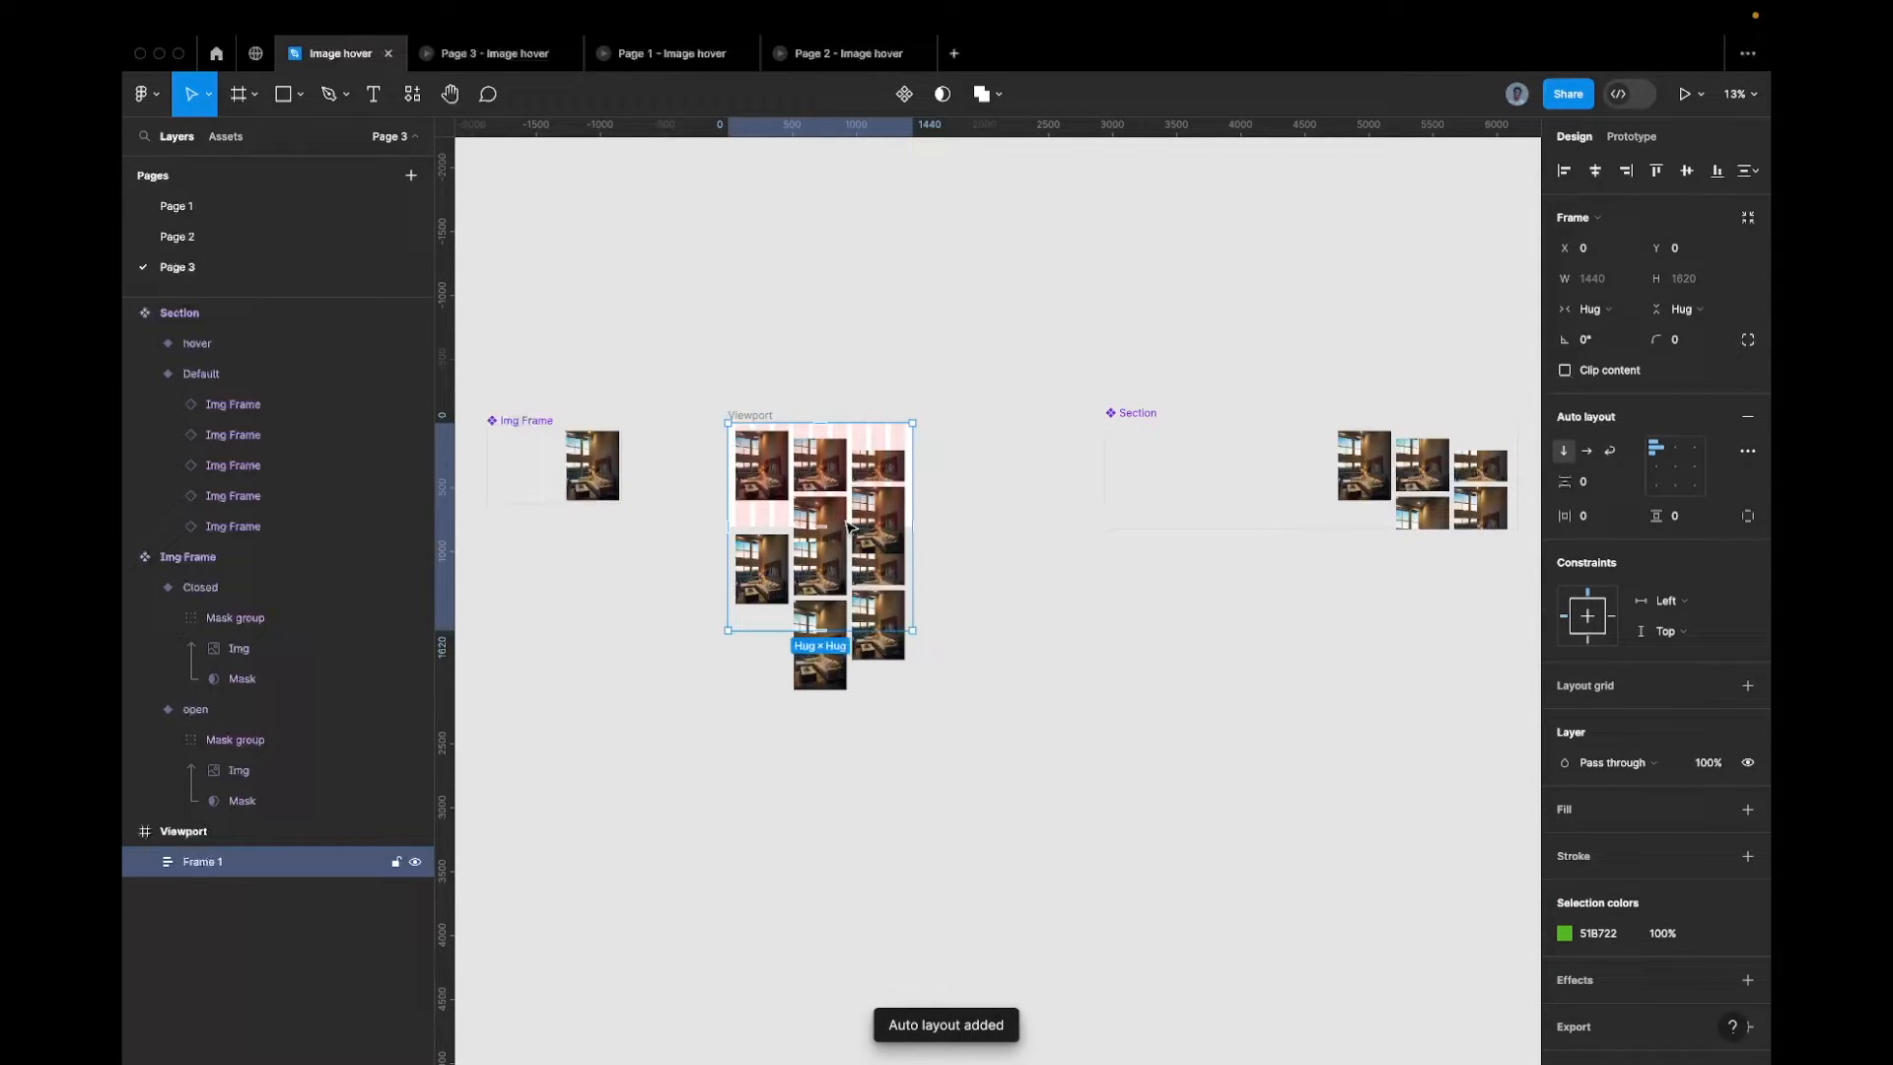
{"action": "double_click", "coordinate": [213, 862]}
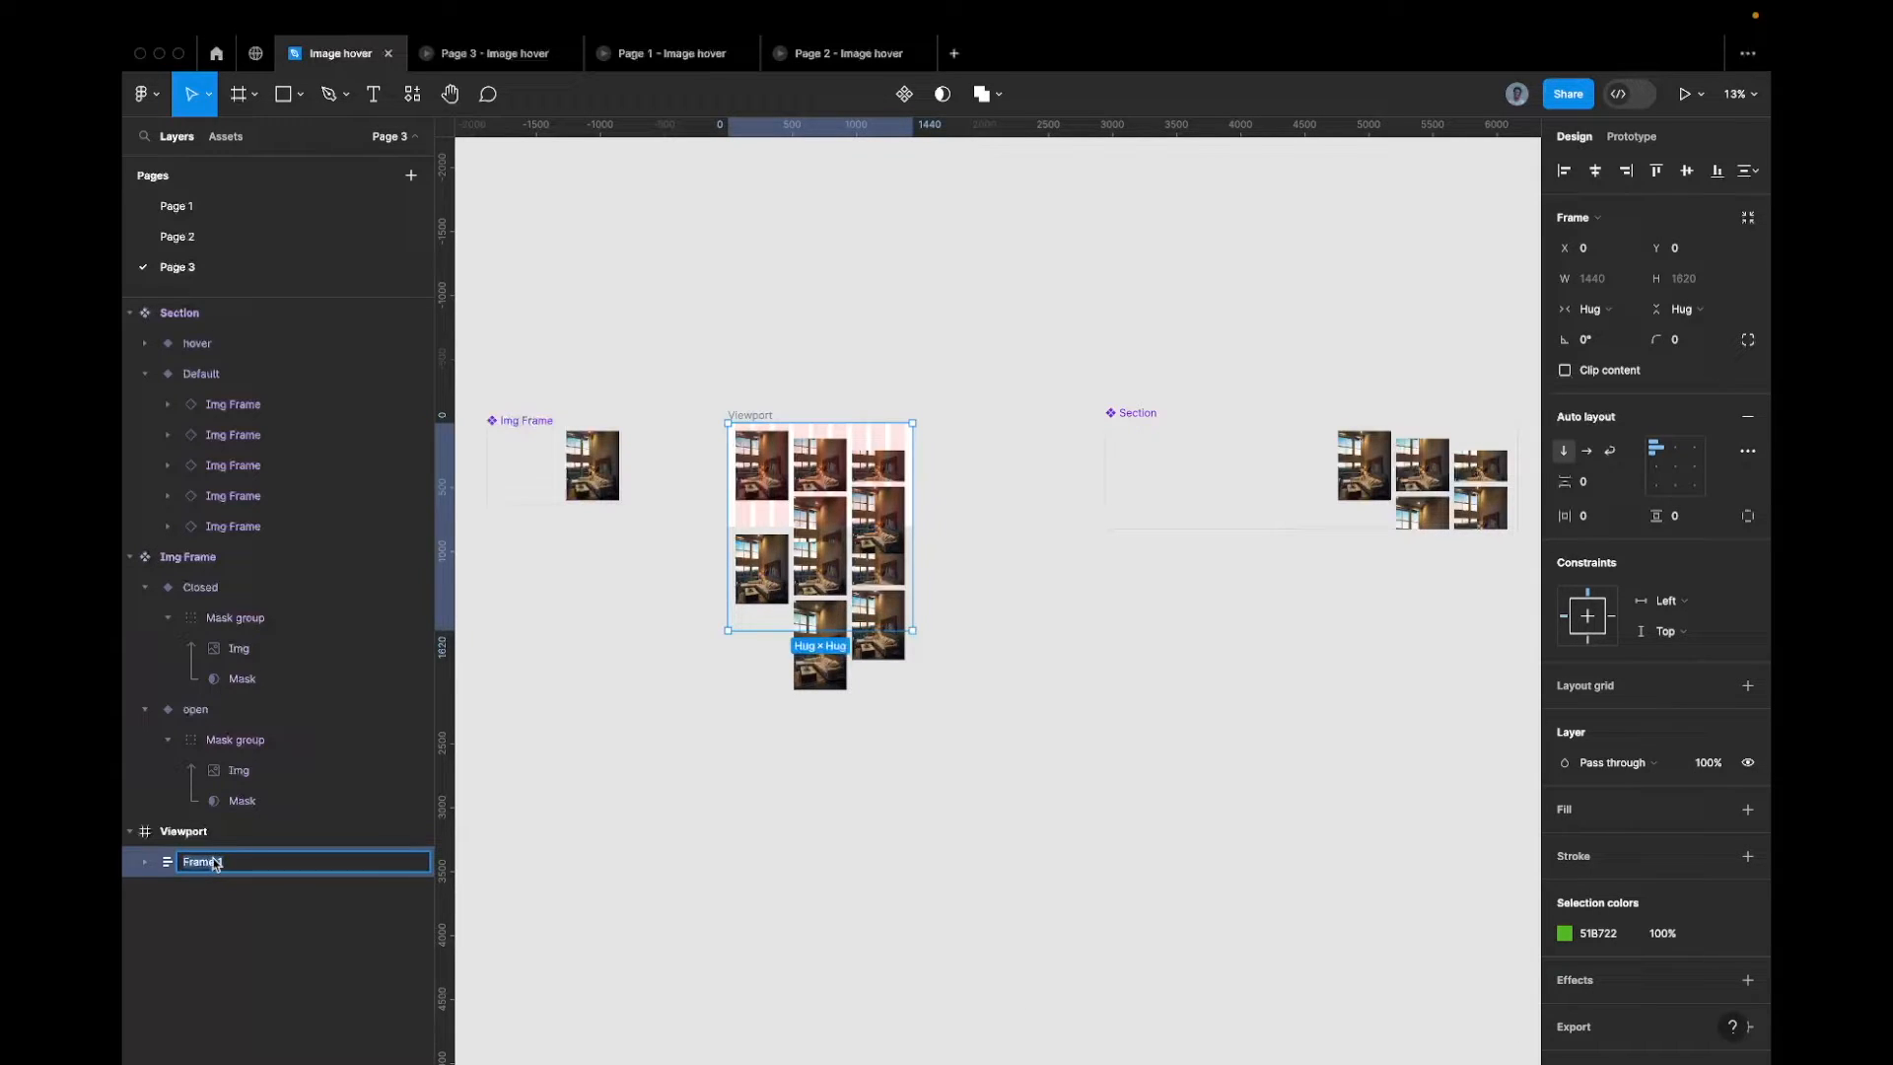
{"action": "type", "text": "Section Stack"}
{"action": "key", "text": "Return"}
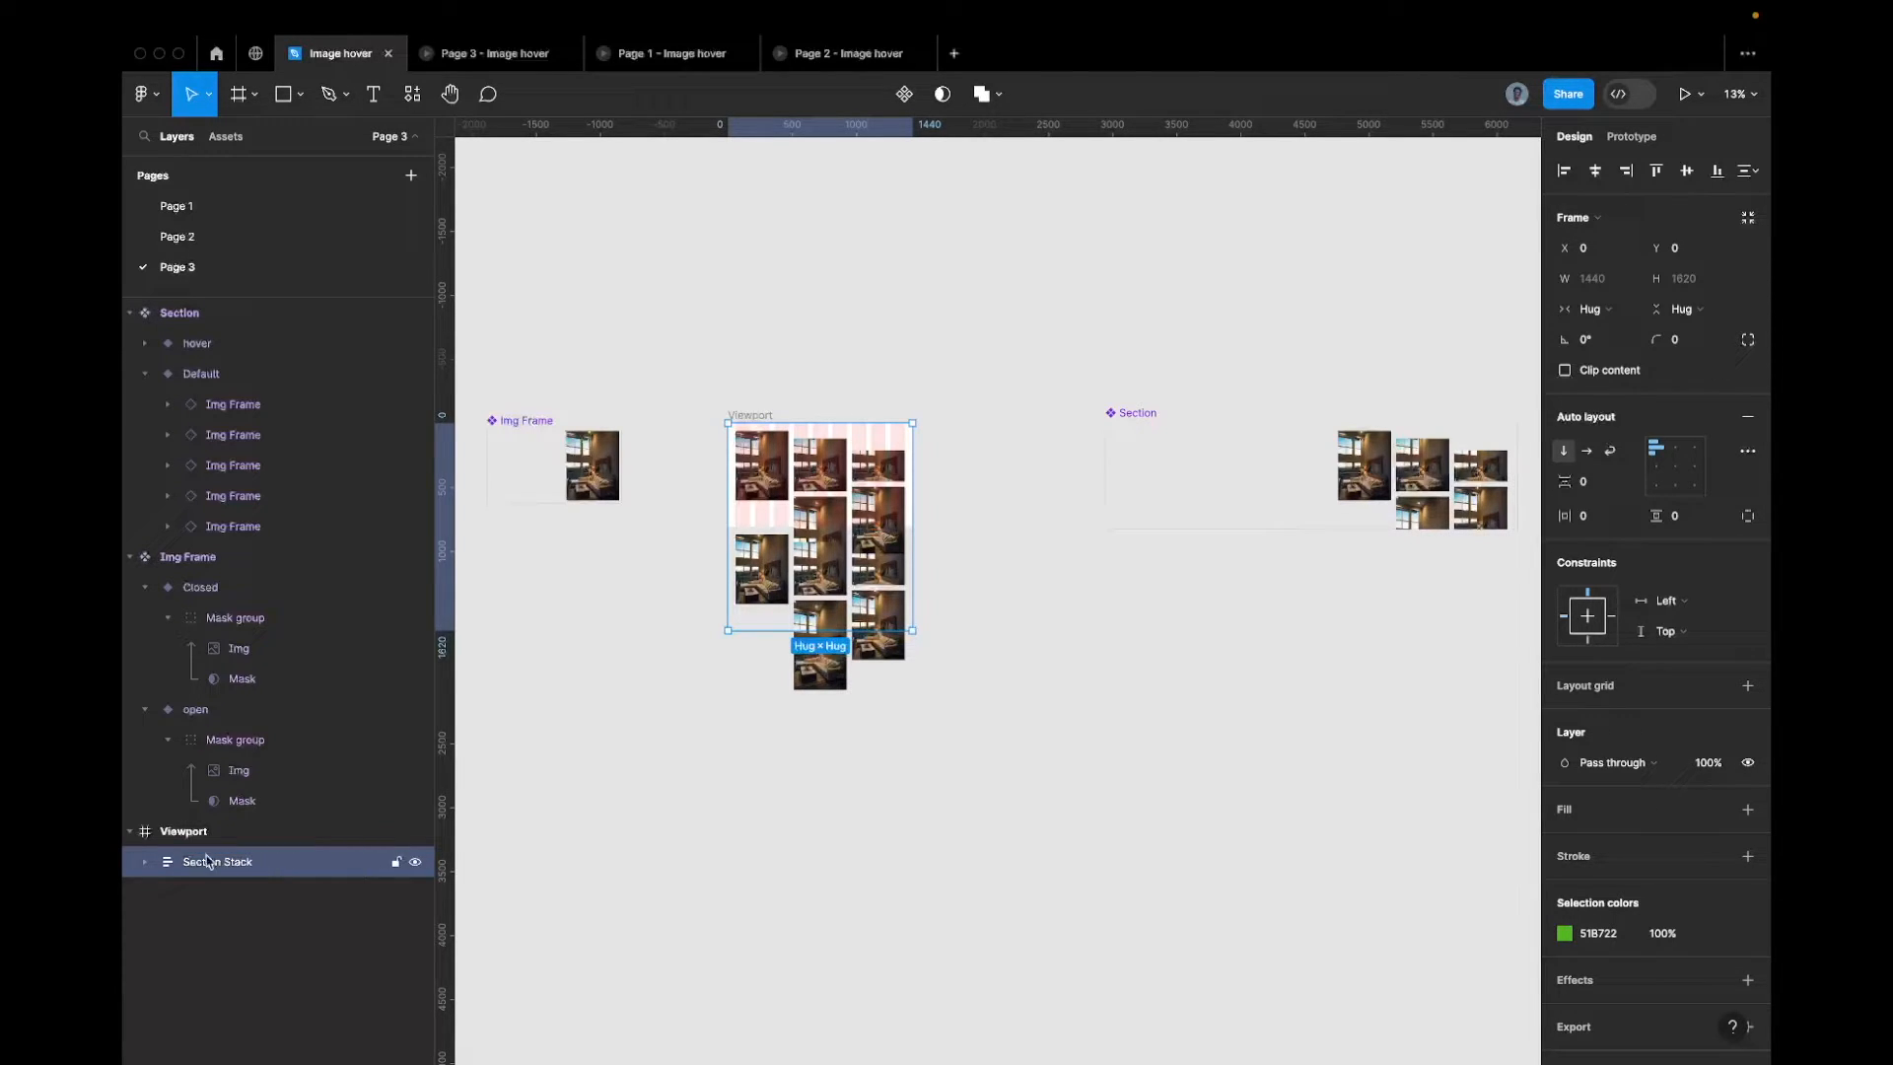
Inspect the two instances in Section Stack in the prototype preview and on the canvas, checking how their images meet at the section boundary
{"action": "left_click", "coordinate": [146, 862]}
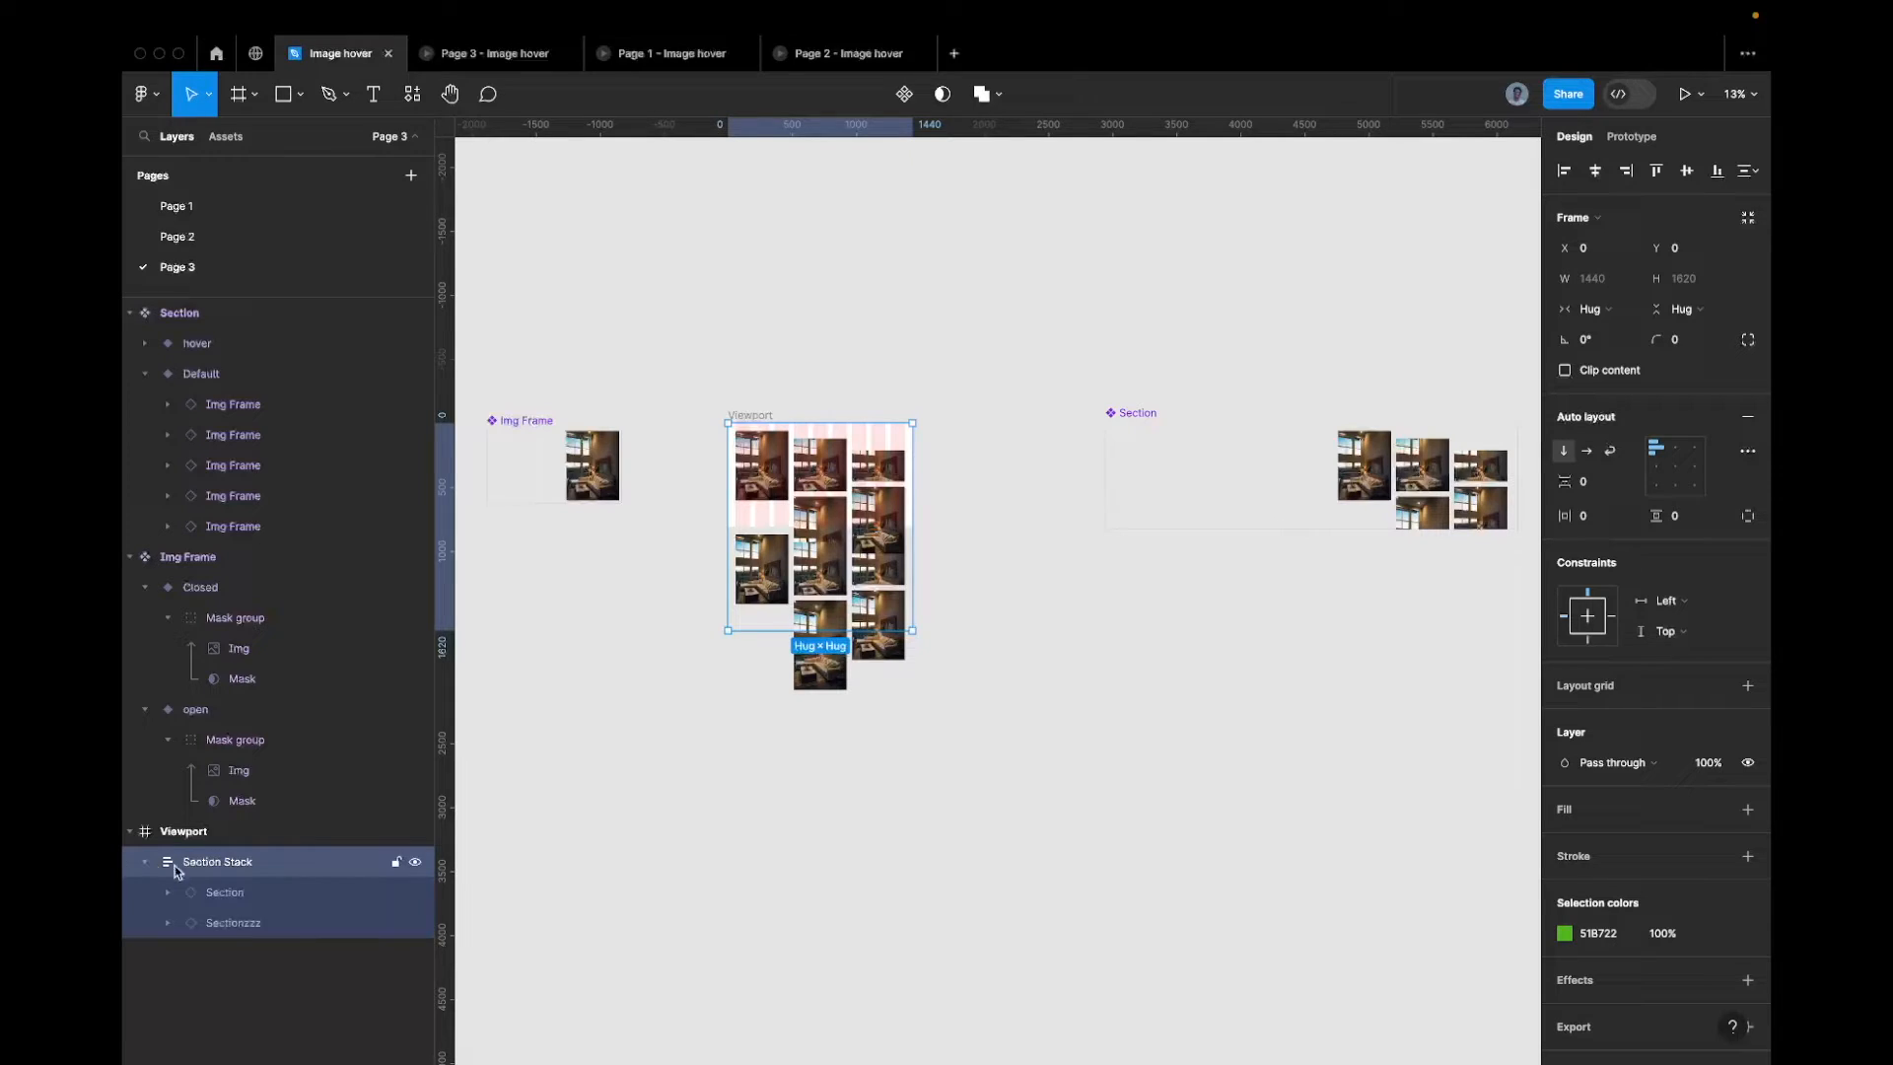
{"action": "left_click", "coordinate": [278, 922]}
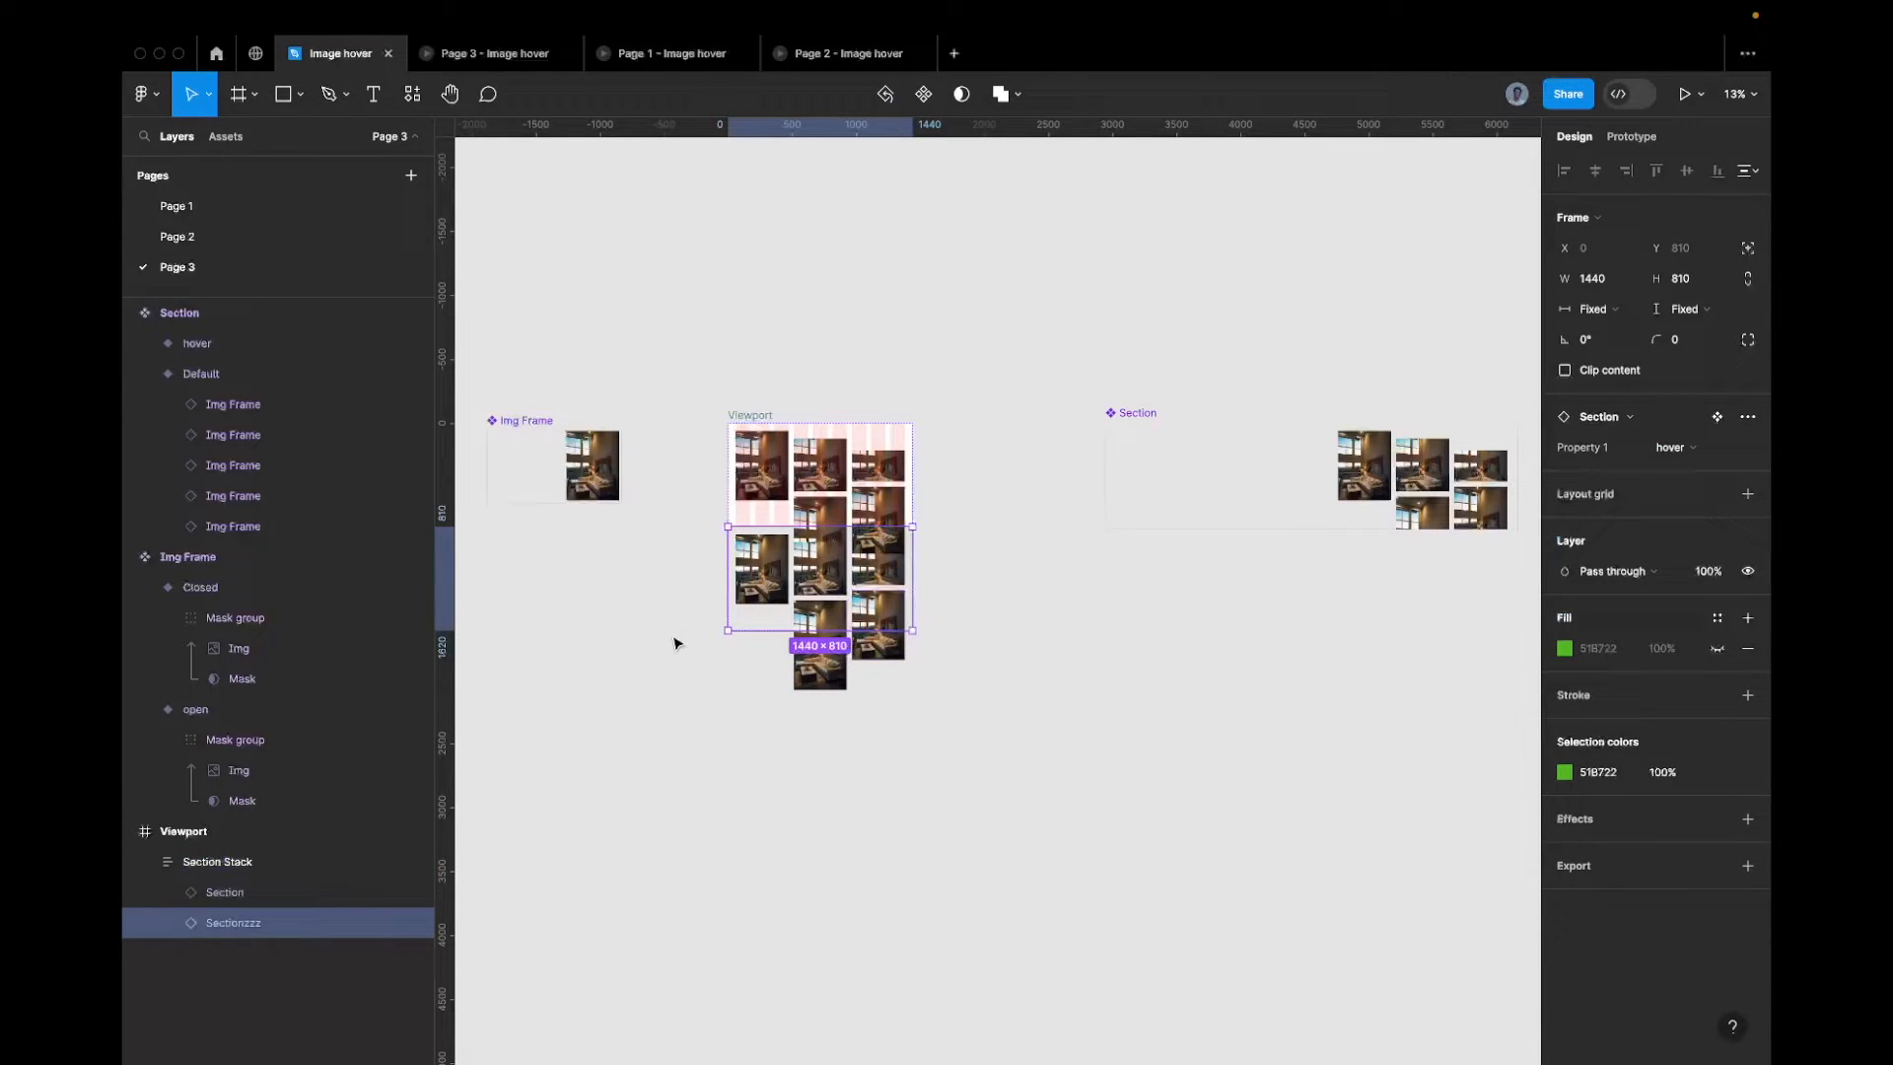
{"action": "right_click", "coordinate": [779, 559]}
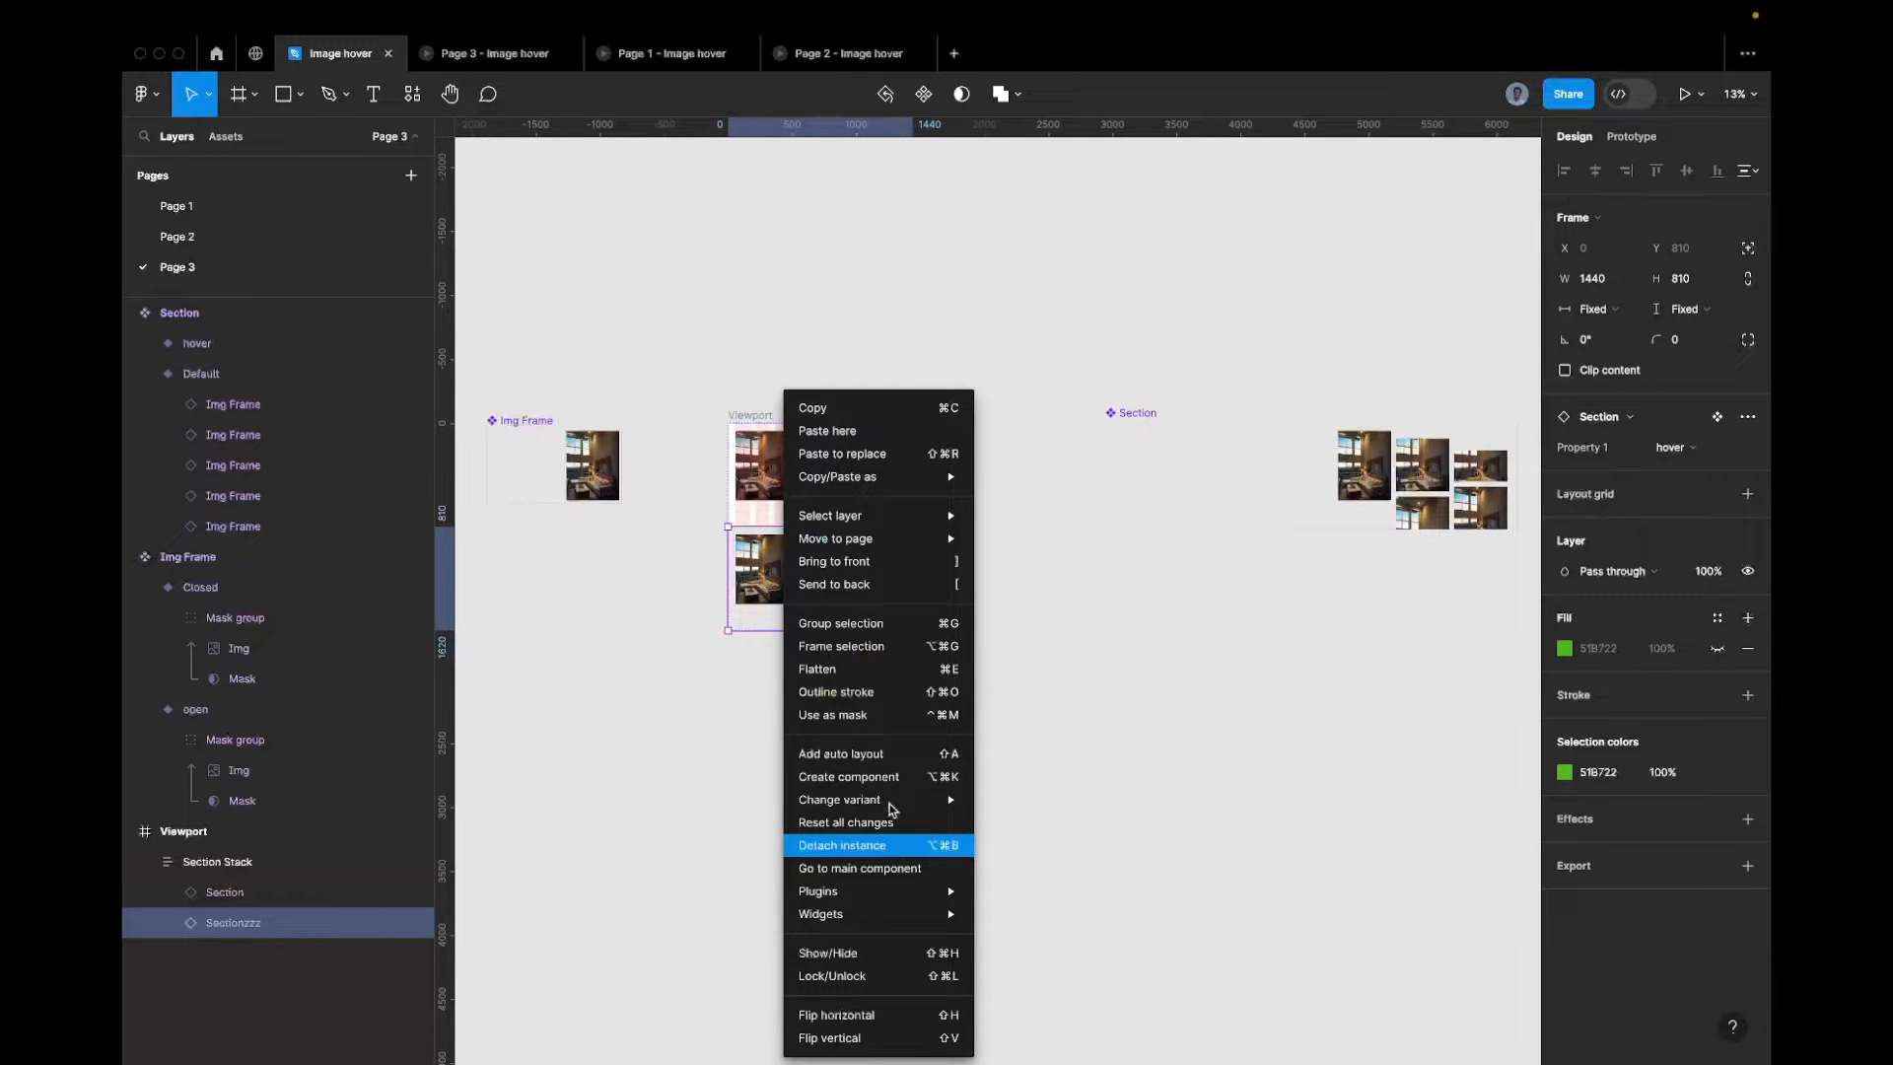
{"action": "left_click", "coordinate": [474, 61]}
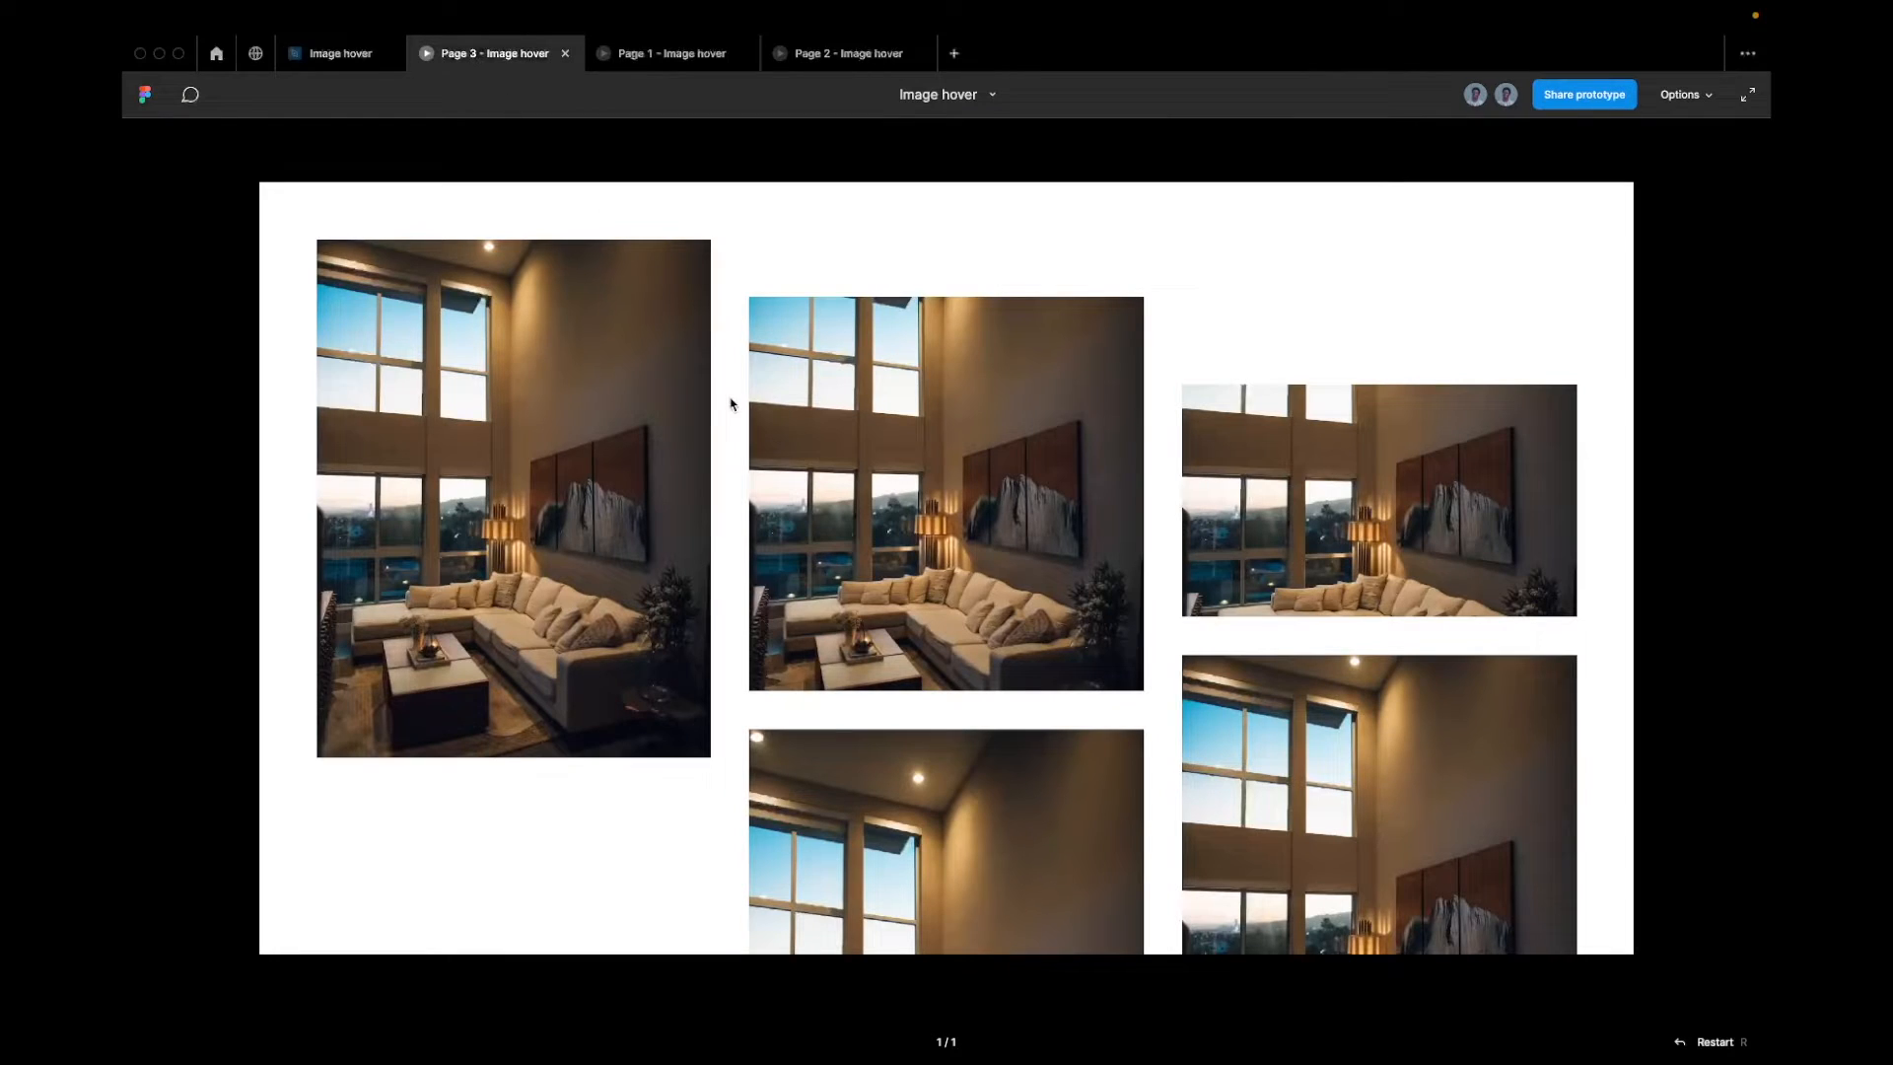
{"action": "left_click", "coordinate": [317, 47]}
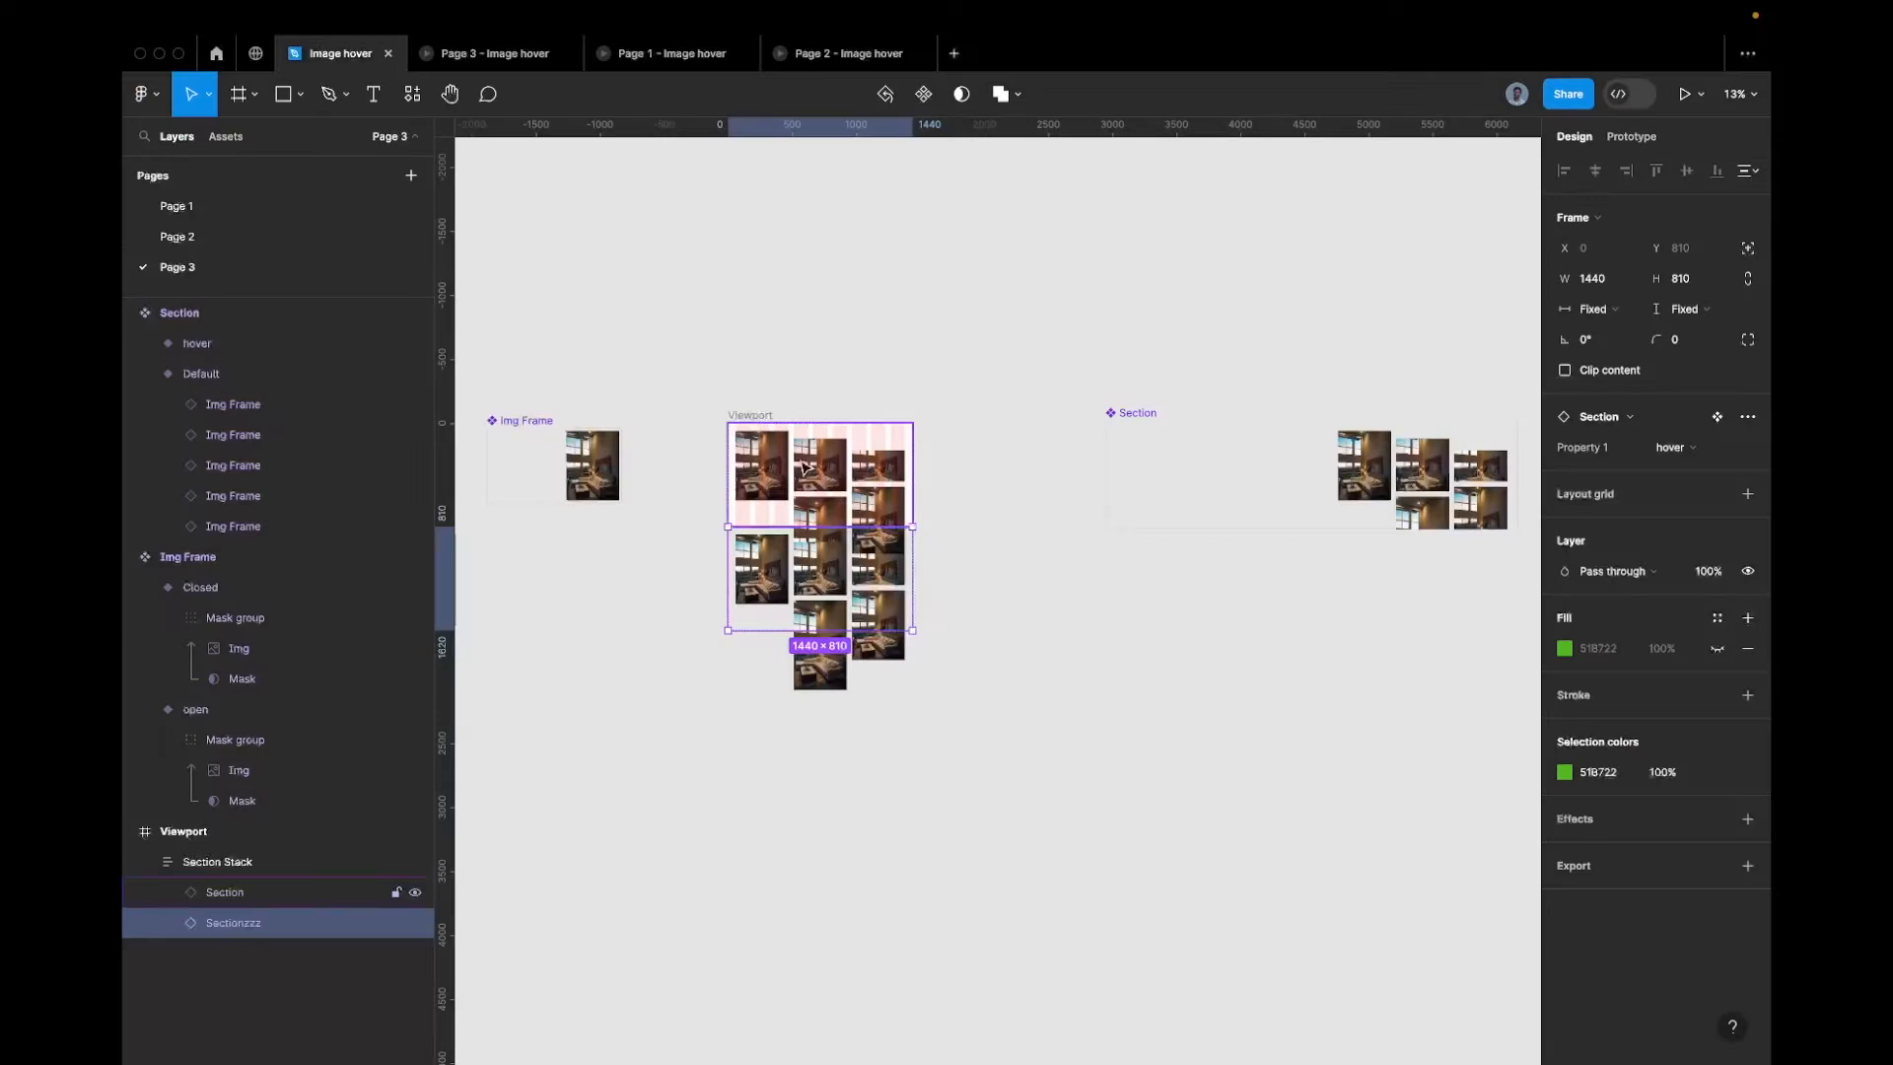
{"action": "scroll", "coordinate": [788, 493], "scroll_direction": "up", "scroll_amount": 3}
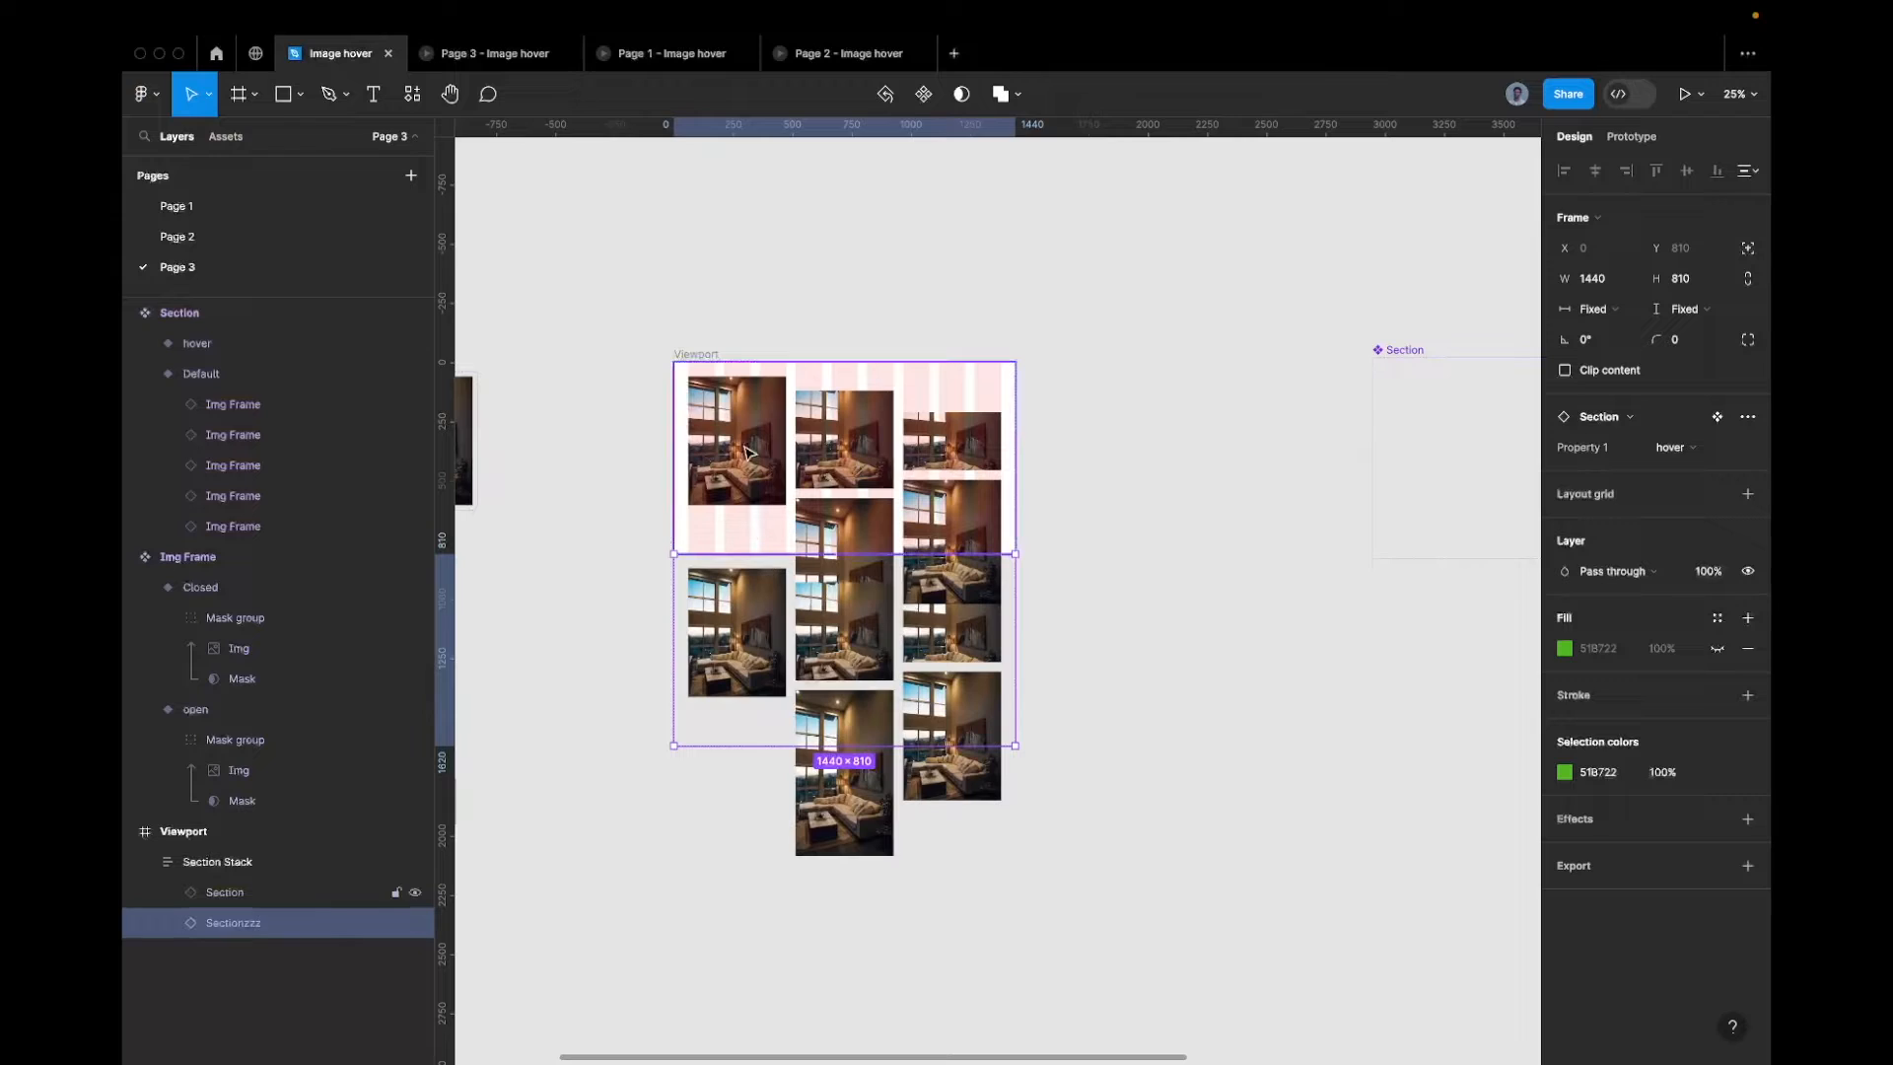
{"action": "scroll", "coordinate": [788, 456], "scroll_direction": "up", "scroll_amount": 3}
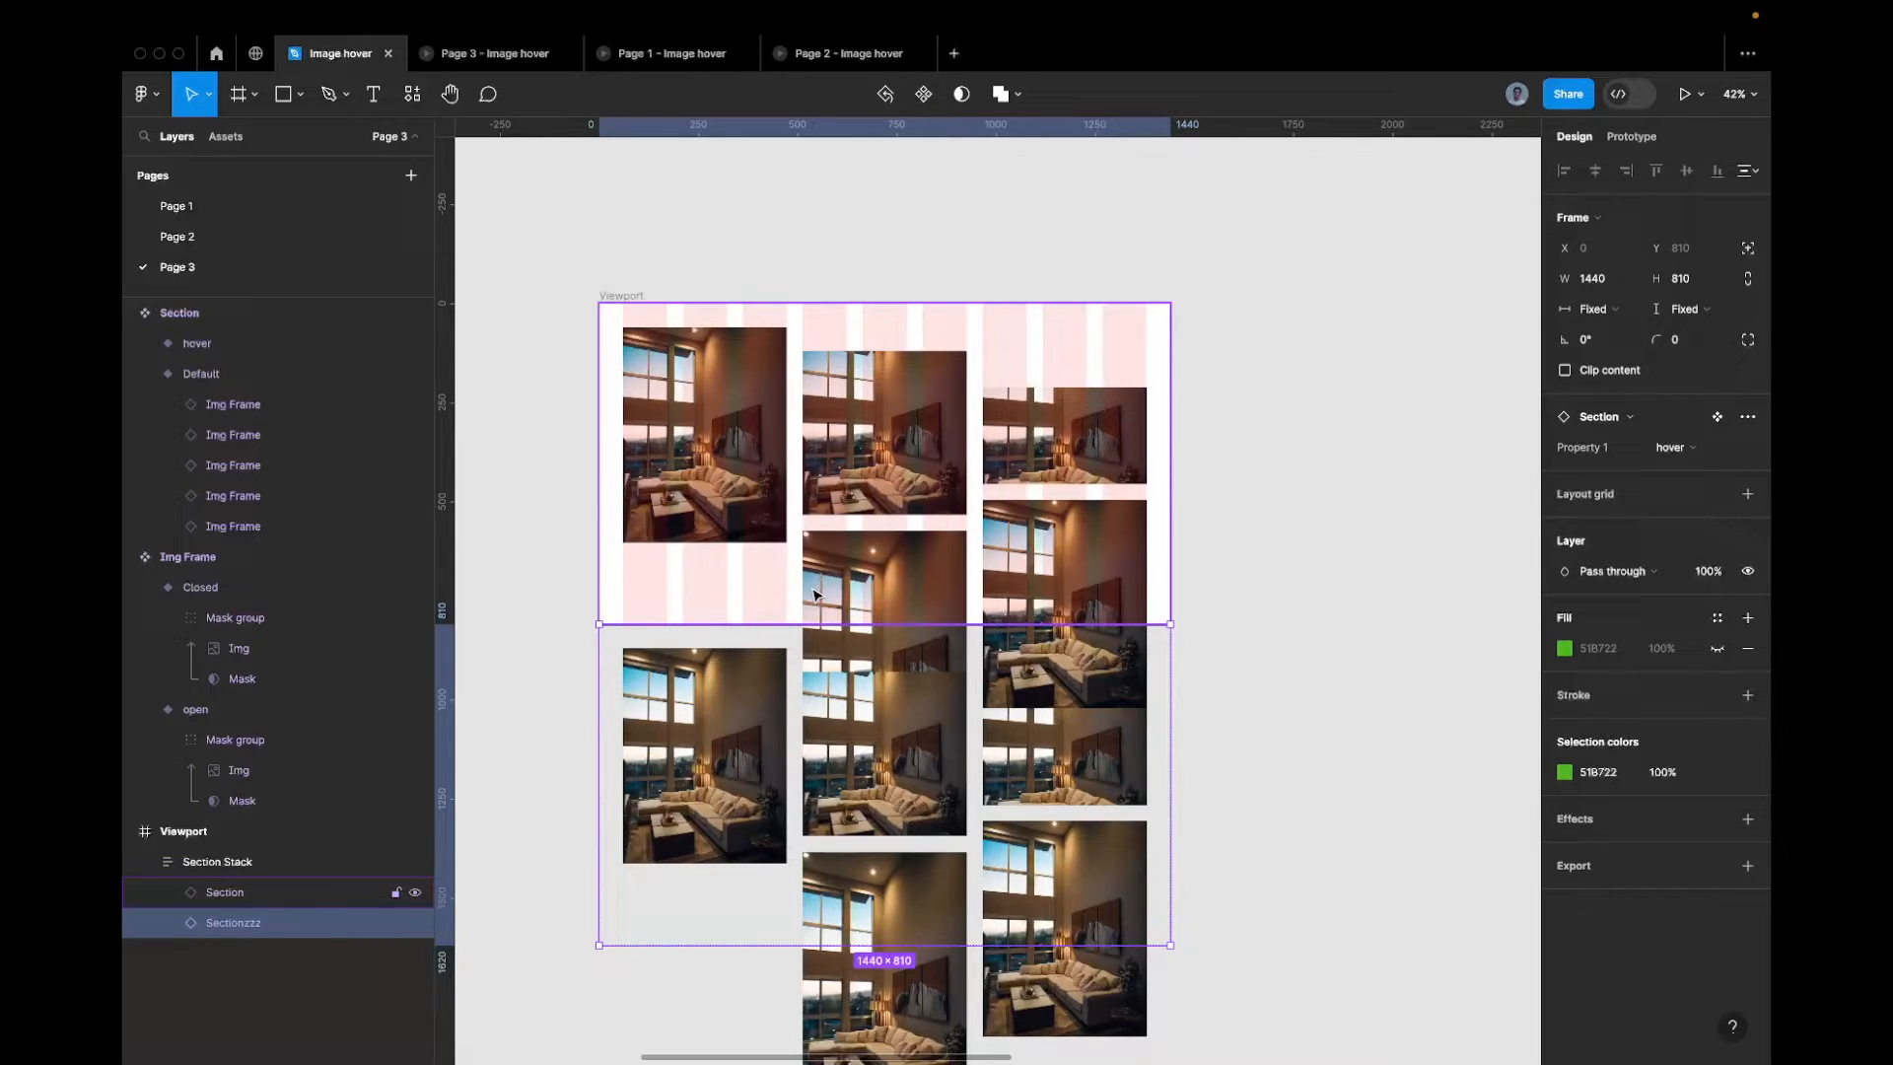
{"action": "scroll", "coordinate": [815, 594], "scroll_direction": "down", "scroll_amount": 4}
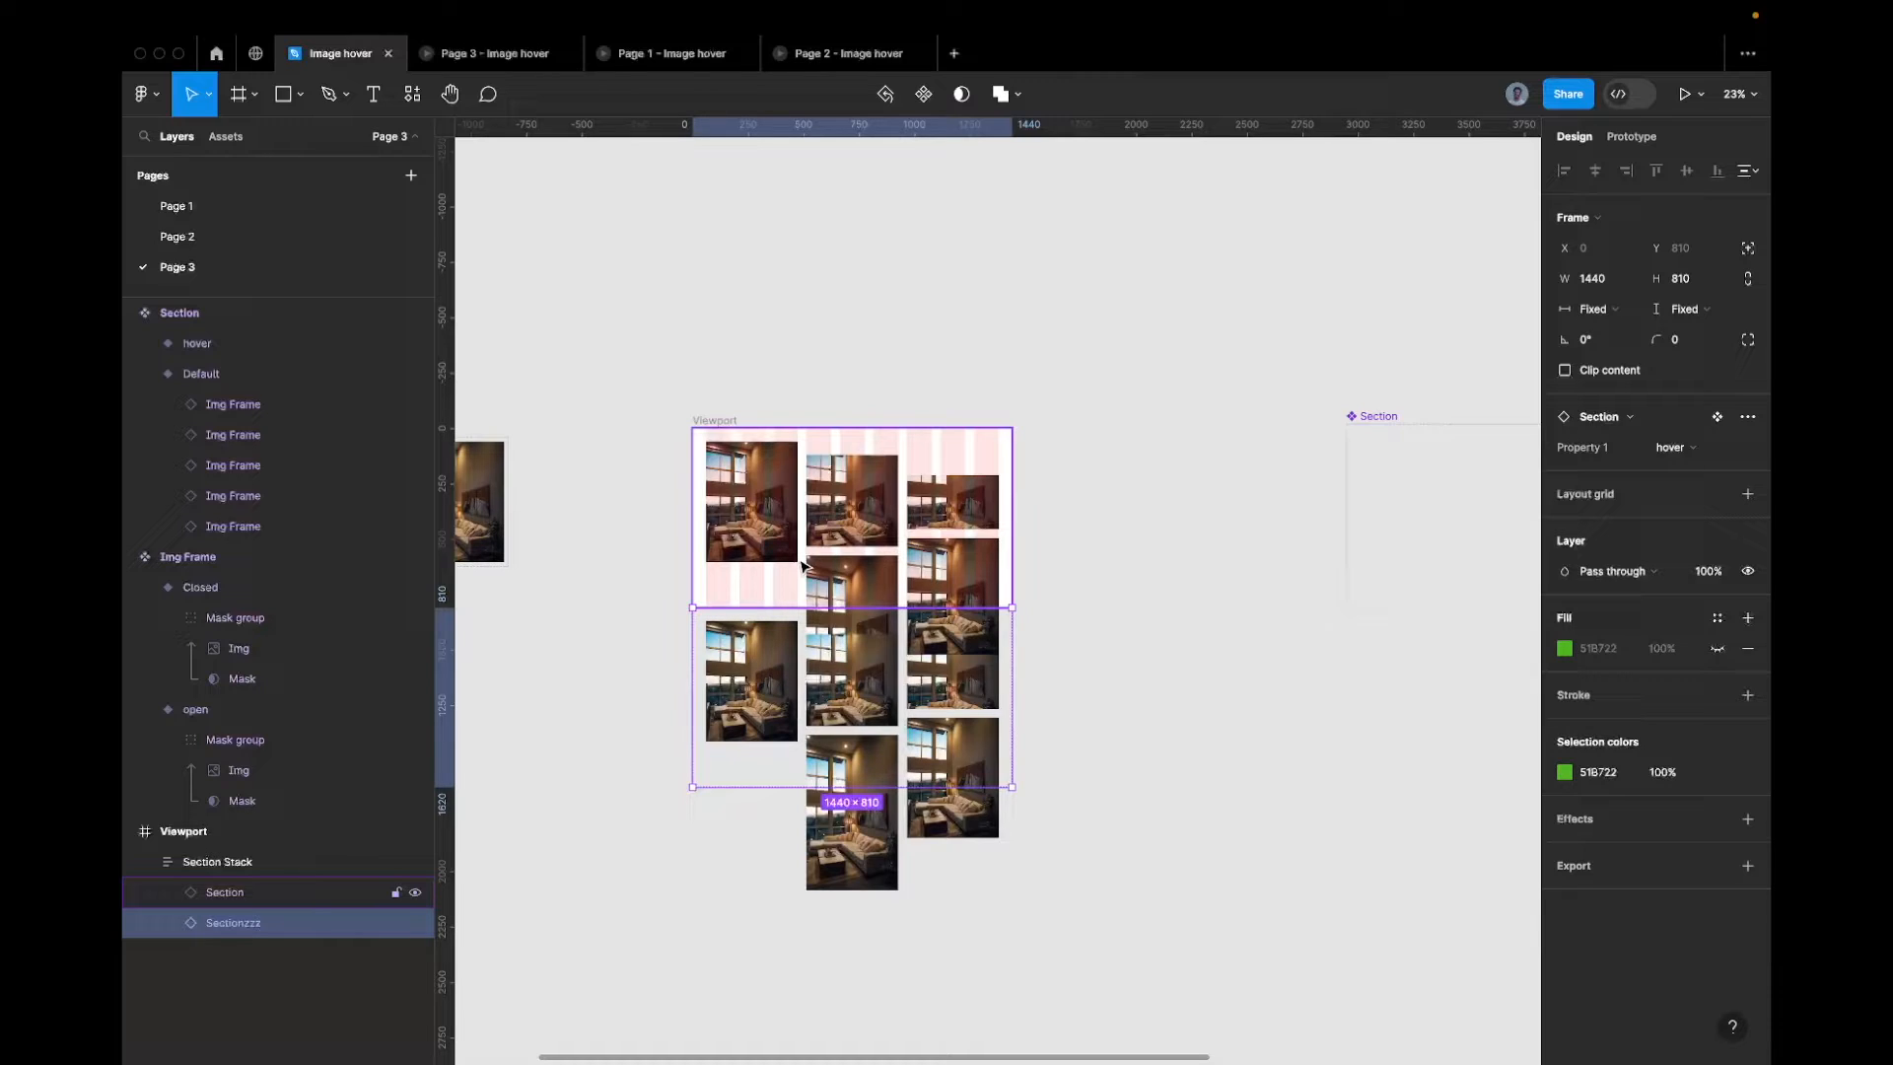
Try the Default variant on both stacked Section instances and preview the result in the Page 3 prototype
{"action": "left_click", "coordinate": [854, 473]}
{"action": "left_click", "coordinate": [866, 621], "text": "shift"}
{"action": "left_click", "coordinate": [1624, 446]}
{"action": "left_click", "coordinate": [1623, 447]}
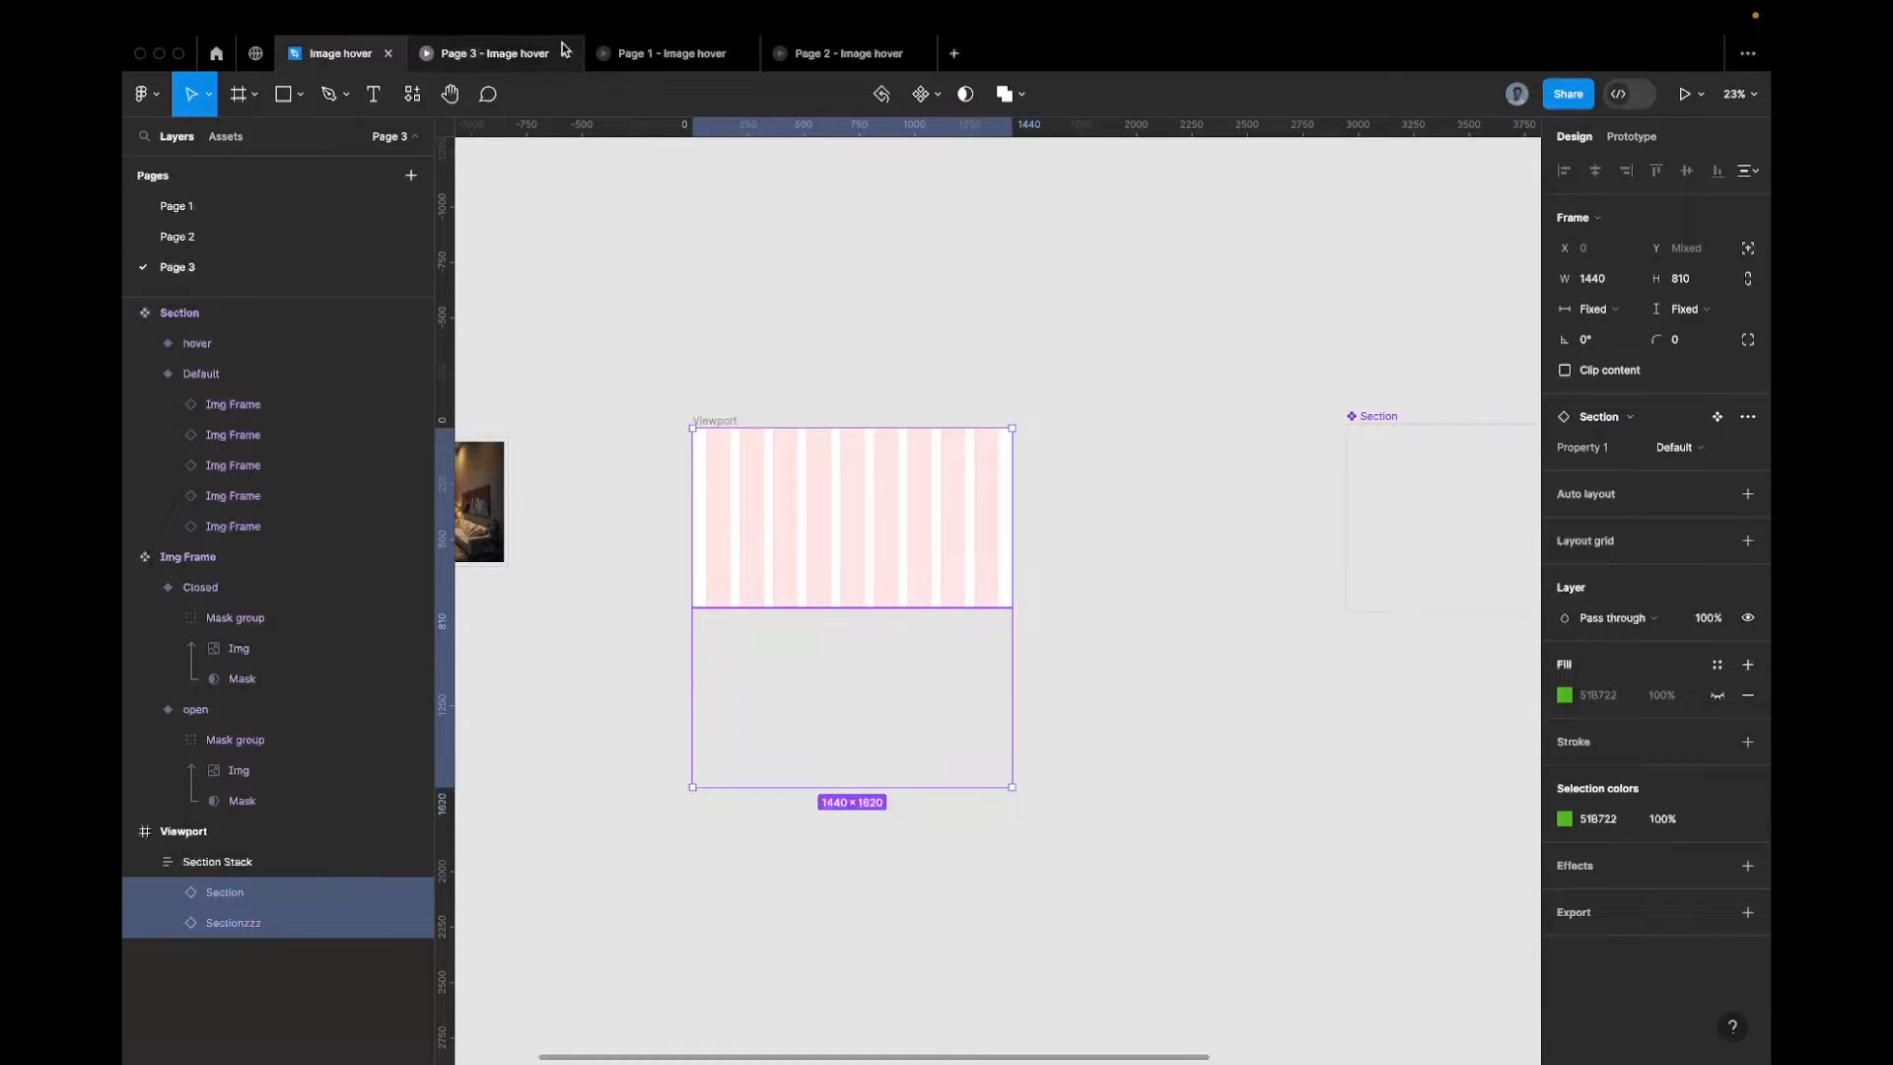
{"action": "left_click", "coordinate": [527, 51]}
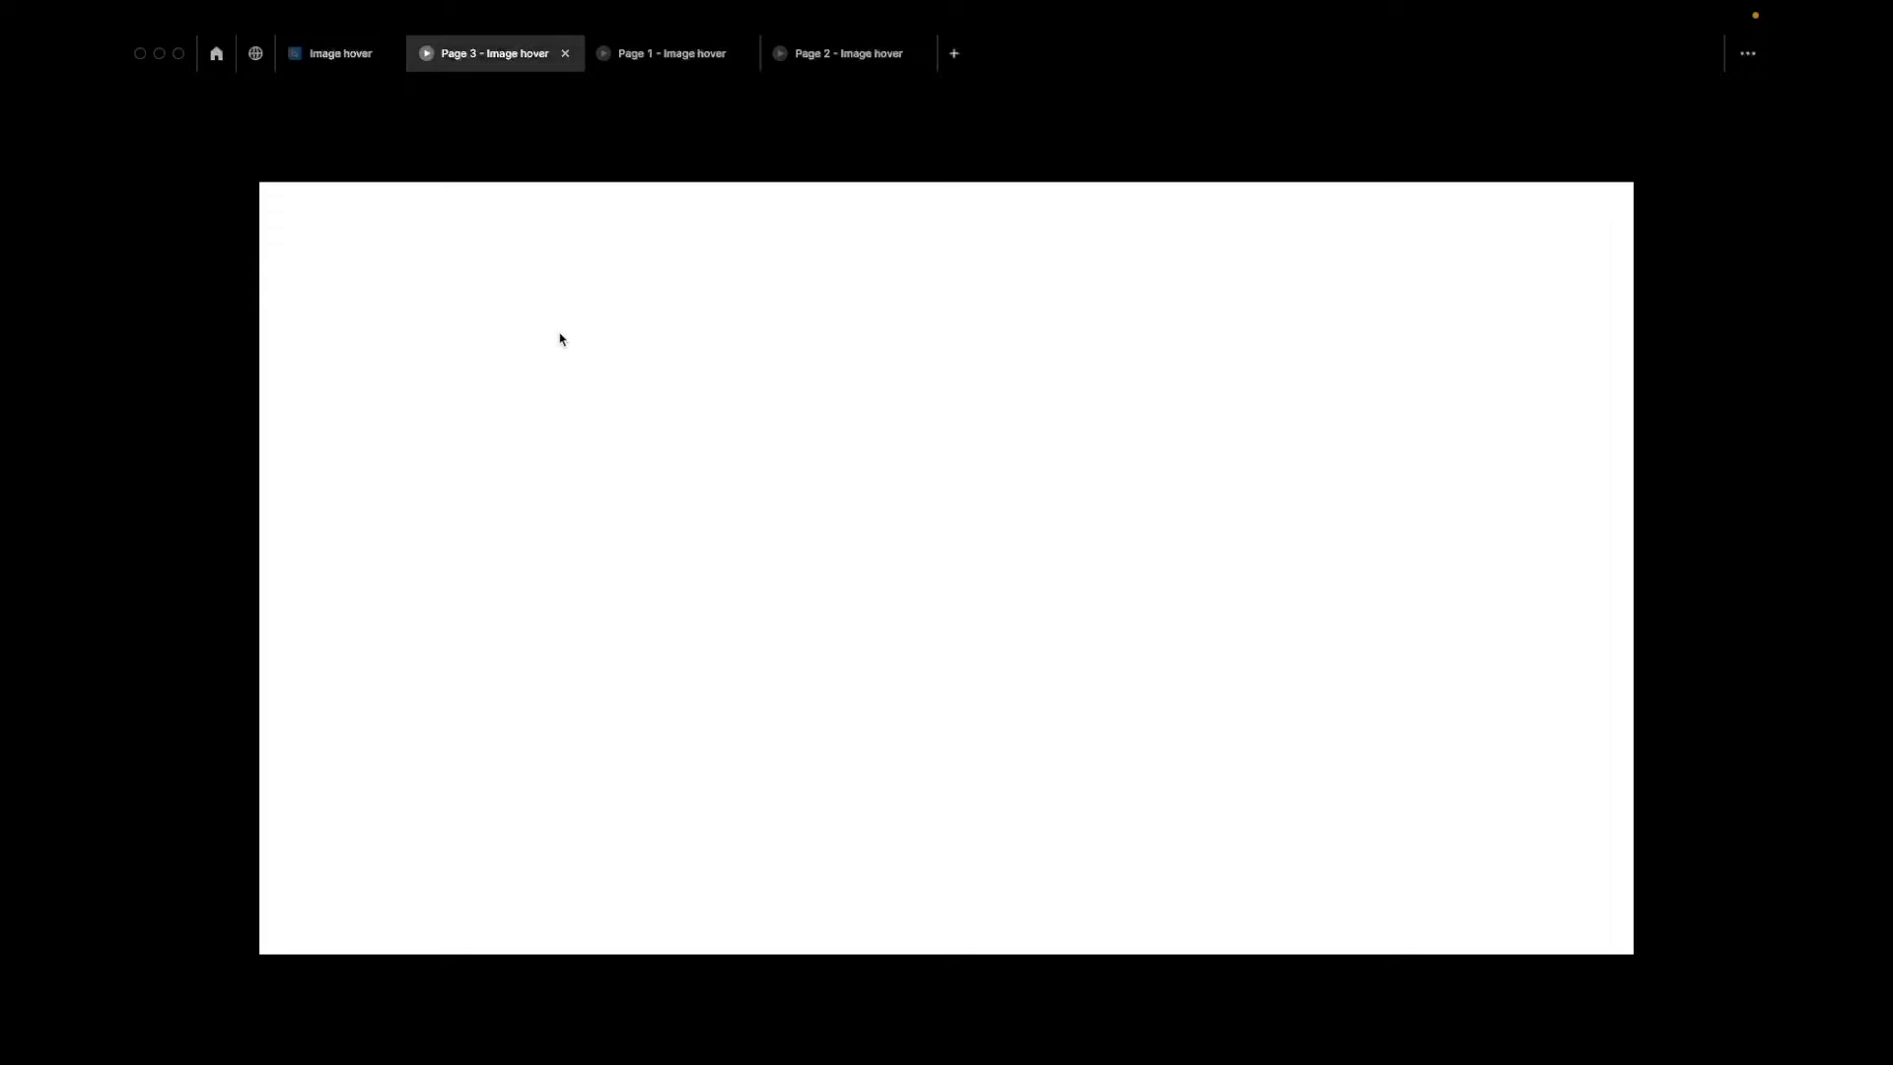
{"action": "left_click", "coordinate": [330, 53]}
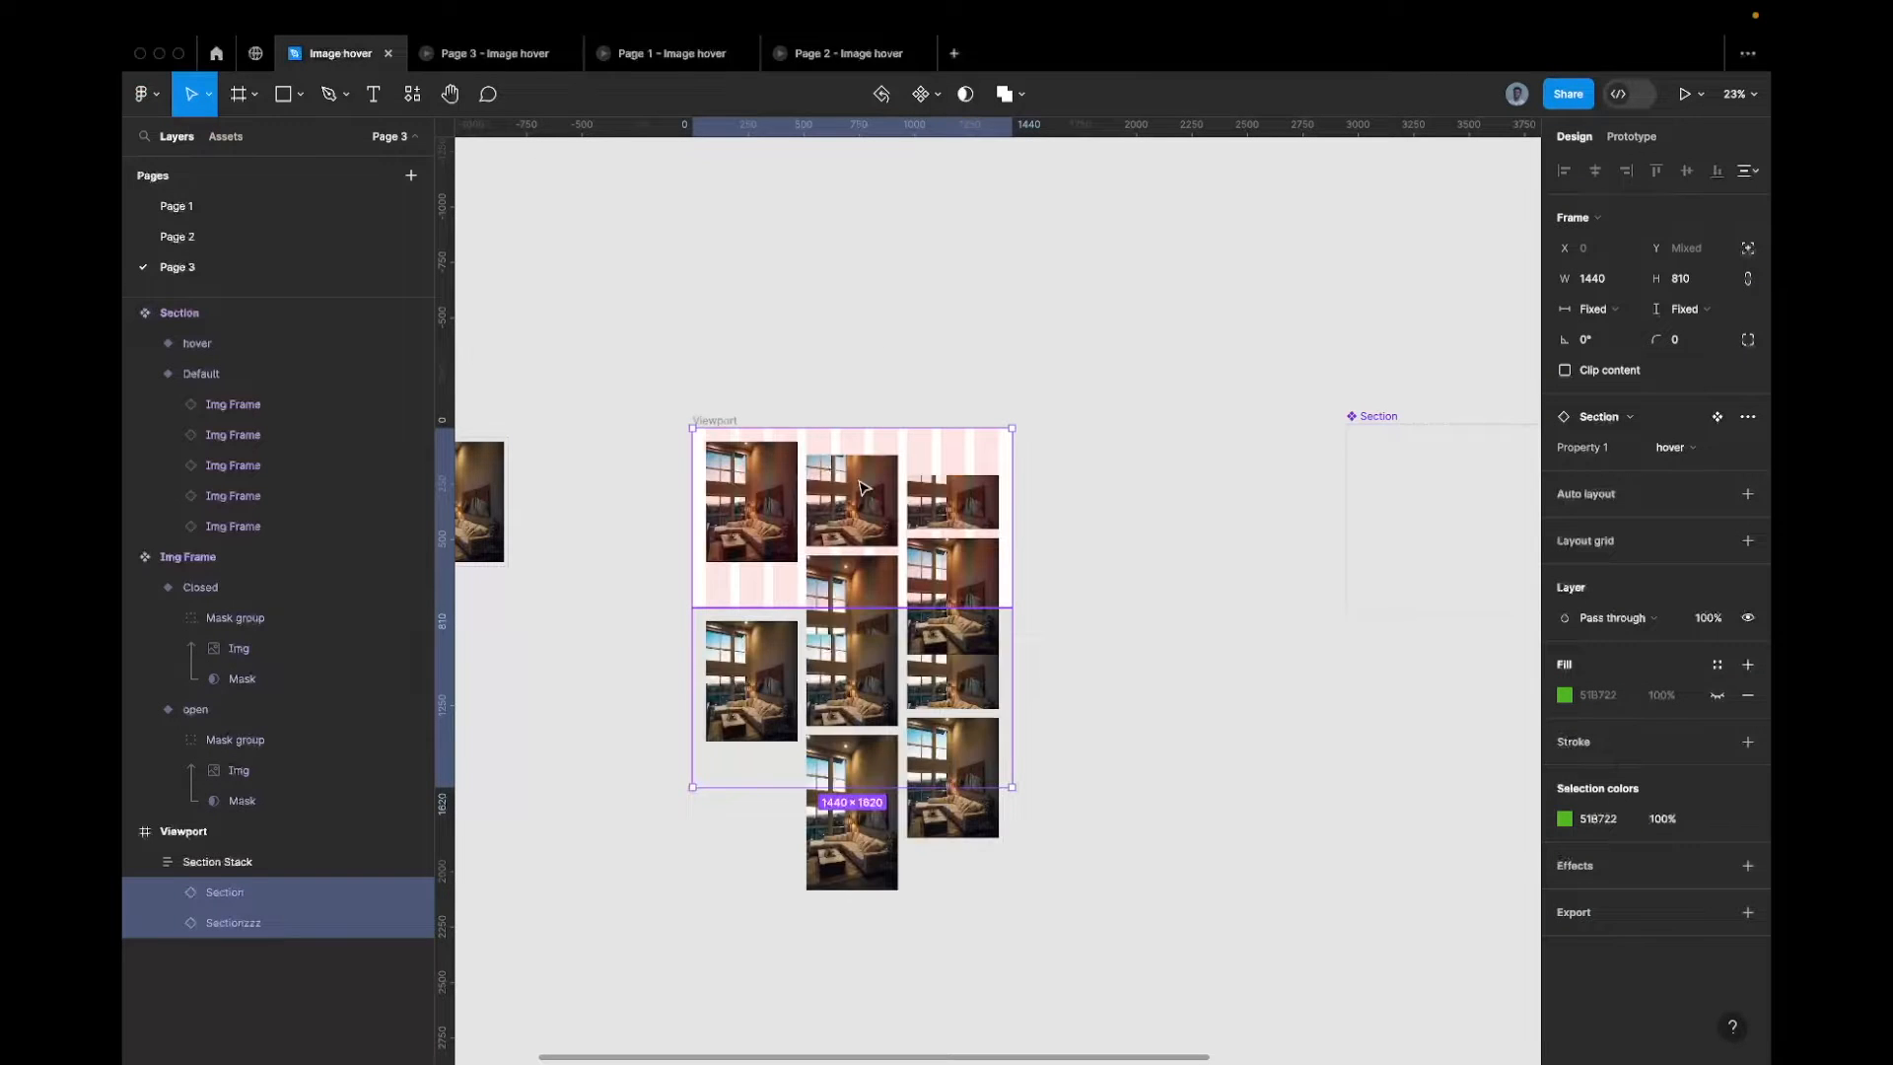
Detach the Sectionzzz instance in the lower half of the Section Stack so its images can be moved individually
{"action": "scroll", "coordinate": [867, 641], "scroll_direction": "up", "scroll_amount": 5}
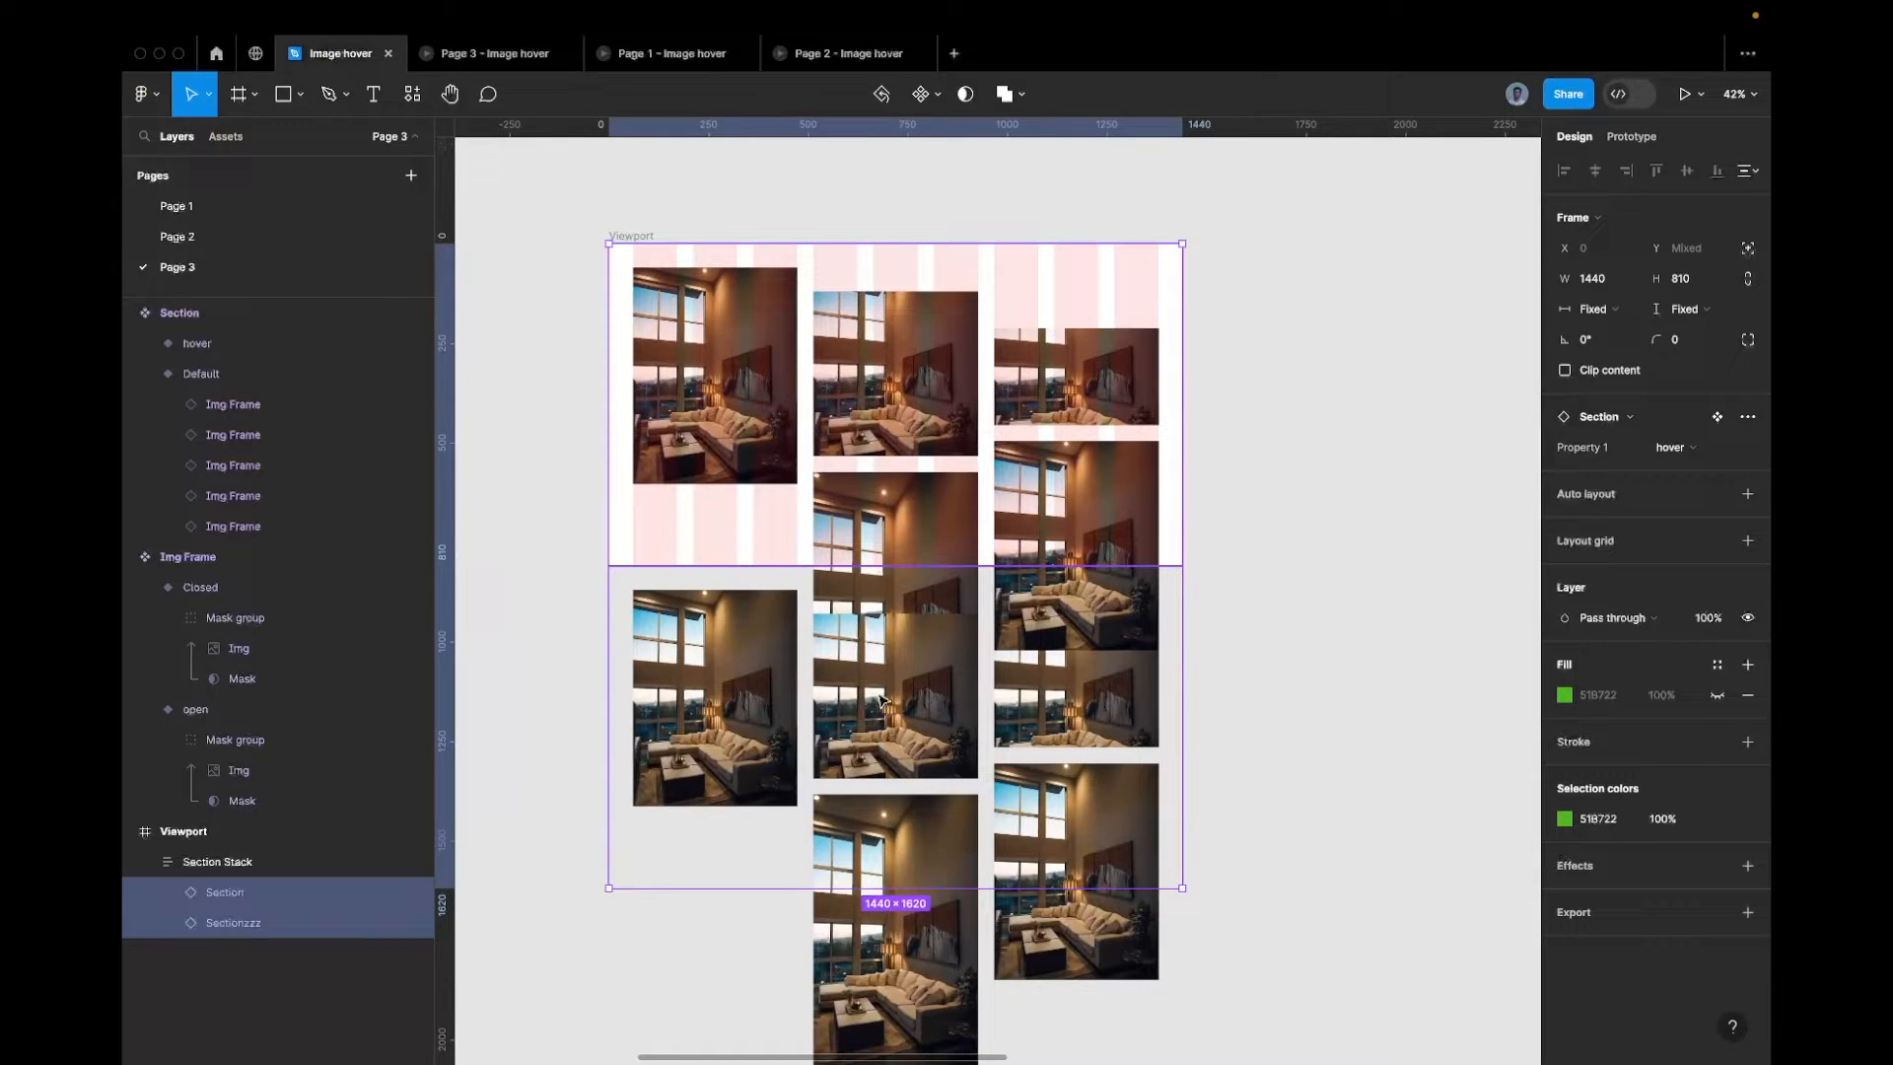
{"action": "left_click", "coordinate": [687, 681]}
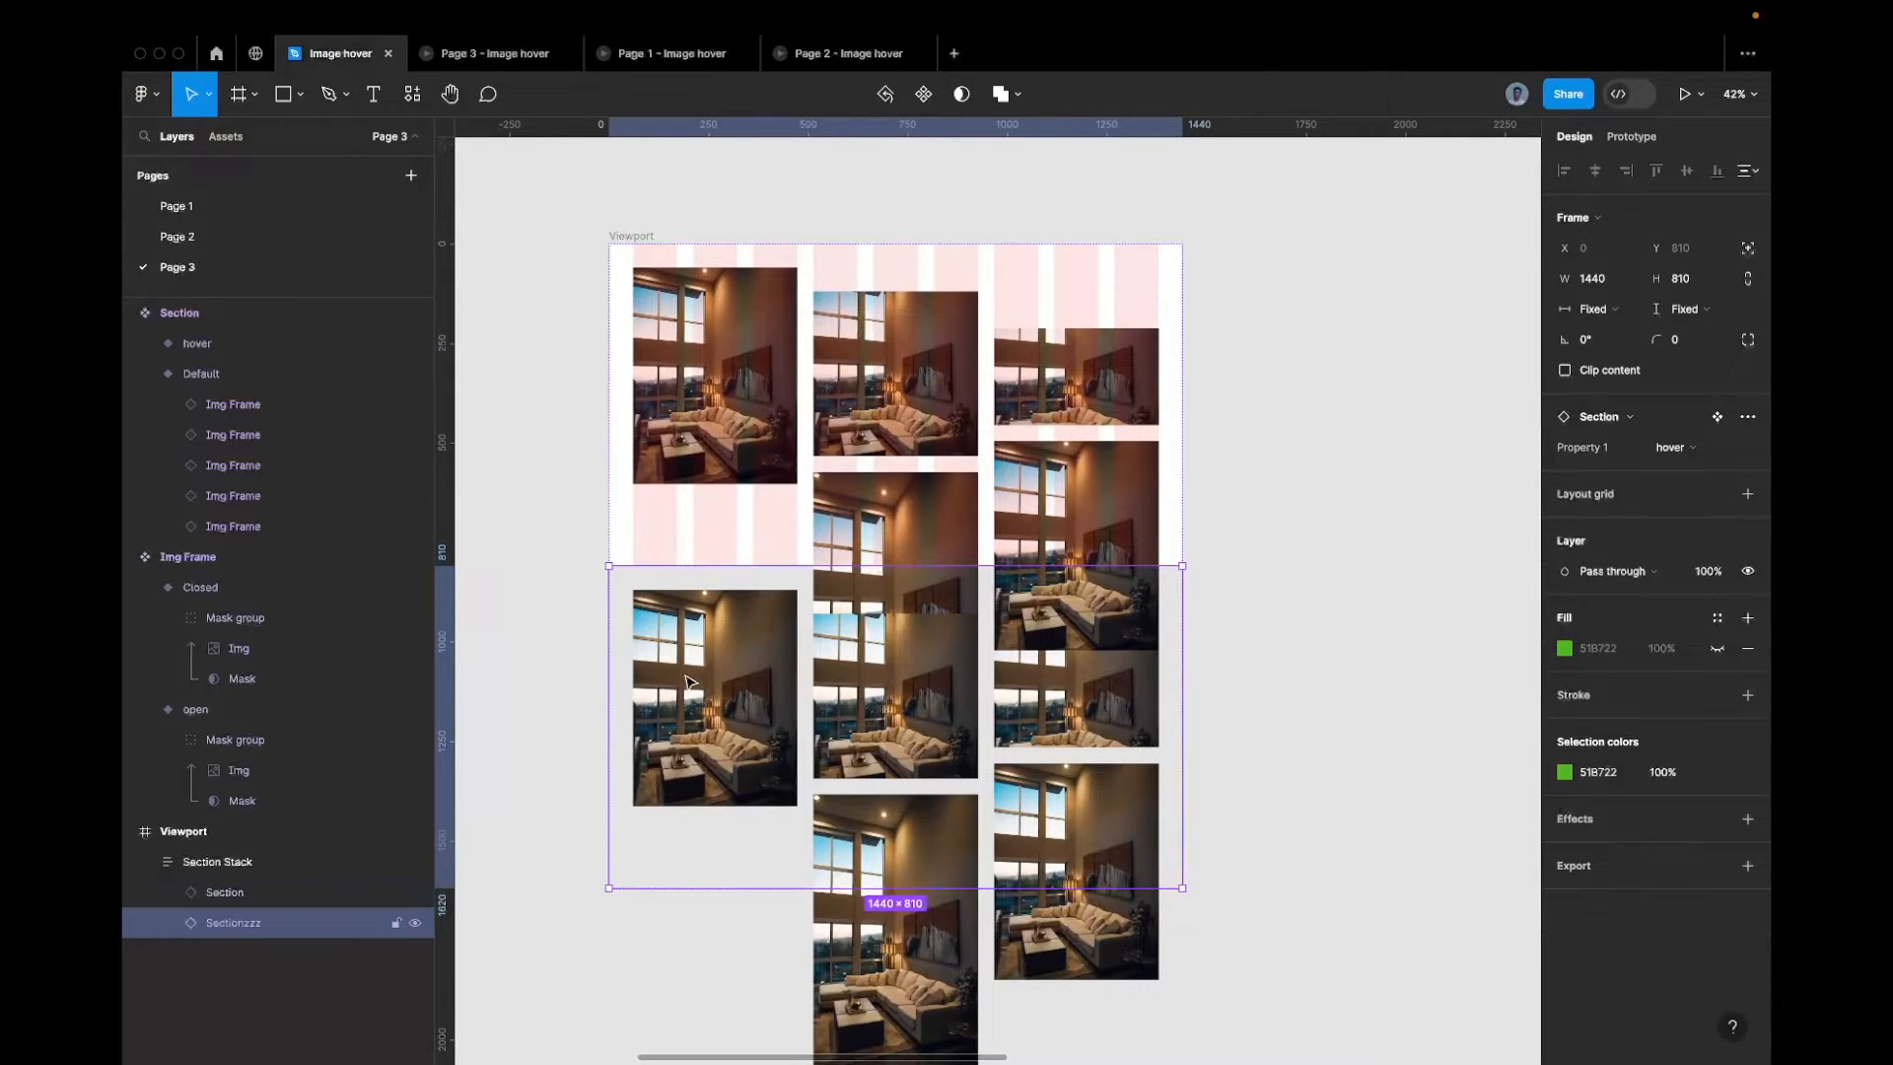
{"action": "right_click", "coordinate": [664, 680]}
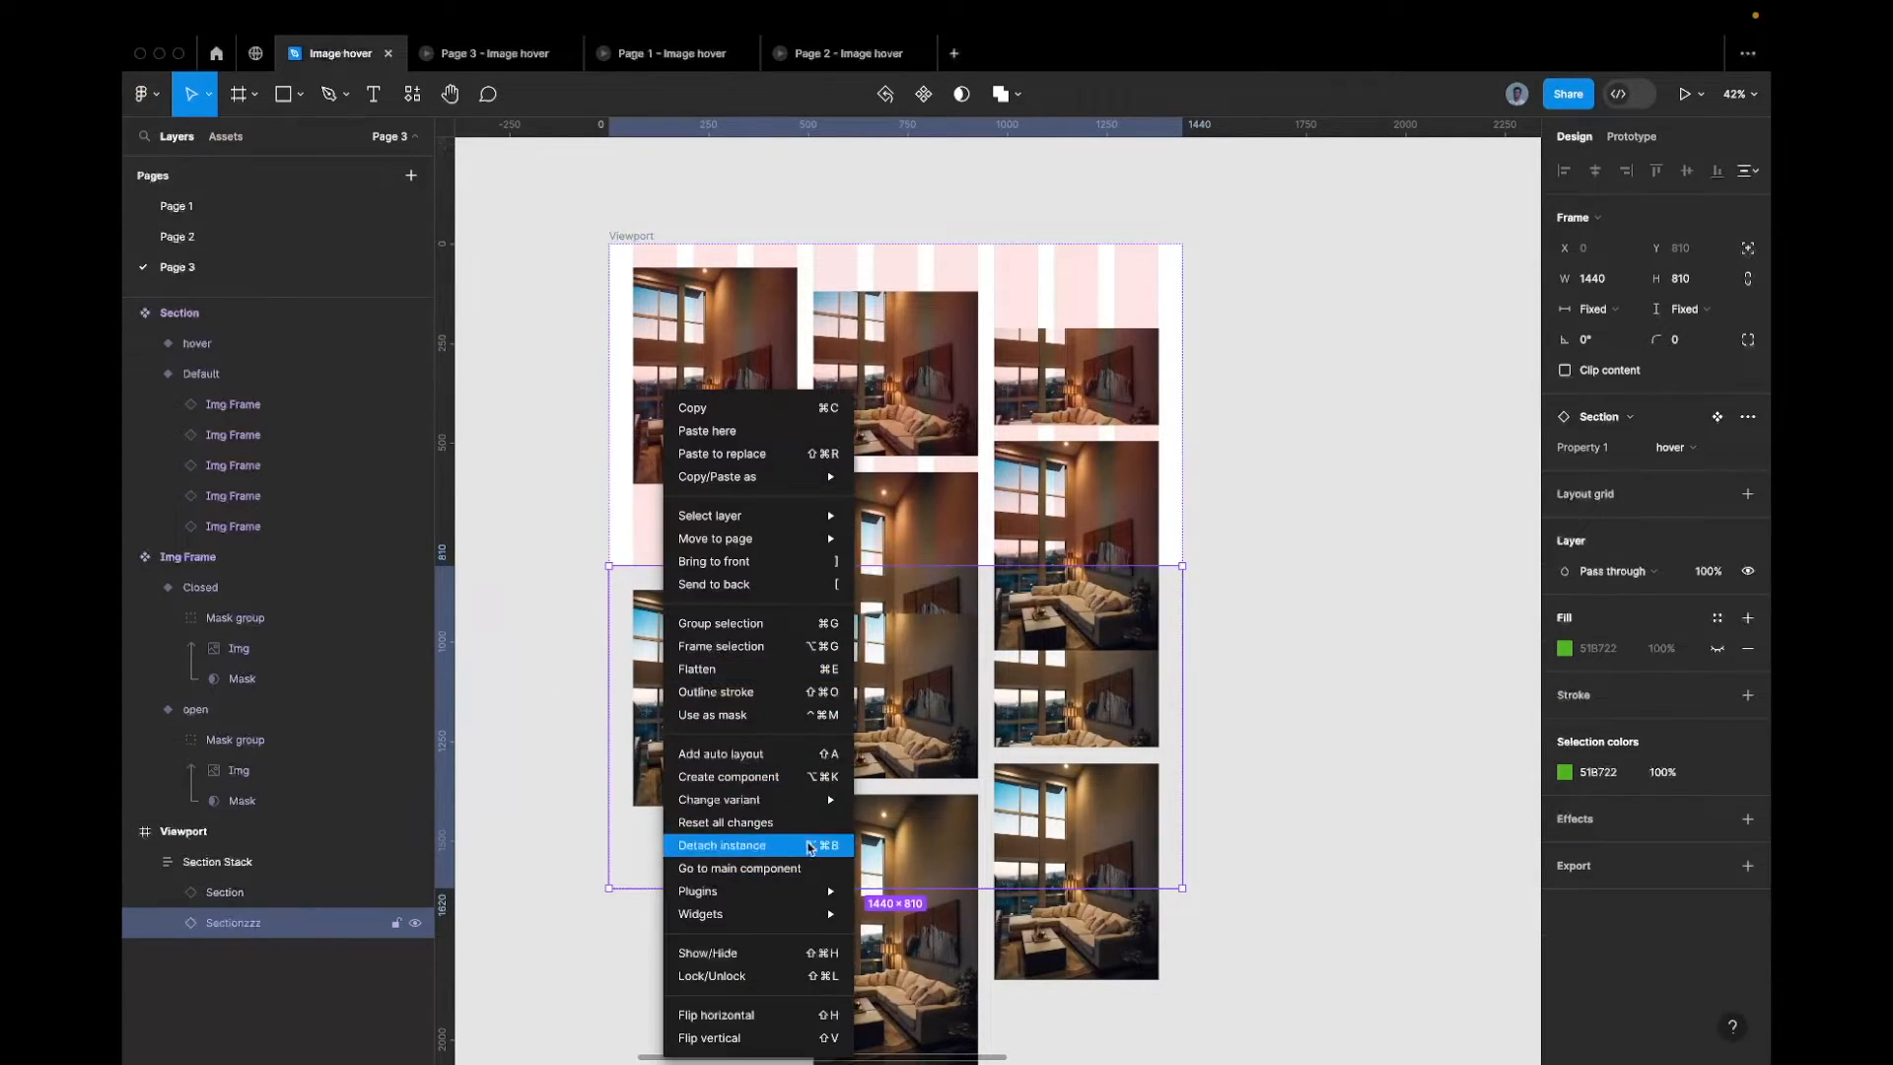
{"action": "left_click", "coordinate": [754, 846]}
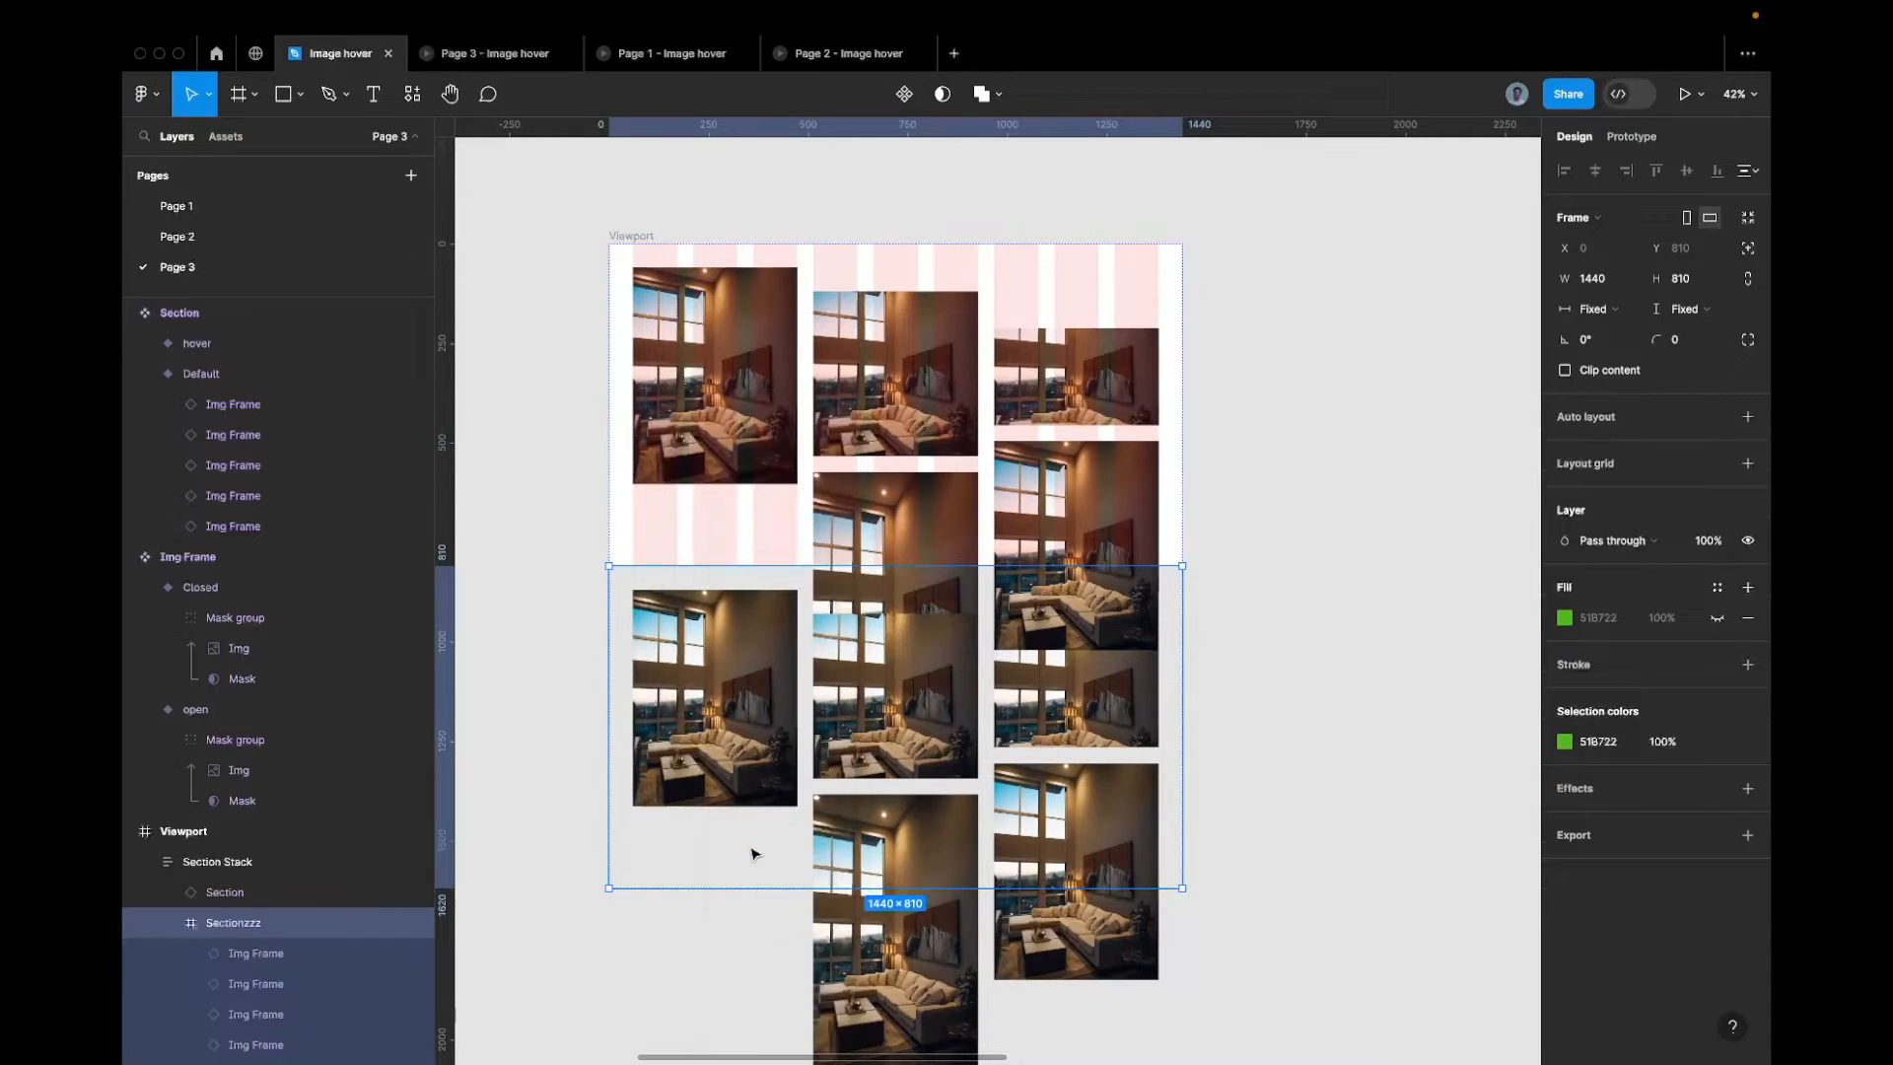
{"action": "left_click", "coordinate": [734, 705]}
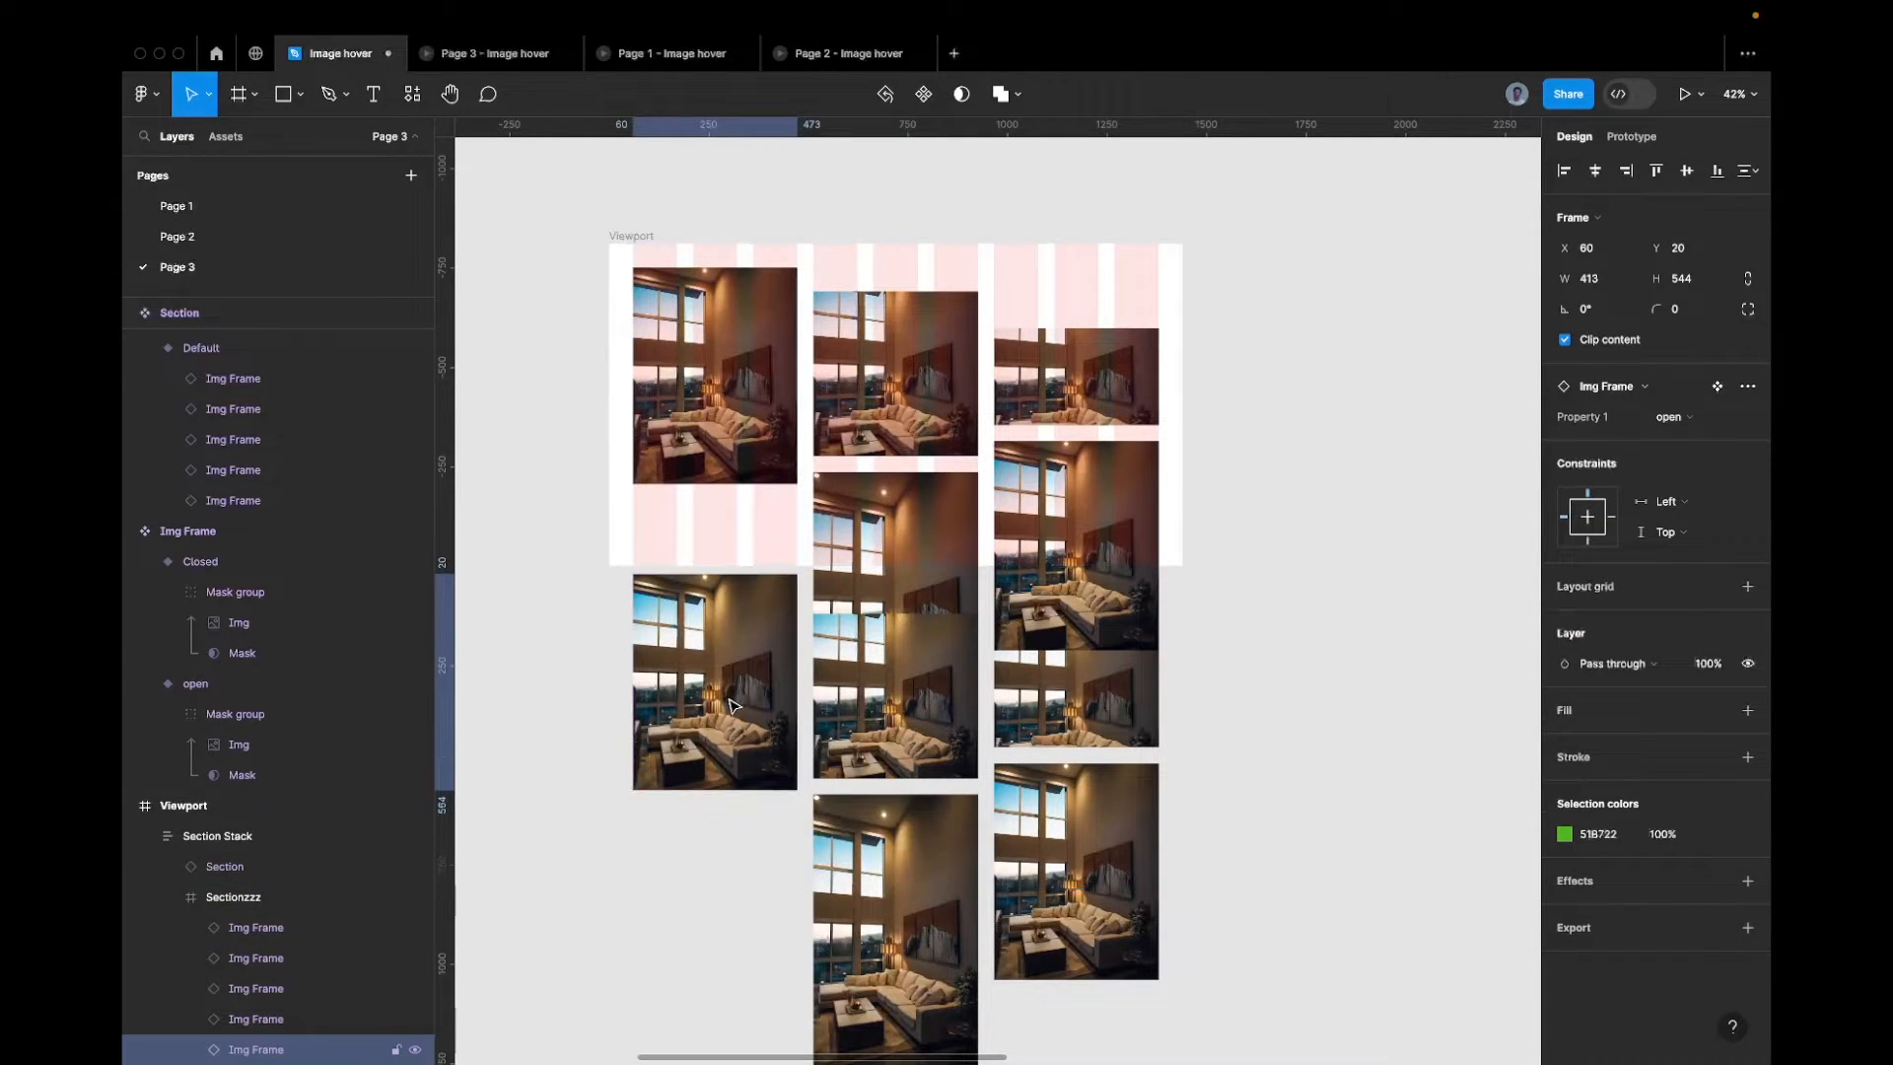
{"action": "key", "text": "Escape"}
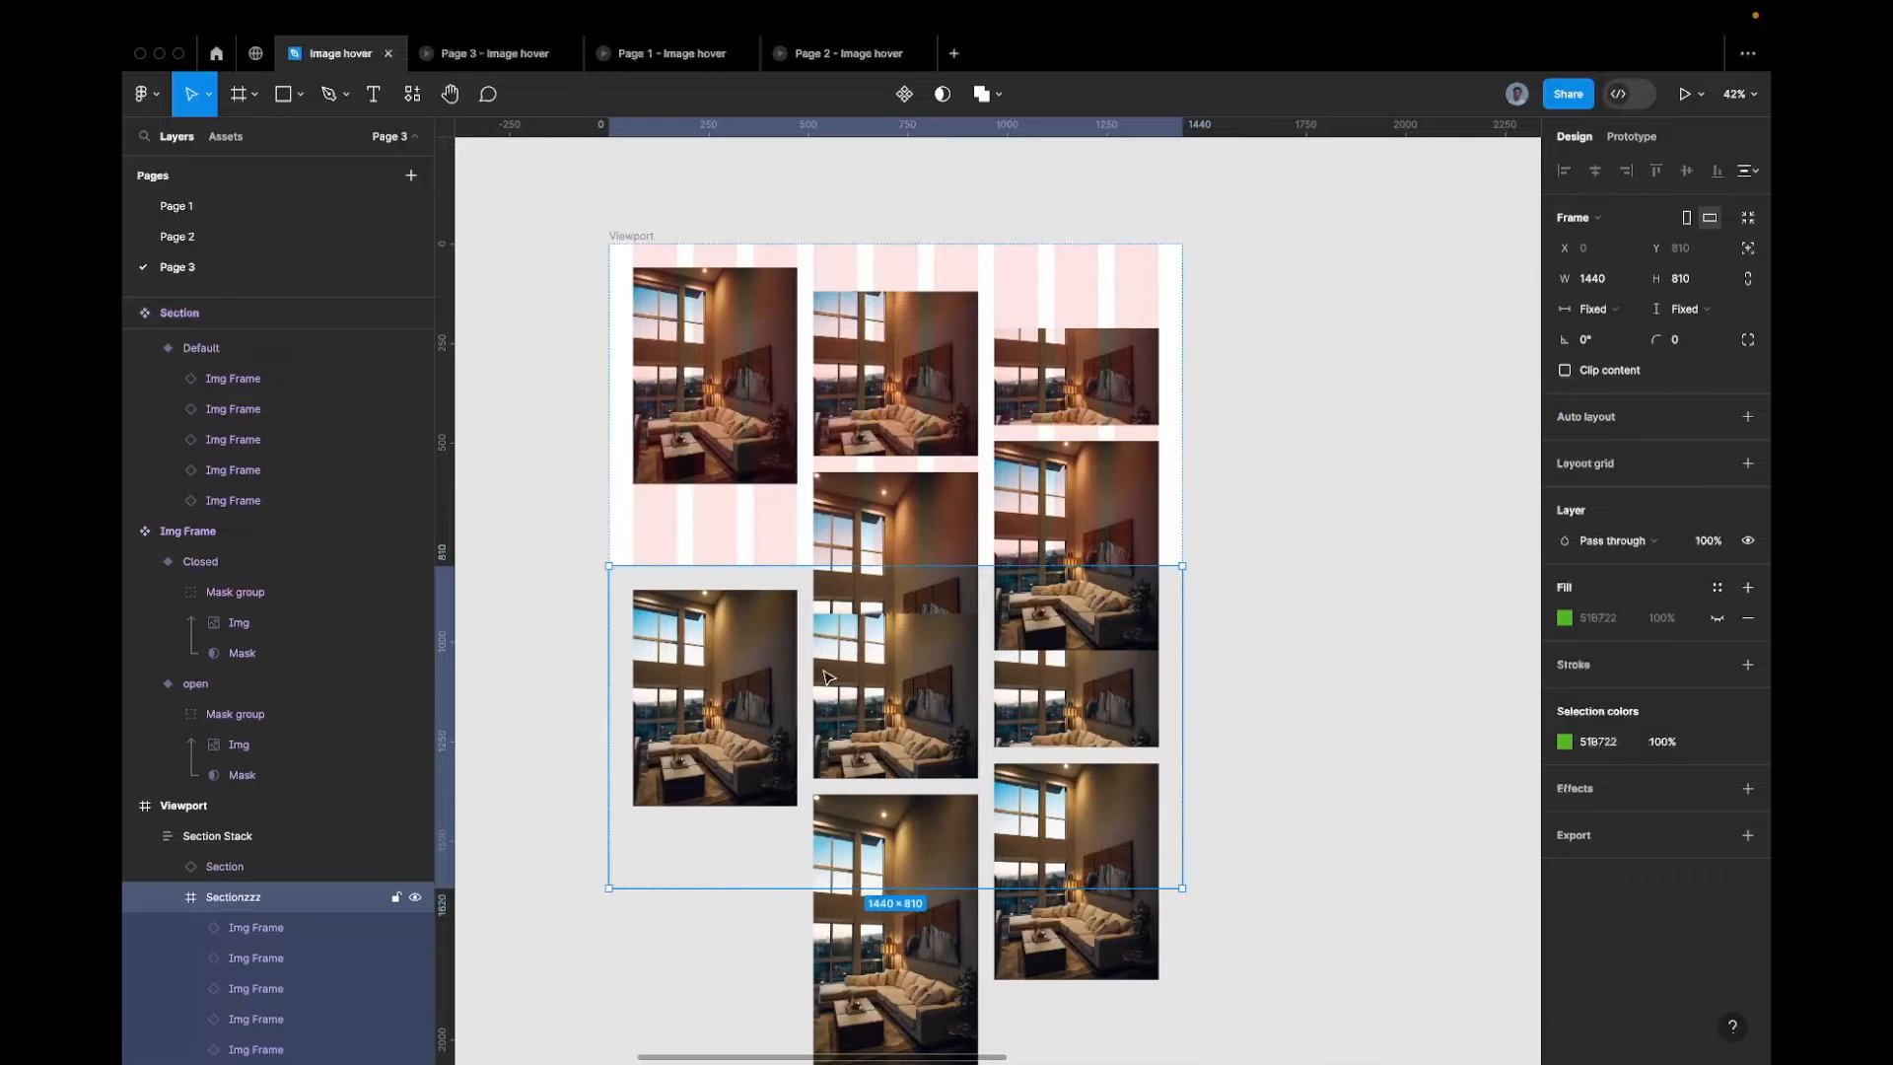
Move the first-column image of Sectionzzz up to Y -150, close beneath the image above it
{"action": "left_click", "coordinate": [743, 677]}
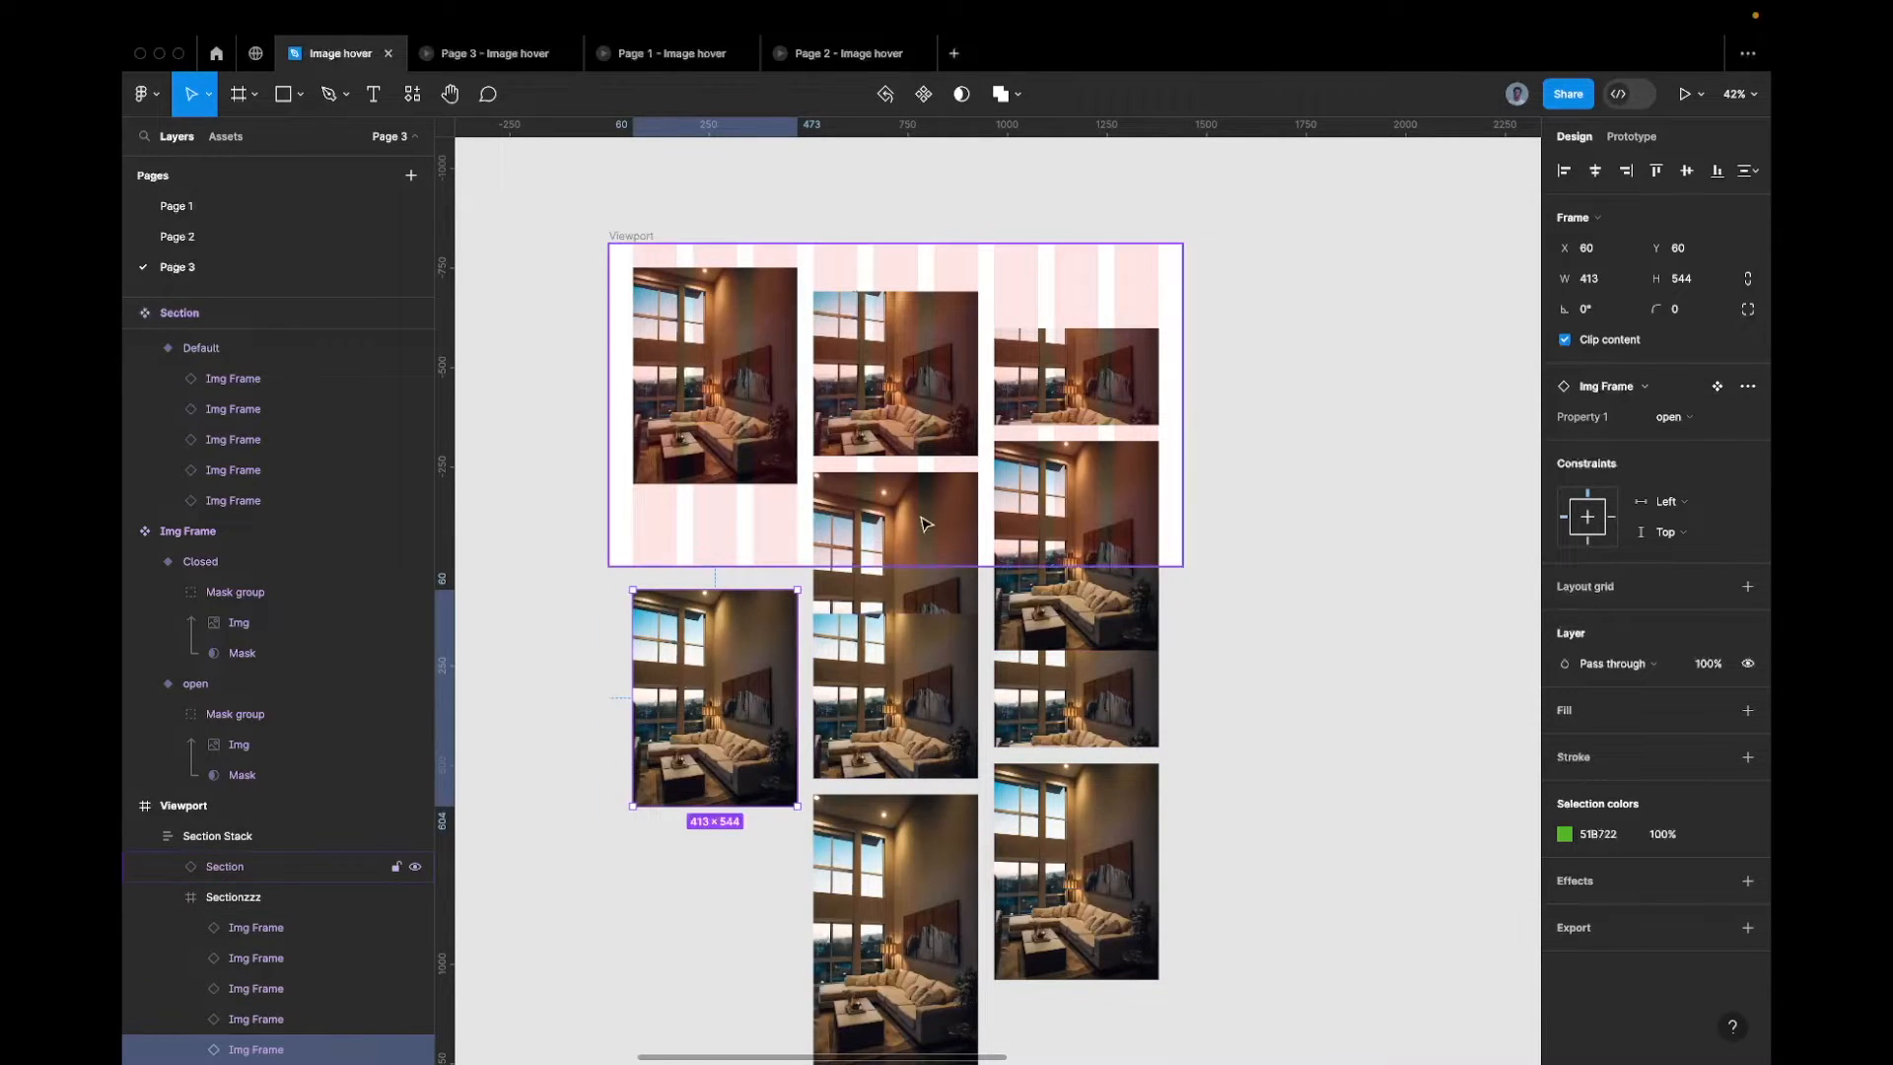
{"action": "key", "text": "shift+Up"}
{"action": "key", "text": "shift+Up"}
{"action": "key", "text": "shift+Up"}
{"action": "key", "text": "shift+Up"}
{"action": "key", "text": "shift+Up"}
{"action": "key", "text": "shift+Up"}
{"action": "key", "text": "shift+Up"}
{"action": "key", "text": "shift+Up"}
{"action": "key", "text": "shift+Up"}
{"action": "key", "text": "shift+Up"}
{"action": "key", "text": "shift+Up"}
{"action": "key", "text": "shift+Up"}
{"action": "key", "text": "shift+Up"}
{"action": "key", "text": "shift+Up"}
{"action": "key", "text": "shift+Up"}
{"action": "key", "text": "shift+Up"}
{"action": "key", "text": "shift+Up"}
{"action": "key", "text": "shift+Up"}
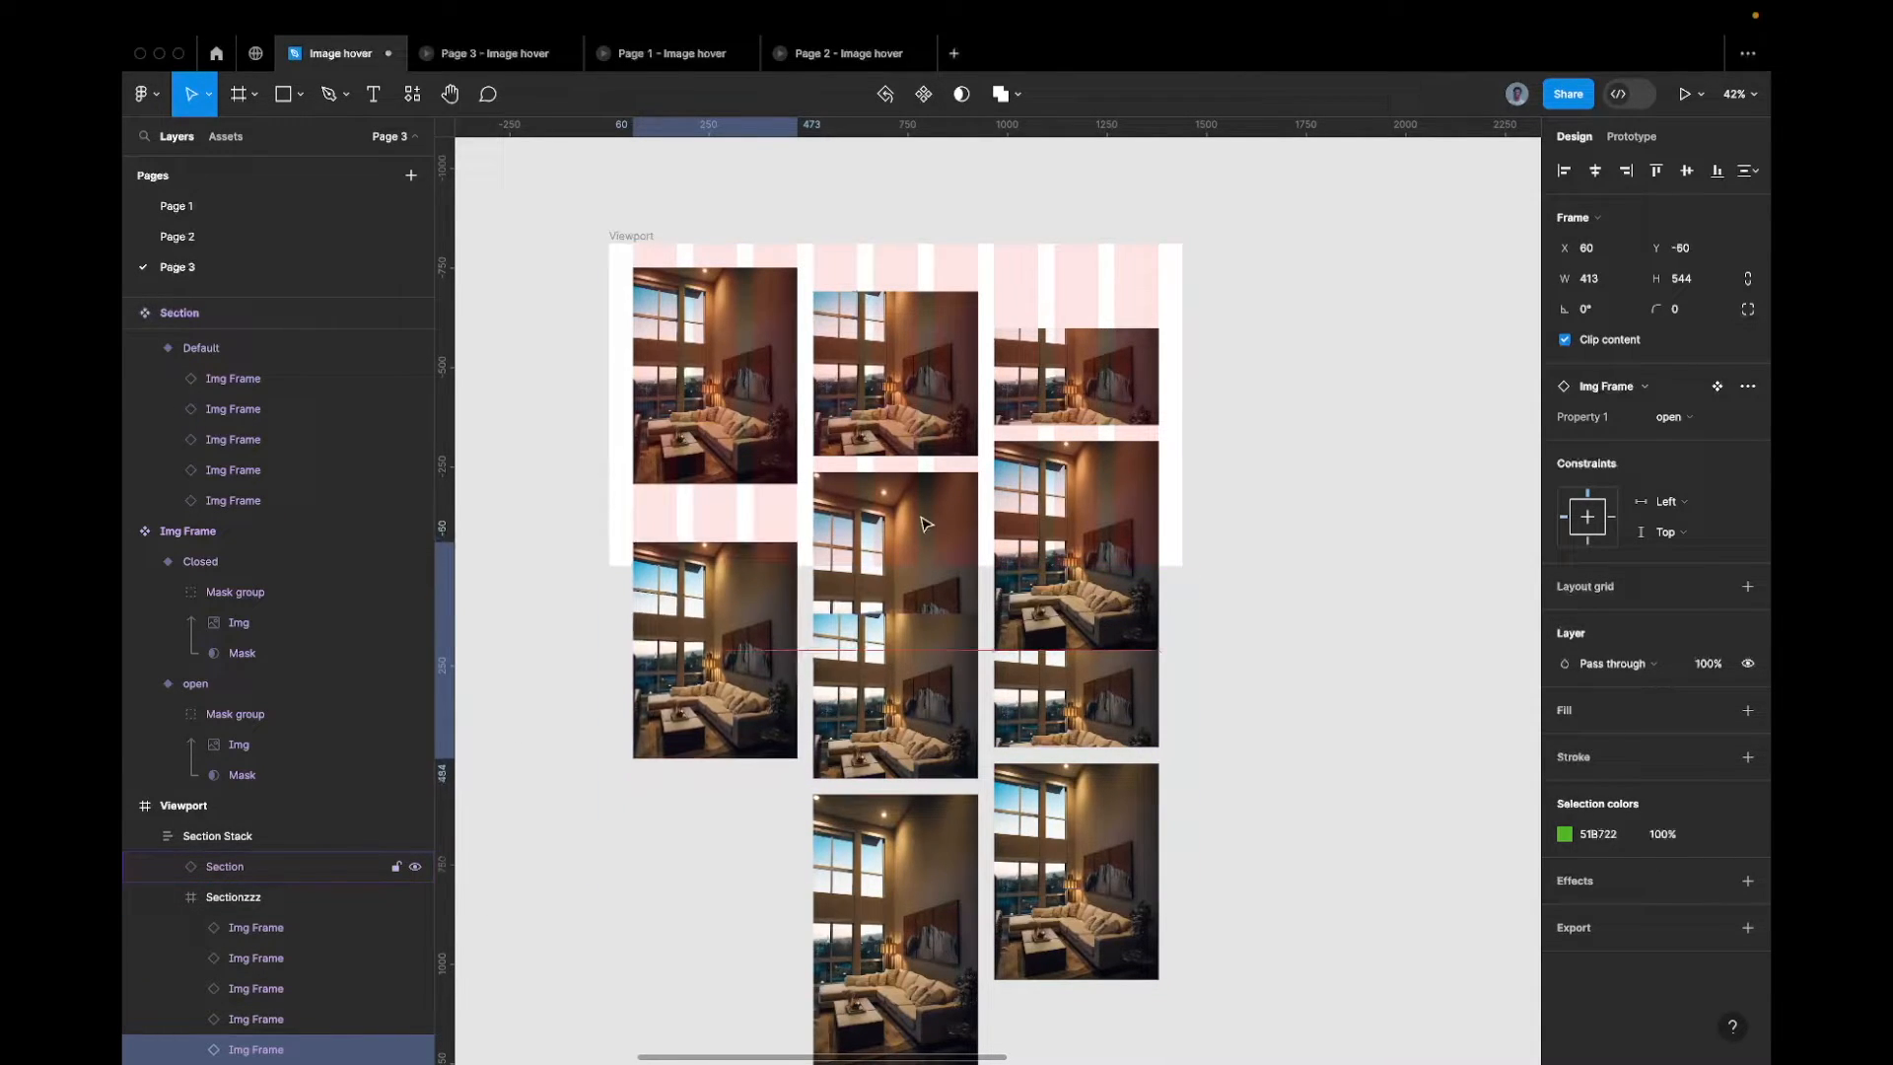
{"action": "key", "text": "shift+Up"}
{"action": "key", "text": "shift+Up"}
{"action": "key", "text": "shift+Up"}
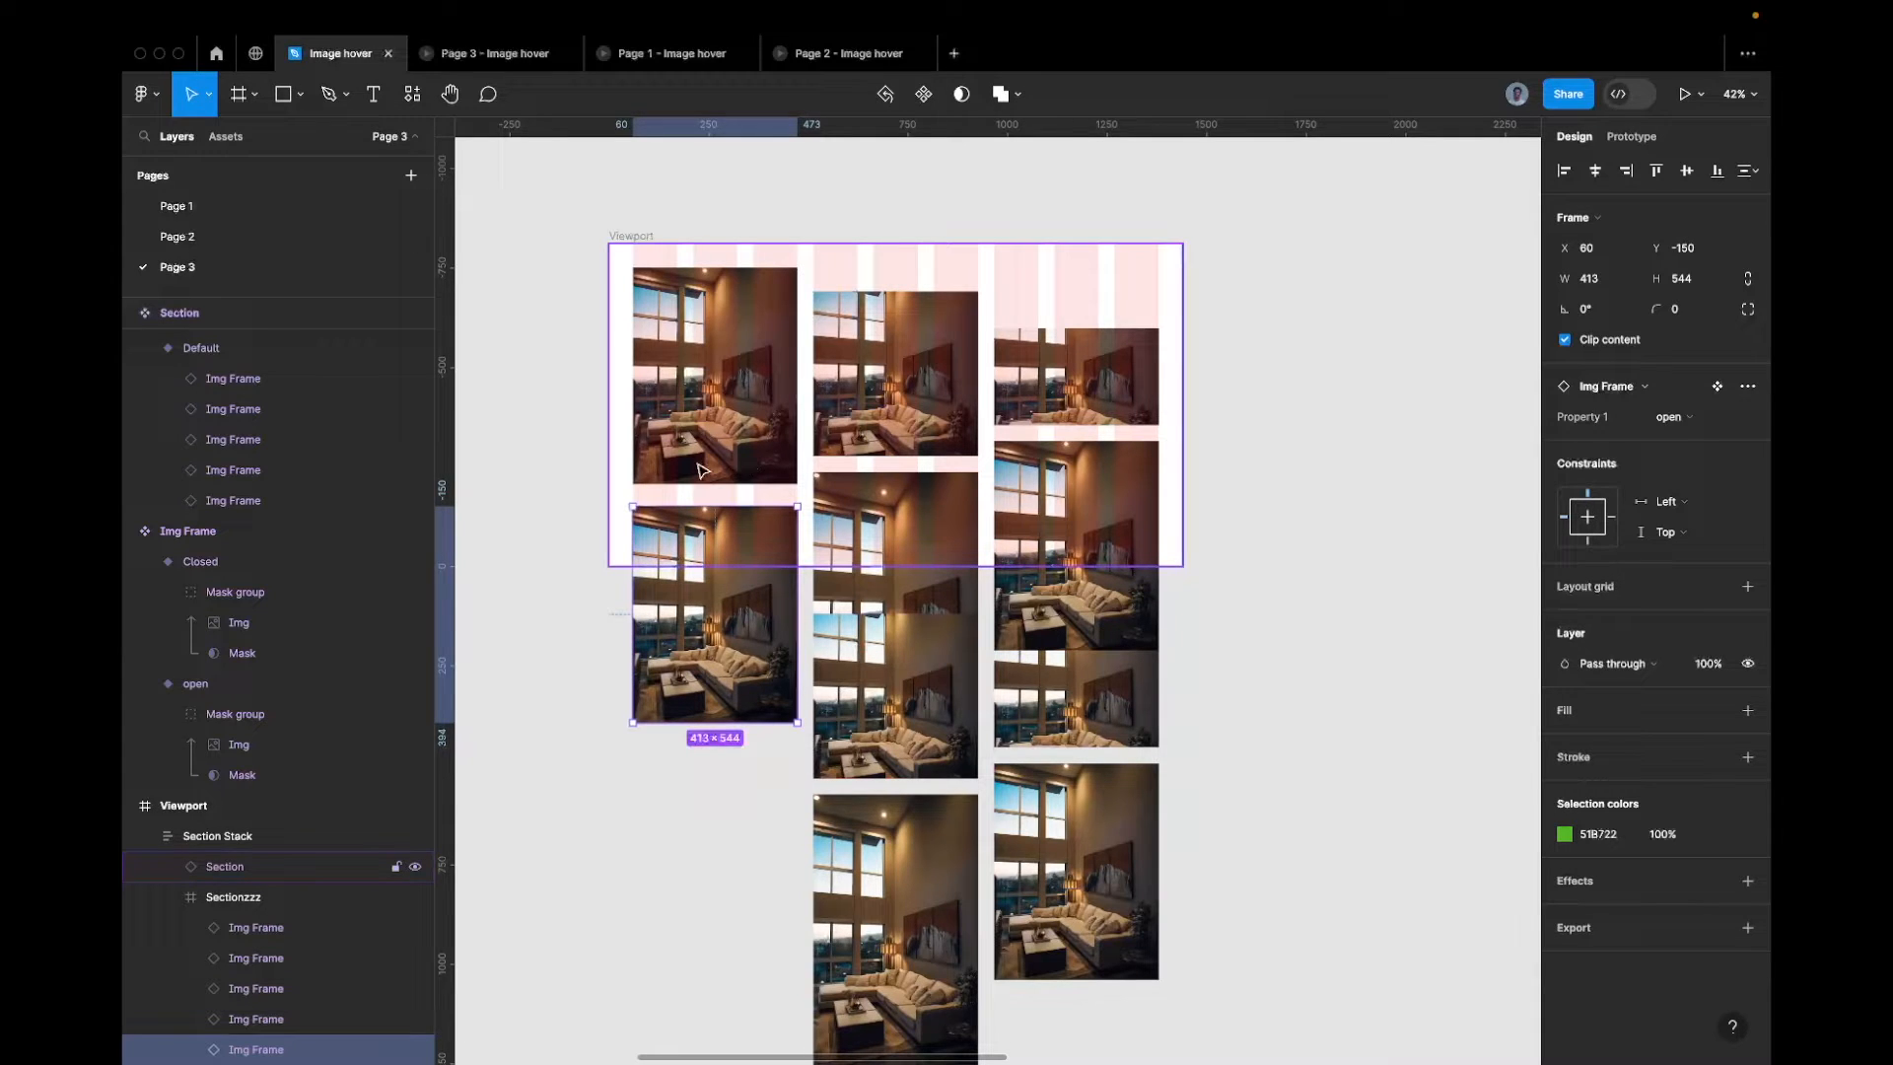
Measure the gap to the image above and nudge the first-column Sectionzzz image up to Y -166
{"action": "scroll", "coordinate": [670, 494], "scroll_direction": "up", "scroll_amount": 5}
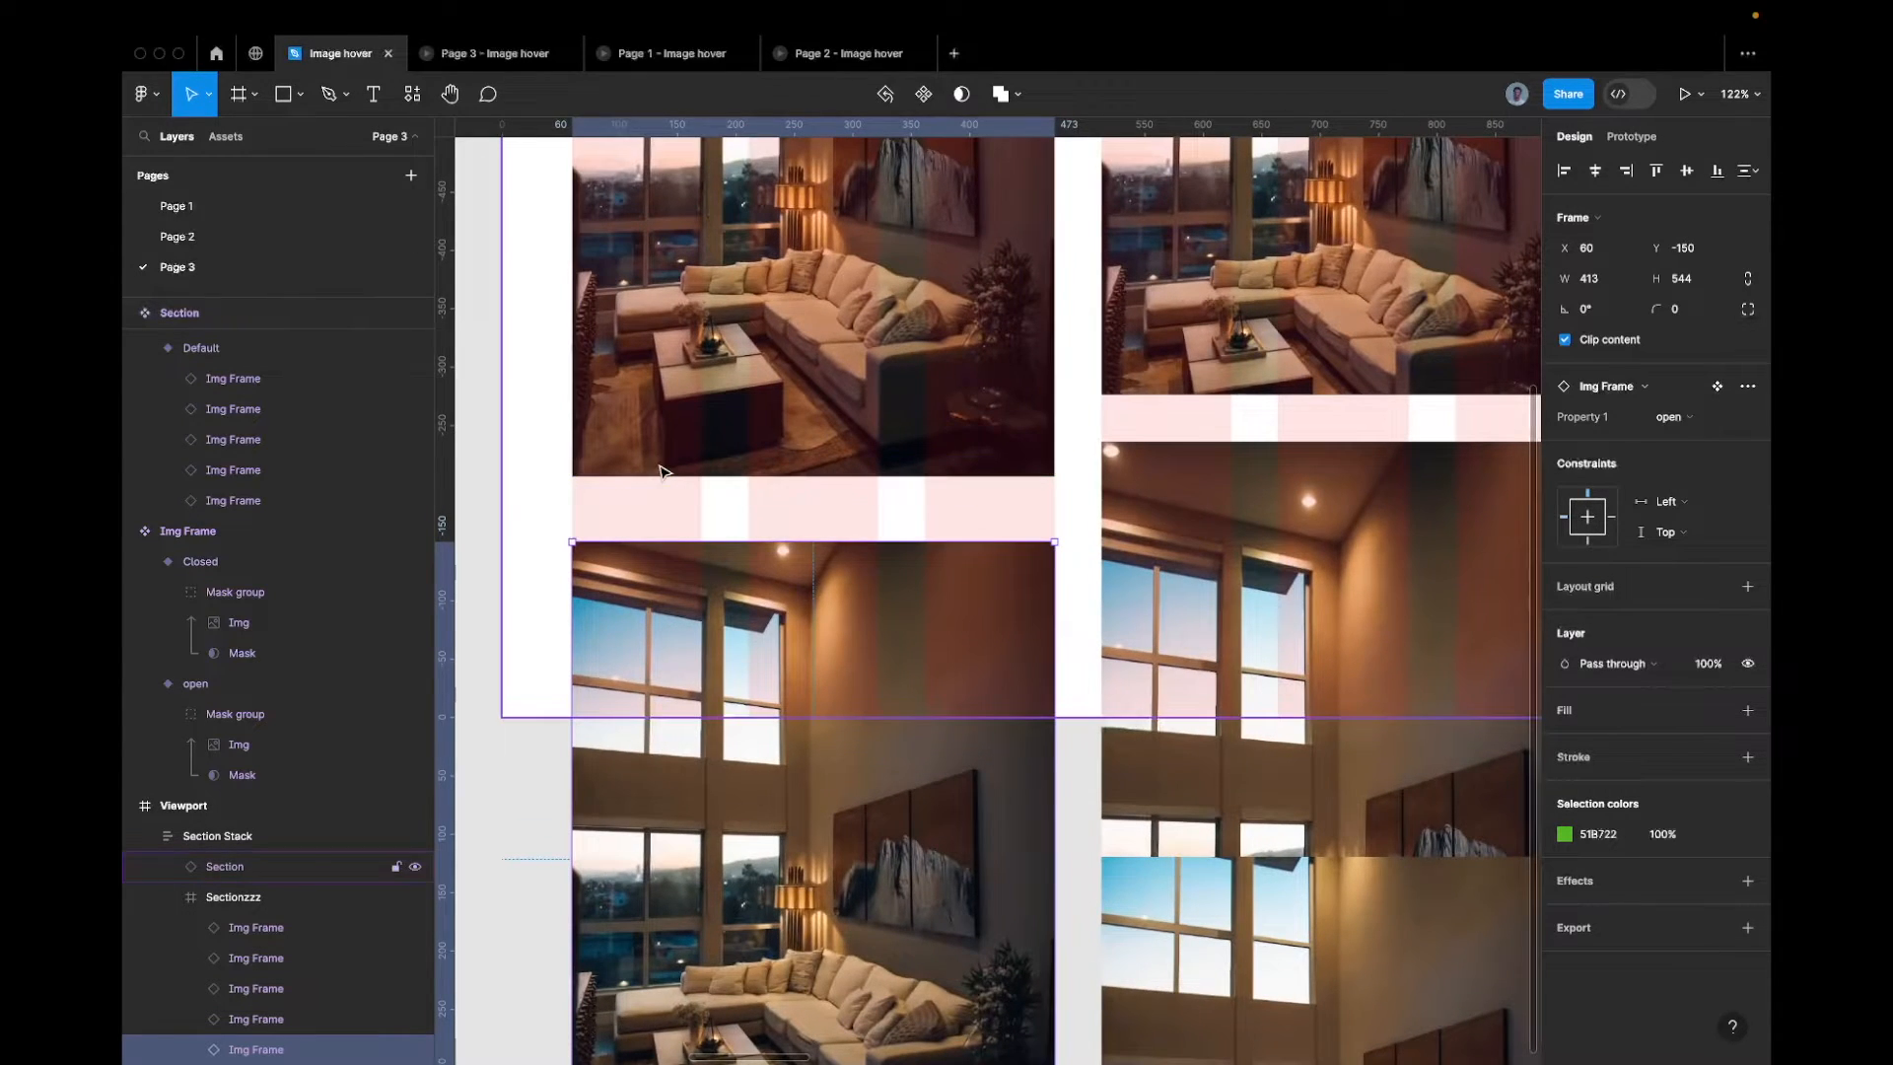
{"action": "key", "text": "alt"}
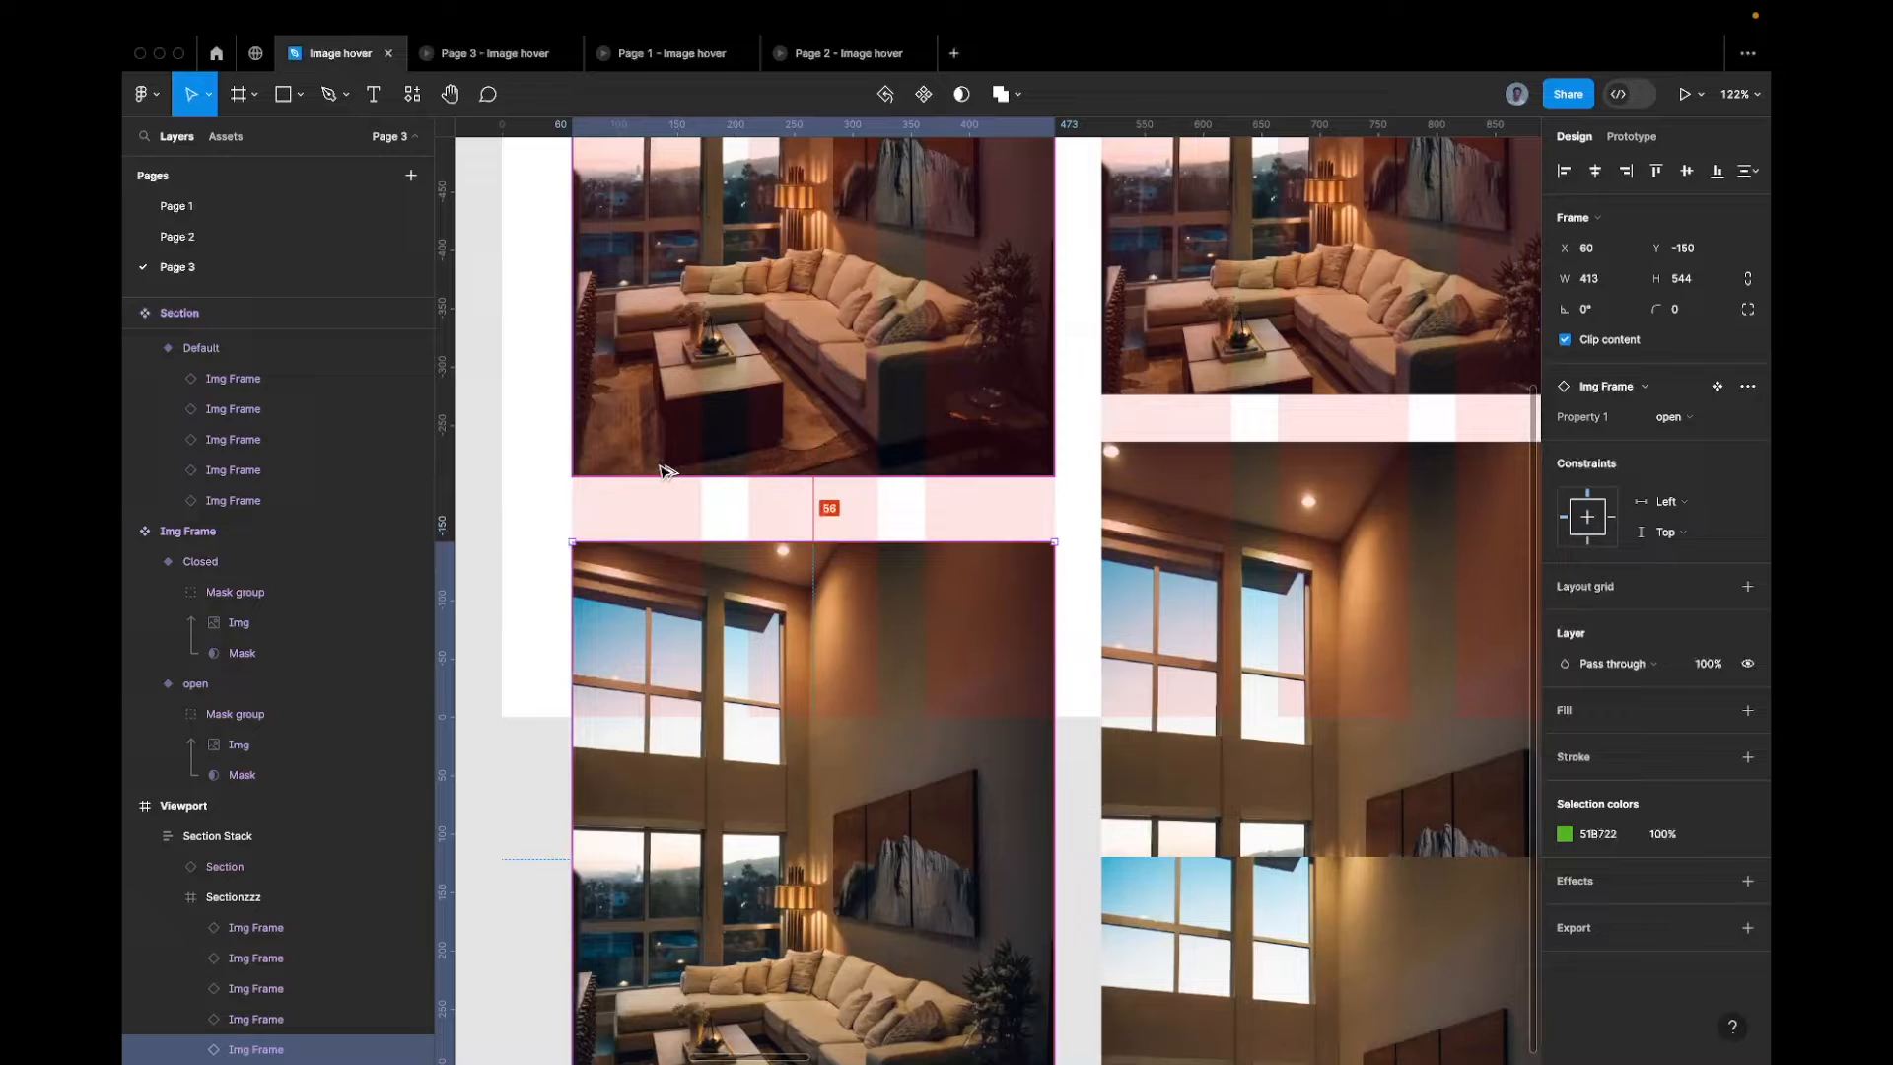
{"action": "key", "text": "shift+Up"}
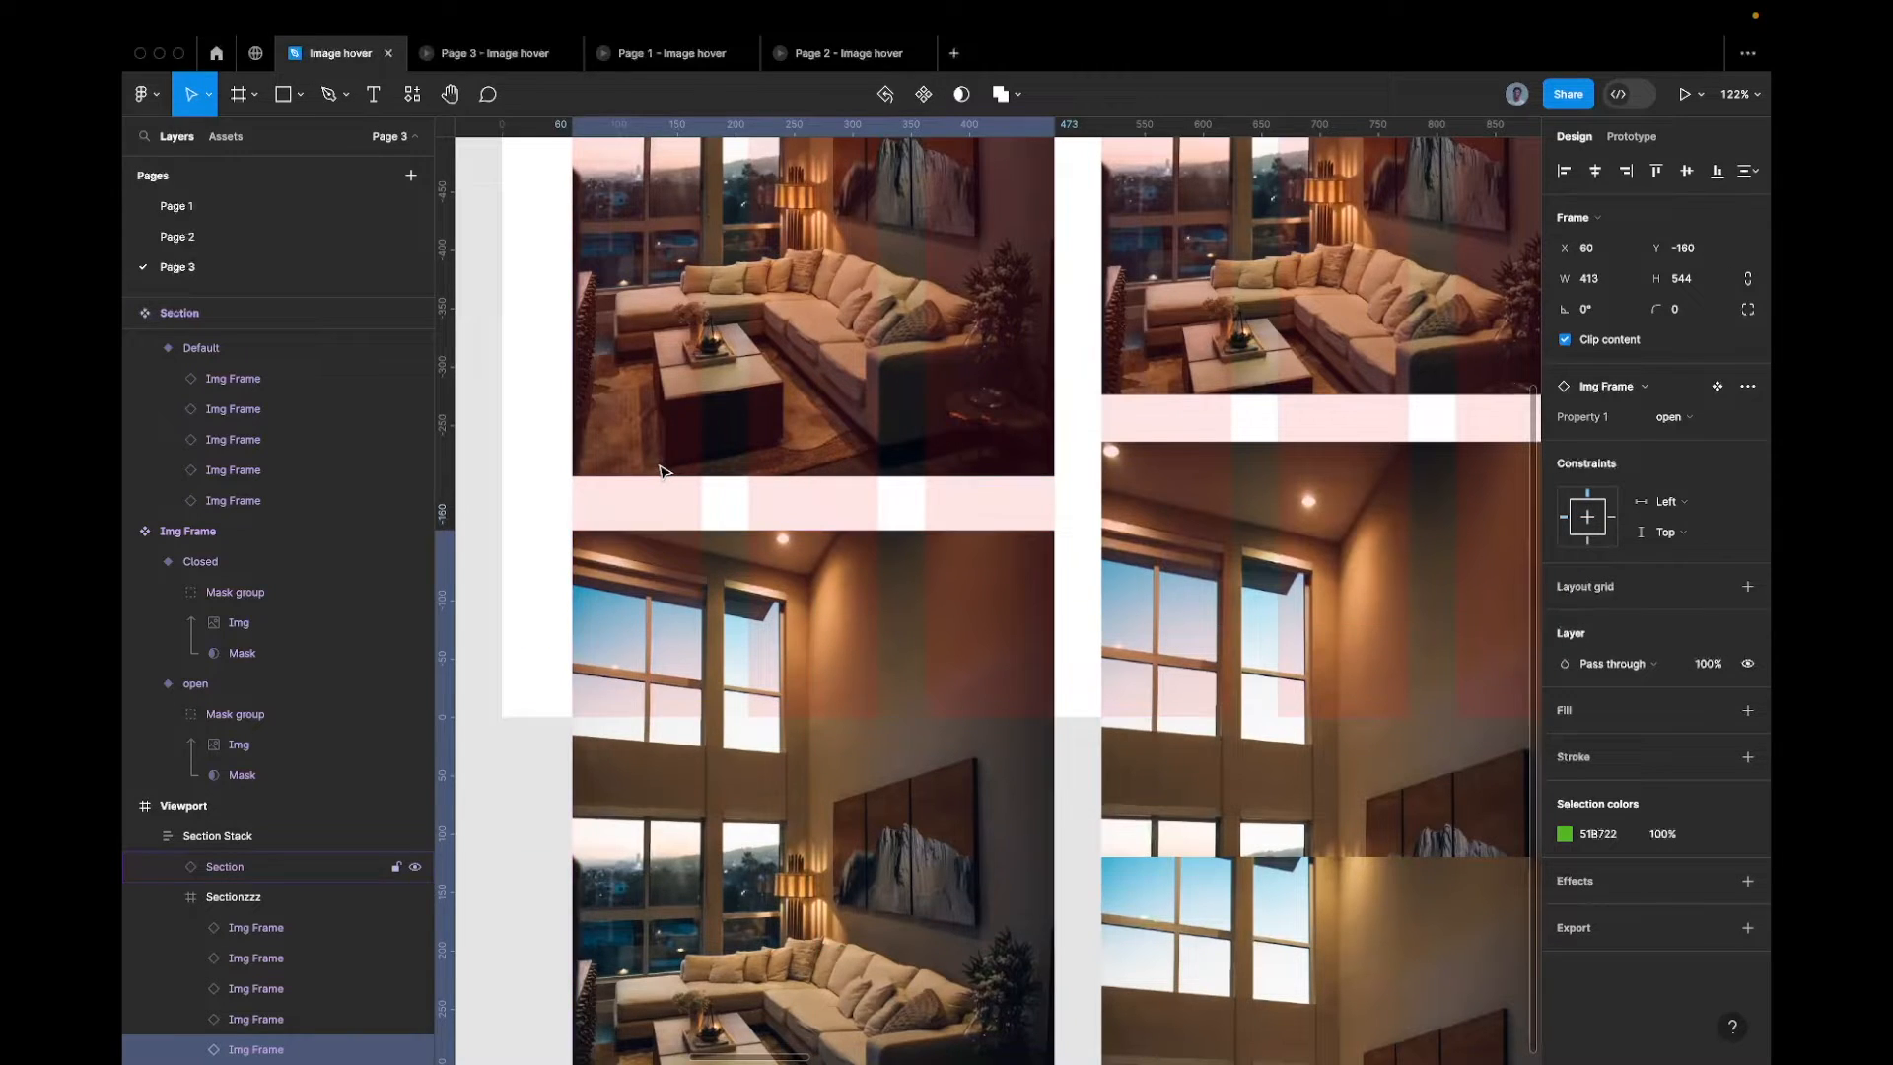
{"action": "key", "text": "Up"}
{"action": "key", "text": "Up"}
{"action": "key", "text": "Up"}
{"action": "key", "text": "Up"}
{"action": "key", "text": "Up"}
{"action": "key", "text": "Up"}
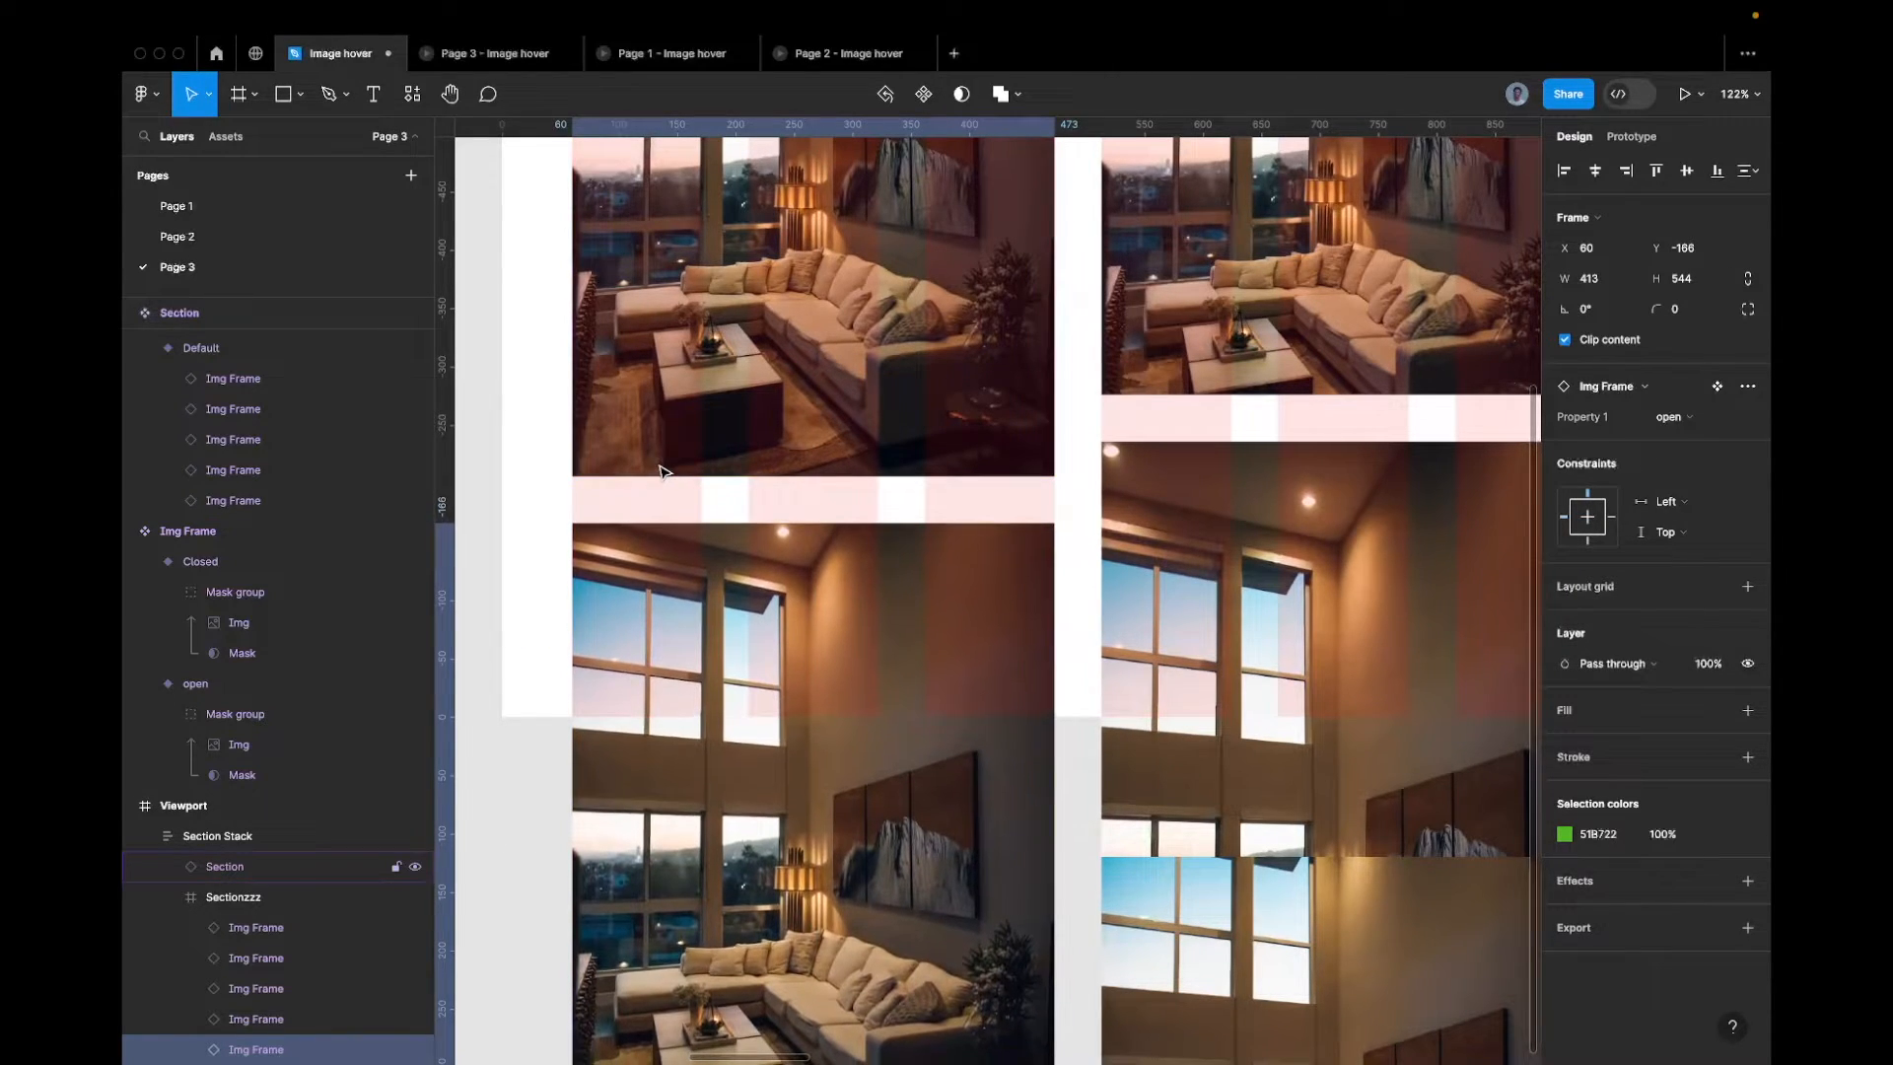
{"action": "key", "text": "alt"}
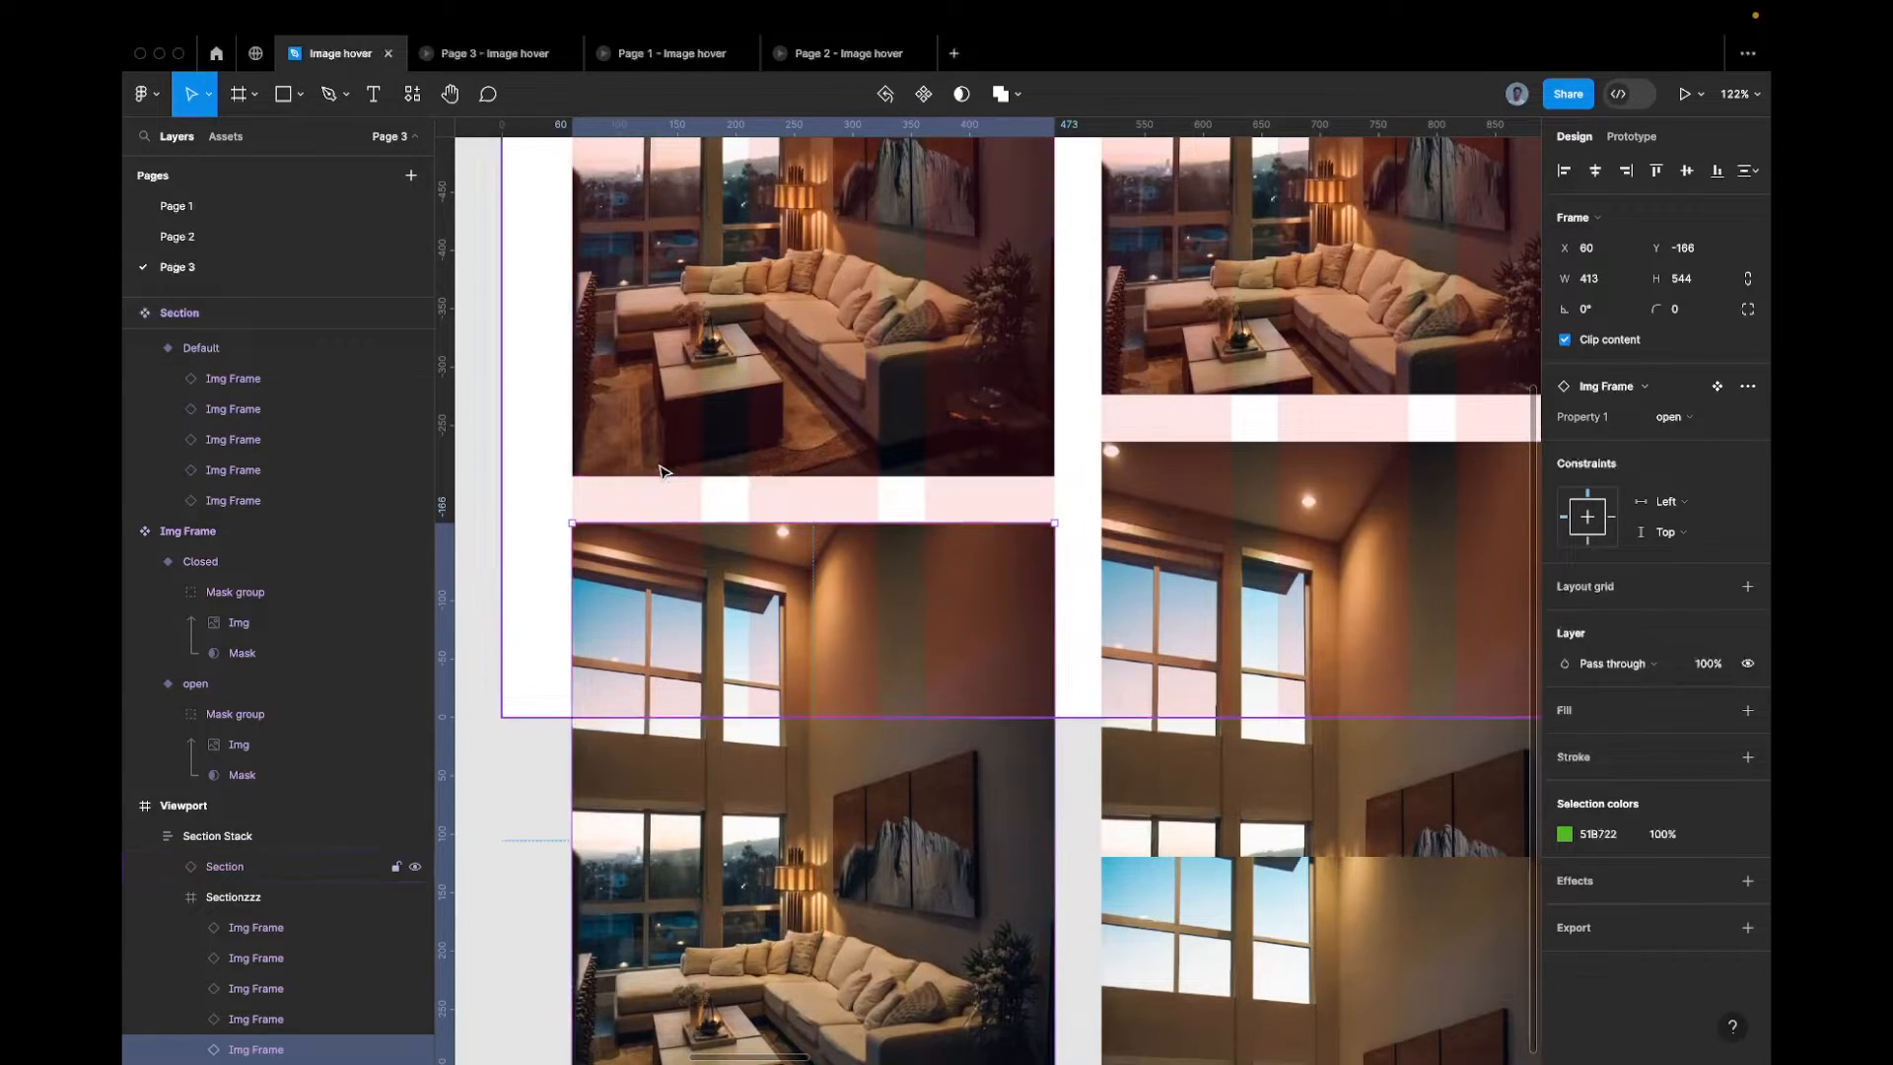
Replace the tall first-column image of Sectionzzz with a copy of the middle column's 414 × 414 image at Y -166
{"action": "key", "text": "shift+1"}
{"action": "left_click", "coordinate": [863, 769]}
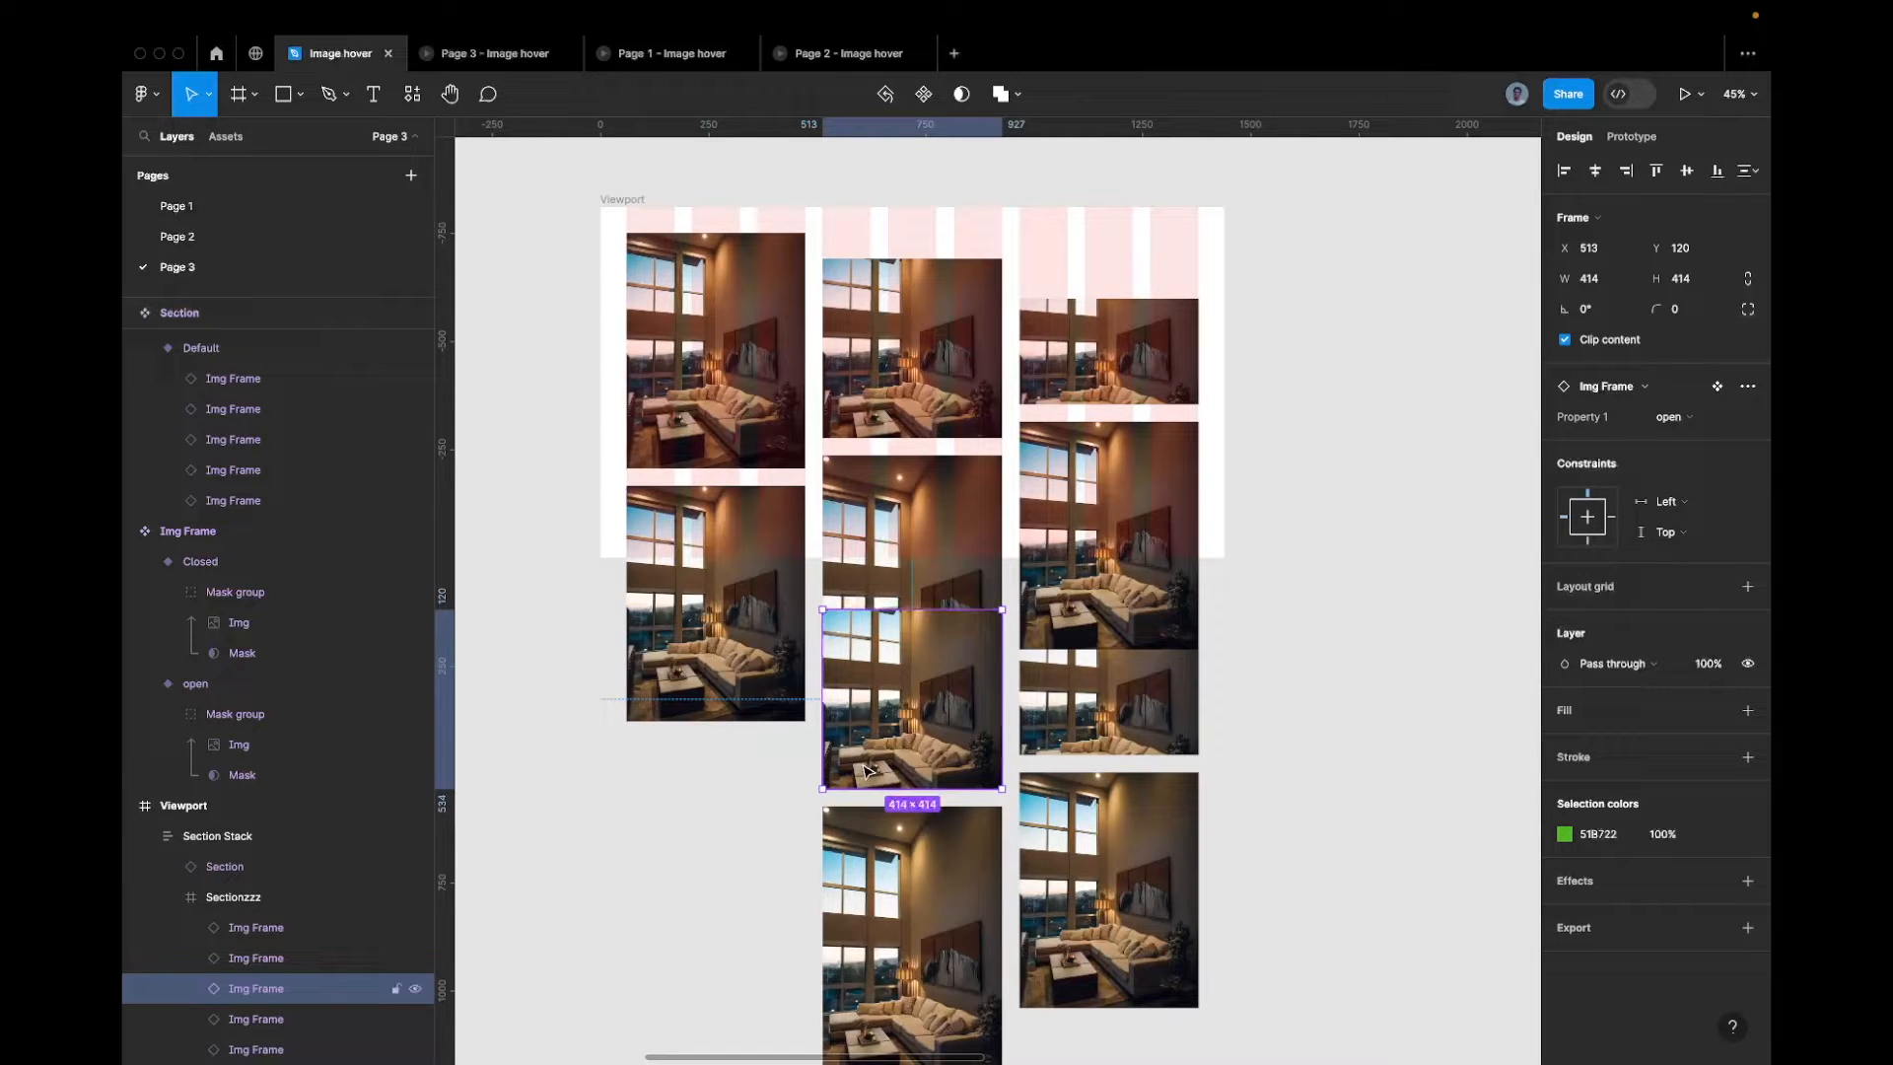
{"action": "left_click", "coordinate": [762, 684]}
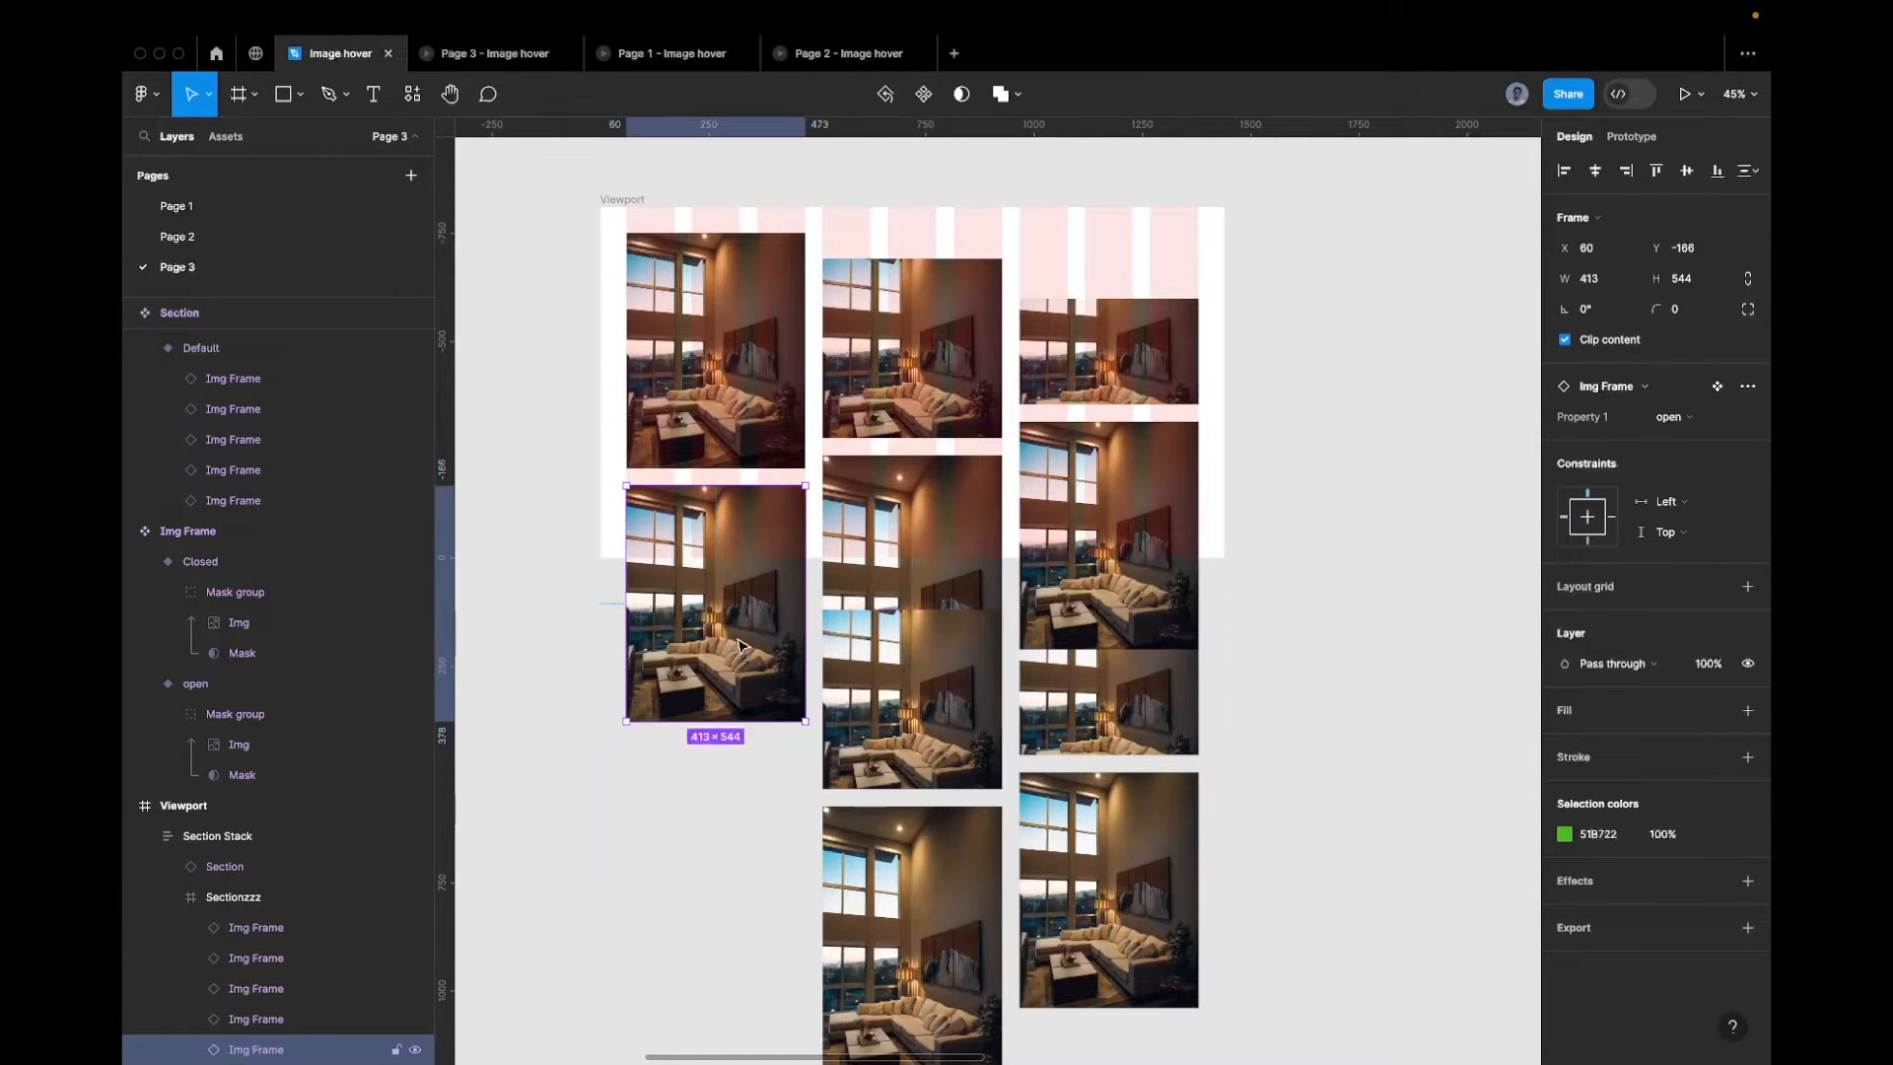
{"action": "key", "text": "super+d"}
{"action": "key", "text": "super+shift+r"}
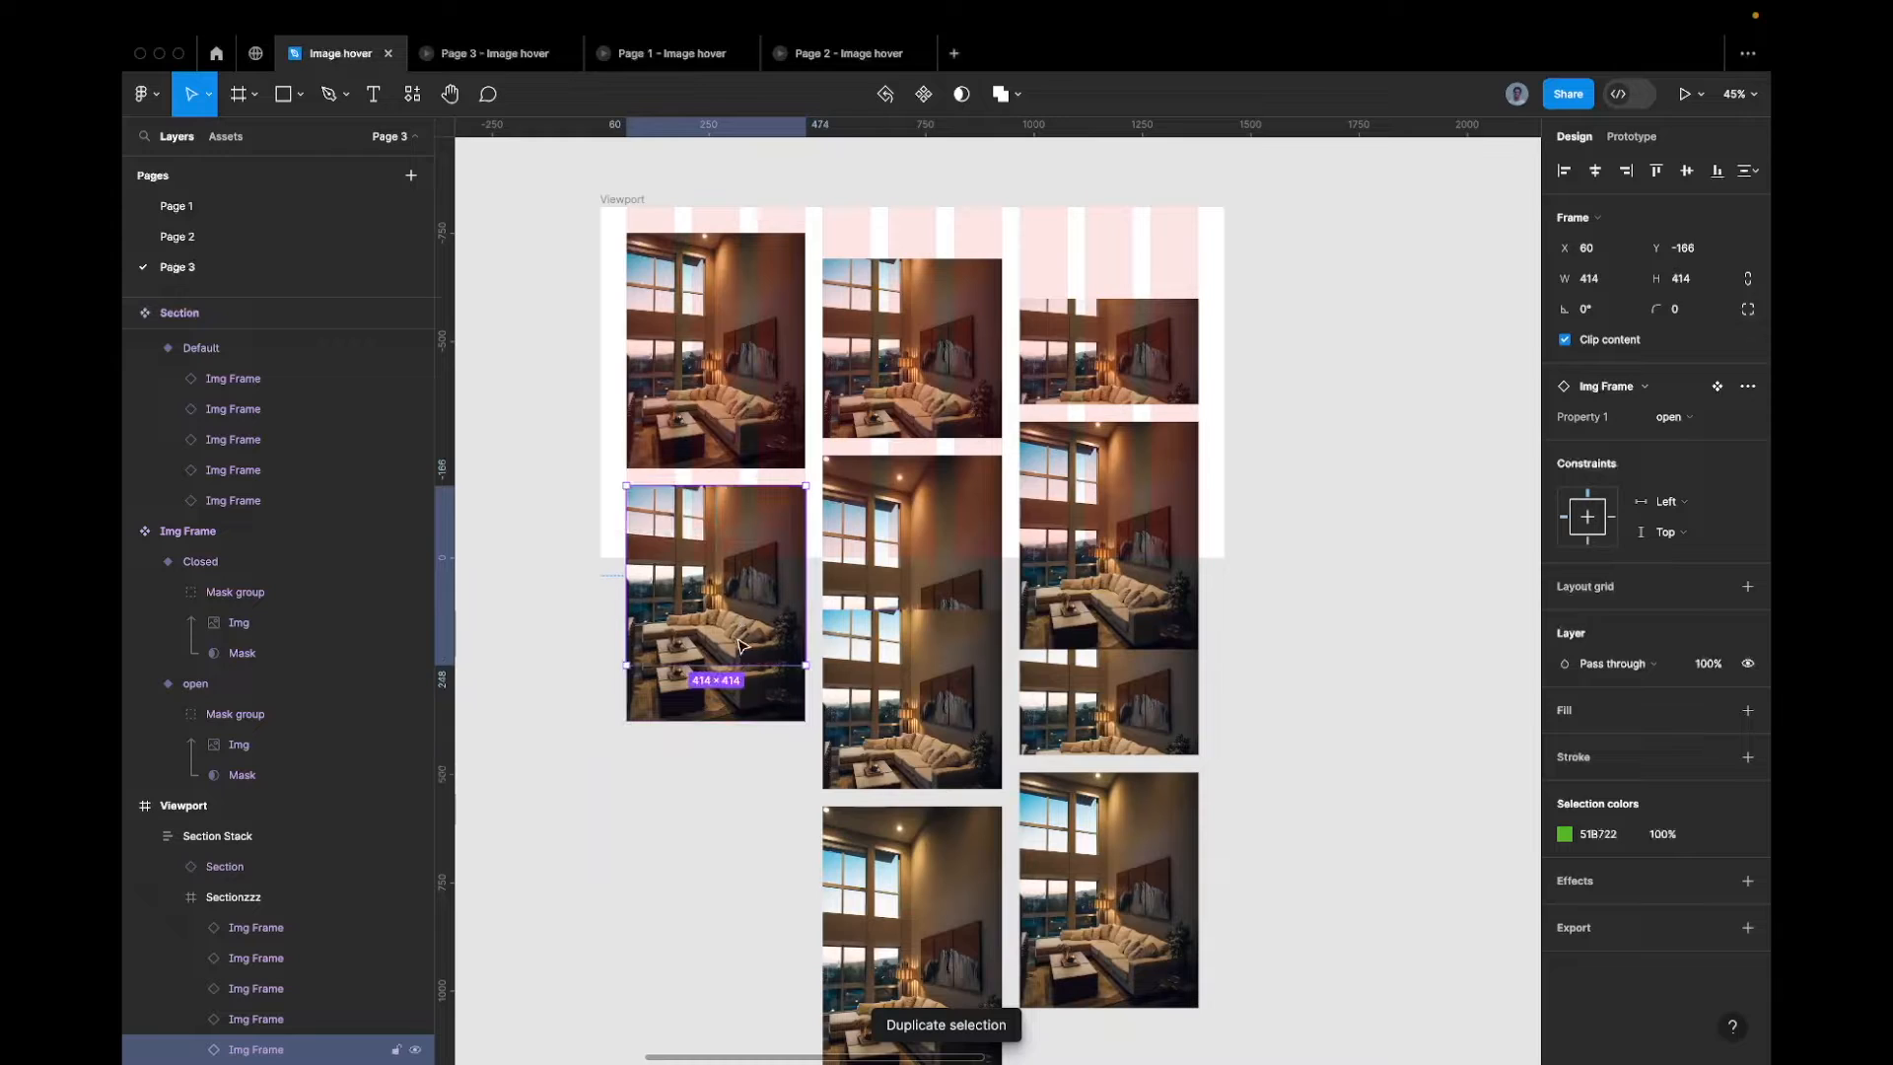
{"action": "left_click", "coordinate": [751, 706]}
{"action": "key", "text": "Delete"}
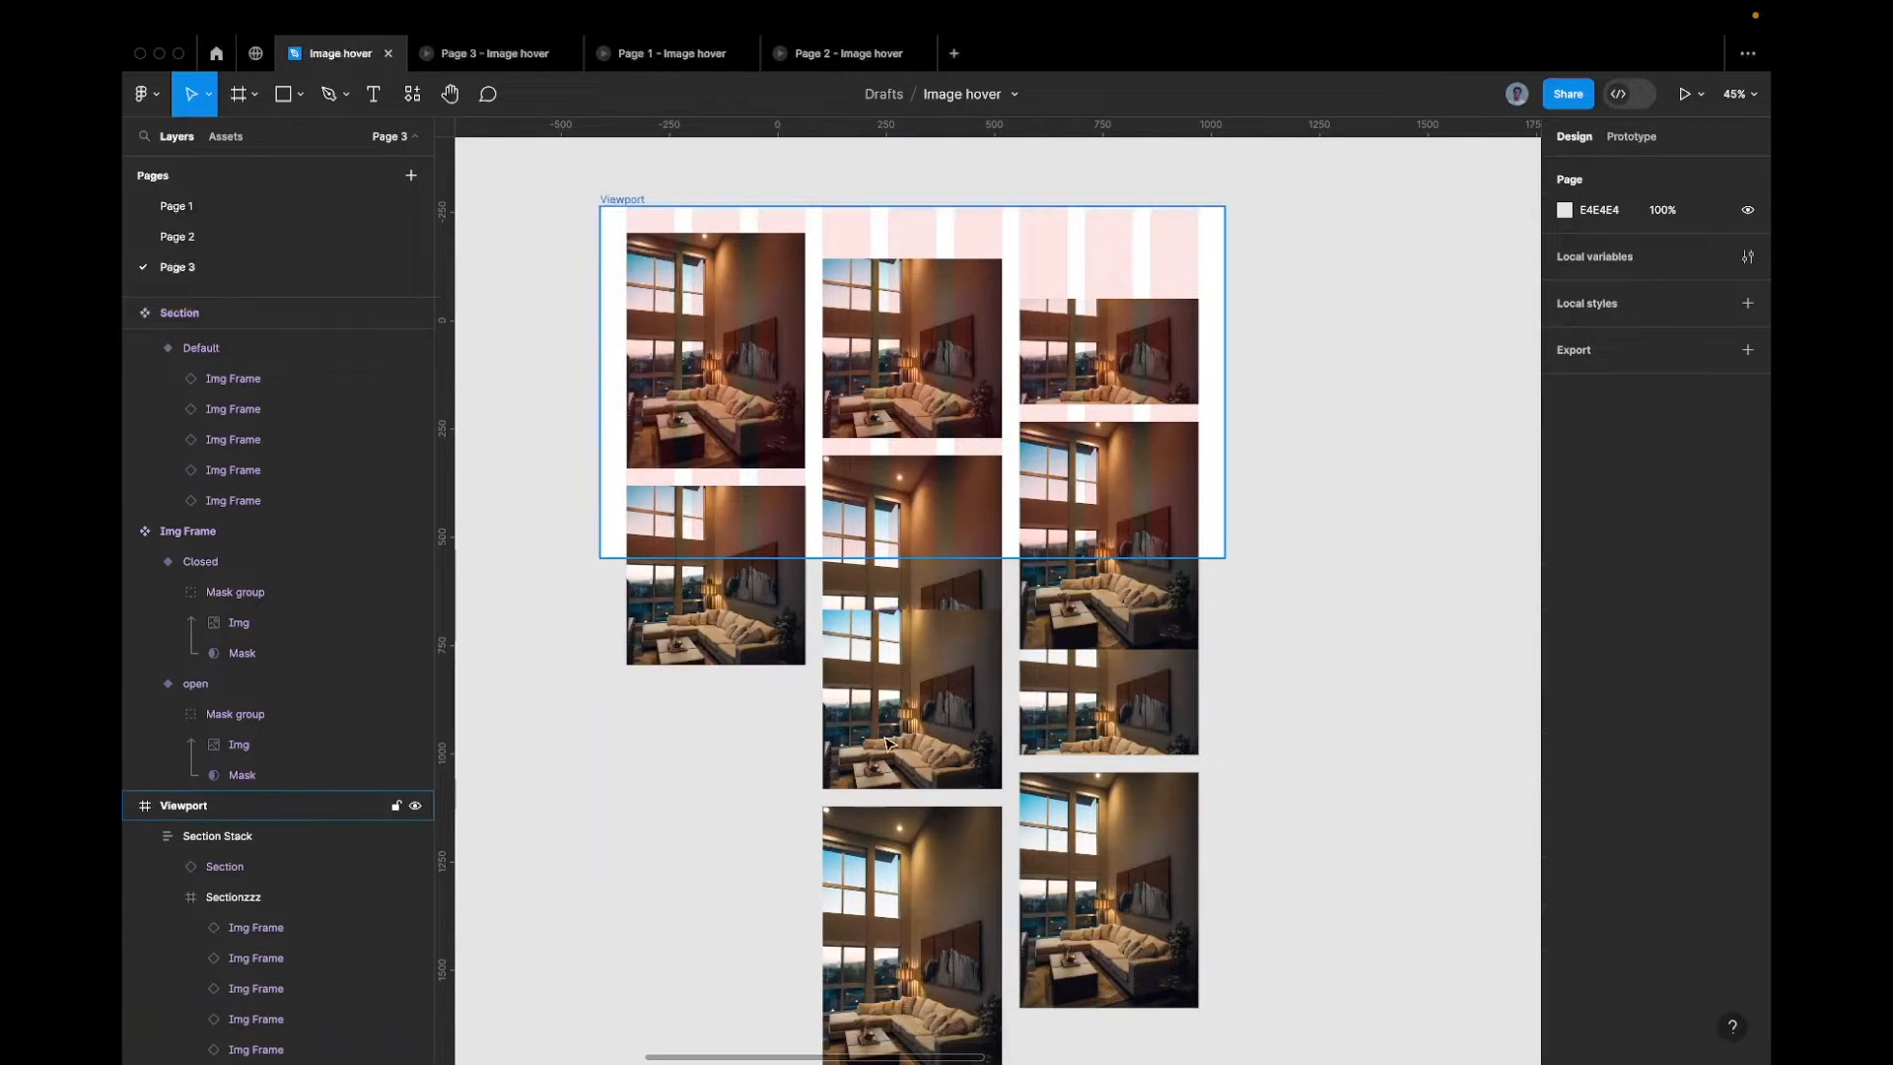
Move the 414 × 414 image of Sectionzzz from the middle column to the first column, beneath the image there
{"action": "left_click", "coordinate": [707, 705]}
{"action": "left_click", "coordinate": [300, 896]}
{"action": "left_click", "coordinate": [295, 924]}
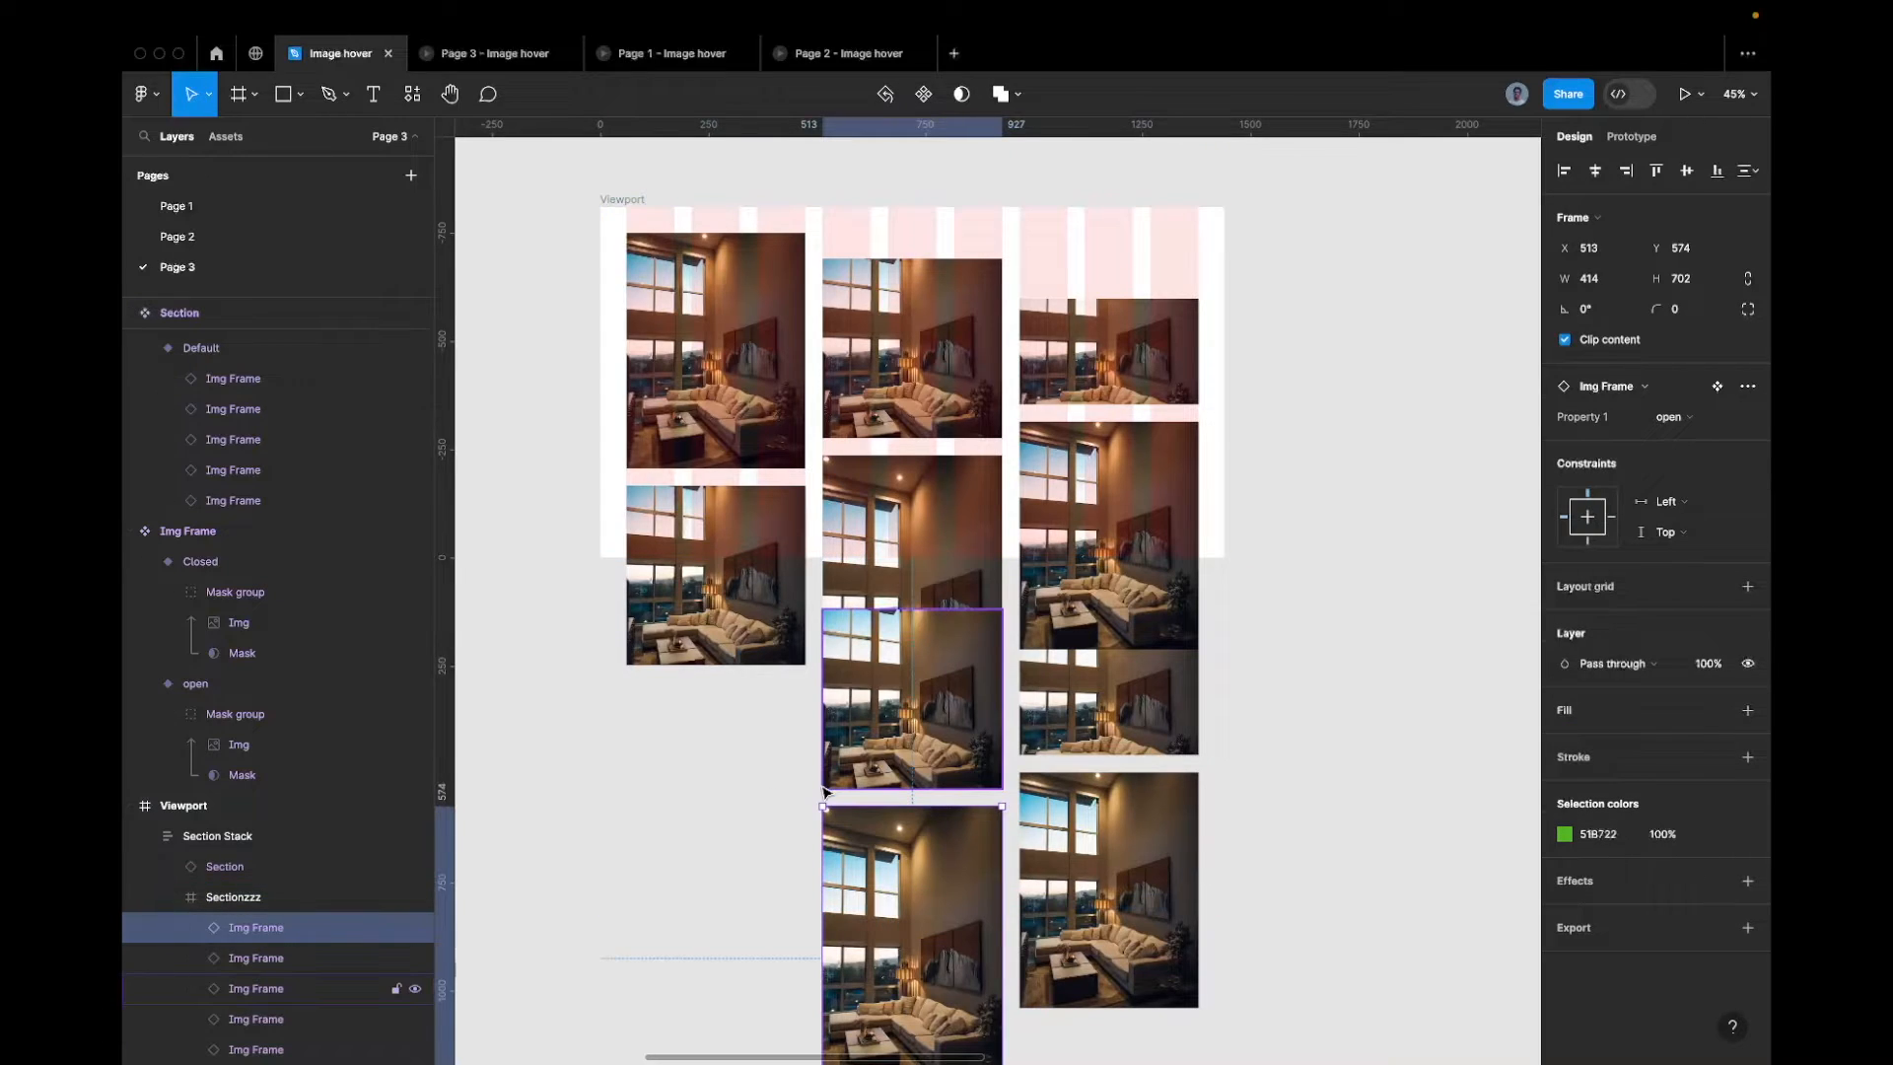
{"action": "left_click", "coordinate": [890, 759]}
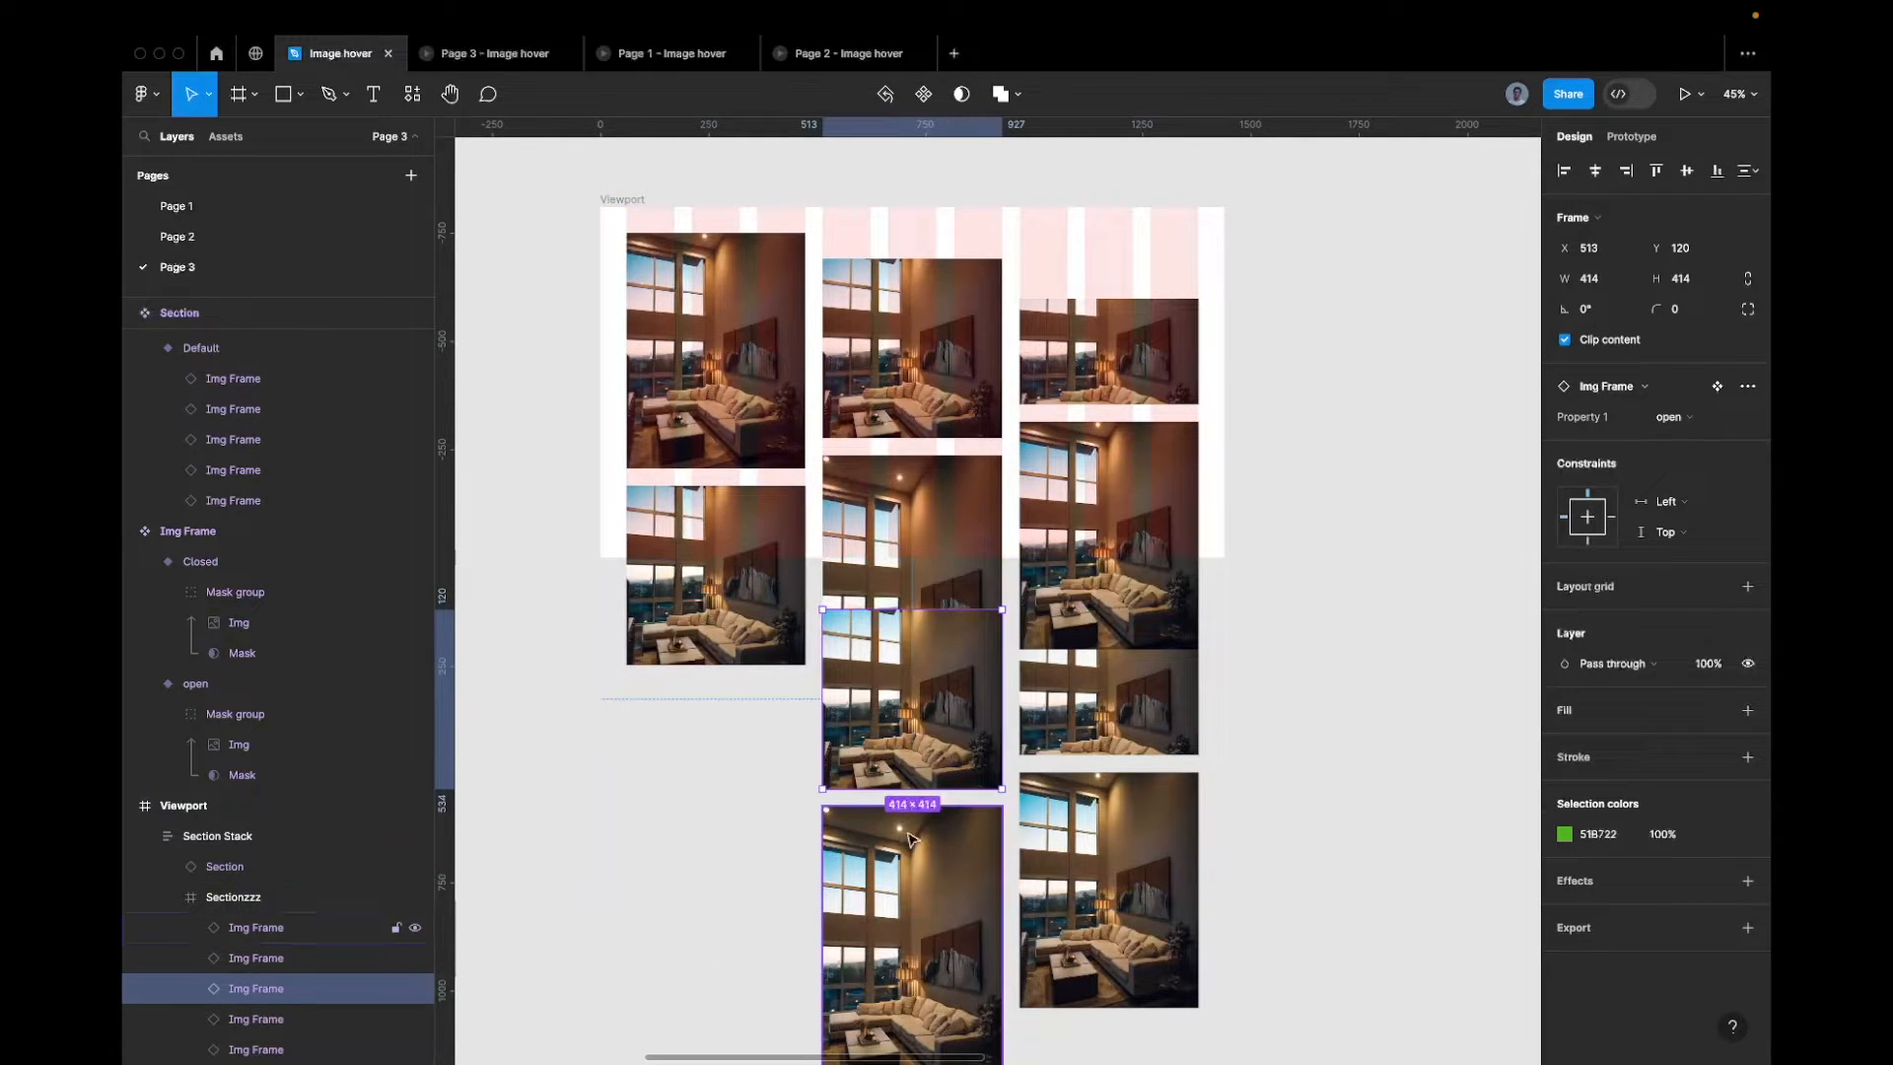
{"action": "left_click_drag", "start_coordinate": [895, 746], "coordinate": [754, 798]}
Swap the 414 × 544 and 414 × 702 images between the third and middle columns, and move the 544 px tall one down to Y 506
{"action": "left_click", "coordinate": [1099, 813]}
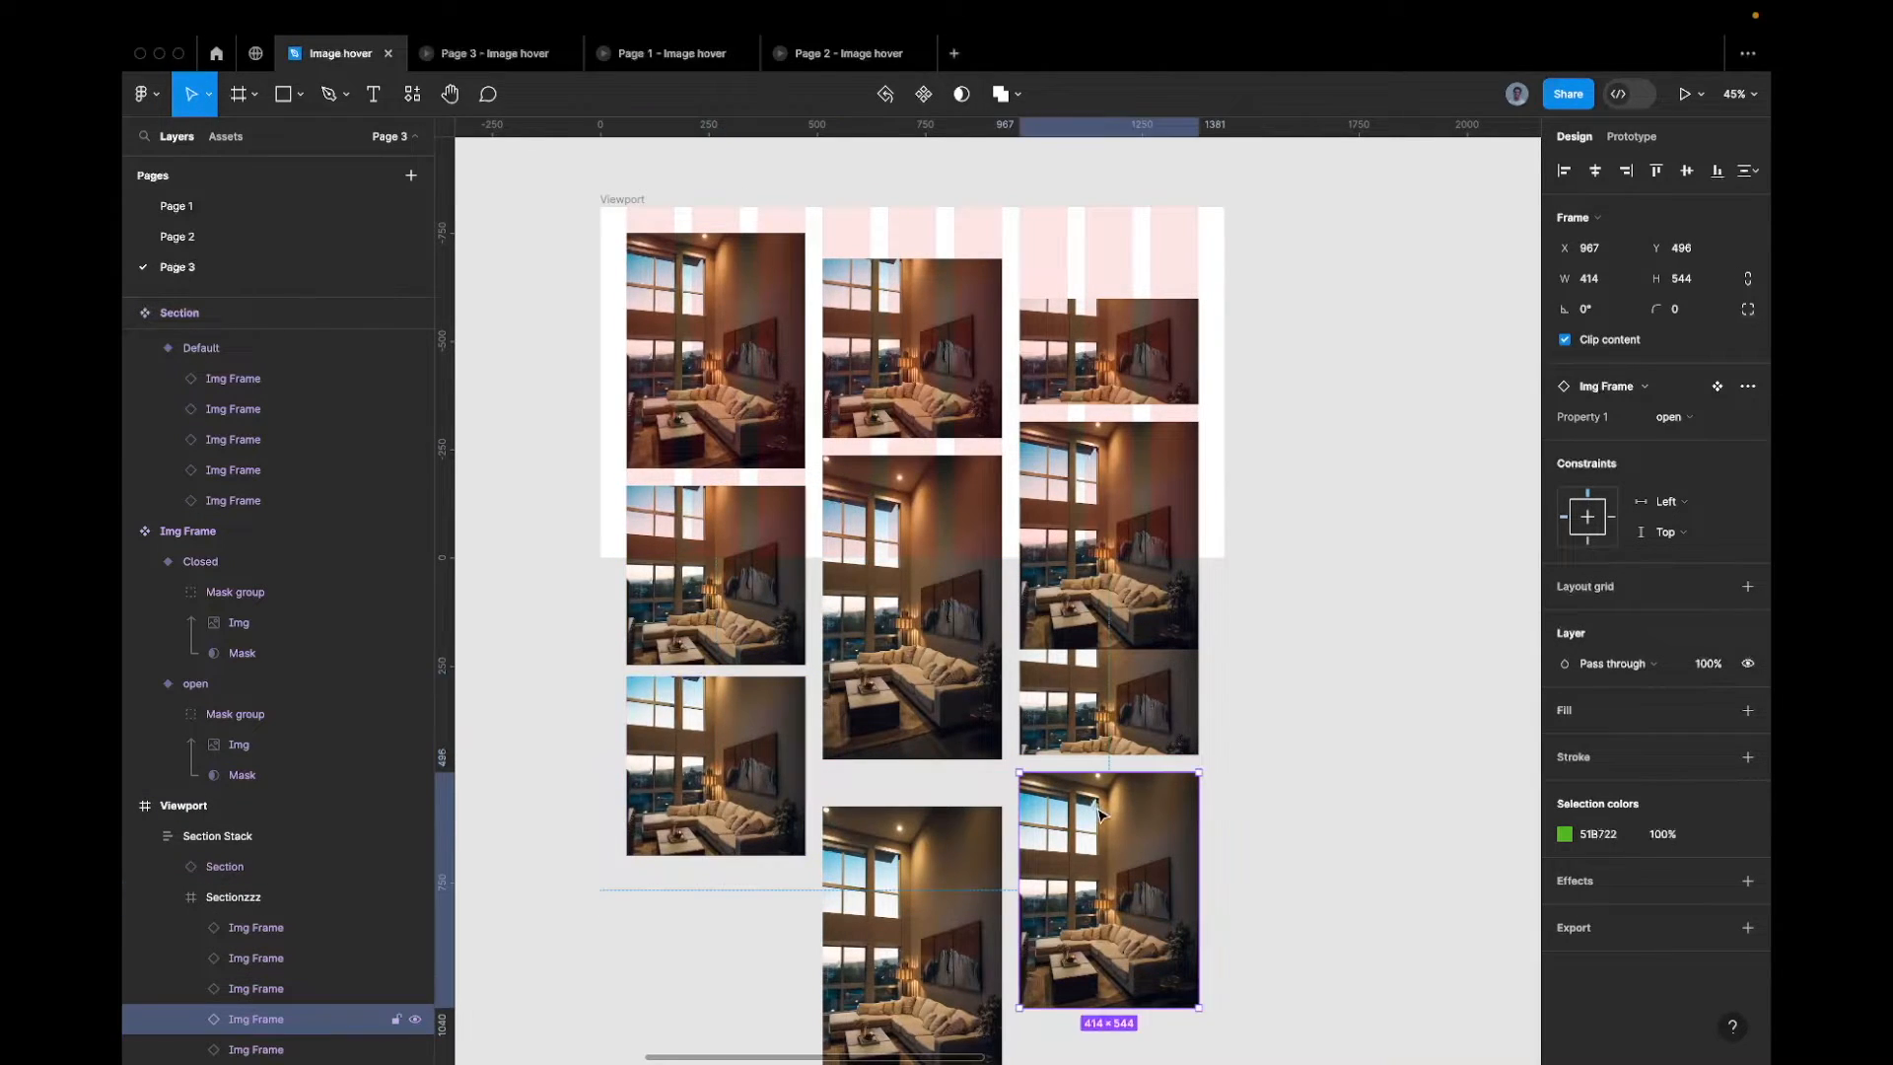
{"action": "left_click", "coordinate": [911, 831], "text": "shift"}
{"action": "left_click_drag", "start_coordinate": [1109, 891], "coordinate": [956, 897]}
{"action": "key", "text": "alt"}
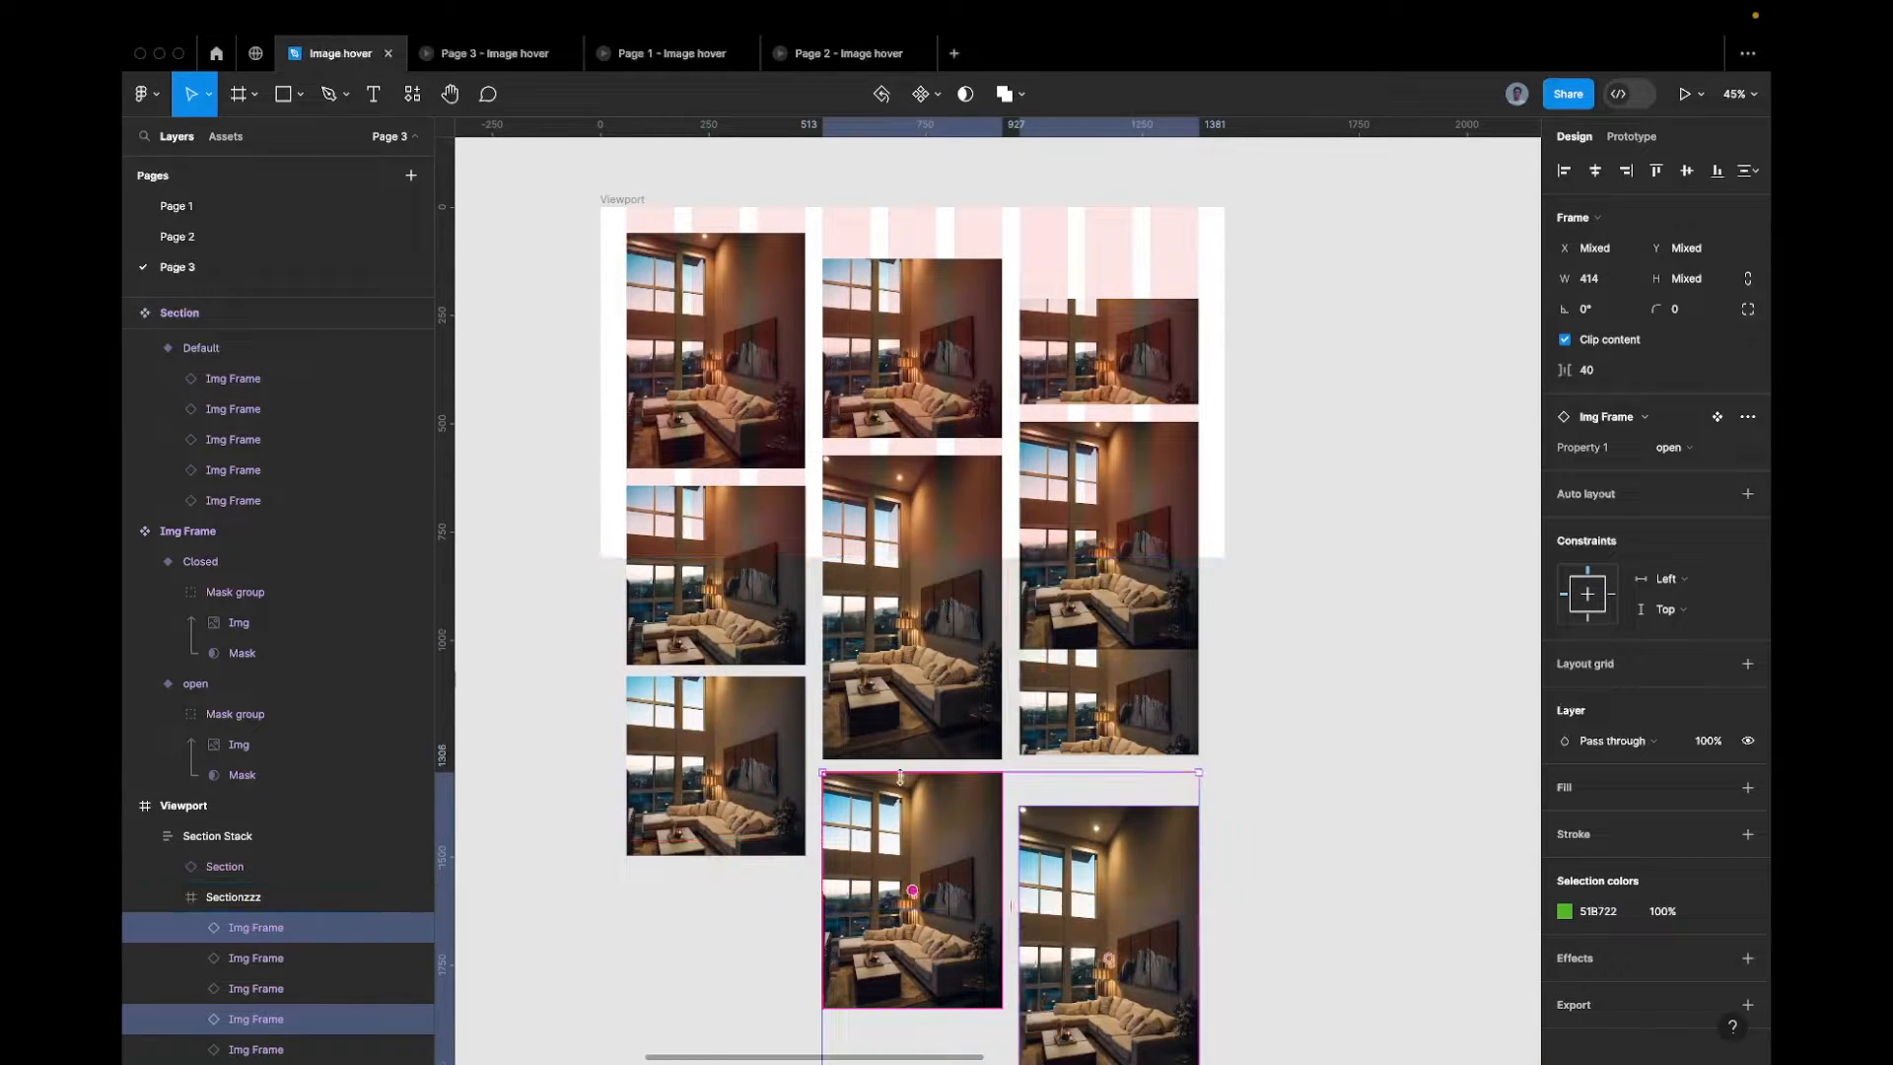
{"action": "left_click", "coordinate": [898, 788]}
{"action": "key", "text": "alt"}
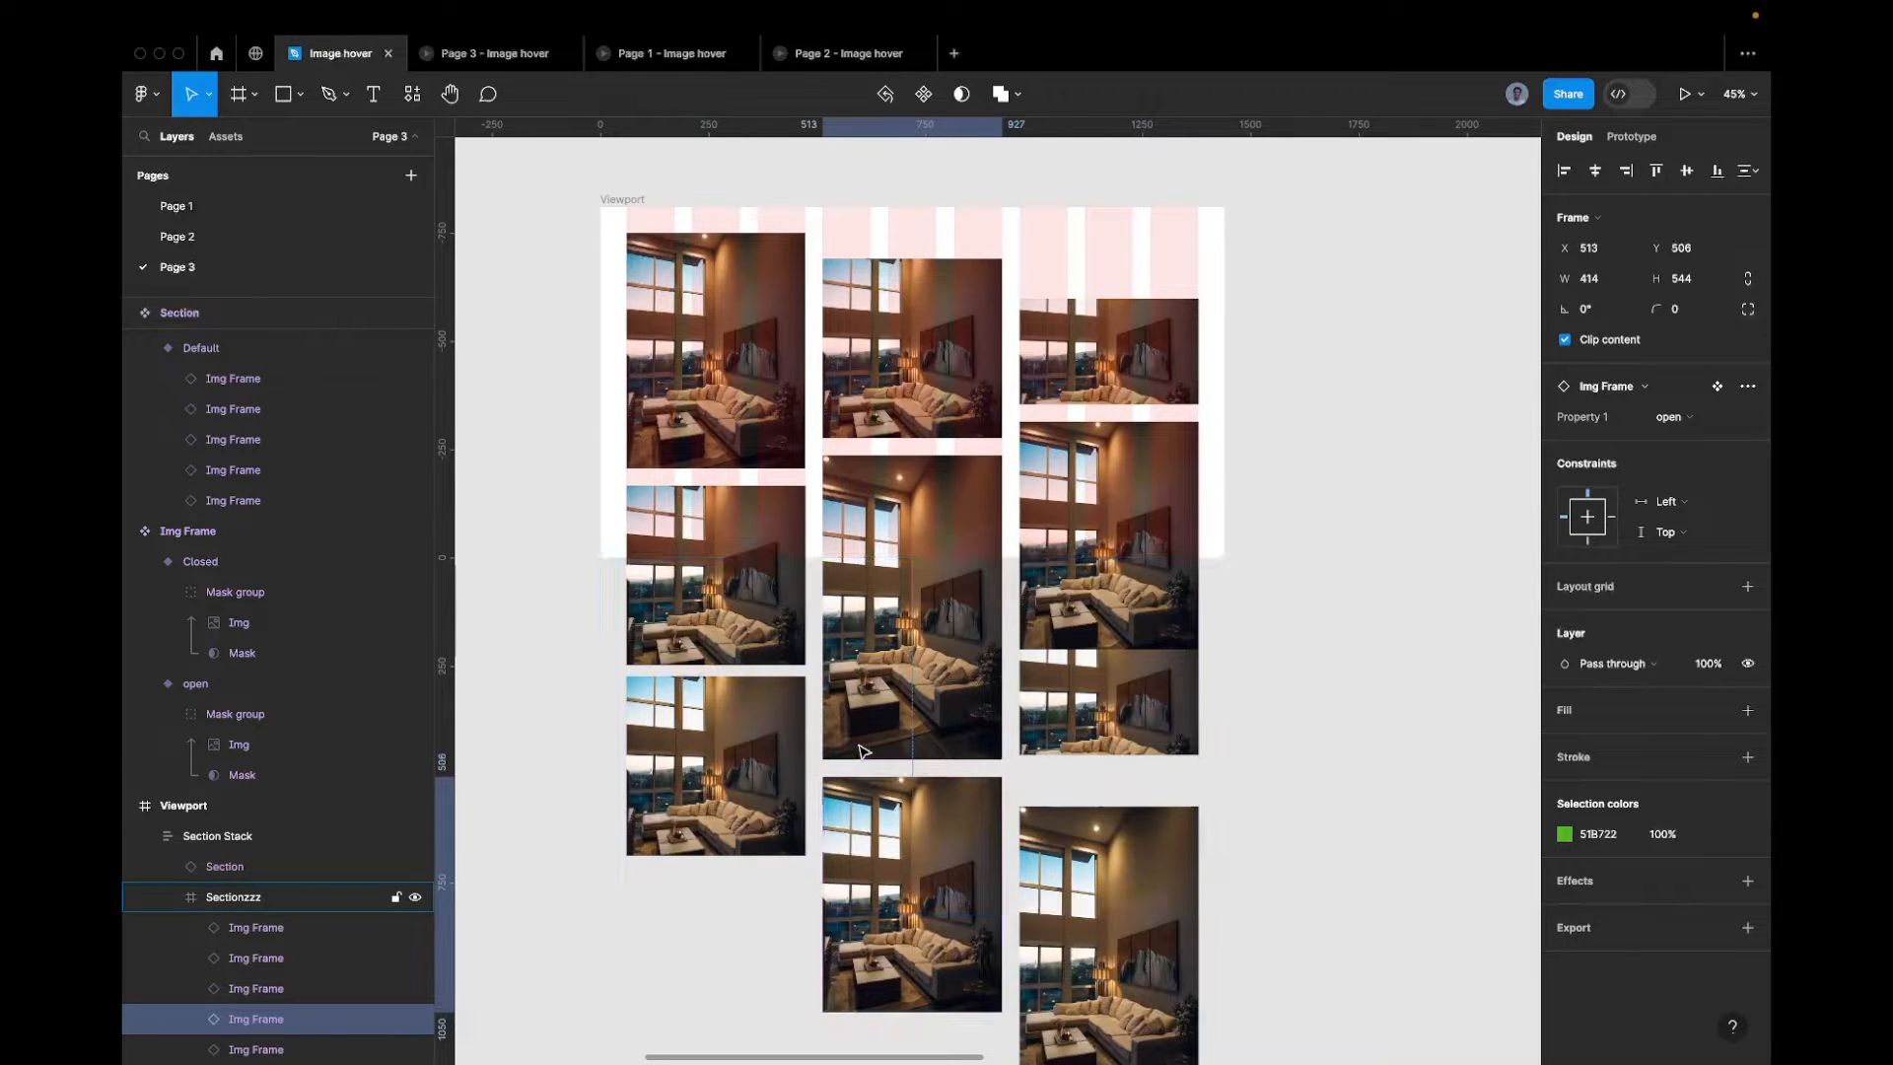
{"action": "key", "text": "shift+Down"}
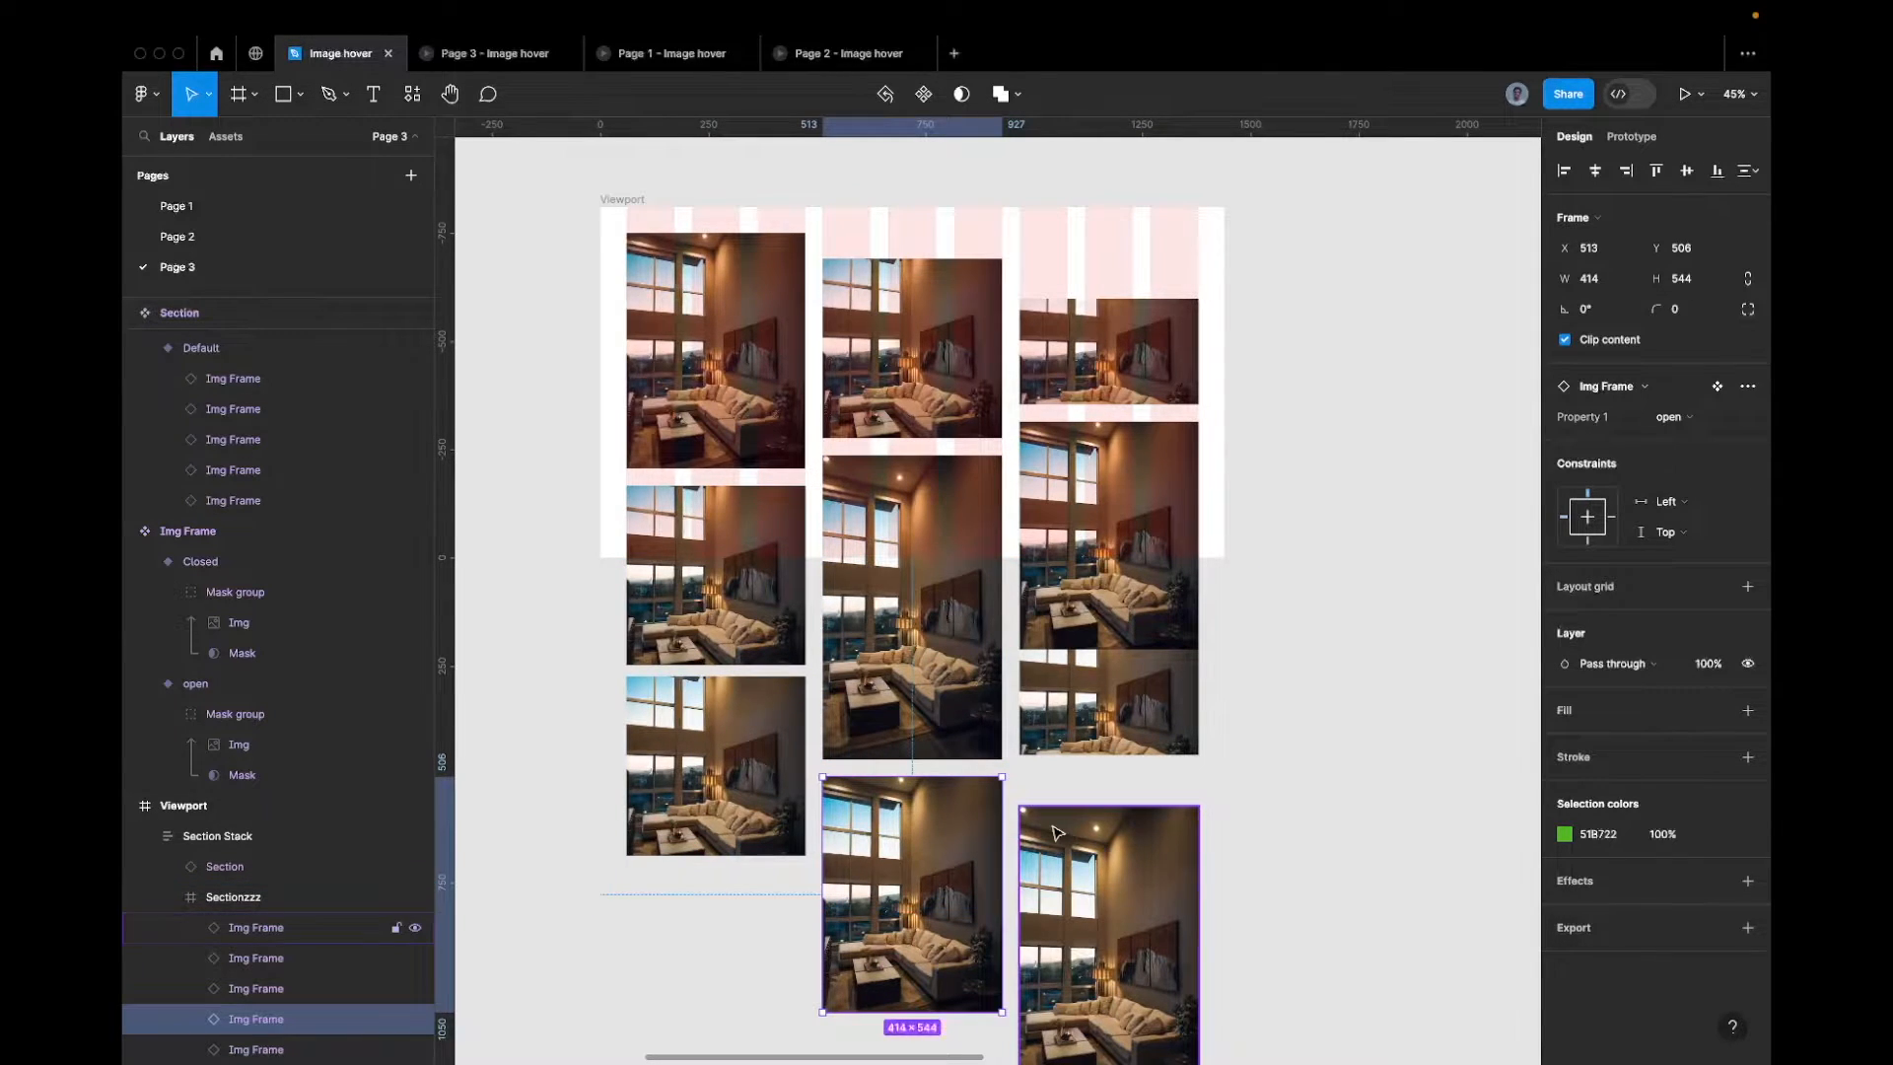
Replace the lowest middle-column image of Sectionzzz with a copy of the third column's 414 × 244 image
{"action": "scroll", "coordinate": [1057, 833], "scroll_direction": "down", "scroll_amount": 1}
{"action": "left_click", "coordinate": [1072, 702]}
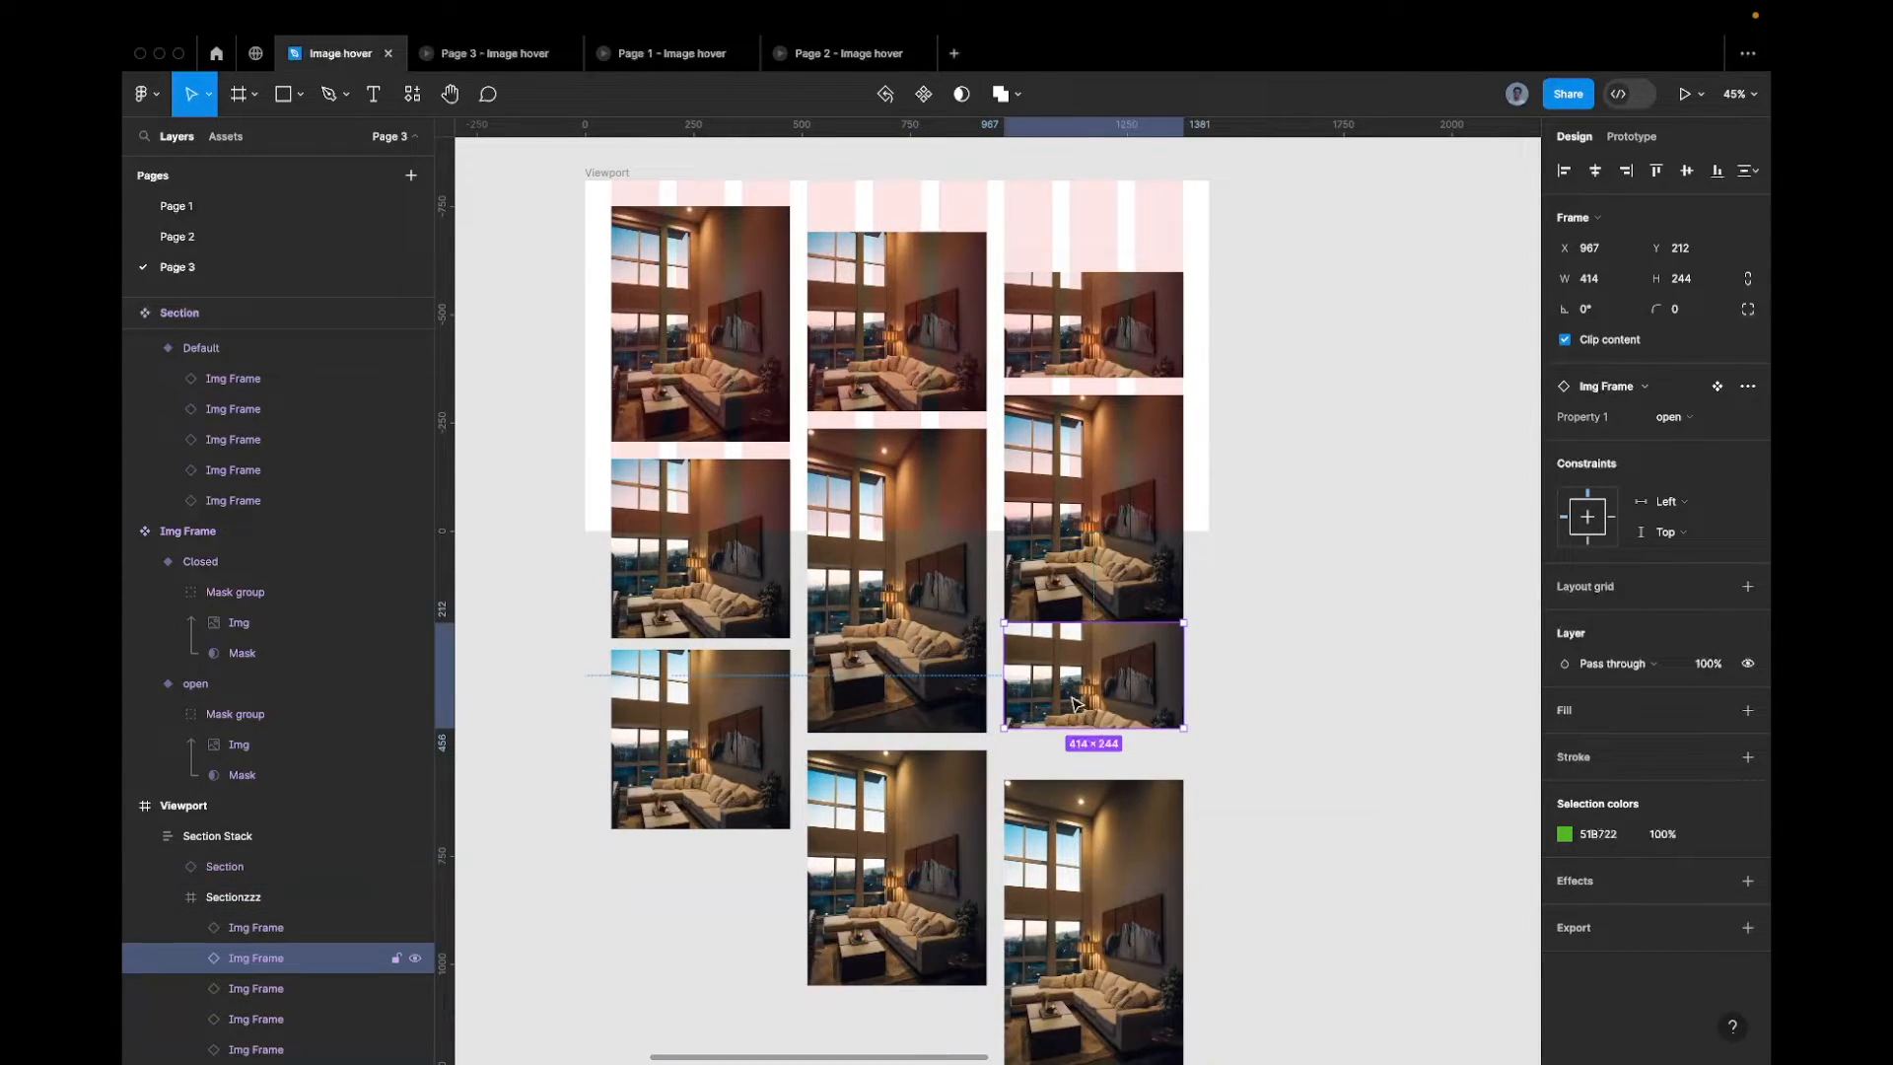
{"action": "left_click", "coordinate": [895, 811]}
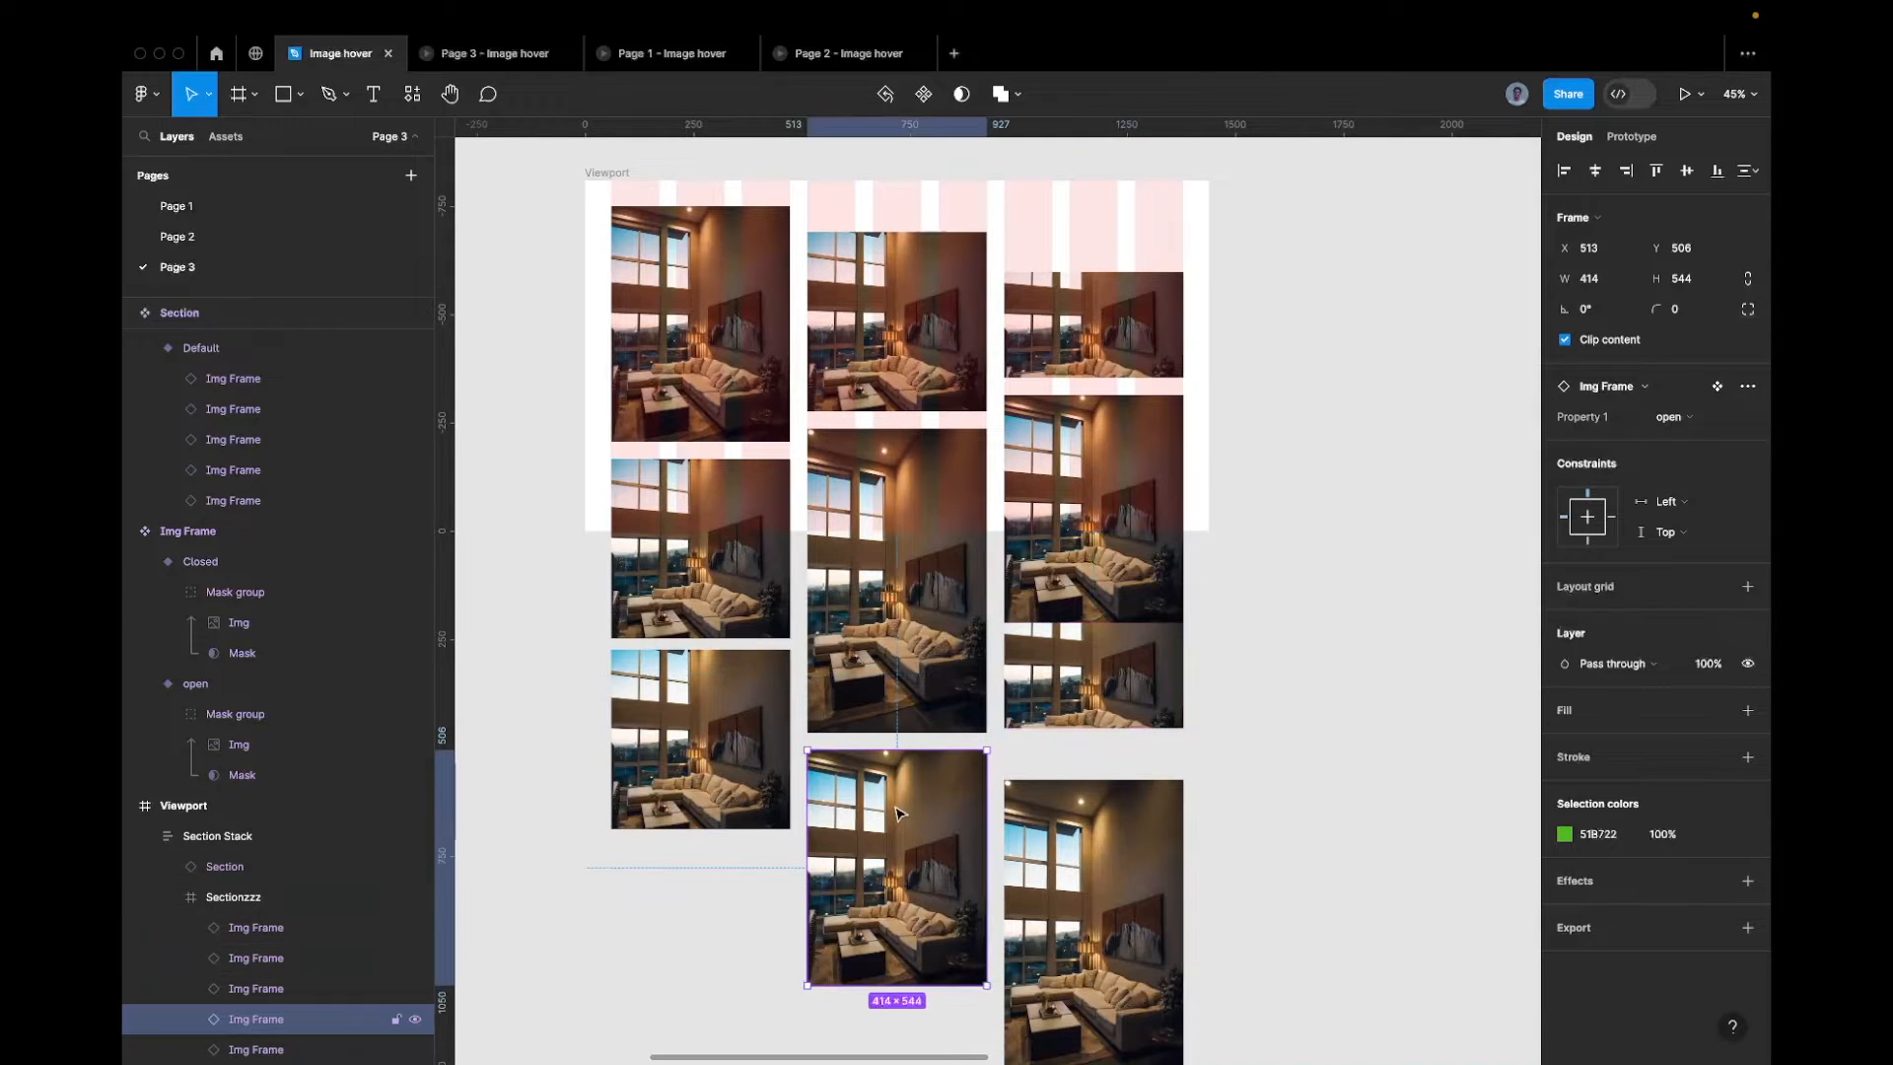
{"action": "key", "text": "super+shift+r"}
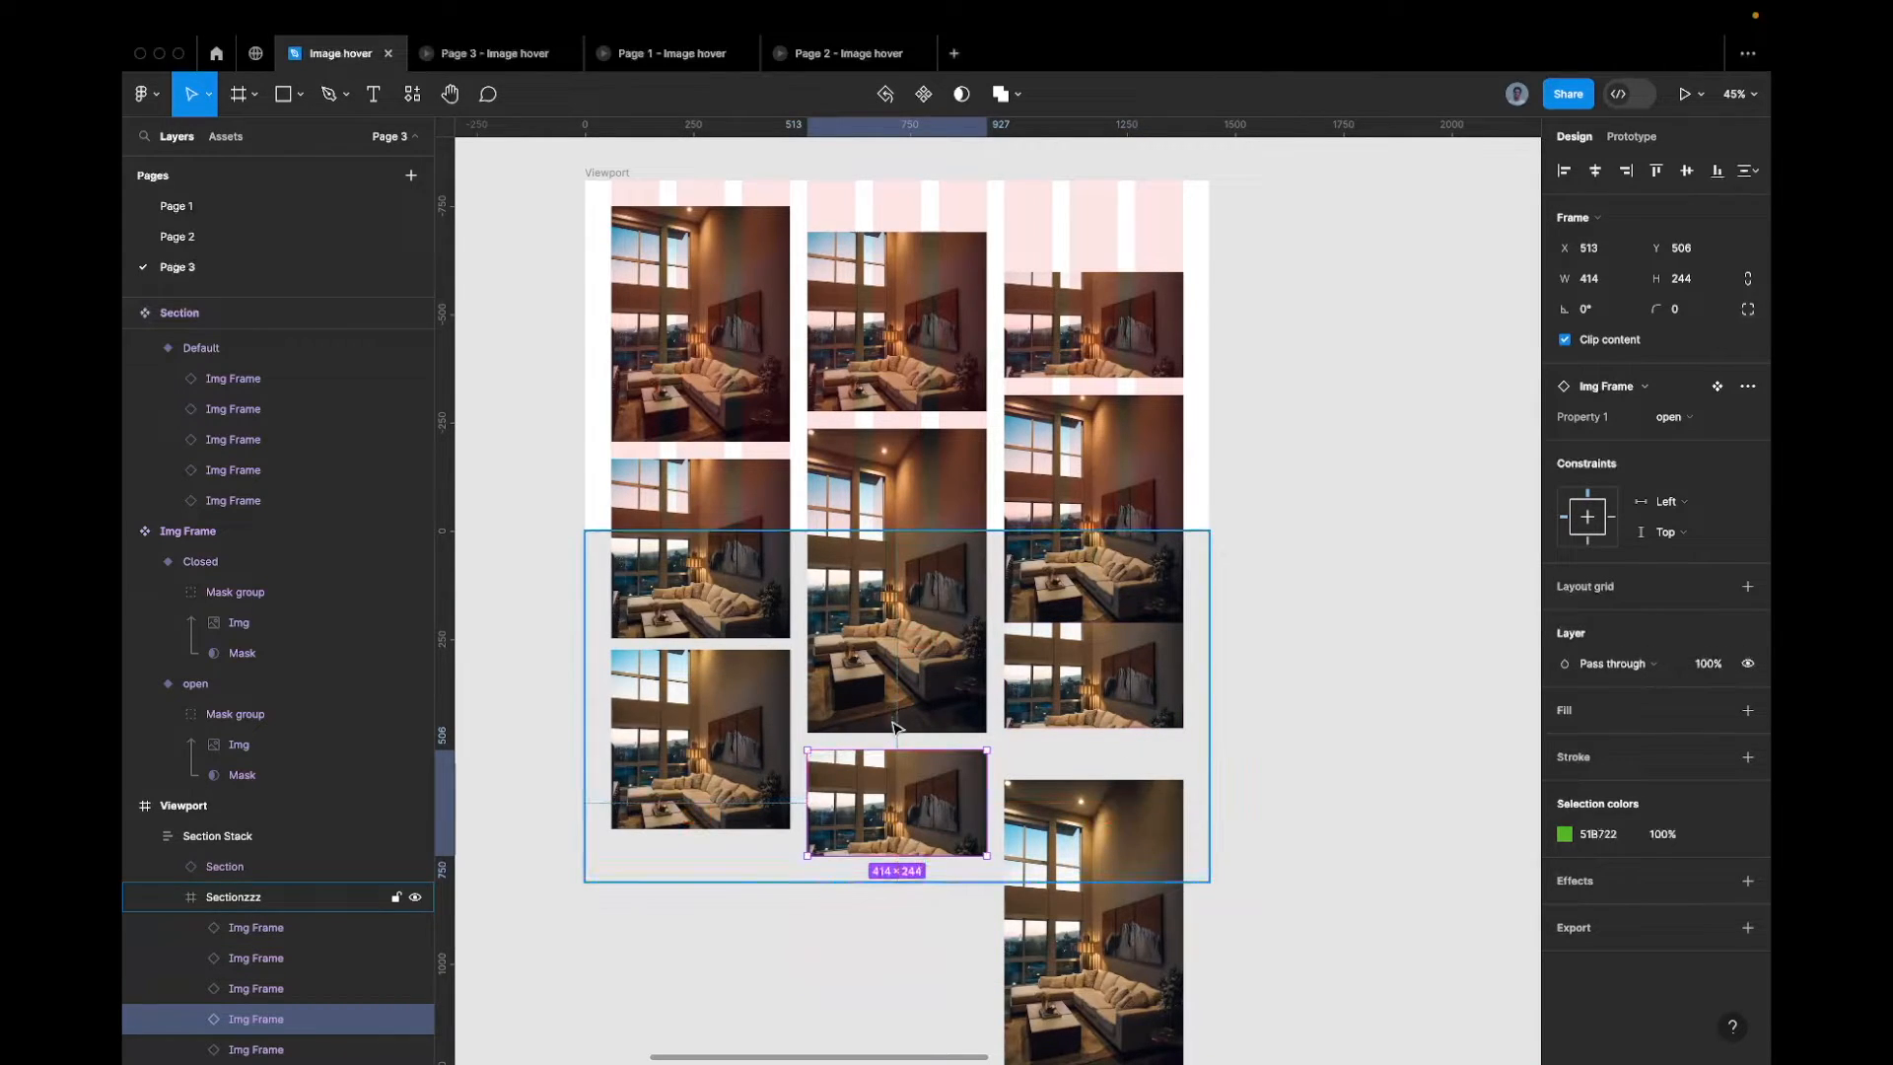
Swap the order of the third-column Sectionzzz images, placing the 414 × 702 image above the 414 × 244 one
{"action": "left_click", "coordinate": [964, 740]}
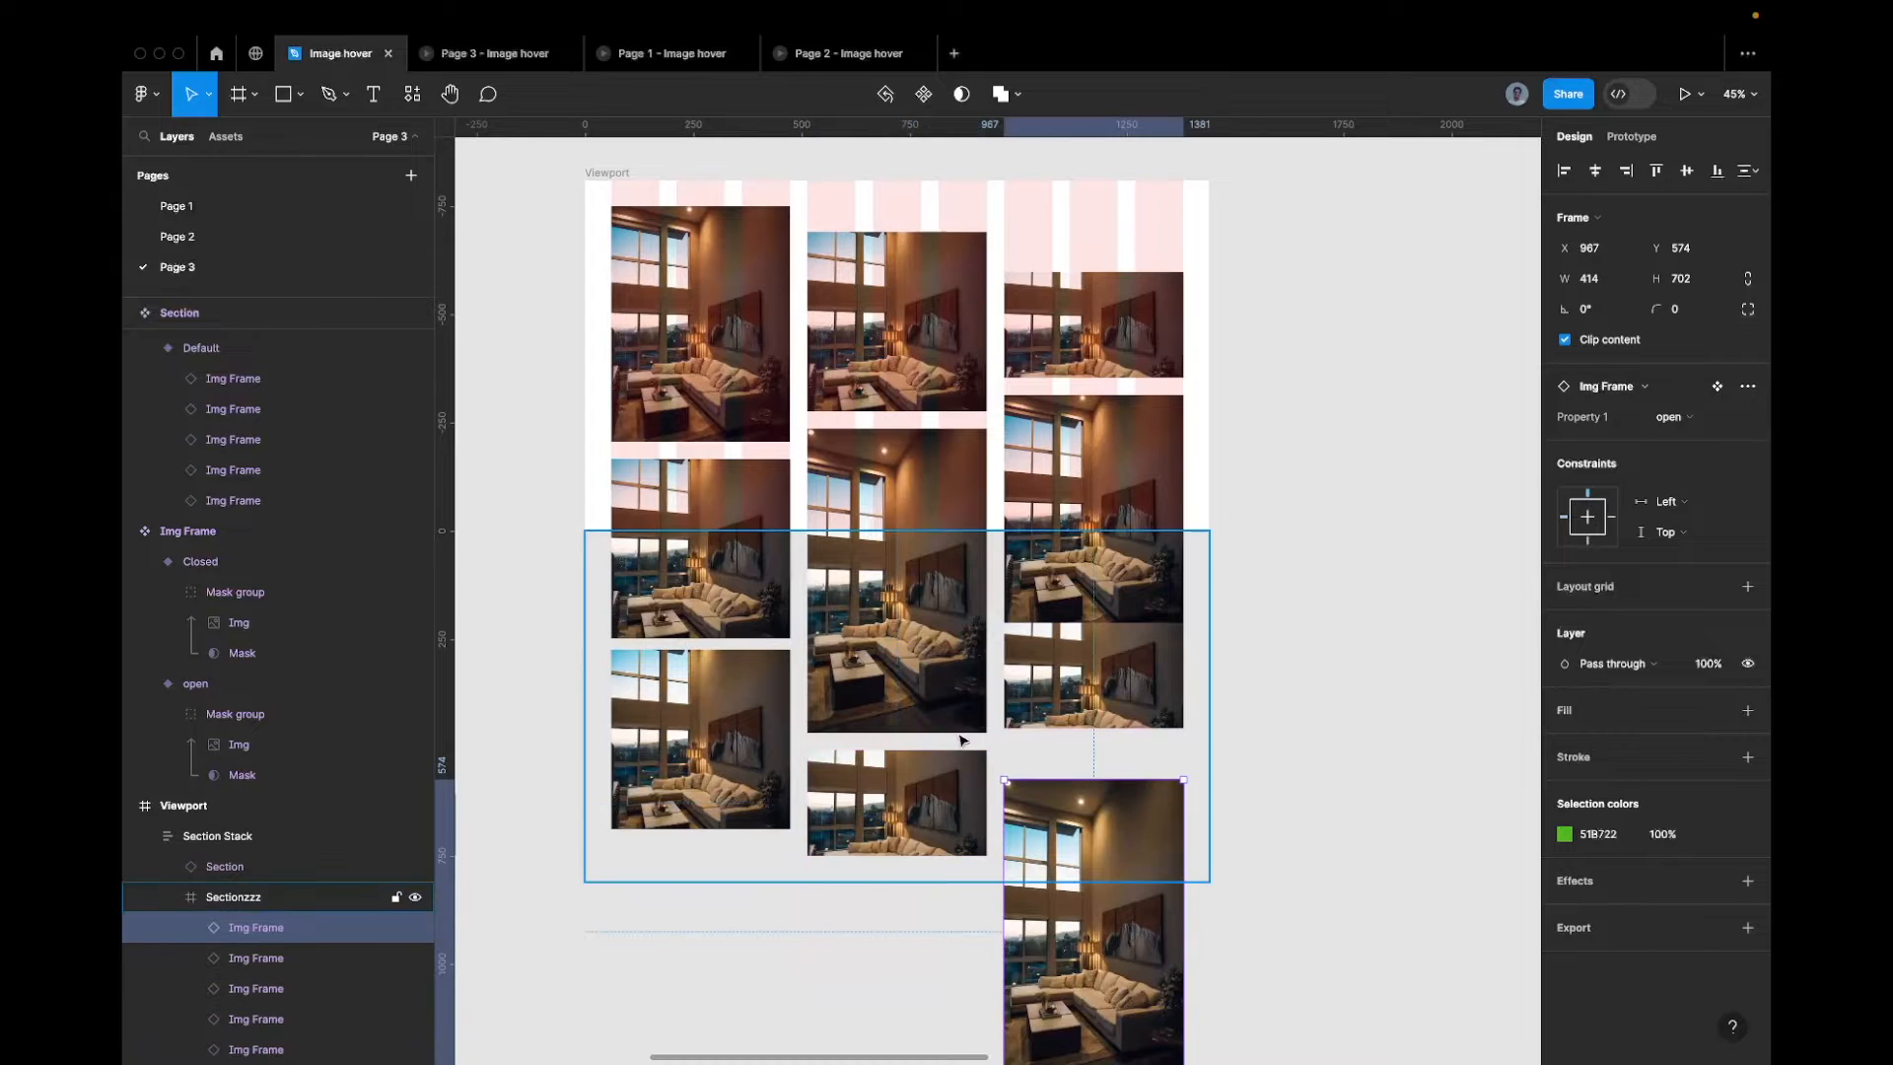
{"action": "left_click", "coordinate": [1043, 675]}
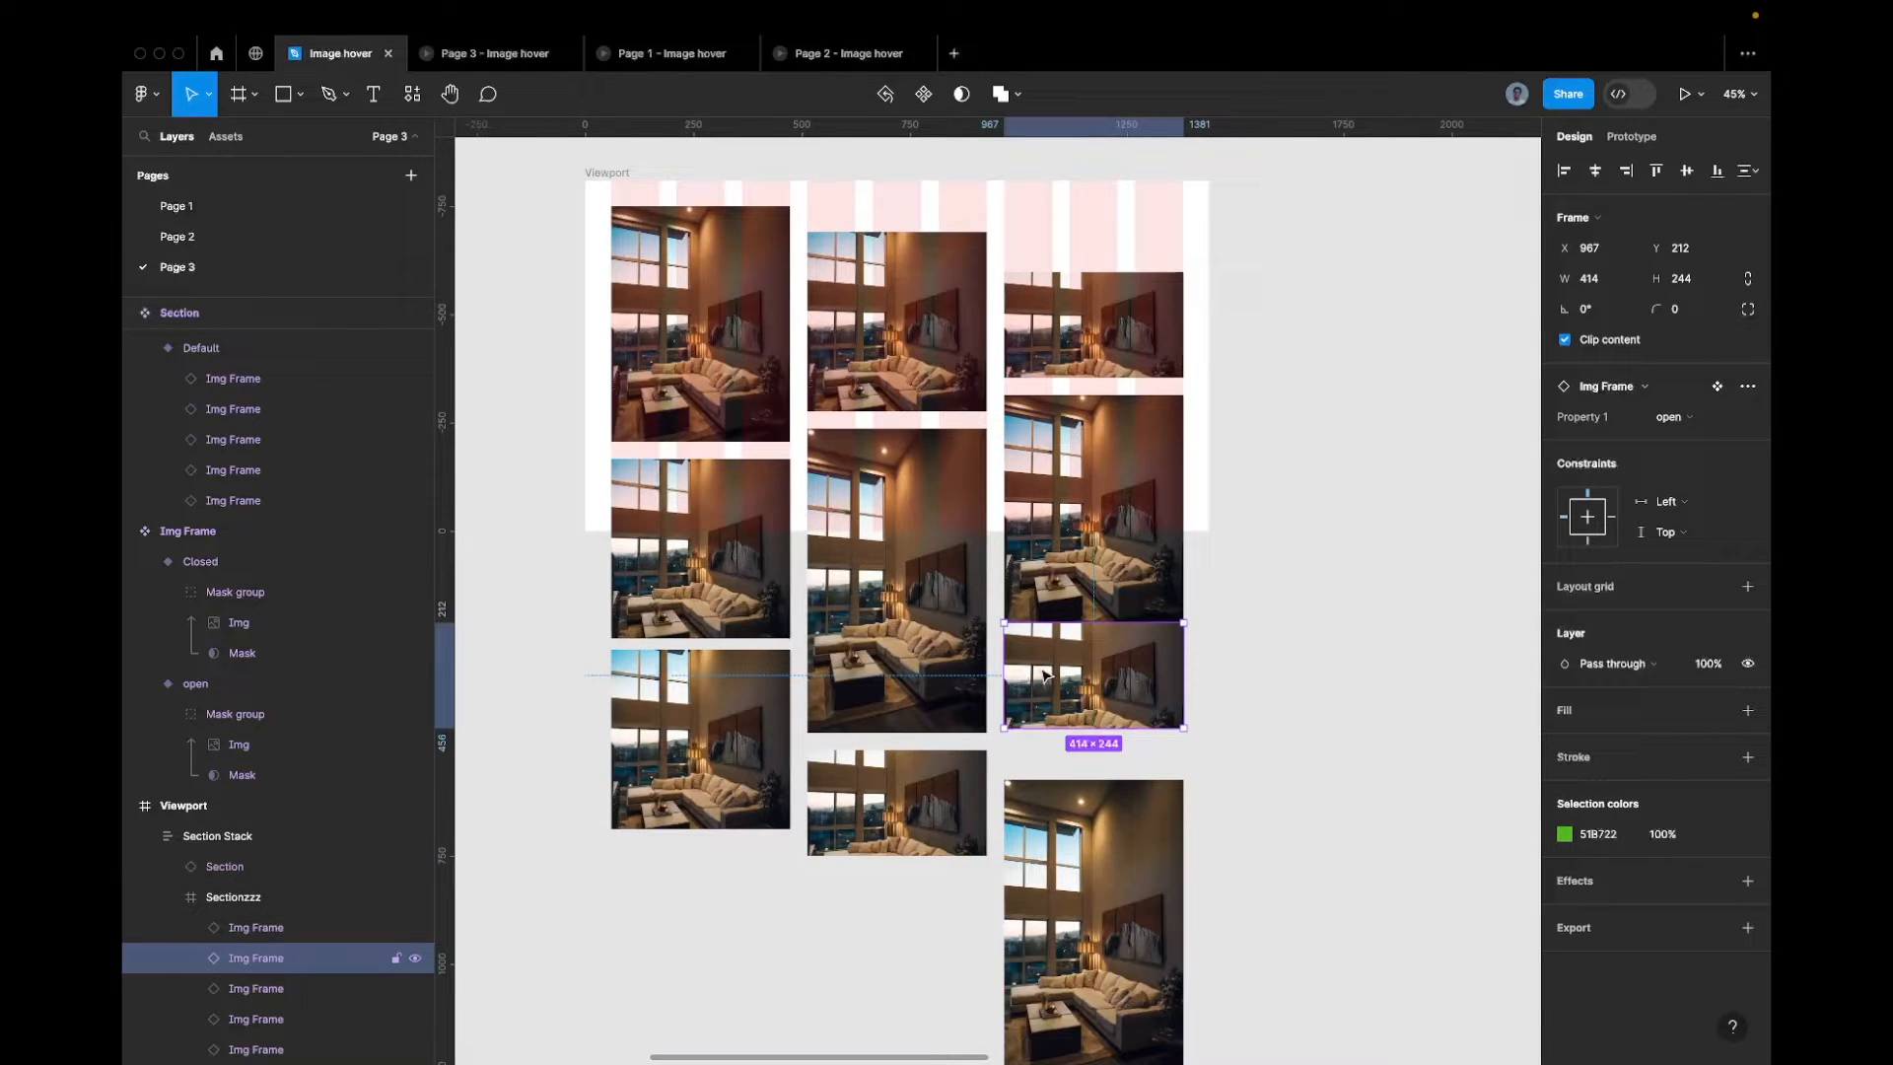
{"action": "left_click", "coordinate": [1114, 853], "text": "shift"}
{"action": "left_click_drag", "start_coordinate": [1095, 676], "coordinate": [1080, 900]}
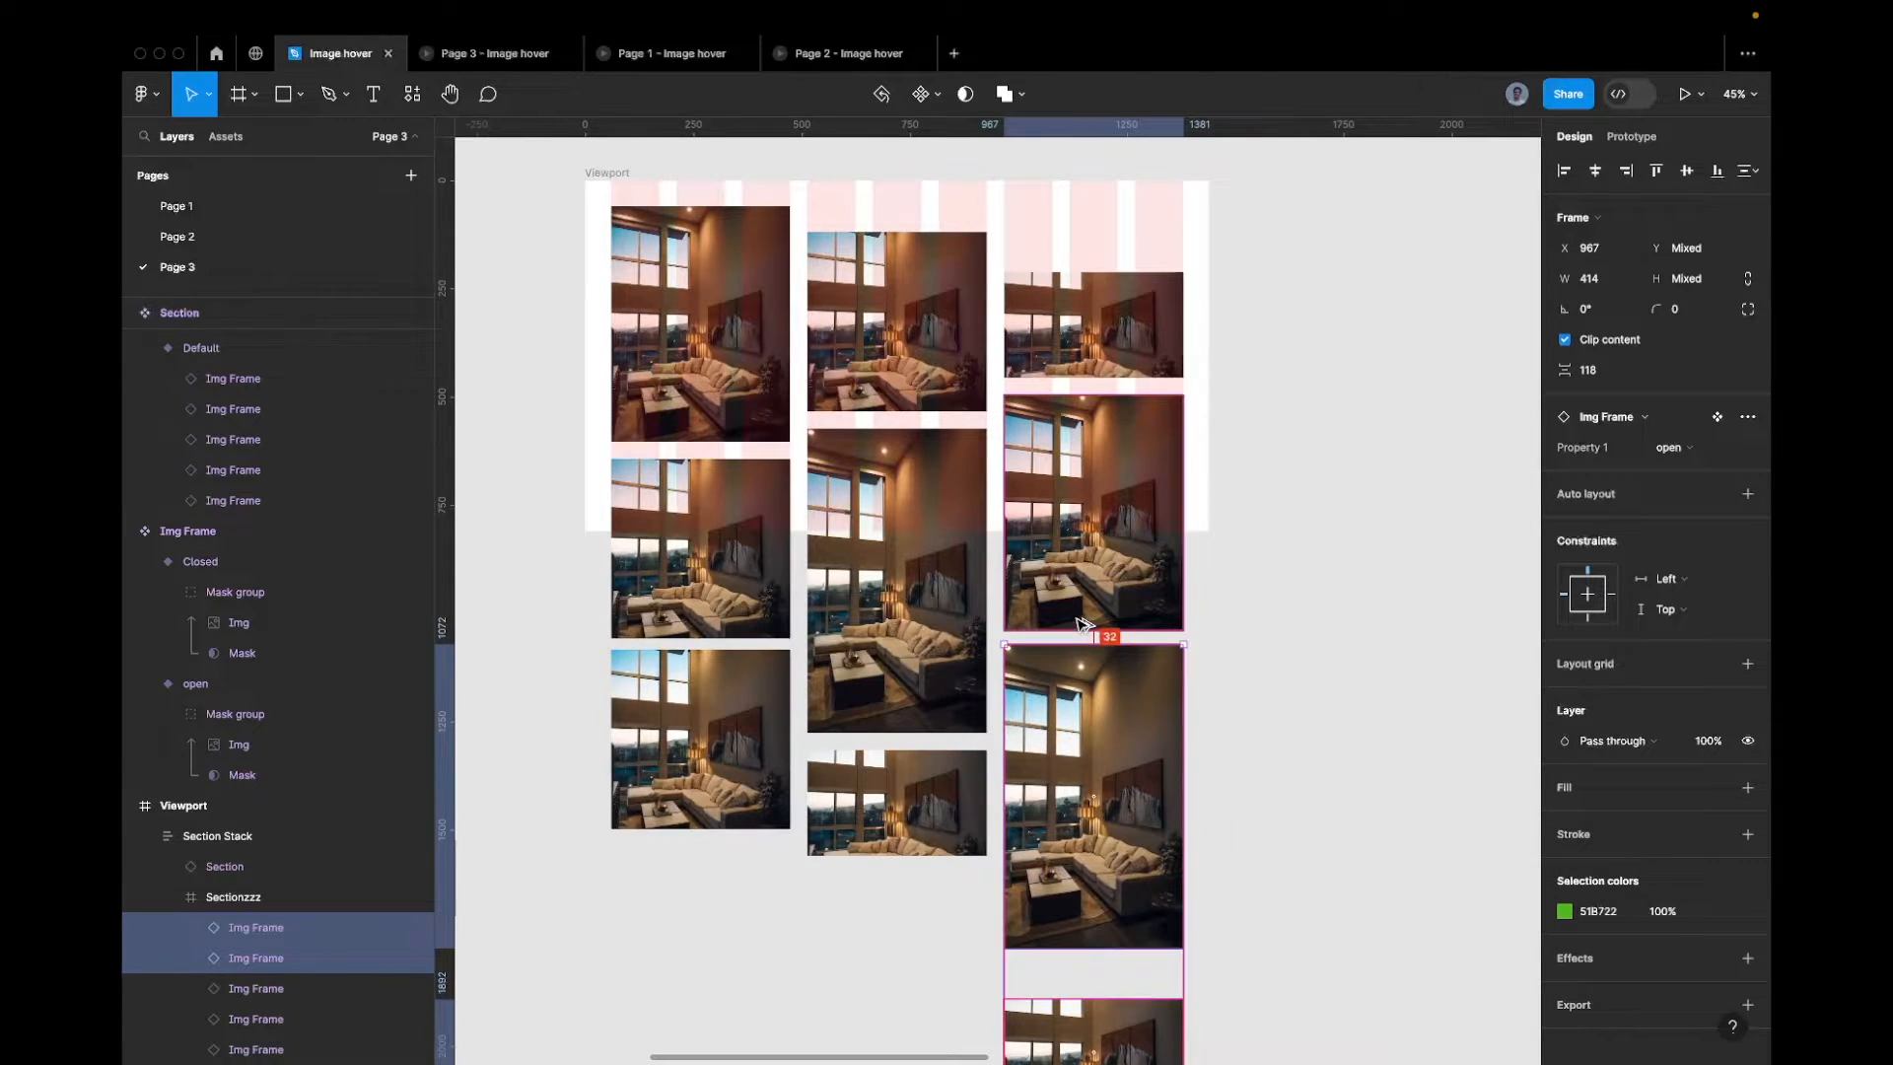
Nudge both third-column Sectionzzz images down together so the upper one starts 270 px below the Sectionzzz frame's upper edge
{"action": "scroll", "coordinate": [1085, 631], "scroll_direction": "up", "scroll_amount": 5}
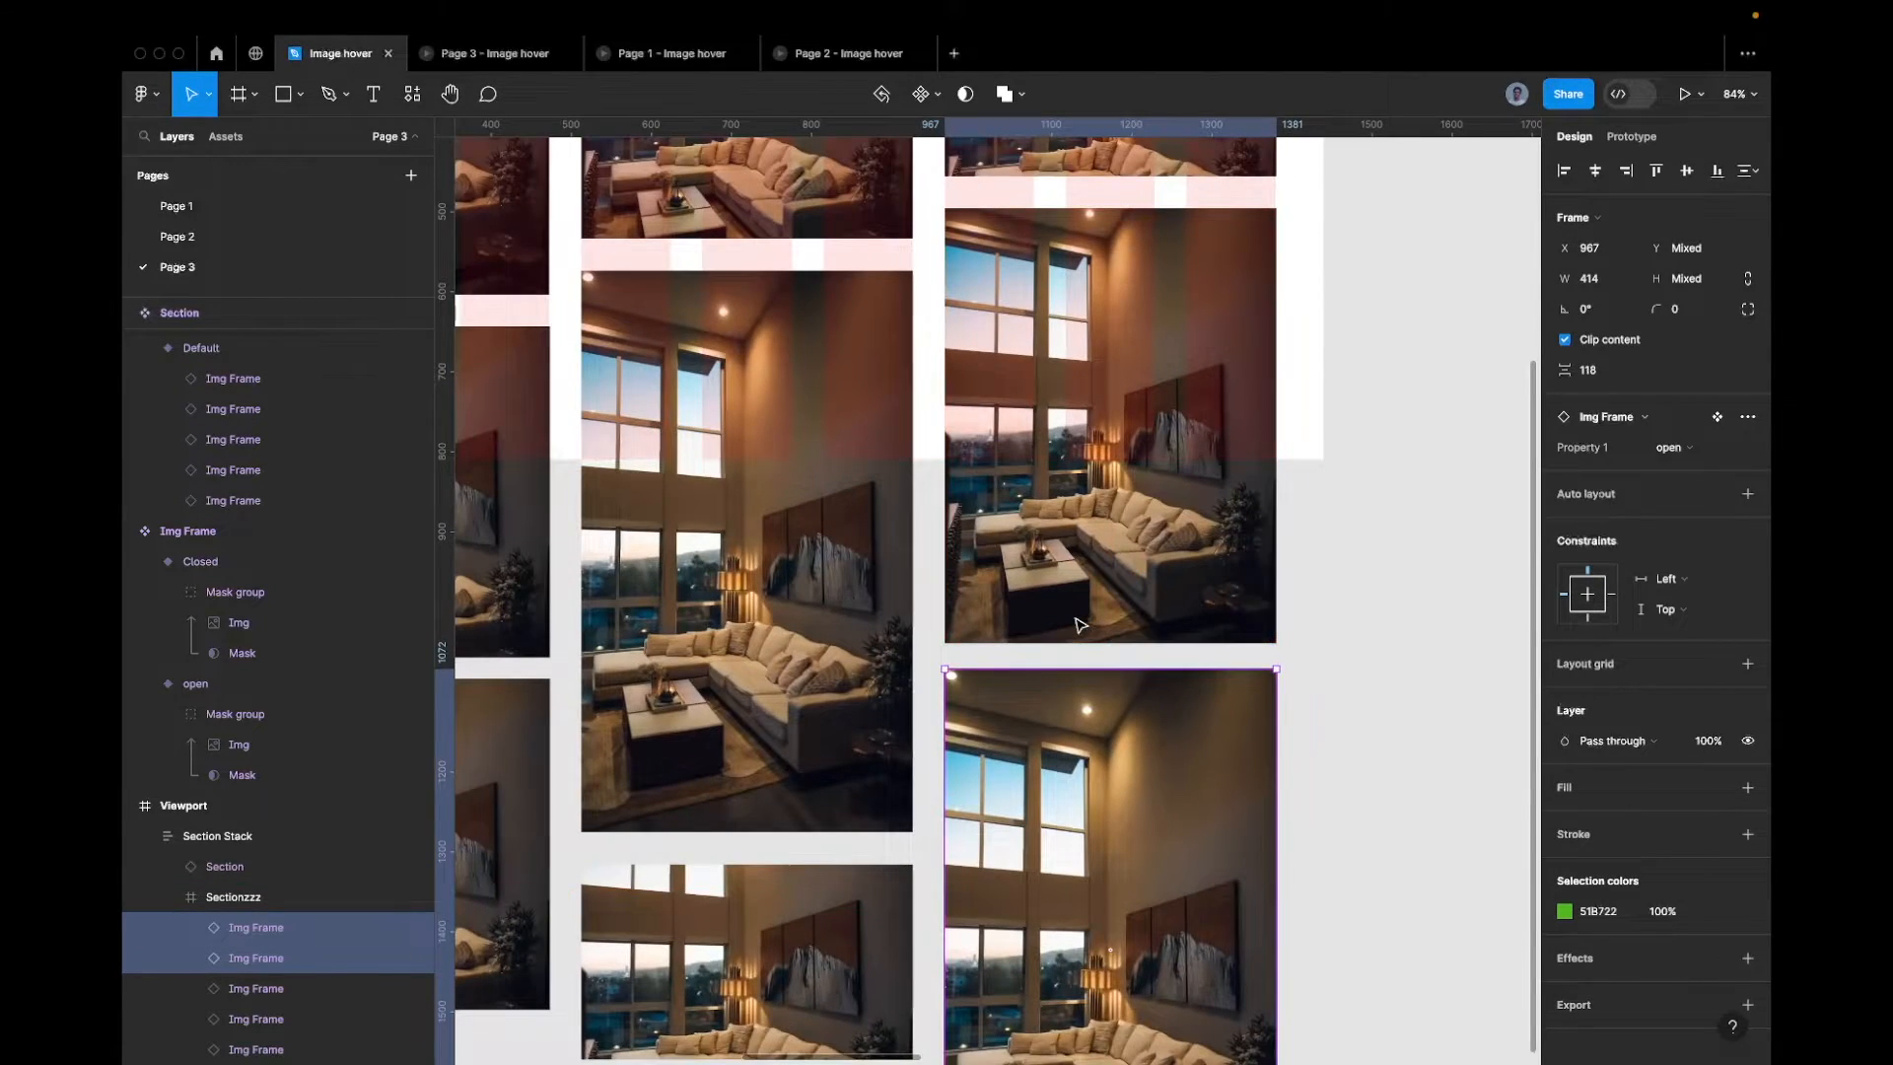
{"action": "key", "text": "alt"}
{"action": "key", "text": "shift+Down"}
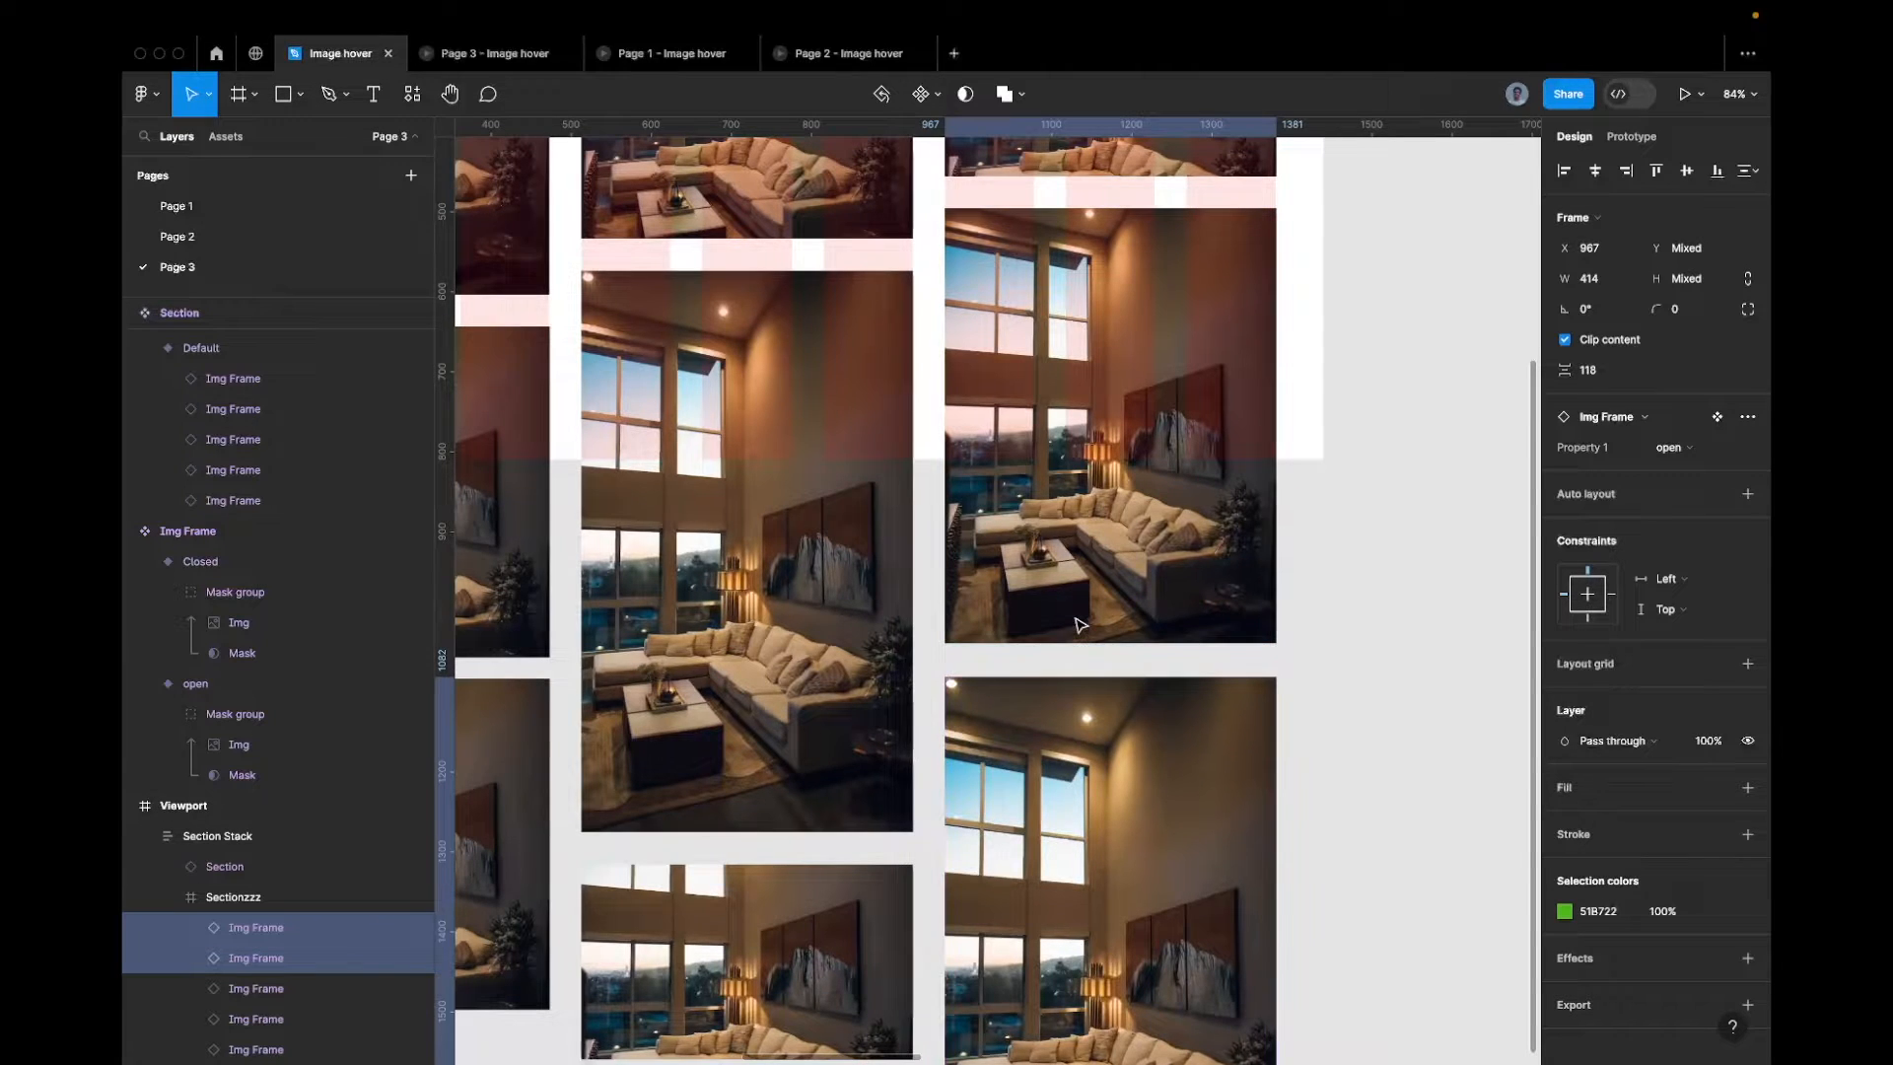
{"action": "key", "text": "Up"}
{"action": "key", "text": "Up"}
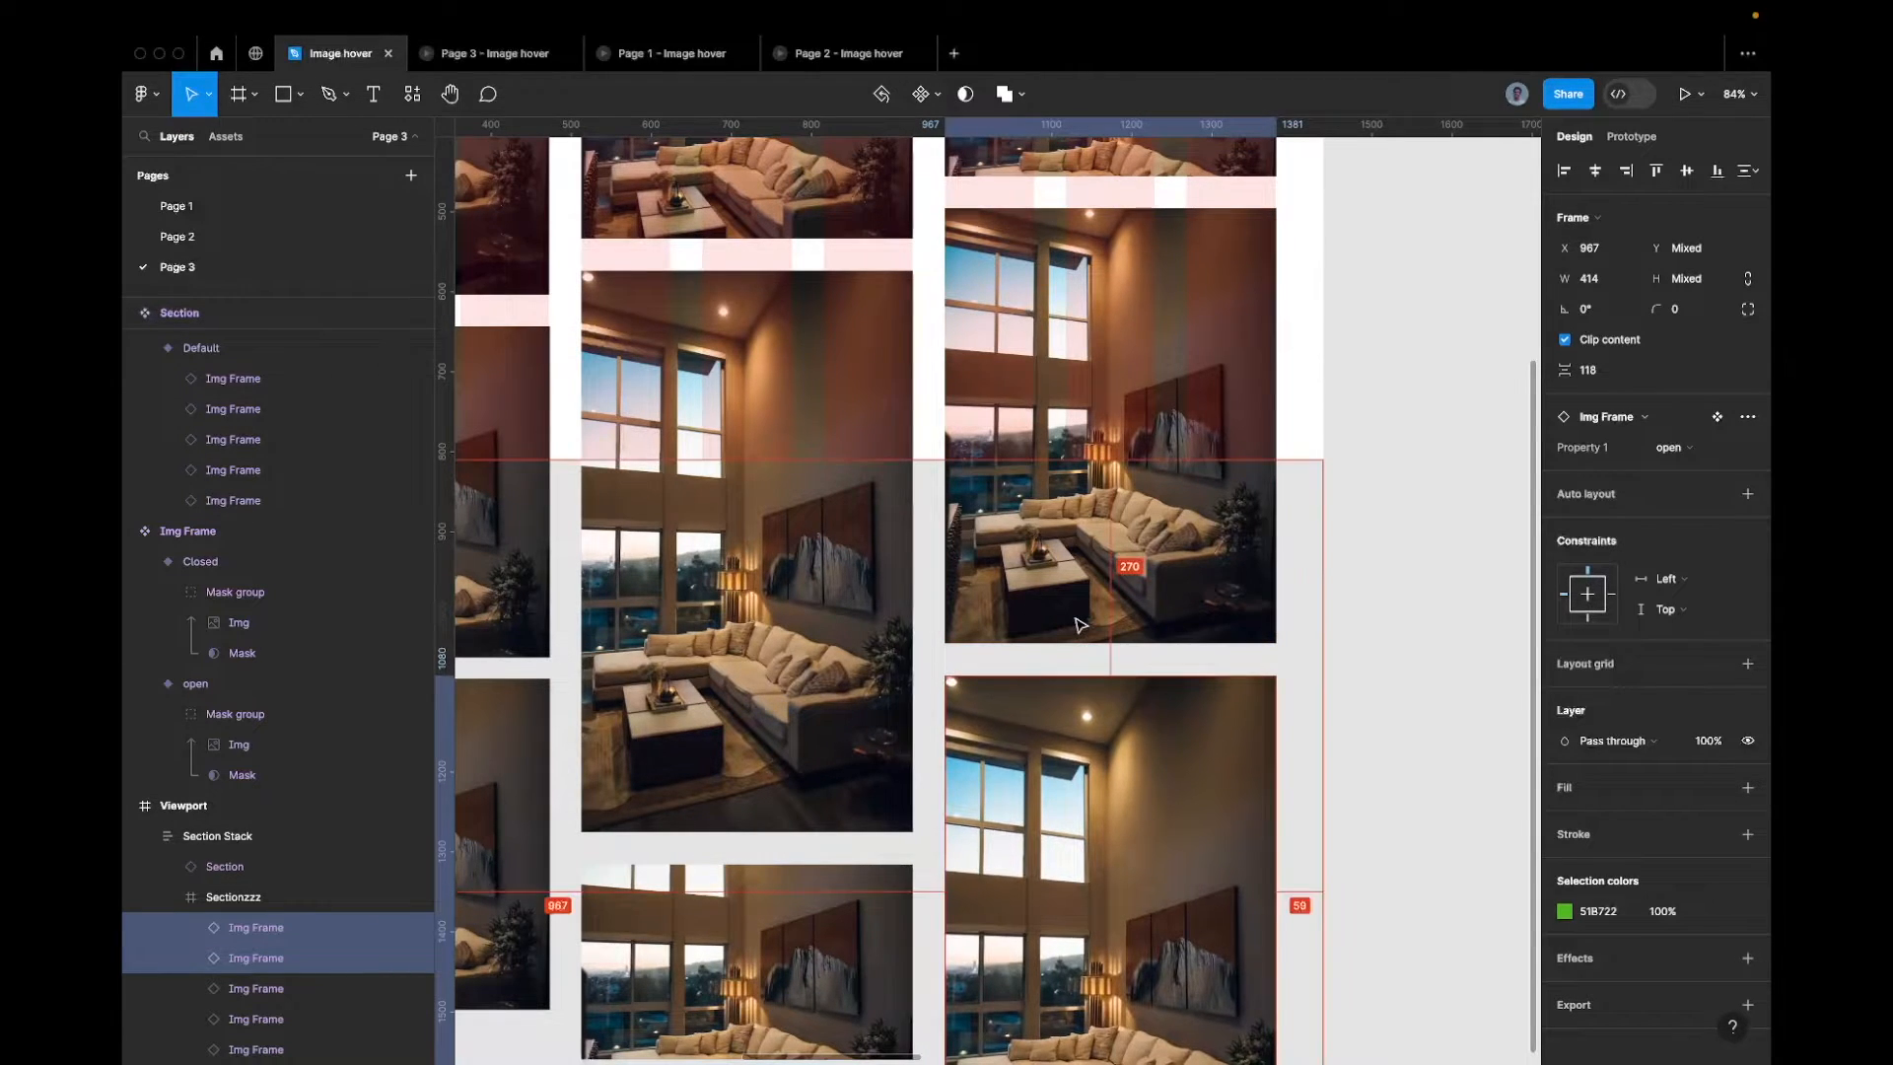
{"action": "scroll", "coordinate": [1080, 625], "scroll_direction": "down", "scroll_amount": 5}
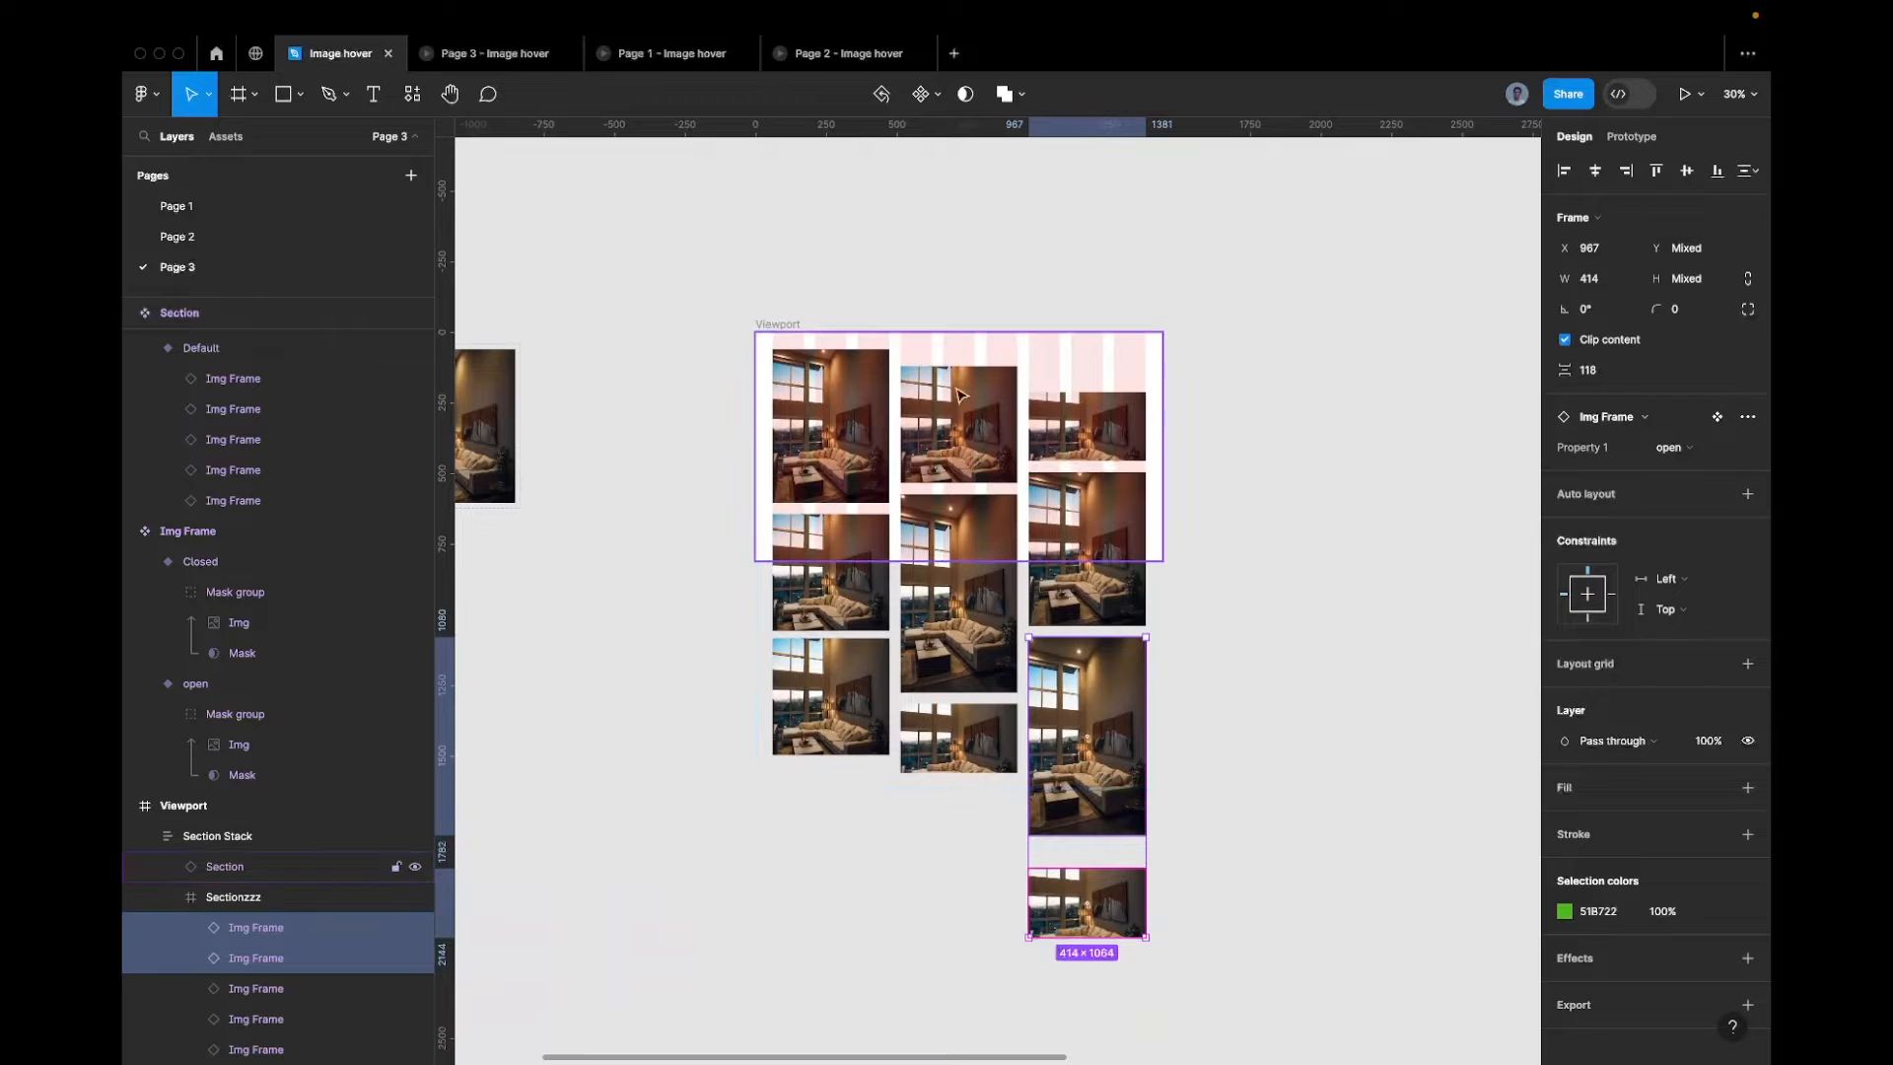
{"action": "left_click", "coordinate": [1356, 410]}
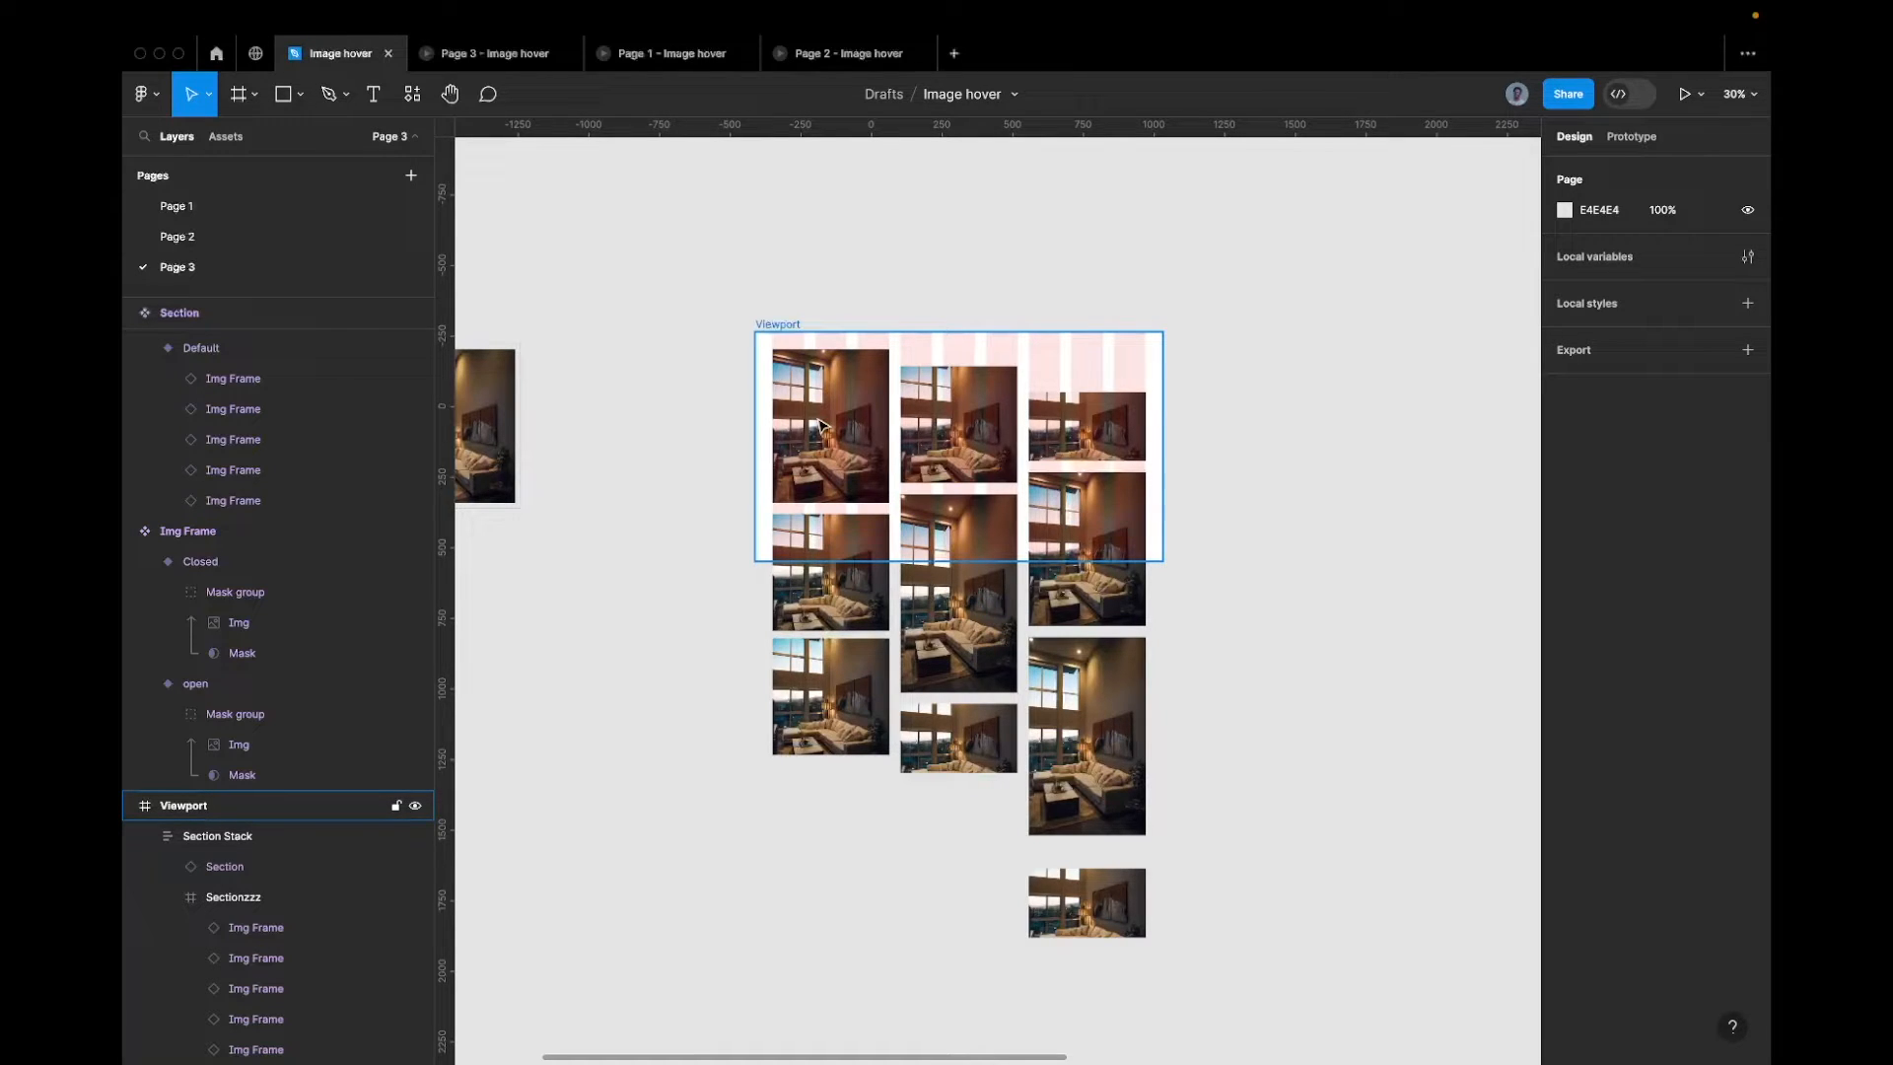
Stretch the lowest first-column image in Sectionzzz downward to make it taller than its original square shape
{"action": "scroll", "coordinate": [934, 522], "scroll_direction": "down", "scroll_amount": 1}
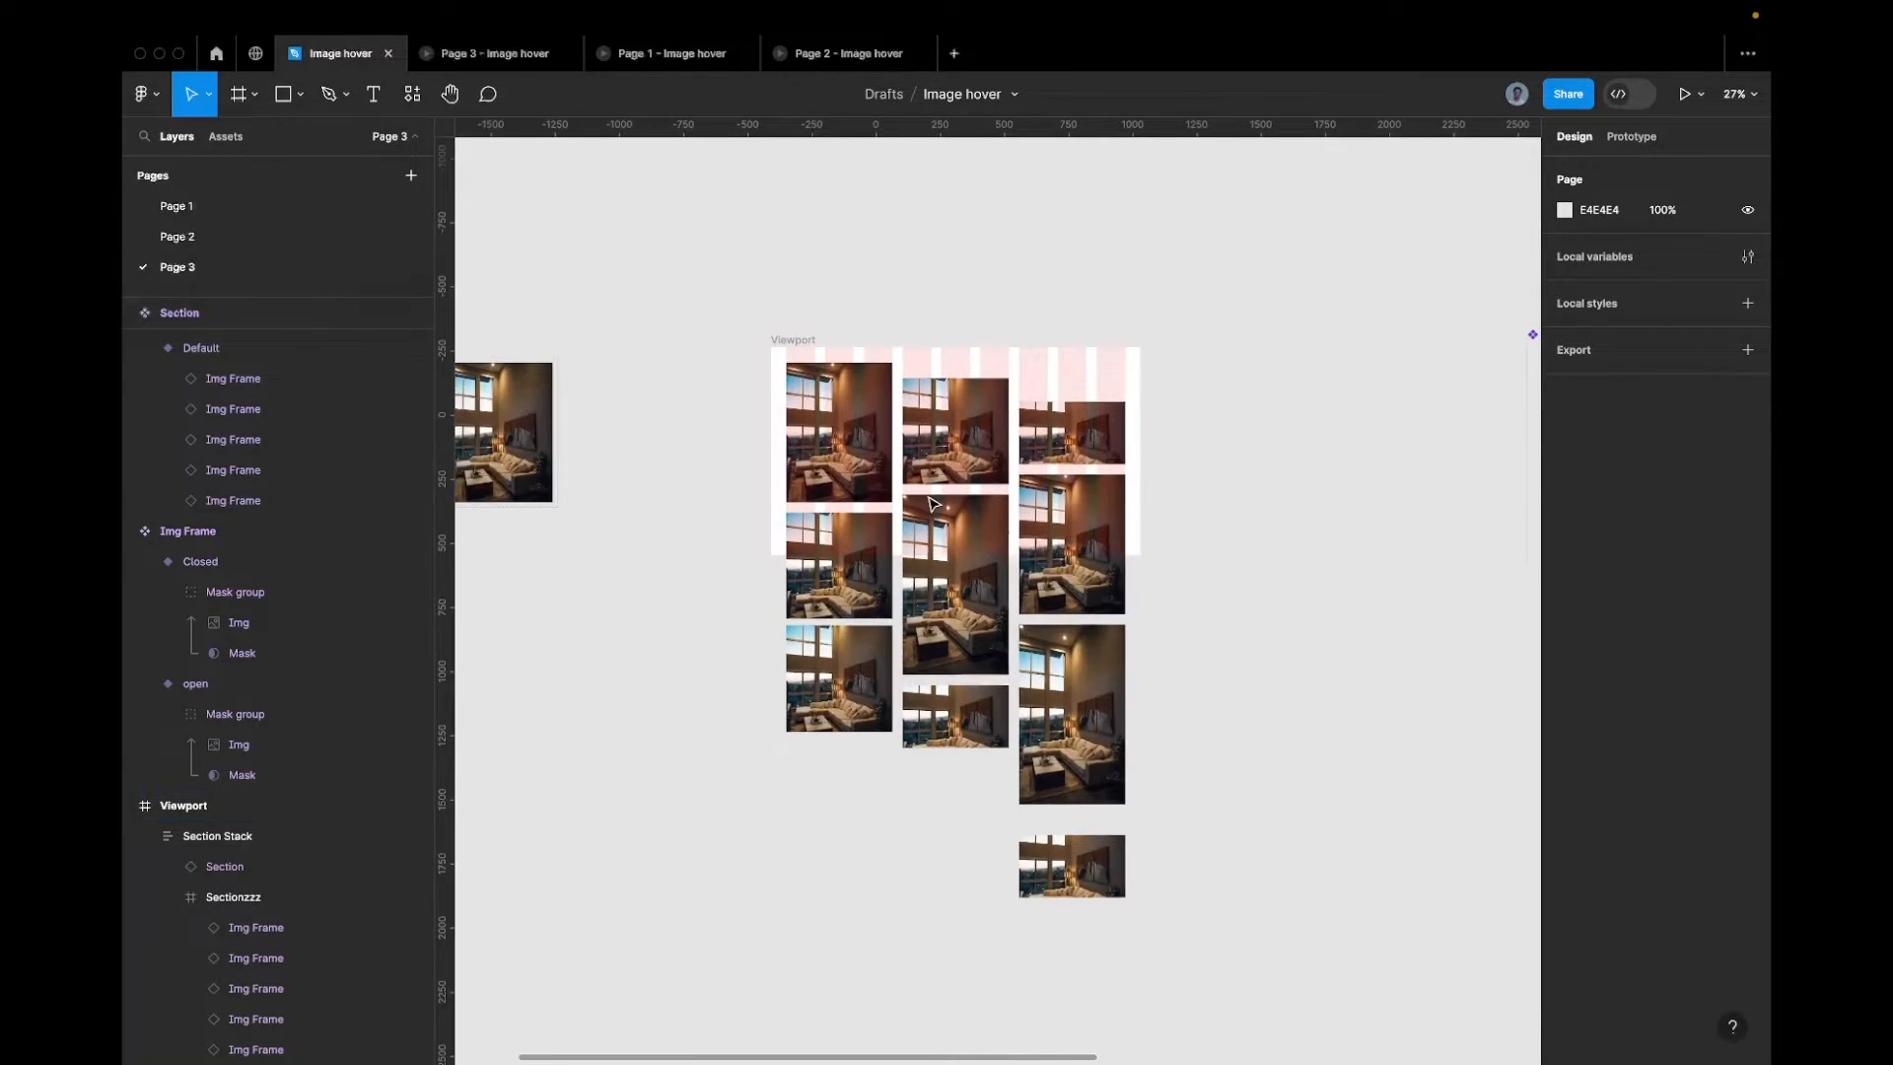
{"action": "left_click", "coordinate": [932, 699]}
{"action": "scroll", "coordinate": [931, 698], "scroll_direction": "up", "scroll_amount": 4}
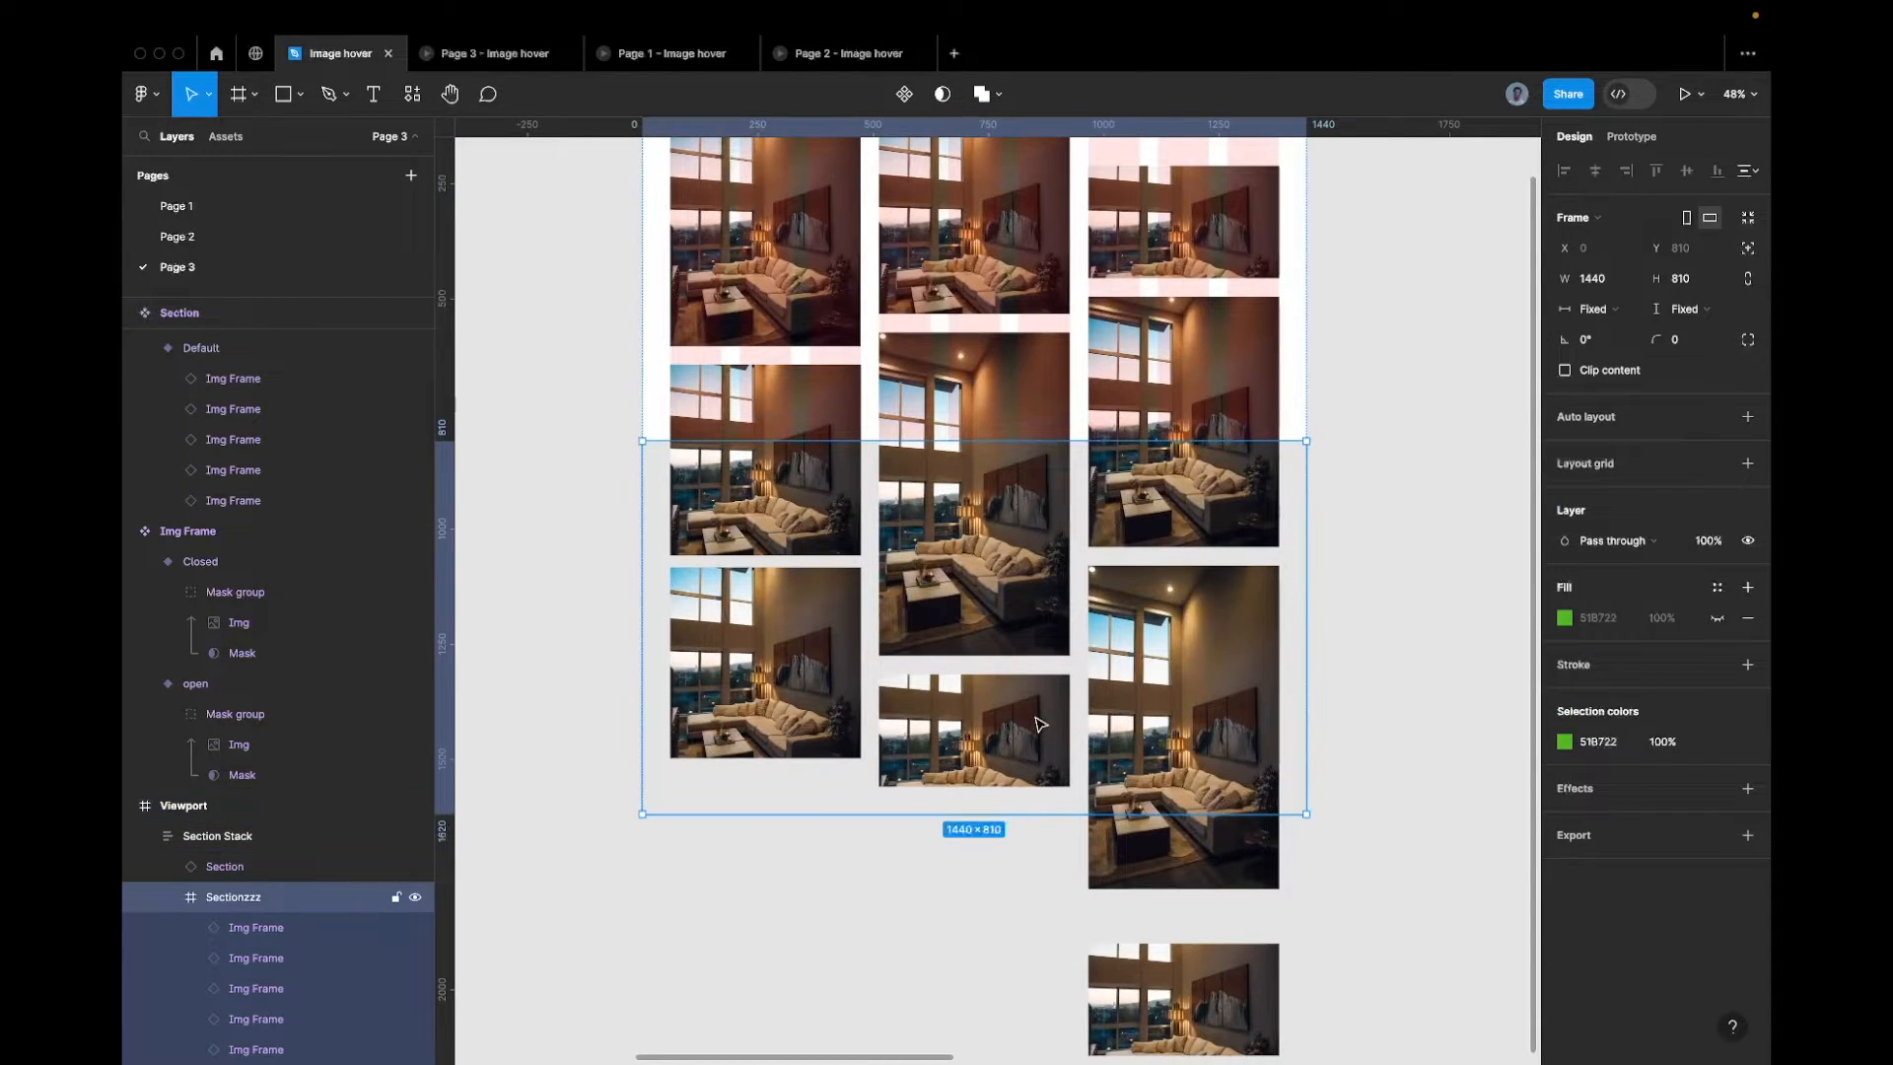
{"action": "left_click", "coordinate": [1037, 727], "text": "super"}
{"action": "left_click", "coordinate": [1101, 721]}
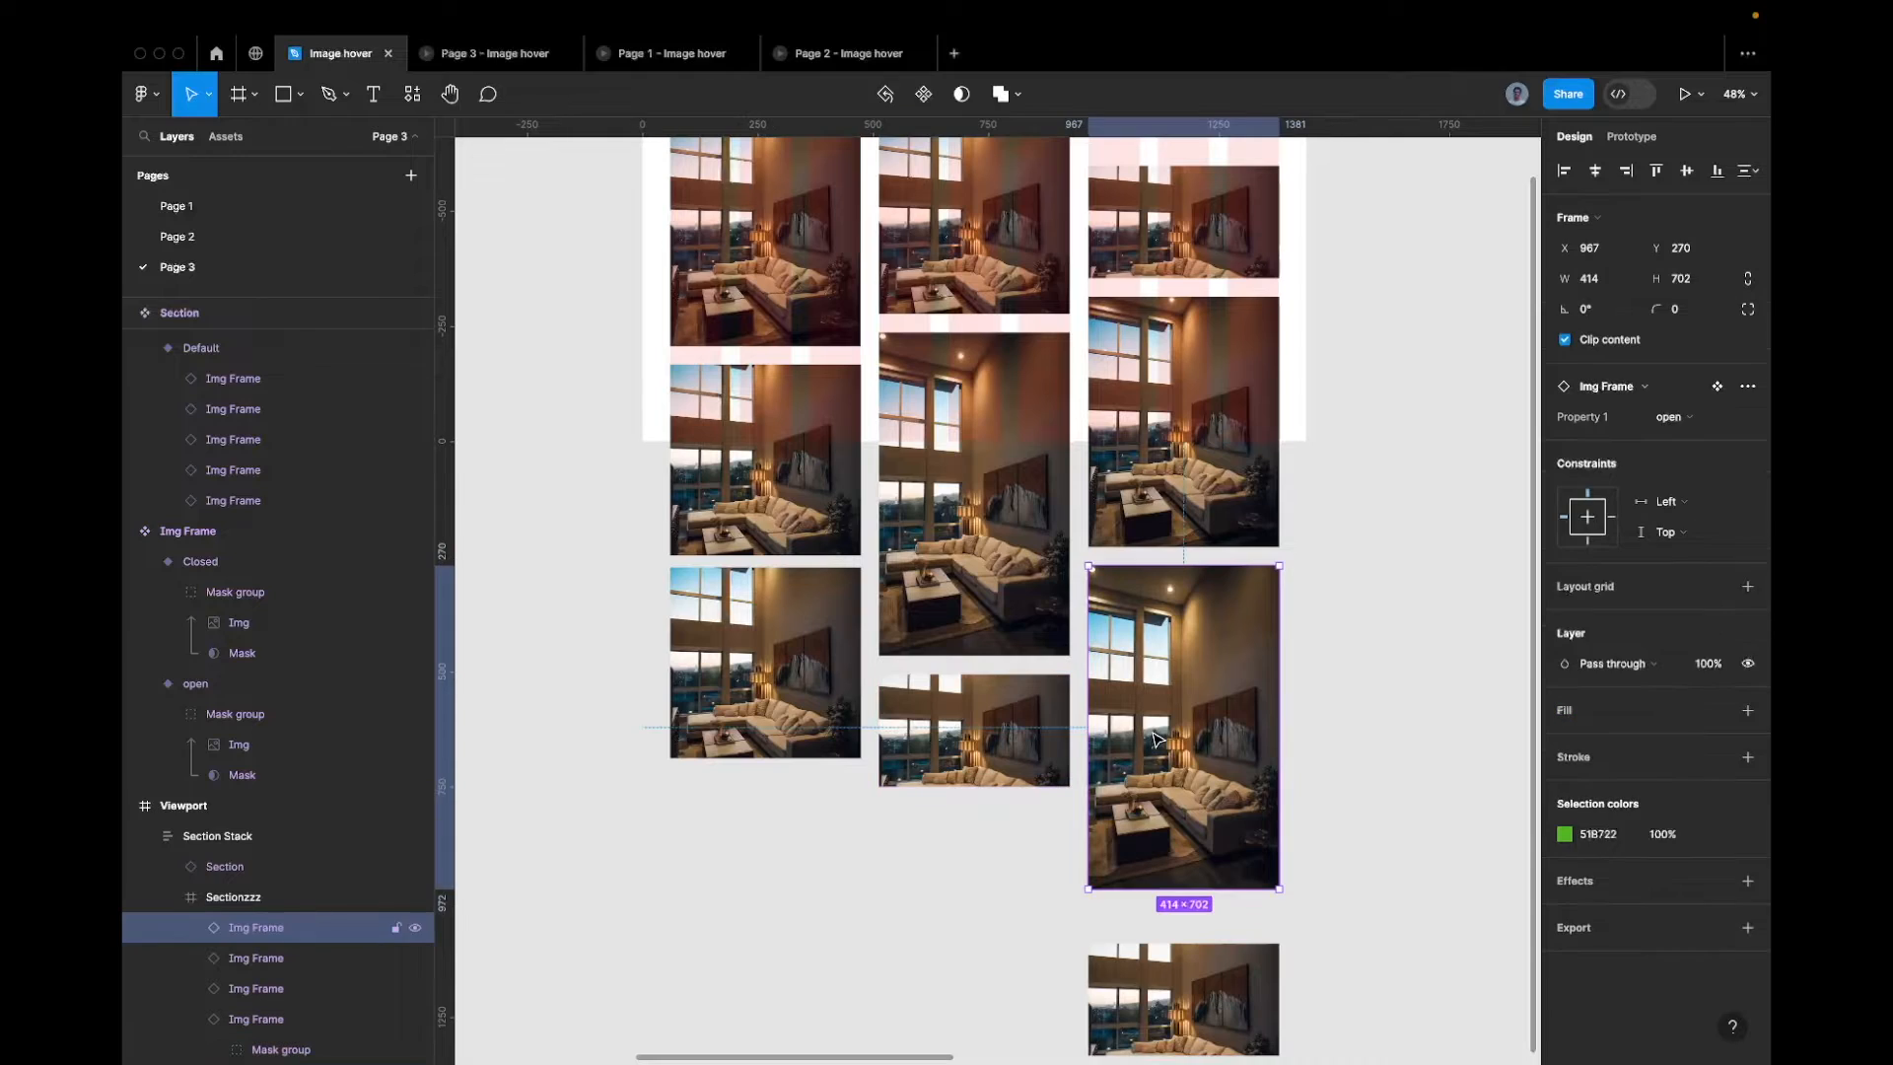
{"action": "left_click", "coordinate": [964, 724]}
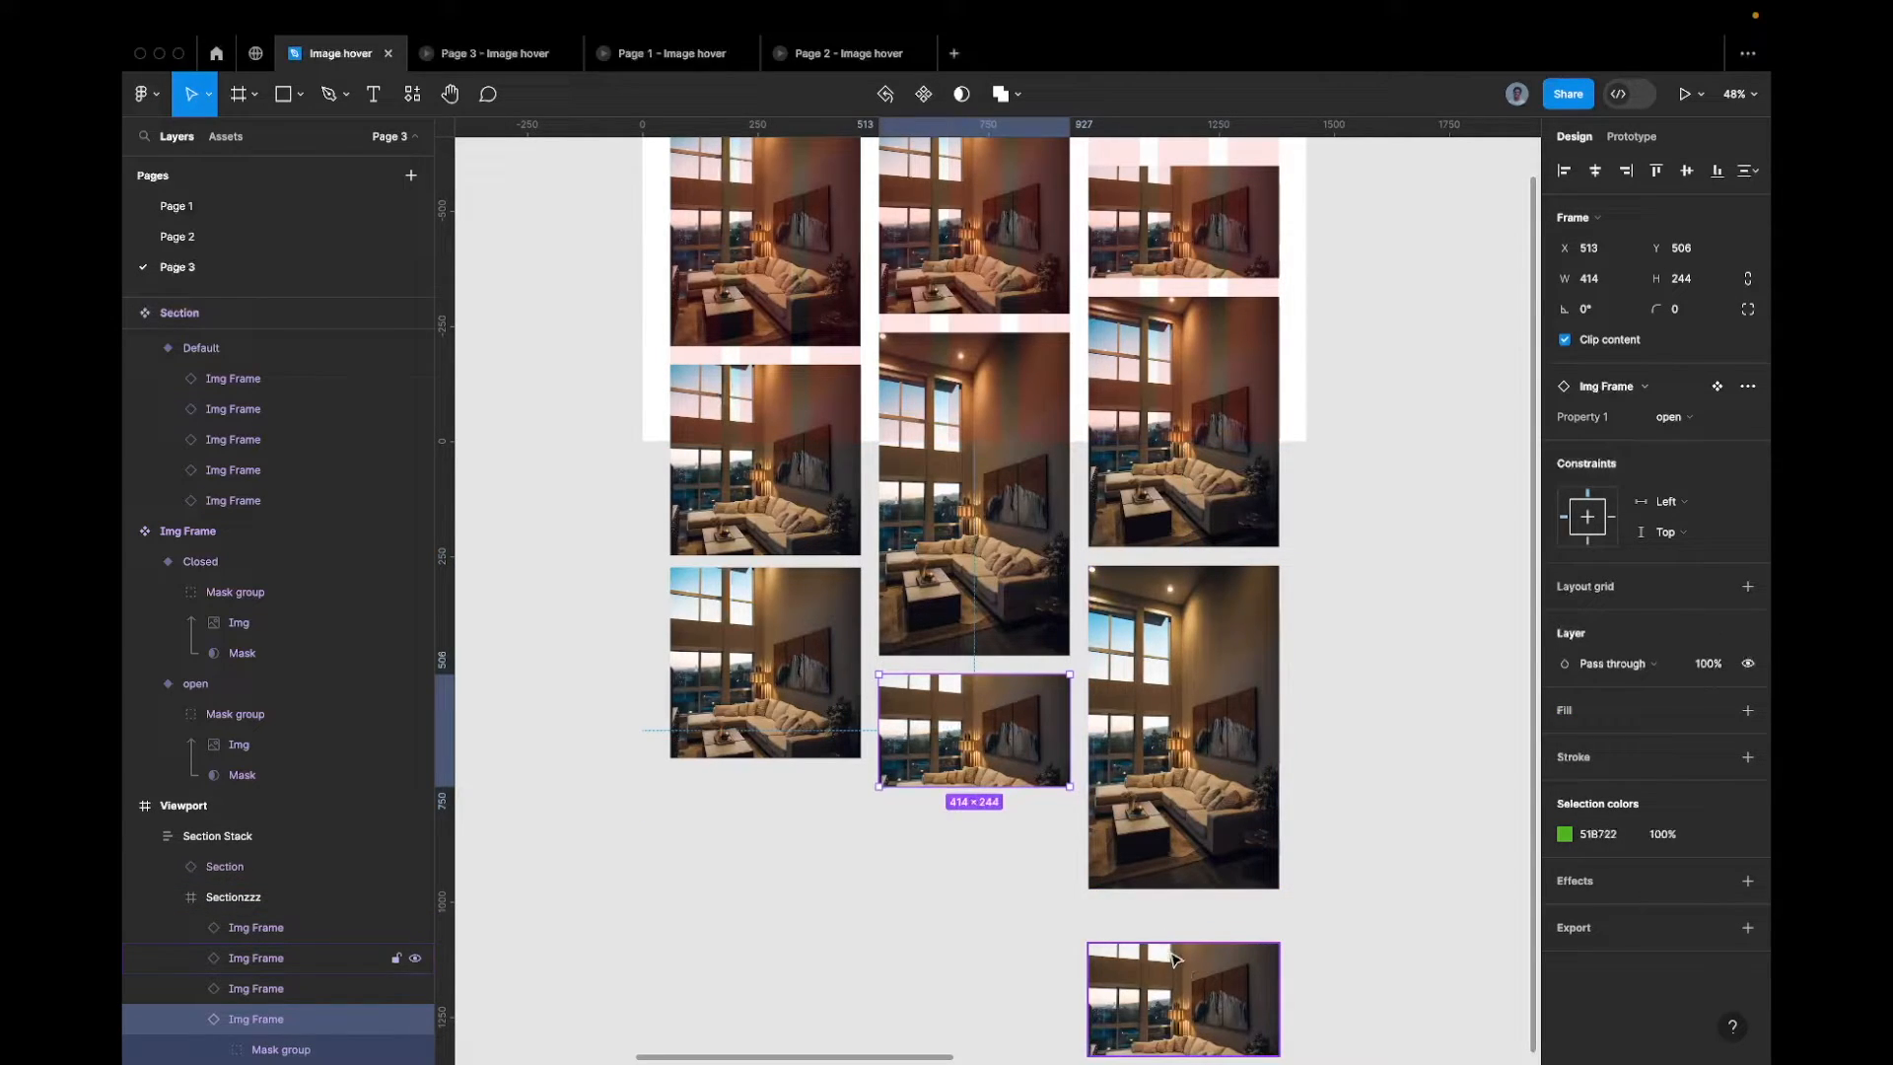
{"action": "left_click", "coordinate": [783, 719]}
{"action": "left_click", "coordinate": [759, 543]}
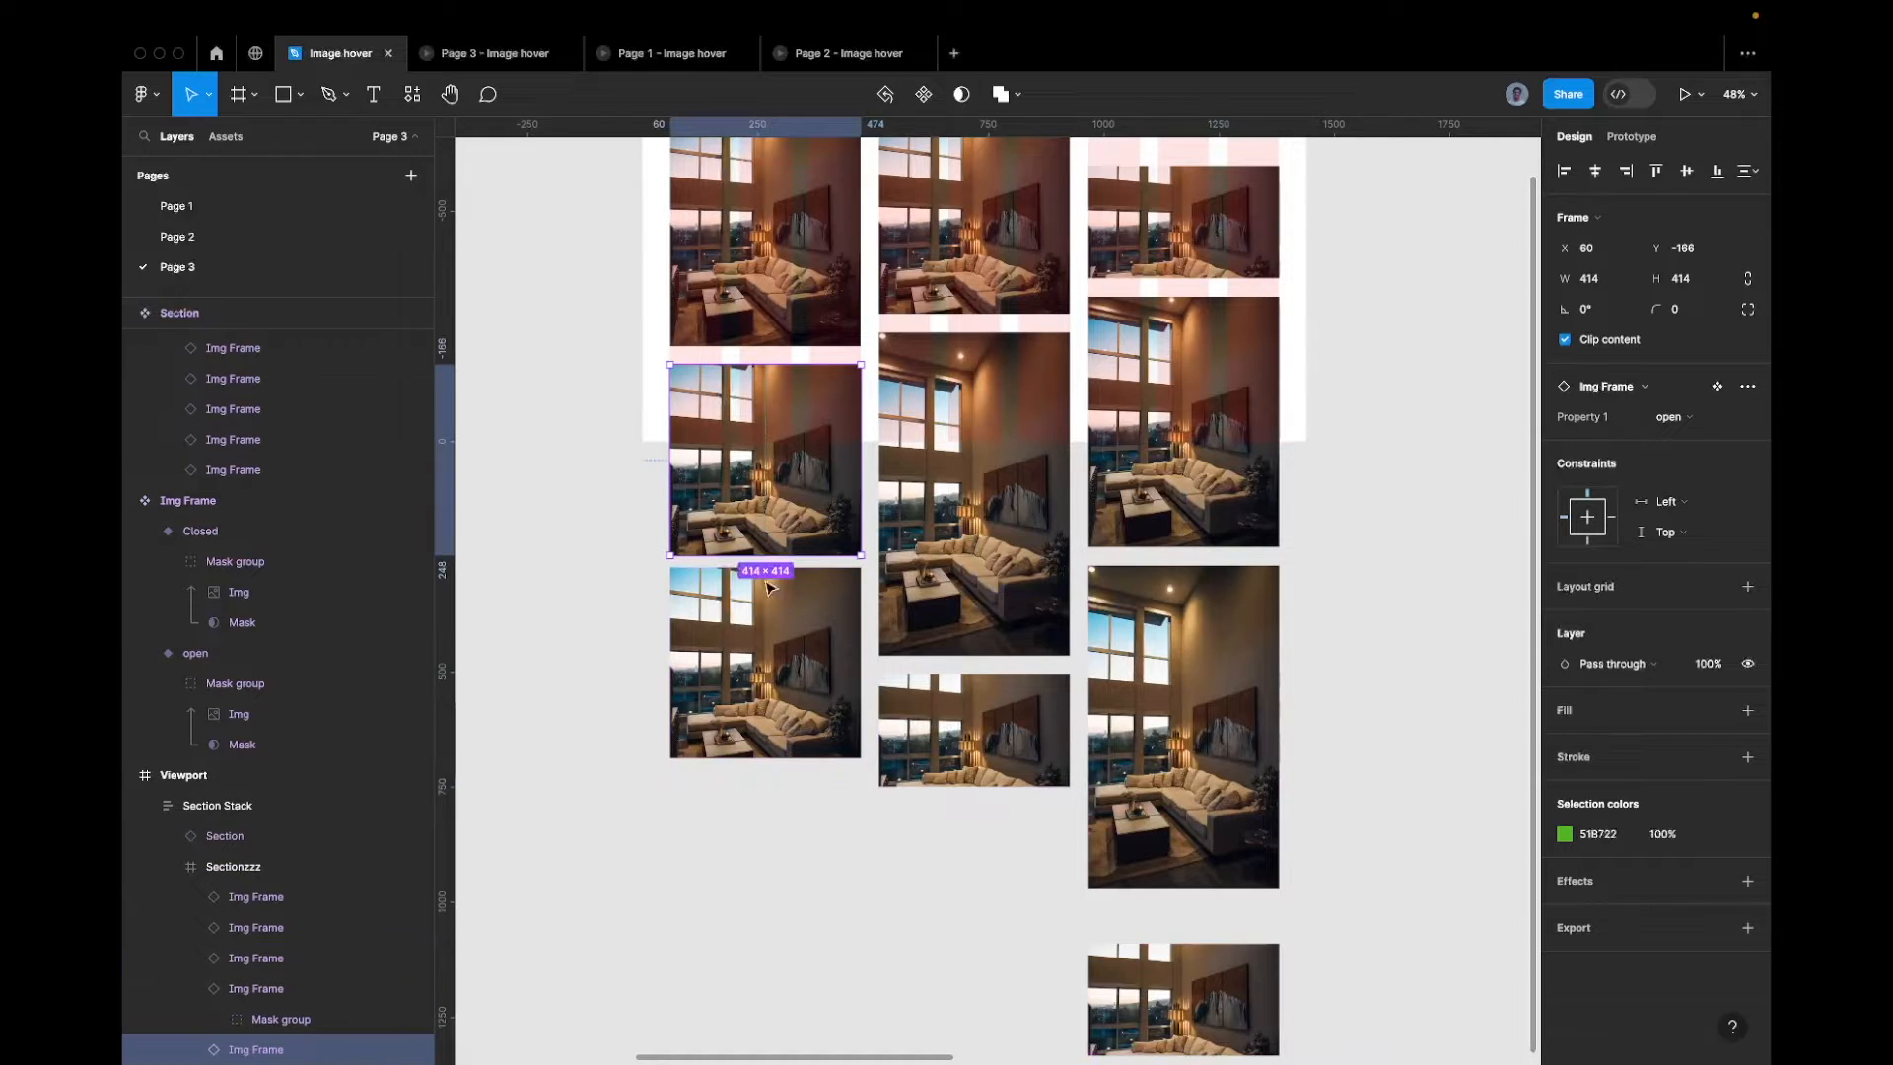
{"action": "left_click", "coordinate": [768, 591]}
{"action": "left_click_drag", "start_coordinate": [783, 762], "coordinate": [784, 861]}
Duplicate the middle column's 414 × 244 Sectionzzz image and move the copy straight down to Y 790
{"action": "left_click", "coordinate": [973, 730]}
{"action": "scroll", "coordinate": [936, 638], "scroll_direction": "down", "scroll_amount": 3}
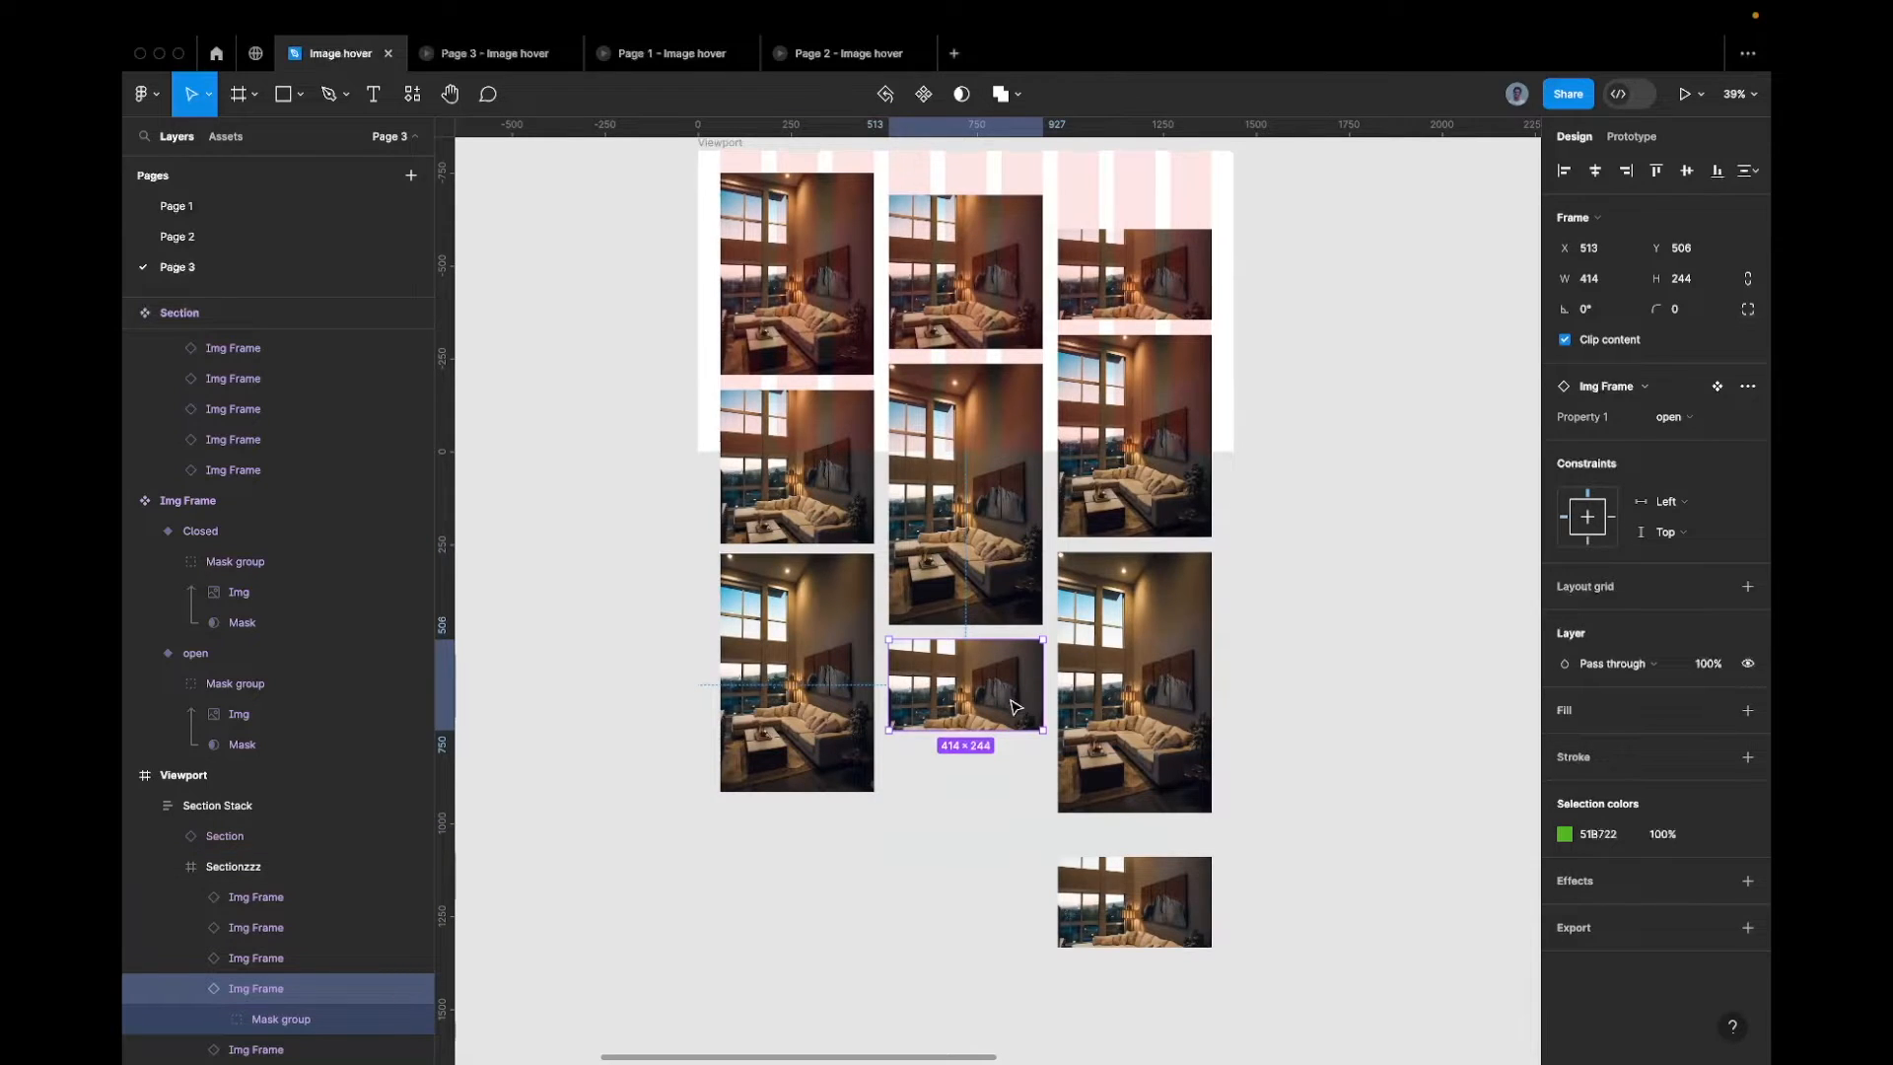
{"action": "left_click", "coordinate": [1082, 712]}
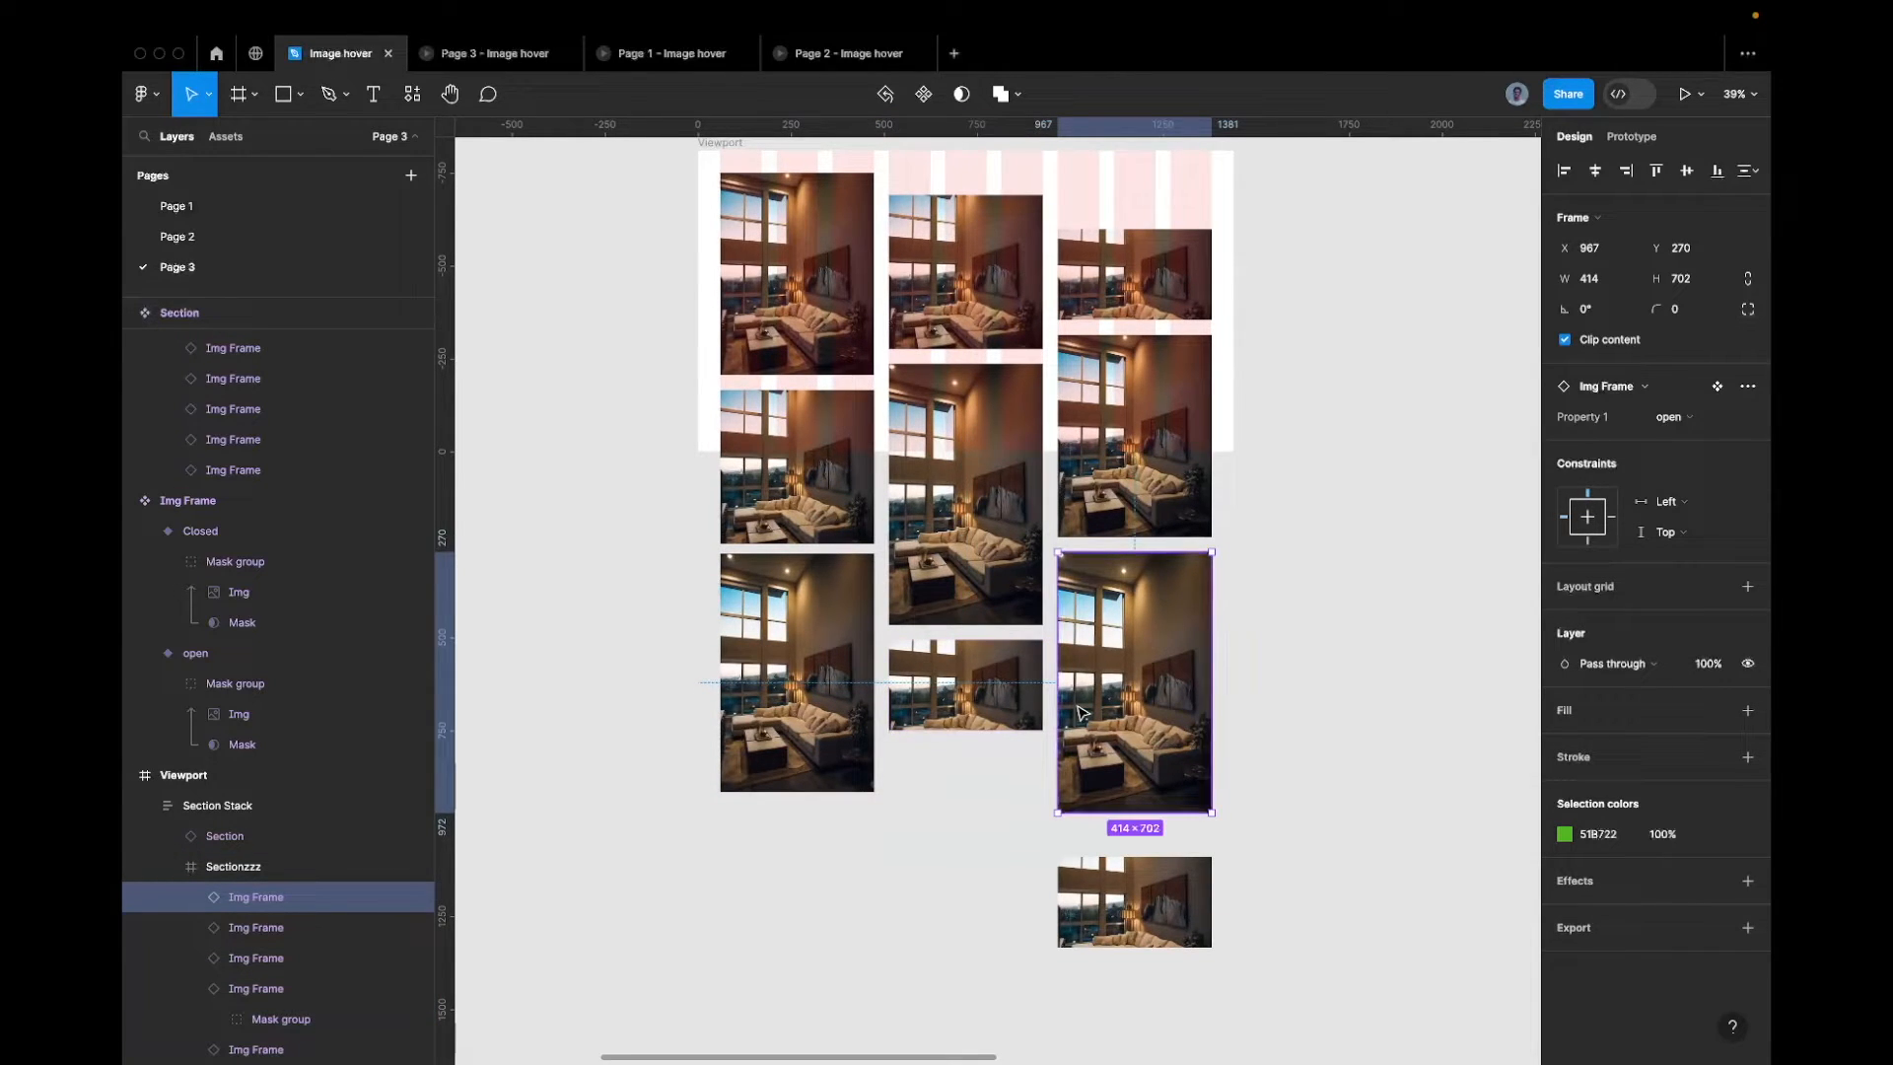
{"action": "left_click", "coordinate": [988, 704]}
{"action": "key", "text": "ctrl+d"}
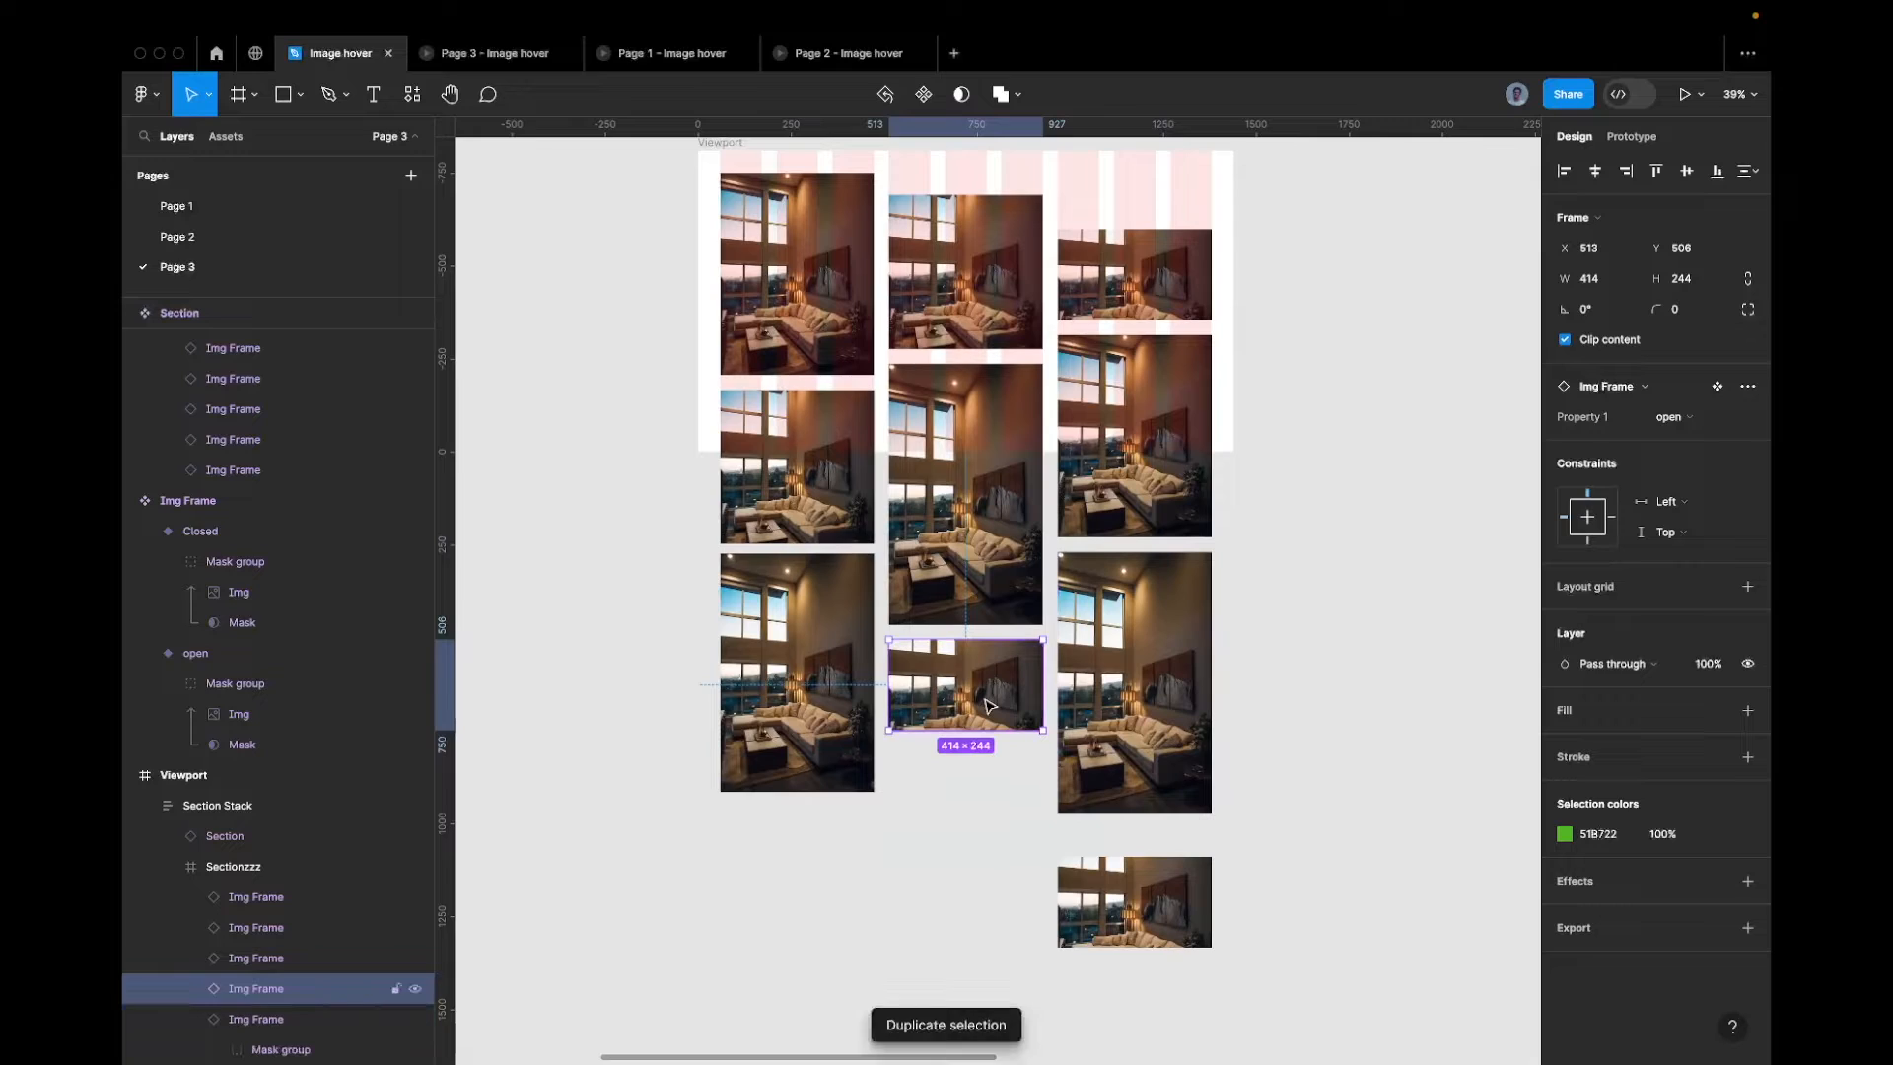
{"action": "key", "text": "shift+Down"}
{"action": "key", "text": "shift+Down"}
{"action": "key", "text": "shift+Down"}
{"action": "key", "text": "shift+Down"}
{"action": "key", "text": "shift+Down"}
{"action": "key", "text": "shift+Down"}
{"action": "key", "text": "shift+Down"}
{"action": "key", "text": "shift+Down"}
{"action": "key", "text": "shift+Down"}
{"action": "key", "text": "shift+Down"}
{"action": "key", "text": "shift+Down"}
{"action": "key", "text": "shift+Down"}
{"action": "key", "text": "shift+Down"}
{"action": "key", "text": "shift+Down"}
{"action": "key", "text": "shift+Down"}
{"action": "key", "text": "shift+Down"}
{"action": "key", "text": "shift+Down"}
{"action": "key", "text": "shift+Down"}
{"action": "key", "text": "shift+Down"}
{"action": "key", "text": "shift+Down"}
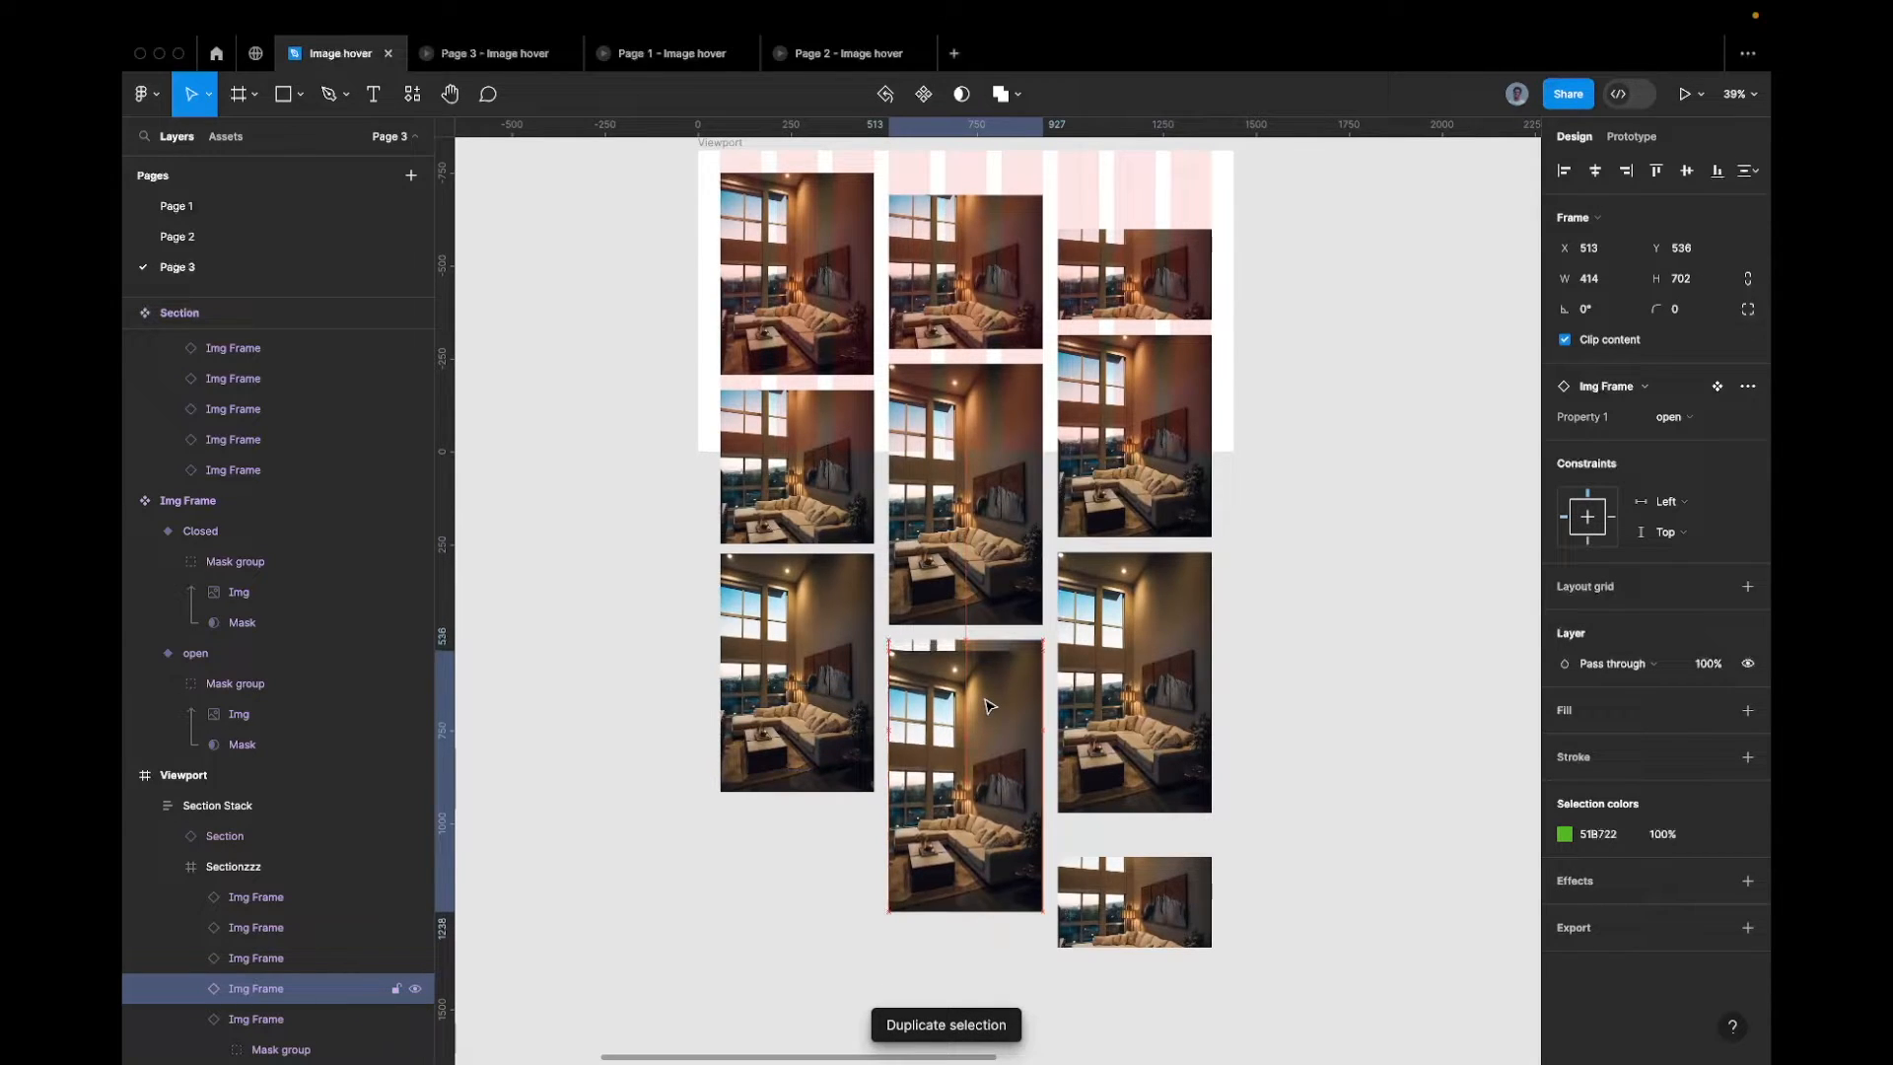
{"action": "key", "text": "shift+Down"}
{"action": "key", "text": "shift+Down"}
{"action": "key", "text": "shift+Down"}
{"action": "key", "text": "shift+Down"}
{"action": "key", "text": "shift+Down"}
{"action": "key", "text": "shift+Down"}
{"action": "key", "text": "shift+Down"}
{"action": "key", "text": "shift+Down"}
{"action": "key", "text": "shift+Down"}
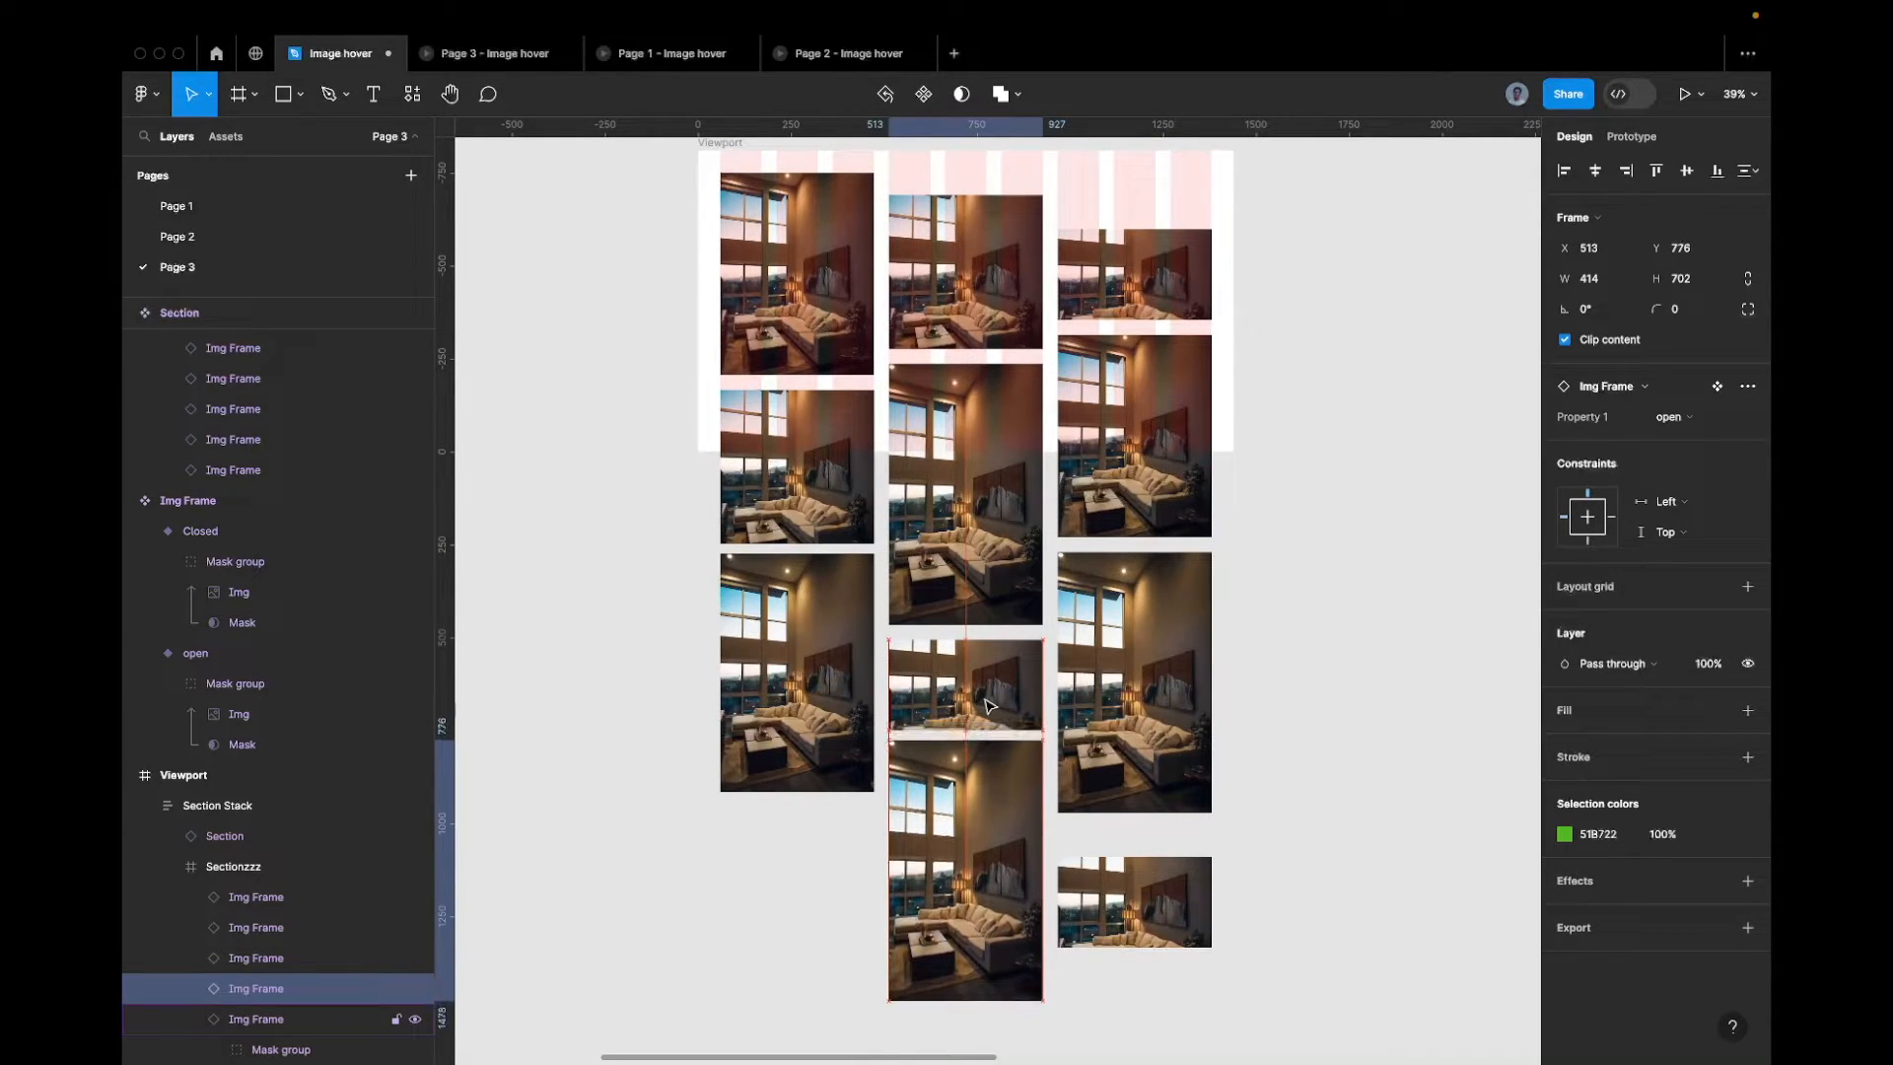
{"action": "key", "text": "shift+Up"}
{"action": "key", "text": "Up"}
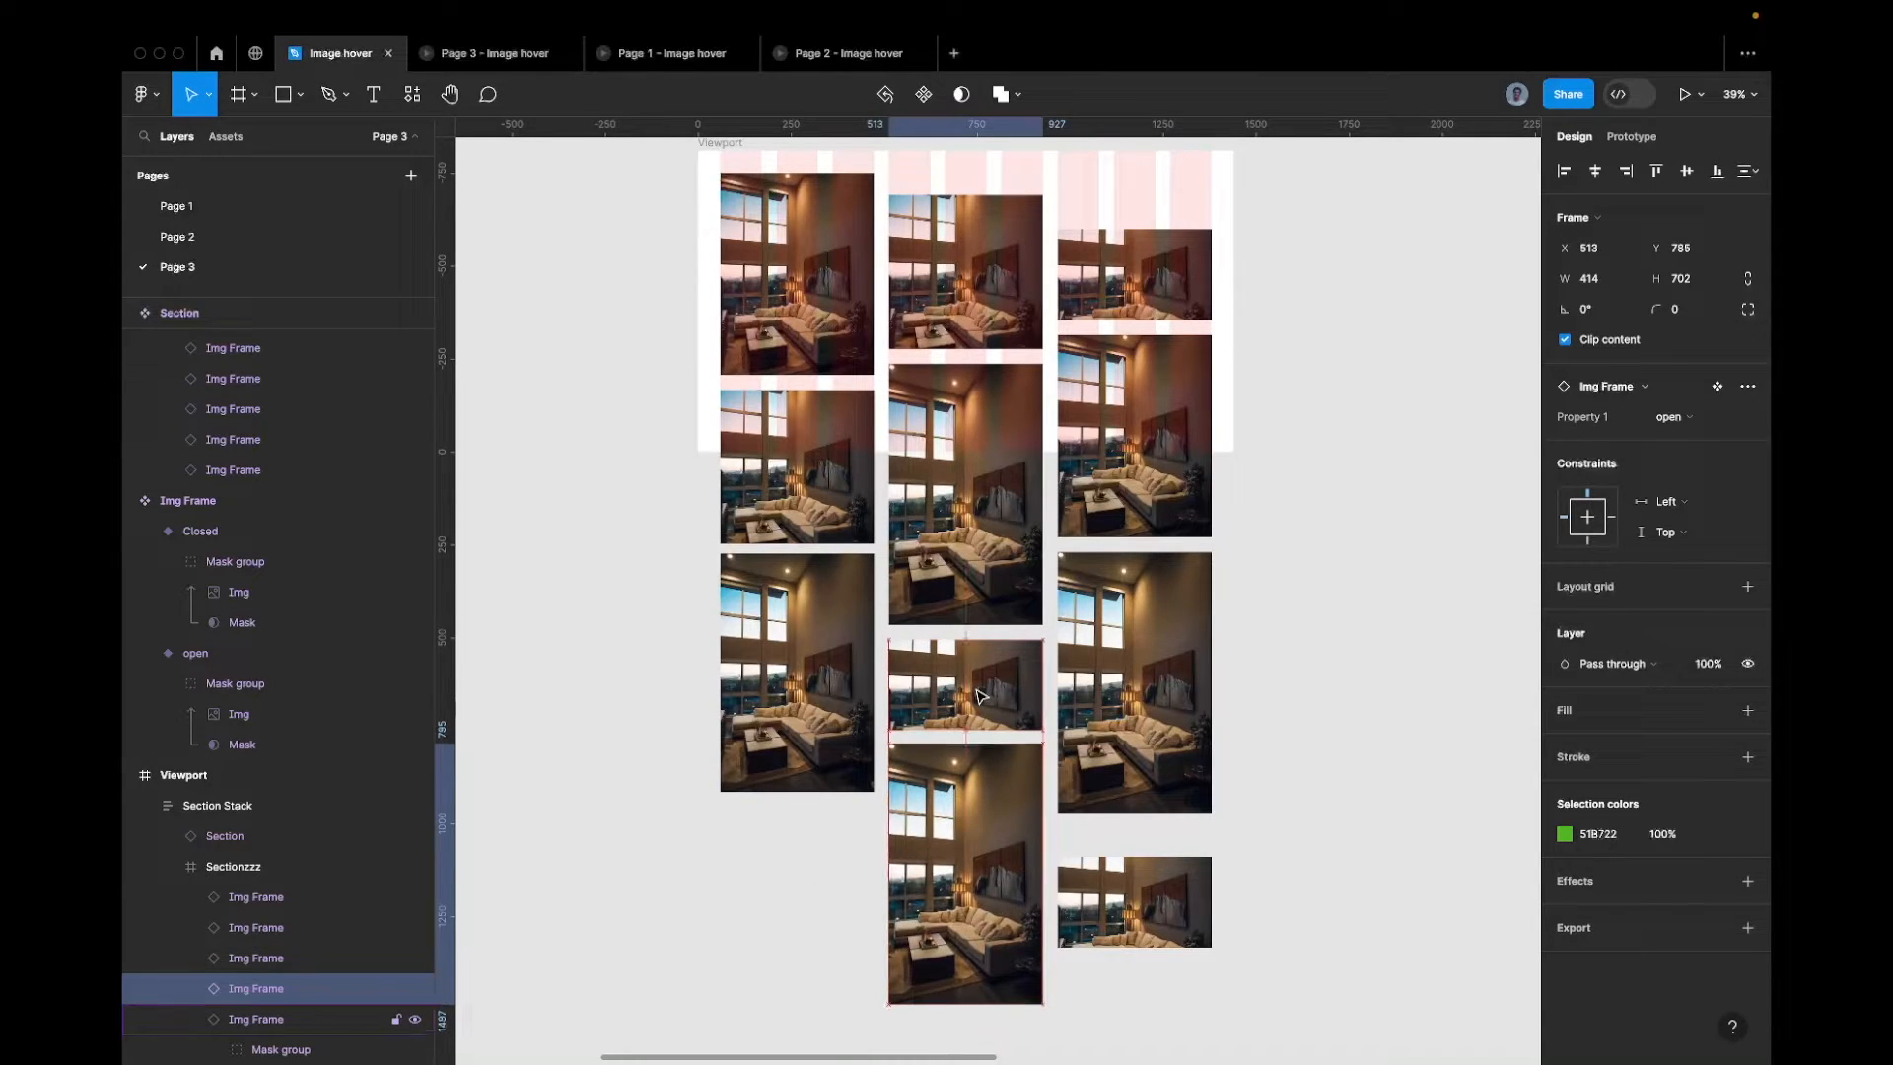
{"action": "key", "text": "Up"}
{"action": "key", "text": "Up"}
{"action": "key", "text": "Up"}
{"action": "key", "text": "Up"}
{"action": "key", "text": "Up"}
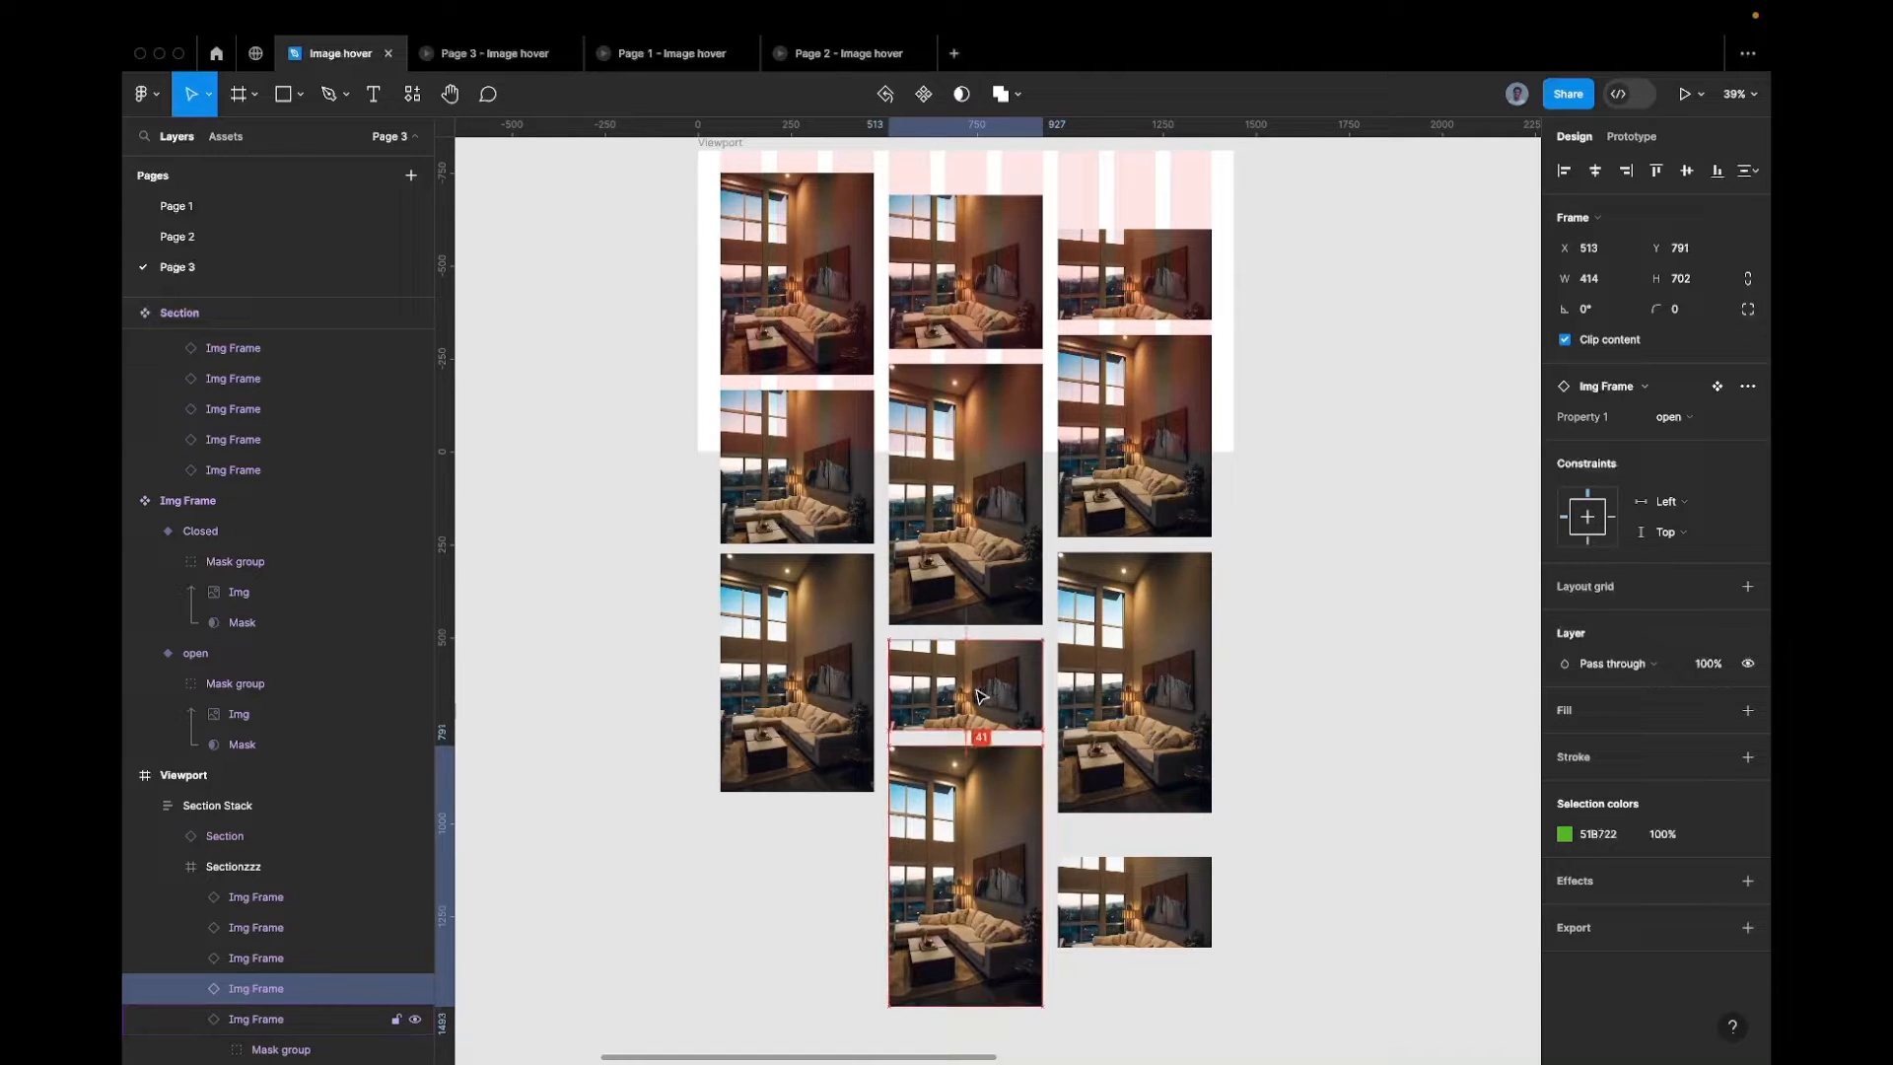
Shorten the copied middle-column image to 430 px tall and delete the 414 × 244 image at the foot of the third column
{"action": "scroll", "coordinate": [981, 690], "scroll_direction": "down", "scroll_amount": 2}
{"action": "left_click_drag", "start_coordinate": [957, 919], "coordinate": [972, 845]}
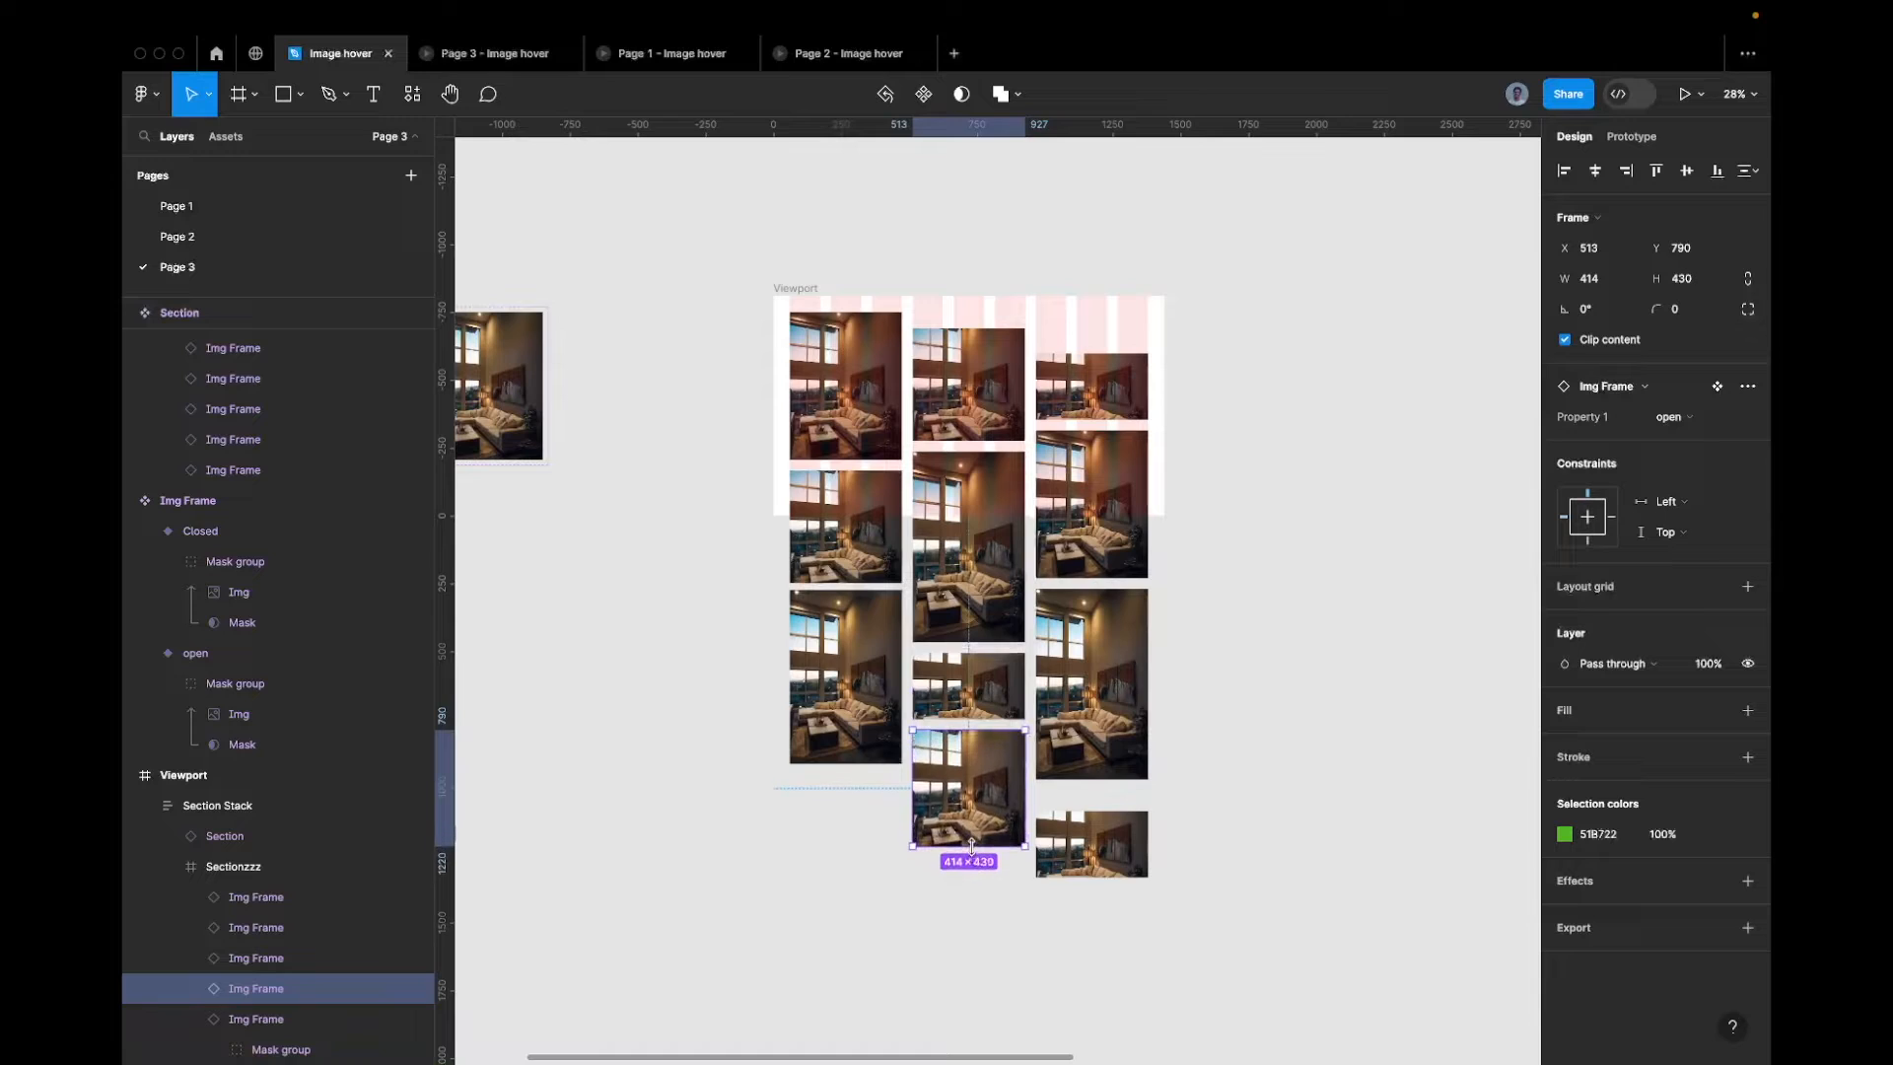
{"action": "left_click", "coordinate": [1090, 843]}
{"action": "key", "text": "Delete"}
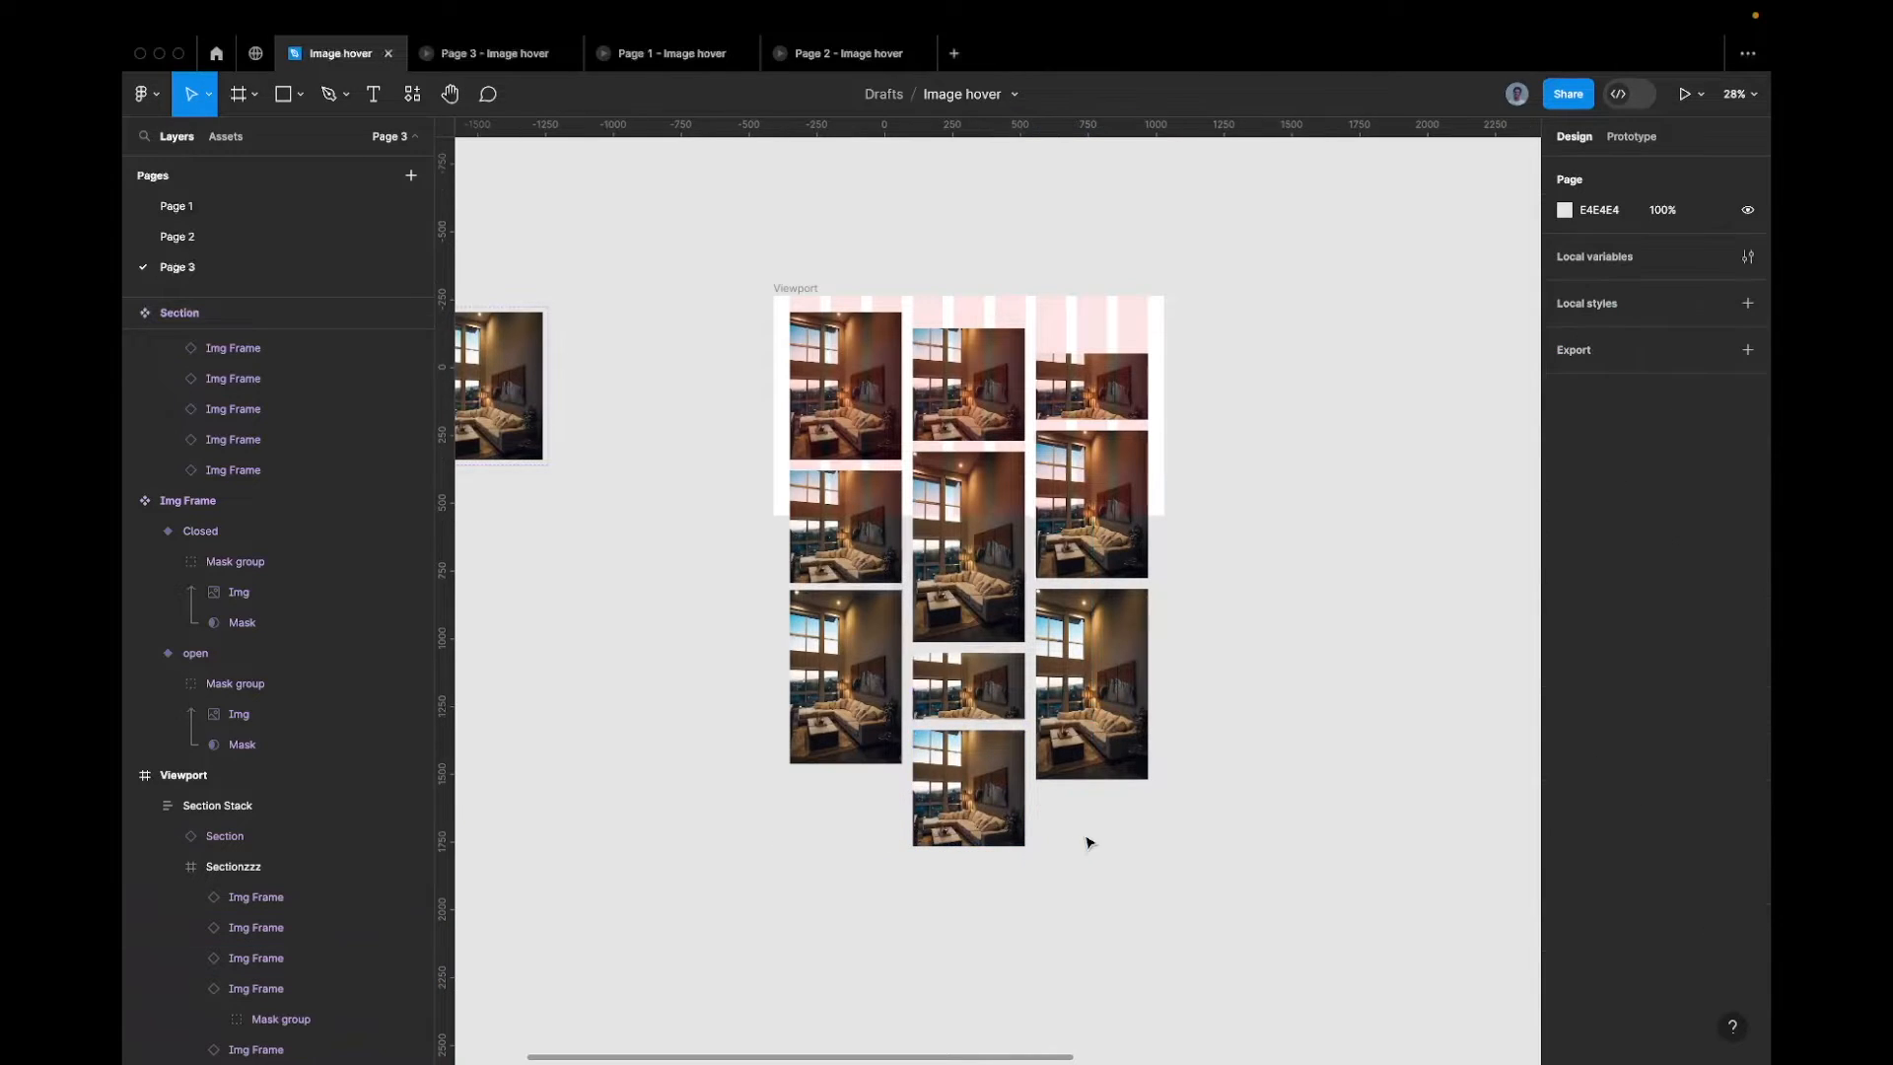
Move the Sectionzzz frame out of Section Stack onto the open canvas at X 1545, Y 312
{"action": "left_click", "coordinate": [1016, 701]}
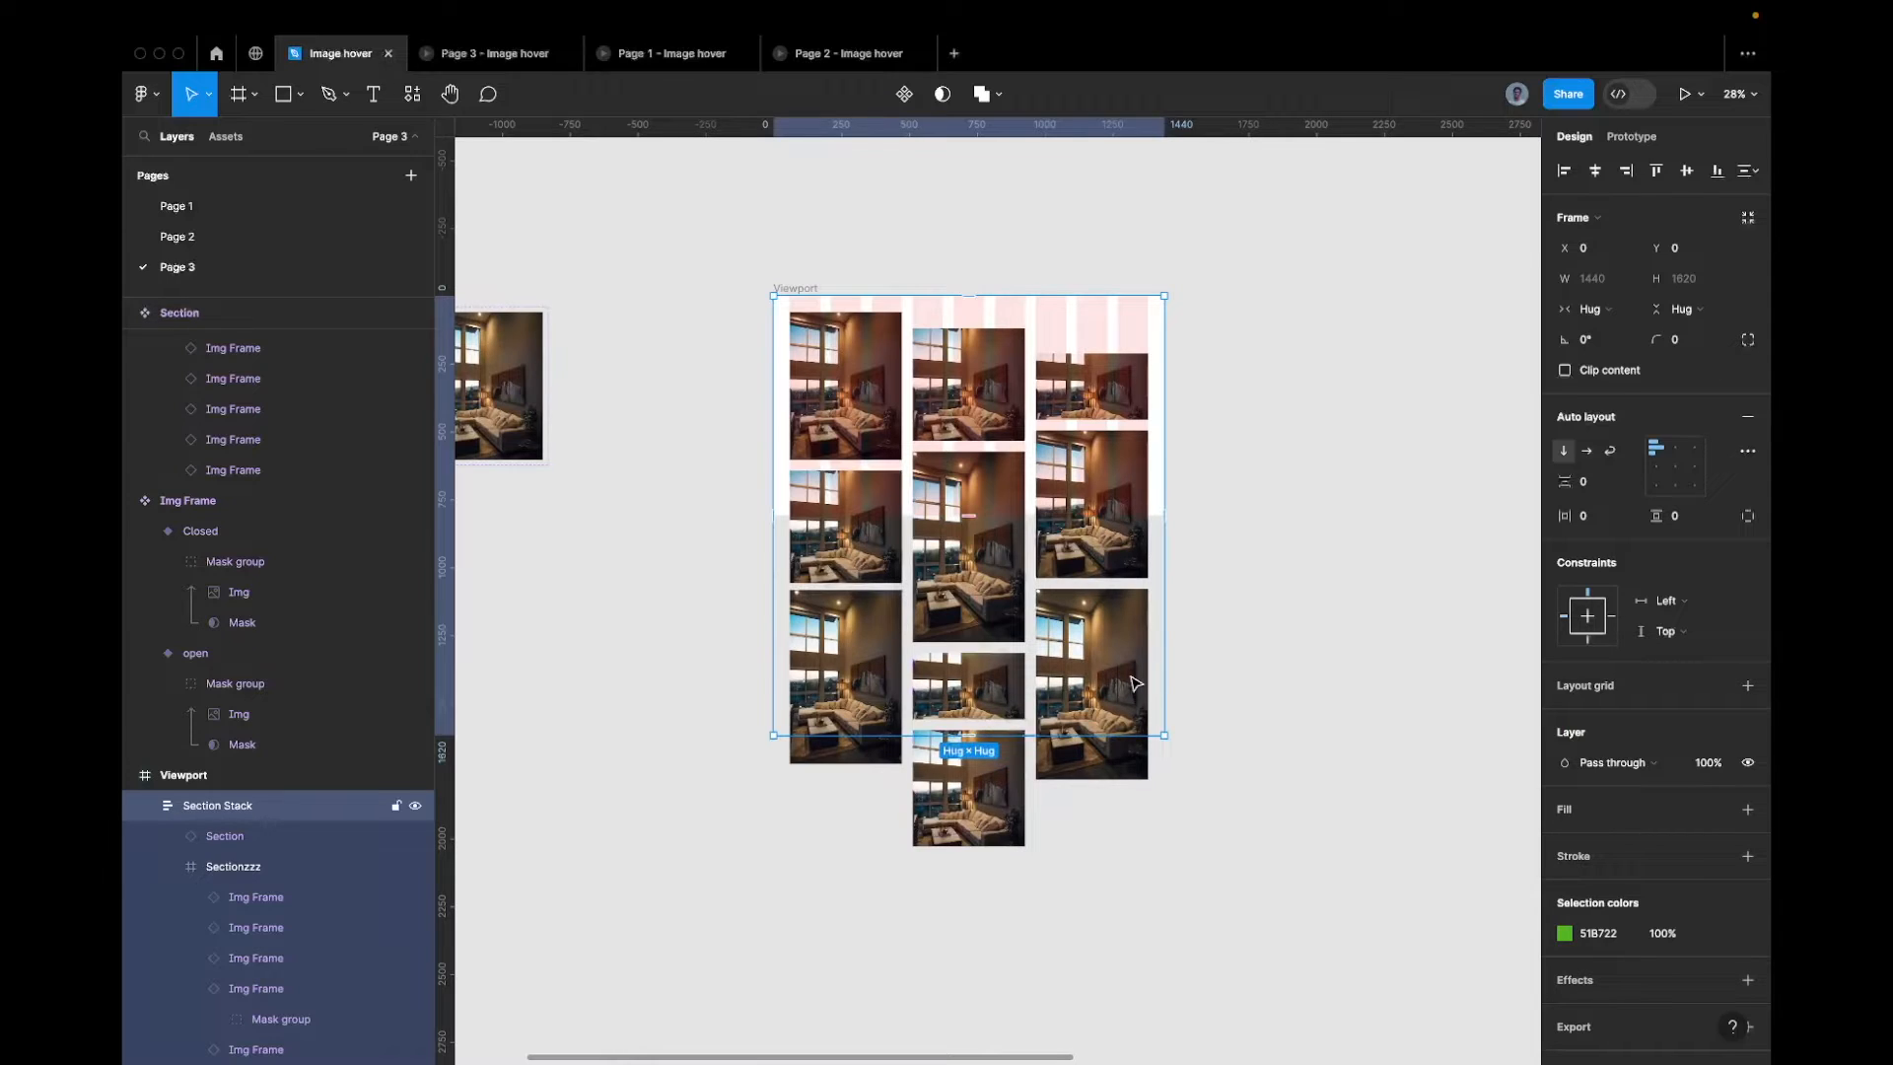
{"action": "left_click", "coordinate": [1101, 655]}
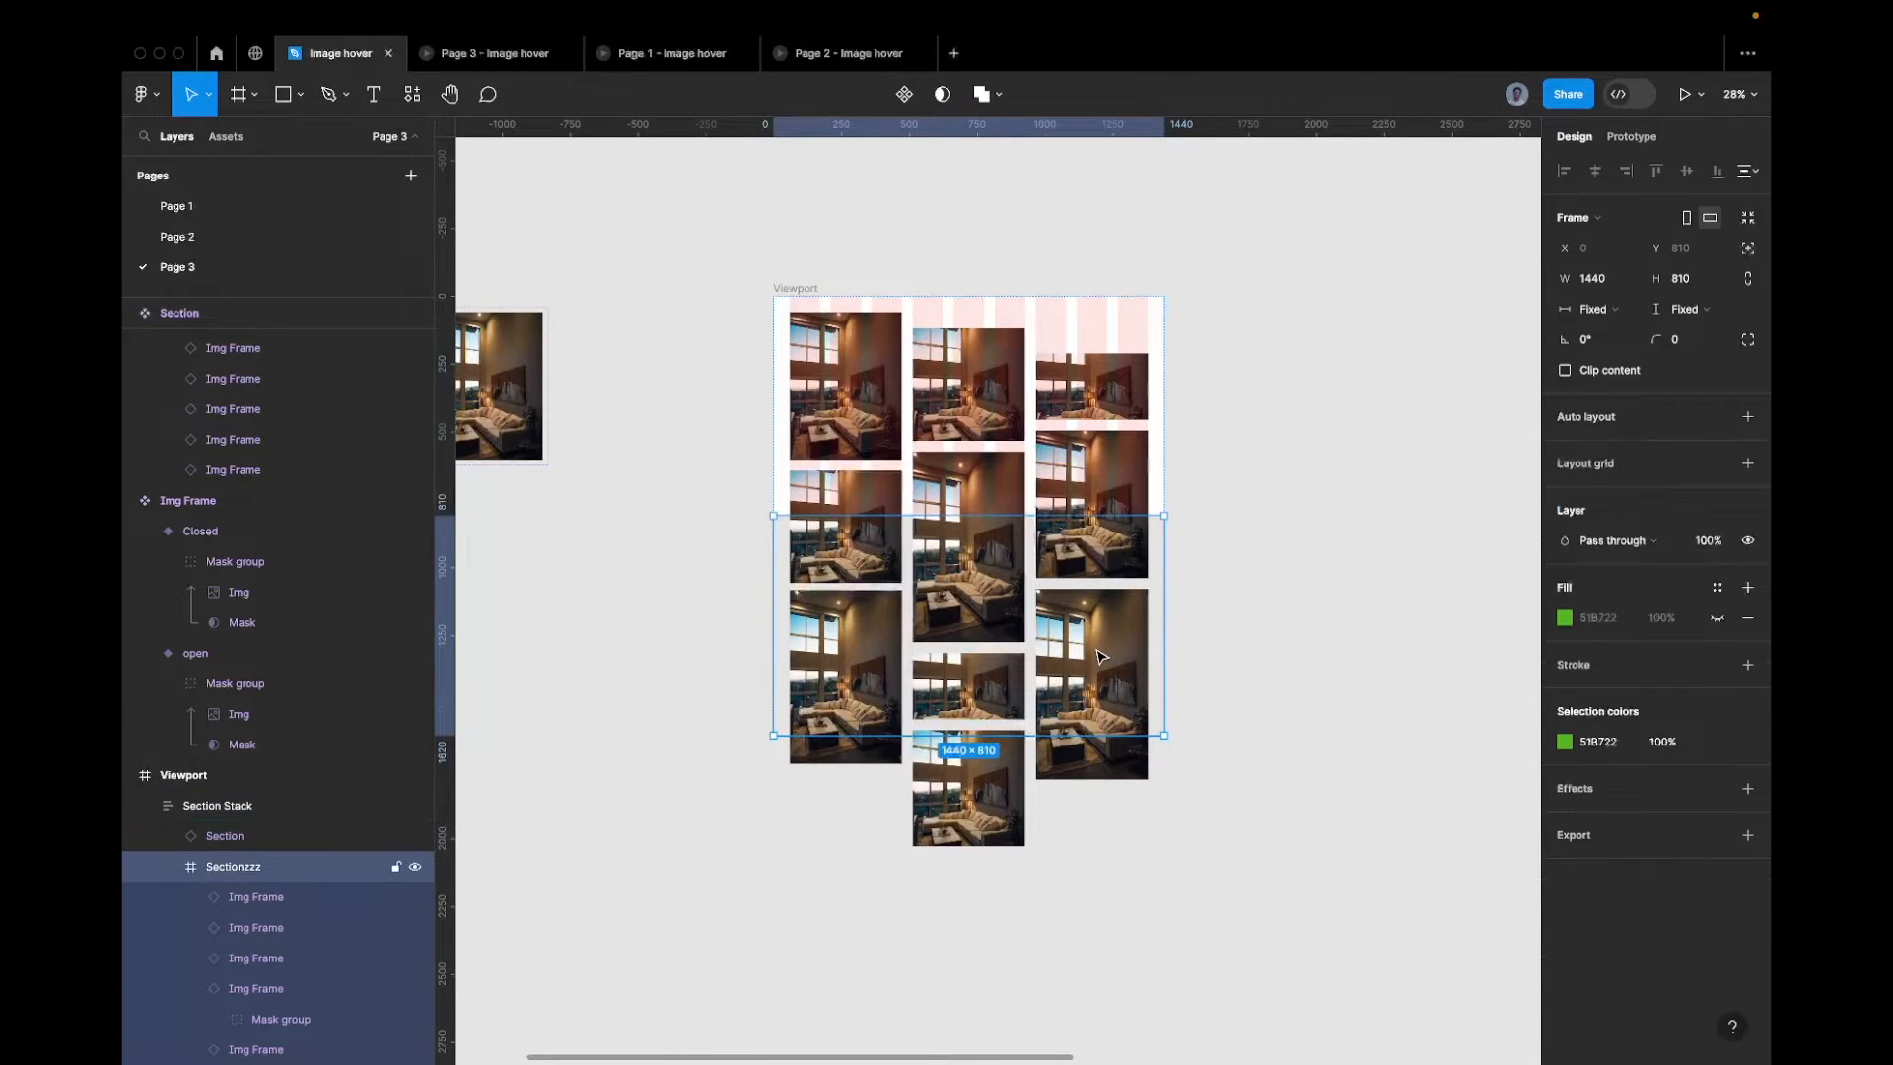
{"action": "left_click_drag", "start_coordinate": [1092, 656], "coordinate": [1533, 581]}
{"action": "scroll", "coordinate": [1536, 583], "scroll_direction": "right", "scroll_amount": 3}
{"action": "scroll", "coordinate": [1528, 587], "scroll_direction": "down", "scroll_amount": 2}
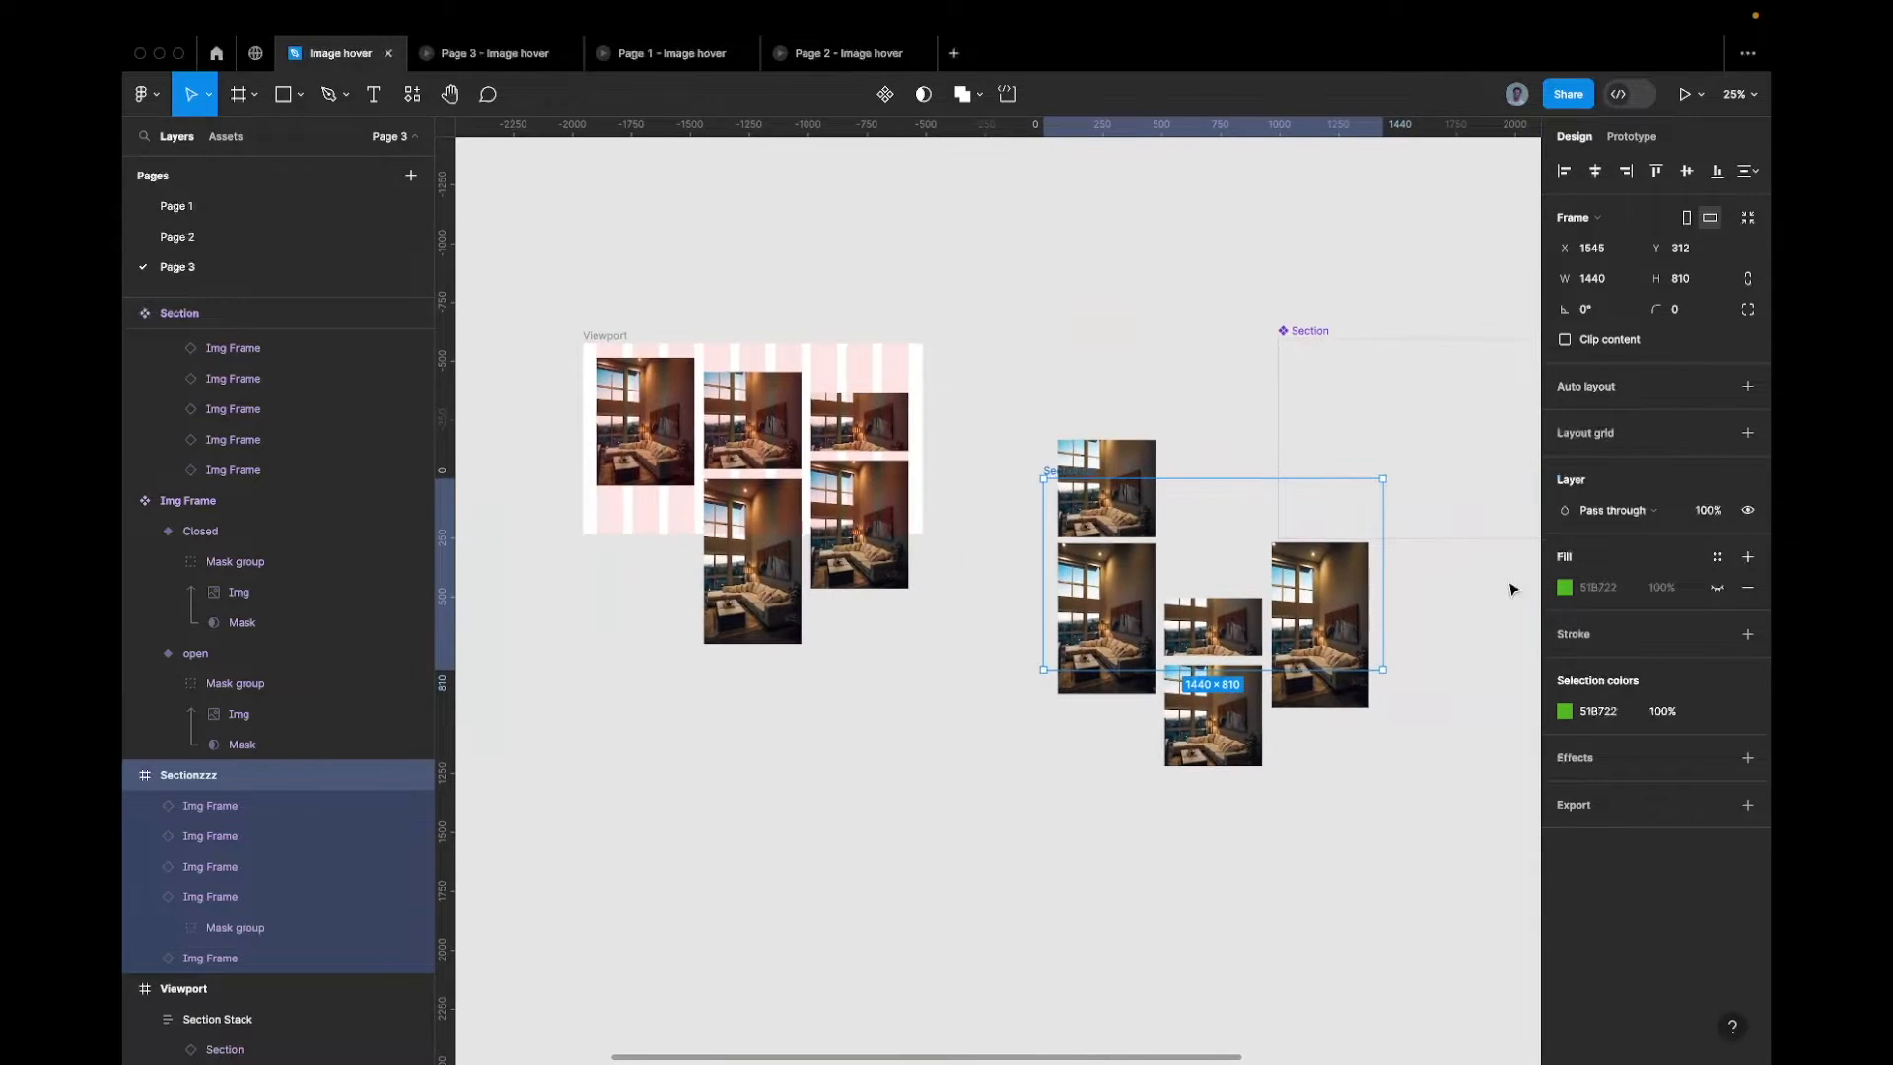
Move the Section instance out of the Viewport and try to place the Sectionzzz frame directly beneath it at X 1279, Y -427
{"action": "left_click", "coordinate": [883, 459]}
{"action": "left_click", "coordinate": [882, 460]}
{"action": "left_click_drag", "start_coordinate": [883, 459], "coordinate": [1280, 231]}
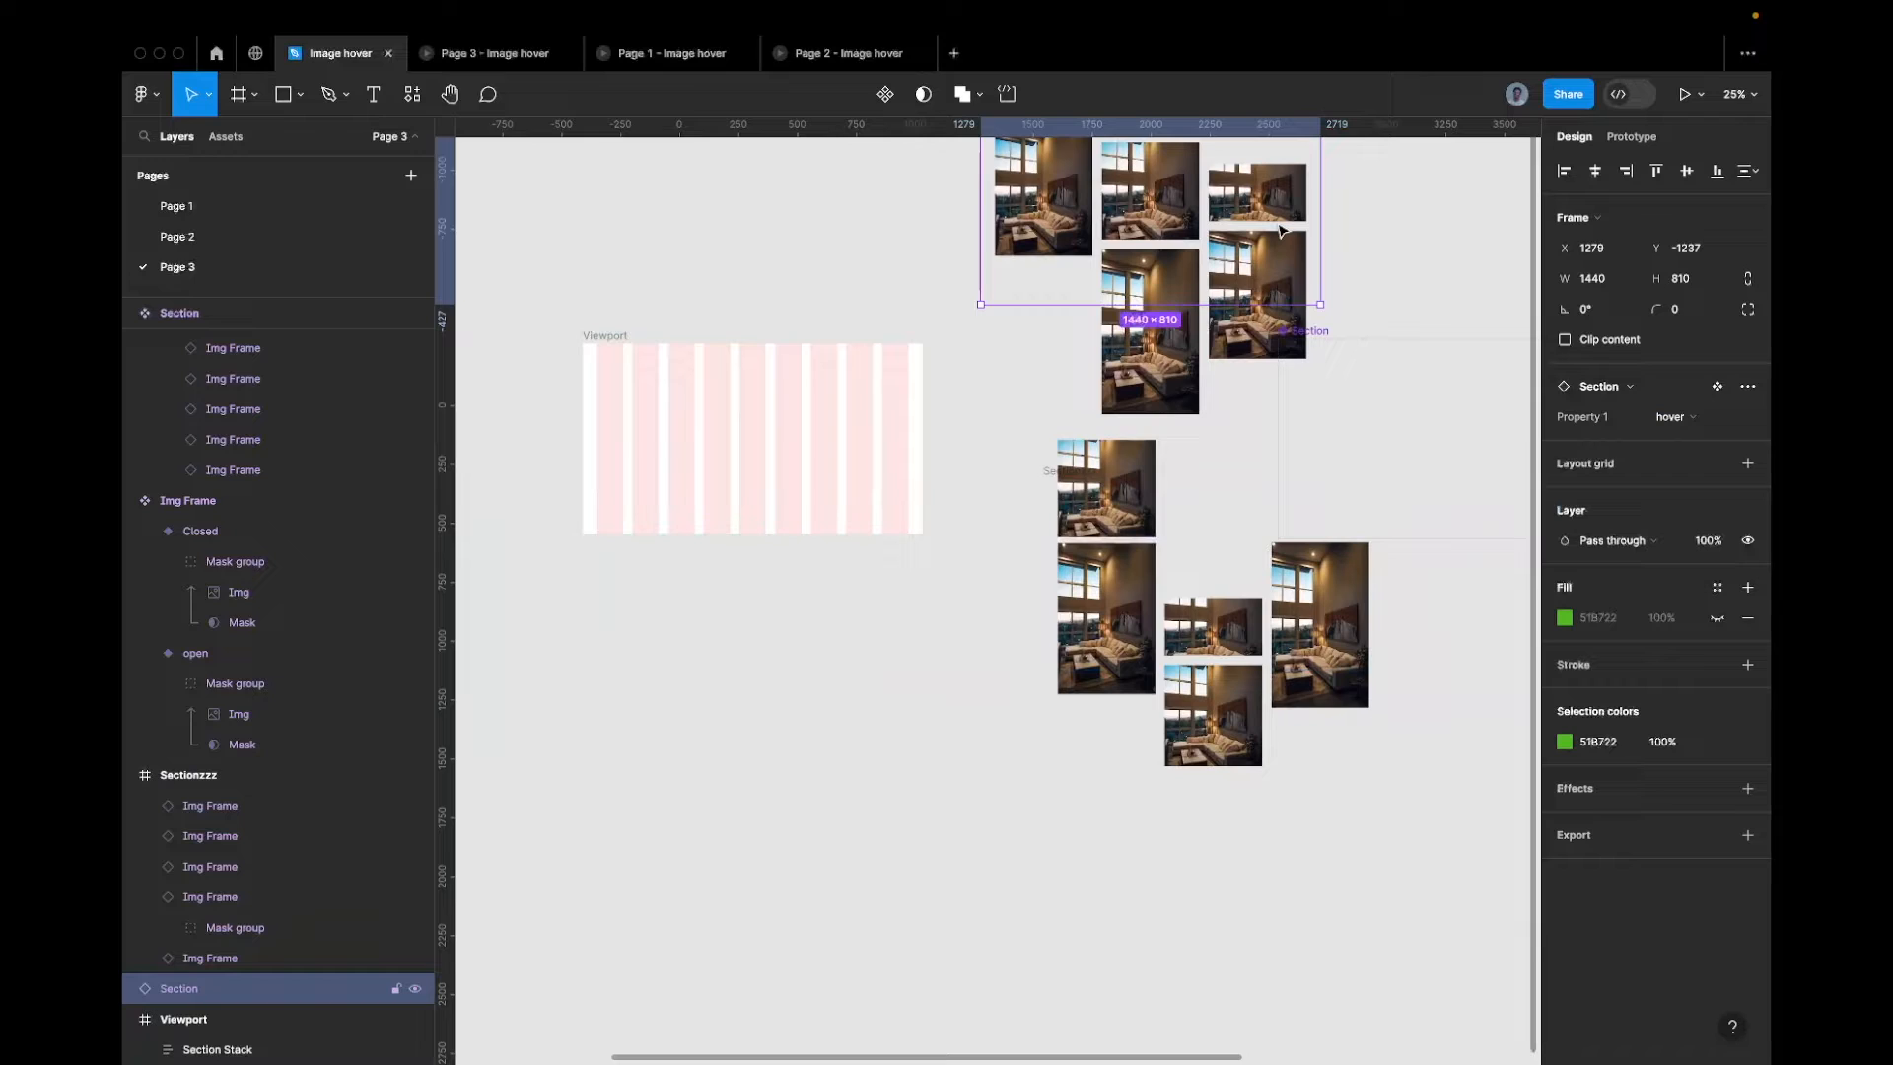
{"action": "left_click_drag", "start_coordinate": [1053, 471], "coordinate": [984, 298]}
{"action": "scroll", "coordinate": [985, 299], "scroll_direction": "up", "scroll_amount": 1}
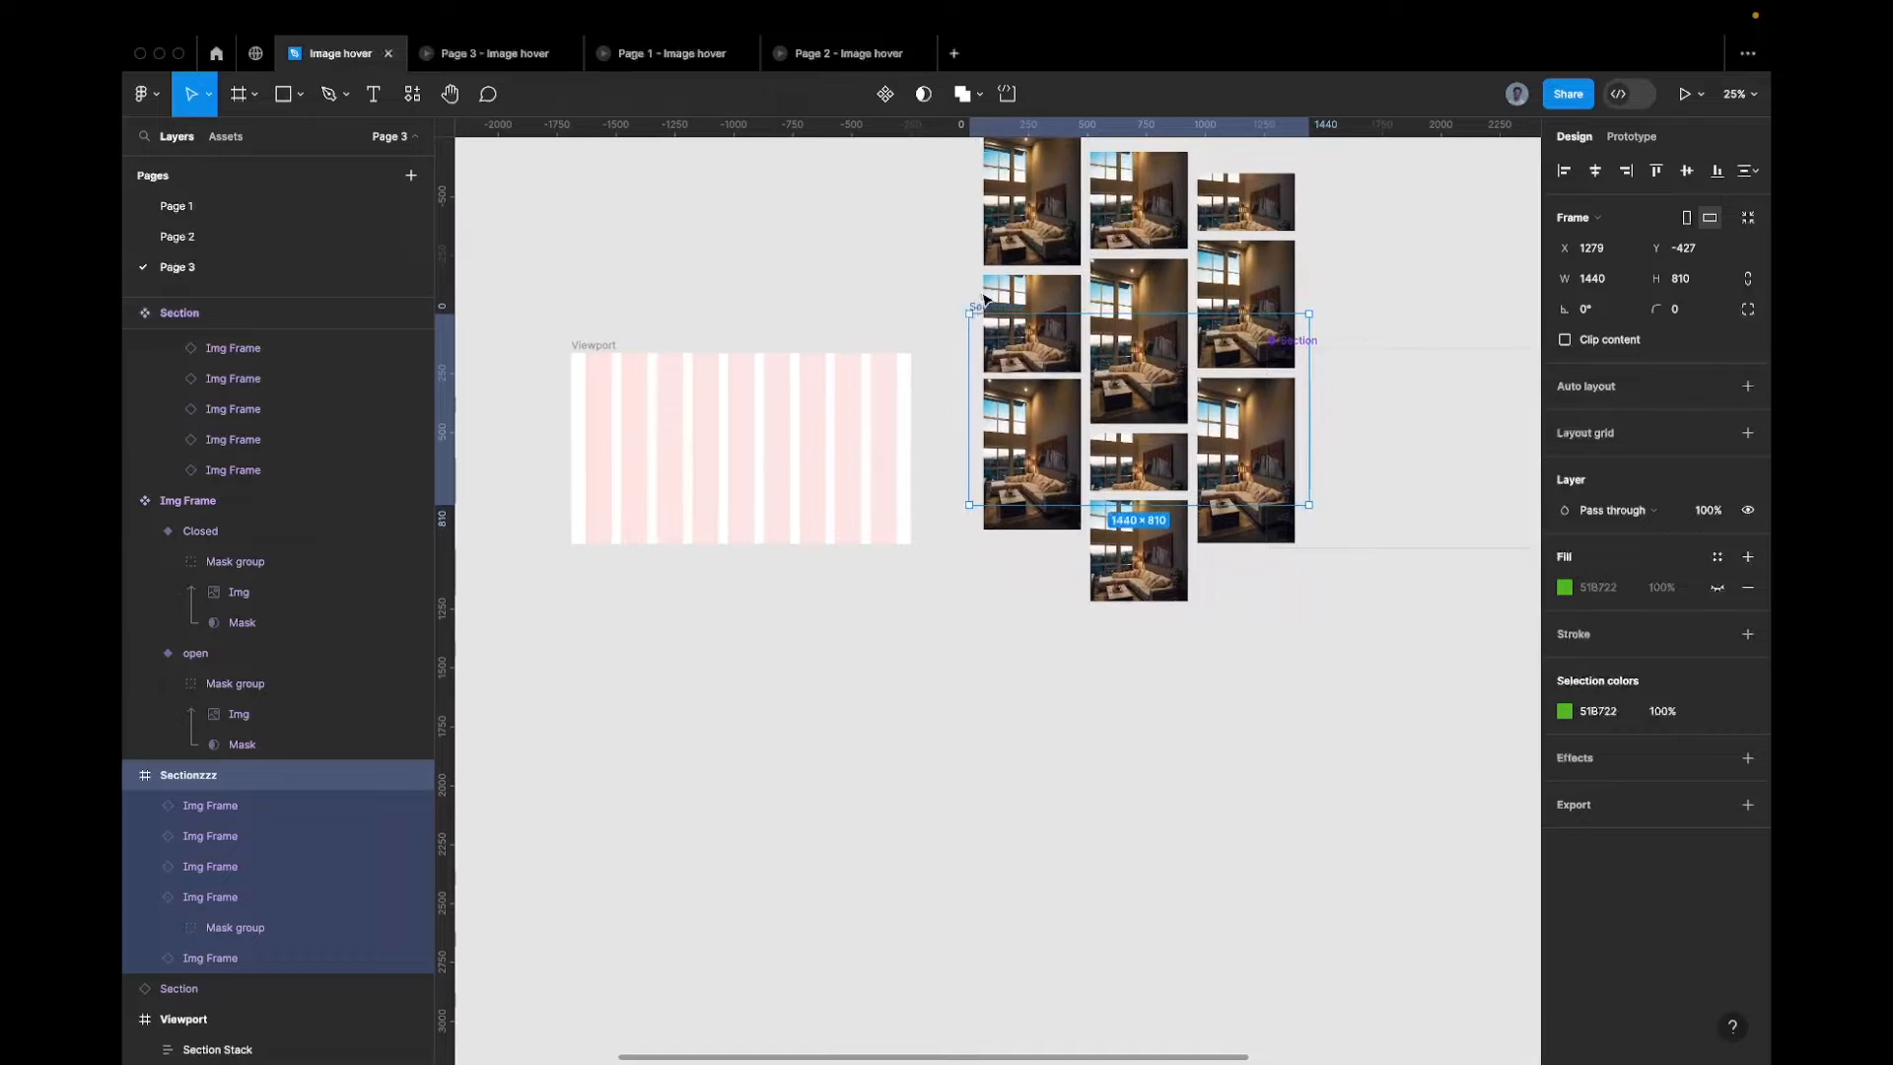
Undo the moves that took the Section instance and Sectionzzz out of Section Stack
{"action": "left_click", "coordinate": [1222, 311]}
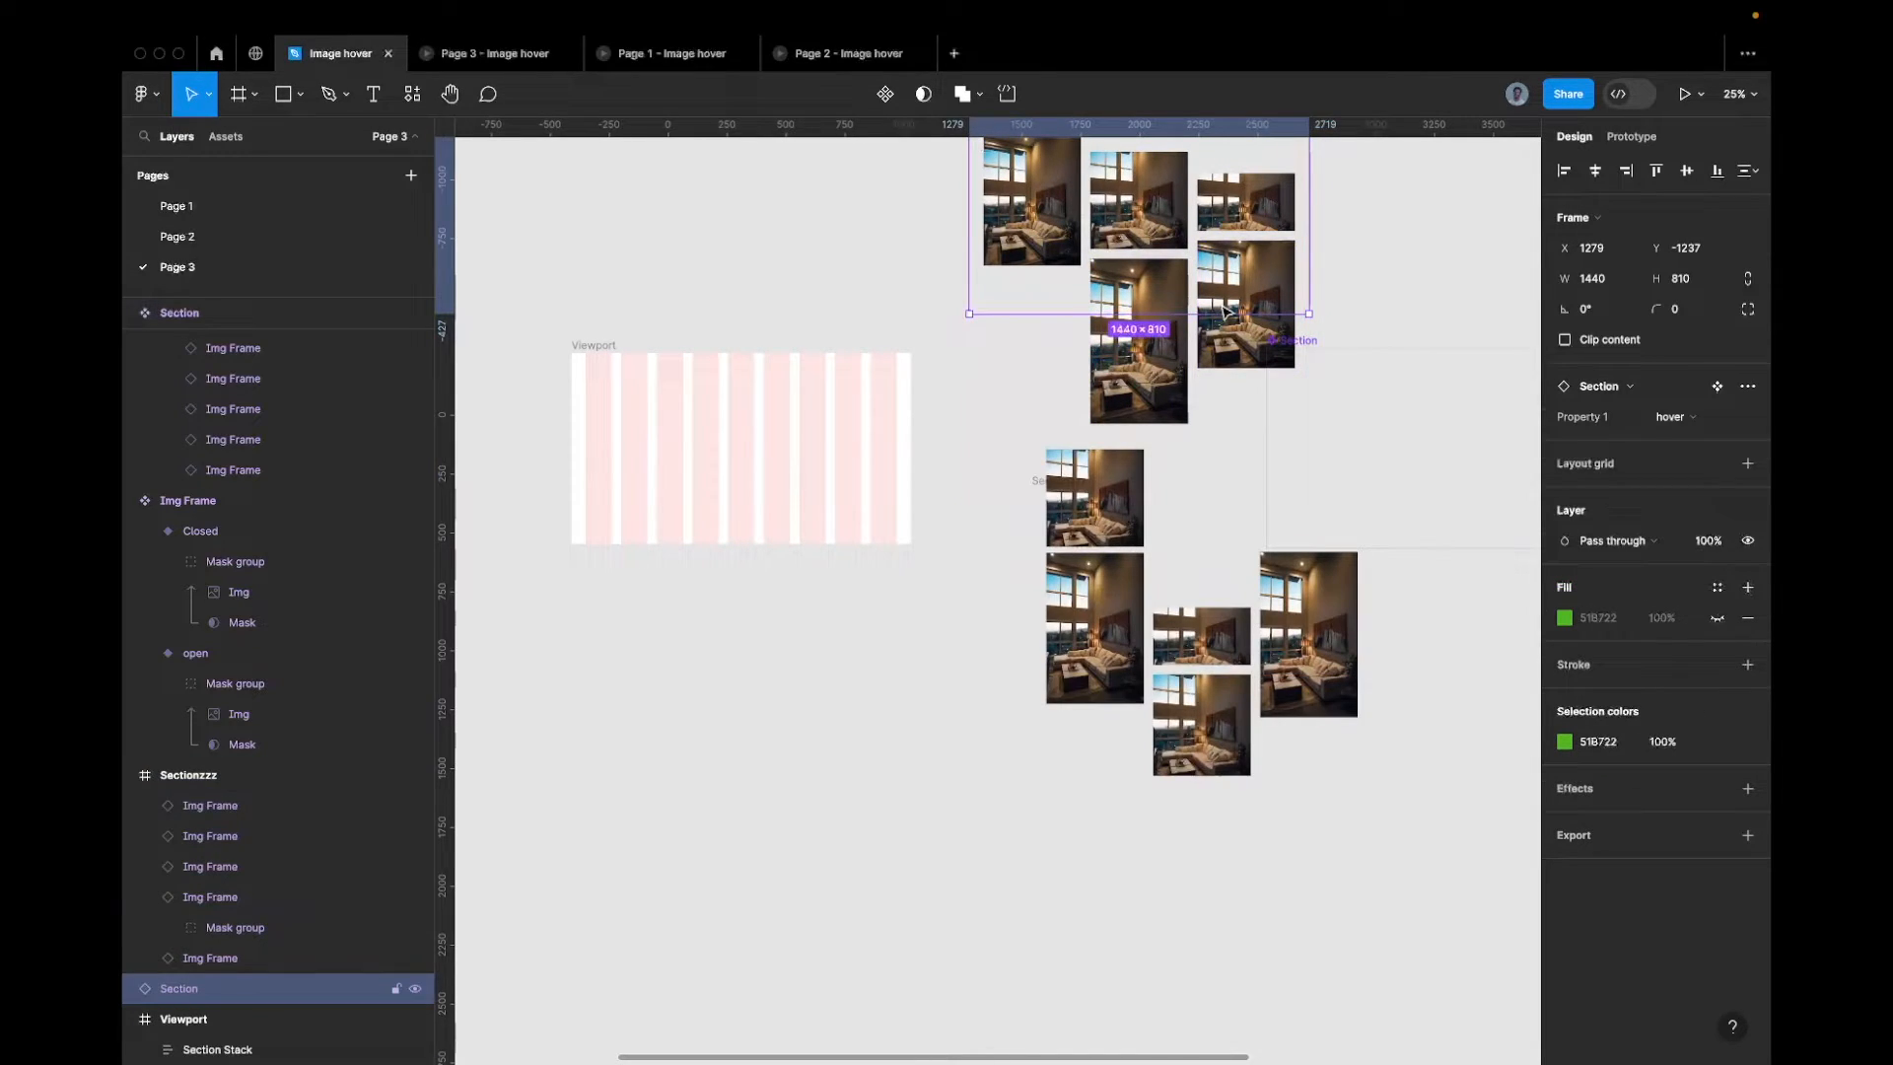
{"action": "key", "text": "super+z"}
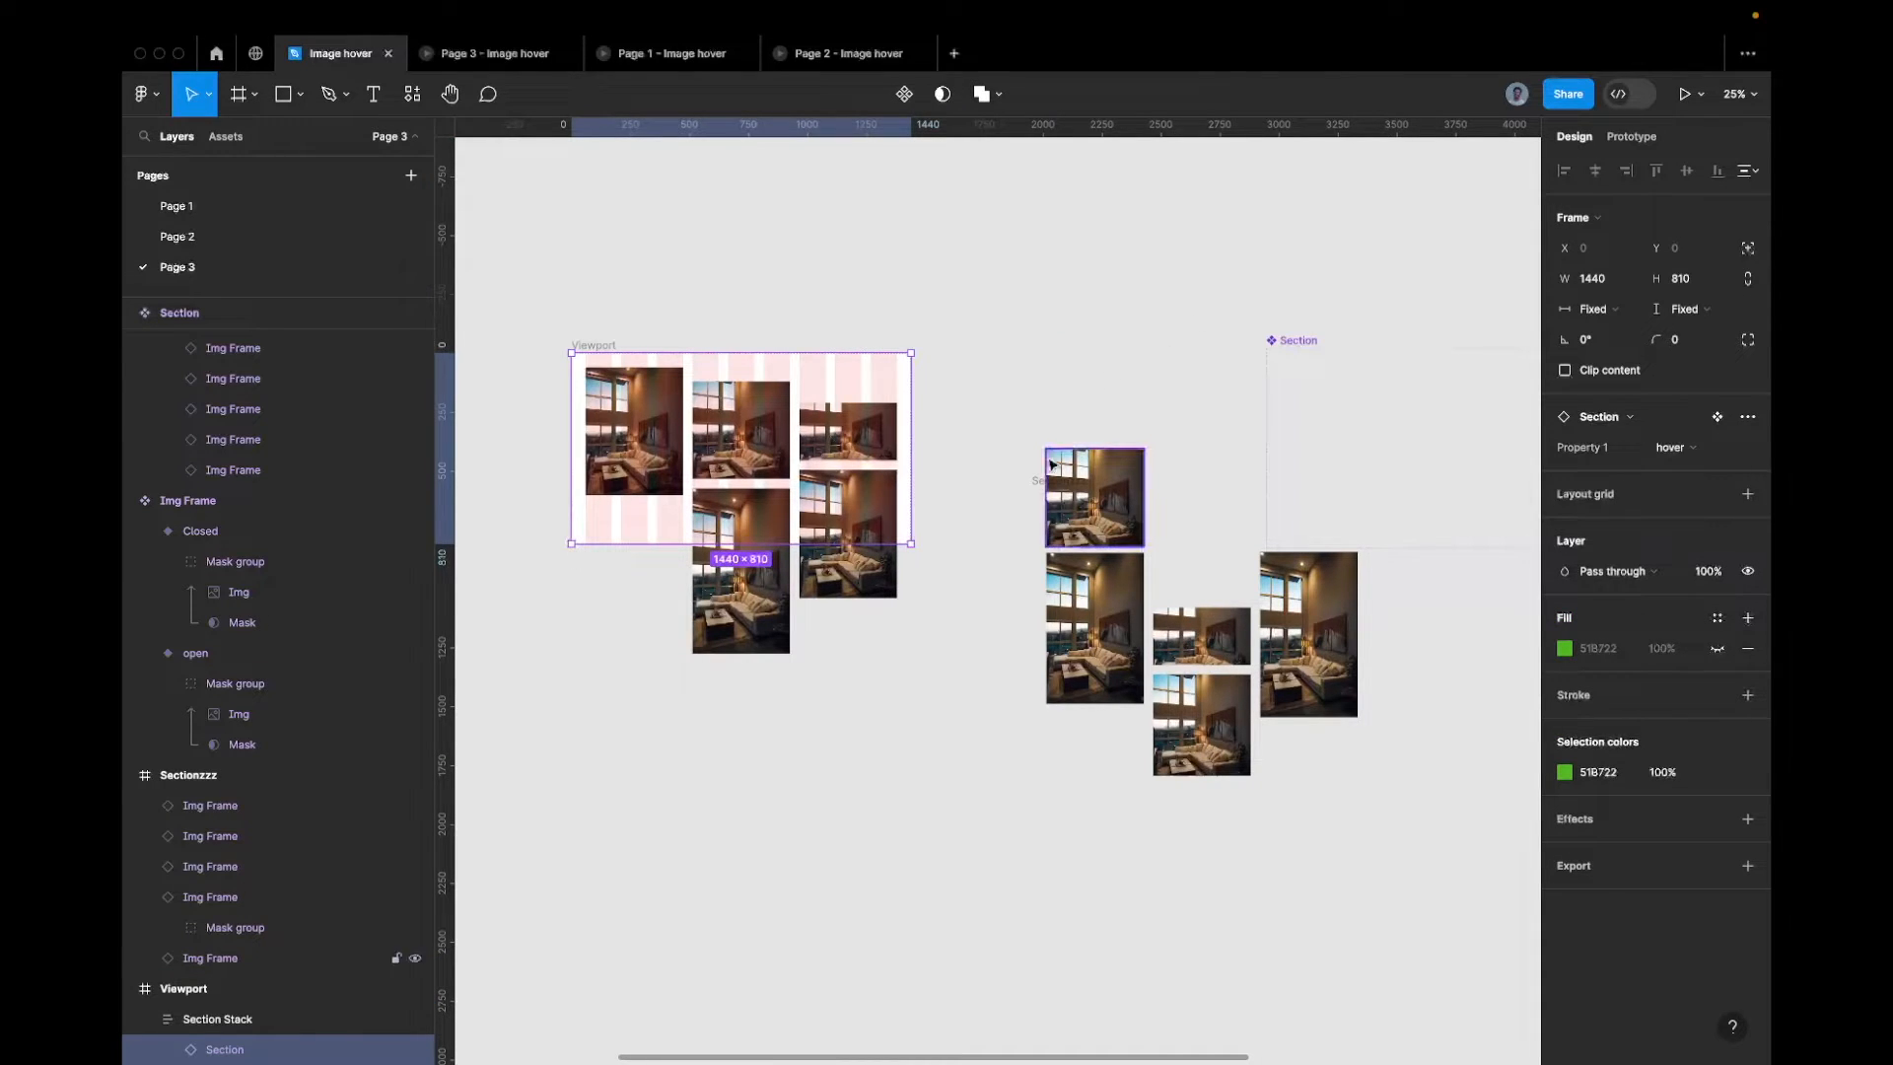
{"action": "left_click", "coordinate": [1035, 483]}
{"action": "scroll", "coordinate": [1033, 483], "scroll_direction": "down", "scroll_amount": 3}
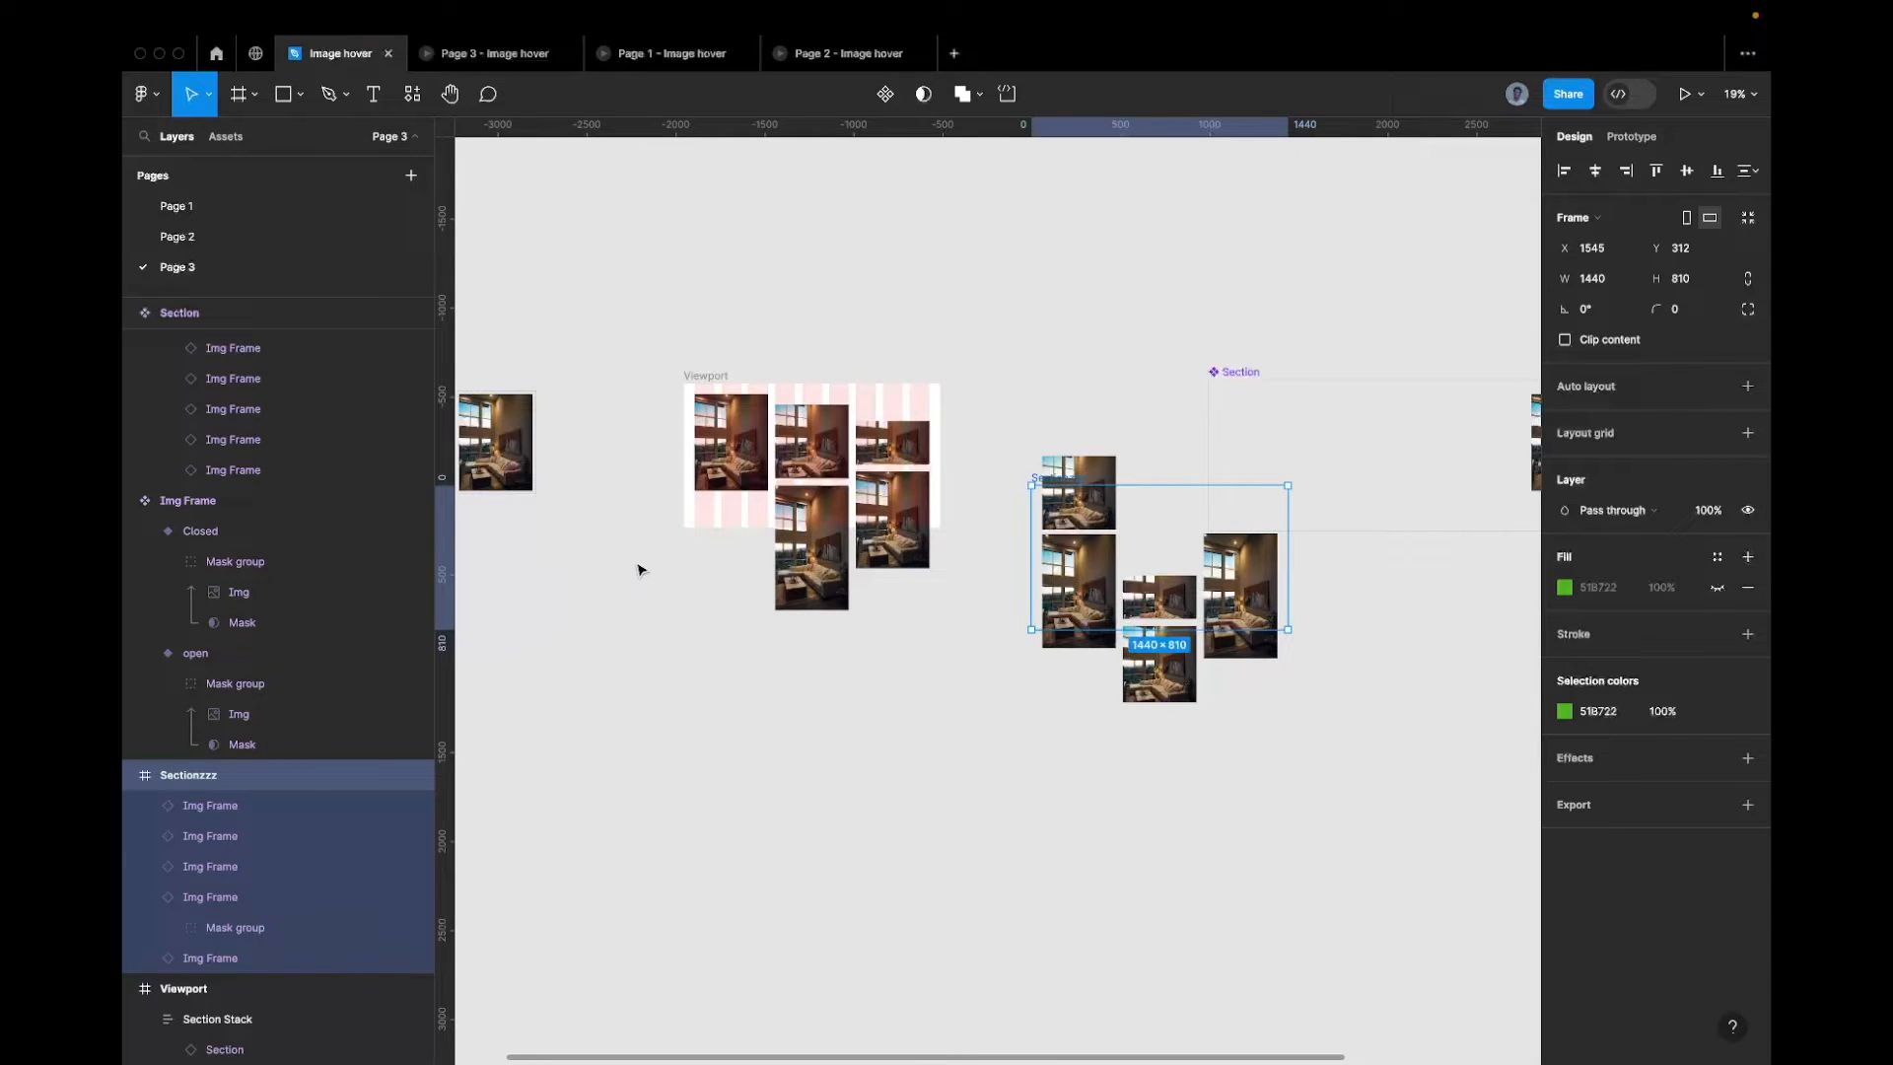
{"action": "key", "text": "super+z"}
{"action": "key", "text": "super+z"}
{"action": "key", "text": "super+z"}
{"action": "key", "text": "super+z"}
{"action": "key", "text": "super+z"}
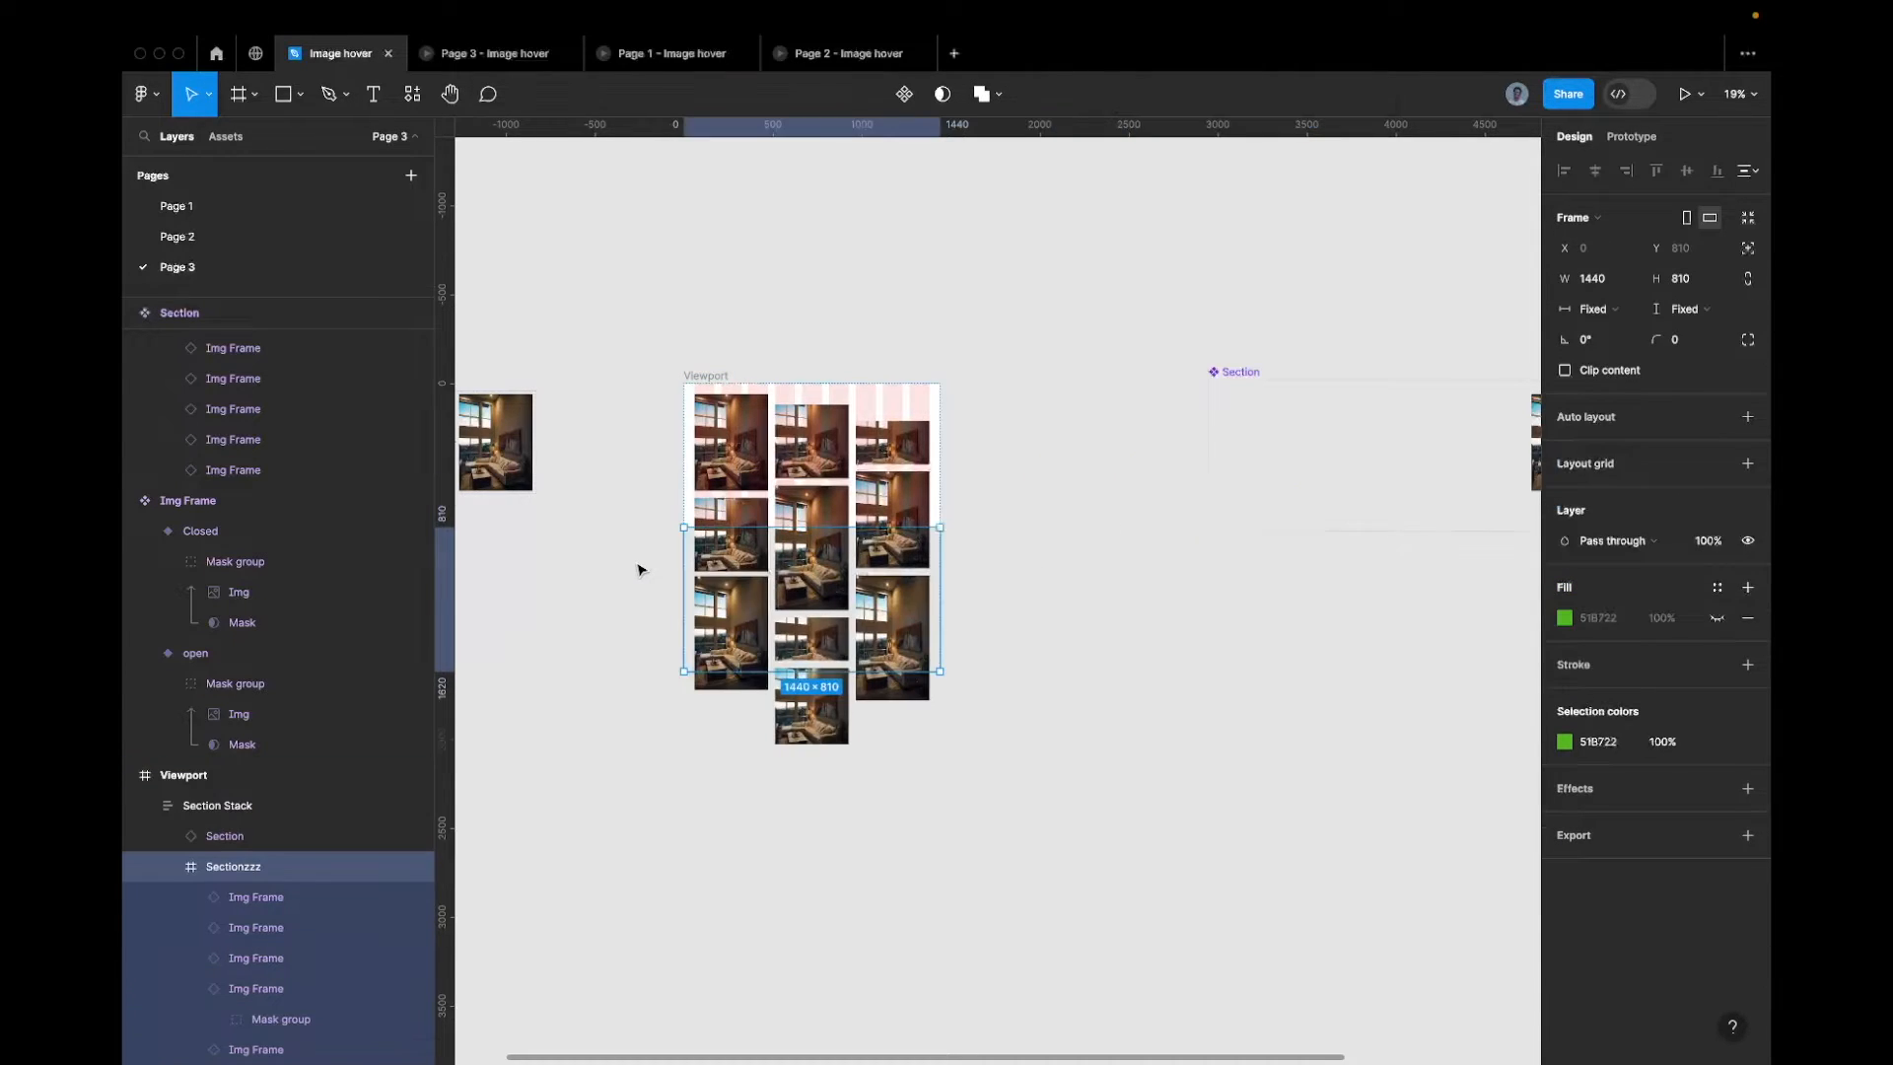
Try a duplicate of the Section instance below Sectionzzz in Section Stack, and delete the duplicate
{"action": "left_click", "coordinate": [793, 482]}
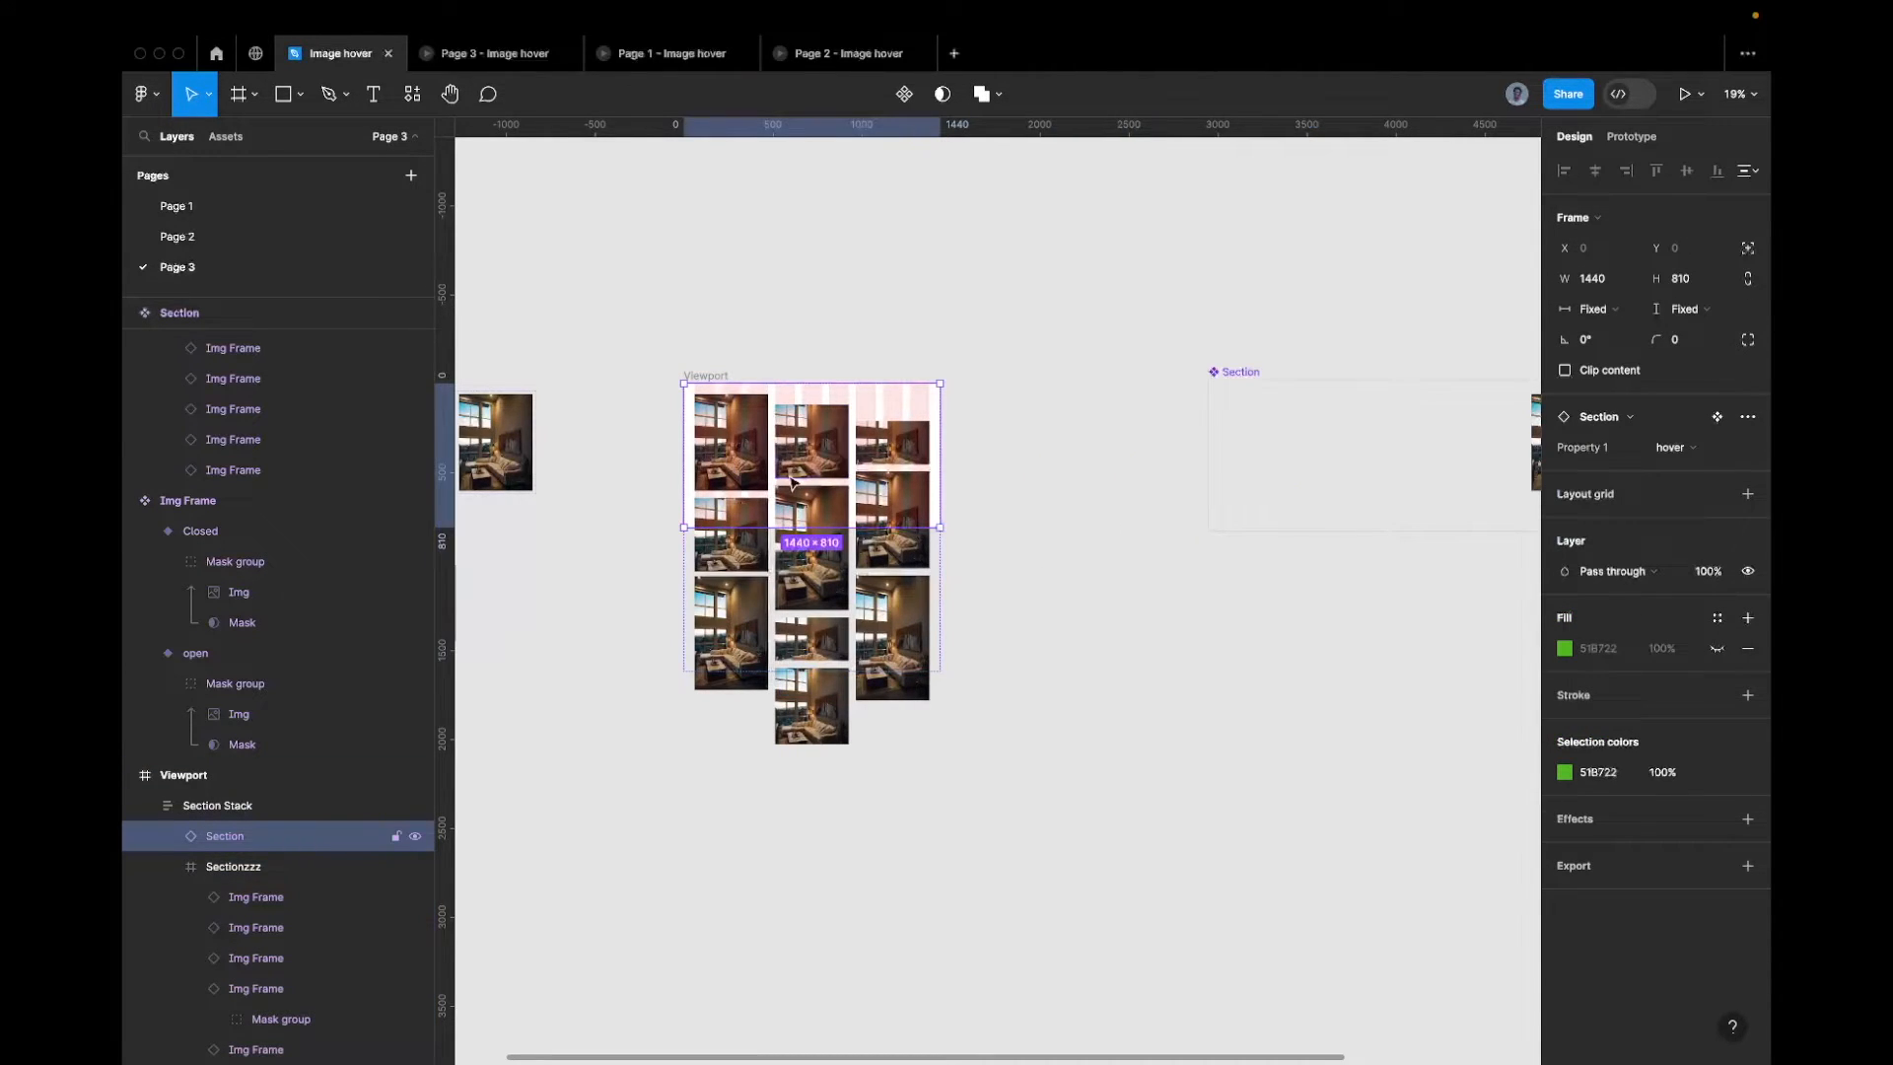
{"action": "key", "text": "super+d"}
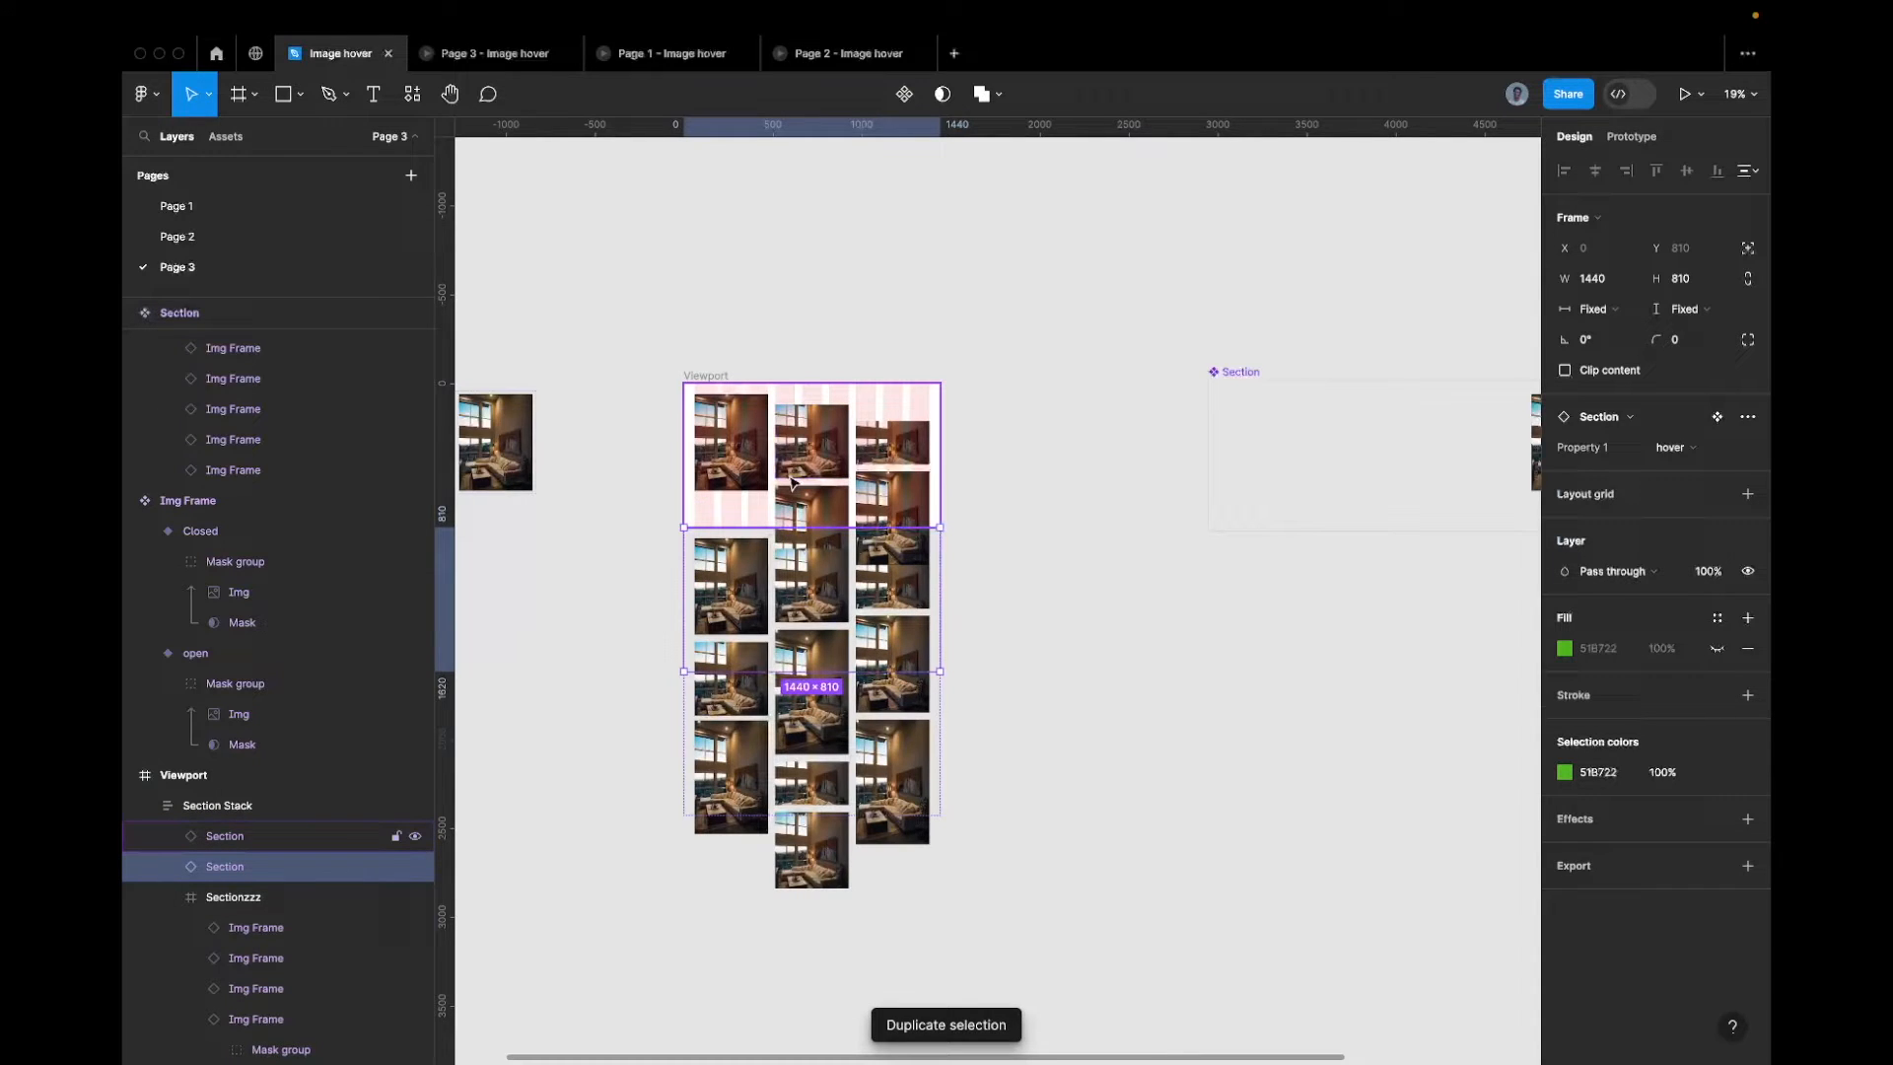
{"action": "key", "text": "super+d"}
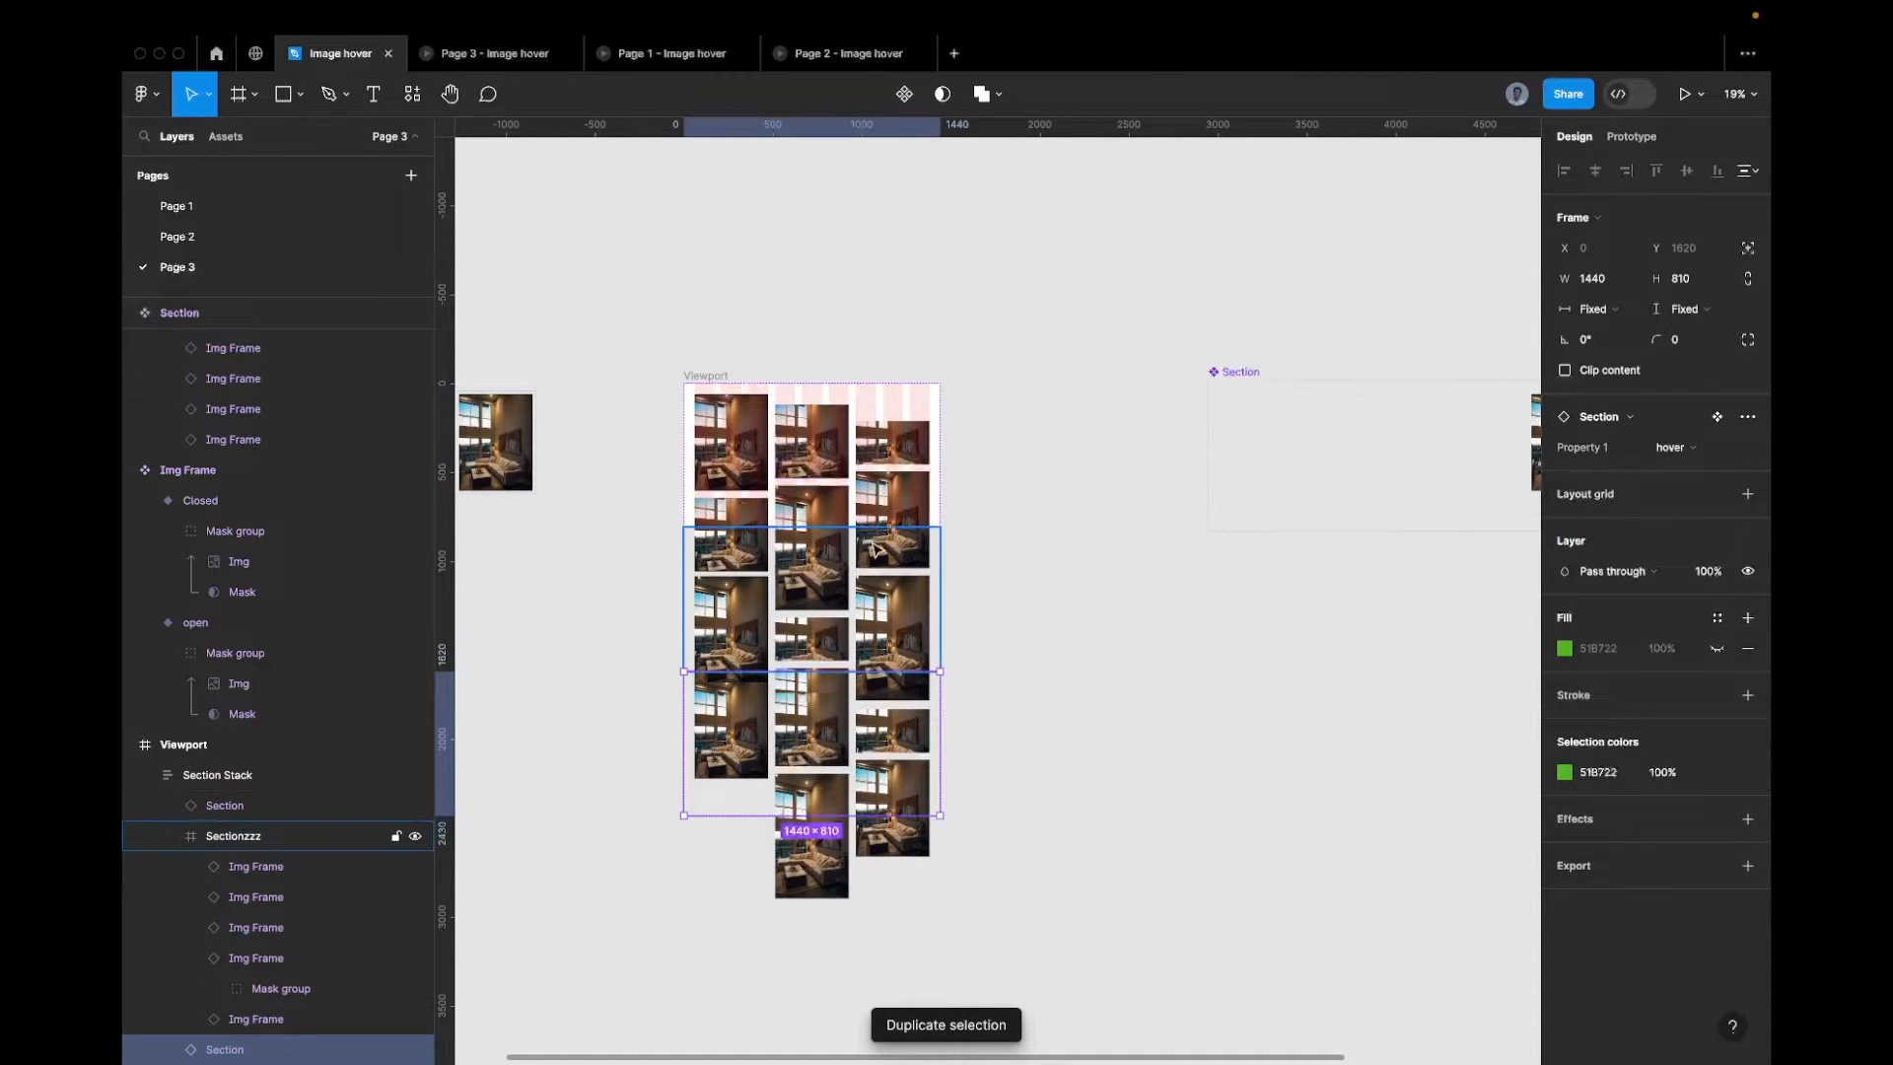
{"action": "scroll", "coordinate": [710, 739], "scroll_direction": "up", "scroll_amount": 3}
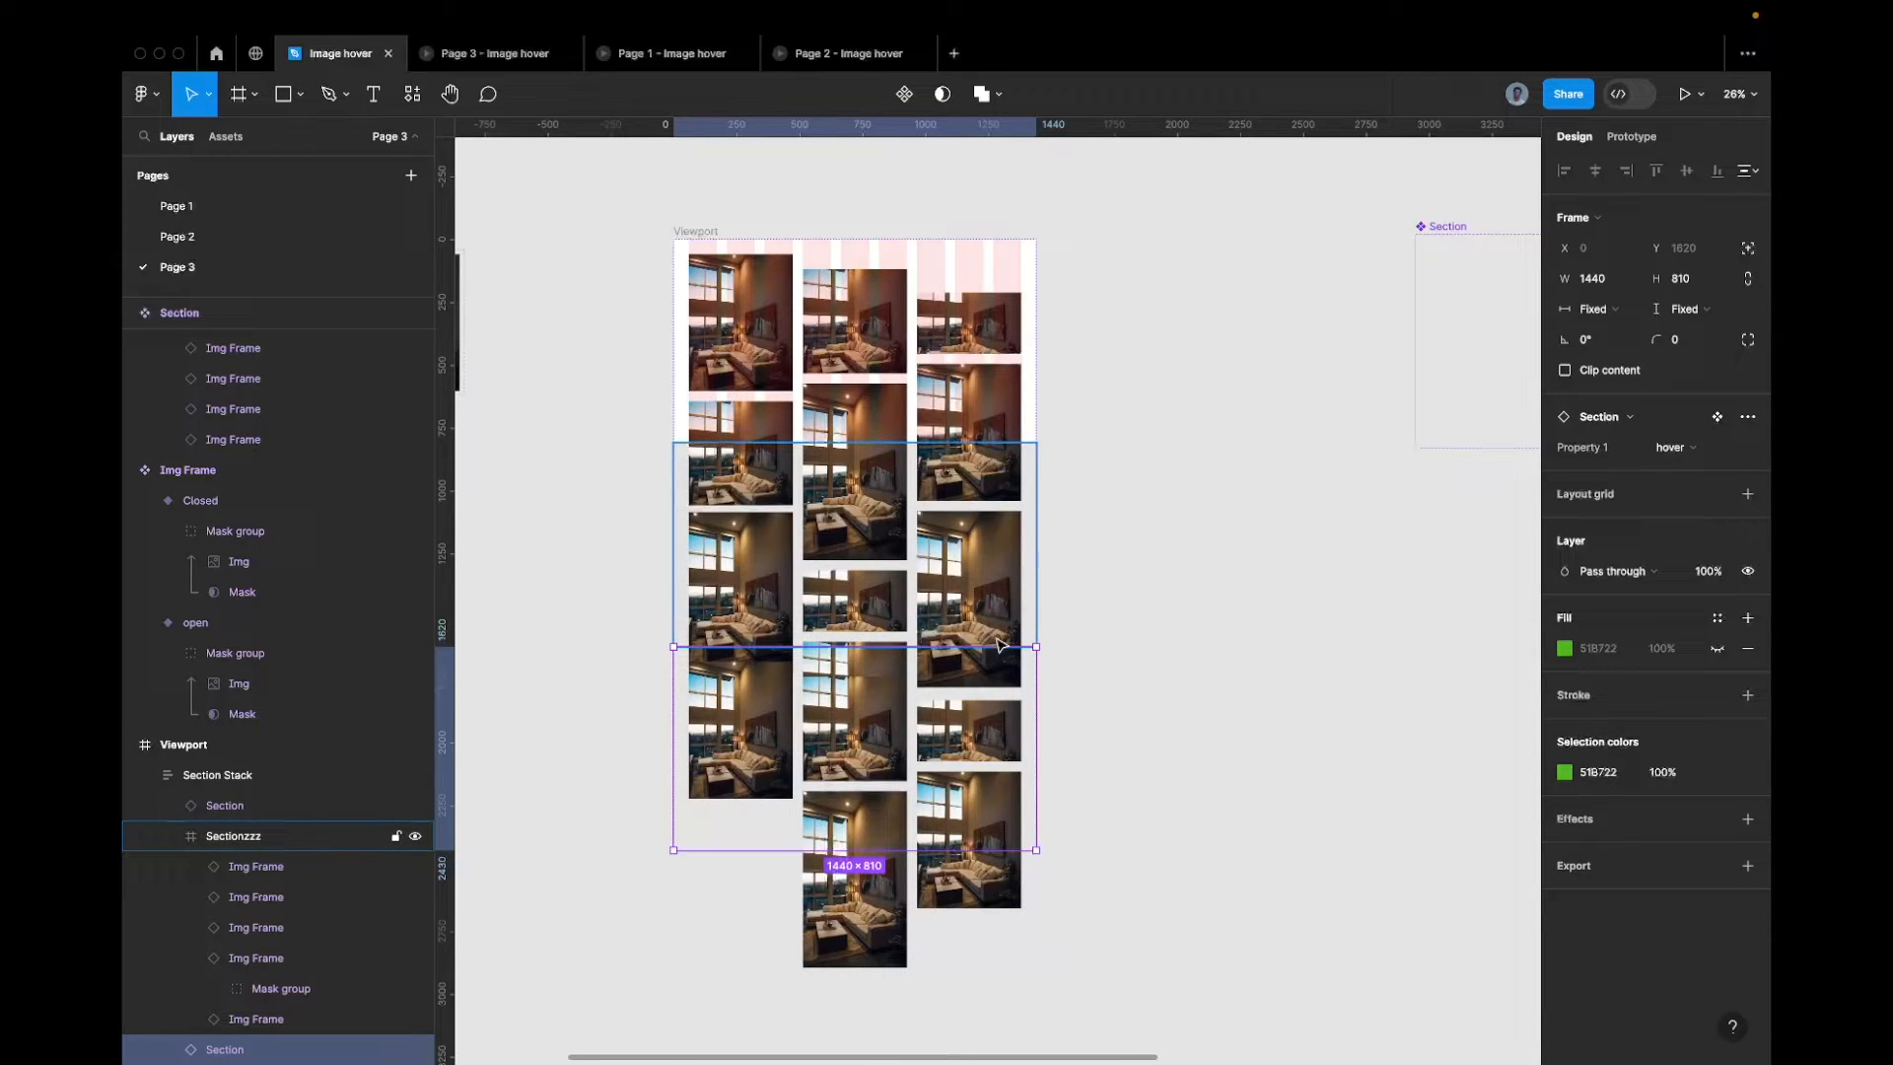
{"action": "key", "text": "Delete"}
Move Sectionzzz out of Section Stack to the open canvas at X 2806, Y 1671, and place a duplicate beside it at X 4817
{"action": "left_click", "coordinate": [884, 537]}
{"action": "scroll", "coordinate": [883, 538], "scroll_direction": "down", "scroll_amount": 3}
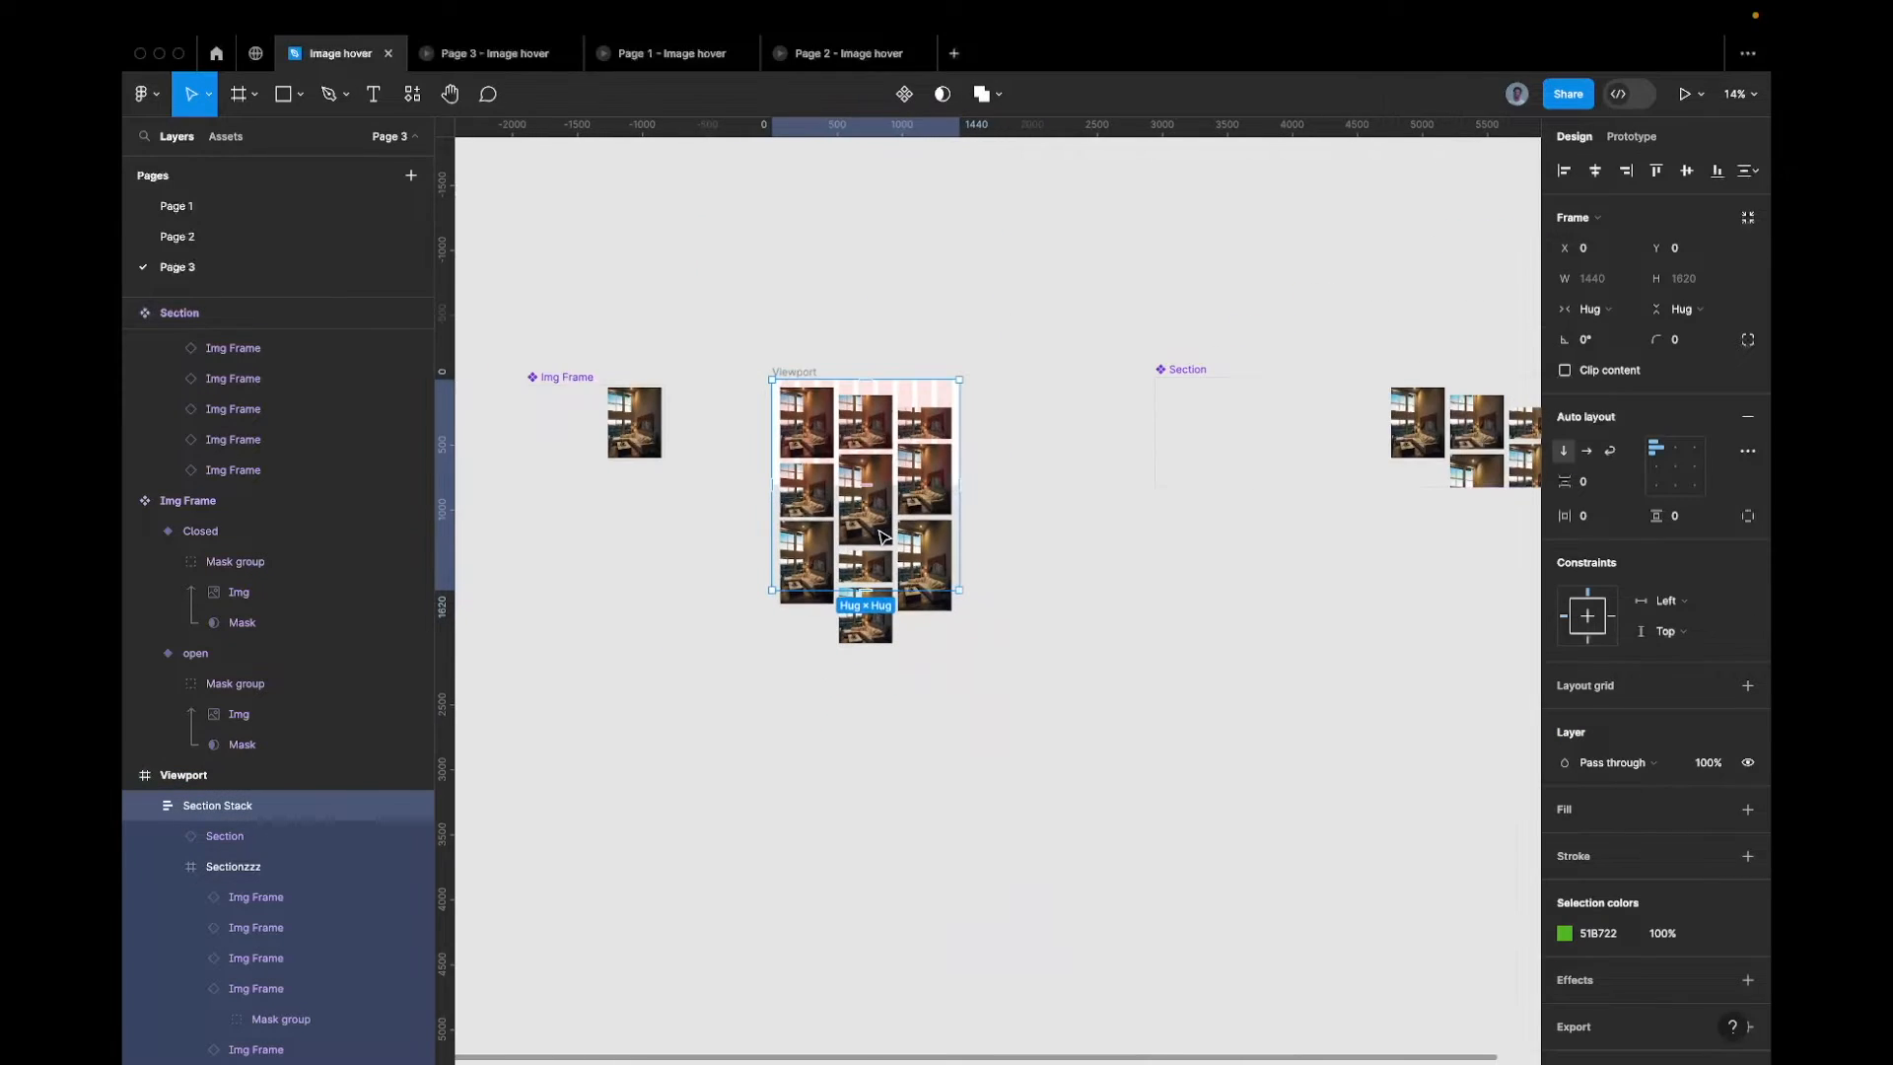
{"action": "left_click", "coordinate": [899, 516]}
{"action": "left_click_drag", "start_coordinate": [874, 541], "coordinate": [1291, 766]}
{"action": "scroll", "coordinate": [1281, 730], "scroll_direction": "right", "scroll_amount": 3}
{"action": "scroll", "coordinate": [1282, 696], "scroll_direction": "right", "scroll_amount": 1}
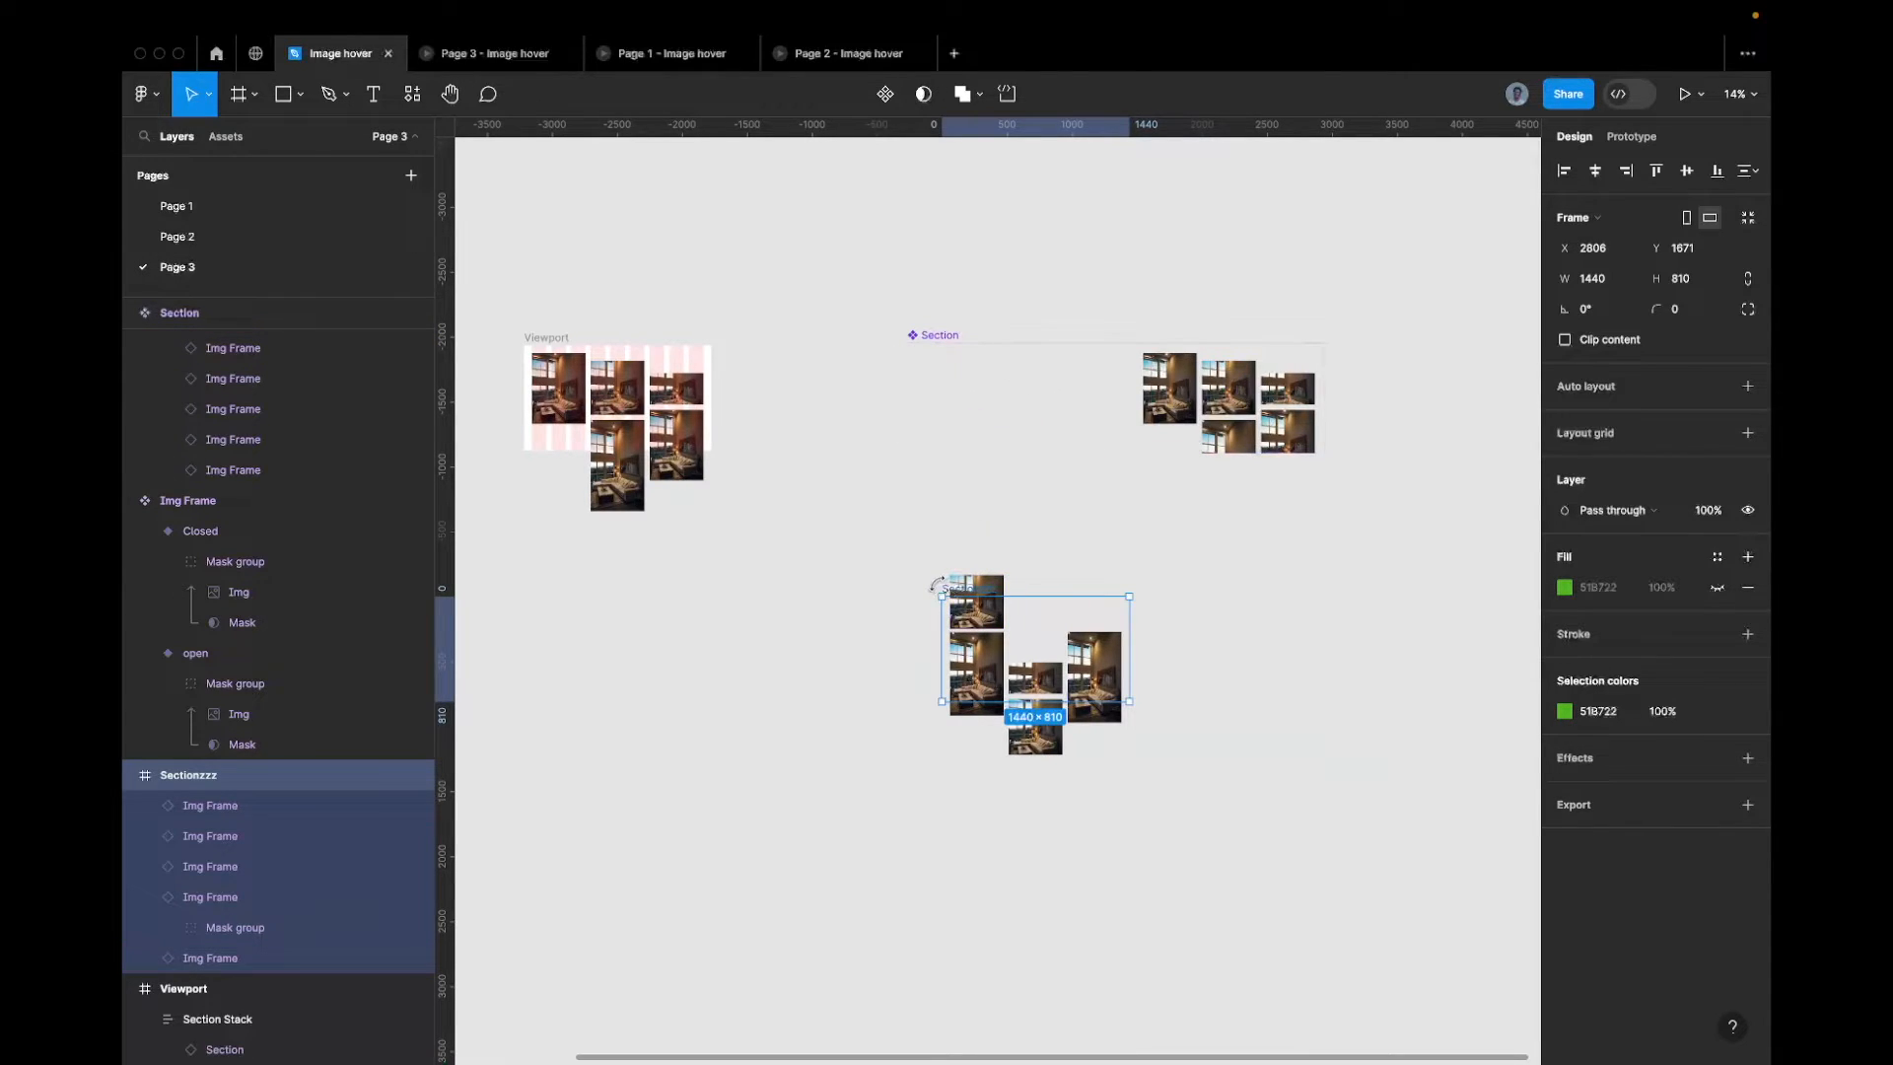
{"action": "left_click_drag", "start_coordinate": [945, 589], "coordinate": [1213, 570]}
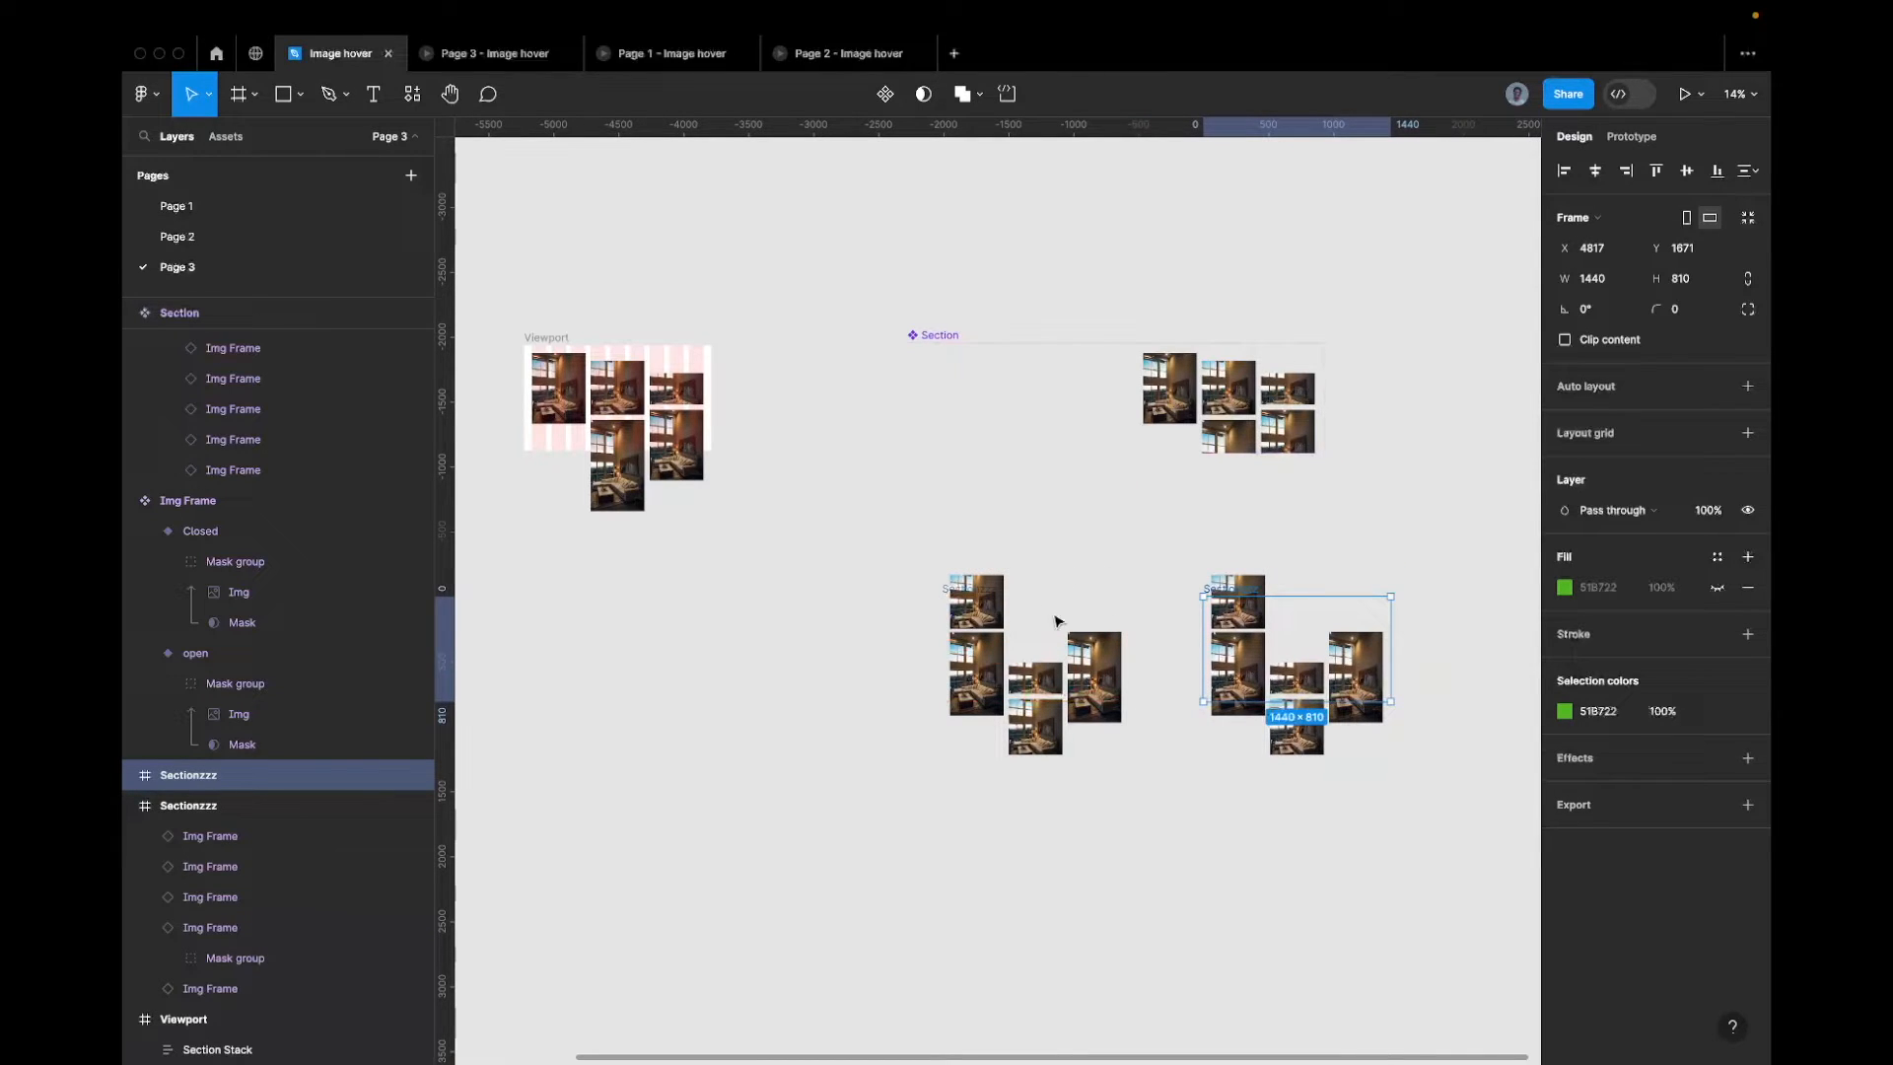
Switch all five images in the original Sectionzzz frame to the Closed variant
{"action": "left_click", "coordinate": [941, 589]}
{"action": "left_click", "coordinate": [944, 592]}
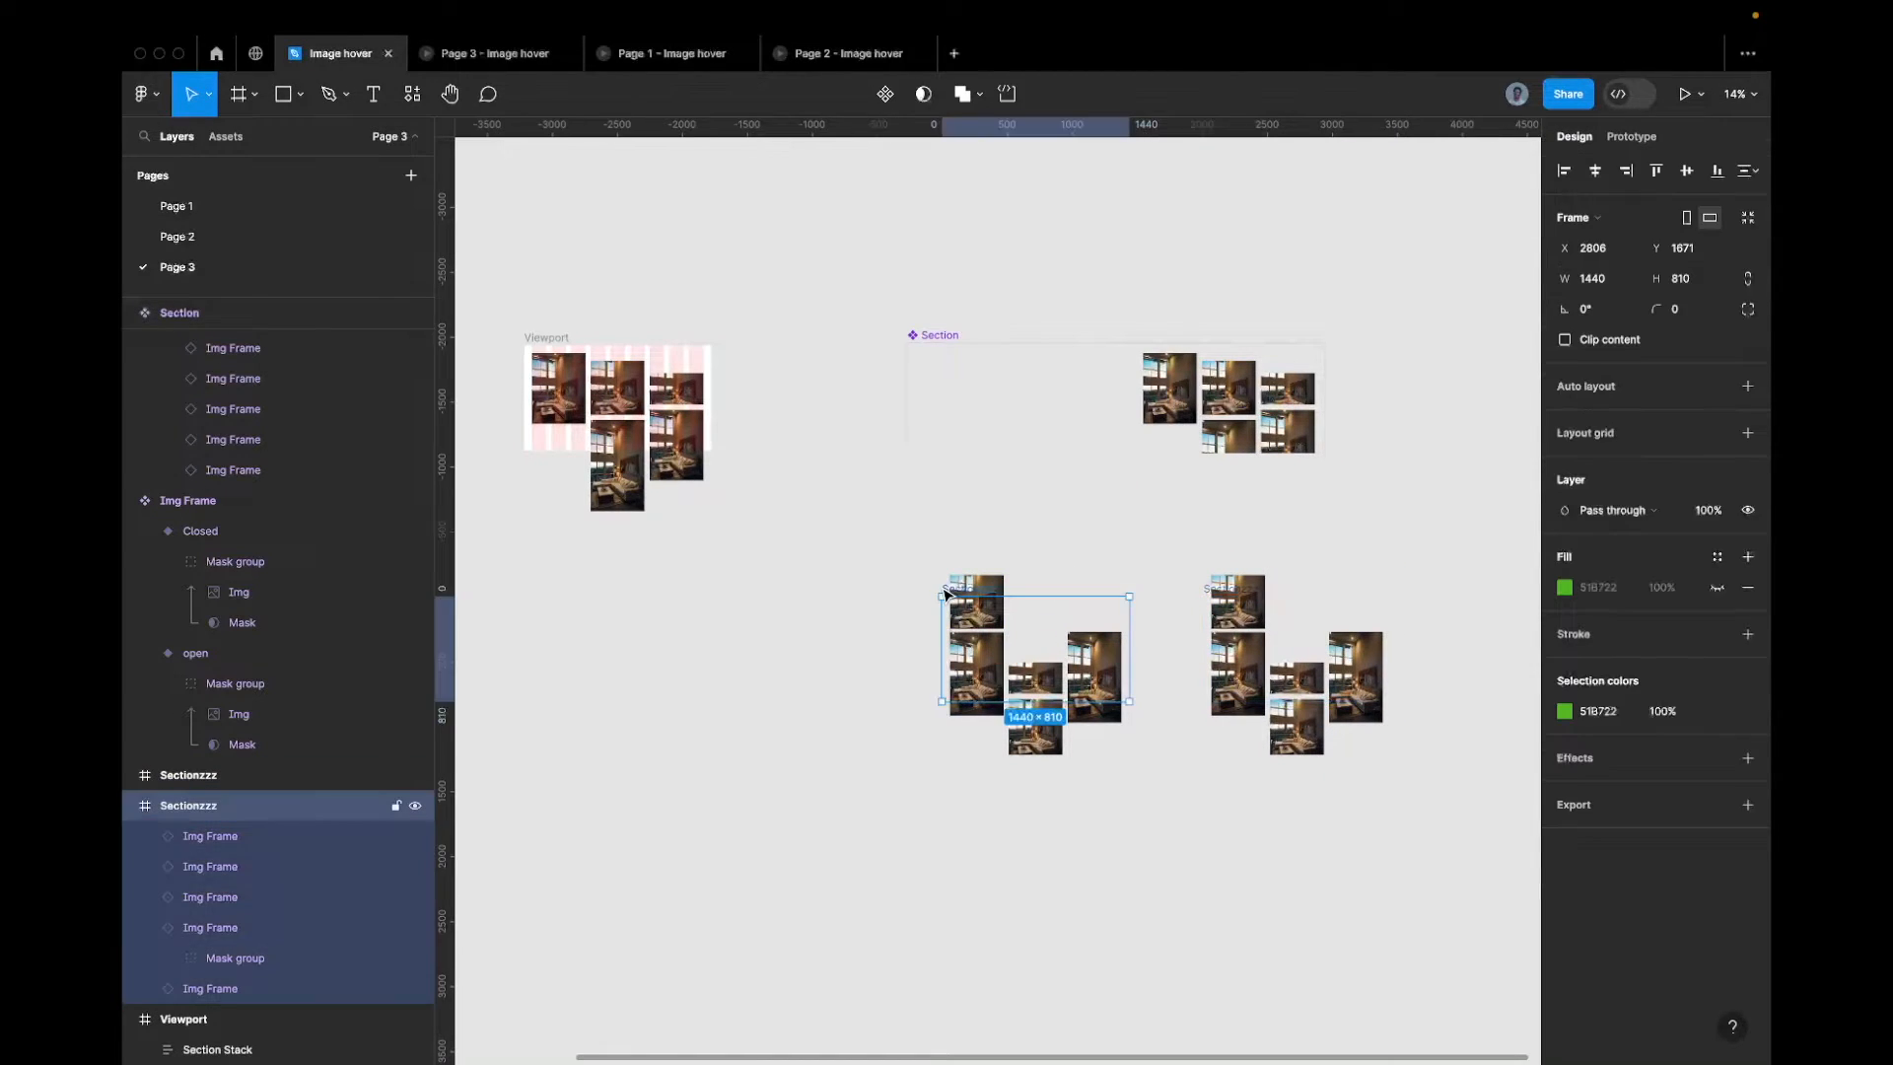
{"action": "key", "text": "Return"}
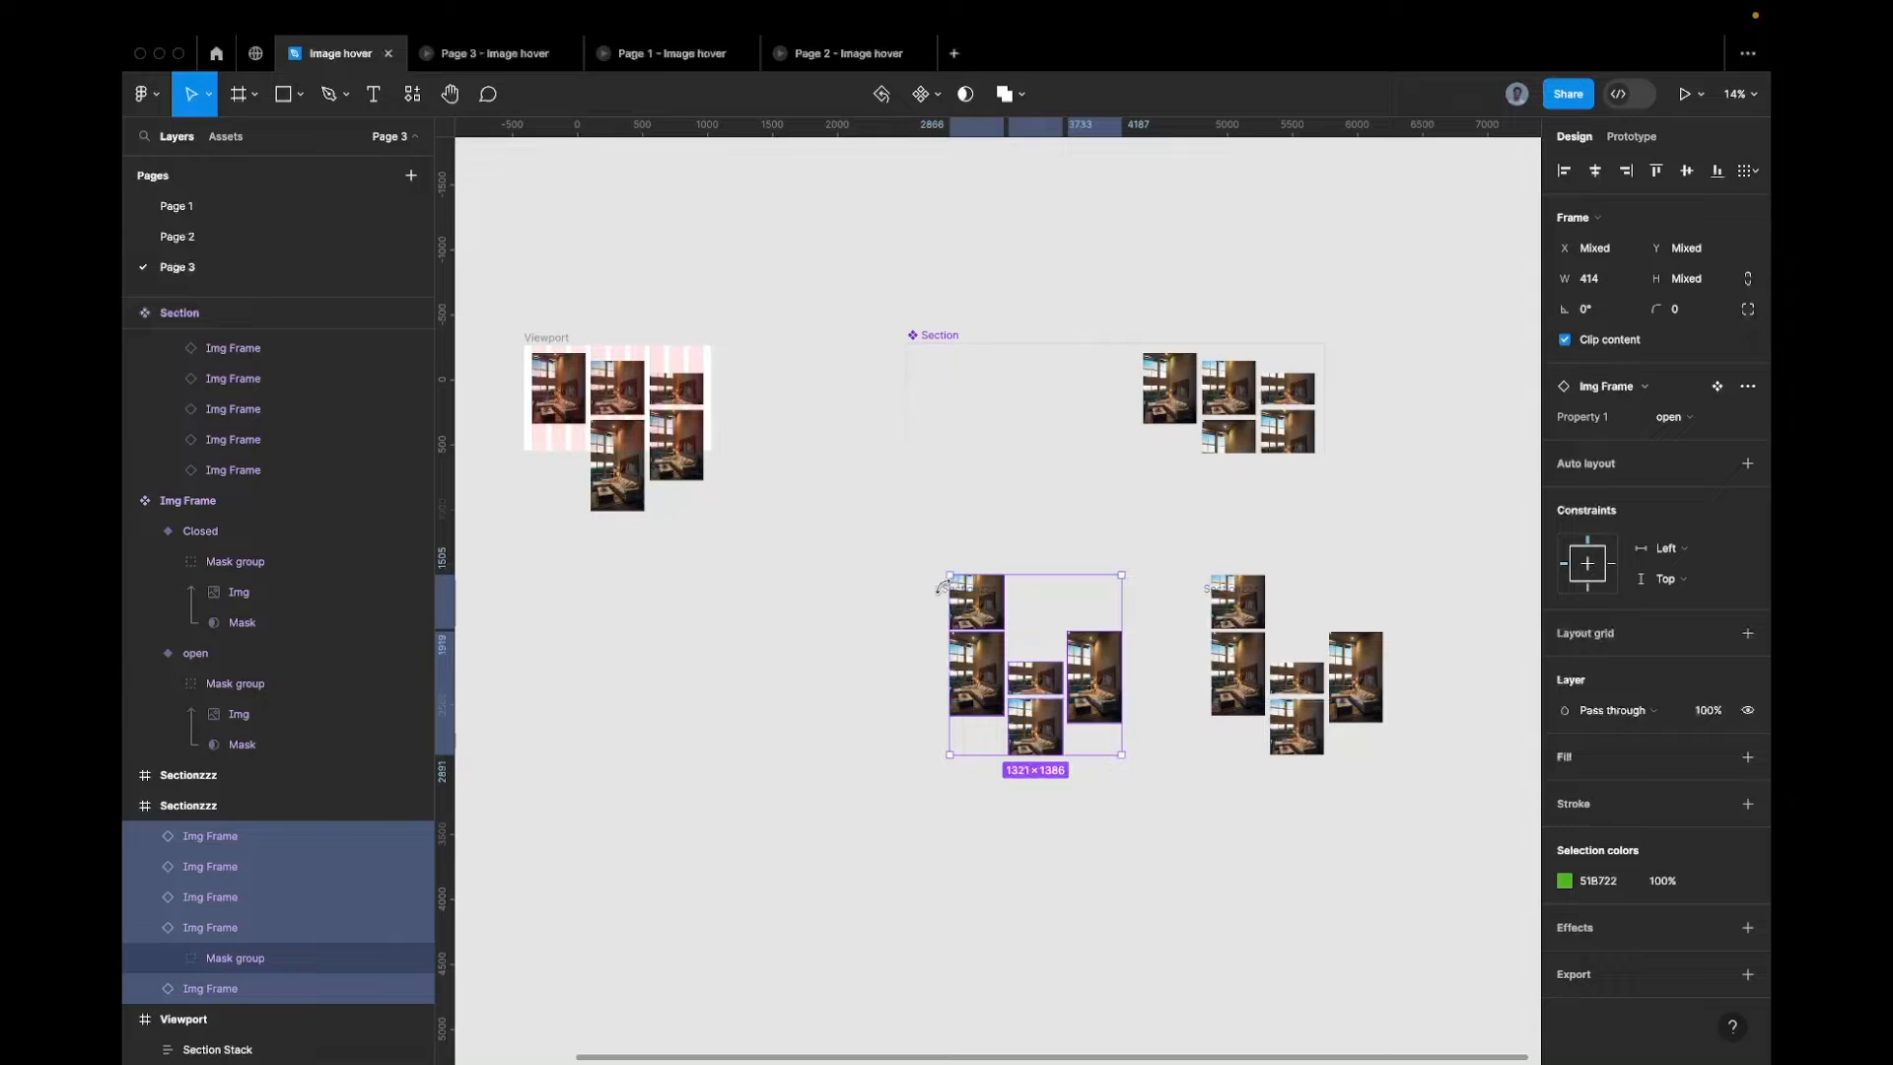
{"action": "left_click", "coordinate": [1692, 419]}
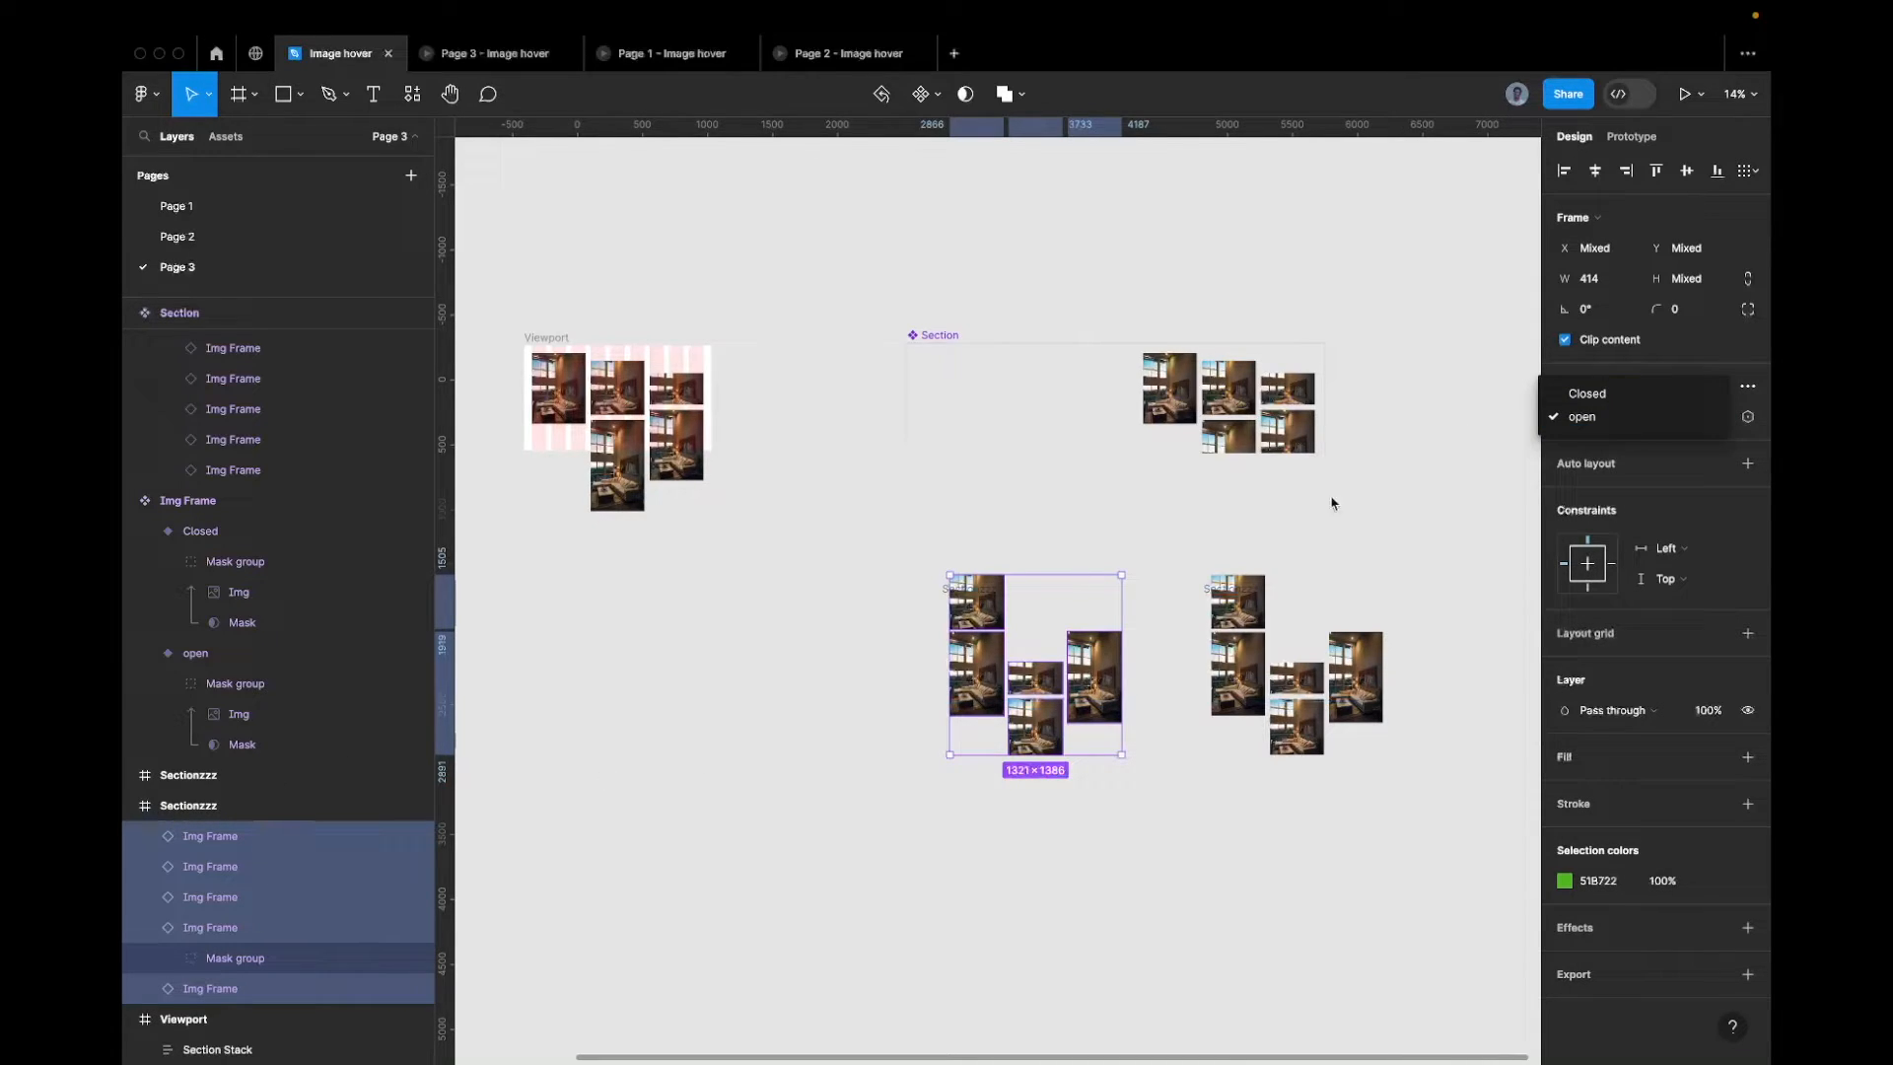
{"action": "left_click", "coordinate": [1633, 393]}
Combine the two Sectionzzz frames below Section into one component set
{"action": "left_click", "coordinate": [900, 560]}
{"action": "left_click_drag", "start_coordinate": [900, 557], "coordinate": [1324, 700]}
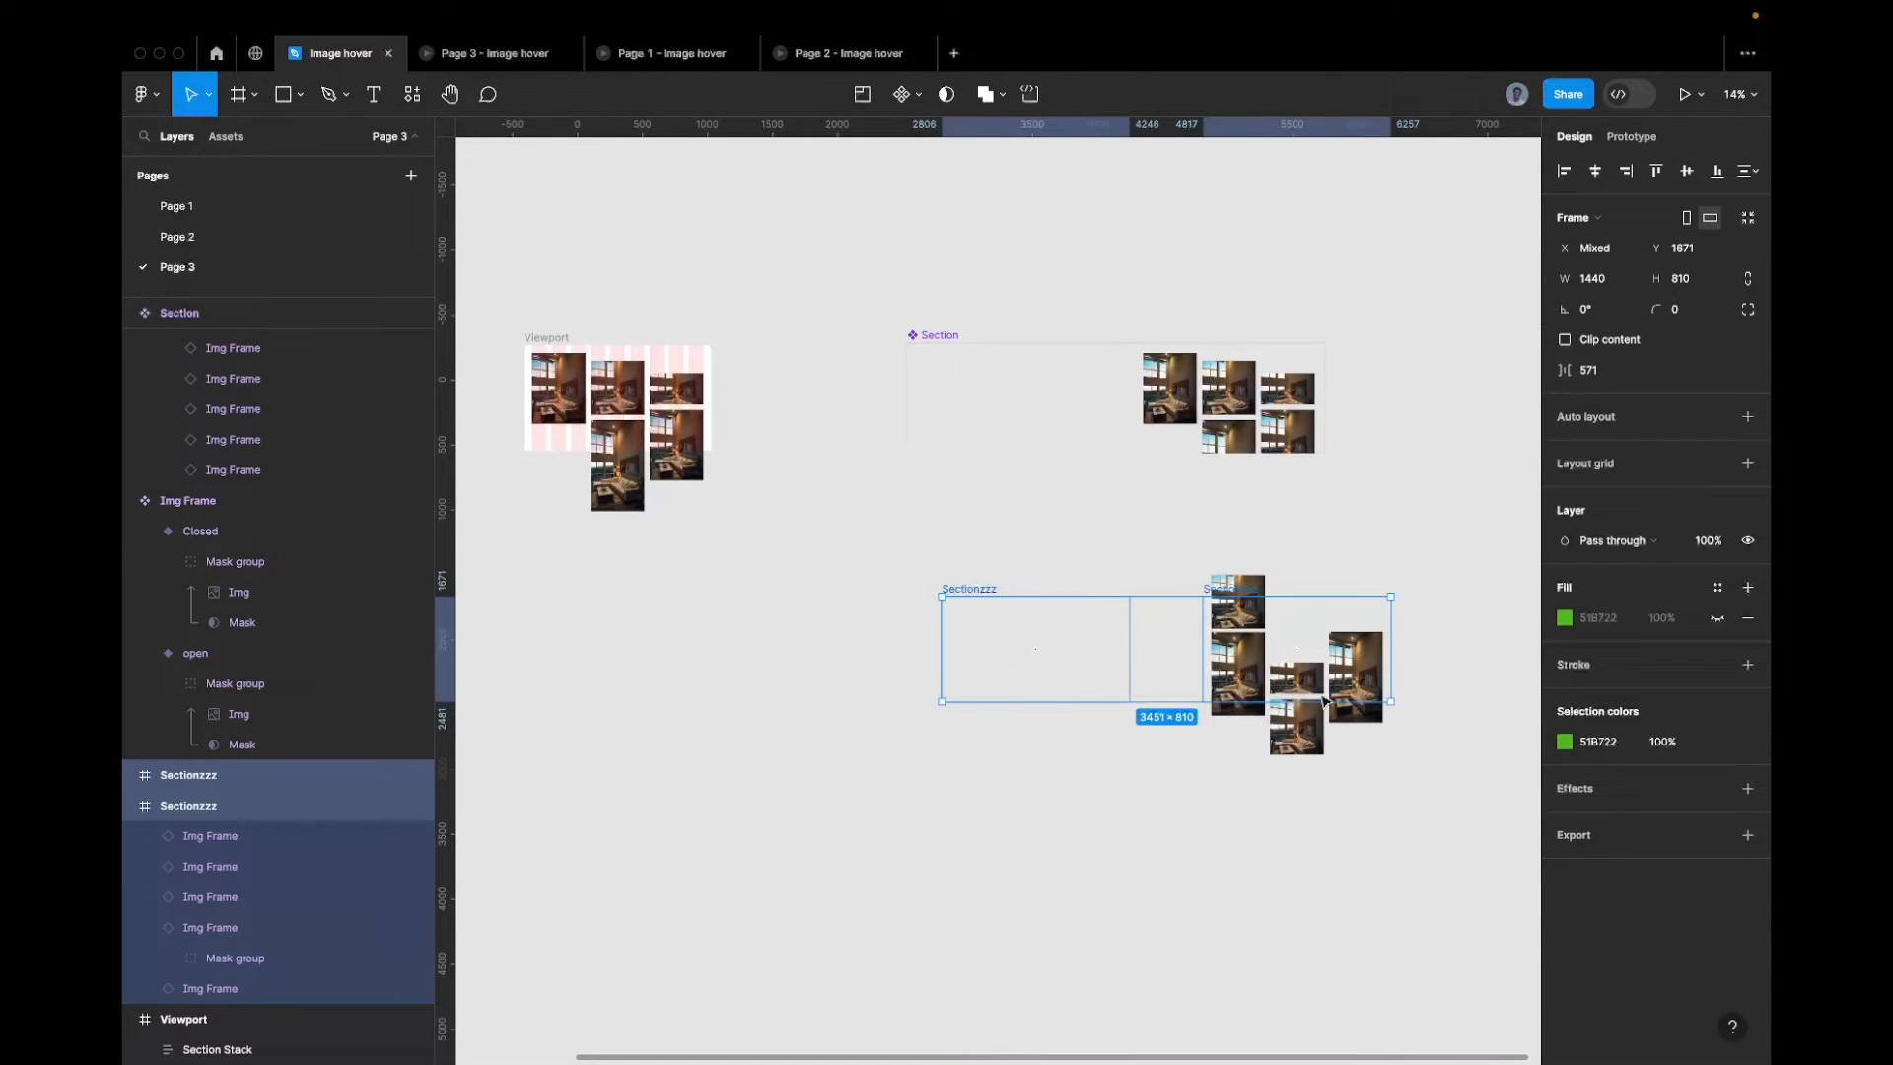
{"action": "left_click", "coordinate": [916, 94]}
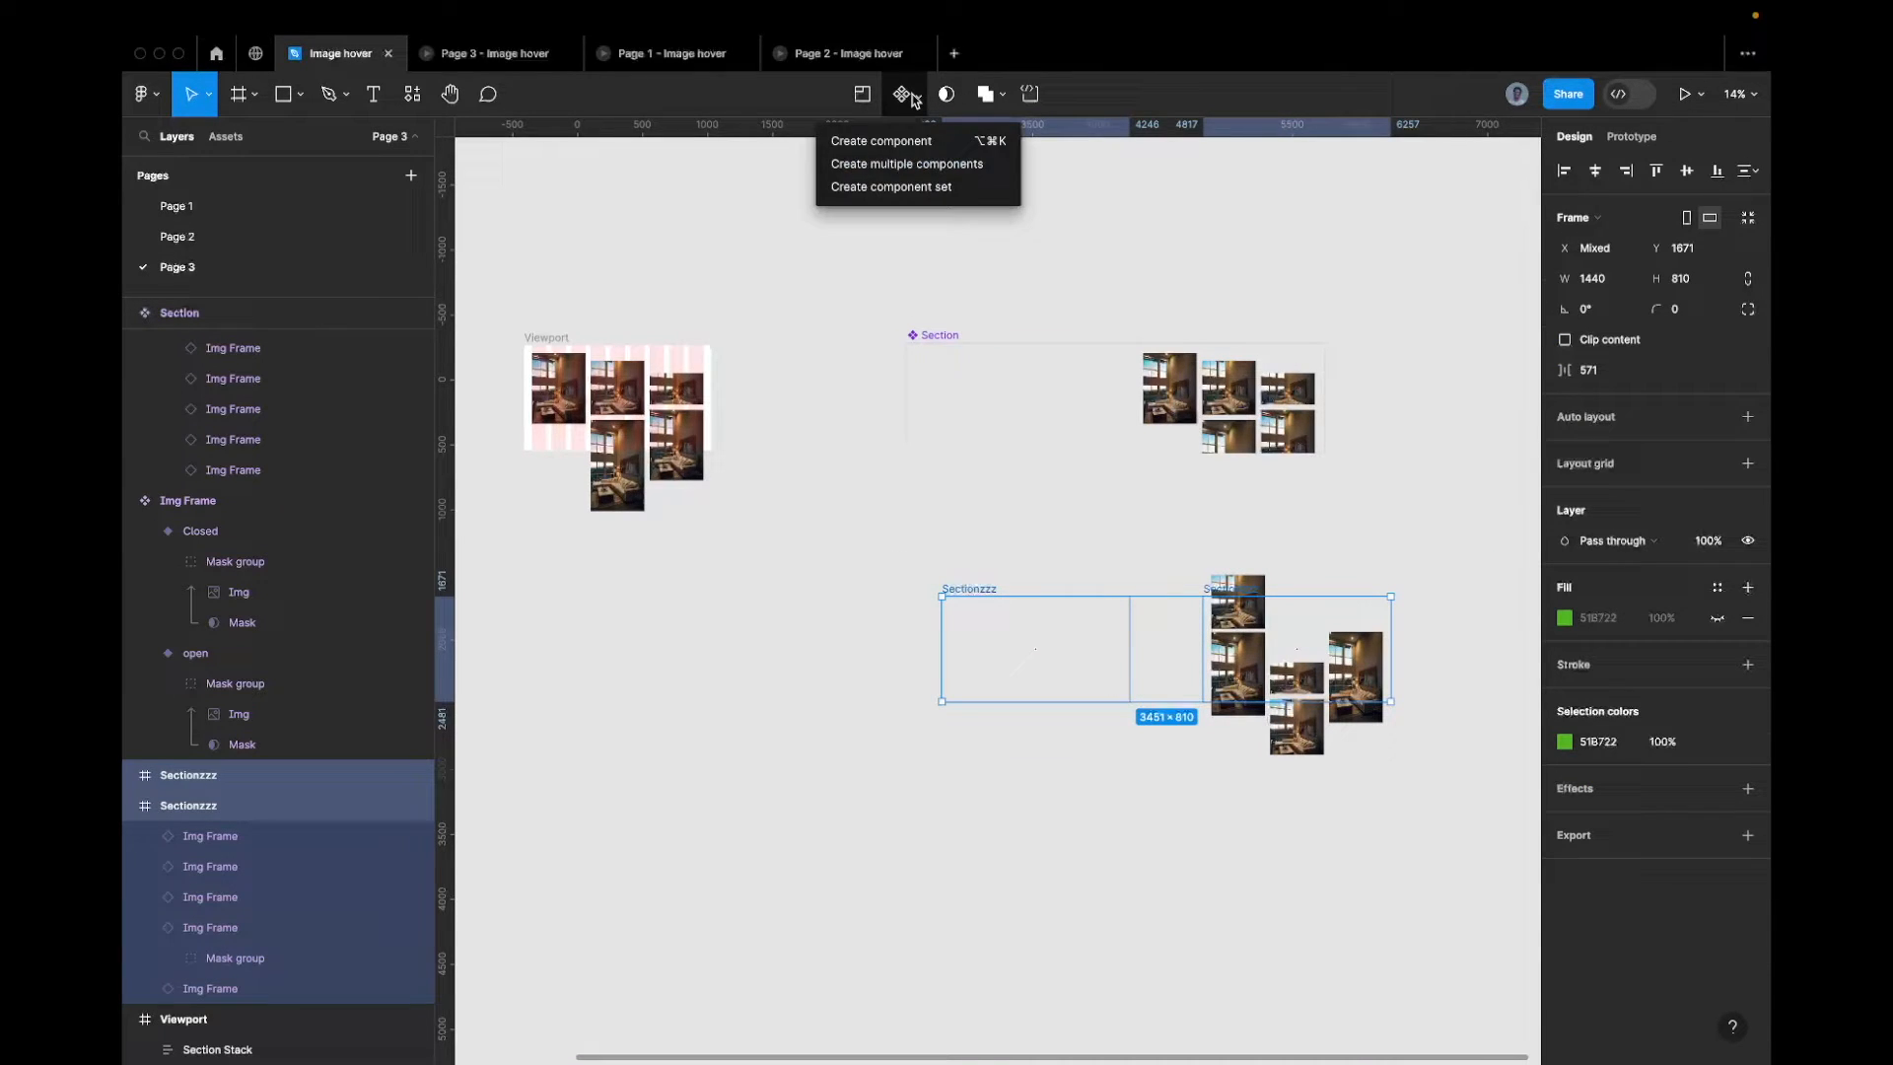
{"action": "left_click", "coordinate": [898, 187]}
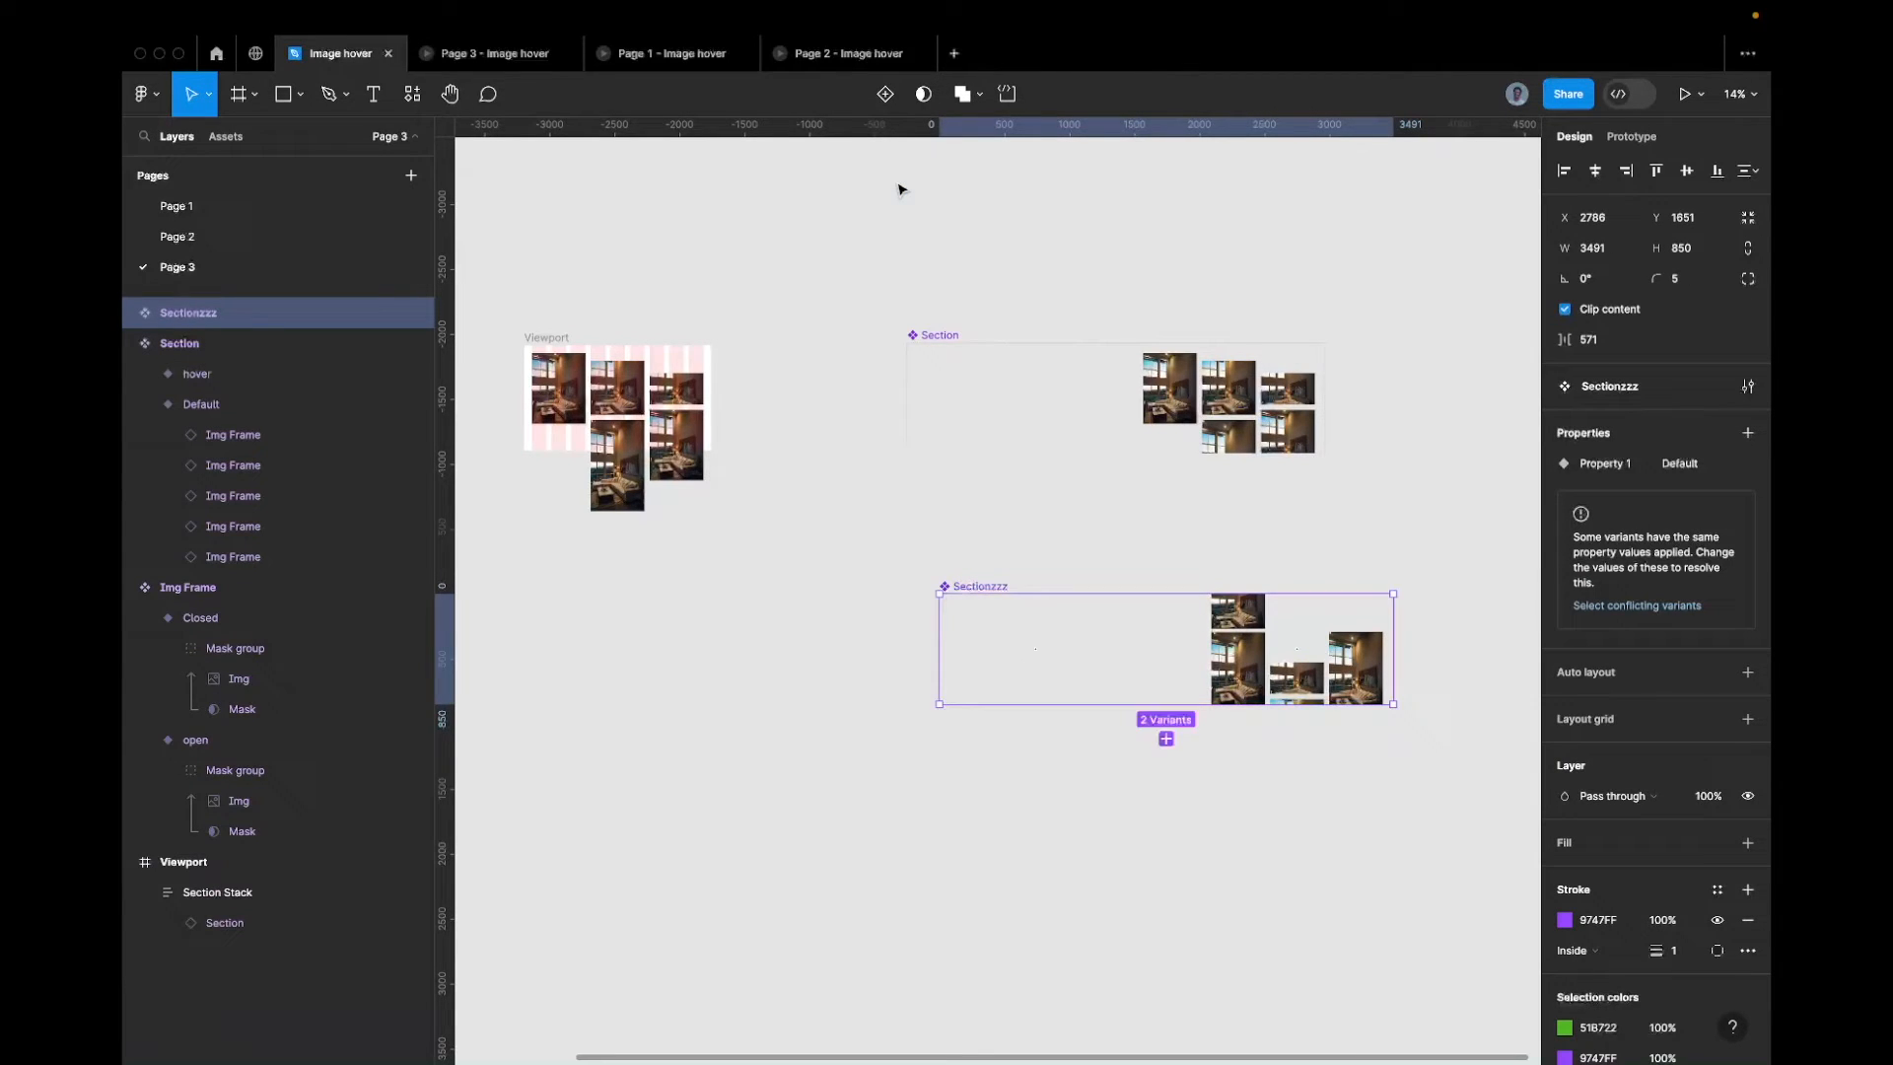
Set Property 1 of the Sectionzzz variant with the open images to hover
{"action": "left_click", "coordinate": [1026, 636]}
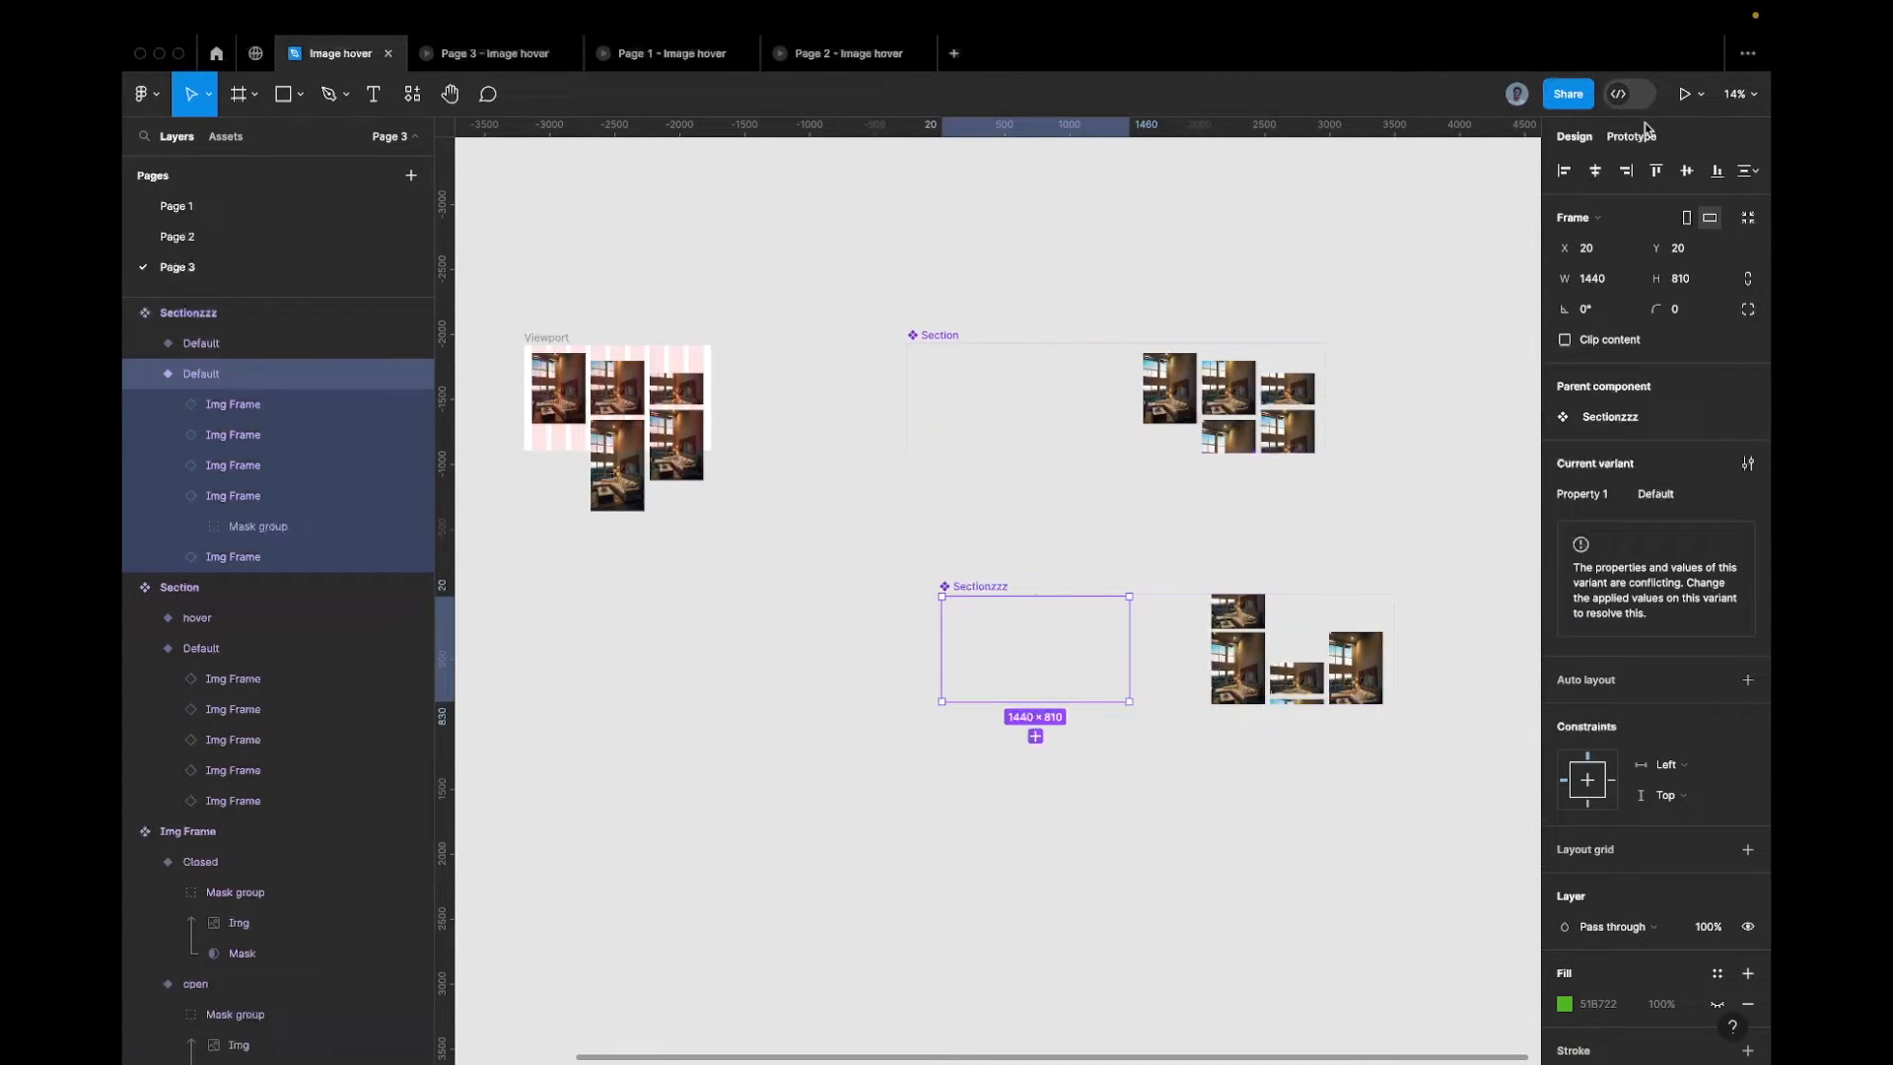
{"action": "left_click", "coordinate": [1373, 582]}
{"action": "left_click", "coordinate": [1322, 631]}
{"action": "left_click", "coordinate": [1666, 496]}
{"action": "type", "text": "ho"}
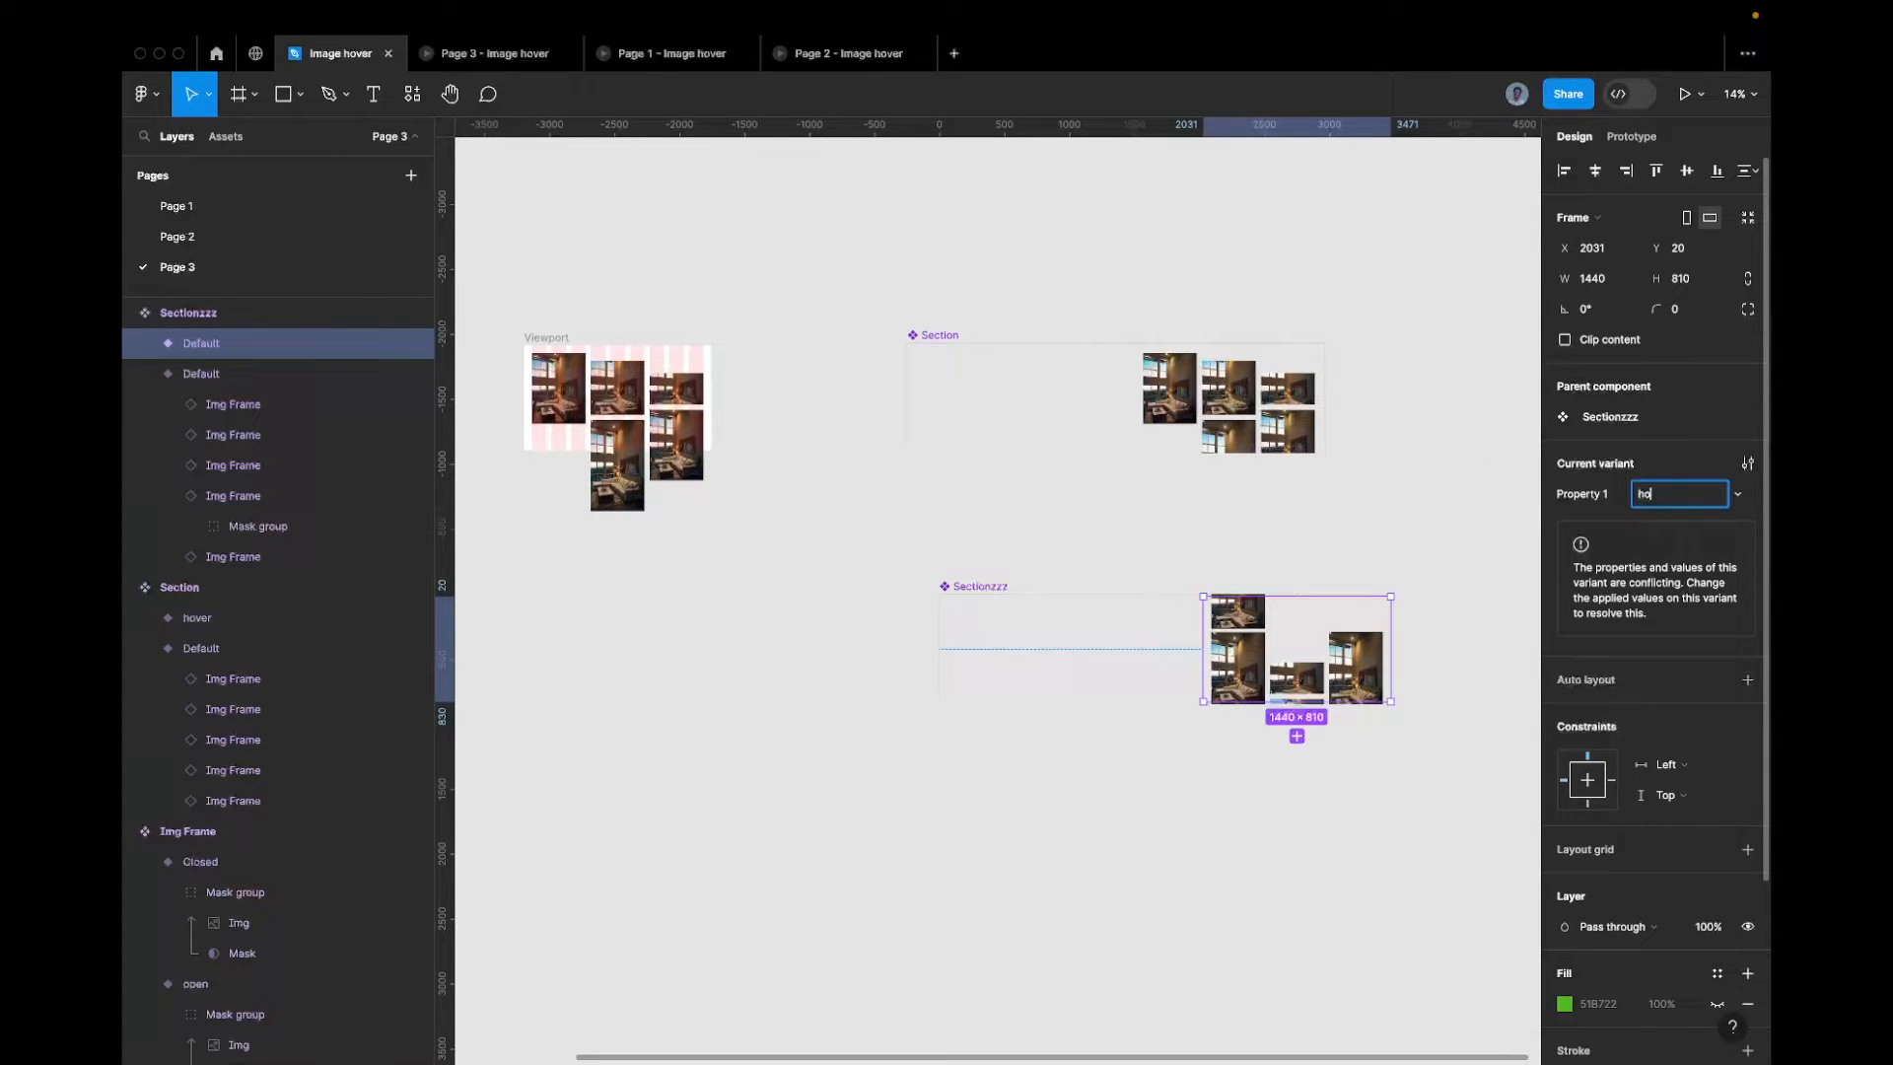
{"action": "key", "text": "Return"}
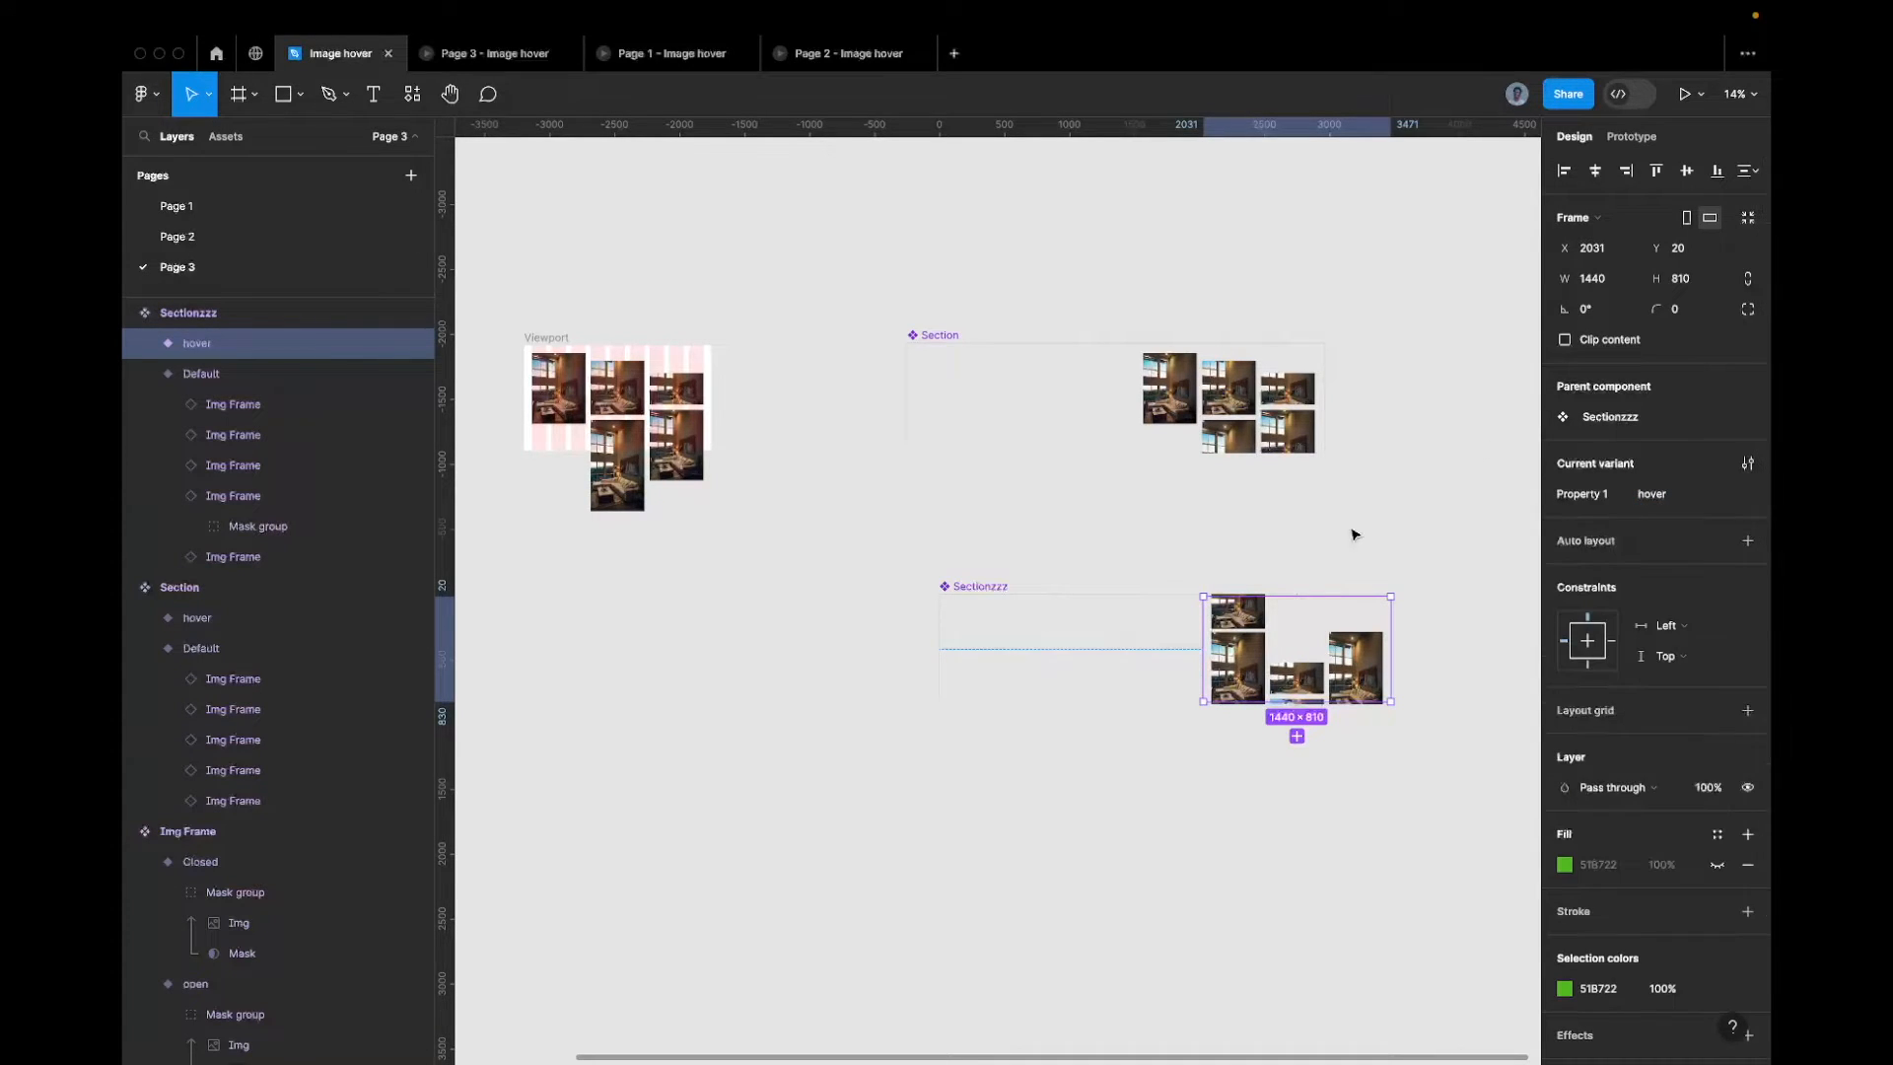
Link the Default variant of Sectionzzz to the hover variant with a While hovering, Change to interaction
{"action": "left_click", "coordinate": [1094, 636]}
{"action": "left_click", "coordinate": [1632, 138]}
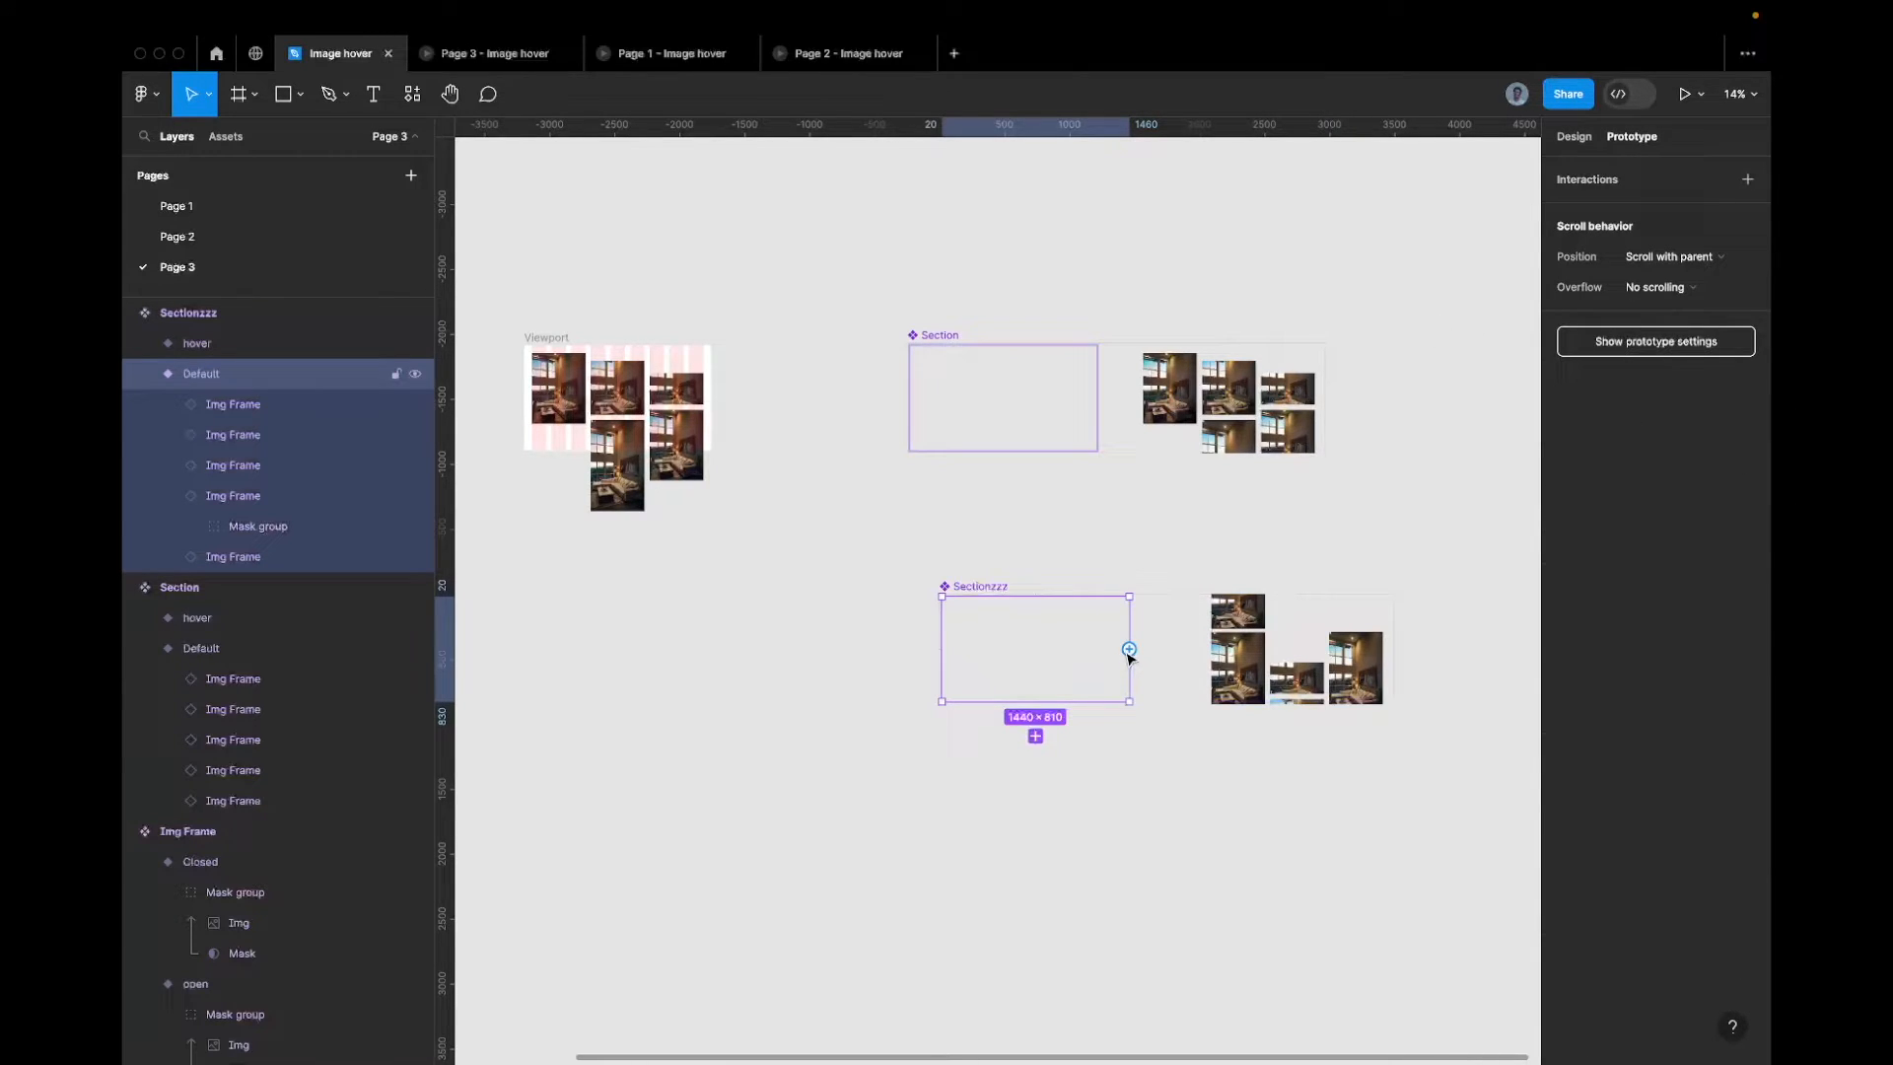
{"action": "left_click_drag", "start_coordinate": [1129, 648], "coordinate": [1281, 651]}
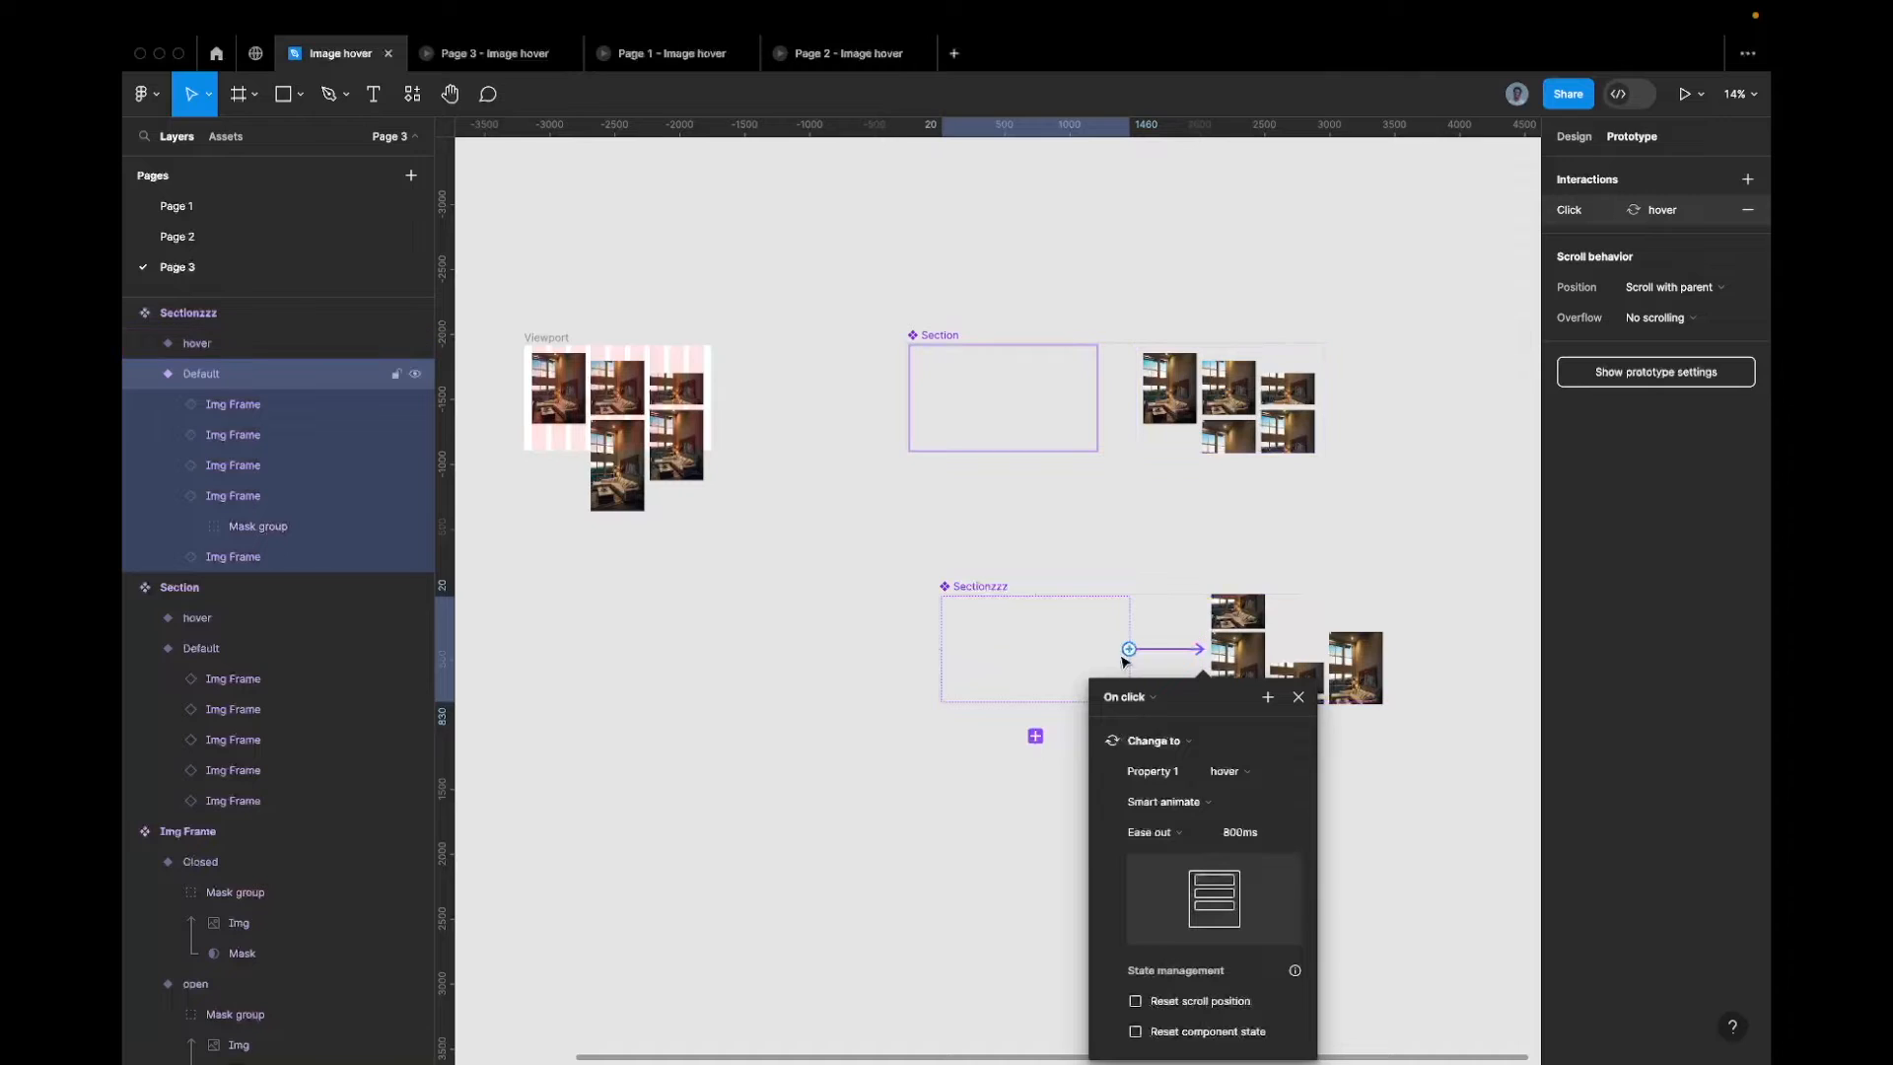
{"action": "left_click", "coordinate": [1127, 707]}
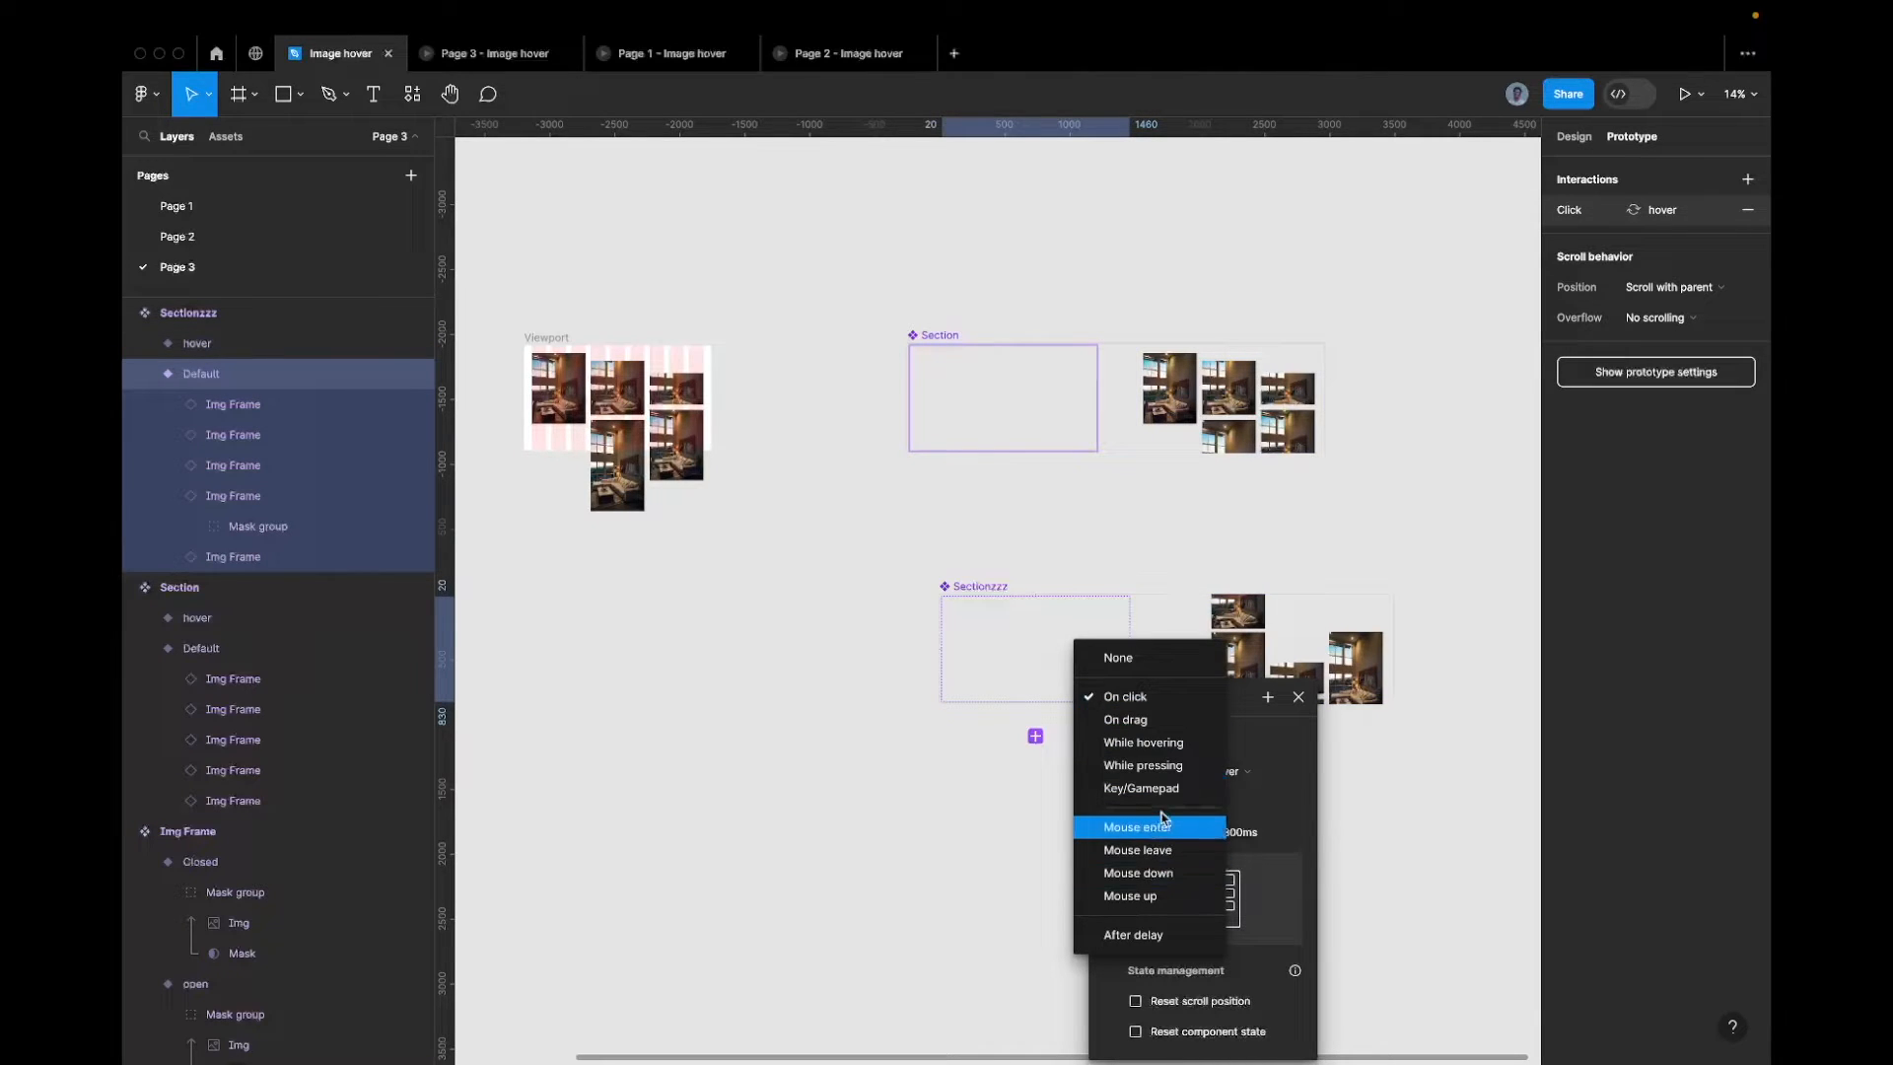
{"action": "left_click", "coordinate": [1181, 742]}
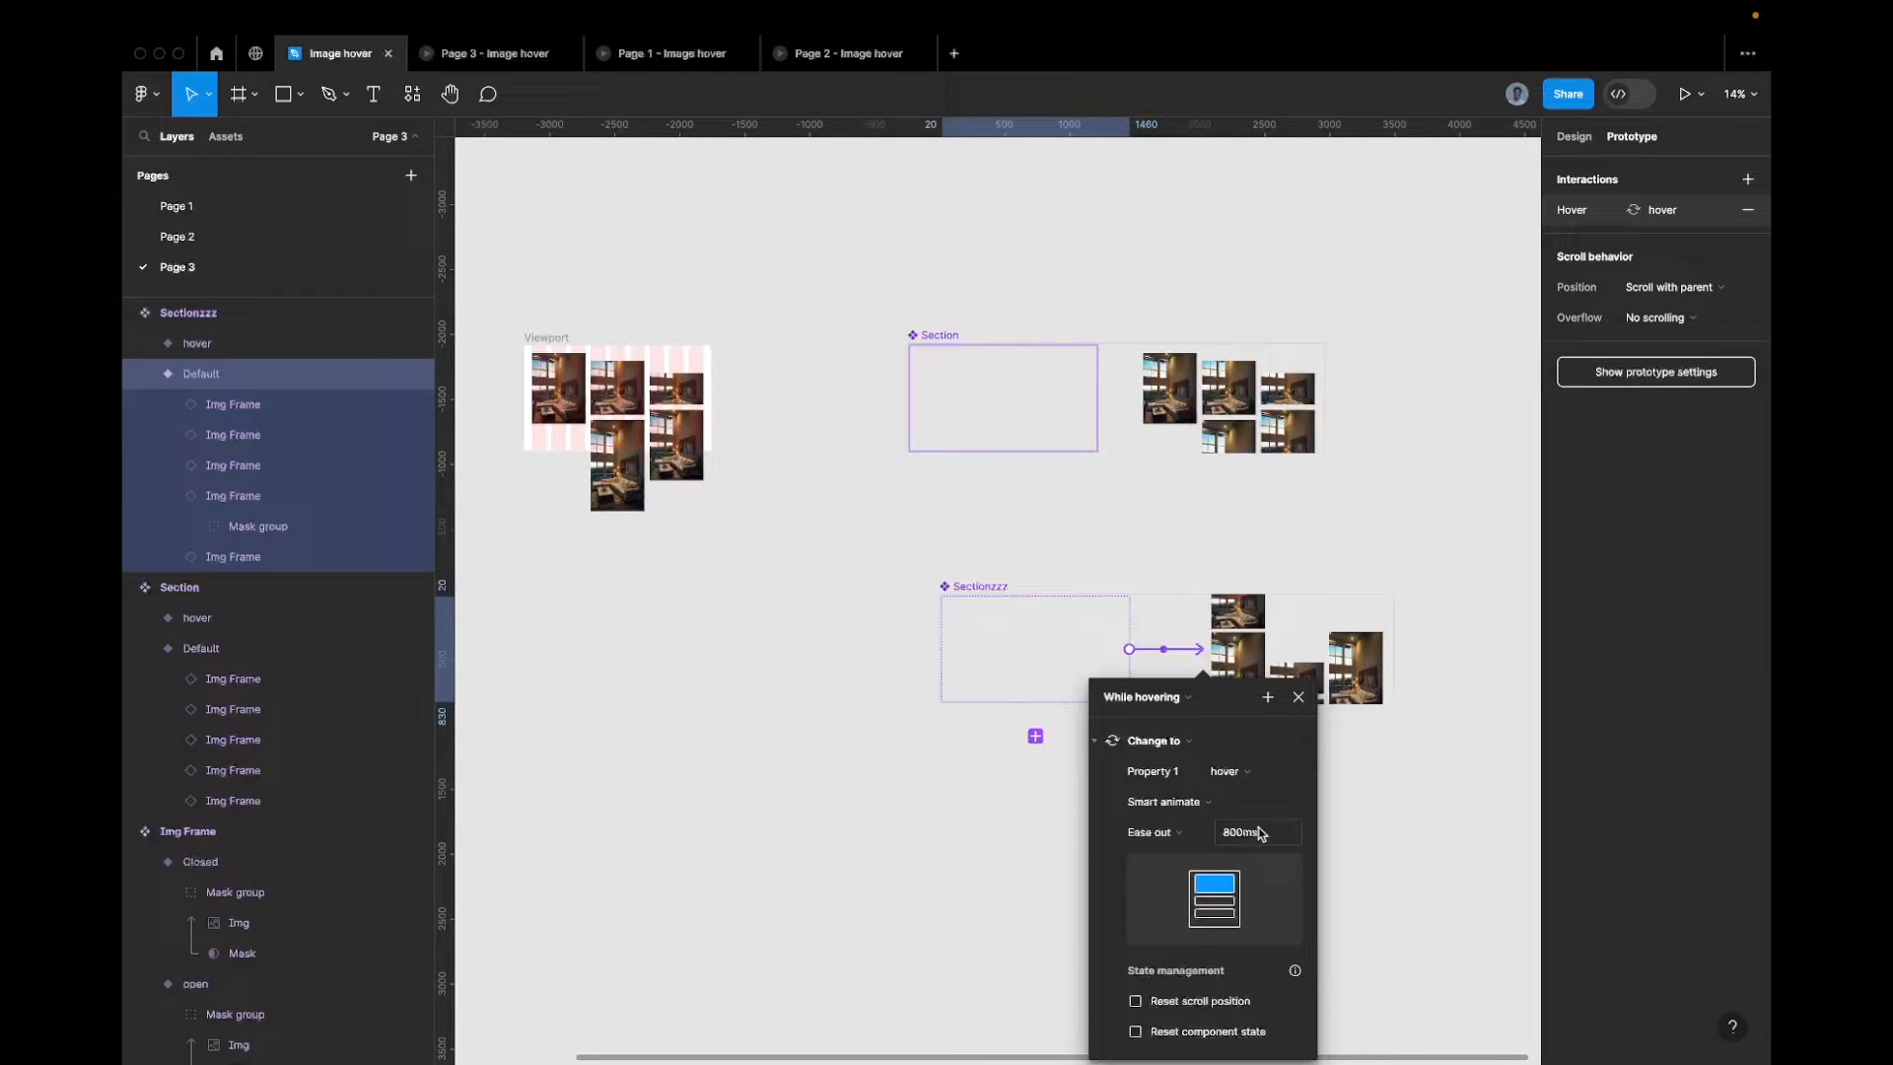
{"action": "left_click", "coordinate": [1294, 671]}
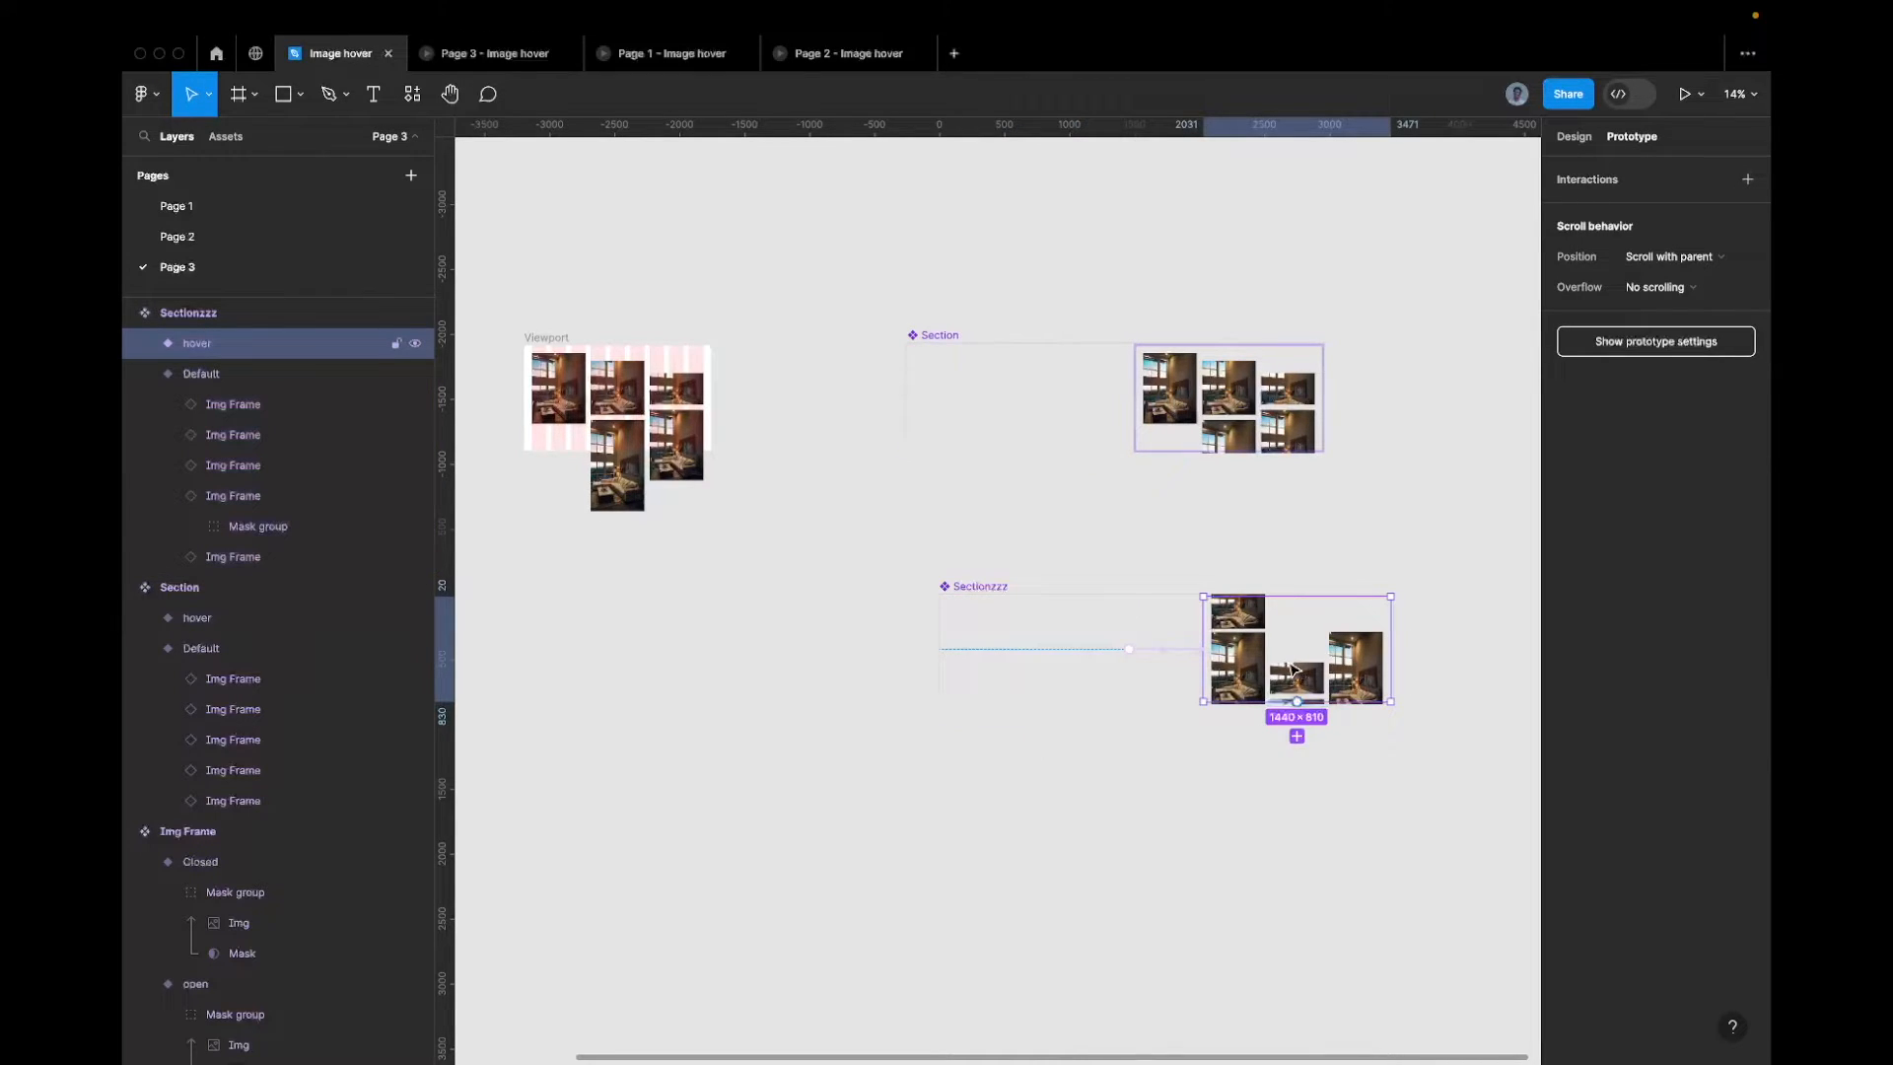
Paste an instance of the Default Sectionzzz variant into Section Stack below Section, and collapse its layers
{"action": "left_click", "coordinate": [1027, 627]}
{"action": "scroll", "coordinate": [1027, 627], "scroll_direction": "down", "scroll_amount": 1}
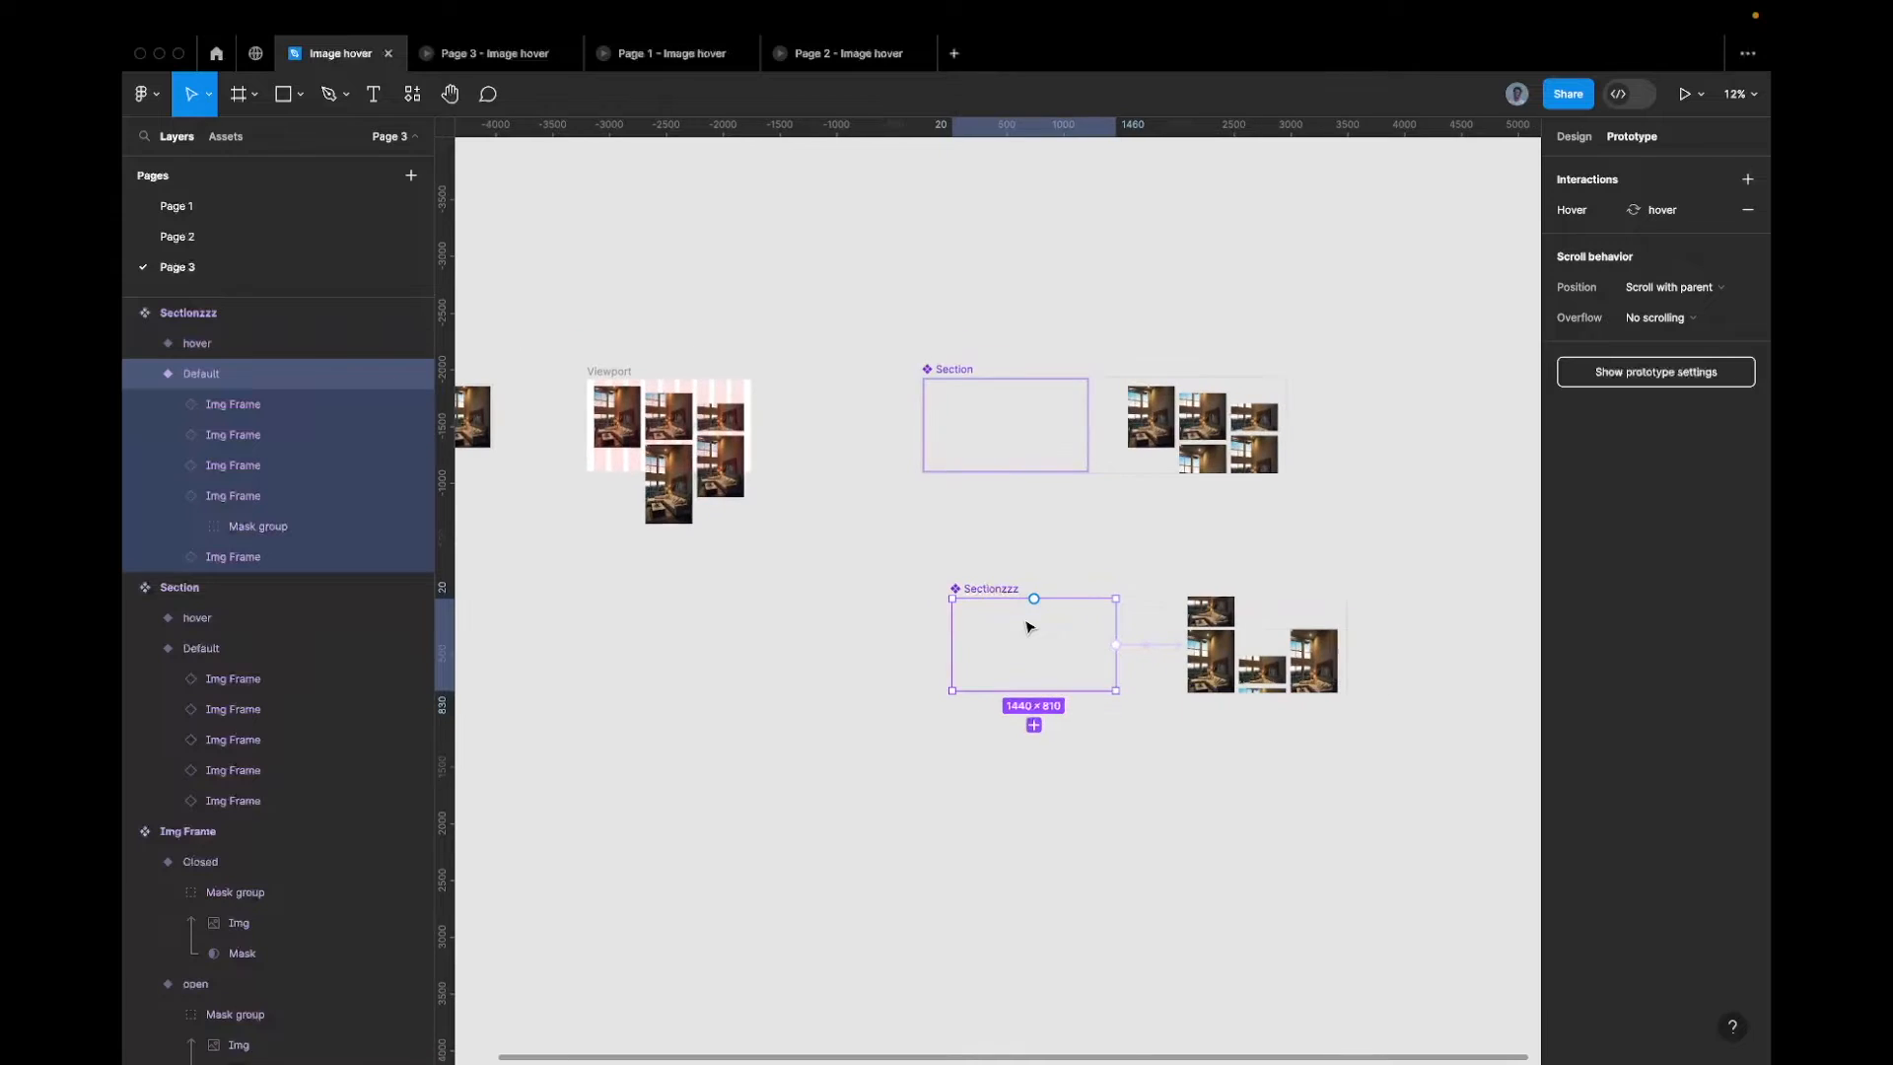
{"action": "left_click", "coordinate": [653, 432]}
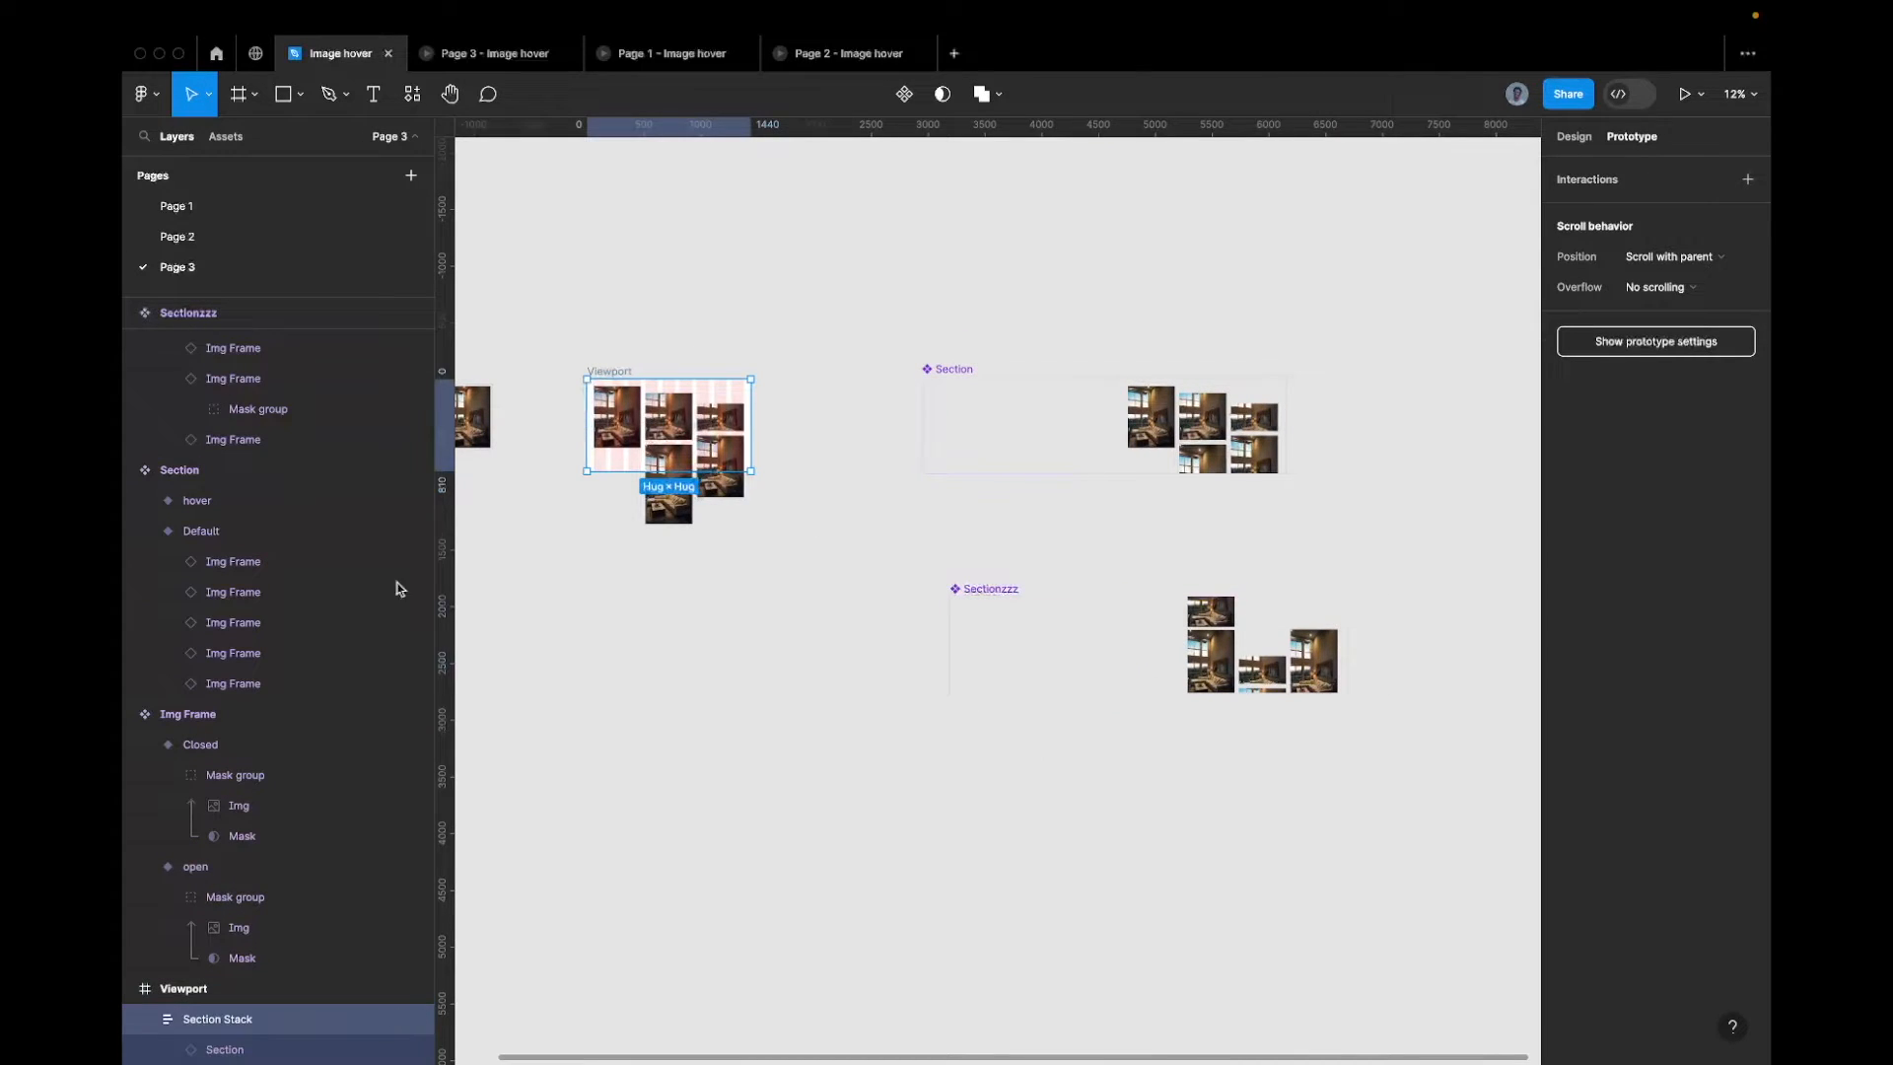
{"action": "key", "text": "super+v"}
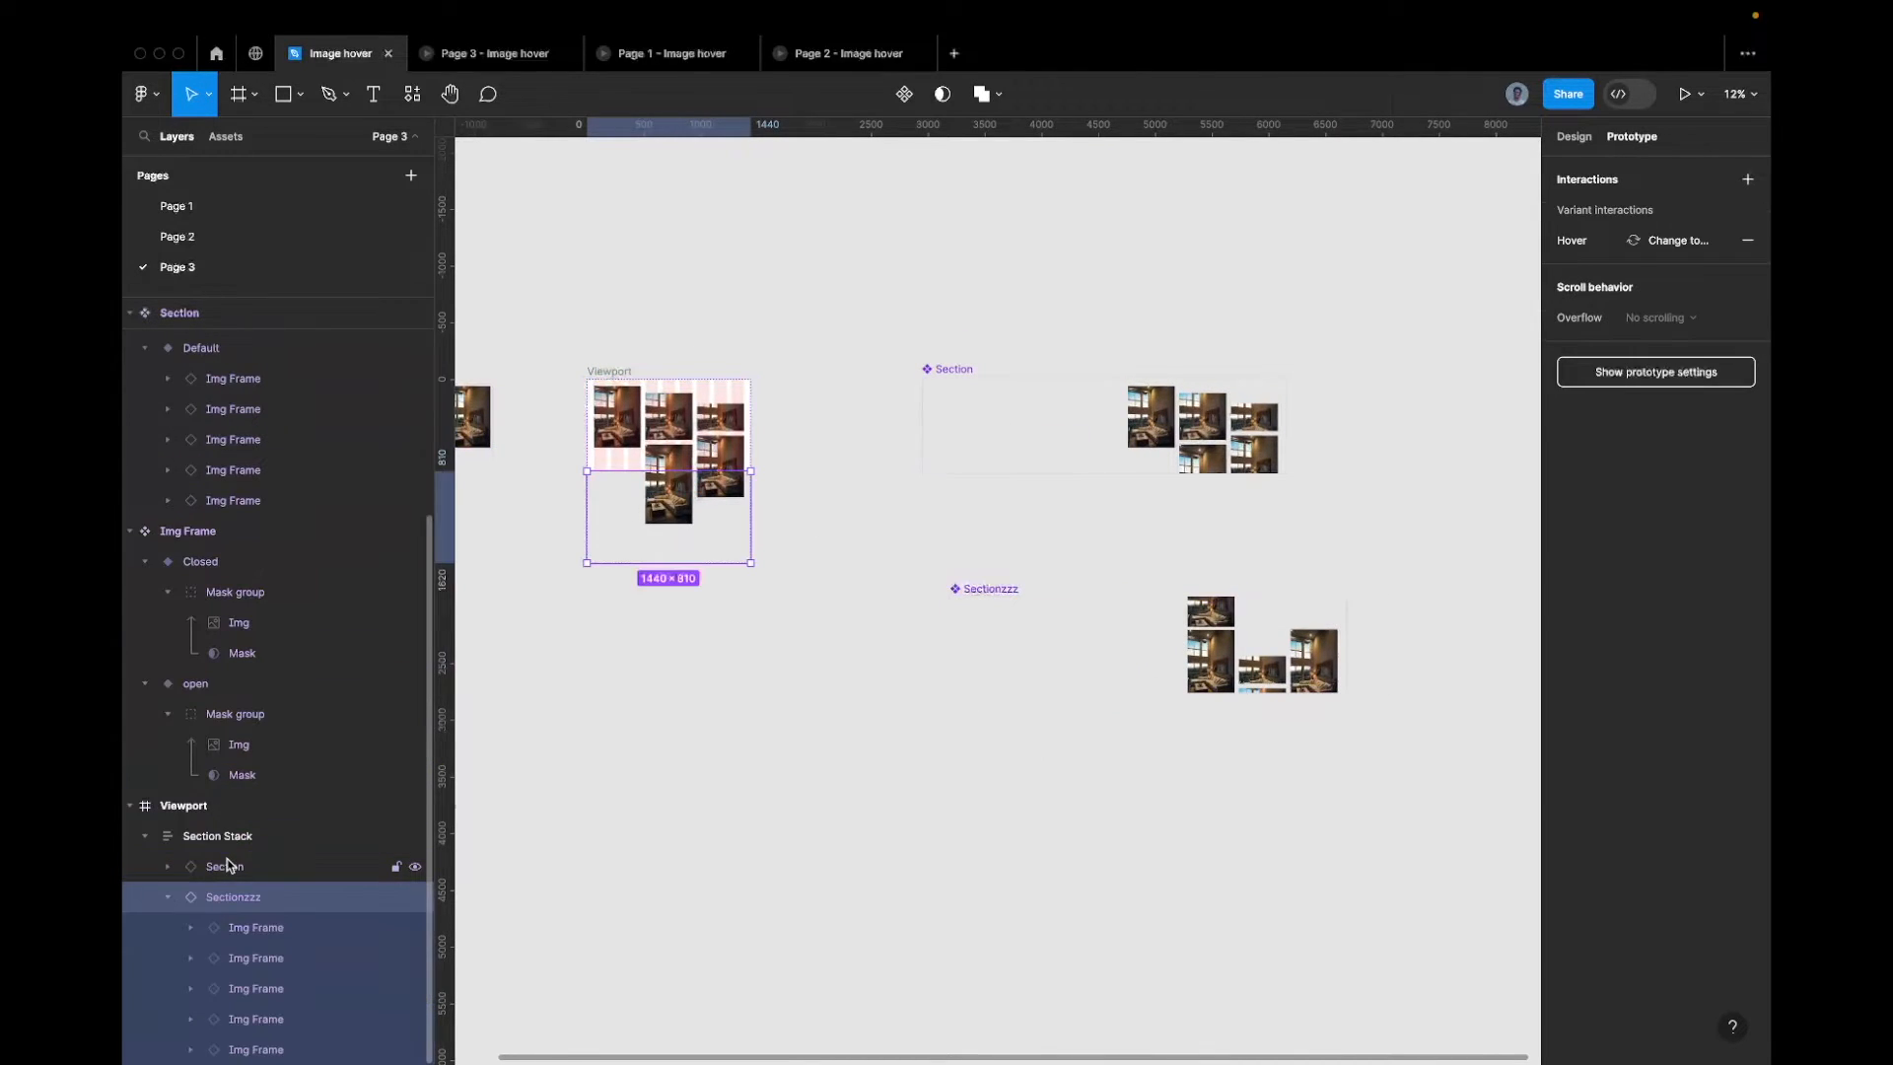
{"action": "left_click", "coordinate": [168, 896]}
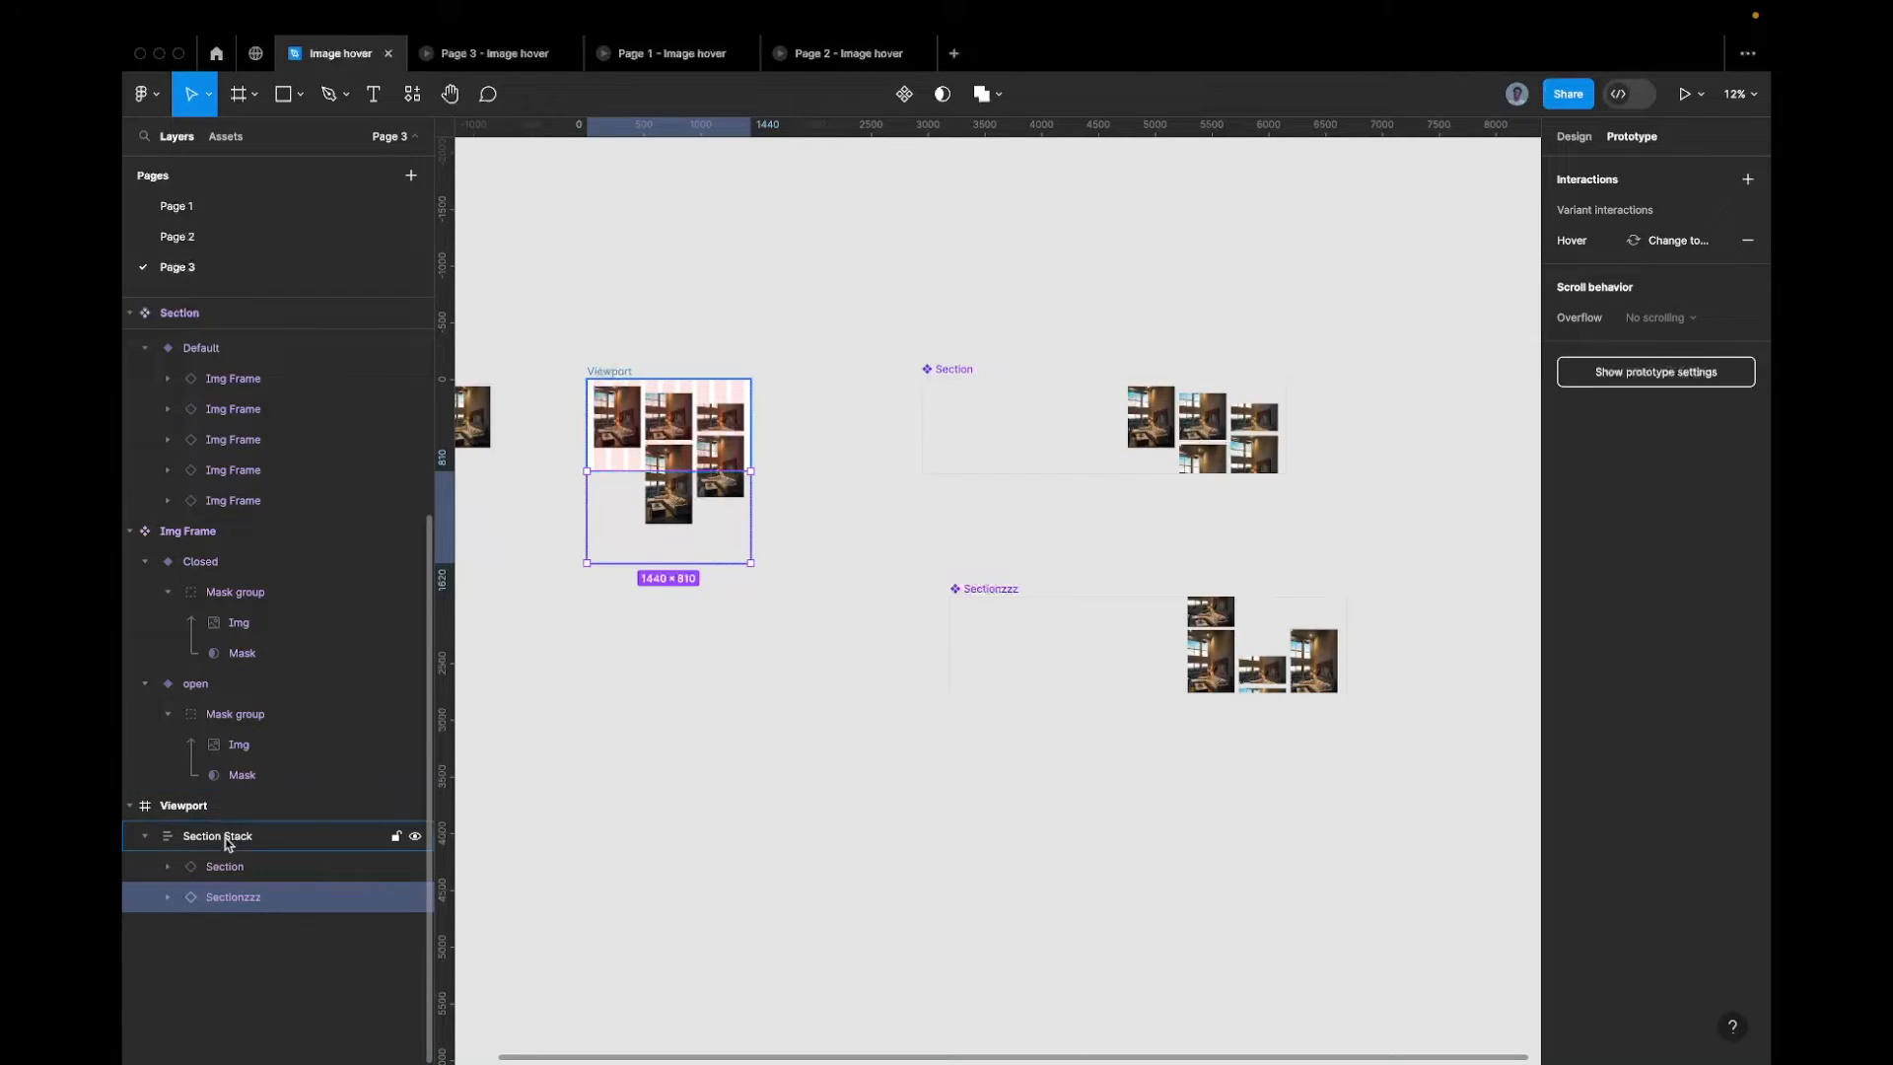
Switch the Sectionzzz instance in Section Stack to the hover variant
{"action": "left_click", "coordinate": [1574, 136]}
{"action": "left_click", "coordinate": [1677, 447]}
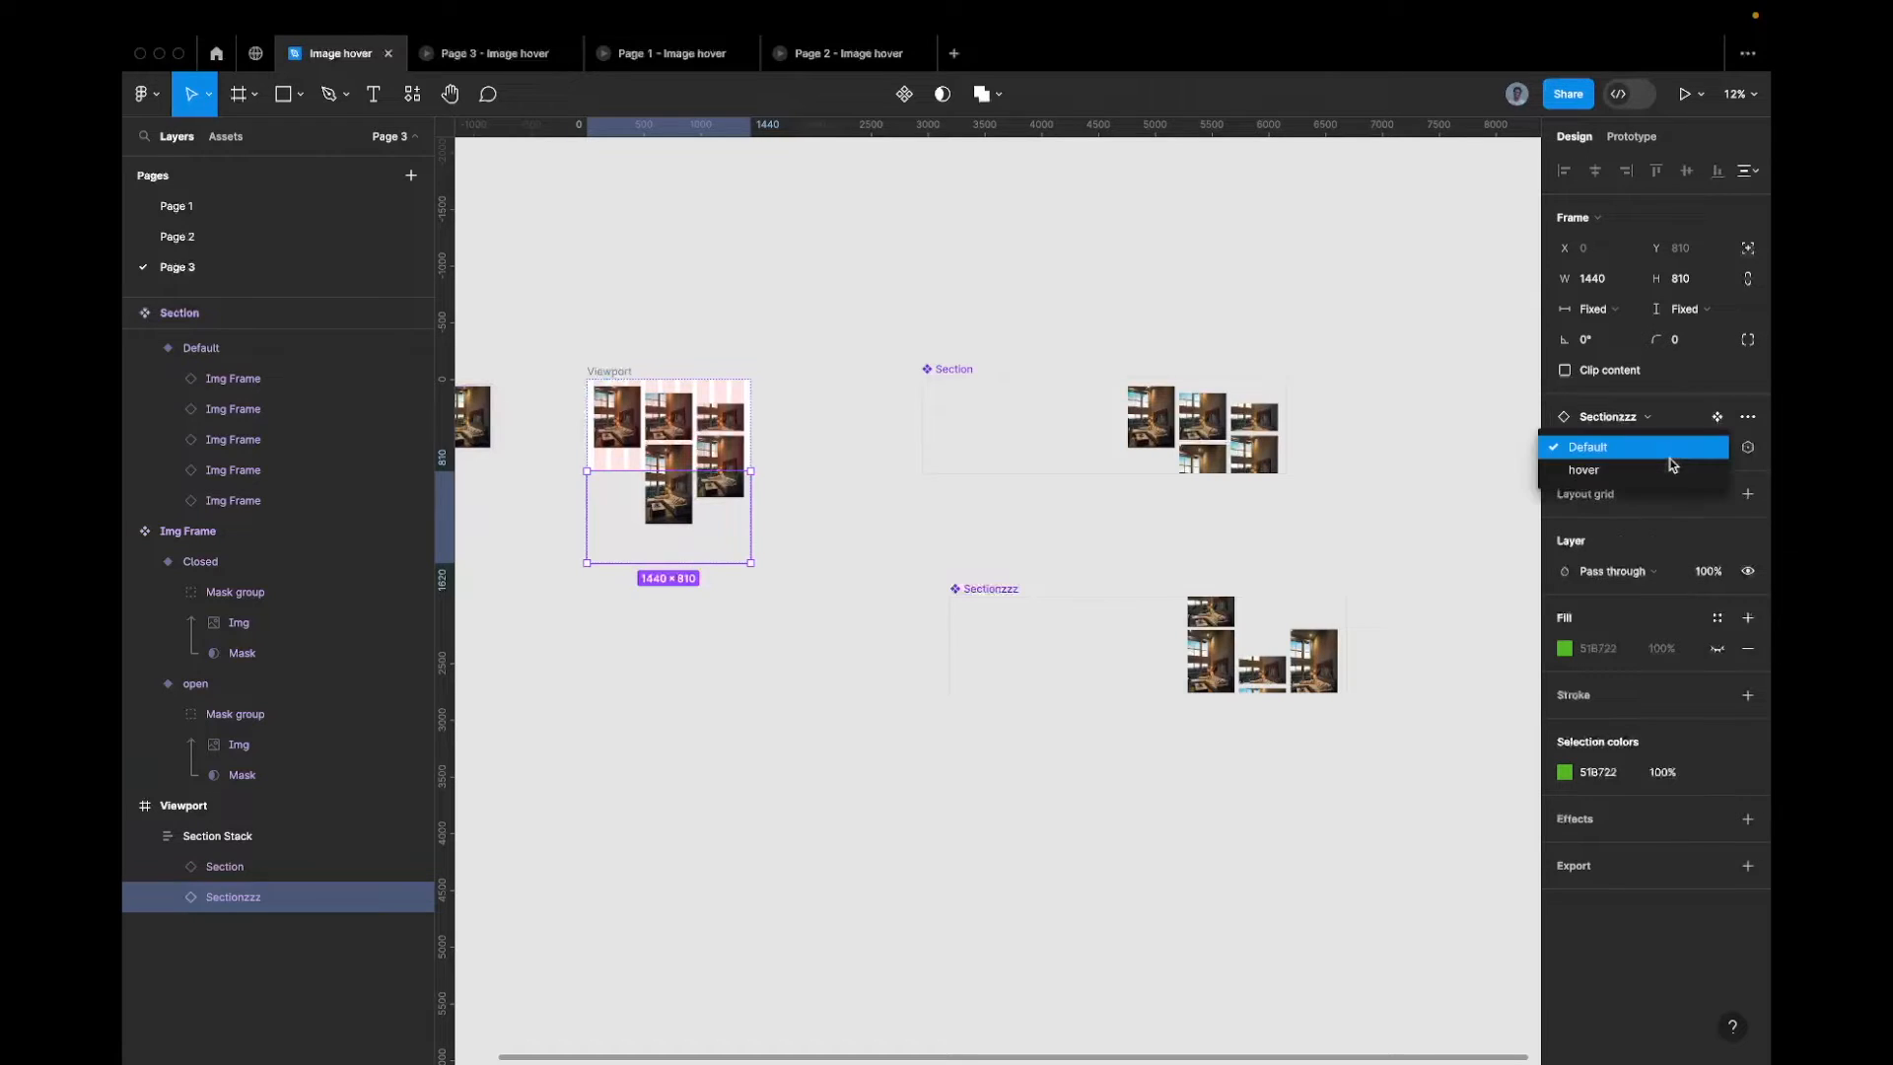
{"action": "left_click", "coordinate": [1602, 471]}
{"action": "scroll", "coordinate": [753, 524], "scroll_direction": "up", "scroll_amount": 2}
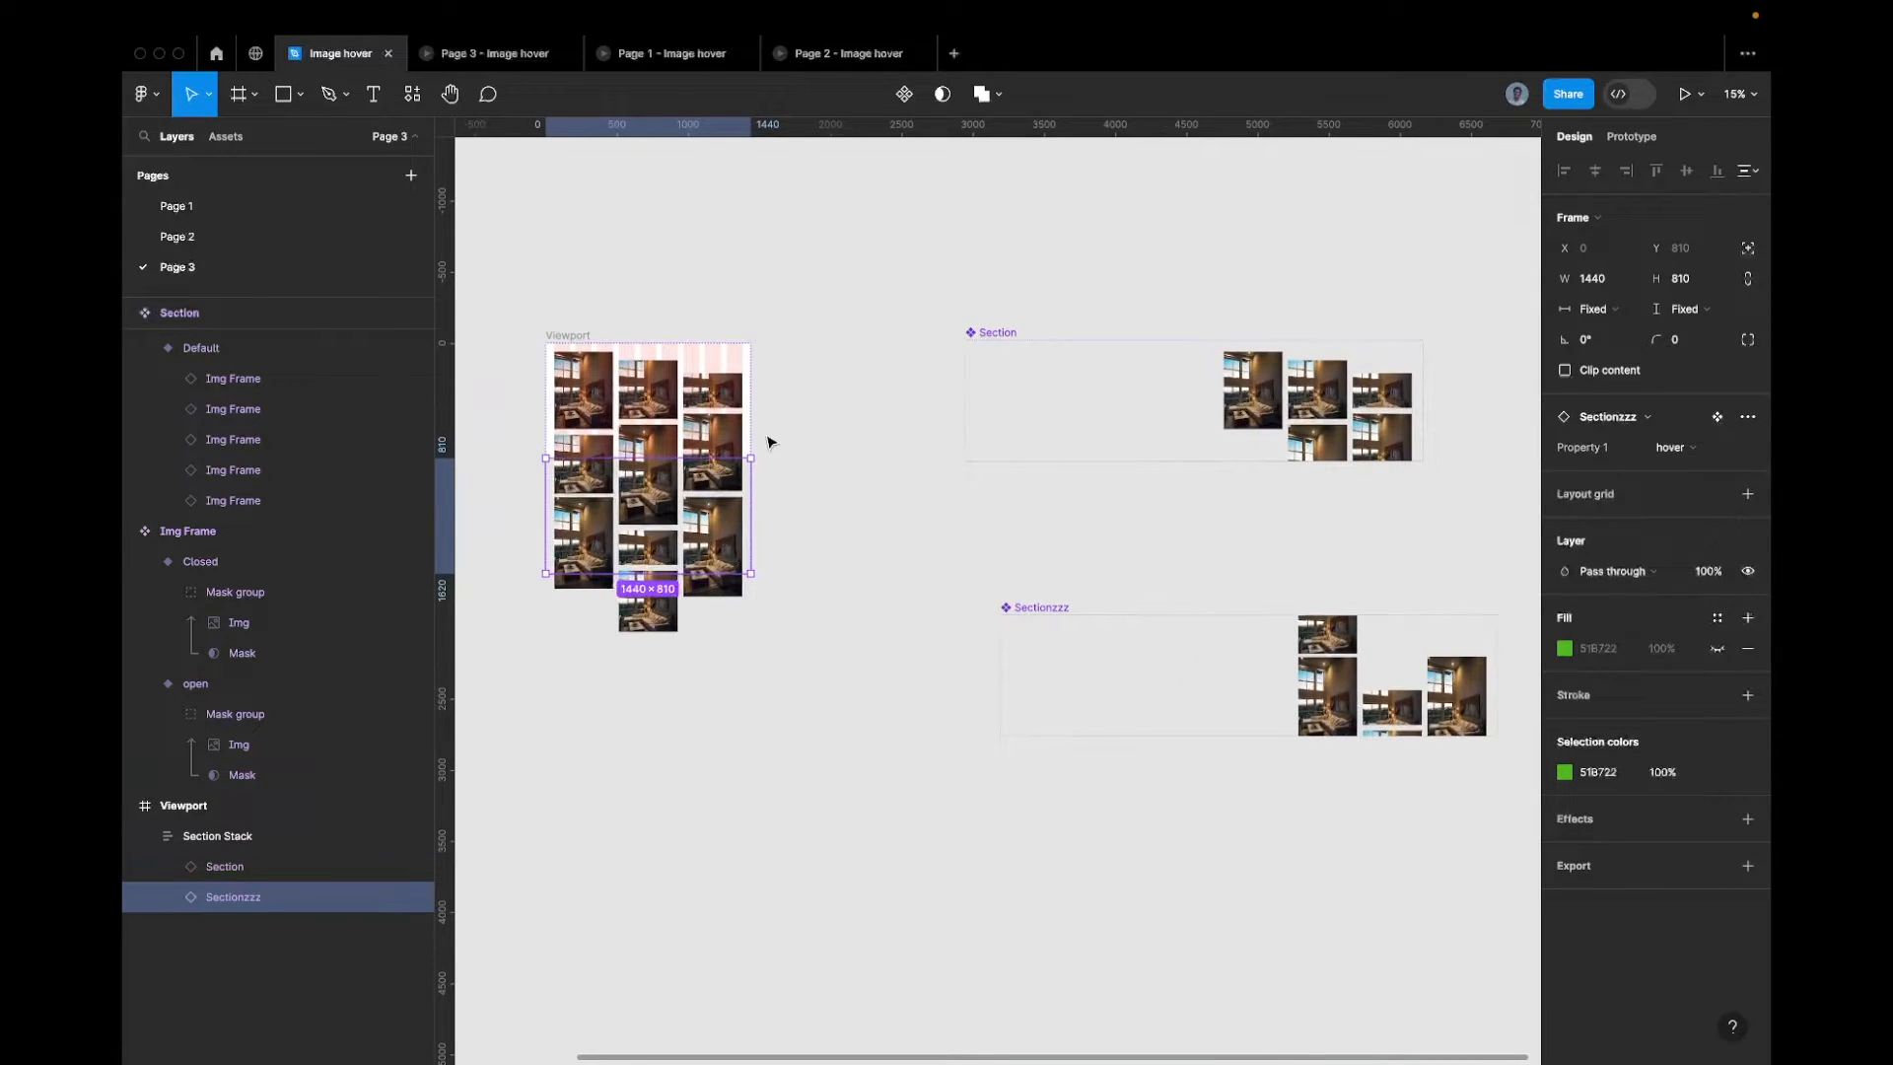
Check how the two stacked sections fit together in the Viewport, and select both instances in Section Stack
{"action": "scroll", "coordinate": [769, 440], "scroll_direction": "down", "scroll_amount": 2}
{"action": "scroll", "coordinate": [769, 440], "scroll_direction": "left", "scroll_amount": 2}
{"action": "left_click", "coordinate": [779, 330]}
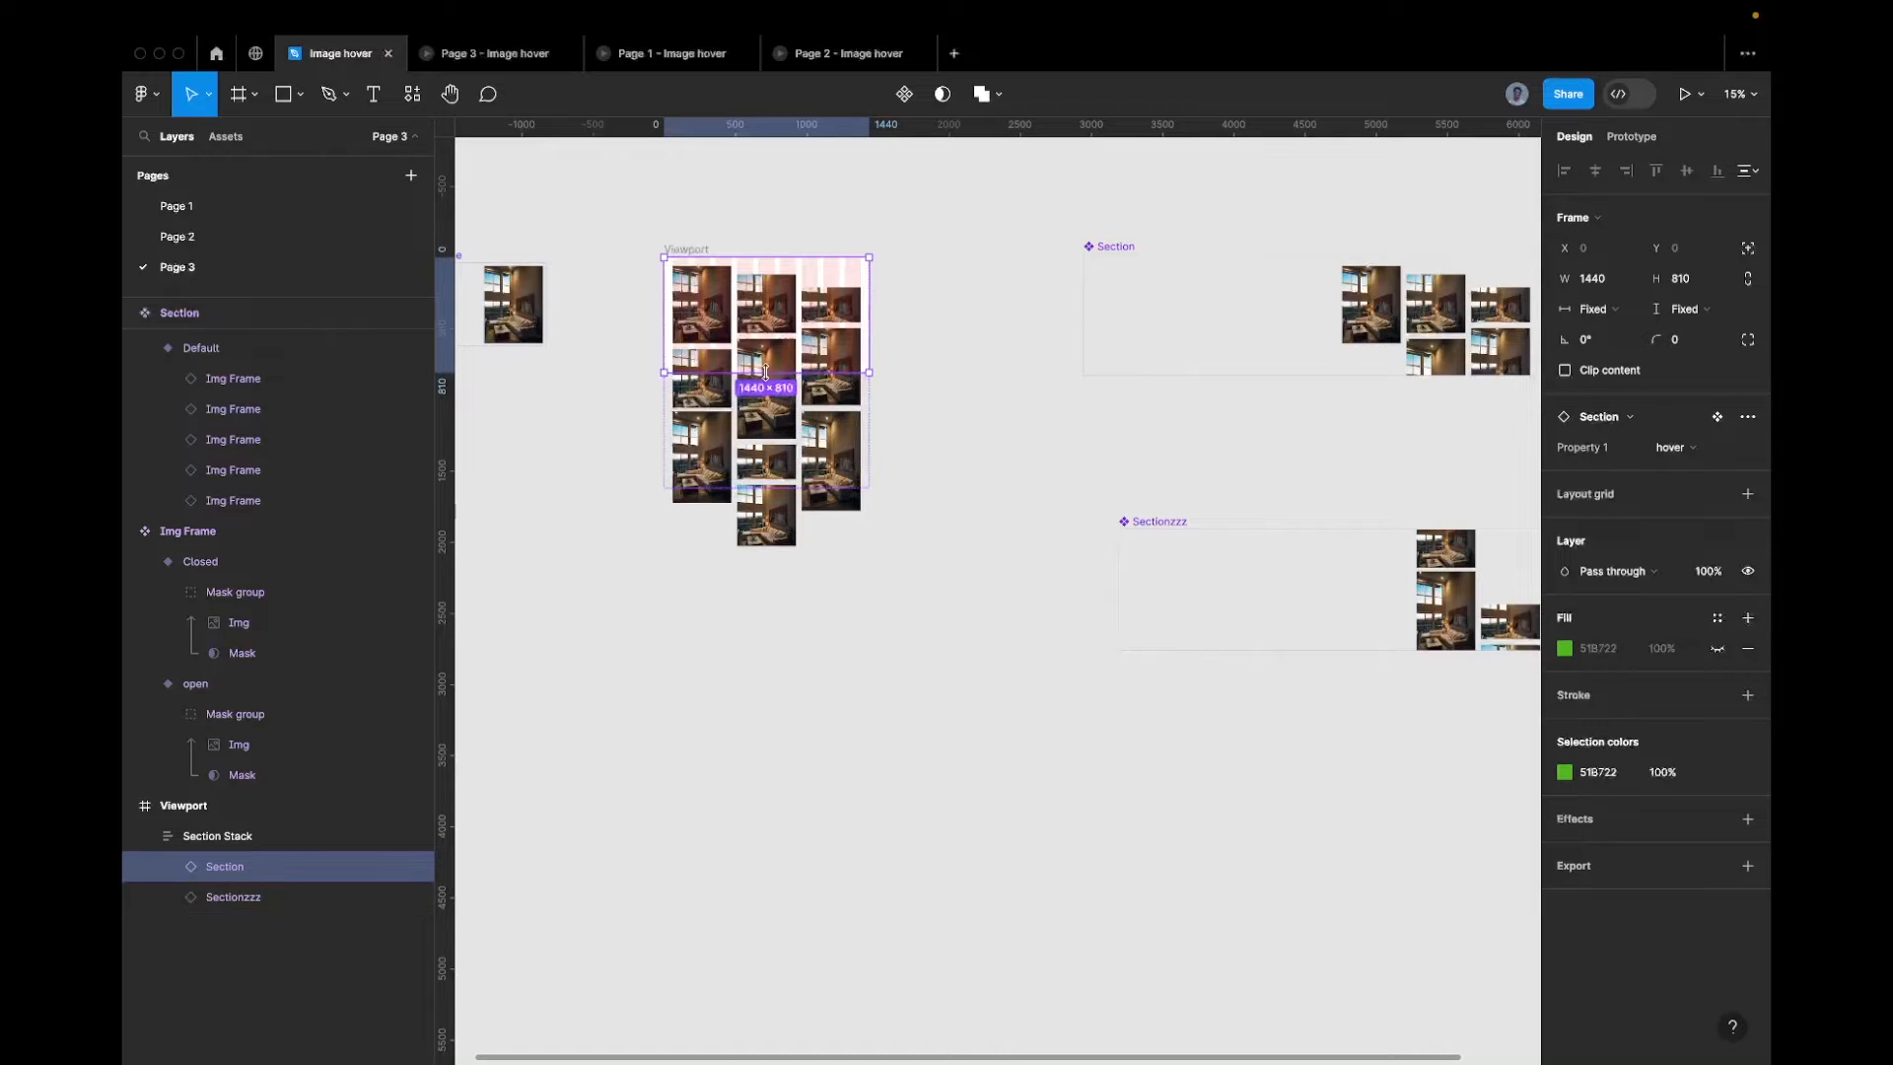
{"action": "scroll", "coordinate": [659, 304], "scroll_direction": "up", "scroll_amount": 5}
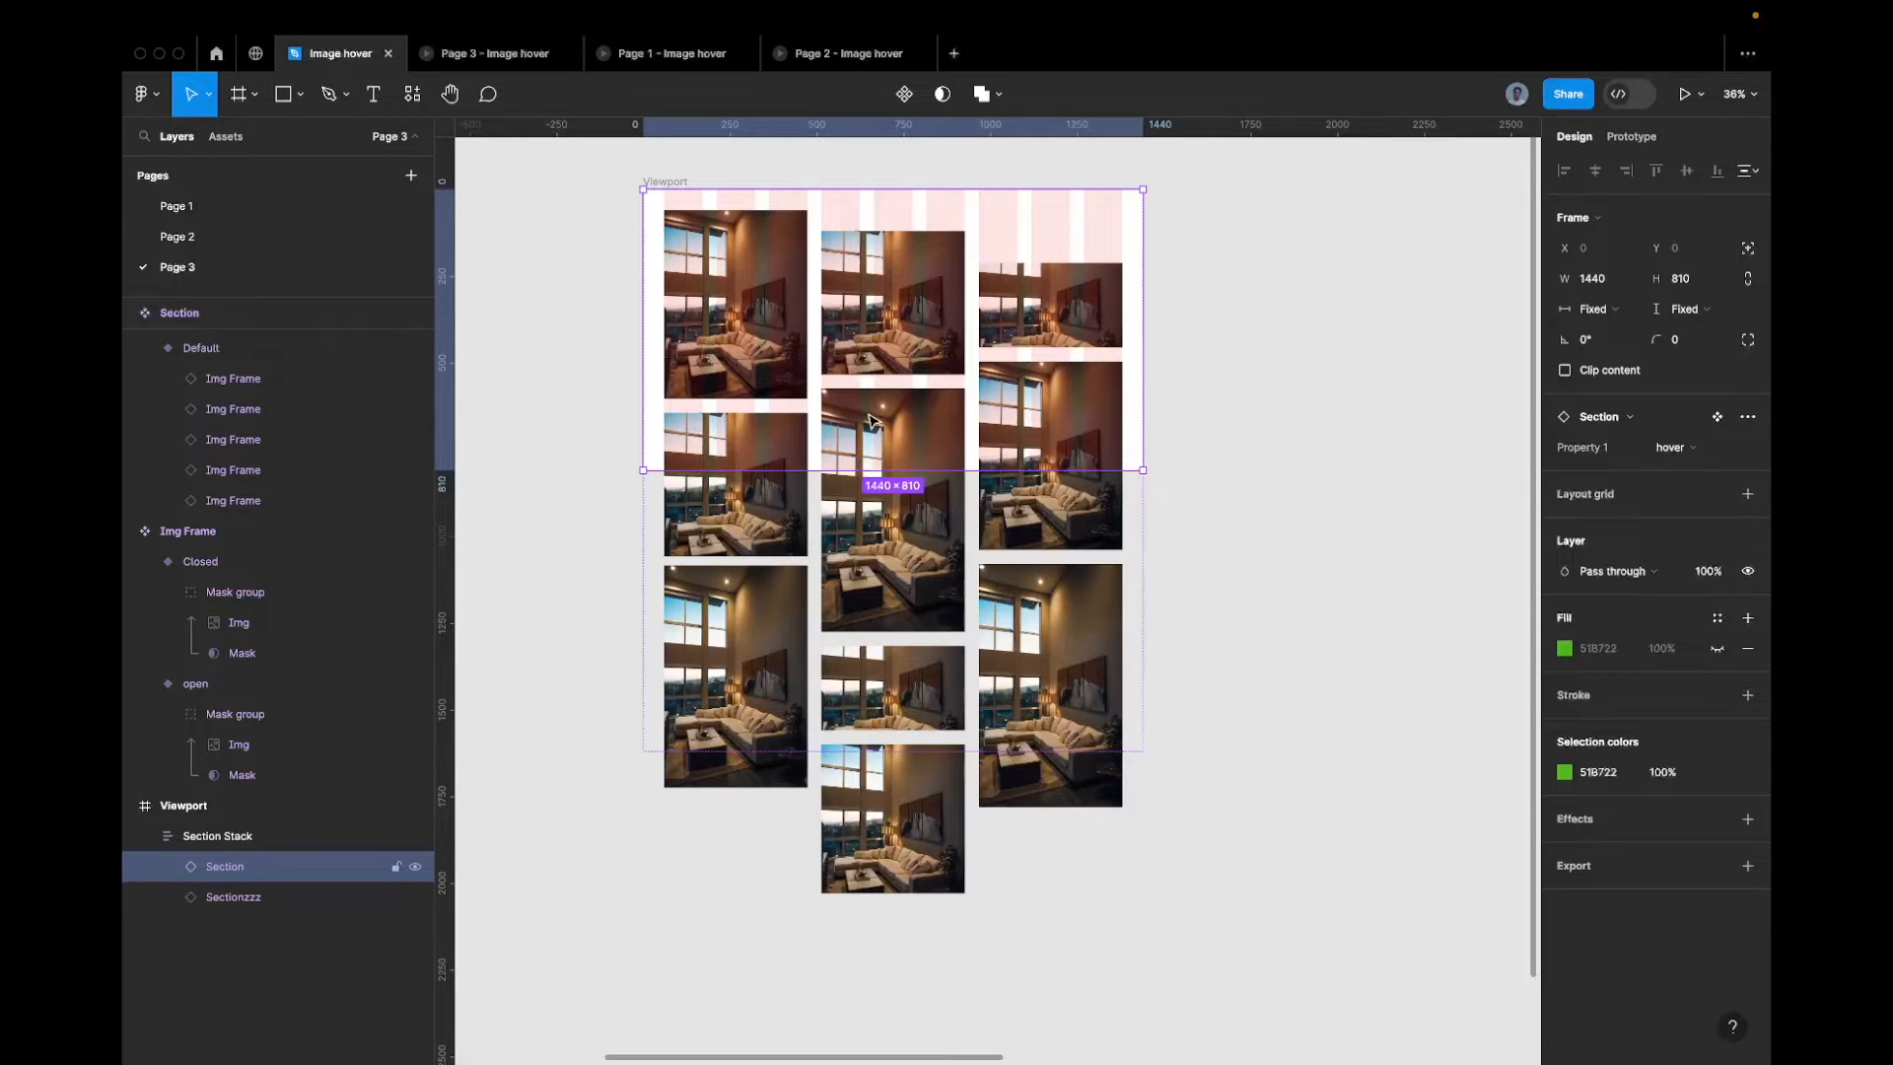
{"action": "left_click", "coordinate": [767, 563]}
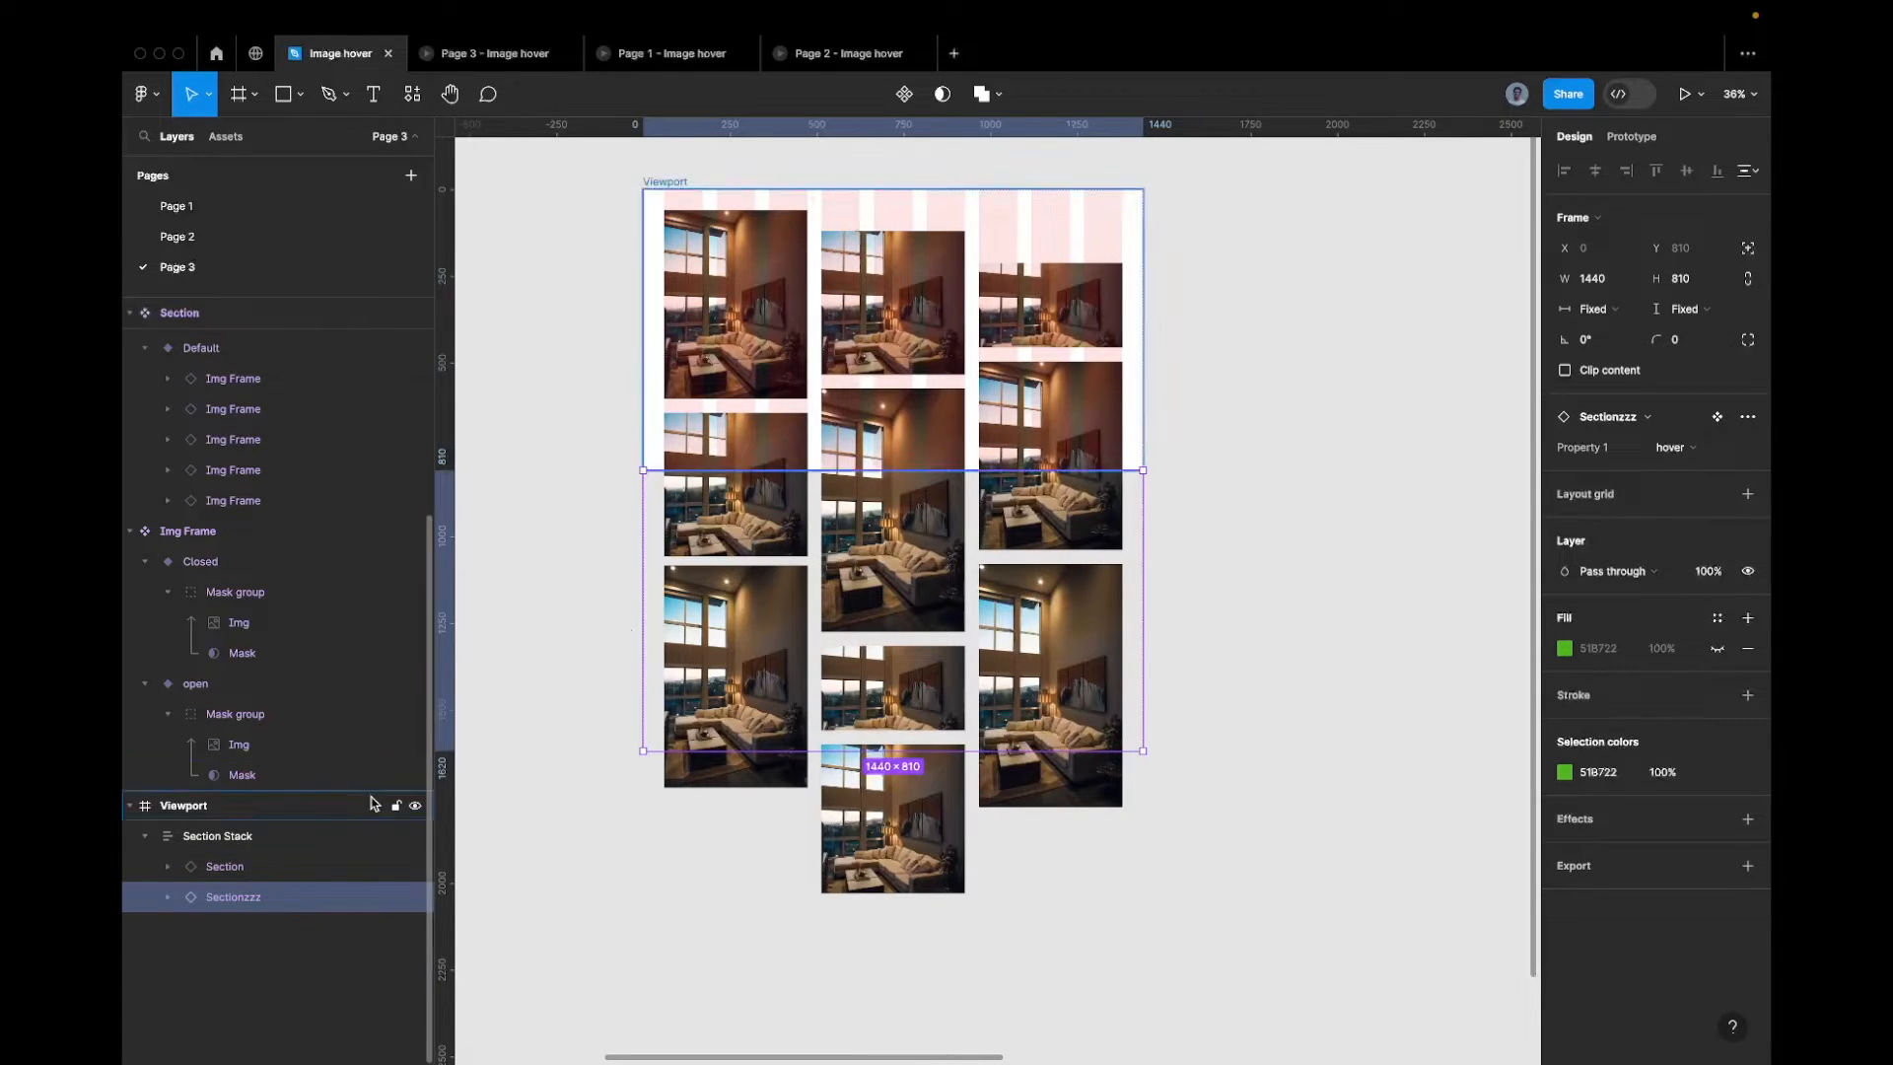
{"action": "left_click", "coordinate": [287, 868], "text": "shift"}
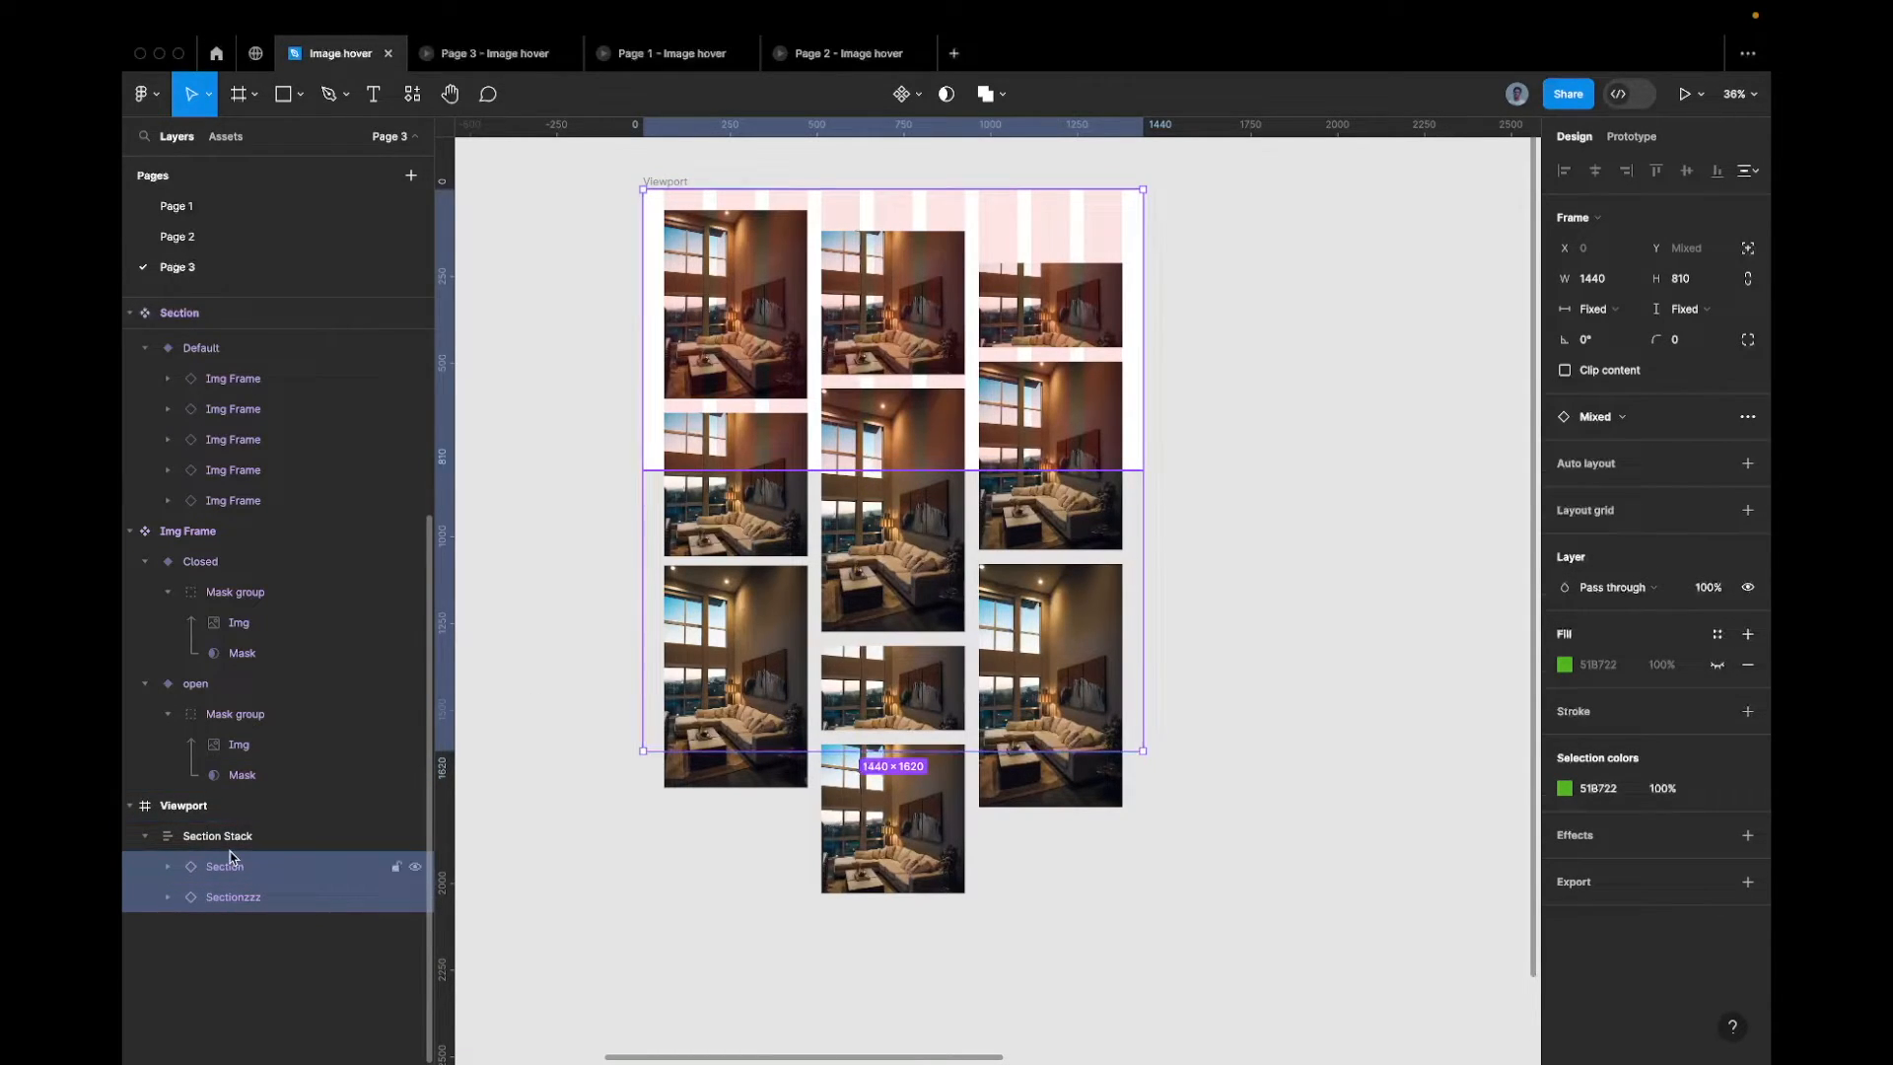
Duplicate the Section and Sectionzzz instances inside the Section Stack, arranging the four instances in alternating order
{"action": "key", "text": "super+d"}
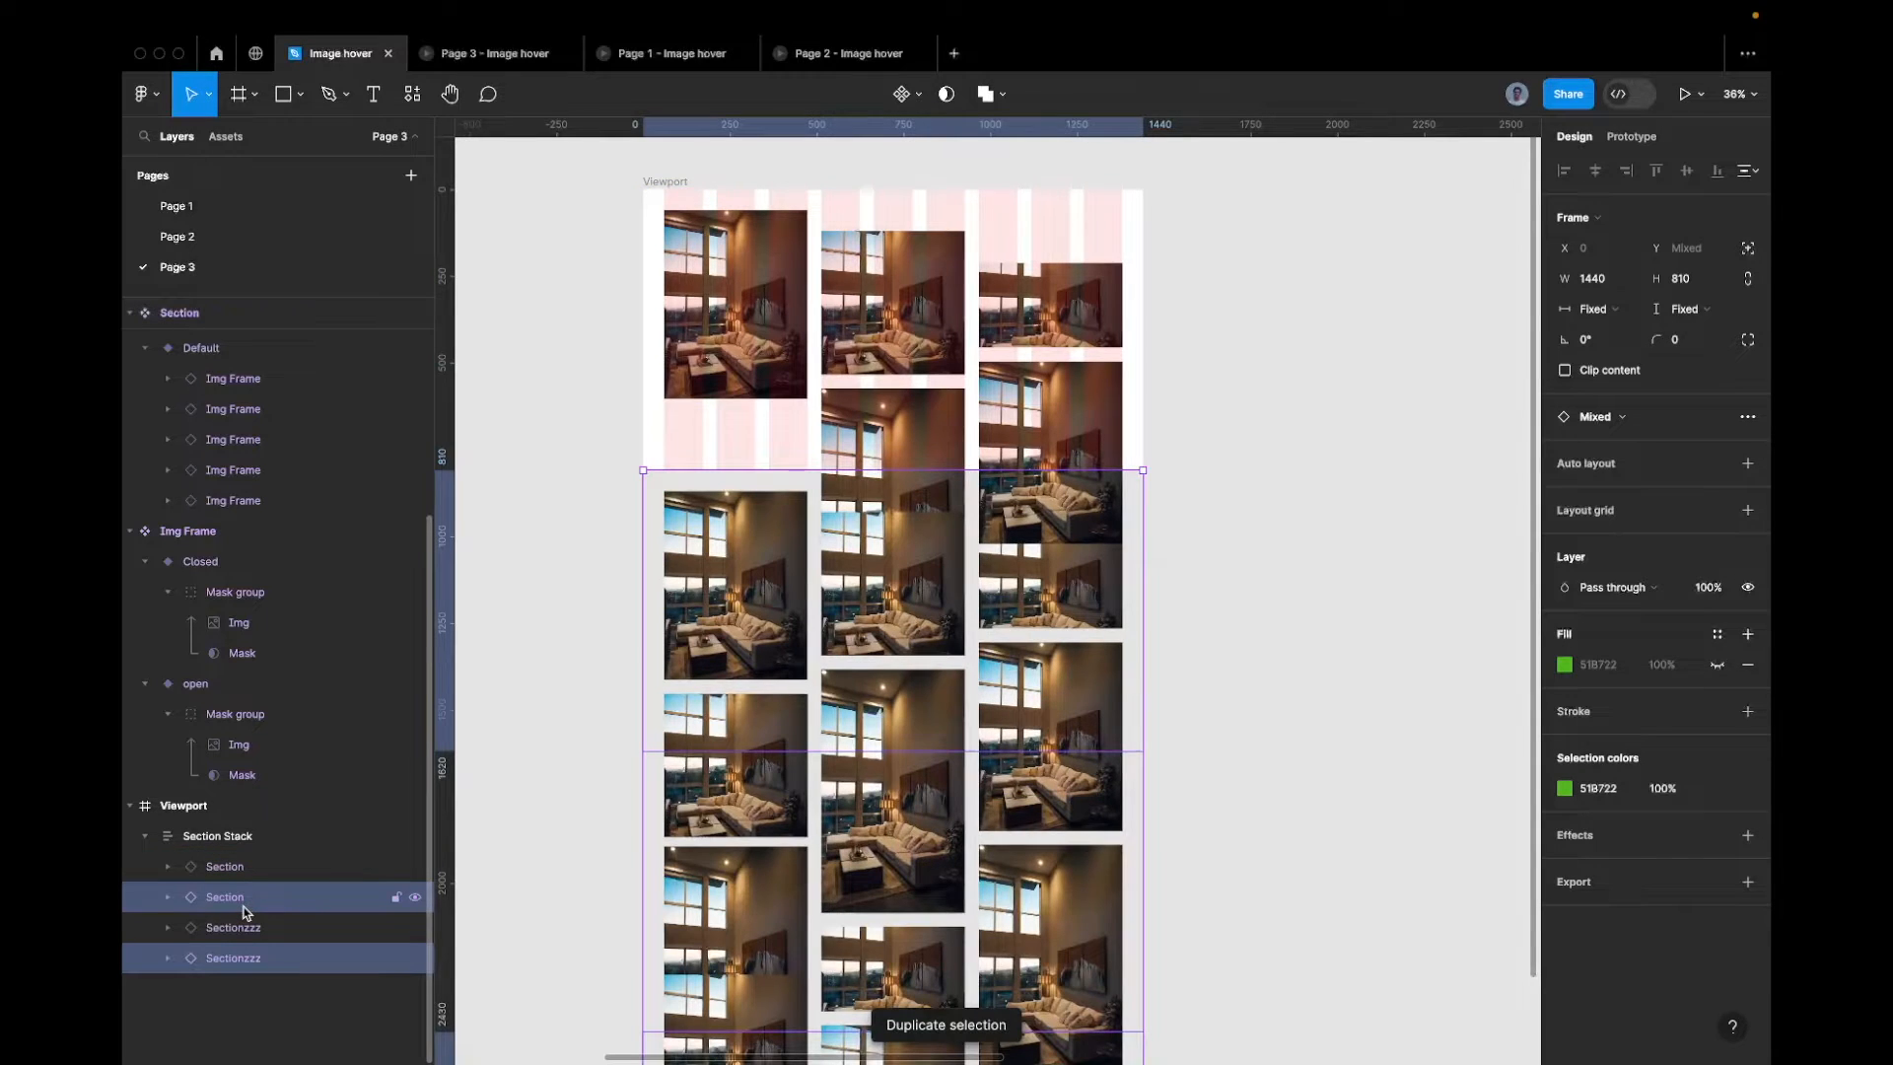
{"action": "scroll", "coordinate": [824, 541], "scroll_direction": "down", "scroll_amount": 5}
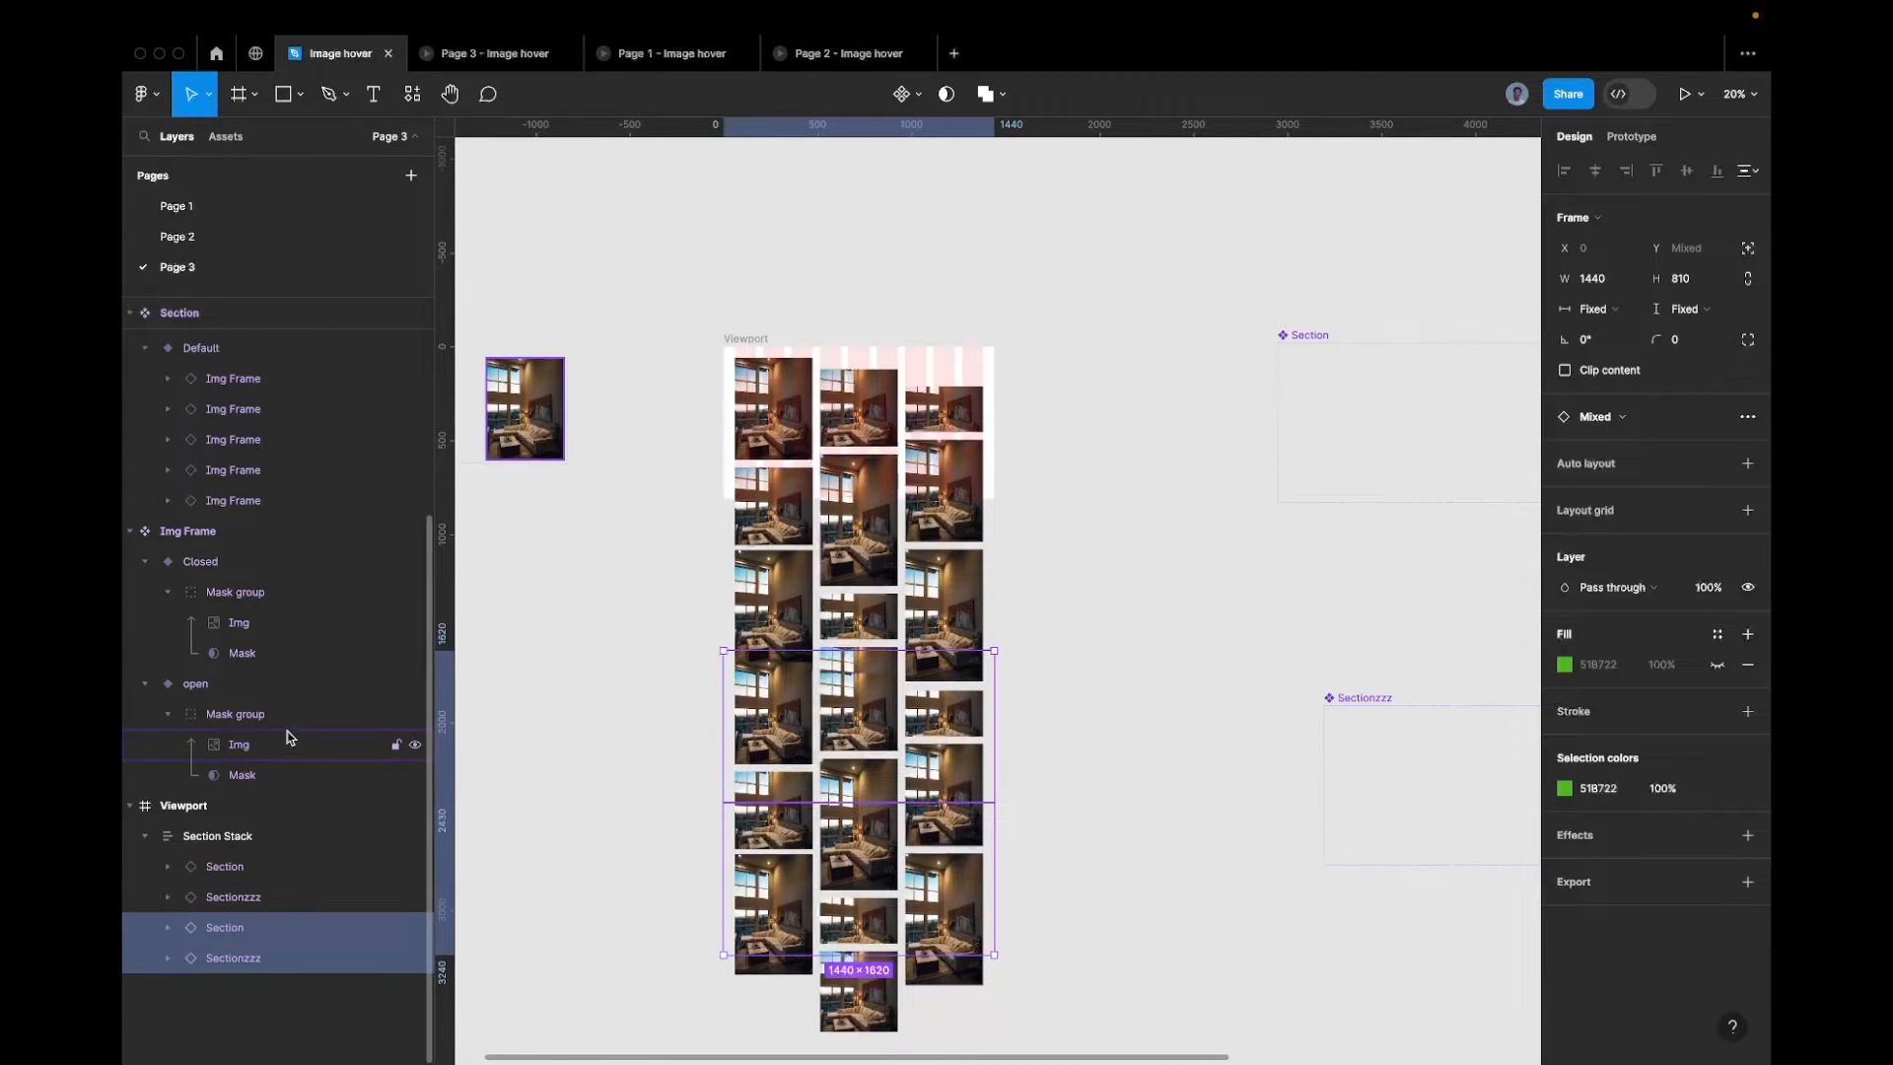
{"action": "left_click", "coordinate": [250, 869], "text": "shift"}
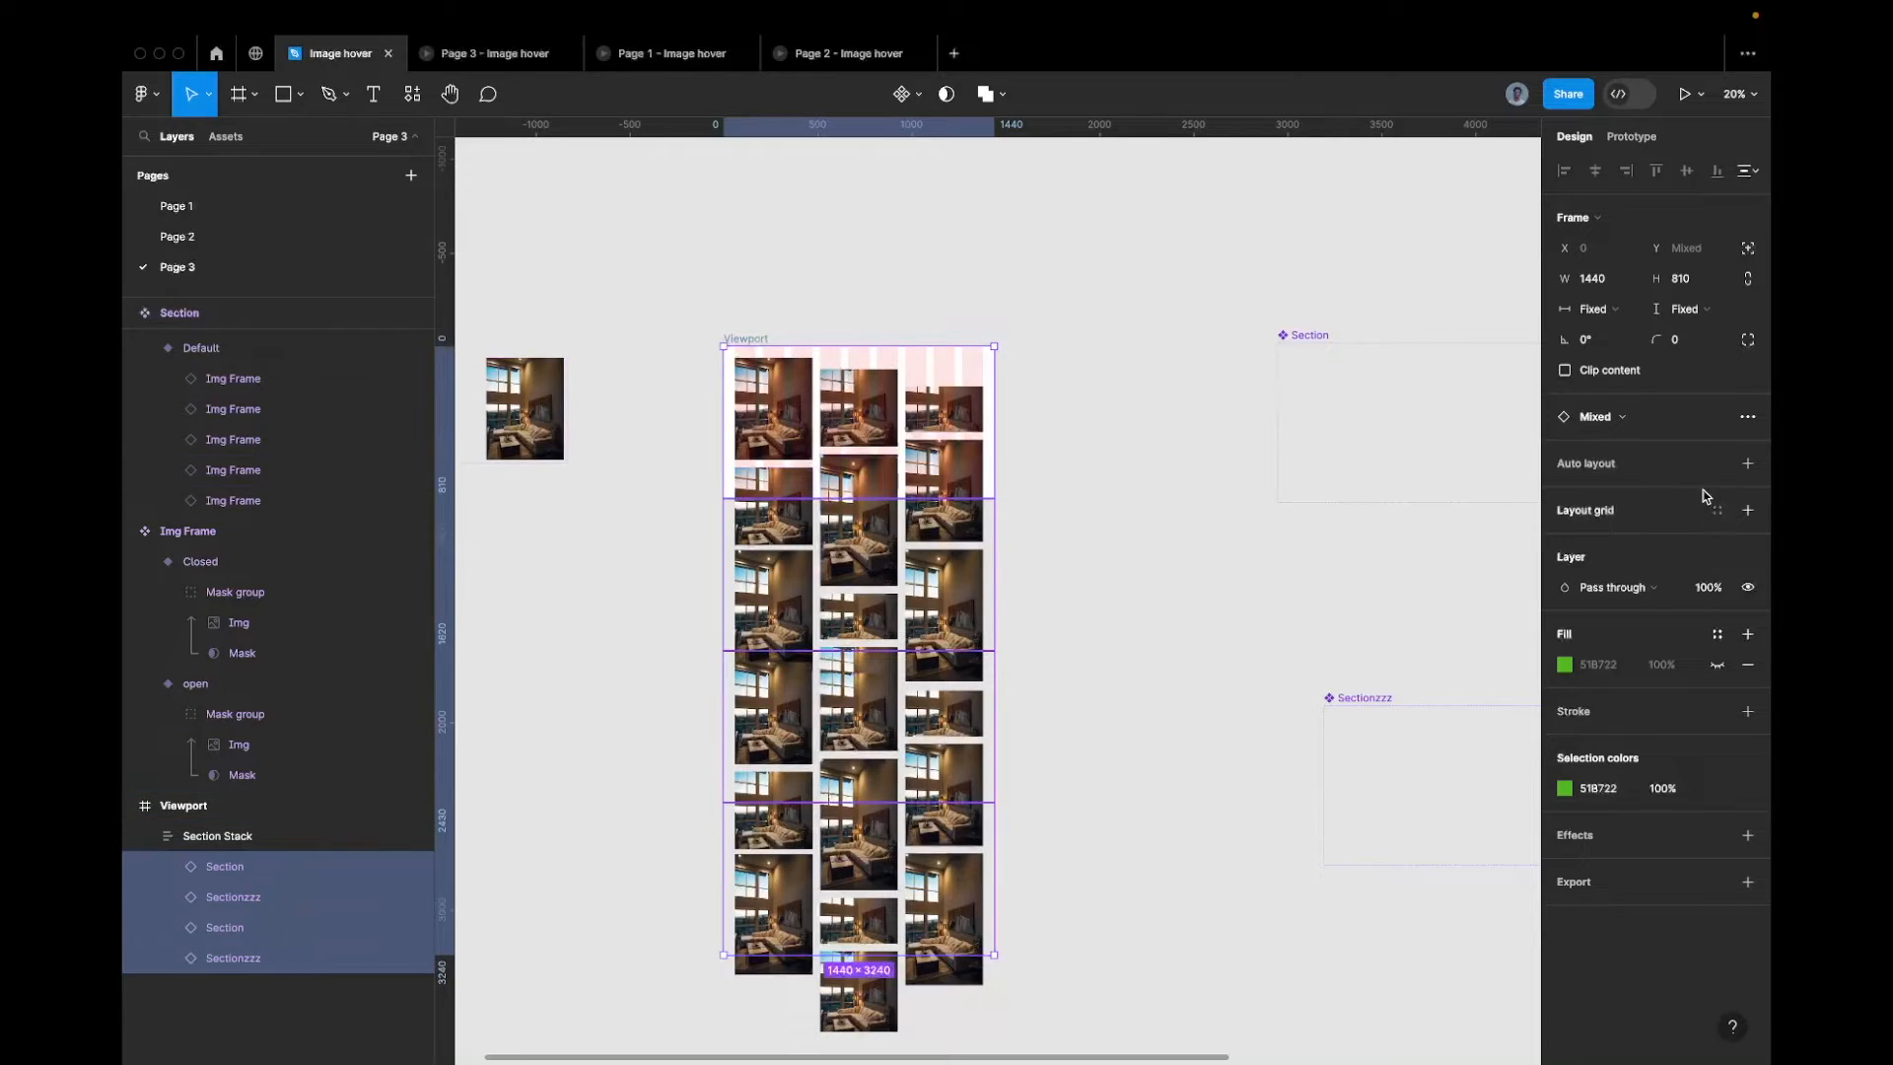
{"action": "left_click", "coordinate": [366, 836]}
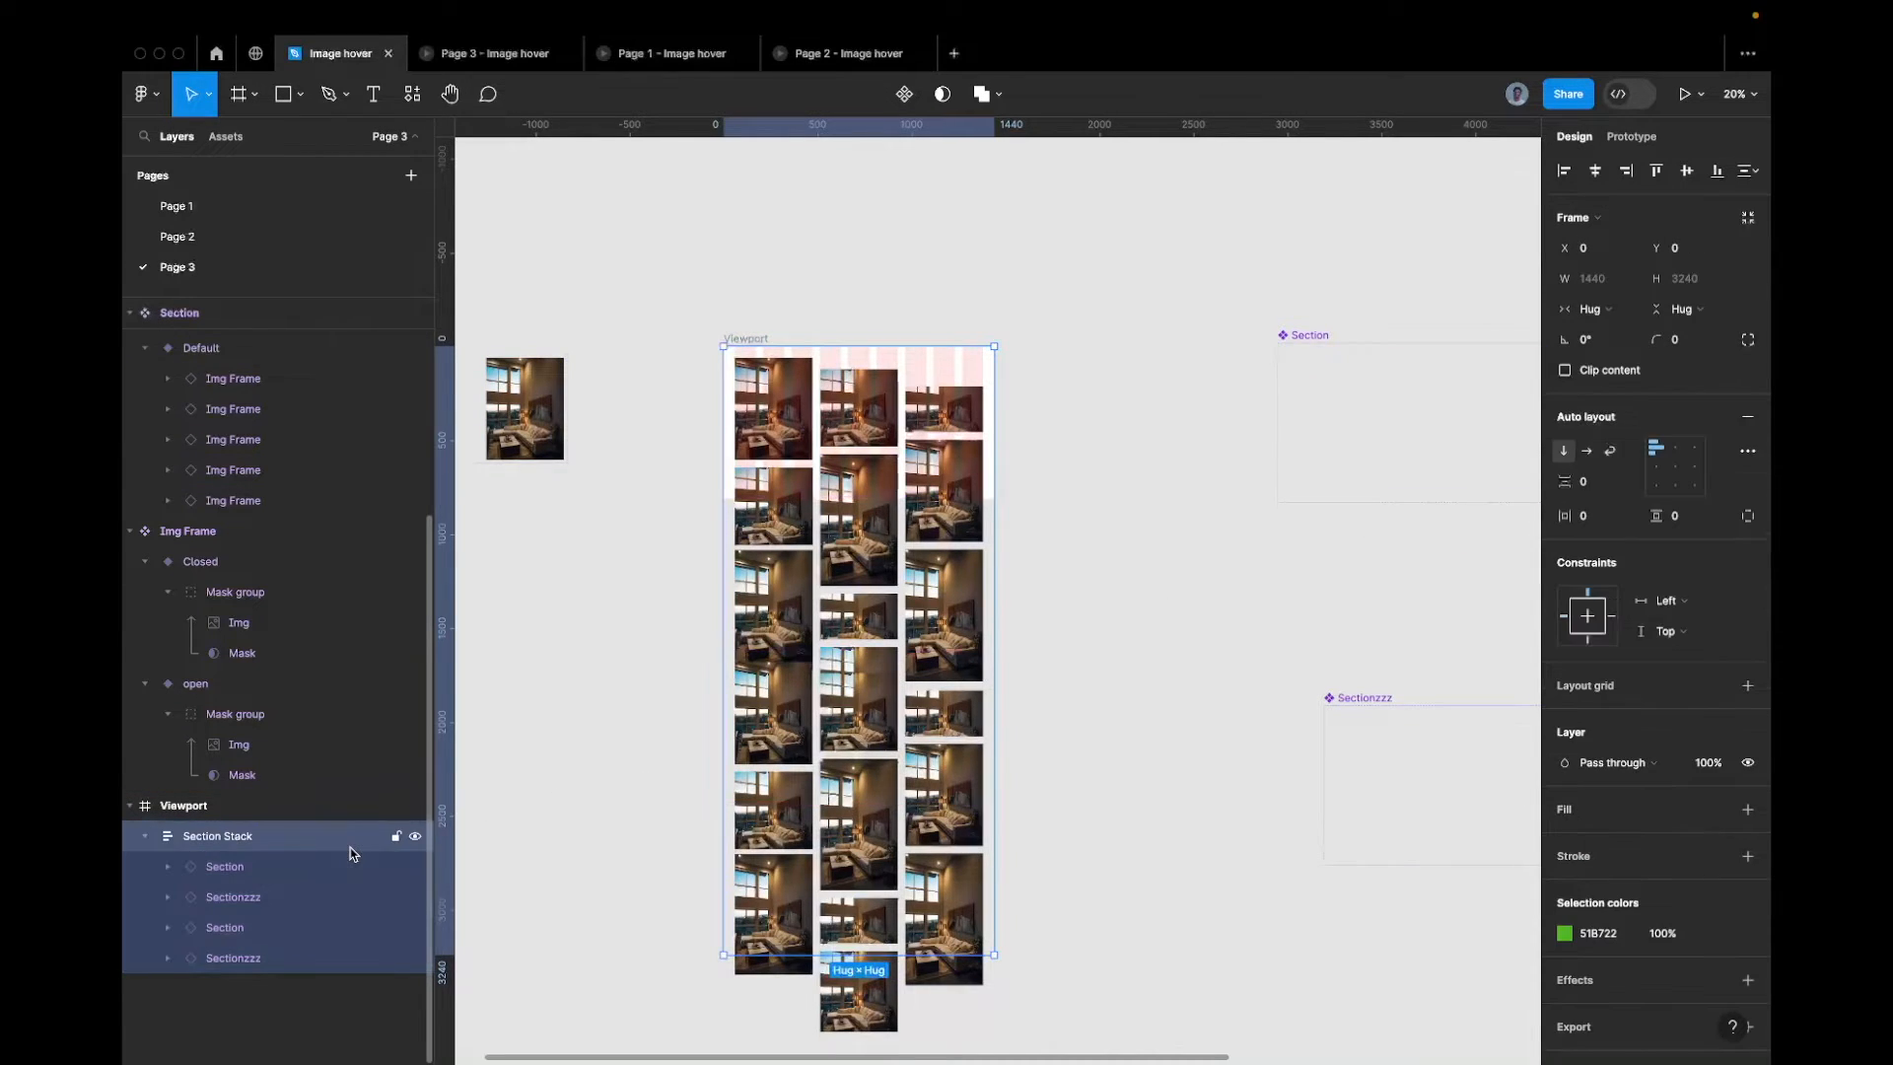
Switch both Section instances in the Section Stack to the Default variant
{"action": "left_click", "coordinate": [317, 876]}
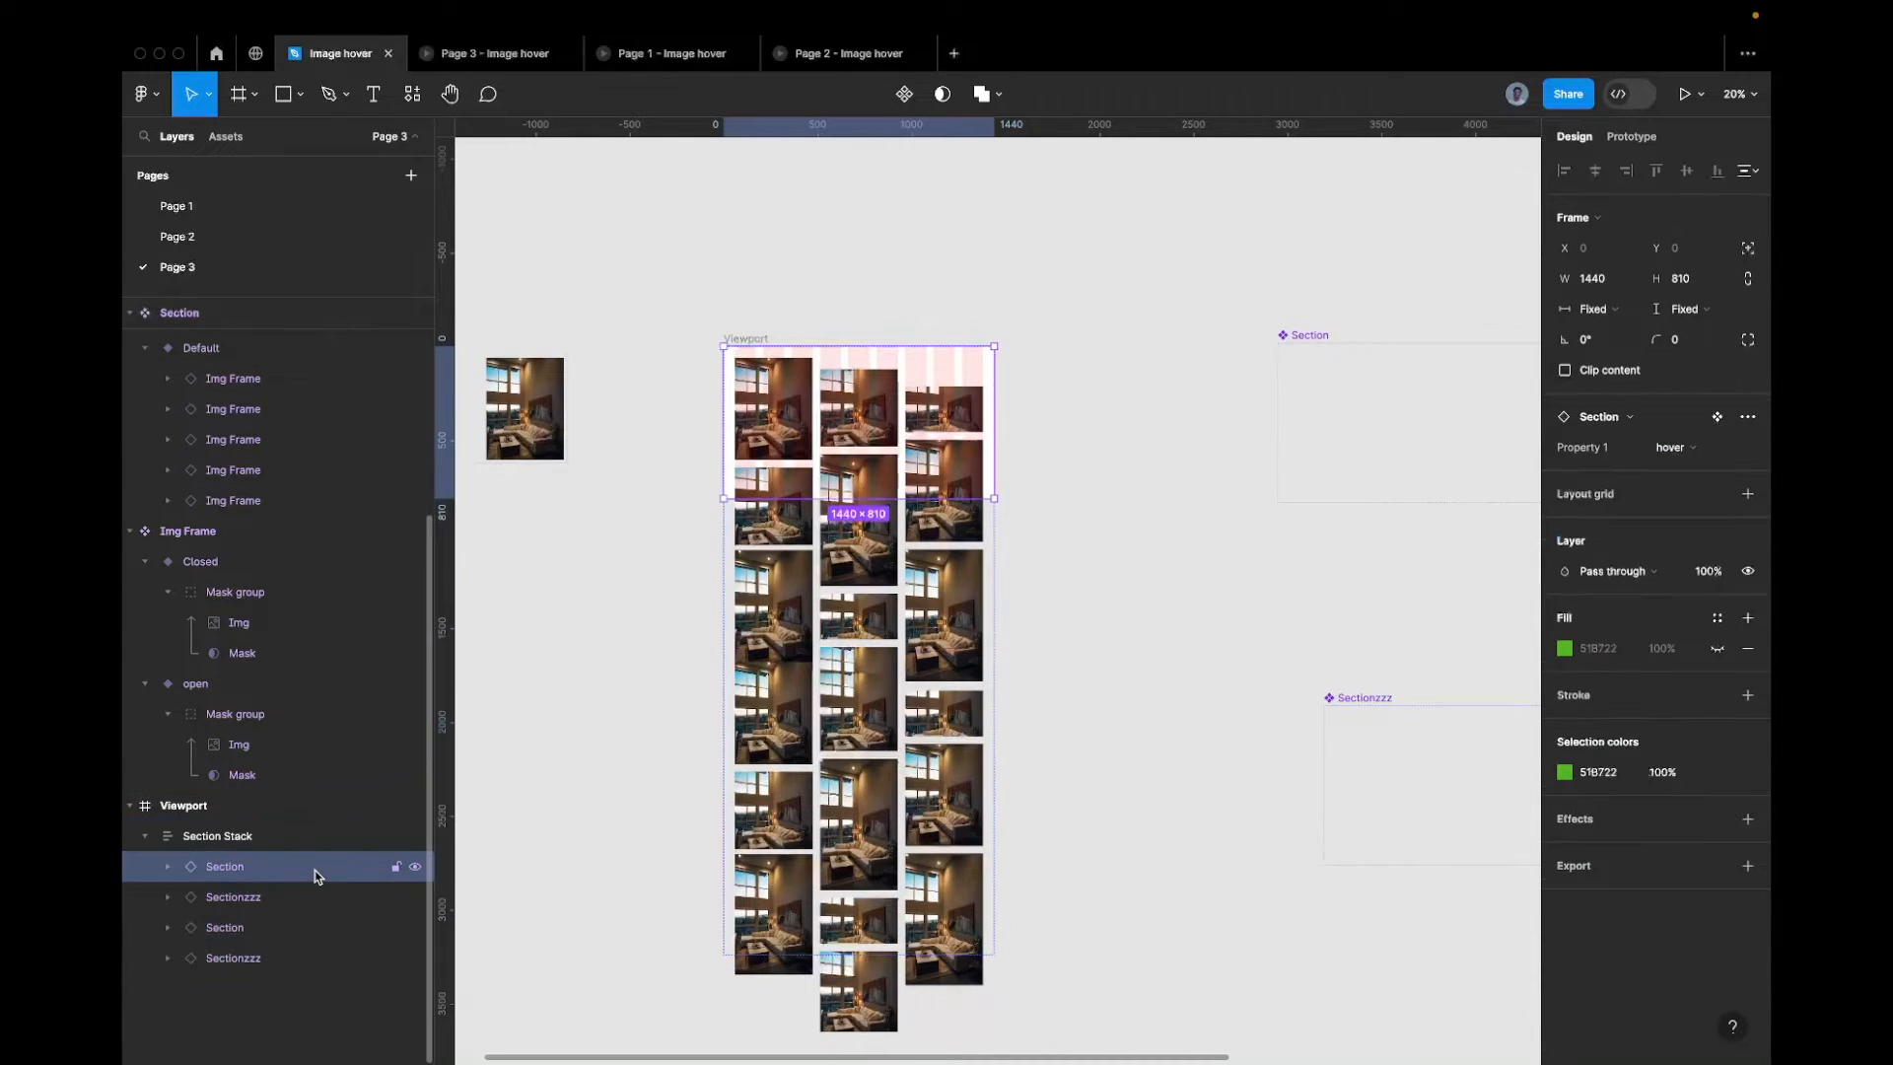
{"action": "left_click", "coordinate": [243, 927], "text": "super"}
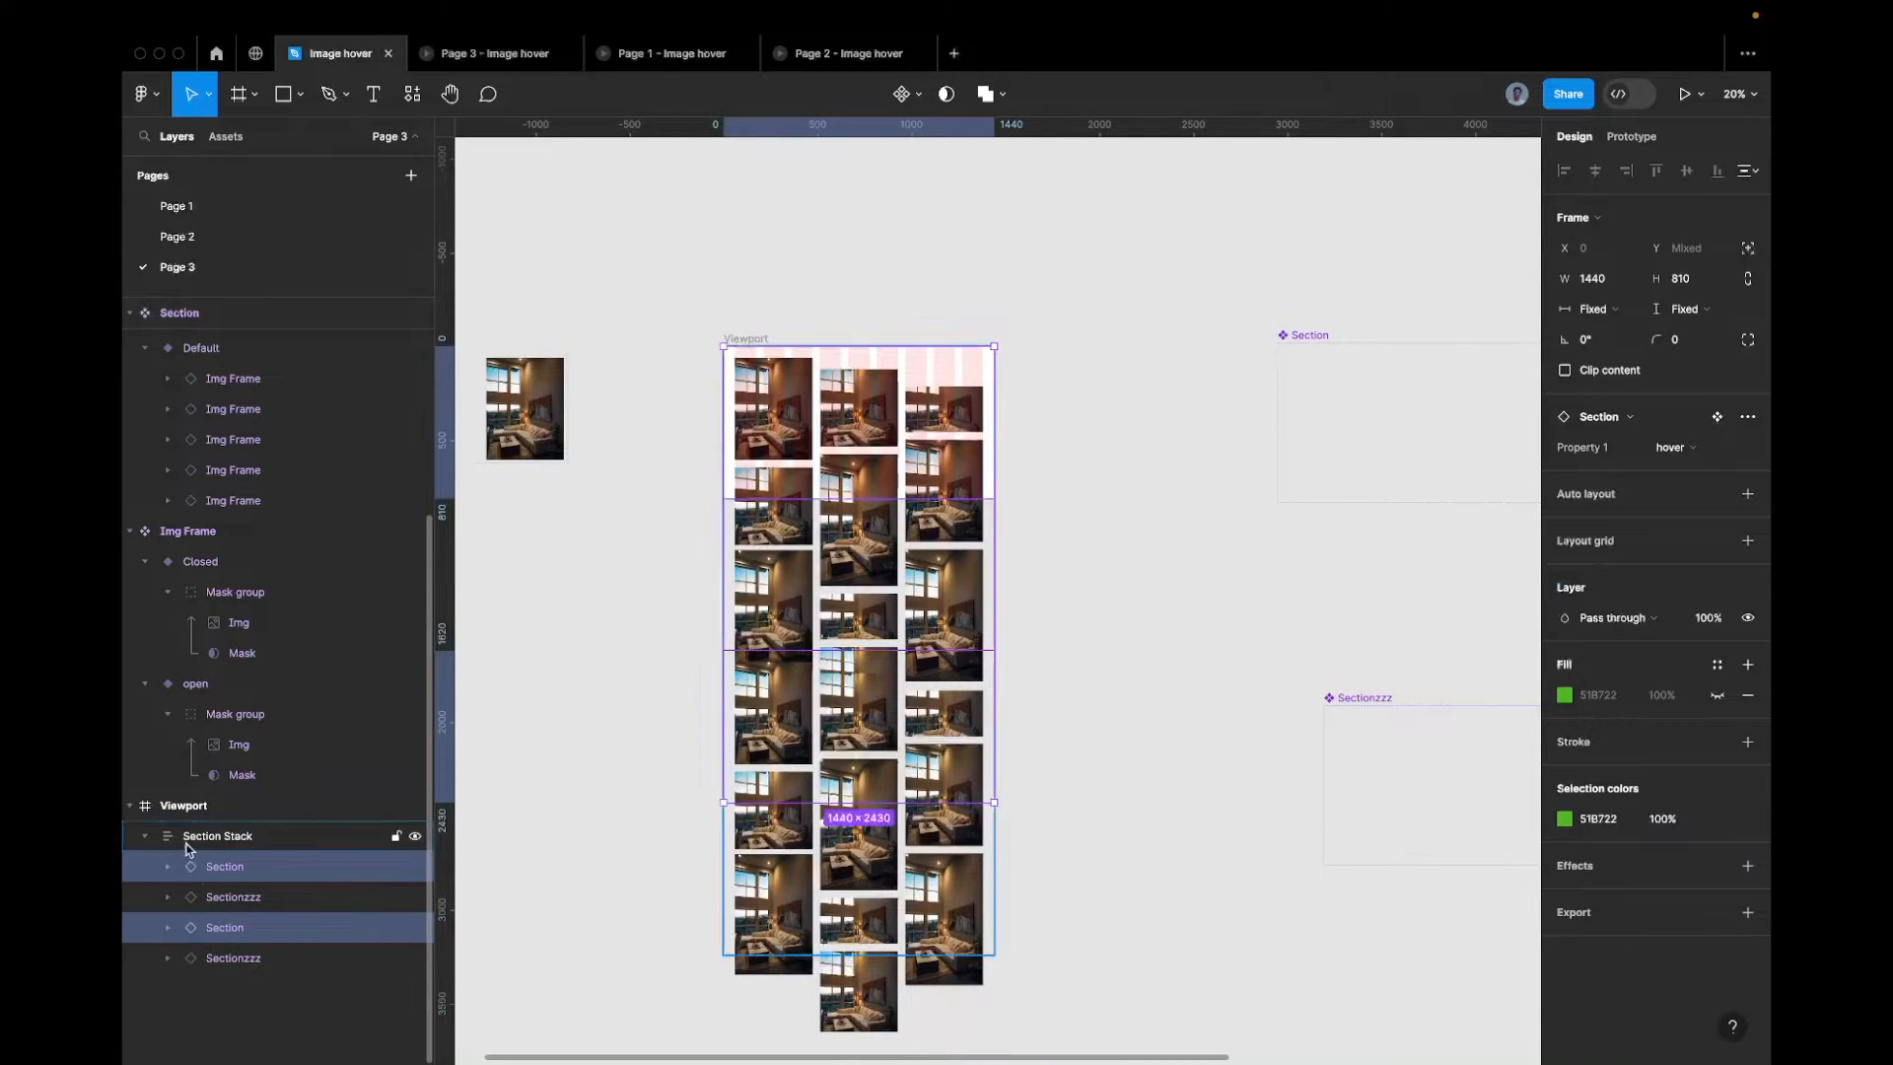
{"action": "left_click", "coordinate": [1687, 459]}
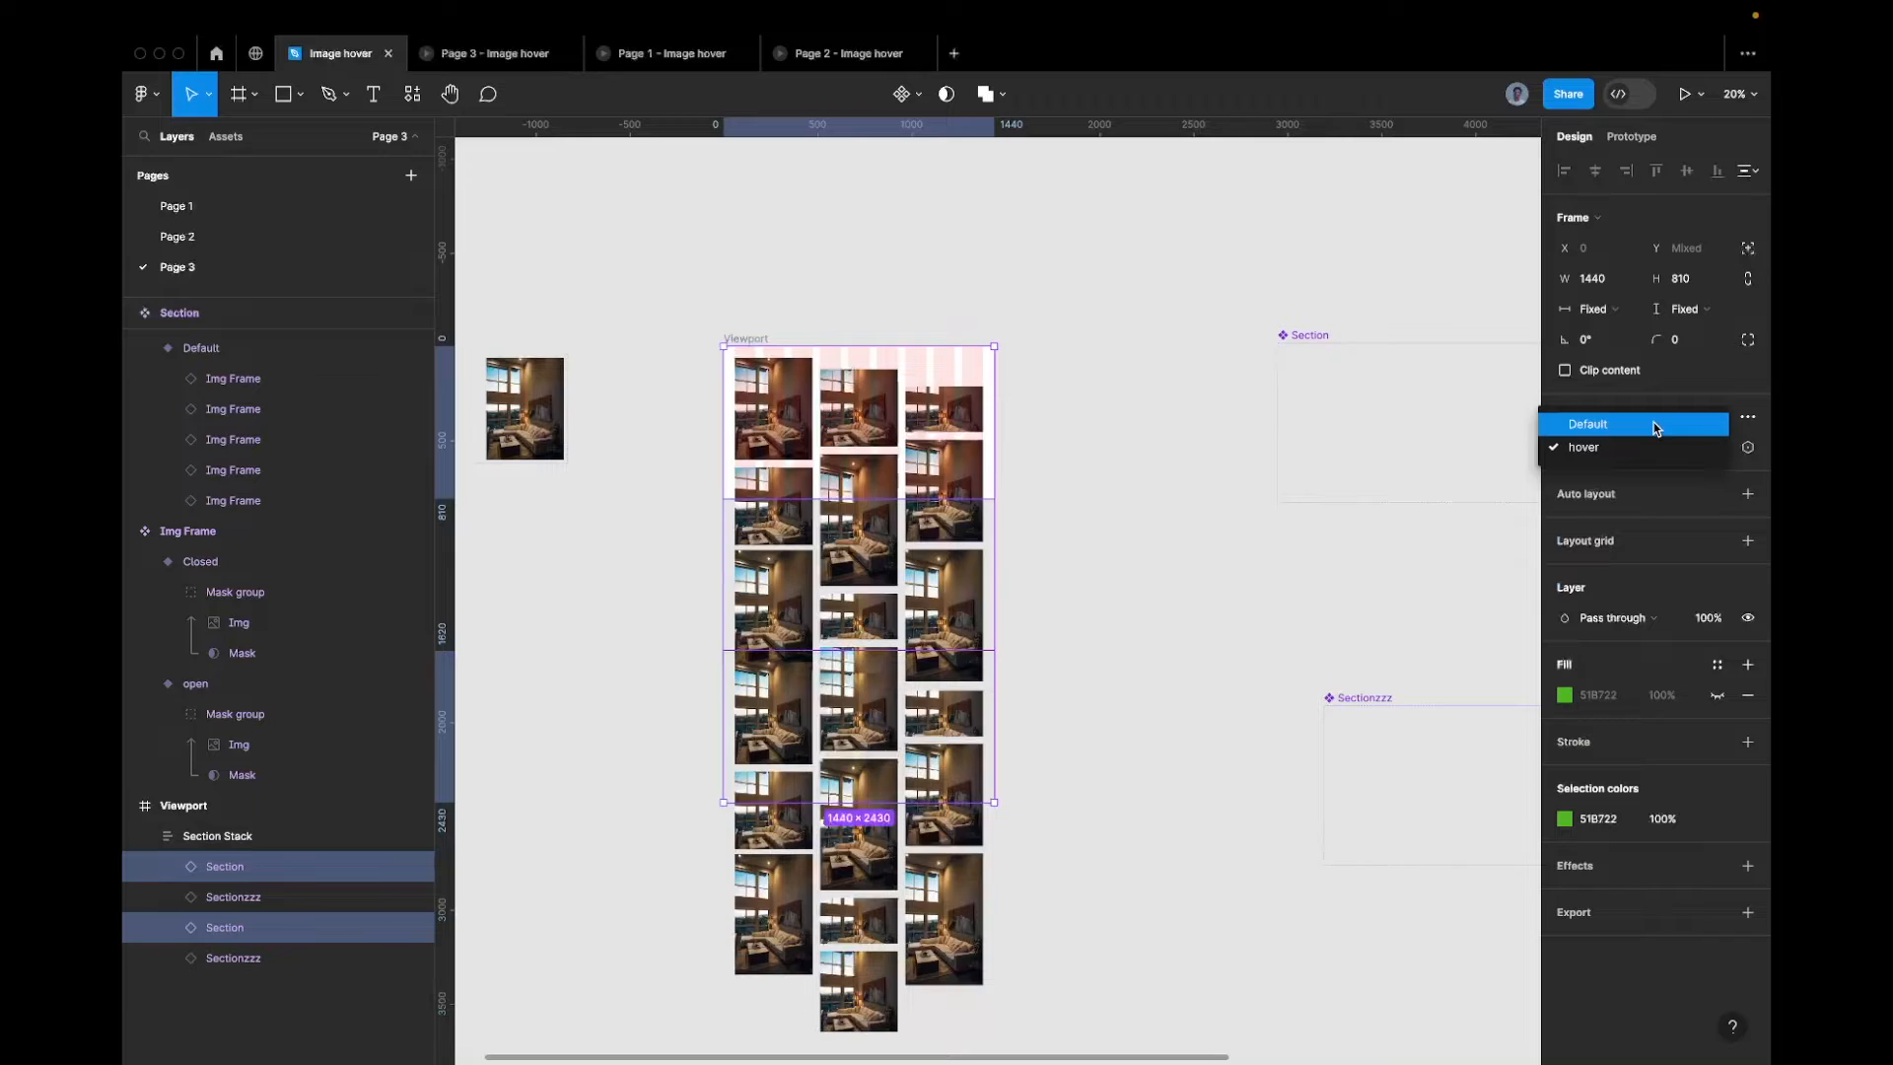
{"action": "left_click", "coordinate": [1656, 427]}
Switch both Sectionzzz instances in the Section Stack to the Default variant
{"action": "left_click", "coordinate": [296, 896]}
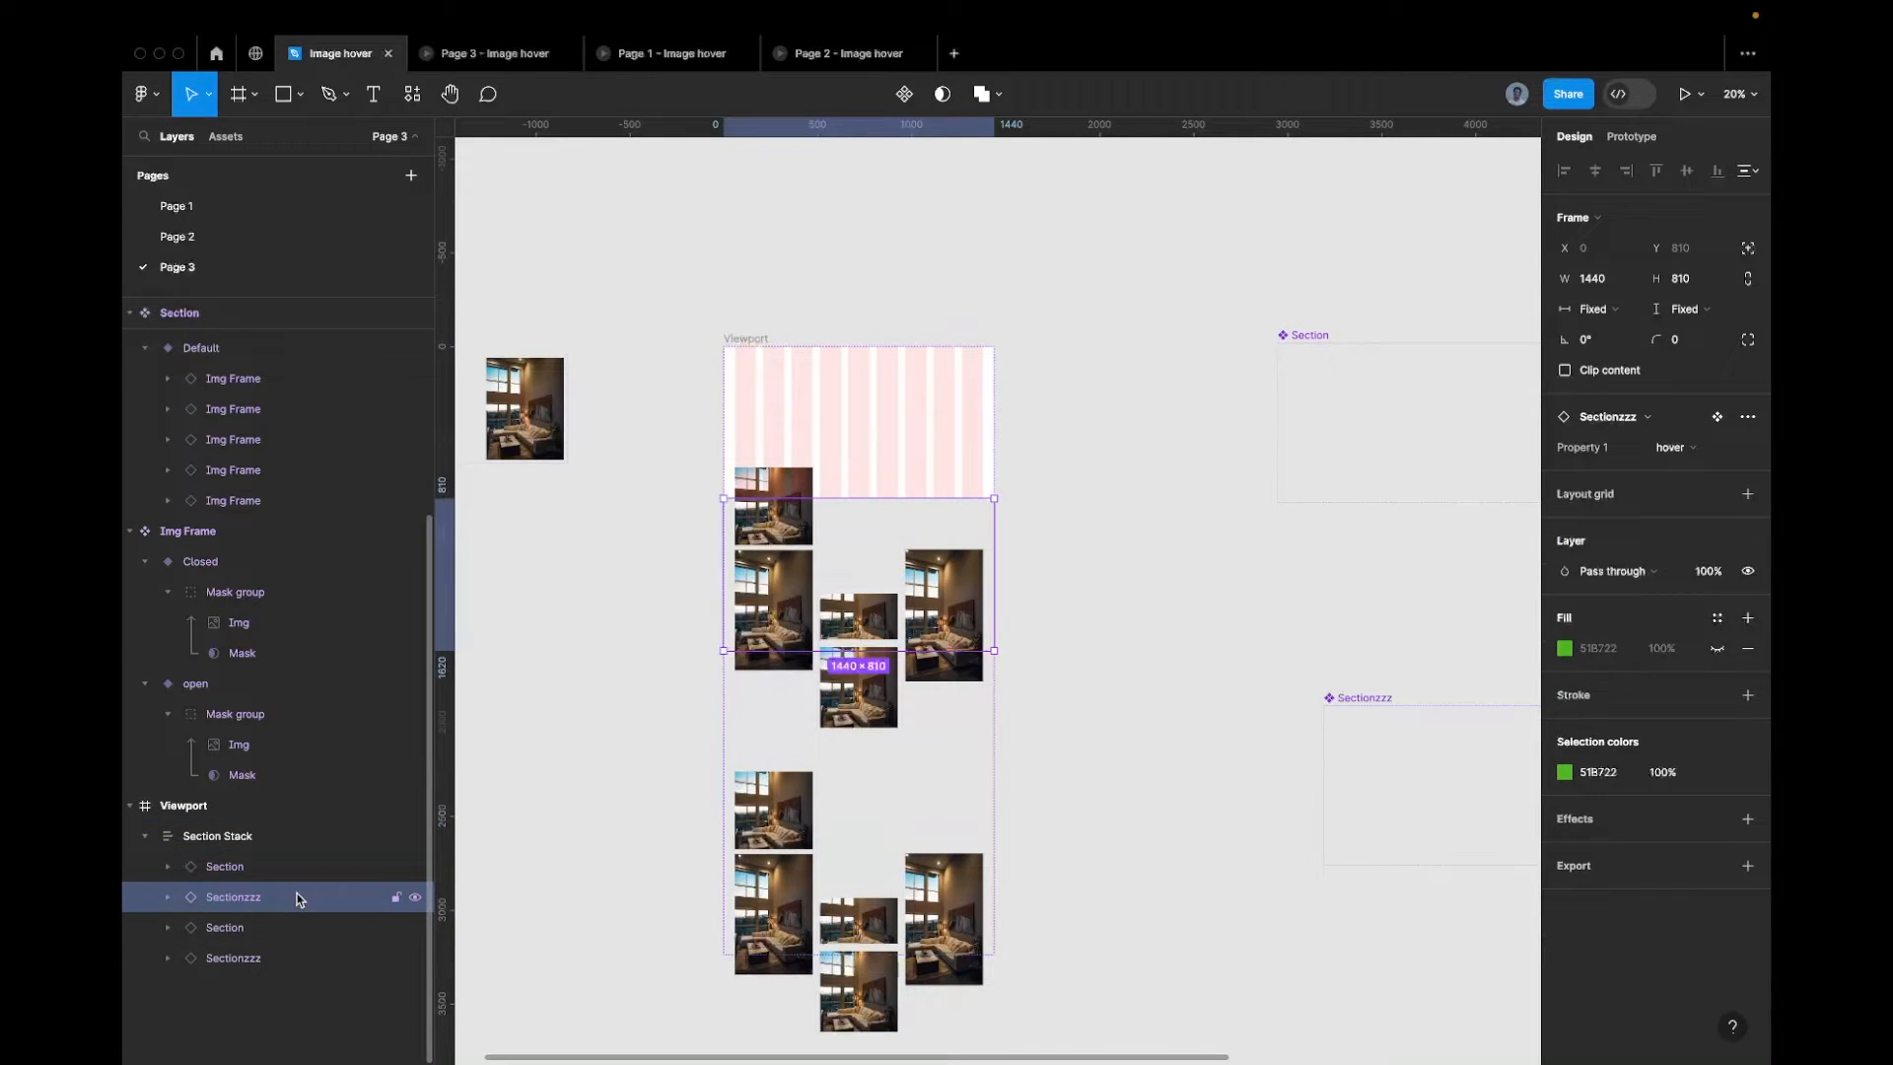
{"action": "left_click", "coordinate": [266, 962], "text": "shift"}
{"action": "left_click", "coordinate": [266, 960]}
{"action": "left_click", "coordinate": [266, 960], "text": "super"}
{"action": "left_click", "coordinate": [266, 960]}
{"action": "left_click", "coordinate": [270, 896], "text": "super"}
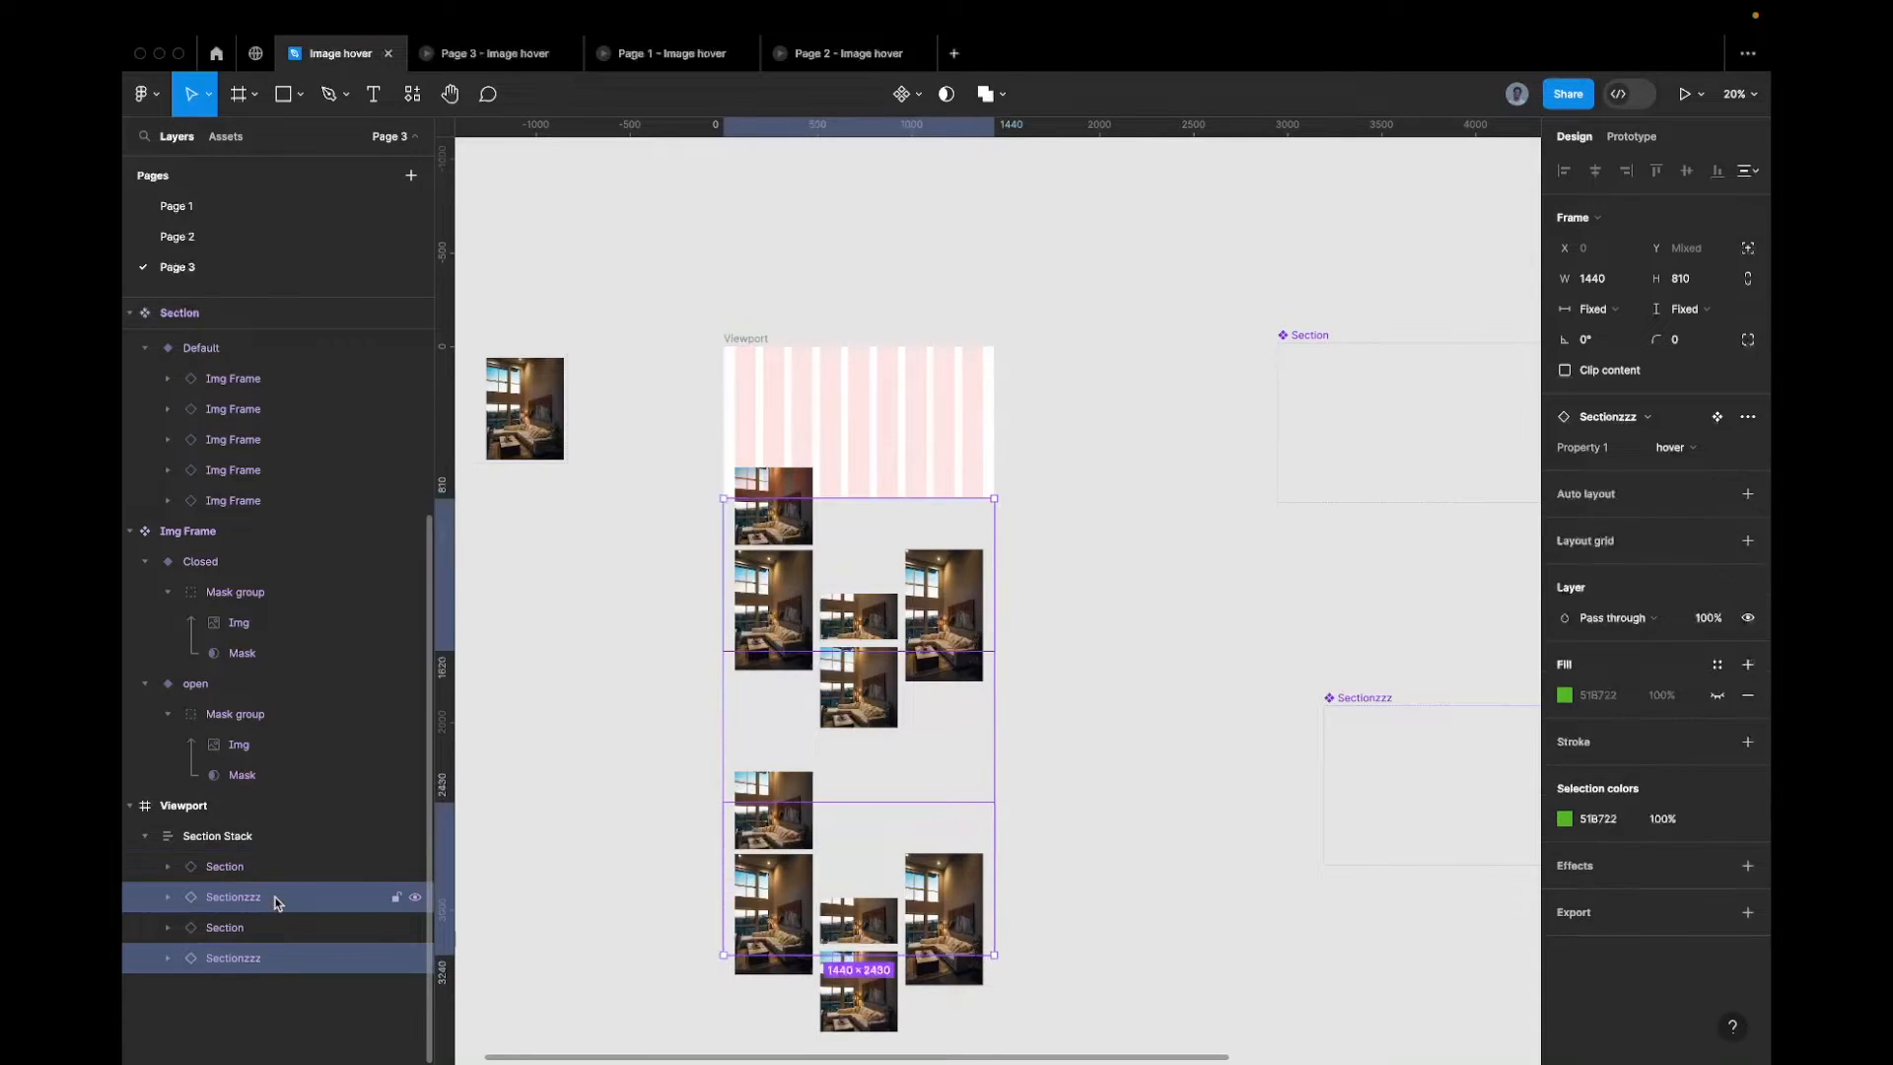
{"action": "left_click", "coordinate": [1713, 450]}
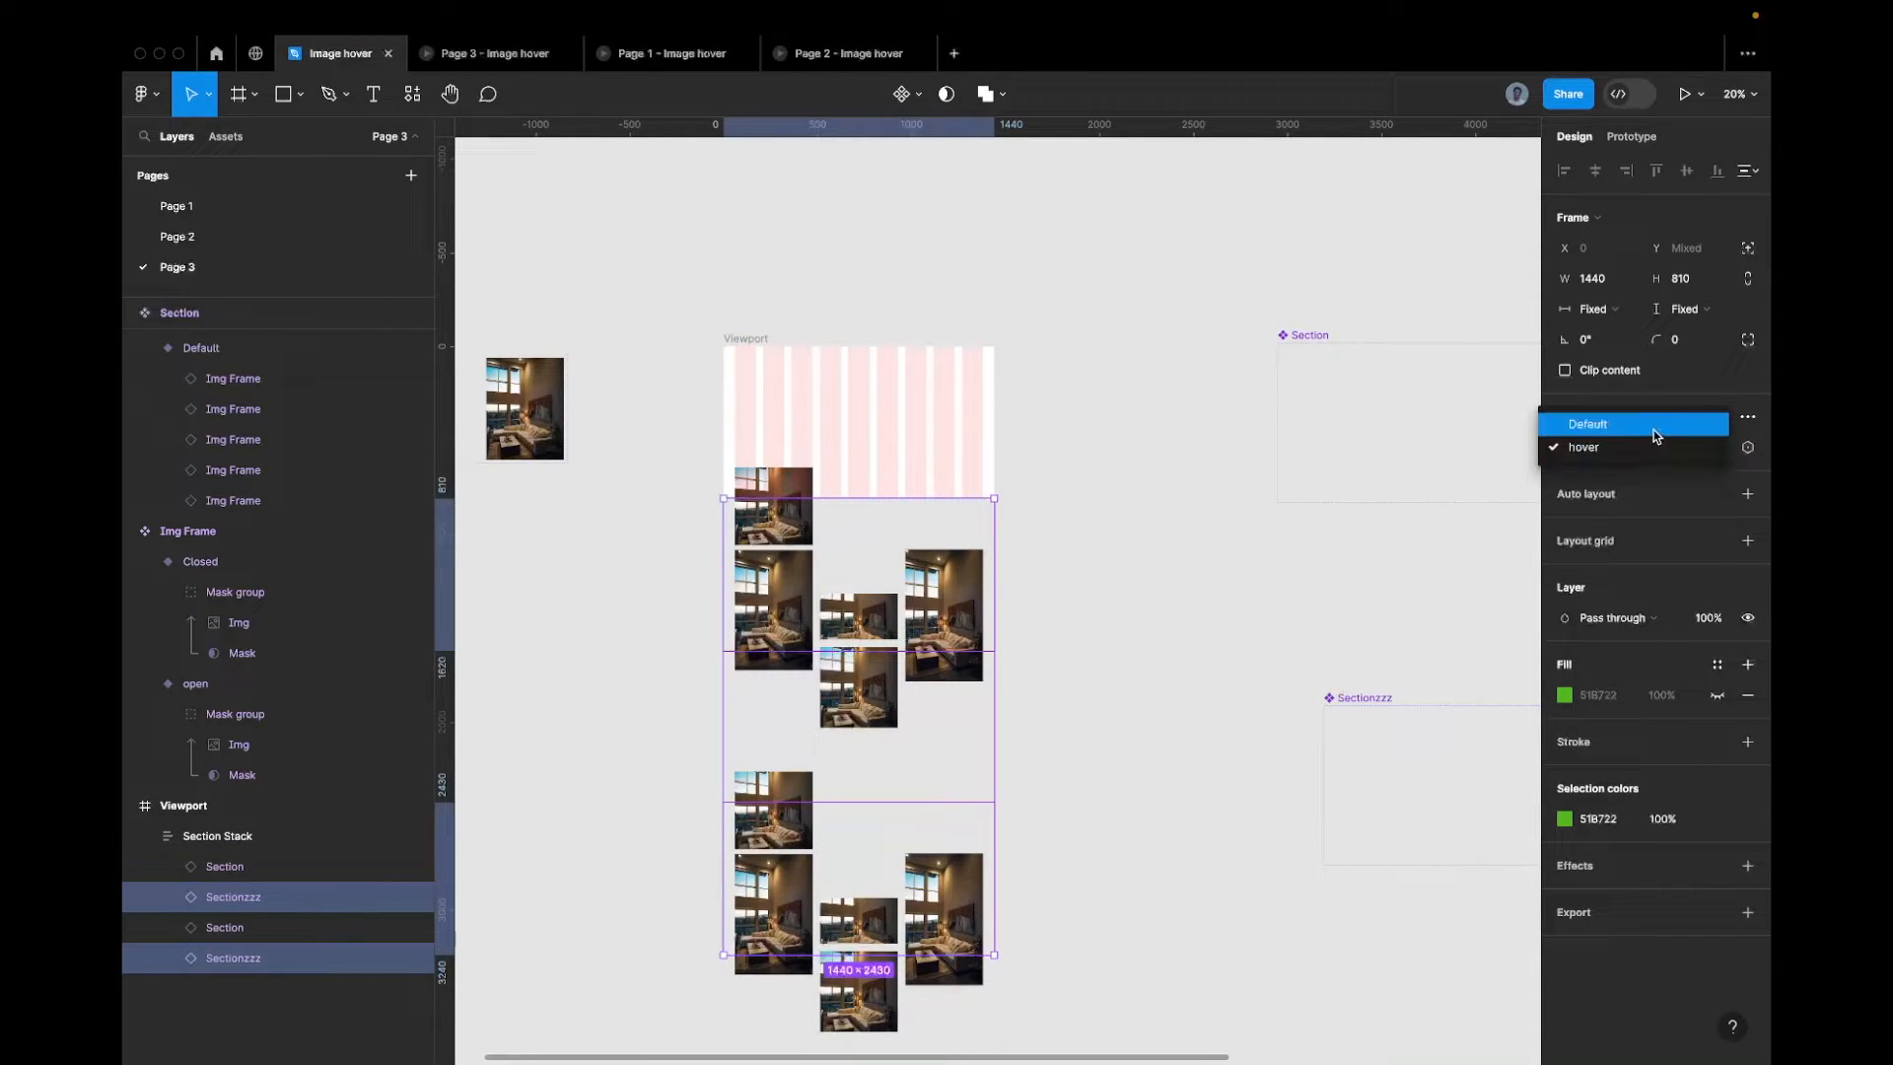
{"action": "left_click", "coordinate": [1654, 429]}
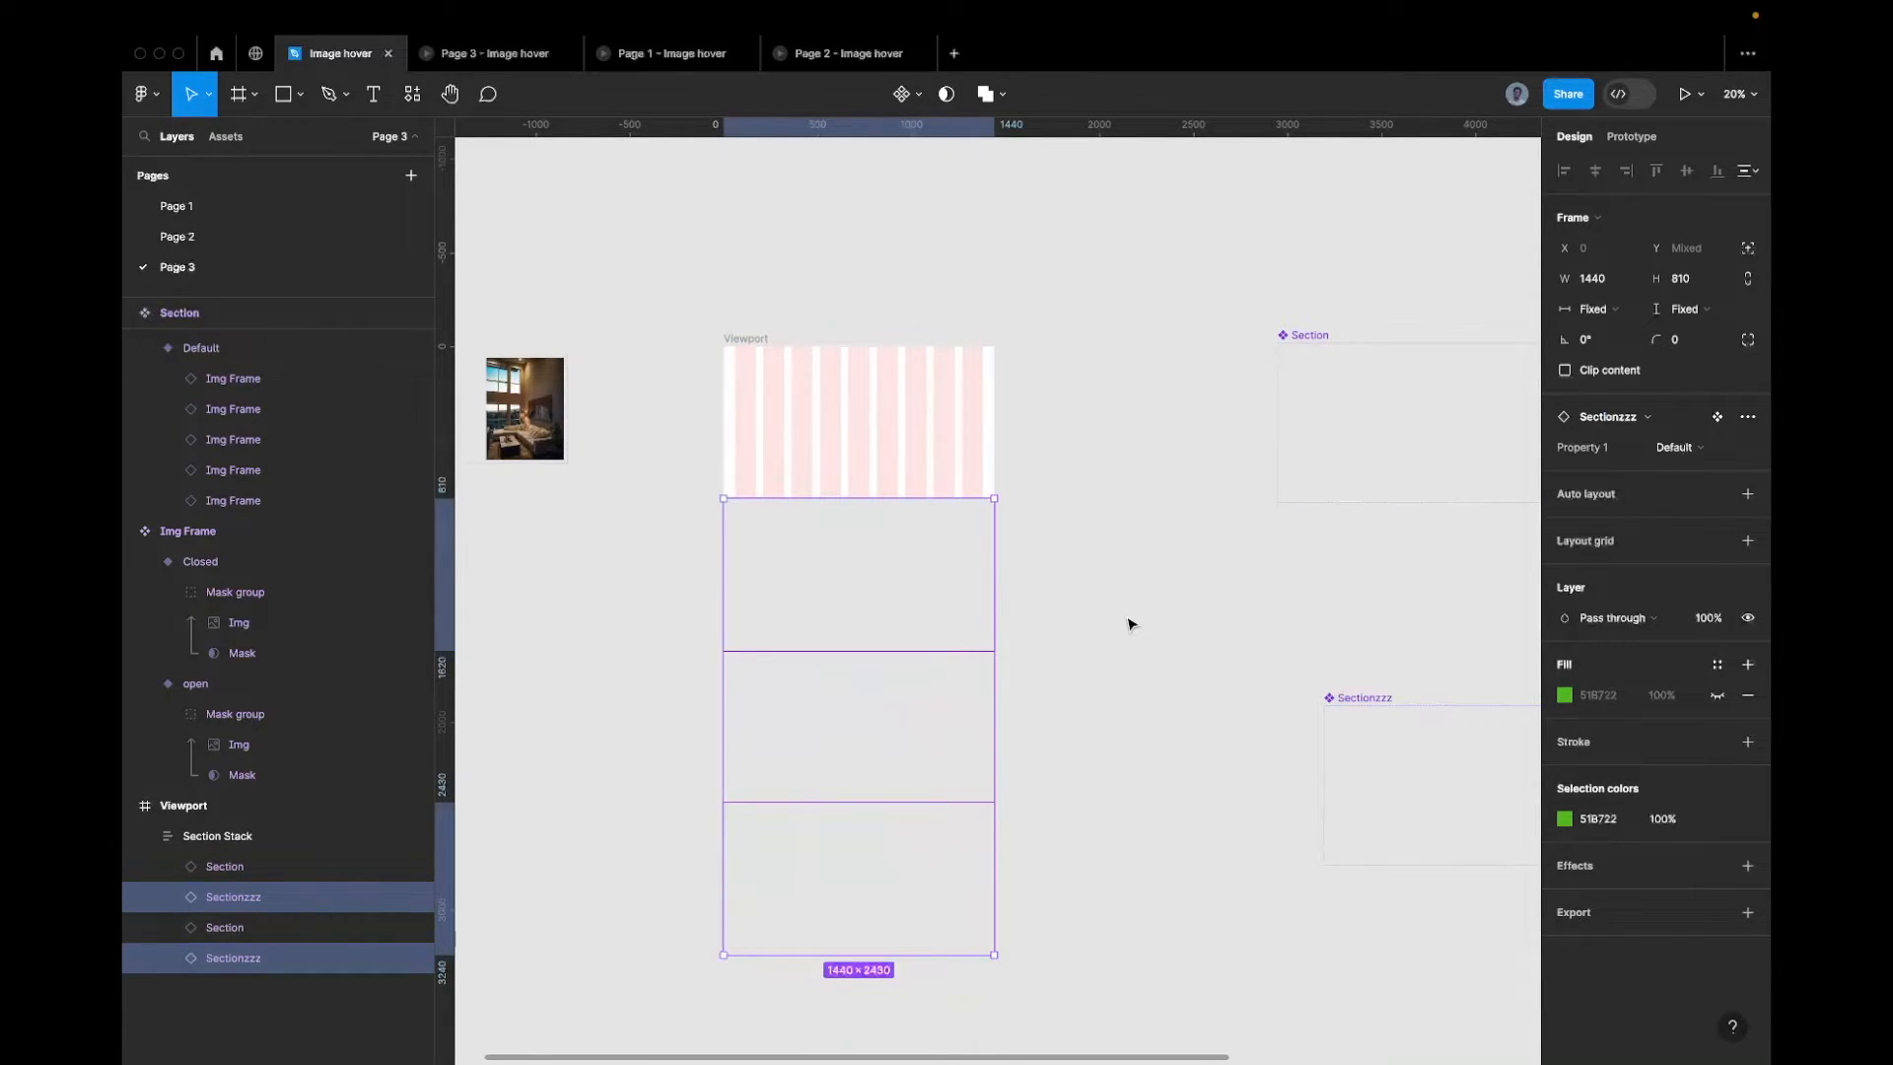
Preview the Page 3 prototype's image hover animation, then return to the design file with the Viewport frame selected
{"action": "scroll", "coordinate": [1131, 624], "scroll_direction": "down", "scroll_amount": 3}
{"action": "scroll", "coordinate": [1131, 624], "scroll_direction": "right", "scroll_amount": 3}
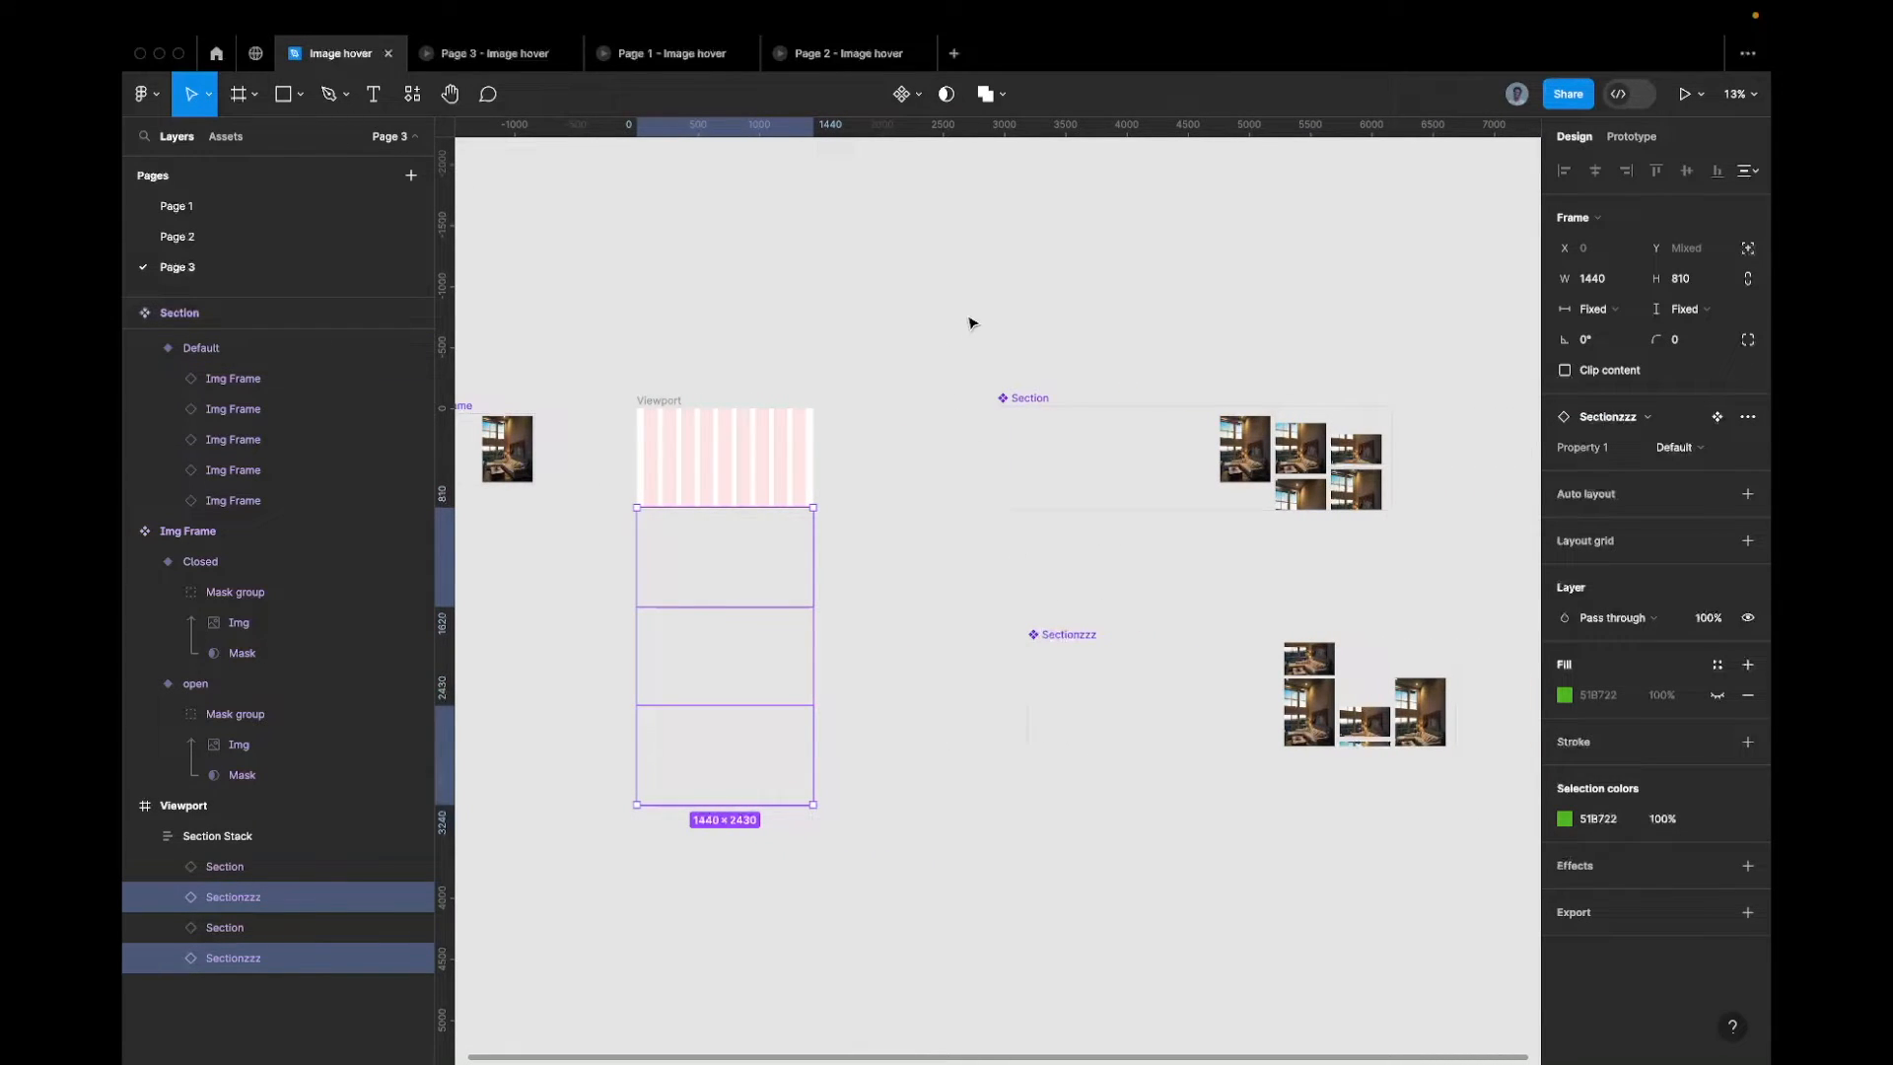
{"action": "left_click", "coordinate": [1684, 94]}
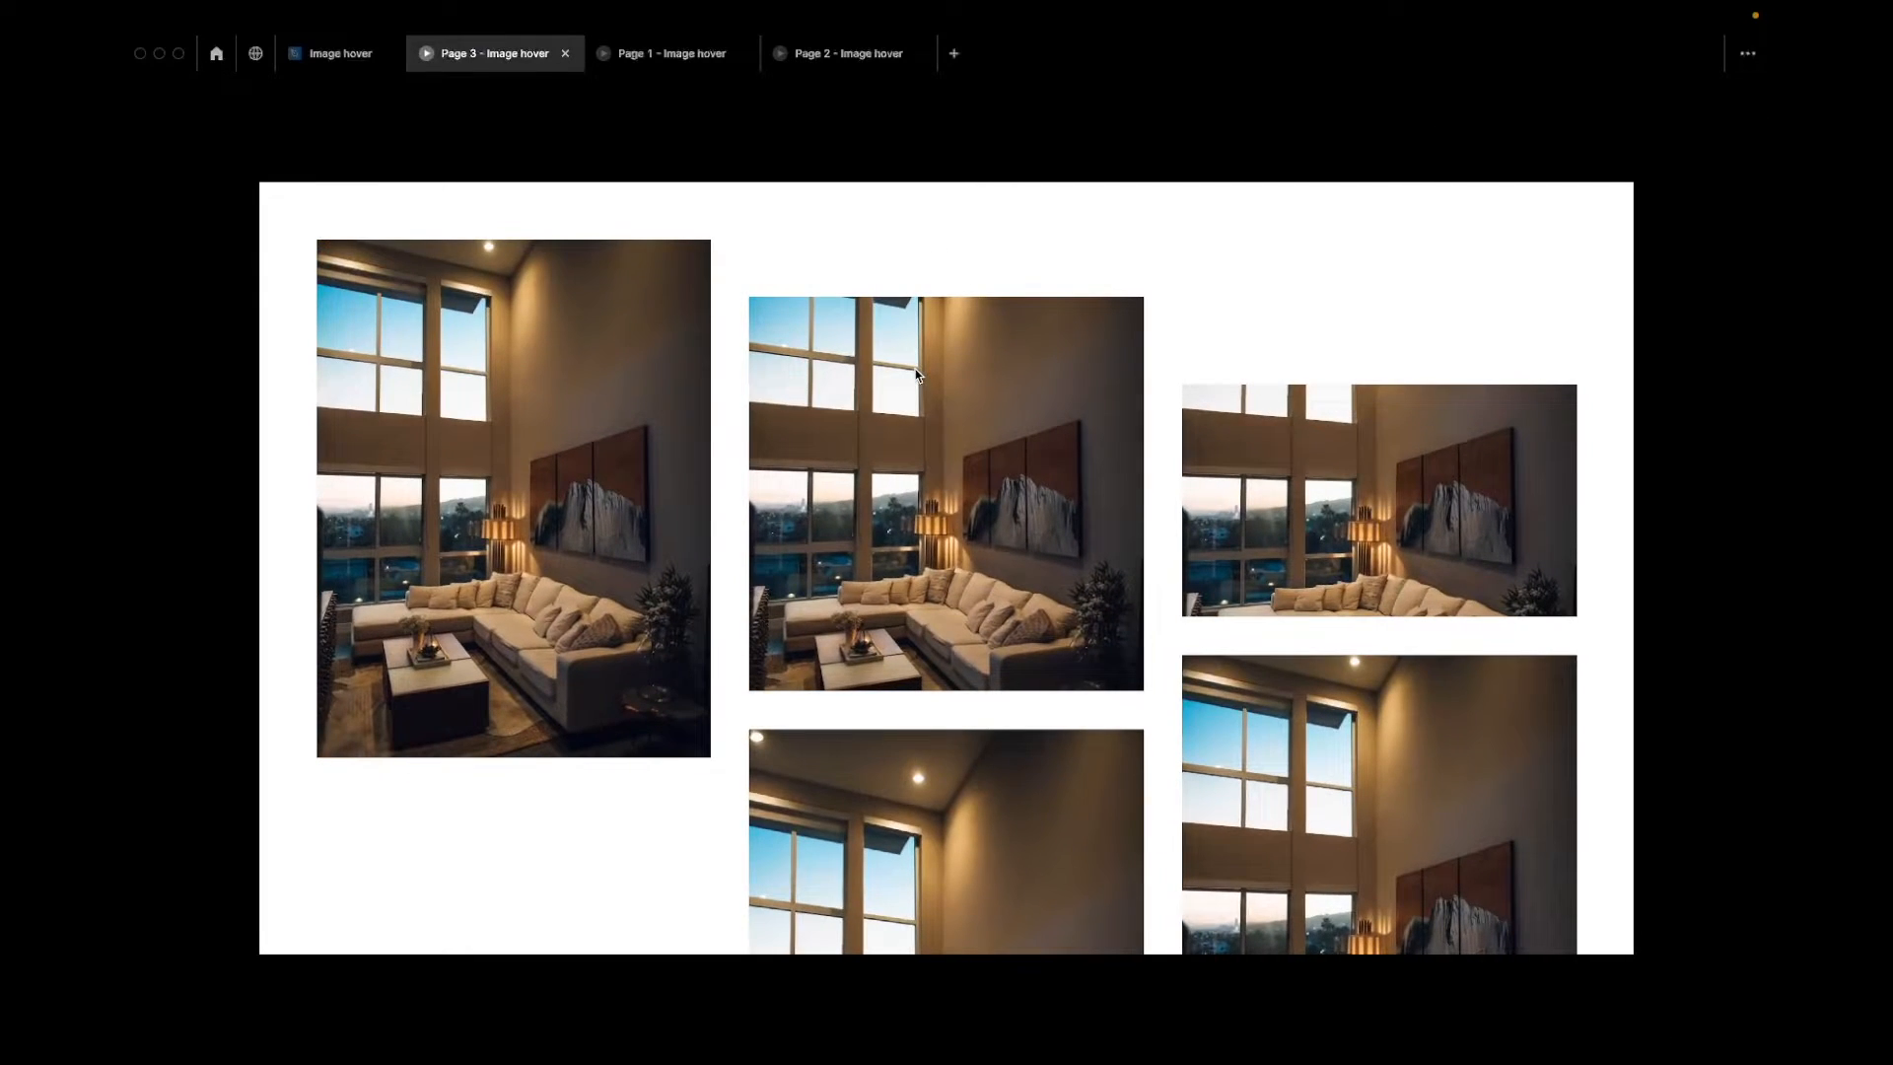
{"action": "left_click", "coordinate": [375, 55]}
{"action": "left_click", "coordinate": [658, 401]}
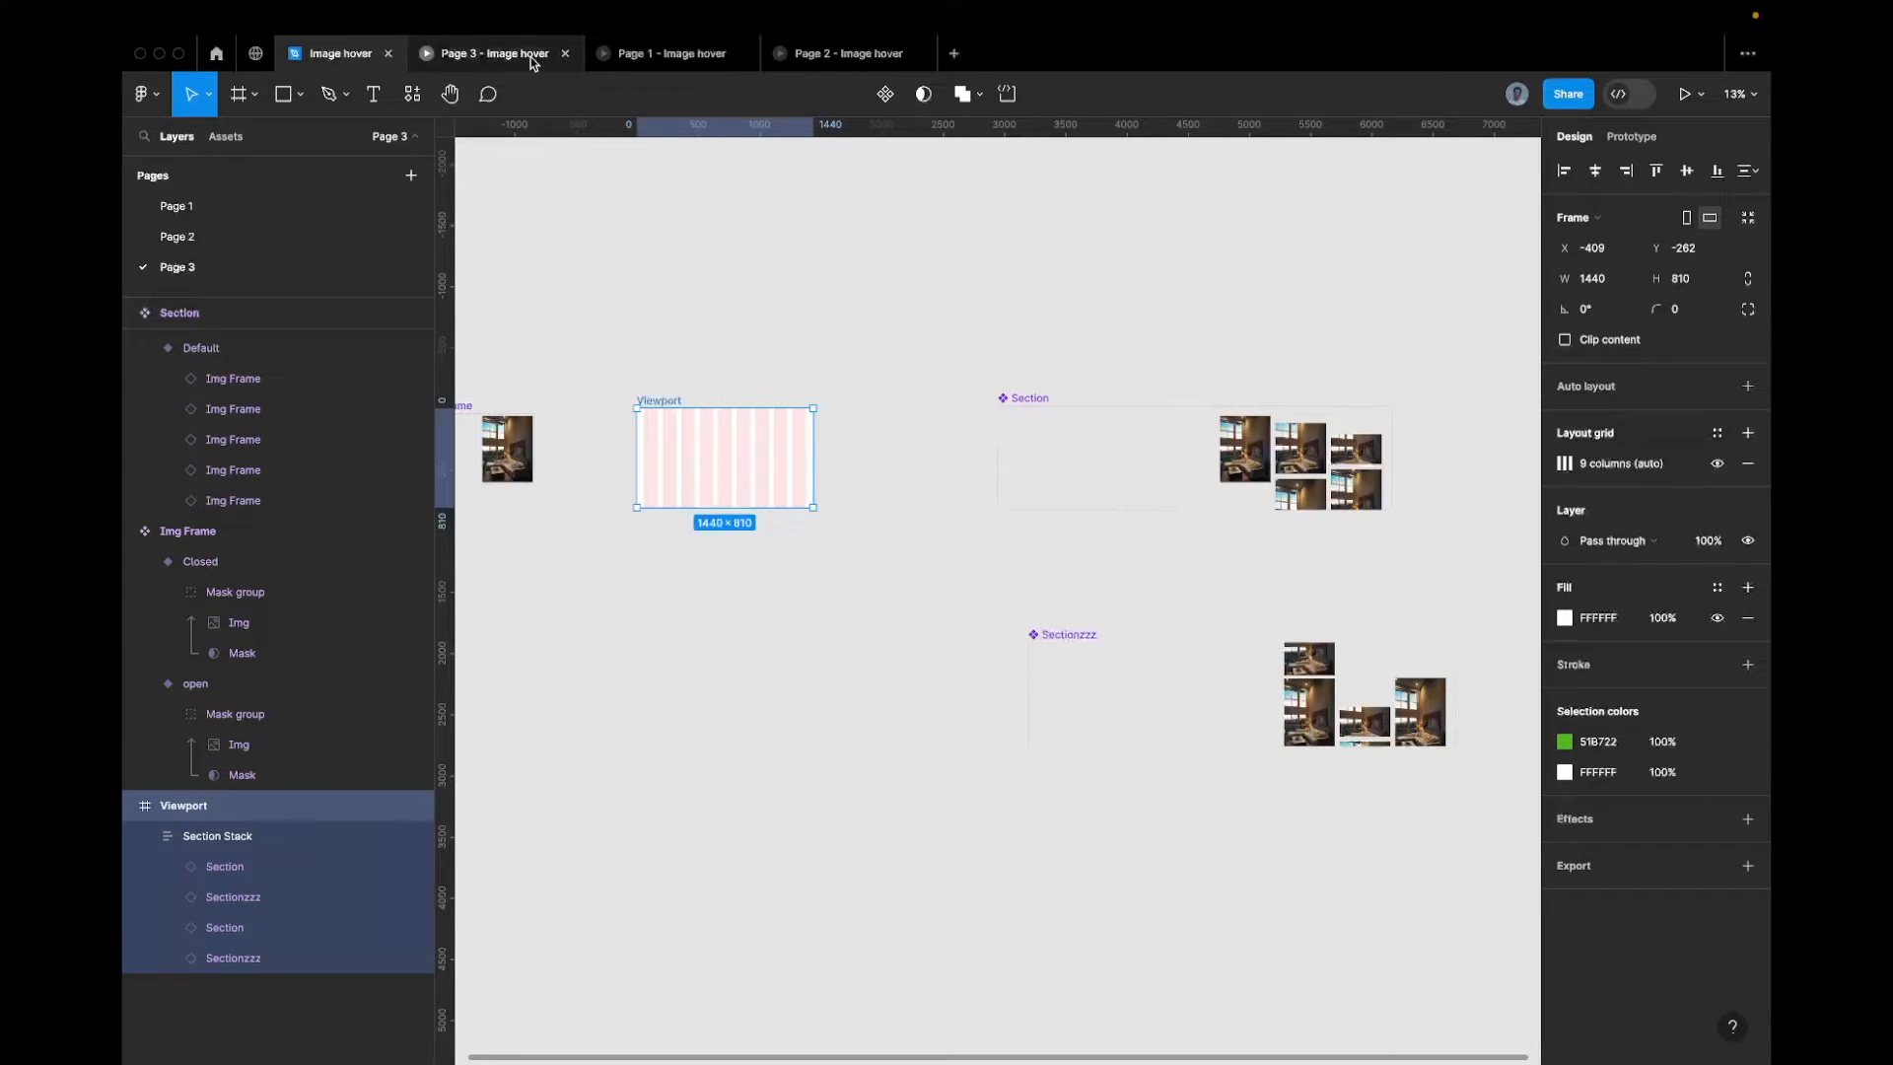
{"action": "left_click", "coordinate": [483, 53]}
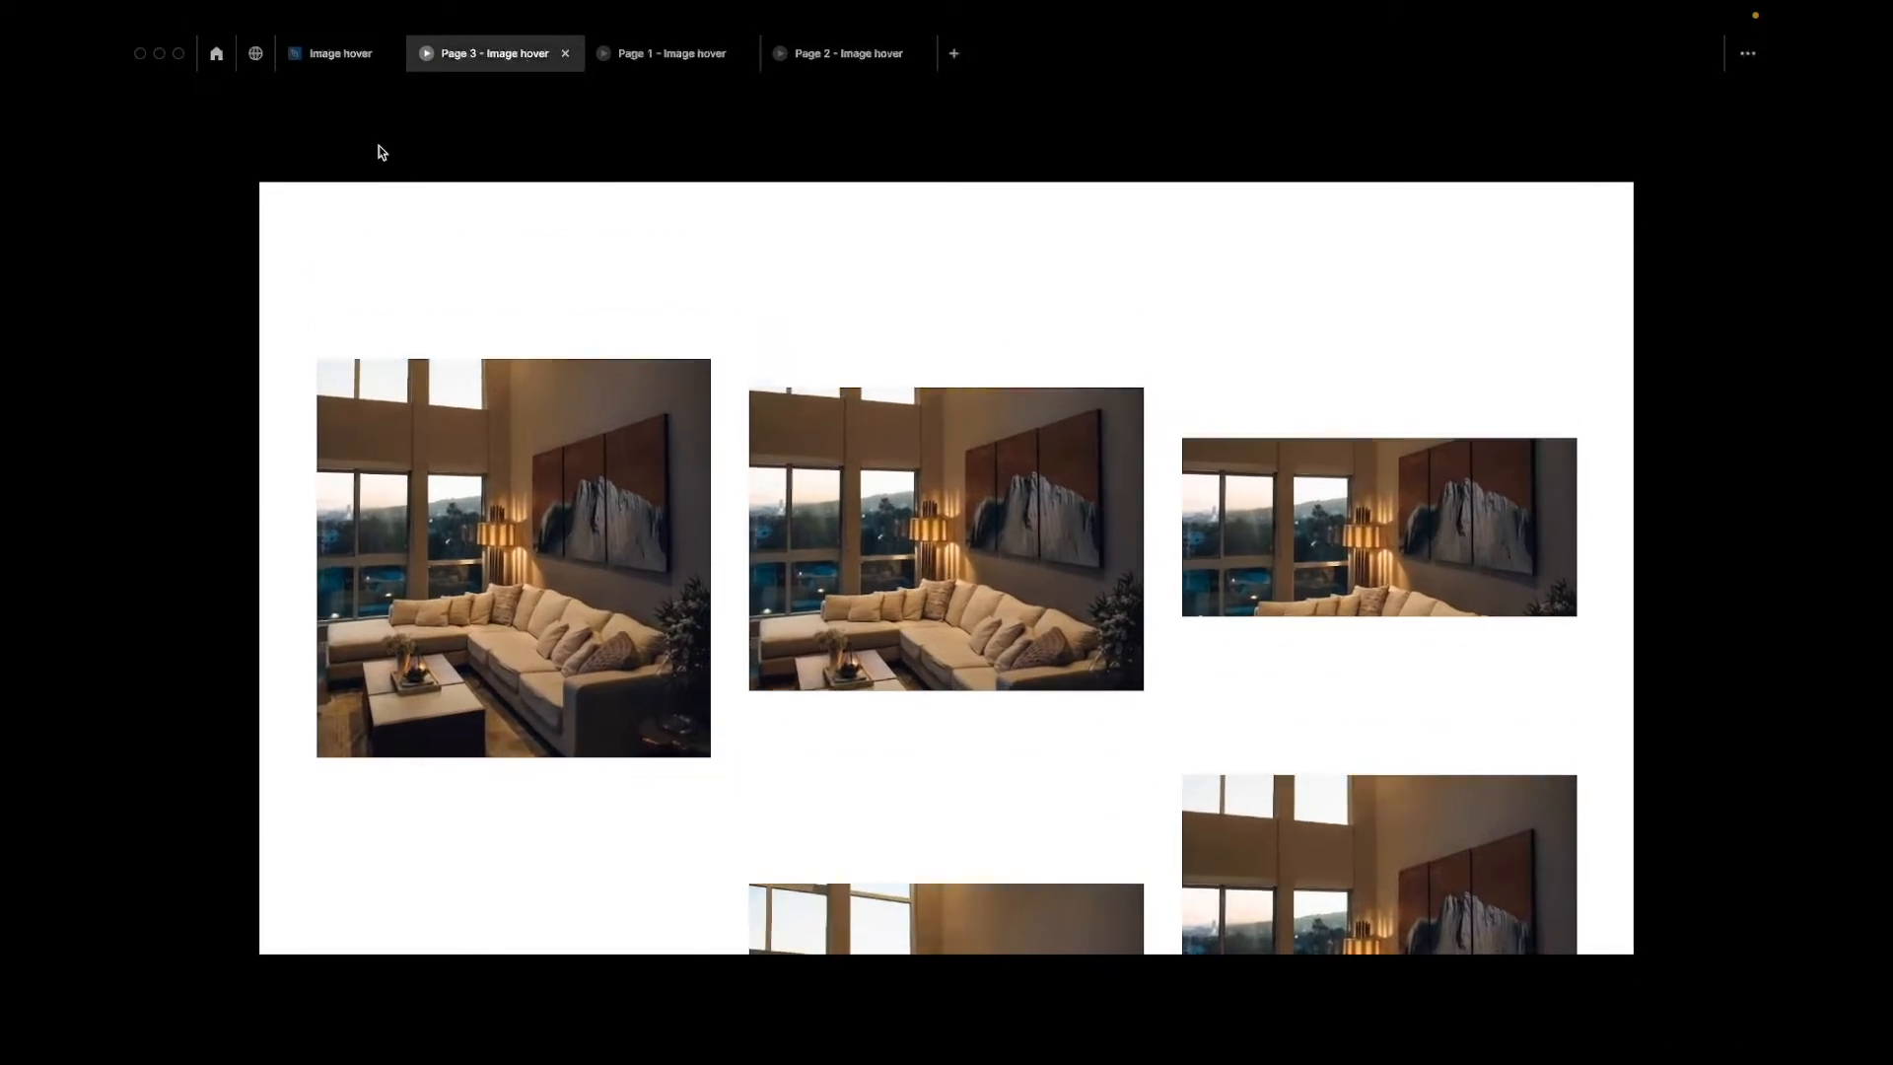
{"action": "left_click", "coordinate": [337, 57]}
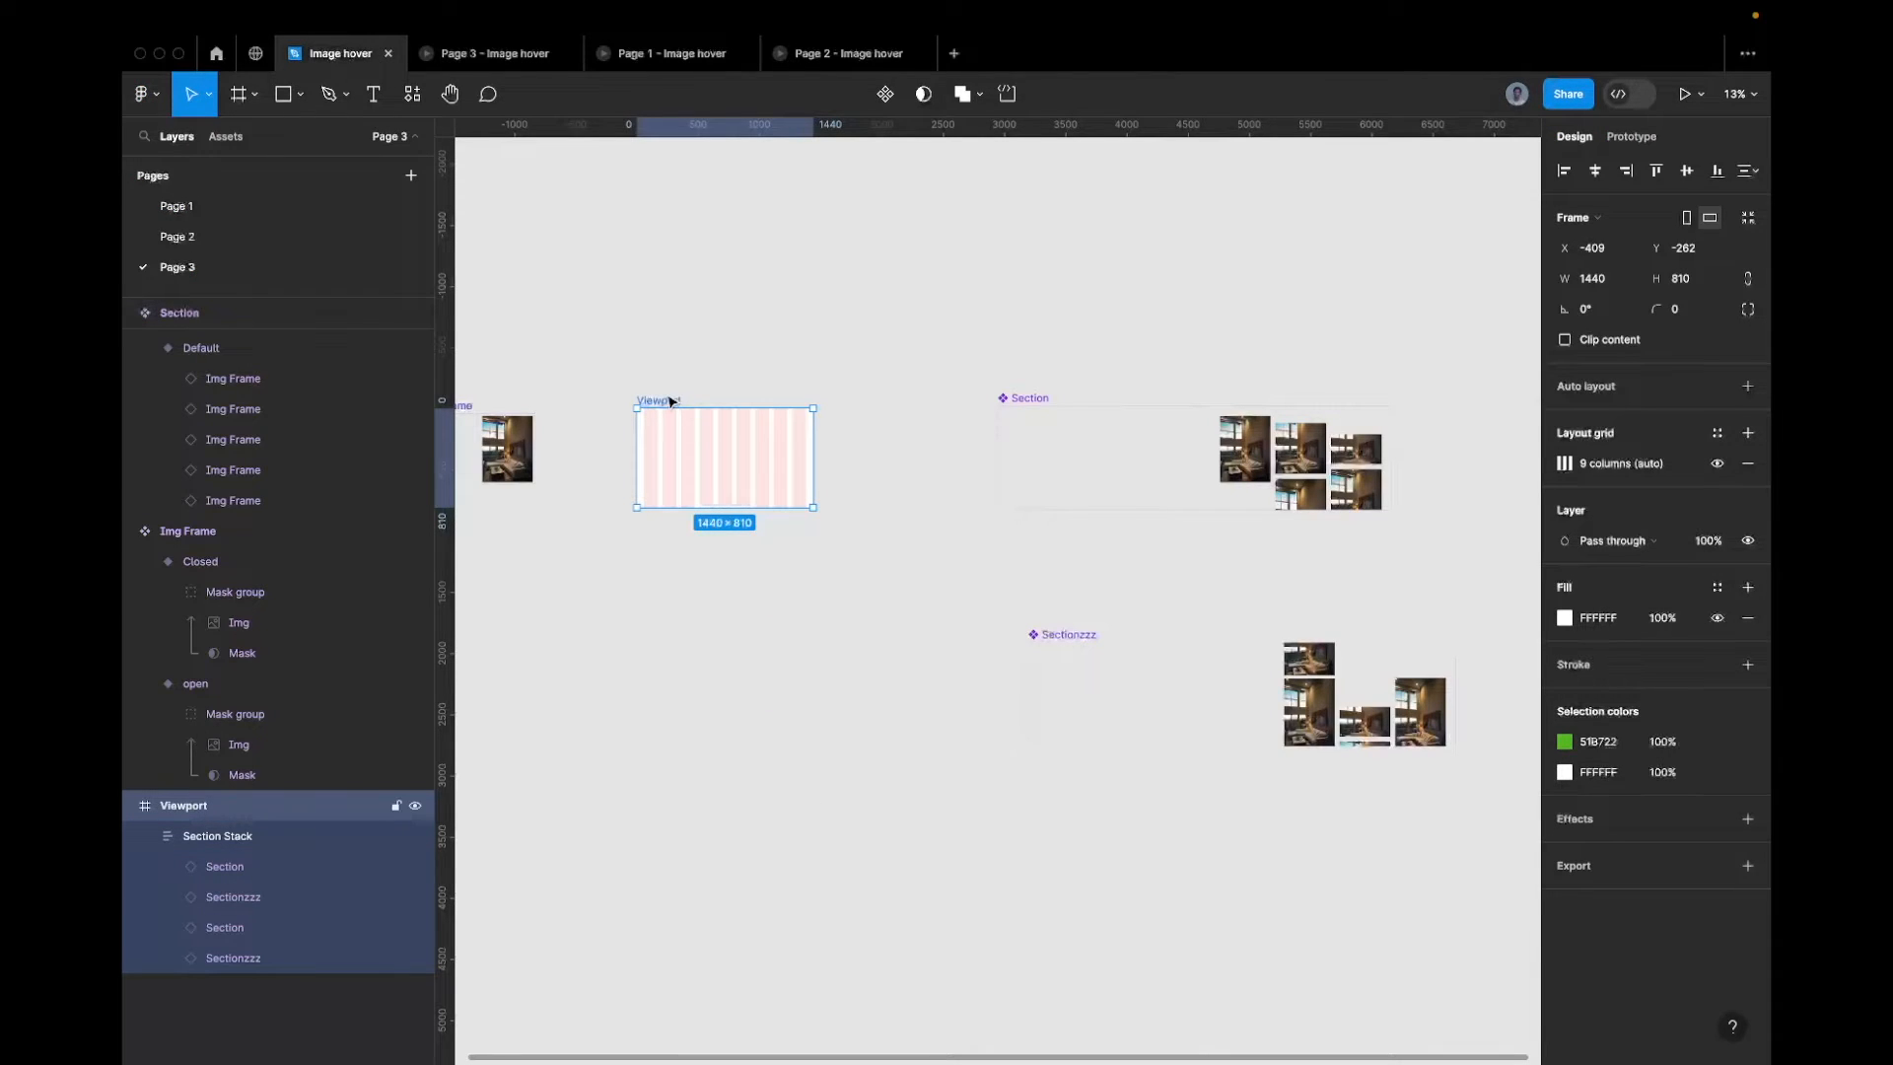
Set the Viewport frame's scroll overflow to Vertical and test scrolling in the Page 3 prototype
{"action": "left_click", "coordinate": [1624, 140]}
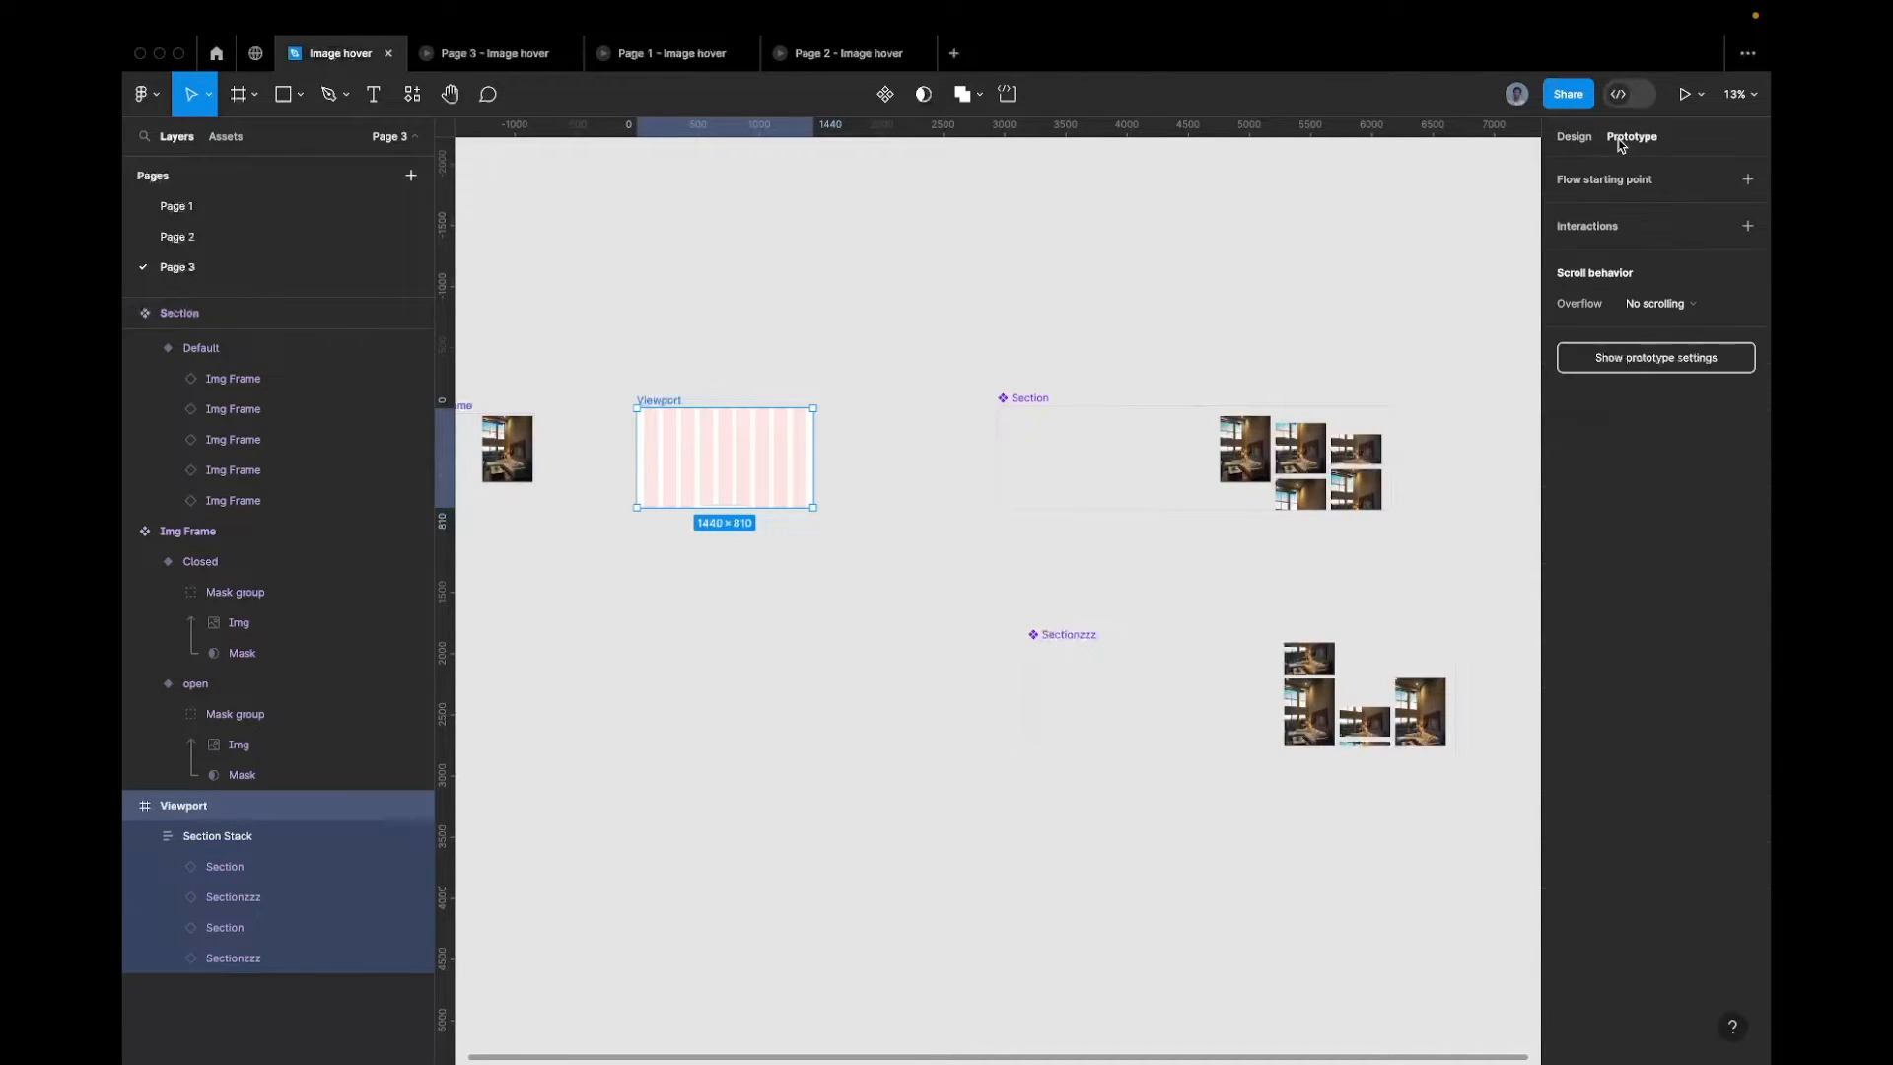
{"action": "left_click", "coordinate": [1664, 303]}
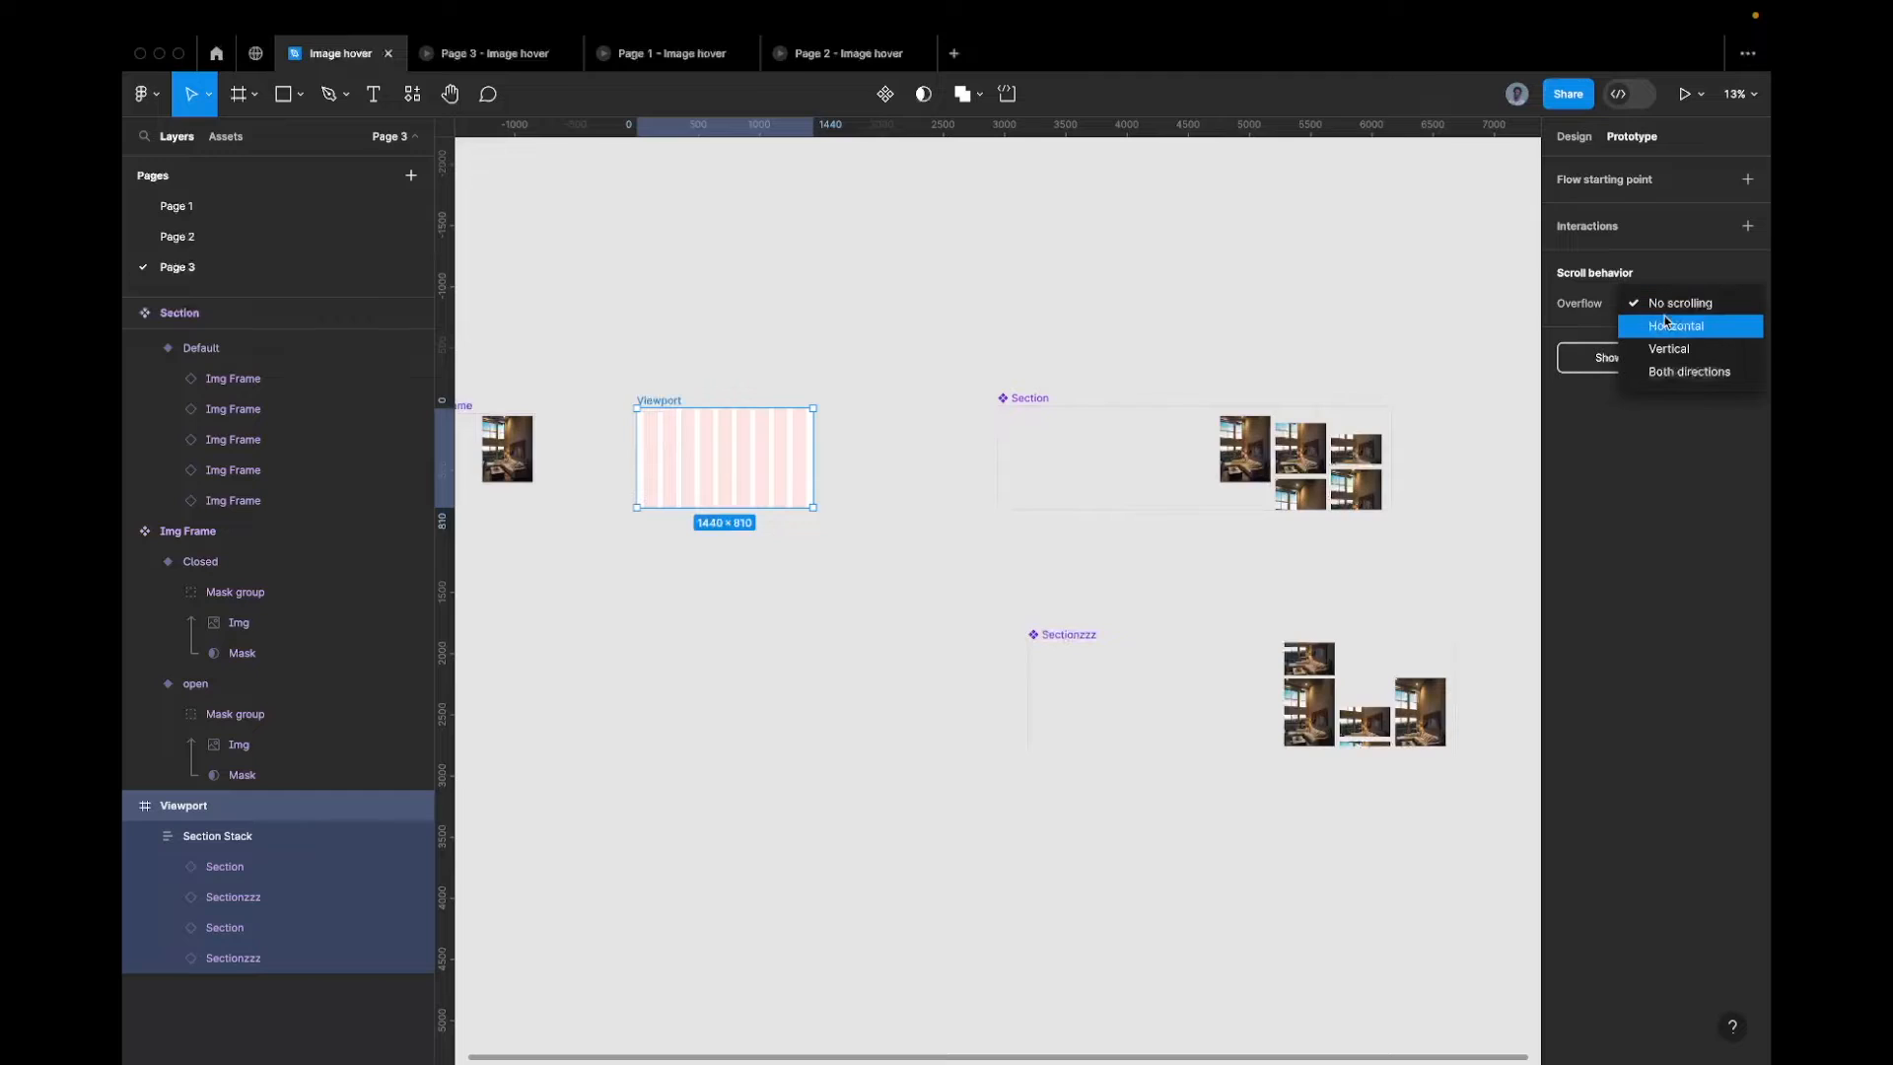
{"action": "left_click", "coordinate": [1669, 349]}
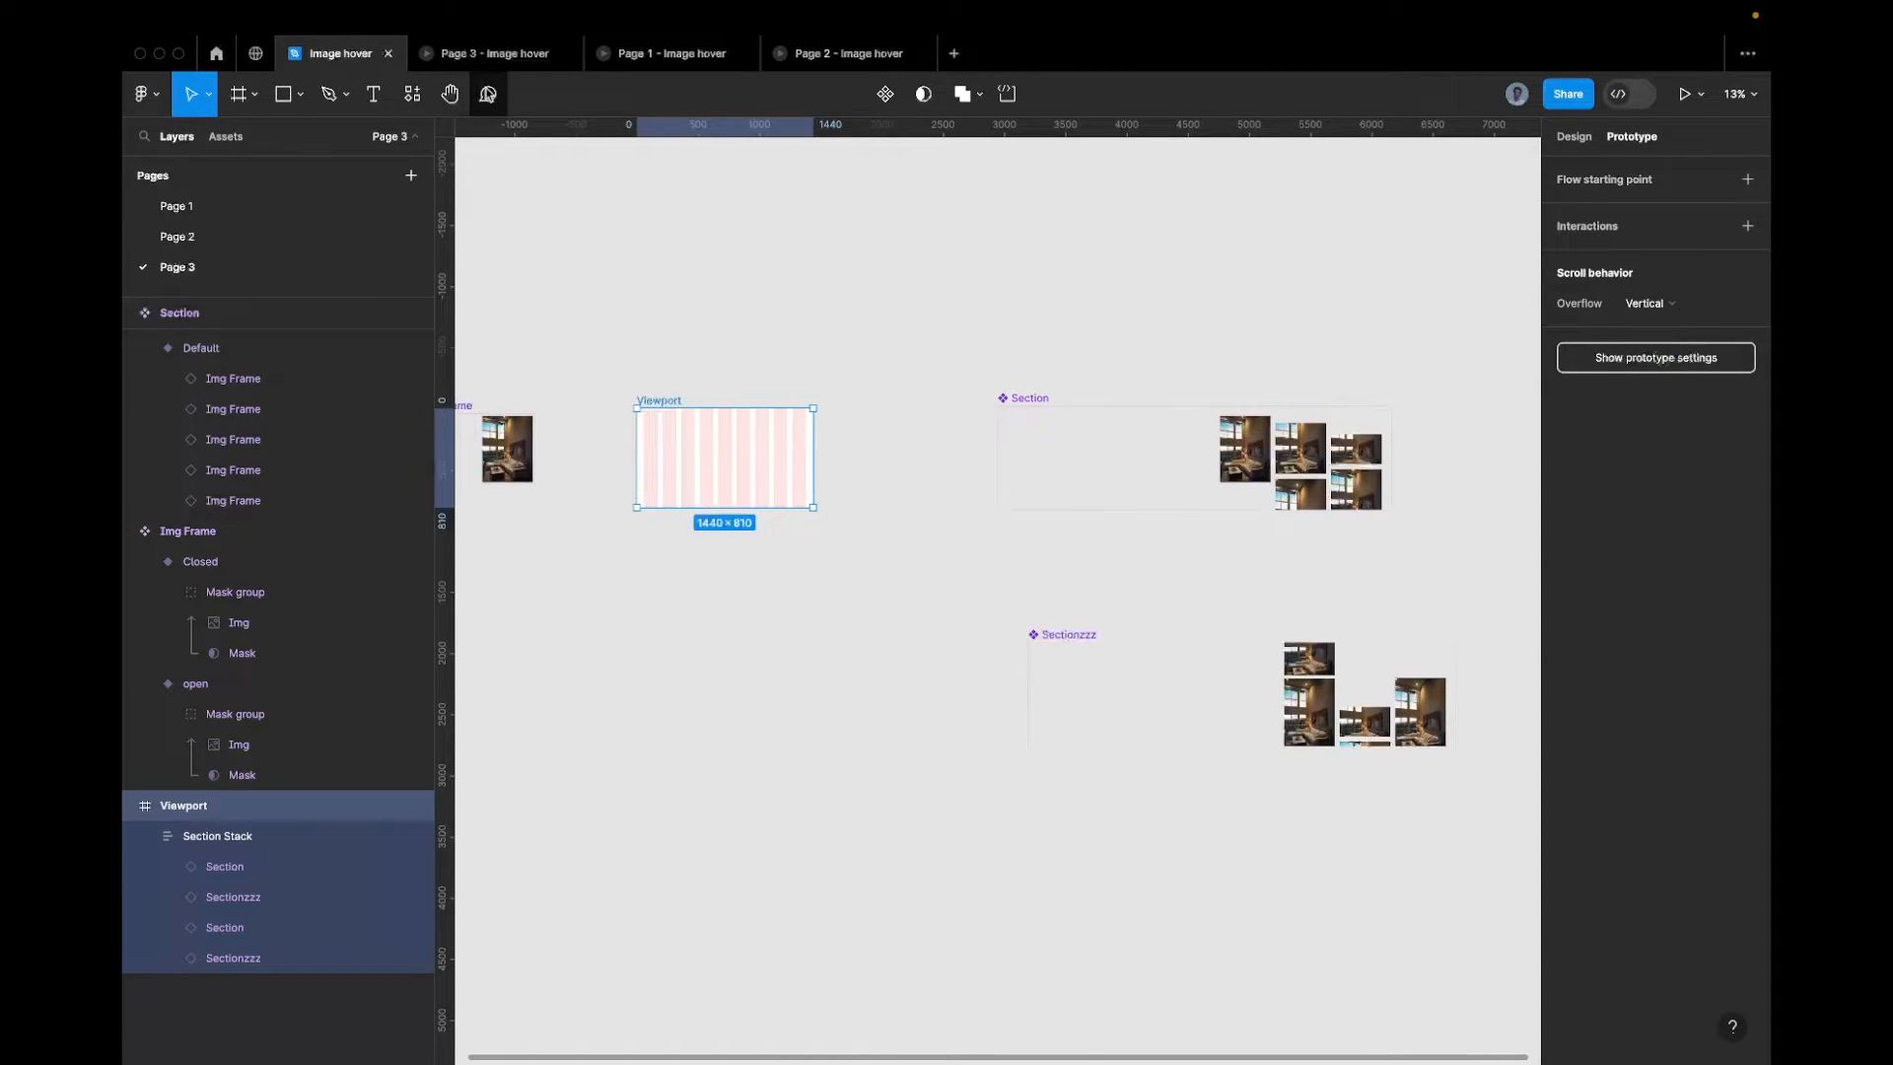
{"action": "left_click", "coordinate": [475, 56]}
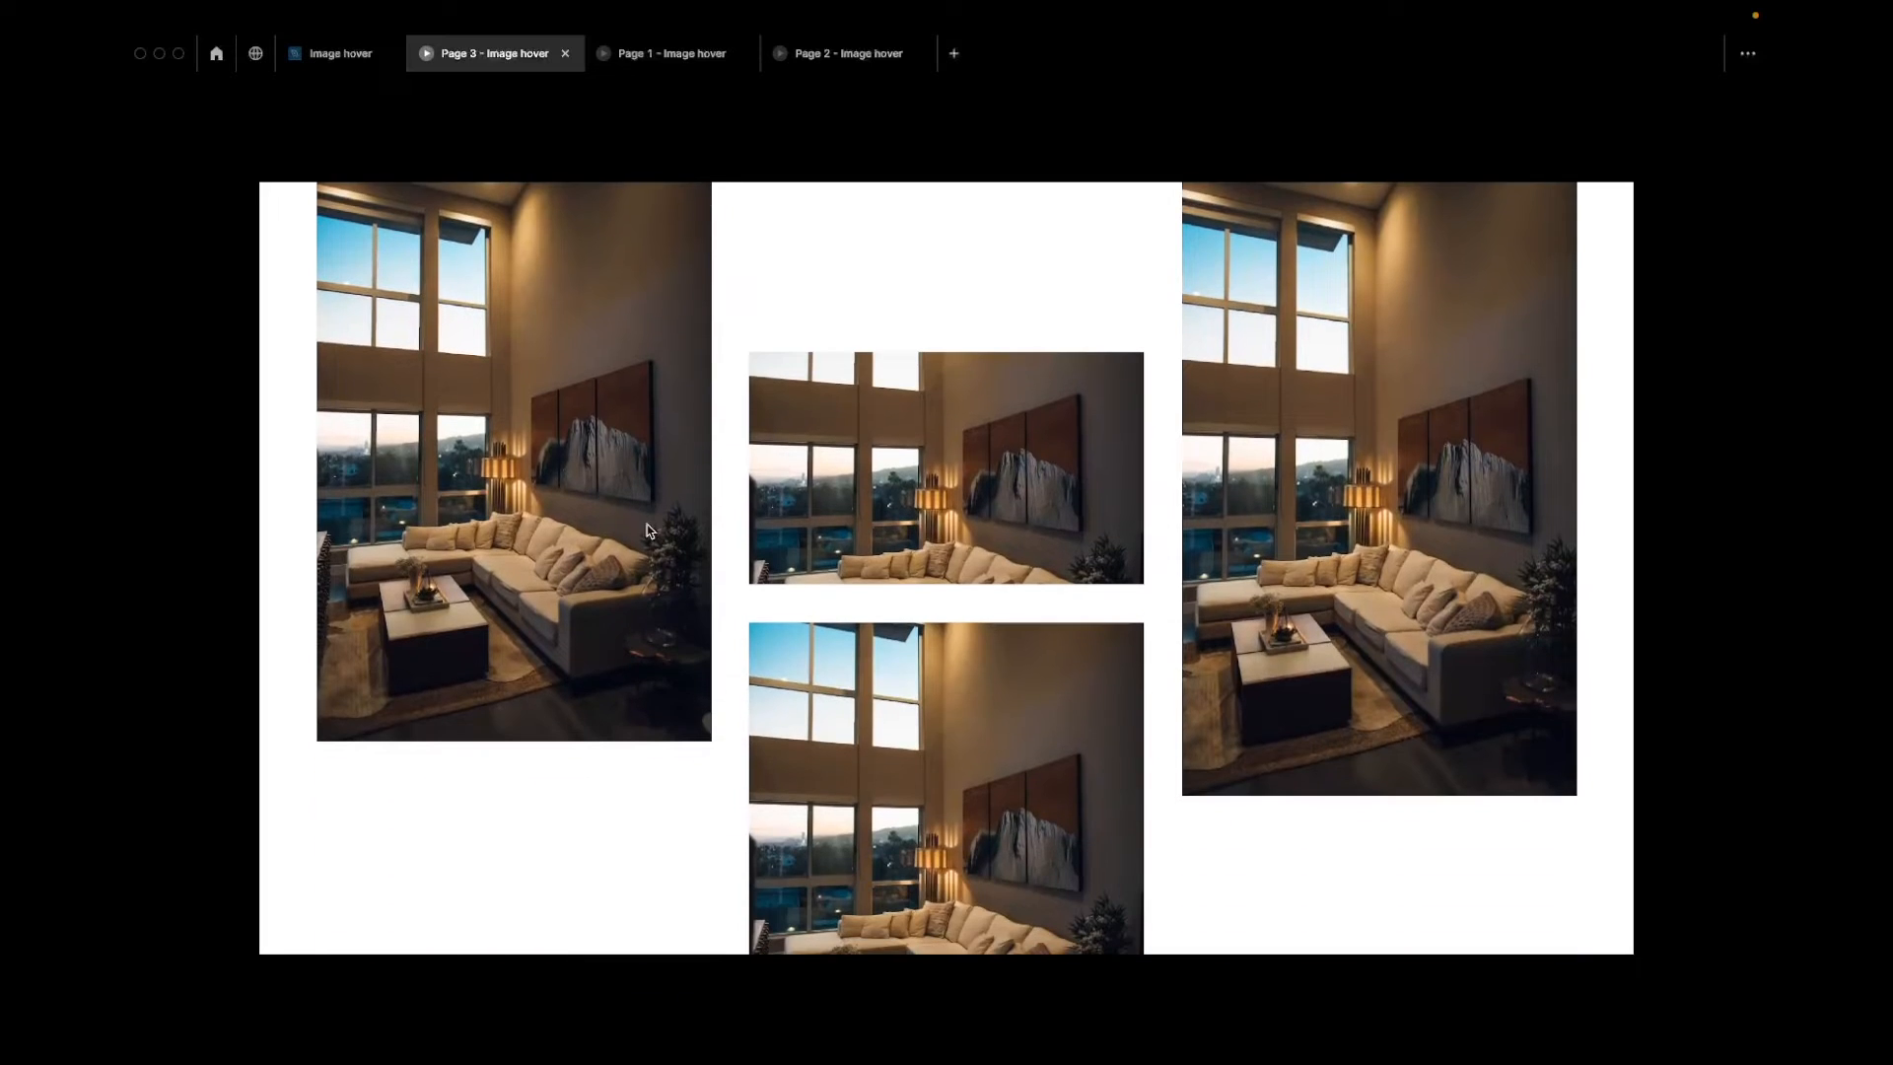
{"action": "left_click", "coordinate": [340, 53]}
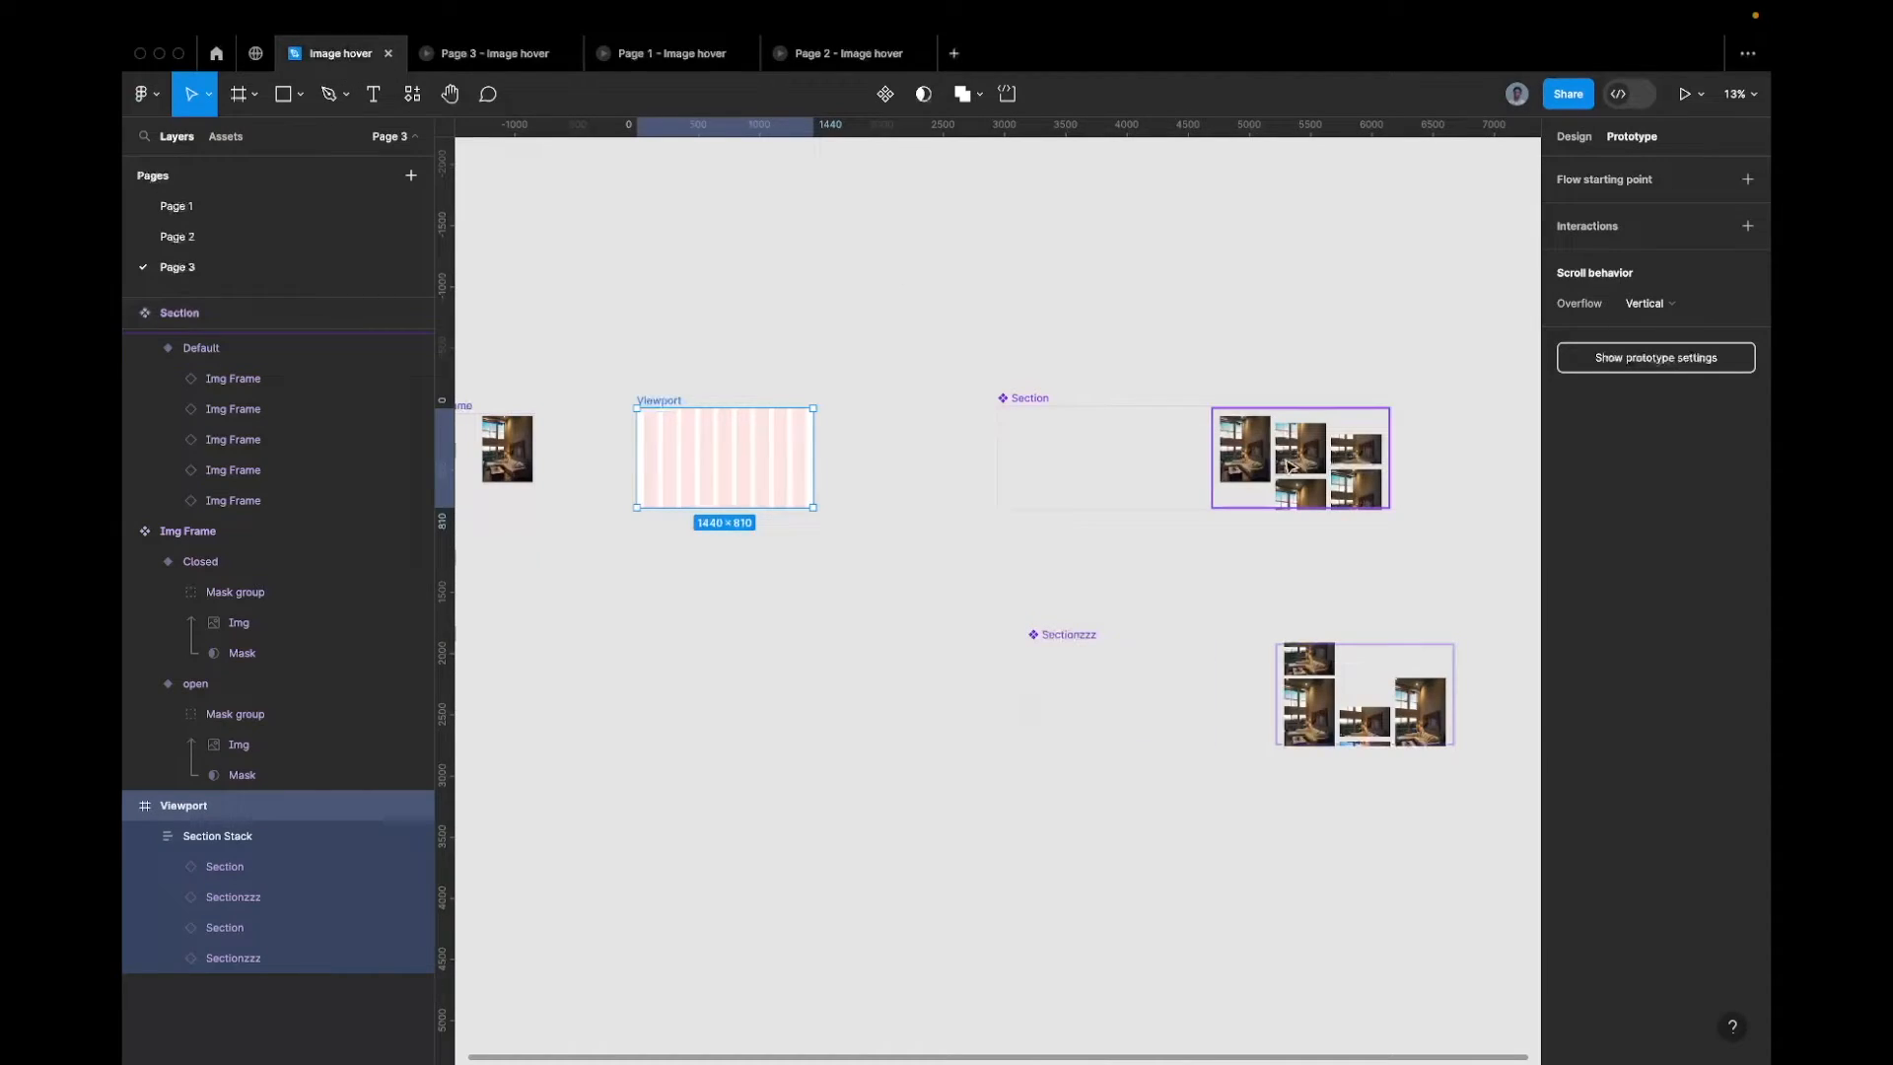
Set all five Img Frame instances in the Section component's Default variant to the open state
{"action": "left_click", "coordinate": [1125, 455]}
{"action": "left_click", "coordinate": [1128, 689], "text": "shift"}
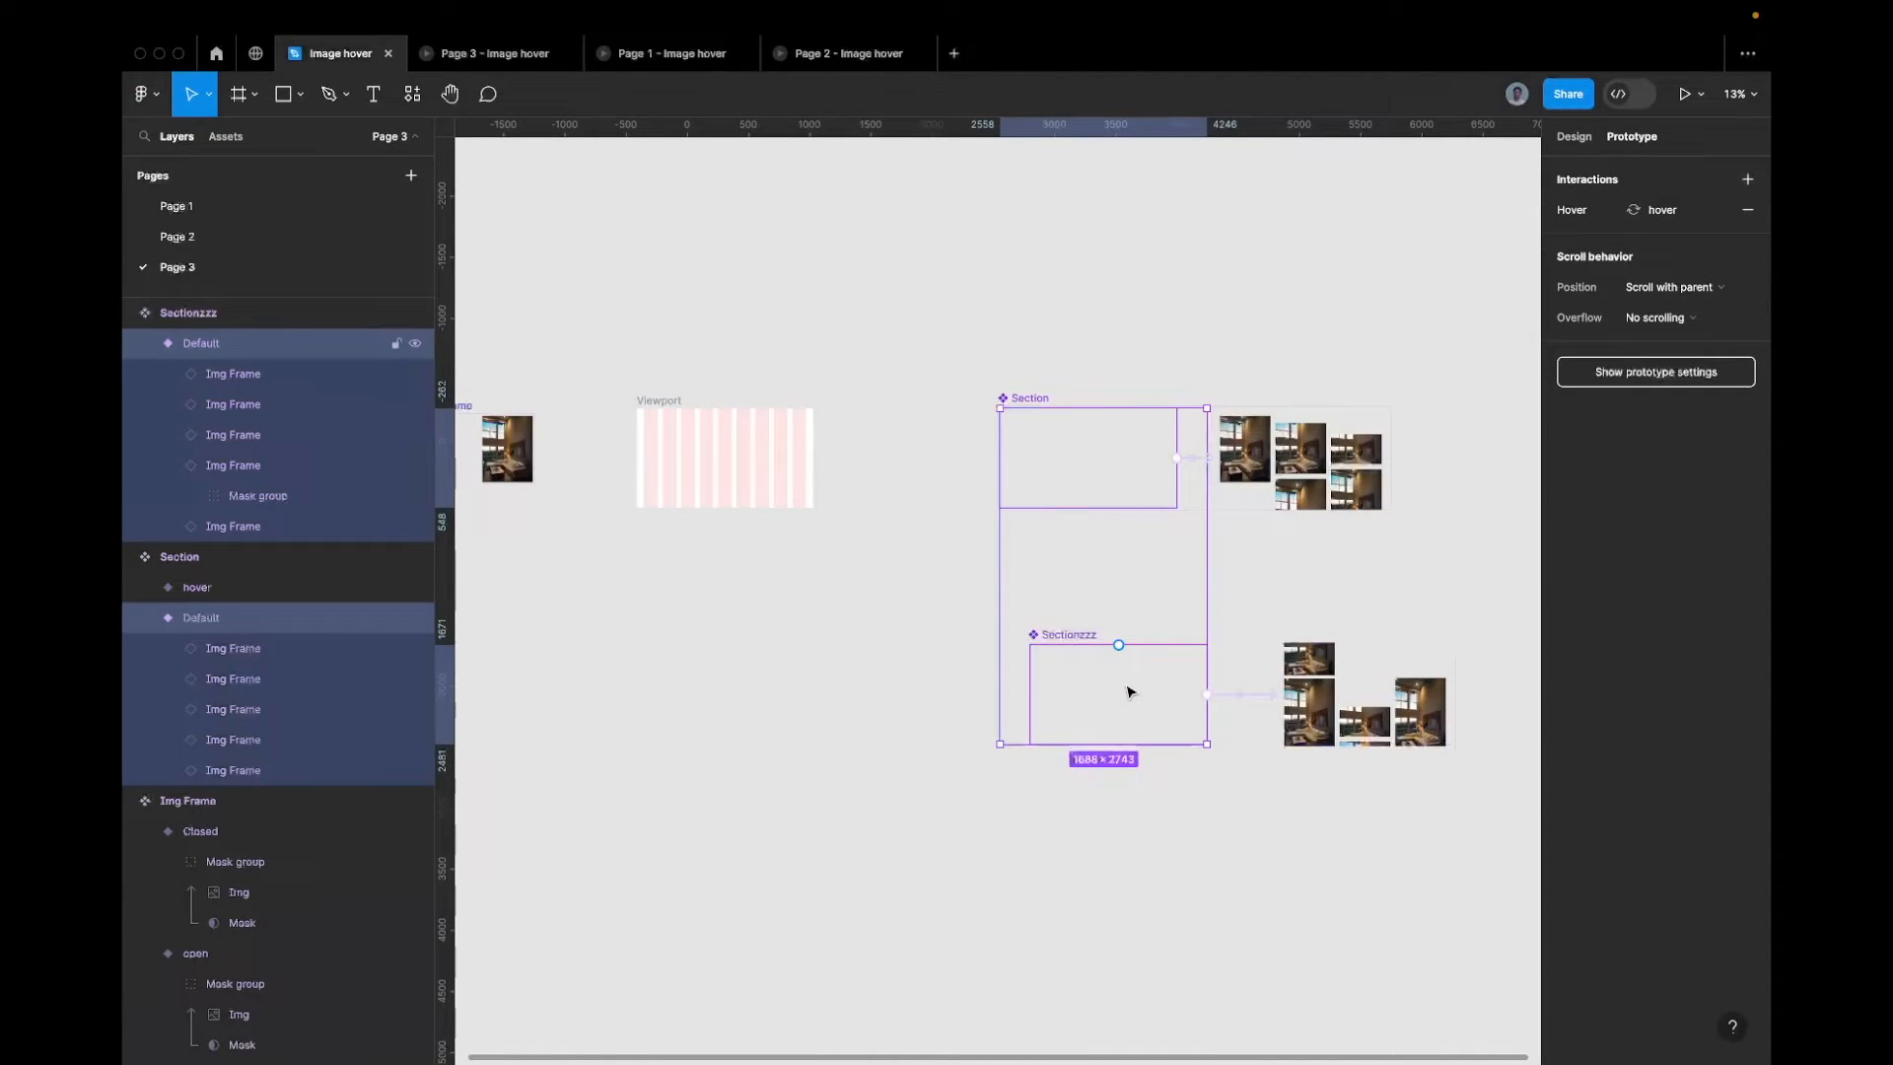
{"action": "left_click", "coordinate": [1051, 455]}
{"action": "left_click", "coordinate": [1577, 141]}
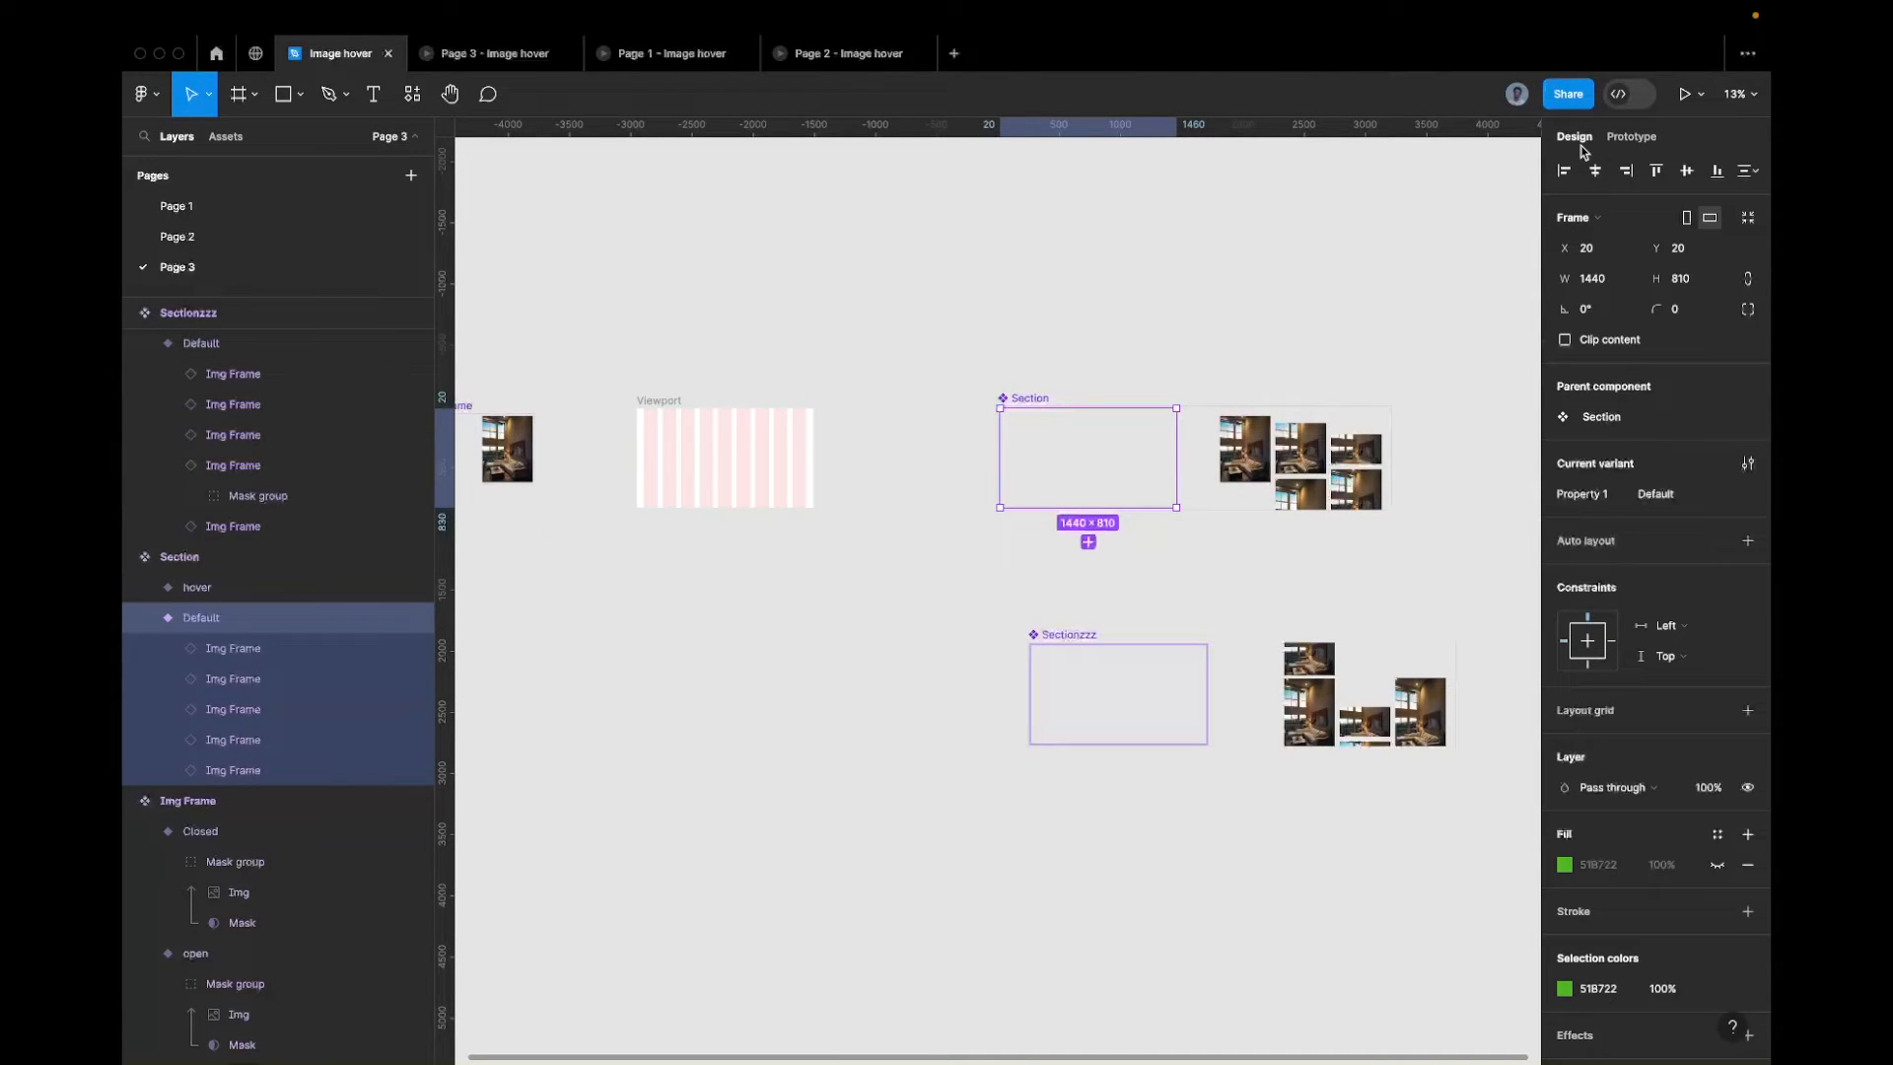
{"action": "key", "text": "Return"}
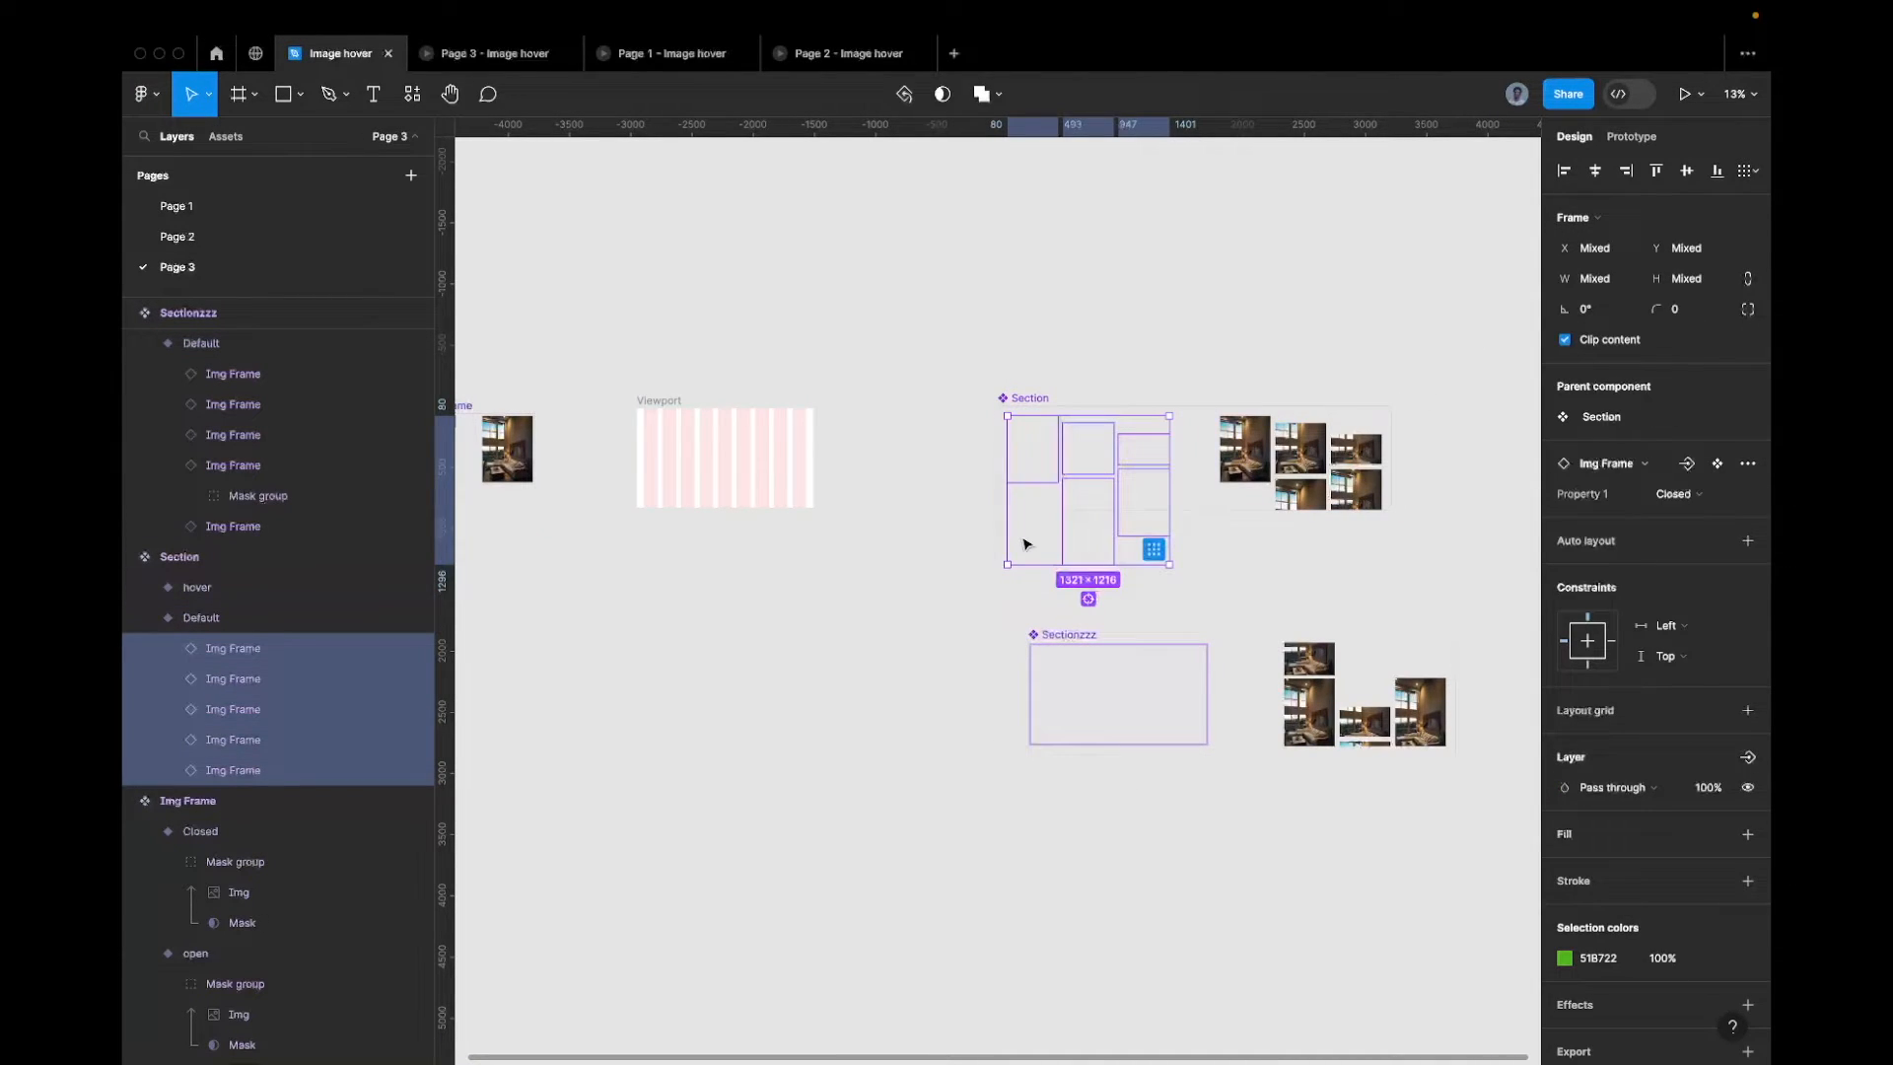
{"action": "left_click", "coordinate": [1675, 494]}
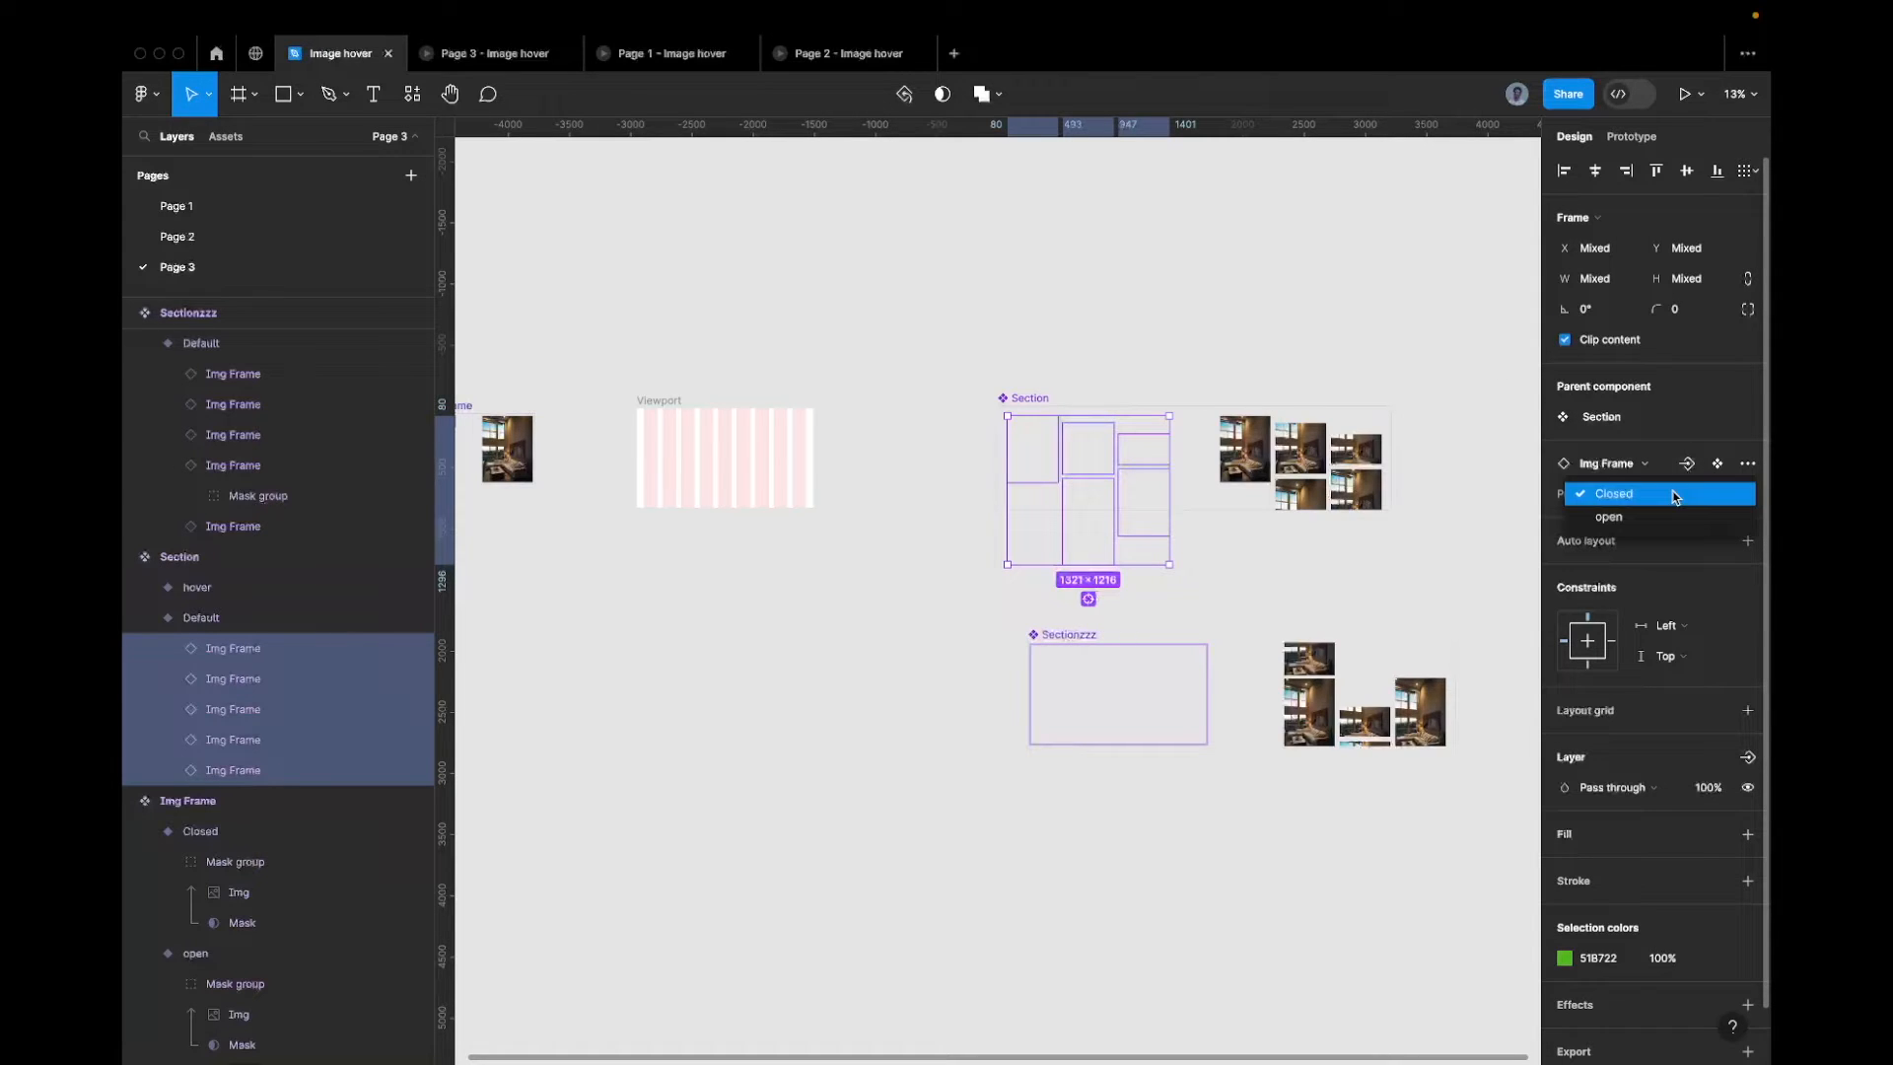
{"action": "left_click", "coordinate": [1640, 514]}
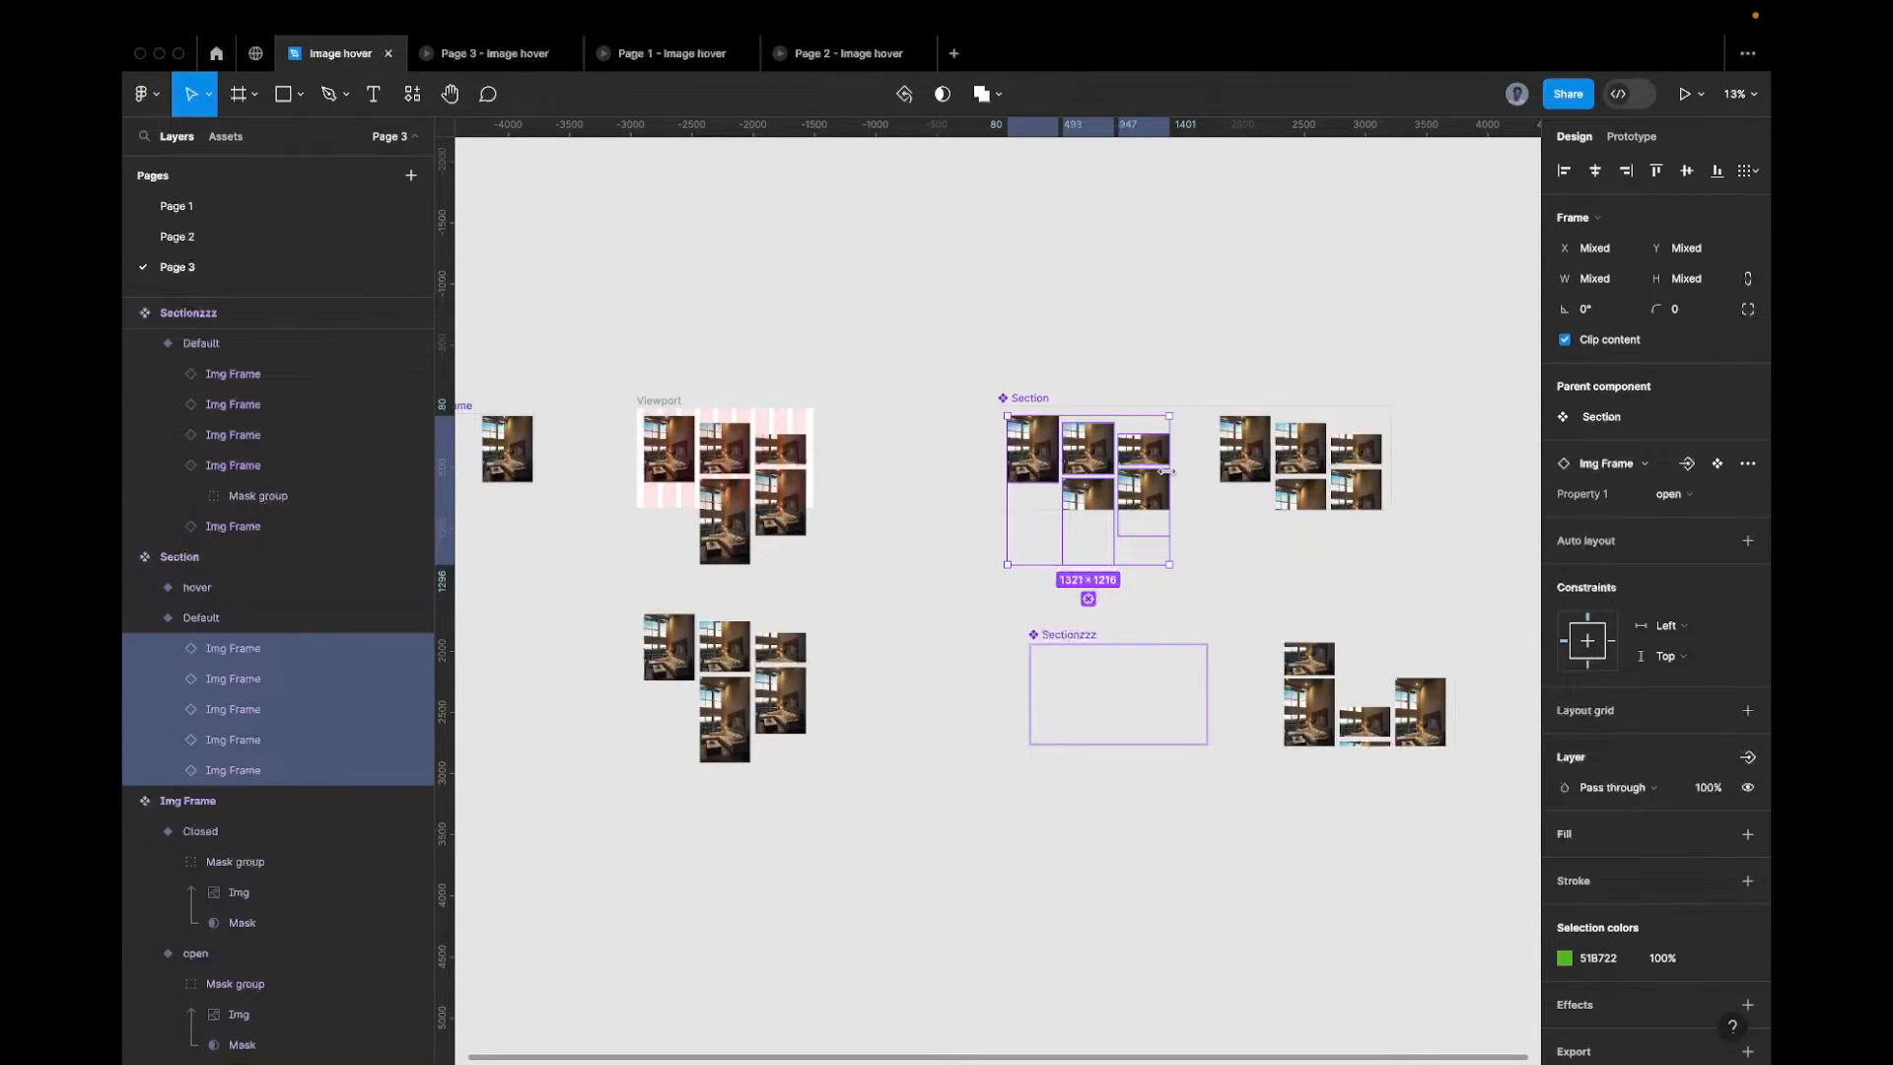
Move the first-column image frame in Section's Default variant down to about Y 230
{"action": "scroll", "coordinate": [1068, 410], "scroll_direction": "up", "scroll_amount": 3}
{"action": "scroll", "coordinate": [1069, 410], "scroll_direction": "up", "scroll_amount": 3}
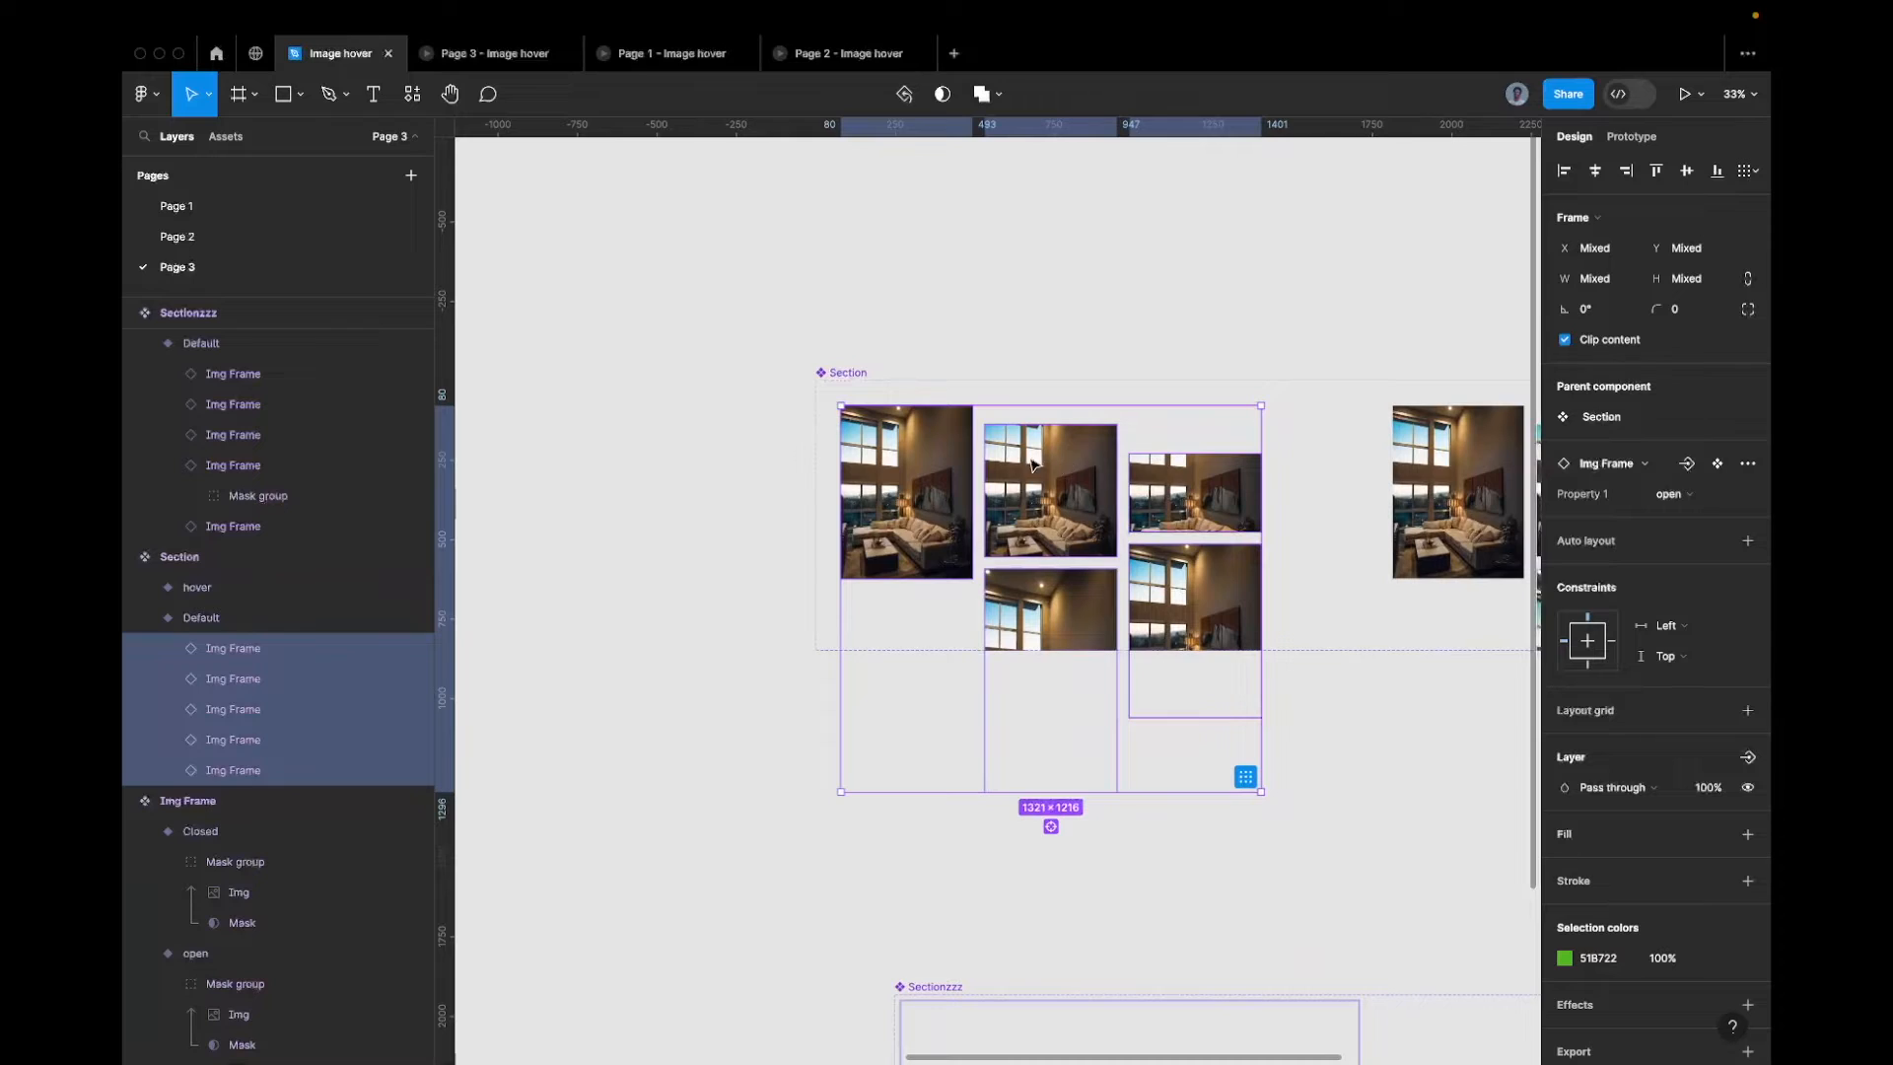
{"action": "left_click", "coordinate": [951, 464]}
{"action": "key", "text": "shift+Down"}
{"action": "key", "text": "shift+Down"}
{"action": "key", "text": "shift+Down"}
{"action": "key", "text": "shift+Down"}
{"action": "key", "text": "shift+Down"}
{"action": "key", "text": "shift+Down"}
{"action": "key", "text": "shift+Down"}
{"action": "key", "text": "shift+Down"}
{"action": "key", "text": "shift+Down"}
{"action": "key", "text": "shift+Down"}
{"action": "key", "text": "shift+Down"}
{"action": "key", "text": "shift+Down"}
{"action": "key", "text": "shift+Down"}
{"action": "key", "text": "shift+Down"}
{"action": "key", "text": "shift+Down"}
{"action": "key", "text": "shift+Down"}
{"action": "key", "text": "shift+Down"}
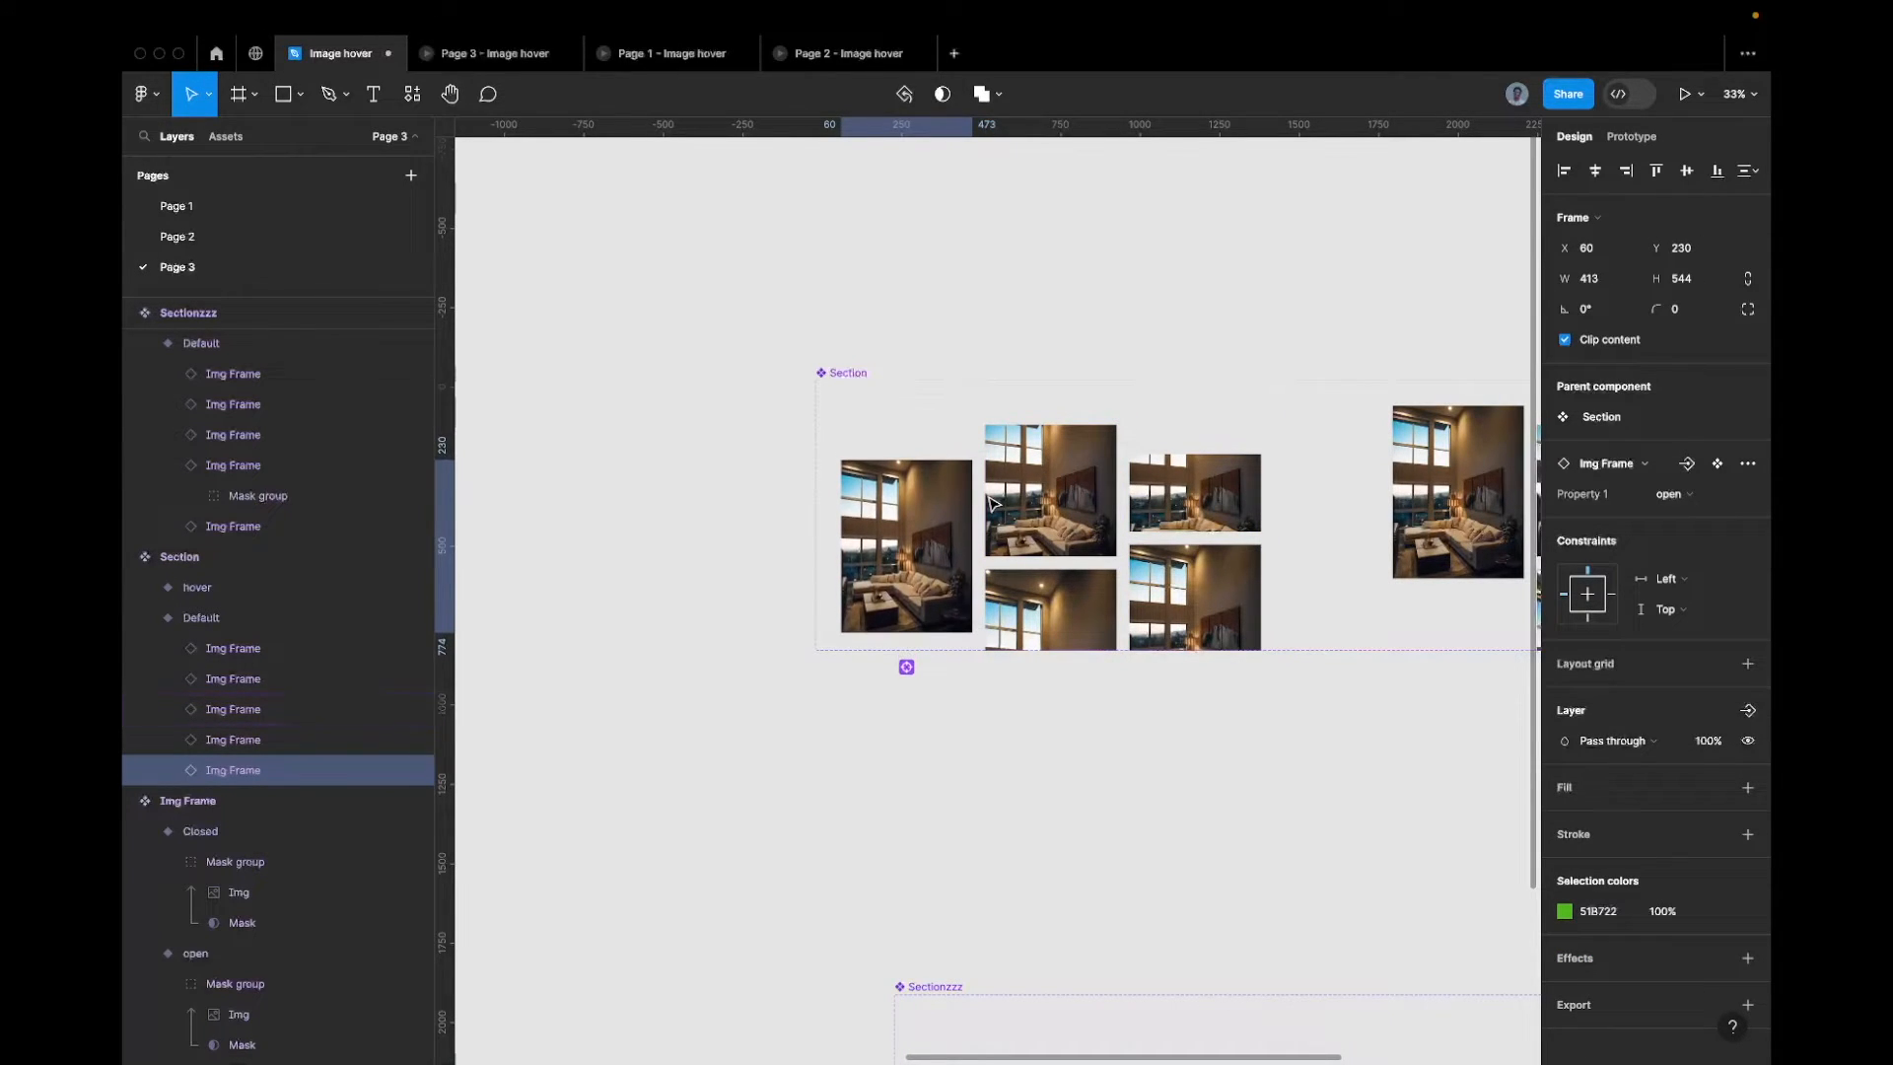
Move the lower image frame in the Default variant's middle column down by about 100
{"action": "left_click", "coordinate": [1048, 469]}
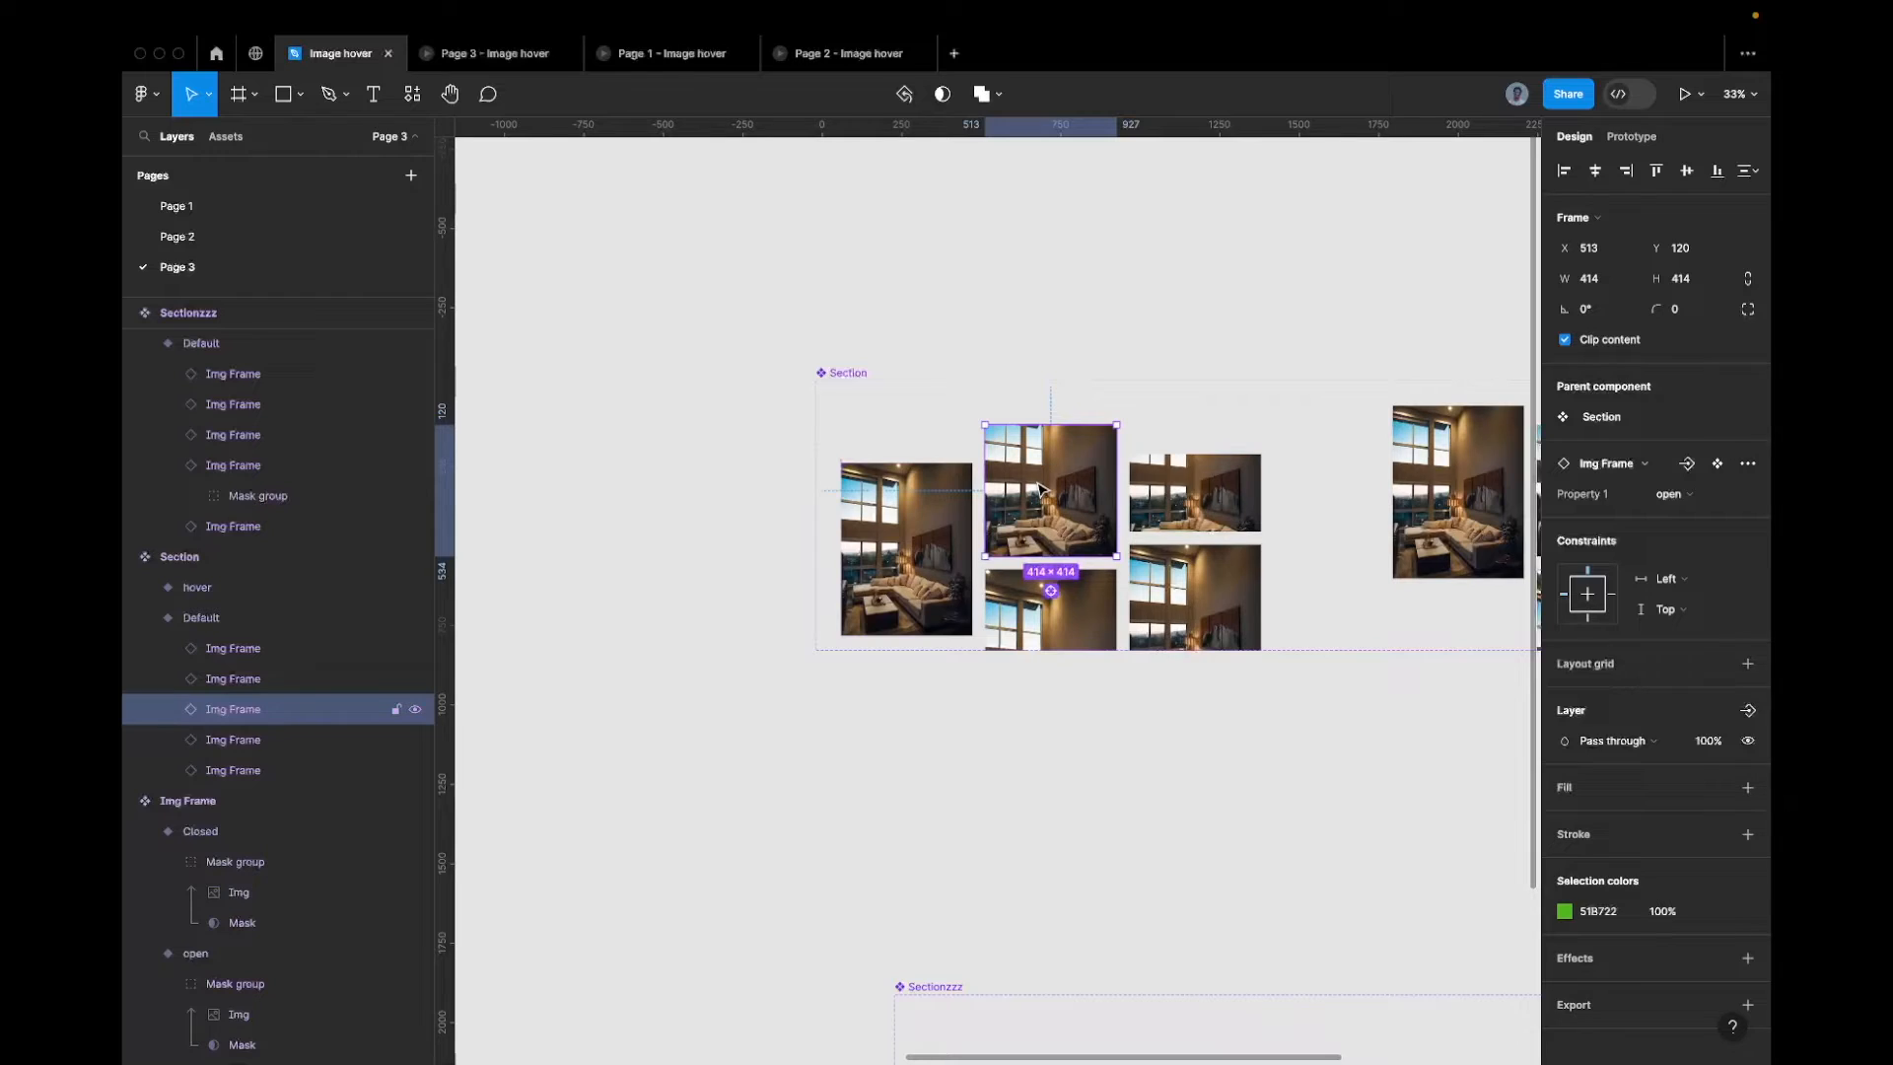
{"action": "left_click", "coordinate": [1010, 590]}
{"action": "key", "text": "shift+Down"}
{"action": "key", "text": "shift+Down"}
{"action": "key", "text": "shift+Down"}
{"action": "key", "text": "shift+Down"}
{"action": "key", "text": "shift+Down"}
{"action": "key", "text": "shift+Down"}
{"action": "key", "text": "shift+Down"}
{"action": "key", "text": "shift+Down"}
{"action": "key", "text": "shift+Down"}
{"action": "key", "text": "shift+Down"}
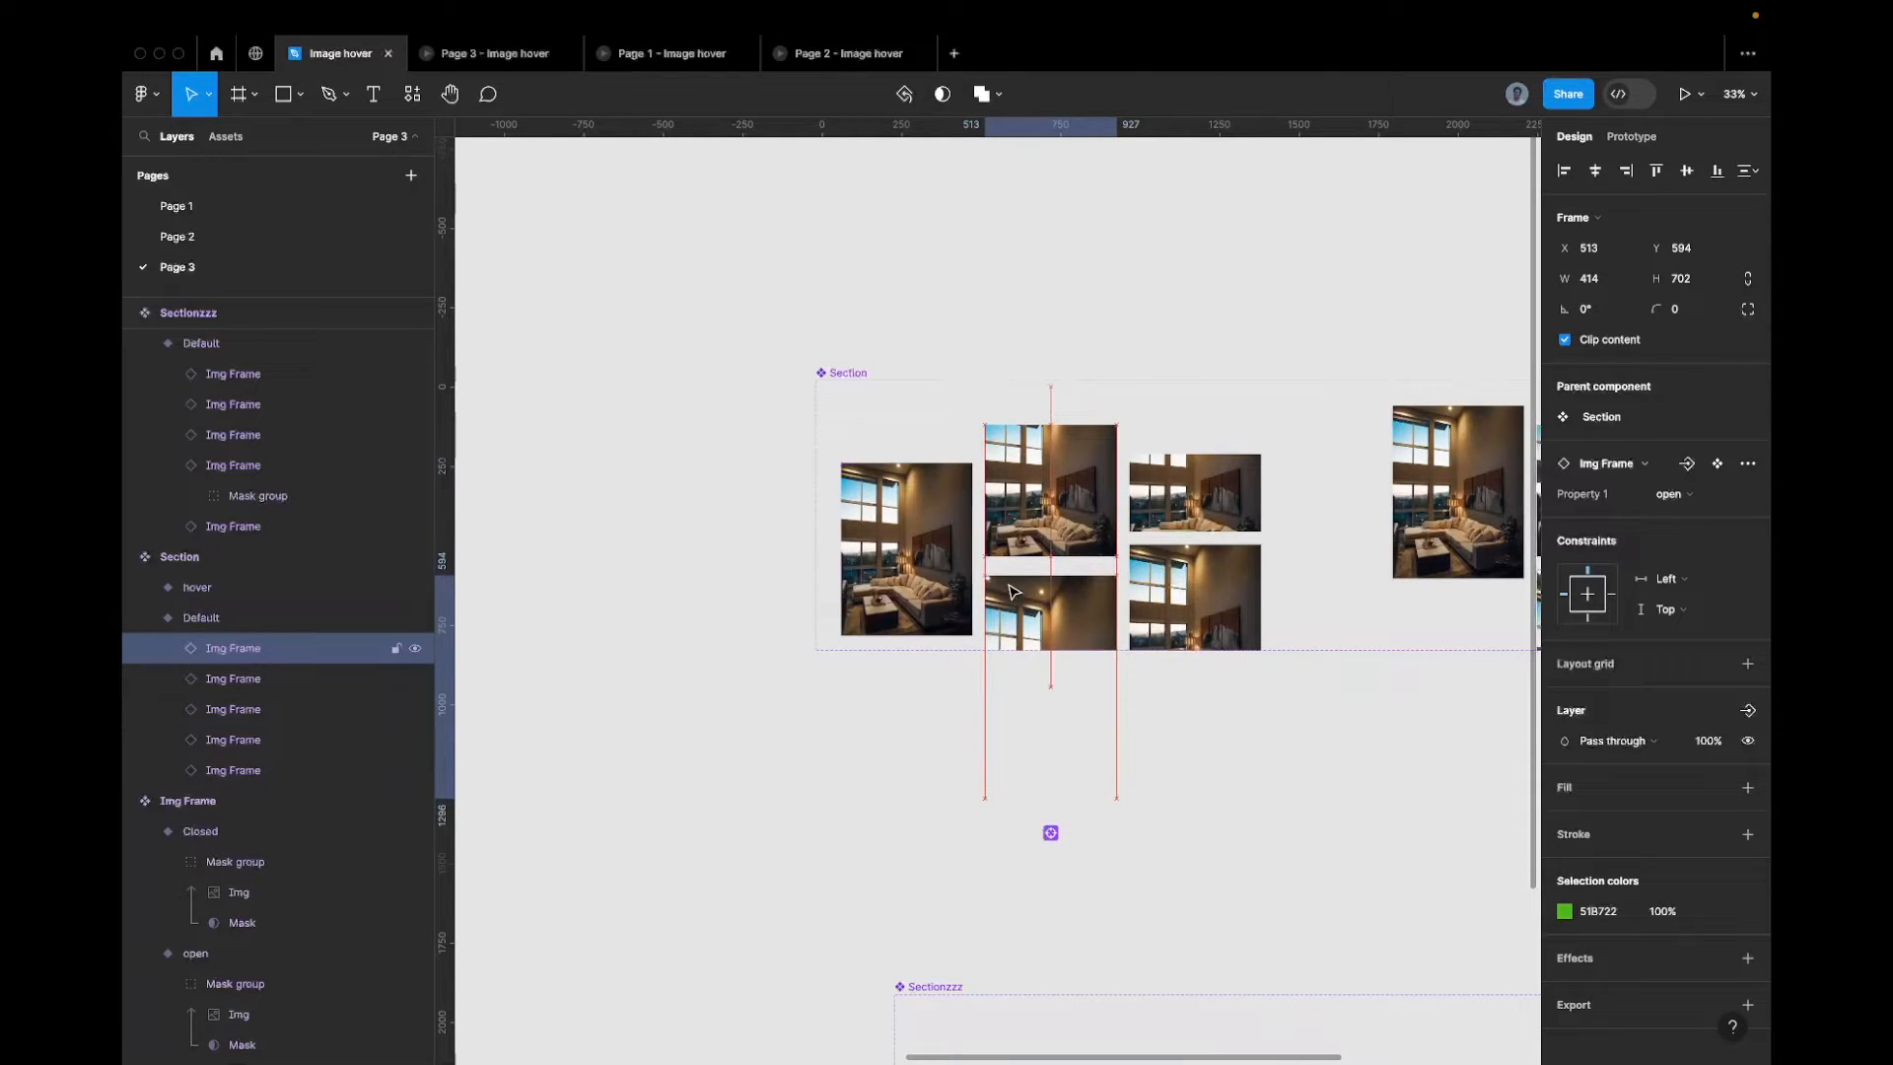
Reposition the upper image frame in the Default variant's middle column, bringing it down to about Y 170
{"action": "left_click", "coordinate": [1019, 525]}
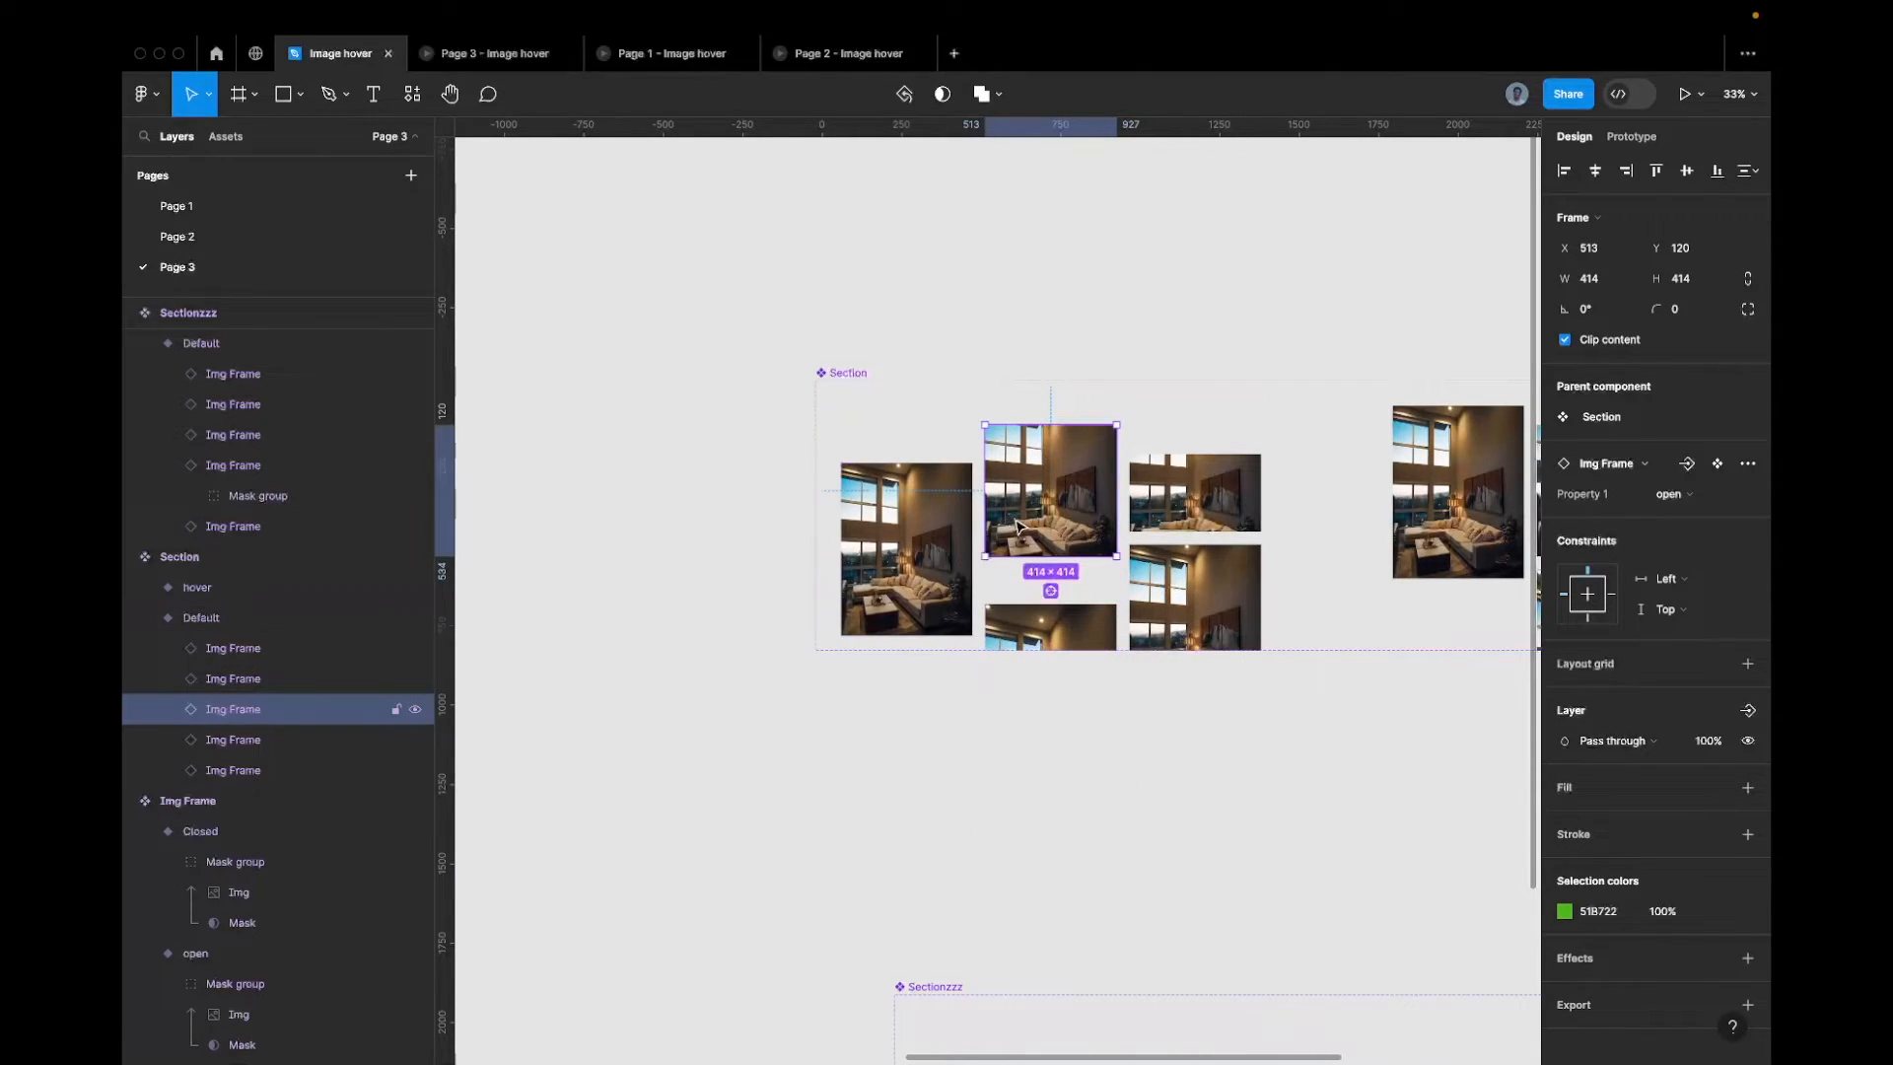
{"action": "key", "text": "shift+Up"}
{"action": "key", "text": "shift+Up"}
{"action": "key", "text": "shift+Up"}
{"action": "key", "text": "shift+Up"}
{"action": "key", "text": "shift+Up"}
{"action": "key", "text": "shift+Up"}
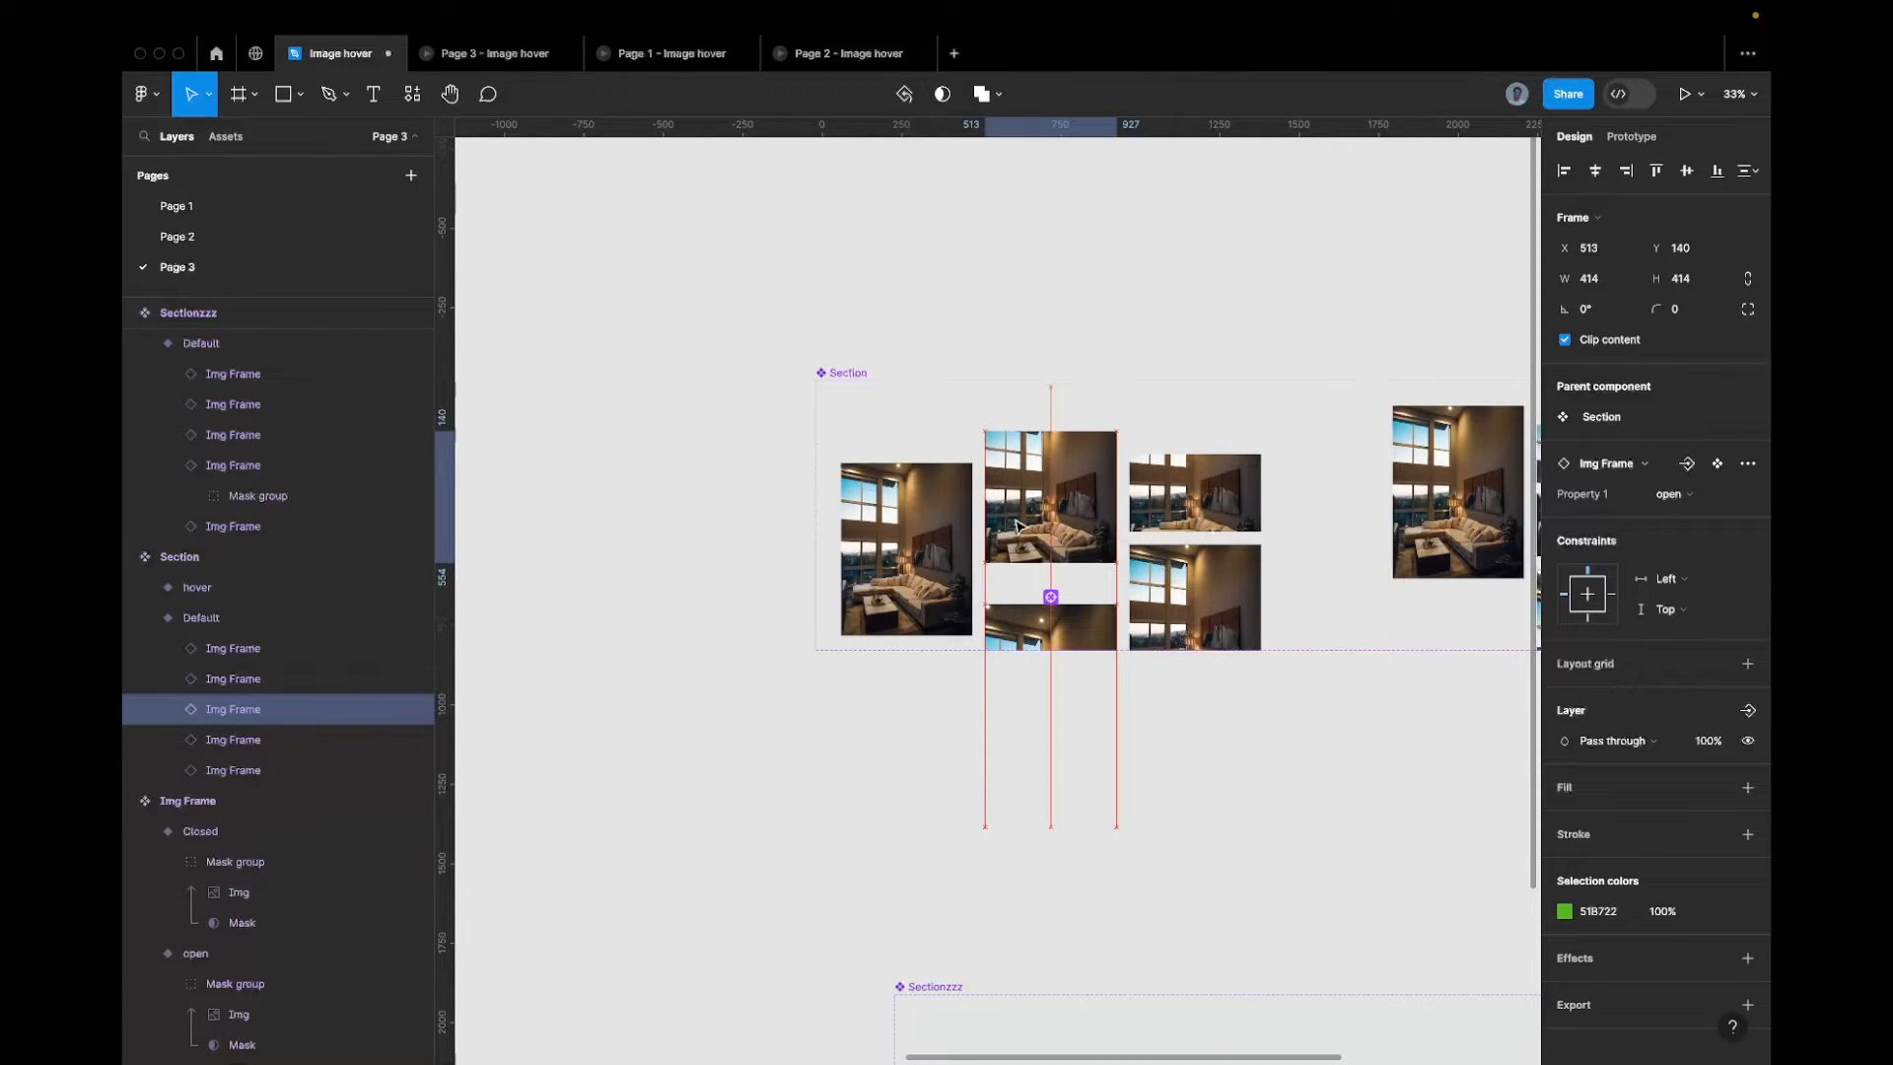
{"action": "key", "text": "shift+Down"}
{"action": "key", "text": "shift+Down"}
{"action": "key", "text": "shift+Down"}
{"action": "key", "text": "shift+Down"}
{"action": "key", "text": "shift+Down"}
{"action": "key", "text": "shift+Down"}
{"action": "key", "text": "shift+Down"}
{"action": "key", "text": "shift+Down"}
{"action": "key", "text": "shift+Down"}
{"action": "key", "text": "shift+Down"}
{"action": "key", "text": "shift+Down"}
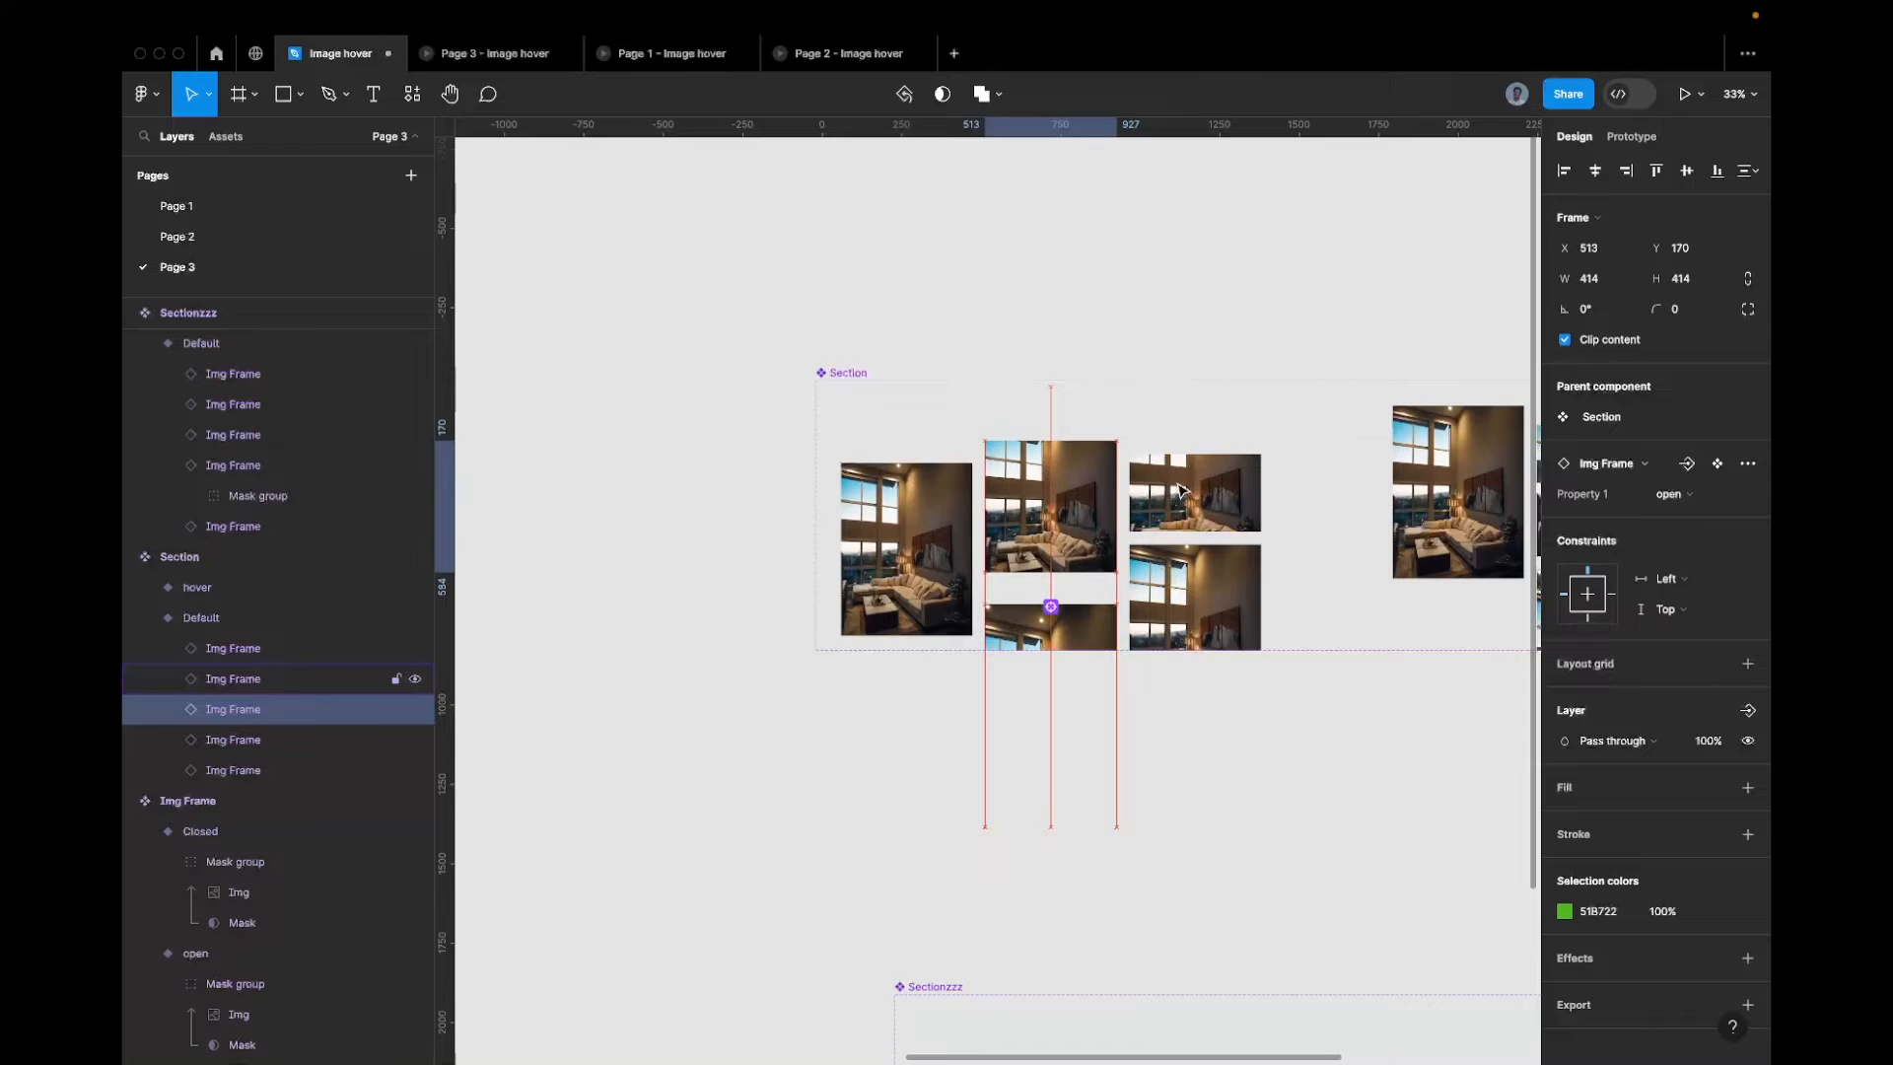
Move both middle-column image frames down together until the upper one's top edge aligns with the first-column frame
{"action": "left_click", "coordinate": [1084, 632], "text": "shift"}
{"action": "key", "text": "shift+Down"}
{"action": "key", "text": "shift+Down"}
{"action": "key", "text": "shift+Down"}
{"action": "key", "text": "shift+Down"}
{"action": "key", "text": "shift+Down"}
{"action": "key", "text": "shift+Down"}
{"action": "key", "text": "shift+Down"}
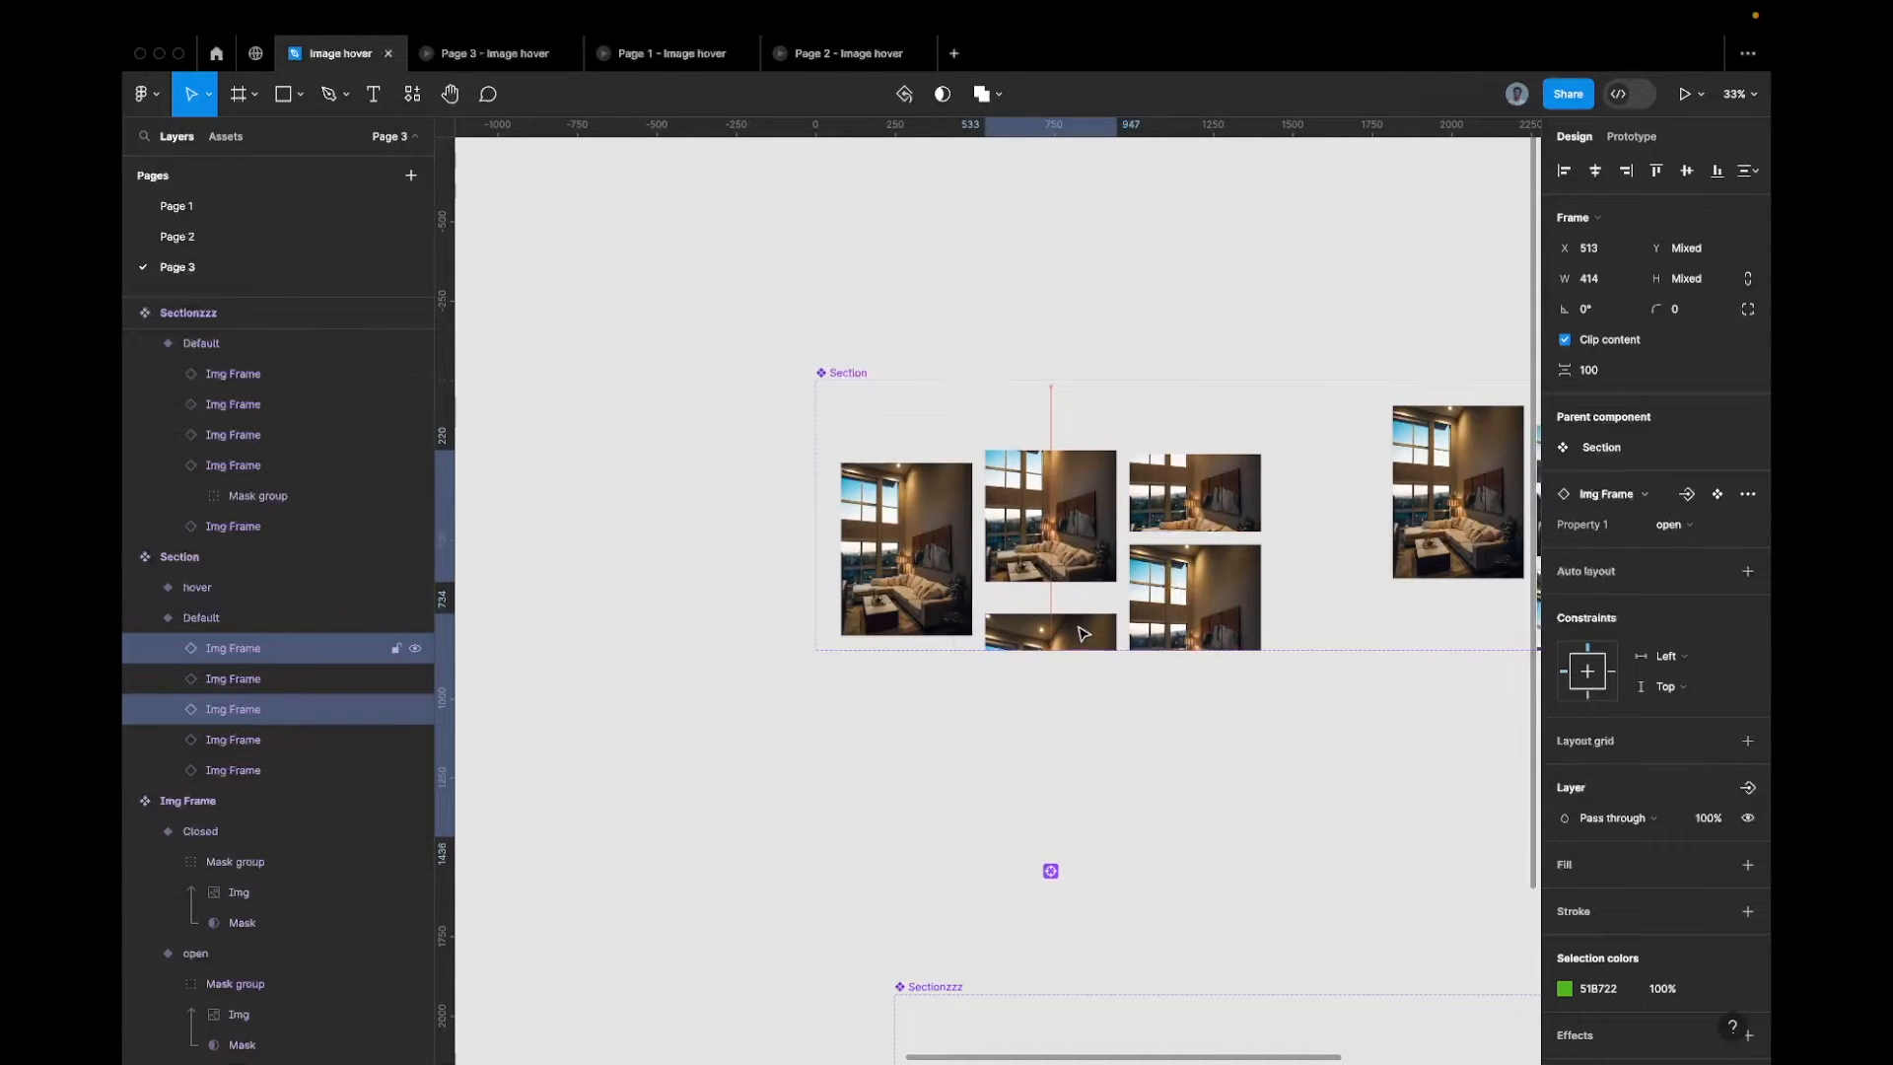
Move the upper image frame in the Default variant's third column up by about 80
{"action": "left_click", "coordinate": [1153, 525]}
{"action": "key", "text": "shift+Up"}
{"action": "key", "text": "shift+Up"}
{"action": "key", "text": "shift+Up"}
{"action": "key", "text": "shift+Up"}
{"action": "key", "text": "shift+Up"}
{"action": "key", "text": "shift+Up"}
{"action": "key", "text": "shift+Up"}
{"action": "key", "text": "shift+Up"}
Move the lower image frame in the Default variant's third column down to Y 586
{"action": "left_click", "coordinate": [1190, 597]}
{"action": "key", "text": "shift+Down"}
{"action": "key", "text": "shift+Down"}
{"action": "key", "text": "shift+Down"}
{"action": "key", "text": "shift+Down"}
{"action": "key", "text": "shift+Down"}
{"action": "key", "text": "shift+Down"}
{"action": "key", "text": "shift+Down"}
{"action": "key", "text": "shift+Down"}
{"action": "key", "text": "shift+Down"}
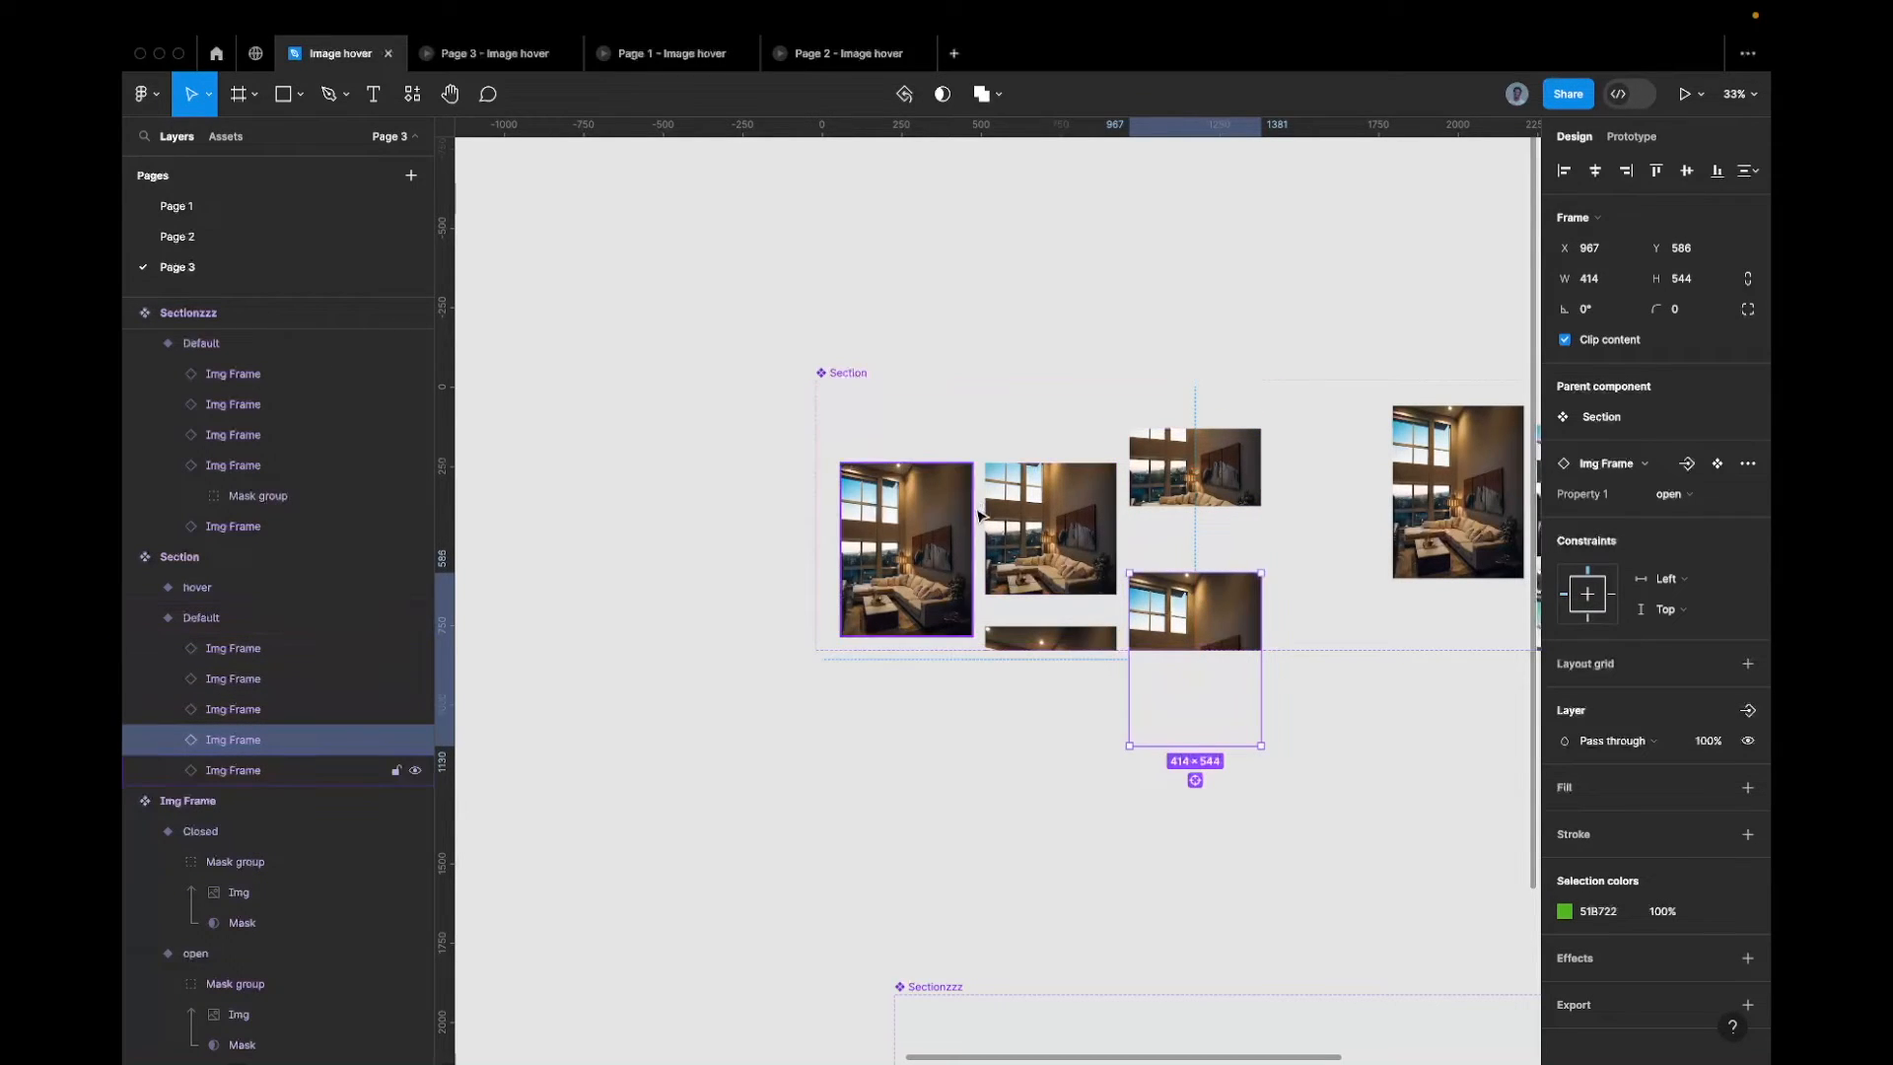
{"action": "left_click", "coordinate": [943, 537]}
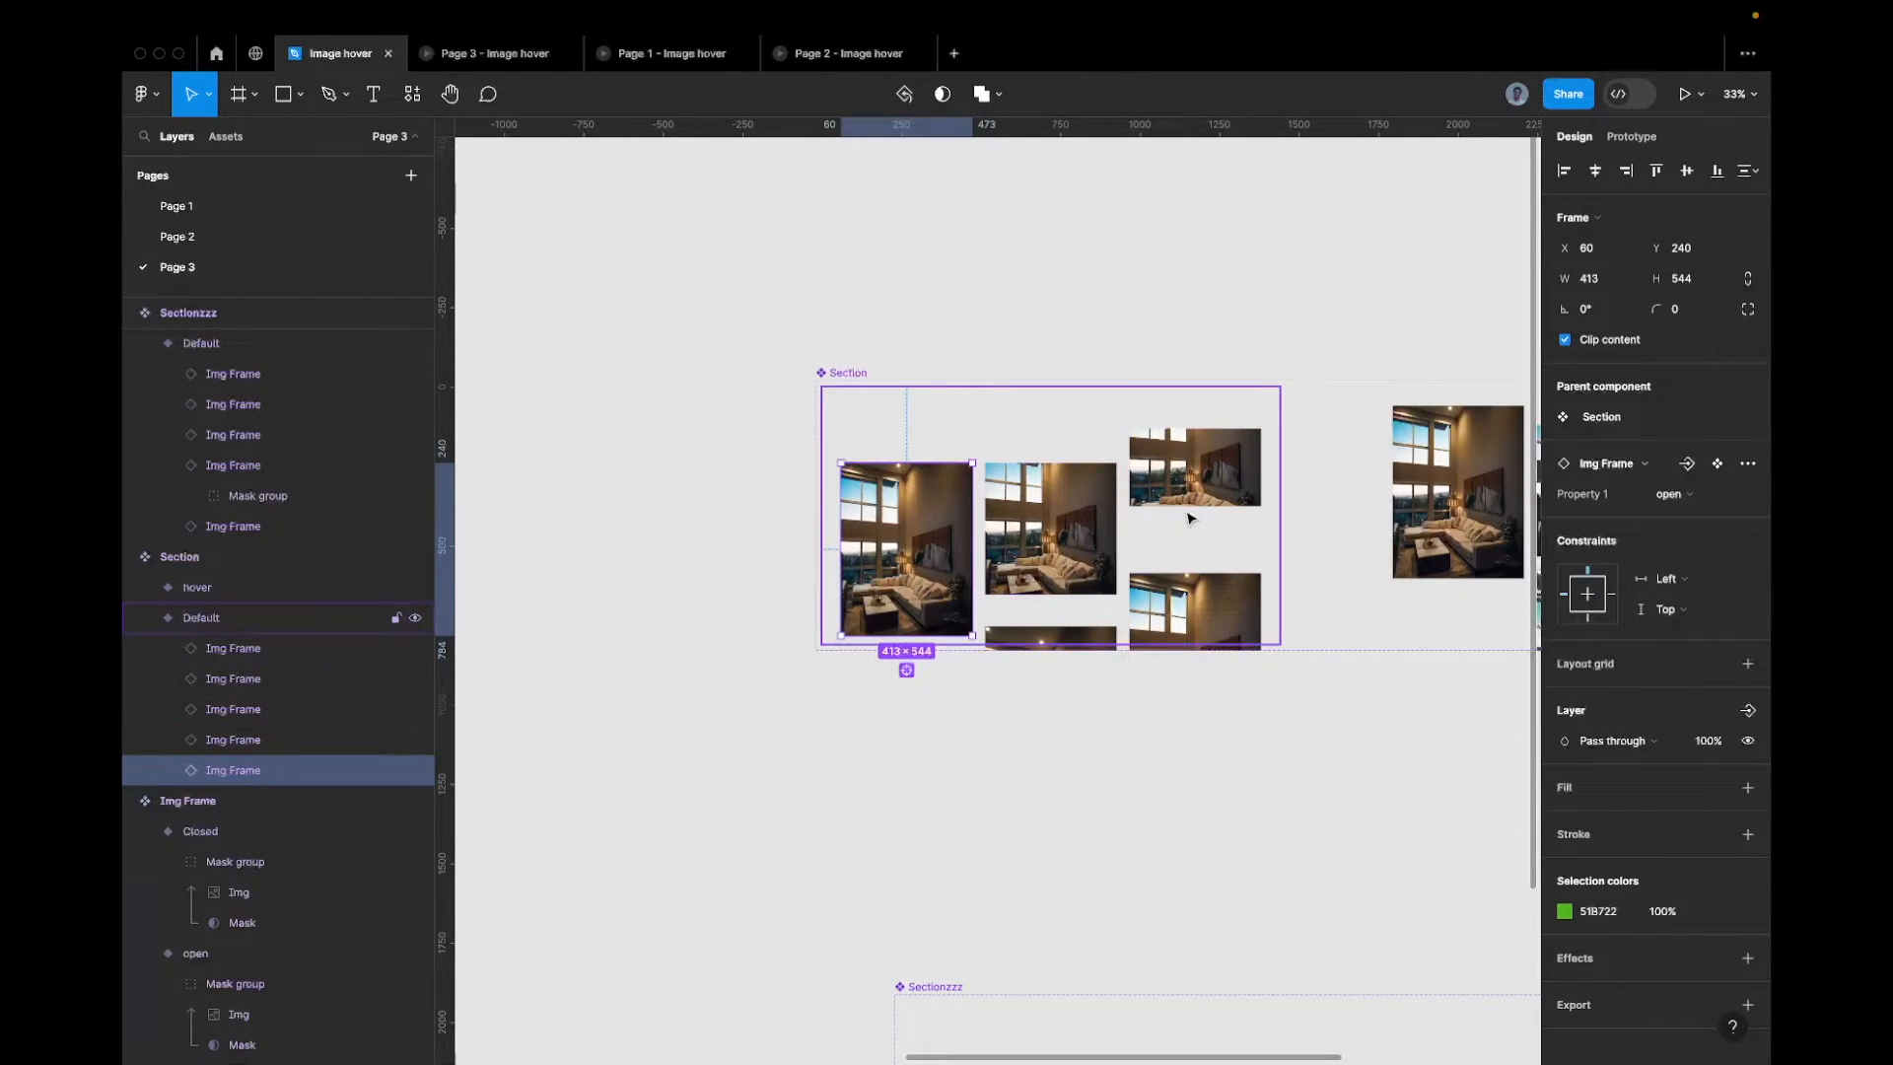
{"action": "left_click", "coordinate": [1163, 485]}
{"action": "scroll", "coordinate": [1053, 498], "scroll_direction": "down", "scroll_amount": 3}
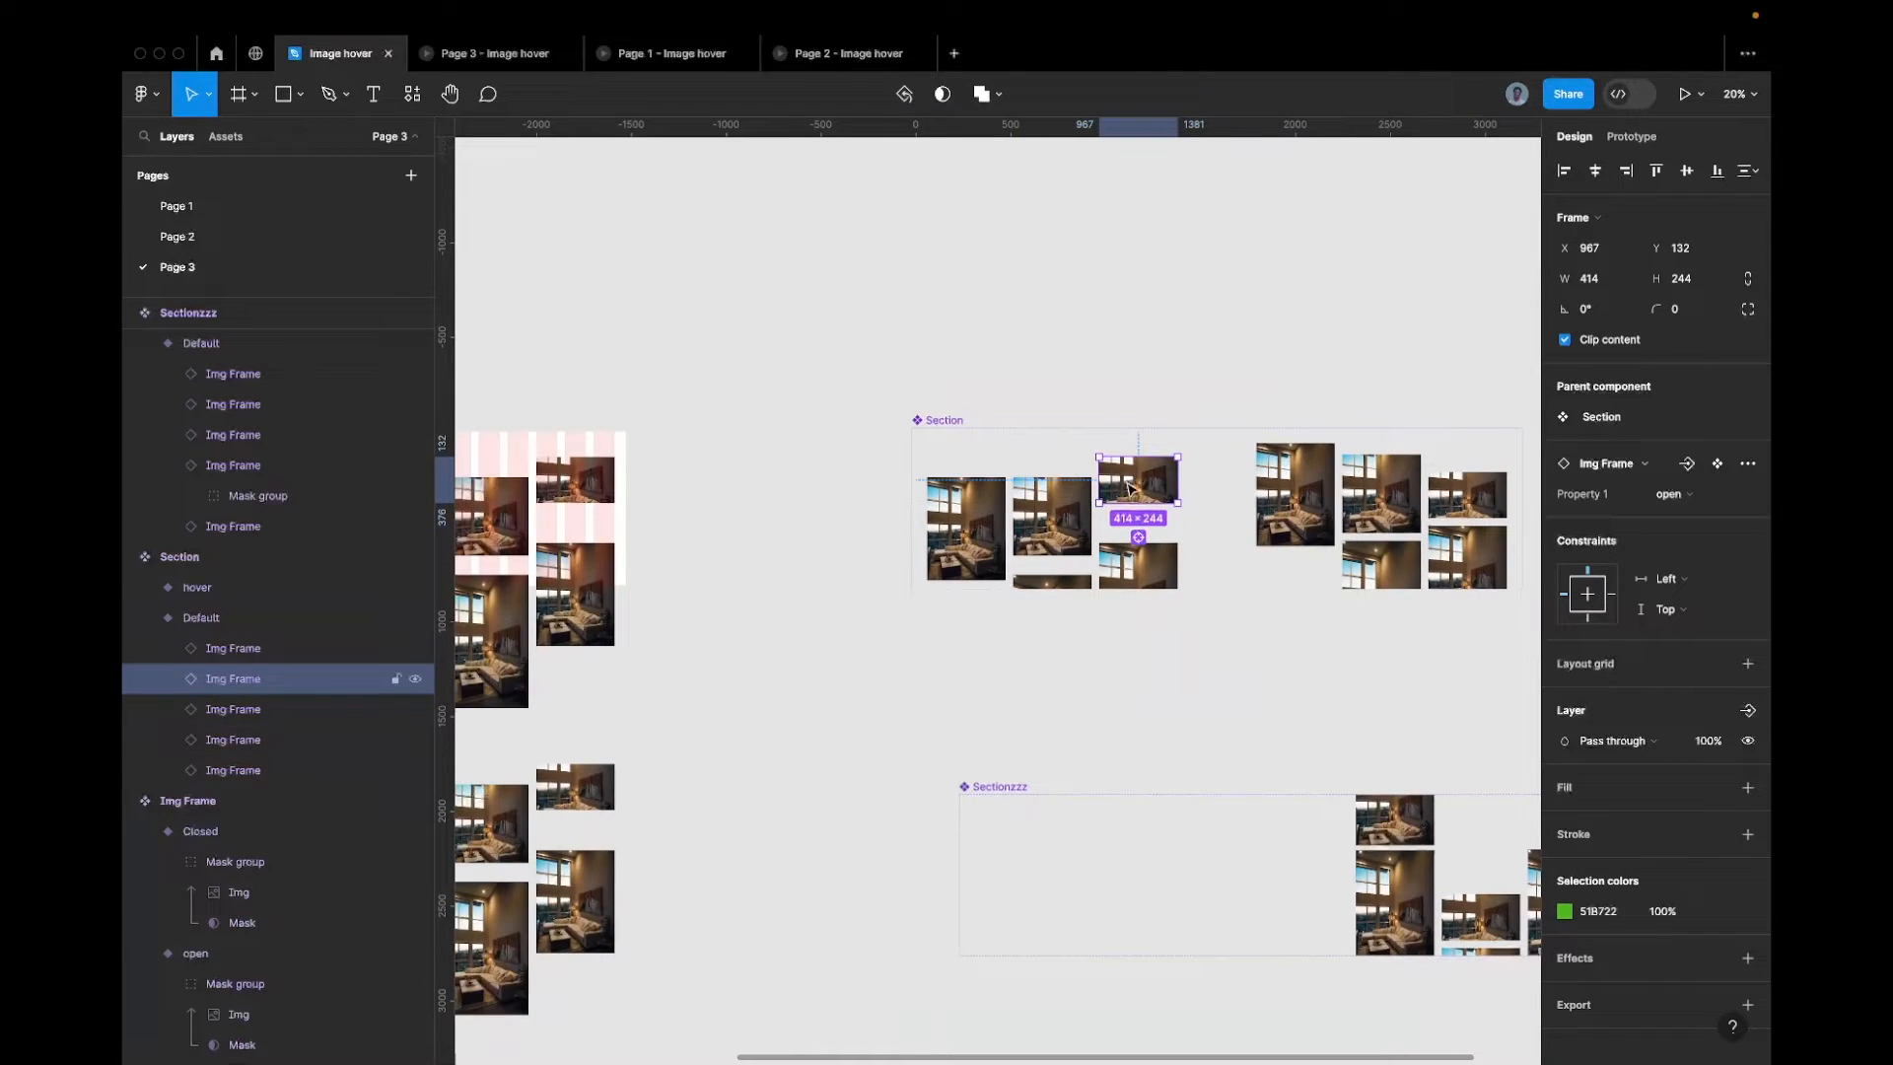
{"action": "scroll", "coordinate": [1084, 641], "scroll_direction": "down", "scroll_amount": 1}
{"action": "left_click", "coordinate": [1027, 807]}
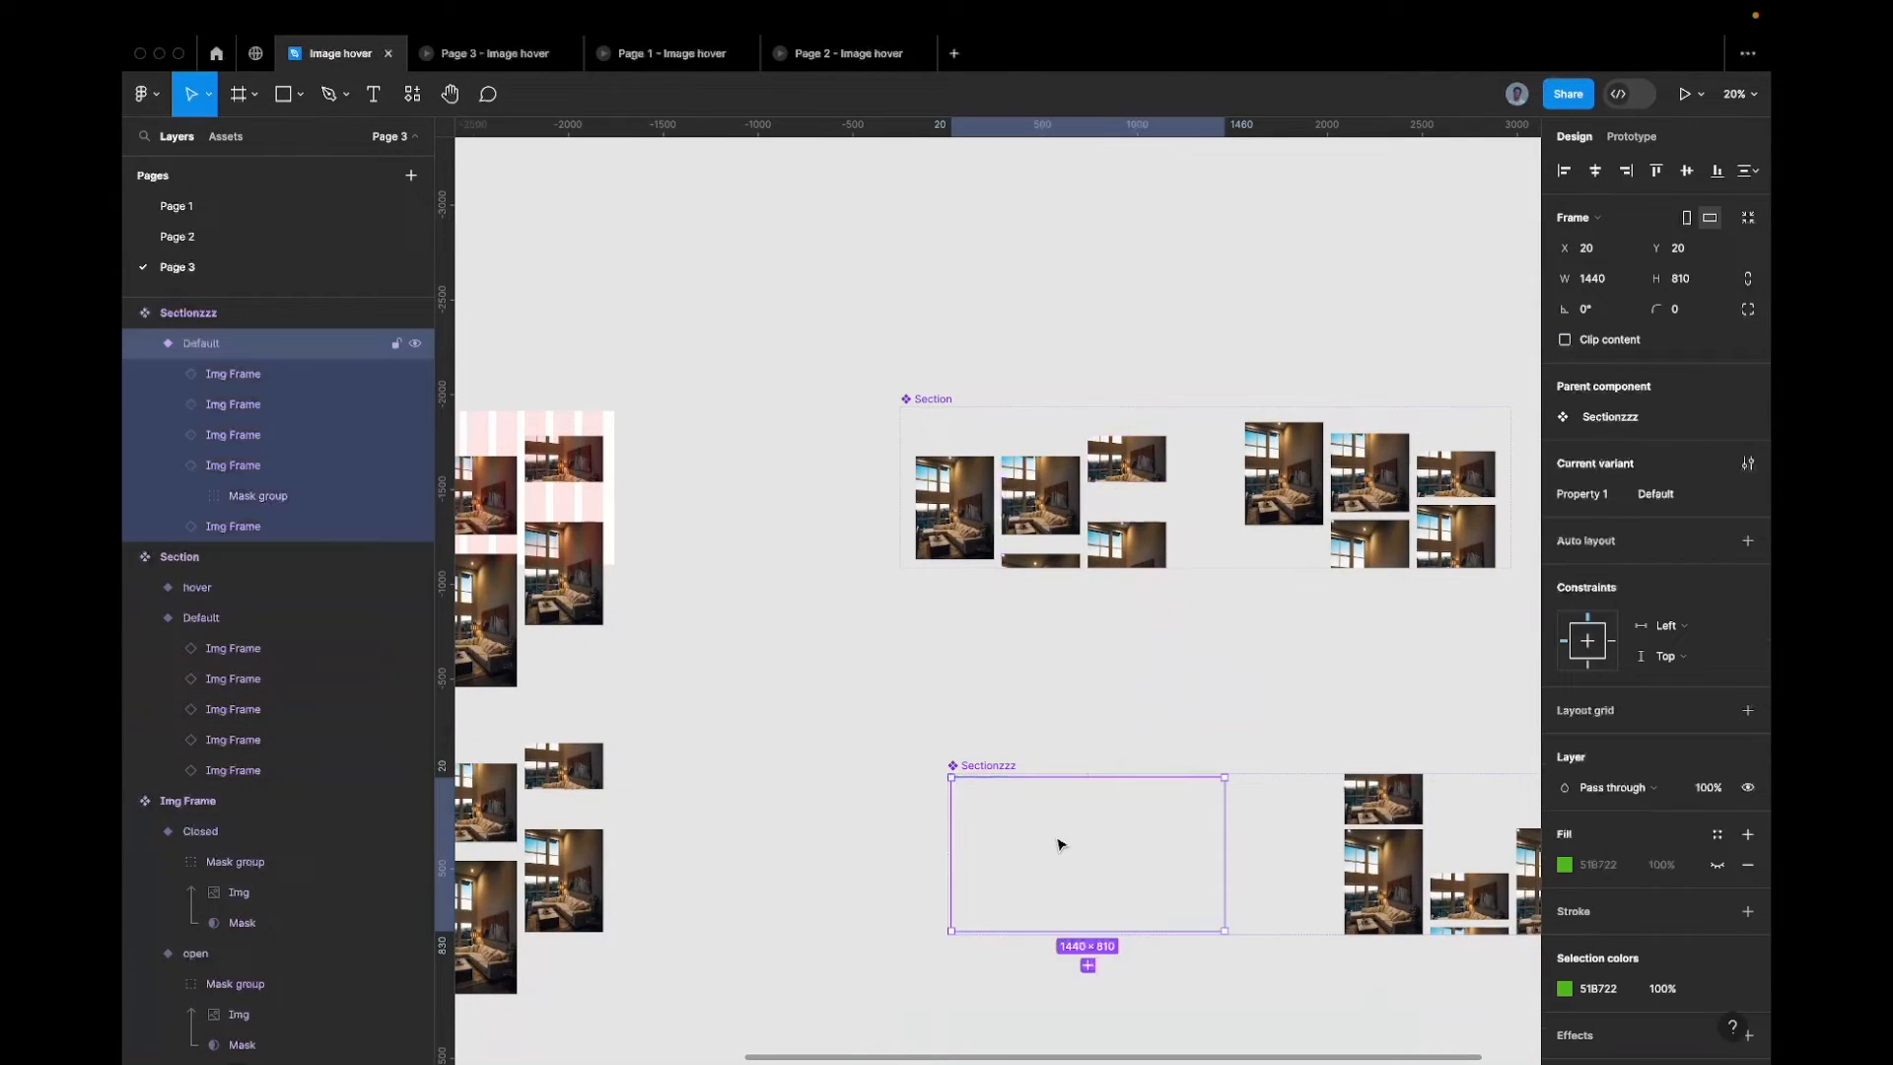
Set all image frames in the Section component's Default variant to Closed and preview the Page 3 prototype
{"action": "left_click", "coordinate": [1023, 500]}
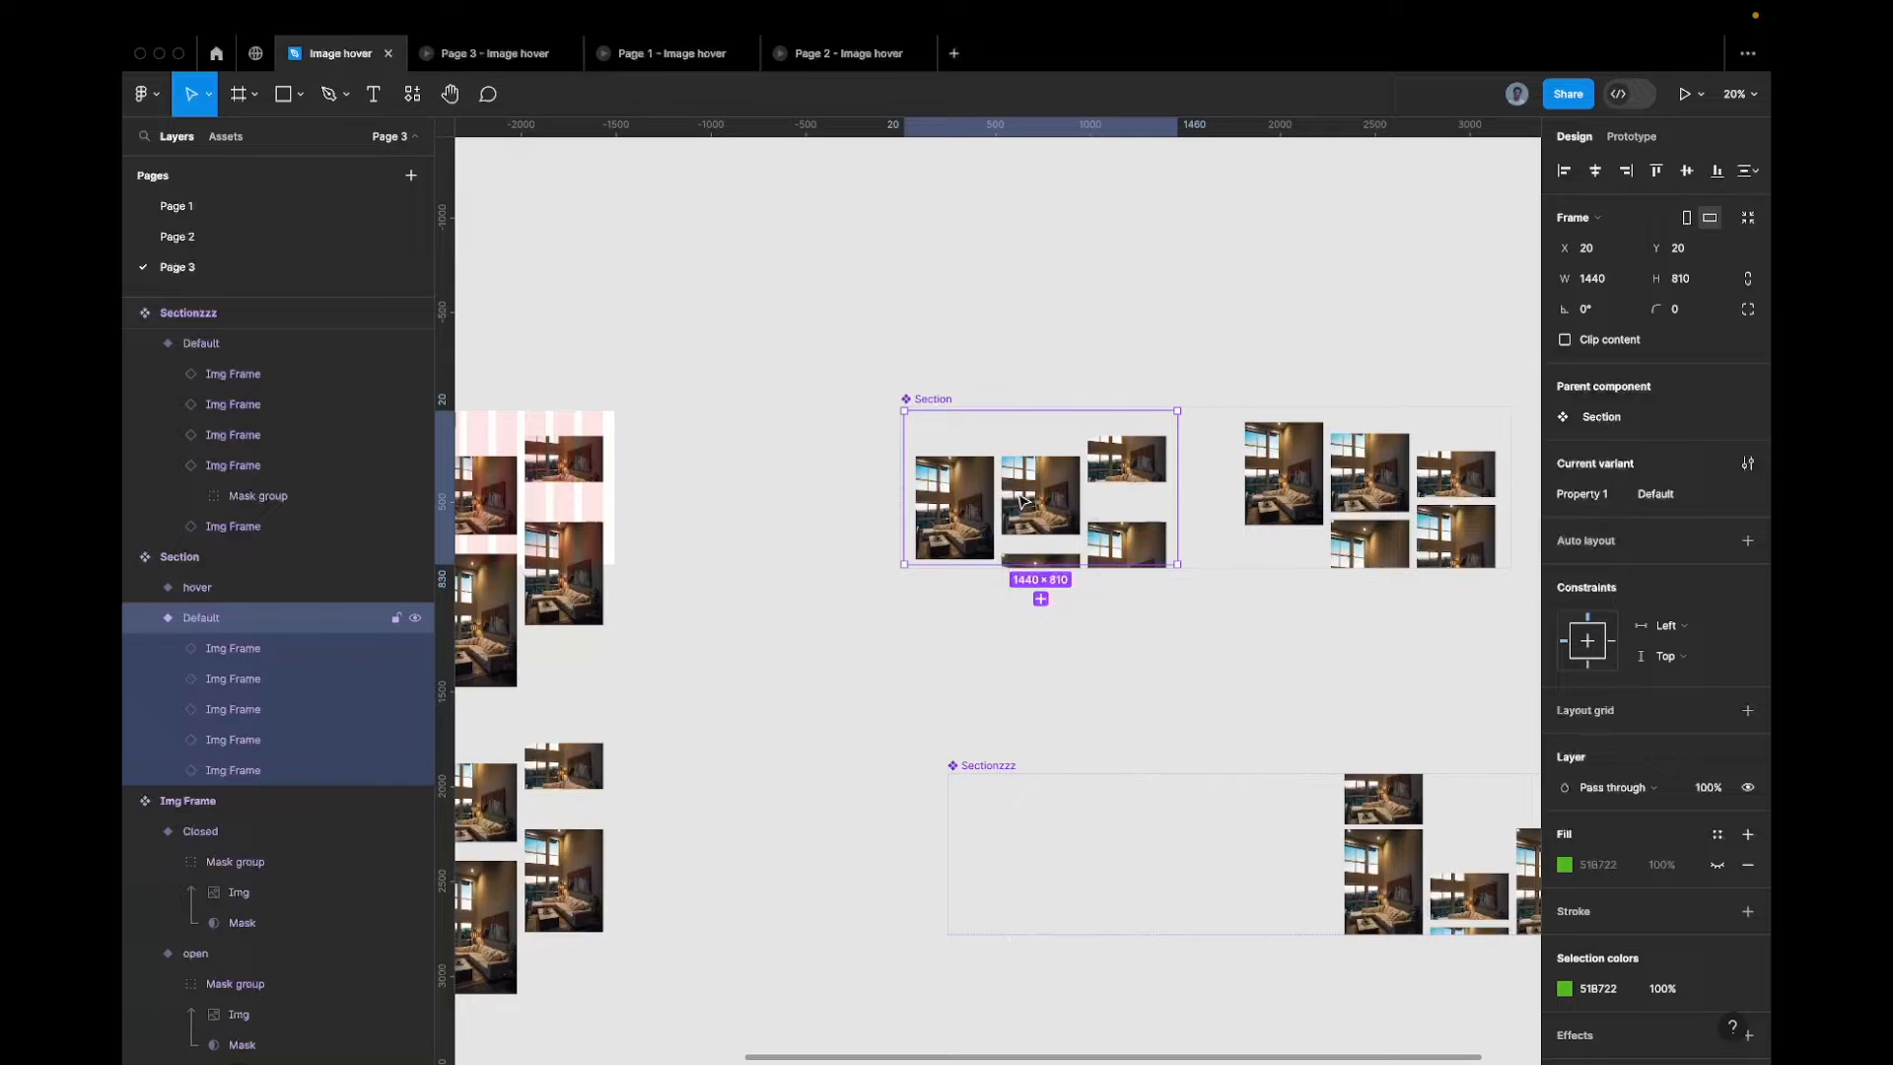
{"action": "key", "text": "Return"}
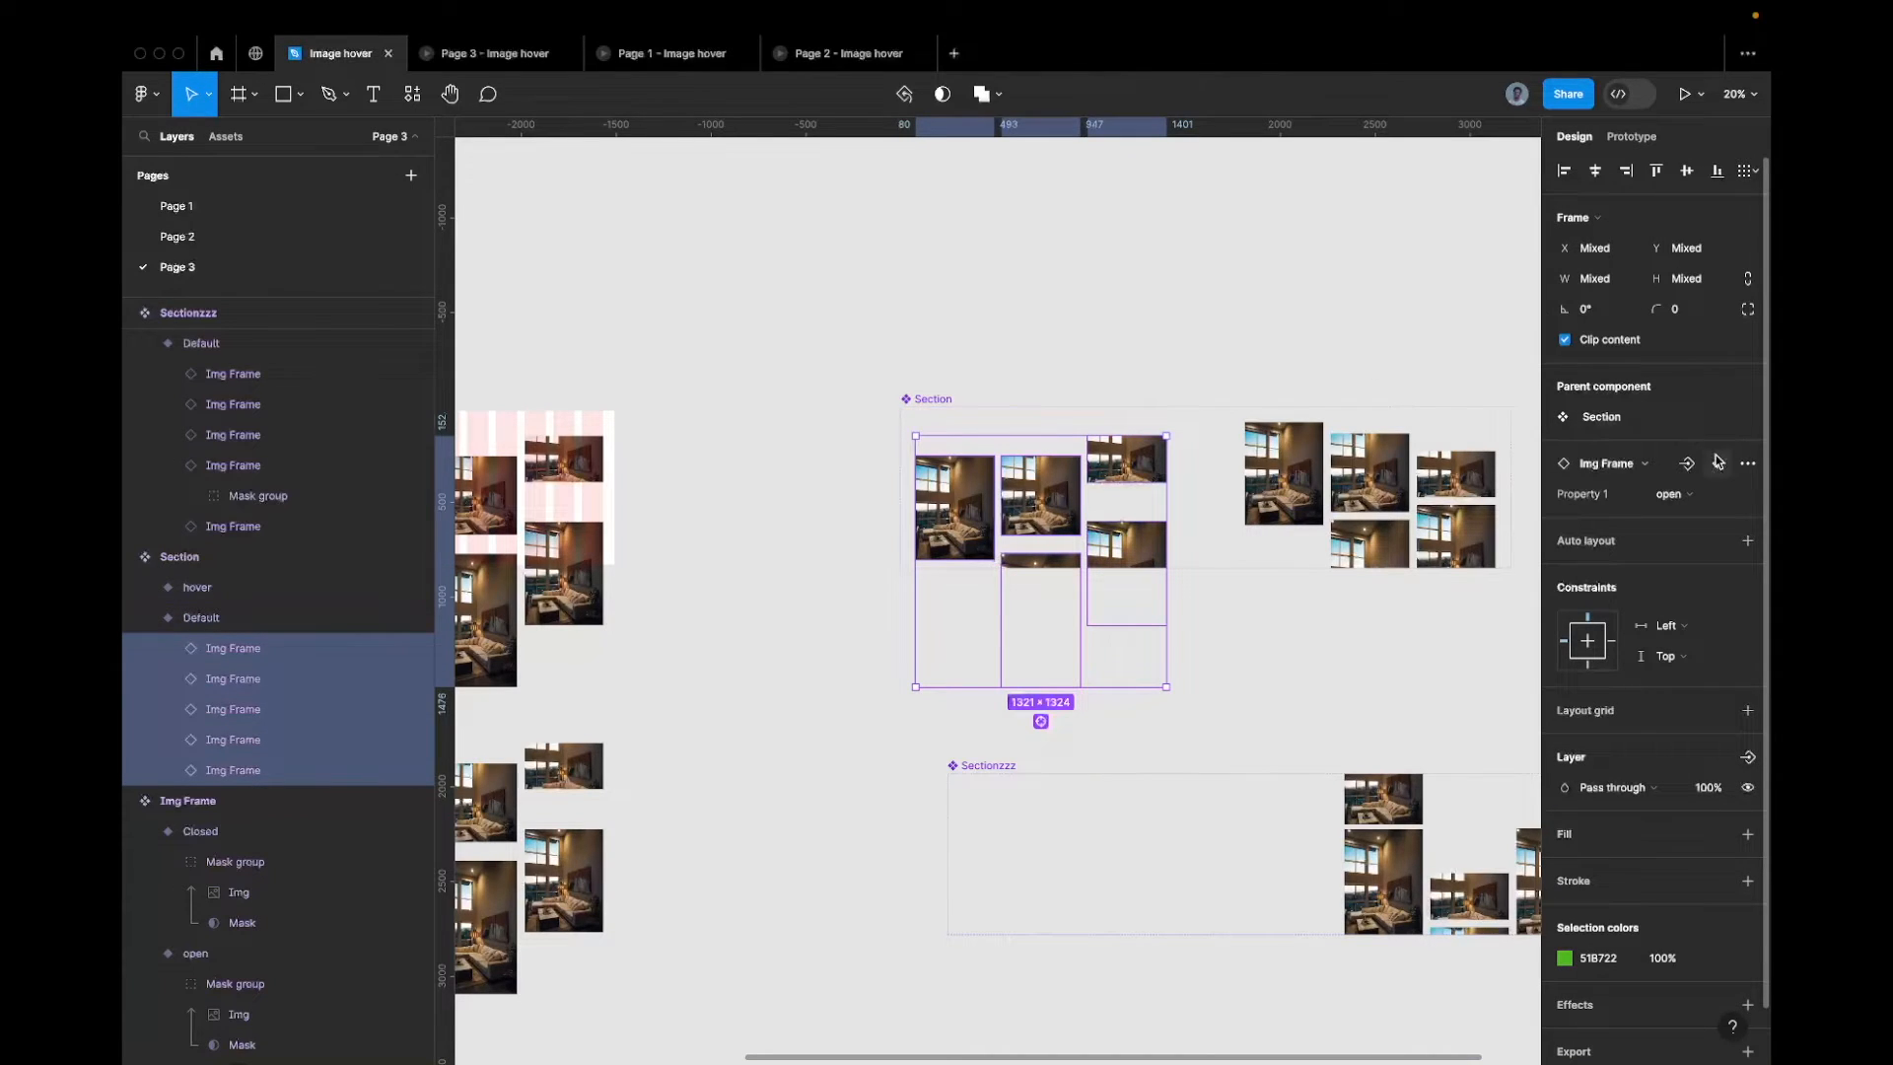
{"action": "left_click", "coordinate": [1669, 494]}
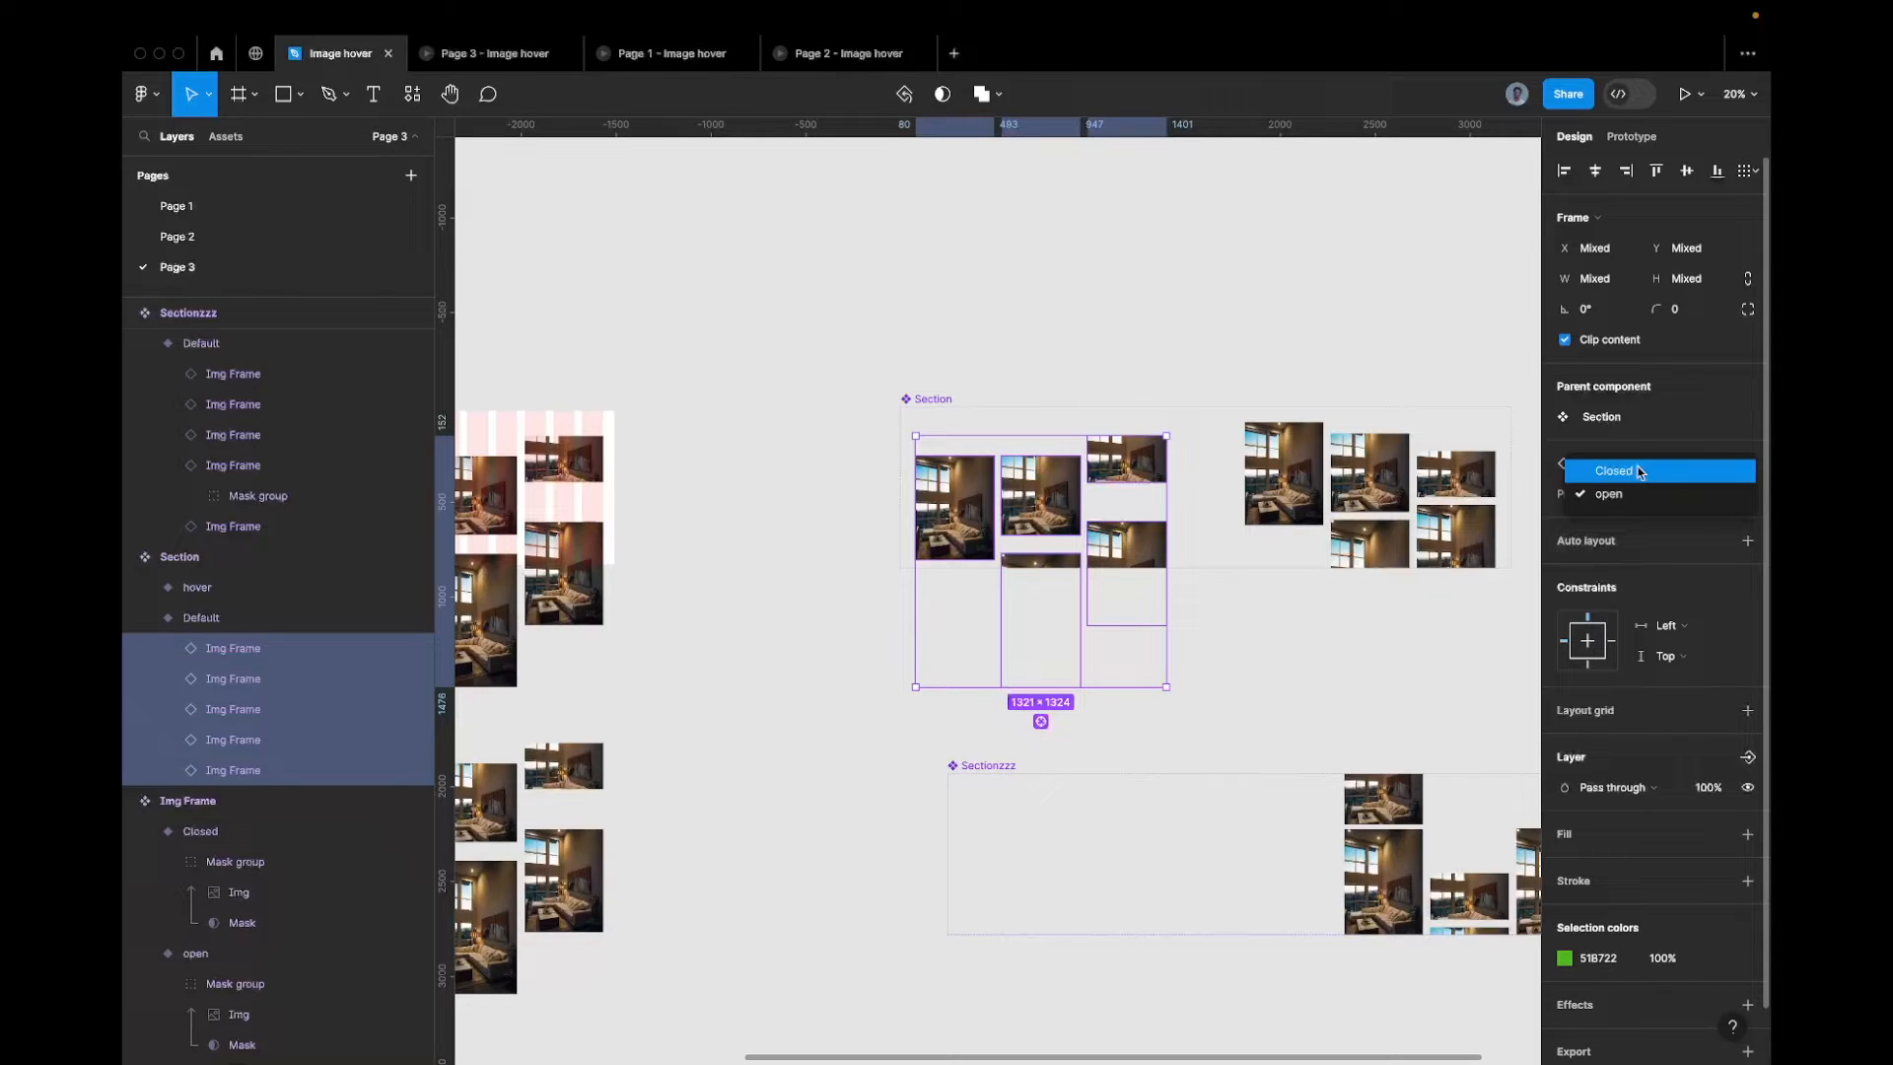
{"action": "left_click", "coordinate": [1638, 470]}
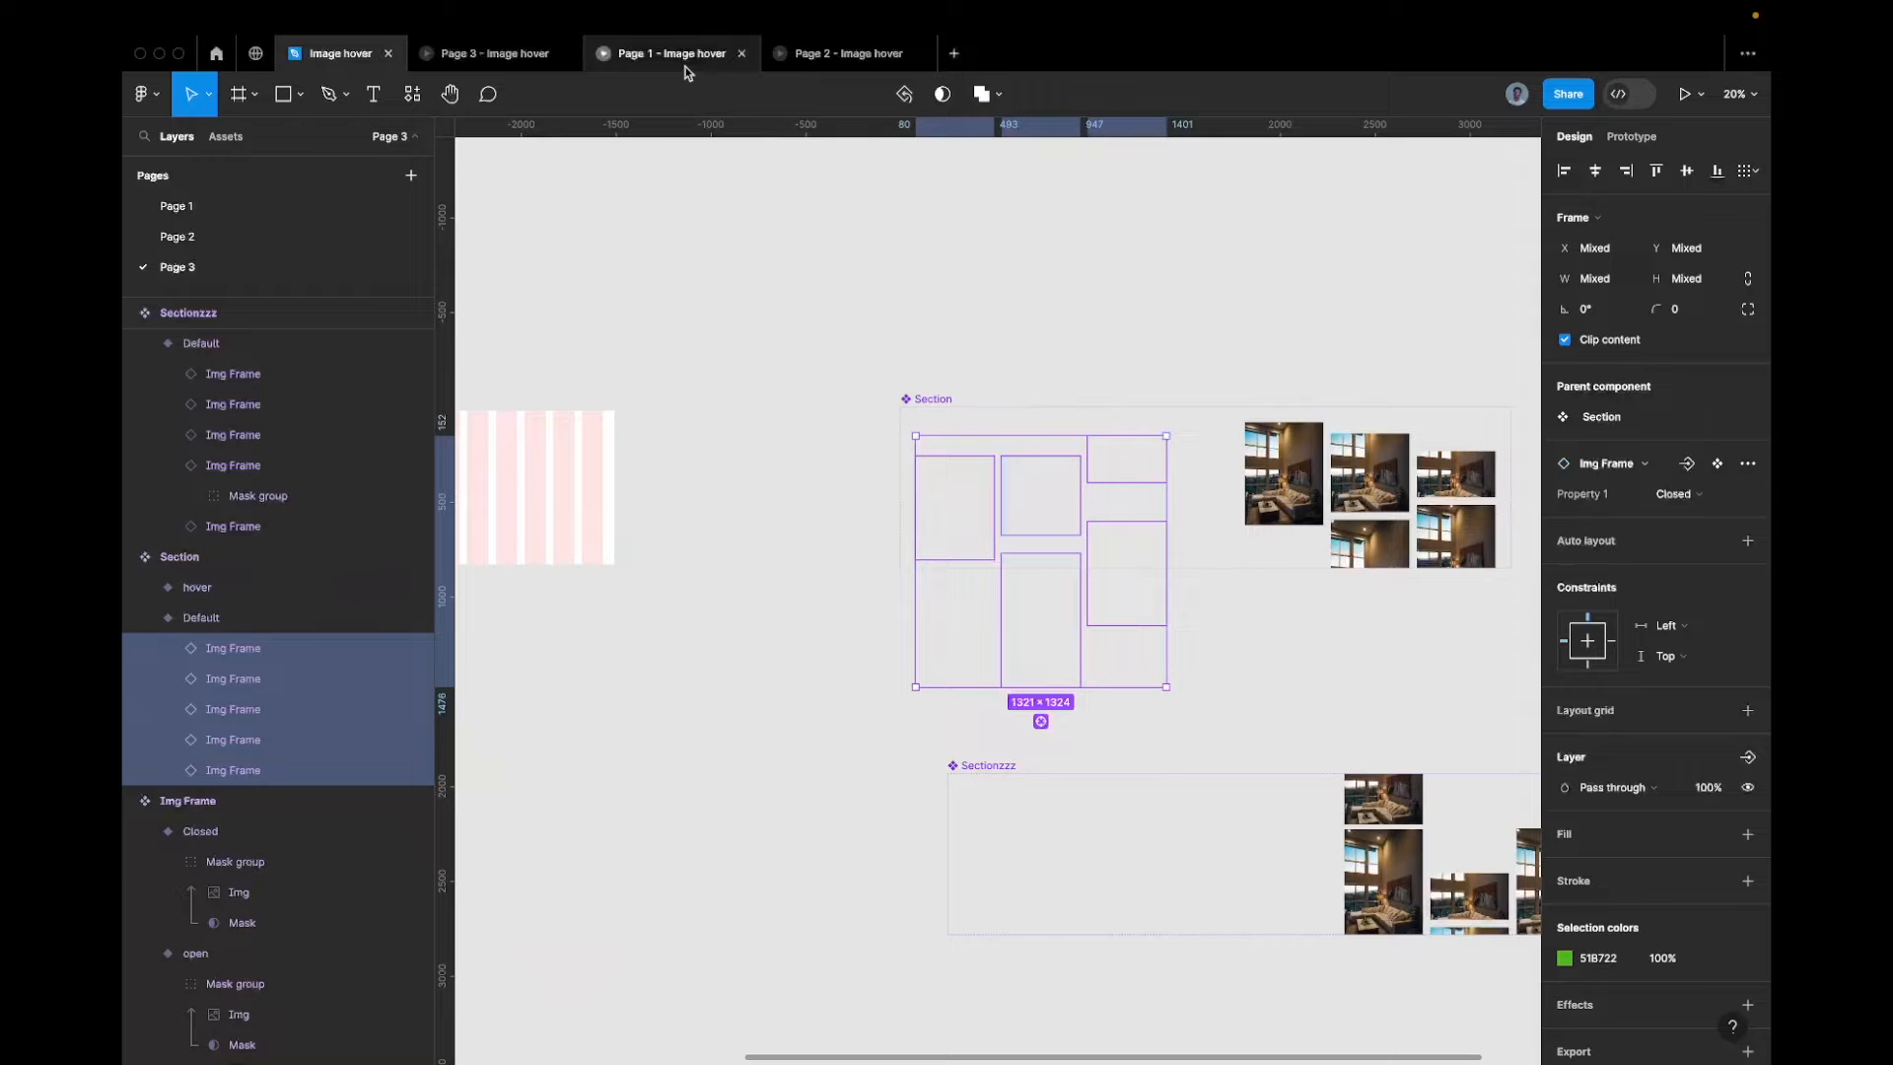
{"action": "left_click", "coordinate": [468, 51]}
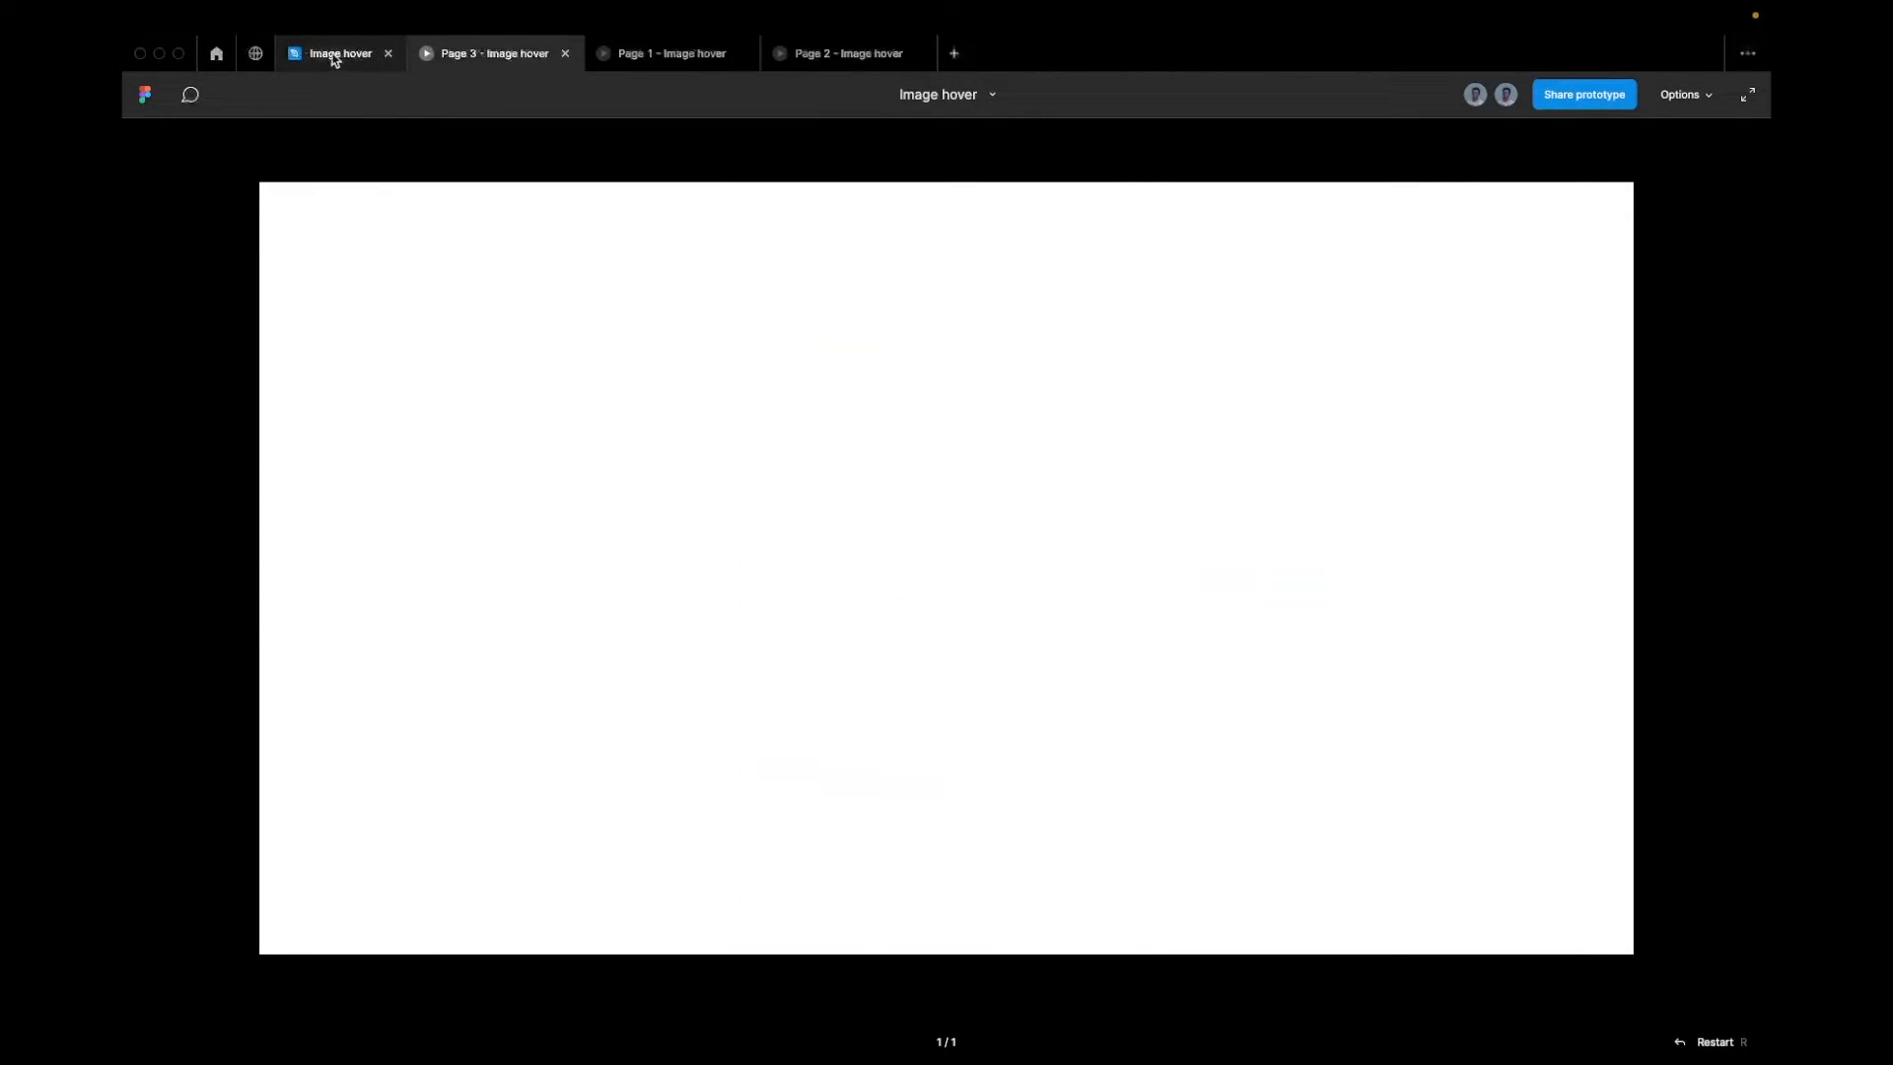
{"action": "left_click", "coordinate": [336, 55]}
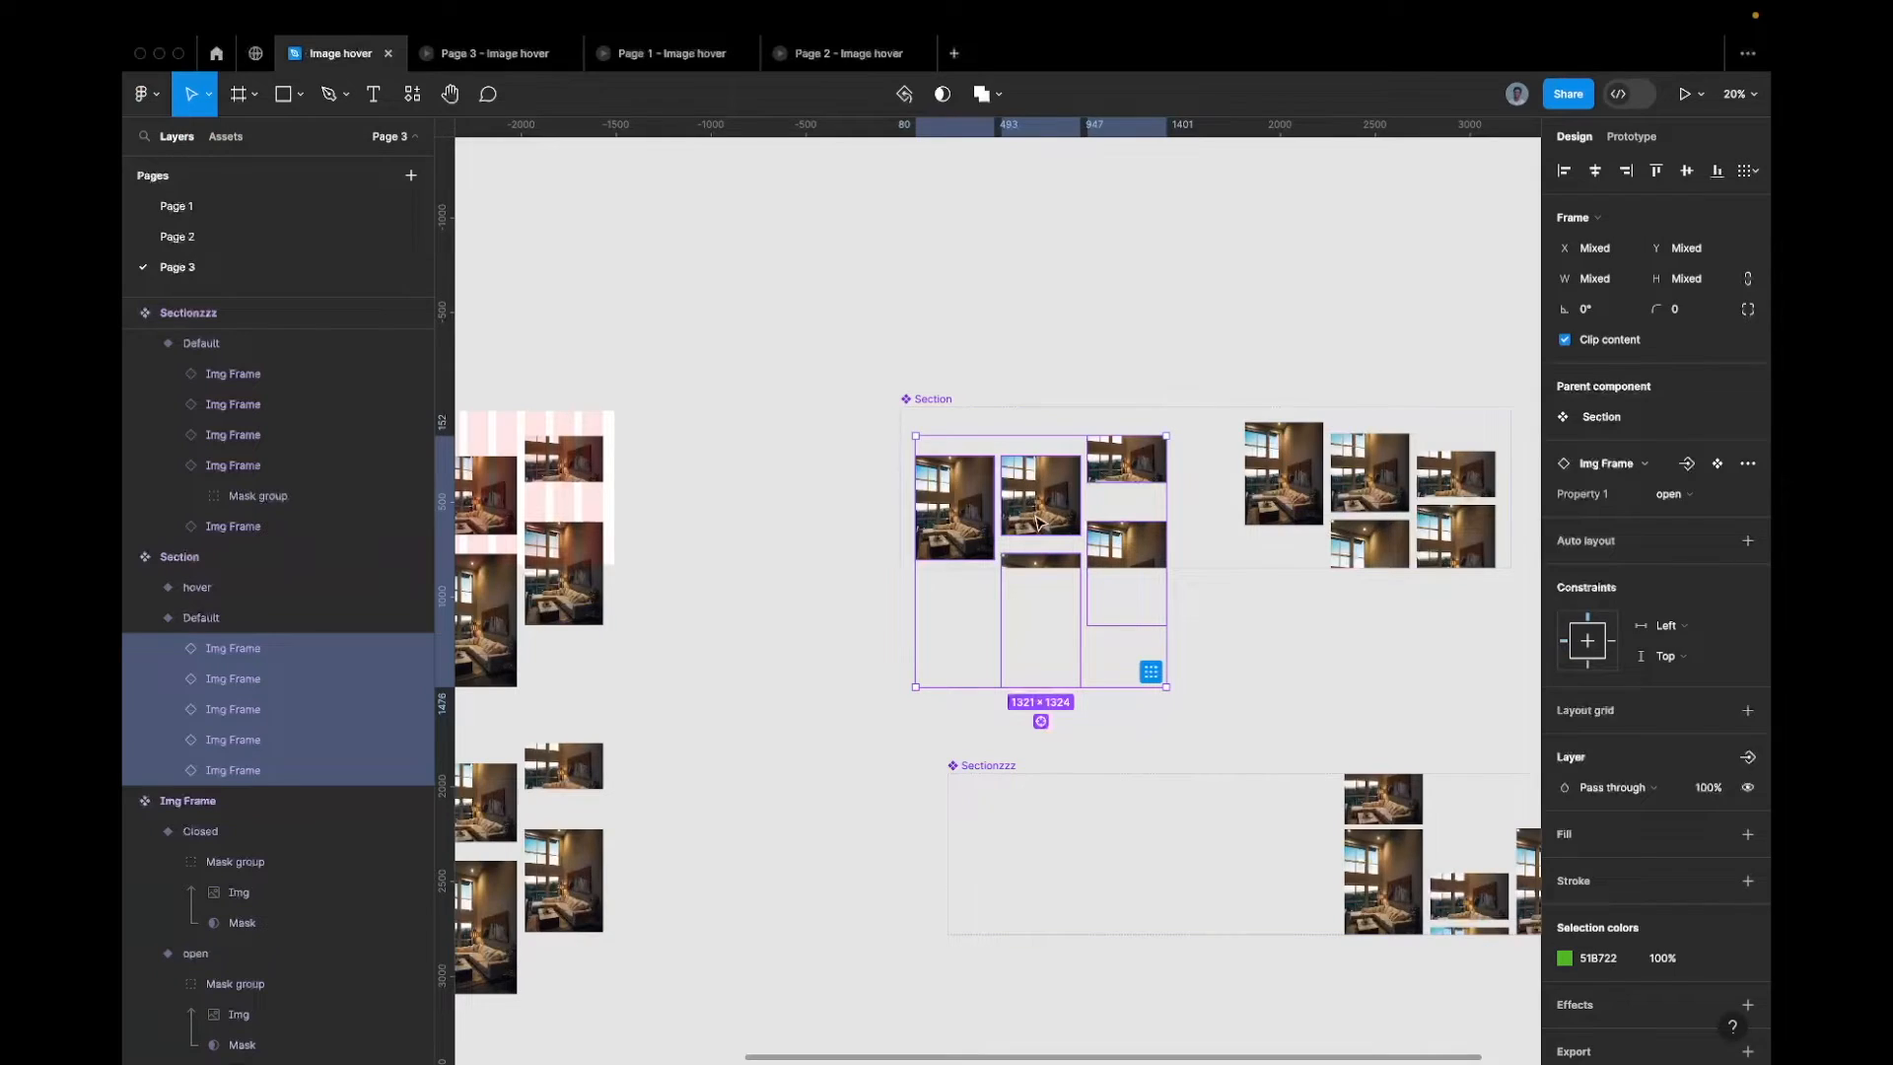
Move the lower image frame in the Section Default variant's middle column up to Y 614
{"action": "left_click", "coordinate": [1032, 563]}
{"action": "key", "text": "shift+Up"}
{"action": "key", "text": "shift+Up"}
{"action": "key", "text": "shift+Up"}
{"action": "key", "text": "shift+Up"}
{"action": "key", "text": "shift+Up"}
{"action": "key", "text": "shift+Up"}
{"action": "key", "text": "shift+Up"}
{"action": "key", "text": "shift+Up"}
{"action": "key", "text": "shift+Up"}
{"action": "key", "text": "shift+Up"}
{"action": "key", "text": "shift+Up"}
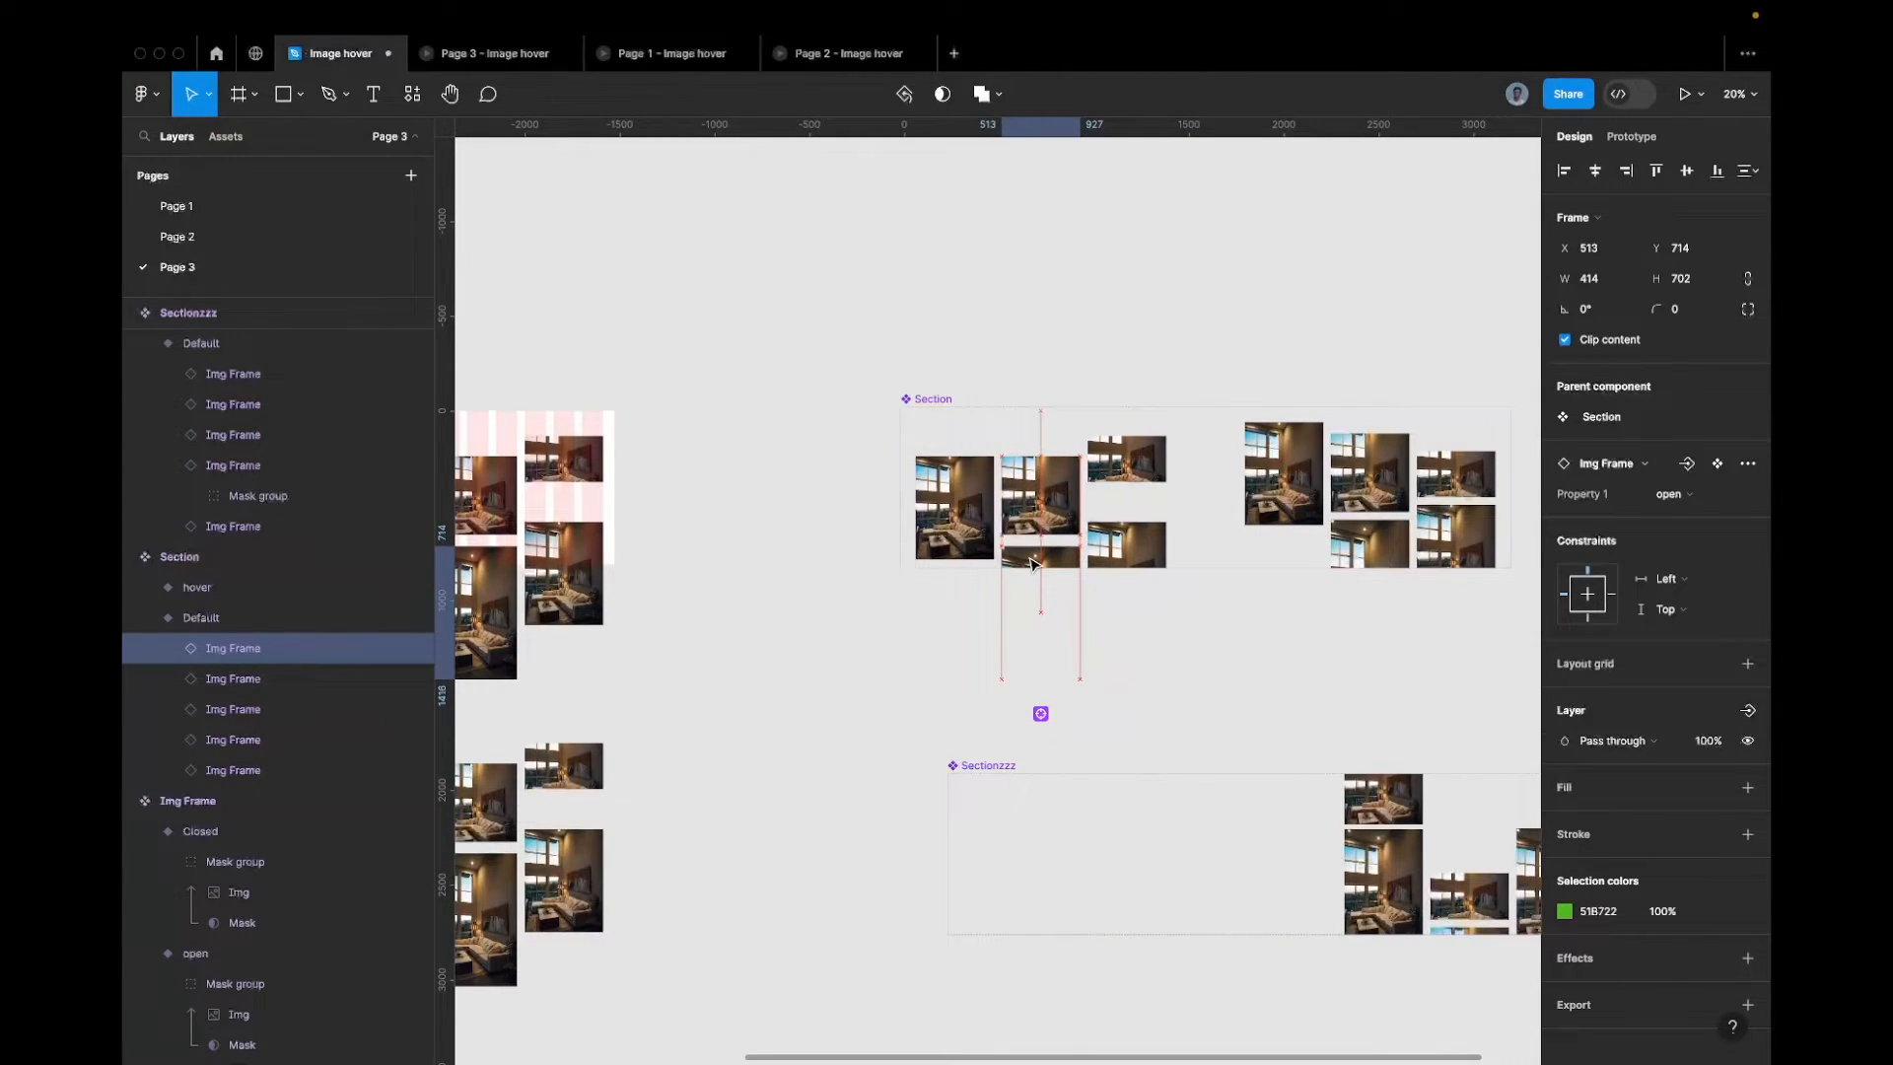
{"action": "key", "text": "shift+Up"}
{"action": "key", "text": "shift+Up"}
{"action": "key", "text": "shift+Up"}
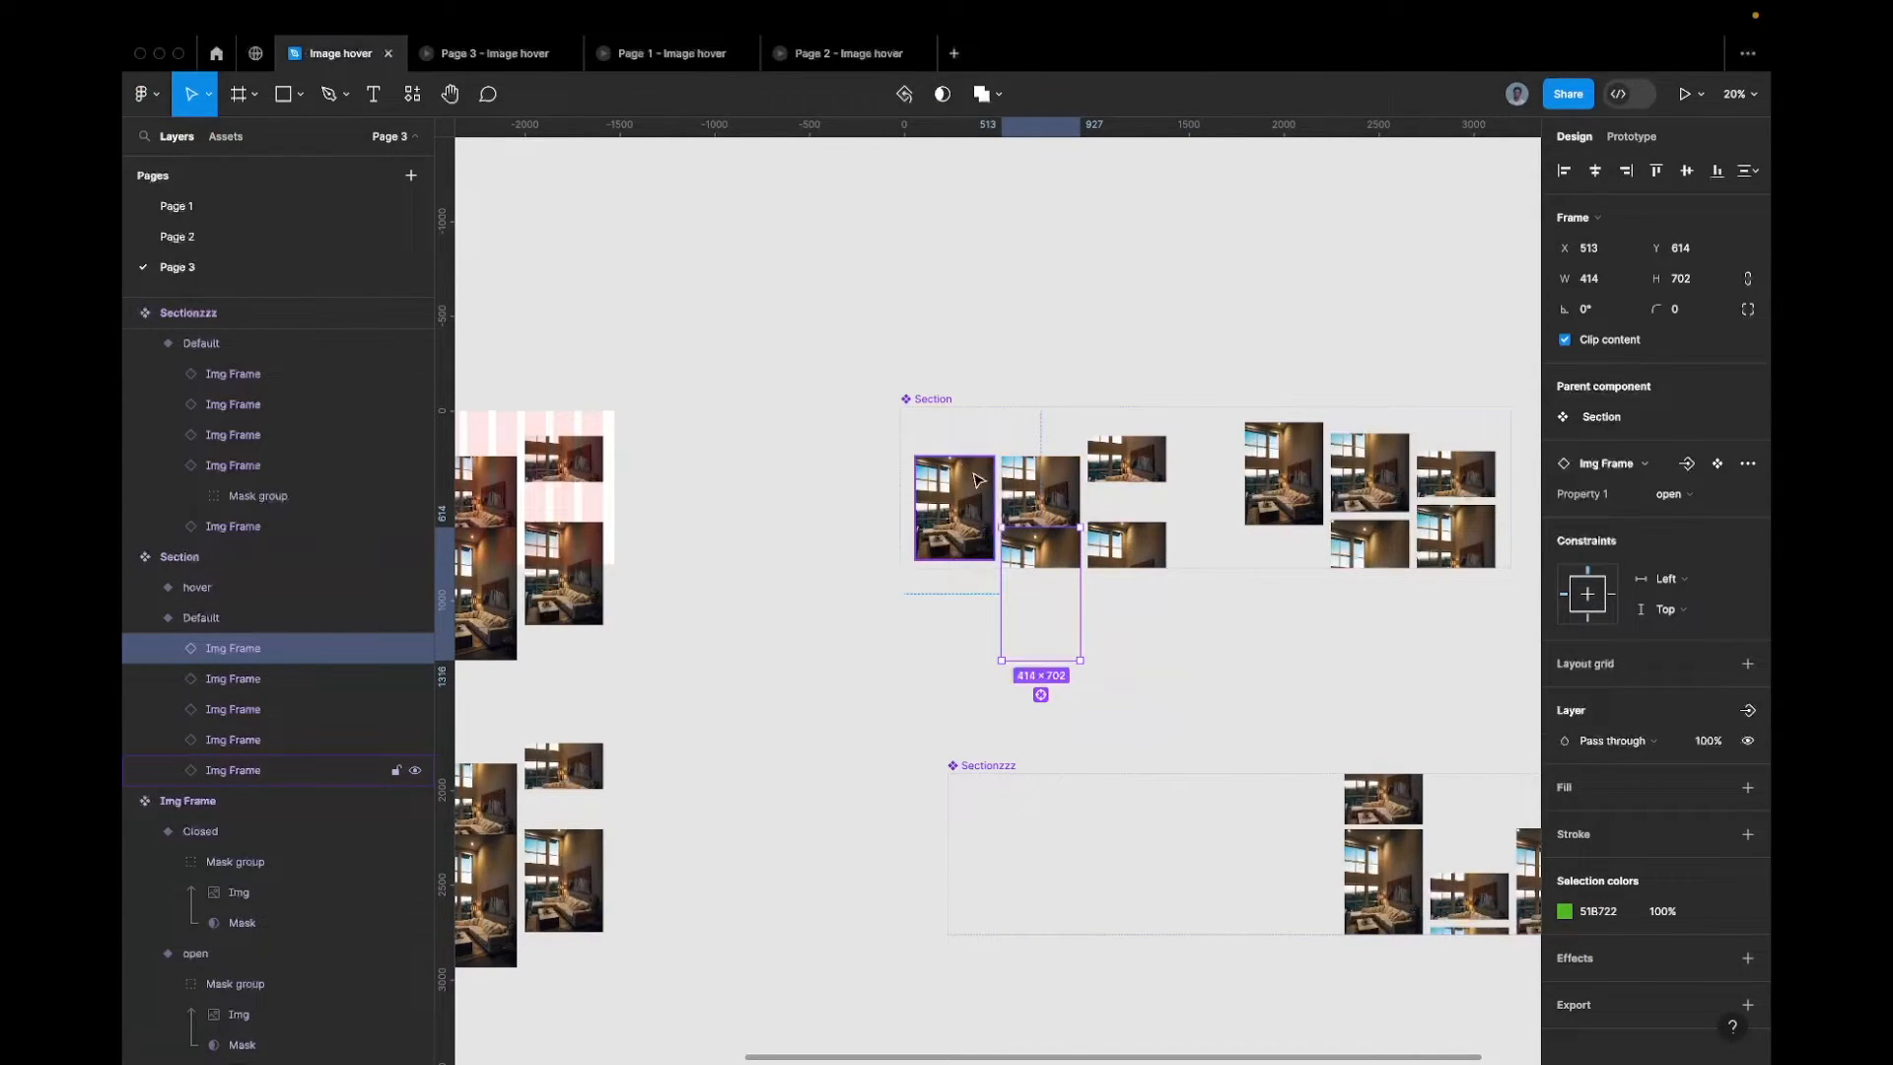
Switch every image frame in Section's Default variant to Closed and check the reveal in the Page 3 prototype
{"action": "key", "text": "super+a"}
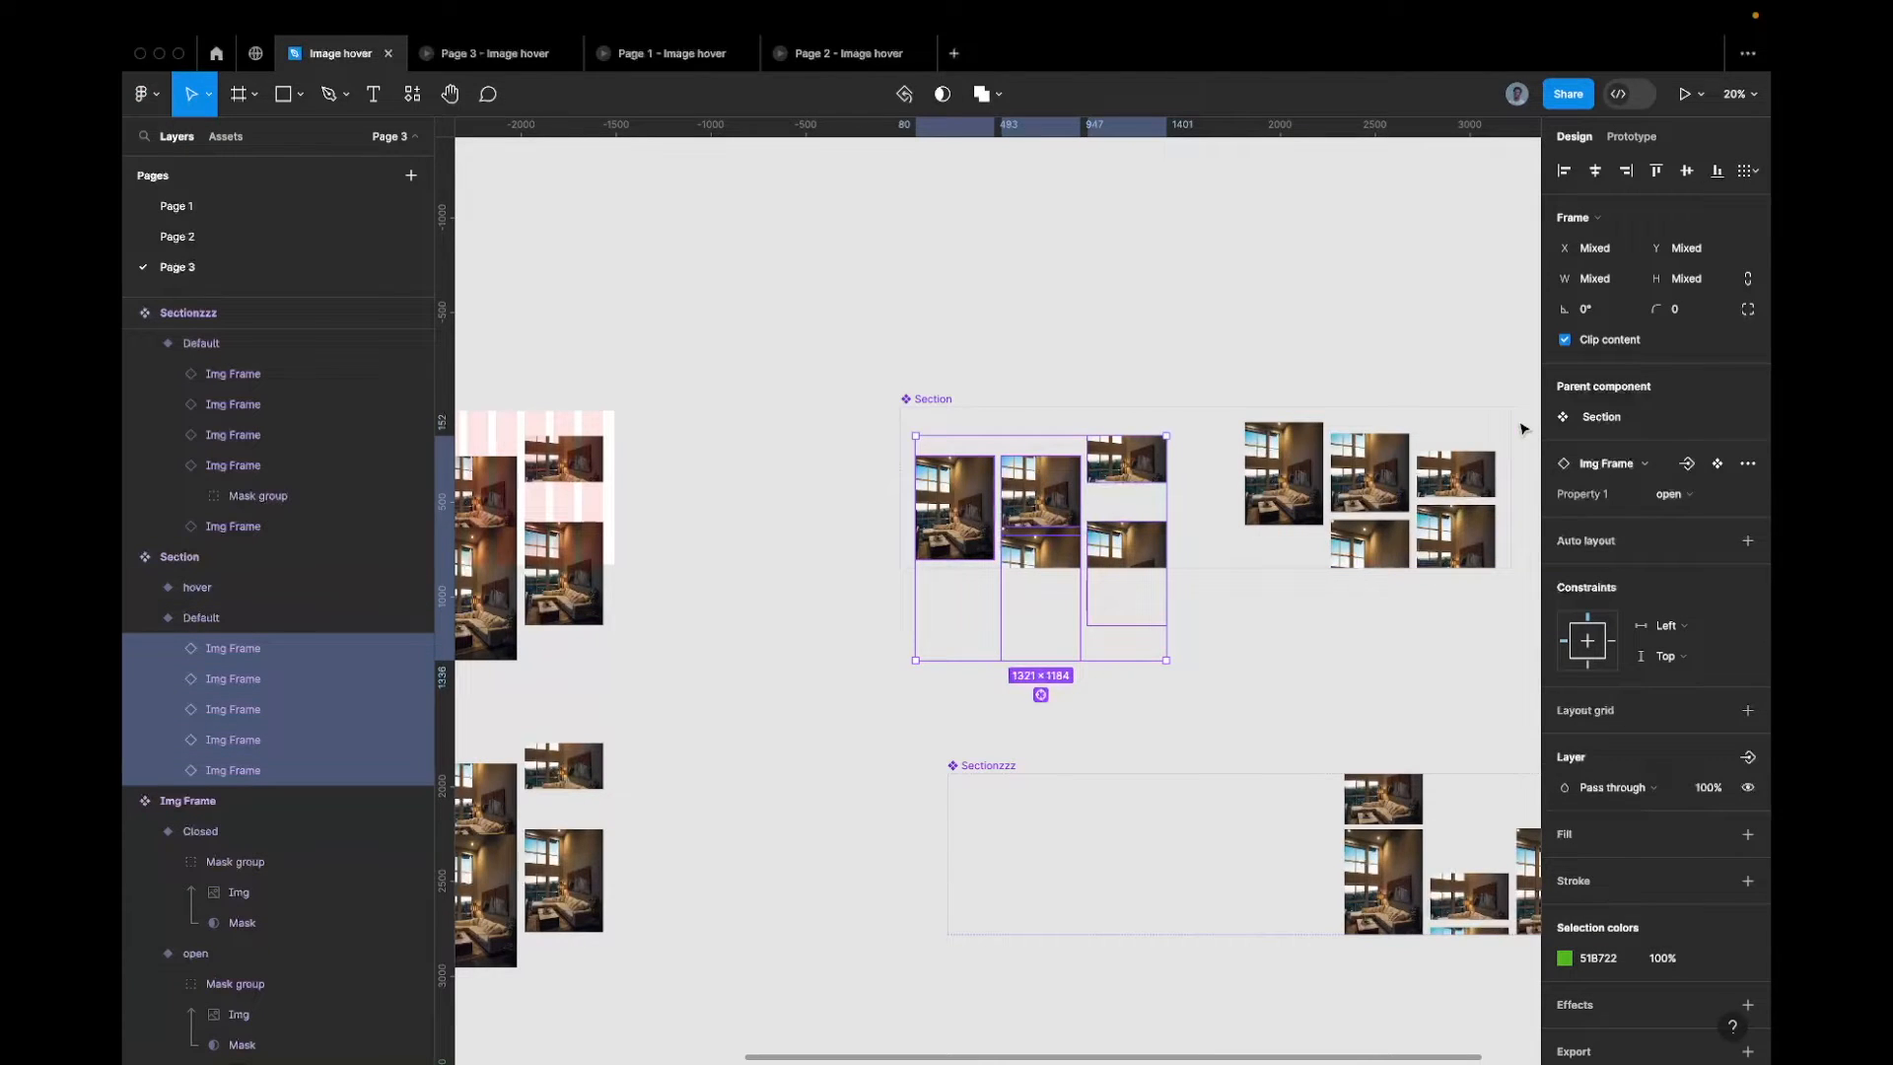
{"action": "left_click", "coordinate": [1712, 497]}
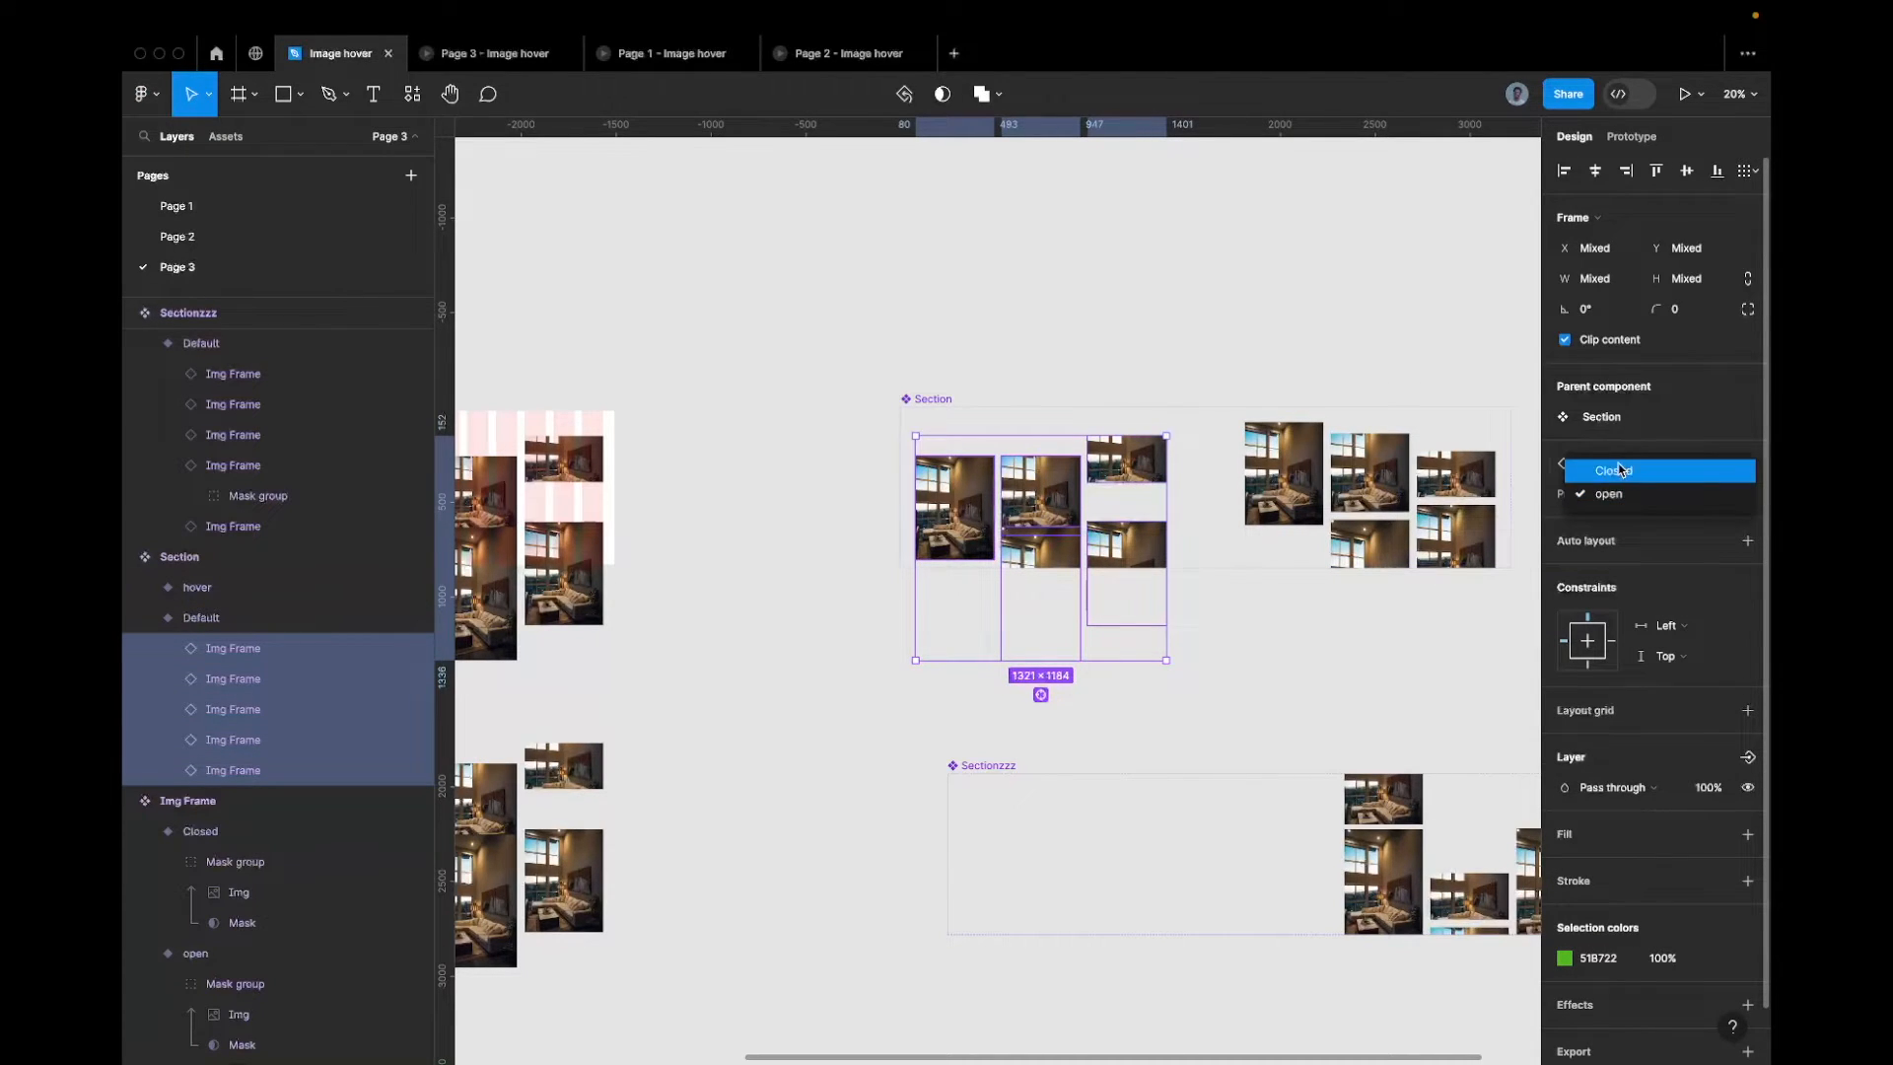
{"action": "left_click", "coordinate": [1620, 470]}
{"action": "left_click", "coordinate": [488, 53]}
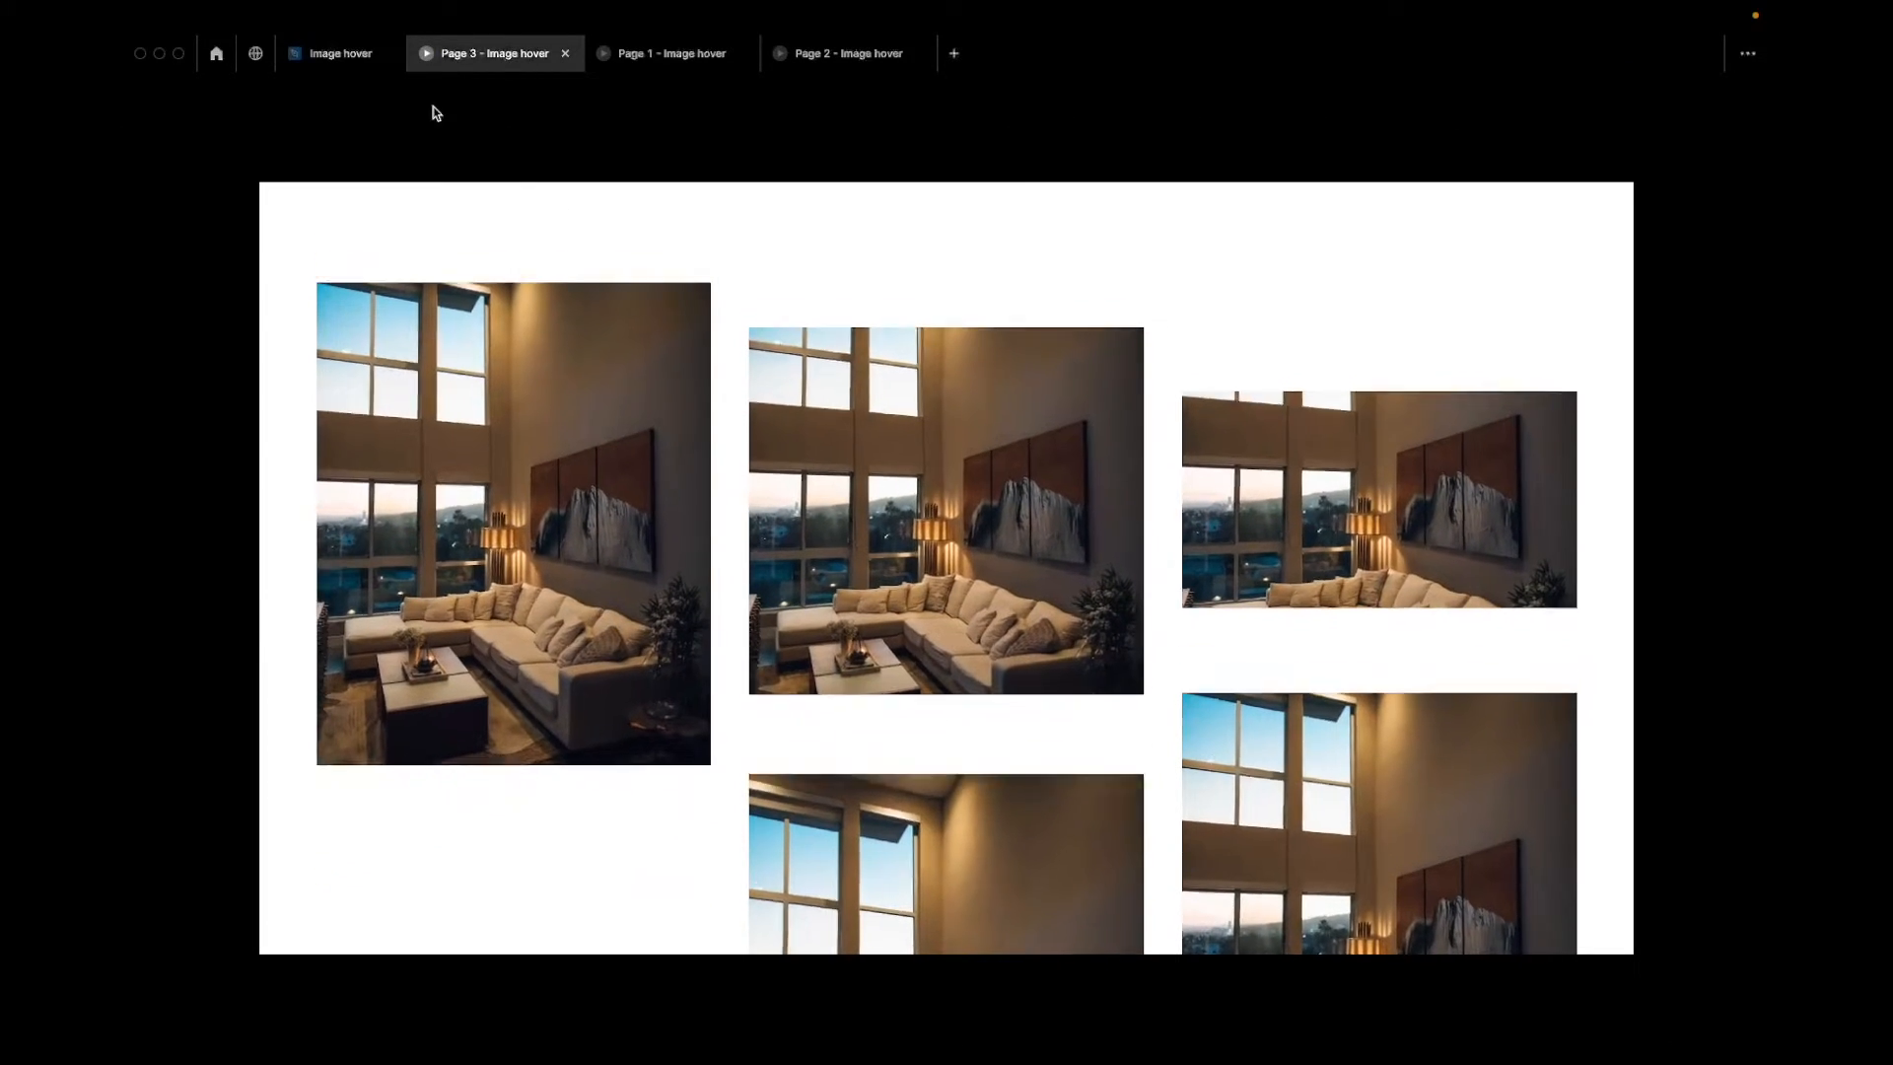
Return to the design file and undo the switch of the Default variant's image frames to Closed
{"action": "left_click", "coordinate": [315, 61]}
{"action": "key", "text": "super+z"}
{"action": "key", "text": "super+z"}
{"action": "key", "text": "super+z"}
{"action": "key", "text": "super+z"}
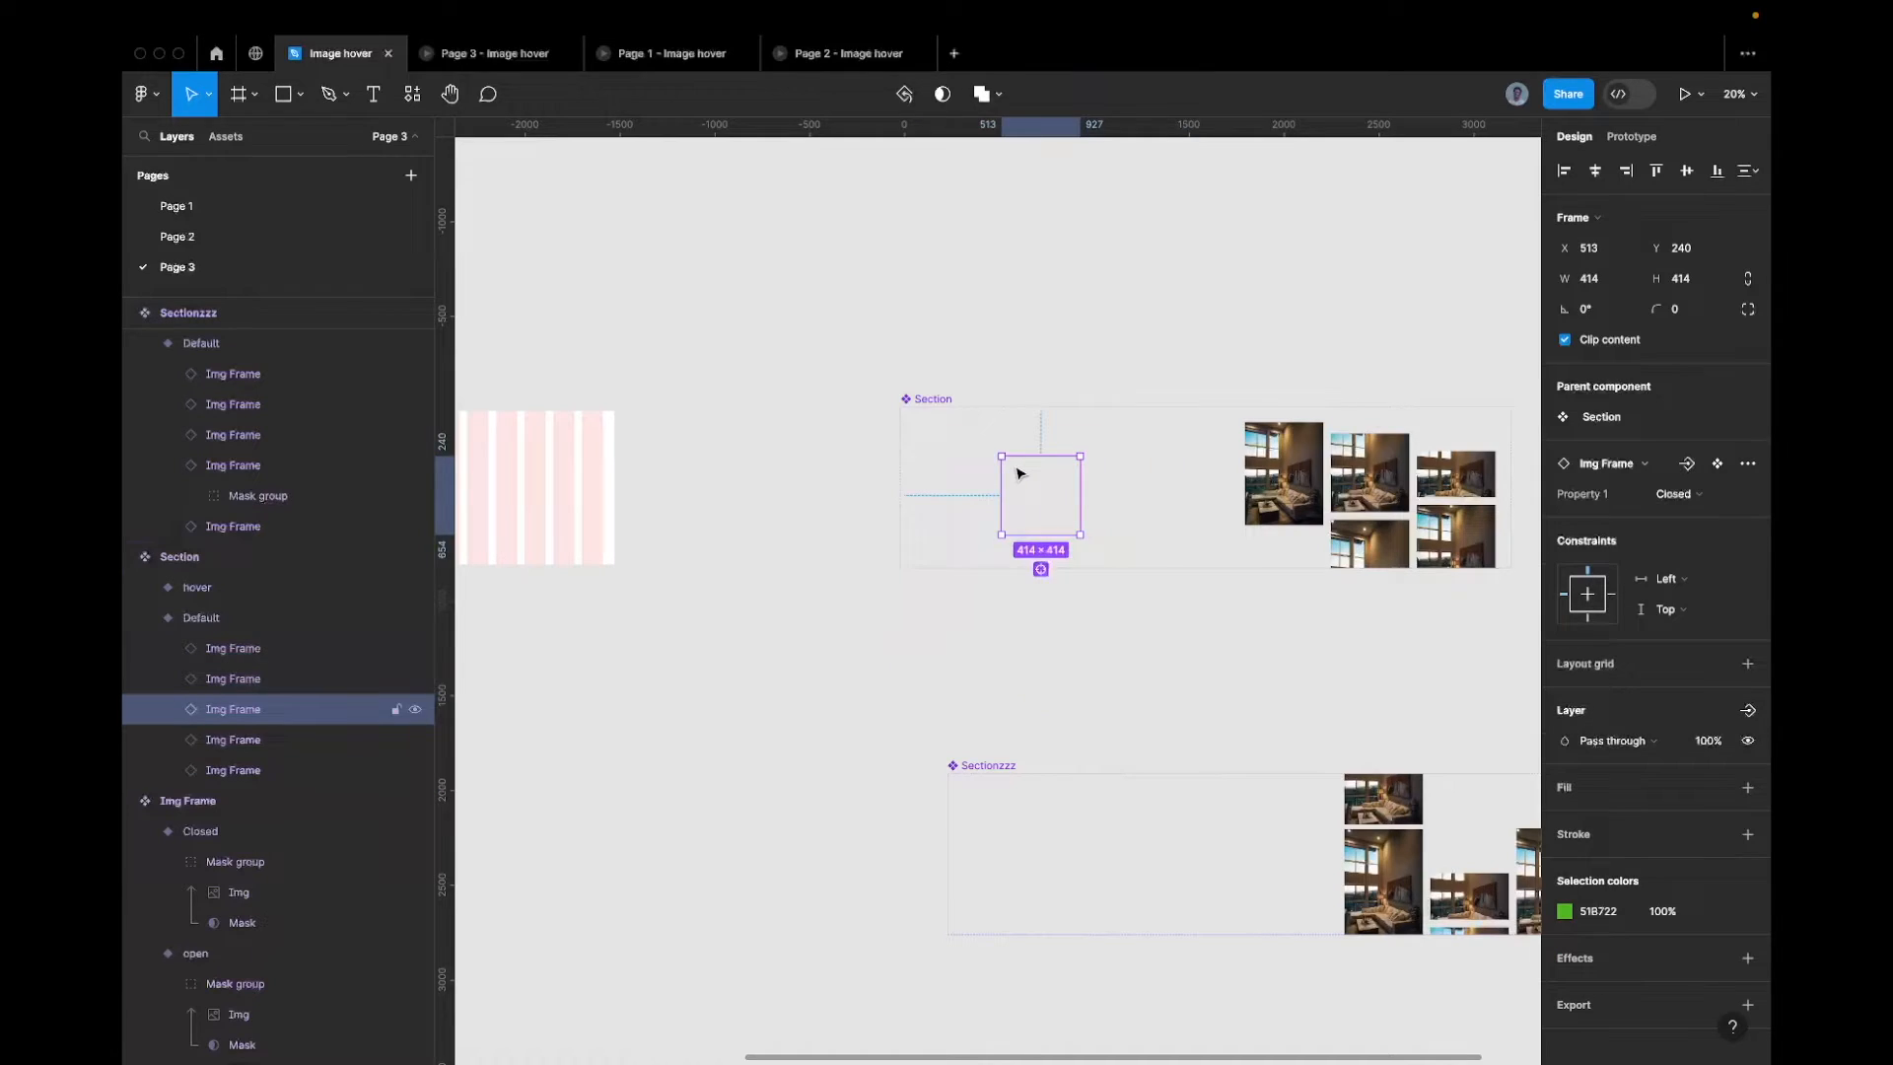
Move the upper image frame in the Section Default variant's middle column left to X 363
{"action": "key", "text": "shift+Left"}
{"action": "key", "text": "shift+Left"}
{"action": "key", "text": "shift+Left"}
{"action": "key", "text": "shift+Left"}
{"action": "key", "text": "shift+Left"}
{"action": "key", "text": "shift+Left"}
{"action": "key", "text": "shift+Left"}
{"action": "key", "text": "shift+Left"}
{"action": "key", "text": "shift+Left"}
{"action": "key", "text": "shift+Left"}
{"action": "key", "text": "shift+Left"}
{"action": "key", "text": "shift+Left"}
{"action": "key", "text": "shift+Left"}
{"action": "key", "text": "shift+Left"}
{"action": "key", "text": "shift+Left"}
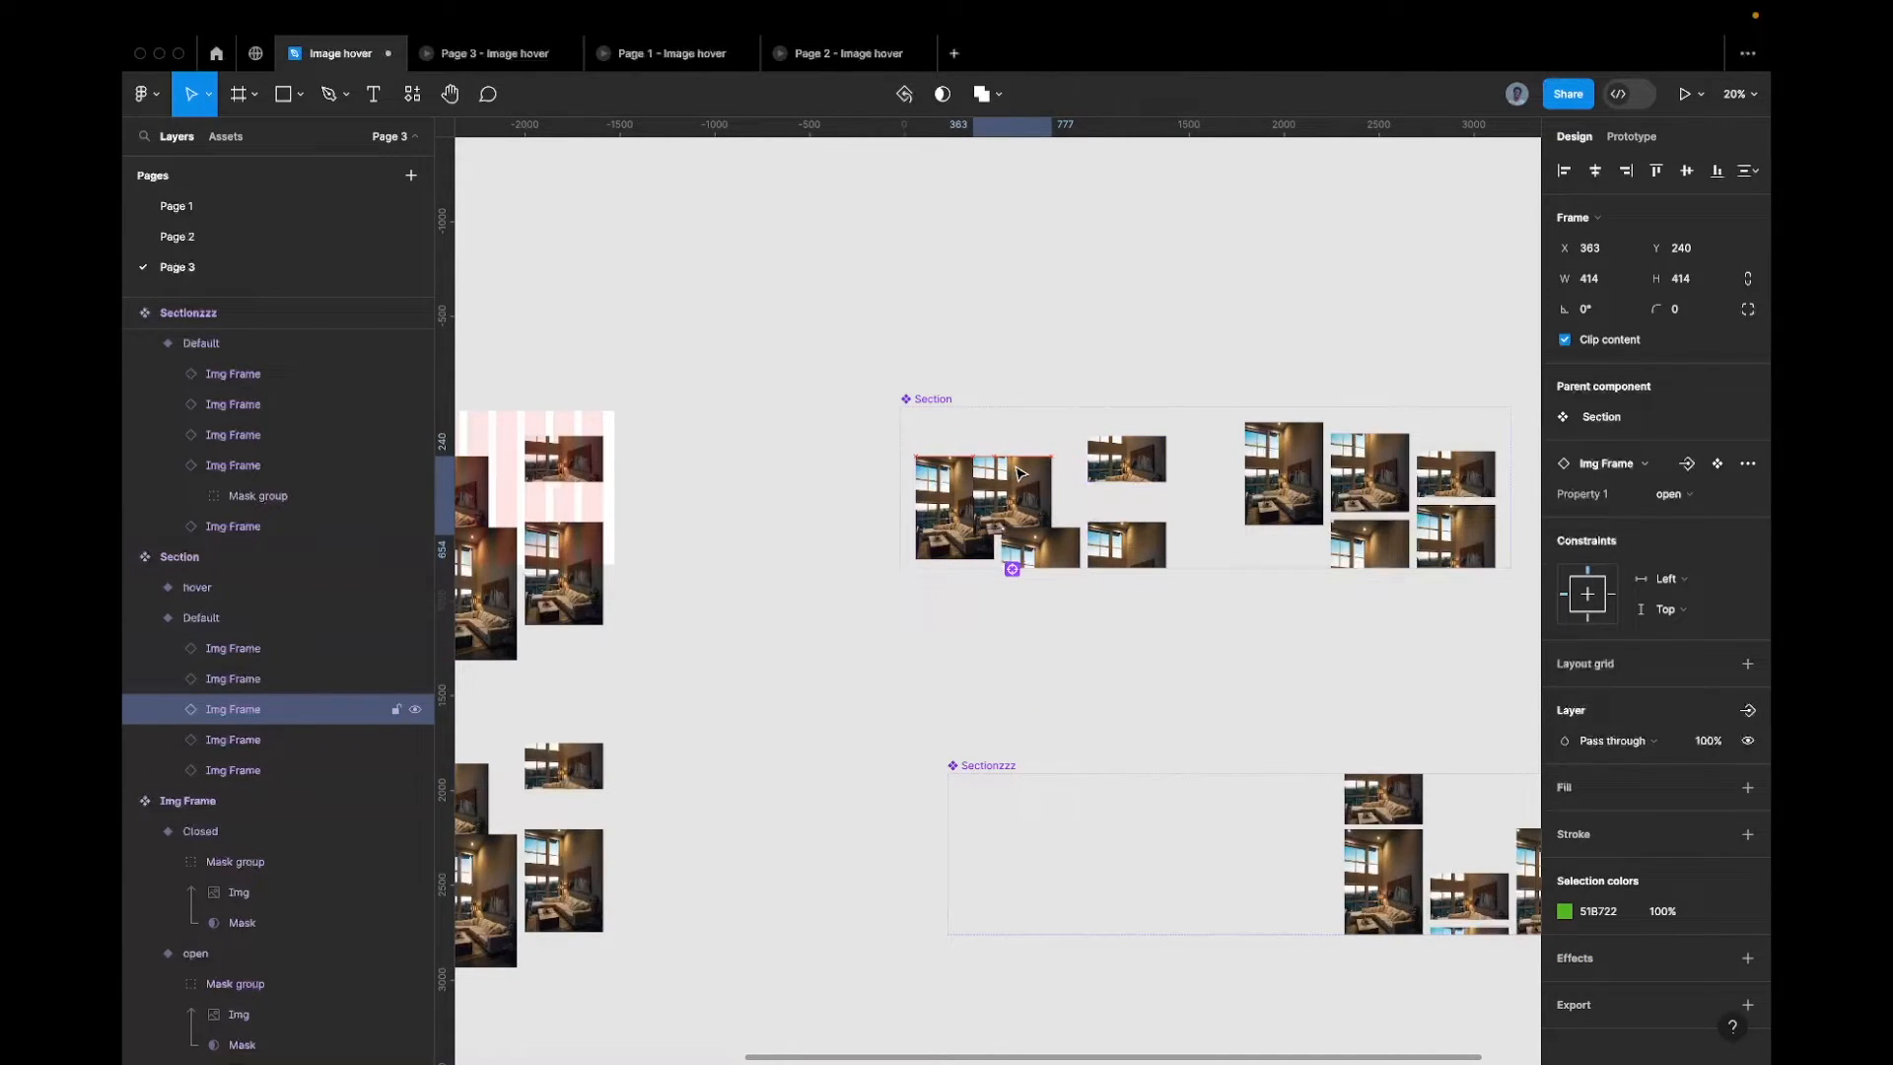
Move the first-column image frame in the Section Default variant right by about 80
{"action": "left_click", "coordinate": [963, 484]}
{"action": "key", "text": "shift+Right"}
{"action": "key", "text": "shift+Right"}
{"action": "key", "text": "shift+Right"}
{"action": "key", "text": "shift+Right"}
{"action": "key", "text": "shift+Right"}
{"action": "key", "text": "shift+Right"}
{"action": "key", "text": "shift+Right"}
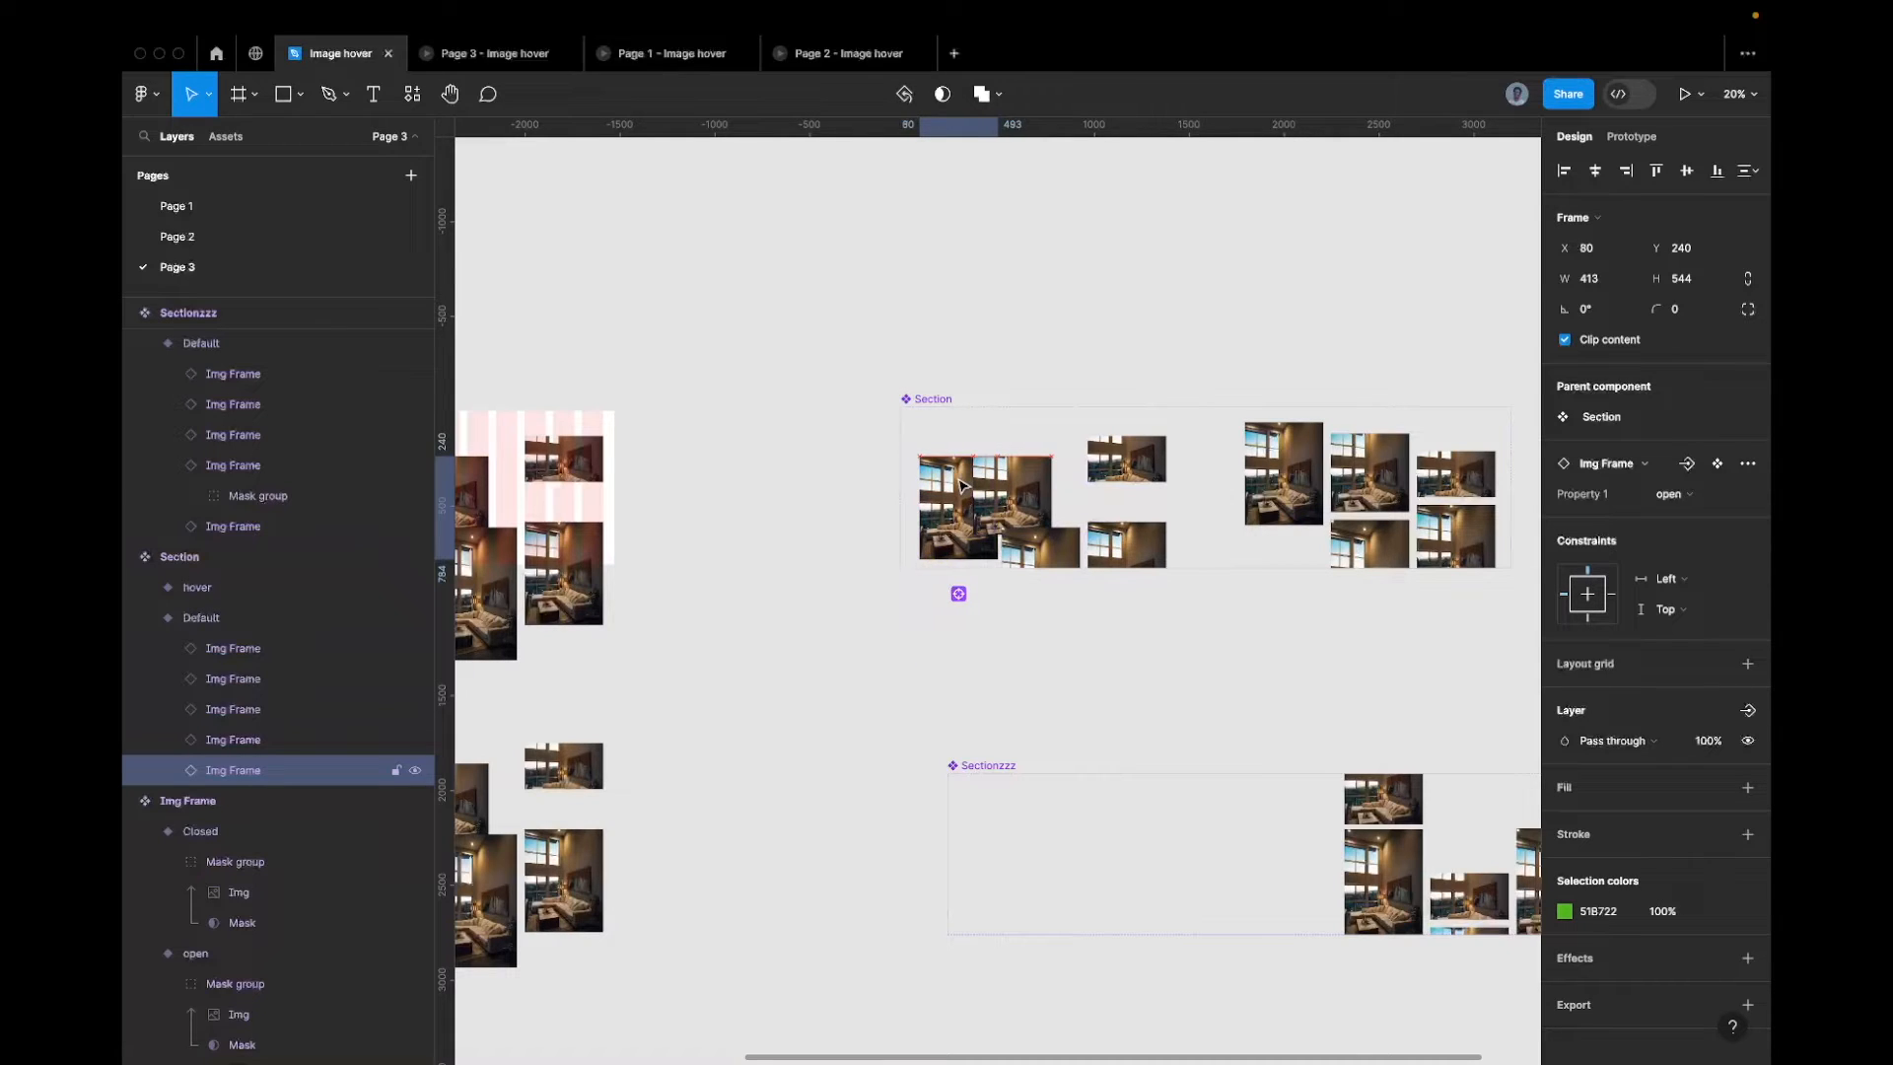
Move the upper image frame in the Default variant's third column left and down to about X 830, Y 220
{"action": "left_click", "coordinate": [1130, 457]}
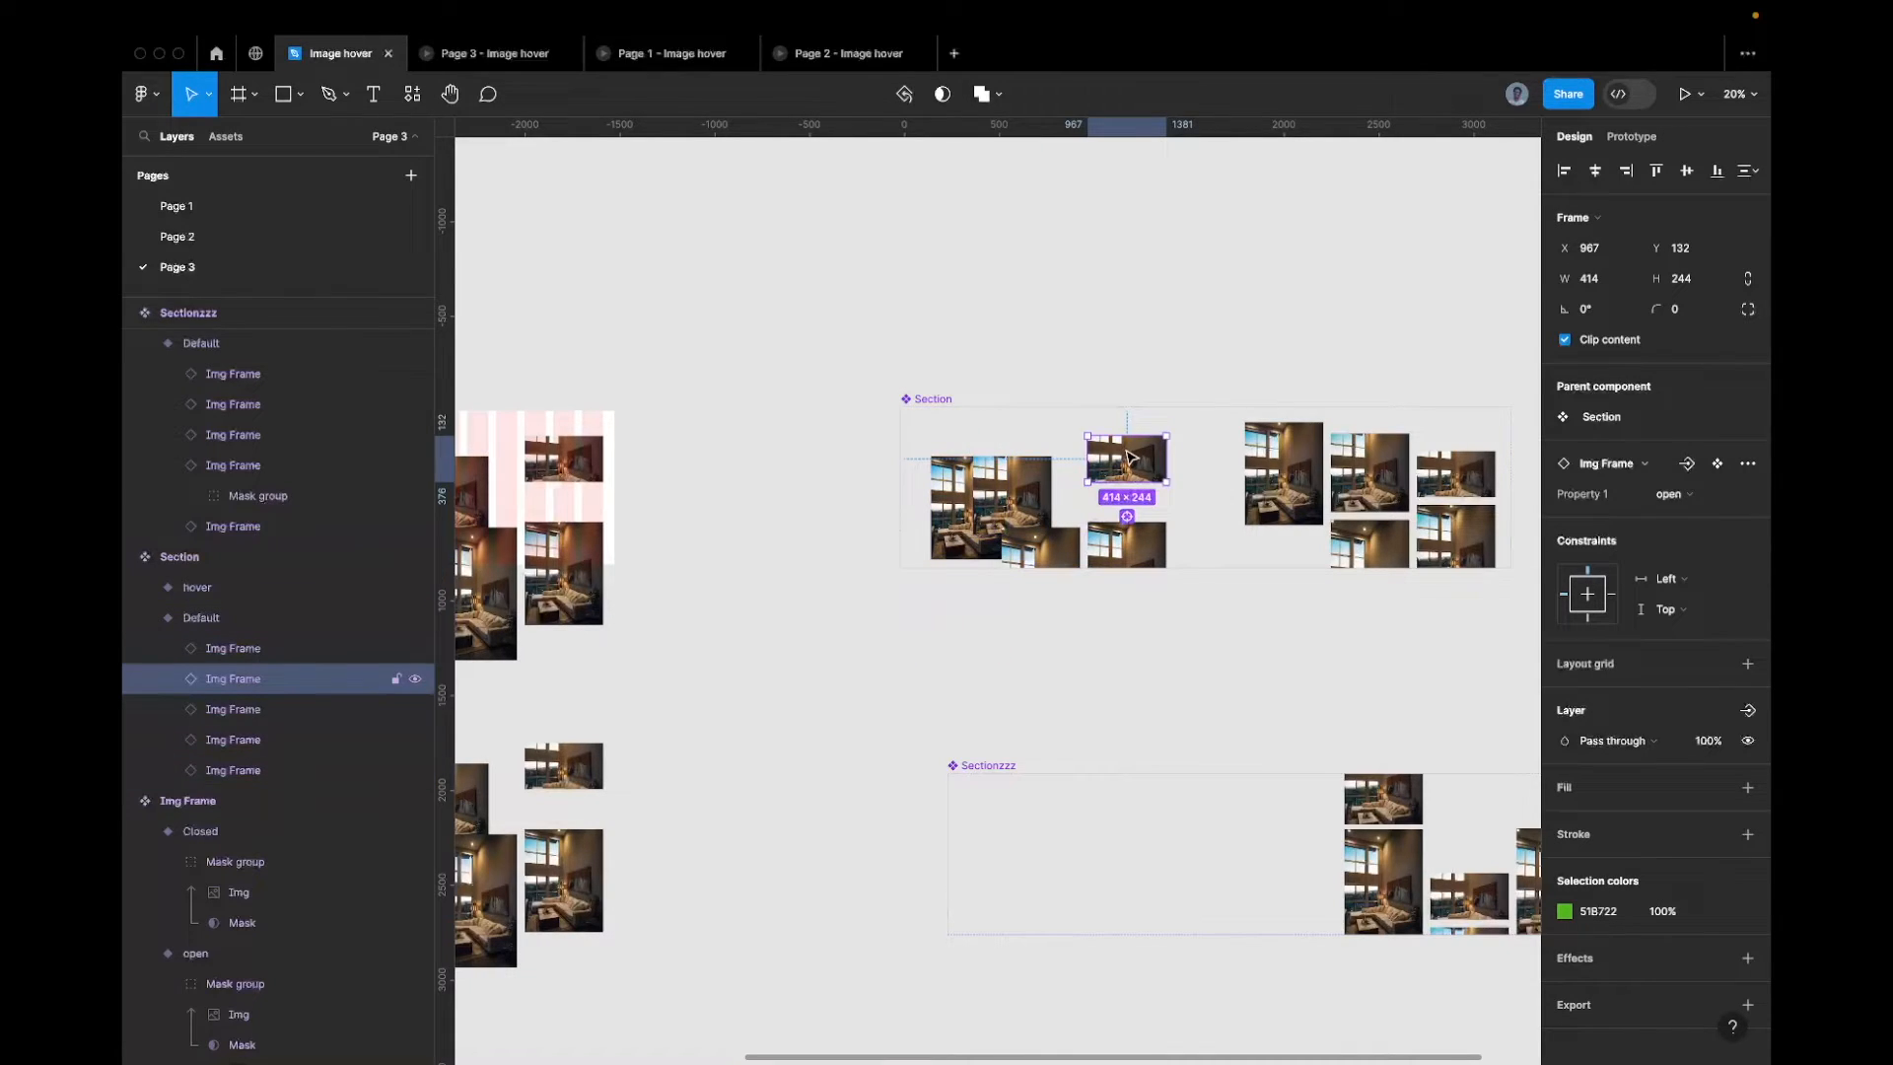
{"action": "key", "text": "shift+Left"}
{"action": "key", "text": "shift+Left"}
{"action": "key", "text": "shift+Left"}
{"action": "key", "text": "shift+Left"}
{"action": "key", "text": "shift+Left"}
{"action": "key", "text": "shift+Left"}
{"action": "key", "text": "shift+Left"}
{"action": "key", "text": "shift+Left"}
{"action": "key", "text": "shift+Left"}
{"action": "key", "text": "shift+Left"}
{"action": "key", "text": "shift+Left"}
{"action": "key", "text": "shift+Left"}
{"action": "key", "text": "shift+Left"}
{"action": "key", "text": "shift+Down"}
{"action": "key", "text": "shift+Down"}
{"action": "key", "text": "shift+Down"}
{"action": "key", "text": "shift+Down"}
{"action": "key", "text": "shift+Down"}
{"action": "key", "text": "shift+Down"}
{"action": "key", "text": "shift+Down"}
{"action": "key", "text": "shift+Down"}
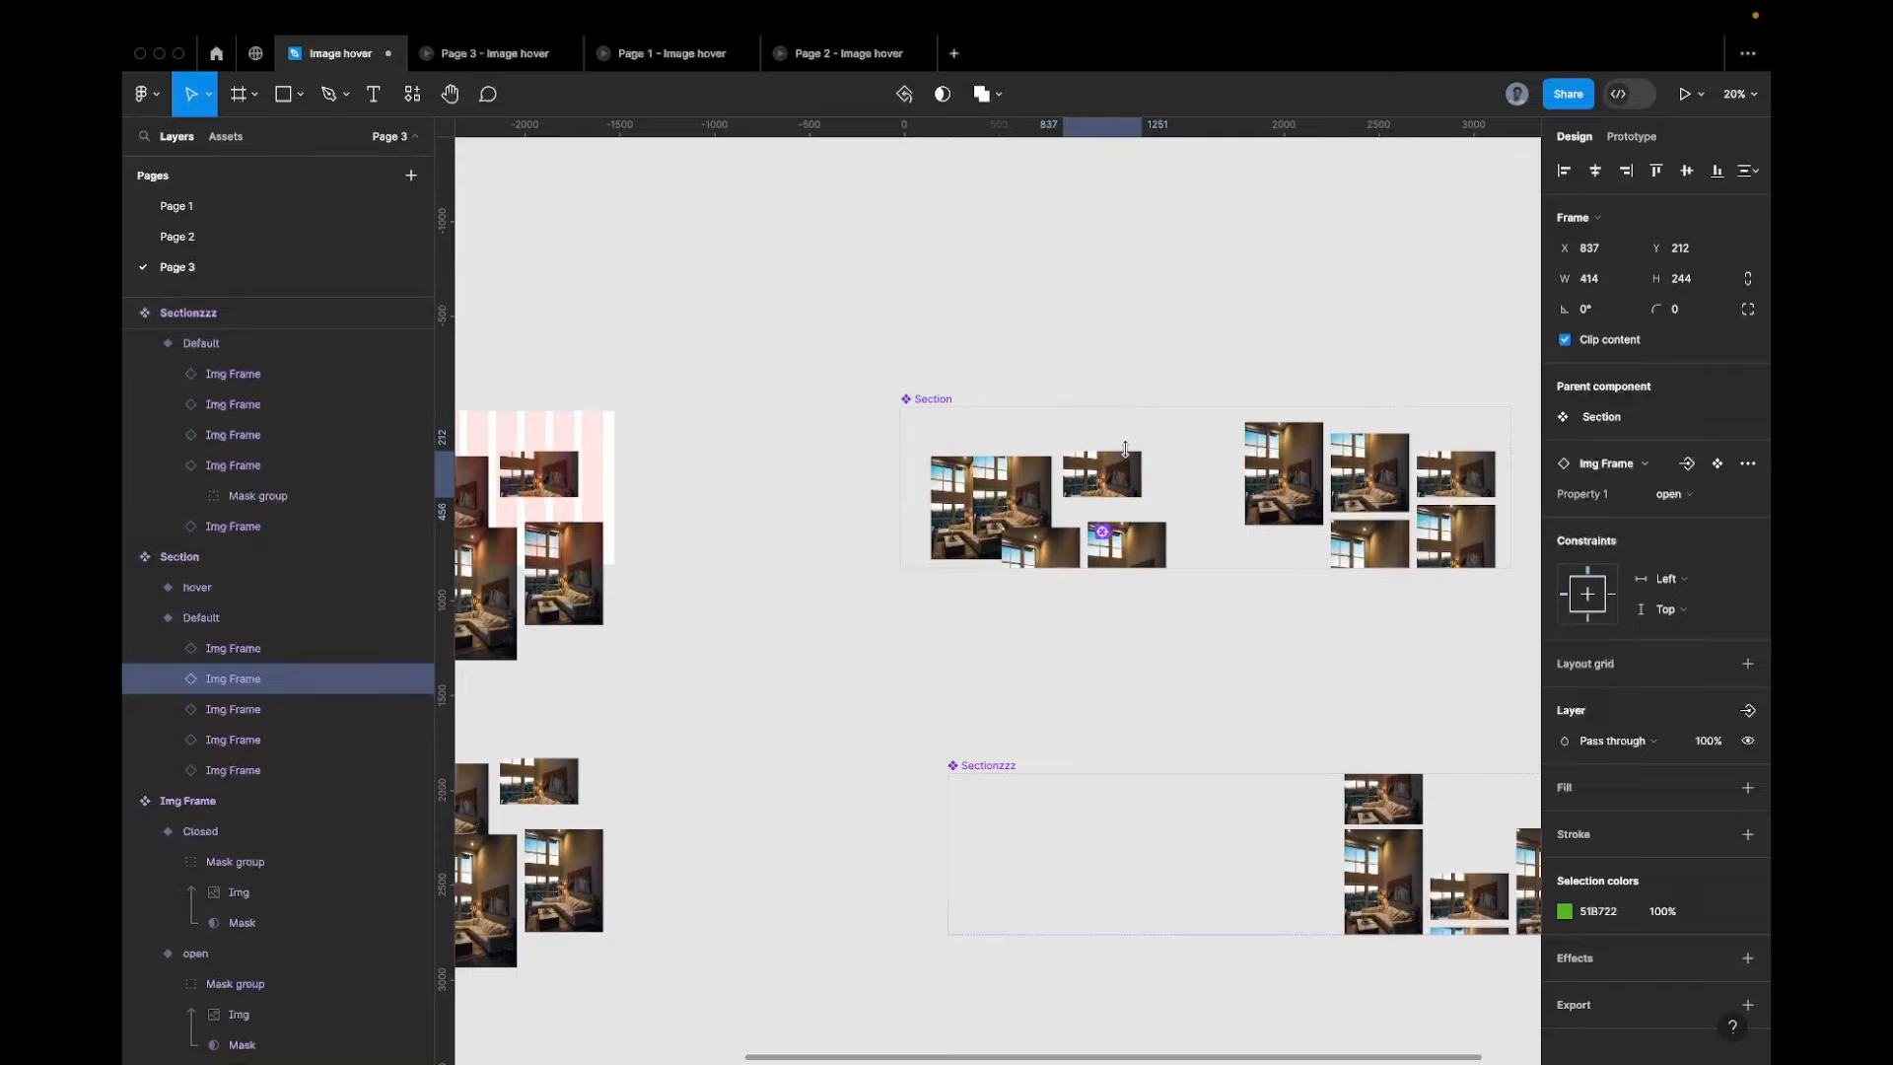
Move the lower image frame in the Default variant's third column right and up to X 1067, Y 486
{"action": "left_click", "coordinate": [1153, 566]}
{"action": "key", "text": "shift+Right"}
{"action": "key", "text": "shift+Right"}
{"action": "key", "text": "shift+Right"}
{"action": "key", "text": "shift+Right"}
{"action": "key", "text": "shift+Right"}
{"action": "key", "text": "shift+Right"}
{"action": "key", "text": "shift+Right"}
{"action": "key", "text": "shift+Right"}
{"action": "key", "text": "shift+Right"}
{"action": "key", "text": "shift+Right"}
{"action": "key", "text": "shift+Up"}
{"action": "key", "text": "shift+Up"}
{"action": "key", "text": "shift+Up"}
{"action": "key", "text": "shift+Up"}
{"action": "key", "text": "shift+Up"}
{"action": "key", "text": "shift+Up"}
{"action": "key", "text": "shift+Up"}
{"action": "key", "text": "shift+Up"}
{"action": "key", "text": "shift+Up"}
{"action": "key", "text": "shift+Up"}
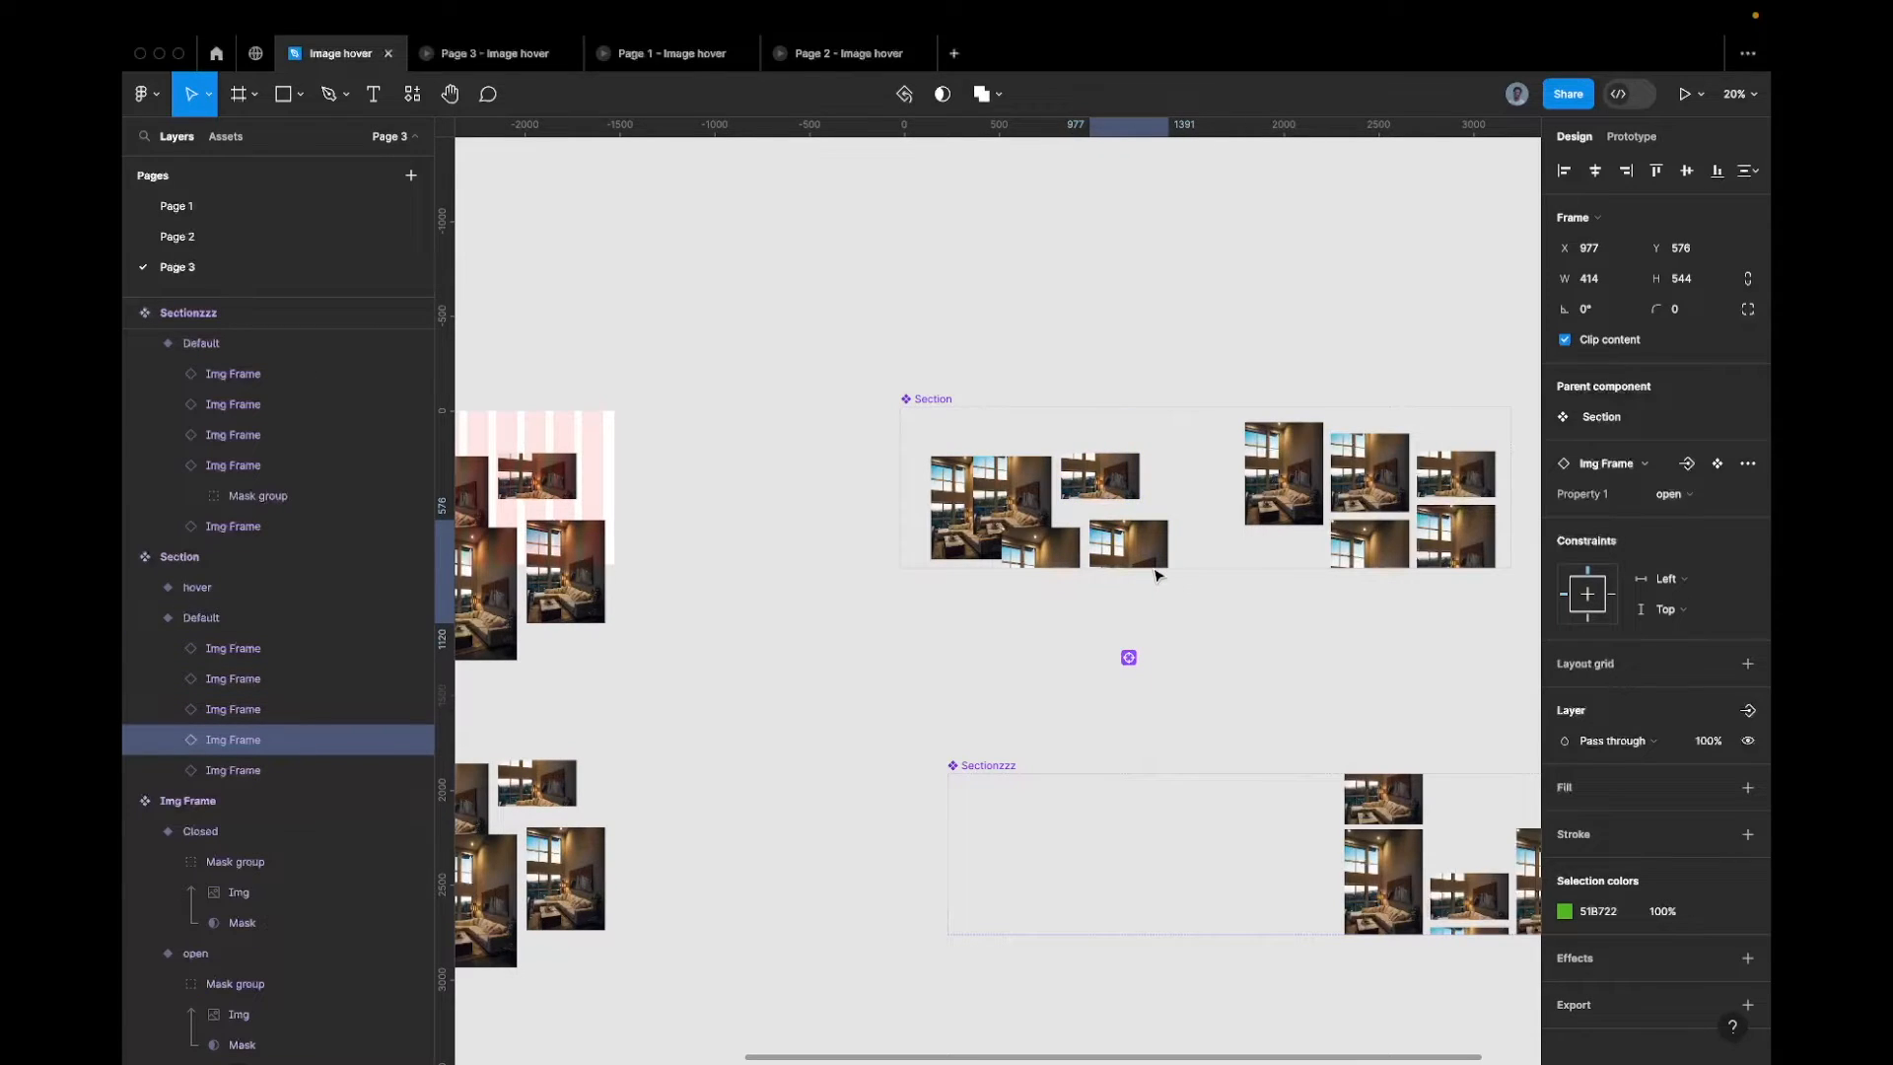
Move the lower image frame in the Default variant's middle column right and up to X 593, Y 534
{"action": "left_click", "coordinate": [1072, 550]}
{"action": "key", "text": "shift+Right"}
{"action": "key", "text": "shift+Right"}
{"action": "key", "text": "shift+Right"}
{"action": "key", "text": "shift+Right"}
{"action": "key", "text": "shift+Right"}
{"action": "key", "text": "shift+Right"}
{"action": "key", "text": "shift+Up"}
{"action": "key", "text": "shift+Up"}
{"action": "key", "text": "shift+Up"}
{"action": "key", "text": "shift+Up"}
{"action": "key", "text": "shift+Up"}
{"action": "key", "text": "shift+Up"}
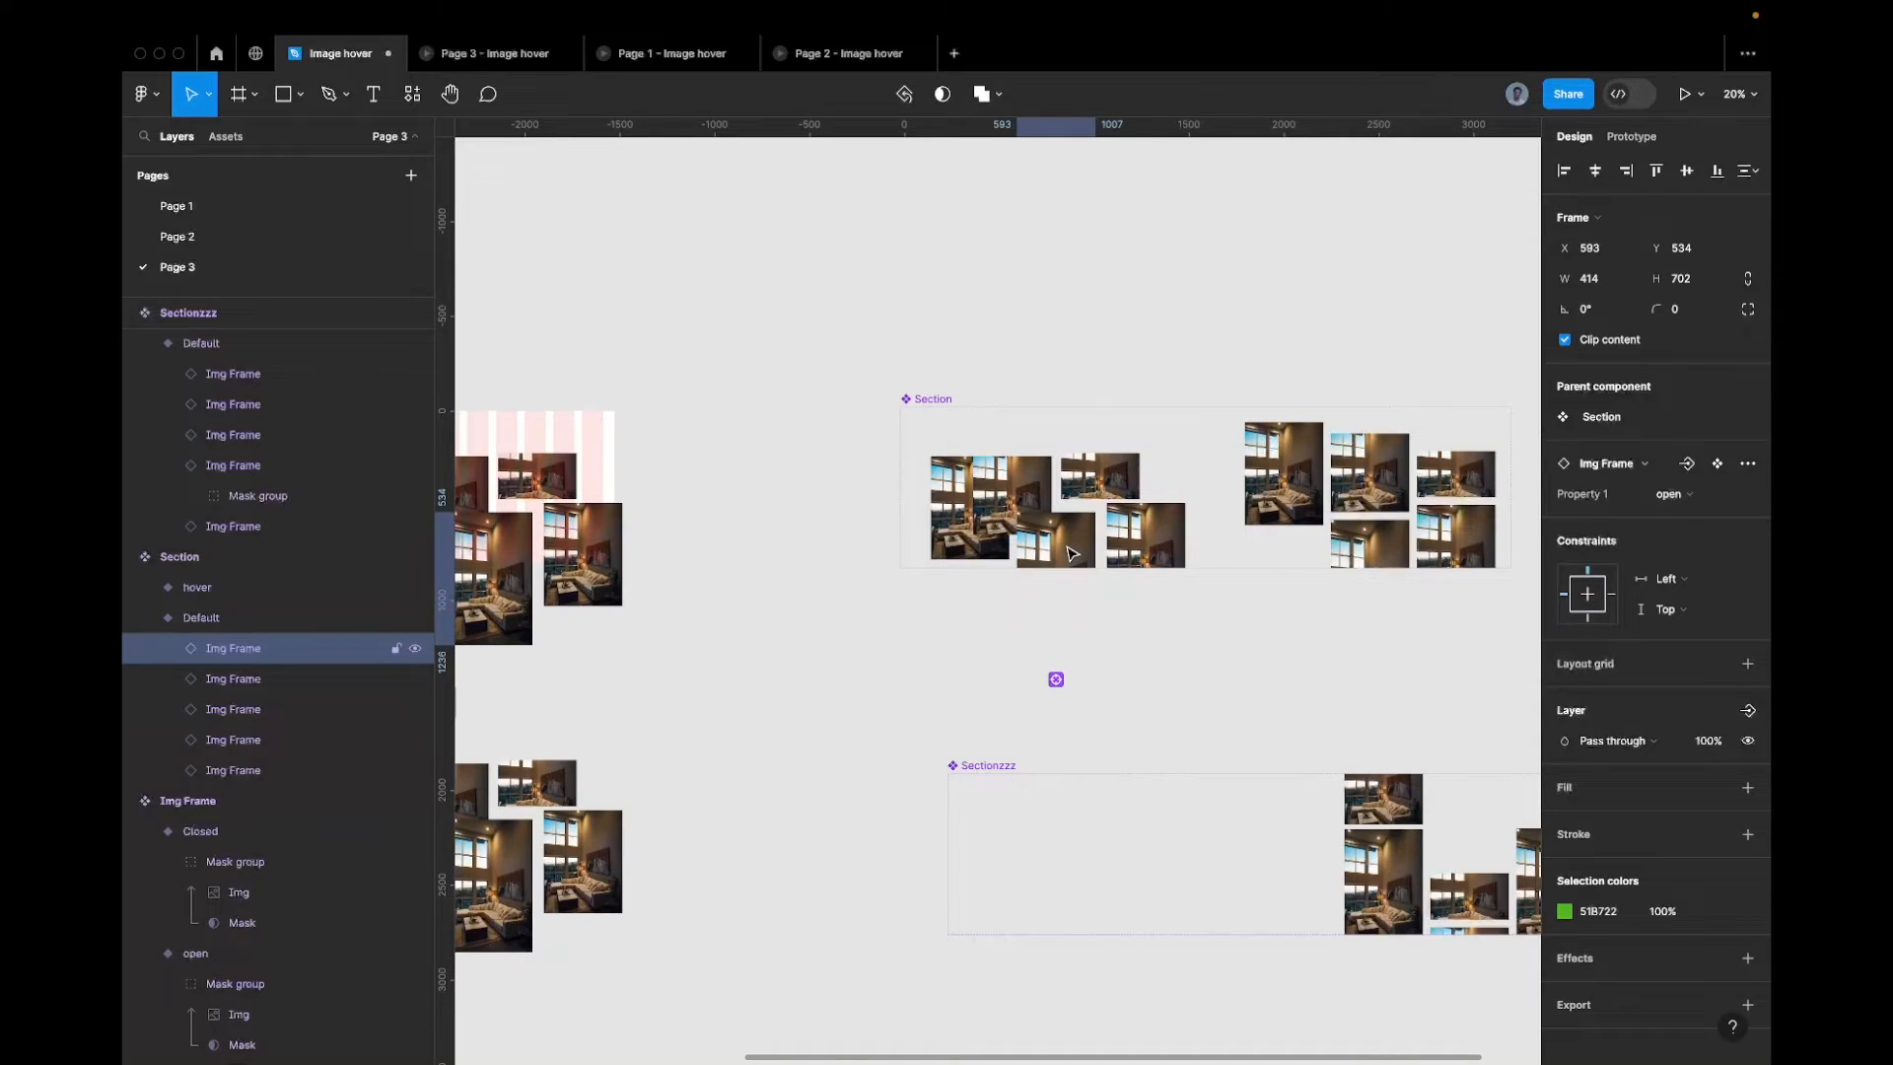
Set the rearranged image frames in the Default variant to Closed and preview their animation in the Page 3 prototype
{"action": "key", "text": "super+a"}
{"action": "left_click", "coordinate": [1666, 493]}
{"action": "left_click", "coordinate": [1664, 467]}
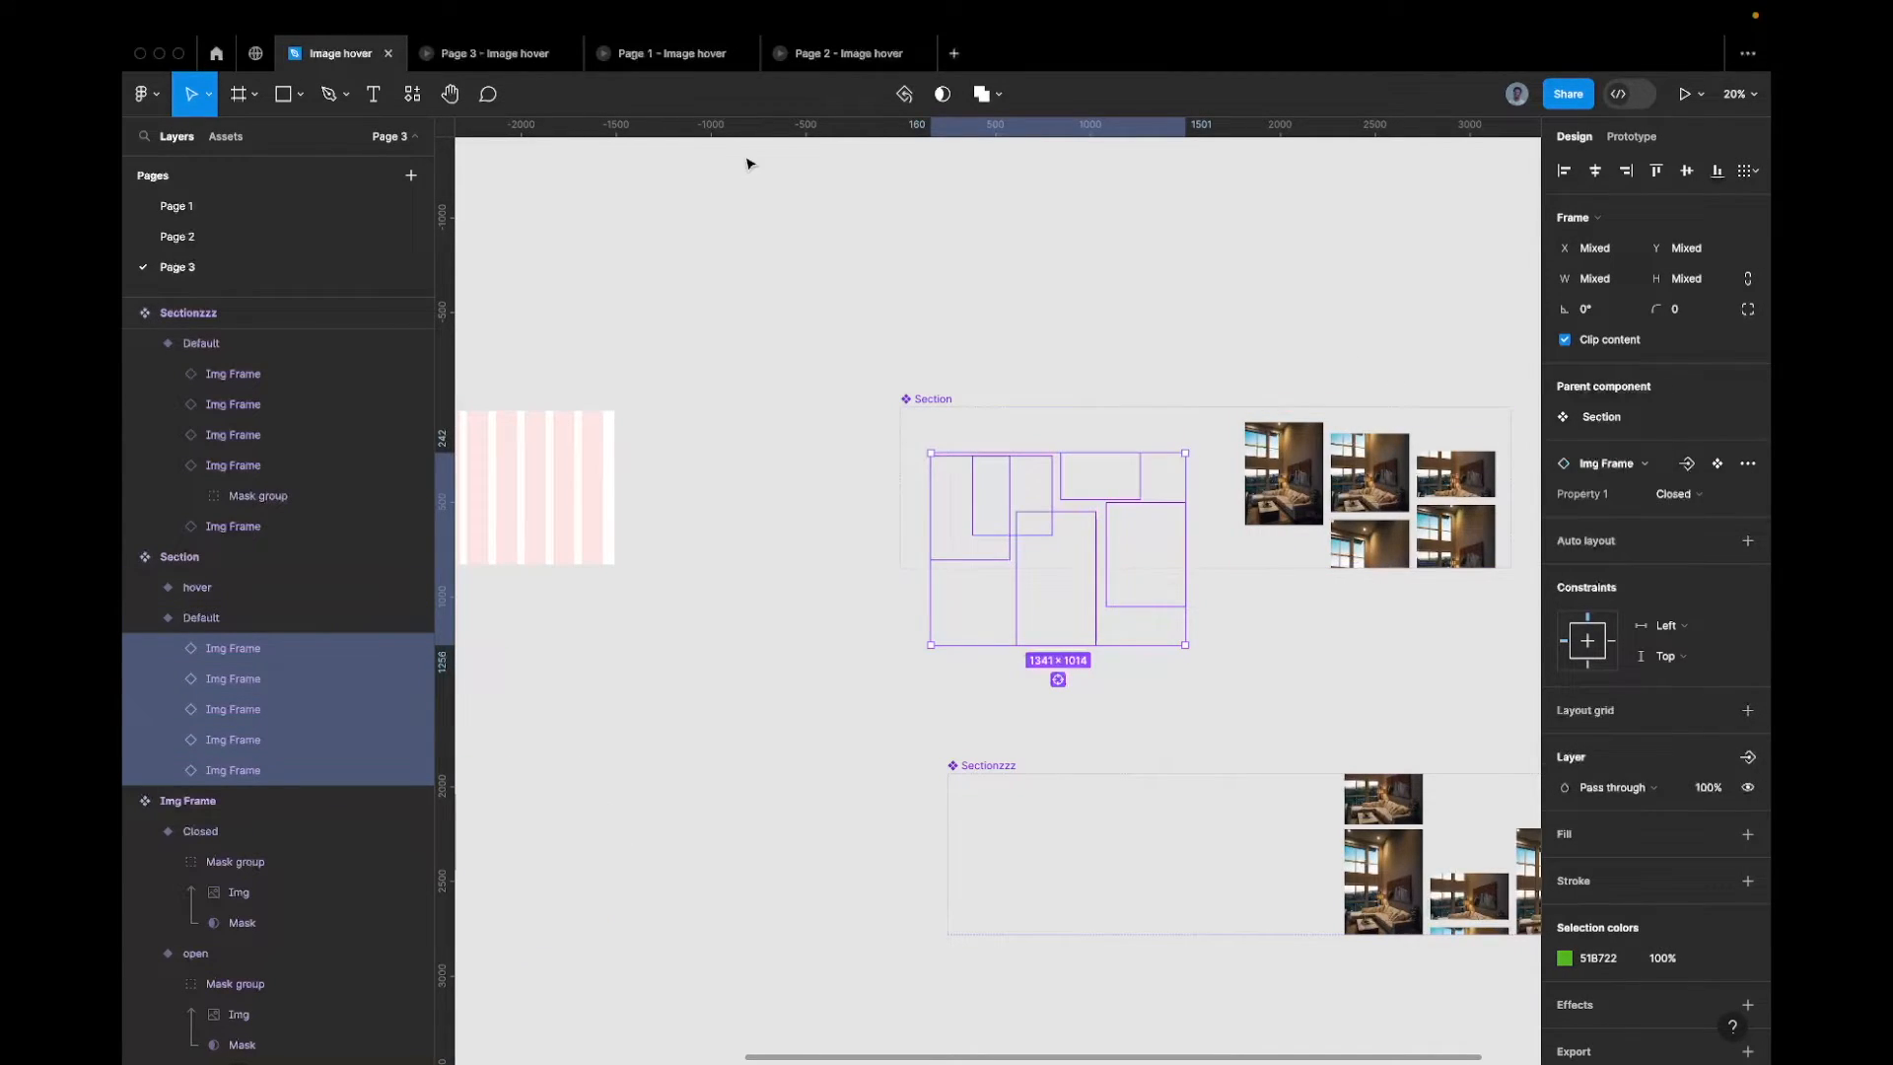
{"action": "left_click", "coordinate": [522, 55]}
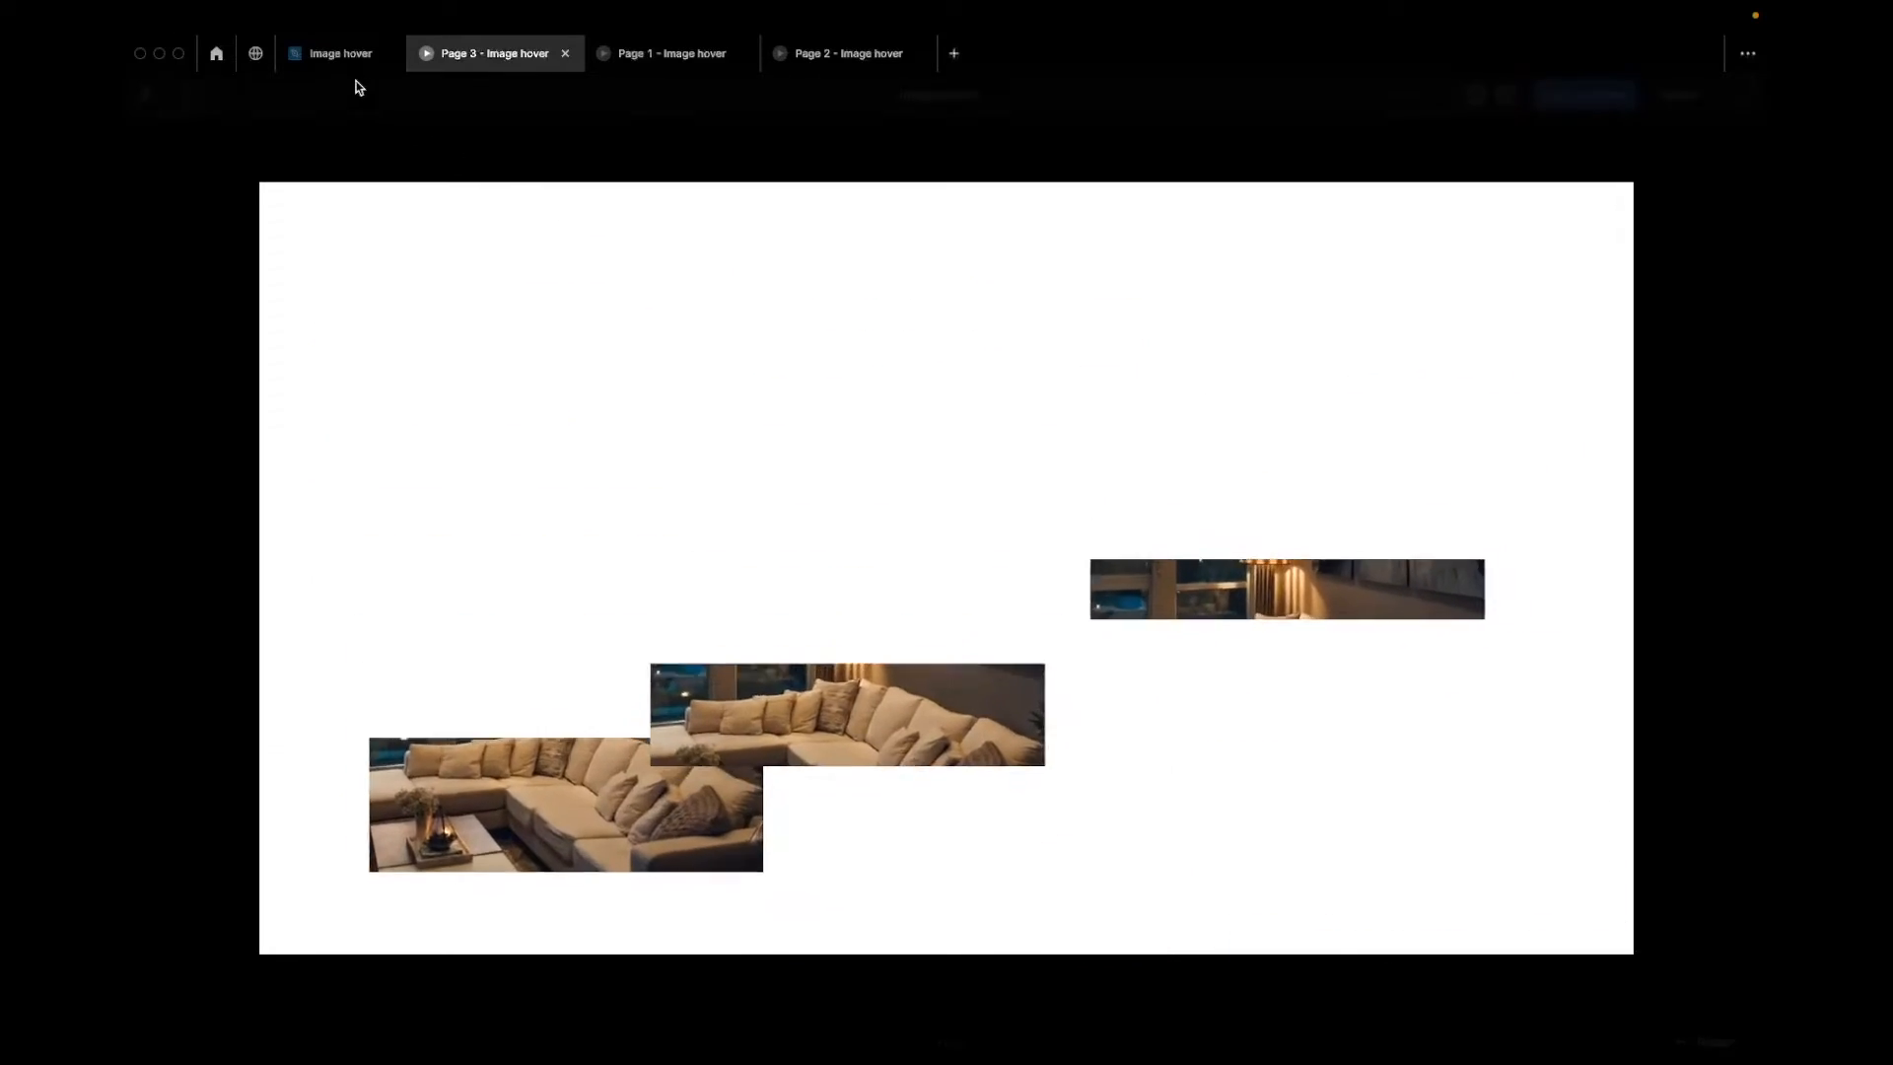
Return to the design file and undo the Closed setting and all the experimental image frame moves in Section's Default variant
{"action": "left_click", "coordinate": [343, 55]}
{"action": "key", "text": "super+z"}
{"action": "key", "text": "super+z"}
{"action": "key", "text": "super+z"}
{"action": "key", "text": "super+z"}
{"action": "key", "text": "super+z"}
{"action": "key", "text": "super+z"}
{"action": "key", "text": "super+z"}
{"action": "key", "text": "super+z"}
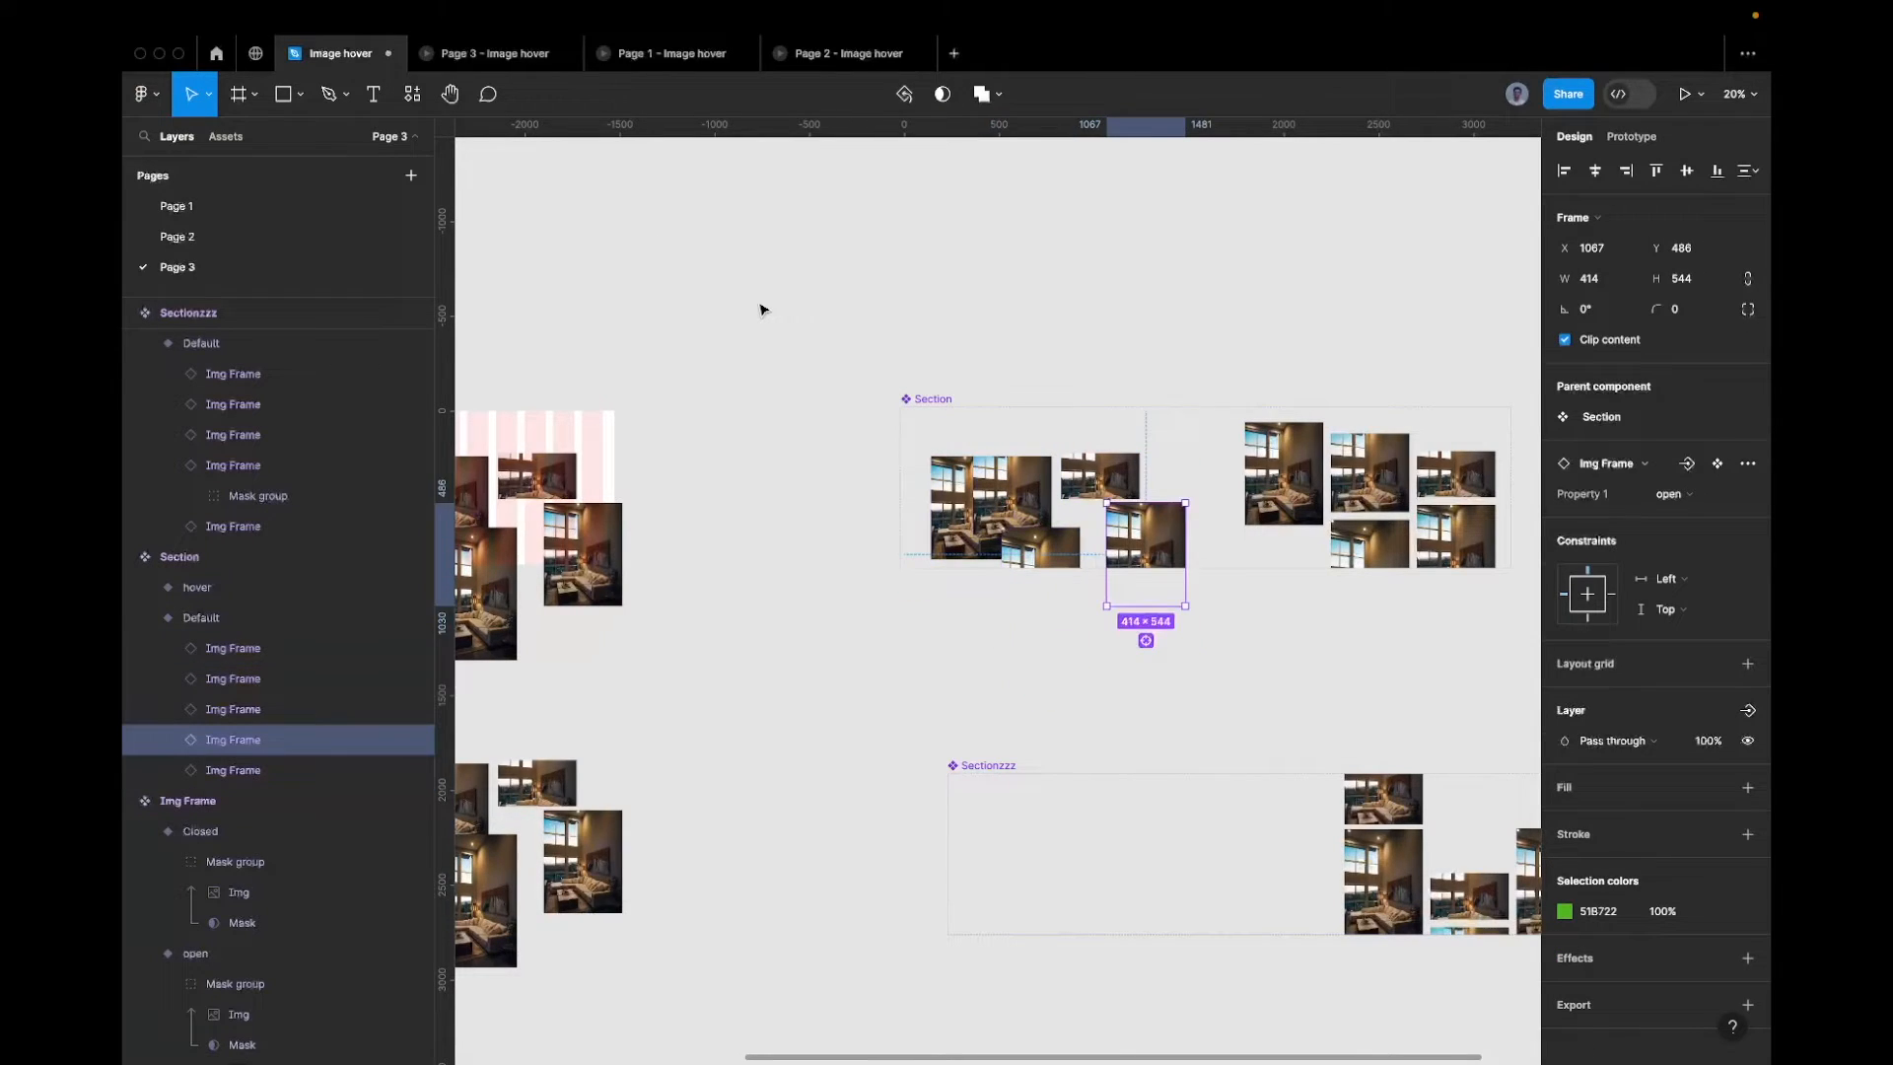
{"action": "key", "text": "super+z"}
{"action": "key", "text": "super+z"}
{"action": "key", "text": "super+z"}
{"action": "key", "text": "super+z"}
{"action": "key", "text": "super+z"}
{"action": "key", "text": "super+z"}
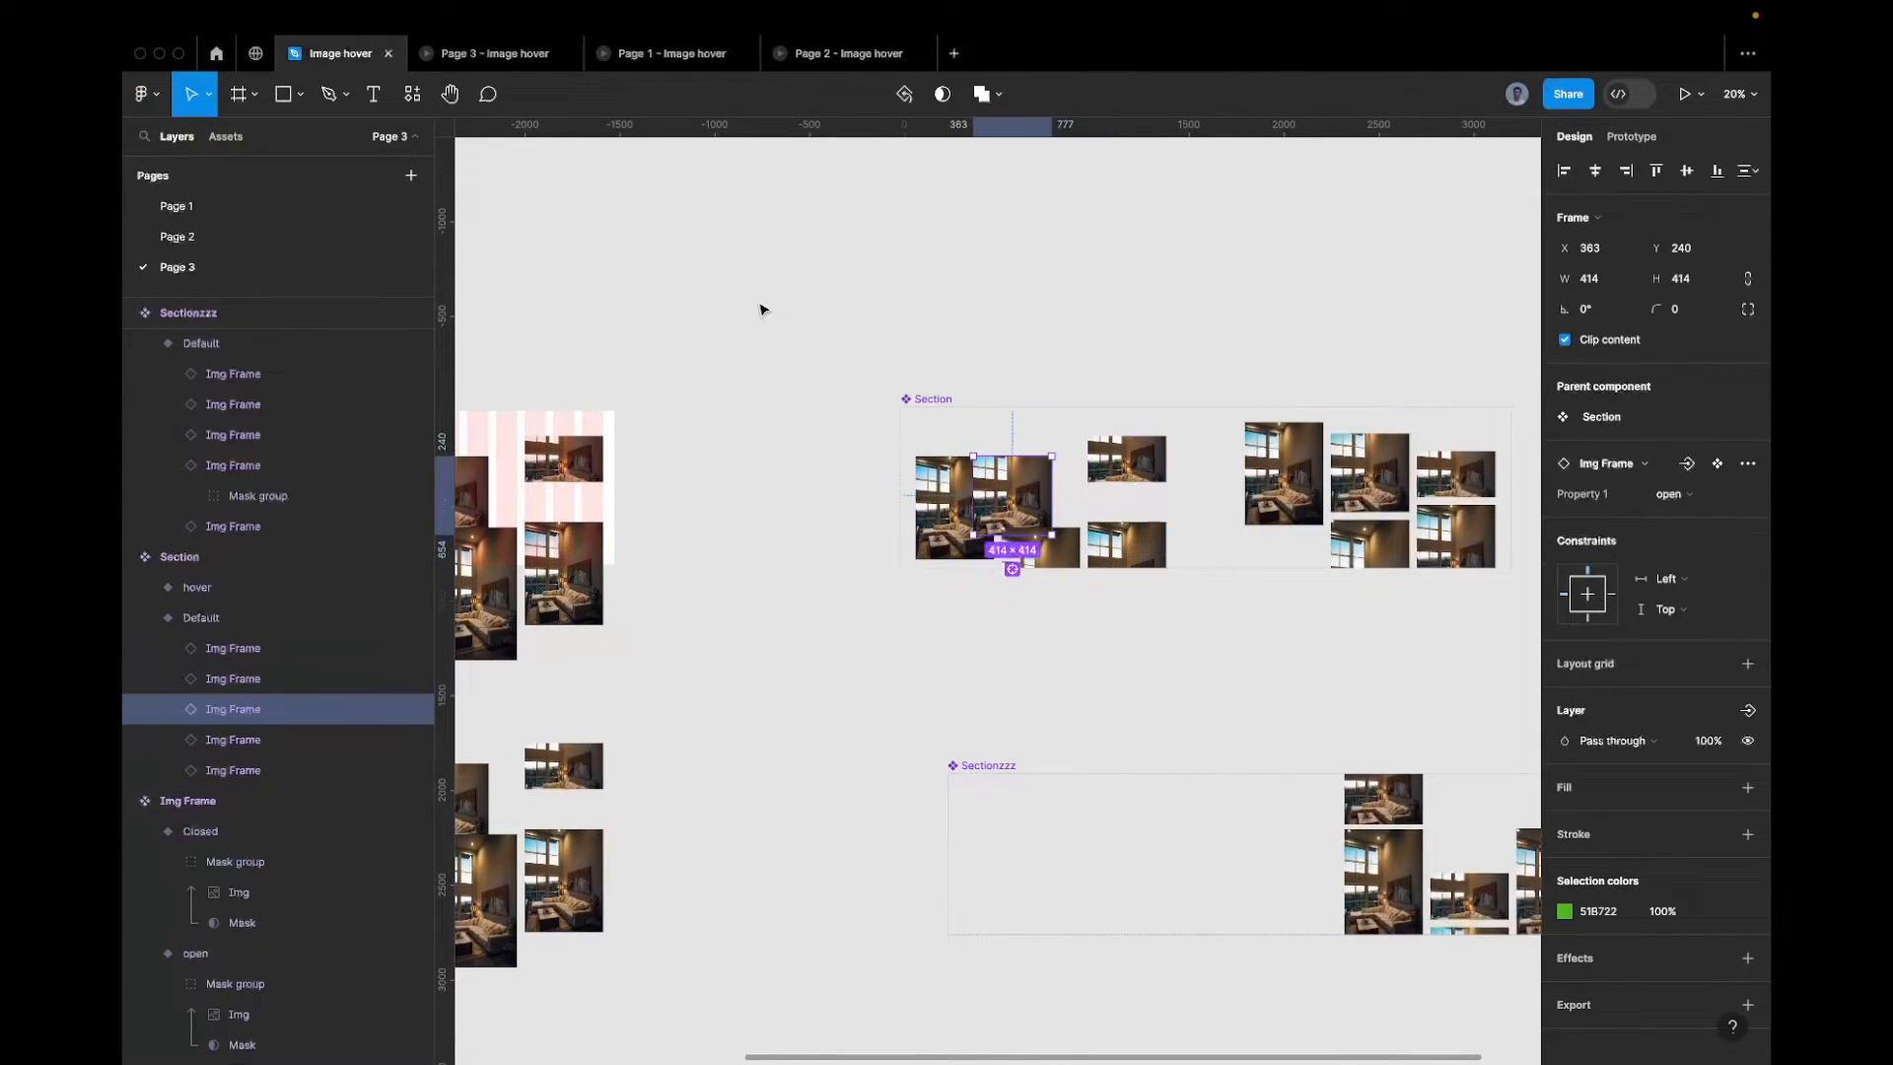
{"action": "key", "text": "super+z"}
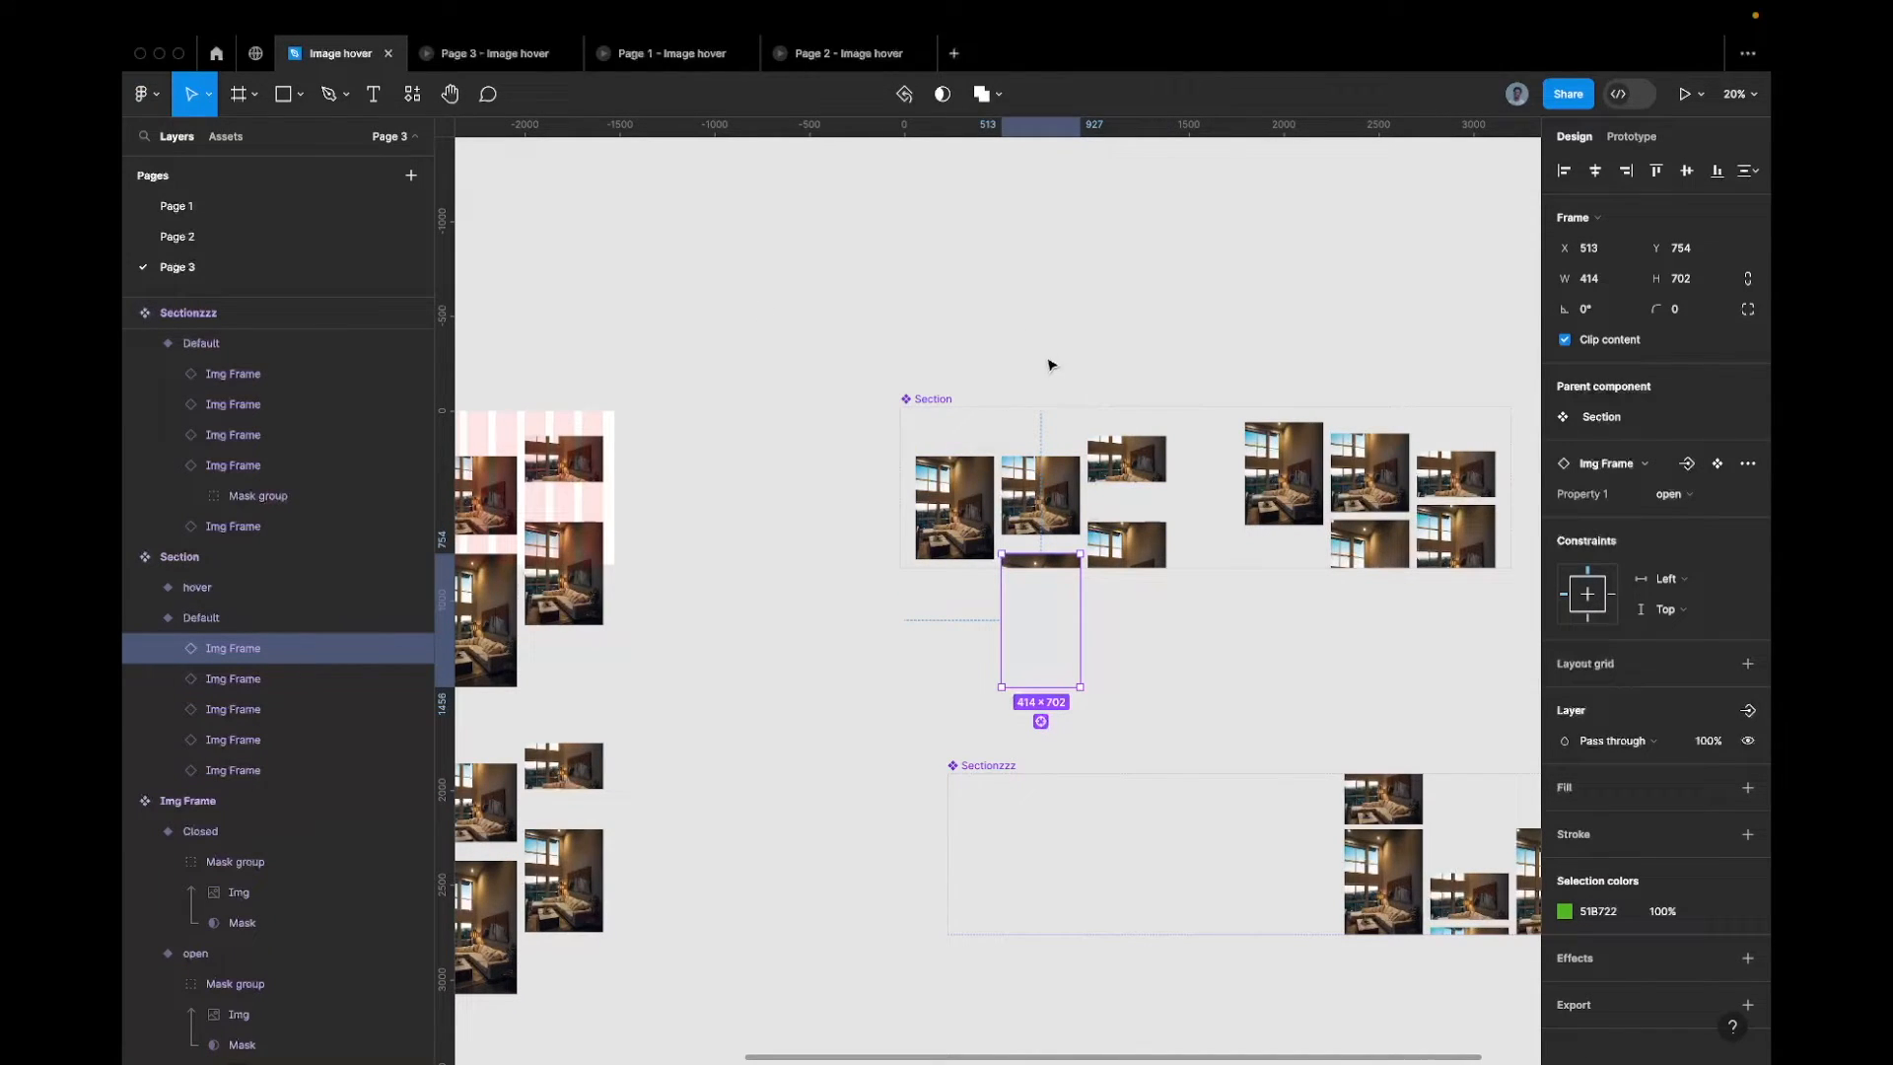
Set Property 1 to Closed for all image frames in the Section component's Default variant
{"action": "key", "text": "super+a"}
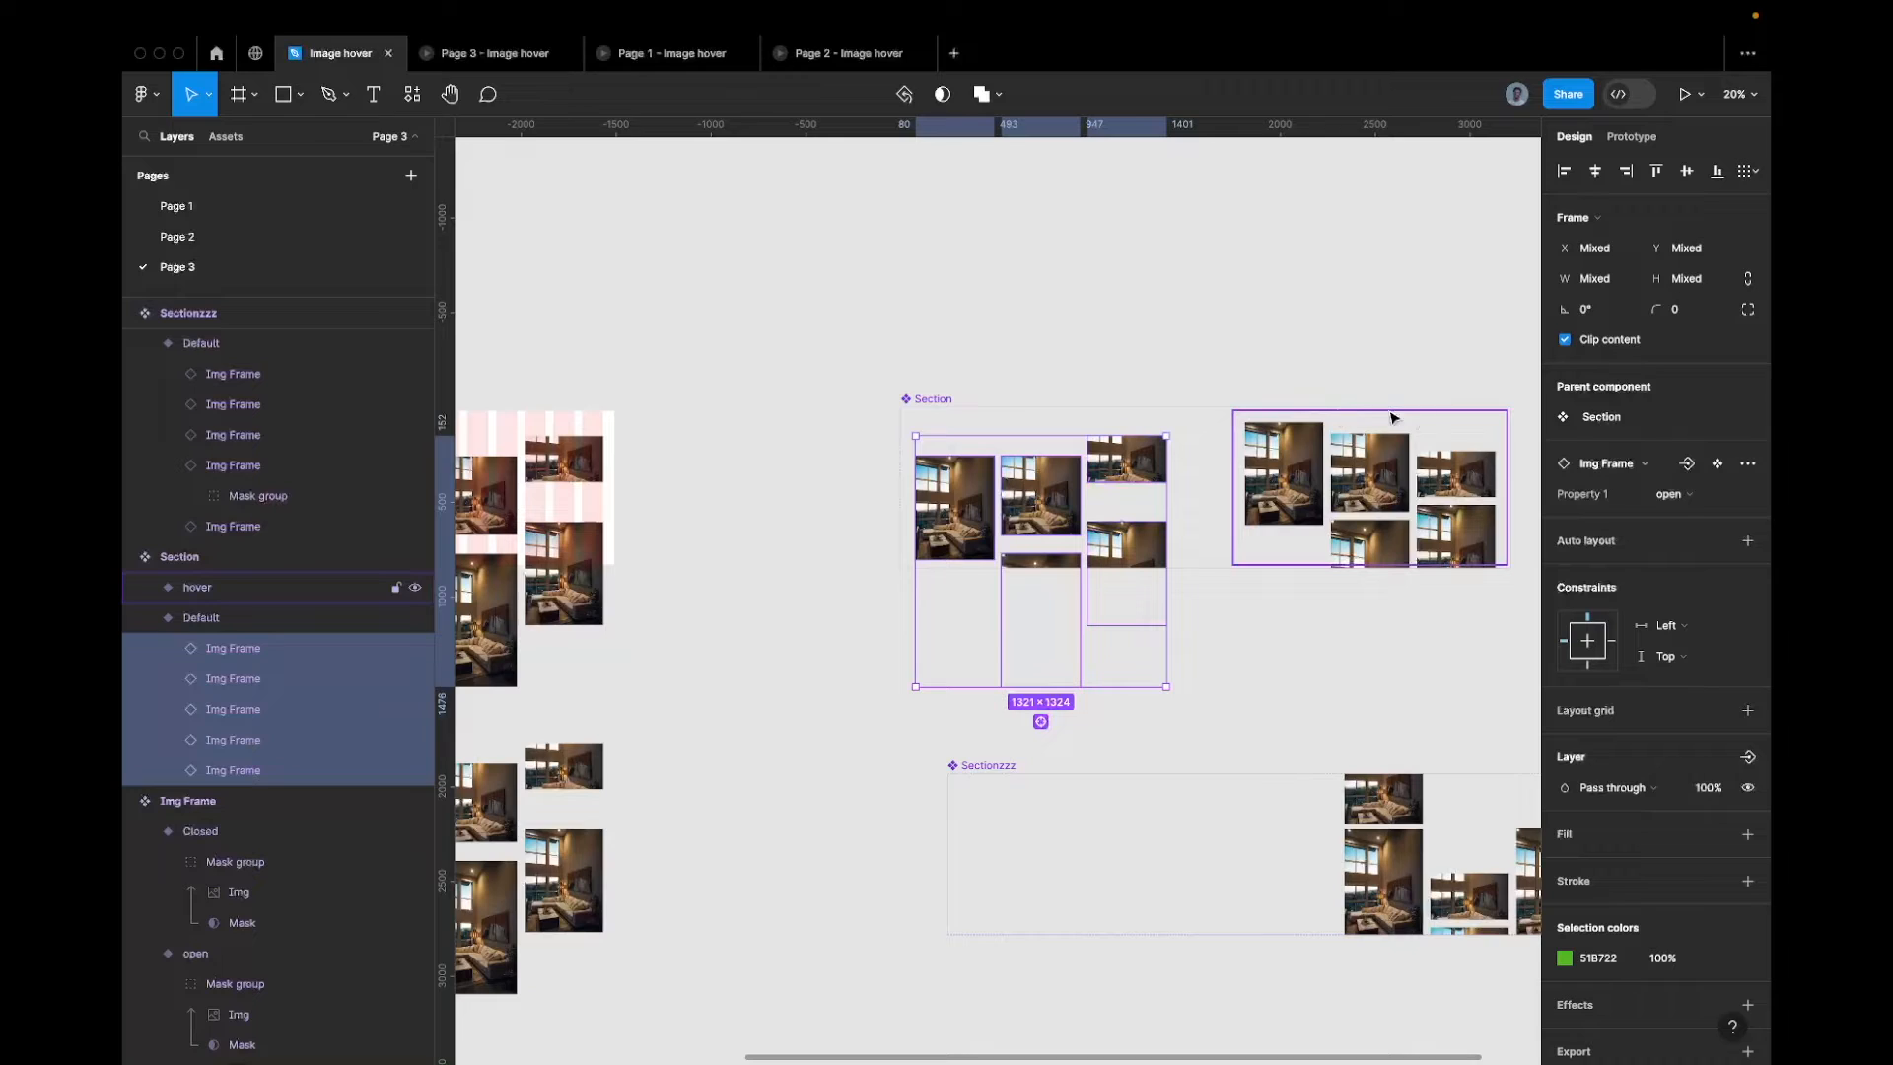
{"action": "left_click", "coordinate": [1670, 494]}
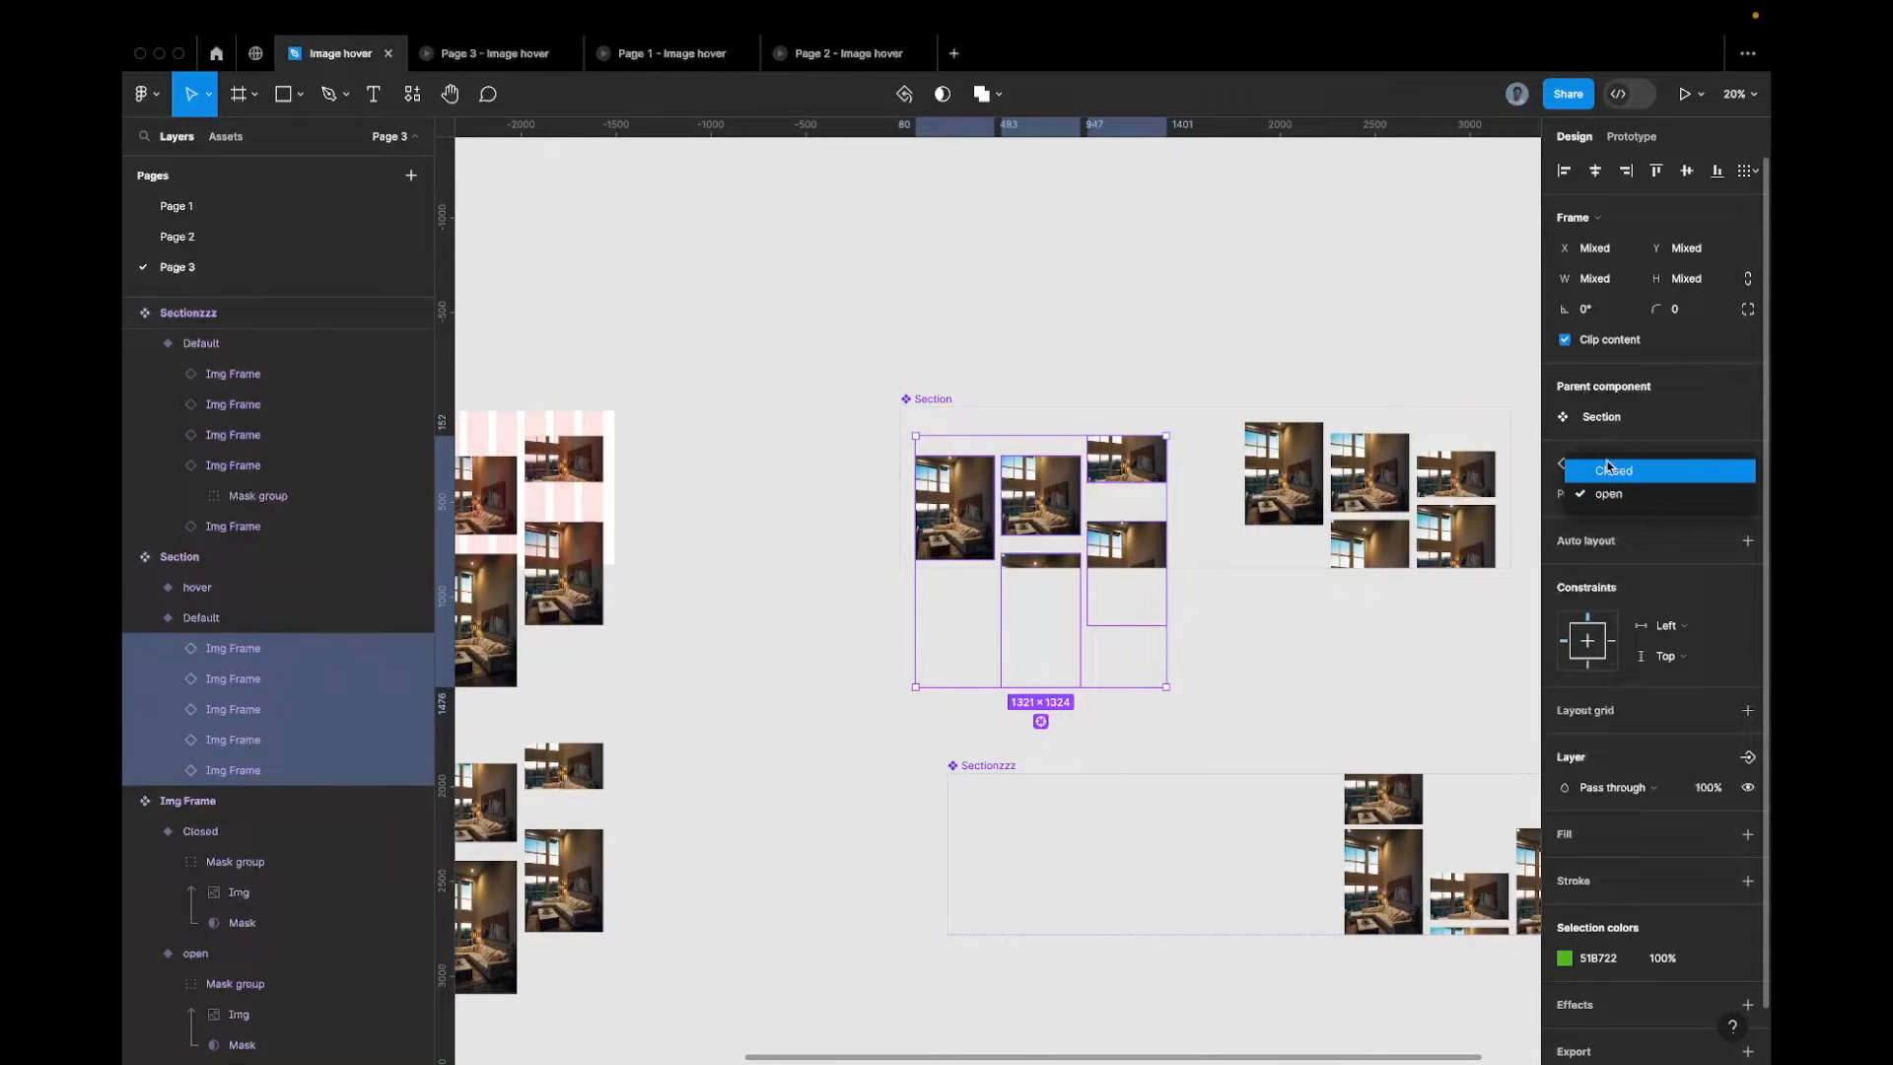
{"action": "left_click", "coordinate": [1676, 465]}
Set Property 1 to open for all image frames in the Sectionzzz component's Default variant
{"action": "scroll", "coordinate": [1103, 587], "scroll_direction": "down", "scroll_amount": 3}
{"action": "left_click", "coordinate": [1044, 663]}
{"action": "key", "text": "Return"}
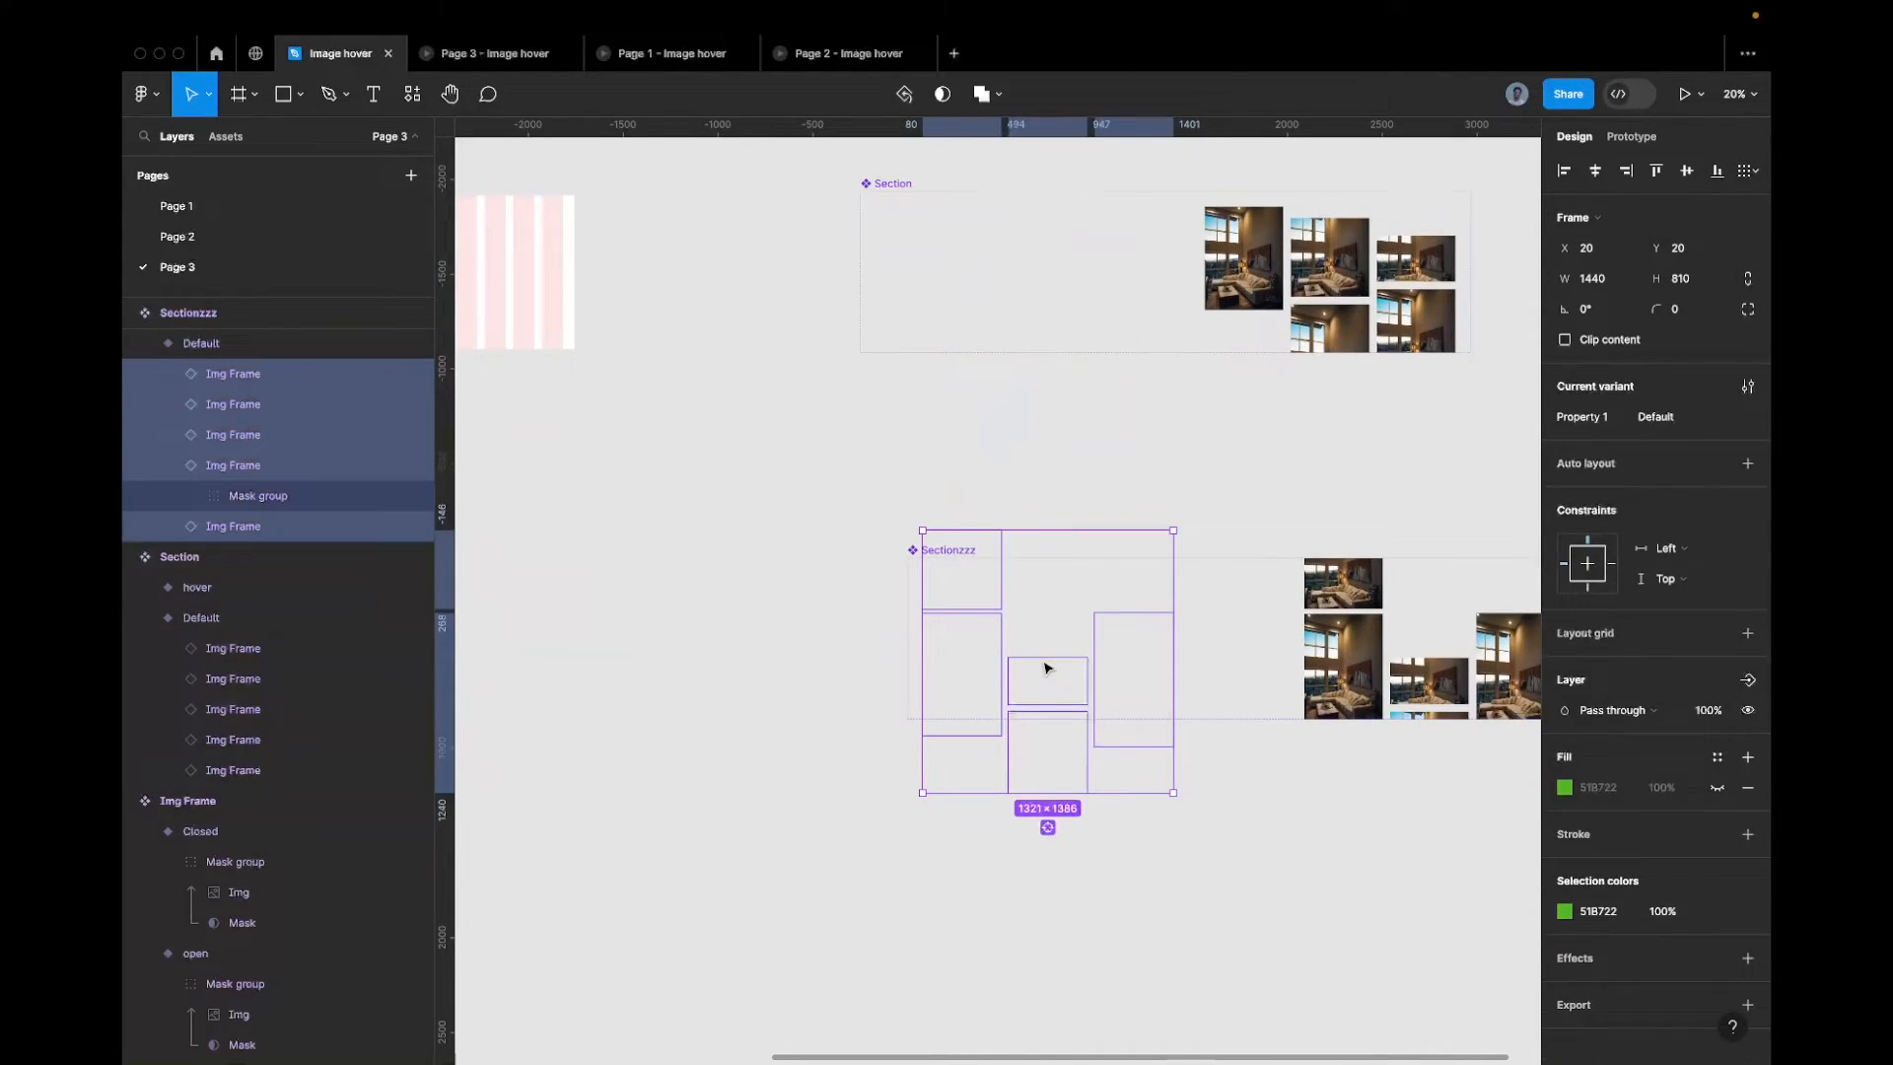
{"action": "left_click", "coordinate": [1691, 502]}
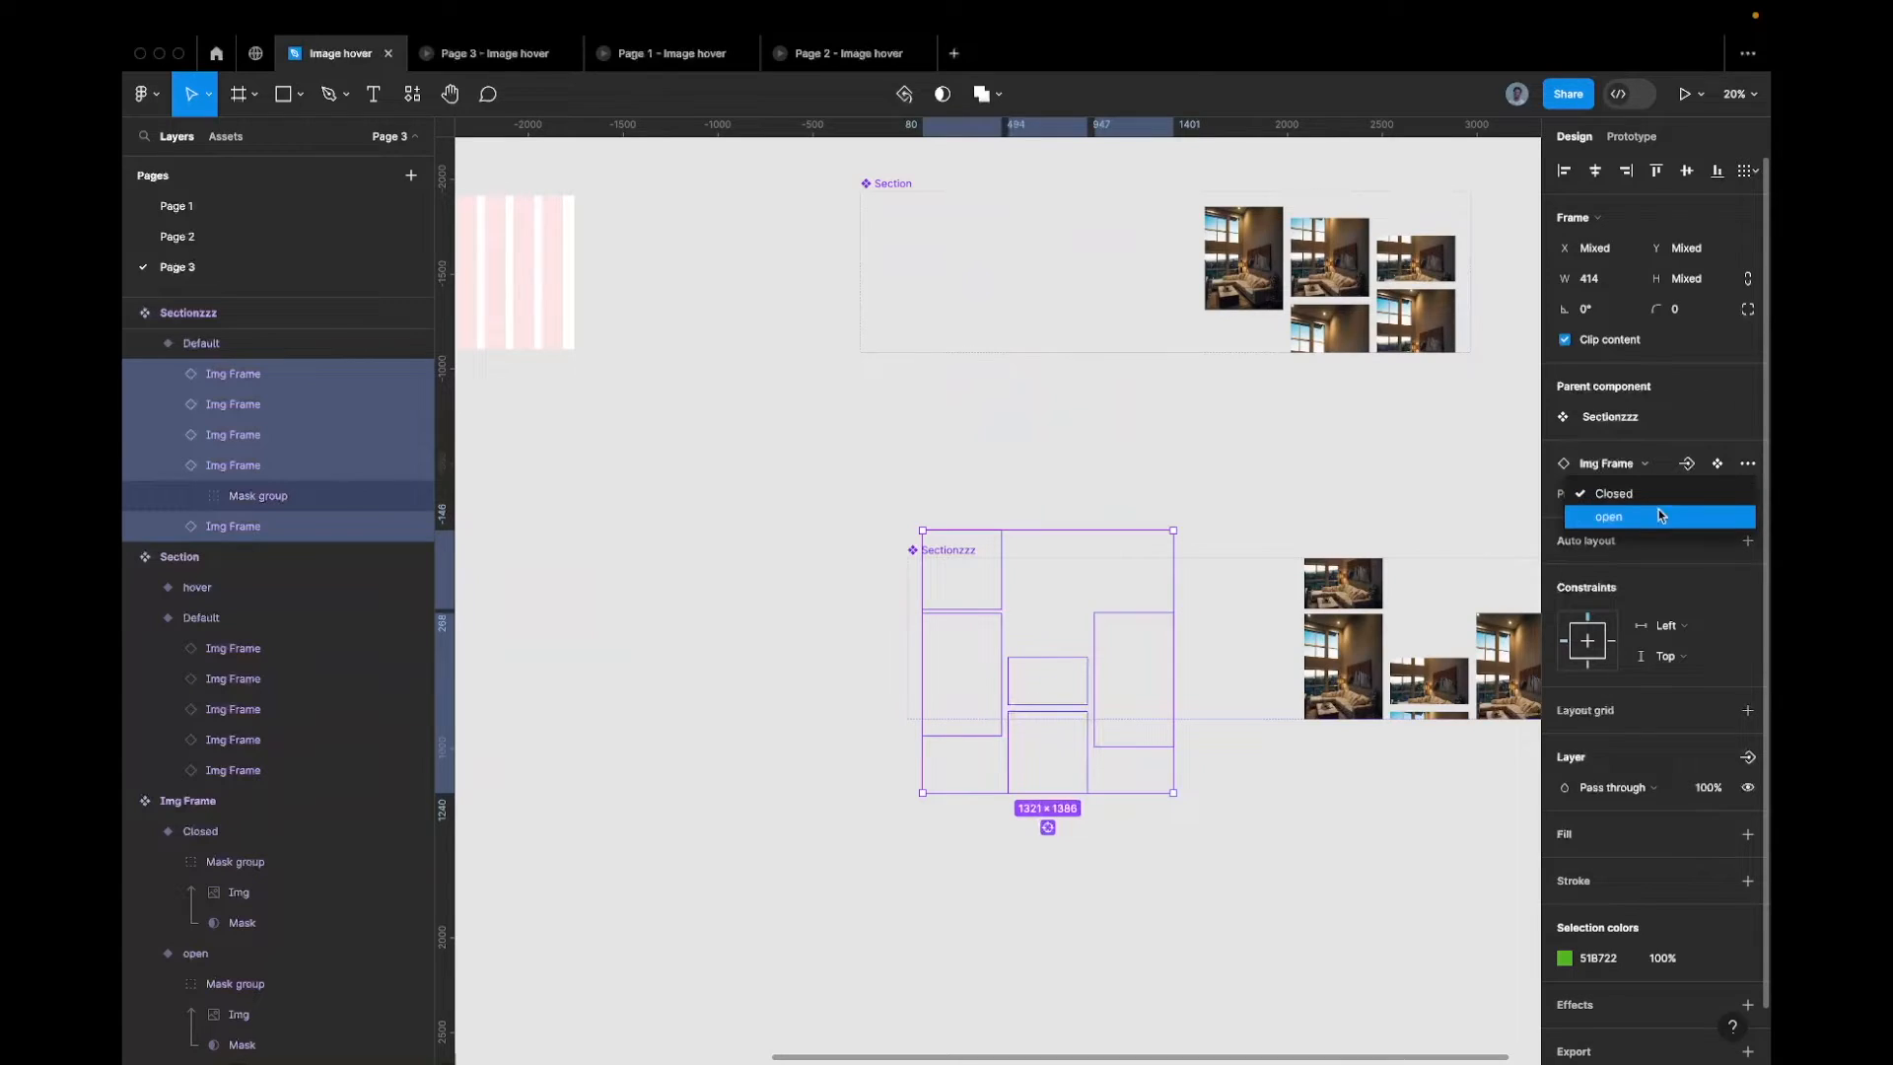
{"action": "left_click", "coordinate": [1687, 517]}
Move the first column's upper image frame in the Default variant of Sectionzzz down to Y 84
{"action": "scroll", "coordinate": [1025, 574], "scroll_direction": "up", "scroll_amount": 3}
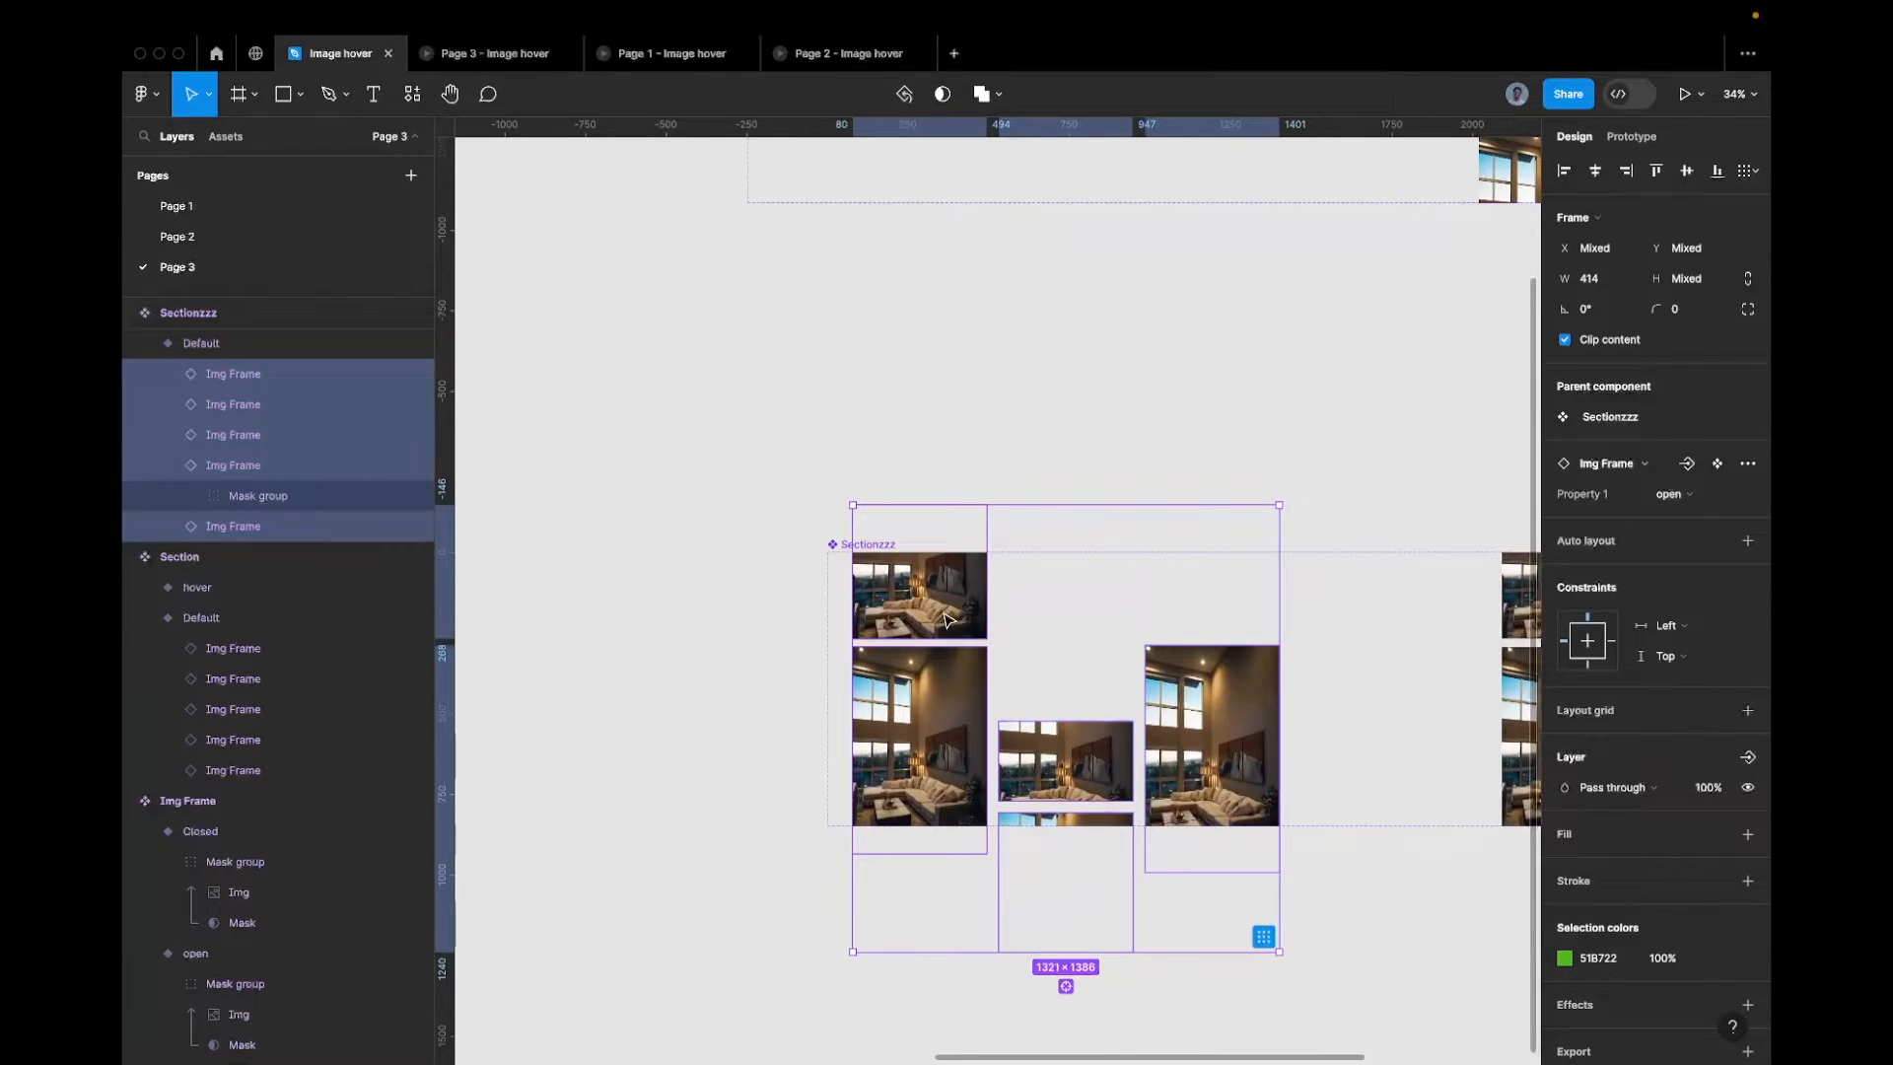
{"action": "left_click", "coordinate": [944, 619]}
{"action": "left_click_drag", "start_coordinate": [920, 675], "coordinate": [920, 906]}
{"action": "left_click_drag", "start_coordinate": [876, 718], "coordinate": [876, 740]}
{"action": "left_click", "coordinate": [885, 628]}
{"action": "left_click_drag", "start_coordinate": [882, 631], "coordinate": [888, 660]}
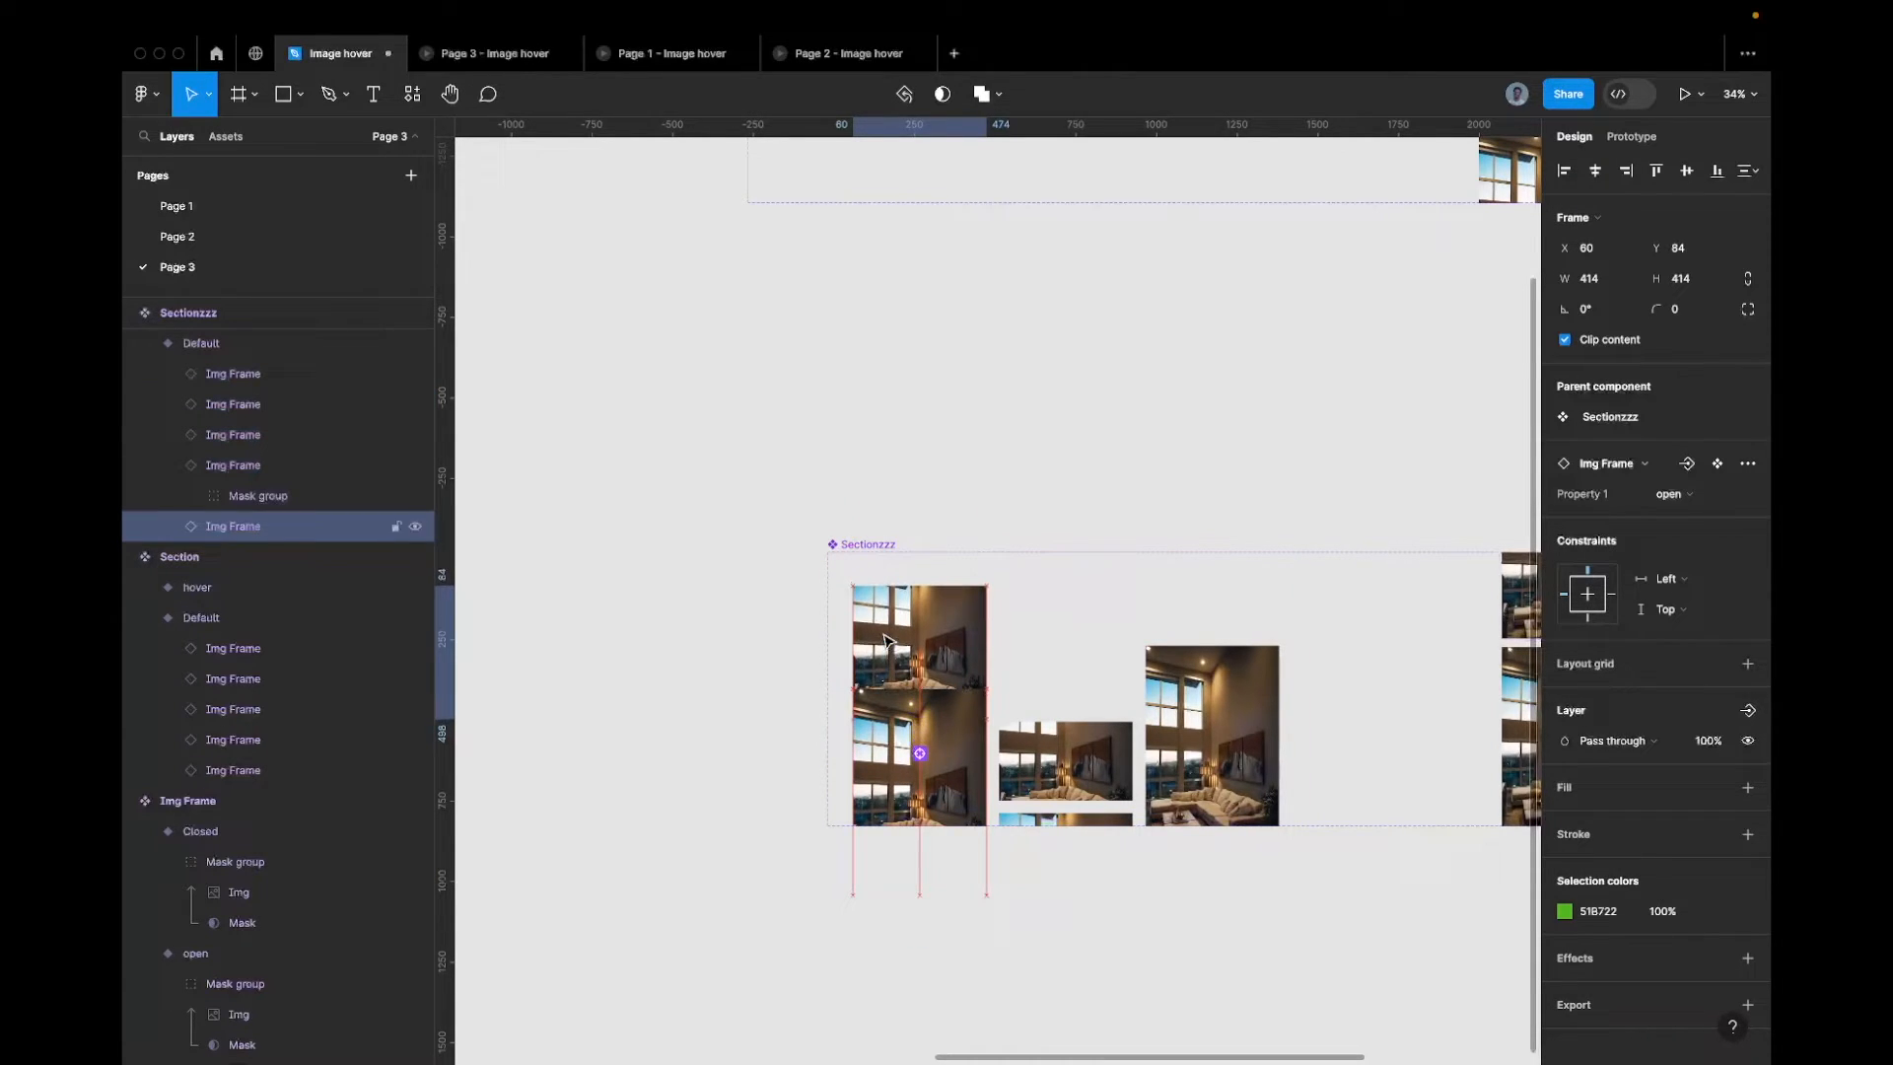
Move the lower image frame in the first column of Sectionzzz's Default variant down, leaving a clear gap below the upper frame
{"action": "left_click", "coordinate": [900, 782]}
{"action": "key", "text": "shift+Down"}
{"action": "key", "text": "shift+Down"}
{"action": "key", "text": "shift+Down"}
{"action": "key", "text": "shift+Down"}
{"action": "key", "text": "shift+Down"}
{"action": "key", "text": "shift+Down"}
{"action": "key", "text": "shift+Down"}
{"action": "key", "text": "shift+Down"}
{"action": "key", "text": "shift+Down"}
{"action": "key", "text": "shift+Down"}
{"action": "key", "text": "shift+Down"}
{"action": "key", "text": "shift+Down"}
{"action": "key", "text": "shift+Down"}
{"action": "key", "text": "shift+Down"}
{"action": "key", "text": "shift+Down"}
{"action": "key", "text": "shift+Down"}
{"action": "key", "text": "shift+Down"}
{"action": "key", "text": "shift+Down"}
{"action": "key", "text": "shift+Down"}
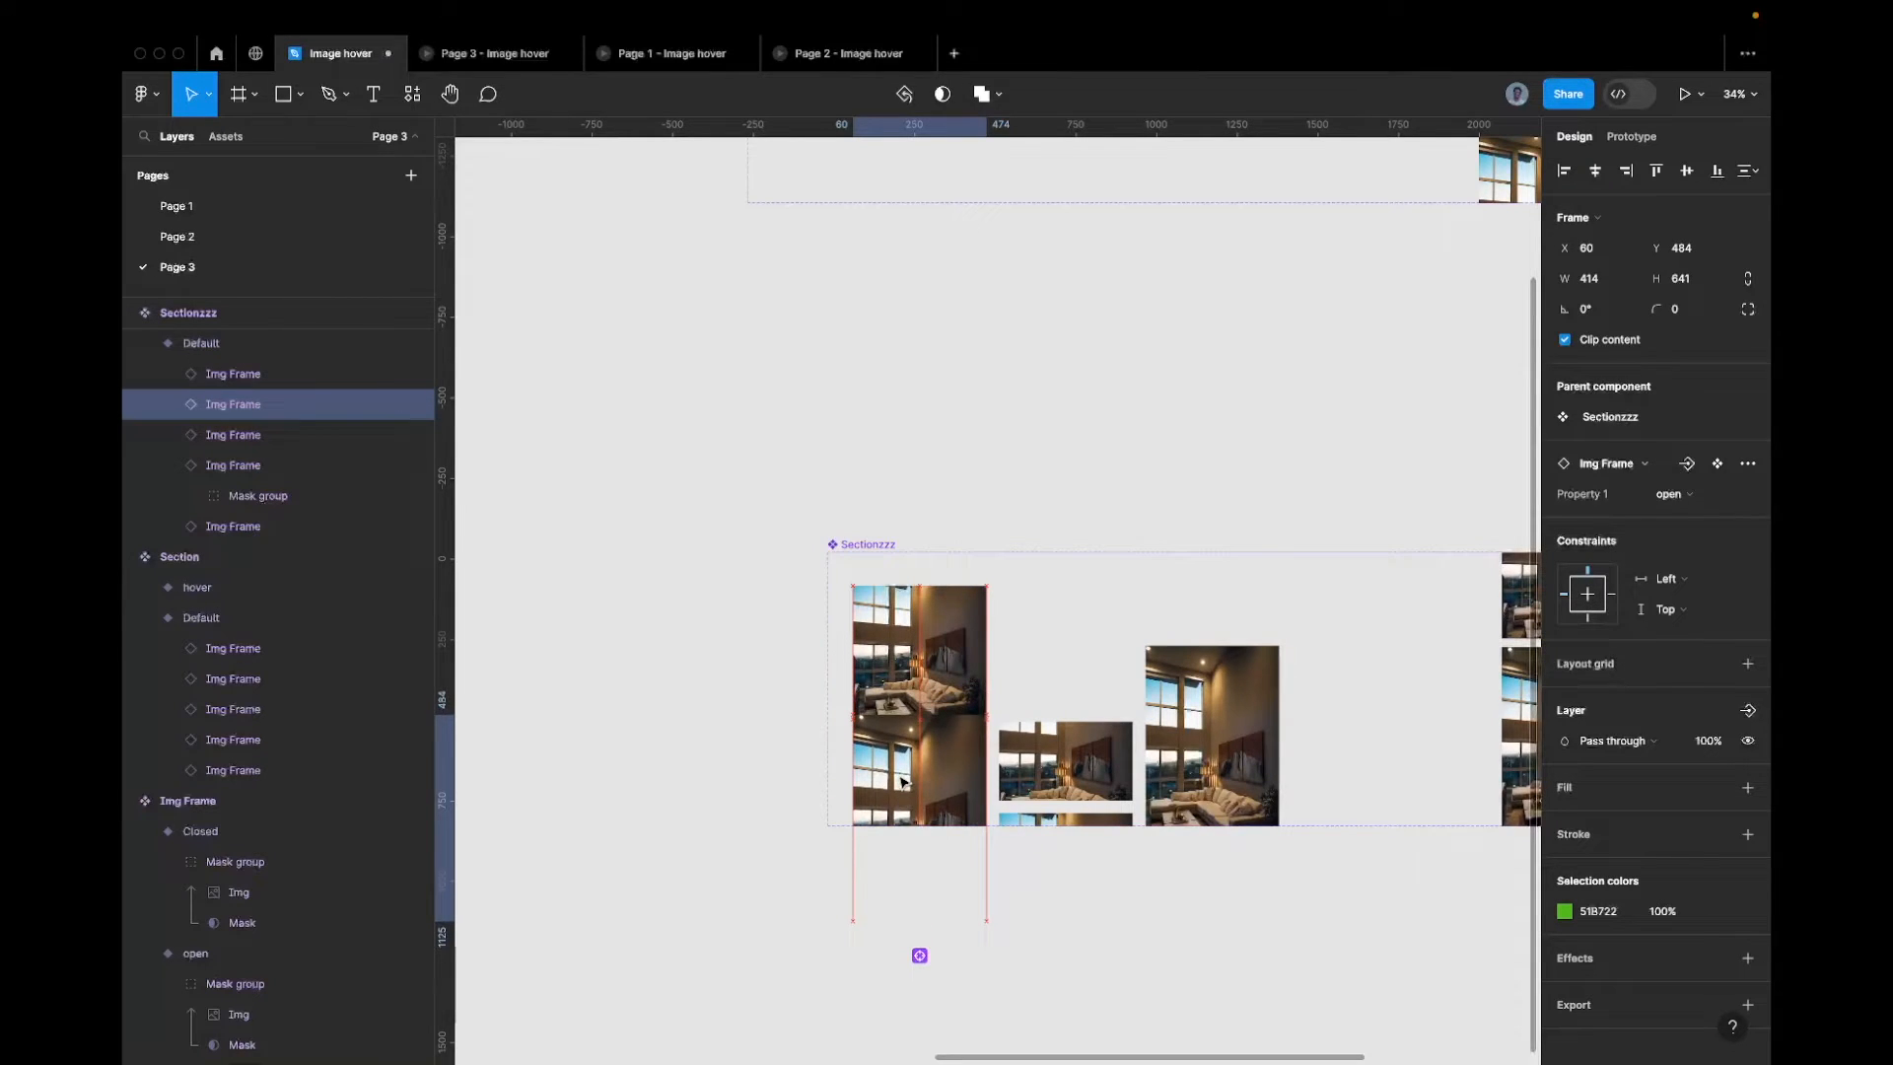
Move the upper image frame in the middle column of Sectionzzz's Default variant up by about 160 px
{"action": "left_click", "coordinate": [1001, 771]}
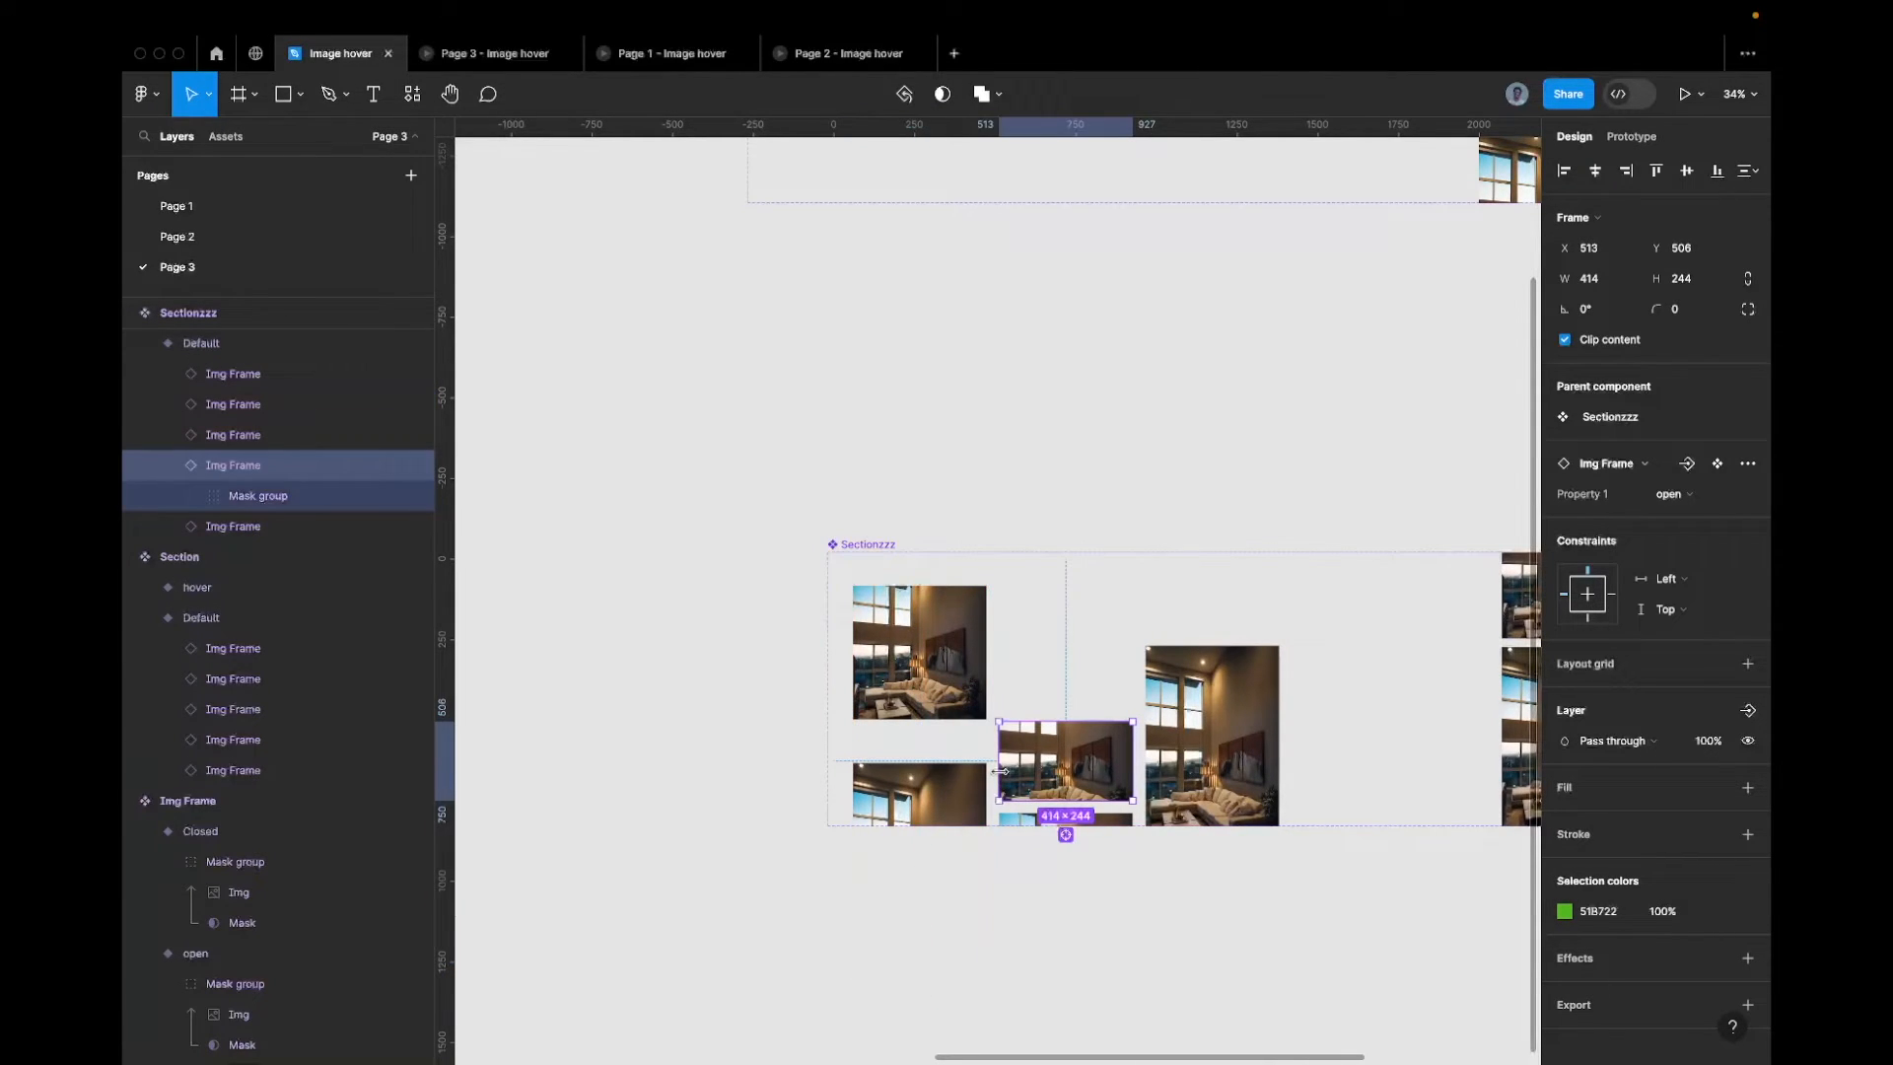
{"action": "key", "text": "shift+Up"}
{"action": "key", "text": "shift+Up"}
{"action": "key", "text": "shift+Up"}
{"action": "key", "text": "shift+Up"}
{"action": "key", "text": "shift+Up"}
{"action": "key", "text": "shift+Up"}
{"action": "key", "text": "shift+Up"}
{"action": "key", "text": "shift+Up"}
{"action": "key", "text": "shift+Up"}
{"action": "key", "text": "shift+Up"}
{"action": "key", "text": "shift+Up"}
{"action": "key", "text": "shift+Up"}
{"action": "key", "text": "shift+Up"}
{"action": "key", "text": "shift+Up"}
{"action": "key", "text": "shift+Up"}
{"action": "key", "text": "shift+Up"}
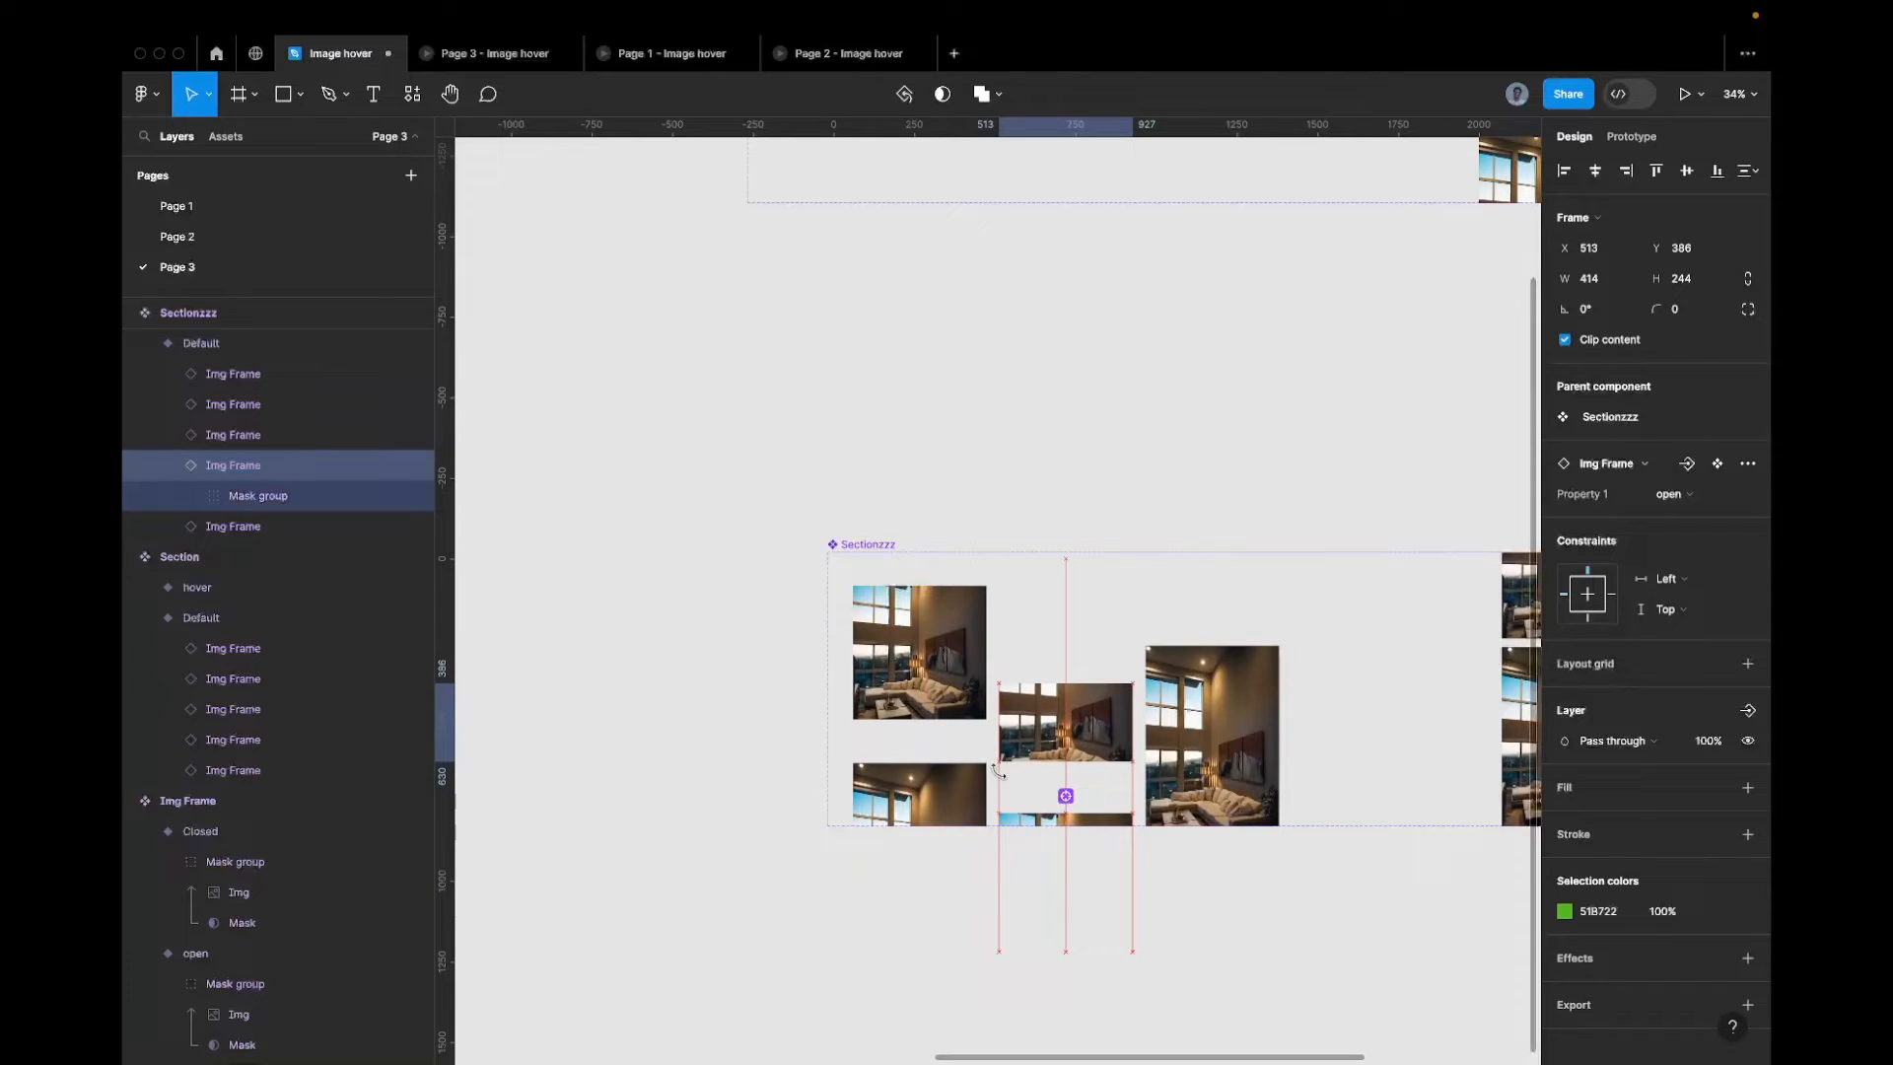
Move the lower image frame in the middle column of Sectionzzz's Default variant up to Y 630
{"action": "left_click", "coordinate": [1043, 820]}
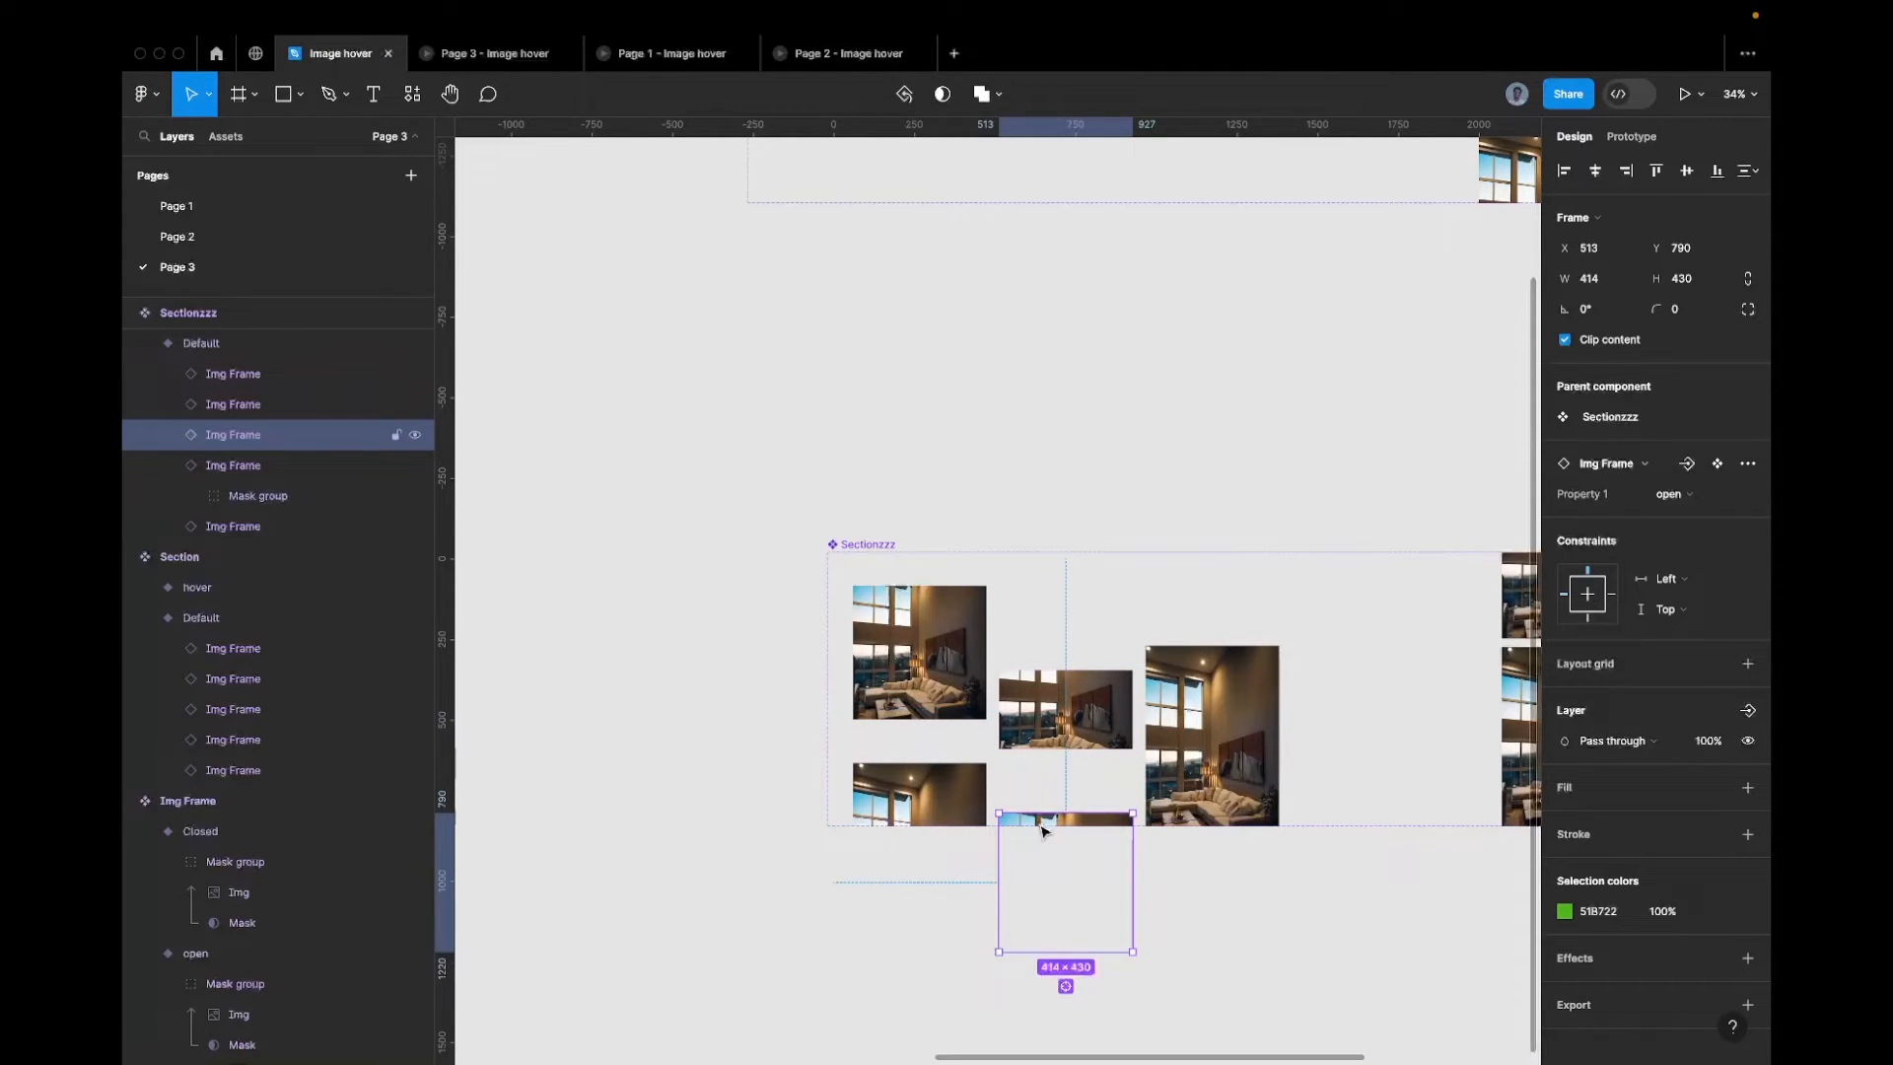
{"action": "key", "text": "shift+Up"}
{"action": "key", "text": "shift+Up"}
{"action": "key", "text": "shift+Up"}
{"action": "key", "text": "shift+Up"}
{"action": "key", "text": "shift+Up"}
{"action": "key", "text": "shift+Up"}
{"action": "key", "text": "shift+Up"}
{"action": "key", "text": "shift+Up"}
{"action": "key", "text": "shift+Up"}
{"action": "key", "text": "shift+Up"}
{"action": "key", "text": "shift+Up"}
{"action": "key", "text": "shift+Up"}
{"action": "key", "text": "shift+Up"}
{"action": "key", "text": "shift+Up"}
{"action": "key", "text": "shift+Up"}
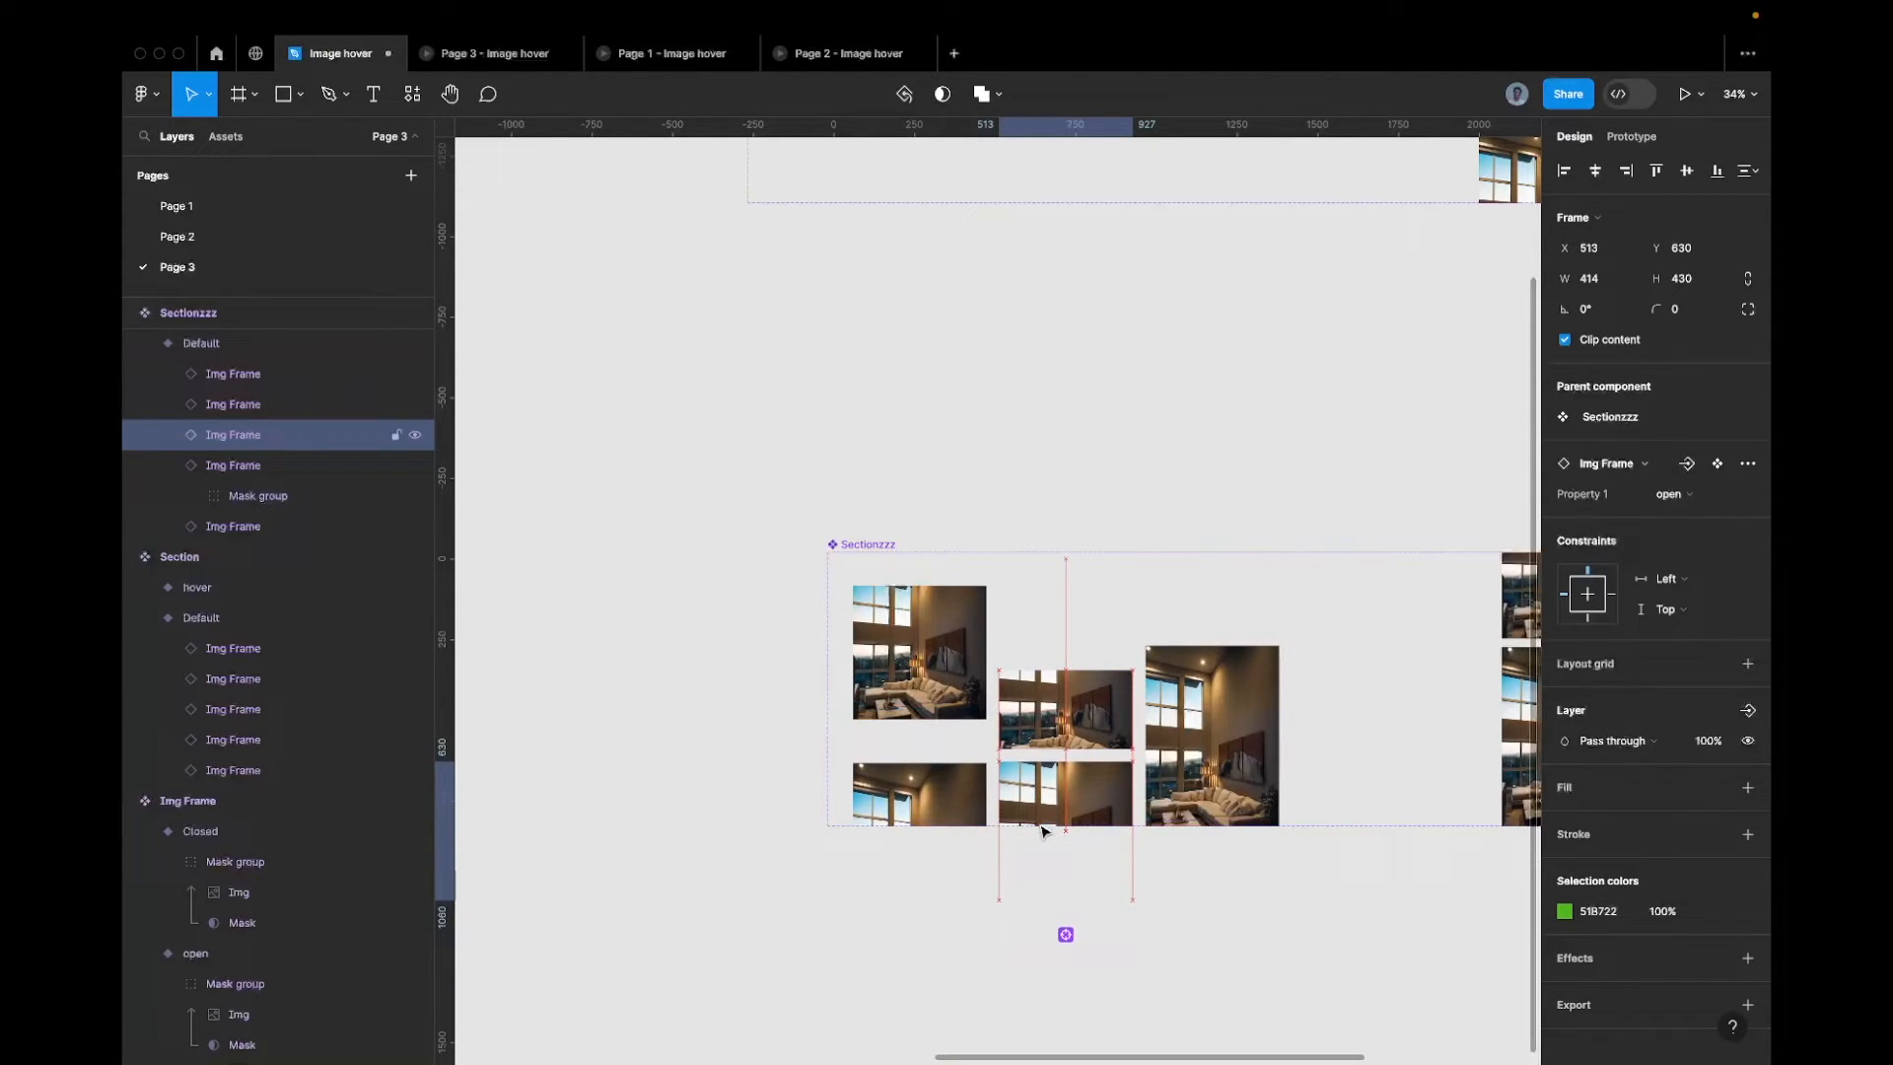
Move the tall image frame in the third column of Sectionzzz's Default variant down to Y 740
{"action": "left_click", "coordinate": [1211, 746]}
{"action": "key", "text": "shift+Down"}
{"action": "key", "text": "shift+Down"}
{"action": "key", "text": "shift+Down"}
{"action": "key", "text": "shift+Down"}
{"action": "key", "text": "shift+Down"}
{"action": "key", "text": "shift+Down"}
{"action": "key", "text": "shift+Down"}
{"action": "key", "text": "shift+Down"}
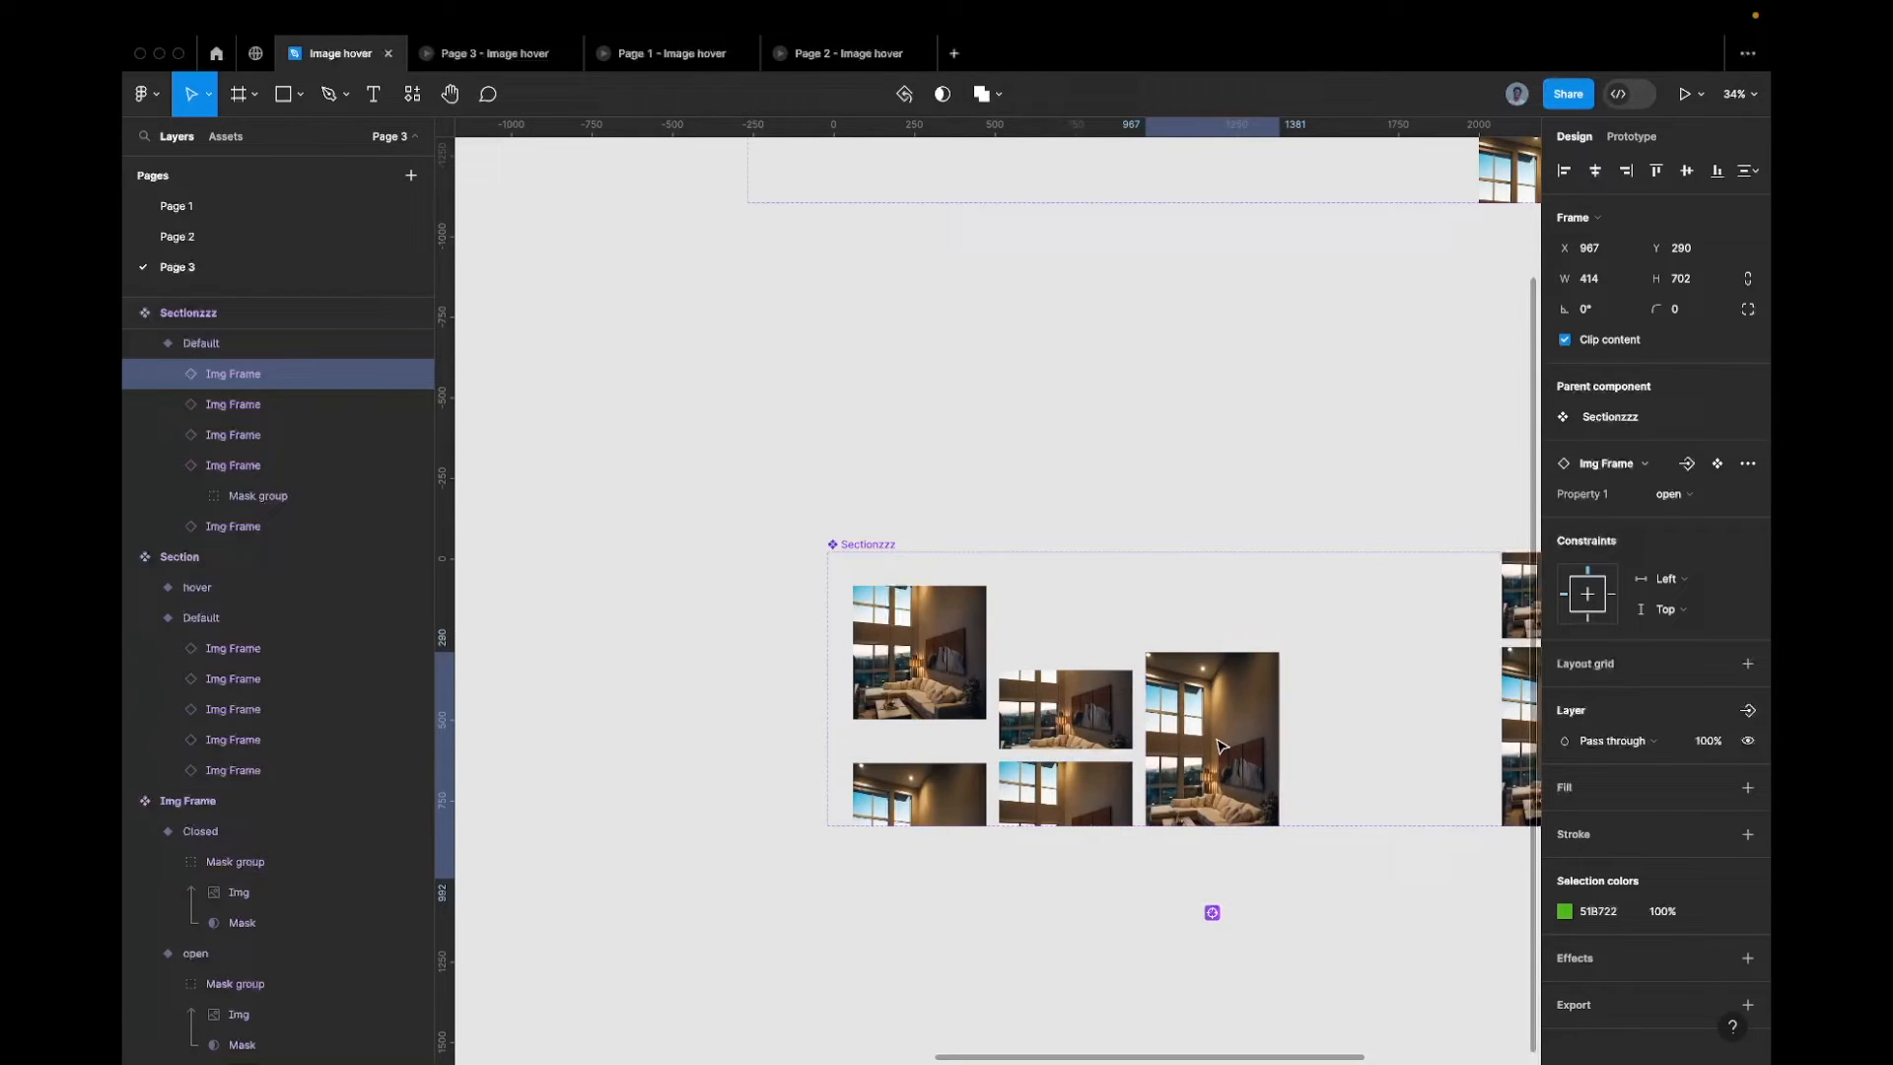
{"action": "key", "text": "shift+Down"}
{"action": "key", "text": "shift+Down"}
{"action": "key", "text": "shift+Down"}
{"action": "key", "text": "shift+Down"}
{"action": "key", "text": "shift+Down"}
{"action": "key", "text": "shift+Down"}
{"action": "key", "text": "shift+Down"}
{"action": "key", "text": "shift+Down"}
{"action": "key", "text": "shift+Down"}
{"action": "key", "text": "shift+Down"}
{"action": "key", "text": "shift+Down"}
{"action": "key", "text": "shift+Down"}
{"action": "key", "text": "shift+Down"}
{"action": "key", "text": "shift+Down"}
{"action": "key", "text": "shift+Down"}
{"action": "key", "text": "shift+Down"}
{"action": "key", "text": "shift+Down"}
{"action": "key", "text": "shift+Down"}
{"action": "key", "text": "shift+Down"}
{"action": "key", "text": "shift+Down"}
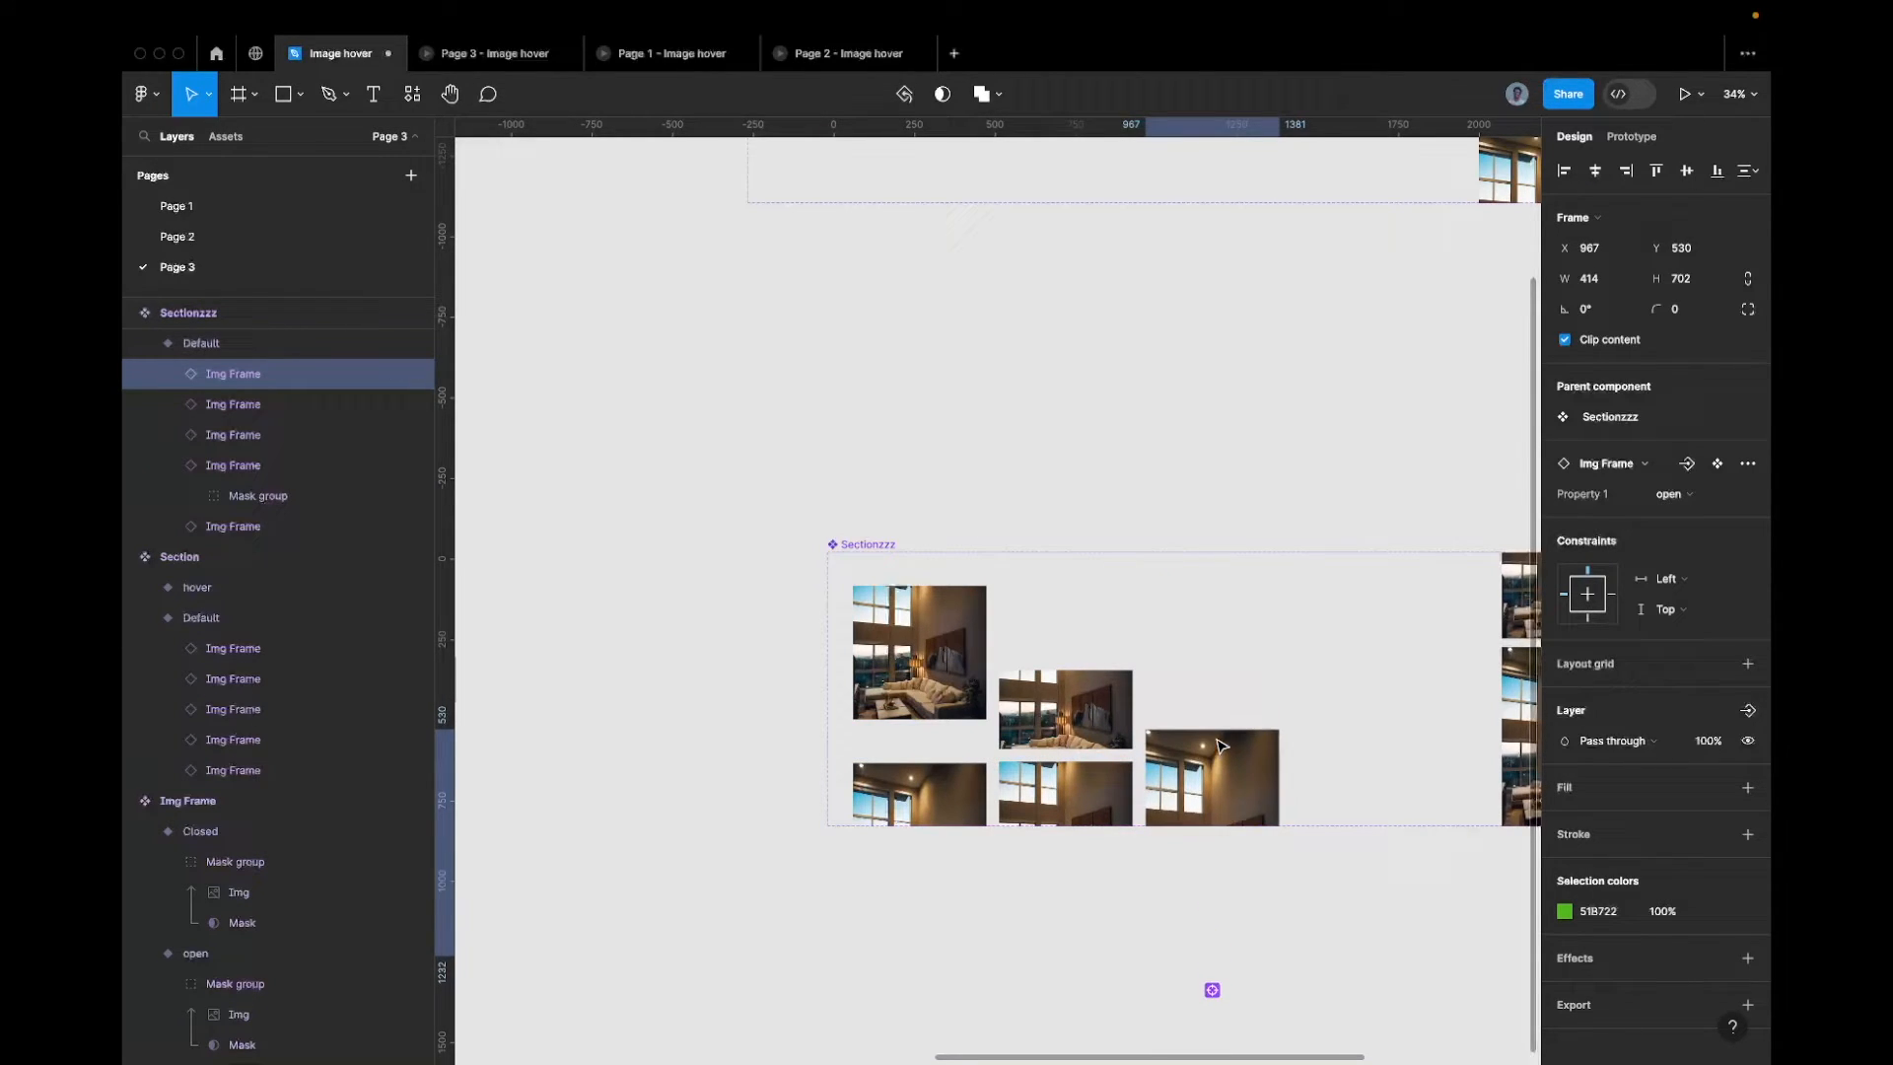
{"action": "key", "text": "shift+Down"}
{"action": "key", "text": "shift+Down"}
{"action": "key", "text": "shift+Down"}
{"action": "key", "text": "shift+Down"}
{"action": "key", "text": "shift+Down"}
{"action": "key", "text": "shift+Down"}
{"action": "key", "text": "shift+Down"}
{"action": "key", "text": "shift+Down"}
{"action": "key", "text": "shift+Down"}
{"action": "key", "text": "shift+Down"}
{"action": "key", "text": "shift+Down"}
{"action": "key", "text": "shift+Down"}
{"action": "key", "text": "shift+Down"}
{"action": "key", "text": "shift+Down"}
{"action": "key", "text": "shift+Down"}
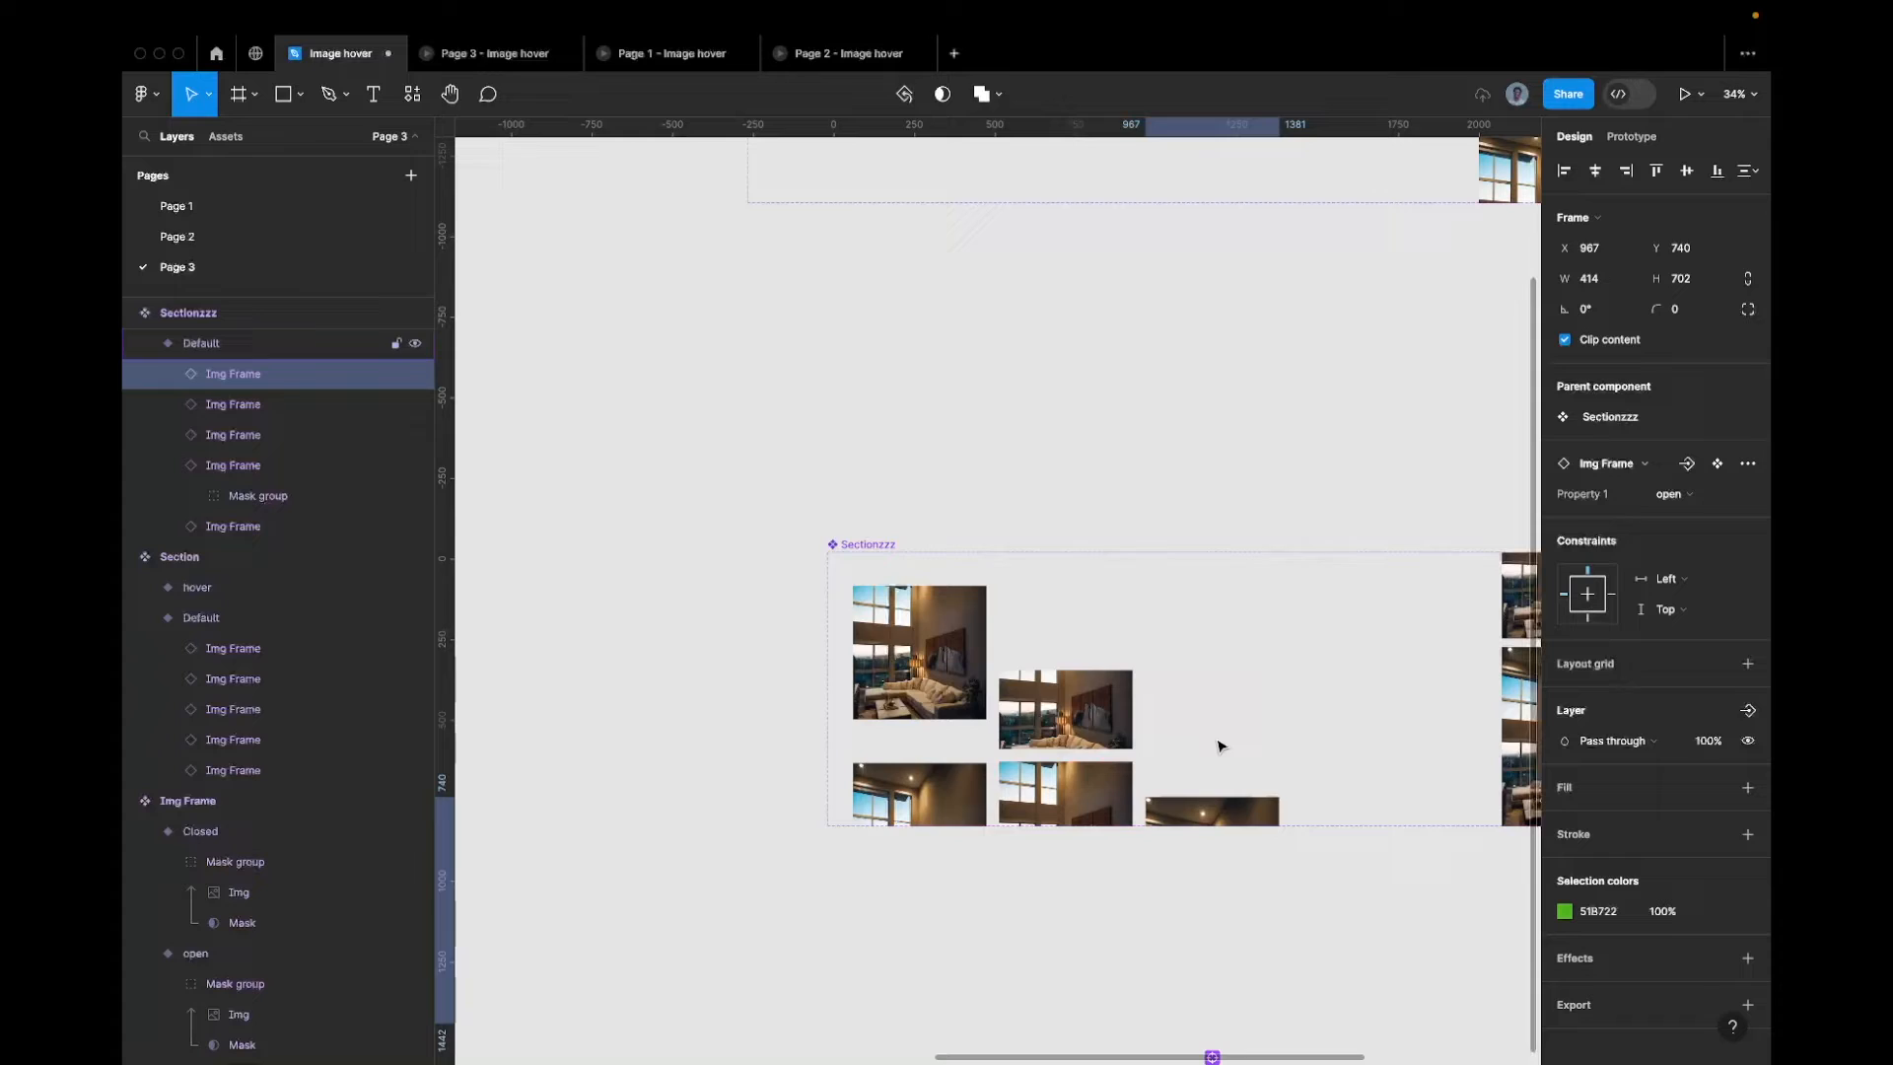
Set Property 1 to Closed for all repositioned image frames in Sectionzzz's Default variant
{"action": "scroll", "coordinate": [1037, 751], "scroll_direction": "down", "scroll_amount": 2}
{"action": "left_click", "coordinate": [1093, 664]}
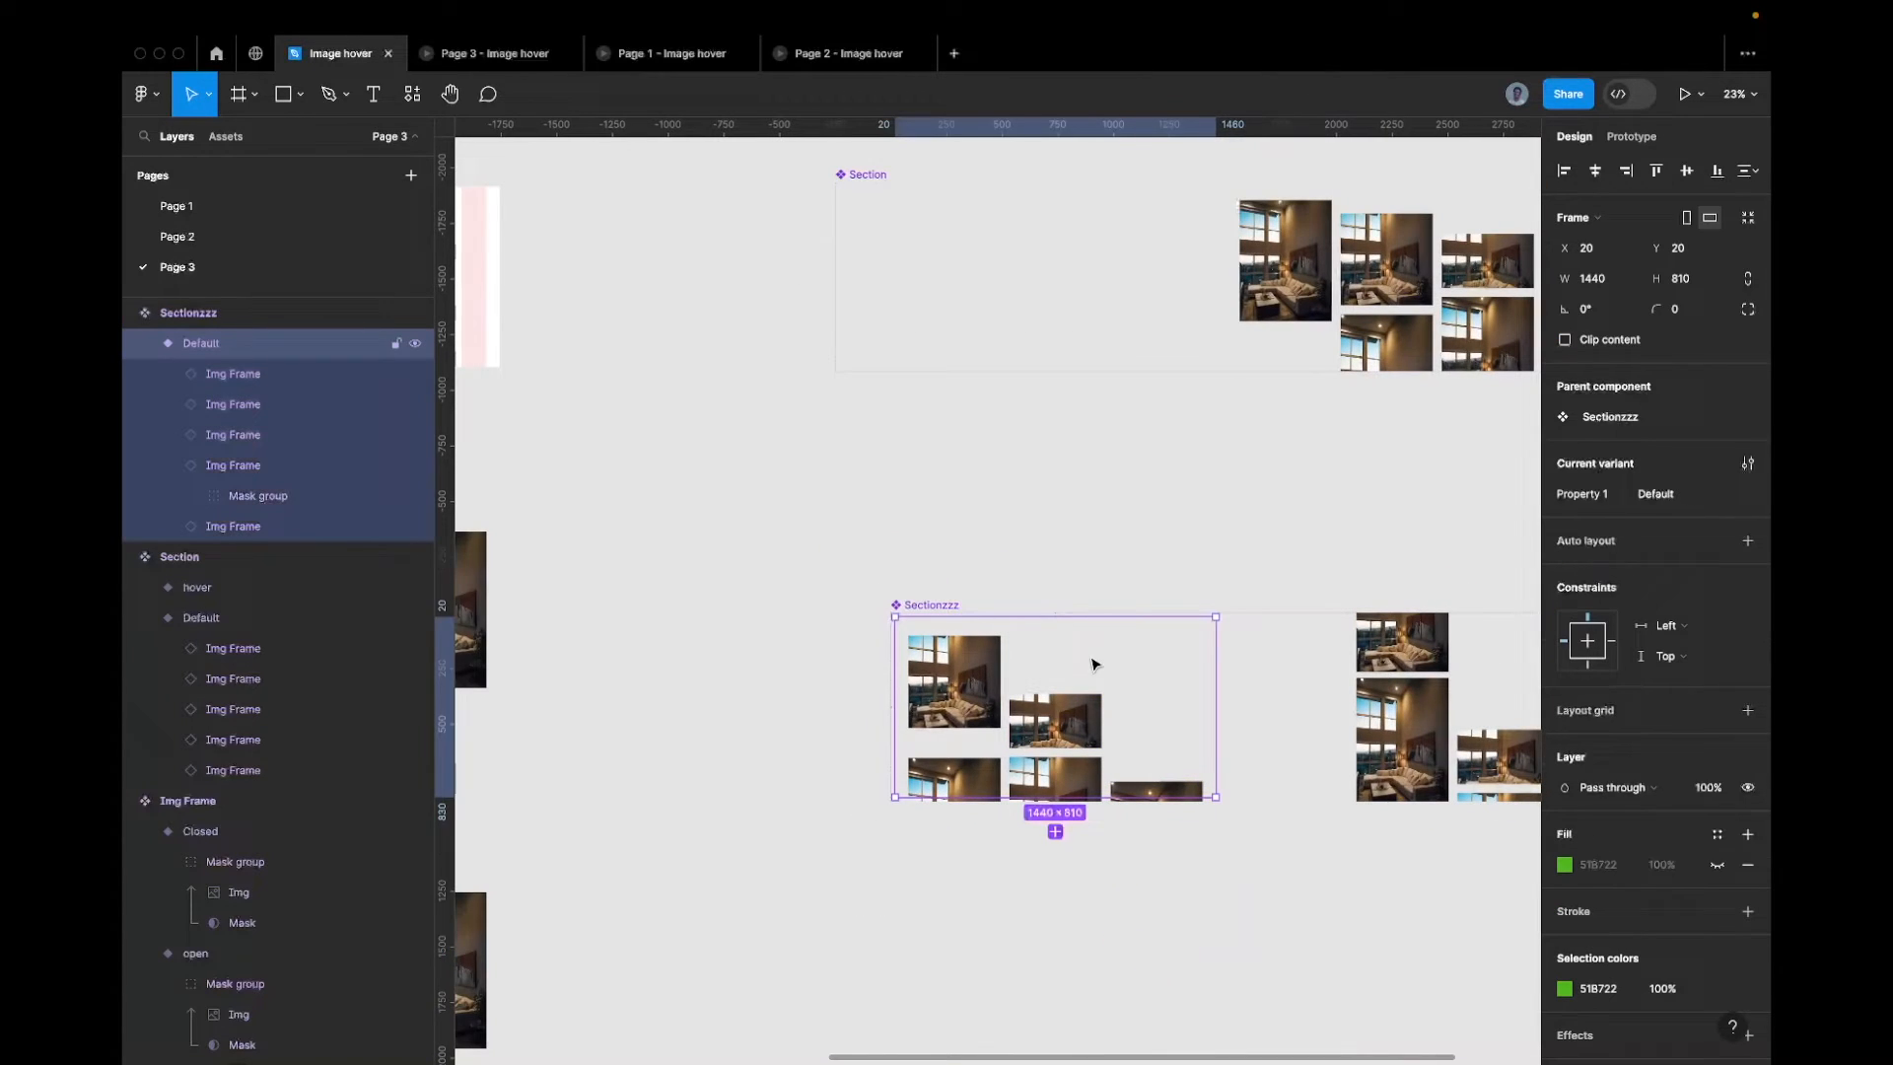
{"action": "key", "text": "Return"}
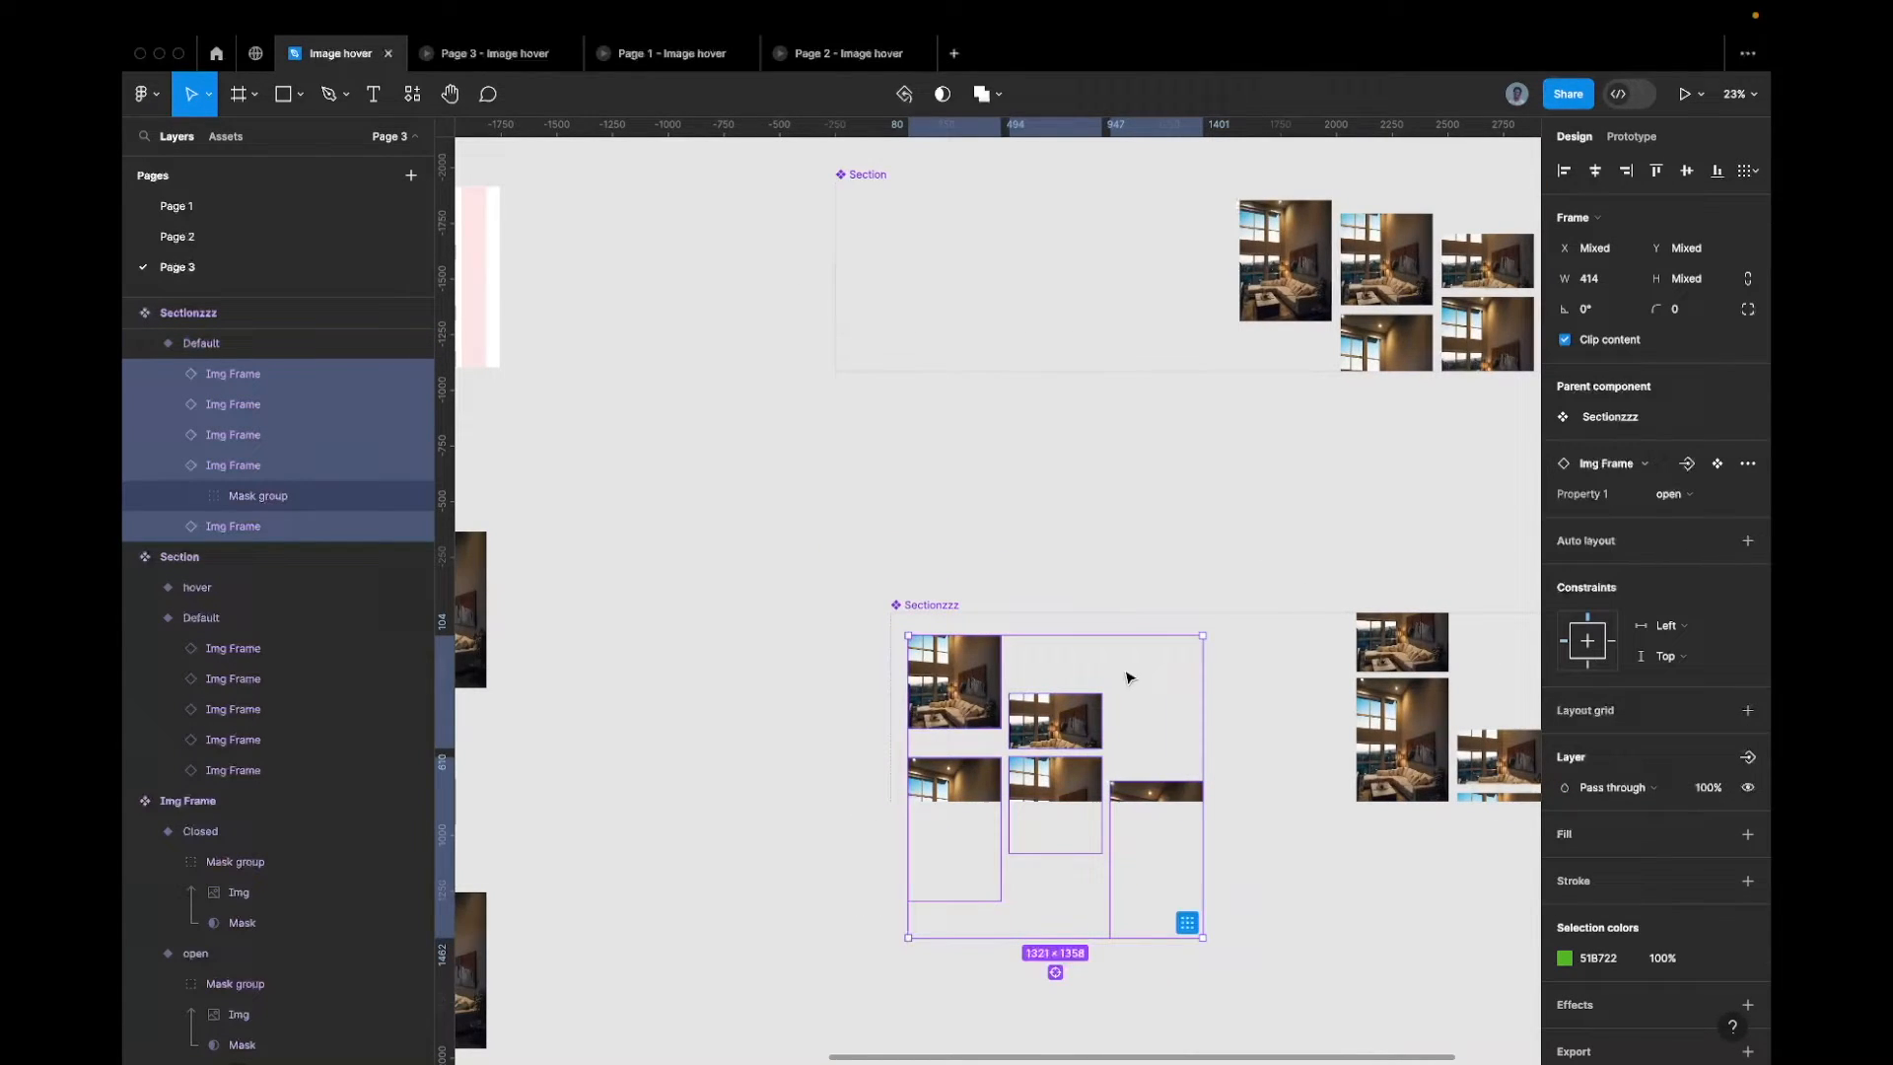
{"action": "left_click", "coordinate": [1673, 493]}
{"action": "left_click", "coordinate": [1666, 464]}
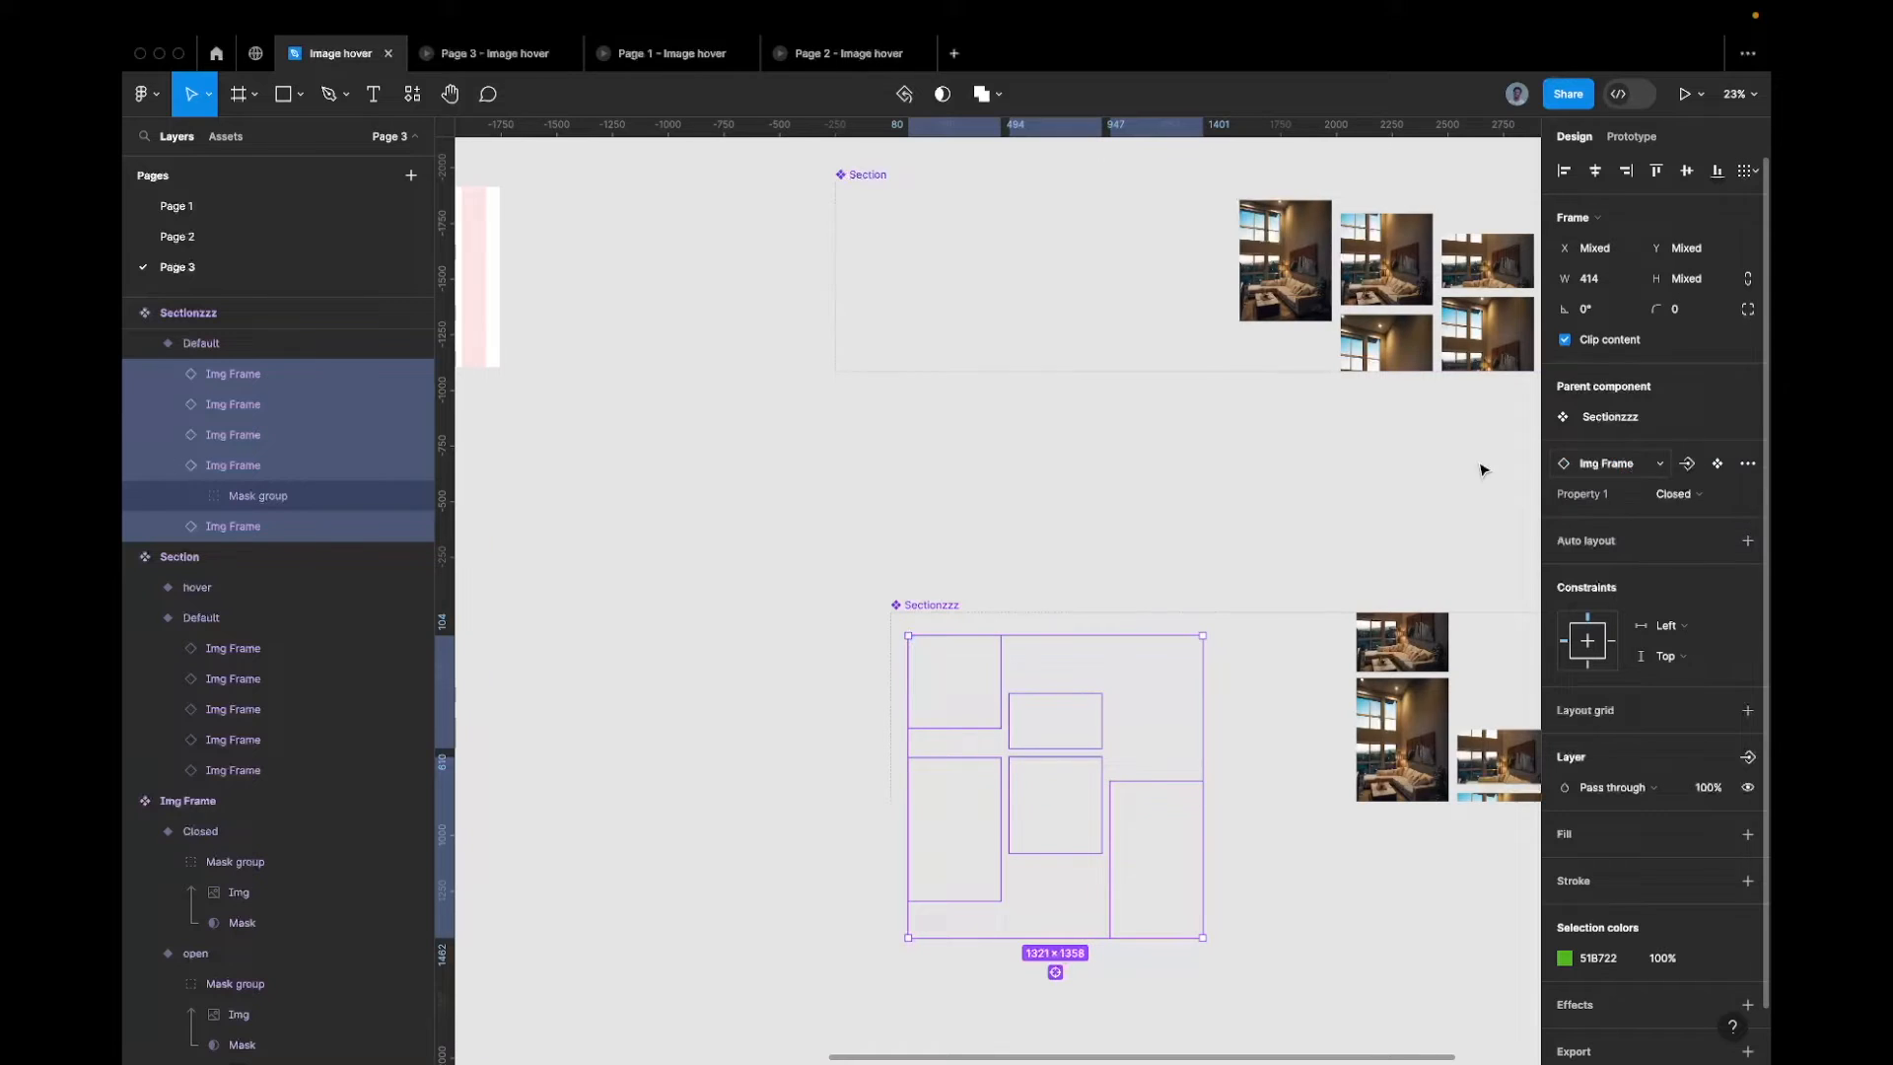
Preview the image reveal animation repeatedly in the Page 3 prototype and return to the design file
{"action": "left_click", "coordinate": [513, 53]}
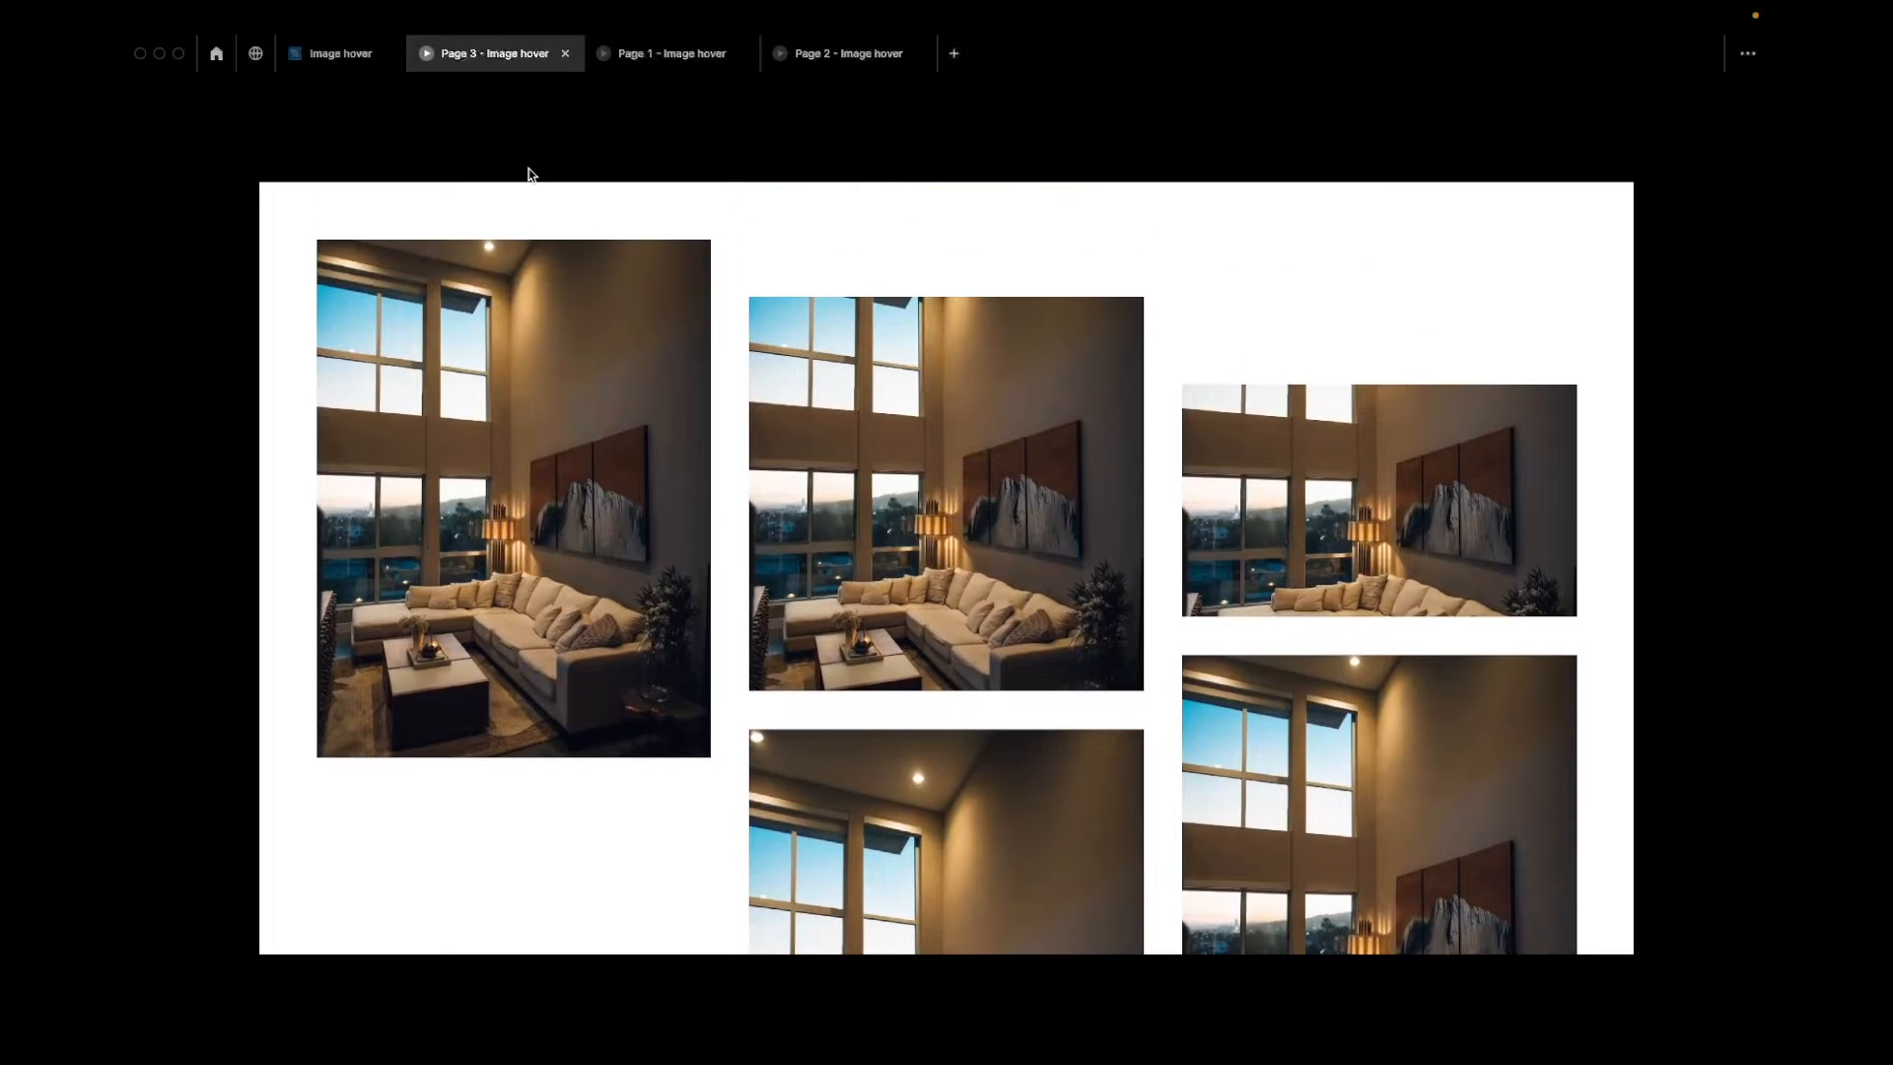
{"action": "left_click", "coordinate": [347, 61]}
{"action": "scroll", "coordinate": [828, 386], "scroll_direction": "down", "scroll_amount": 4}
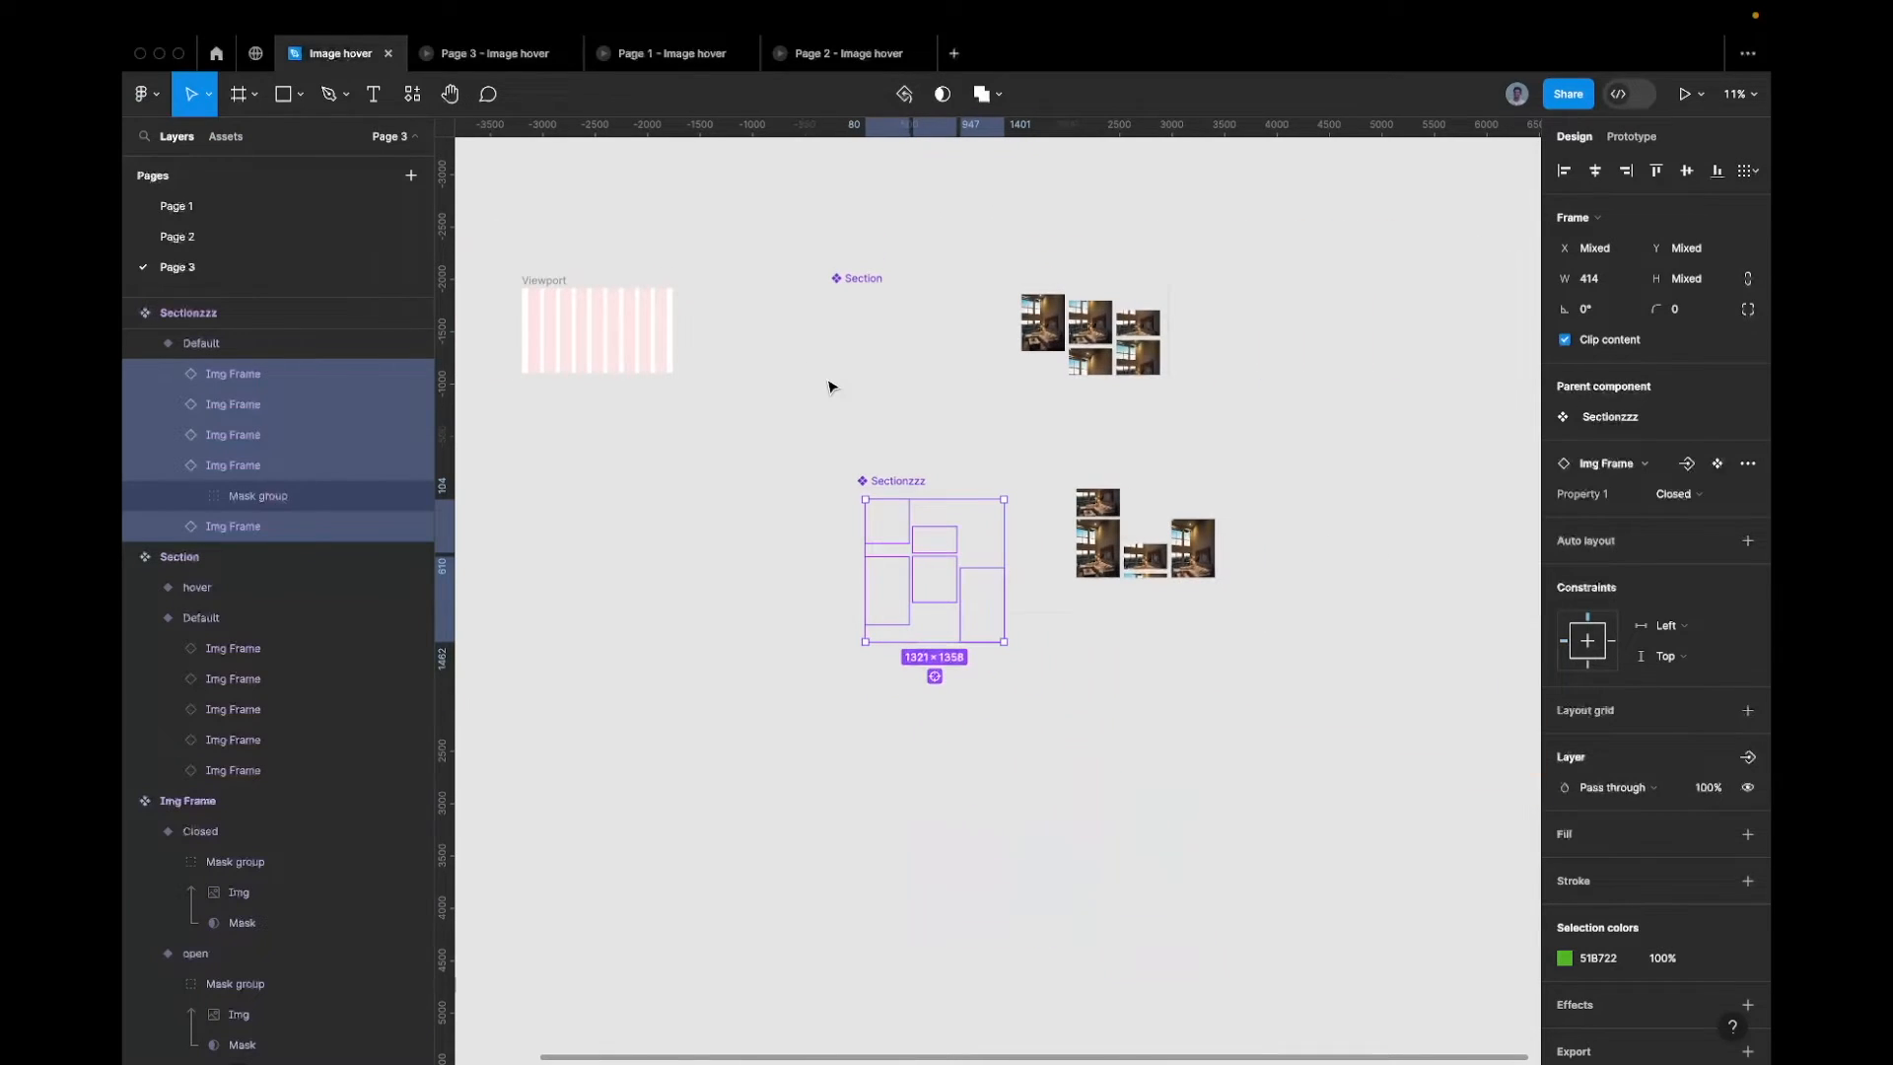
{"action": "left_click", "coordinate": [490, 53]}
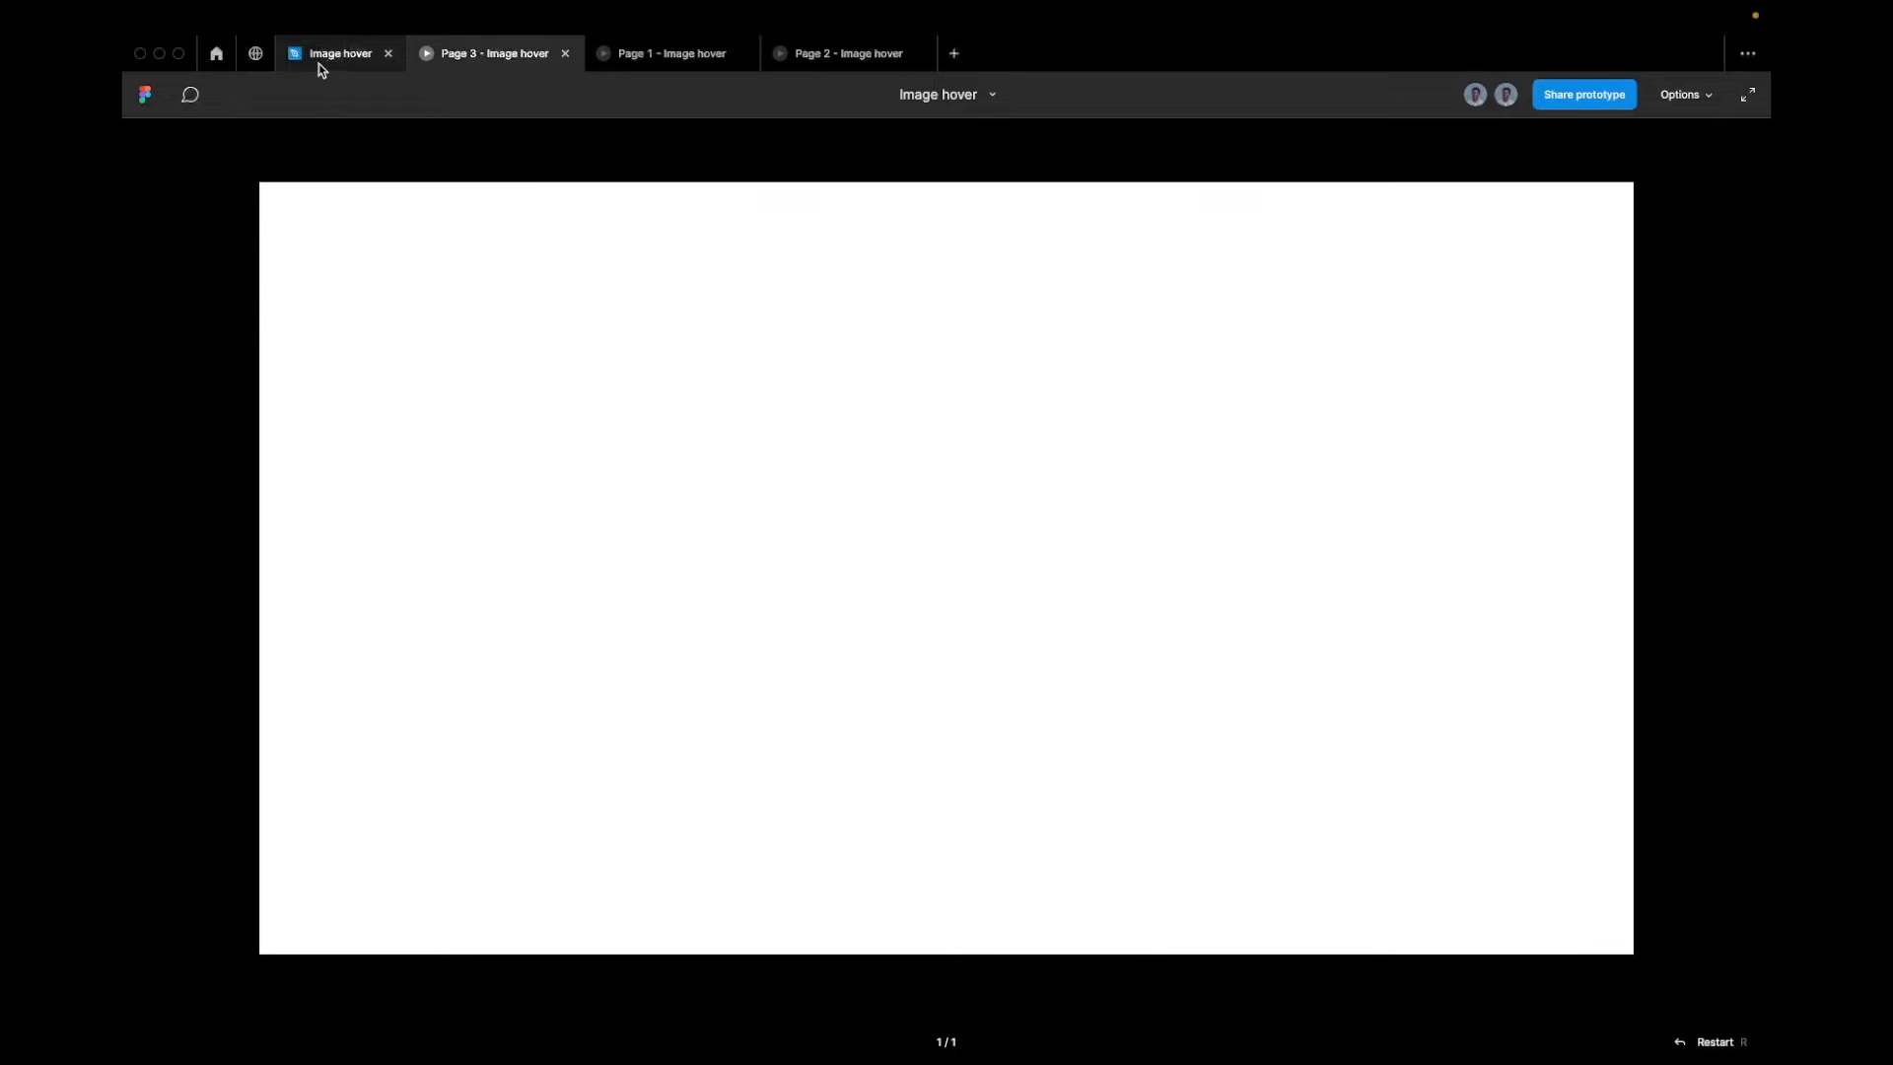
{"action": "left_click", "coordinate": [318, 61]}
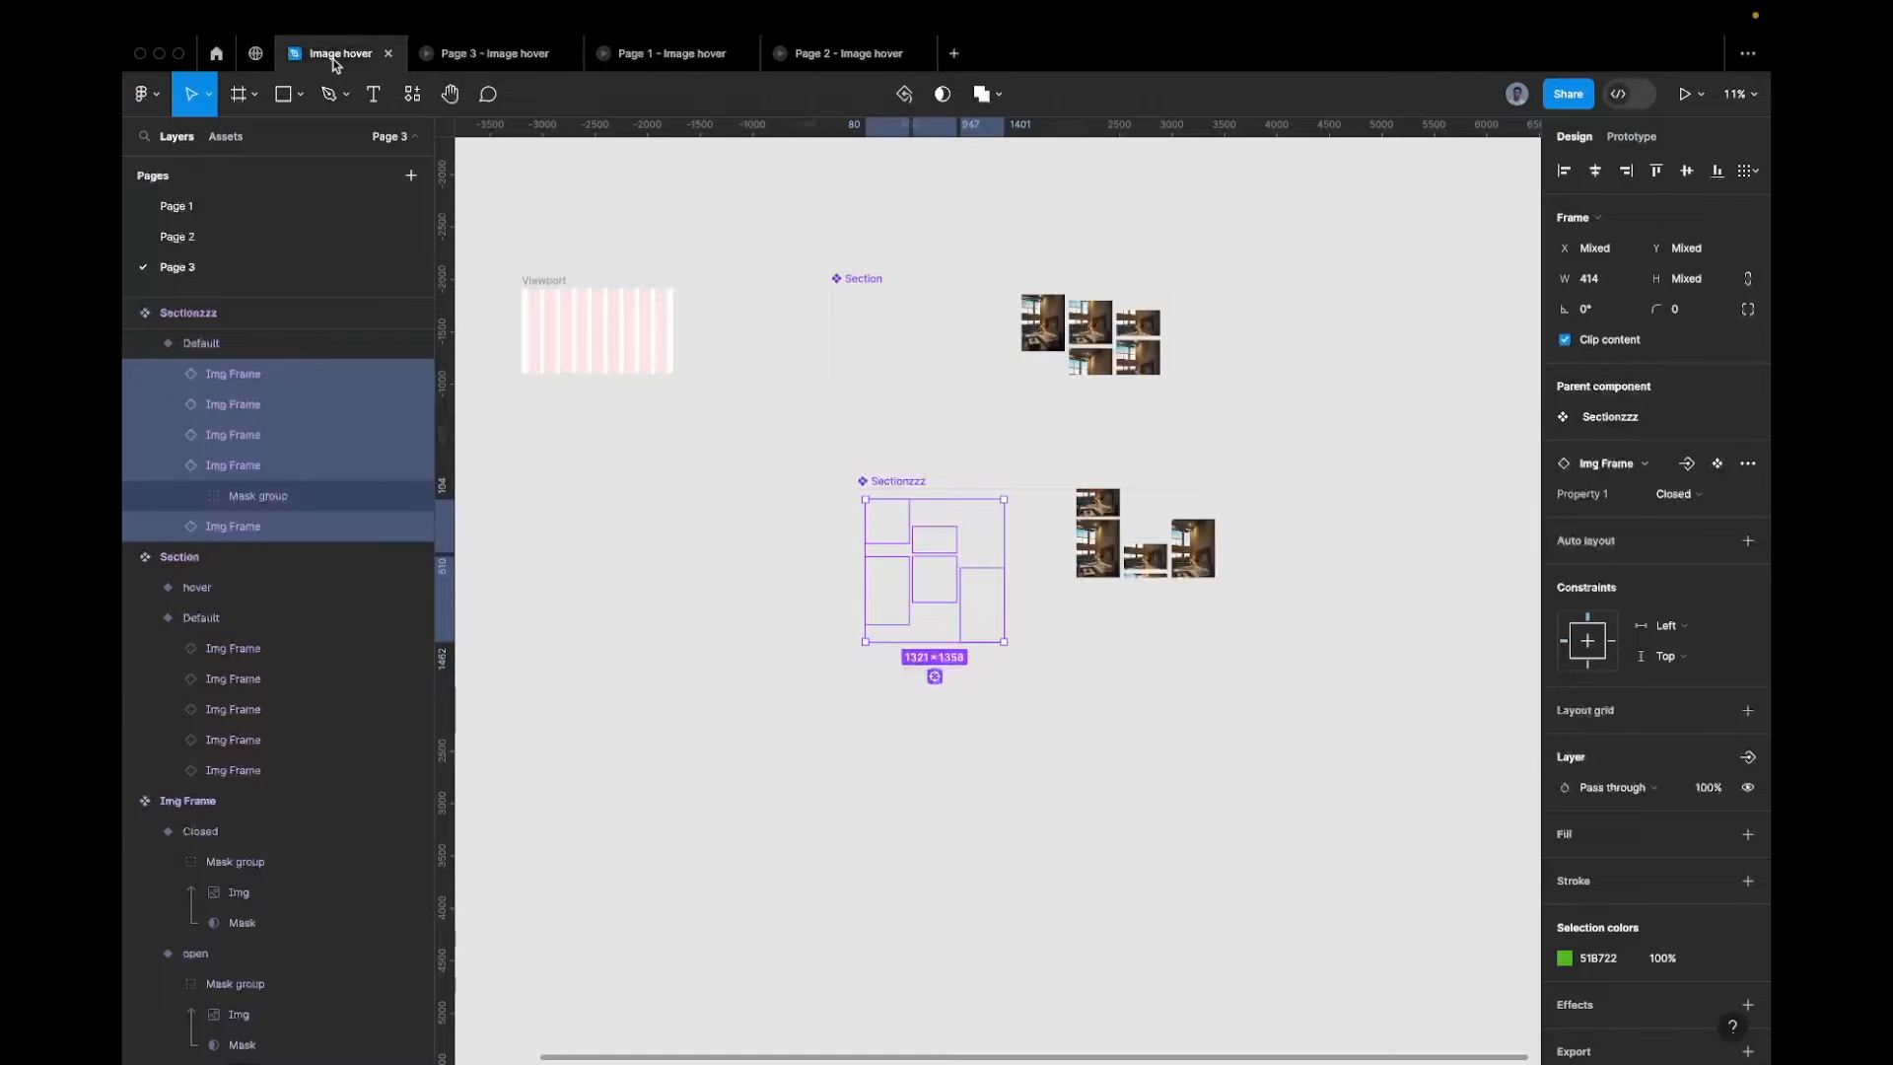
{"action": "left_click", "coordinate": [510, 65]}
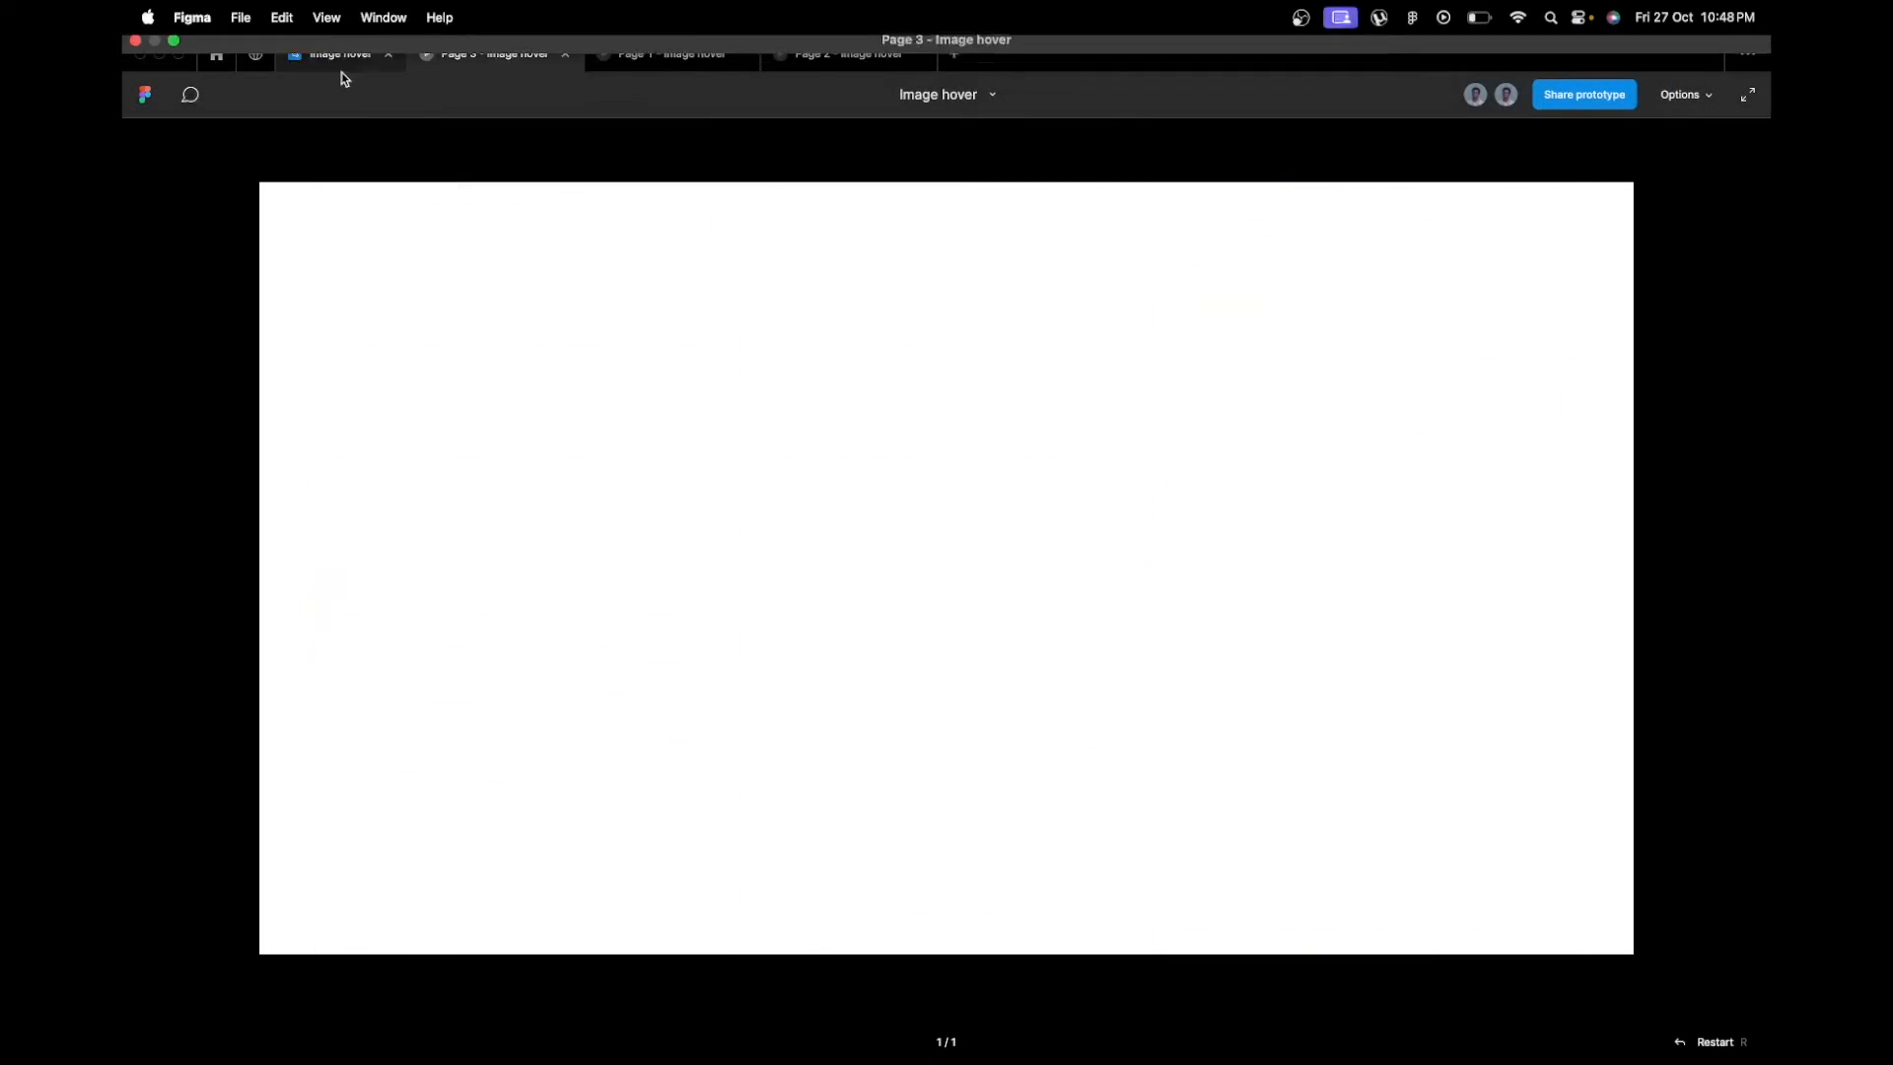
{"action": "left_click", "coordinate": [355, 67]}
Try Mouse enter instead of While hovering as the trigger for the interaction on Section's Default variant
{"action": "left_click", "coordinate": [968, 347]}
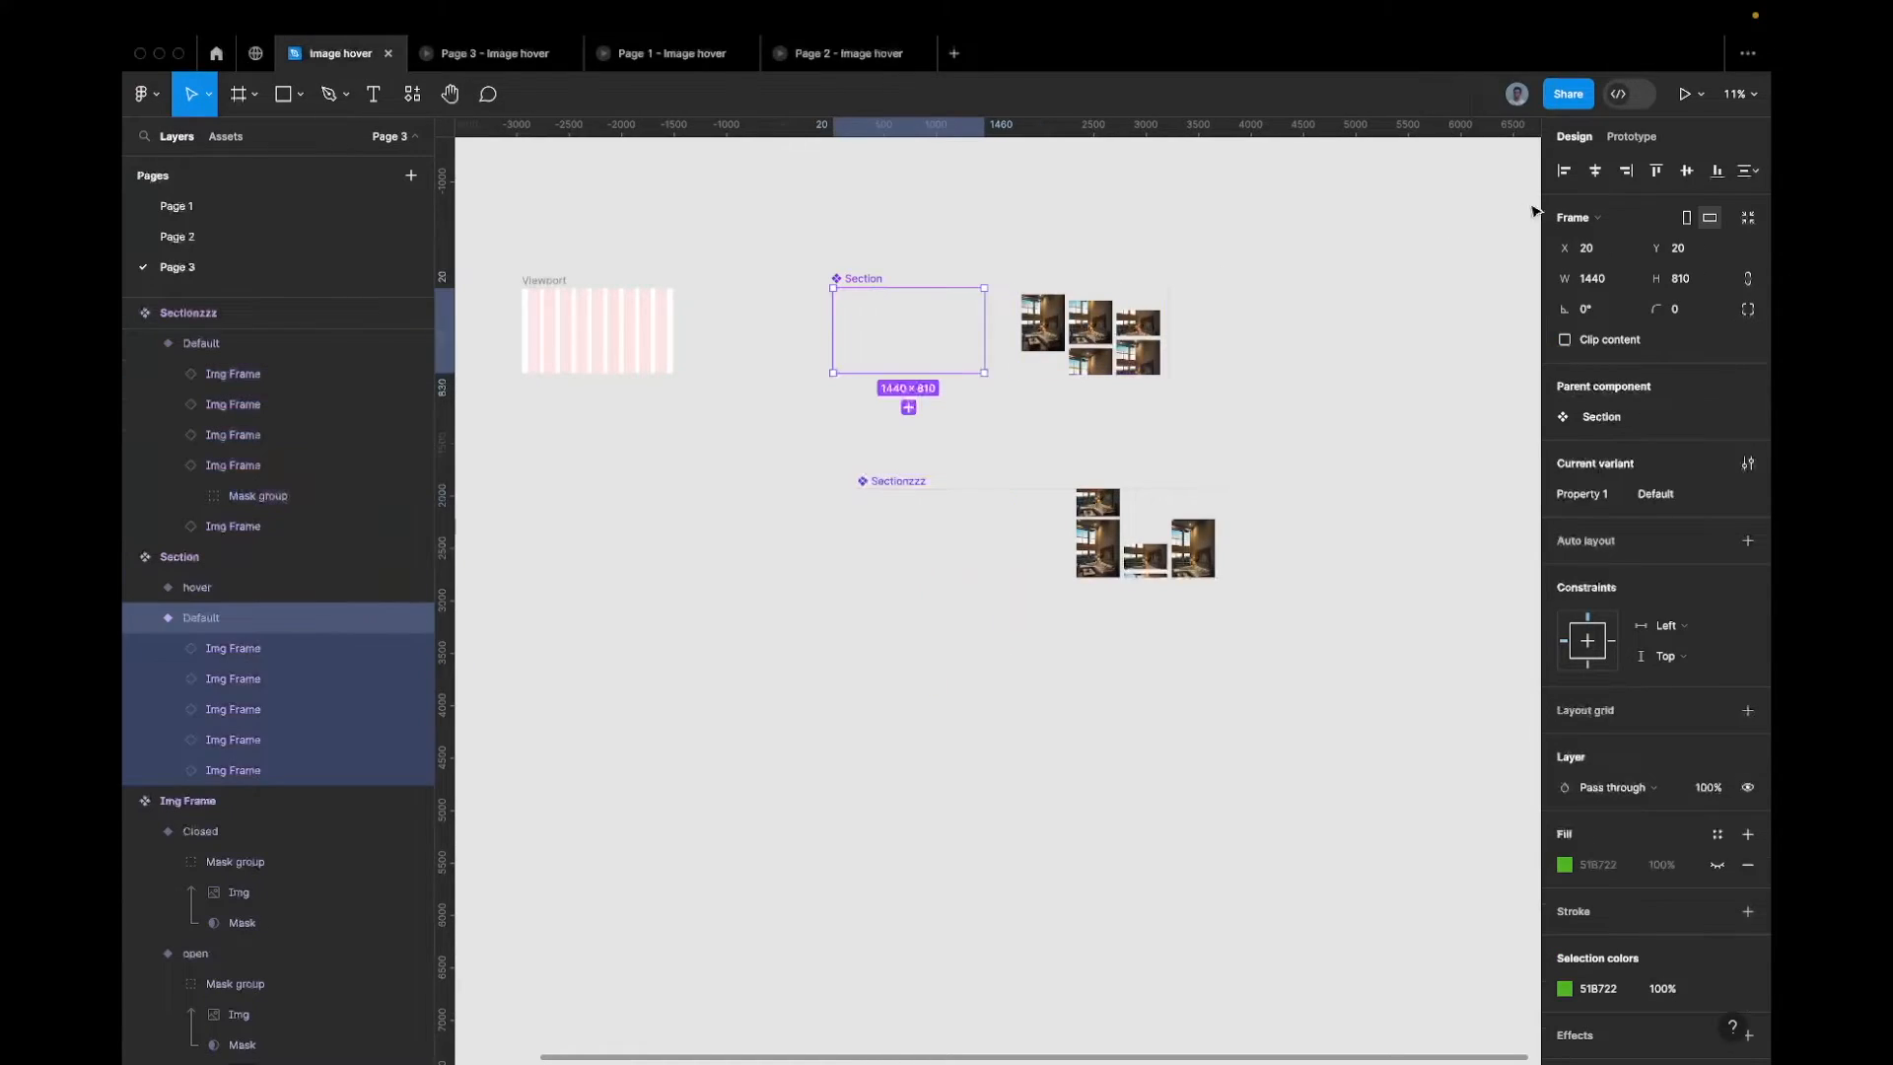
{"action": "key", "text": "shift+e"}
{"action": "scroll", "coordinate": [1007, 298], "scroll_direction": "up", "scroll_amount": 5}
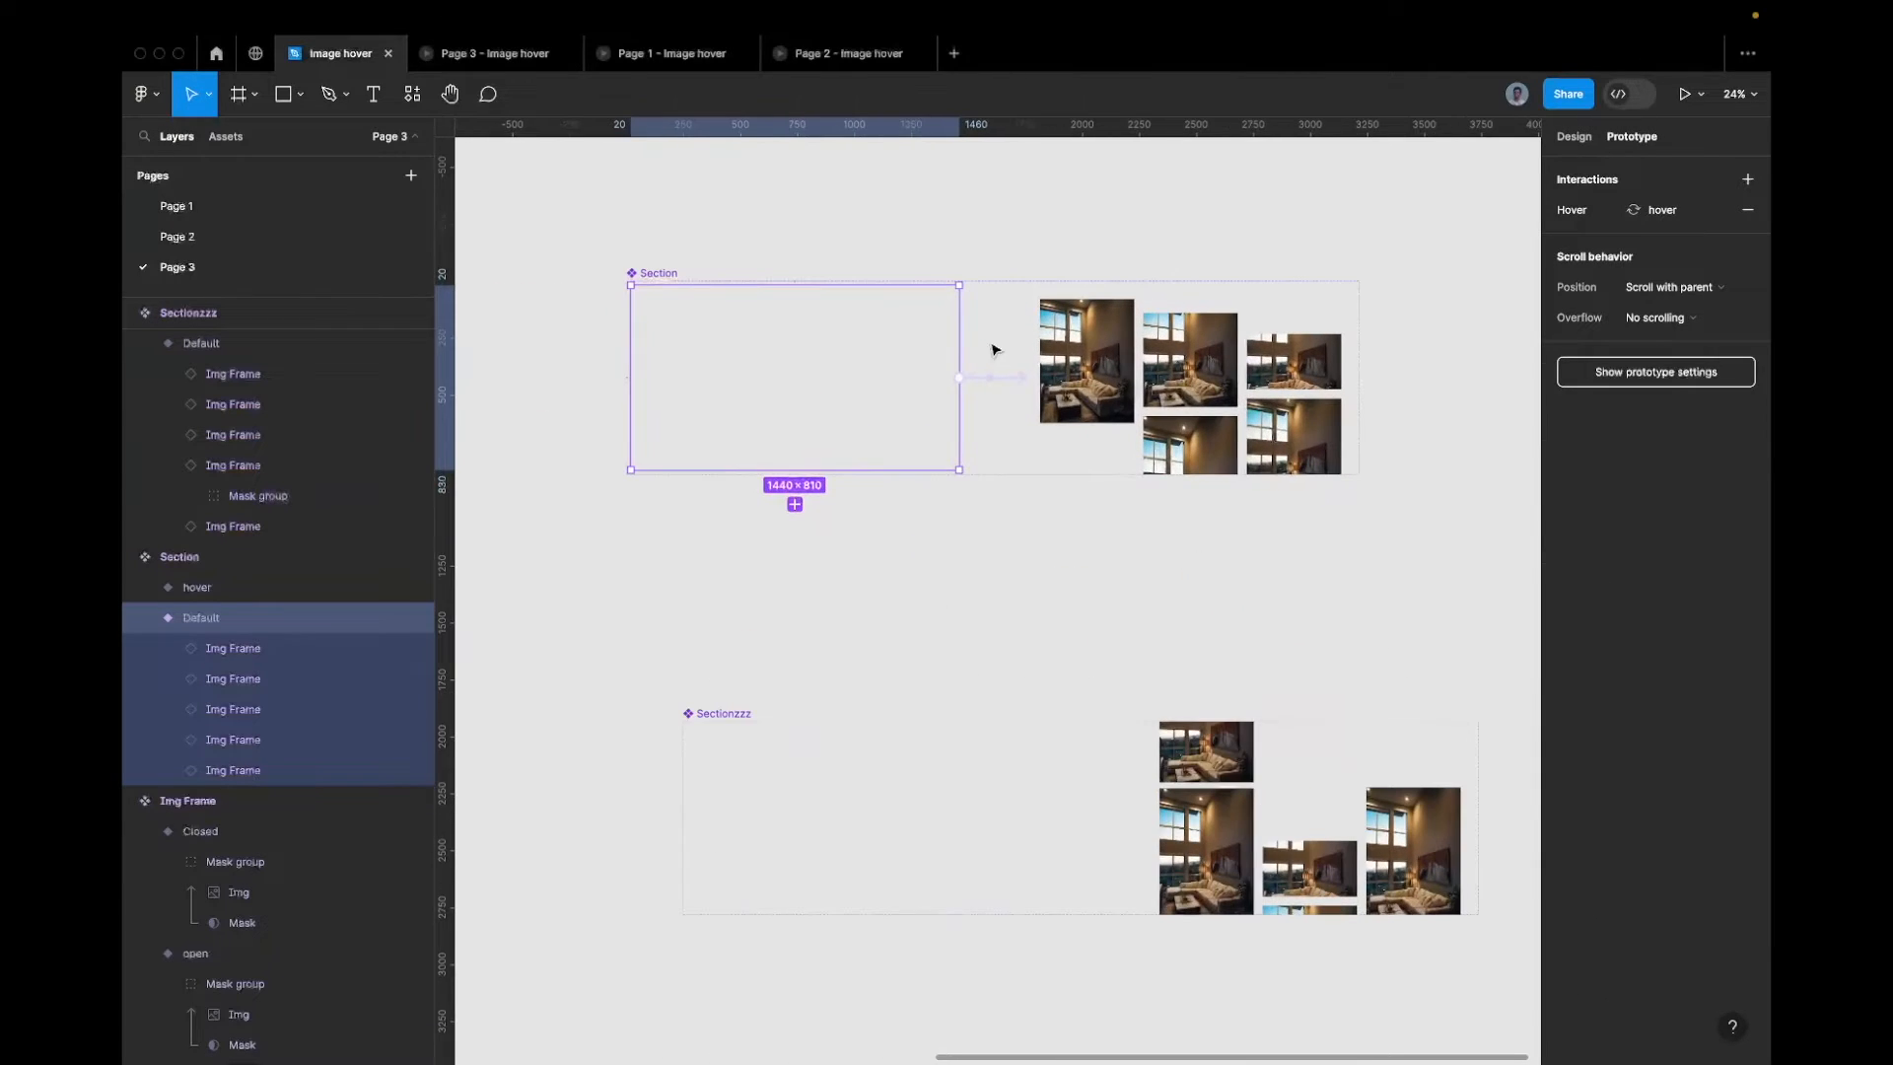
{"action": "left_click", "coordinate": [989, 379]}
{"action": "left_click", "coordinate": [947, 430]}
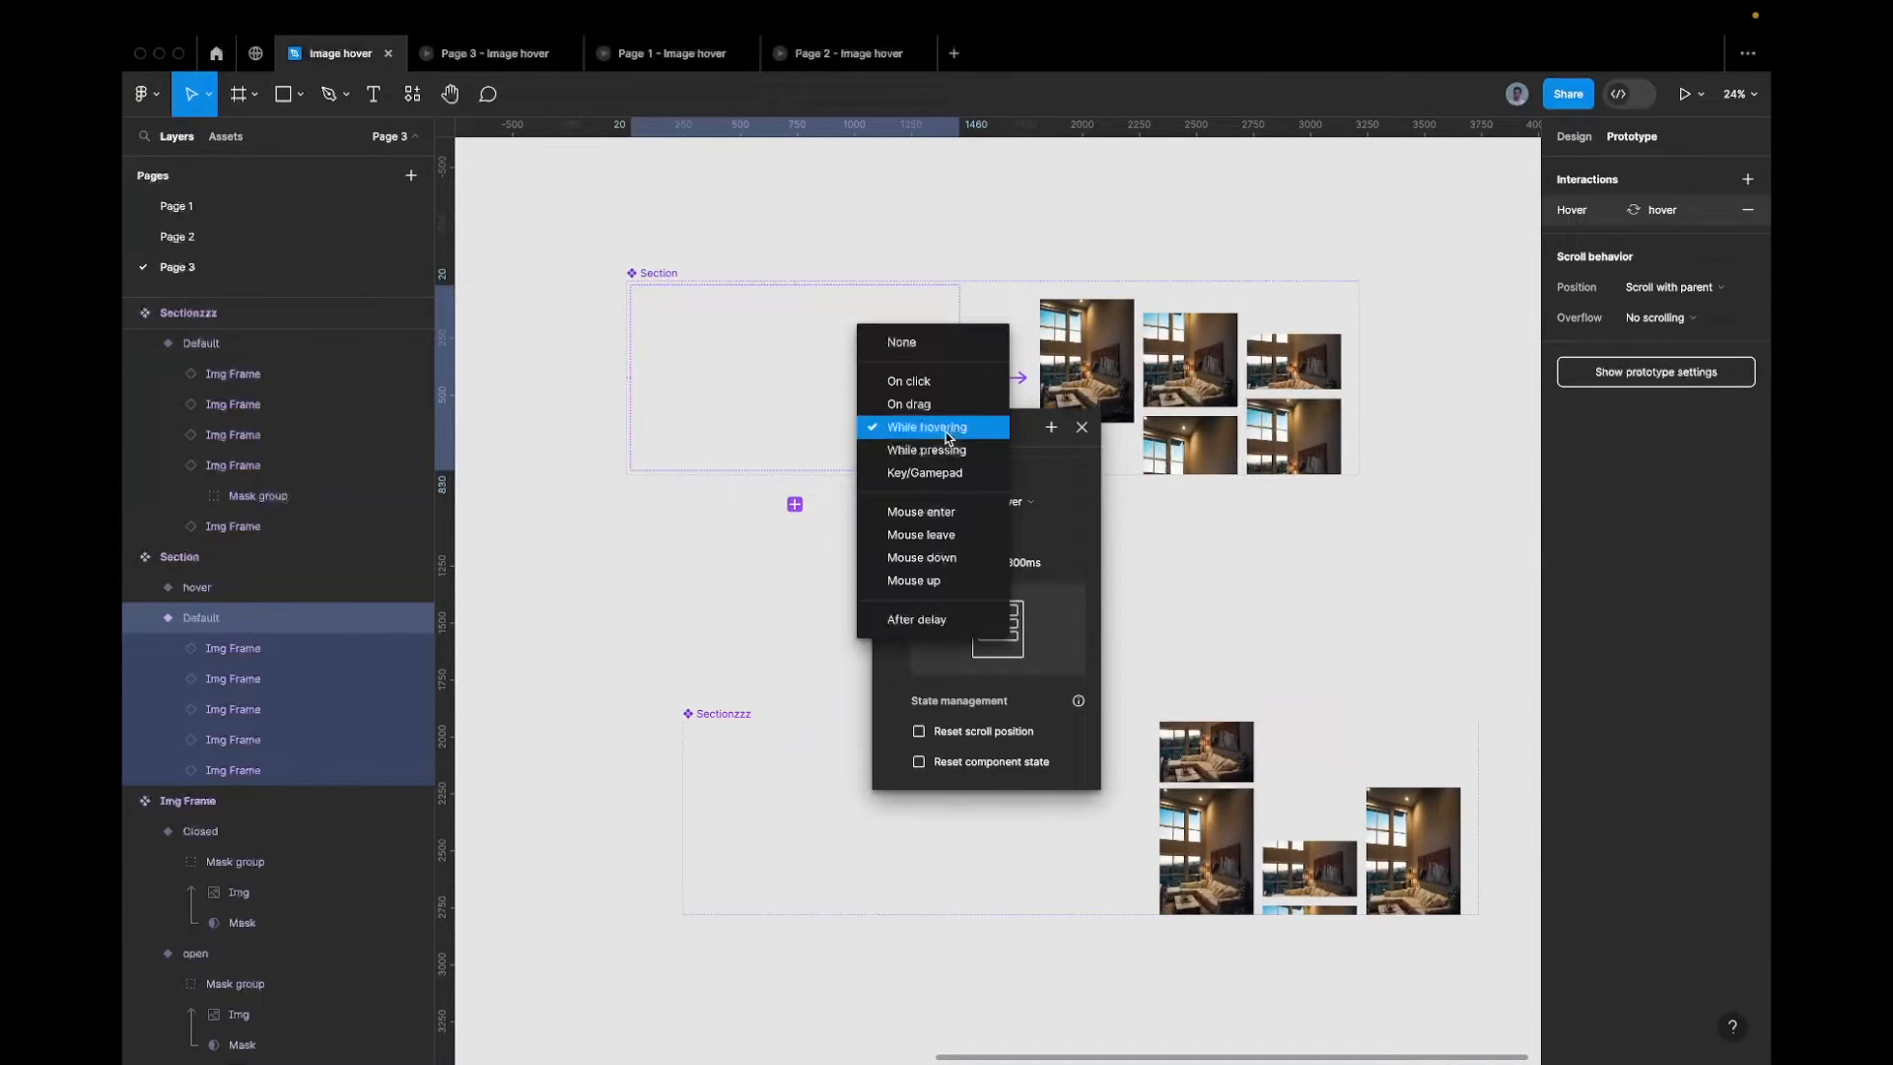
{"action": "left_click", "coordinate": [932, 513]}
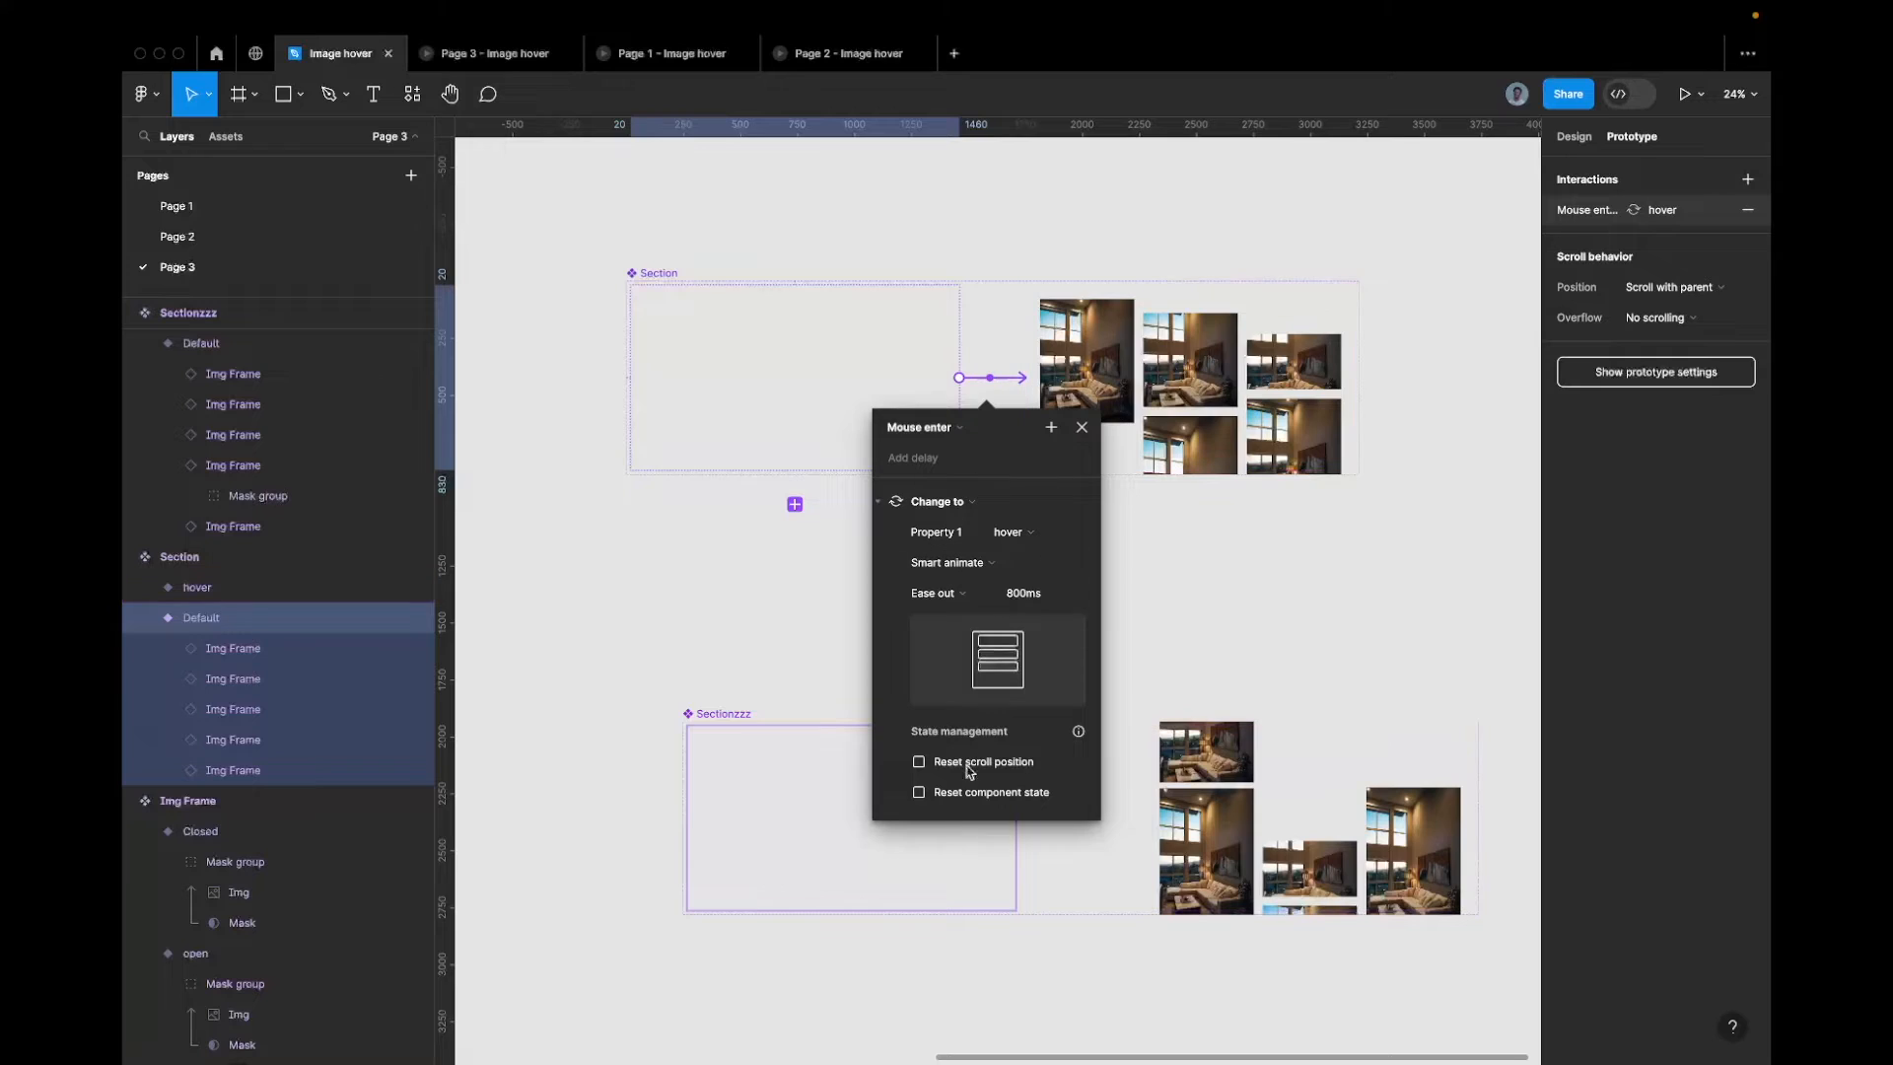
Try Mouse enter as the trigger for the interaction from Sectionzzz's Default variant to its hover variant
{"action": "left_click", "coordinate": [912, 859]}
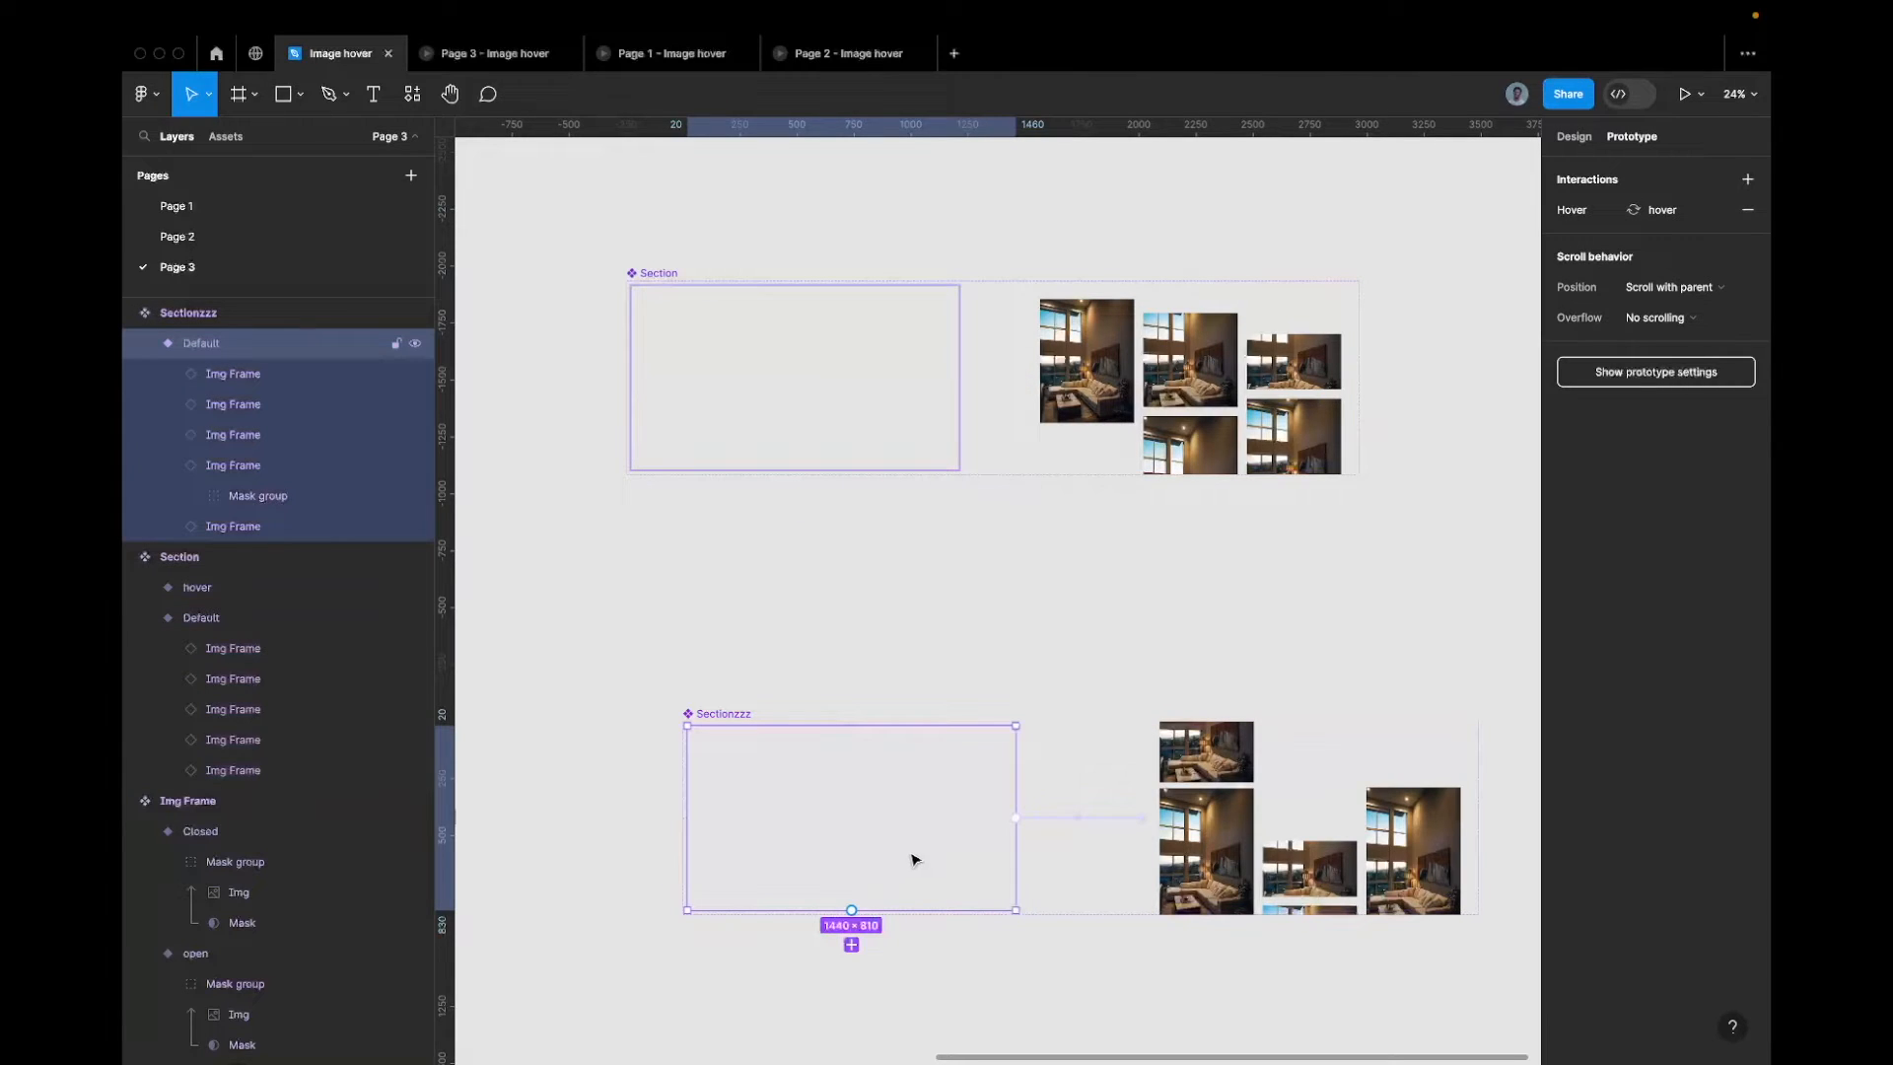
{"action": "left_click", "coordinate": [1078, 818]}
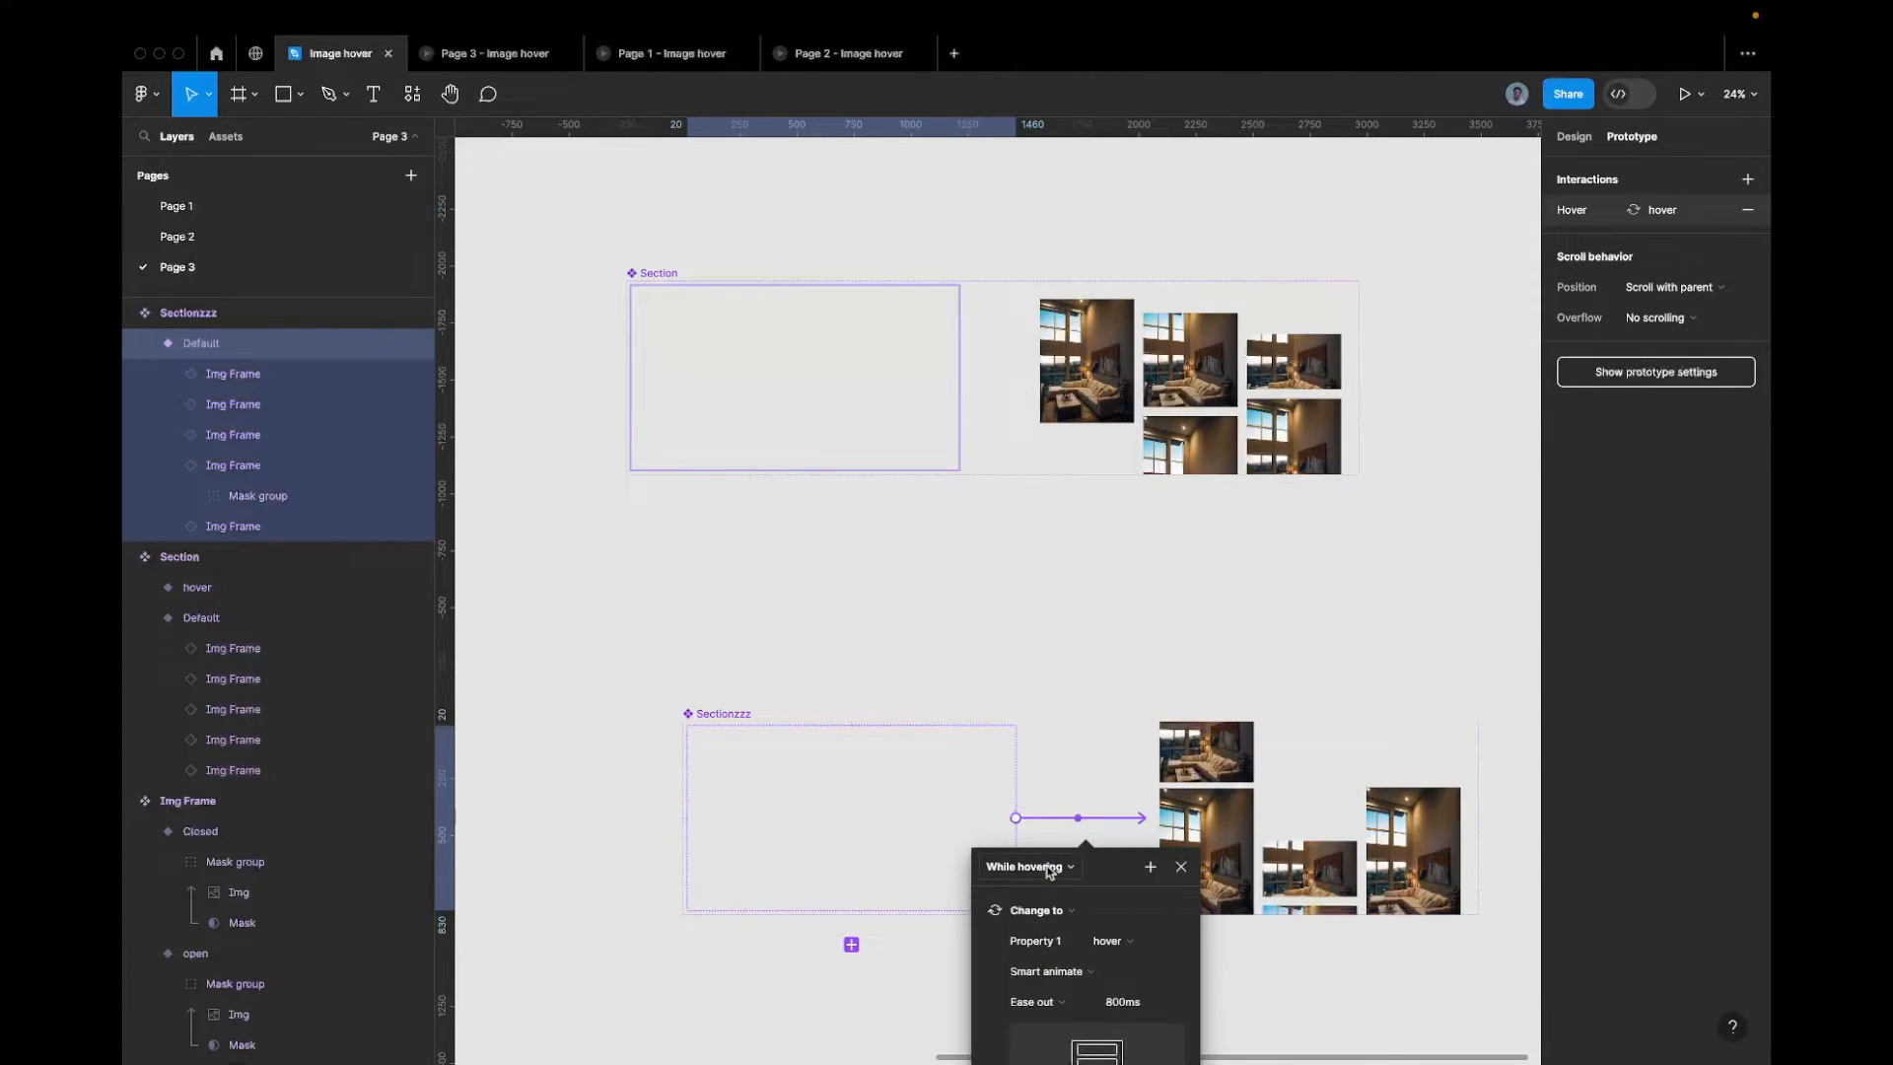
{"action": "scroll", "coordinate": [1045, 868], "scroll_direction": "down", "scroll_amount": 3}
{"action": "scroll", "coordinate": [1045, 867], "scroll_direction": "right", "scroll_amount": 1}
{"action": "left_click", "coordinate": [971, 757]}
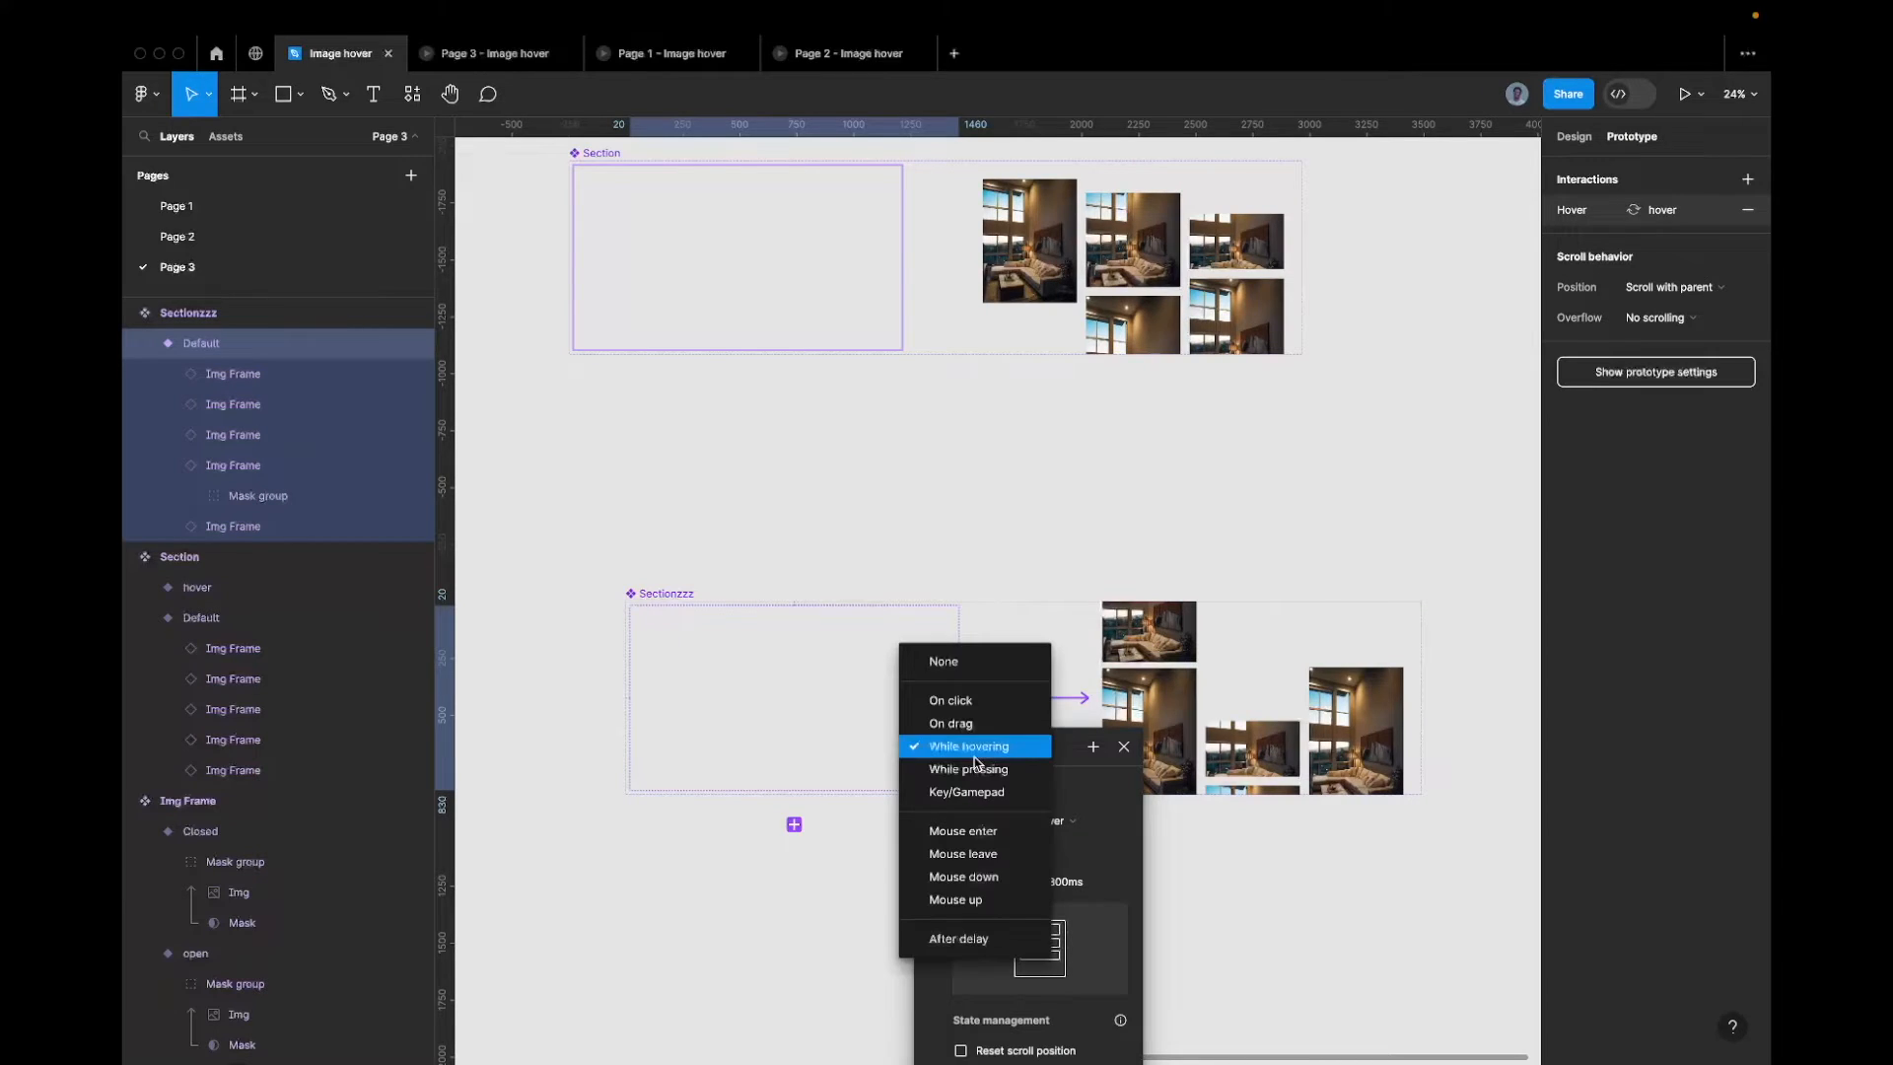
{"action": "left_click", "coordinate": [994, 830]}
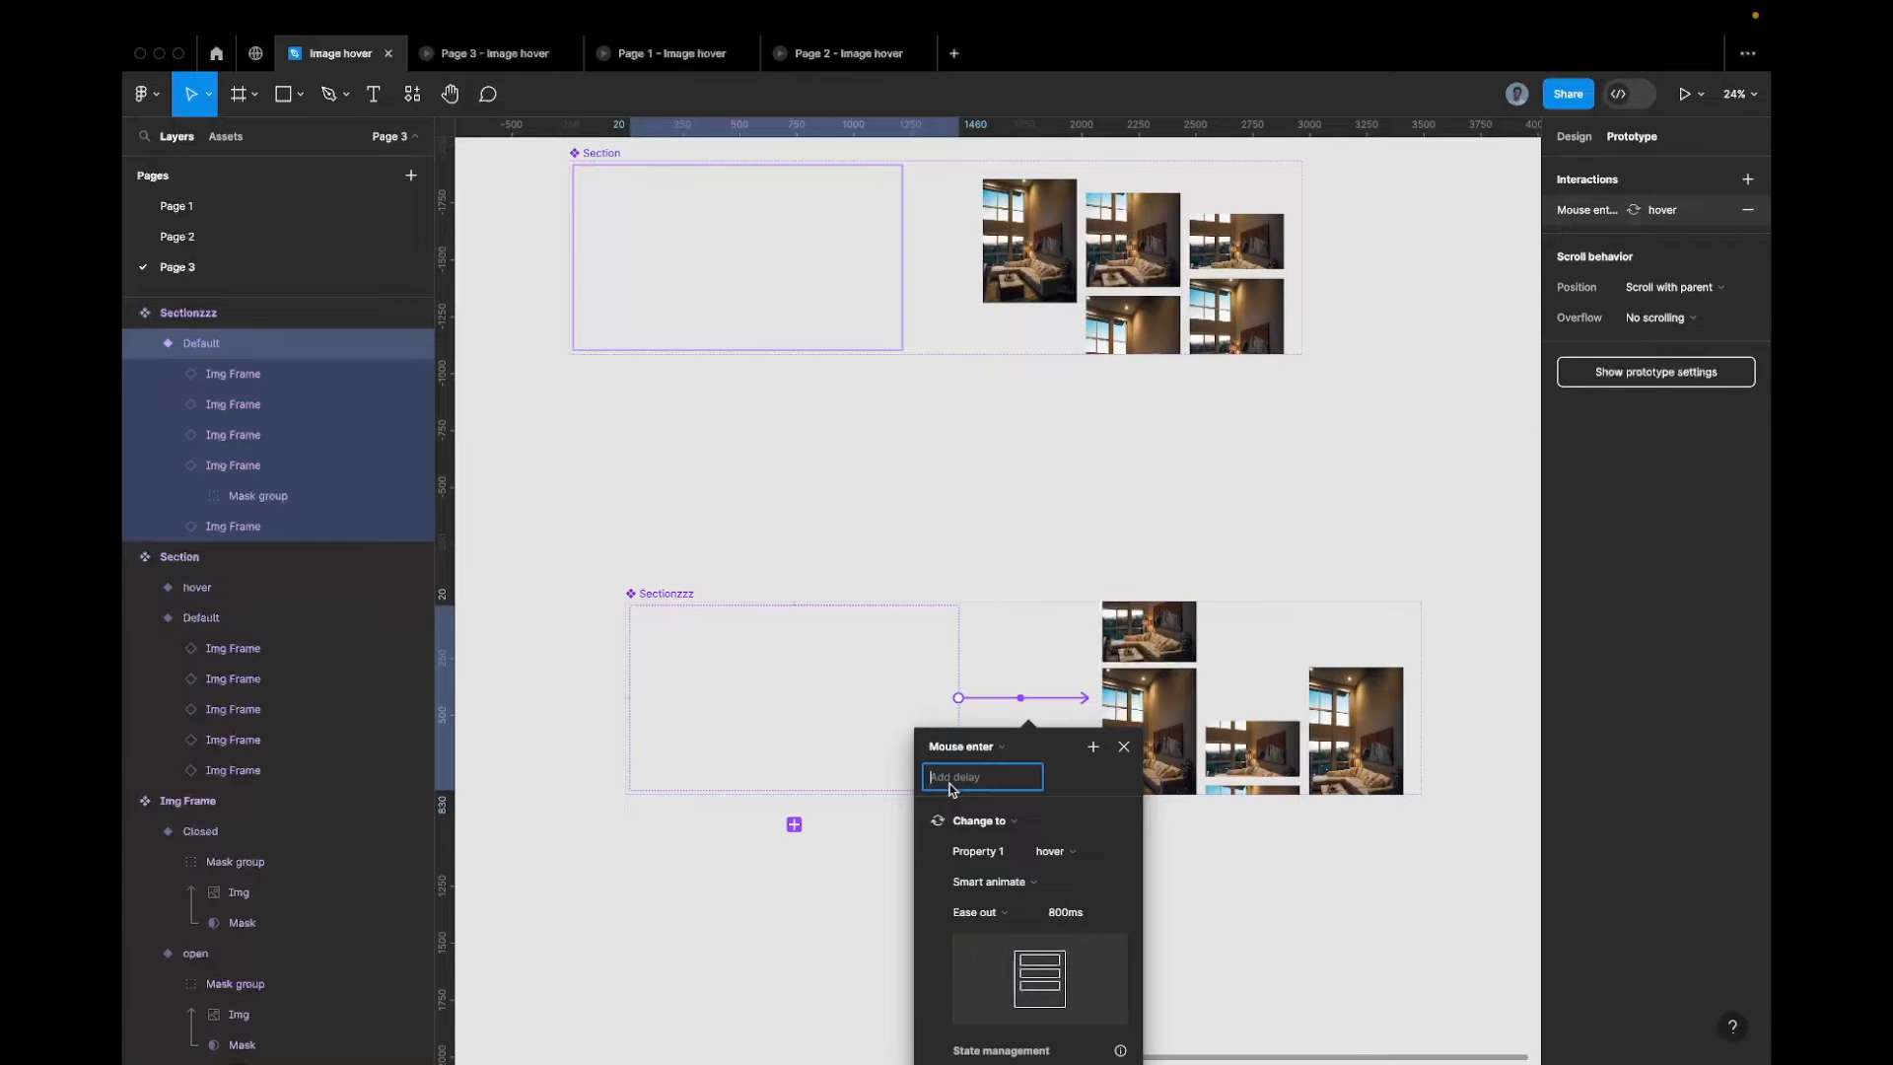
Preview the Mouse enter behaviour in the Page 3 prototype, scrolling through the gallery, and return to the design file
{"action": "left_click", "coordinate": [493, 61]}
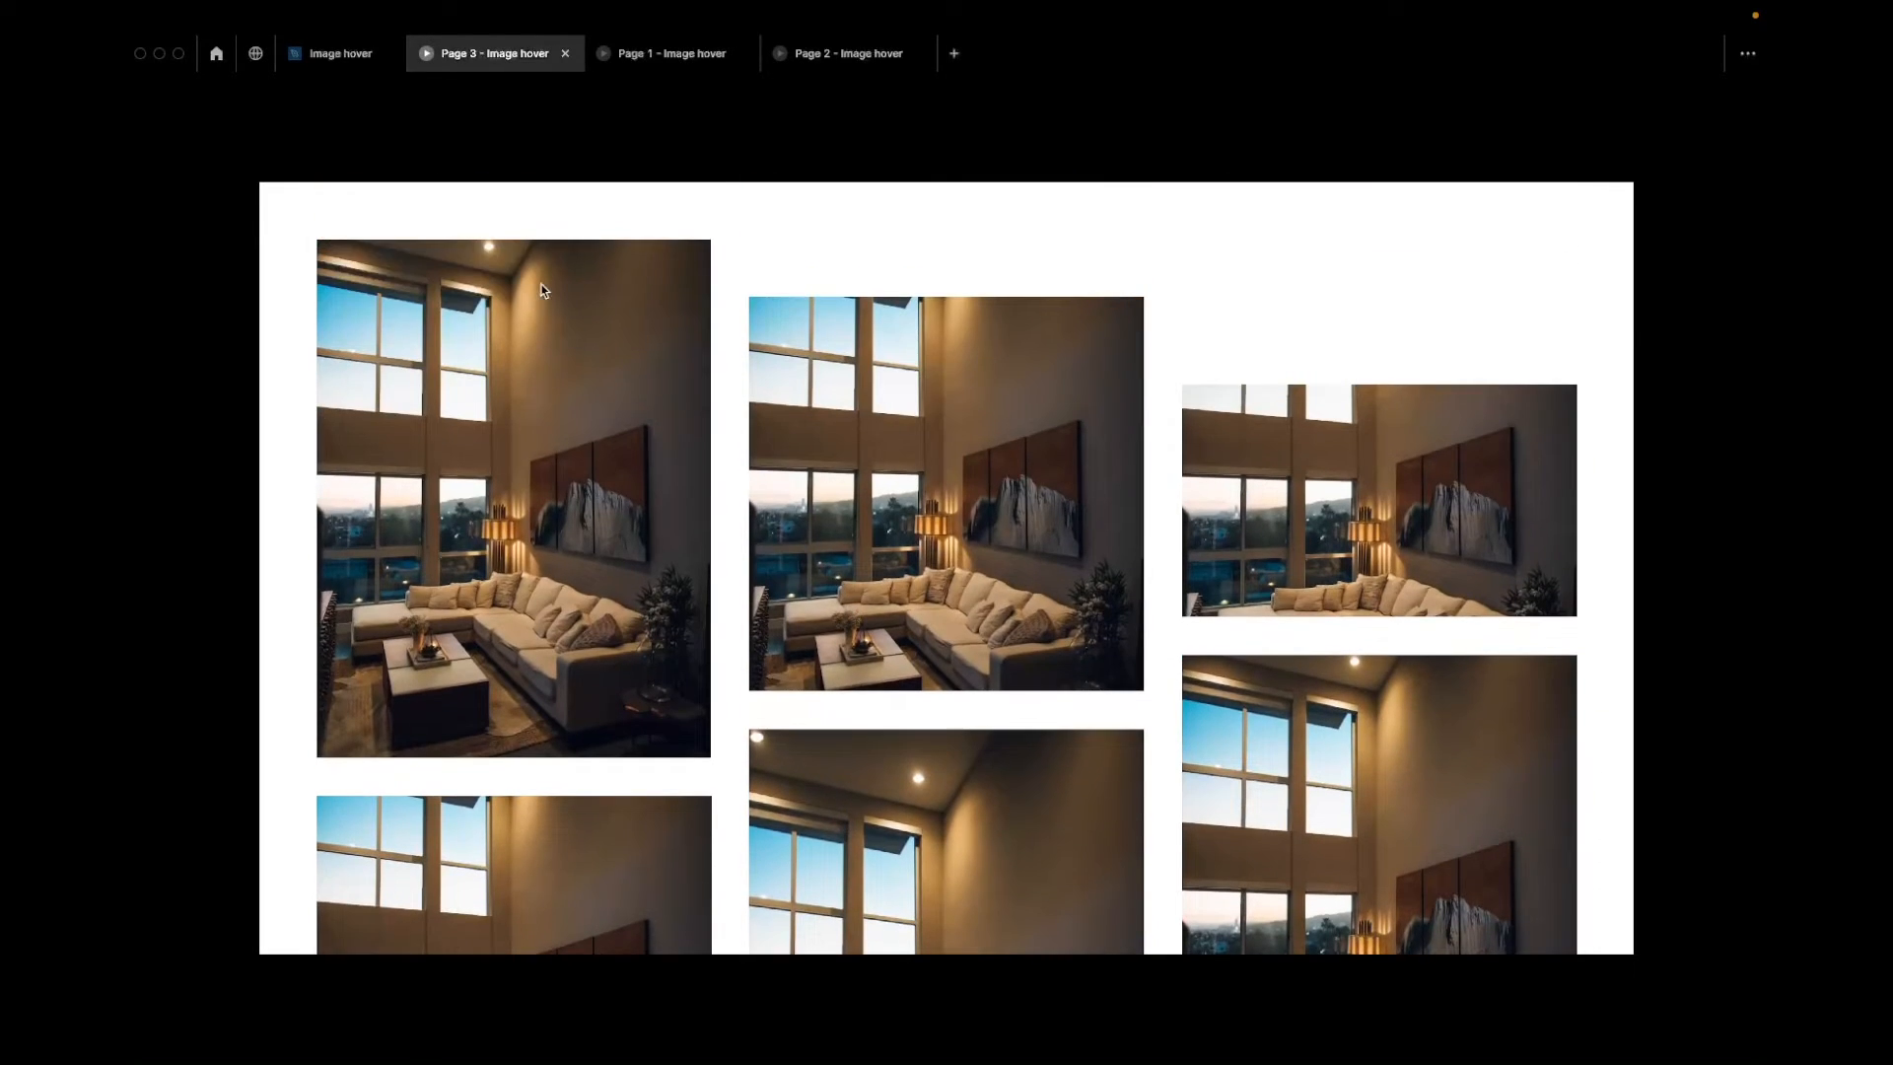
{"action": "left_click", "coordinate": [335, 53]}
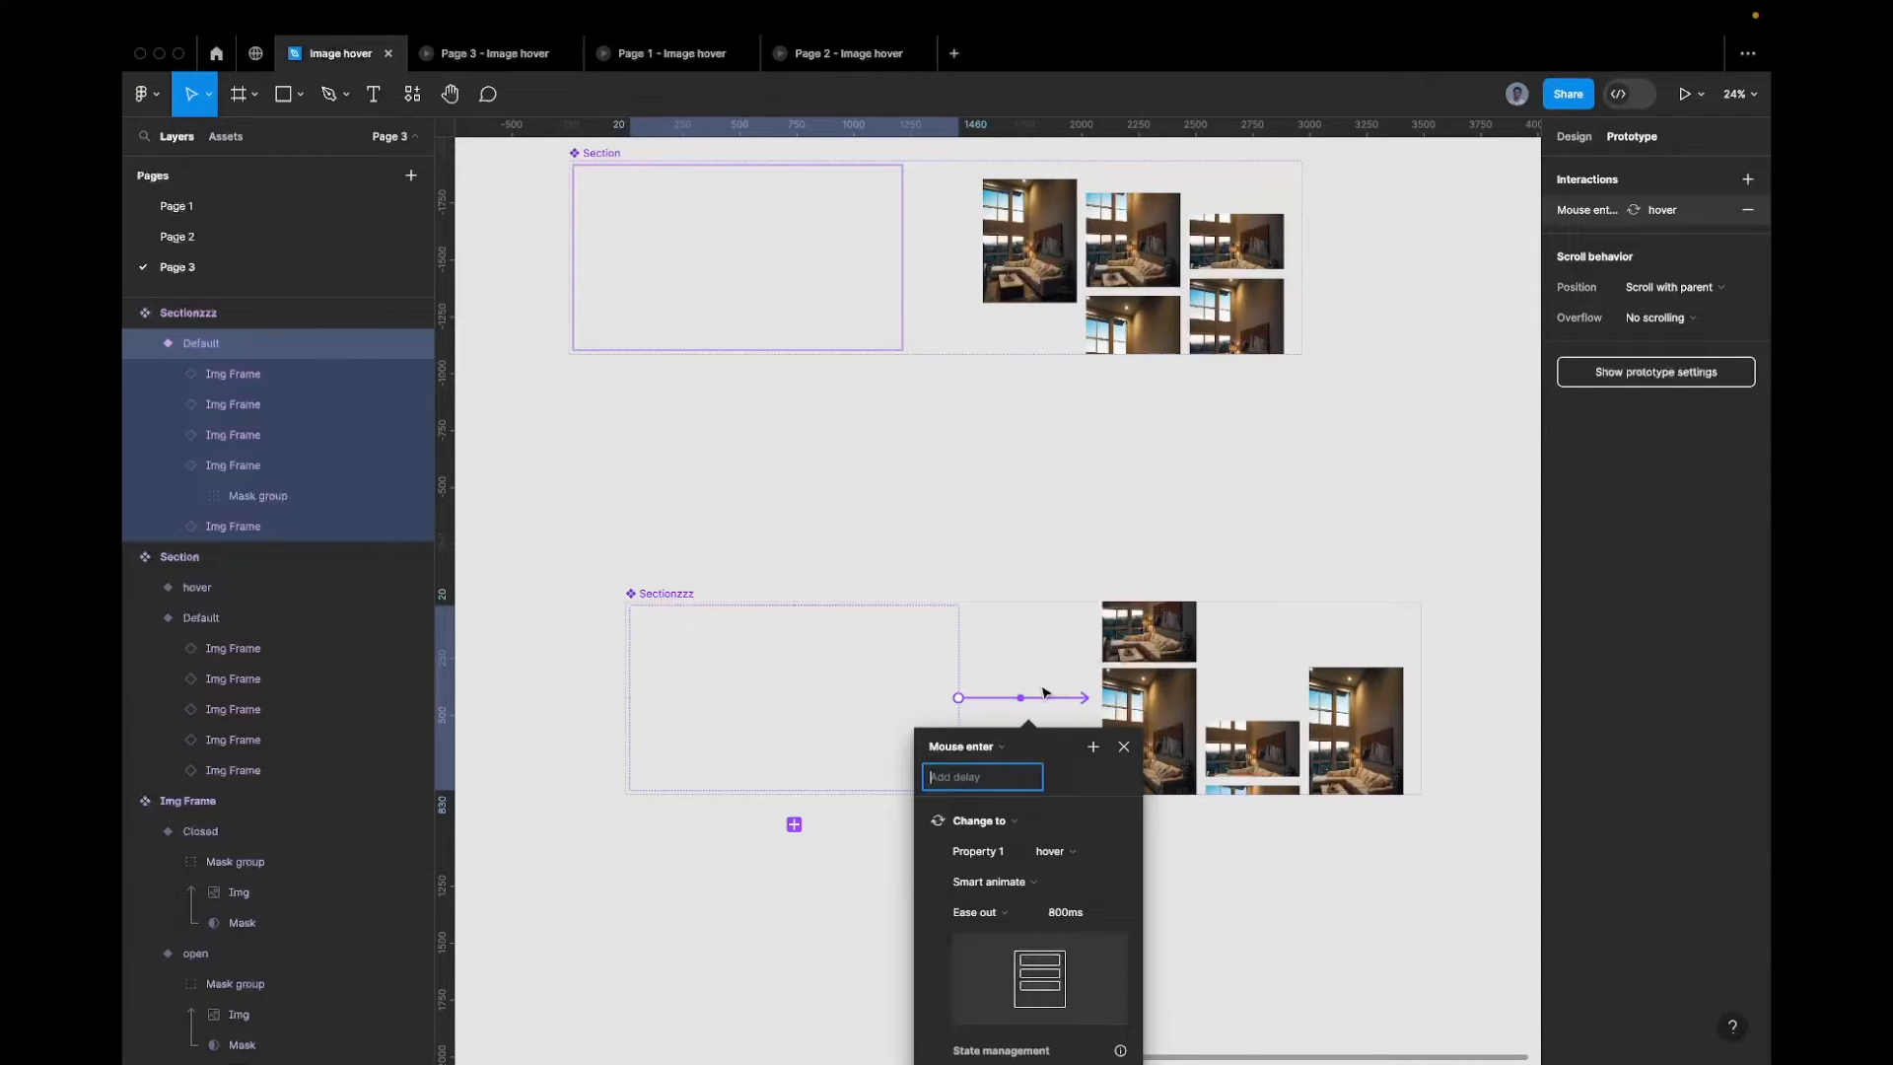
{"action": "left_click", "coordinate": [493, 61]}
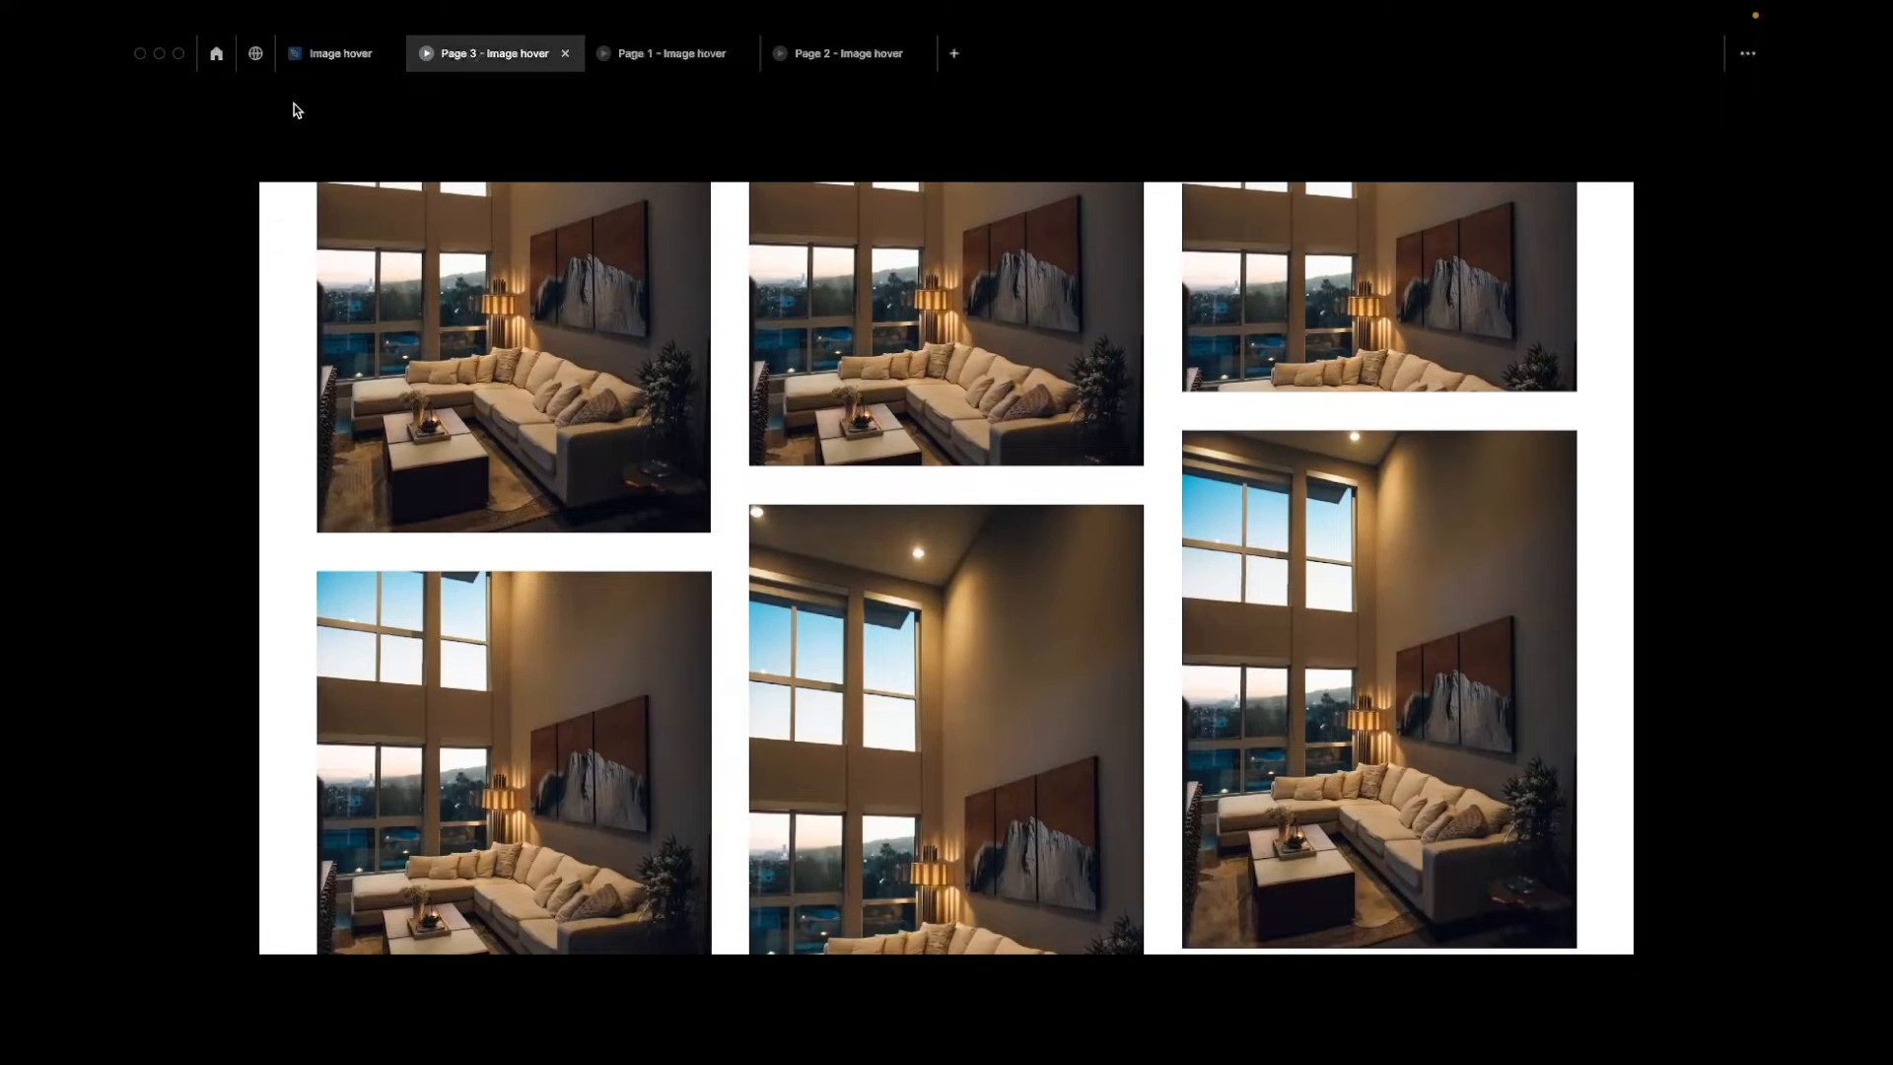
{"action": "left_click", "coordinate": [330, 56]}
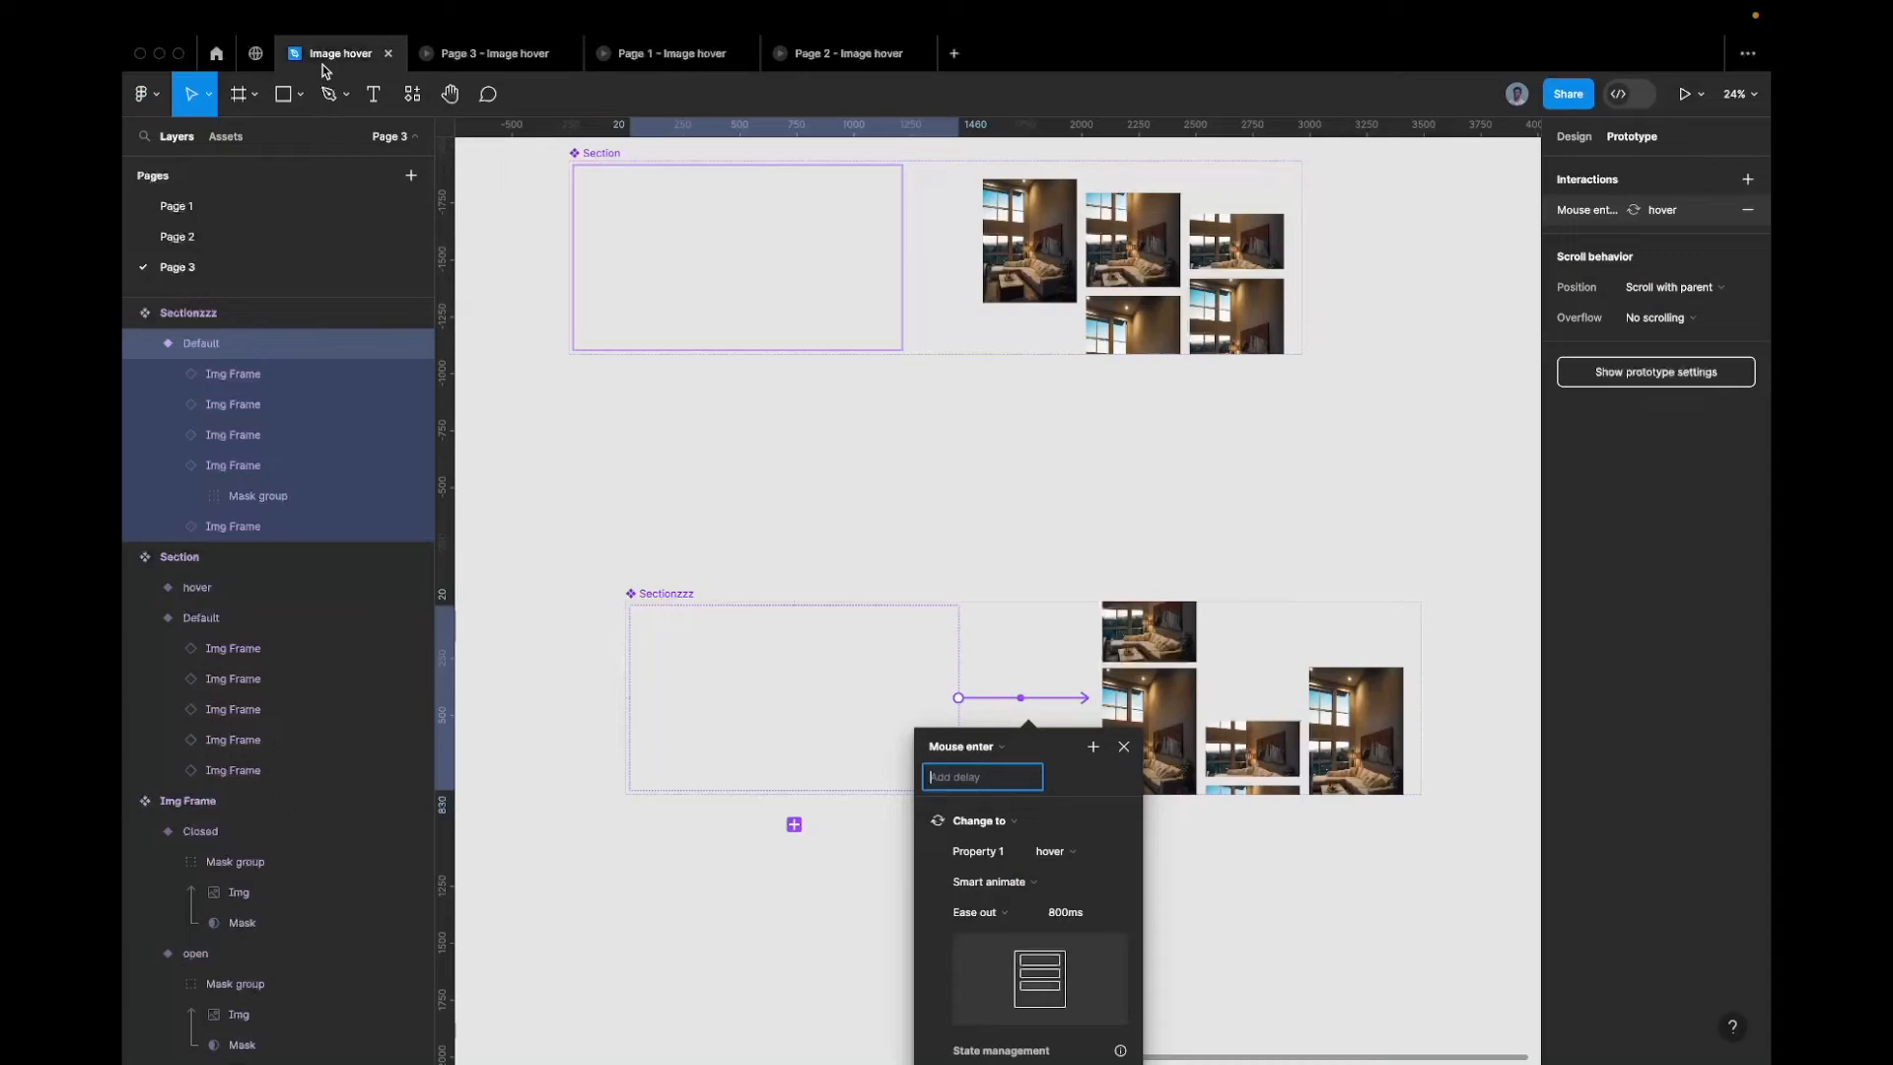
Inspect the interaction settings of Section's Default variant, reload the Page 3 prototype and return to the design file
{"action": "left_click", "coordinate": [801, 301]}
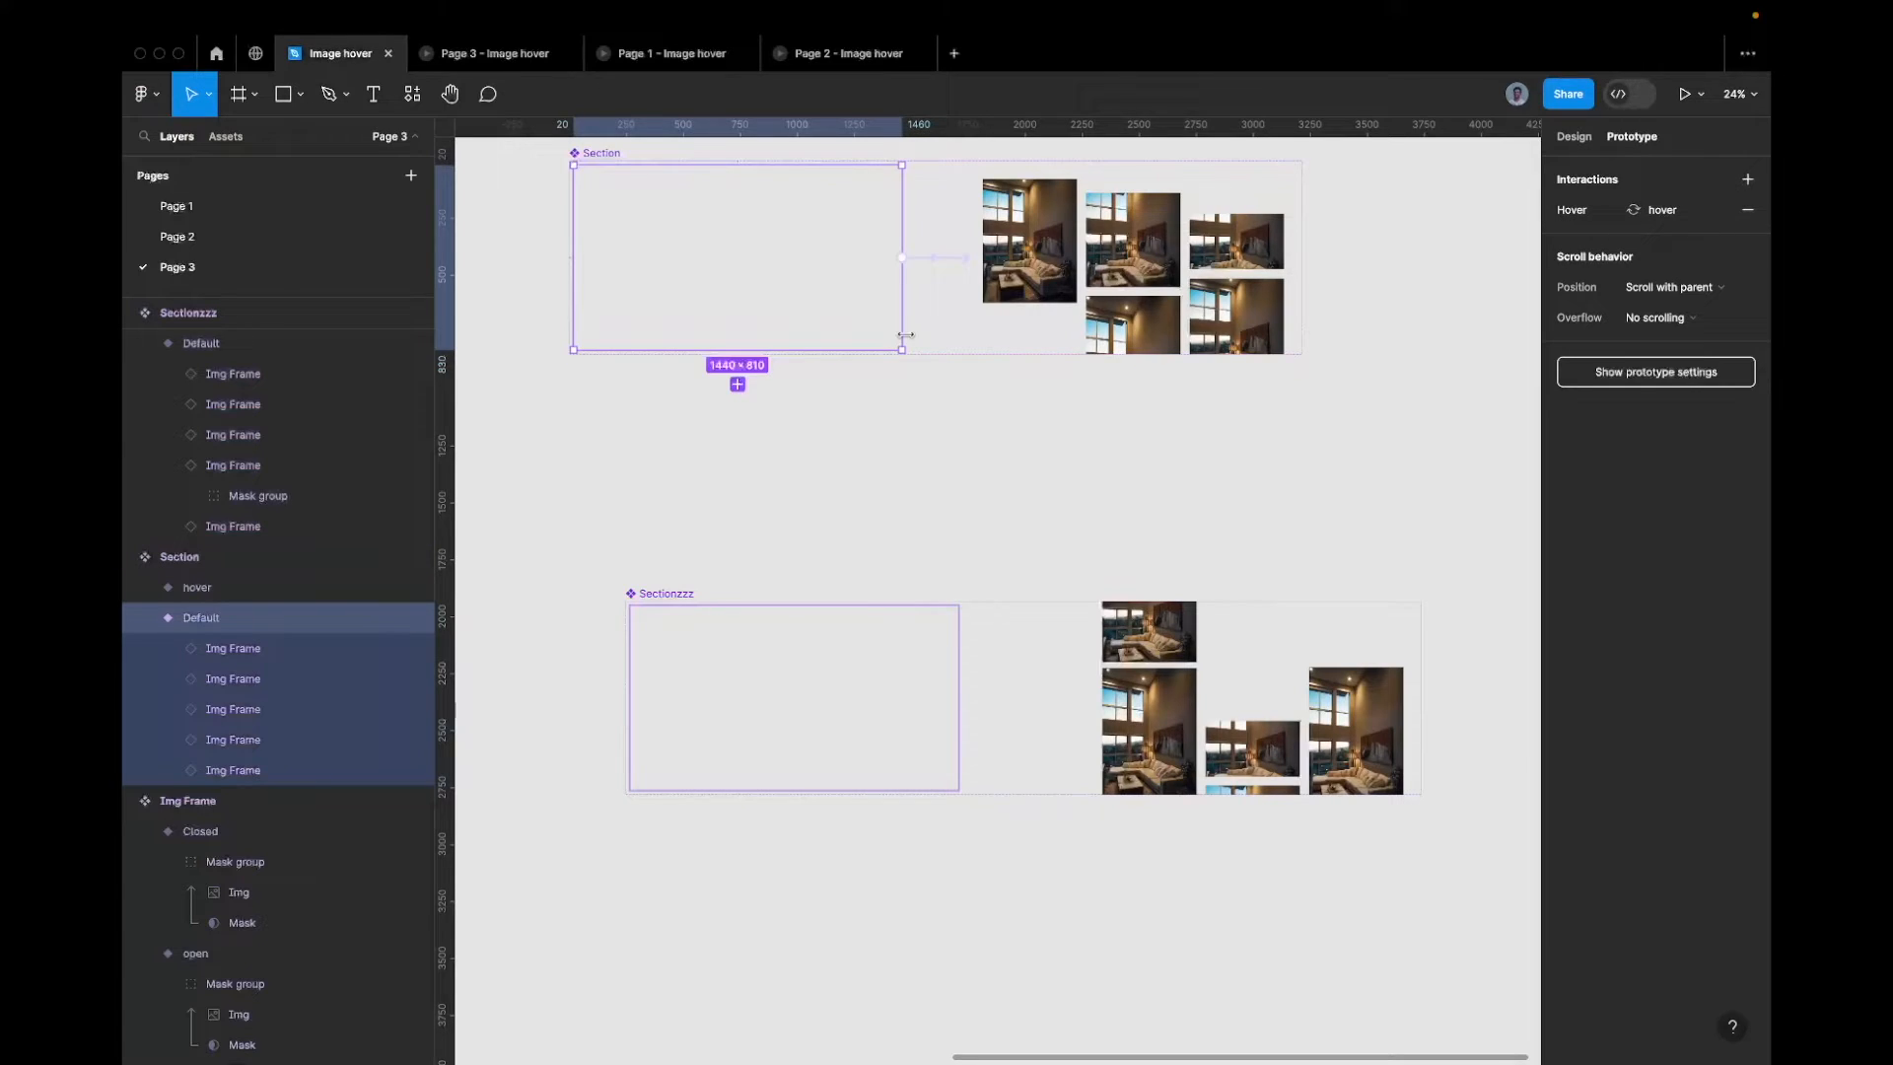
{"action": "left_click", "coordinate": [935, 258]}
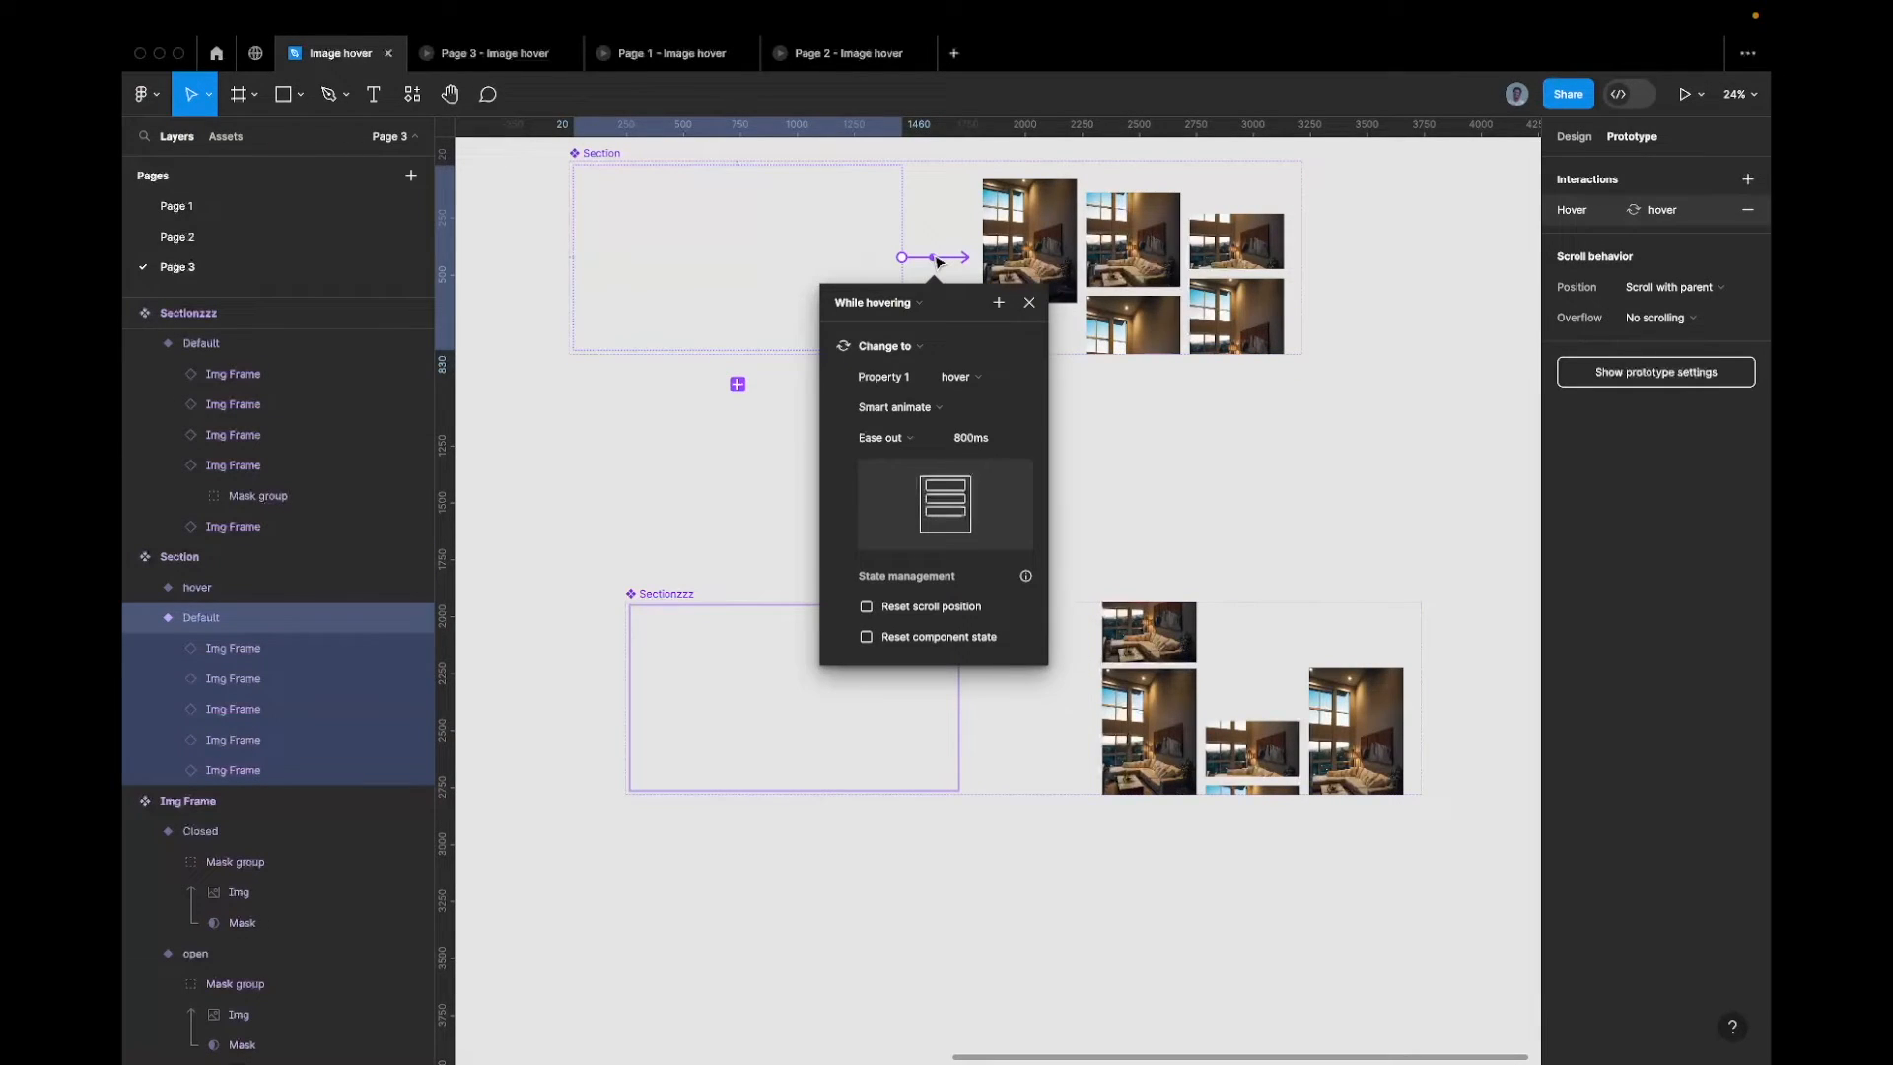
{"action": "left_click", "coordinate": [501, 59]}
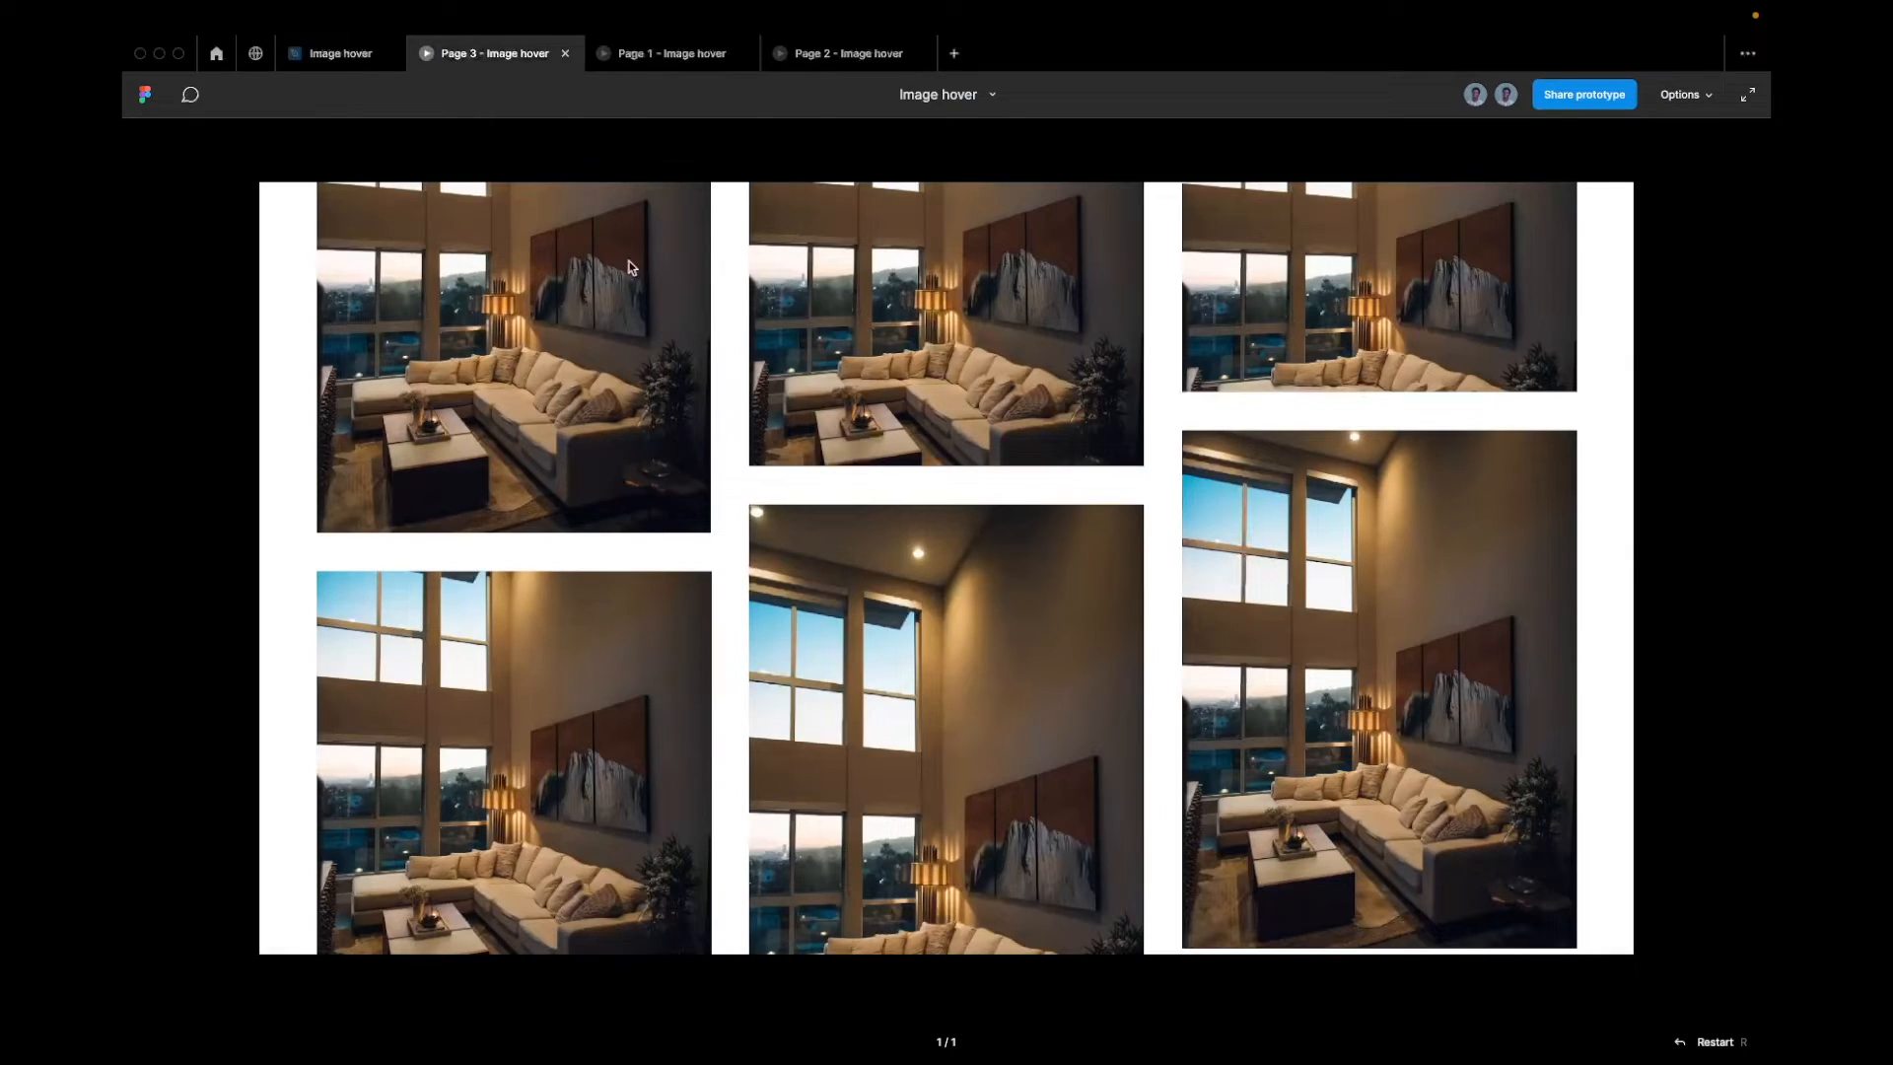
{"action": "right_click", "coordinate": [470, 67]}
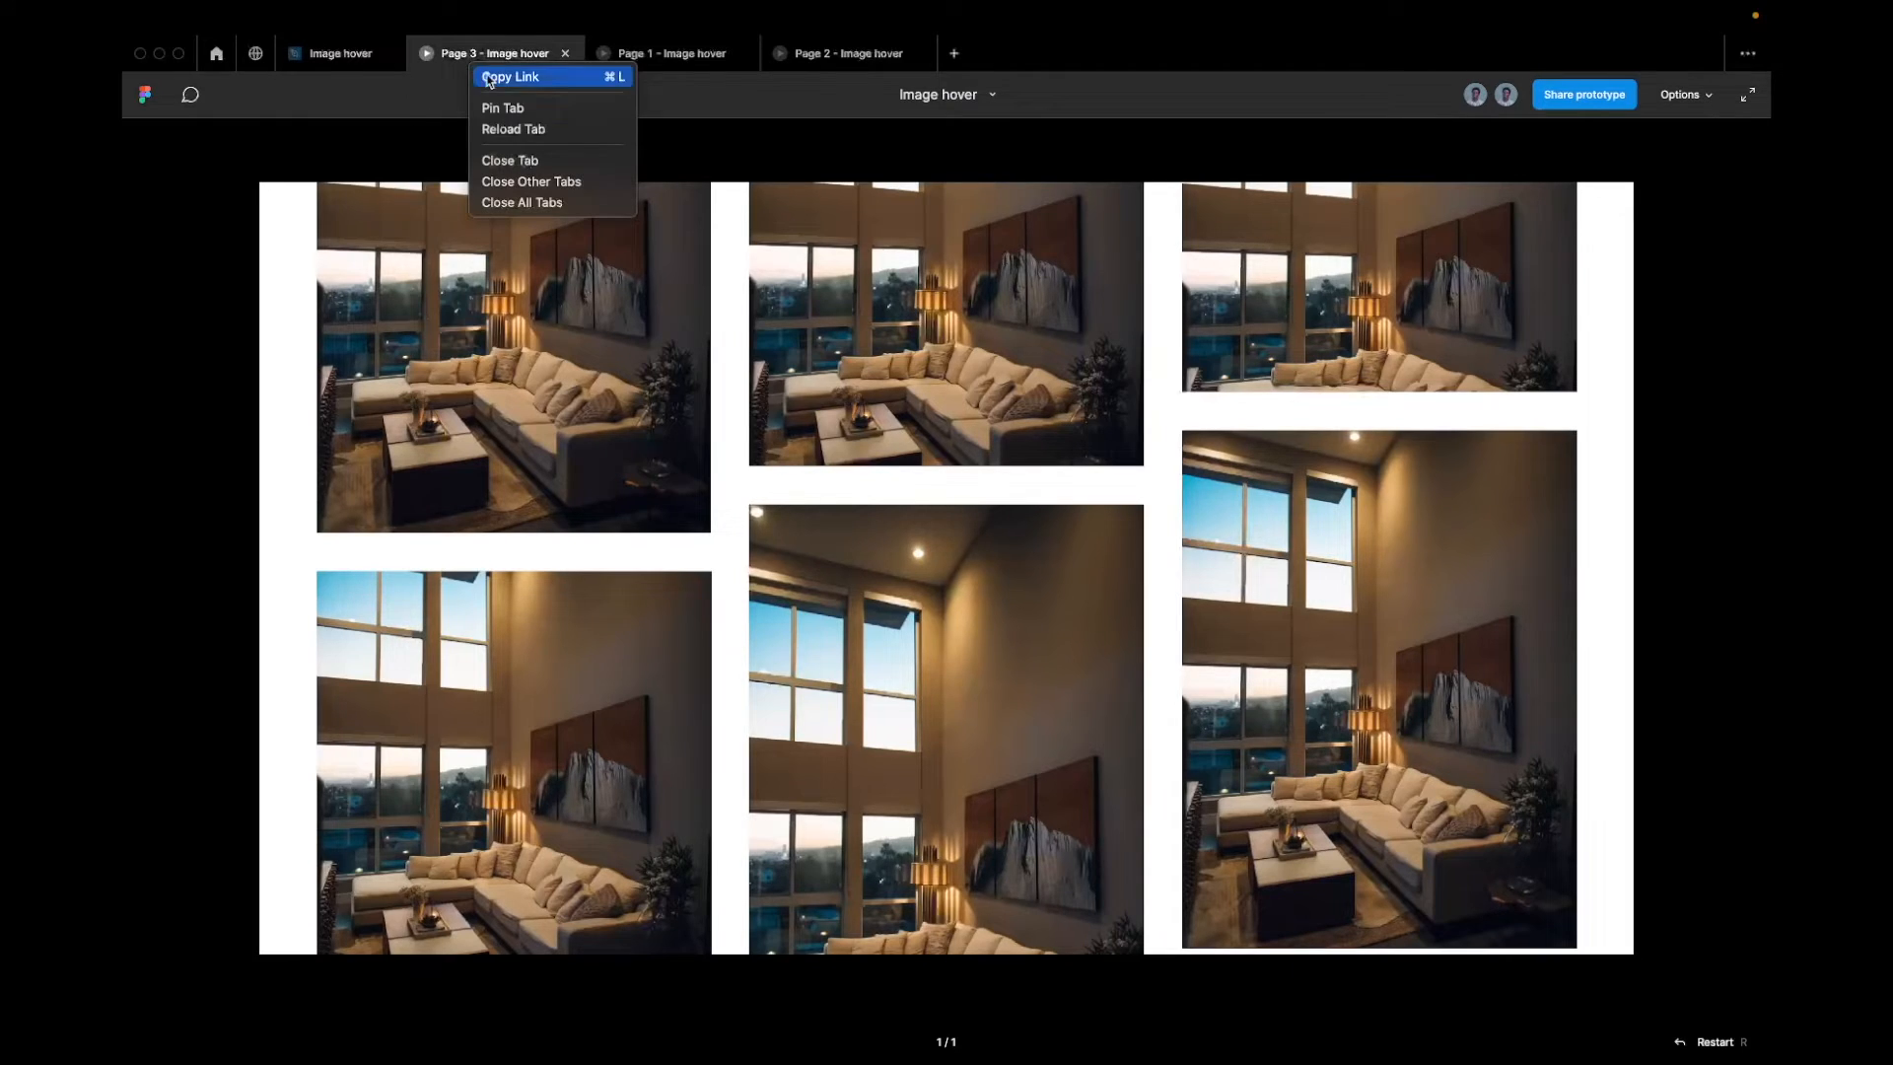
{"action": "left_click", "coordinate": [535, 129]}
{"action": "left_click", "coordinate": [338, 57]}
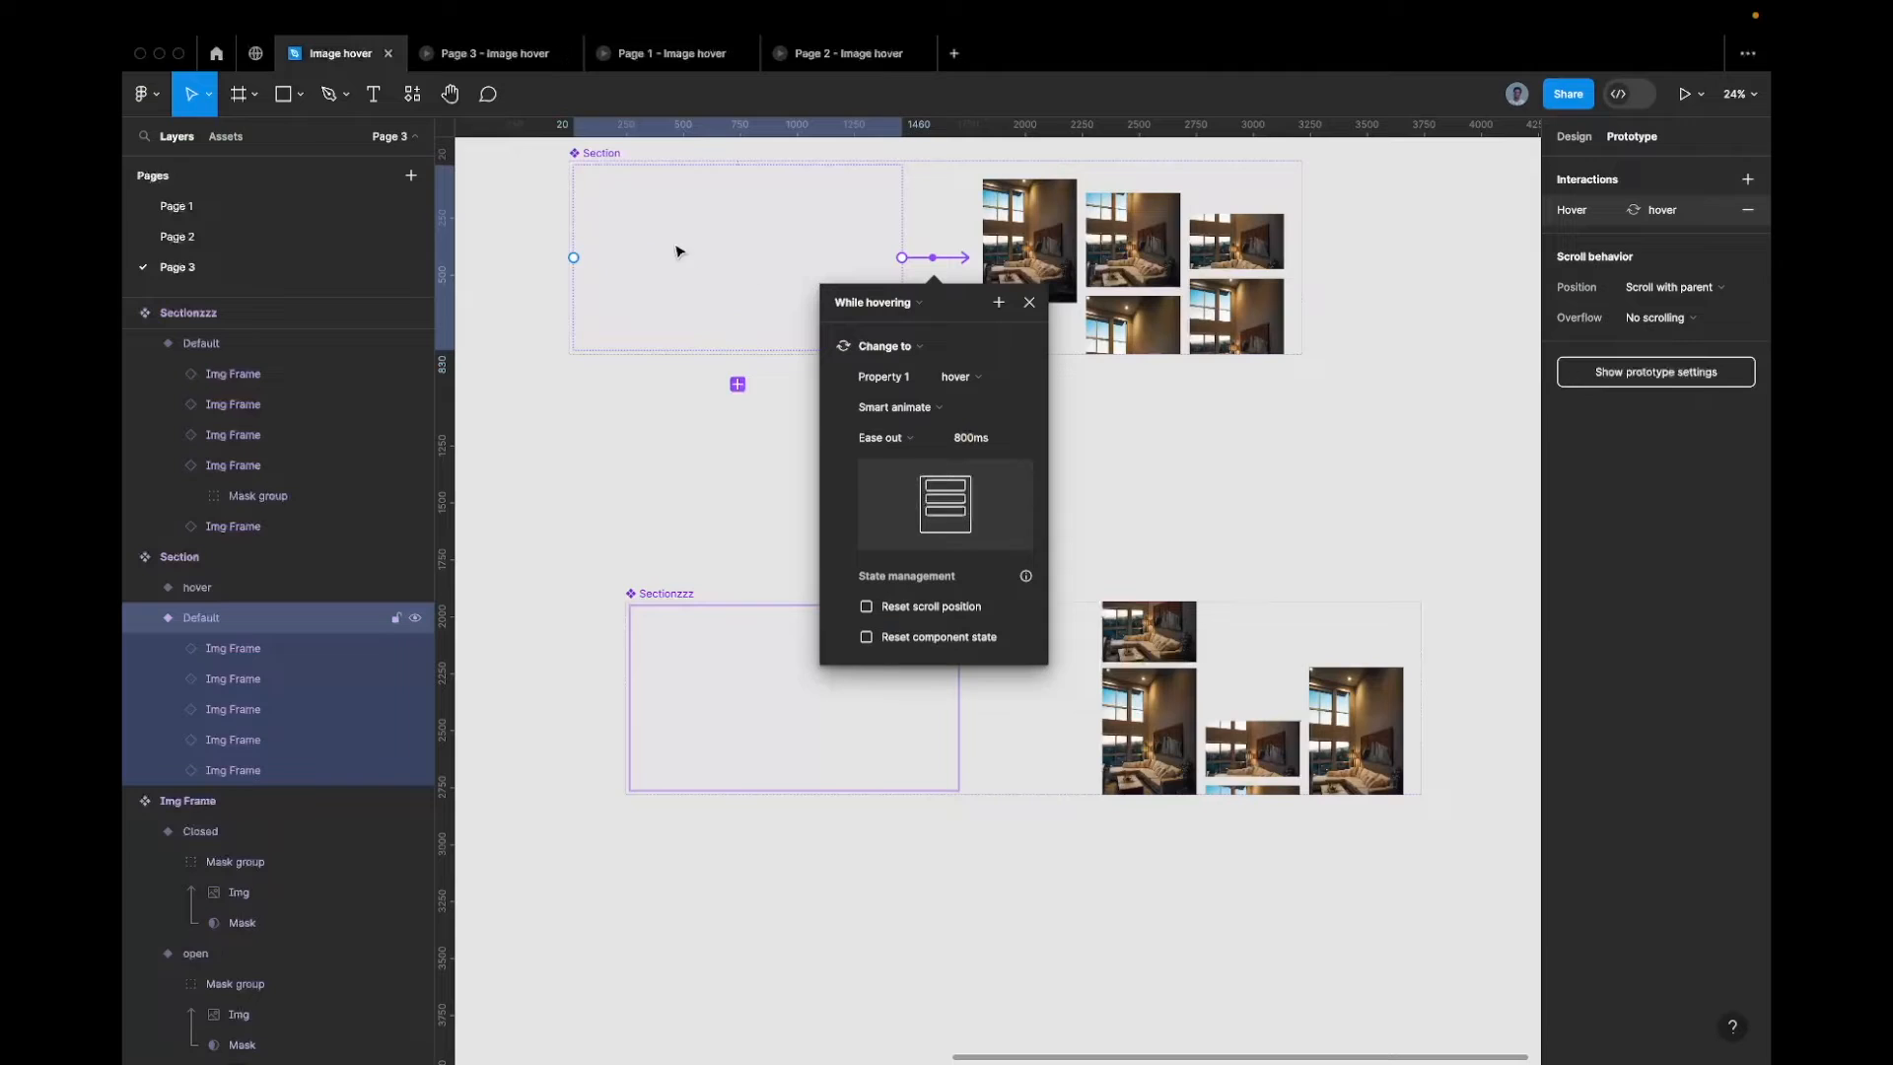
Check the Page 1 prototype and return to the design file
{"action": "scroll", "coordinate": [676, 246], "scroll_direction": "down", "scroll_amount": 5}
{"action": "scroll", "coordinate": [660, 253], "scroll_direction": "left", "scroll_amount": 6}
{"action": "scroll", "coordinate": [660, 253], "scroll_direction": "up", "scroll_amount": 1}
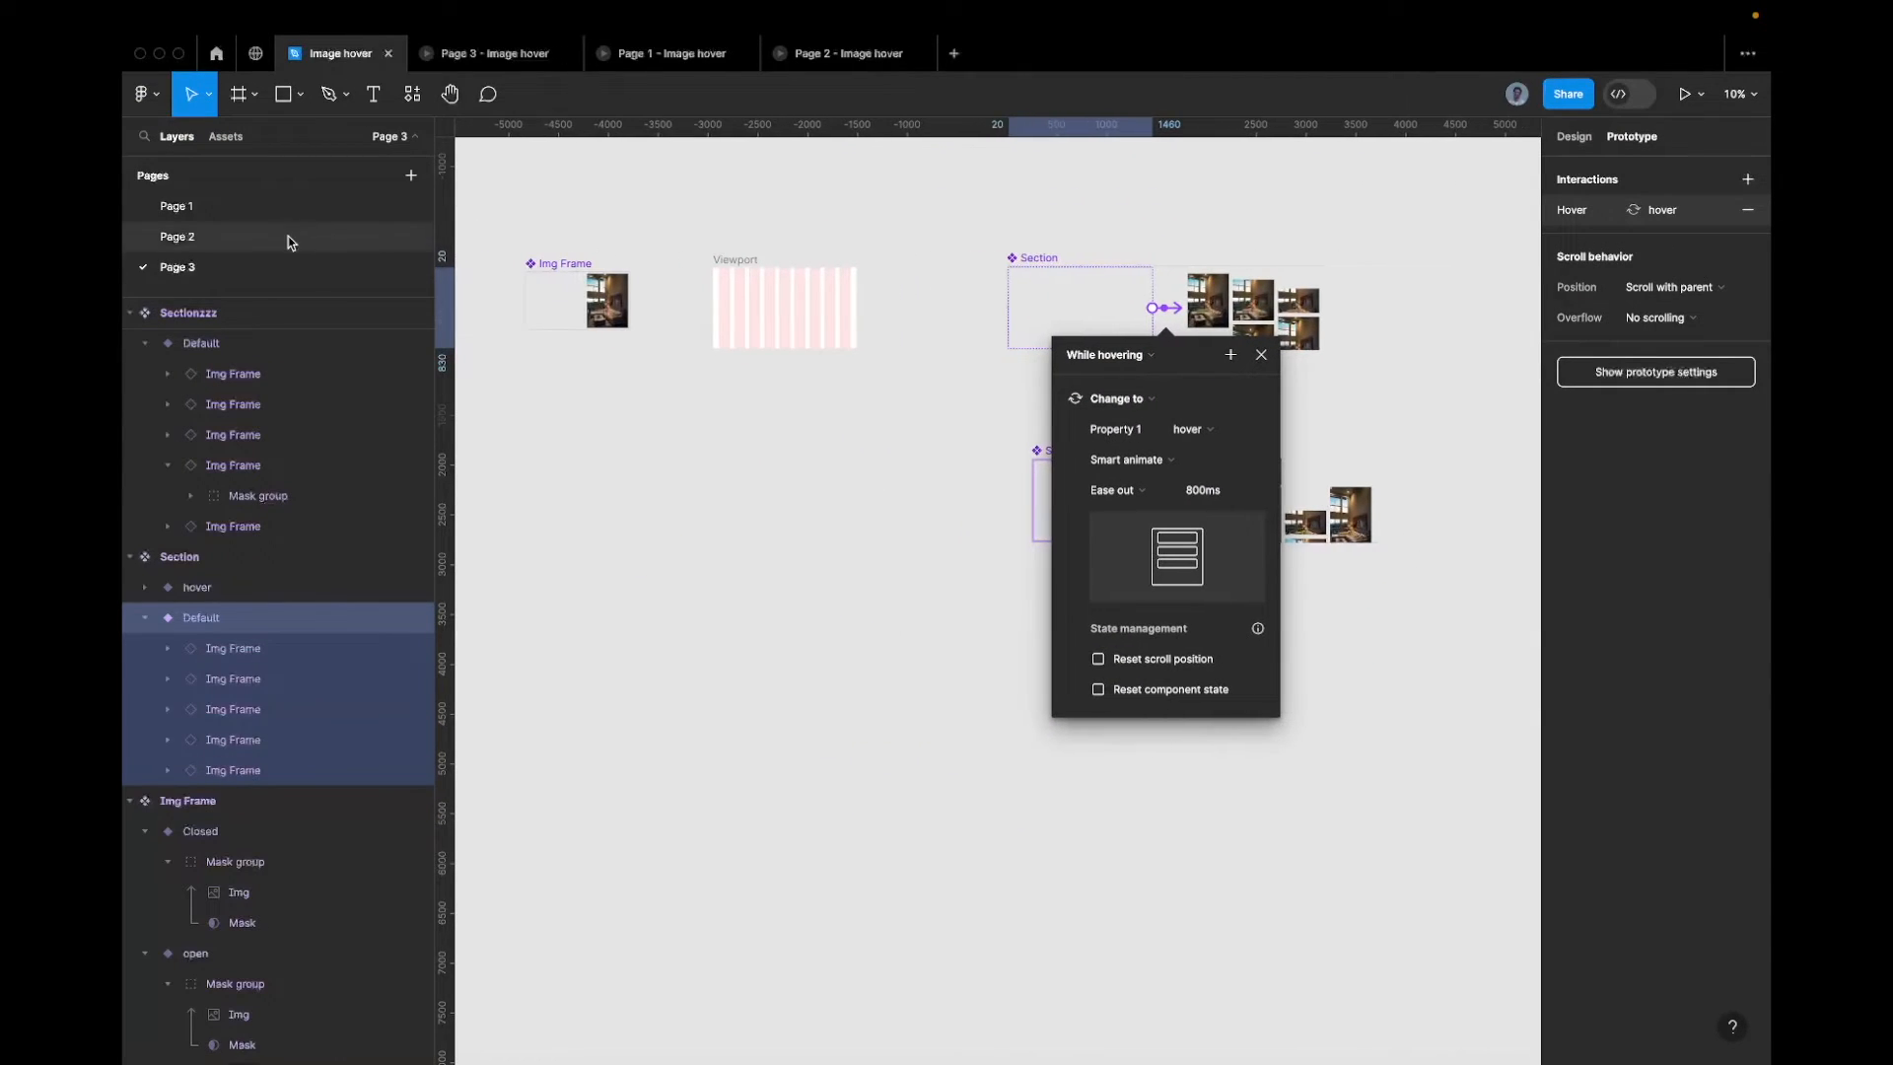
{"action": "left_click", "coordinate": [803, 53]}
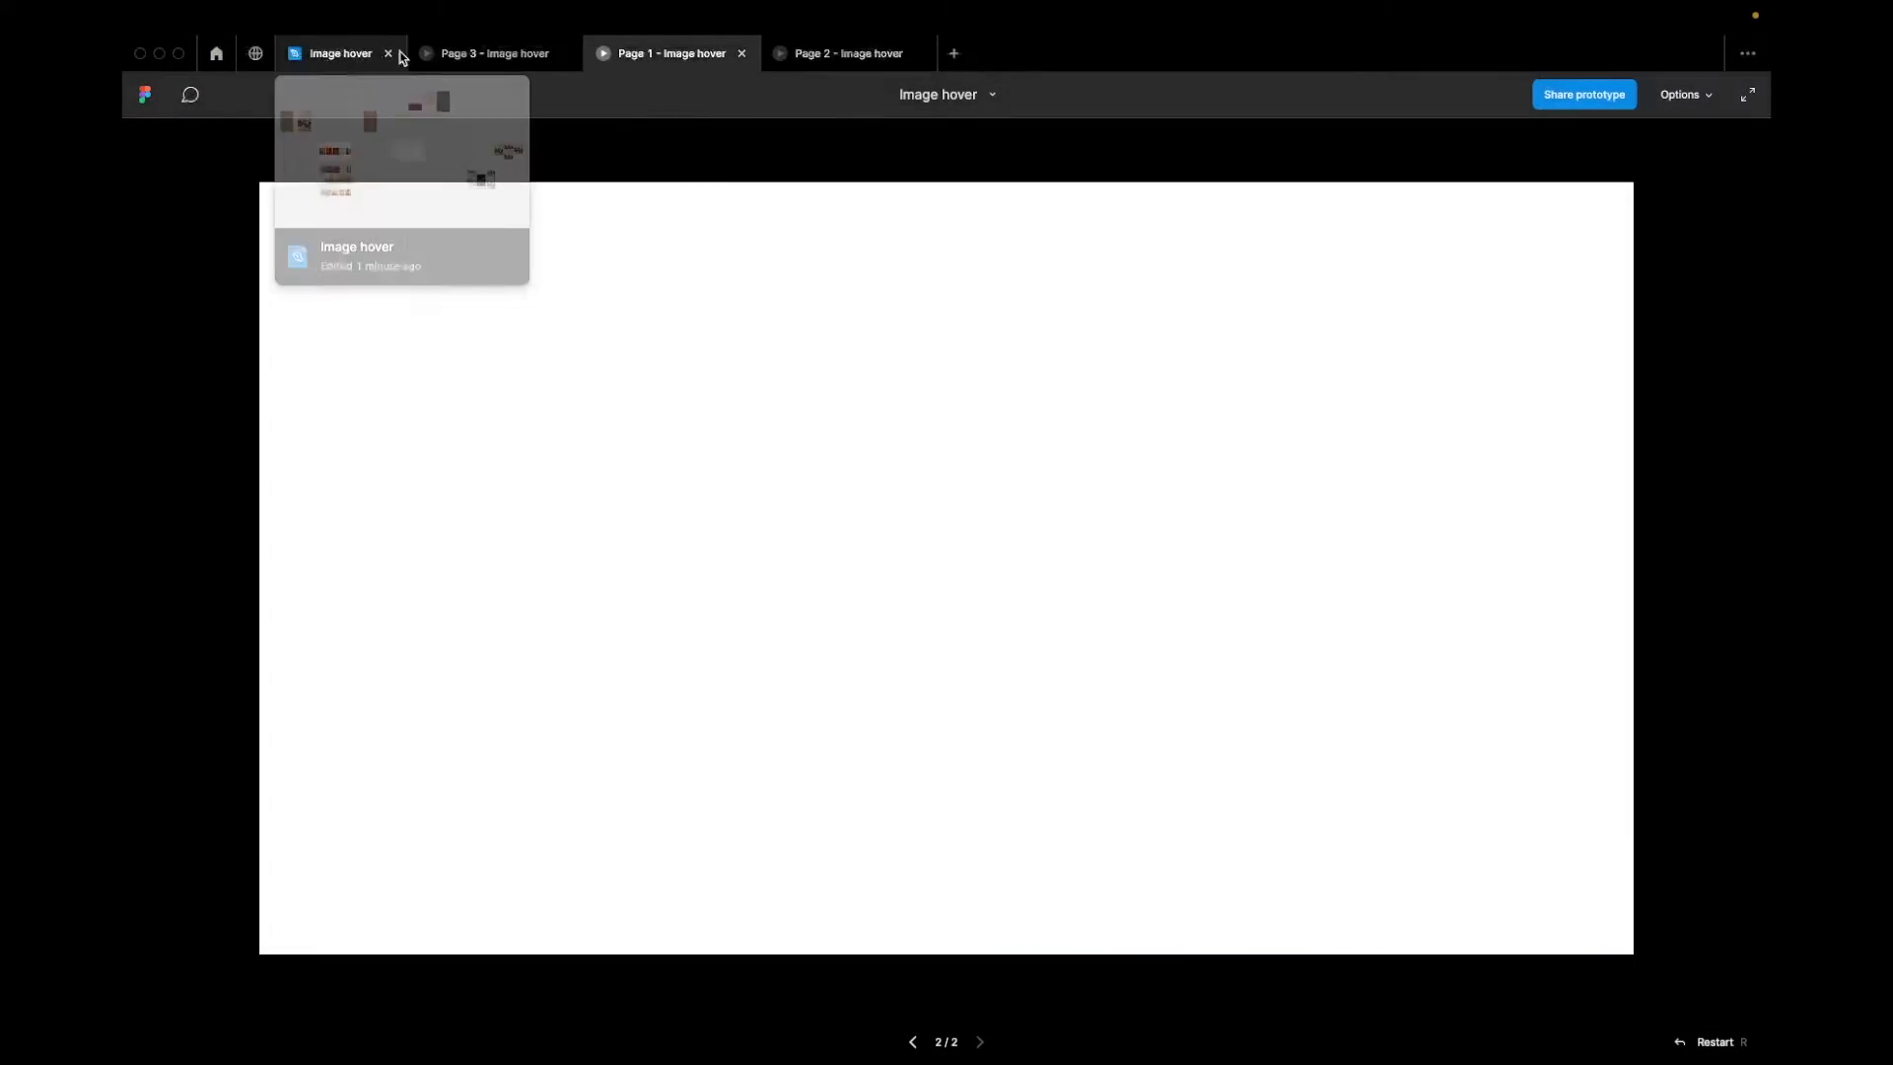
{"action": "left_click", "coordinate": [340, 53]}
Remove the fills from all variants of Image Sectionn new and Image Section2s on Page 2
{"action": "left_click", "coordinate": [258, 237]}
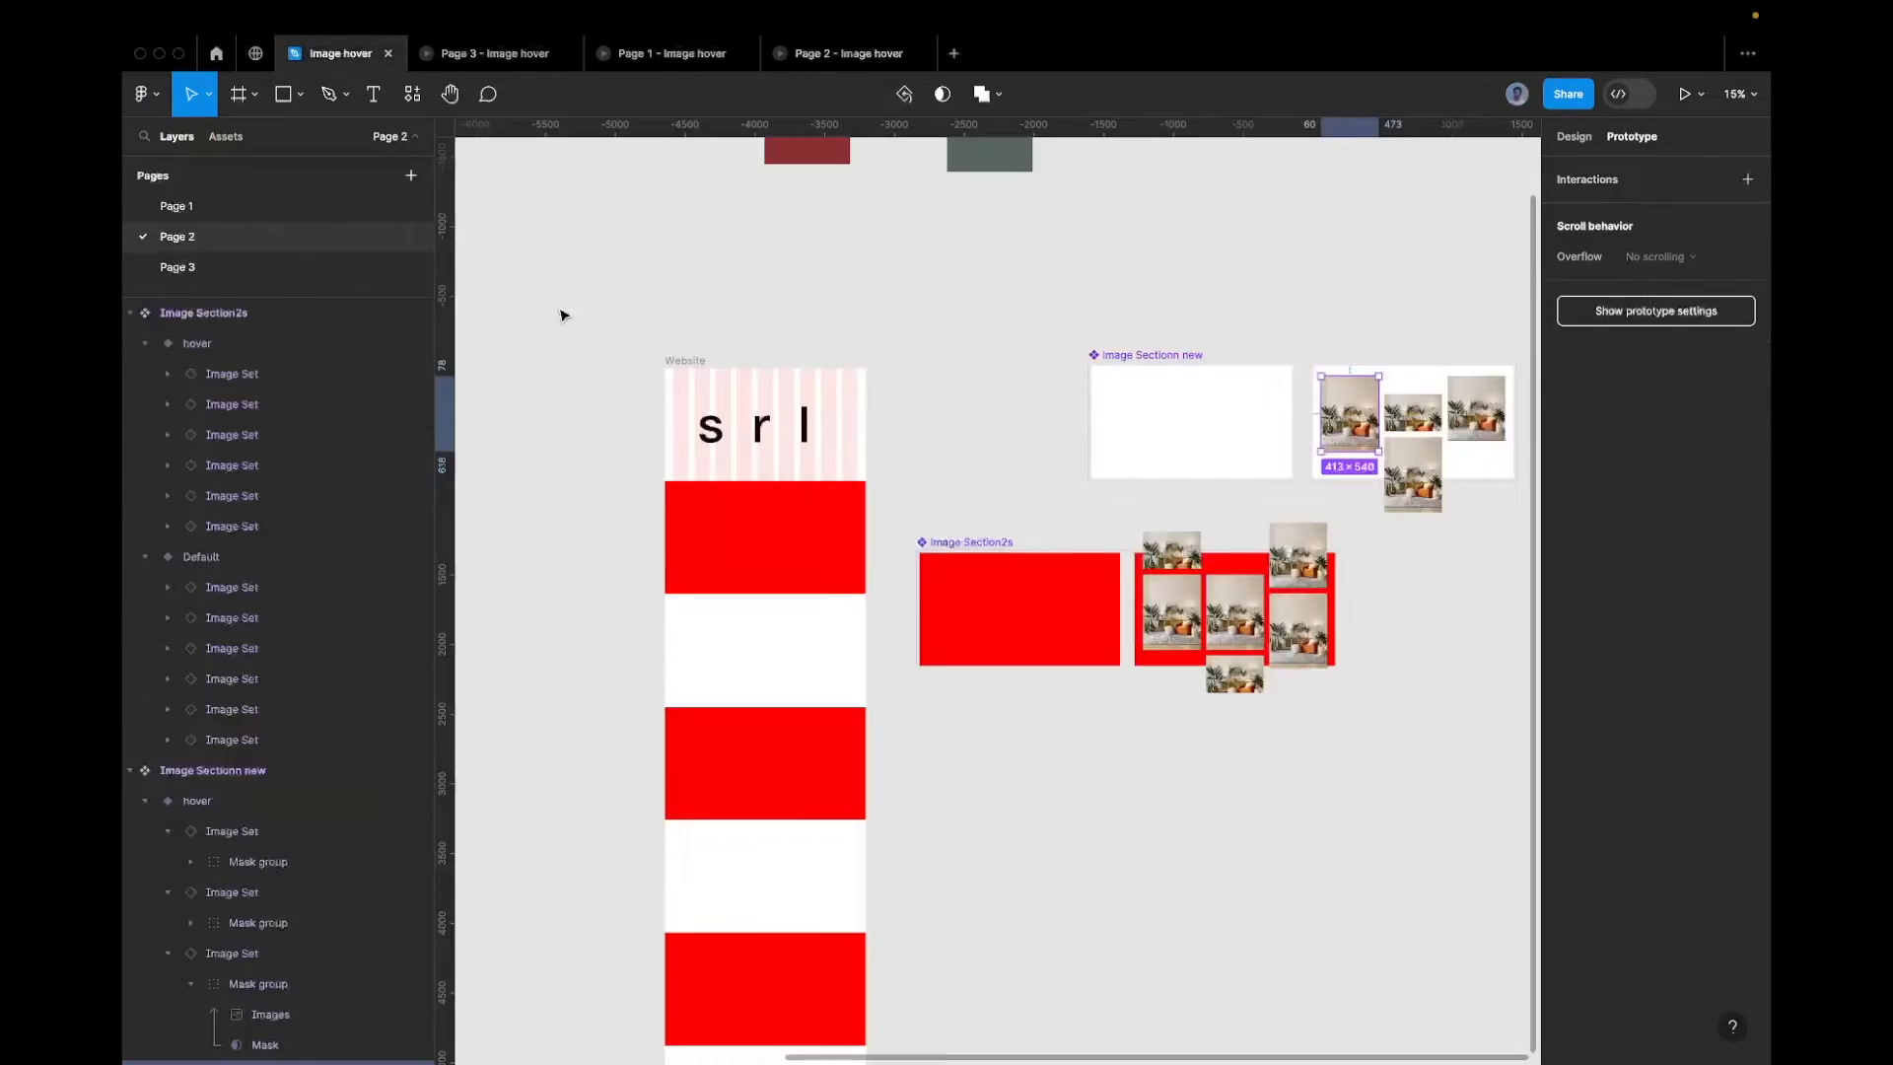
{"action": "left_click", "coordinate": [999, 582]}
{"action": "left_click_drag", "start_coordinate": [912, 330], "coordinate": [1503, 816]}
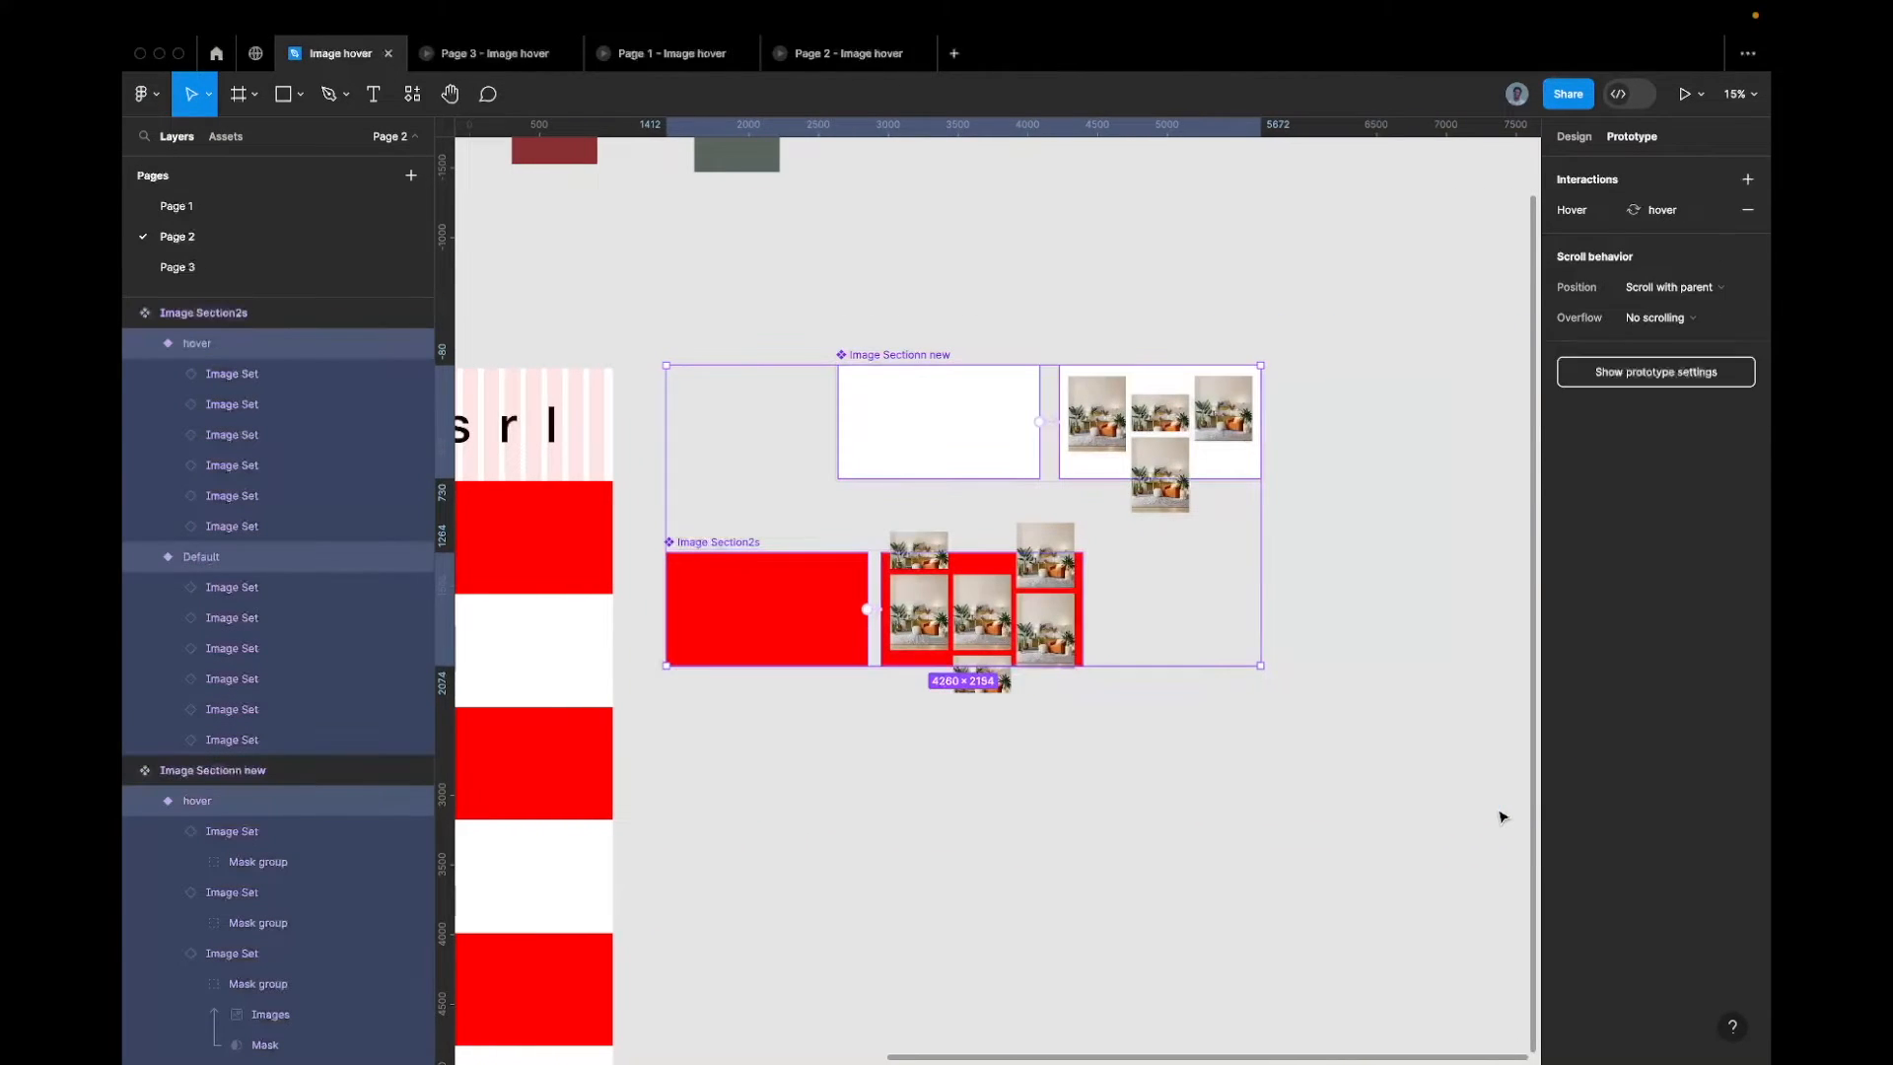
{"action": "left_click", "coordinate": [1572, 137]}
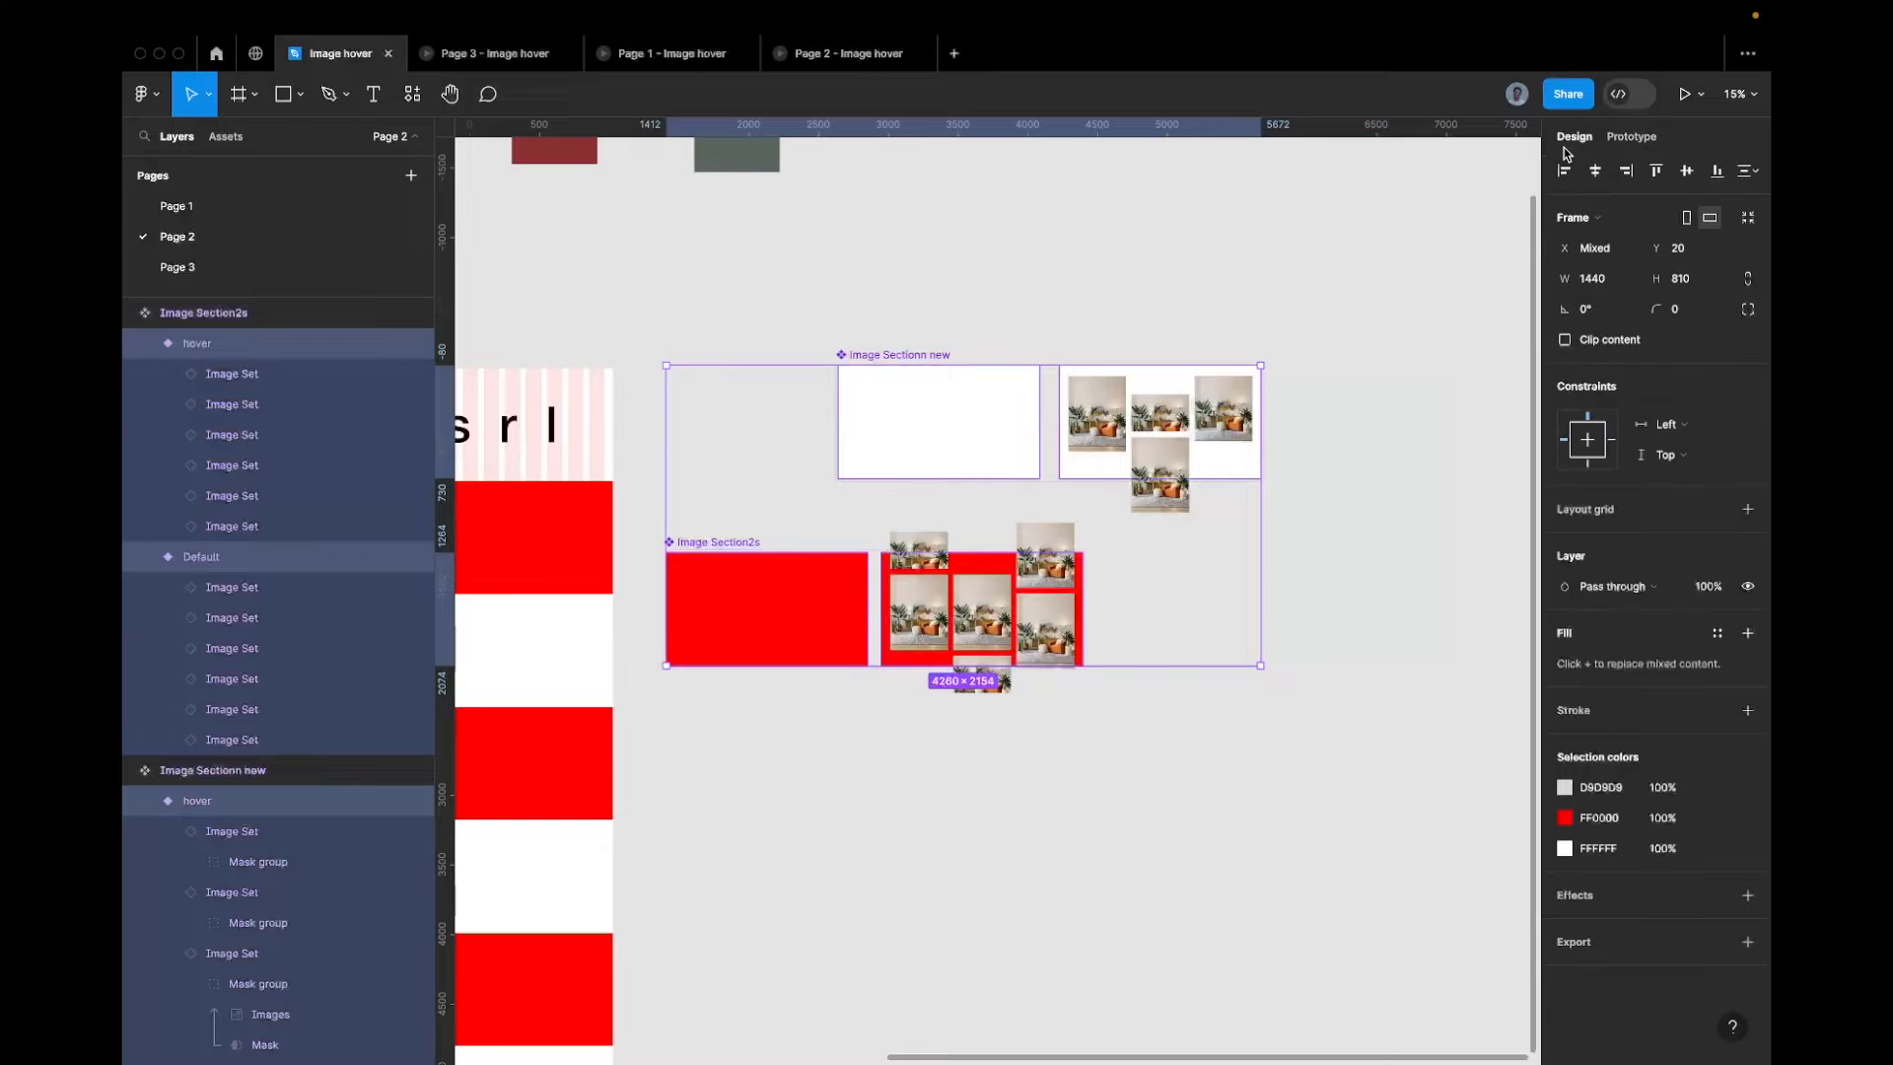
{"action": "left_click", "coordinate": [1746, 634]}
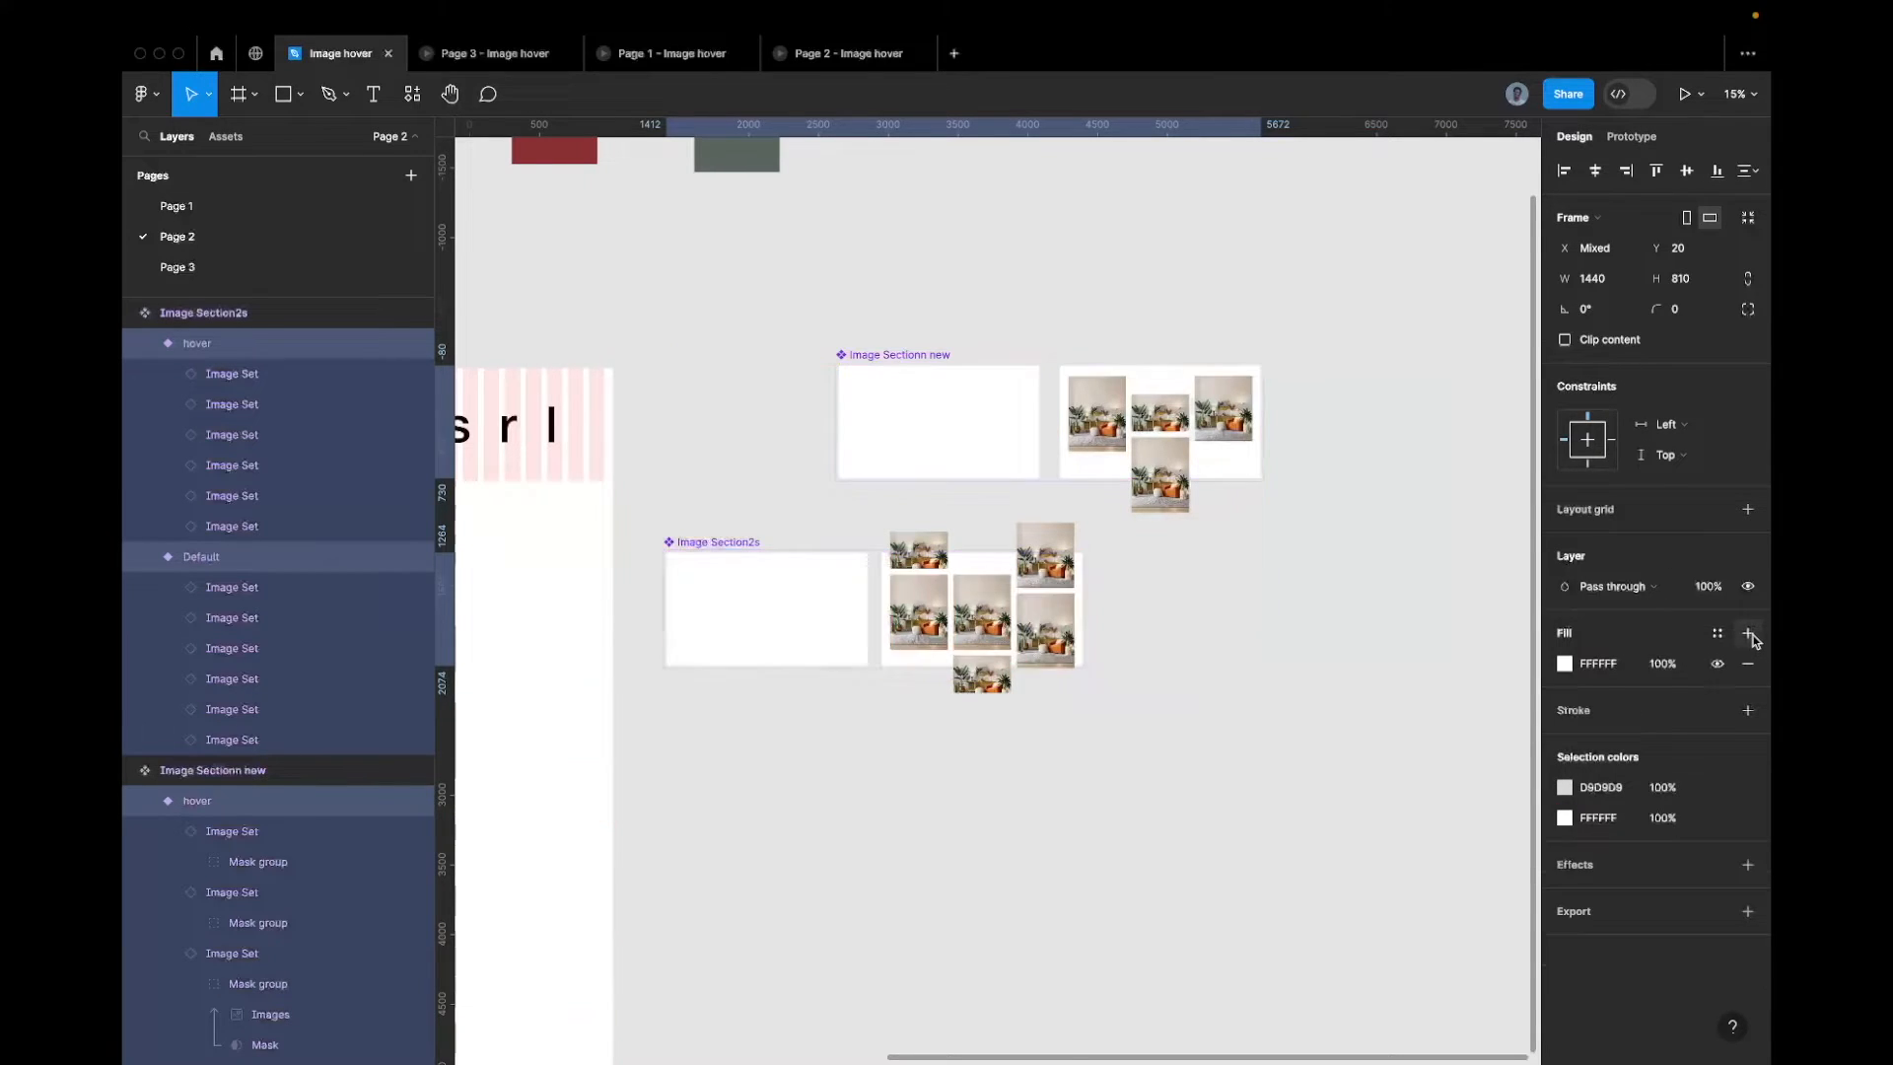
{"action": "left_click", "coordinate": [1746, 664]}
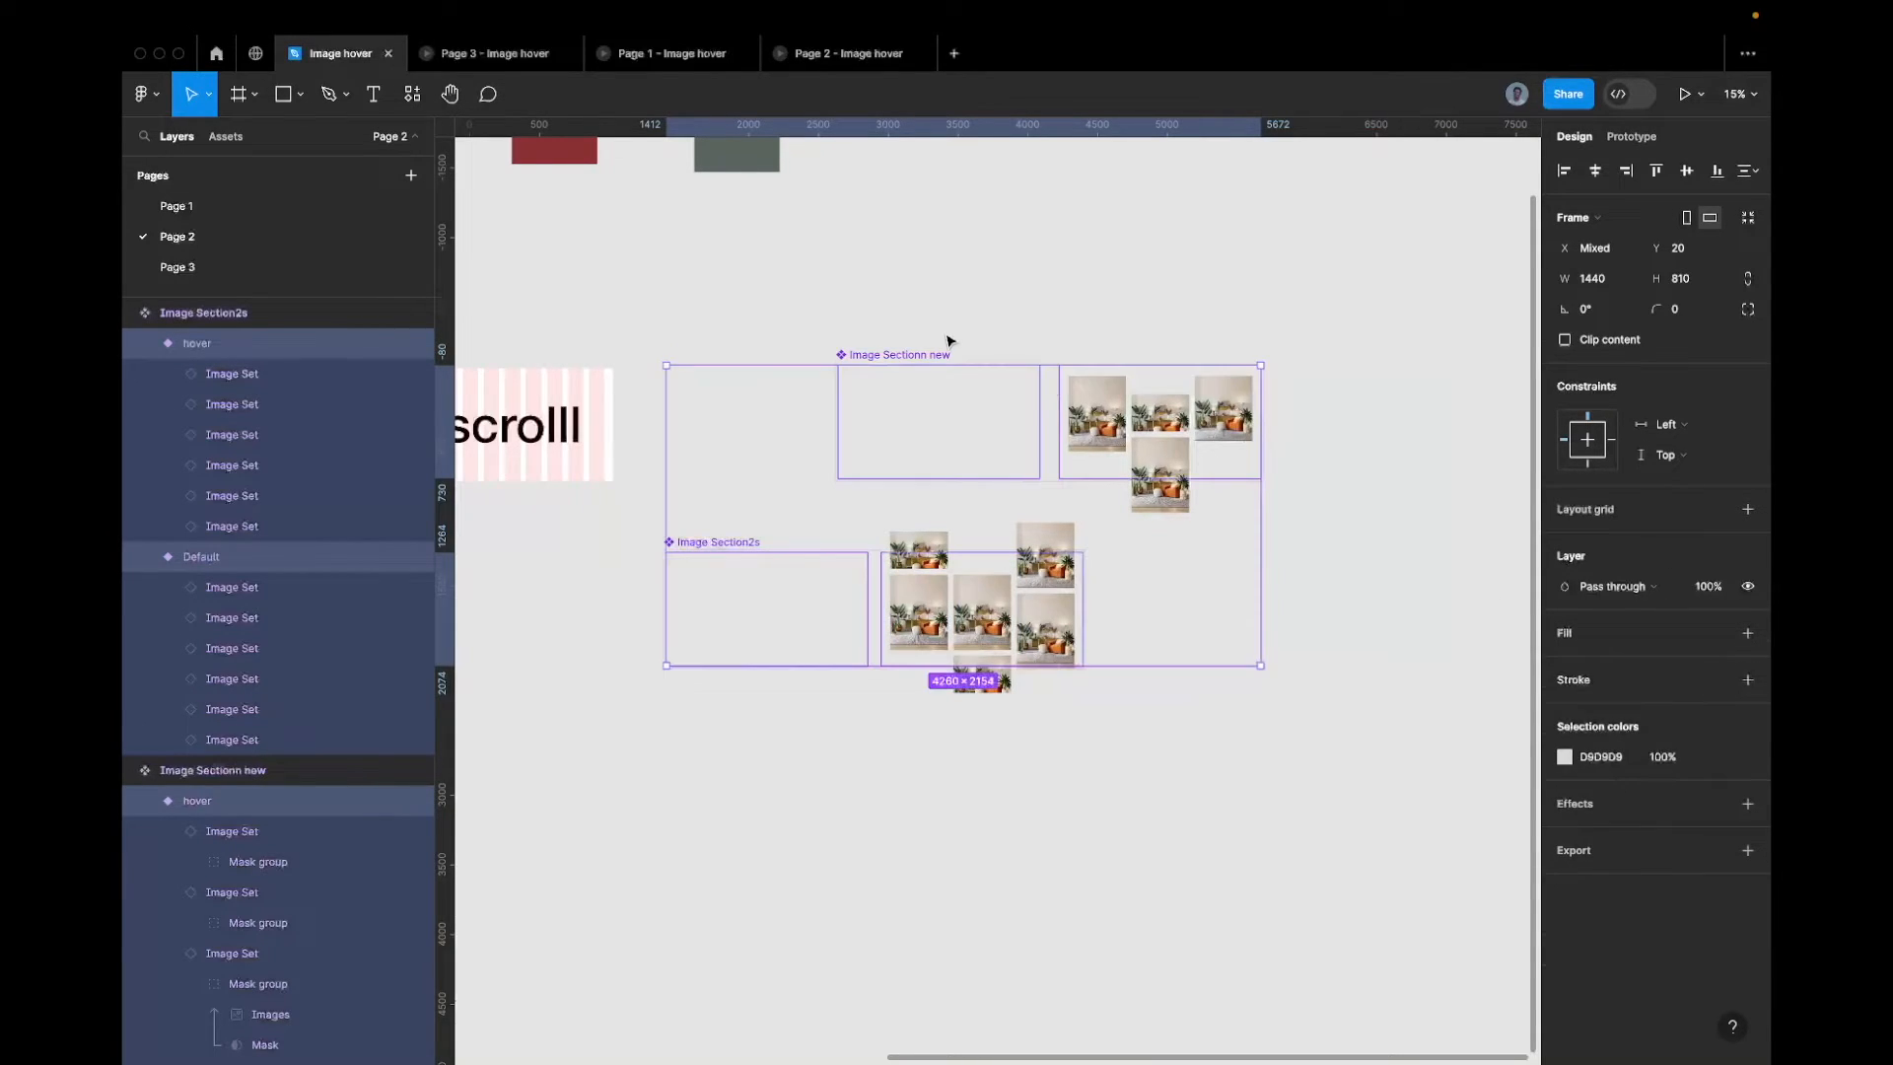
Preview the Page 2 prototype, scrolling through its image sections over the fixed title, and return to the design file
{"action": "left_click", "coordinate": [837, 58]}
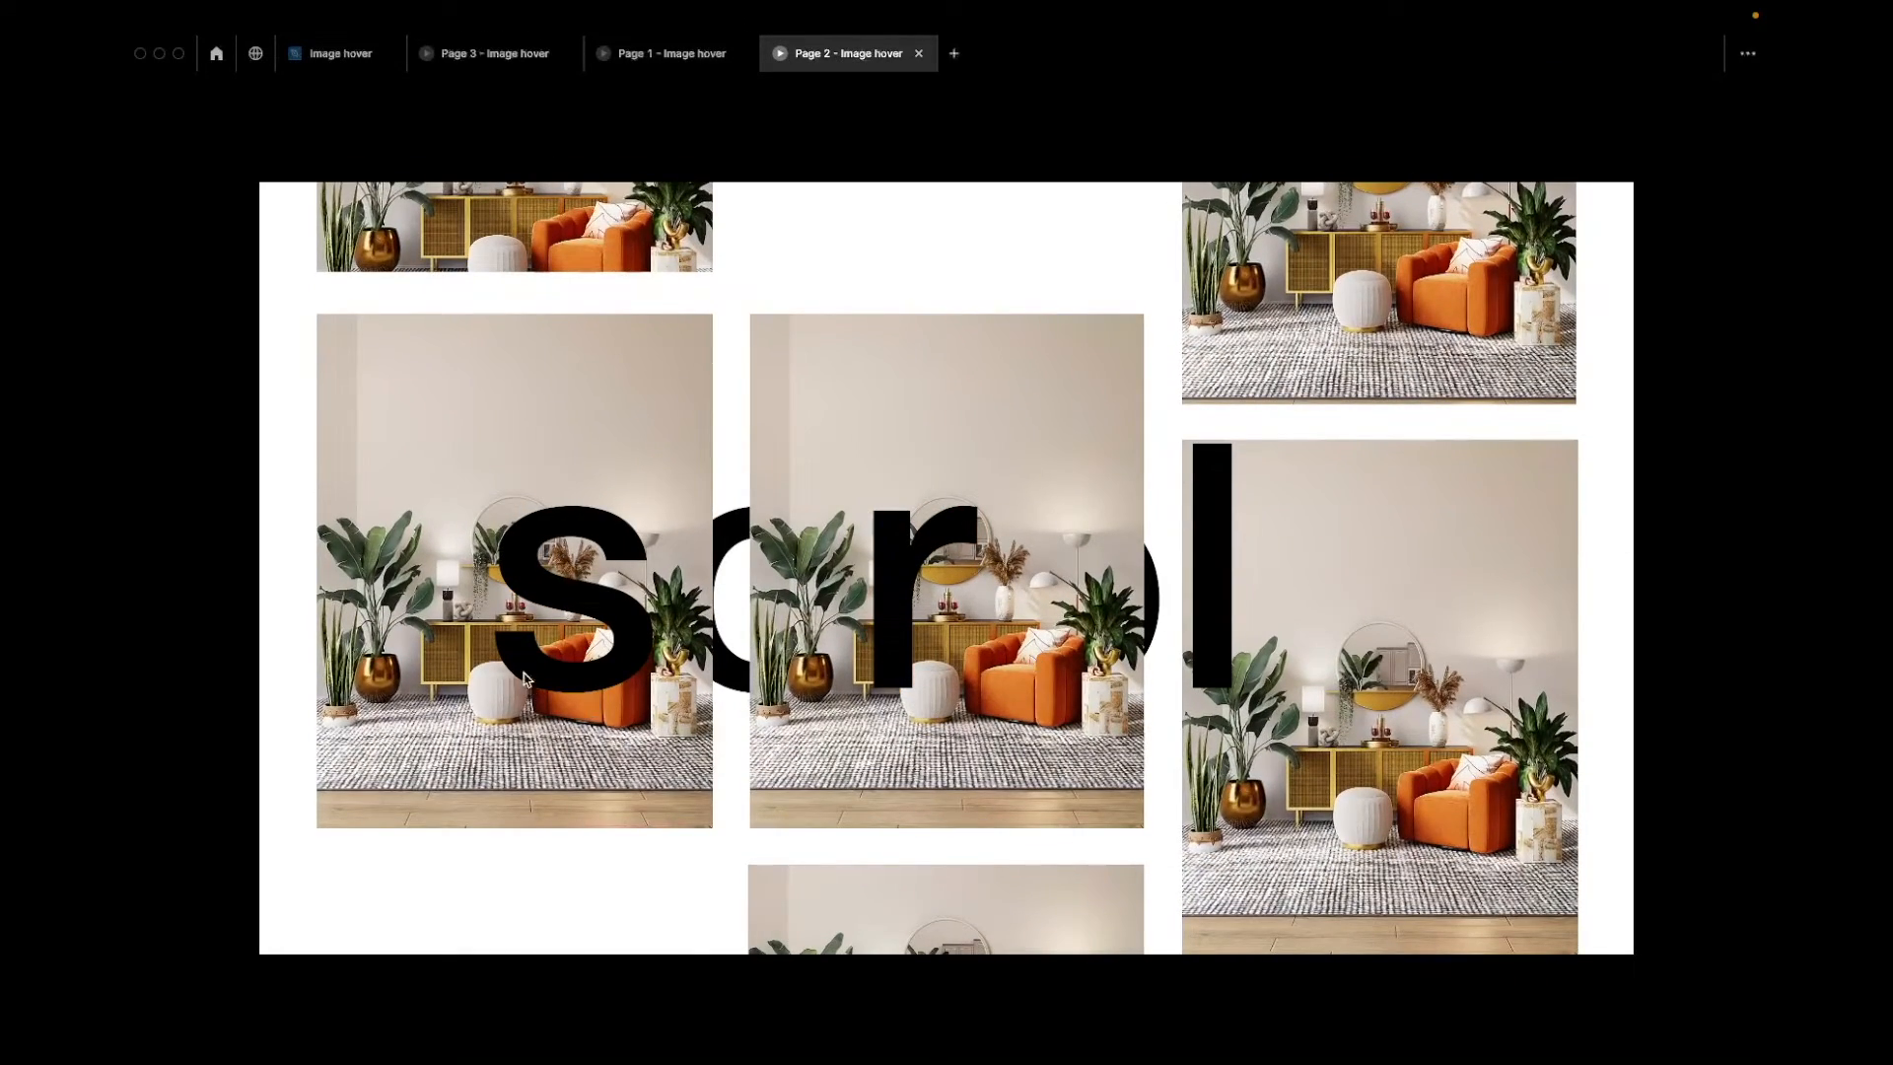
{"action": "scroll", "coordinate": [996, 645], "scroll_direction": "down", "scroll_amount": 8}
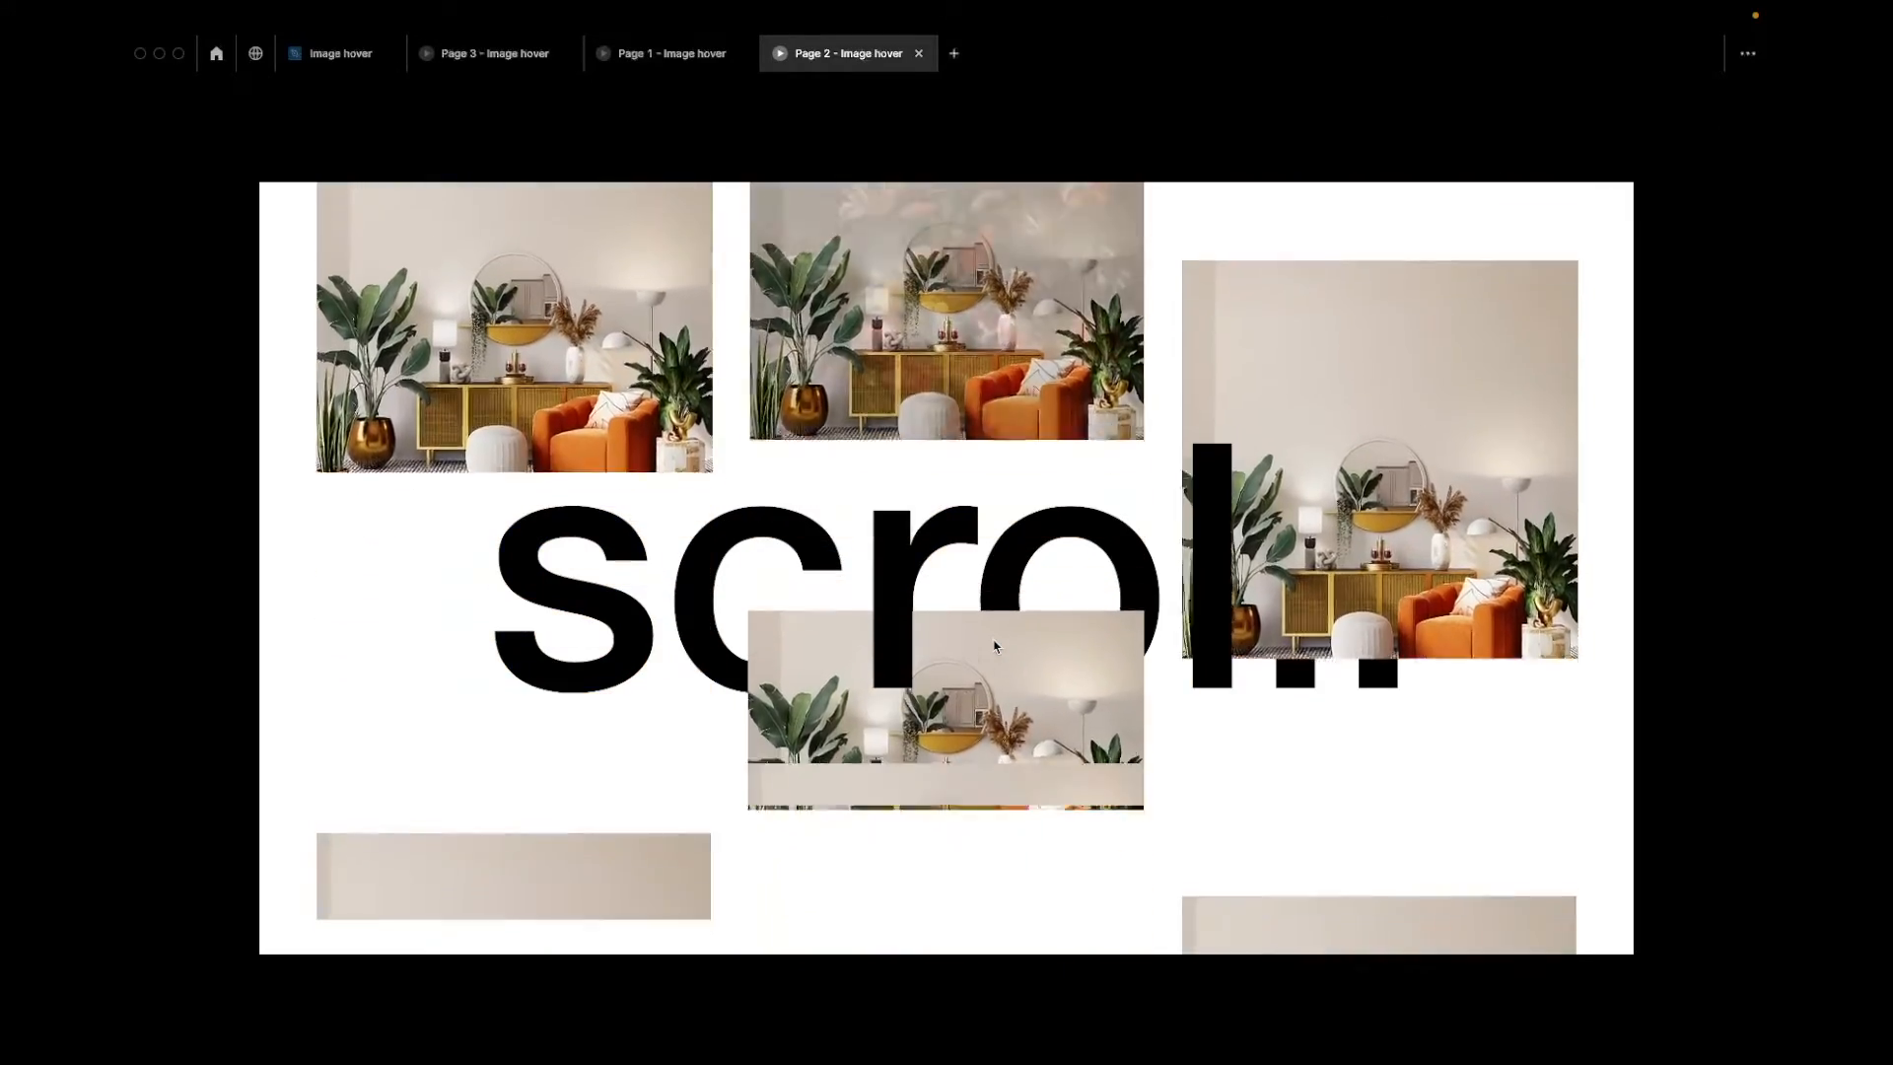
{"action": "scroll", "coordinate": [994, 646], "scroll_direction": "down", "scroll_amount": 10}
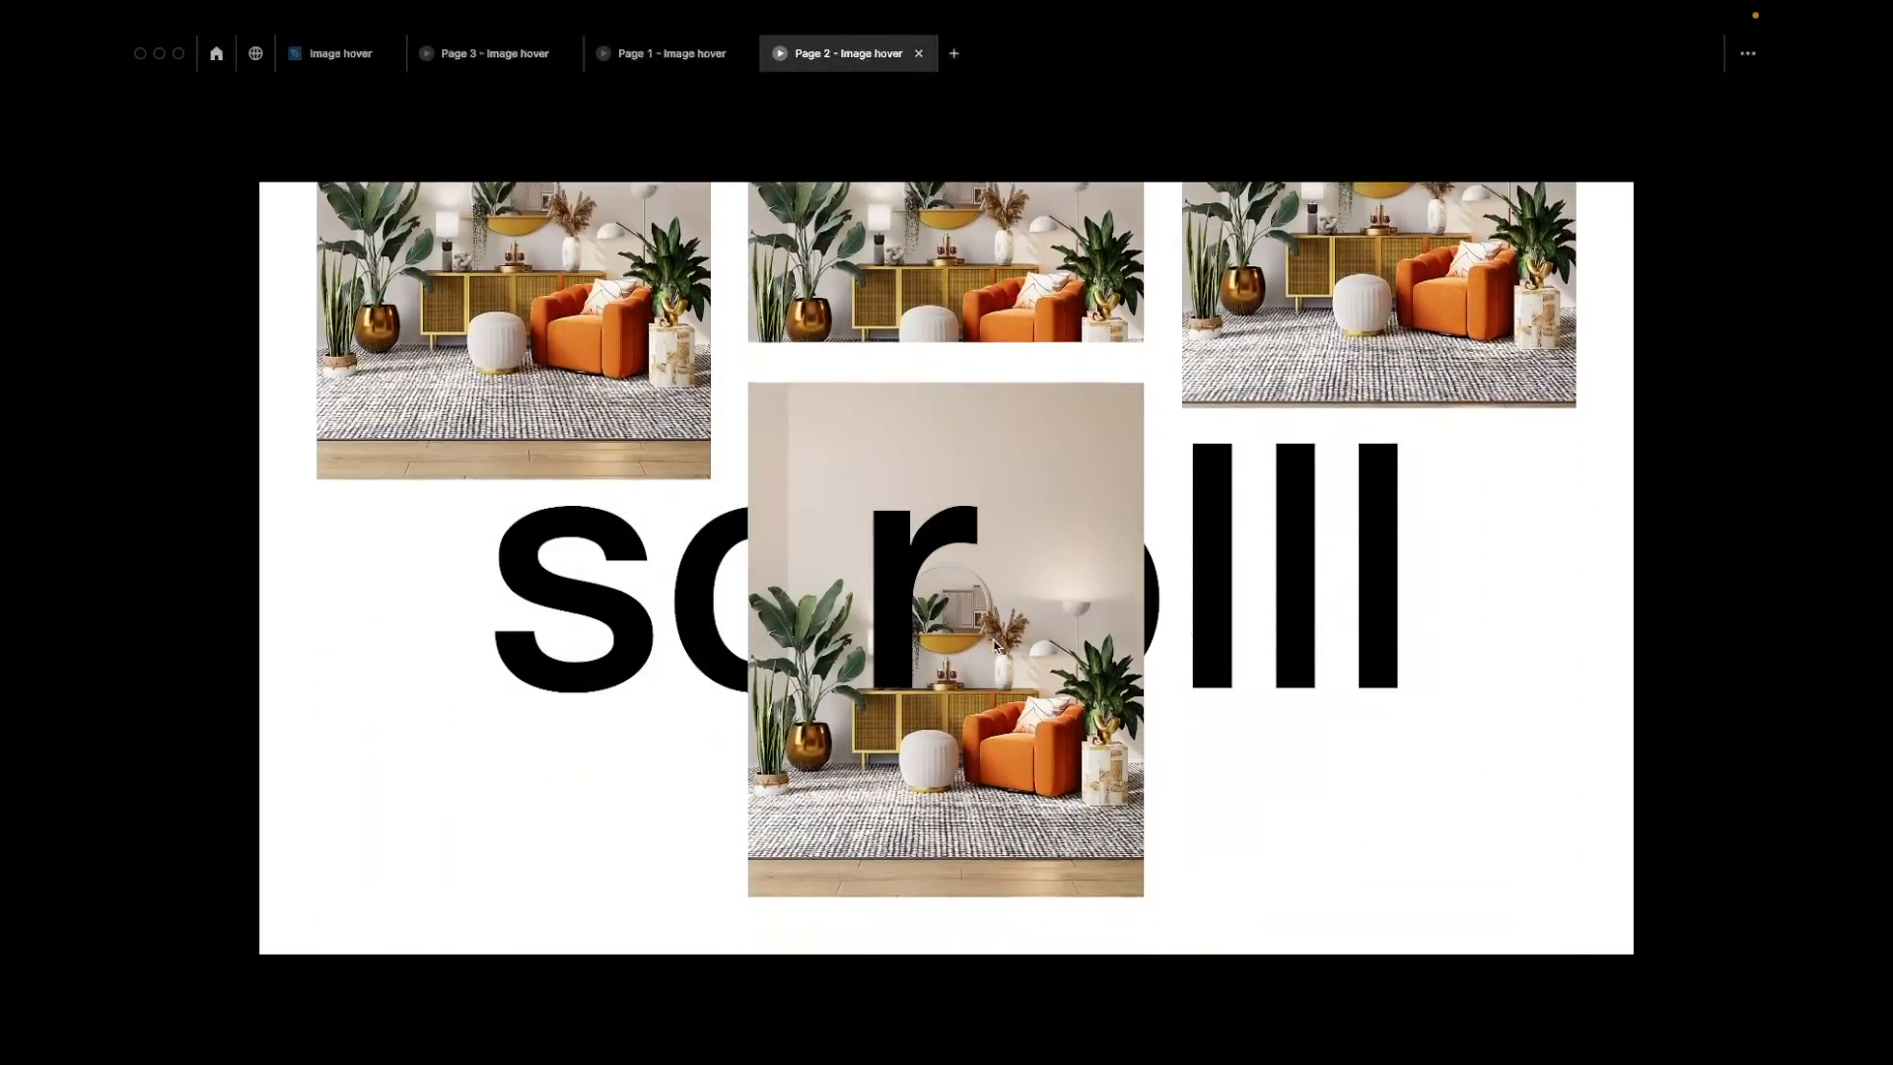
{"action": "scroll", "coordinate": [993, 646], "scroll_direction": "down", "scroll_amount": 2}
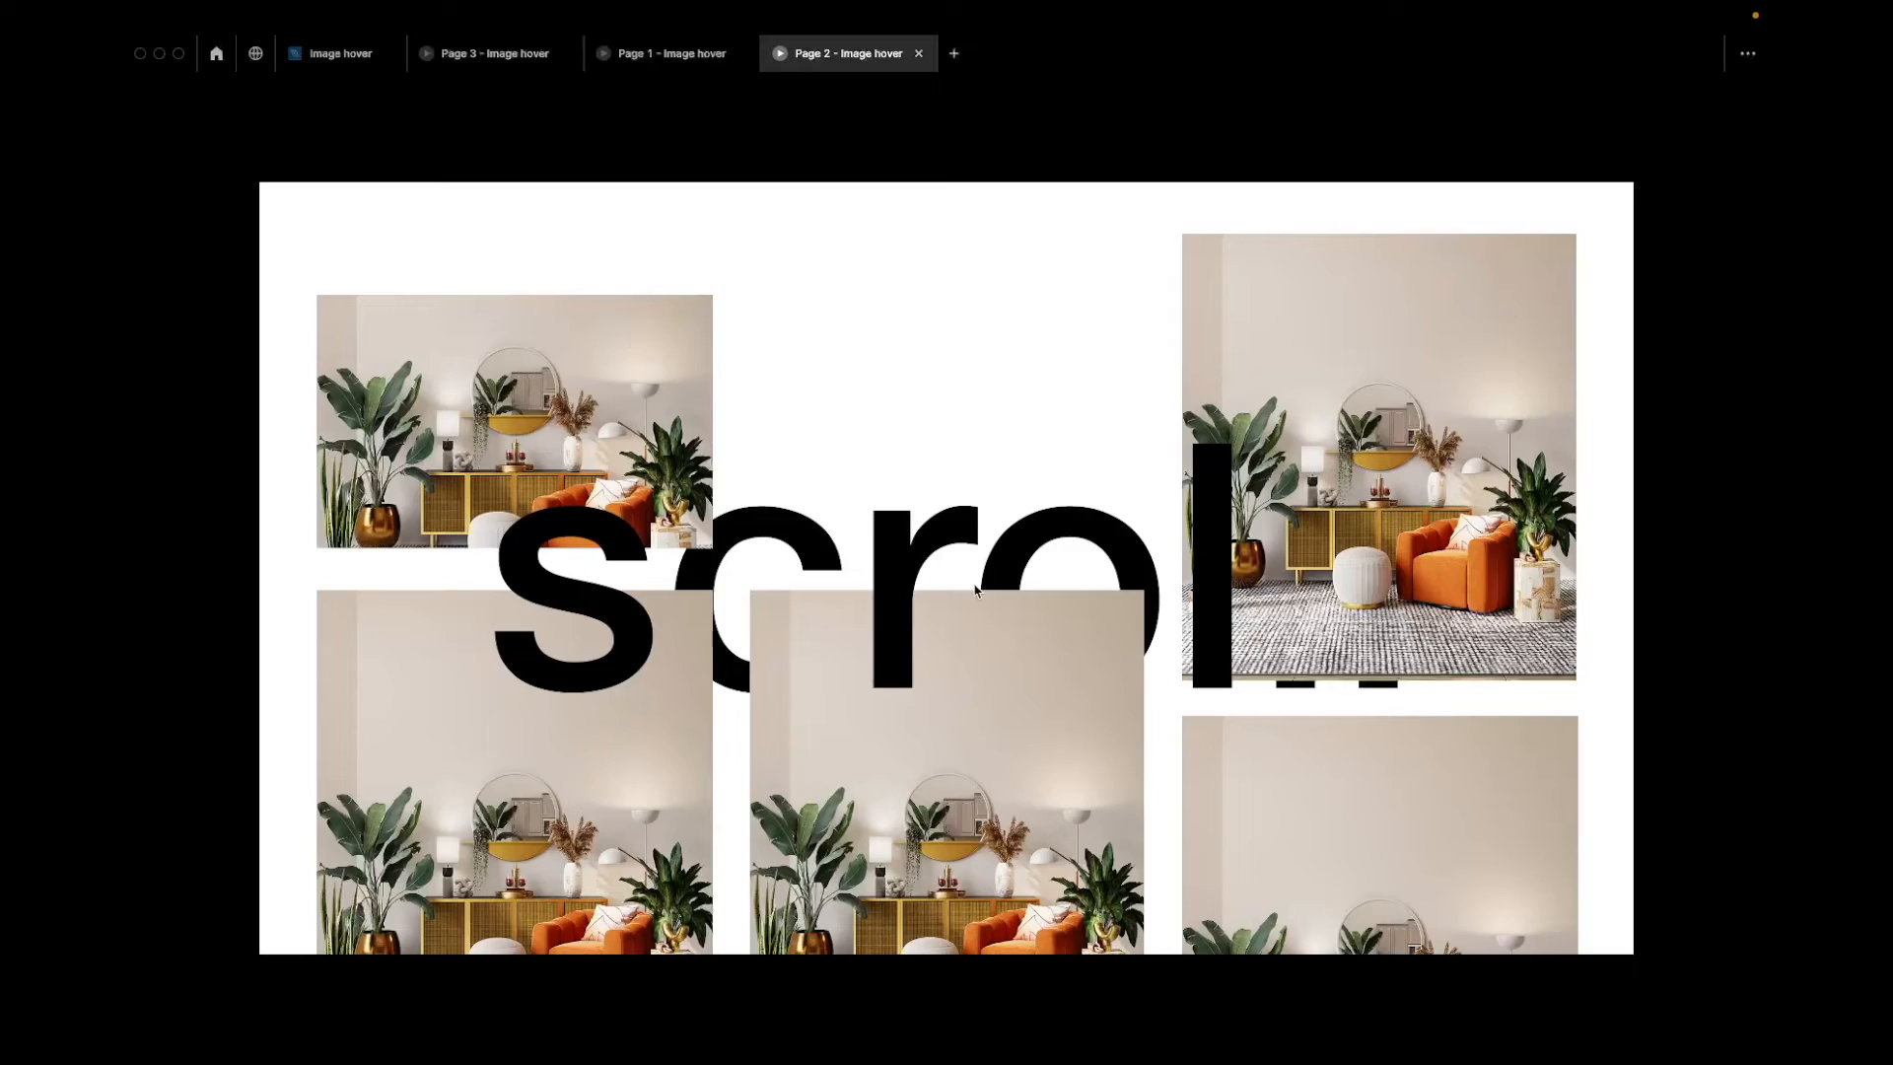
{"action": "scroll", "coordinate": [974, 589], "scroll_direction": "down", "scroll_amount": 15}
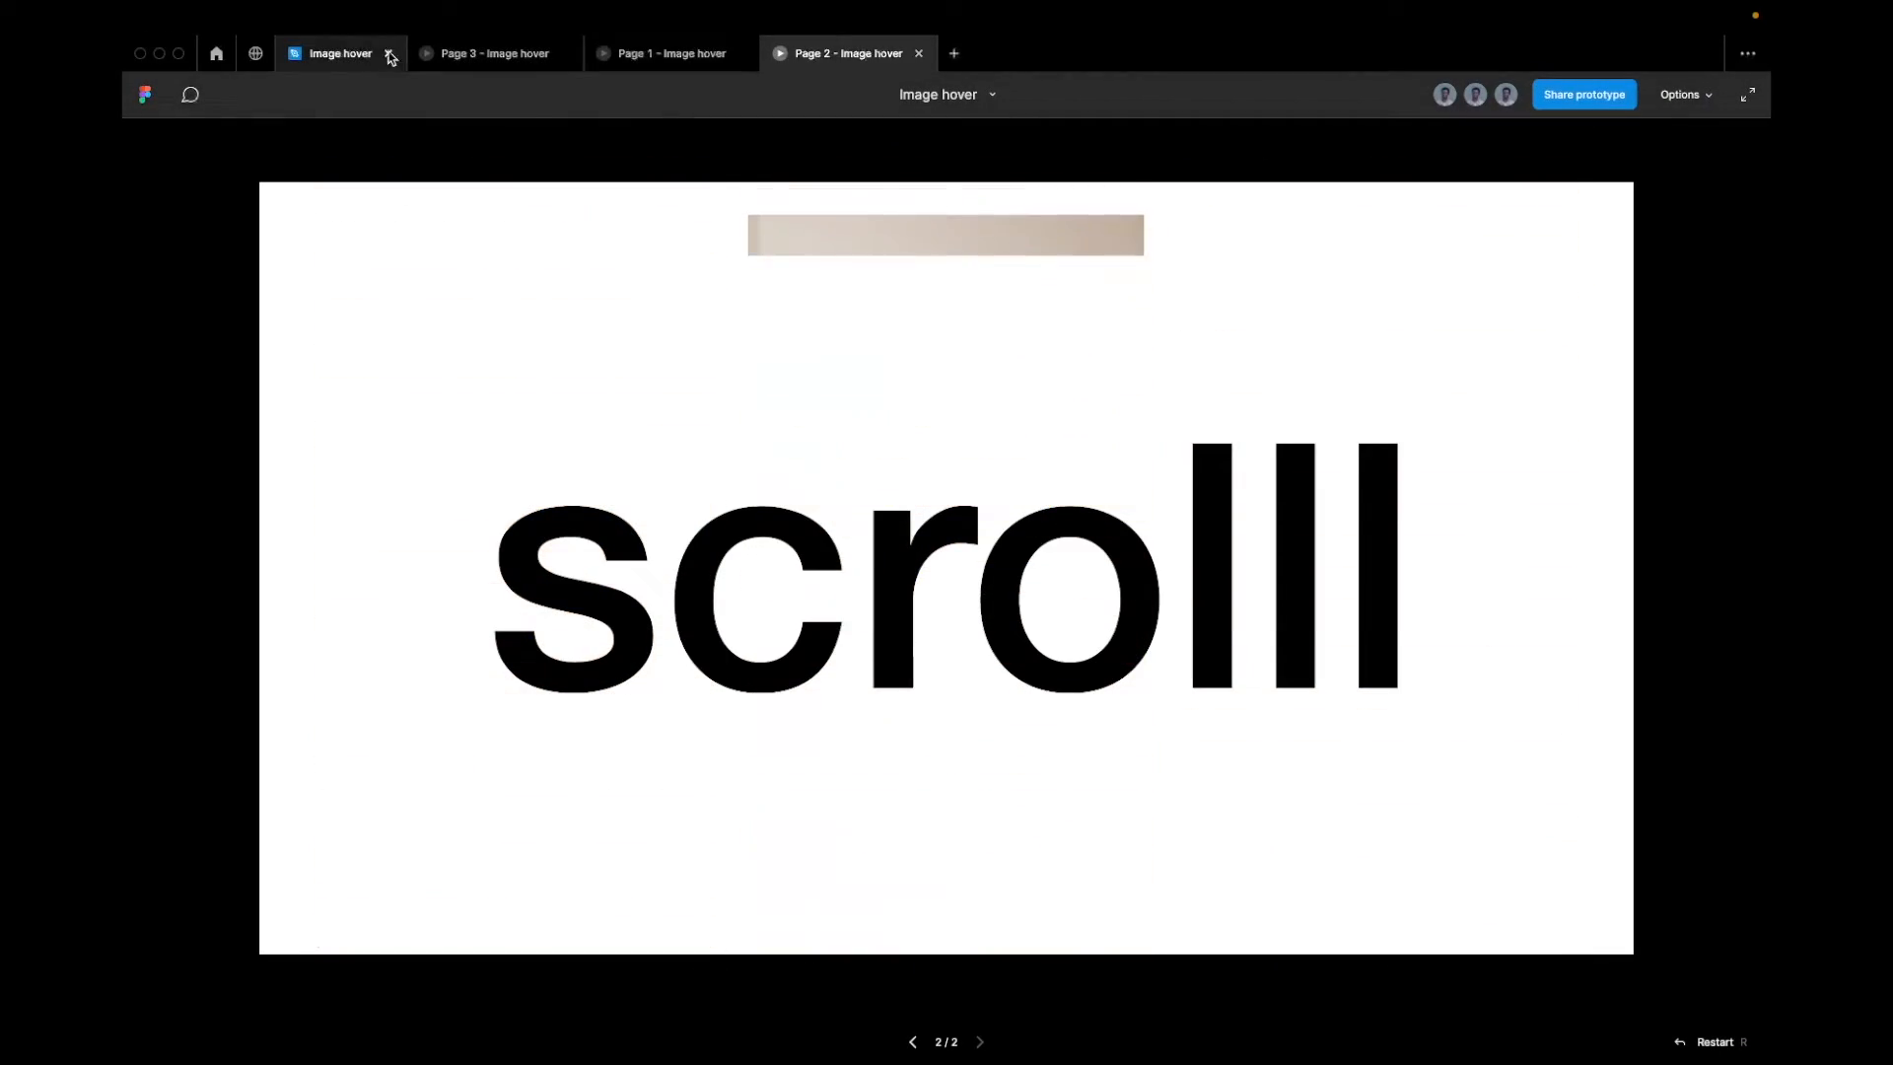
{"action": "left_click", "coordinate": [337, 53]}
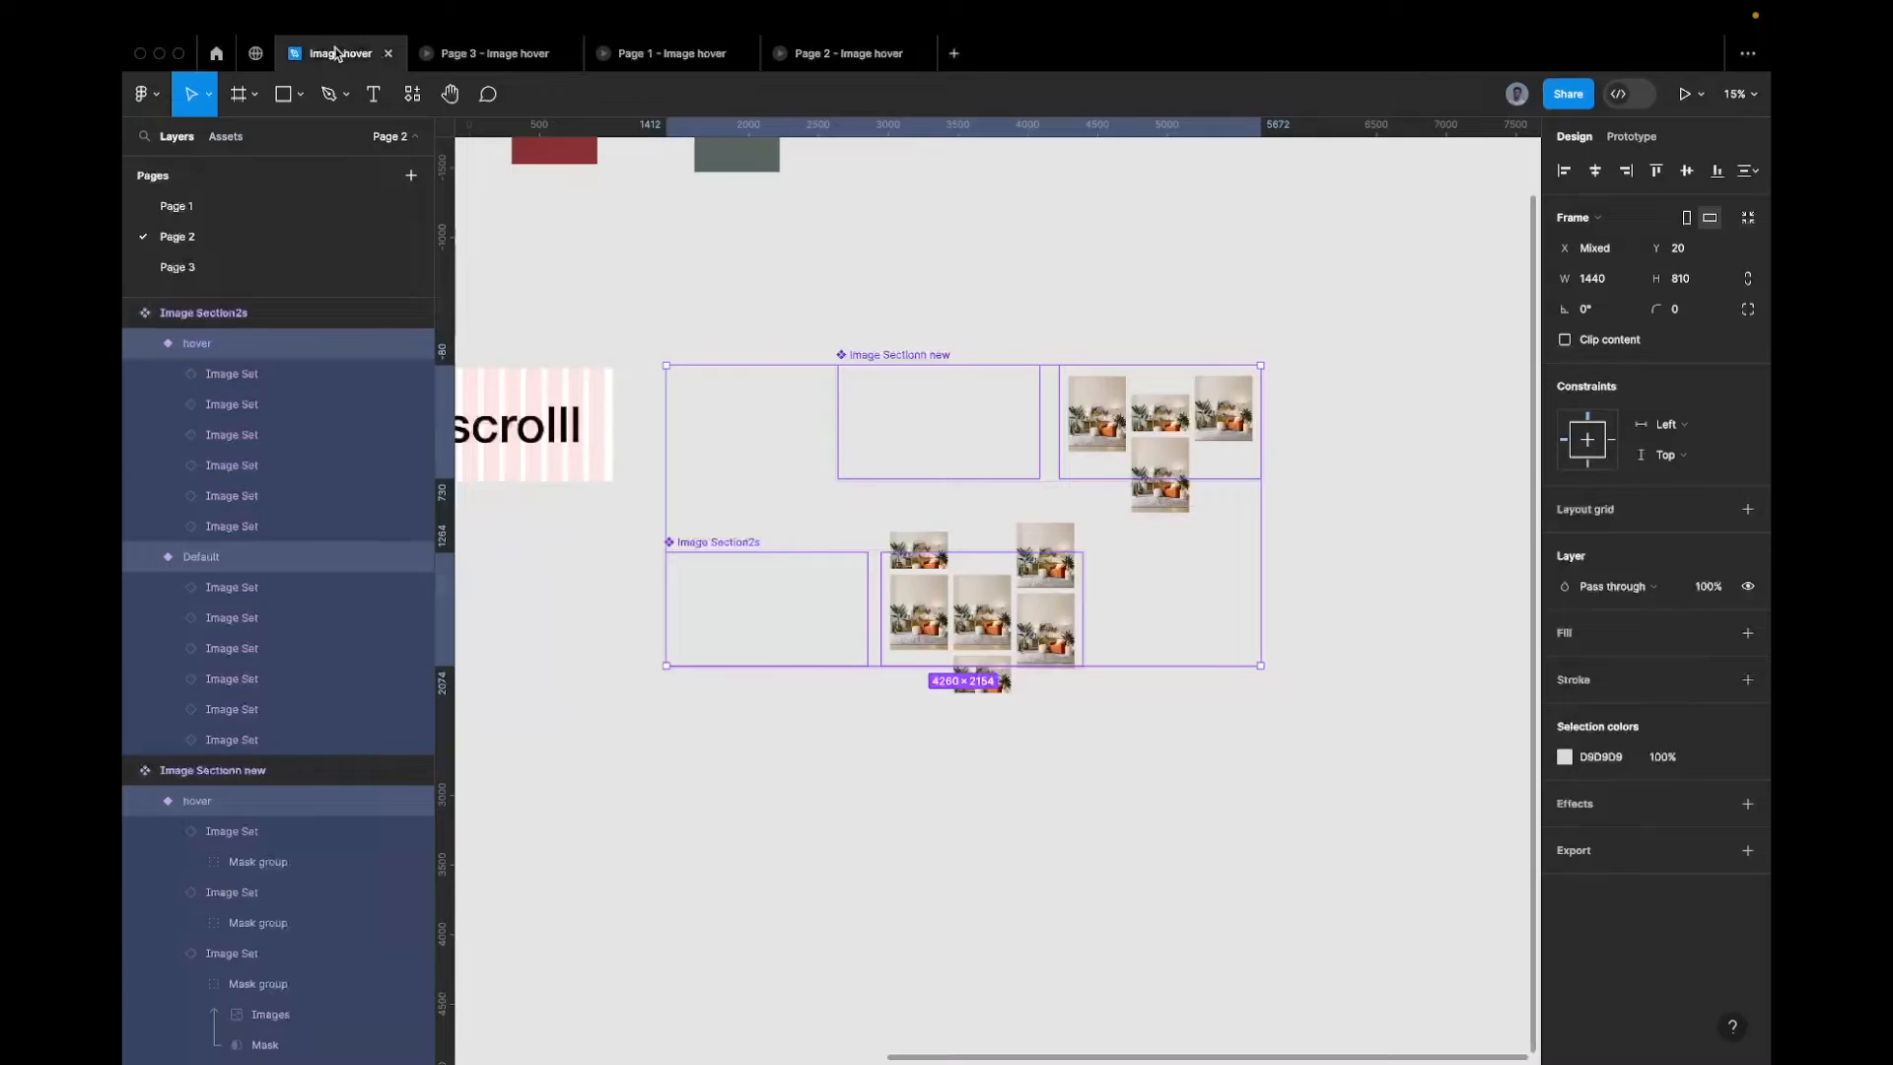
Add a "gallery" text layer just above the Viewport frame on Page 3
{"action": "scroll", "coordinate": [1005, 422], "scroll_direction": "left", "scroll_amount": 5}
{"action": "left_click", "coordinate": [739, 419]}
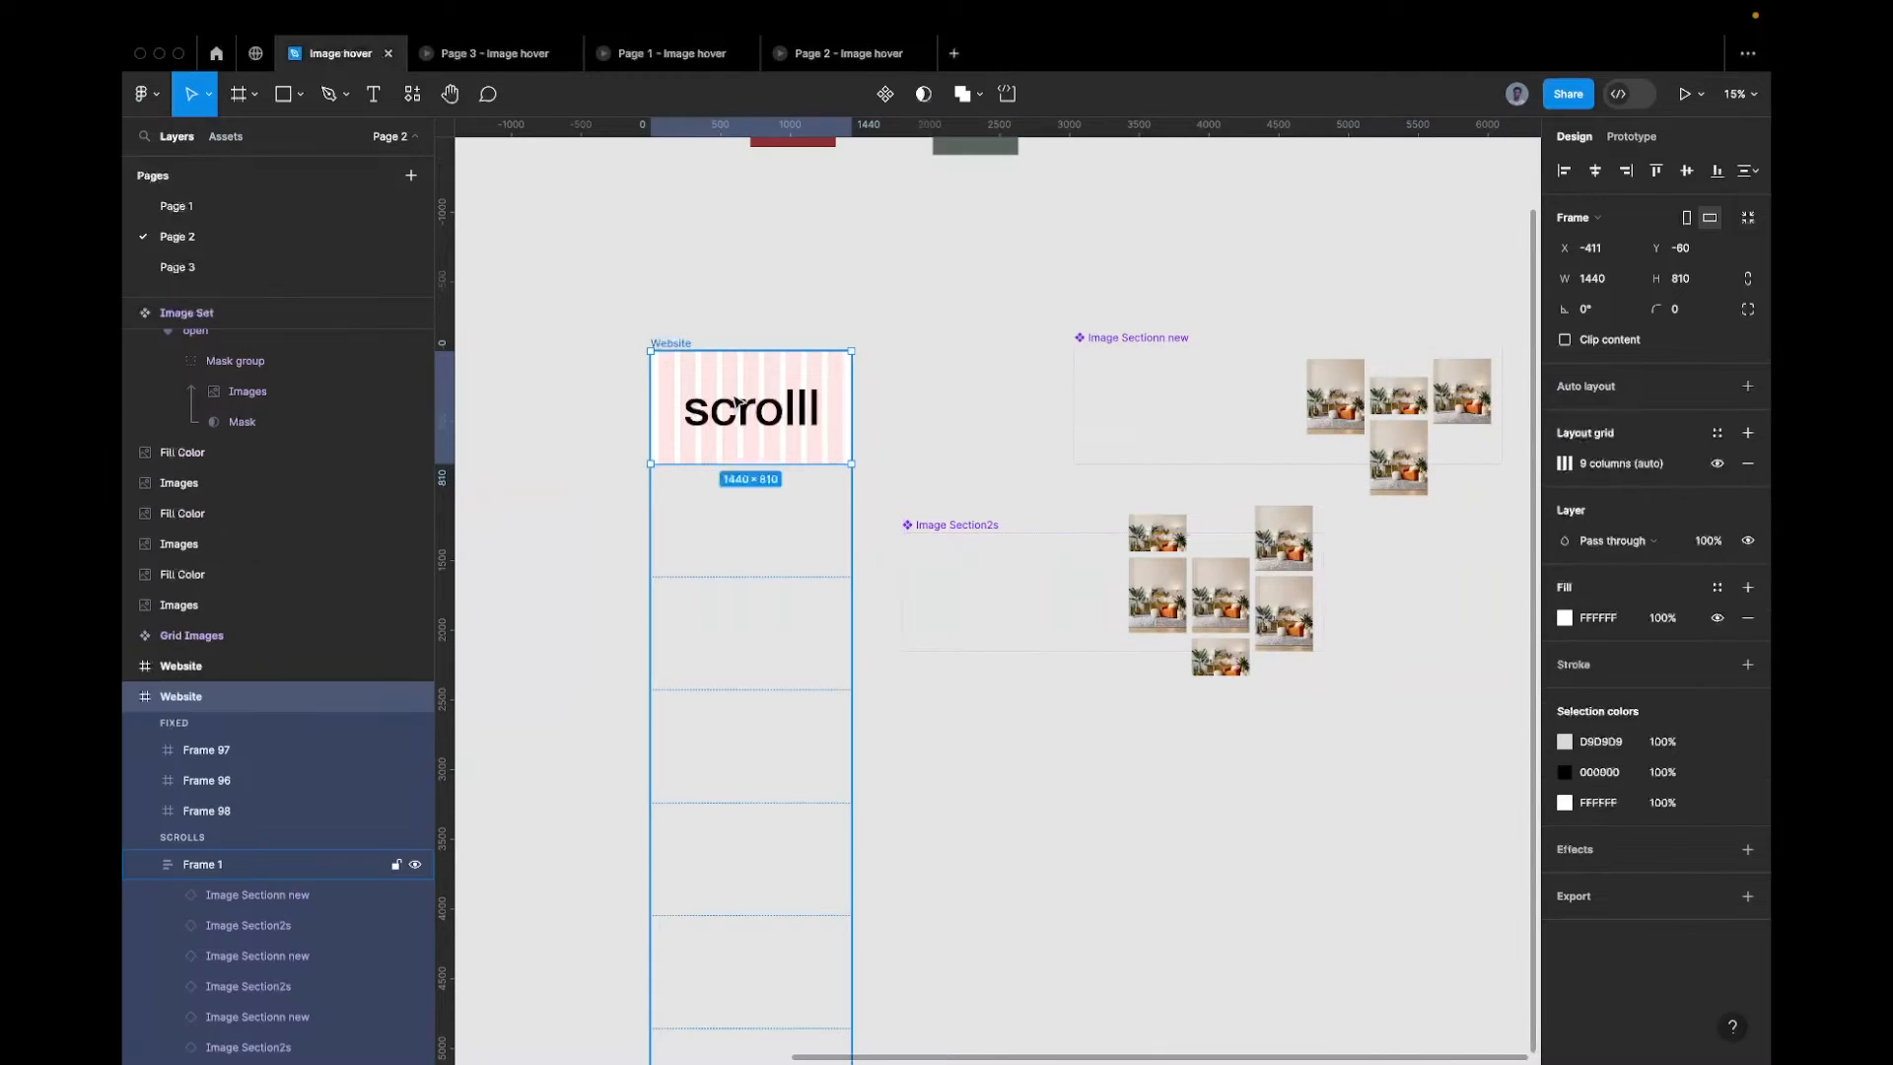
{"action": "left_click", "coordinate": [232, 266]}
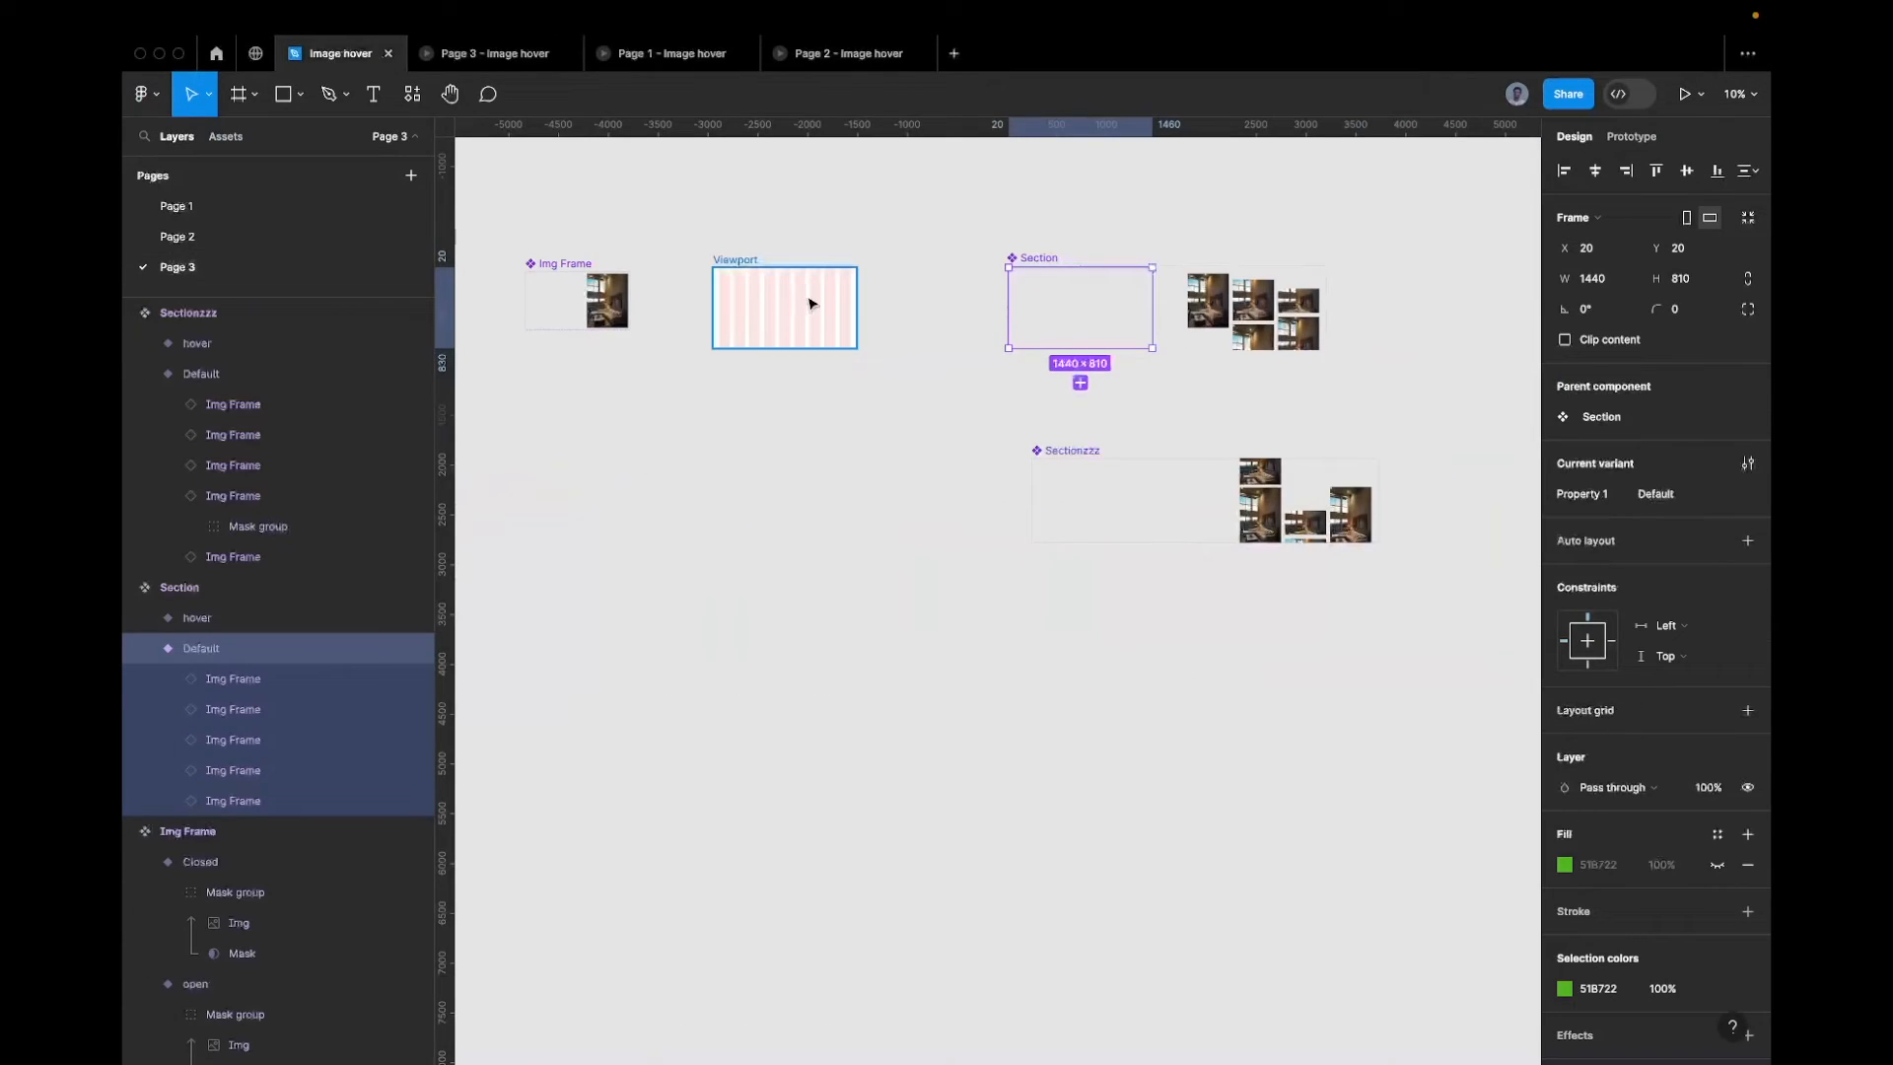
{"action": "left_click", "coordinate": [749, 306]}
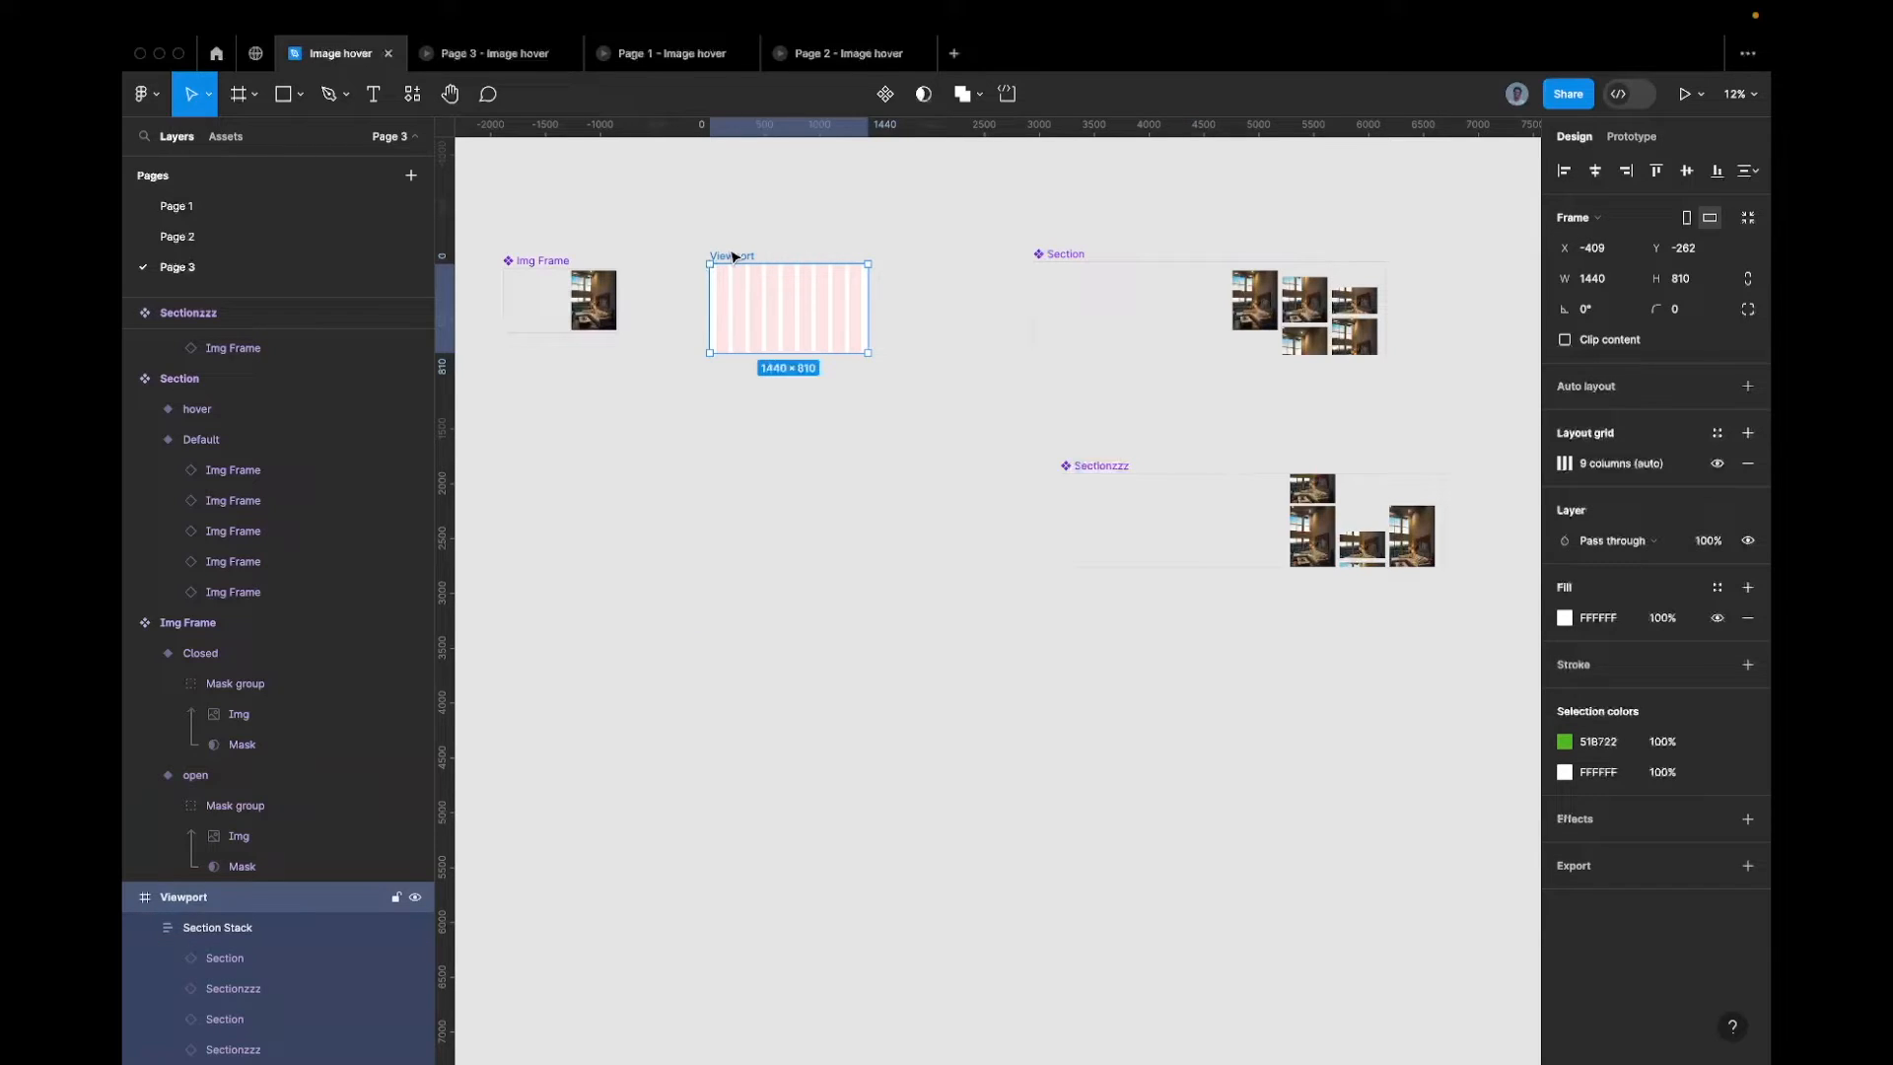
{"action": "key", "text": "t"}
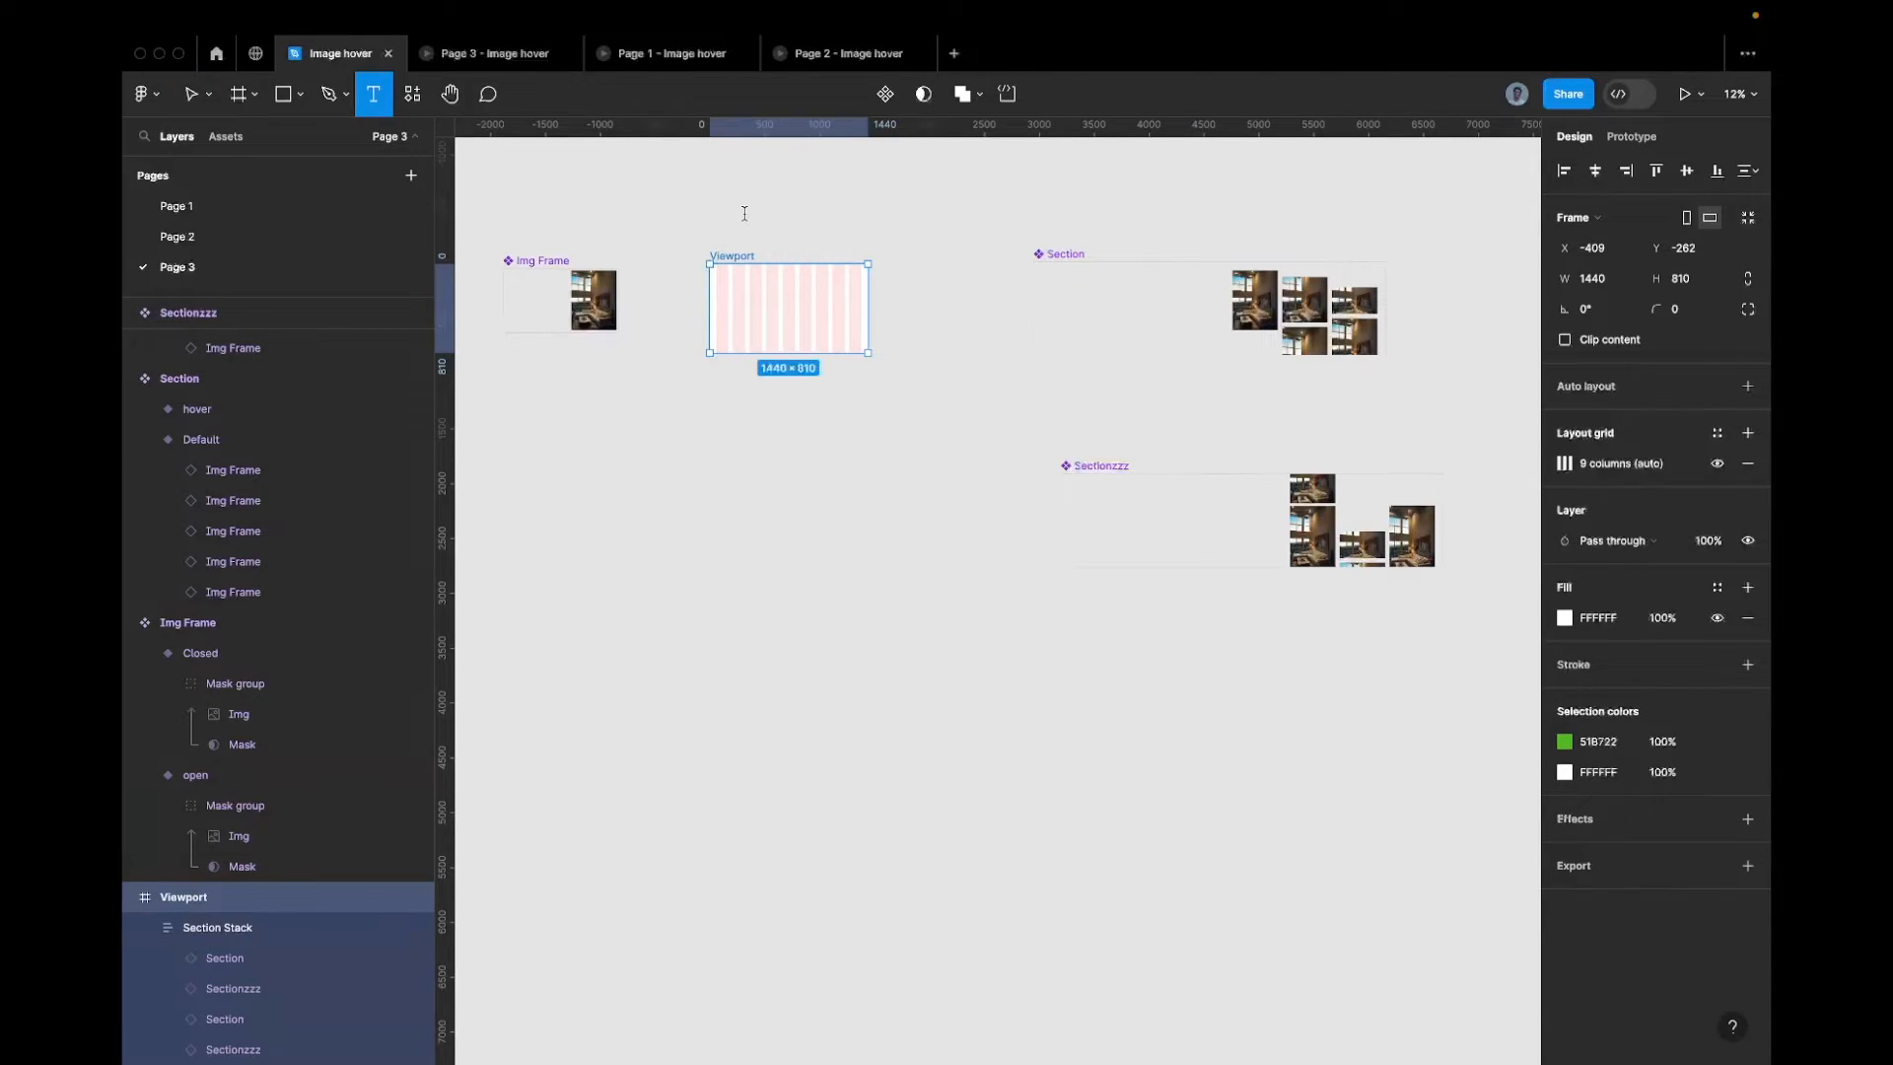
{"action": "left_click", "coordinate": [744, 212]}
{"action": "type", "text": "gallery"}
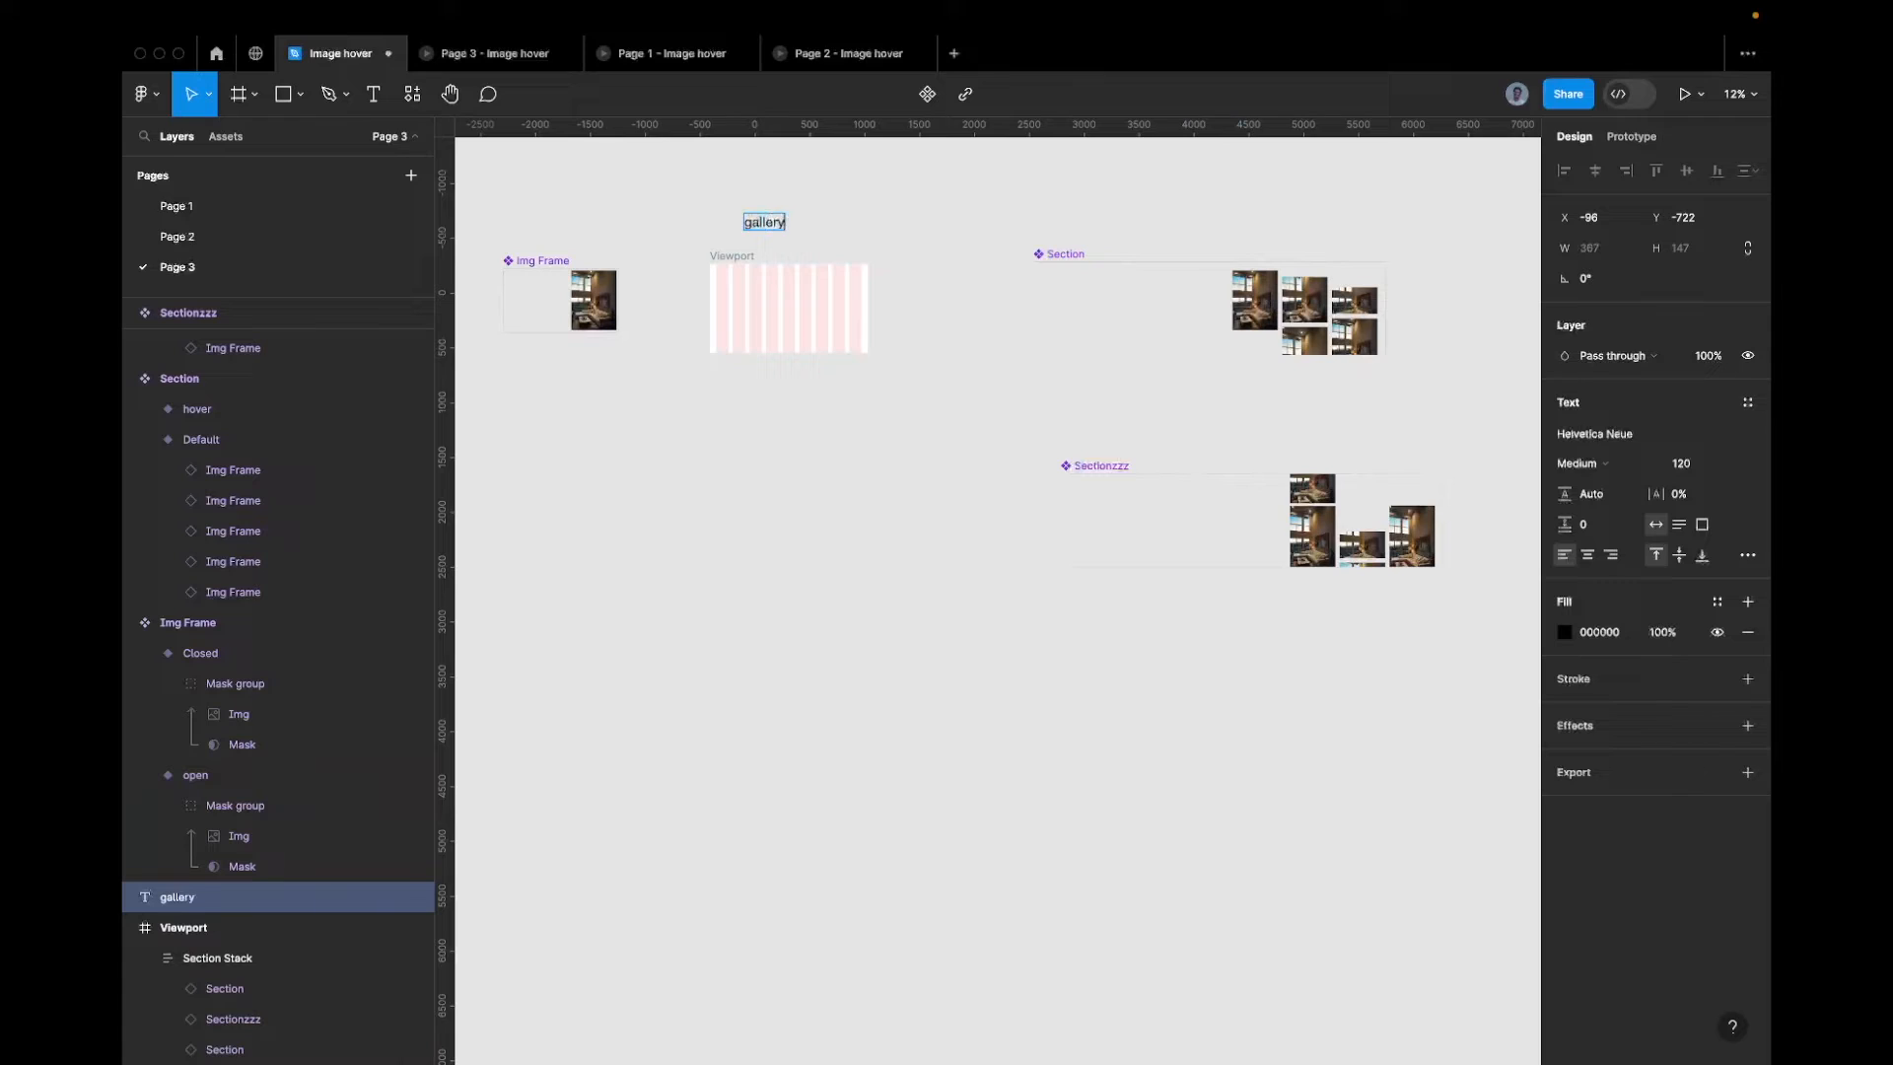
{"action": "key", "text": "Escape"}
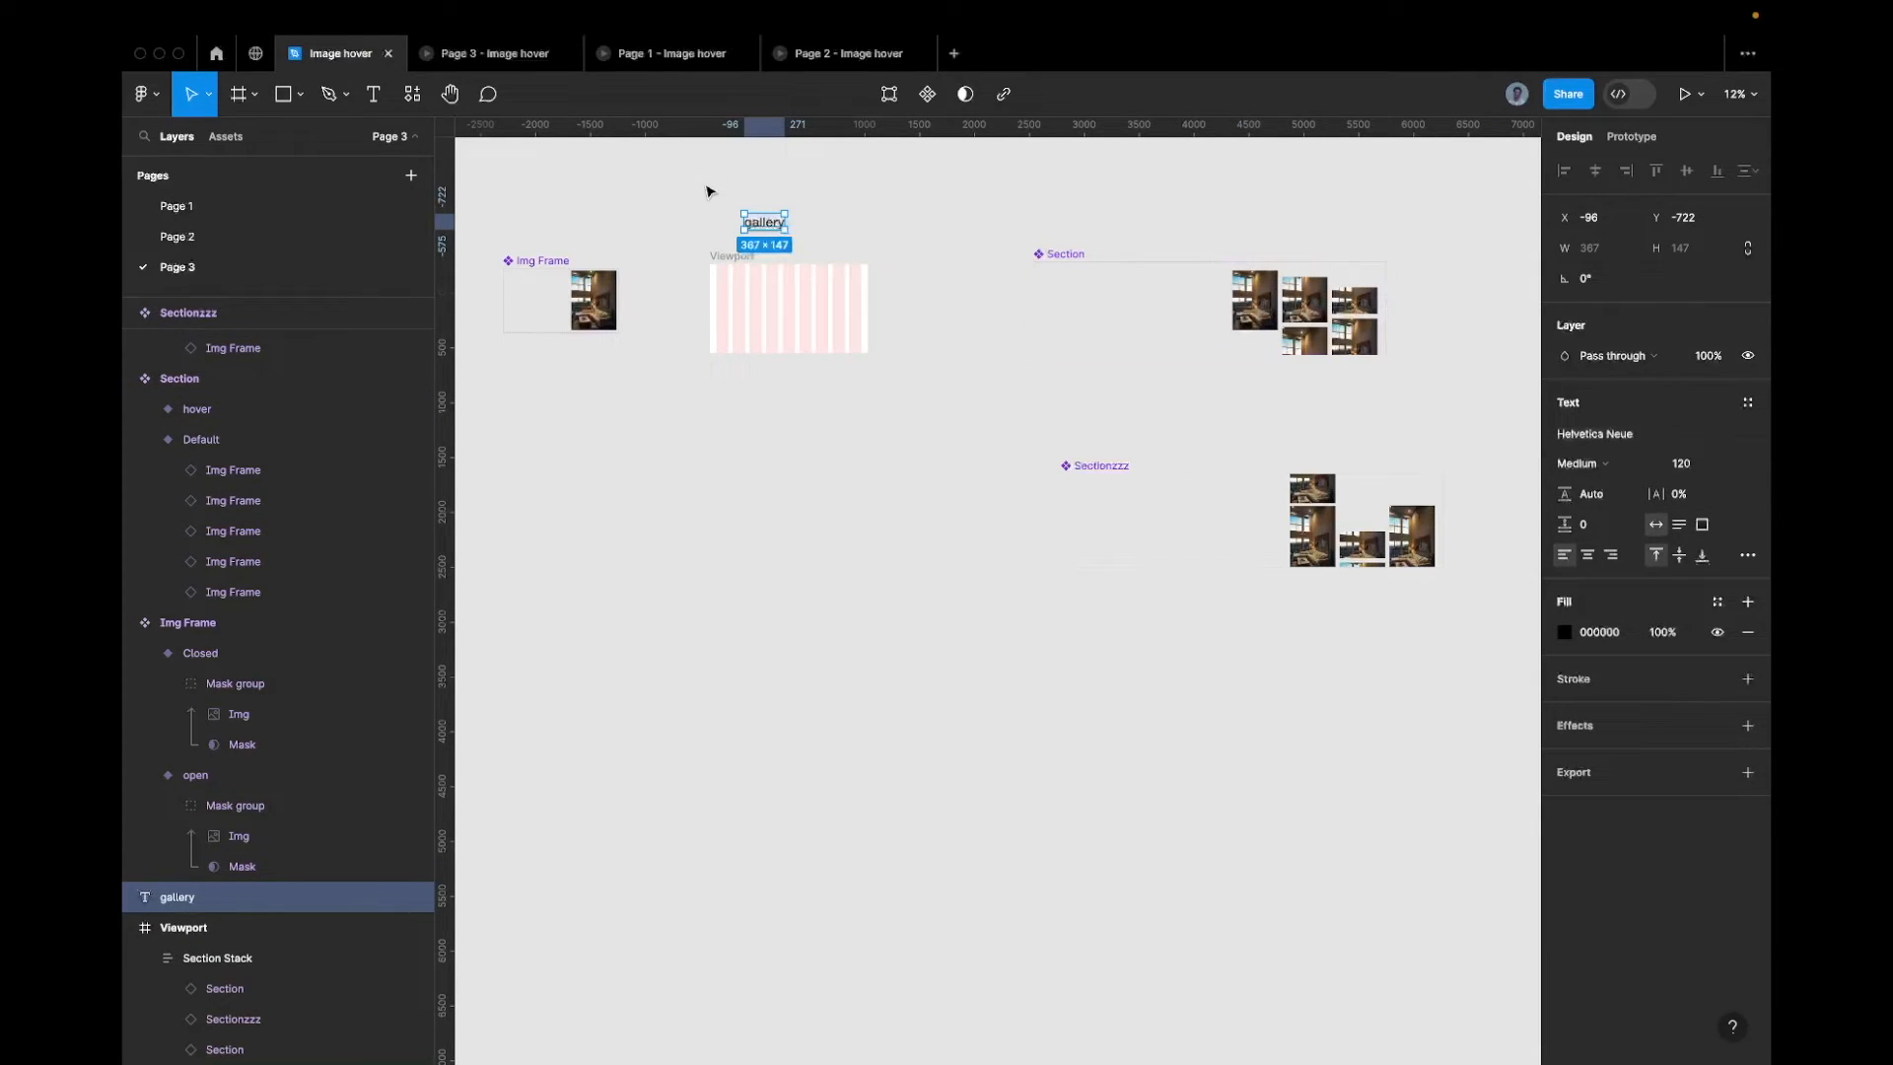
Try to enlarge the gallery text to about 969 × 387 with the Scale tool
{"action": "scroll", "coordinate": [715, 192], "scroll_direction": "up", "scroll_amount": 5}
{"action": "scroll", "coordinate": [964, 352], "scroll_direction": "down", "scroll_amount": 2}
{"action": "key", "text": "k"}
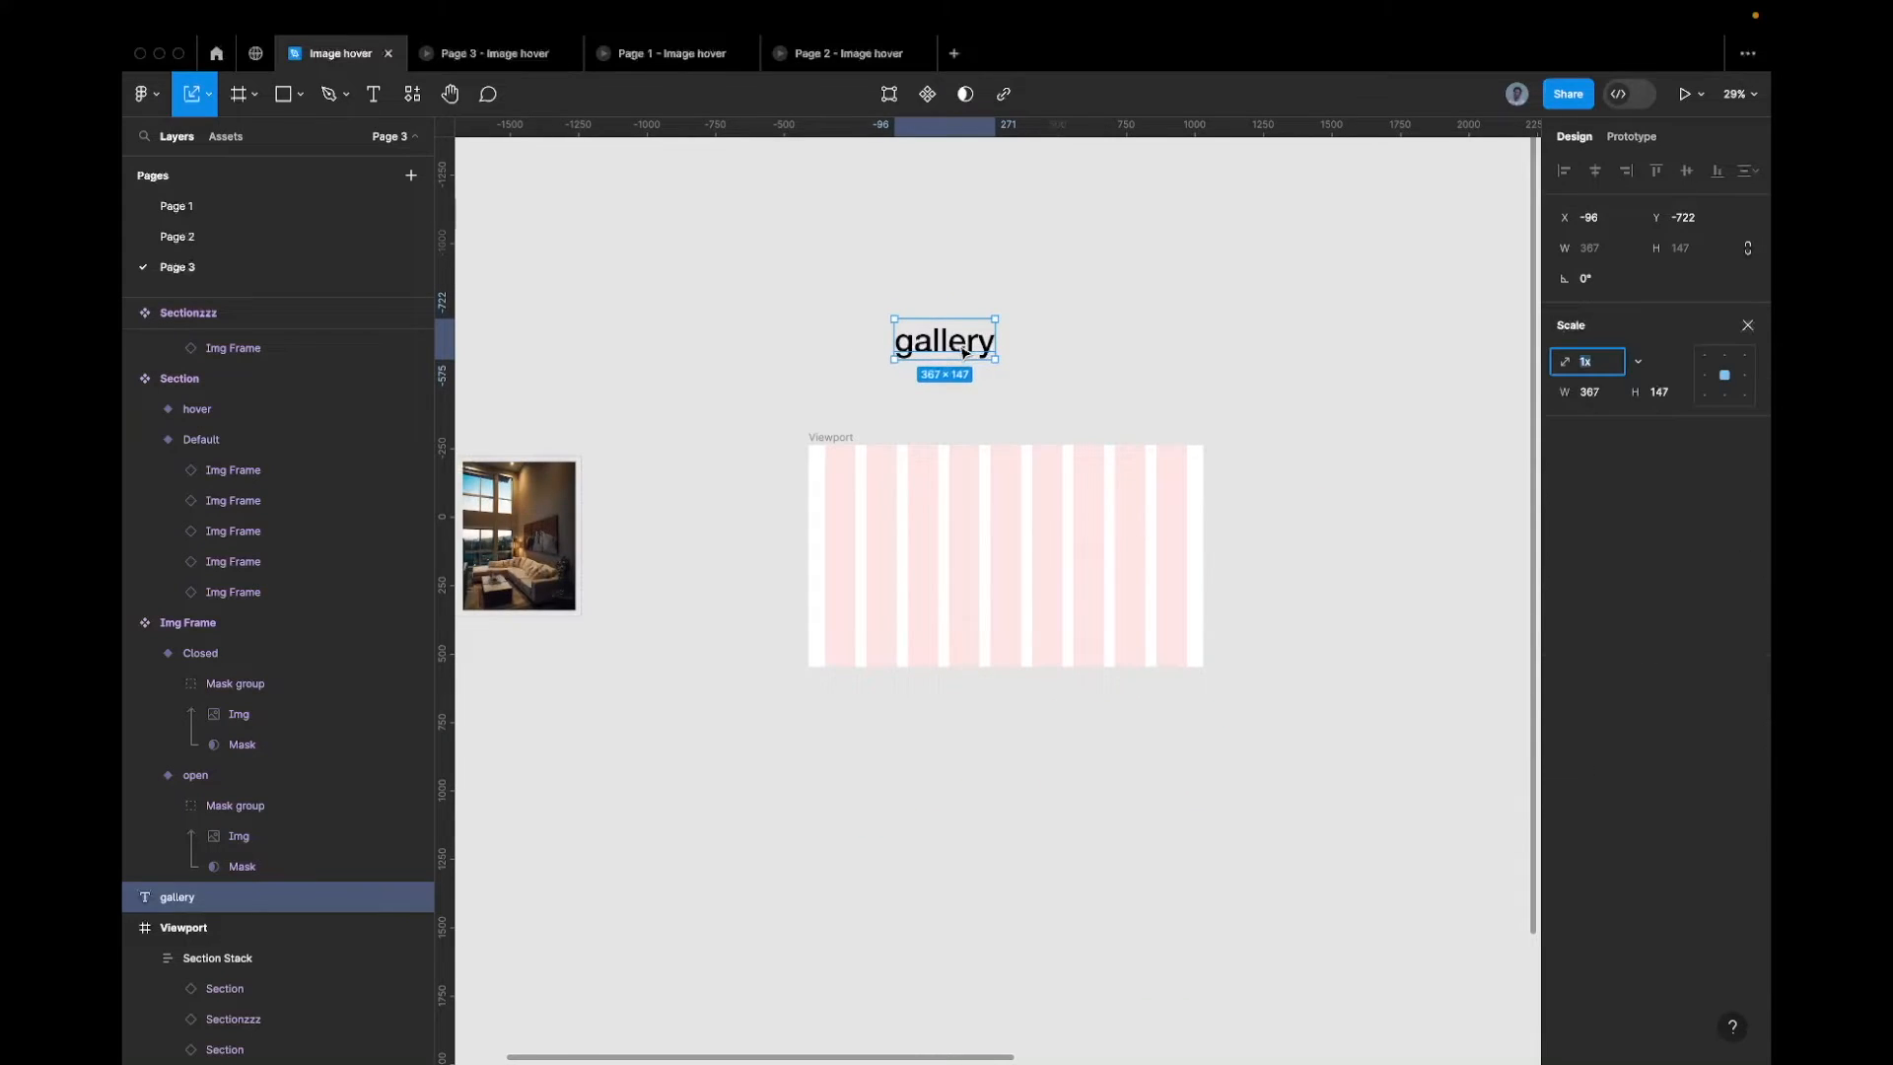
{"action": "left_click_drag", "start_coordinate": [963, 359], "coordinate": [970, 427]}
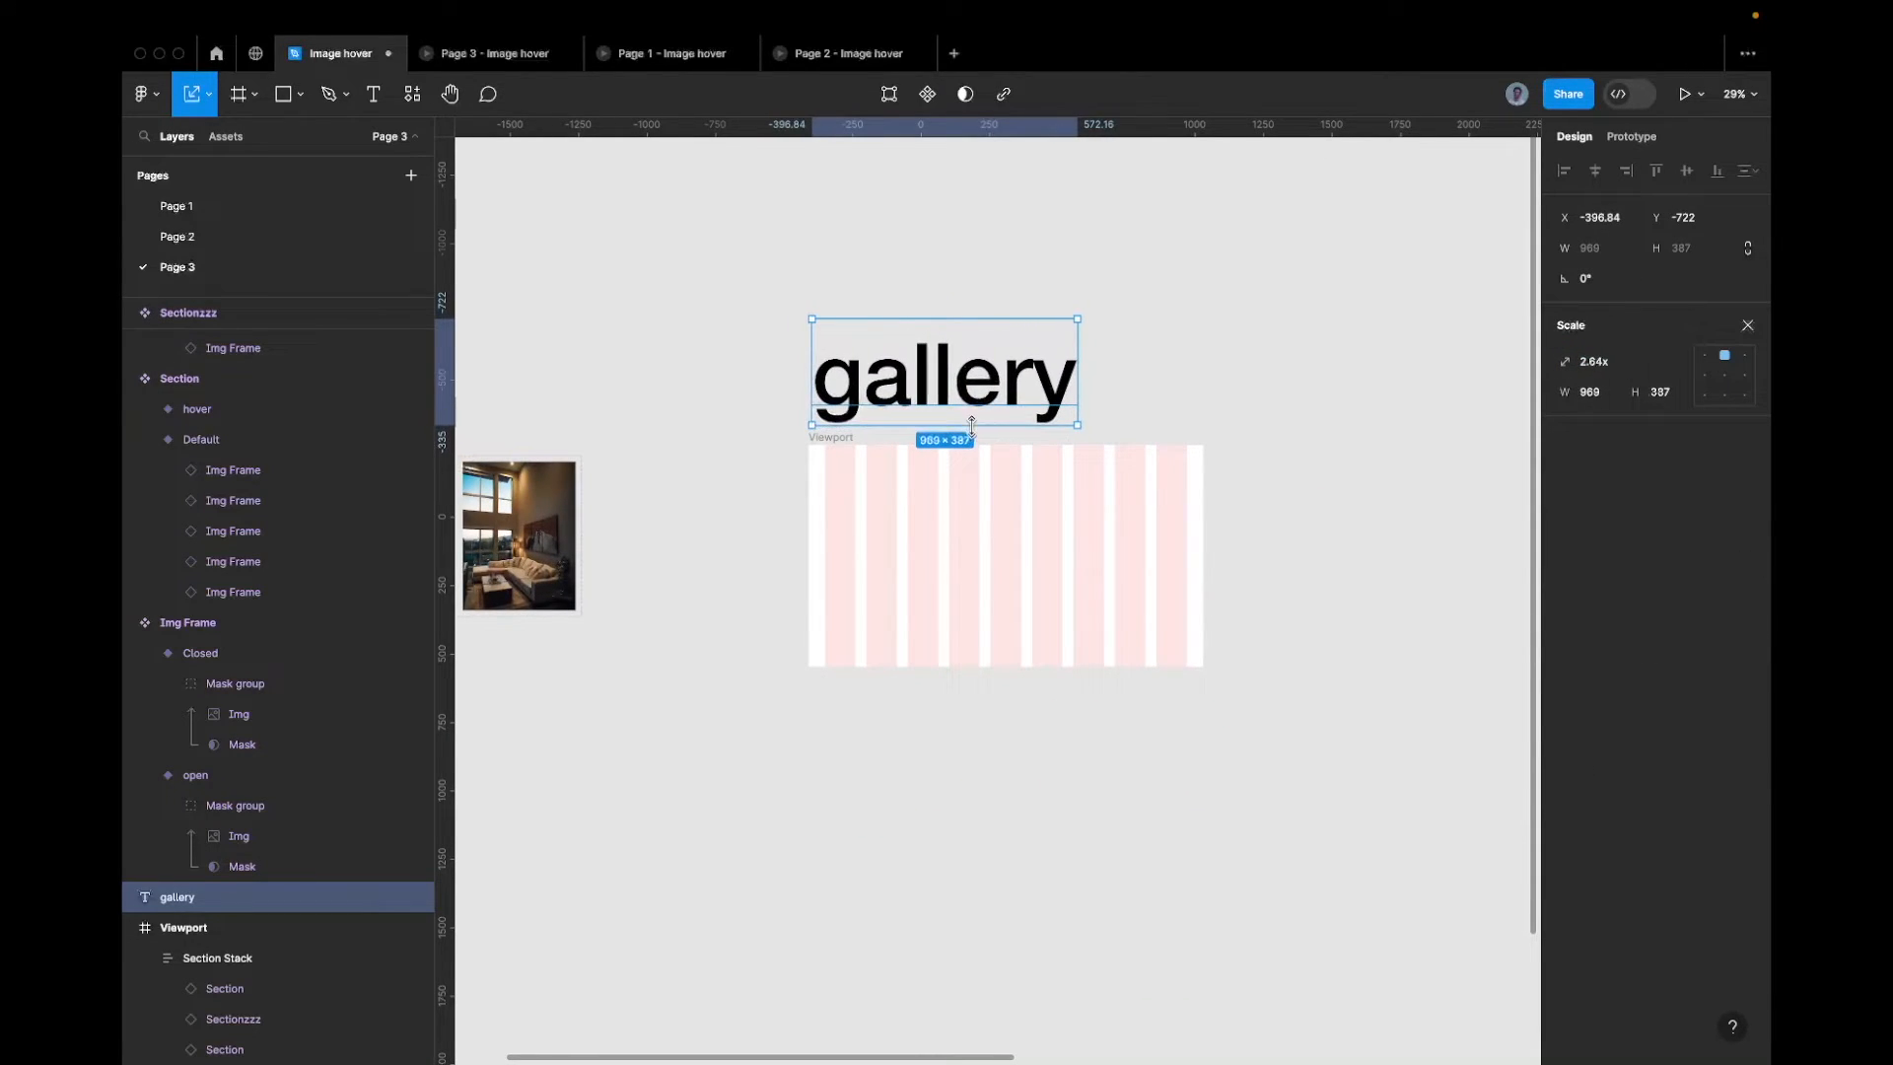
{"action": "key", "text": "super+z"}
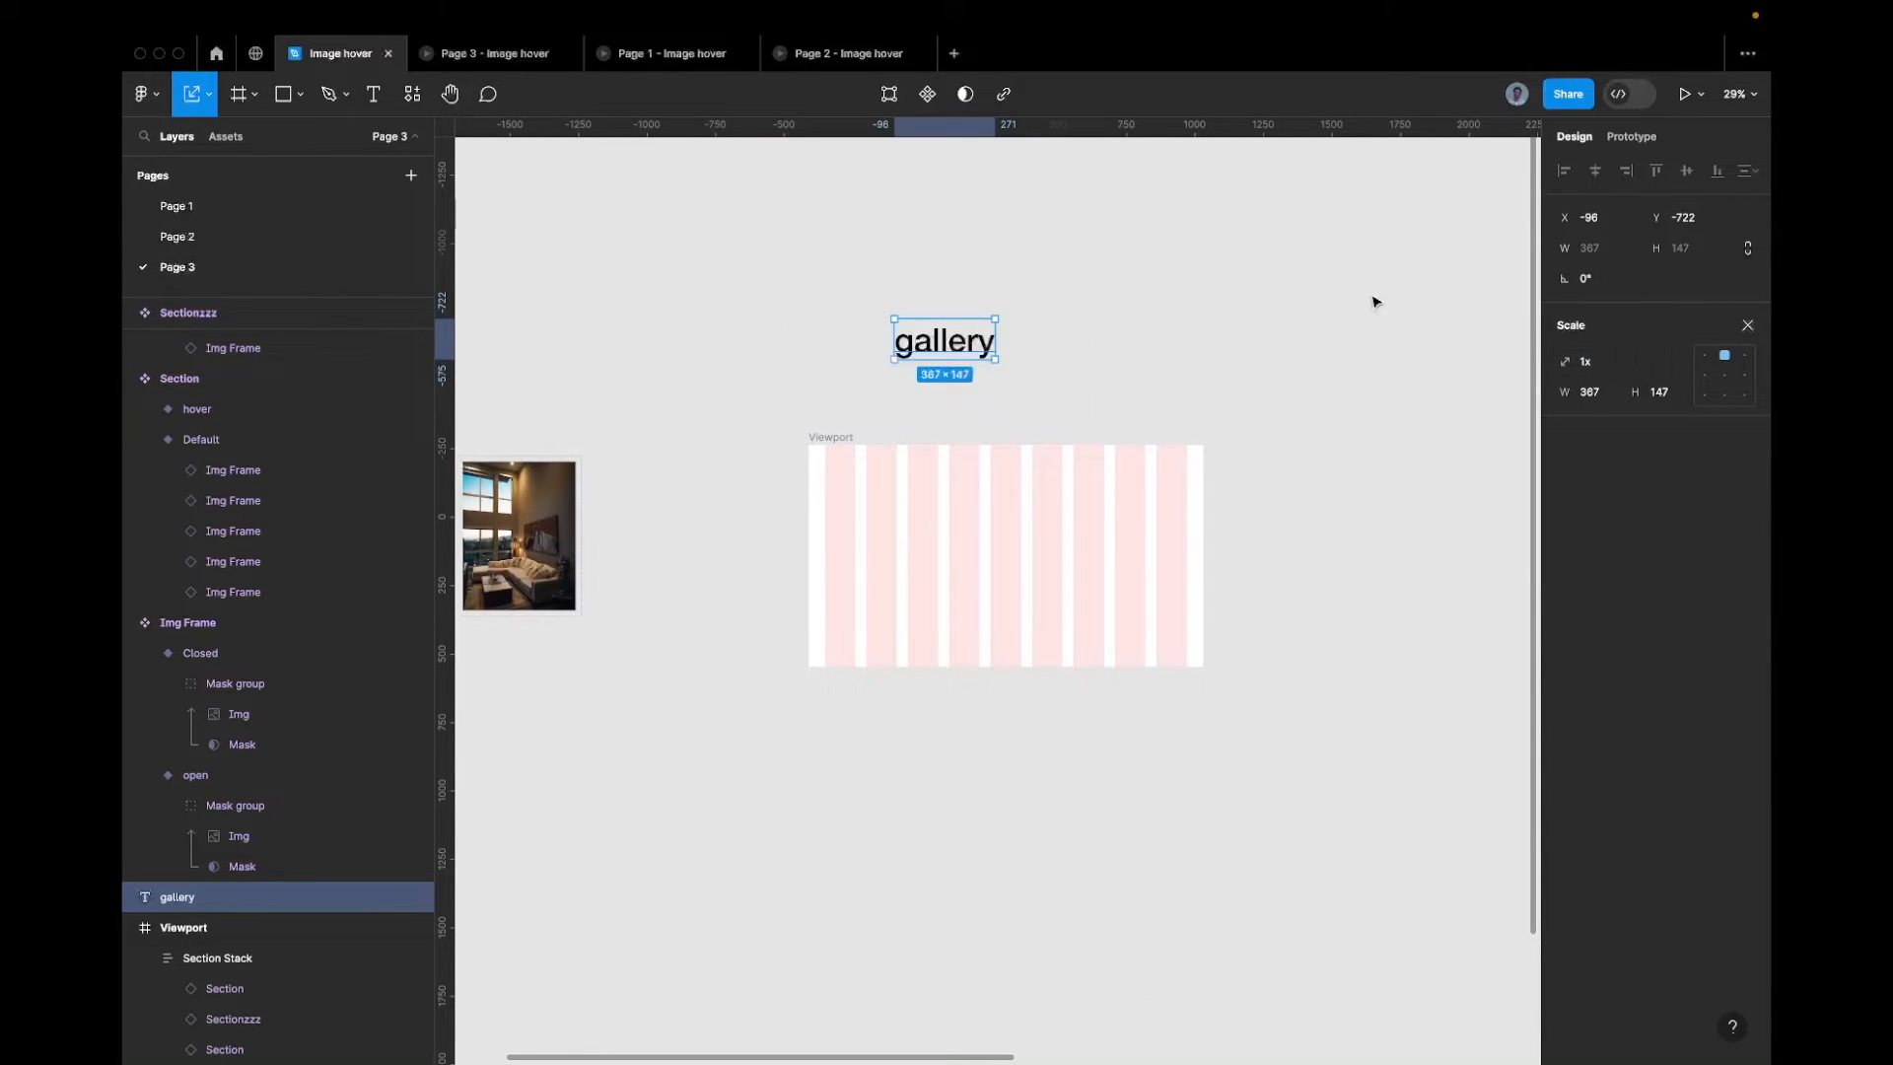
Try converting the gallery text to vector outlines with Outline stroke
{"action": "right_click", "coordinate": [968, 350]}
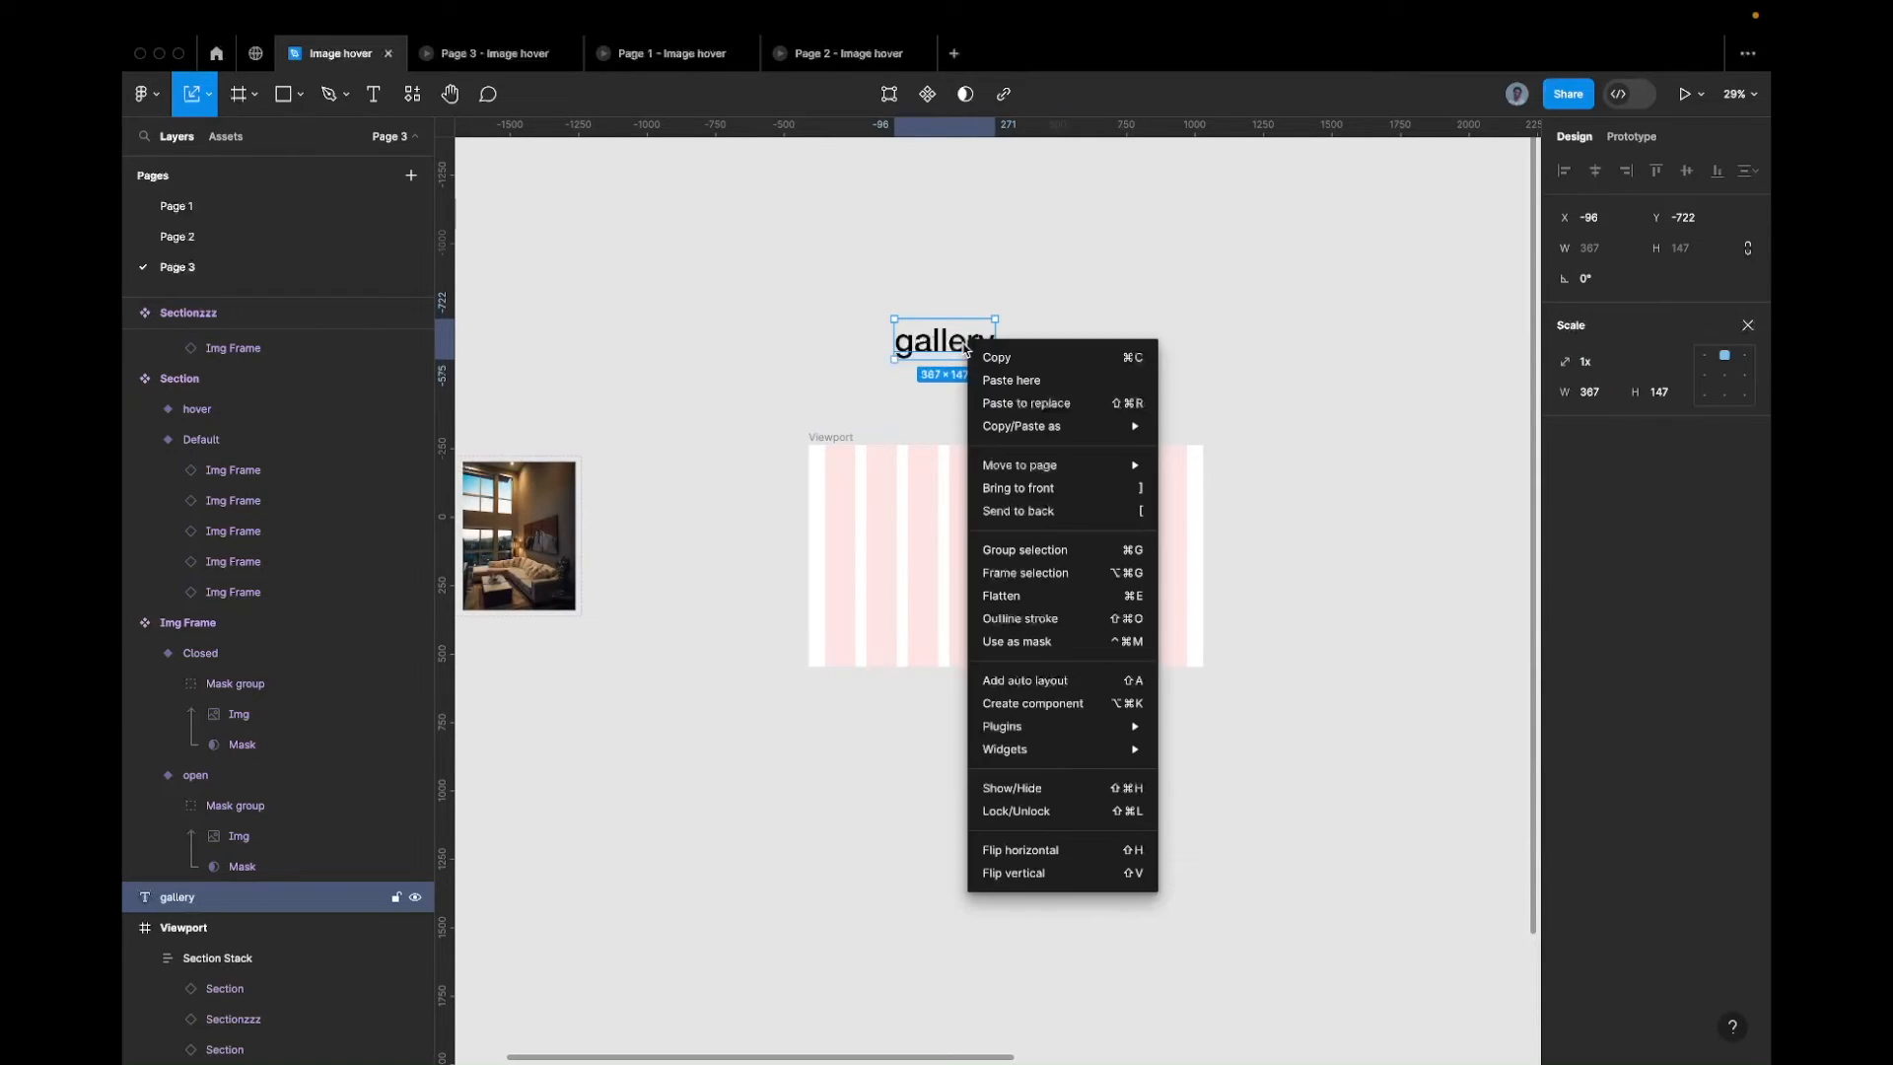
{"action": "left_click", "coordinate": [1033, 617]}
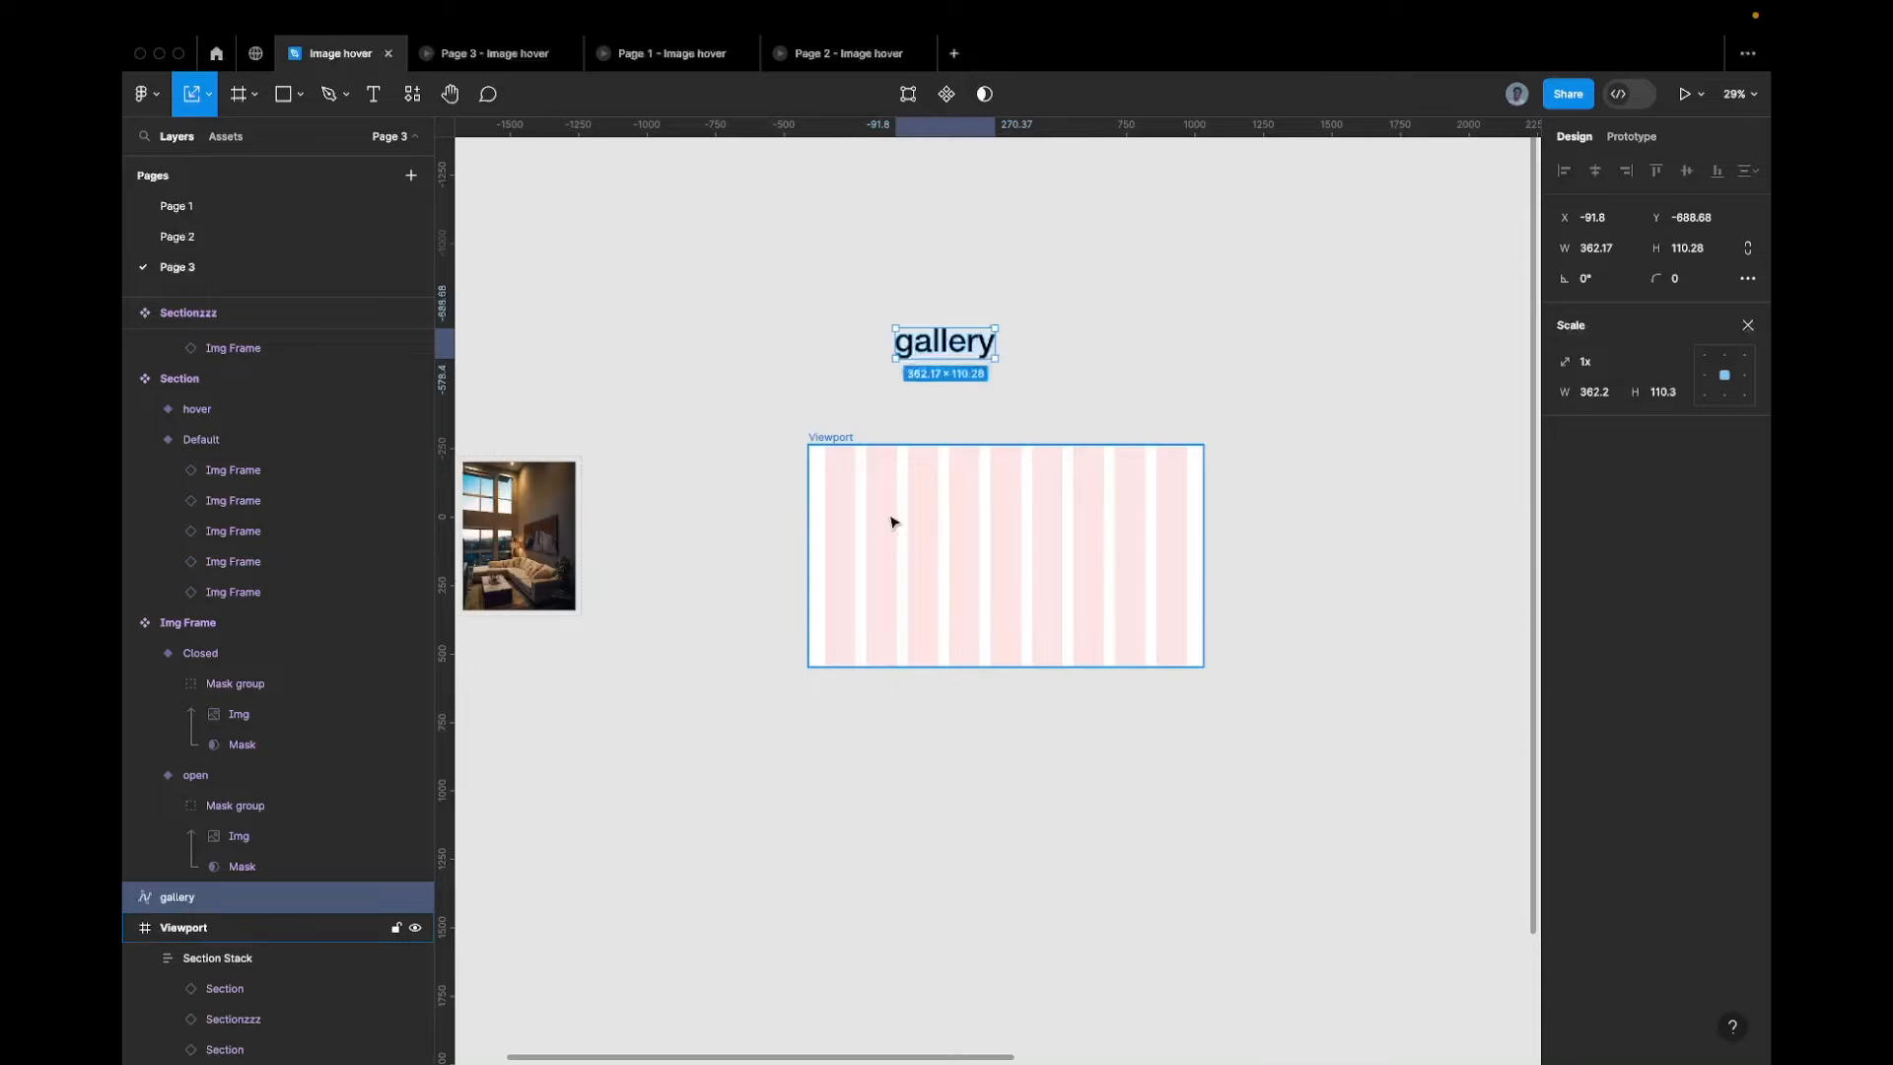
{"action": "scroll", "coordinate": [924, 353], "scroll_direction": "up", "scroll_amount": 5}
{"action": "key", "text": "super+z"}
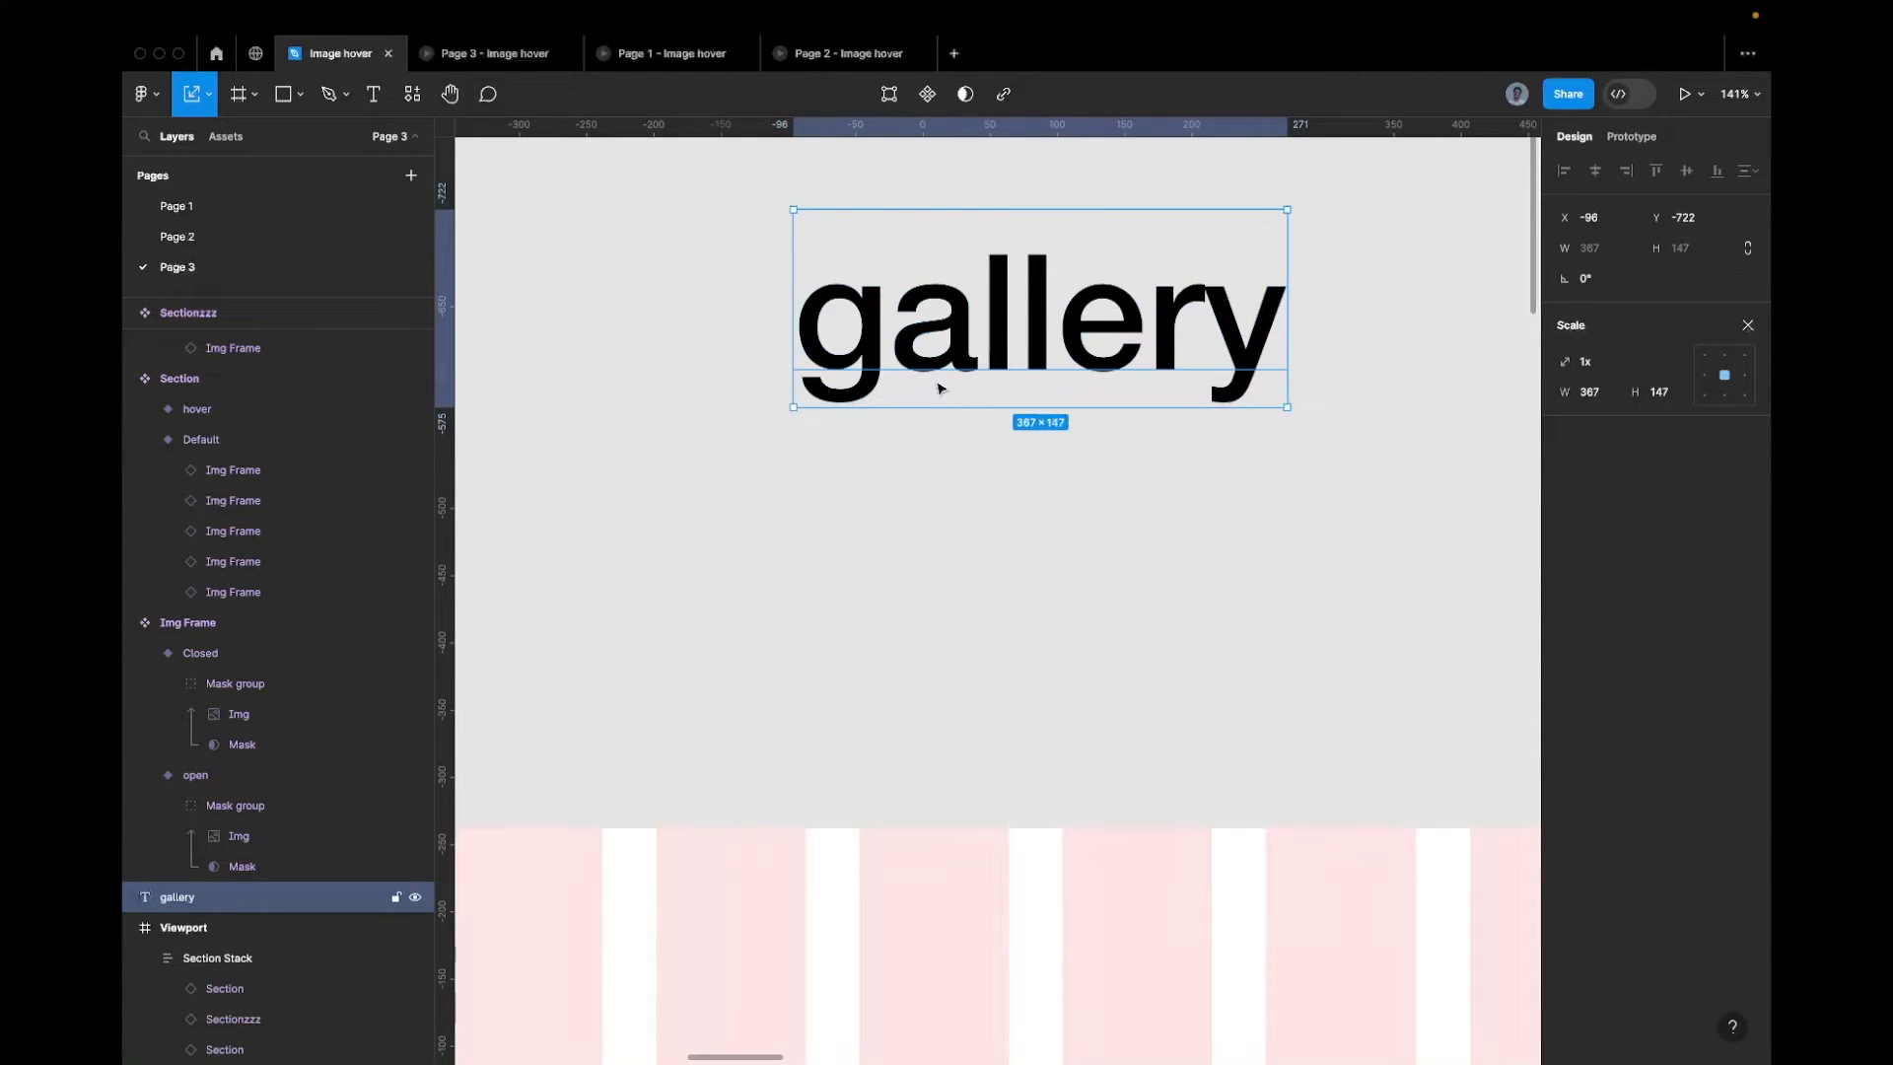
{"action": "right_click", "coordinate": [916, 353]}
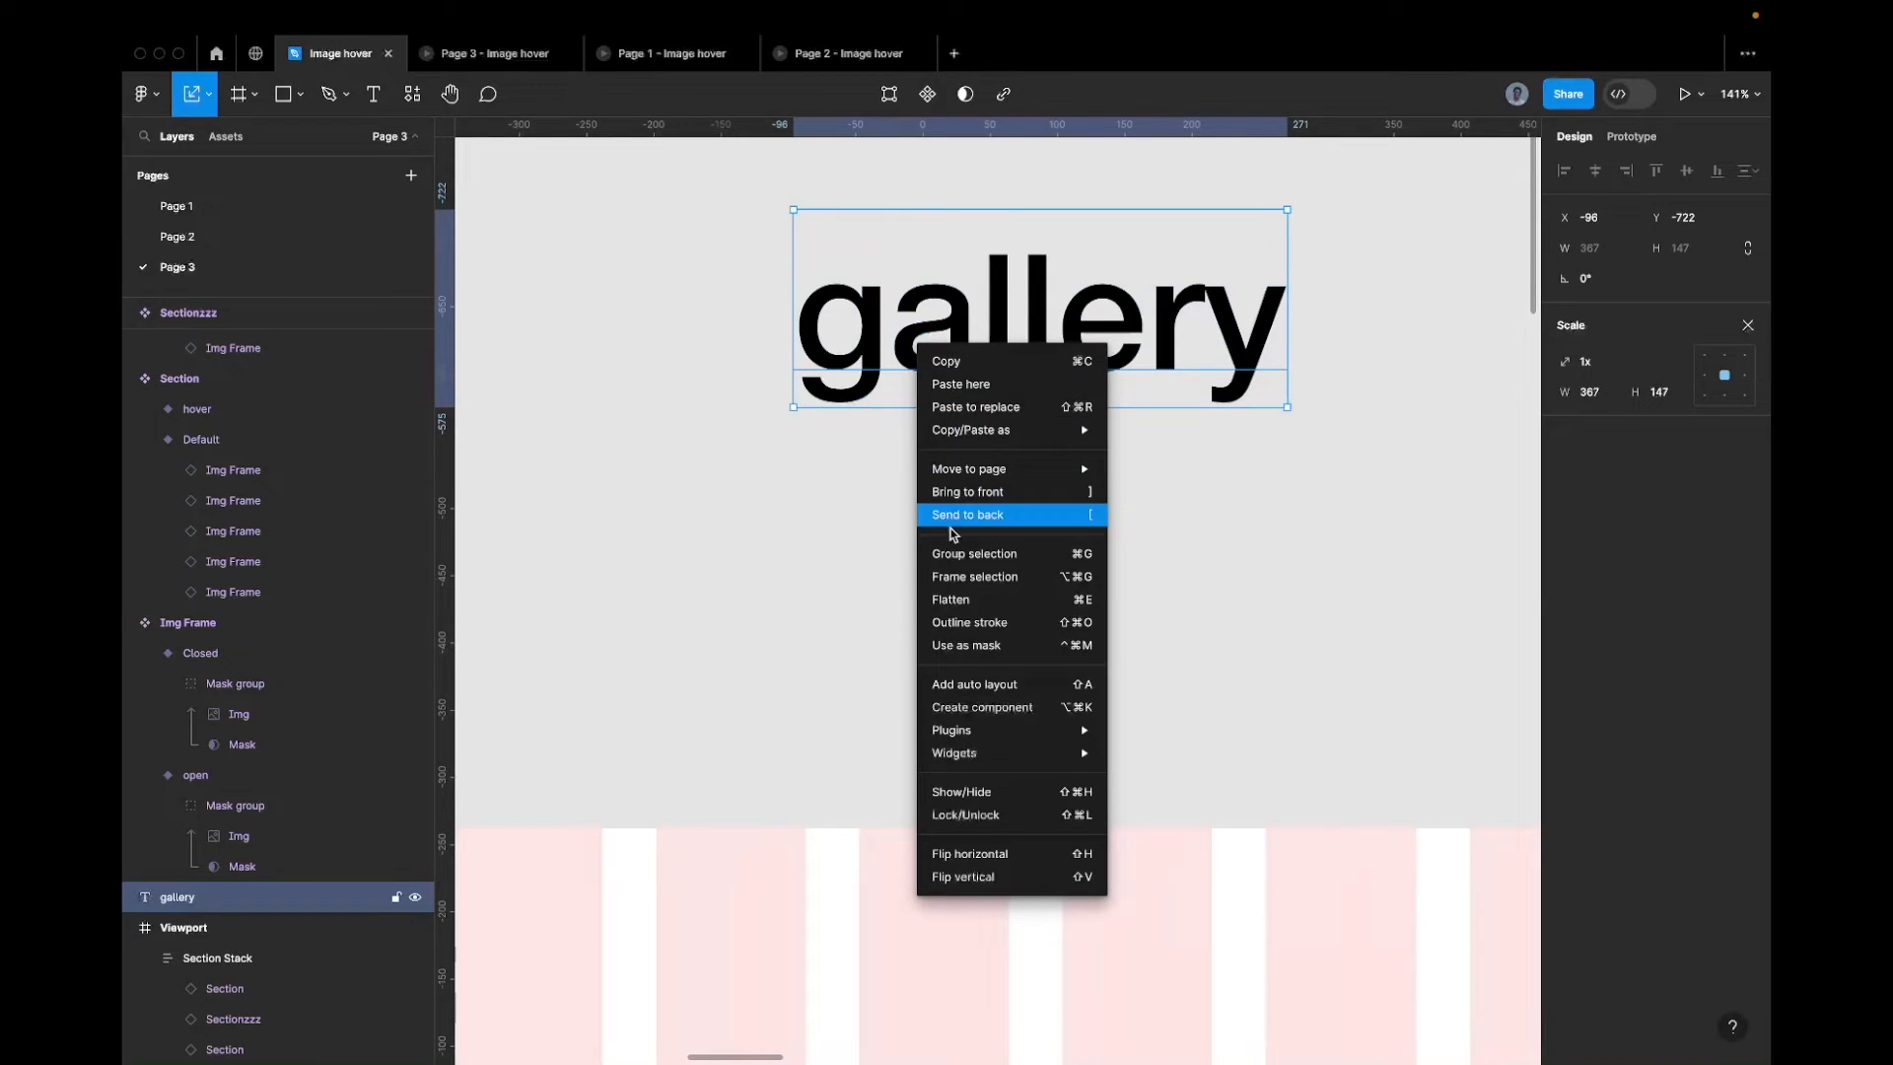
{"action": "left_click", "coordinate": [965, 623]}
{"action": "key", "text": "super+z"}
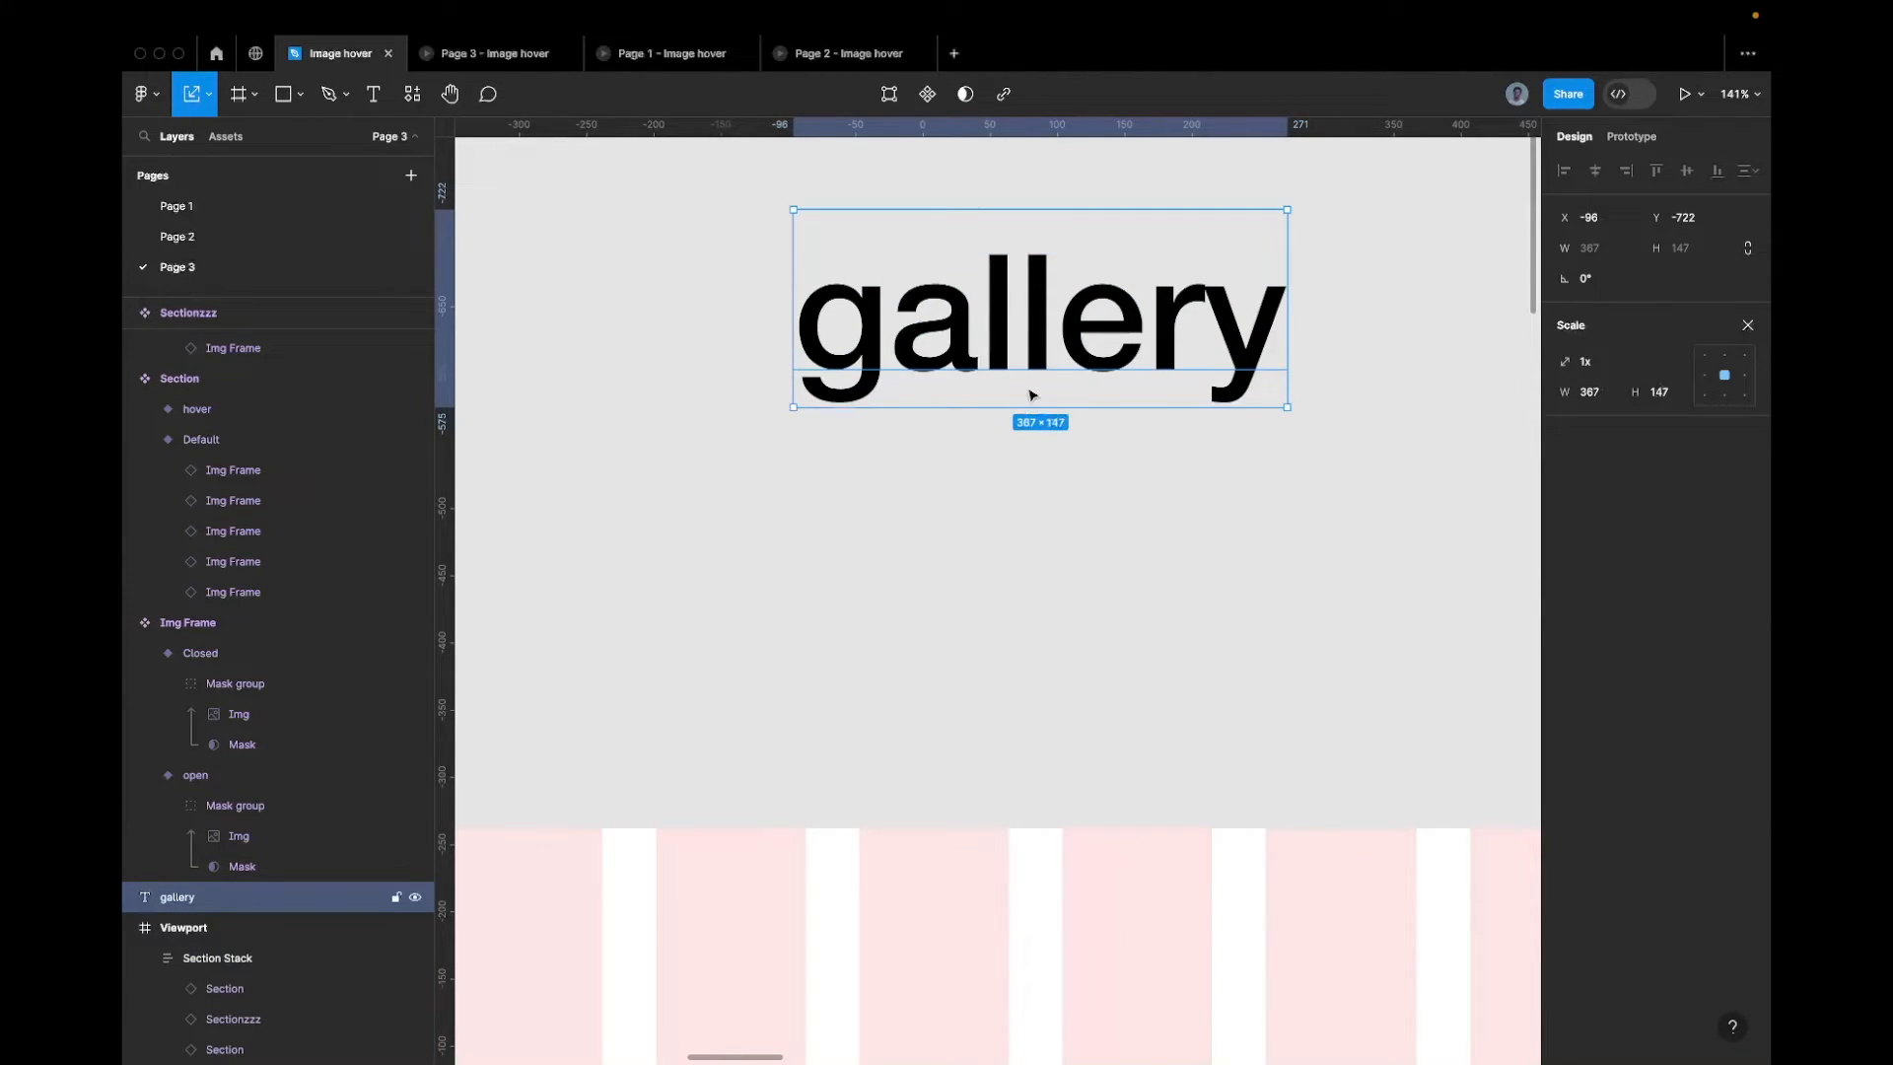
Flatten the gallery text into a vector shape and check its outlines up close
{"action": "right_click", "coordinate": [1017, 357]}
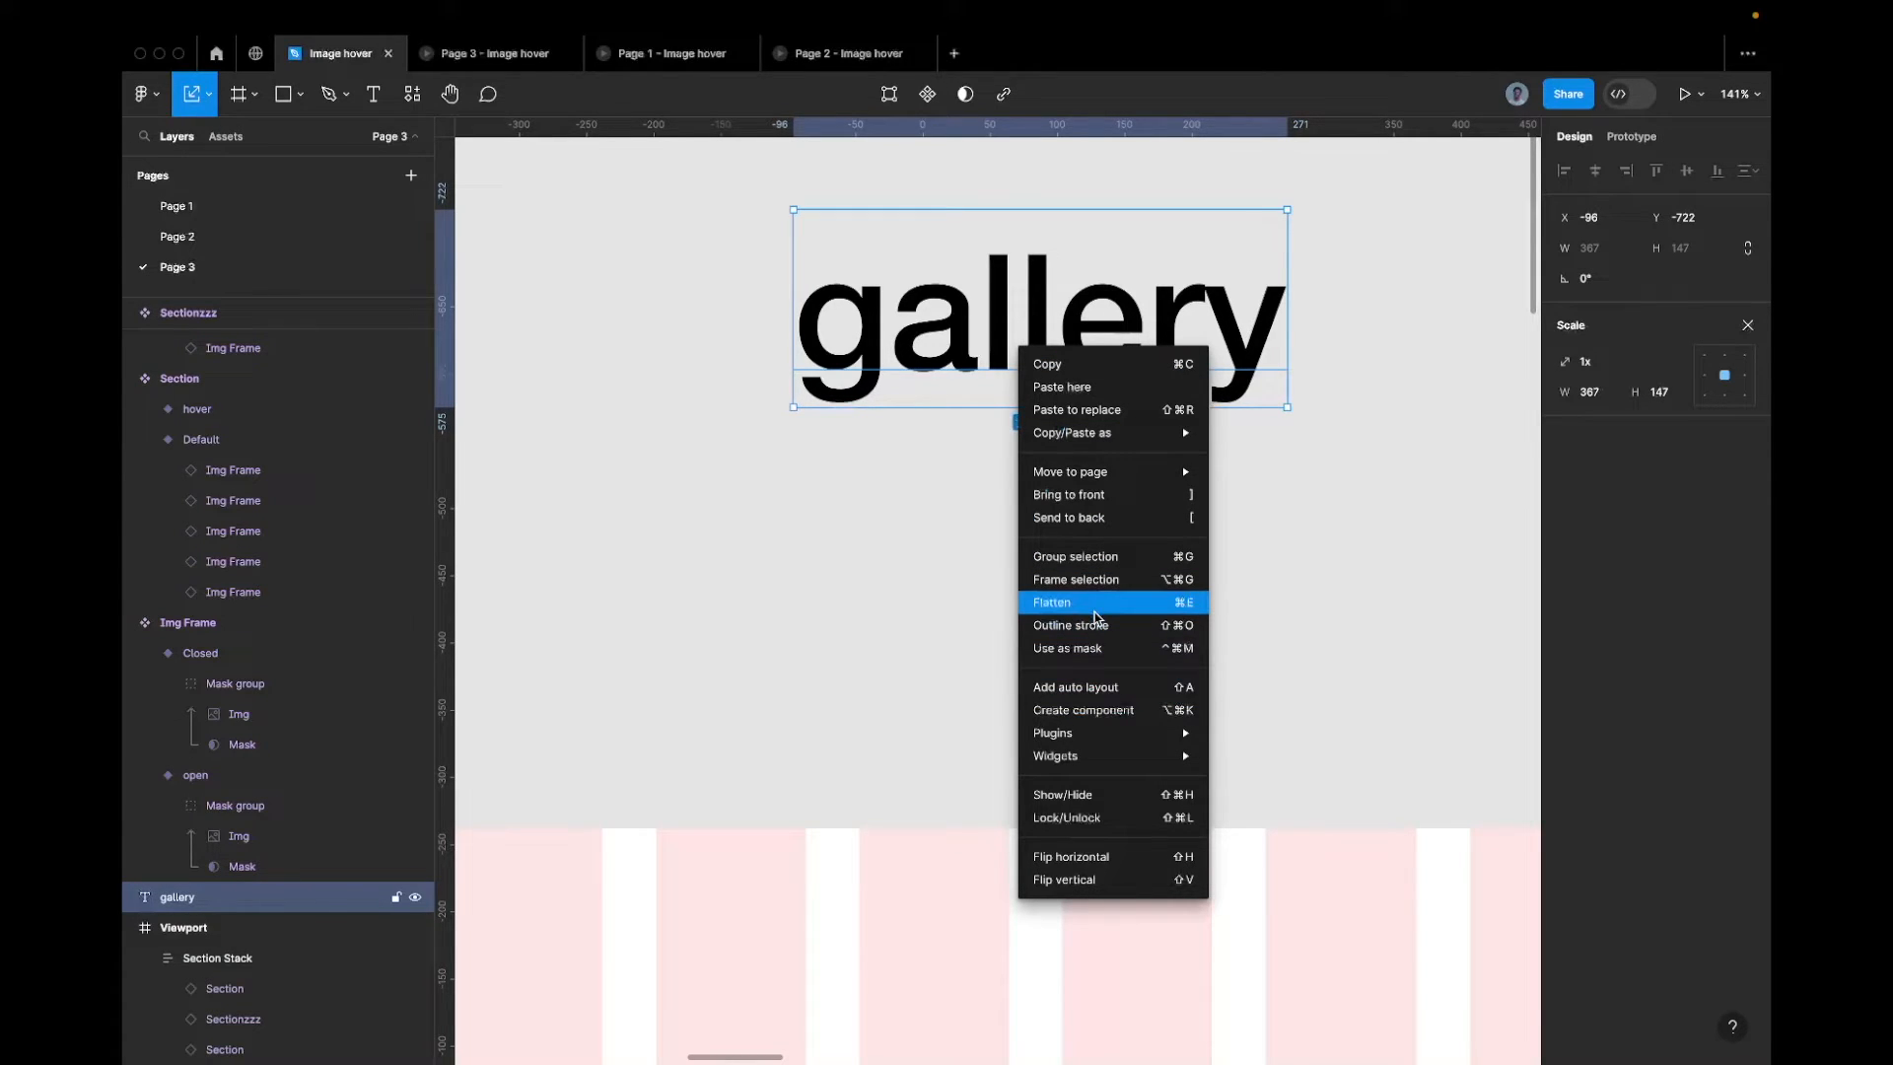
{"action": "left_click", "coordinate": [1097, 603]}
{"action": "scroll", "coordinate": [1085, 606], "scroll_direction": "down", "scroll_amount": 5}
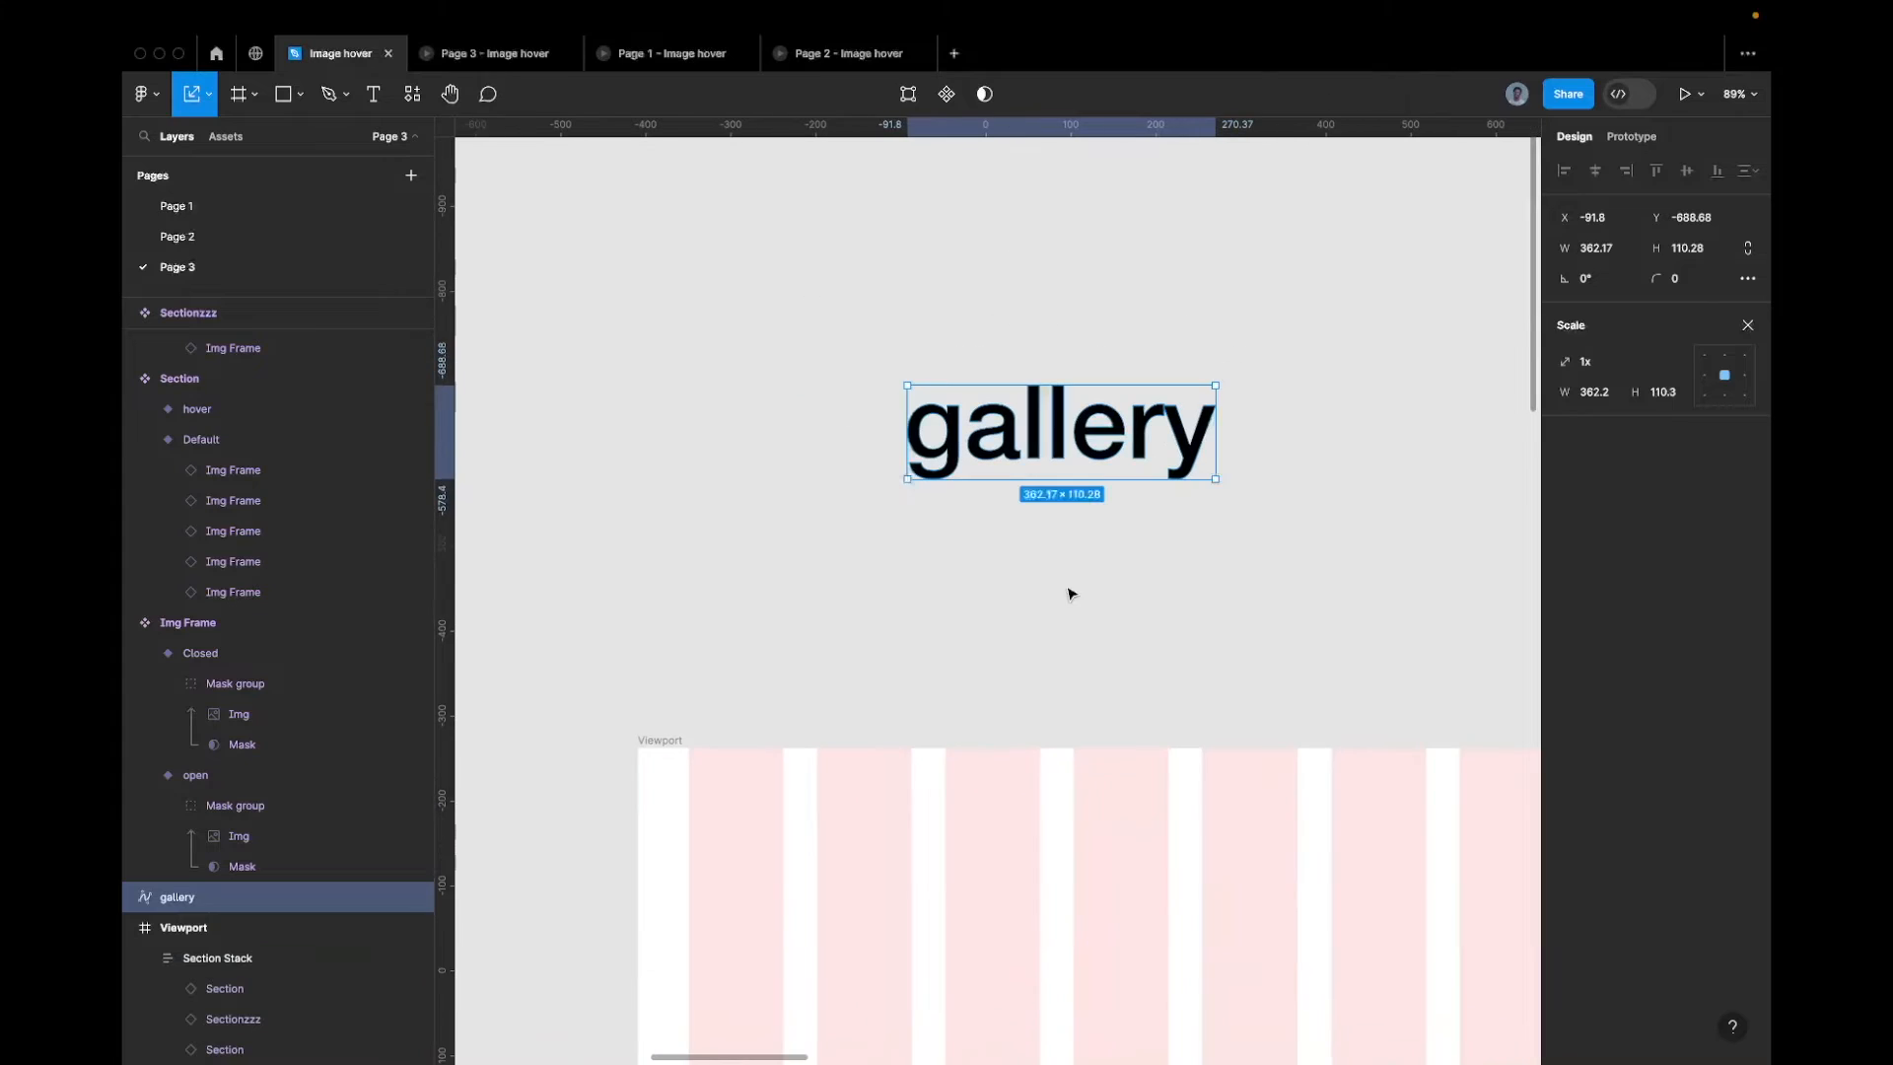
{"action": "scroll", "coordinate": [1141, 427], "scroll_direction": "up", "scroll_amount": 5}
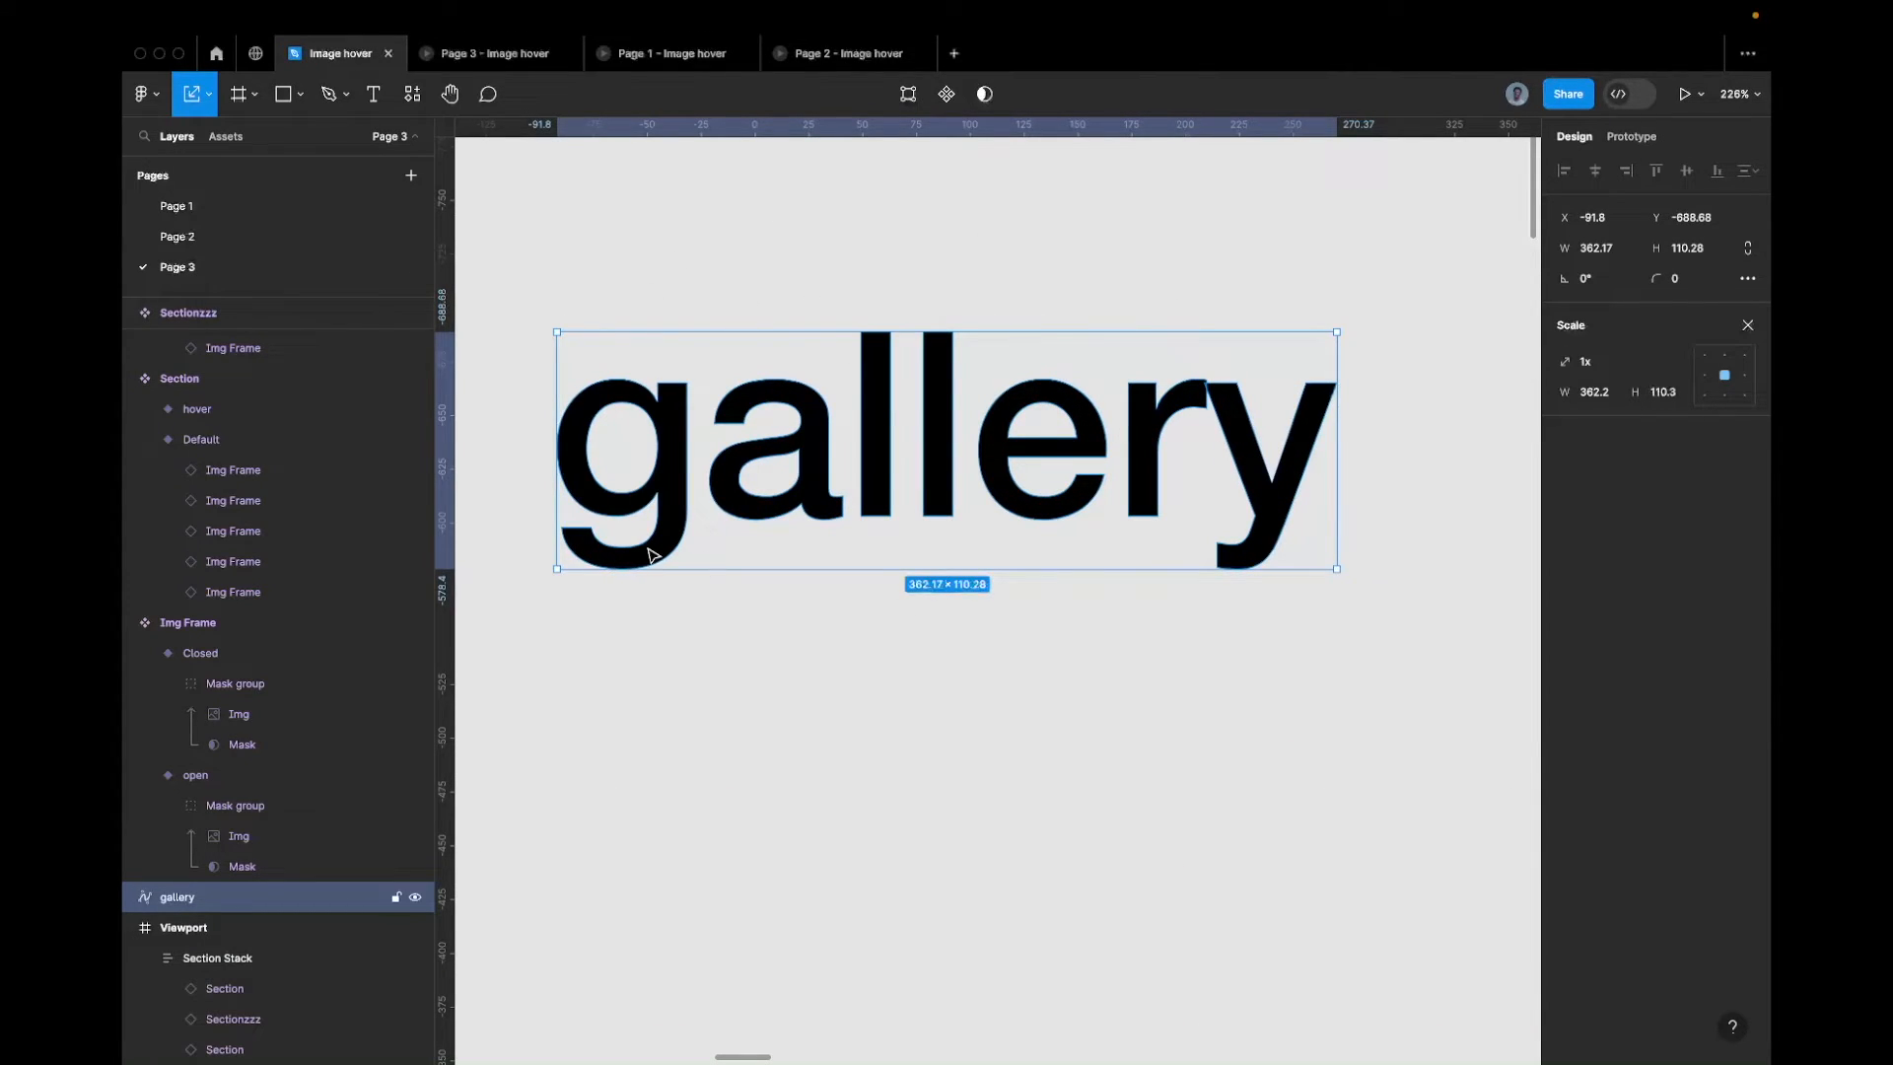
{"action": "scroll", "coordinate": [651, 554], "scroll_direction": "down", "scroll_amount": 3}
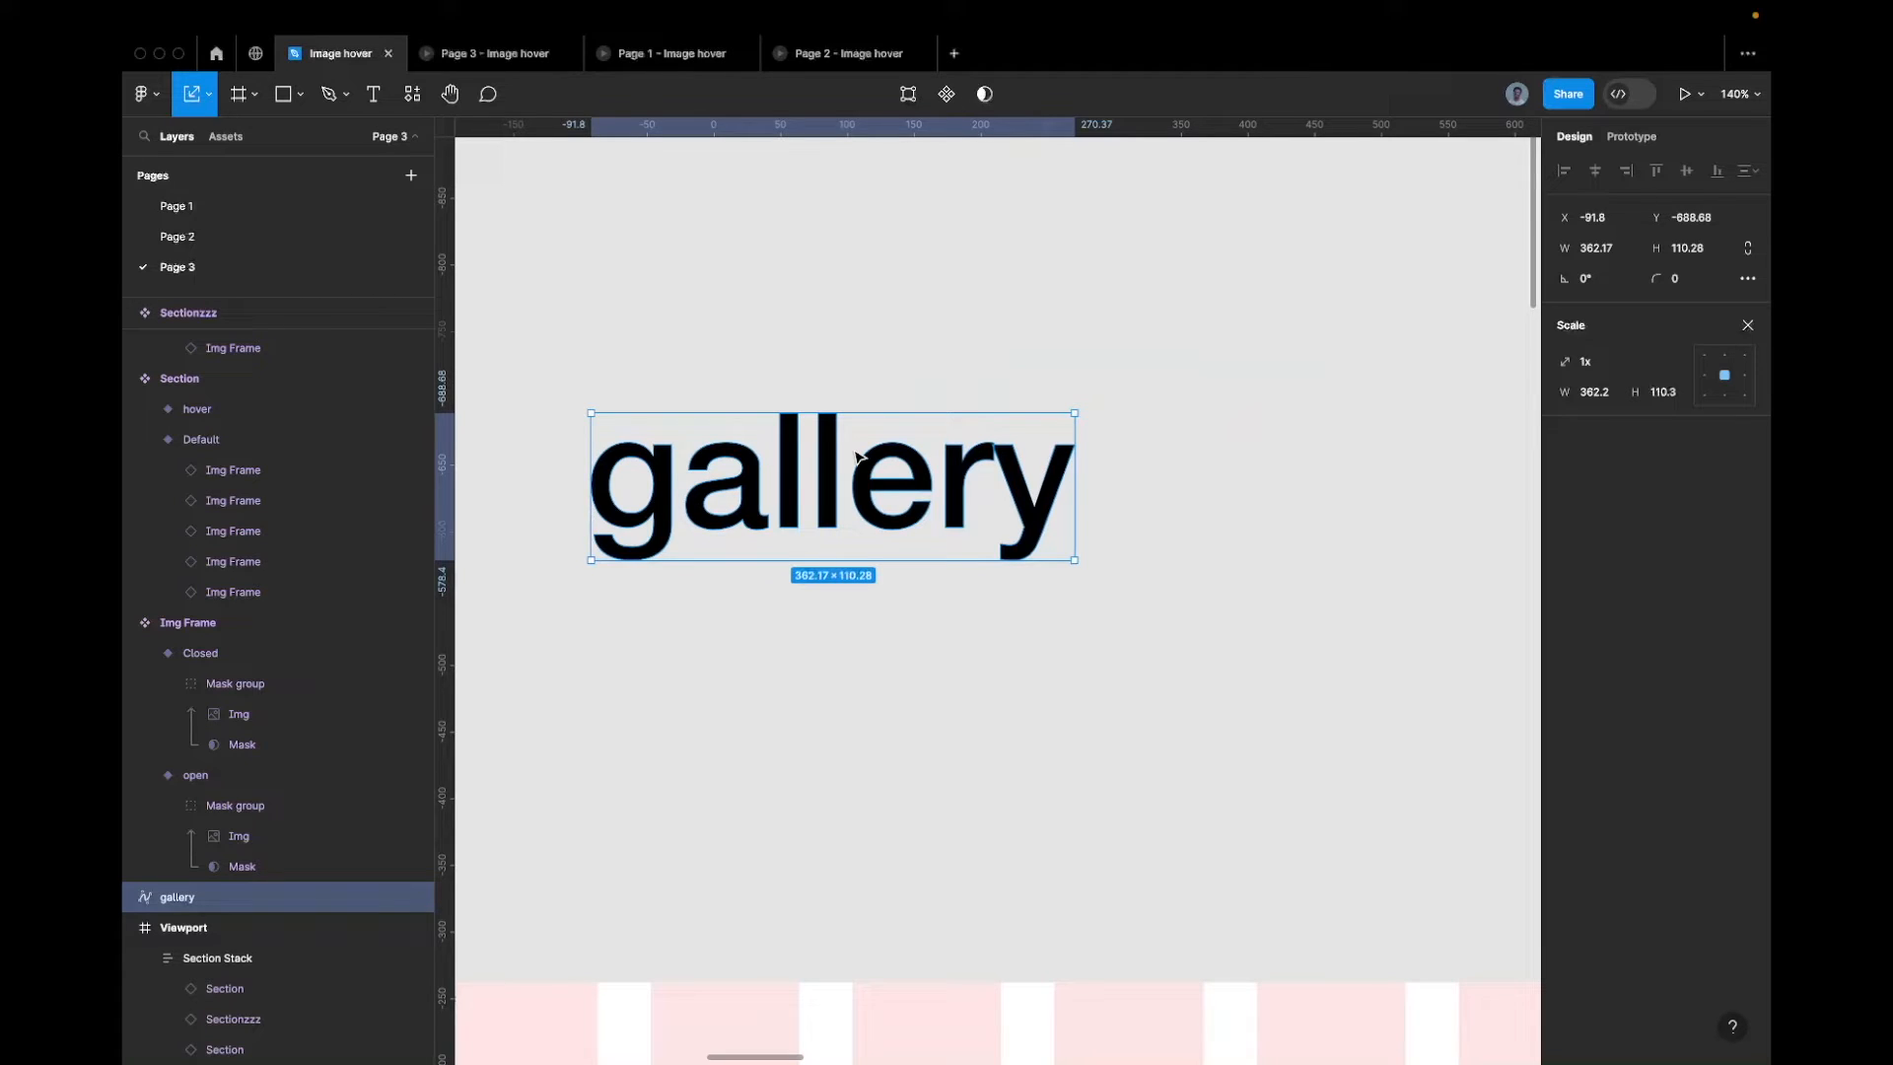
Move the flattened gallery shape into the Viewport frame and centre it vertically
{"action": "key", "text": "Delete"}
{"action": "scroll", "coordinate": [867, 449], "scroll_direction": "down", "scroll_amount": 5}
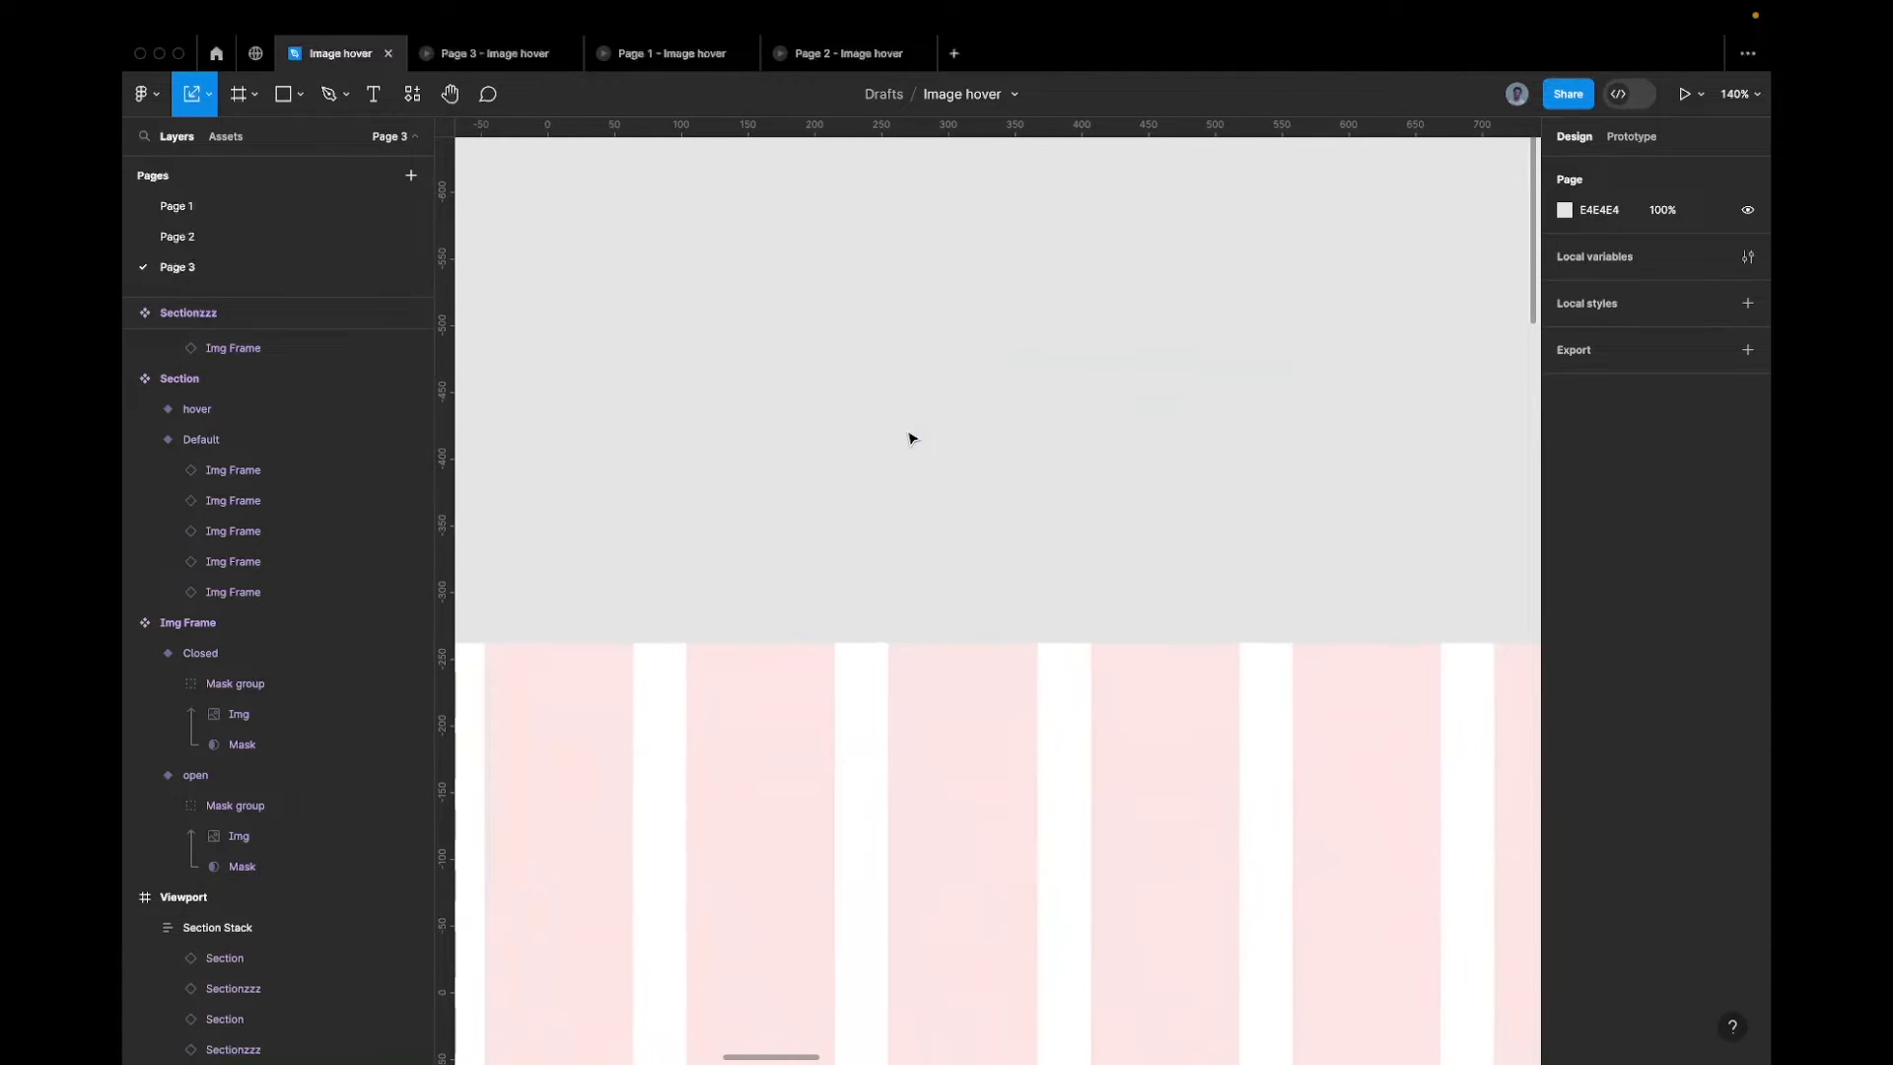
{"action": "left_click", "coordinate": [585, 504]}
{"action": "scroll", "coordinate": [586, 507], "scroll_direction": "down", "scroll_amount": 3}
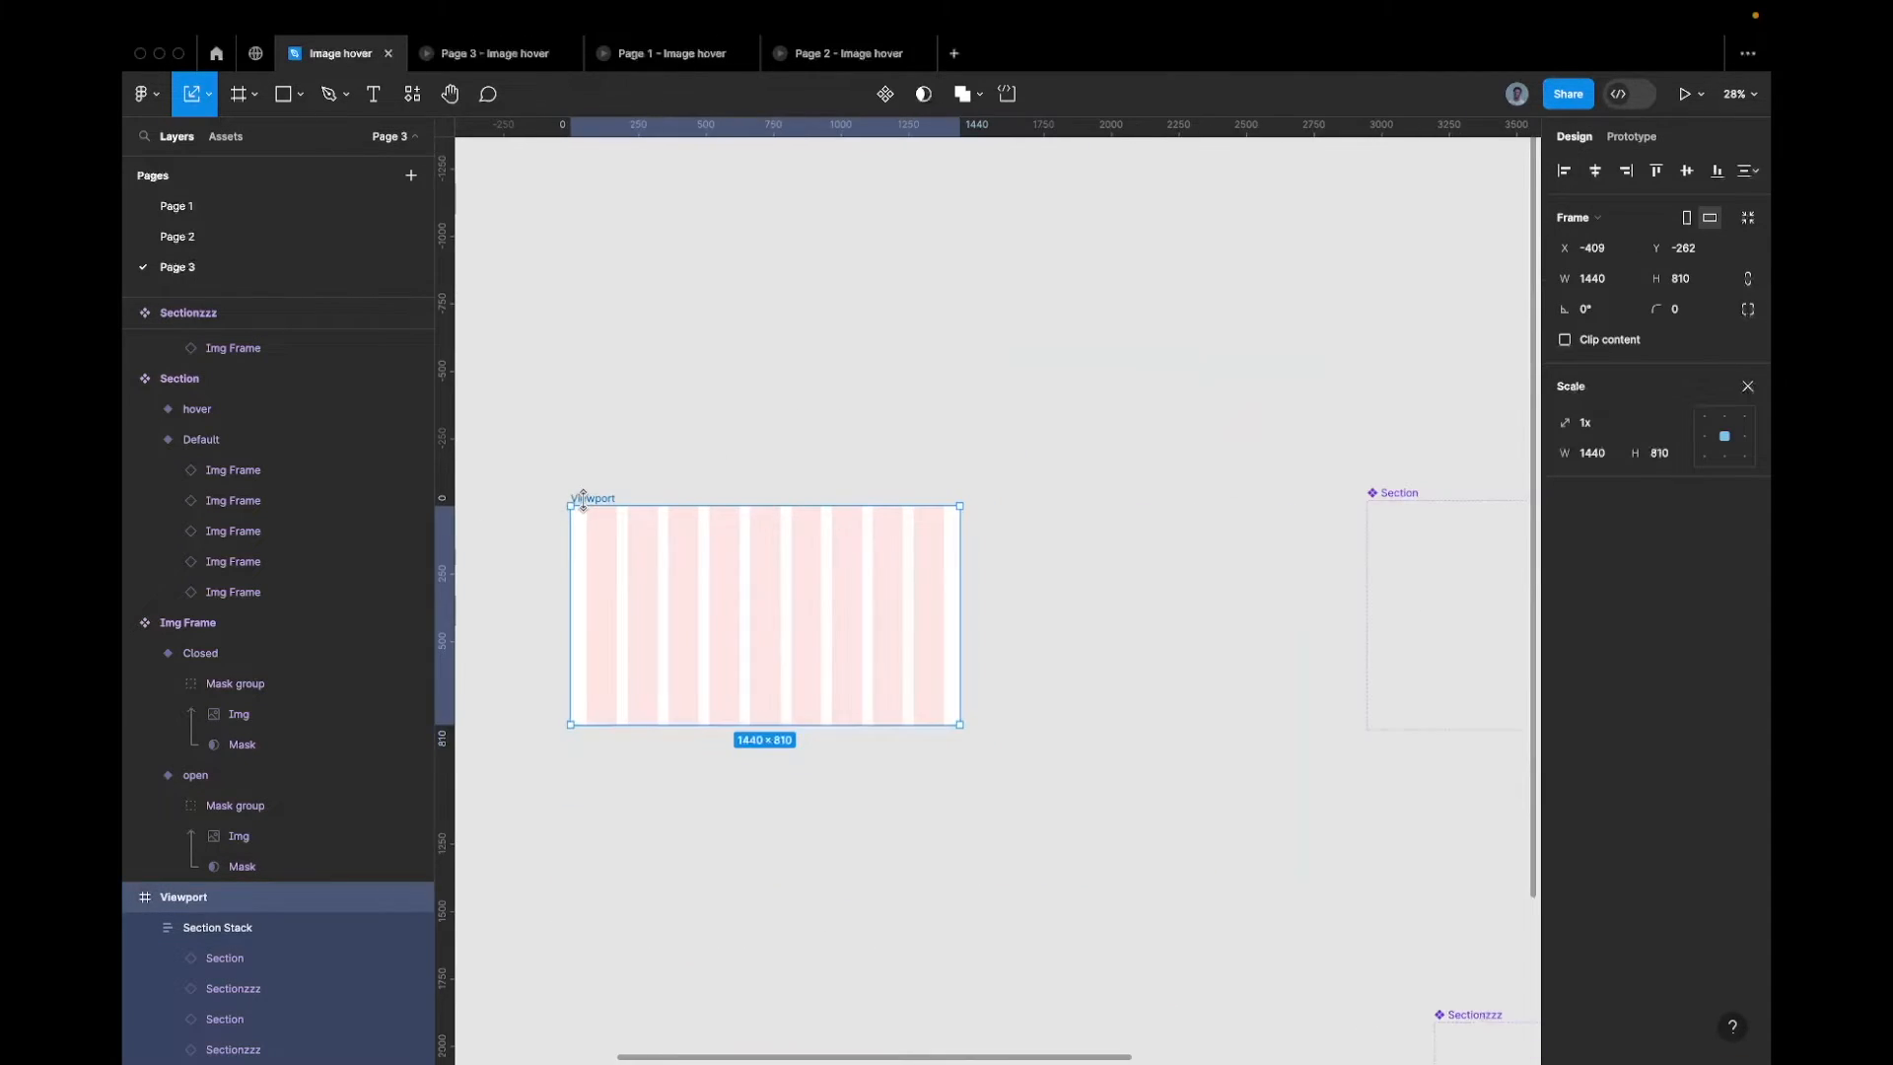
{"action": "key", "text": "ctrl+v"}
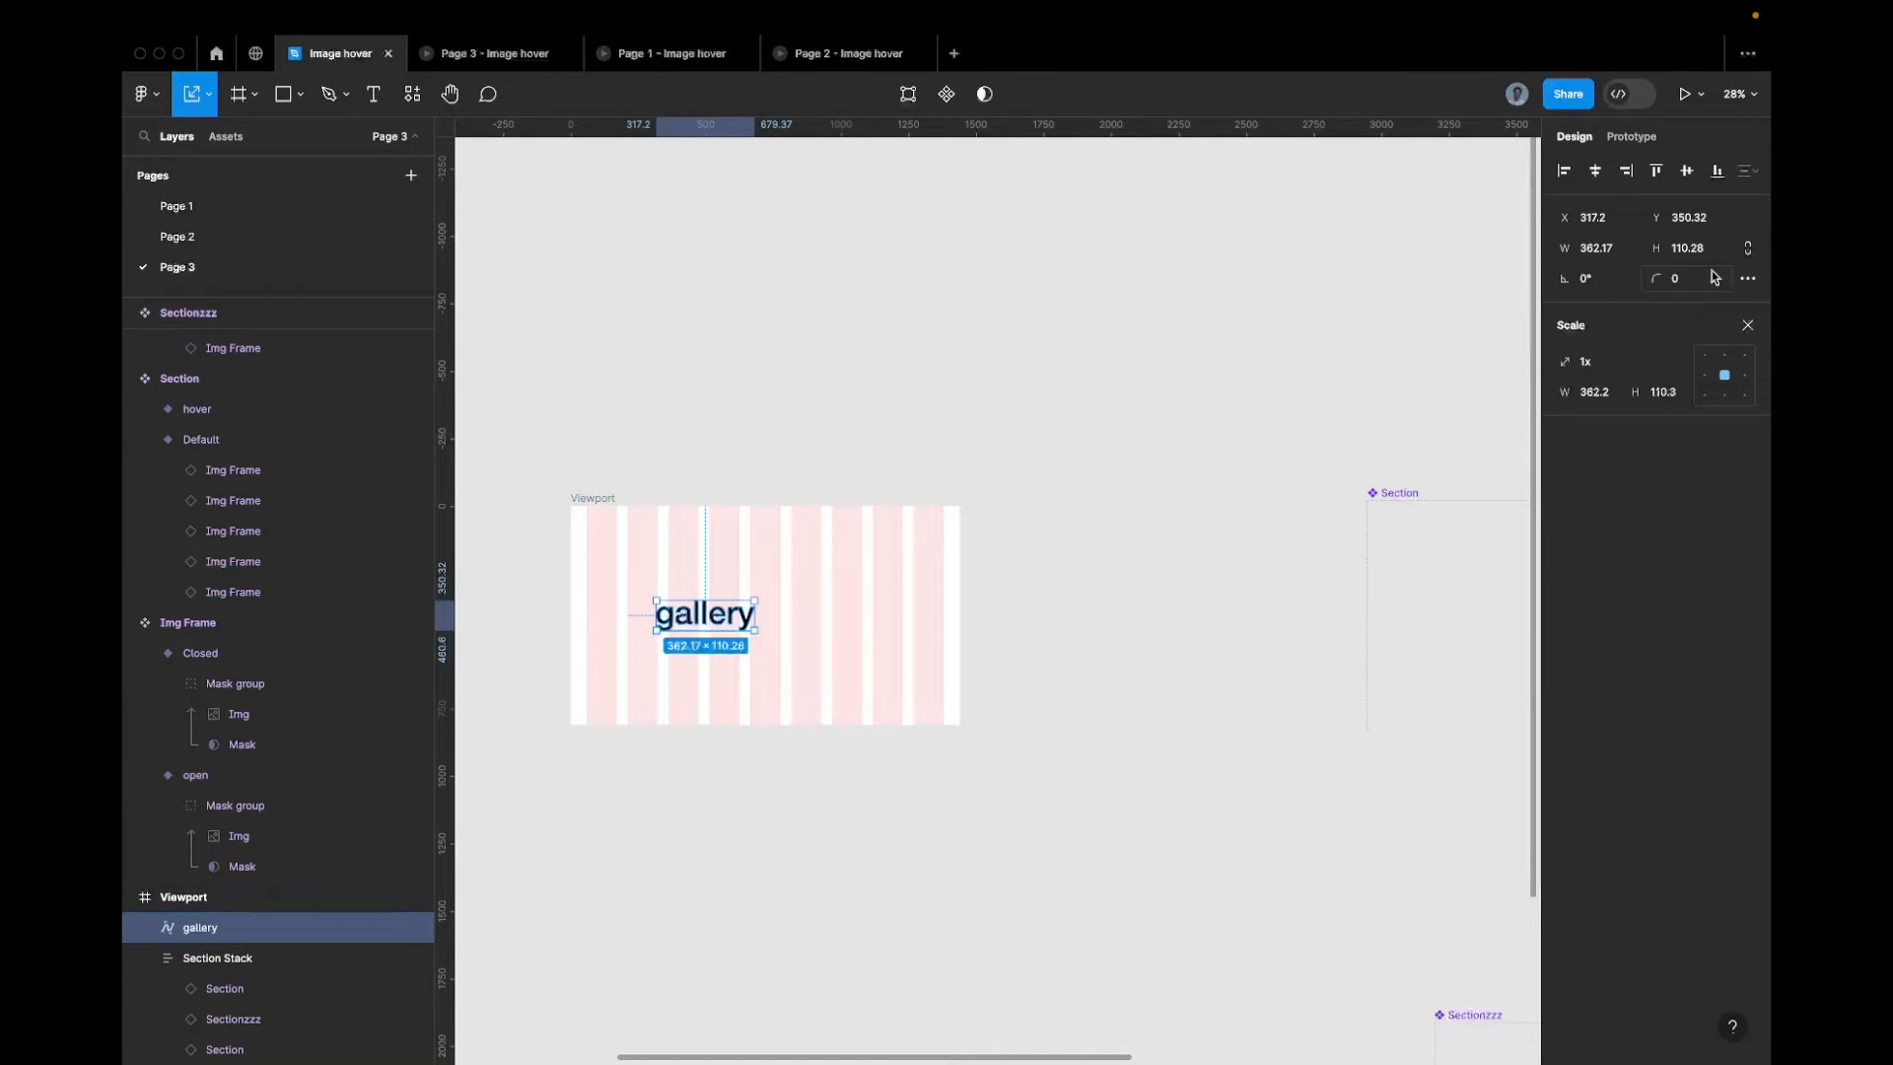
{"action": "left_click", "coordinate": [1686, 170]}
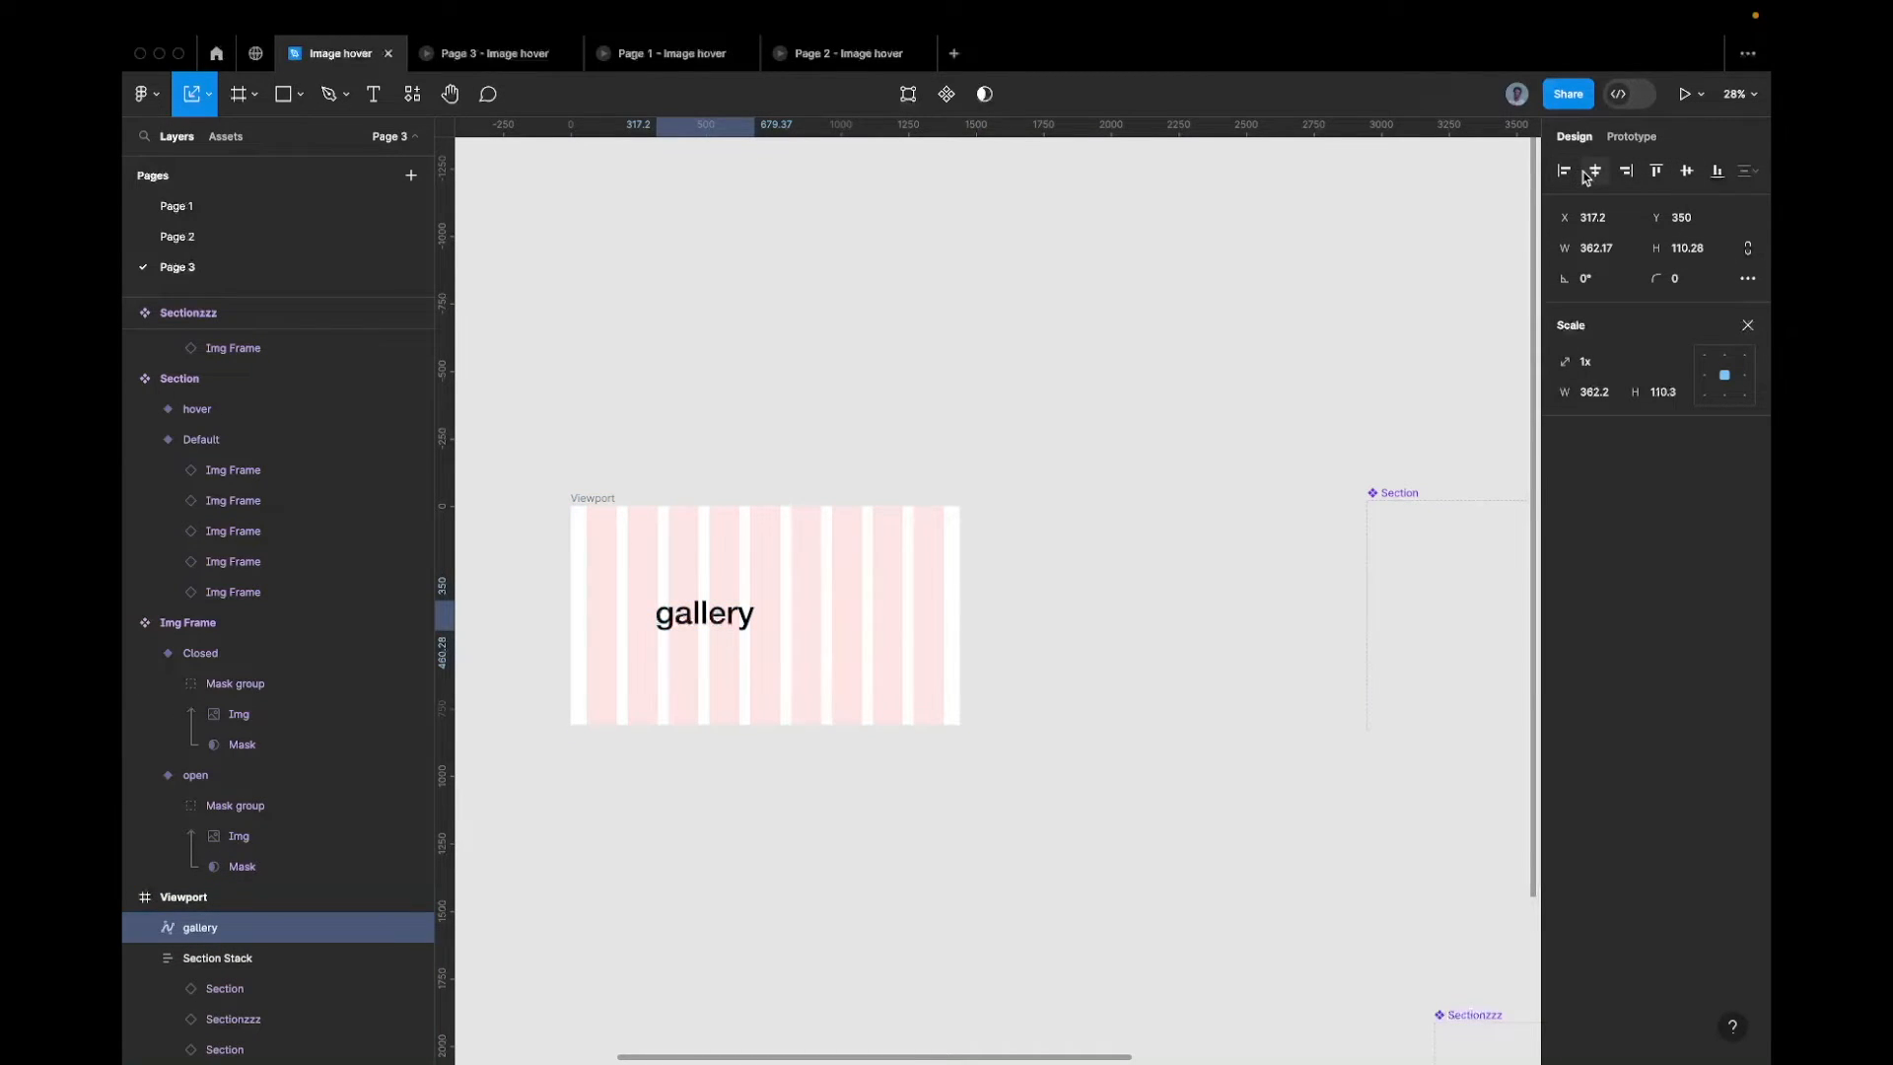
Centre the flattened gallery shape horizontally within the Viewport frame
{"action": "key", "text": "v"}
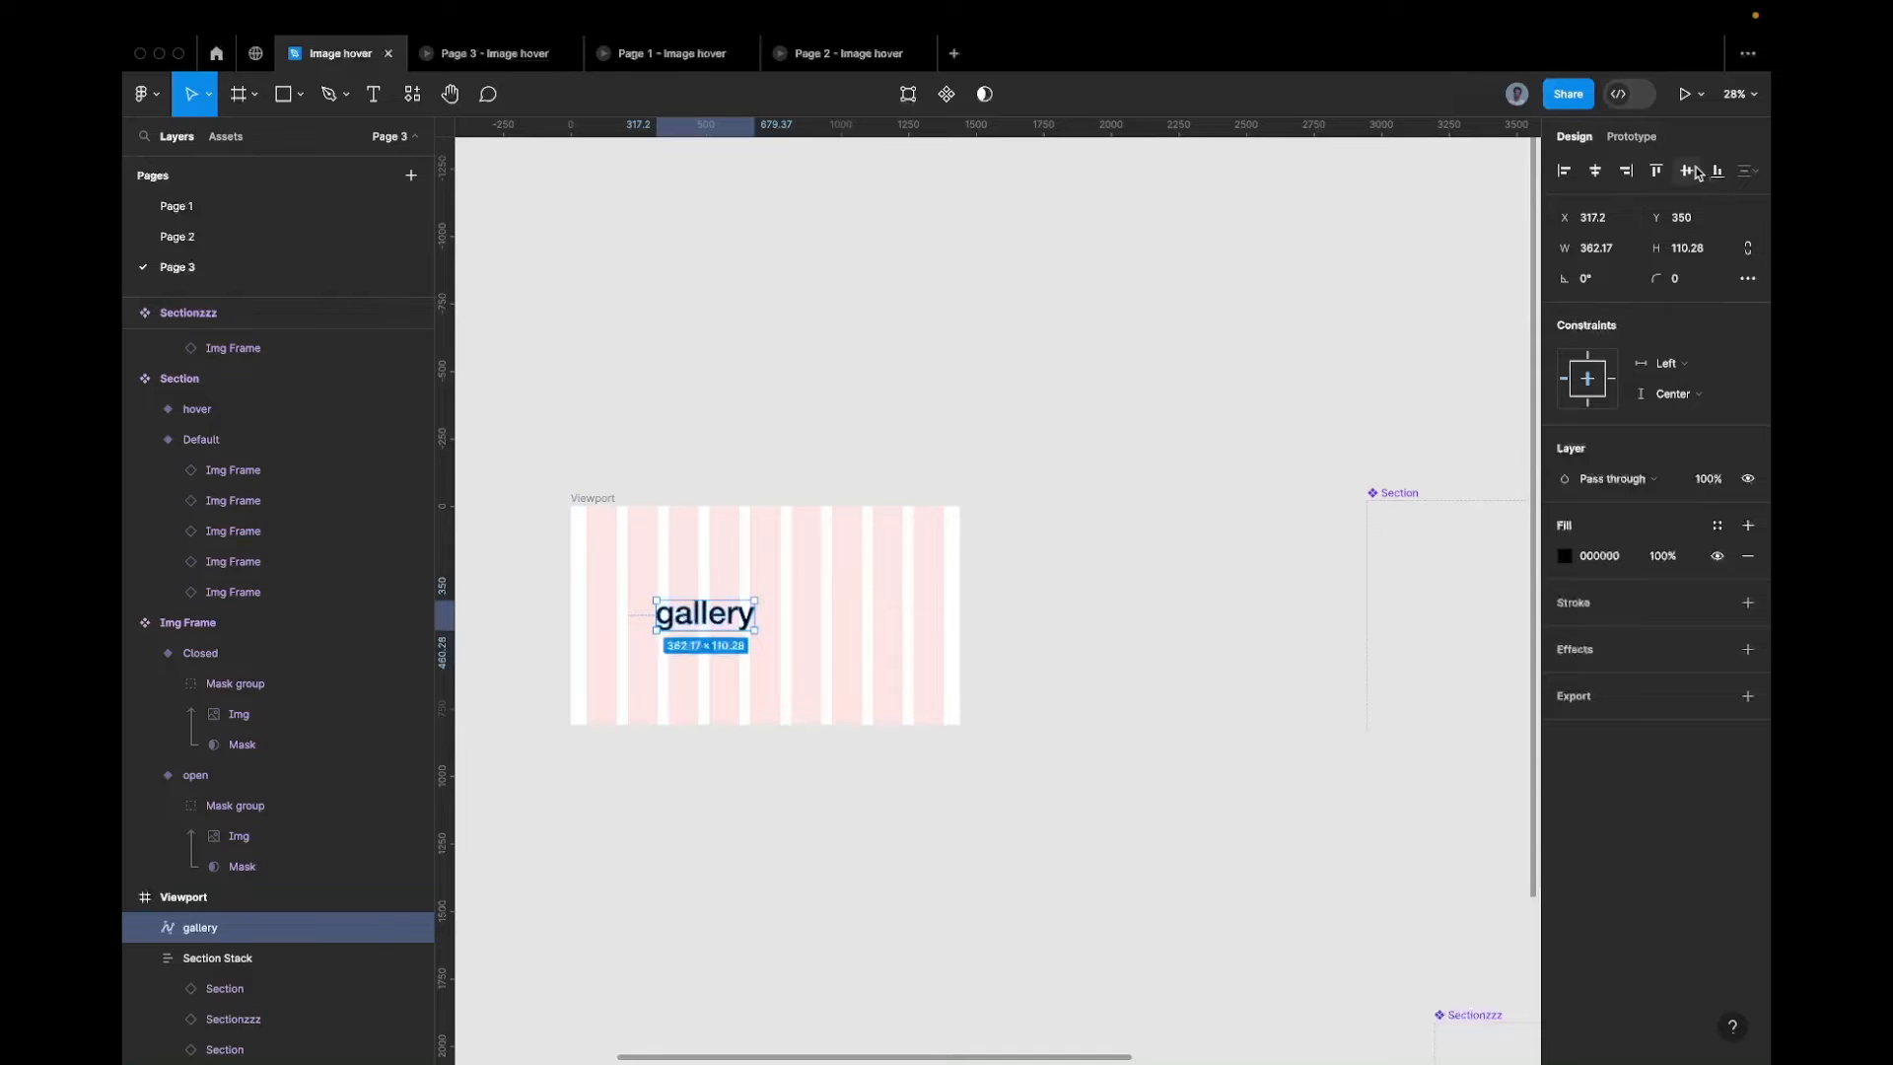
{"action": "left_click", "coordinate": [1595, 171]}
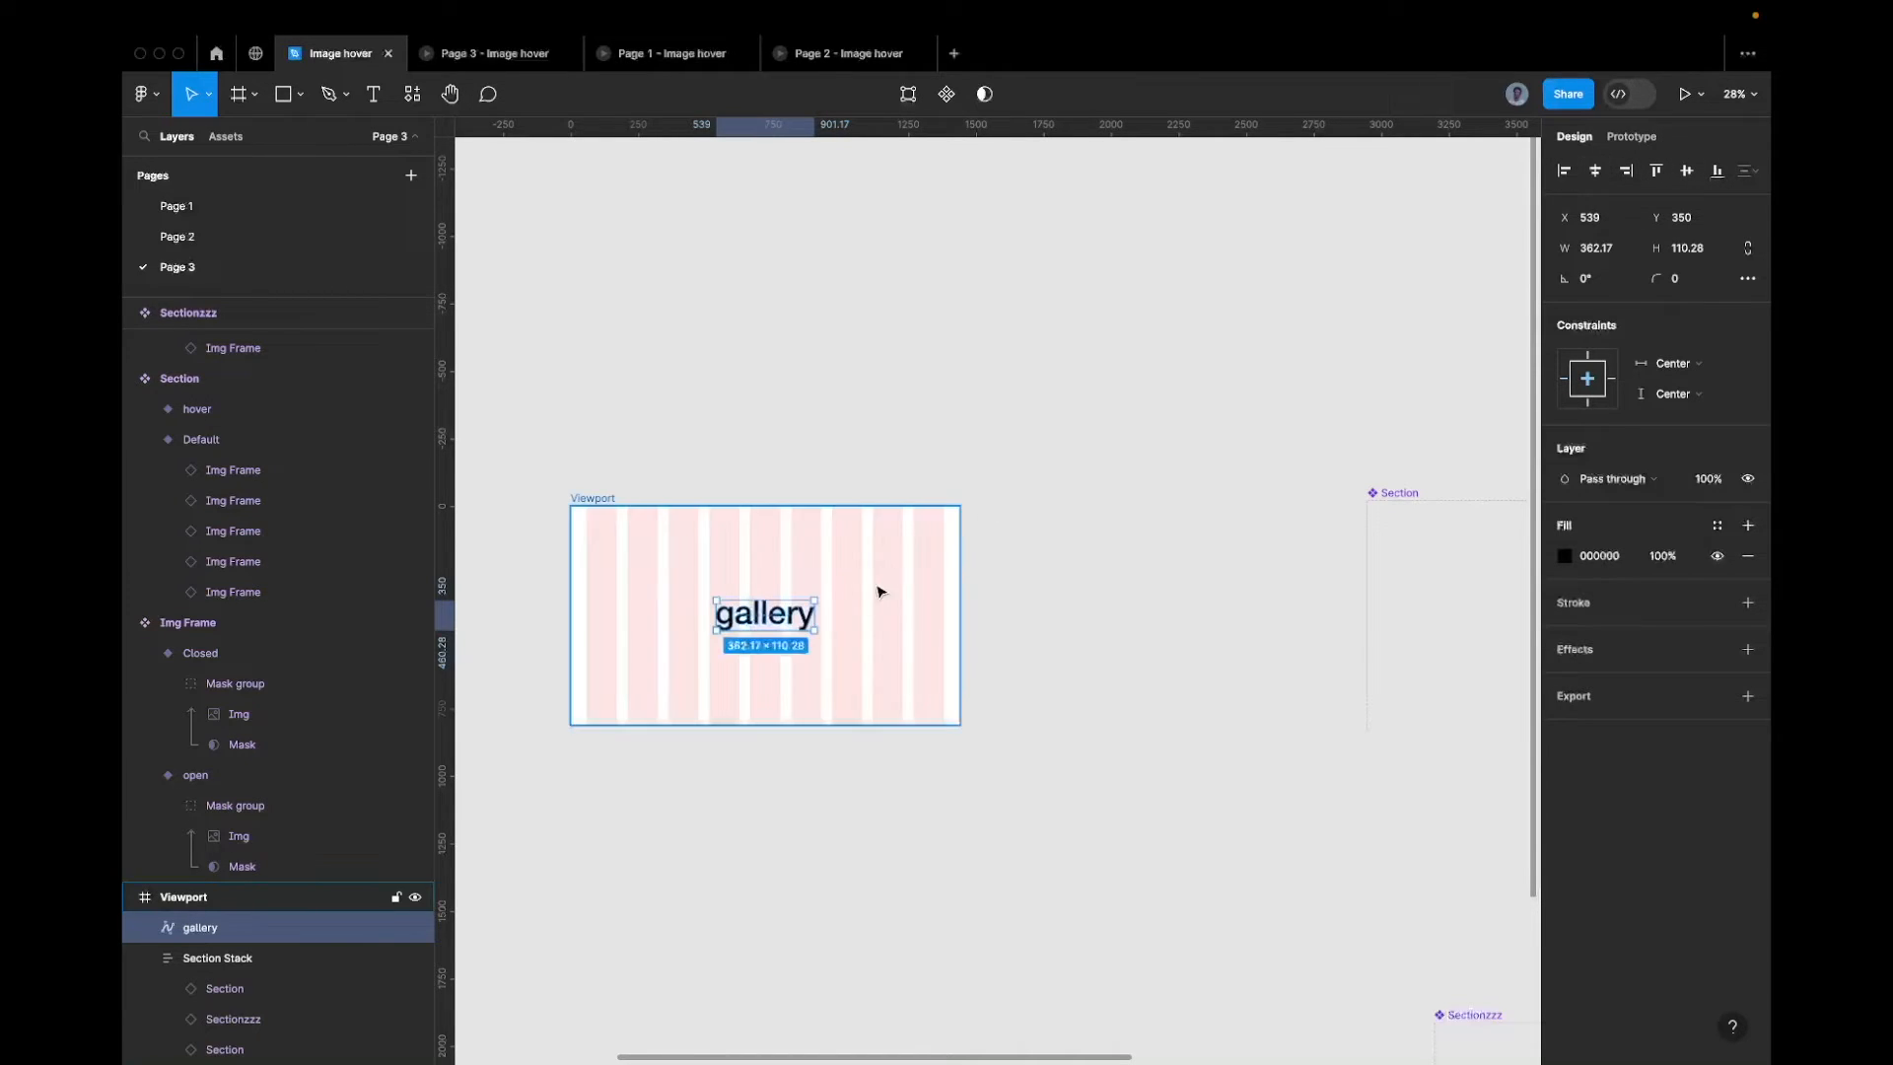
{"action": "scroll", "coordinate": [708, 666], "scroll_direction": "up", "scroll_amount": 3}
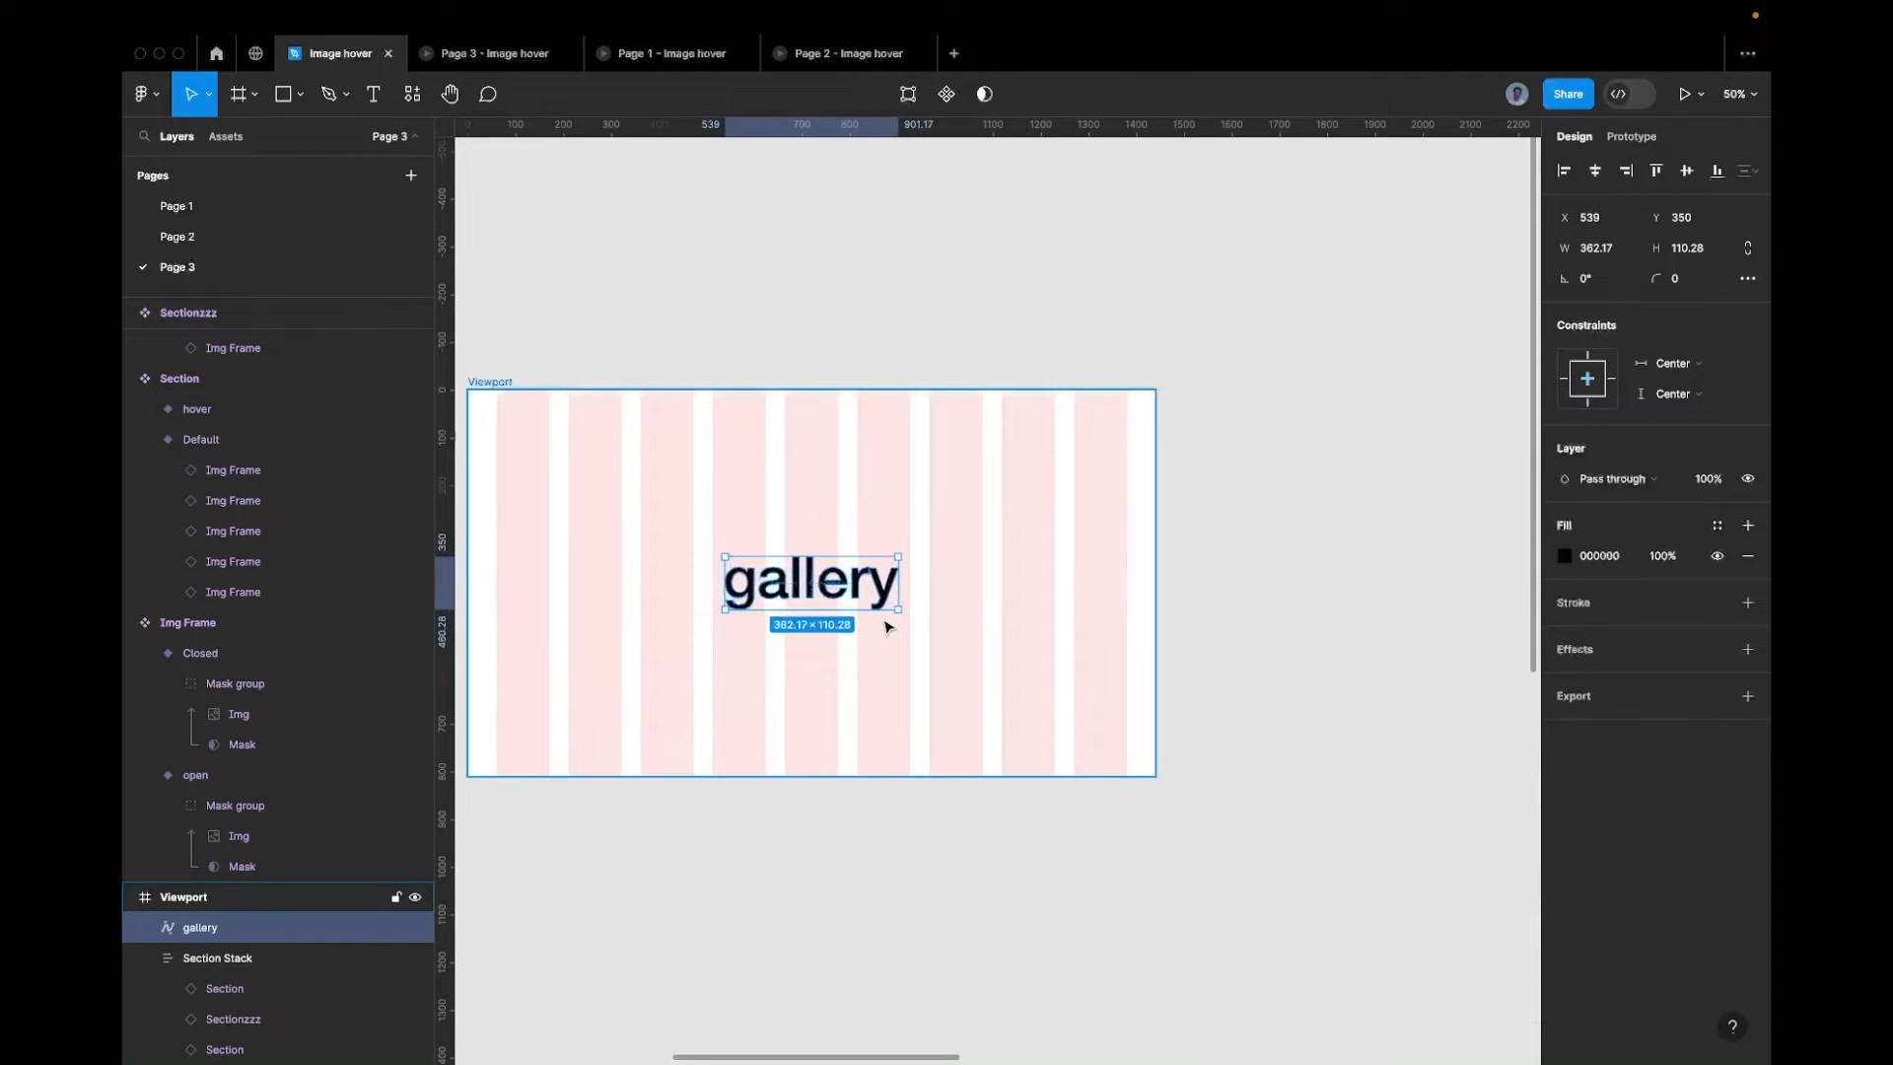
{"action": "scroll", "coordinate": [887, 627], "scroll_direction": "down", "scroll_amount": 3}
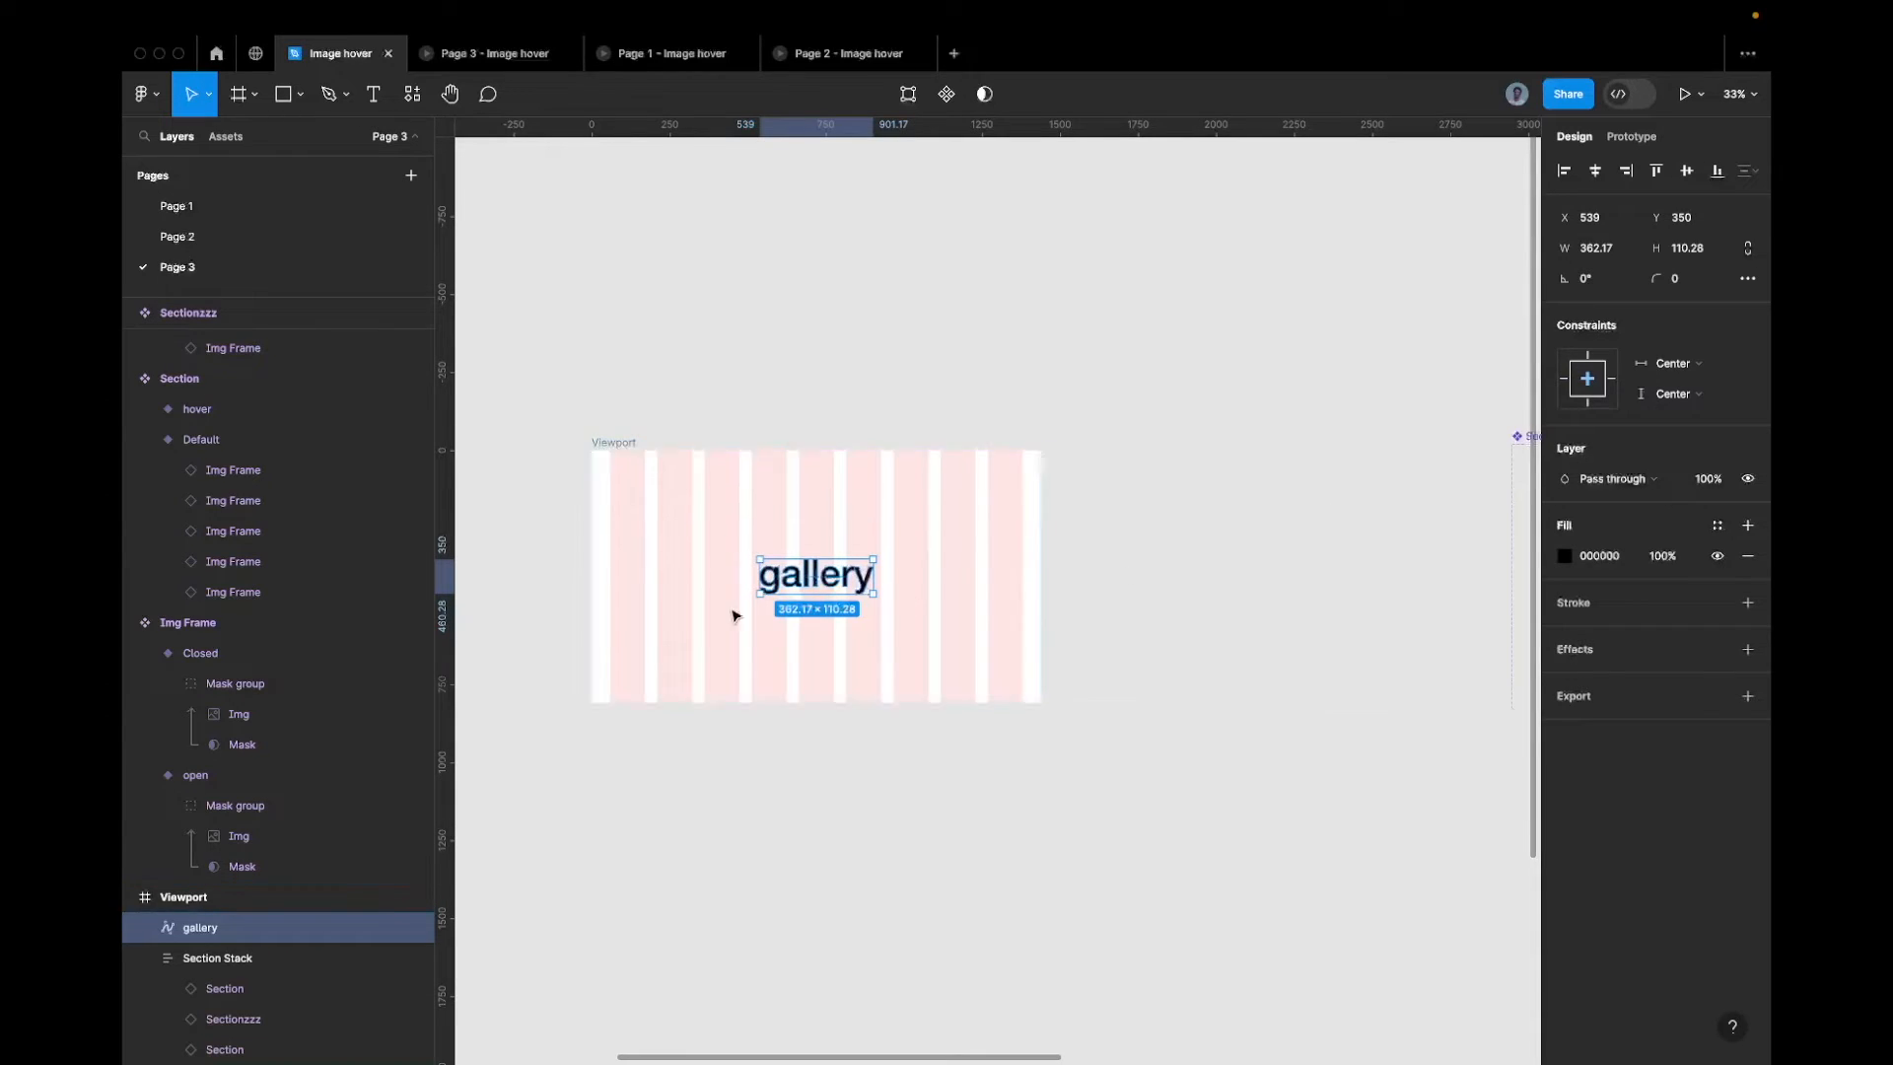
Scale the gallery shape proportionally from its centre to about 1085 × 330 and check it in the Page 3 prototype
{"action": "key", "text": "k"}
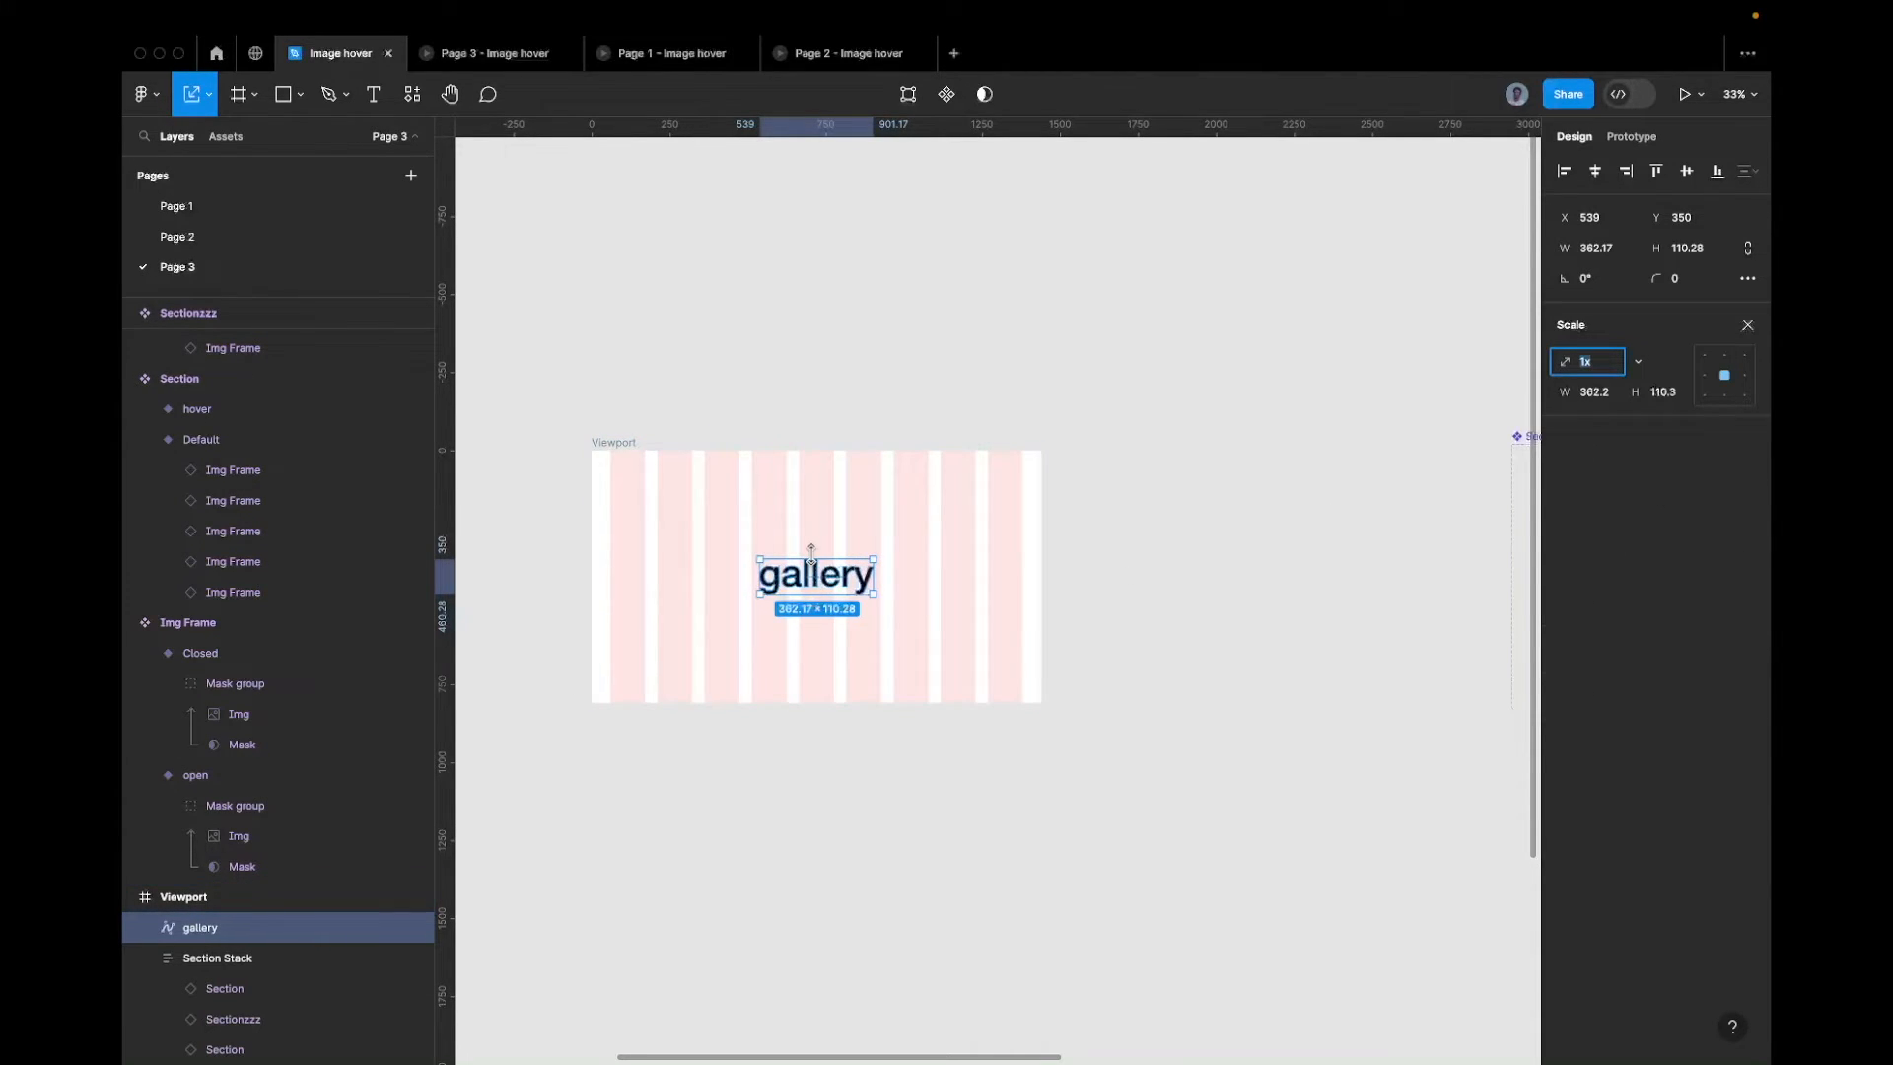
{"action": "left_click", "coordinate": [202, 93]}
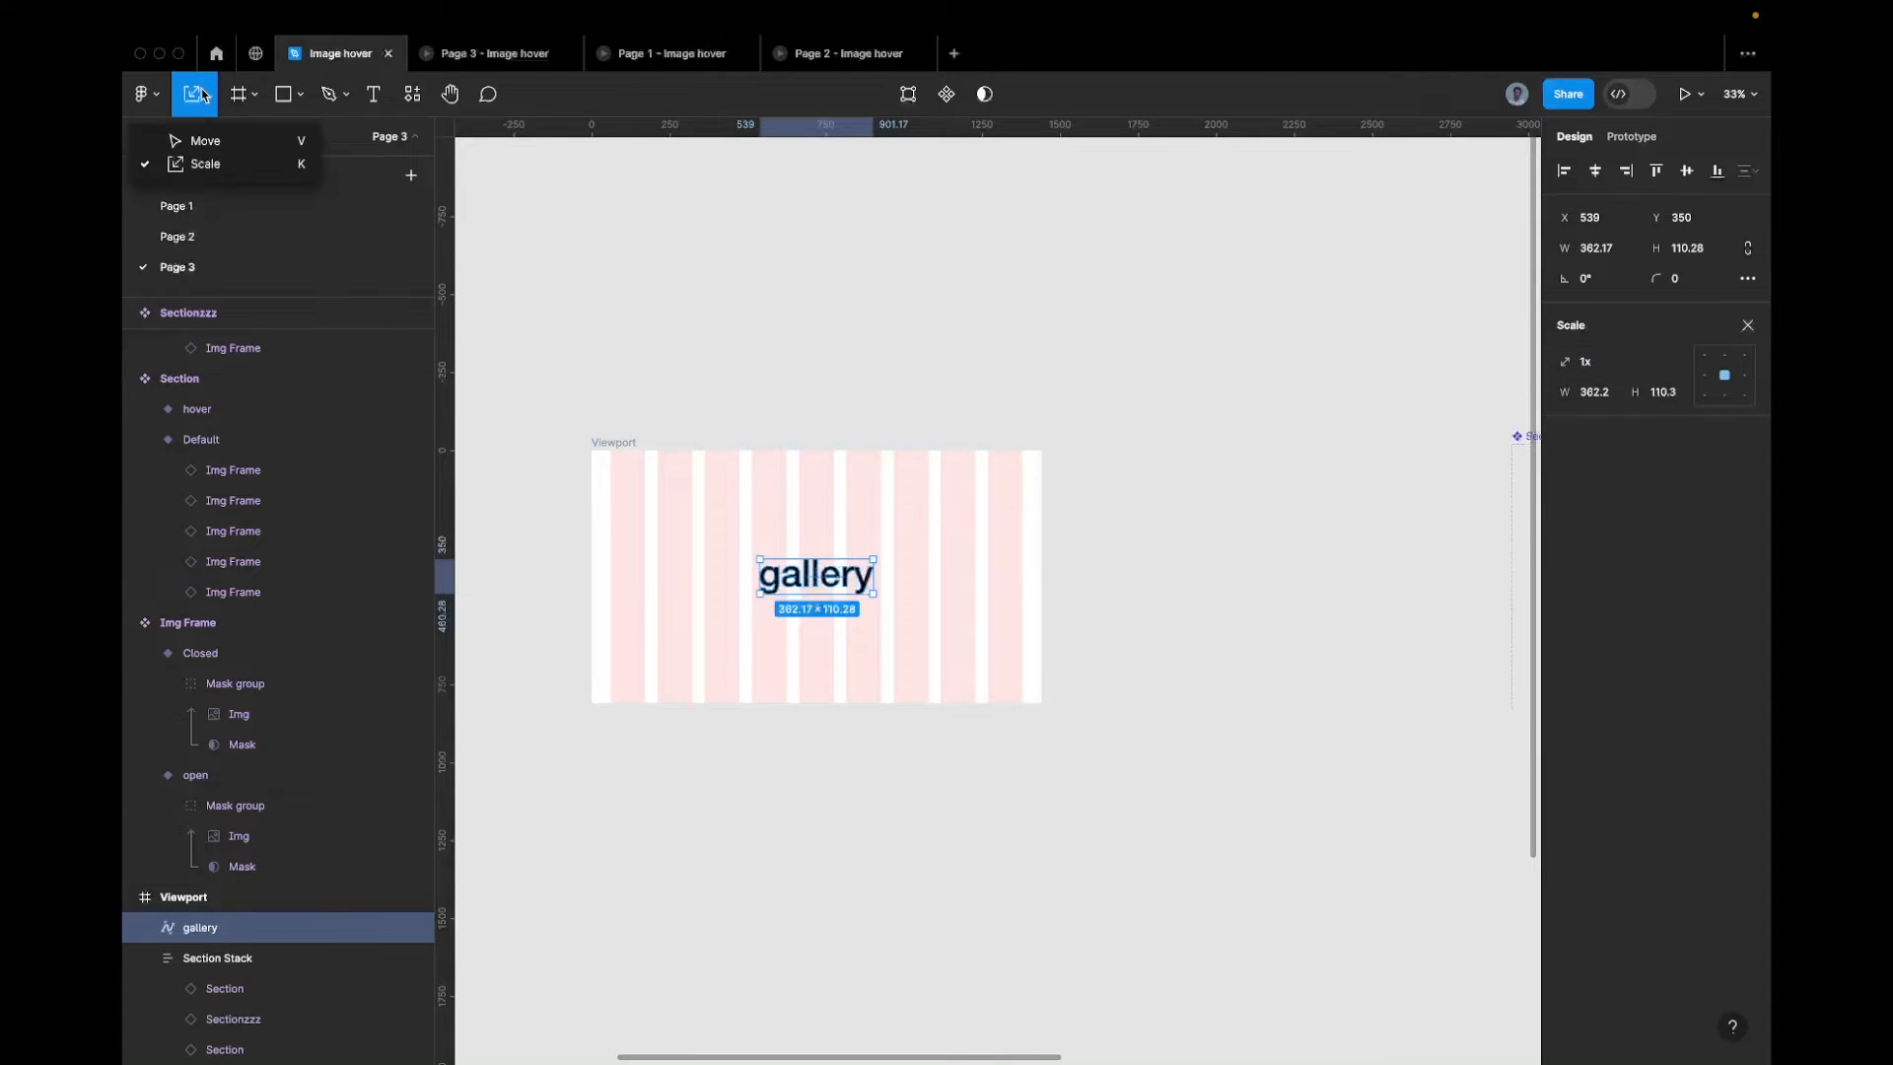
{"action": "left_click", "coordinate": [205, 164]}
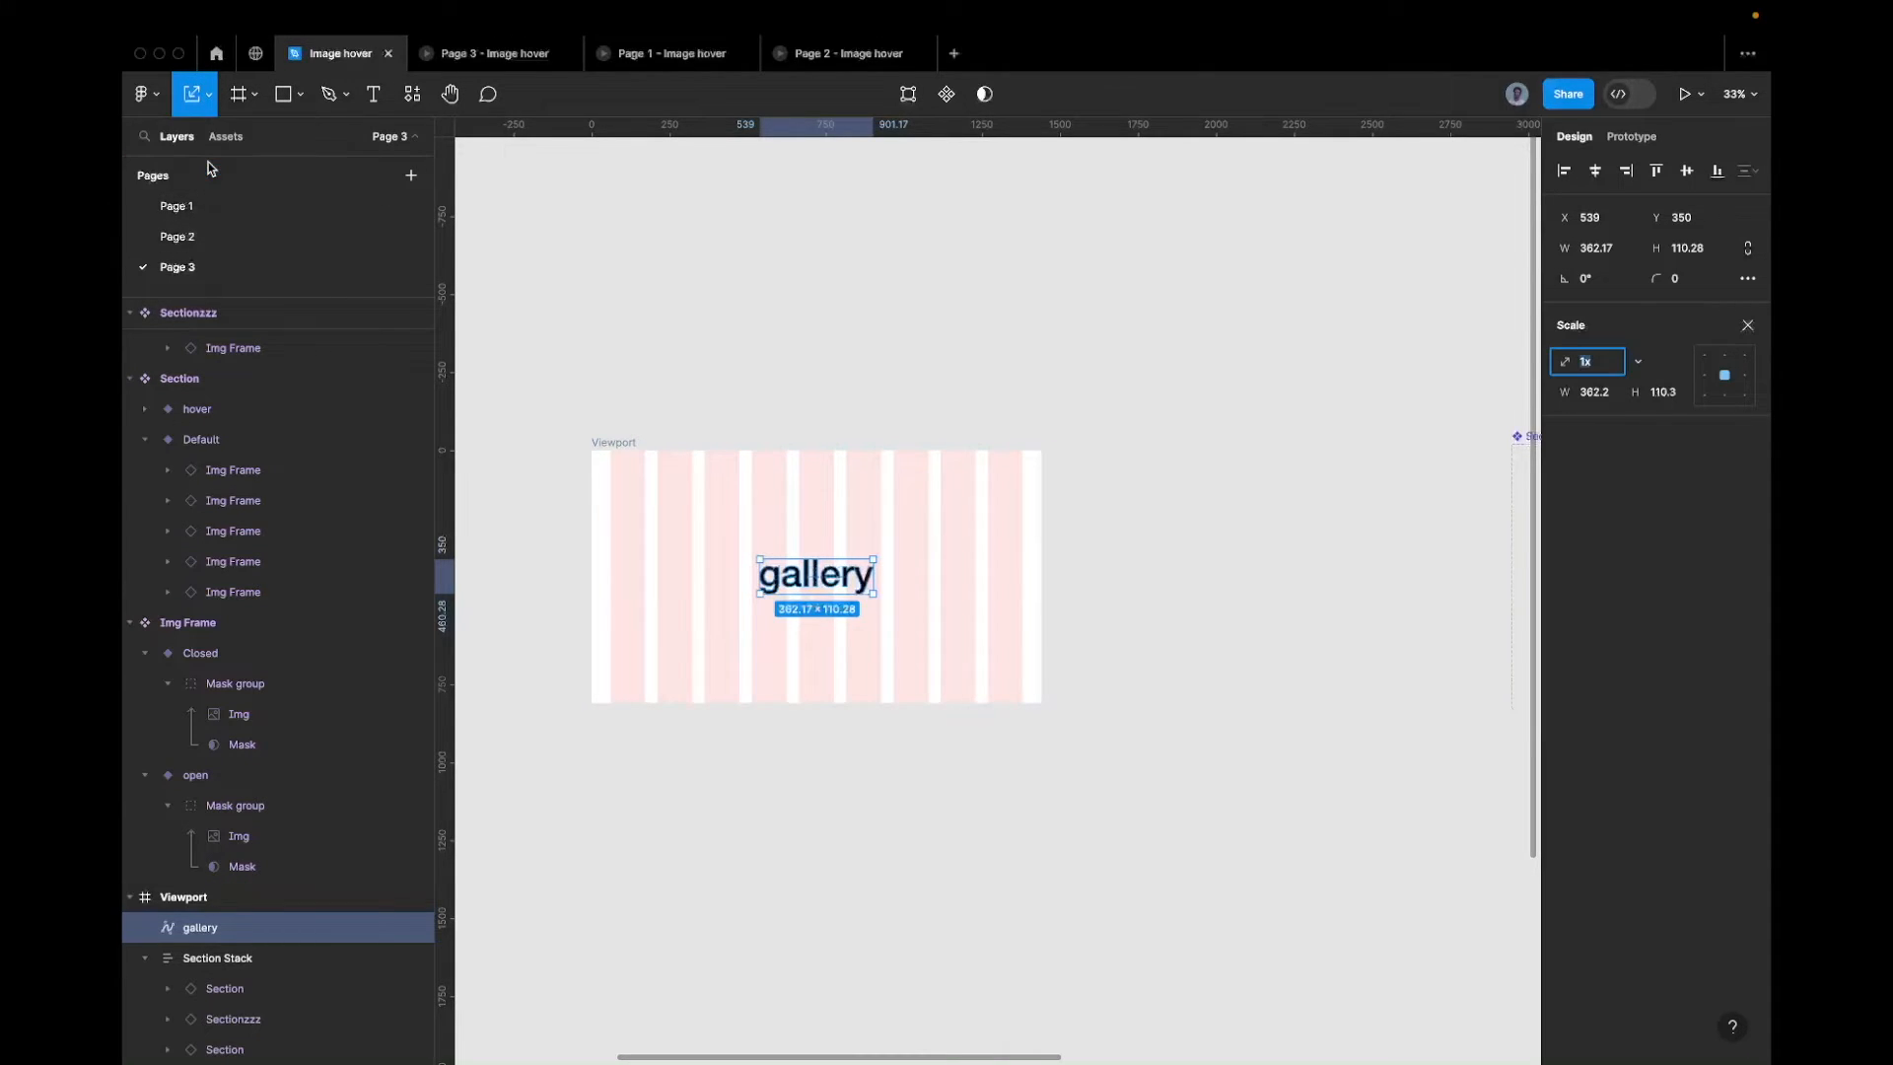
{"action": "mouse_move", "coordinate": [833, 557]}
{"action": "left_mouse_down"}
{"action": "mouse_move", "coordinate": [836, 507]}
{"action": "mouse_move", "coordinate": [837, 523]}
{"action": "left_mouse_up"}
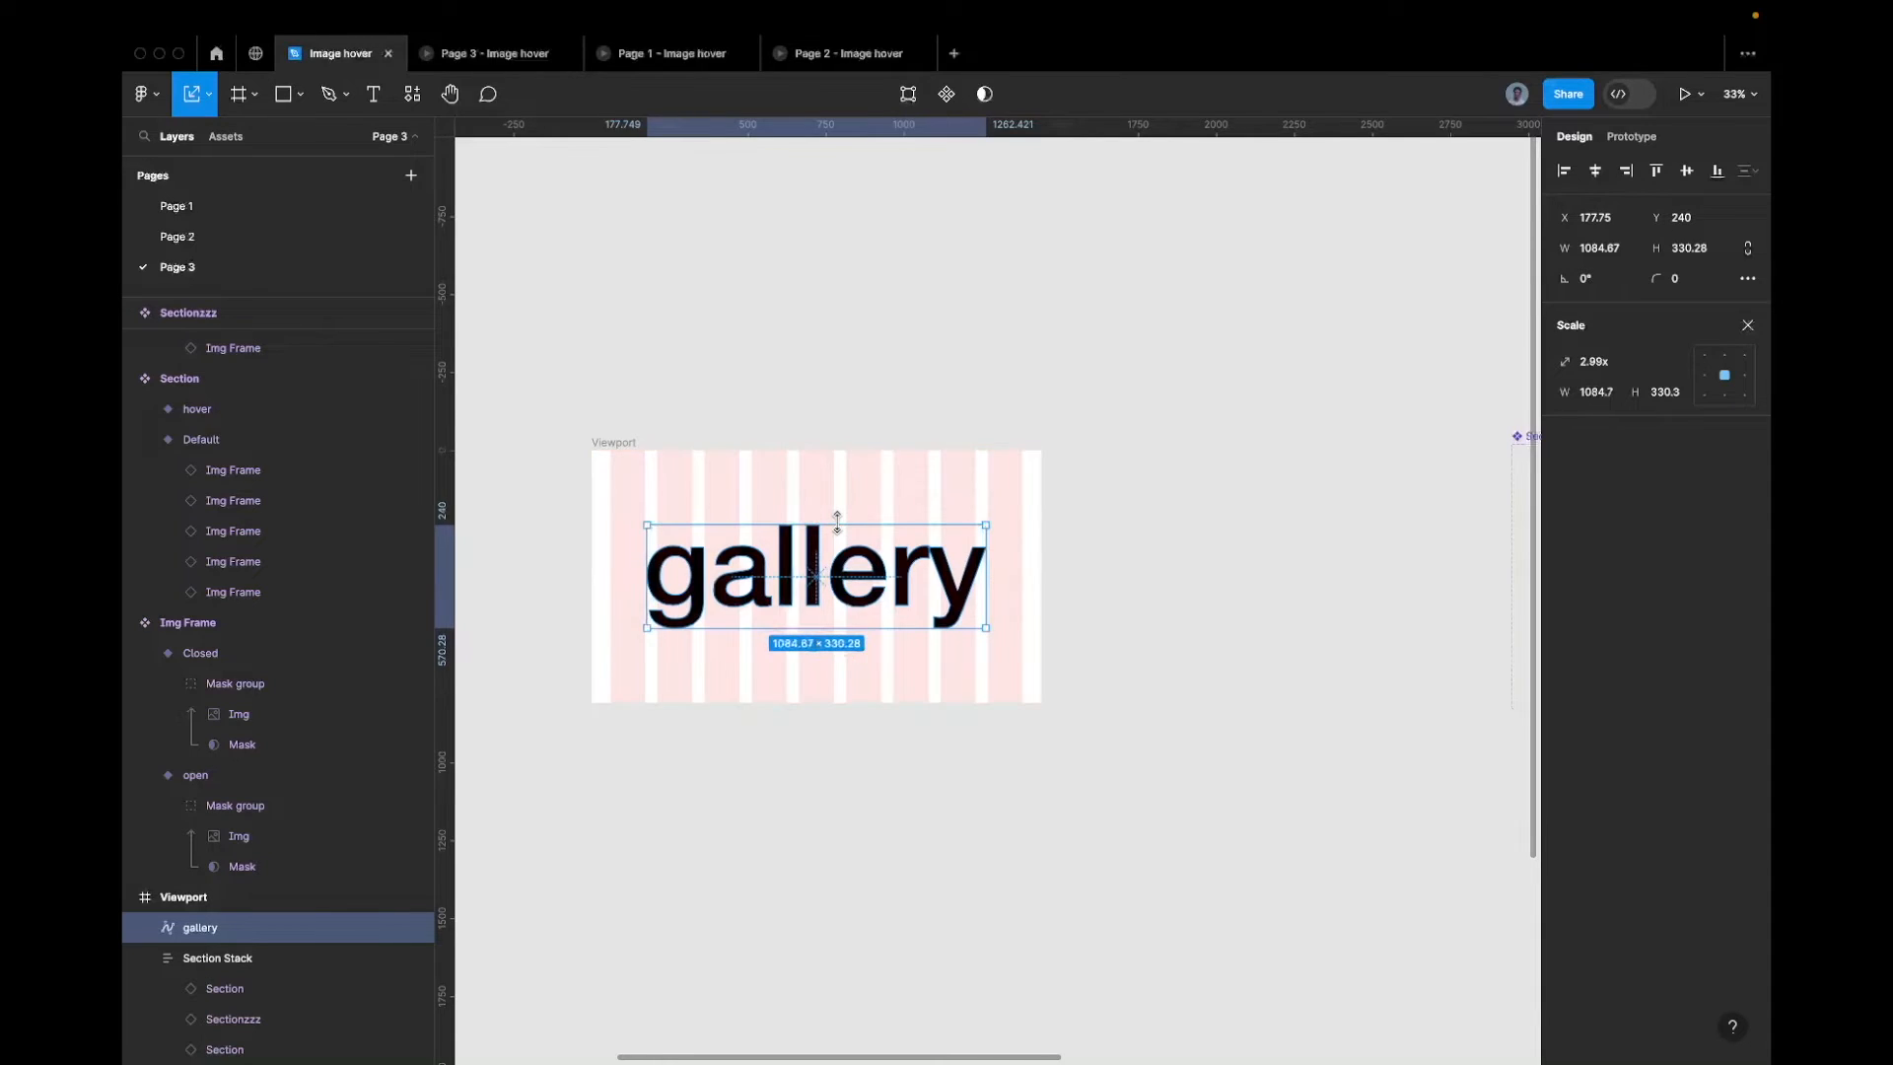
{"action": "scroll", "coordinate": [836, 525], "scroll_direction": "up", "scroll_amount": 3}
{"action": "left_click", "coordinate": [1746, 324]}
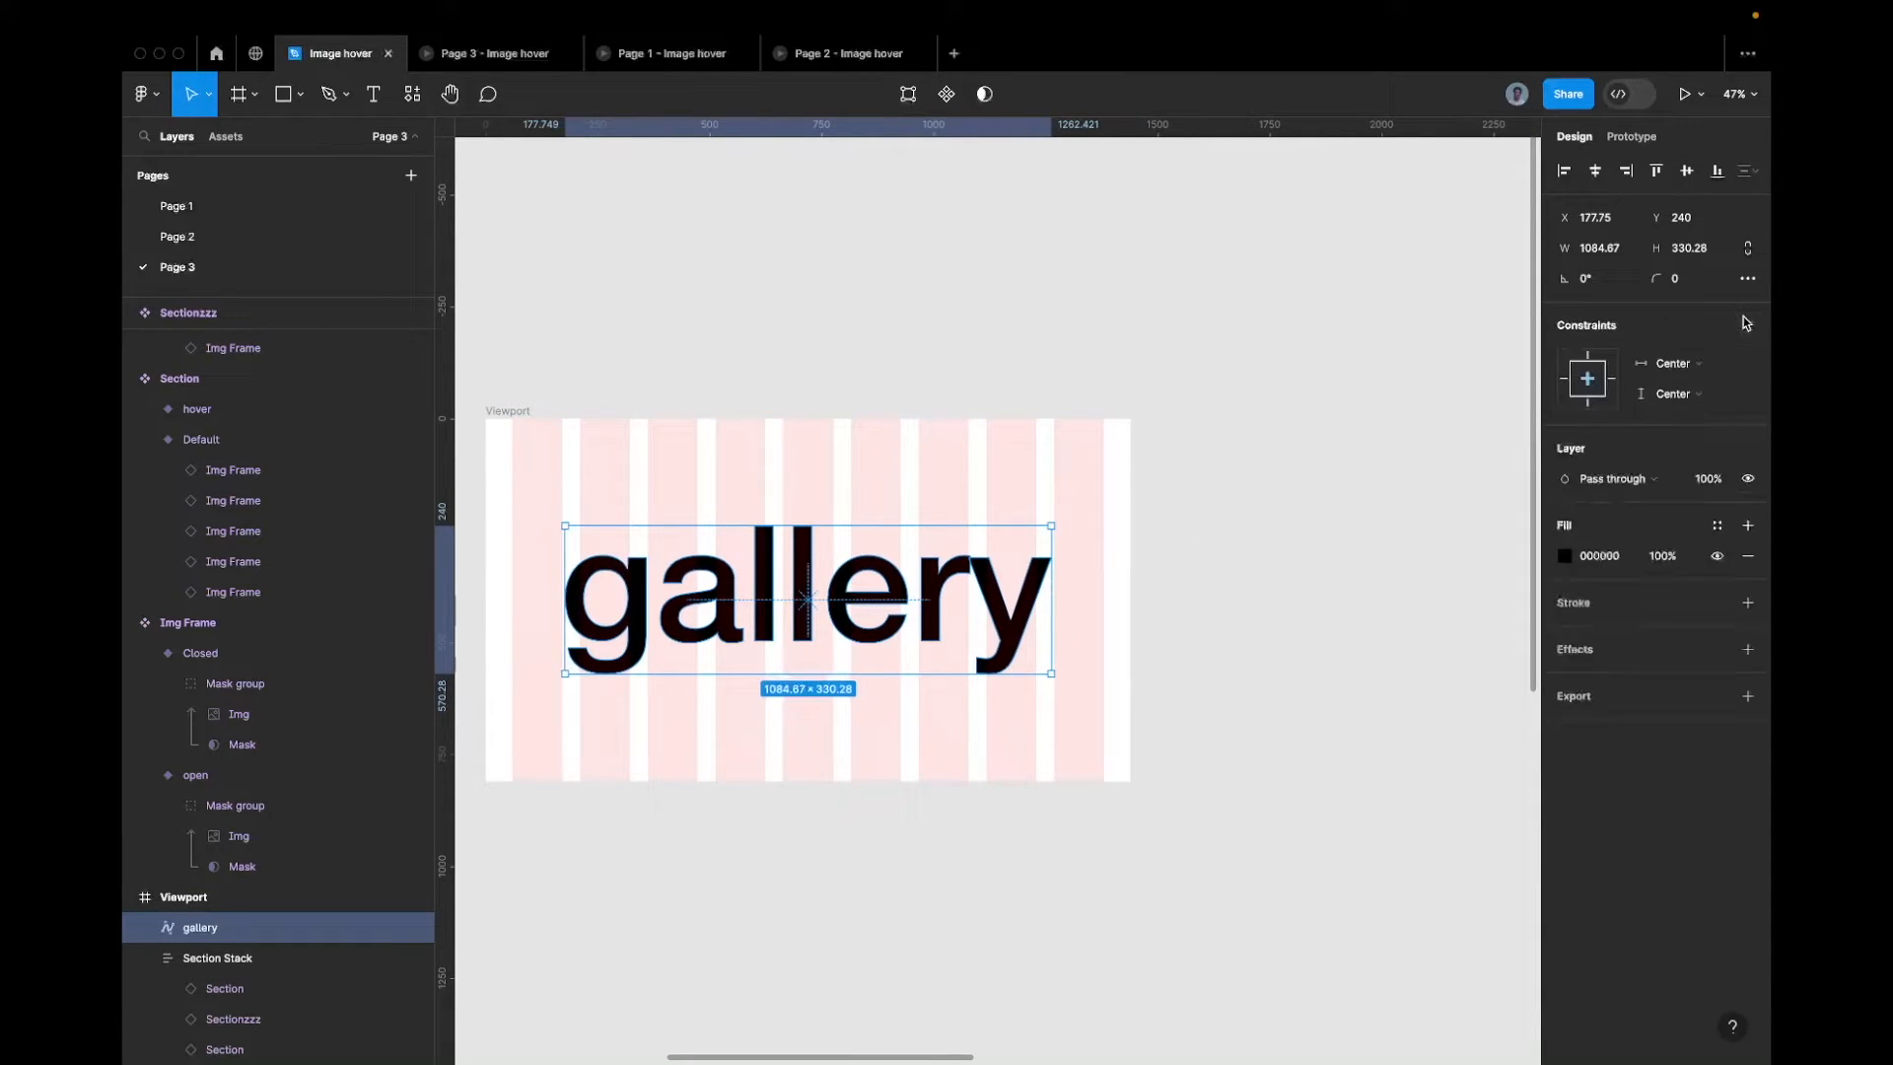
{"action": "left_click", "coordinate": [1205, 523]}
{"action": "scroll", "coordinate": [1204, 523], "scroll_direction": "down", "scroll_amount": 3}
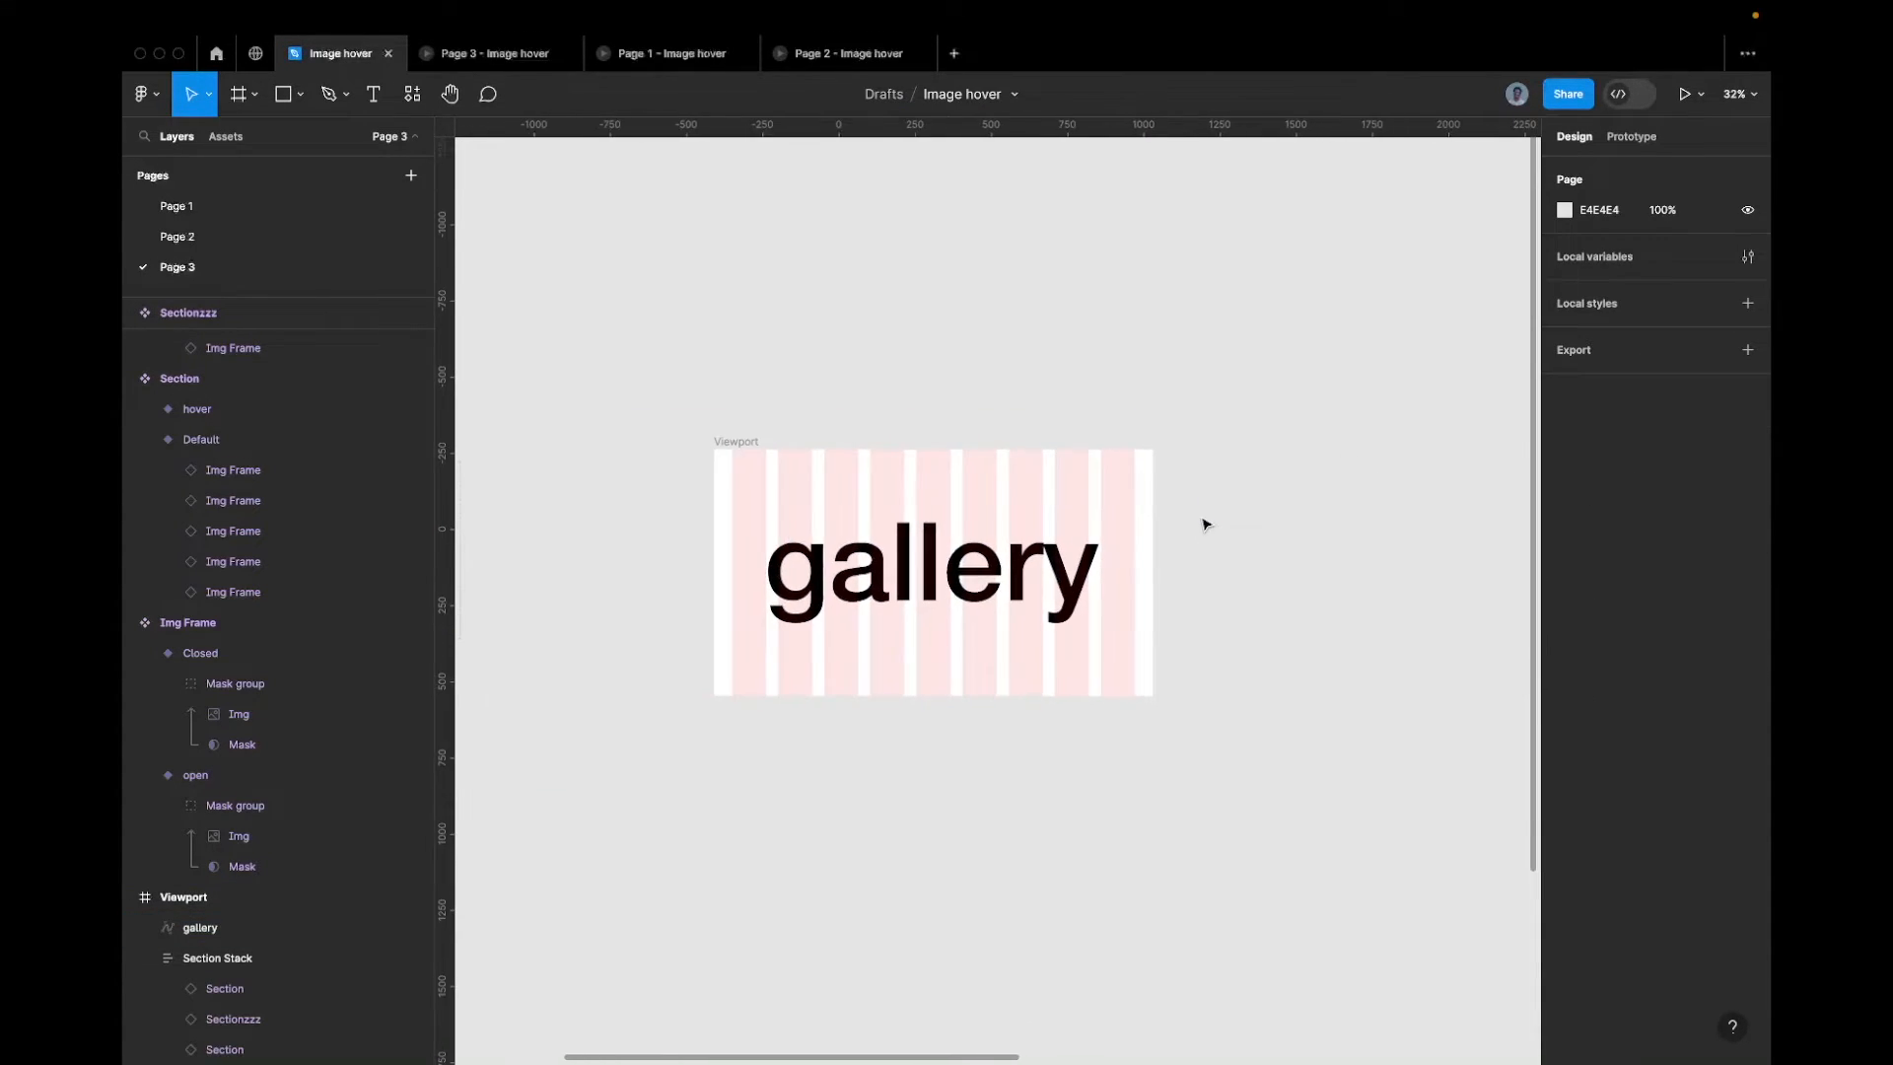
{"action": "left_click", "coordinate": [483, 55]}
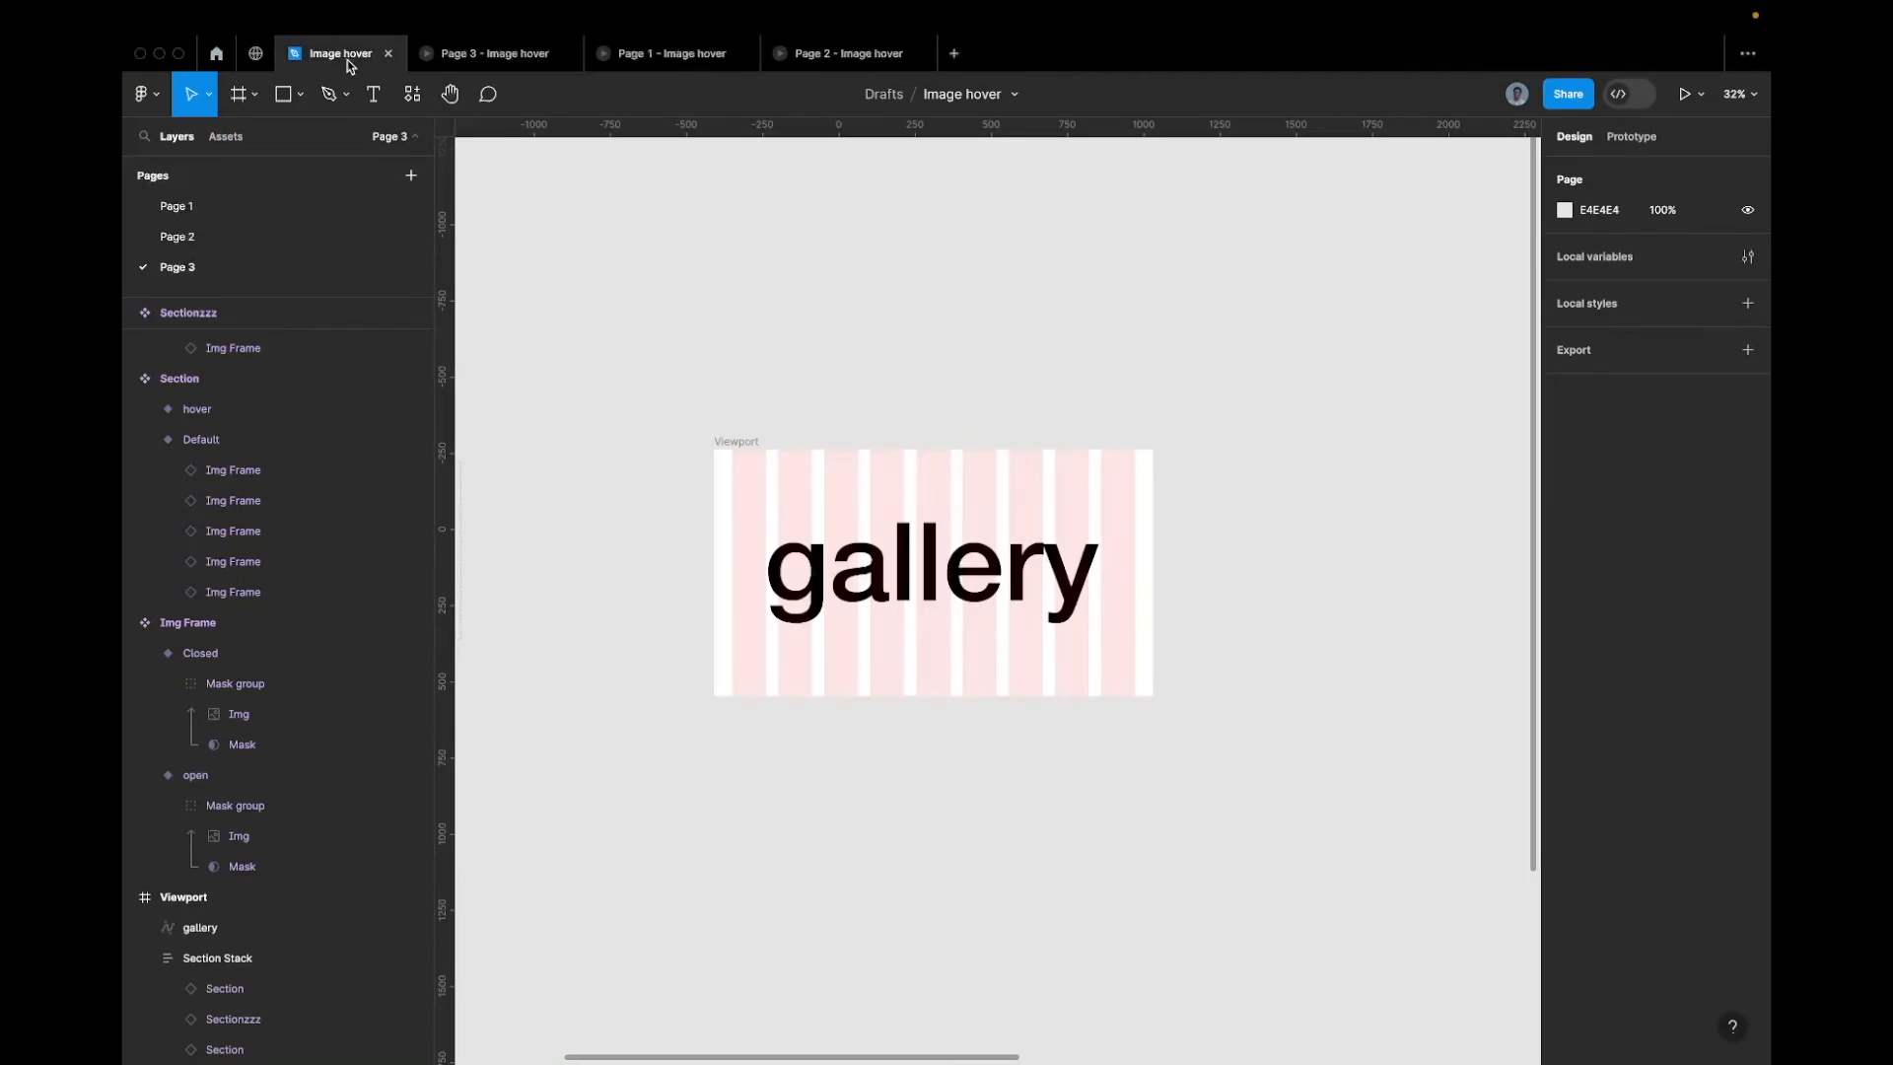
{"action": "left_click", "coordinate": [340, 53]}
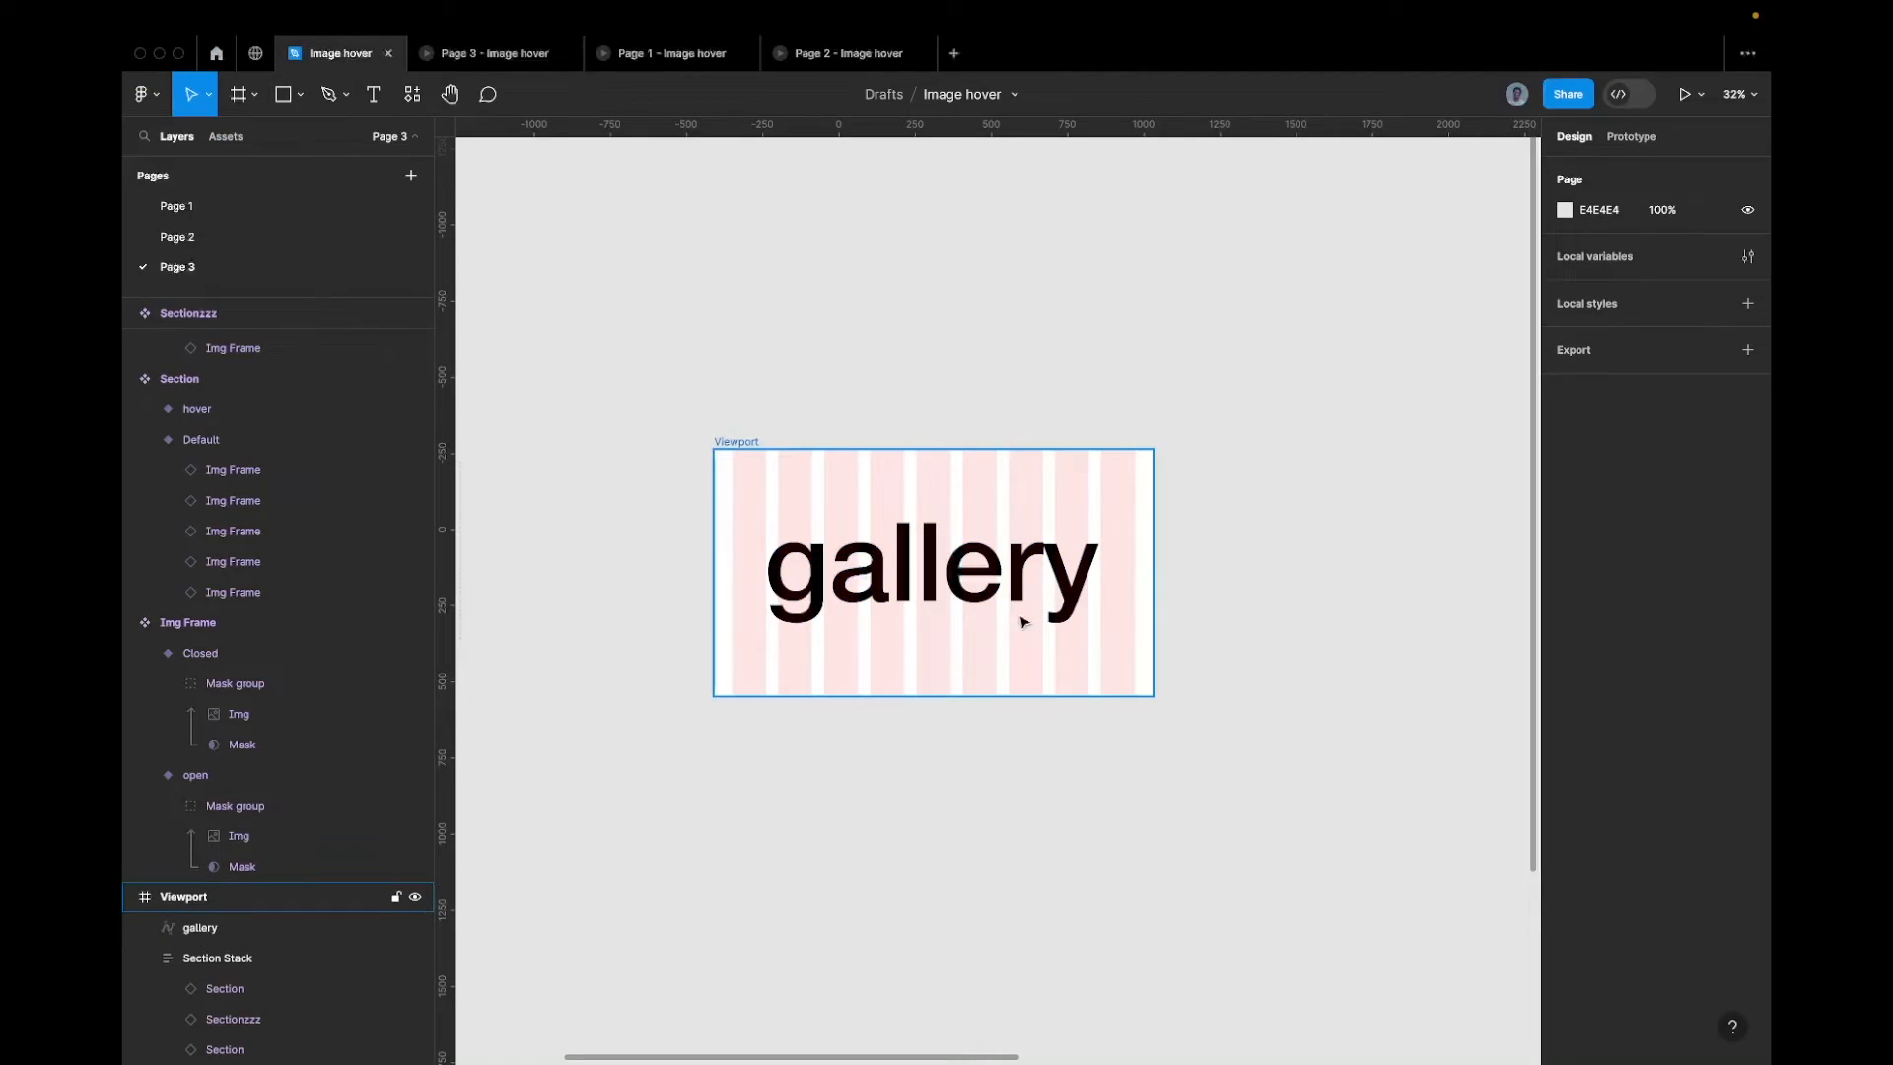
Set the gallery shape's prototype scroll position to Fixed (stay in place)
{"action": "left_click", "coordinate": [900, 559]}
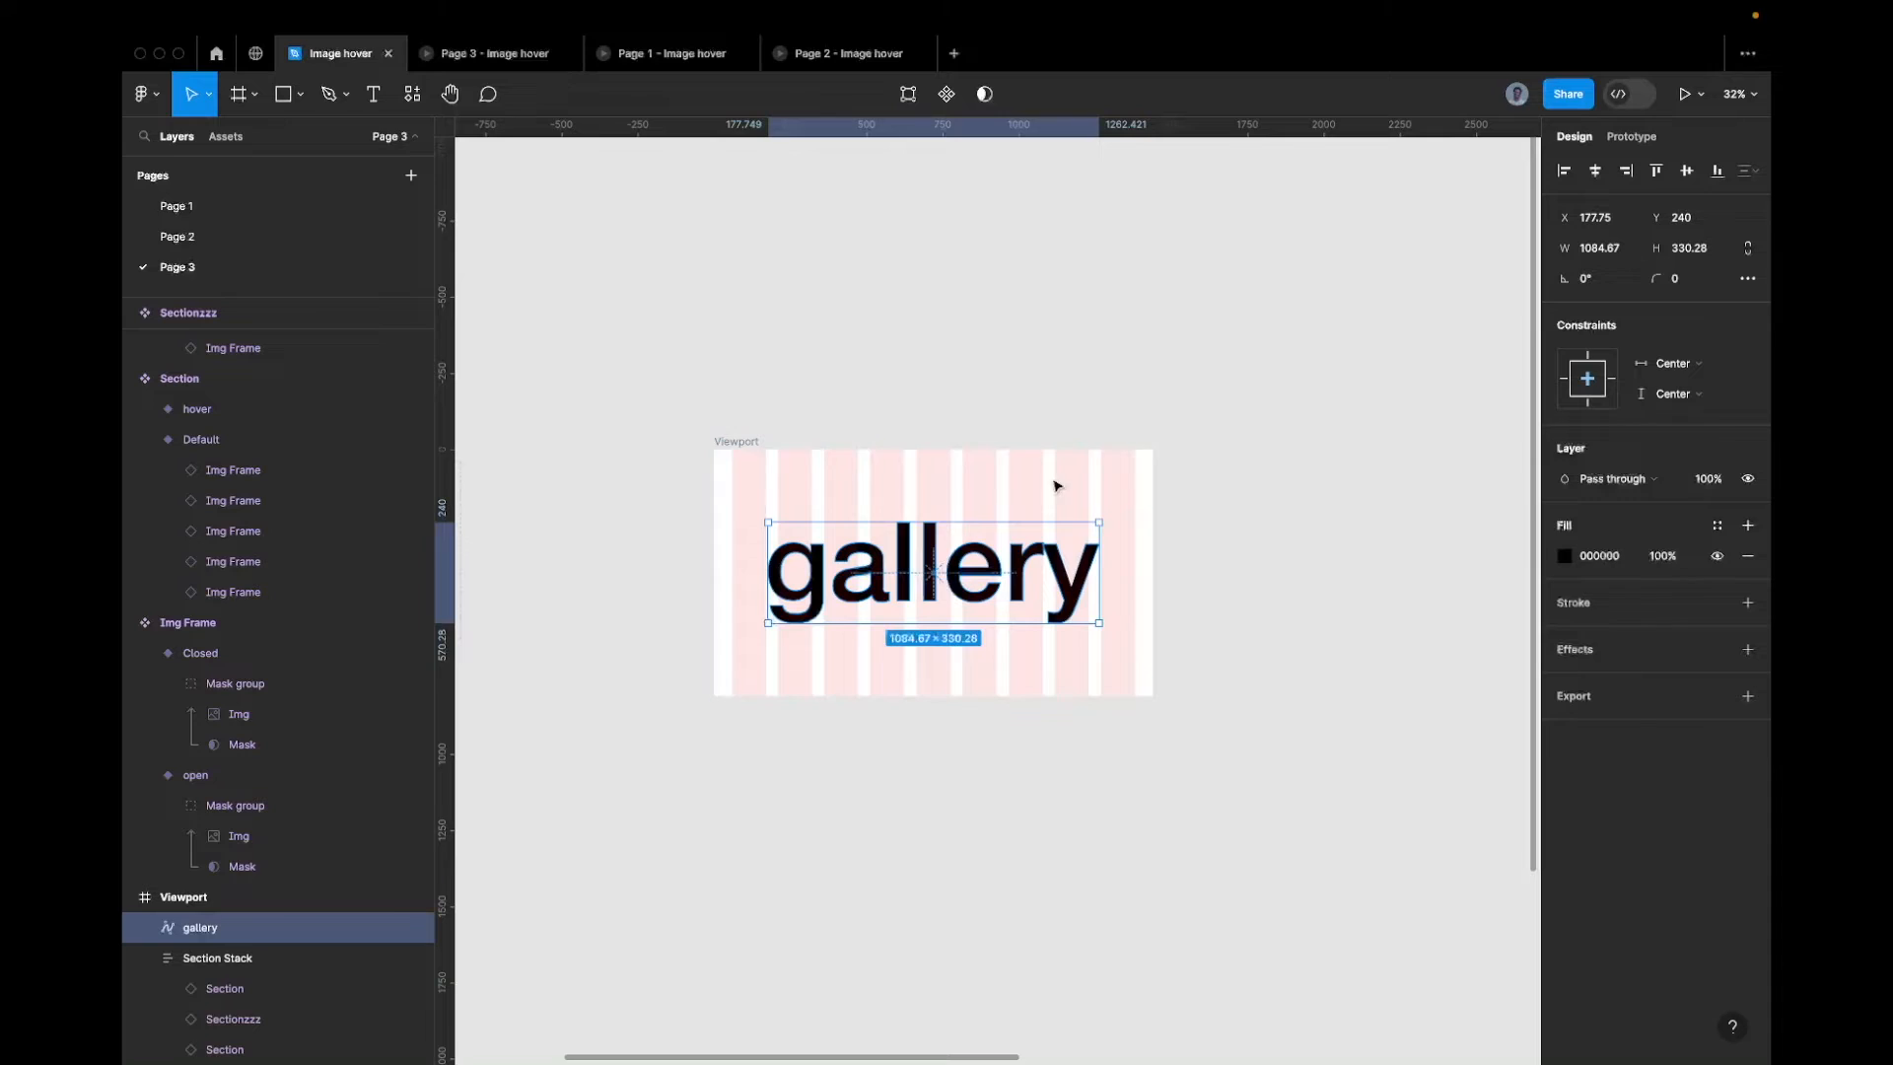
{"action": "left_click", "coordinate": [1631, 137]}
{"action": "left_click", "coordinate": [1686, 258]}
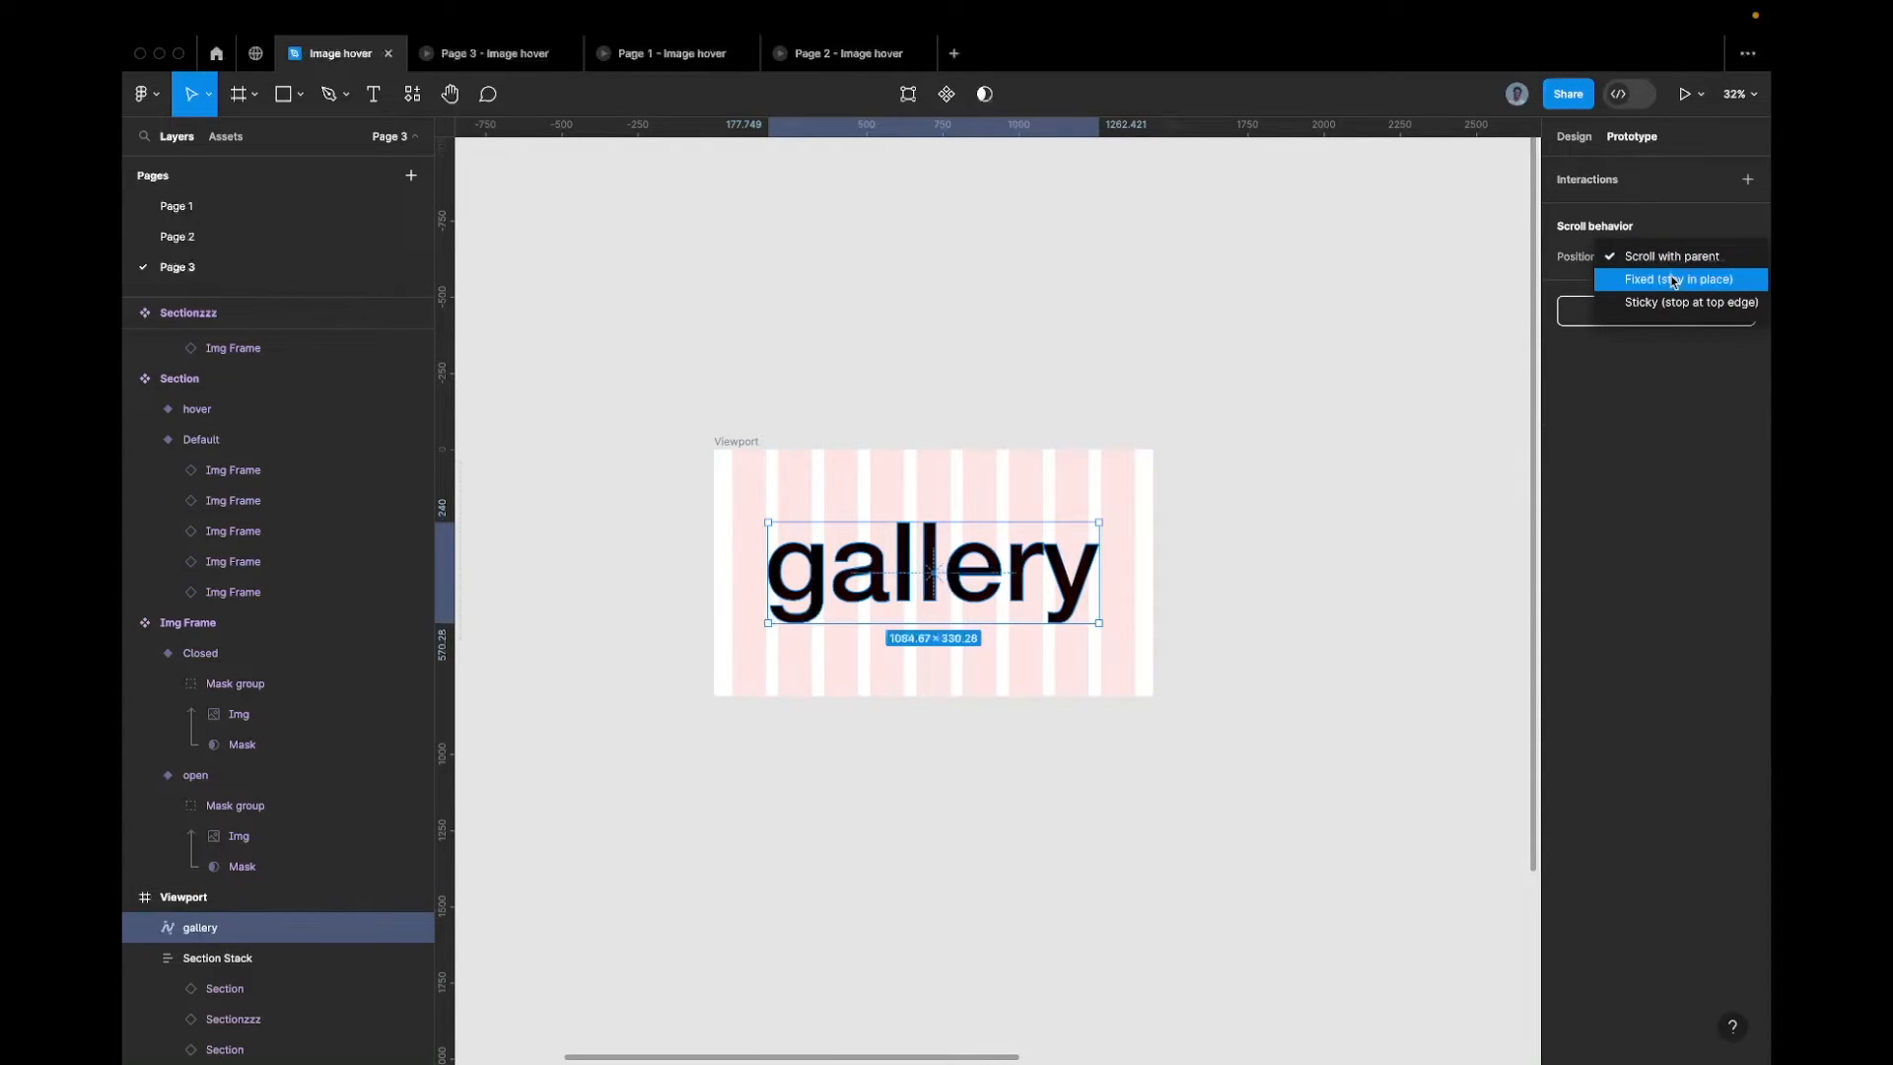
{"action": "left_click", "coordinate": [1673, 280]}
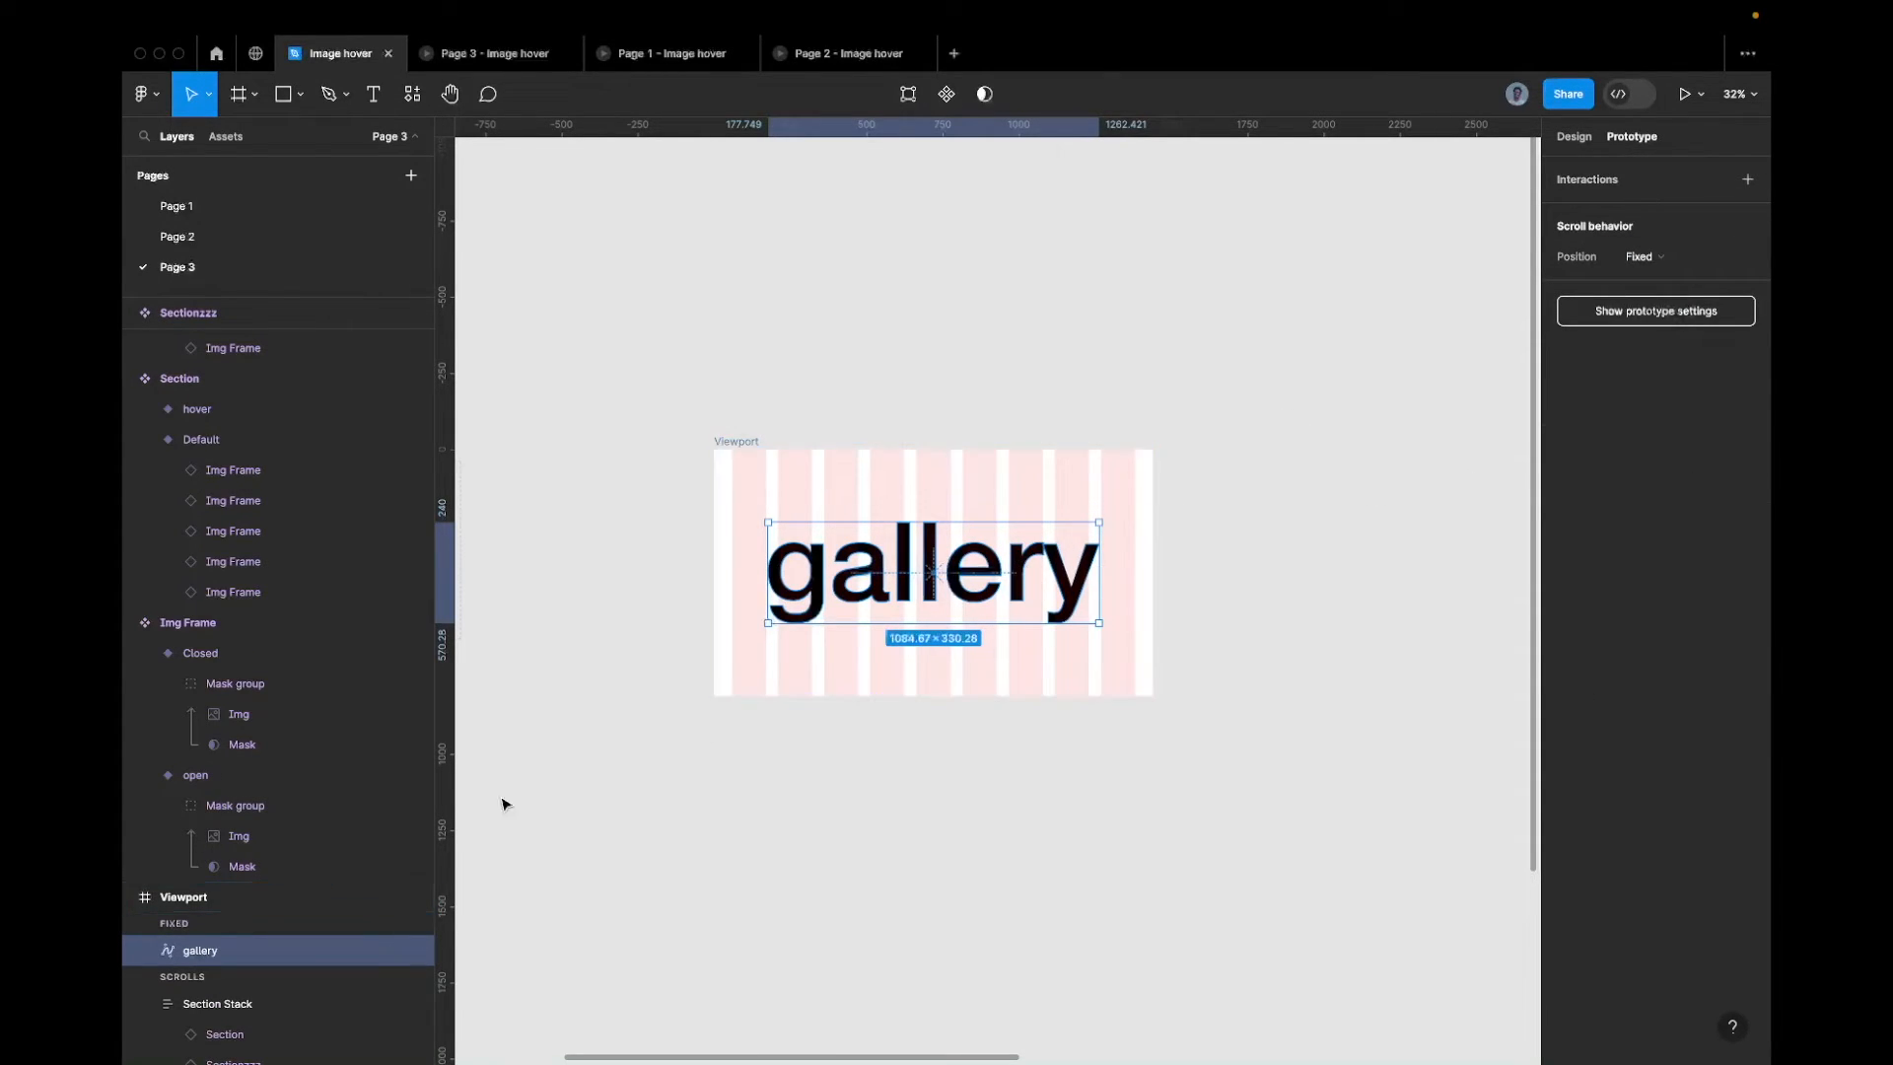
Compare how the title overlaps the scrolling images in the Page 3 and Page 2 prototype previews
{"action": "left_click", "coordinate": [479, 67]}
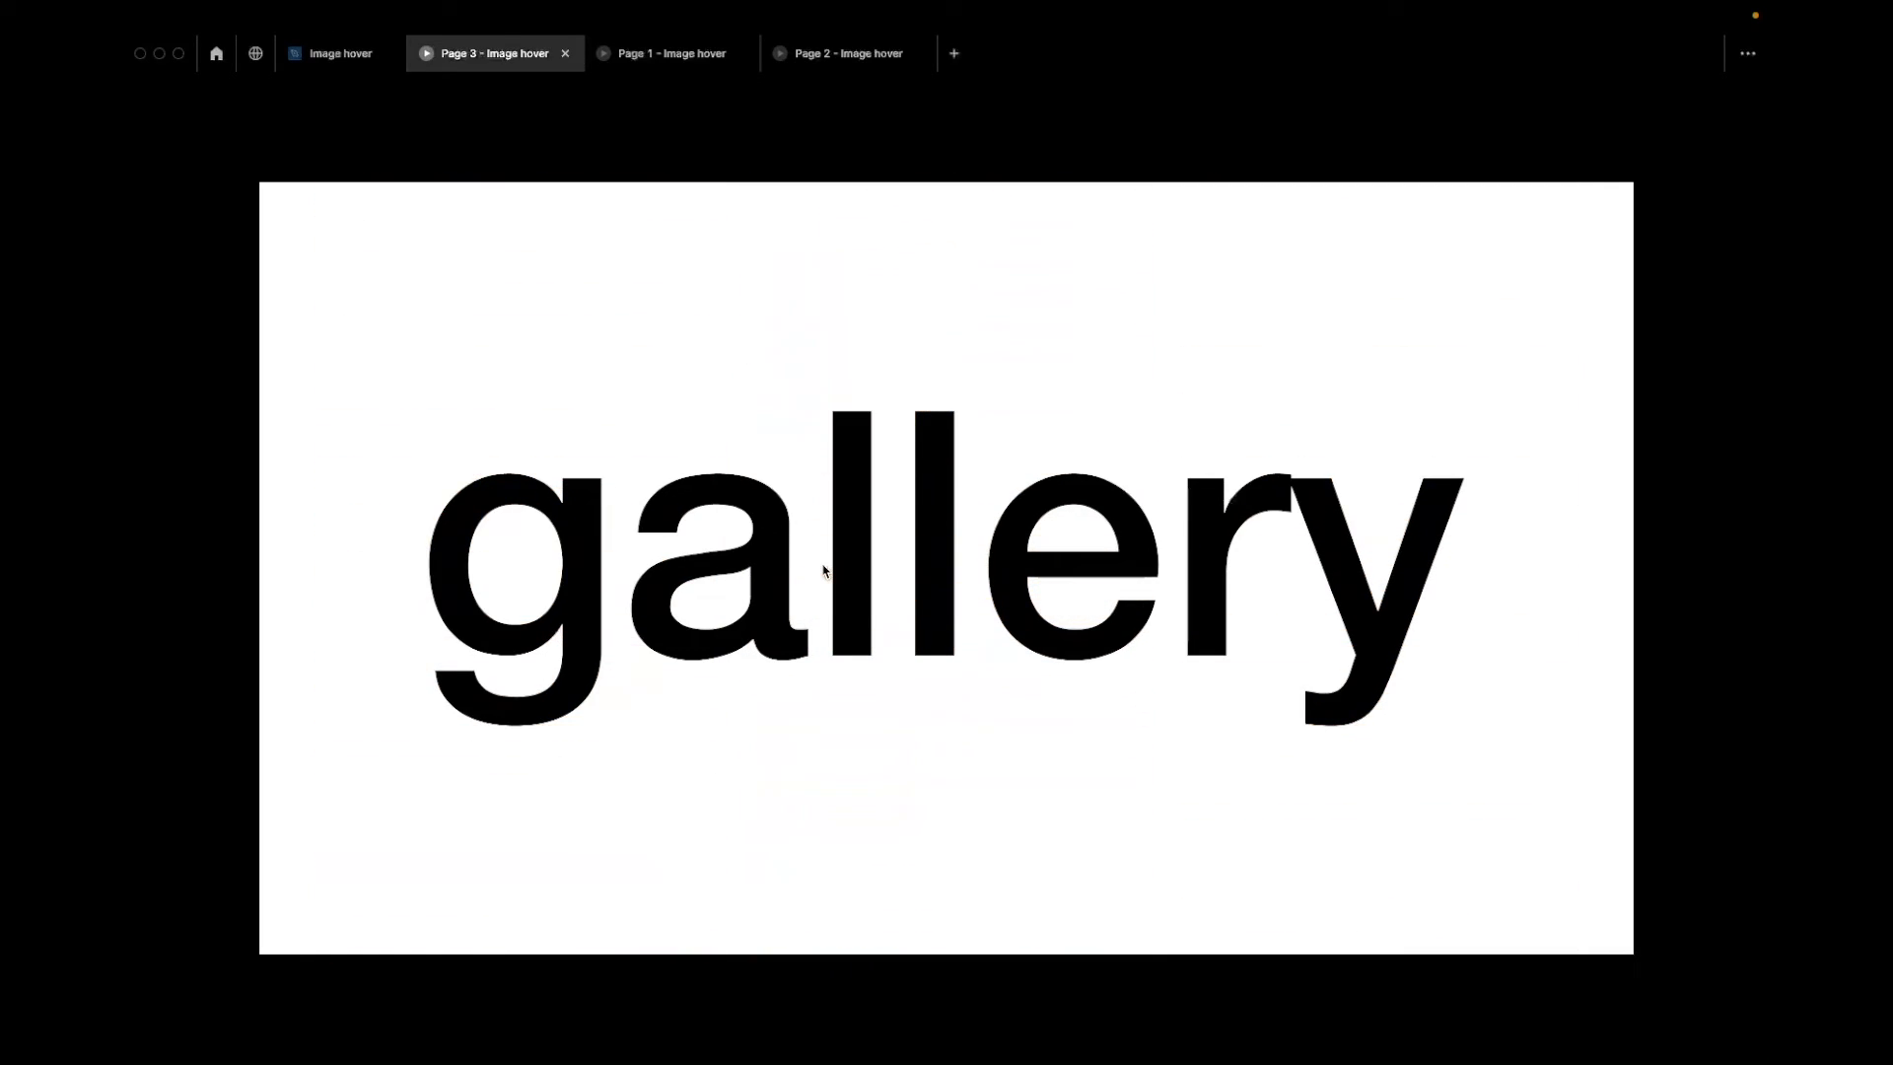
{"action": "left_click", "coordinate": [821, 63]}
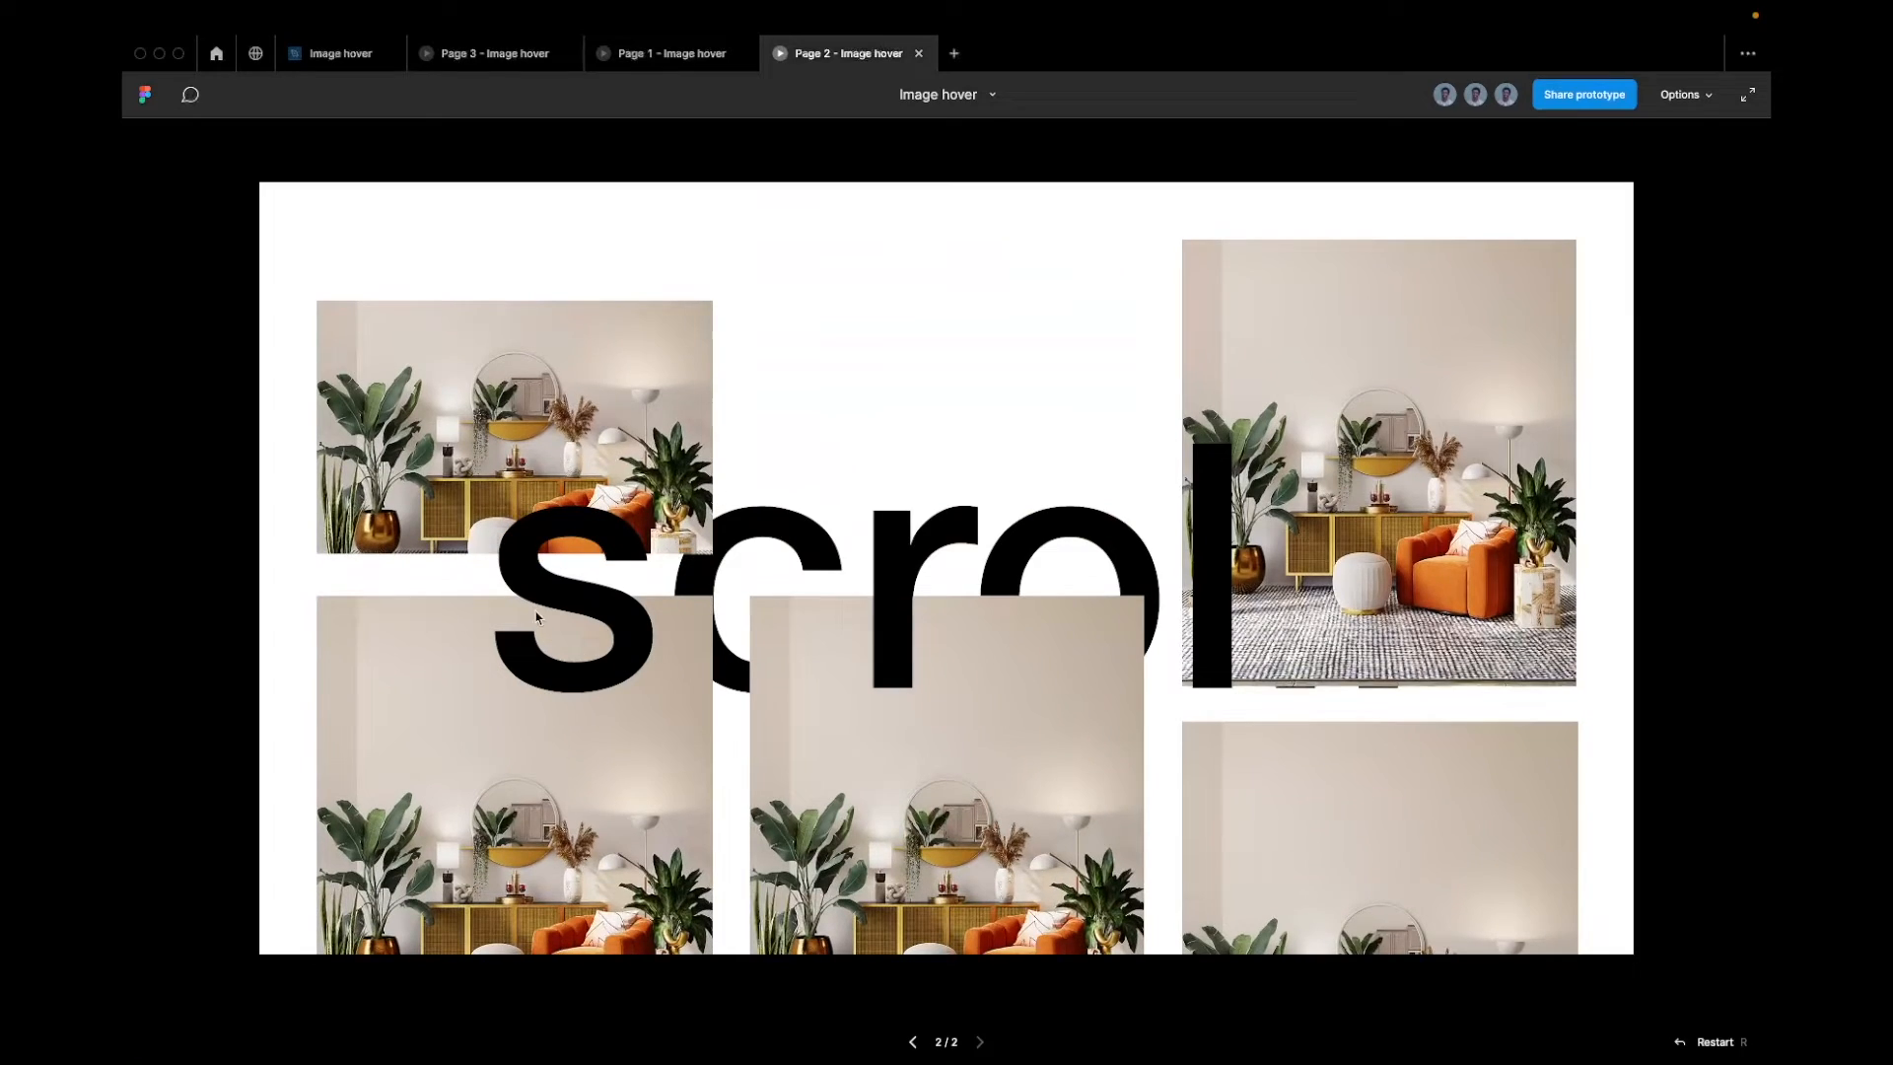
{"action": "scroll", "coordinate": [695, 717], "scroll_direction": "down", "scroll_amount": 5}
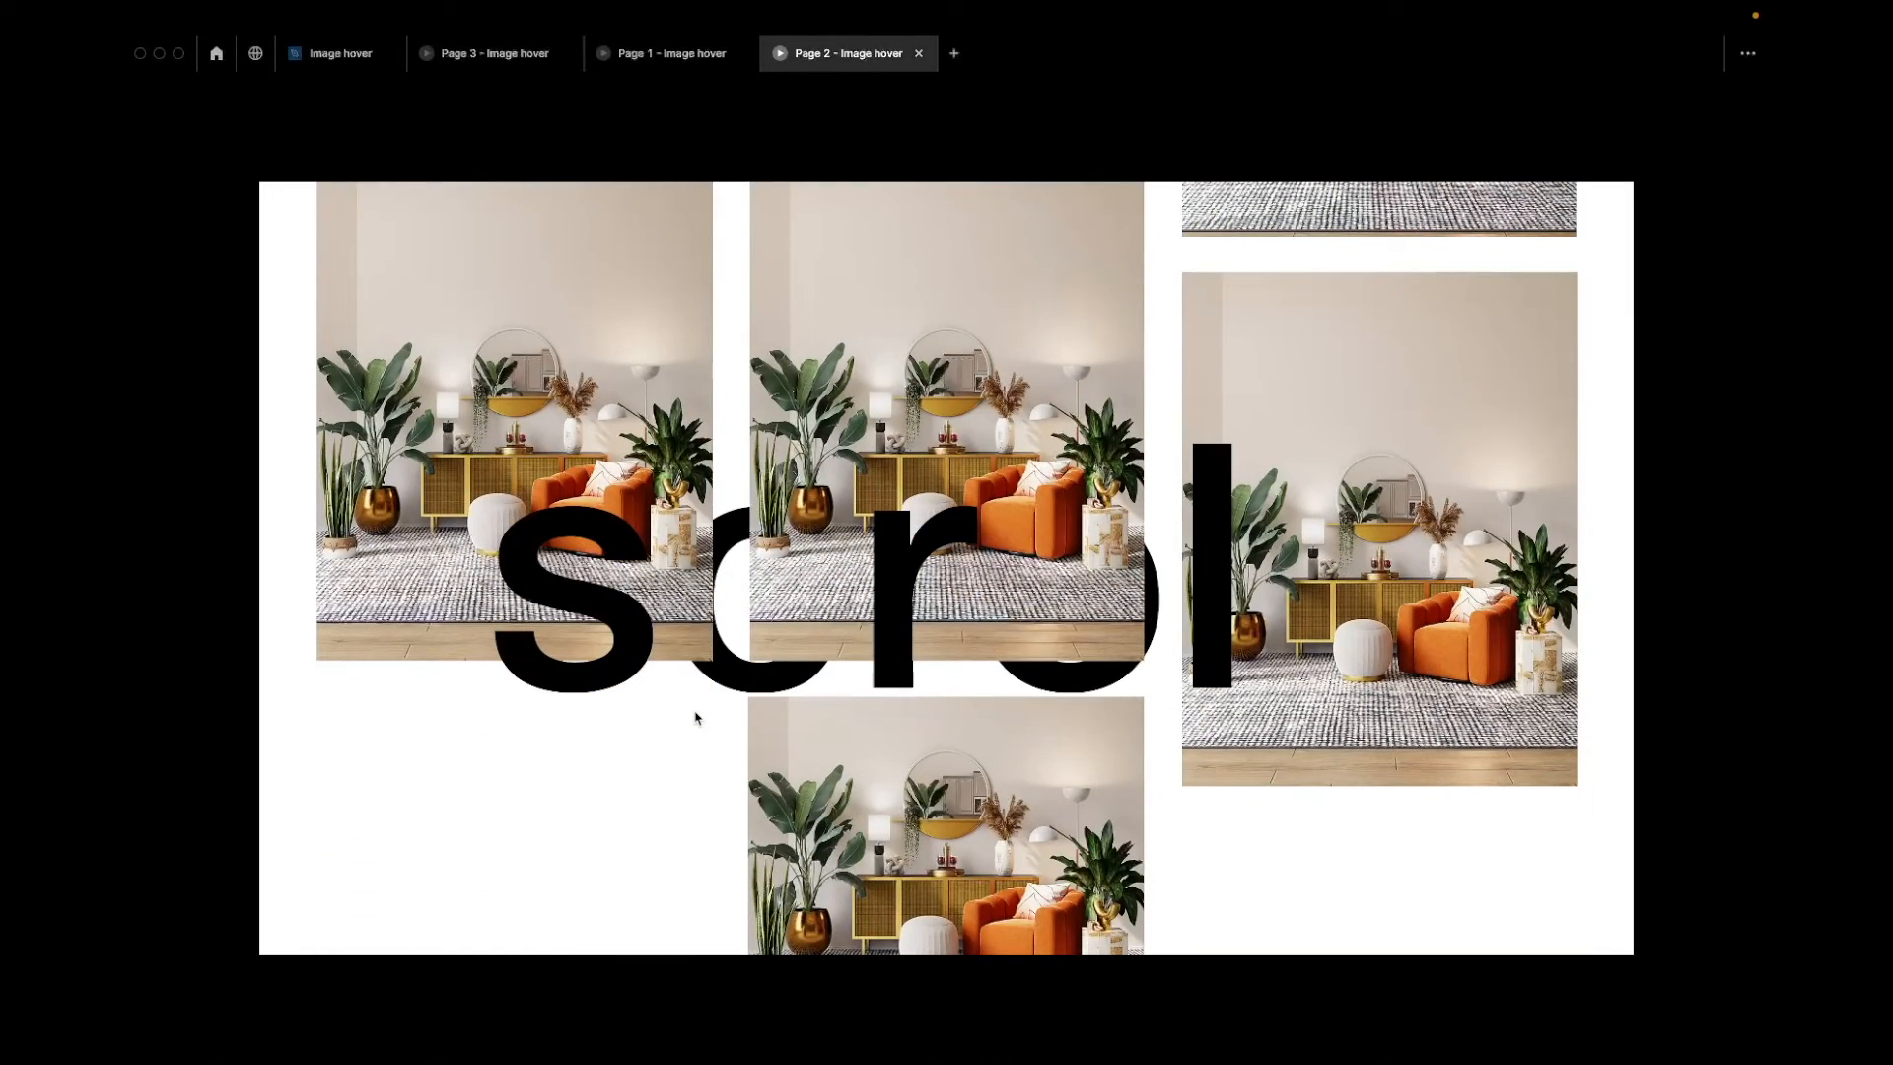
{"action": "scroll", "coordinate": [695, 718], "scroll_direction": "up", "scroll_amount": 5}
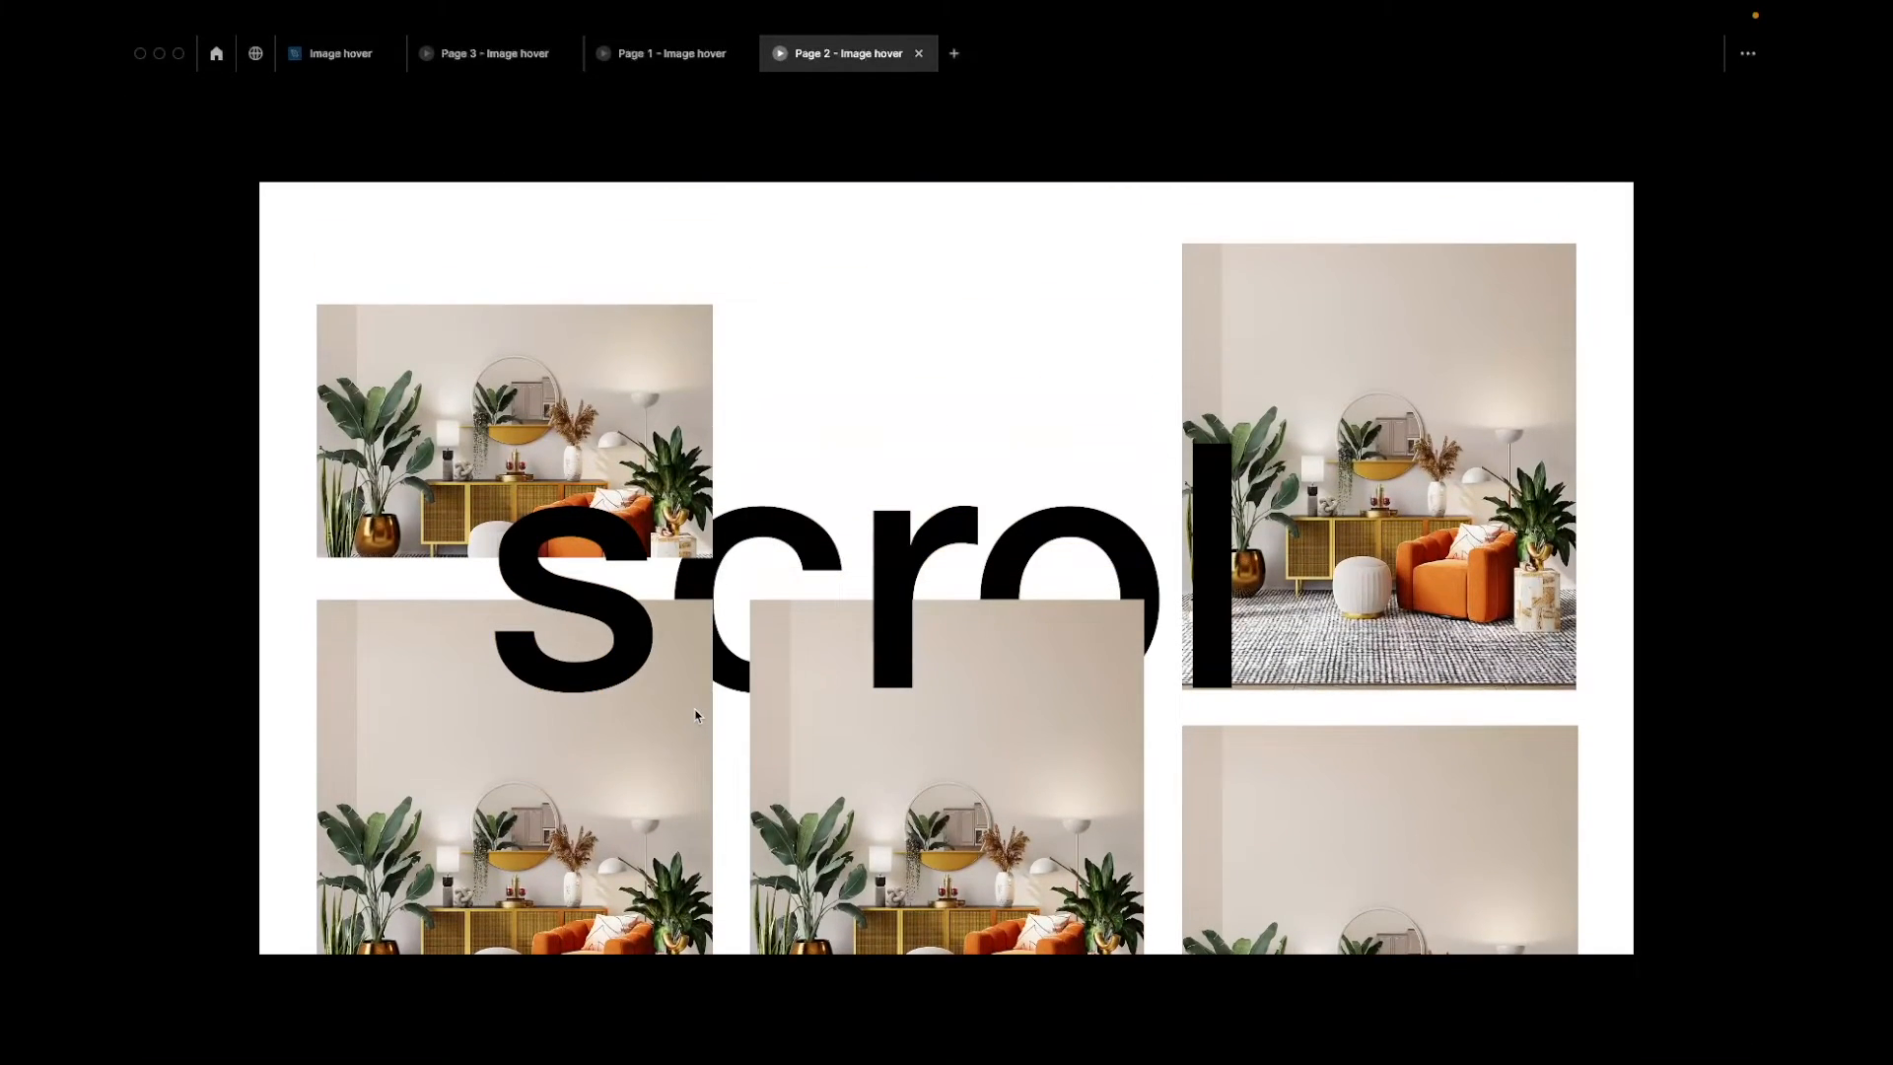
{"action": "left_click", "coordinate": [518, 57]}
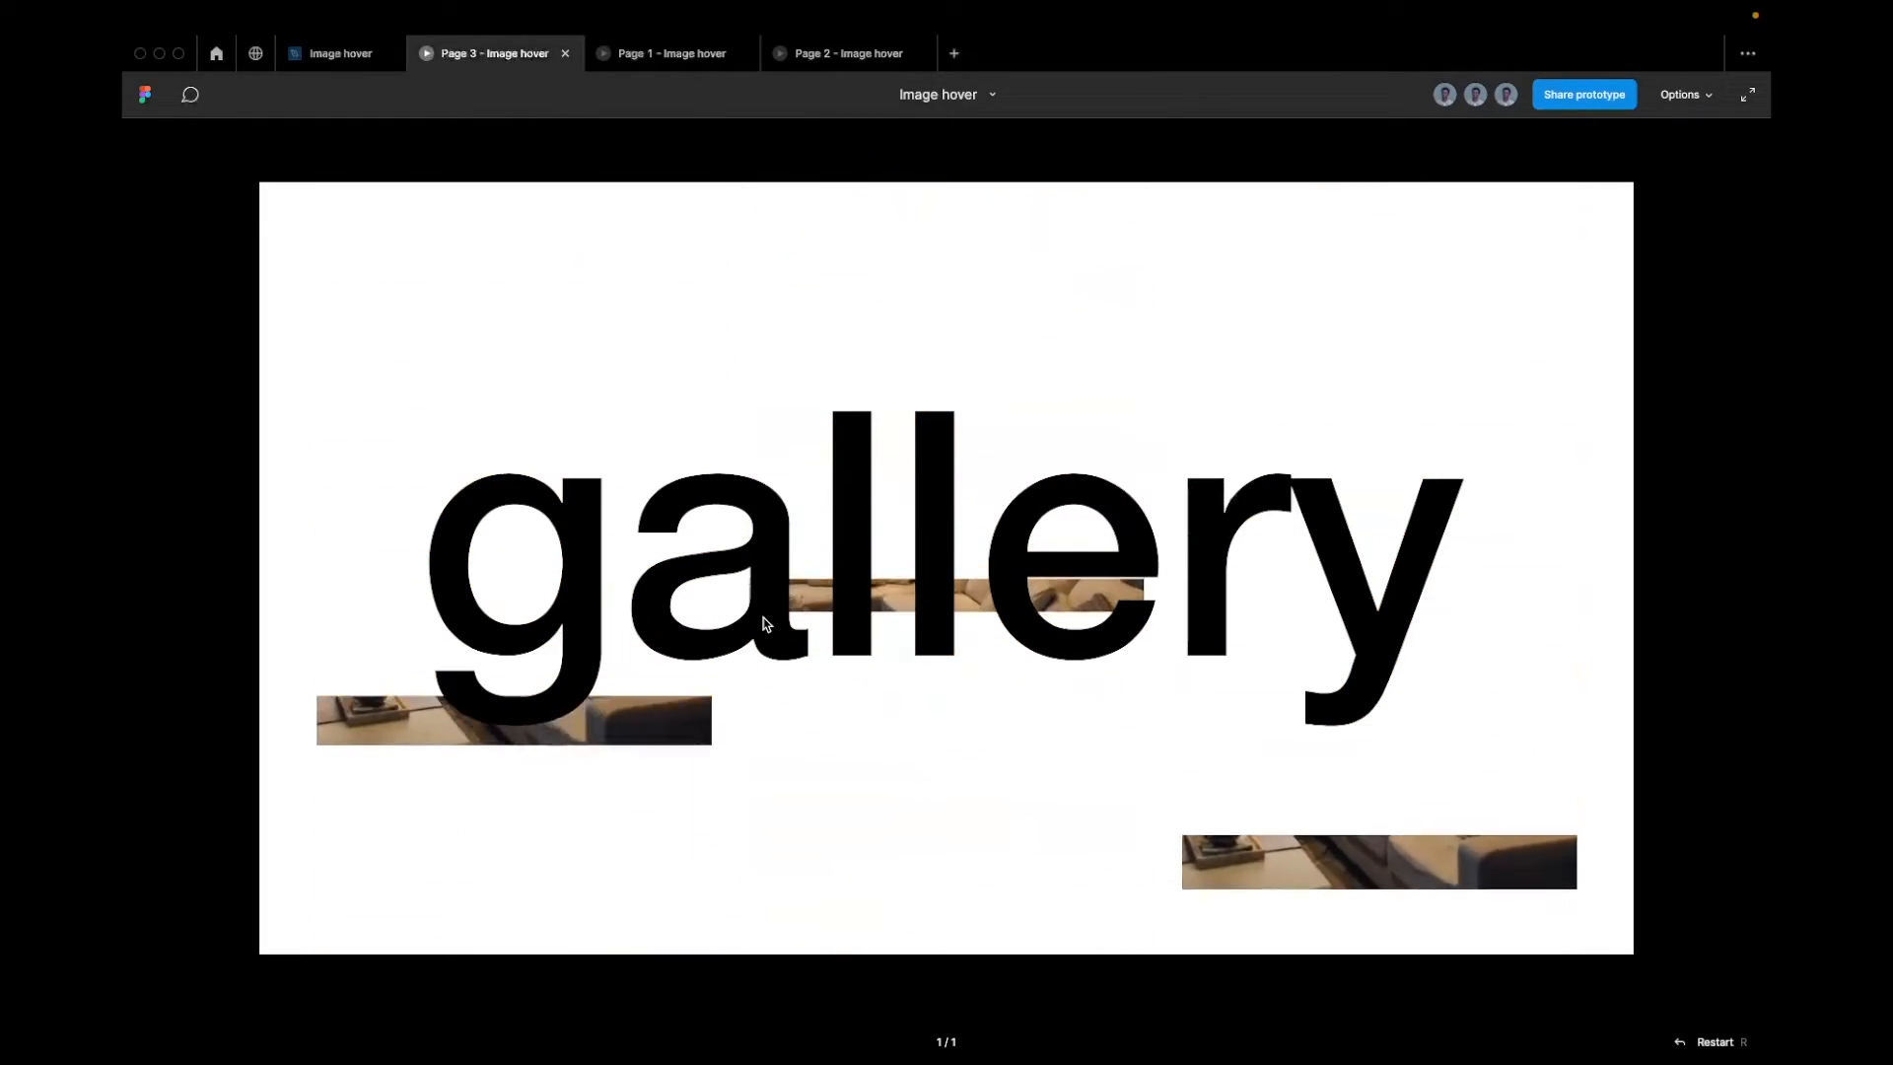
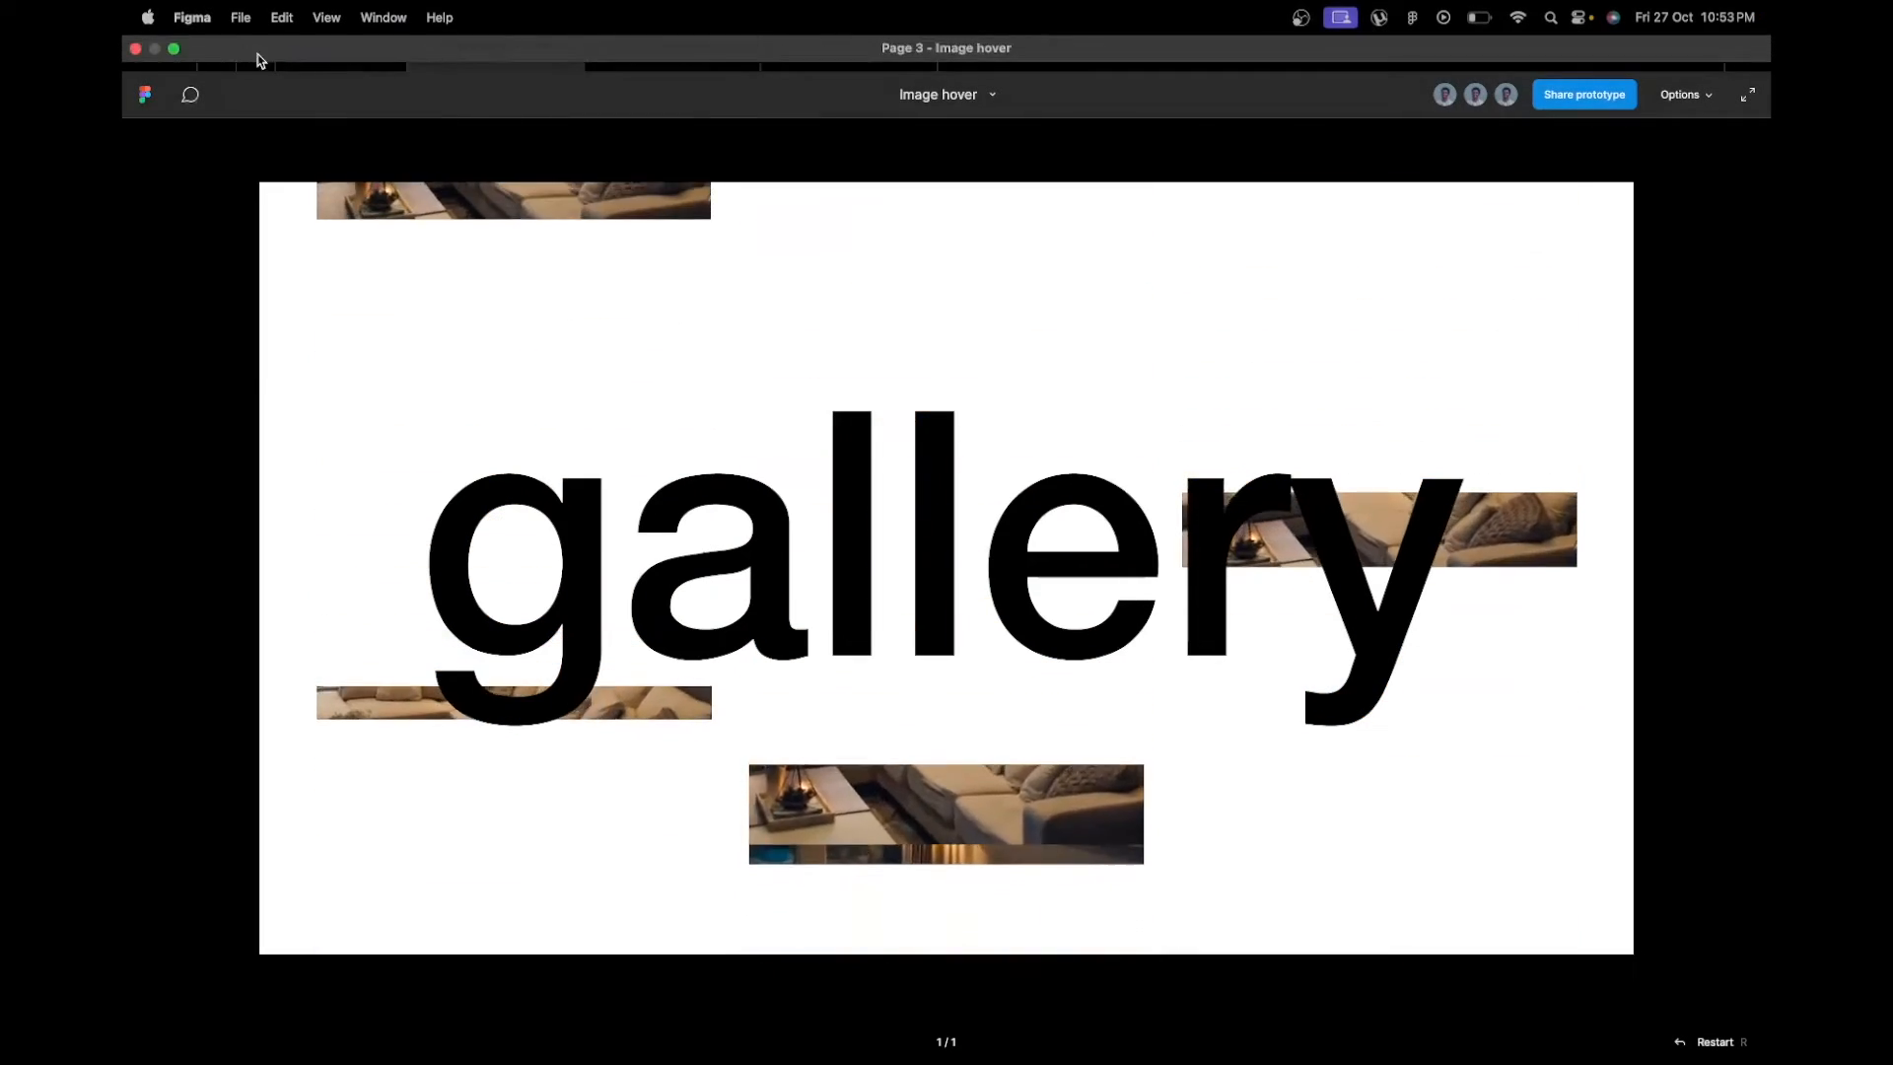
Duplicate the gallery shape in place in the design file and set the copy's scroll position to Sticky (stop at top edge)
{"action": "left_click", "coordinate": [324, 61]}
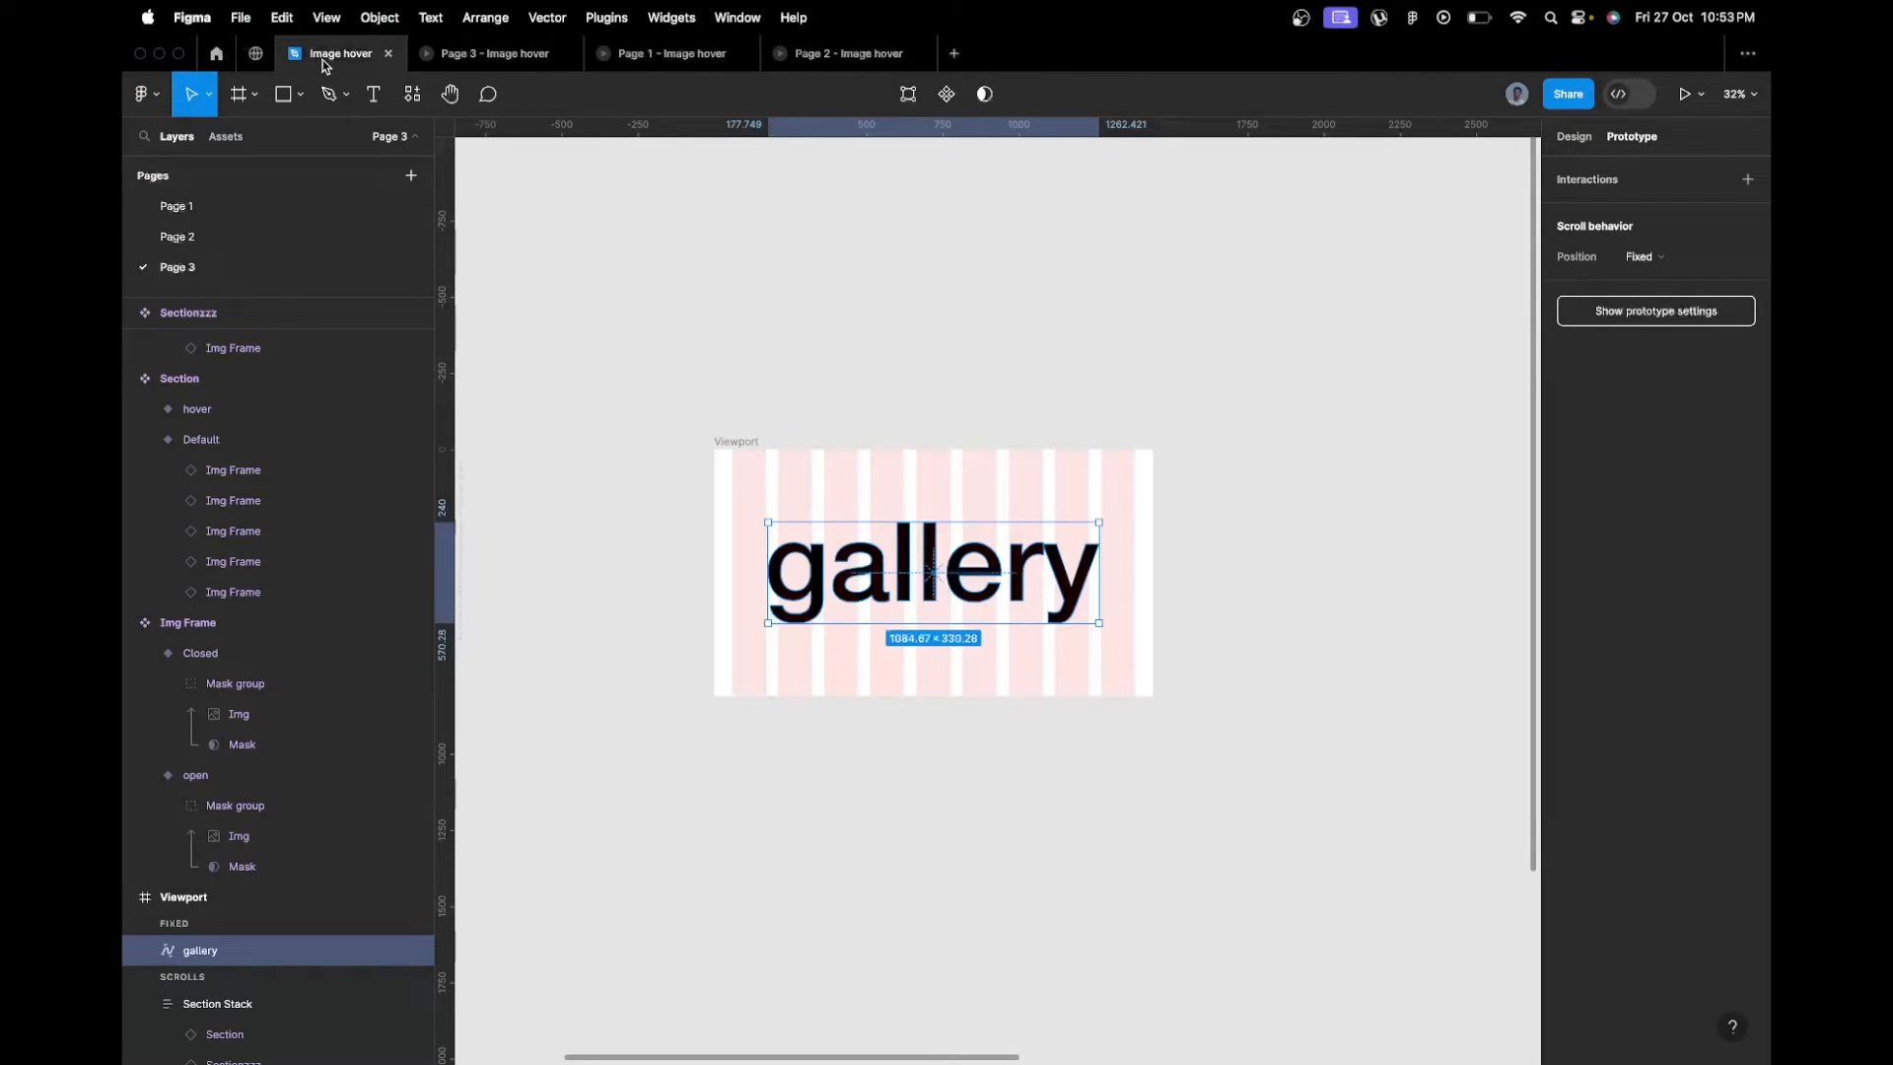
{"action": "left_click", "coordinate": [1574, 143]}
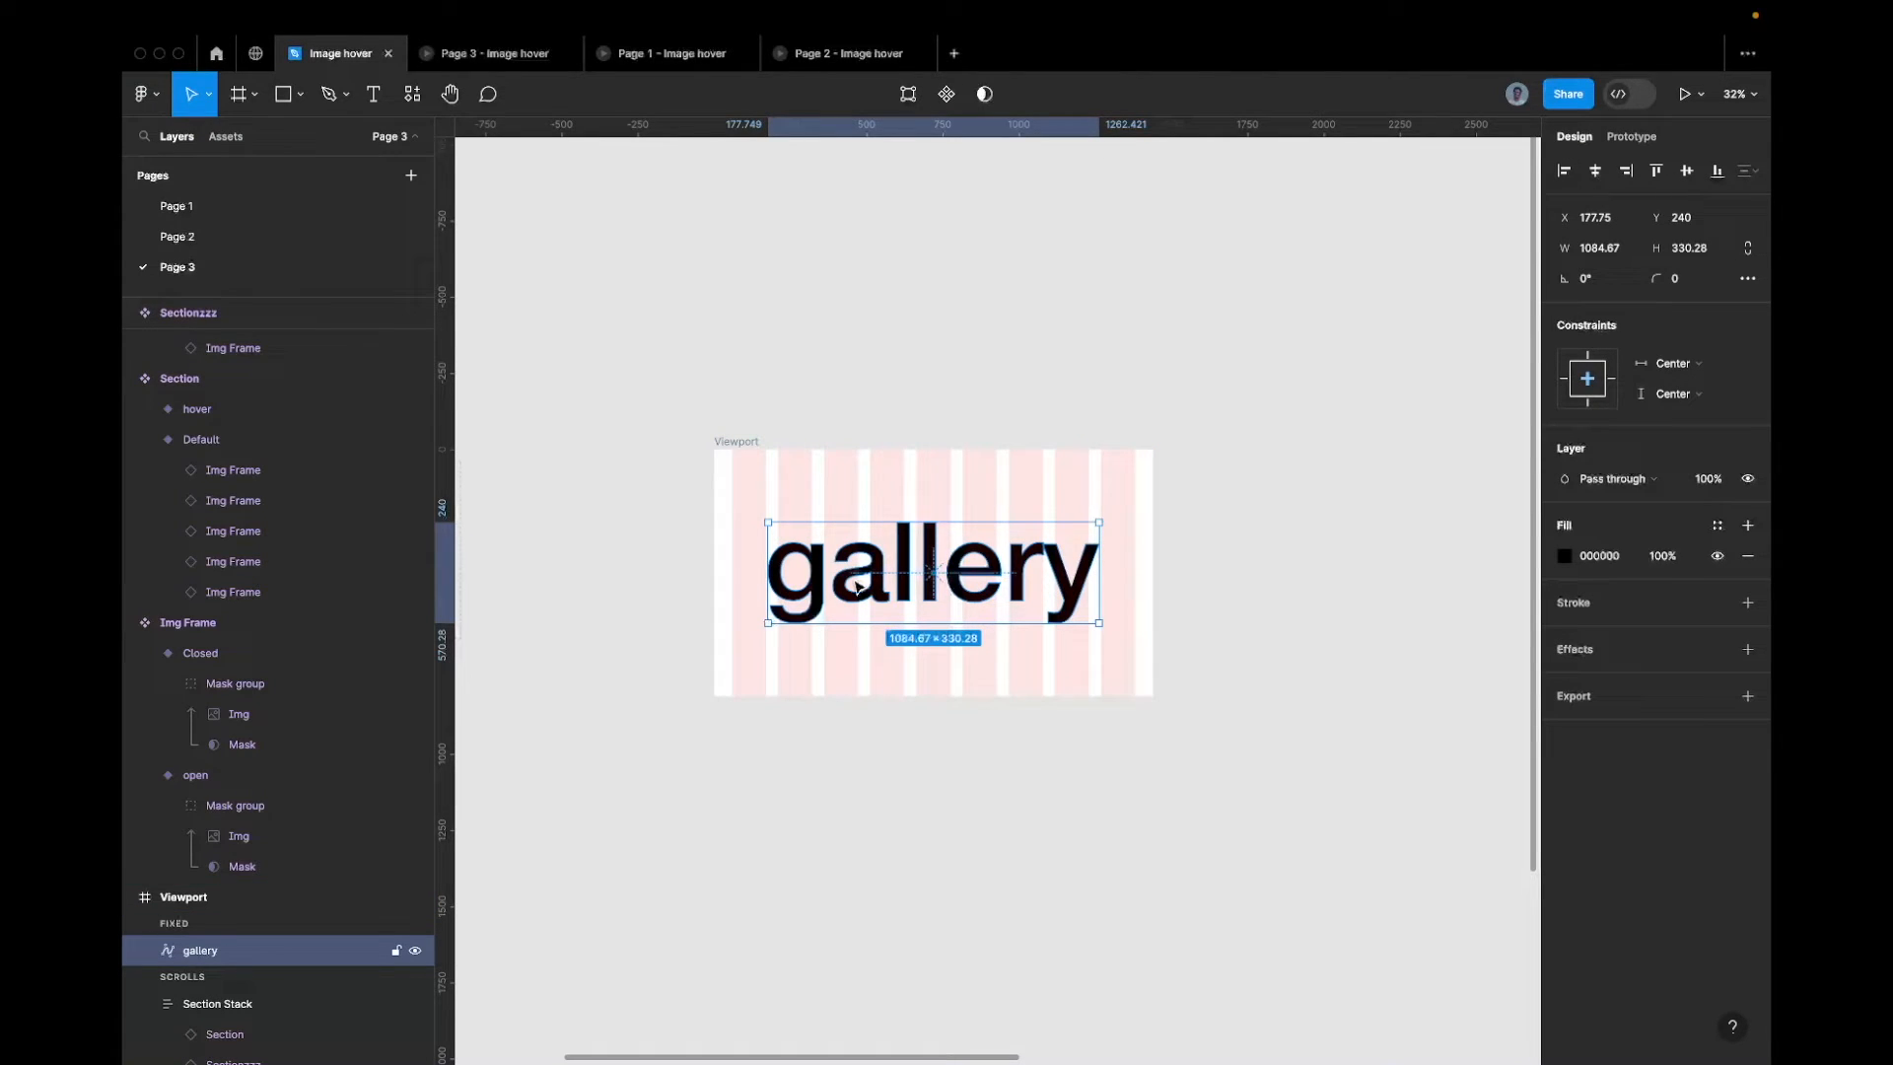
{"action": "key", "text": "ctrl+d"}
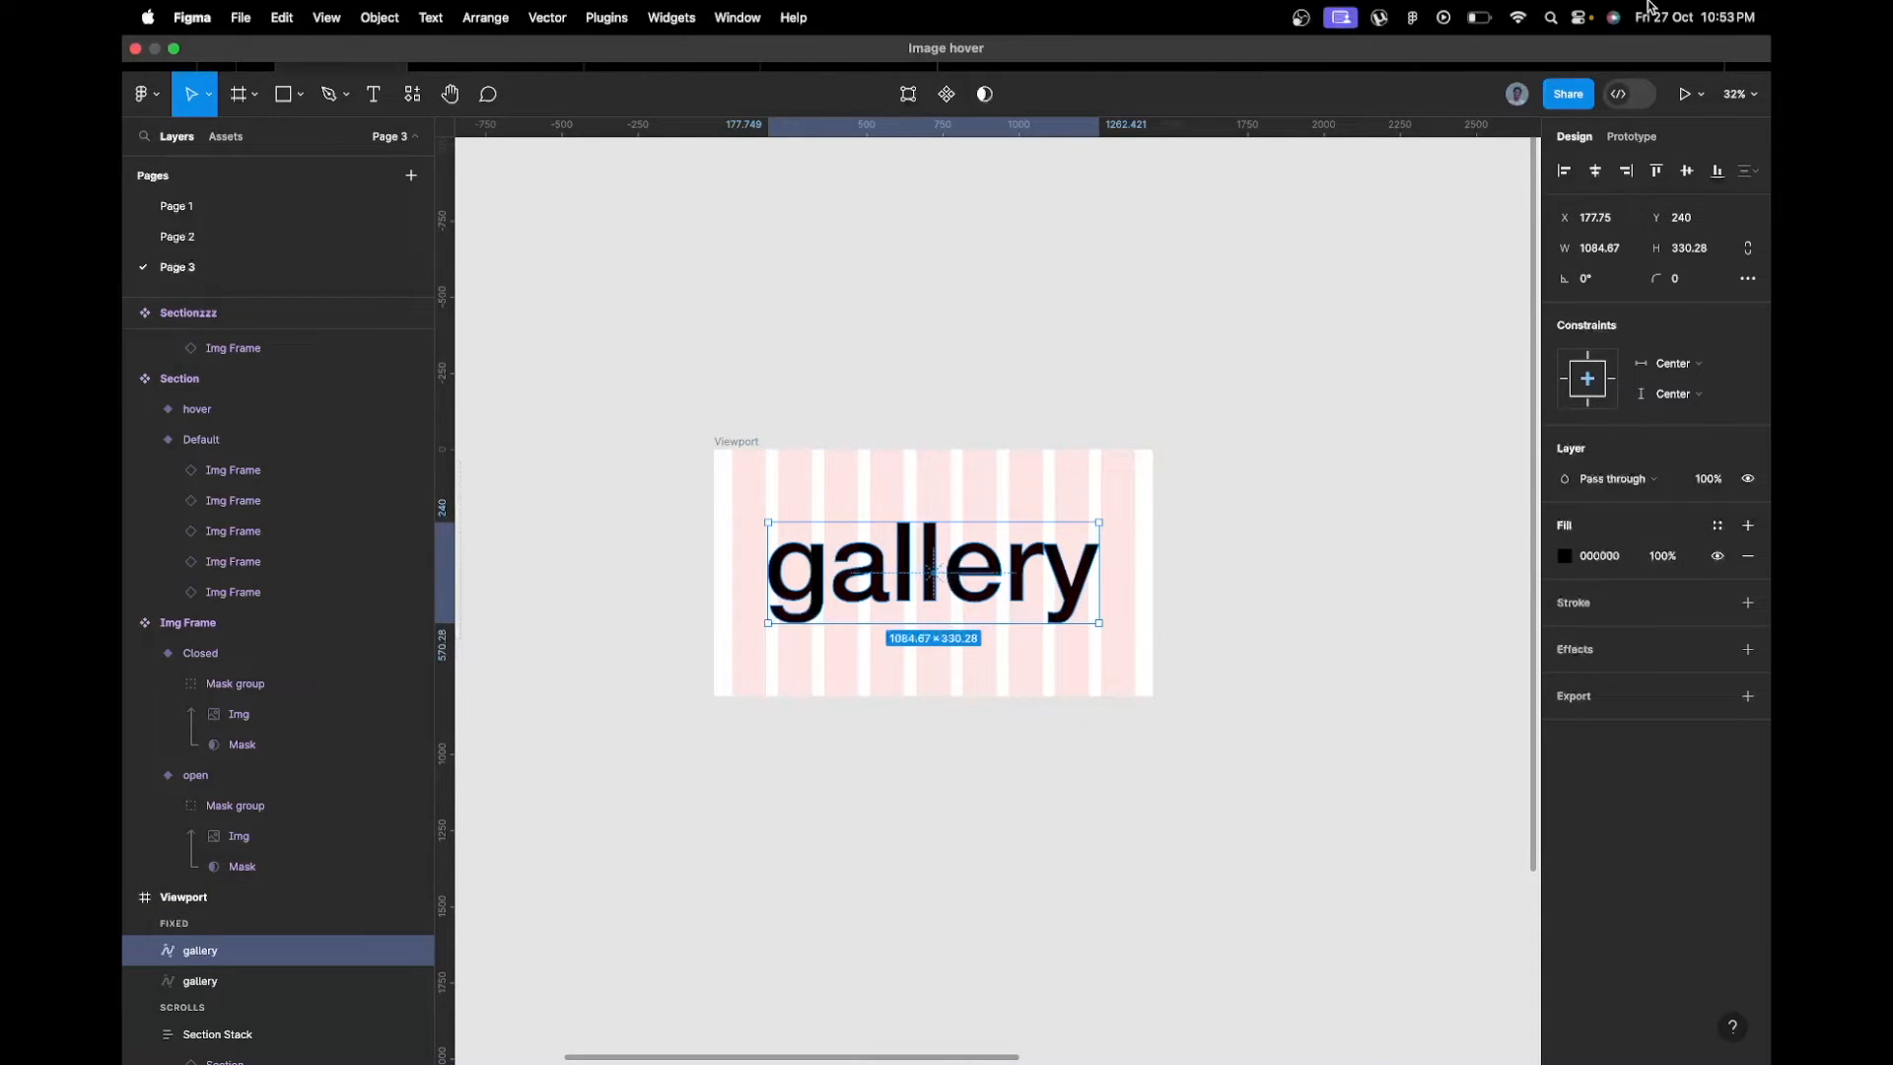
{"action": "left_click", "coordinate": [1631, 136]}
{"action": "left_click", "coordinate": [1661, 265]}
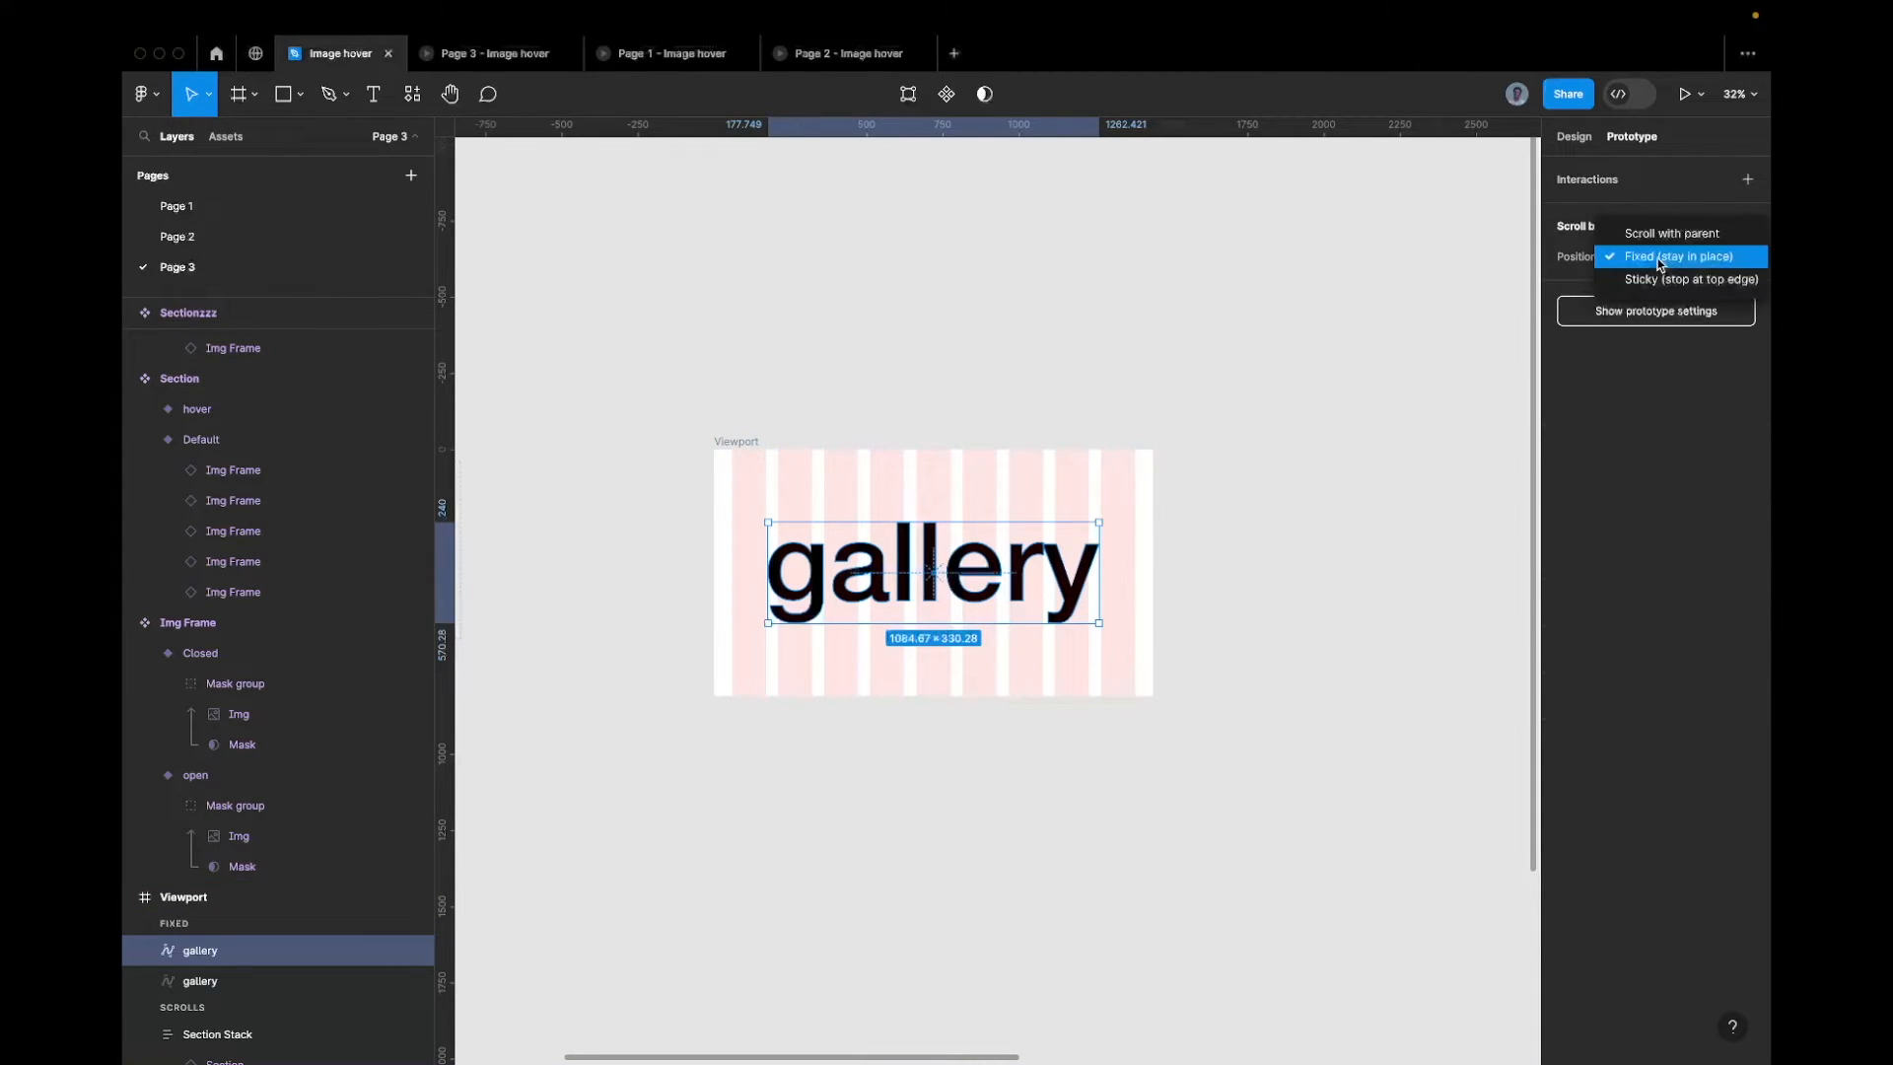
{"action": "left_click", "coordinate": [1677, 286]}
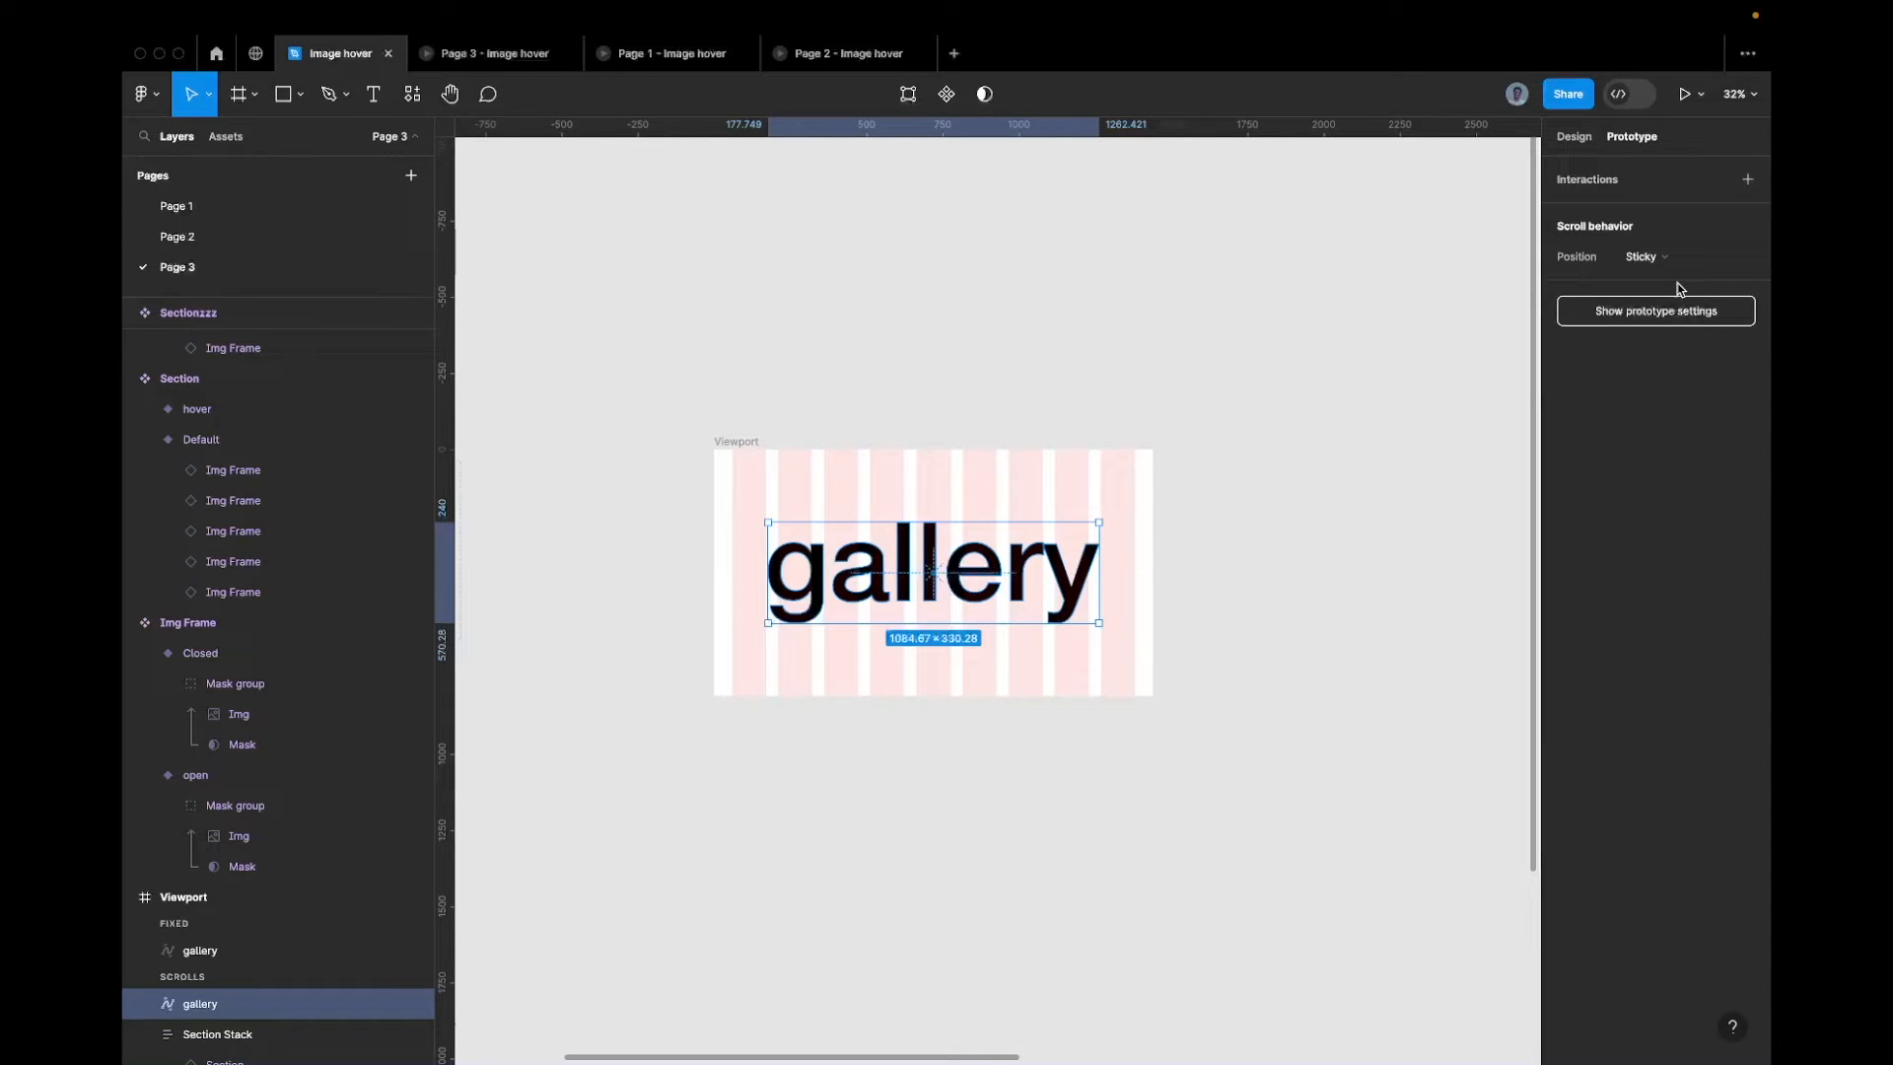
{"action": "key", "text": "super+z"}
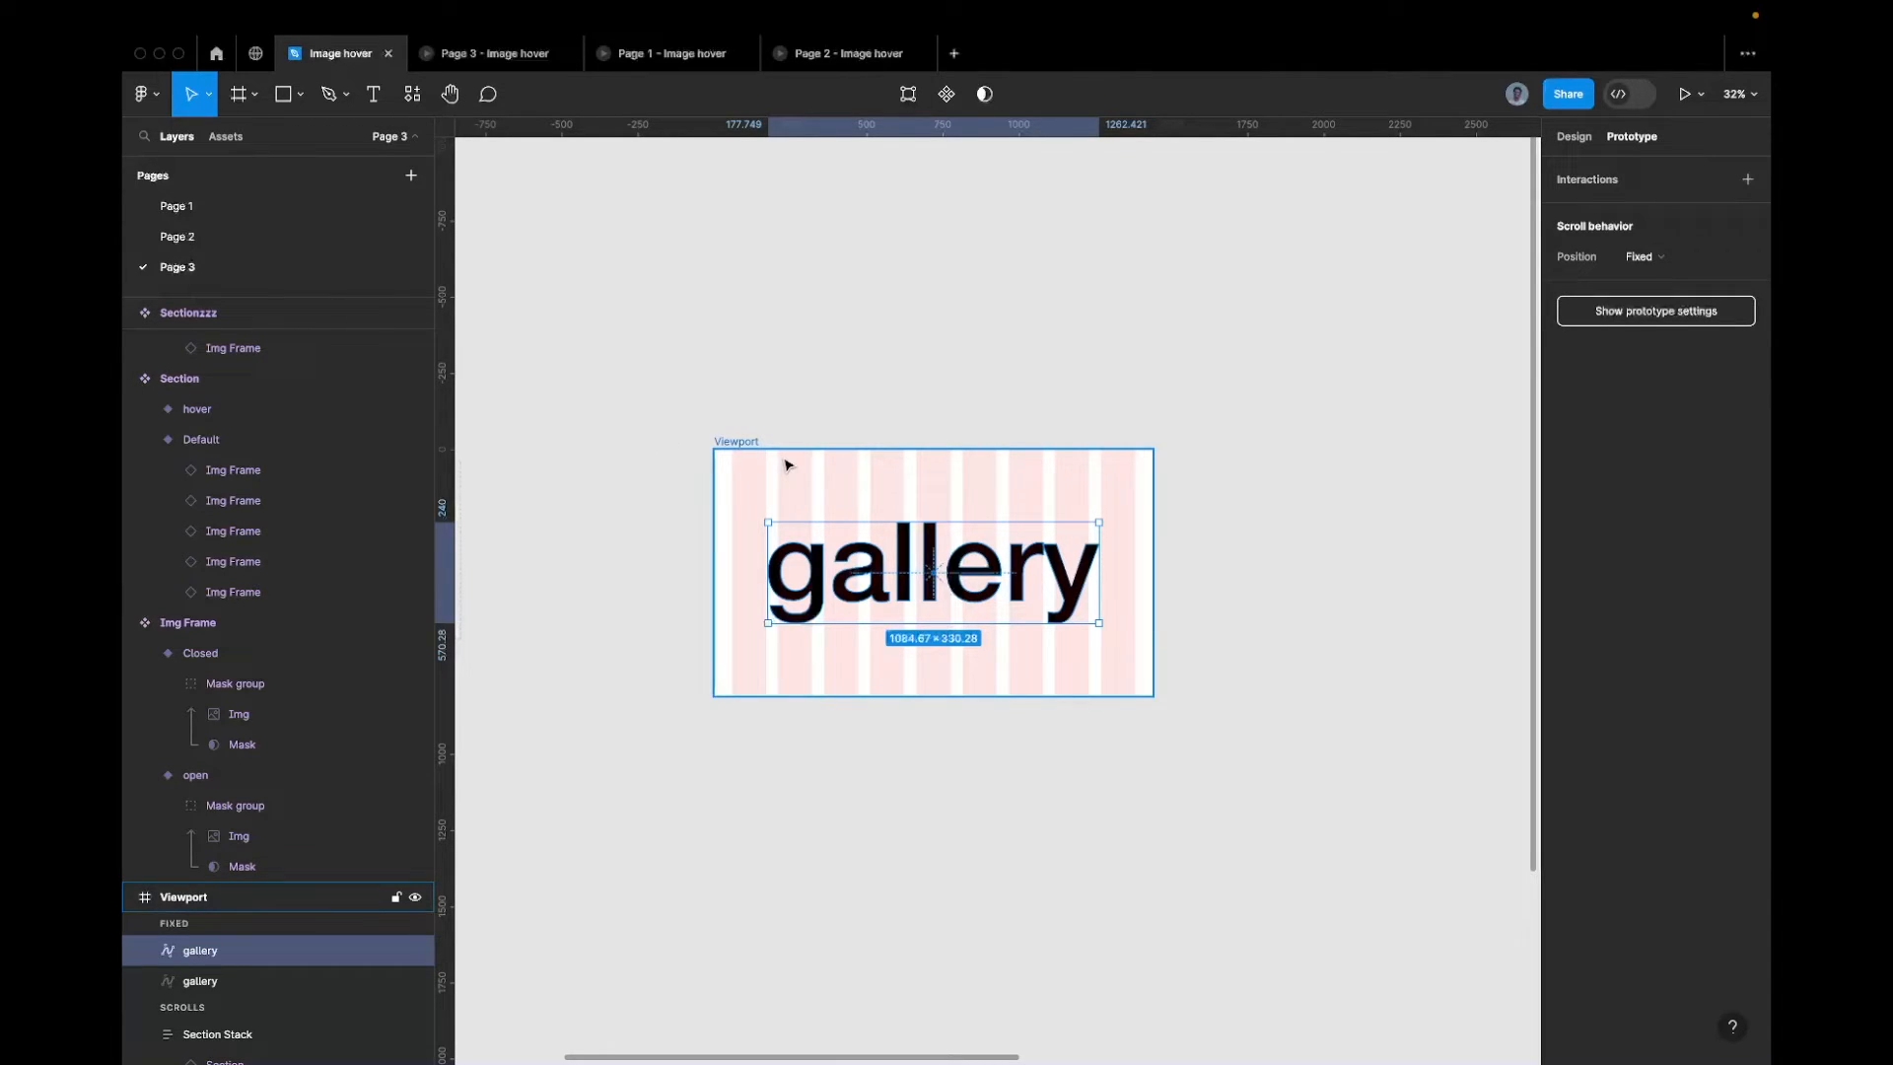
{"action": "left_click", "coordinate": [1687, 261]}
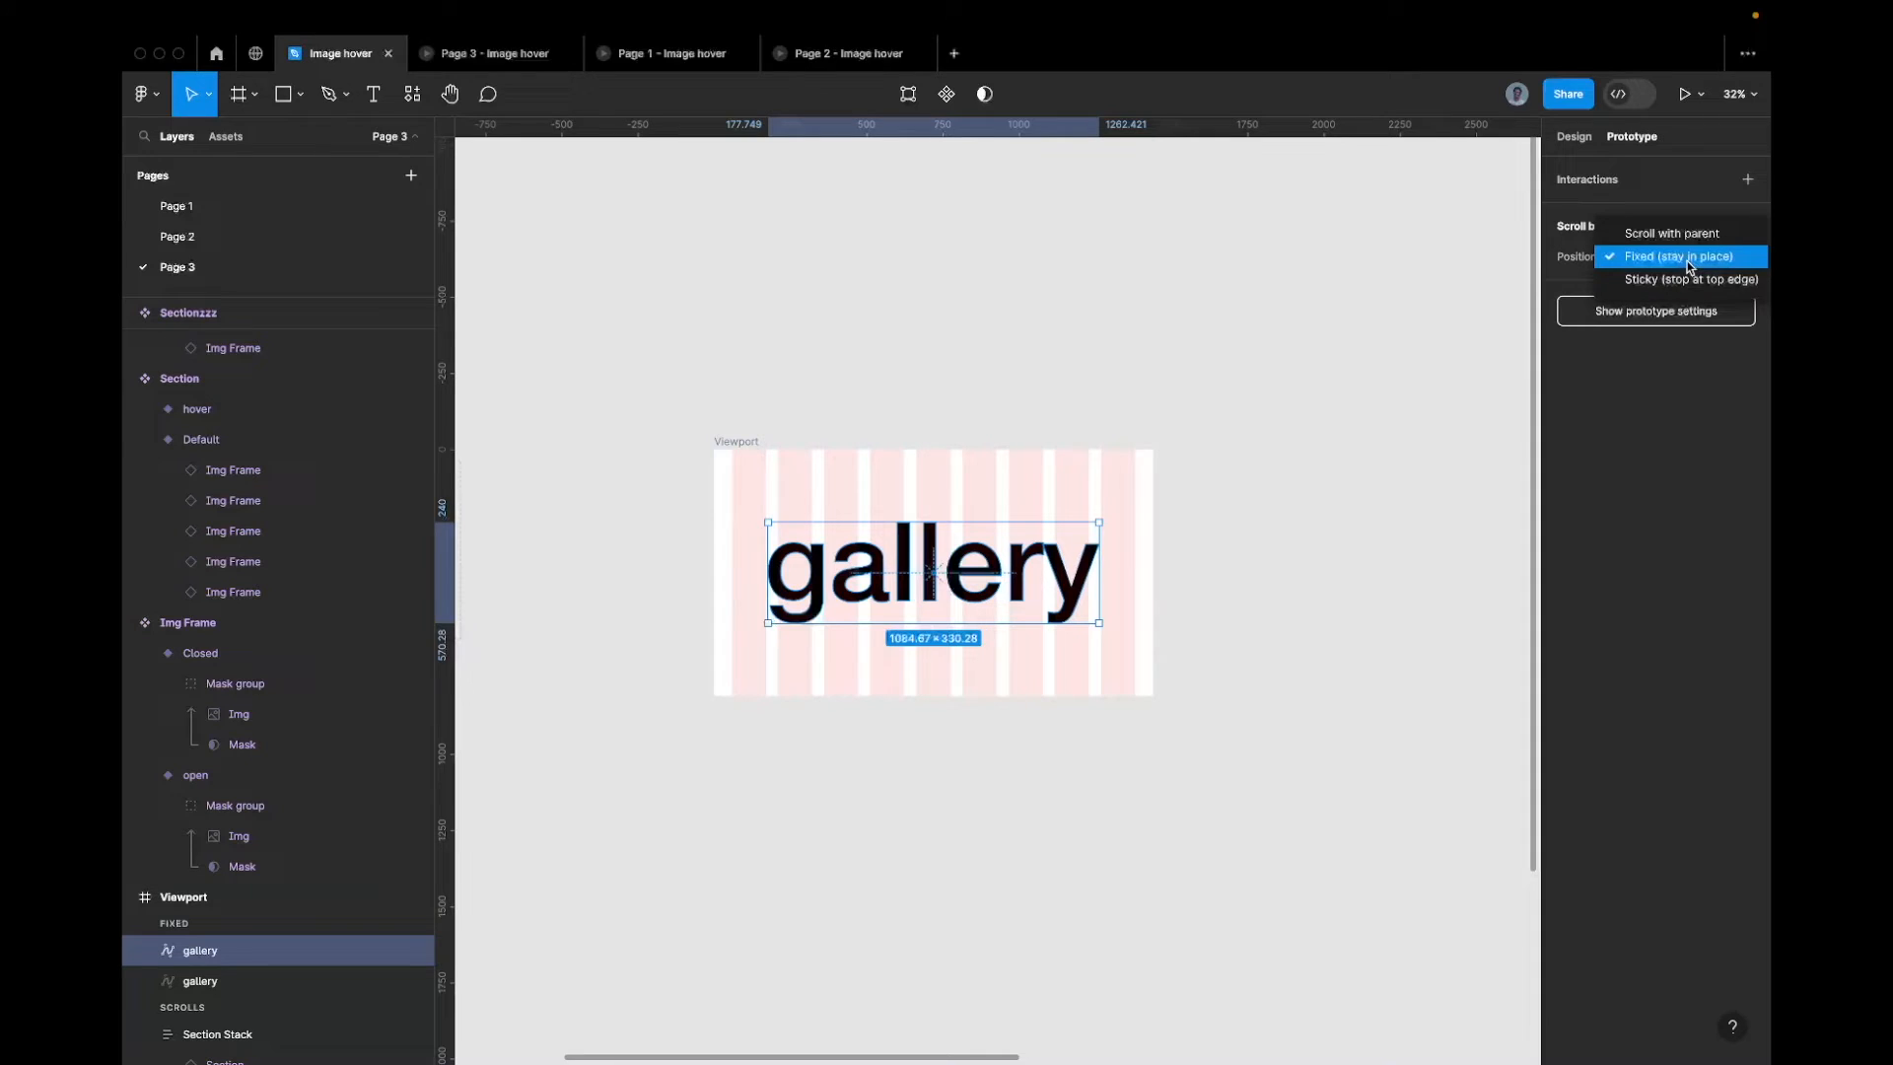
{"action": "left_click", "coordinate": [1674, 279]}
Scroll through the Page 3 prototype to check how the fixed and sticky gallery titles behave over the images
{"action": "left_click", "coordinate": [456, 54]}
{"action": "scroll", "coordinate": [936, 541], "scroll_direction": "up", "scroll_amount": 15}
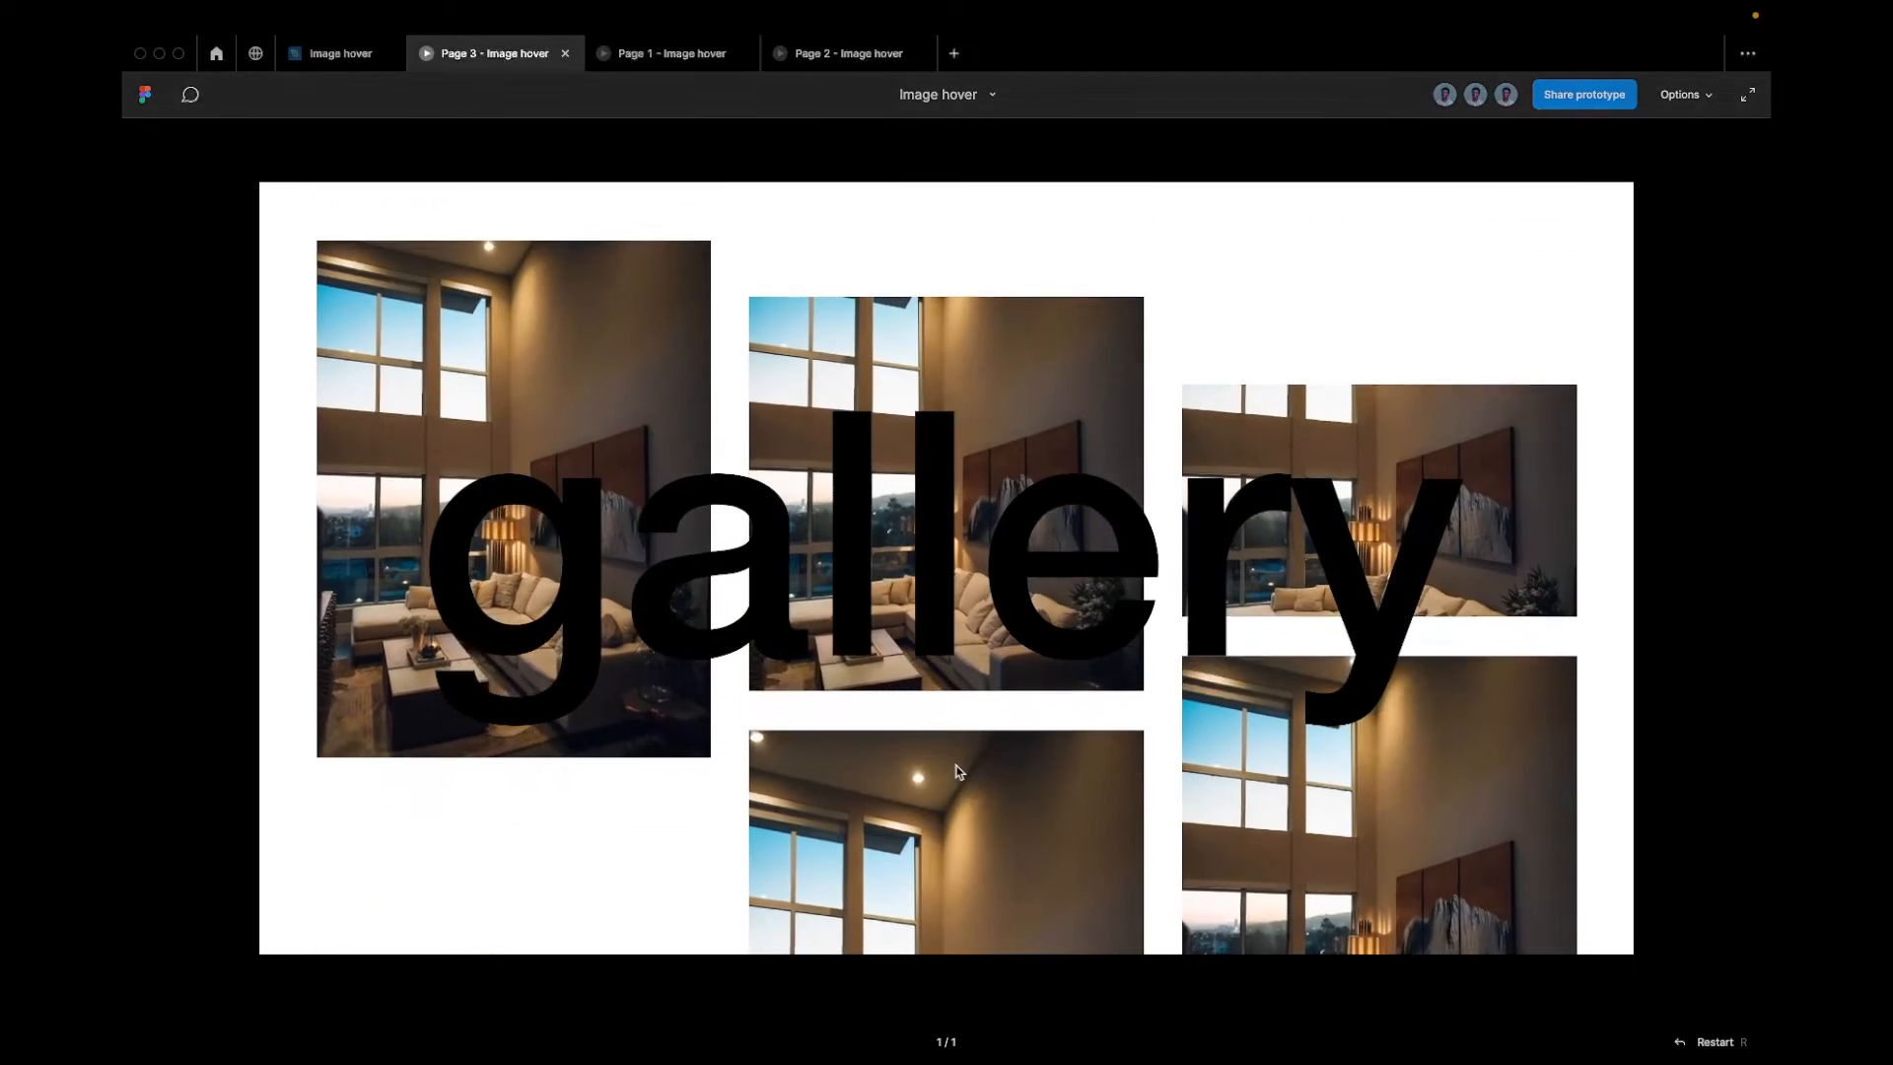
{"action": "scroll", "coordinate": [957, 771], "scroll_direction": "down", "scroll_amount": 15}
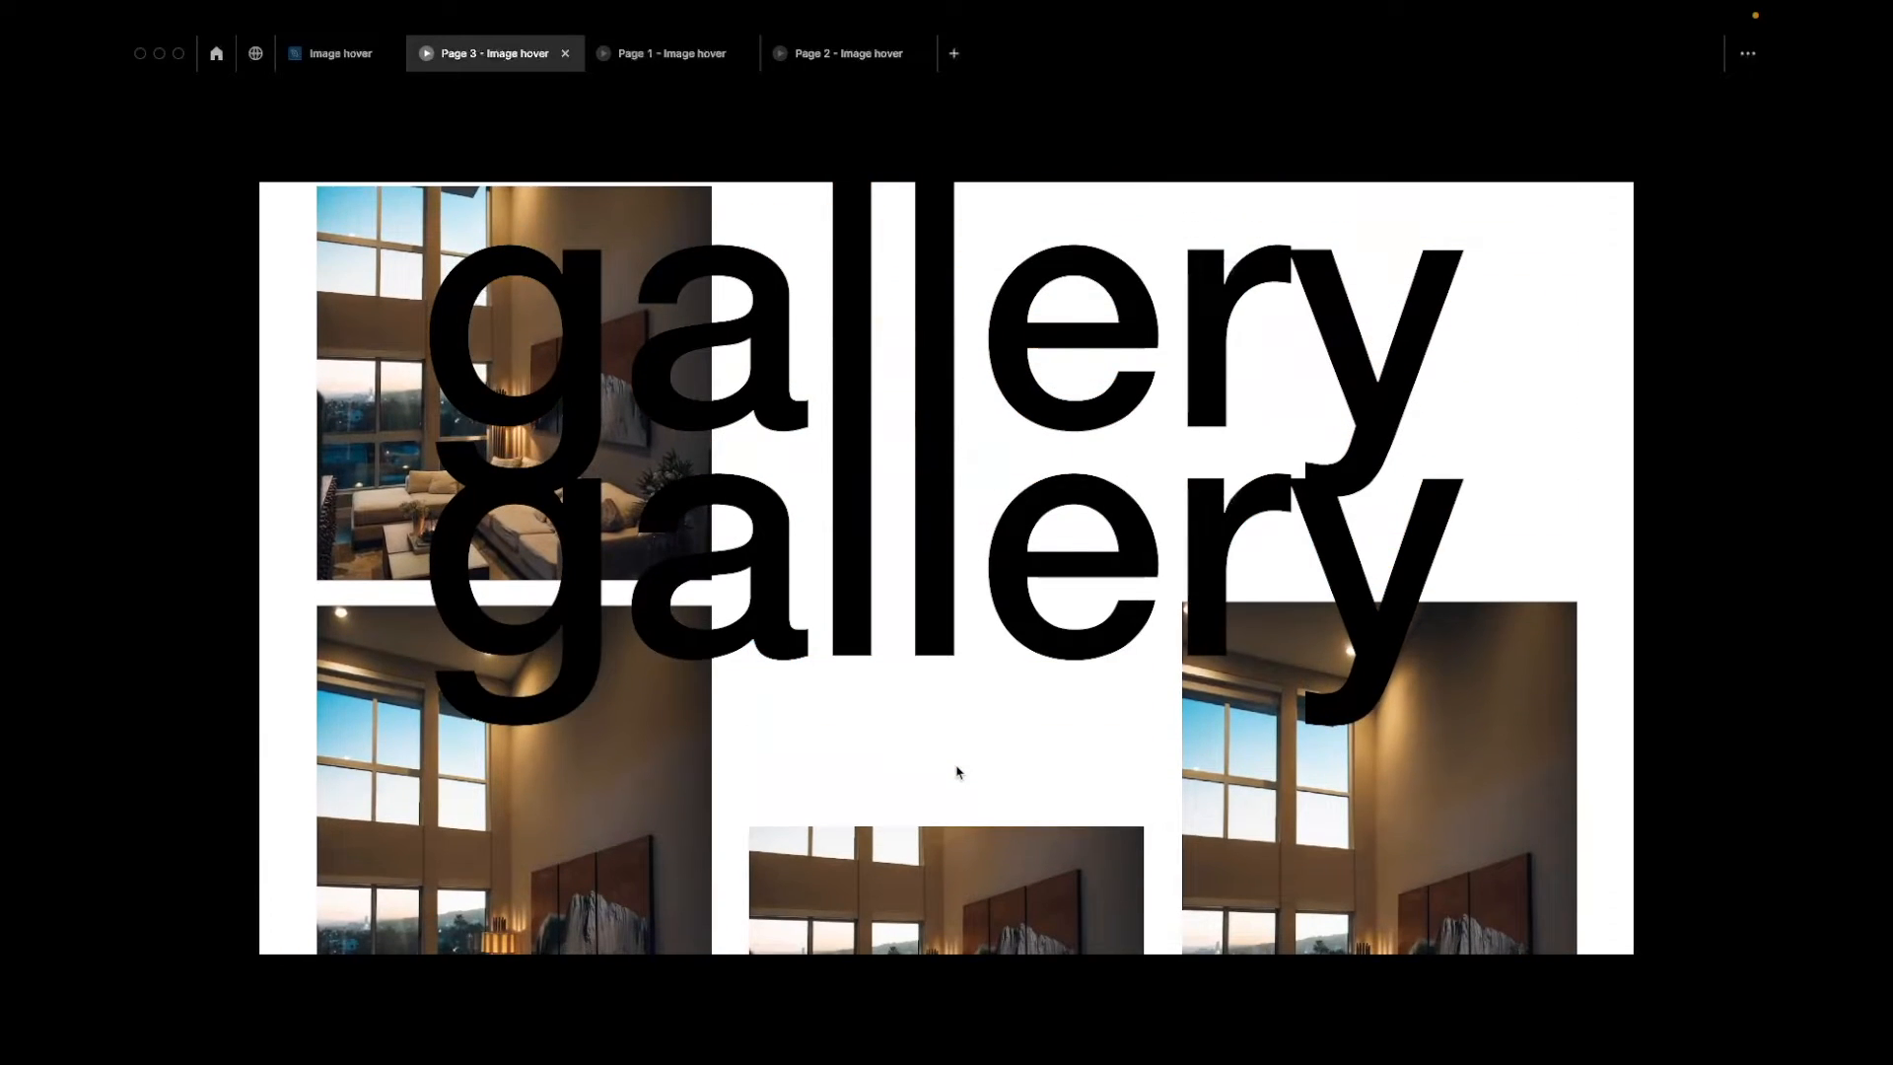
{"action": "scroll", "coordinate": [956, 771], "scroll_direction": "up", "scroll_amount": 10}
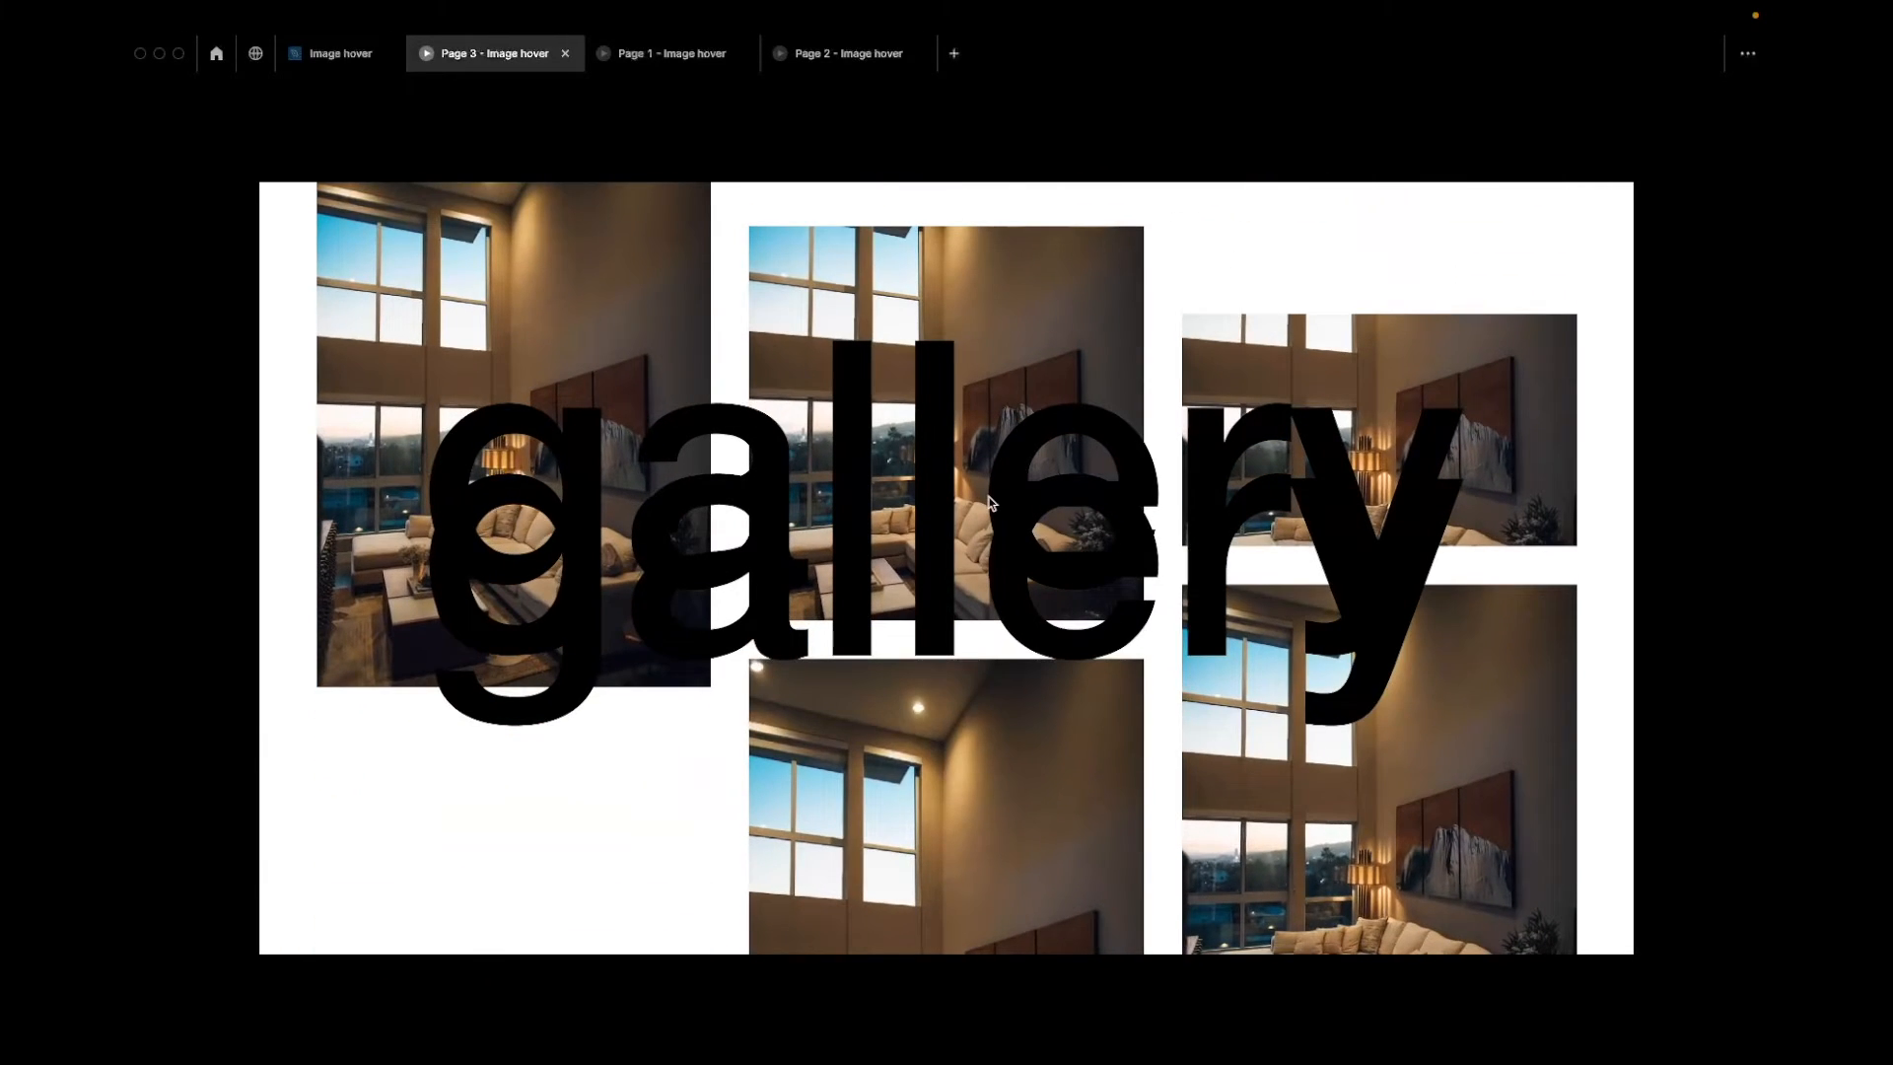
{"action": "scroll", "coordinate": [990, 503], "scroll_direction": "down", "scroll_amount": 5}
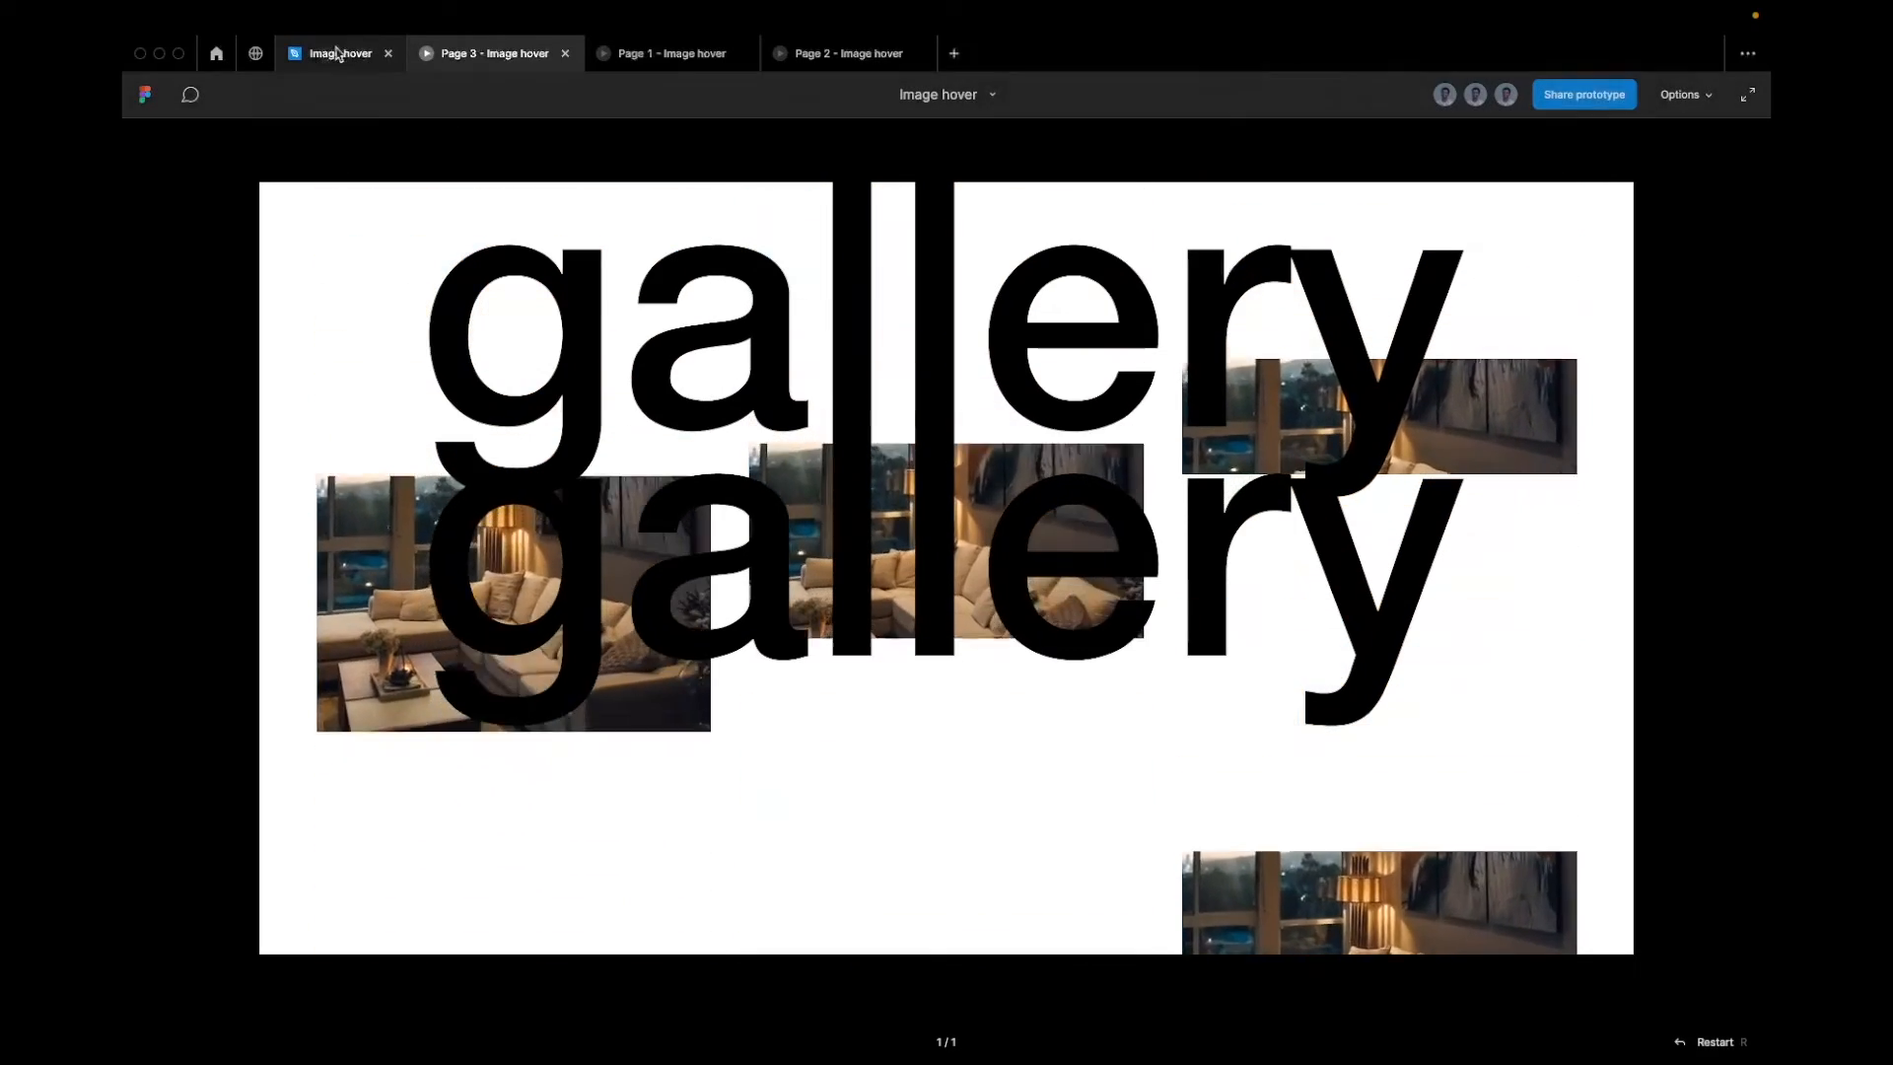
Wrap the sticky gallery shape in the Viewport in its own frame and rename that frame "gallery"
{"action": "left_click", "coordinate": [341, 54]}
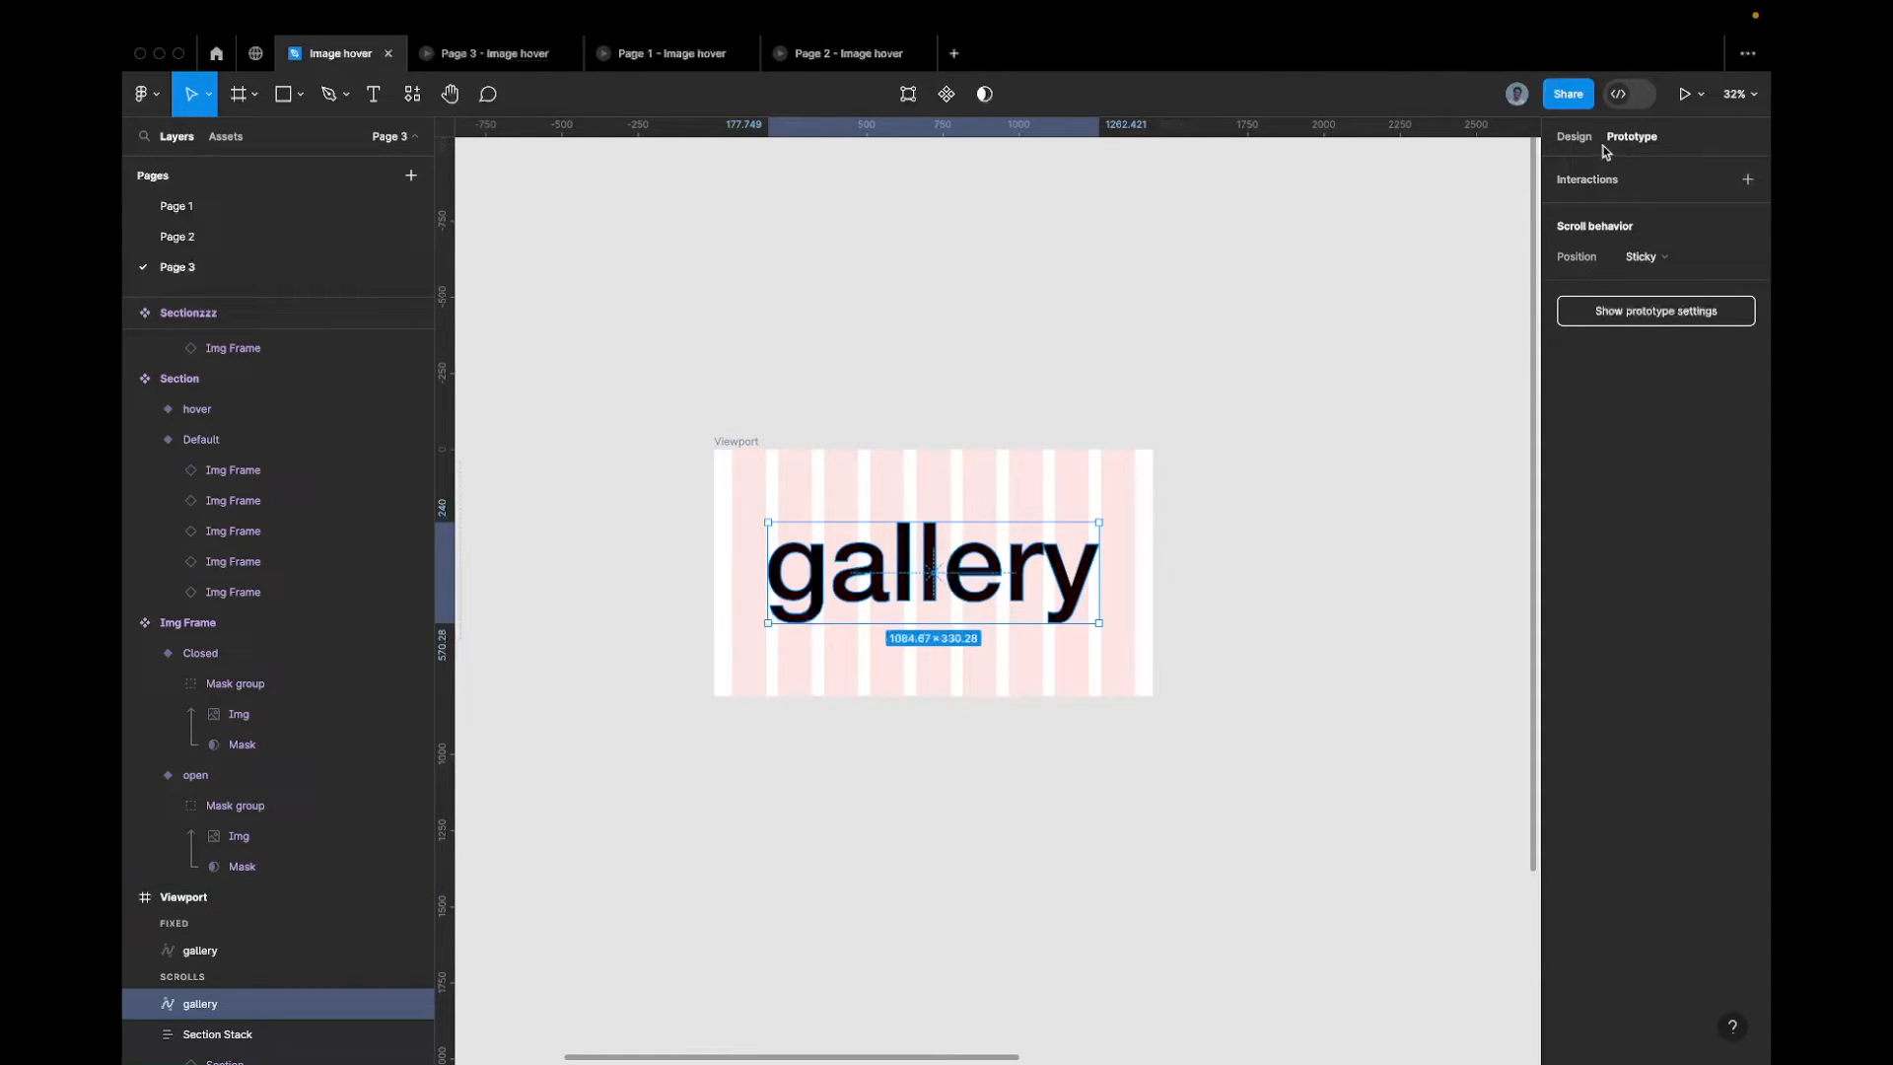
{"action": "left_click", "coordinate": [1573, 137]}
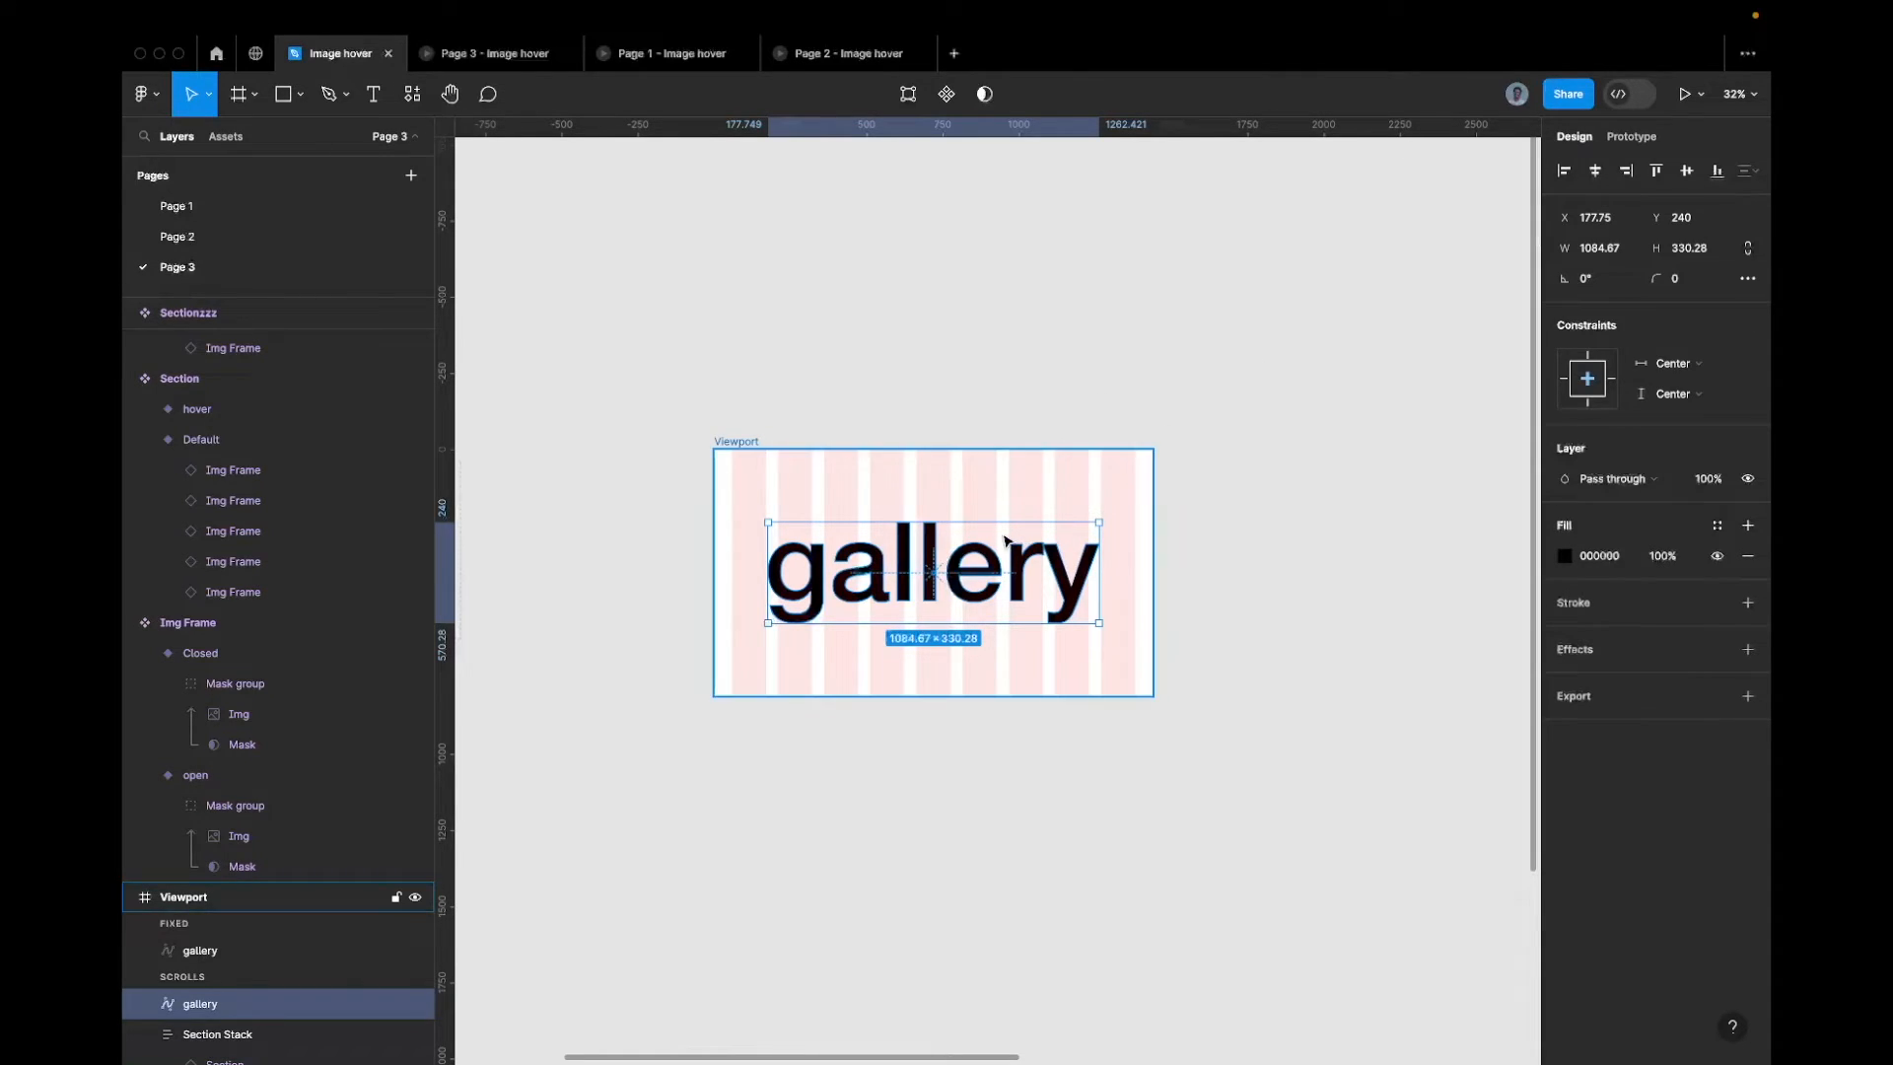
{"action": "right_click", "coordinate": [930, 565]}
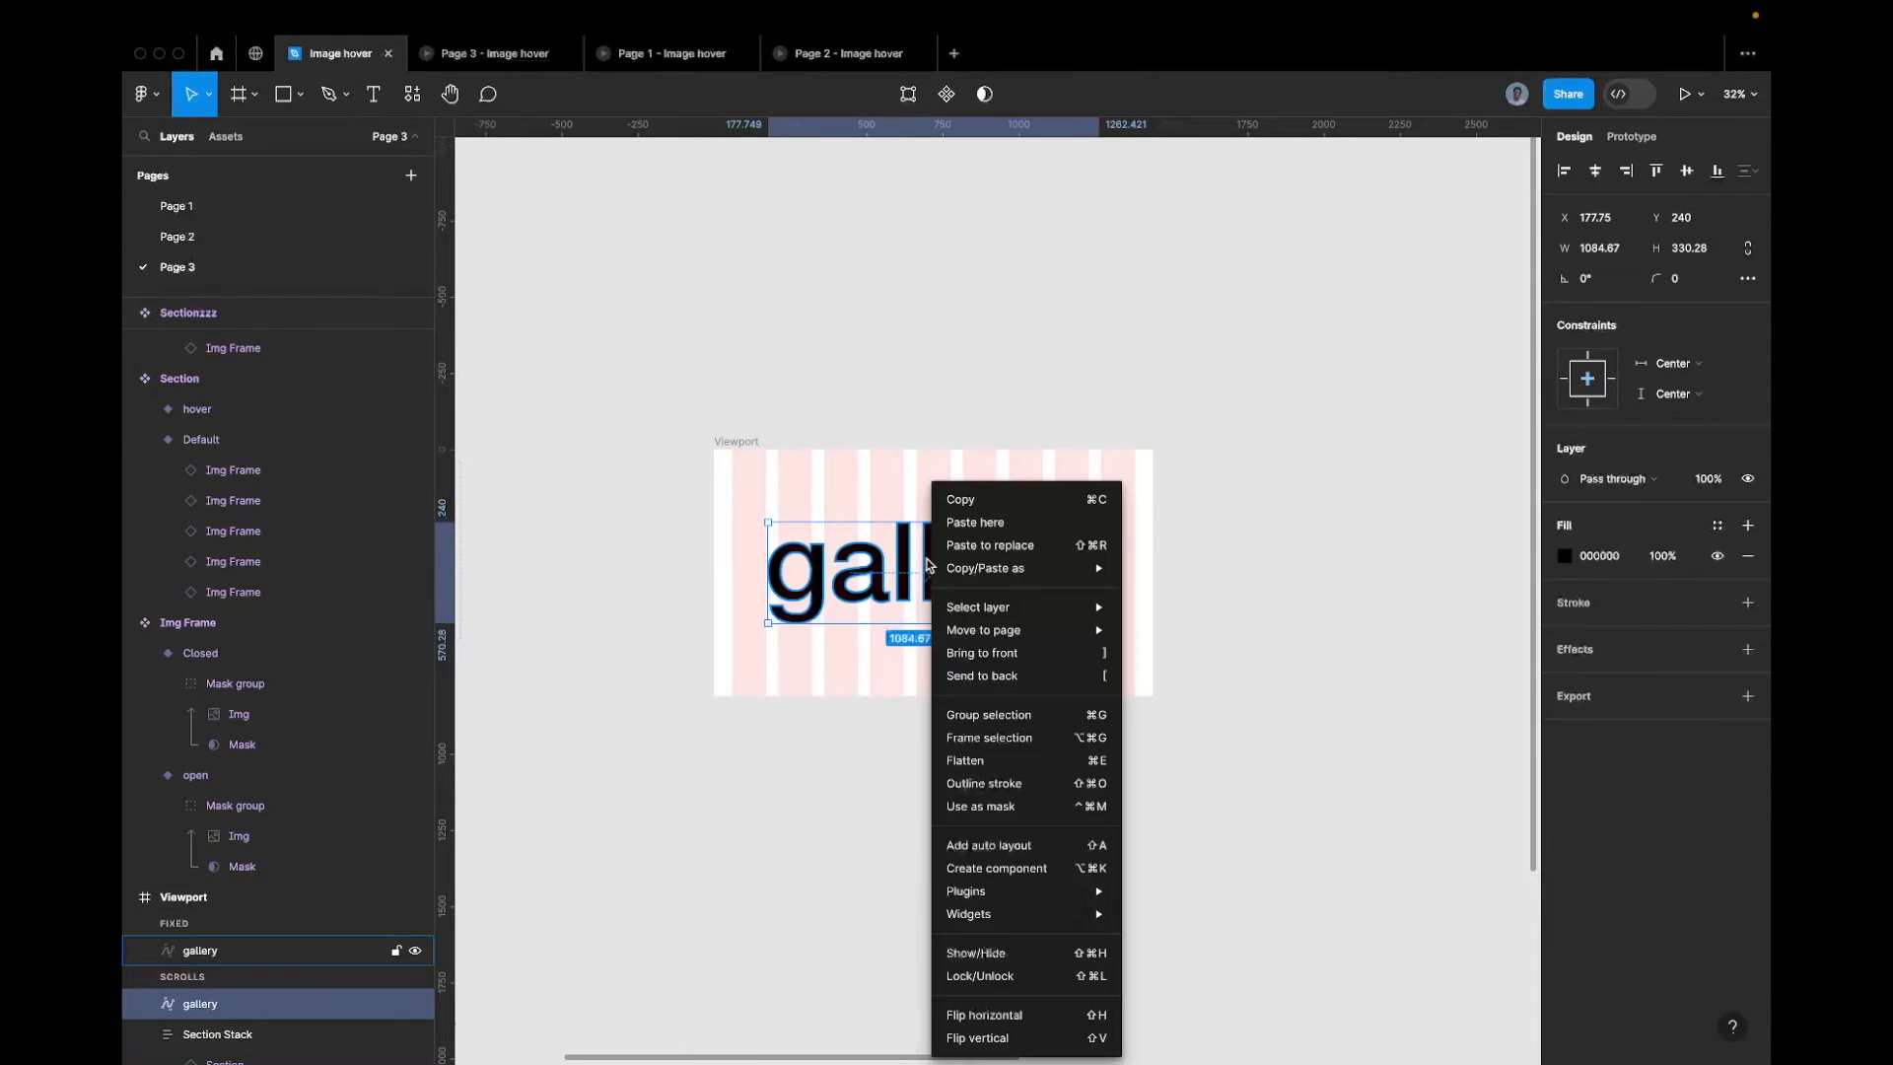
{"action": "left_click", "coordinate": [998, 741]}
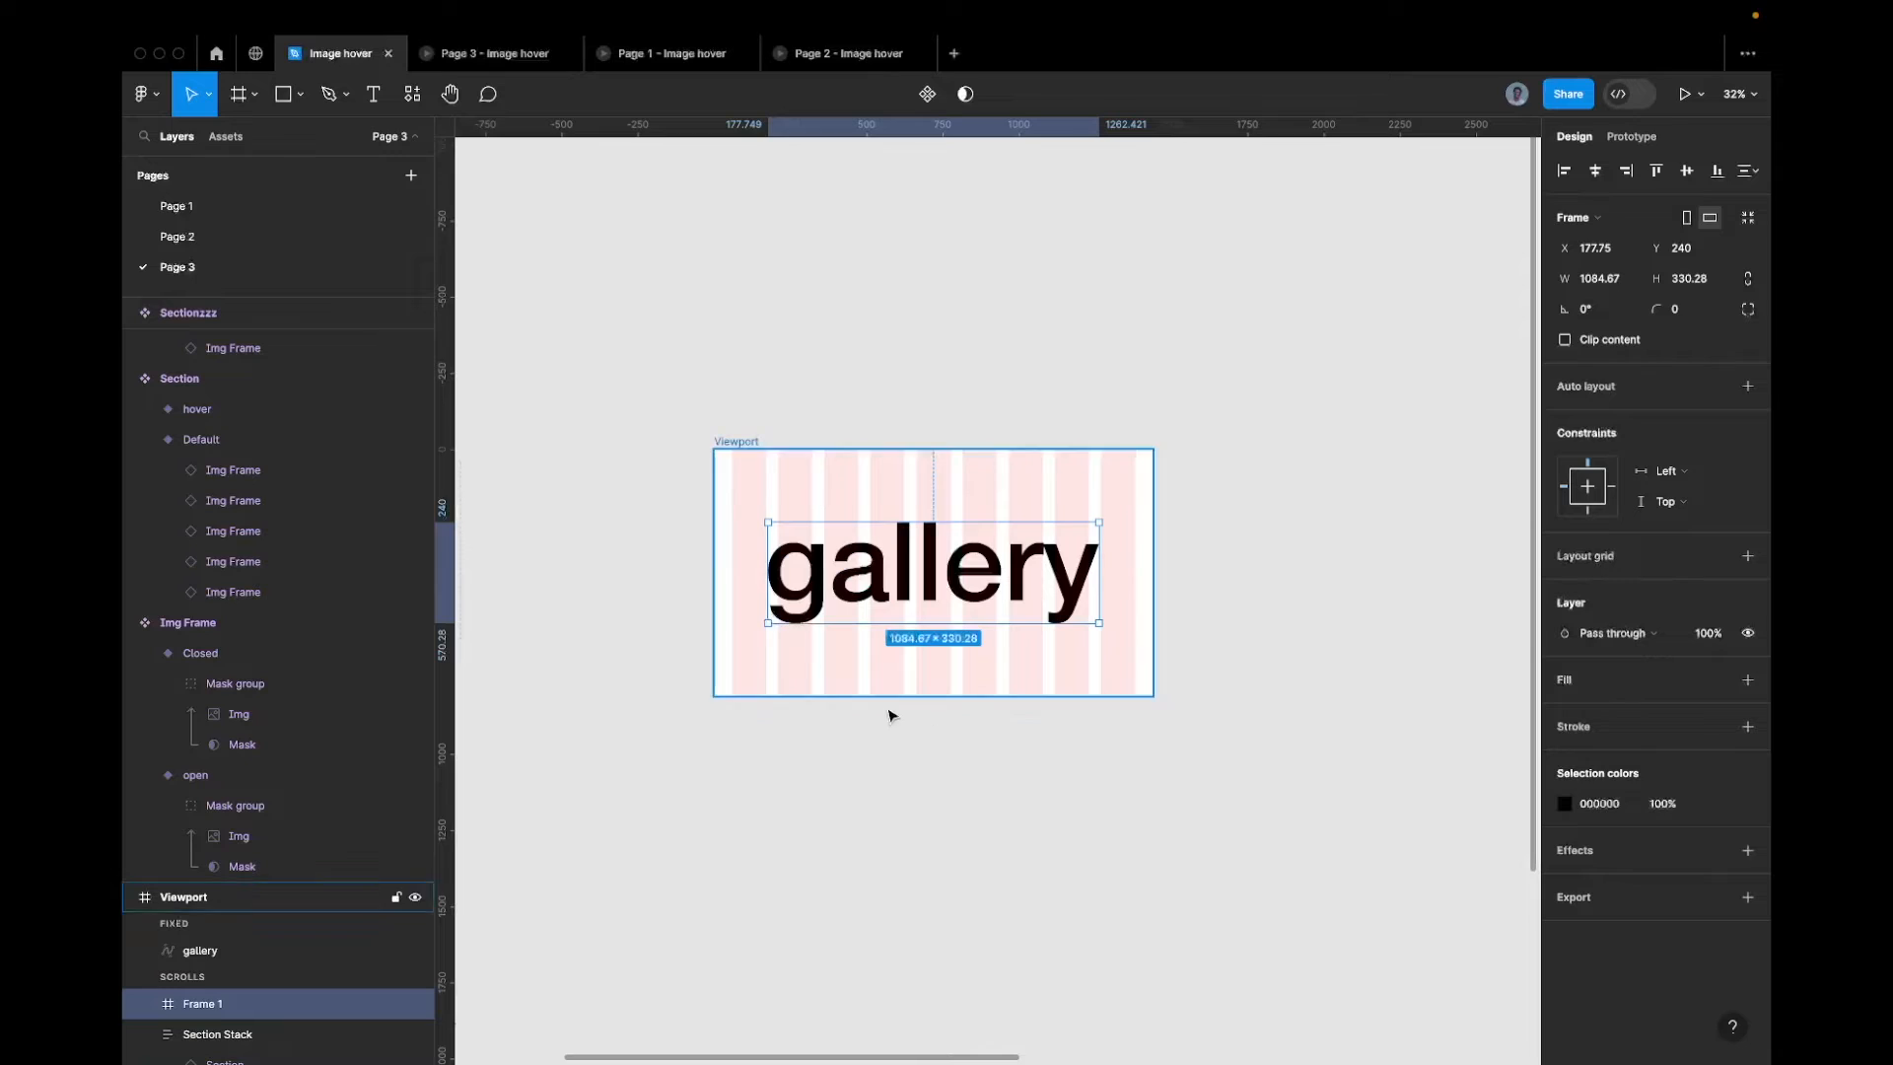
{"action": "double_click", "coordinate": [198, 1004]}
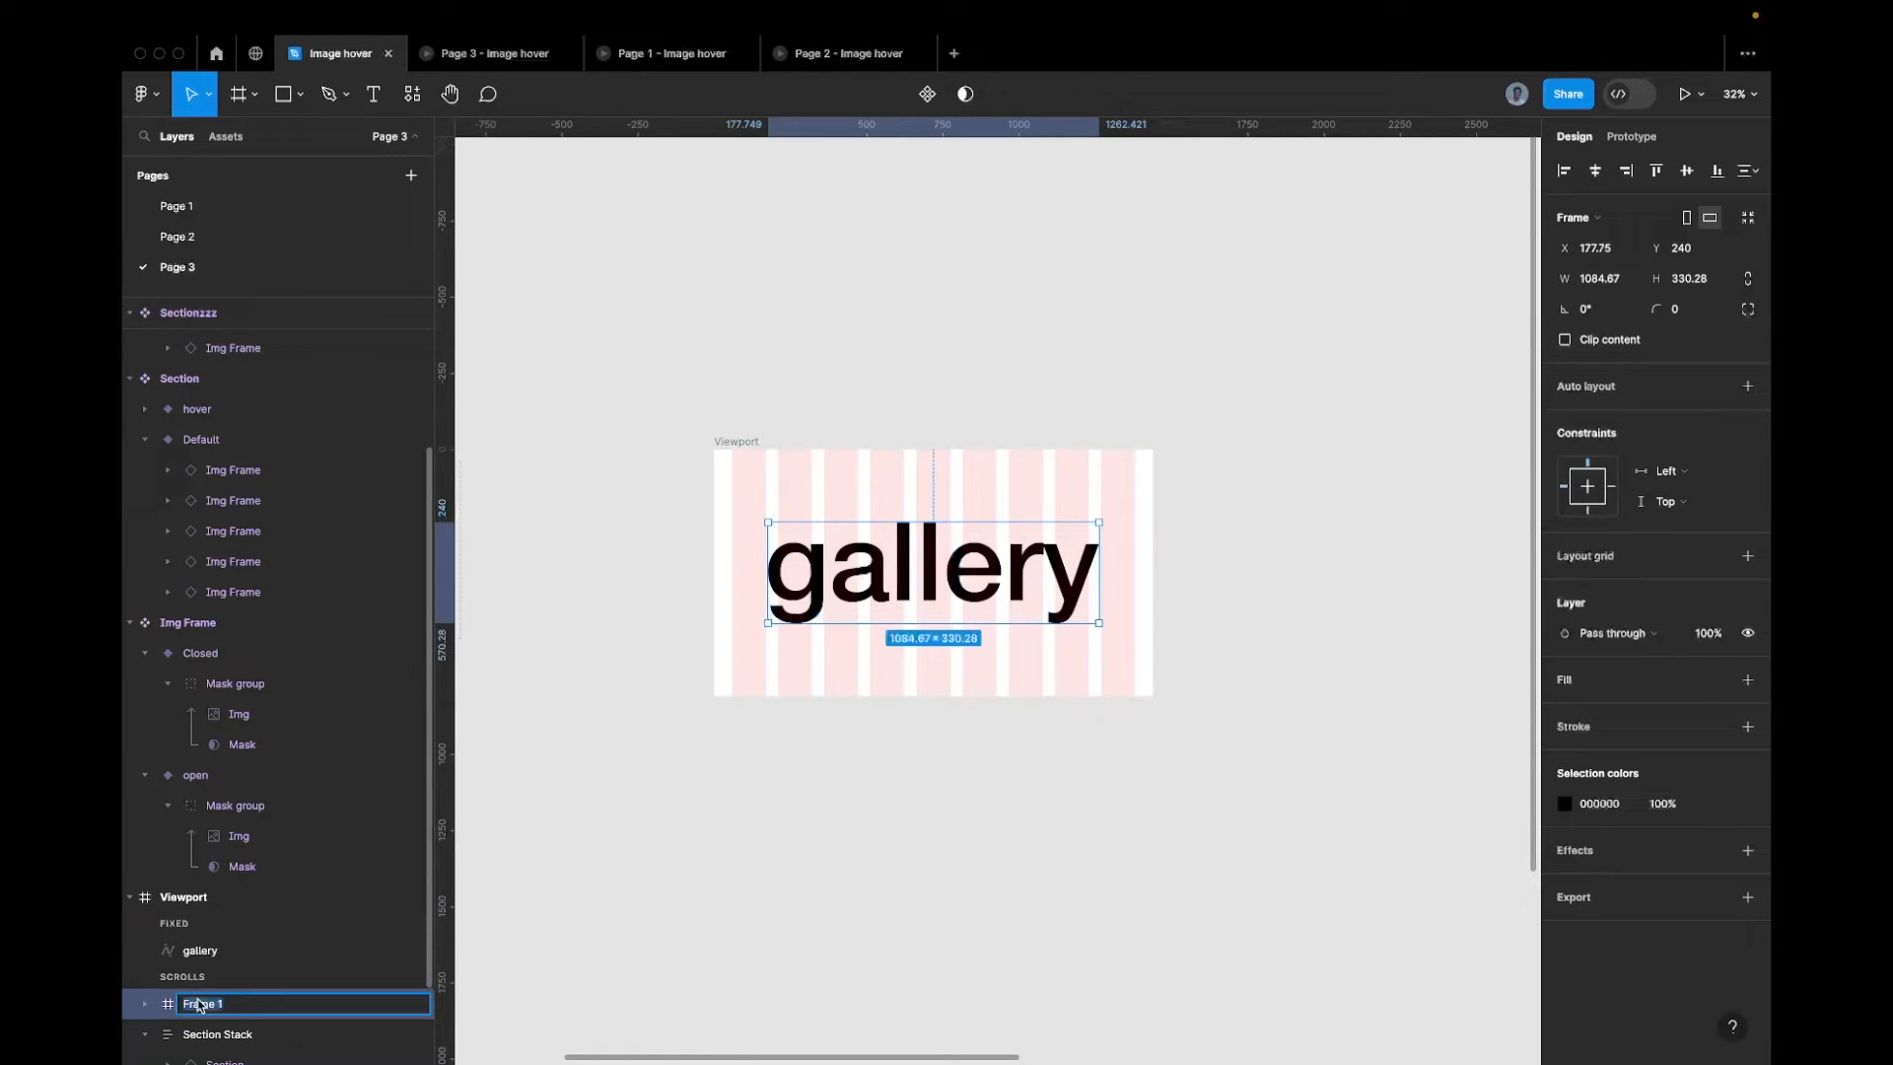
{"action": "type", "text": "gallery"}
{"action": "key", "text": "Return"}
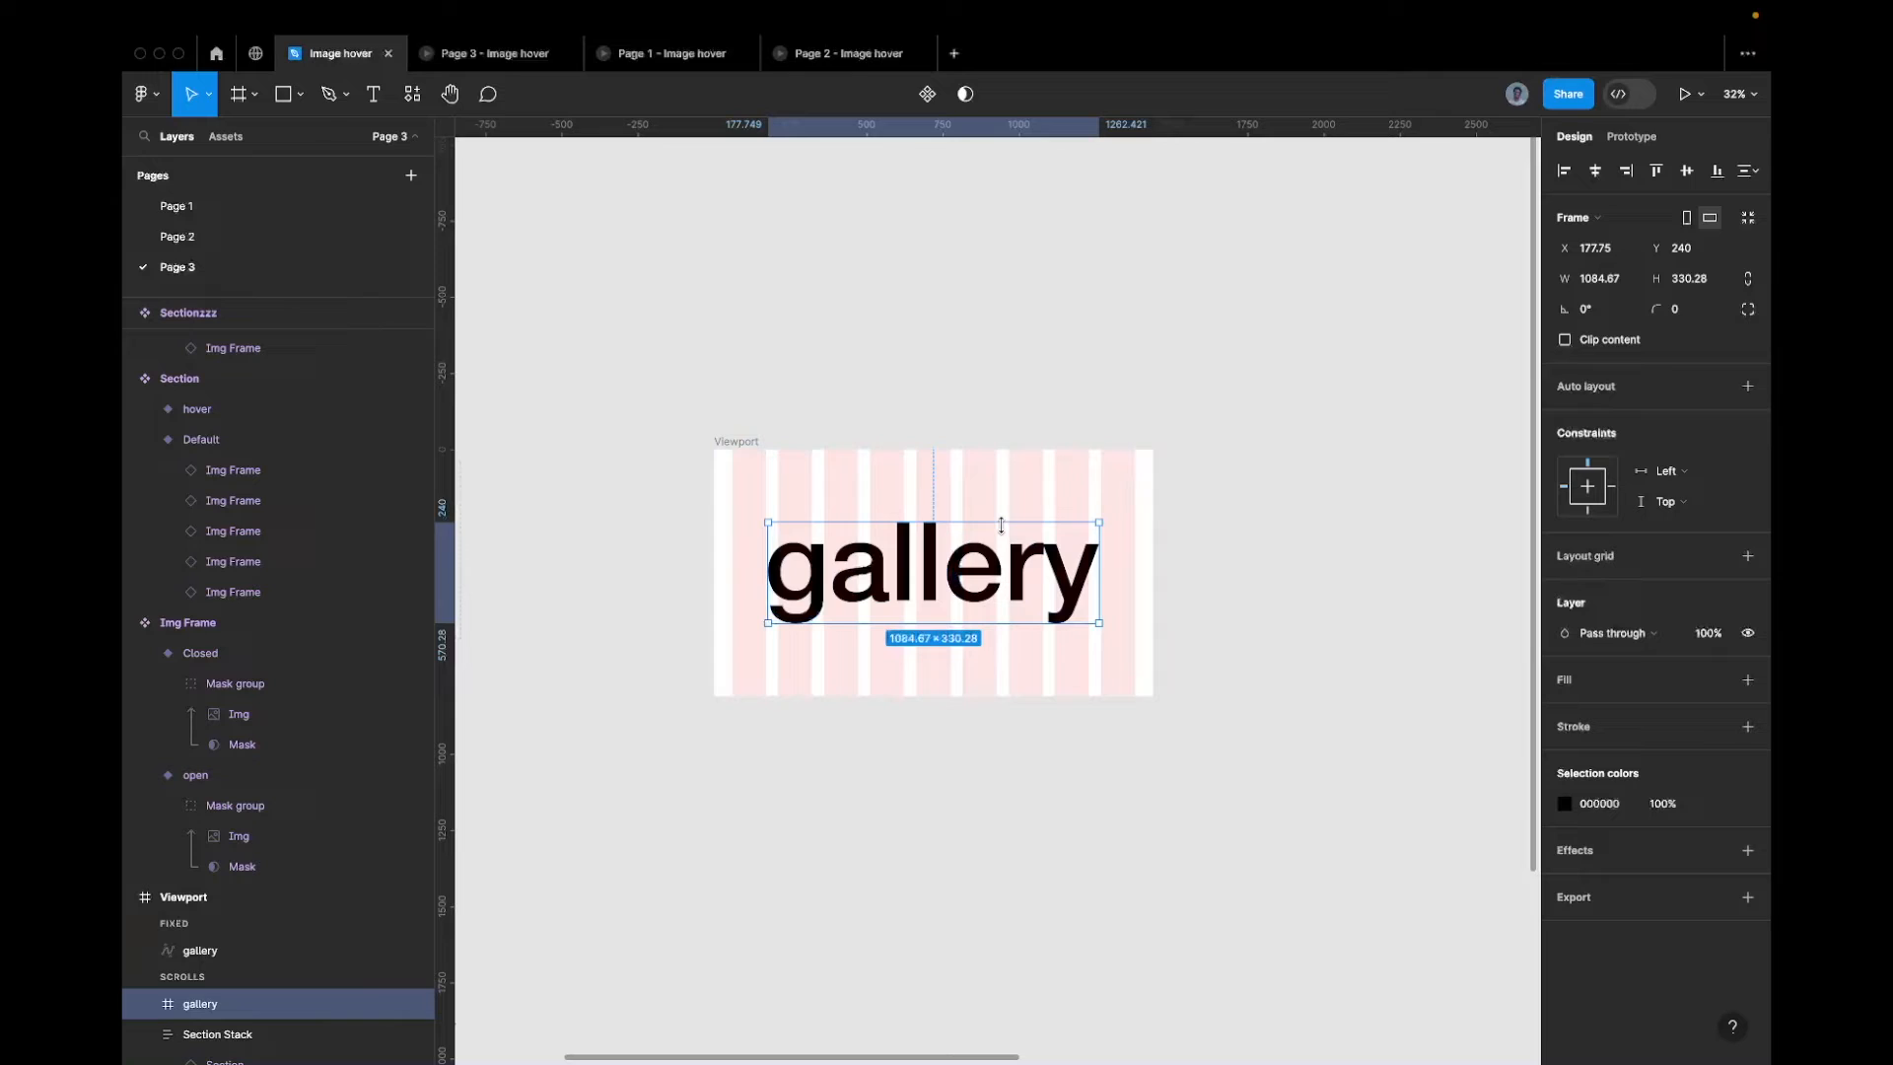
{"action": "mouse_move", "coordinate": [1001, 524]}
{"action": "left_mouse_down"}
{"action": "mouse_move", "coordinate": [1000, 461]}
{"action": "mouse_move", "coordinate": [998, 499]}
{"action": "left_mouse_up"}
{"action": "key", "text": "super+z"}
{"action": "left_click_drag", "start_coordinate": [991, 515], "coordinate": [1004, 459]}
{"action": "key", "text": "super+z"}
Extend the gallery frame symmetrically up and down to the Viewport's full height, 1084 × 810 at Y 0
{"action": "left_click_drag", "start_coordinate": [950, 516], "coordinate": [939, 474]}
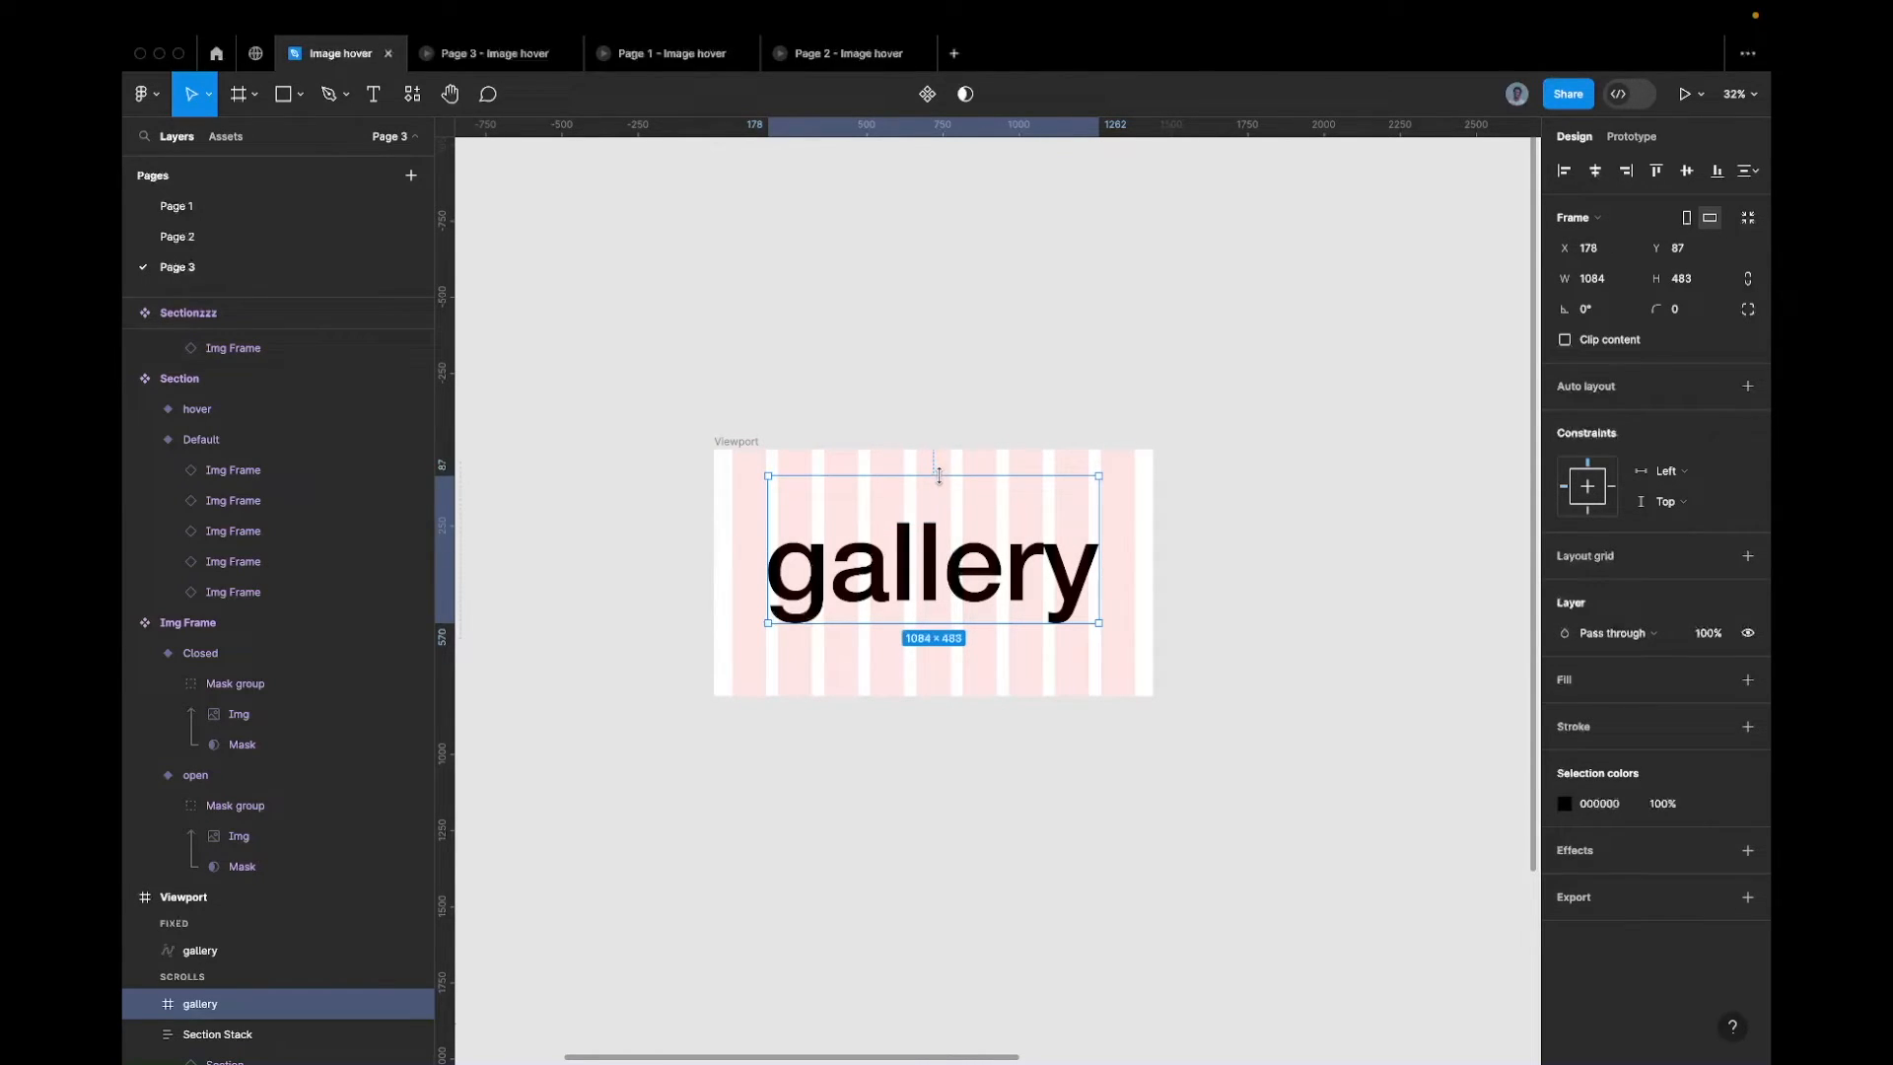
{"action": "mouse_move", "coordinate": [937, 475]}
{"action": "left_mouse_down"}
{"action": "mouse_move", "coordinate": [977, 414]}
{"action": "mouse_move", "coordinate": [964, 521]}
{"action": "mouse_move", "coordinate": [964, 493]}
{"action": "left_mouse_up"}
{"action": "key", "text": "shift"}
{"action": "key", "text": "shift"}
{"action": "key", "text": "alt"}
{"action": "key", "text": "alt"}
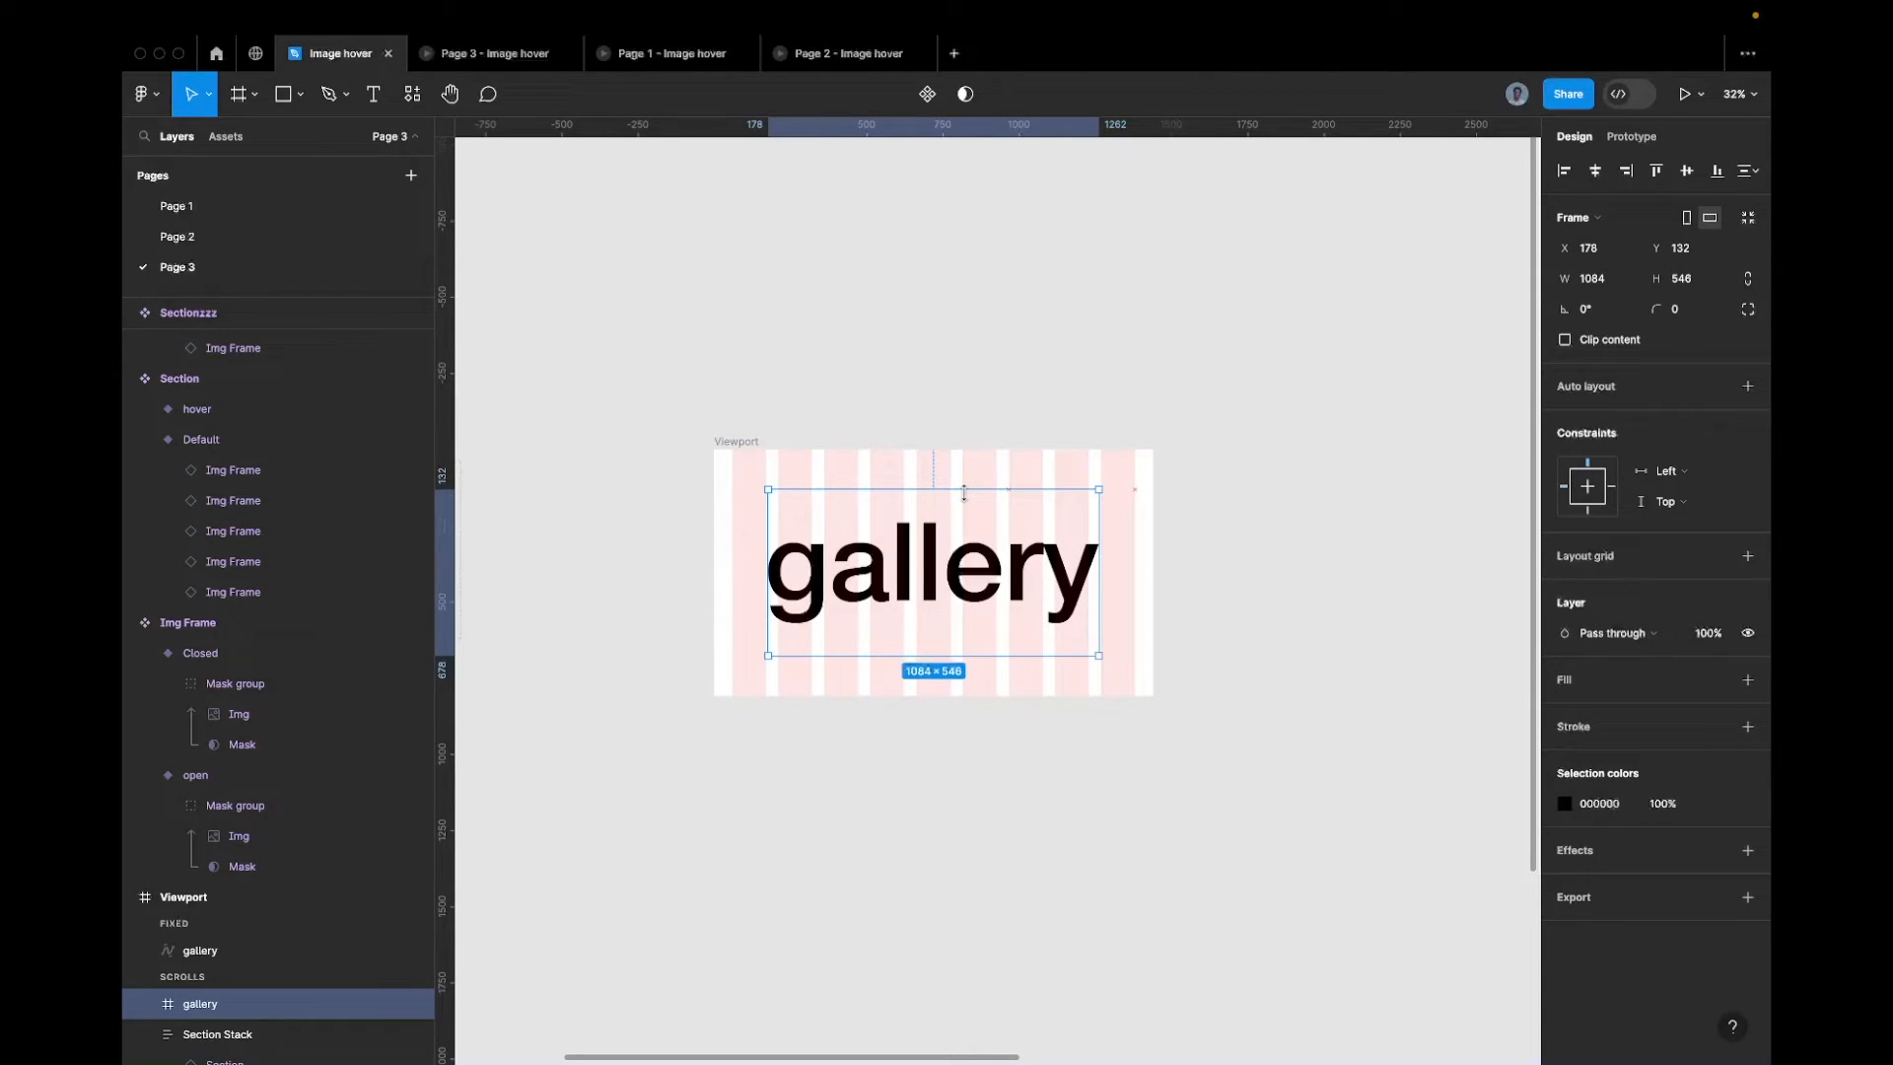
{"action": "left_click_drag", "start_coordinate": [964, 493], "coordinate": [976, 449]}
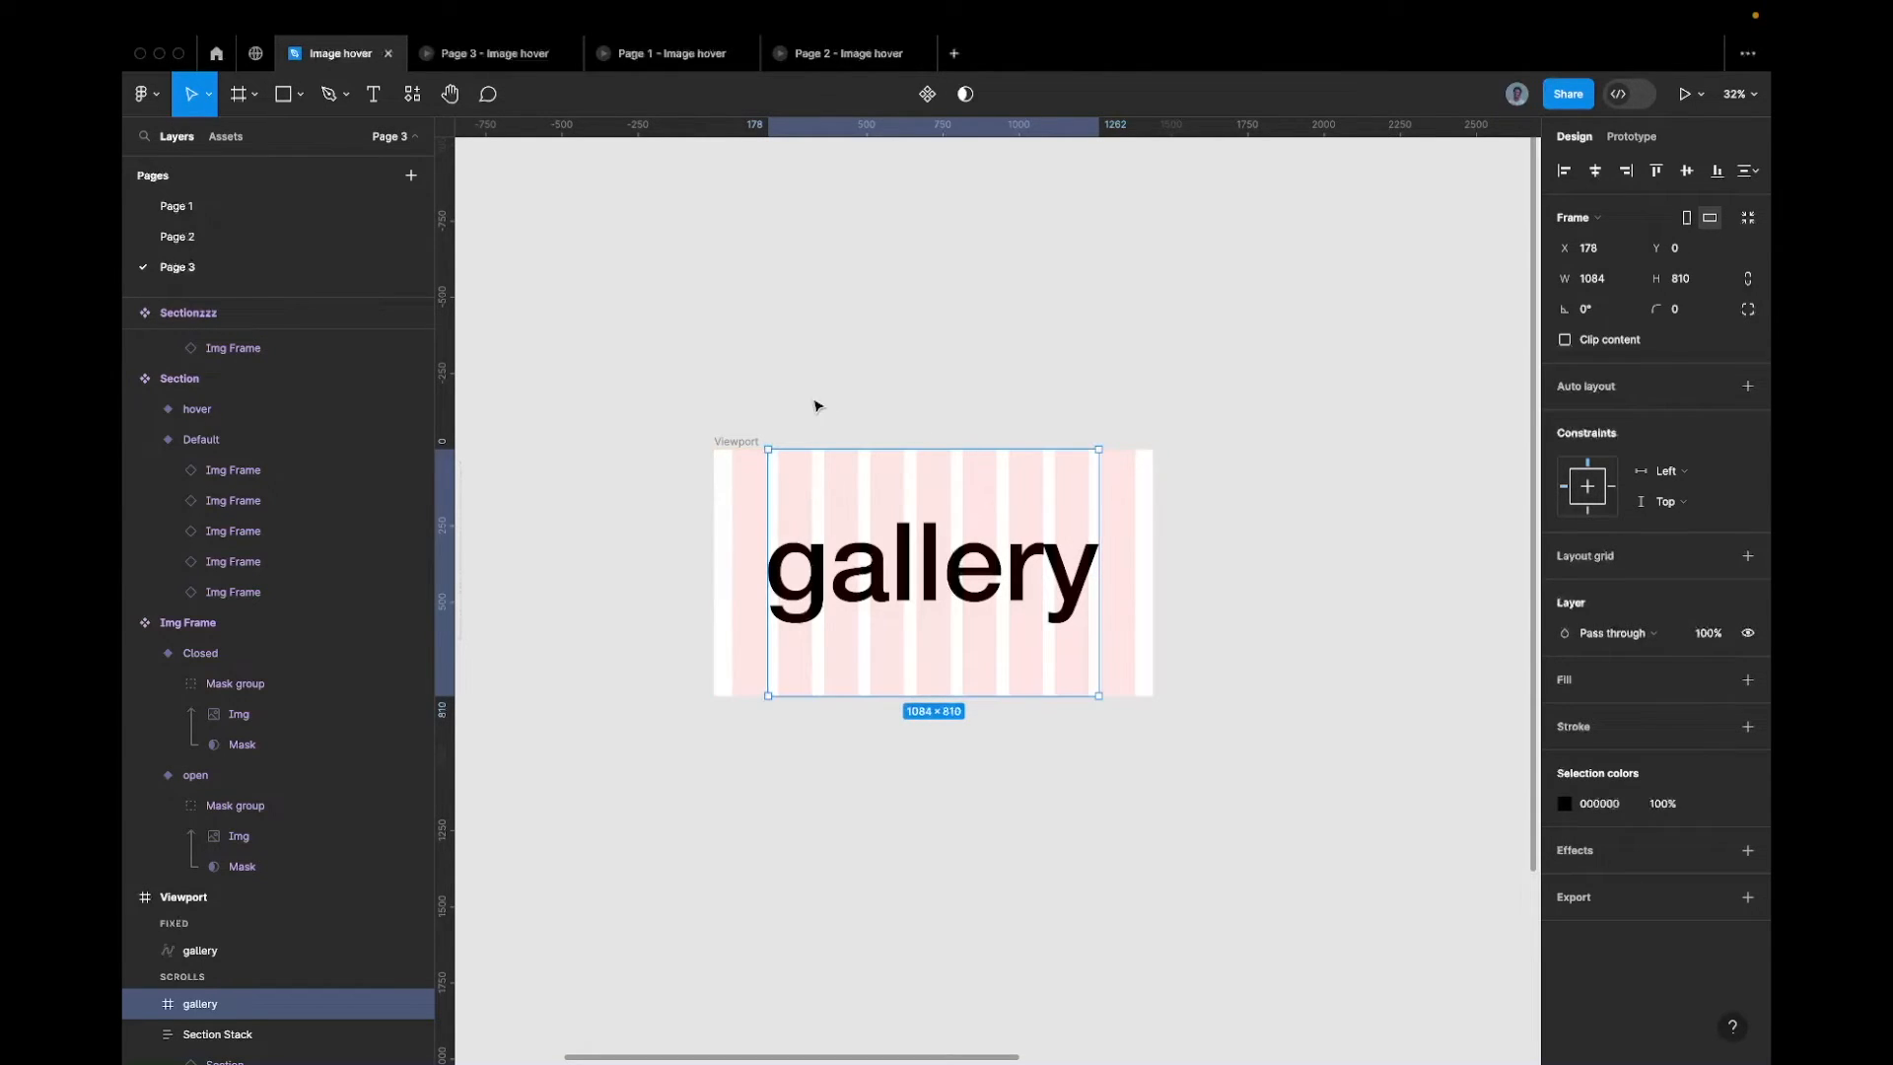
Set the gallery frame's prototype scroll position to Sticky (stop at top edge) and preview it in the Page 3 prototype
{"action": "mouse_move", "coordinate": [412, 10]}
{"action": "scroll", "coordinate": [785, 454], "scroll_direction": "up", "scroll_amount": 10}
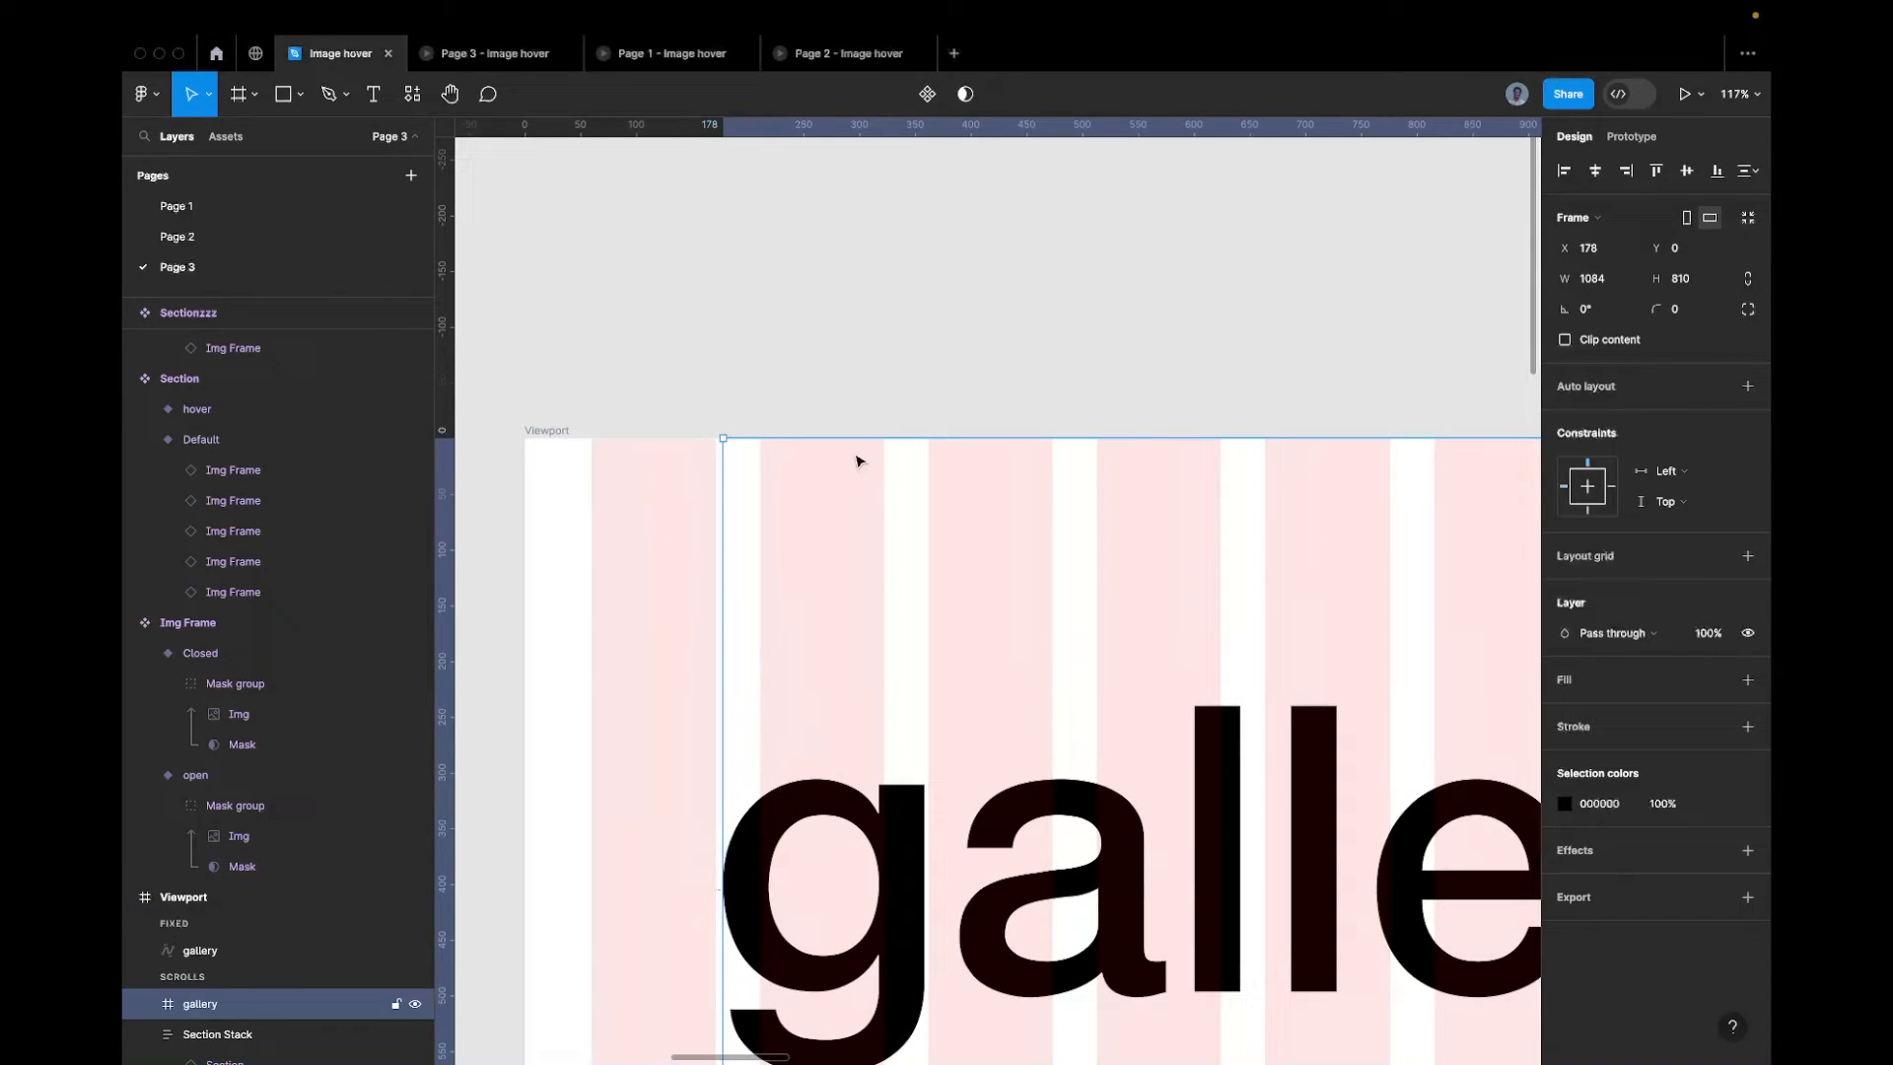
{"action": "left_click", "coordinate": [1619, 141]}
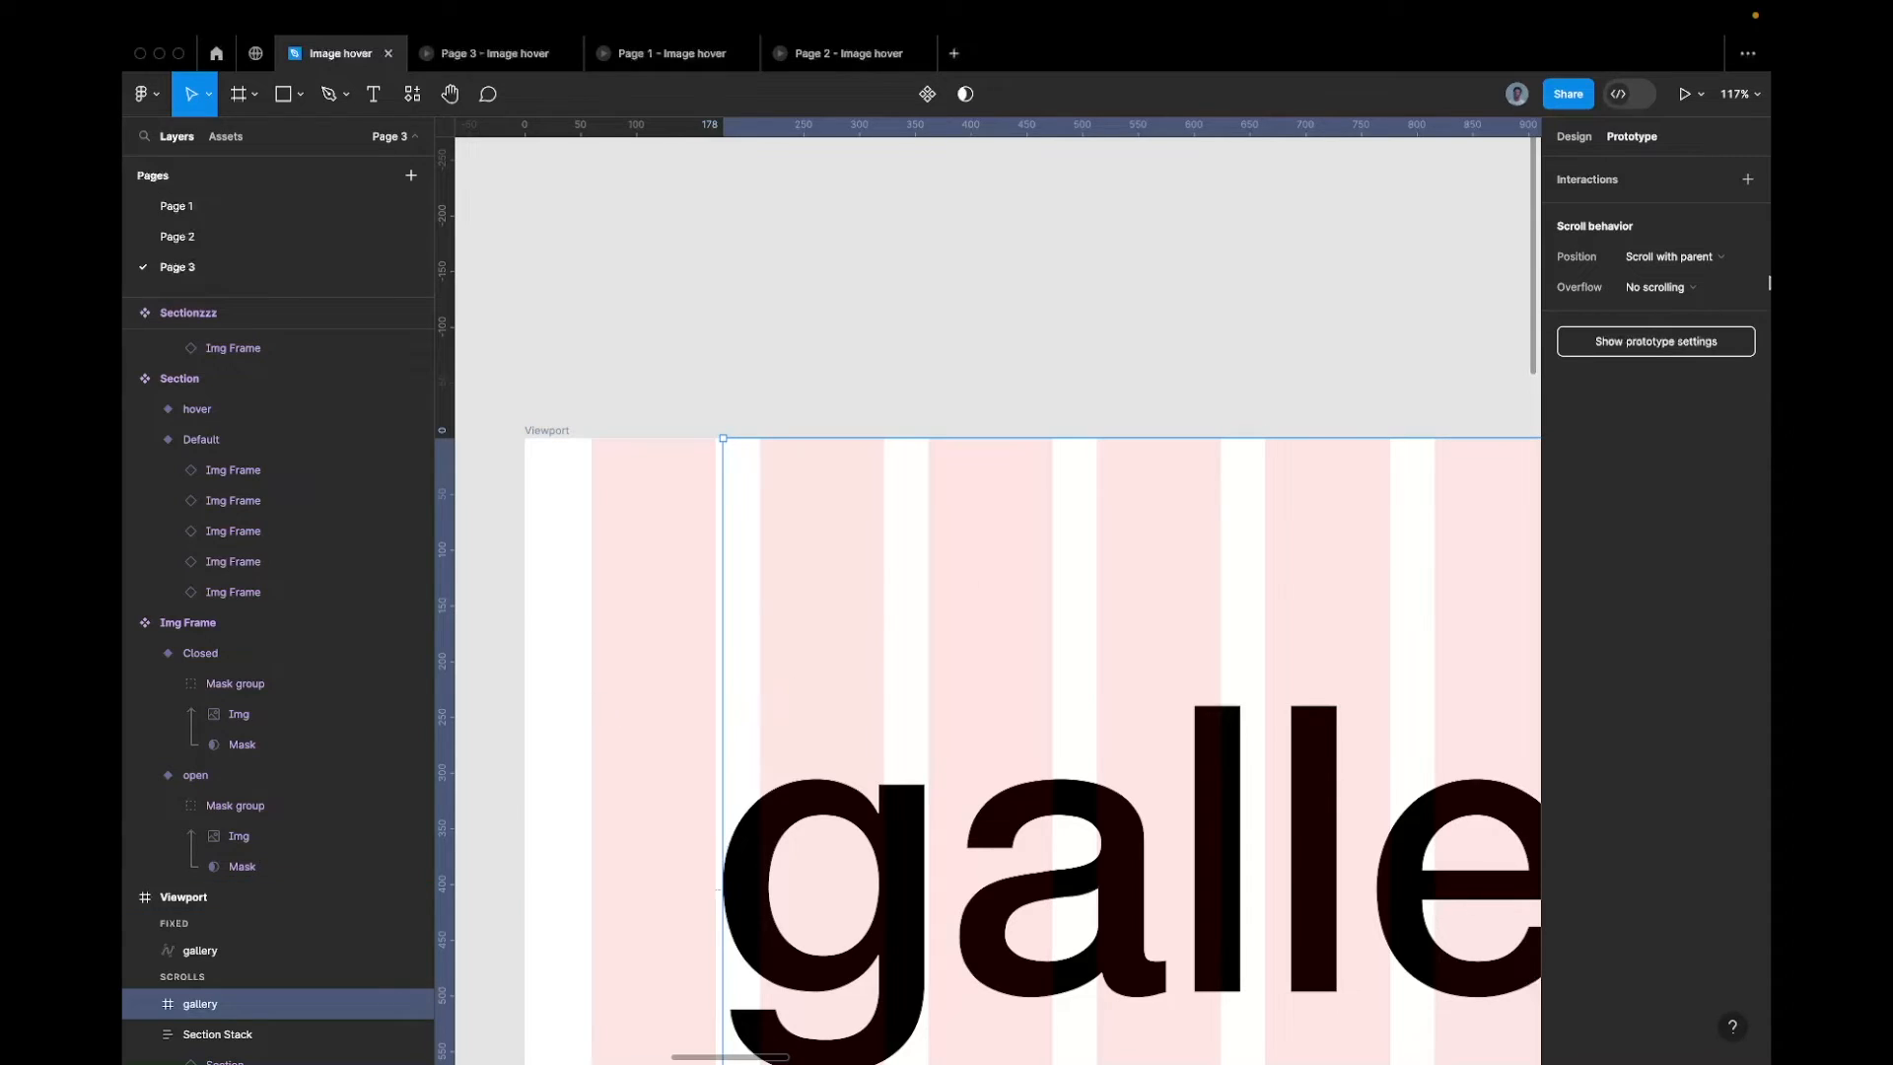
{"action": "left_click", "coordinate": [1679, 261]}
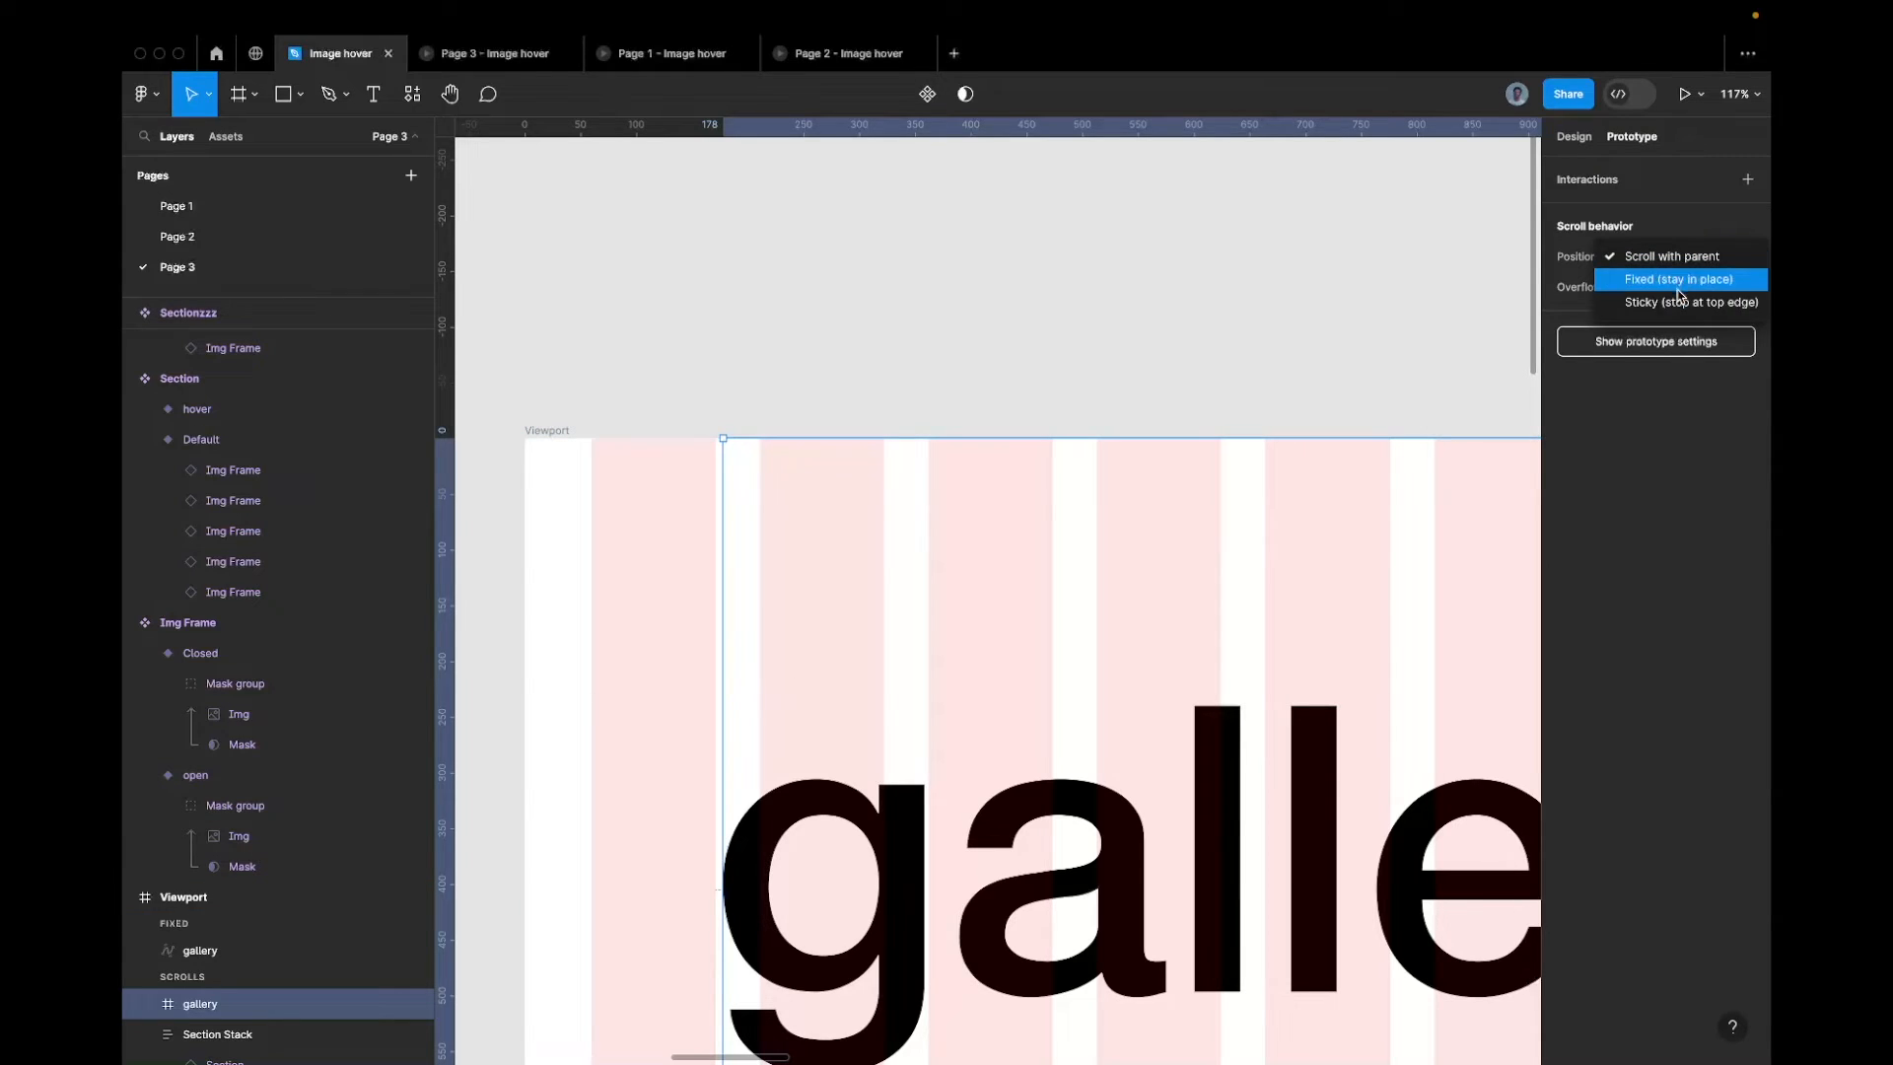
{"action": "left_click", "coordinate": [1677, 301]}
{"action": "key", "text": "shift+1"}
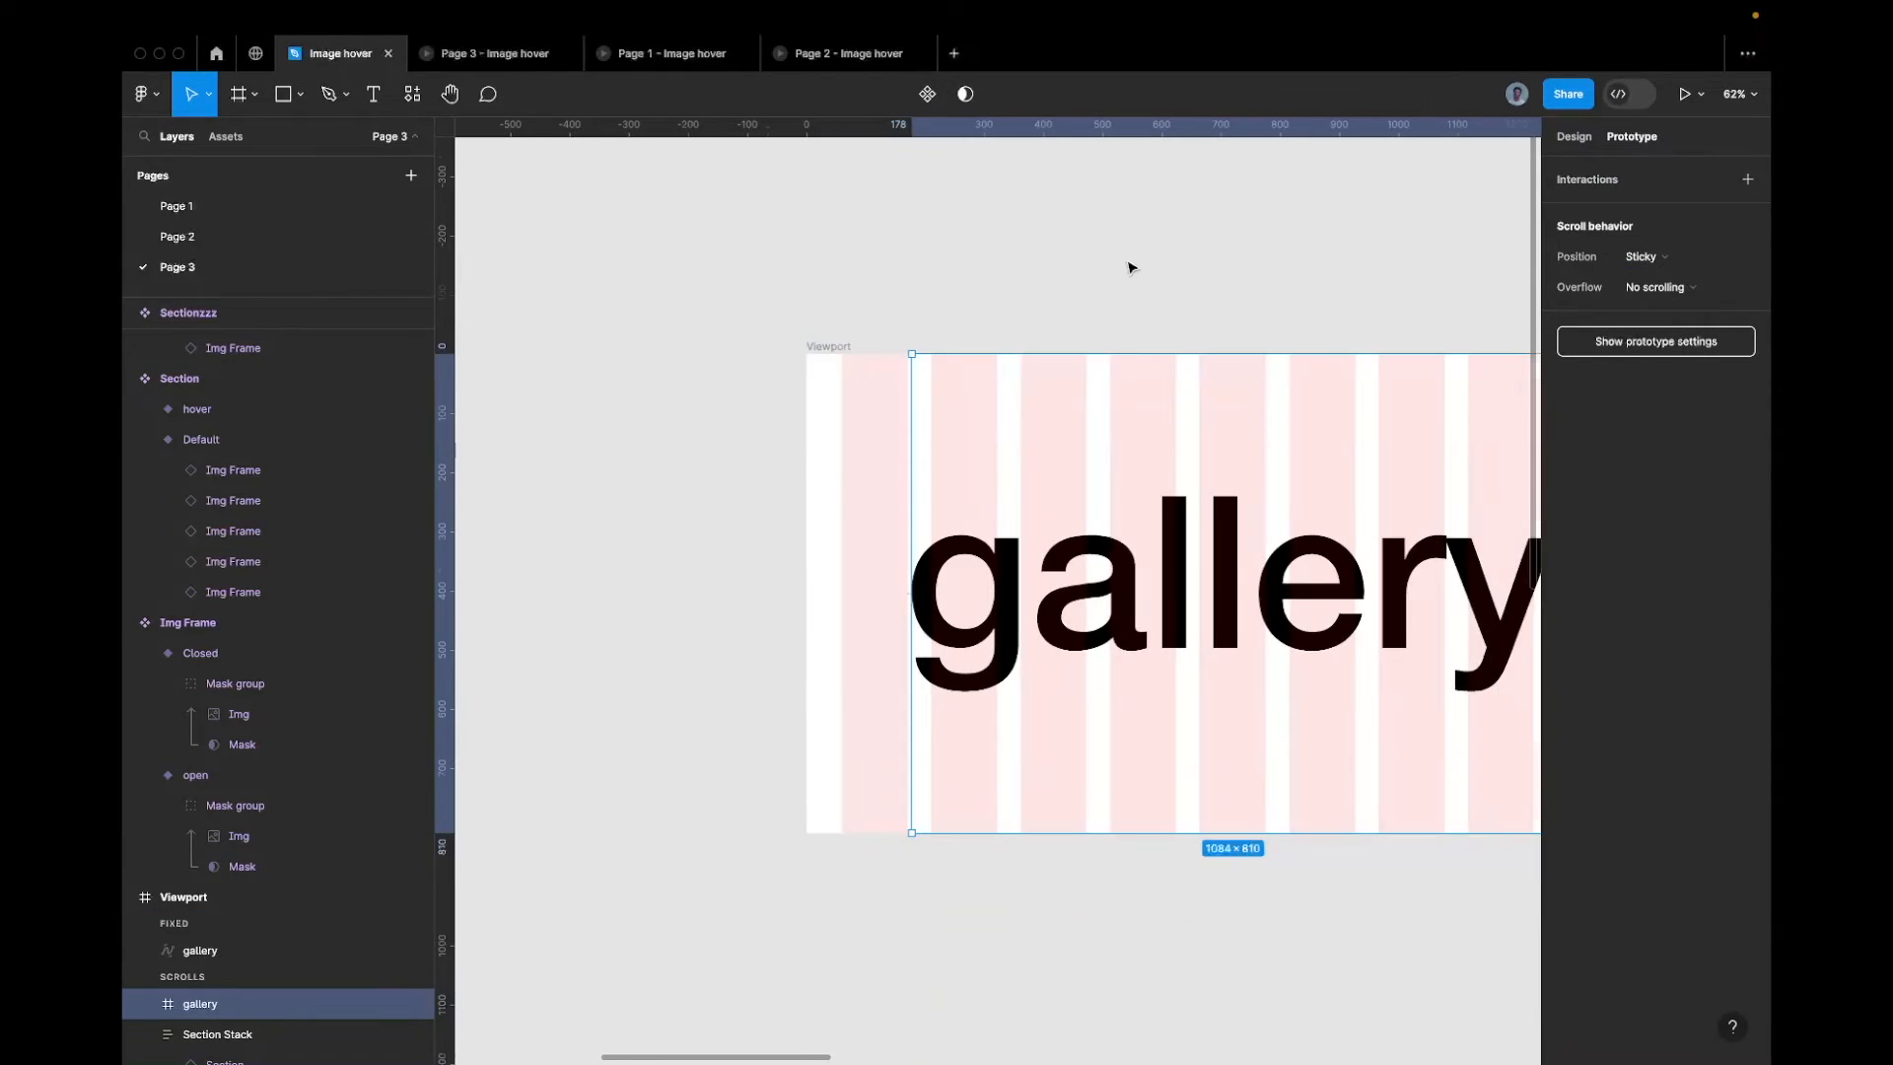
{"action": "left_click", "coordinate": [455, 53]}
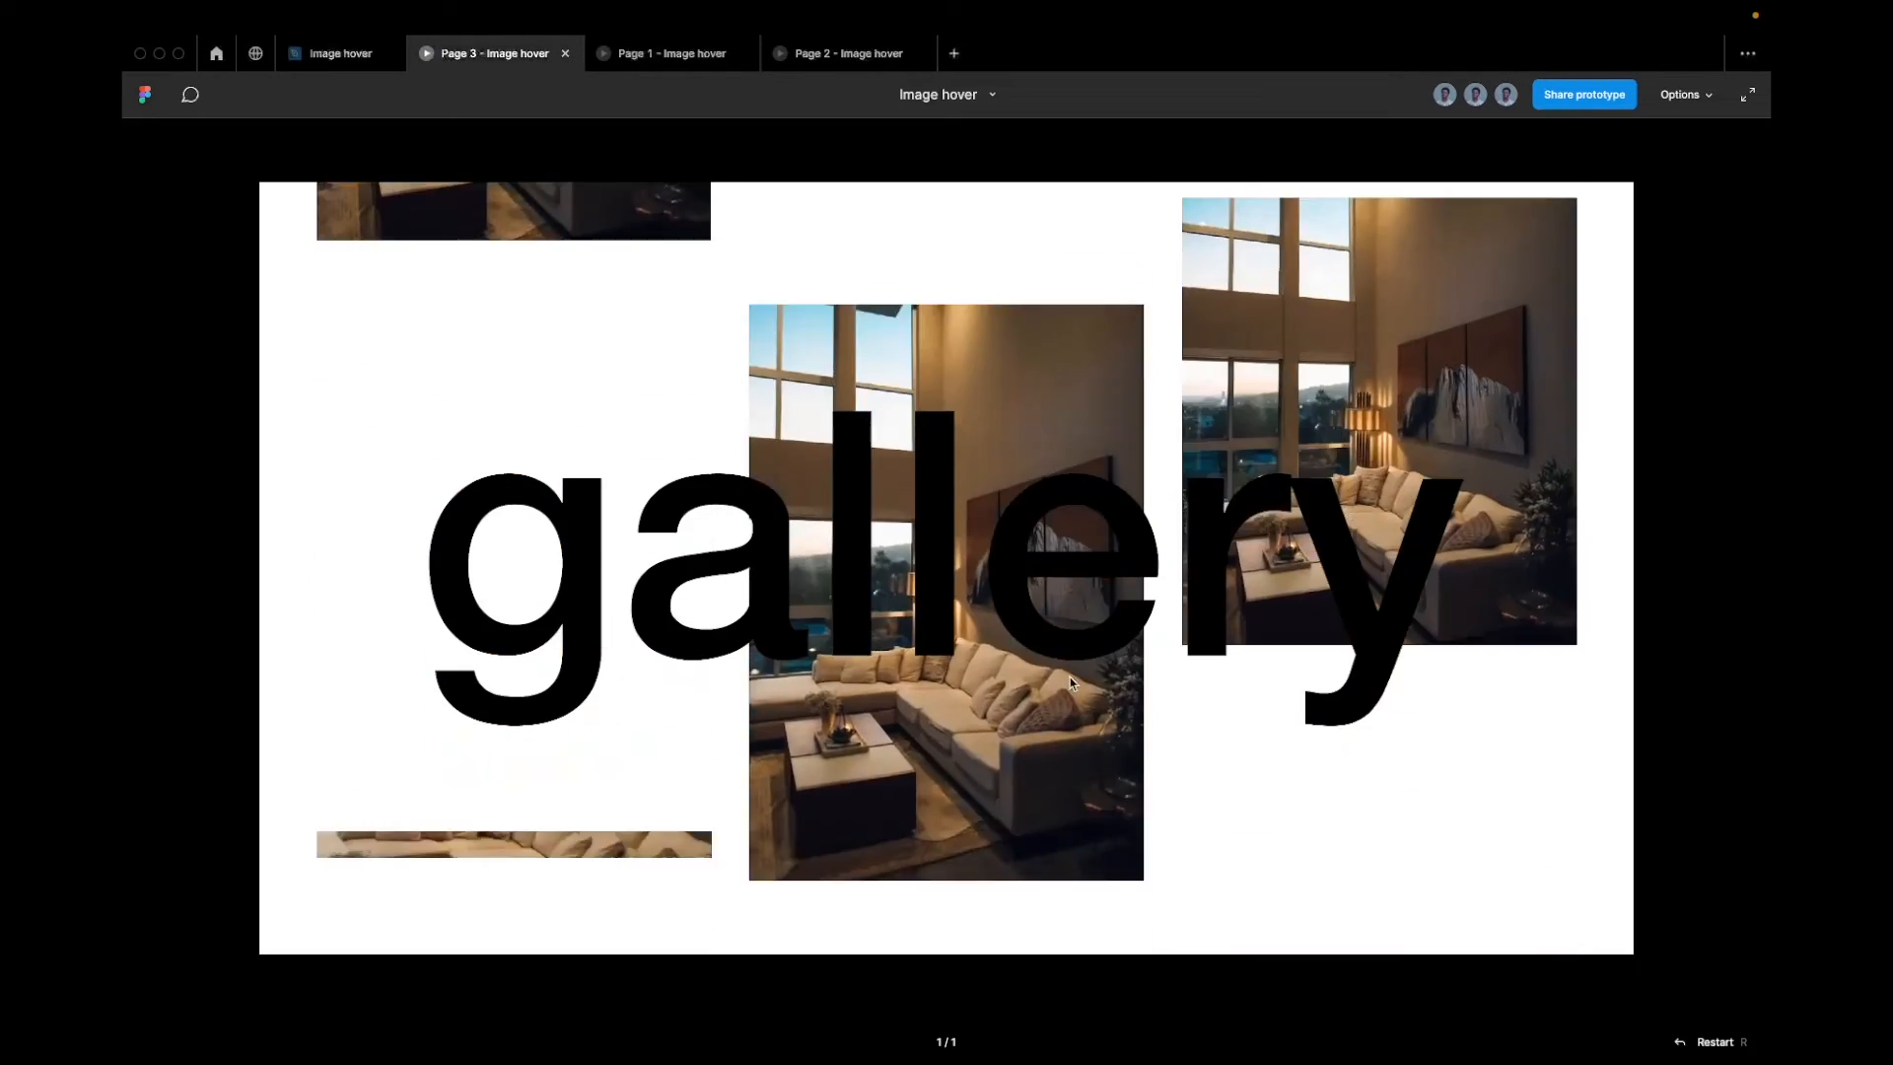
Collapse the Section Stack in the design file and send the sticky gallery frame behind it in the layer order
{"action": "left_click", "coordinate": [359, 57]}
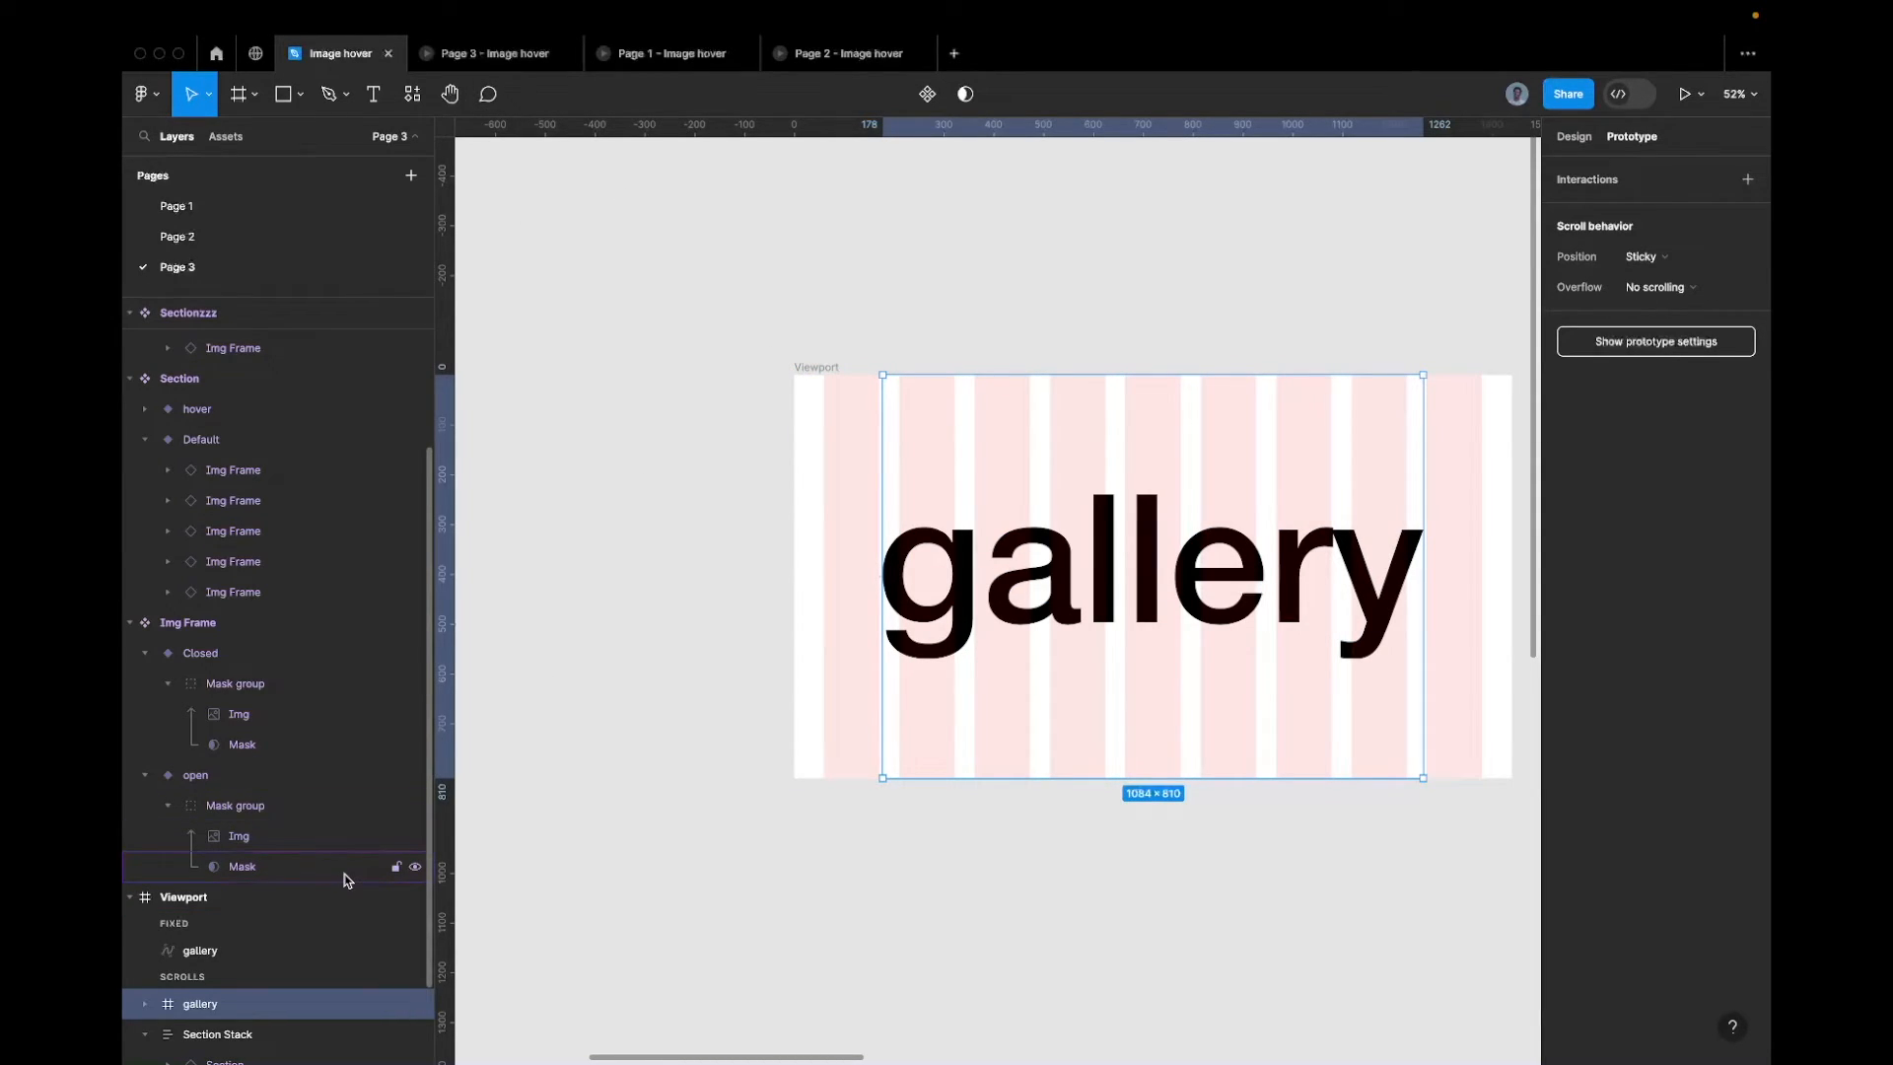
{"action": "scroll", "coordinate": [347, 879], "scroll_direction": "down", "scroll_amount": 2}
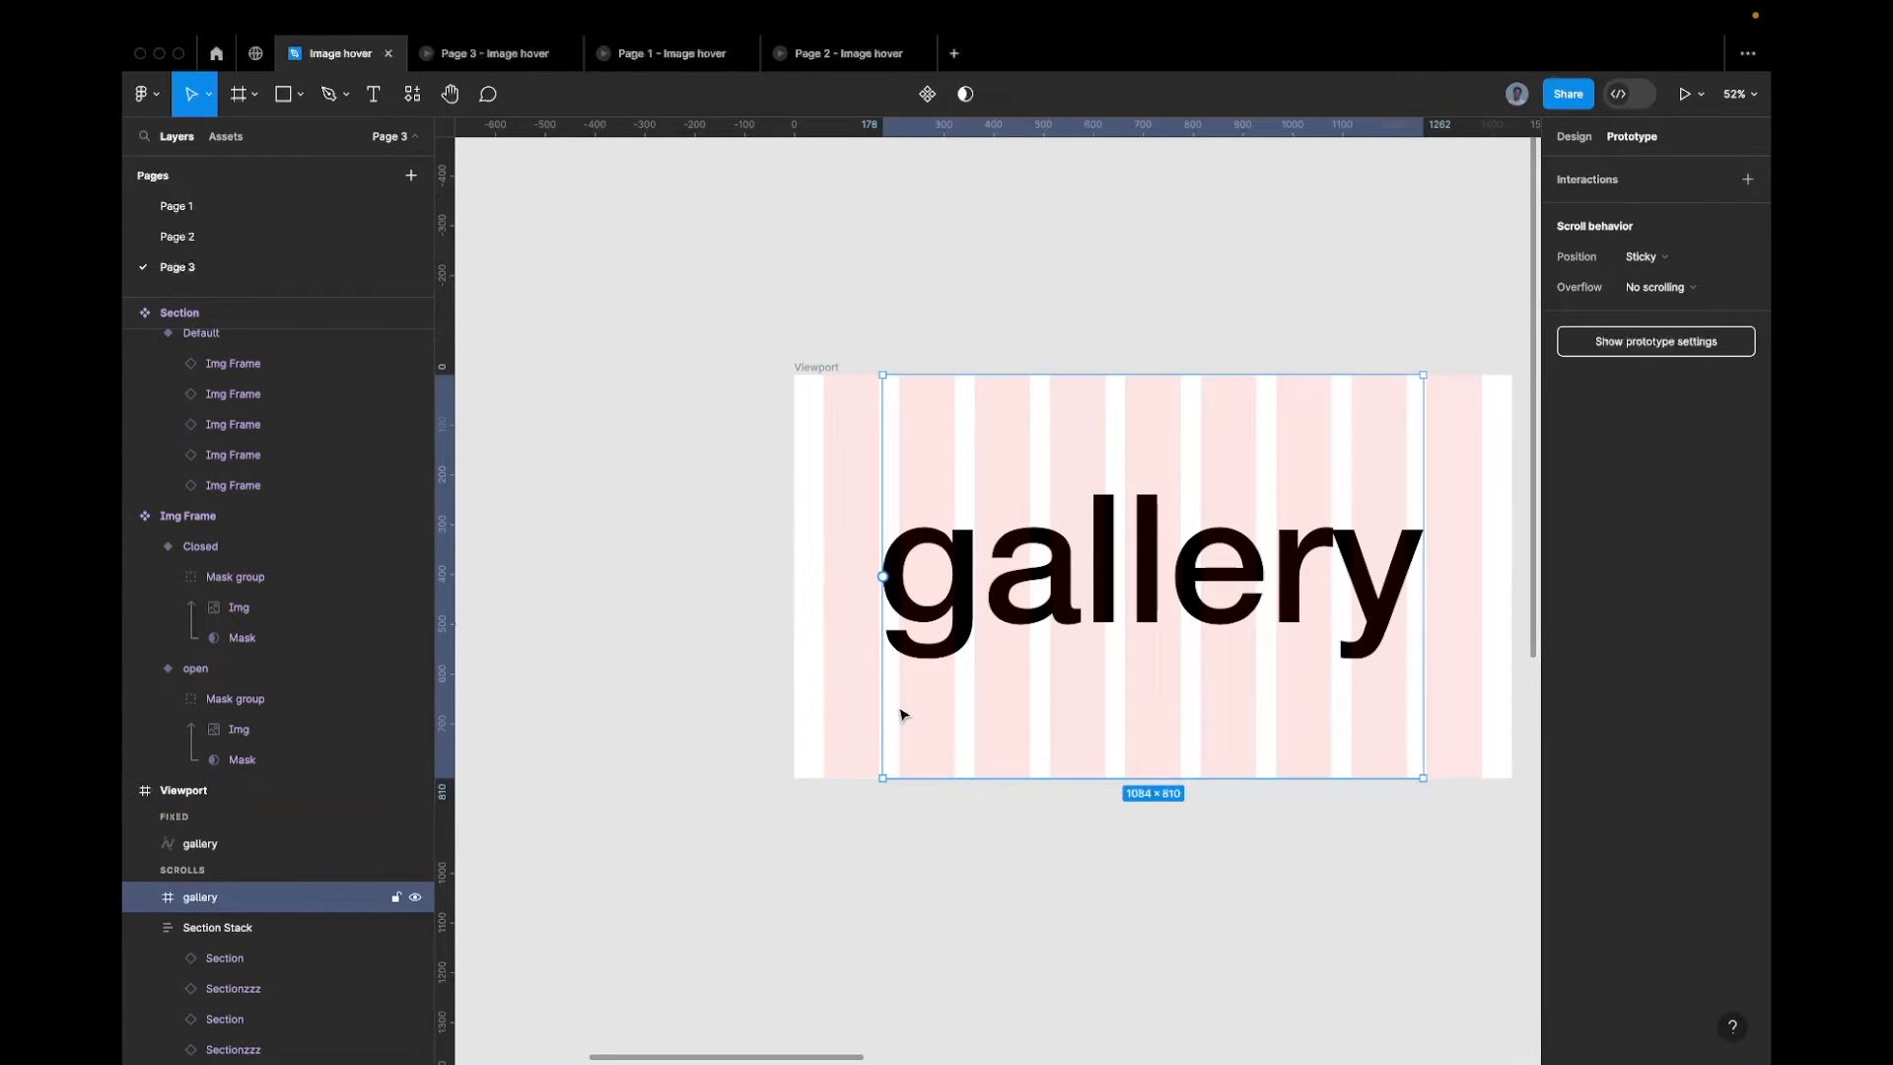
{"action": "left_click", "coordinate": [144, 927]}
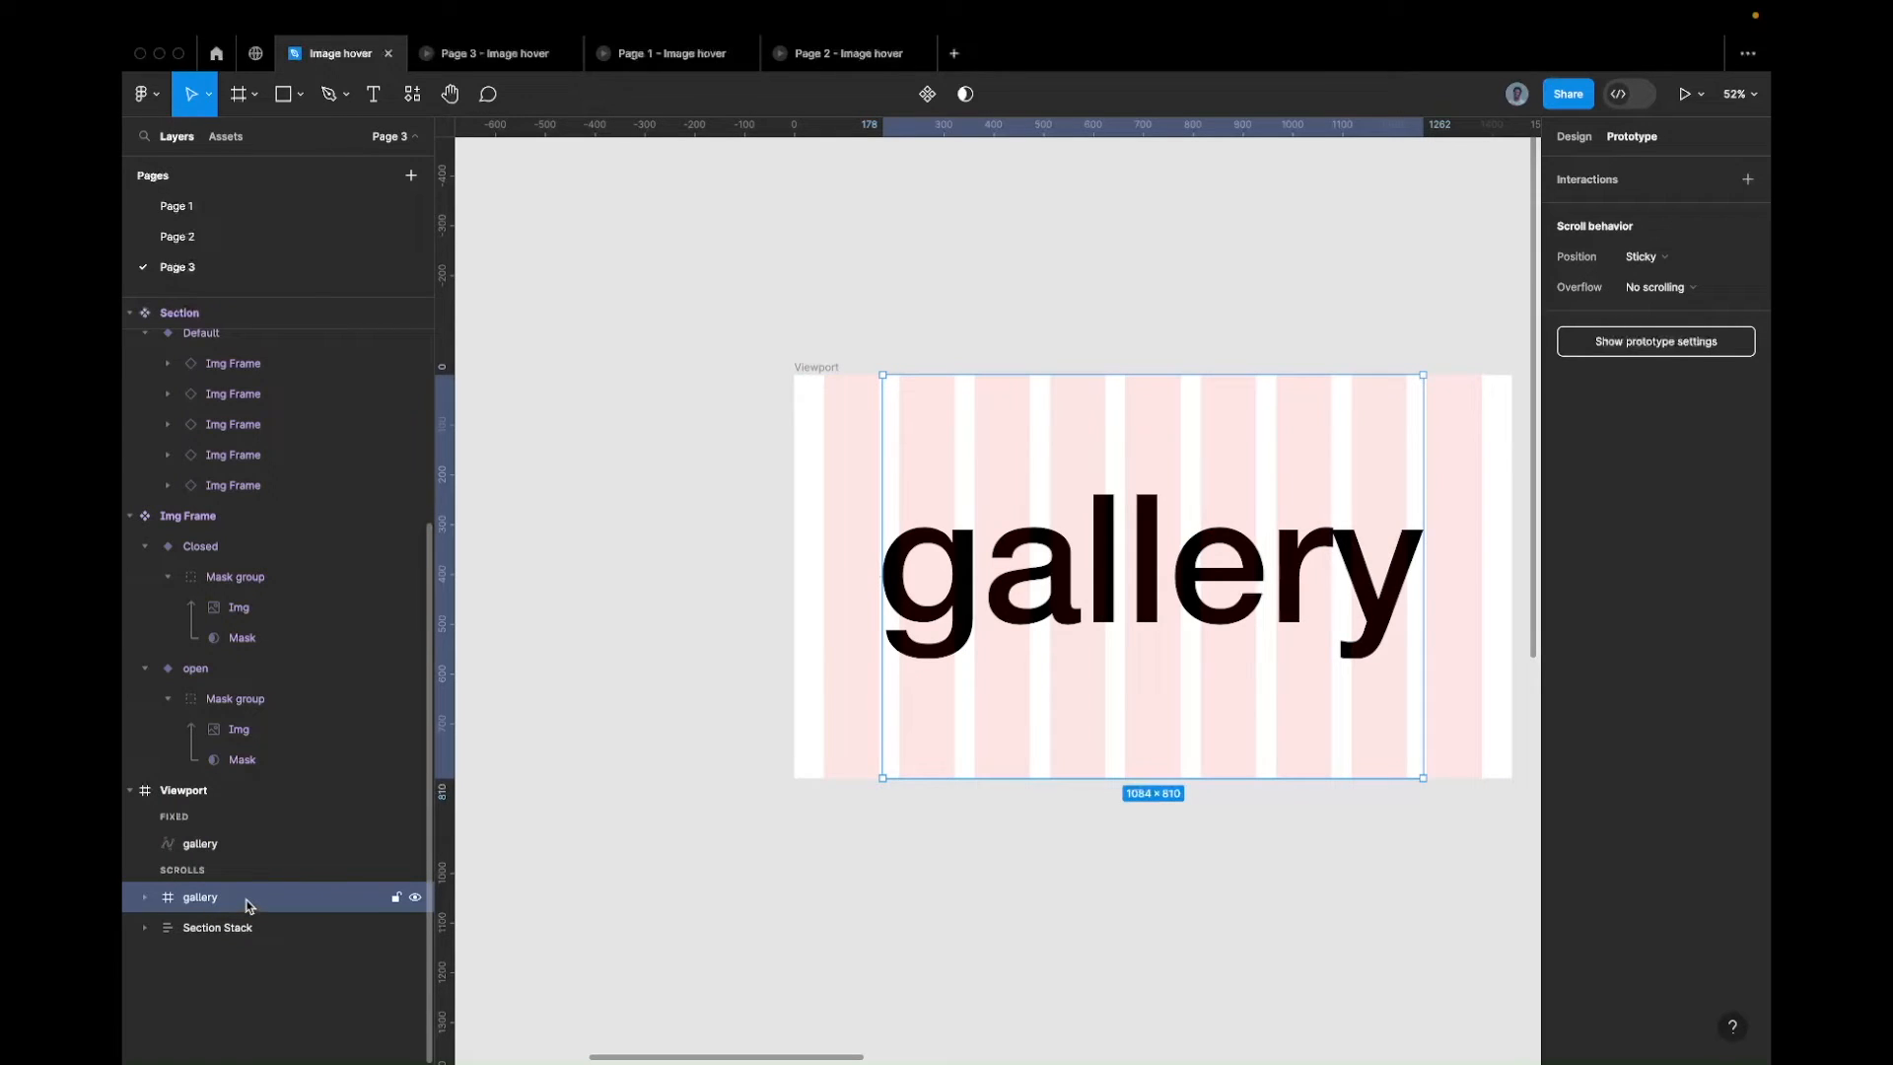
{"action": "key", "text": "super+["}
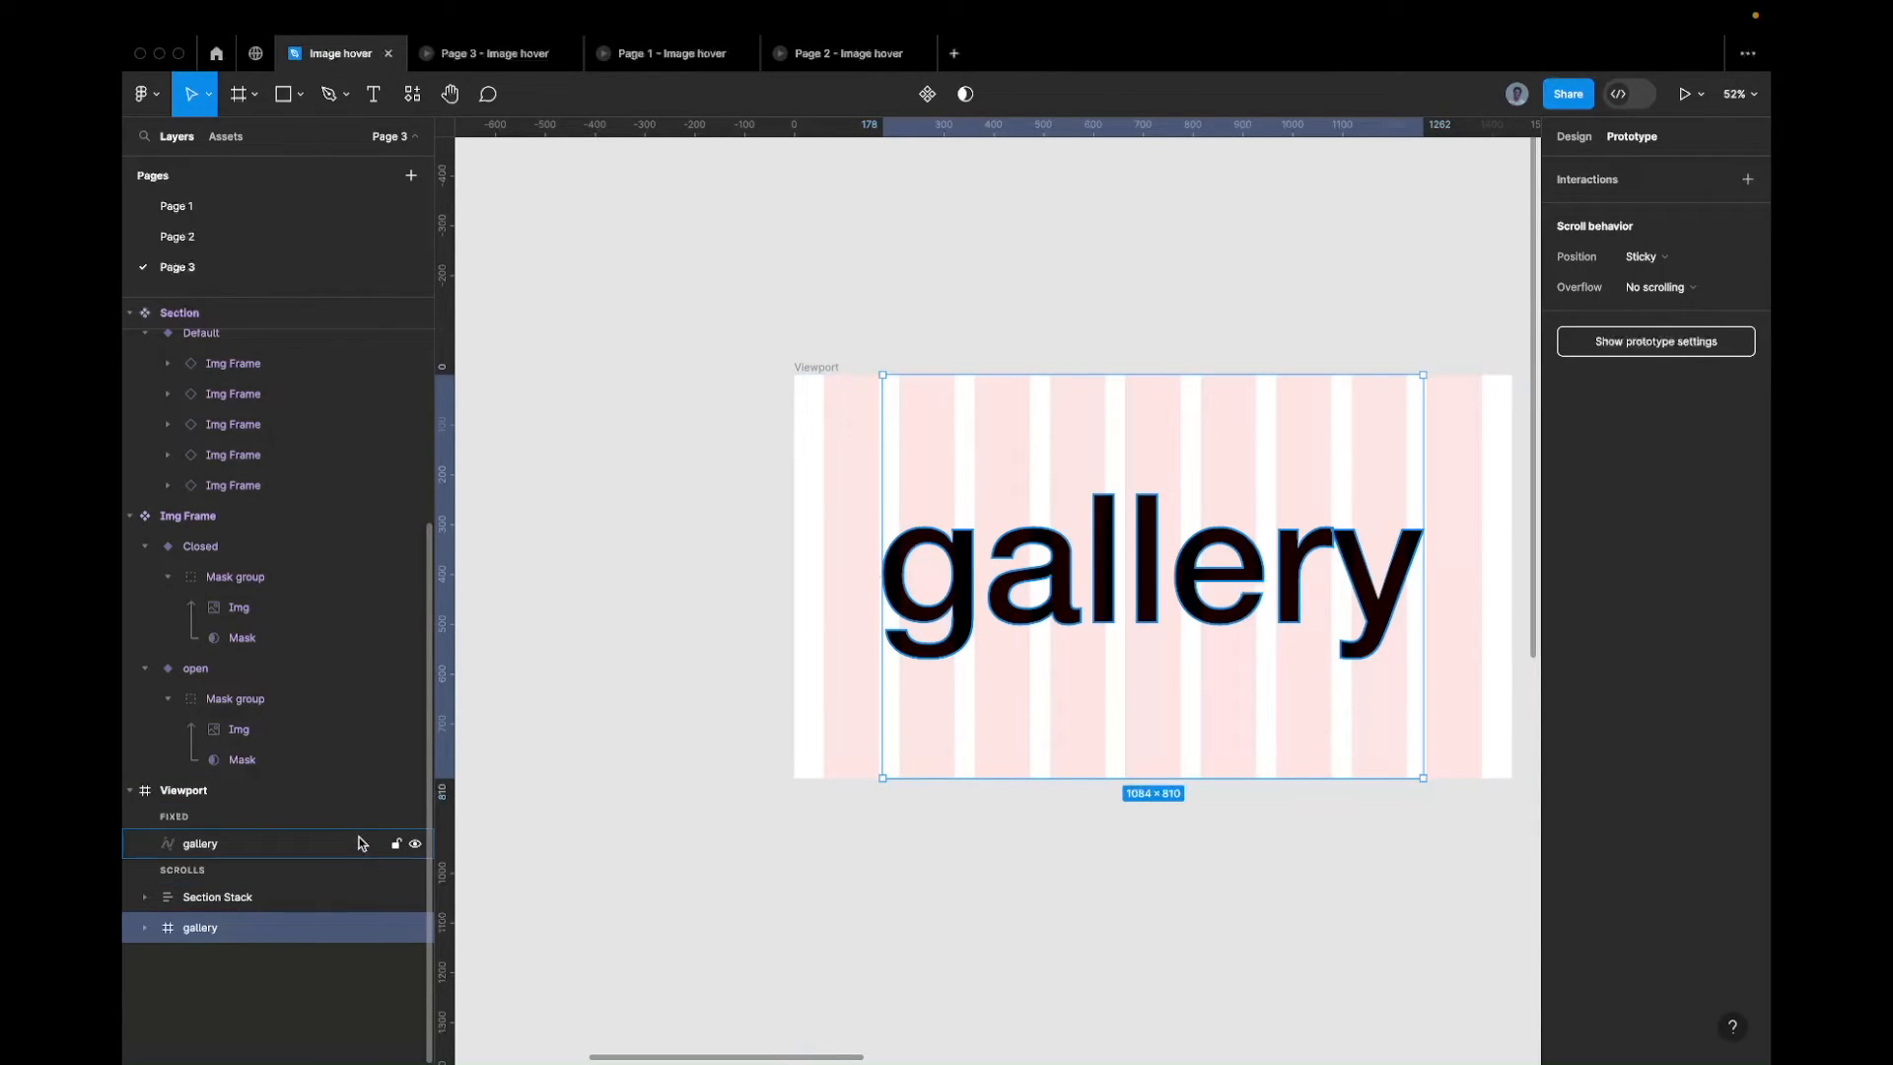
Compare the Page 3 prototype with the fixed gallery shape hidden and with it shown
{"action": "left_click", "coordinate": [414, 845]}
{"action": "left_click", "coordinate": [498, 56]}
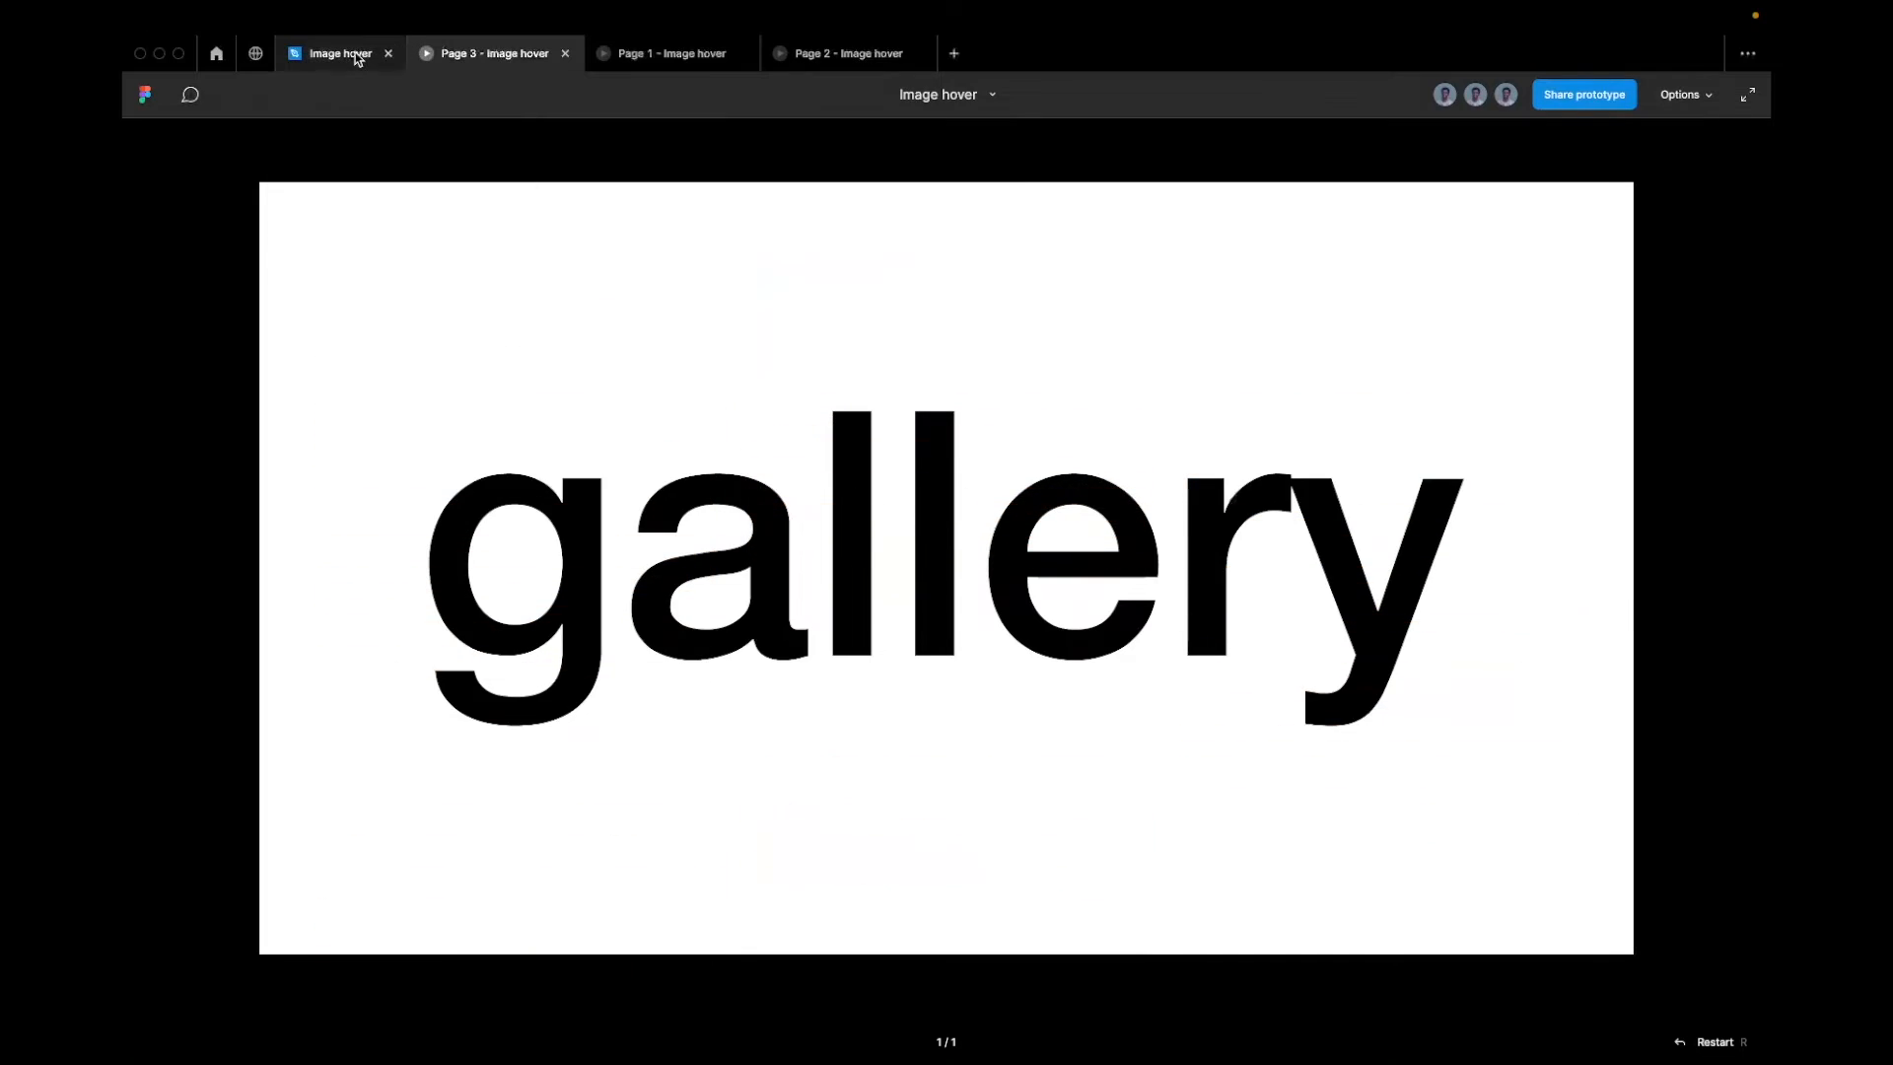
{"action": "left_click", "coordinate": [357, 57]}
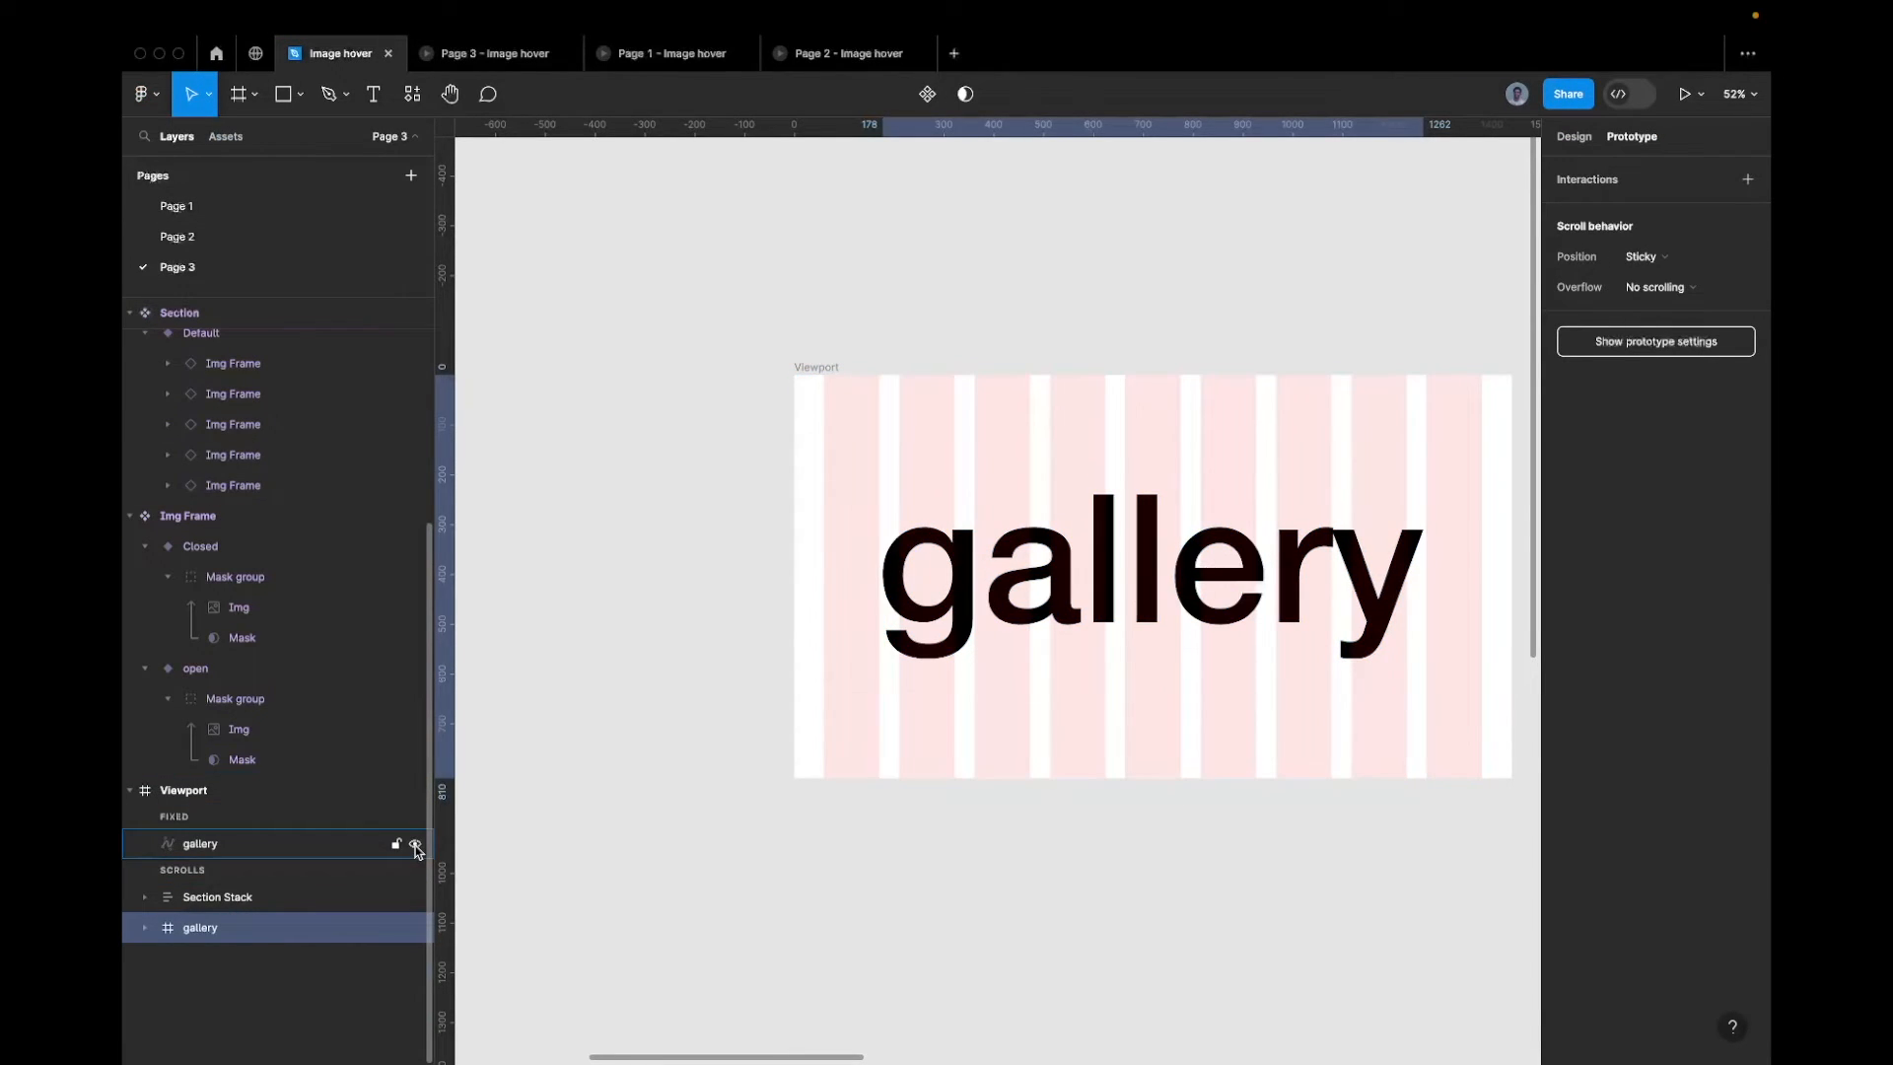
{"action": "left_click", "coordinate": [494, 56]}
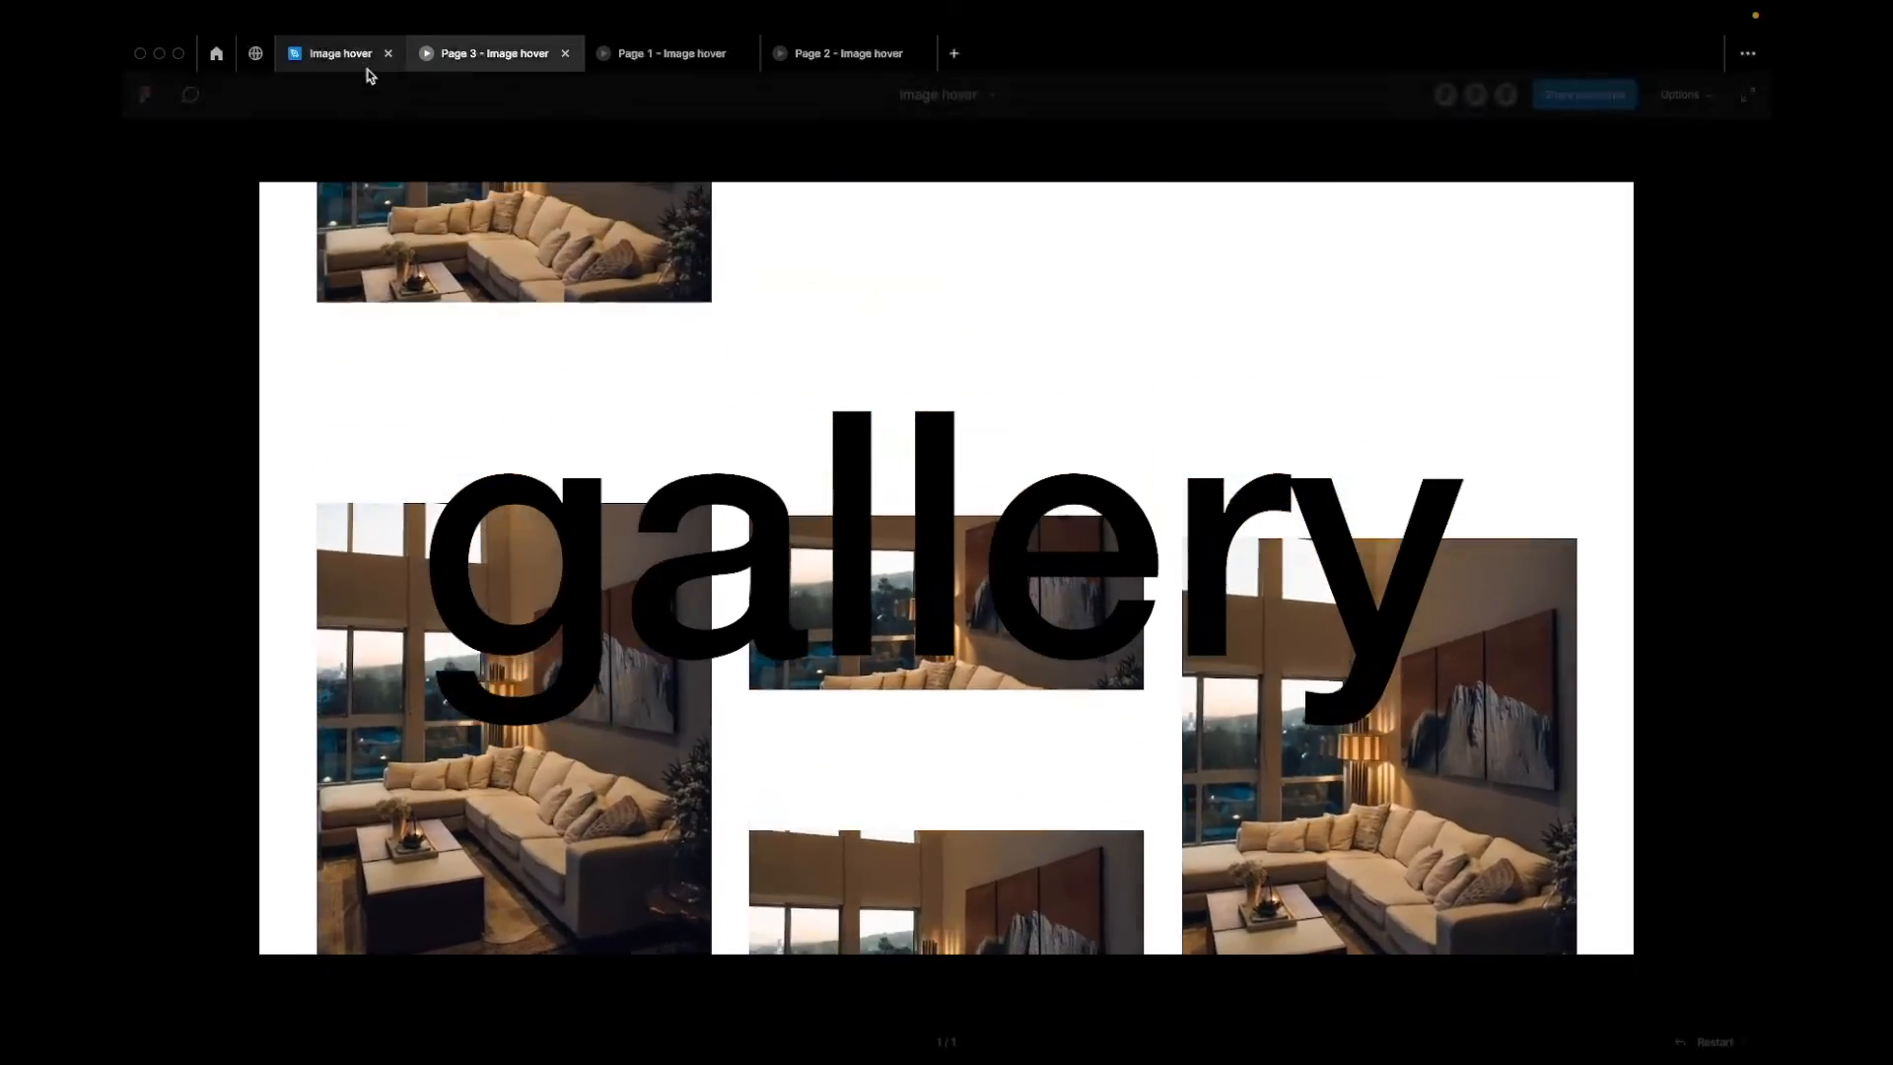
{"action": "left_click", "coordinate": [366, 67]}
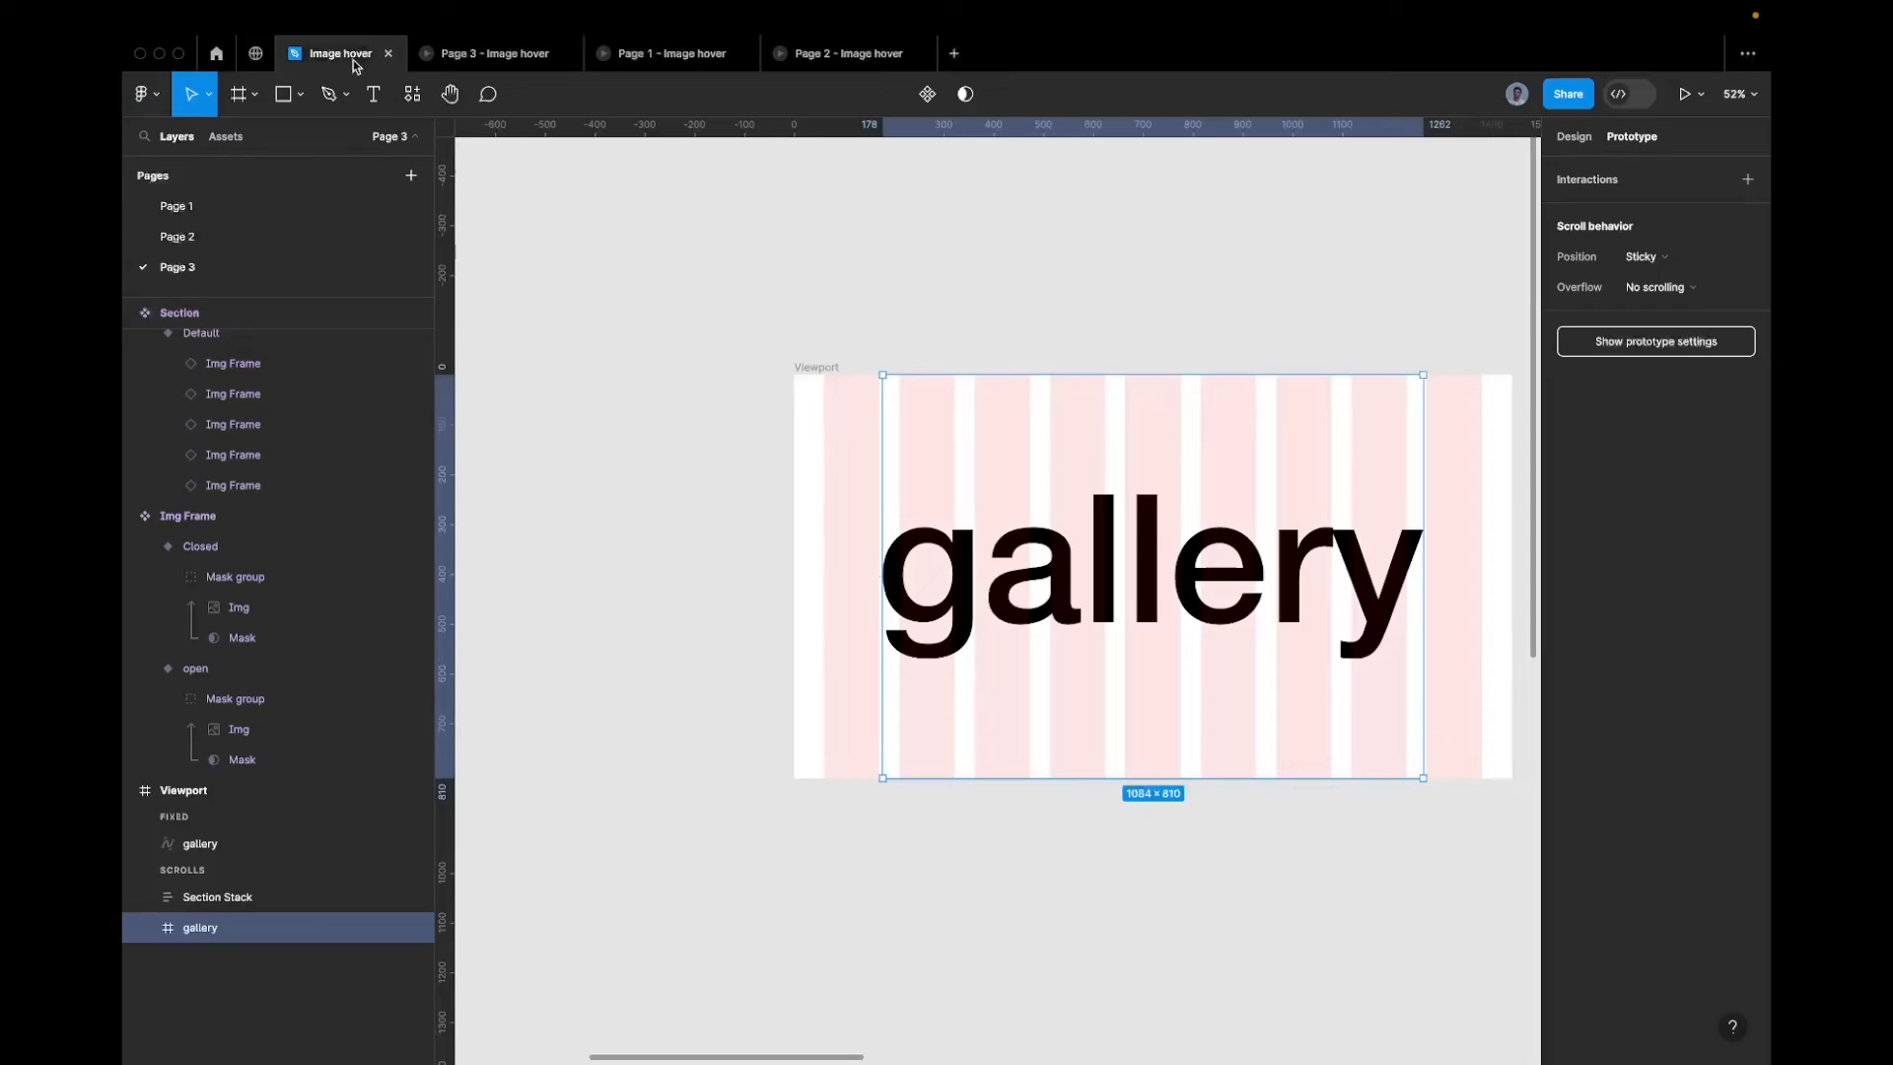
Wrap the fixed gallery shape in its own frame and rename that frame "gall"
{"action": "left_click", "coordinate": [241, 843]}
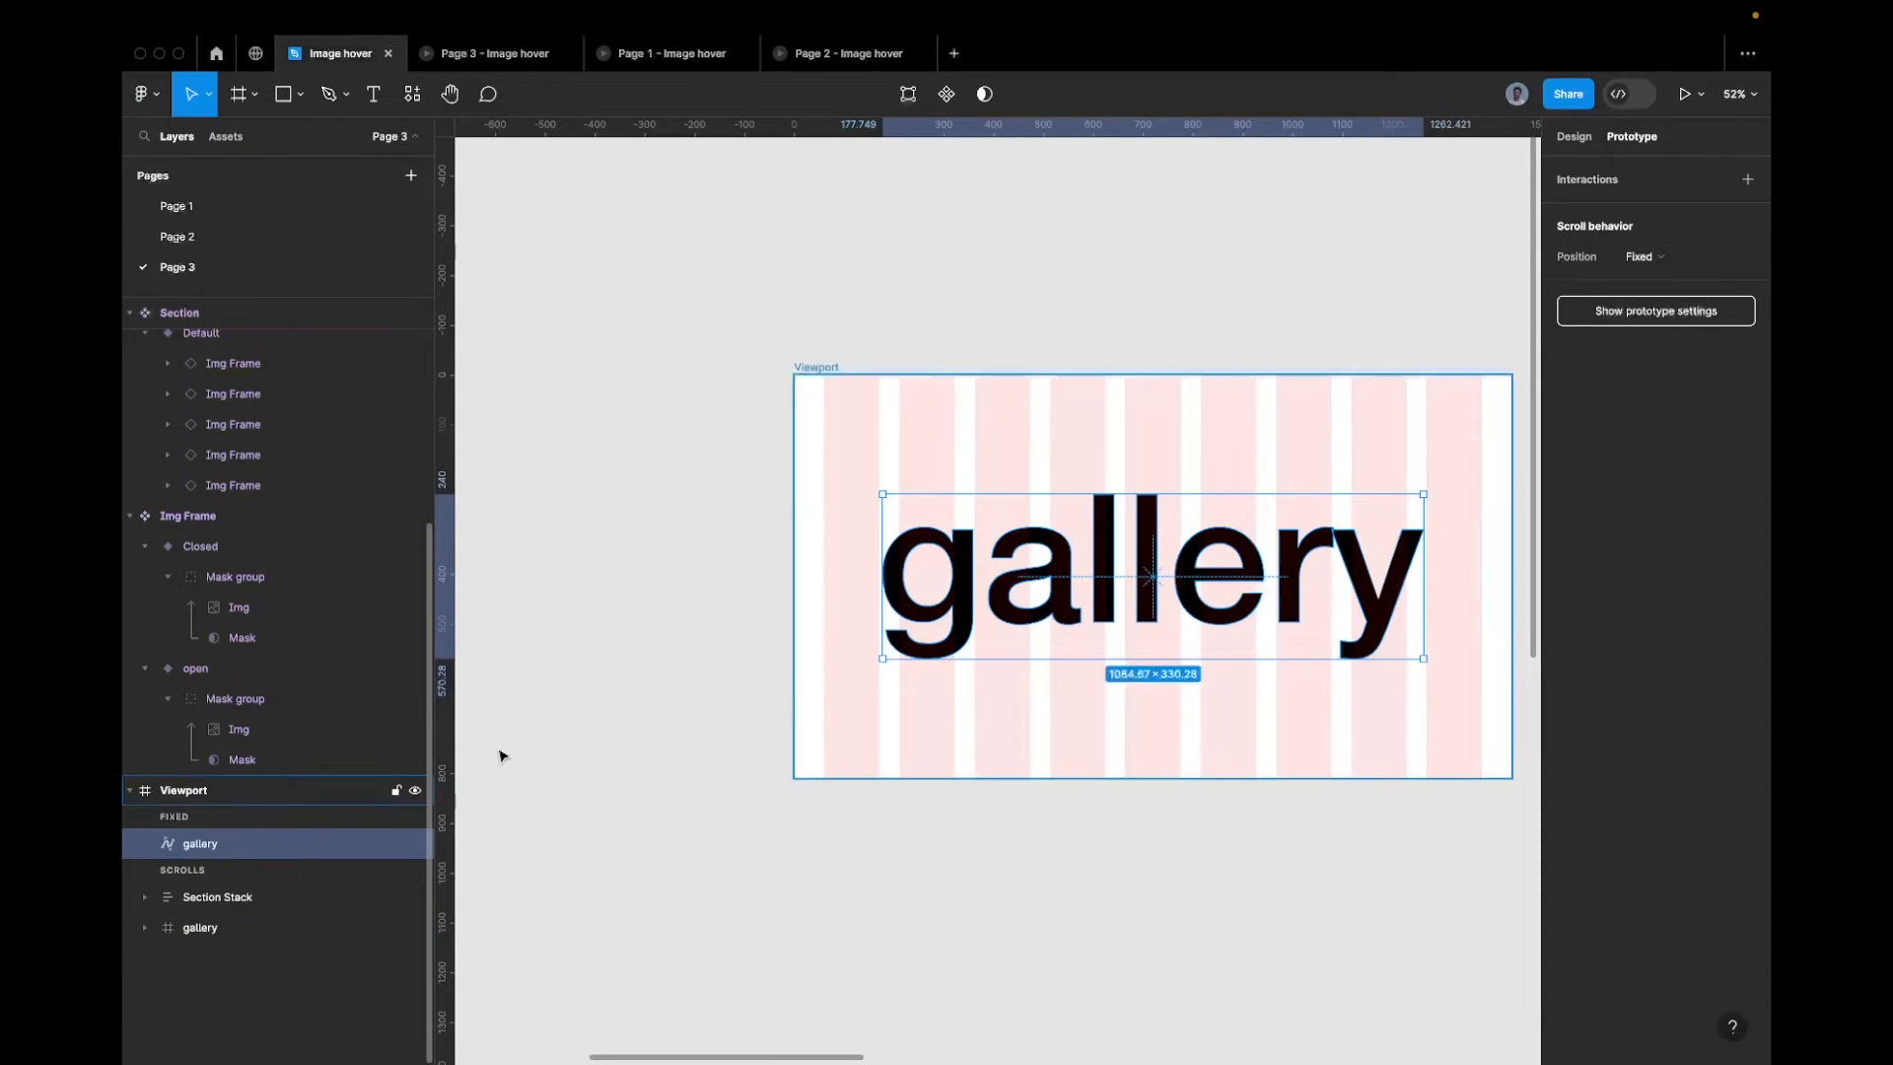
{"action": "right_click", "coordinate": [1292, 553]}
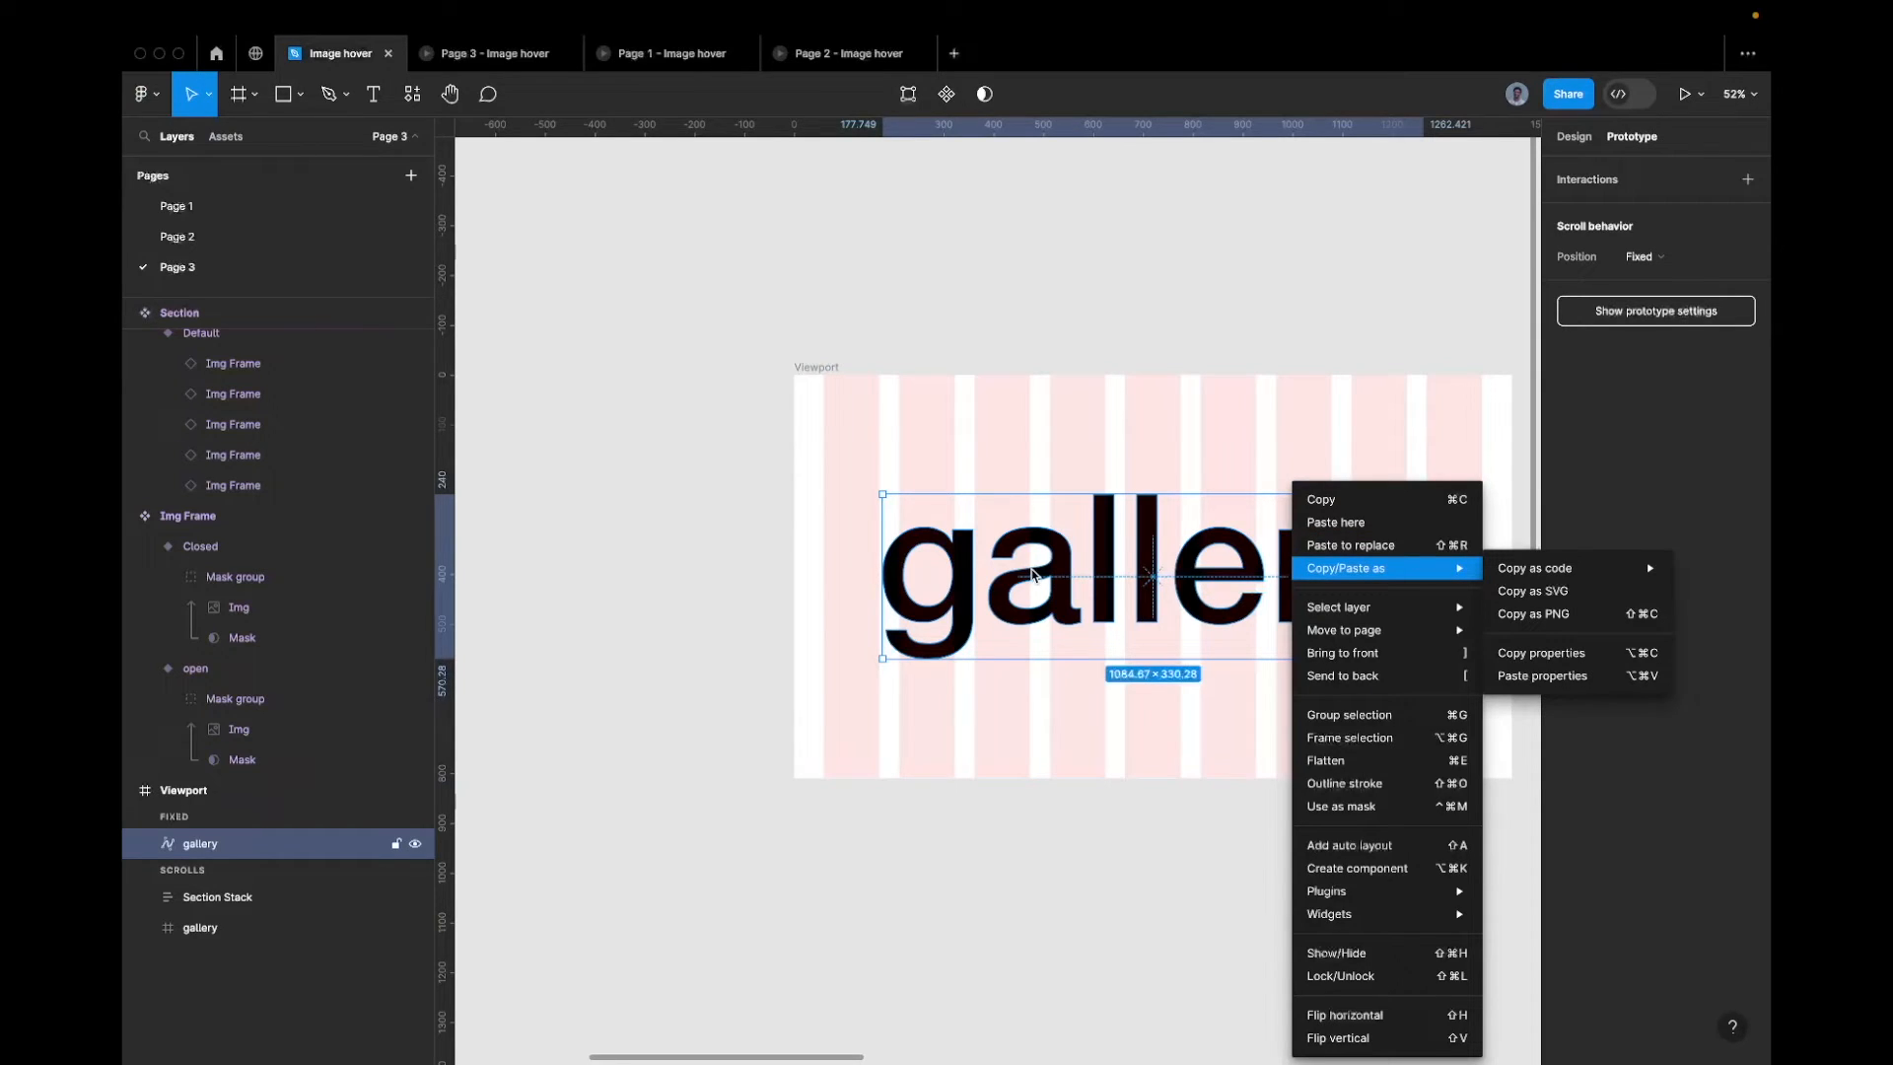
{"action": "left_click", "coordinate": [1339, 741]}
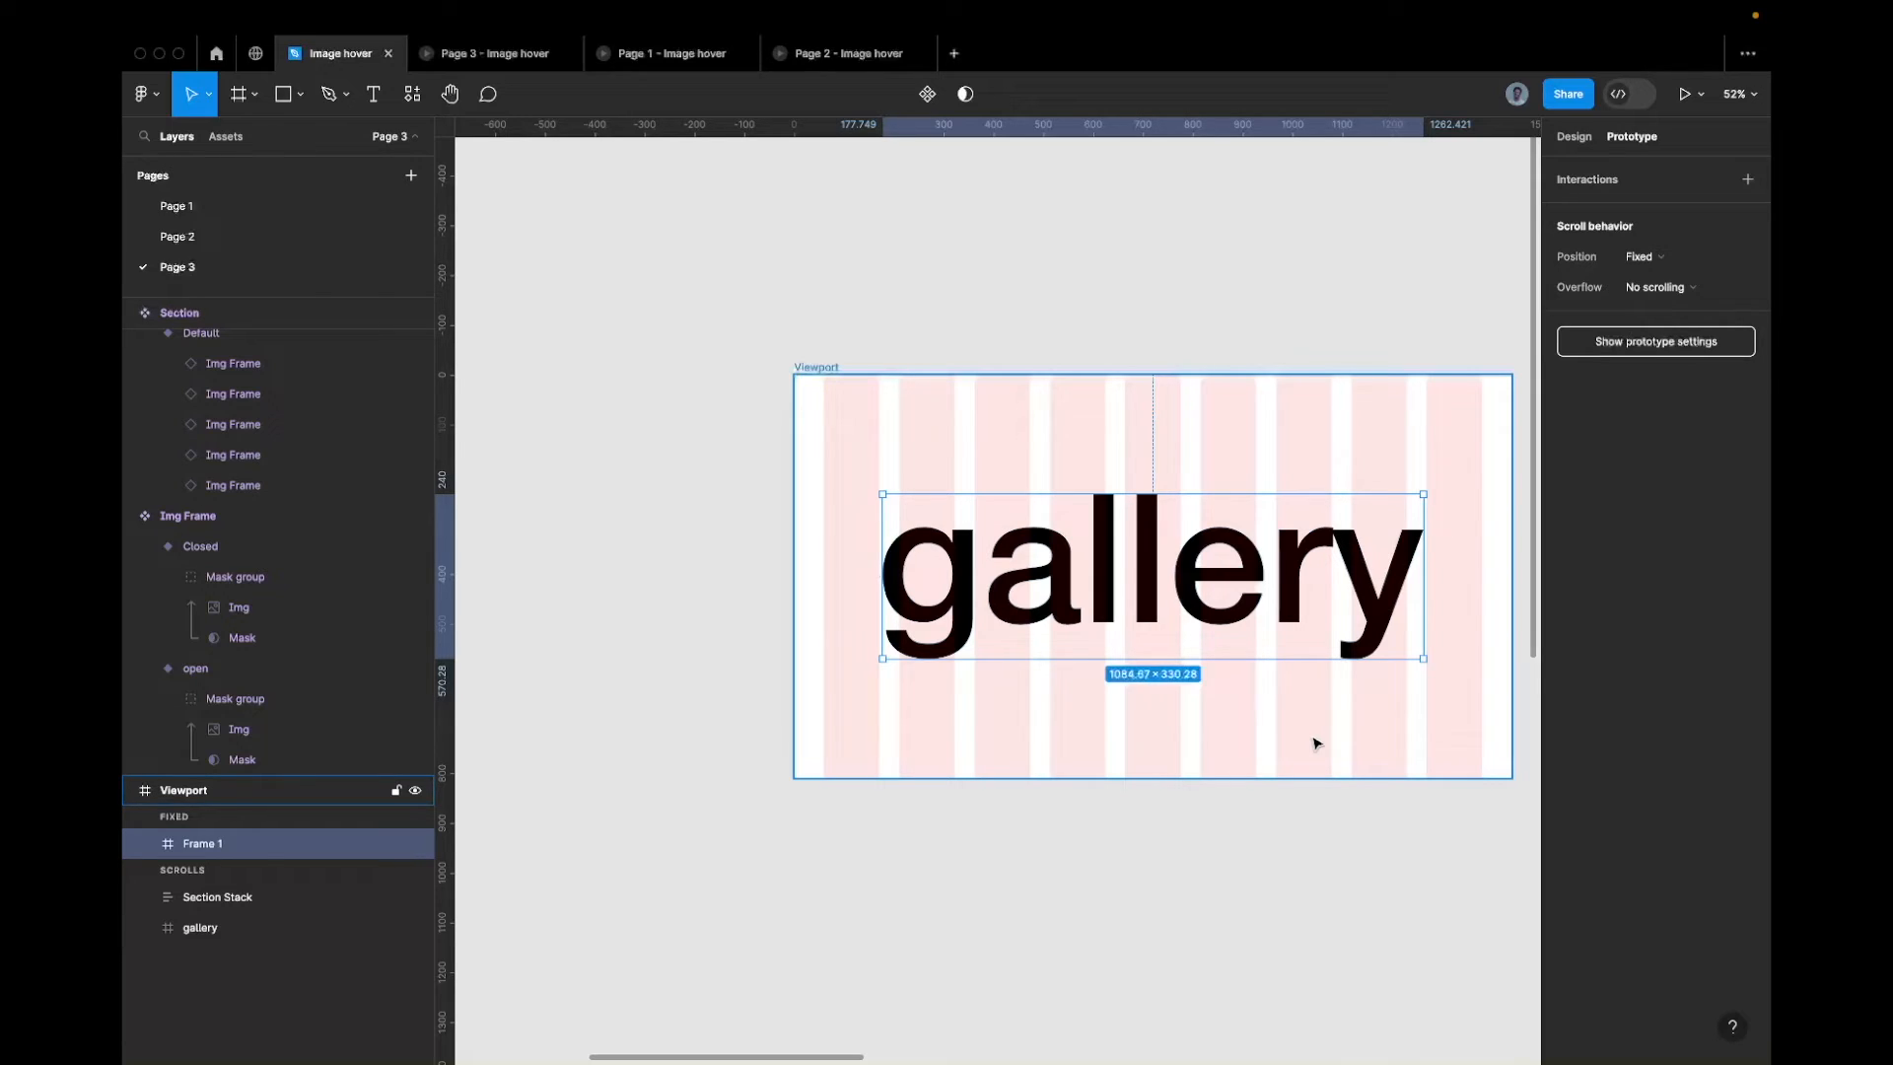
{"action": "double_click", "coordinate": [204, 845]}
{"action": "type", "text": "gall"}
{"action": "key", "text": "Return"}
Duplicate the fixed "gall" frame in place, show the design properties, and select only the upper copy
{"action": "key", "text": "super+d"}
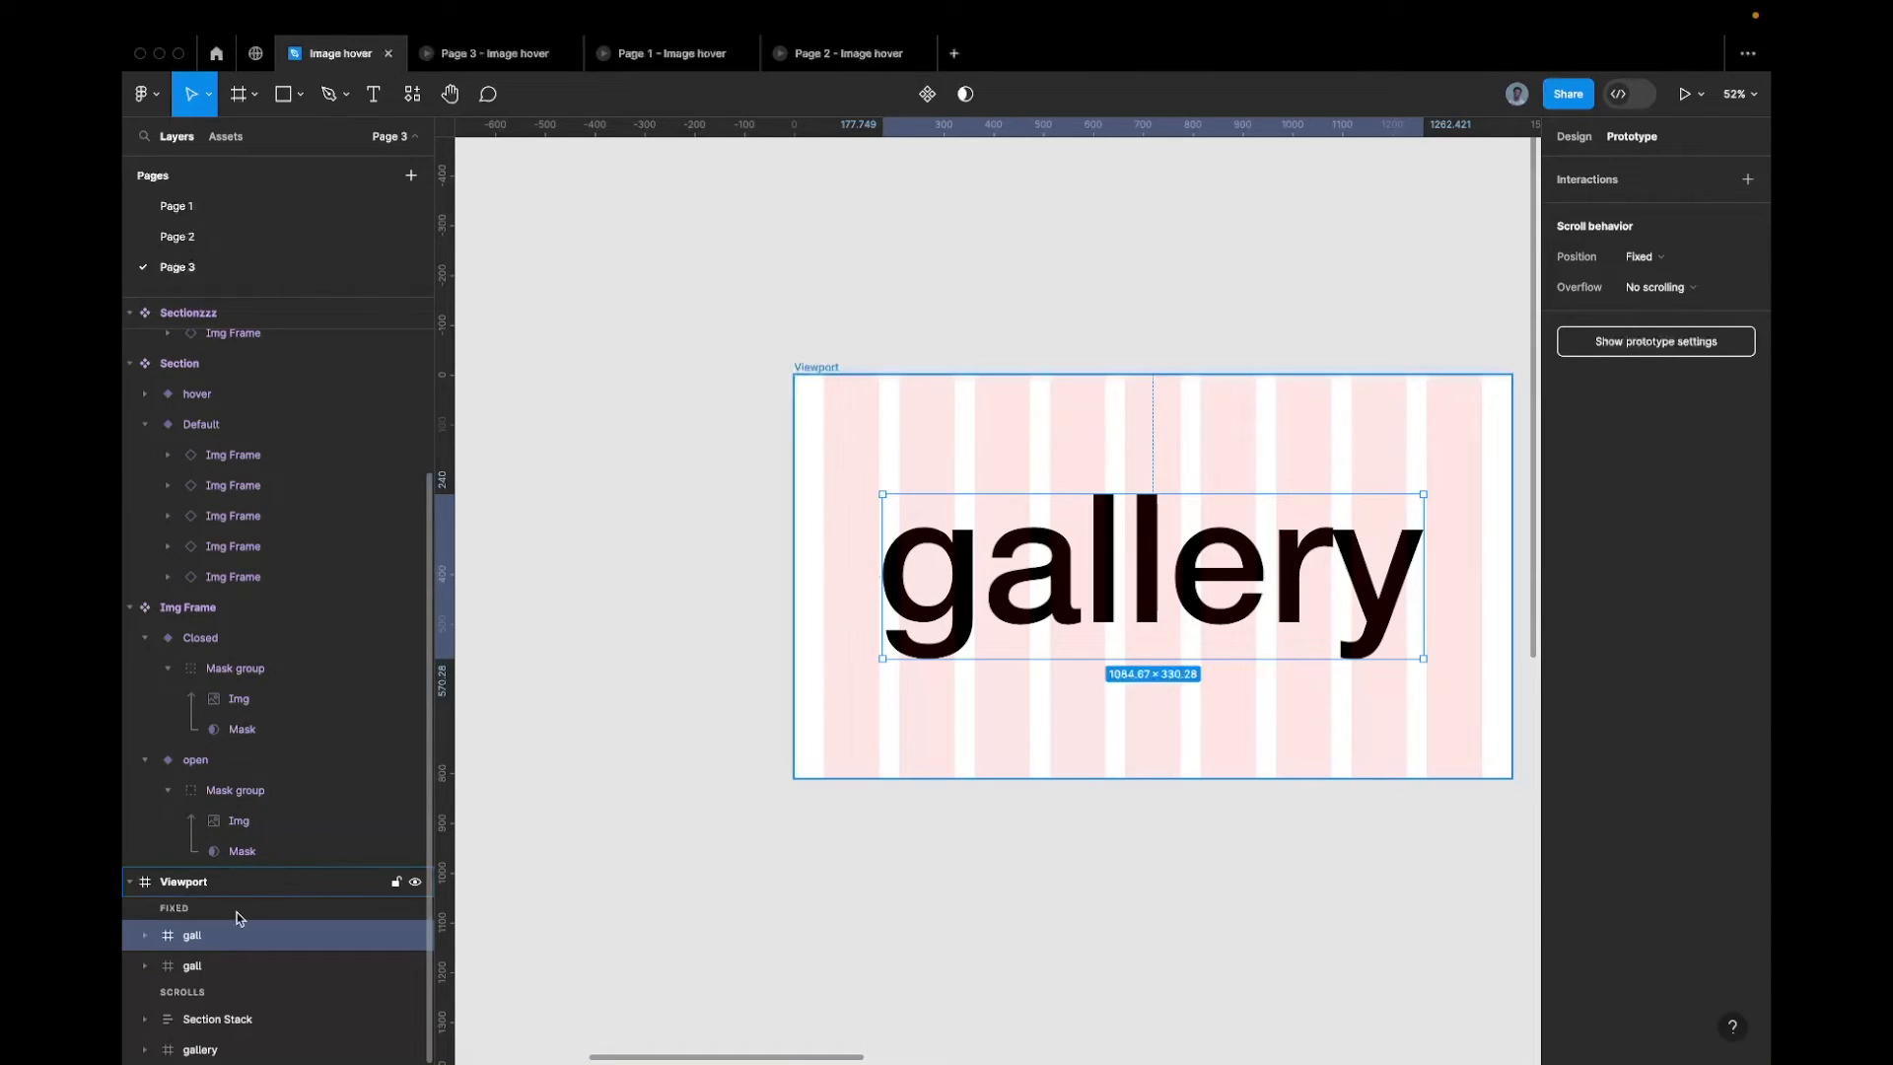
{"action": "left_click", "coordinate": [207, 965], "text": "shift"}
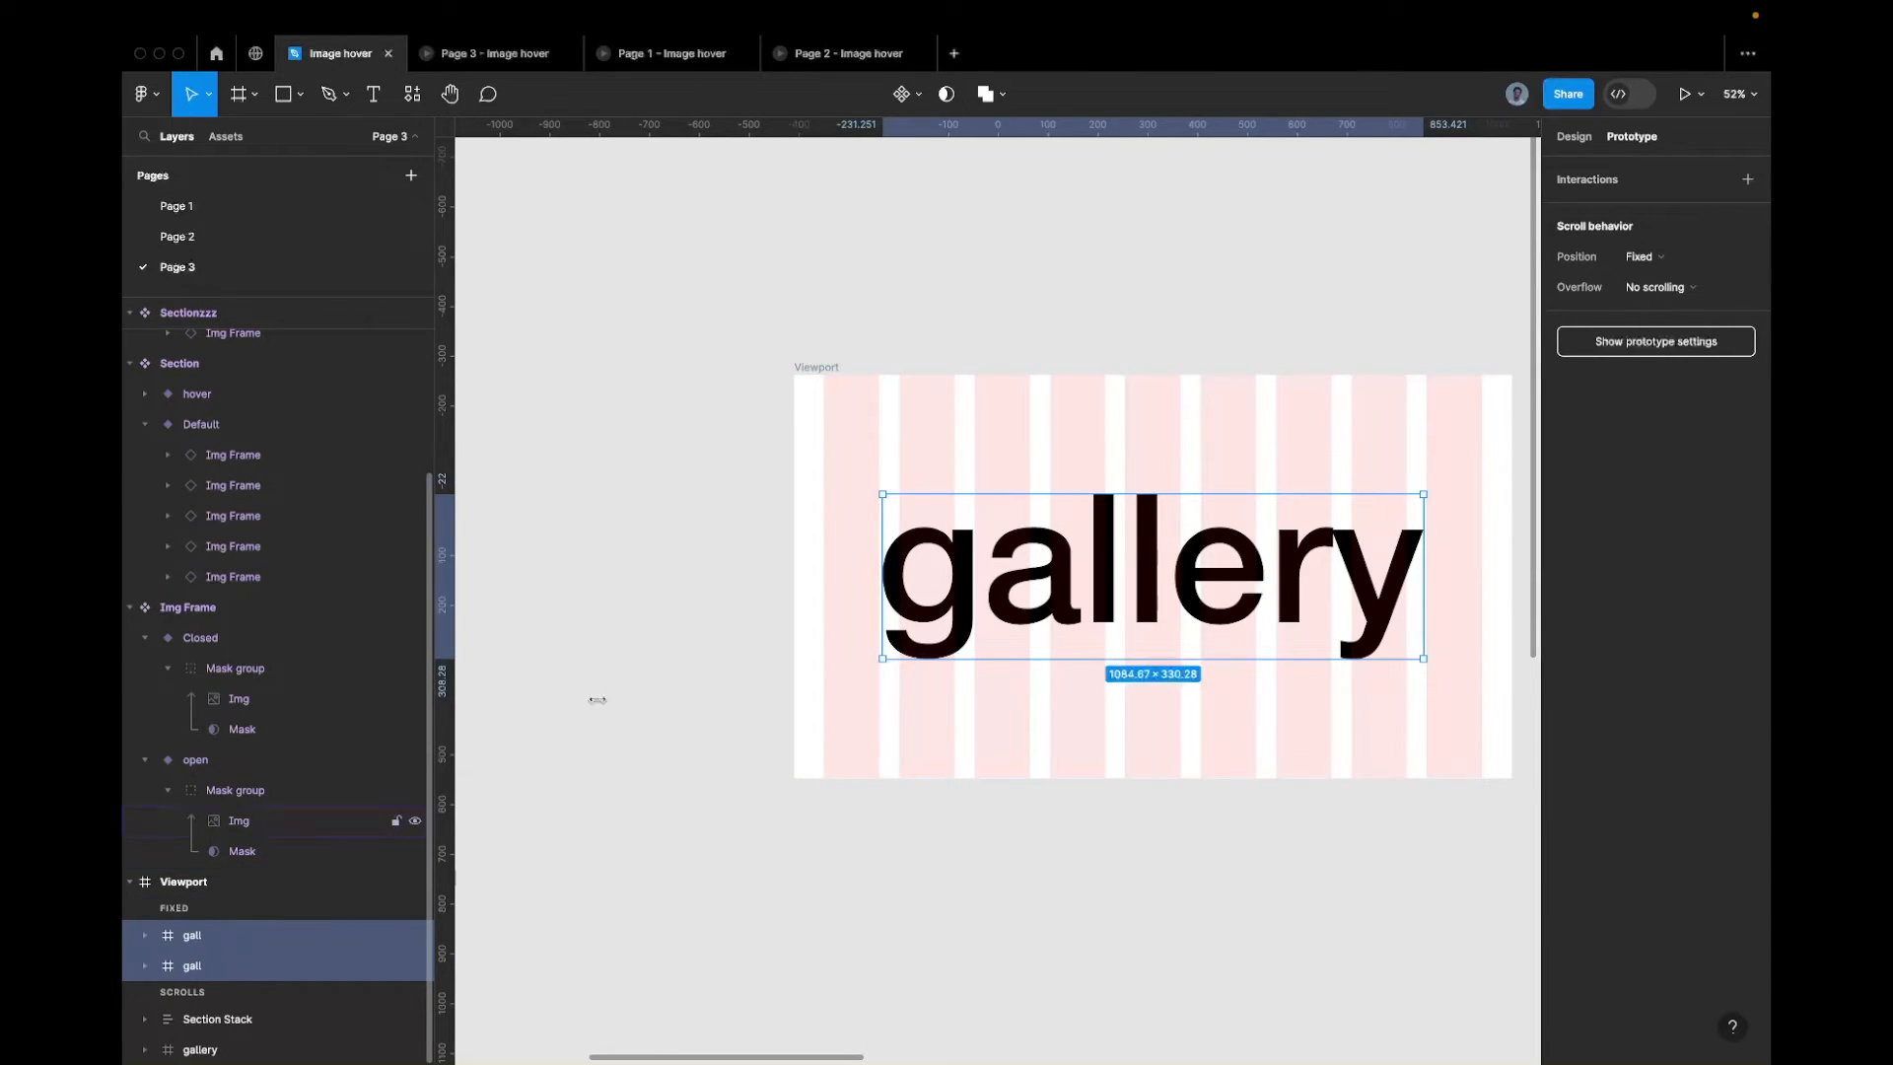
{"action": "left_click", "coordinate": [1560, 141]}
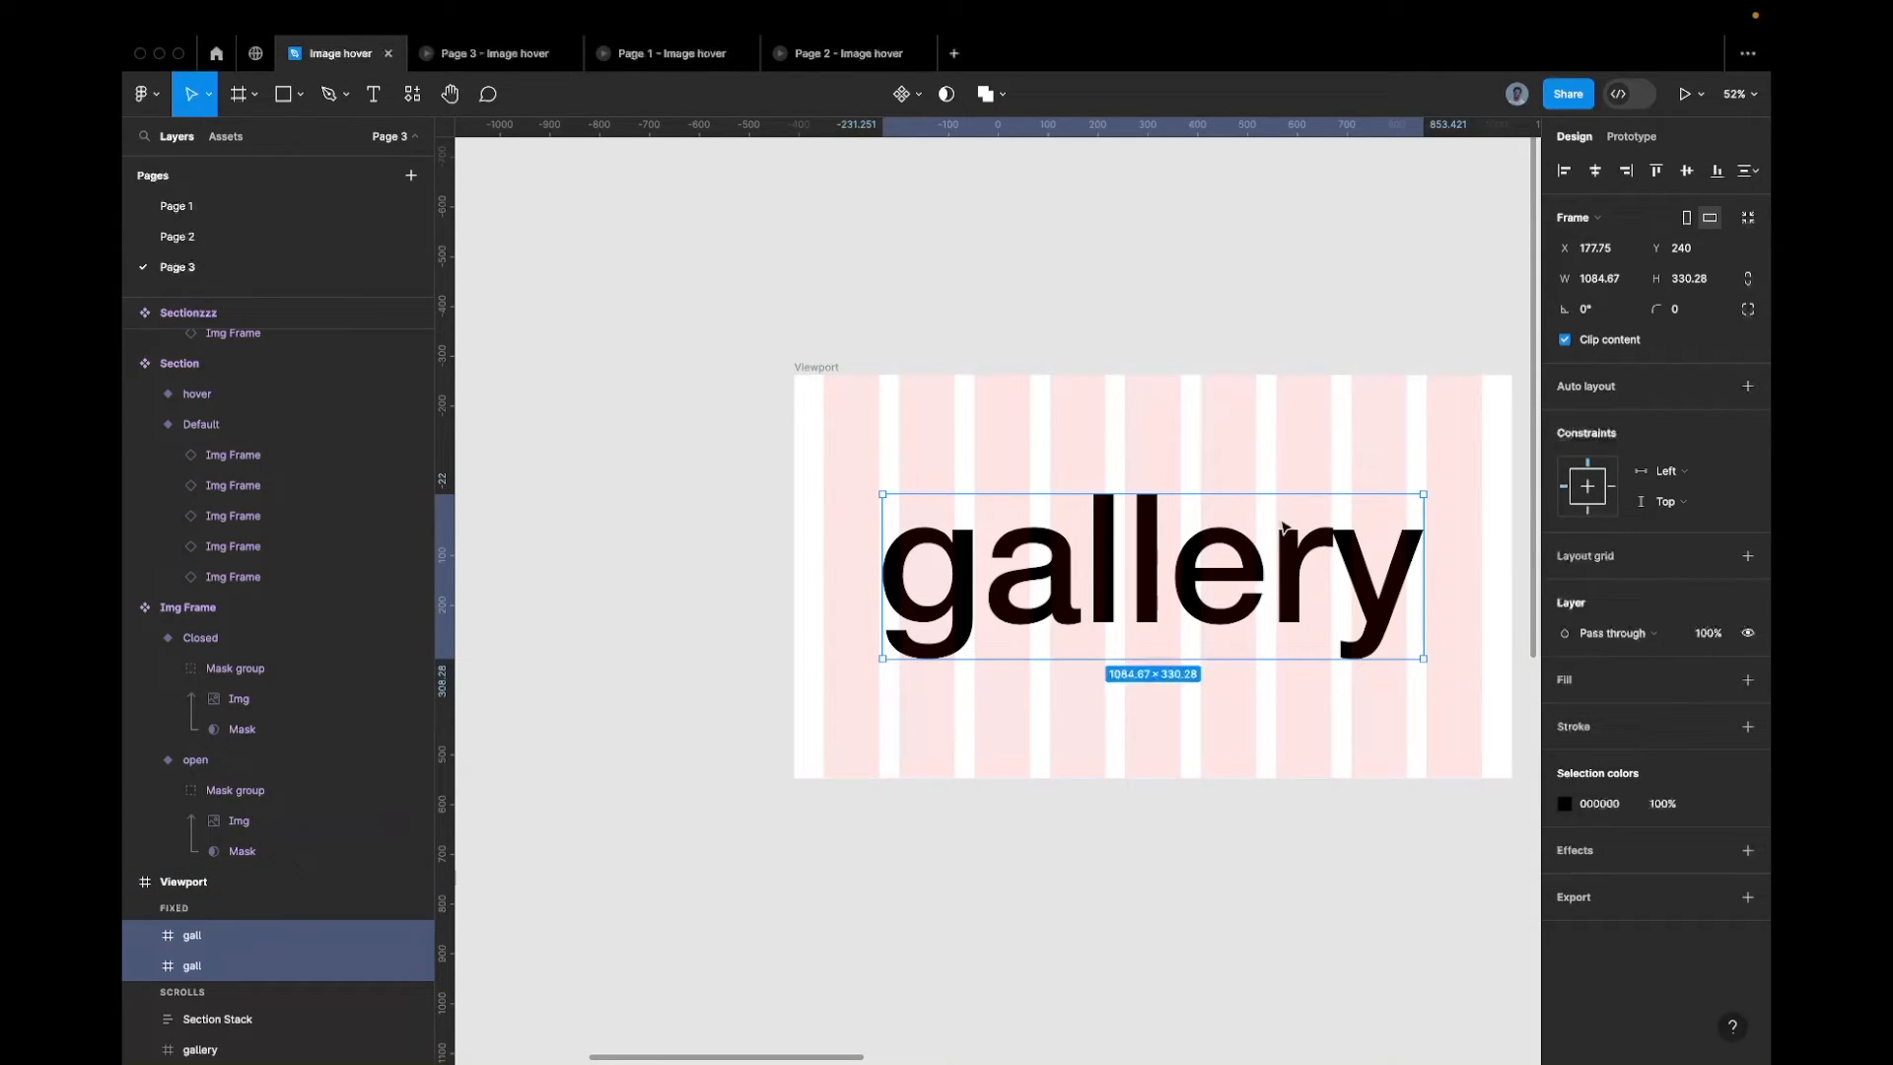
{"action": "left_click", "coordinate": [296, 943]}
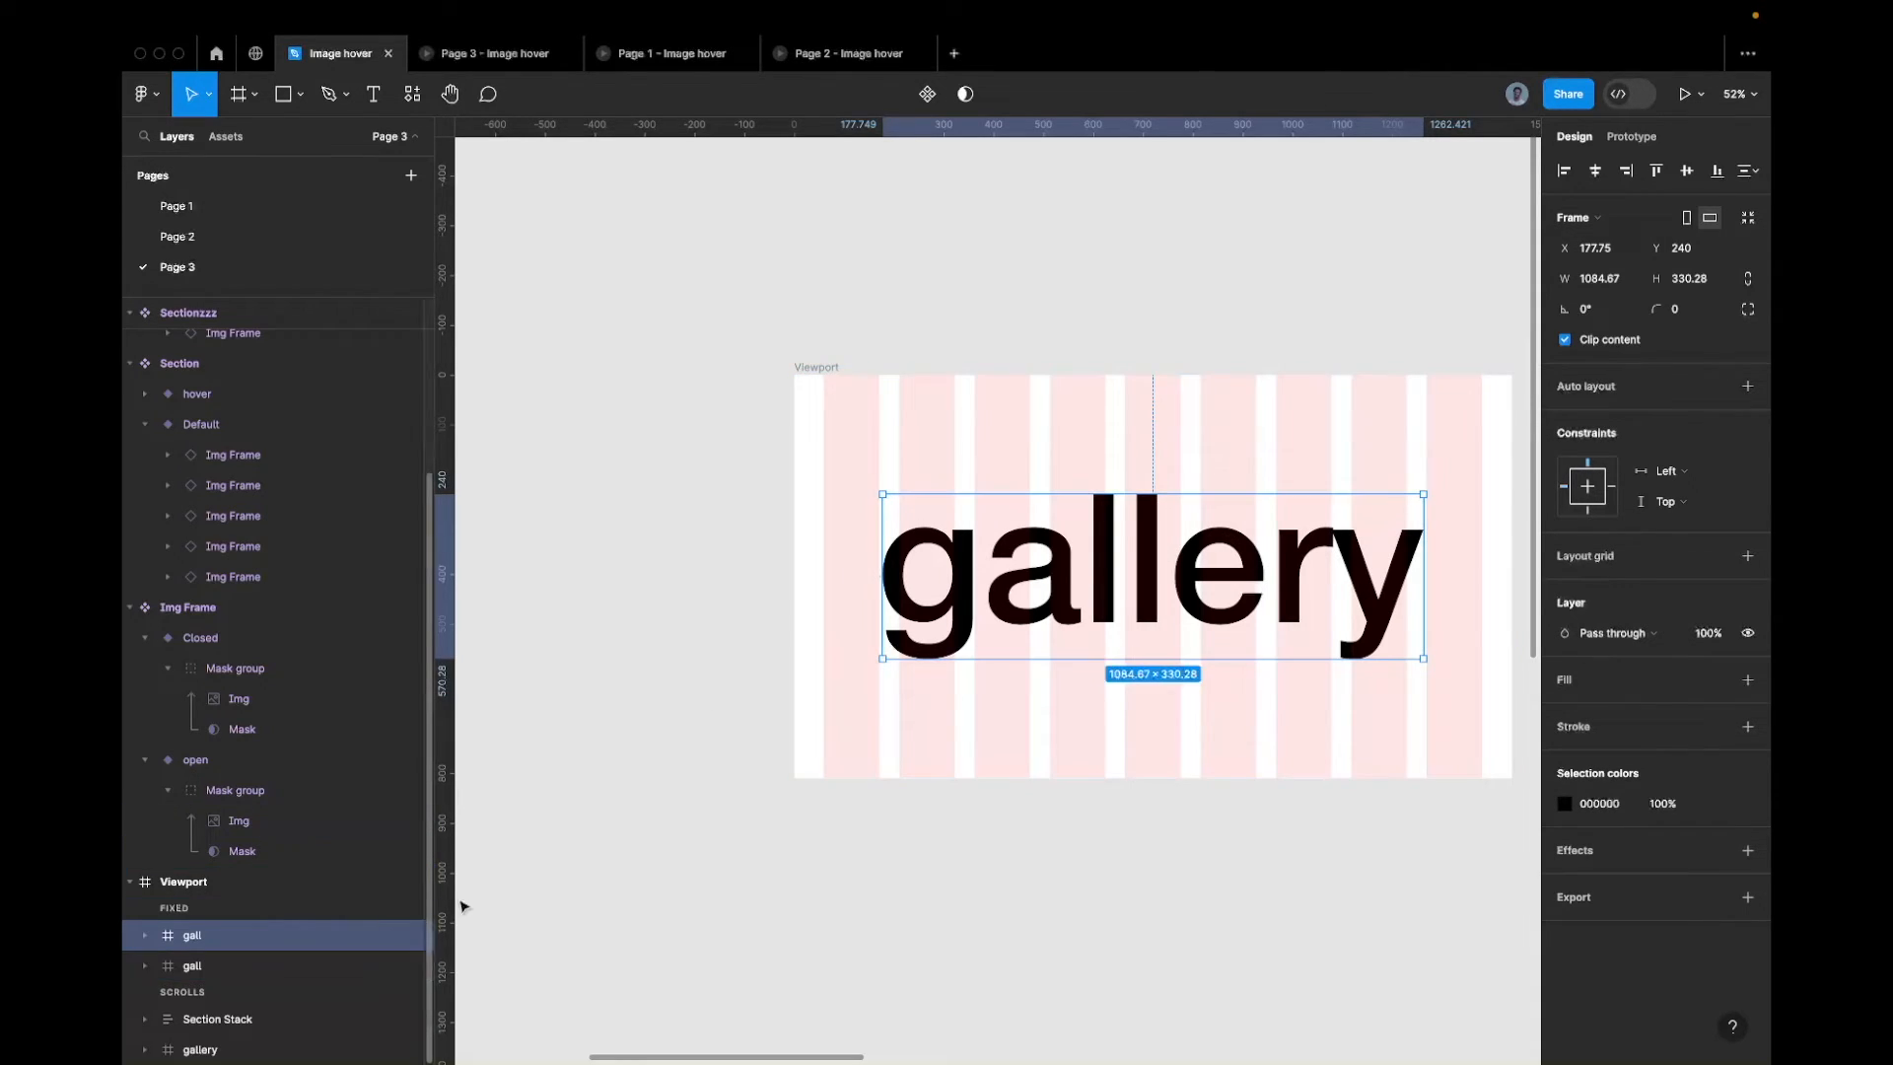
Try cropping a spare copy of the "gall" frame above the Viewport by narrowing it from its right edge
{"action": "left_click_drag", "start_coordinate": [1001, 584], "coordinate": [1001, 226], "text": "alt"}
{"action": "scroll", "coordinate": [991, 226], "scroll_direction": "up", "scroll_amount": 3}
{"action": "scroll", "coordinate": [990, 227], "scroll_direction": "right", "scroll_amount": 3}
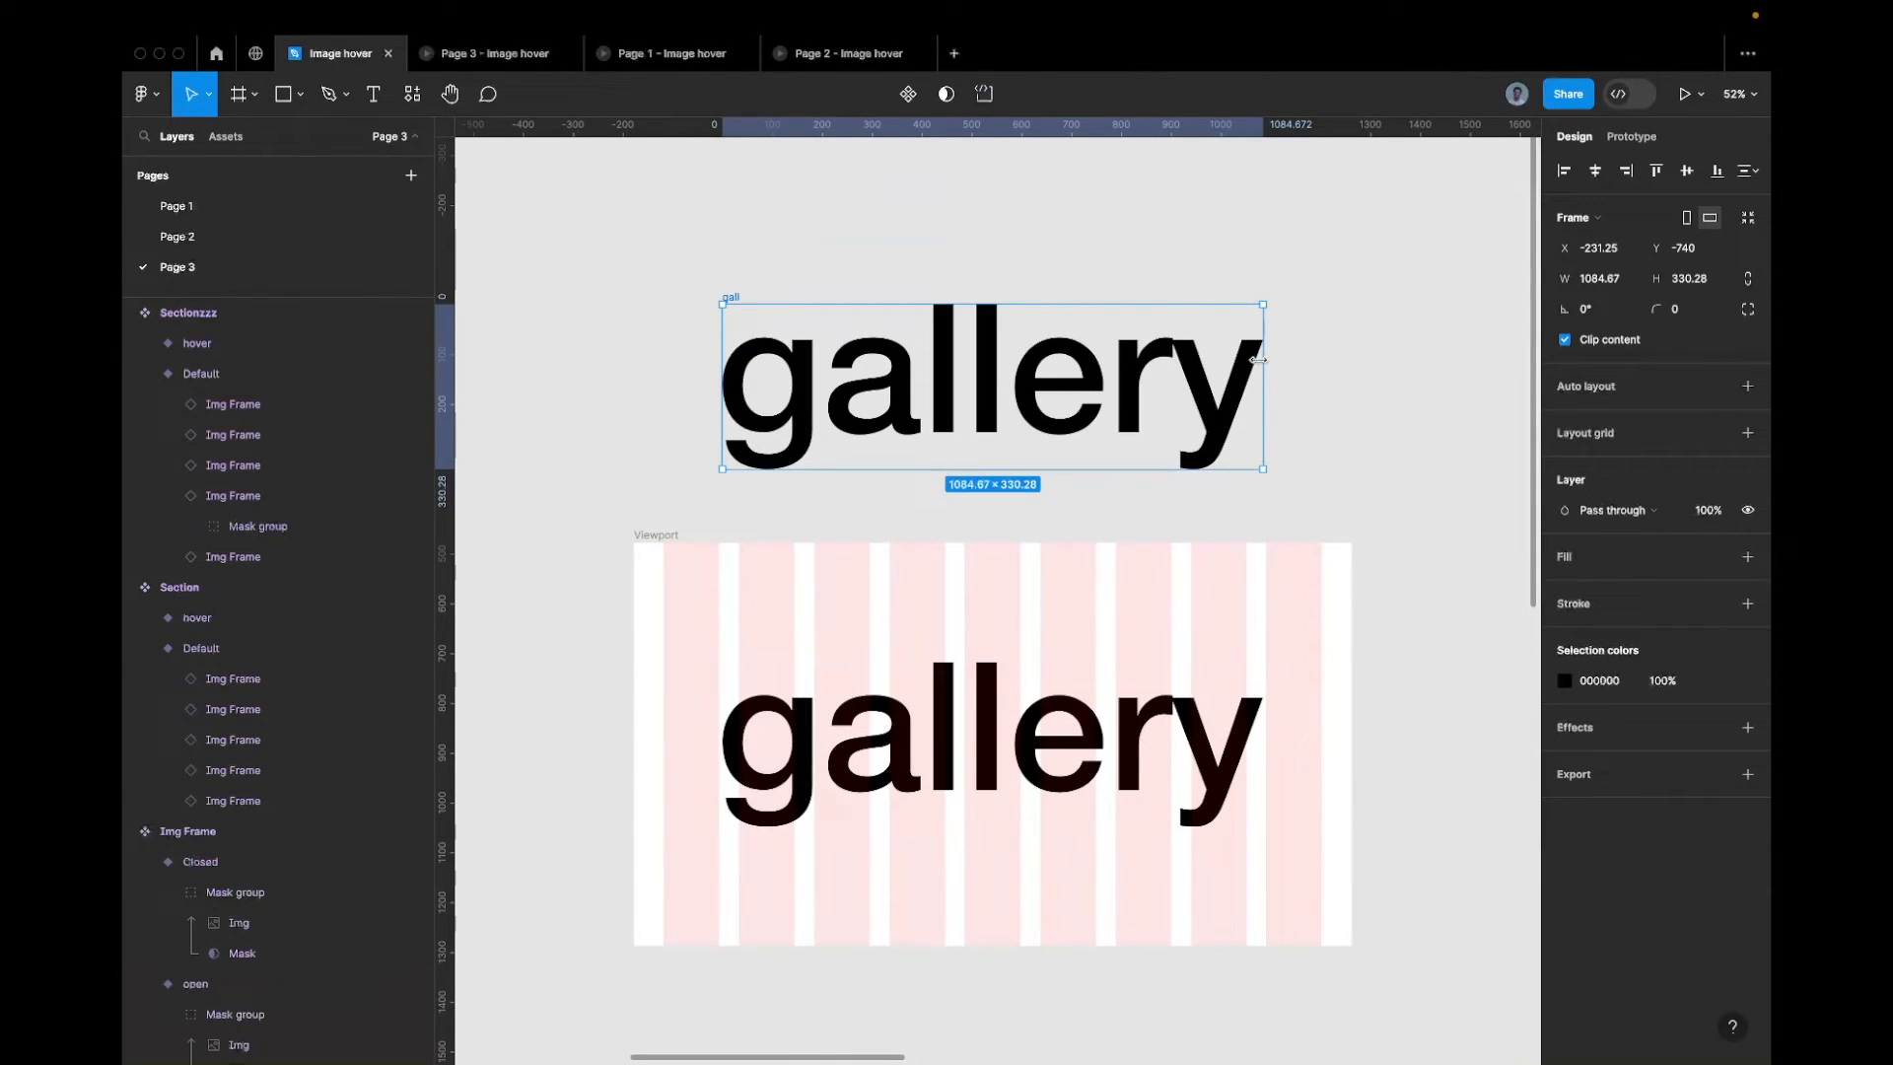
{"action": "left_click_drag", "start_coordinate": [1258, 360], "coordinate": [1178, 362]}
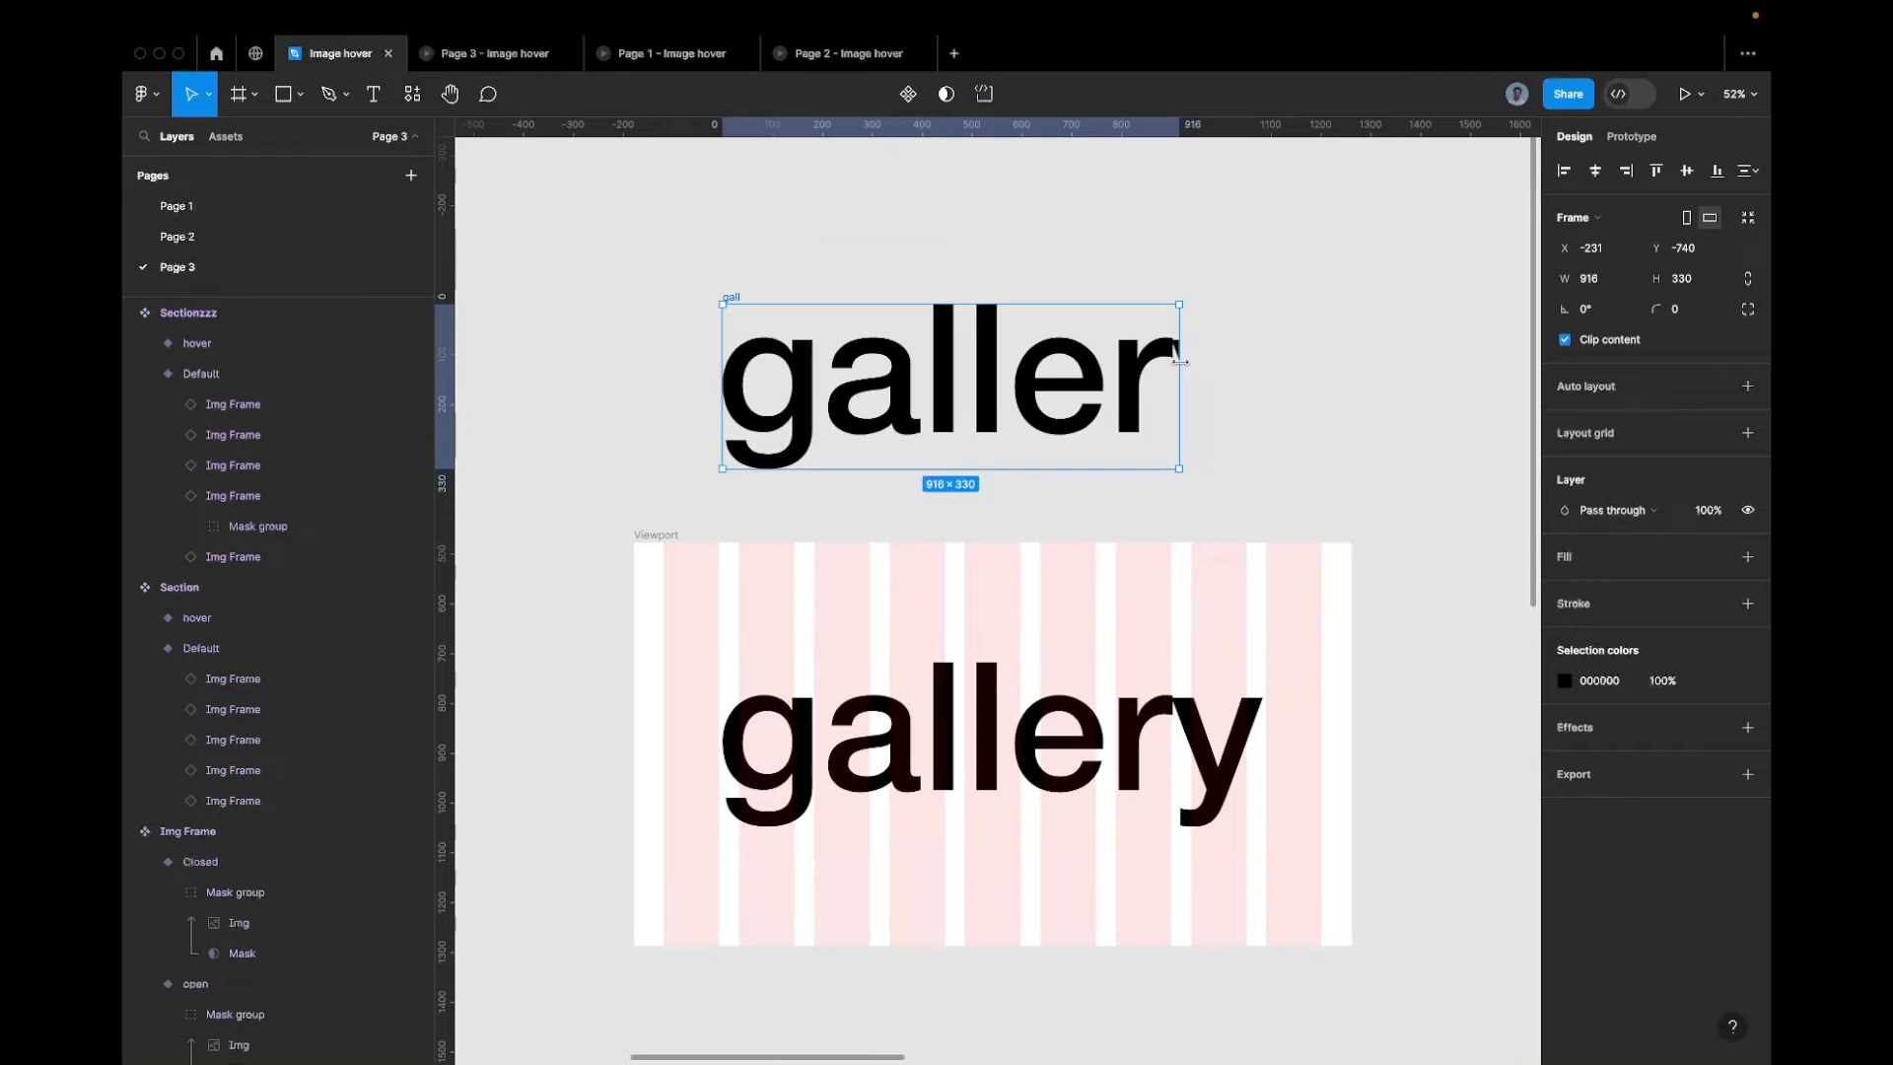
{"action": "key", "text": "ctrl+z"}
{"action": "left_click_drag", "start_coordinate": [1261, 376], "coordinate": [892, 376]}
{"action": "key", "text": "ctrl+z"}
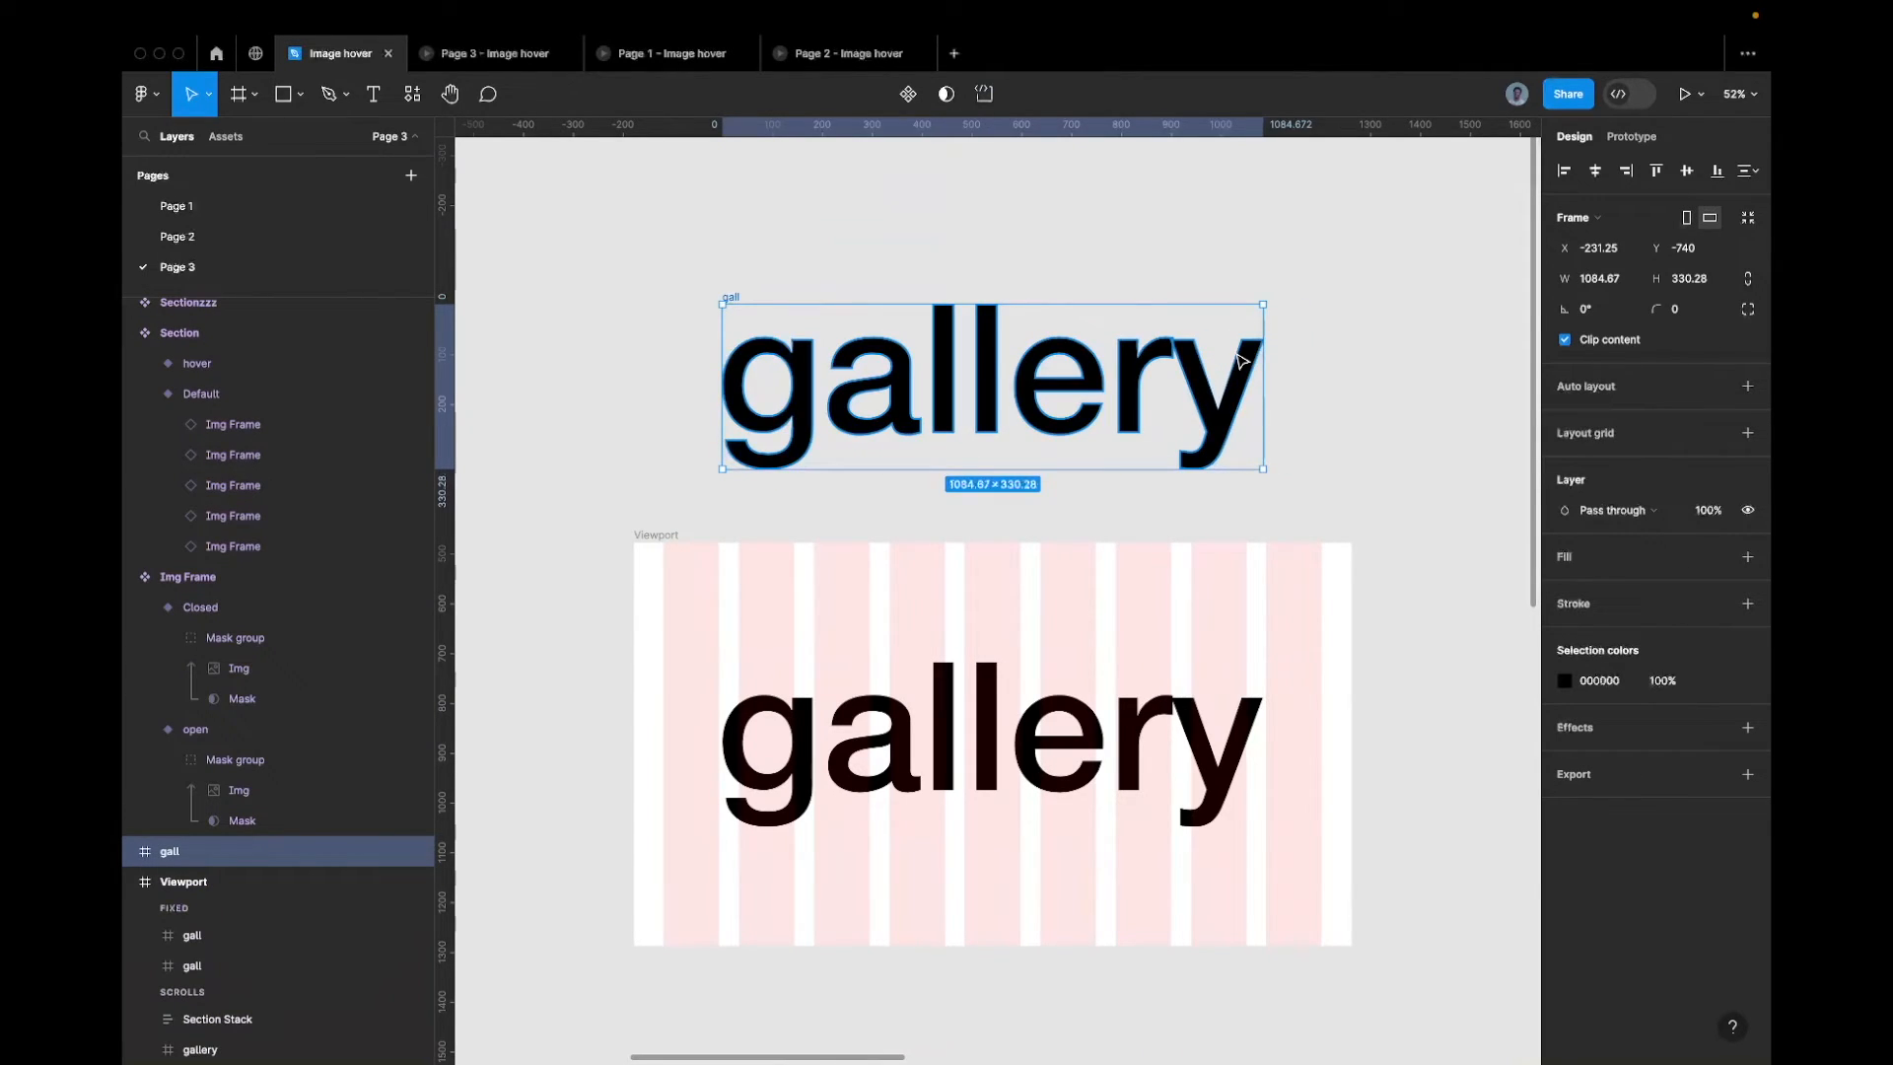
{"action": "left_click_drag", "start_coordinate": [1264, 358], "coordinate": [1003, 360]}
{"action": "key", "text": "super+z"}
{"action": "key", "text": "super+z"}
{"action": "key", "text": "super+z"}
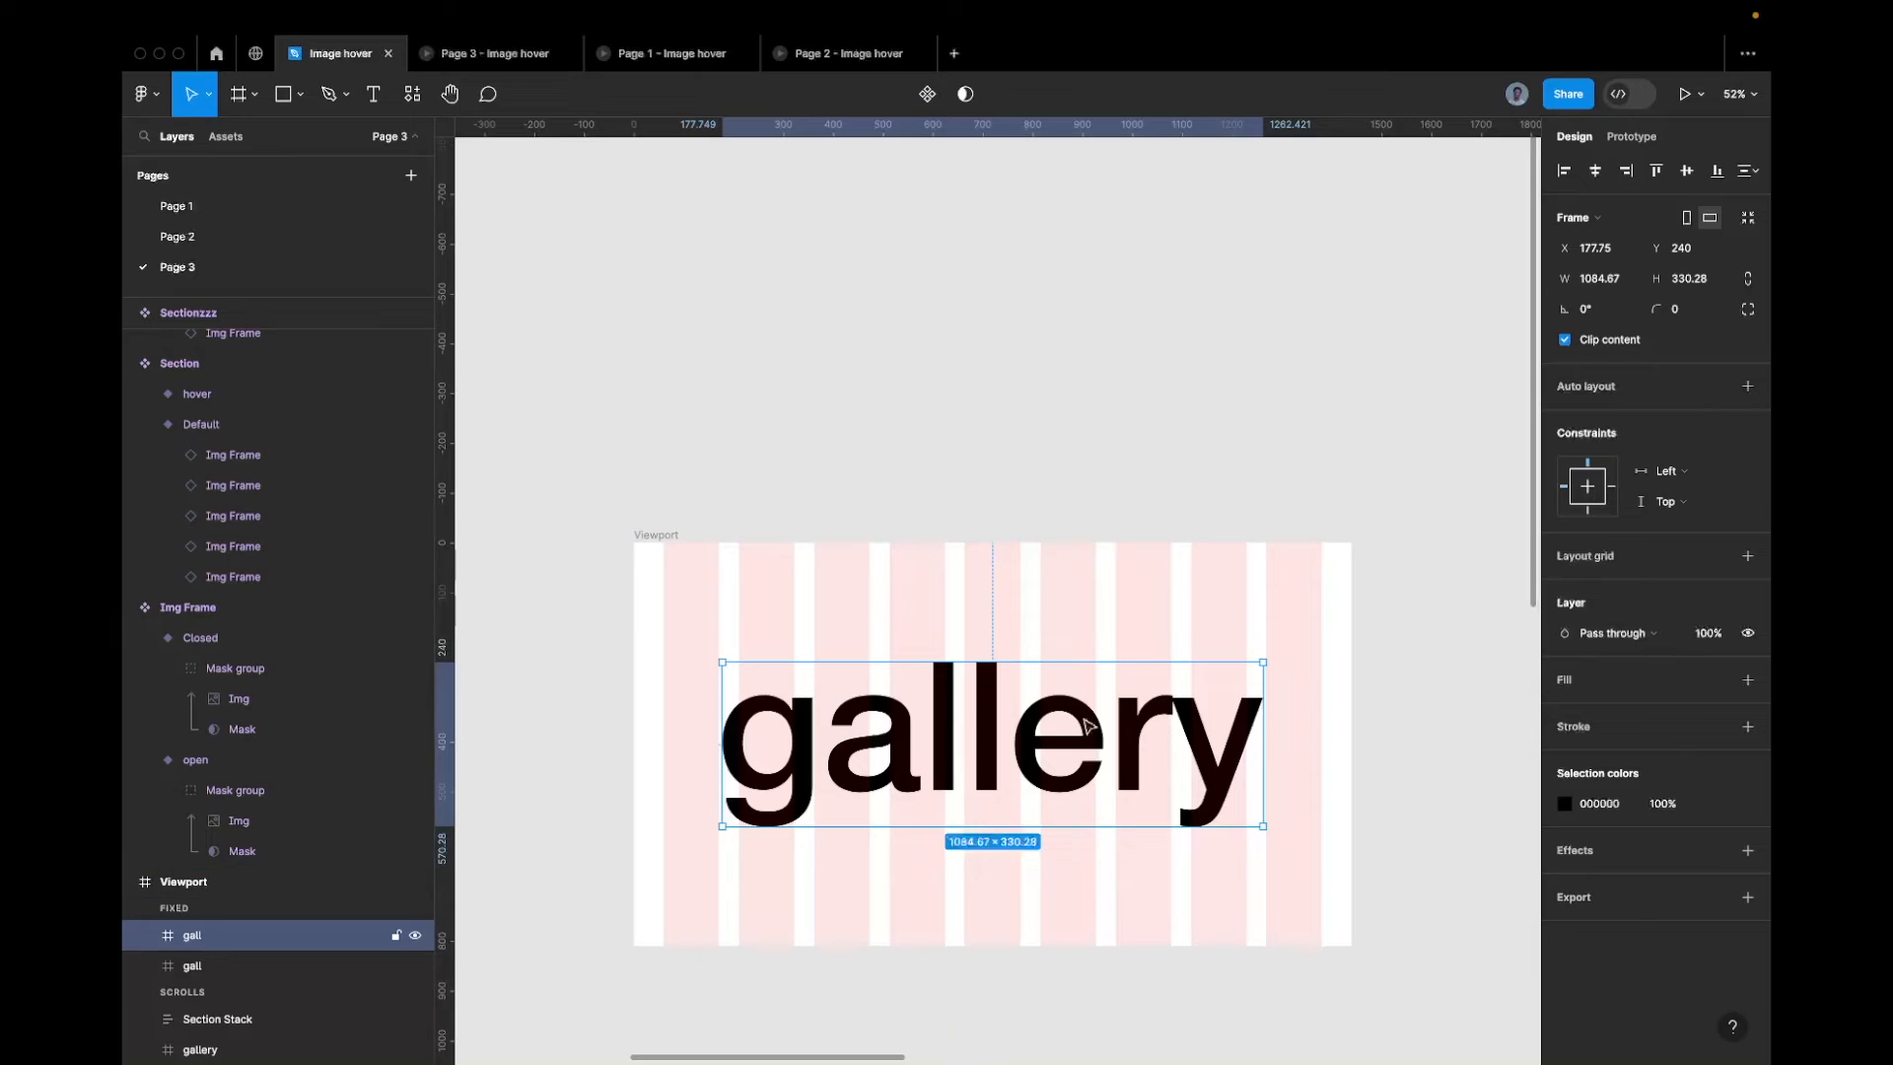
Narrow the upper "gall" frame from its right edge to 198 wide so it covers only the letter g
{"action": "left_click_drag", "start_coordinate": [1263, 711], "coordinate": [926, 750]}
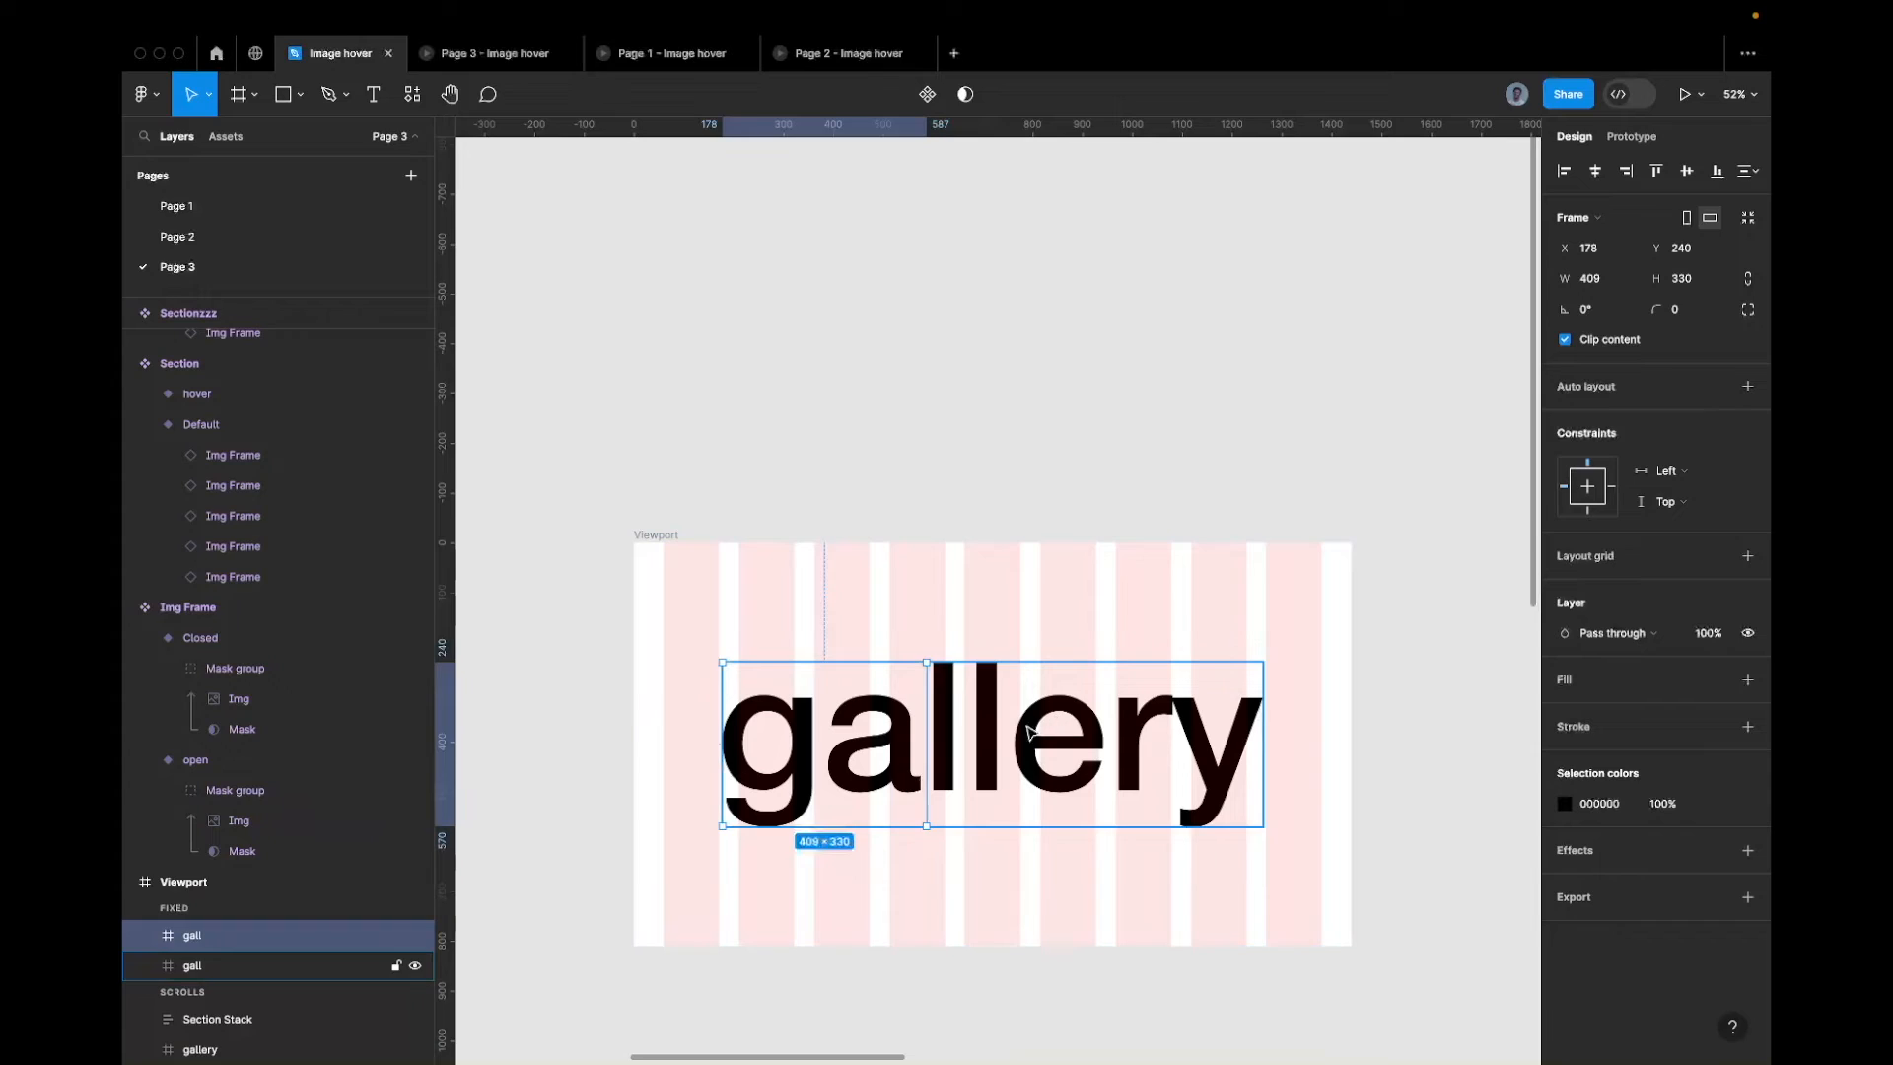
{"action": "left_click_drag", "start_coordinate": [923, 756], "coordinate": [821, 757]}
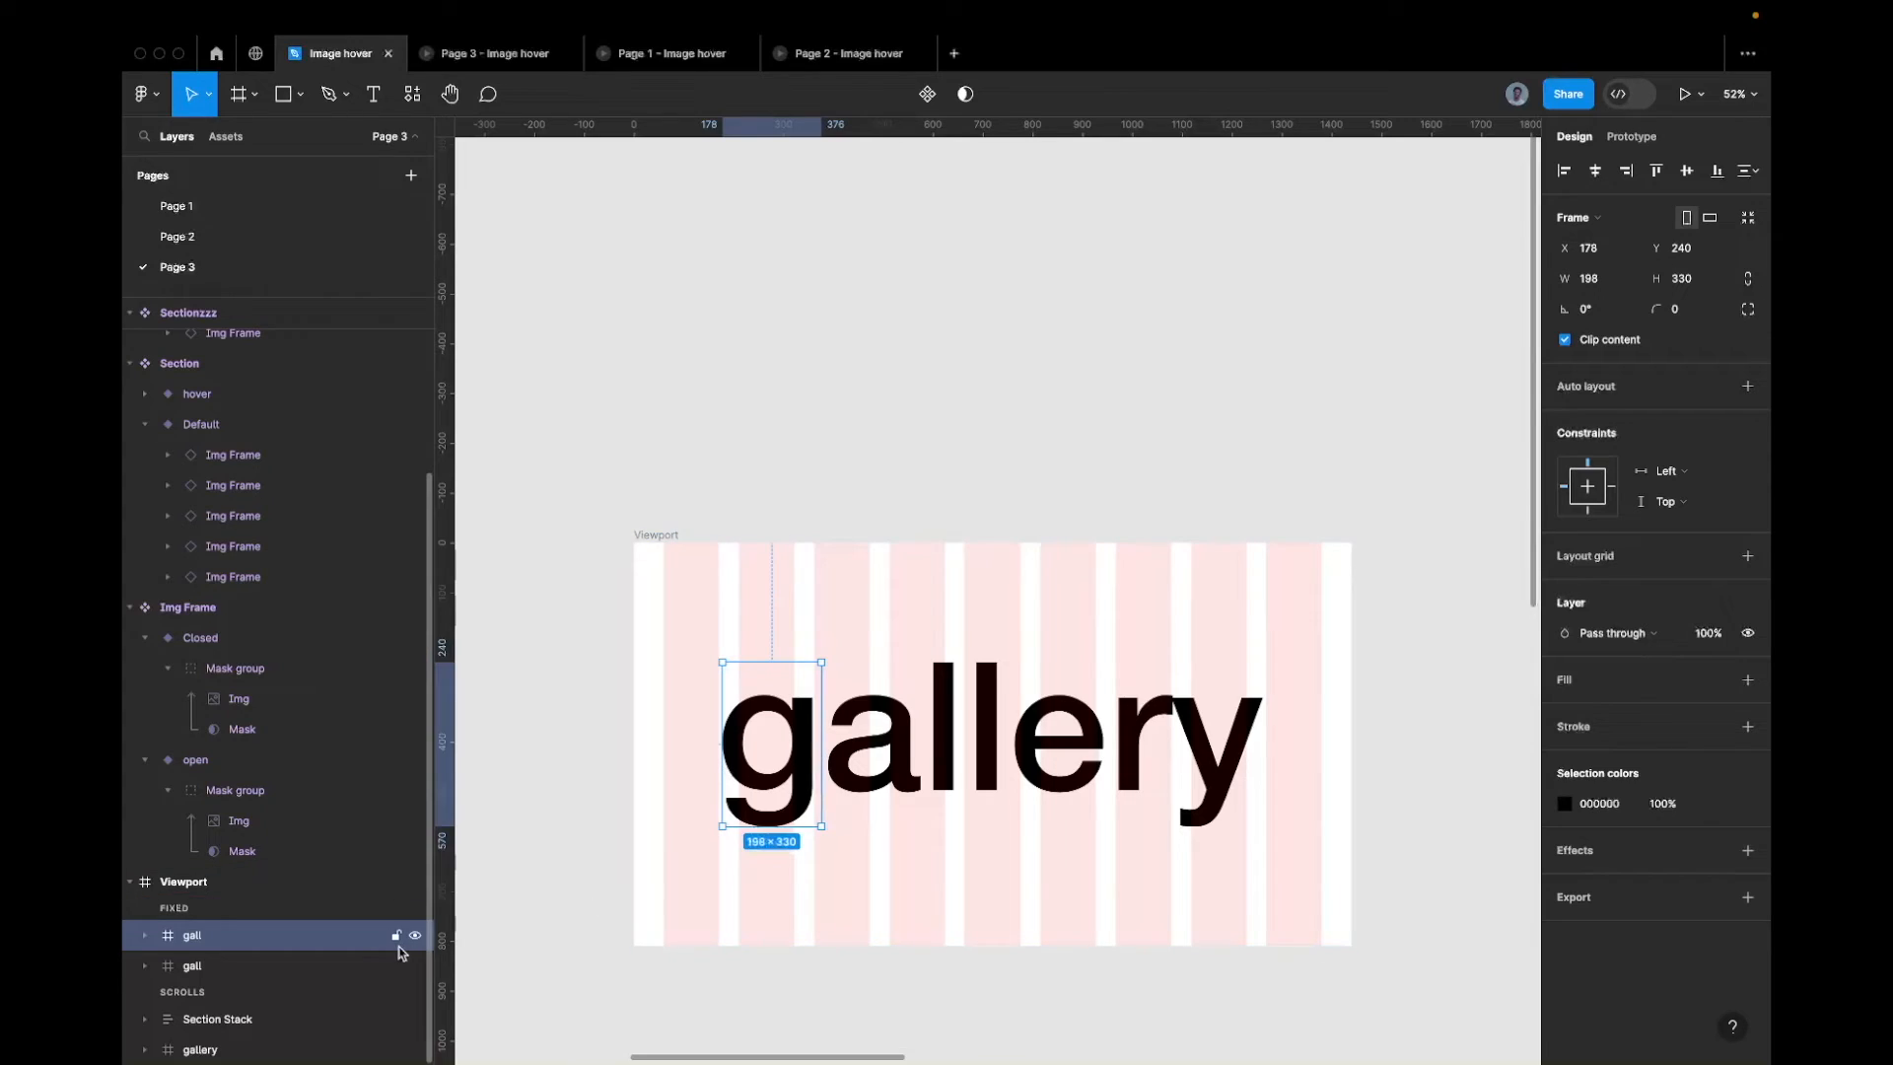
Duplicate the full-width "gall" frame in place and narrow the copy from both edges to 74 wide around the first letter l
{"action": "left_click", "coordinate": [272, 964]}
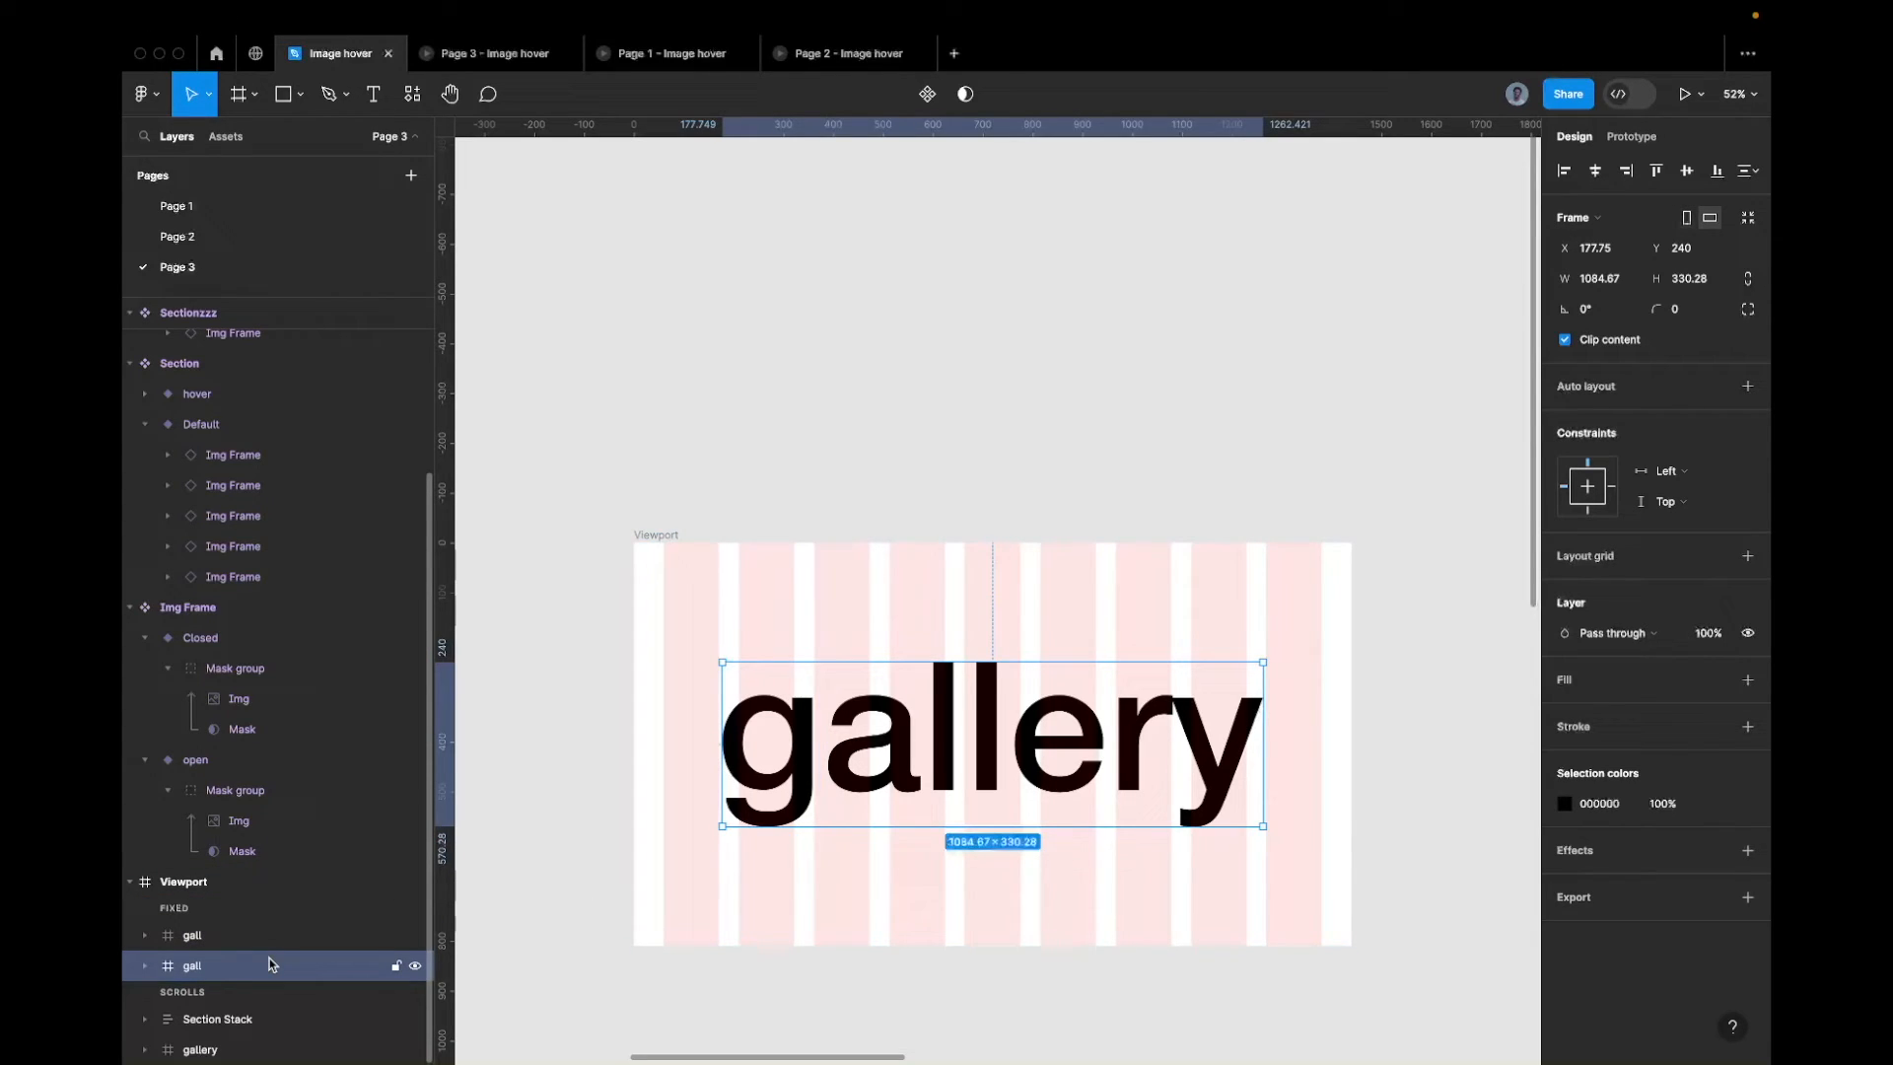
{"action": "key", "text": "ctrl+d"}
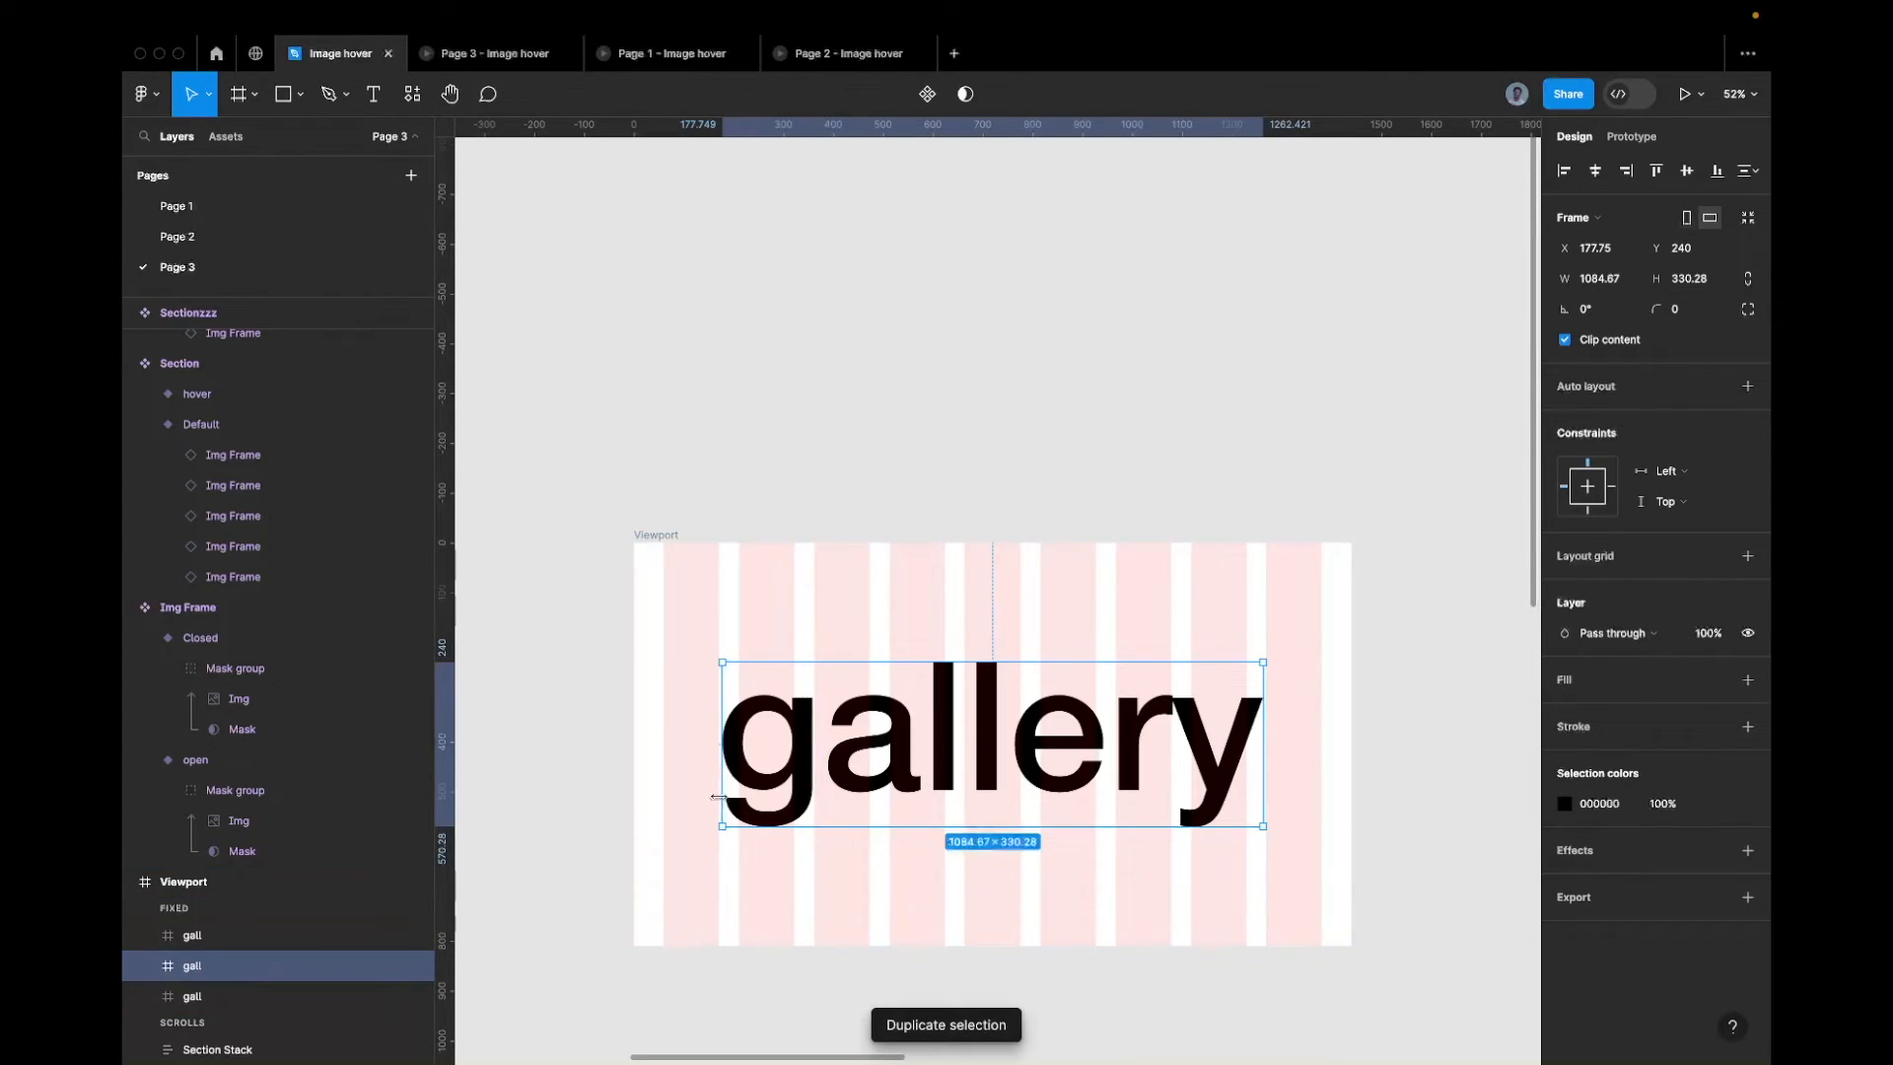
{"action": "left_click_drag", "start_coordinate": [721, 761], "coordinate": [820, 755]}
{"action": "scroll", "coordinate": [1196, 642], "scroll_direction": "up", "scroll_amount": 5}
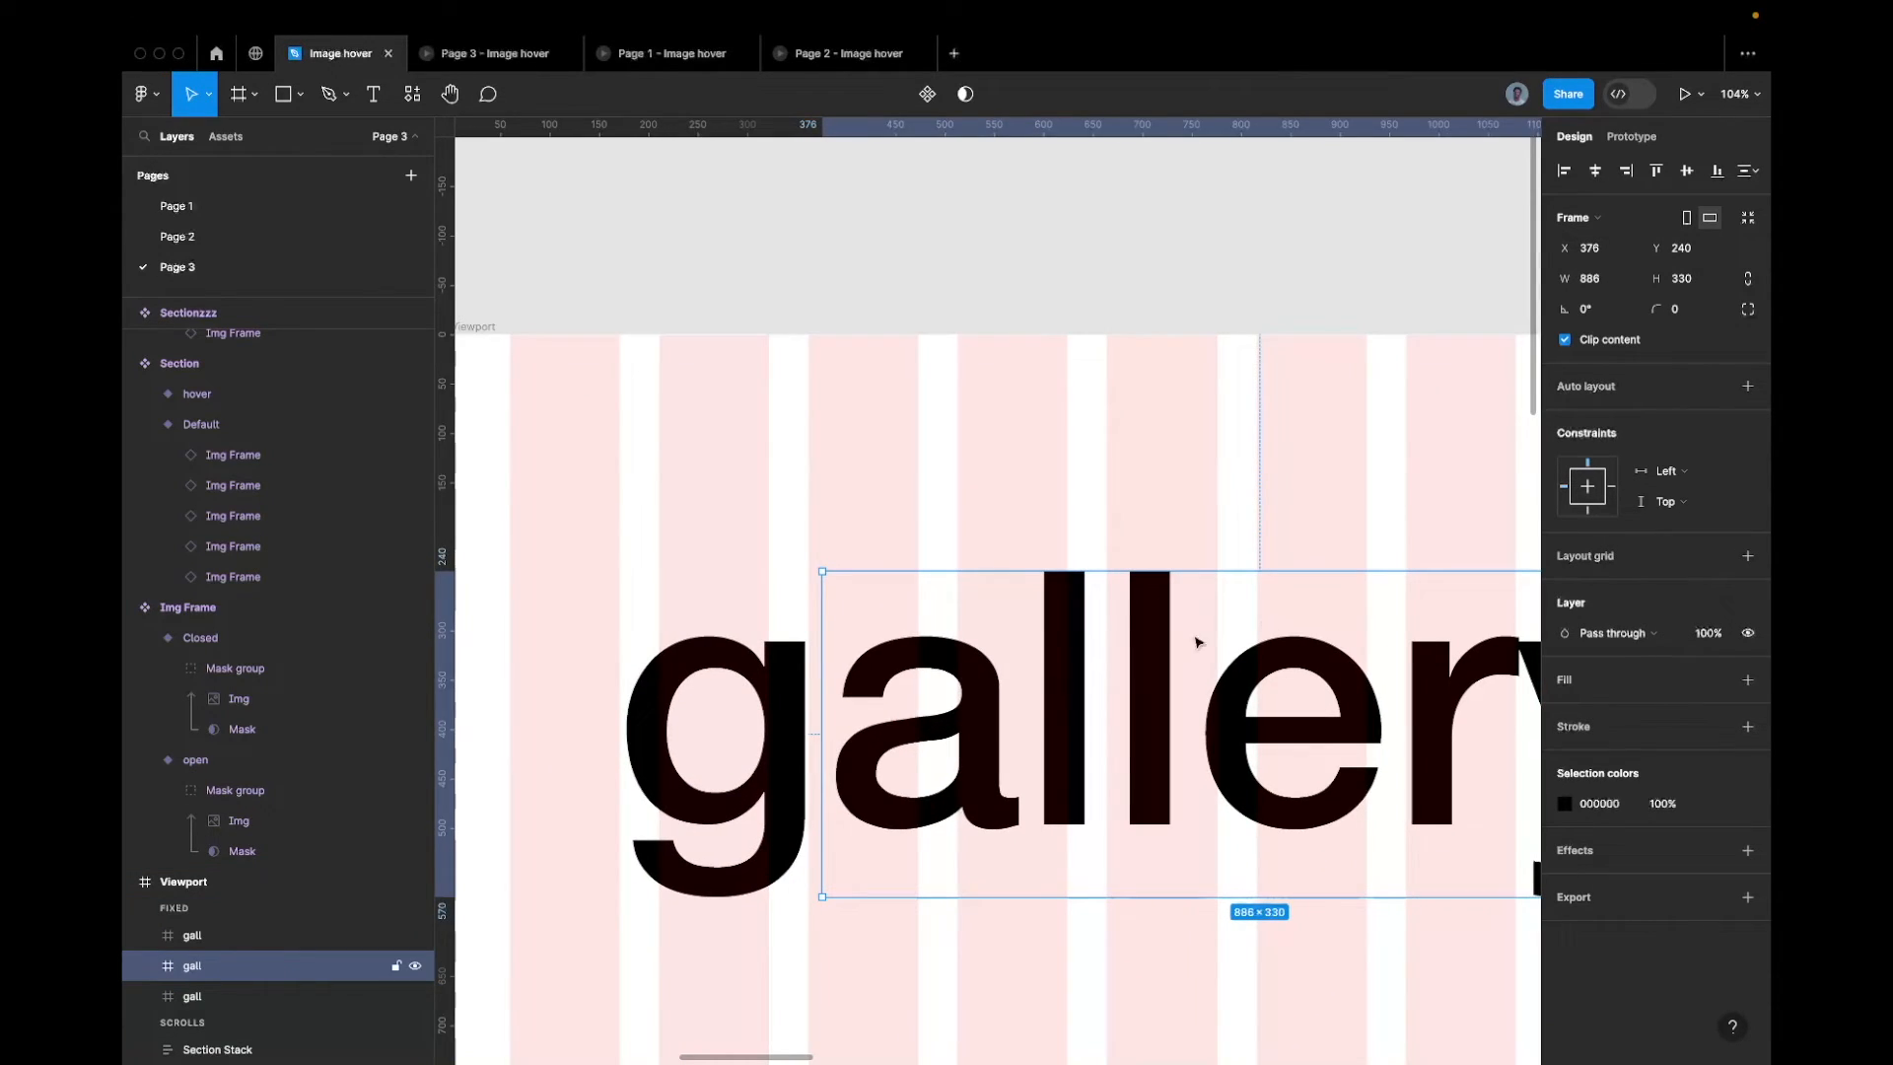
{"action": "scroll", "coordinate": [1500, 613], "scroll_direction": "down", "scroll_amount": 3}
{"action": "left_click_drag", "start_coordinate": [1346, 682], "coordinate": [1048, 670]}
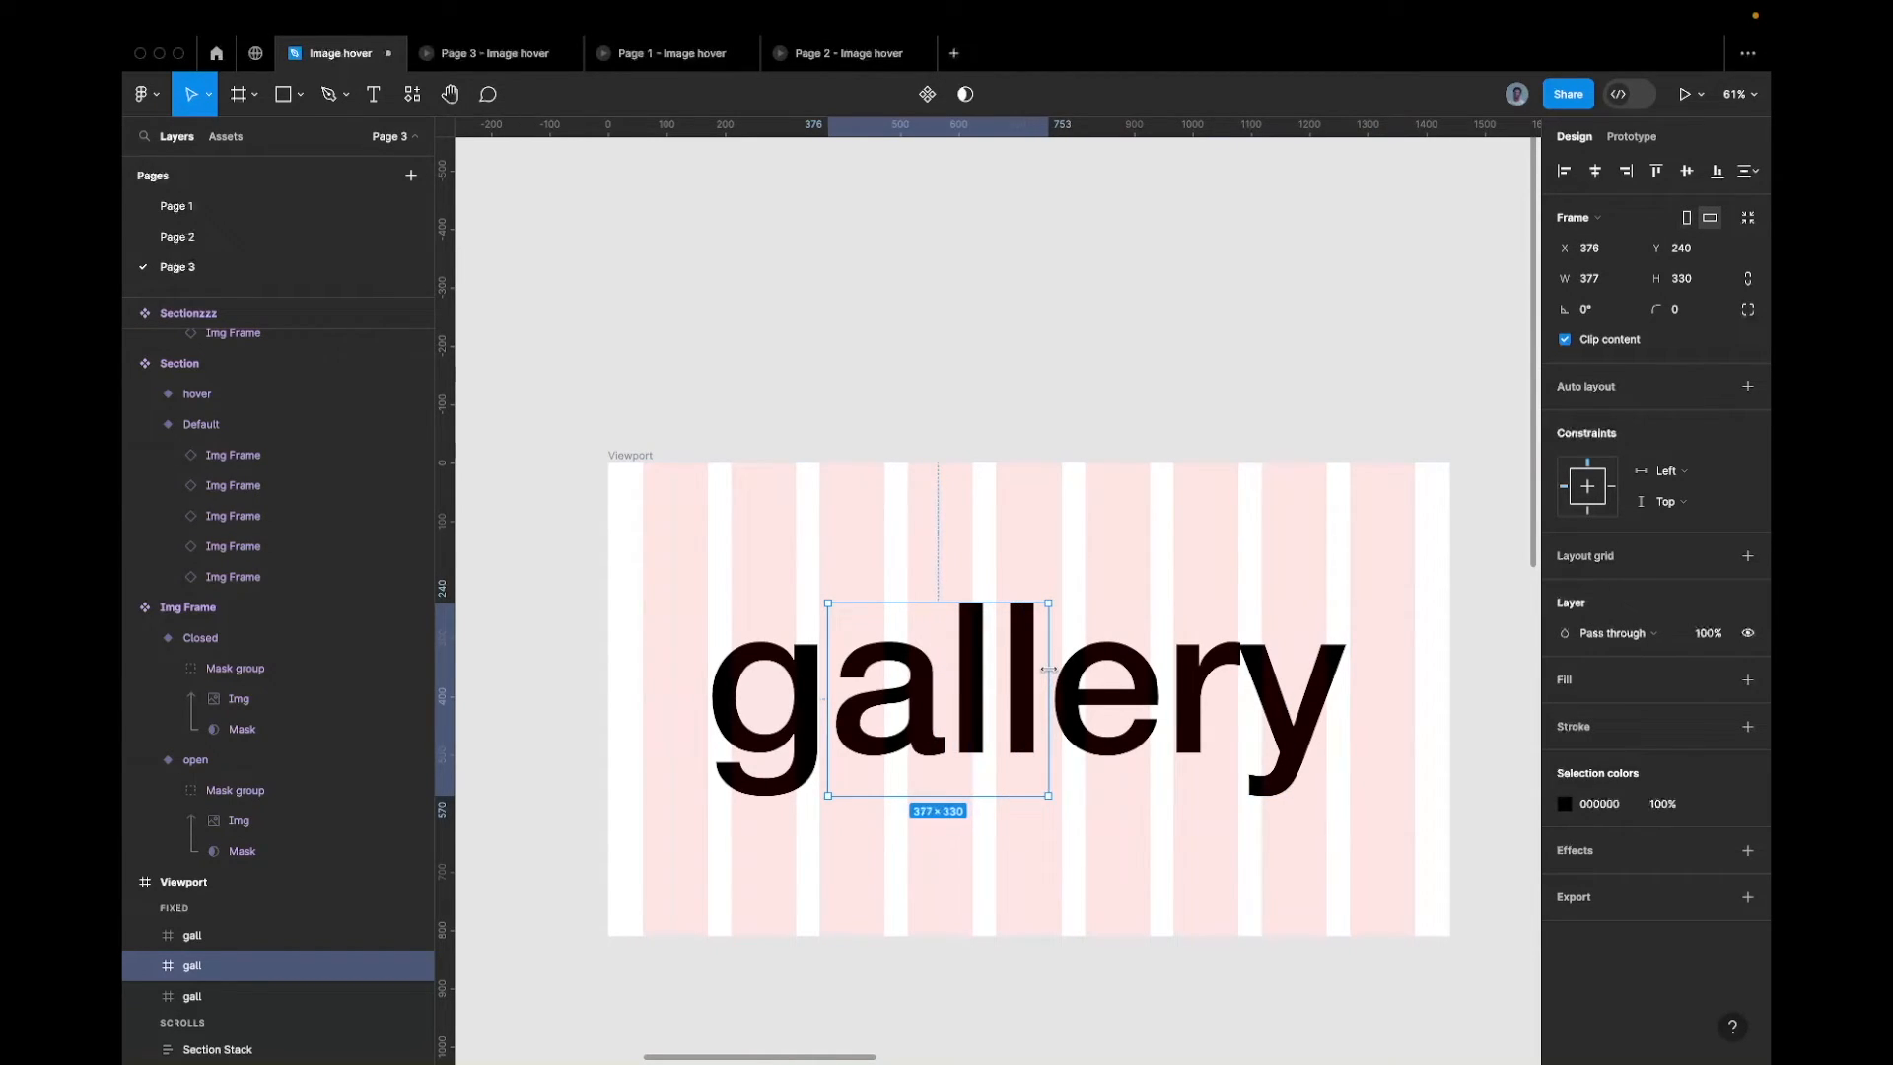
{"action": "left_click_drag", "start_coordinate": [828, 662], "coordinate": [953, 656]}
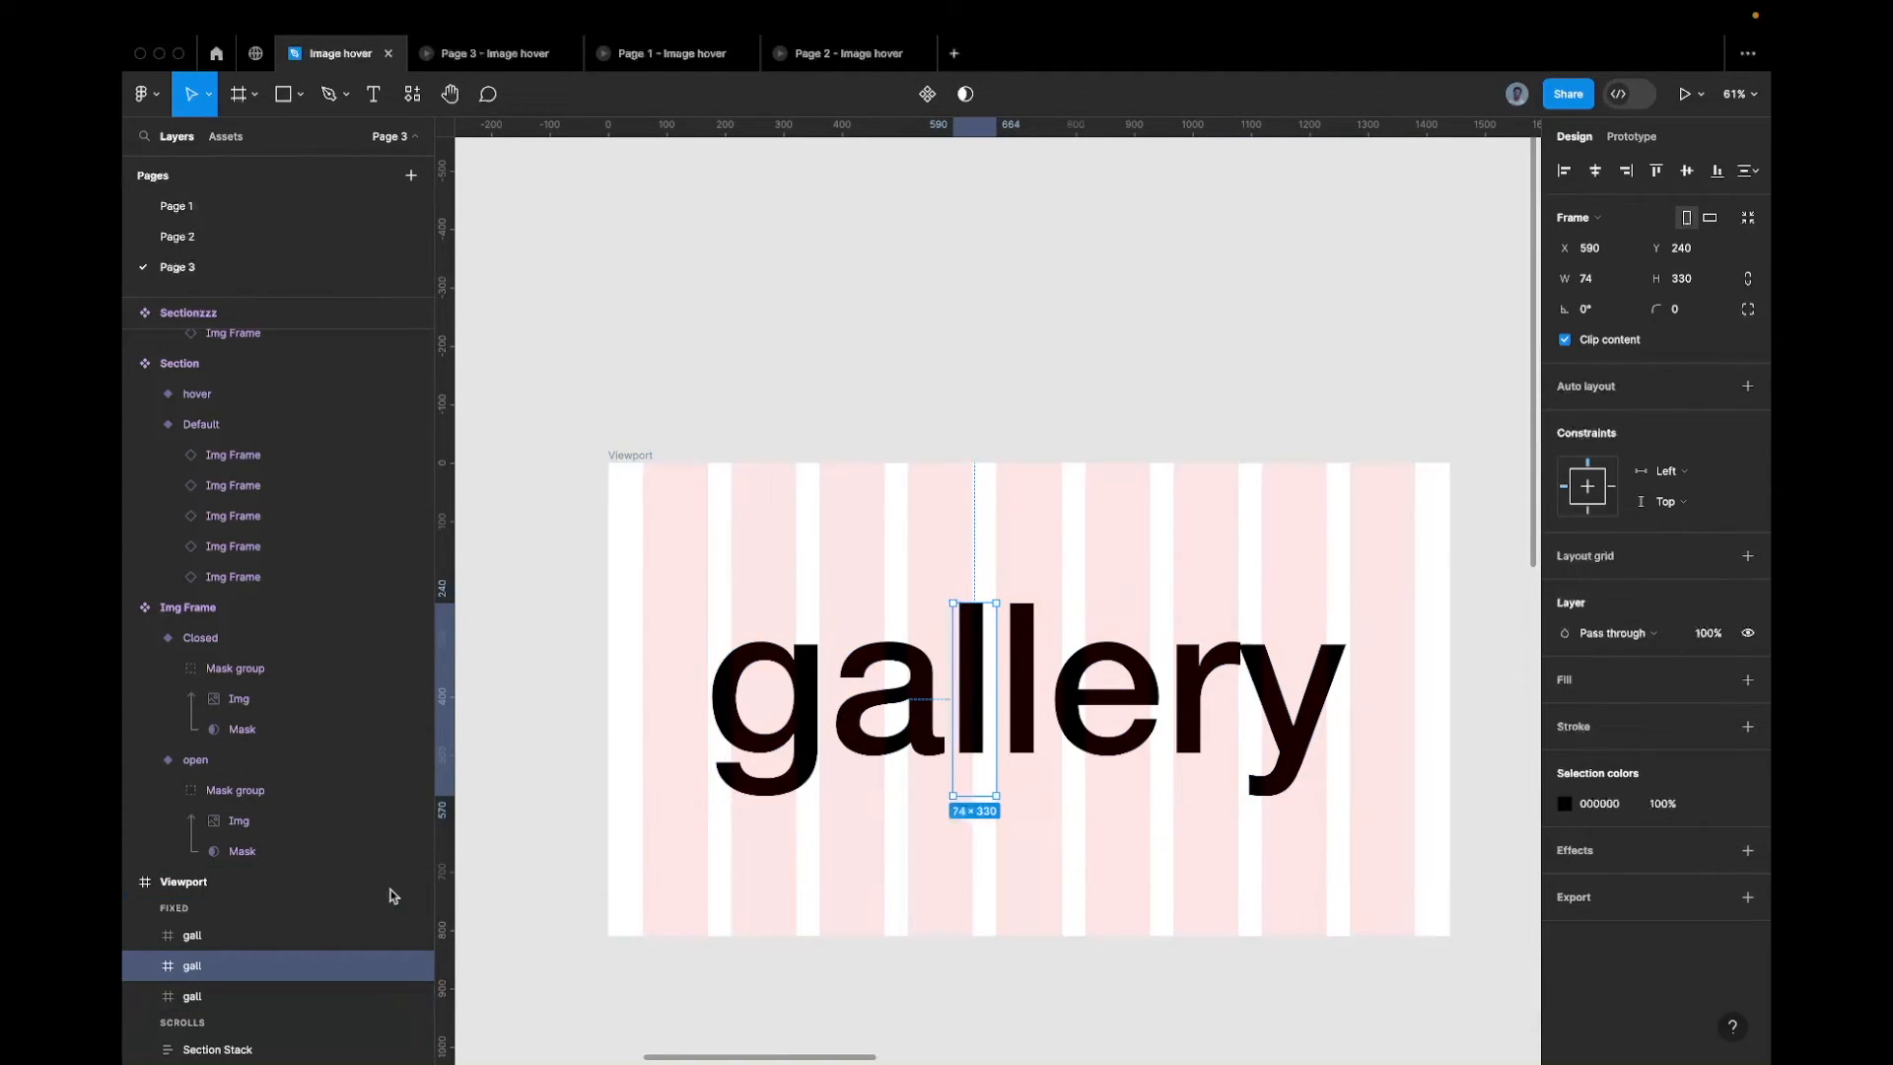
Narrow the remaining full-width "gall" frame from both edges to 198 wide so it covers only the letter e
{"action": "left_click", "coordinate": [253, 996]}
{"action": "left_click_drag", "start_coordinate": [711, 662], "coordinate": [1050, 662]}
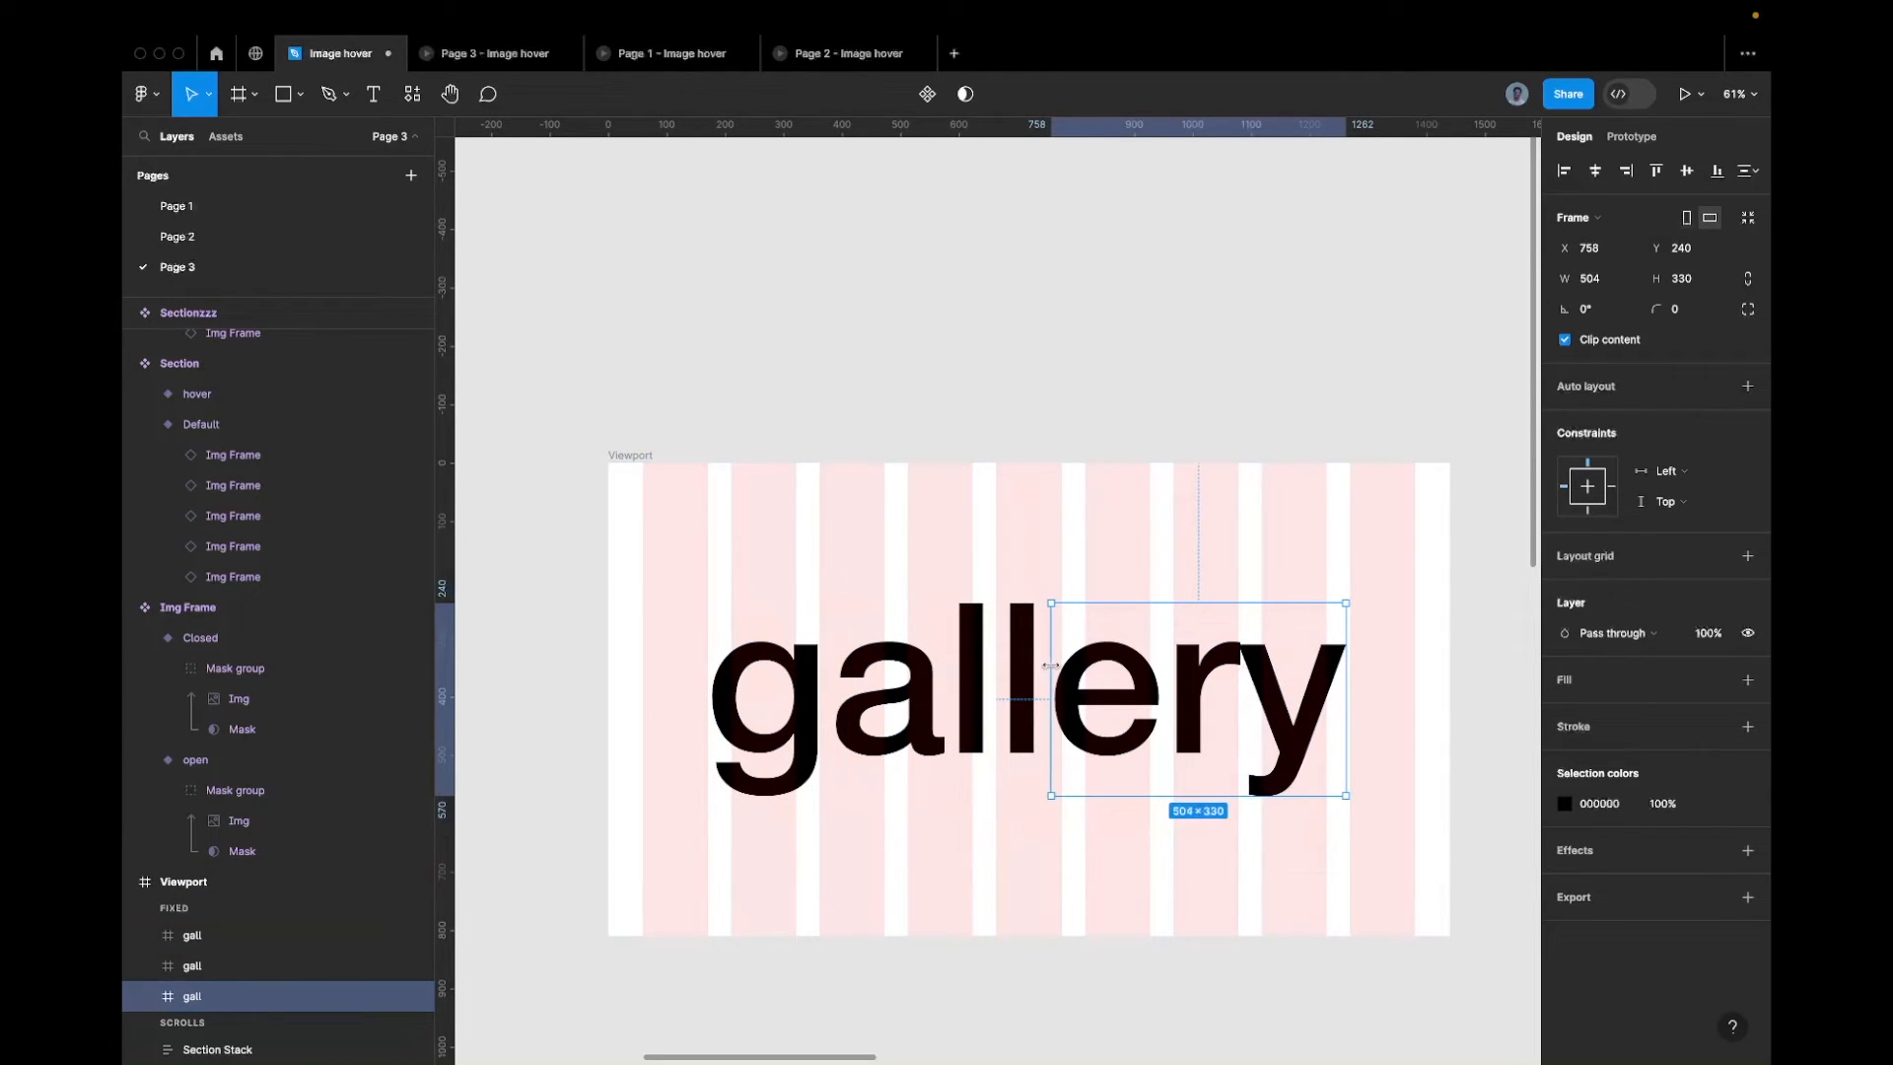
{"action": "double_click", "coordinate": [1338, 654]}
{"action": "key", "text": "super+z"}
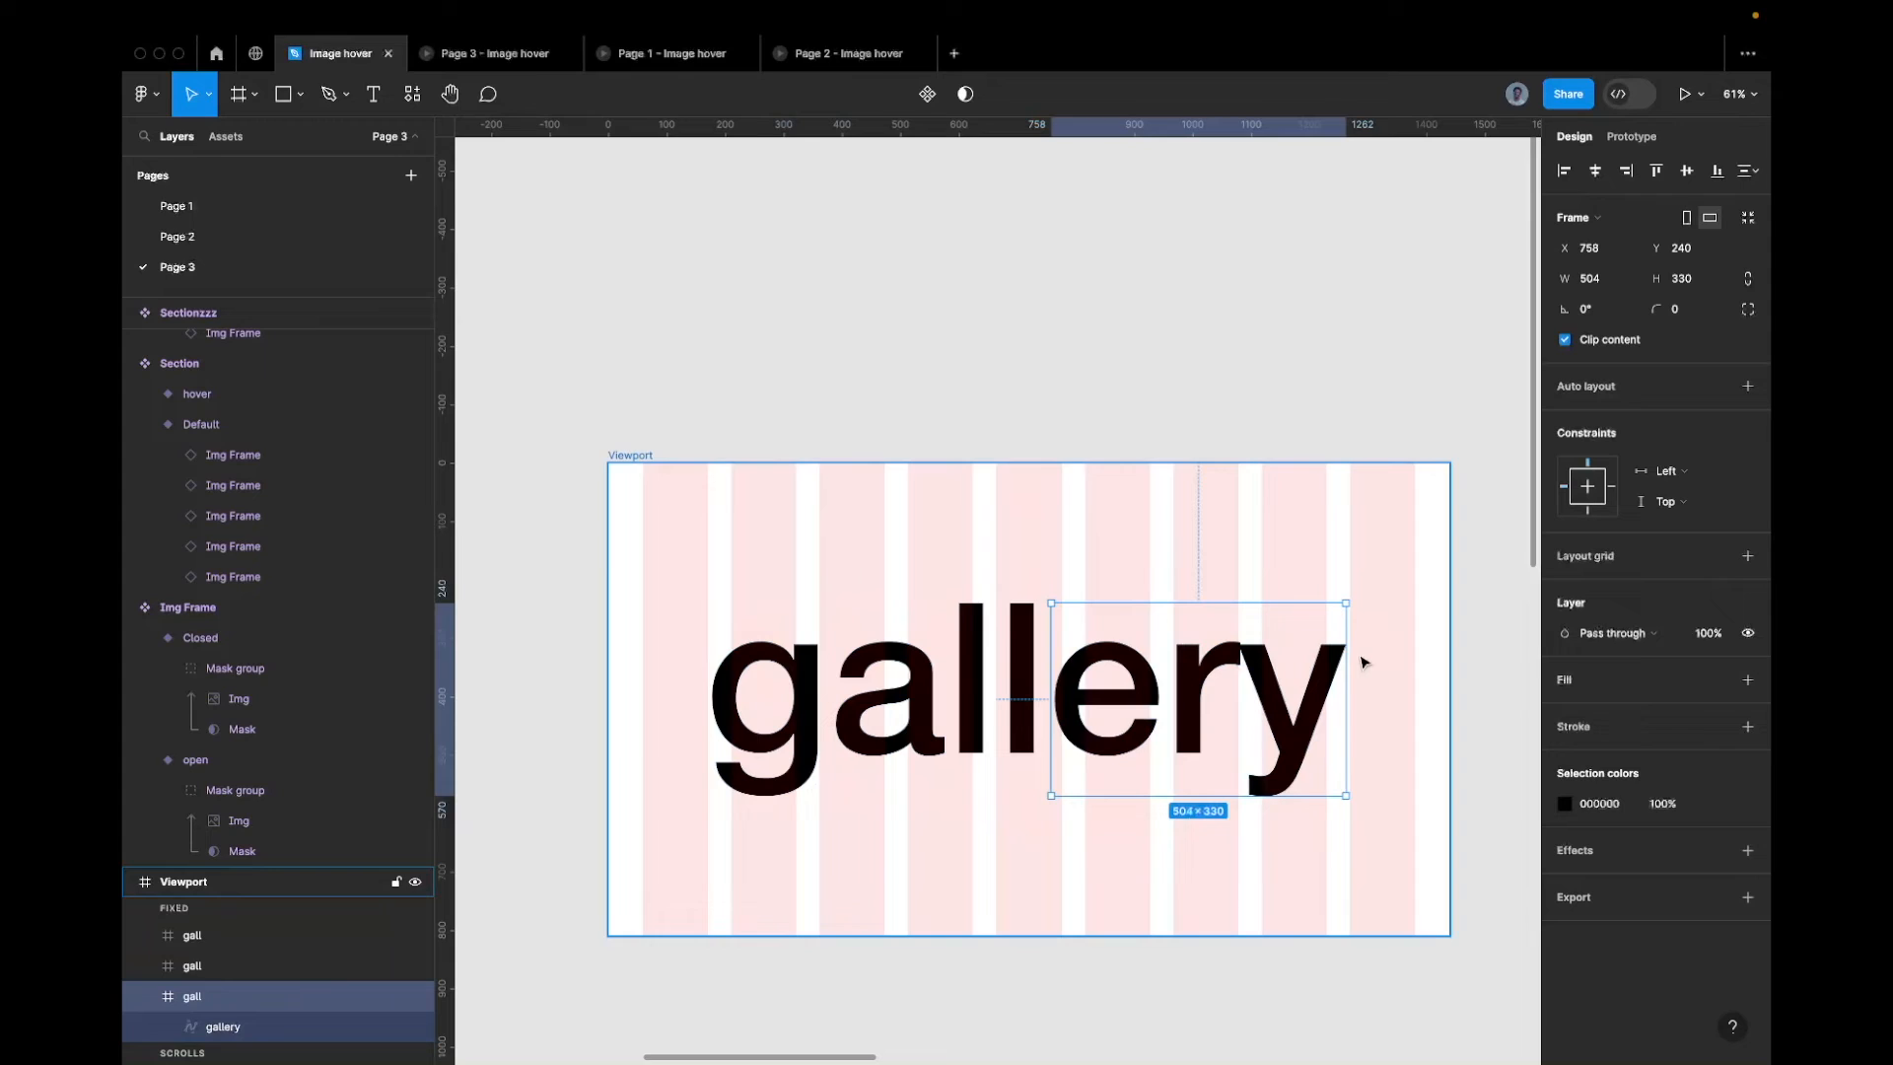
{"action": "left_click_drag", "start_coordinate": [1344, 658], "coordinate": [1166, 662]}
{"action": "scroll", "coordinate": [1164, 663], "scroll_direction": "up", "scroll_amount": 3}
{"action": "scroll", "coordinate": [1166, 662], "scroll_direction": "down", "scroll_amount": 5}
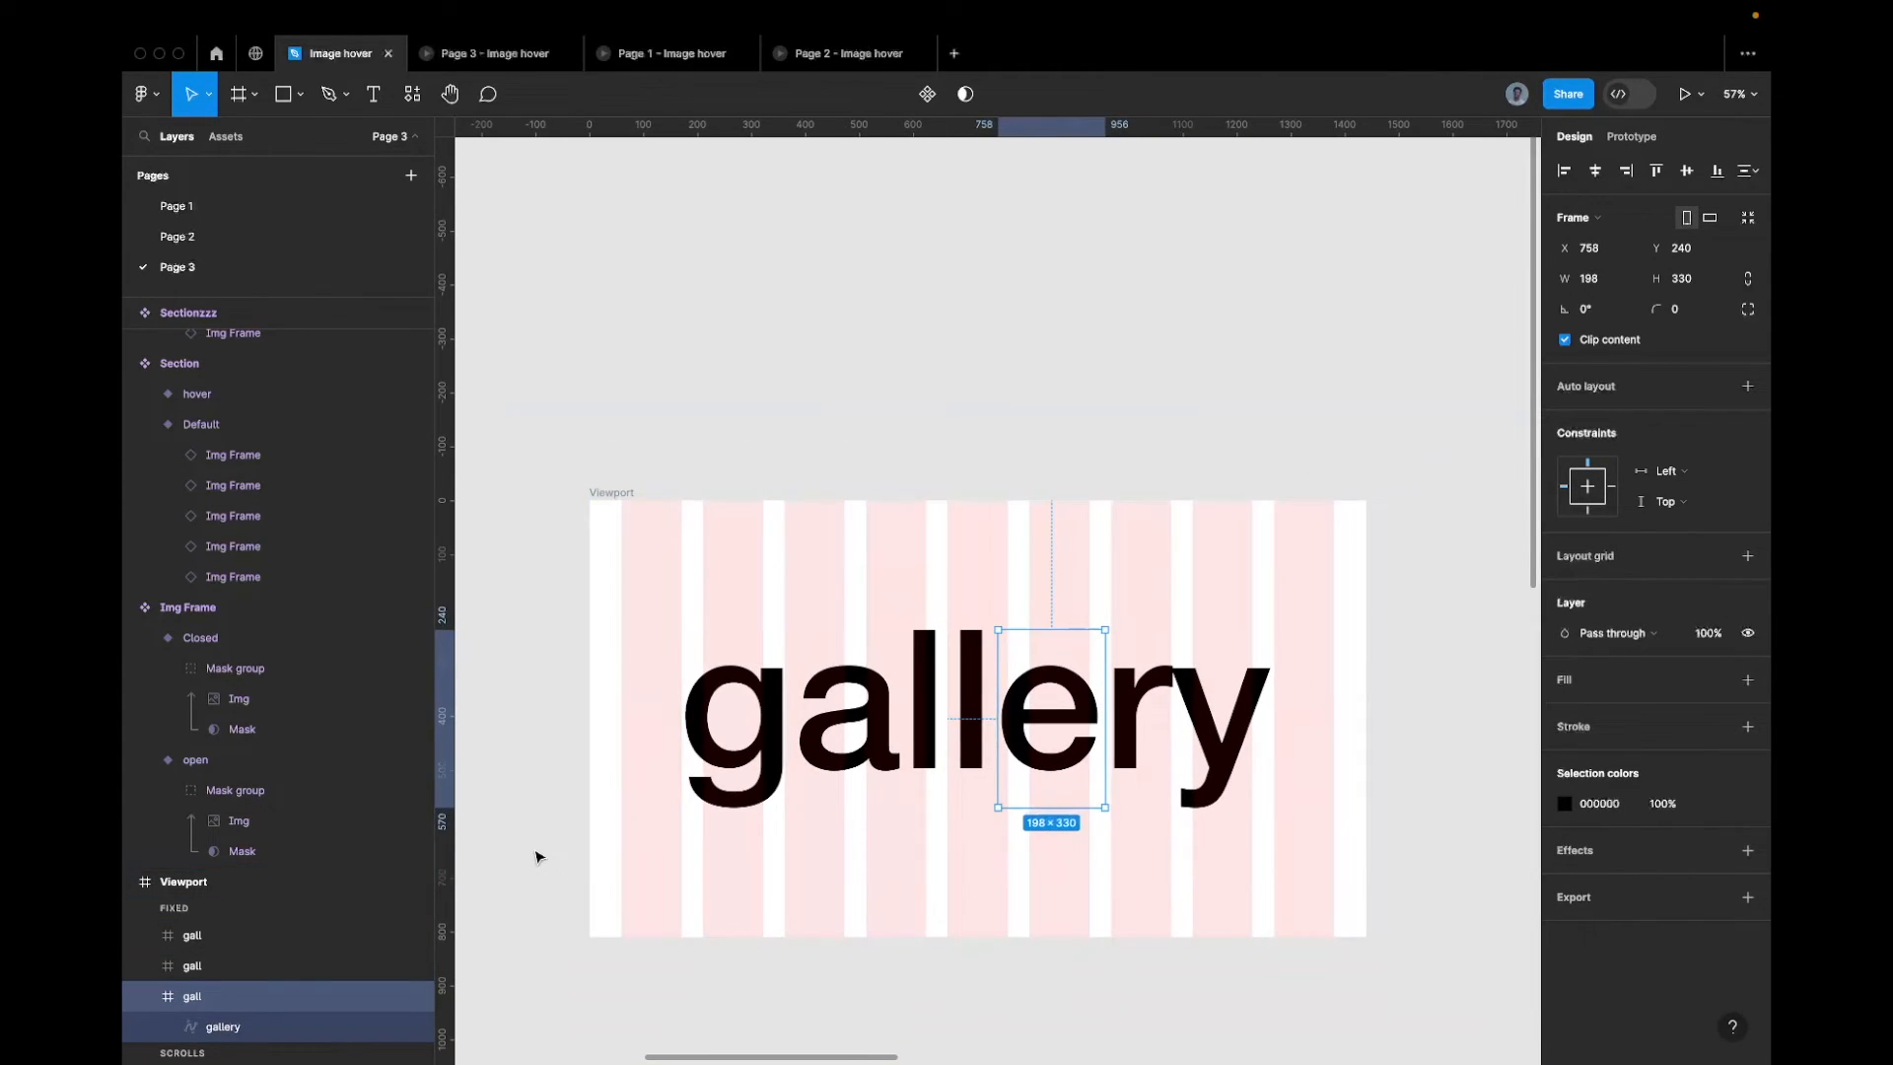
Try copying the g, l and e "gall" frames above the Viewport to inspect their cropped contents, and undo the copies
{"action": "left_click", "coordinate": [772, 695]}
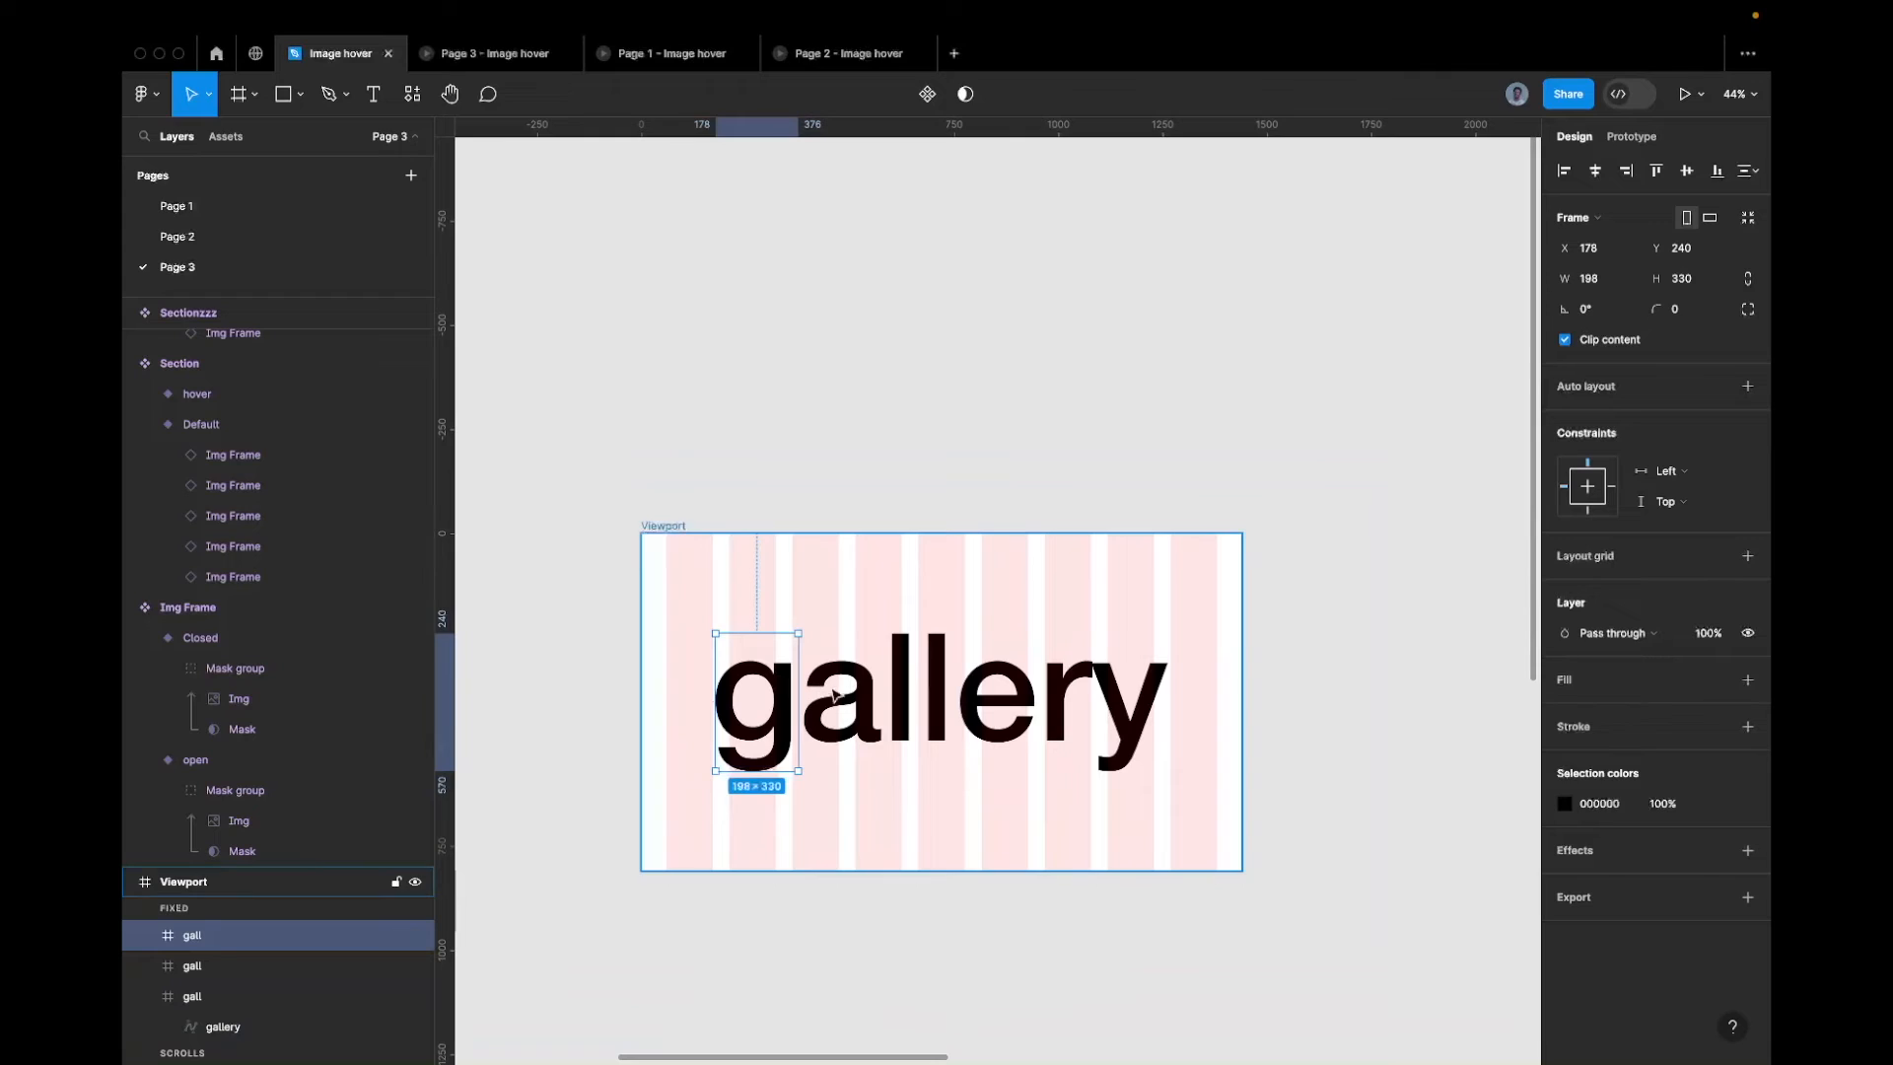
{"action": "left_click", "coordinate": [901, 697], "text": "shift"}
{"action": "left_click", "coordinate": [1001, 694], "text": "shift"}
{"action": "left_click_drag", "start_coordinate": [1023, 752], "coordinate": [1023, 418]}
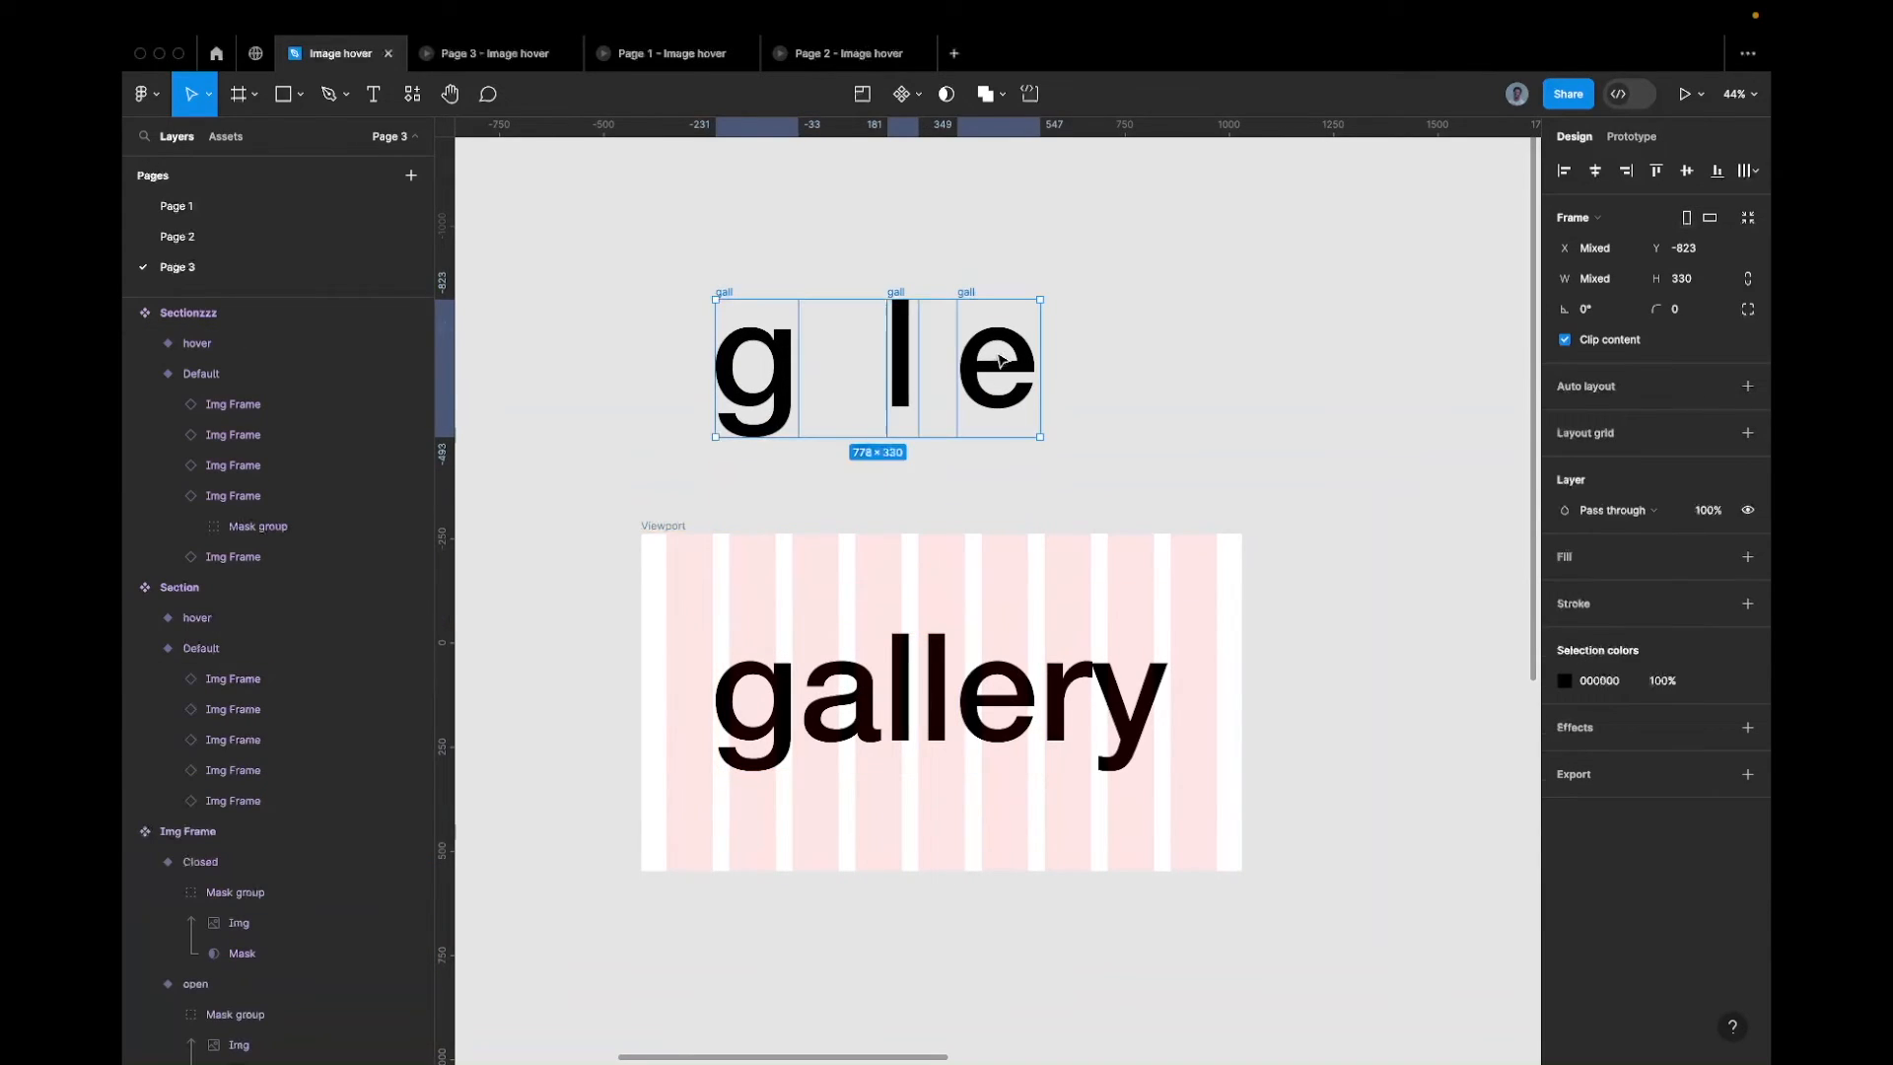
{"action": "left_click", "coordinate": [1073, 295]}
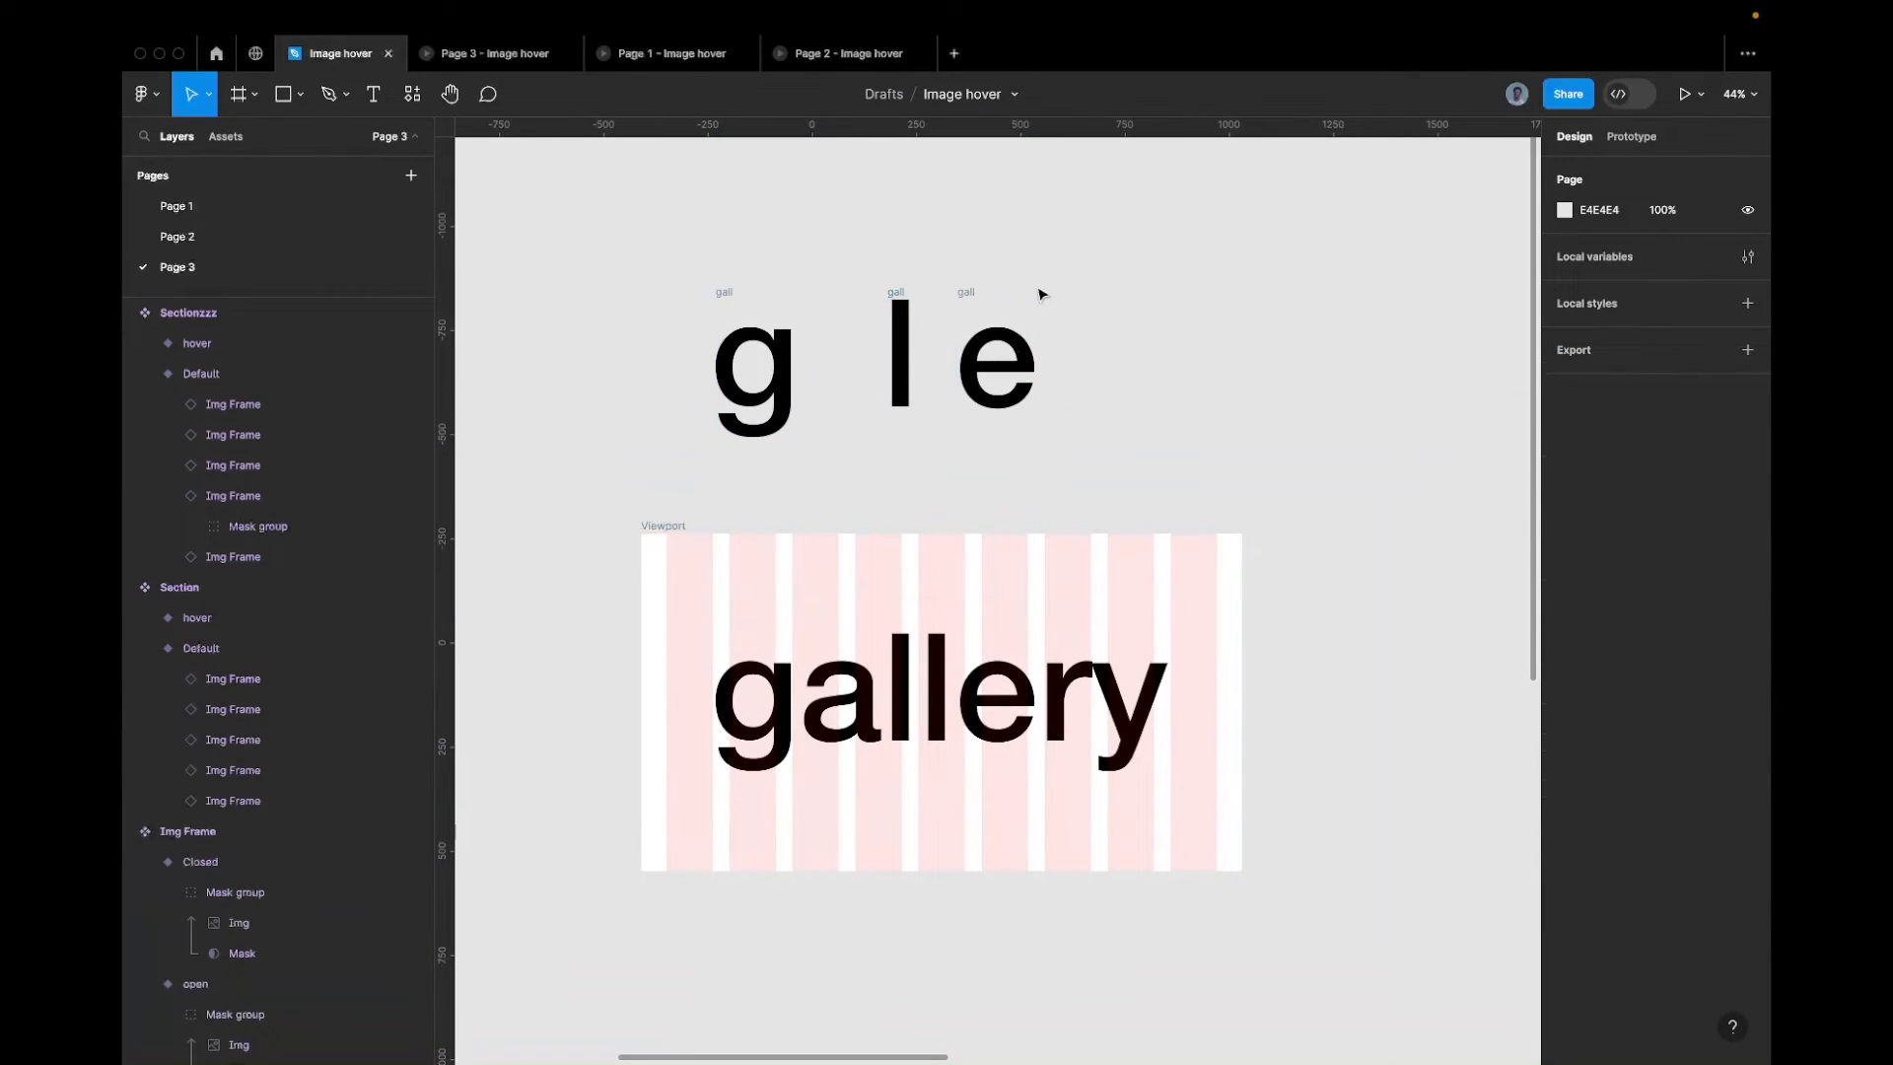
{"action": "left_click", "coordinate": [900, 297]}
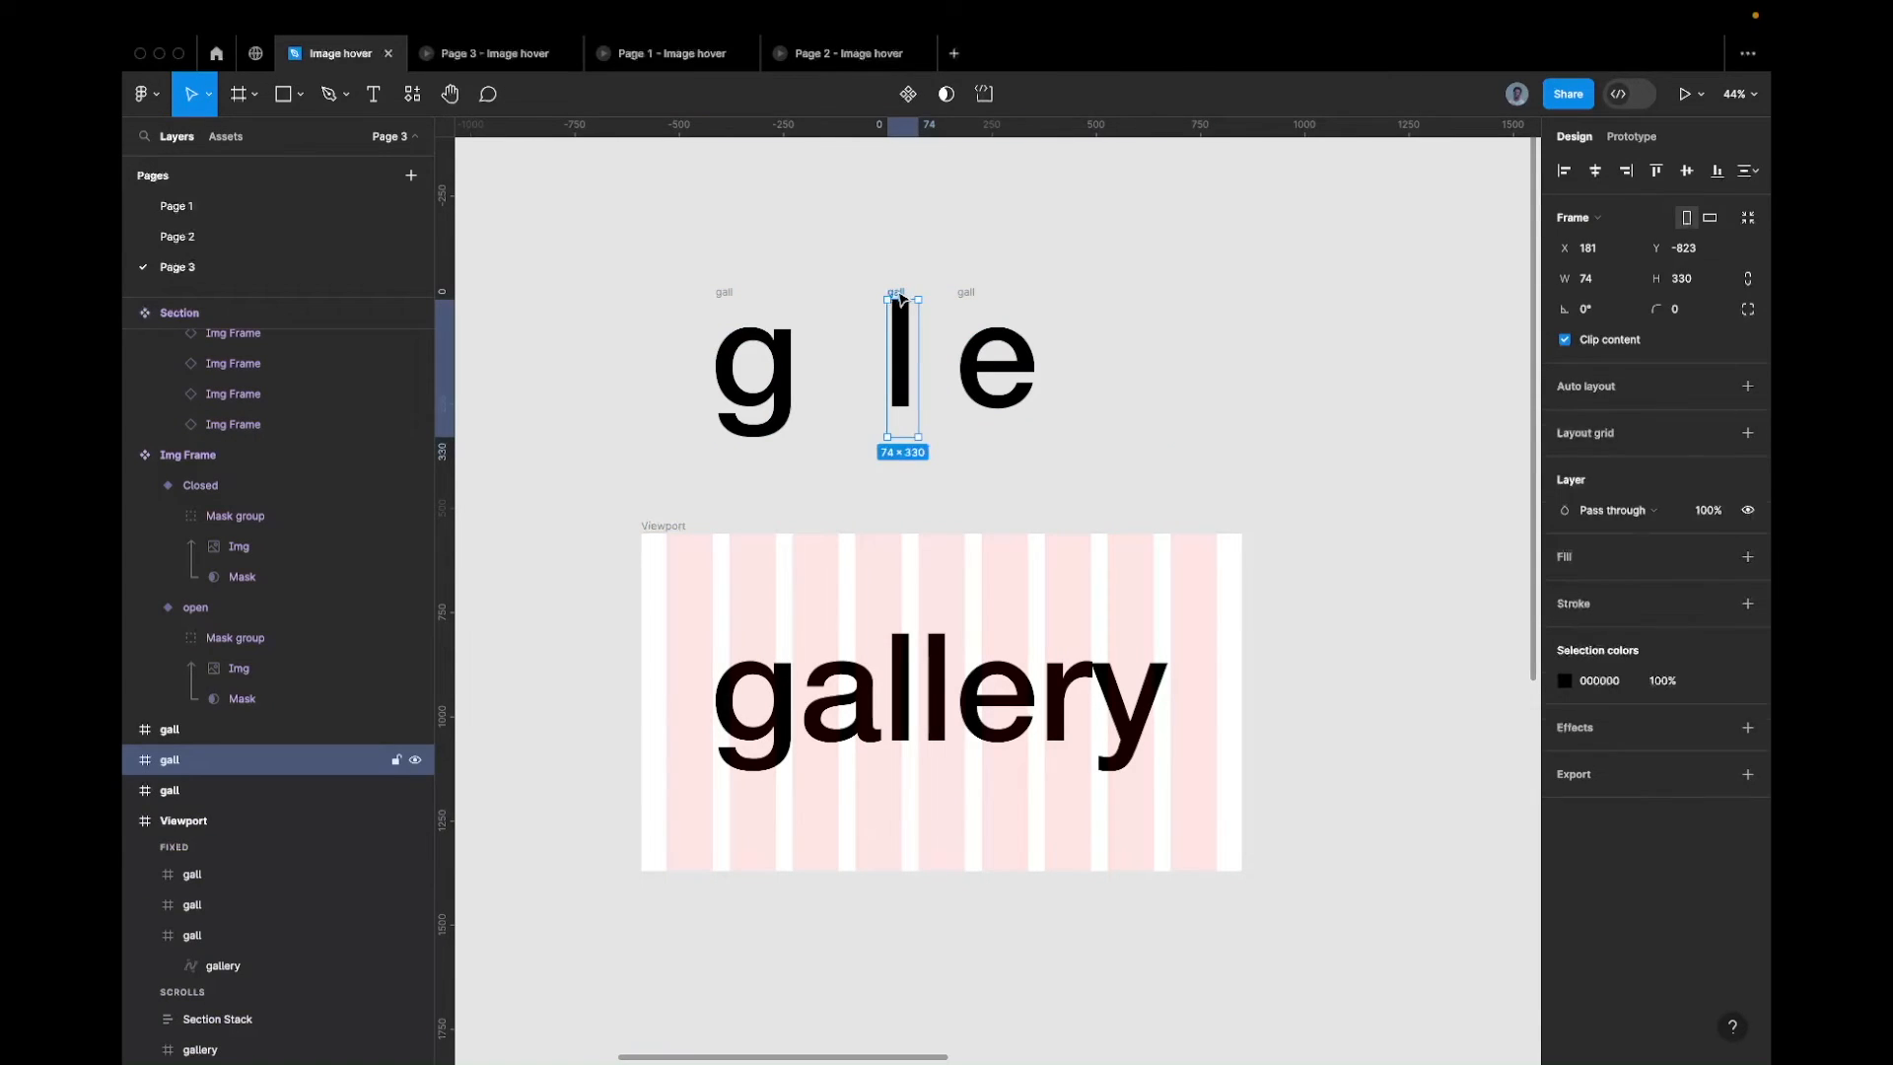
{"action": "key", "text": "Return"}
{"action": "key", "text": "shift+Return"}
{"action": "scroll", "coordinate": [900, 296], "scroll_direction": "up", "scroll_amount": 3}
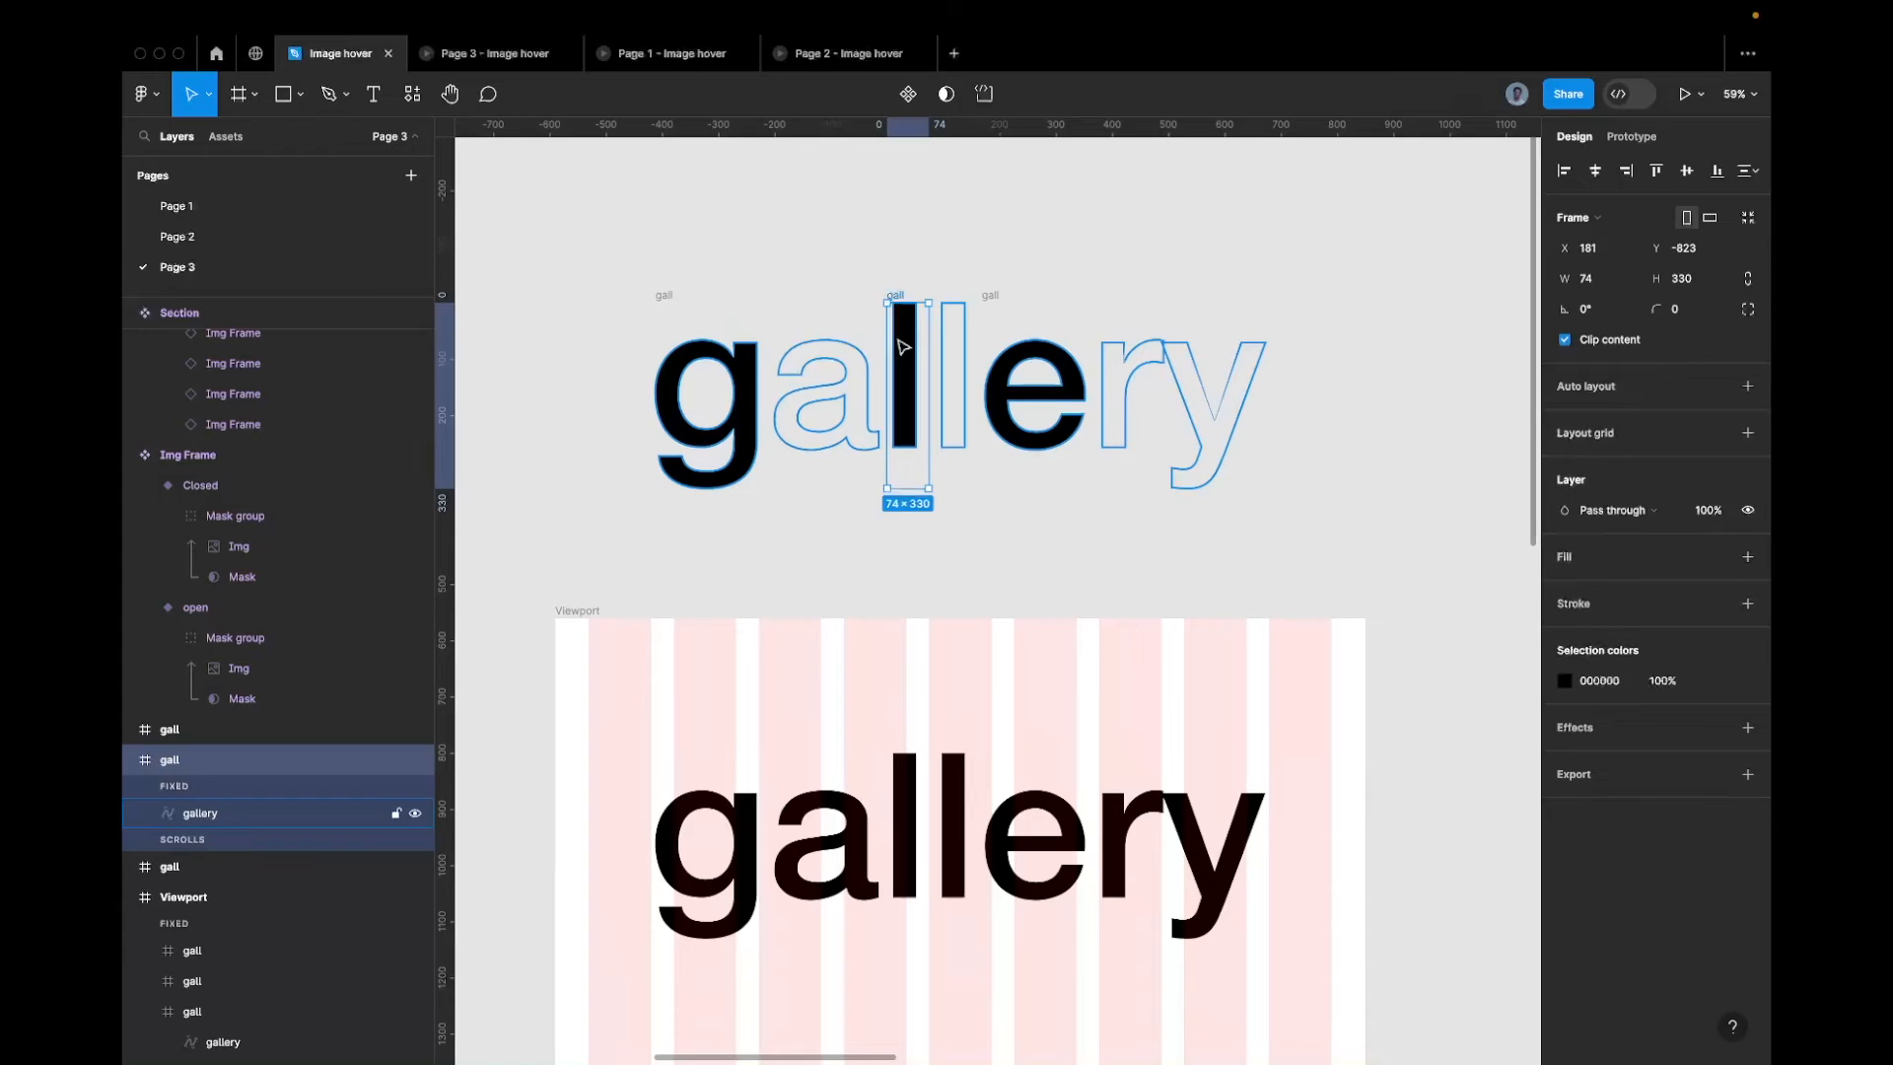
{"action": "key", "text": "super+z"}
{"action": "key", "text": "super+z"}
{"action": "scroll", "coordinate": [893, 347], "scroll_direction": "down", "scroll_amount": 4}
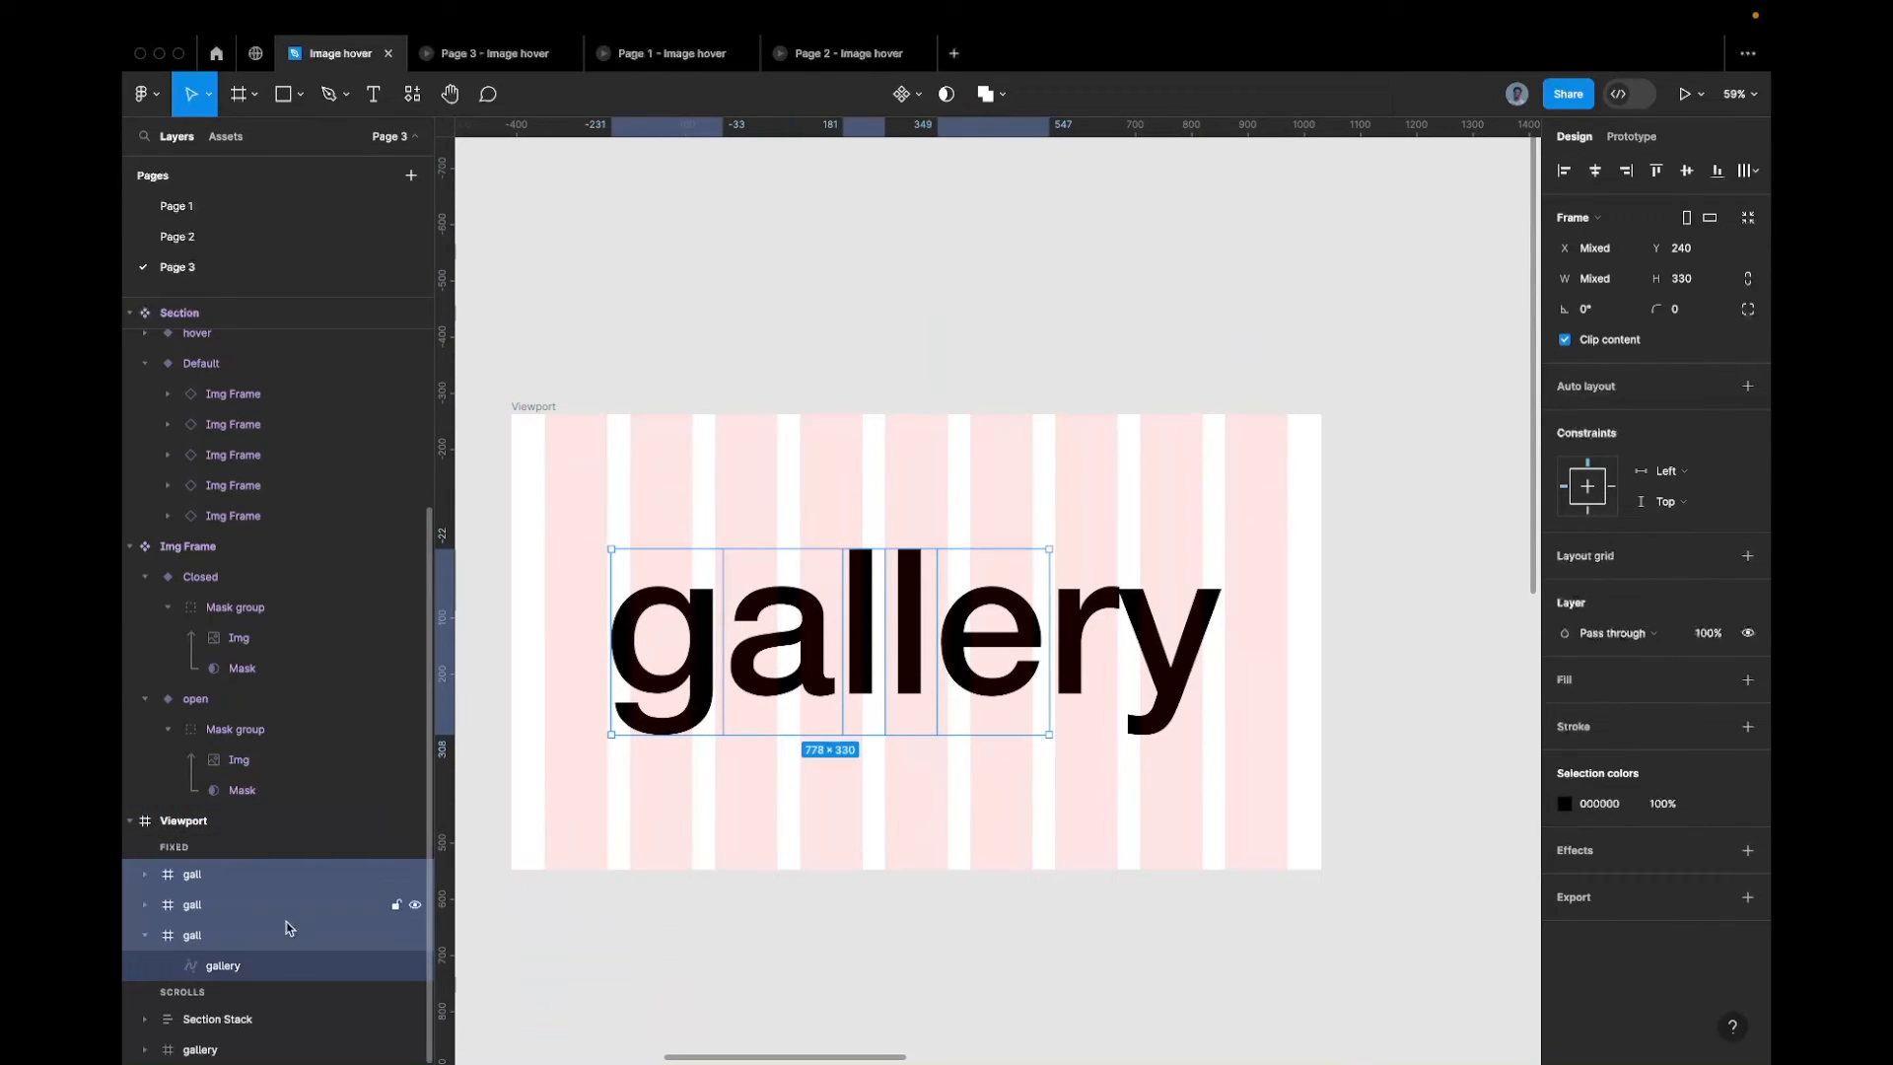
Duplicate the letter e "gall" frame, resize the lower copy to 260 wide at X 1082 around the letter y, and check the prototype preview
{"action": "left_click", "coordinate": [284, 934]}
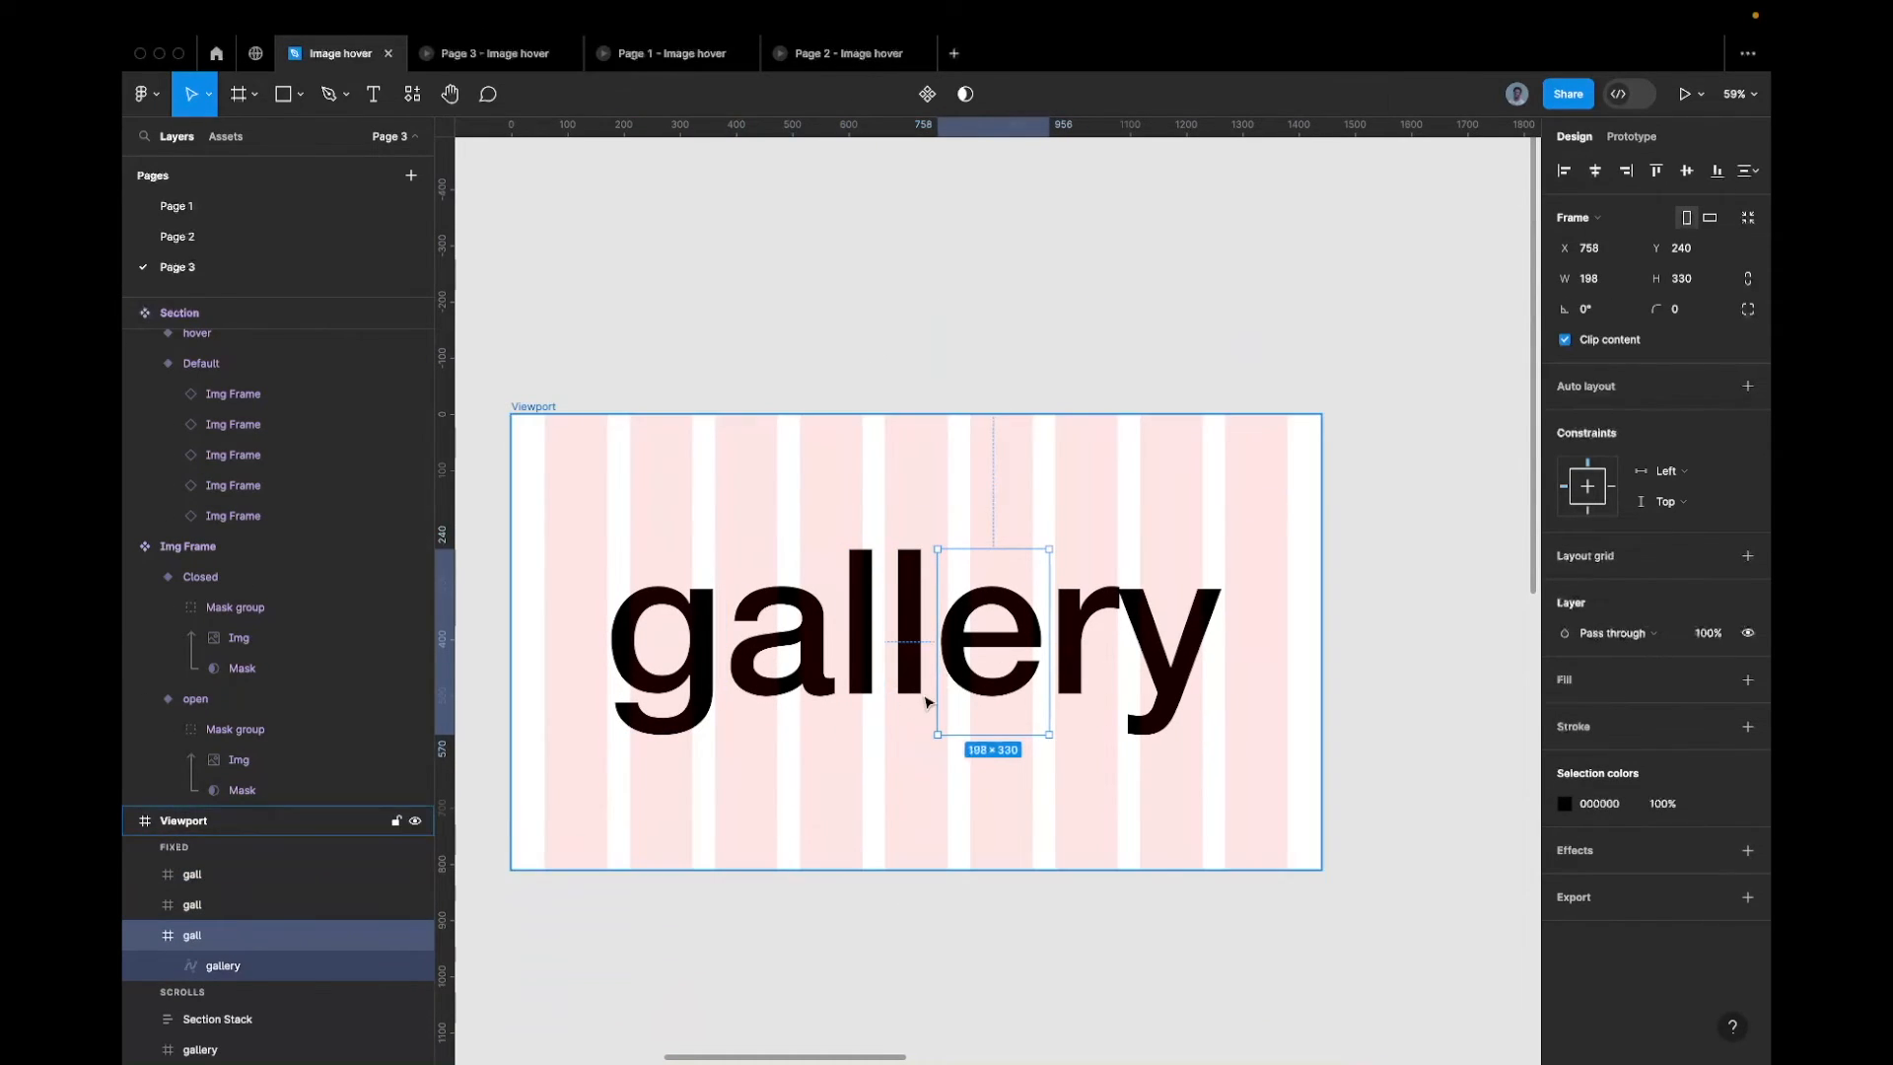
{"action": "key", "text": "super+d"}
{"action": "left_click", "coordinate": [296, 965]}
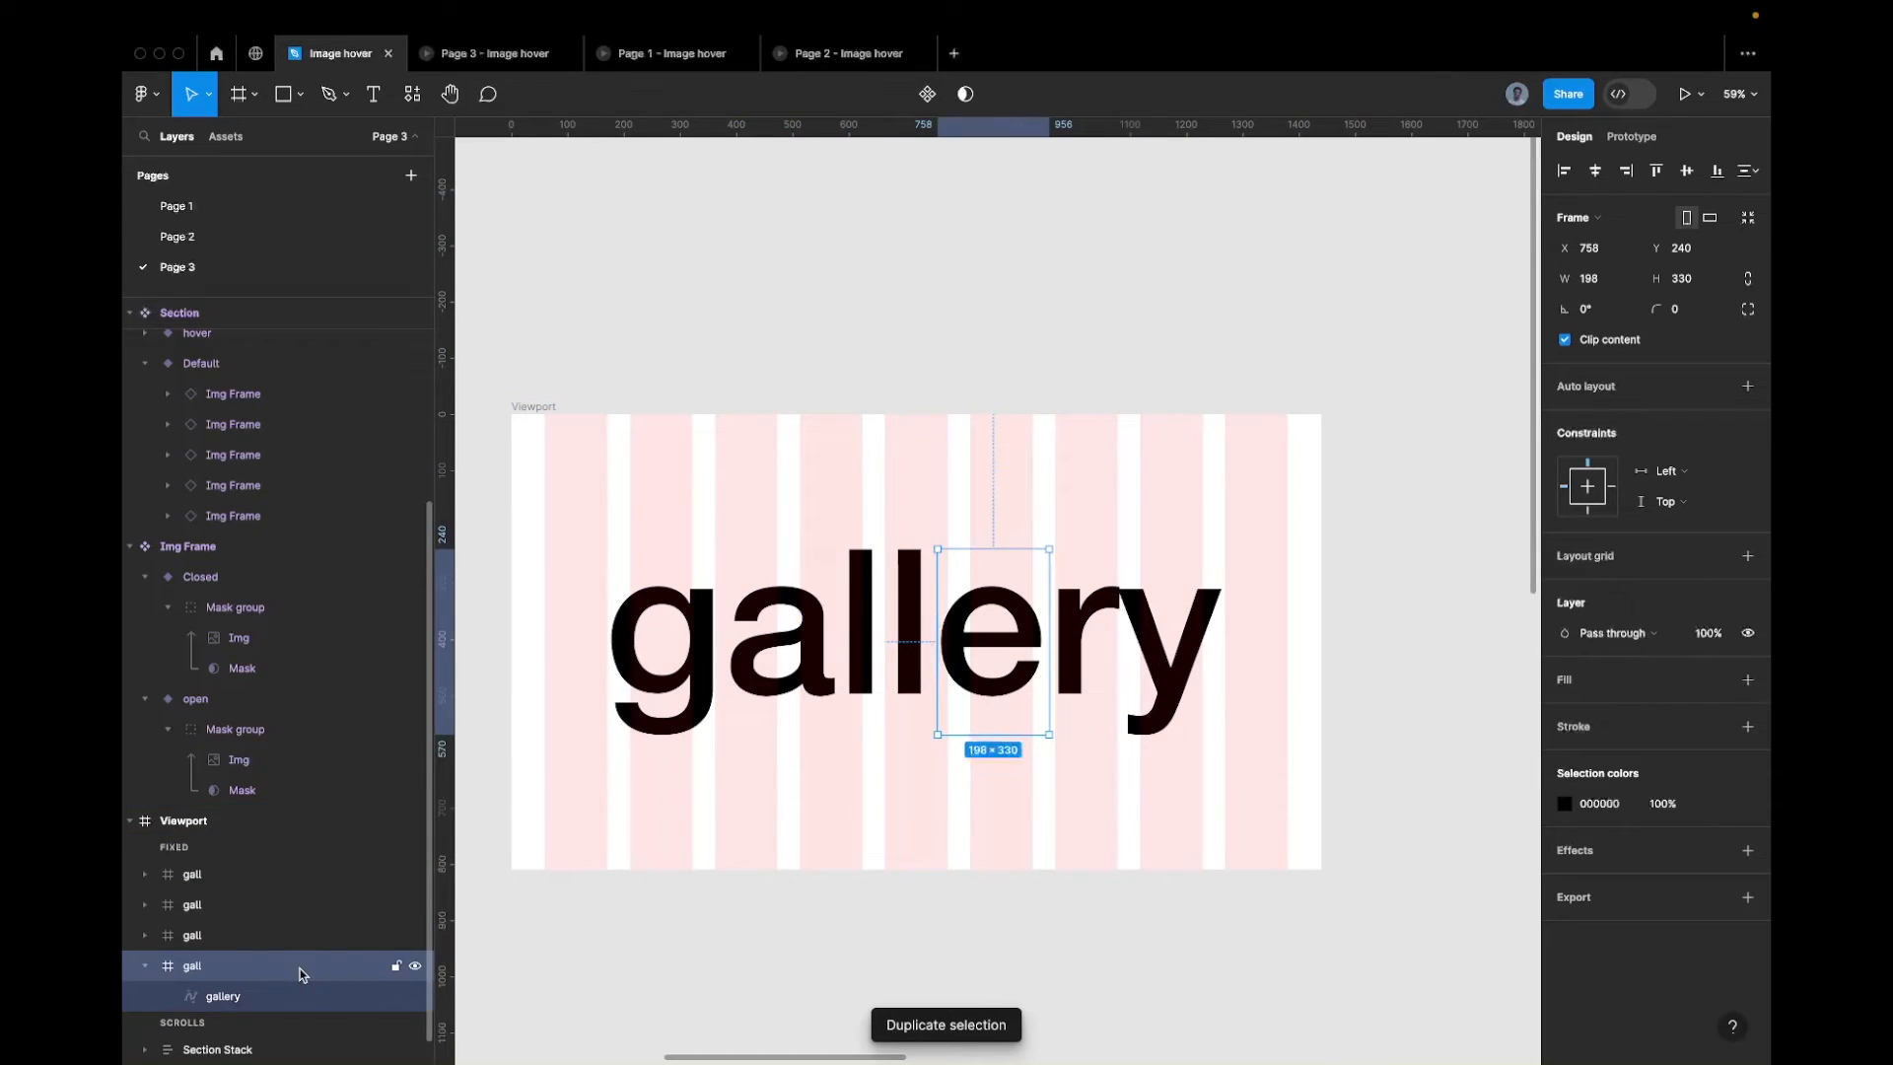
{"action": "left_click_drag", "start_coordinate": [1048, 612], "coordinate": [1265, 611]}
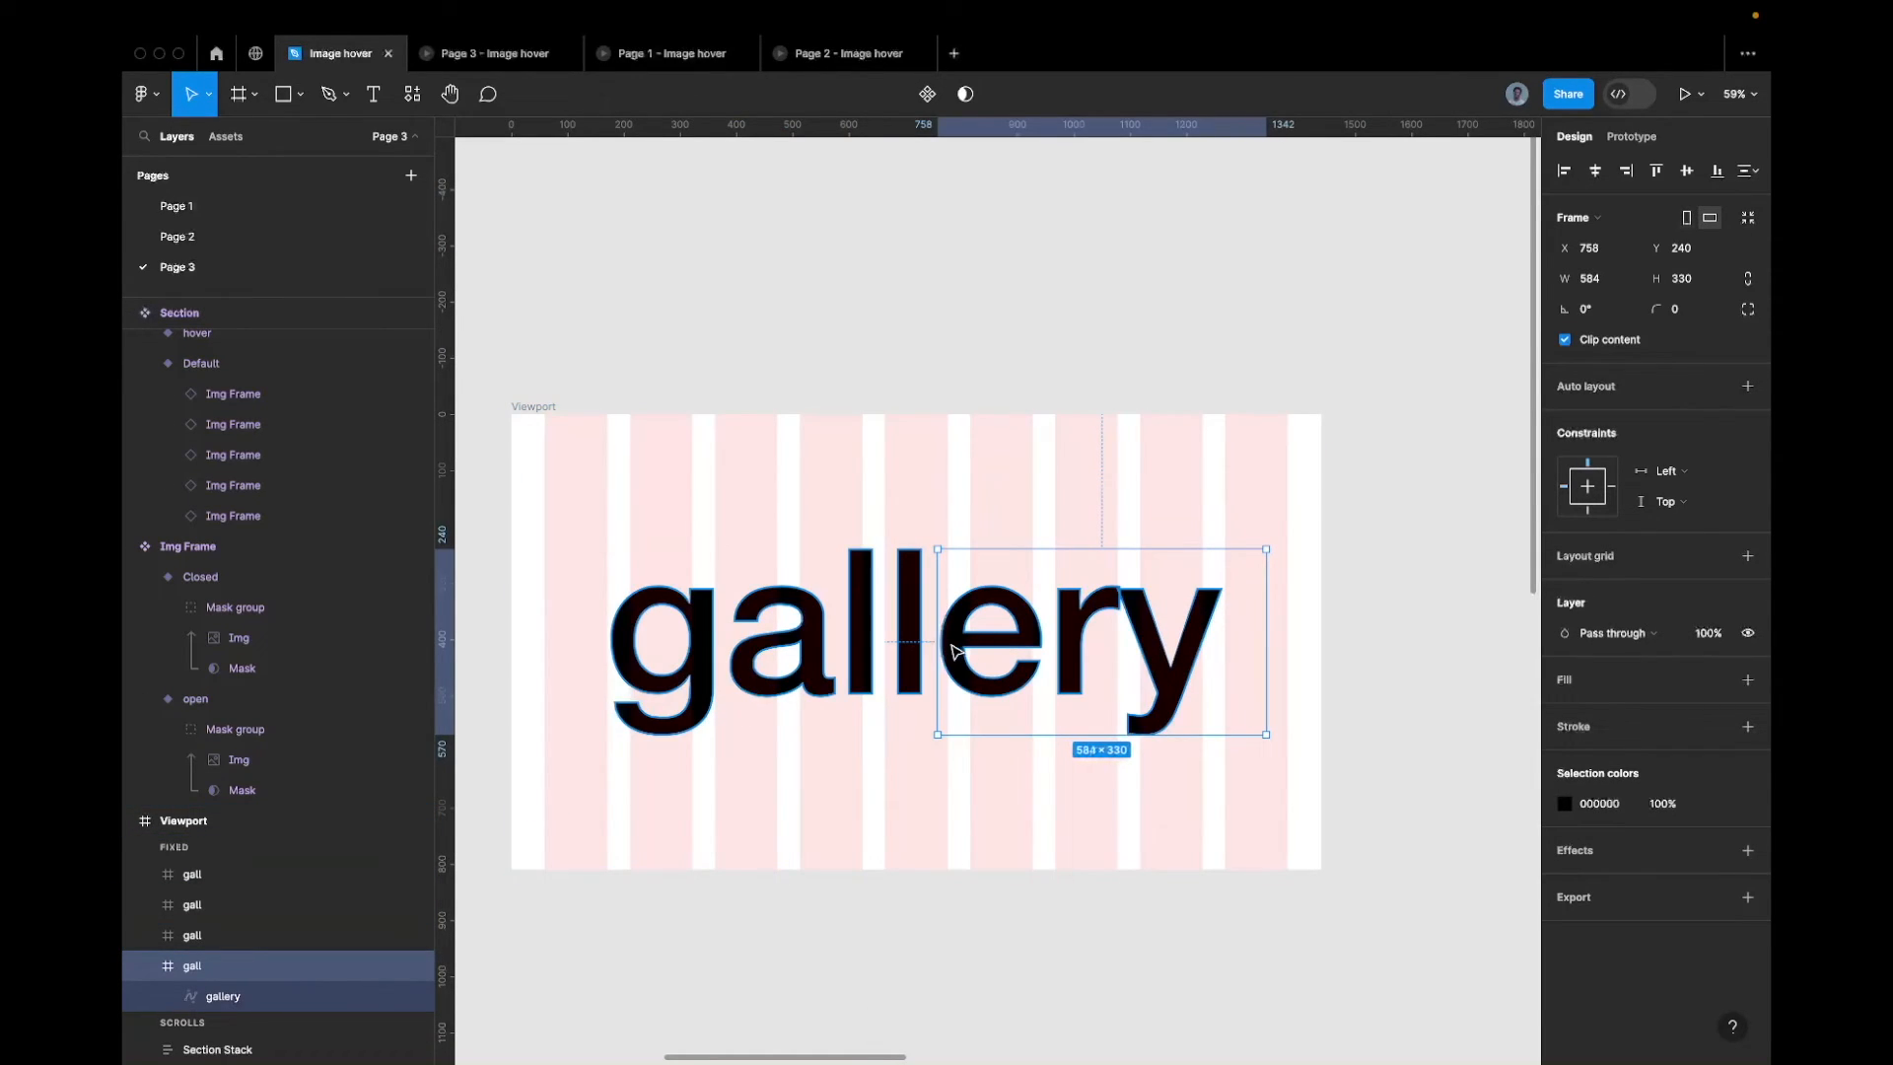
{"action": "left_click_drag", "start_coordinate": [937, 641], "coordinate": [1126, 647]}
{"action": "scroll", "coordinate": [1123, 645], "scroll_direction": "up", "scroll_amount": 5}
{"action": "scroll", "coordinate": [1125, 479], "scroll_direction": "up", "scroll_amount": 5}
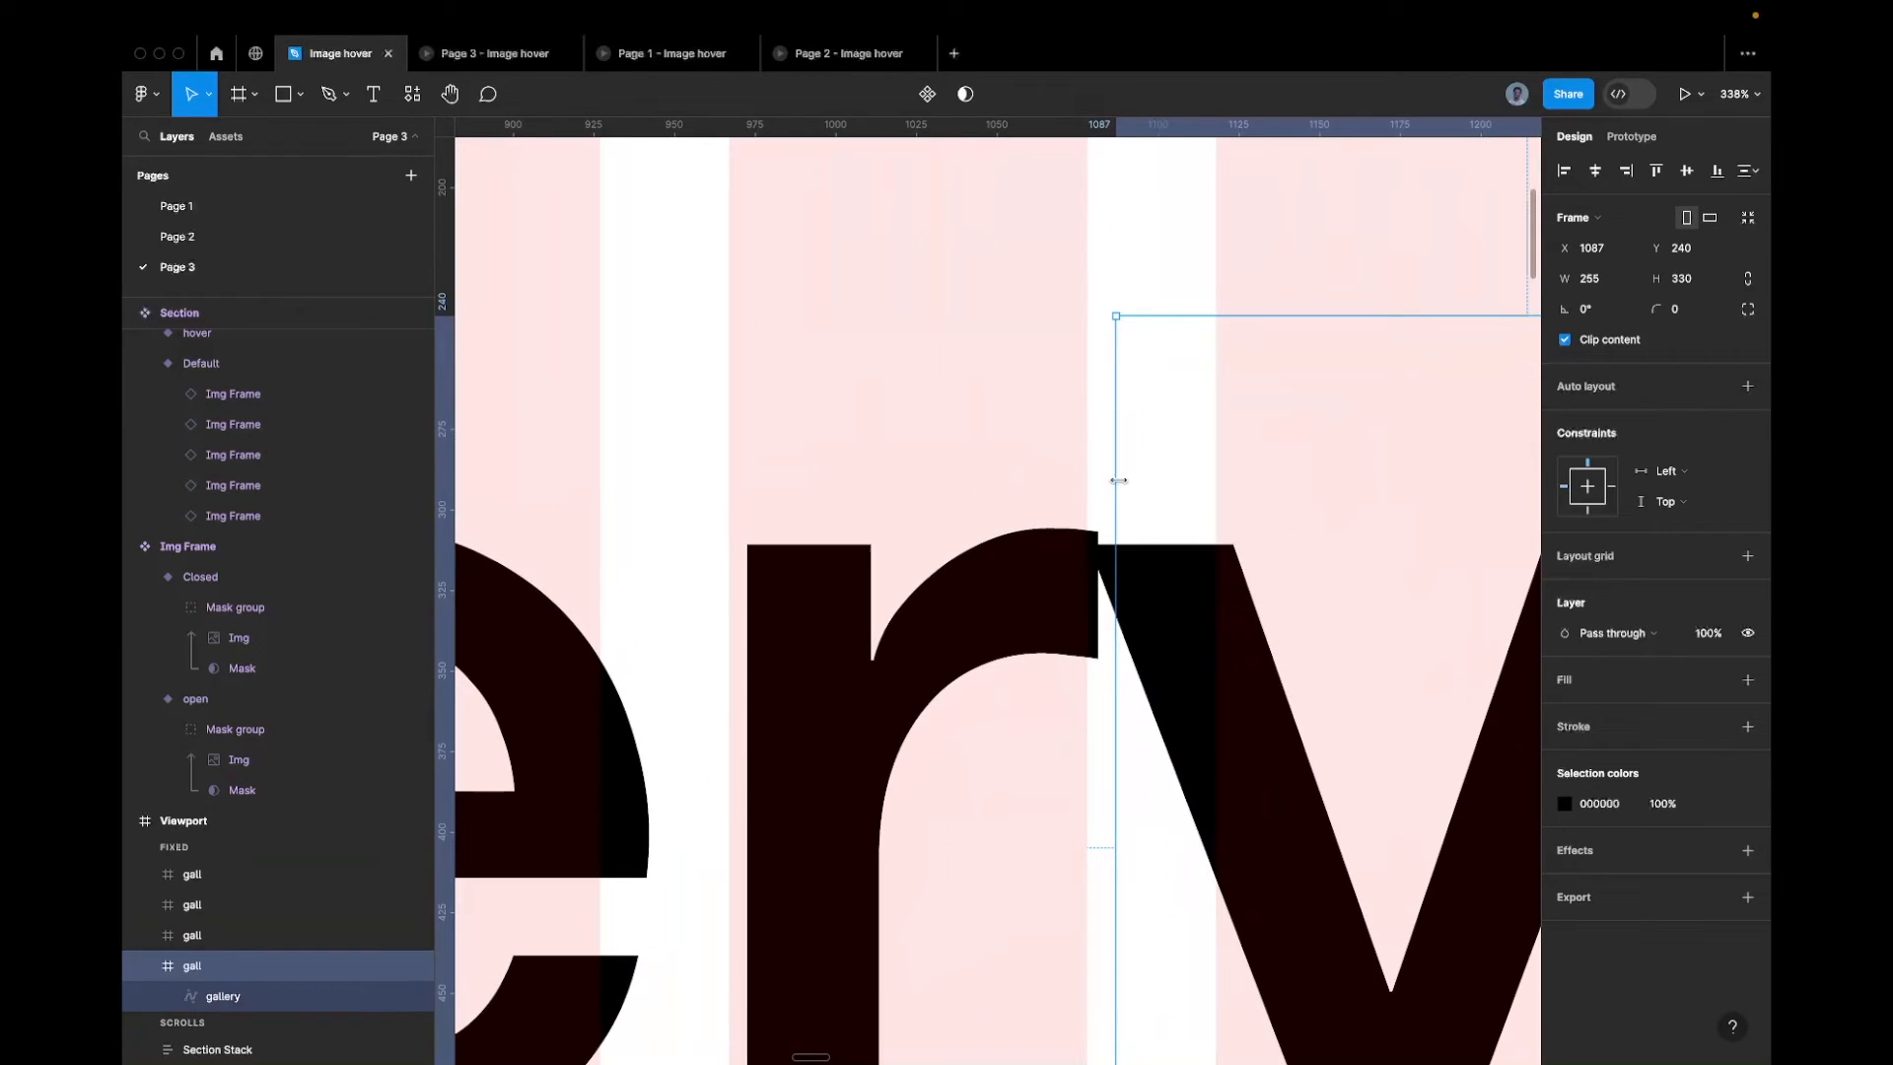
{"action": "left_click_drag", "start_coordinate": [1115, 480], "coordinate": [1099, 479]}
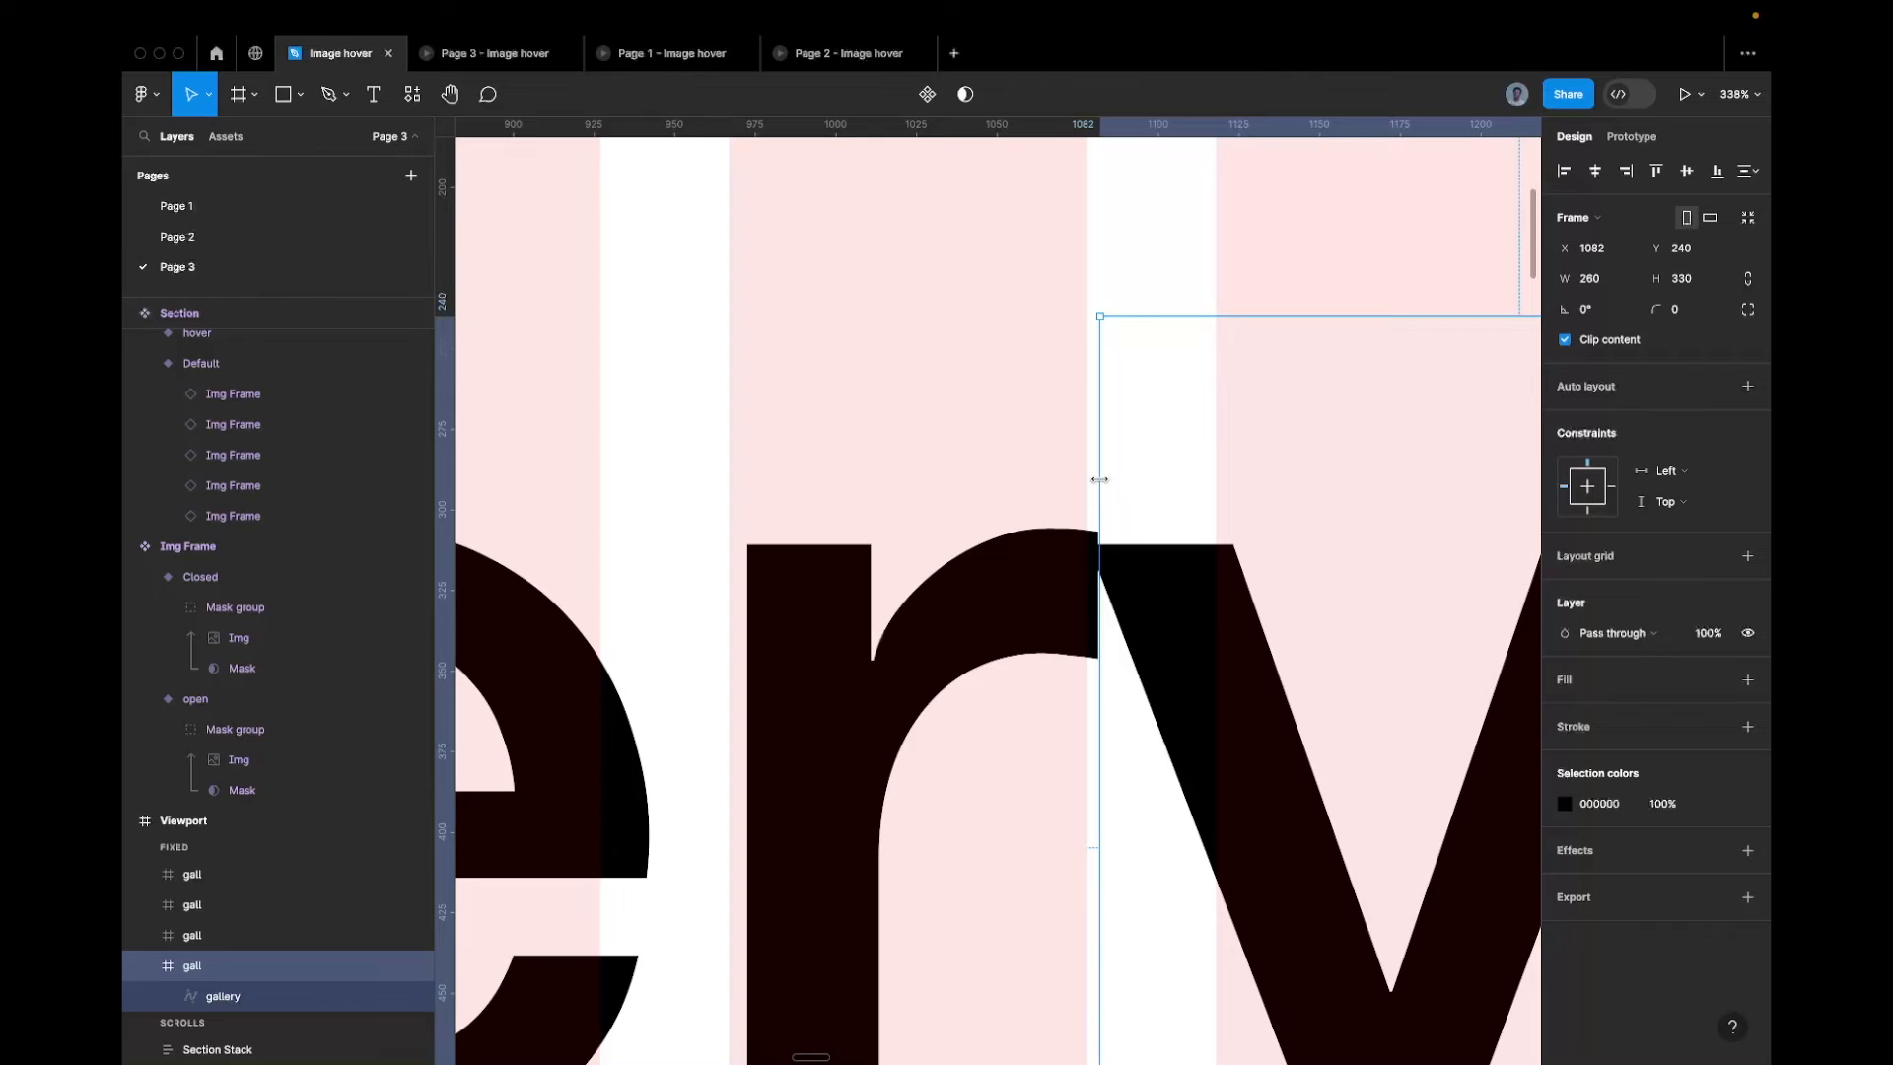
{"action": "scroll", "coordinate": [1099, 479], "scroll_direction": "down", "scroll_amount": 10}
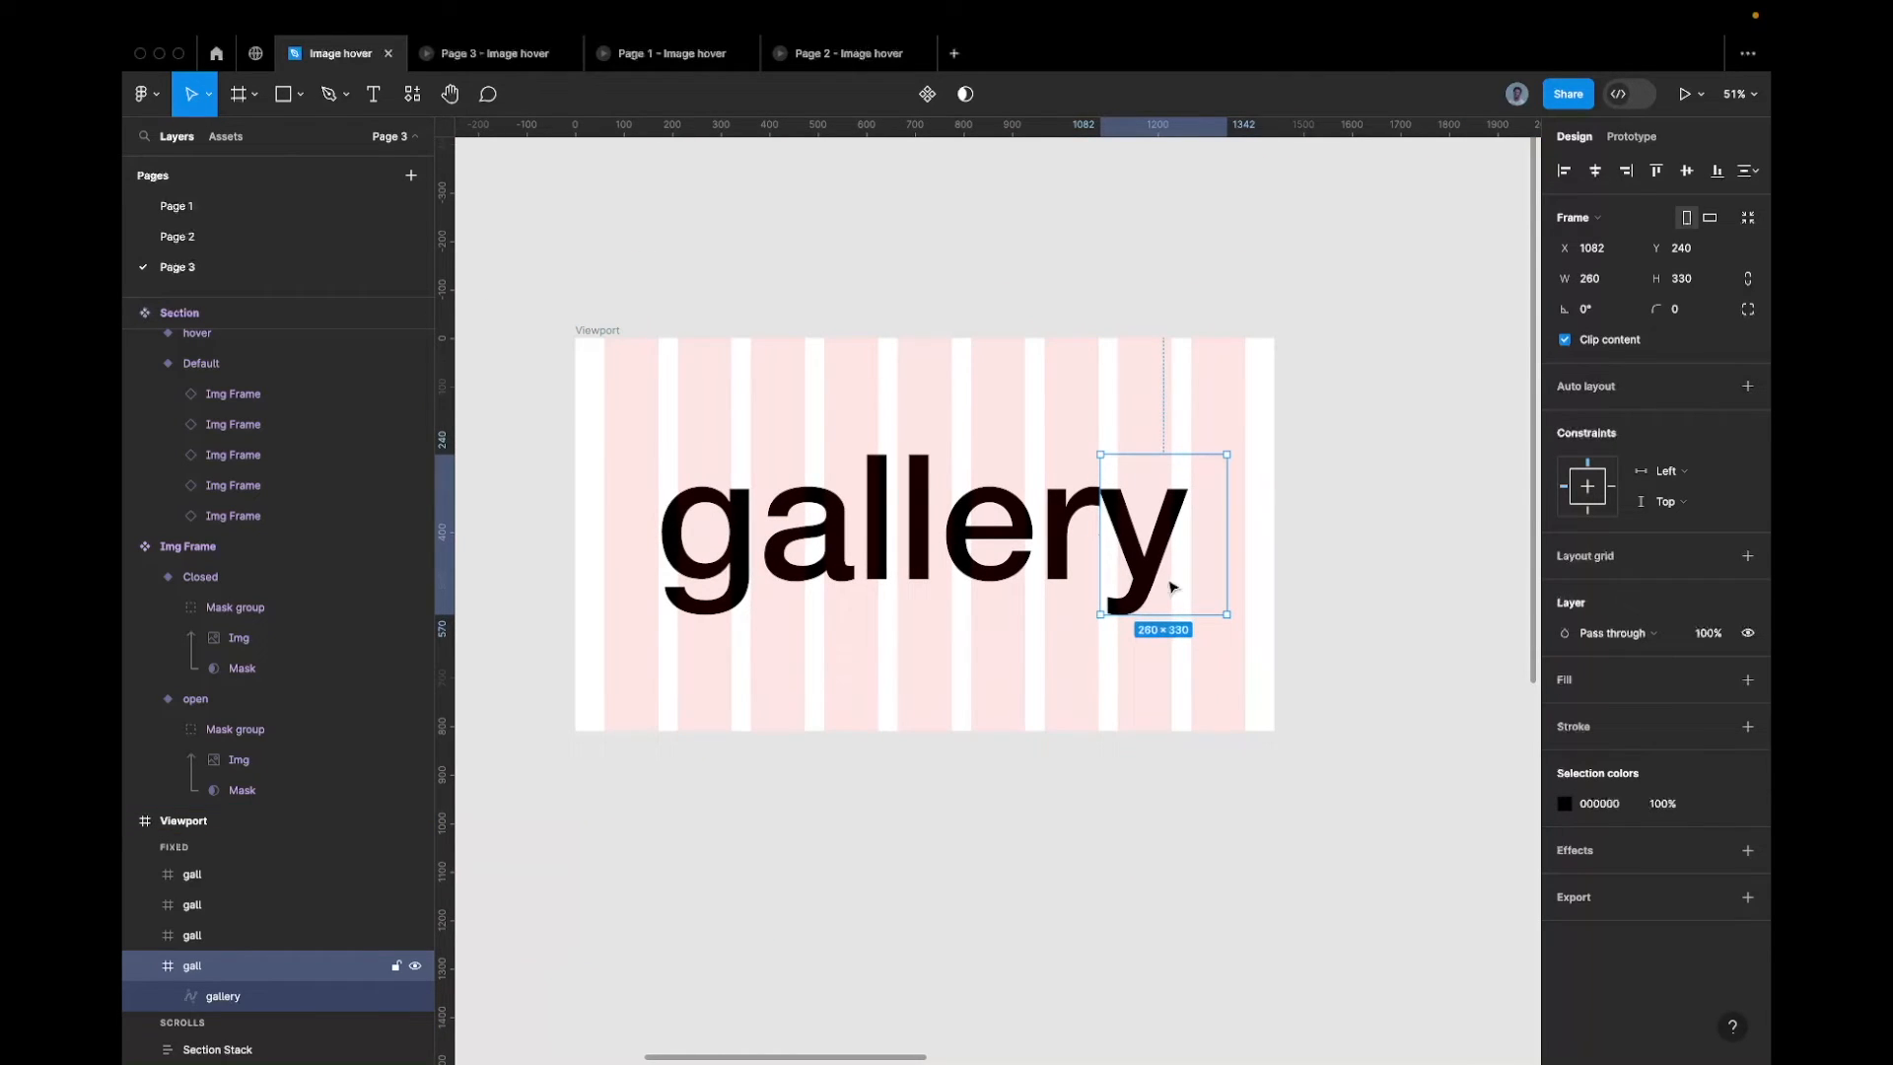
{"action": "left_click", "coordinate": [483, 53]}
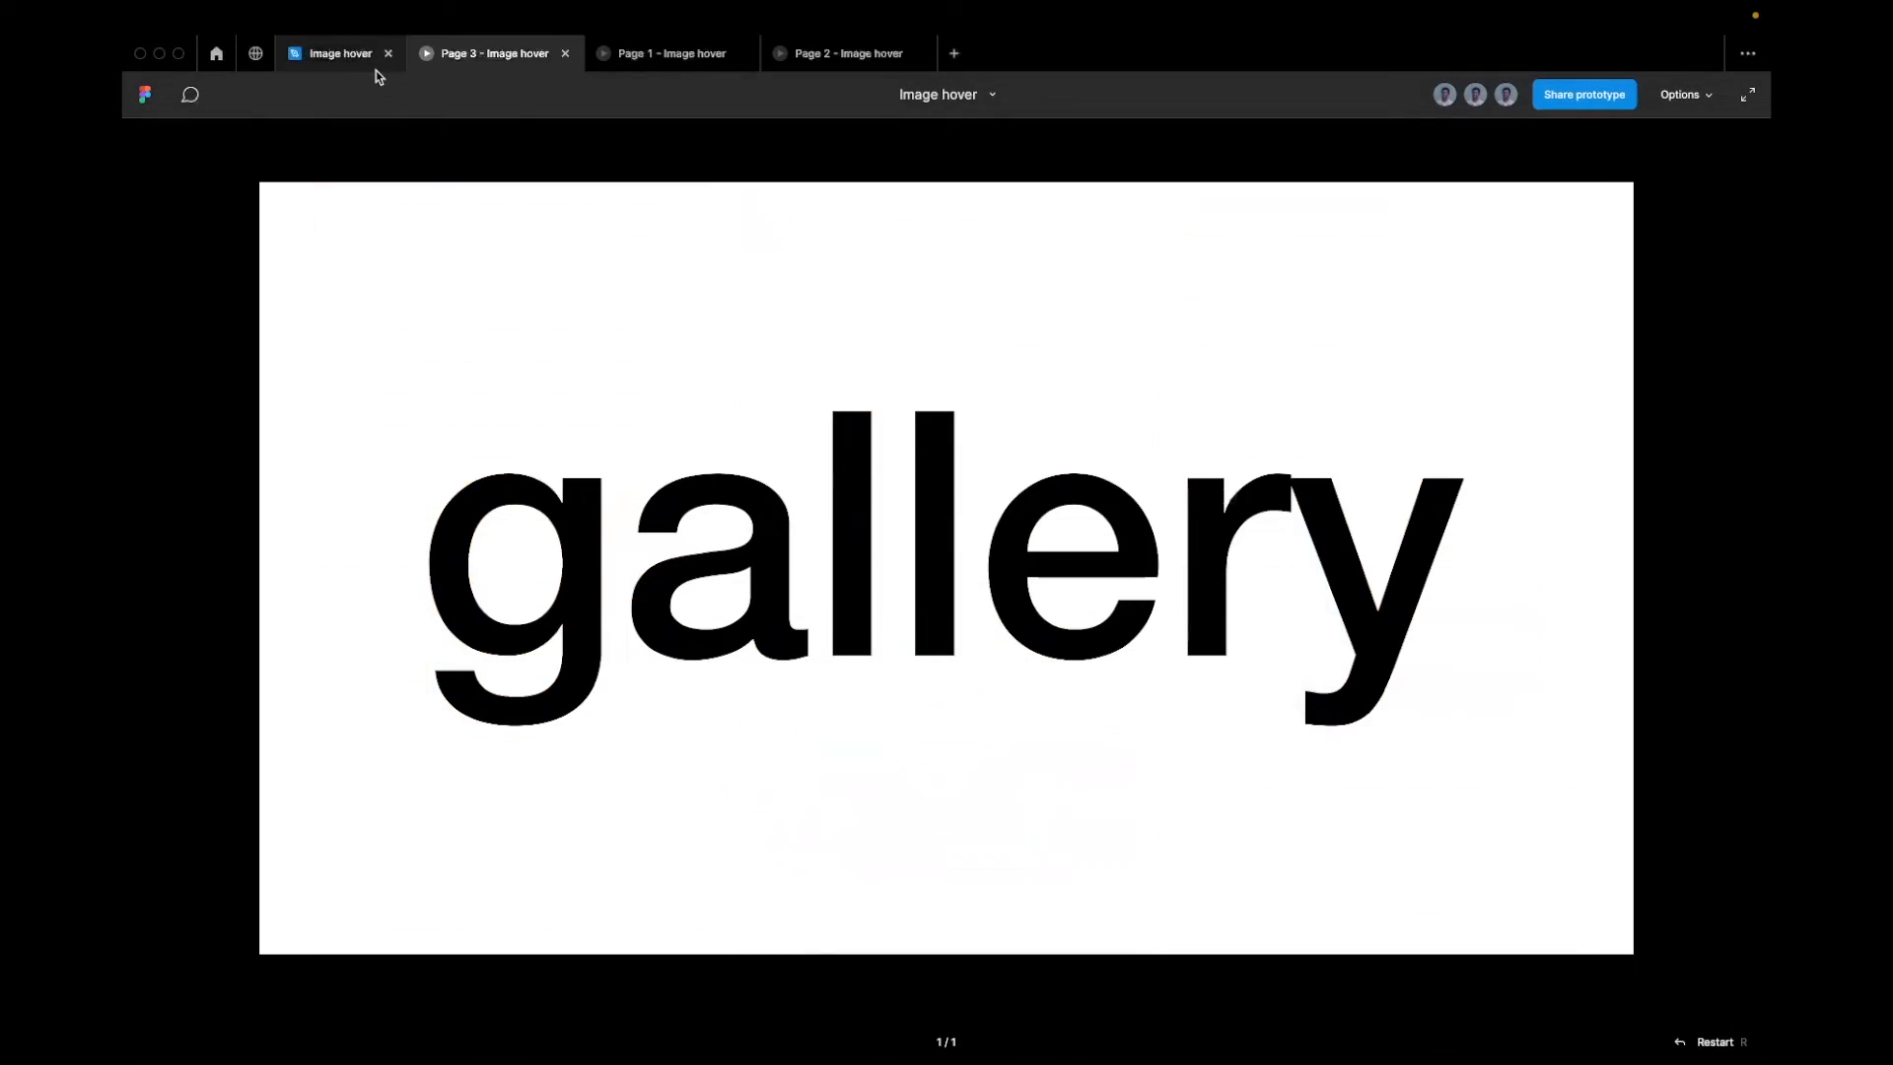
{"action": "left_click", "coordinate": [372, 61]}
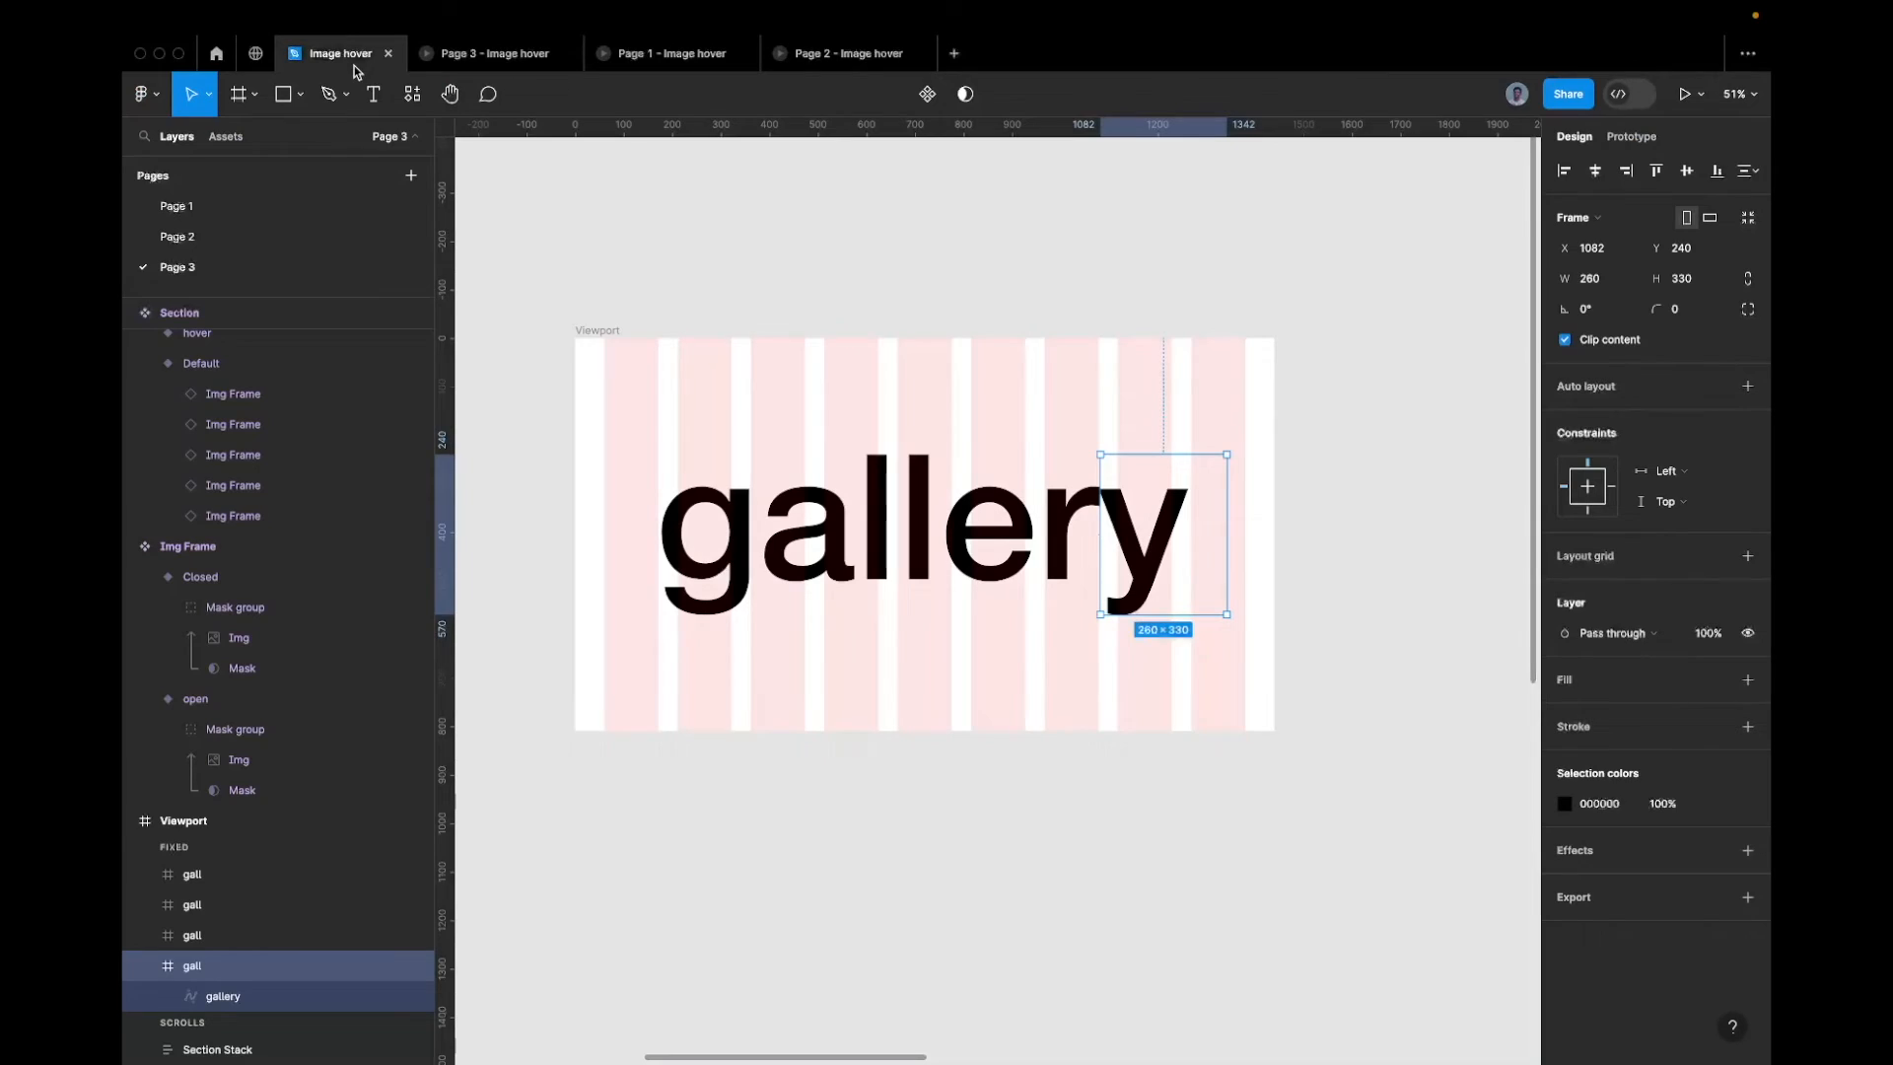
Select all four cropped "gall" frames and set their selection color to FFFFFF at 100% opacity
{"action": "scroll", "coordinate": [968, 440], "scroll_direction": "down", "scroll_amount": 3}
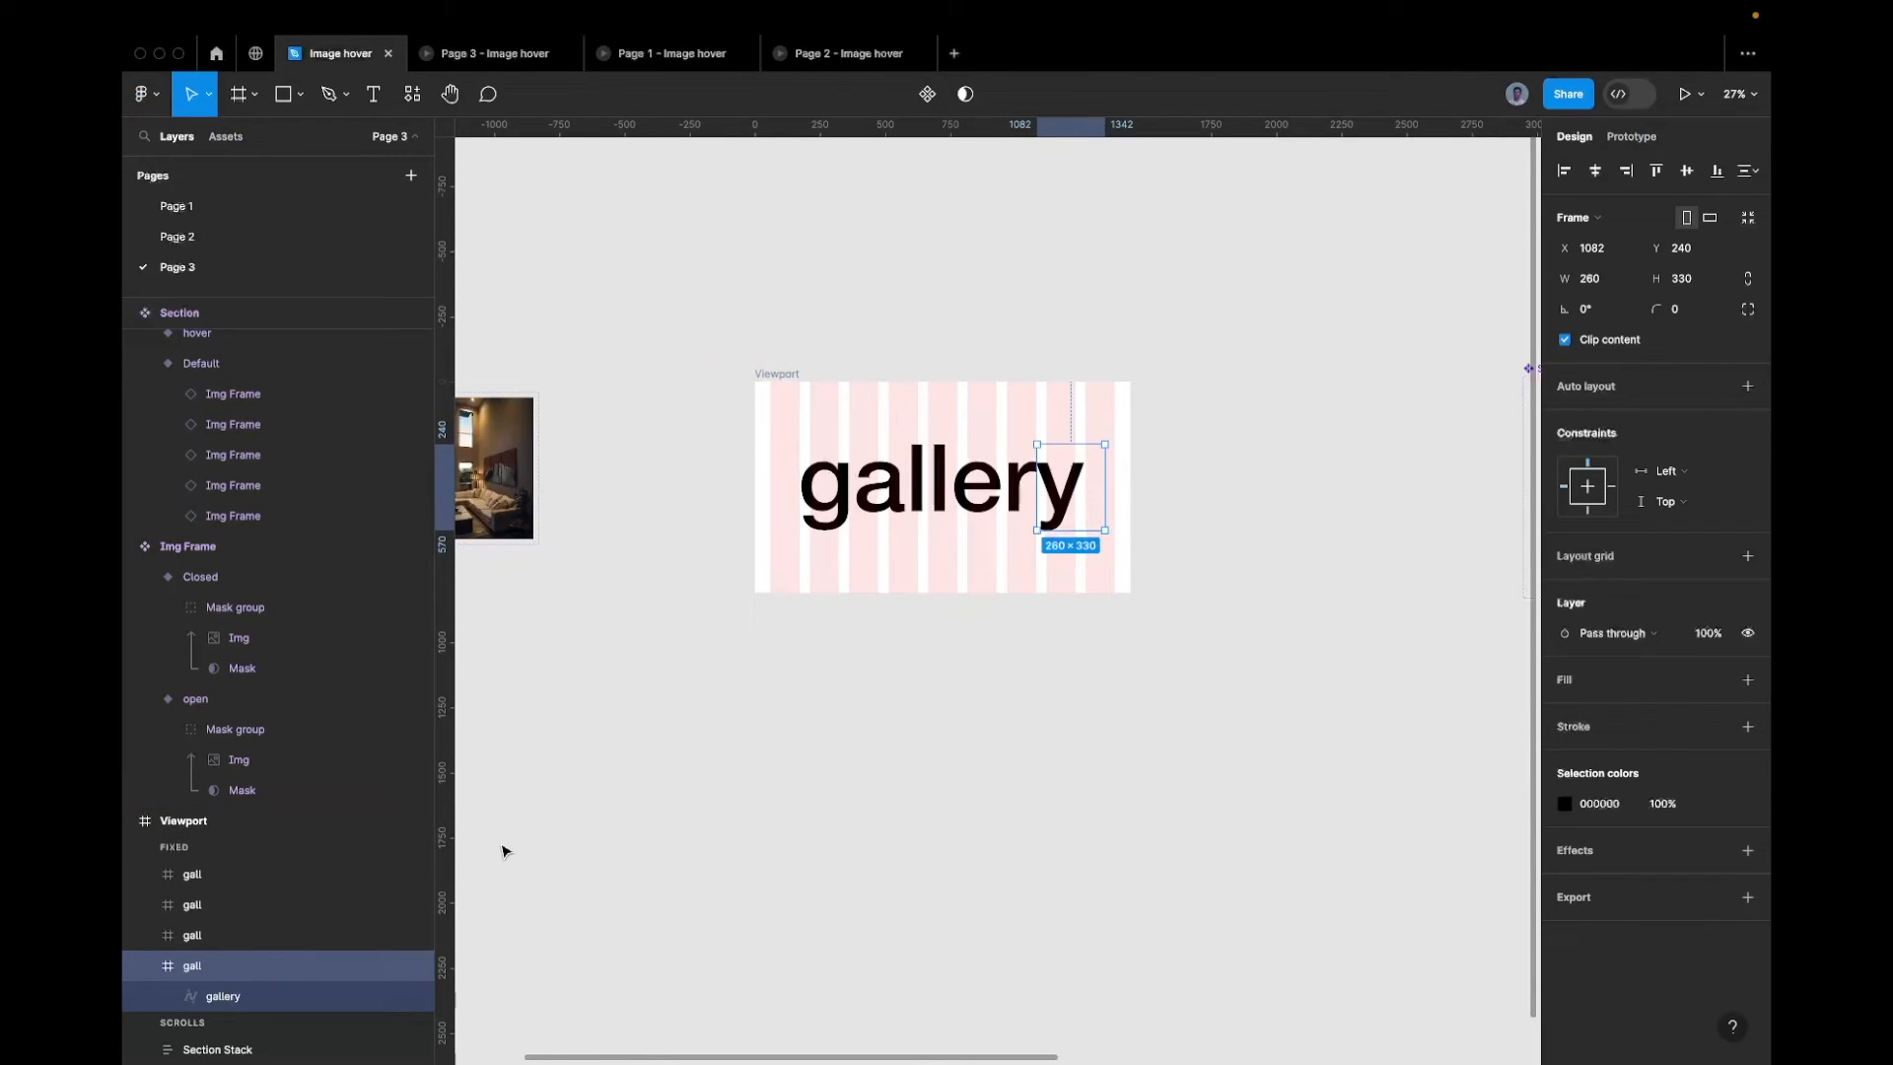
{"action": "left_click", "coordinate": [263, 882], "text": "shift"}
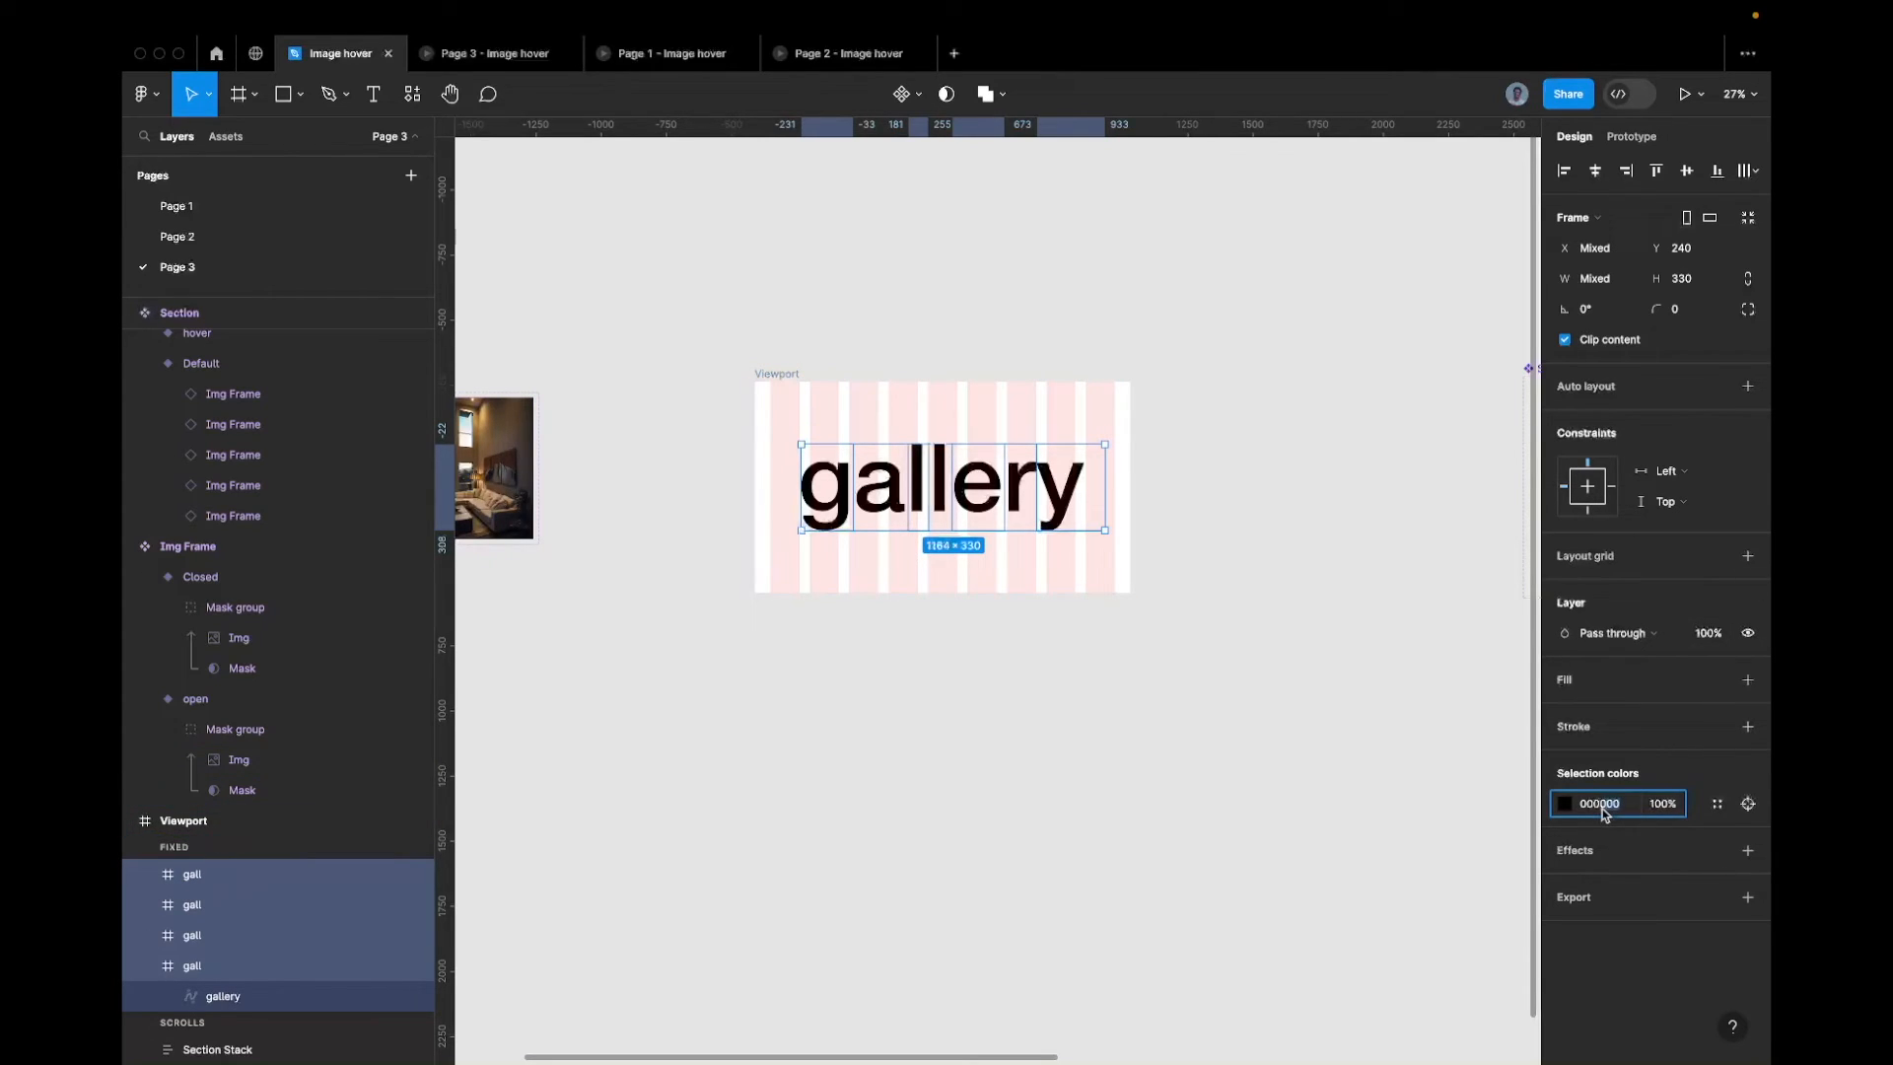
{"action": "key", "text": "Return"}
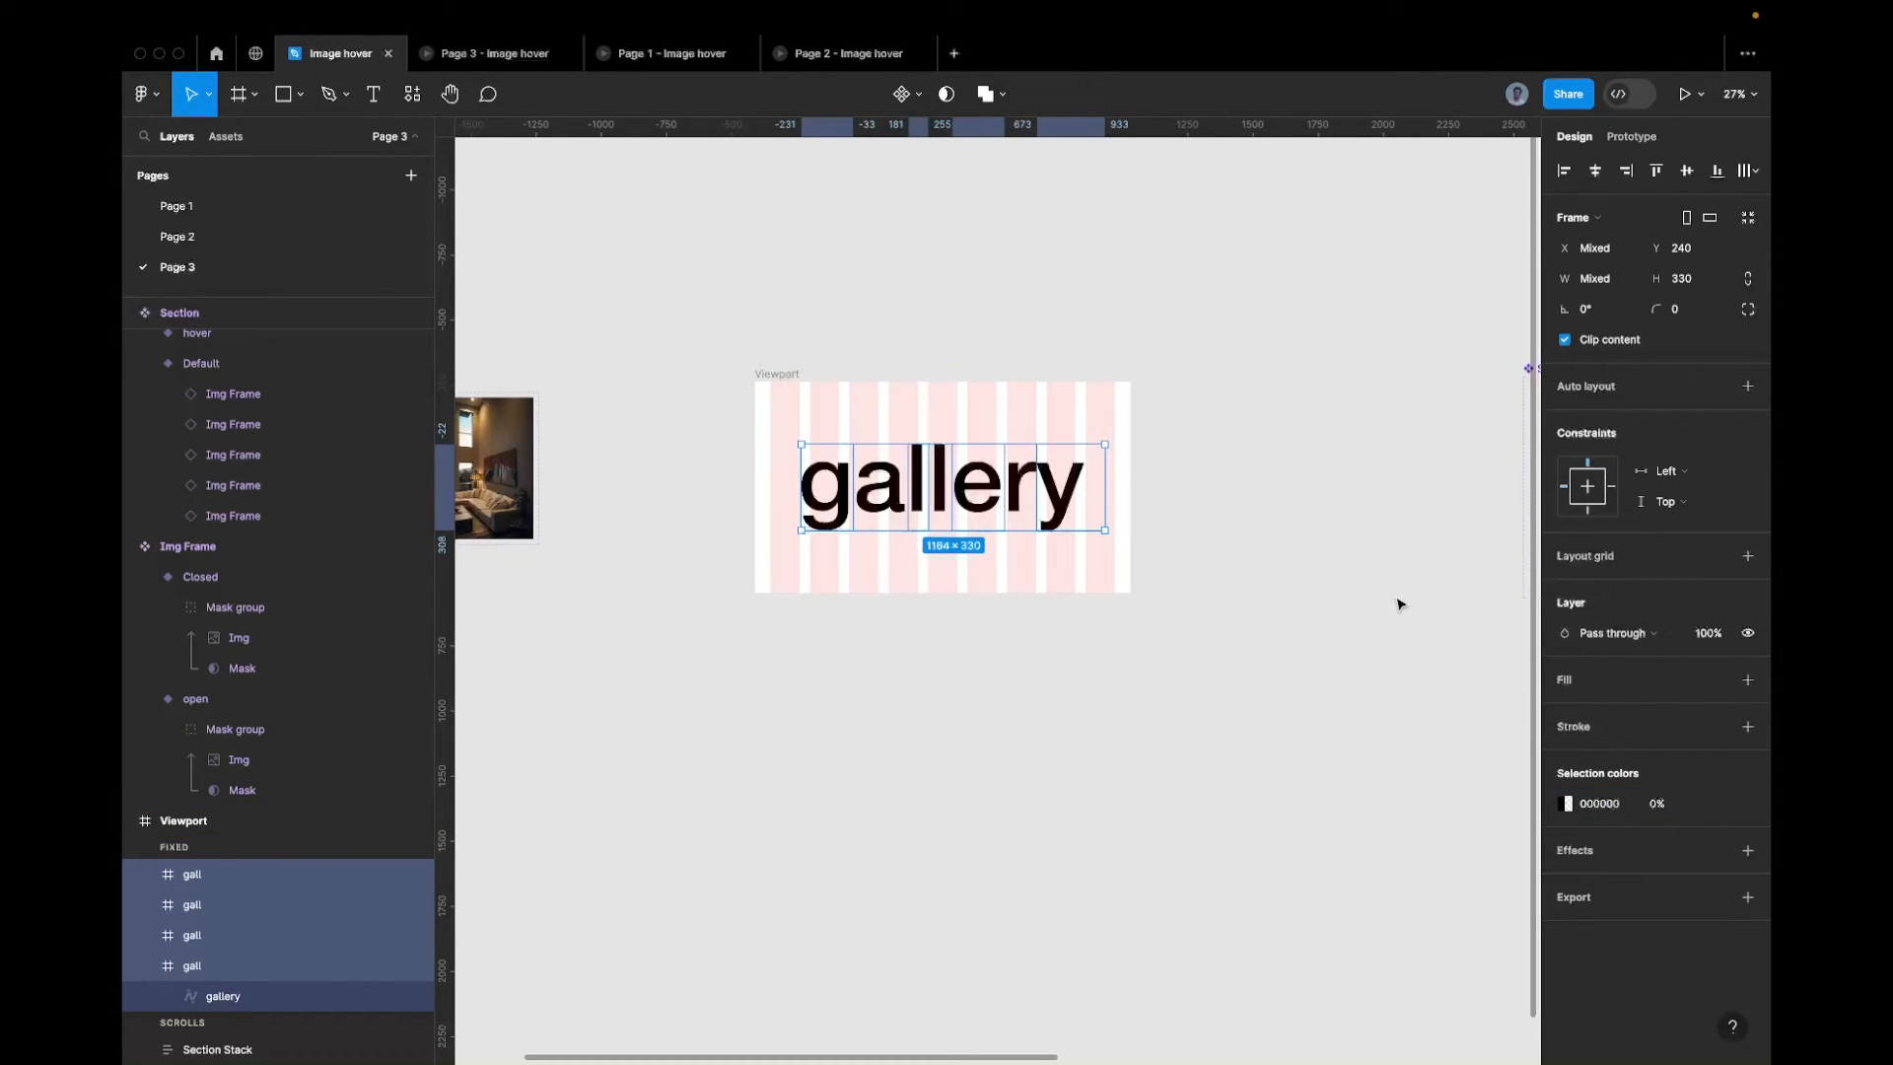
{"action": "key", "text": "ctrl+z"}
{"action": "left_click", "coordinate": [1597, 806]}
{"action": "type", "text": "ffffff"}
{"action": "key", "text": "Return"}
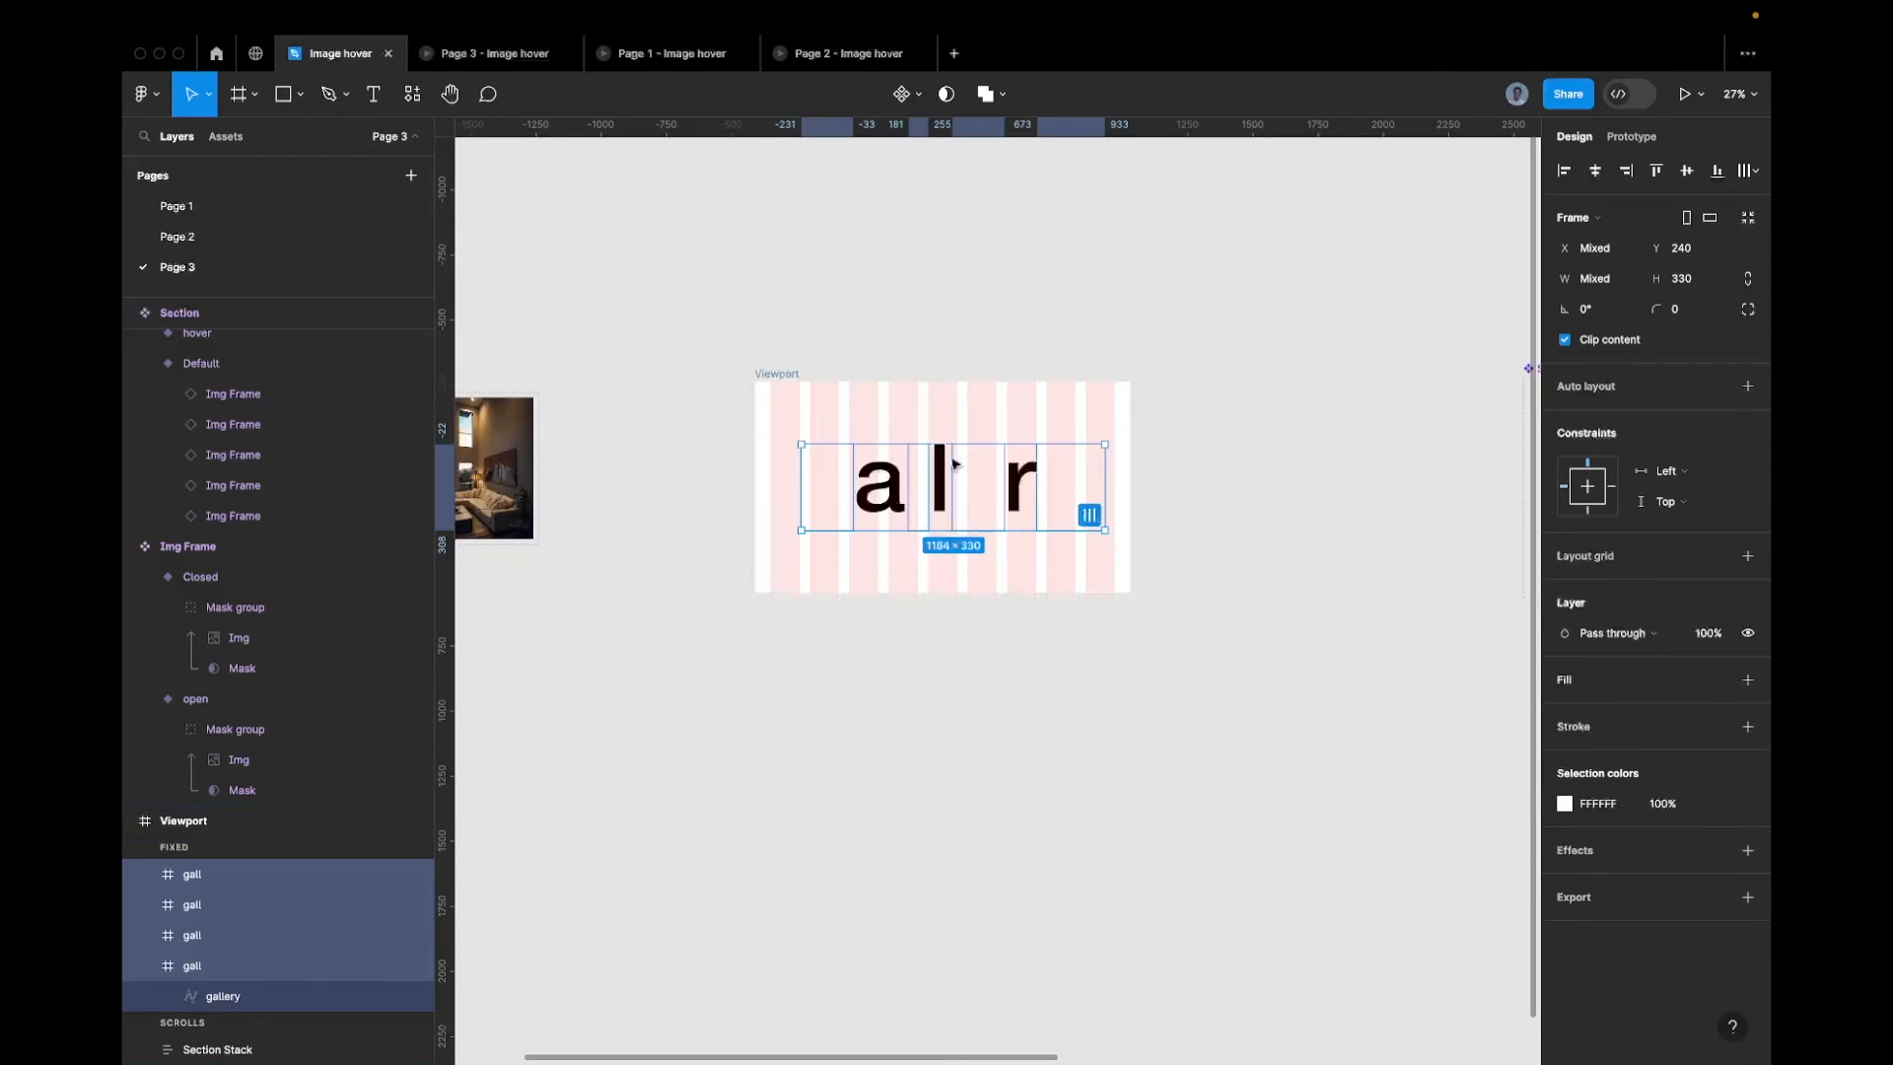
Try the Color burn blend mode on the four white "gall" frames and check it in the Page 3 prototype preview
{"action": "scroll", "coordinate": [966, 464], "scroll_direction": "up", "scroll_amount": 5}
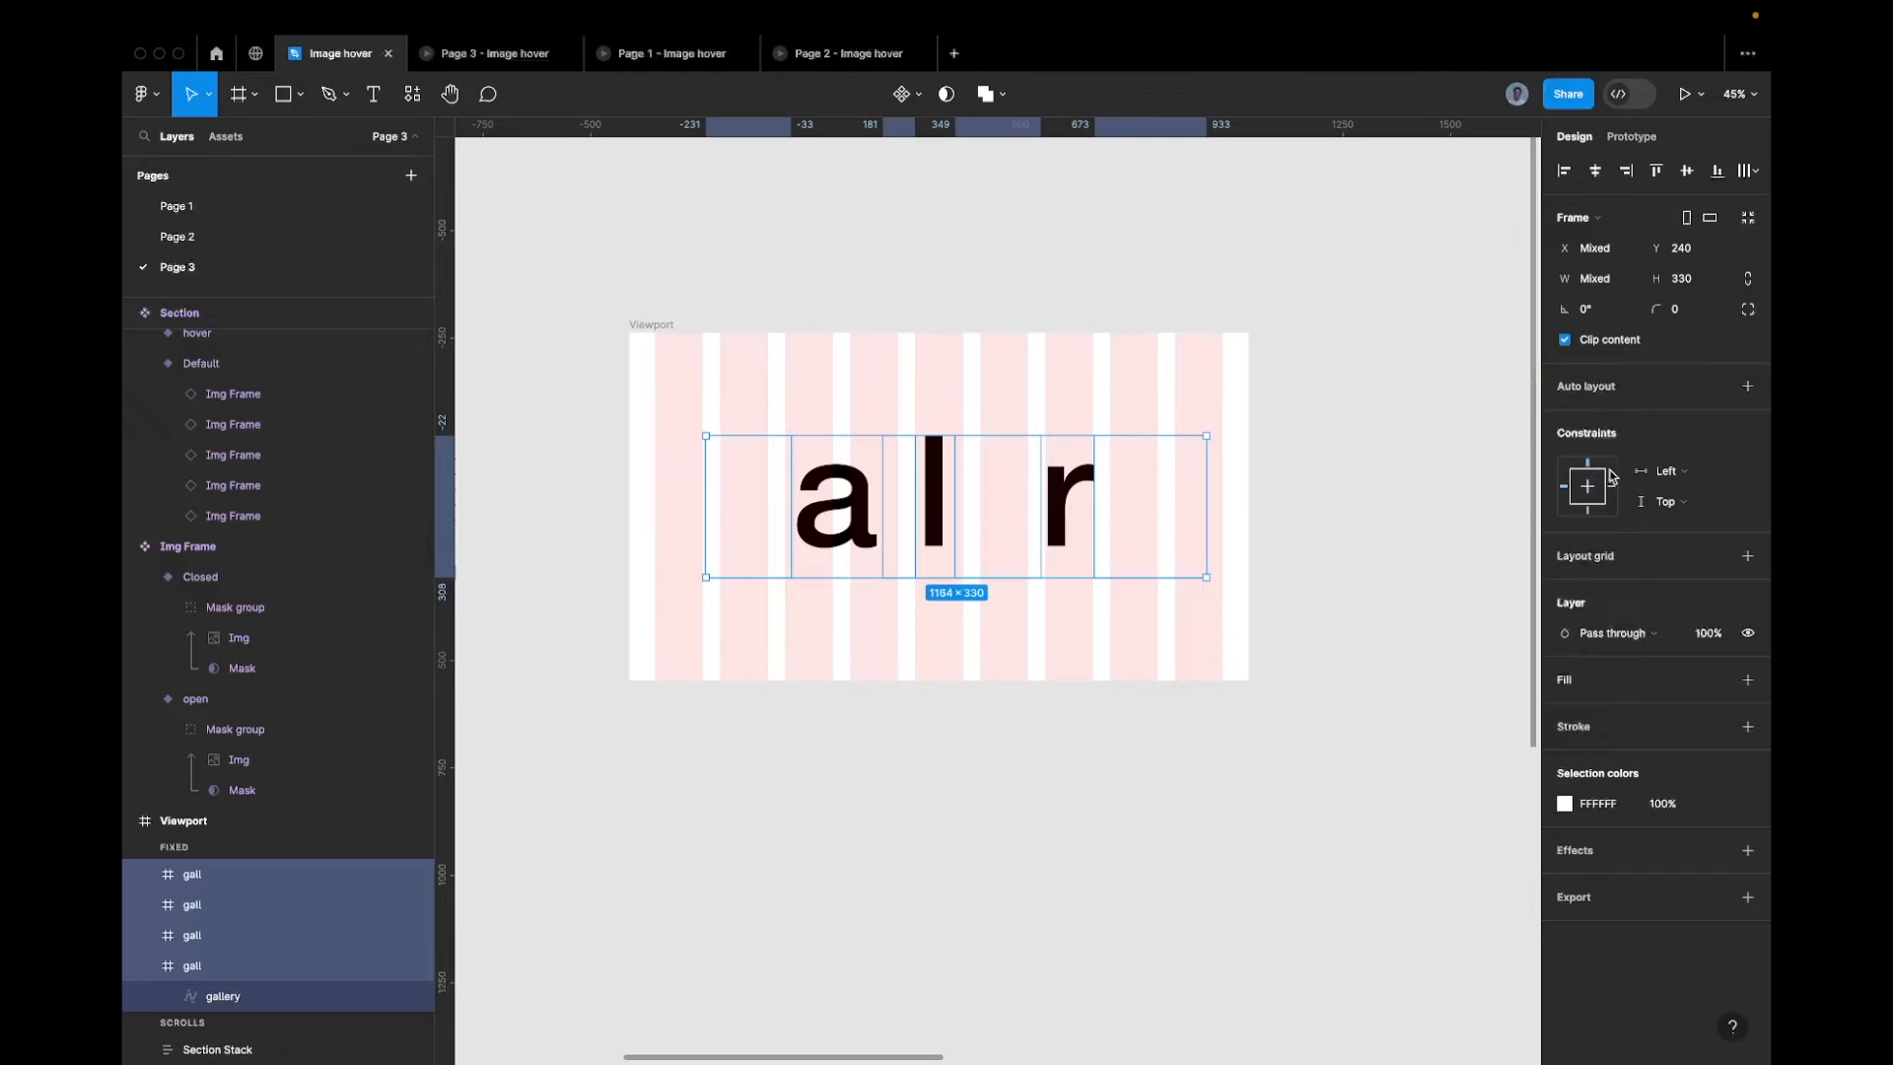
{"action": "left_click", "coordinate": [1587, 639]}
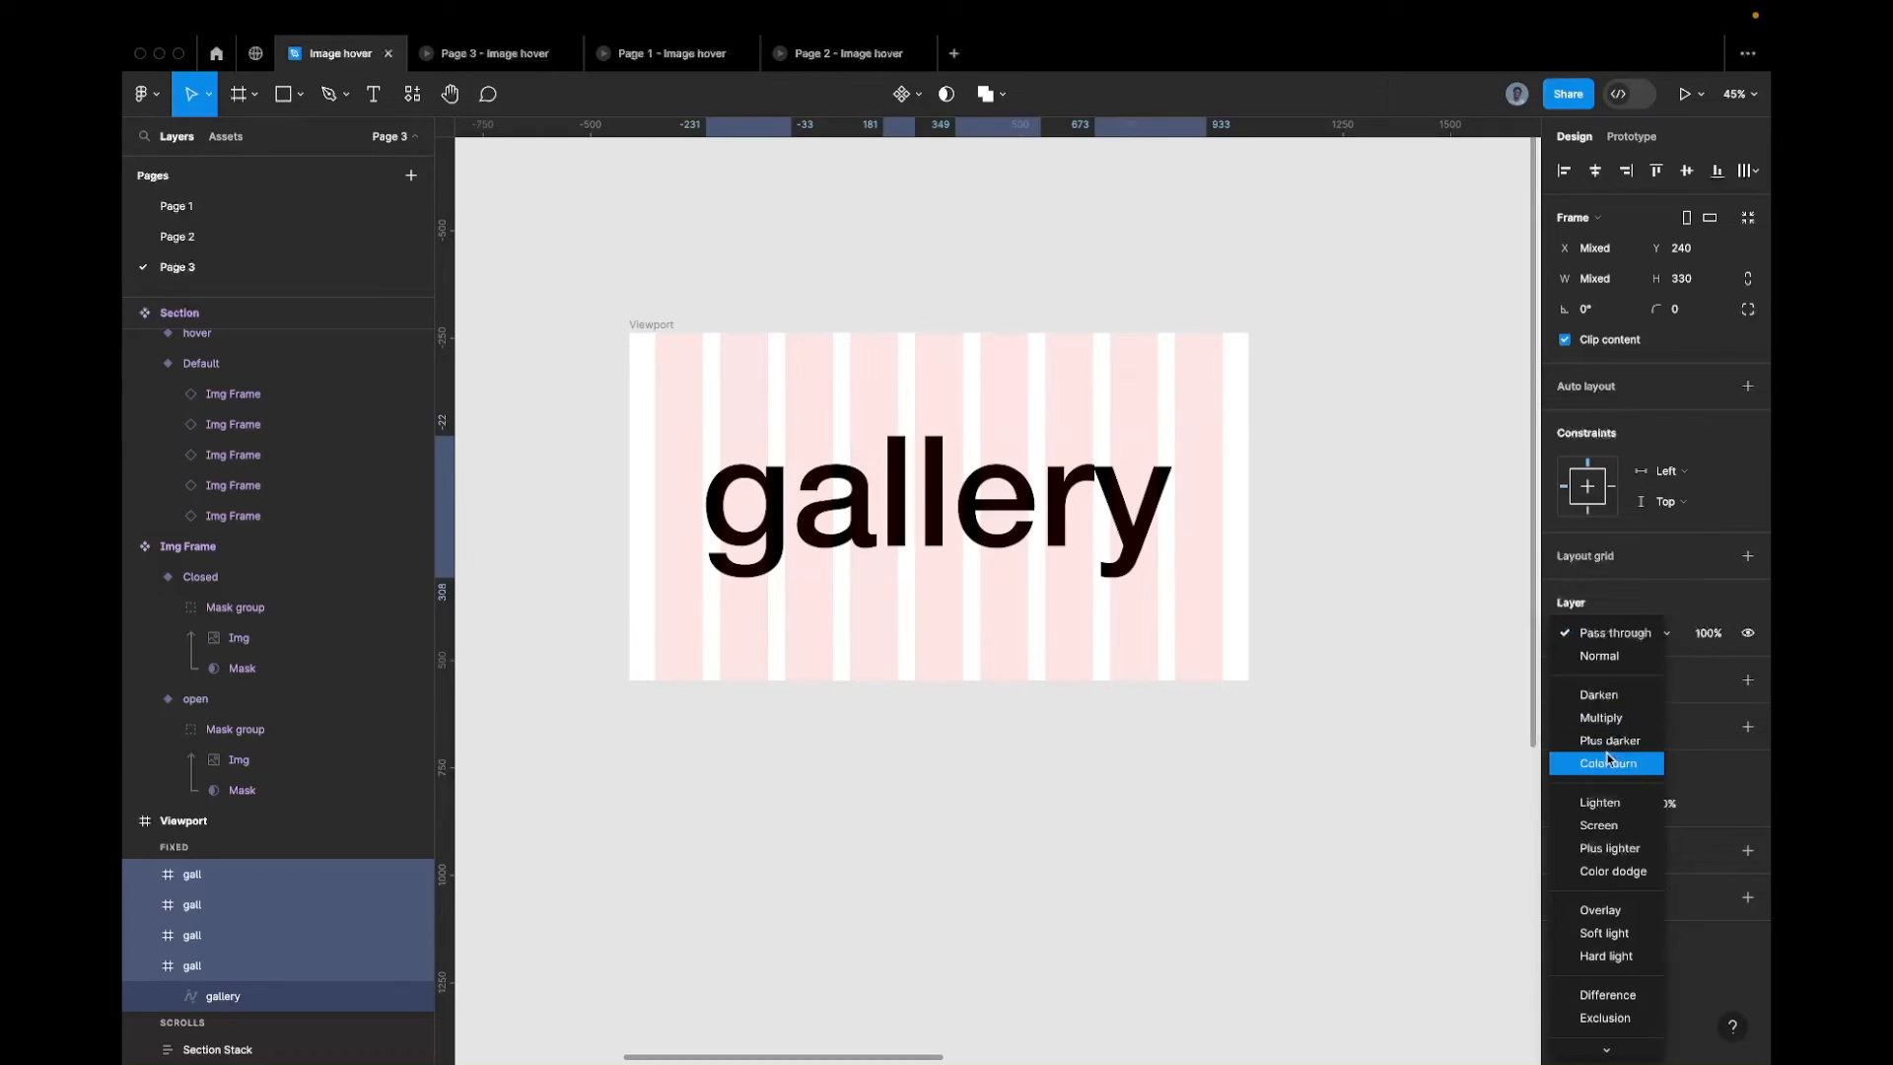
{"action": "left_click", "coordinate": [1607, 761]}
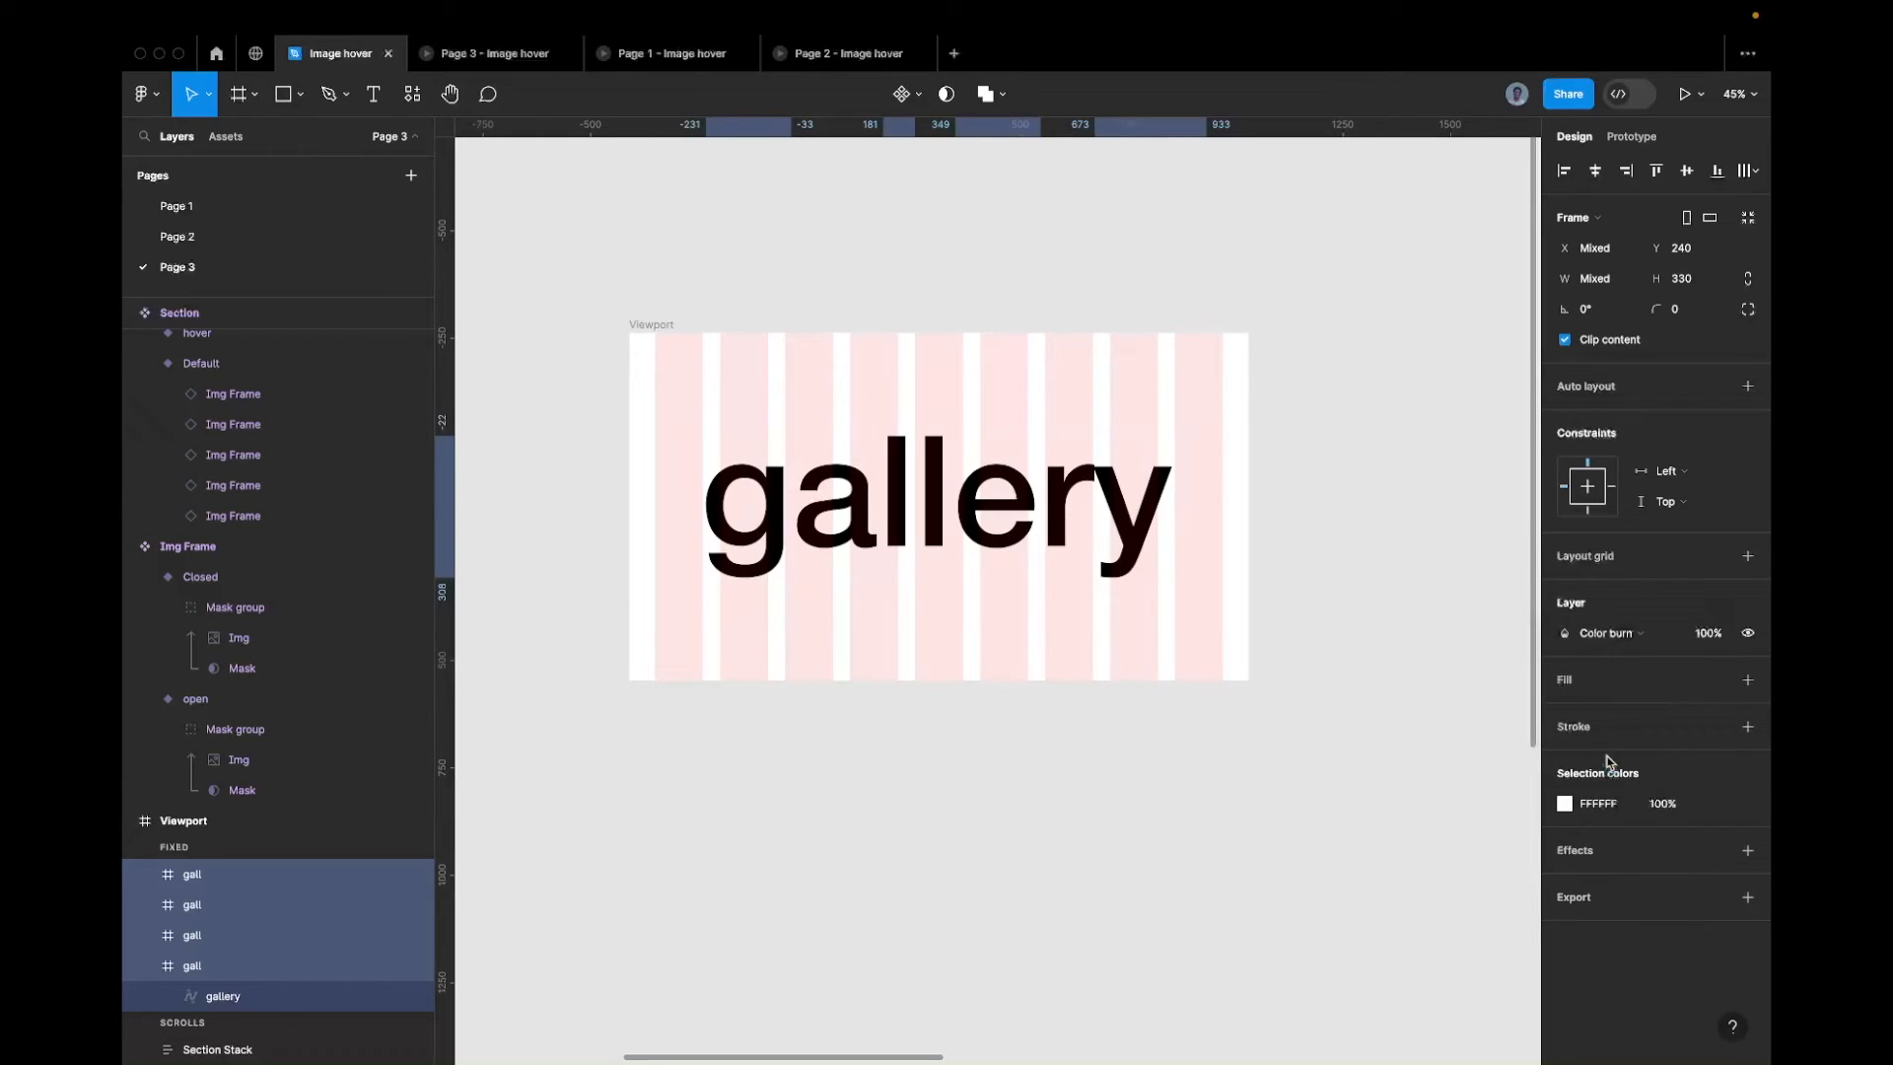
{"action": "left_click", "coordinate": [513, 53]}
{"action": "mouse_move", "coordinate": [730, 319]}
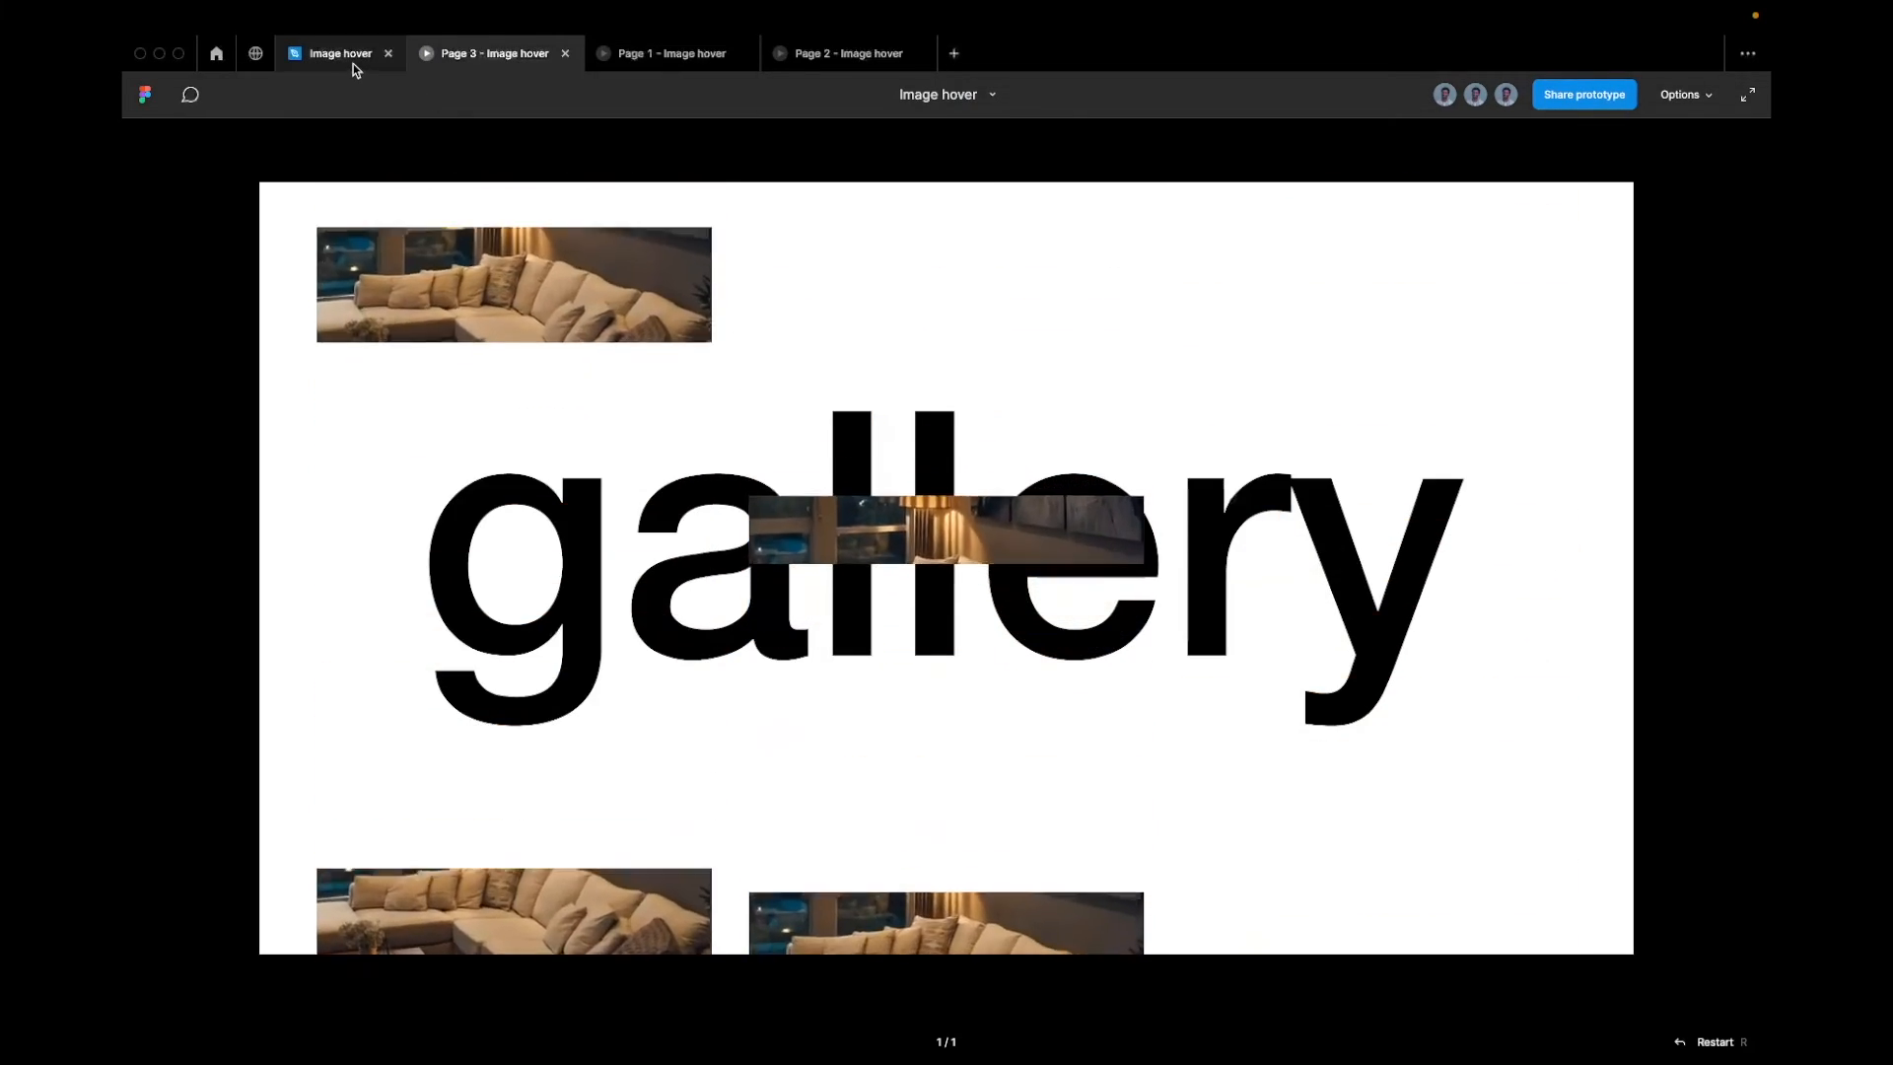
Set the blend mode of the four white "gall" frames to Color dodge and reopen the prototype preview
{"action": "left_click", "coordinate": [347, 57]}
{"action": "left_click", "coordinate": [1606, 632]}
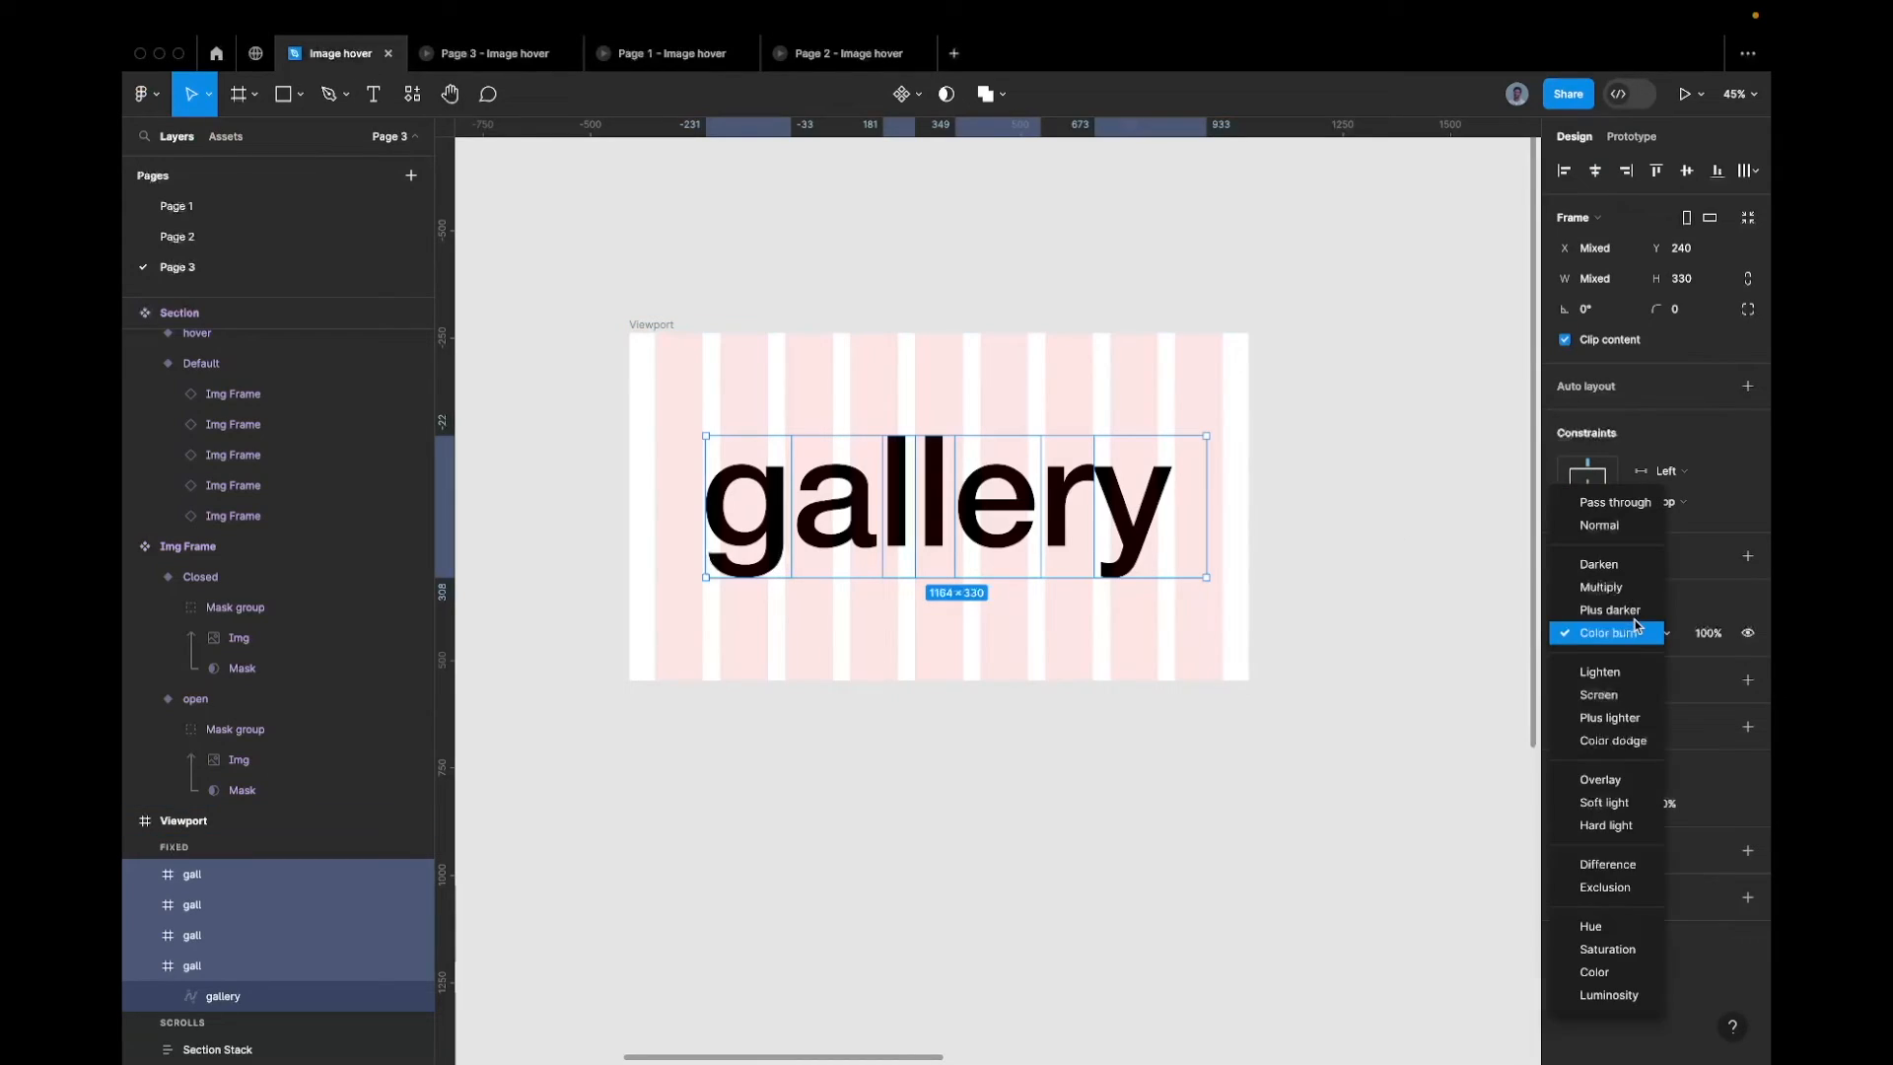
{"action": "left_click", "coordinate": [1612, 744]}
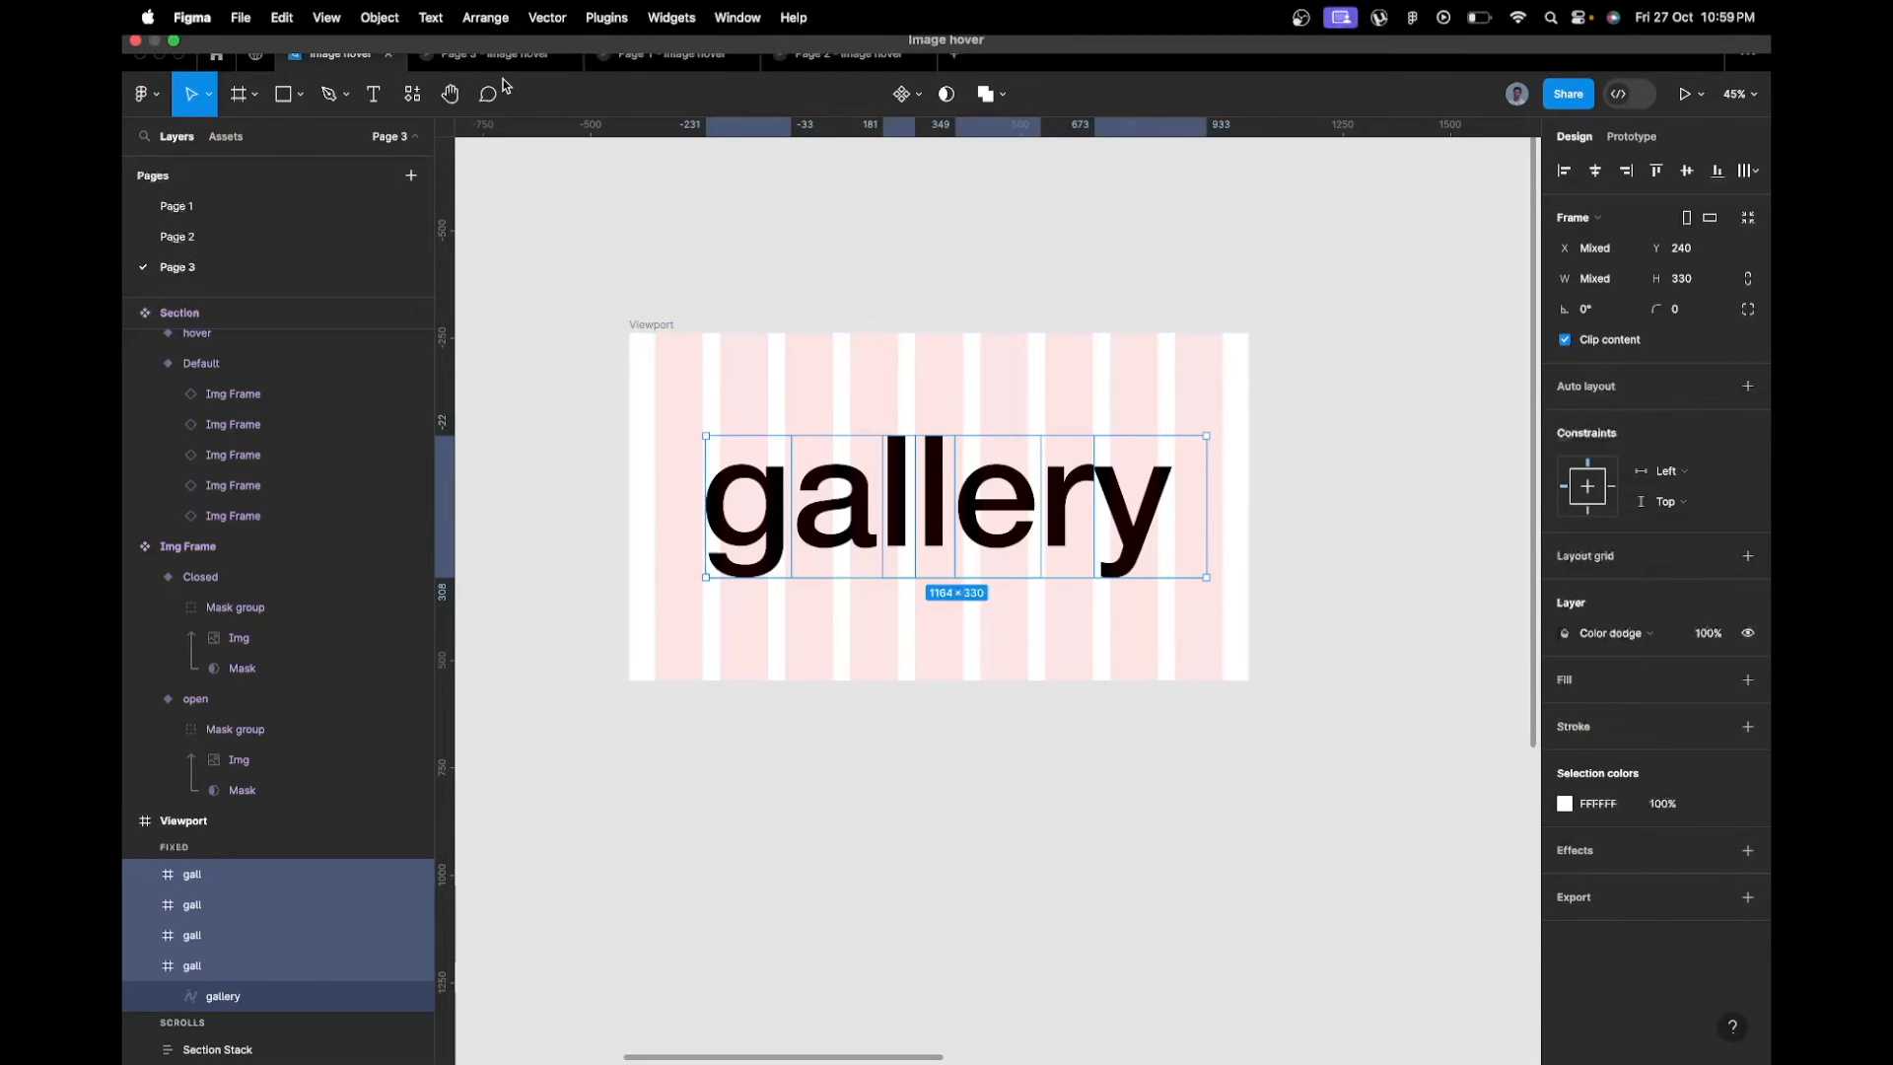
{"action": "left_click", "coordinate": [483, 53]}
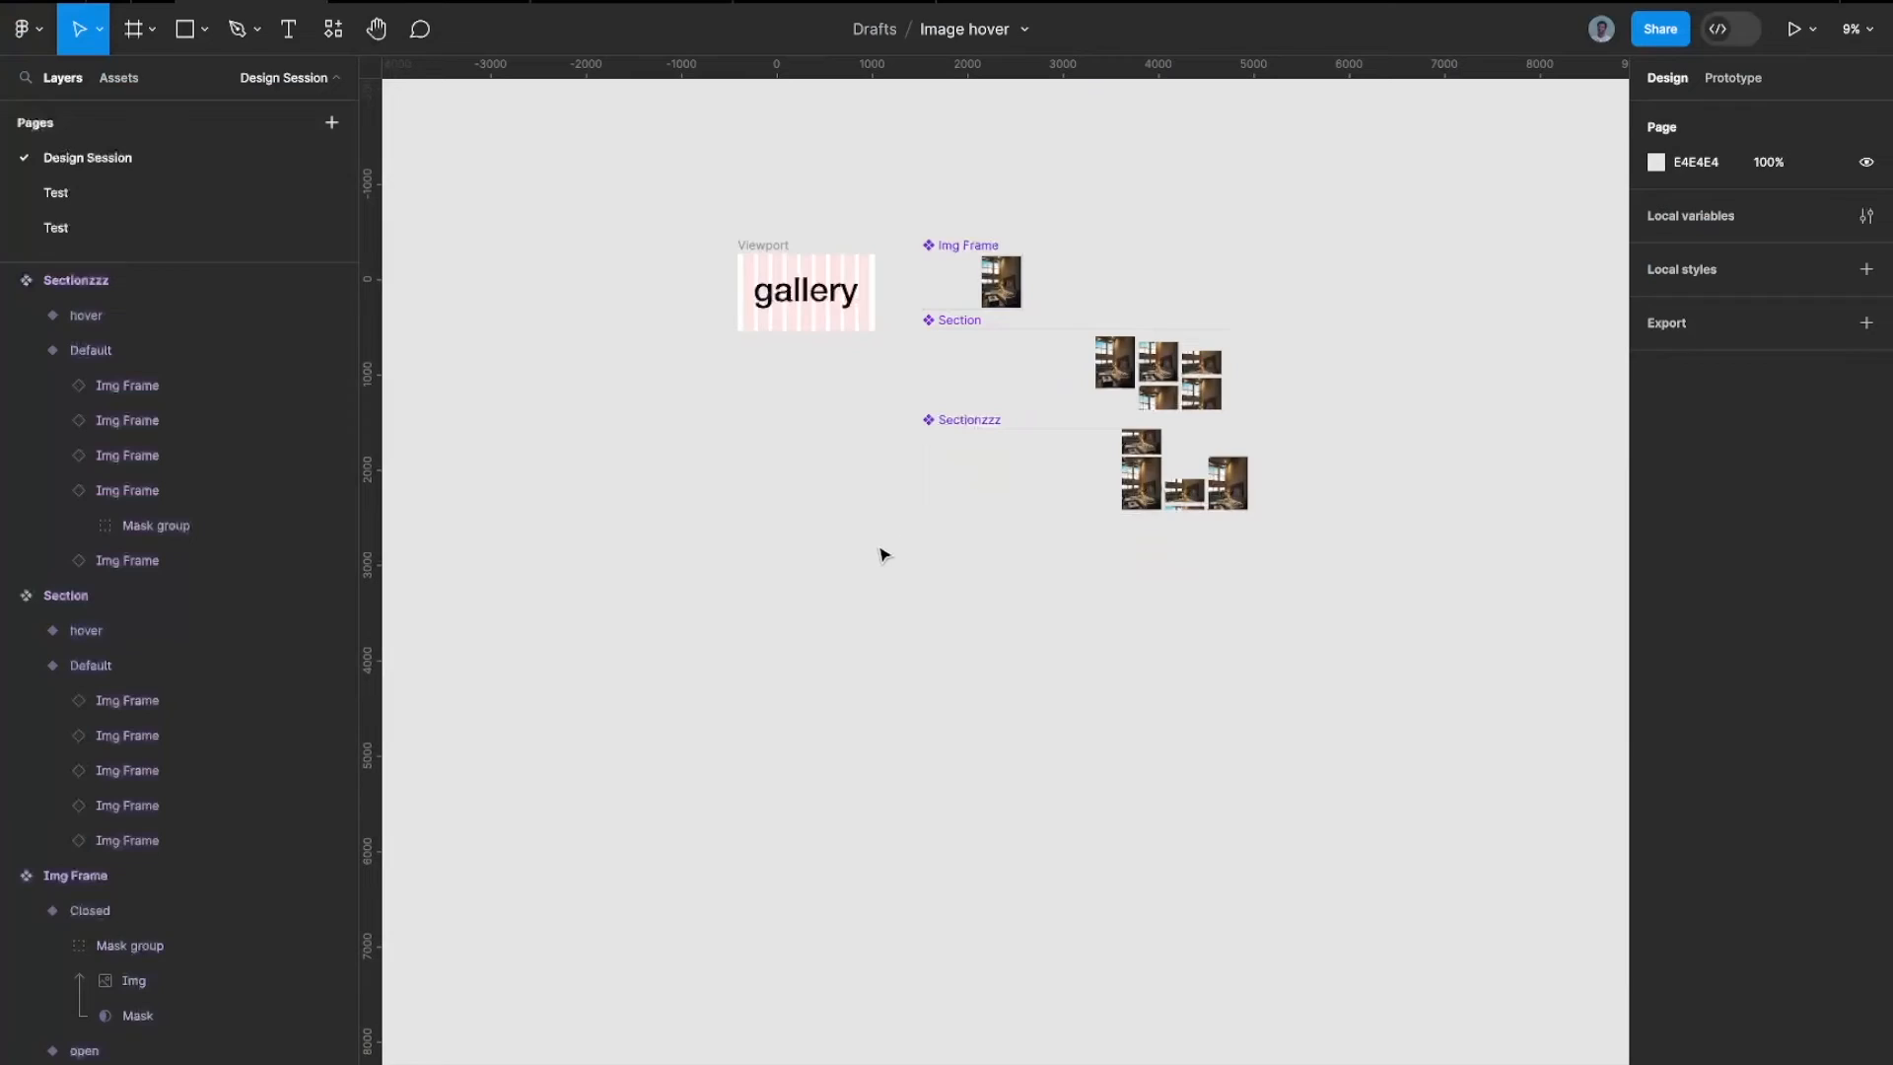
Select the Viewport frame and scroll through its prototype preview to examine how the title letters layer with the images
{"action": "scroll", "coordinate": [792, 464], "scroll_direction": "up", "scroll_amount": 3}
{"action": "scroll", "coordinate": [797, 454], "scroll_direction": "up", "scroll_amount": 2}
{"action": "left_click", "coordinate": [839, 321]}
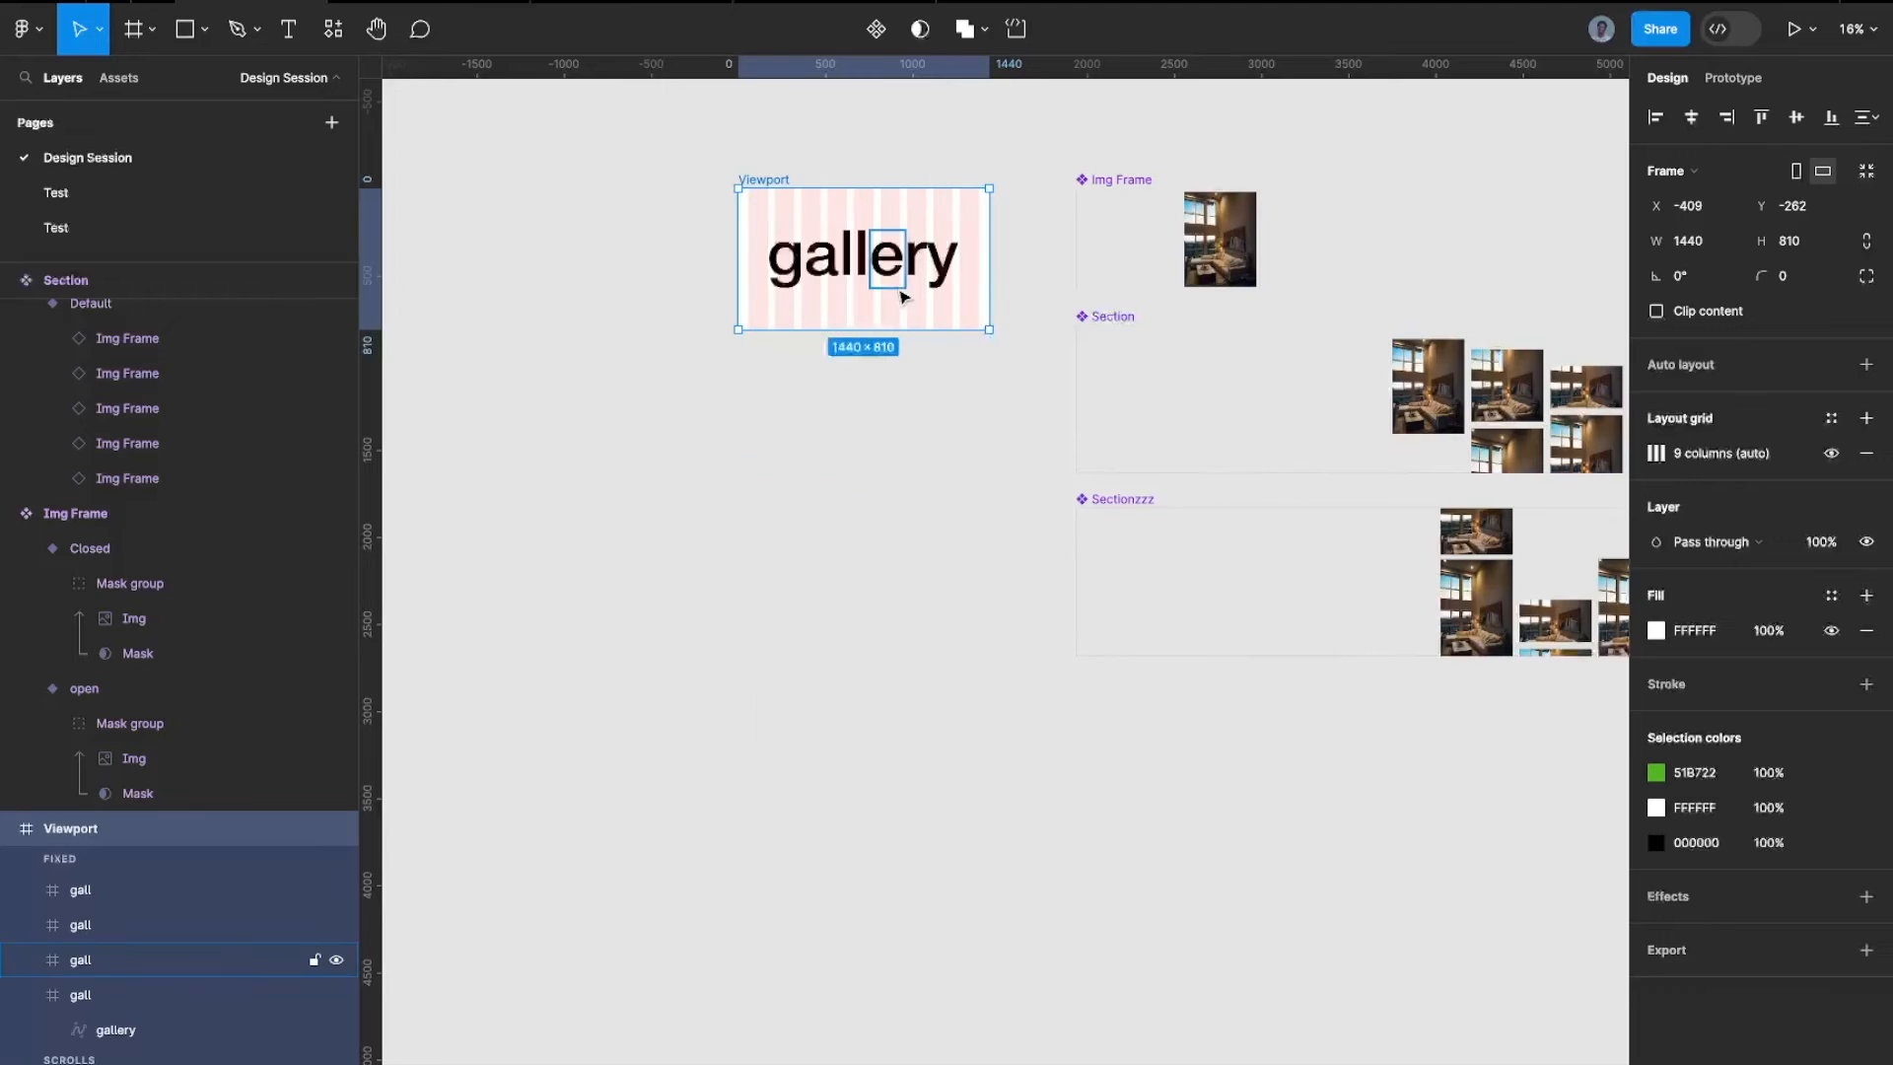
{"action": "left_click", "coordinate": [436, 6]}
{"action": "scroll", "coordinate": [786, 337], "scroll_direction": "down", "scroll_amount": 5}
{"action": "scroll", "coordinate": [787, 335], "scroll_direction": "down", "scroll_amount": 8}
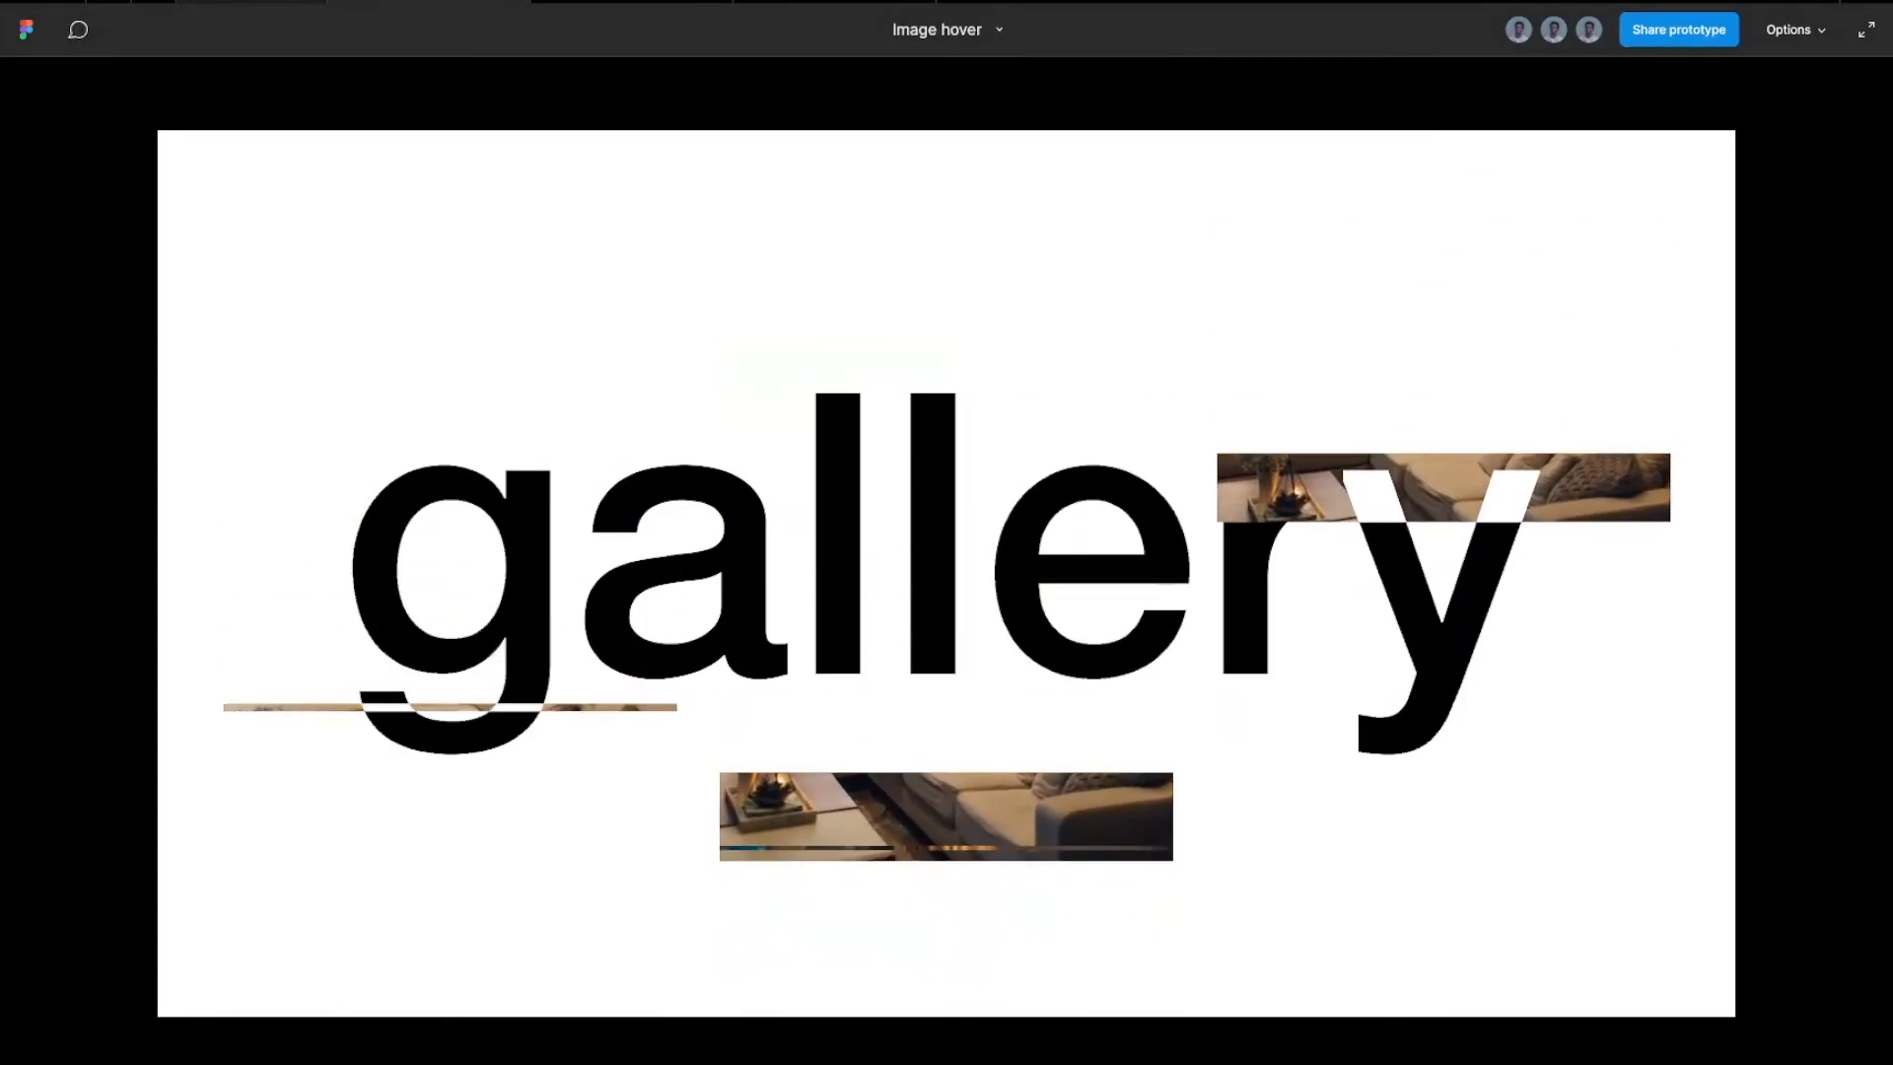
Return to the design file and set the first Section instance in the Viewport's Section Stack to the hover variant
{"action": "left_click", "coordinate": [251, 5]}
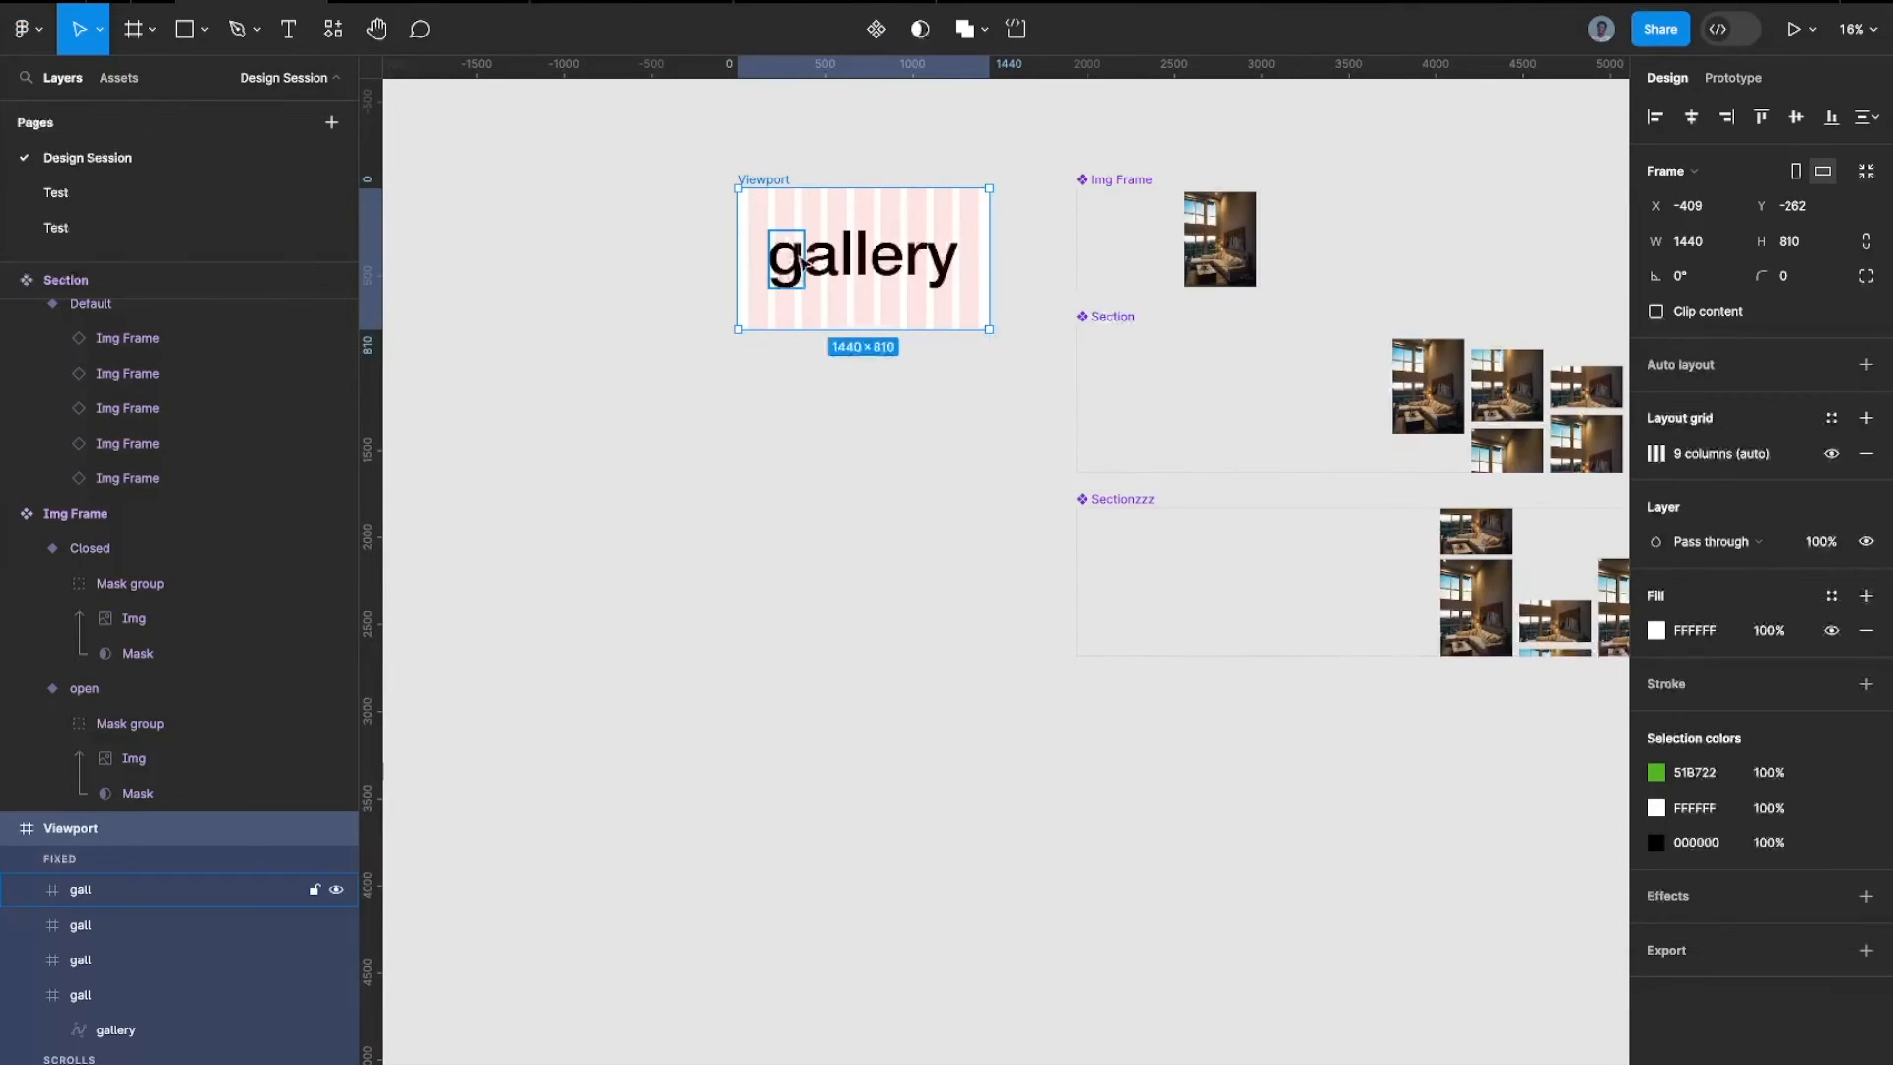
{"action": "left_click", "coordinate": [770, 228]}
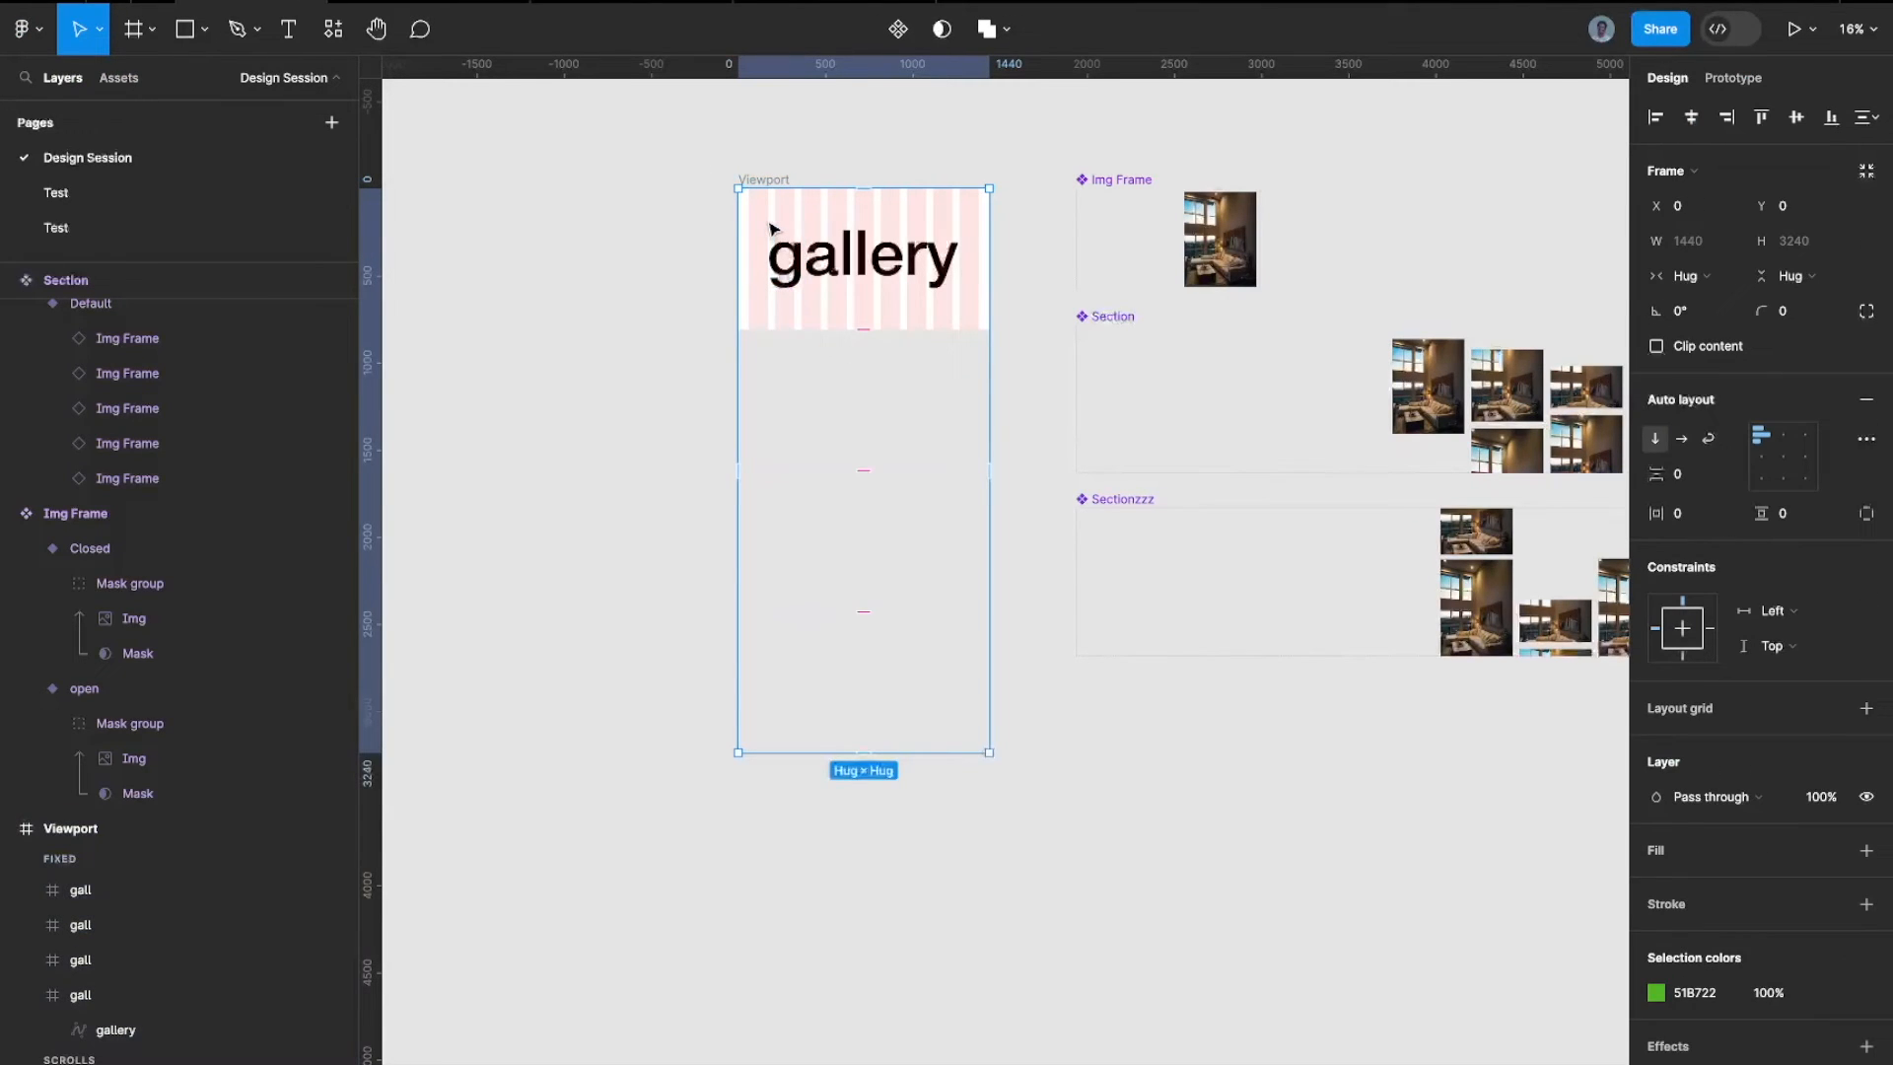
{"action": "key", "text": "Return"}
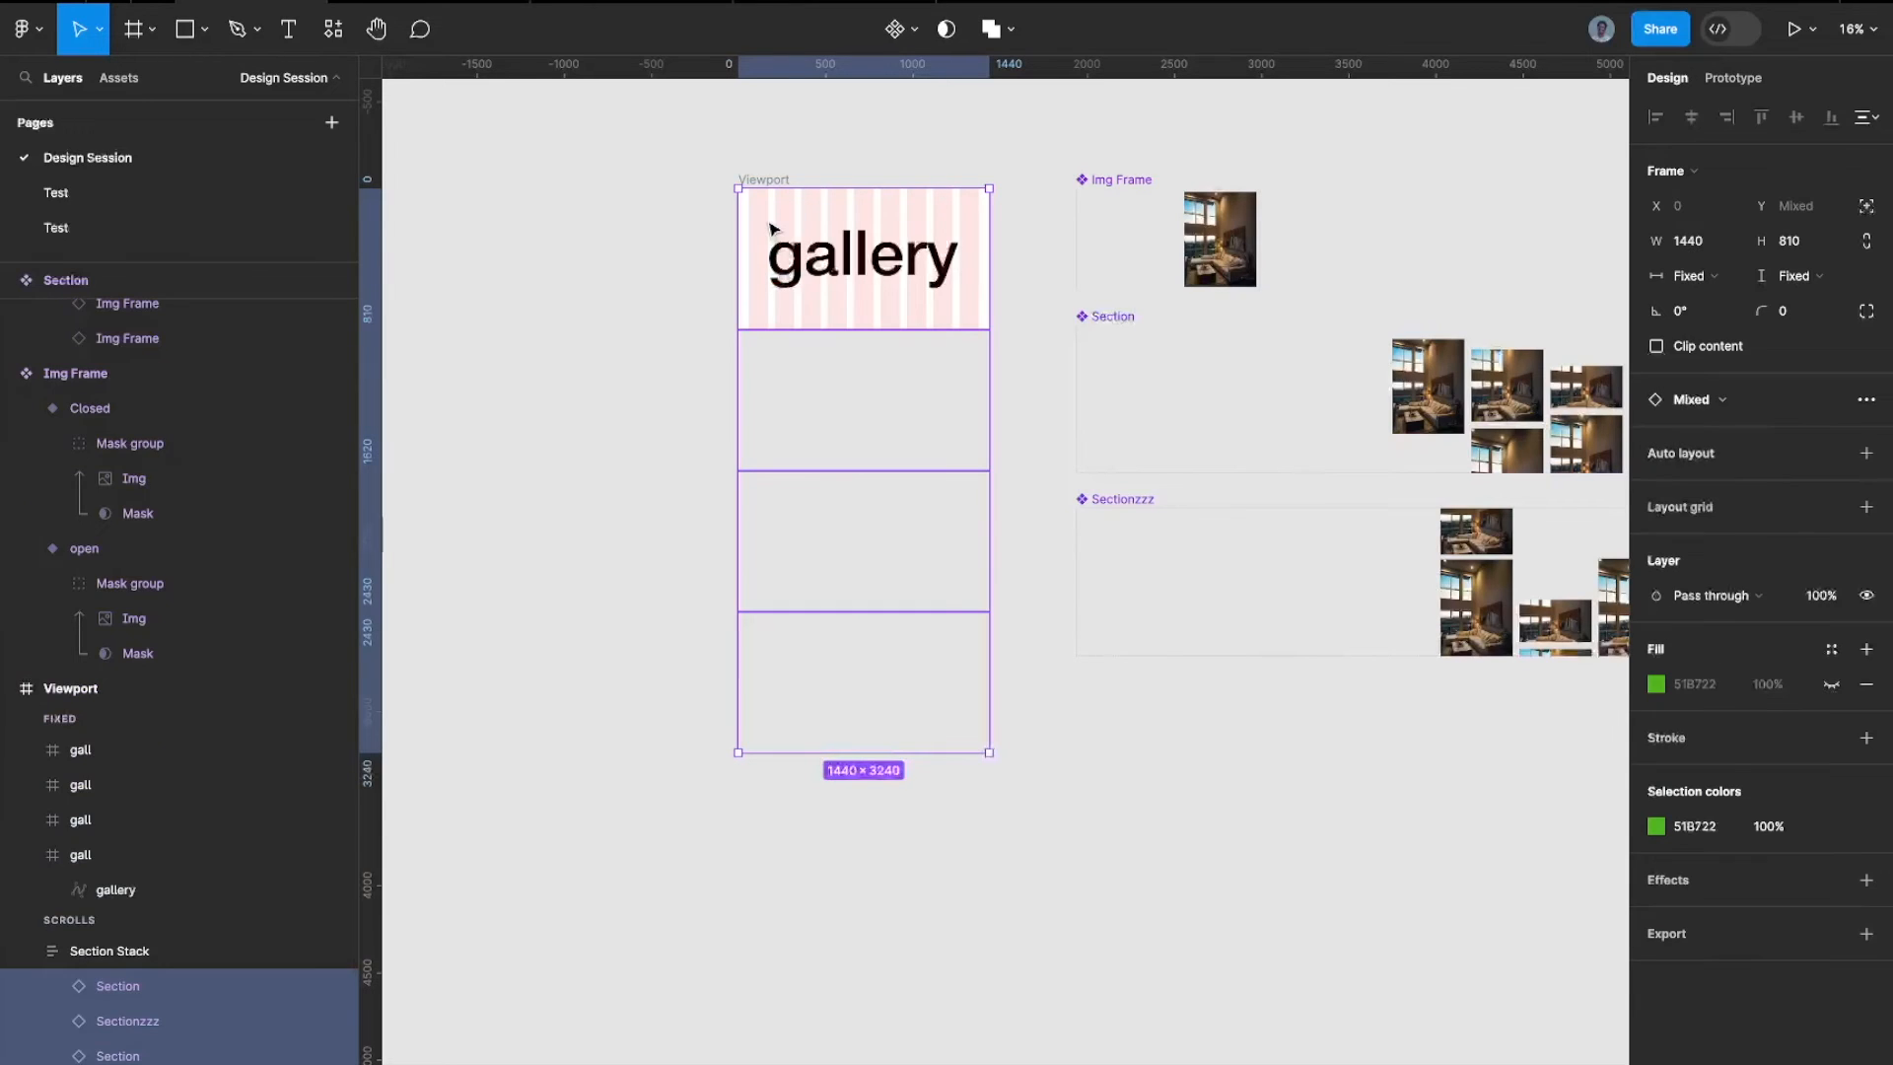
{"action": "left_click", "coordinate": [1703, 405]}
{"action": "left_click", "coordinate": [178, 989]}
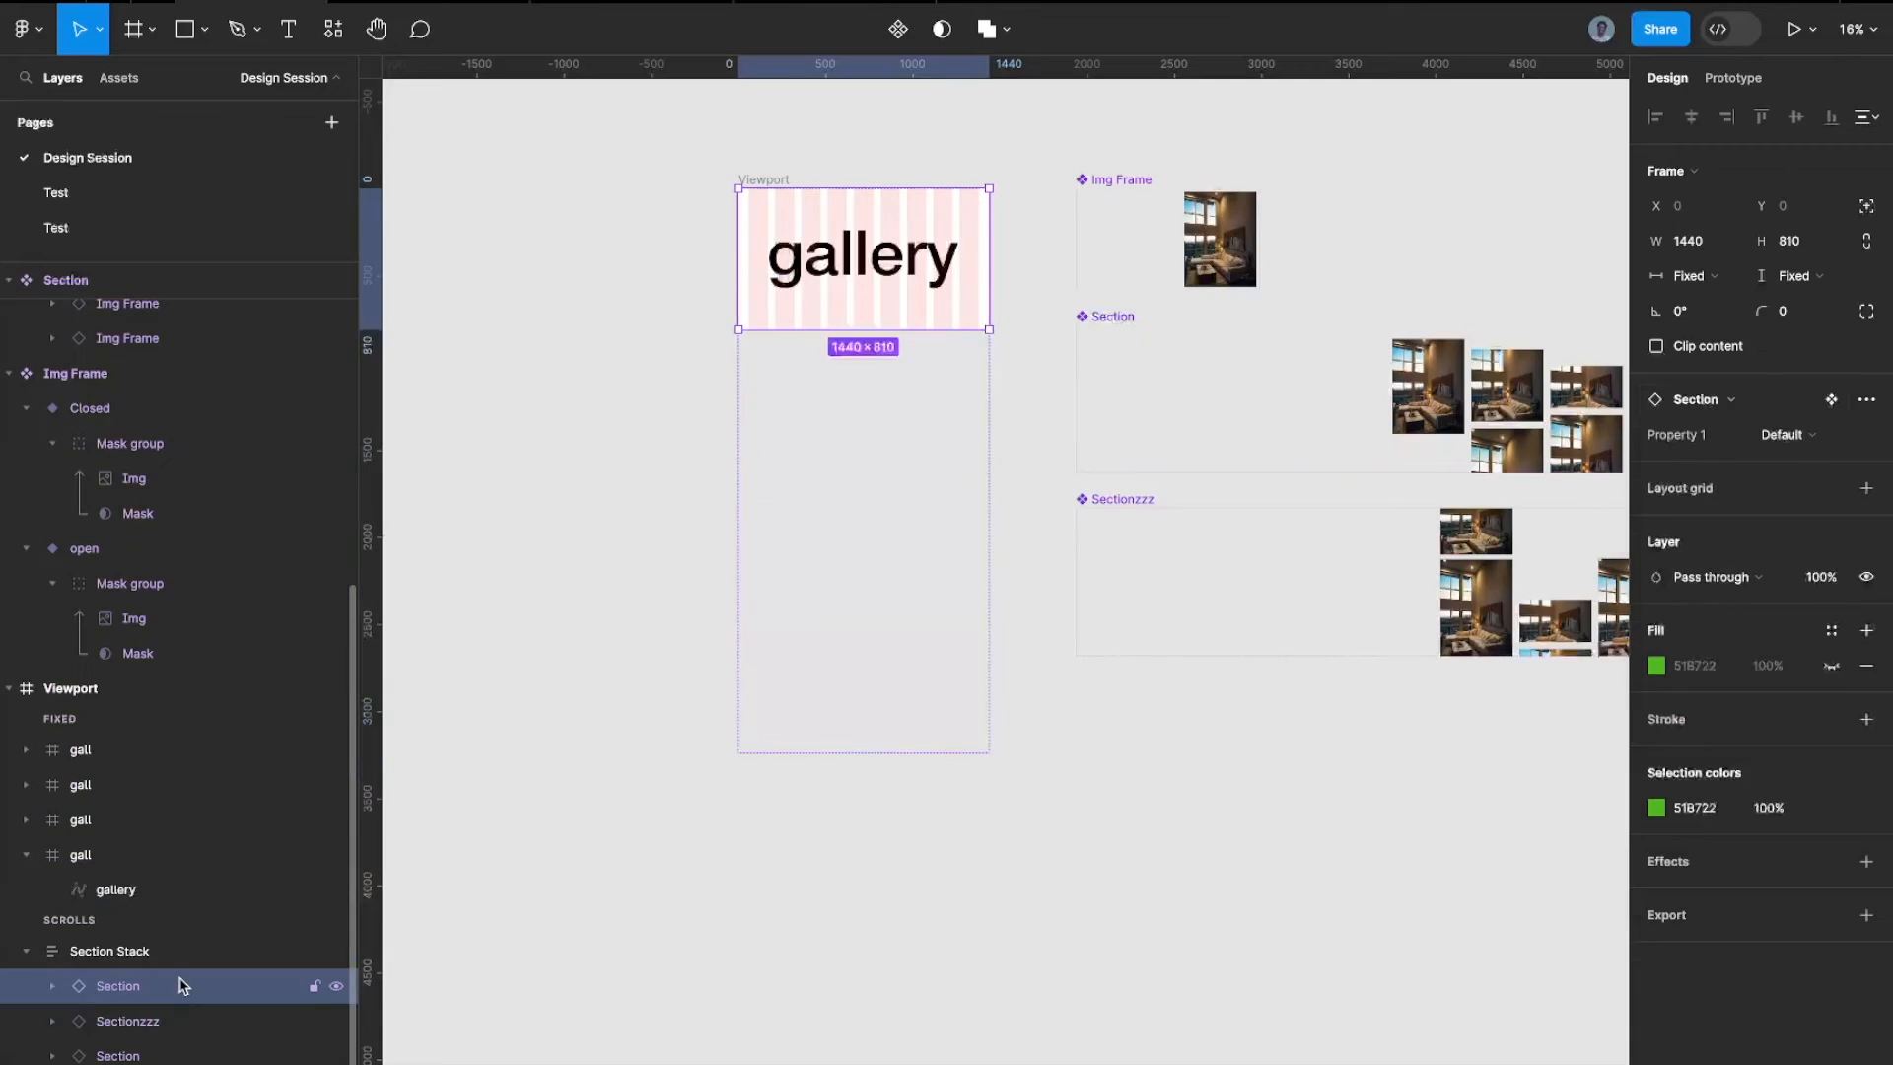
{"action": "left_click", "coordinate": [164, 1015], "text": "shift"}
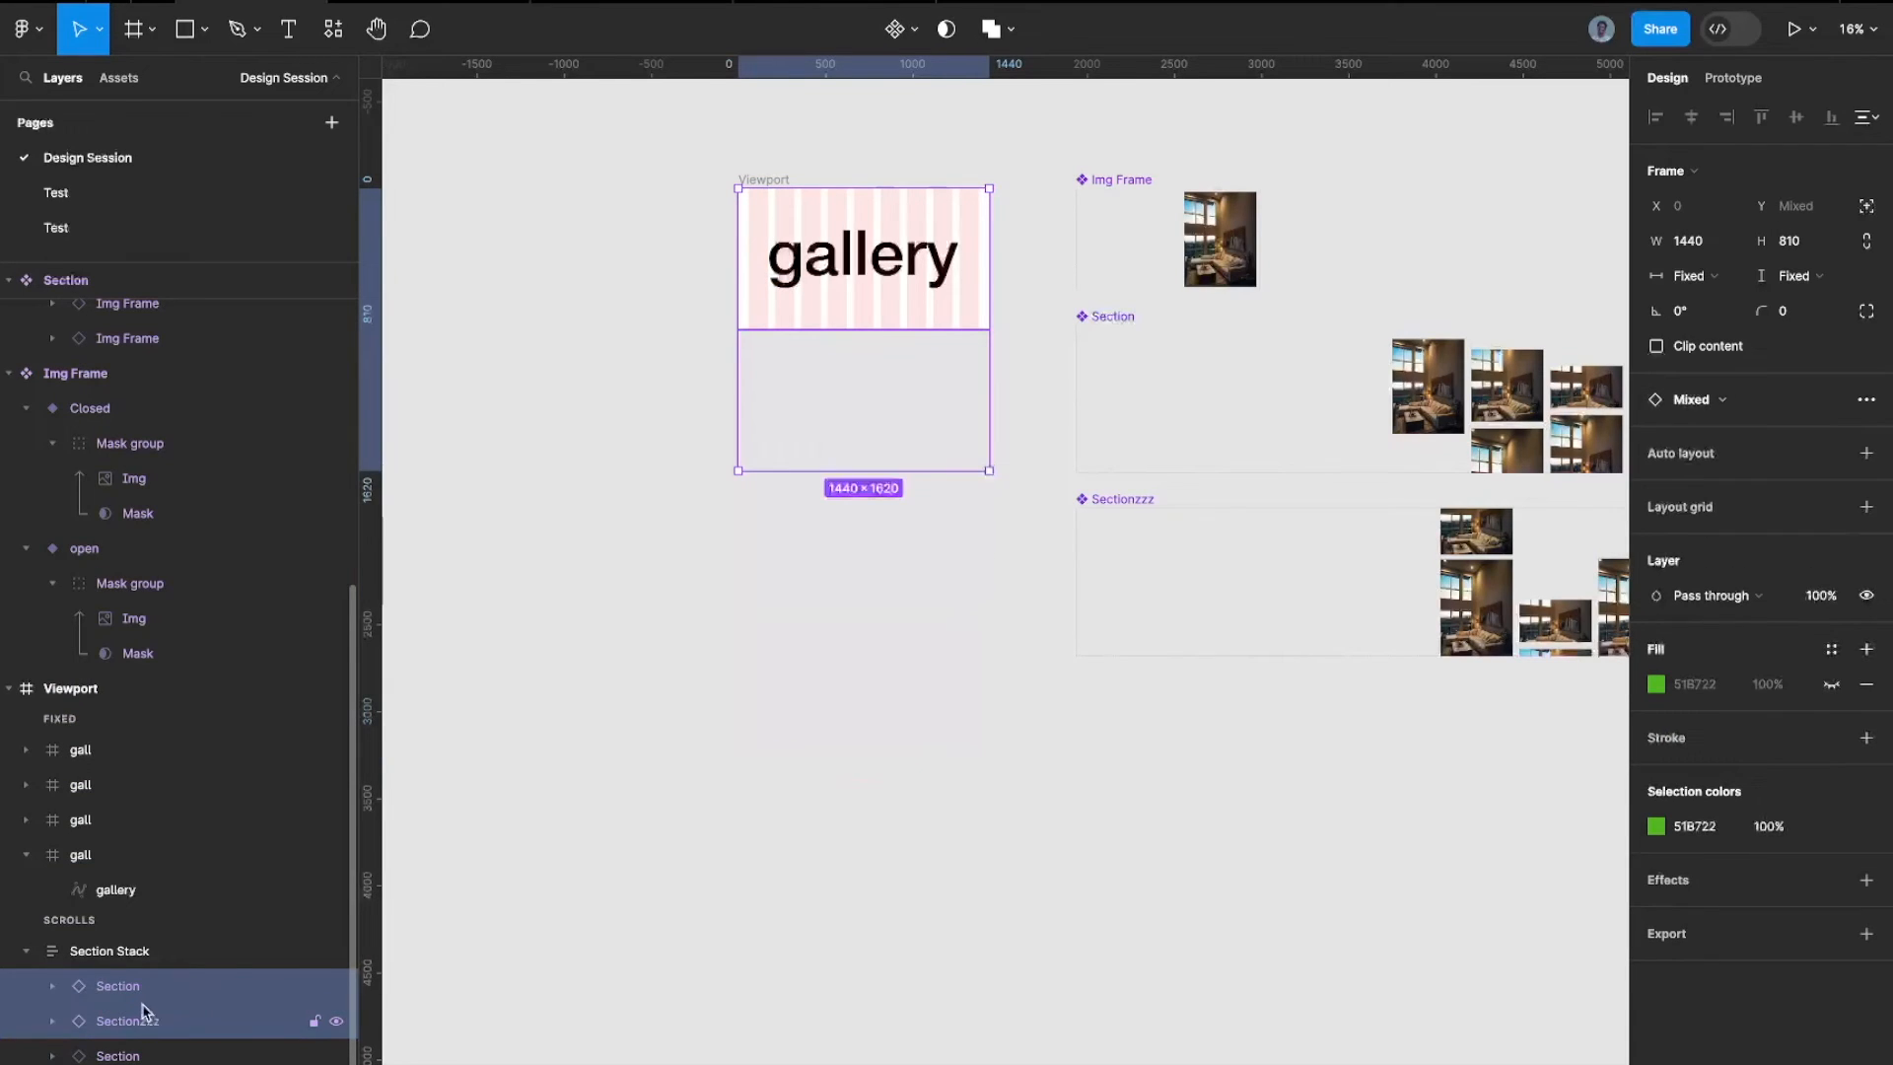
{"action": "left_click", "coordinate": [139, 1003]}
{"action": "left_click", "coordinate": [1792, 439]}
{"action": "left_click", "coordinate": [1720, 478]}
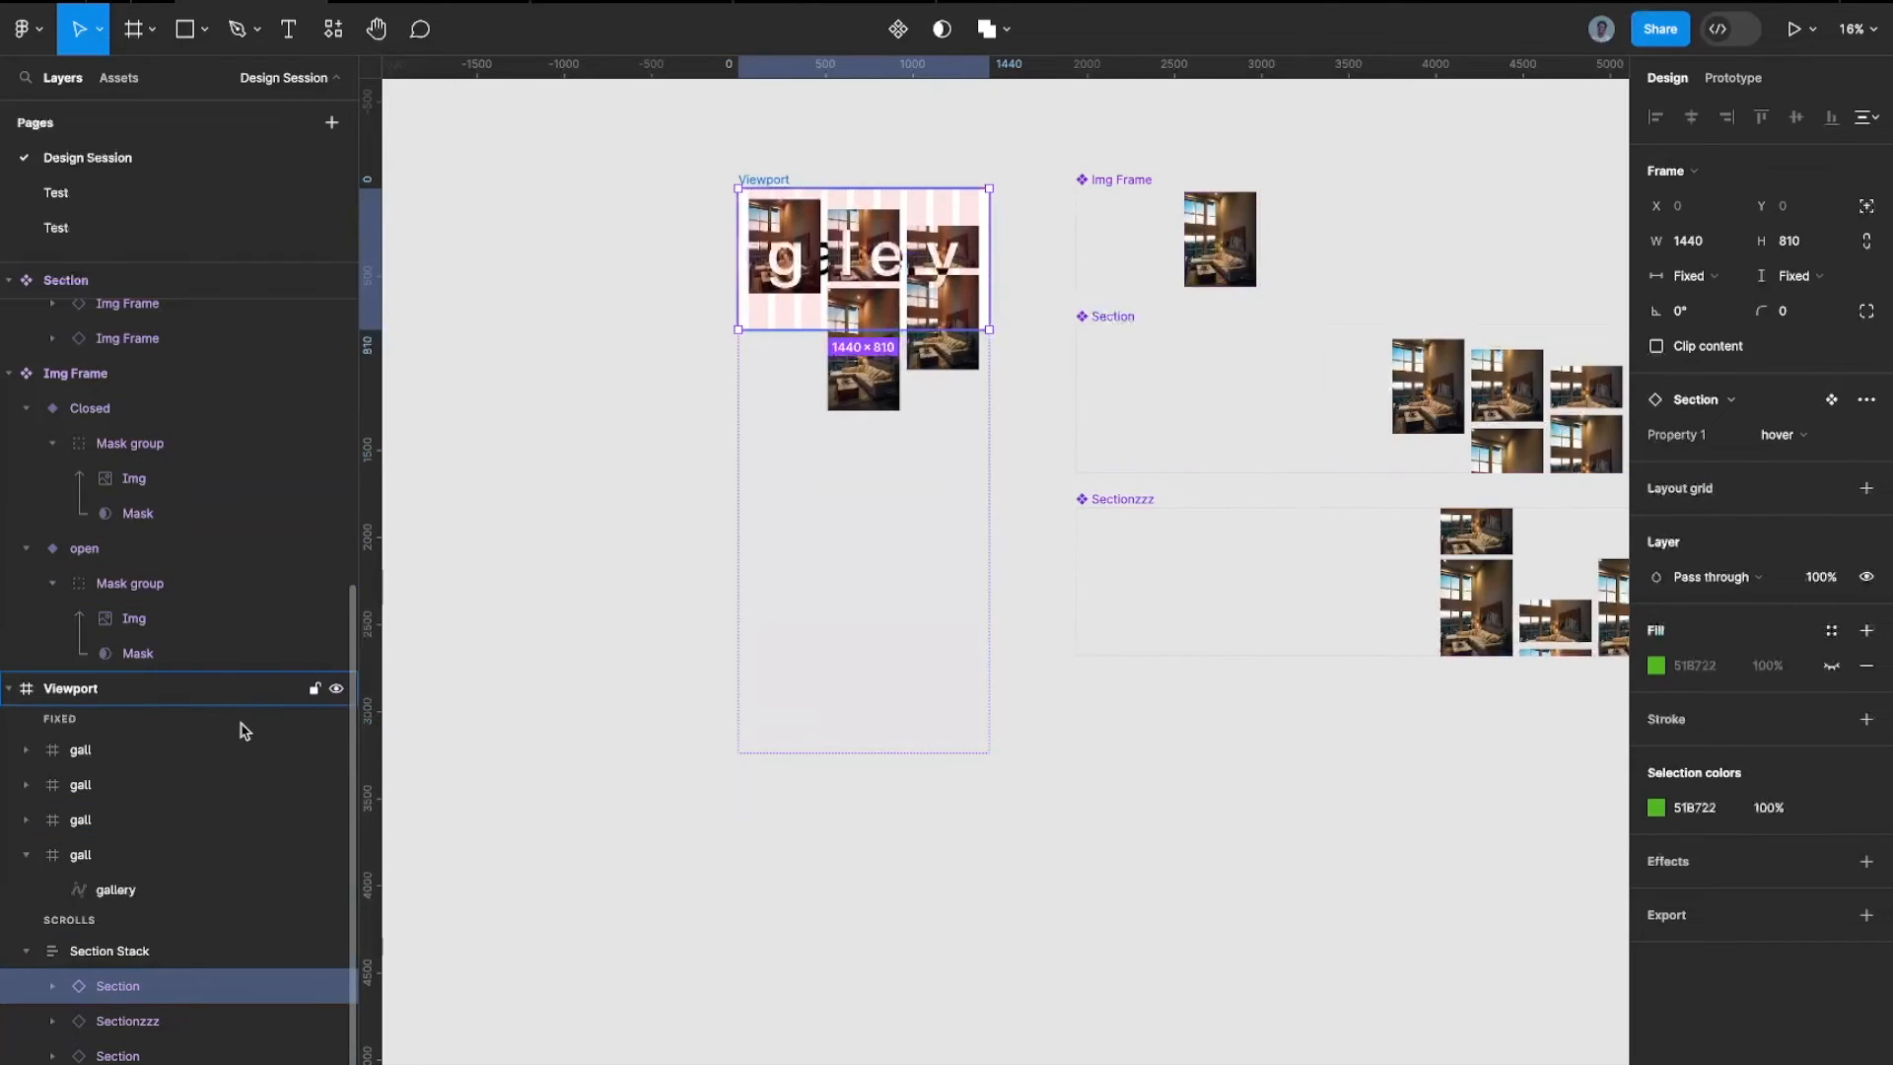
{"action": "left_click", "coordinate": [200, 750]}
{"action": "left_click", "coordinate": [157, 849], "text": "shift"}
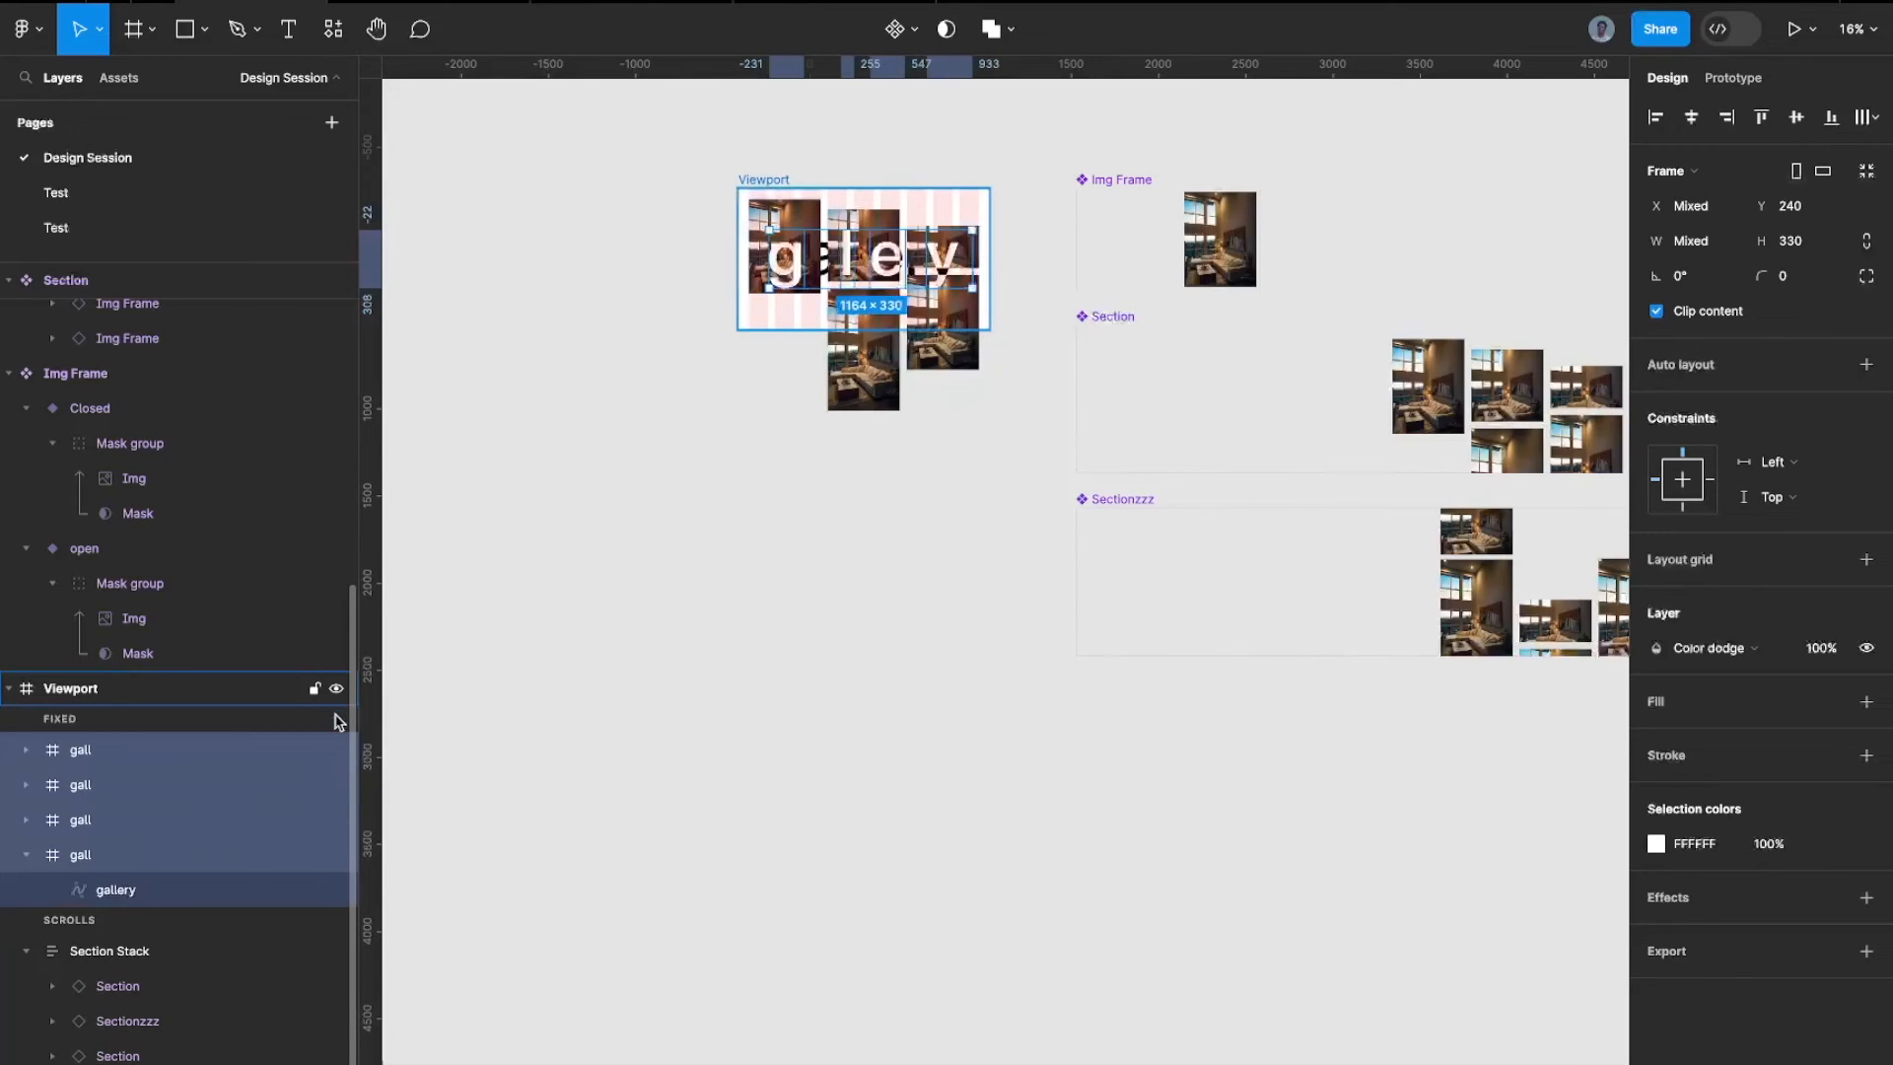
{"action": "right_click", "coordinate": [247, 772]}
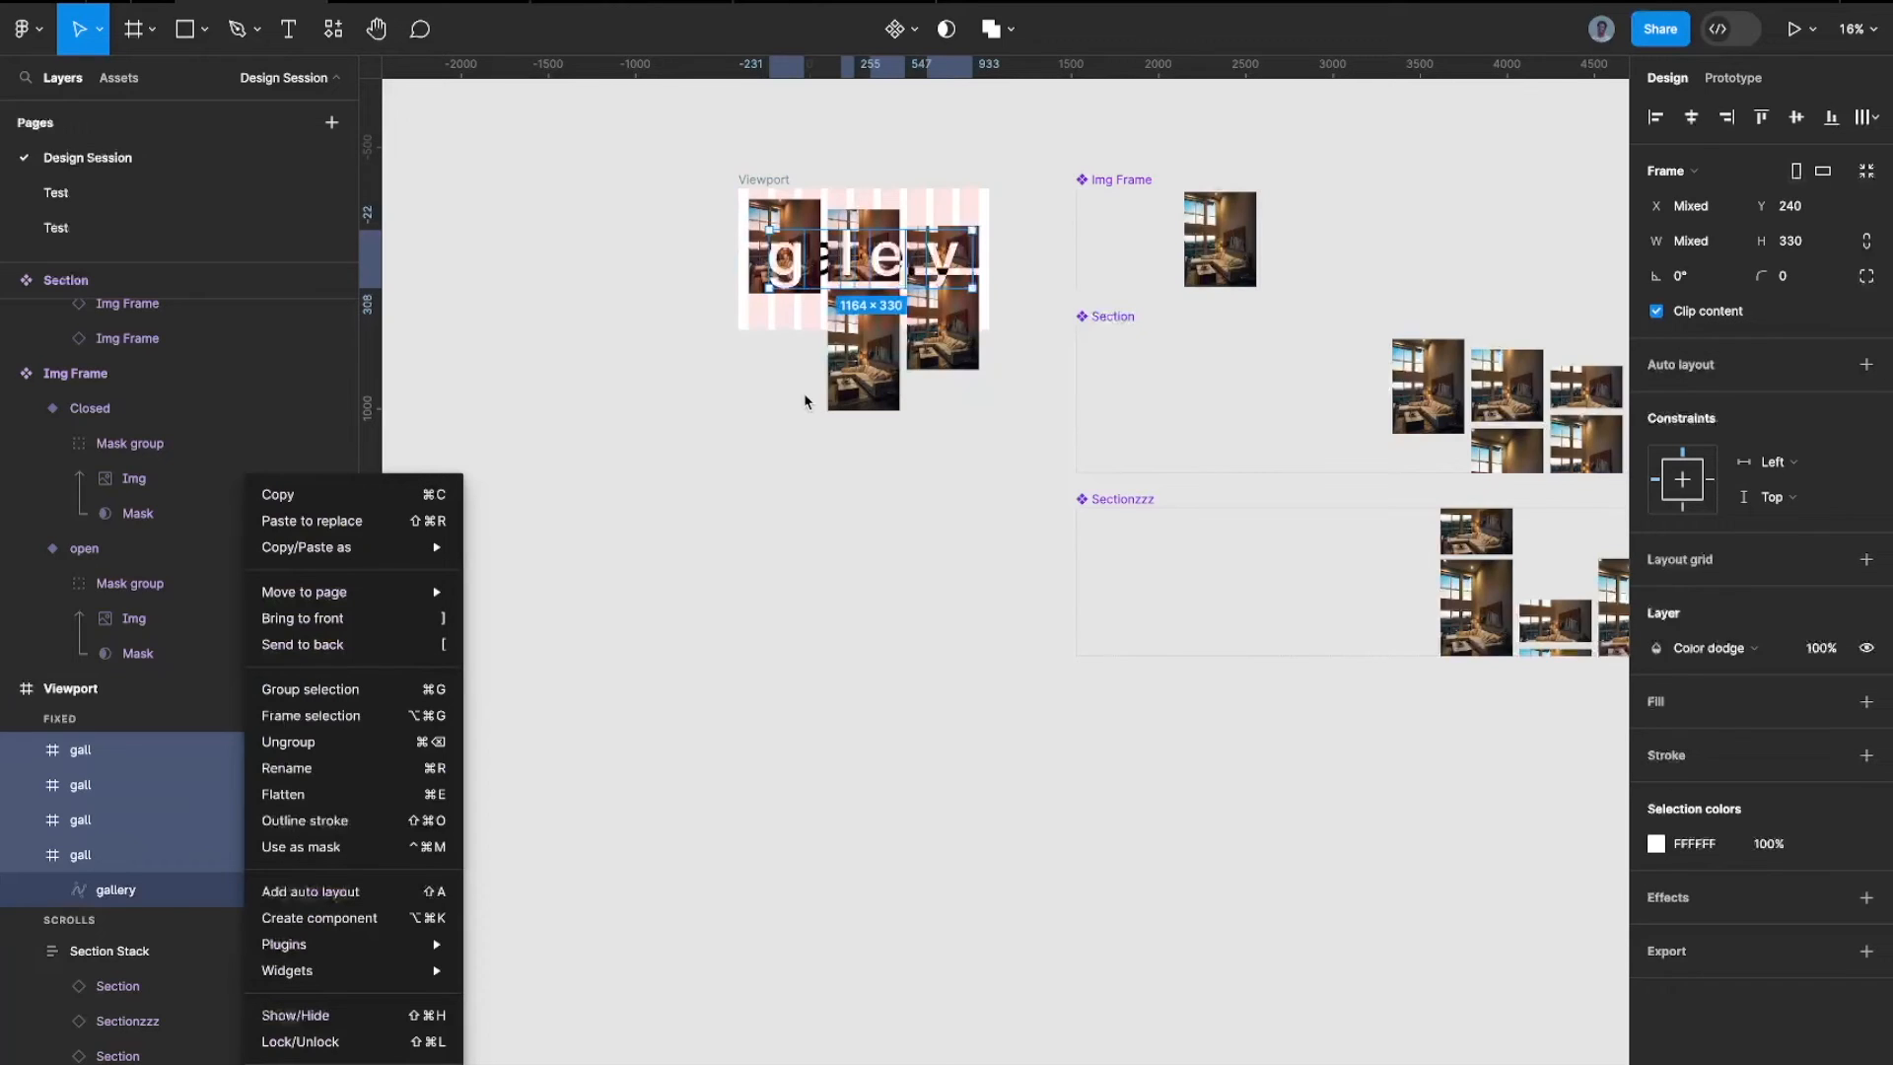
{"action": "left_click", "coordinate": [136, 794]}
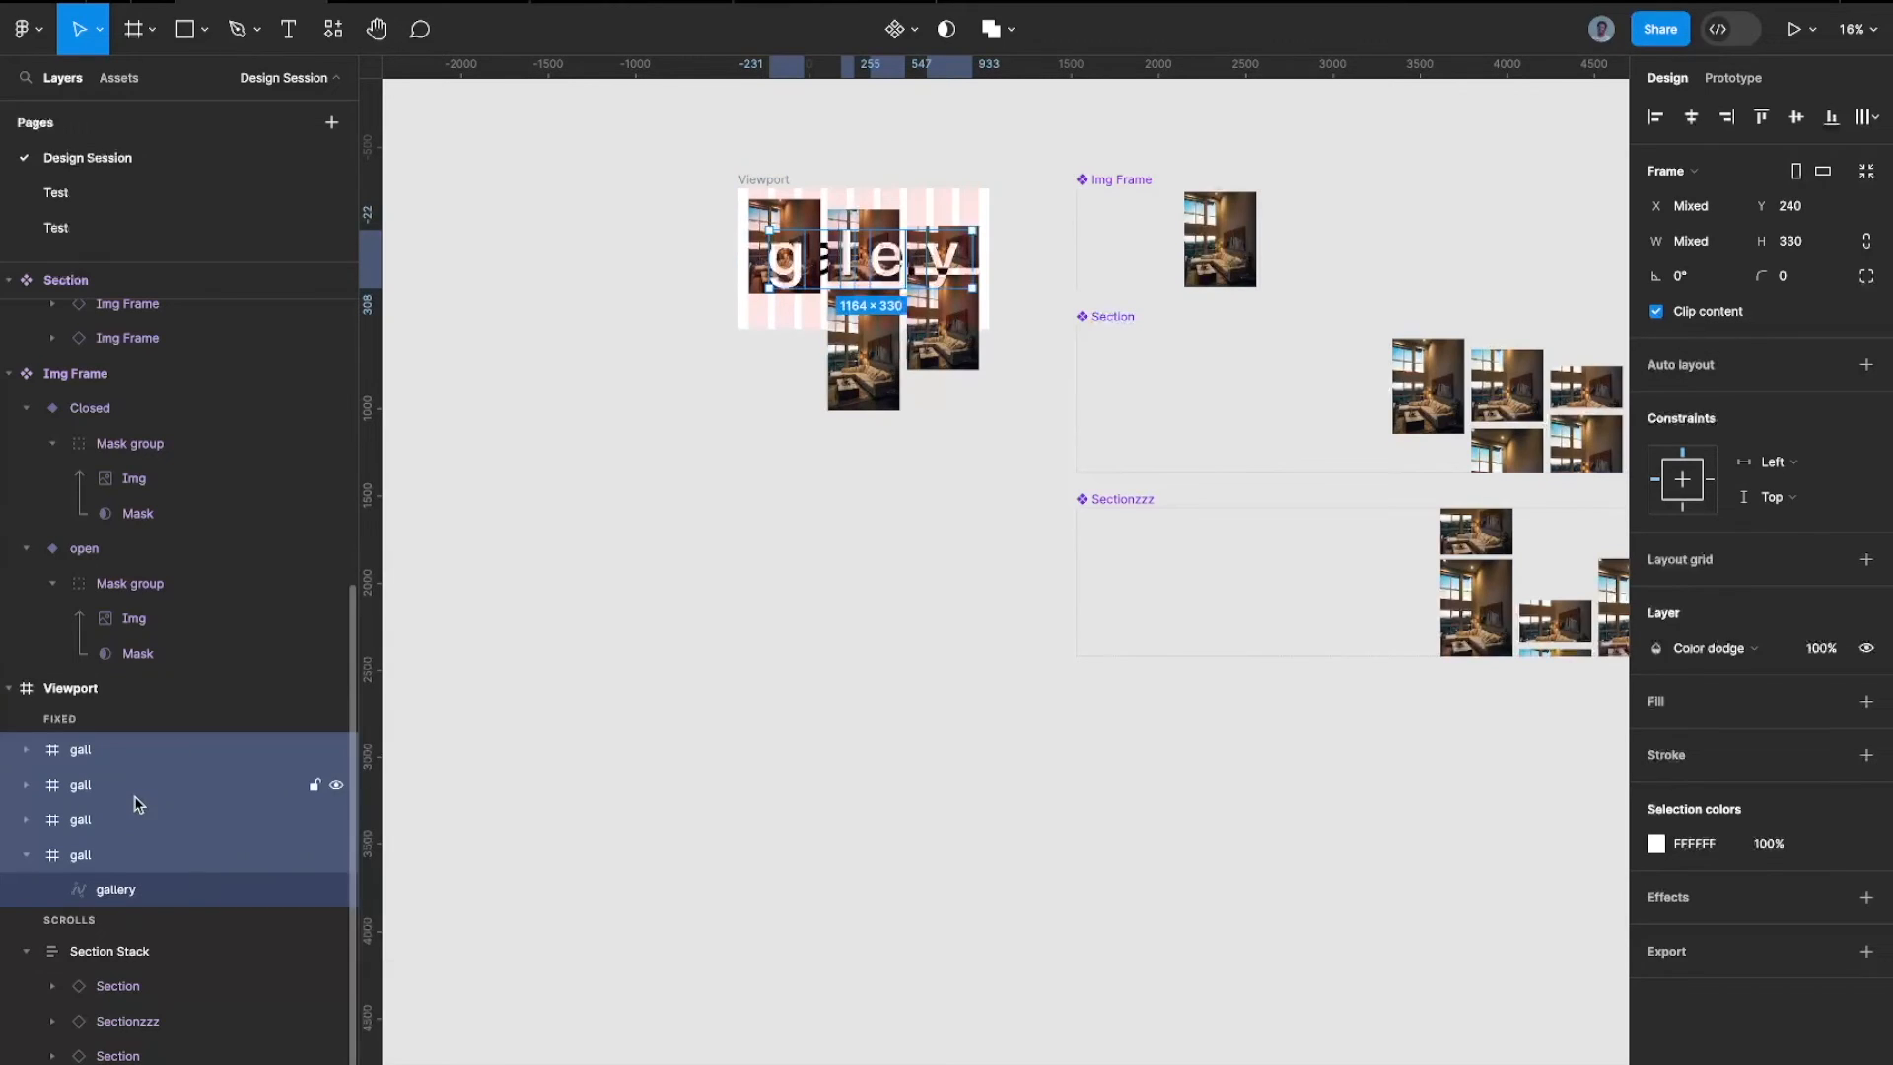
{"action": "scroll", "coordinate": [829, 268], "scroll_direction": "up", "scroll_amount": 3}
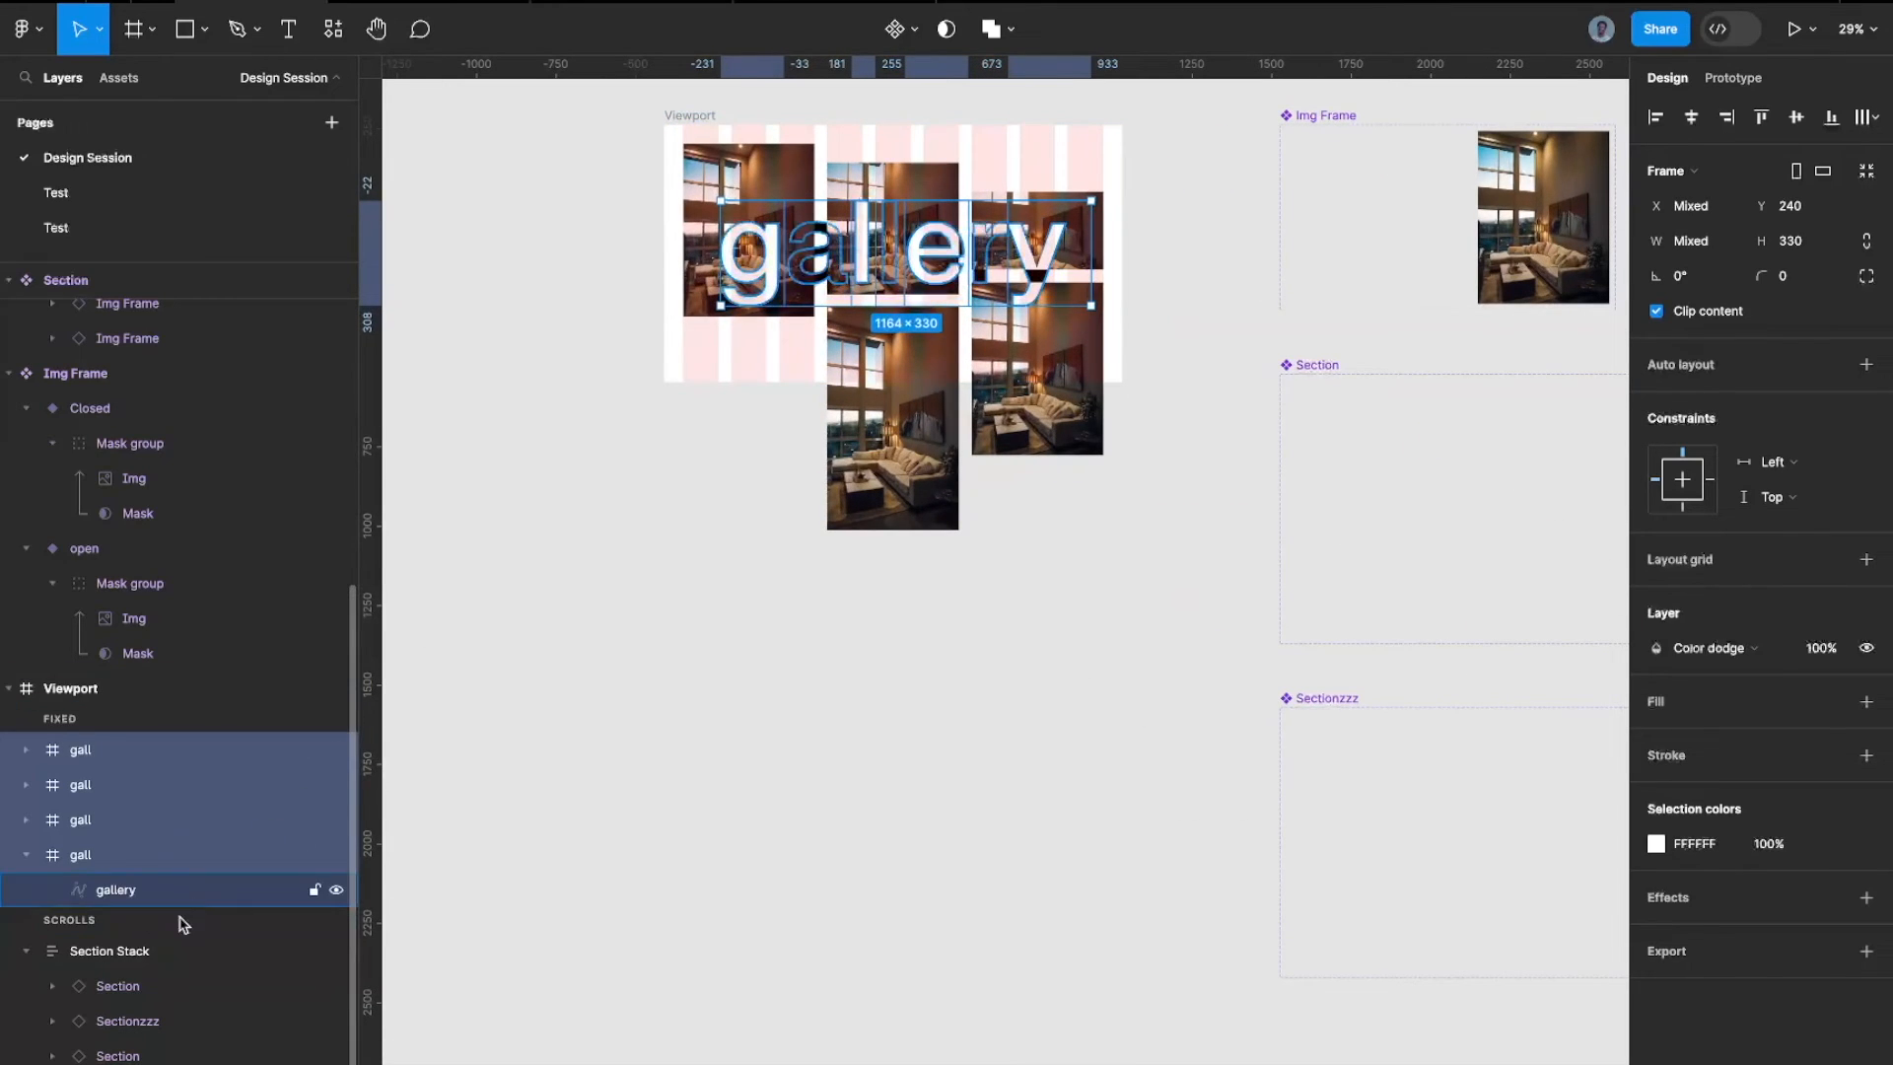
Expand the first Section instance in the Section Stack down to the Img and Mask layers of its Img Frames
{"action": "left_click", "coordinate": [153, 983]}
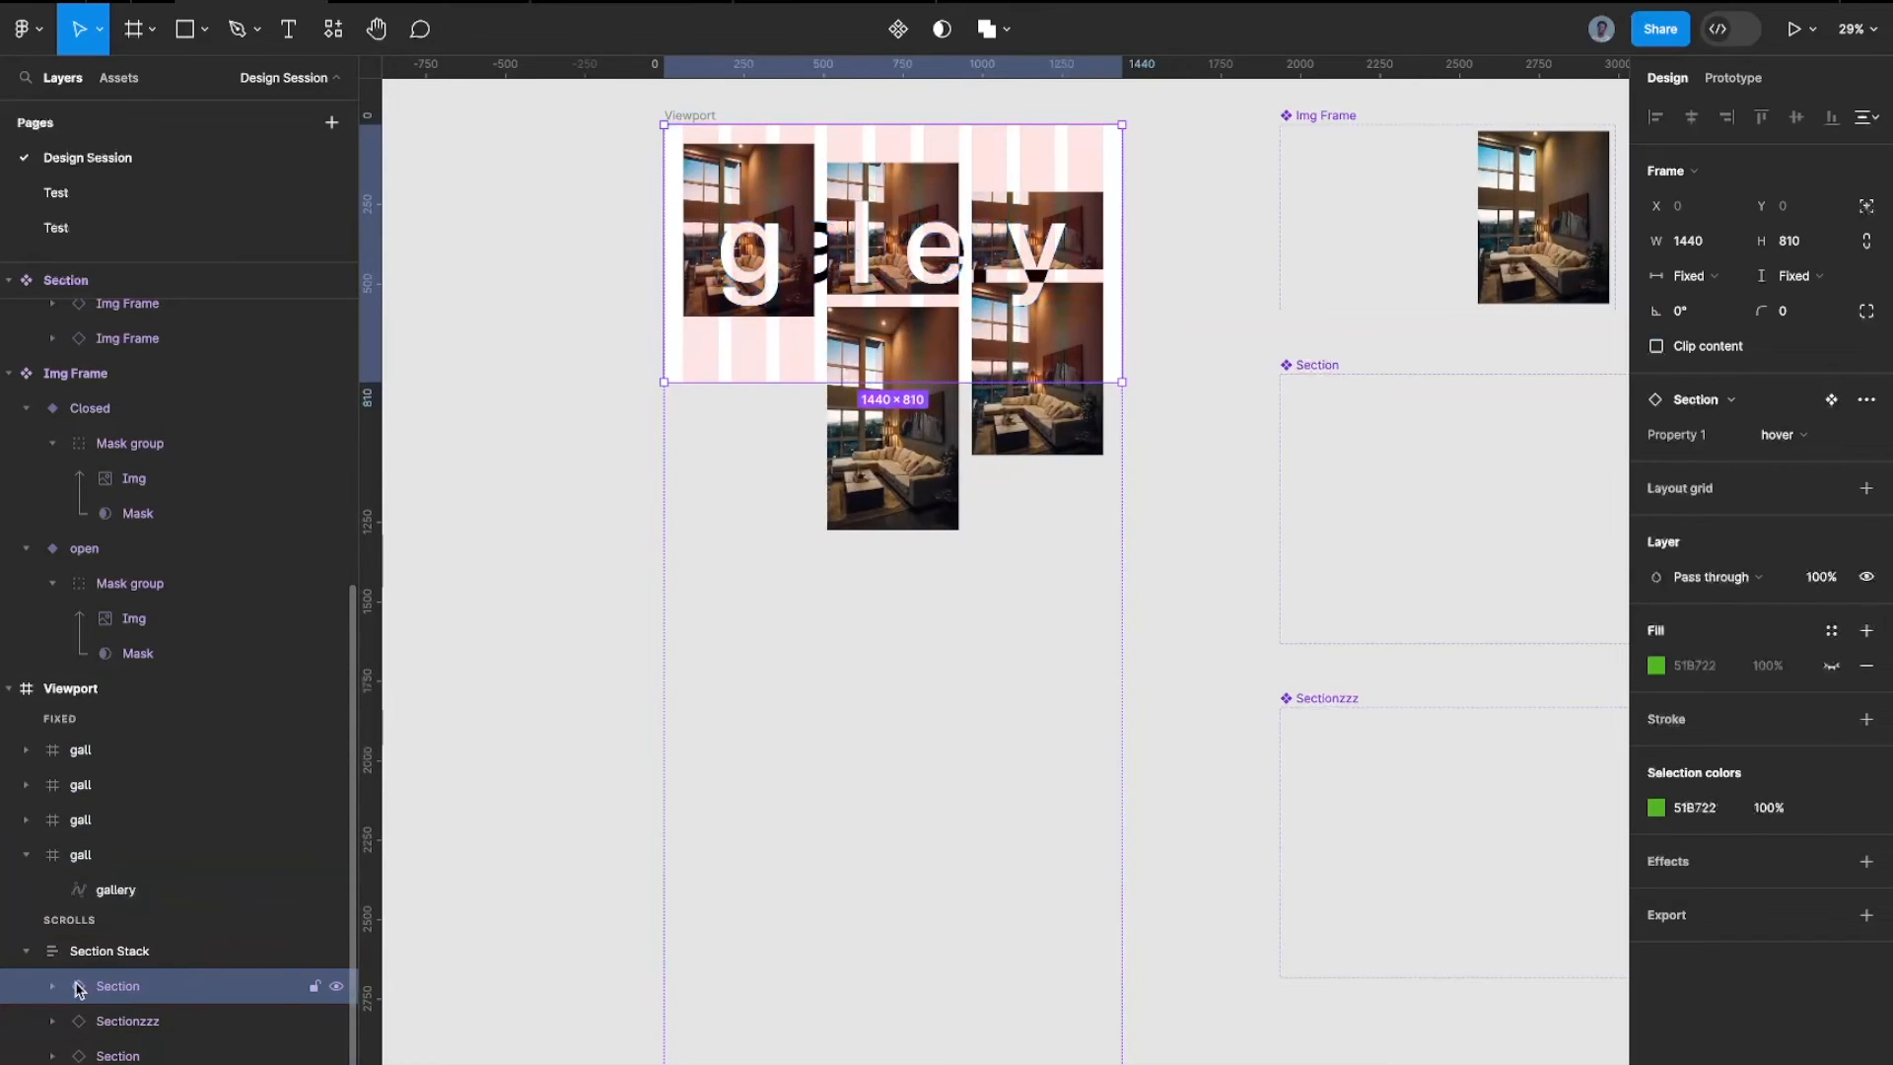
{"action": "key", "text": "Return"}
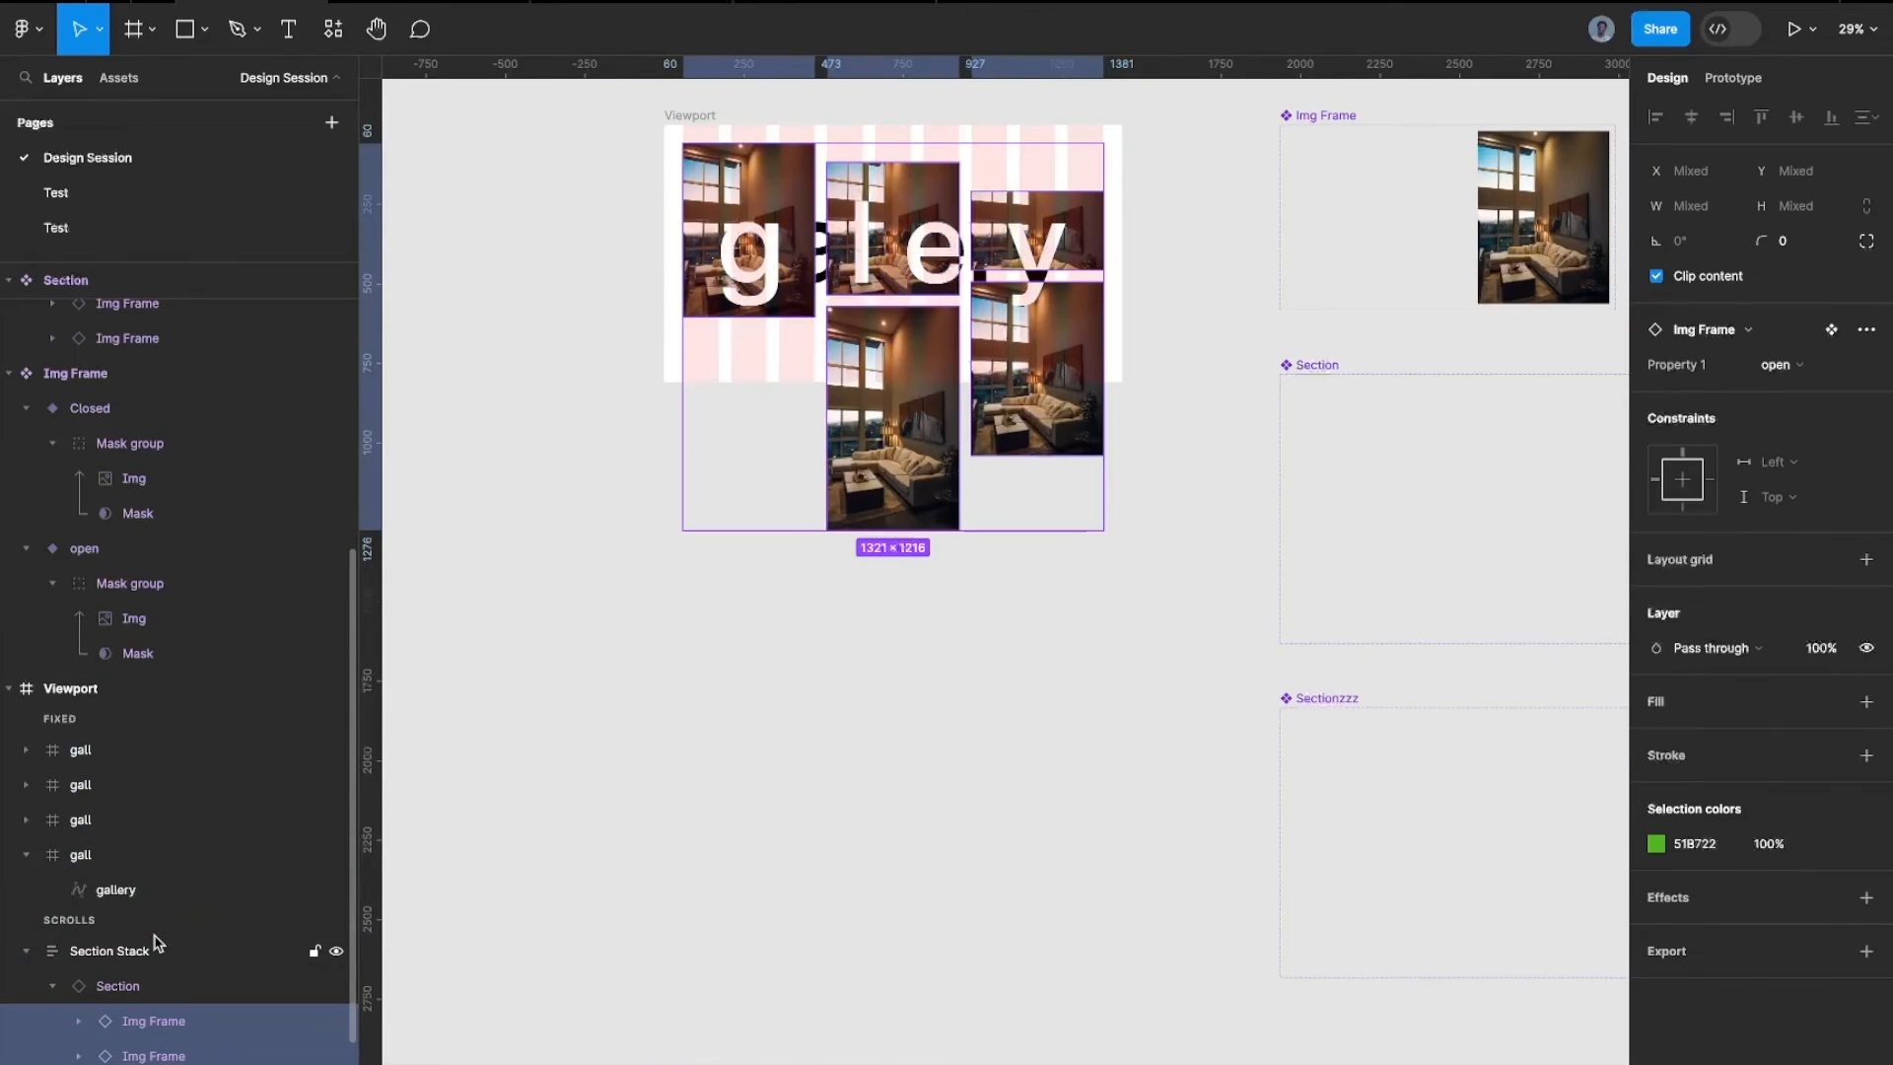
{"action": "scroll", "coordinate": [153, 929], "scroll_direction": "down", "scroll_amount": 2}
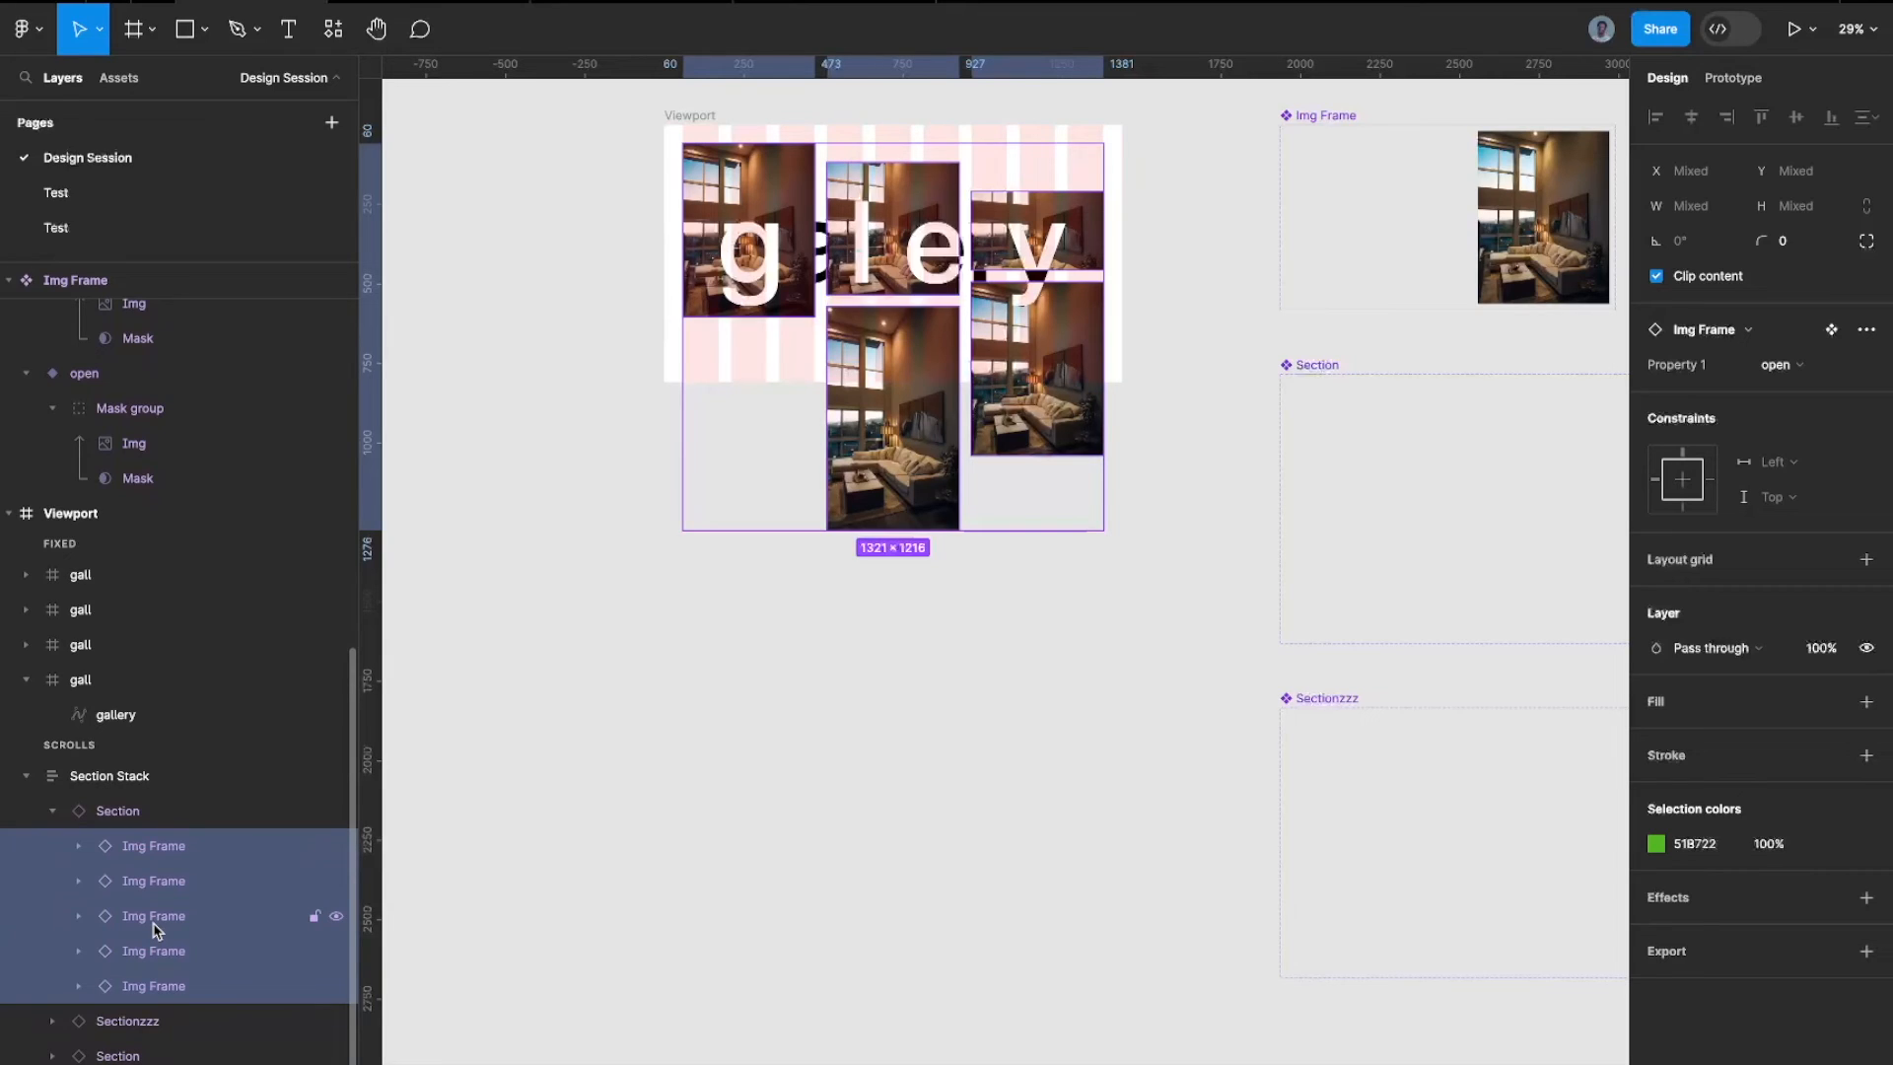
{"action": "key", "text": "Return"}
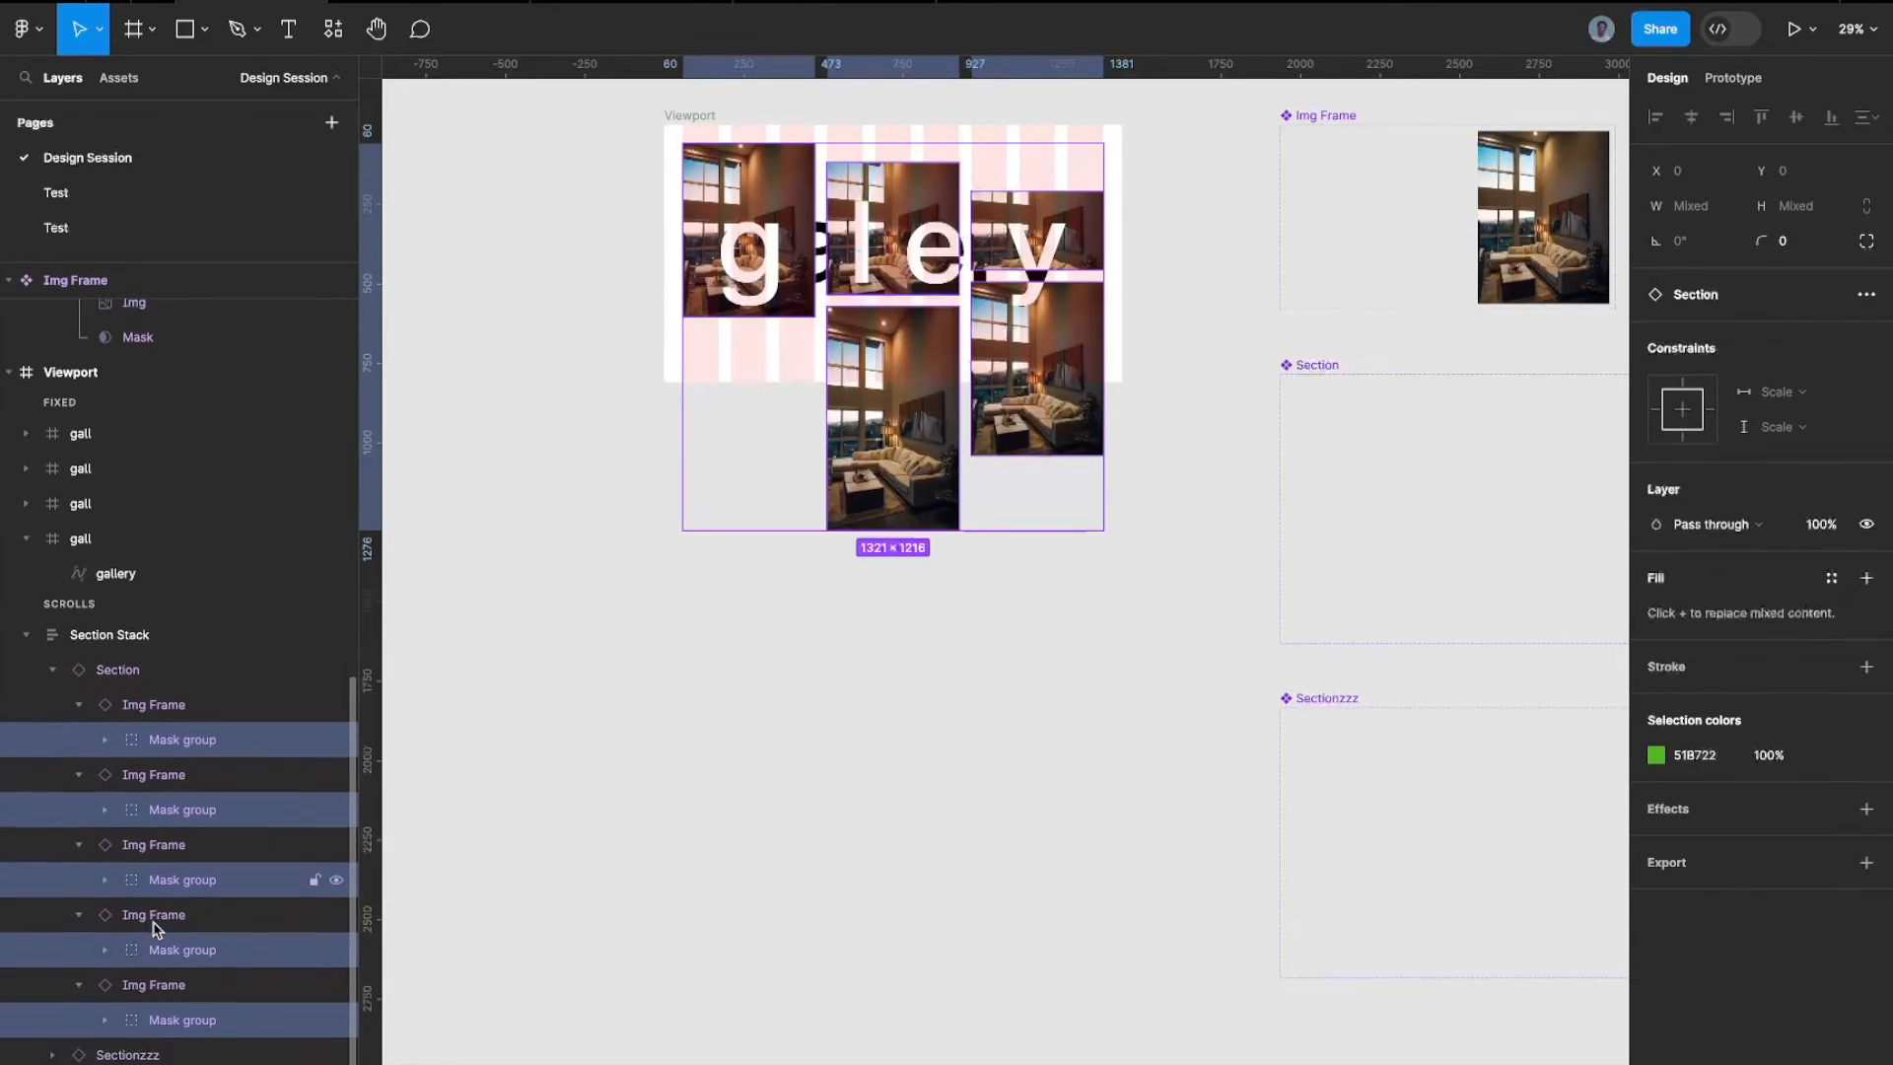
{"action": "key", "text": "Return"}
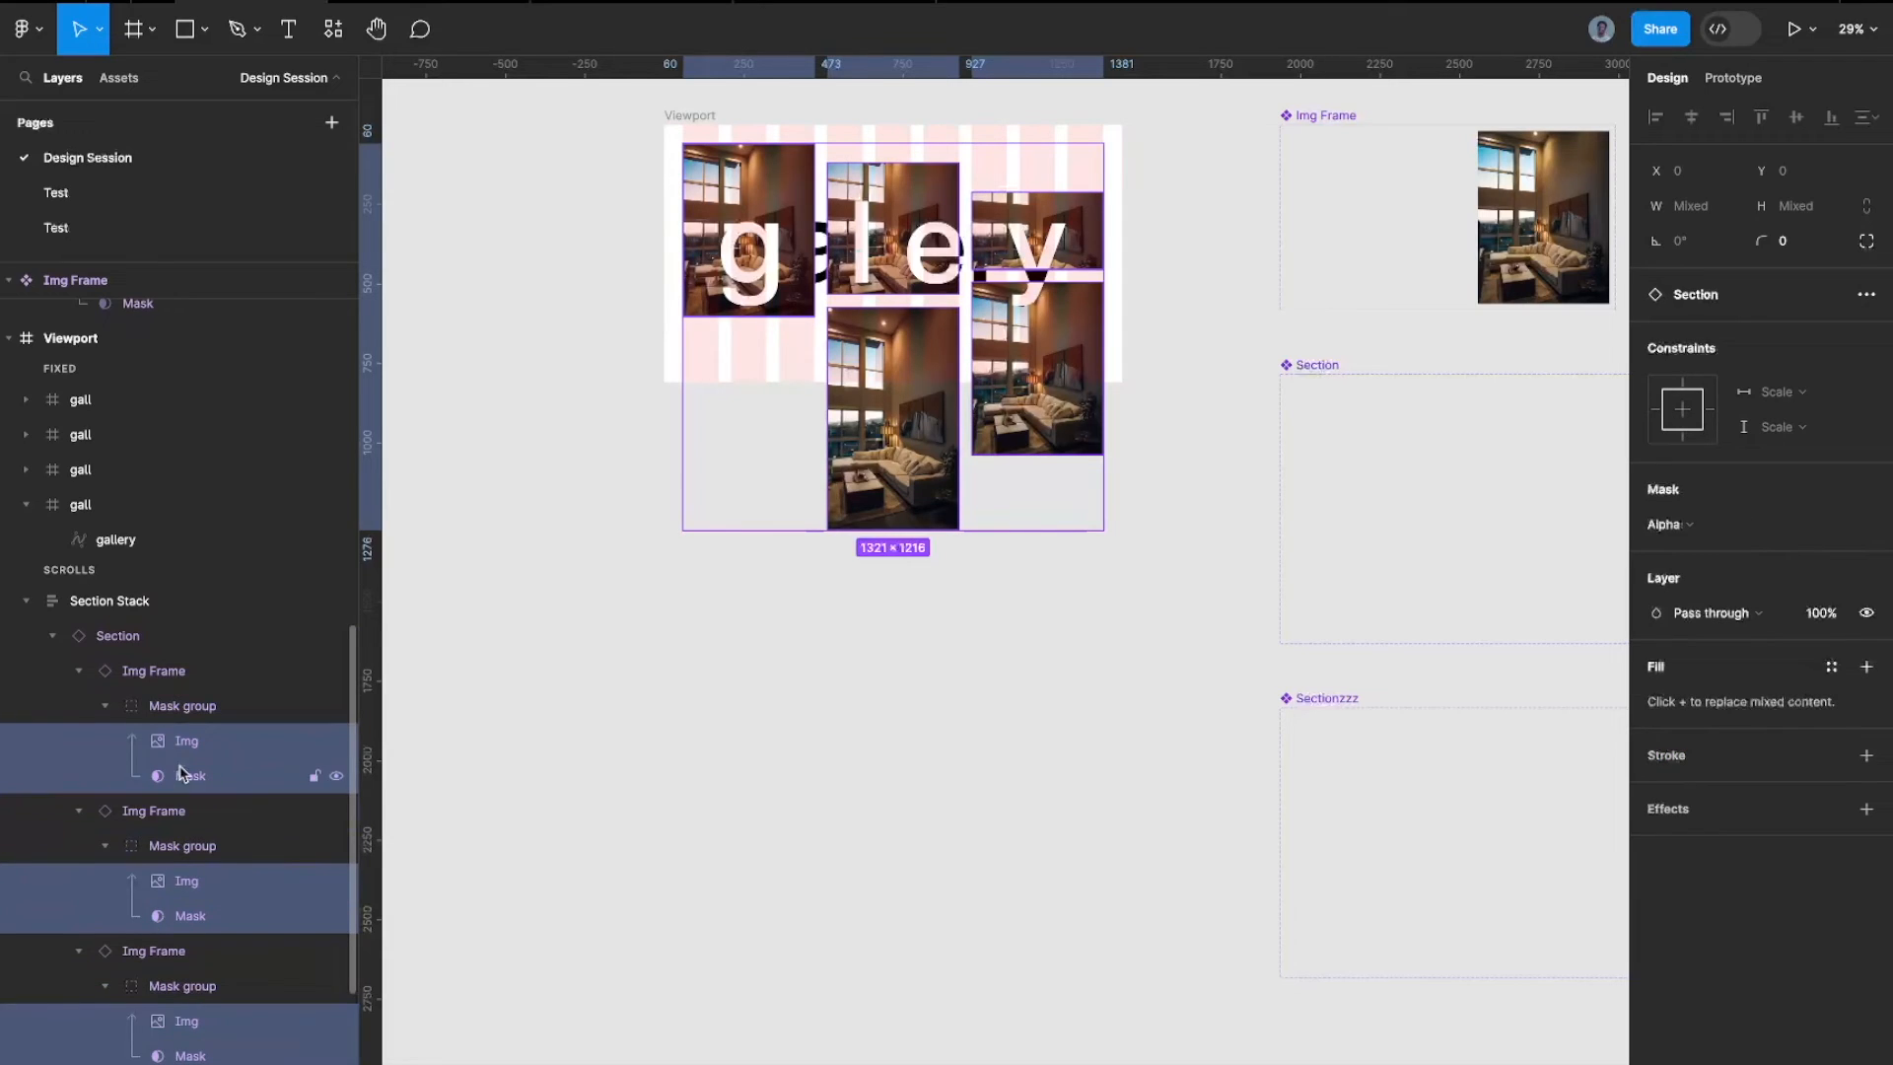
{"action": "scroll", "coordinate": [182, 778], "scroll_direction": "down", "scroll_amount": 4}
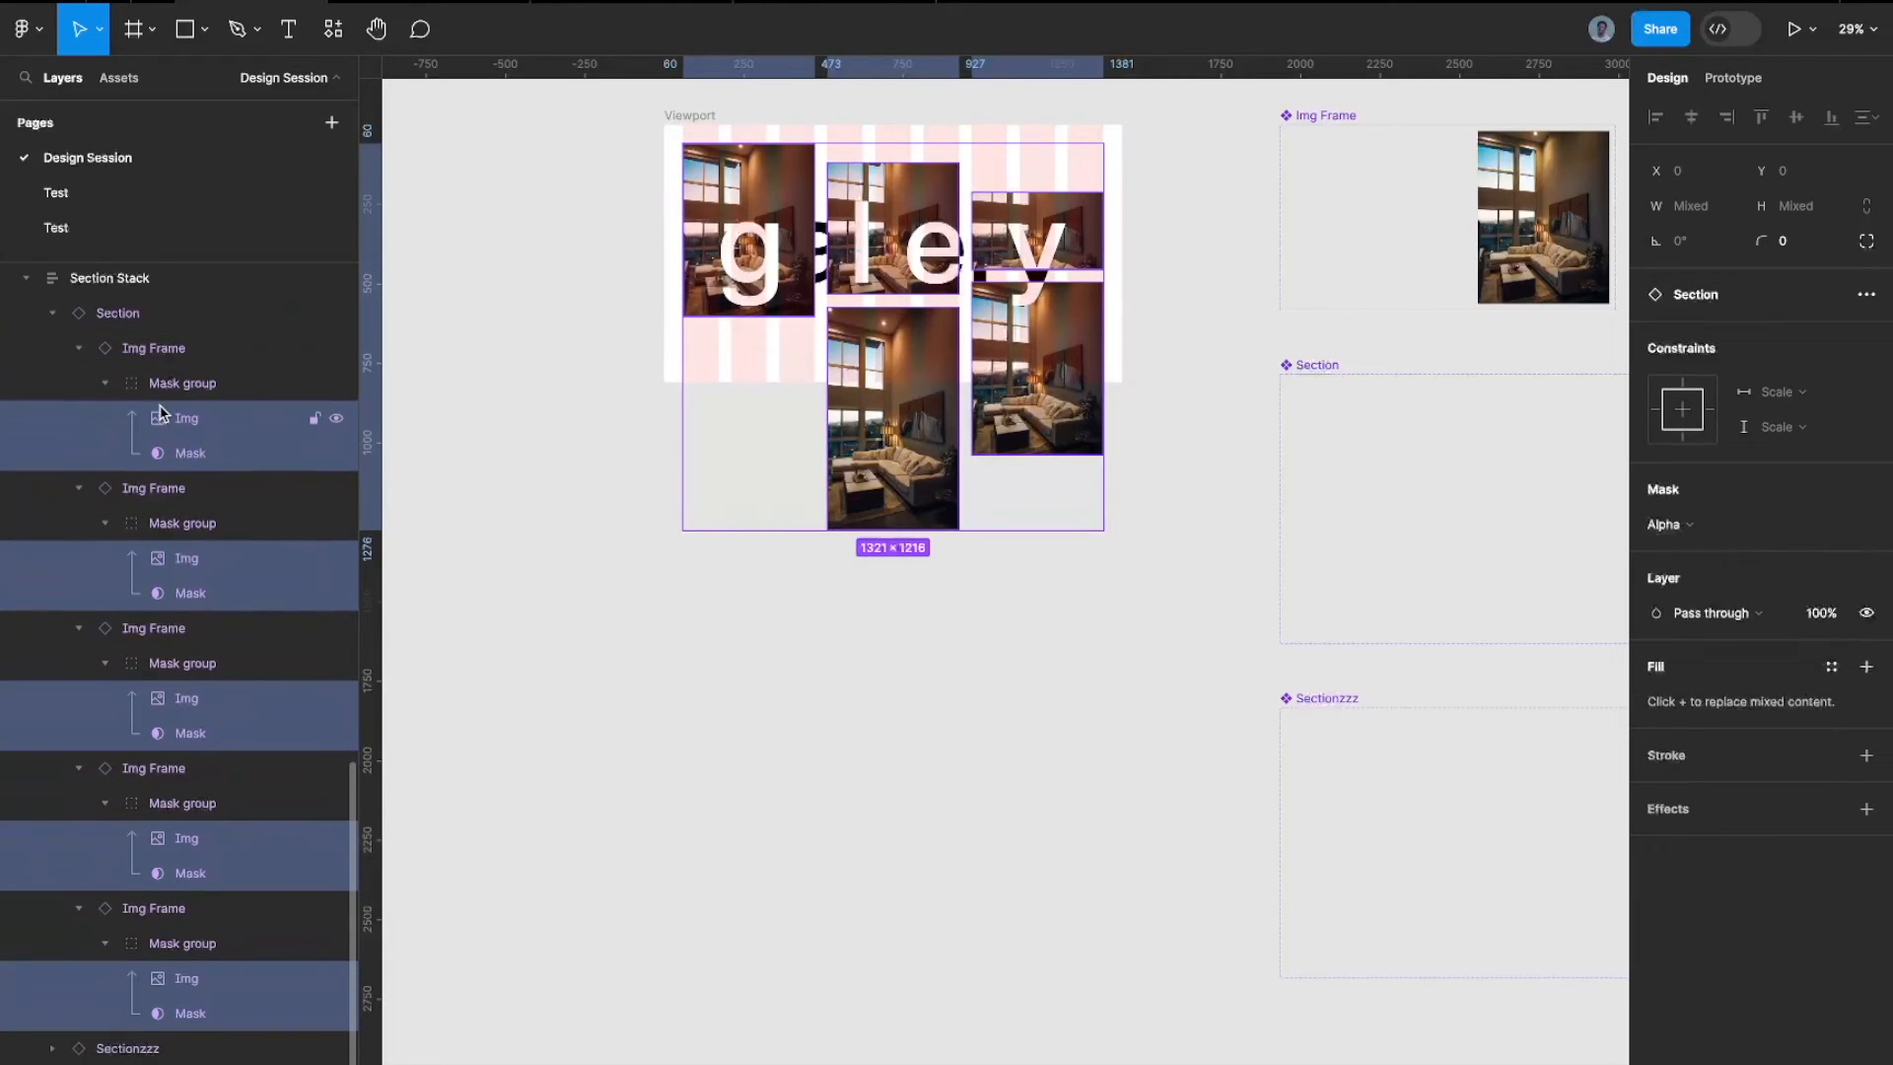
Select only the five Img layers inside the first Section instance, leaving out the masks
{"action": "left_click", "coordinate": [205, 428]}
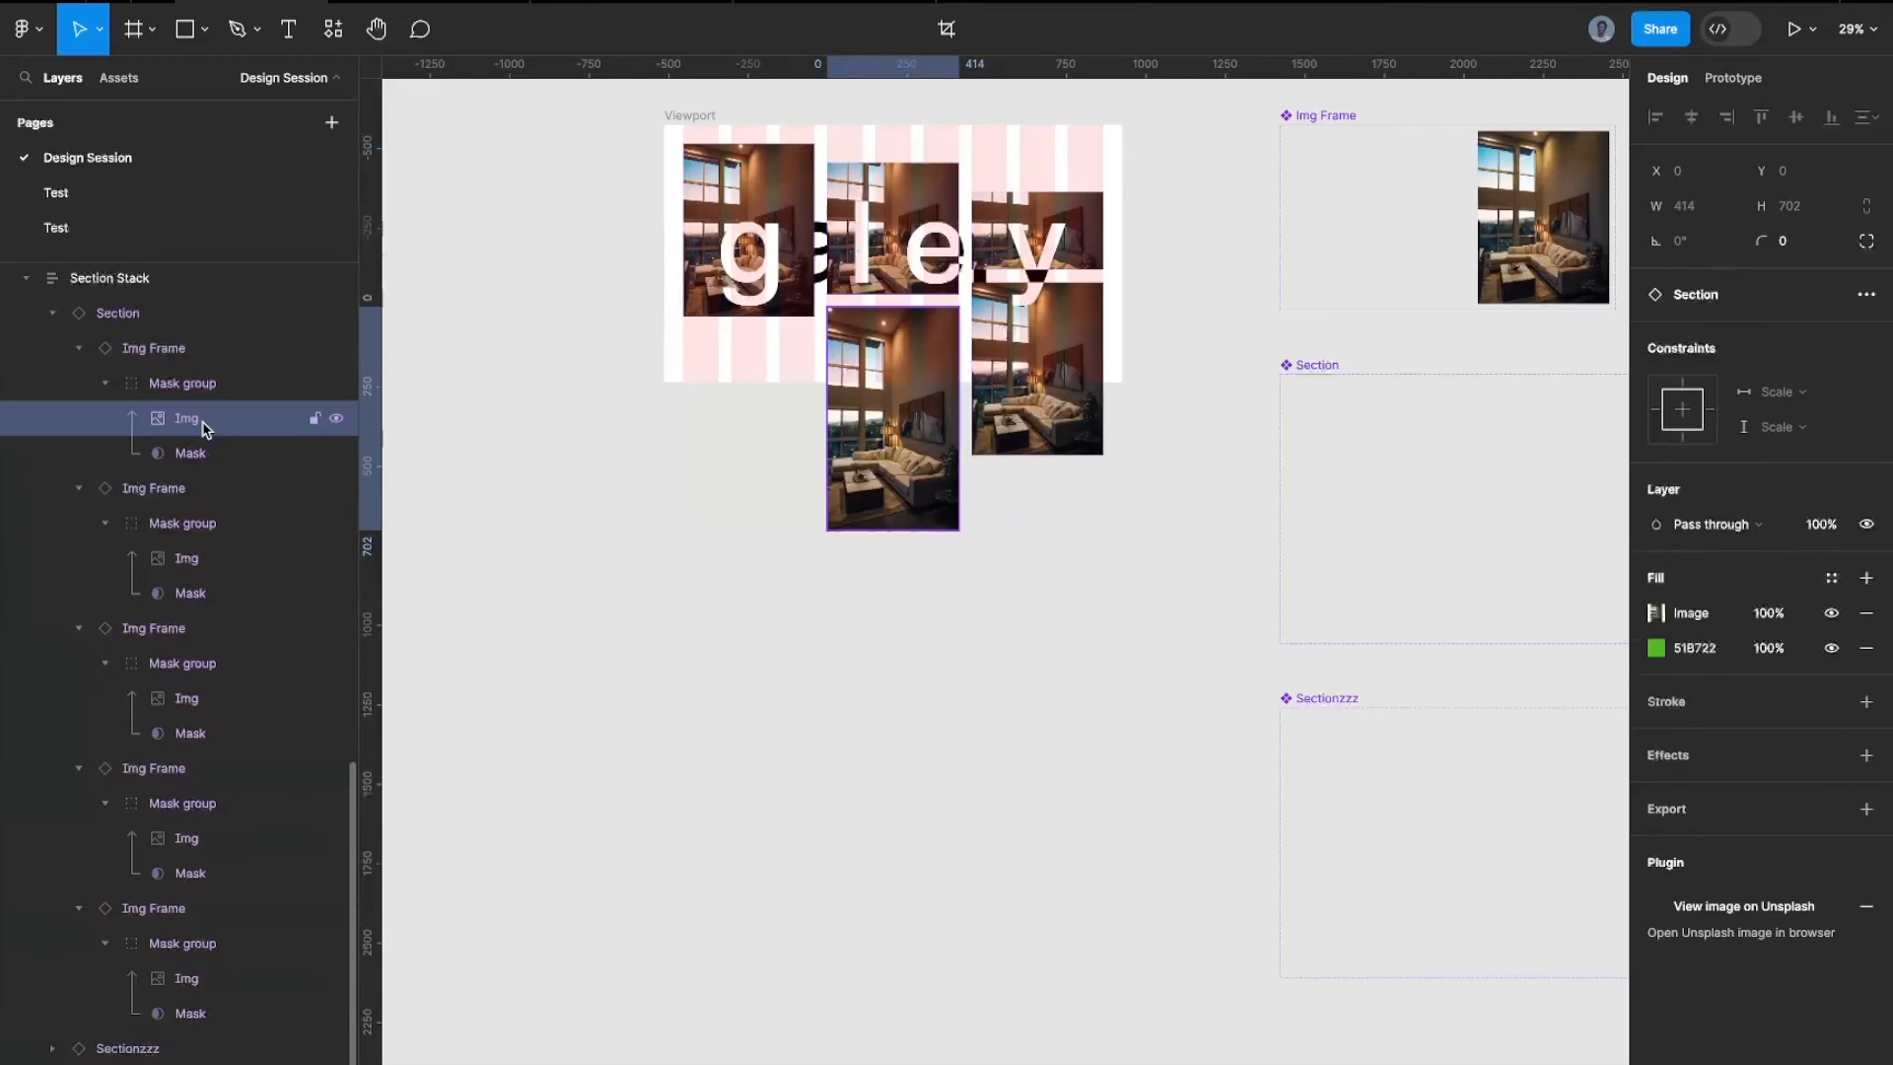
{"action": "left_click", "coordinate": [211, 557], "text": "shift"}
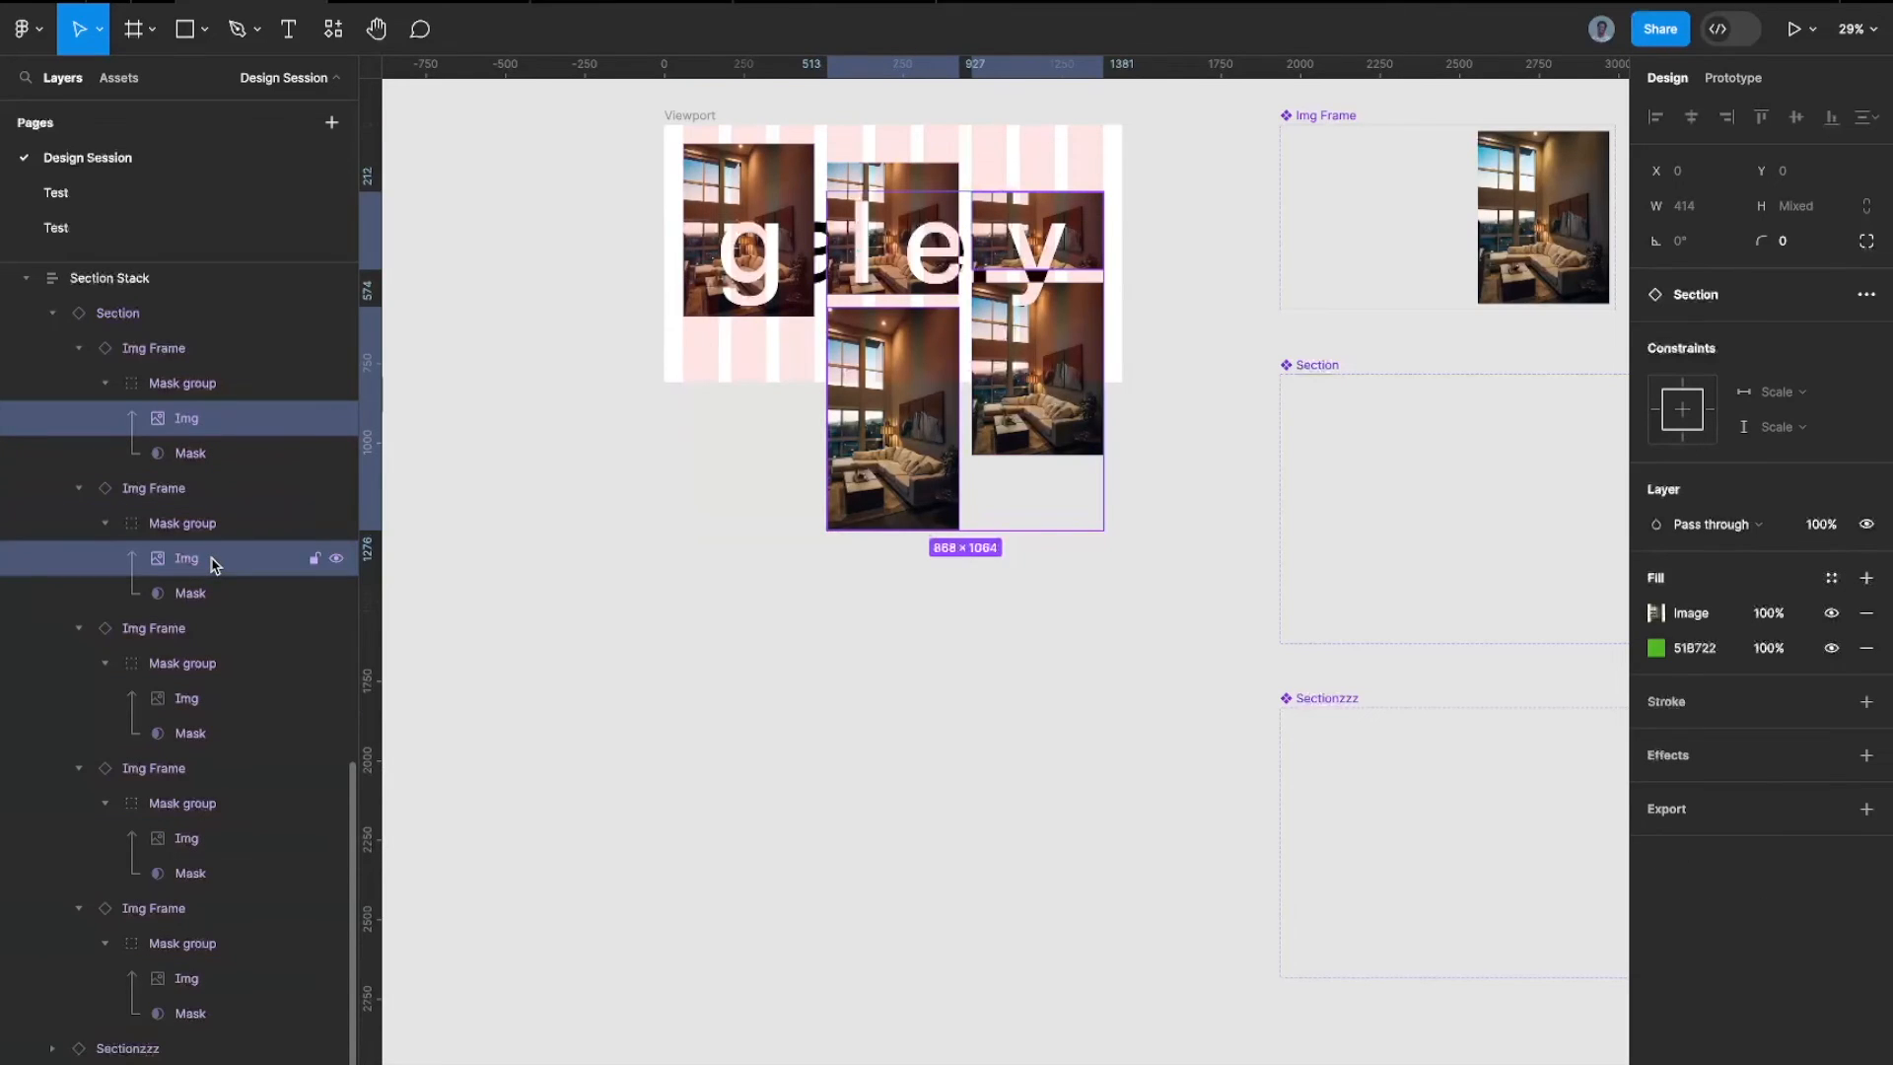
{"action": "left_click", "coordinate": [194, 698], "text": "shift"}
{"action": "left_click", "coordinate": [215, 862], "text": "shift"}
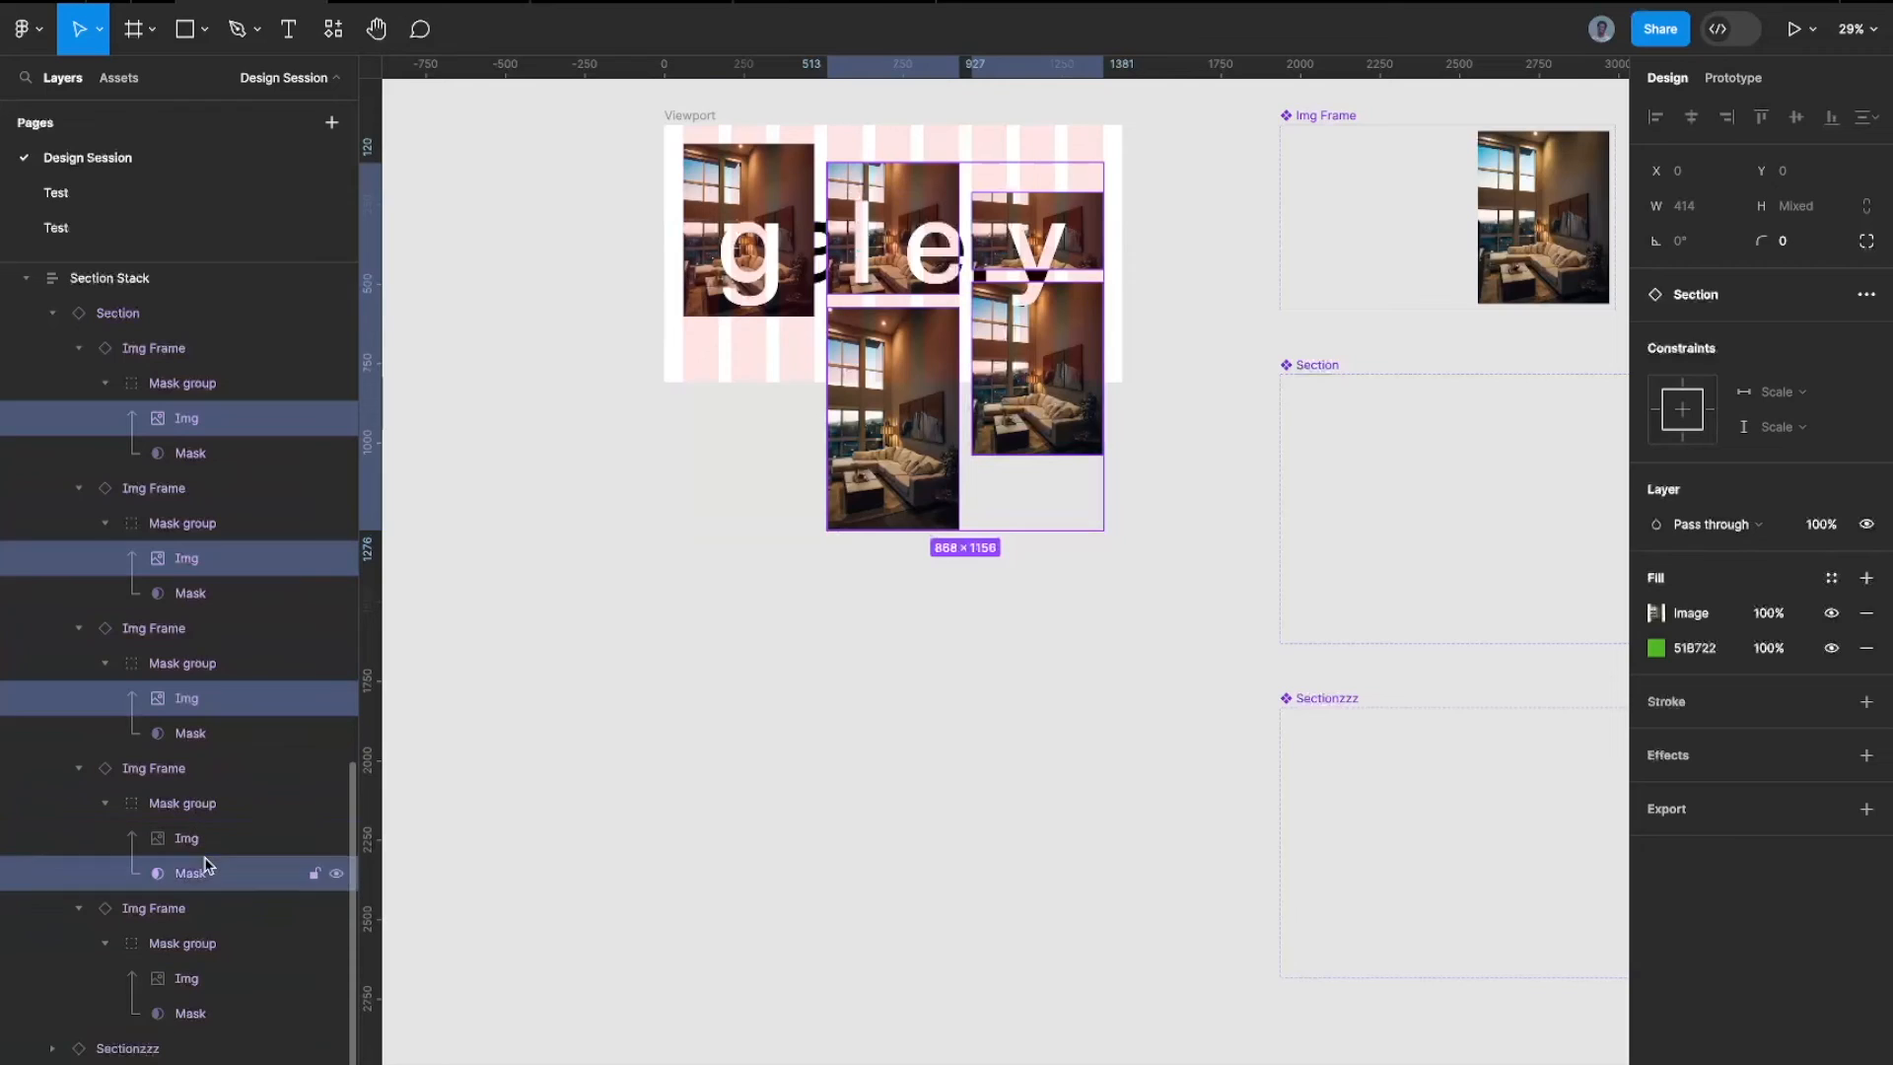
{"action": "left_click", "coordinate": [220, 850], "text": "shift"}
{"action": "left_click", "coordinate": [200, 874], "text": "shift"}
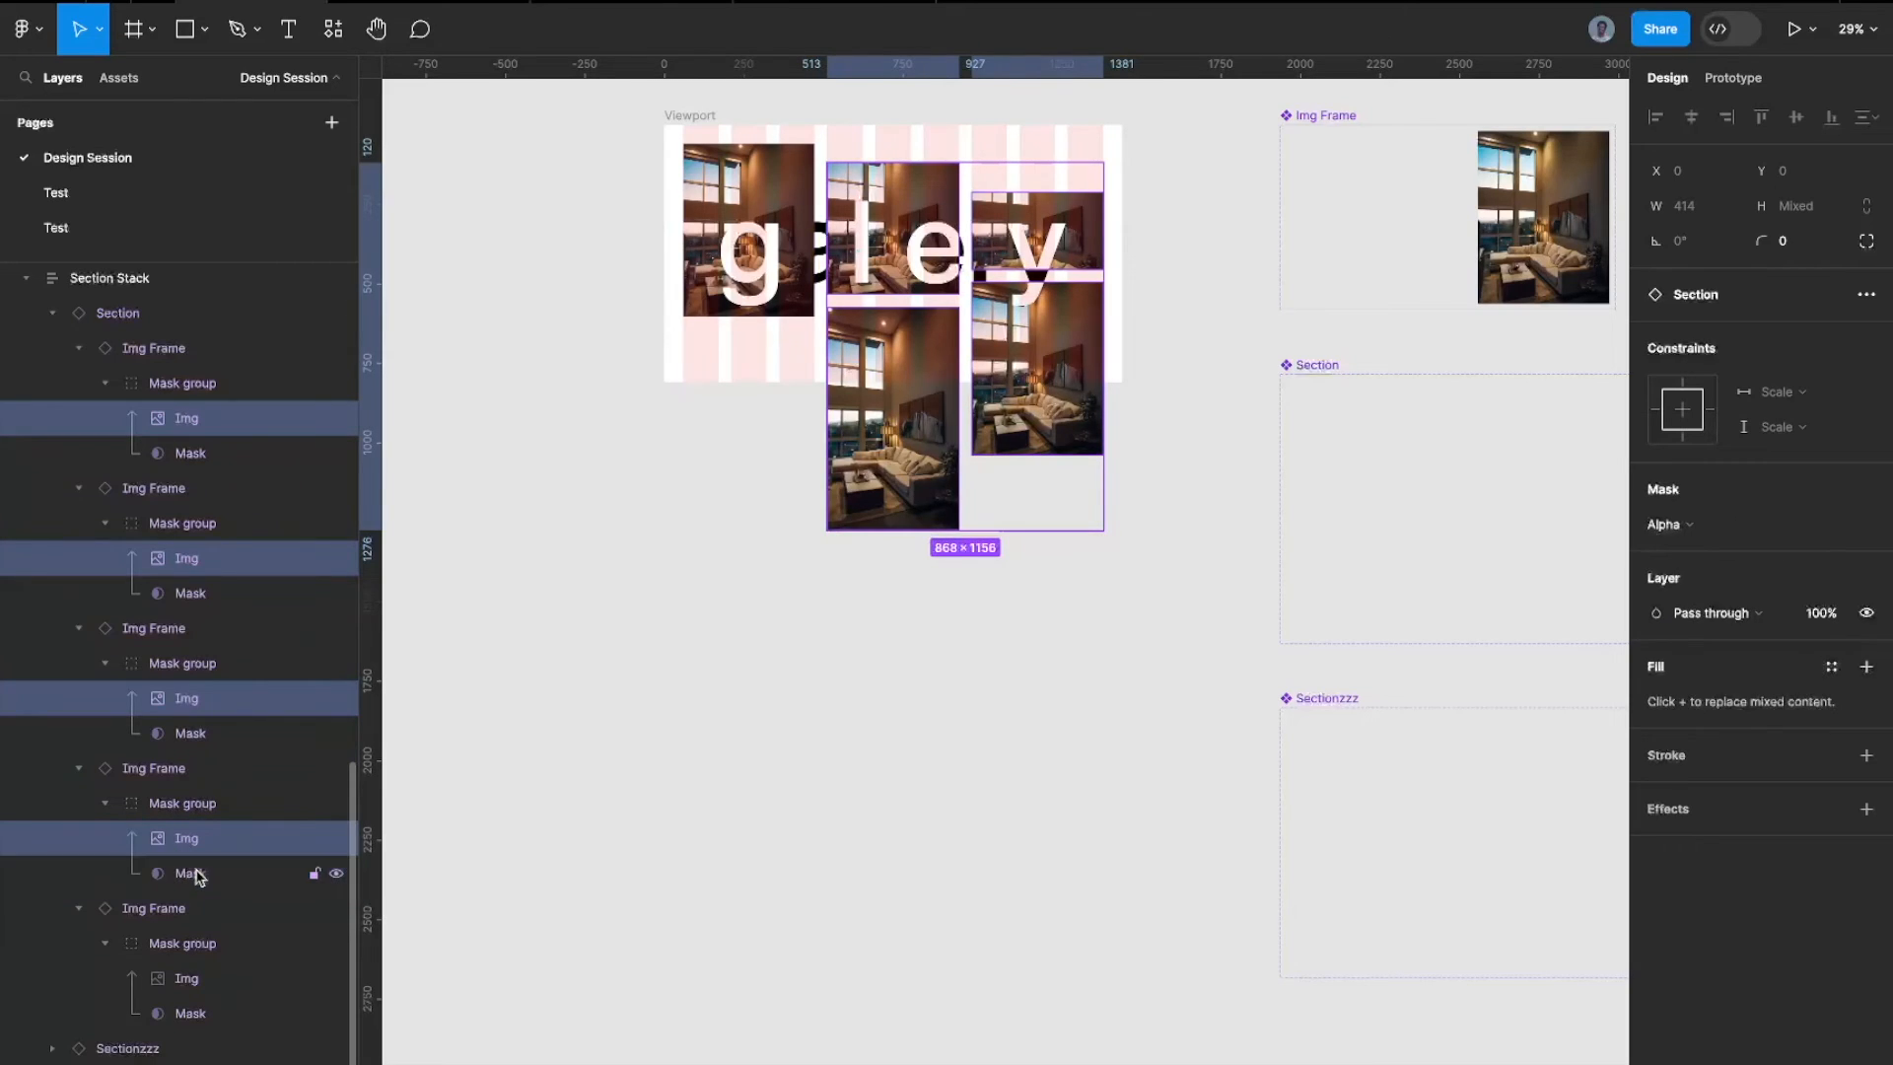
{"action": "left_click", "coordinate": [194, 978], "text": "shift"}
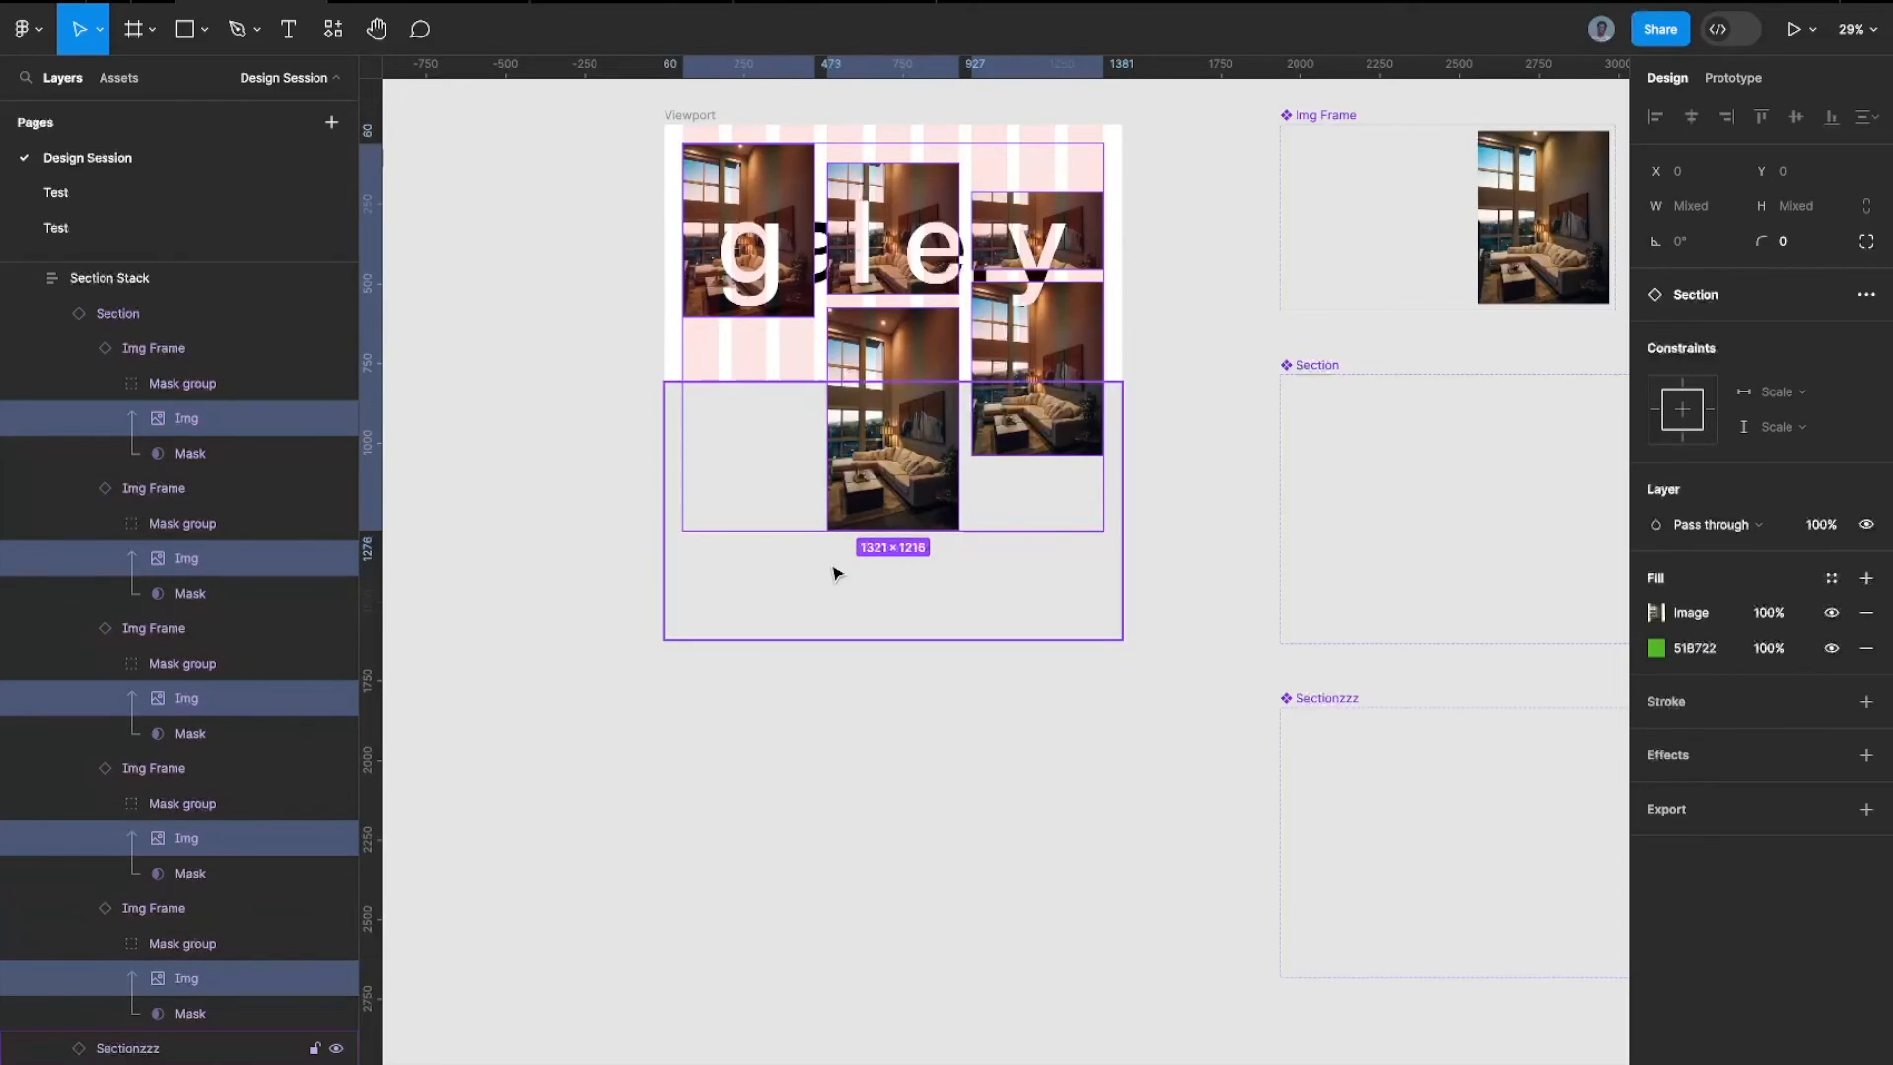
Run the Unsplash plugin for the selected Img layers
{"action": "scroll", "coordinate": [832, 566], "scroll_direction": "up", "scroll_amount": 1}
{"action": "scroll", "coordinate": [832, 566], "scroll_direction": "left", "scroll_amount": 1}
{"action": "left_click", "coordinate": [333, 29]}
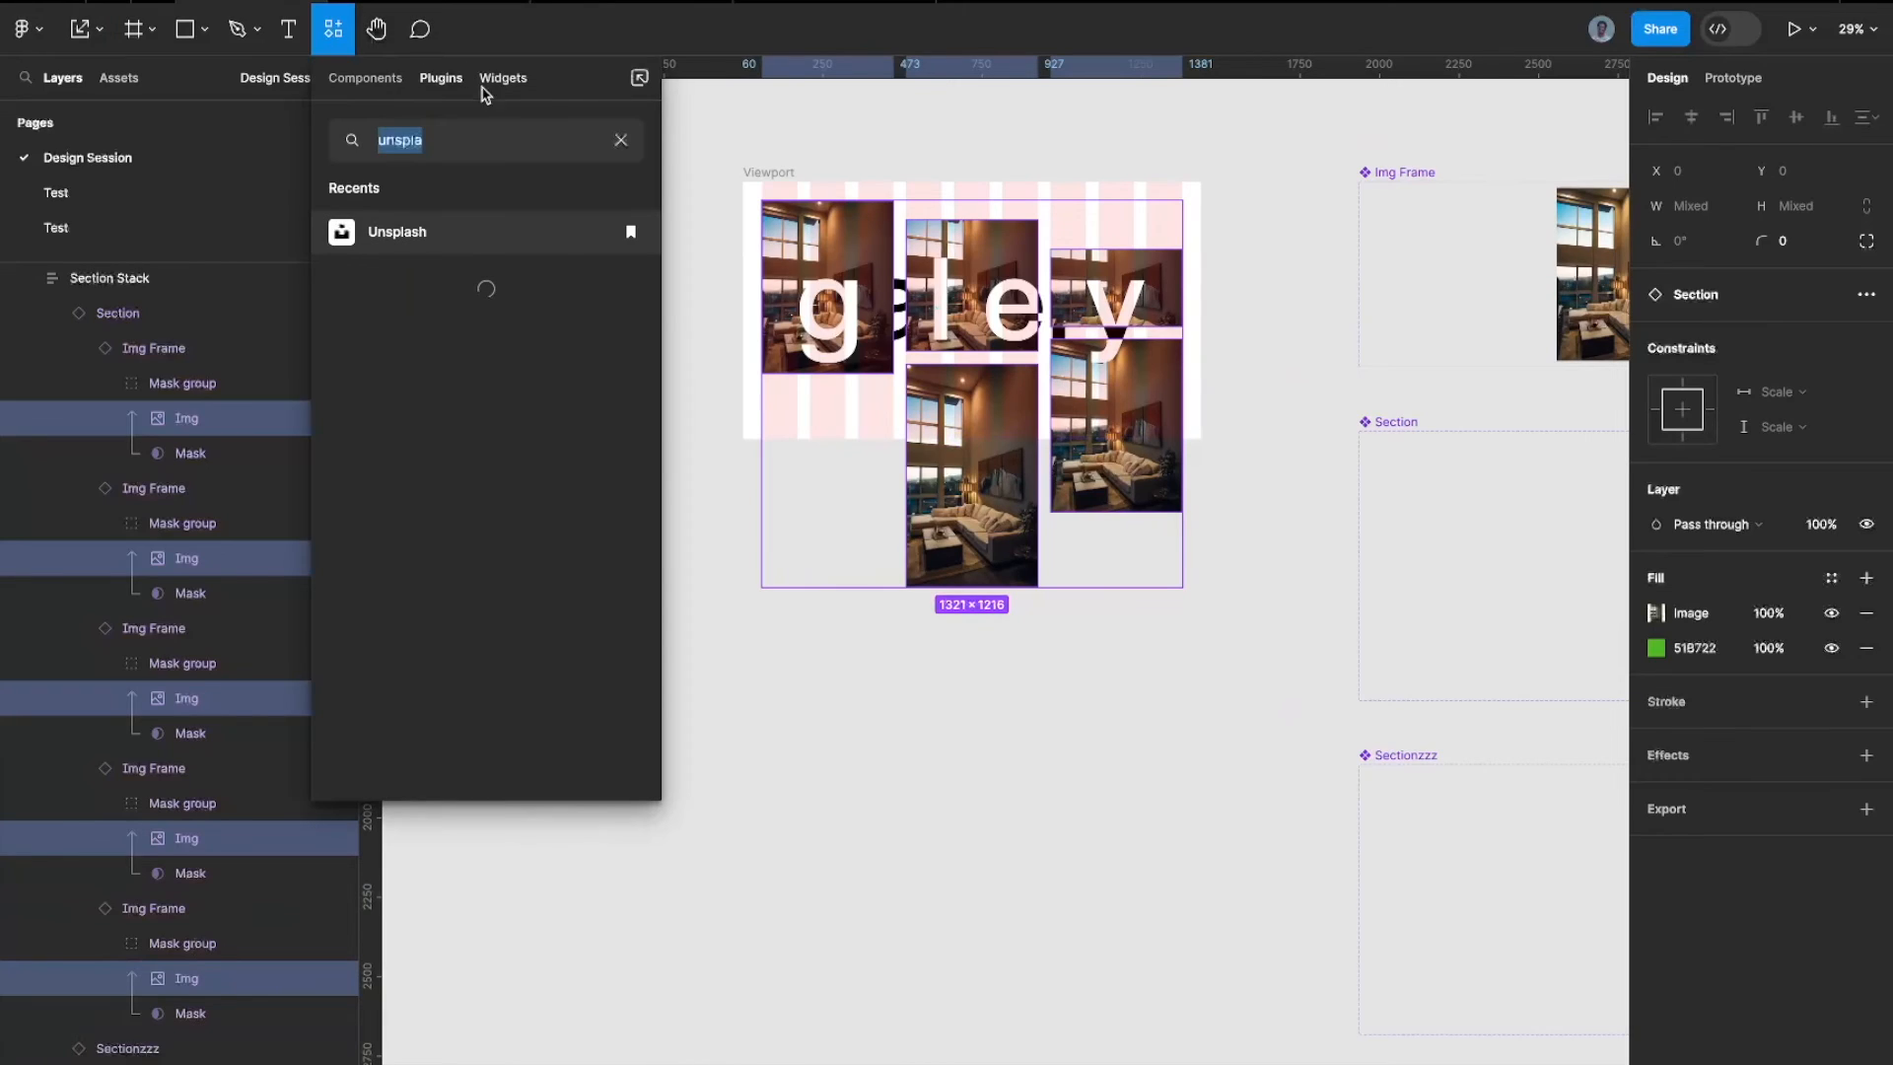
{"action": "left_click", "coordinate": [434, 230]}
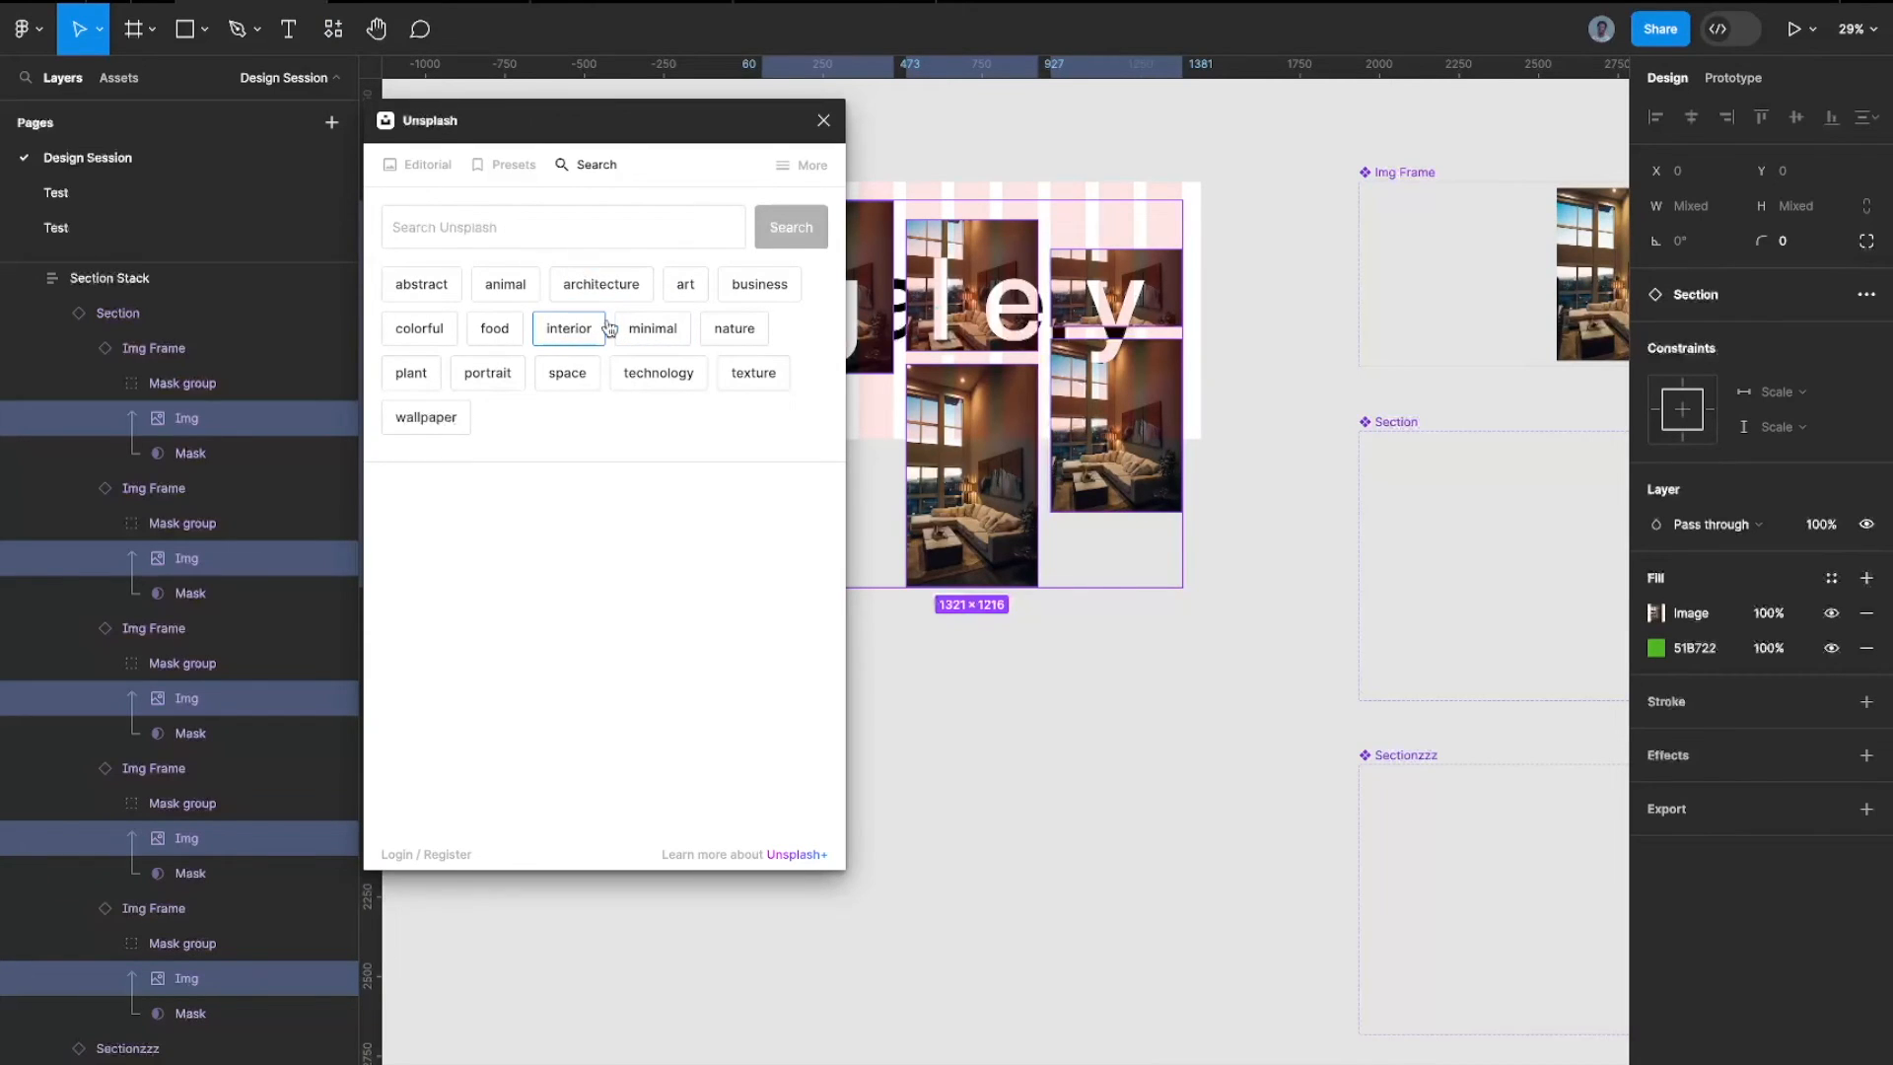
Search Unsplash for portrait and architecture photos, then clear each search
{"action": "left_click", "coordinate": [503, 376]}
{"action": "left_click_drag", "start_coordinate": [685, 120], "coordinate": [557, 119]}
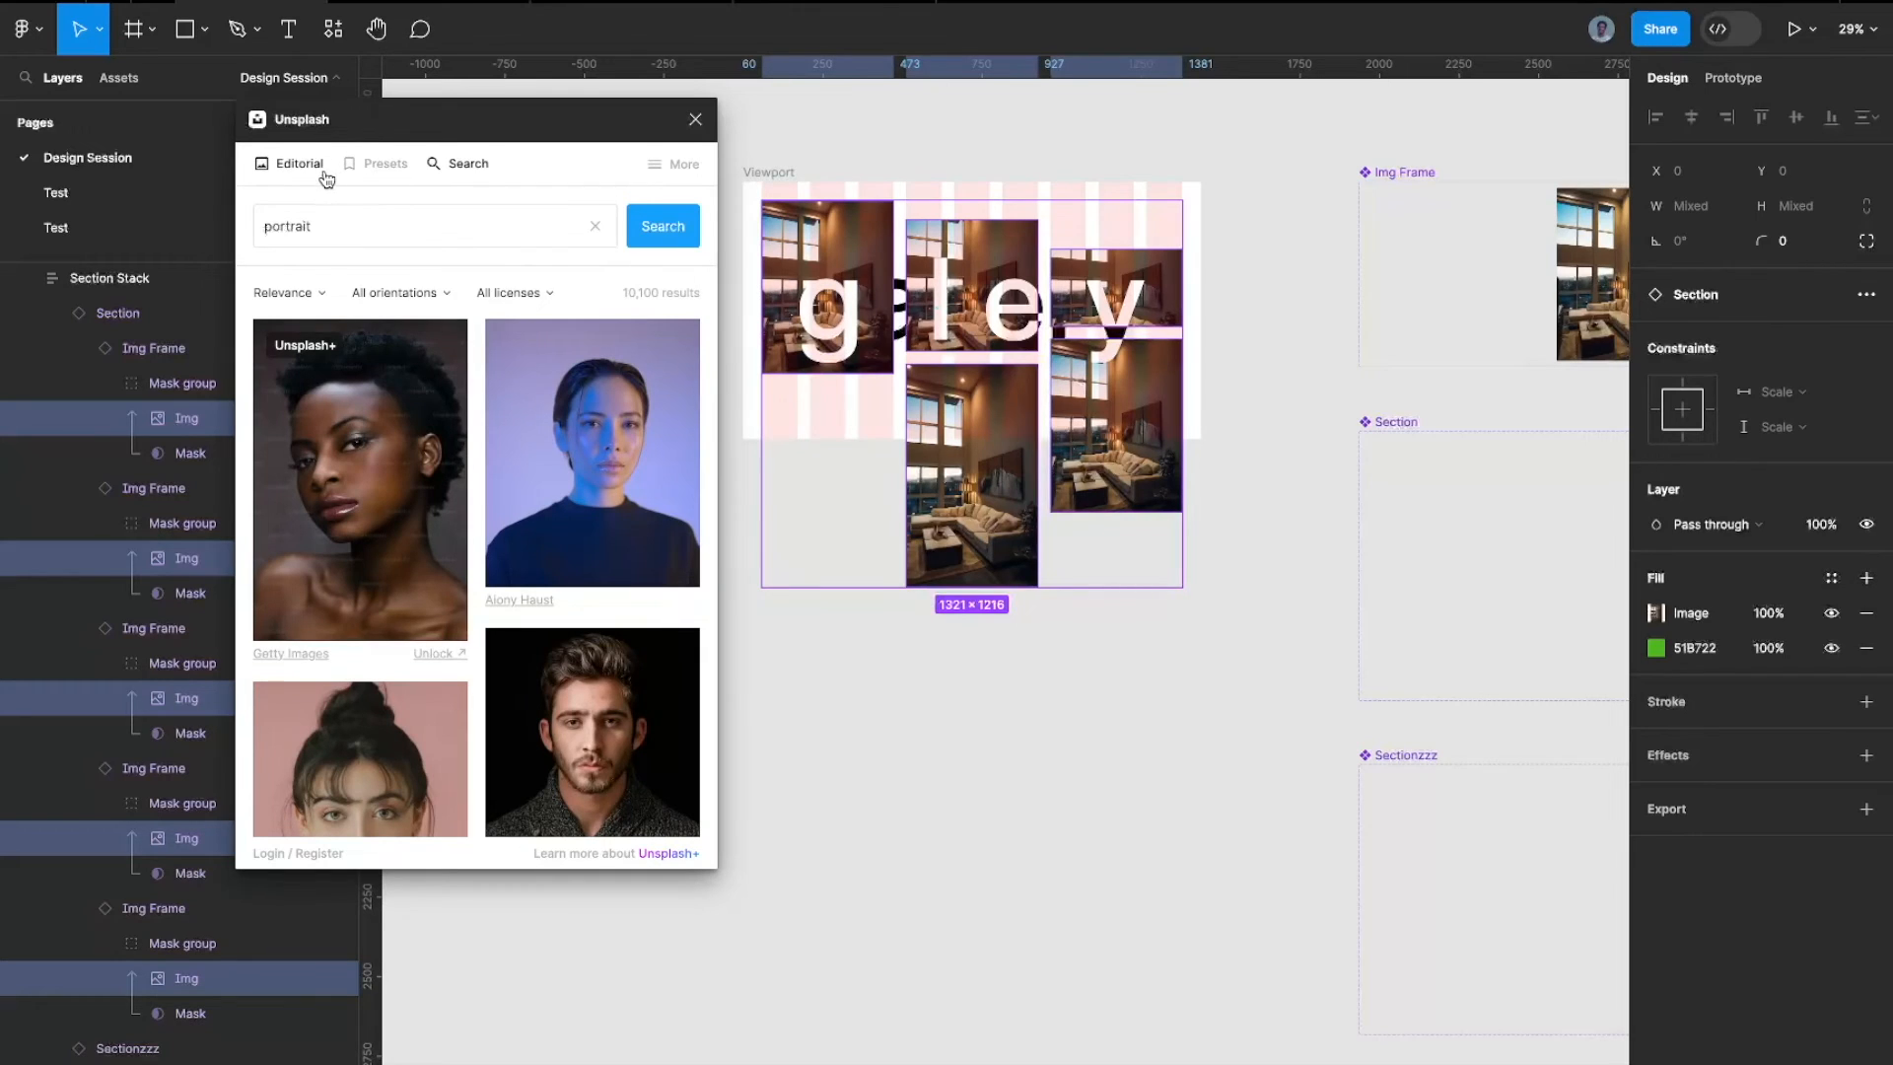
{"action": "left_click", "coordinate": [449, 172]}
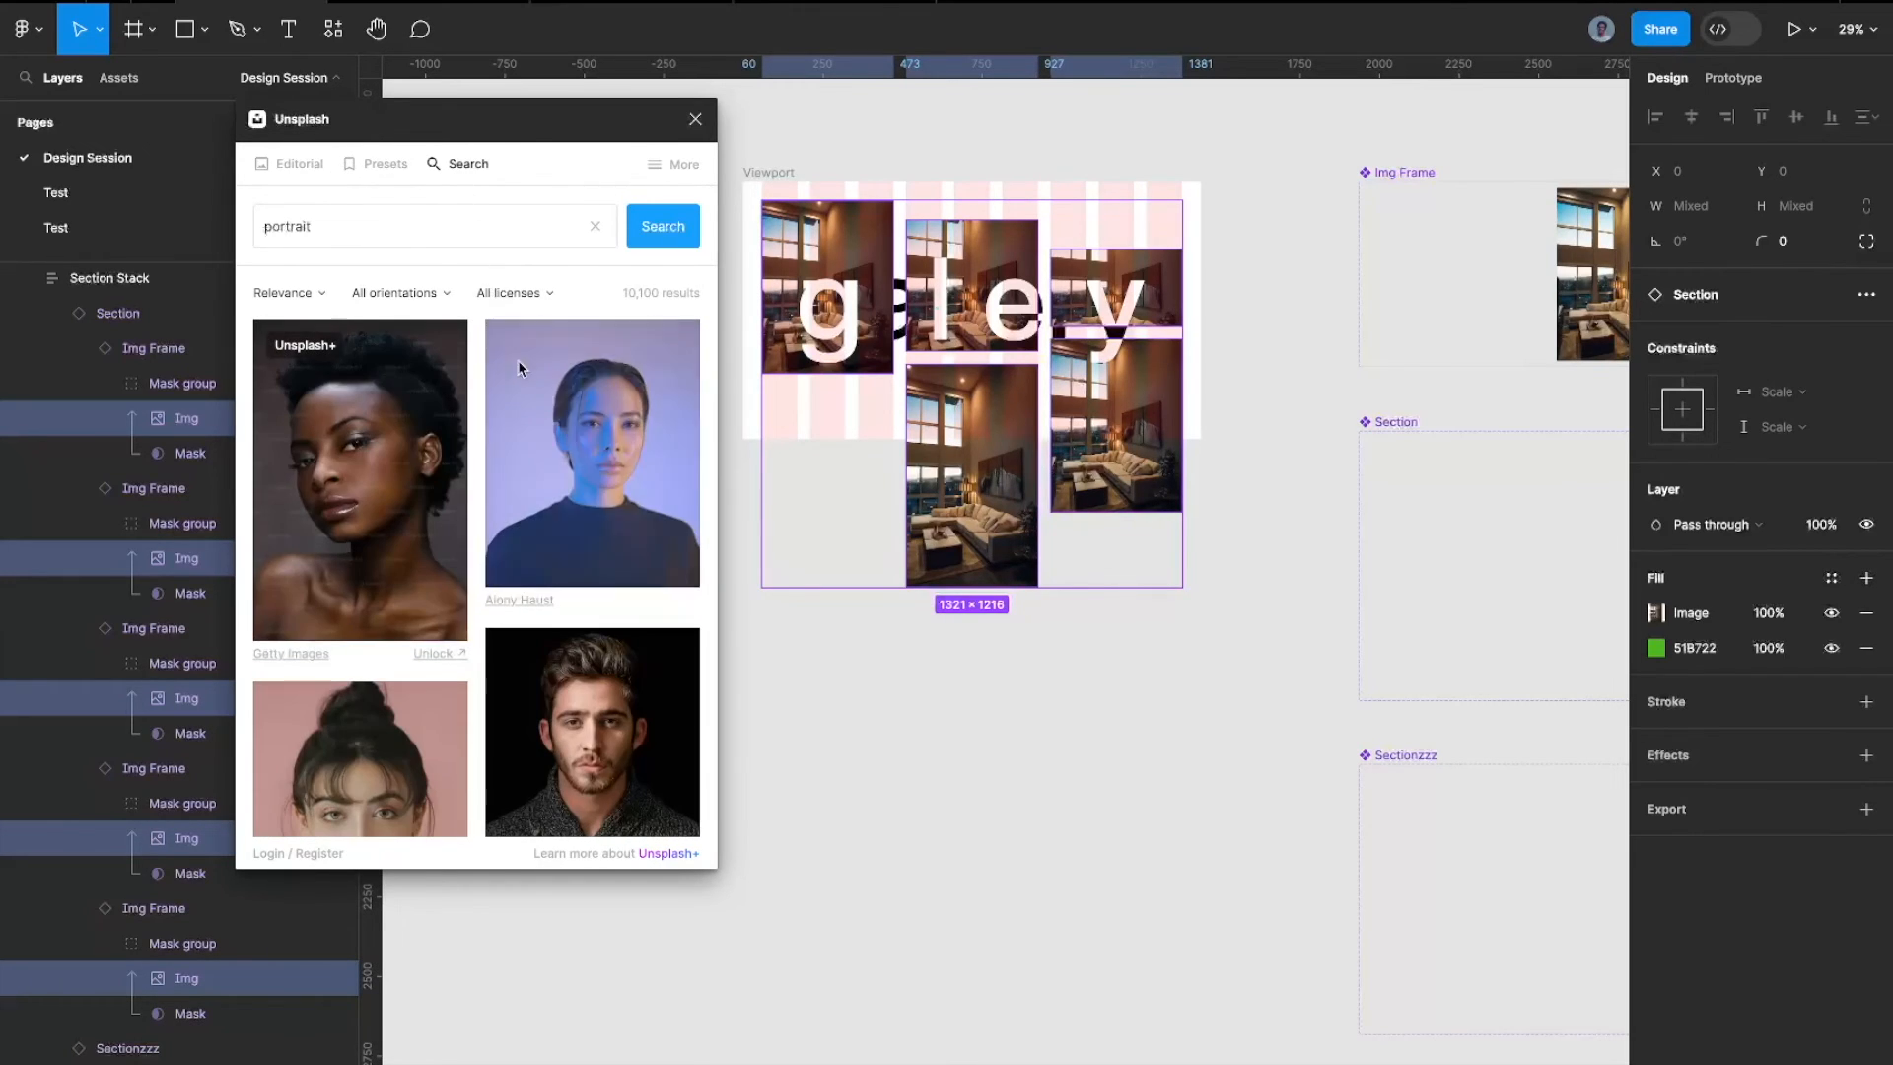
{"action": "left_click", "coordinate": [595, 225]}
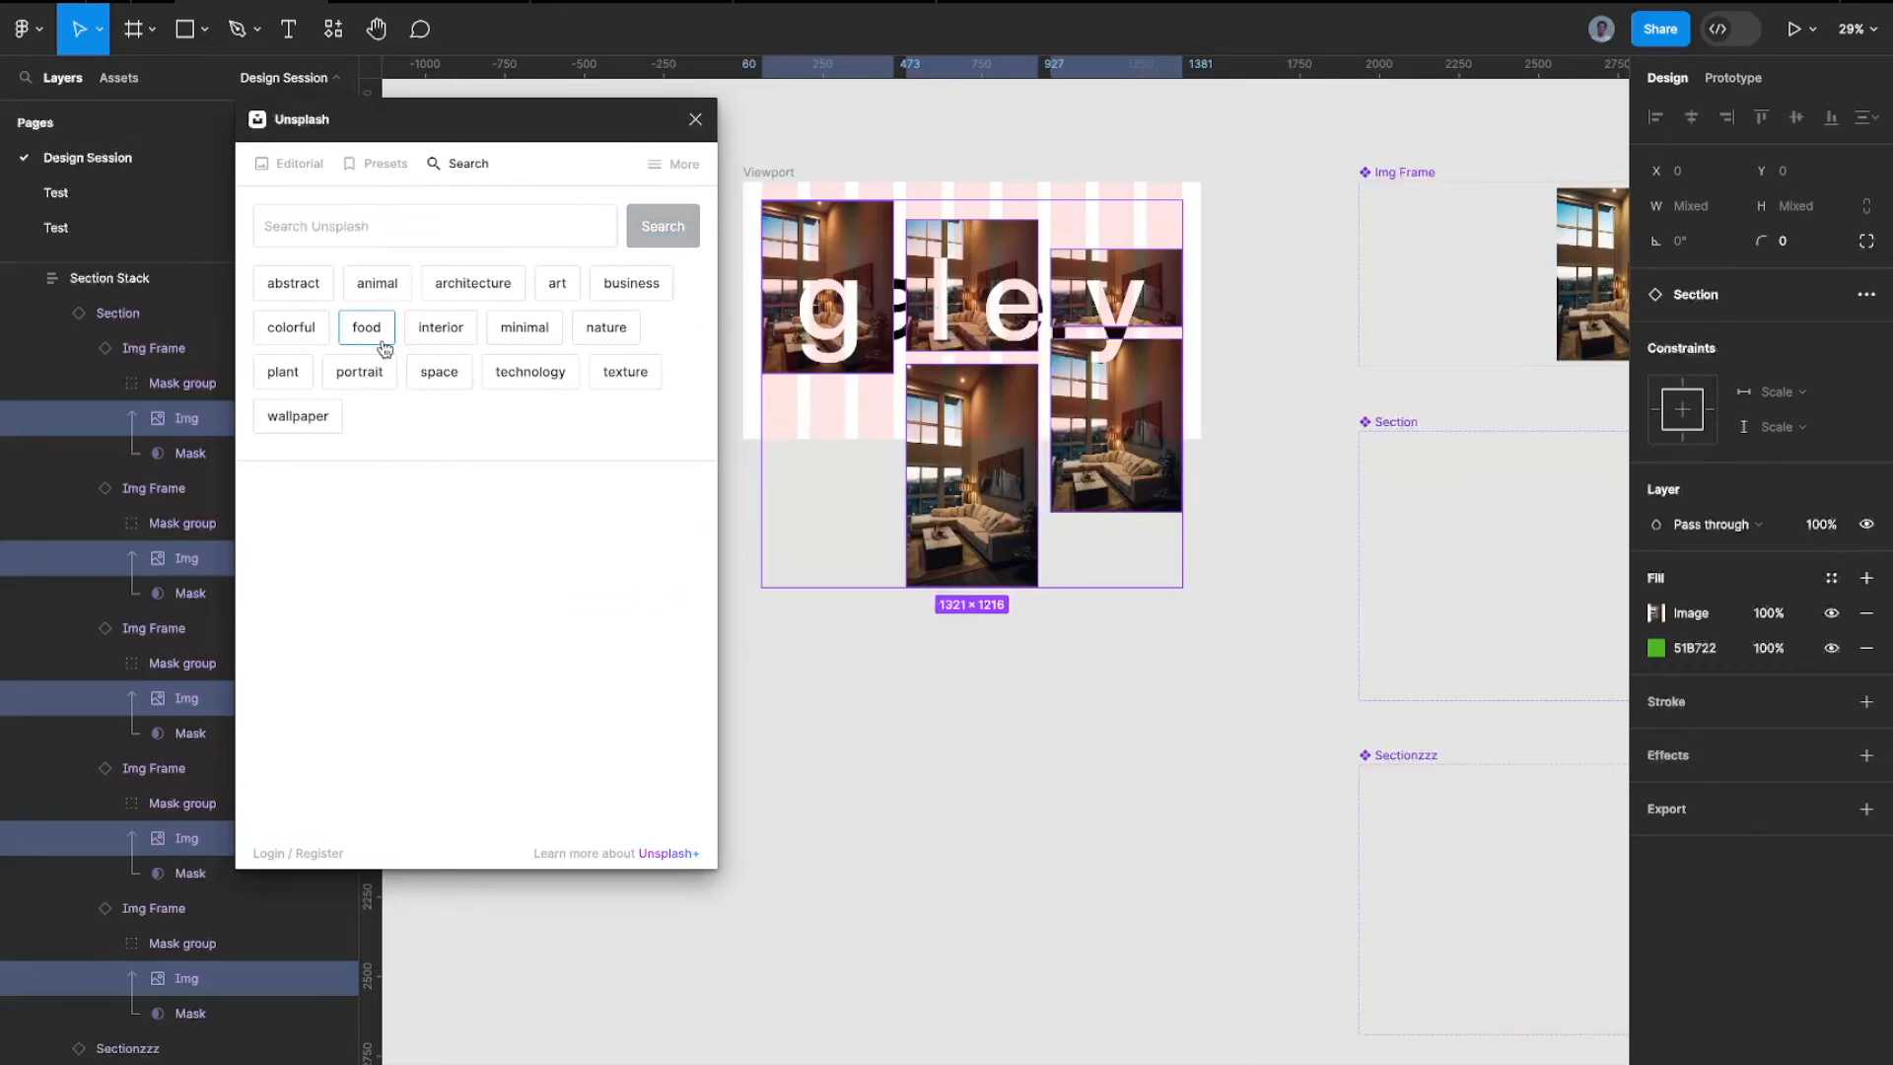
{"action": "left_click", "coordinate": [473, 285]}
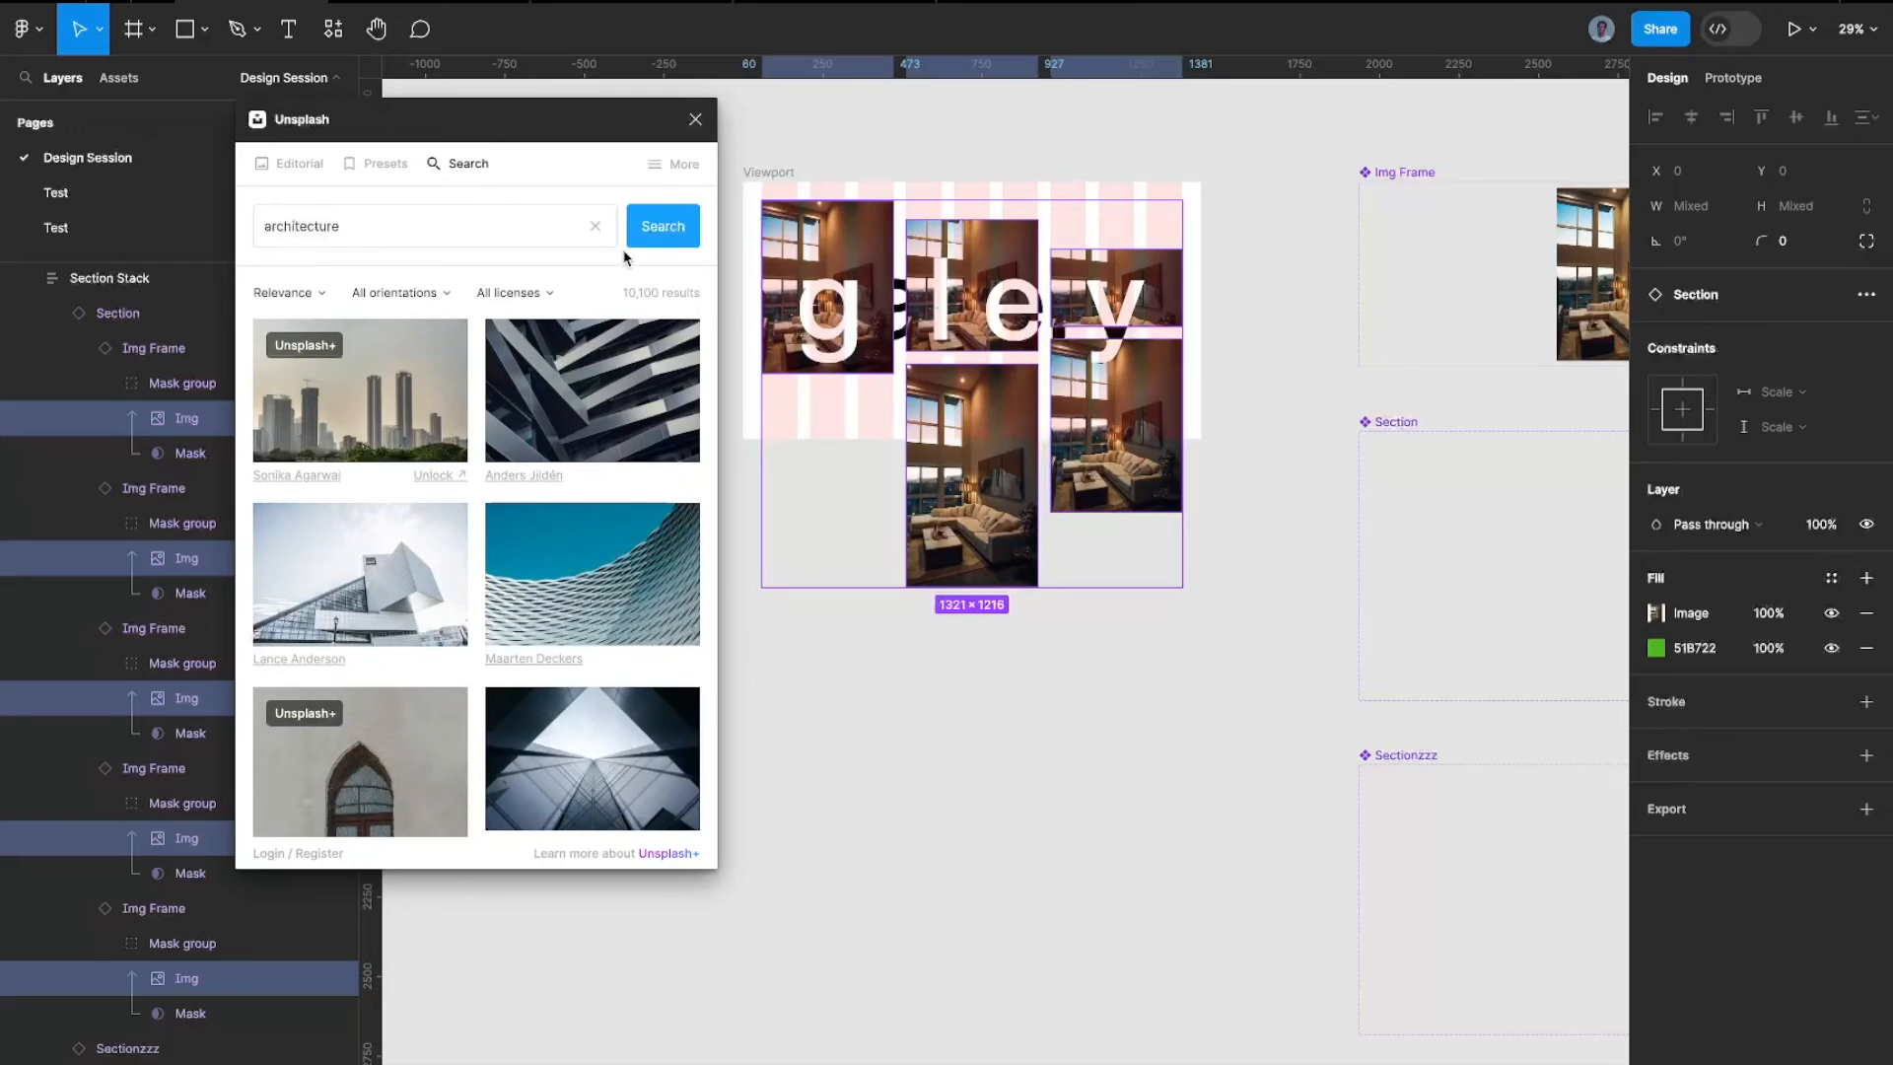
{"action": "left_click", "coordinate": [594, 225]}
Search Unsplash for art images and mark the floral still life and the cherub fresco for insertion
{"action": "left_click", "coordinate": [551, 302]}
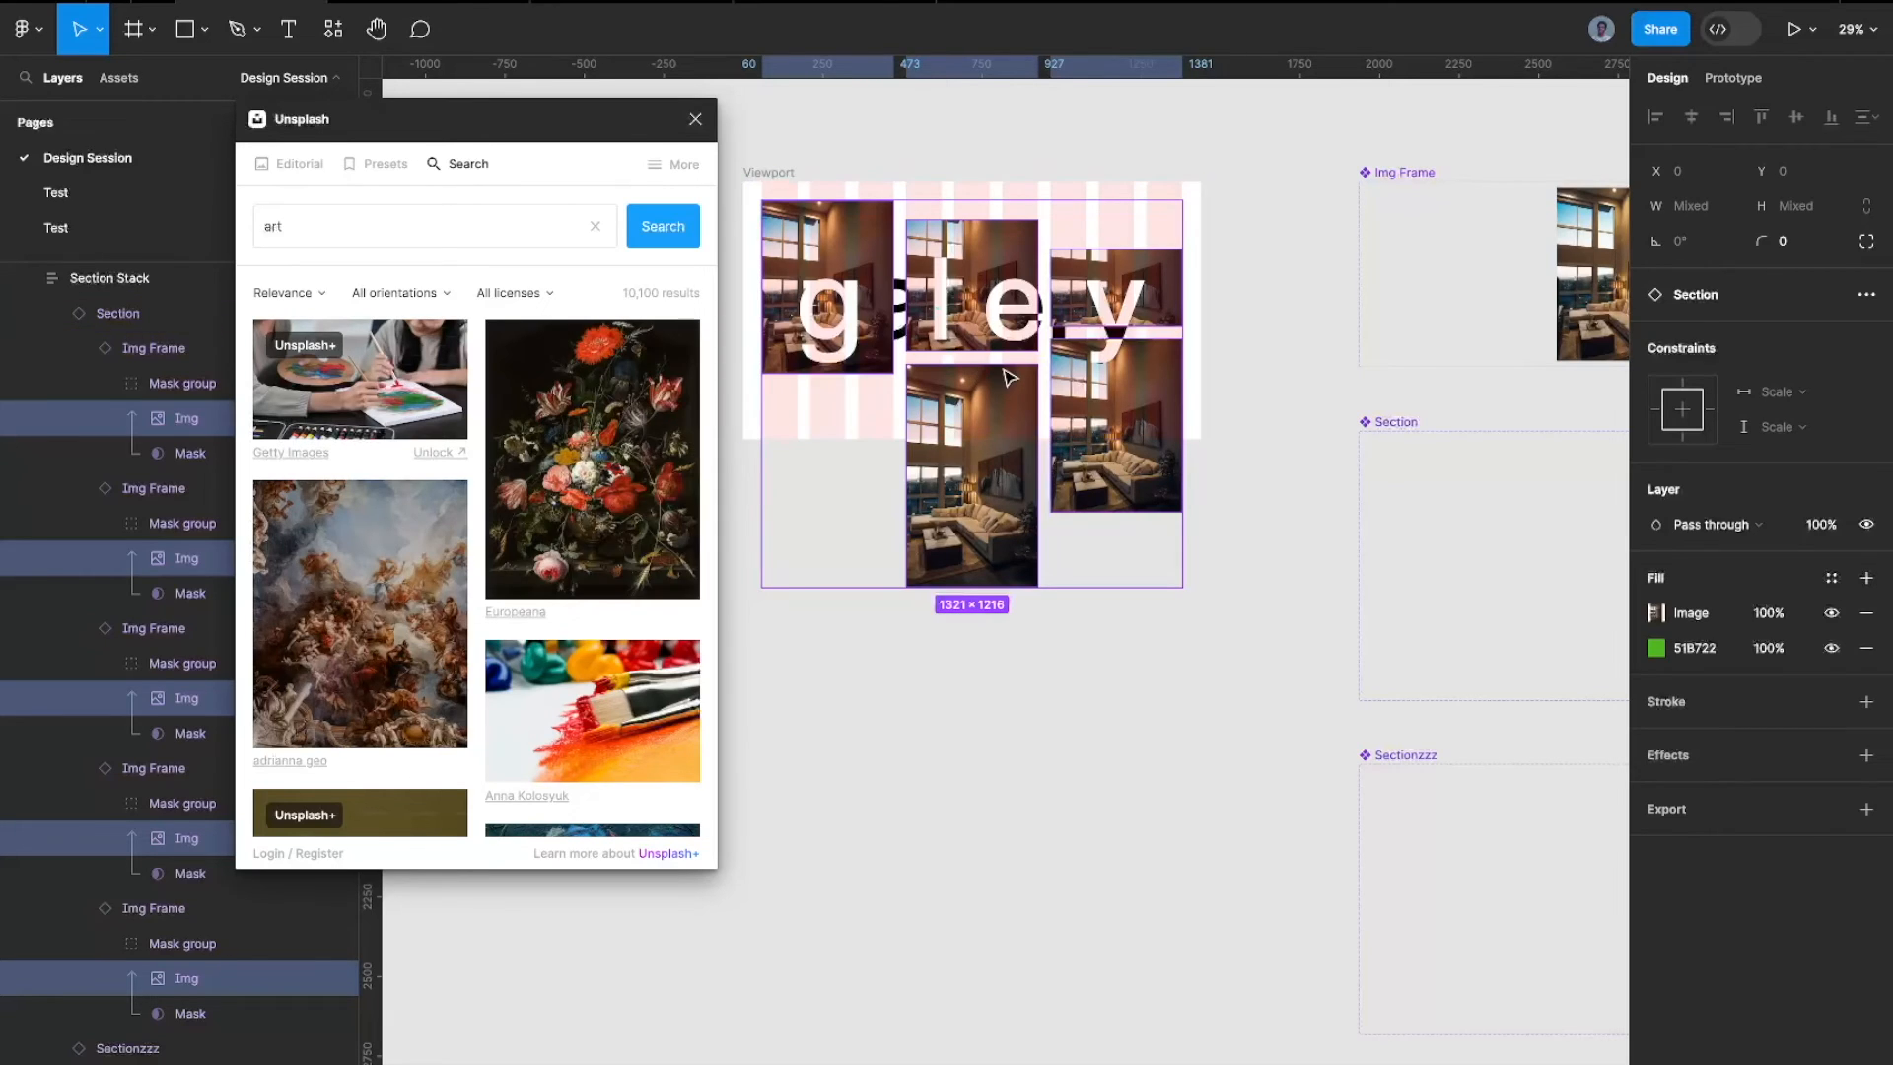
{"action": "scroll", "coordinate": [1035, 364], "scroll_direction": "left", "scroll_amount": 5}
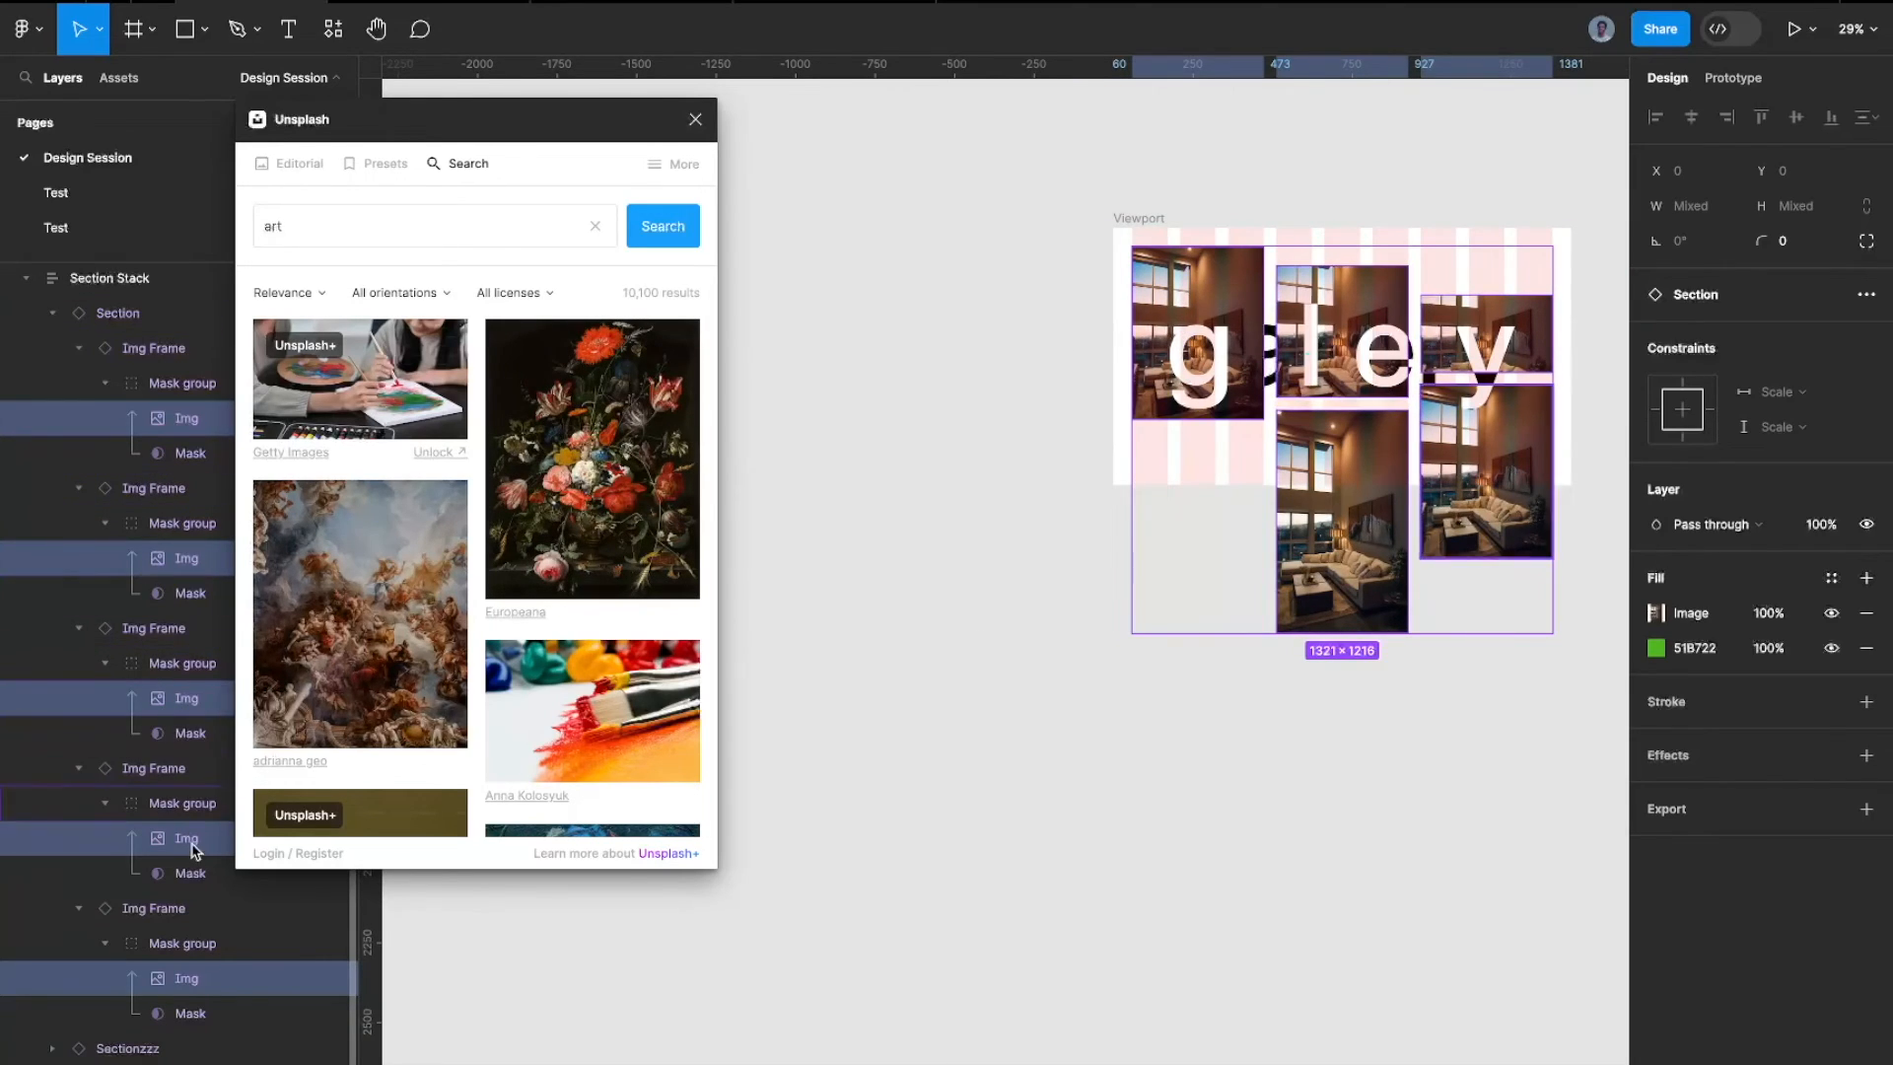
{"action": "left_click", "coordinate": [506, 397]}
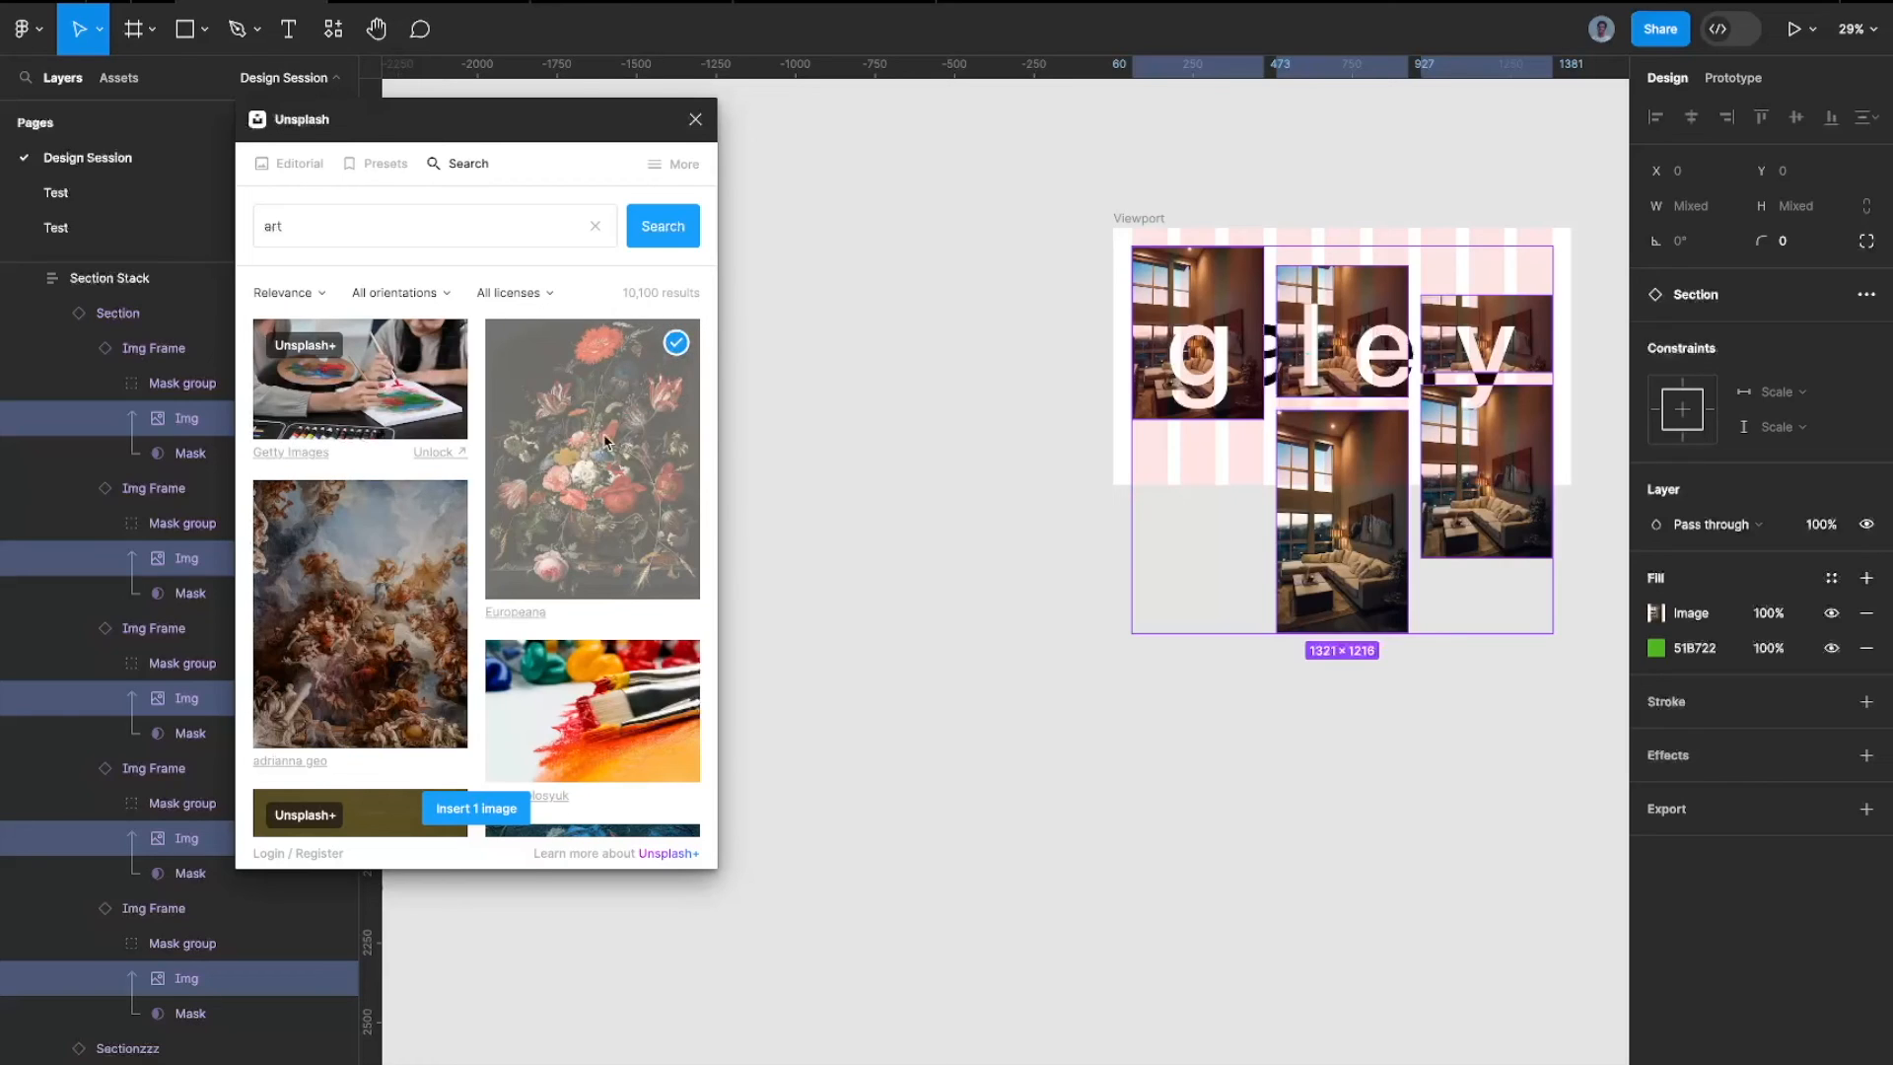
{"action": "left_click", "coordinate": [434, 632]}
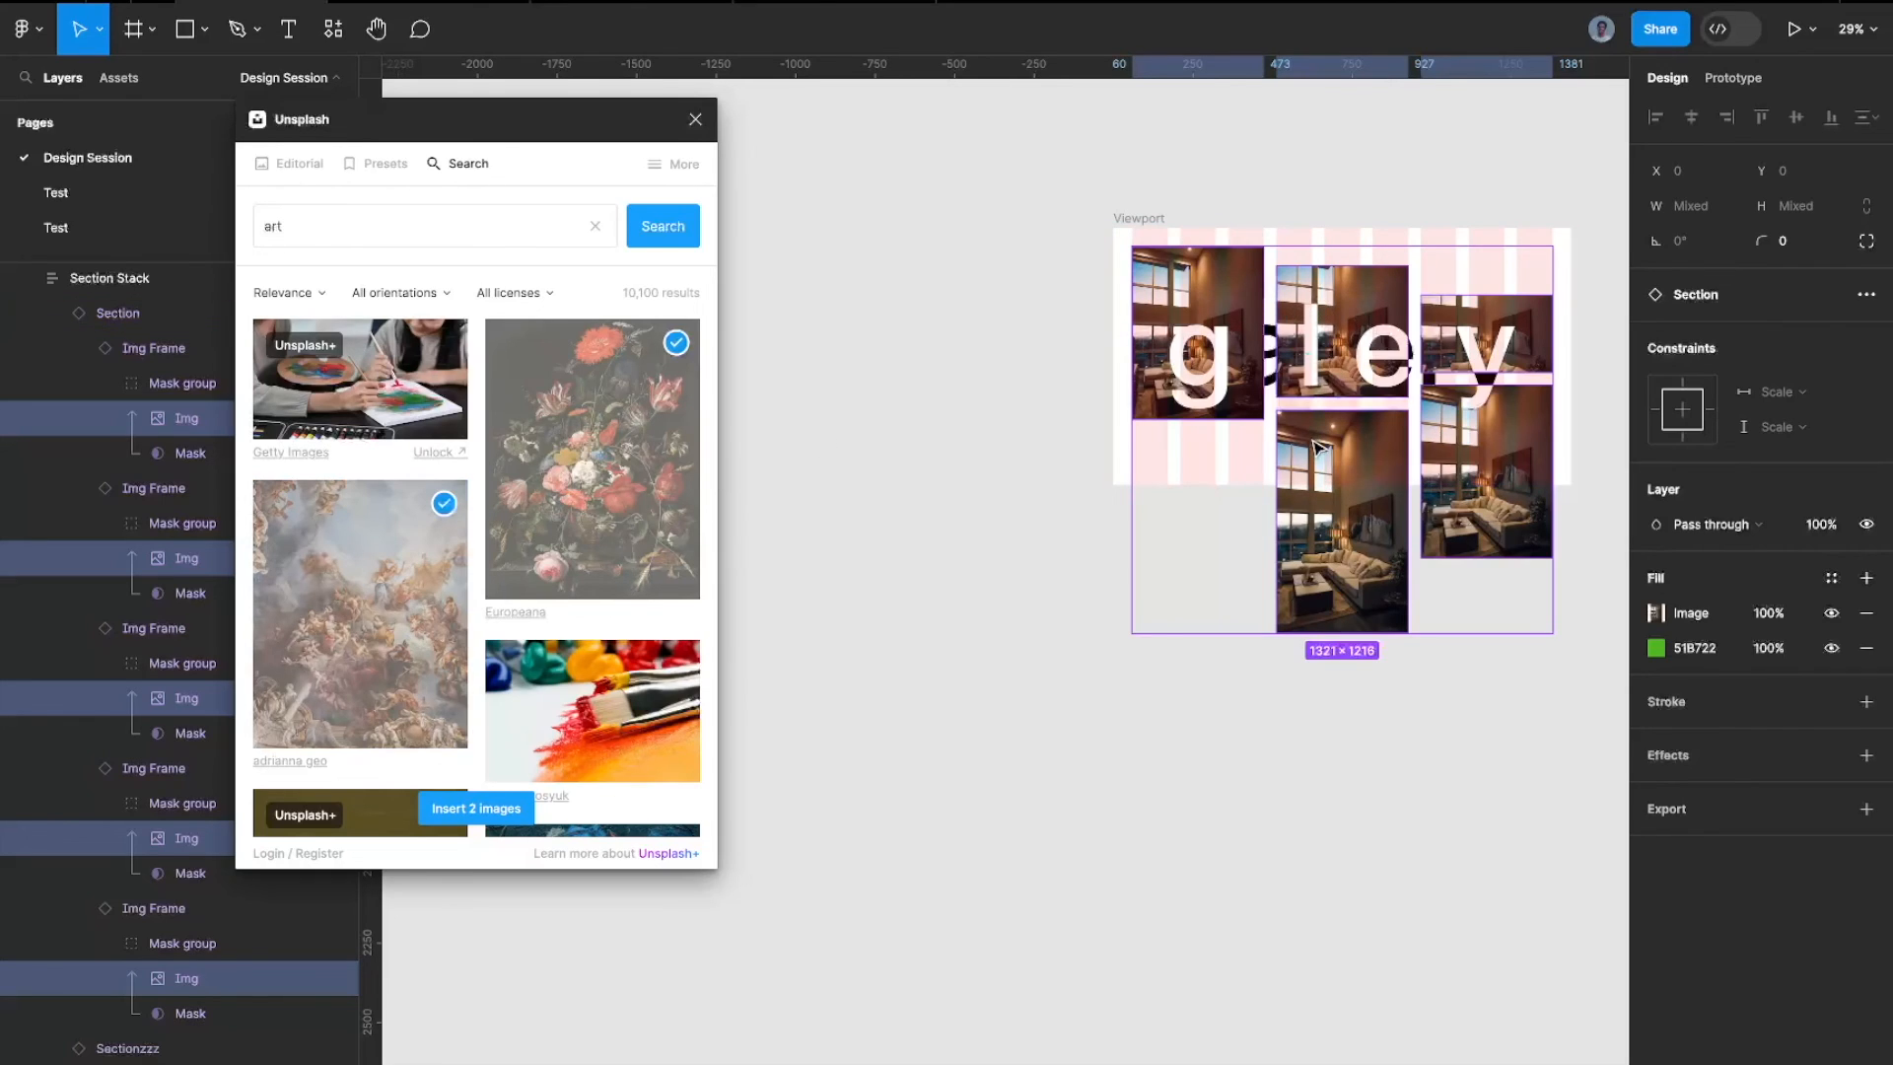
Mark the blue-and-orange abstract painting and the multicoloured peeling-paint abstract for insertion from the art results
{"action": "scroll", "coordinate": [547, 493], "scroll_direction": "down", "scroll_amount": 5}
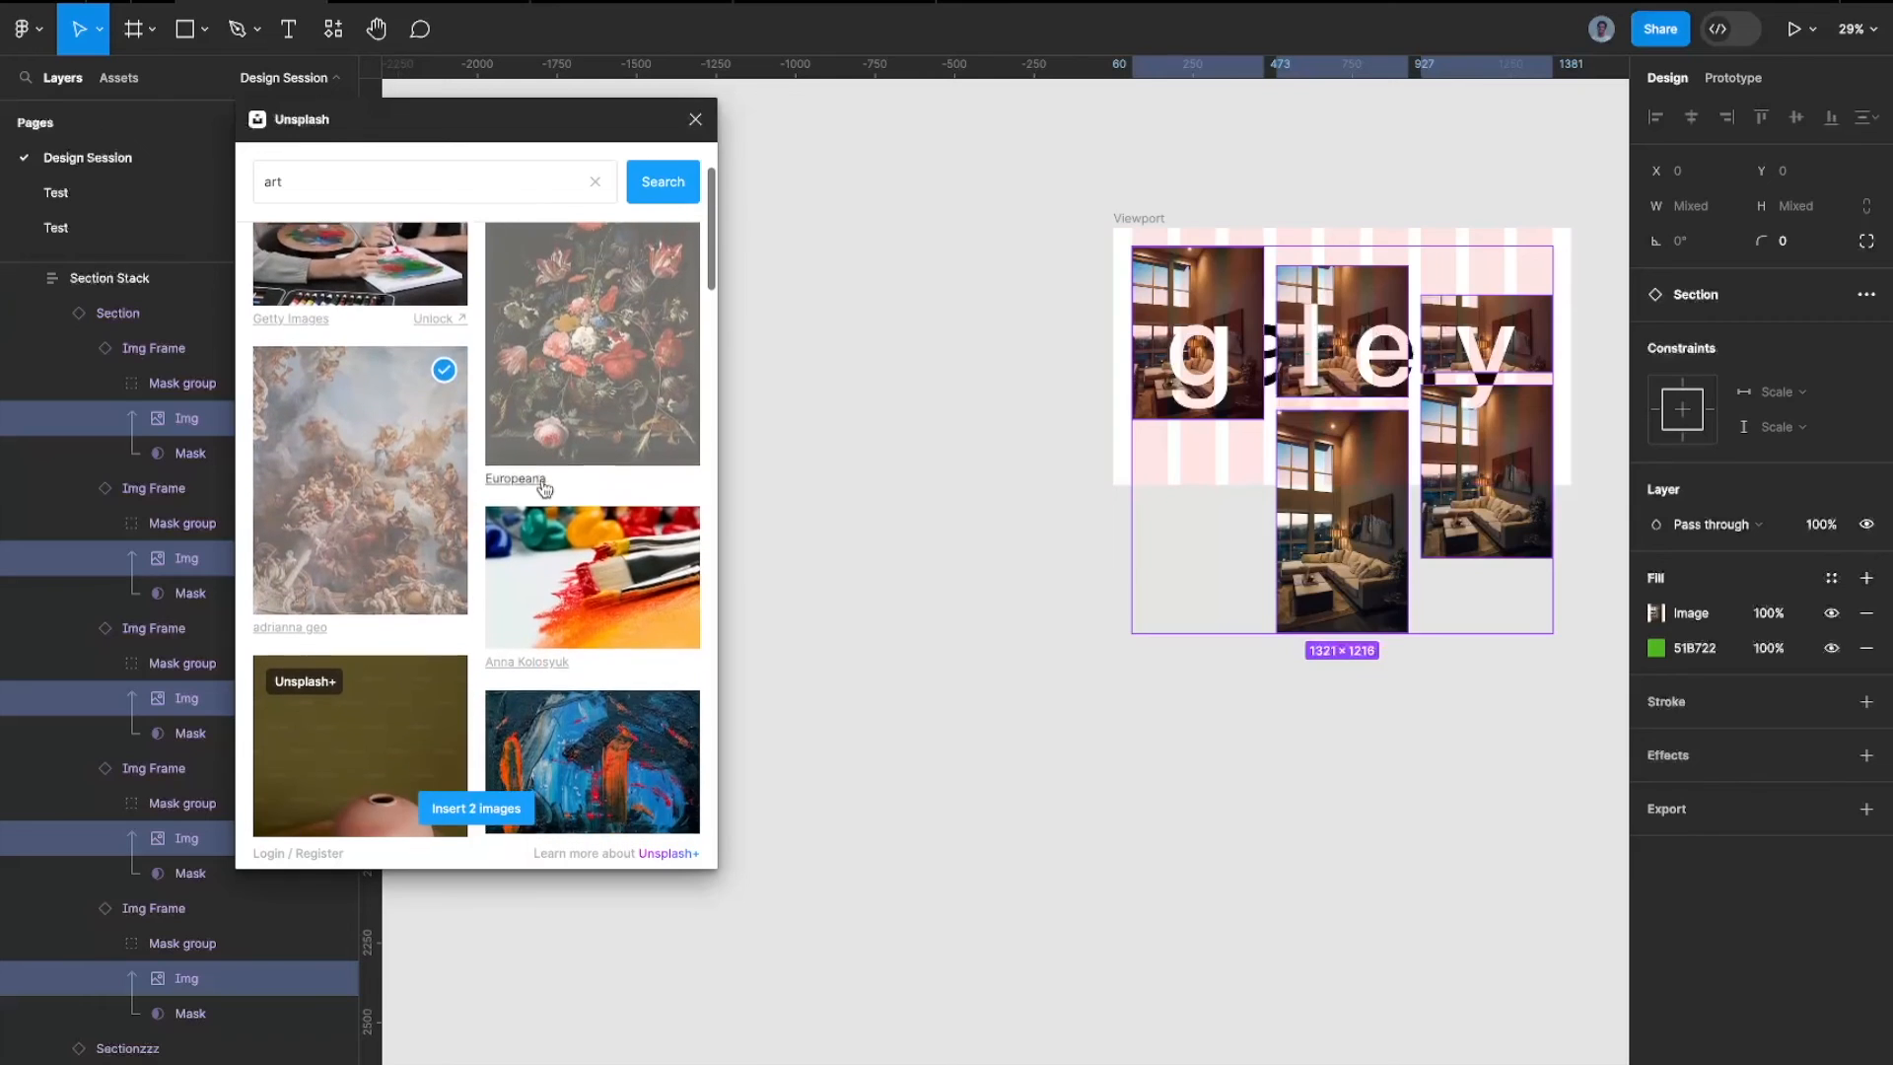
{"action": "left_click", "coordinate": [592, 572]}
{"action": "scroll", "coordinate": [591, 571], "scroll_direction": "down", "scroll_amount": 3}
{"action": "scroll", "coordinate": [589, 572], "scroll_direction": "down", "scroll_amount": 3}
{"action": "left_click", "coordinate": [588, 453]}
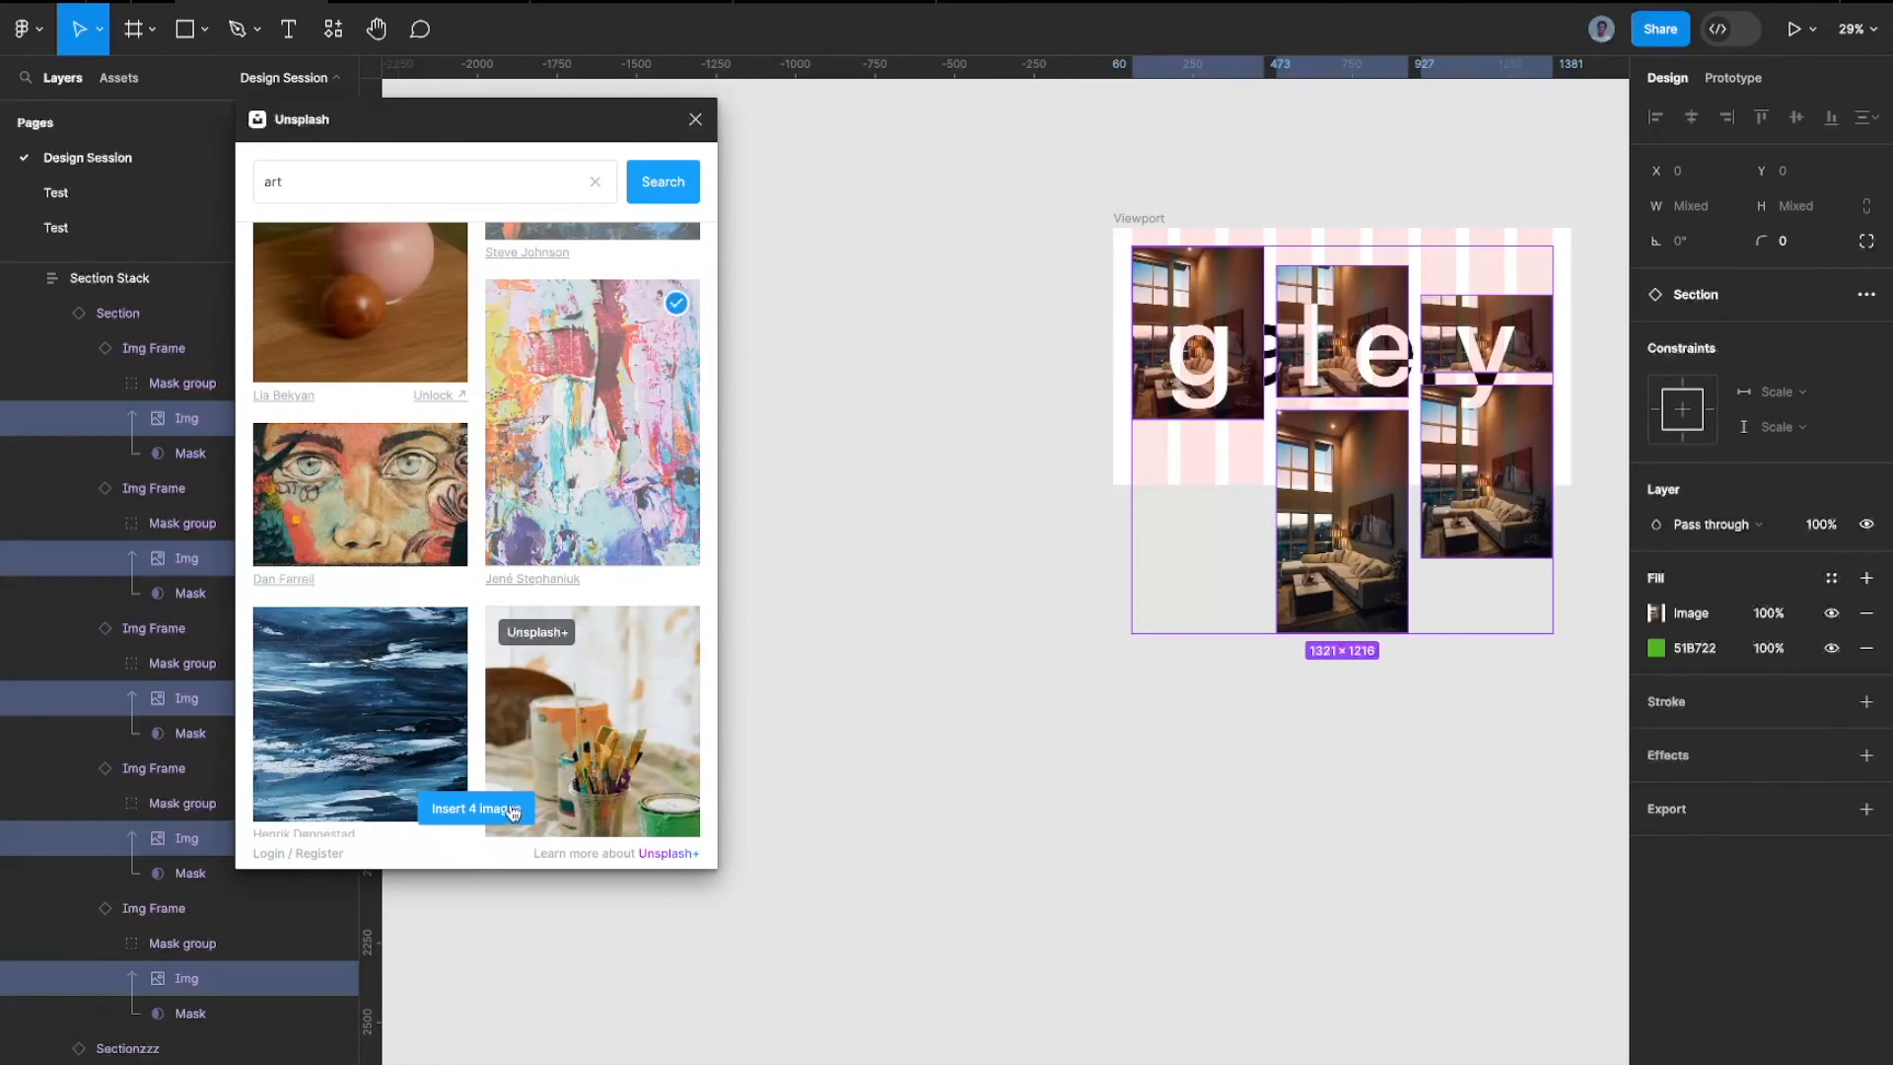
Mark the rainbow paint-stripe photo as well, insert all five marked images into the Img layers, and close the Unsplash plugin
{"action": "scroll", "coordinate": [365, 708], "scroll_direction": "down", "scroll_amount": 3}
{"action": "scroll", "coordinate": [365, 708], "scroll_direction": "down", "scroll_amount": 6}
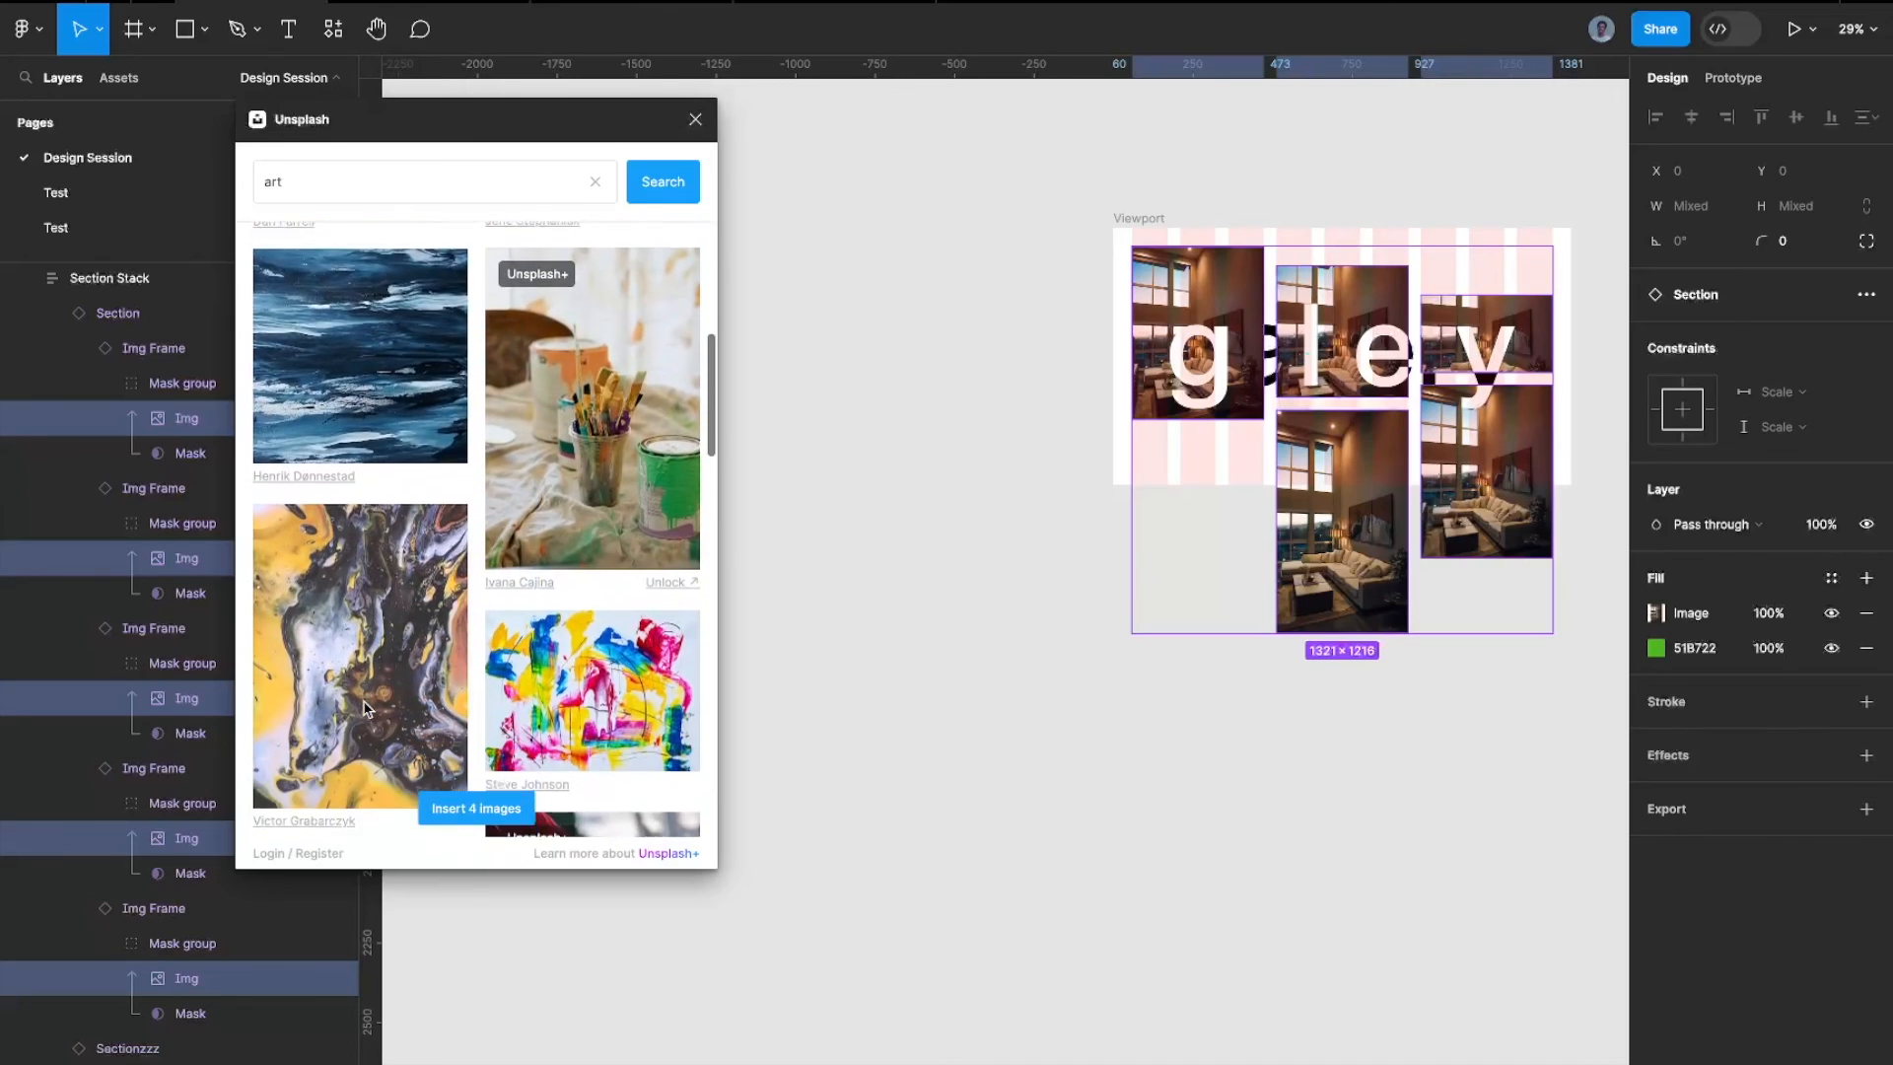
{"action": "scroll", "coordinate": [497, 627], "scroll_direction": "down", "scroll_amount": 2}
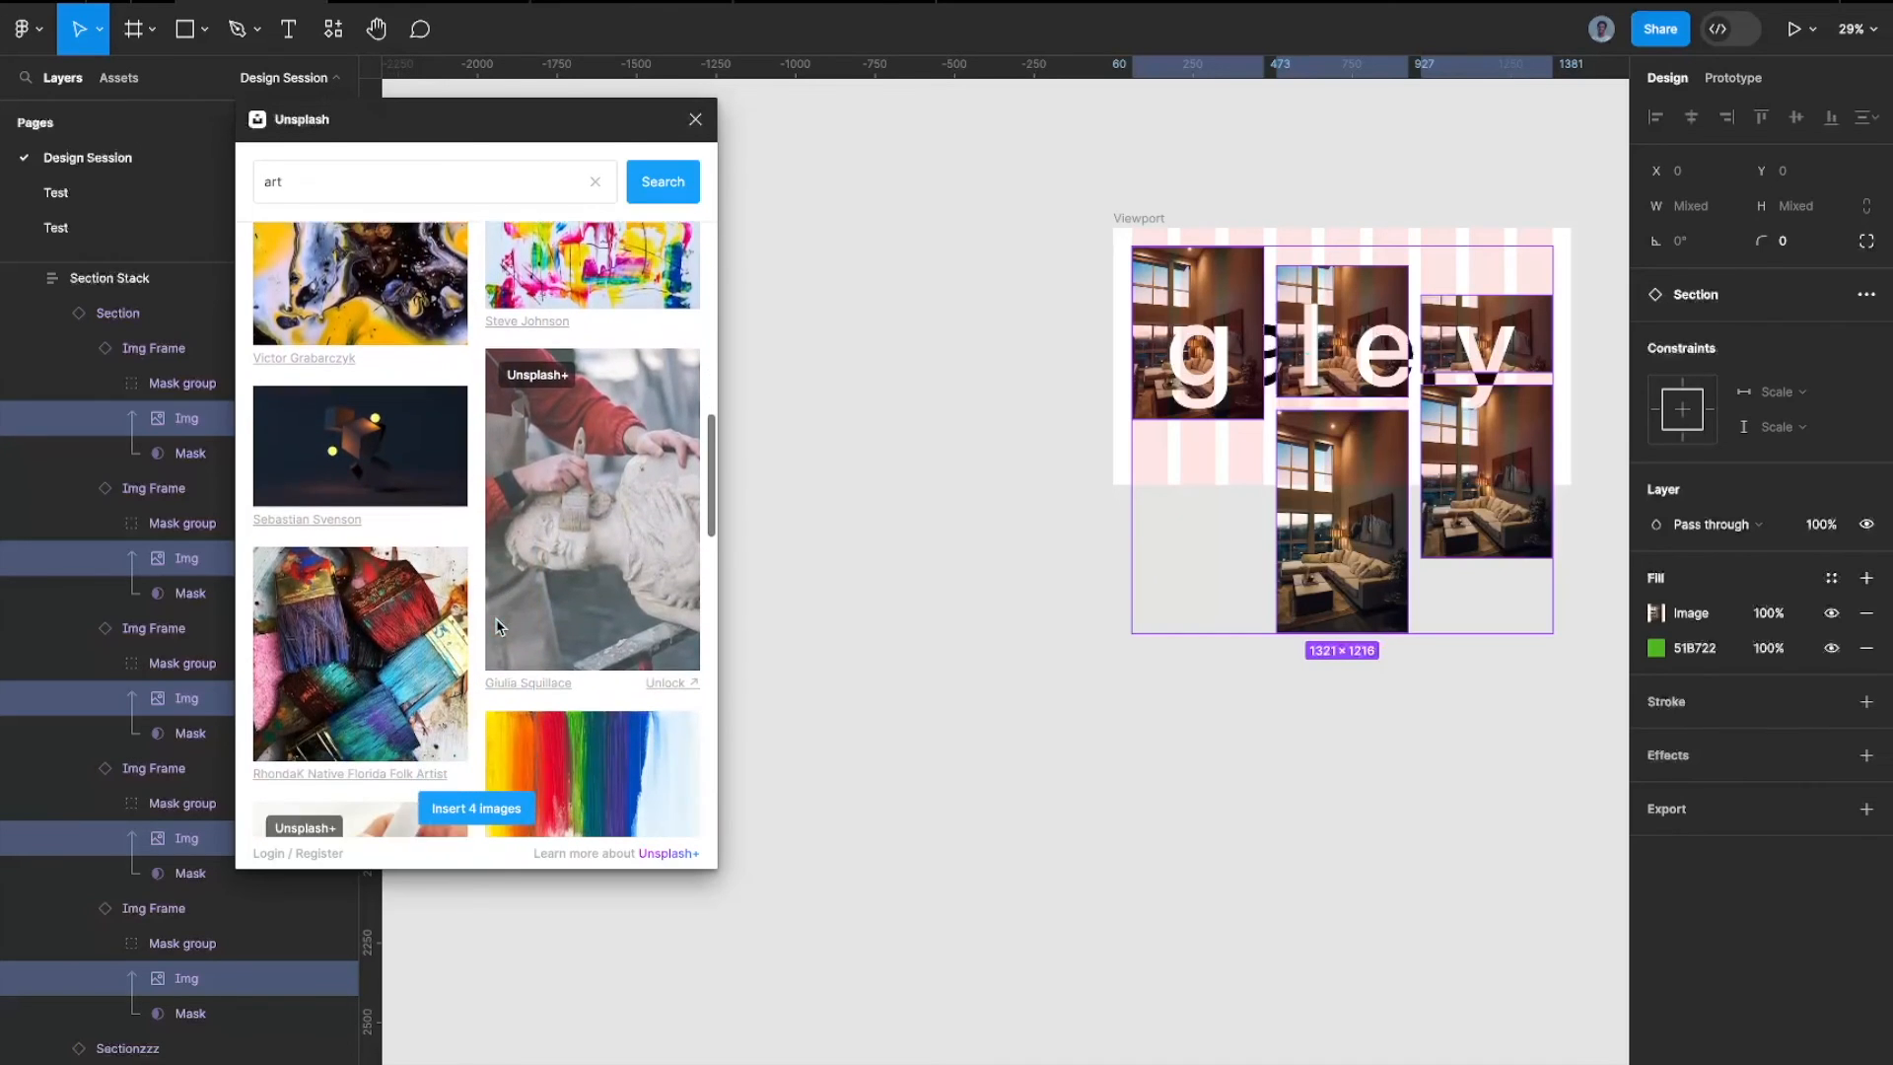
{"action": "left_click", "coordinate": [578, 696]}
{"action": "scroll", "coordinate": [577, 693], "scroll_direction": "down", "scroll_amount": 5}
{"action": "scroll", "coordinate": [577, 693], "scroll_direction": "down", "scroll_amount": 2}
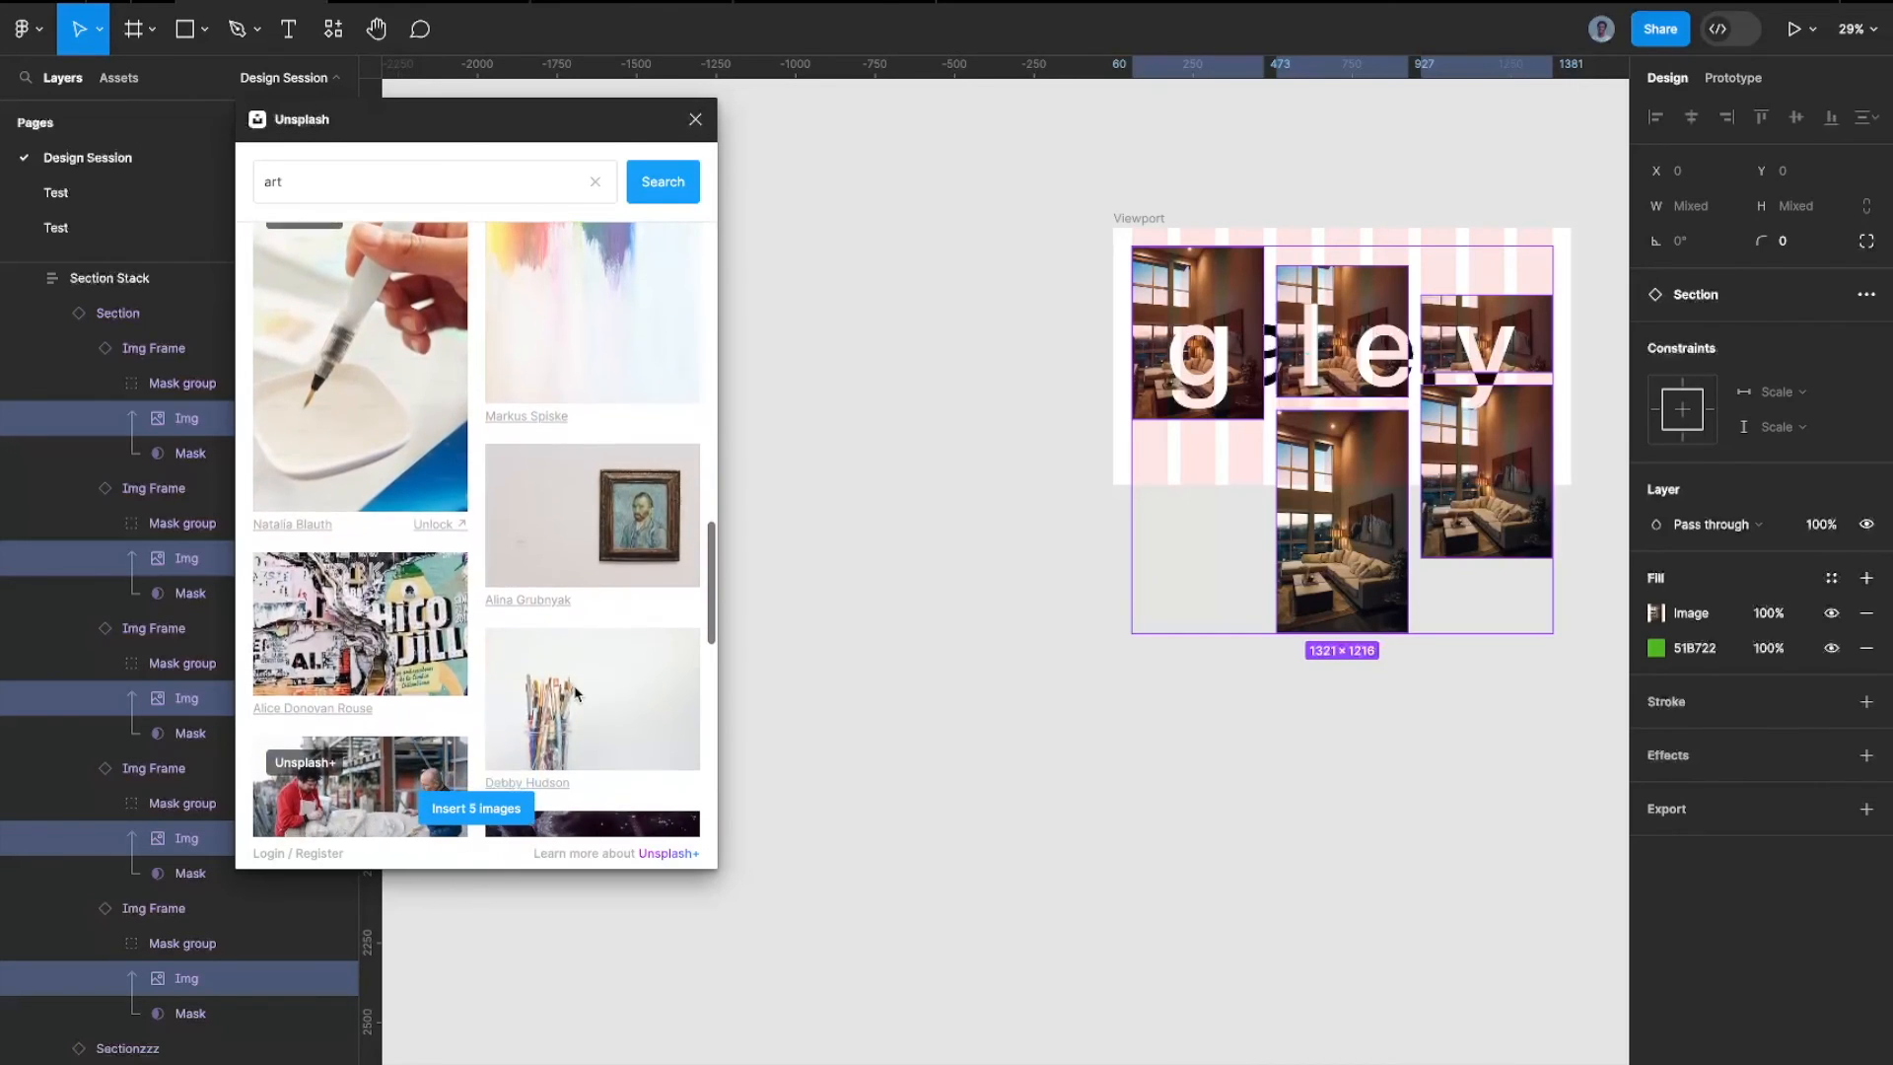
{"action": "left_click", "coordinate": [477, 810]}
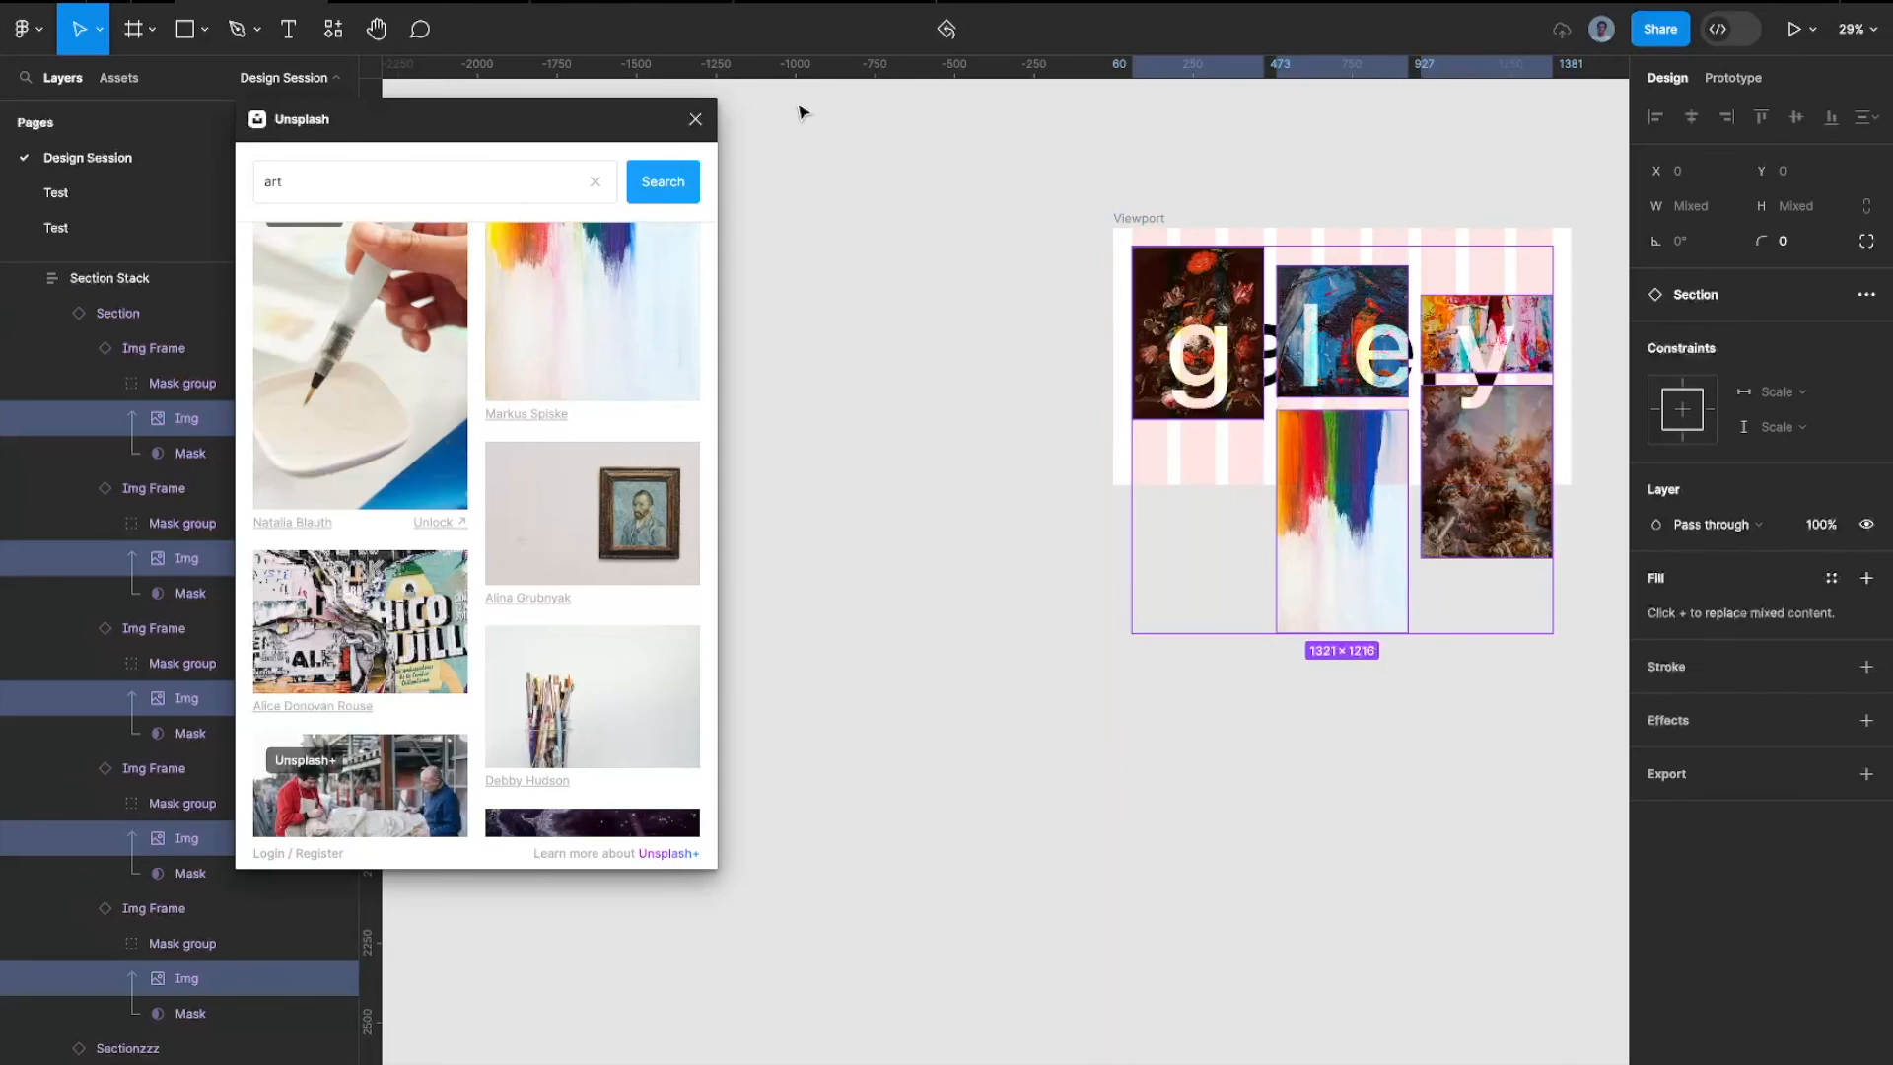
{"action": "left_click", "coordinate": [695, 119]}
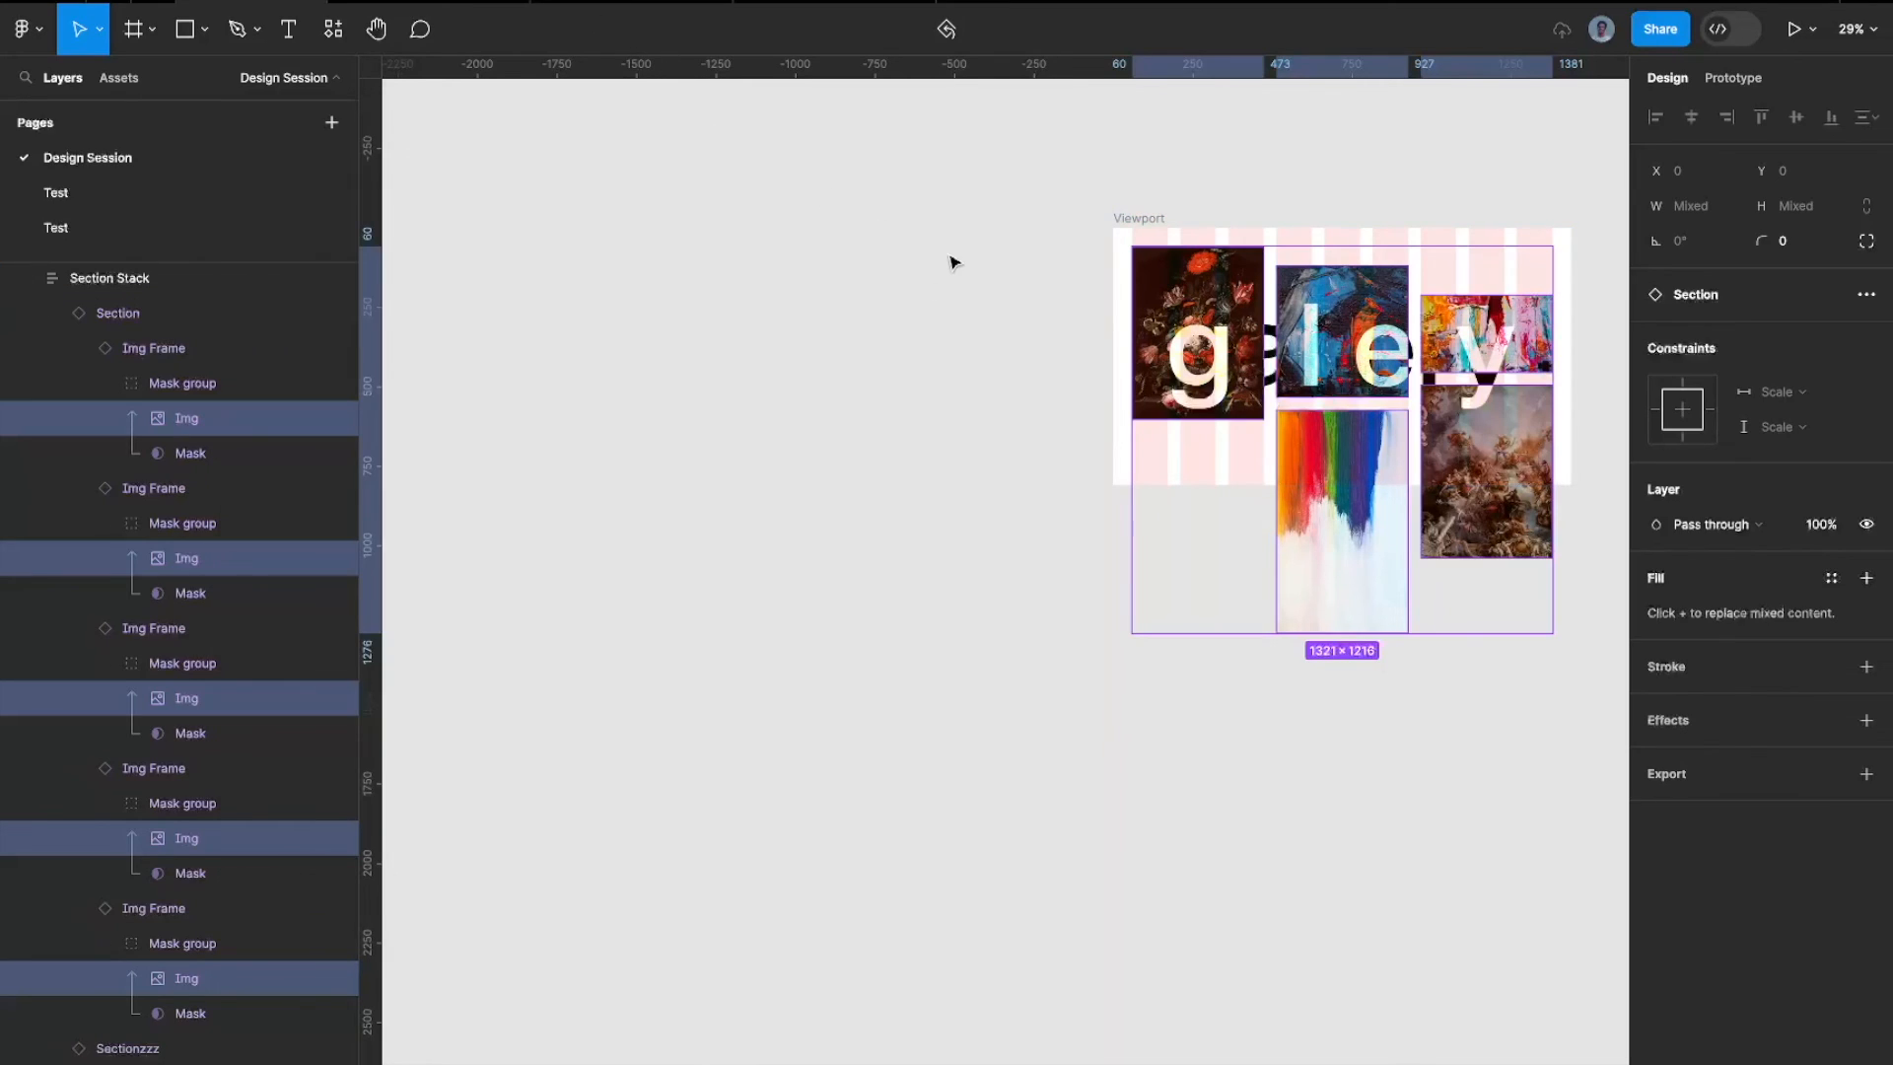
Select the five Img Frame instances inside the first Section and set their Property 1 to Closed
{"action": "key", "text": "shift+Return"}
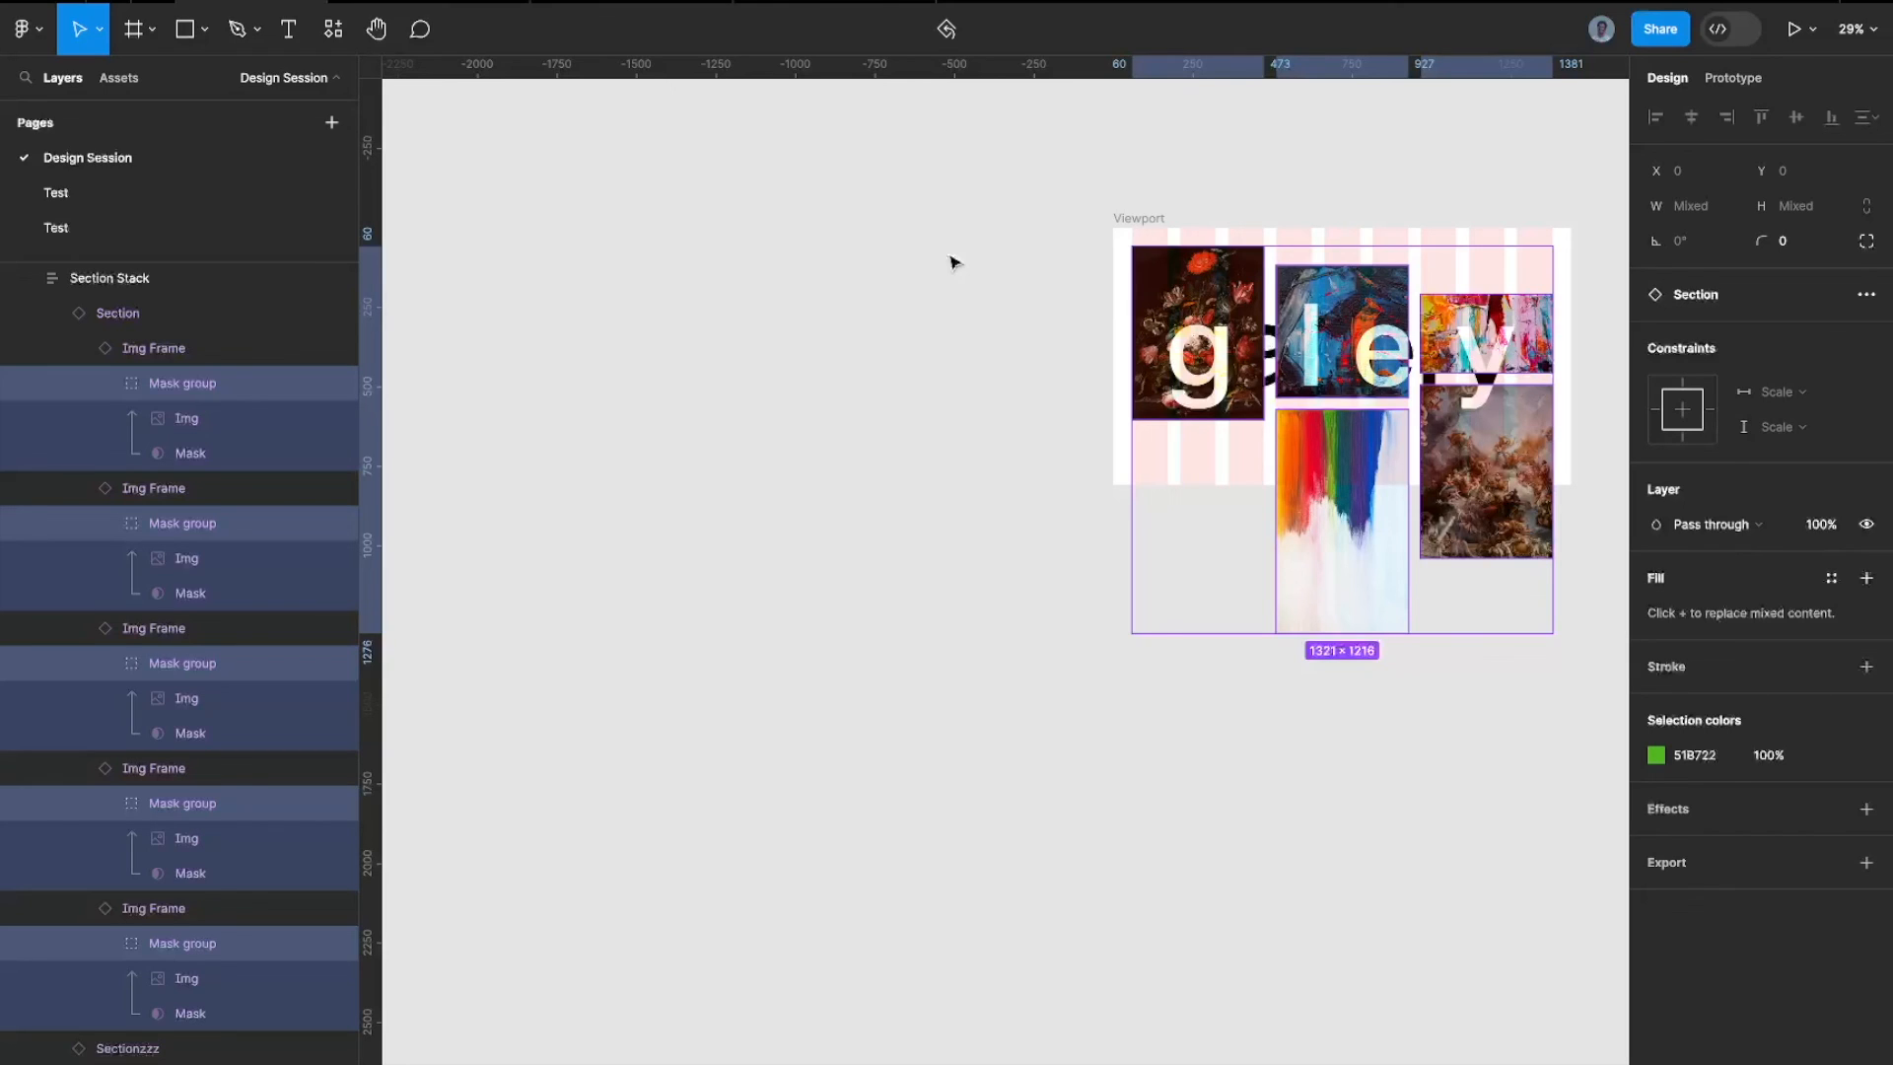
{"action": "key", "text": "shift+Return"}
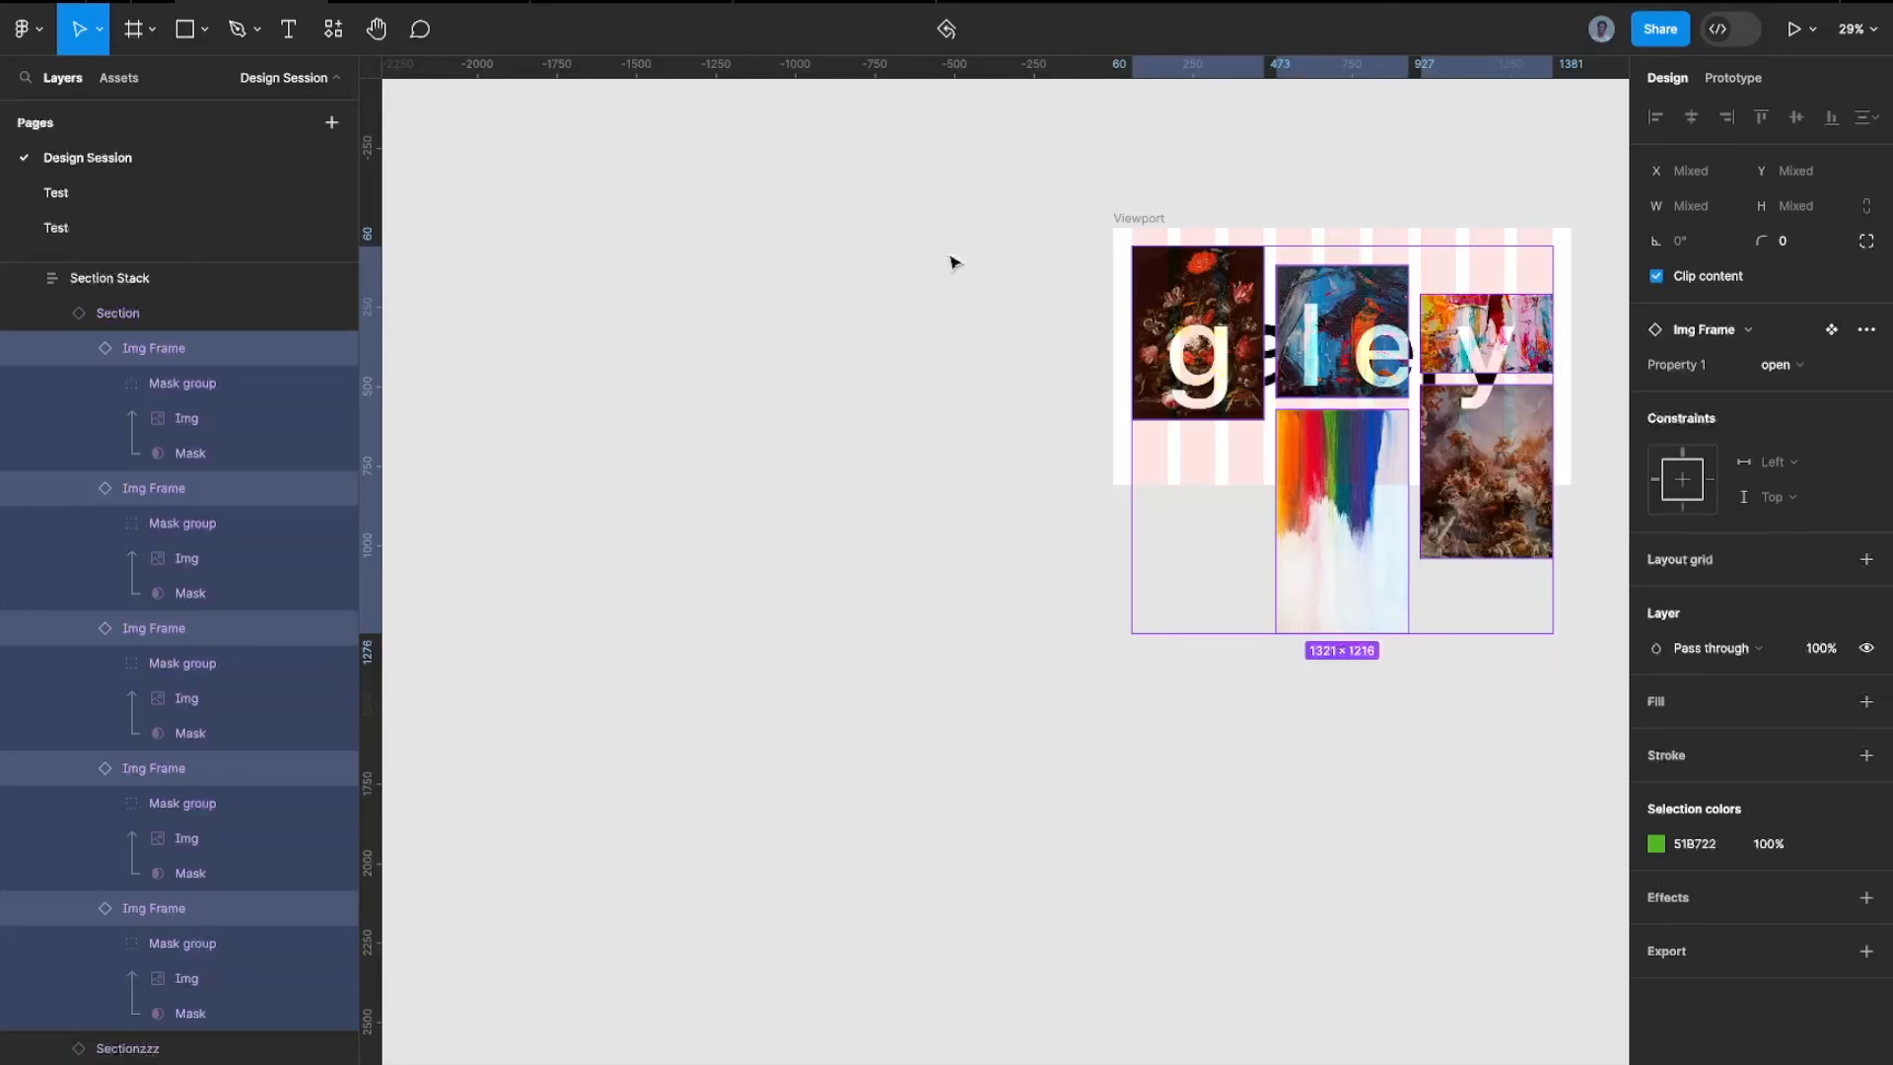
{"action": "key", "text": "shift+Return"}
{"action": "key", "text": "shift+Return"}
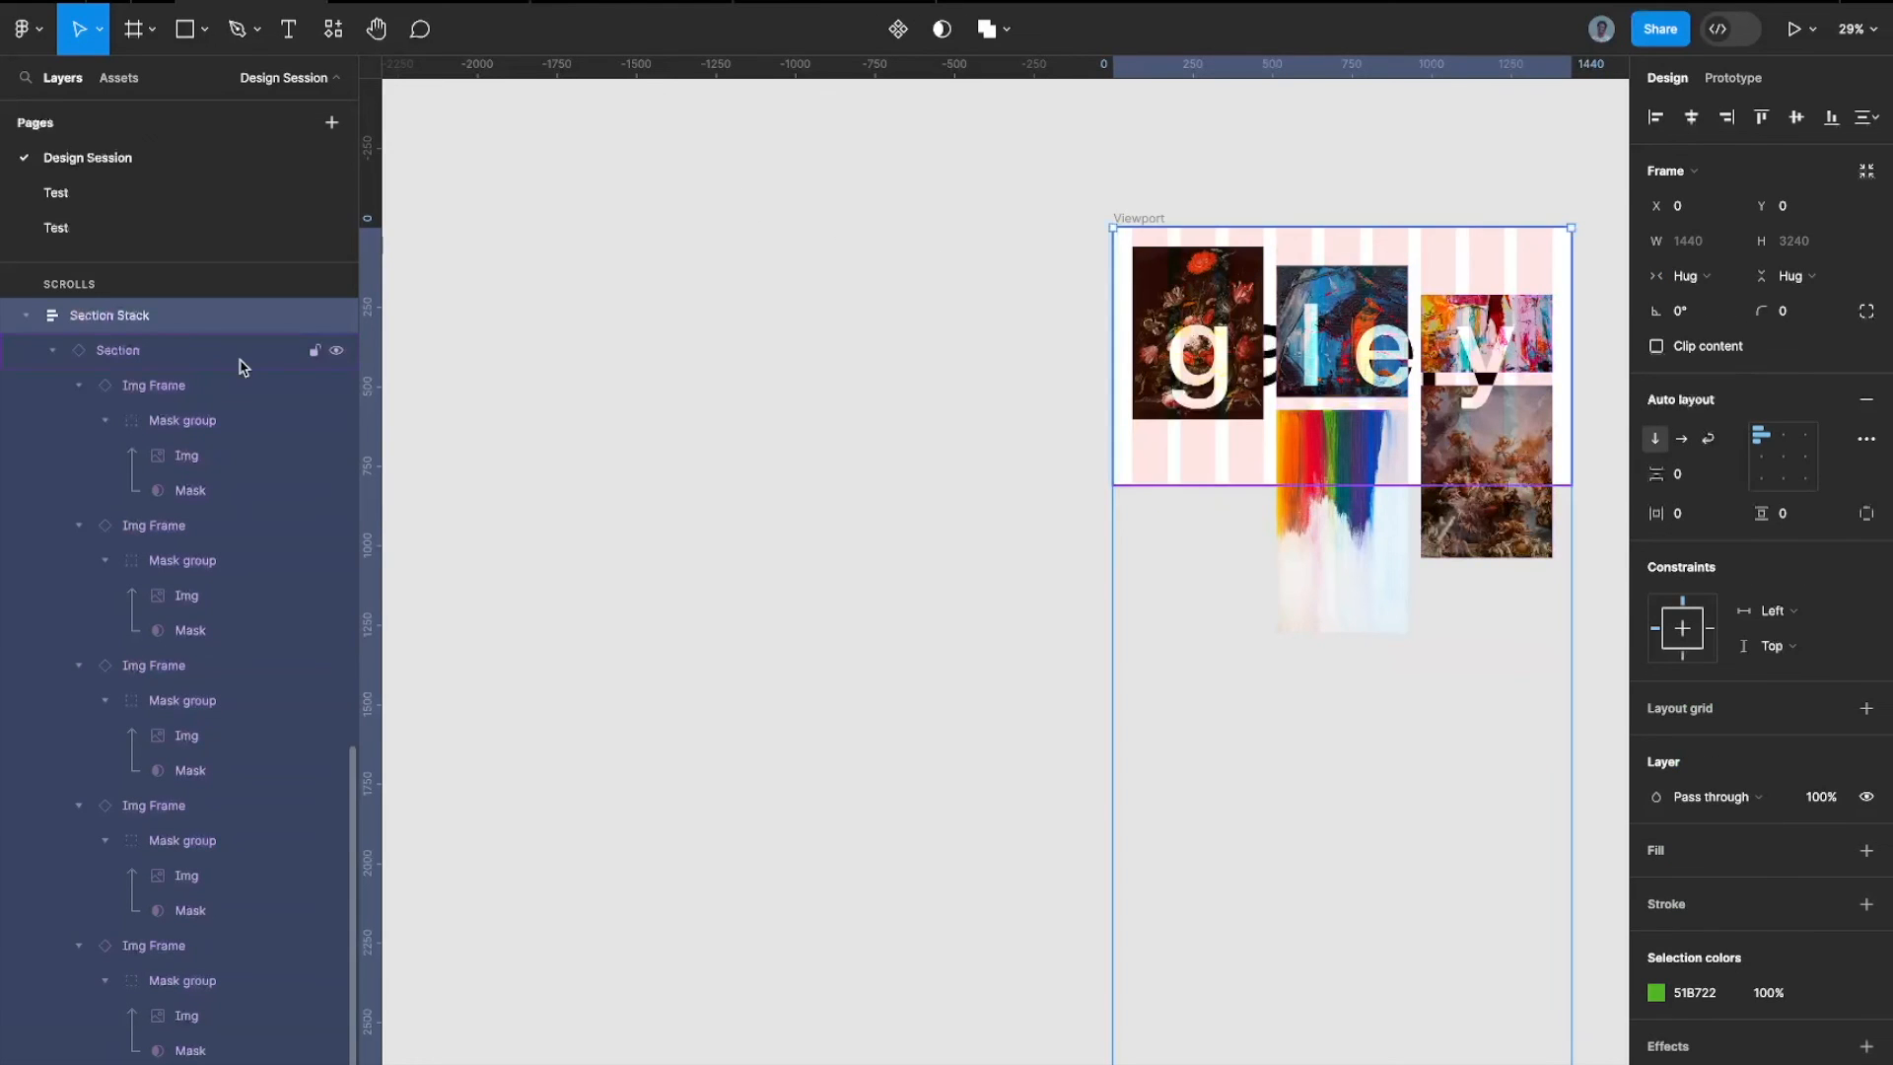
{"action": "left_click", "coordinate": [108, 353]}
{"action": "key", "text": "Return"}
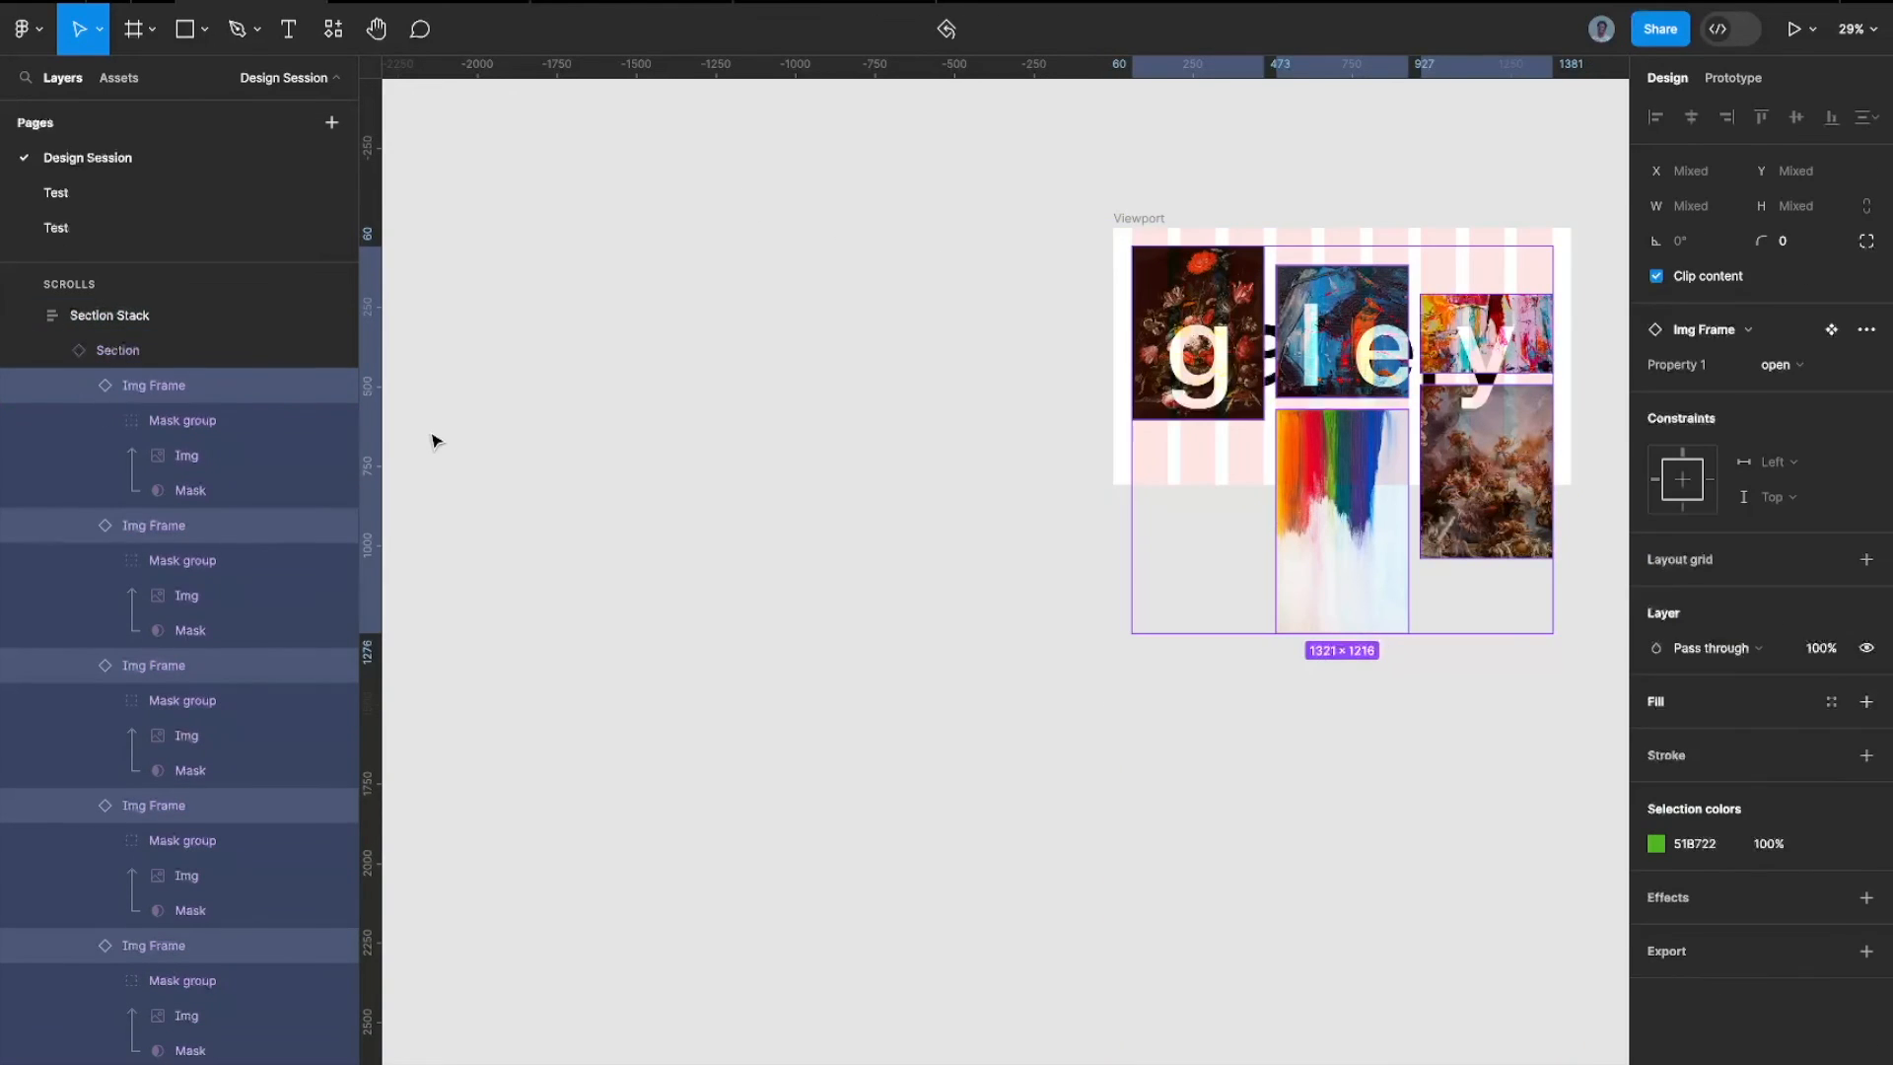
{"action": "left_click", "coordinate": [1786, 364]}
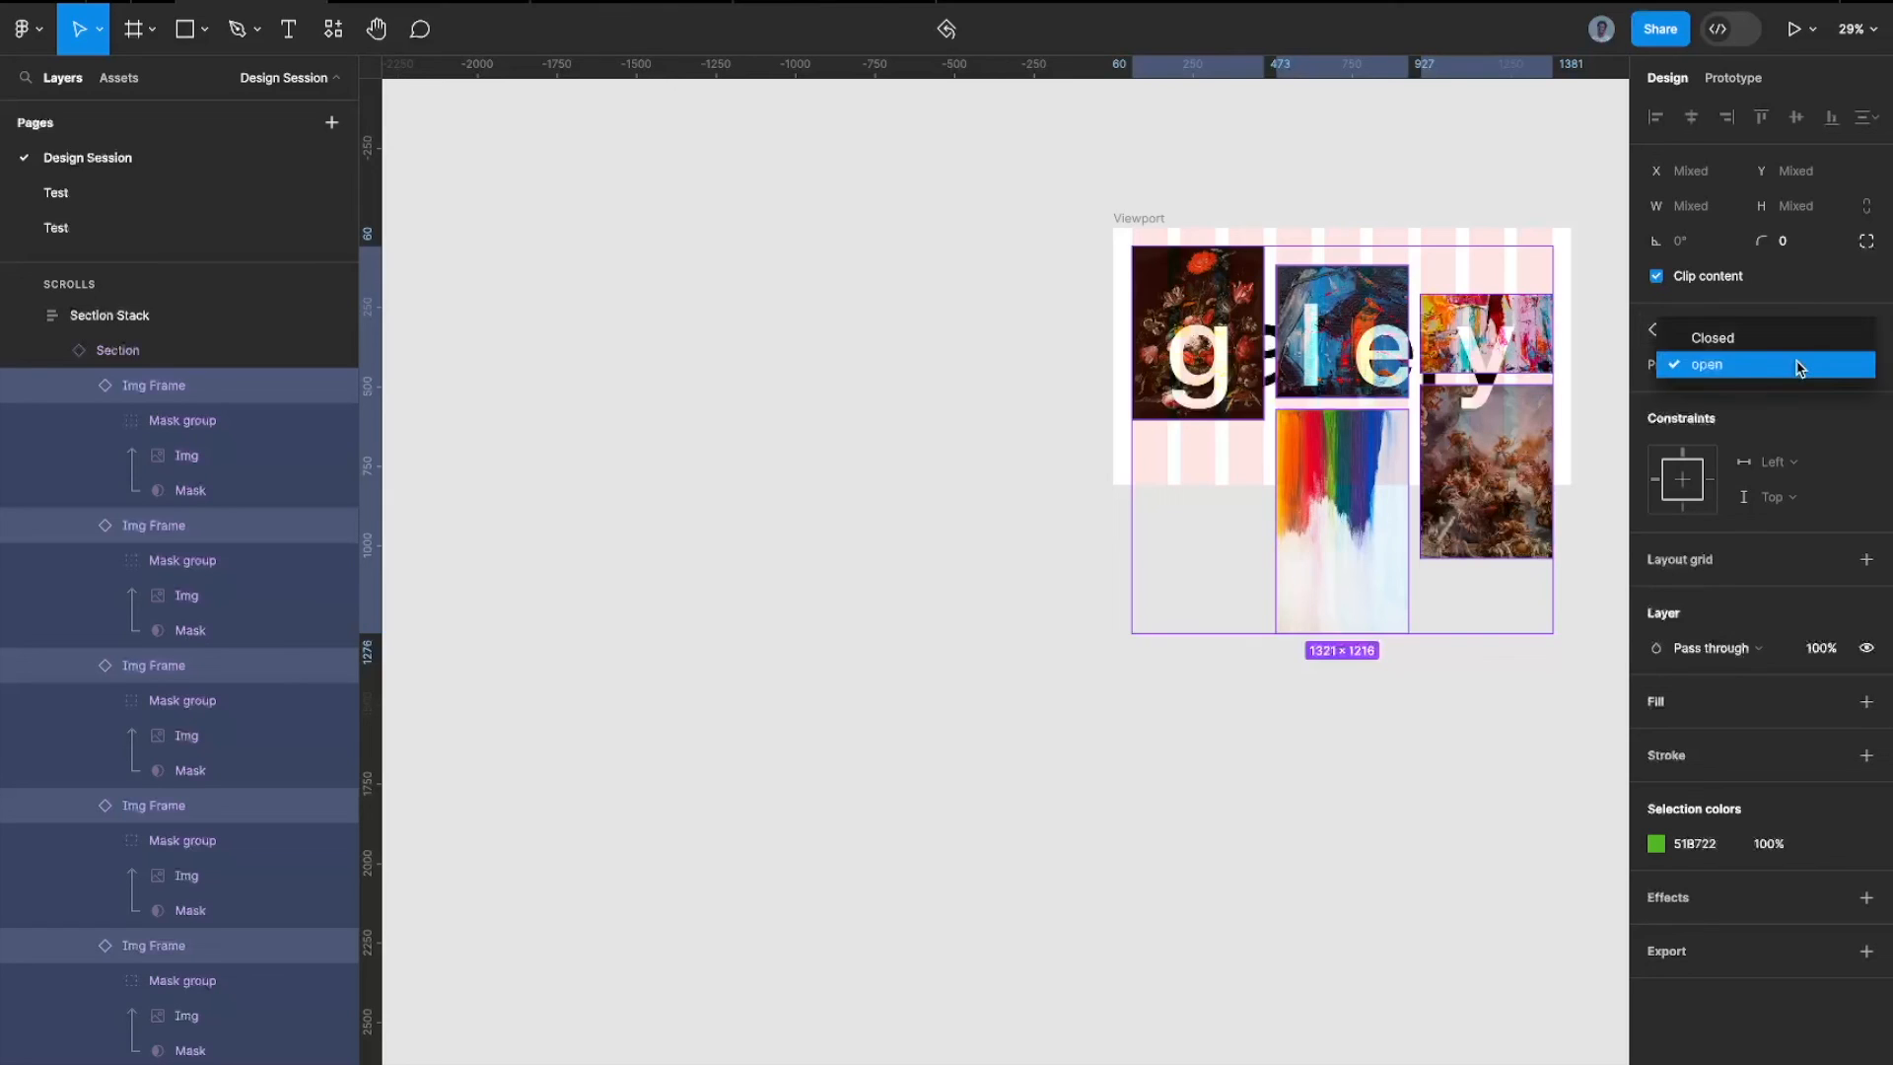
{"action": "left_click", "coordinate": [1718, 336]}
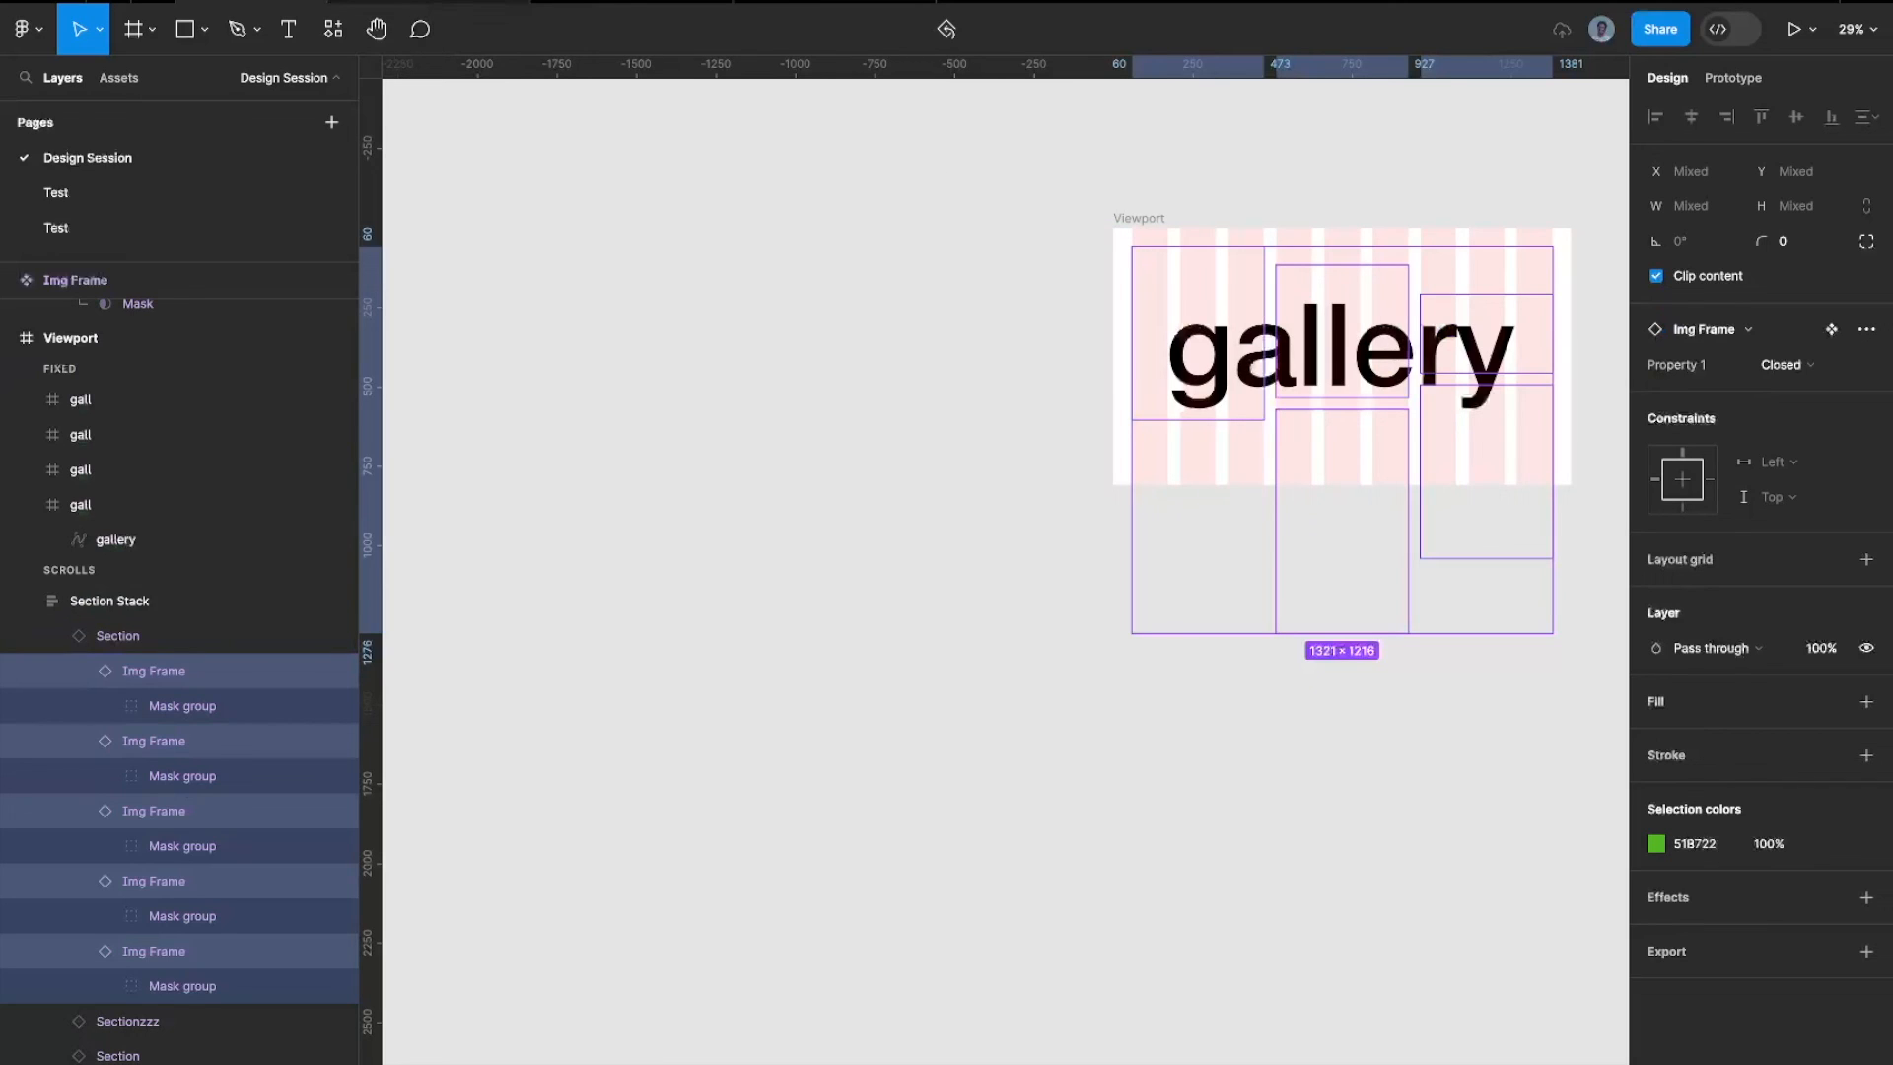
Check the hover reveal of the gallery images in the prototype presentation
{"action": "left_click", "coordinate": [427, 2]}
{"action": "left_click", "coordinate": [321, 2]}
{"action": "left_click", "coordinate": [490, 2]}
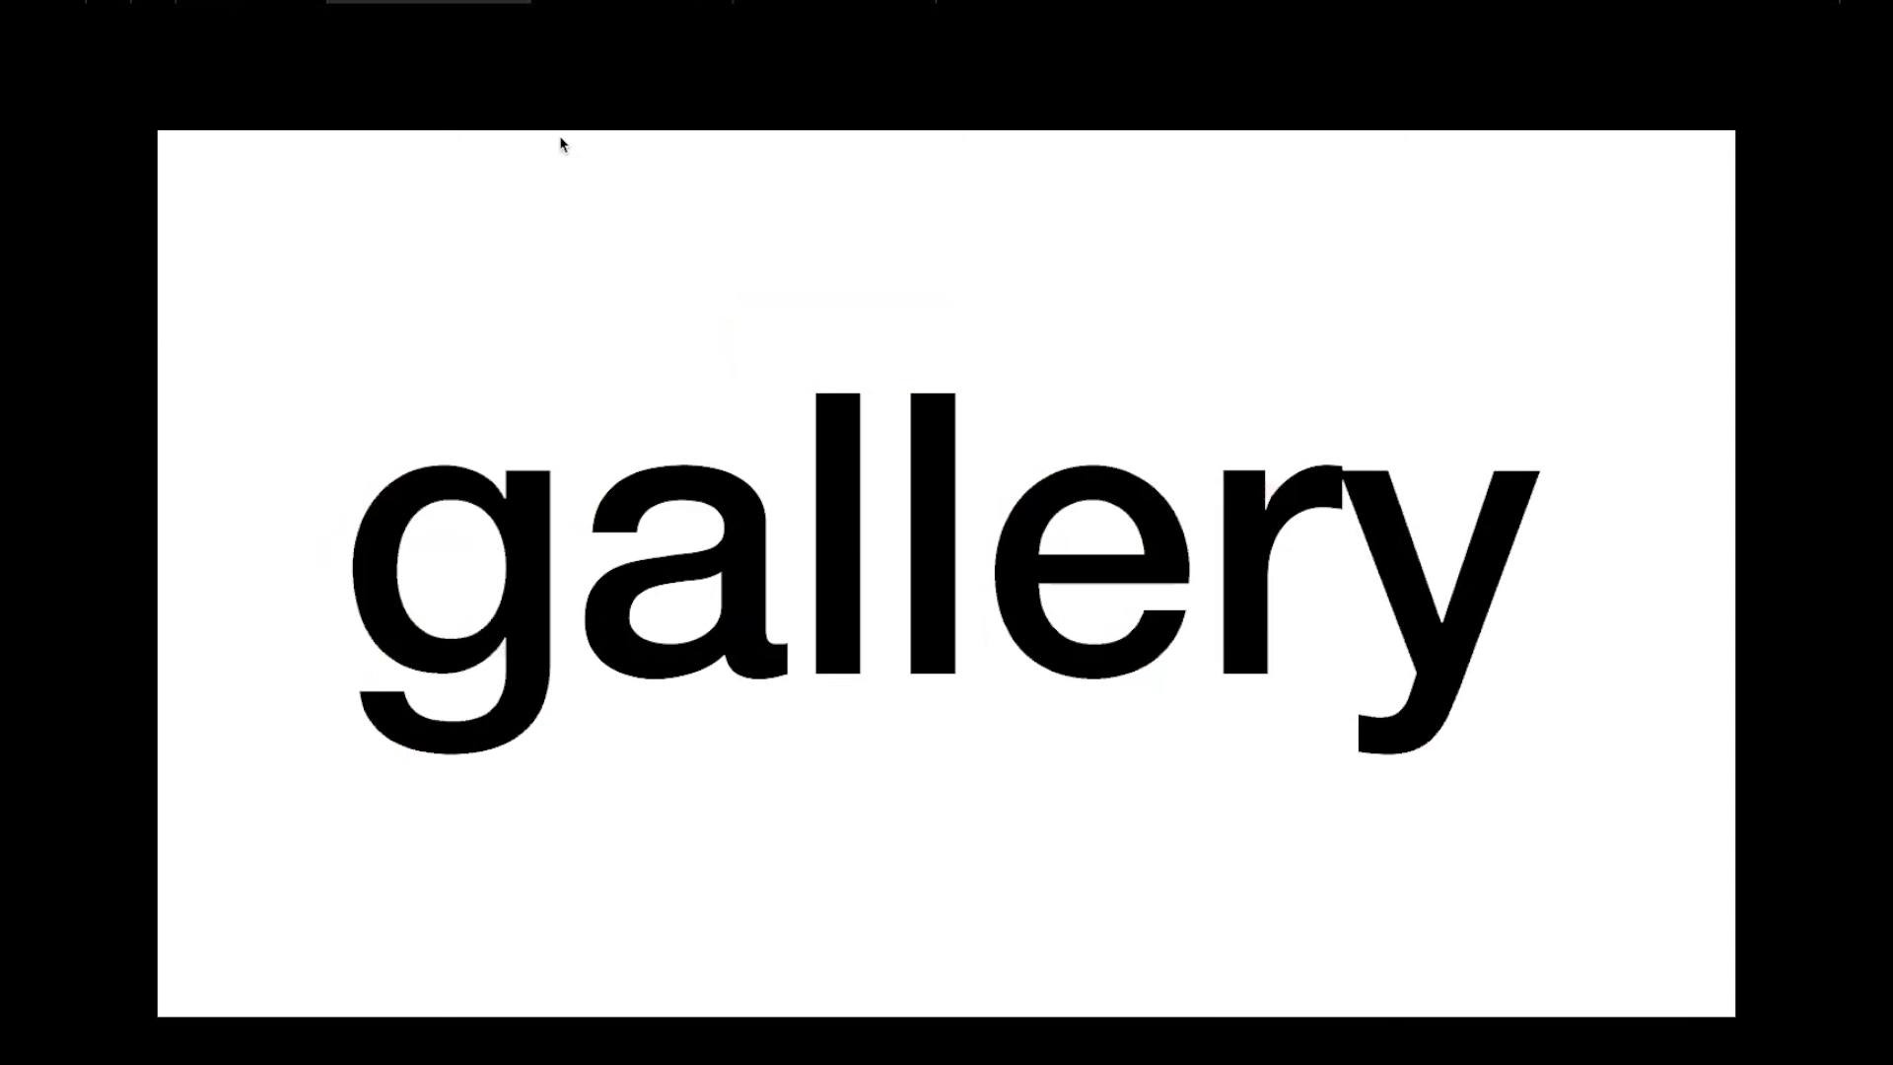
{"action": "right_click", "coordinate": [418, 3]}
{"action": "left_click", "coordinate": [503, 63]}
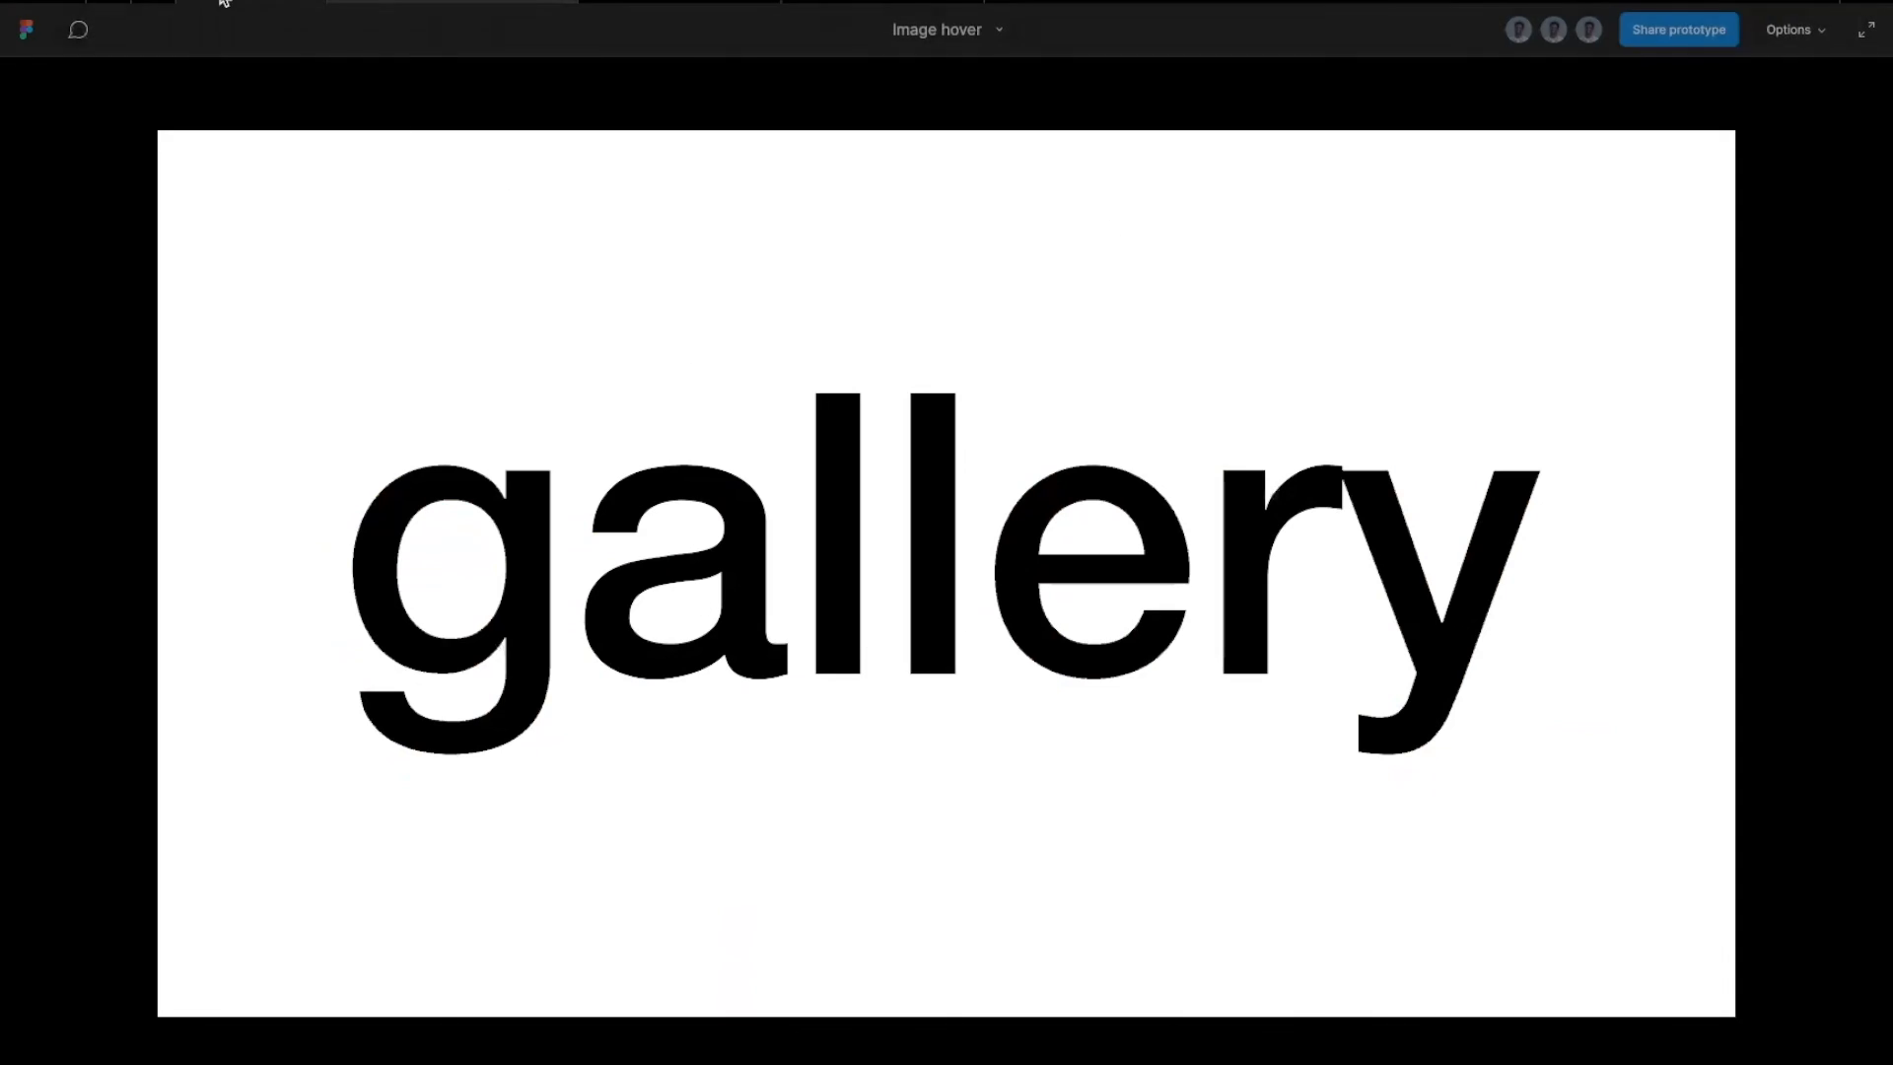
Return to the design file and set Property 1 of the first Section's five Img Frame instances to open
{"action": "left_click", "coordinate": [262, 4]}
{"action": "scroll", "coordinate": [904, 329], "scroll_direction": "down", "scroll_amount": 3}
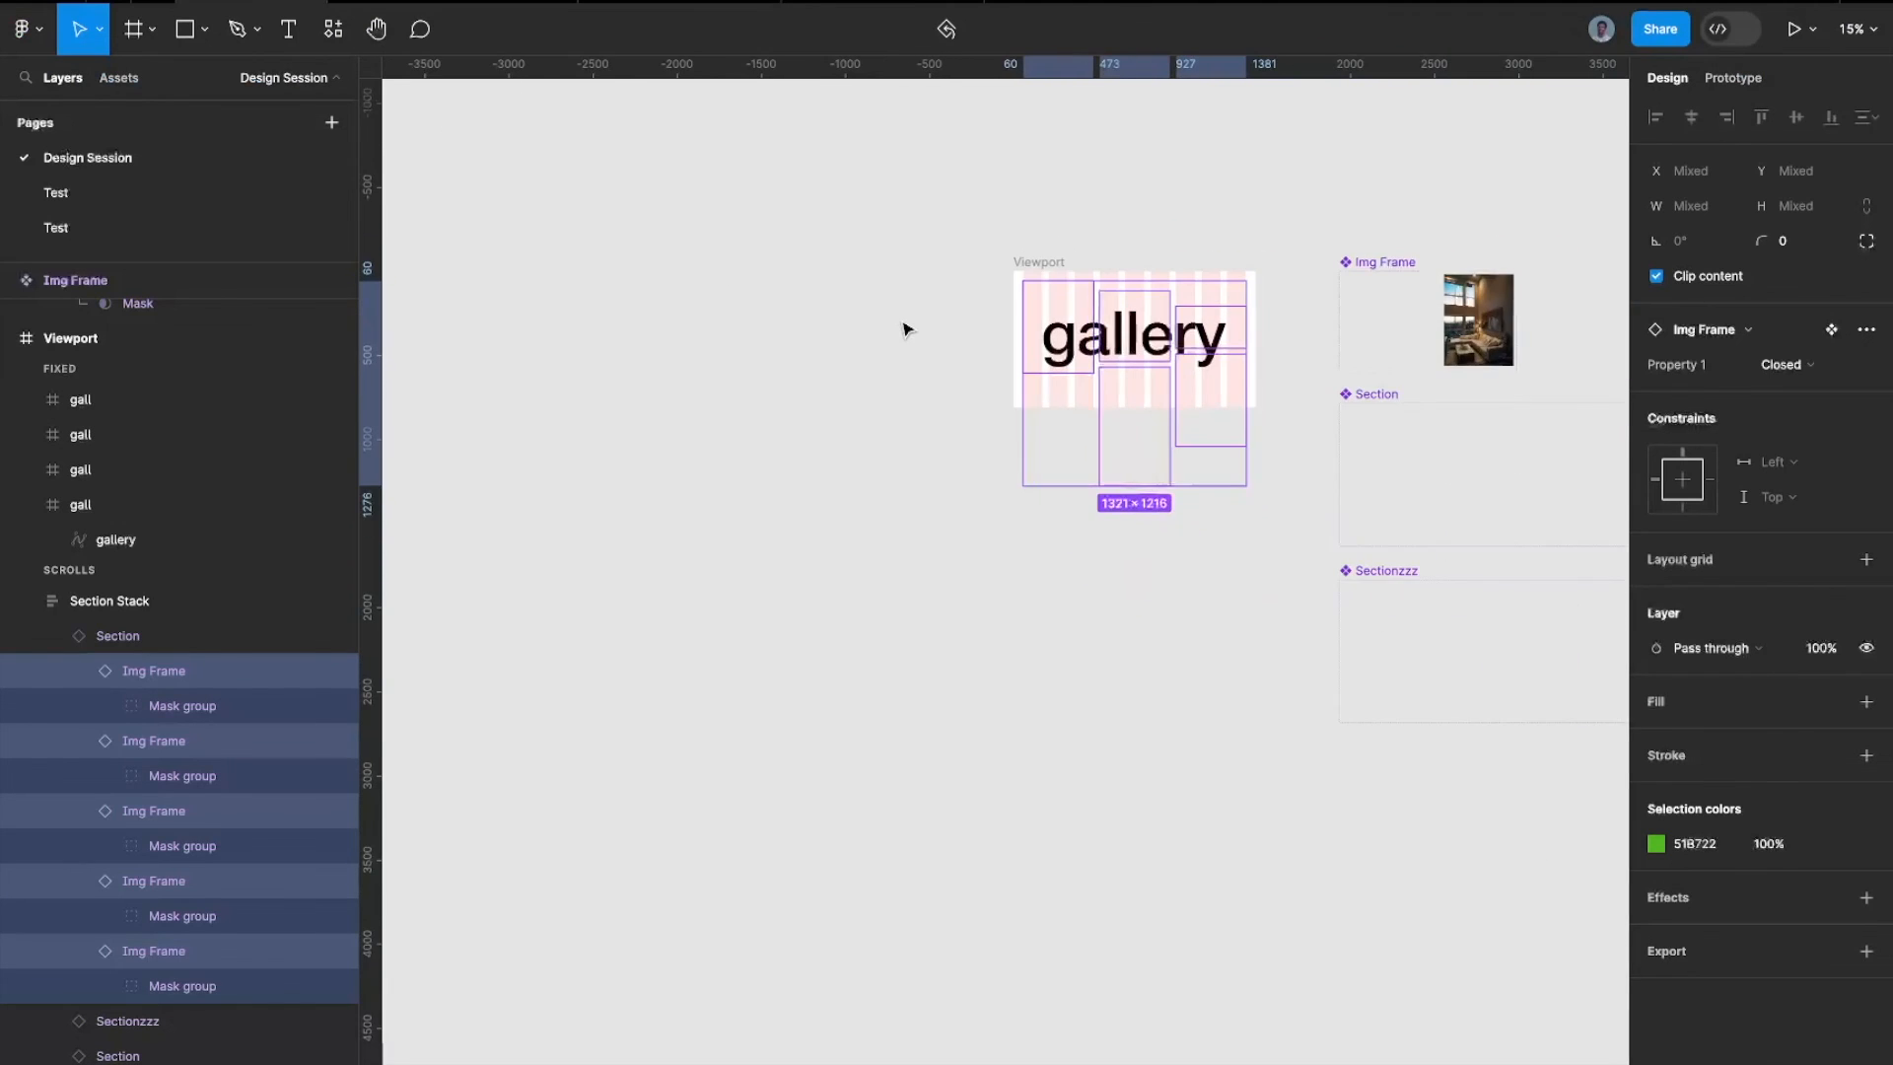
{"action": "scroll", "coordinate": [904, 329], "scroll_direction": "right", "scroll_amount": 3}
{"action": "scroll", "coordinate": [904, 329], "scroll_direction": "right", "scroll_amount": 1}
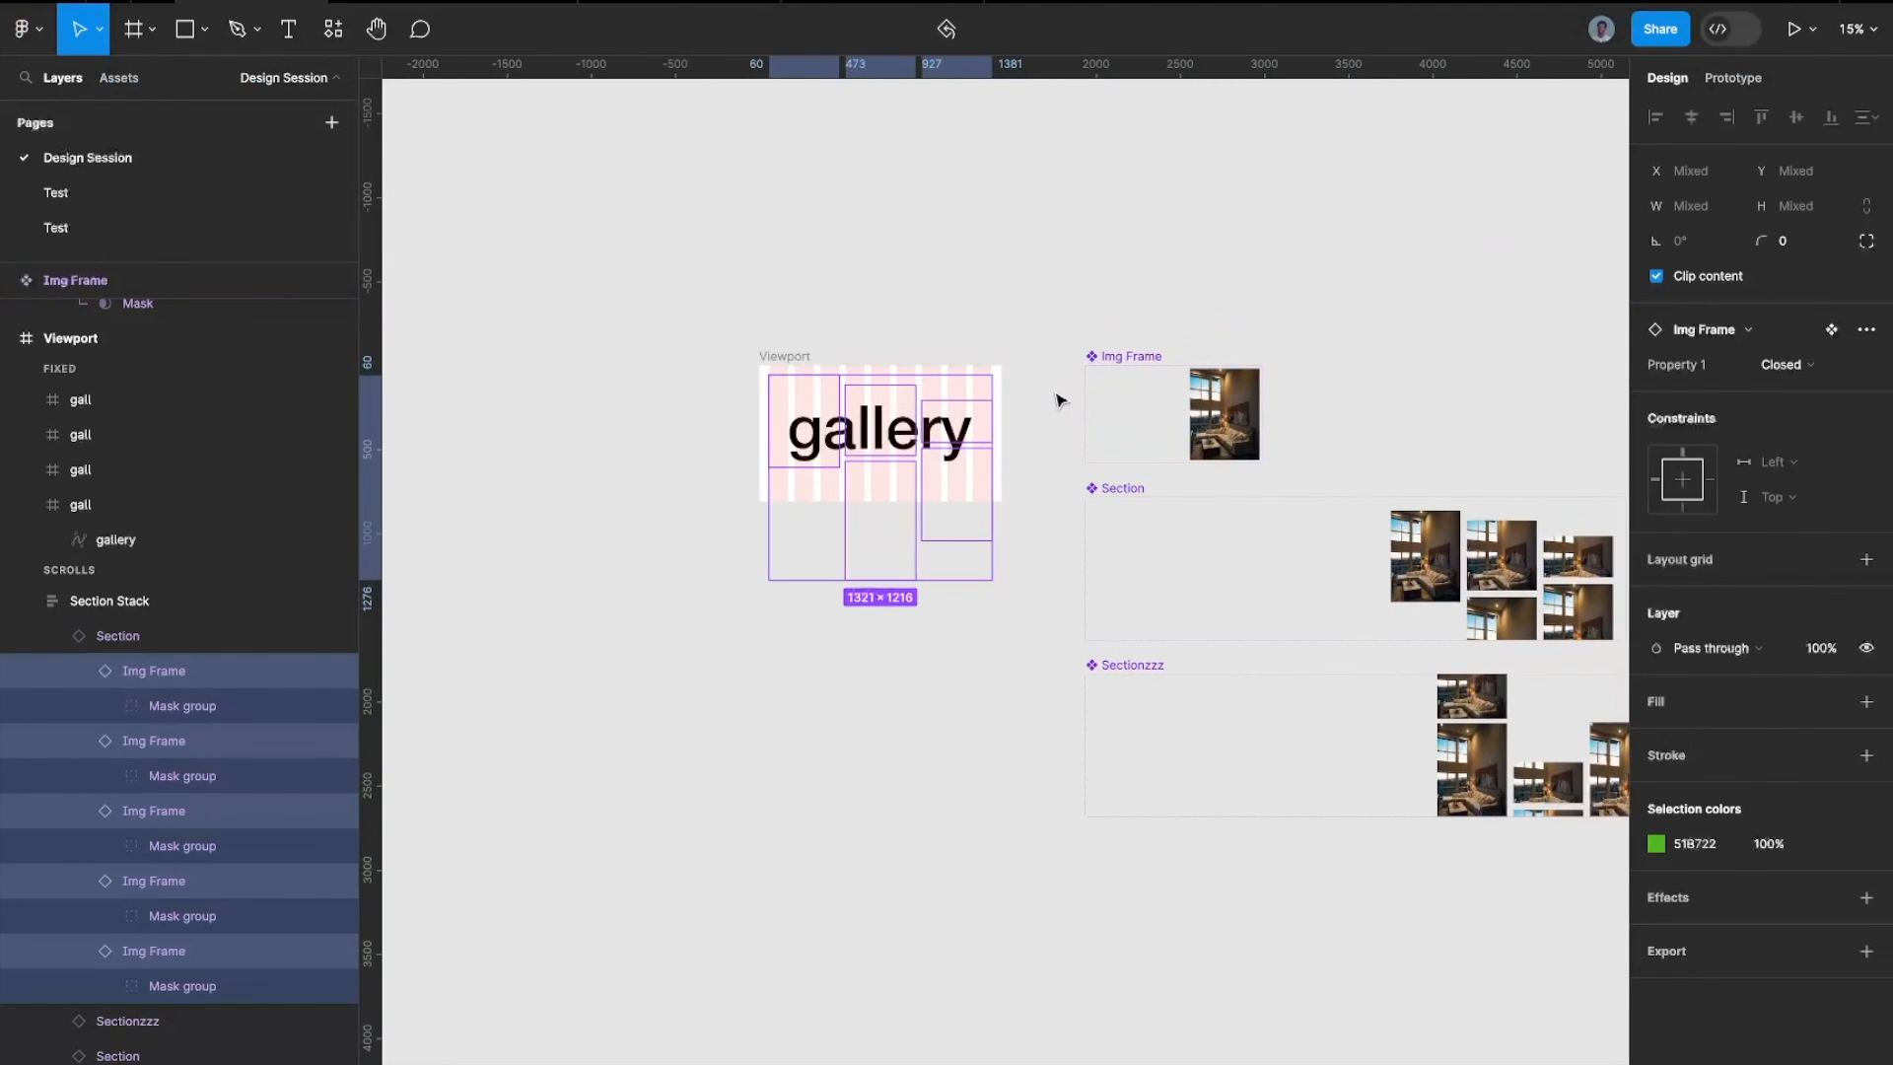
{"action": "scroll", "coordinate": [1057, 399], "scroll_direction": "right", "scroll_amount": 3}
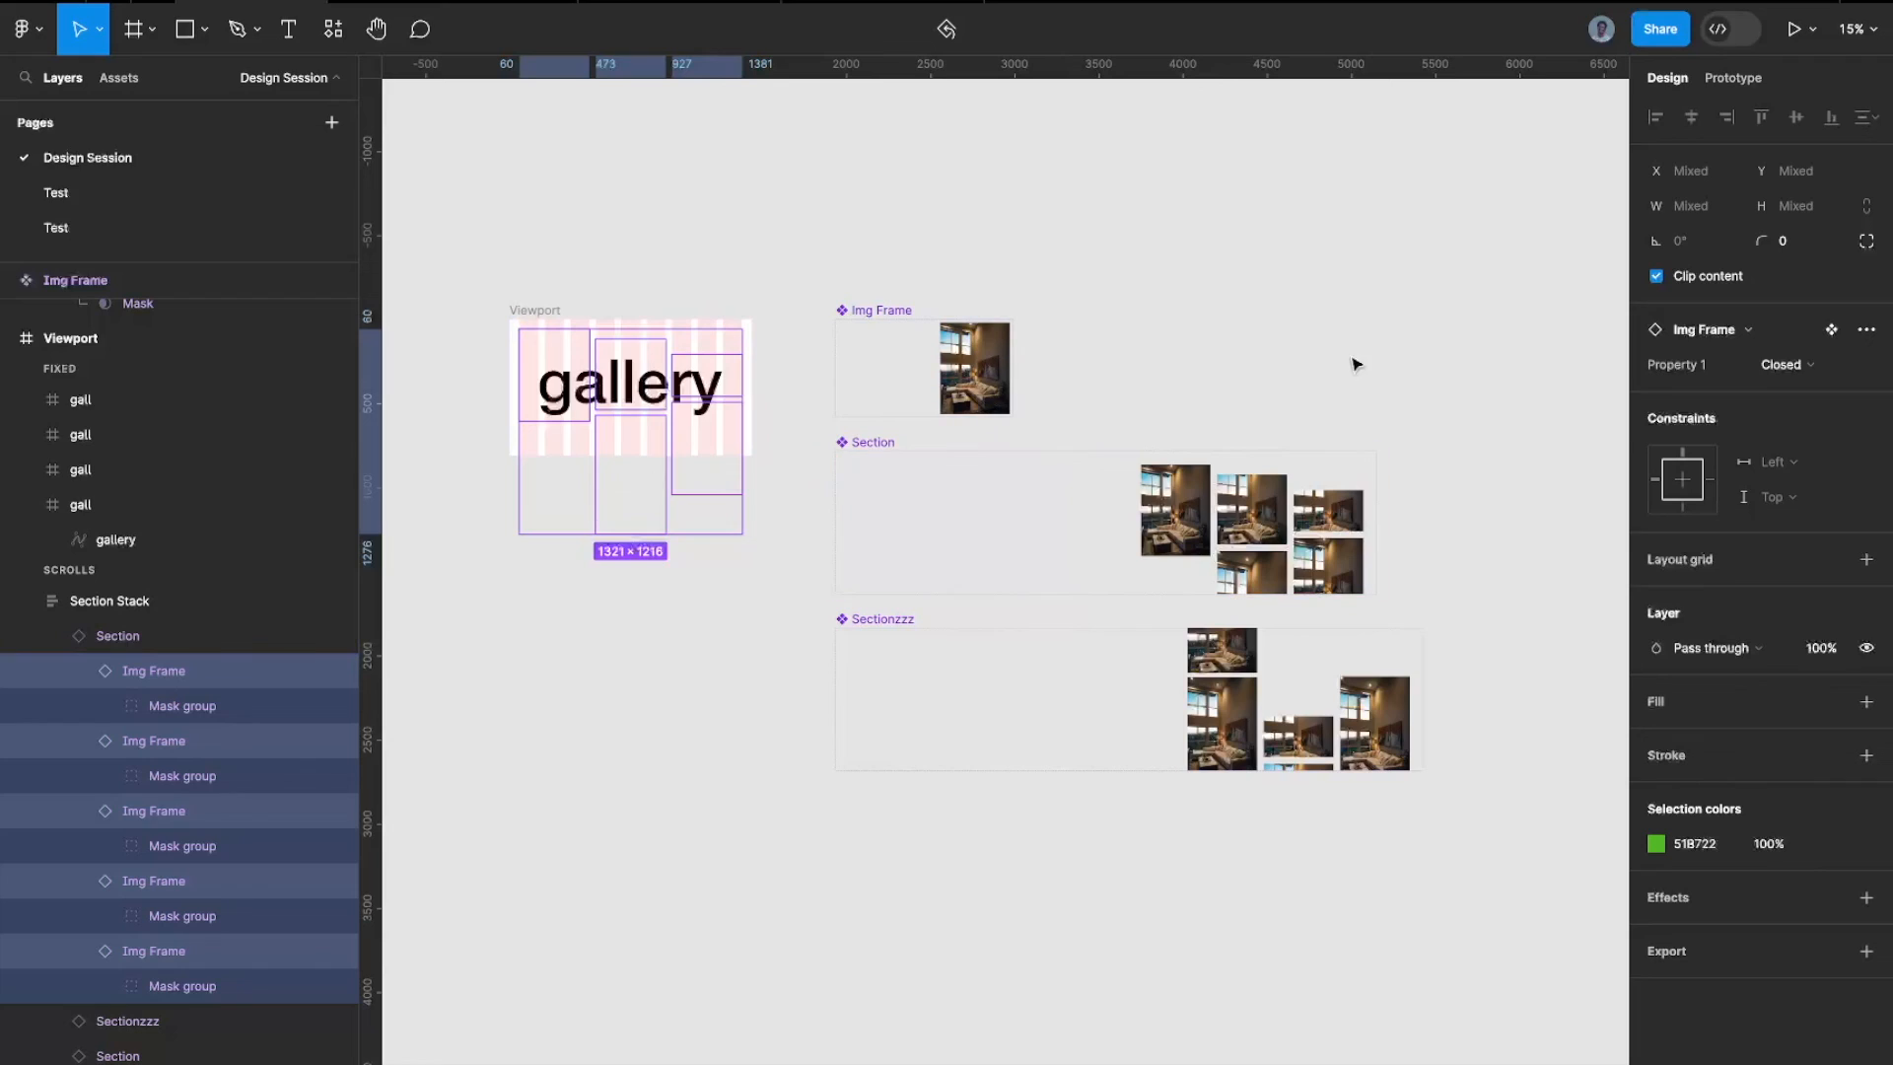
{"action": "left_click", "coordinate": [1804, 364]}
{"action": "left_click", "coordinate": [1749, 390]}
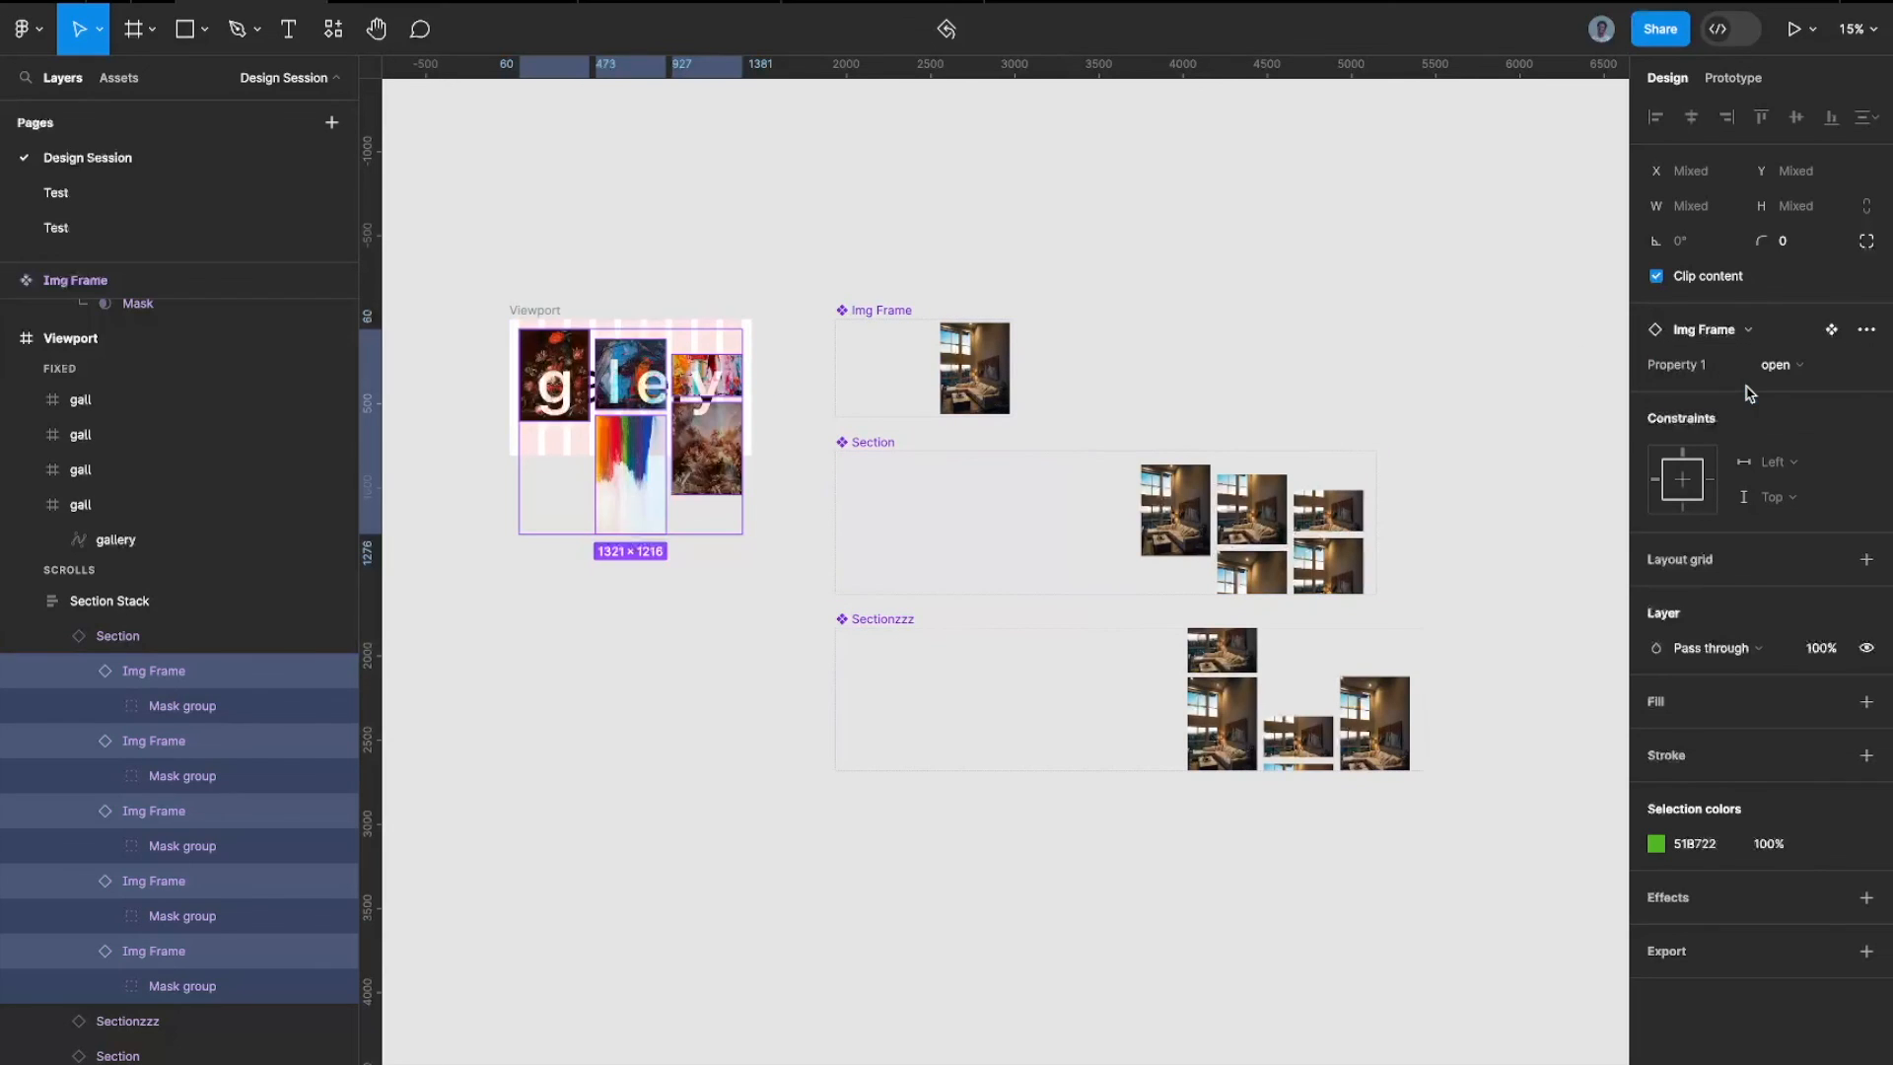
{"action": "key", "text": "ctrl+z"}
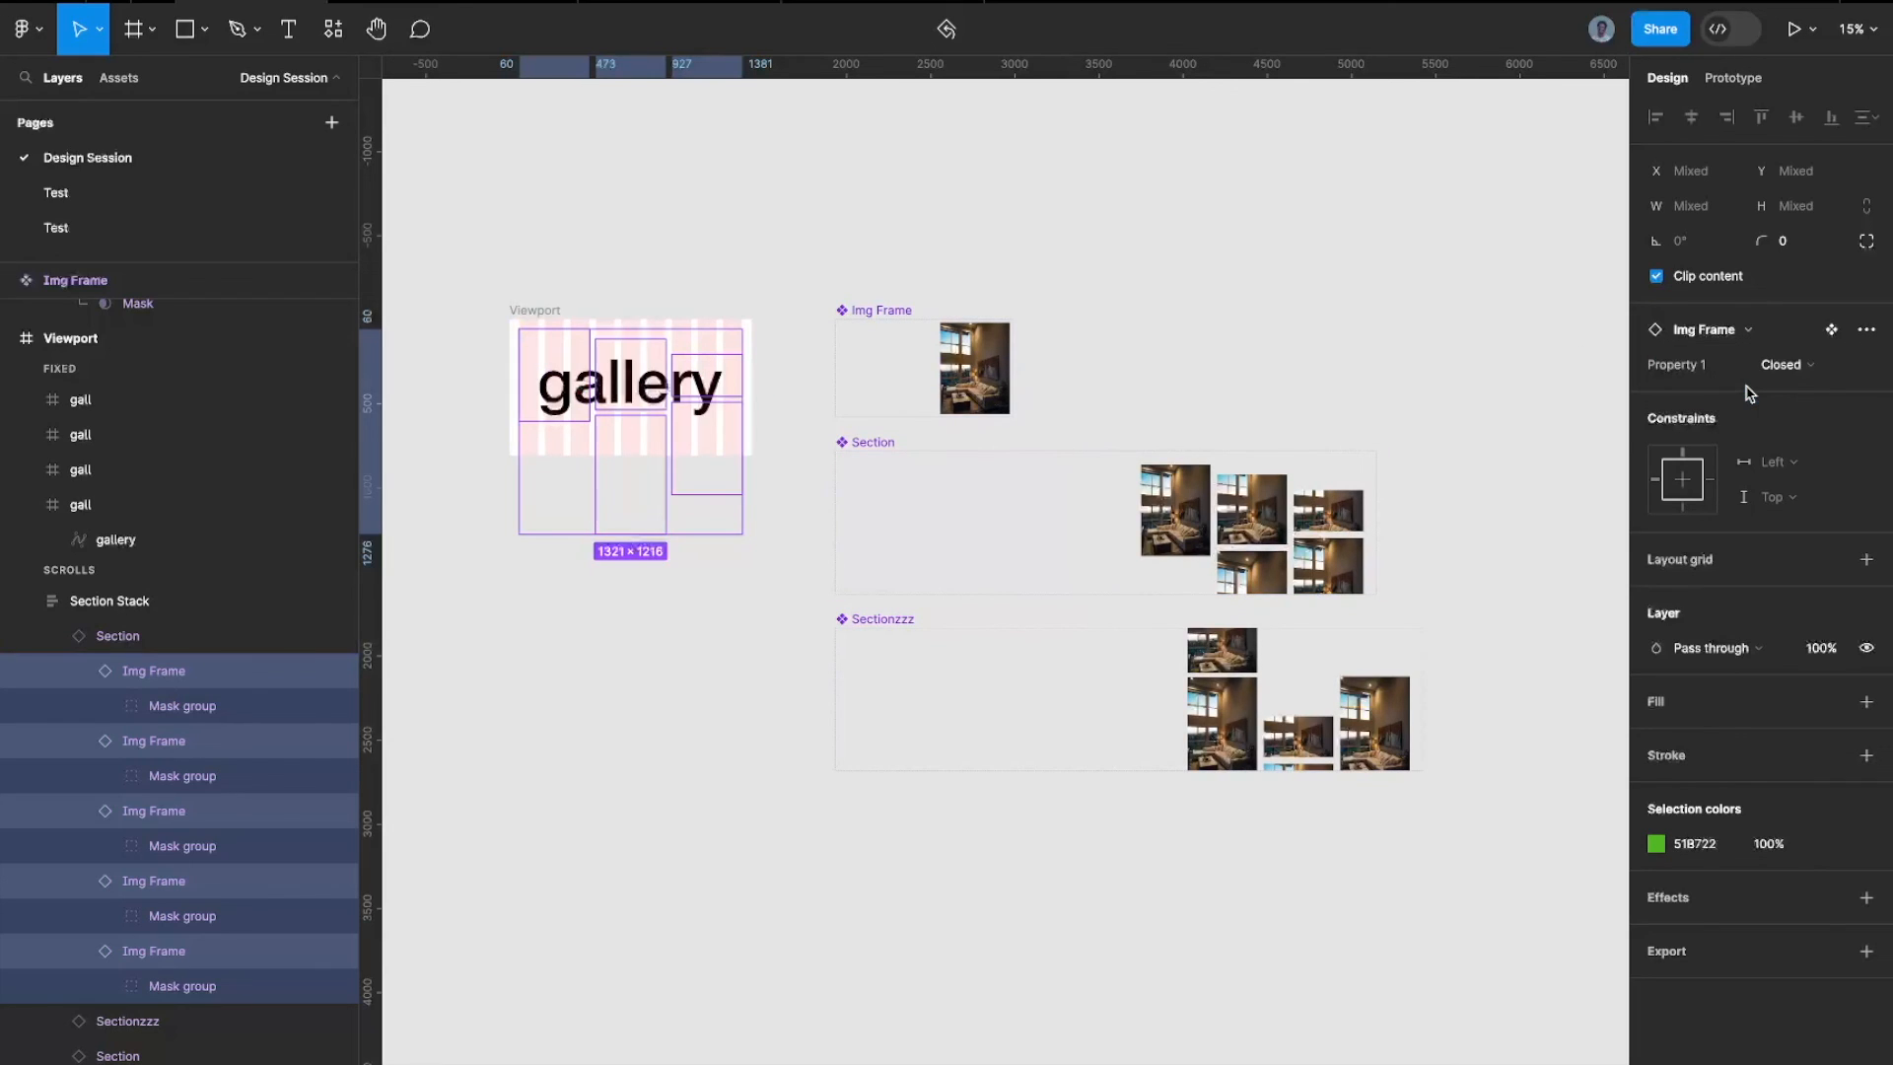
{"action": "key", "text": "ctrl+shift+z"}
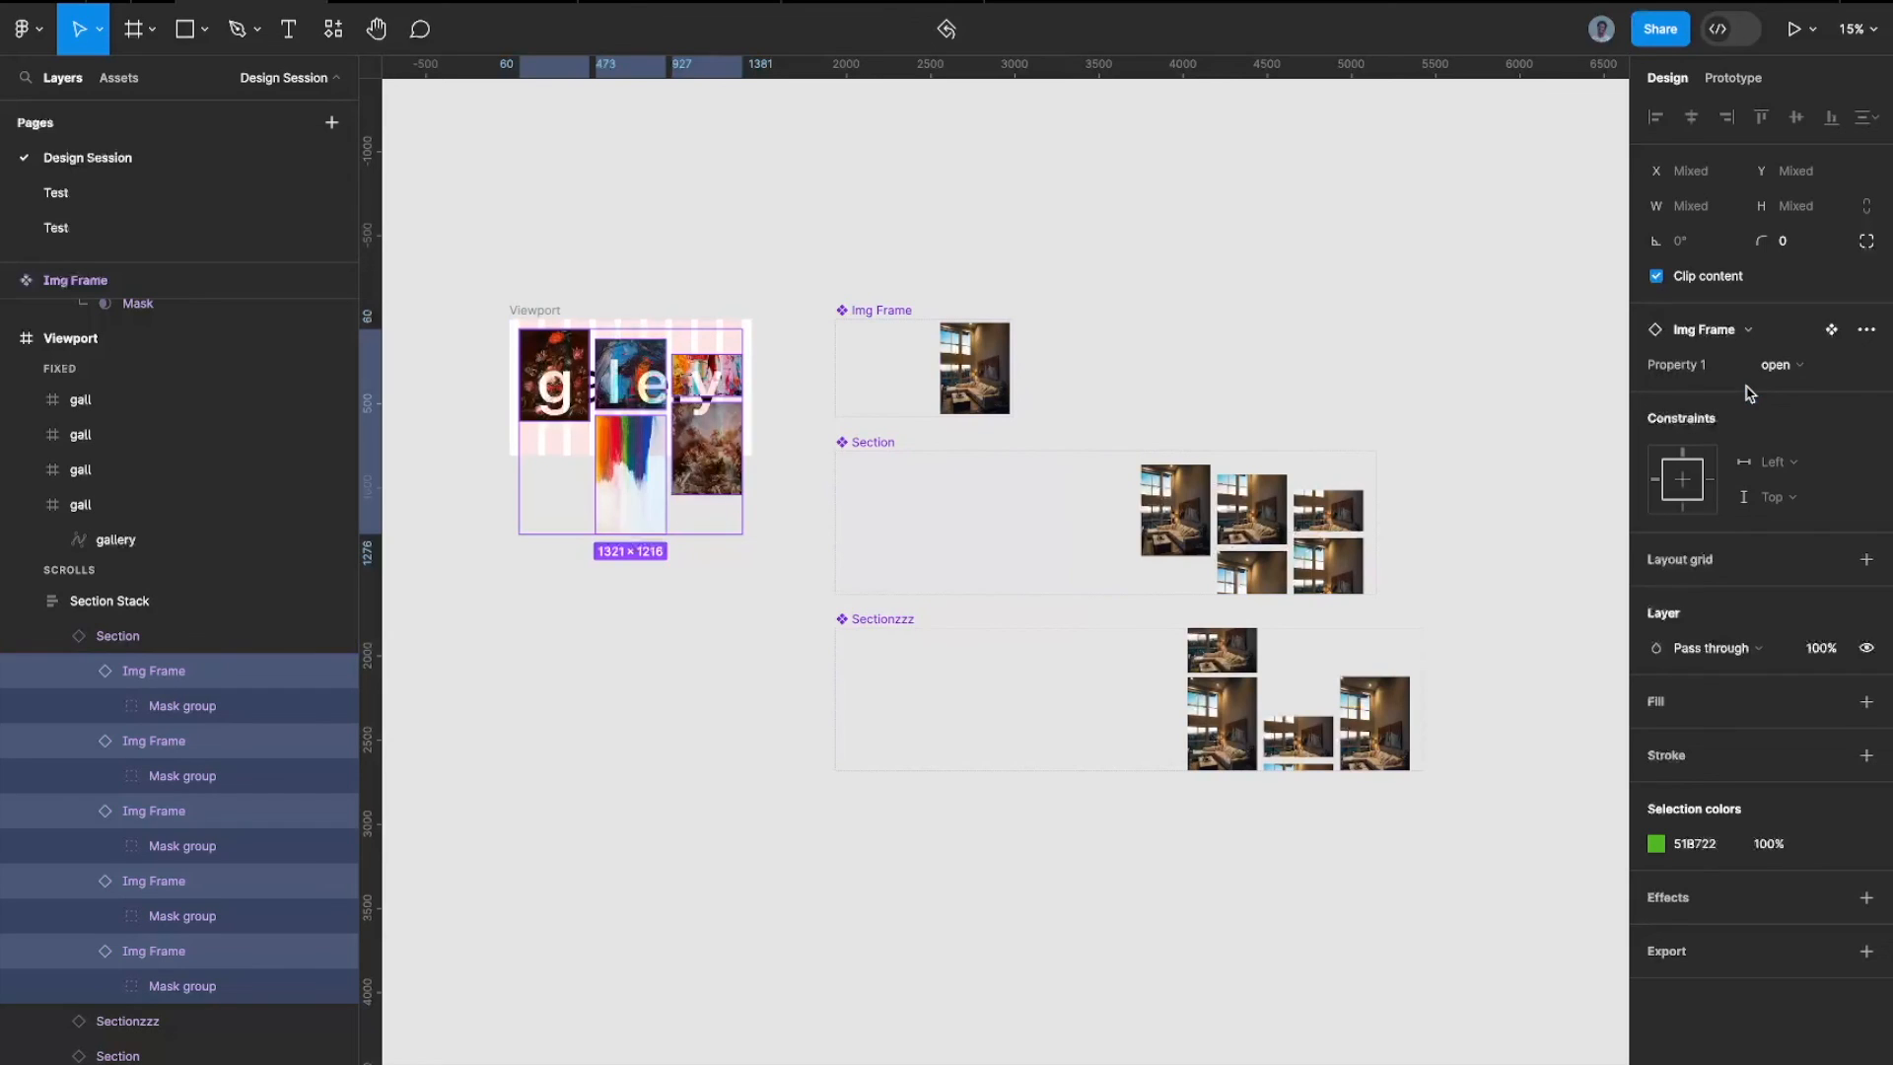
Set the first Section instance's Property 1 to Default and preview the hover reveal in the prototype
{"action": "key", "text": "shift+Return"}
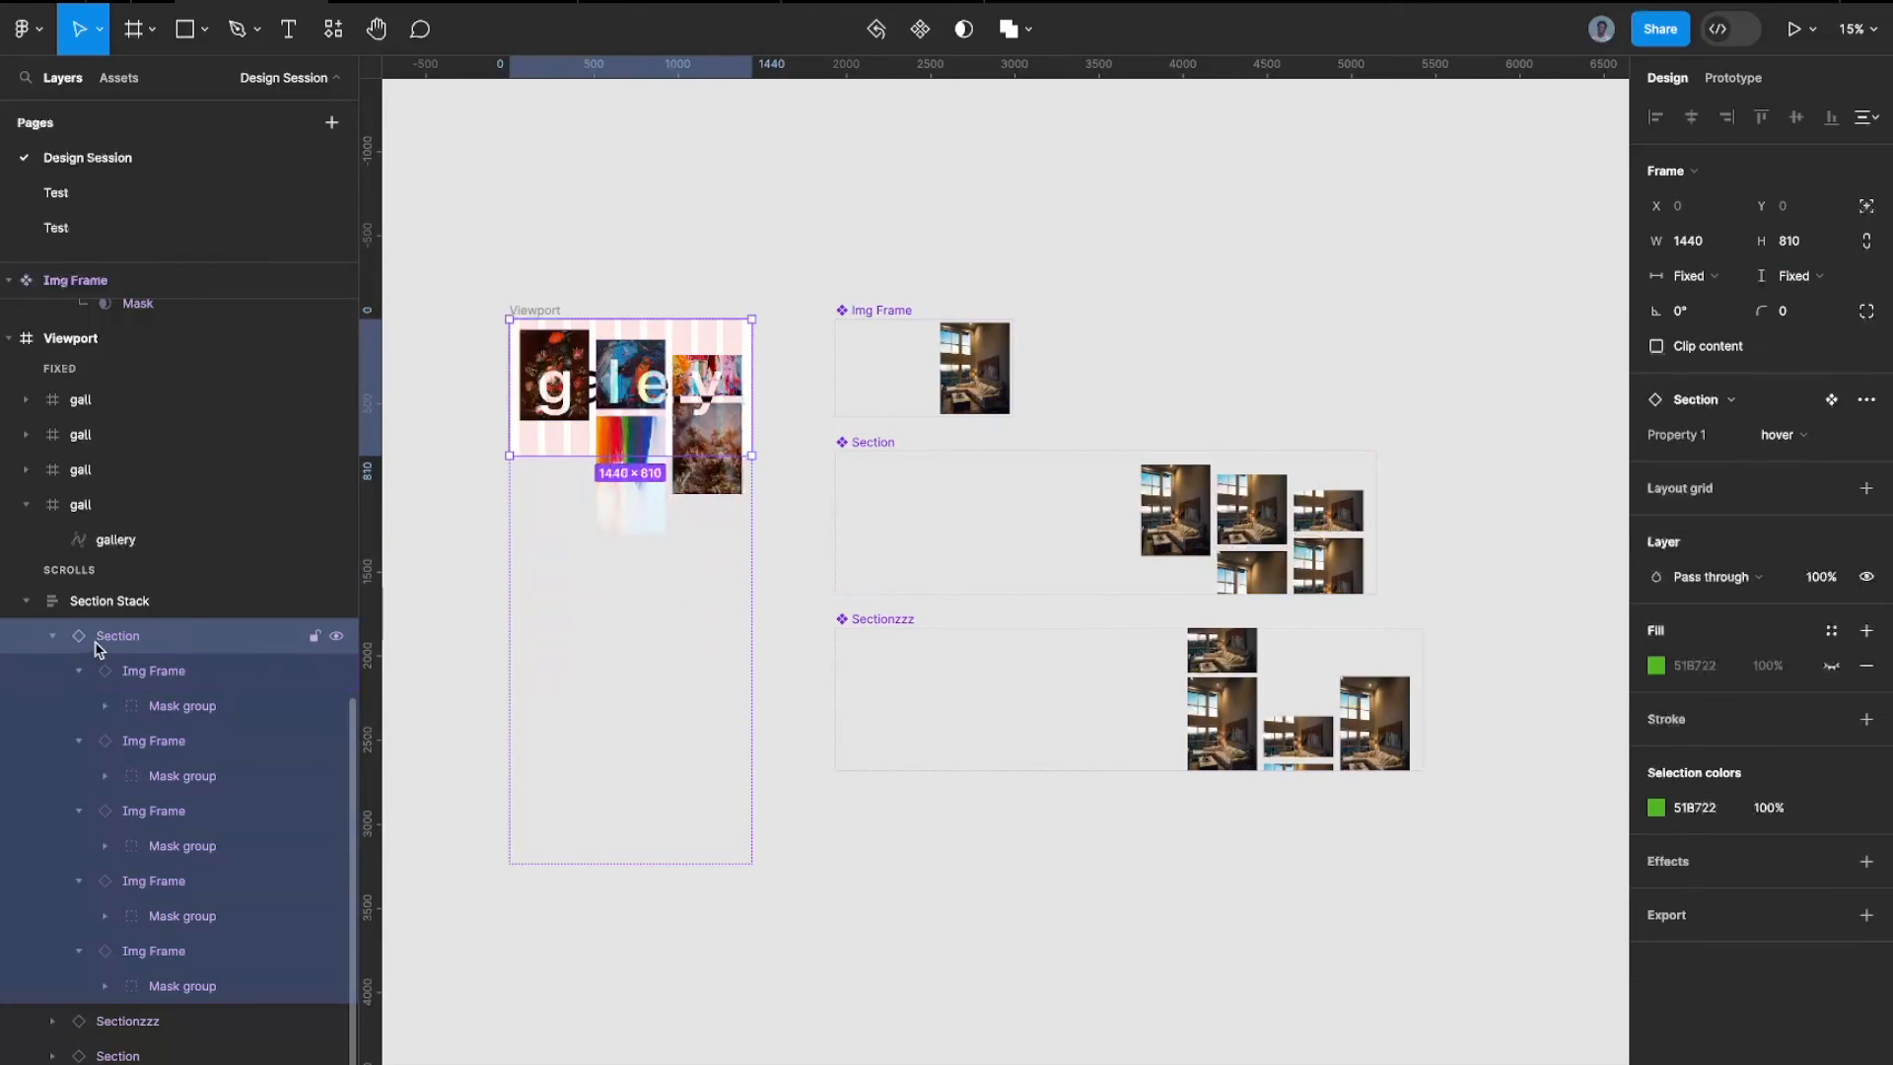
{"action": "left_click", "coordinate": [1780, 434]}
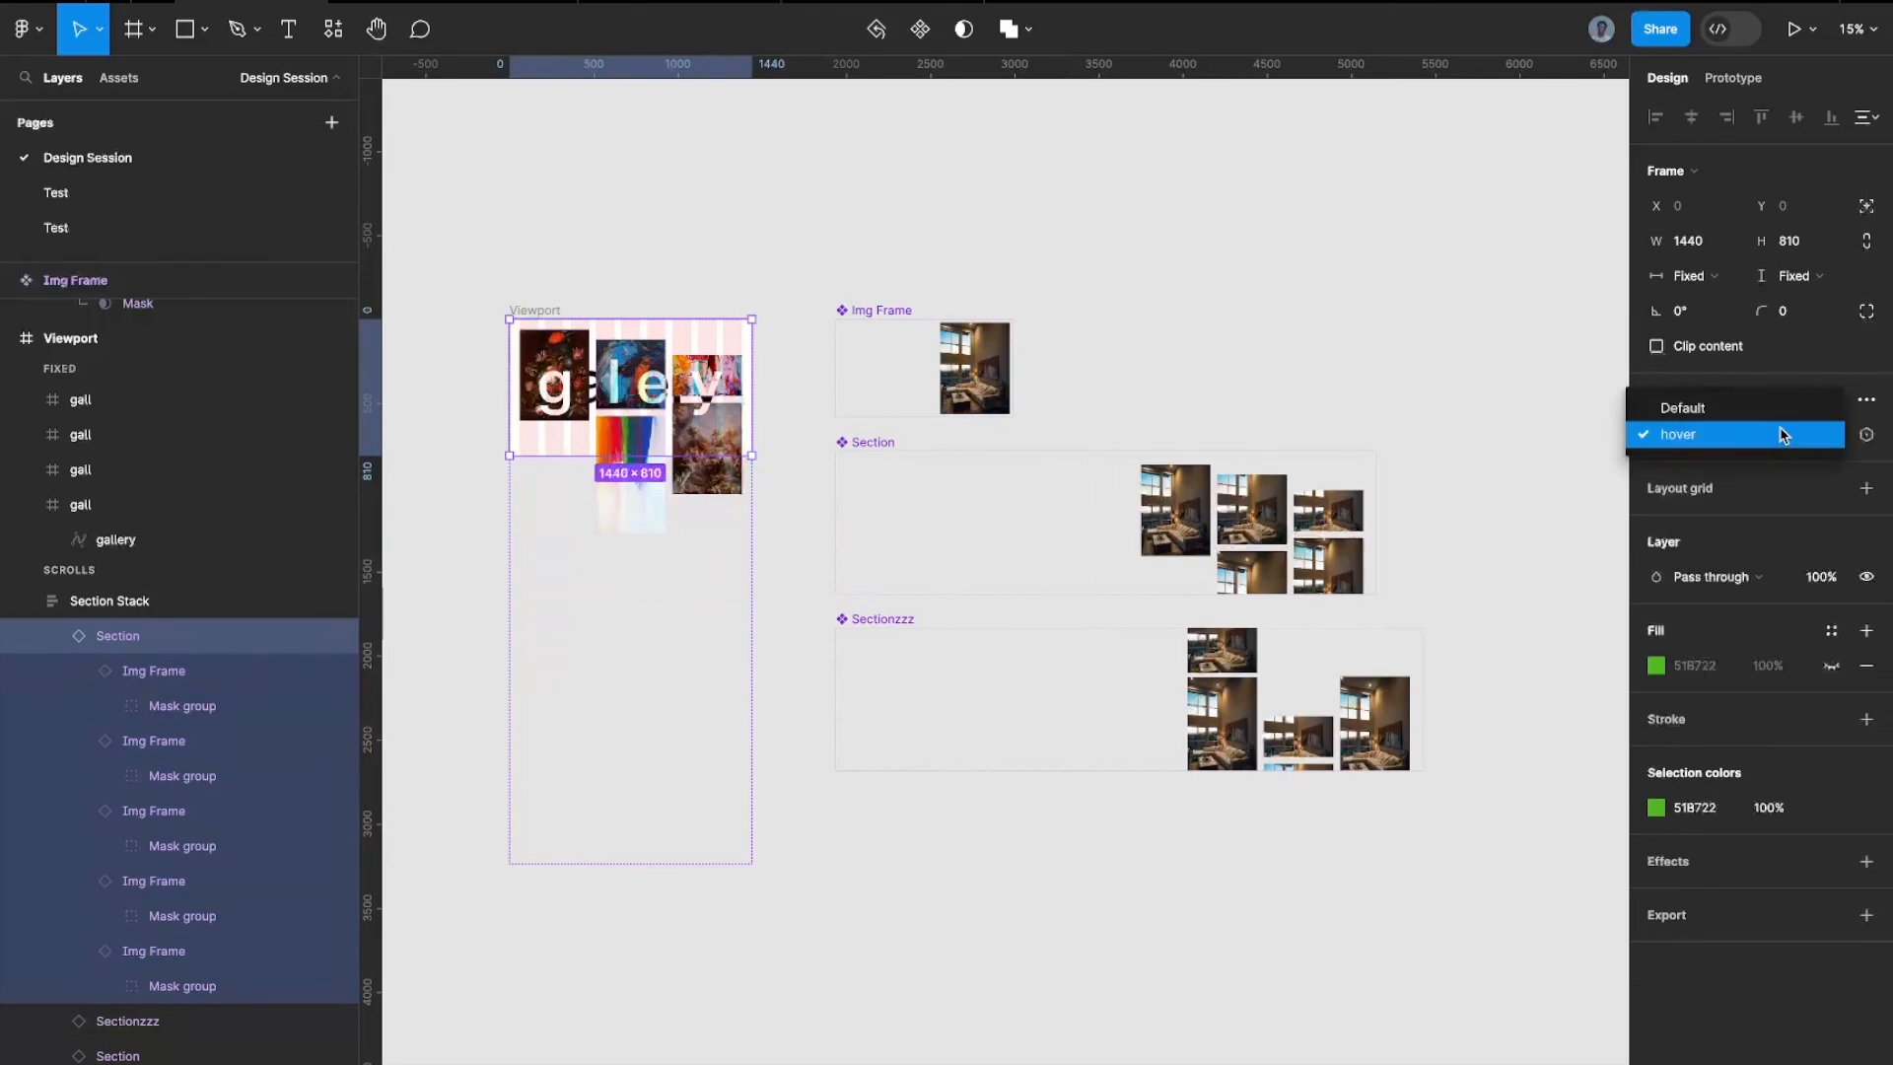
{"action": "left_click", "coordinate": [1732, 404]}
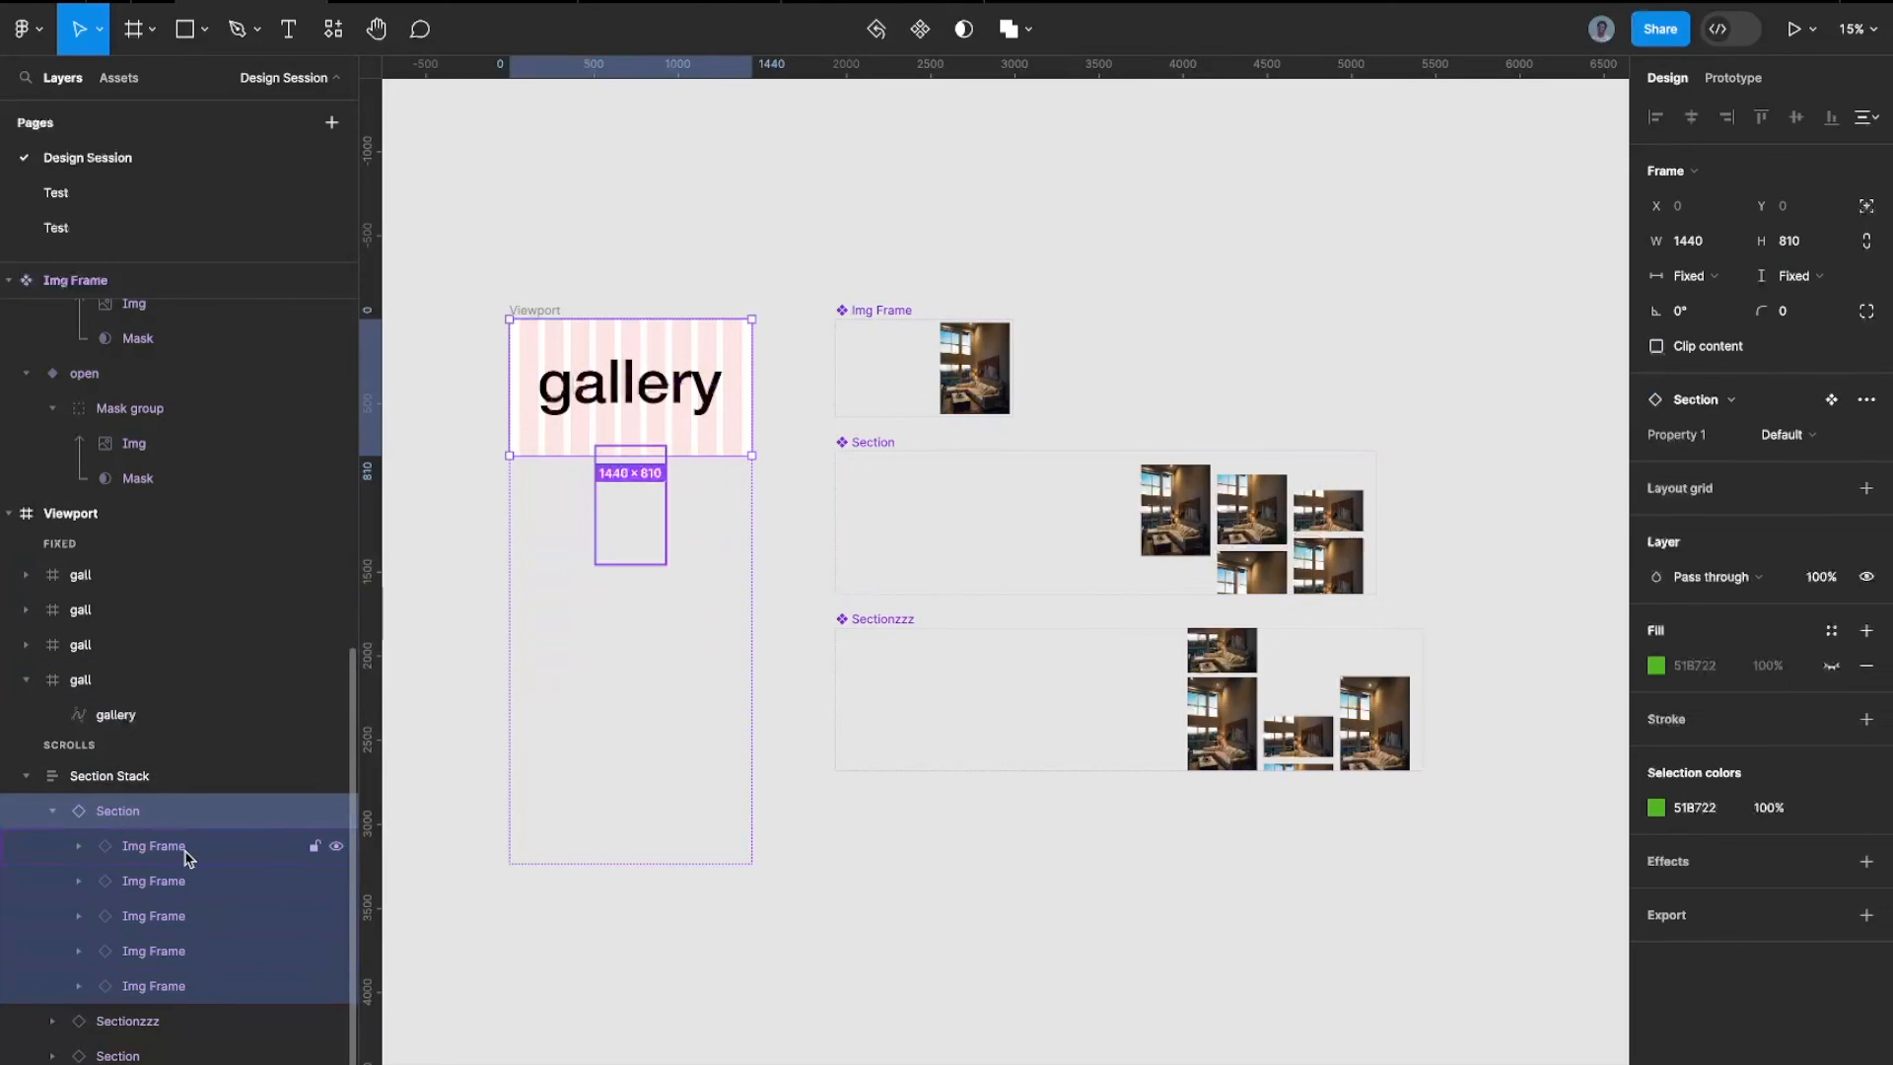
{"action": "left_click", "coordinate": [449, 5]}
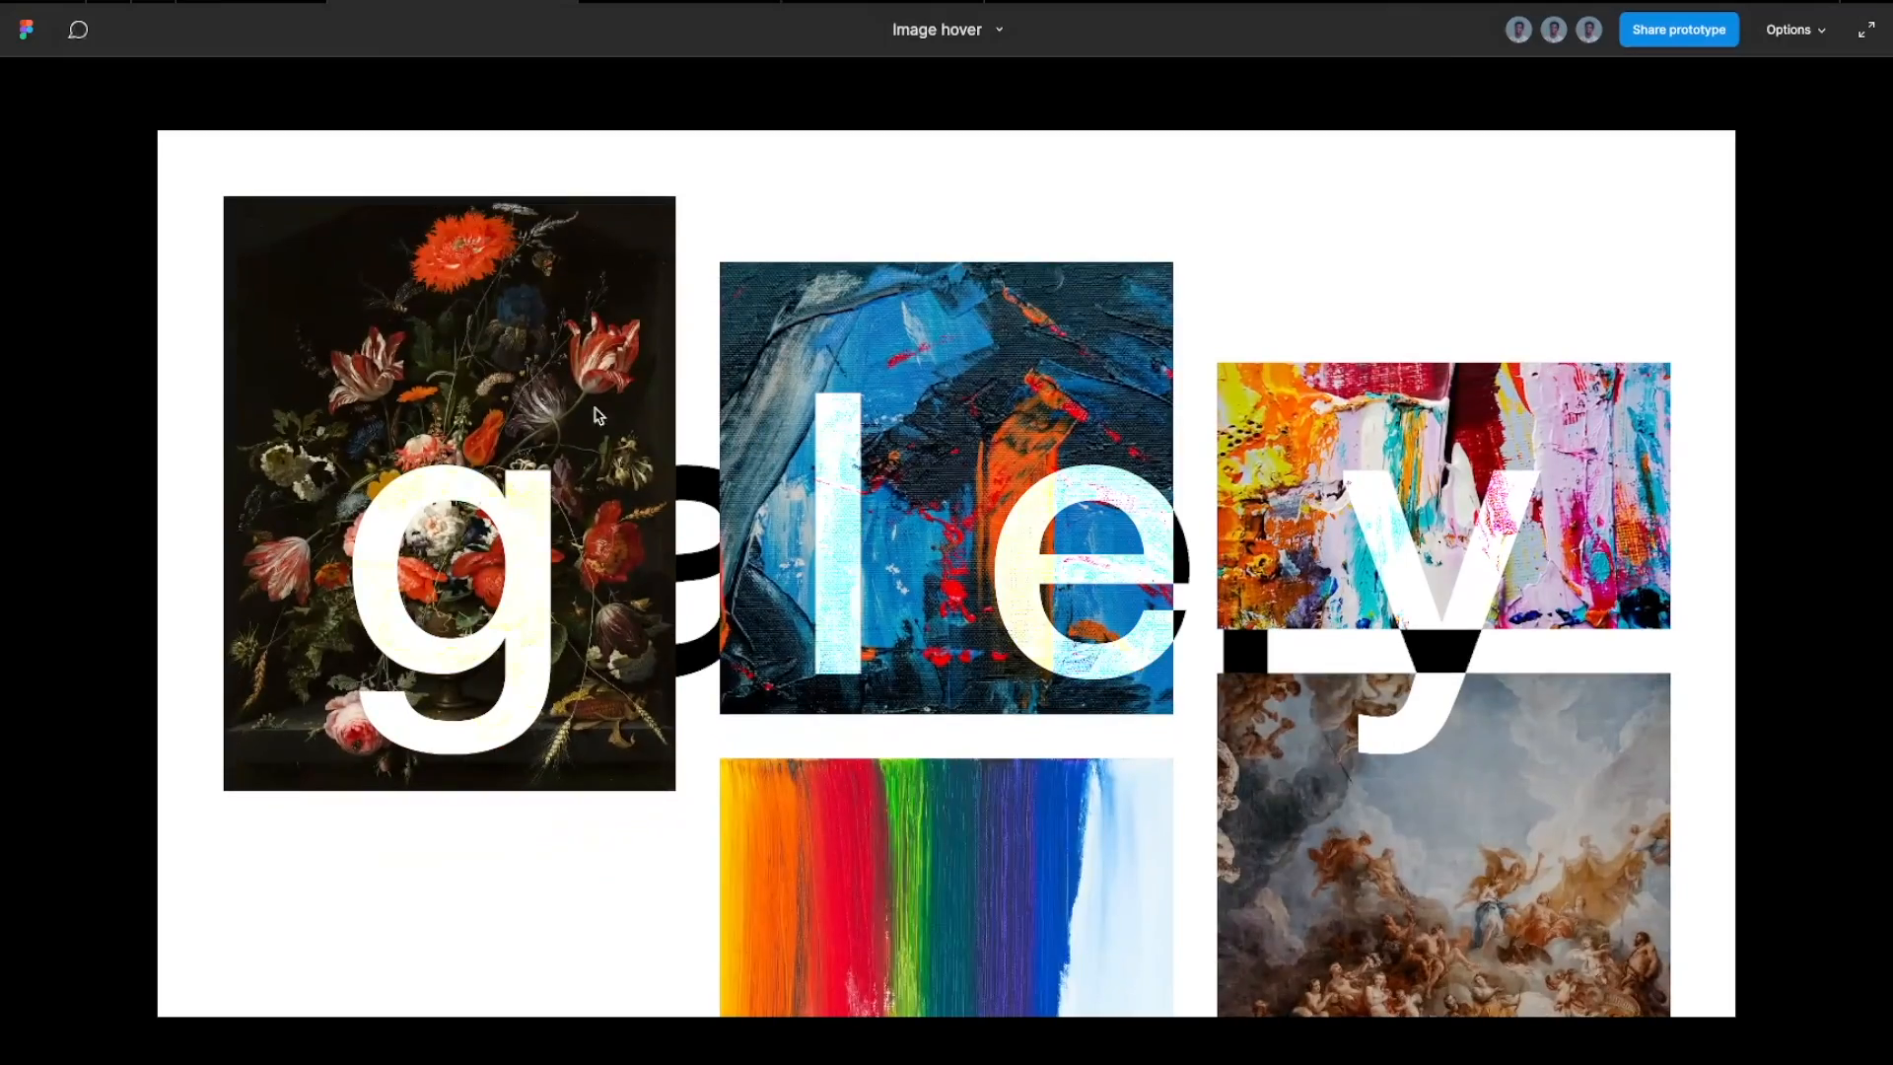